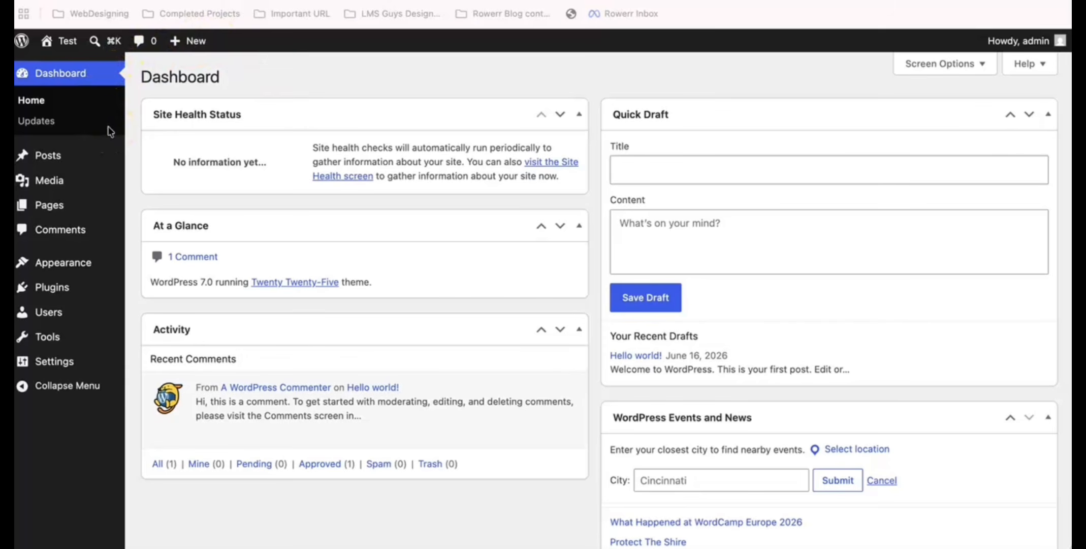
left_click(451, 118)
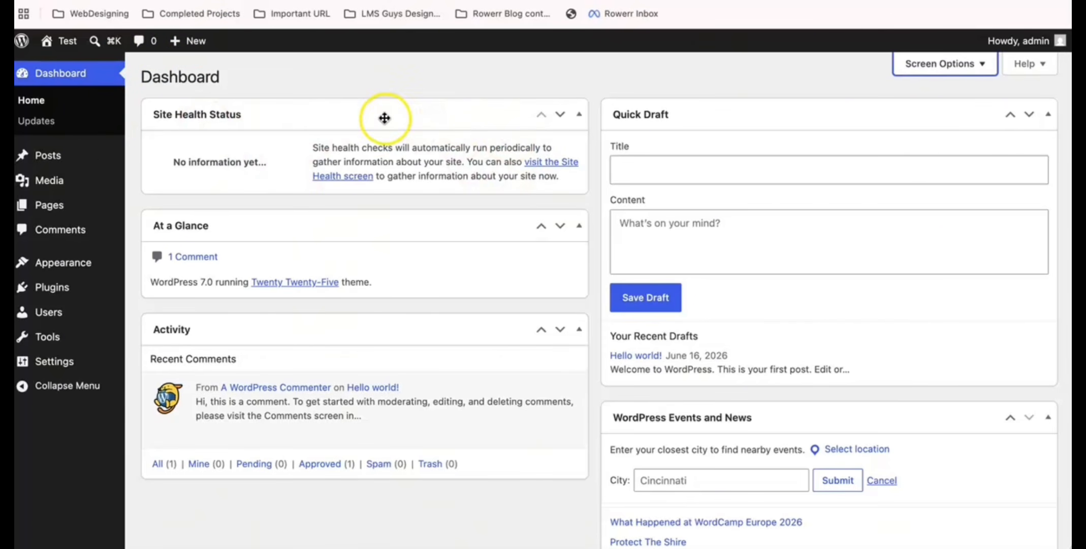
mouse_move(456, 156)
left_mouse_down()
mouse_move(538, 170)
mouse_move(581, 225)
mouse_move(407, 239)
mouse_move(406, 122)
mouse_move(373, 118)
left_mouse_up()
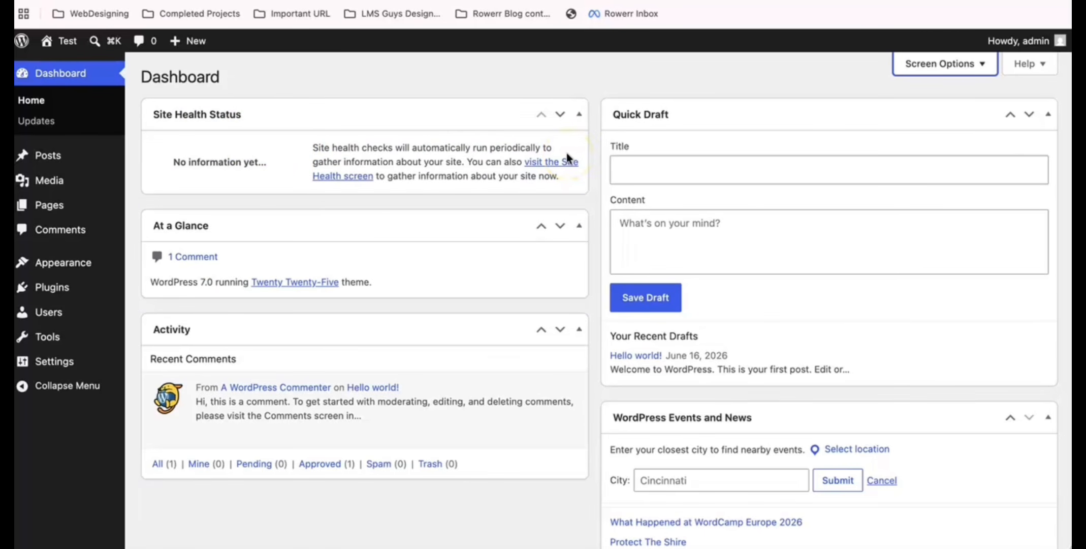
Hide the Dashboard widgets WordPress Events and News, Quick Draft, Site Health Status, At a Glance and Activity.
left_click(938, 86)
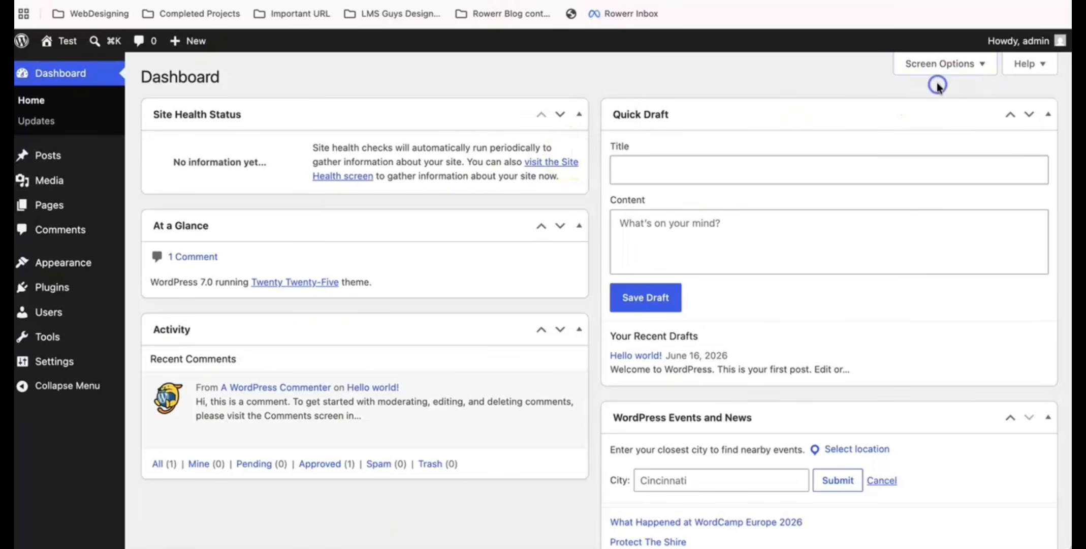
left_click(953, 74)
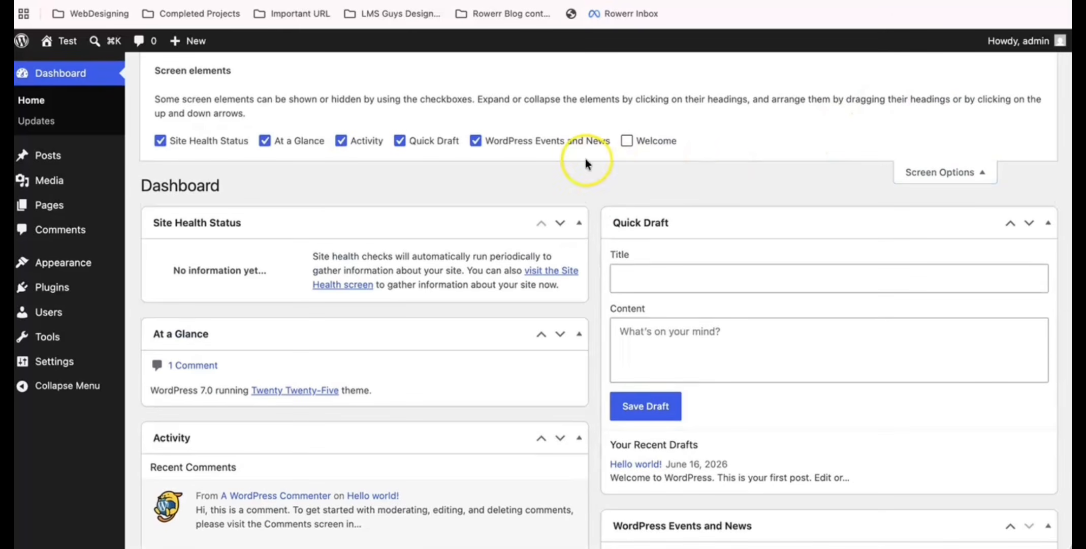
left_click(477, 142)
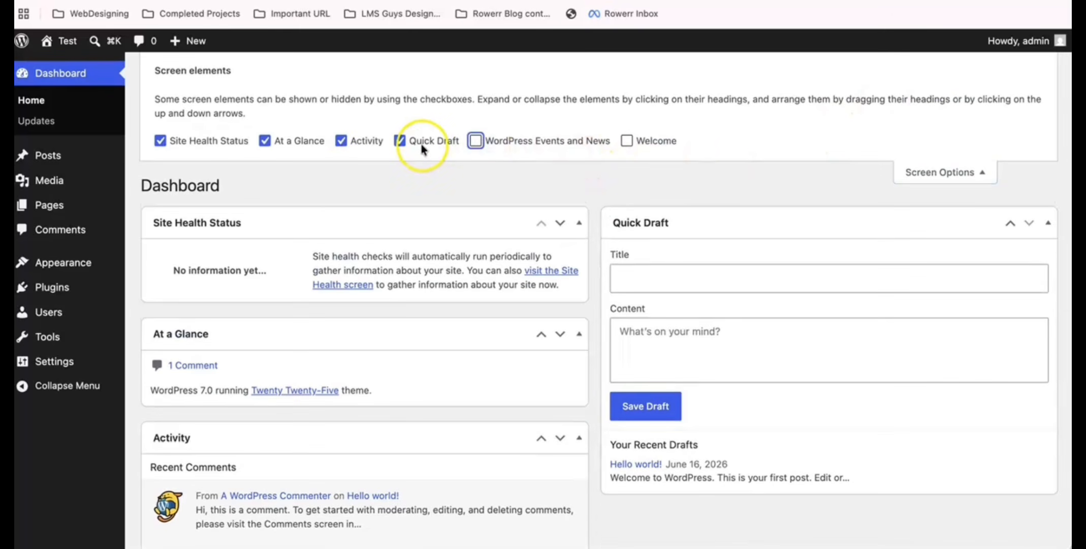
left_click(402, 142)
left_click(161, 141)
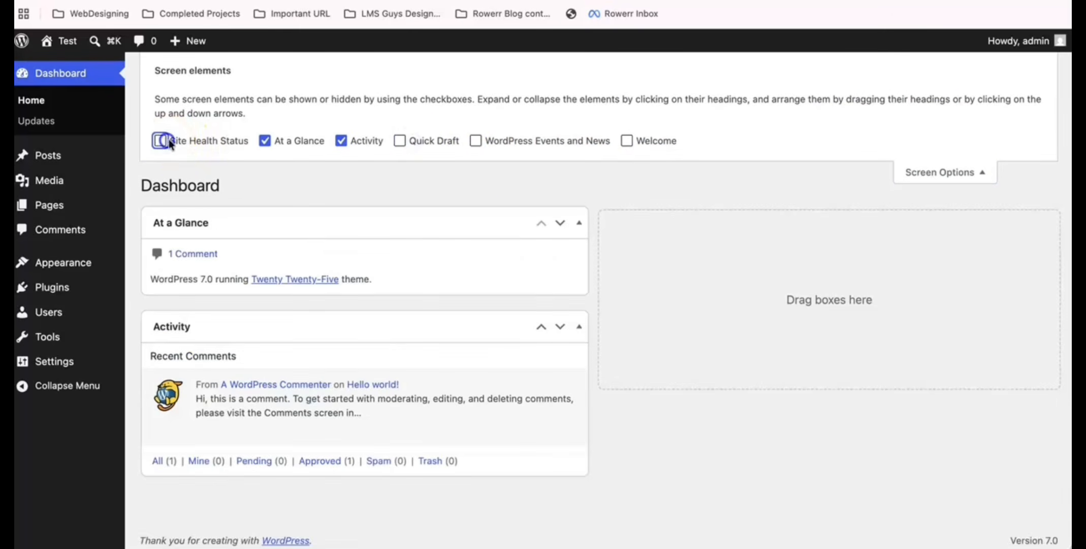
left_click(265, 140)
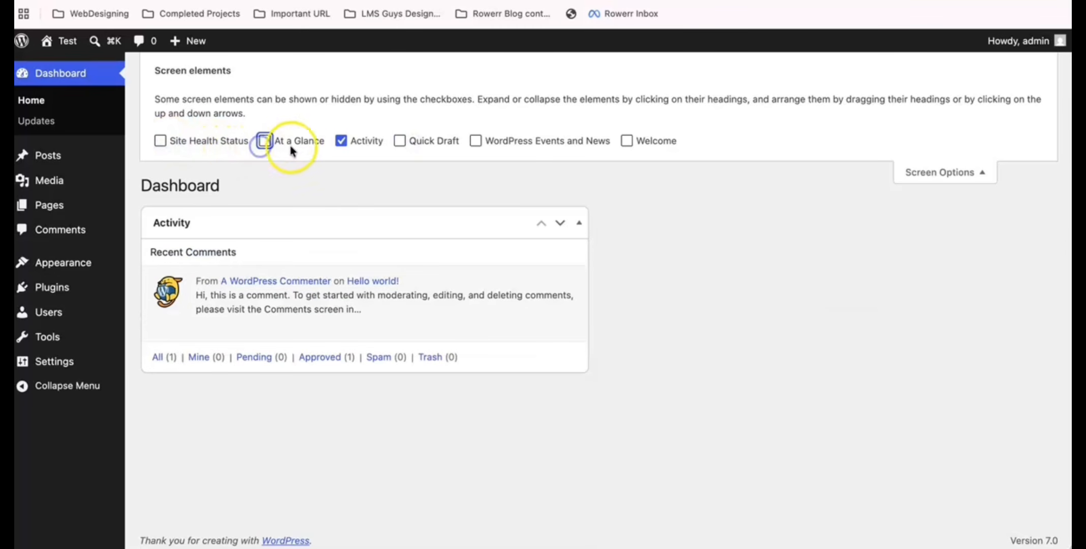
left_click(344, 144)
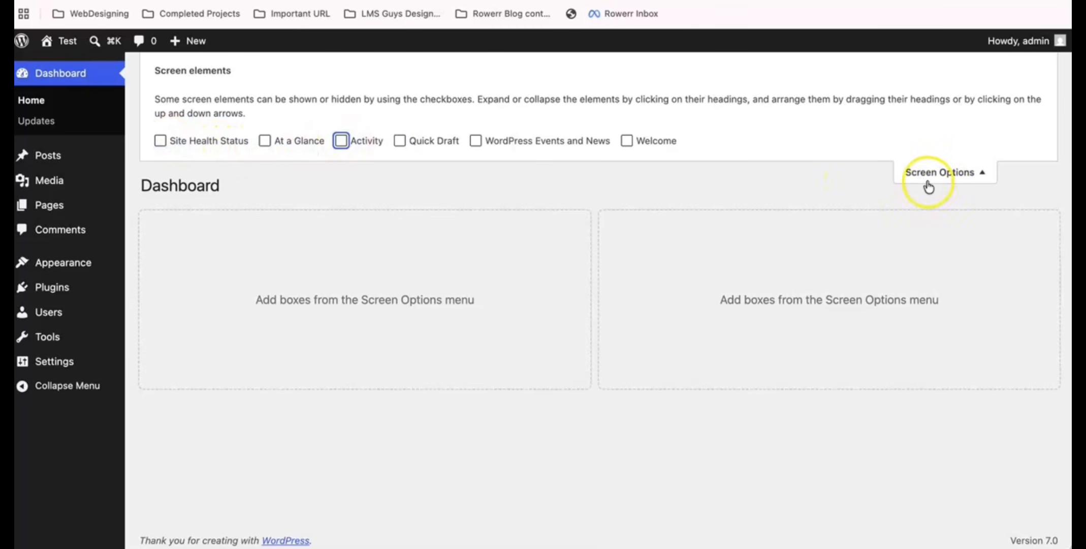
left_click(953, 176)
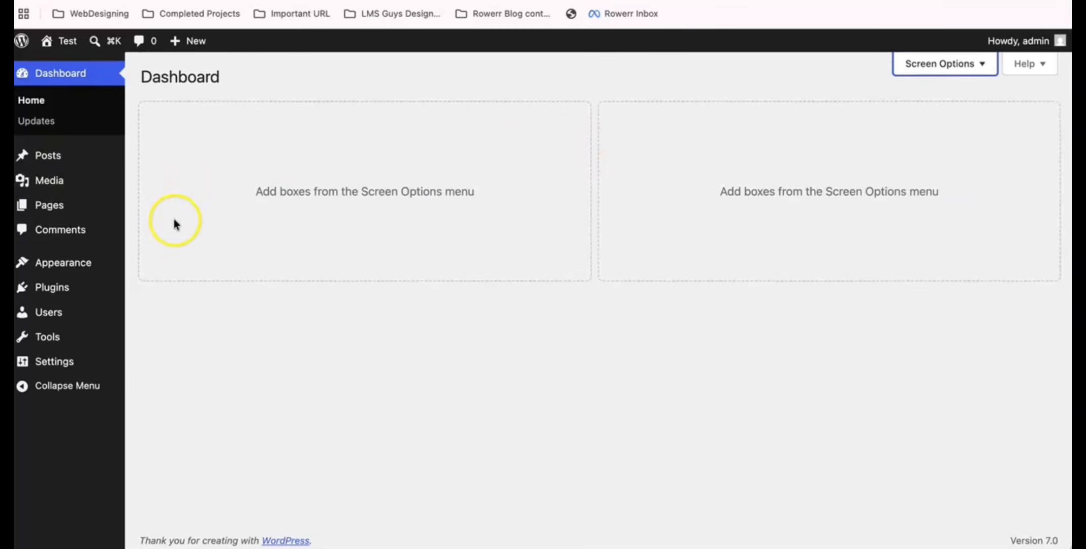
View the WordPress Updates page for the core, plugin and theme update status.
left_click(43, 104)
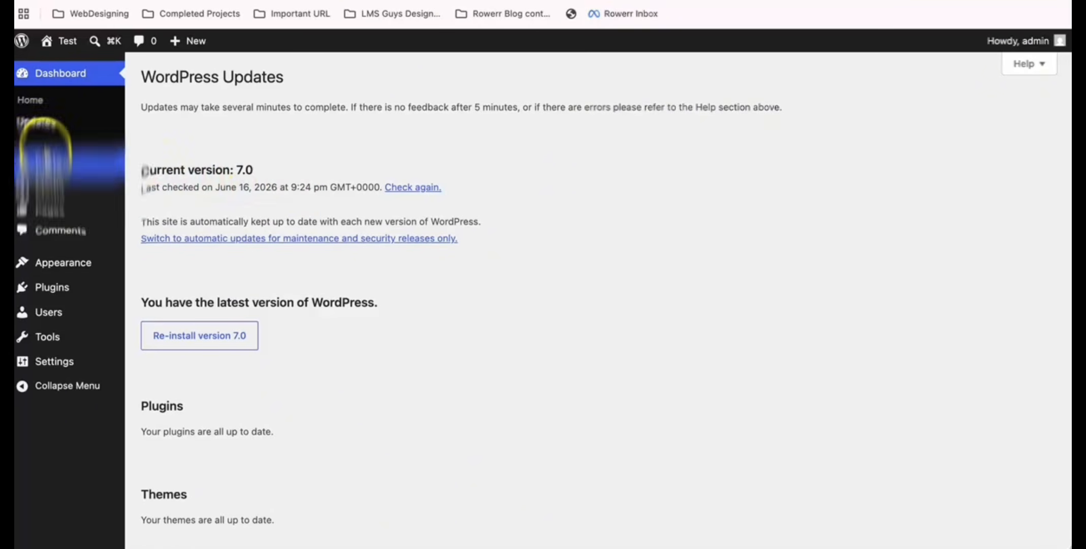
Move the "Hello world!" draft post to the Trash with a bulk action.
left_click(45, 162)
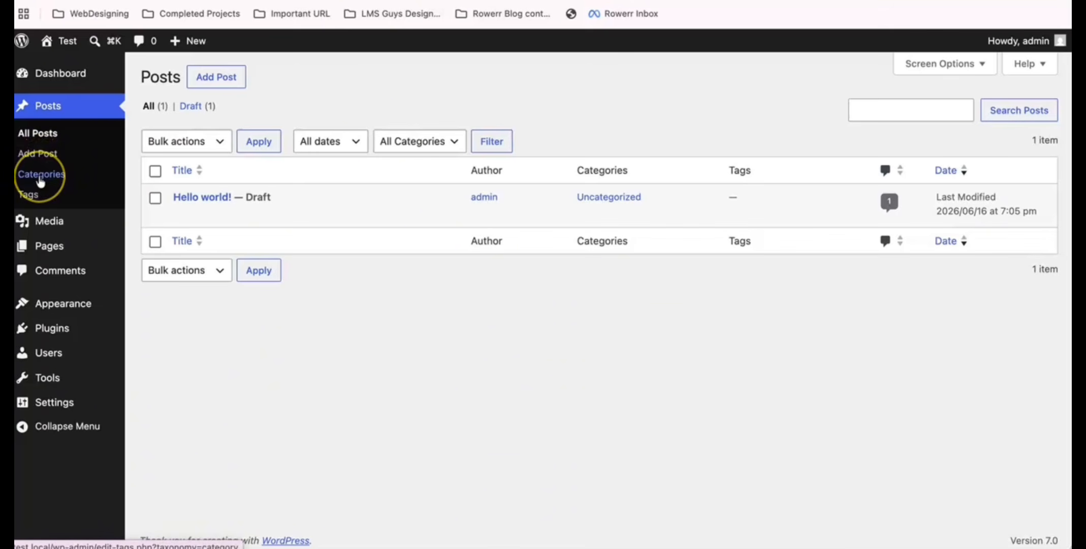
mouse_move(155, 201)
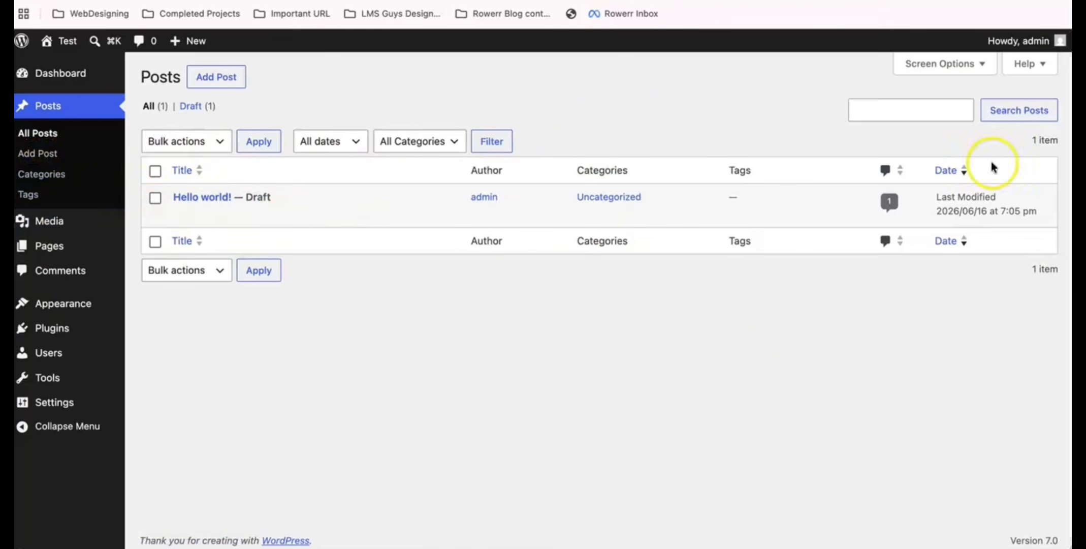
mouse_move(402, 213)
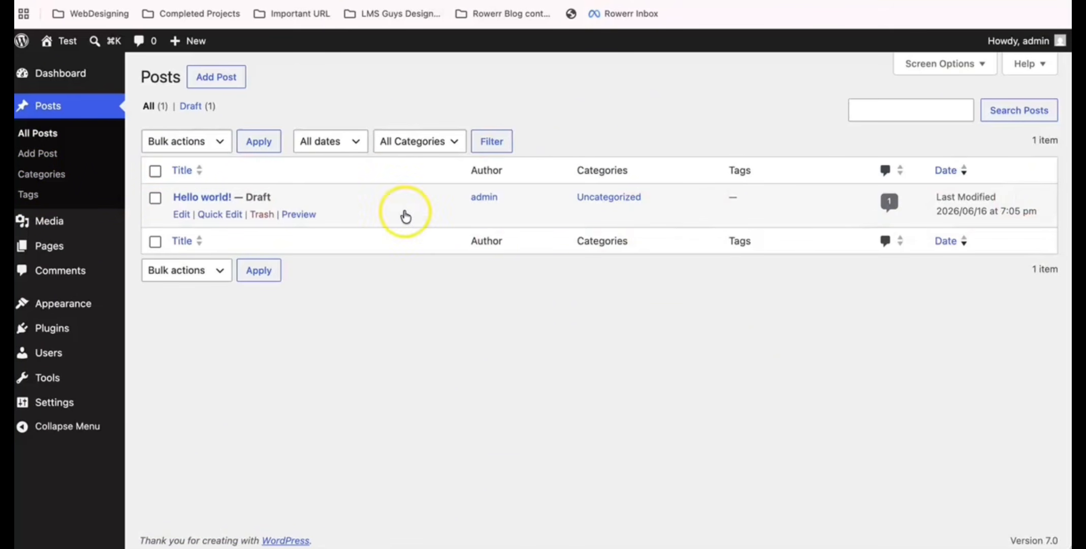
left_click(155, 199)
left_click(216, 143)
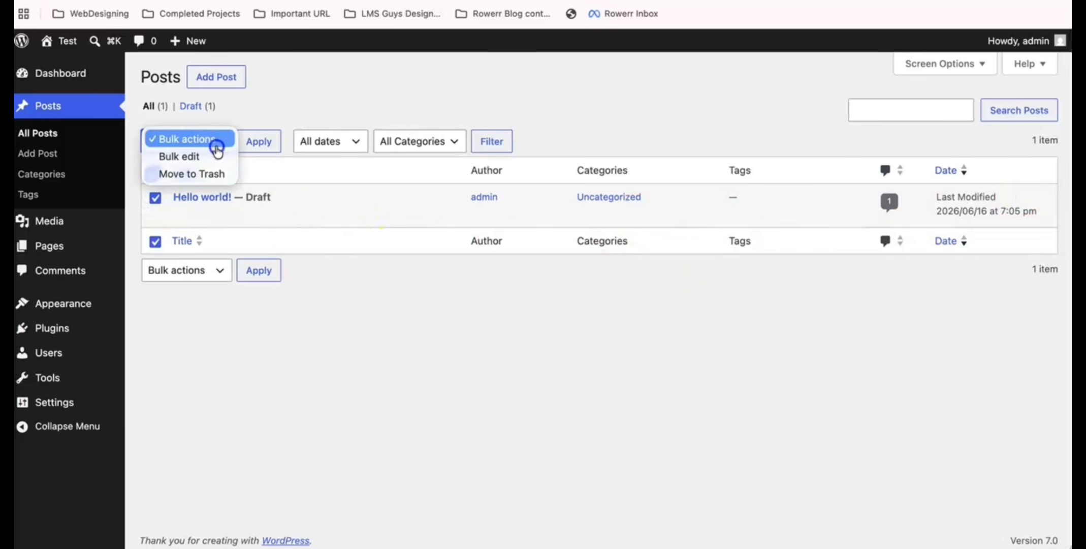
left_click(200, 176)
left_click(260, 141)
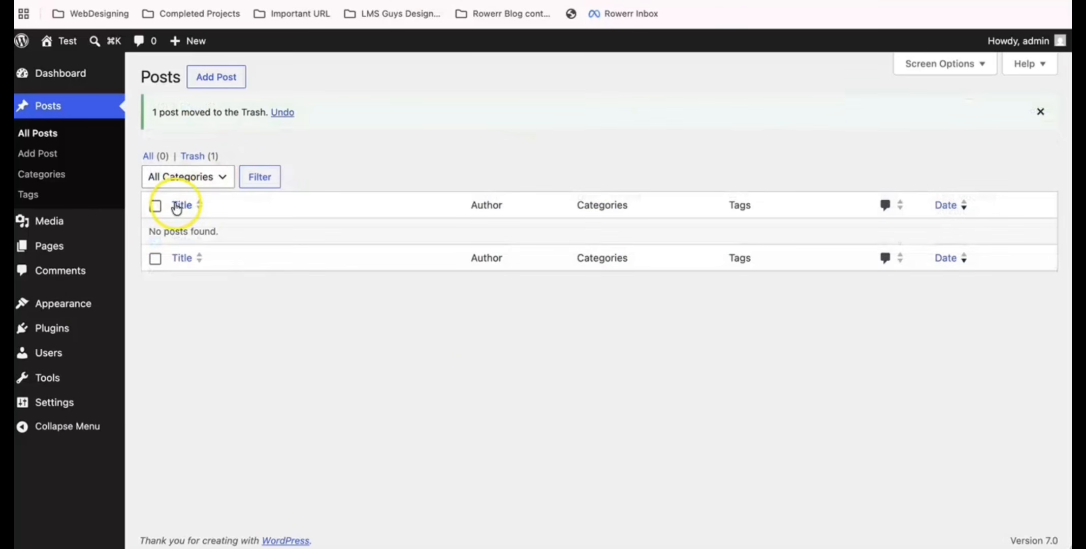
View the Media Library.
left_click(45, 230)
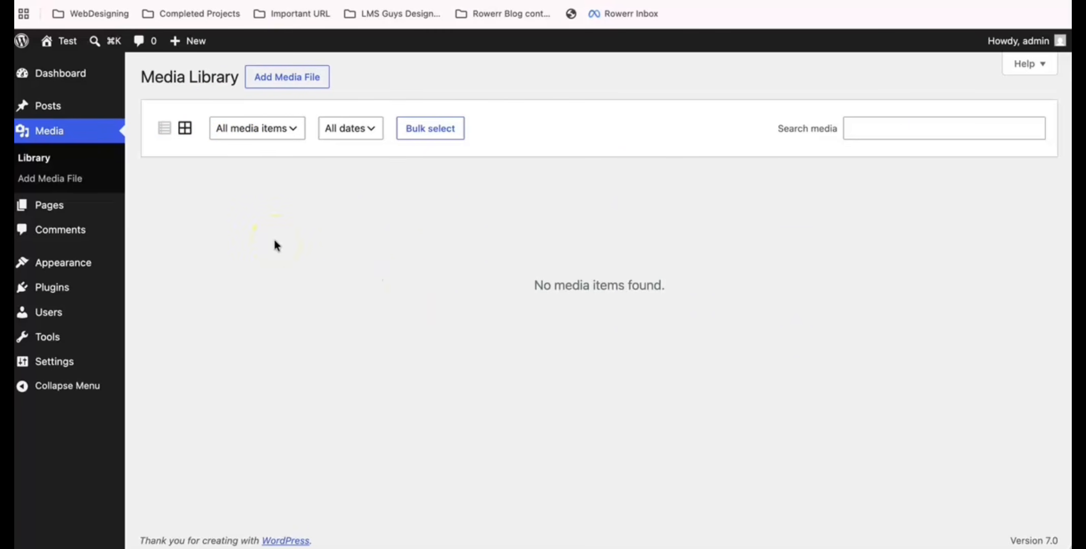
Move all existing pages, Privacy Policy and Sample Page, to the Trash with a bulk action.
left_click(49, 207)
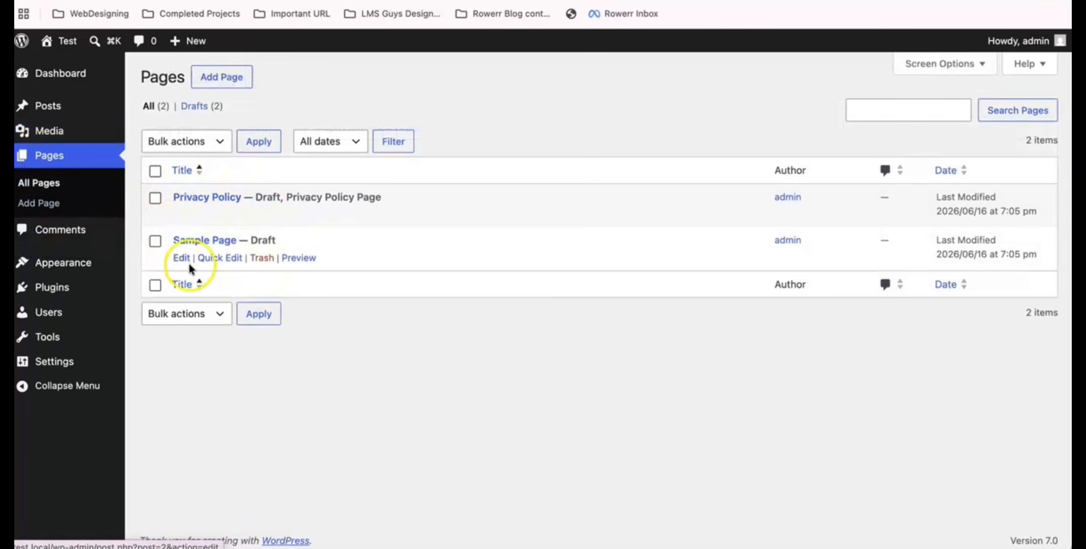
left_click(155, 171)
left_click(181, 142)
left_click(186, 173)
left_click(254, 147)
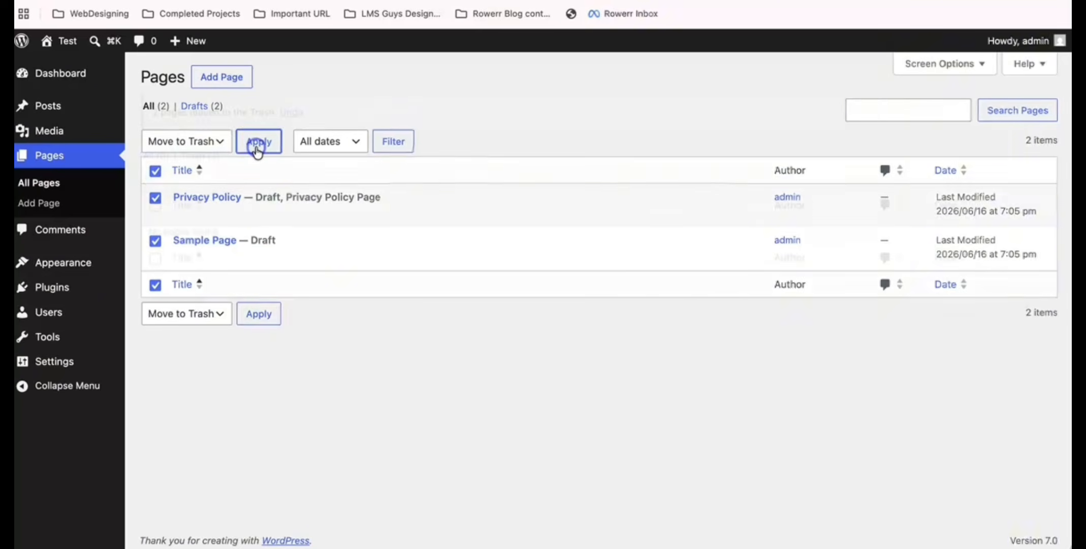
View the Comments page and look over the installed themes.
left_click(82, 231)
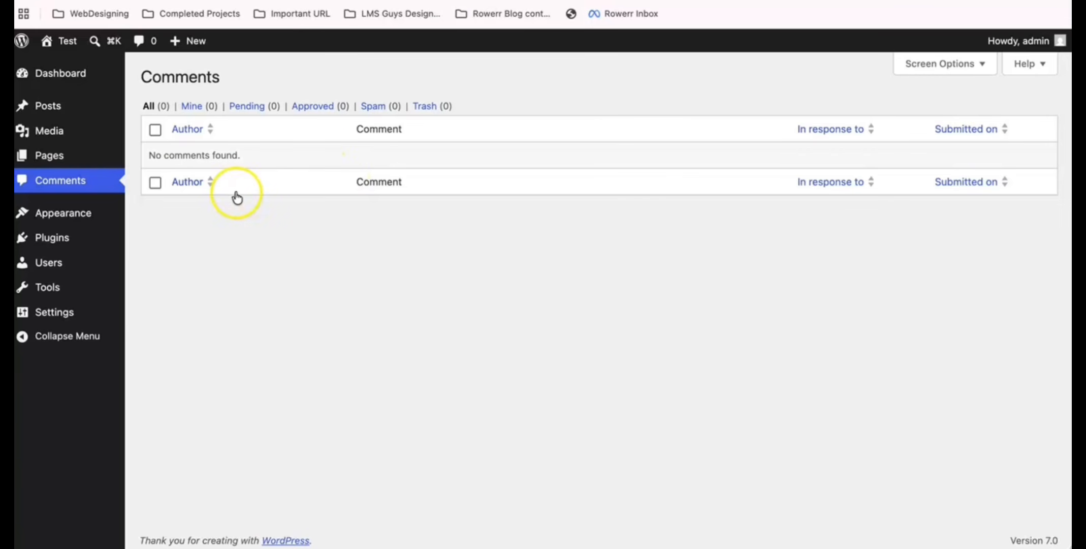
mouse_move(78, 215)
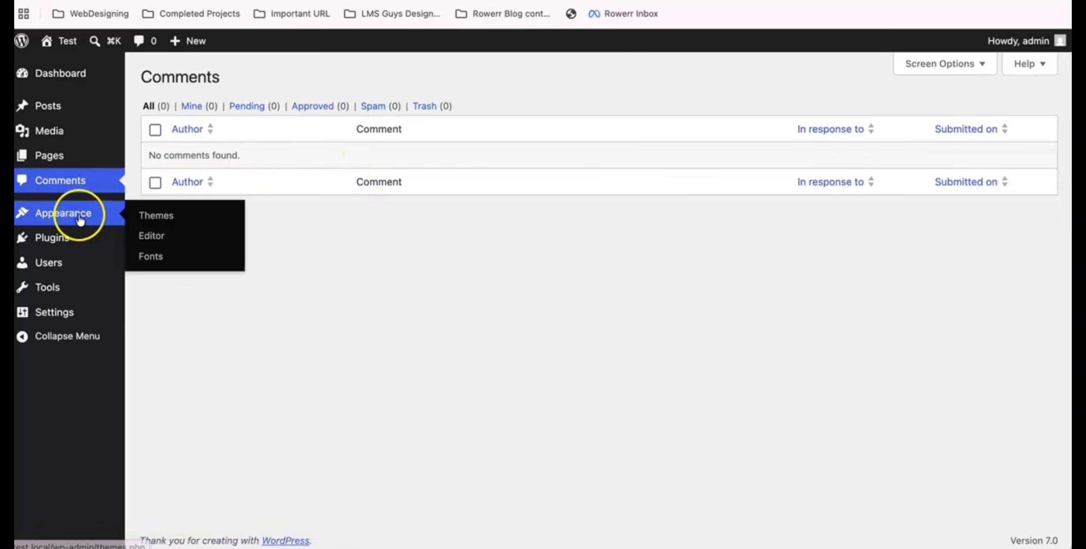
left_click(156, 213)
mouse_move(148, 236)
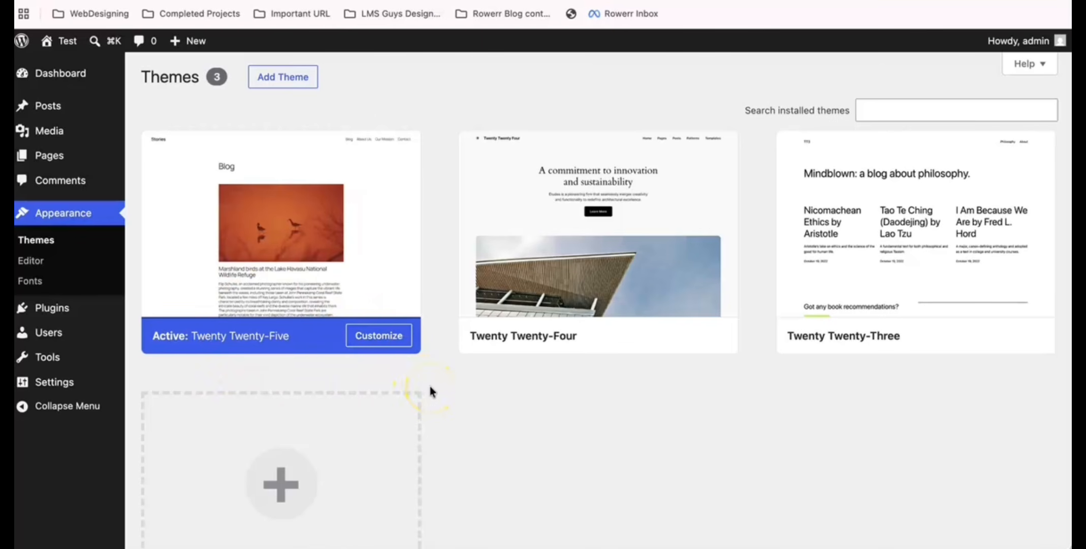
mouse_move(310, 283)
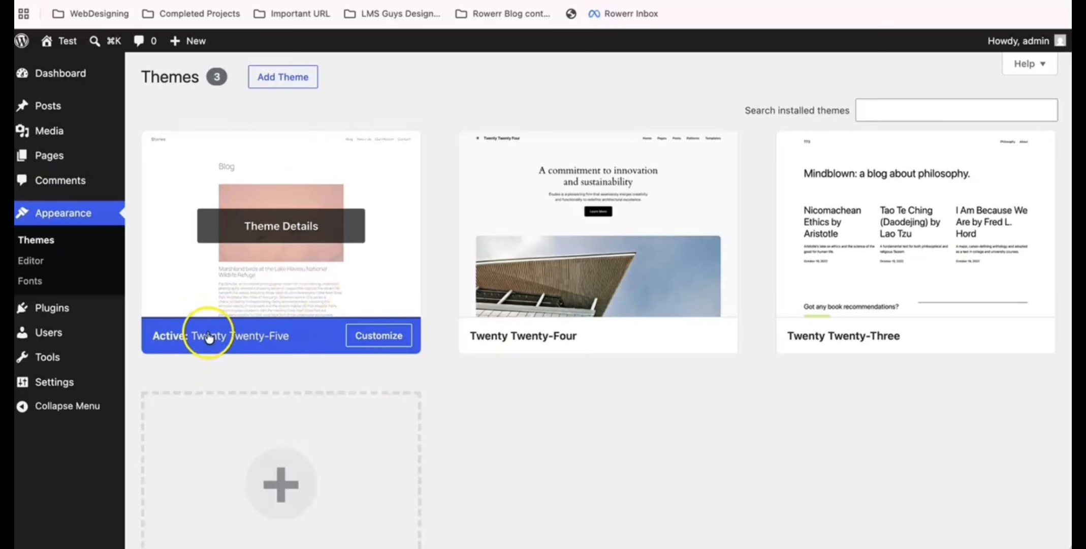
mouse_move(503, 350)
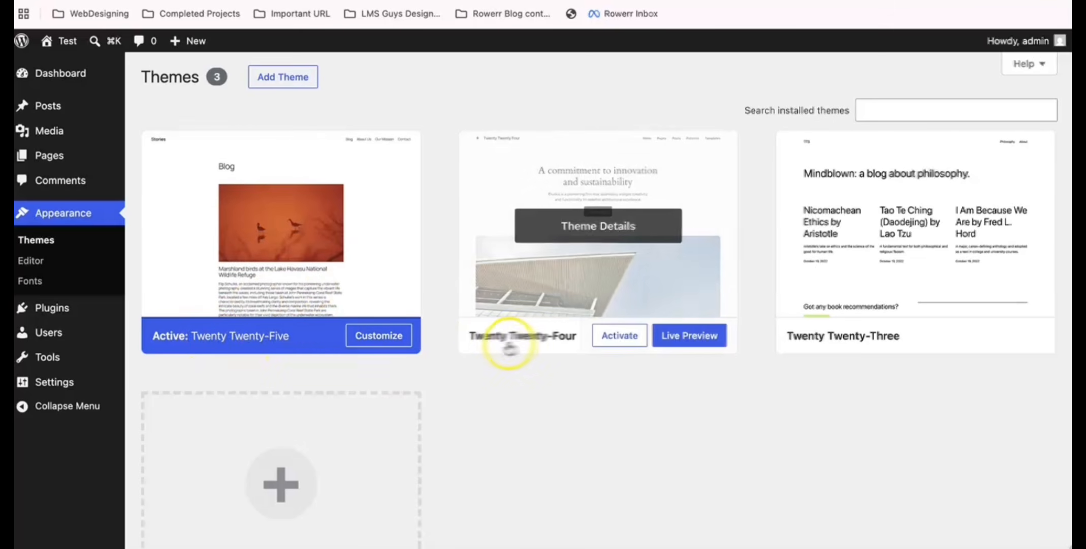
scroll(555, 352, "down", 3)
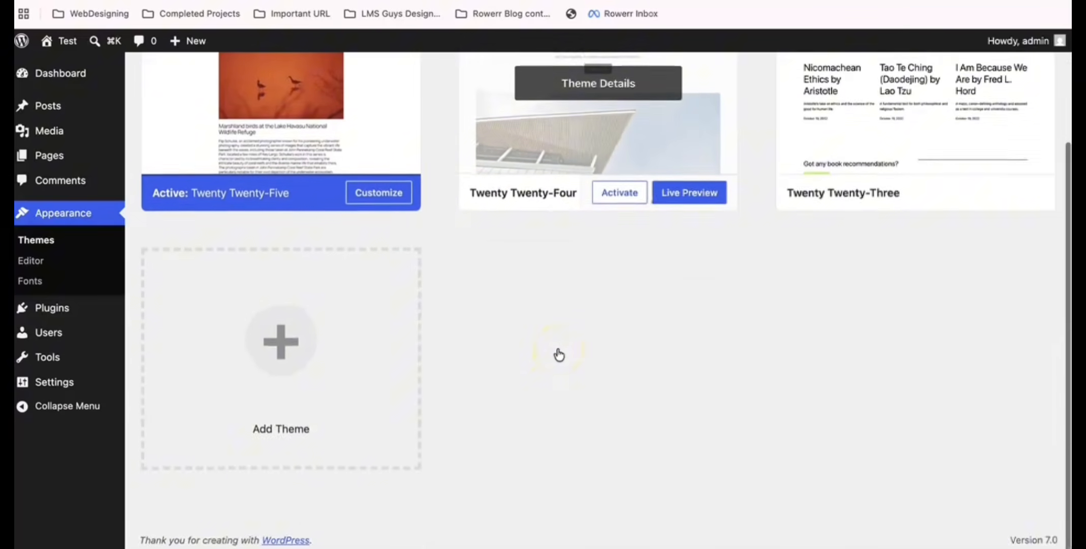
scroll(558, 354, "up", 3)
left_click(331, 276)
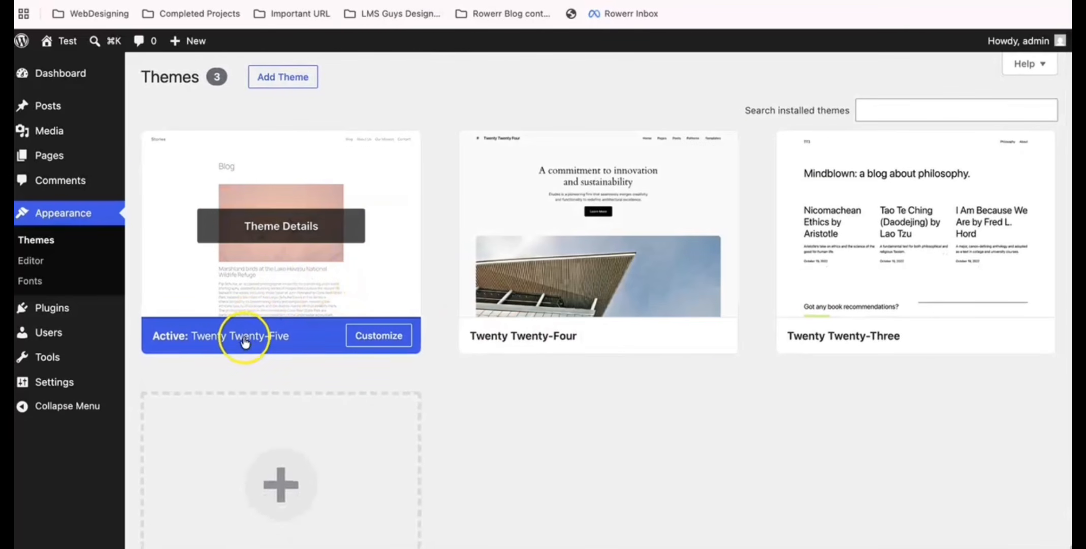
Start adding a new theme and browse the popular themes in the theme directory.
left_click(285, 77)
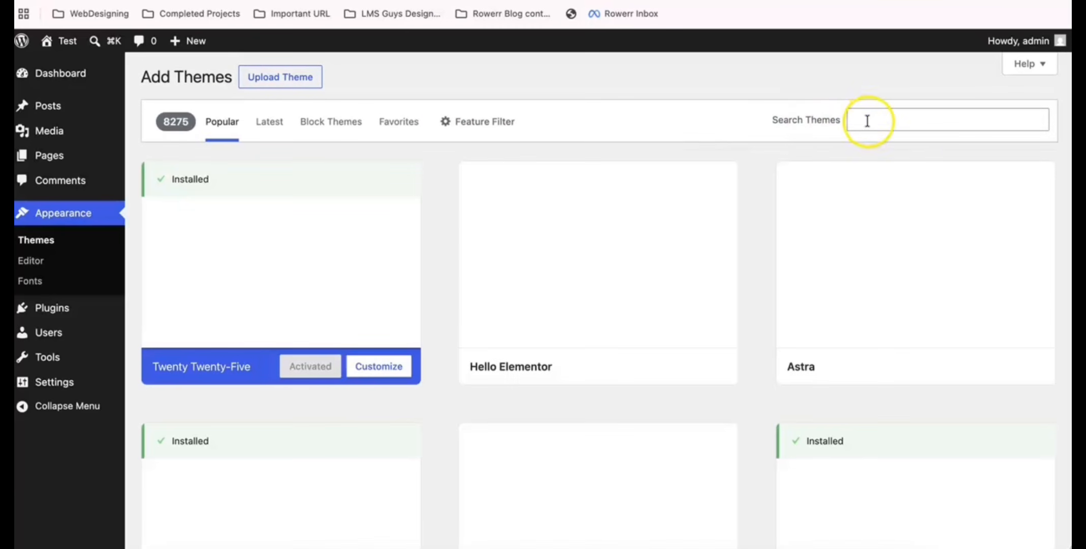
left_click(867, 119)
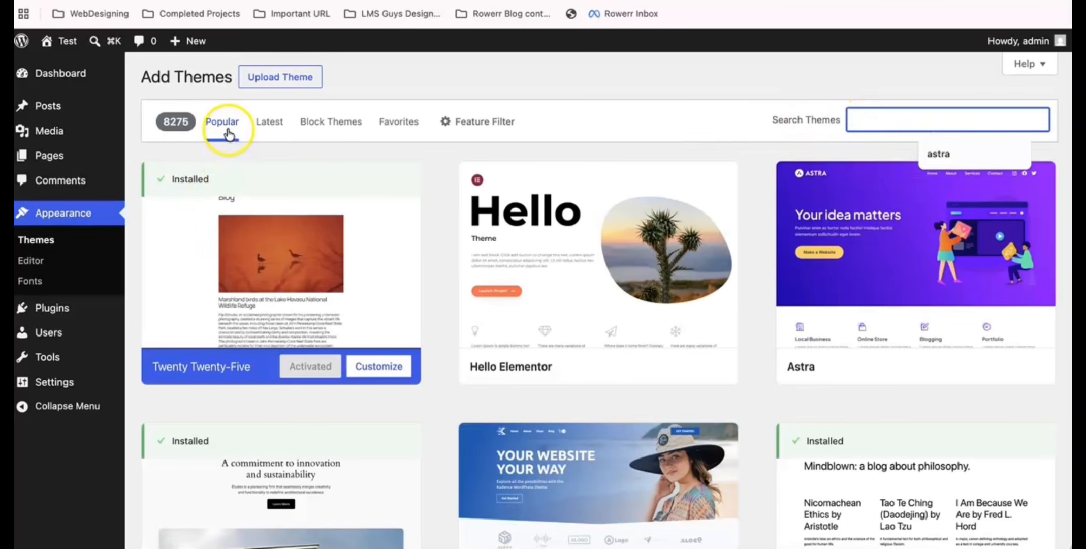
left_click(226, 124)
scroll(517, 356, "down", 5)
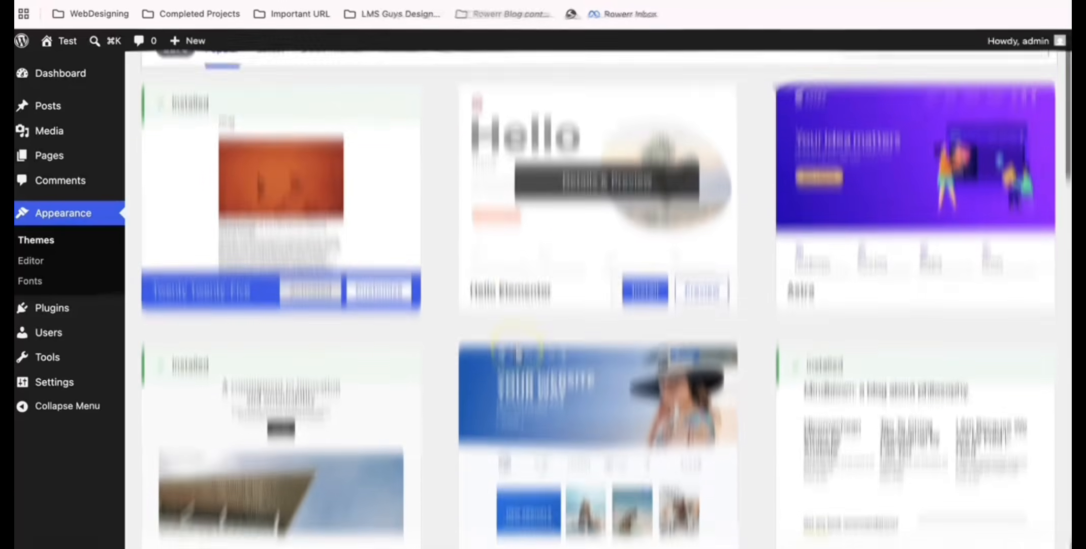
scroll(517, 358, "down", 5)
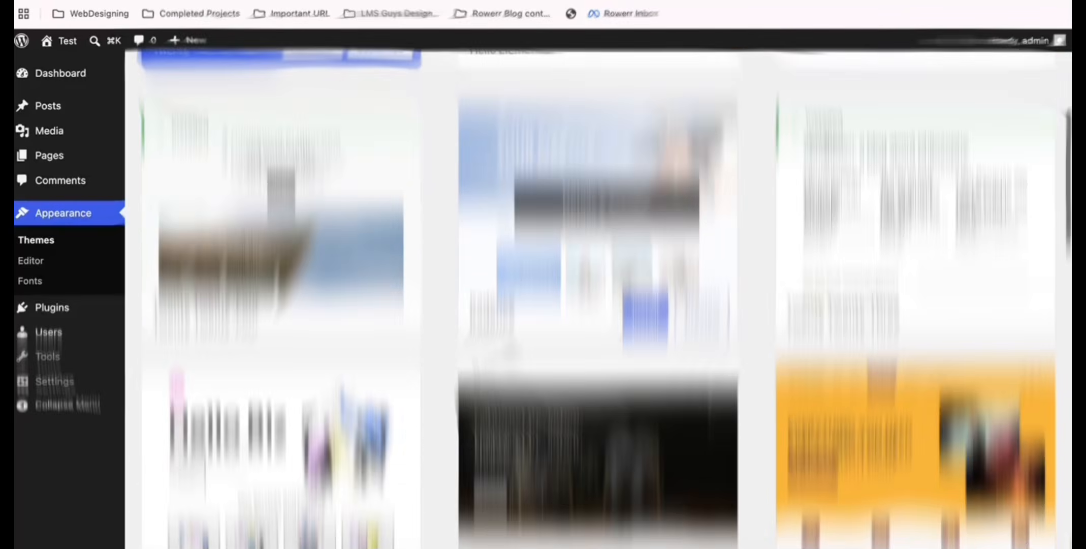
scroll(518, 357, "down", 8)
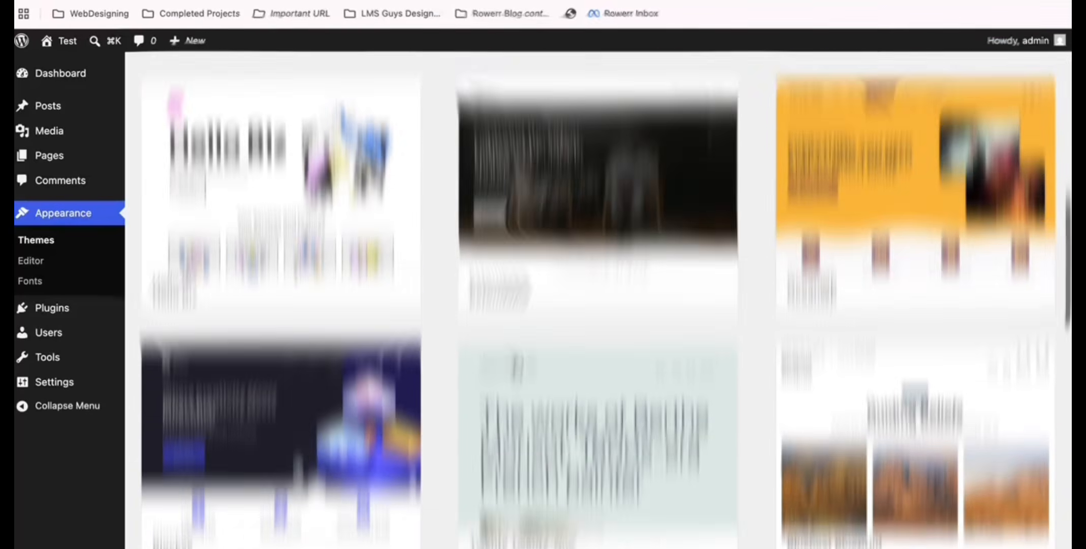
scroll(517, 358, "up", 15)
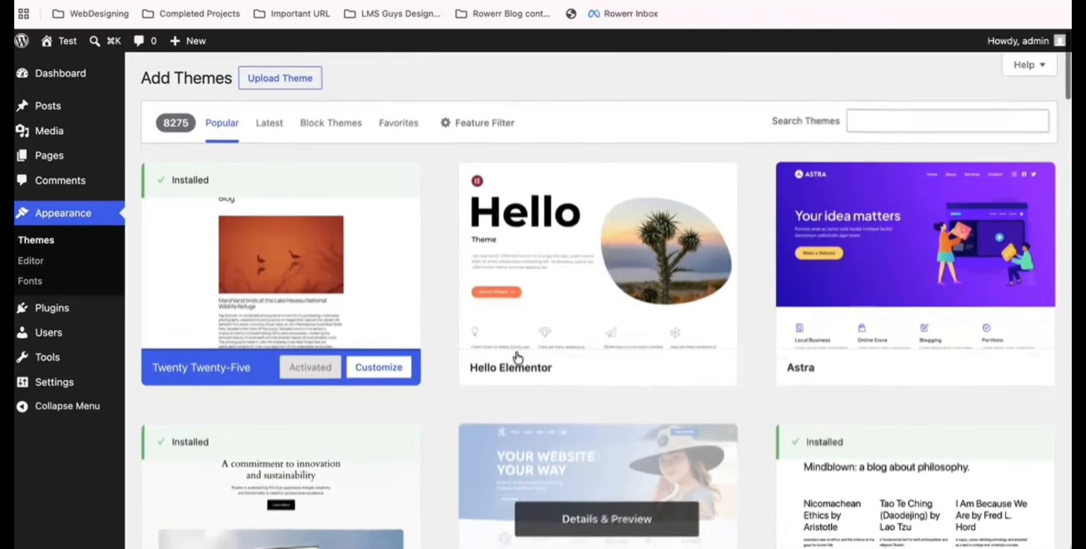
Install and activate the Astra theme, and view the site's front end.
mouse_move(885, 286)
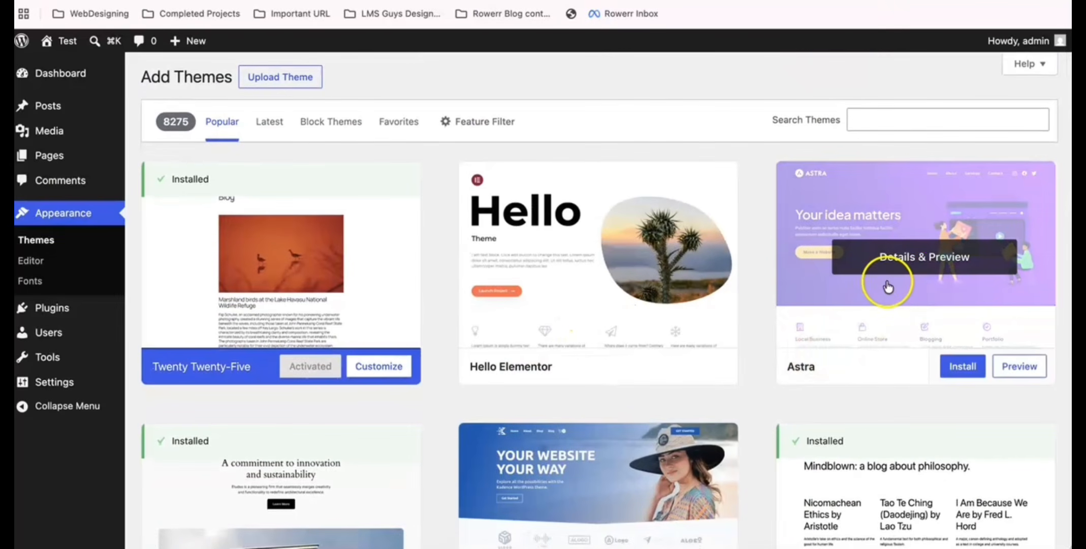
left_click(963, 367)
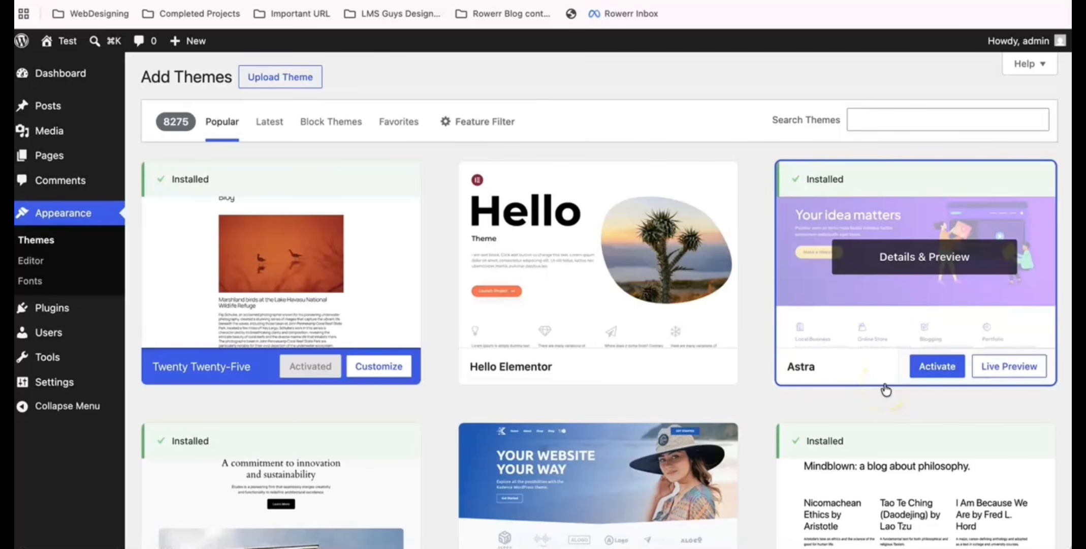
left_click(932, 373)
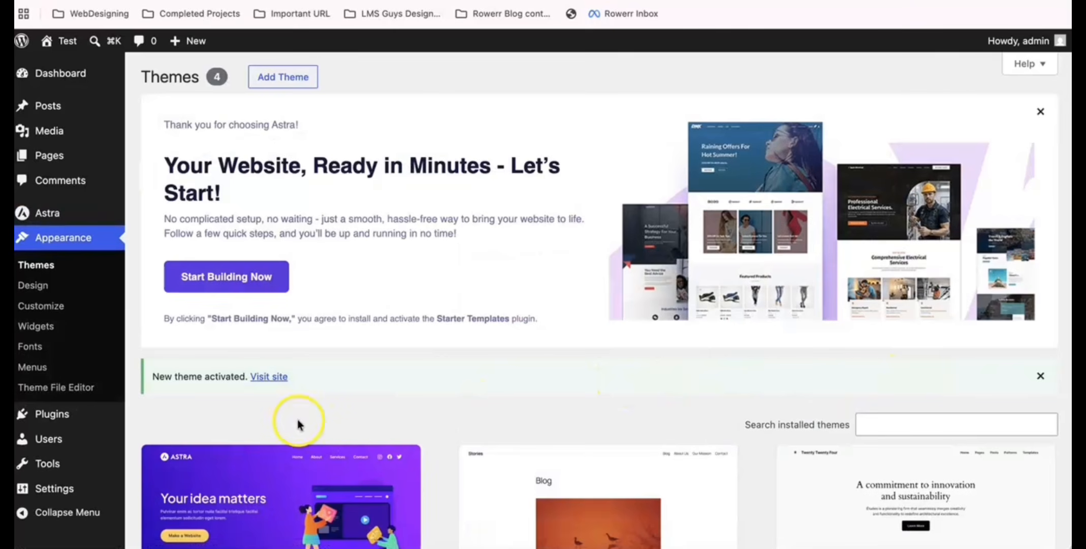
left_click(261, 378)
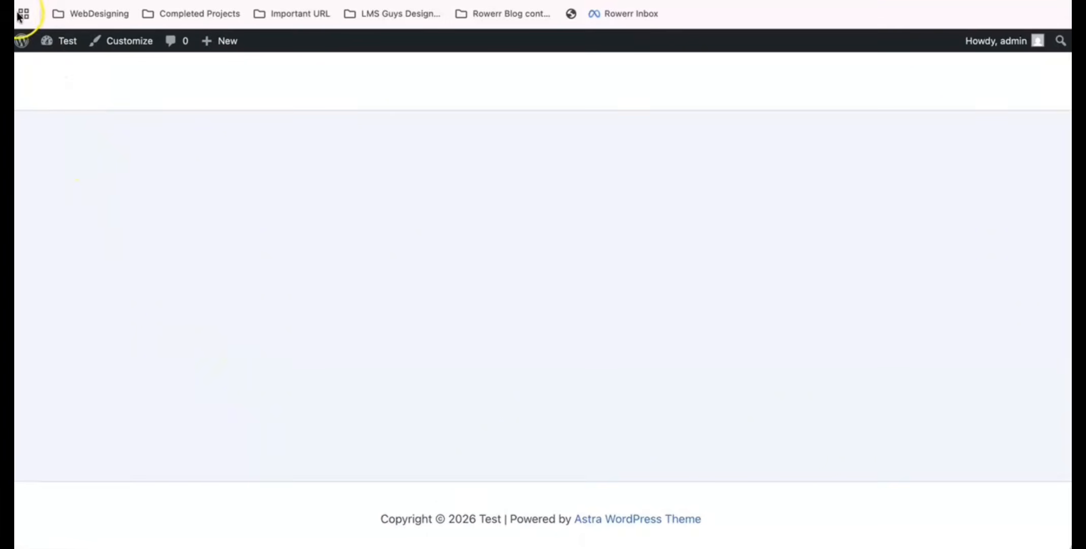
Return to the Themes page, open the Customizer's General section and look through the whole Astra site preview.
key("super+Left")
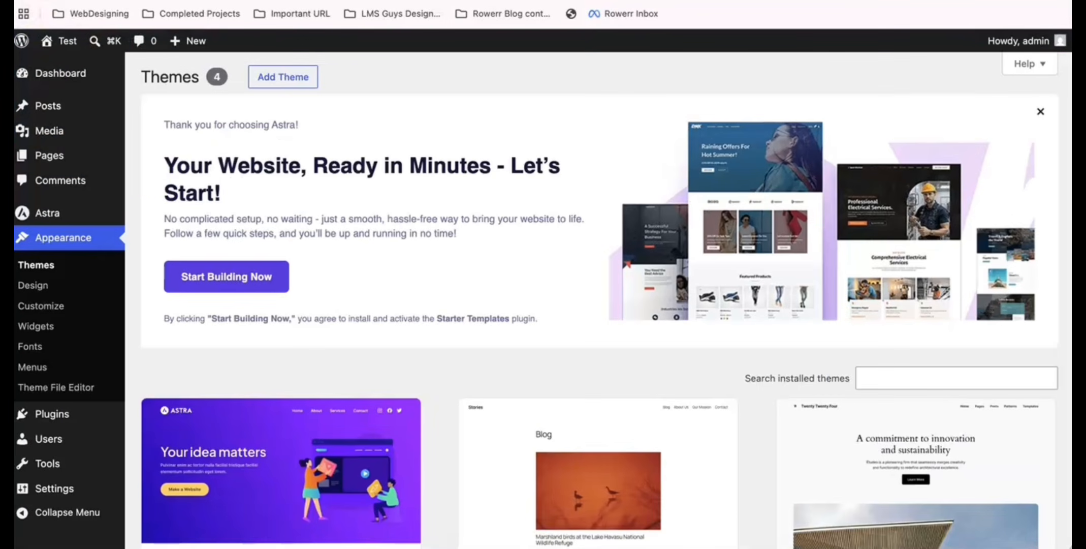
scroll(144, 346, "down", 1)
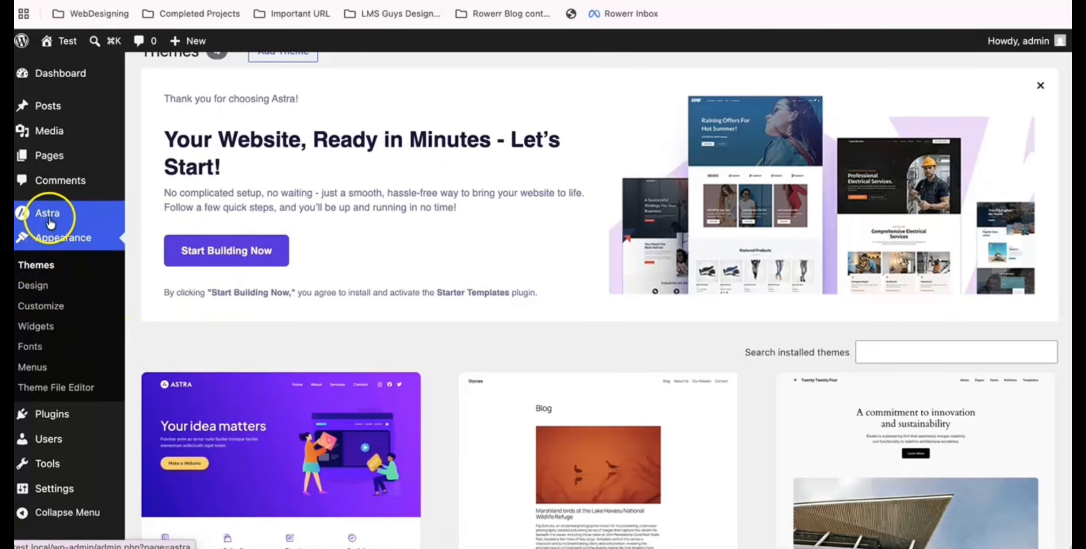
left_click(40, 307)
left_click(109, 316)
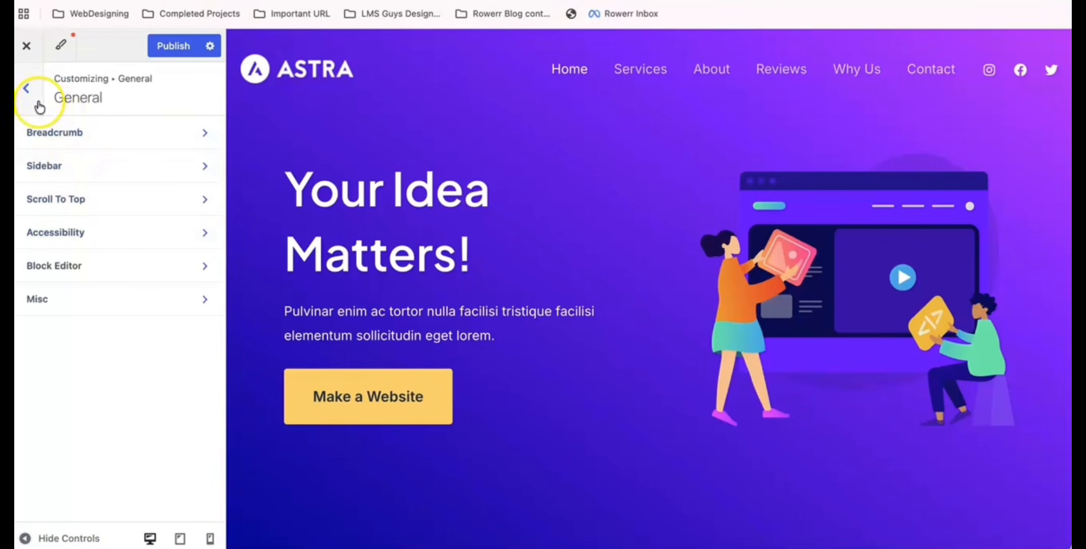
scroll(400, 272, "down", 10)
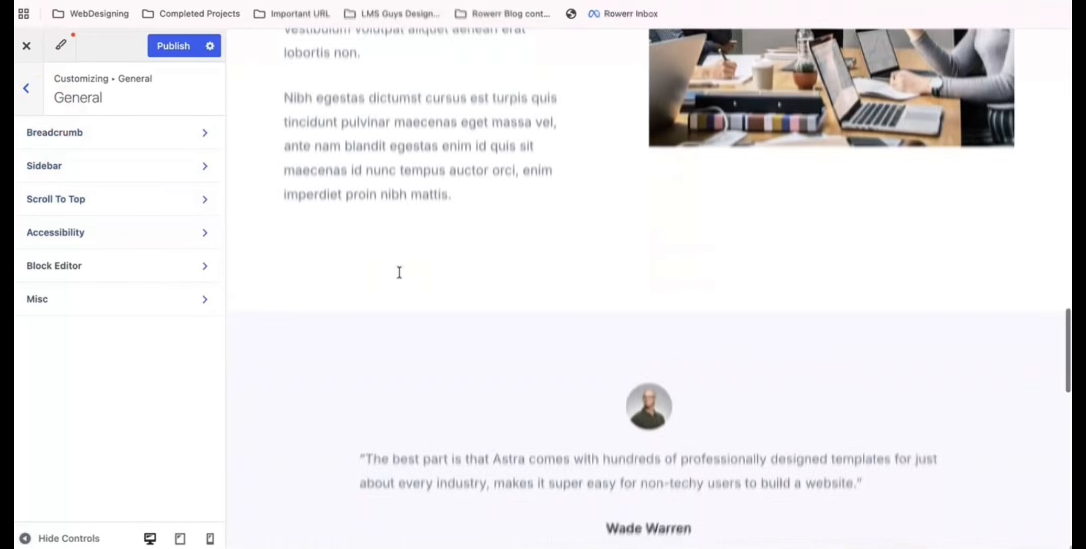
scroll(399, 271, "down", 10)
scroll(399, 271, "up", 8)
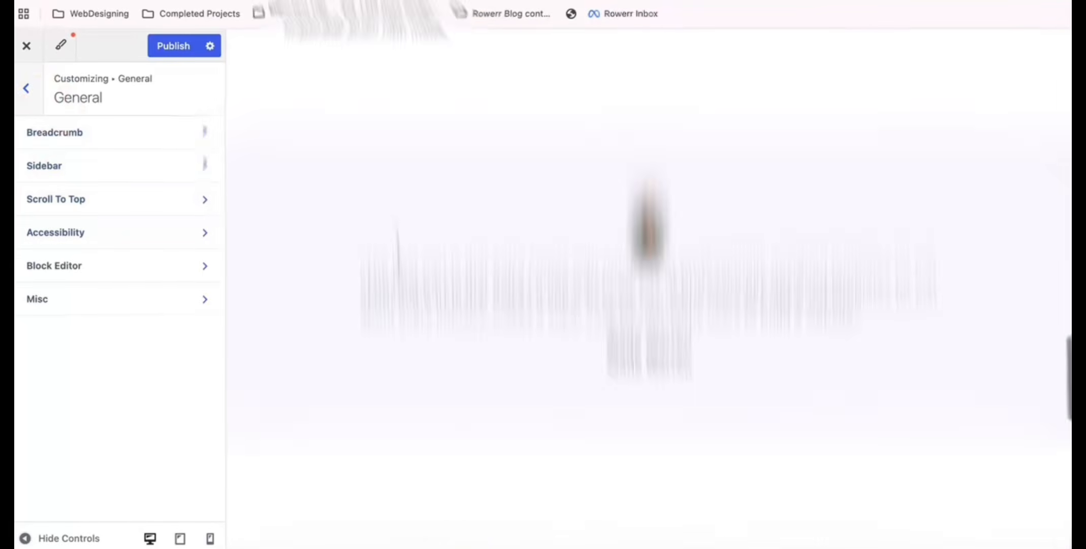
scroll(400, 270, "up", 10)
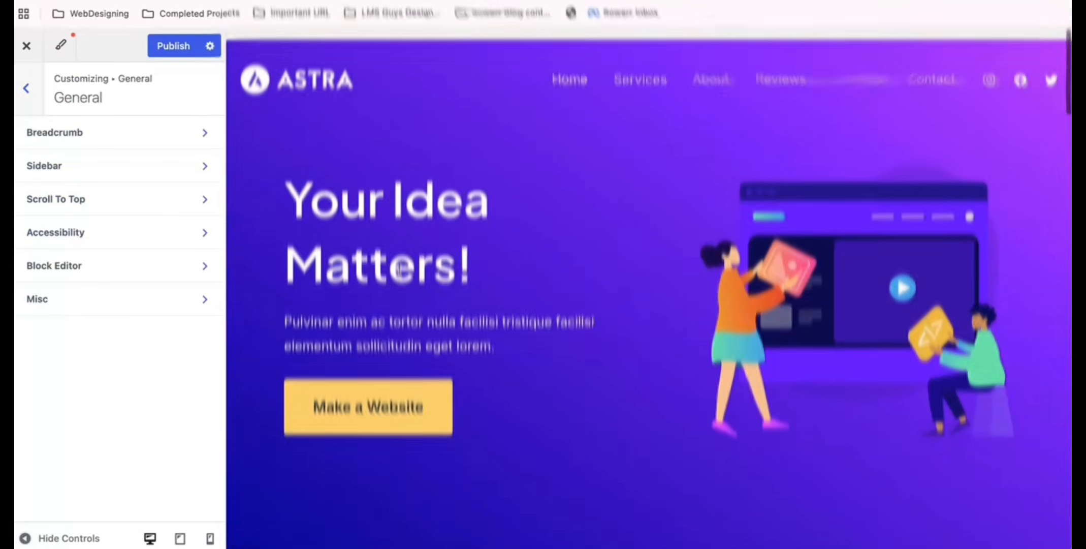
scroll(400, 271, "down", 6)
scroll(400, 272, "down", 10)
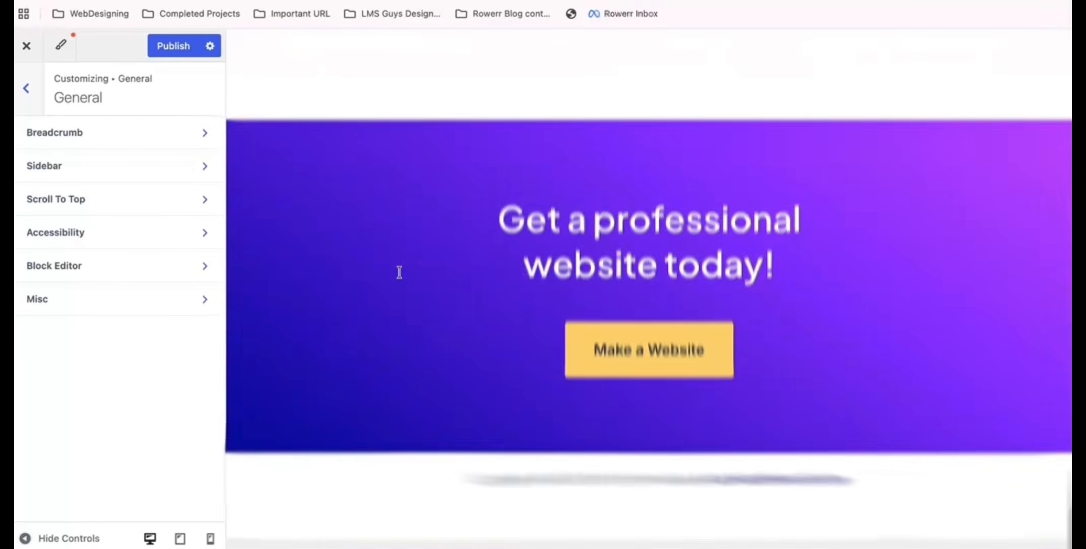
scroll(399, 273, "up", 5)
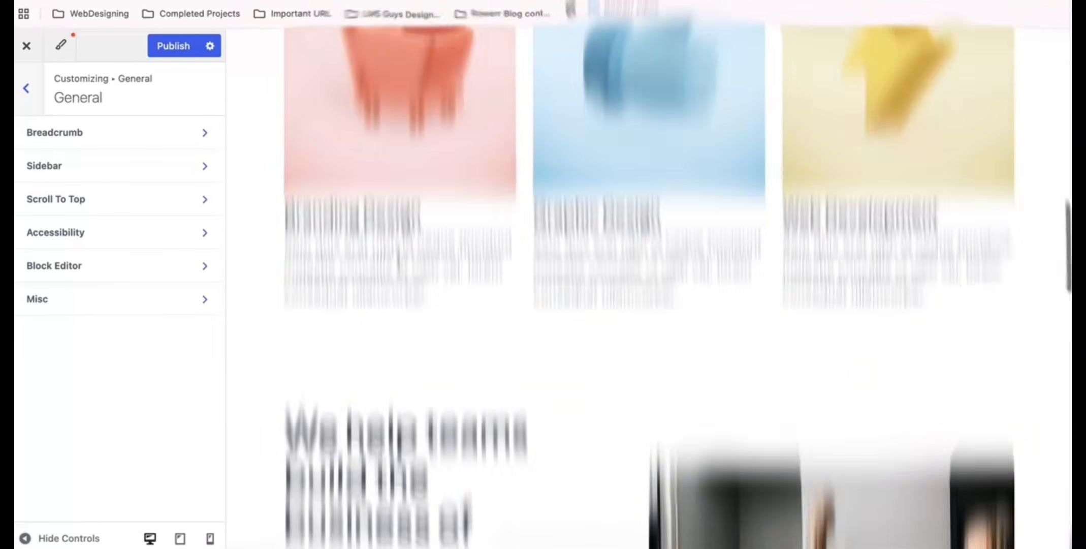
scroll(400, 273, "up", 8)
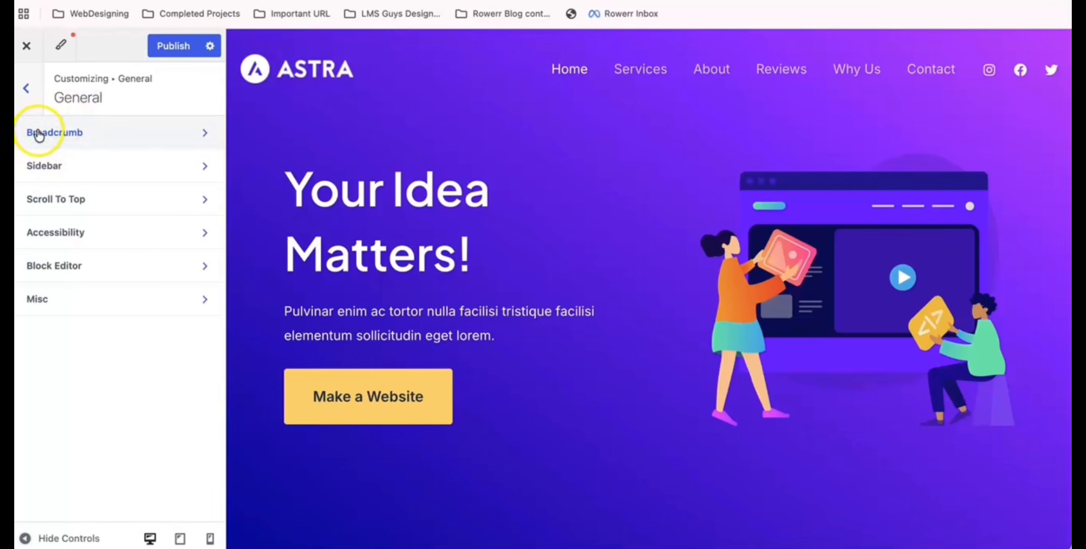
View the Customizer's Additional CSS section and its code editor, and leave the Customizer without saving.
left_click(29, 100)
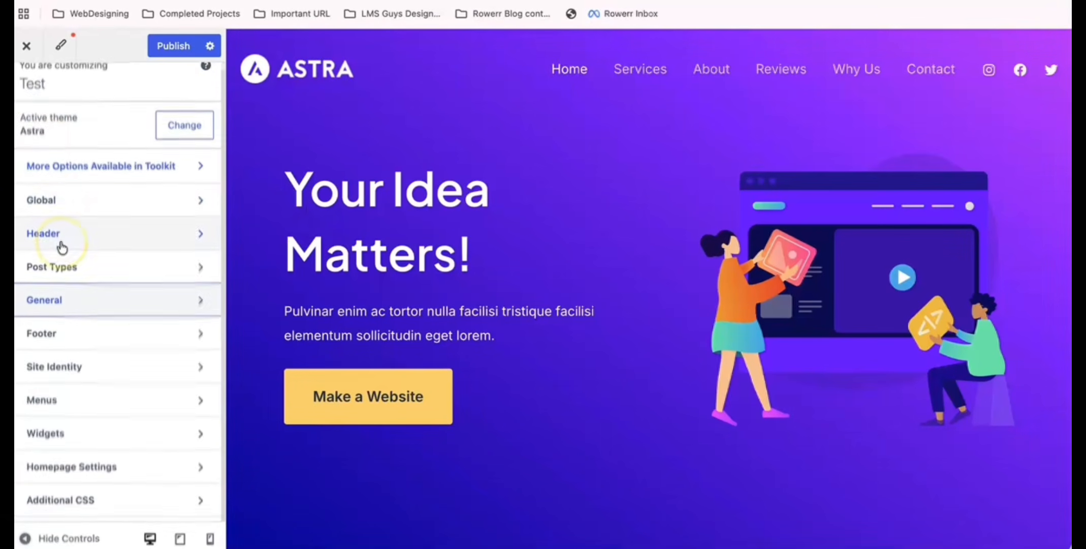
left_click(82, 517)
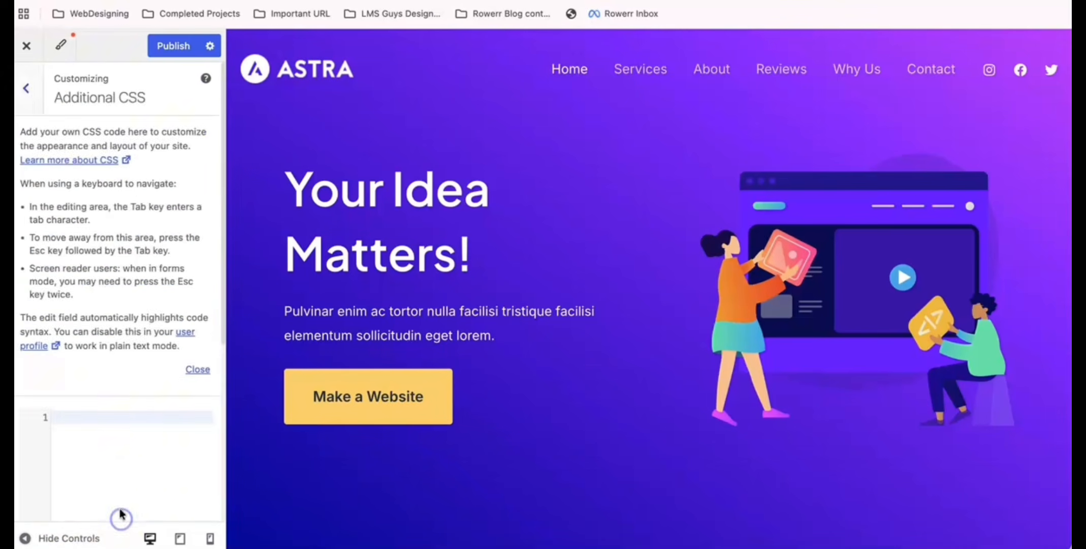
left_click(126, 423)
left_click(111, 363)
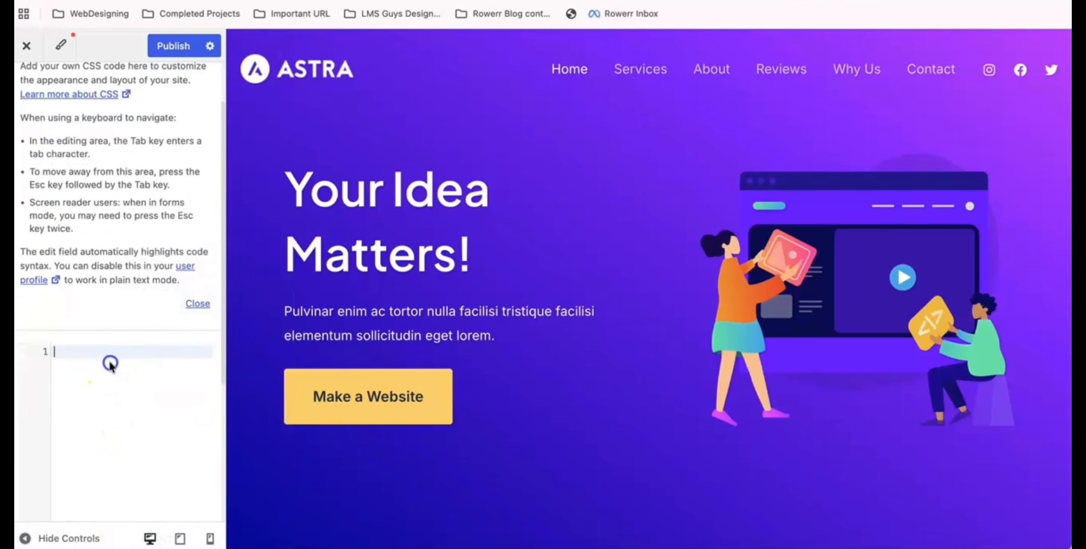
scroll(110, 363, "up", 2)
left_click(31, 84)
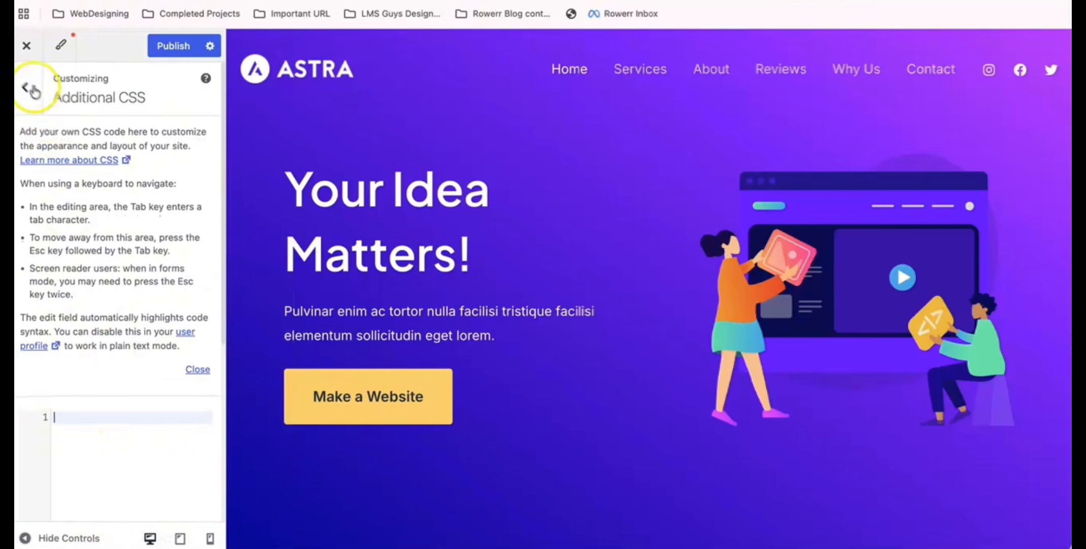
left_click(27, 47)
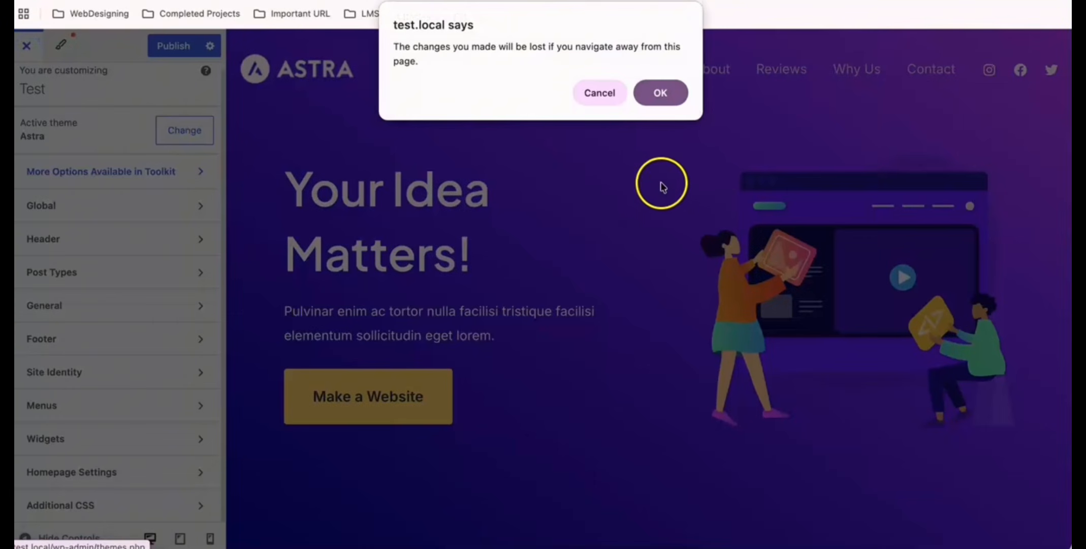
left_click(656, 94)
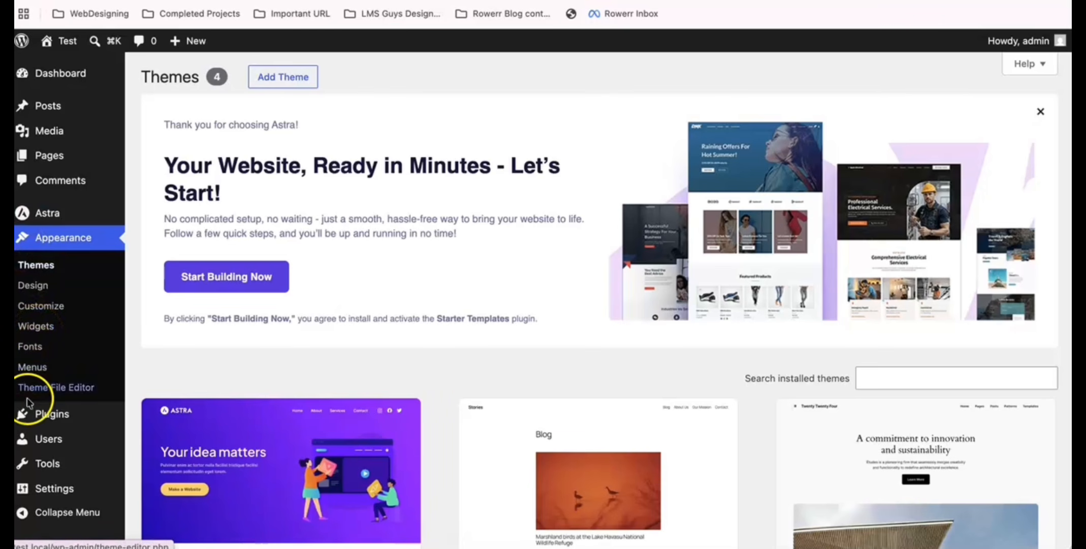
Go to the installed plugins and hide the Description and Automatic Updates columns from the list.
left_click(112, 409)
mouse_move(56, 412)
scroll(76, 414, "down", 3)
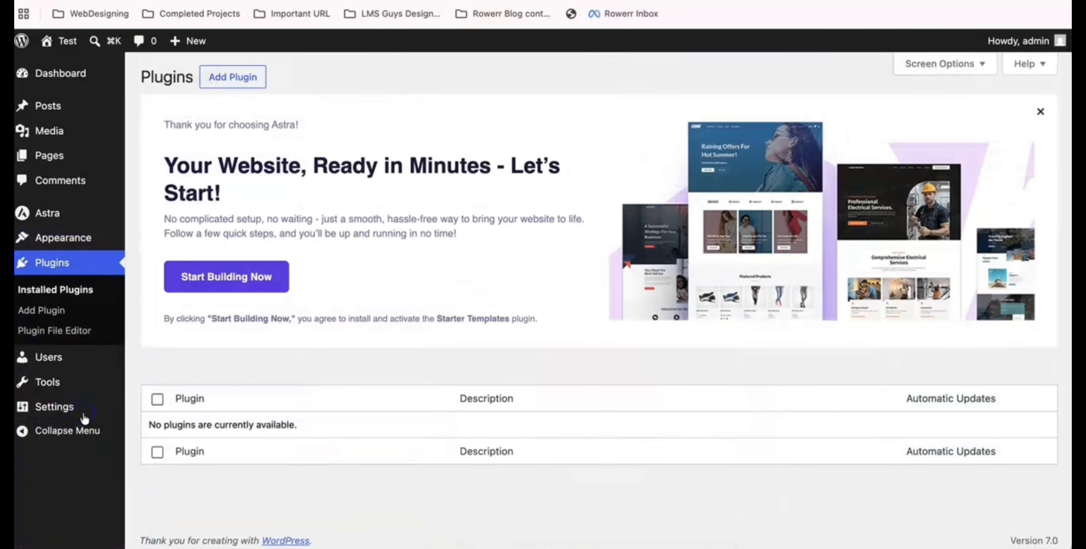
left_click(59, 264)
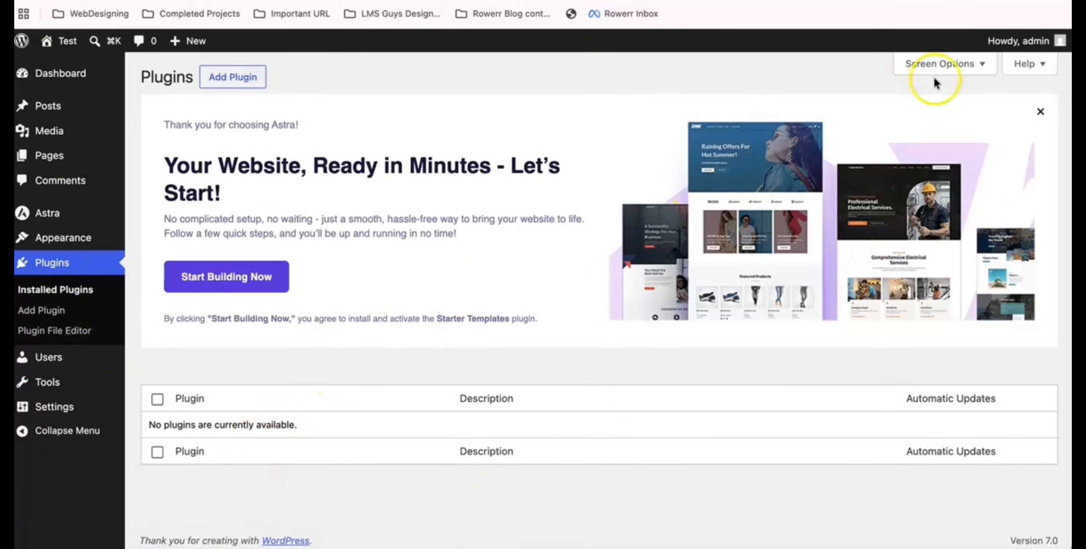
left_click(973, 63)
left_click(239, 93)
left_click(170, 96)
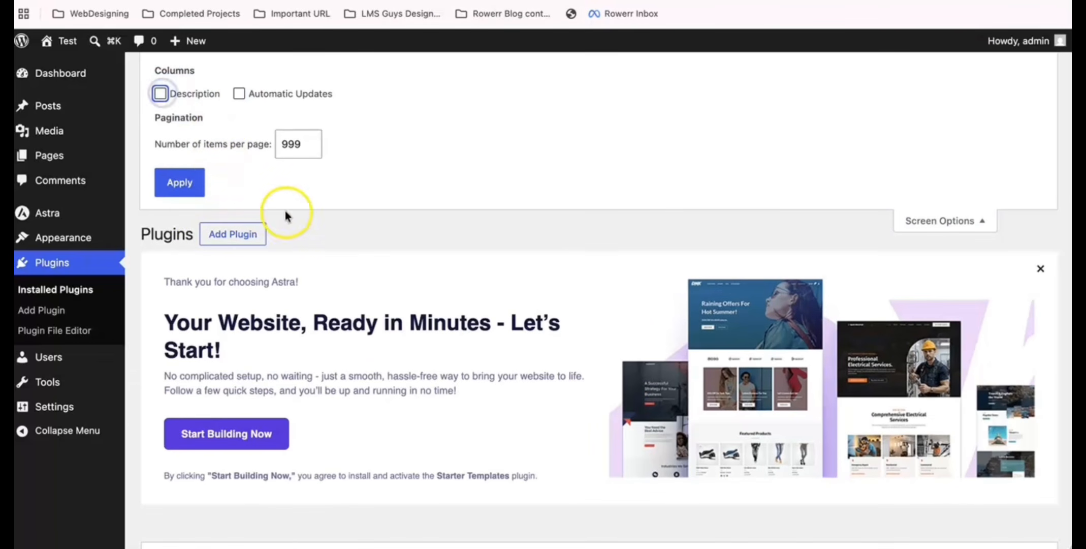
left_click(188, 185)
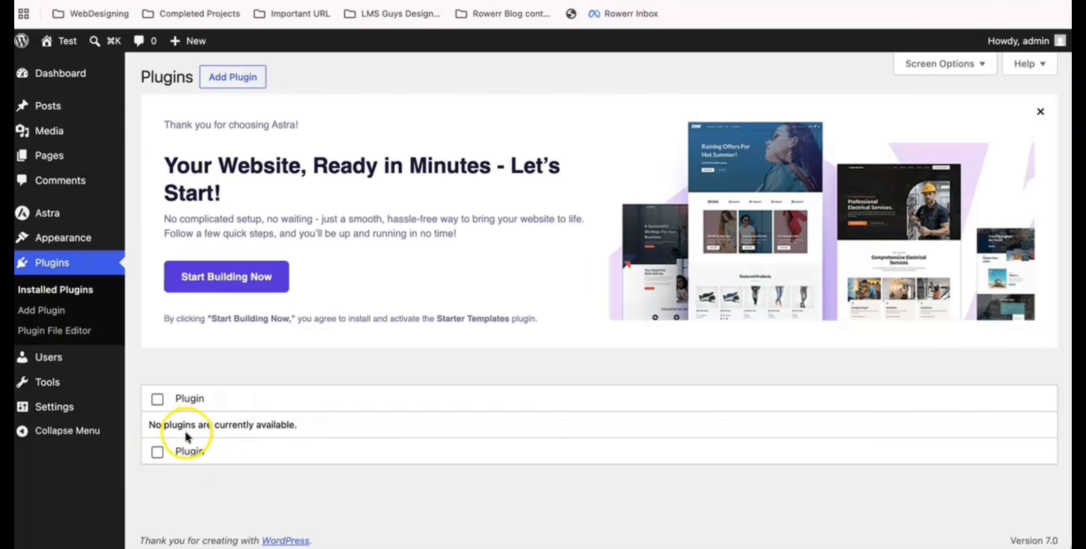
Install and activate Elementor Website Builder from the popular plugins in the plugin directory.
left_click(243, 78)
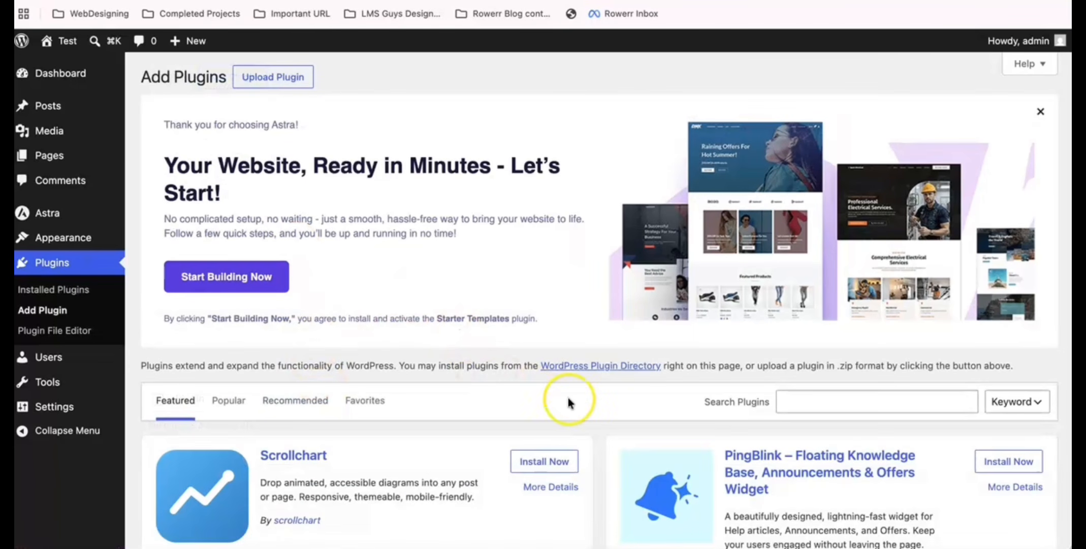
left_click(826, 405)
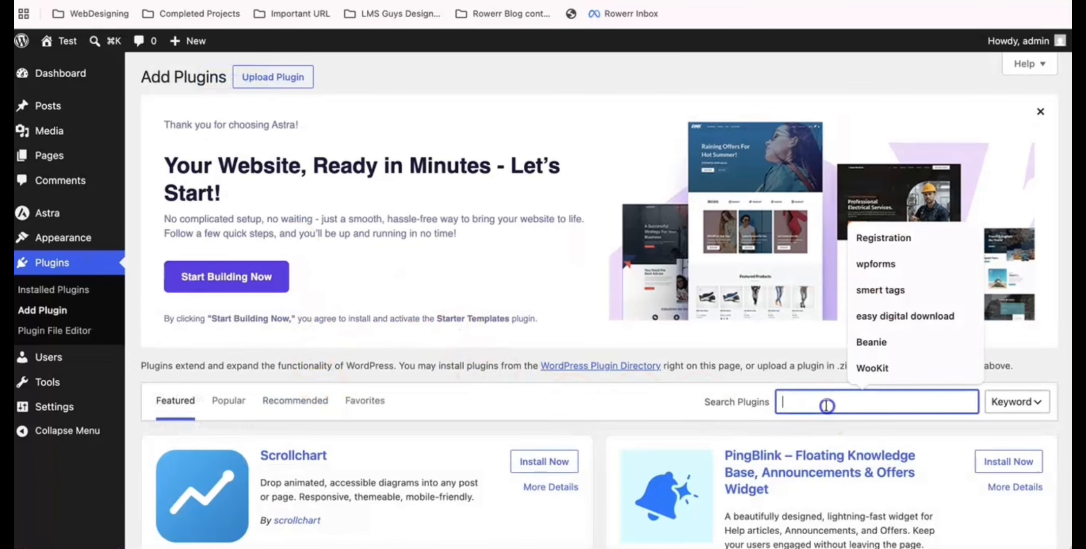
left_click(227, 401)
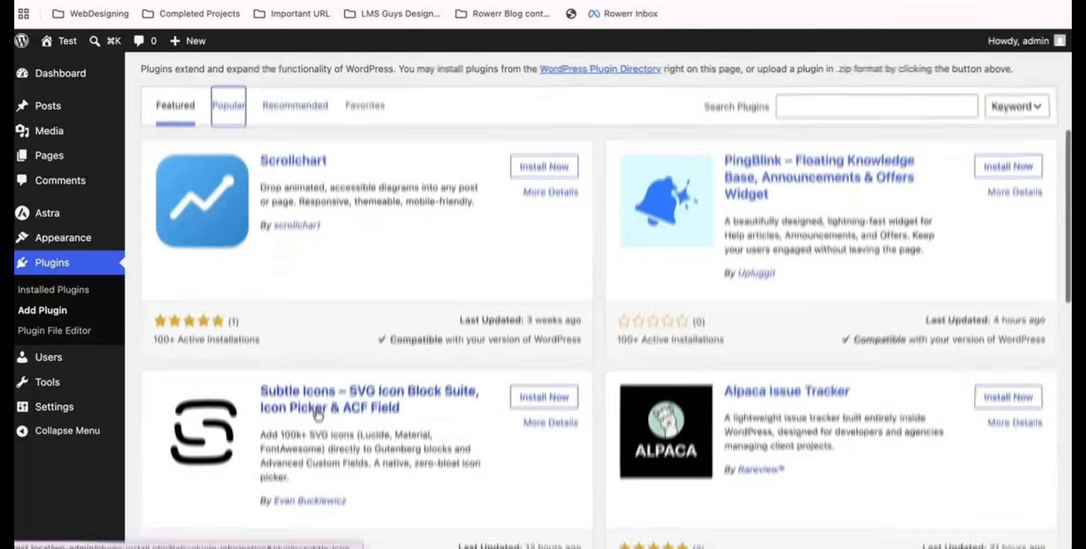
scroll(311, 427, "down", 2)
scroll(310, 412, "down", 2)
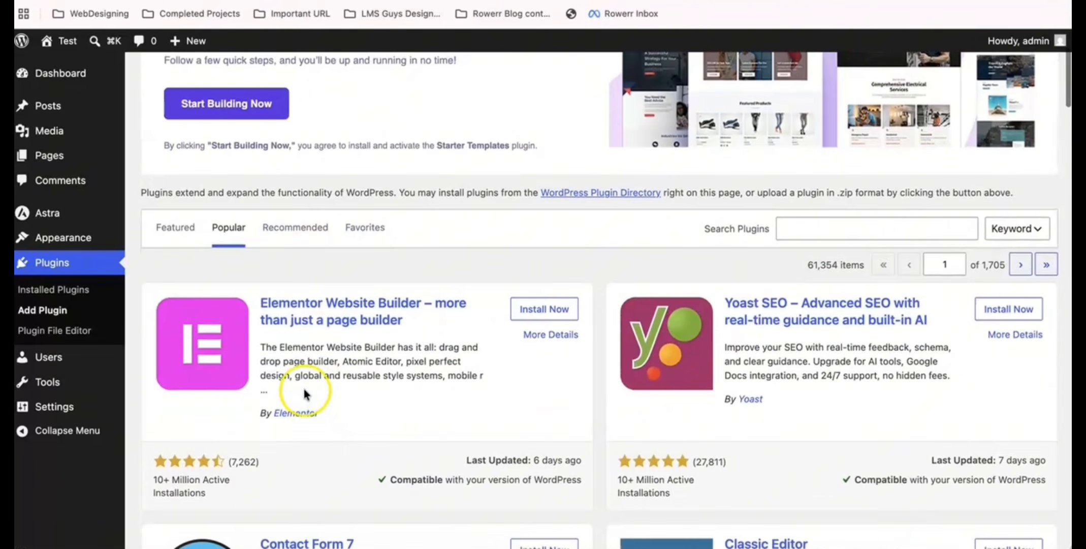
left_click(552, 310)
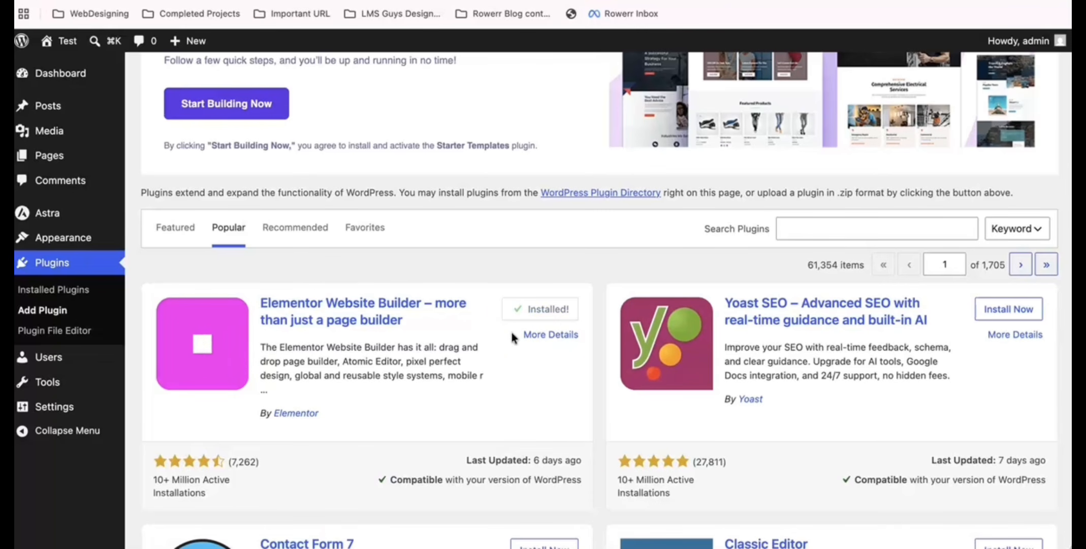
left_click(557, 309)
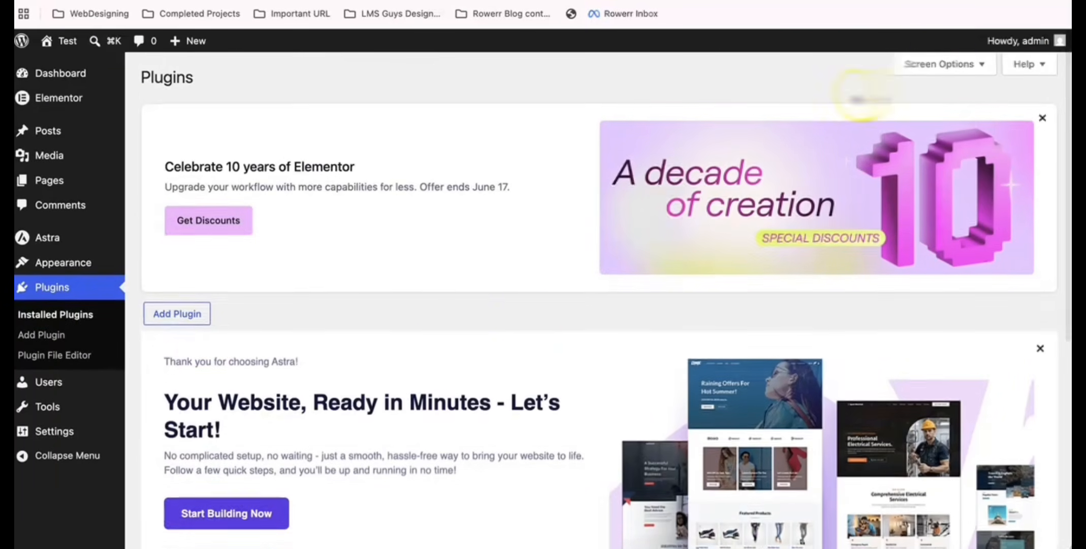
Check the plugin list's screen options and dismiss the Elementor, Astra and plugin activation notices.
left_click(968, 64)
left_click(189, 183)
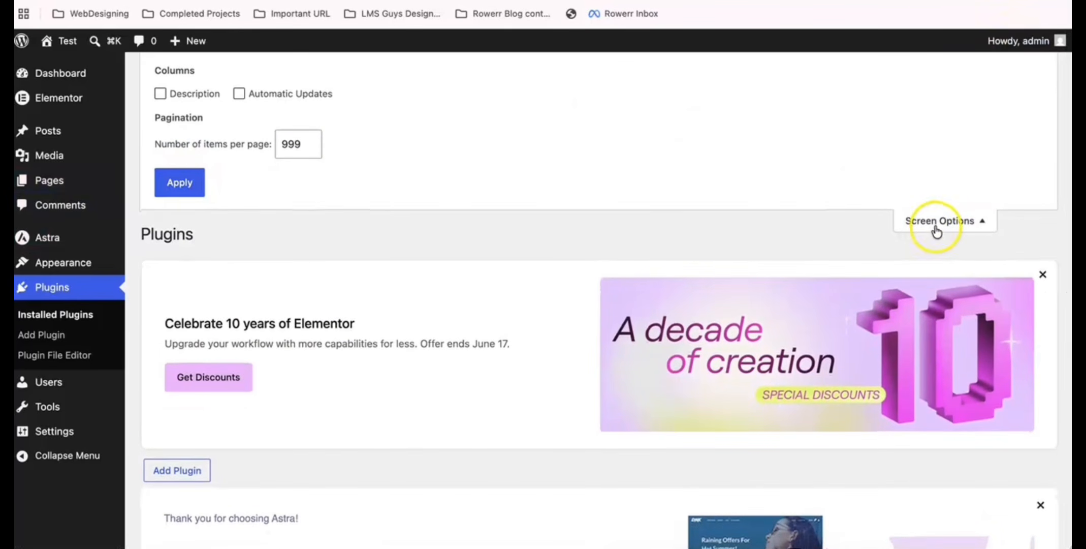
left_click(936, 228)
left_click(1043, 119)
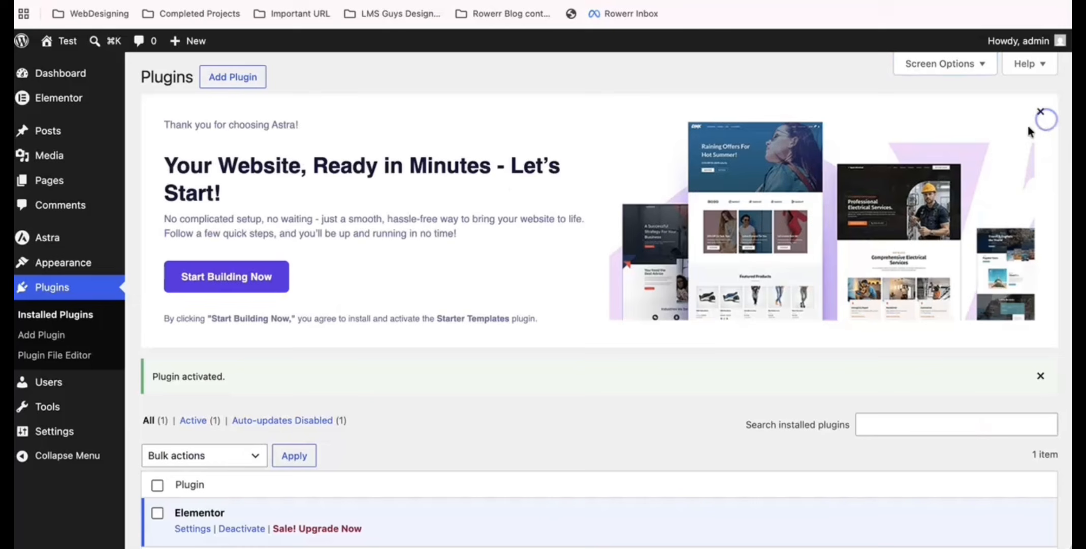
left_click(1042, 115)
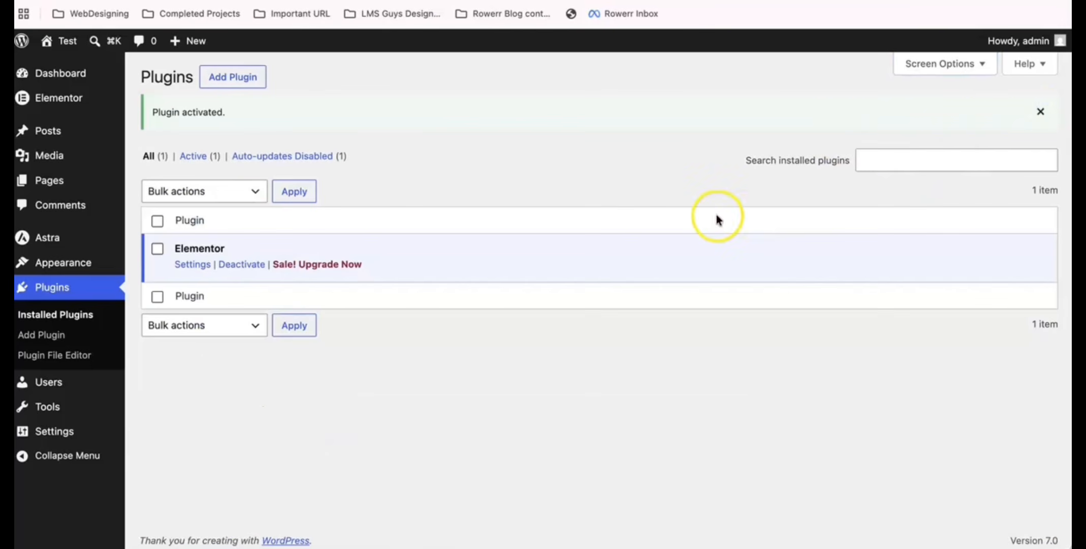
left_click(1040, 113)
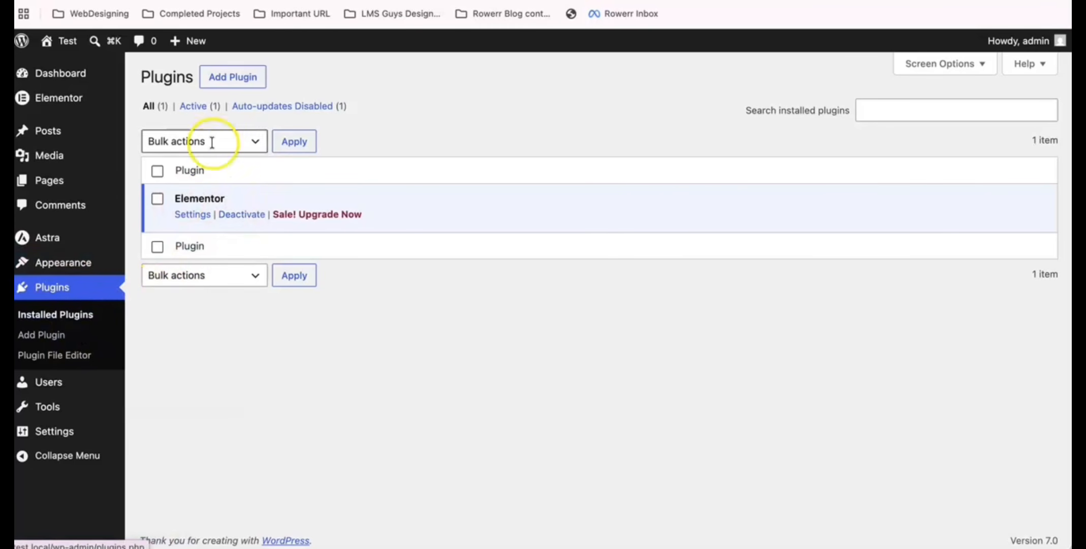
Upload astra-addon.zip from the recent downloads as a new plugin, install and activate it, and view the installed plugins.
left_click(232, 83)
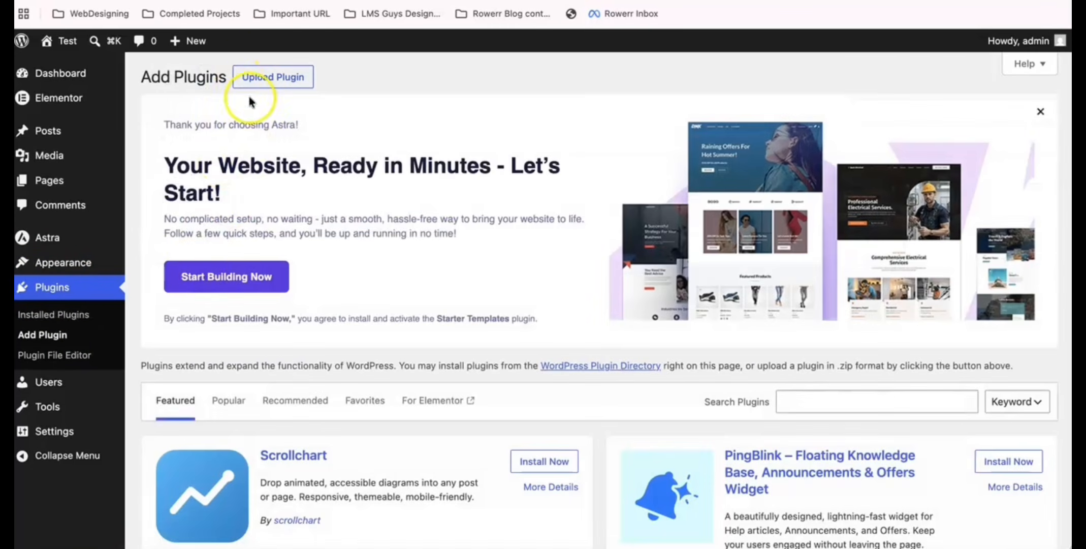
left_click(272, 76)
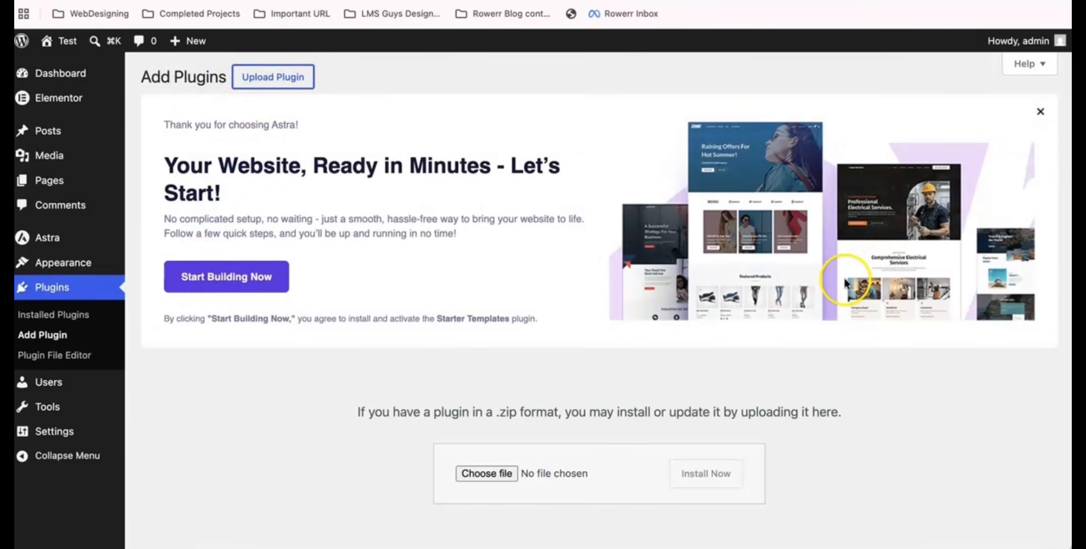
scroll(859, 280, "down", 3)
left_click(1008, 2)
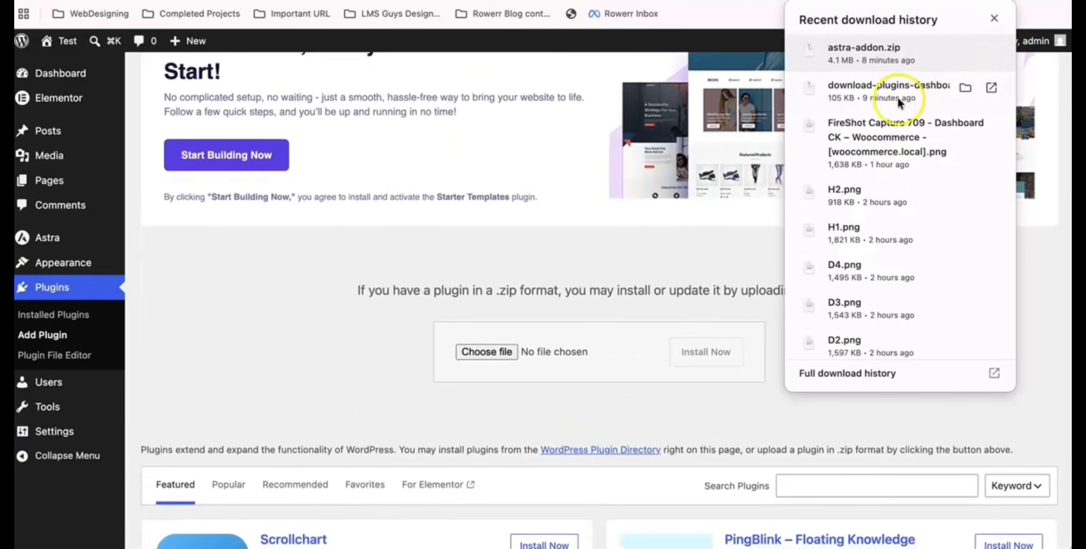
left_click_drag(615, 305, 562, 366)
left_click(699, 366)
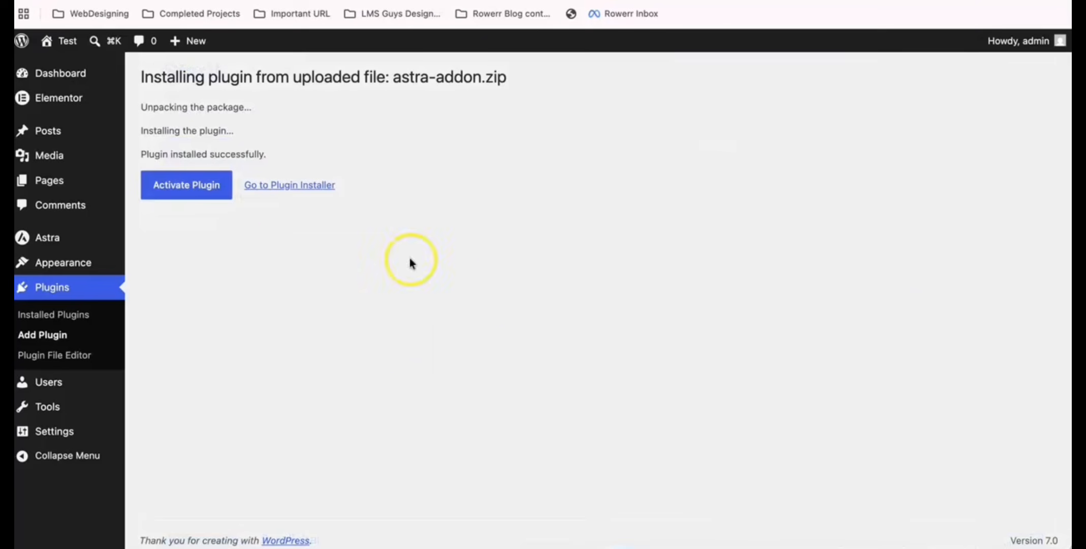
left_click(160, 184)
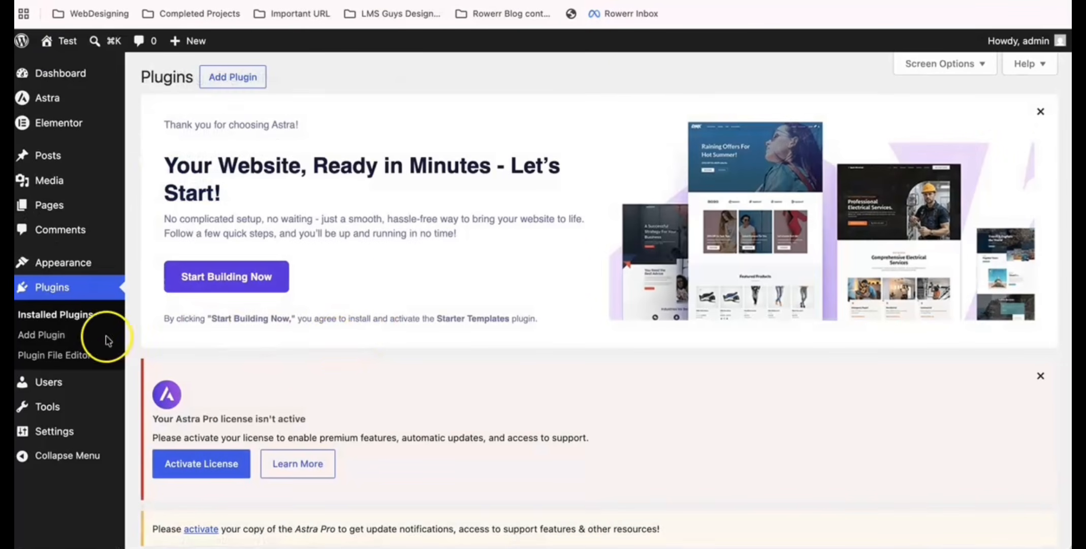
scroll(86, 339, "down", 7)
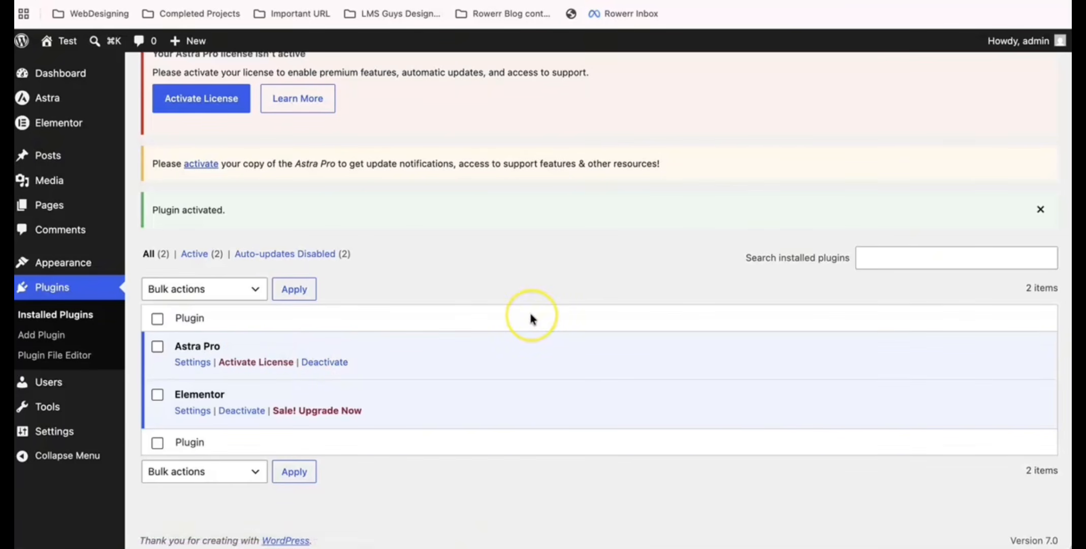
Switch to the Elementor account site and download the Elementor Pro - Expert plugin as elementor-pro-4.1.1.zip.
scroll(530, 316, "up", 5)
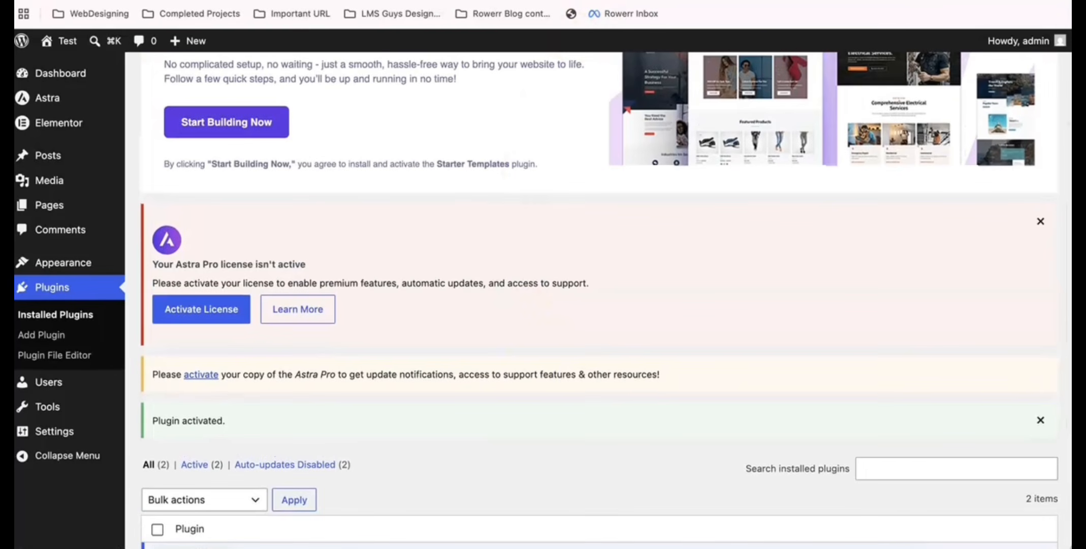
scroll(389, 287, "down", 5)
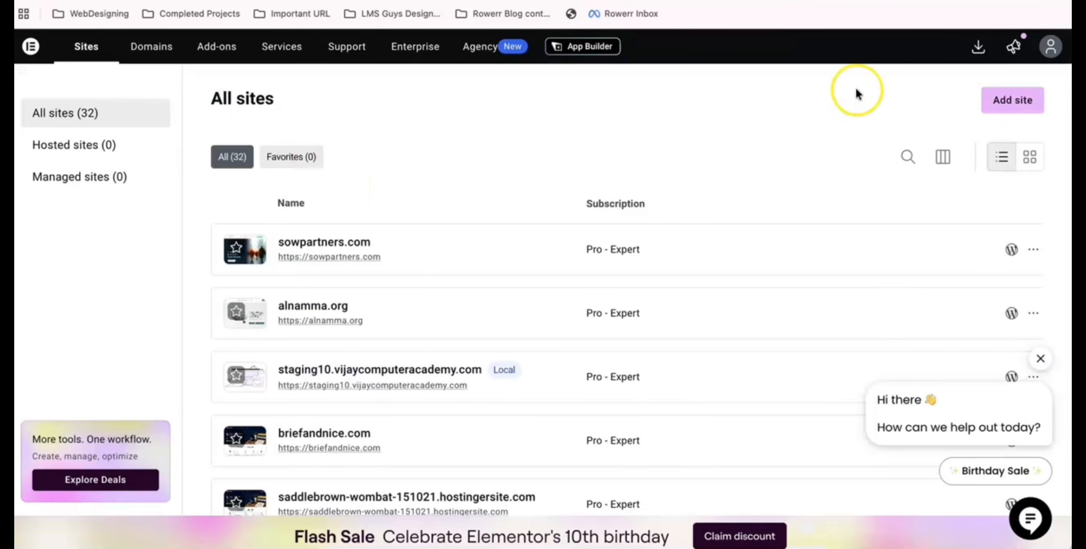
left_click(978, 47)
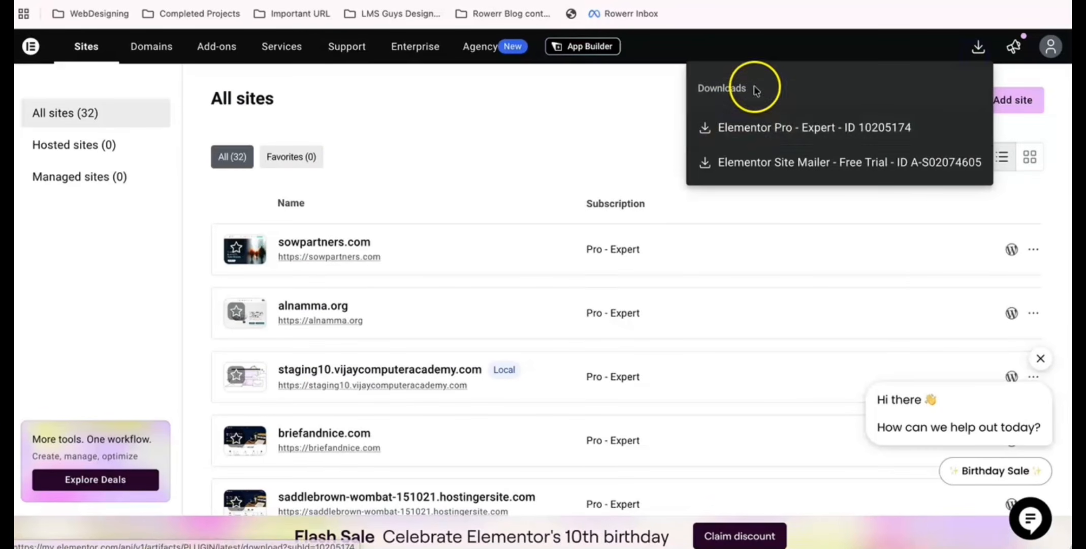
left_click(789, 136)
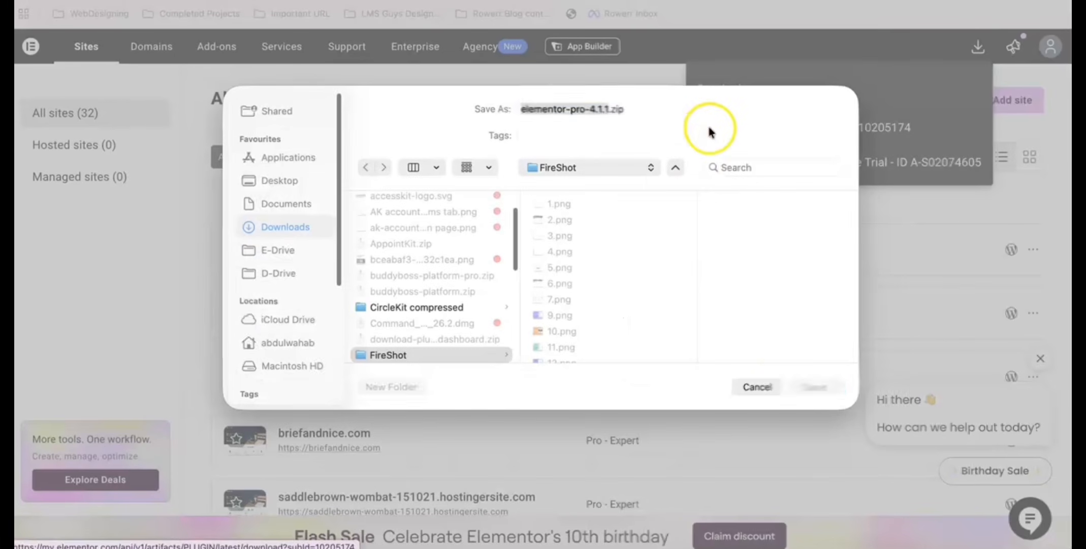
left_click(823, 387)
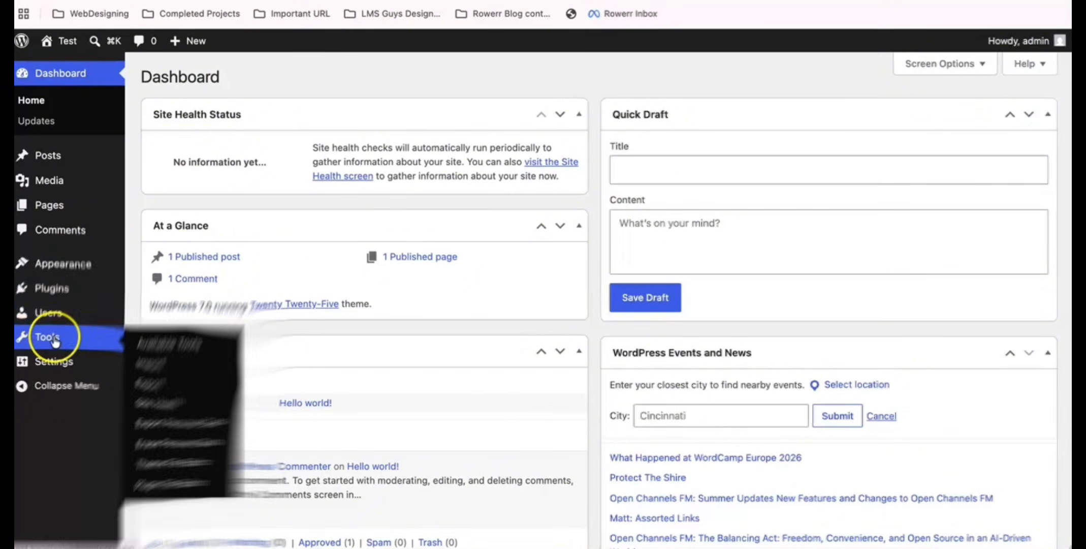
Return to the WordPress admin, upload elementor-pro-4.1.1.zip from the recent downloads as a new plugin, then install and activate it.
left_click(58, 289)
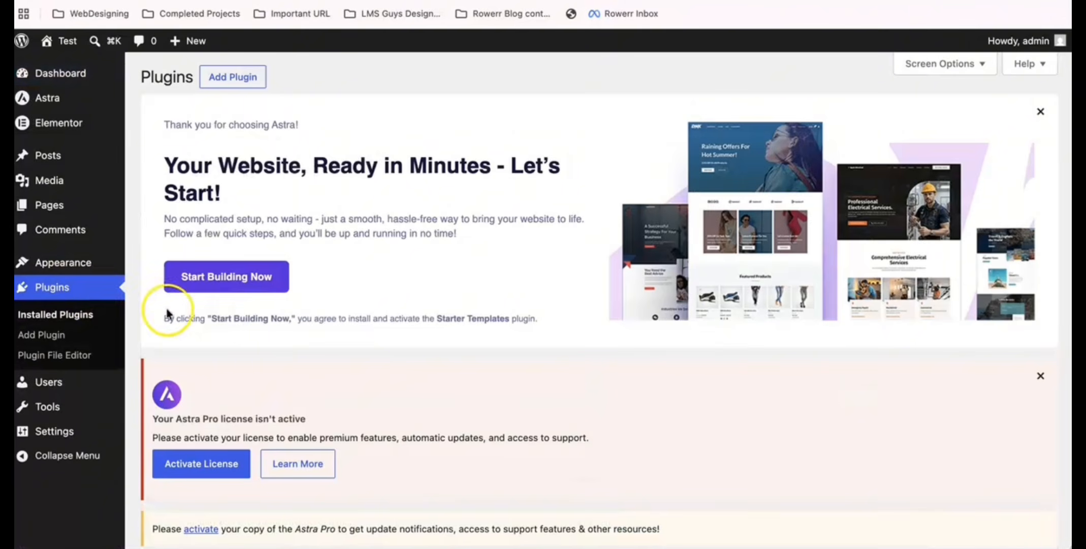
scroll(245, 323, "down", 6)
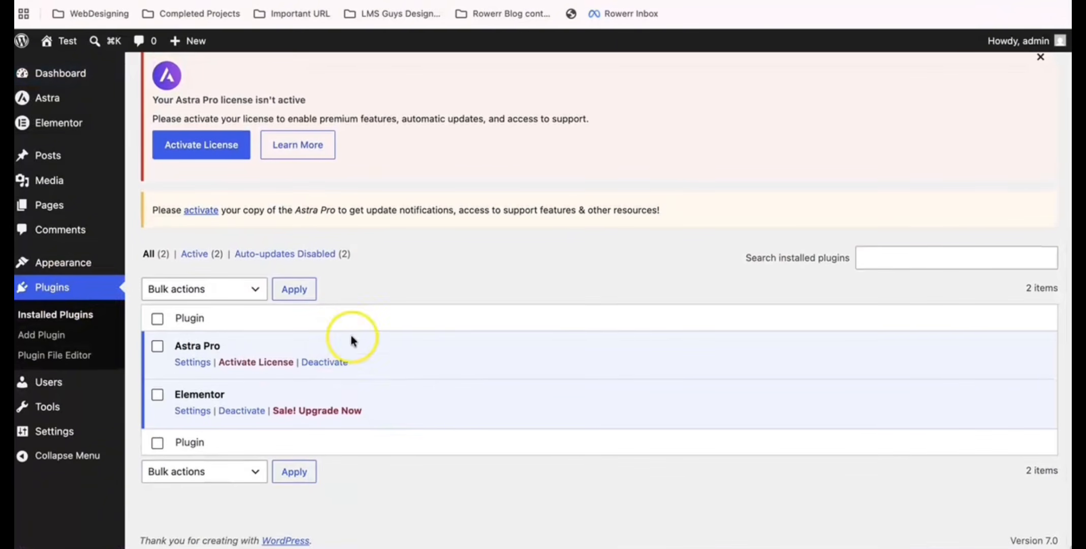
scroll(356, 284, "up", 6)
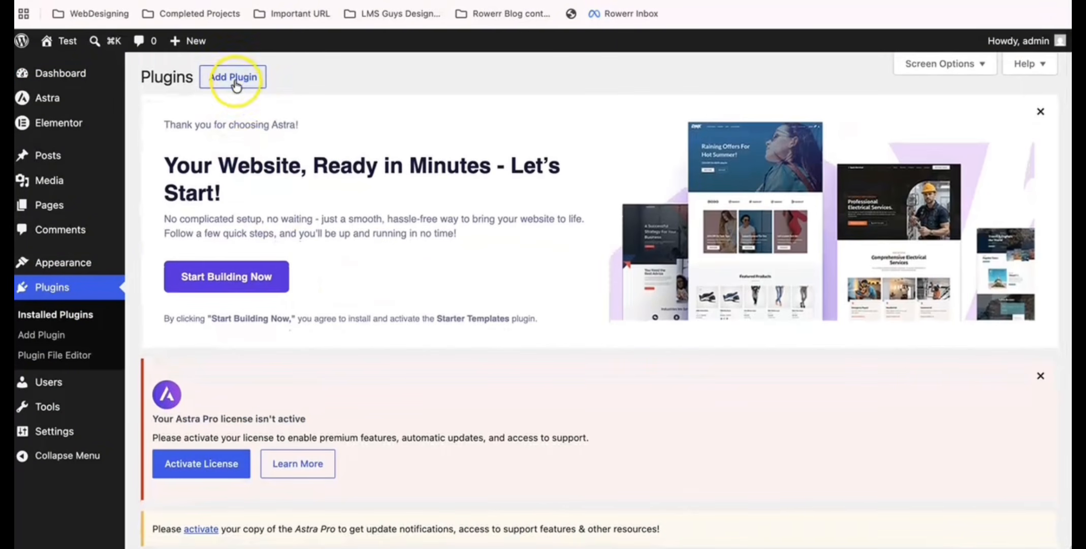
left_click(235, 82)
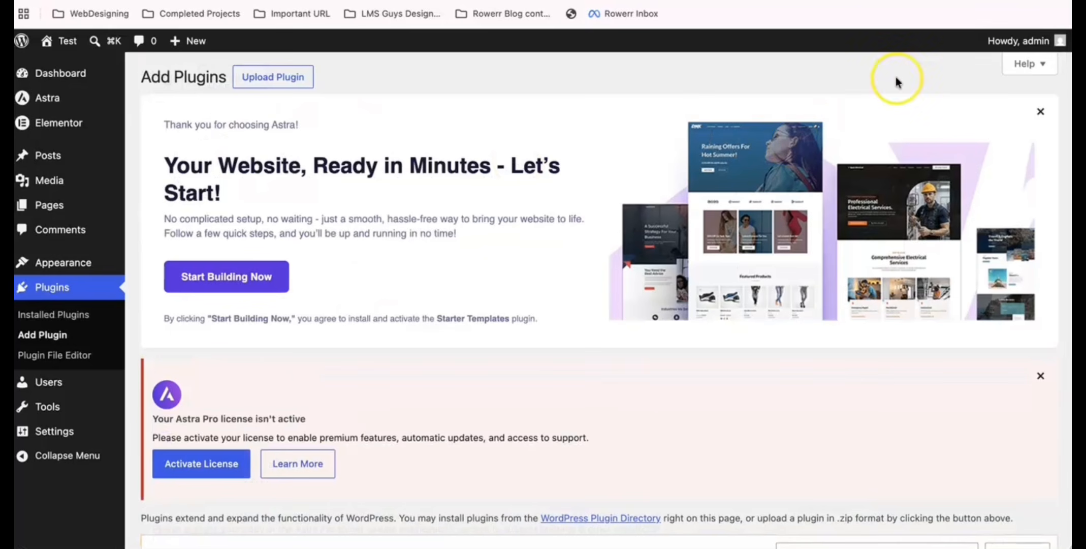
left_click(300, 79)
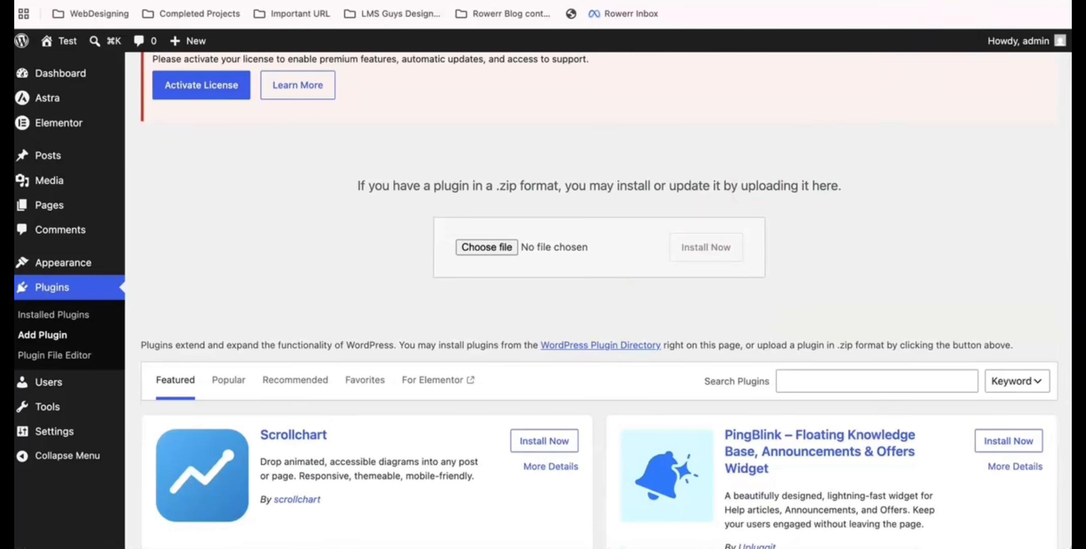
left_click(1002, 0)
left_click_drag(896, 45, 599, 250)
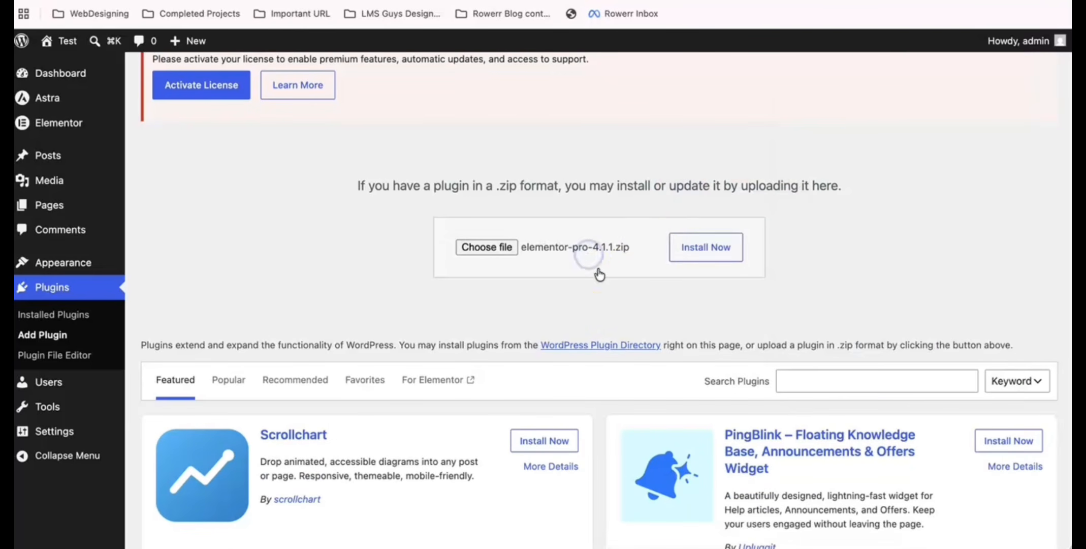
left_click(685, 257)
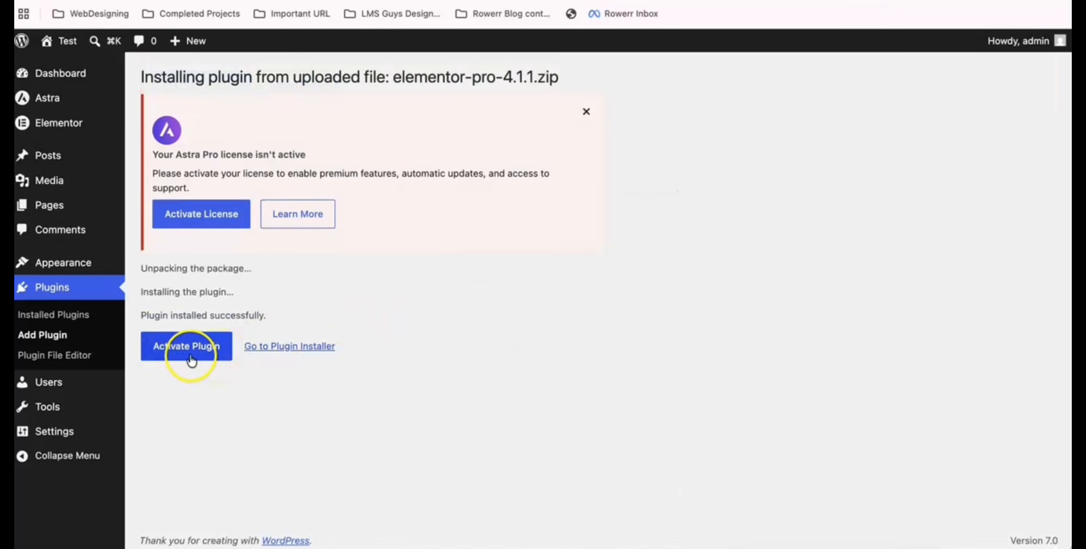
left_click(190, 357)
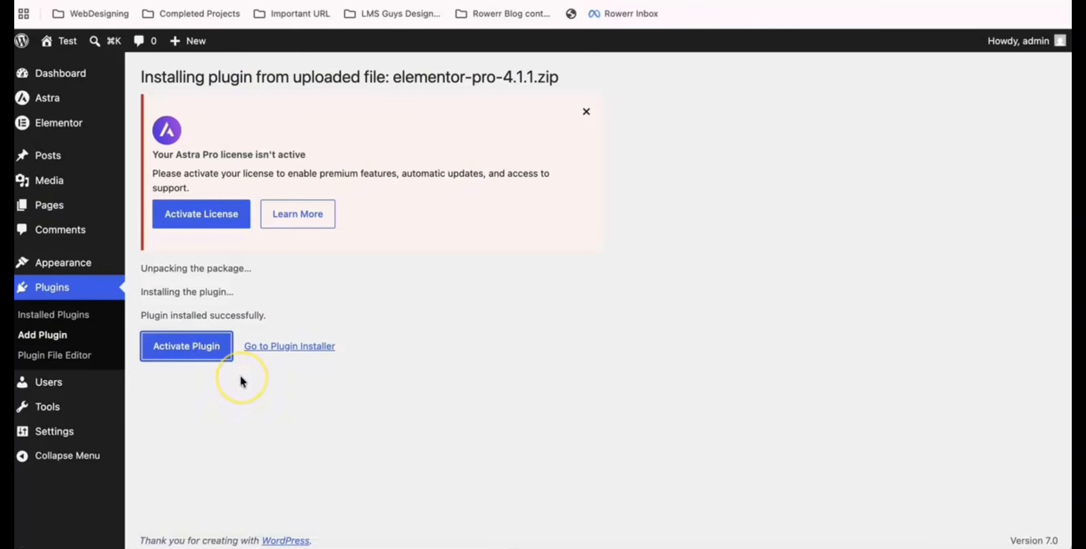
Connect the site to the Elementor account, activate the Elementor Pro license, and check its status.
scroll(241, 381, "down", 7)
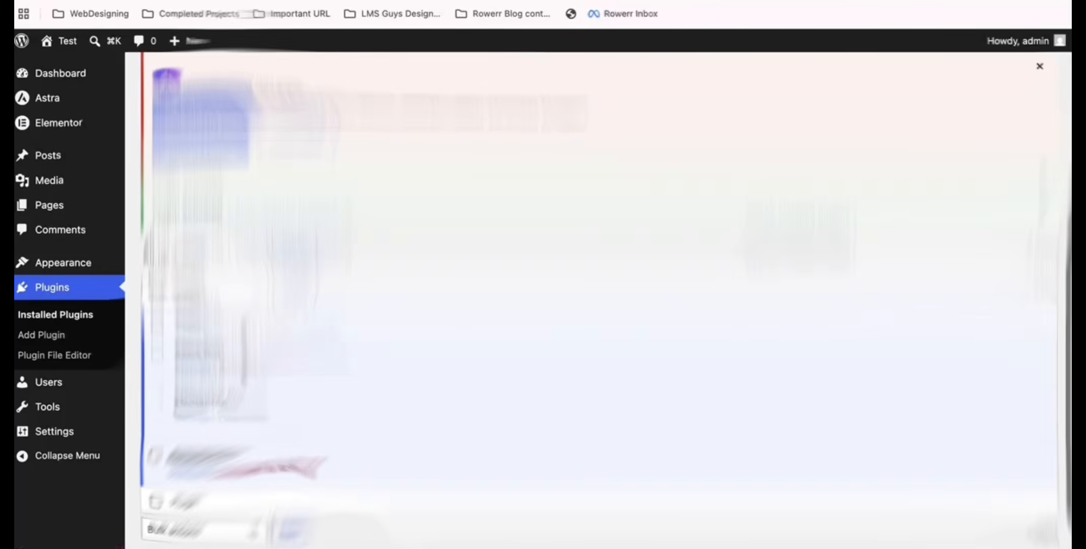
left_click(253, 411)
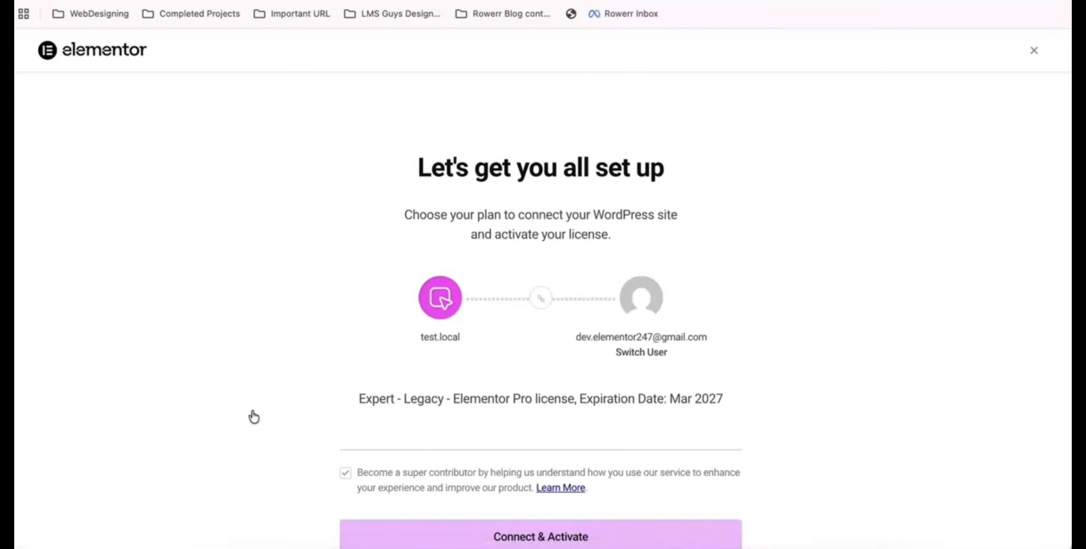
scroll(696, 341, "down", 3)
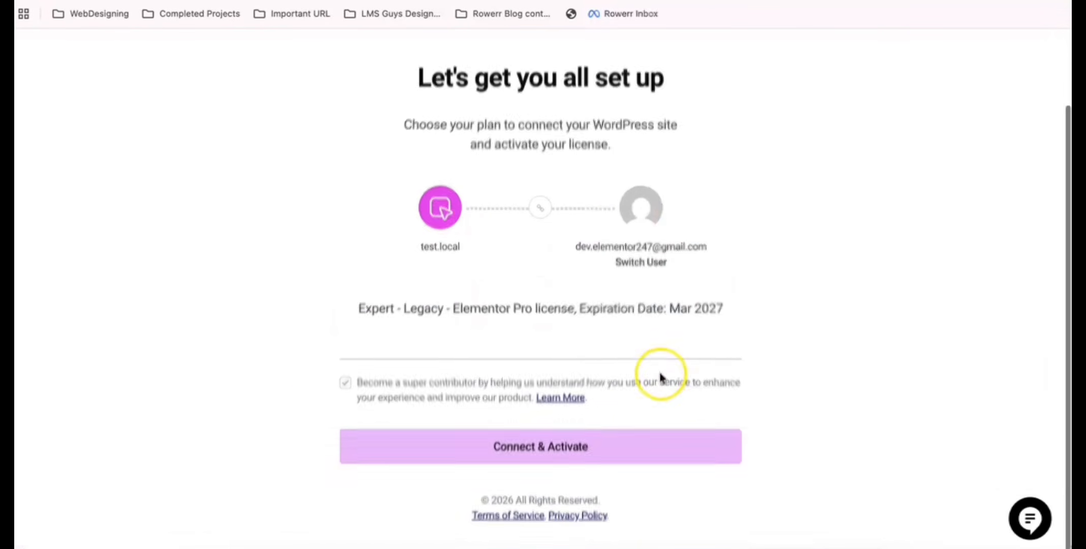
left_click(559, 457)
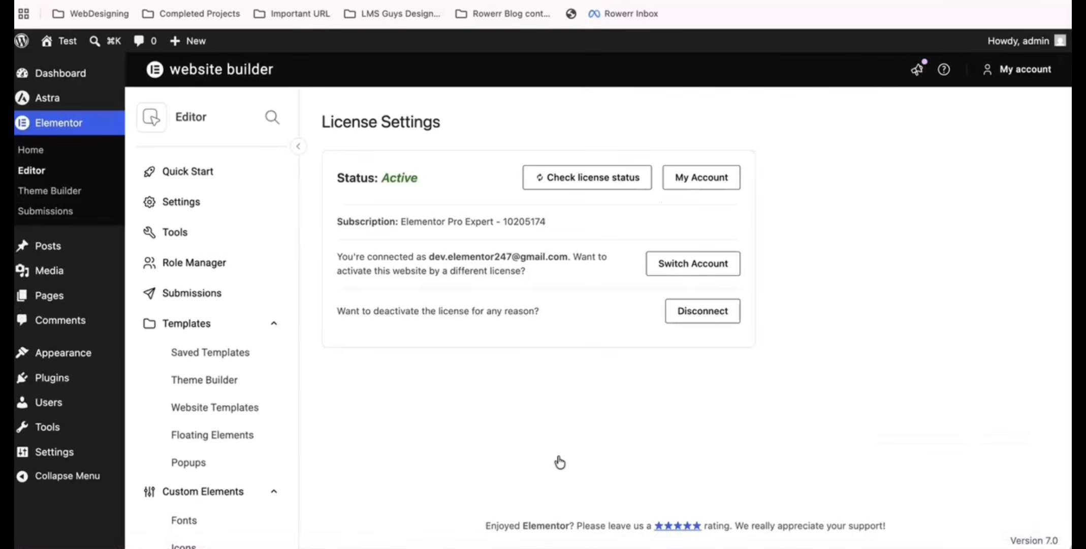
double_click(402, 176)
View the installed plugins list and the list of all users.
left_click(63, 378)
scroll(229, 422, "down", 6)
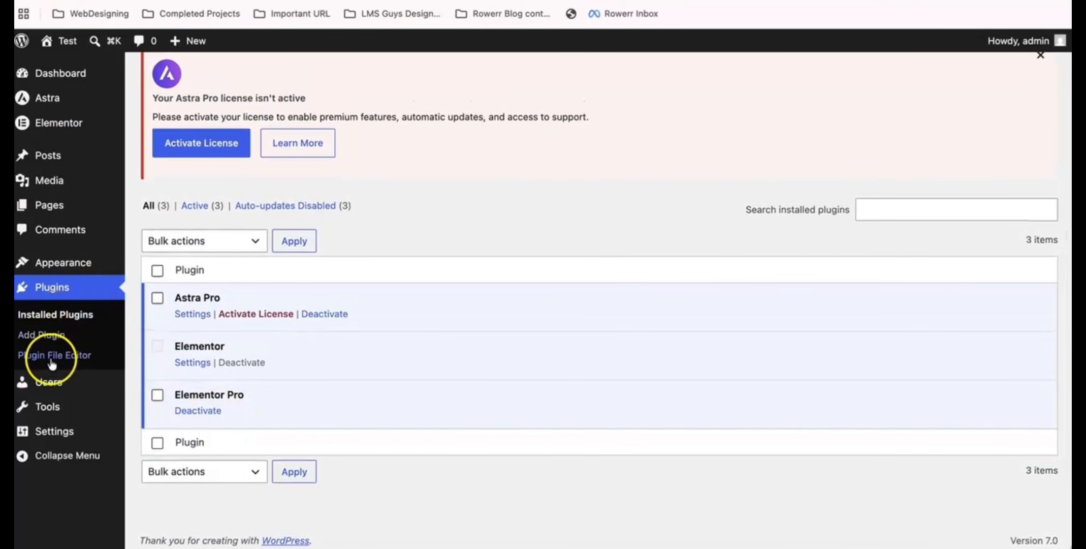
mouse_move(48, 382)
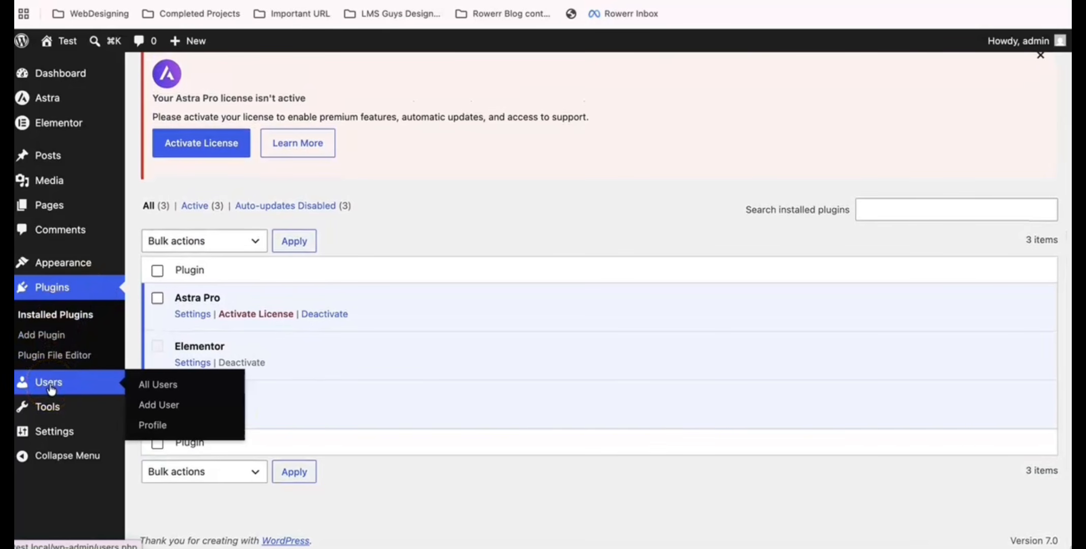
left_click(51, 388)
scroll(387, 402, "down", 4)
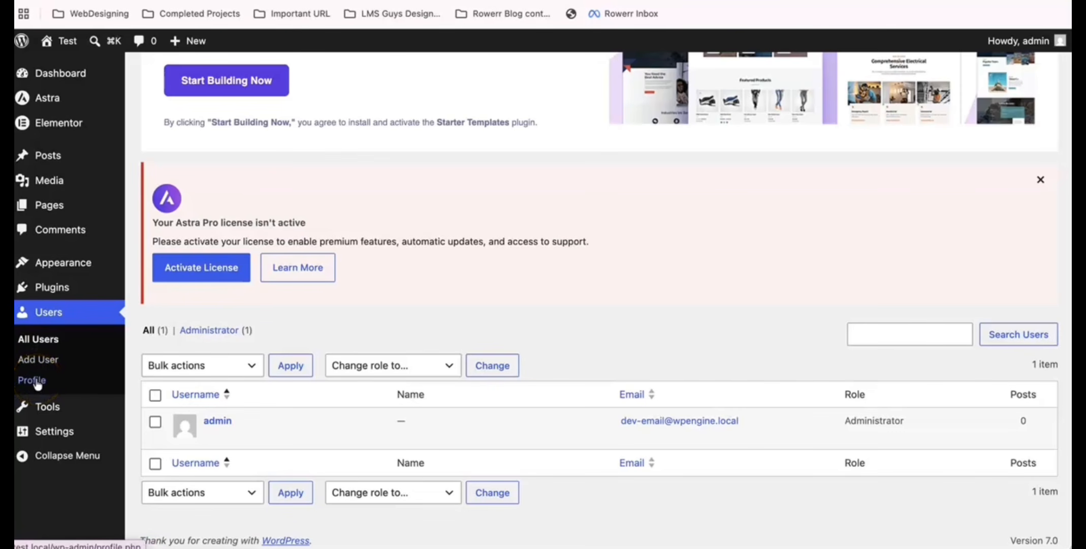
Go to the General settings and set the site title to LearnNova.
mouse_move(55, 434)
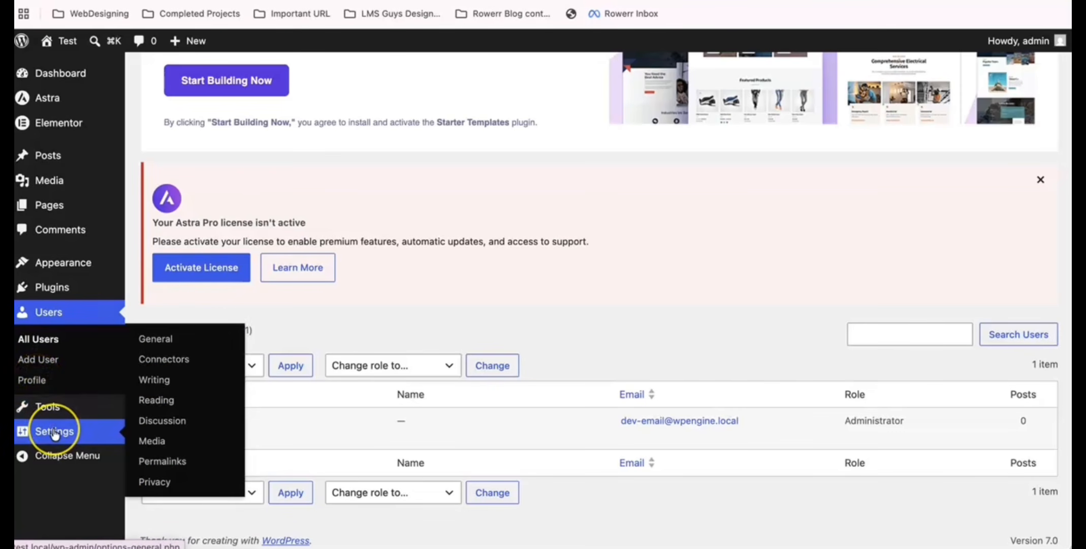
left_click(161, 339)
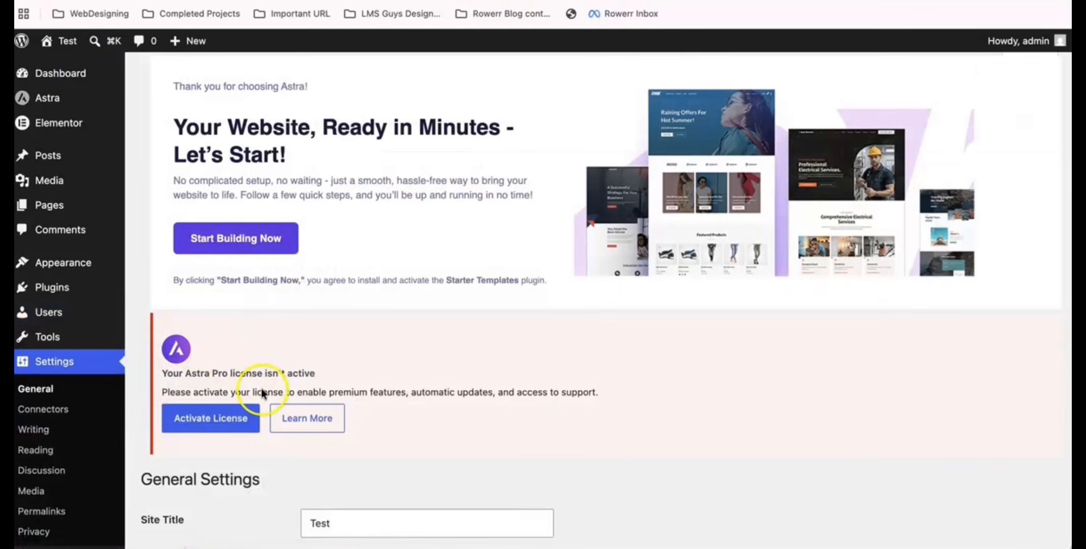
scroll(259, 373, "down", 7)
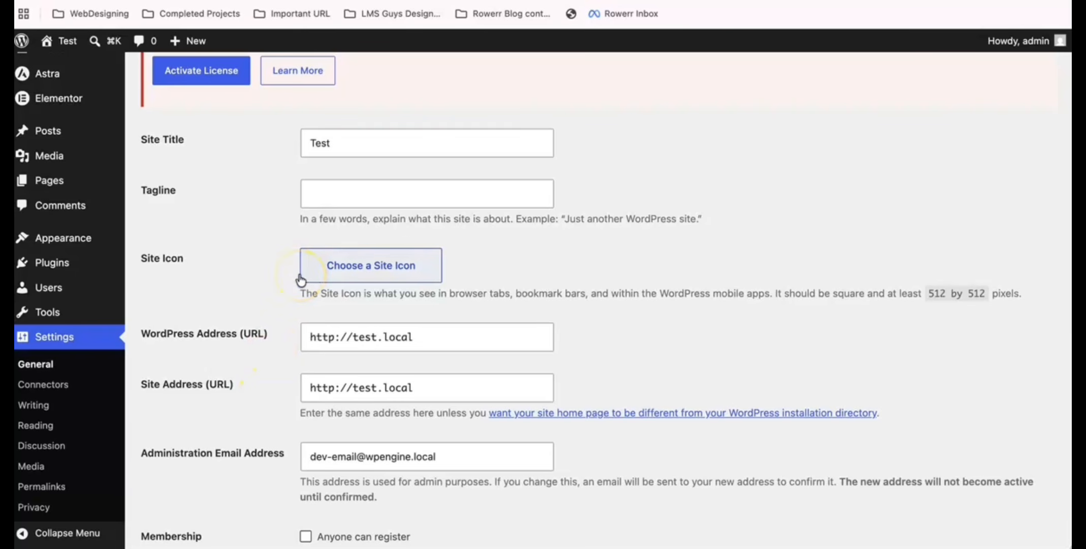
left_click(394, 142)
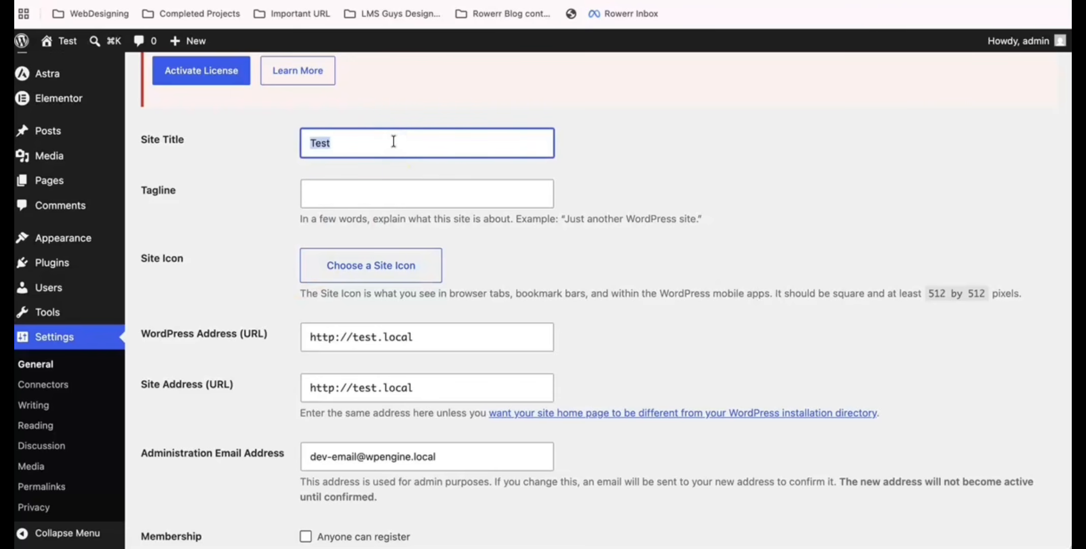
type("Lea")
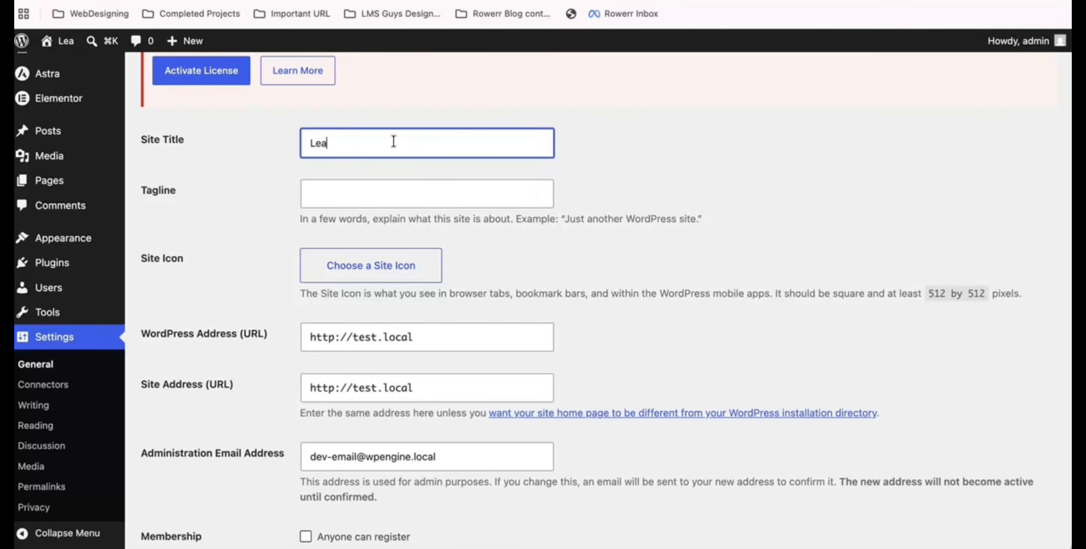
type("rnNov")
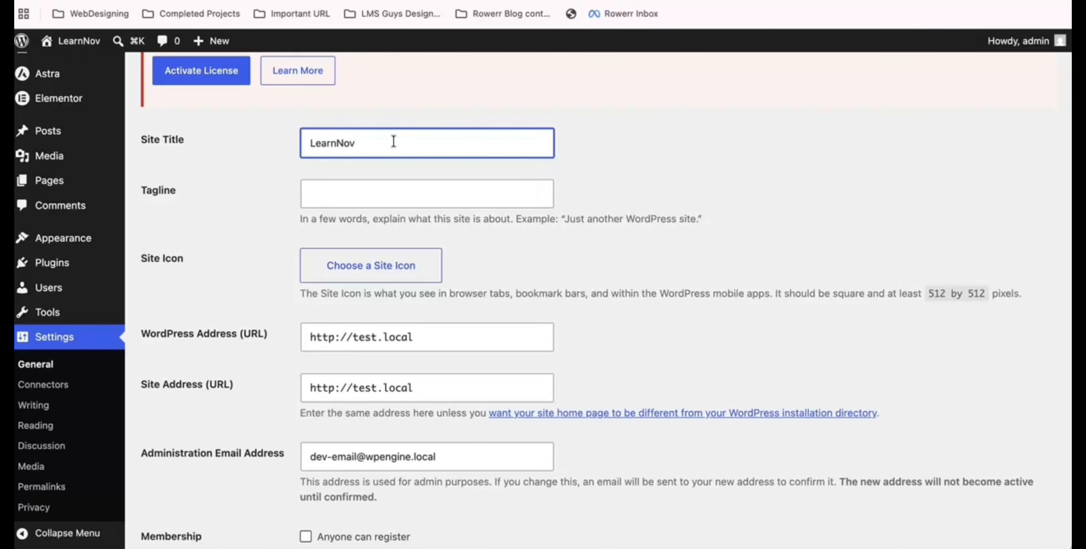
type("a")
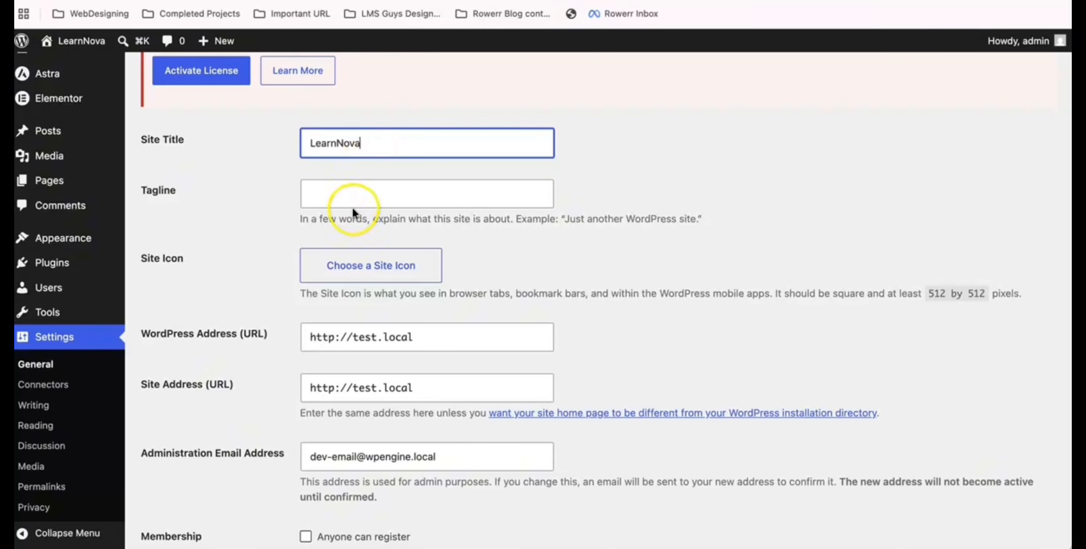
Set the site tagline to "Membership LMS website with Community and booking features".
left_click(357, 193)
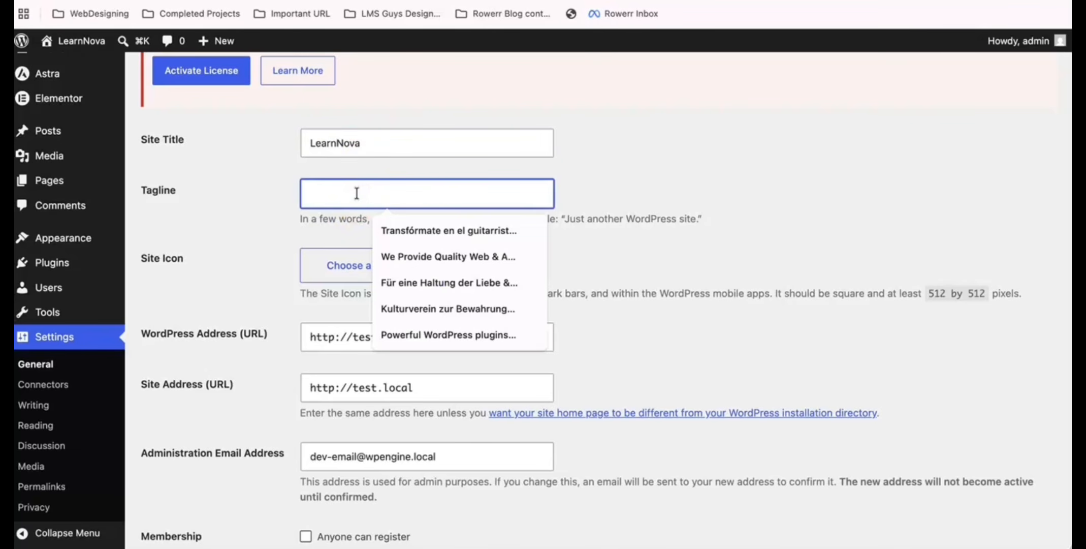
type("Mem")
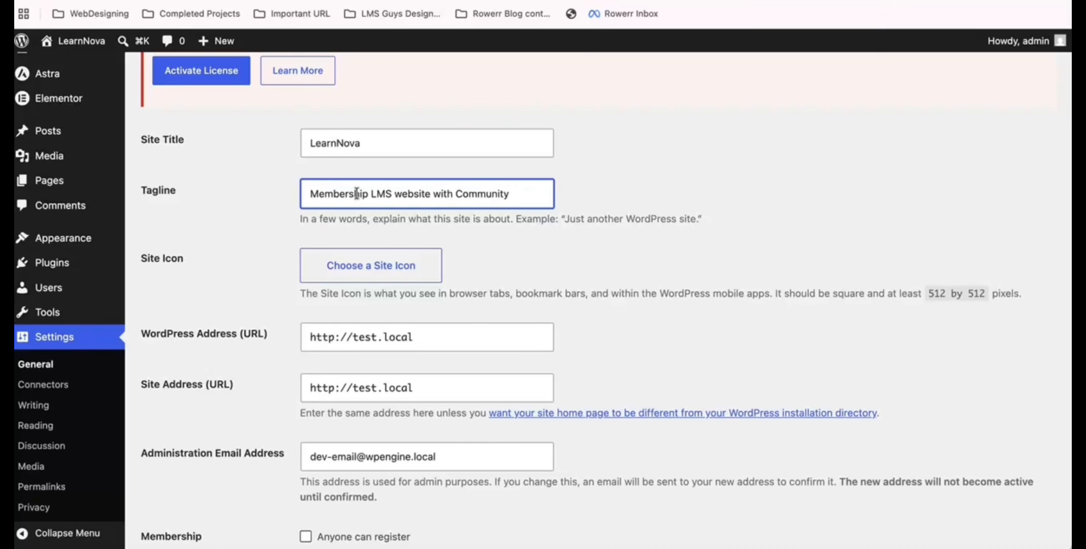
type("ooking")
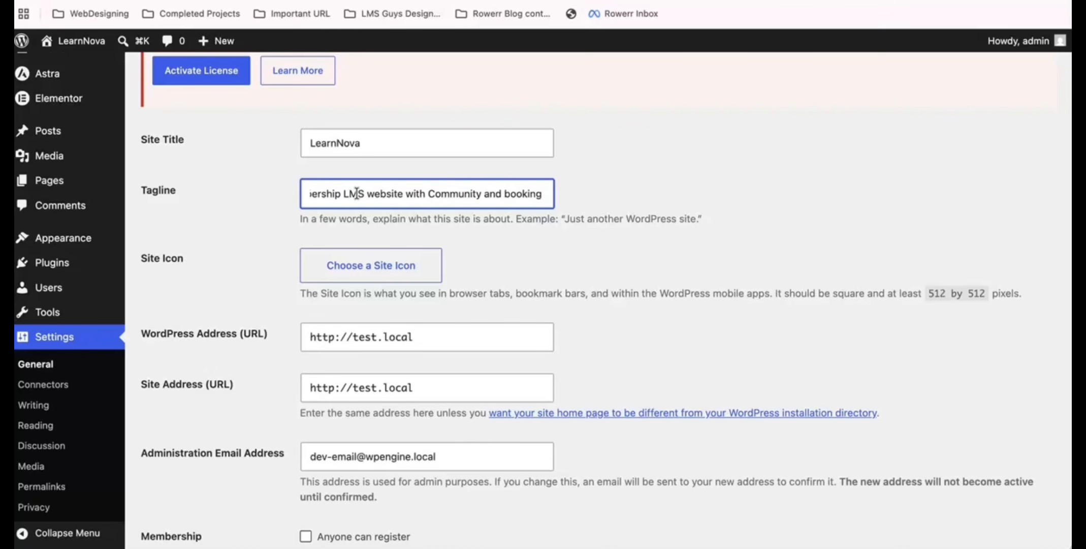
type(" featur")
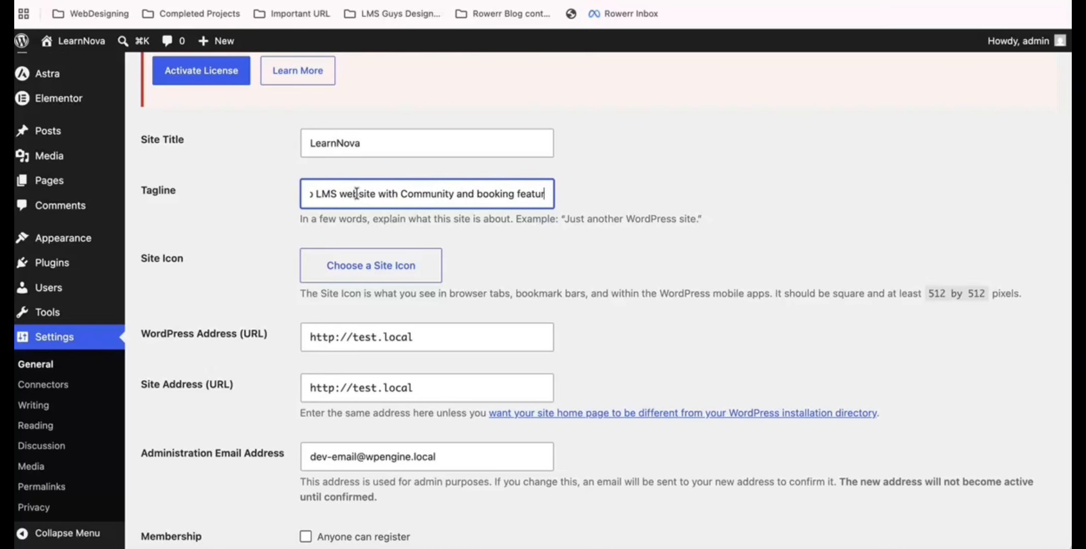
type("es")
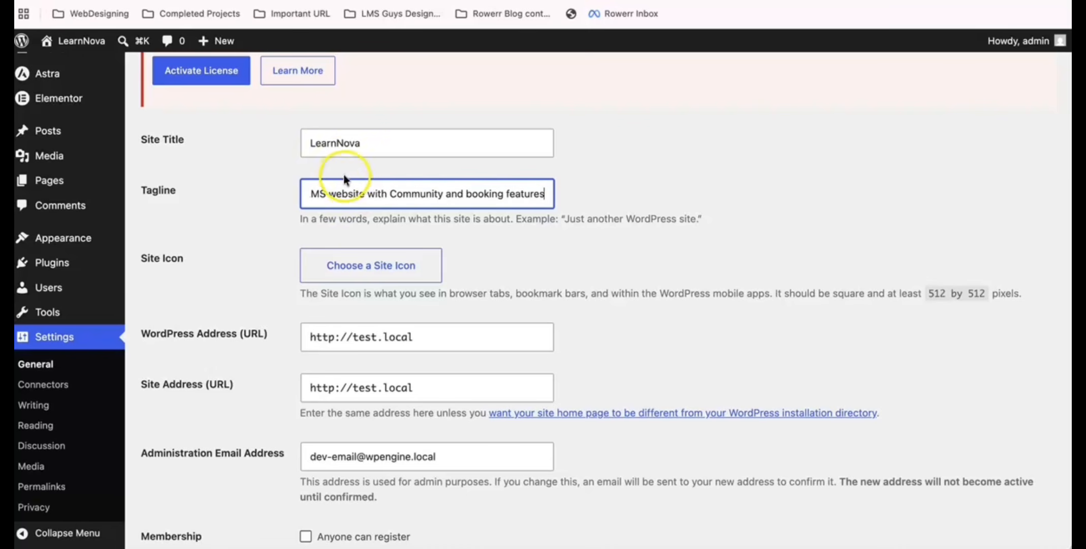
left_click(490, 262)
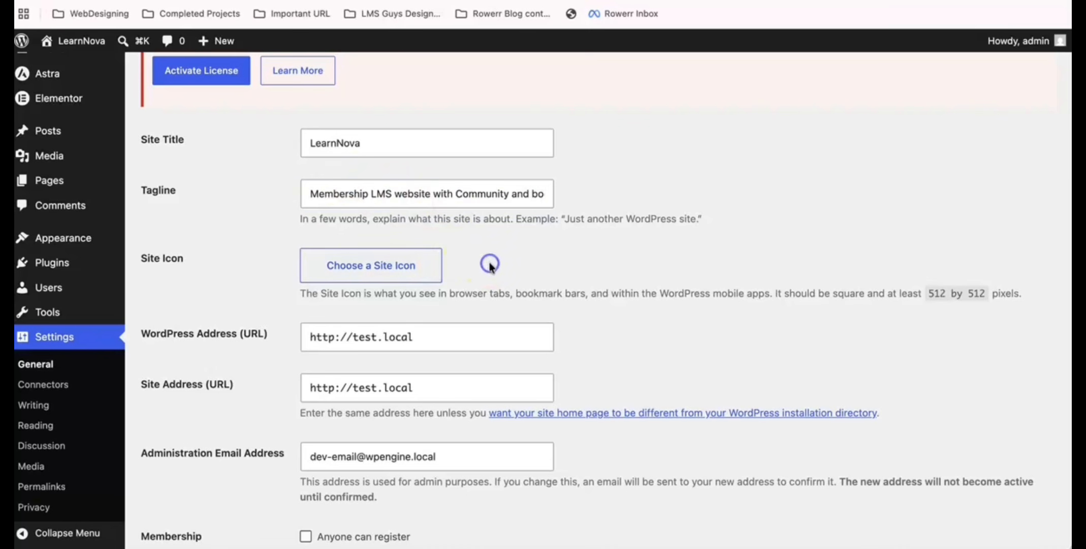
Upload the file "Logo LearnNova by WPKits" from the LearnNova folder on D-Drive for use as the site icon.
left_click(354, 278)
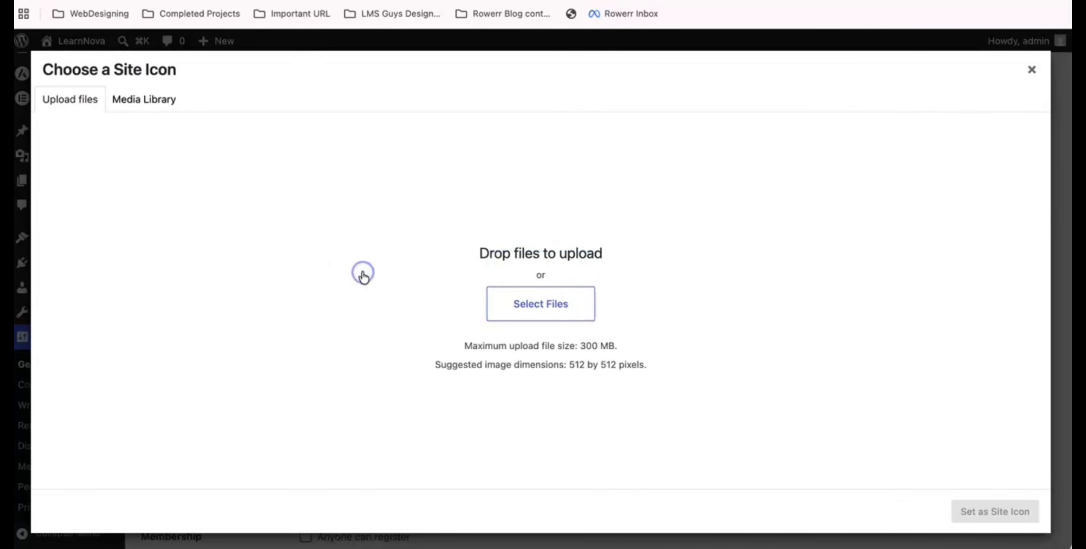
left_click(485, 300)
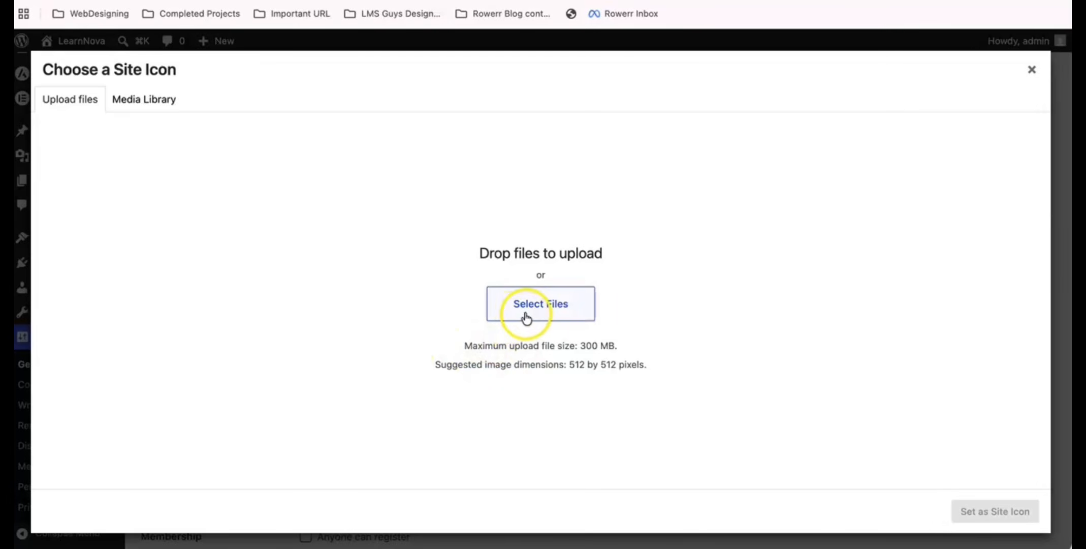
left_click(543, 308)
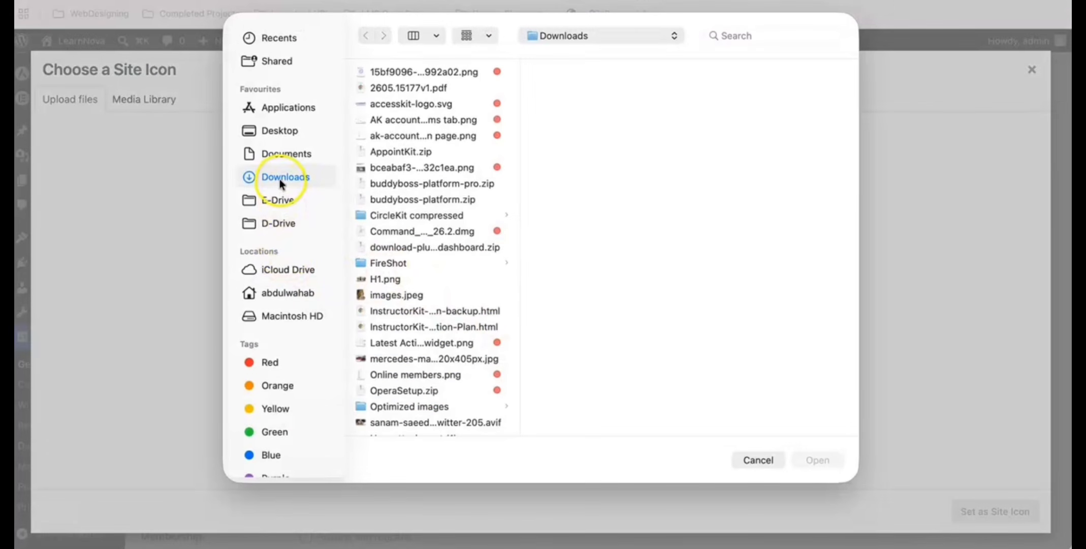
left_click(388, 263)
scroll(579, 323, "down", 20)
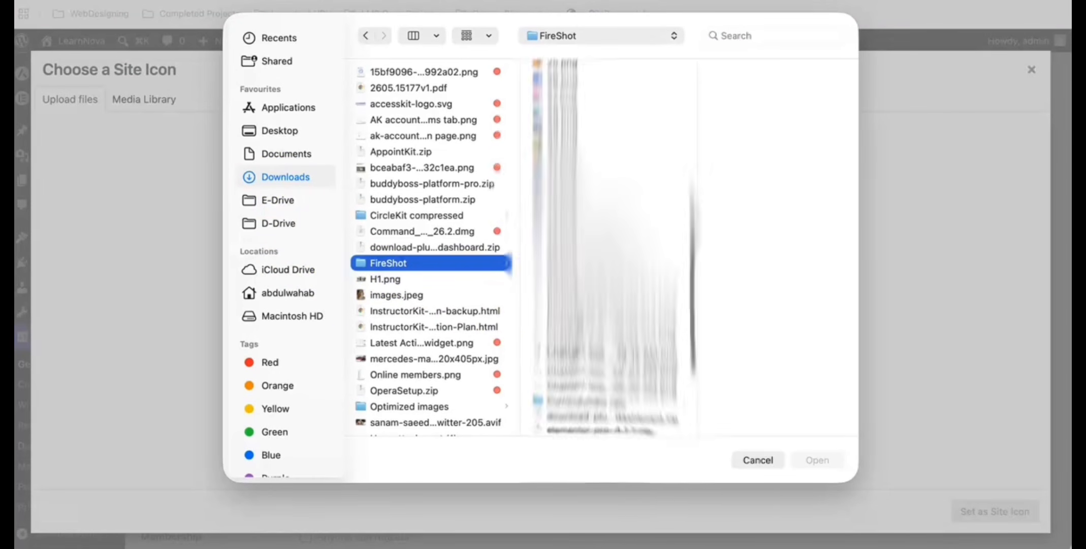
left_click(270, 224)
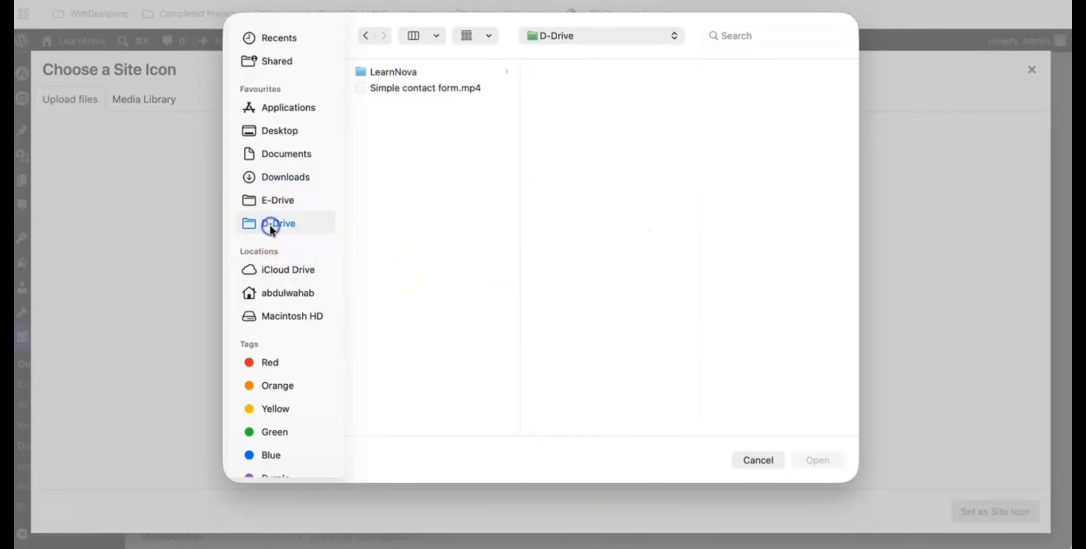
left_click(416, 73)
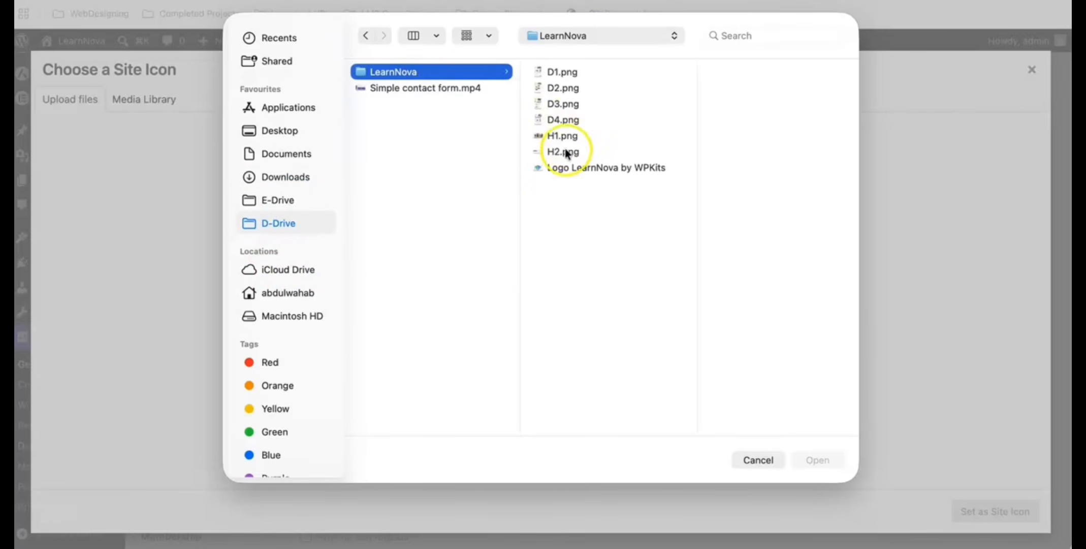
left_click(561, 169)
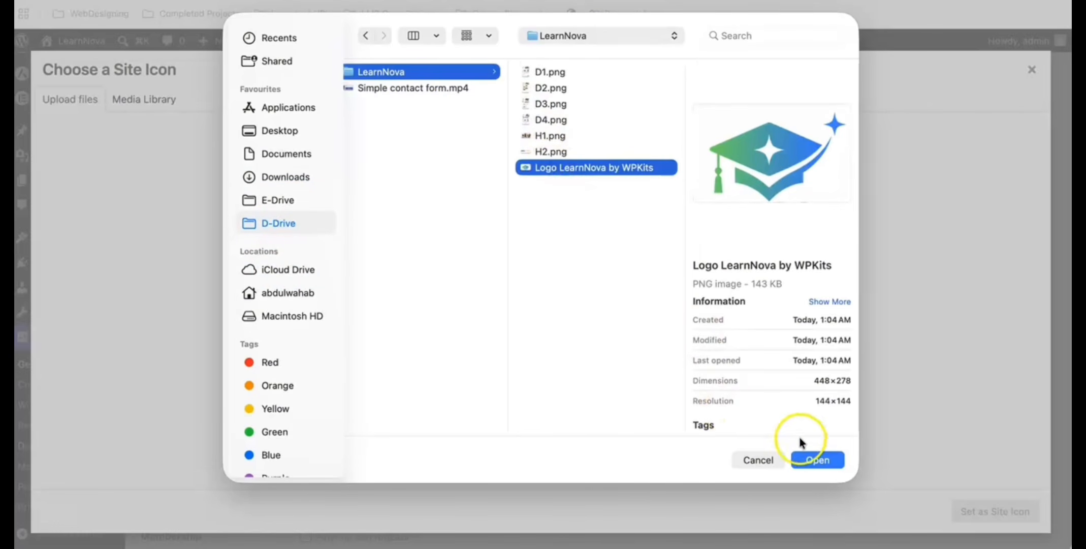
left_click(813, 465)
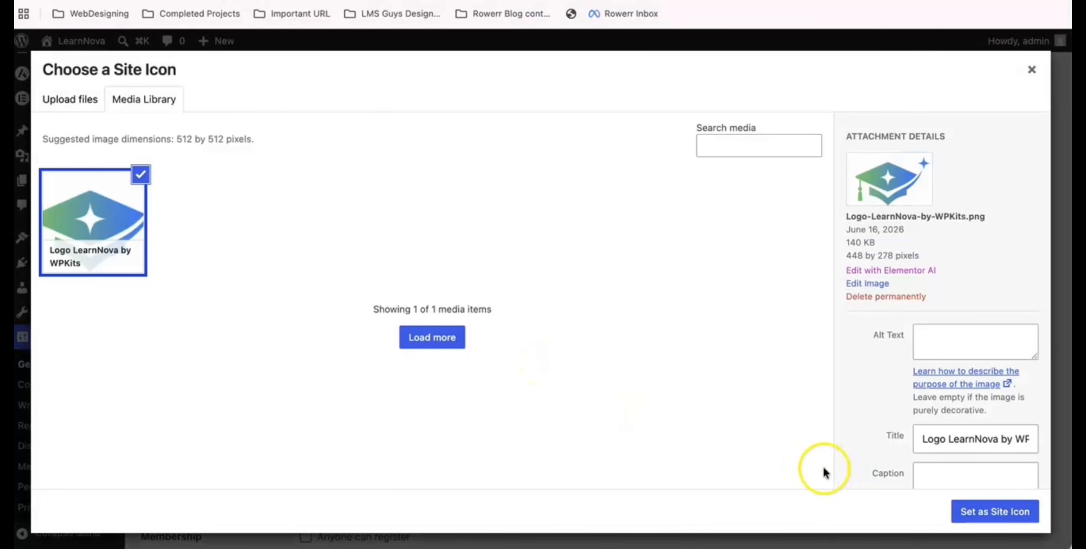
Set the uploaded logo as the site icon, cropping it to a square that includes the cap's tassel.
left_click(968, 522)
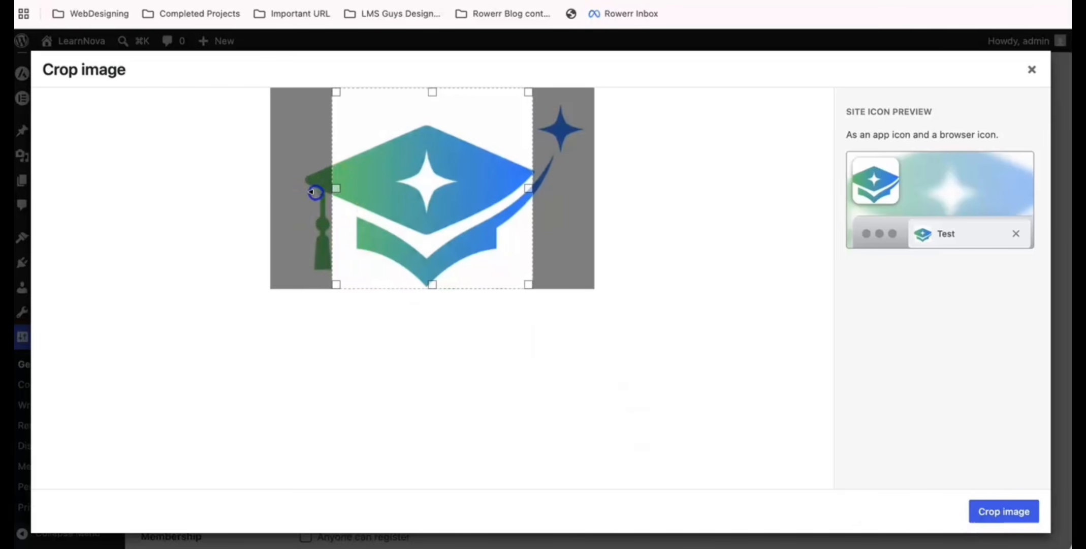
mouse_move(407, 194)
left_mouse_down()
mouse_move(379, 194)
mouse_move(389, 198)
left_mouse_up()
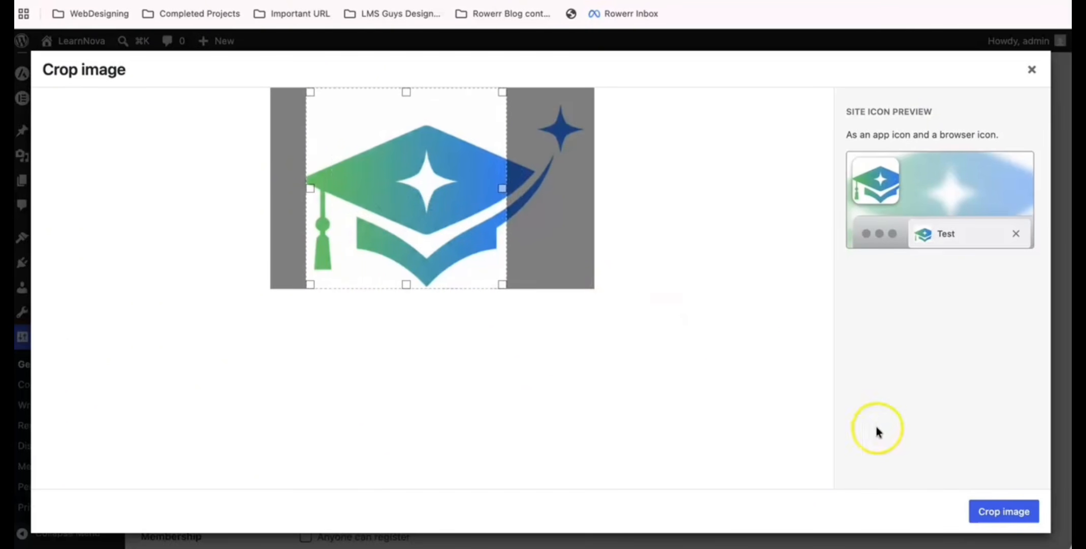
left_click(984, 512)
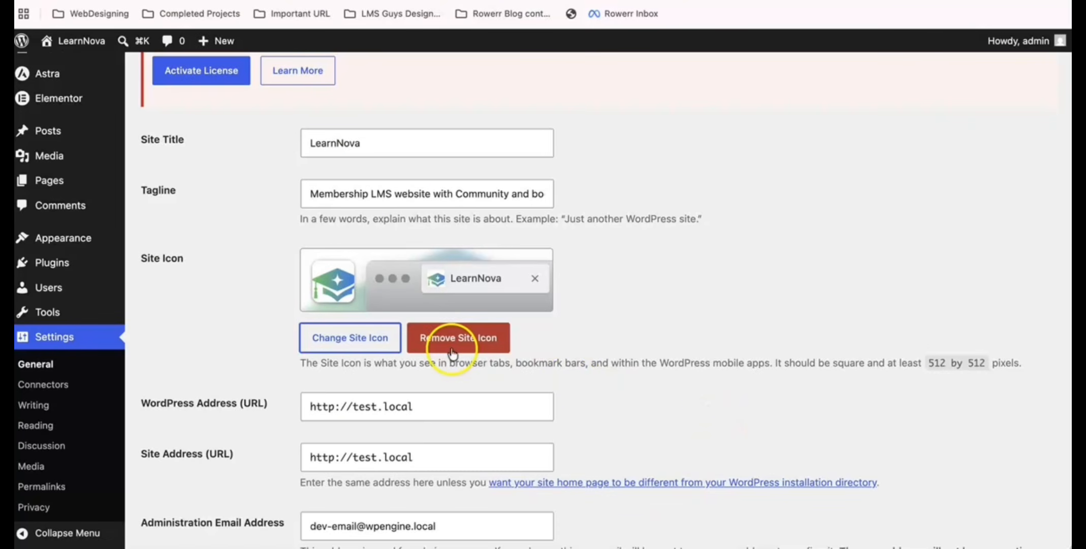
Review the site addresses, administration email, membership, new user default role, language, timezone, and date and time formats.
scroll(448, 343, "down", 3)
scroll(367, 270, "down", 5)
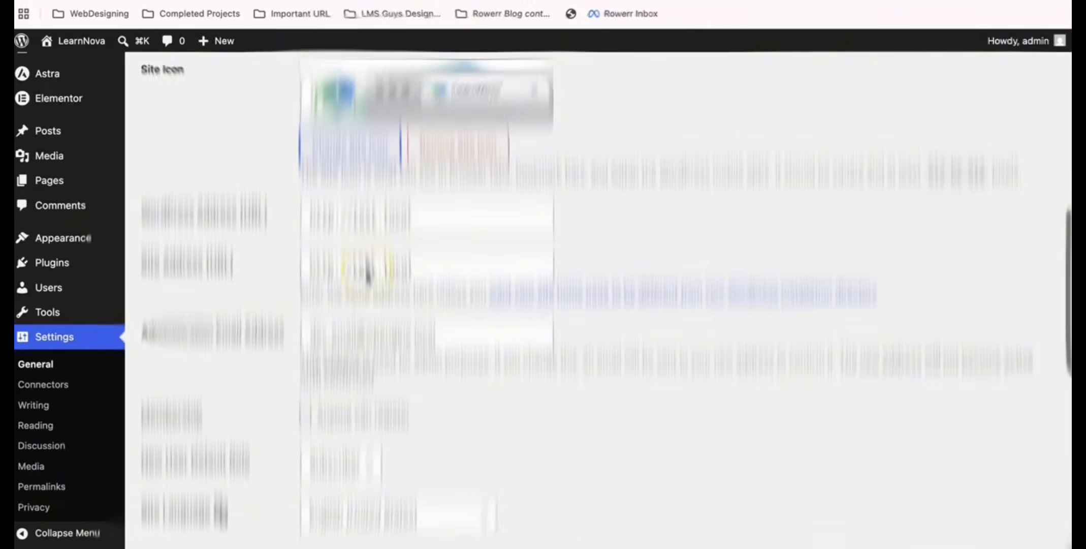
left_click(327, 122)
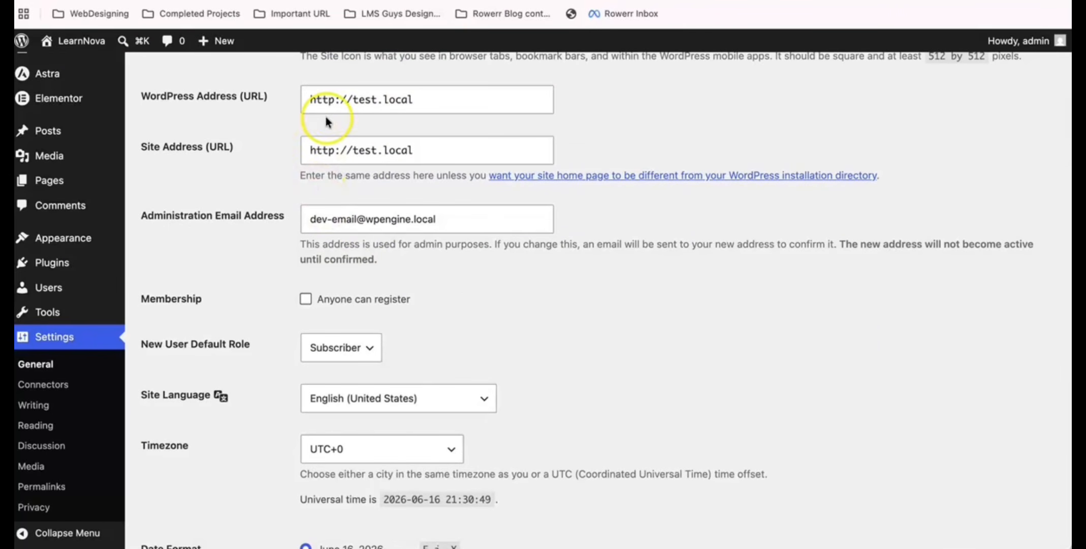
left_click(335, 99)
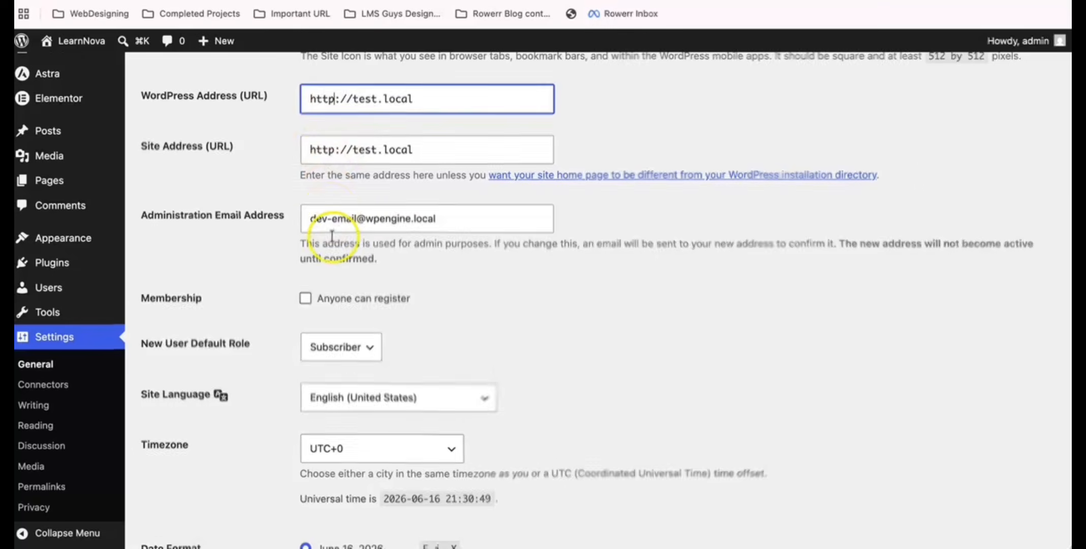
scroll(320, 234, "down", 2)
left_click(345, 157)
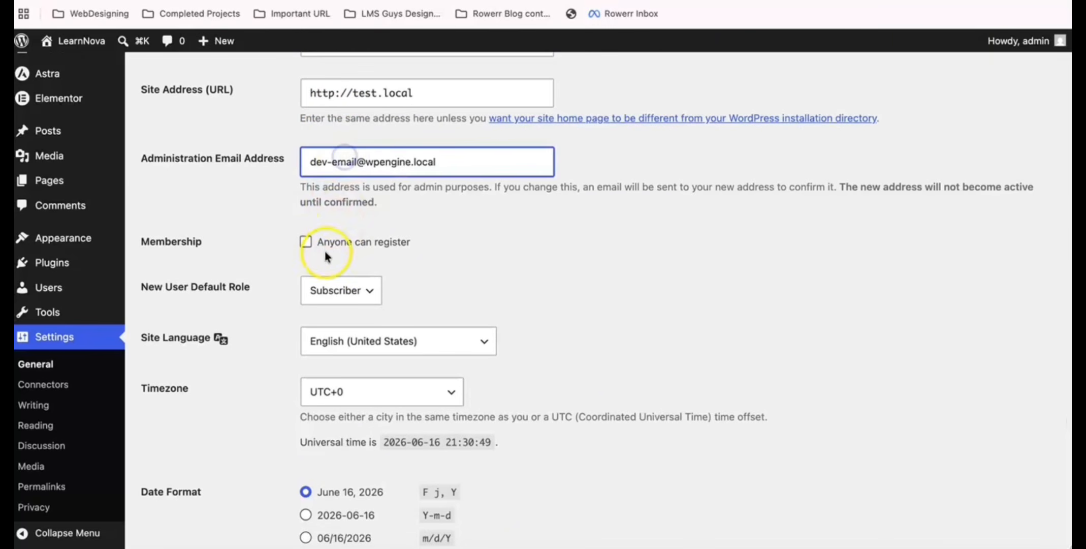
scroll(315, 249, "down", 5)
left_click(352, 146)
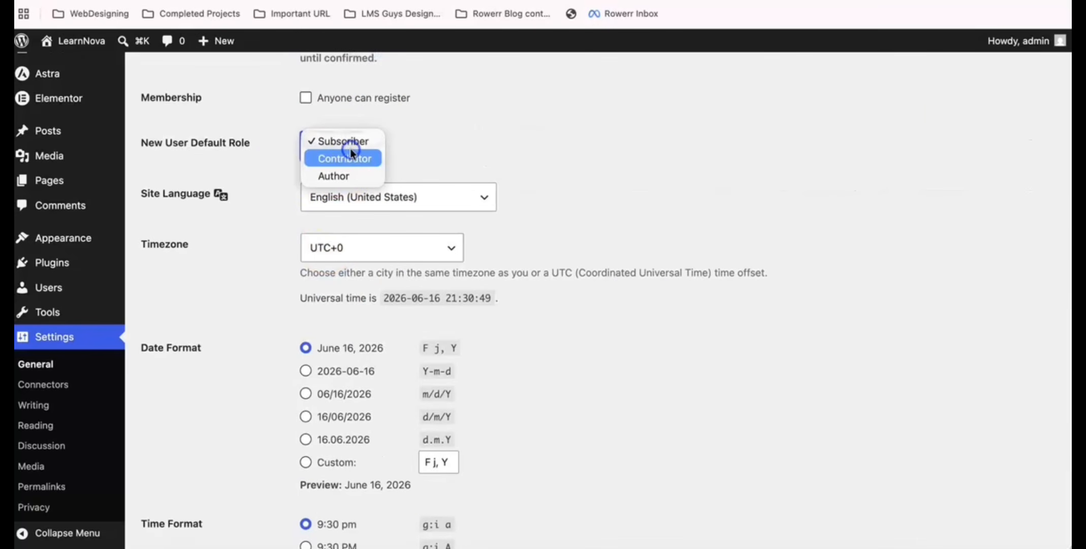
left_click(440, 161)
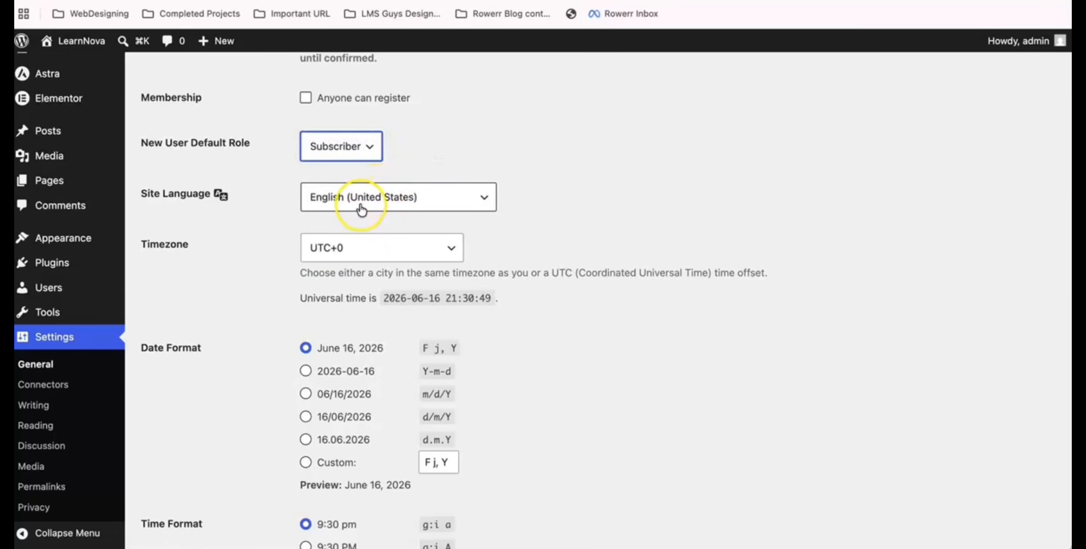
scroll(362, 208, "down", 2)
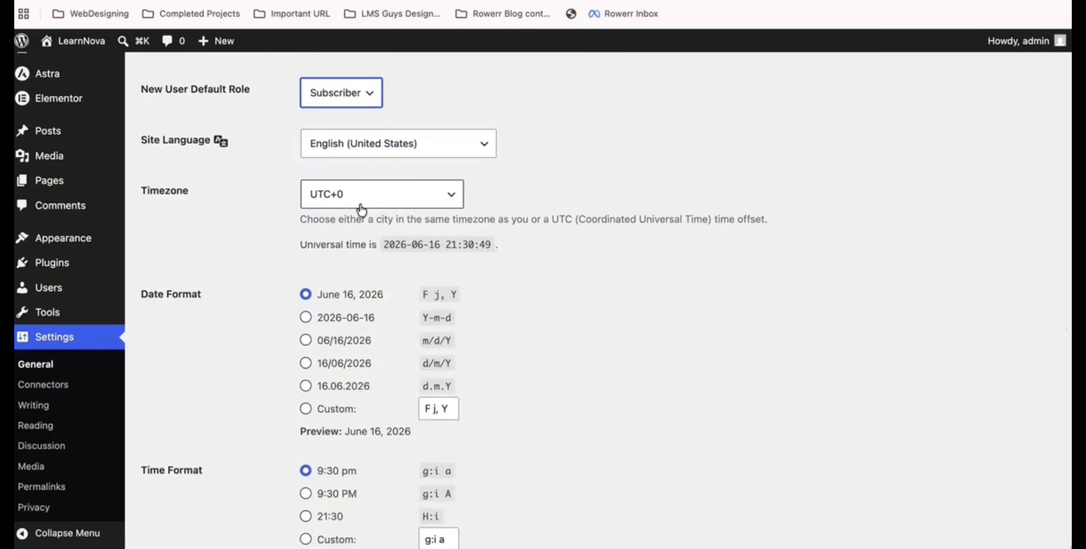
scroll(356, 217, "down", 5)
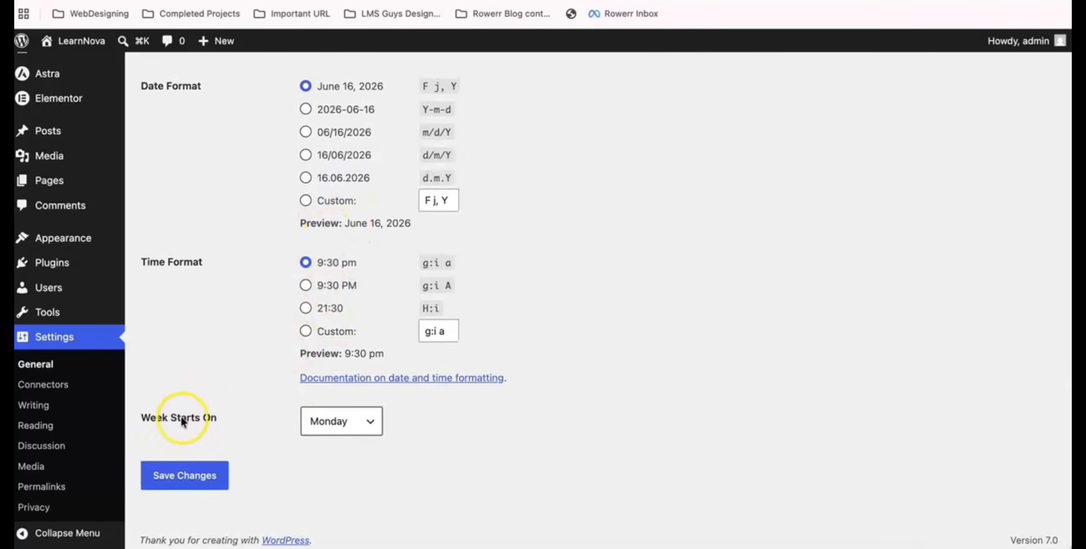
Save the general settings and go to the permalink settings.
left_click(198, 476)
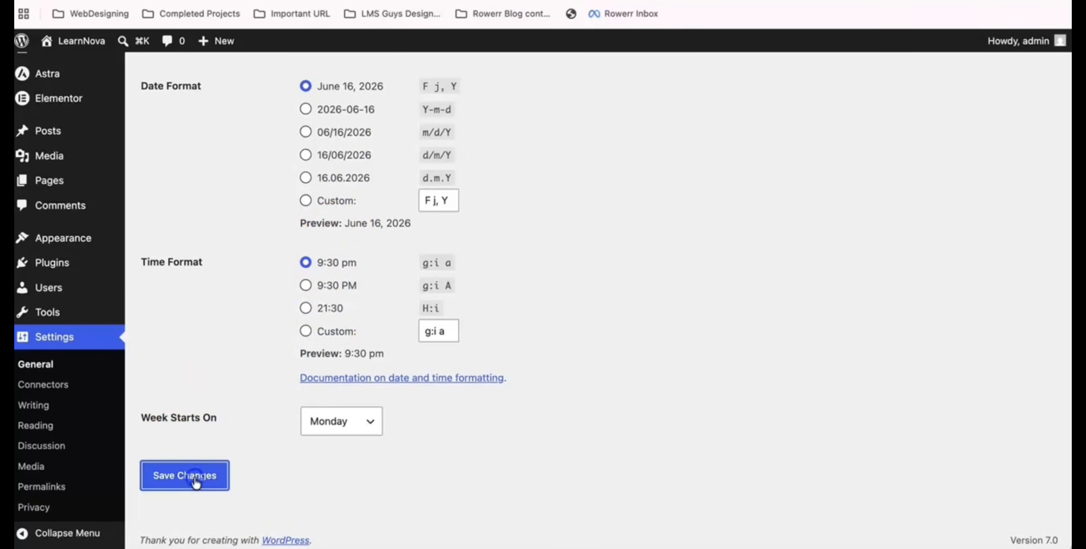
scroll(249, 478, "down", 3)
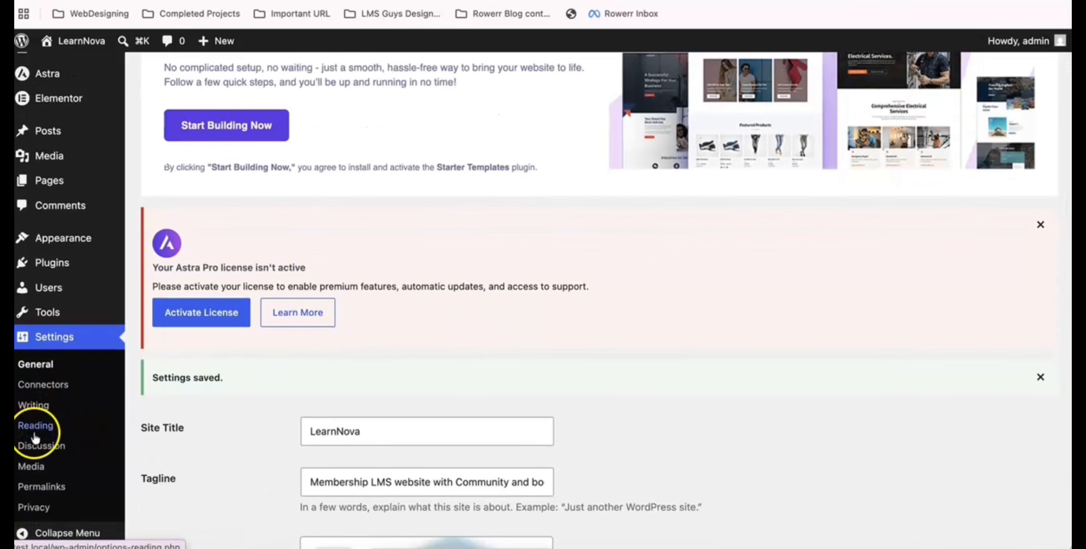
left_click(42, 489)
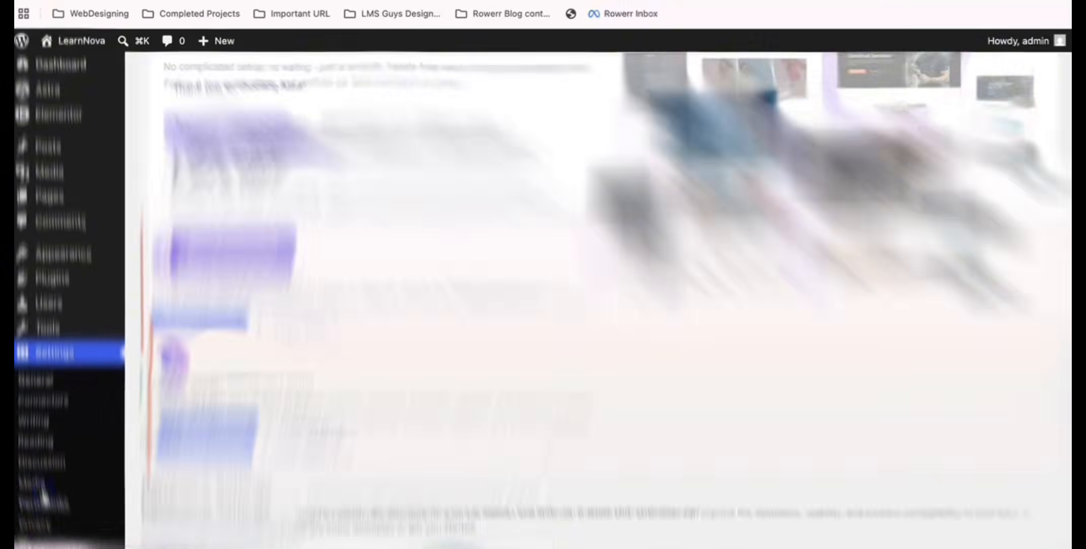
Select the Post name permalink structure and save the permalink settings.
scroll(213, 447, "down", 5)
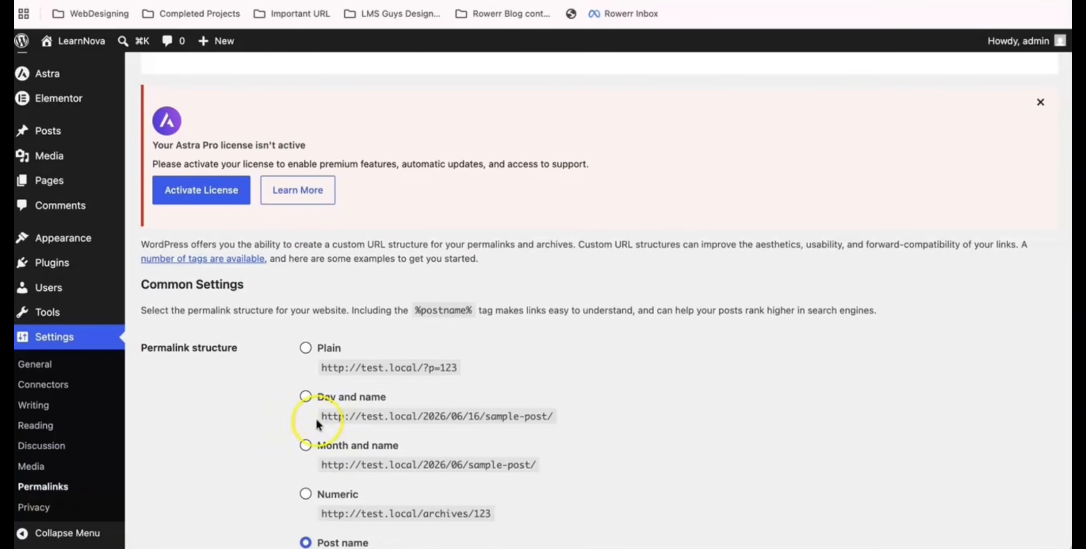
scroll(349, 432, "down", 5)
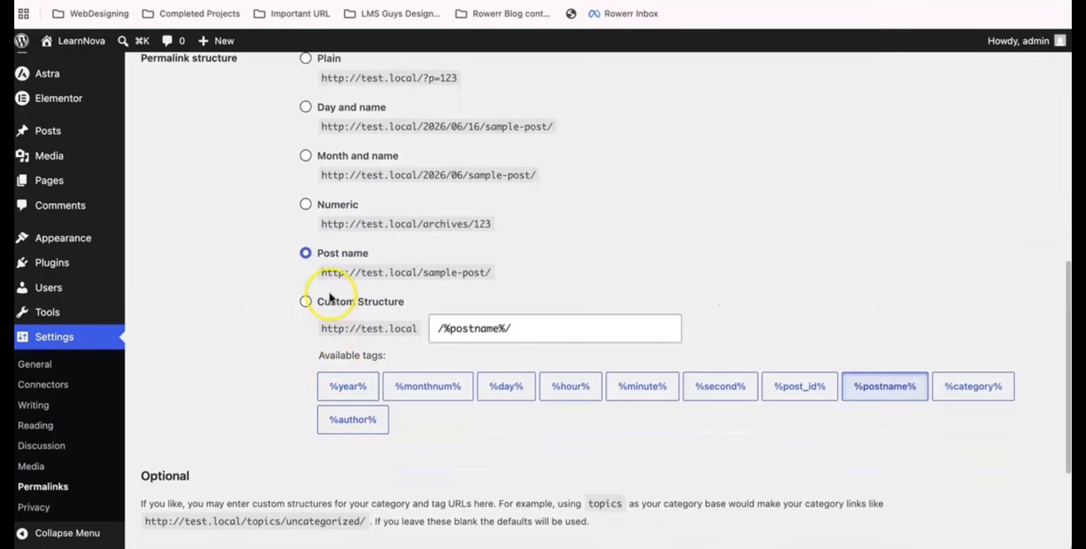
left_click(307, 254)
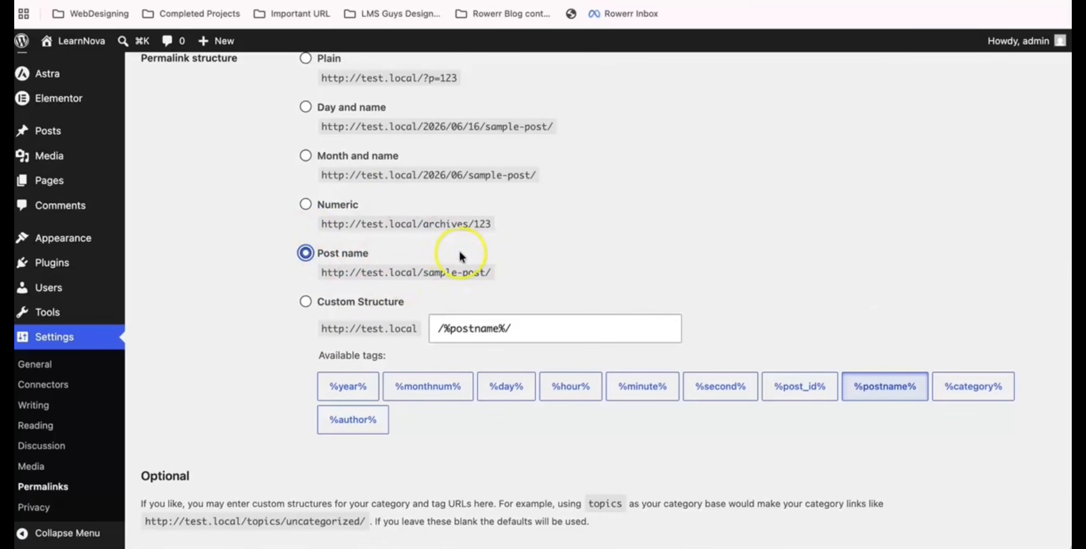
scroll(252, 354, "down", 4)
left_click(183, 473)
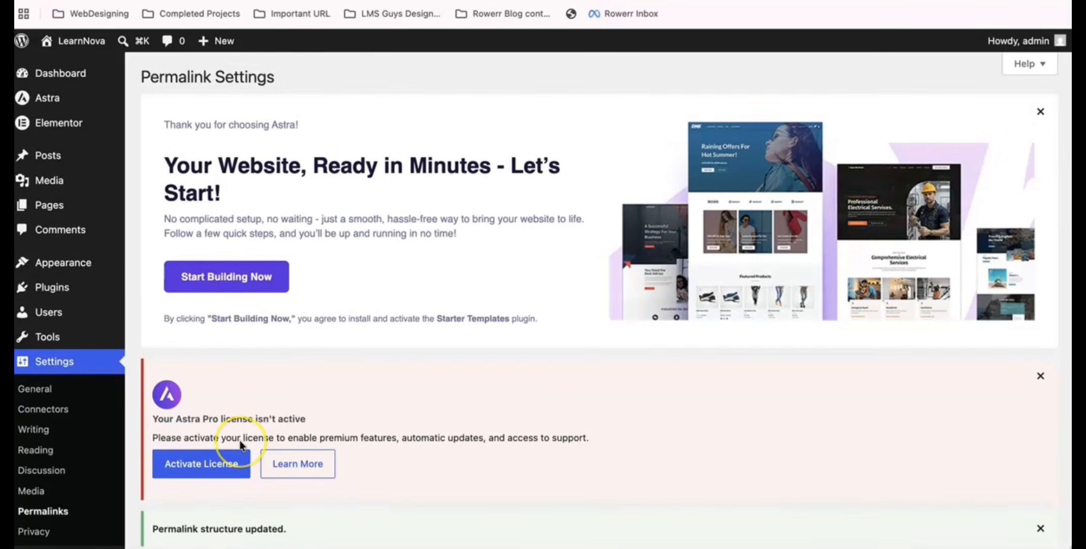
scroll(242, 446, "down", 10)
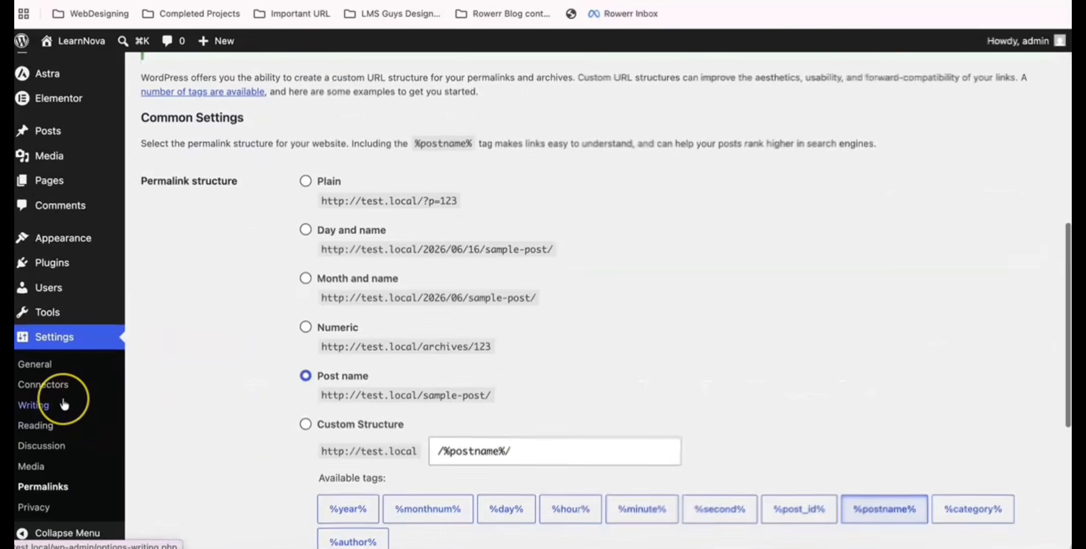
scroll(64, 404, "down", 5)
scroll(64, 404, "up", 15)
scroll(64, 404, "up", 2)
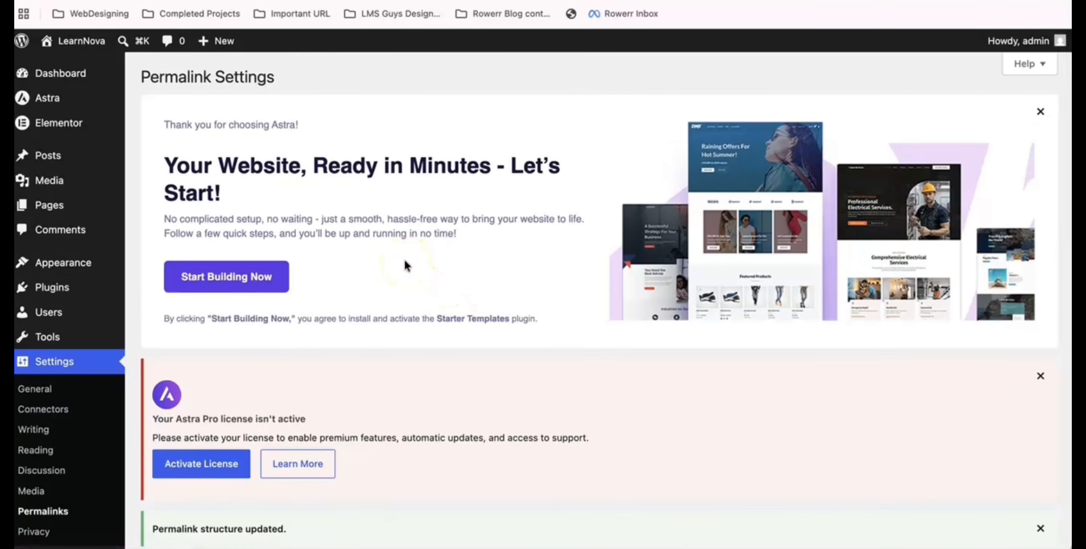
scroll(359, 315, "down", 6)
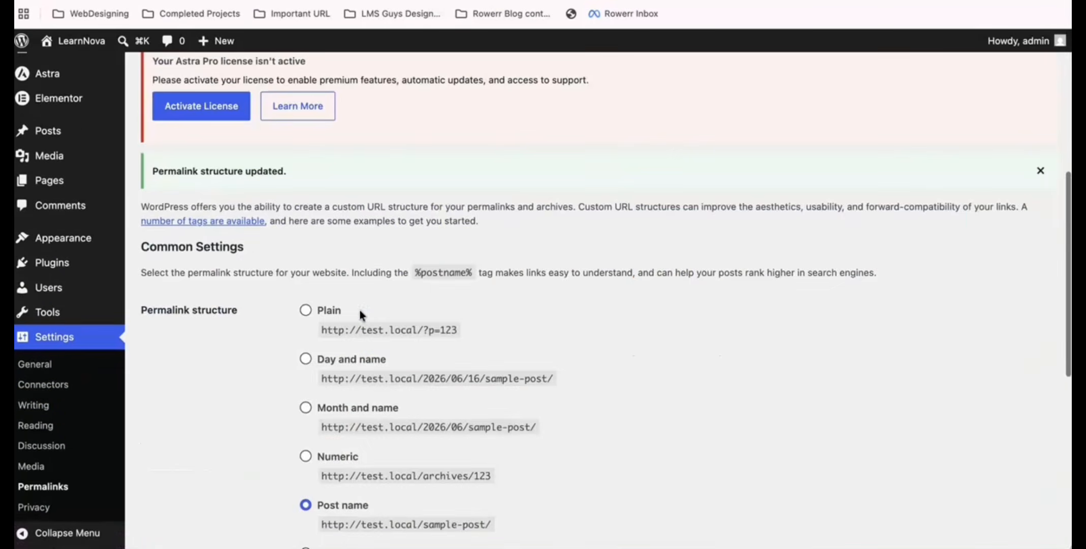
scroll(358, 315, "up", 6)
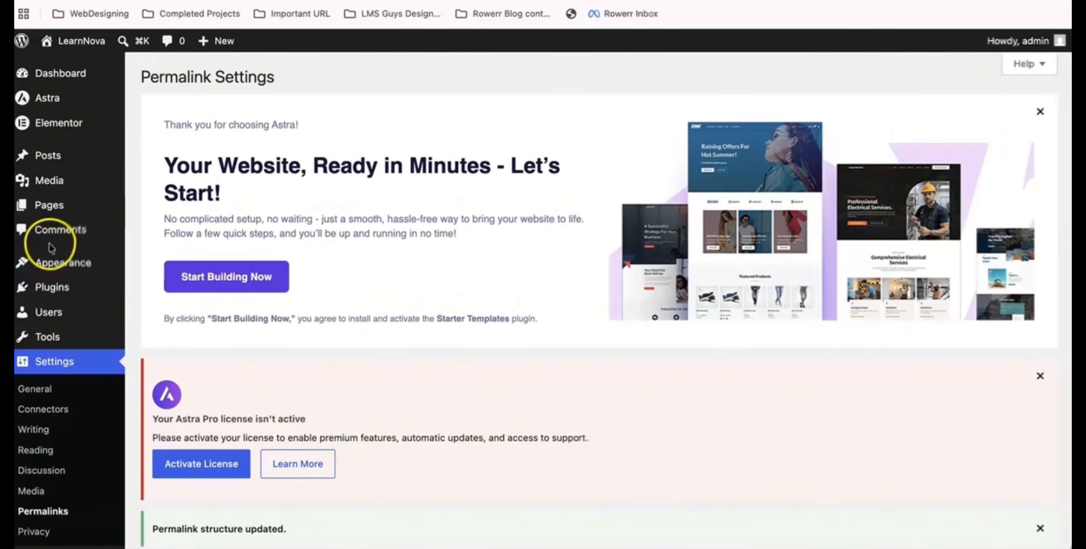
Open the list of all pages and dismiss the Astra Pro license notice and the Astra welcome banner.
left_click(56, 208)
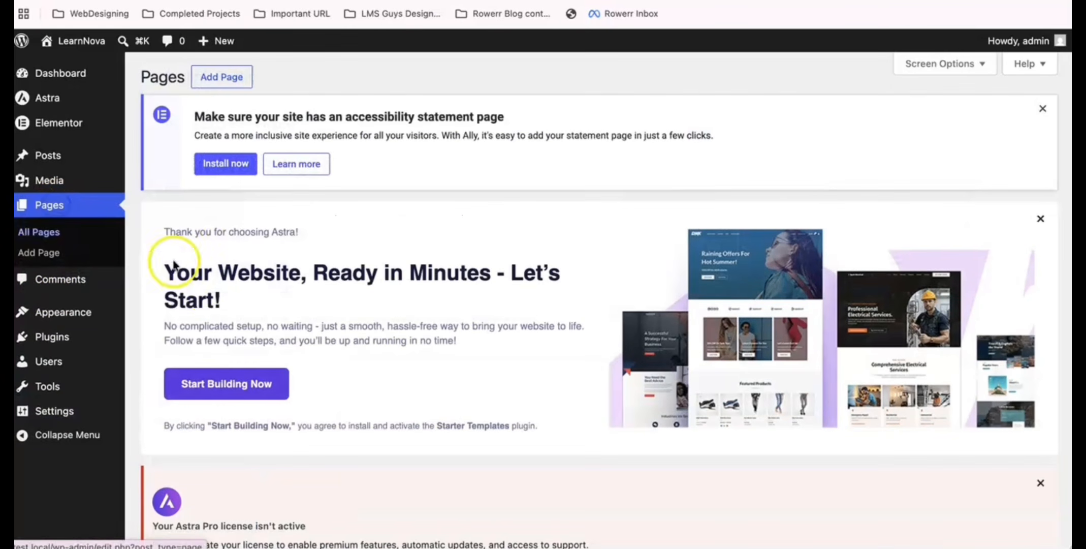
scroll(204, 283, "down", 5)
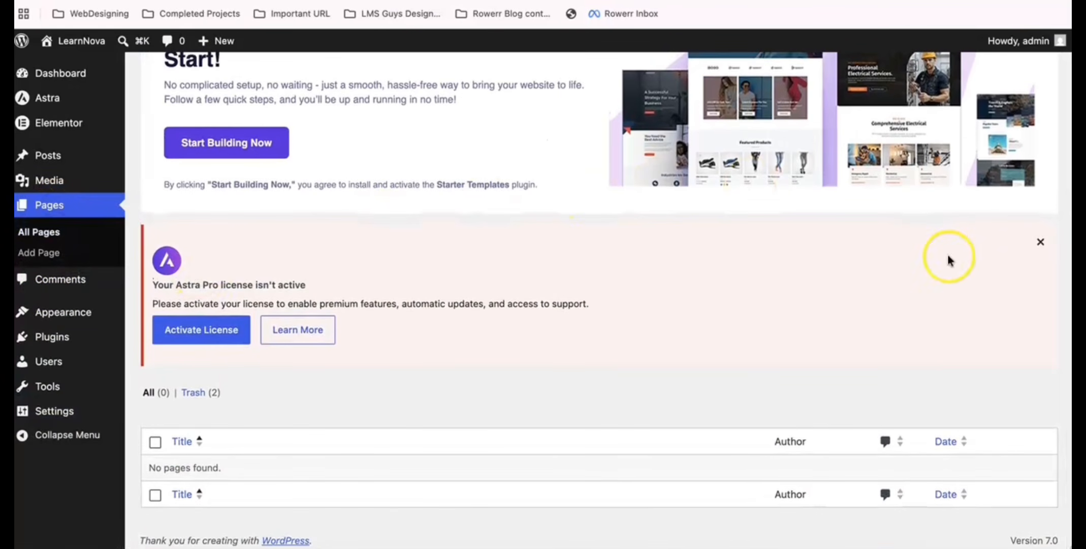
left_click(1043, 243)
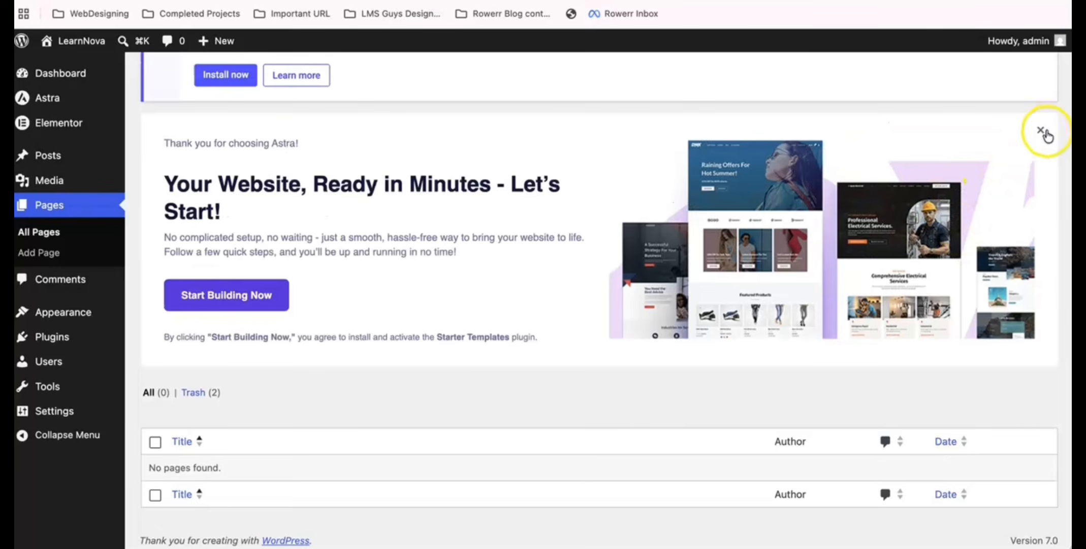
left_click(1043, 131)
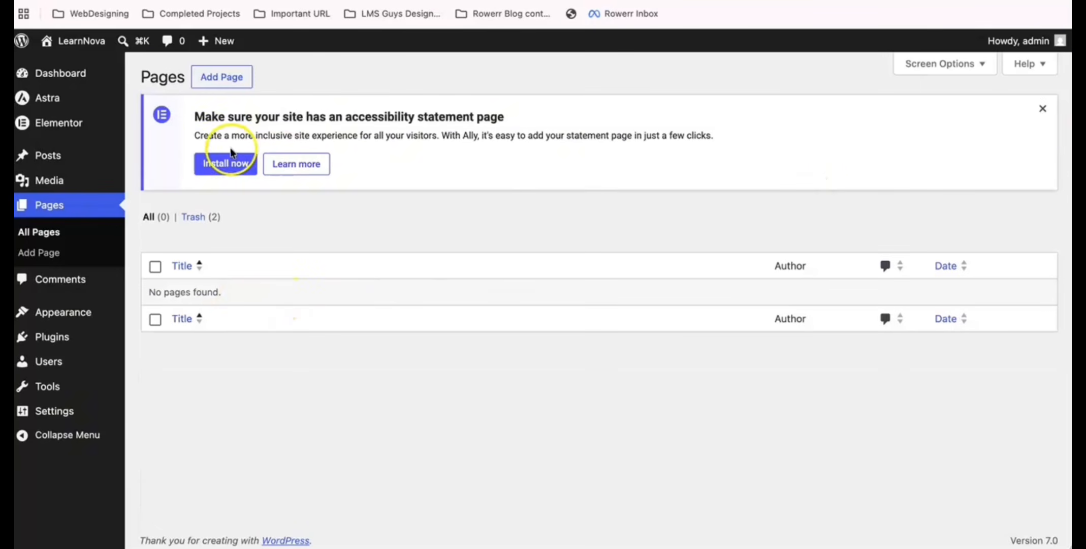
Create a new page titled Home, dismissing the editor's welcome guide, and publish it.
left_click(222, 80)
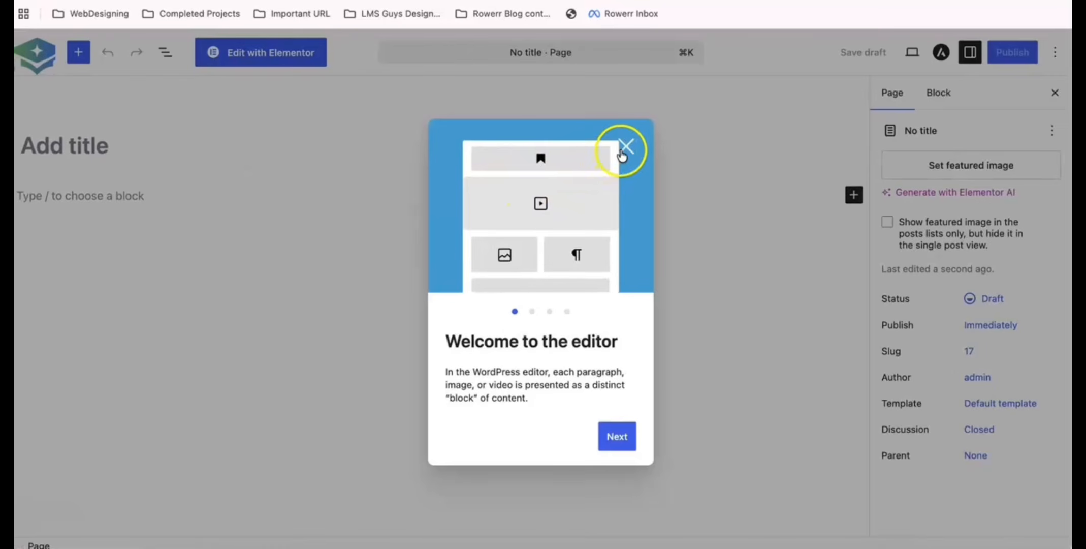
left_click(629, 148)
left_click(166, 150)
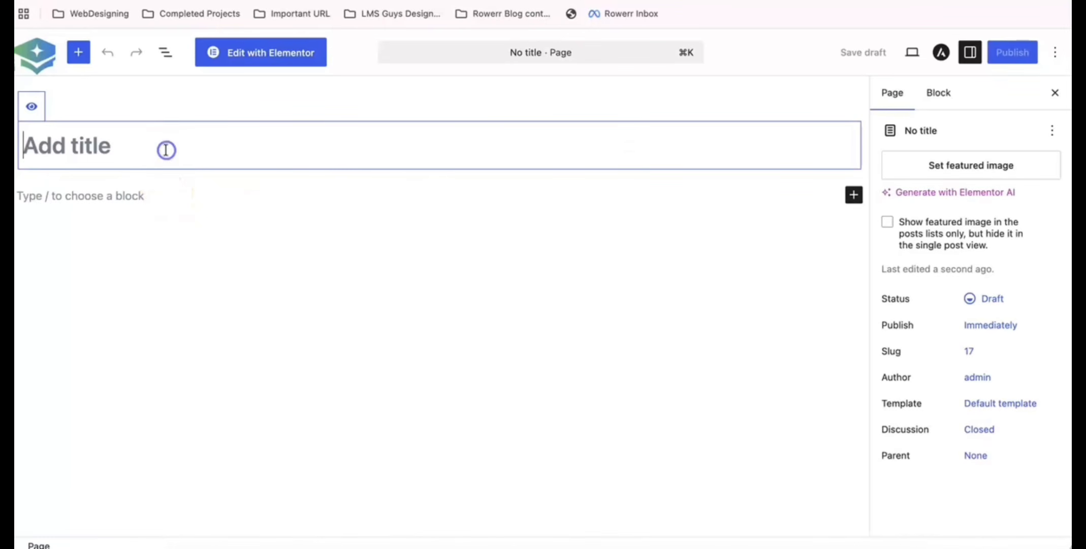
type("Home")
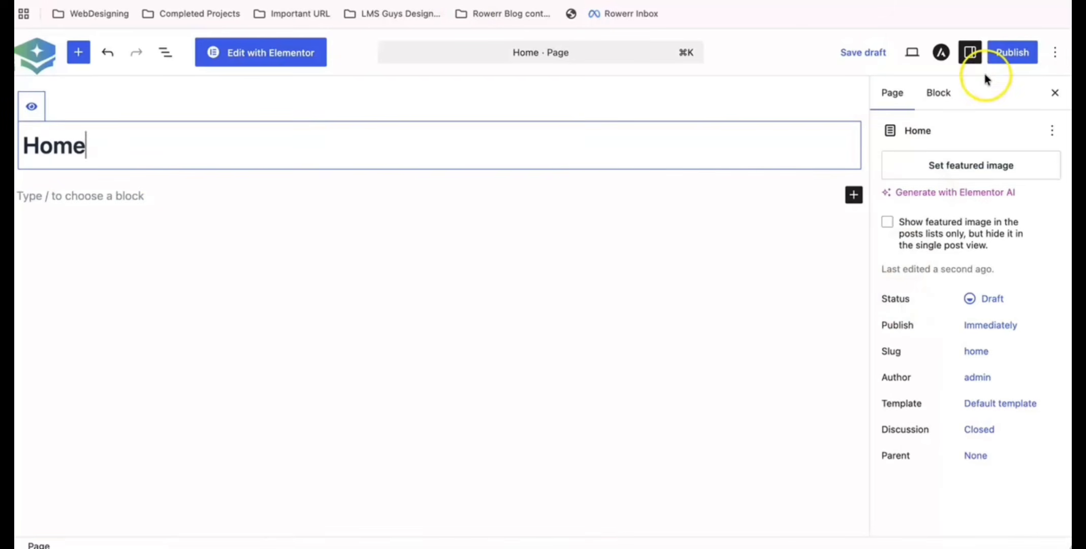
left_click(1005, 56)
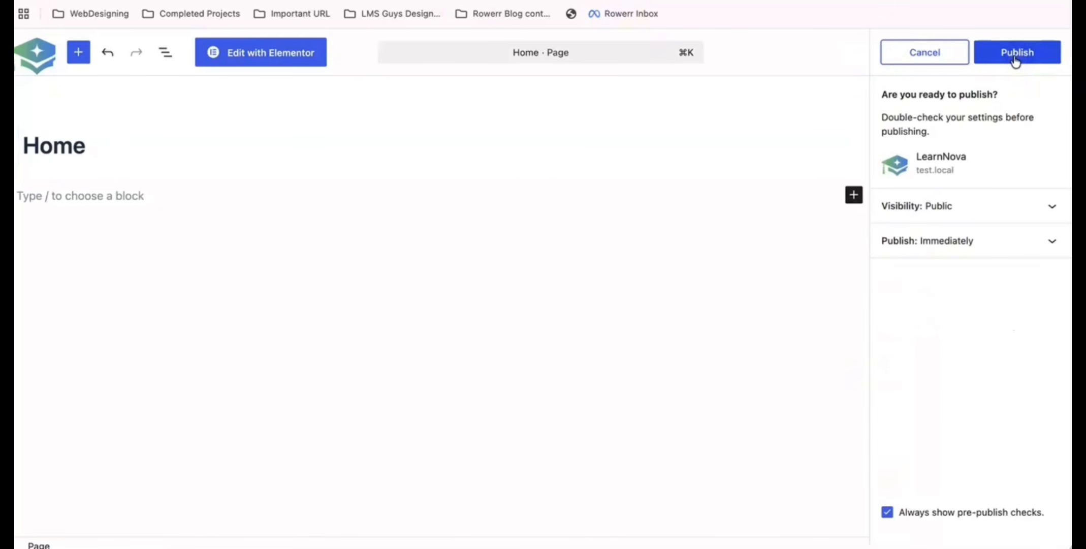
left_click(1015, 60)
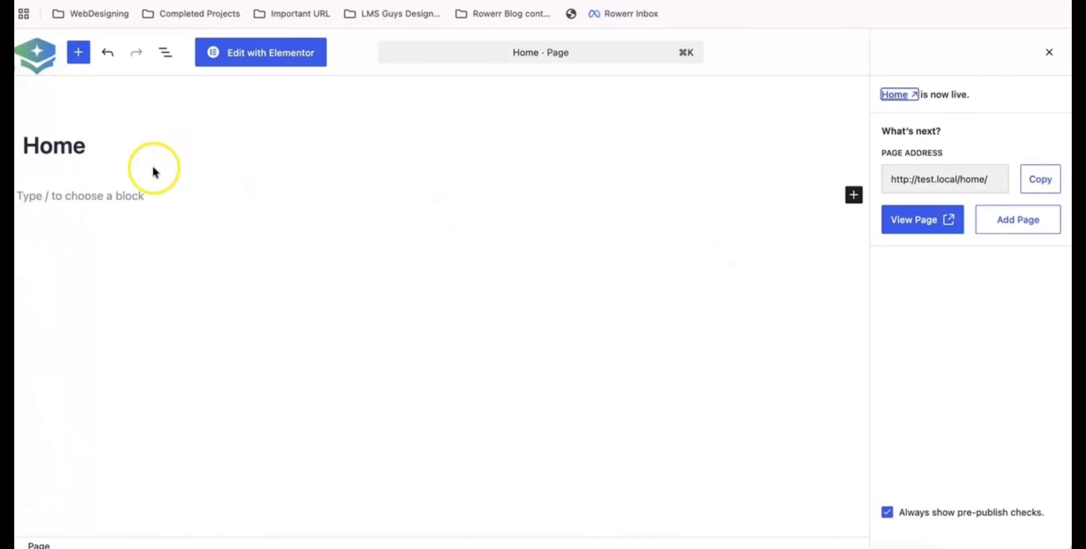
Return to the list of pages, add a new page titled About, and publish it.
left_click(34, 56)
scroll(216, 193, "down", 1)
scroll(216, 173, "up", 1)
left_click(222, 78)
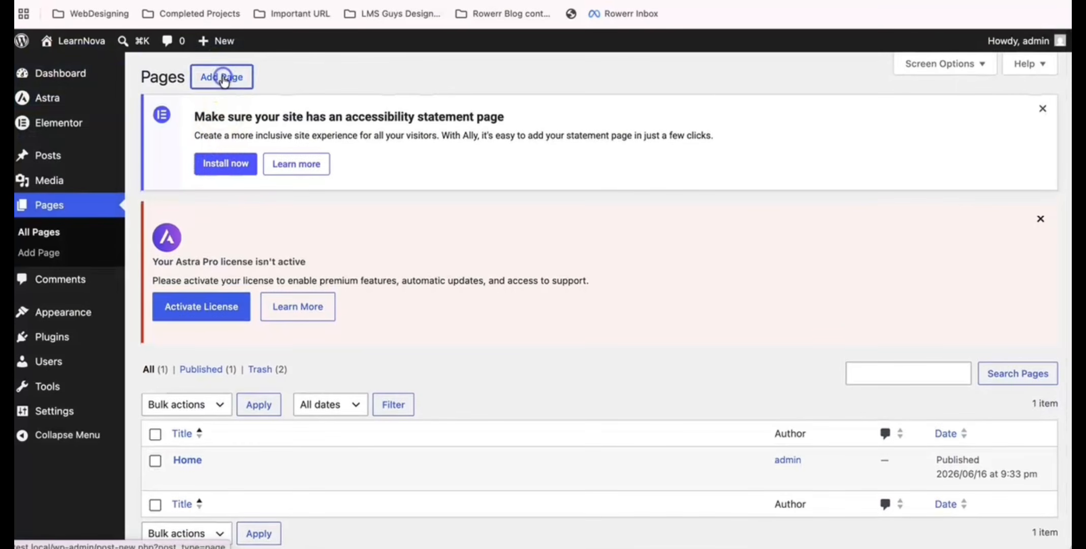
left_click(276, 139)
type("About")
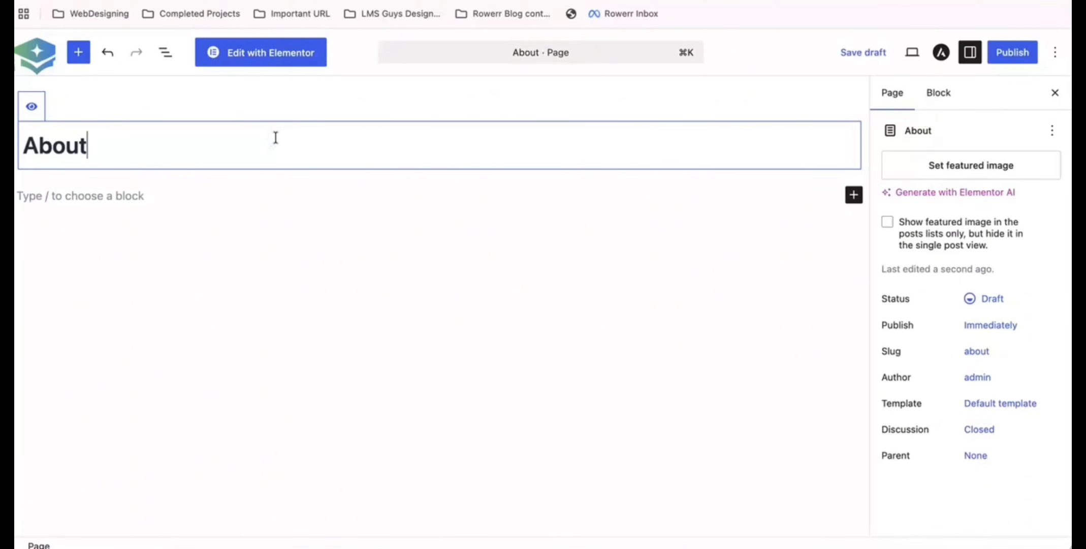
left_click(1004, 50)
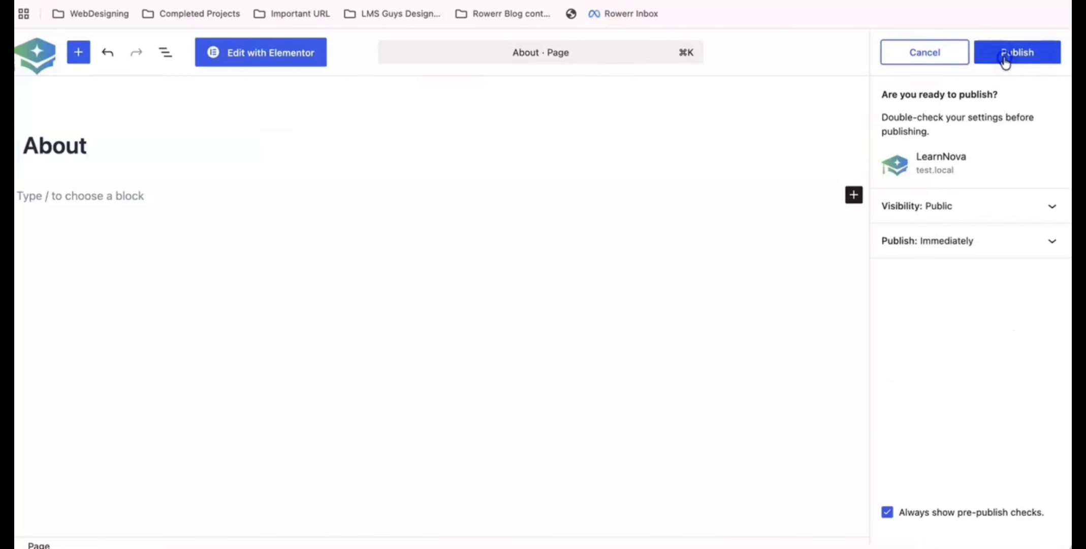
left_click(1006, 55)
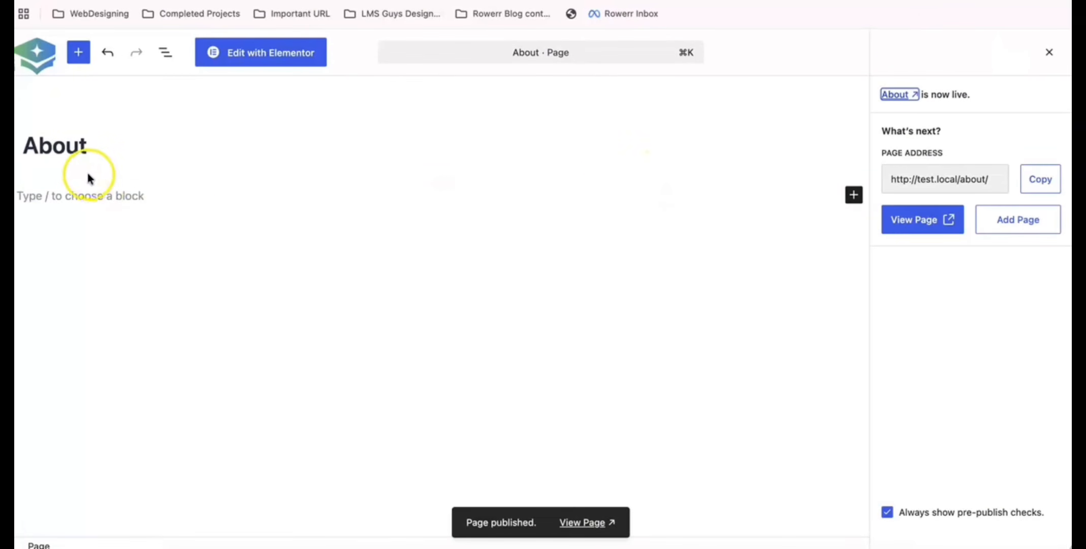
Create and publish a new page titled Contact us, and go back to the list of all pages.
left_click(41, 63)
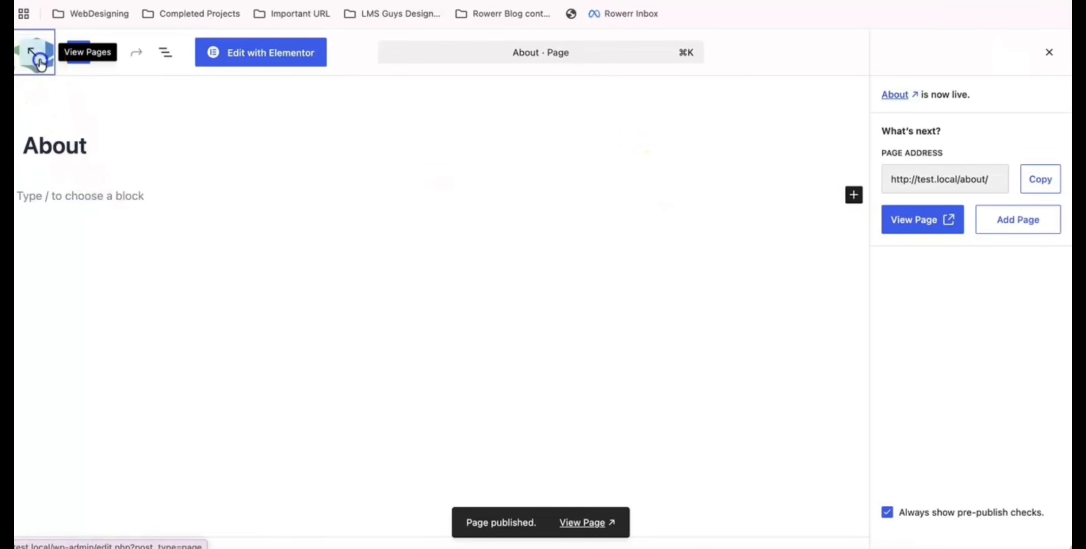
left_click(220, 78)
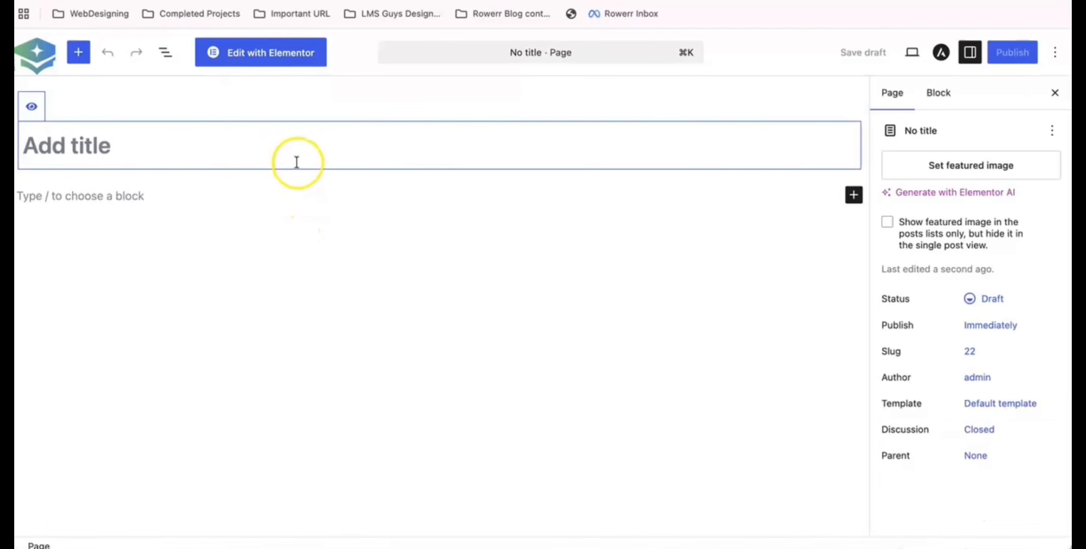
type("Contact us")
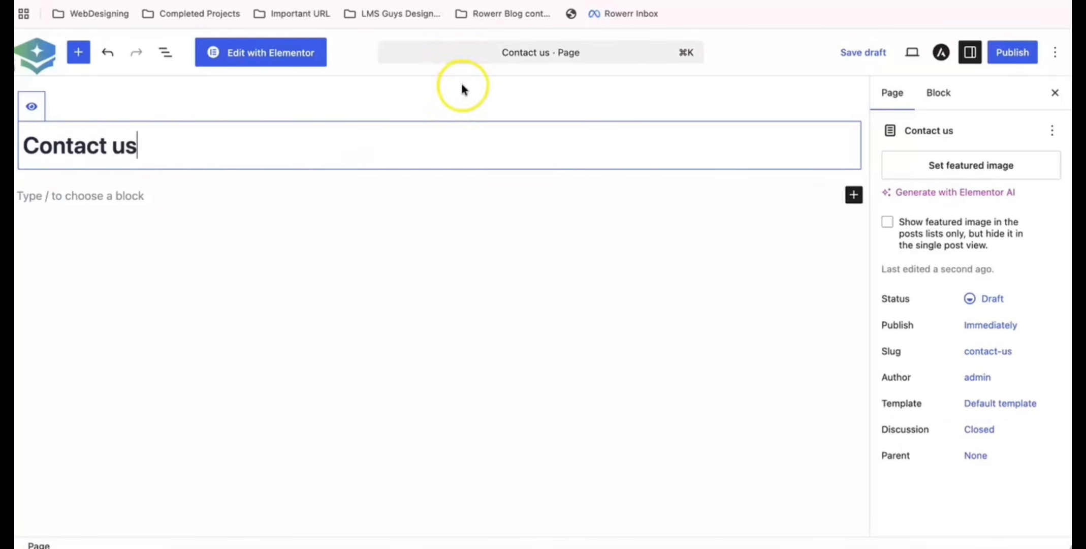
left_click(1005, 54)
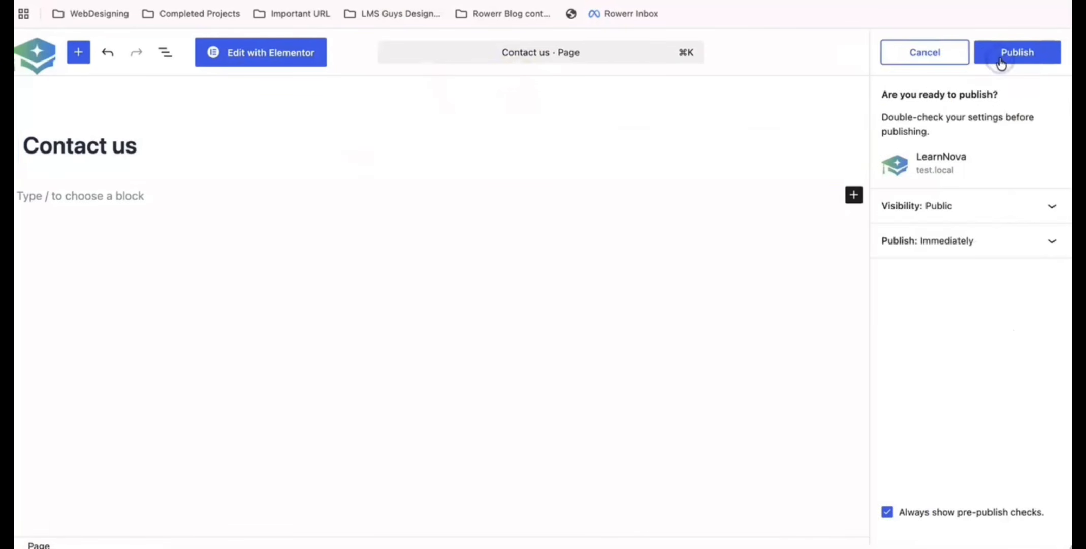
left_click(1000, 61)
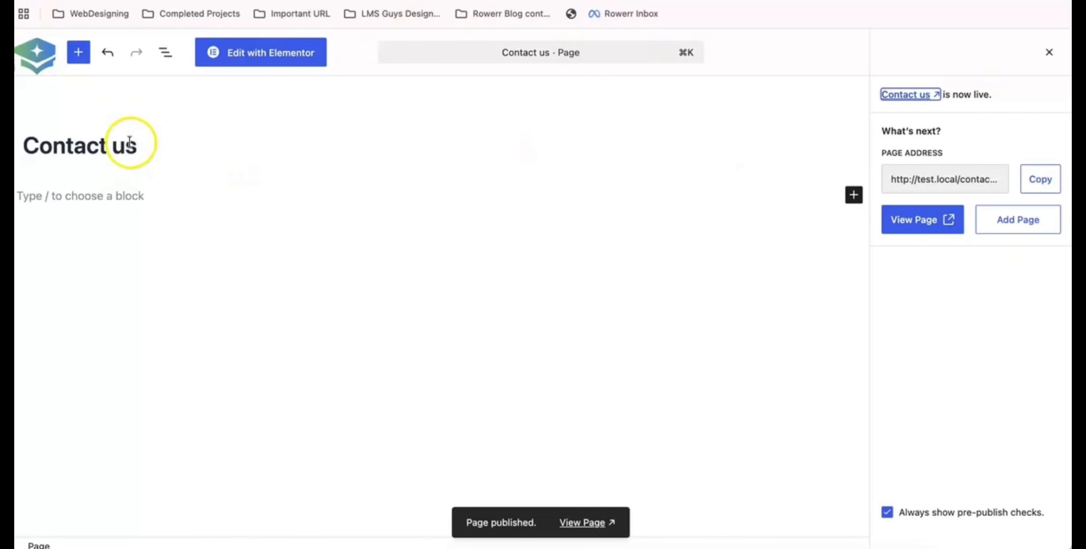
left_click(35, 51)
scroll(235, 447, "down", 2)
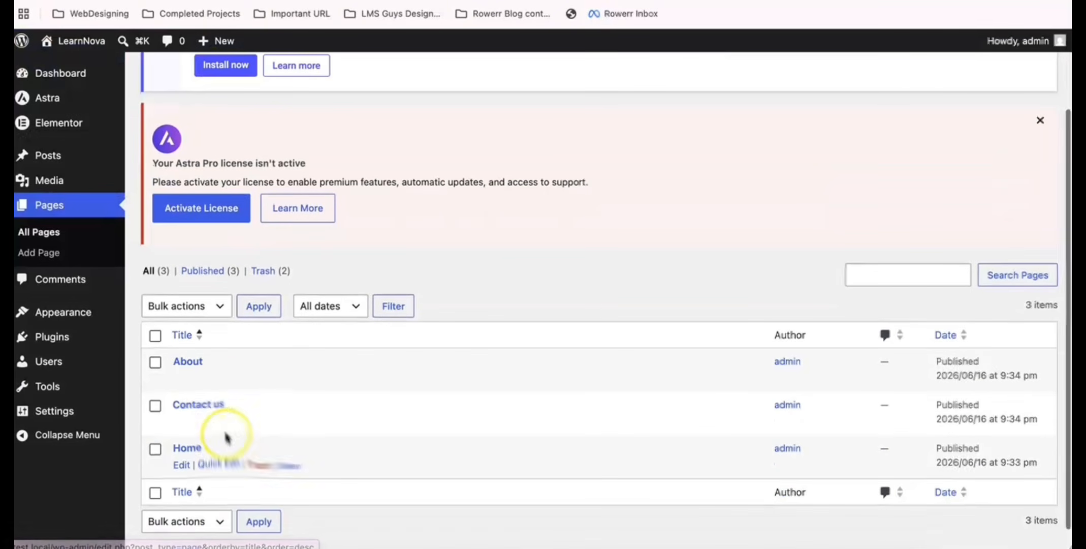
mouse_move(217, 386)
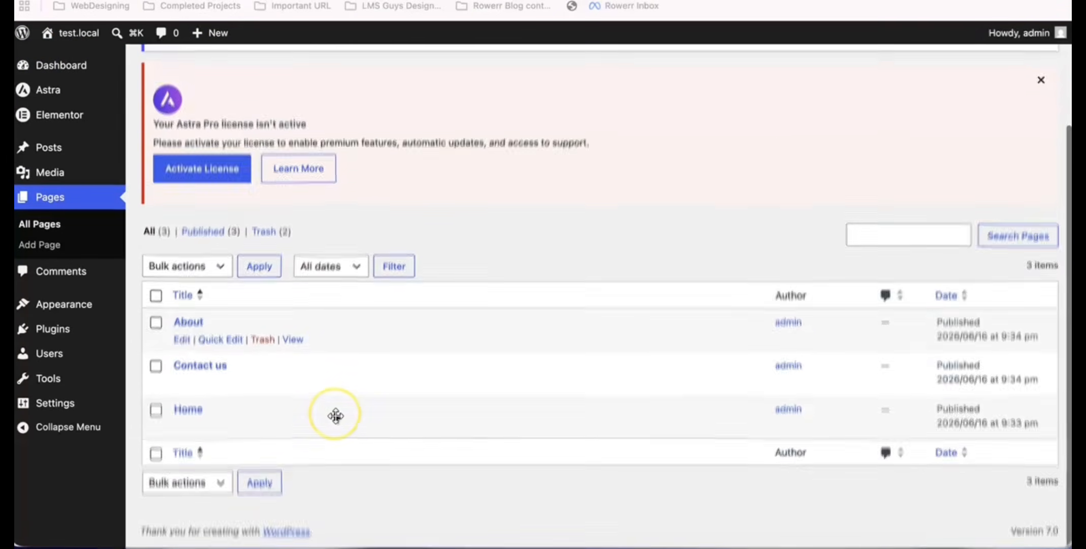
scroll(334, 412, "up", 2)
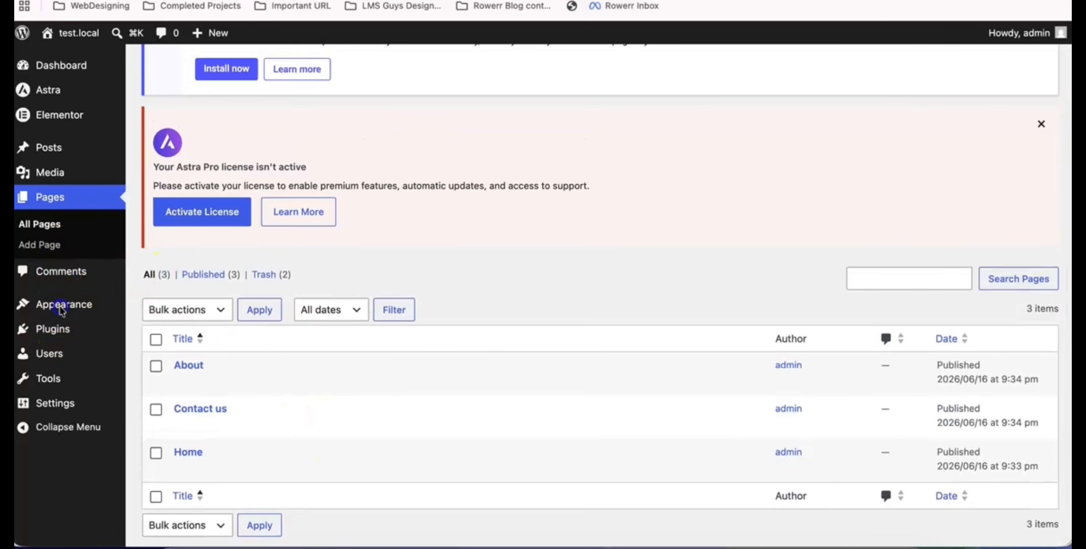
Go to the site's navigation menu settings and create a menu named Main Menu.
mouse_move(92, 303)
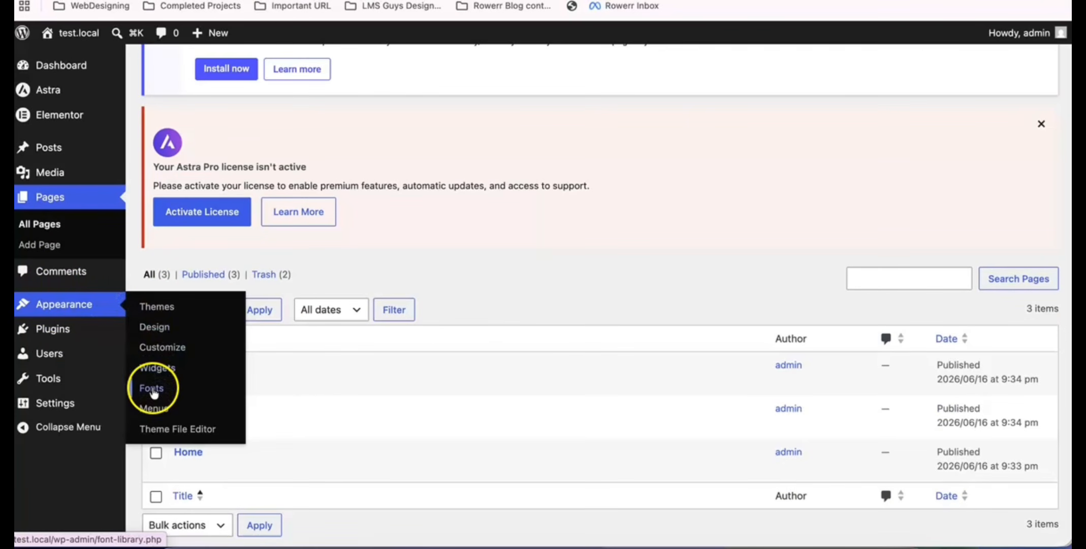
left_click(153, 409)
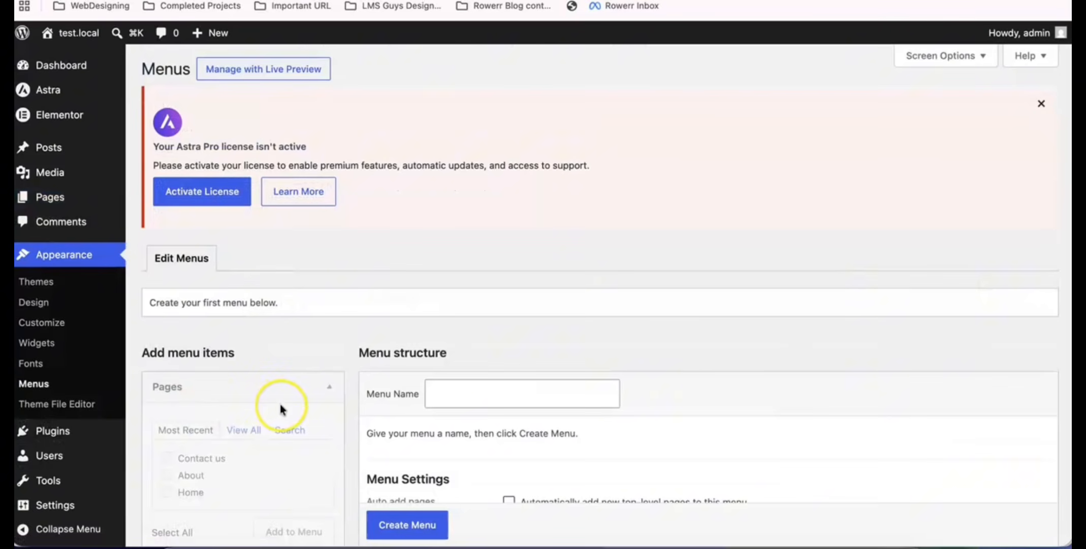
scroll(279, 401, "down", 3)
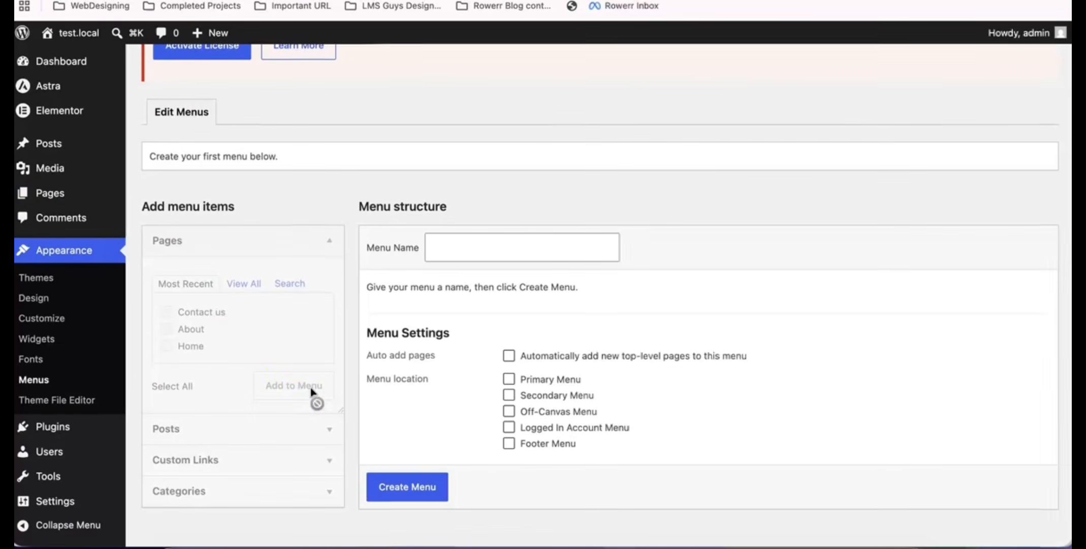
left_click(455, 246)
left_click(555, 316)
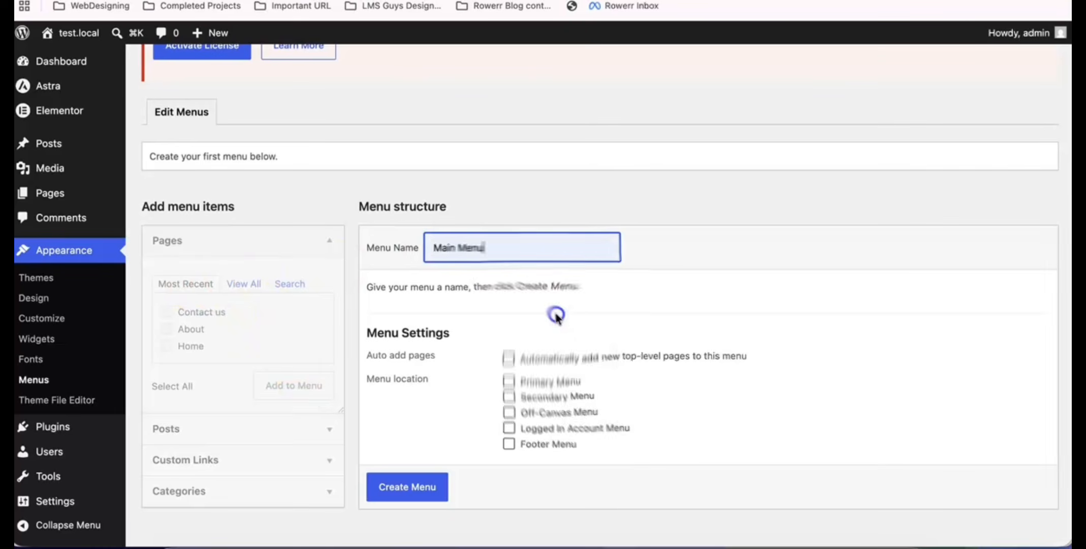
left_click(419, 489)
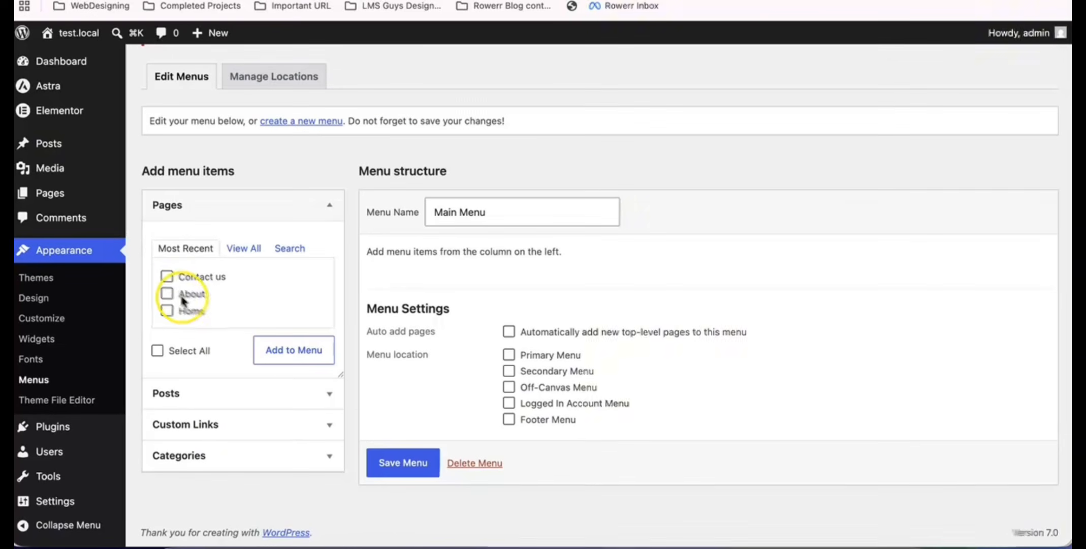
Add the Contact us, About and Home pages to Main Menu and arrange them in the order Home, About, Contact us.
left_click(166, 274)
left_click(166, 310)
left_click(294, 356)
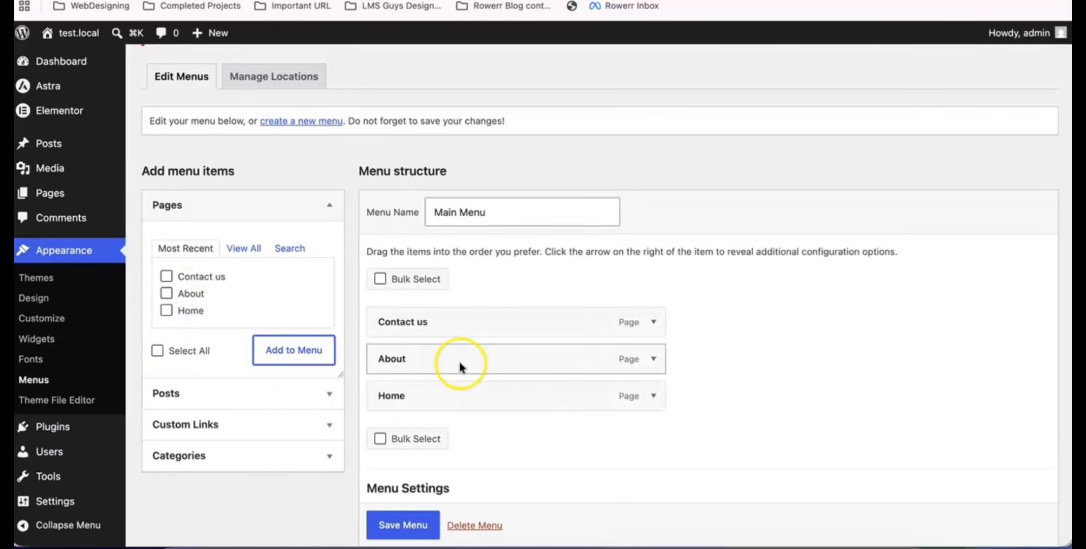
left_click_drag(438, 387, 438, 321)
left_click_drag(417, 396, 418, 357)
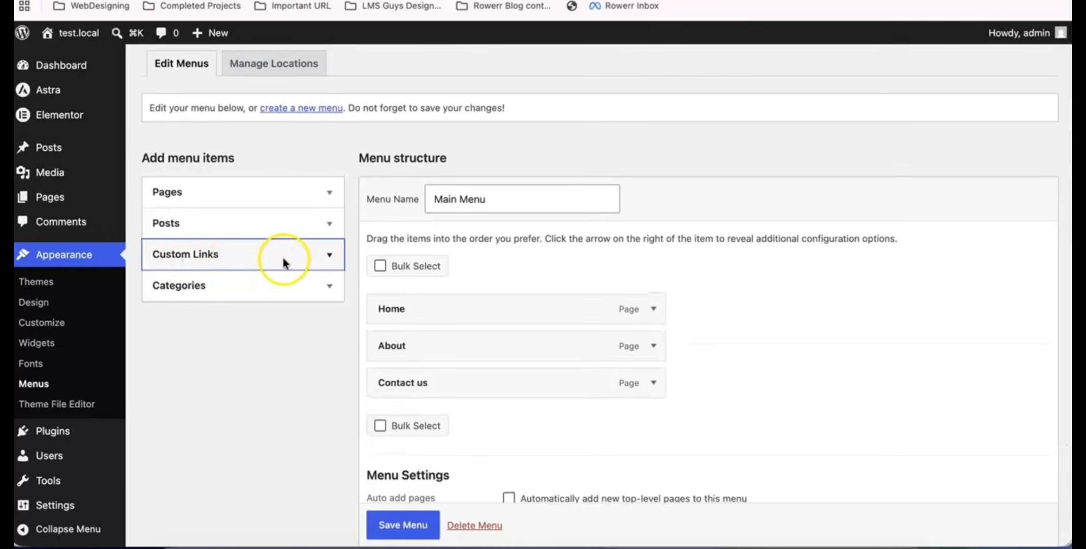
Add a custom link to Main Menu with the URL # and the link text Courses.
left_click(294, 259)
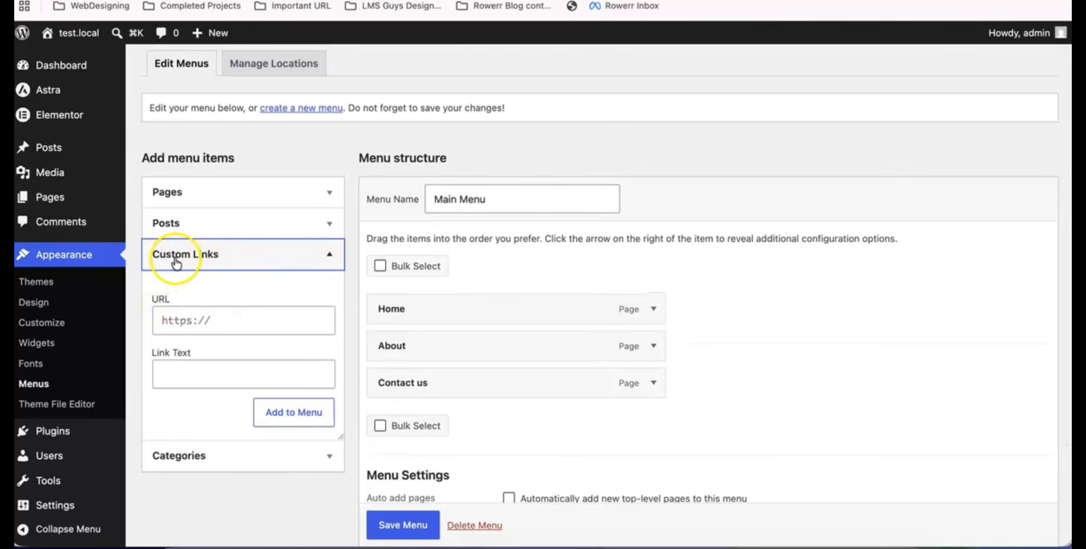
left_click(231, 321)
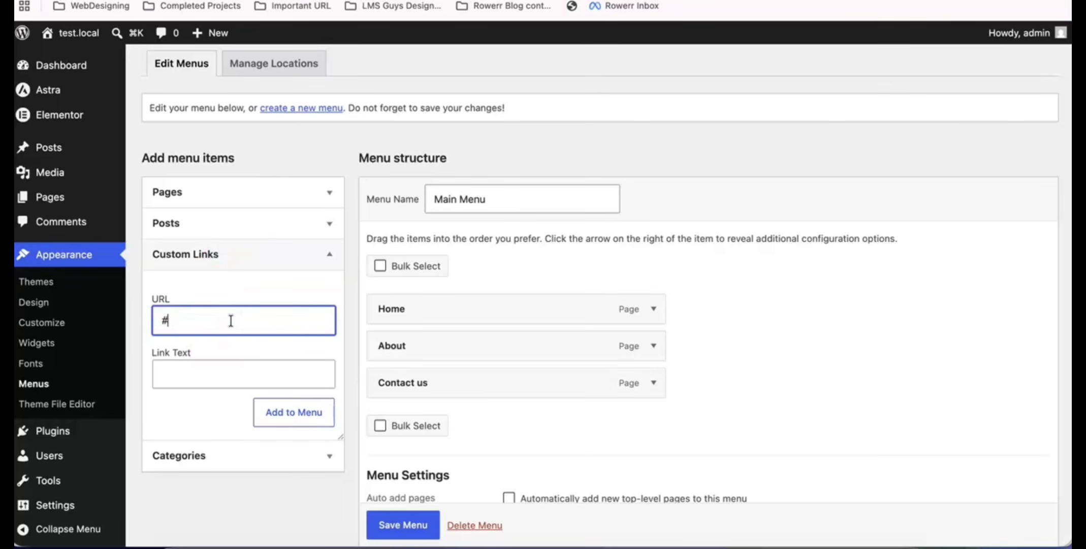
left_click(214, 376)
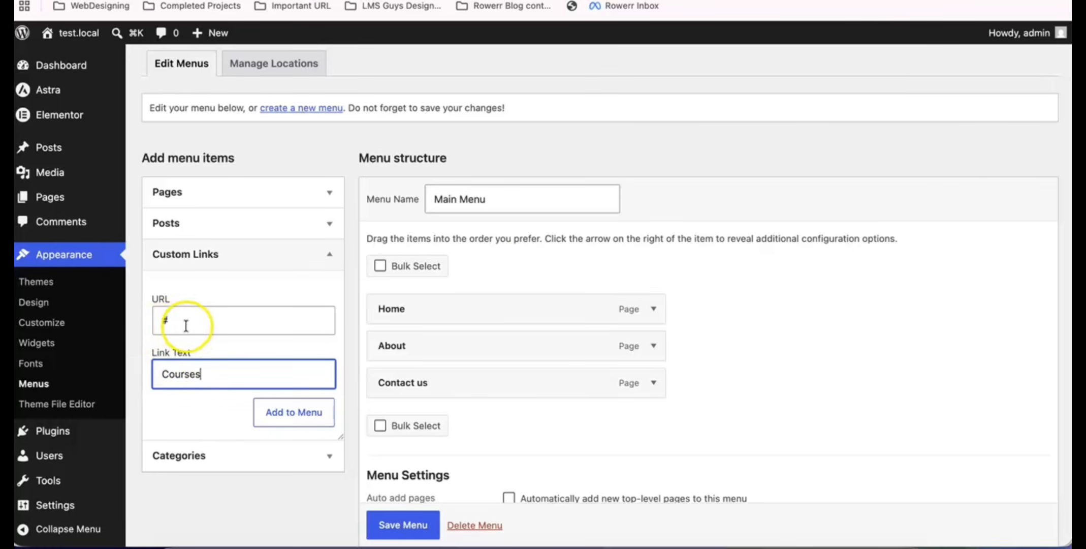
left_click(153, 324)
left_click(180, 324)
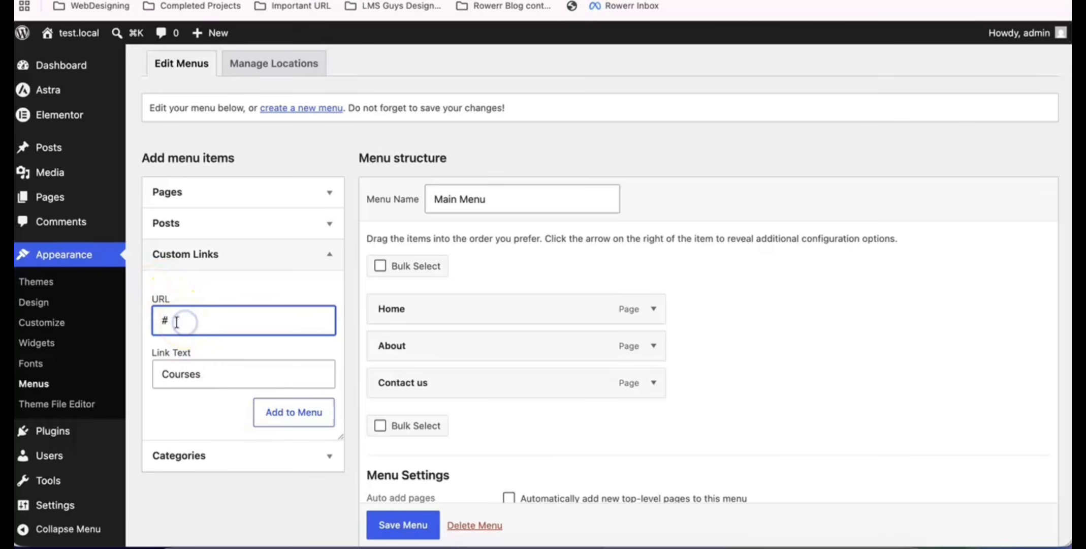
left_click(153, 339)
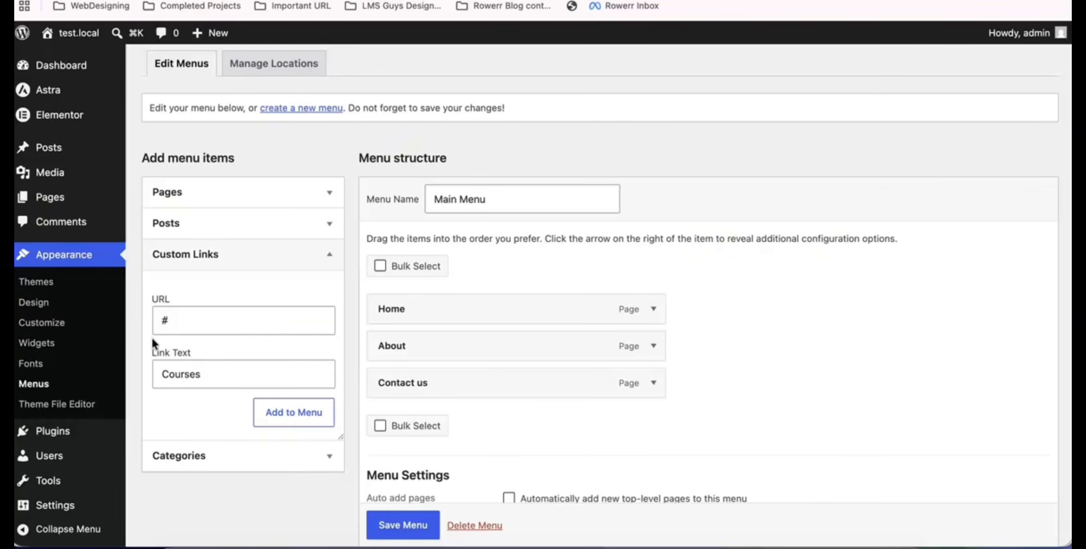
left_click(284, 414)
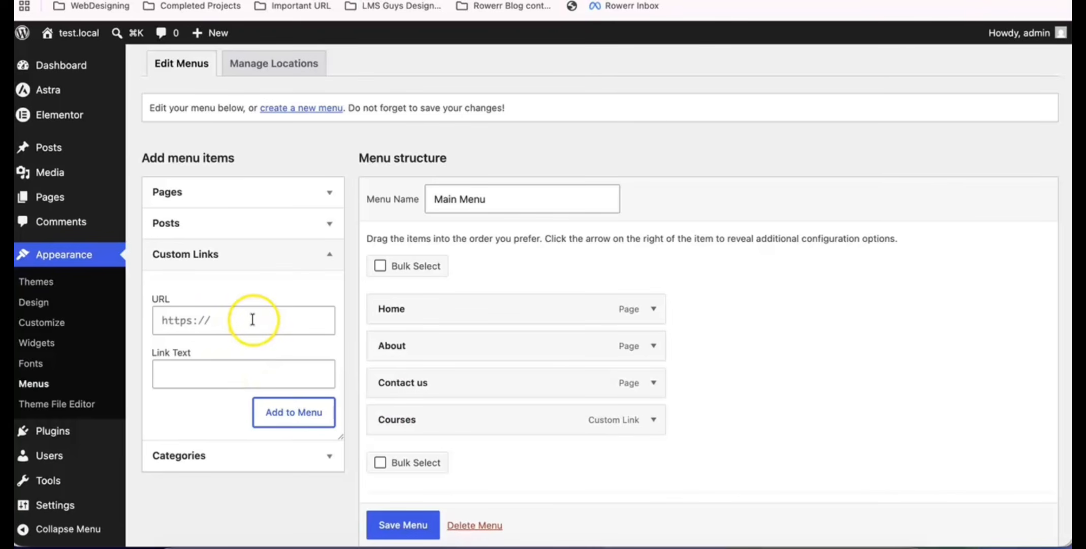
left_click(224, 327)
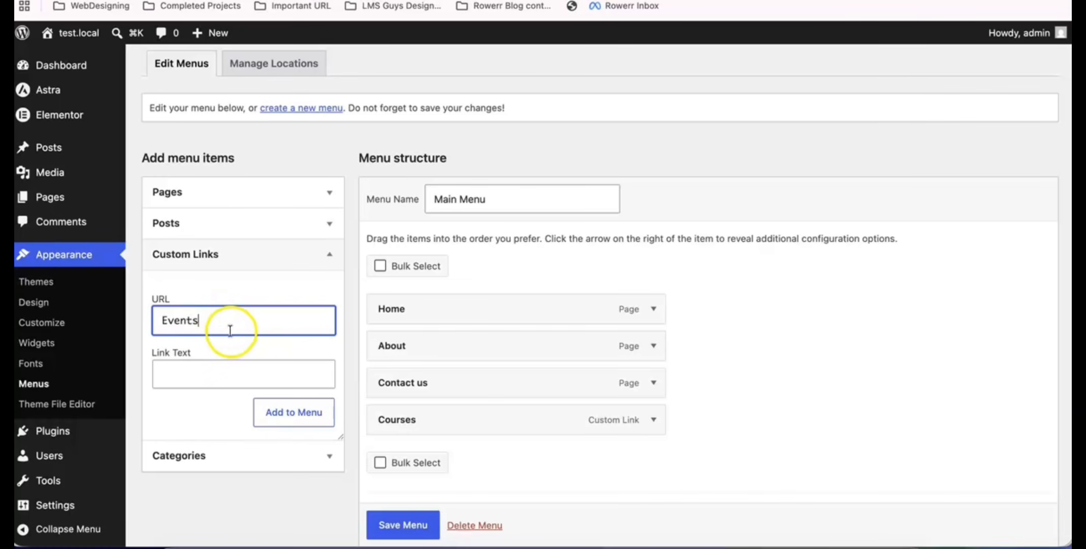
double_click(233, 326)
key("BackSpace")
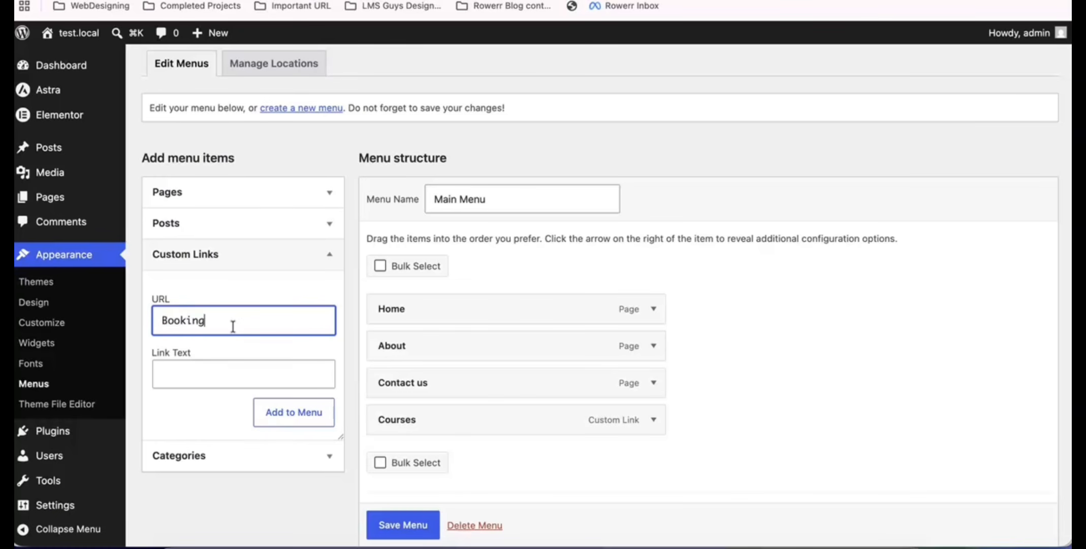
left_click(188, 379)
Add a custom link to Main Menu with the URL # and the link text Events.
double_click(203, 325)
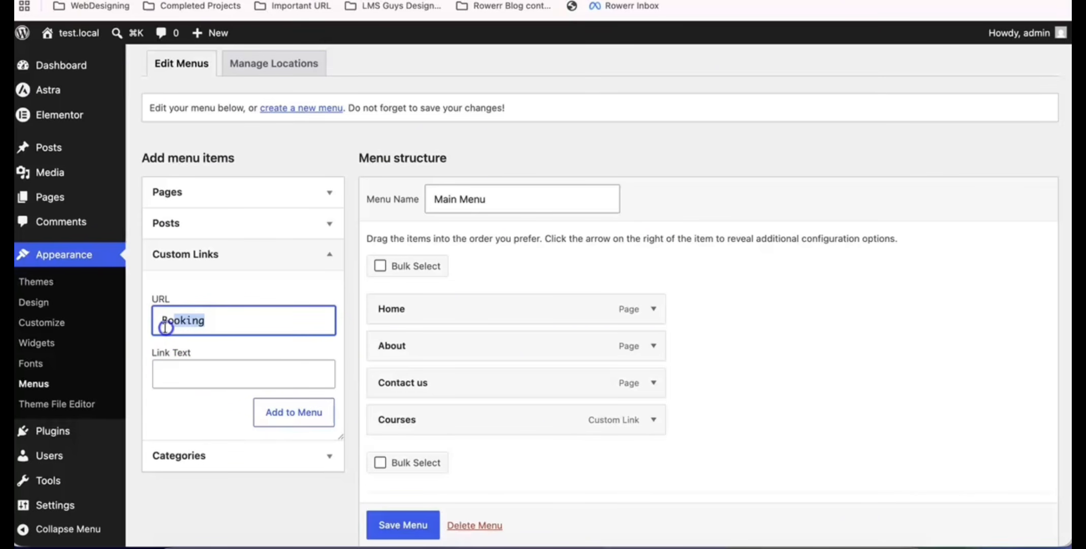
type("#")
left_click(170, 373)
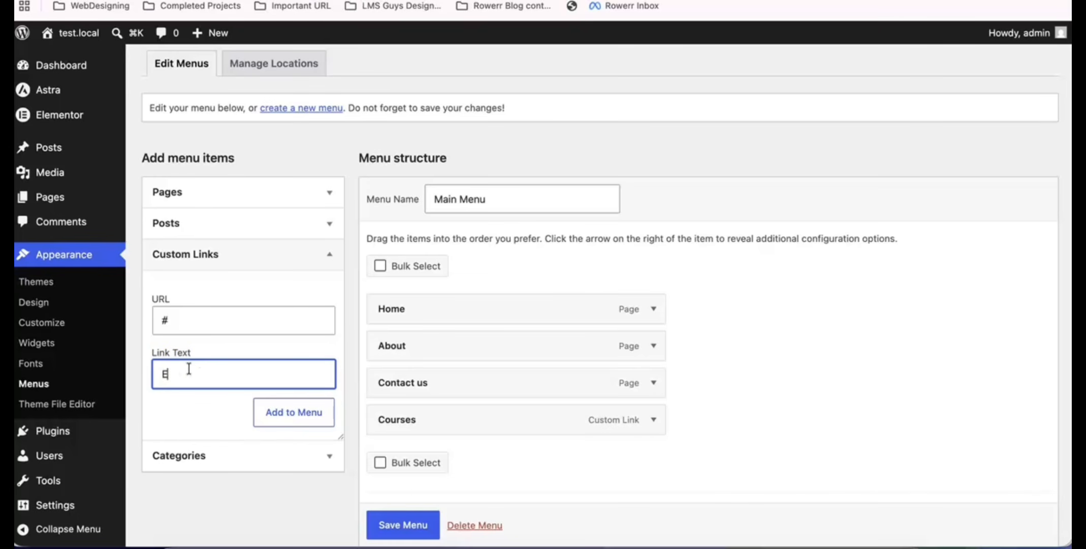
left_click(297, 412)
scroll(518, 436, "down", 1)
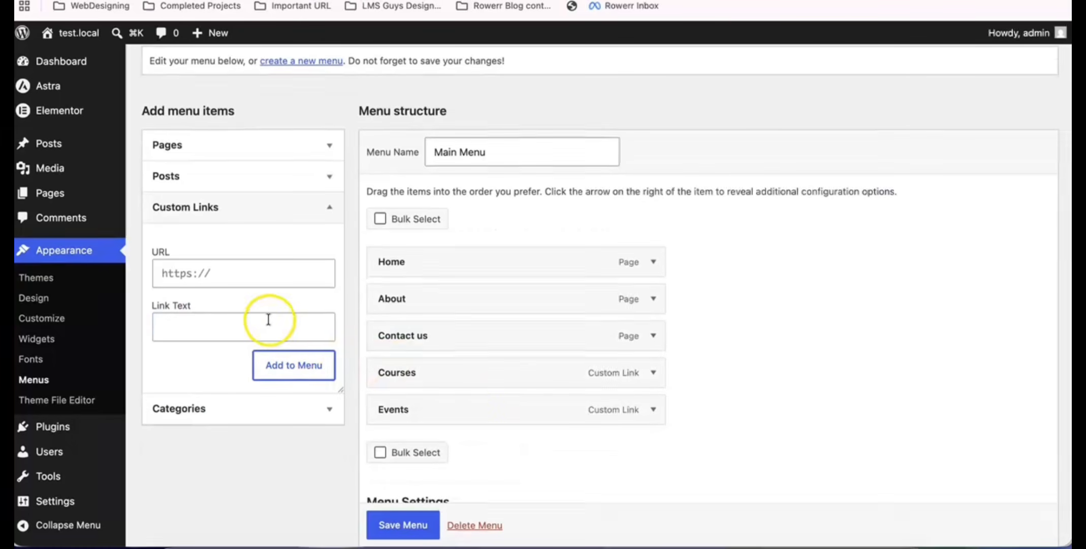
Add a custom link to Main Menu with the URL # and the link text Community.
left_click(249, 276)
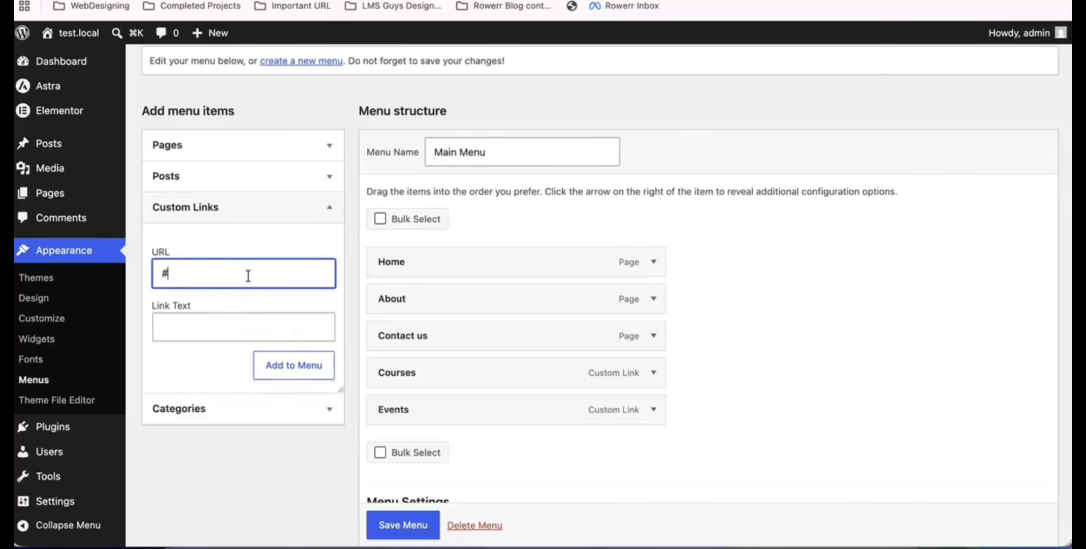
left_click(248, 324)
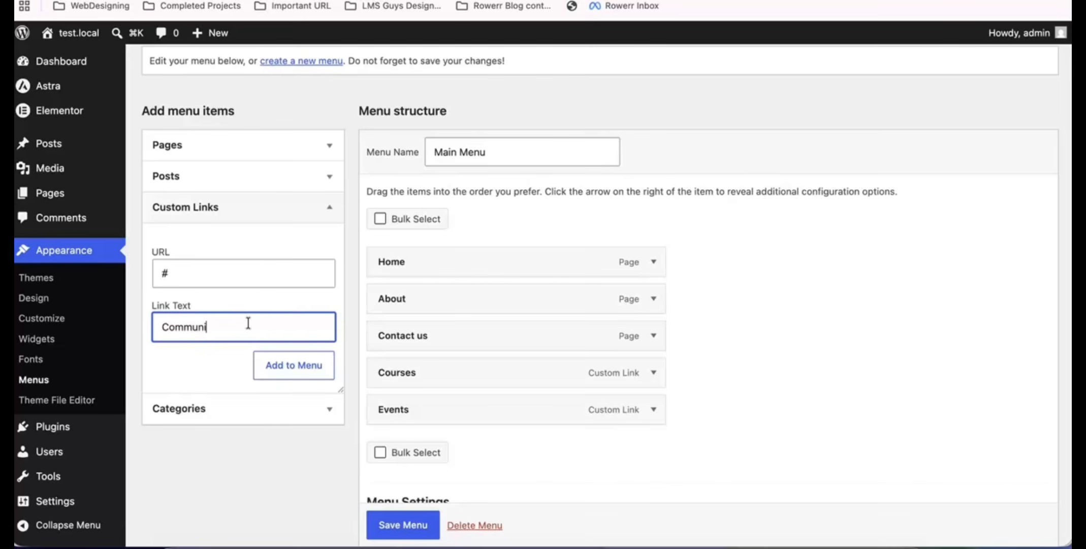
left_click(262, 362)
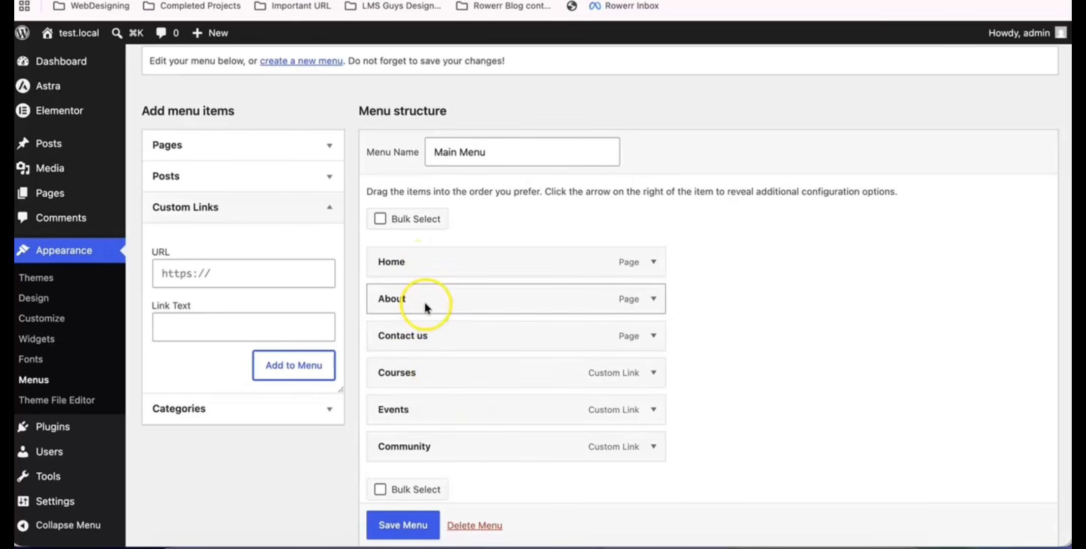
Reorder Main Menu as About, Home, Courses, Events, Community, Contact us and save the menu.
left_click_drag(426, 305, 421, 264)
left_click_drag(449, 337, 450, 455)
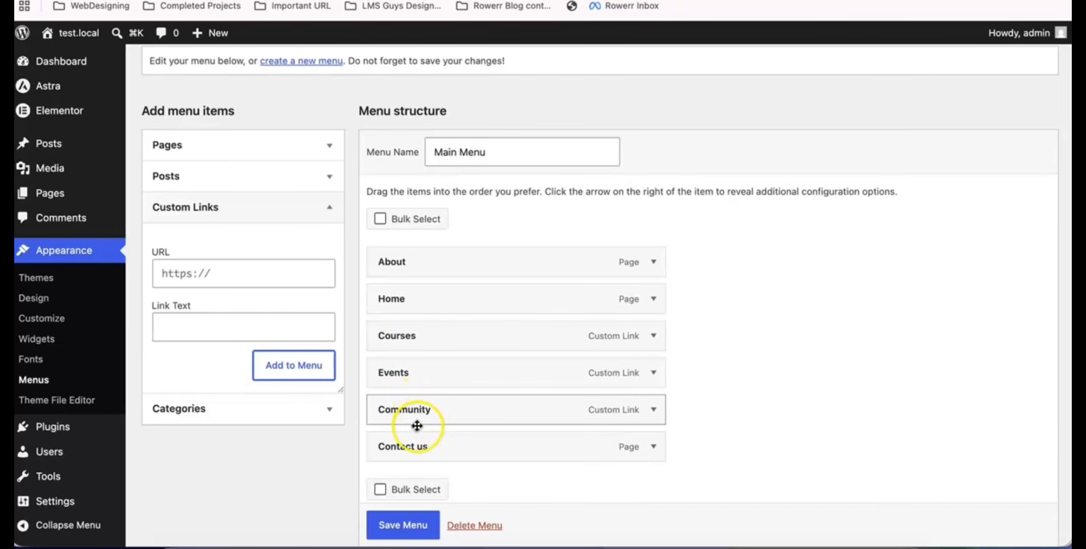
scroll(398, 478, "down", 3)
left_click(396, 523)
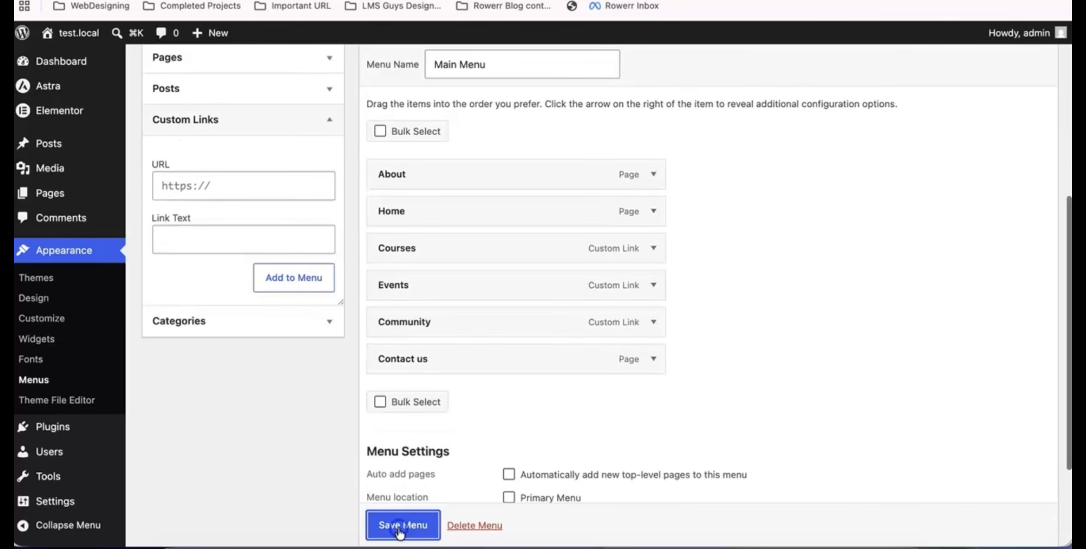
scroll(413, 470, "down", 10)
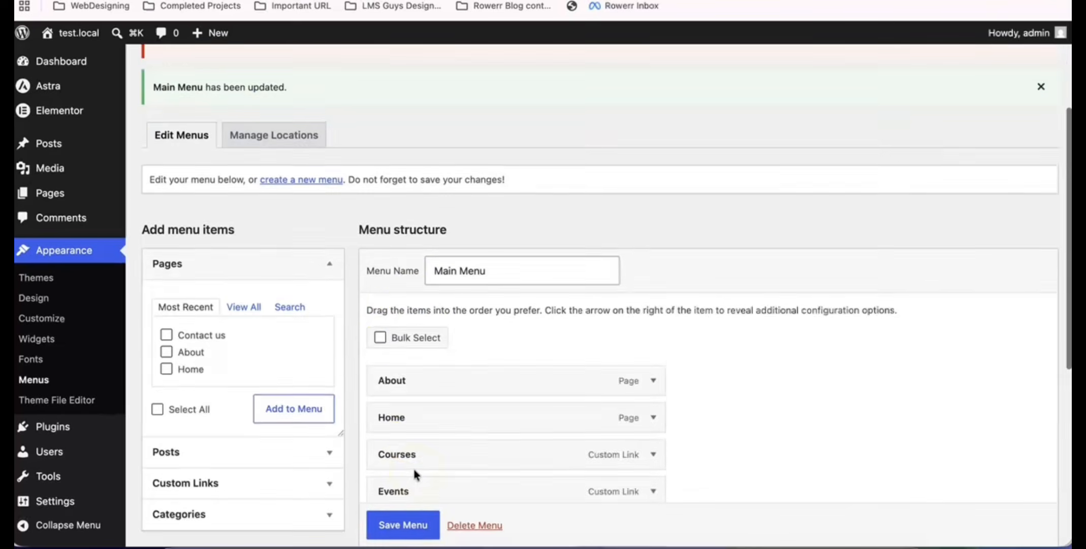
Open the theme customizer and go to its Header settings.
scroll(415, 473, "up", 5)
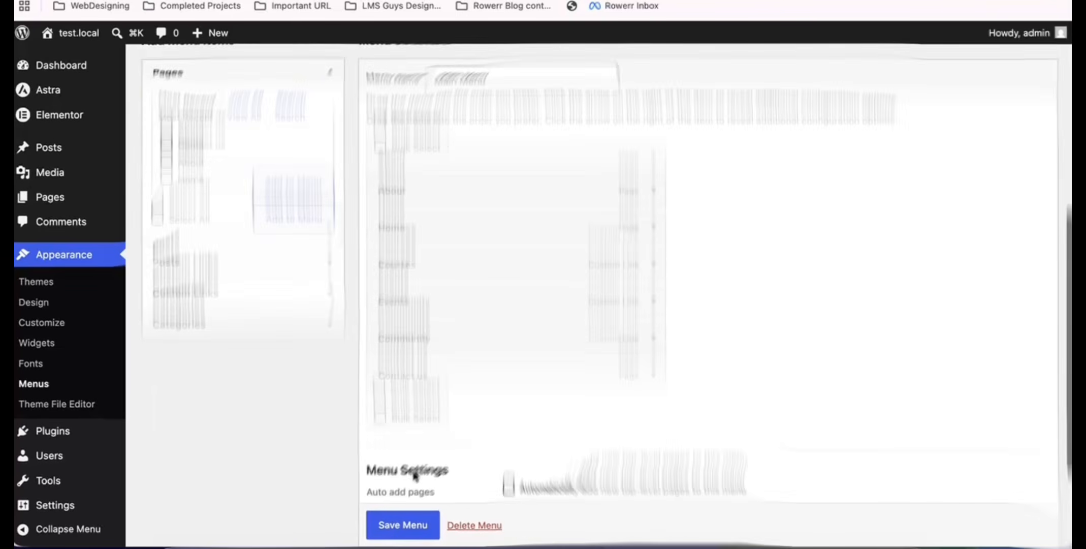
scroll(322, 362, "up", 5)
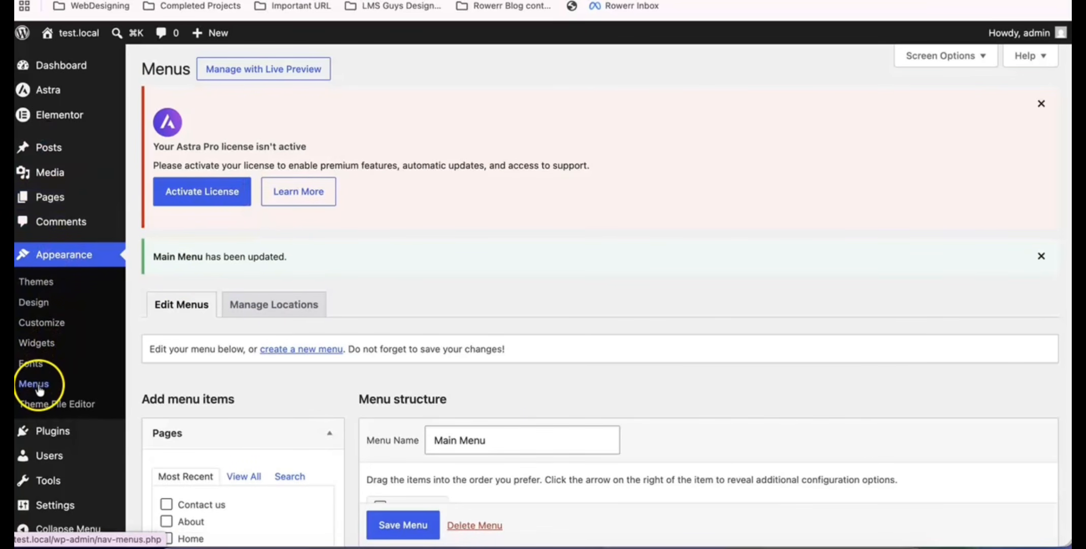
left_click(42, 323)
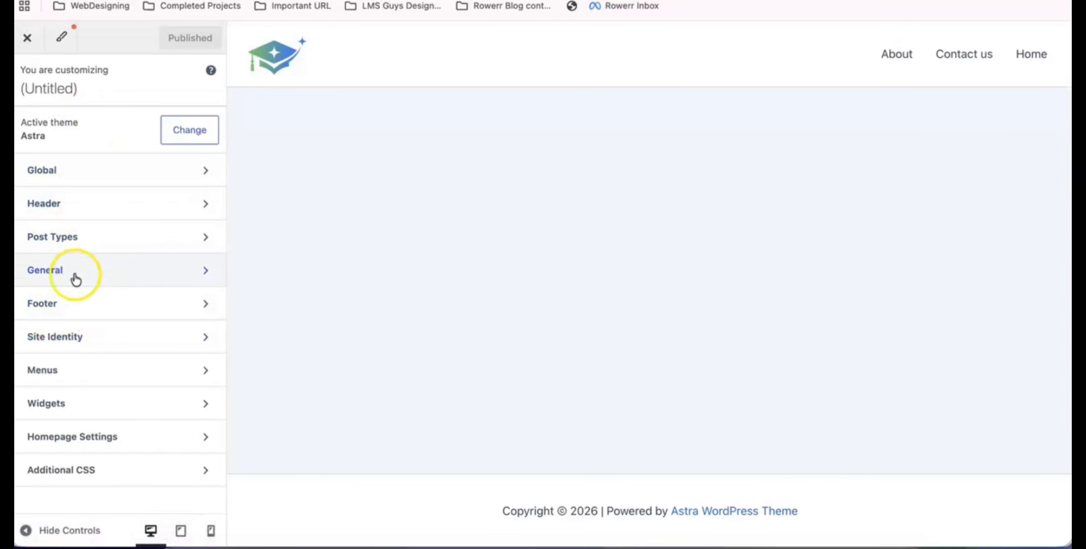
left_click(80, 203)
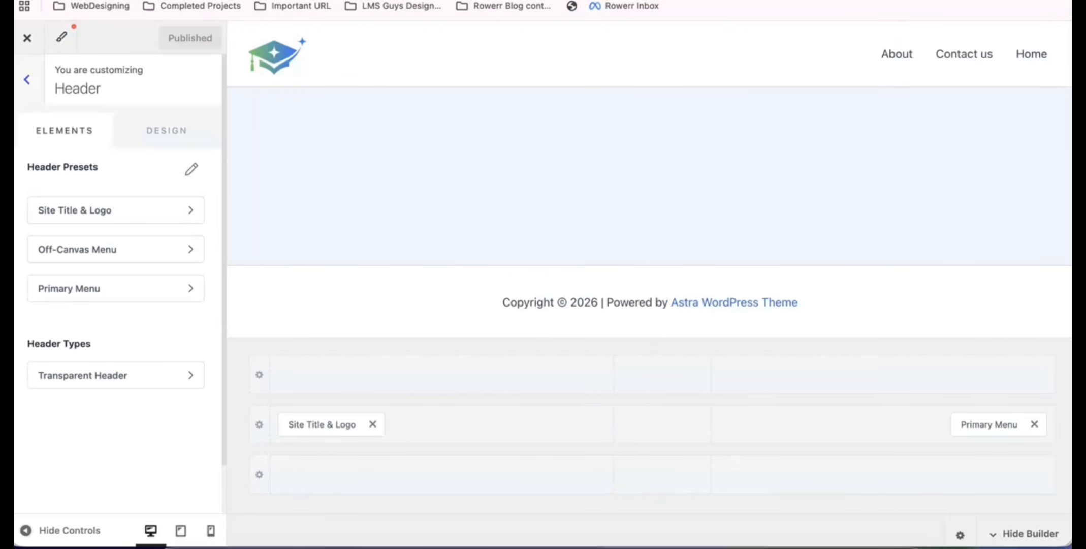
Open test.local in a new browser tab and check the navigation links in the live site's header.
key("super+t")
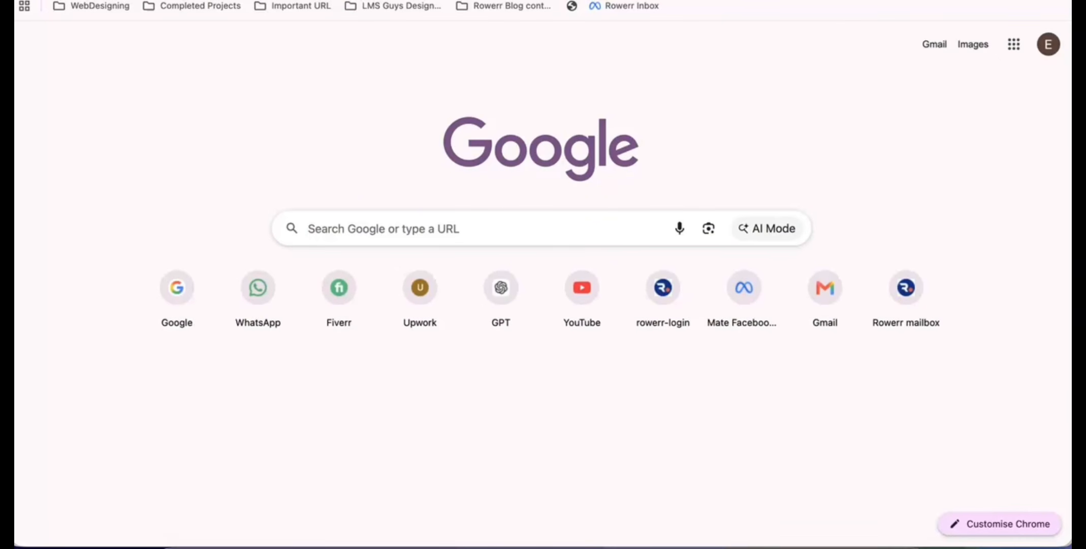
left_click(214, 0)
type("tes")
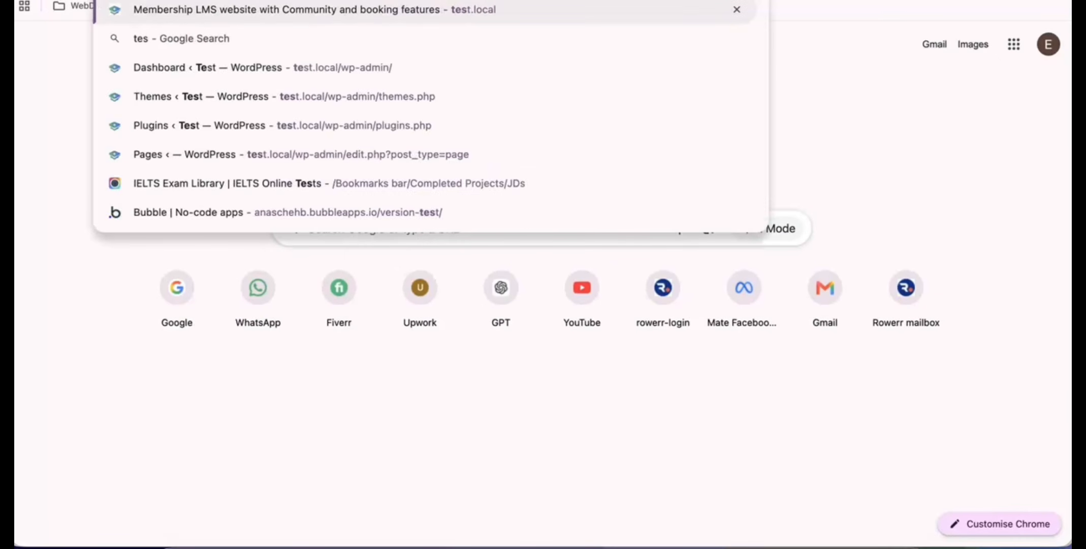
type("t.local")
key("Return")
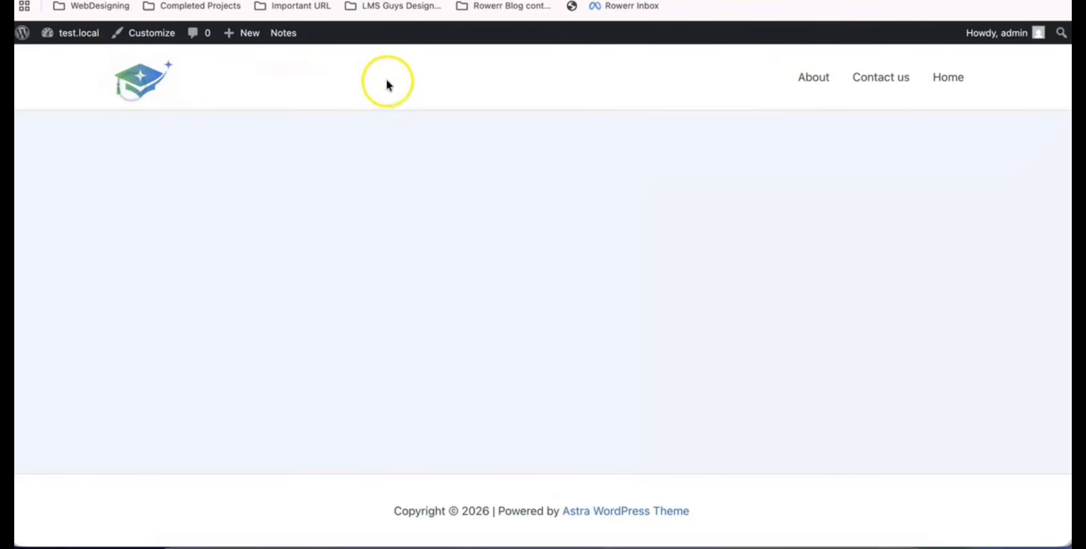
left_click(875, 80)
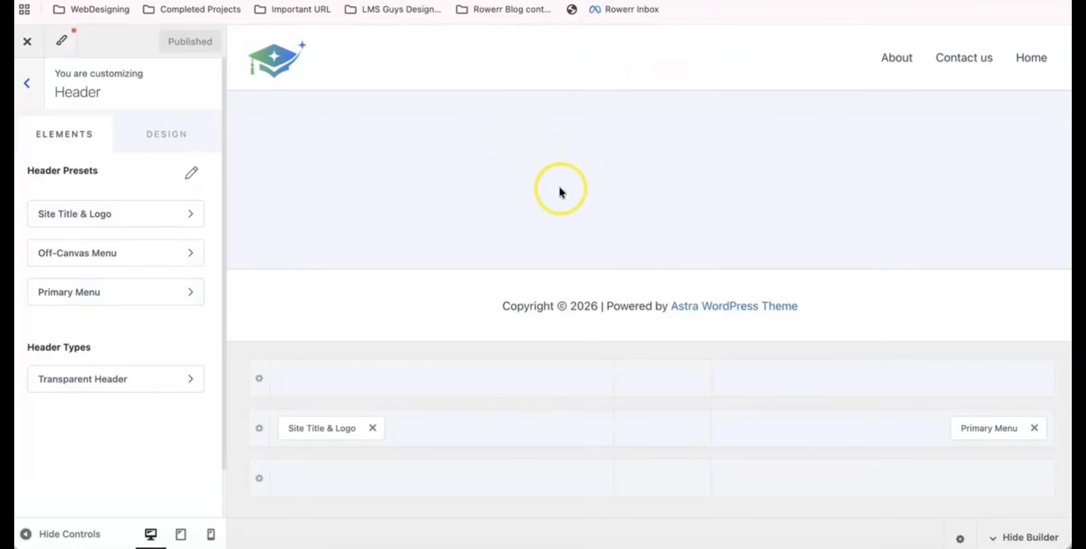
Assign Main Menu to the Primary Menu location through the header's menu configuration and publish the change.
left_click(991, 429)
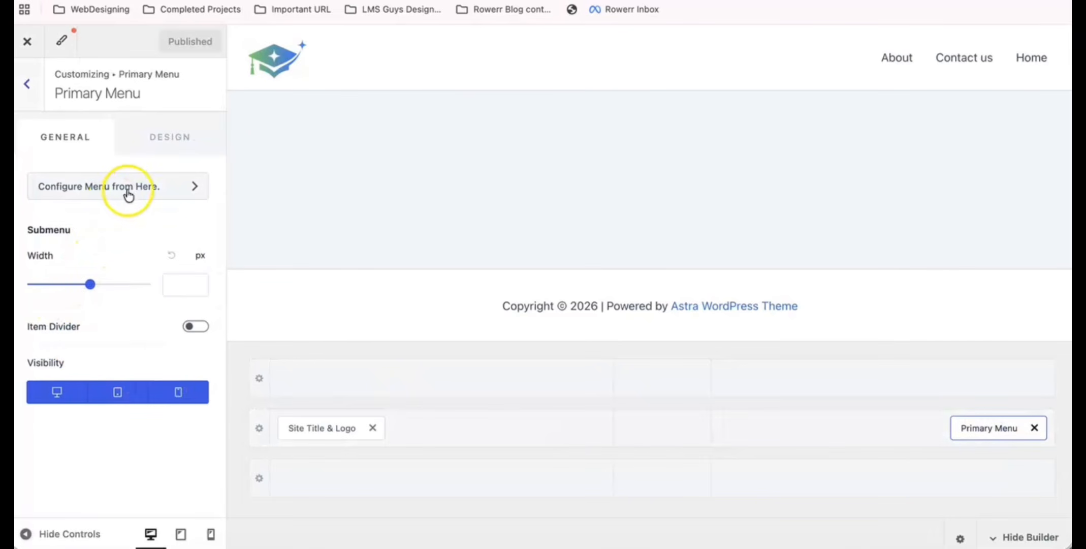
left_click(133, 192)
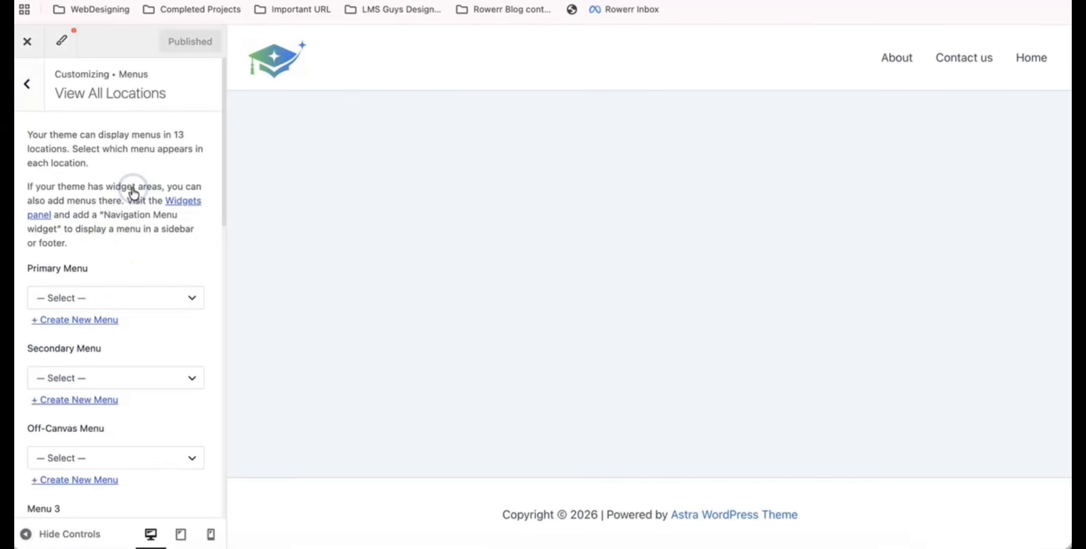
scroll(107, 291, "down", 2)
left_click(128, 254)
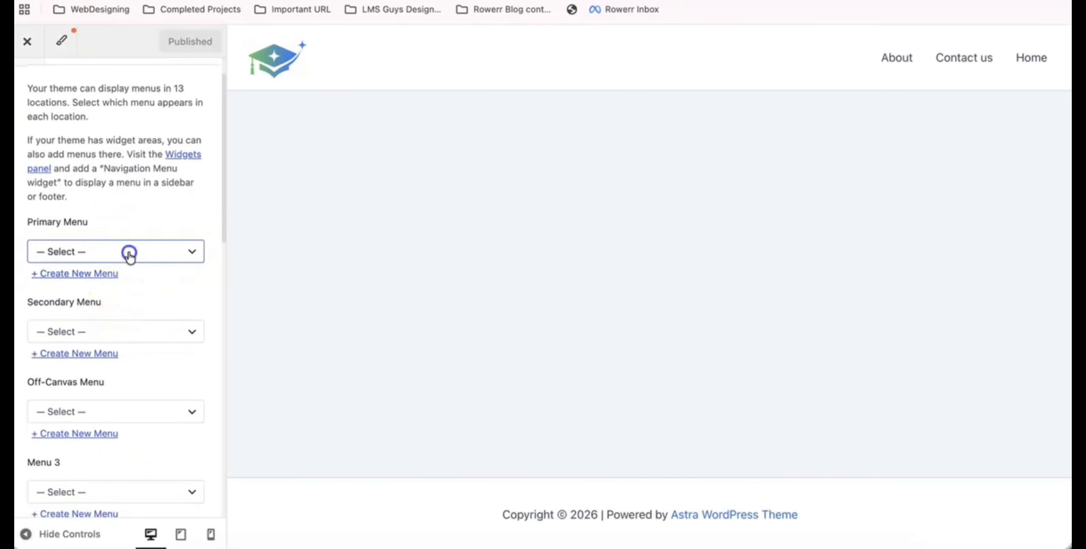
left_click(125, 267)
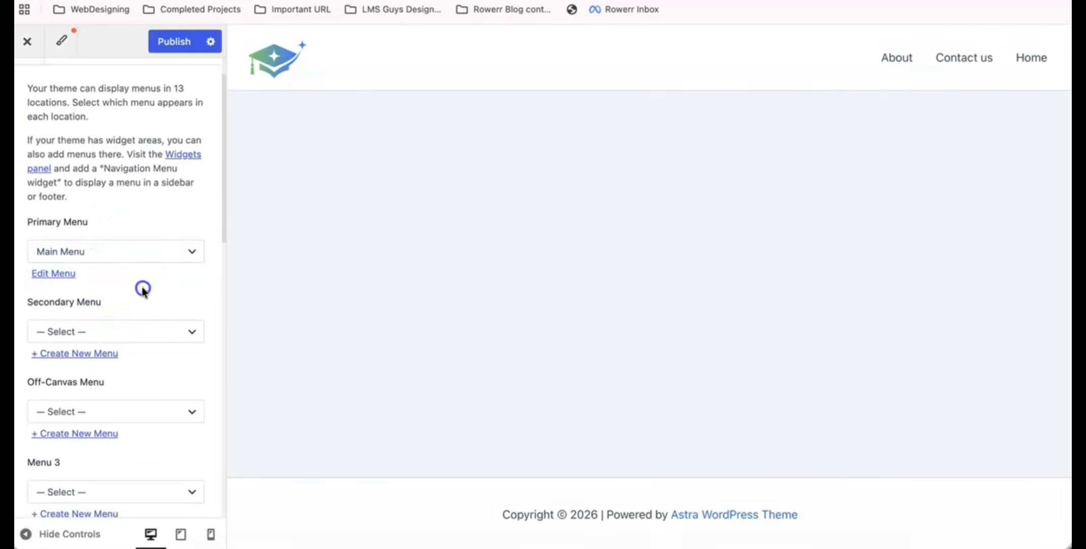
left_click(175, 43)
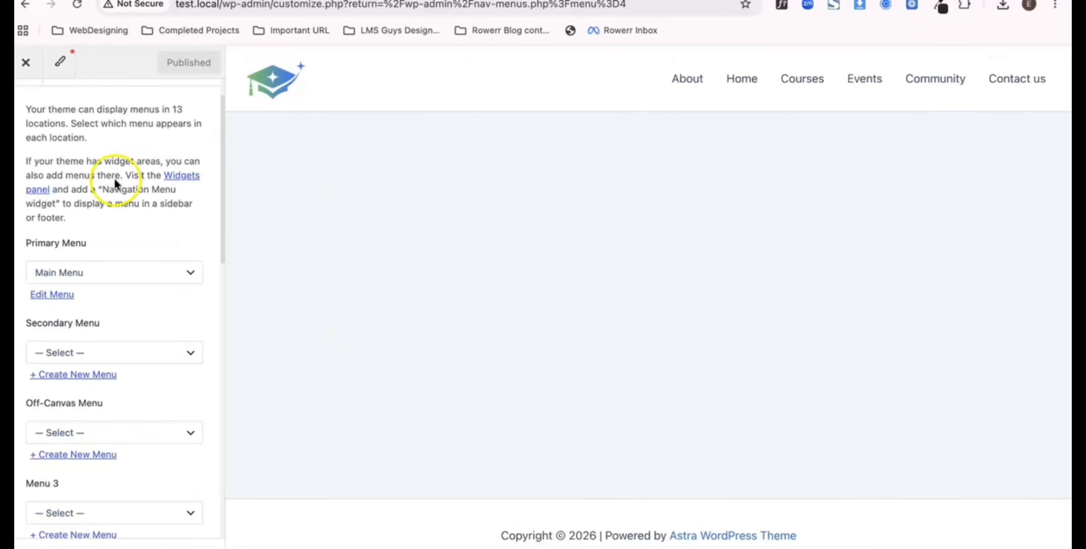
Open the header's logo settings and clear the site title text so only the logo is shown.
left_click(249, 77)
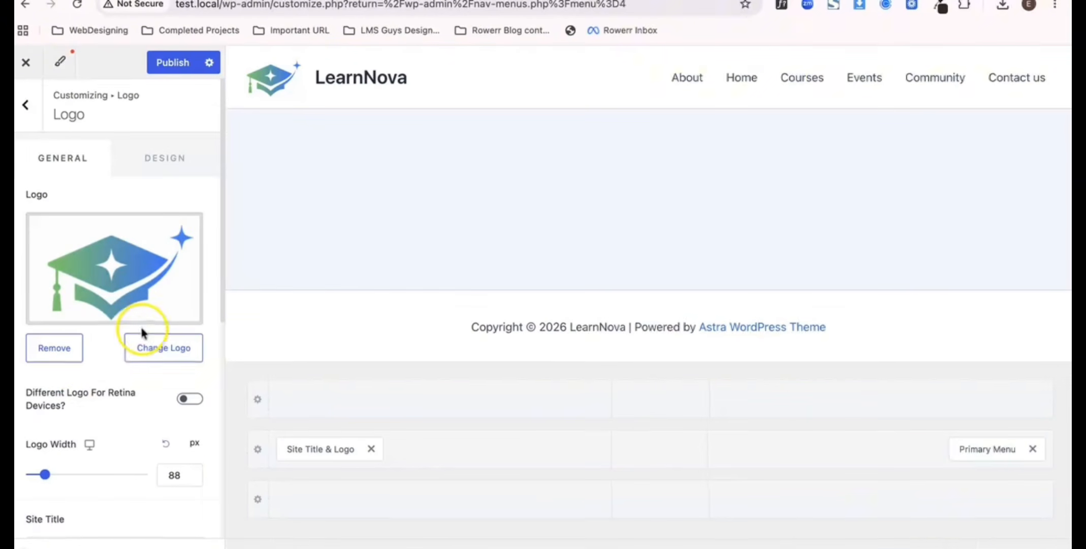
scroll(142, 400, "down", 2)
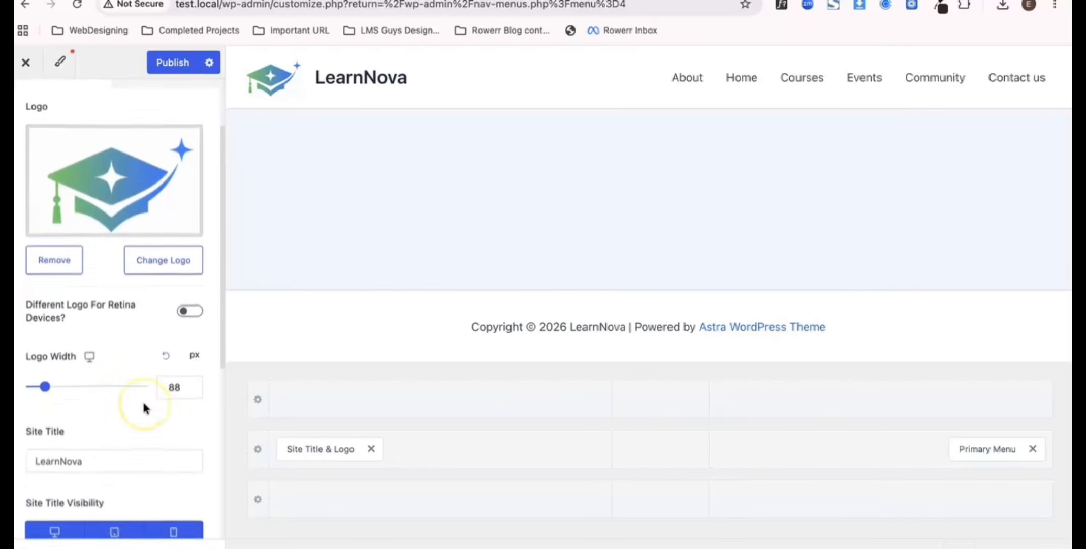
scroll(103, 358, "down", 1)
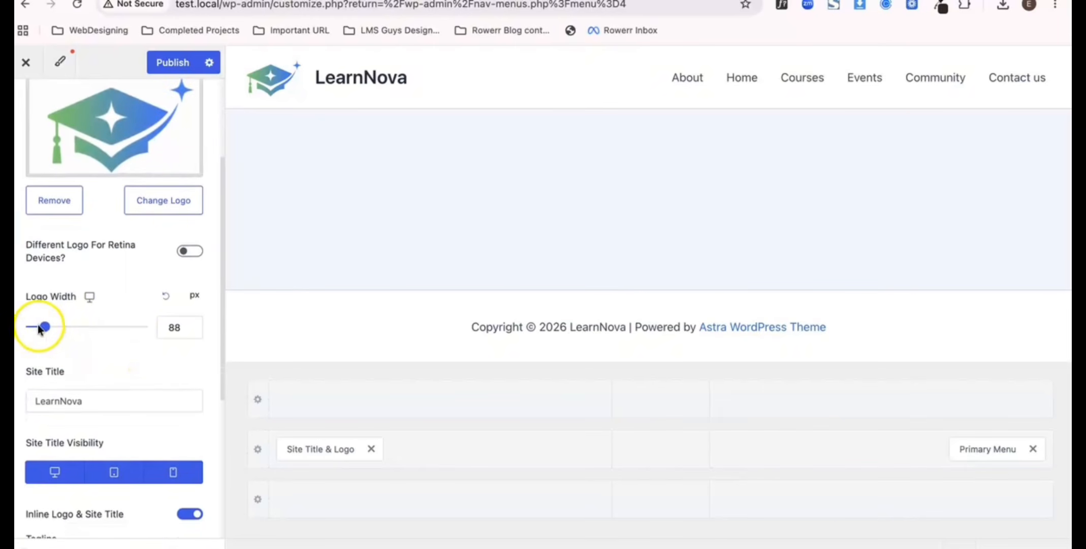
scroll(65, 442, "down", 2)
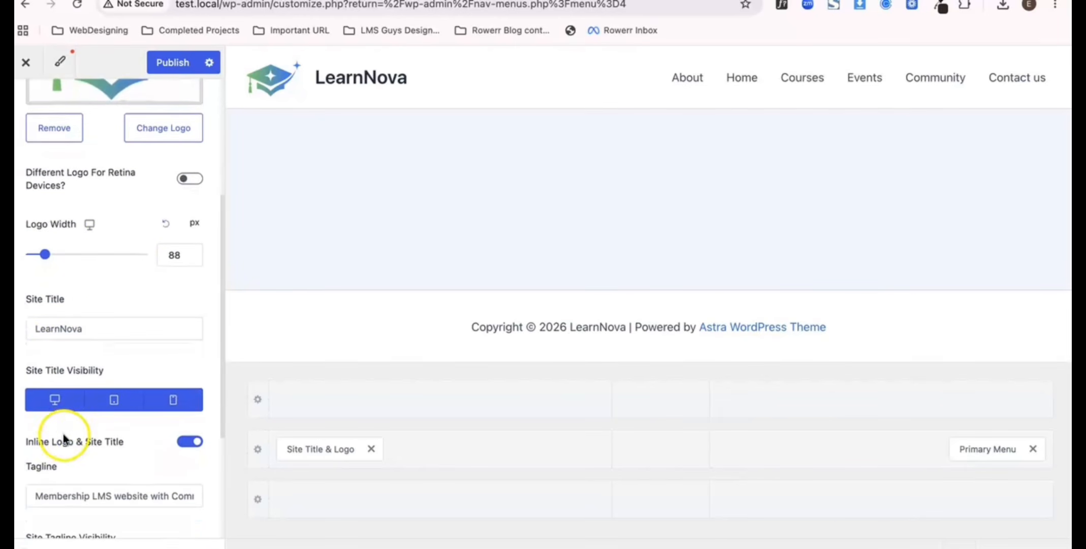
scroll(76, 432, "down", 2)
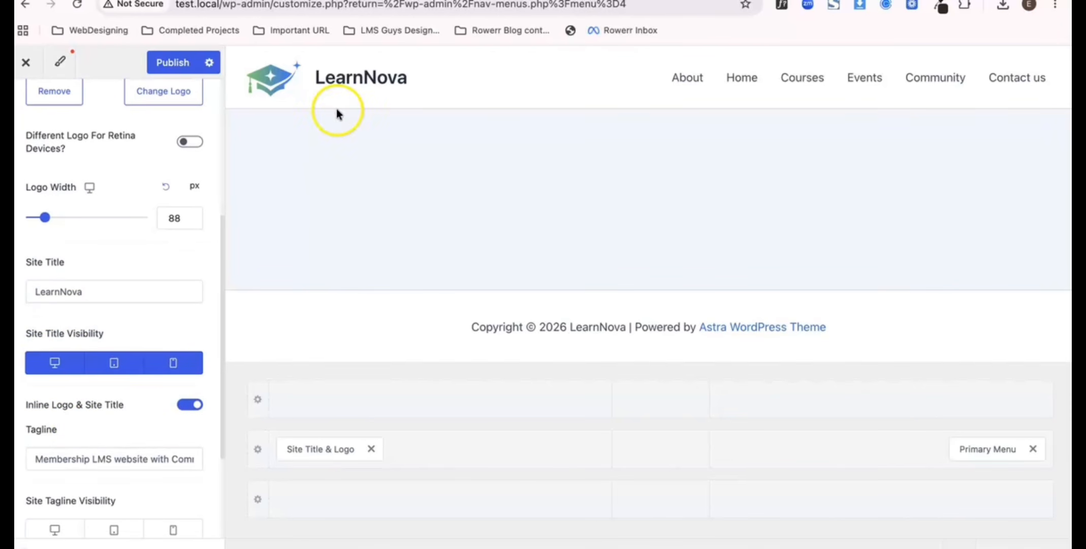
left_click(317, 80)
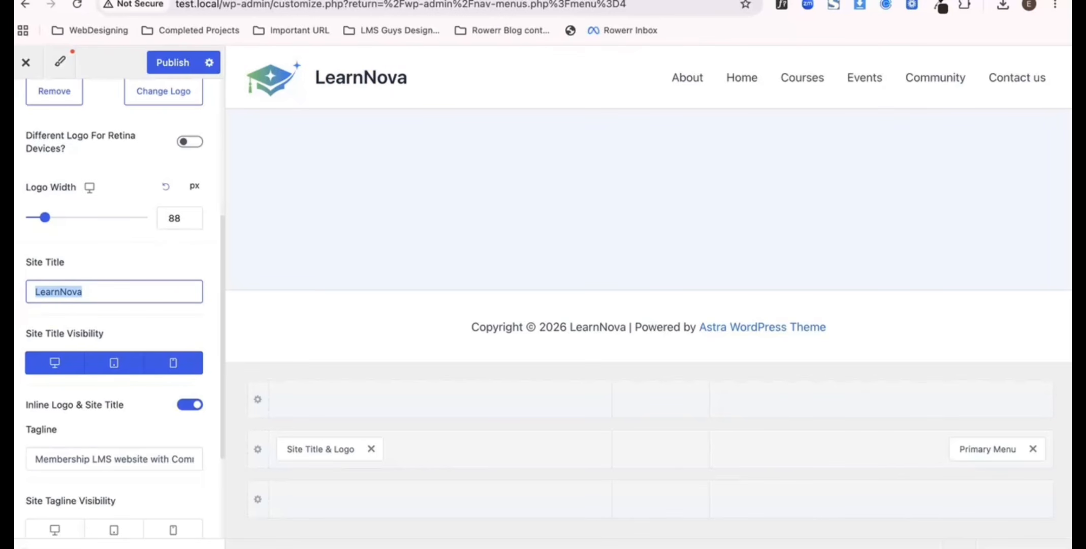
key("BackSpace")
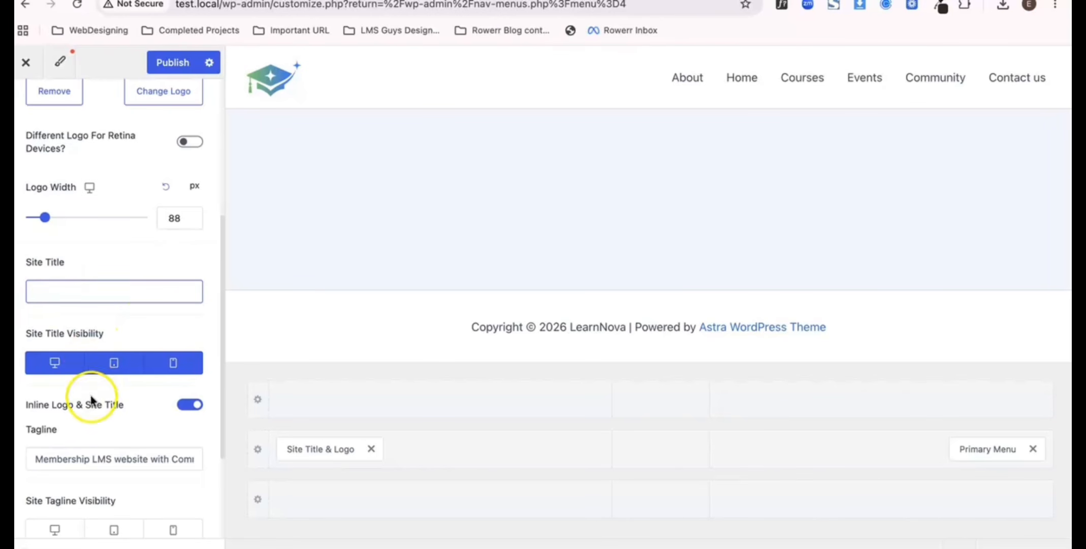
Review the logo's tagline, visibility and width settings, and open its design options for colors, title font size and spacing.
scroll(92, 404, "down", 2)
scroll(92, 404, "up", 1)
scroll(92, 405, "down", 2)
scroll(92, 405, "up", 3)
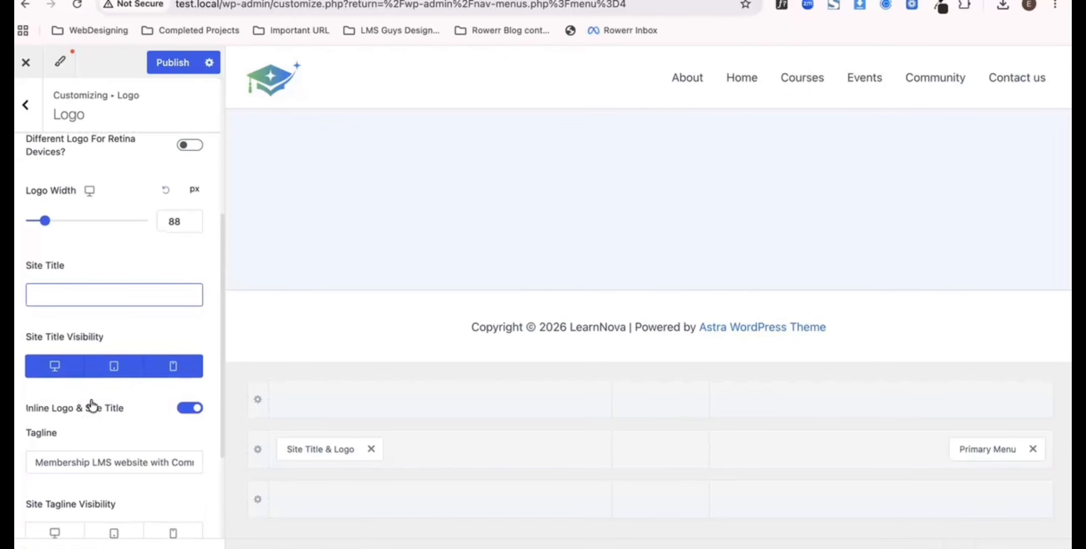
scroll(92, 405, "down", 4)
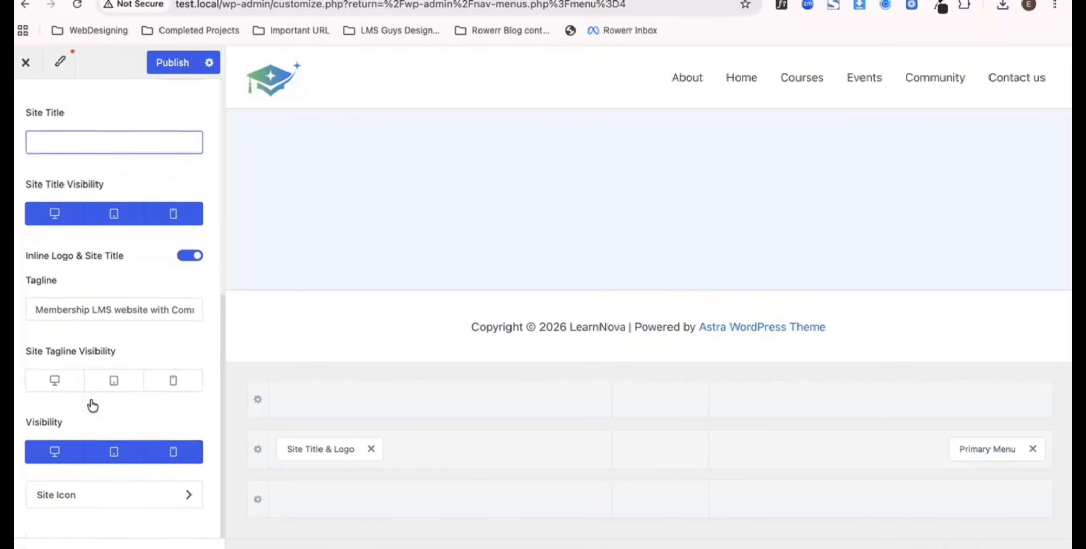
left_click(89, 309)
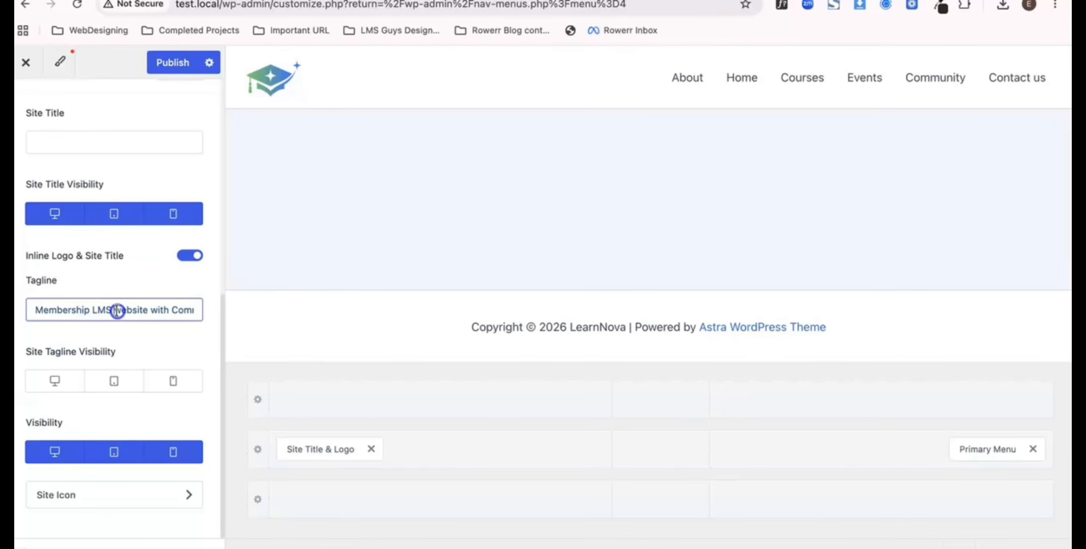
left_click_drag(158, 309, 42, 311)
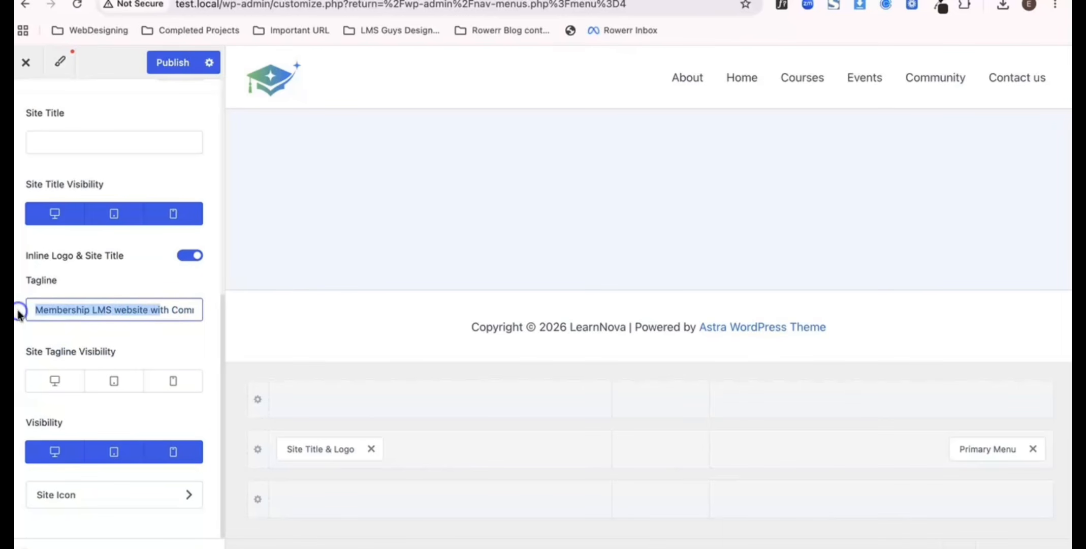
left_click(76, 315)
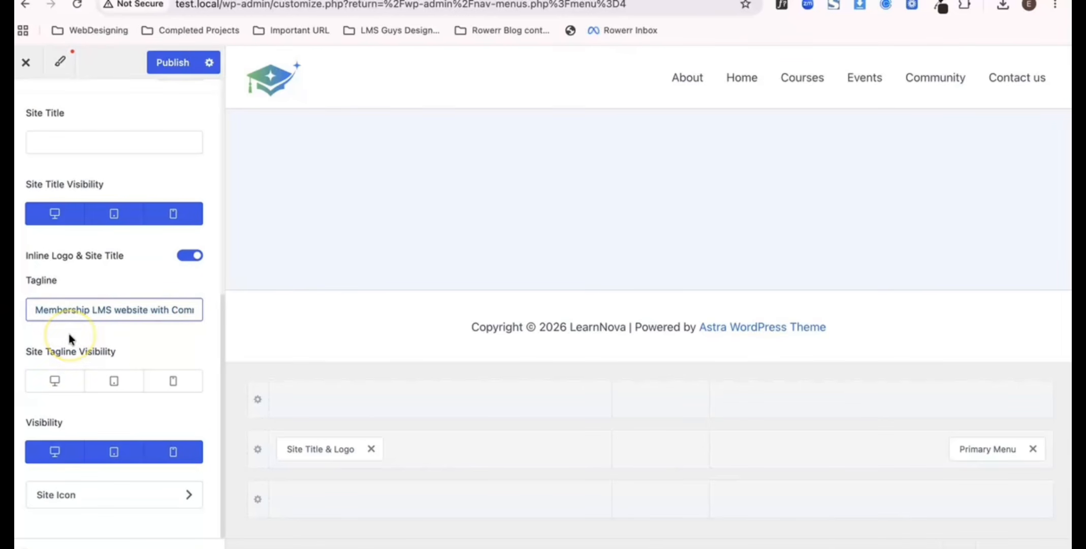
scroll(68, 330, "up", 4)
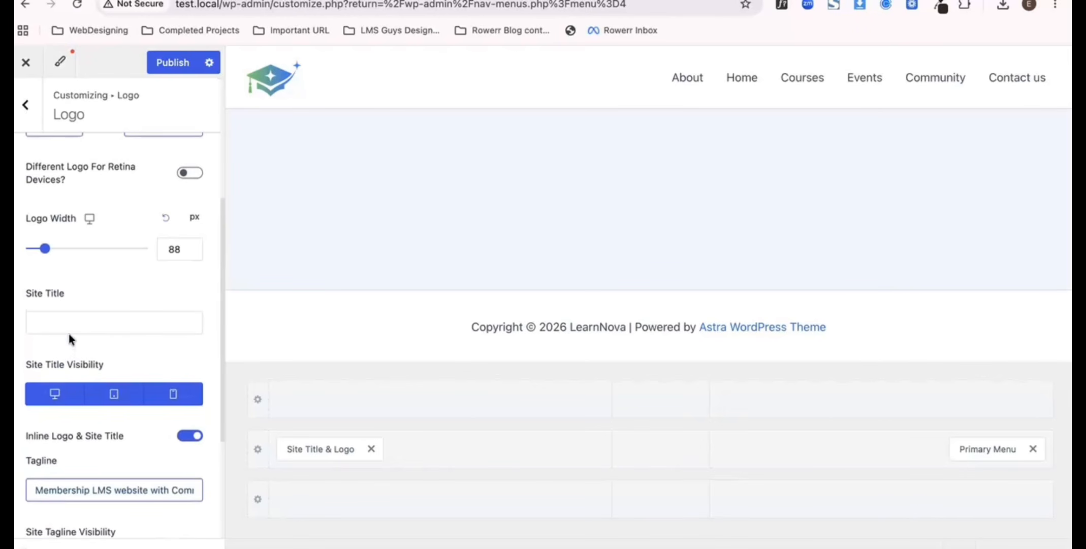
left_click(128, 312)
scroll(128, 306, "down", 4)
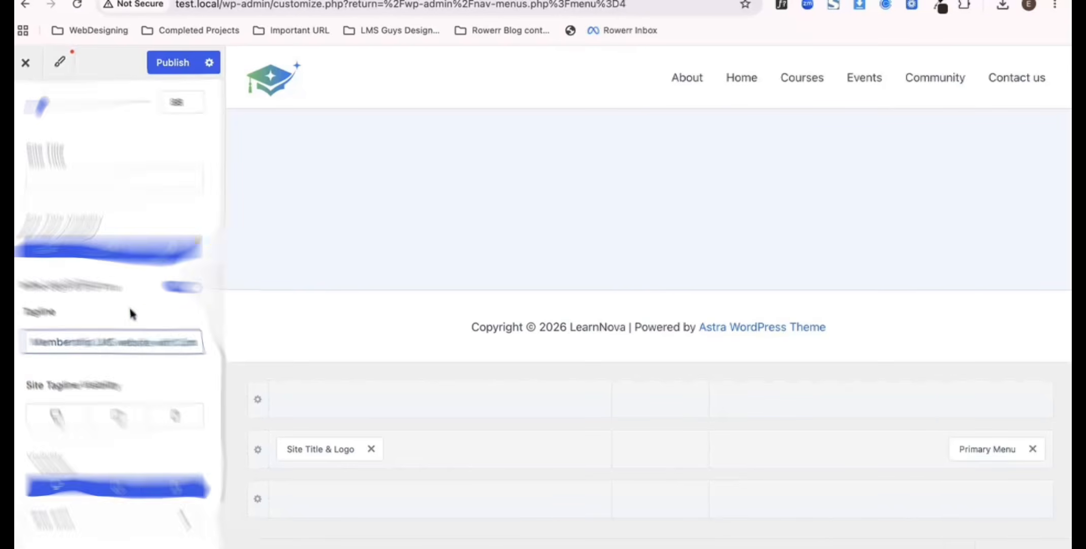
scroll(130, 309, "up", 4)
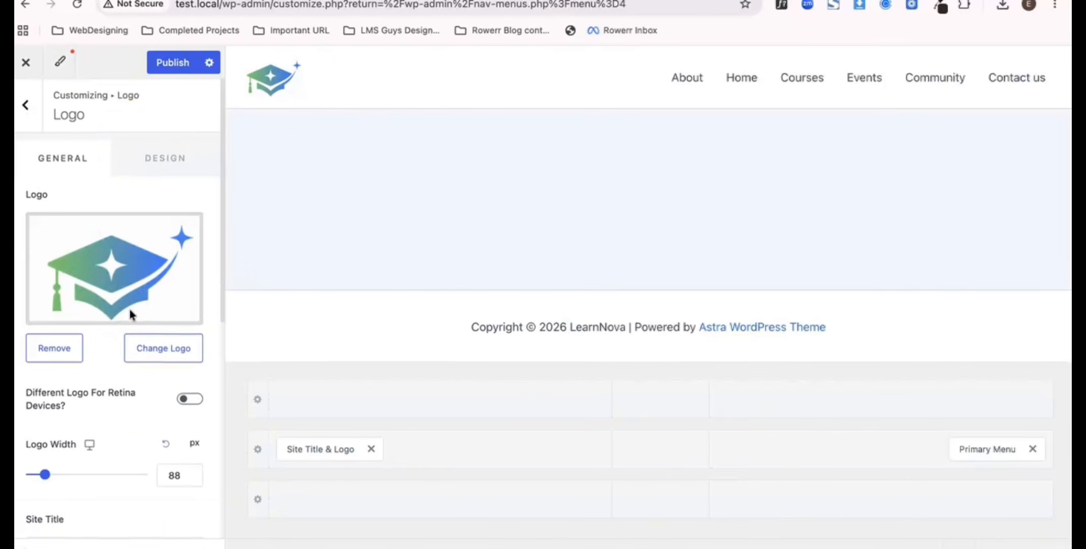
left_click(145, 158)
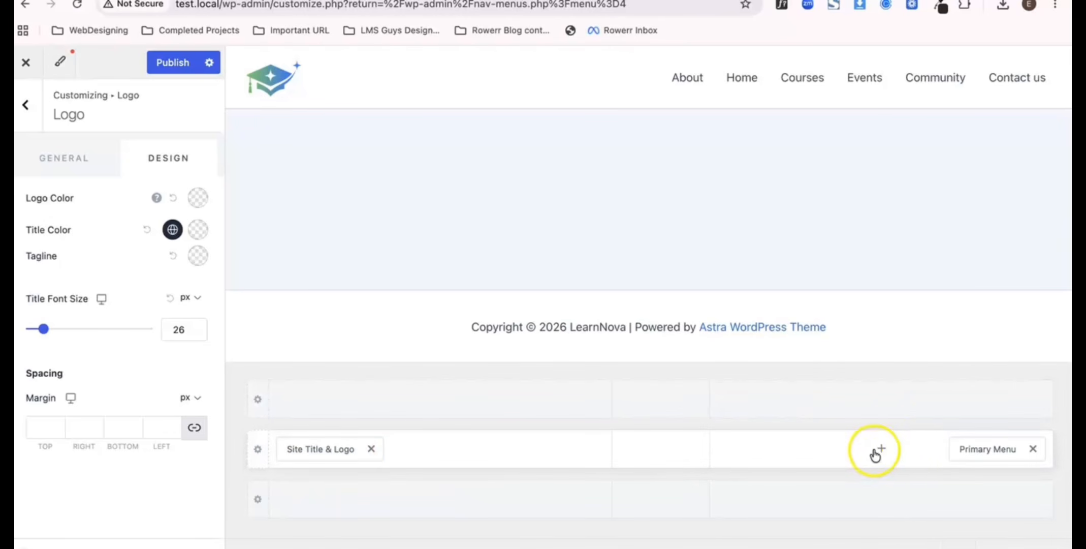
Move the Primary Menu element to the center column of the header's main row and publish the change.
left_click_drag(996, 448, 673, 458)
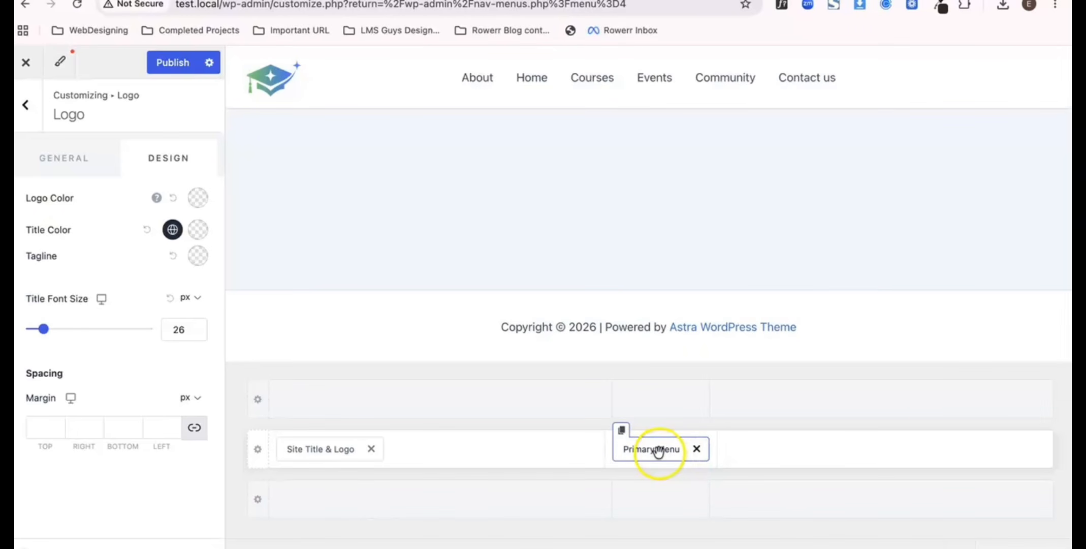
left_click(175, 62)
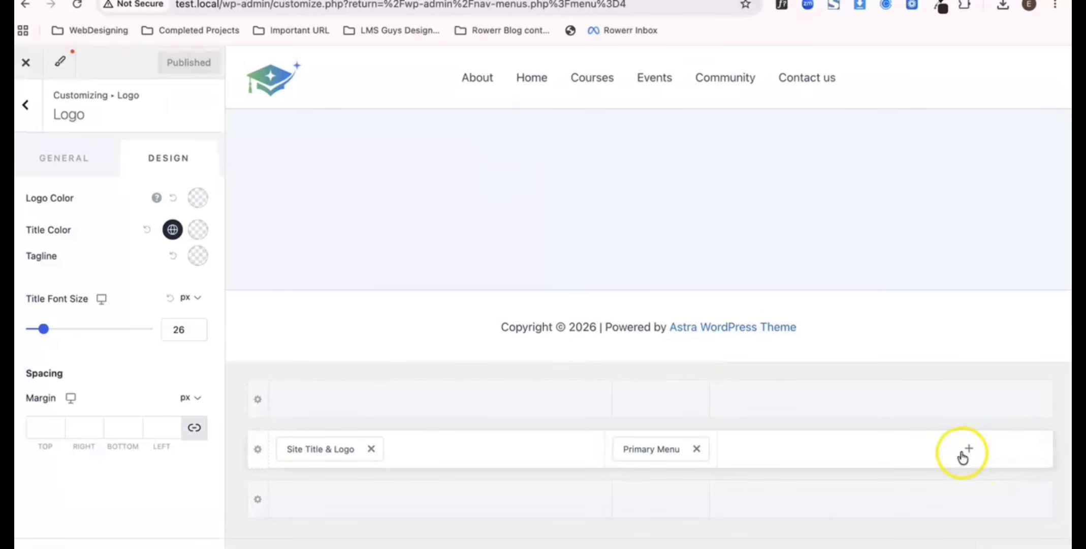
Add a Button element to the far end of the header's main row and open its text and link settings.
left_click(965, 450)
left_click(892, 234)
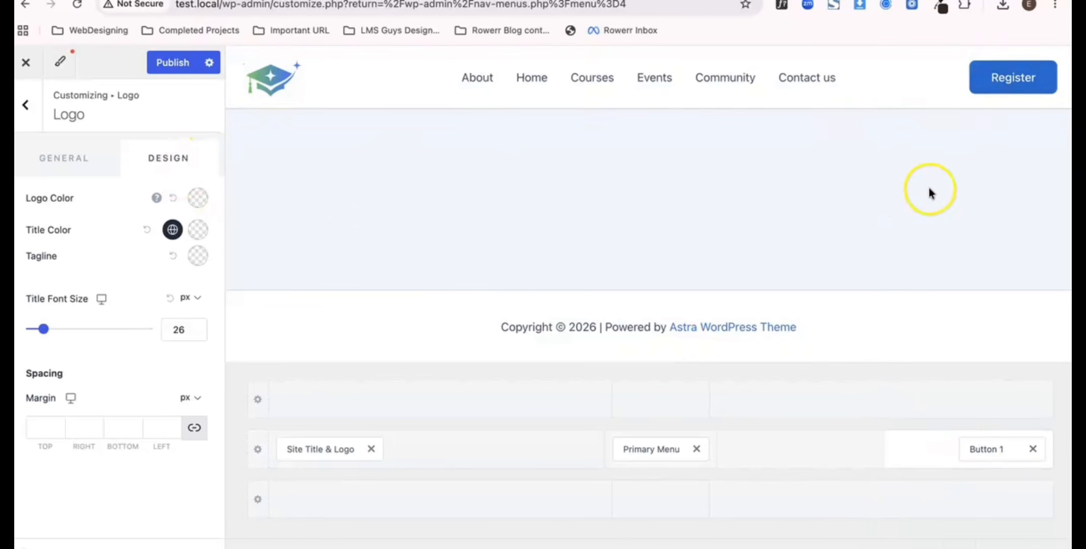
left_click(987, 71)
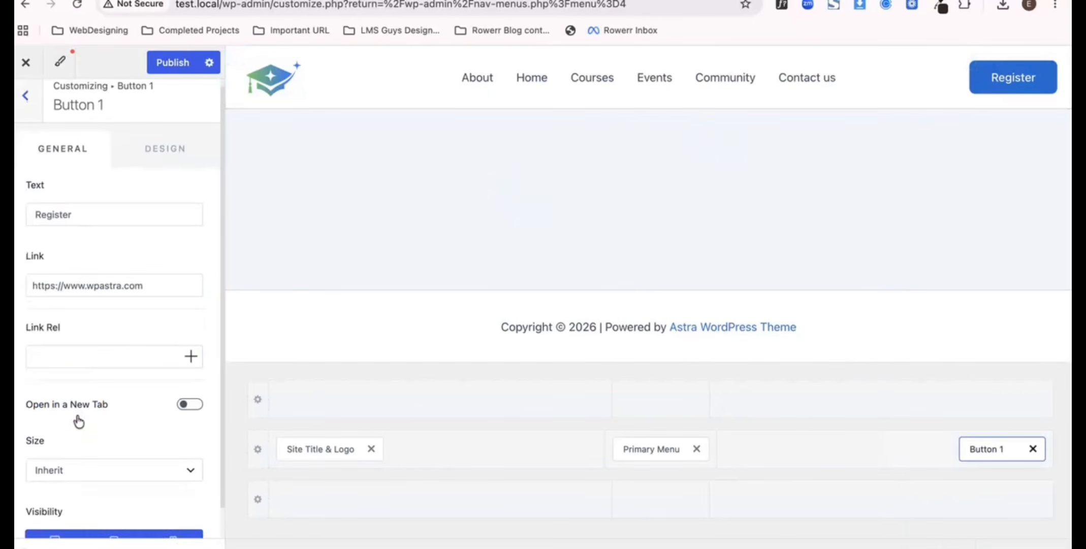
left_click(135, 300)
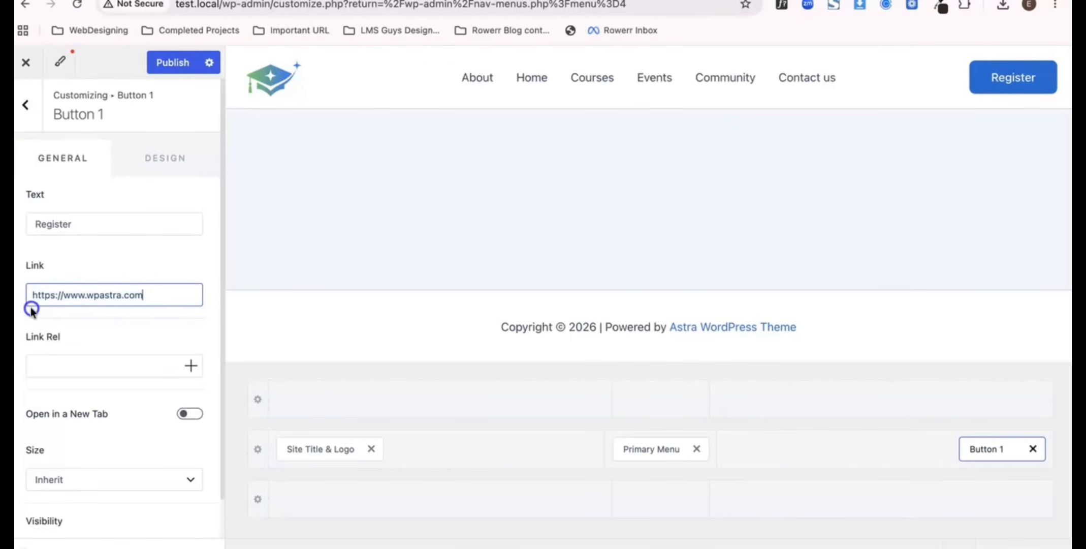
left_click(83, 225)
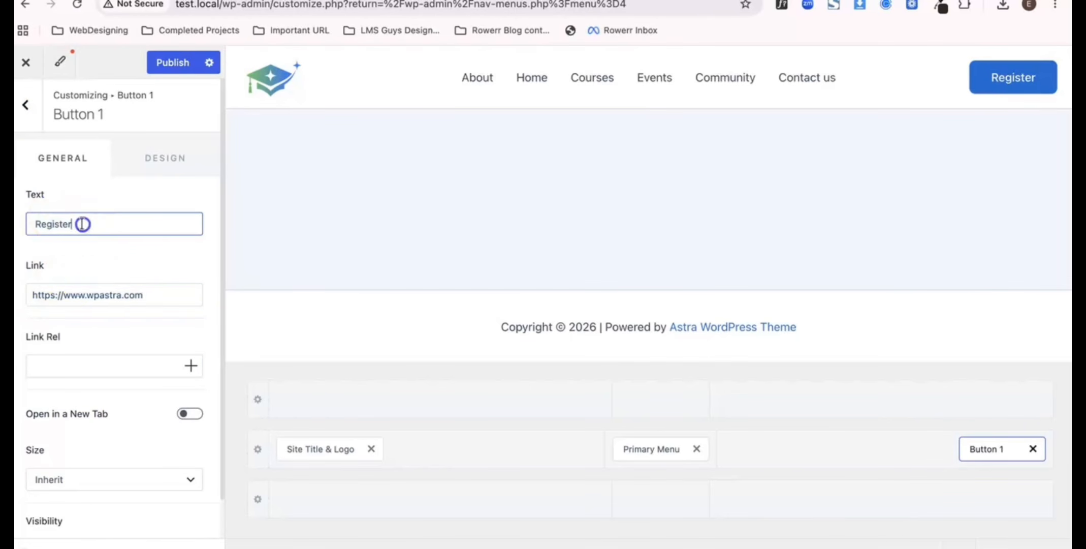
left_click_drag(86, 295, 107, 295)
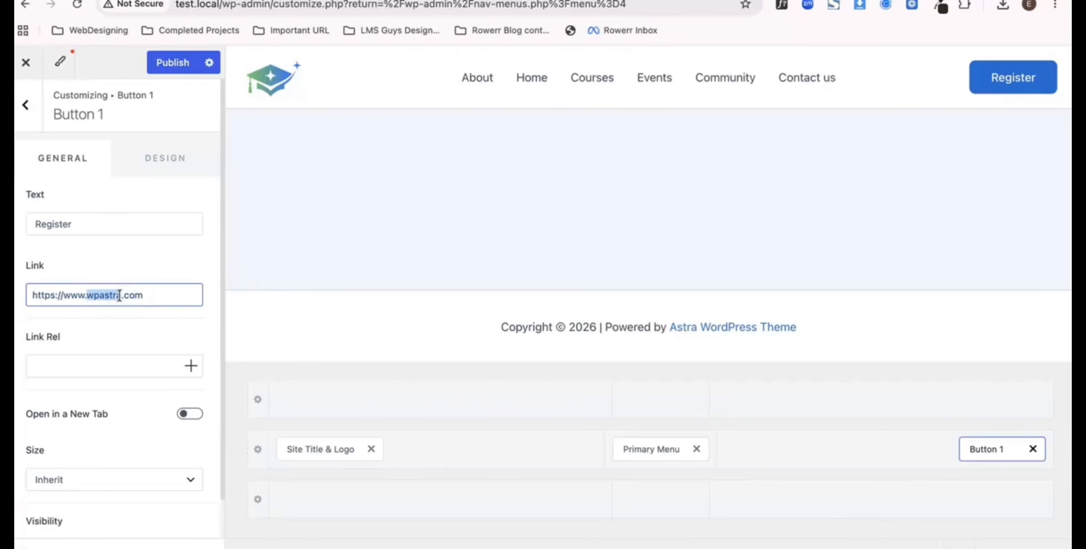
type("wp")
key("BackSpace")
key("BackSpace")
key("BackSpace")
type("co")
left_click(51, 294)
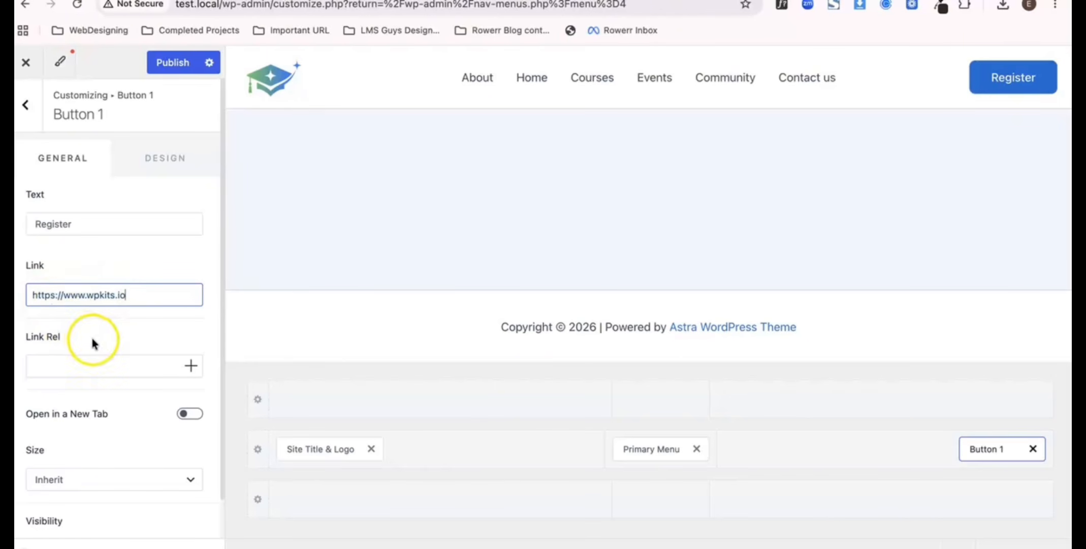
left_click(104, 320)
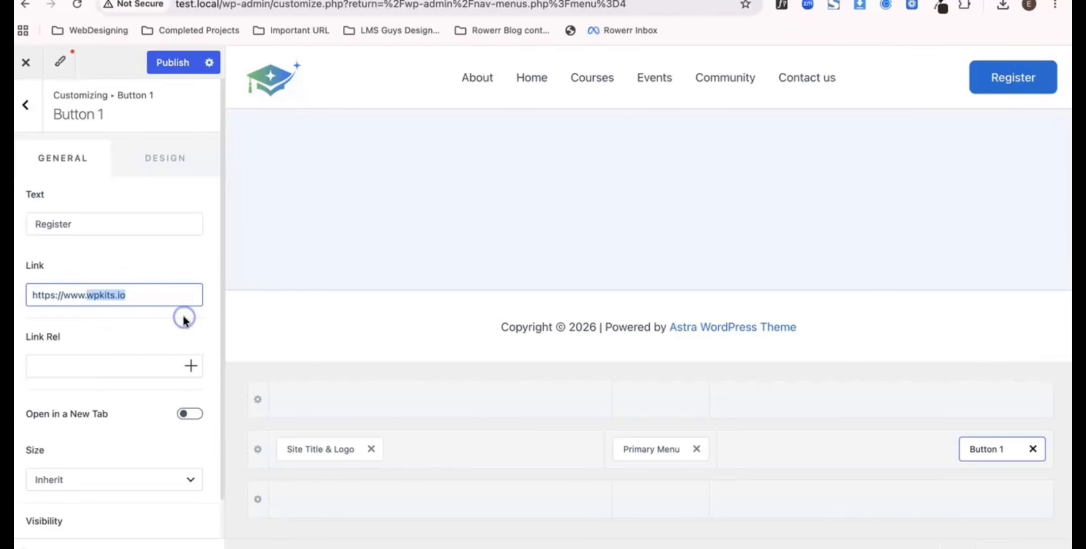
type("rowerr")
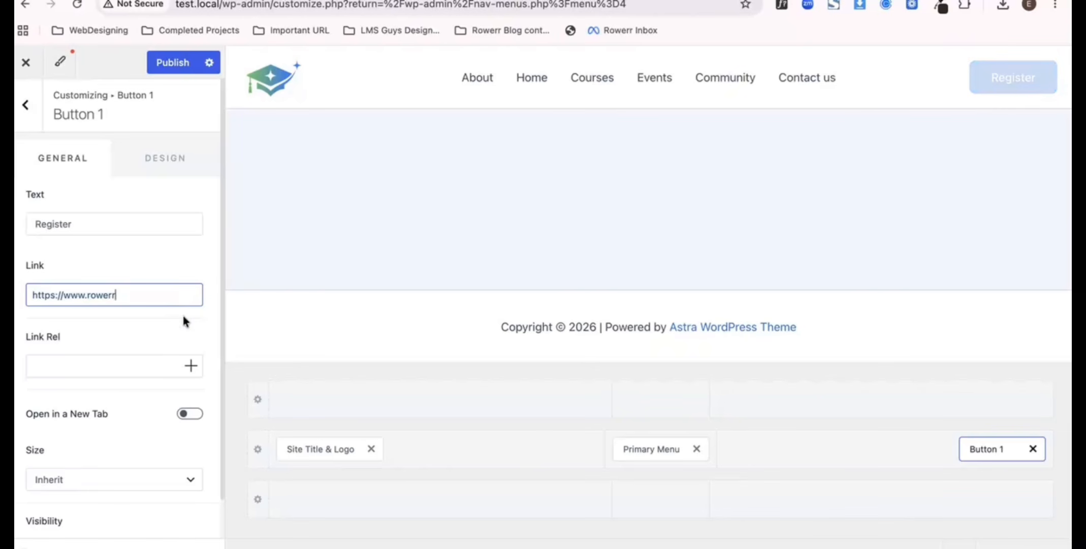
type(".com")
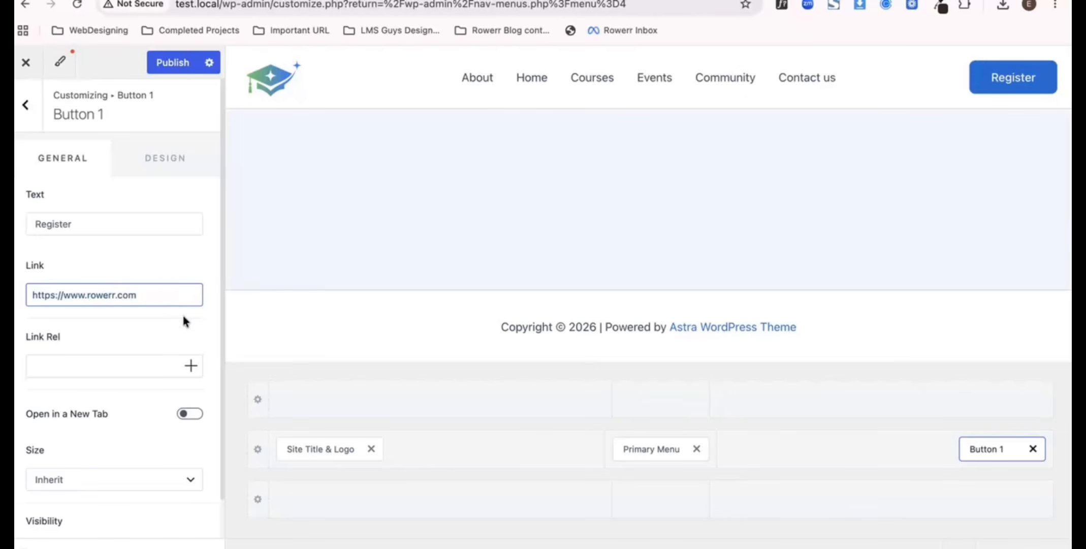
left_click(86, 318)
scroll(86, 317, "down", 1)
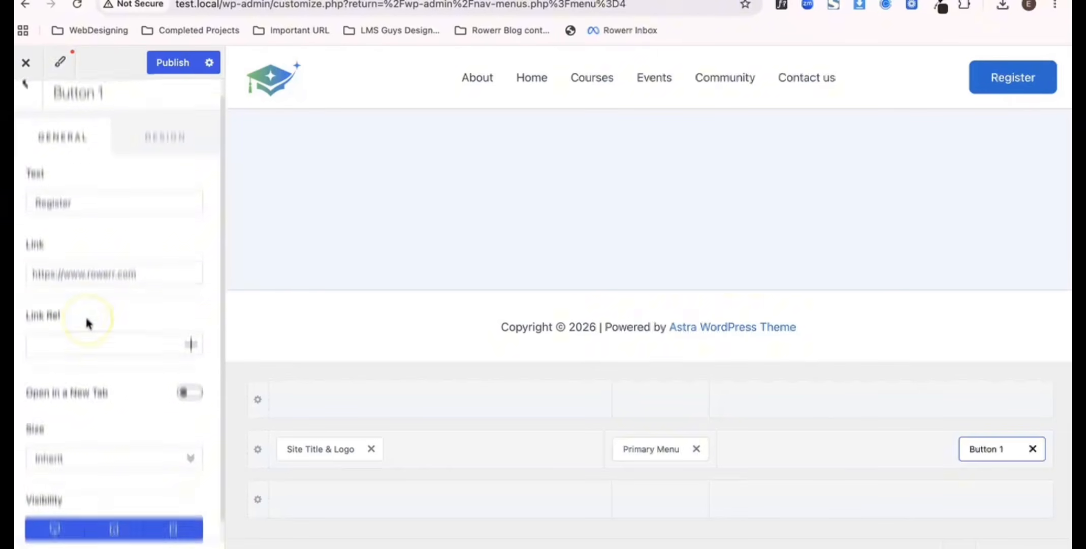
left_click(150, 254)
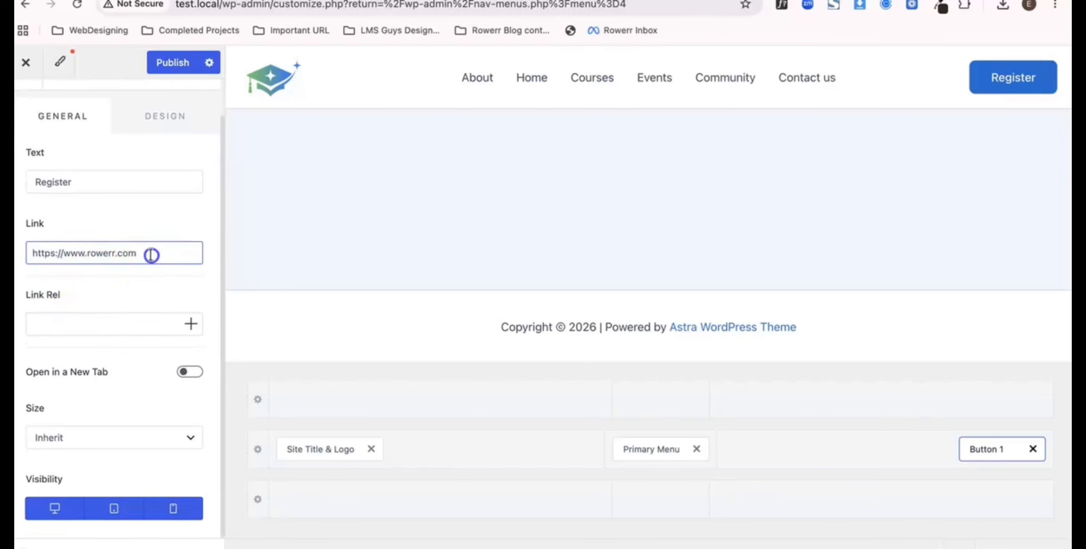
type("/signup")
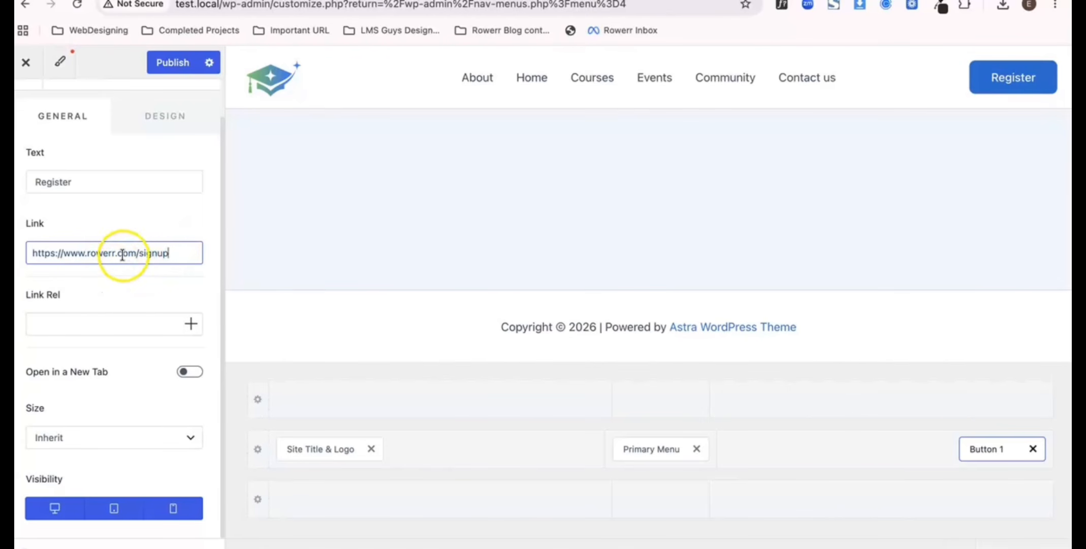
Replace the header button's text with "Sign up".
left_click(113, 180)
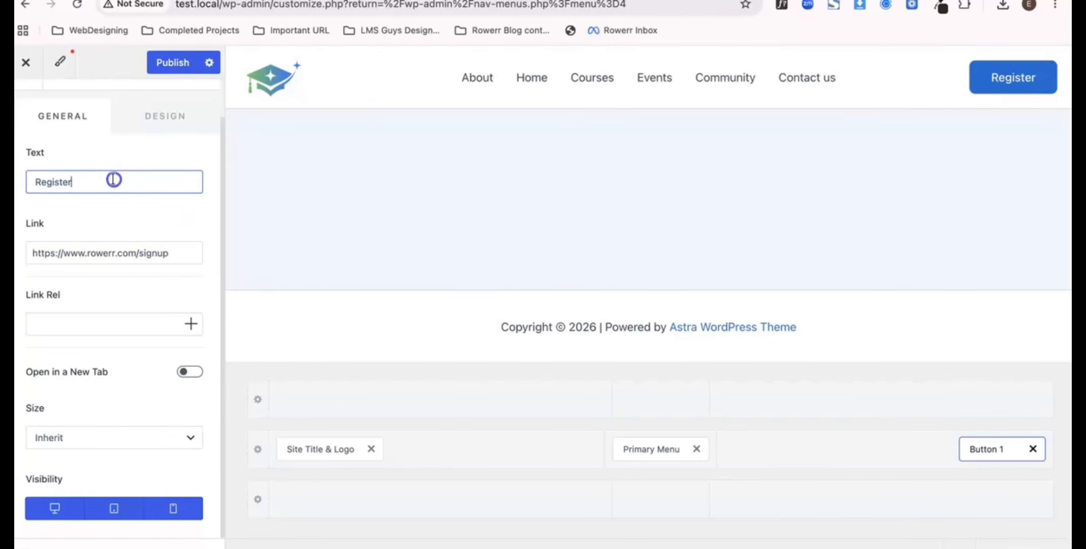
left_click_drag(102, 180, 16, 172)
type("Sign up")
left_click(80, 230)
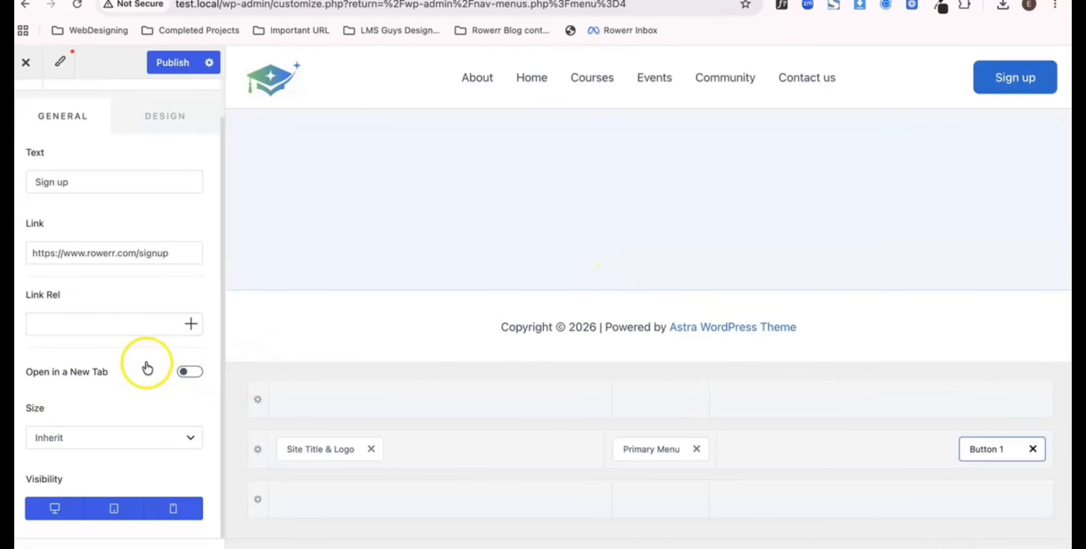
left_click(99, 179)
Open the Sign up button's design options and look through its color, font, border and shadow settings.
left_click(144, 125)
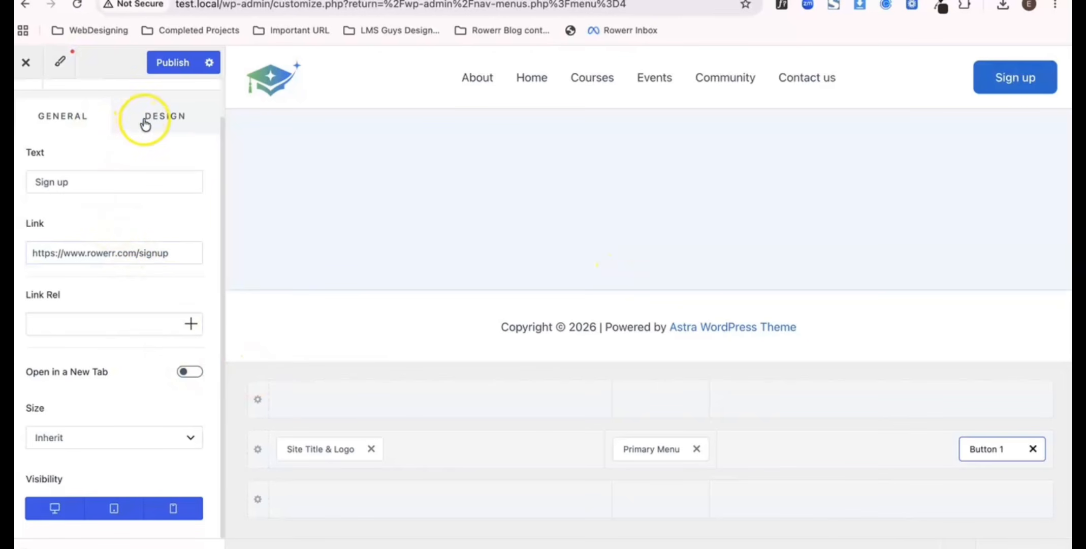
scroll(97, 261, "down", 2)
scroll(96, 260, "up", 2)
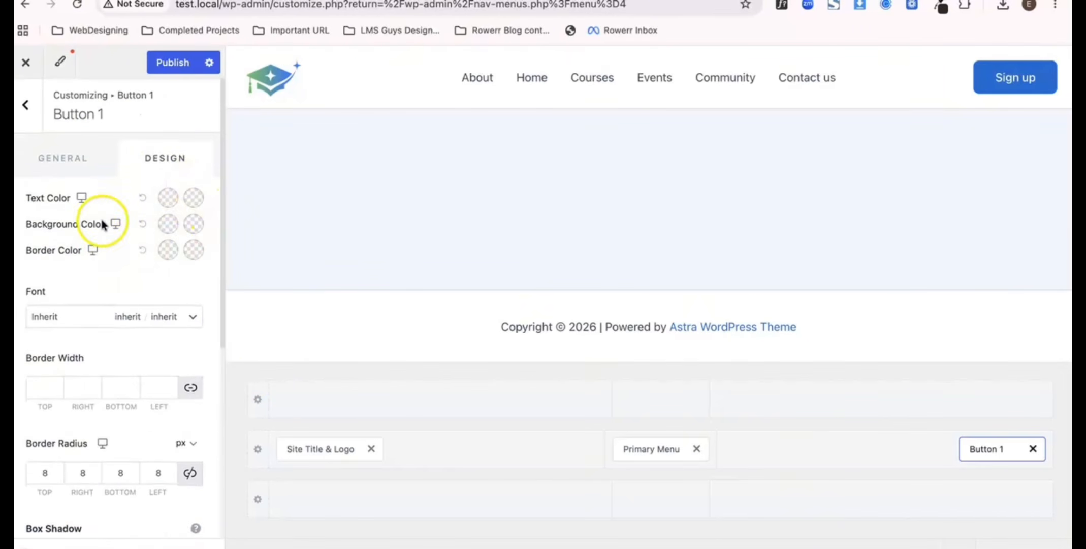
scroll(113, 268, "down", 4)
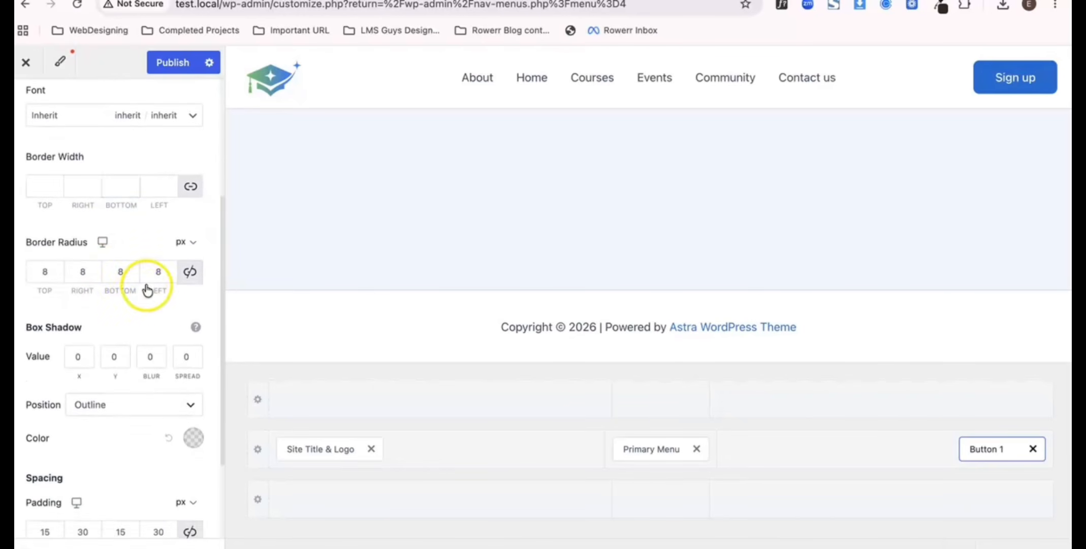
Try a linked 40 px border radius on all sides of the Sign up button and return it to 8 px.
left_click(45, 275)
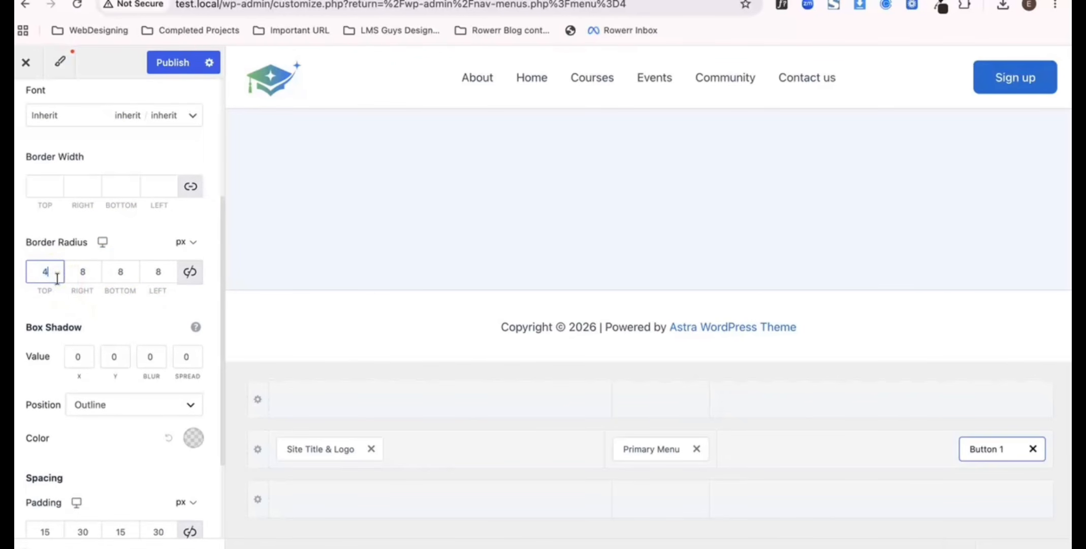
type("40")
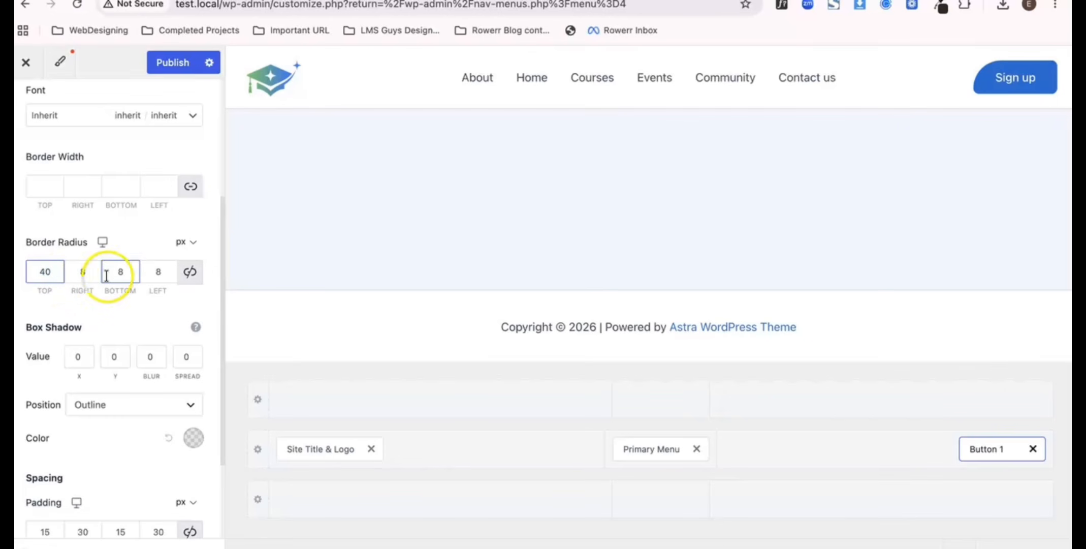
left_click(190, 272)
left_click(96, 272)
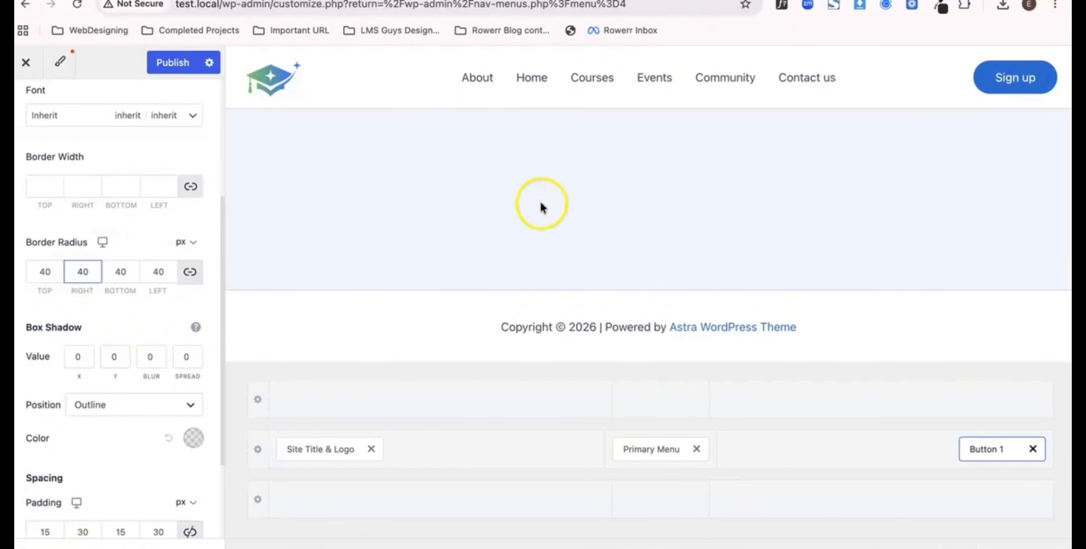
left_click(69, 275)
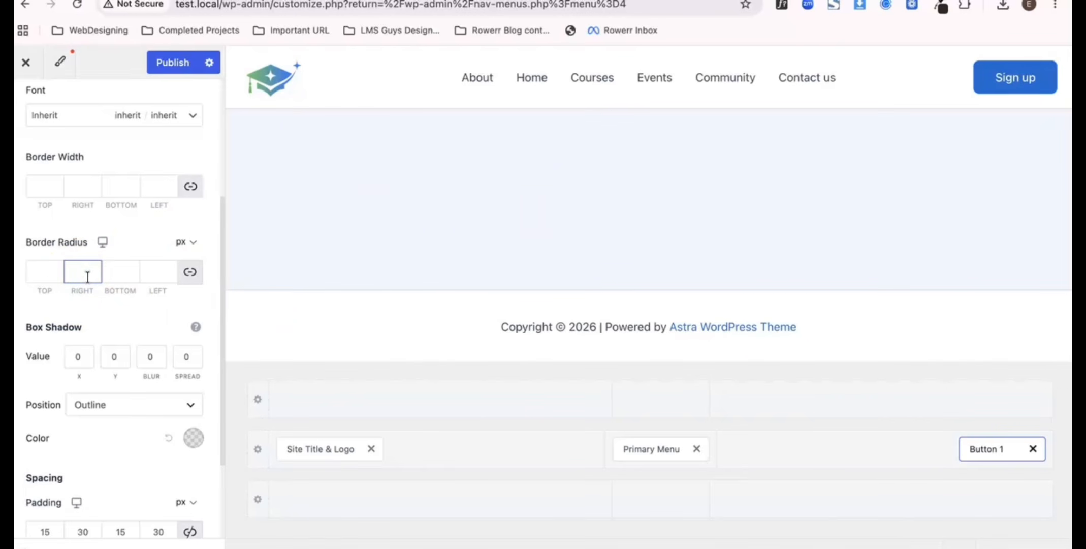
left_click(117, 316)
Review the Sign up button's spacing, try a smaller left padding and return it to 30 px.
scroll(117, 316, "down", 3)
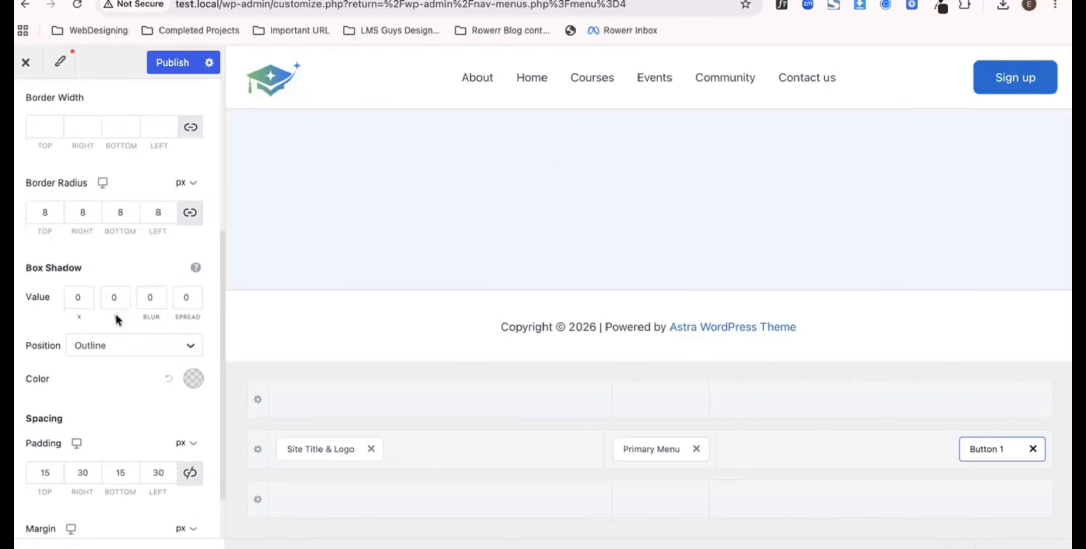
left_click(124, 328)
scroll(123, 328, "down", 1)
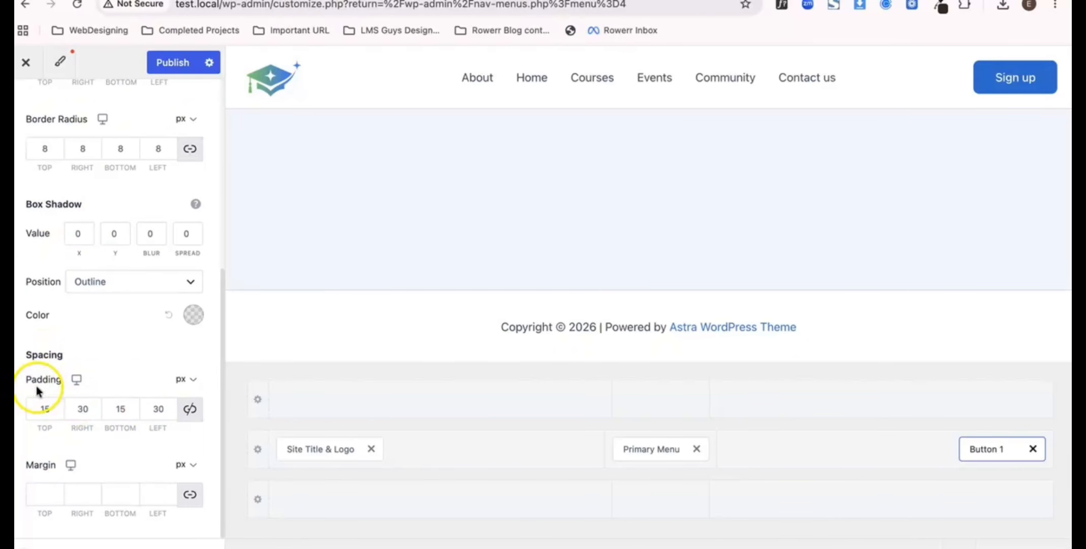
left_click(156, 408)
left_click(130, 416)
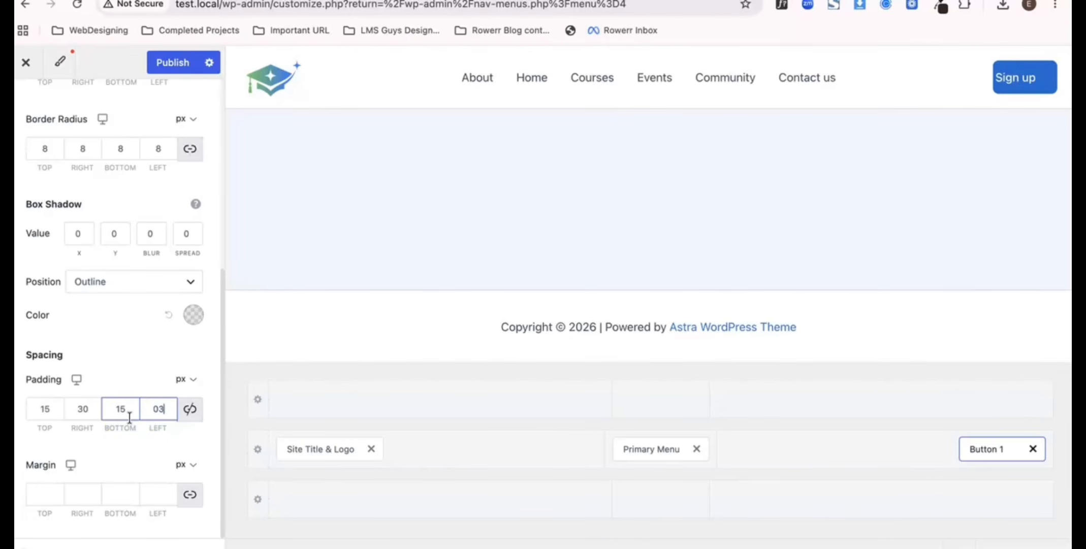
left_click(84, 408)
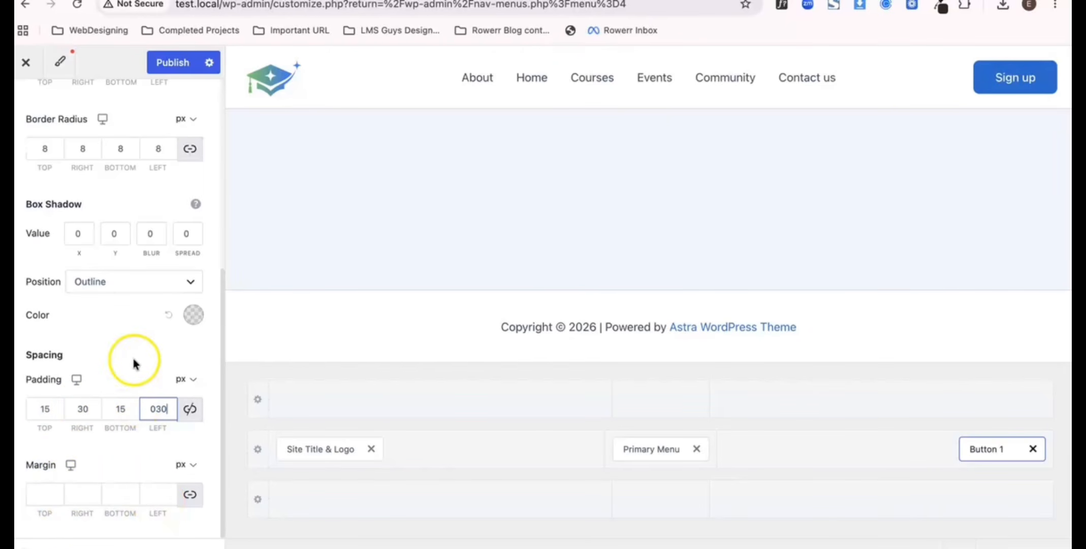
Publish the header button changes and reload the live test.local page to check the header.
left_click(168, 62)
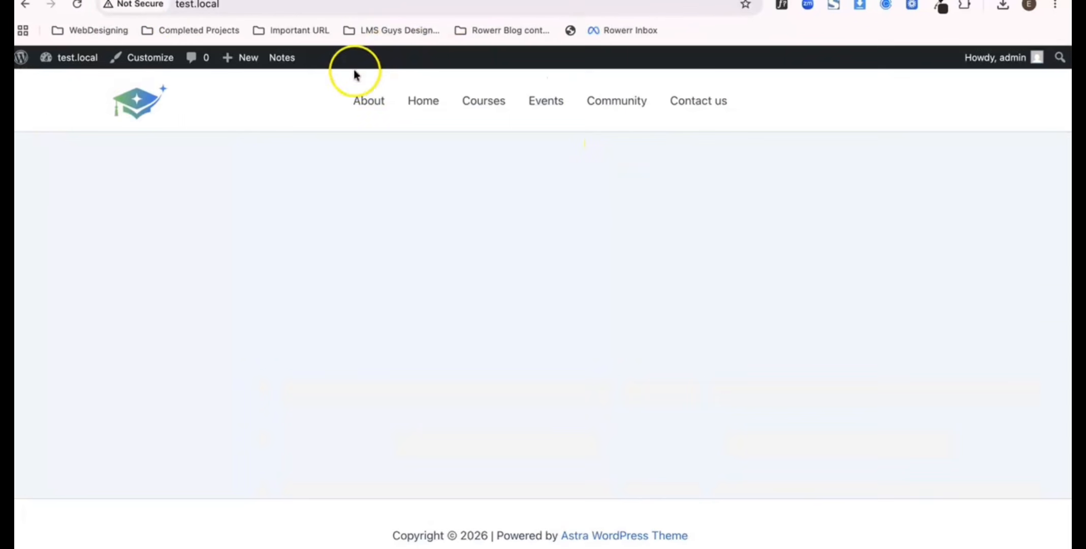
left_click(77, 5)
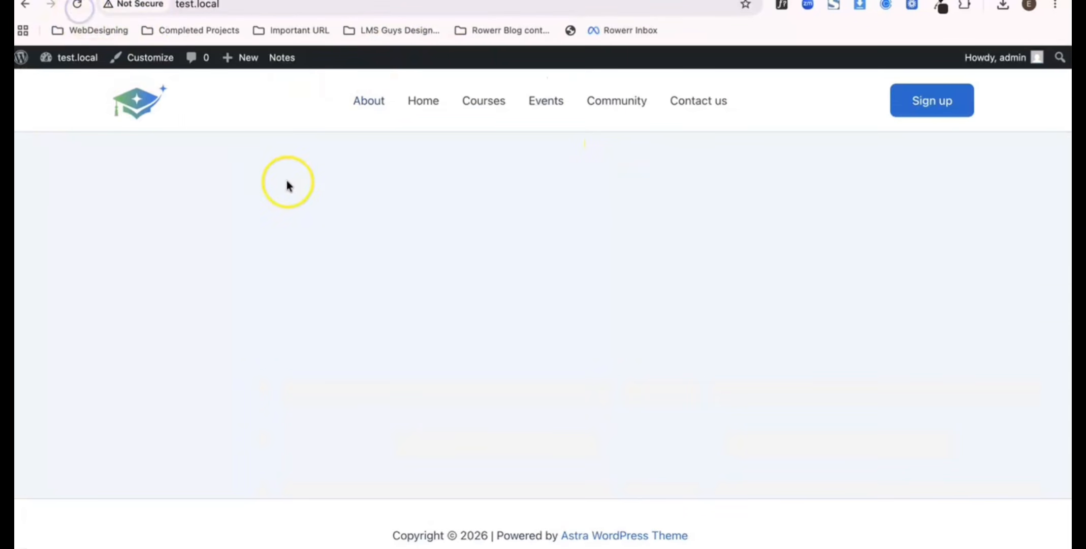
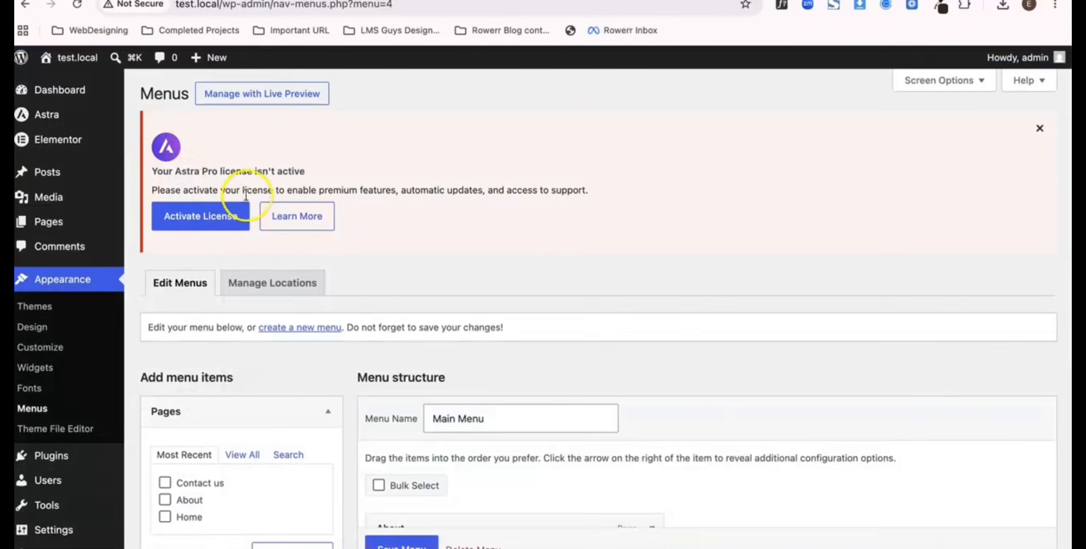
Go to Elementor's Theme Builder from the WordPress dashboard and open the Elementor Header #24 template for editing.
scroll(245, 194, "down", 3)
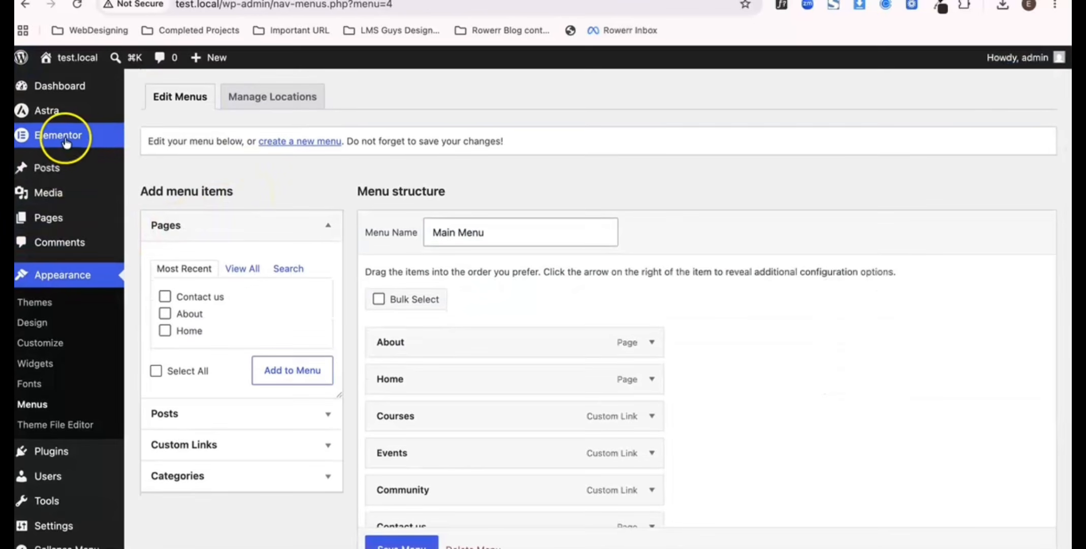
mouse_move(68, 134)
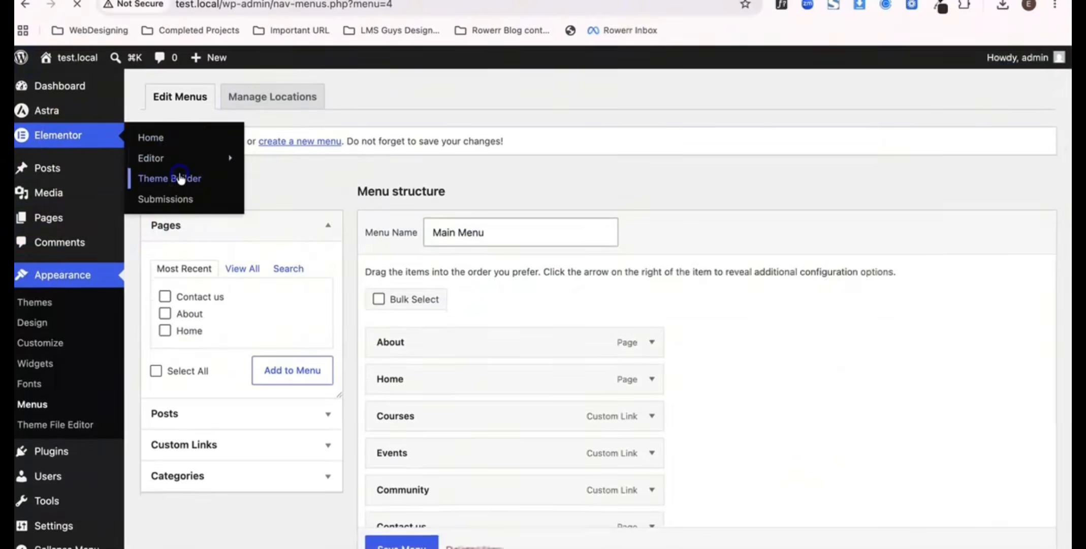
left_click(182, 178)
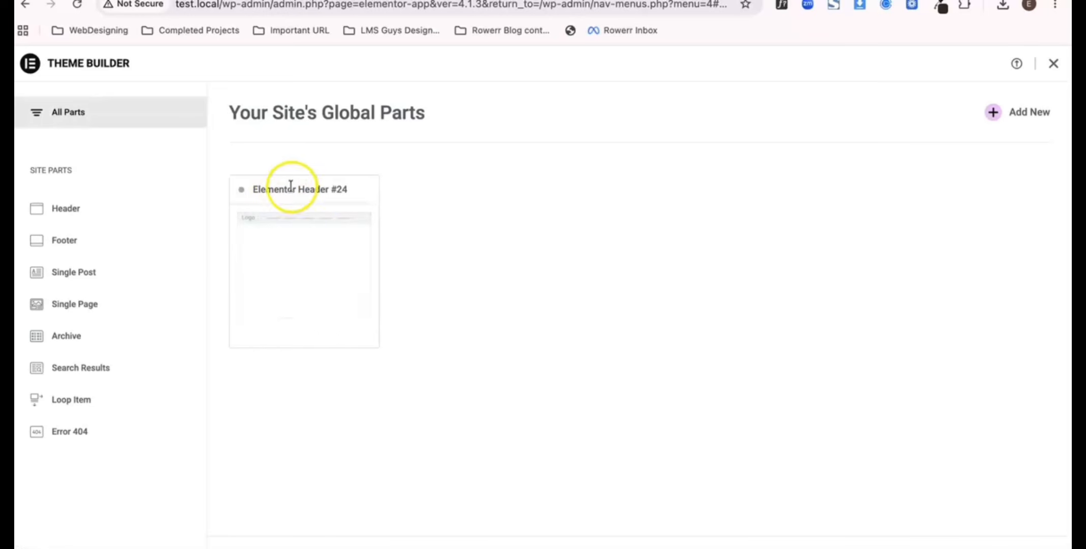
left_click(303, 252)
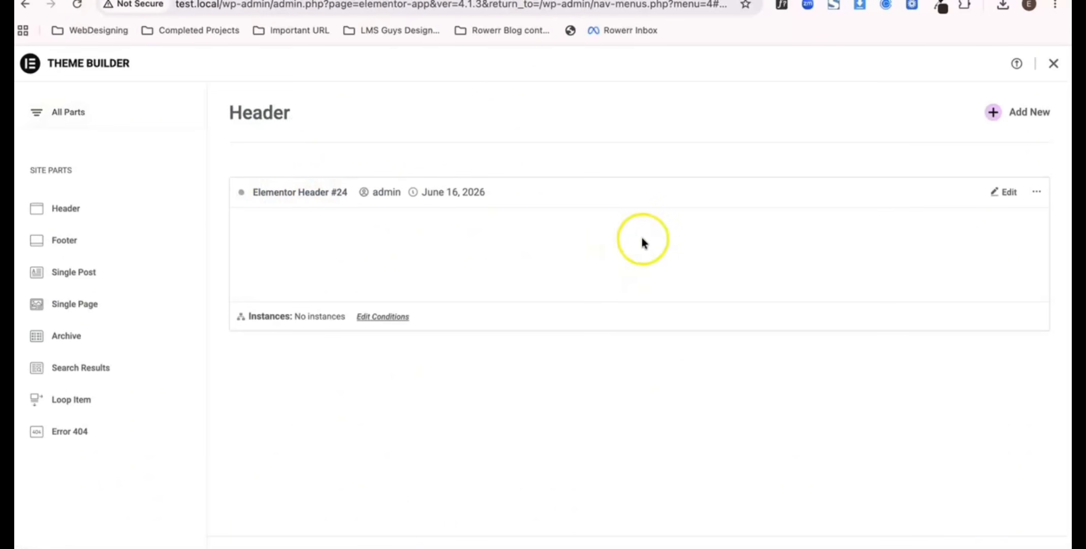
left_click(1003, 191)
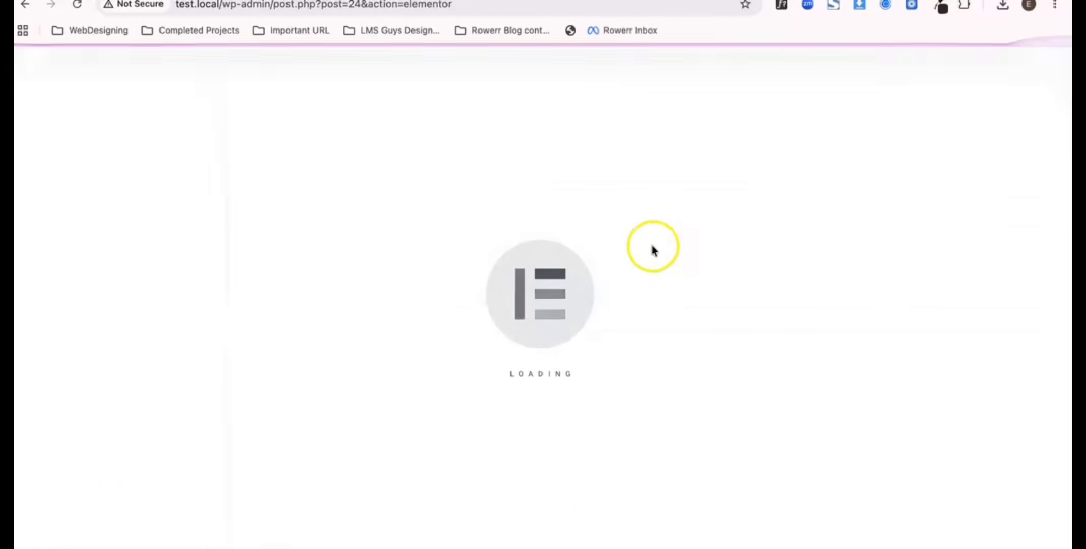
Add a three-column flexbox container with a wide middle column to the header template and set its padding to 0 on all sides.
left_click(616, 212)
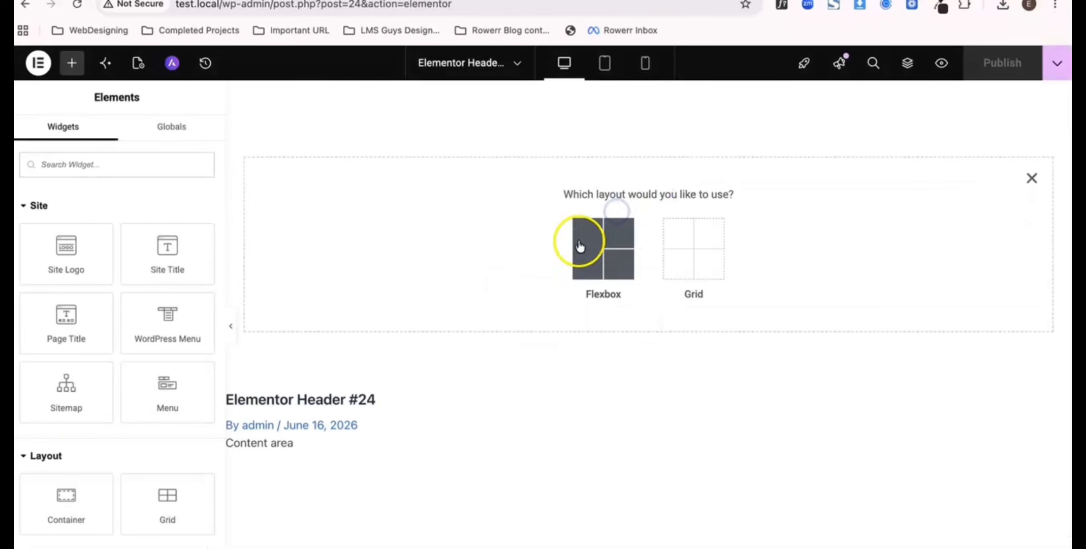
left_click(583, 238)
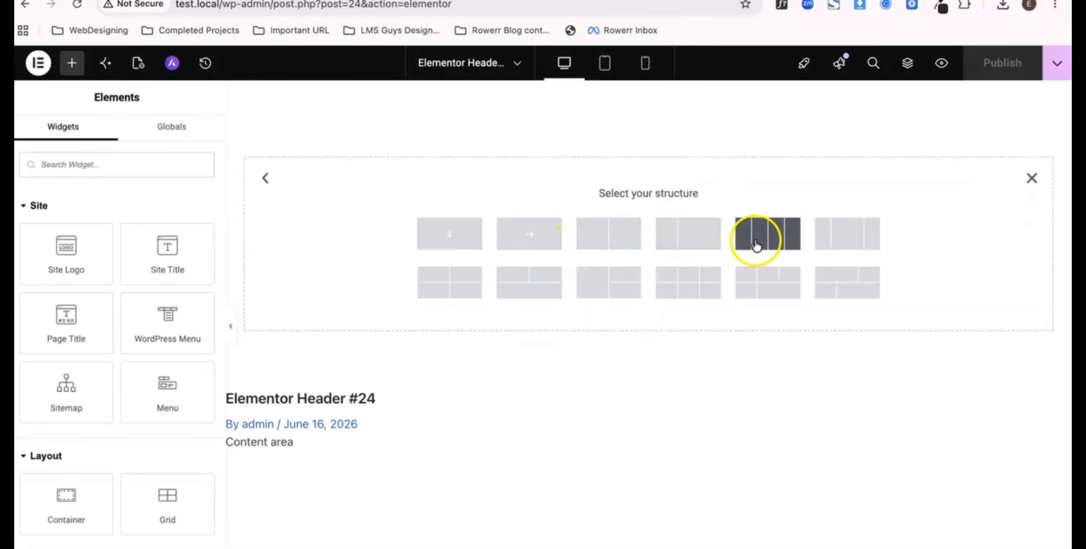
left_click(858, 238)
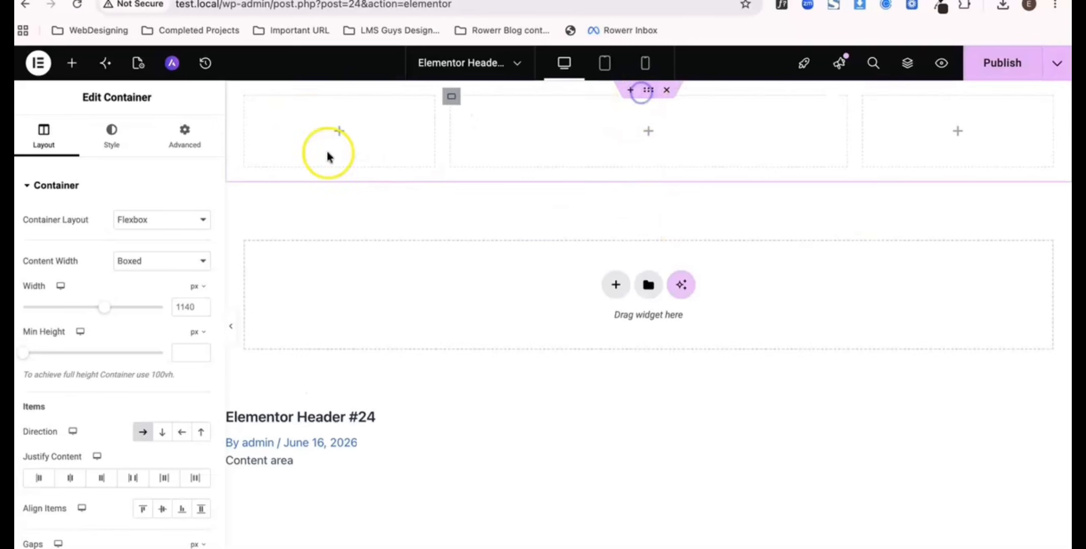
left_click(175, 150)
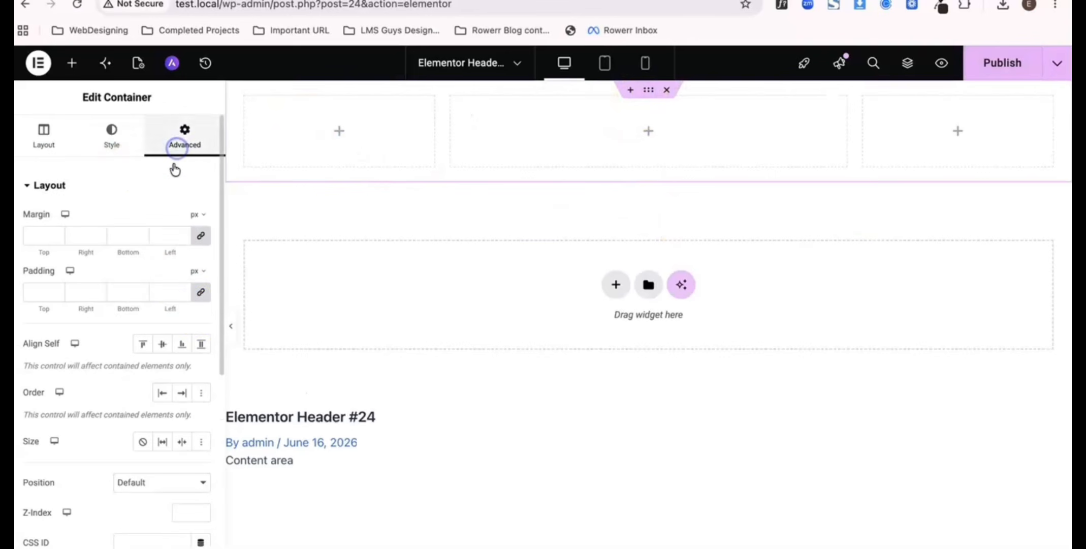
left_click(201, 292)
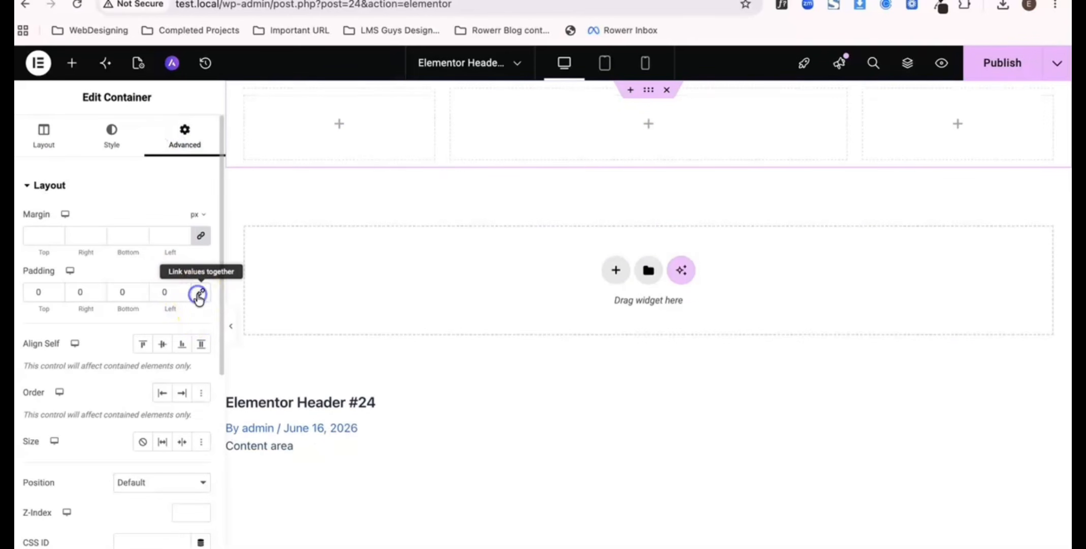
Place an Image widget in the first header column and insert cropped-Logo-LearnNova-by-WPKits-1.png from the media library.
left_click(339, 126)
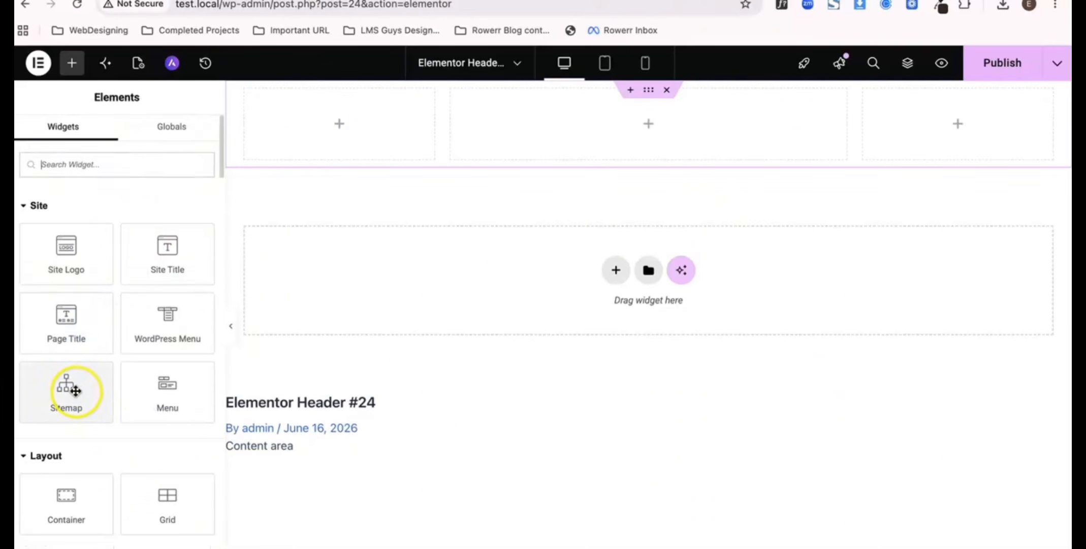
scroll(68, 388, "down", 3)
scroll(72, 388, "down", 4)
left_click_drag(170, 300, 372, 103)
left_click(122, 223)
left_click(231, 227)
left_click(331, 231)
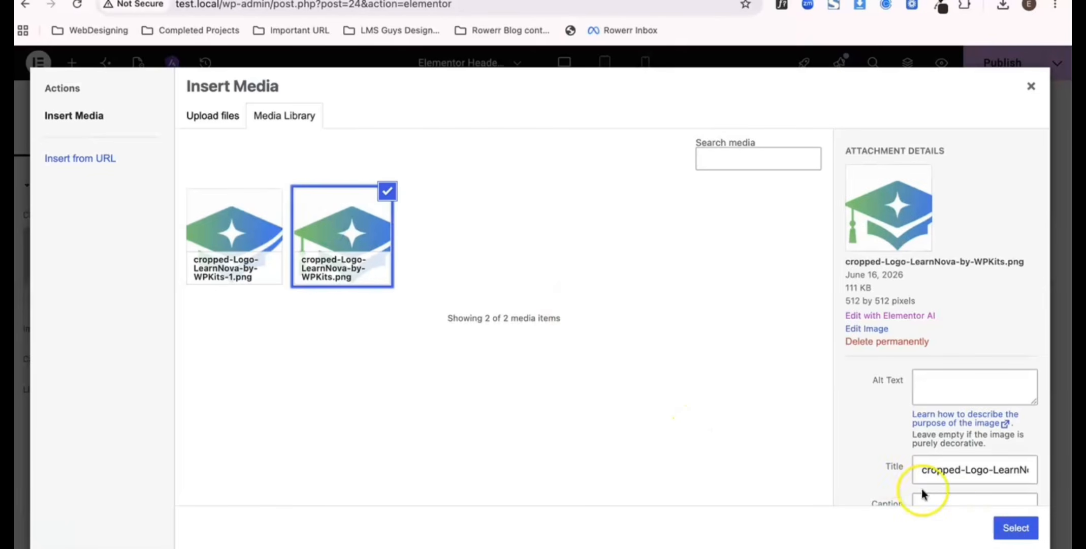
left_click(258, 240)
left_click(1014, 528)
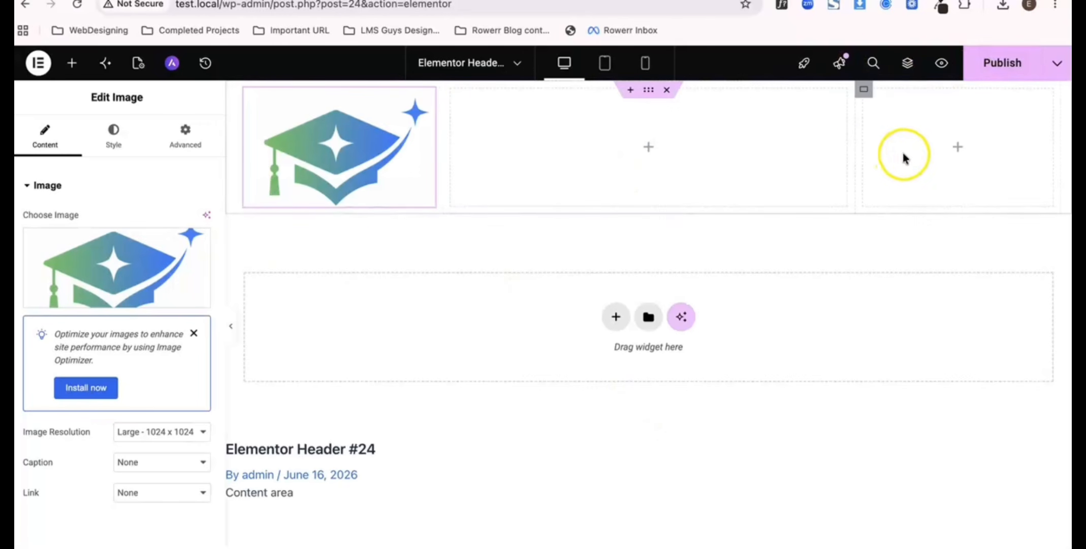
Find the WordPress Menu widget by searching for menu and place it in the middle header column.
left_click(648, 146)
left_click(168, 153)
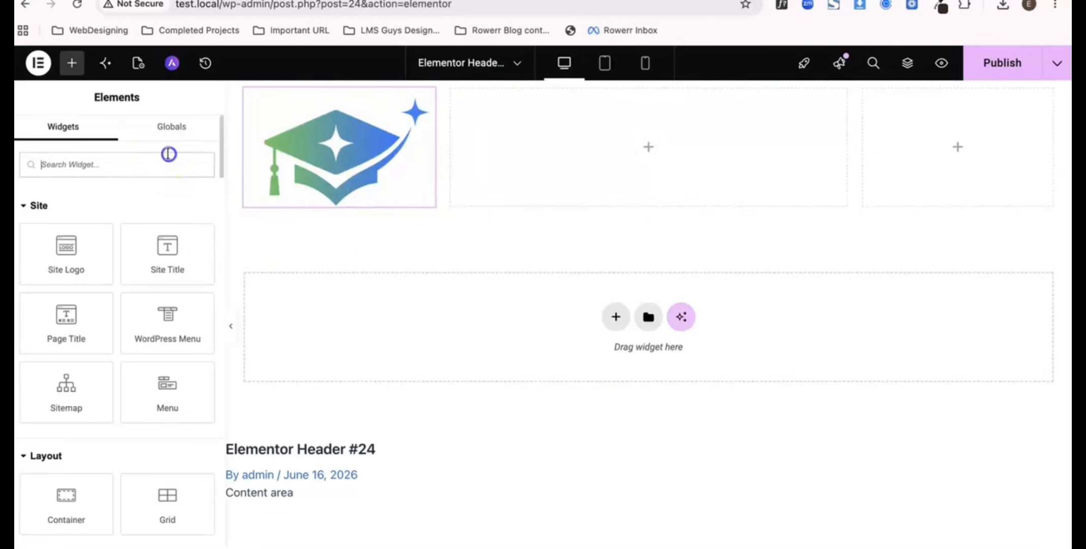
type("men")
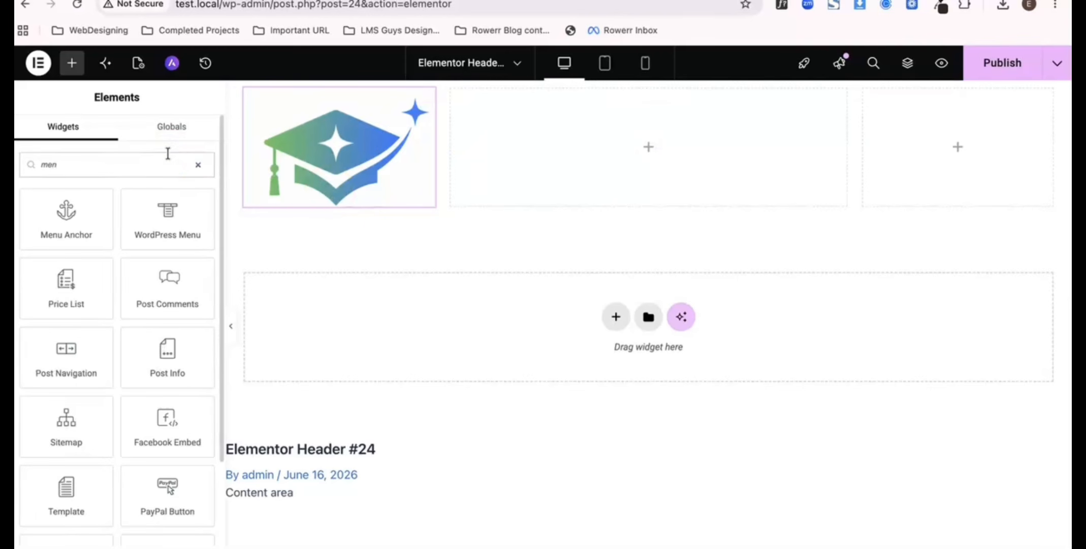
type("u")
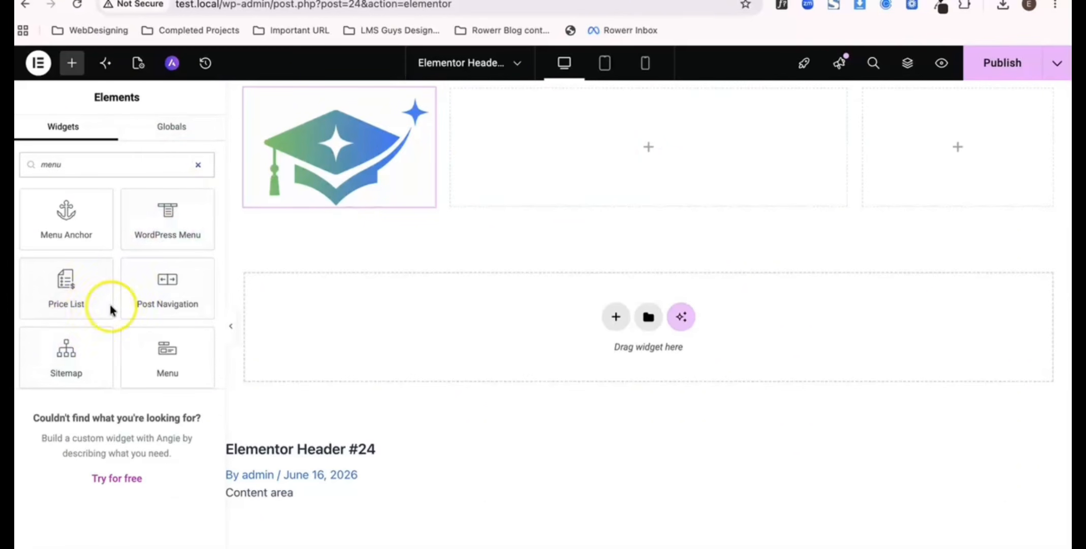
left_click_drag(147, 238, 608, 168)
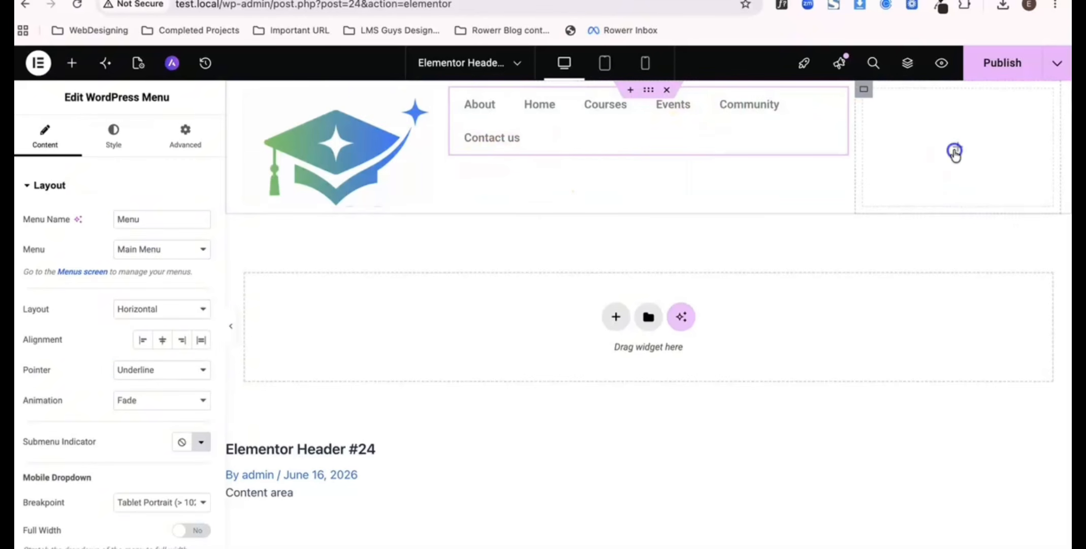
Place a Button widget in the empty third column of the header container.
left_click(955, 149)
left_click(104, 173)
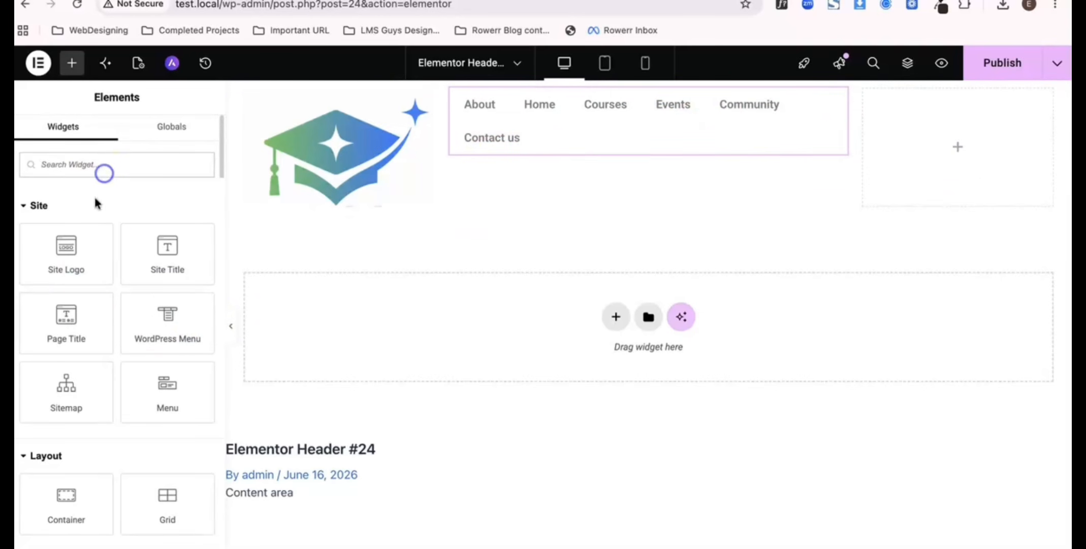
scroll(85, 305, "down", 10)
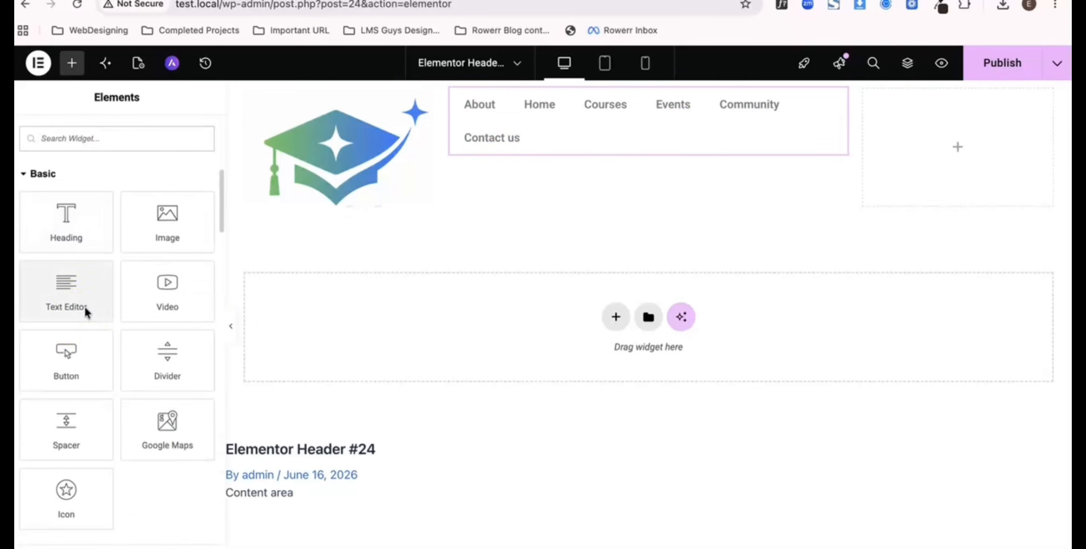
left_click_drag(59, 366, 892, 136)
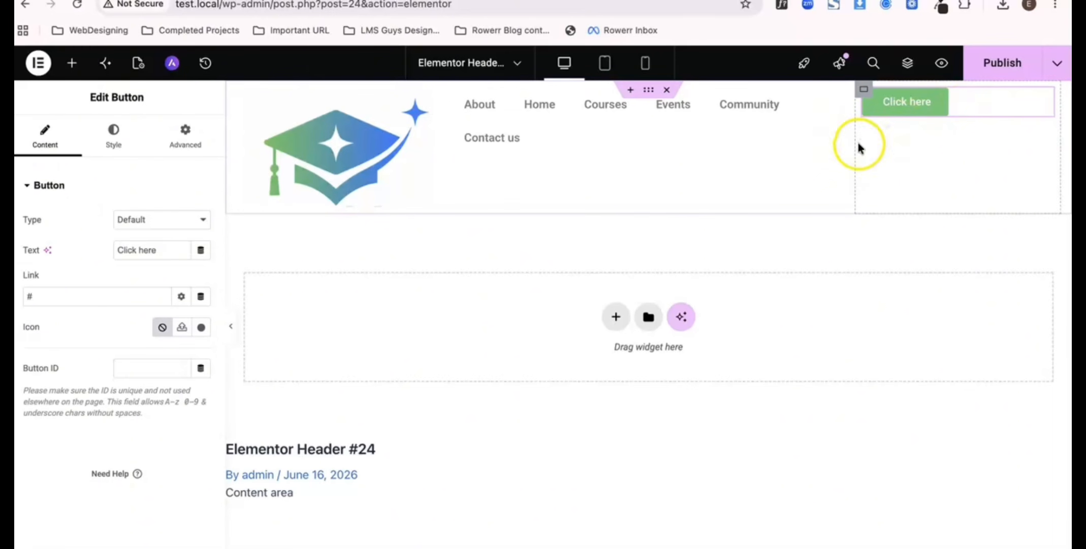
Set the width of the column holding the button to 15%.
left_click(863, 92)
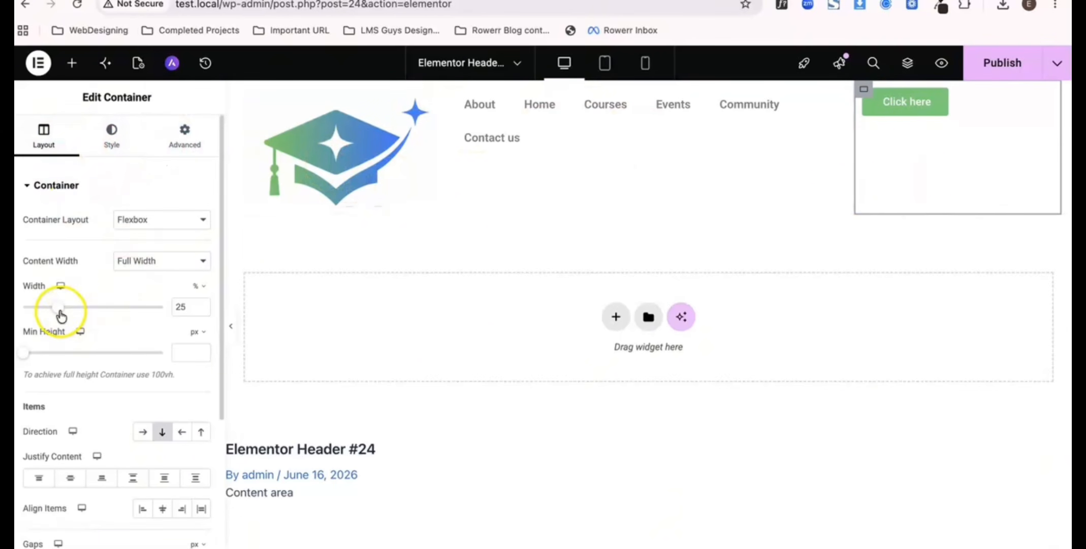
left_click_drag(59, 312, 44, 311)
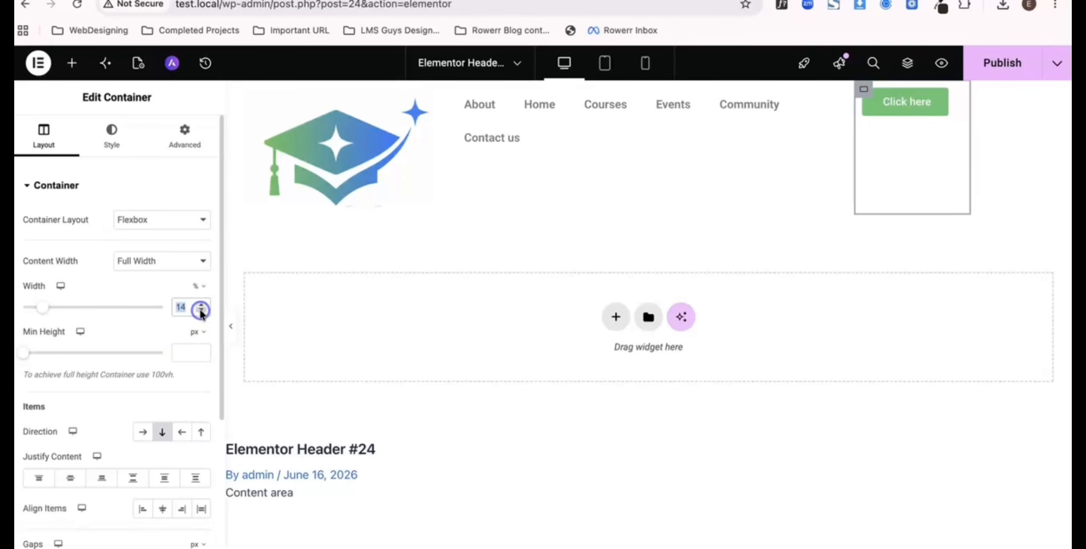
type("15")
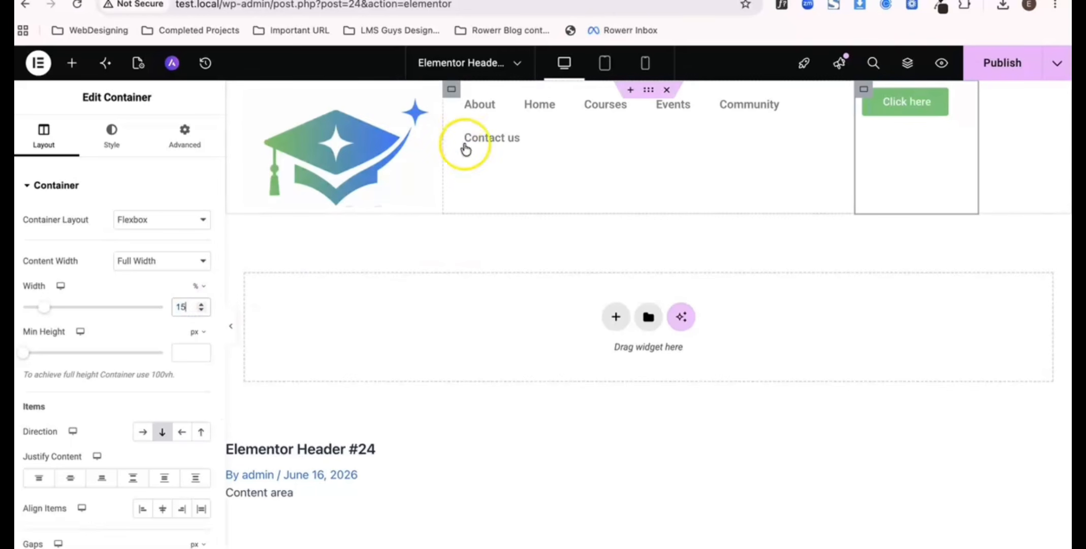
Set the width of the column holding the navigation menu to 60%.
left_click(451, 90)
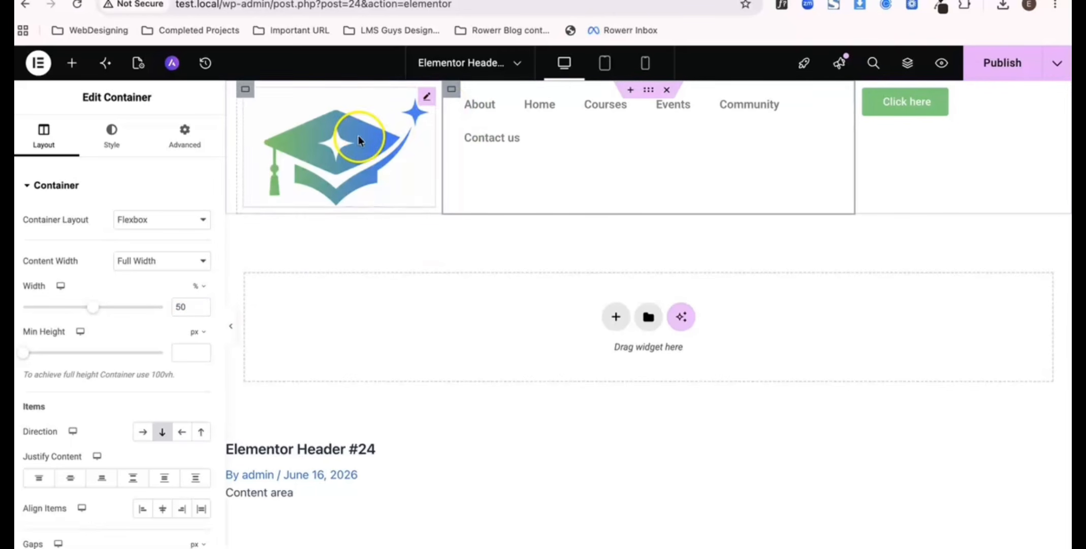
left_click(242, 95)
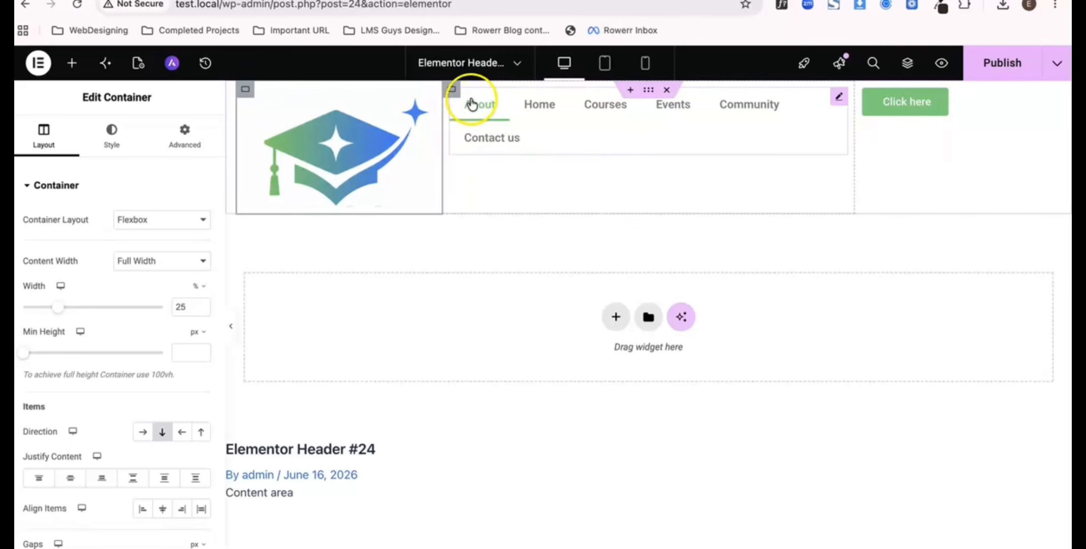
left_click(455, 96)
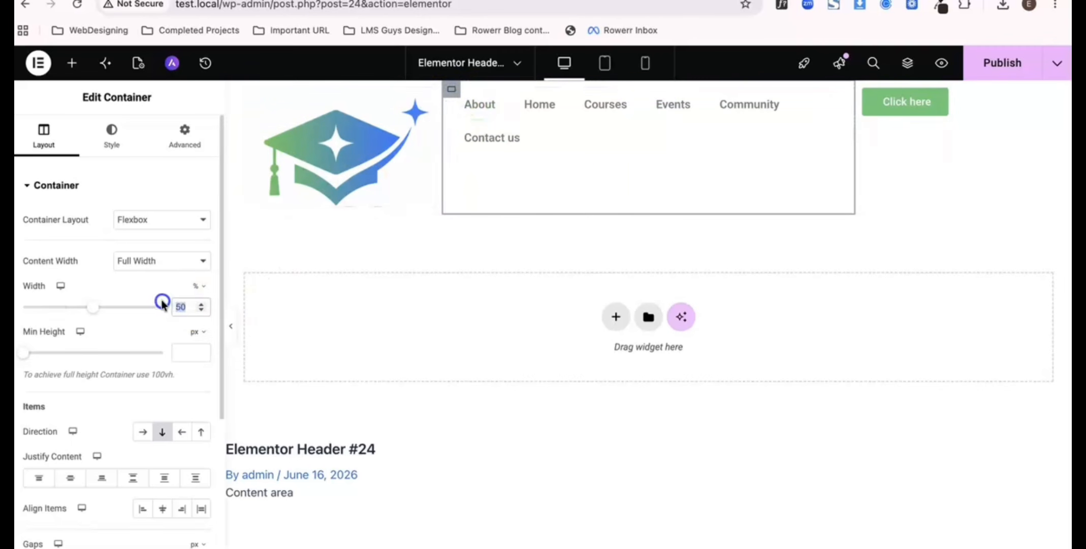
type("60")
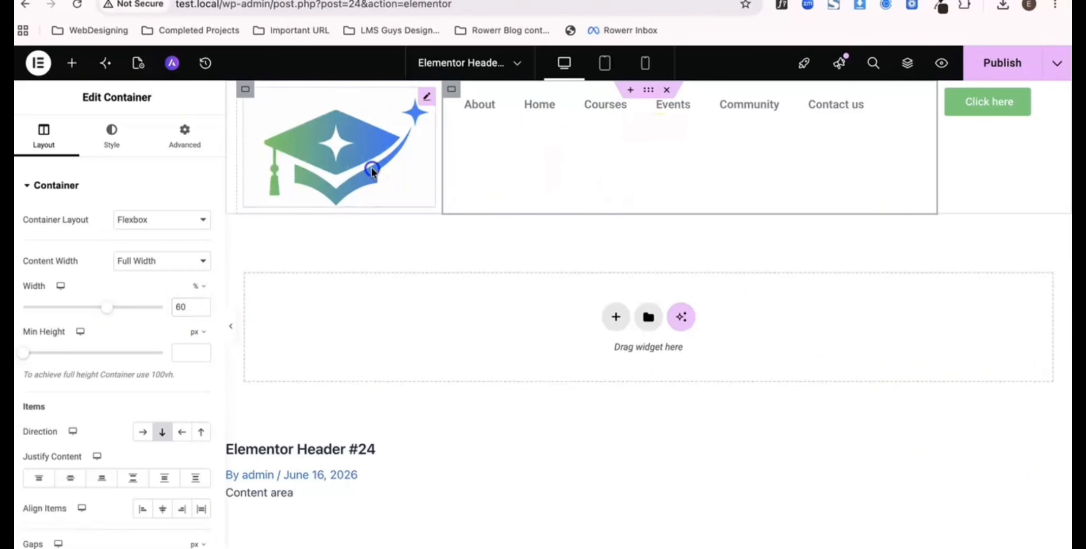
Reduce the header logo image to a maximum width of 33%.
left_click(348, 175)
left_click(116, 133)
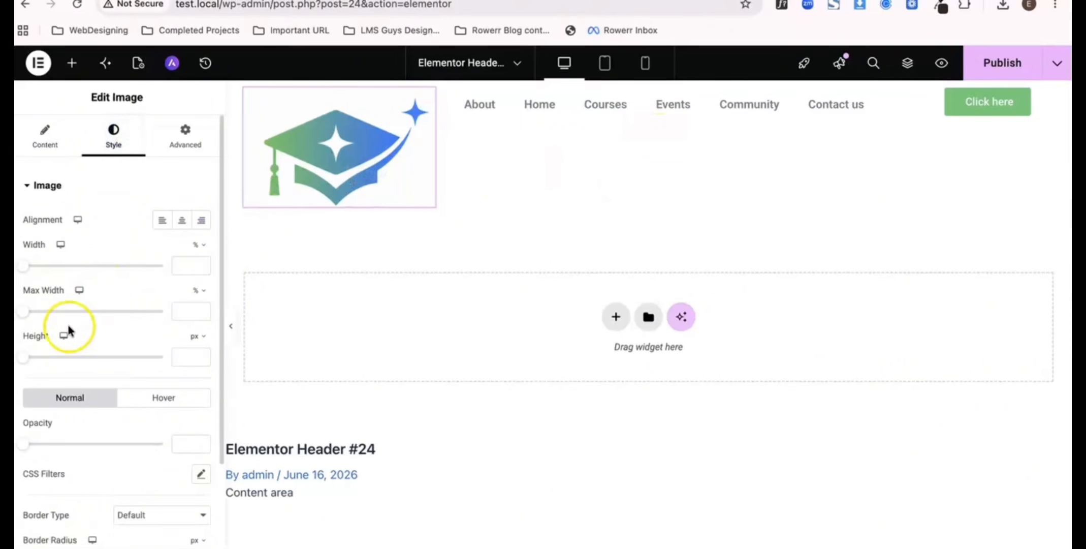
left_click_drag(24, 311, 69, 315)
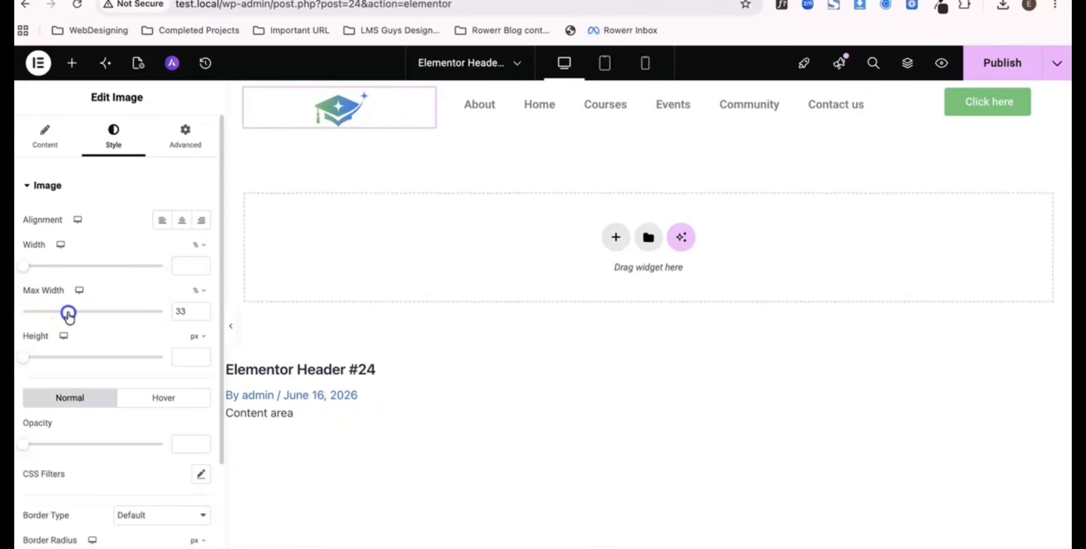
Publish the header template with an Include Entire site condition and reload the live test.local page to check it.
left_click(1011, 62)
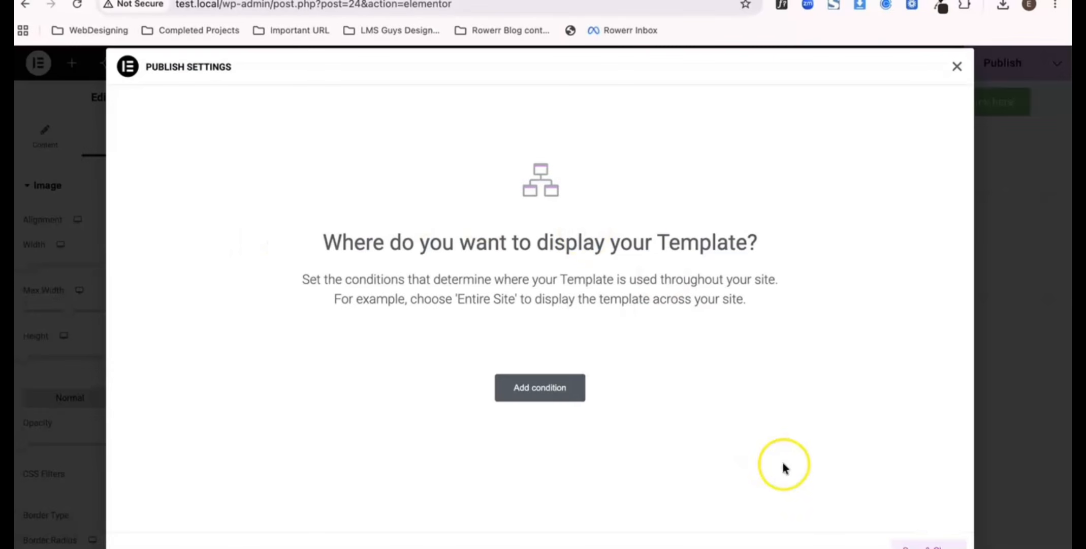
left_click(529, 394)
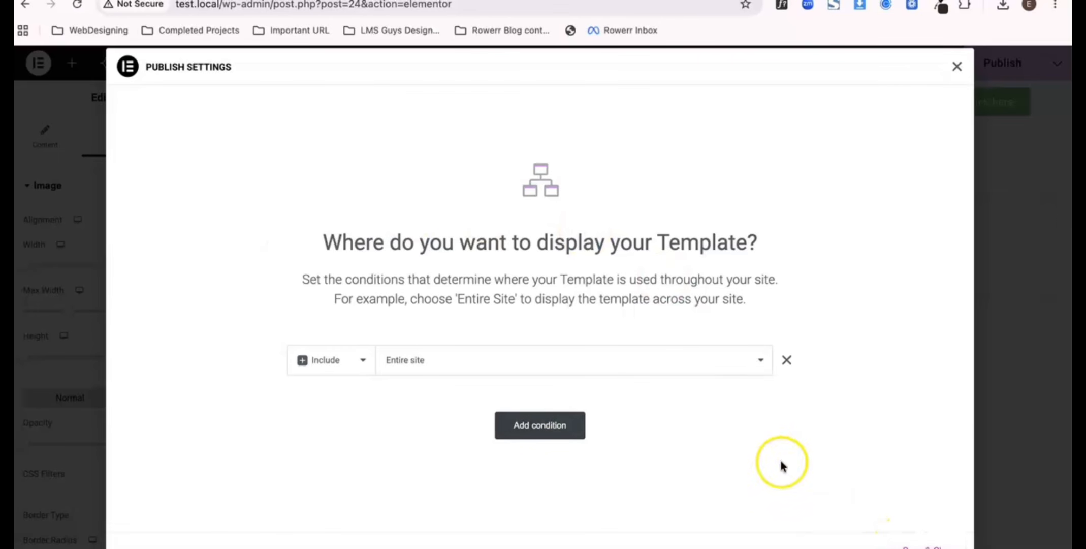
left_click(919, 540)
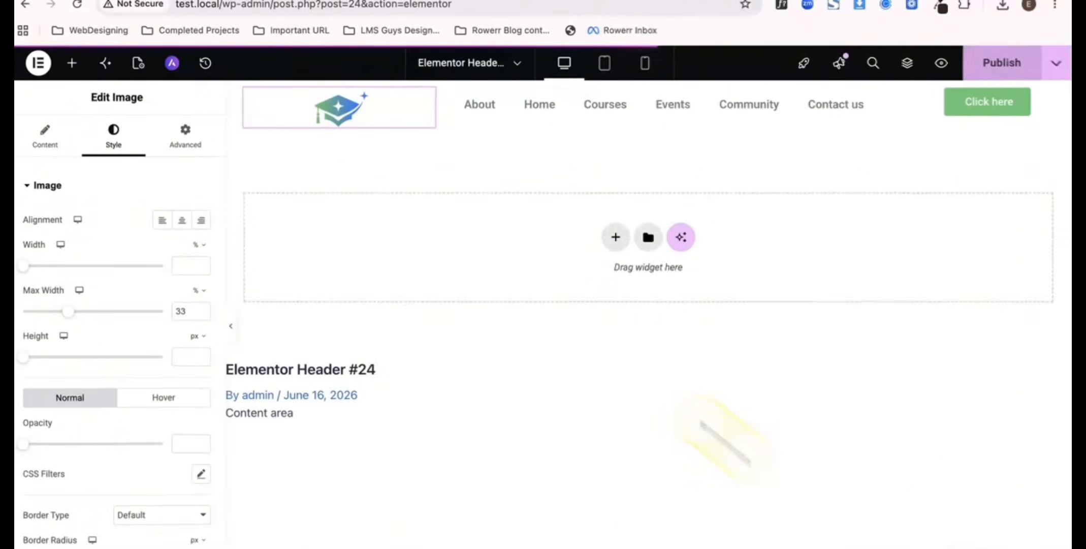
left_click(439, 7)
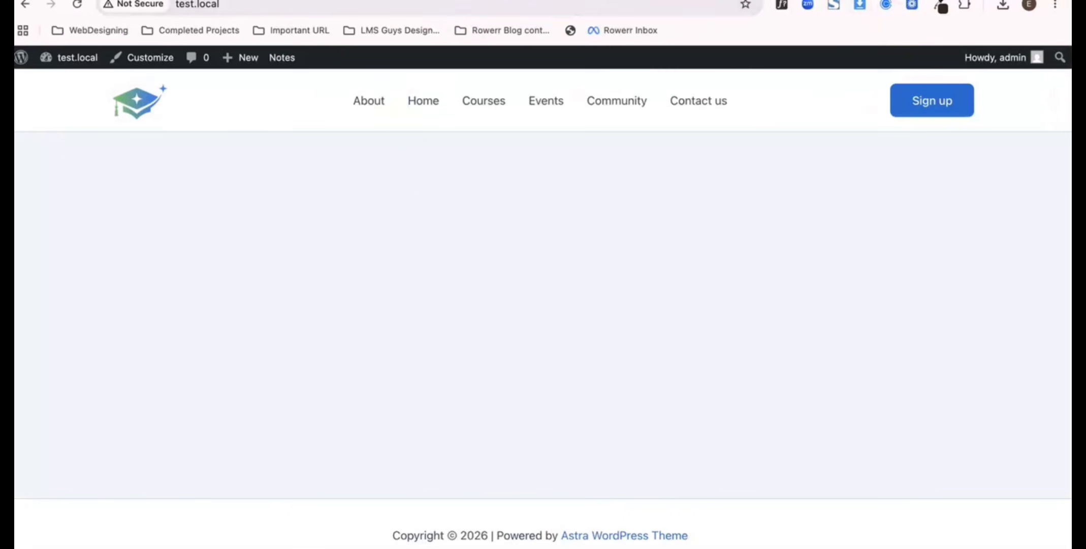
key("super+r")
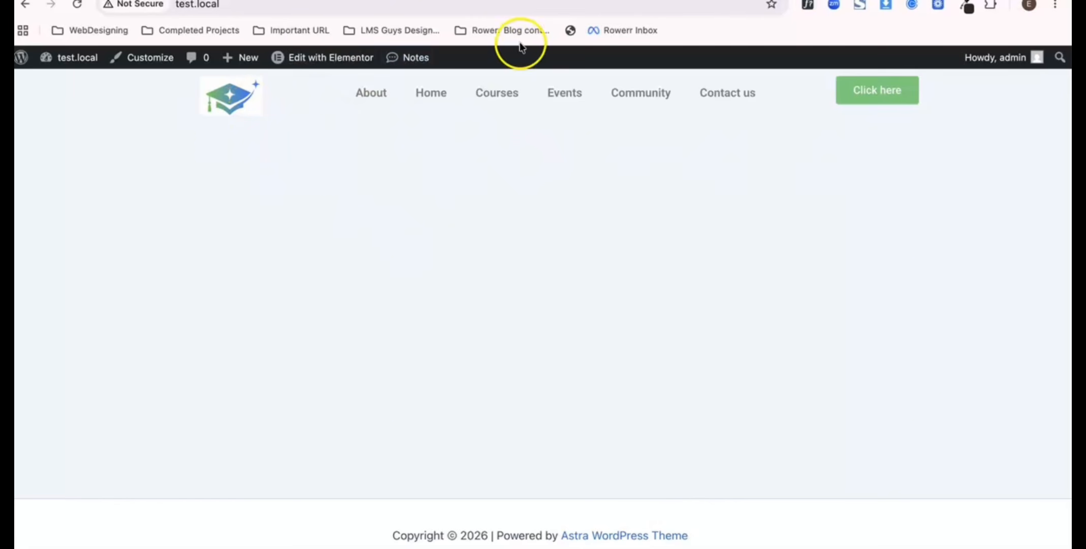
Give the whole header container a classic white #FFFFFF background, publish the change and check the live page.
left_click(551, 1)
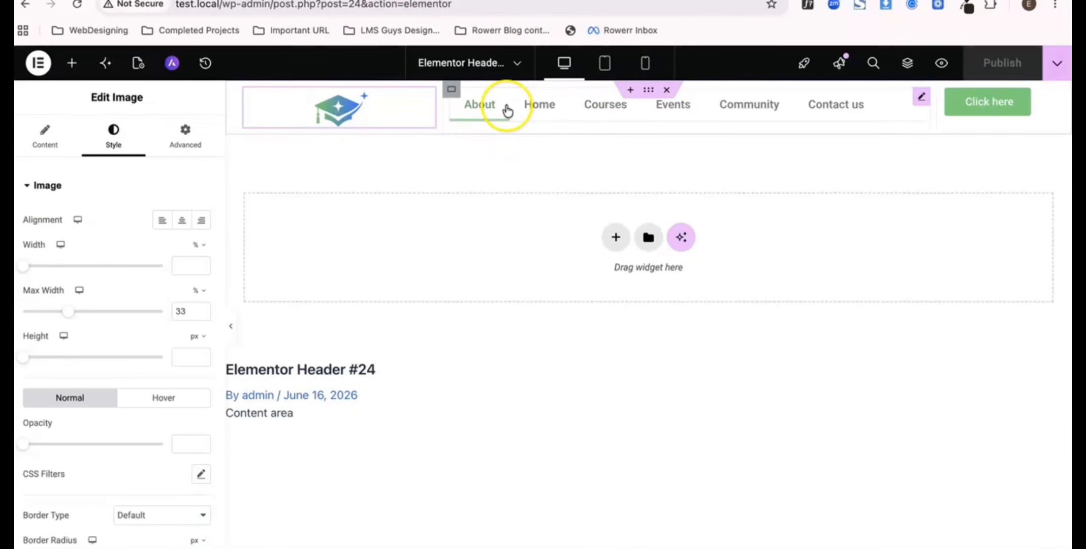
left_click(111, 133)
left_click(143, 251)
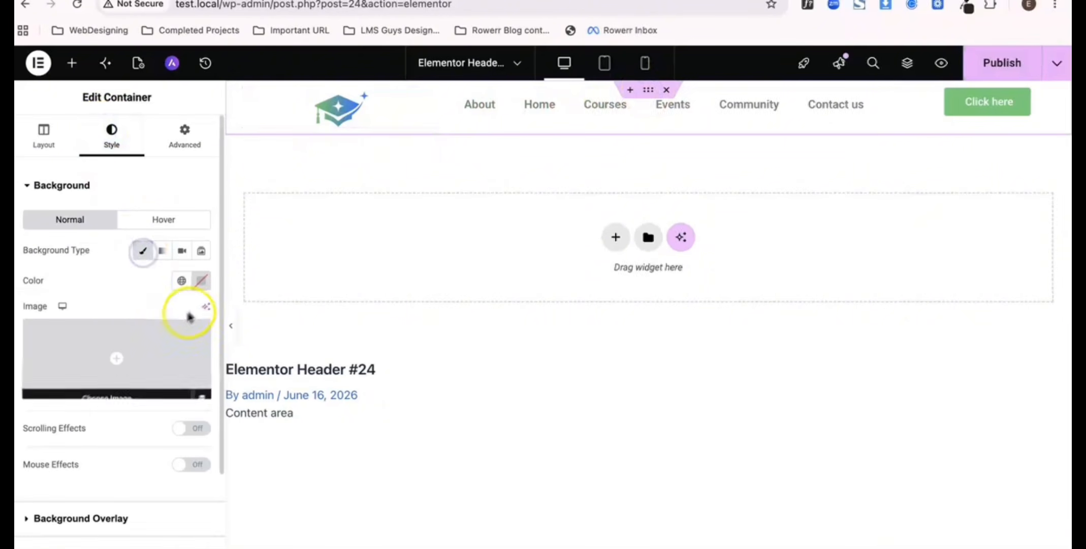
left_click(202, 281)
left_click(151, 377)
left_click_drag(119, 366, 60, 318)
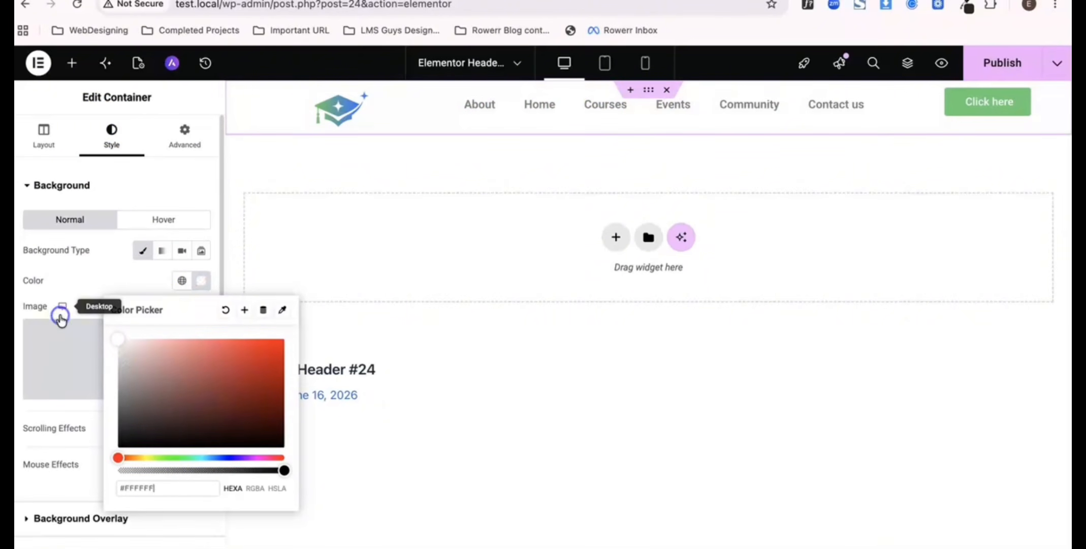
left_click(71, 281)
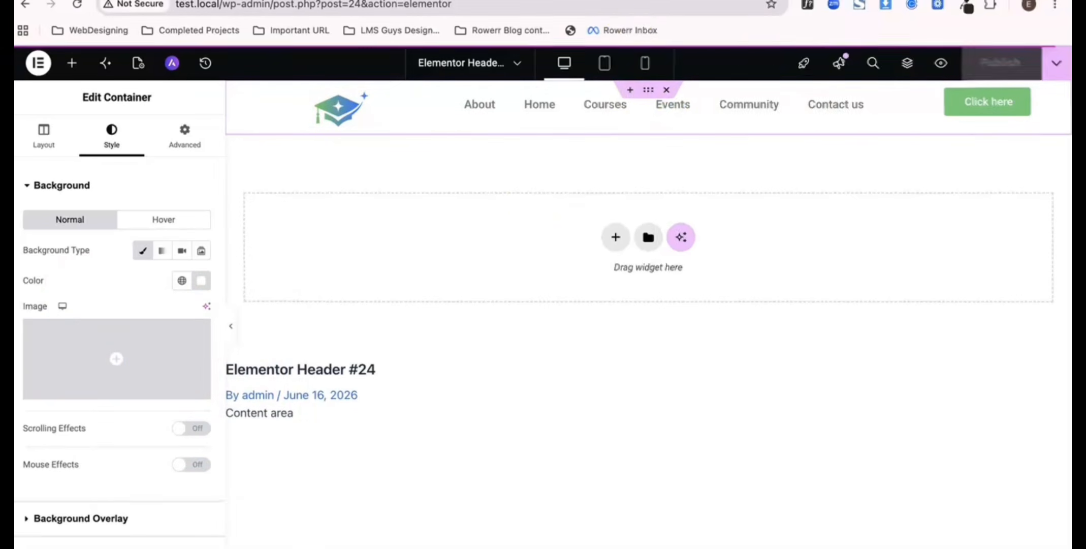
left_click(491, 0)
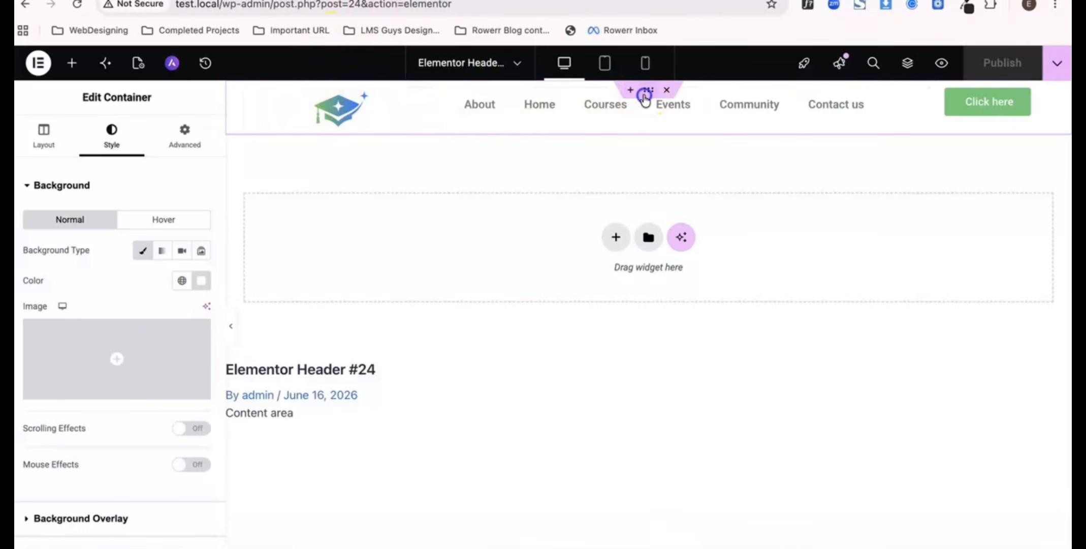
Set the header container's Align Items to Center so its contents sit on one vertical centre line, and publish the change.
left_click(55, 142)
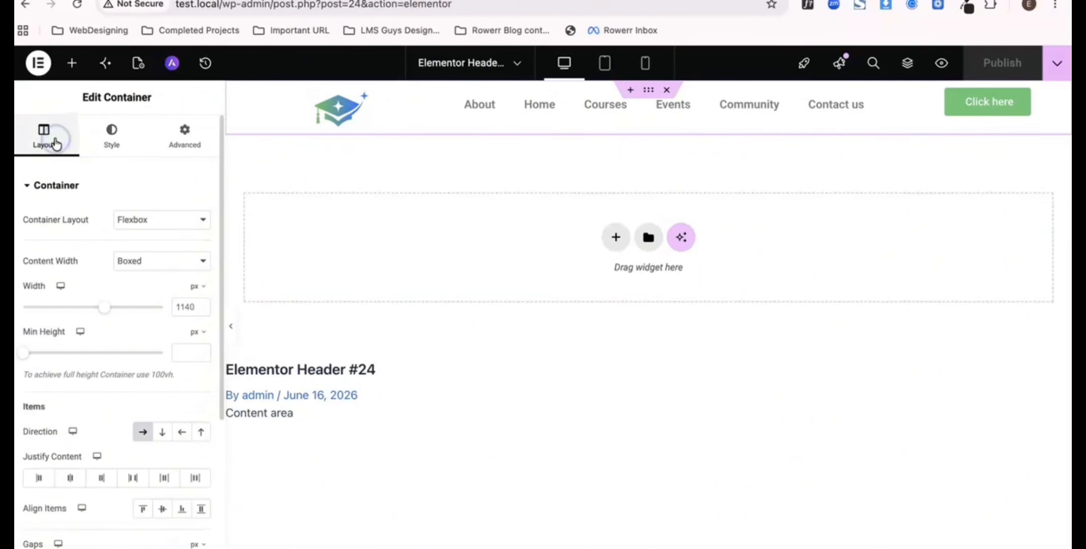
left_click(649, 91)
scroll(90, 304, "down", 5)
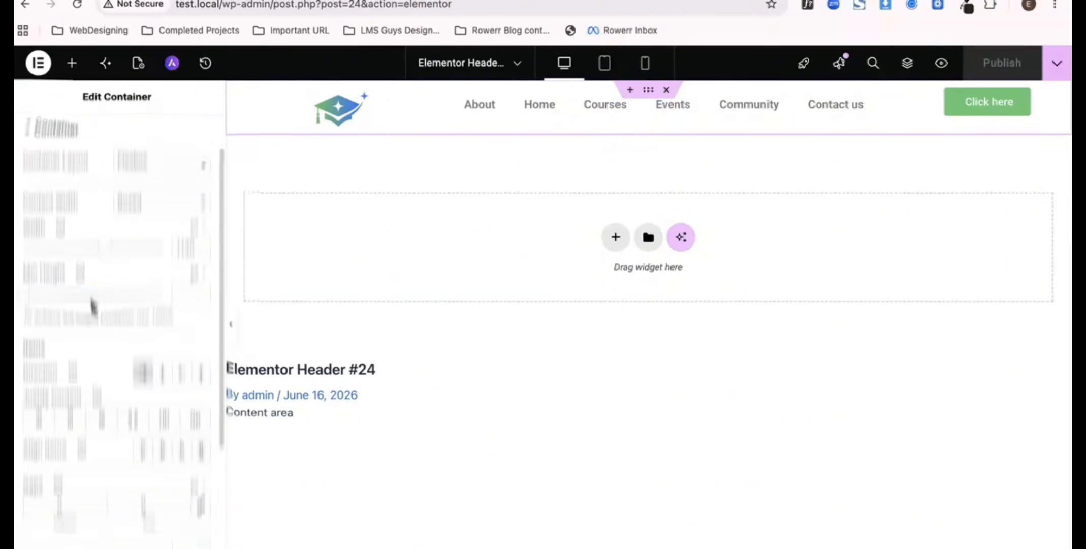
scroll(90, 303, "down", 2)
left_click(71, 313)
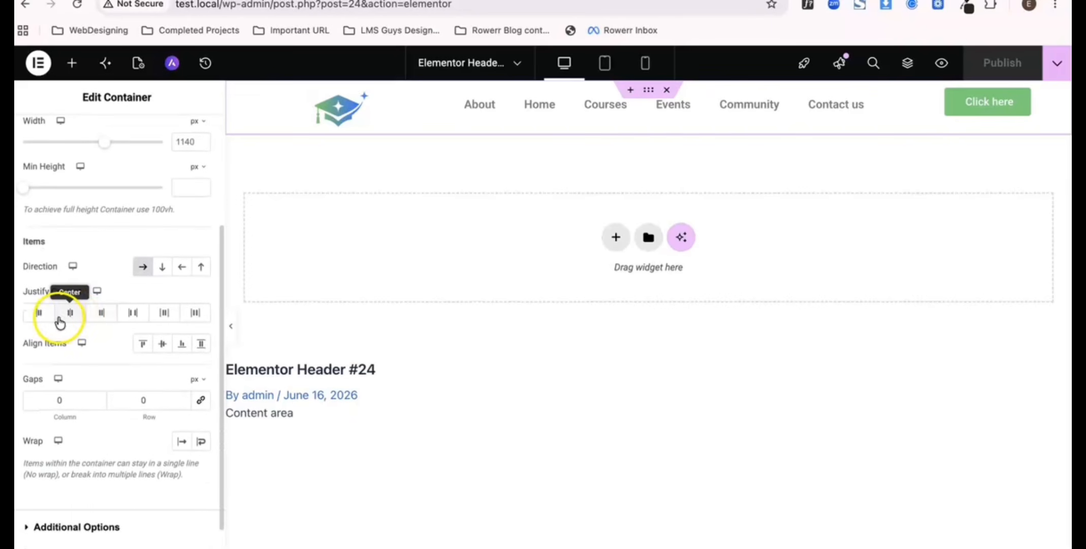
left_click(162, 344)
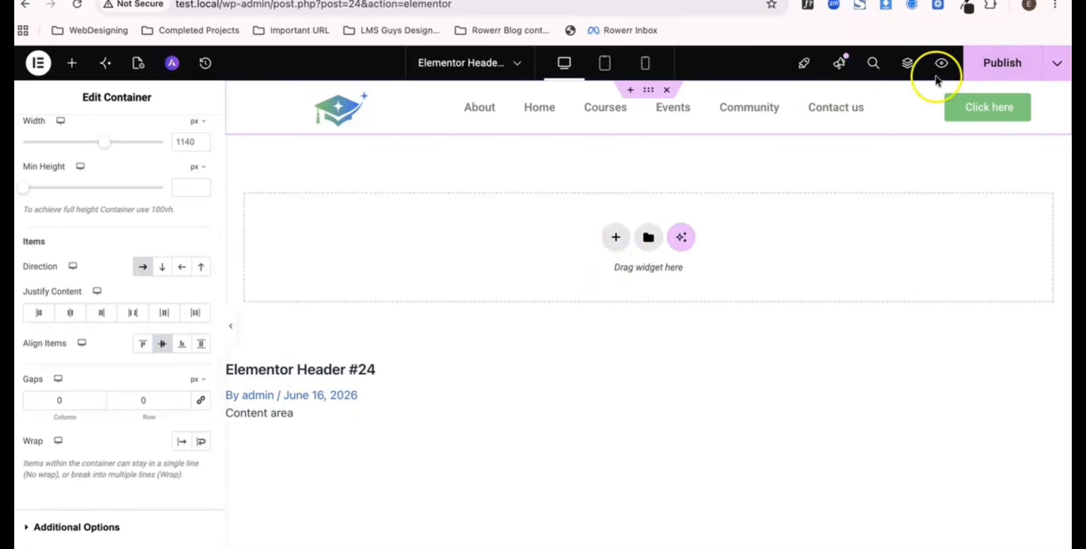
left_click(991, 64)
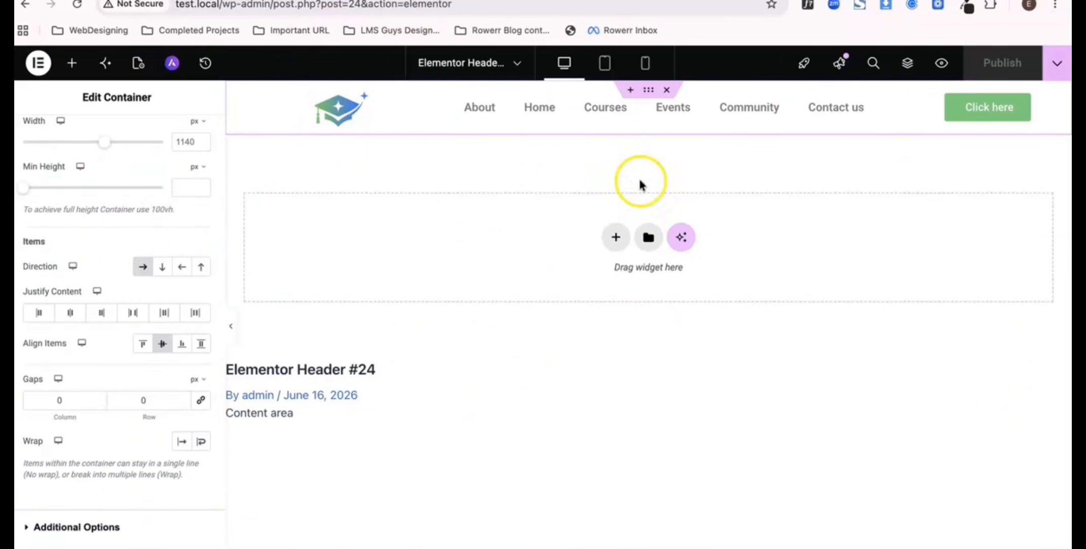
Widen the header container's boxed content to 1300 px, publish the change and reload the live test.local page to check it.
scroll(134, 157, "up", 3)
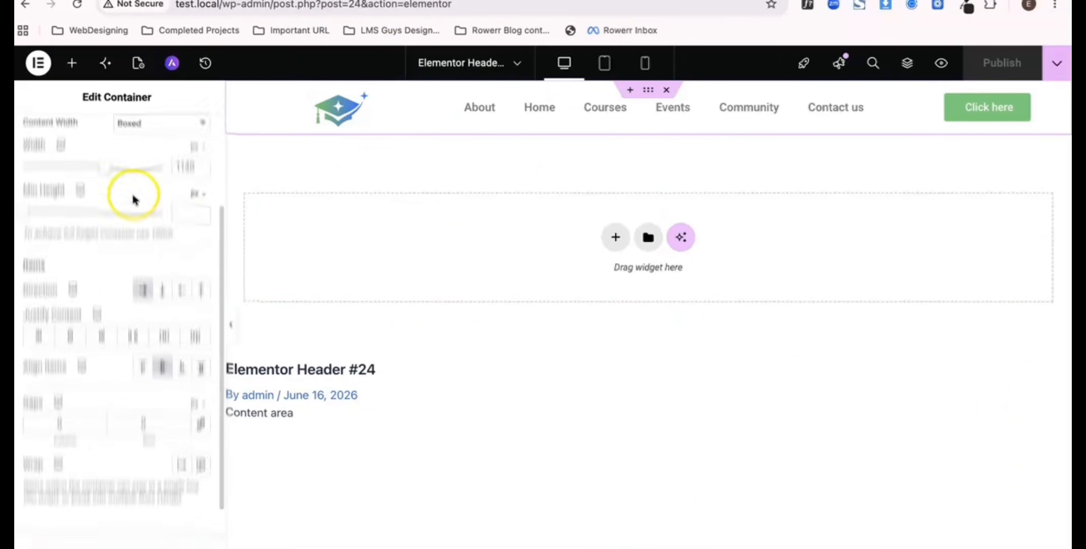
left_click_drag(107, 236, 125, 236)
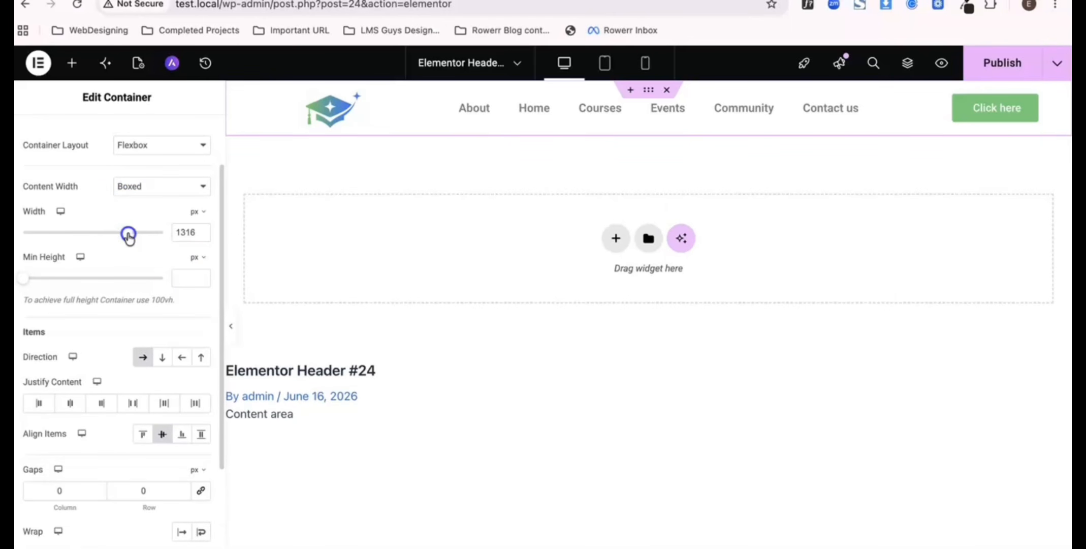
double_click(187, 233)
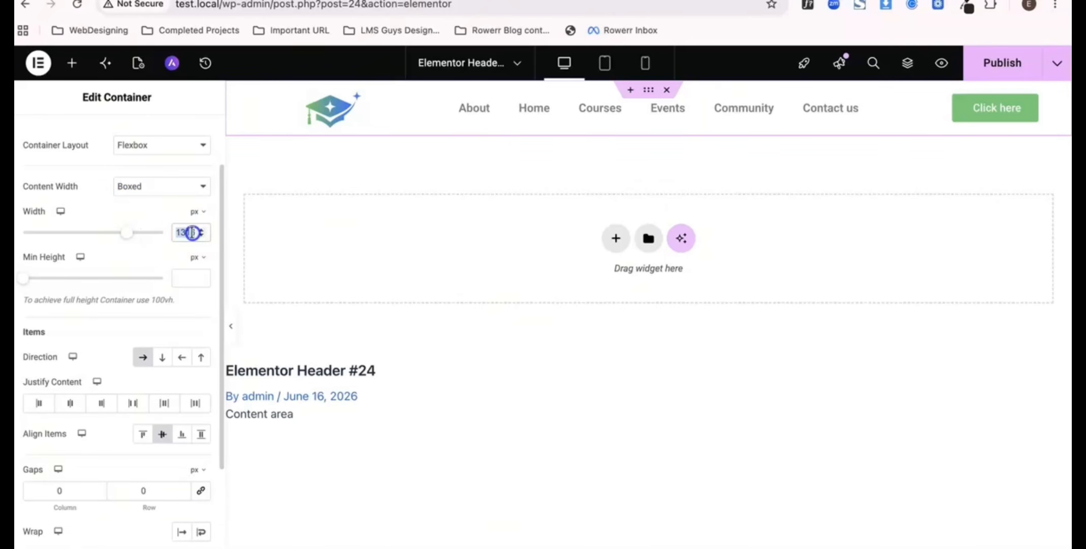
type("133")
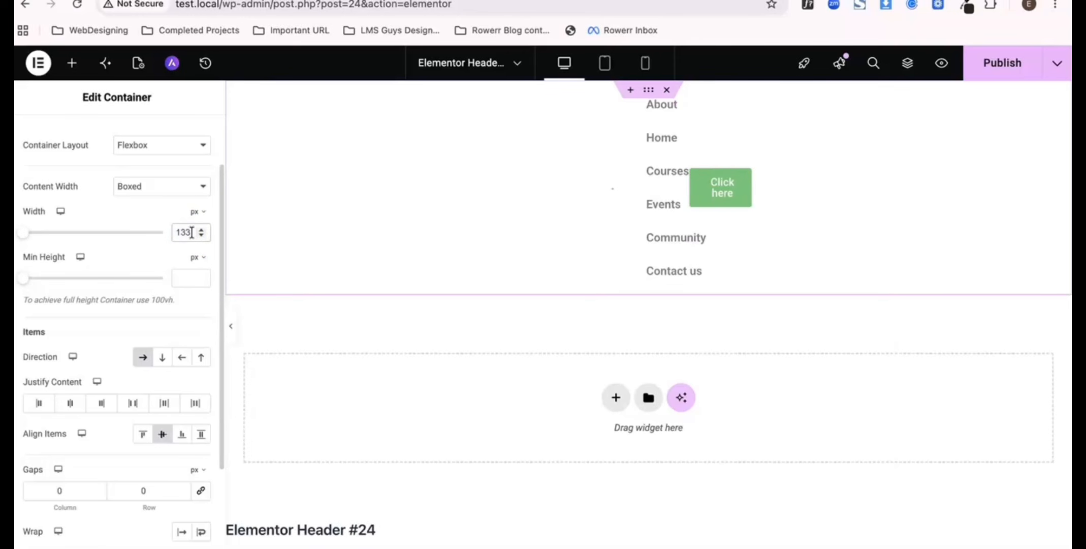
key("BackSpace")
type("00")
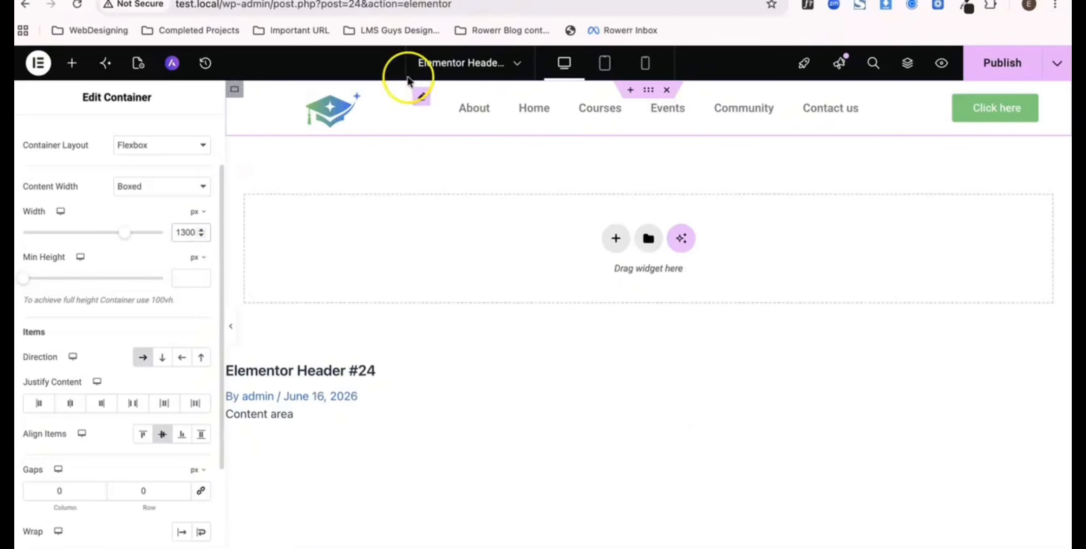
left_click(996, 64)
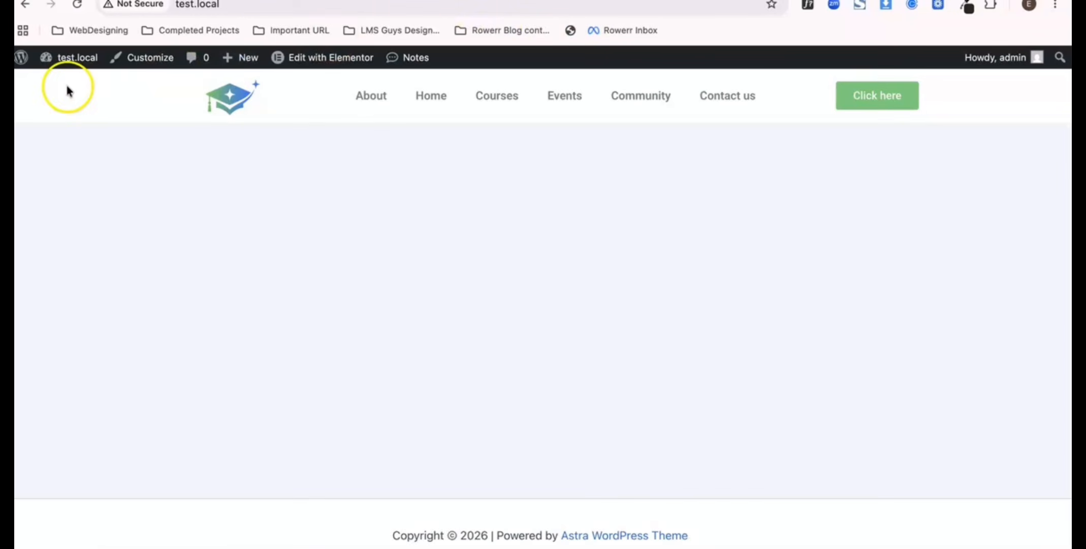
left_click(77, 5)
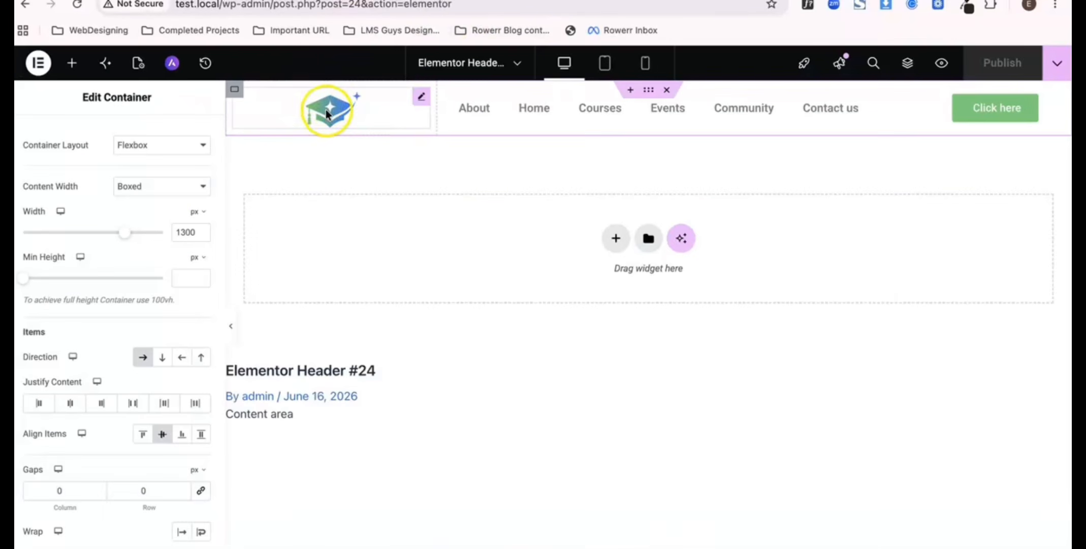
Set the header container's boxed content width to 1140 px.
left_click(326, 110)
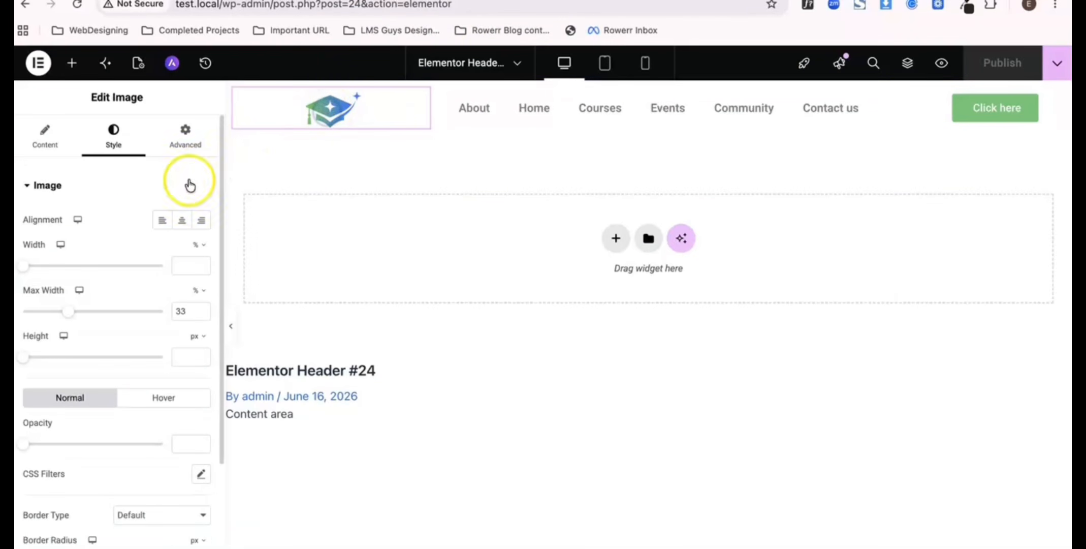
left_click(45, 139)
left_click(649, 90)
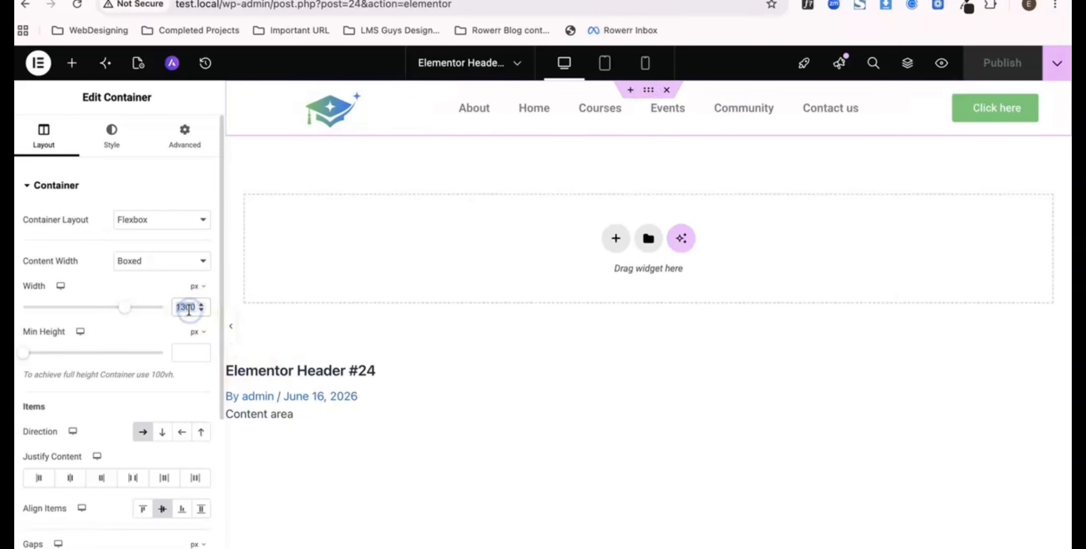
type("1140")
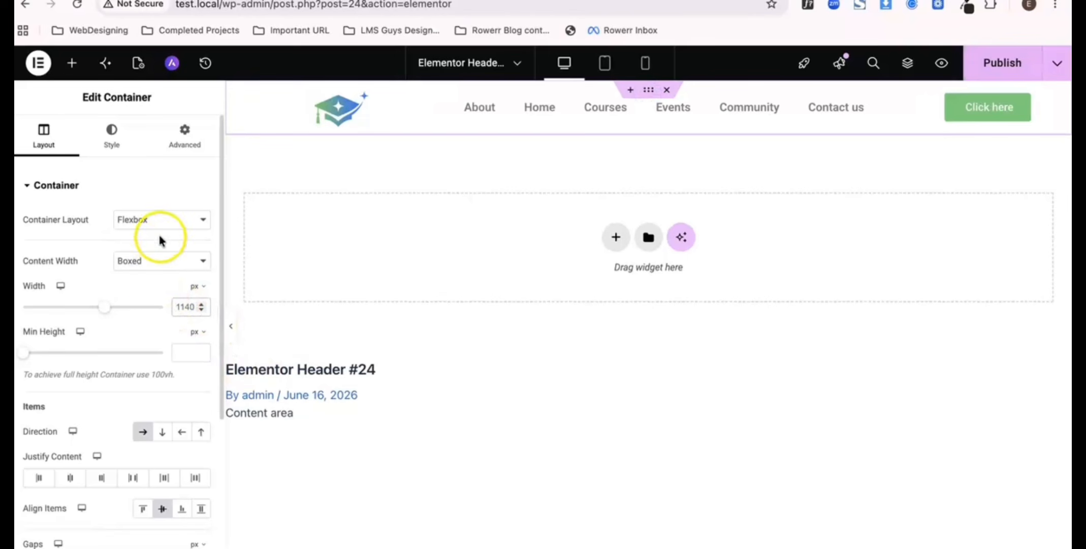
Align the header logo image to the left of its column.
left_click(372, 116)
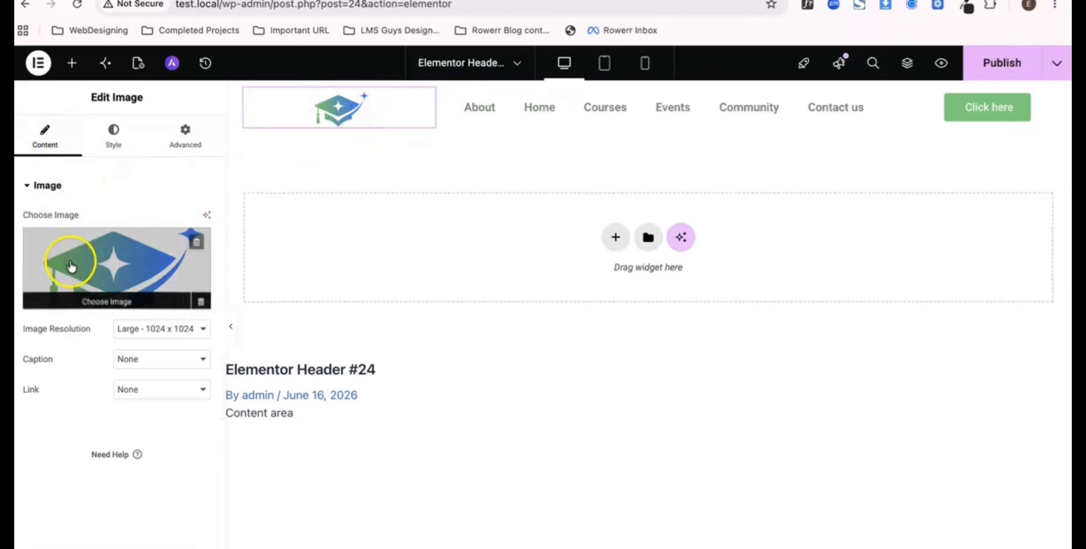
left_click(110, 149)
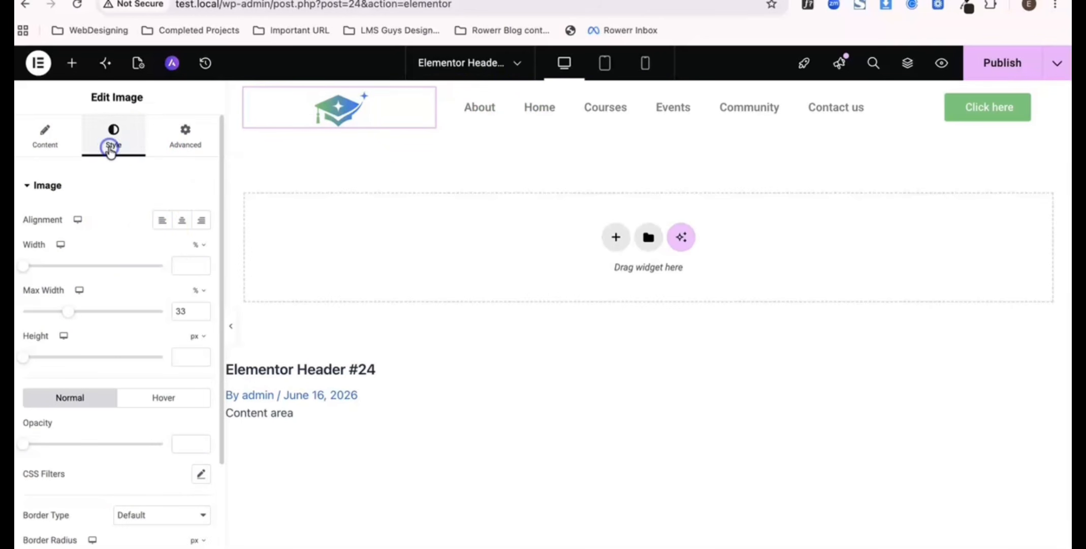
left_click(161, 226)
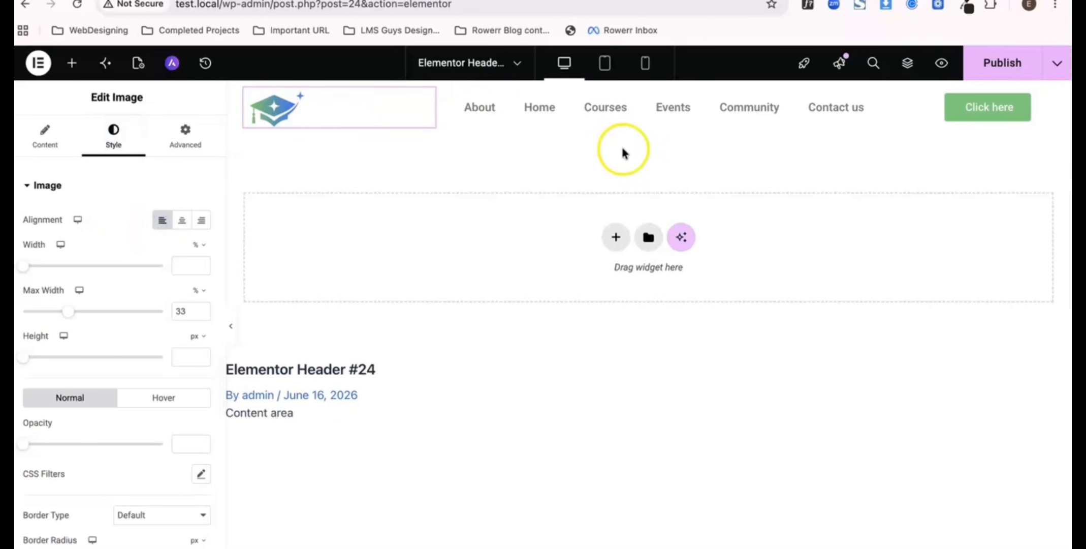
Set the header button's position to Right, publish the template and reload the live test.local page.
left_click(966, 106)
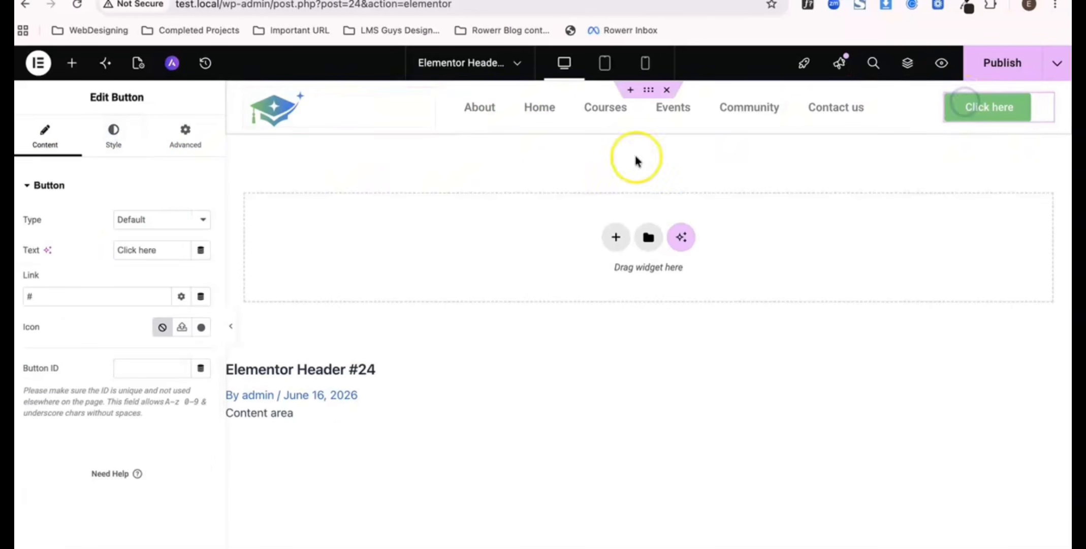
left_click(115, 146)
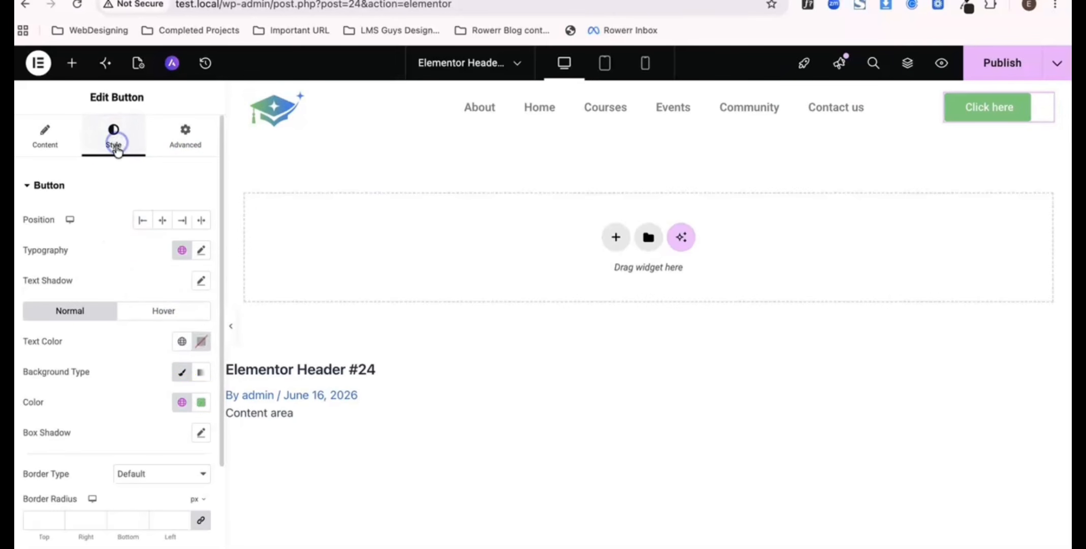
left_click(182, 222)
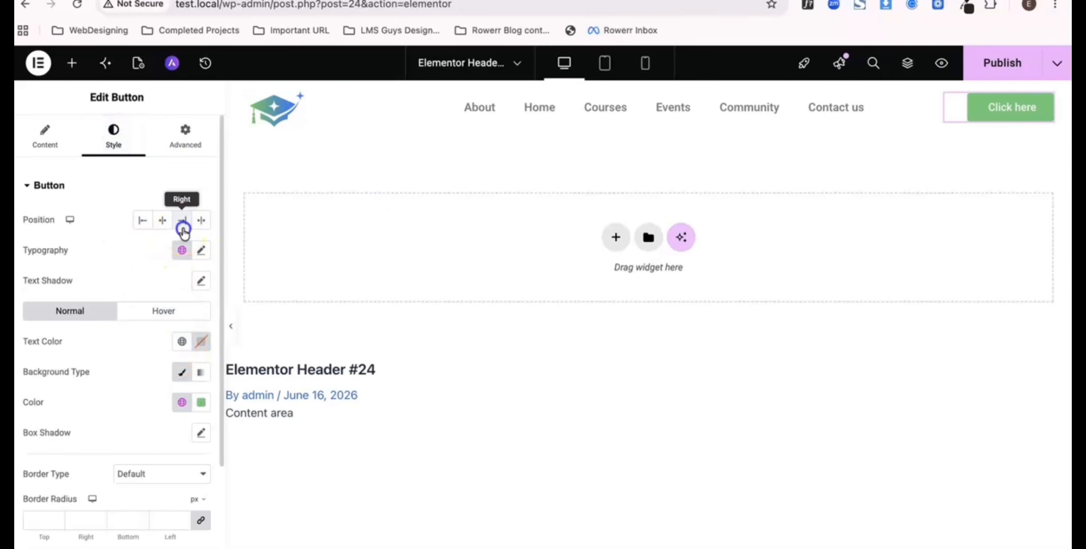
left_click(999, 63)
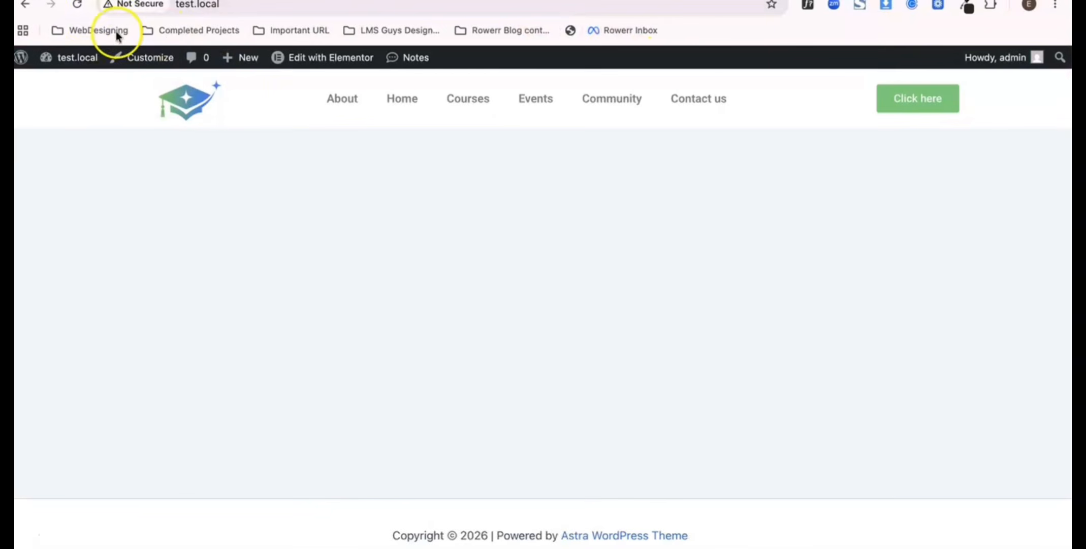
left_click(78, 6)
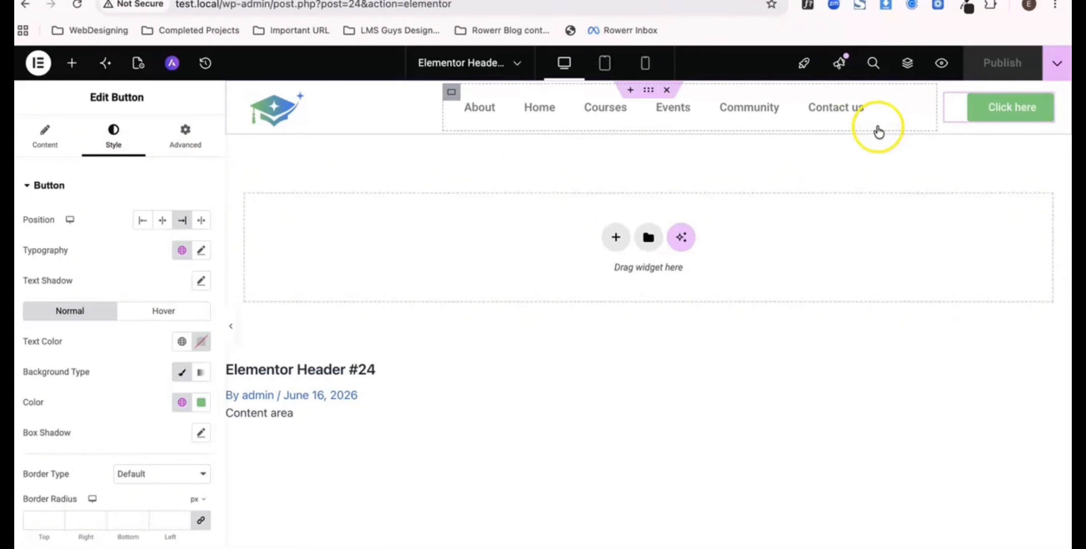
Set the header WordPress Menu's pointer to None so menu items have no hover underline, and publish the change.
left_click(919, 103)
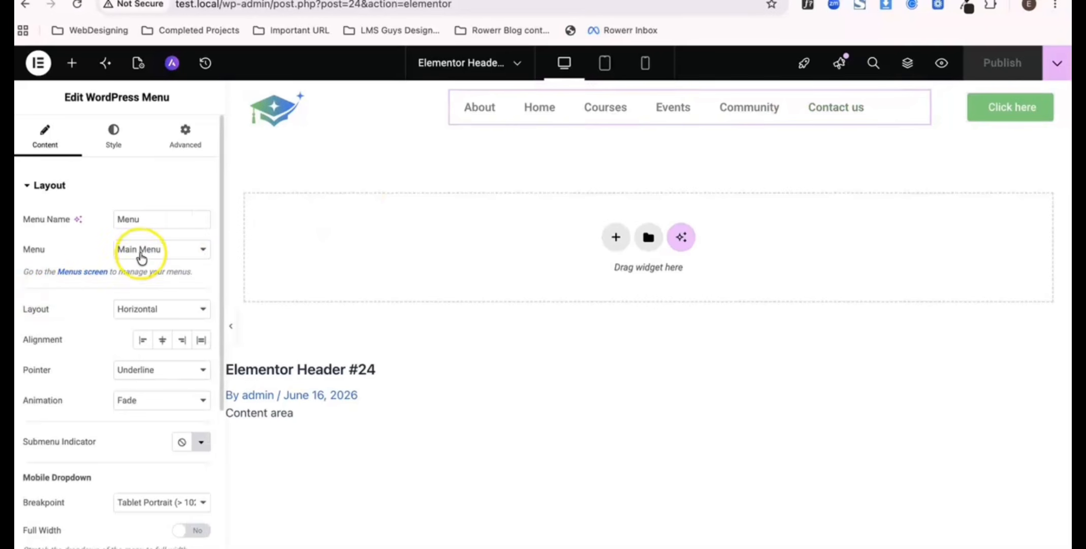
scroll(93, 277, "down", 3)
scroll(93, 277, "down", 3)
scroll(93, 277, "up", 4)
scroll(93, 277, "down", 4)
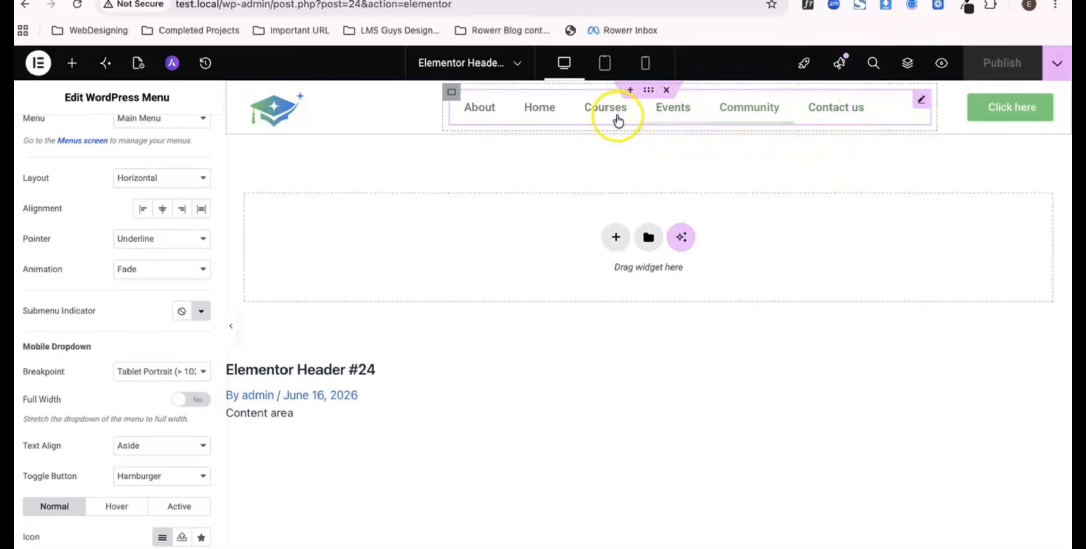
left_click(148, 238)
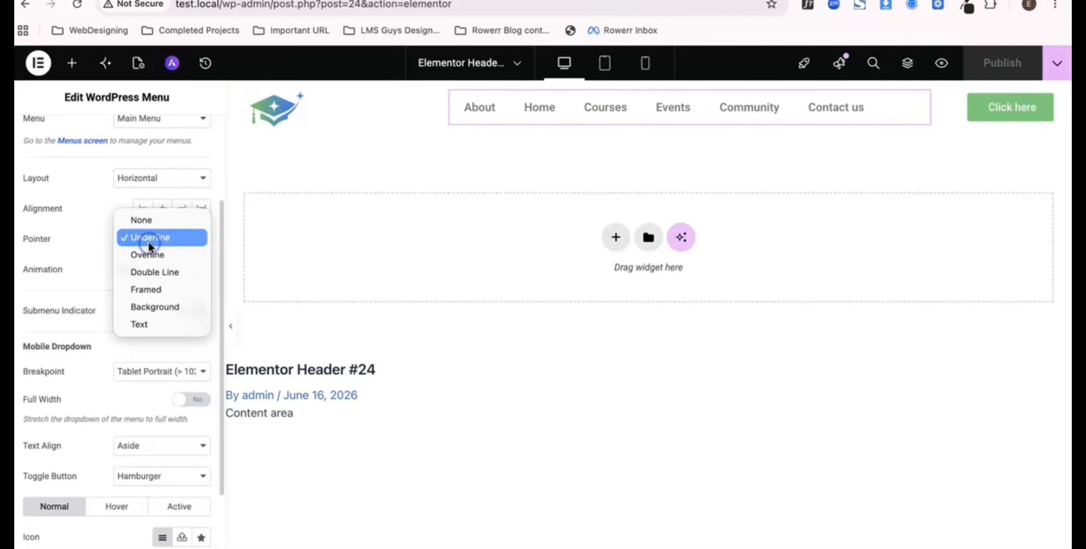
left_click(148, 222)
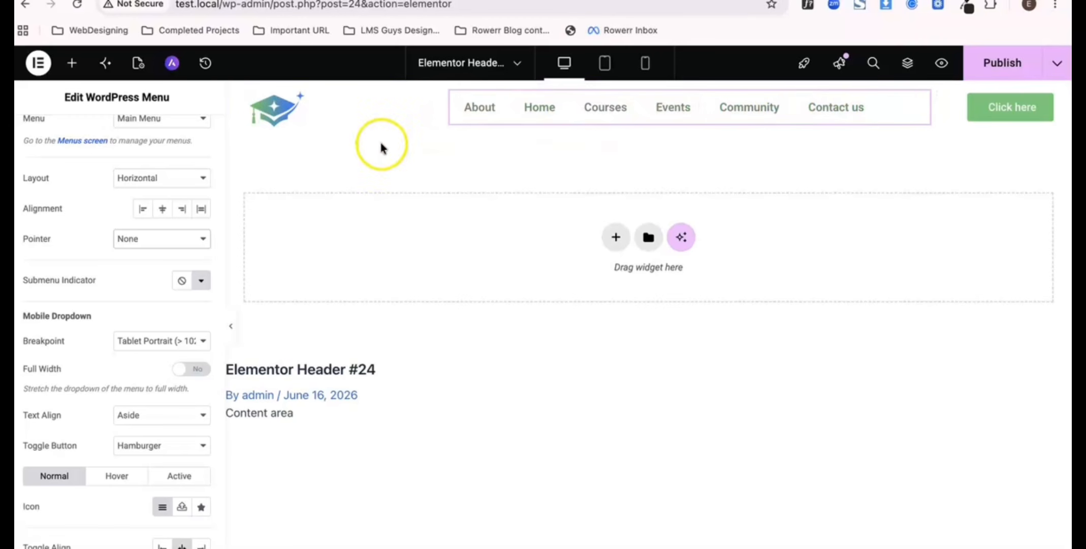
scroll(126, 269, "up", 3)
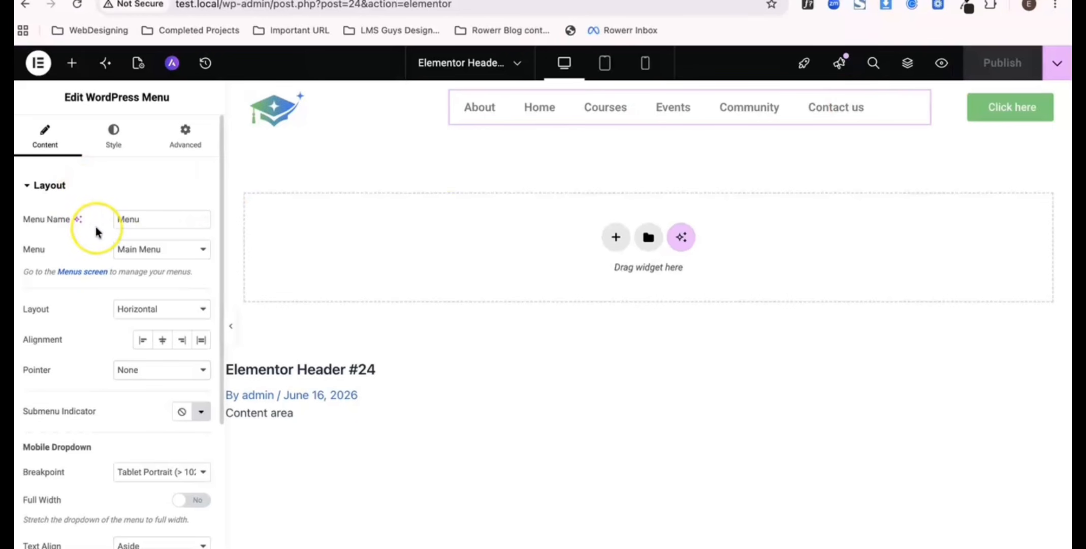
scroll(95, 226, "down", 1)
scroll(92, 194, "up", 1)
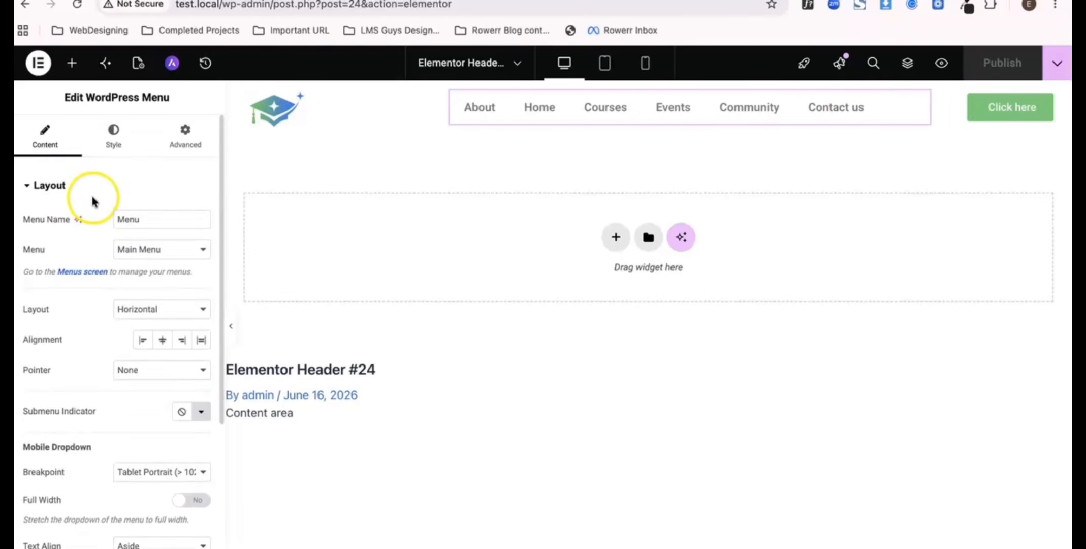
Set the Primary global colour to #0D52E0 in the site settings.
left_click(112, 136)
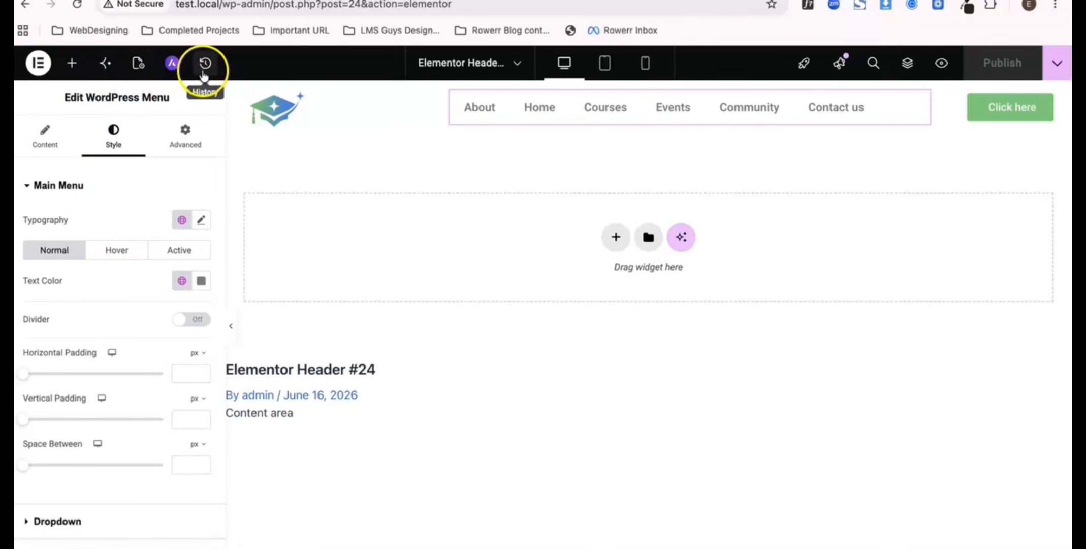
left_click(40, 71)
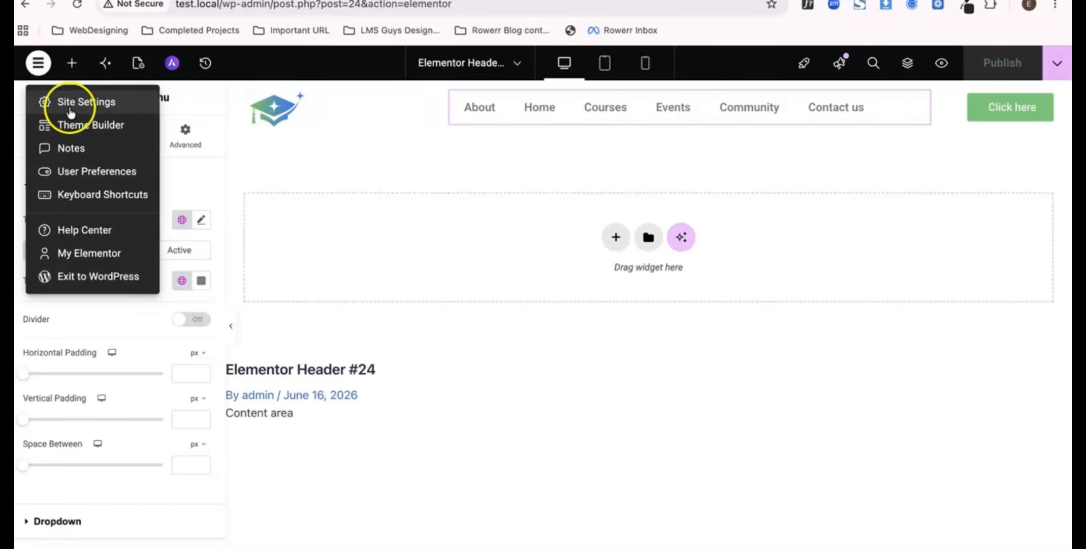
left_click(78, 102)
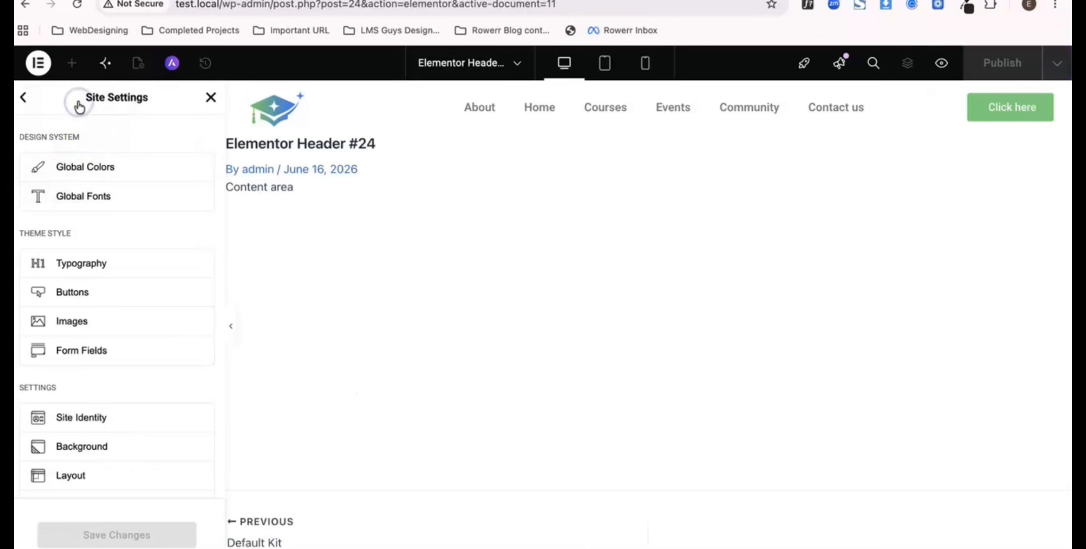
left_click(99, 169)
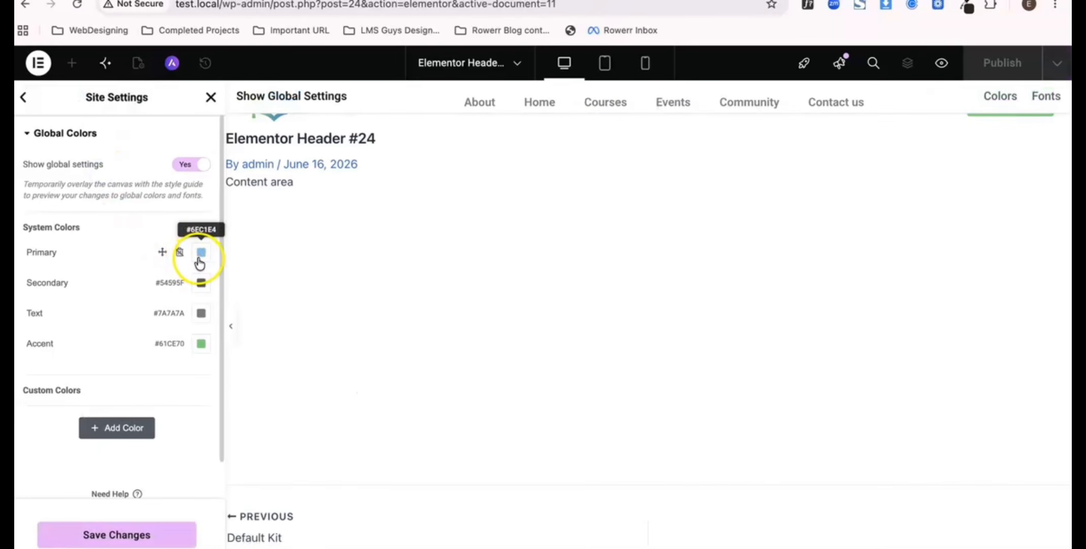
left_click(199, 262)
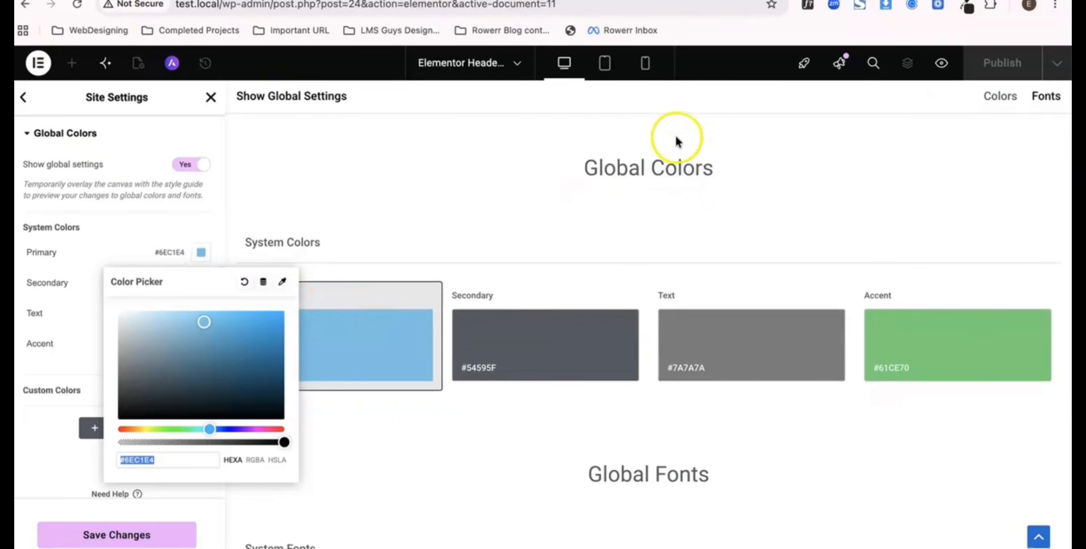
left_click(705, 0)
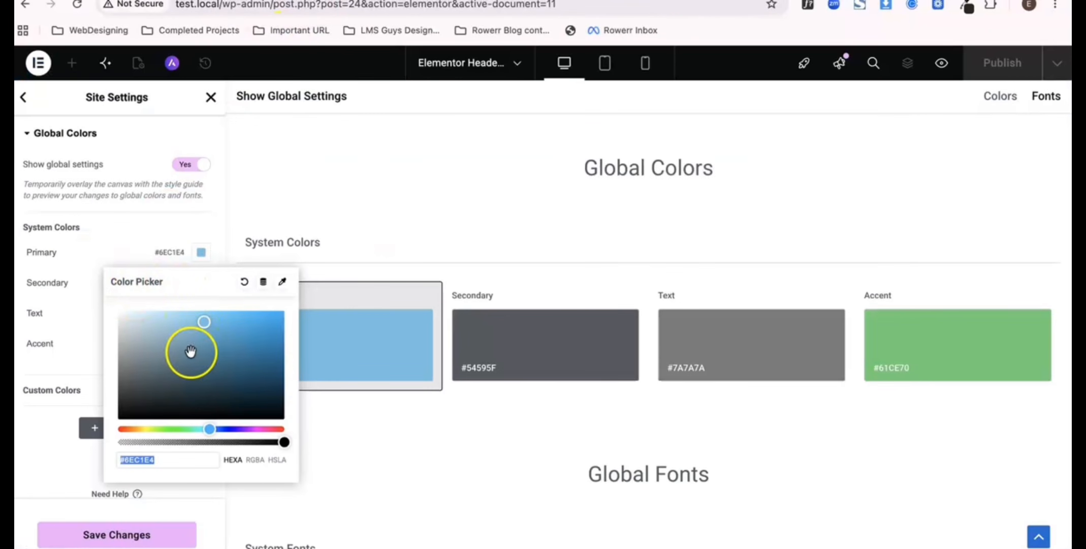
type("#0d52e0")
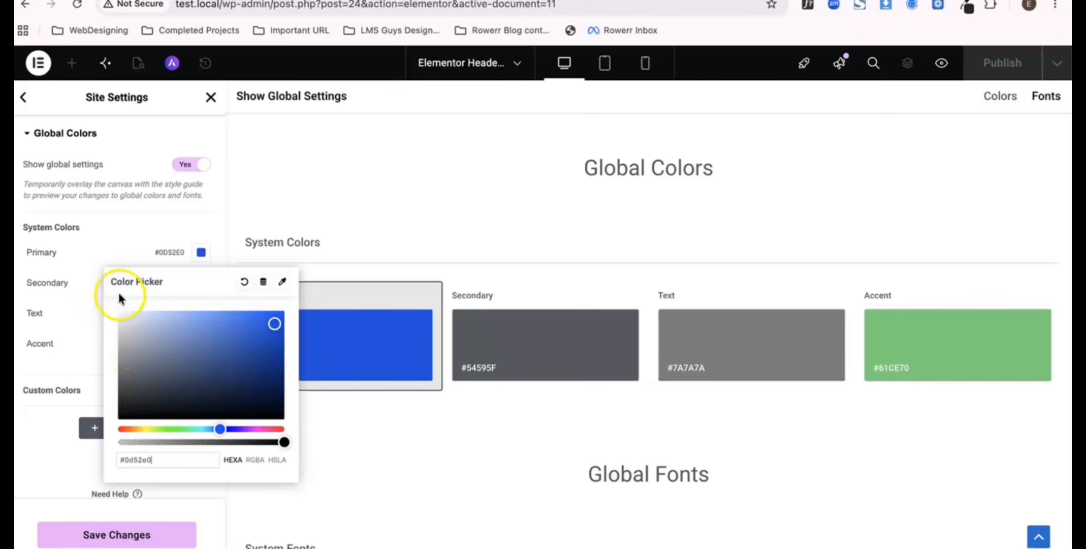
left_click(109, 252)
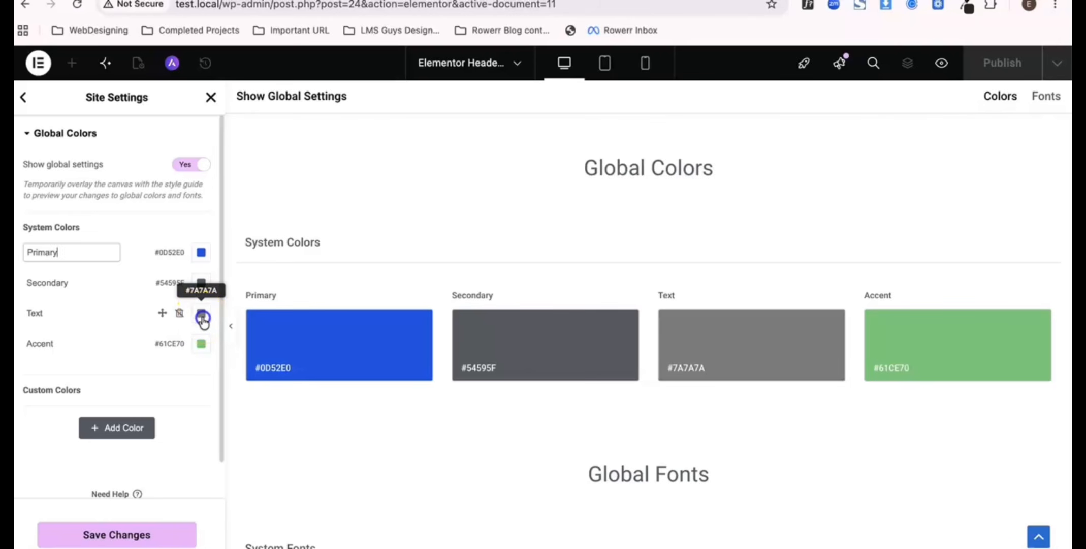
Set the global Text colour to #1E1E1E.
left_click(202, 316)
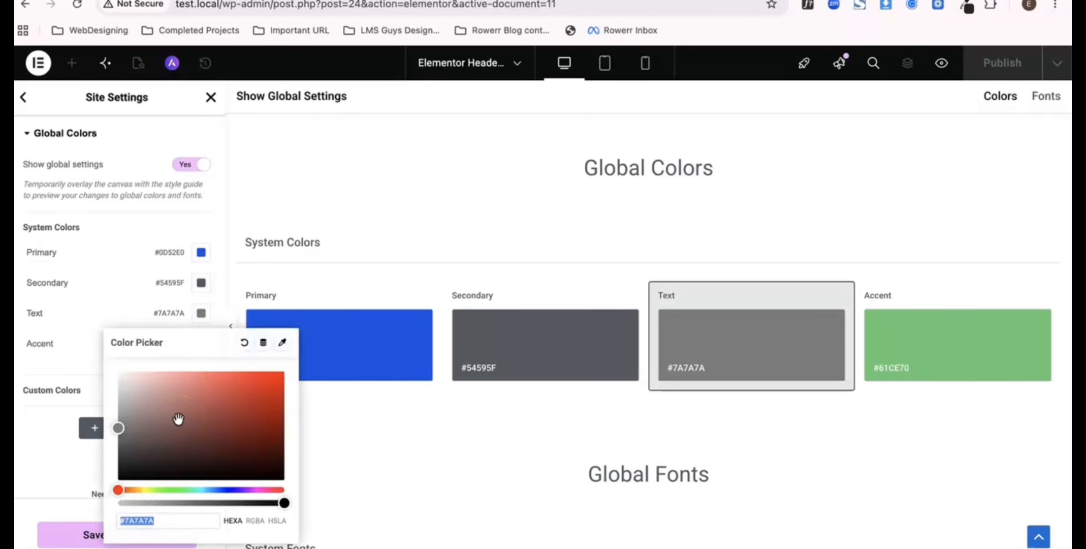
left_click_drag(163, 436, 106, 473)
left_click(61, 438)
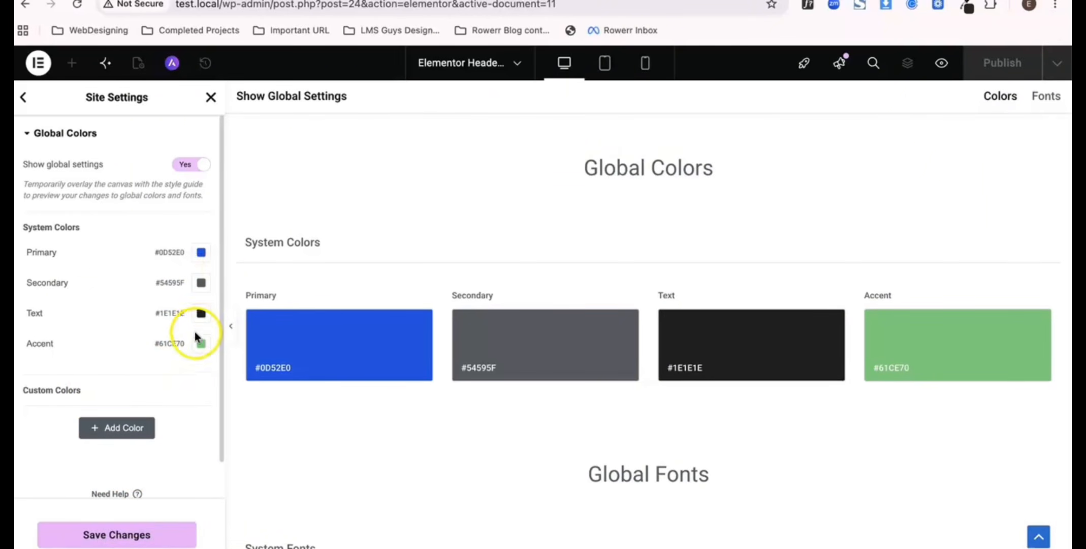
Set the global Accent colour to #000000.
left_click(201, 349)
left_click(182, 302)
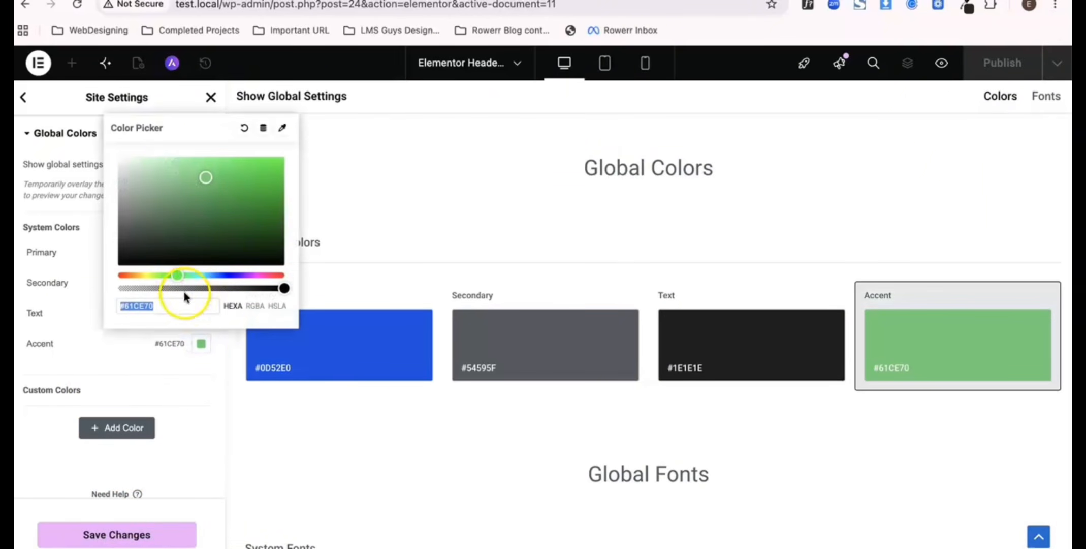
type("00")
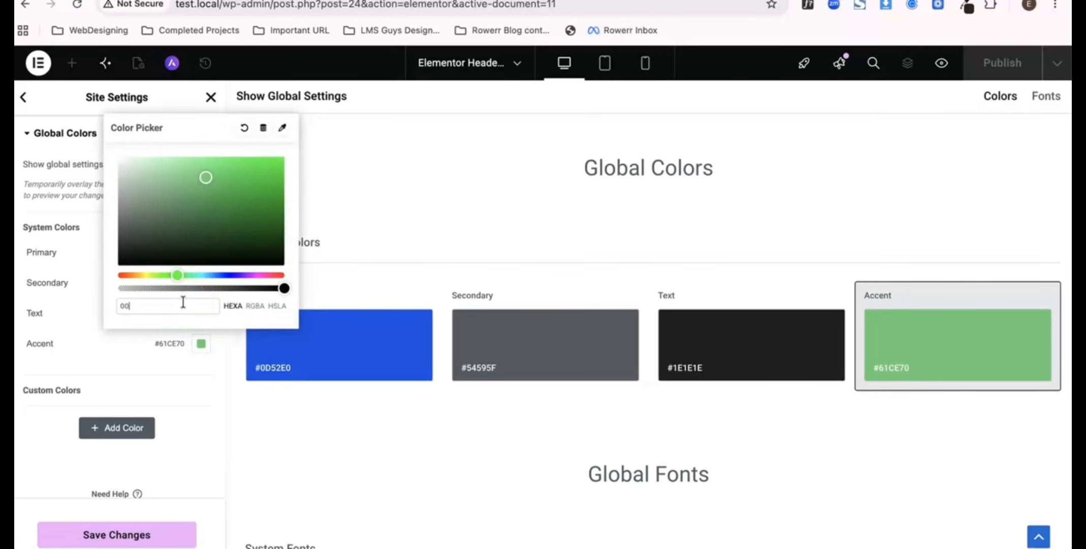
type("0000")
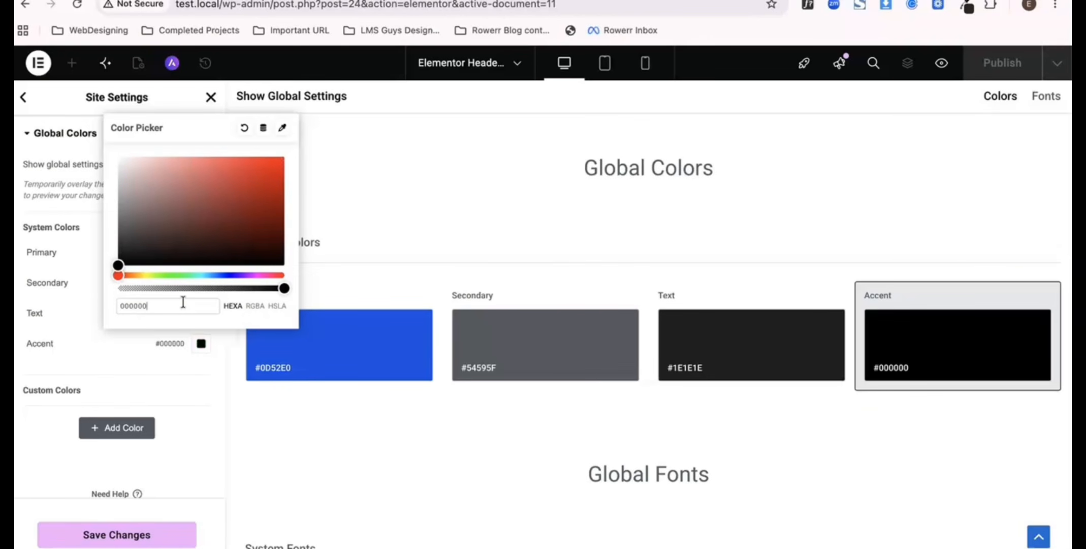
left_click(145, 366)
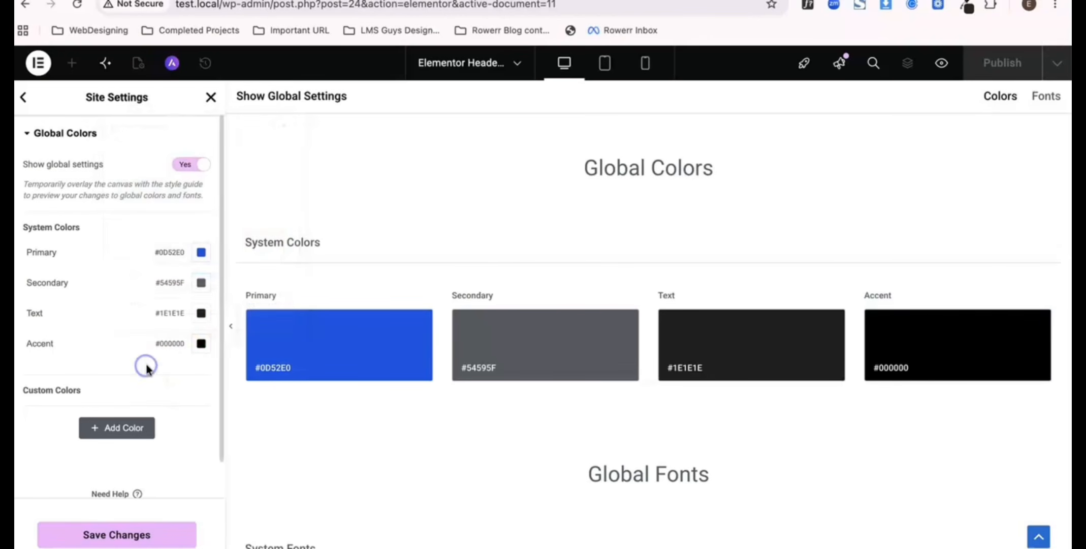
Add a new custom colour entry and rename the Accent system colour to Black.
left_click(95, 427)
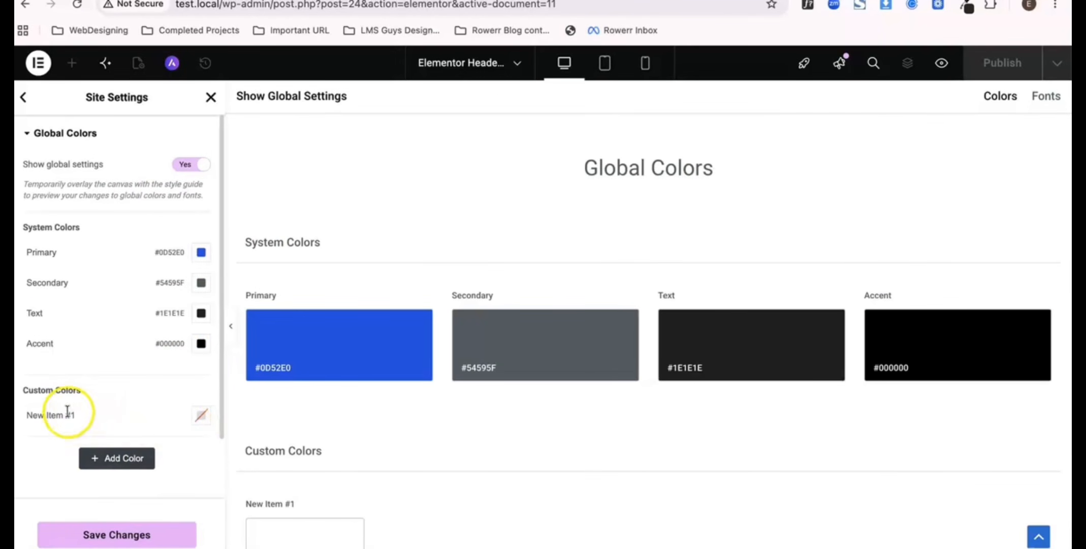
double_click(53, 341)
type("Black")
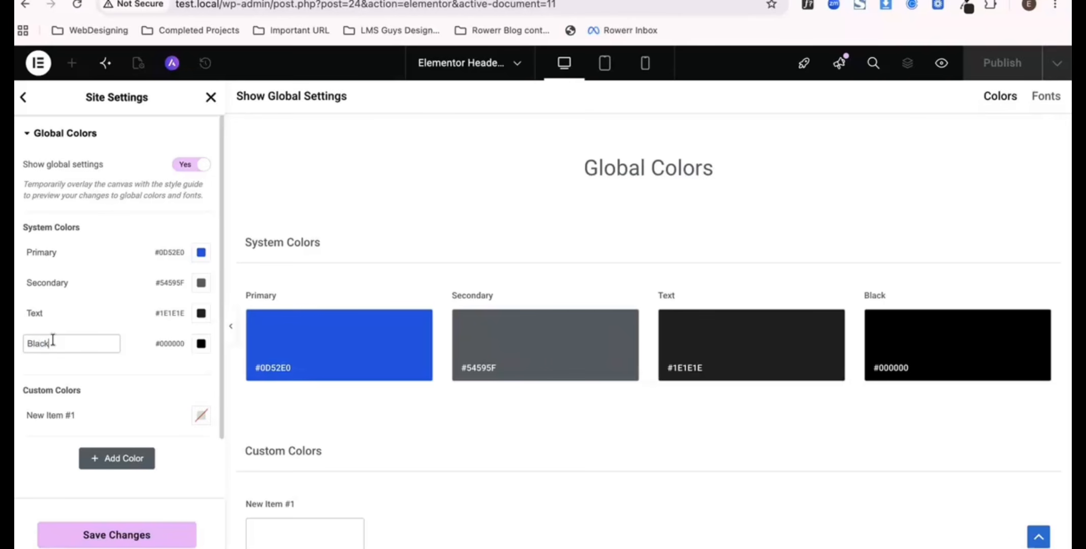
left_click(115, 357)
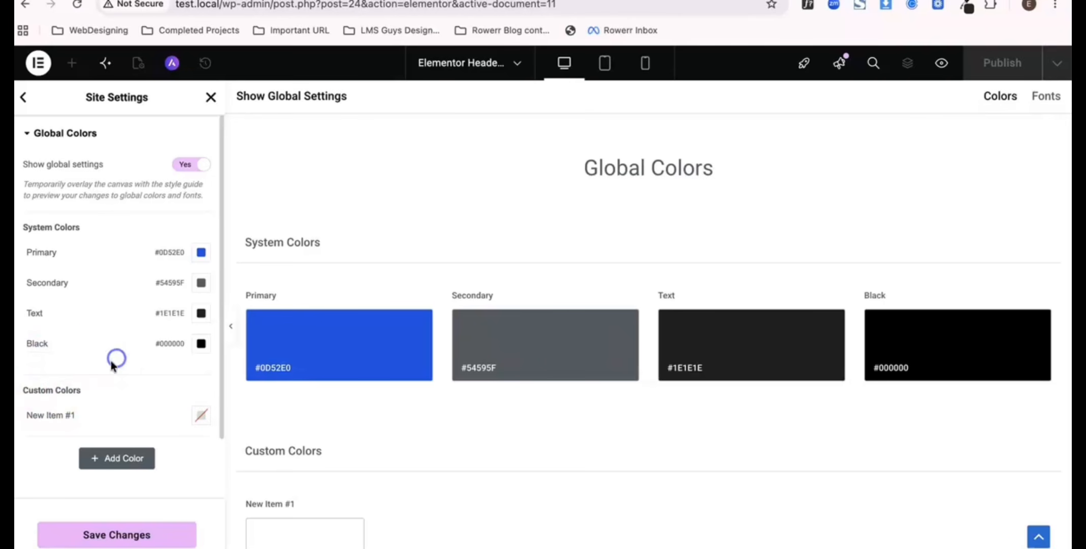
Name the new custom colour White with the value #FCFCFC, then save the global colours and return to the header editor.
left_click(68, 416)
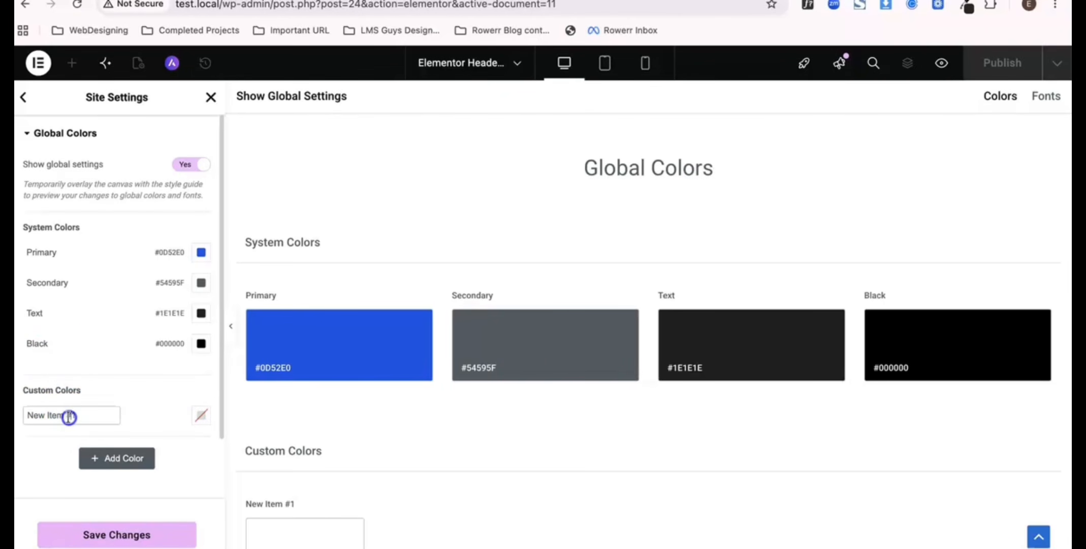
type("W")
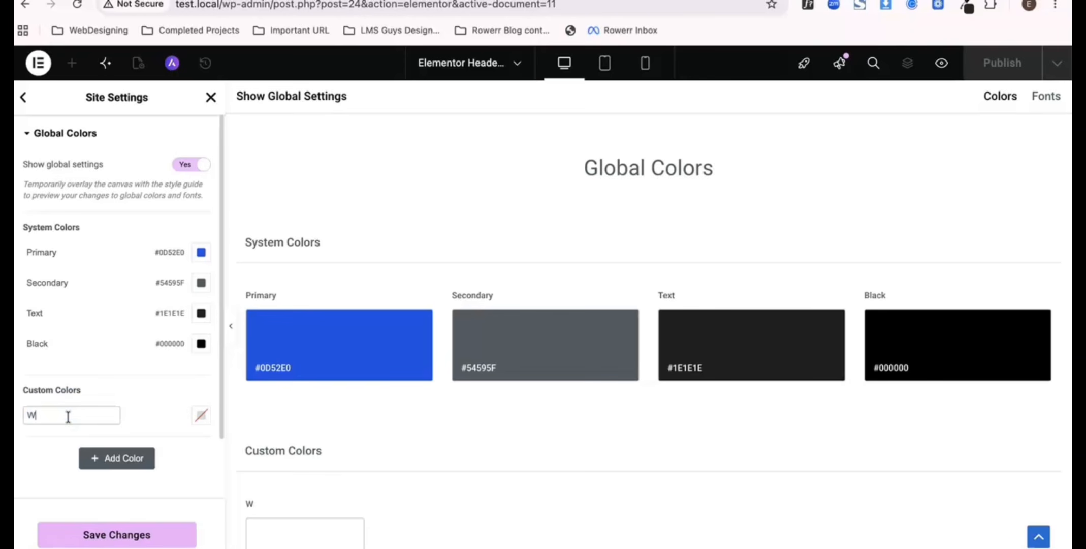
type("hite")
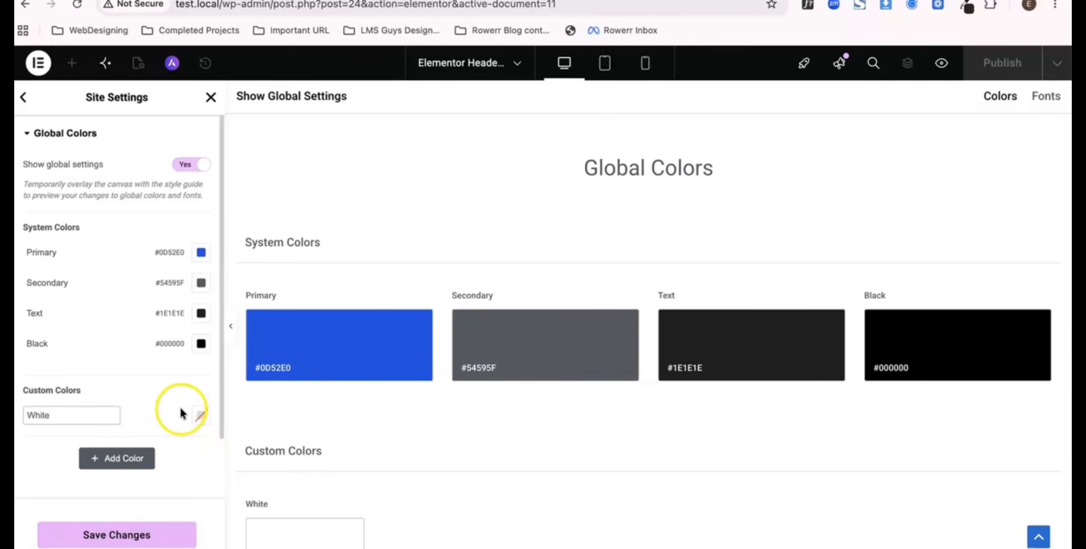
left_click(201, 416)
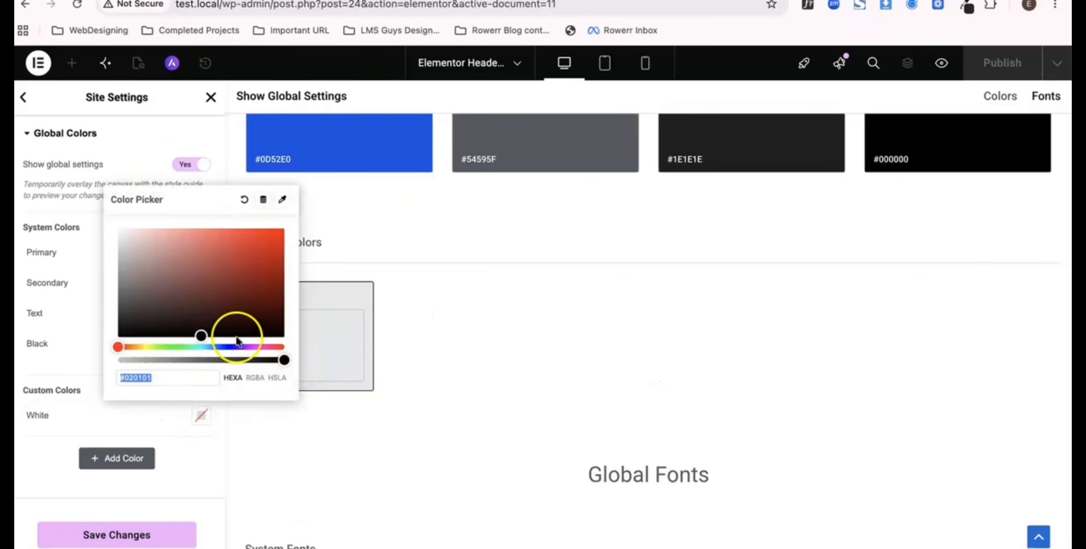
type("#F7F7F7")
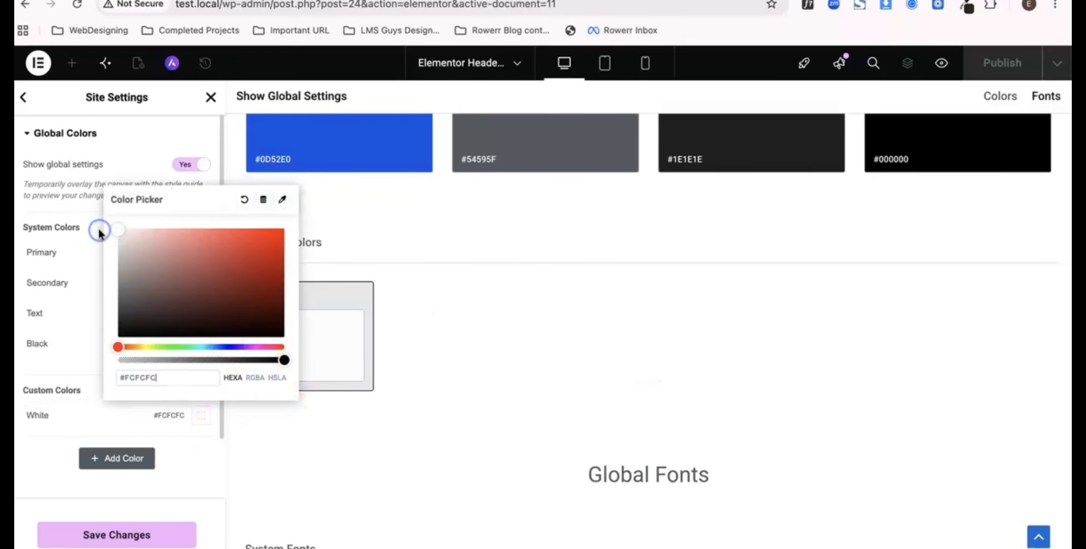
left_click(90, 341)
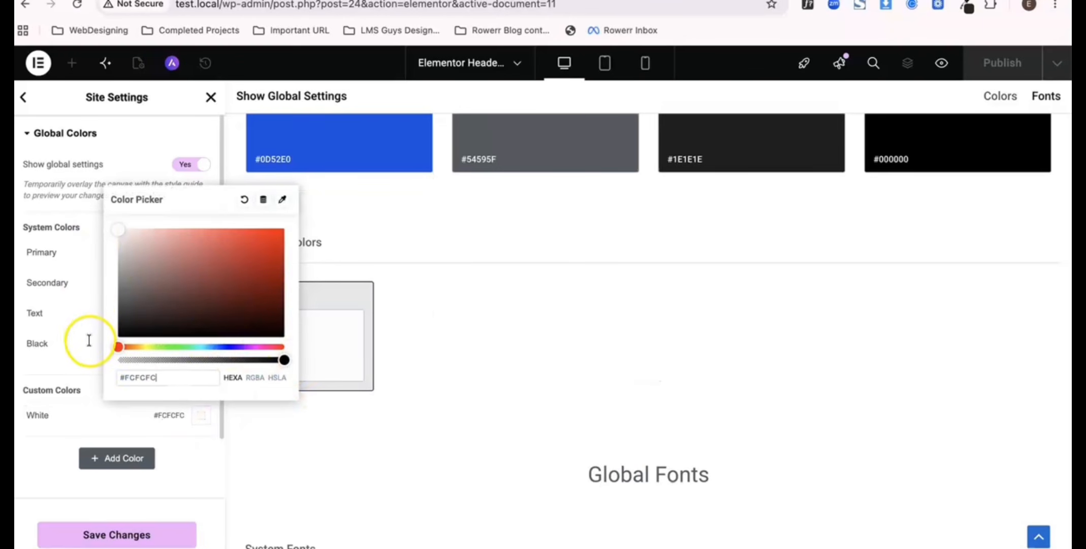
left_click(131, 401)
left_click(118, 528)
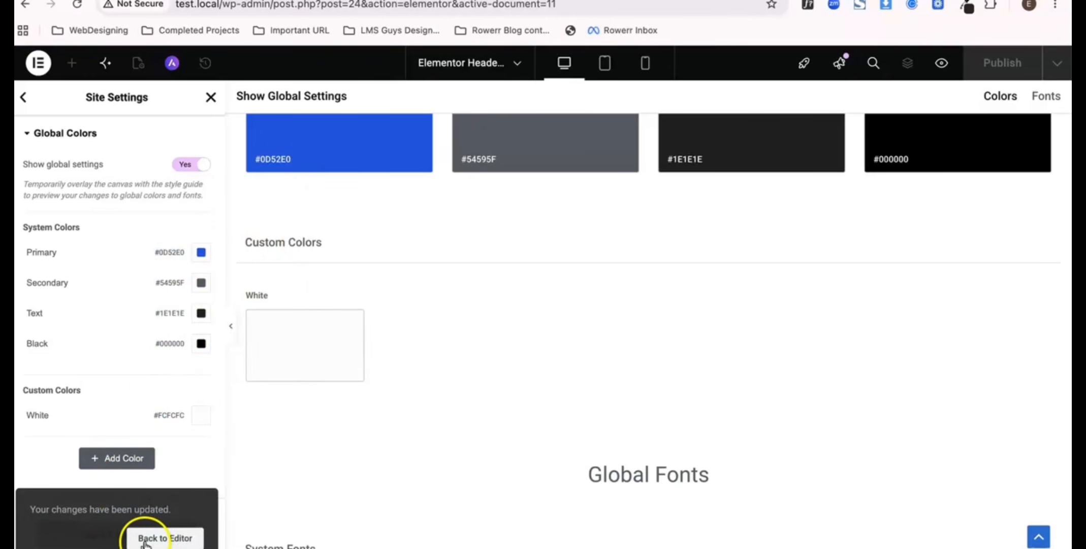
left_click(142, 537)
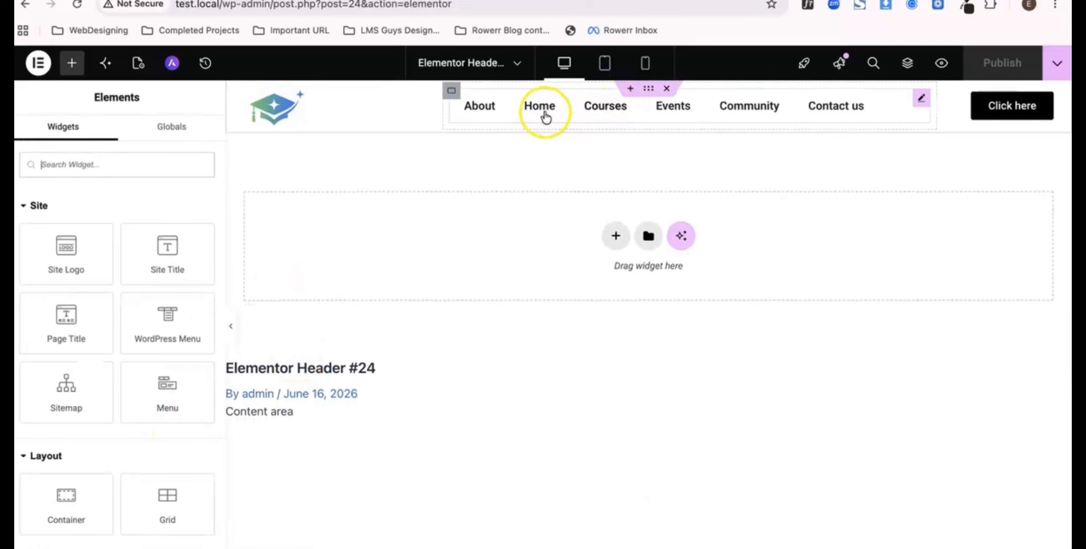
Check the header WordPress Menu's text colours for the hover and normal states.
left_click(922, 99)
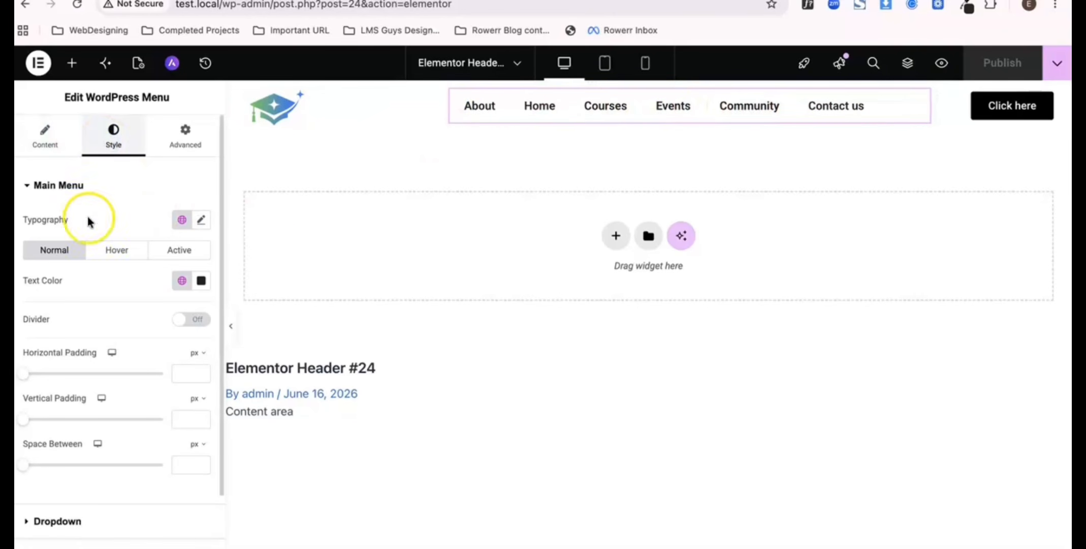
left_click(104, 250)
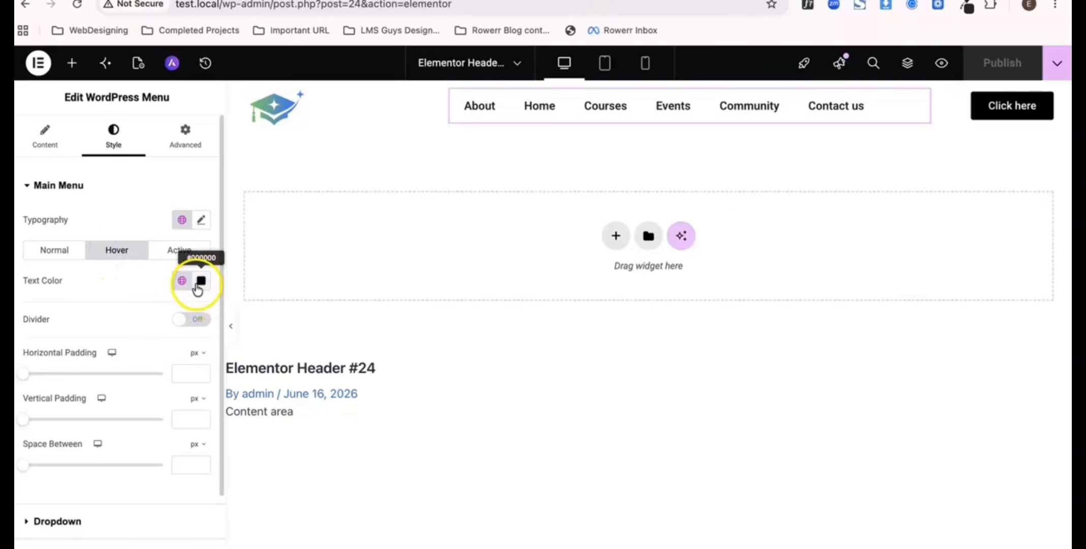
left_click(201, 281)
left_click(226, 310)
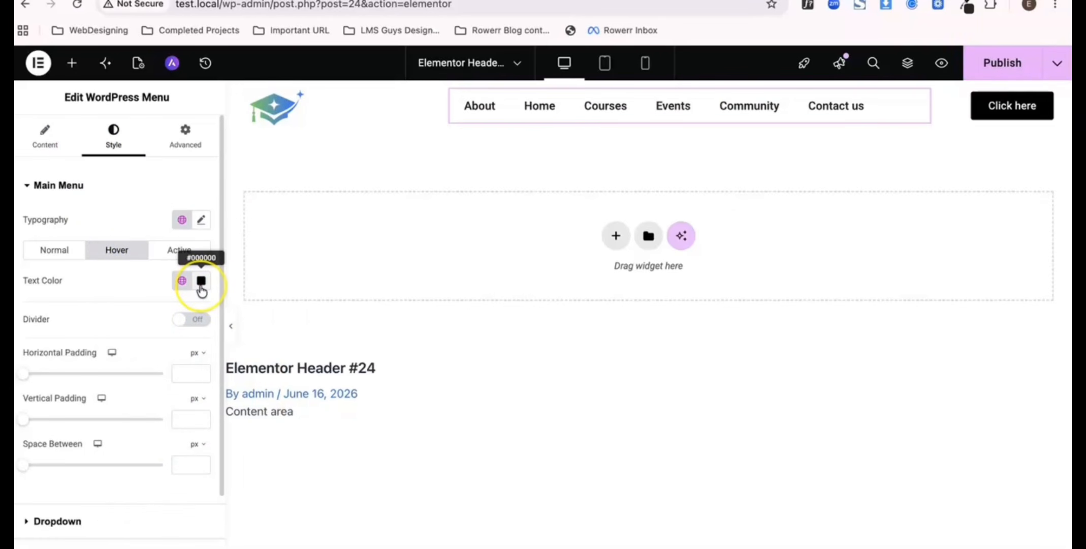
left_click(61, 257)
left_click(201, 281)
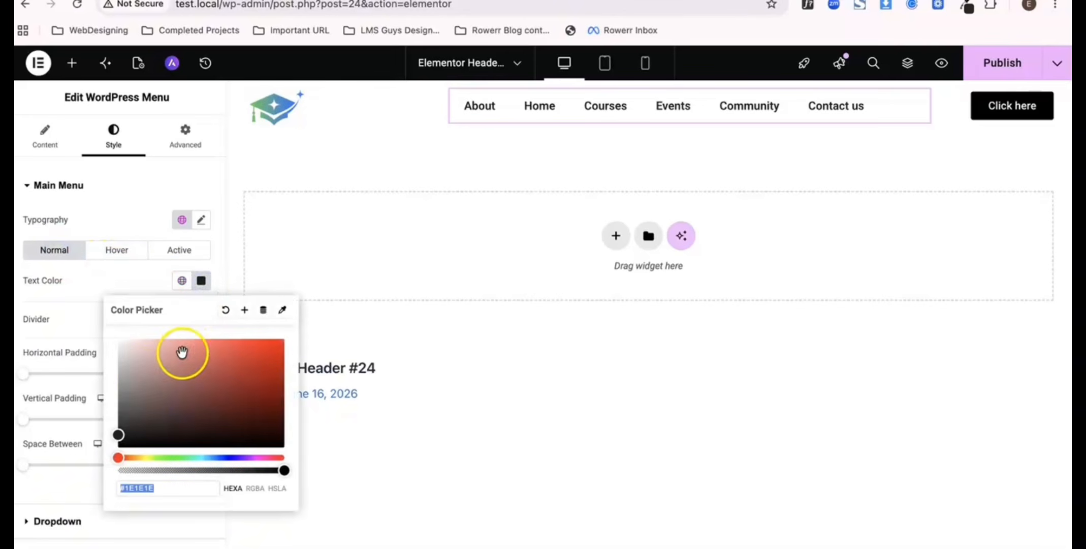
left_click(143, 287)
Assign the global Text colour to the menu's hover text.
left_click(124, 250)
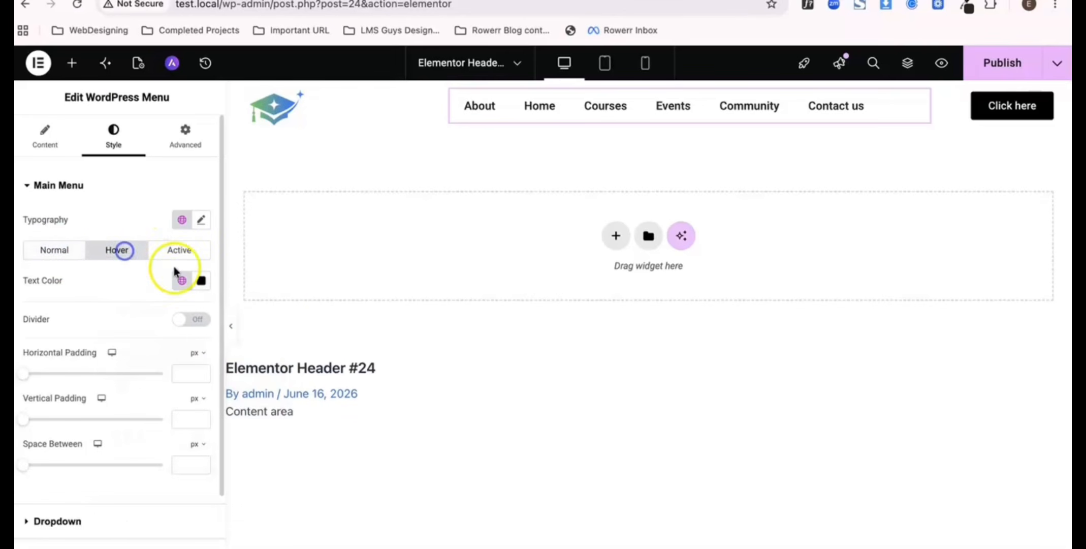
left_click(201, 281)
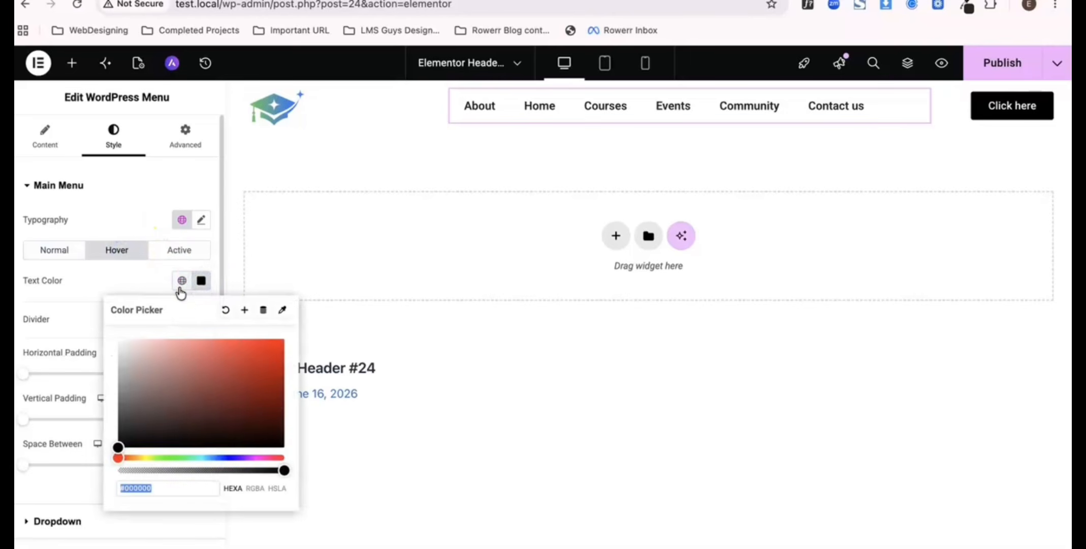
left_click(182, 281)
scroll(120, 430, "down", 2)
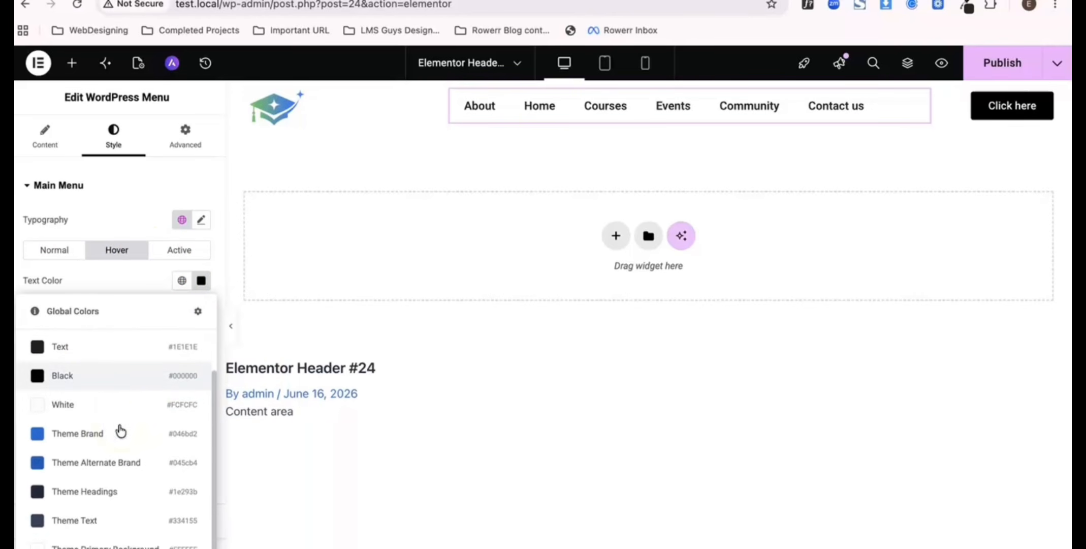
left_click(112, 356)
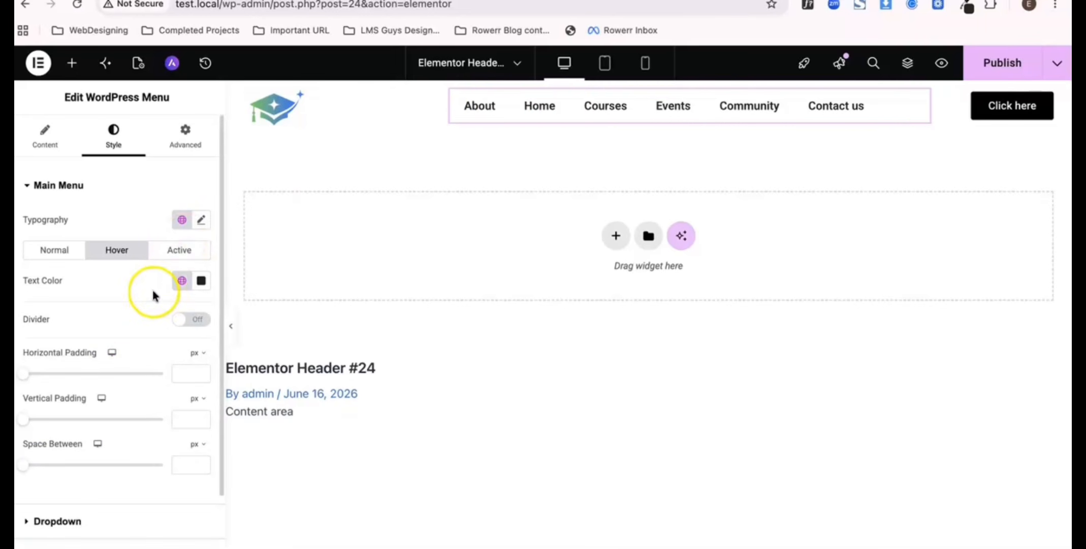
Set the menu's hover text colour to the custom grey #5F5F5F.
left_click(201, 284)
left_click_drag(126, 418, 112, 407)
left_click(113, 280)
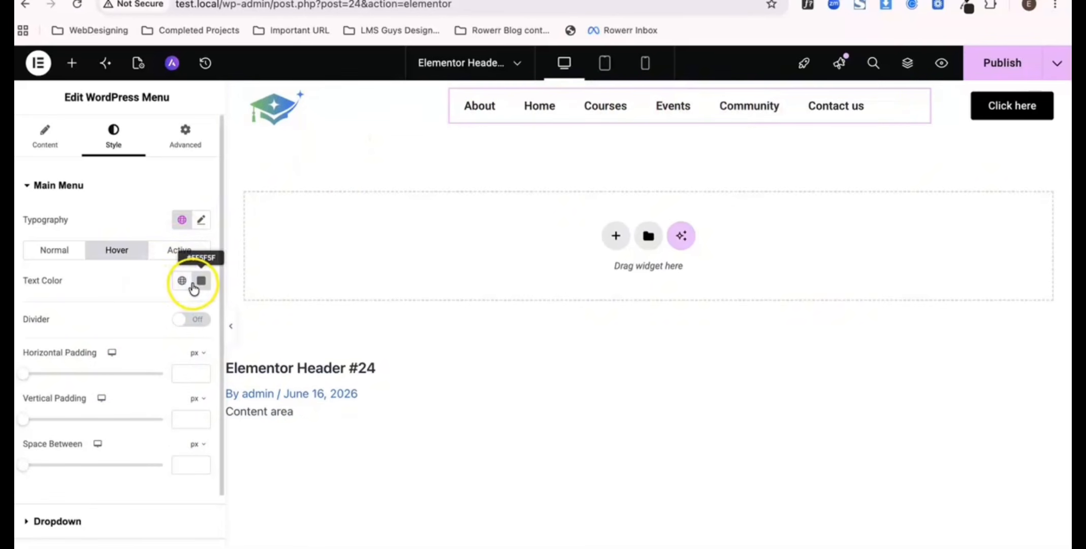
Assign the global Primary colour to the menu's active text and publish the header.
left_click(177, 250)
left_click(183, 280)
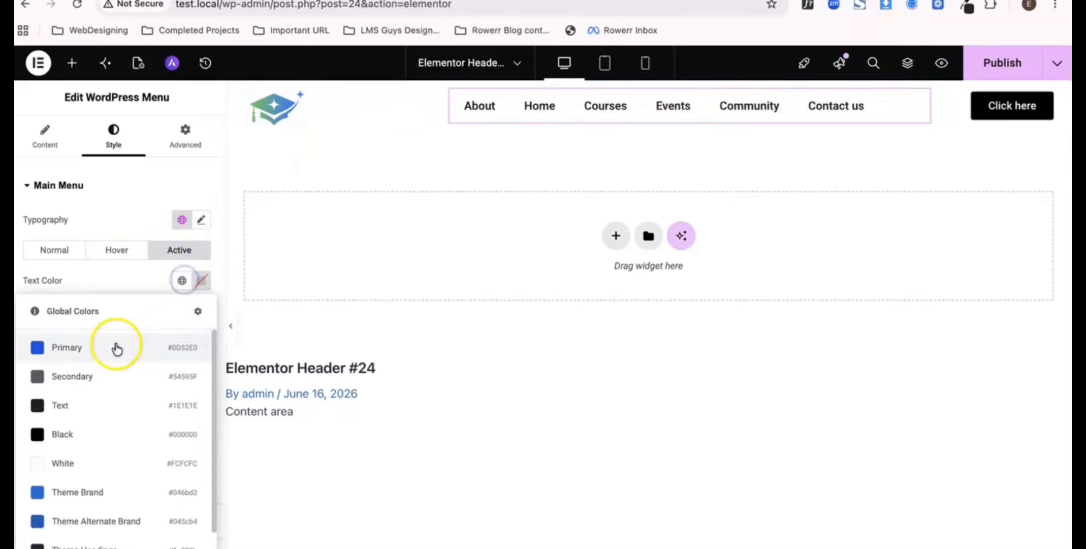
left_click(90, 349)
left_click(121, 288)
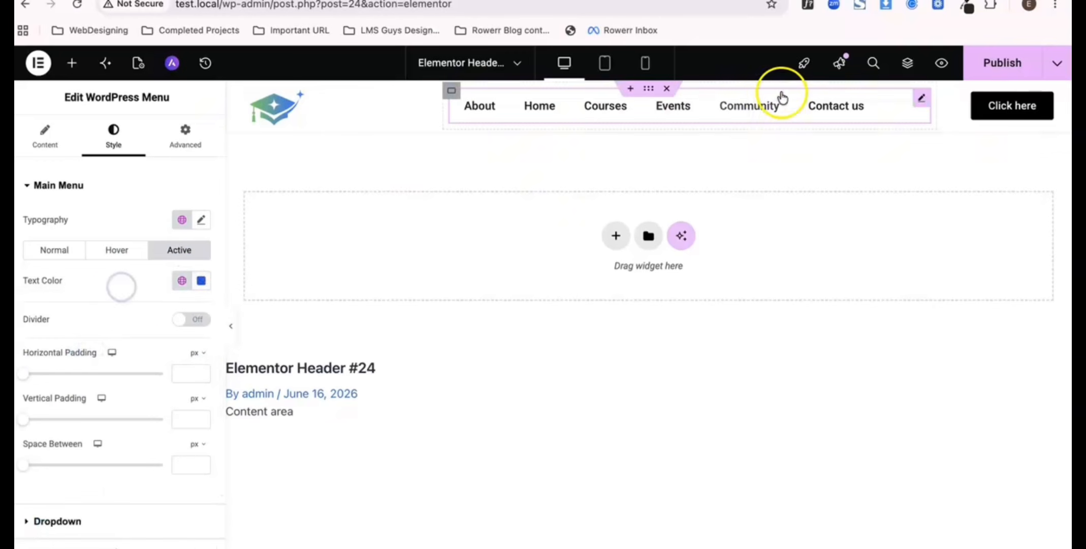
left_click(1005, 61)
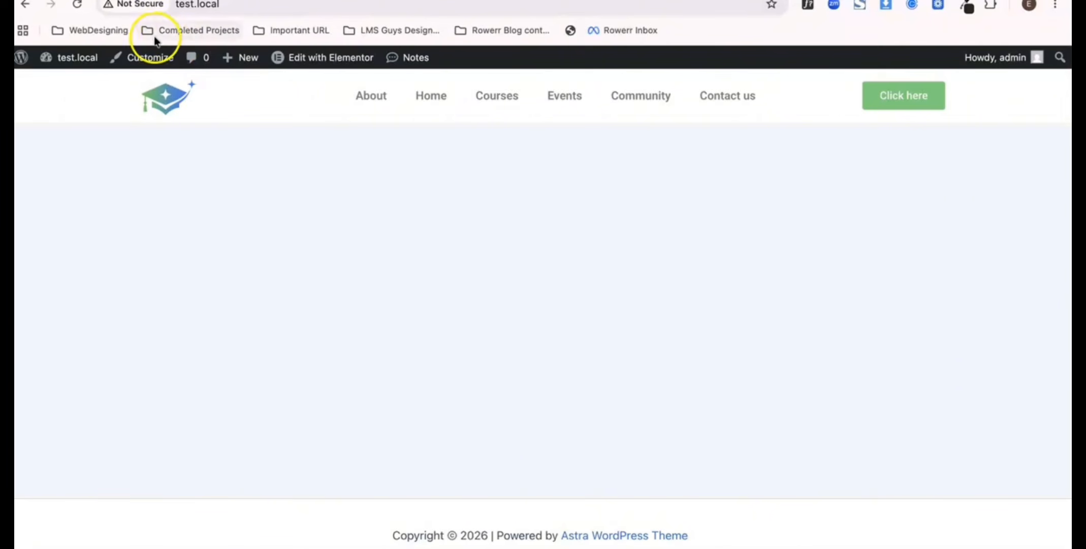
Reload the live site and check the header menu's text colours across its pages against the normal and active settings in the header editor.
left_click(77, 6)
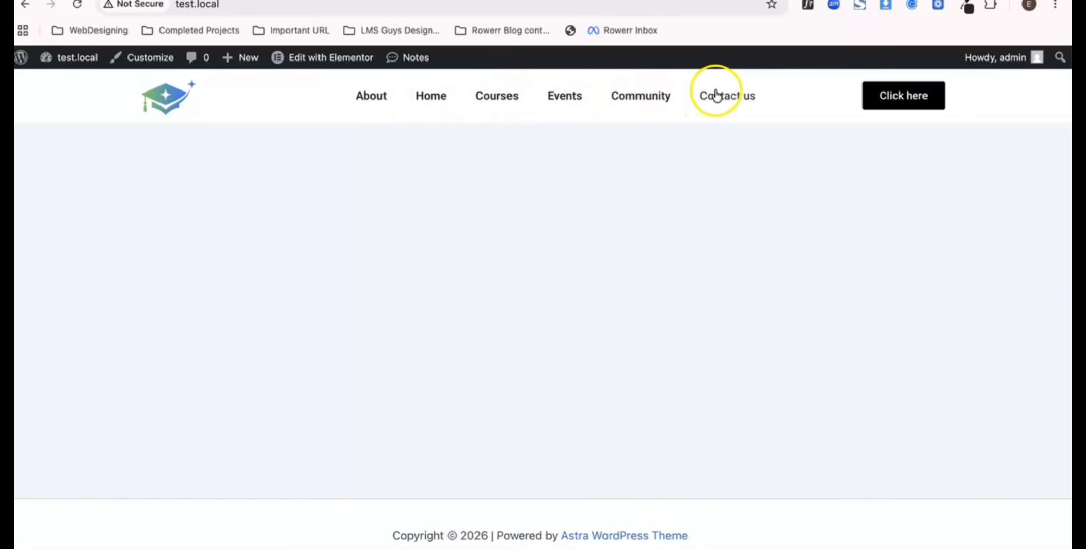
left_click(446, 104)
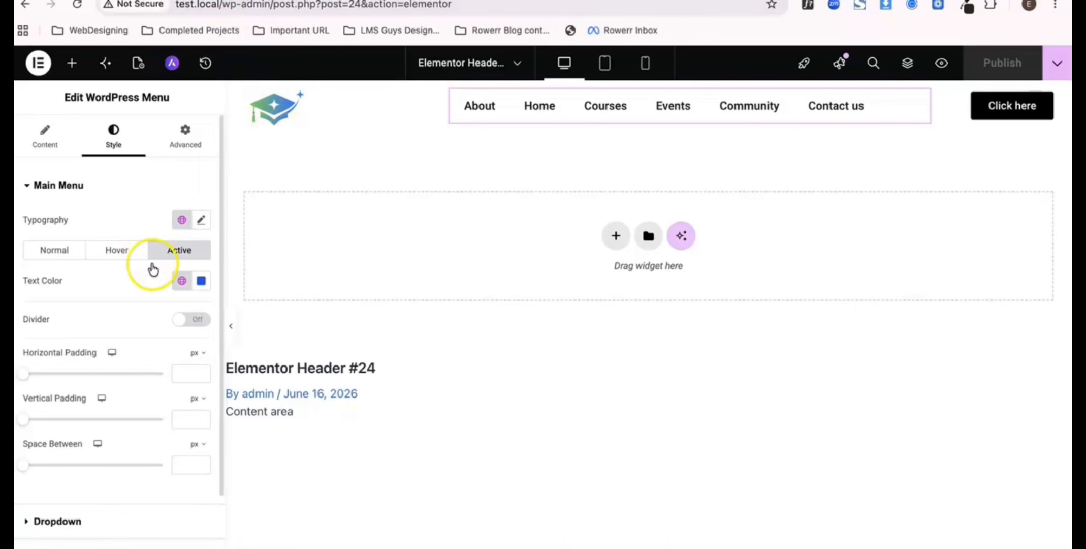
left_click(62, 253)
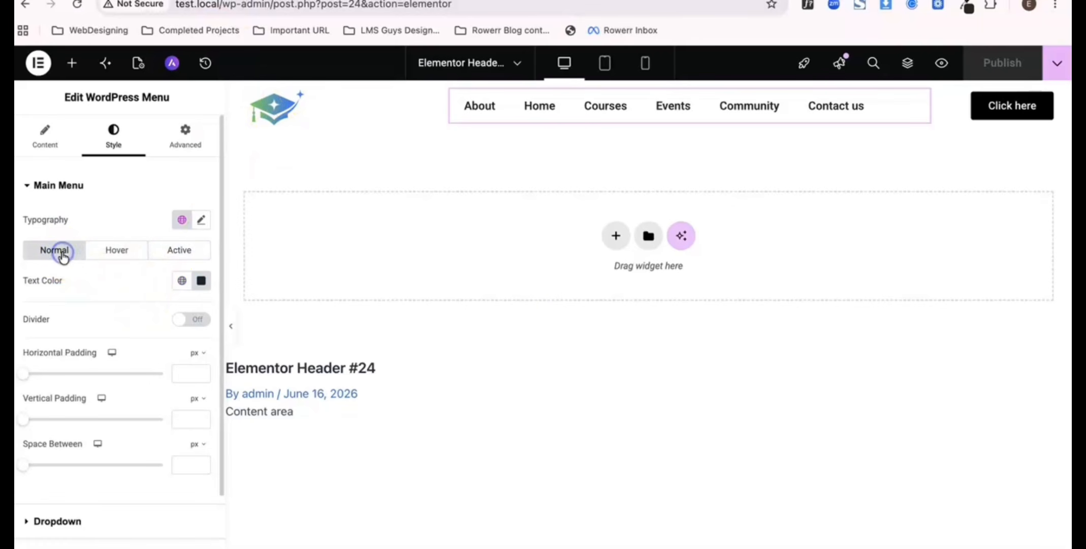
left_click(173, 253)
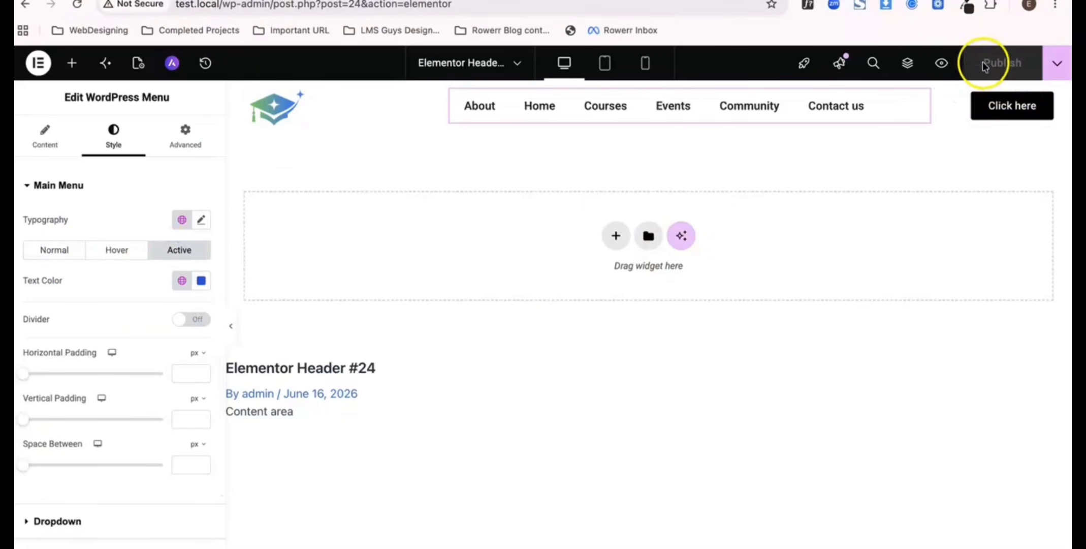
scroll(97, 358, "down", 3)
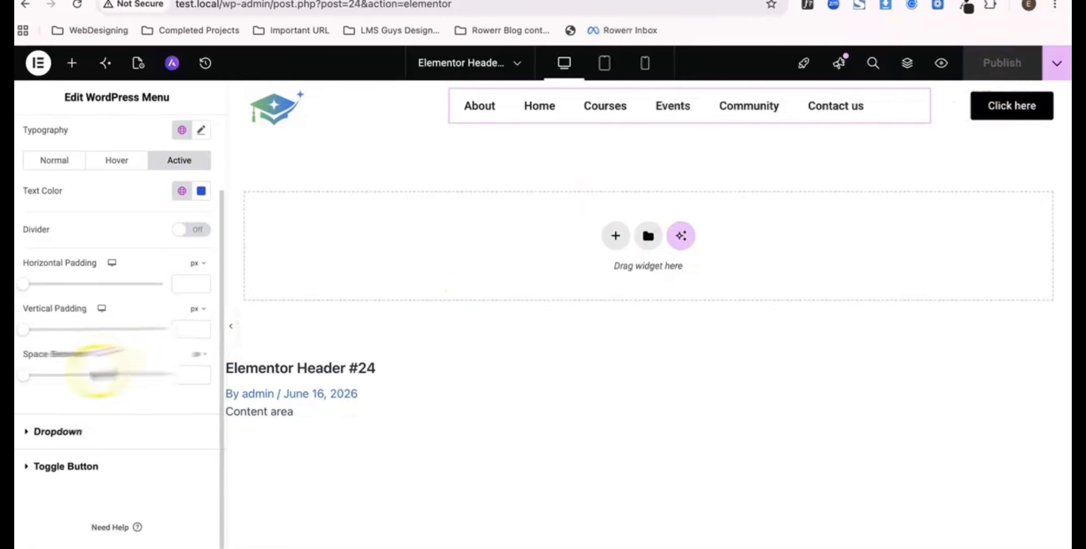
scroll(166, 348, "up", 3)
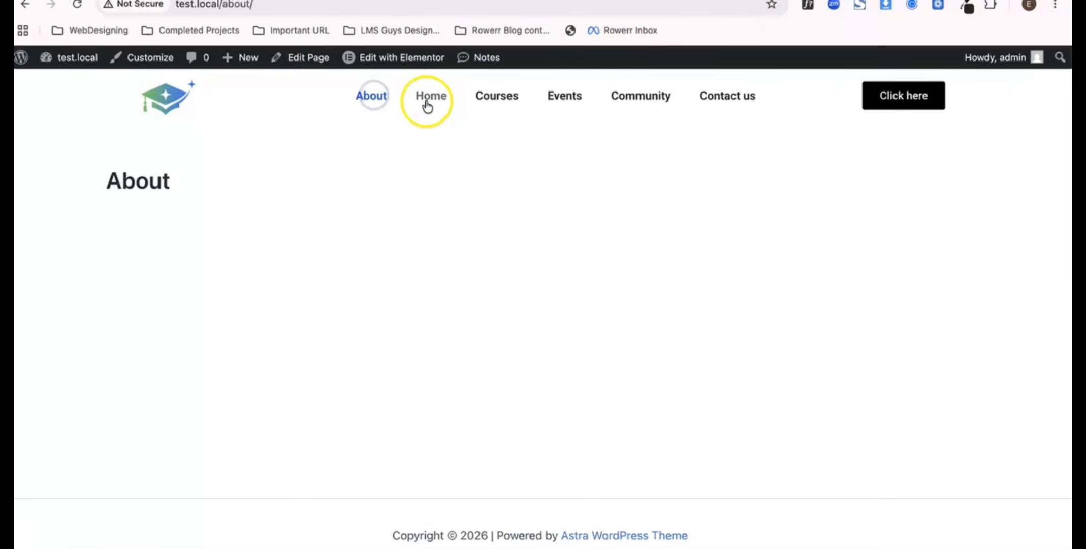
left_click(427, 101)
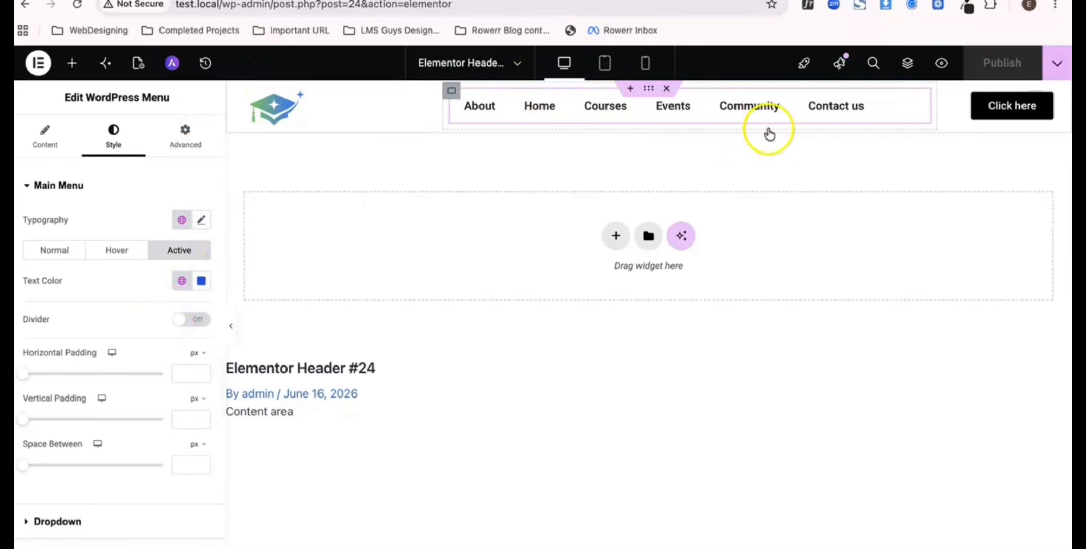
Change the header button's text to "Sign up" and go to its link setting.
left_click(1039, 105)
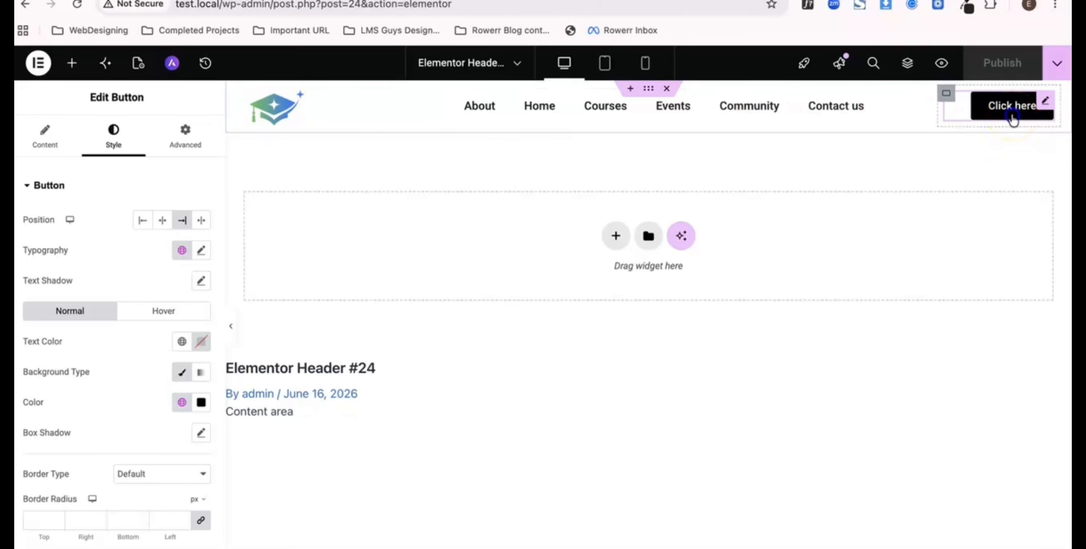
left_click(45, 138)
left_click(146, 245)
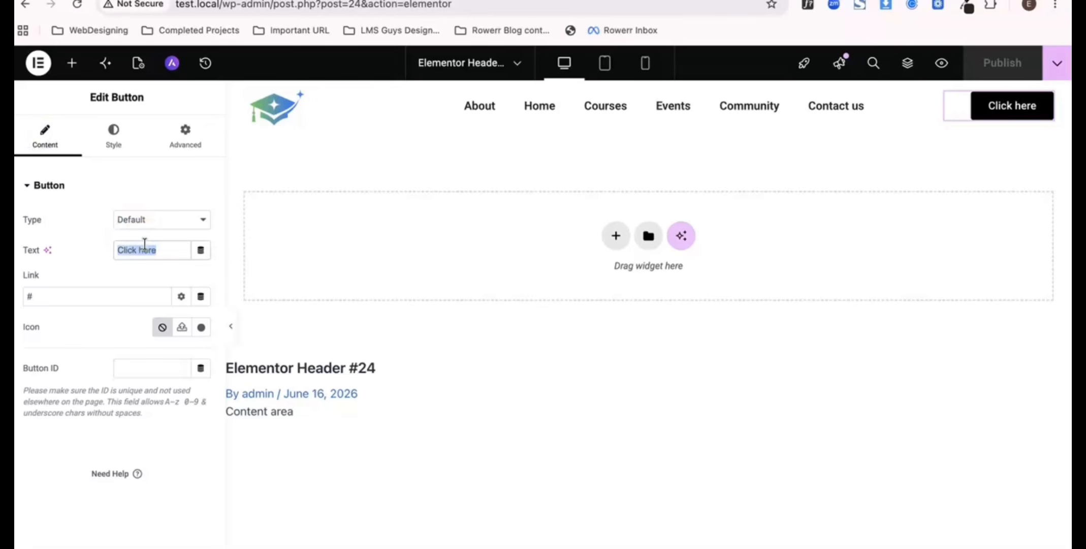
type("Sign up")
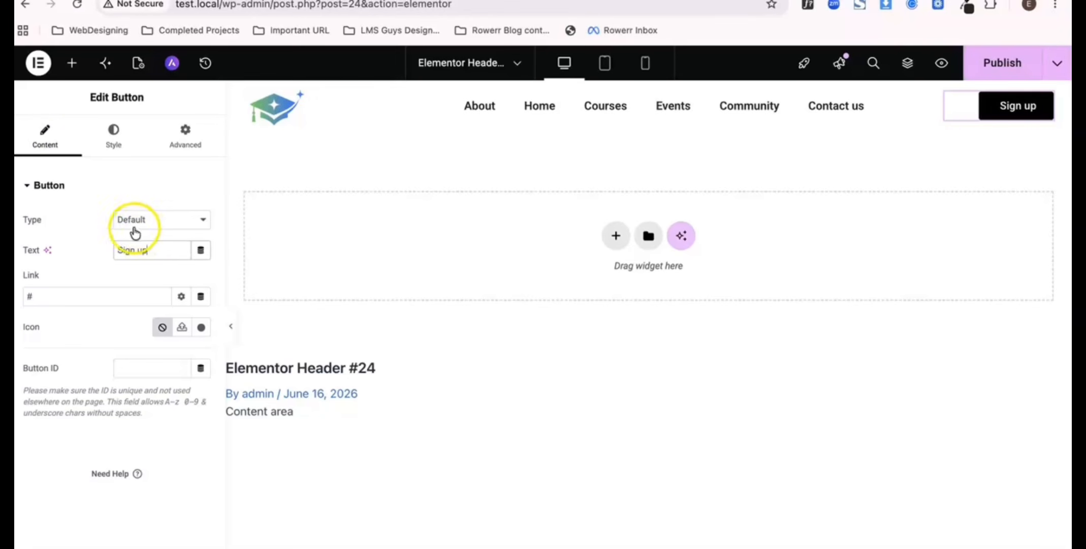
left_click(75, 299)
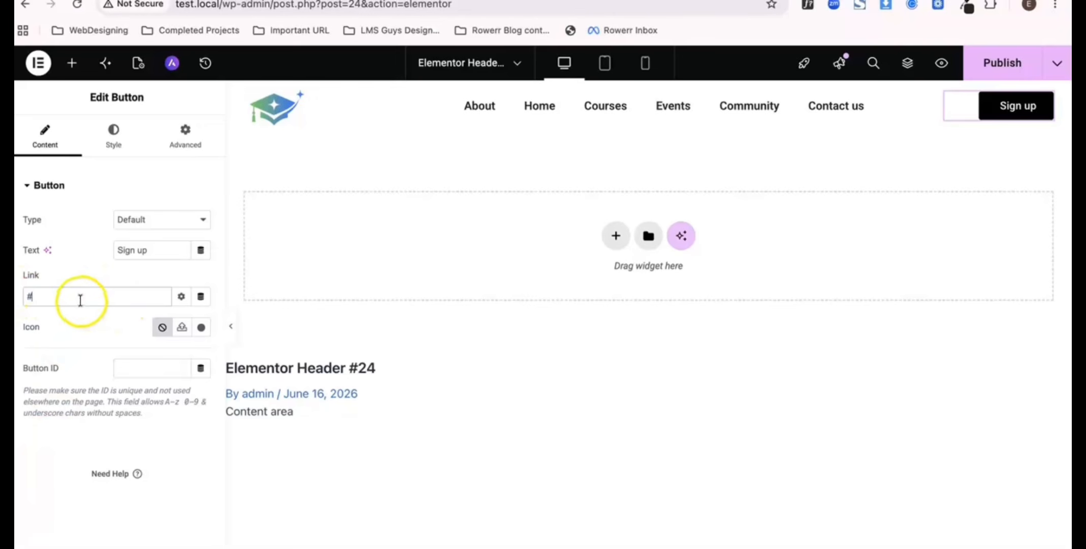
Open the icon library for the Sign up button and browse all icons for a suitable one.
left_click(200, 328)
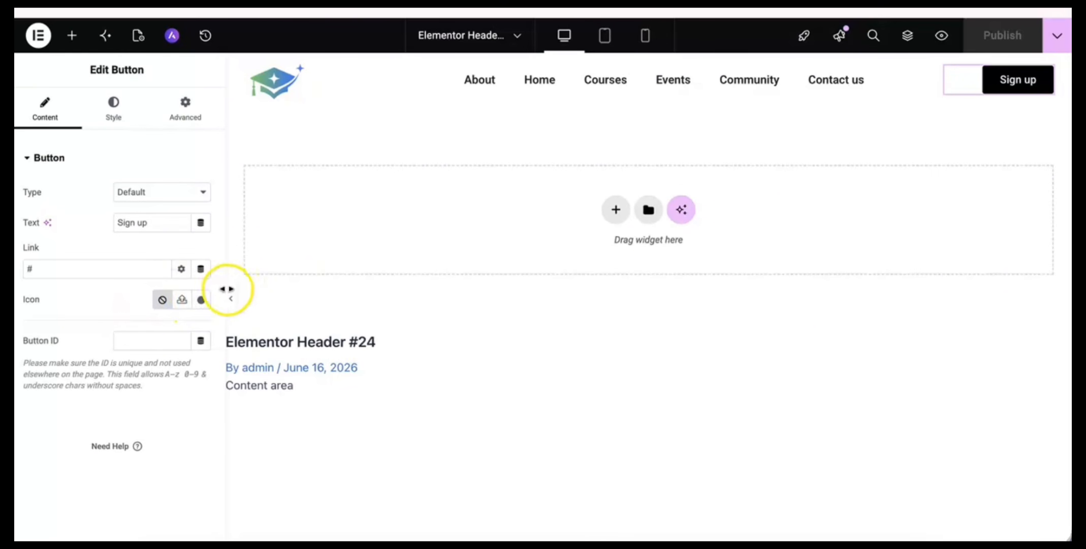
left_click(202, 300)
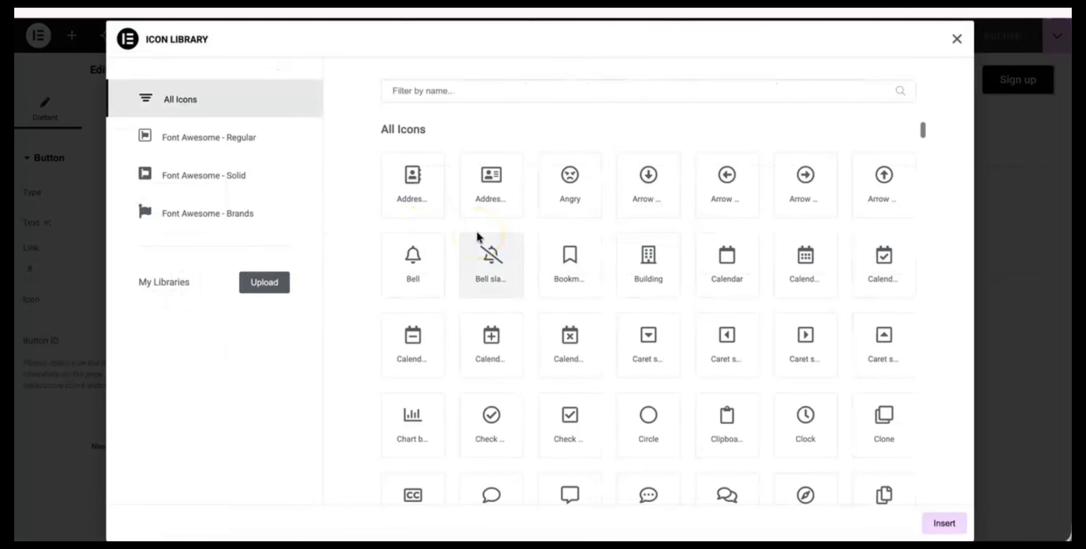
scroll(477, 236, "down", 10)
scroll(478, 237, "down", 5)
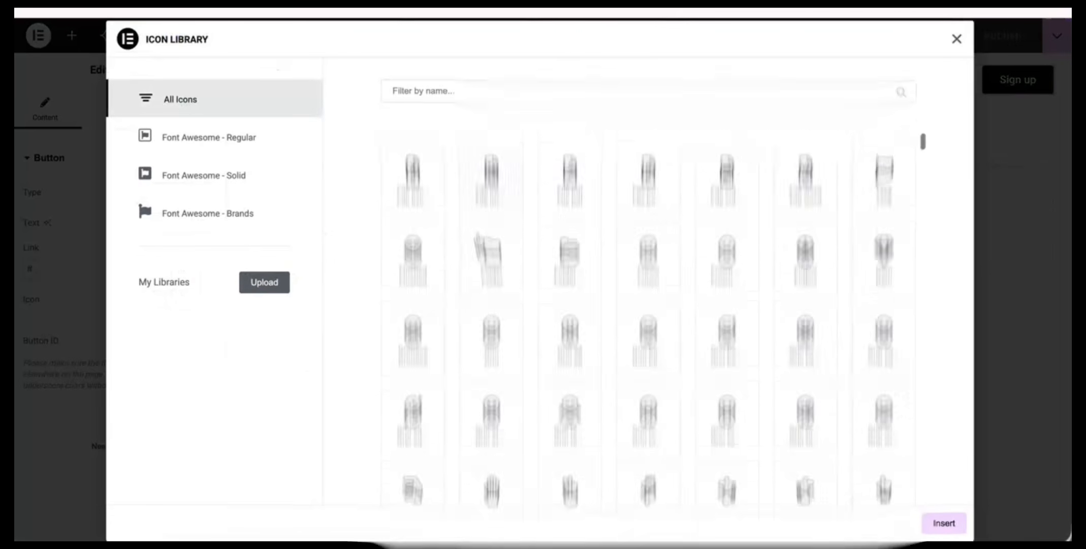
scroll(477, 236, "up", 2)
scroll(476, 235, "down", 10)
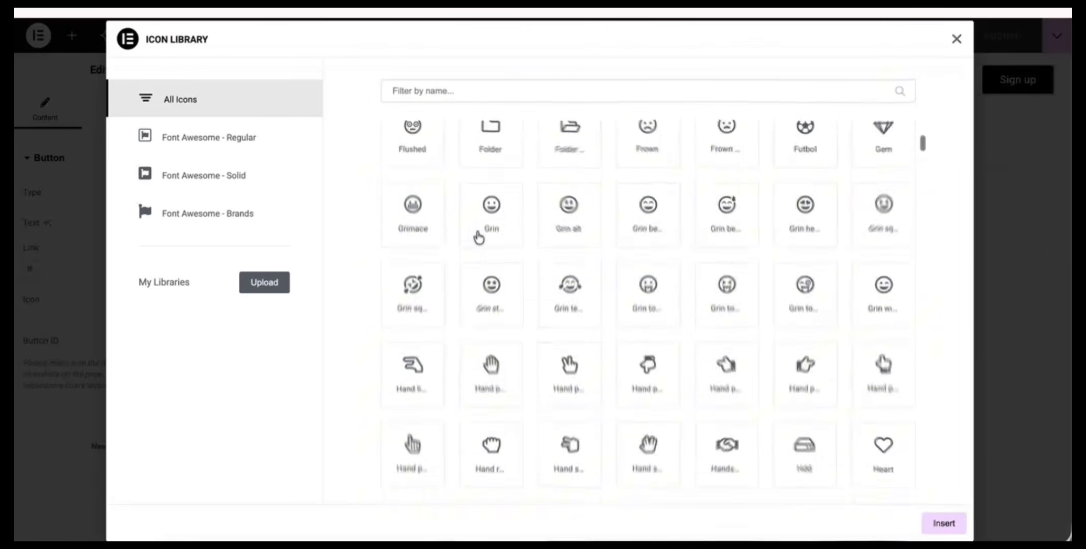
scroll(478, 237, "down", 12)
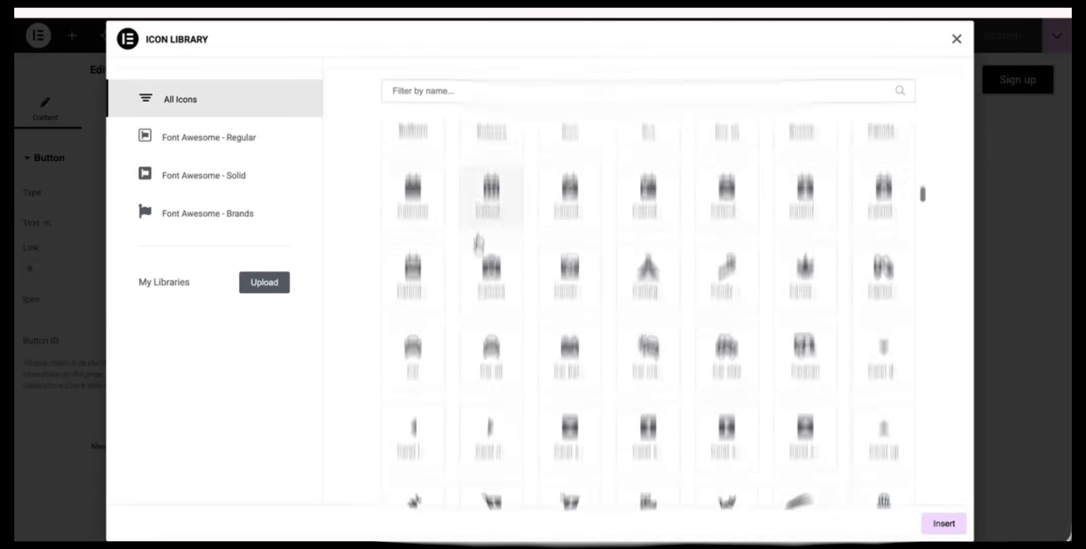
Find the long right arrow in the icon library by filtering for "arro" and insert it into the Sign up button.
scroll(478, 238, "up", 20)
scroll(479, 237, "up", 10)
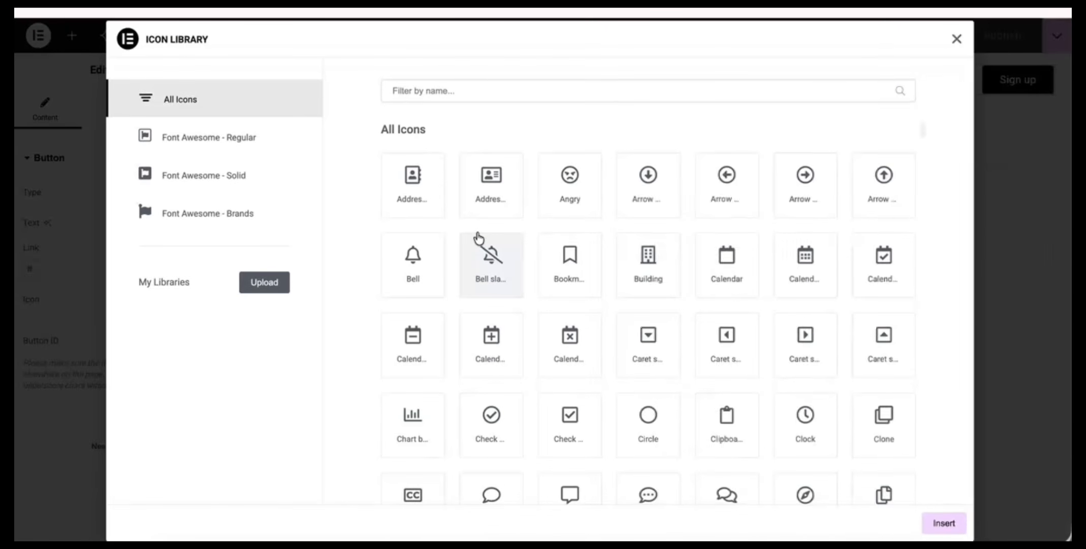
left_click(518, 91)
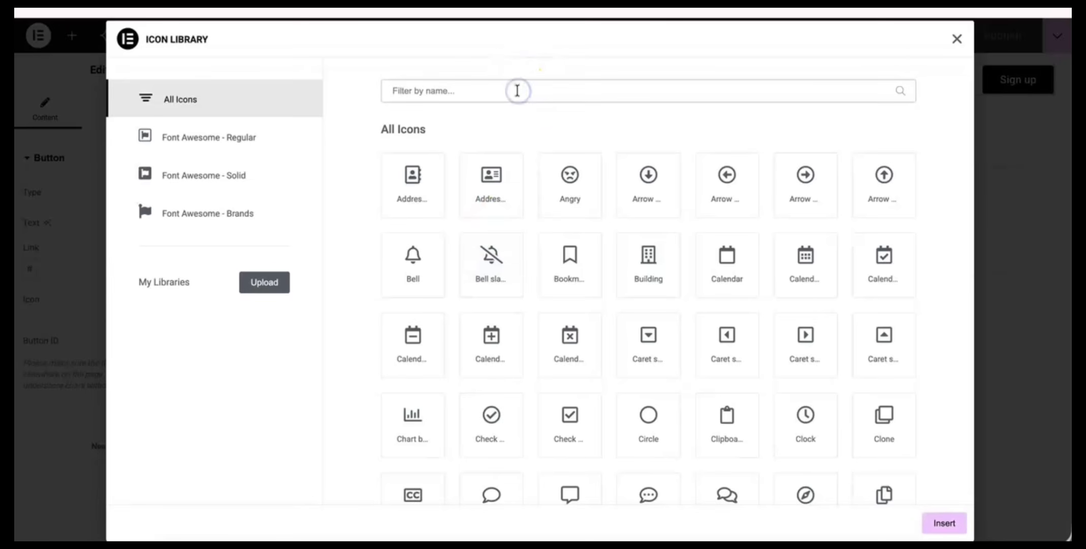
type("arro")
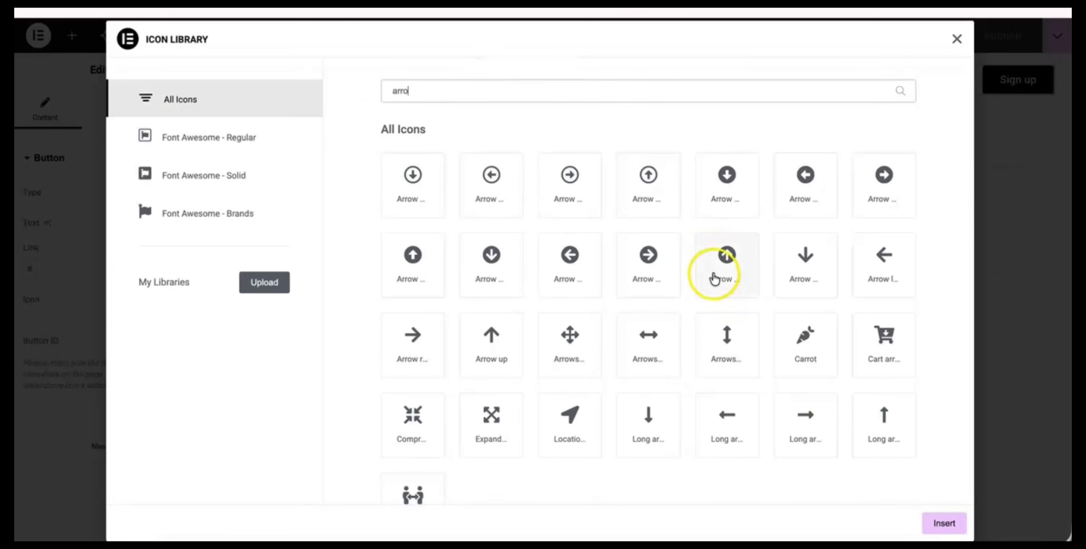
left_click(793, 432)
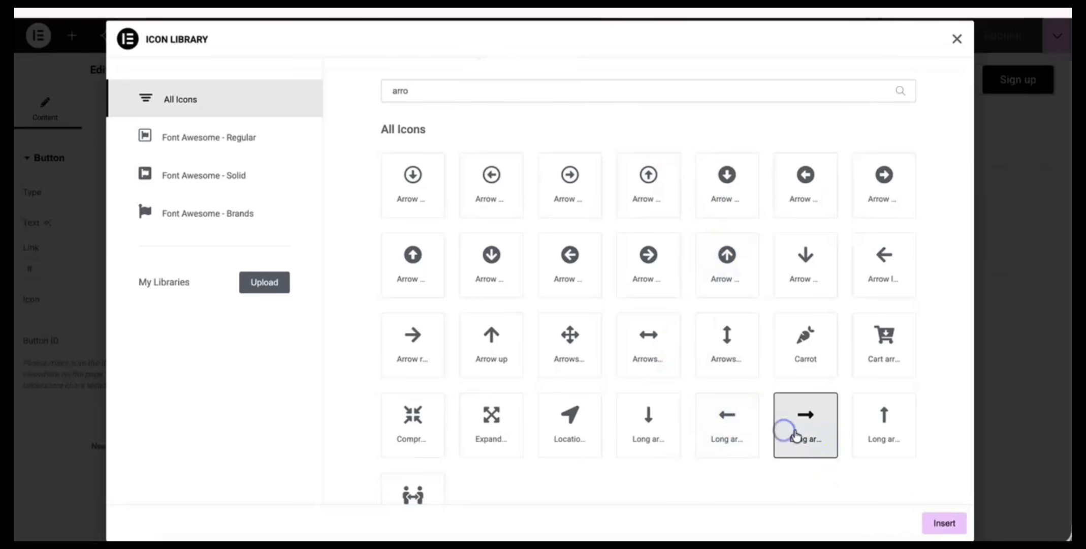
left_click(937, 523)
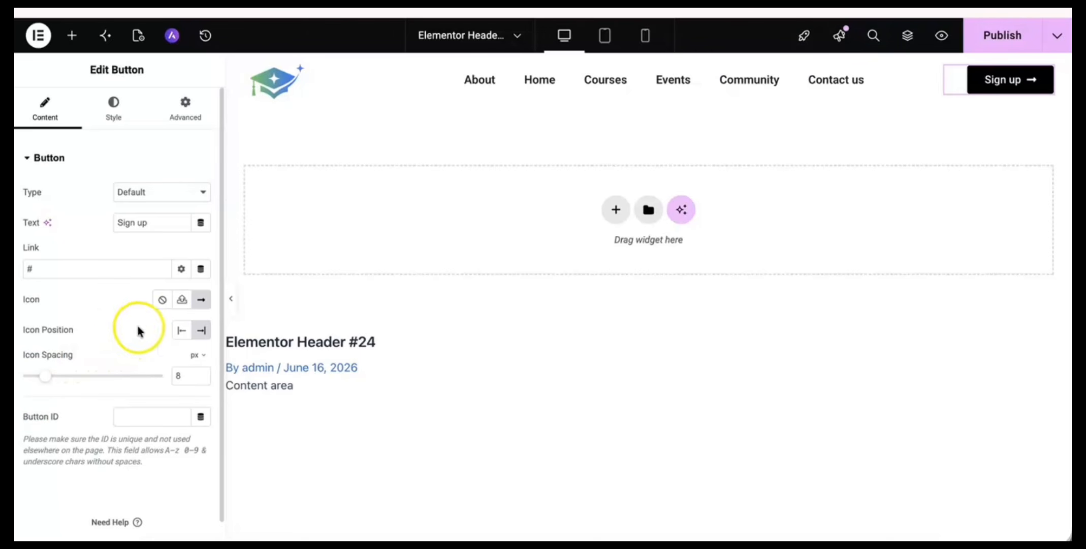
Remove the icon from the Sign up button, and start an SVG icon upload but cancel enabling unfiltered file uploads.
left_click(161, 301)
left_click(182, 305)
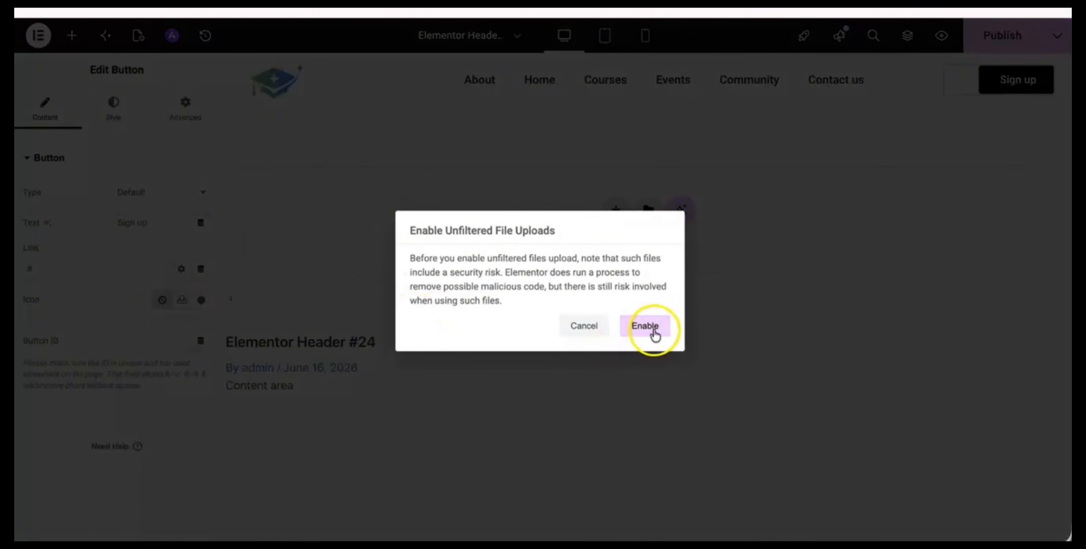
left_click(573, 330)
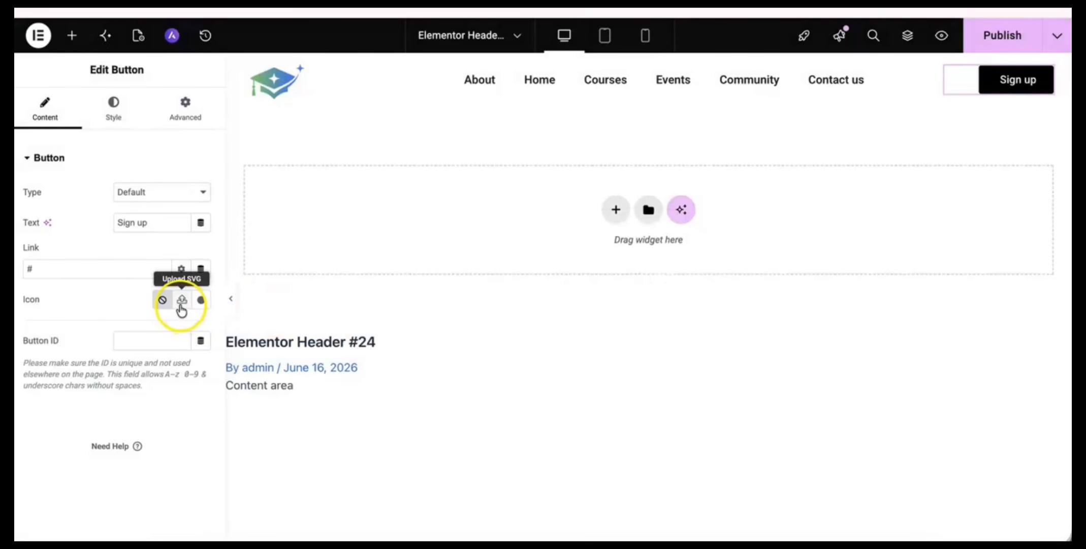
Open the theme style settings for Buttons in Site Settings.
left_click(112, 122)
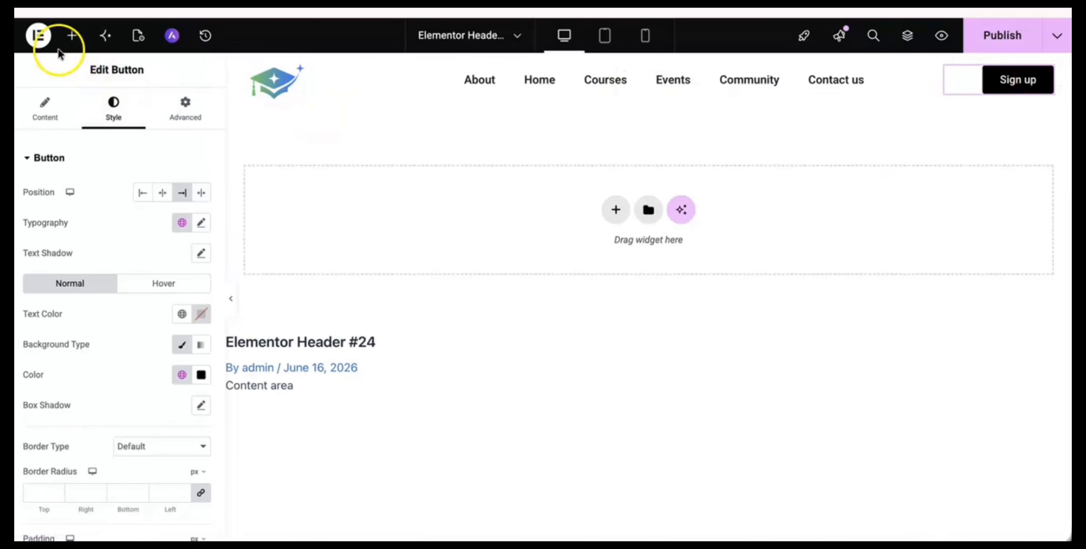
left_click(39, 37)
left_click(72, 78)
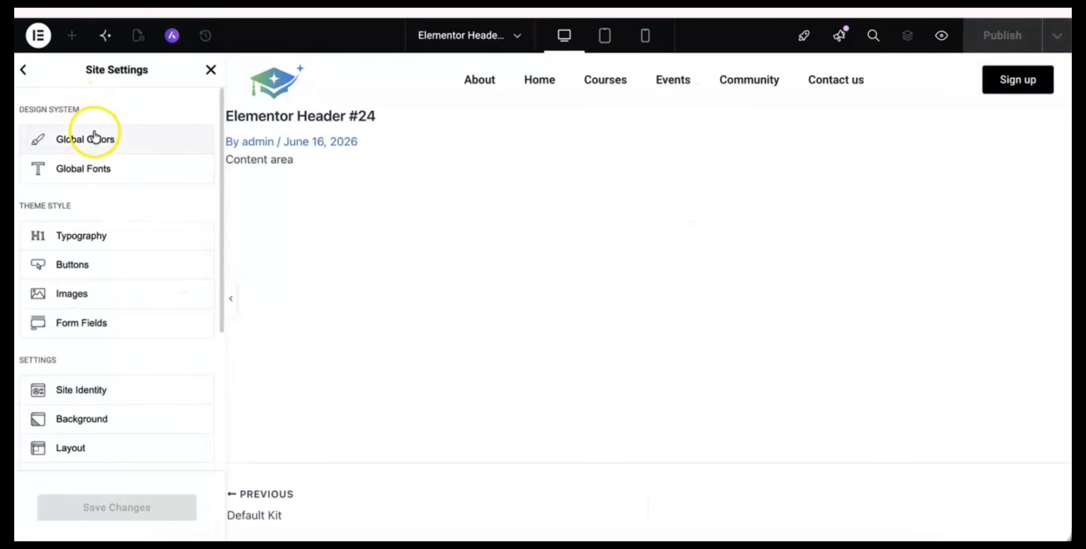
left_click(73, 267)
scroll(82, 280, "down", 4)
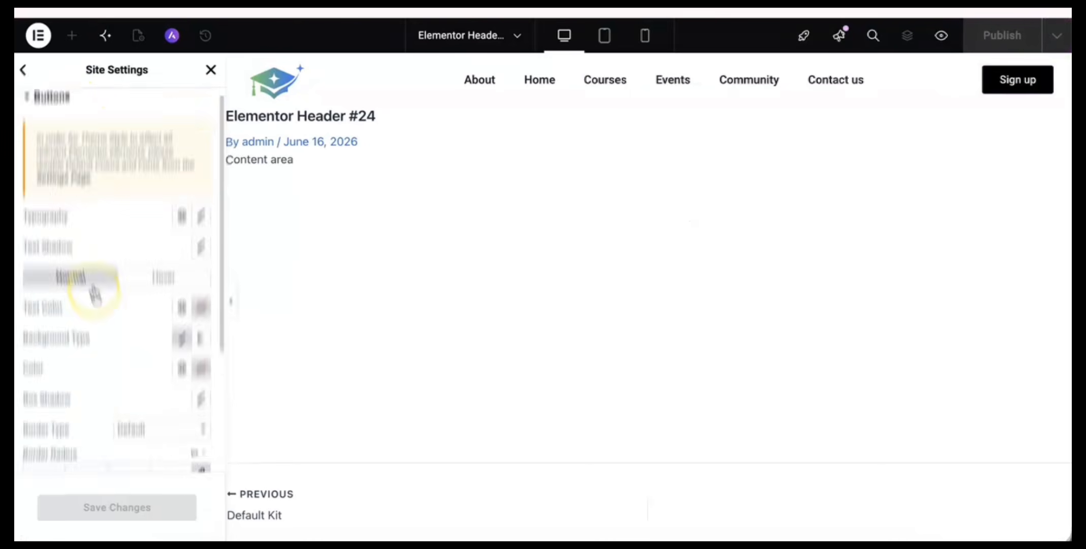
scroll(93, 289, "up", 3)
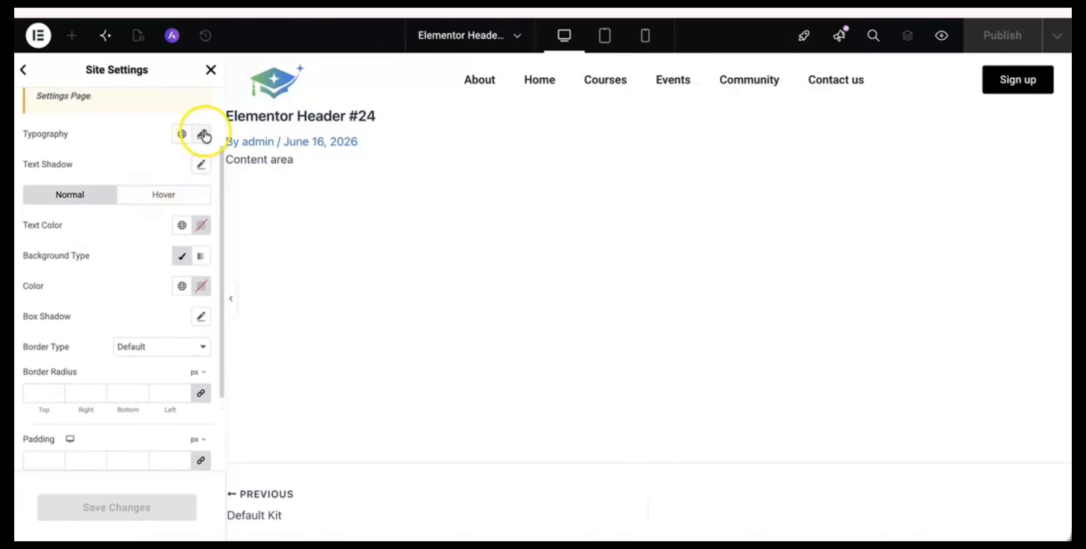
Set the font family of the global button typography to Poppins.
left_click(205, 135)
left_click(152, 200)
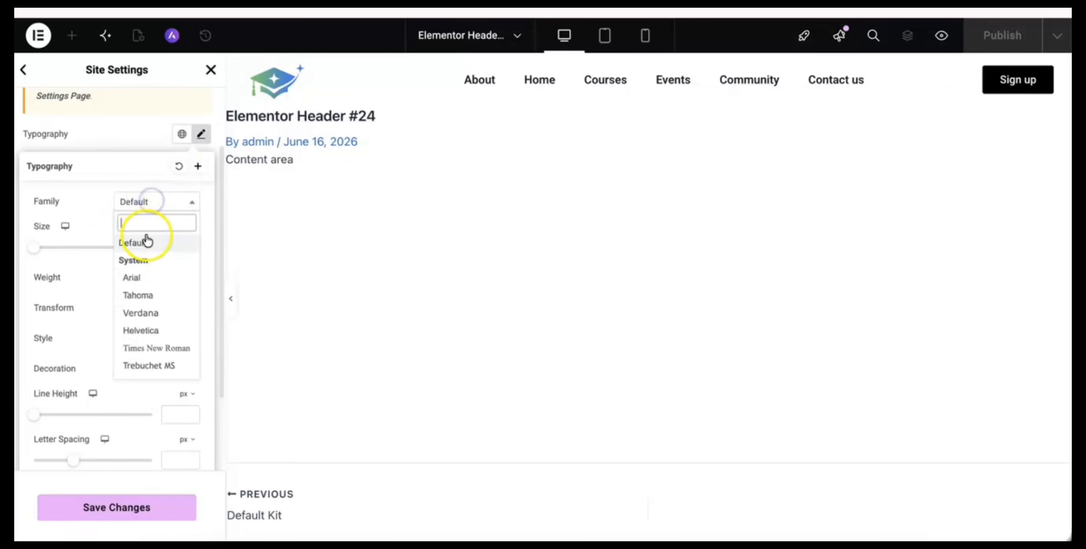
left_click(153, 227)
type("poop")
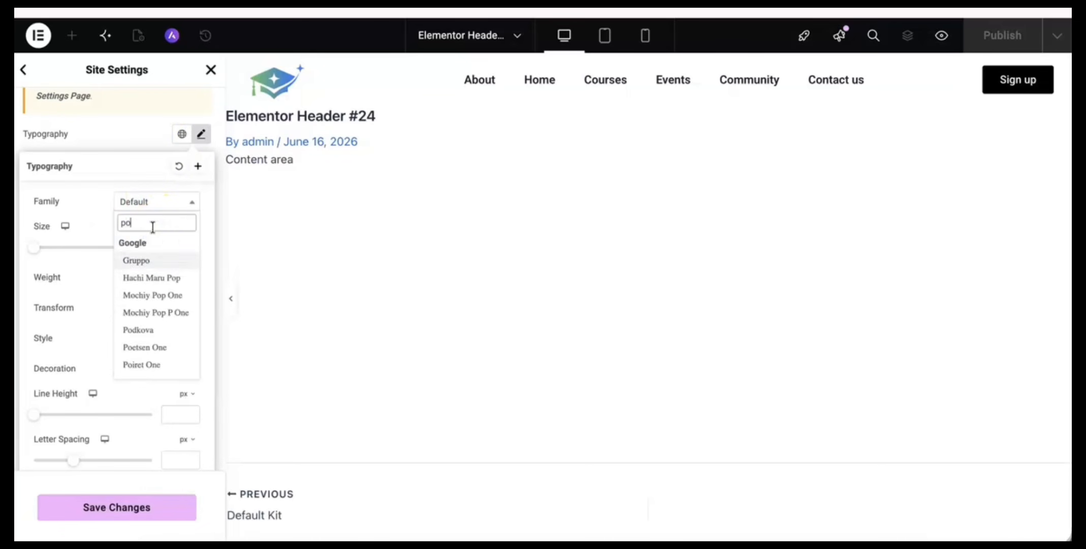
key("BackSpace")
key("BackSpace")
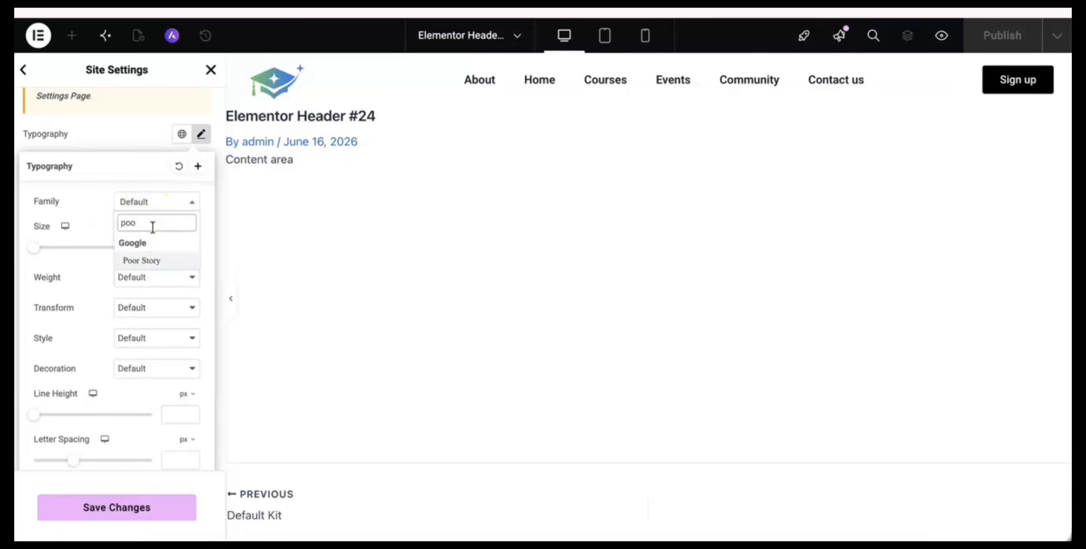
type("pp")
key("Return")
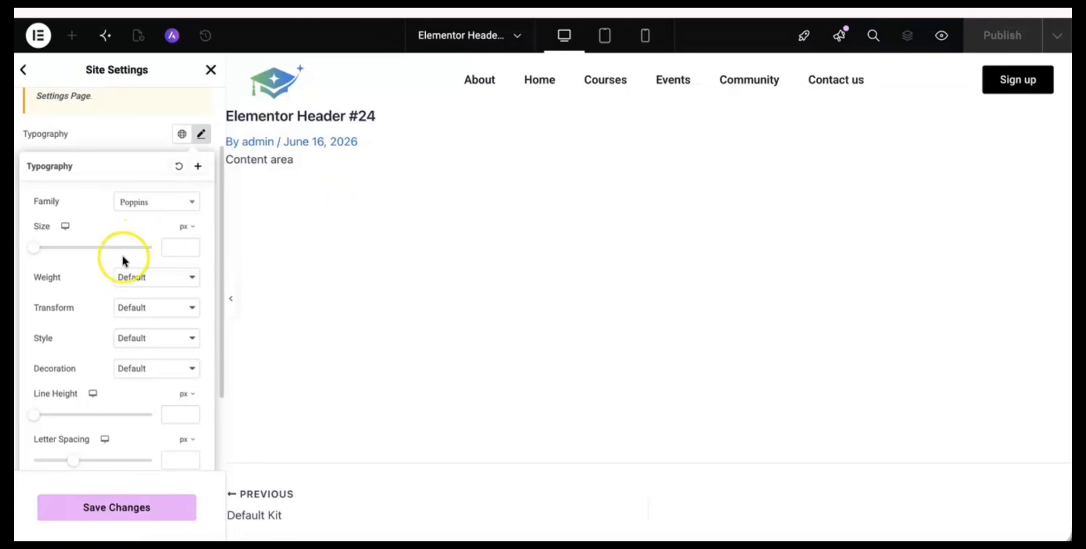
Set the font size of the global button typography to 16 px.
mouse_move(41, 248)
left_mouse_down()
mouse_move(79, 248)
mouse_move(54, 247)
left_mouse_up()
left_click(167, 249)
type("16")
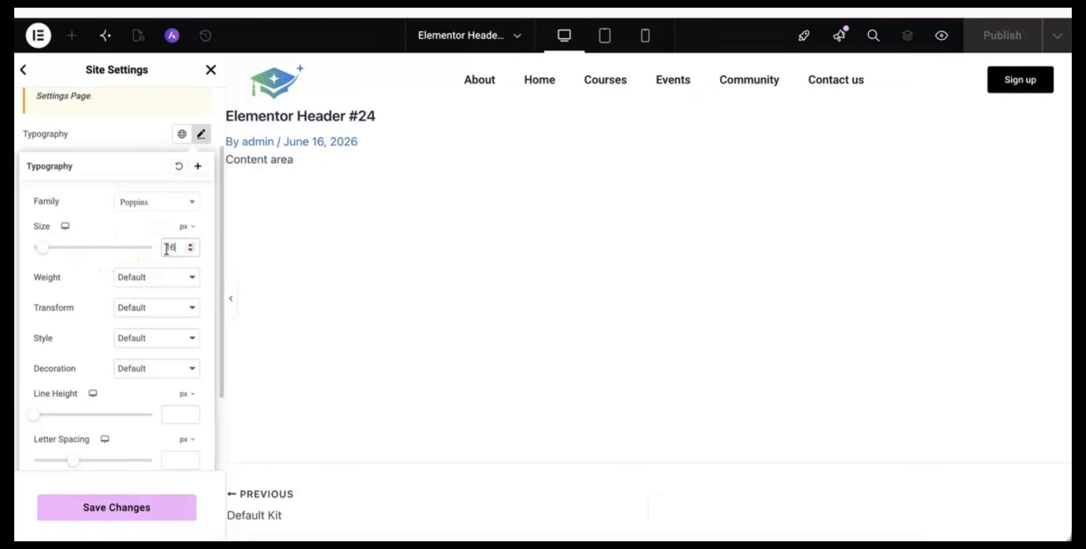
Review the available font weights for the button typography, keeping Default.
left_click(130, 278)
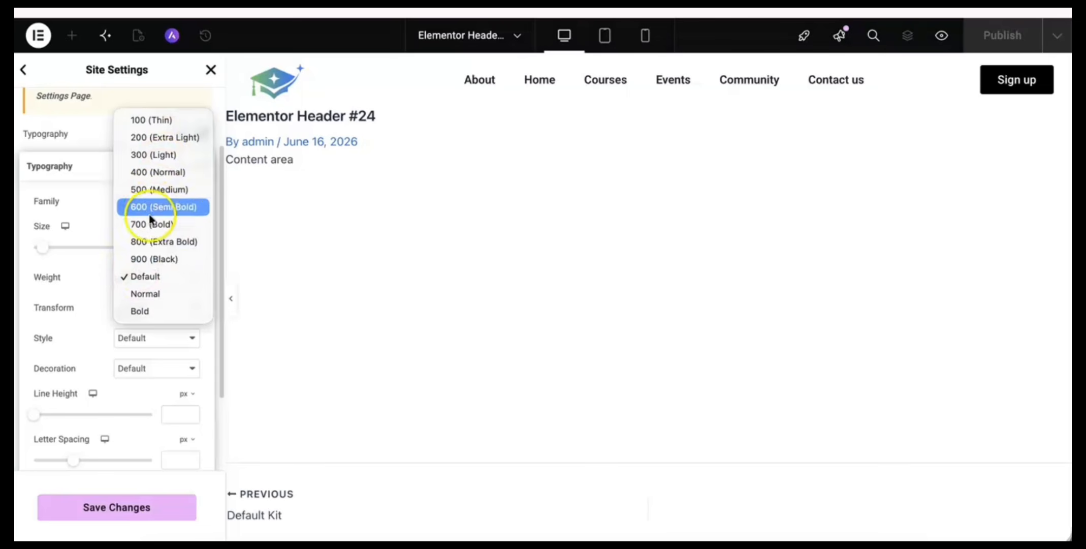
left_click(103, 273)
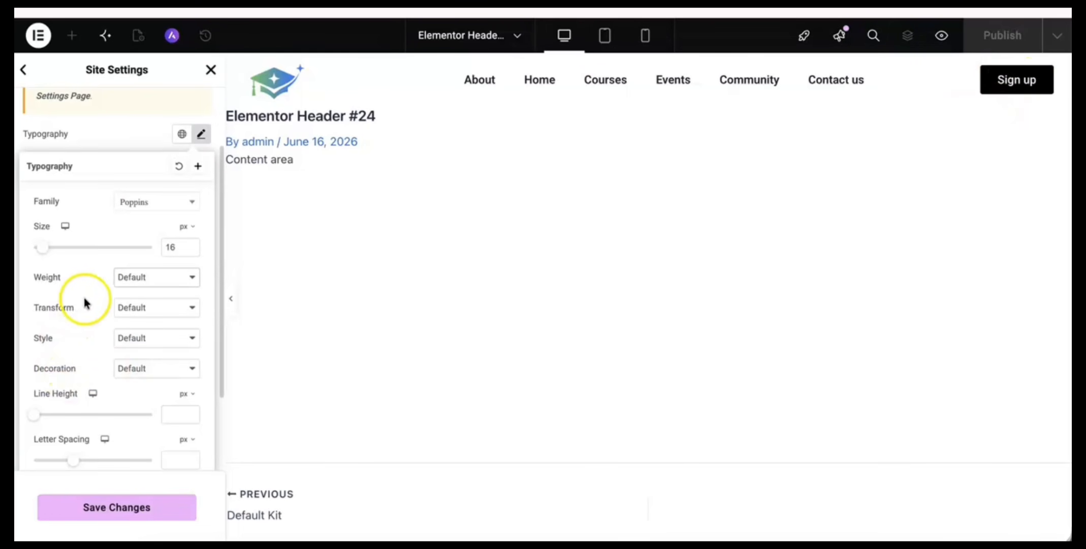
left_click(160, 273)
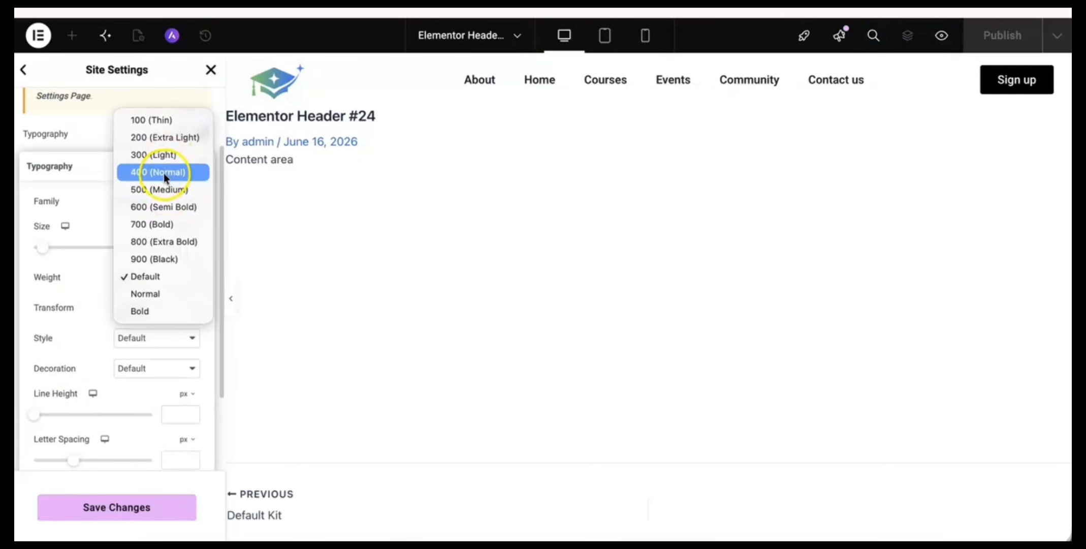
left_click(102, 313)
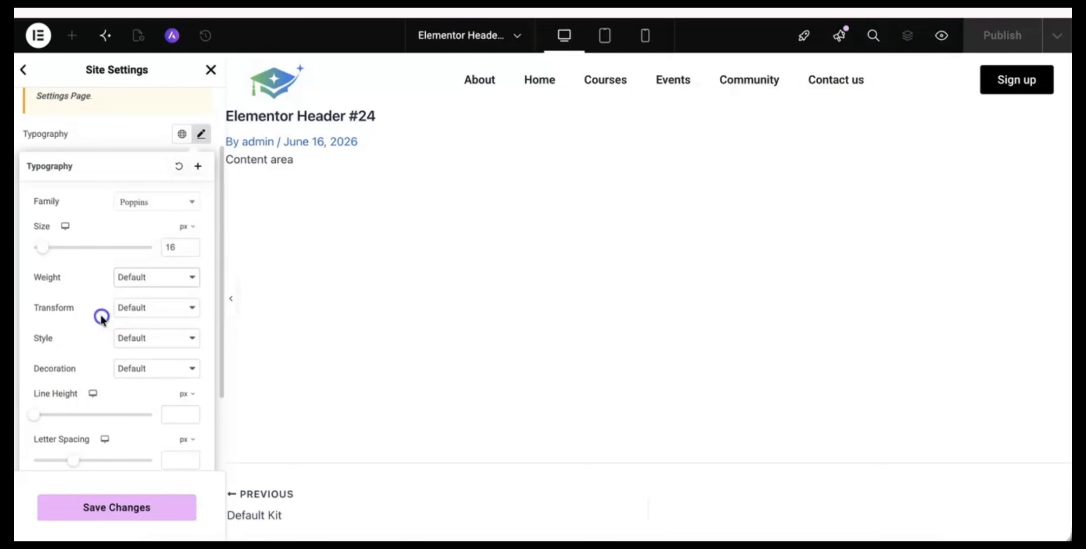
left_click(154, 275)
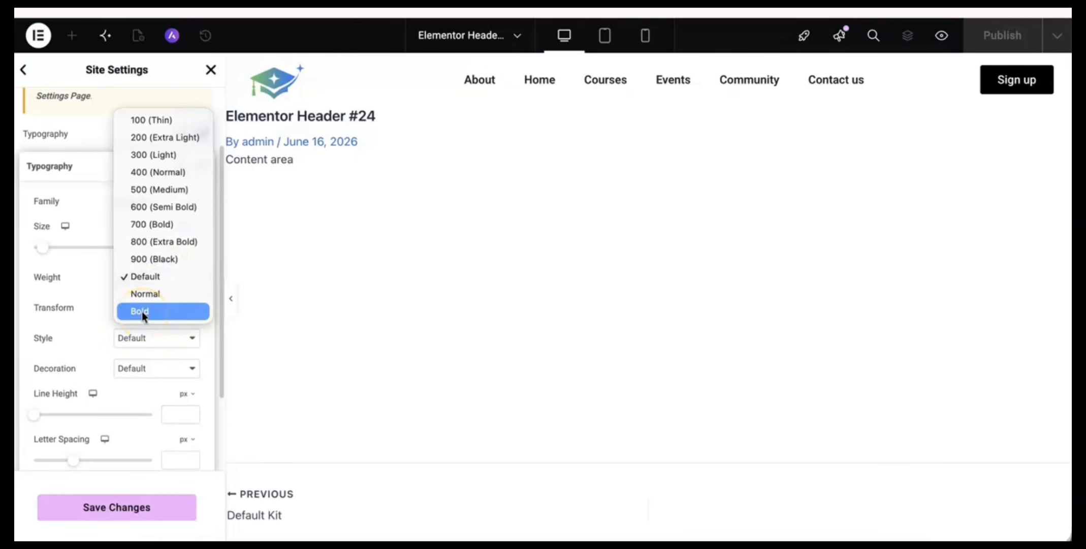
left_click(151, 277)
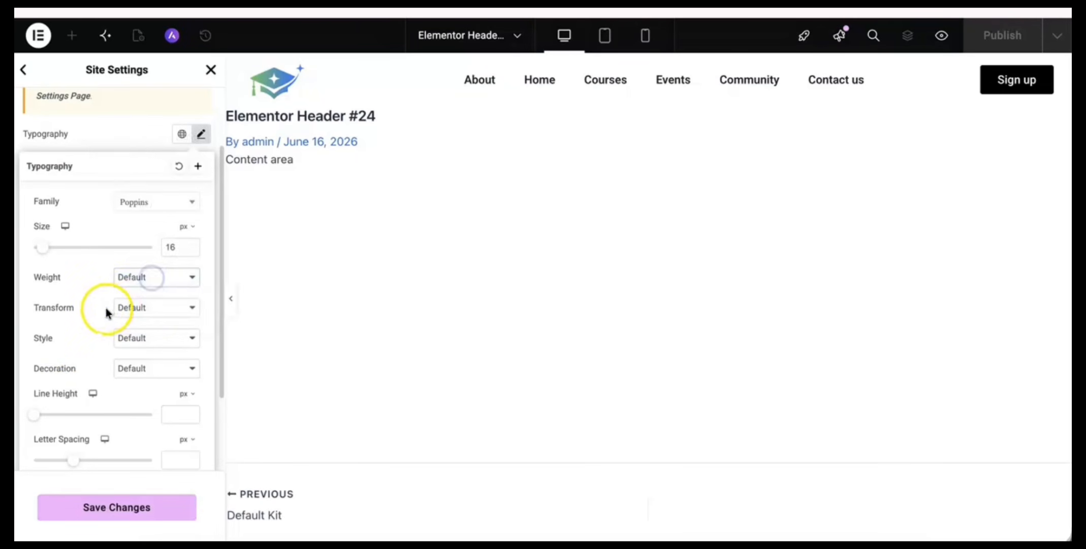
Preview the Uppercase, Lowercase and Capitalize transforms on the button text and settle on Normal.
scroll(99, 328, "down", 1)
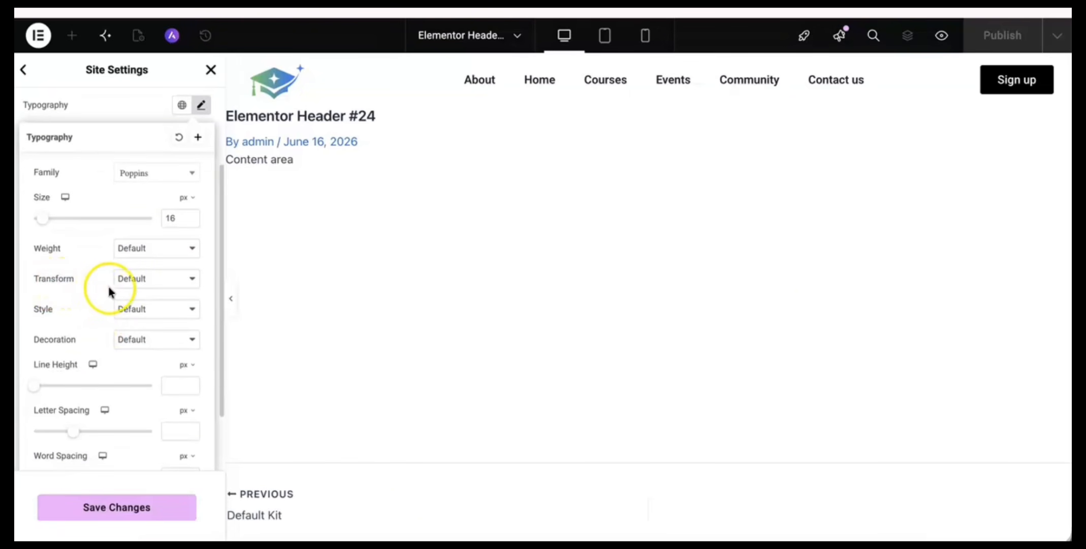
left_click(160, 289)
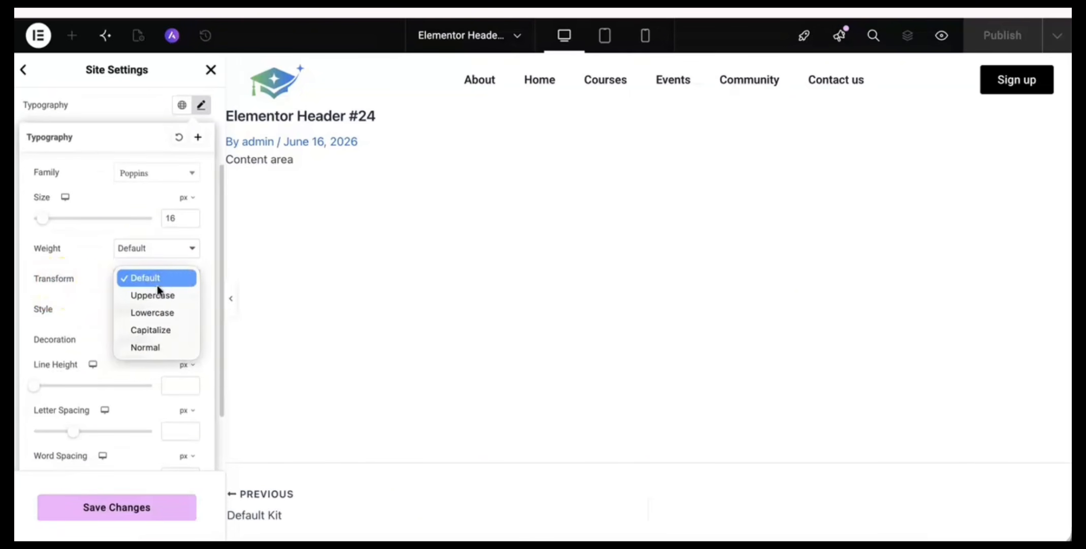
left_click(154, 296)
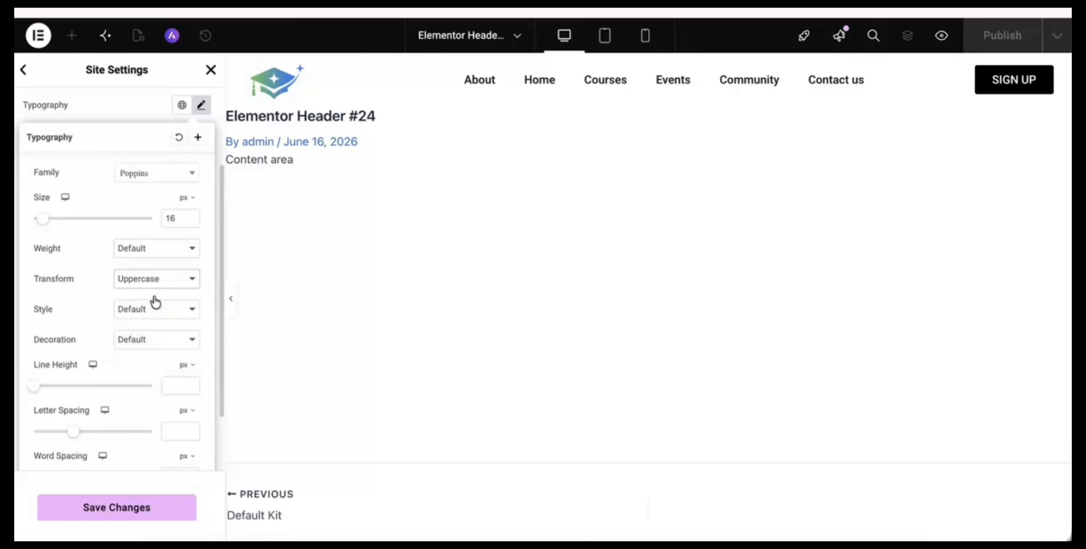
left_click(166, 284)
left_click(162, 294)
left_click(167, 286)
left_click(159, 297)
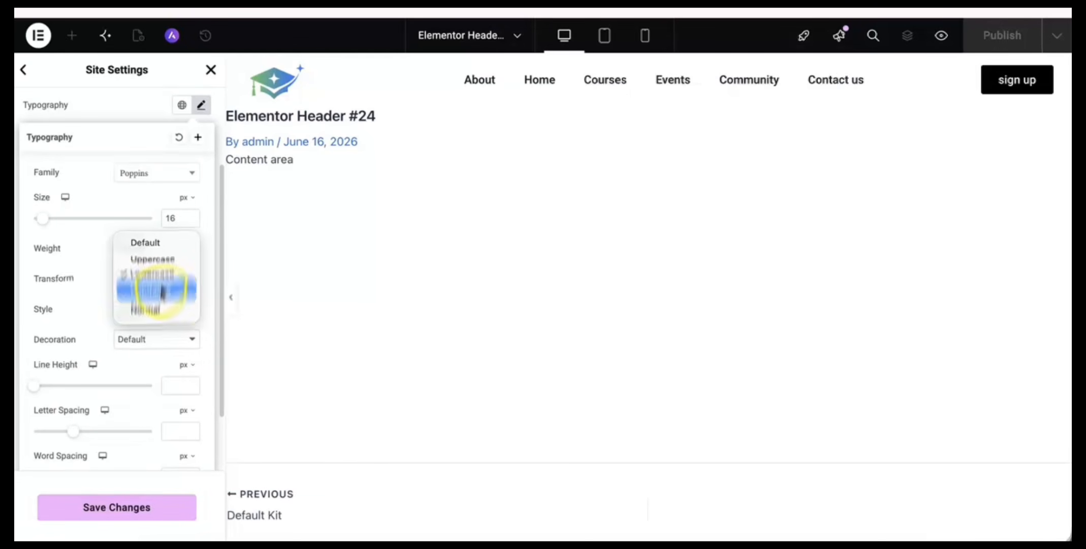
left_click(170, 283)
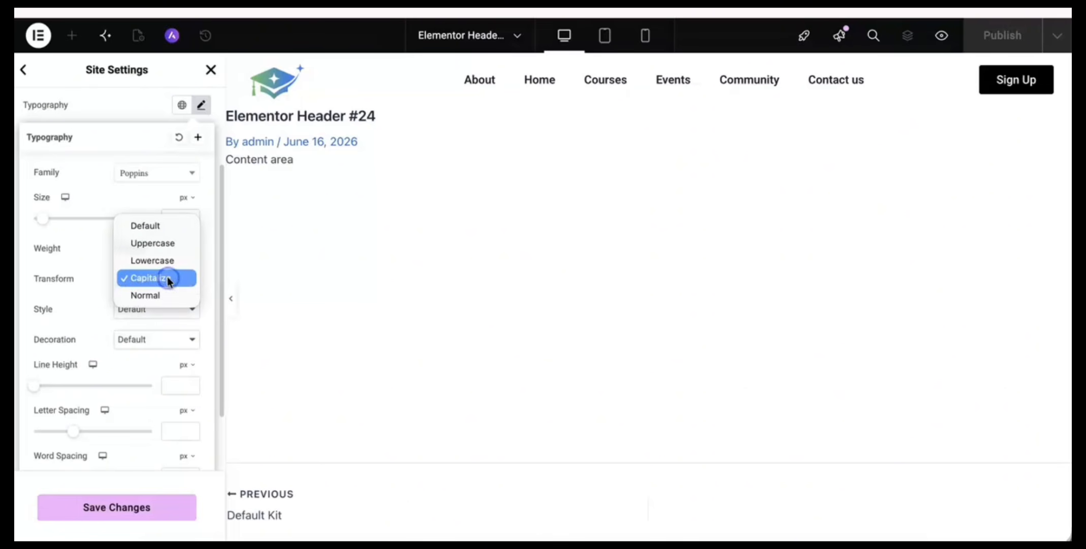
left_click(157, 300)
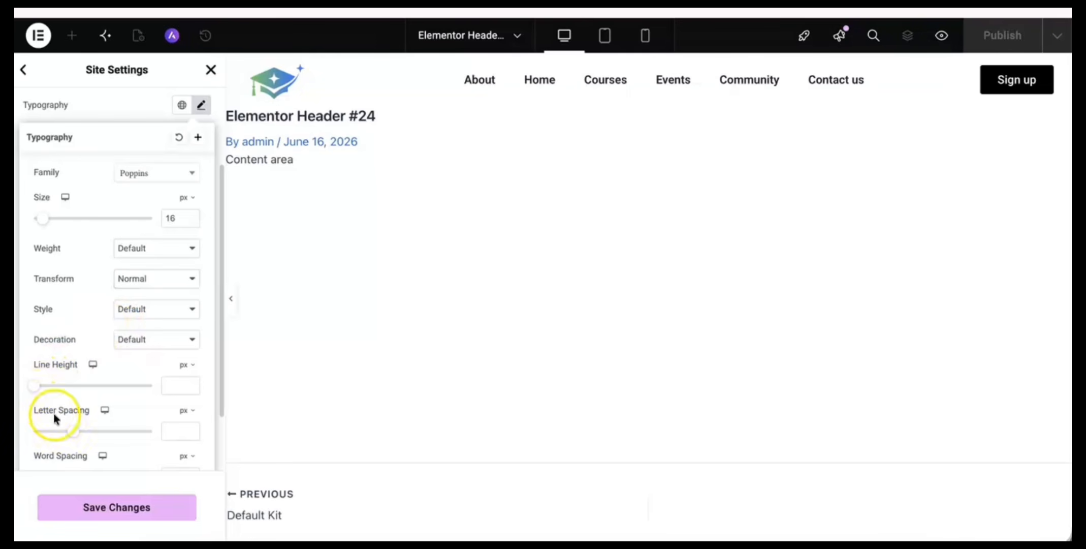
Try a line height of 21 px on the button text and clear the value again.
left_click_drag(34, 385, 57, 408)
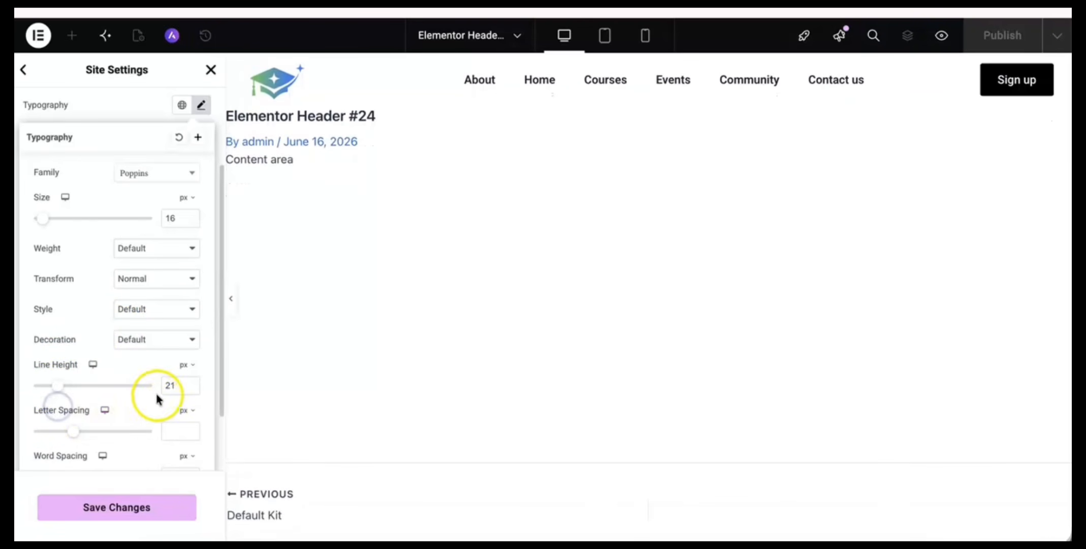
key("BackSpace")
key("BackSpace")
left_click(141, 392)
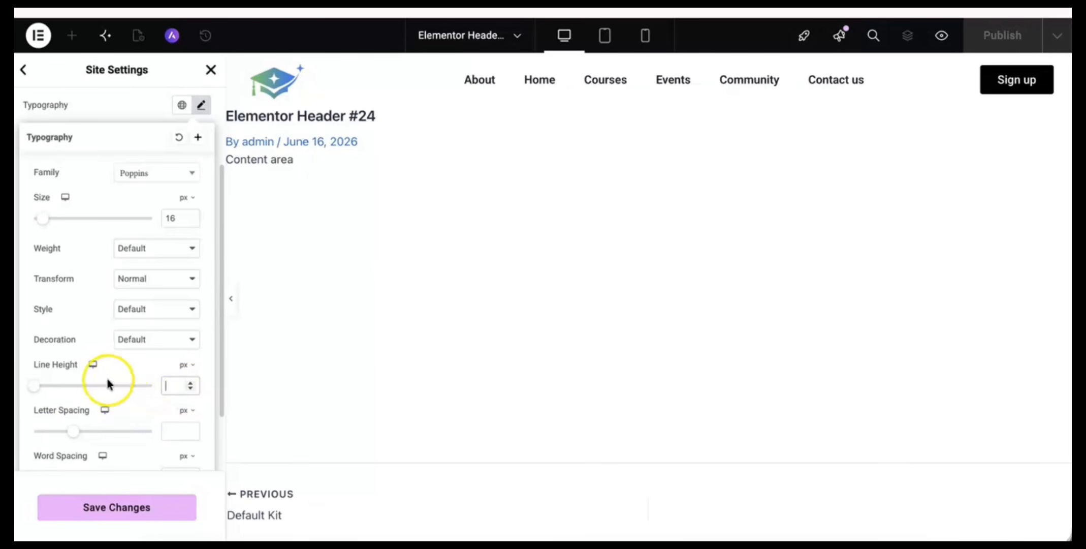
Try a letter spacing of 5 px on the button text and clear the value again.
left_click(71, 433)
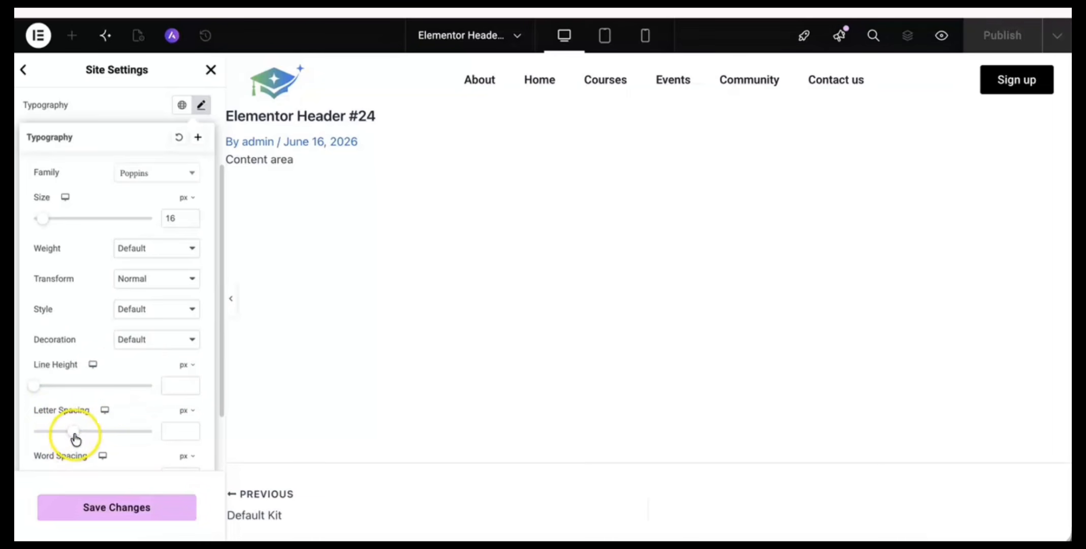
left_click_drag(75, 436, 116, 449)
left_click(186, 435)
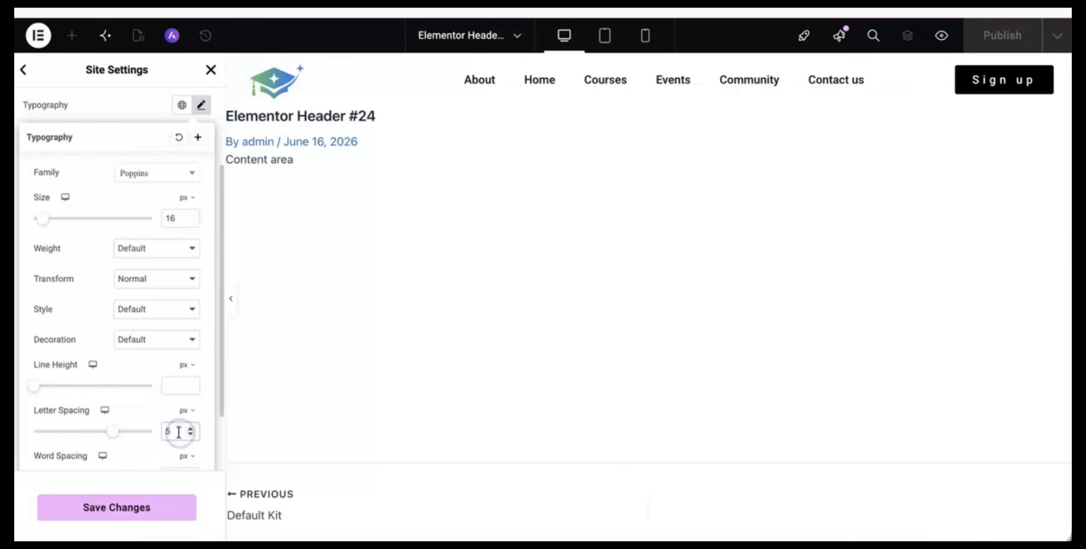
key("BackSpace")
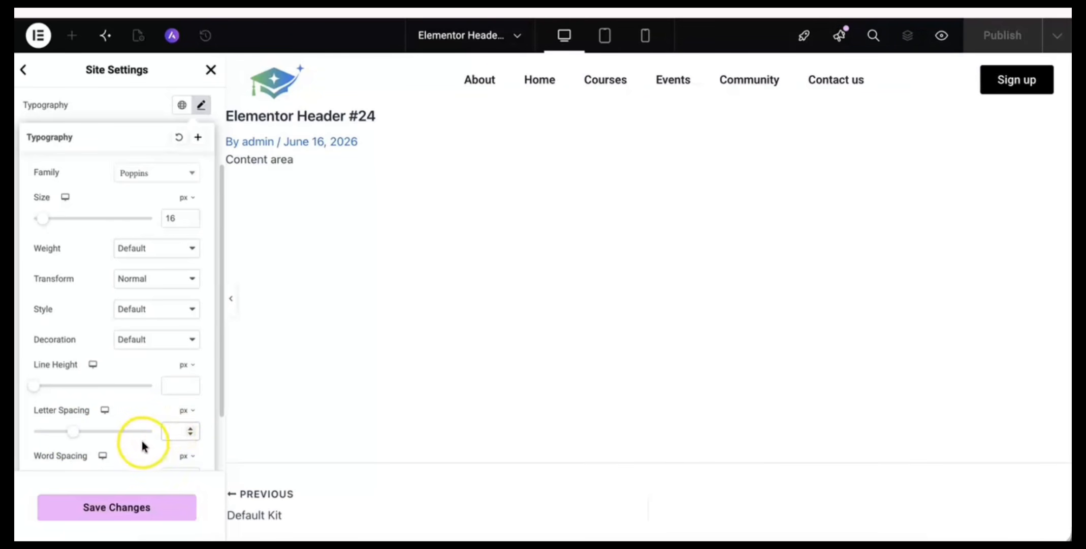
Try a wider word spacing on the button text, clear the value again and close the typography settings.
scroll(133, 440, "down", 2)
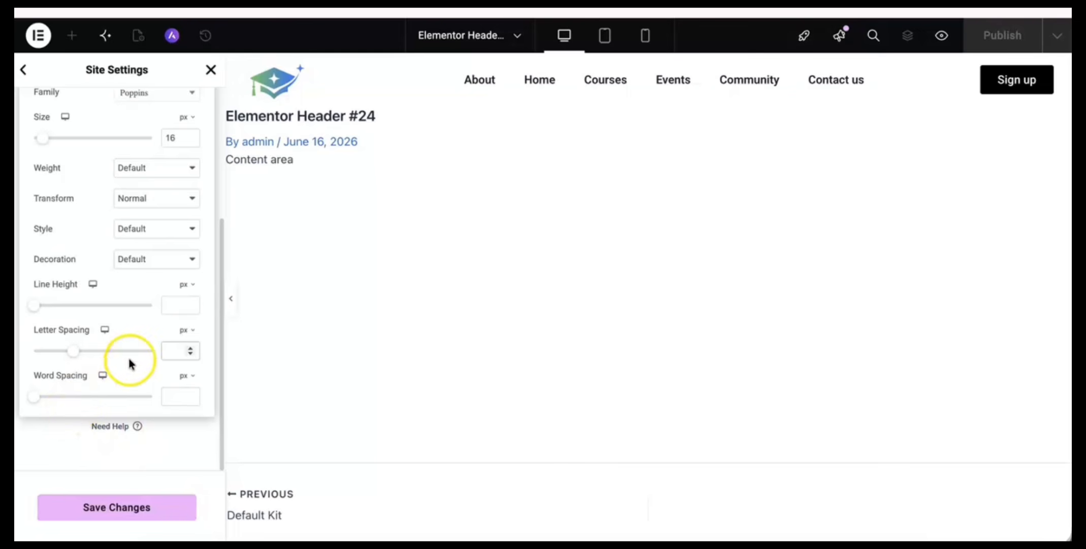
scroll(133, 361, "up", 4)
scroll(133, 360, "down", 4)
left_click(29, 402)
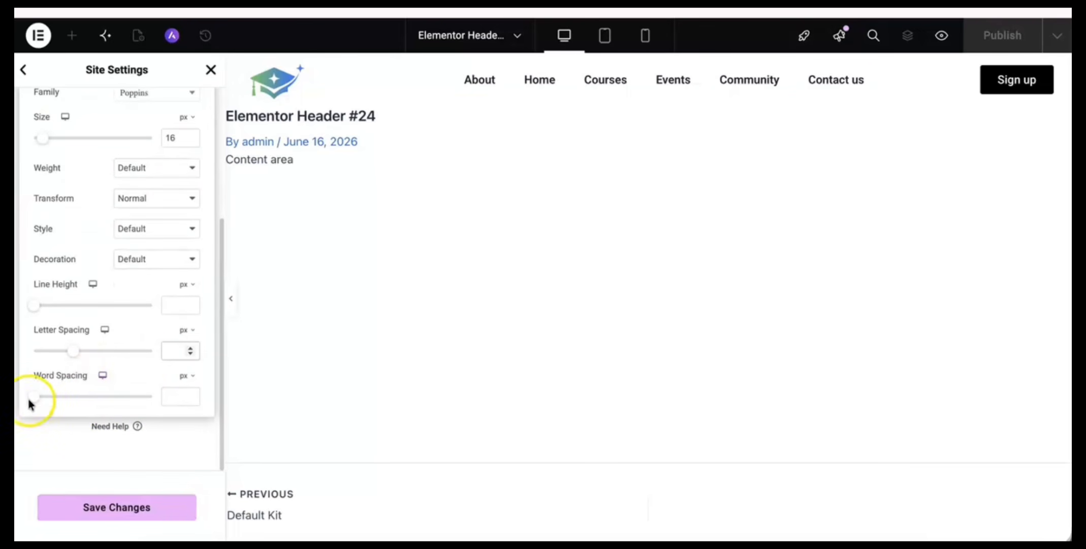
left_click_drag(39, 401, 61, 413)
left_click(181, 398)
key("BackSpace")
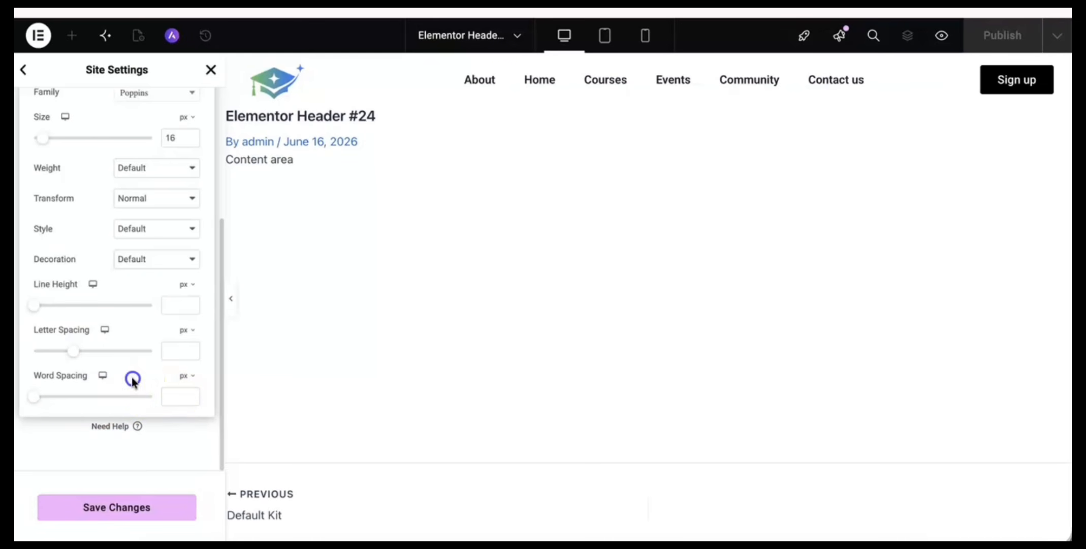
left_click(68, 425)
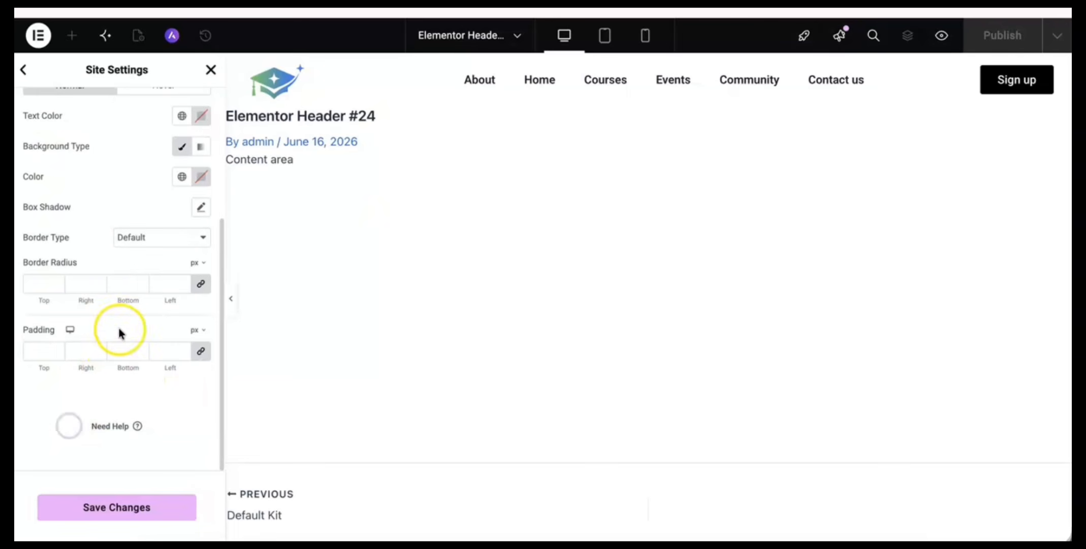
Set the site-wide button text color in the Normal state to the global White color.
scroll(117, 299, "up", 4)
scroll(119, 299, "down", 1)
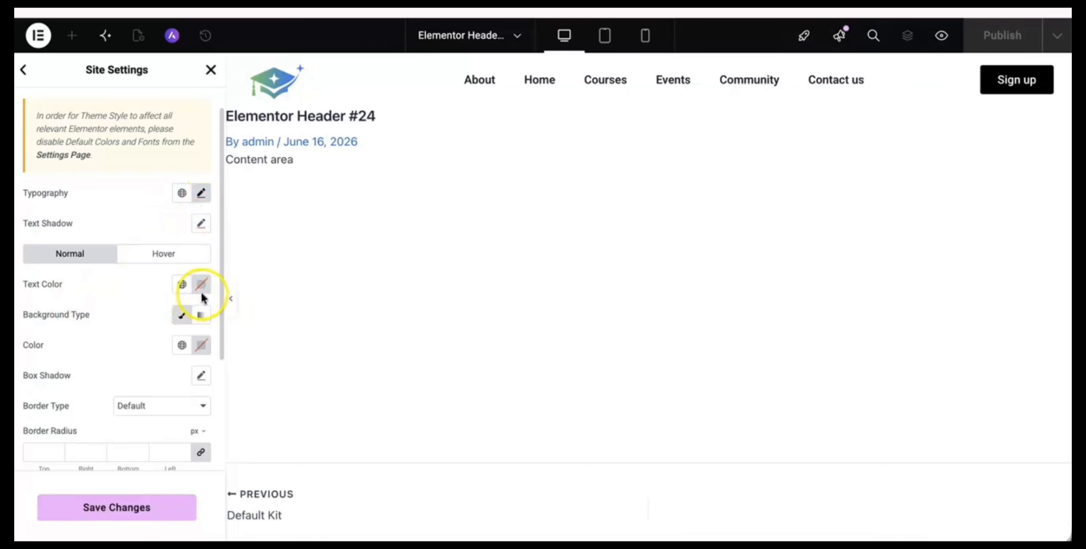
left_click(184, 287)
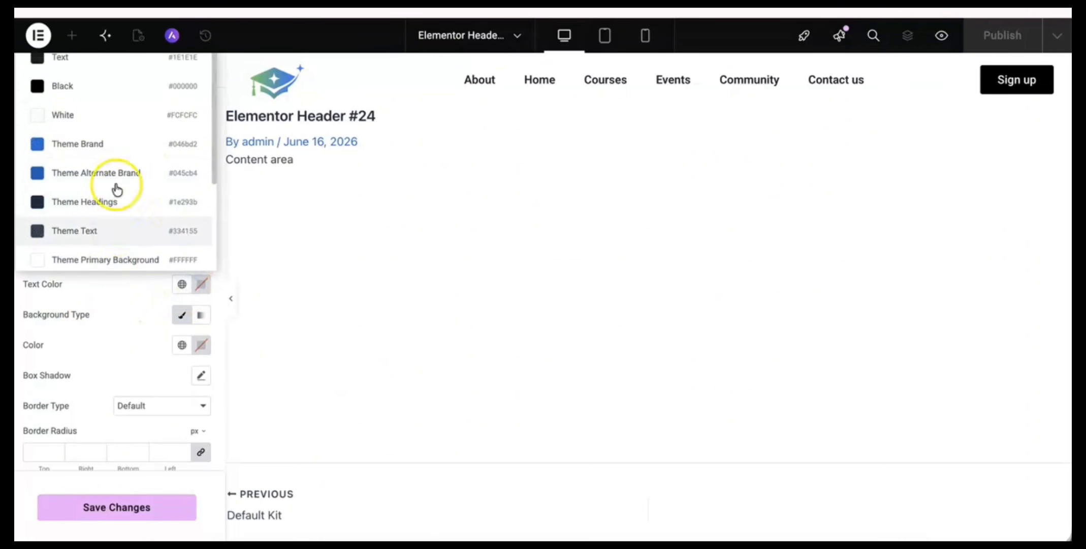
left_click(136, 113)
Set the site-wide button background in the Normal state to the global blue color.
scroll(129, 301, "up", 2)
scroll(129, 300, "down", 3)
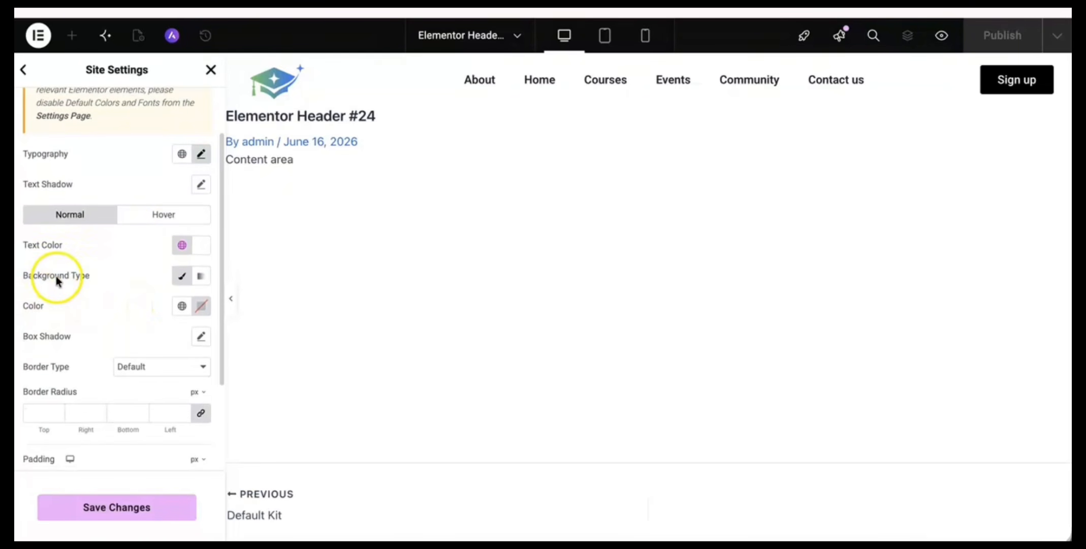
left_click(198, 310)
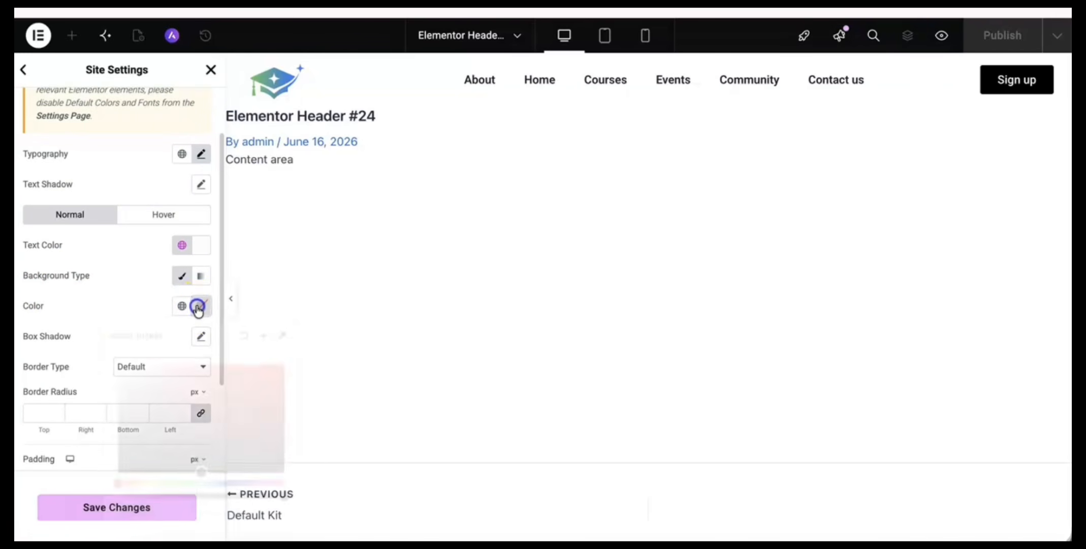
left_click(182, 306)
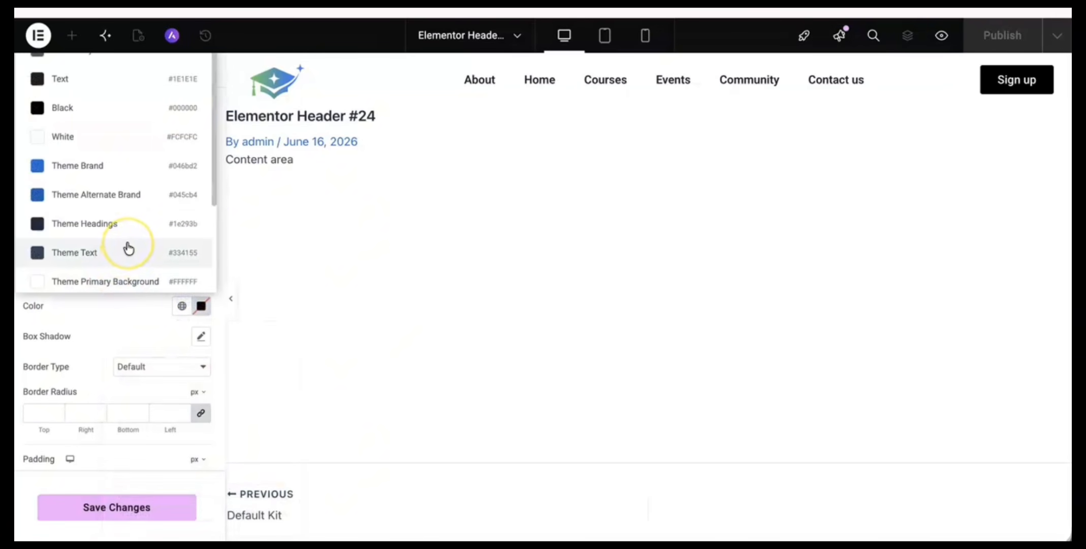
left_click(150, 318)
scroll(149, 316, "up", 2)
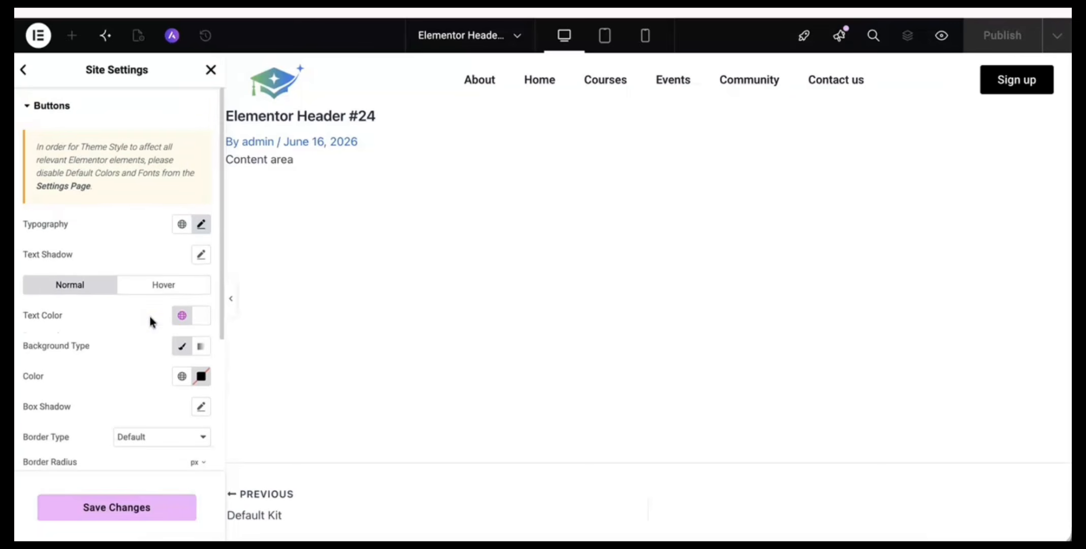
left_click(184, 380)
left_click(106, 89)
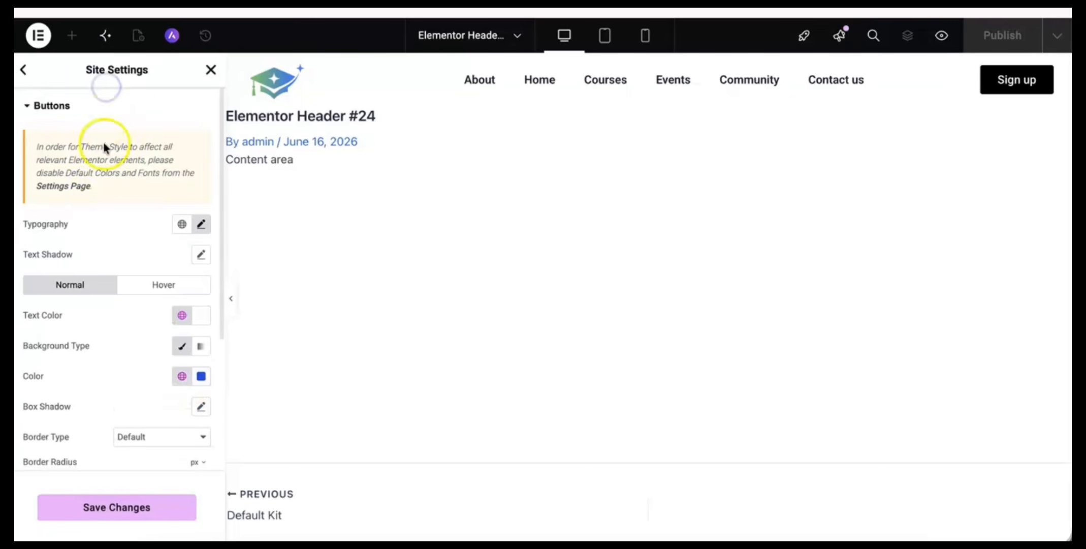
Set the button border radius to 8 px on all corners and save the site settings.
scroll(128, 345, "down", 1)
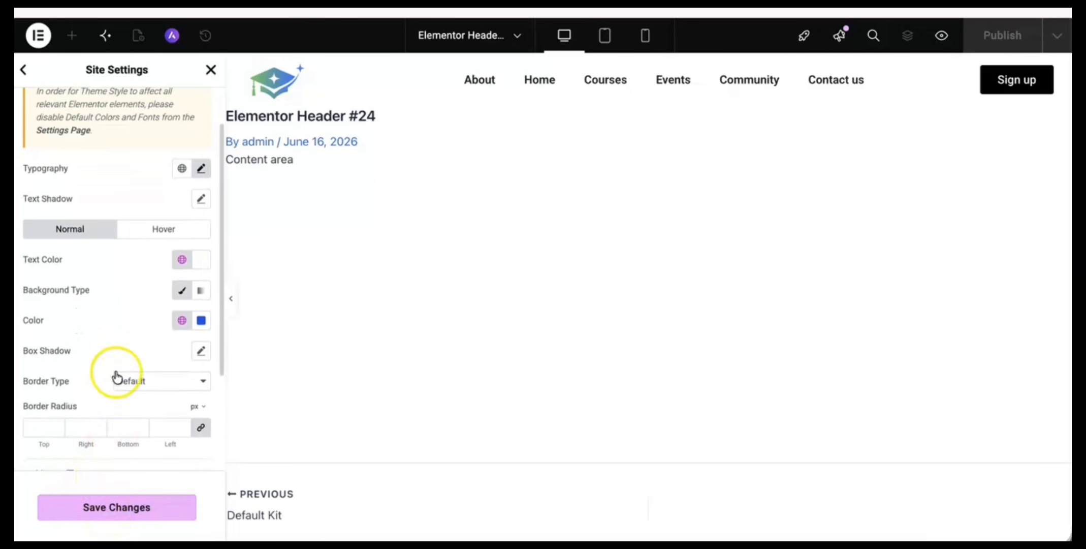
scroll(116, 376, "down", 1)
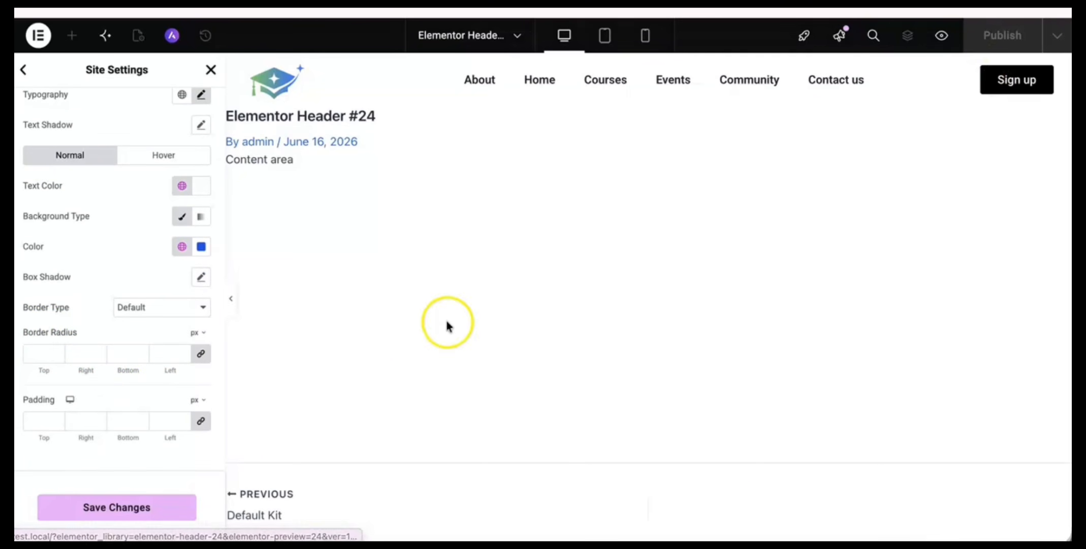
left_click(117, 355)
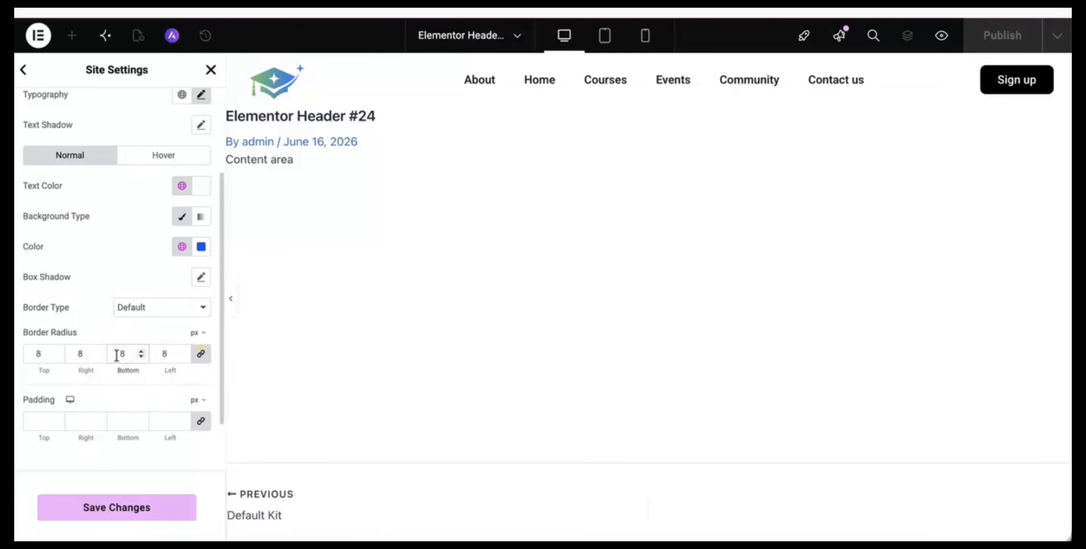
left_click(71, 397)
left_click(104, 507)
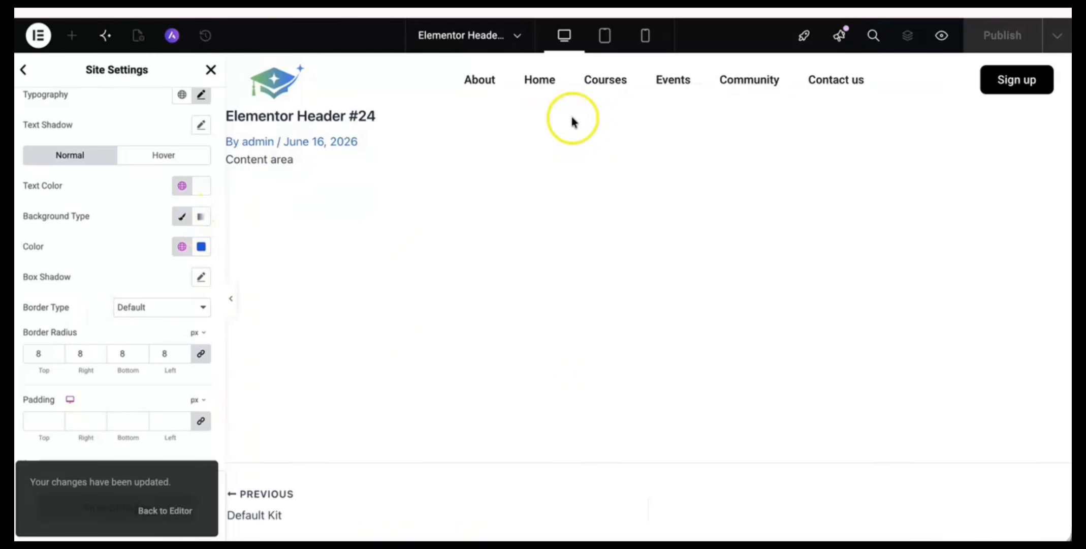
Return to the header editor and check the Sign up button's own style settings.
left_click(213, 72)
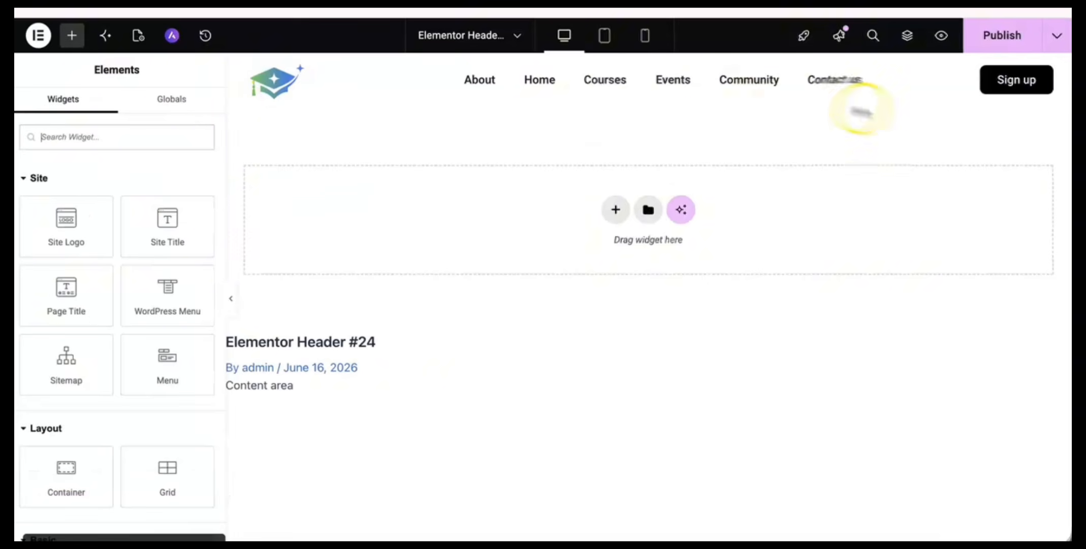
left_click(1046, 77)
left_click(982, 84)
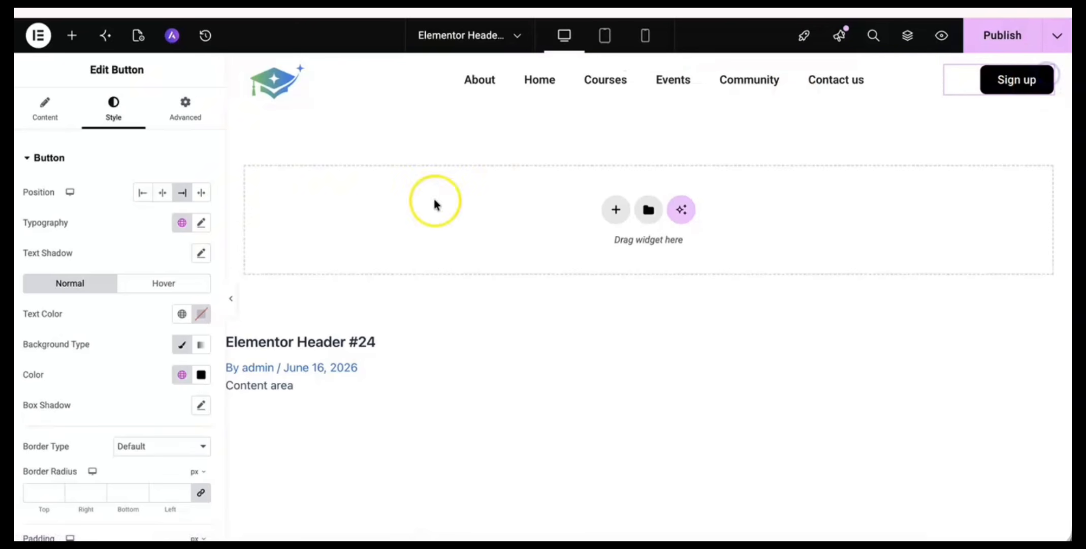
Reopen the site-wide button settings, read the Theme Style notice and follow its link to the Settings Page.
left_click(40, 39)
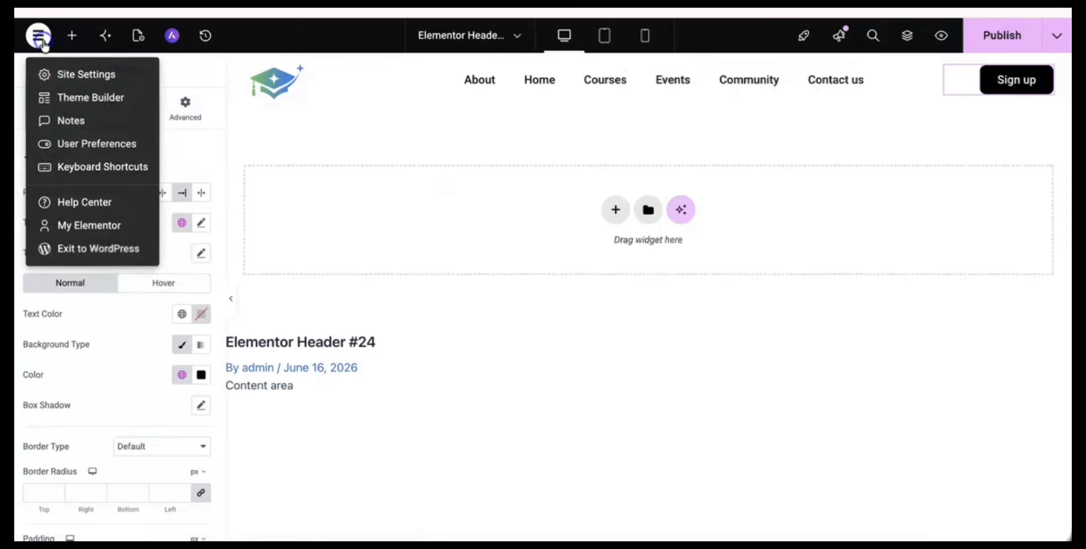
left_click(74, 74)
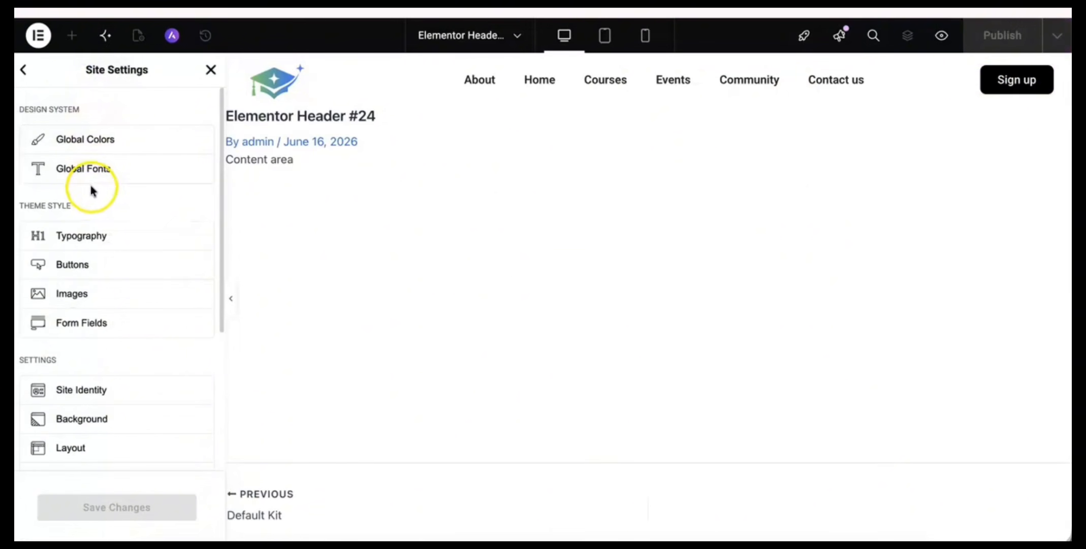
left_click(76, 272)
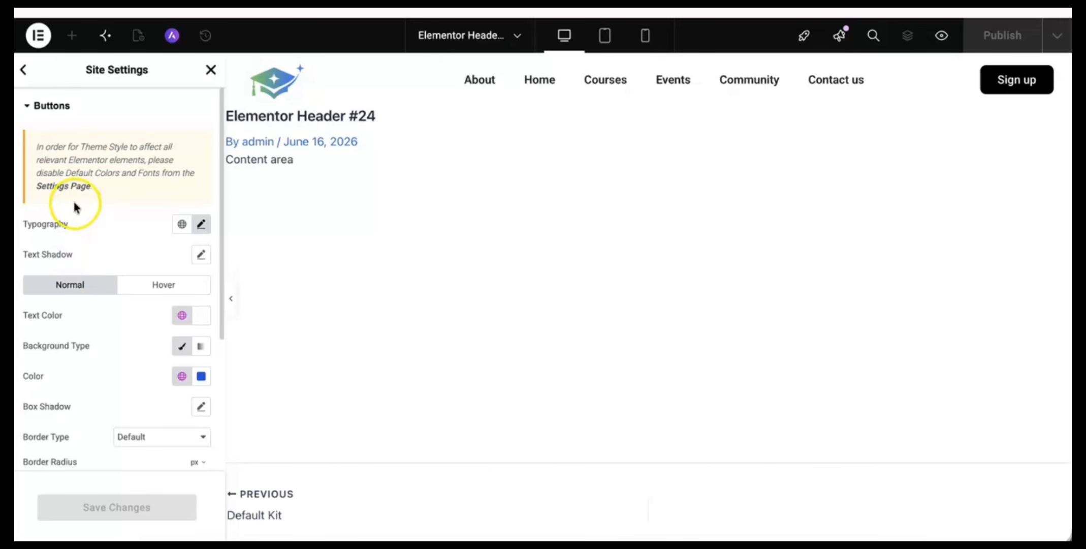
left_click_drag(47, 148, 119, 183)
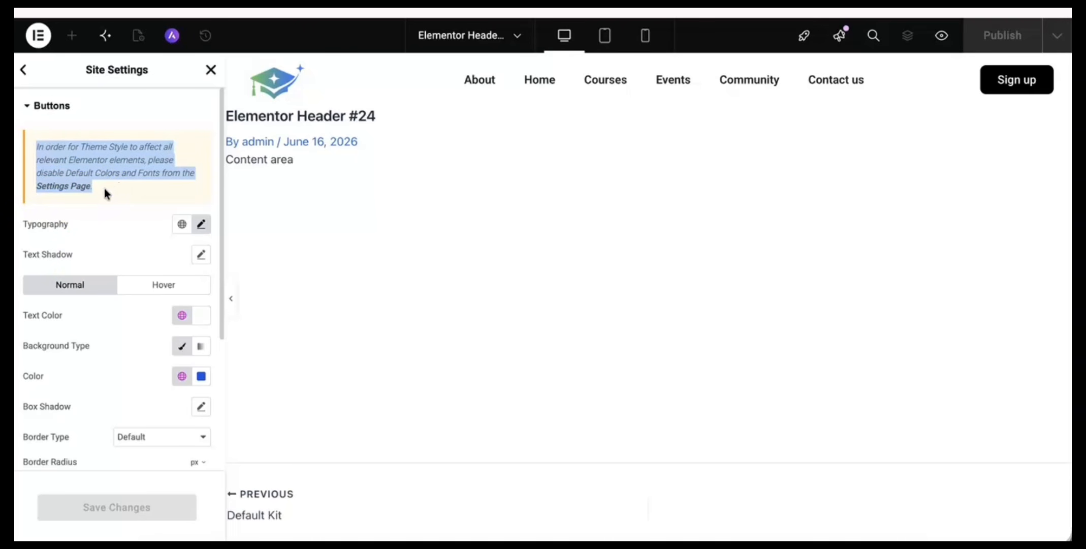
left_click(104, 192)
left_click(66, 192)
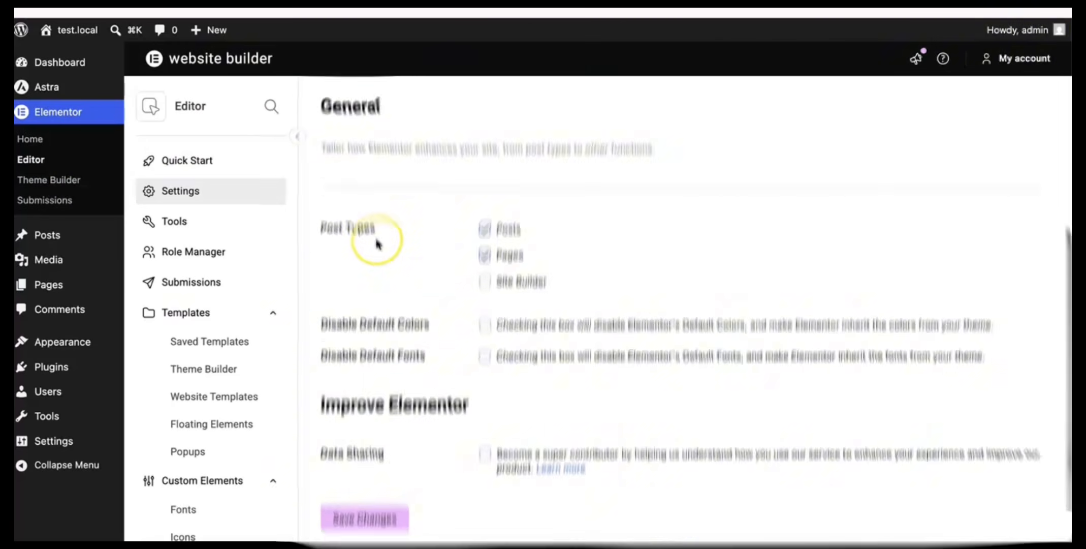
Enable Disable Default Colors and Disable Default Fonts in Elementor's general settings and save the changes.
scroll(375, 239, "down", 2)
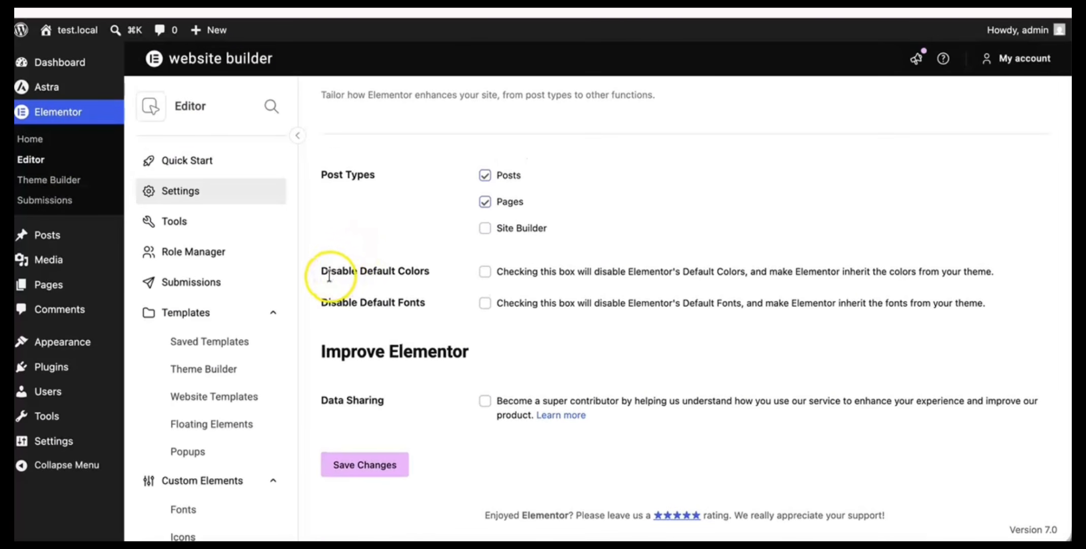
left_click(485, 273)
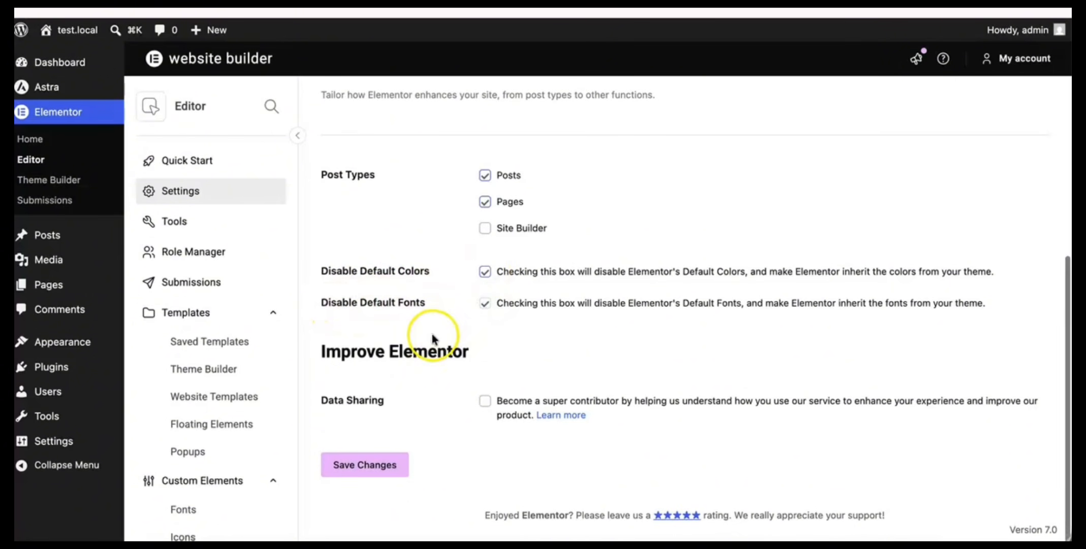
left_click(354, 468)
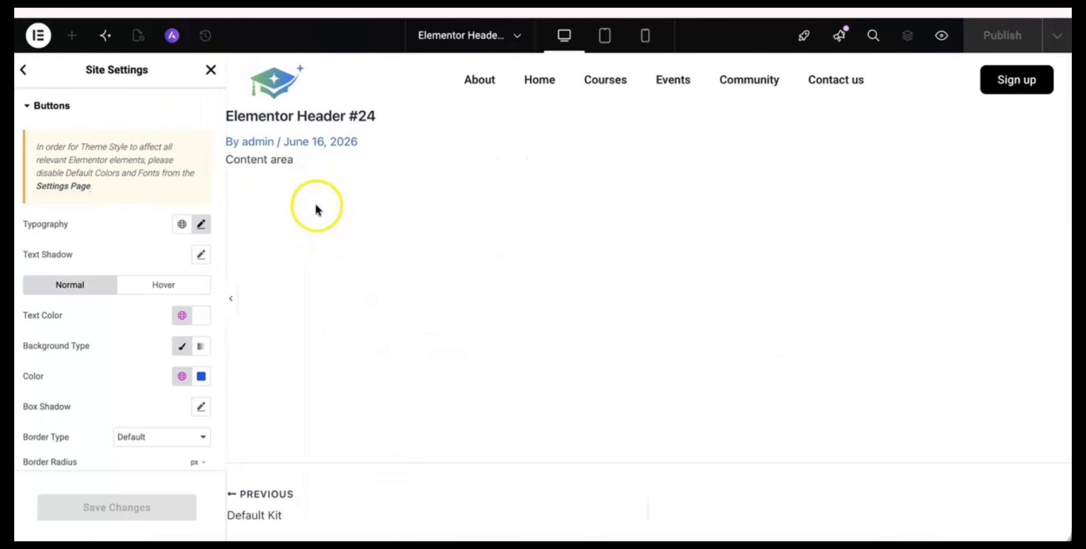
Leave Site Settings and recheck the default color and font options on the Elementor settings page.
left_click(211, 70)
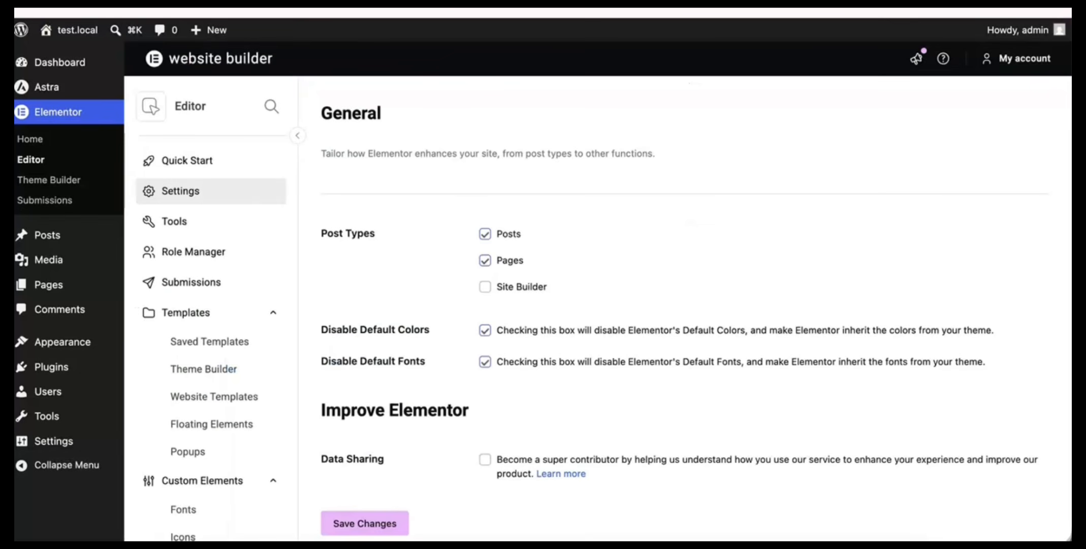
scroll(415, 342, "down", 2)
scroll(396, 376, "up", 3)
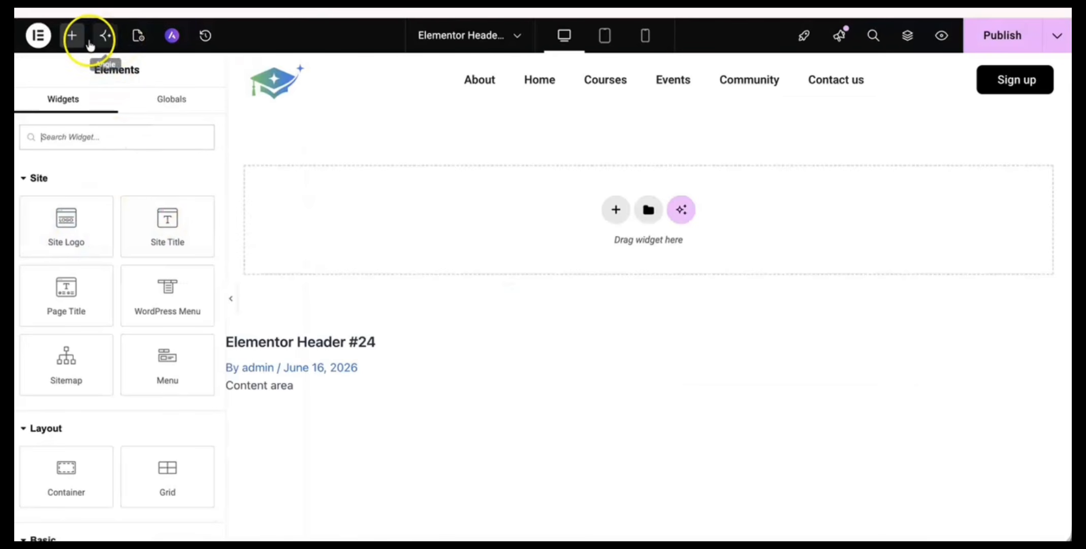
Reopen the site-wide button settings and review their colors, border radius and padding.
left_click(38, 36)
left_click(88, 74)
left_click(88, 264)
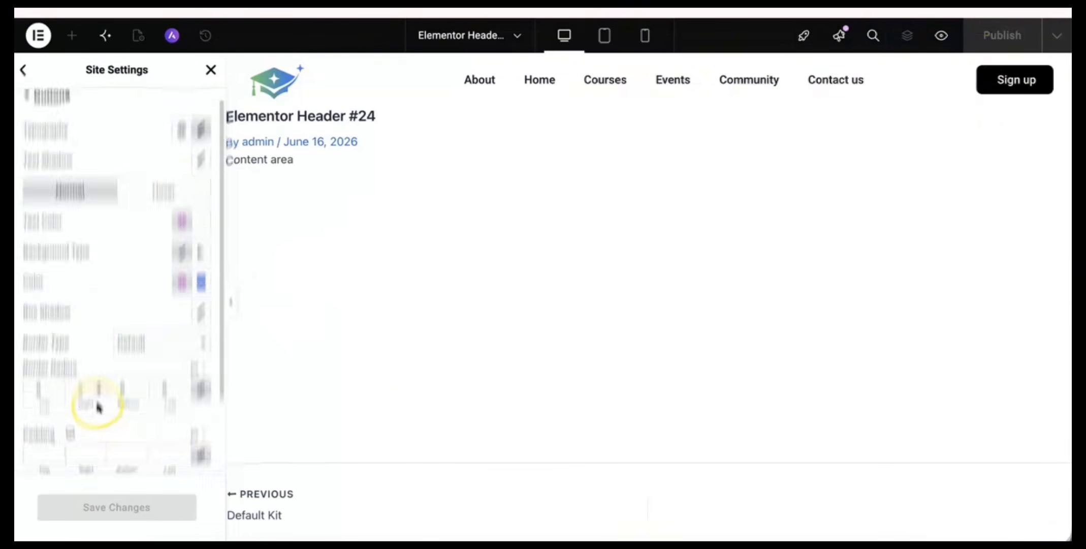
scroll(97, 402, "down", 3)
scroll(97, 402, "up", 3)
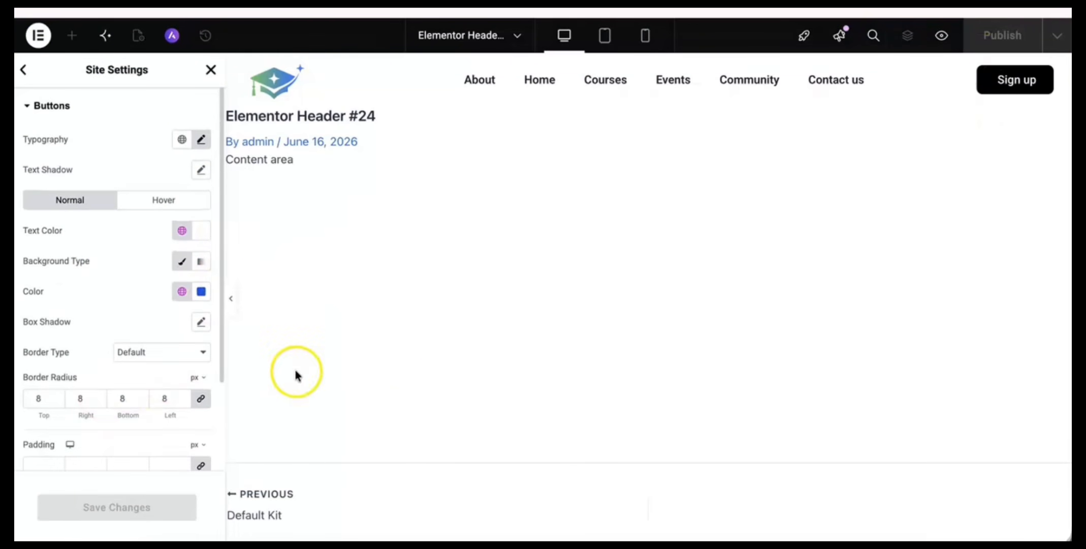
Leave Site Settings, publish the header template and reload the editor page.
left_click(211, 70)
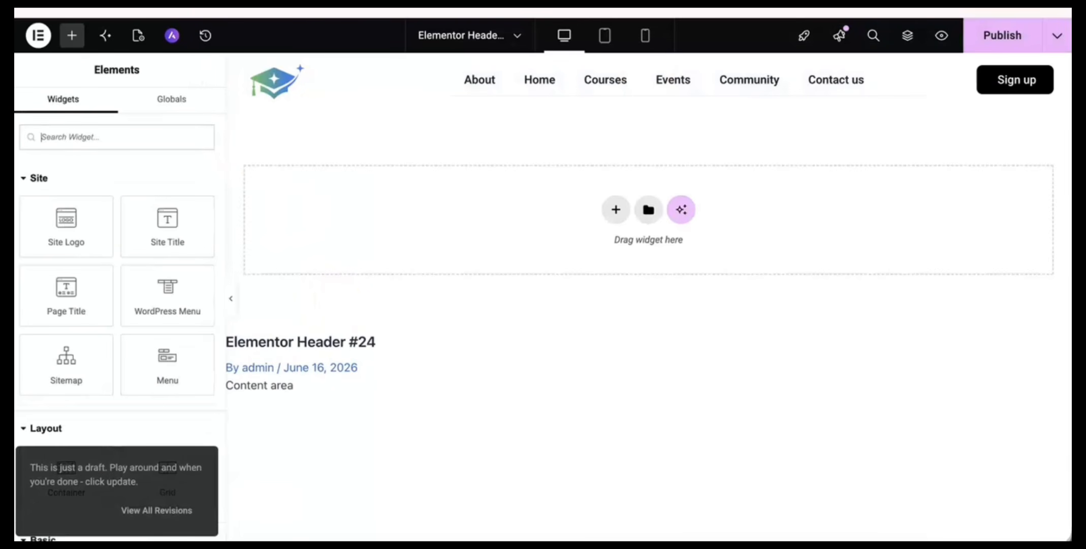
left_click(982, 34)
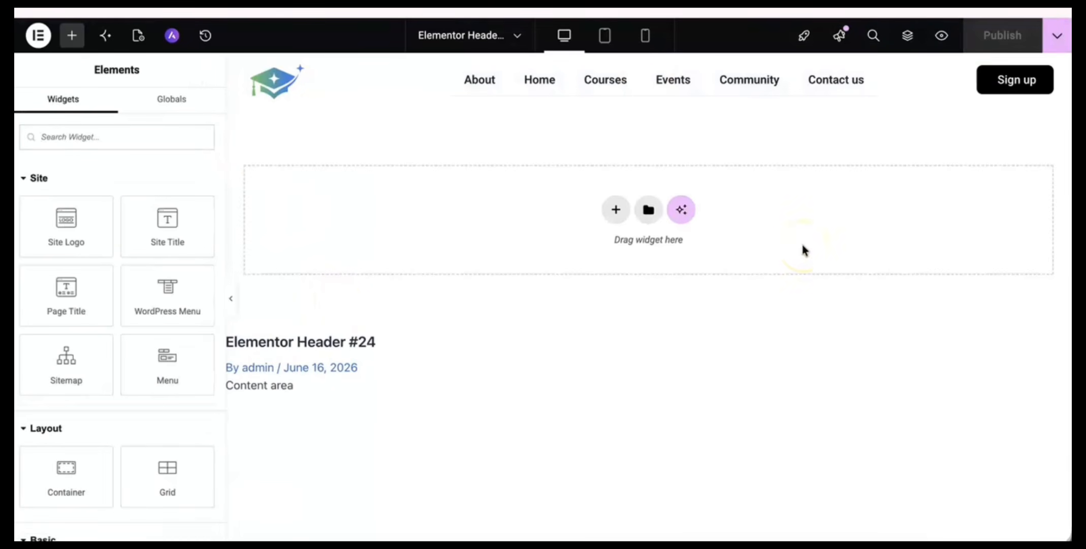
key("super+r")
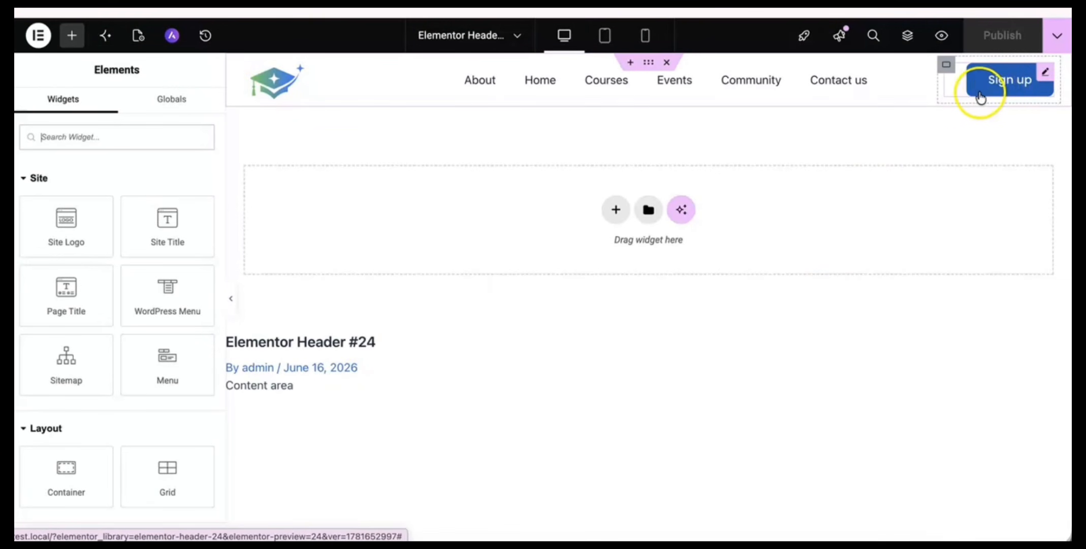
Inspect the header's Sign up button and reopen the site-wide button style settings.
left_click(983, 97)
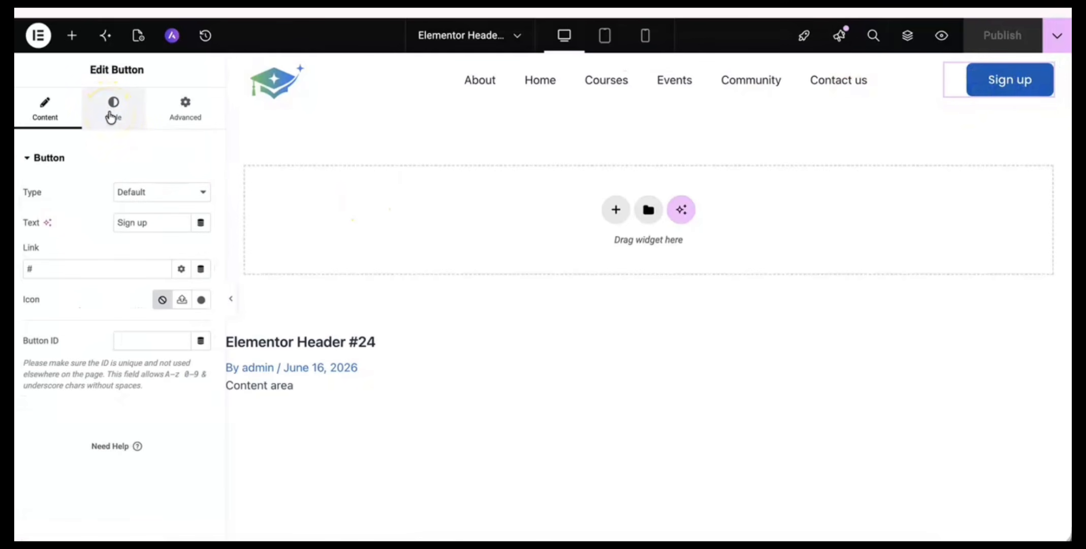
left_click(39, 36)
left_click(100, 83)
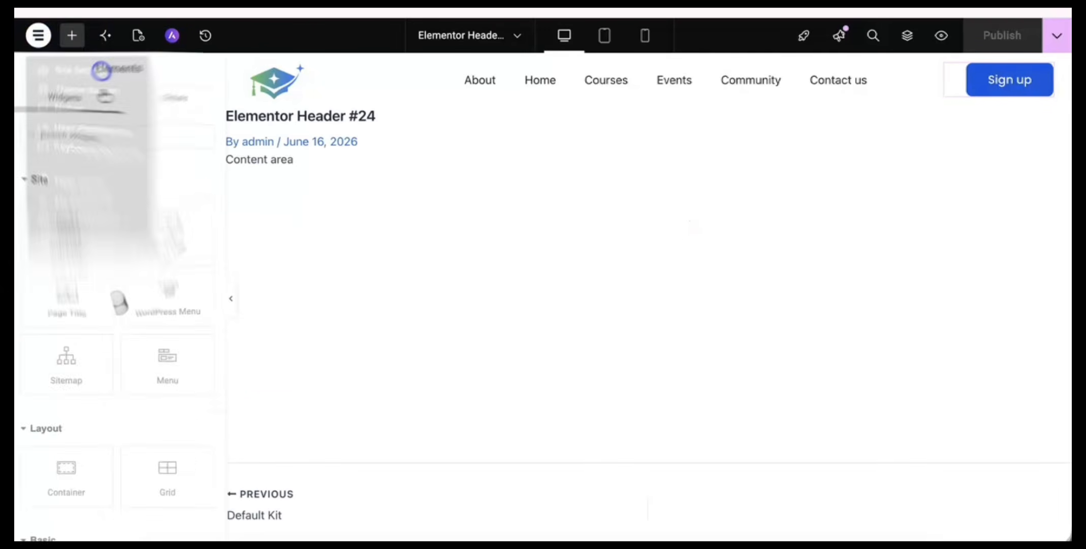
left_click(81, 276)
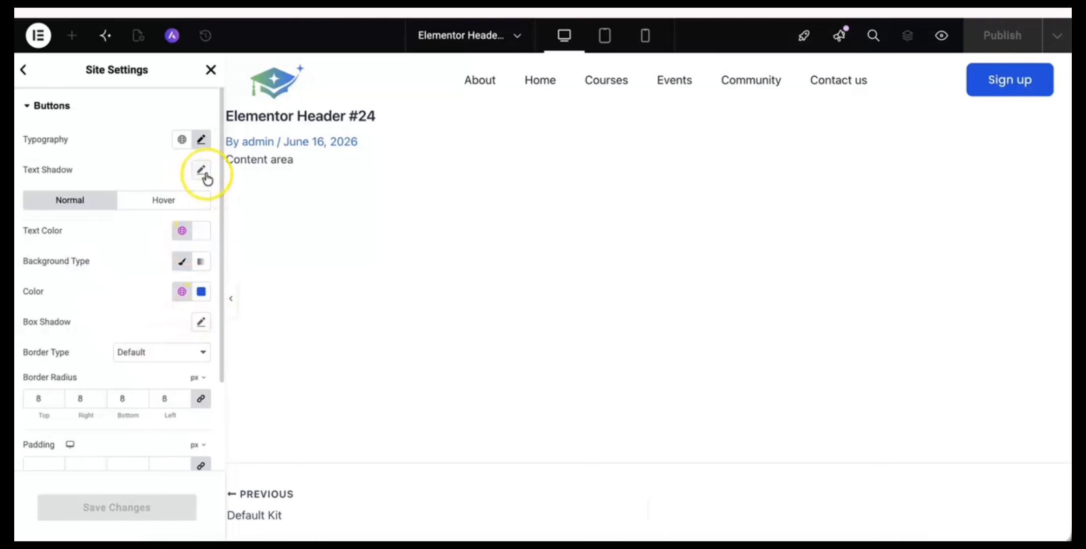
Try the 600 (Semi Bold), 900 (Black) and 400 (Normal) font weights in the site-wide button typography.
left_click(203, 141)
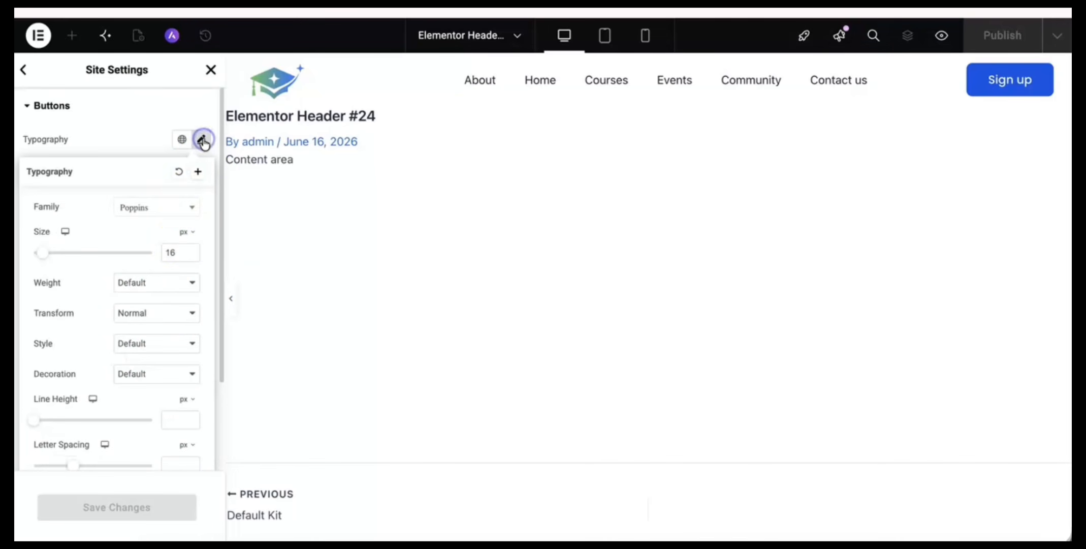
left_click(170, 284)
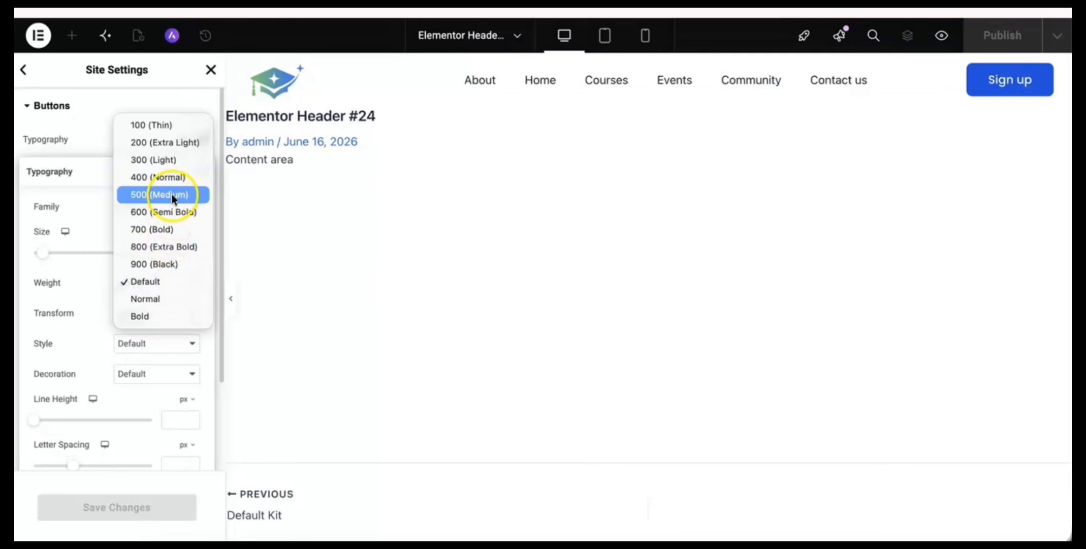
left_click(169, 210)
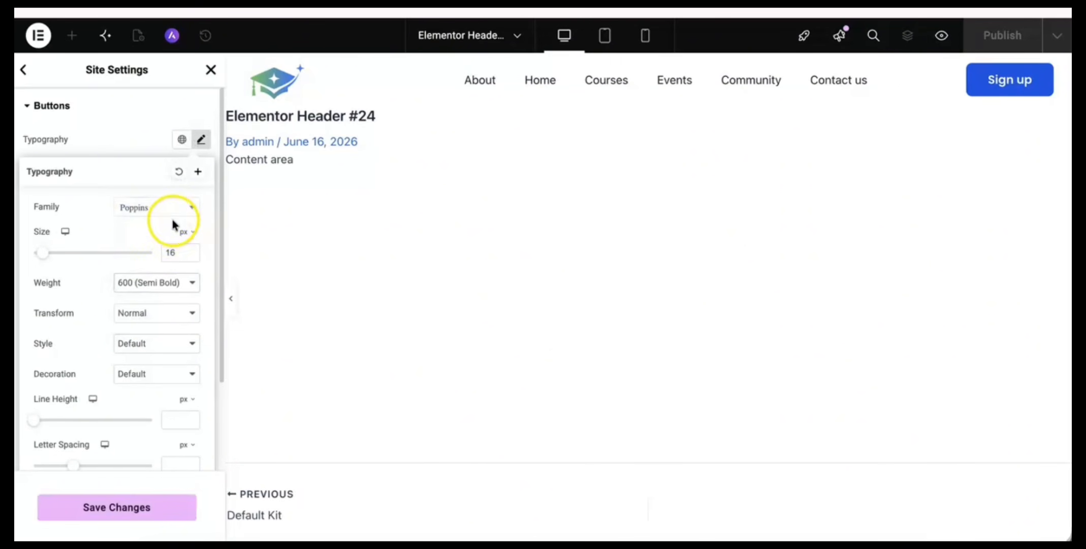
left_click(165, 283)
left_click(155, 334)
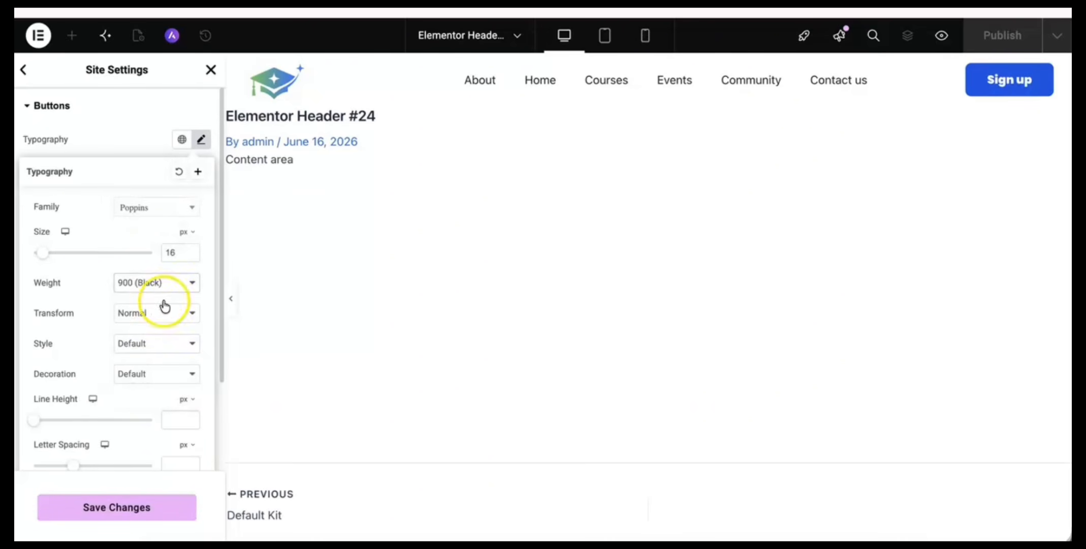
left_click(174, 287)
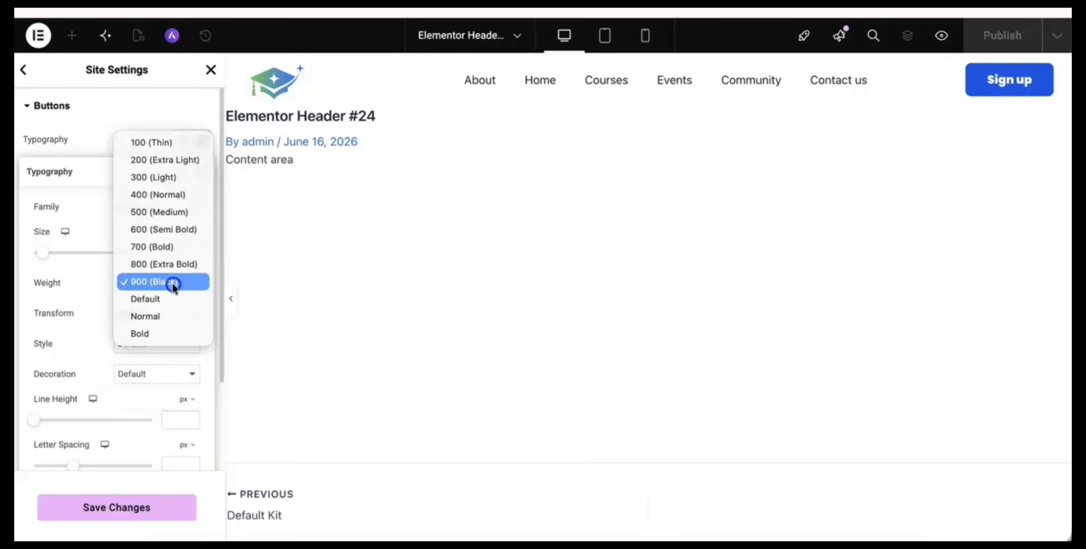
left_click(172, 196)
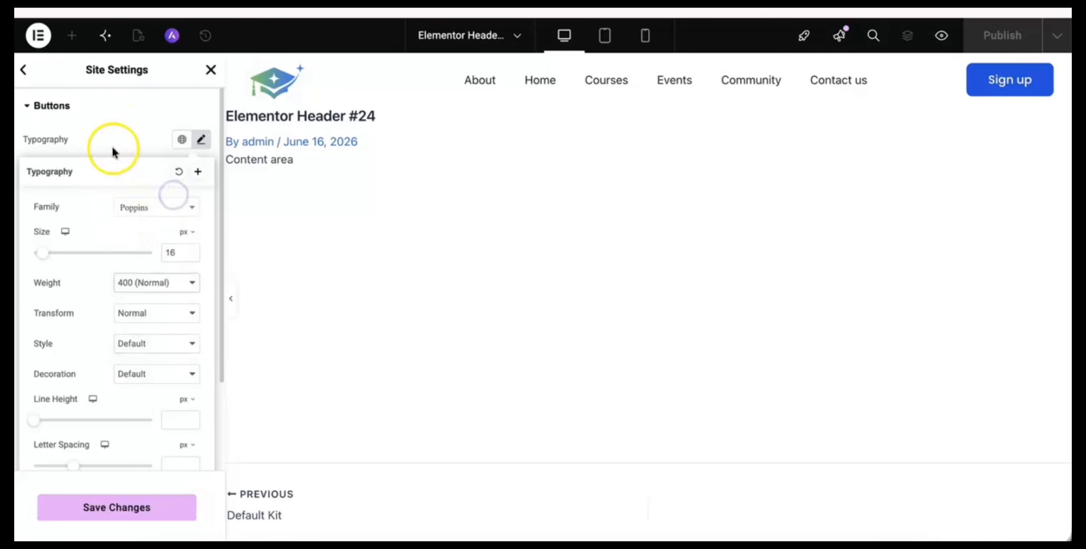
left_click(136, 135)
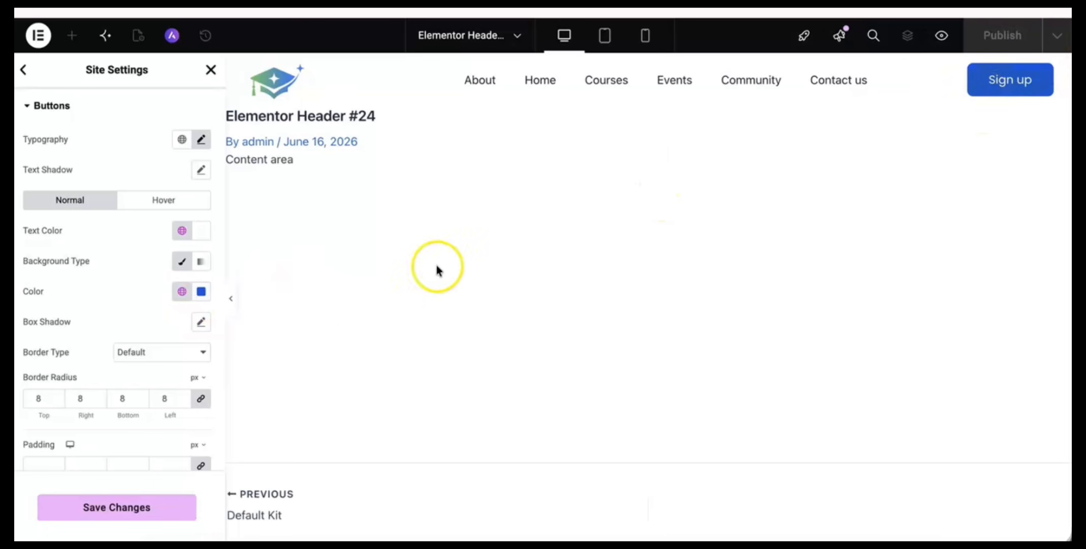
Set the site-wide button font weight to Default, save the changes and leave Site Settings.
scroll(174, 297, "down", 1)
scroll(174, 297, "up", 1)
left_click(201, 139)
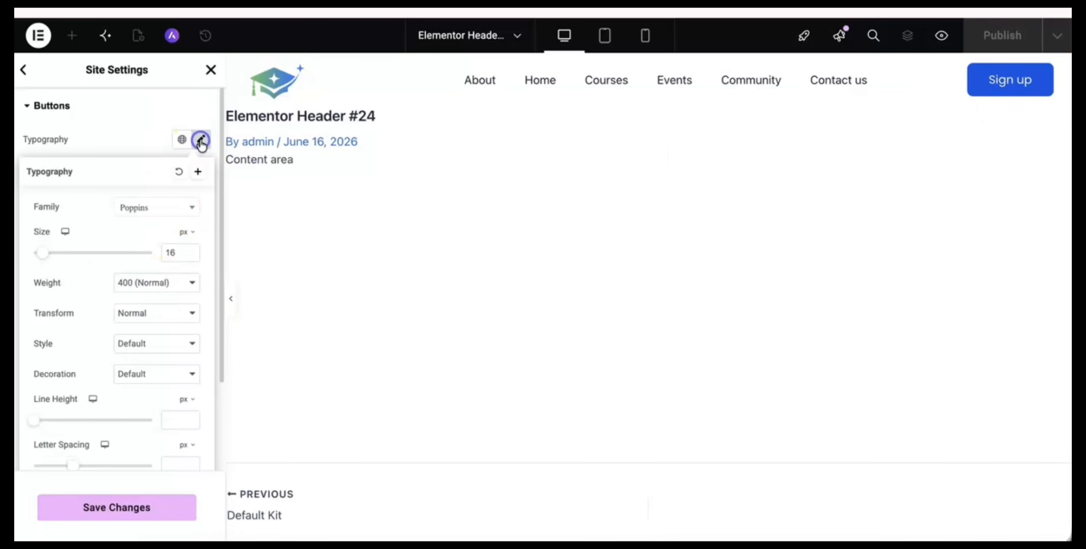
left_click(161, 297)
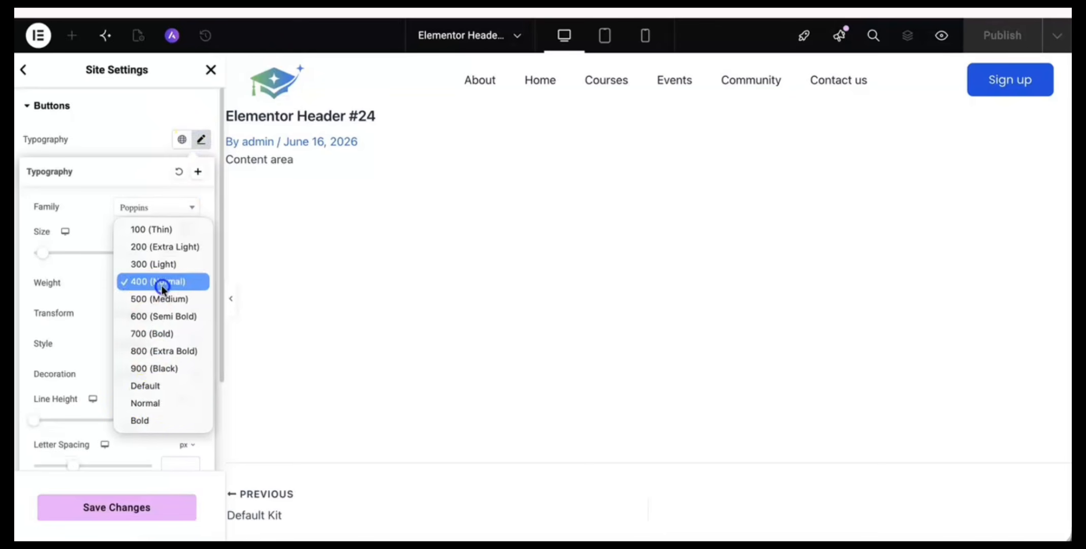
left_click(153, 386)
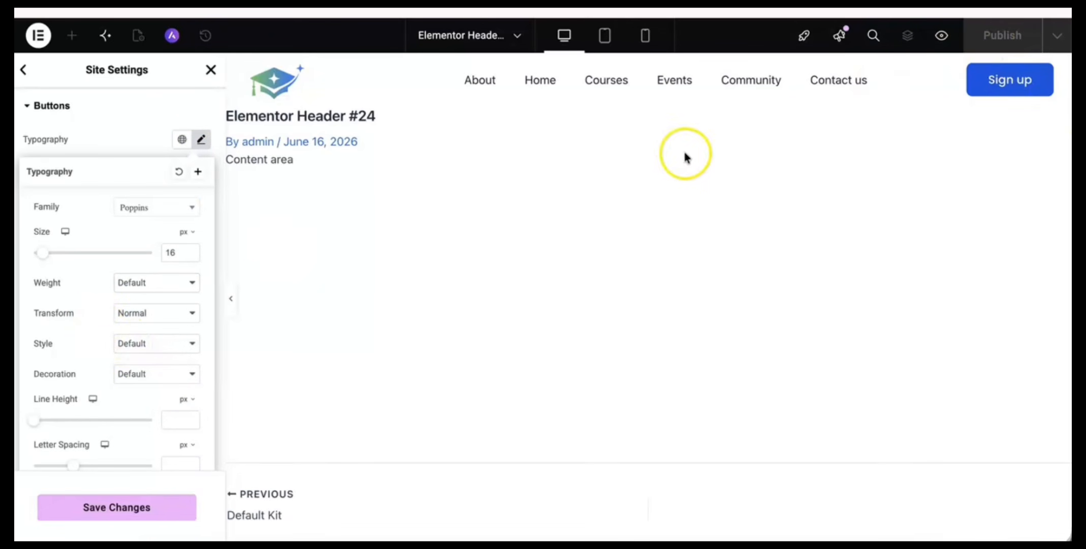
left_click(109, 504)
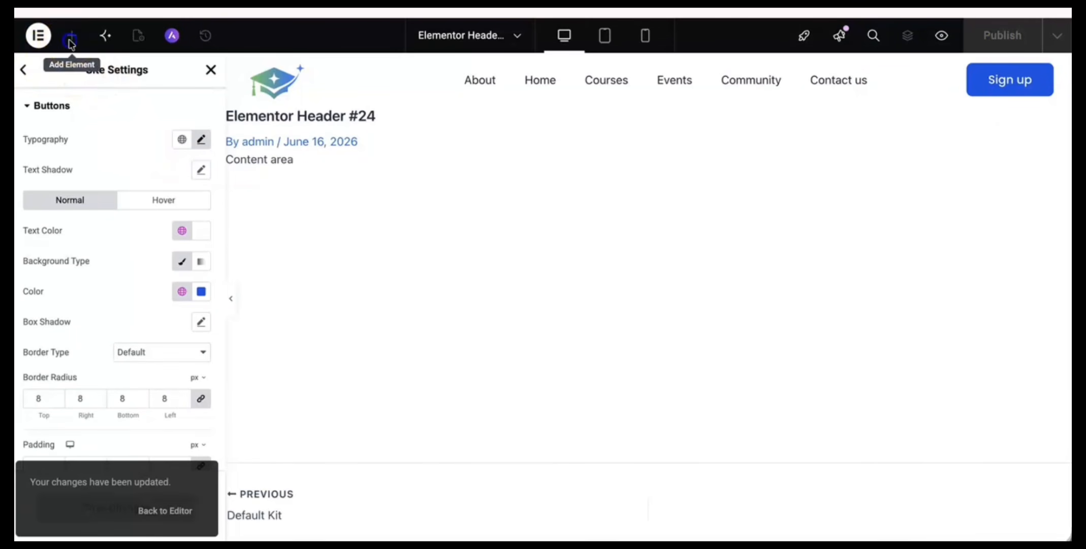
left_click(211, 71)
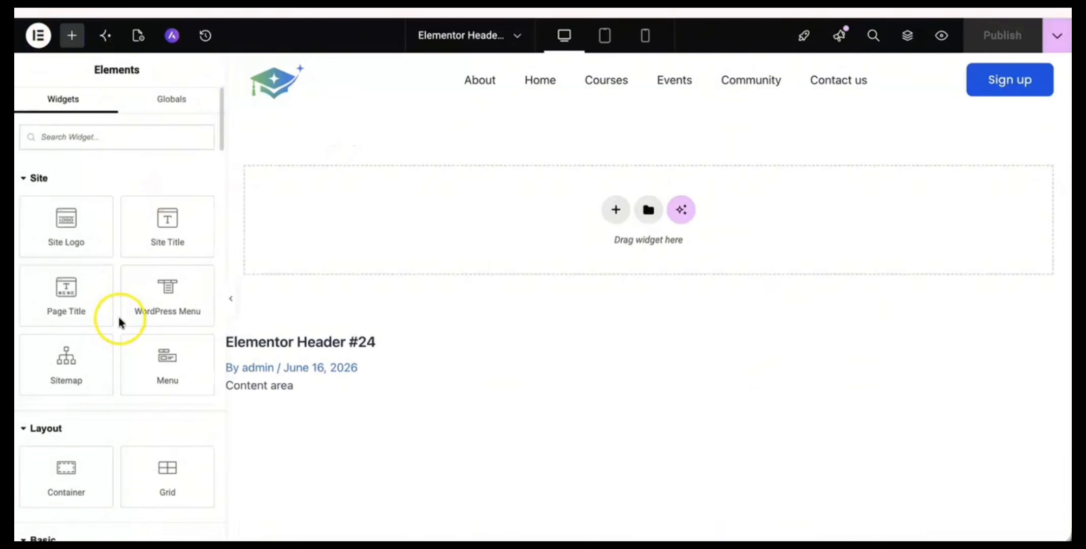
Add a test Button widget beneath the header's Sign up button and delete it again.
scroll(119, 315, "down", 10)
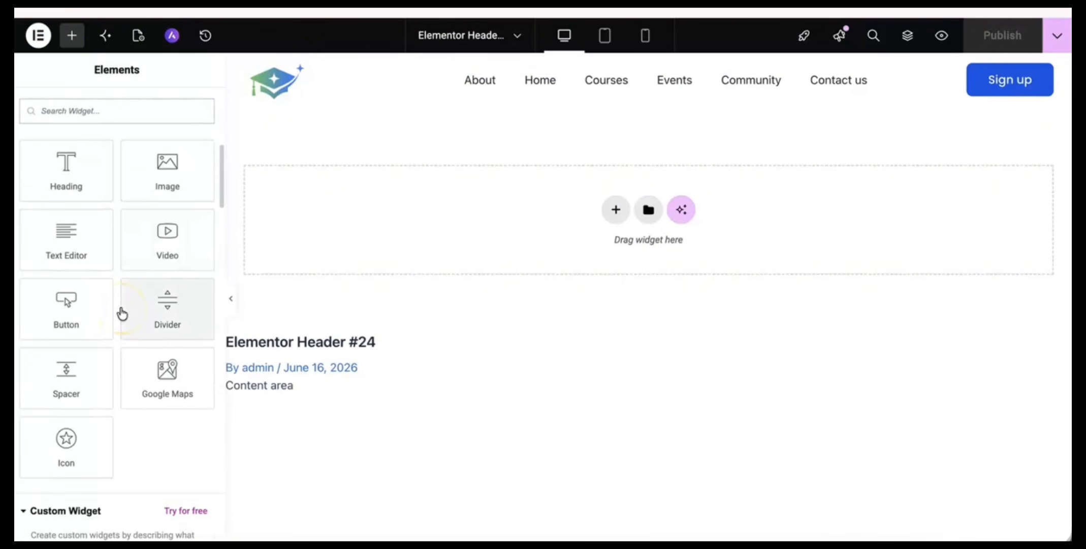
left_click_drag(68, 318, 993, 106)
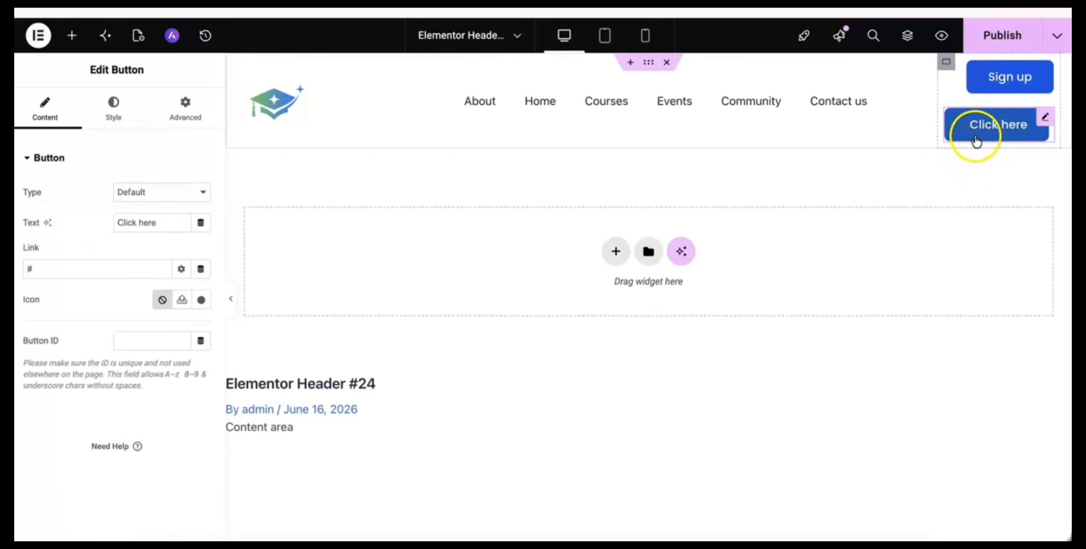
right_click(1032, 122)
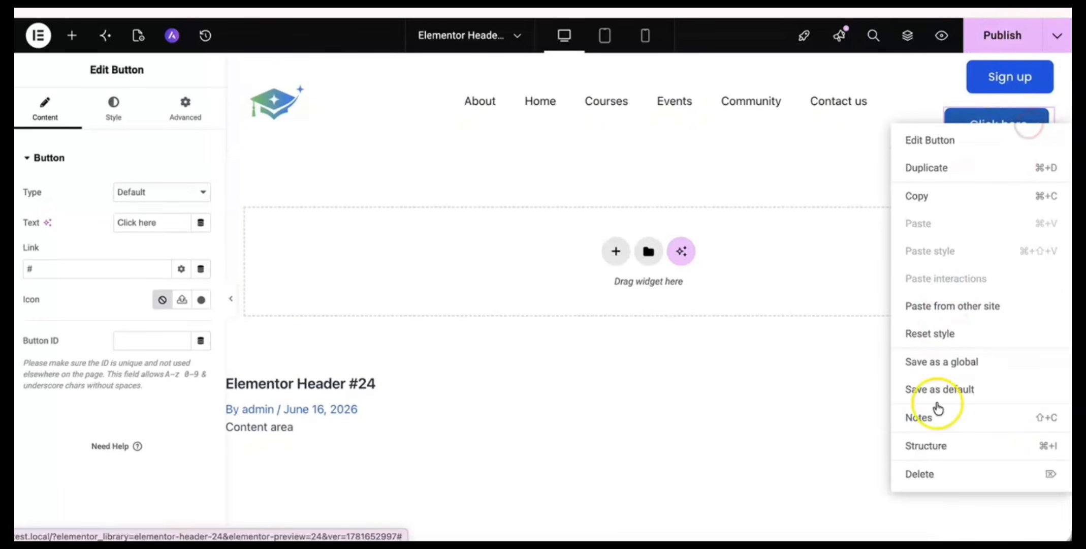
left_click(933, 467)
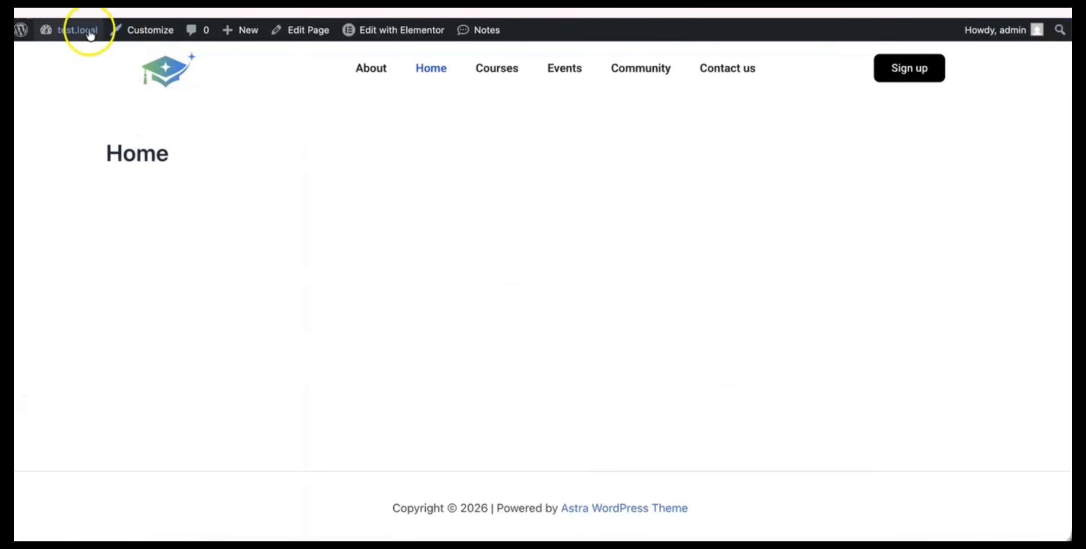
Check the width of the Sign up button's container and set the logo container's width to 15%.
mouse_move(86, 30)
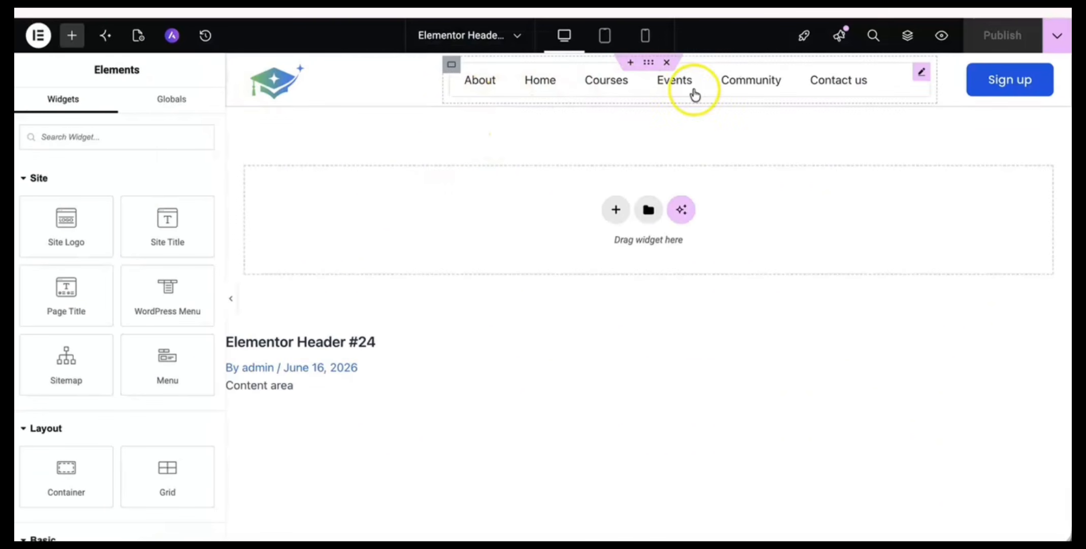
left_click(945, 71)
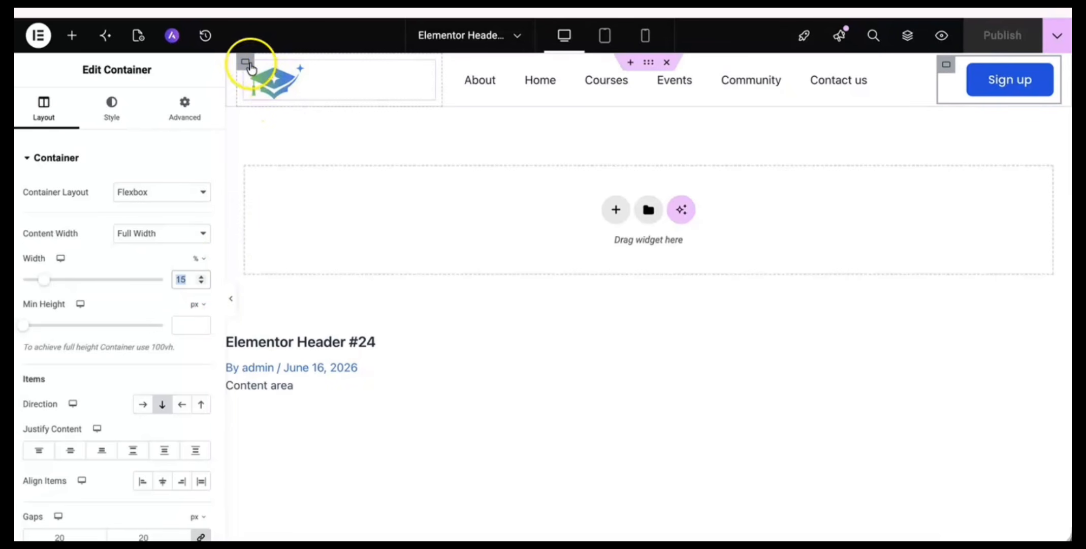
left_click(247, 67)
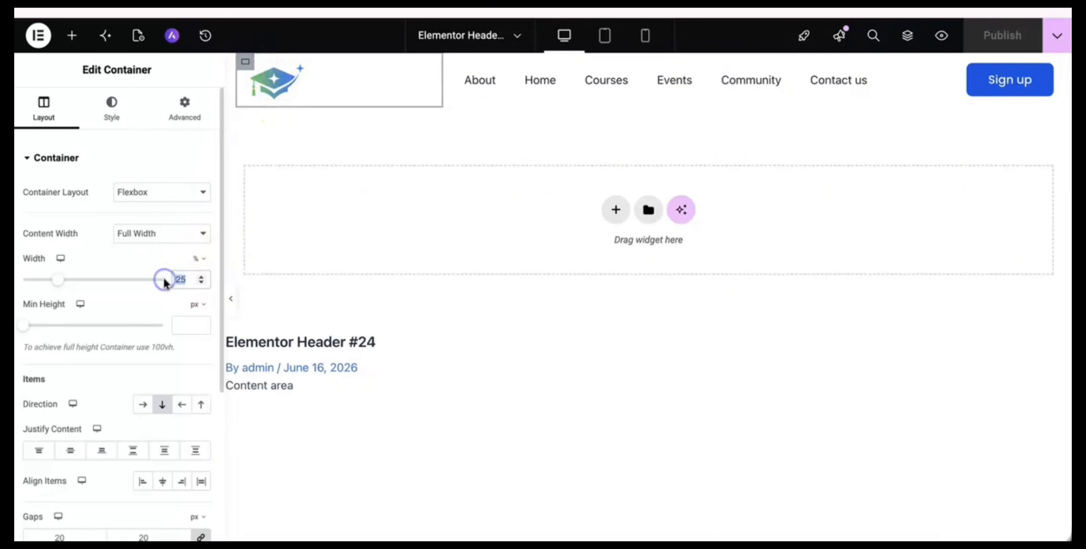
type("15")
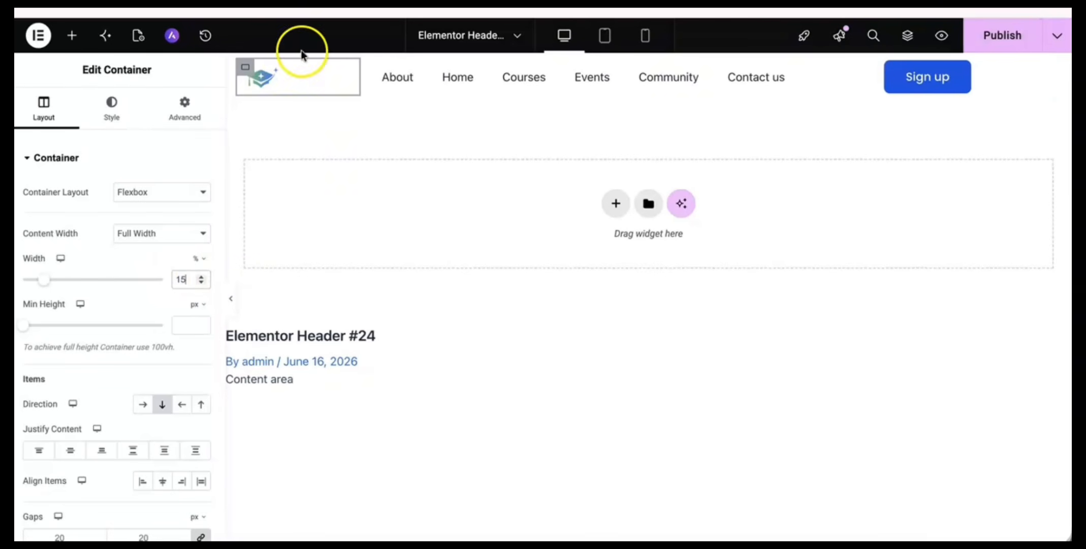
Enlarge the header's logo image by setting its max width to 55%.
left_click(295, 76)
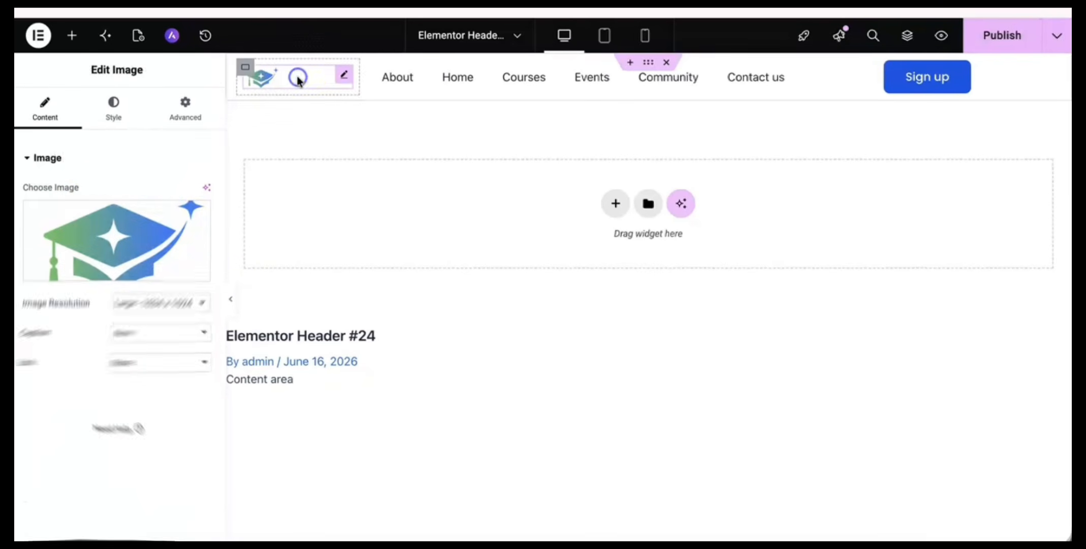
left_click(108, 121)
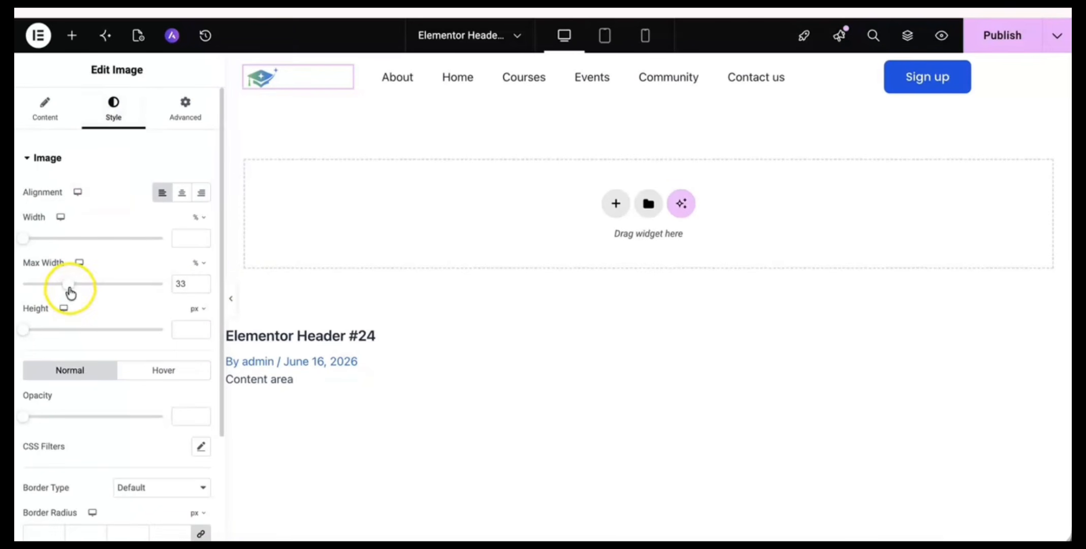
left_click_drag(70, 289, 102, 289)
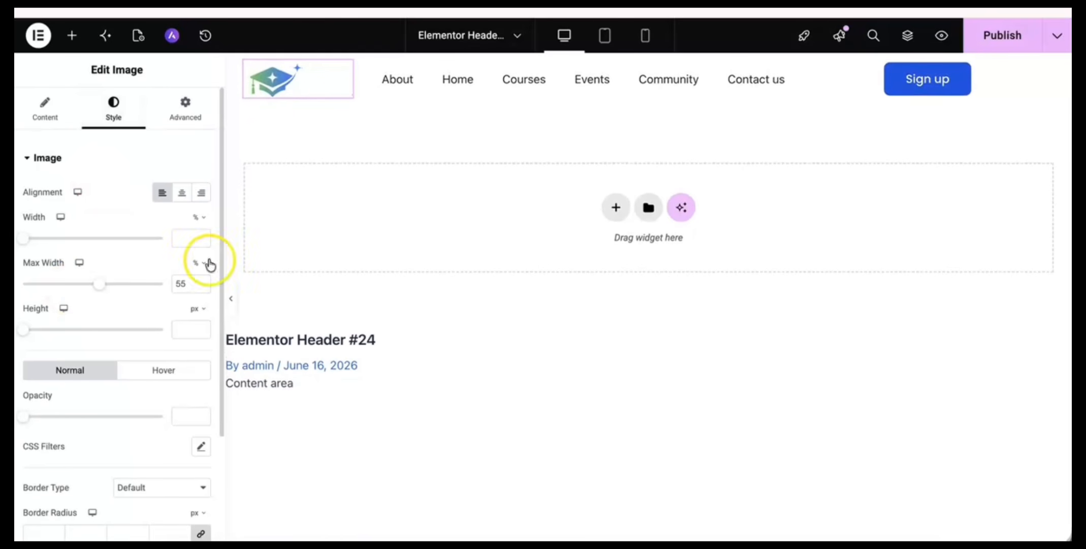
Set the width of the container around the navigation menu to 70%.
left_click(370, 65)
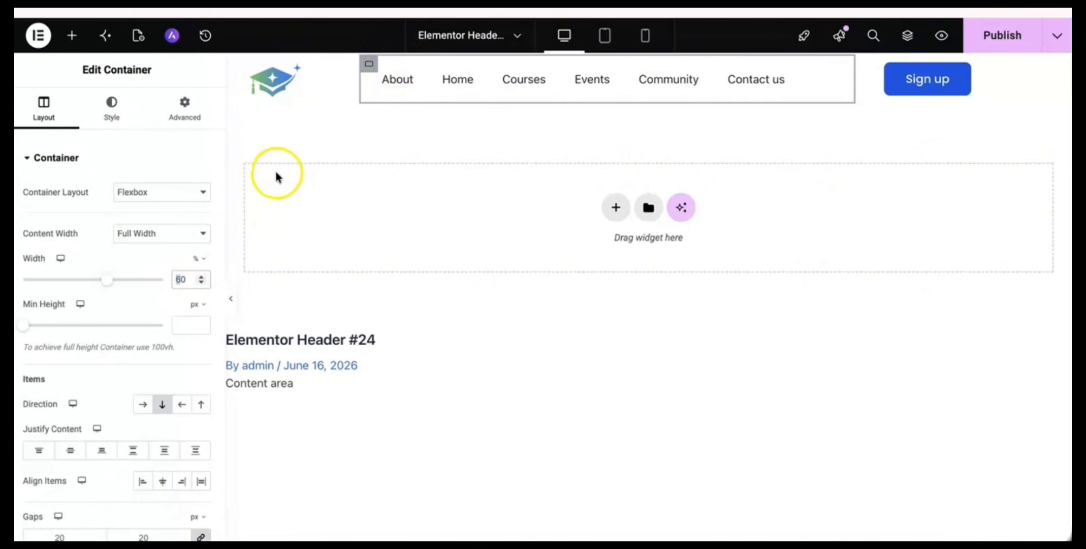
type("7")
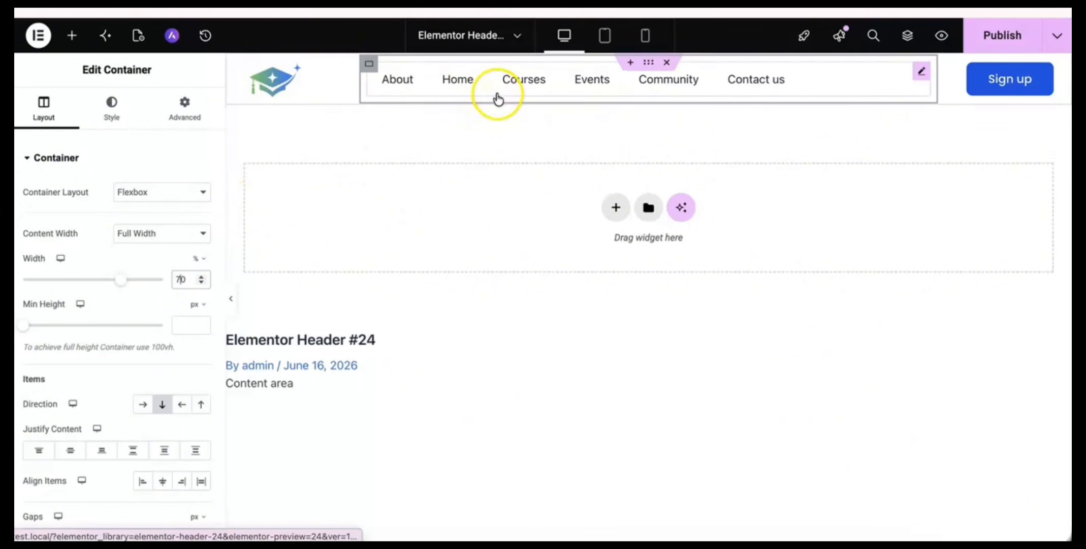
Center the alignment of the header's WordPress Menu widget and publish the template.
left_click(730, 84)
left_click(114, 110)
left_click(46, 109)
left_click(162, 320)
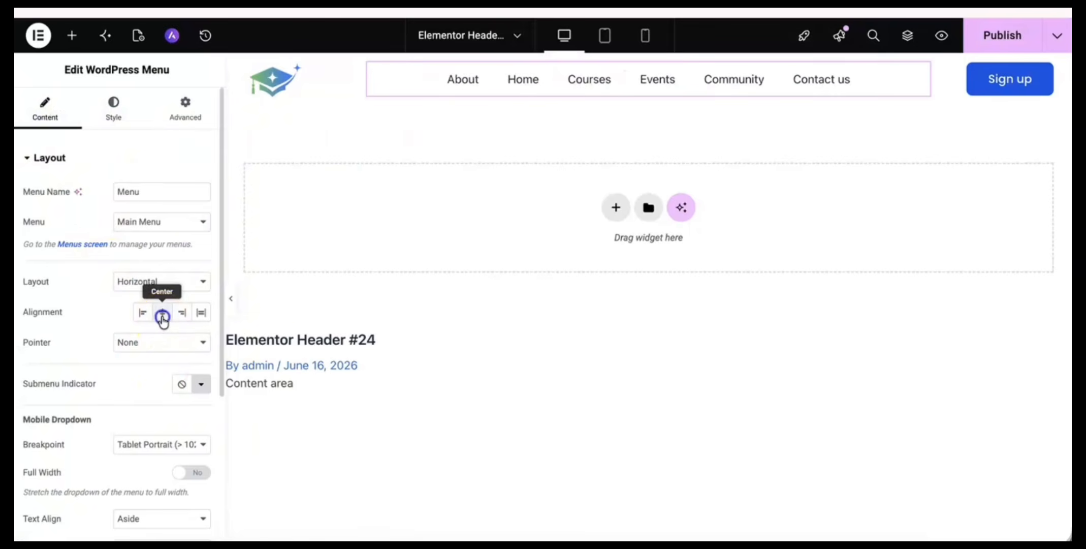
left_click(998, 37)
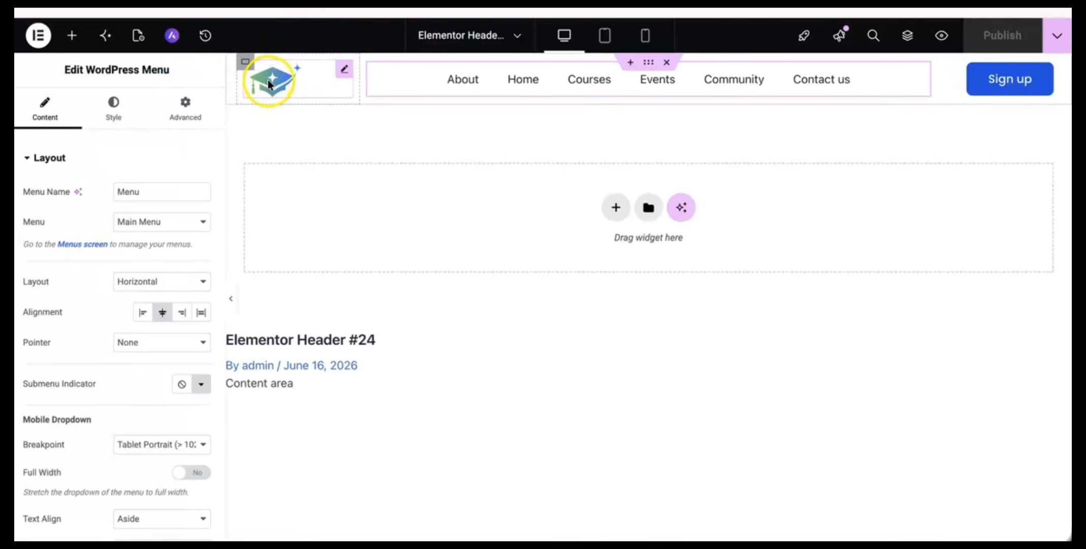
Link the header's logo image to the custom URL "#" and publish the template.
left_click(268, 80)
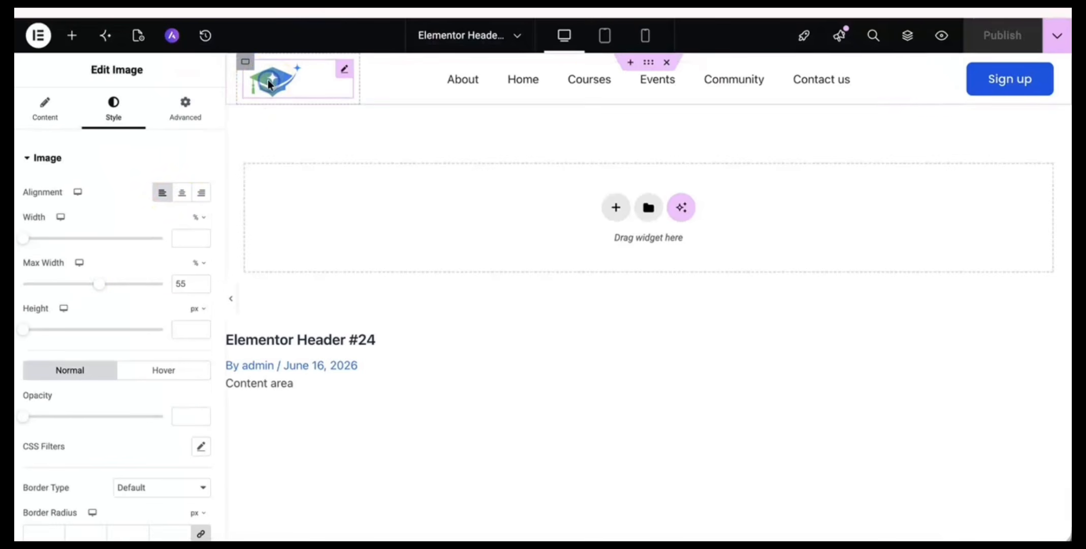
left_click(45, 114)
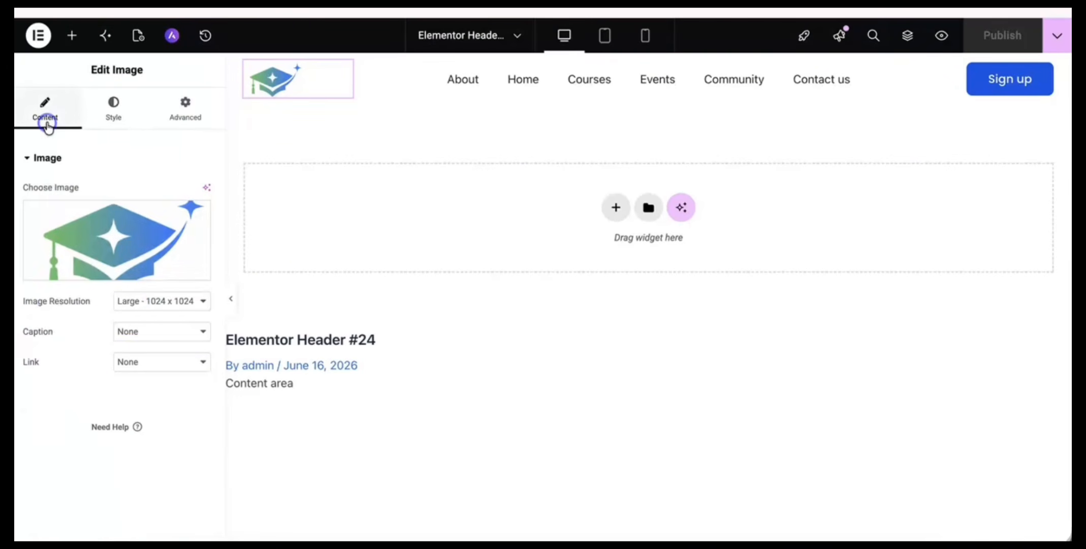
left_click(145, 365)
left_click(148, 396)
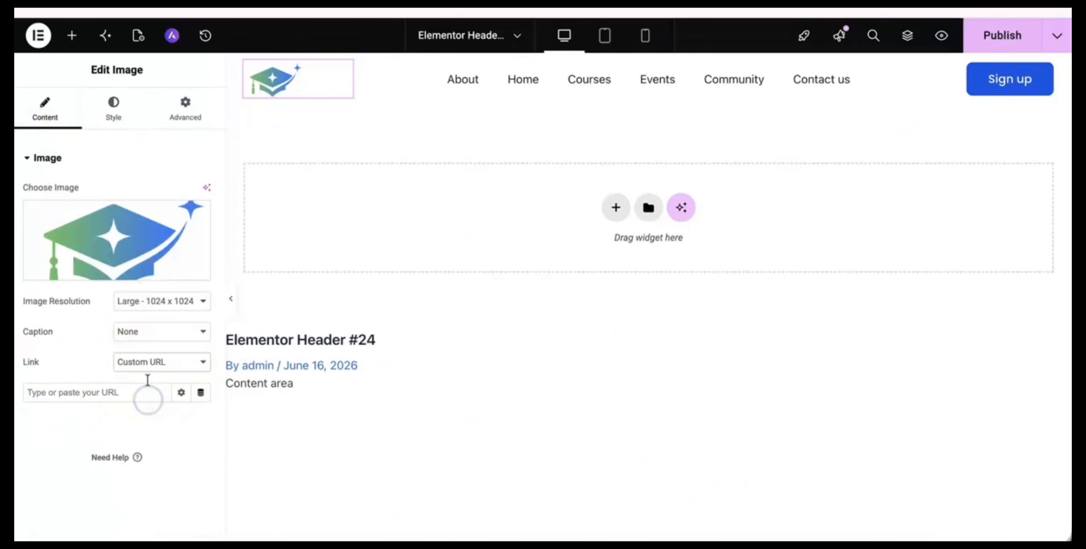
left_click(145, 399)
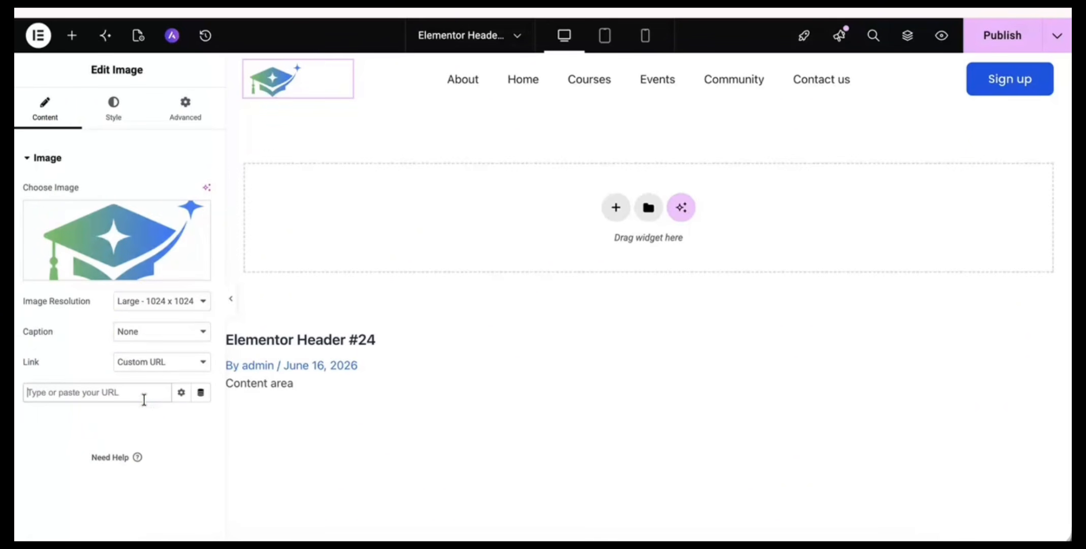
type("#")
left_click(162, 415)
left_click(982, 35)
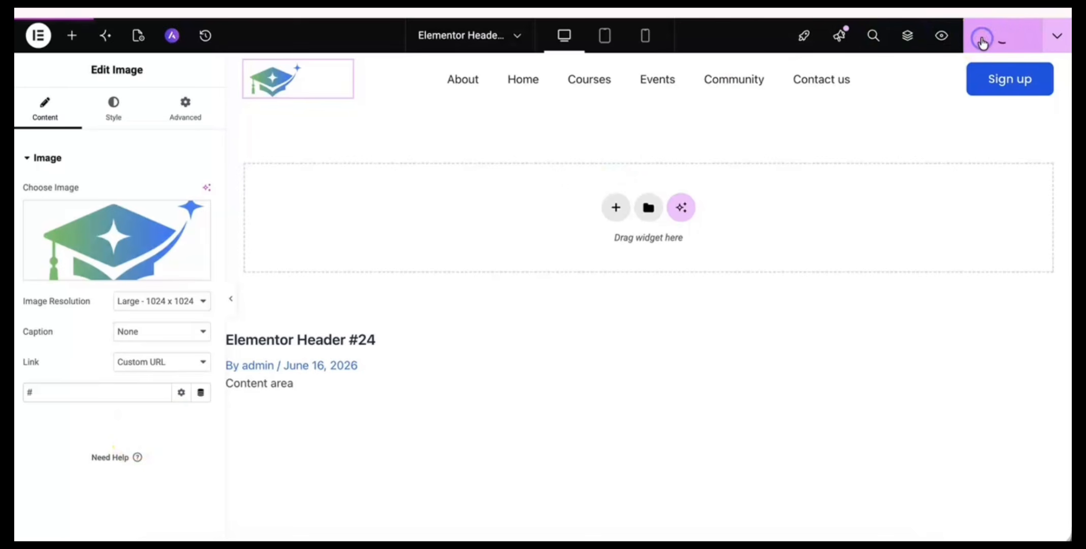
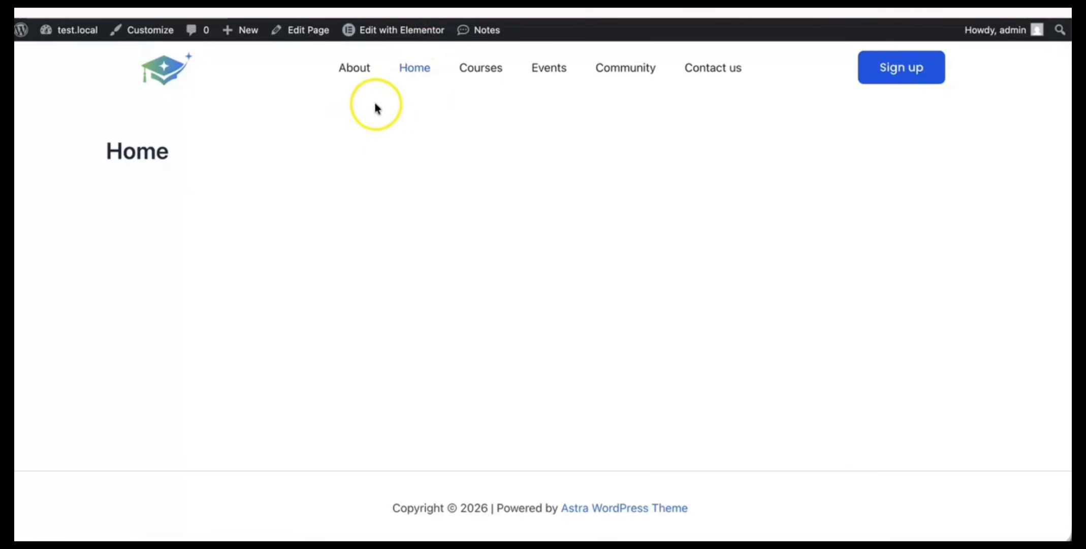
Enable a box shadow in the border style of the header's outer container.
left_click(417, 74)
left_click(170, 80)
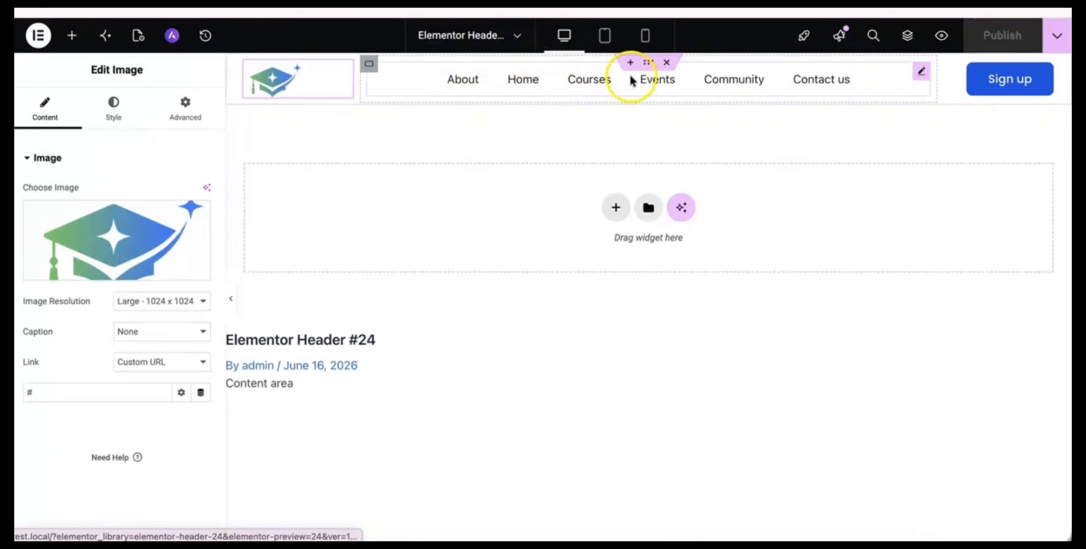
left_click(648, 63)
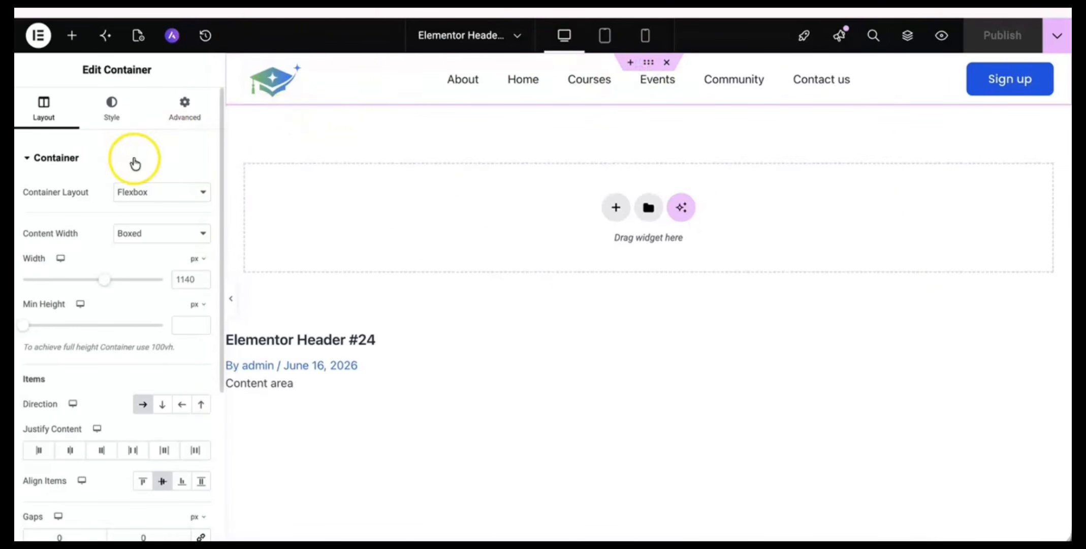
left_click(109, 124)
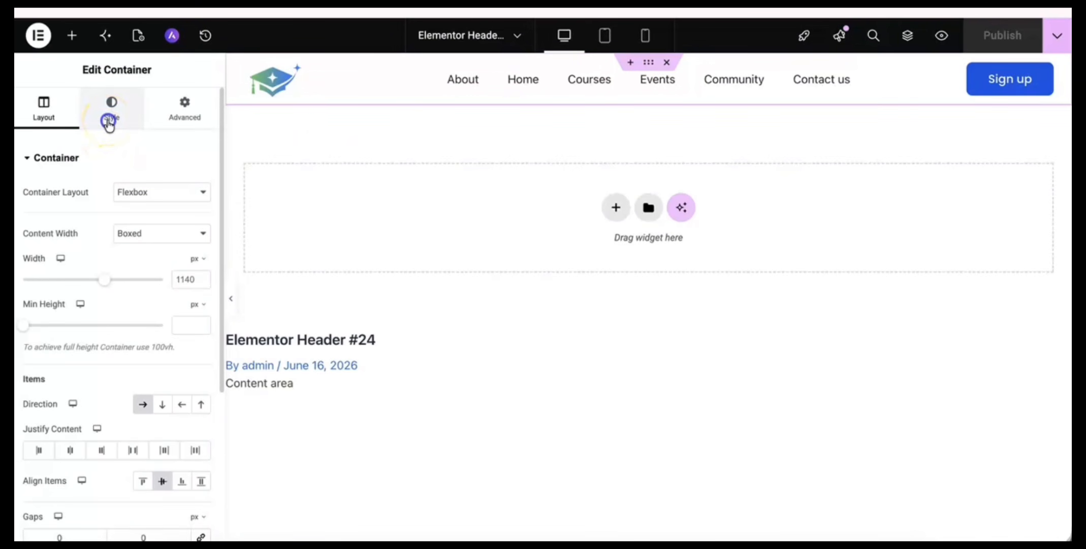
left_click(84, 154)
left_click(69, 228)
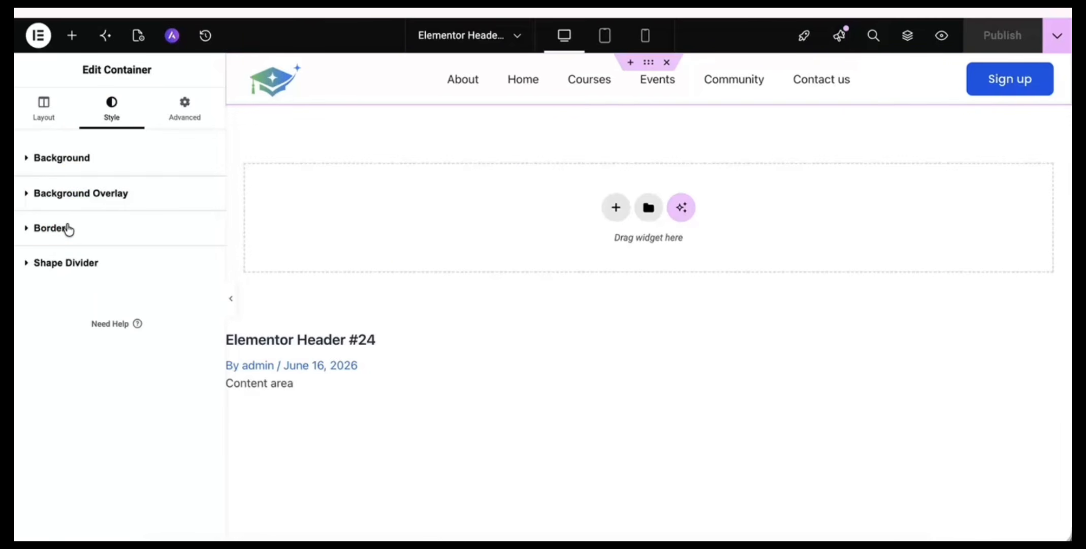
left_click(68, 228)
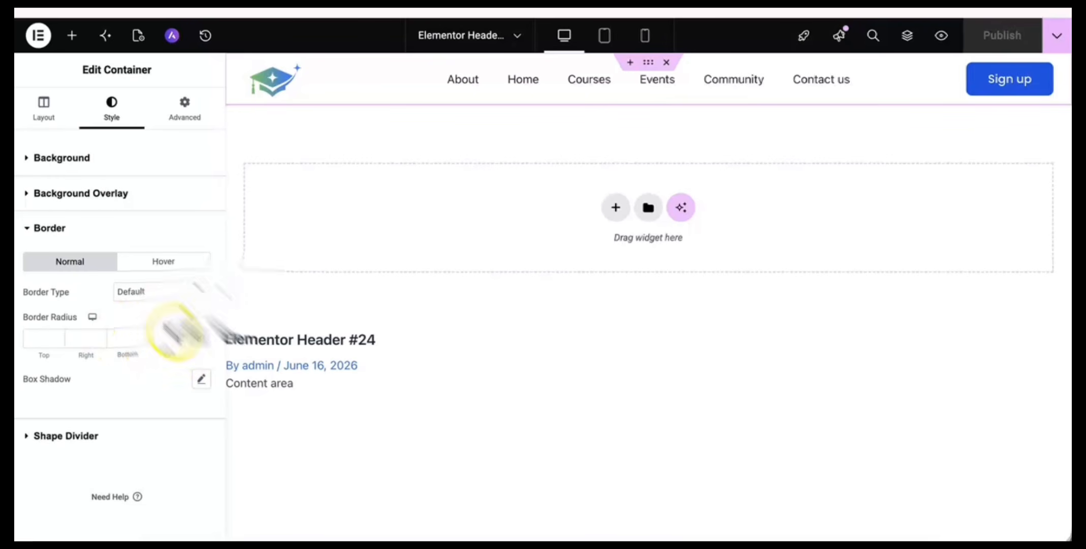
left_click(202, 381)
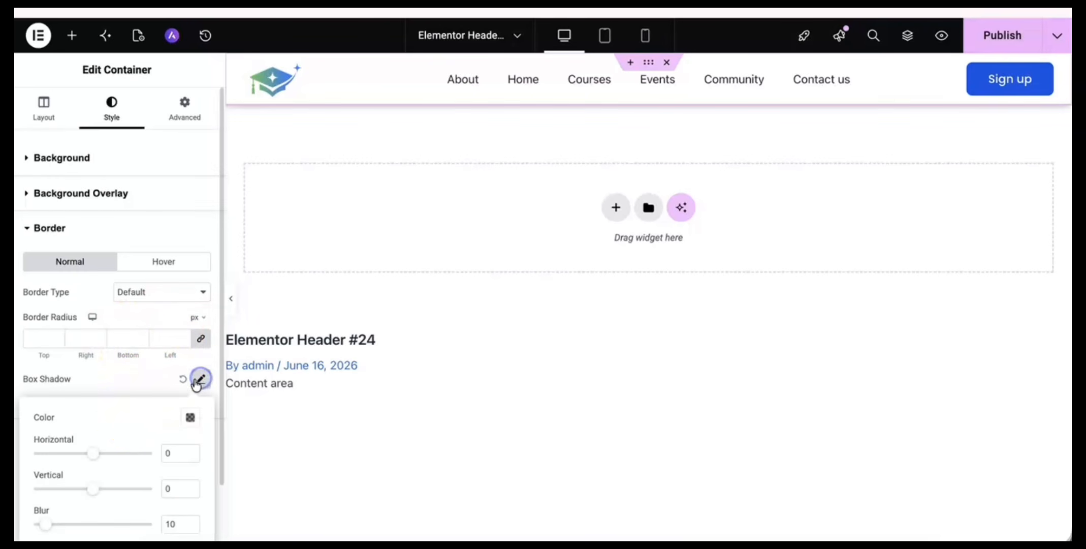
Lighten the header container's box shadow by setting its color to rgba(0, 0, 0, 0.1).
scroll(126, 416, "down", 2)
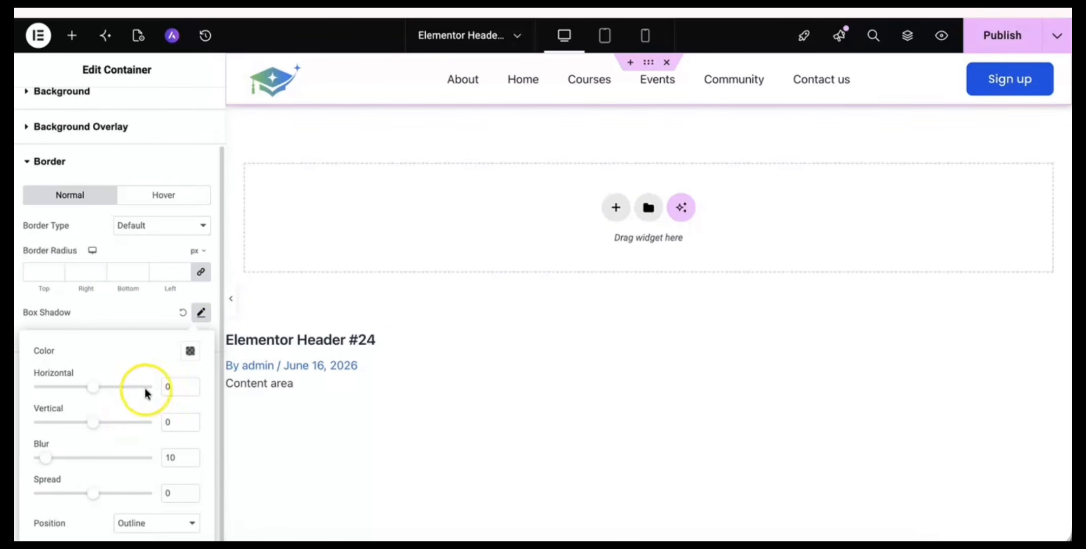
left_click(190, 353)
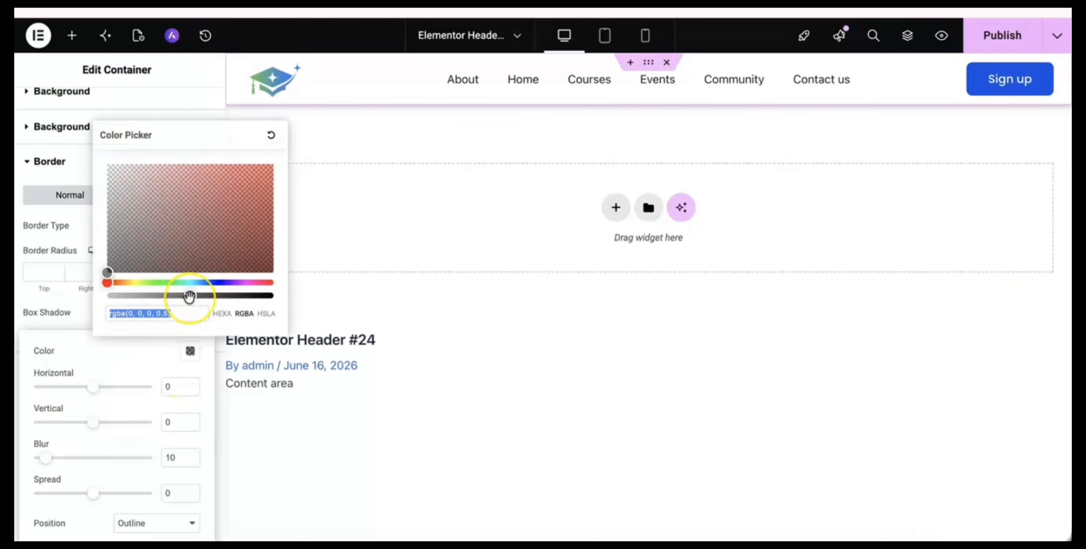
left_click_drag(189, 296, 126, 299)
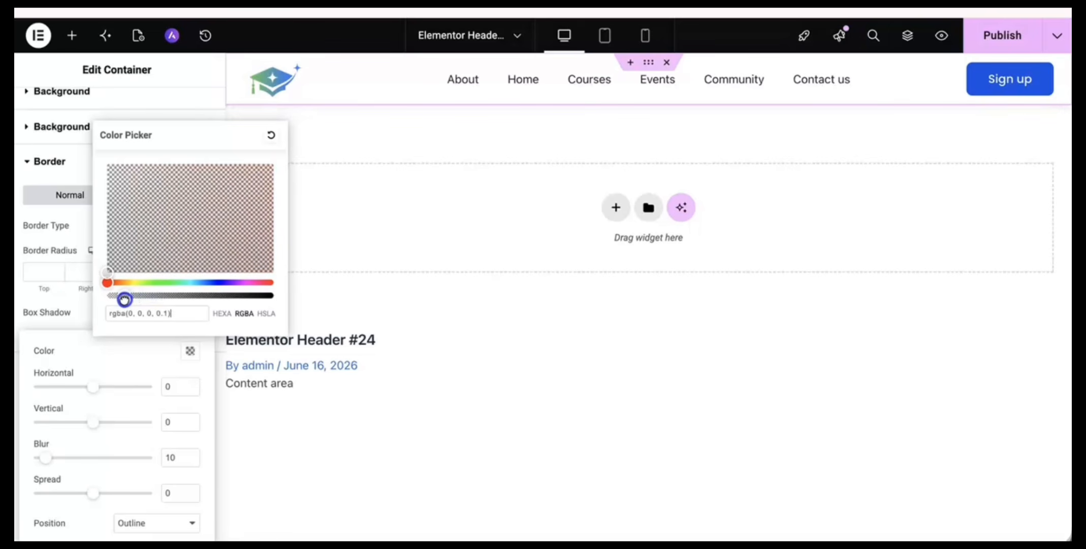
left_click(143, 370)
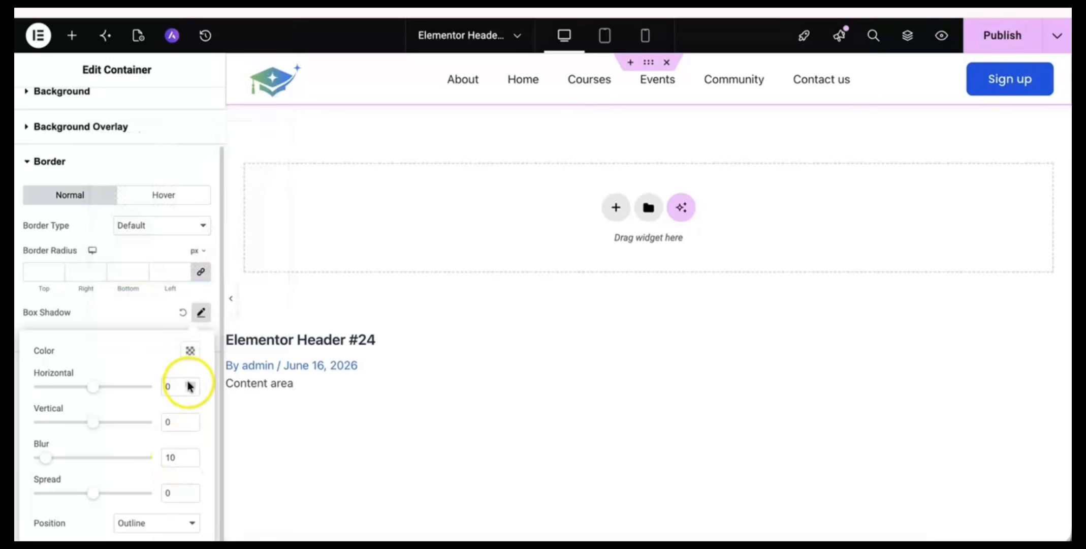
left_click(191, 351)
left_click(145, 359)
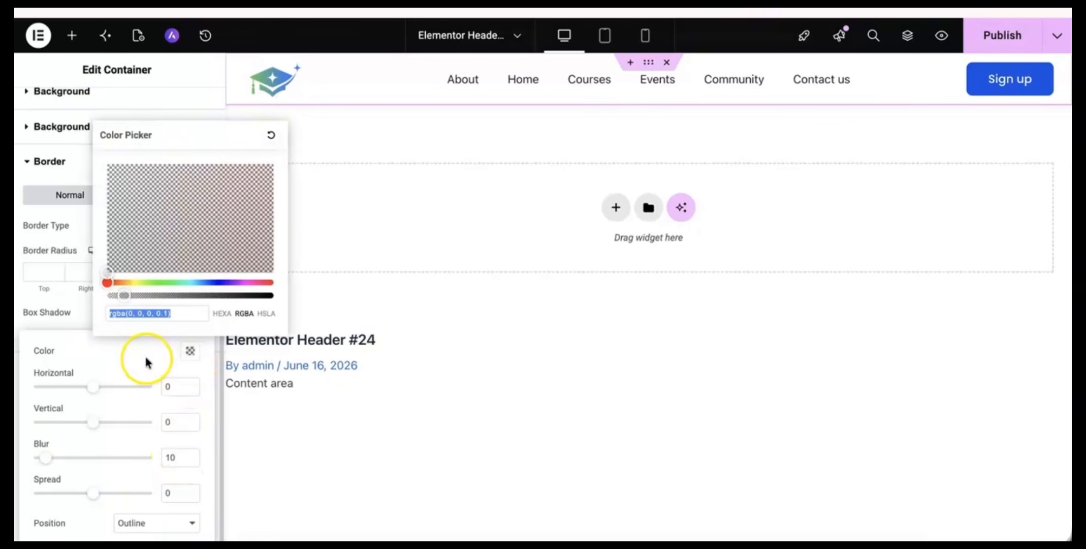
Set the header shadow's blur to 5 and publish the template, checking the shadow on the live Home page.
left_click(178, 460)
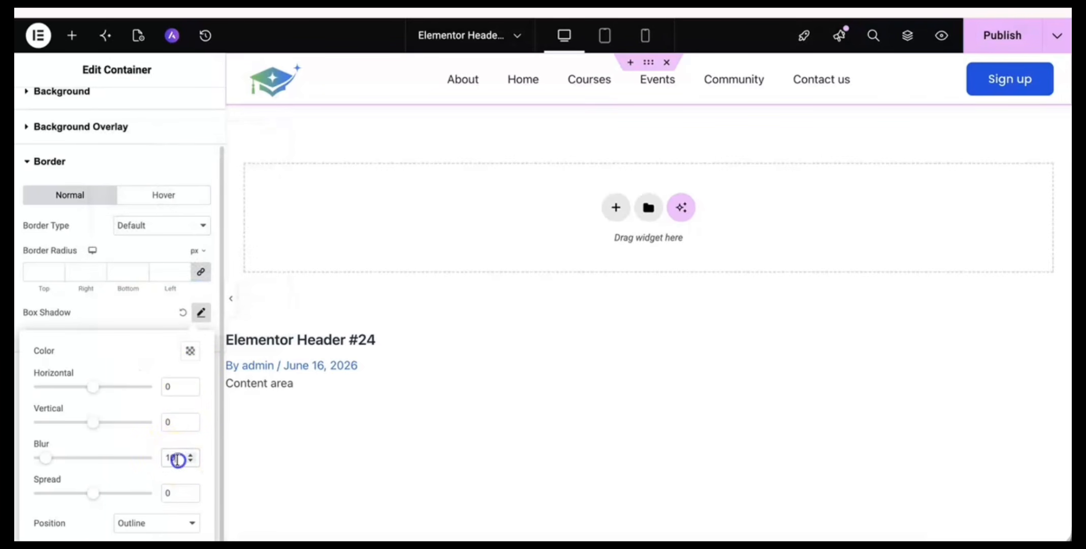
type("5")
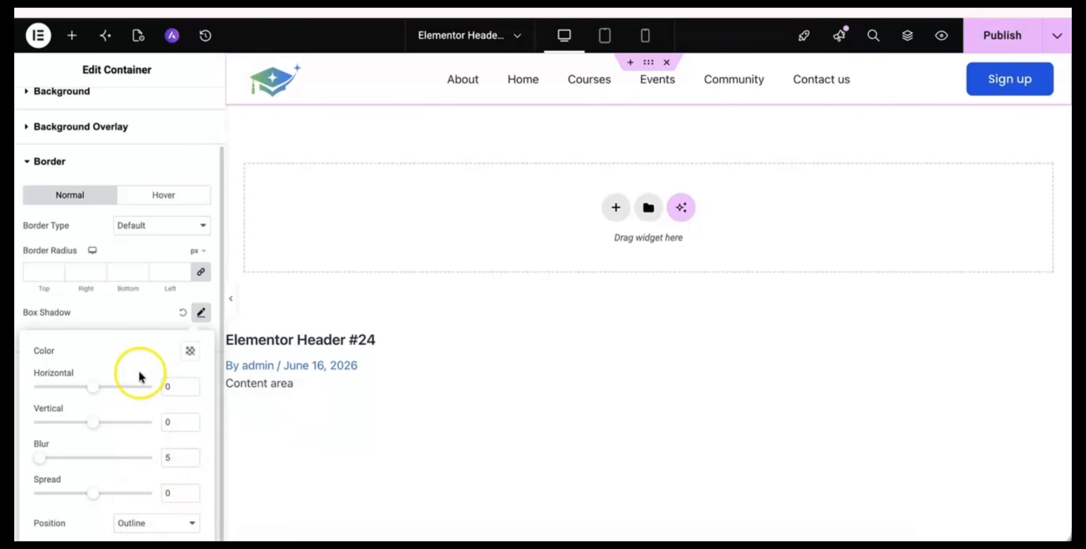
left_click(991, 46)
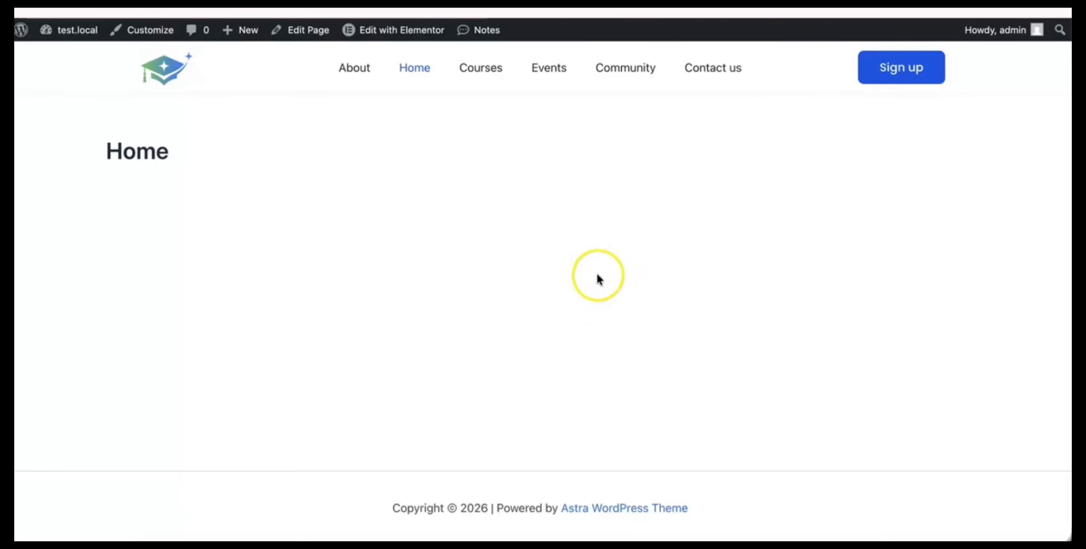
scroll(597, 274, "down", 1)
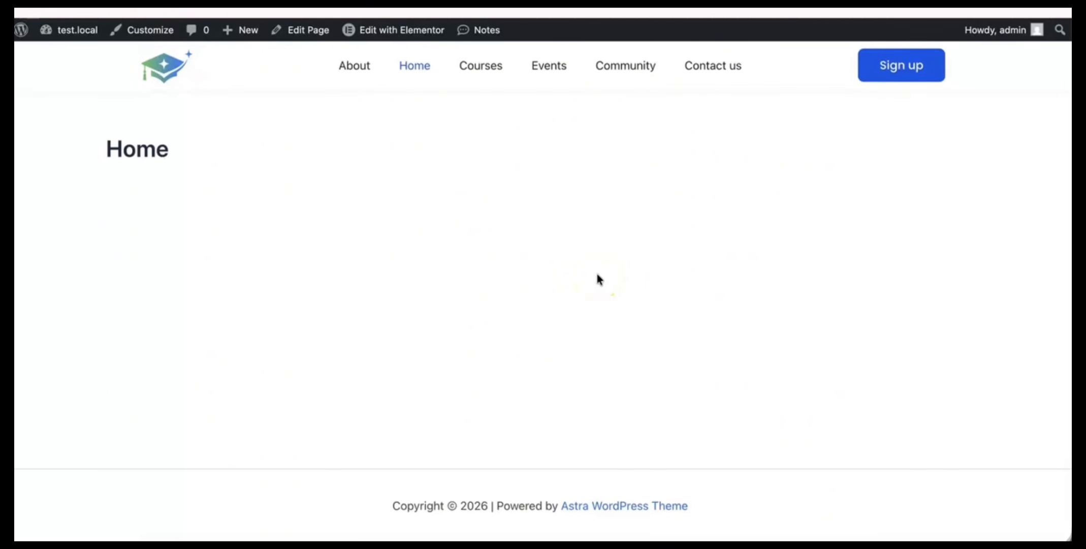
scroll(602, 229, "up", 1)
left_click(605, 181)
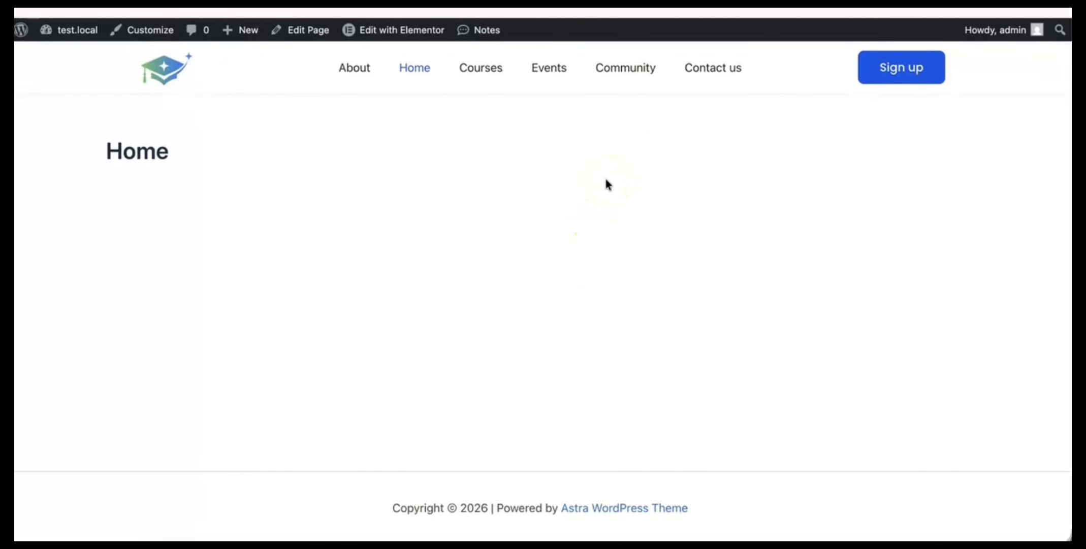
left_click(402, 121)
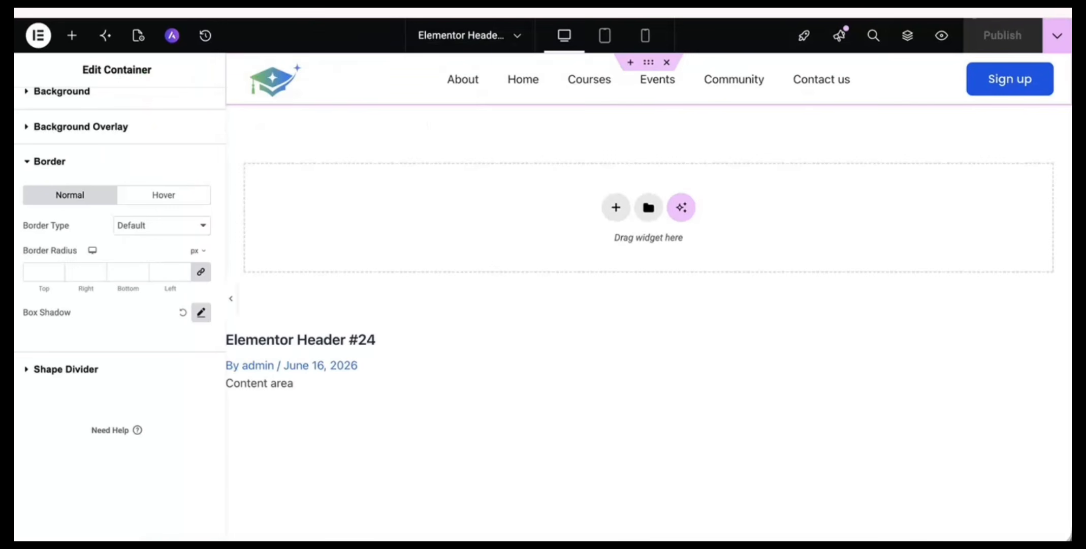
Add a container with two equal columns below the header and set its padding to 0 on all sides.
left_click(616, 208)
left_click(603, 269)
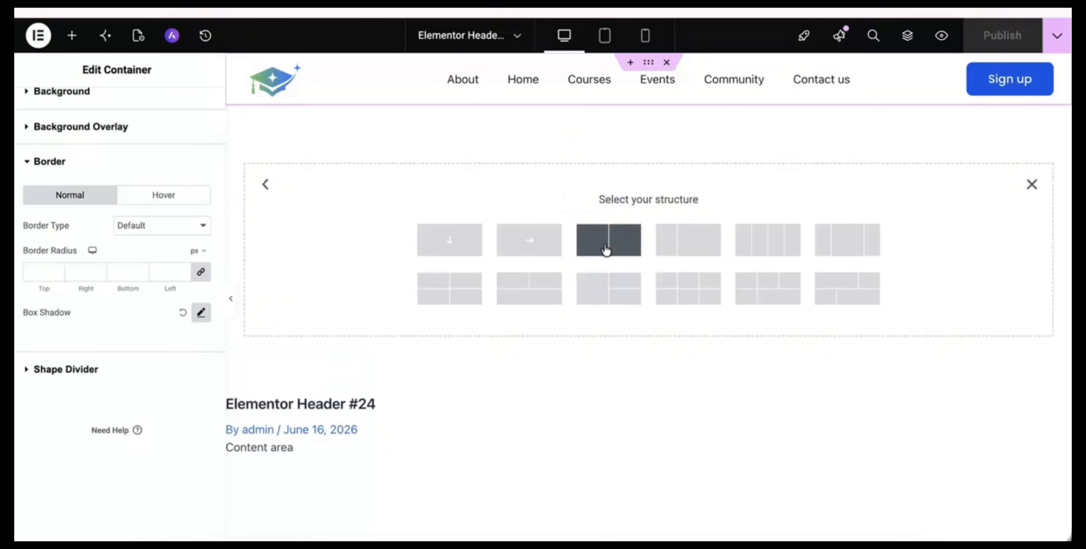
left_click(605, 245)
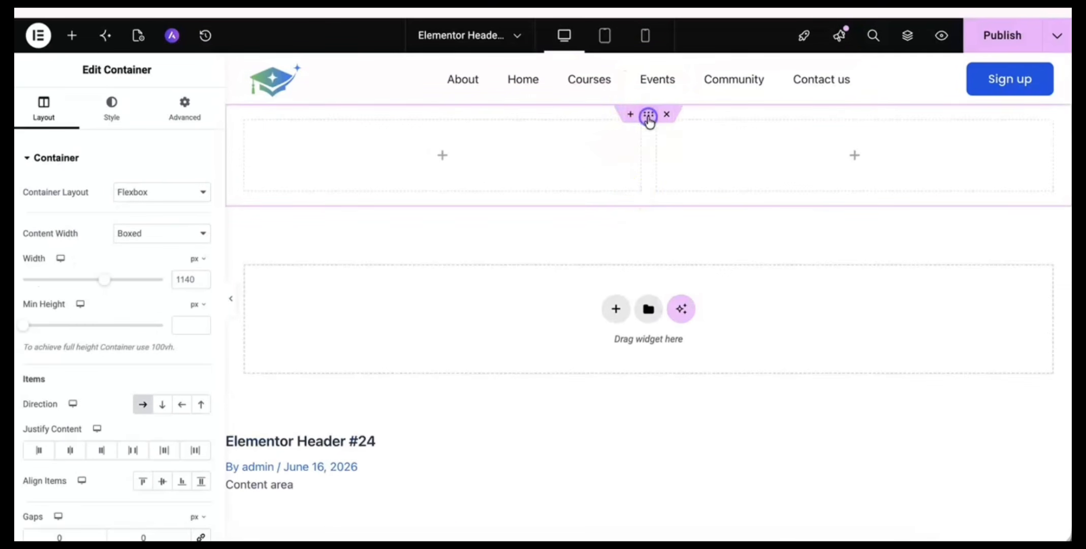
left_click(192, 116)
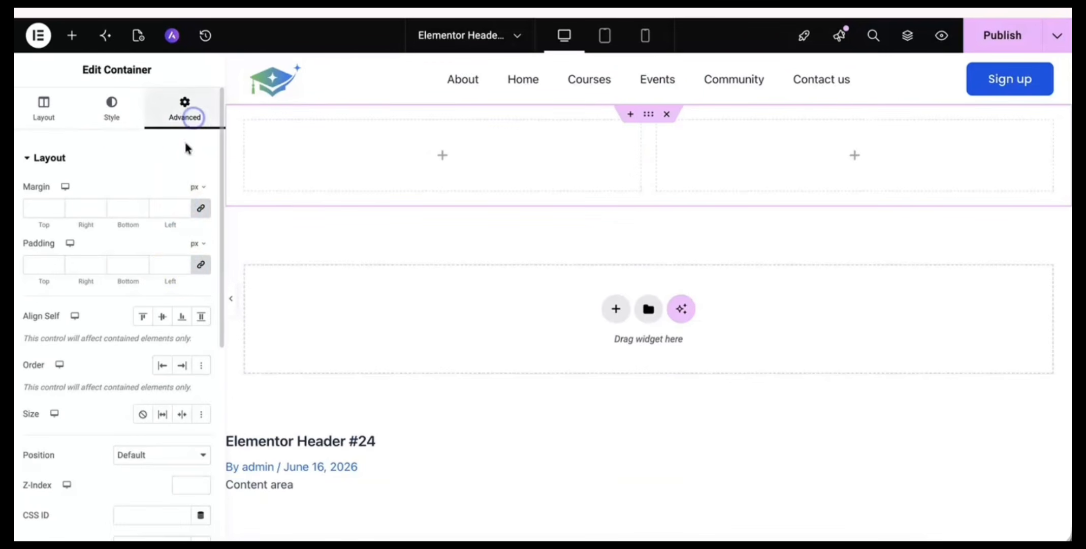
left_click(200, 264)
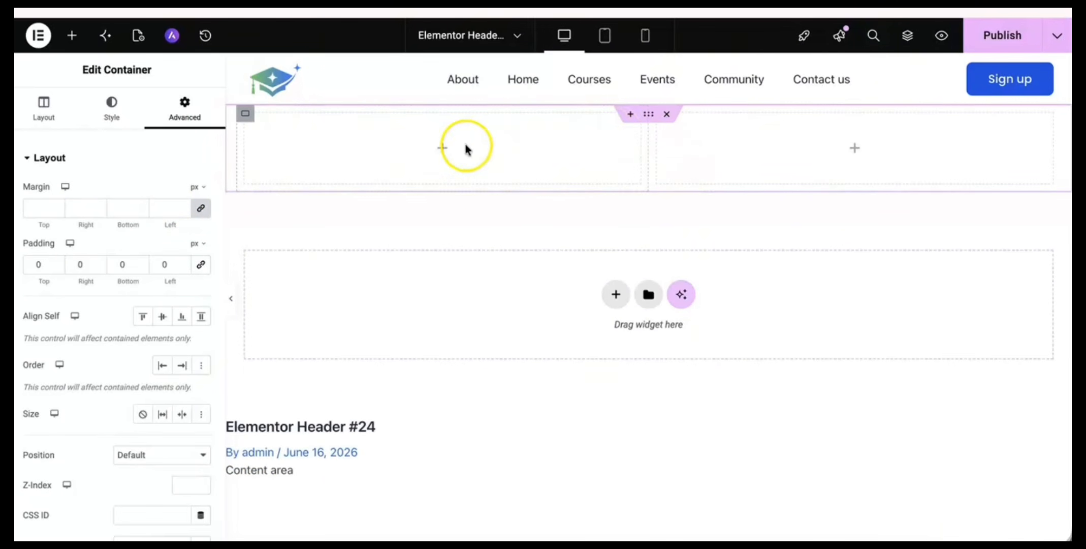
Set the new section's left column width to 35% and its right column width to 65%.
left_click(245, 118)
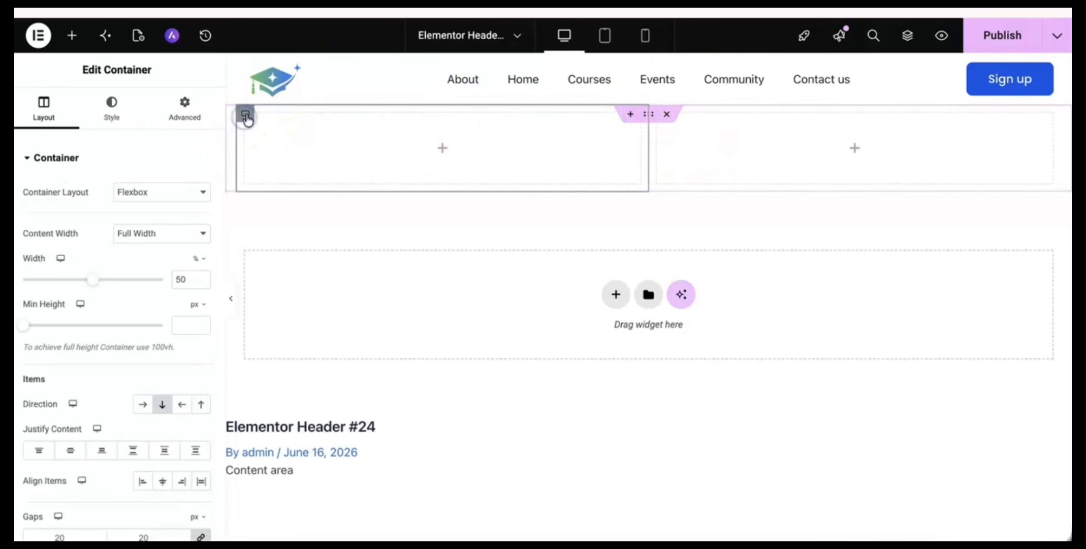
left_click(184, 283)
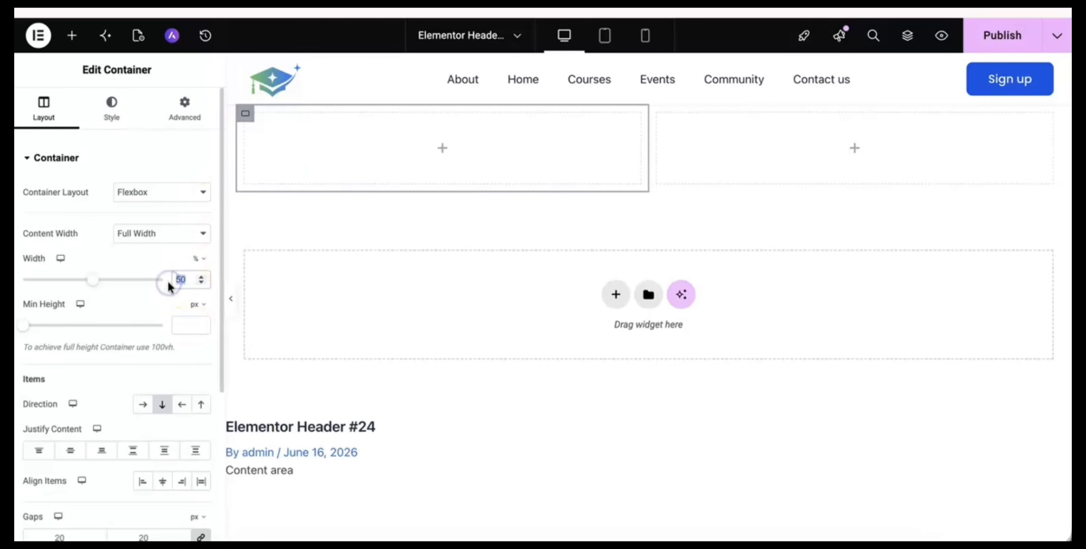
type("35")
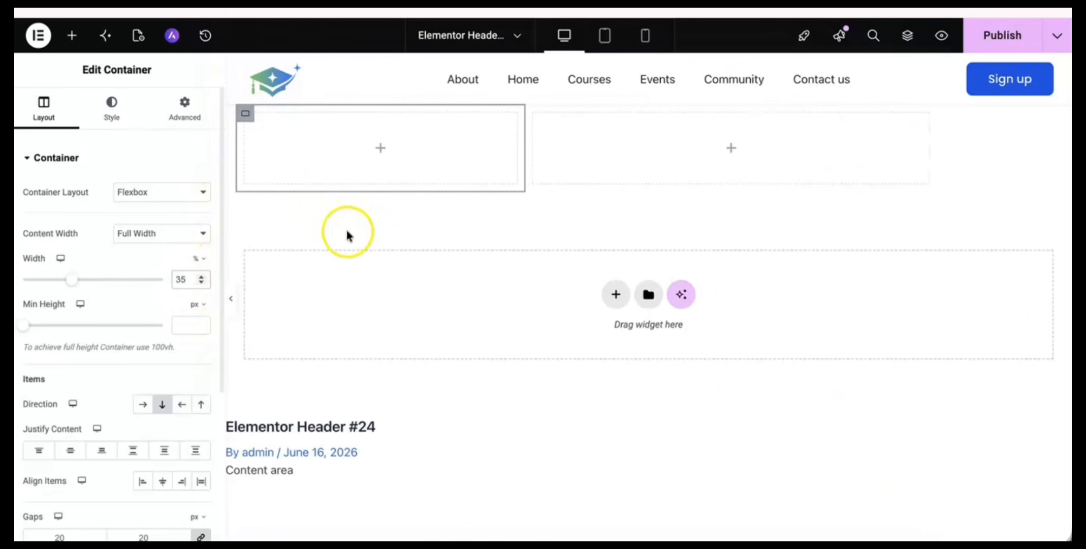
left_click(535, 117)
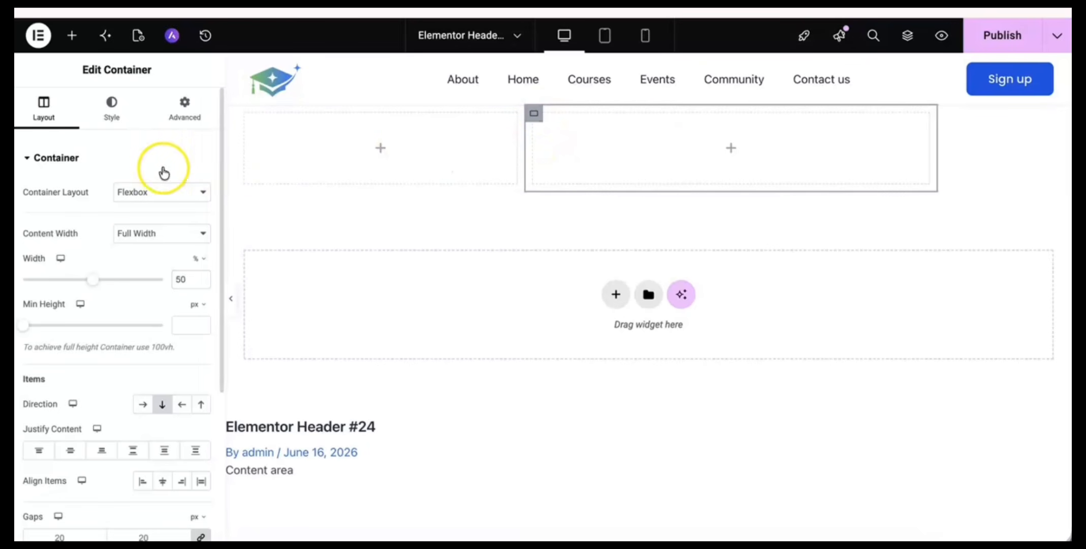
left_click_drag(186, 281, 170, 285)
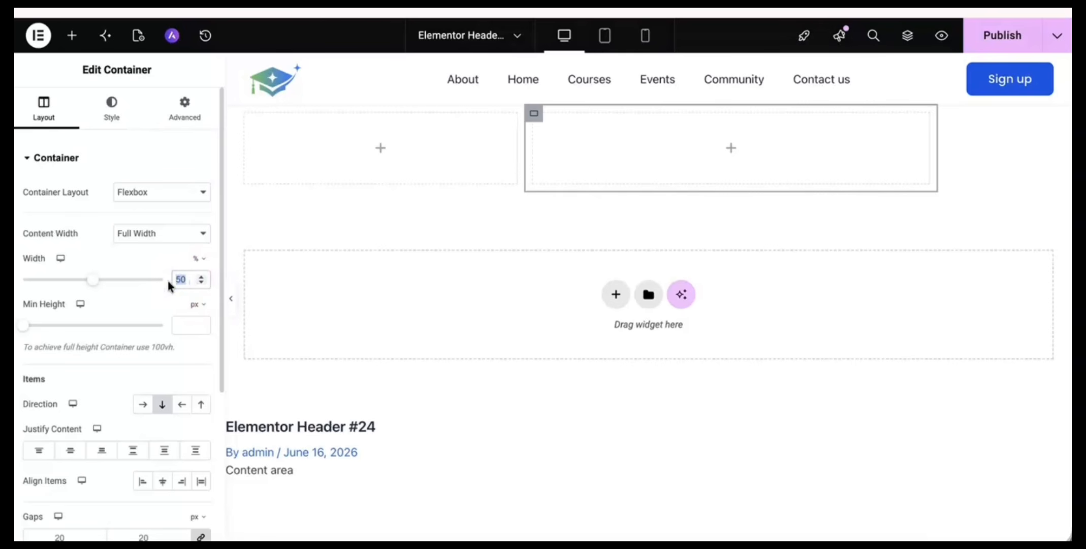
type("65")
left_click(206, 262)
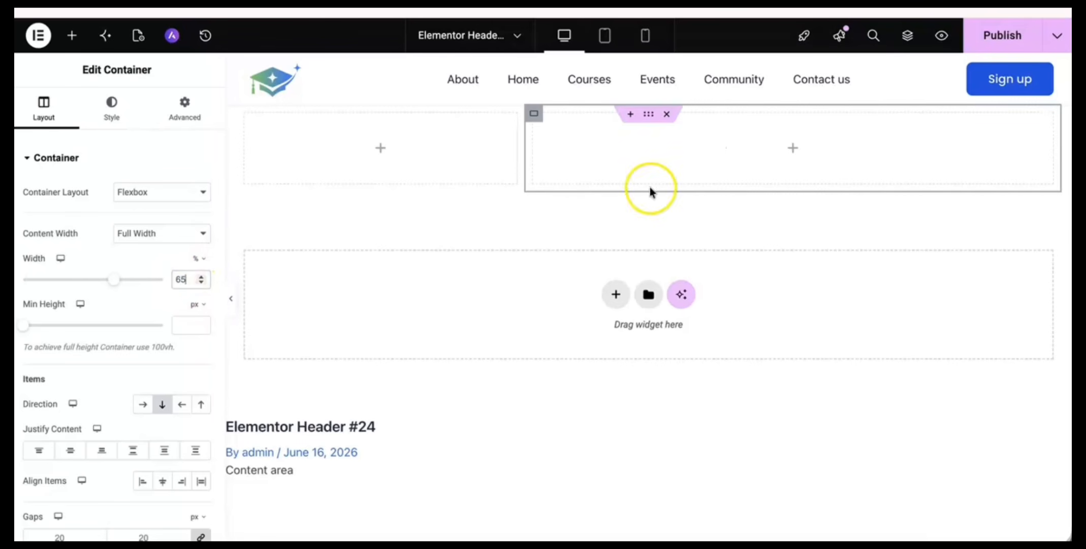
left_click(794, 150)
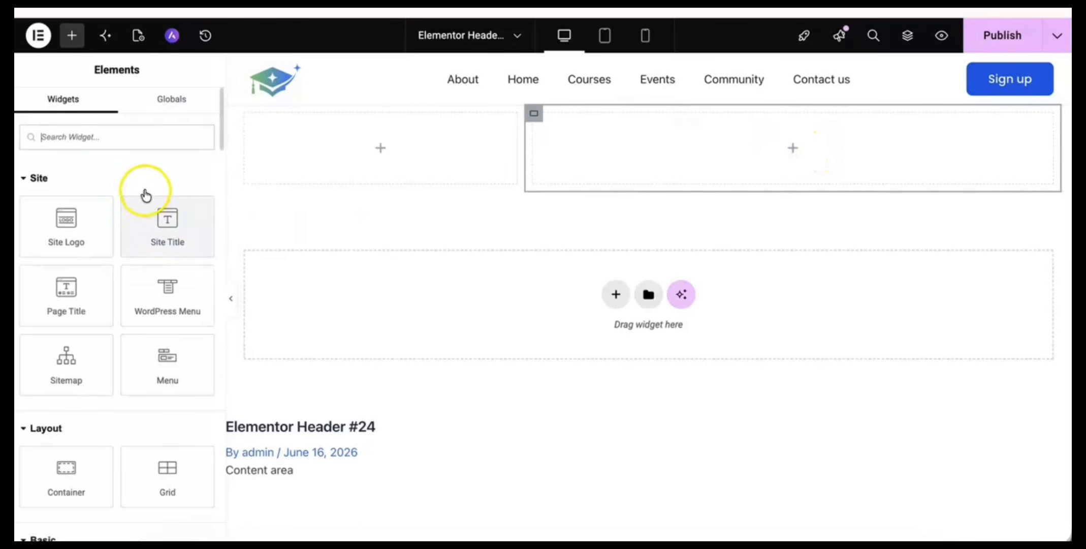
left_click(146, 142)
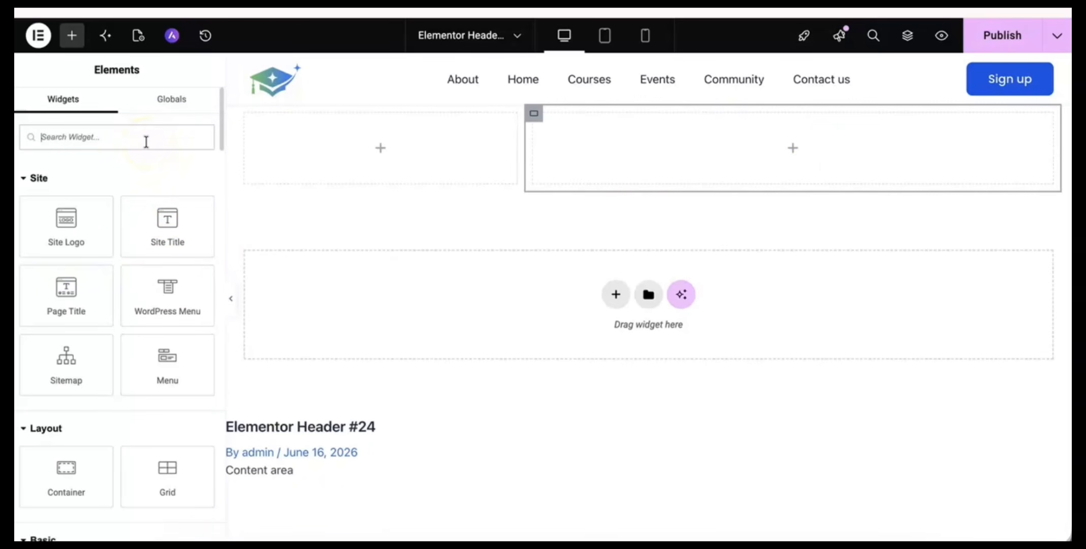
left_click_drag(65, 283, 533, 113)
Give the right column a classic background and upload H1.png from the LearnNova folder as its background image.
left_click(533, 114)
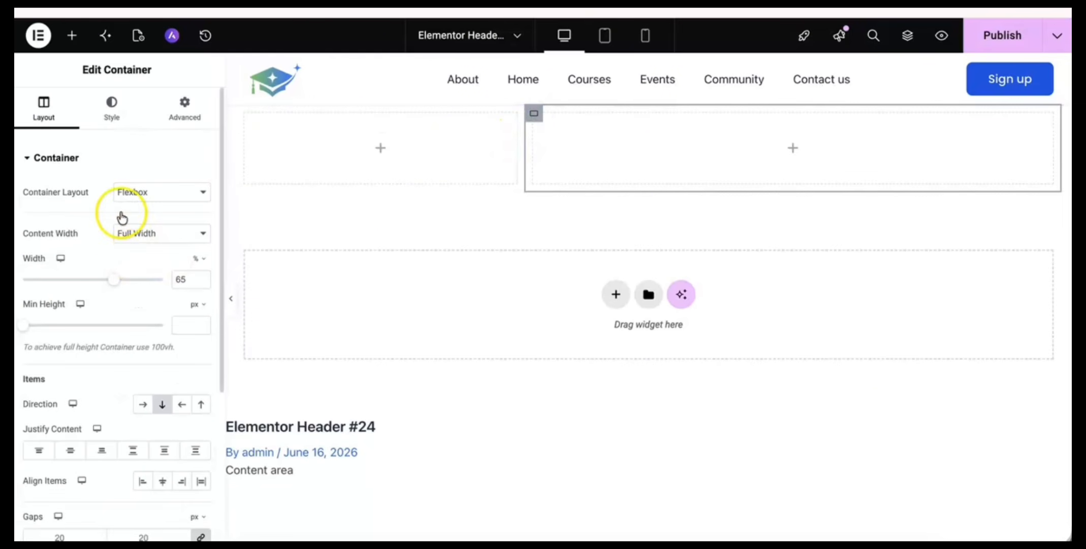
left_click(111, 115)
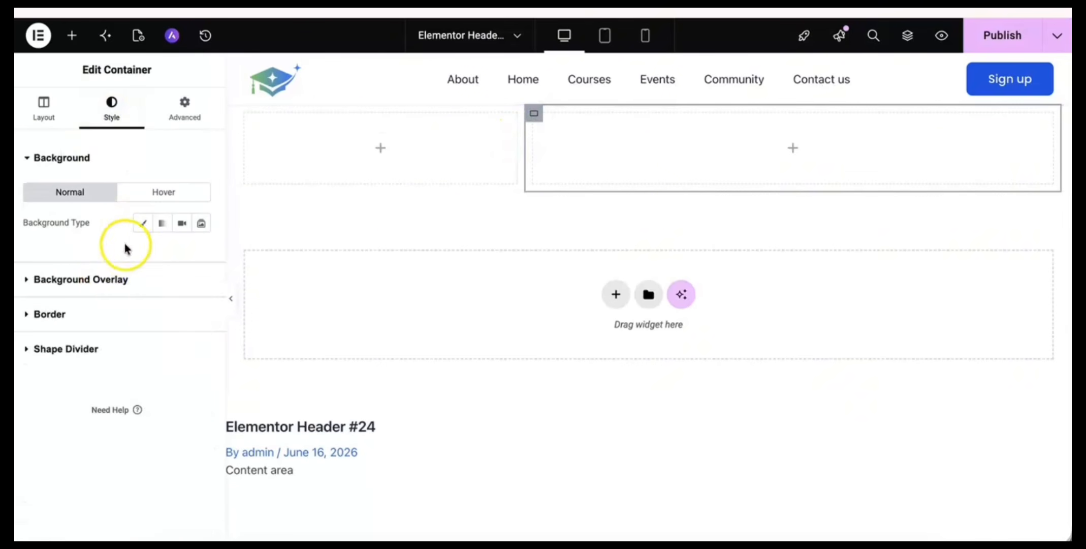
left_click(143, 223)
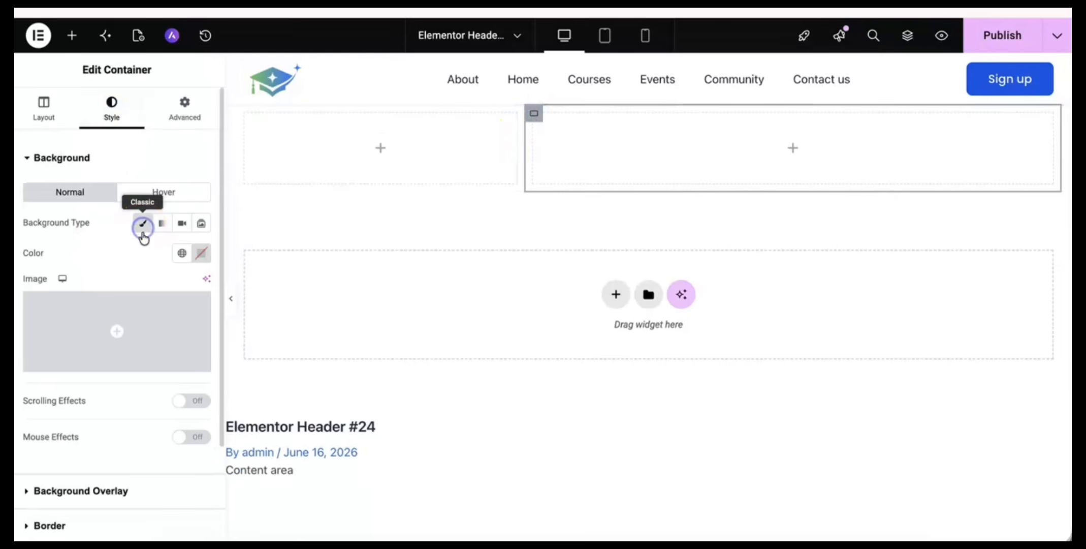
left_click(198, 262)
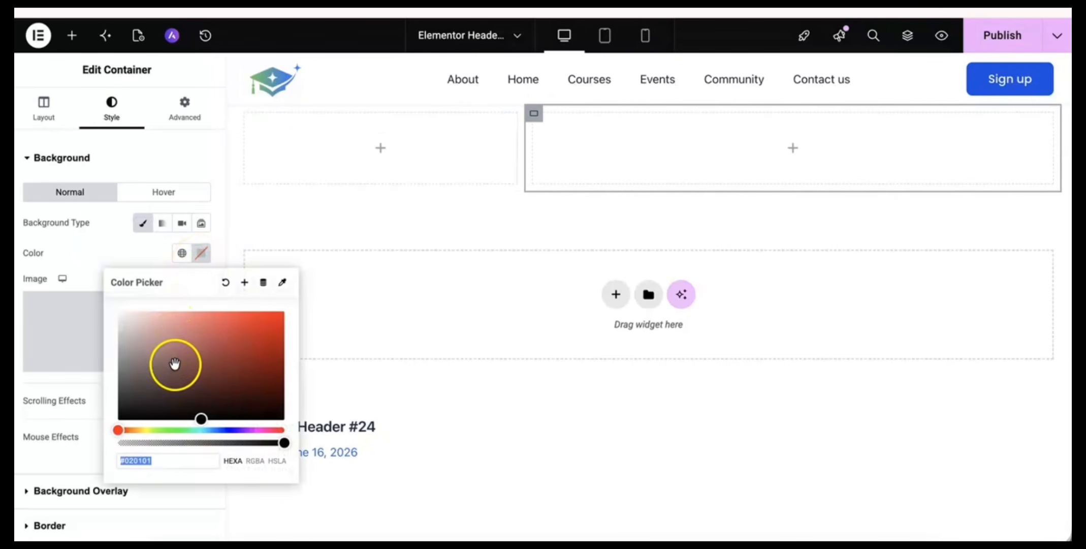
left_click(90, 266)
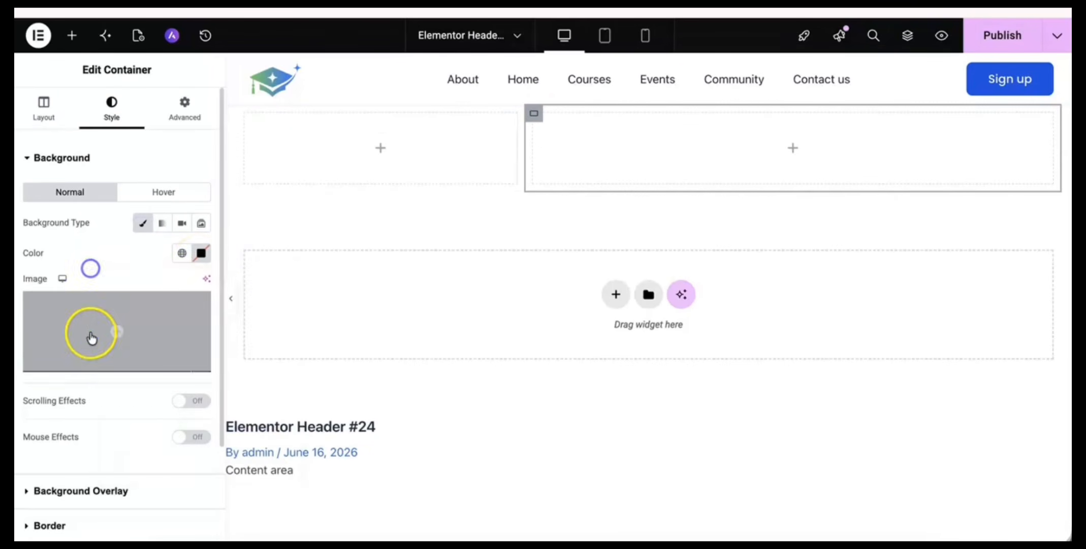
left_click(90, 334)
left_click(220, 88)
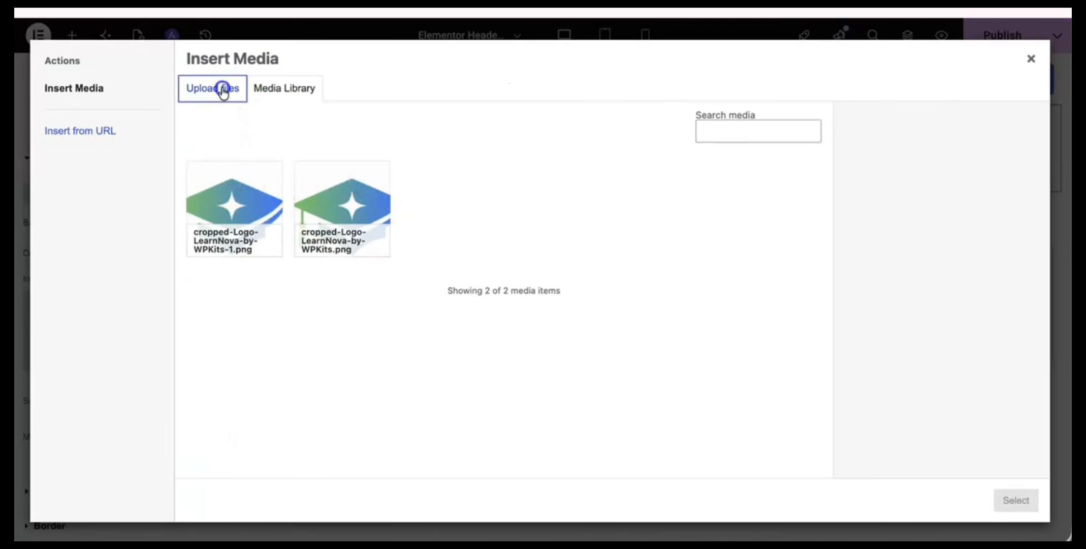
left_click(611, 295)
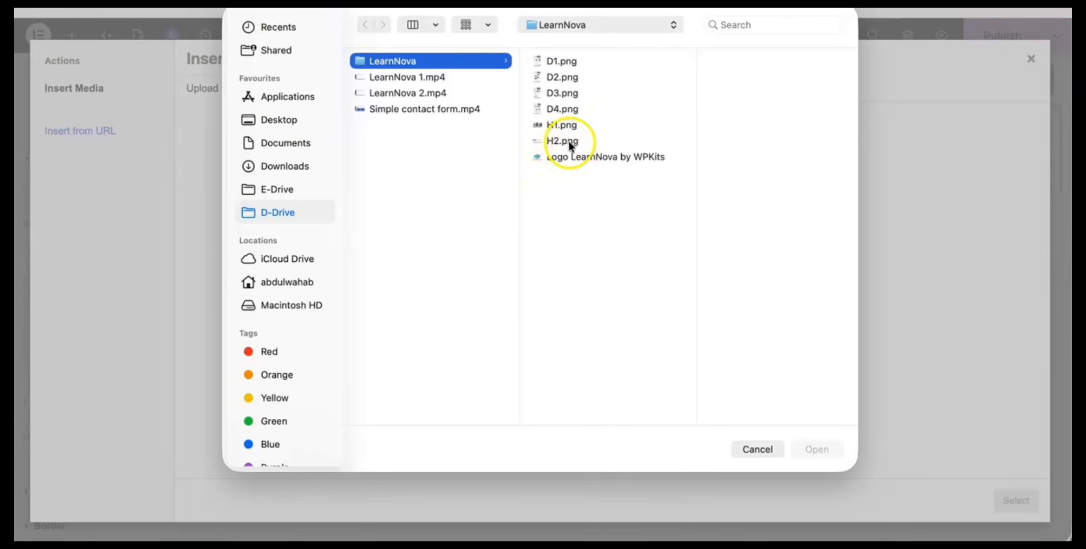
left_click(565, 125)
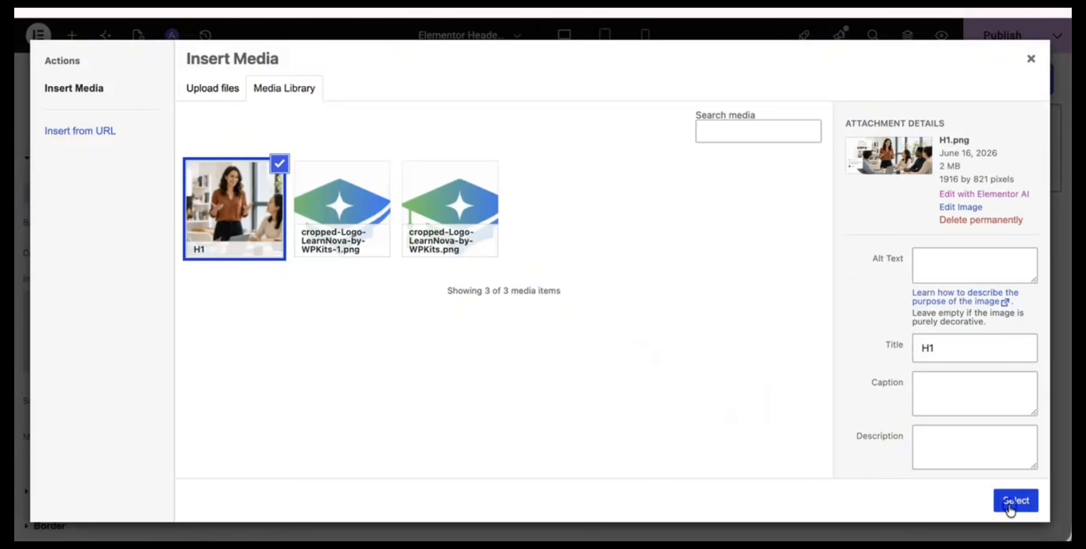
left_click(1013, 500)
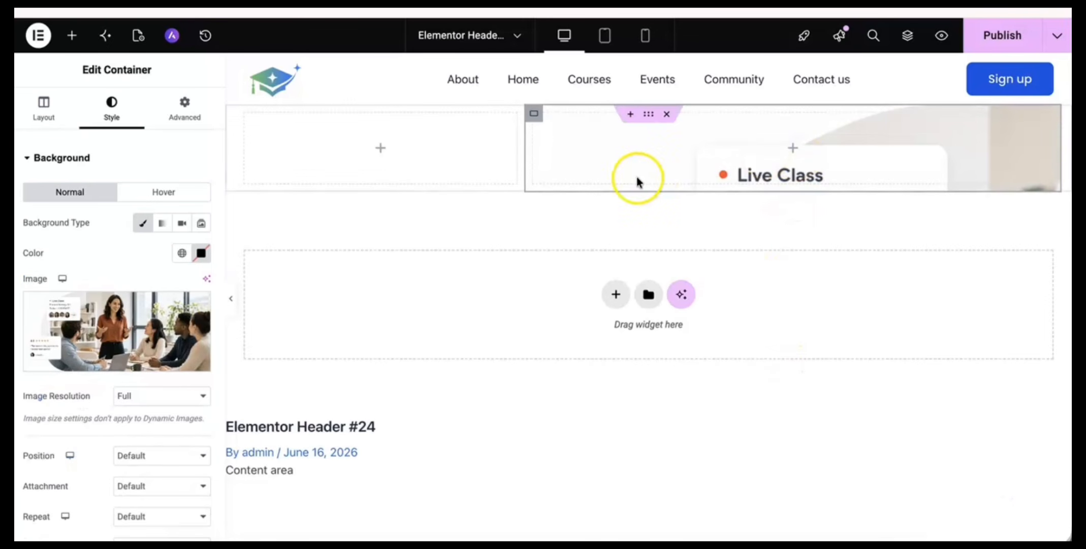
Set the right column's background image position to Center Center, repeat to No-repeat and display size to Cover.
scroll(45, 303, "down", 4)
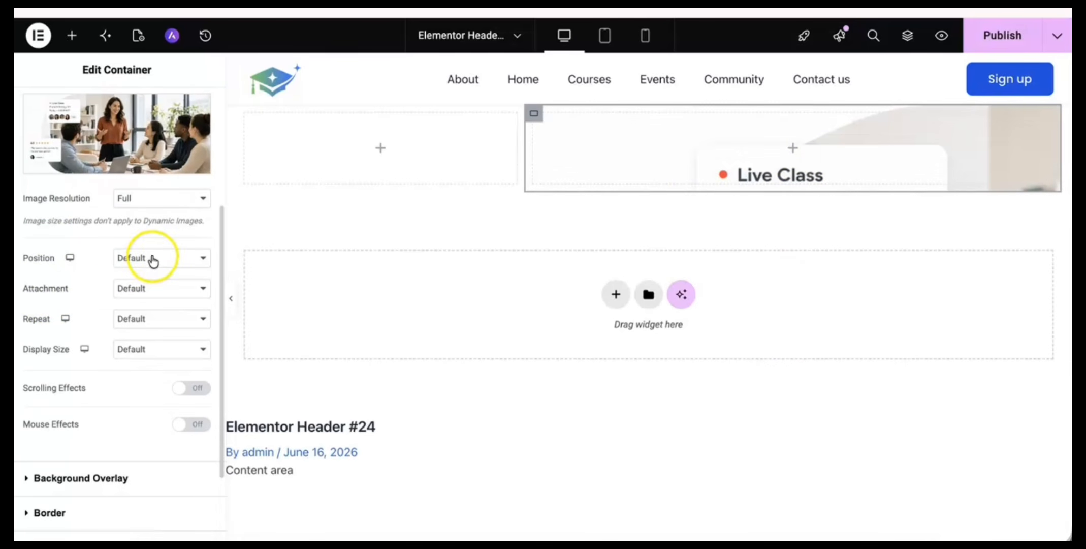
scroll(128, 269, "up", 2)
scroll(128, 281, "down", 1)
left_click(133, 300)
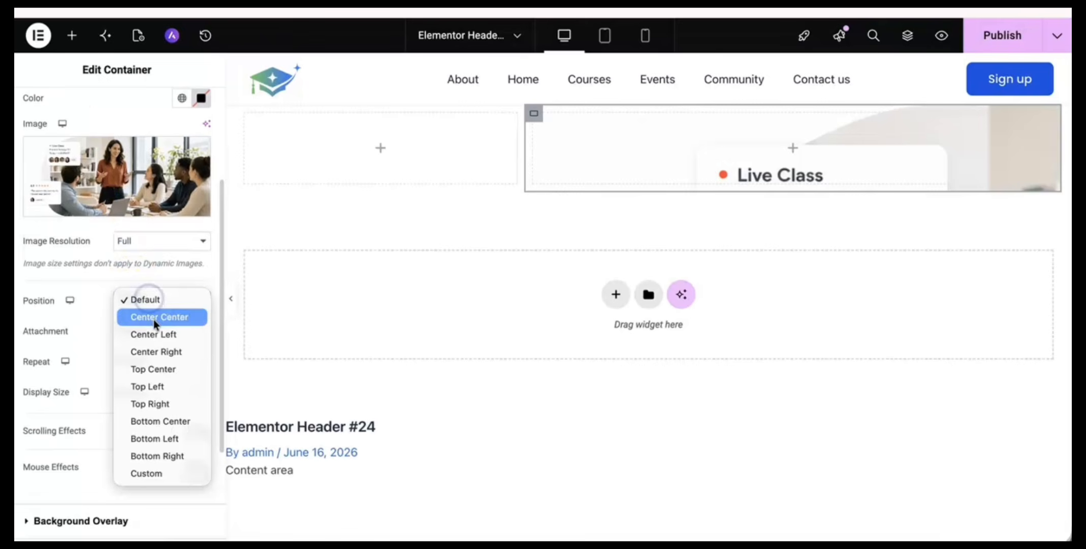
left_click(154, 317)
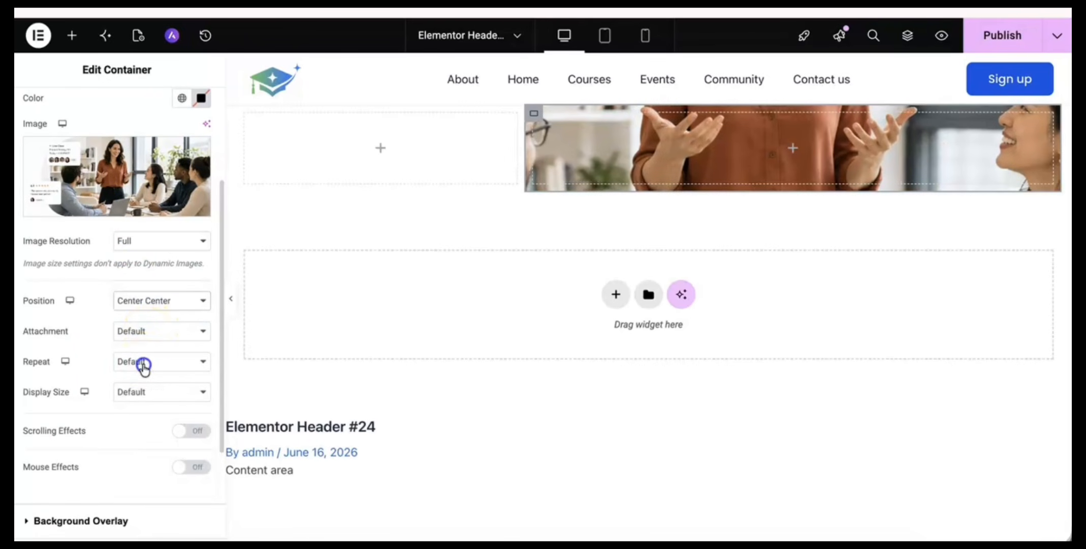
left_click(143, 361)
left_click(144, 384)
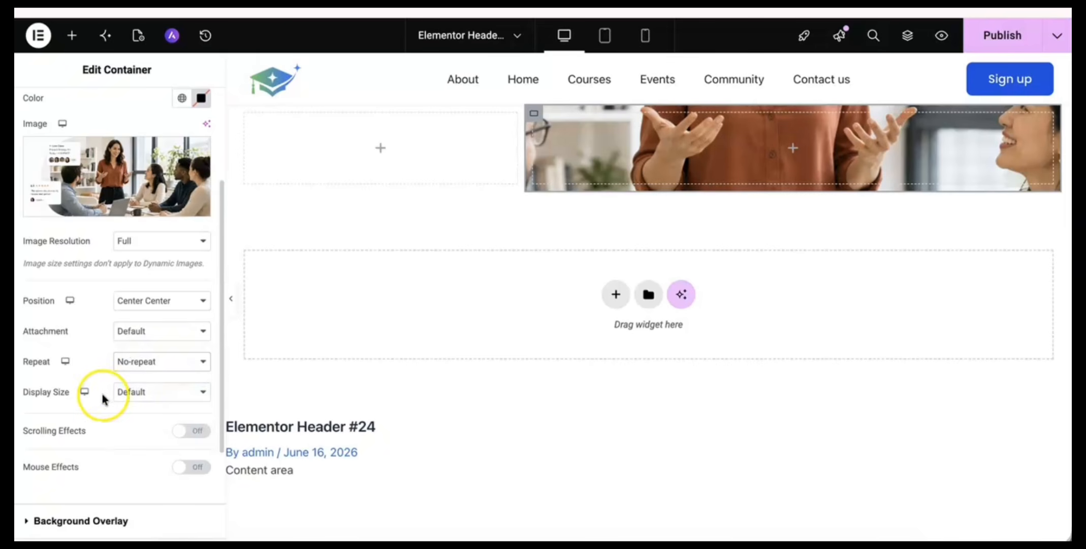
left_click(141, 397)
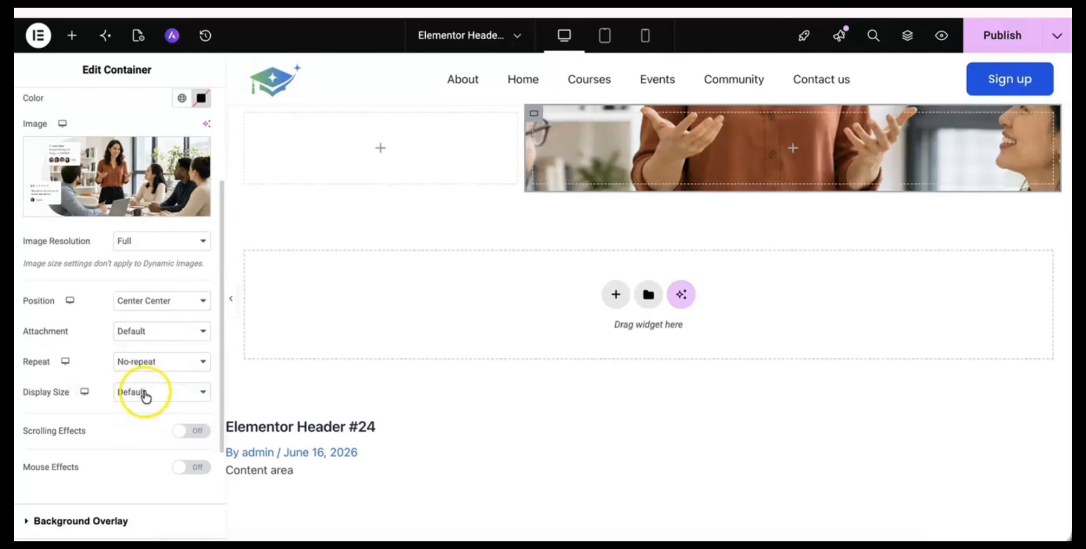
left_click(144, 425)
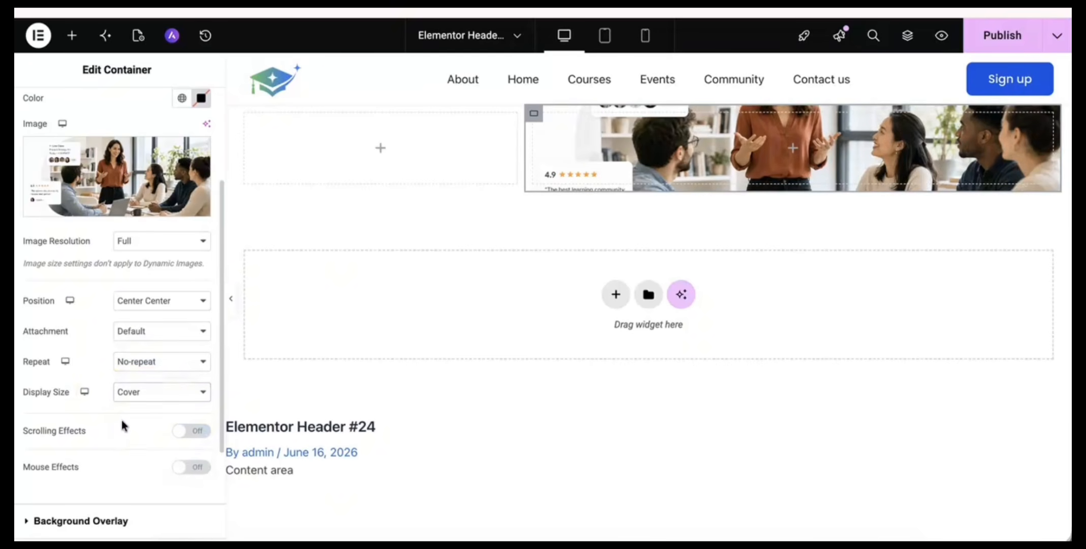
Add a Spacer widget inside the right column and set its space to 289 px.
left_click(796, 149)
scroll(87, 320, "down", 8)
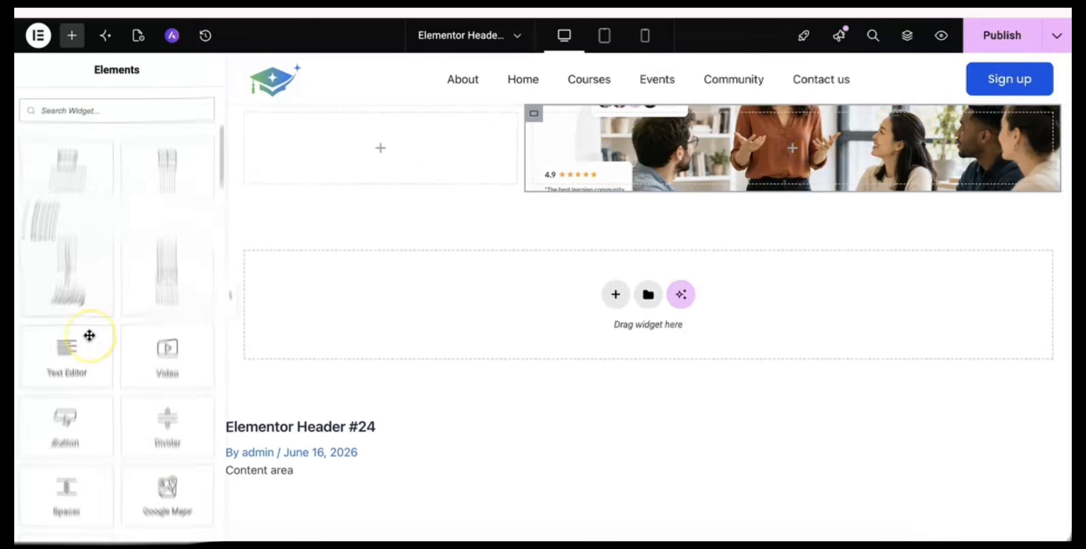
scroll(89, 335, "up", 1)
scroll(89, 335, "down", 1)
left_click(60, 322)
left_click_drag(60, 321, 873, 152)
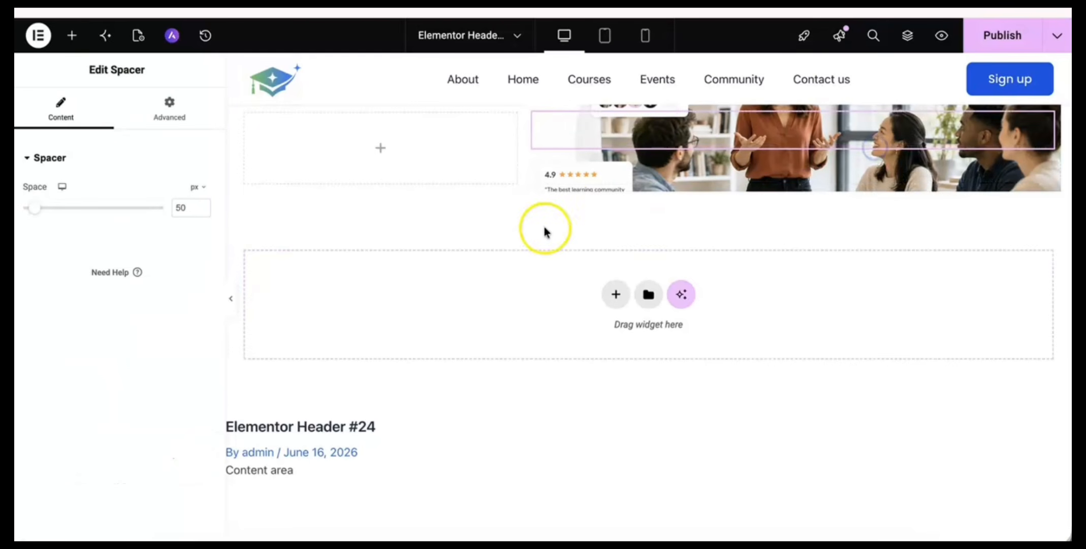
left_click_drag(34, 208, 91, 214)
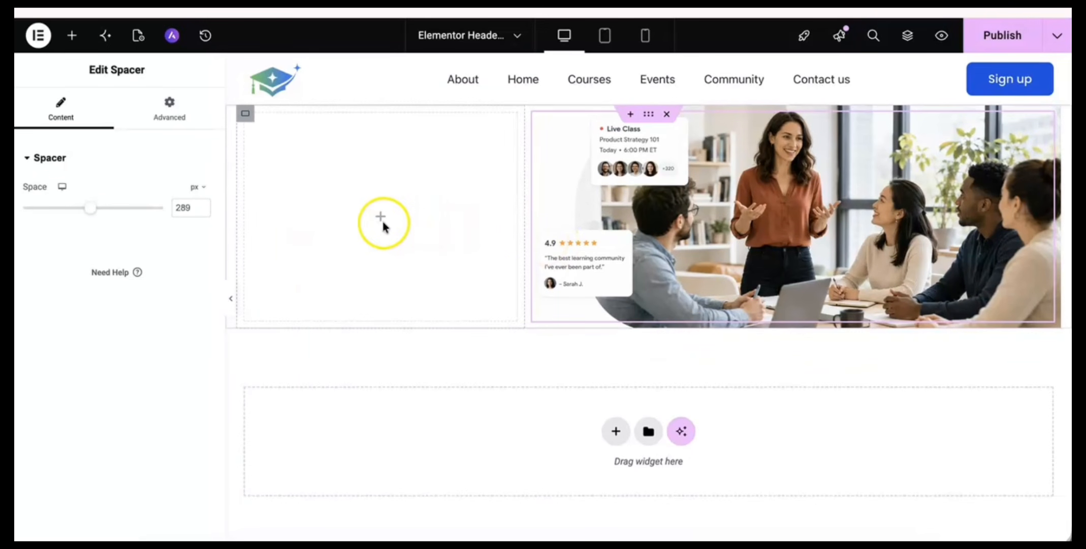
Try to add a Heading widget to the section's left column.
left_click(381, 217)
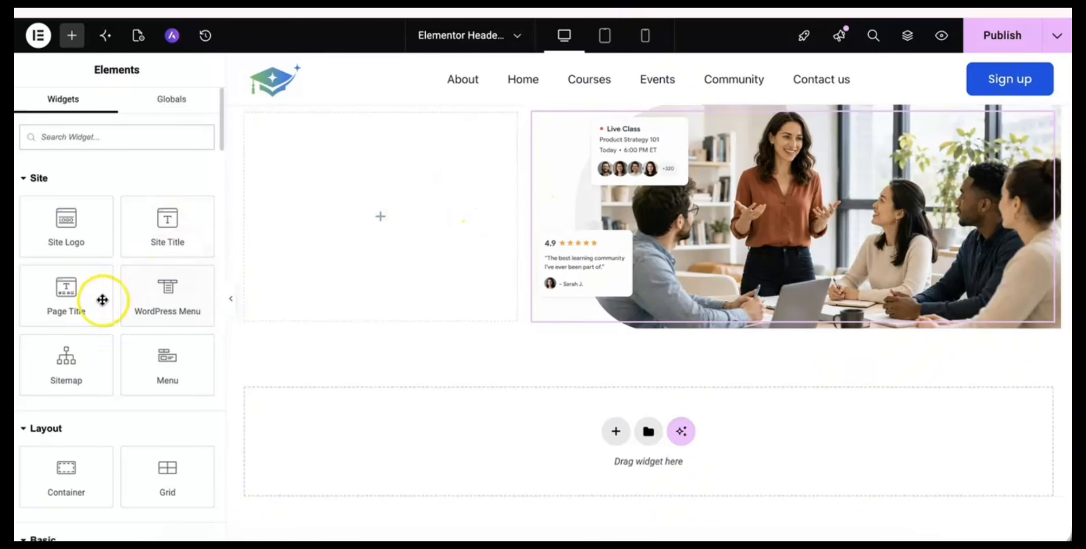
scroll(76, 401, "down", 5)
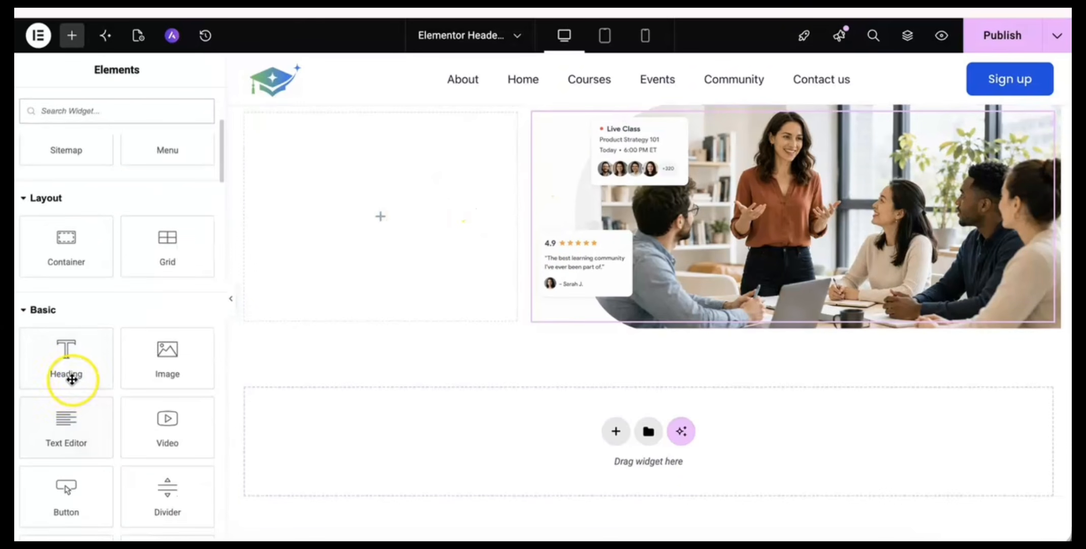
mouse_move(69, 374)
left_mouse_down()
mouse_move(78, 388)
mouse_move(75, 368)
left_mouse_up()
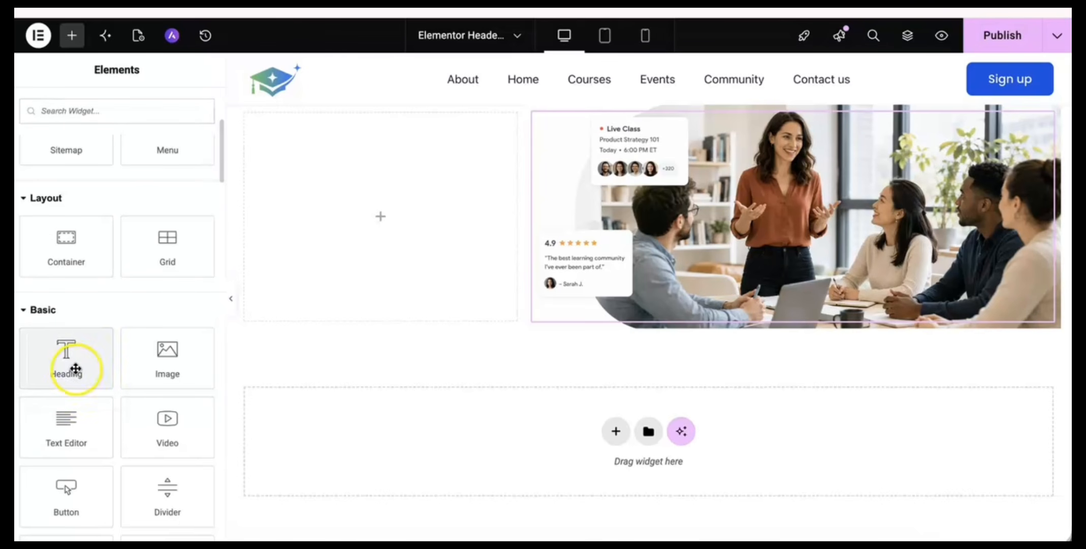
left_click(80, 352)
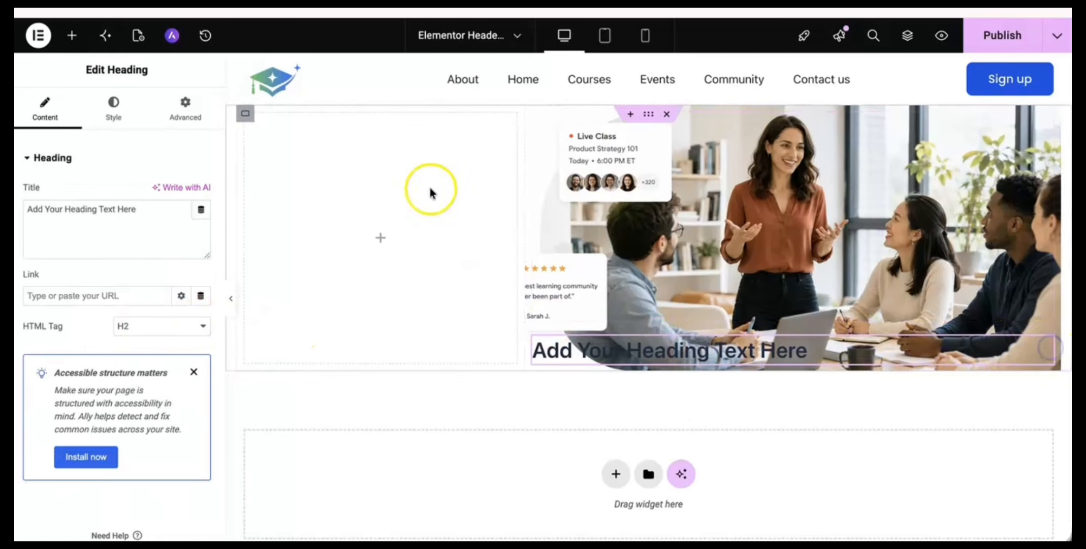
Enable quick edit options in the user preferences and delete the misplaced heading from the right column.
left_click(40, 36)
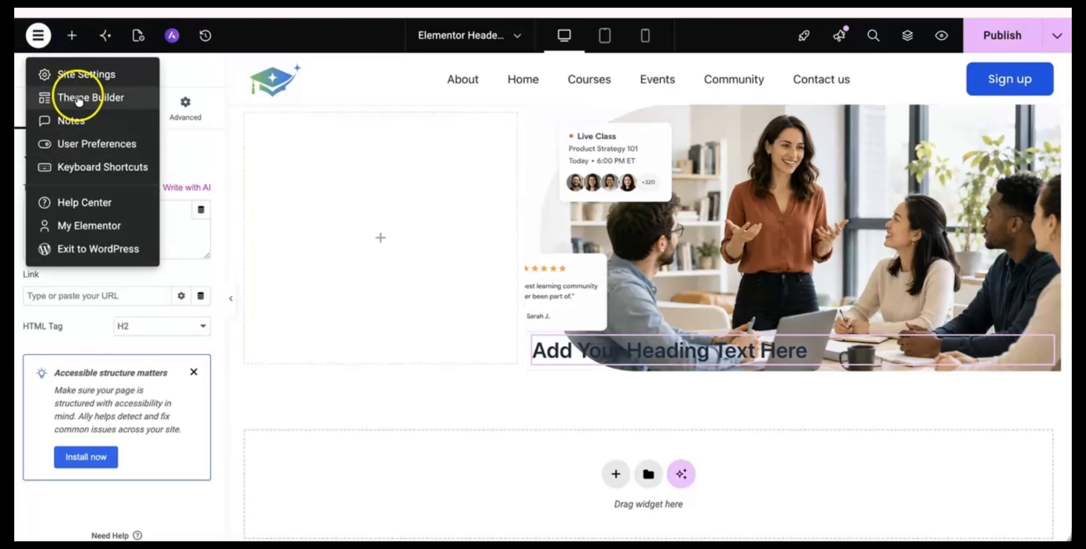
left_click(87, 143)
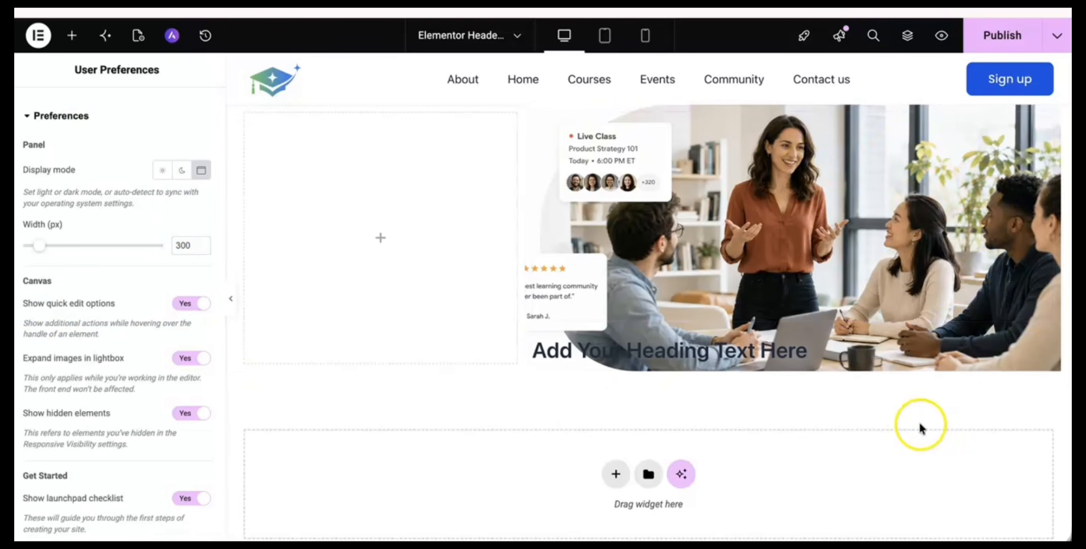
mouse_move(1025, 341)
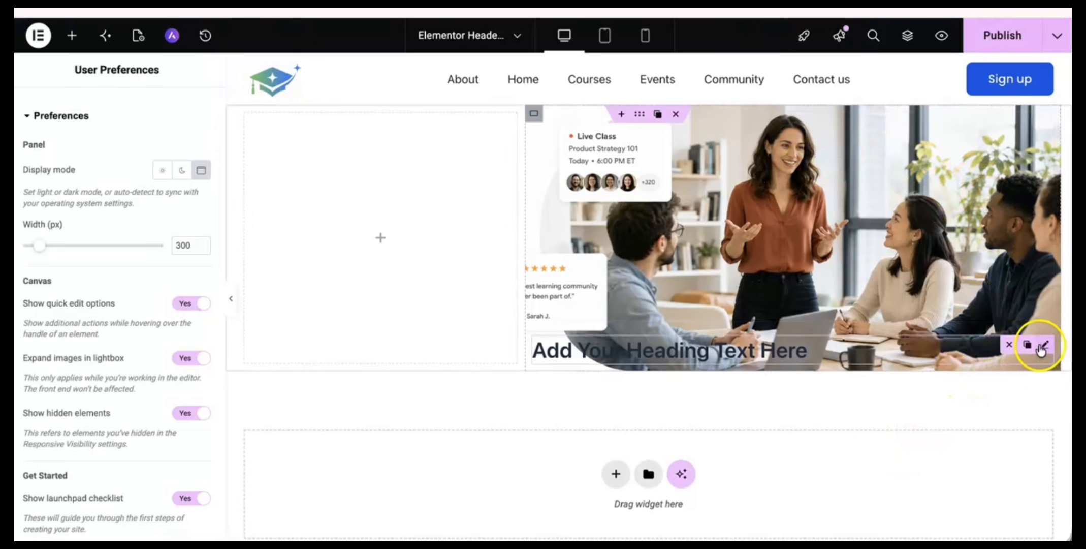
left_click(1011, 348)
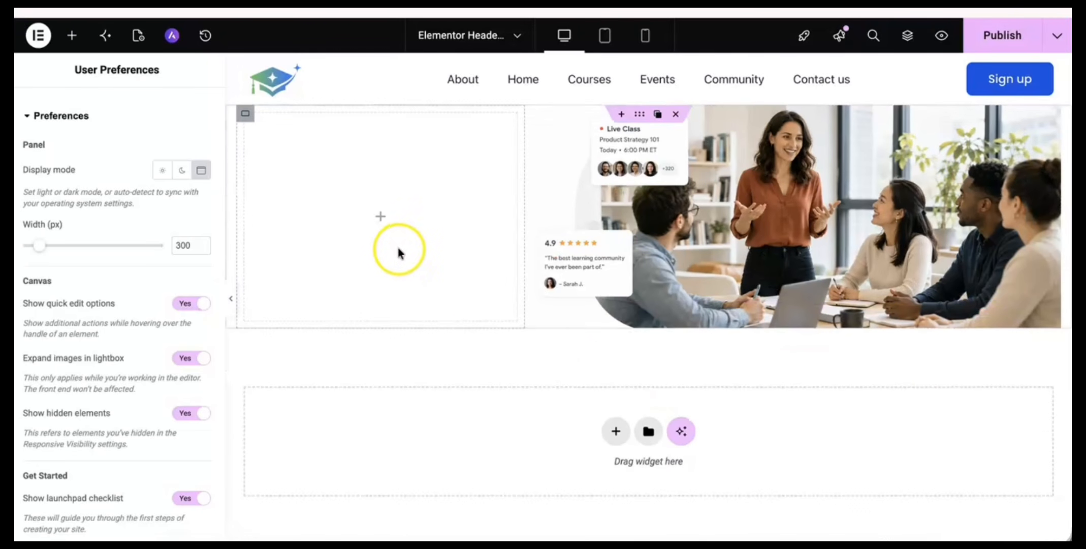
Place a Heading widget in the section's left column and set its title to "Learn Skills.".
left_click(375, 215)
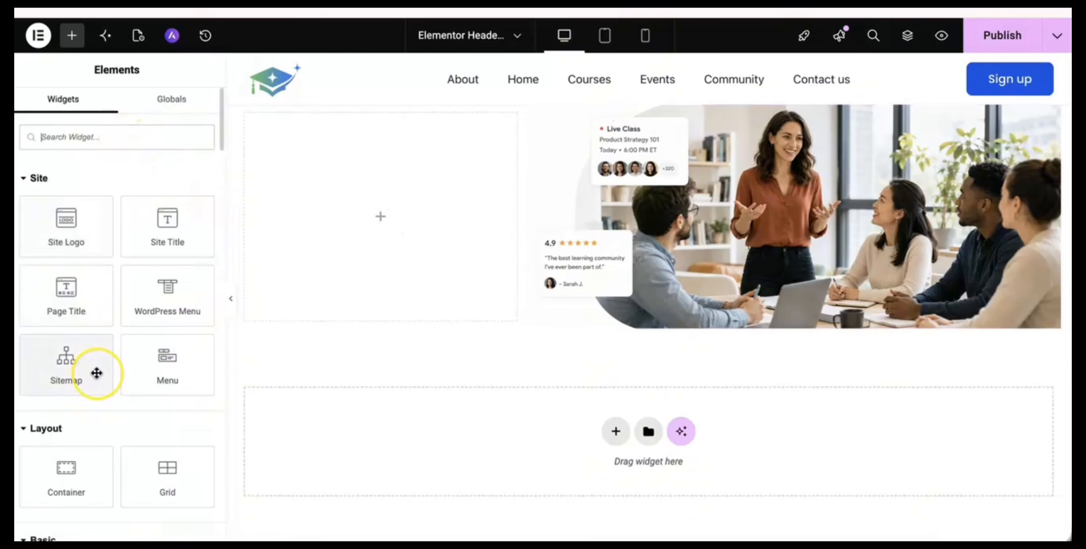
scroll(96, 371, "down", 5)
left_click(70, 340)
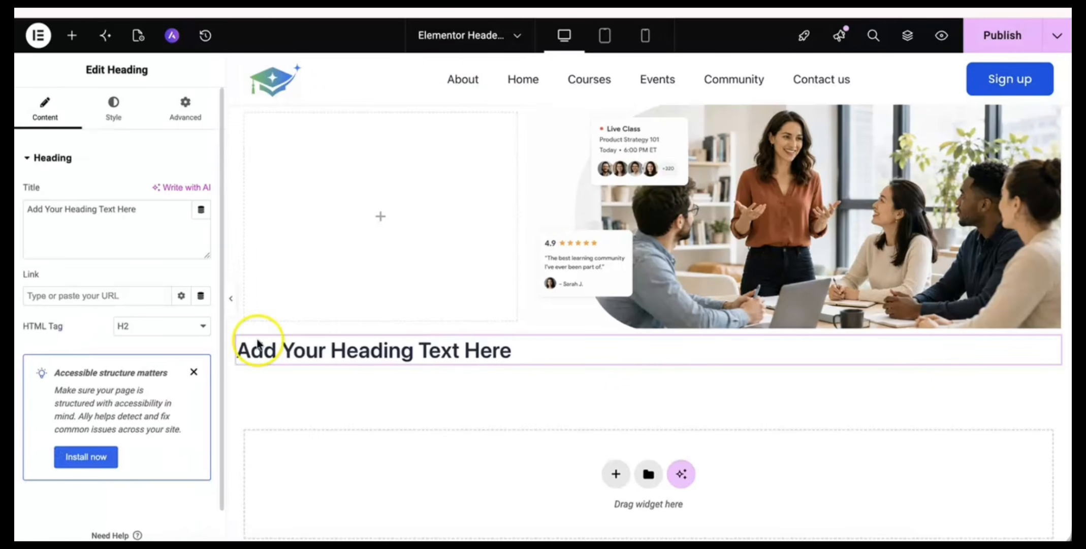
left_click_drag(383, 348, 374, 219)
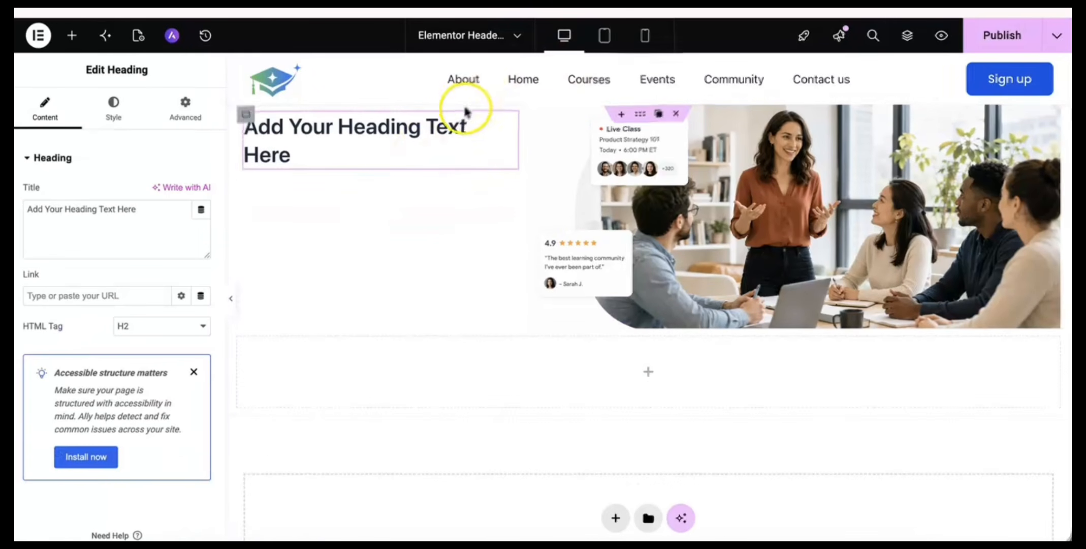
left_click(107, 228)
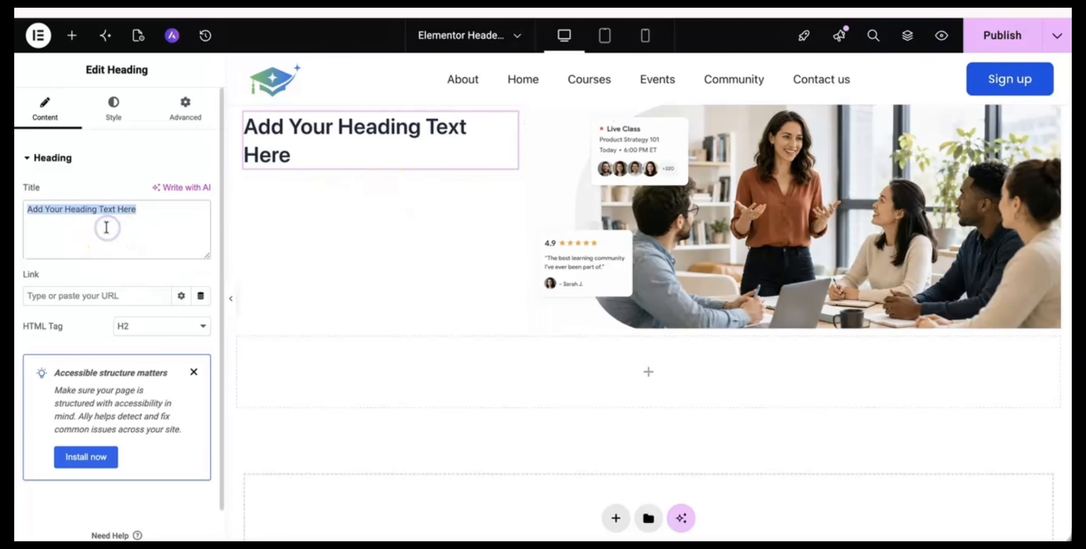
type("Learn Skills.")
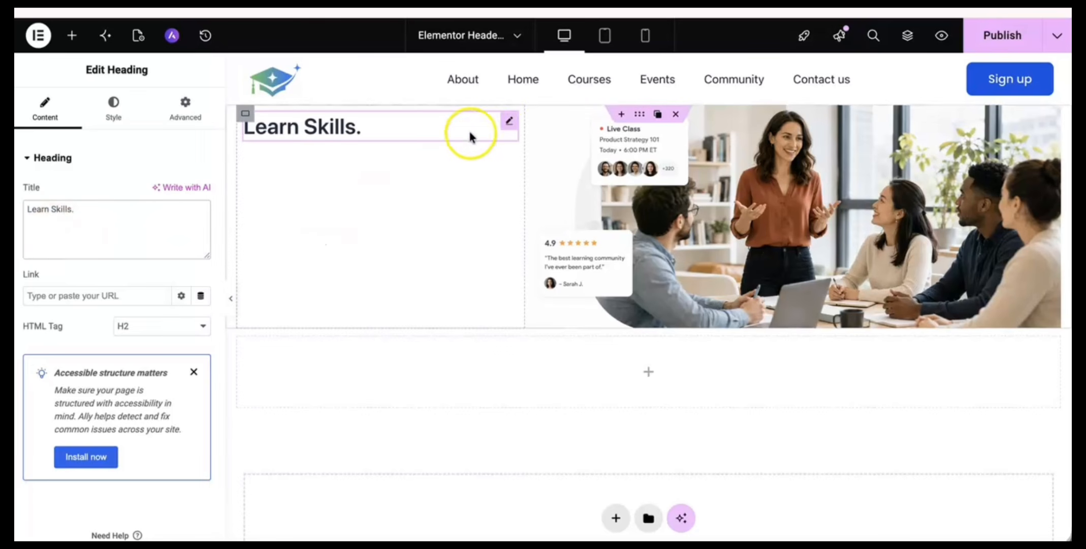
Duplicate the "Learn Skills." heading and change the copy's title to "Teach the word.".
left_click(491, 124)
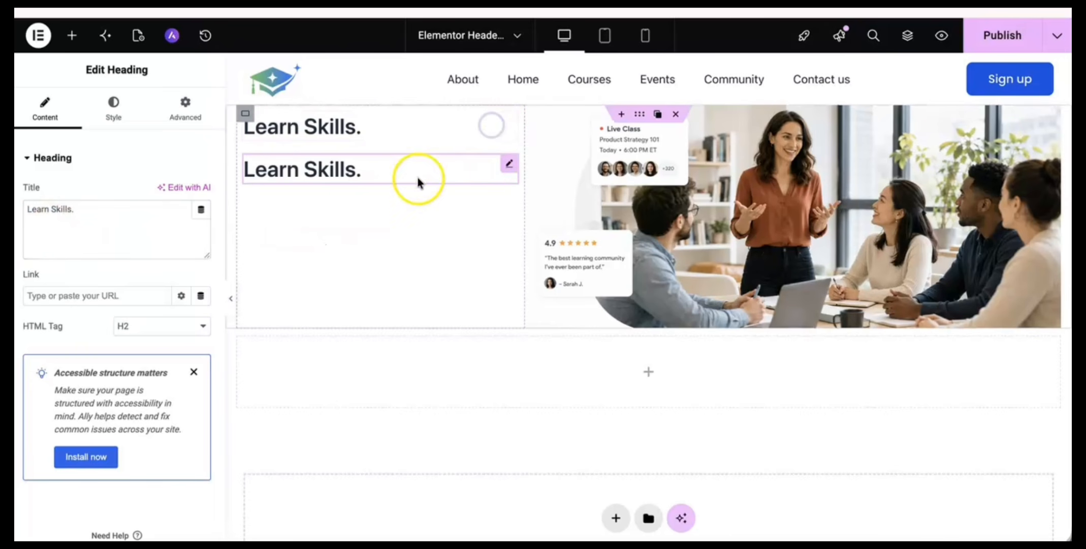
triple_click(142, 226)
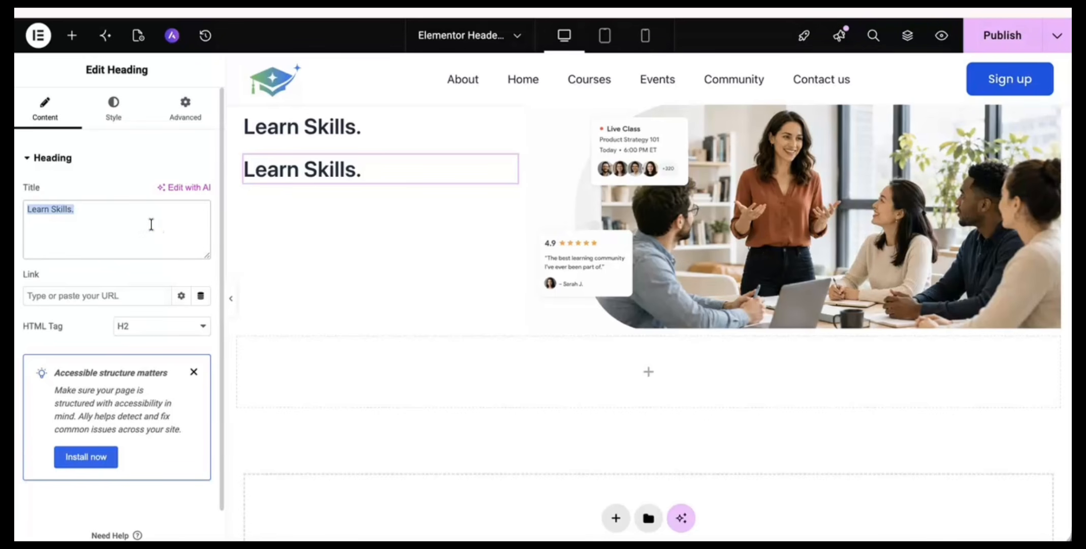
type("Teac")
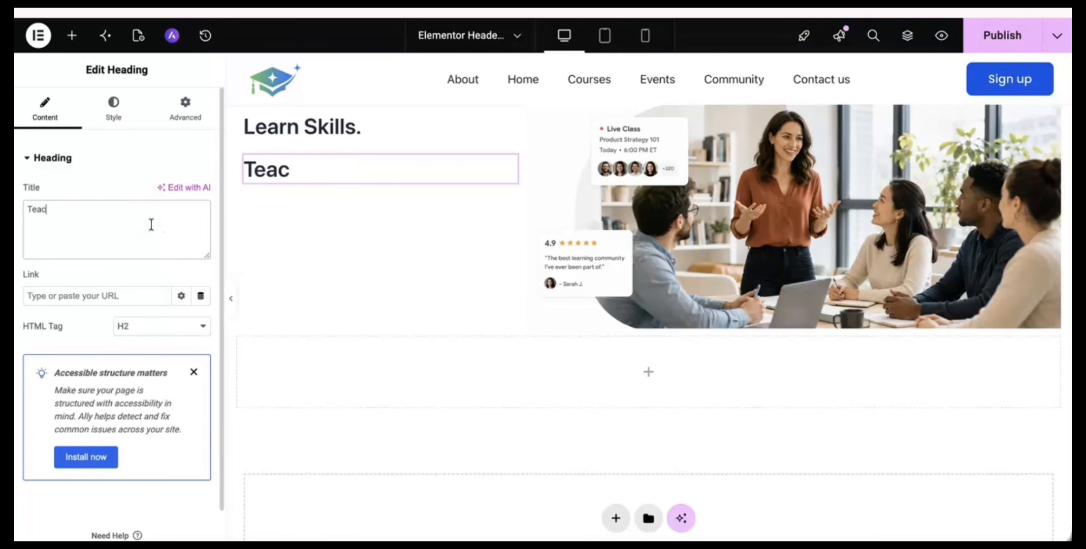
type("h the word.")
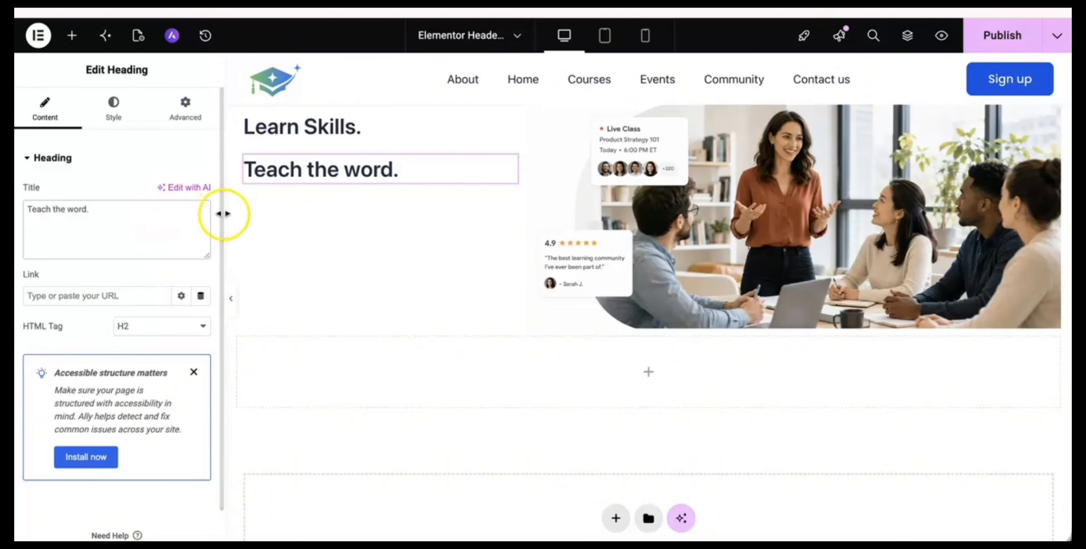
Duplicate the "Teach the word." heading and change the copy's title to "Grow together.".
left_click(500, 164)
left_click(407, 212)
left_click(137, 224)
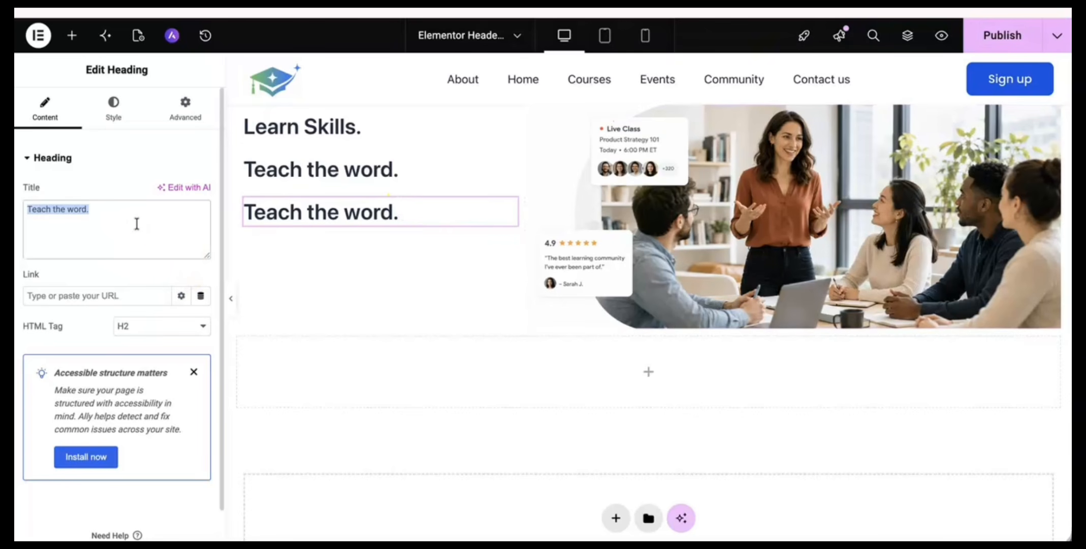
type("Grow to")
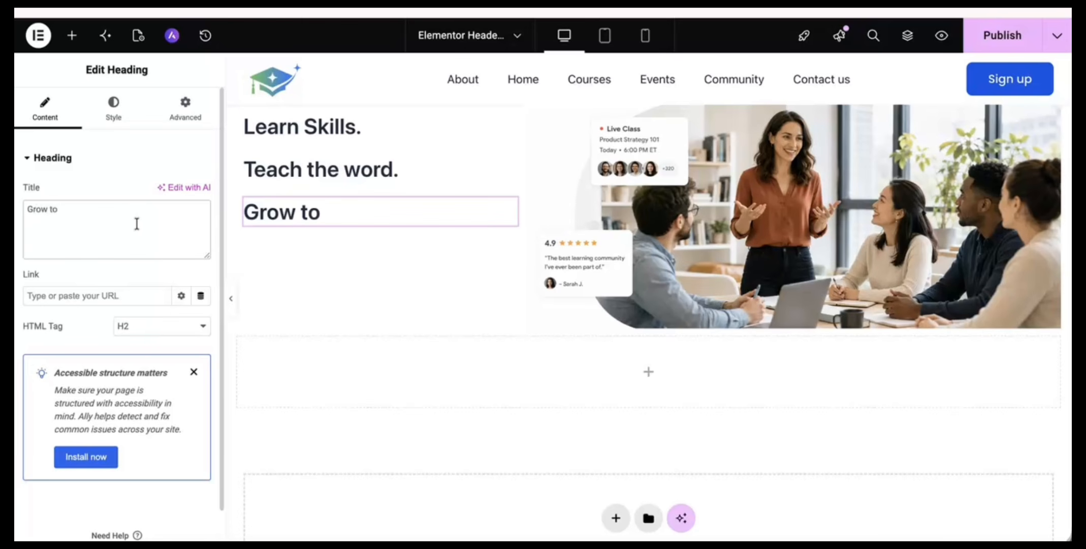
type("gether.")
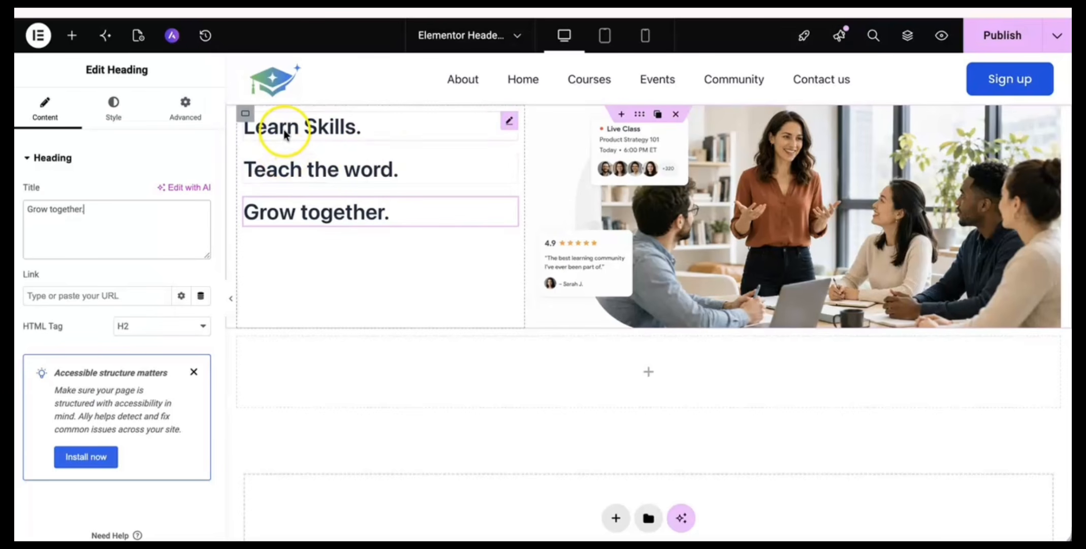
Set the column and row gaps of the left column's container to 0 px.
left_click(244, 115)
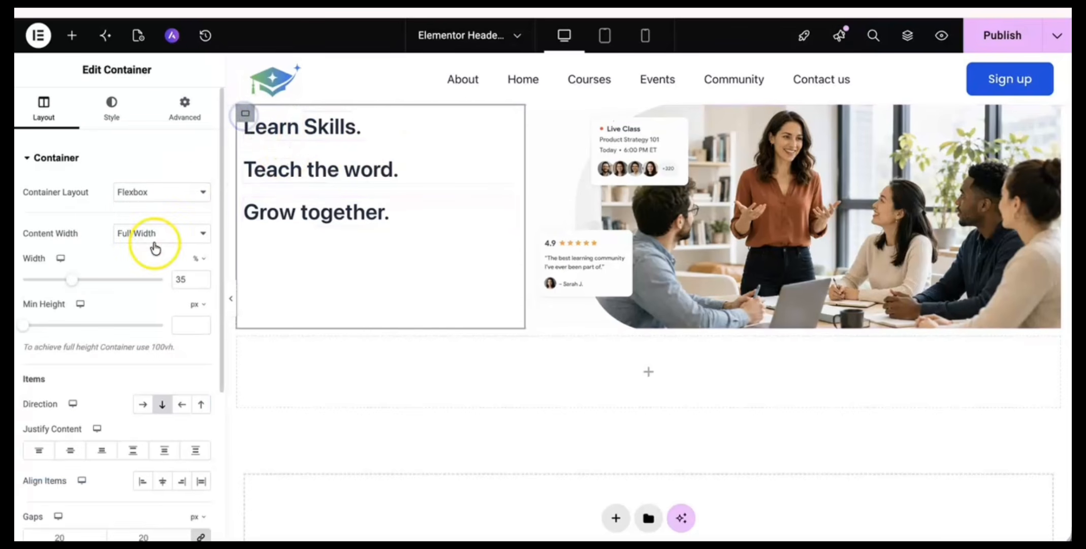
scroll(107, 401, "down", 5)
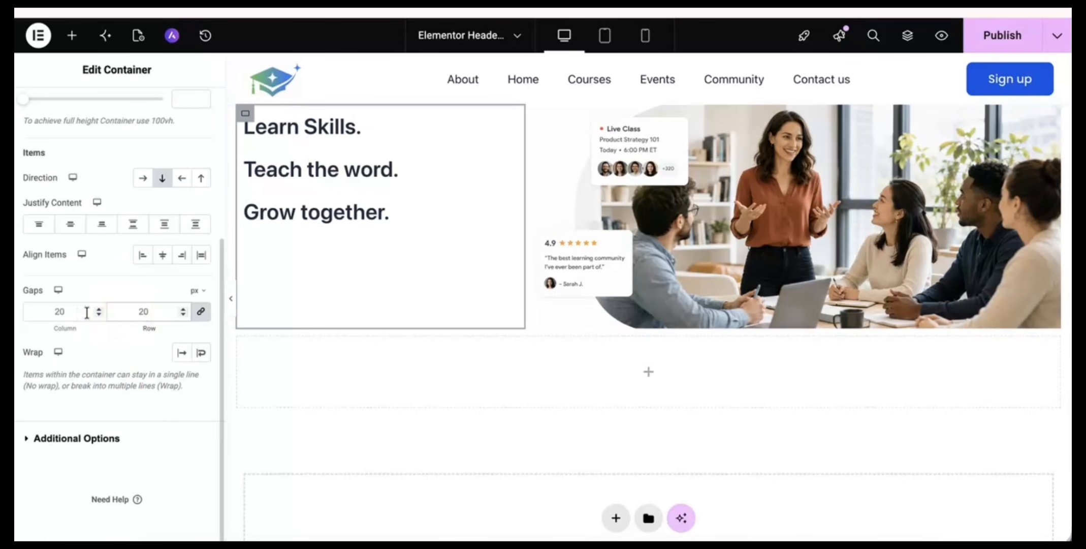
type("0")
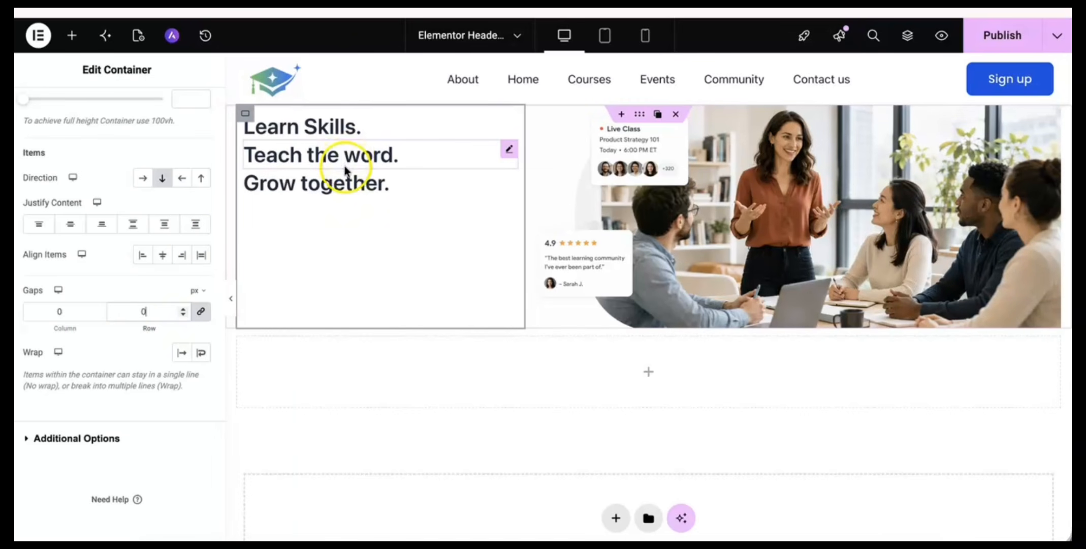
left_click(351, 126)
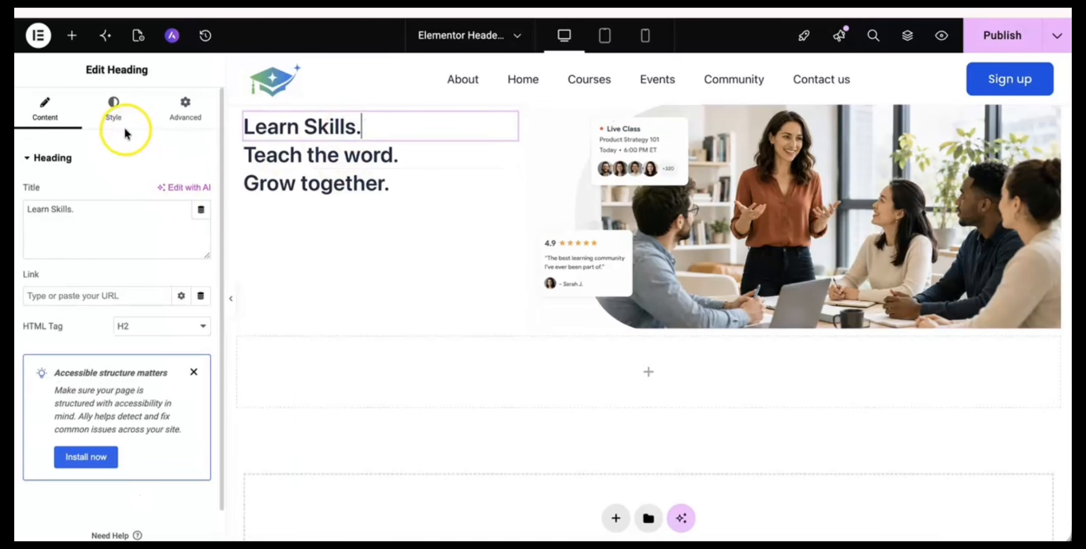
left_click(114, 109)
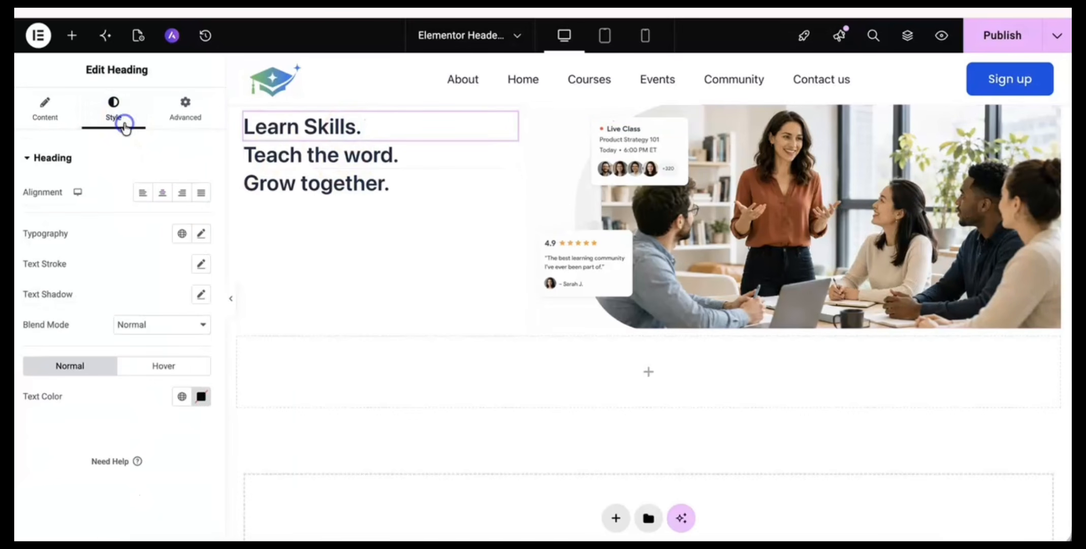
left_click(201, 233)
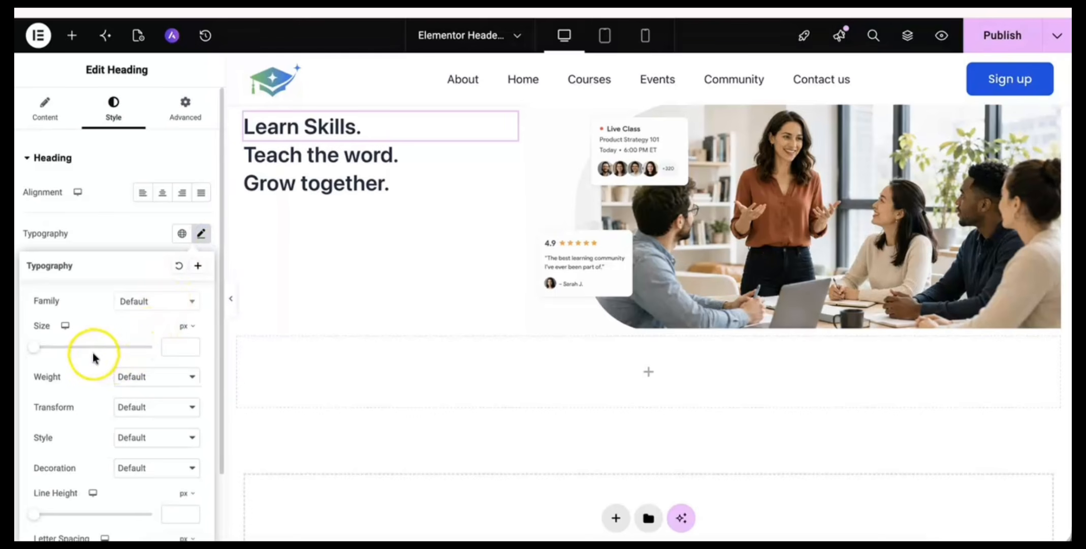
Set the typography family of the "Teach the word." heading to Nunito Sans.
left_click(349, 163)
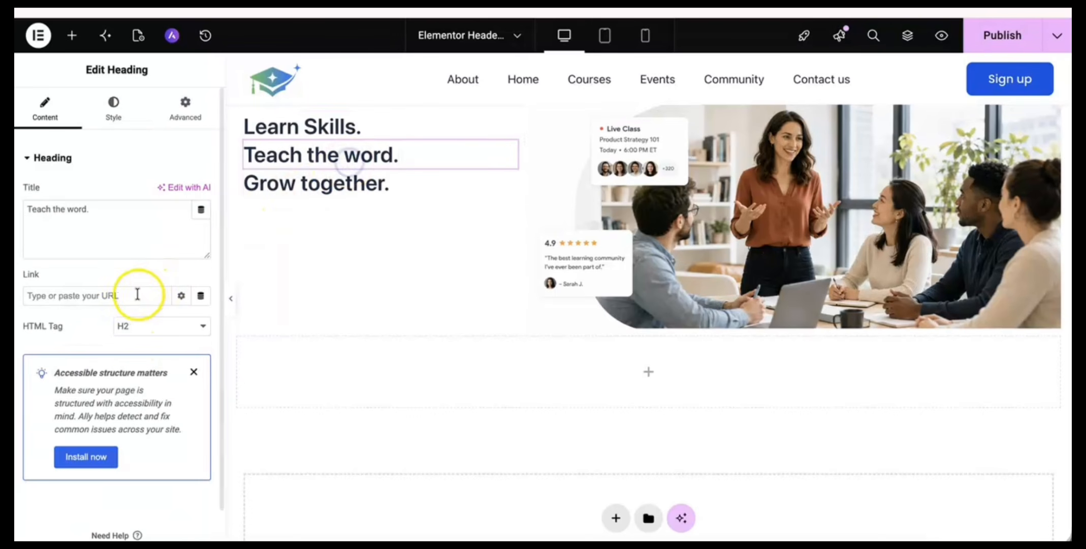
left_click(113, 109)
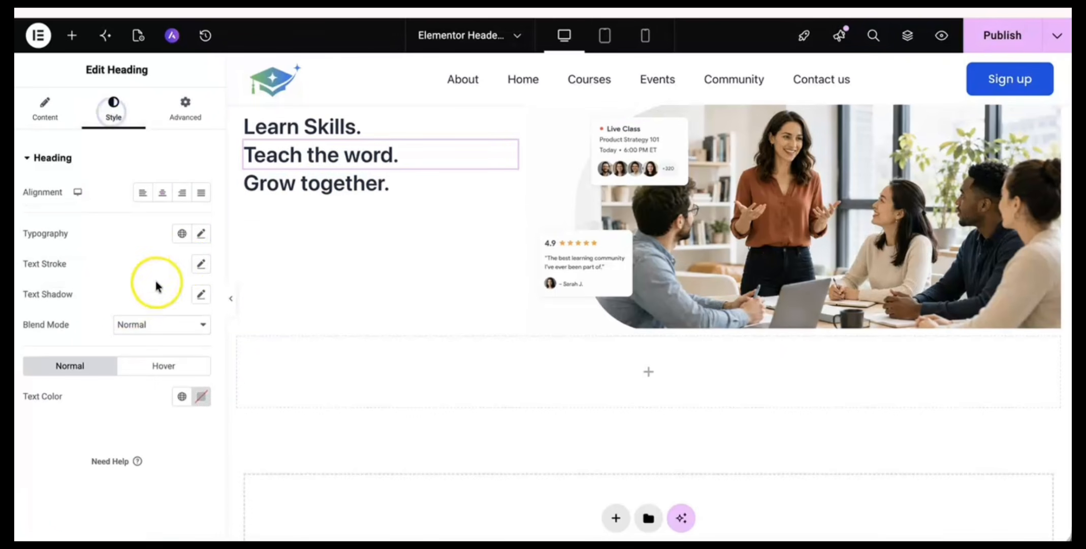
left_click(200, 234)
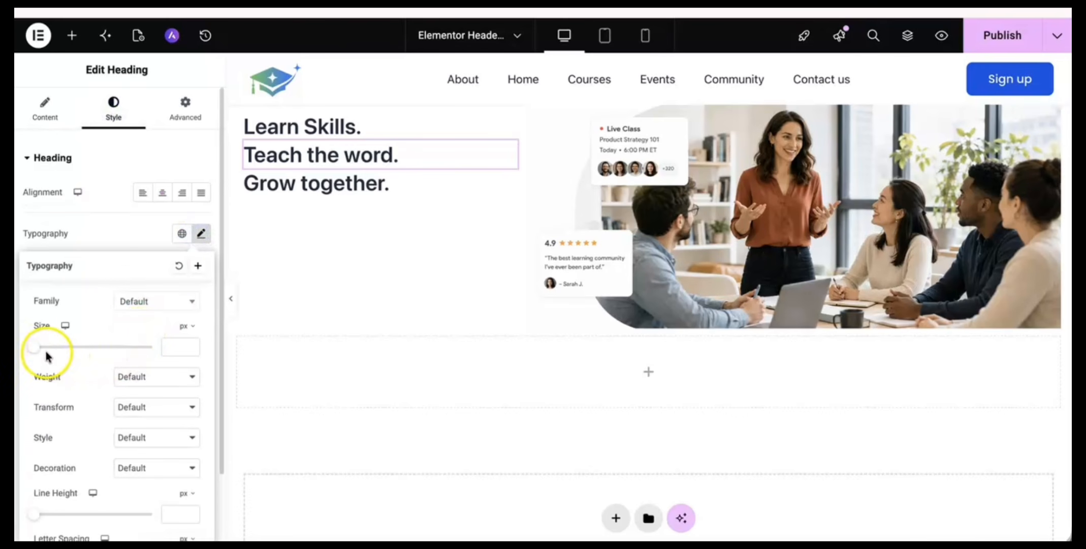
left_click(148, 302)
type("nuni")
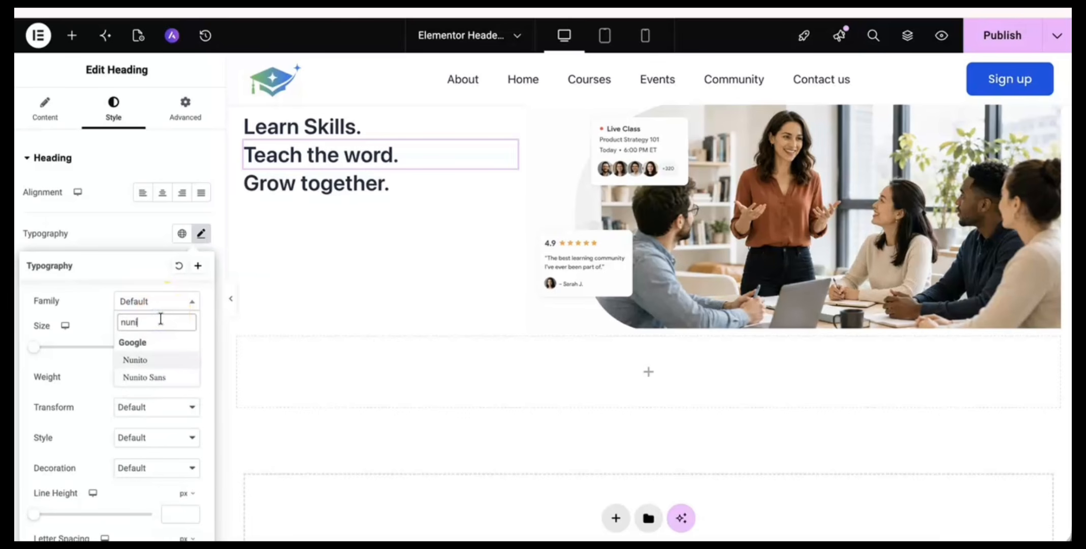
key("Down")
key("Return")
left_click(167, 311)
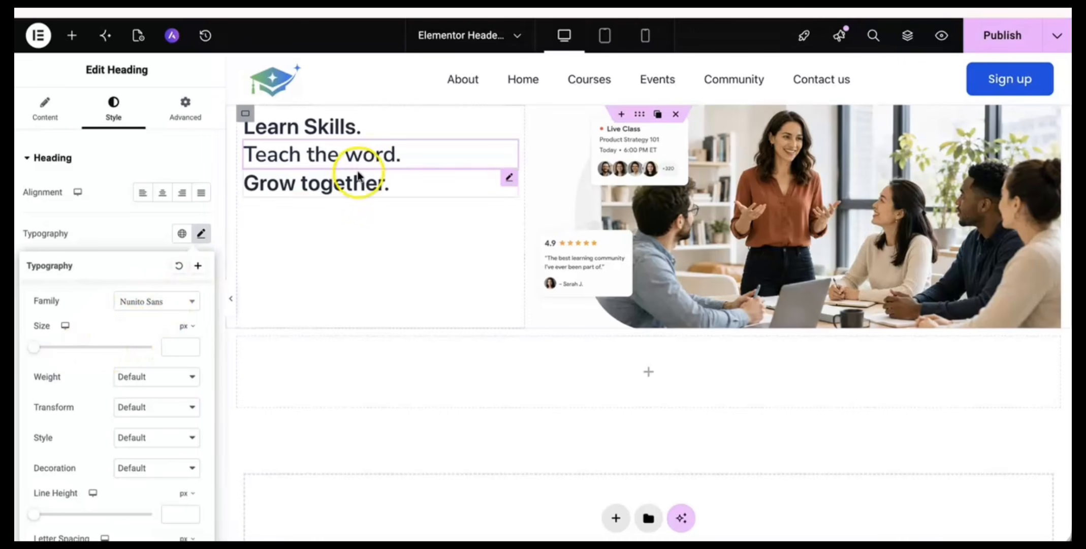
Copy the "Teach the word." heading and paste its style onto the "Learn Skills." and "Grow together." headings.
right_click(477, 153)
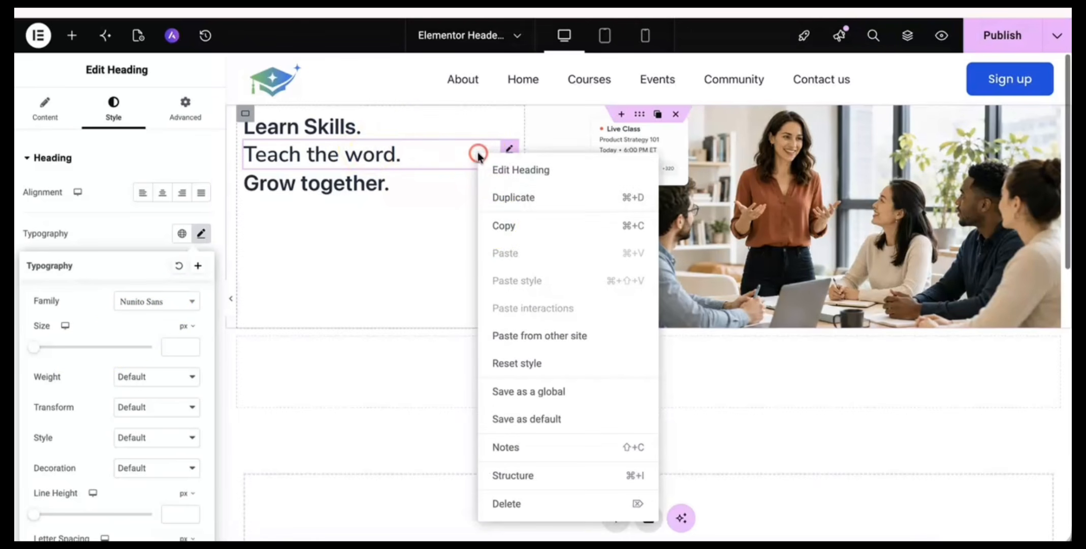
left_click(496, 225)
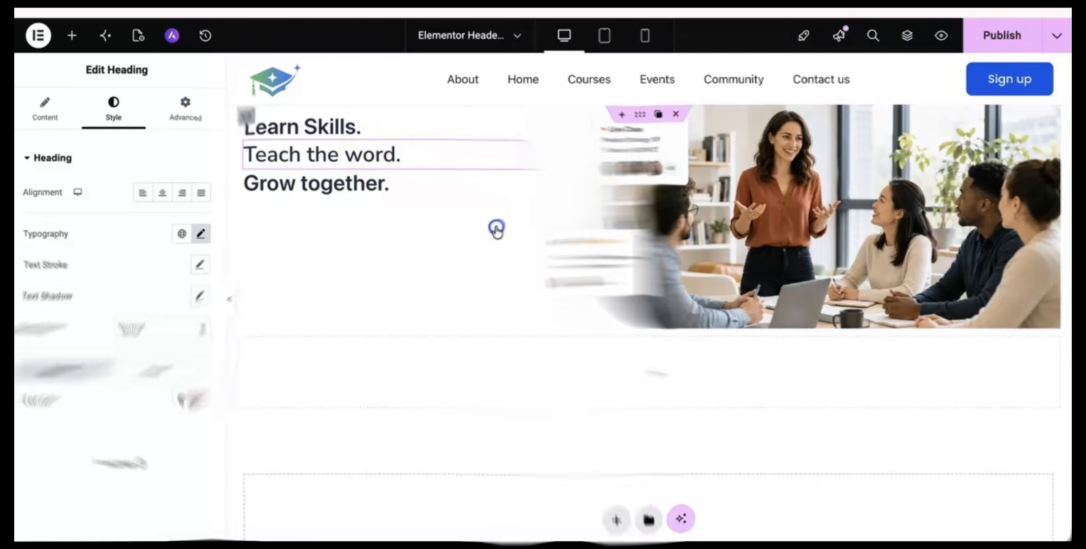
right_click(358, 125)
left_click(390, 250)
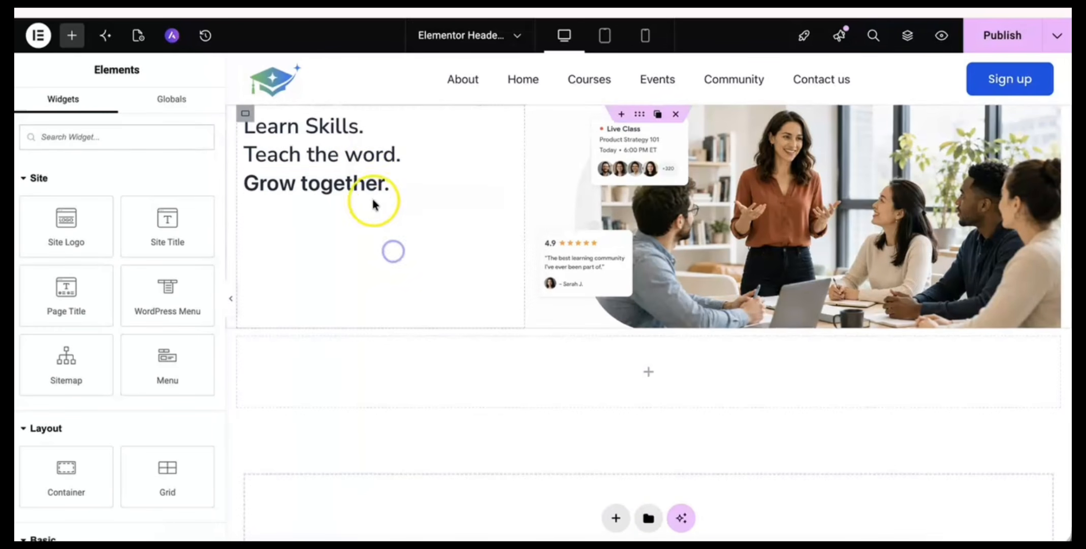
right_click(373, 179)
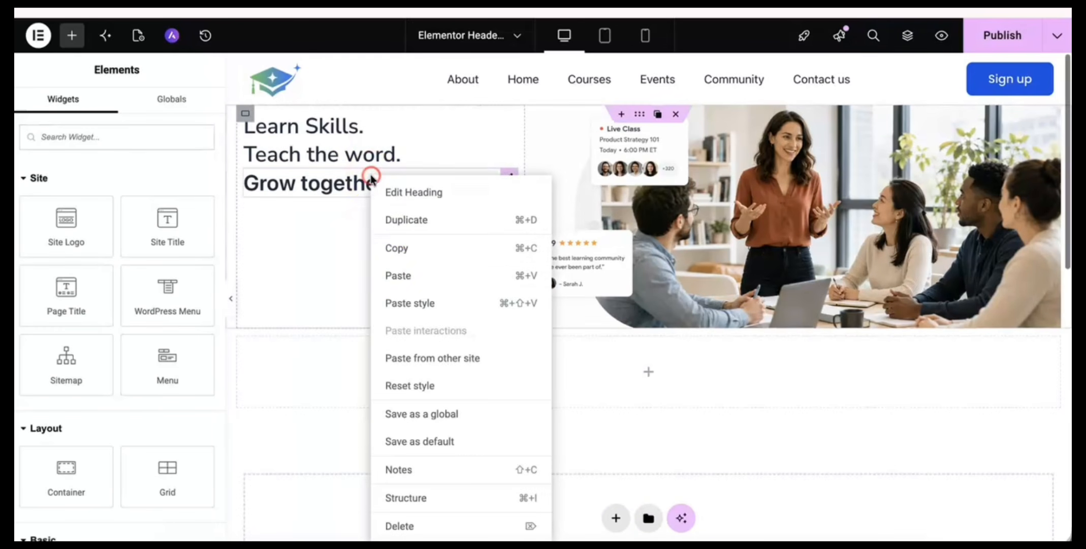
left_click(406, 303)
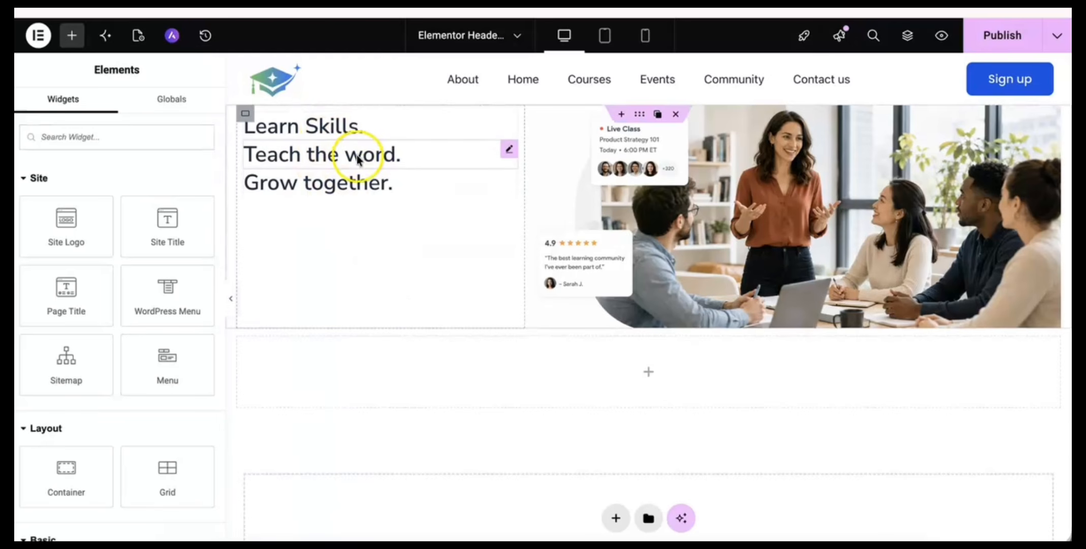
Set the "Teach the word." heading's font size to 51 px and its weight to 600 (Semi Bold).
left_click(393, 131)
left_click(329, 161)
left_click(206, 236)
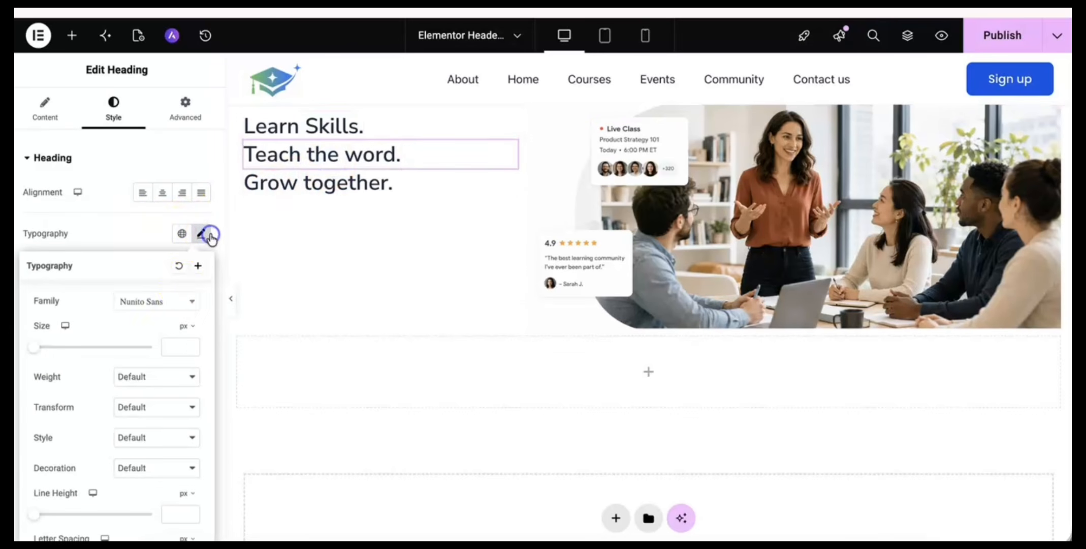
scroll(164, 342, "down", 2)
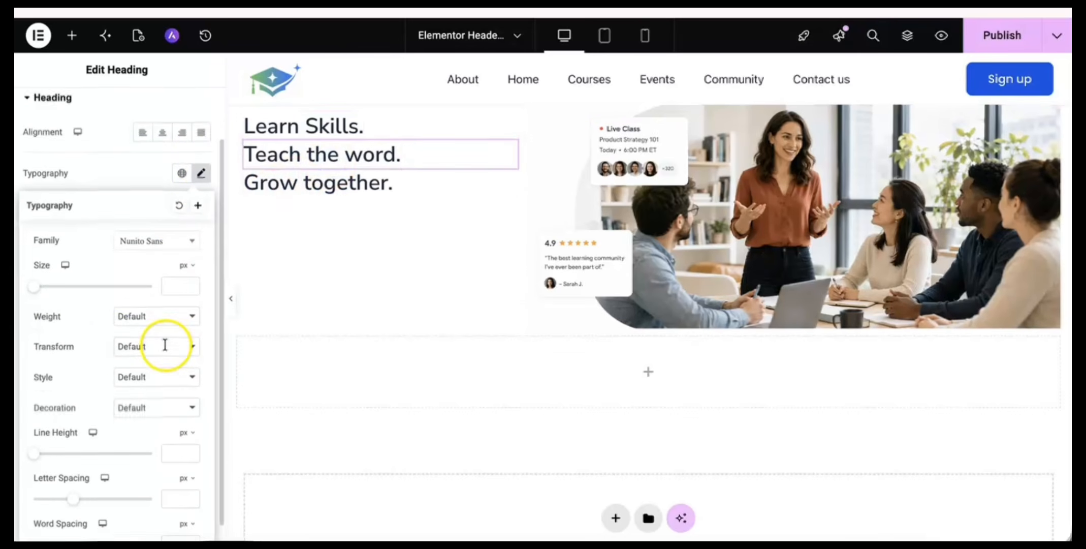
left_click(176, 284)
type("54")
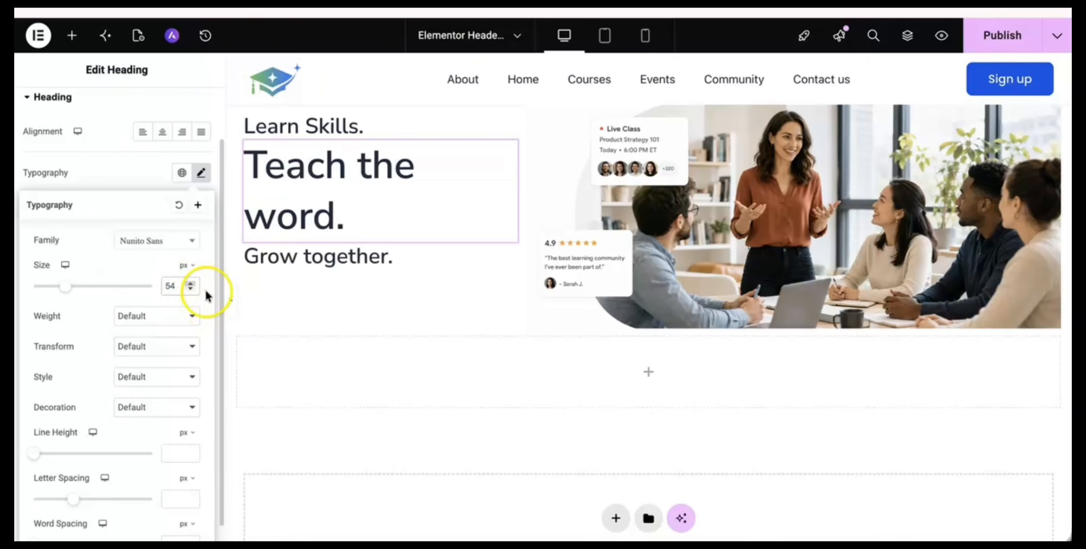
scroll(141, 420, "down", 1)
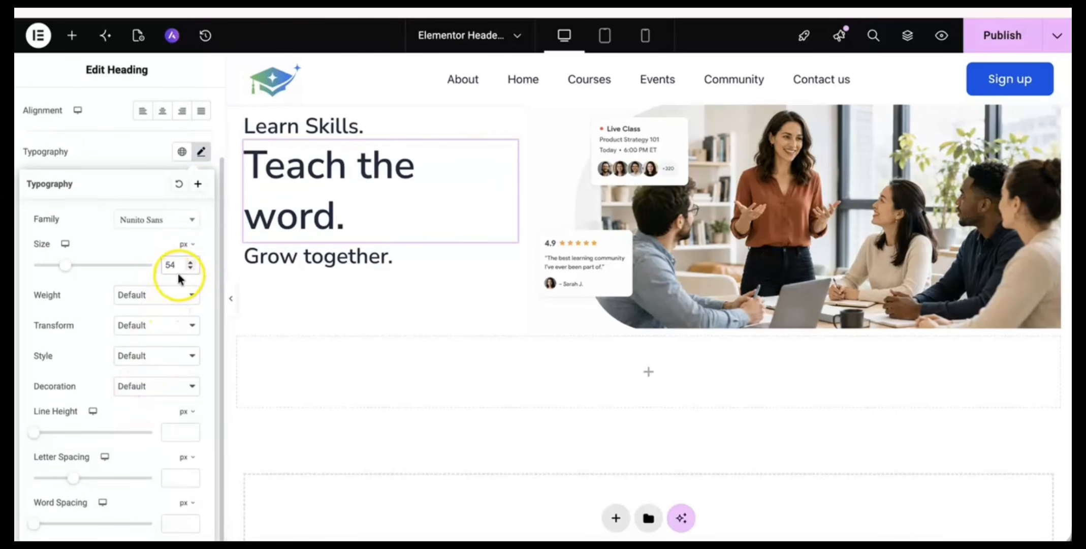
key("Down")
key("Down")
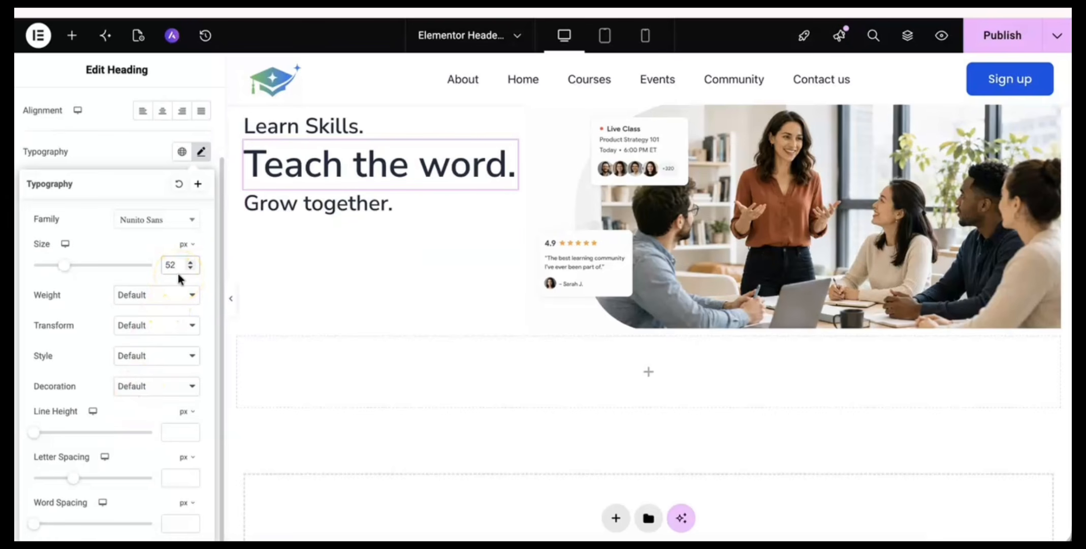
key("Down")
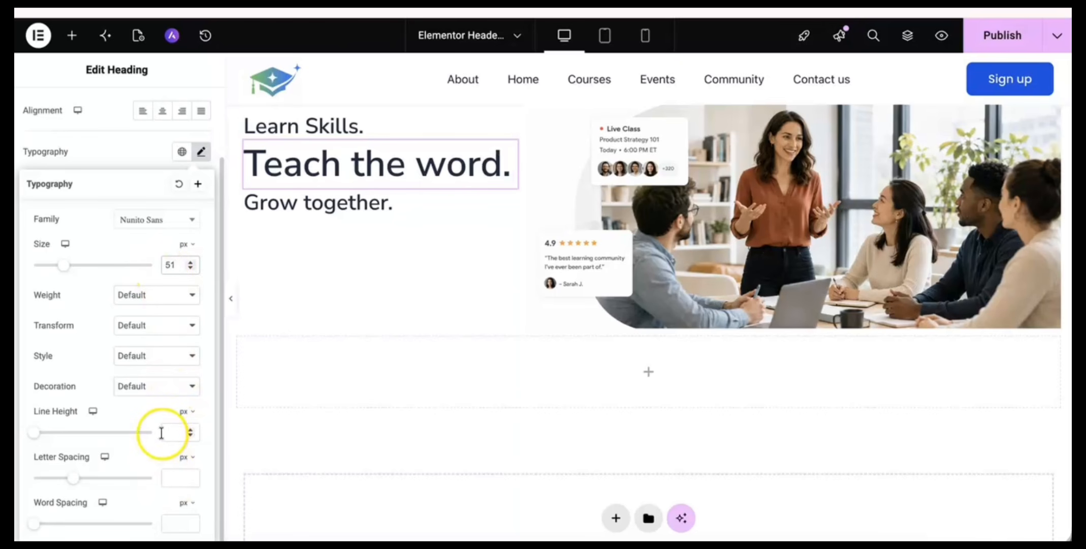
left_click(155, 298)
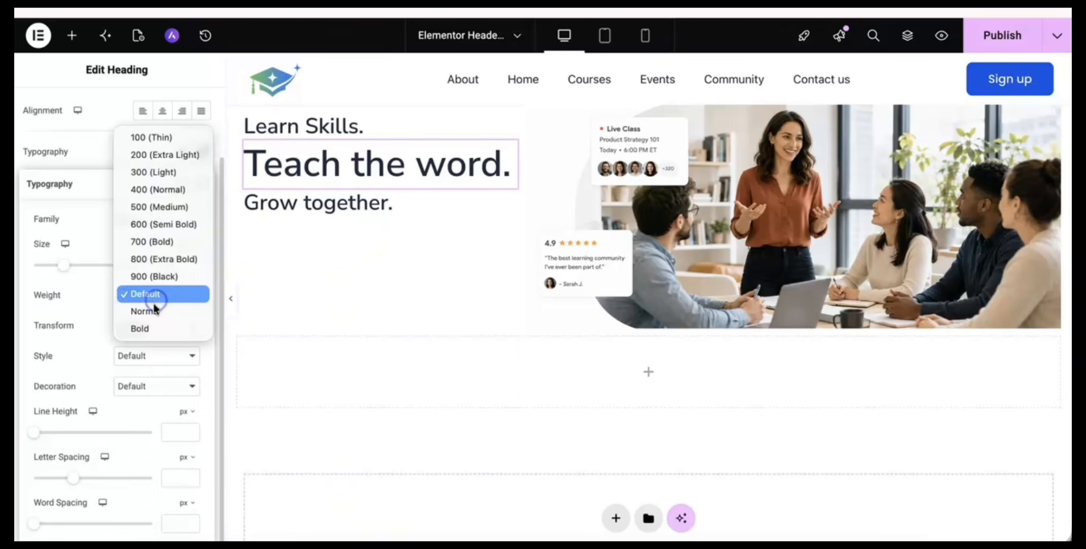
left_click(161, 224)
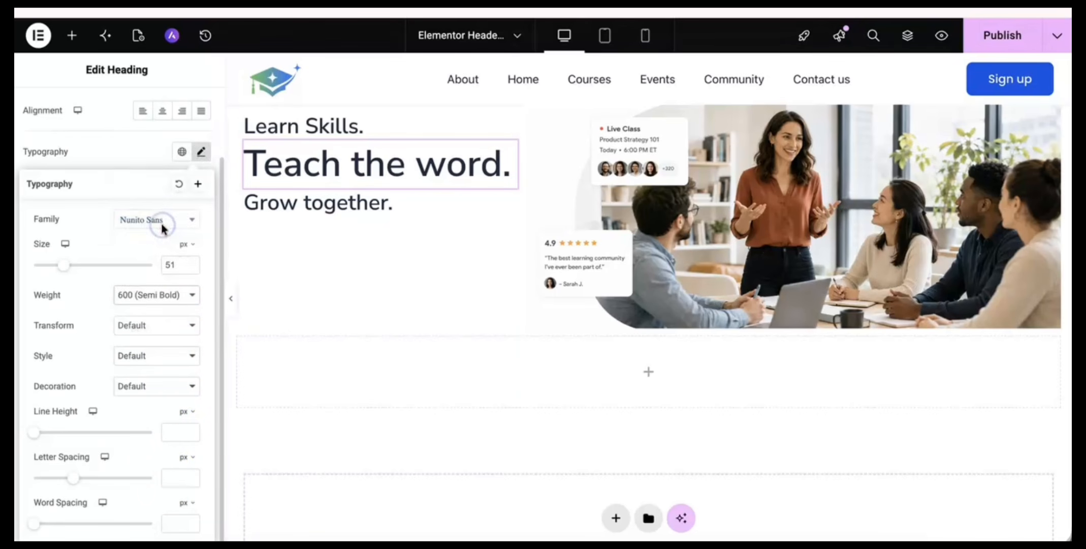
Try the 800 (Extra Bold) weight on the "Teach the word." heading and switch back to 600 (Semi Bold).
left_click(173, 300)
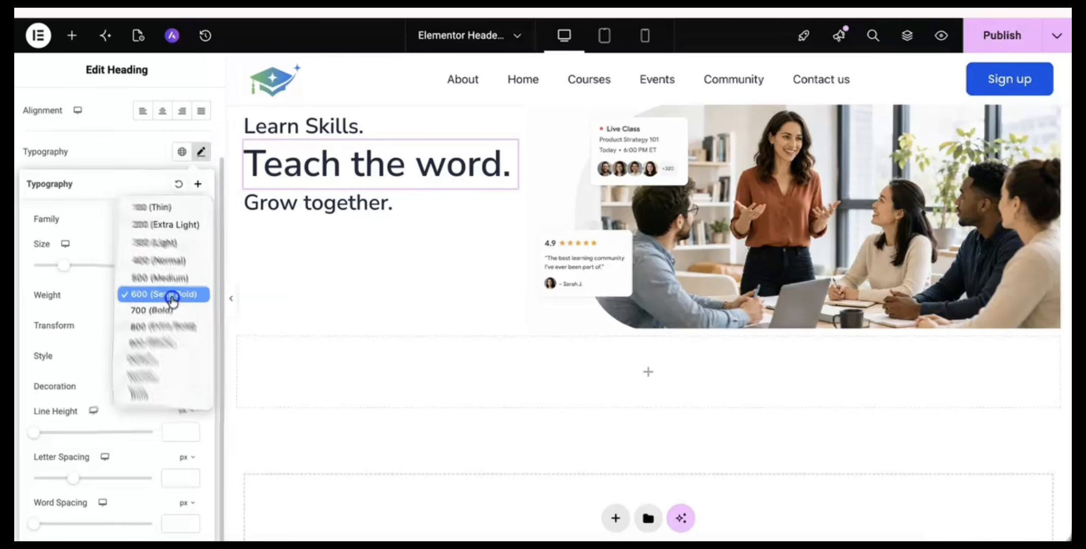
left_click(155, 329)
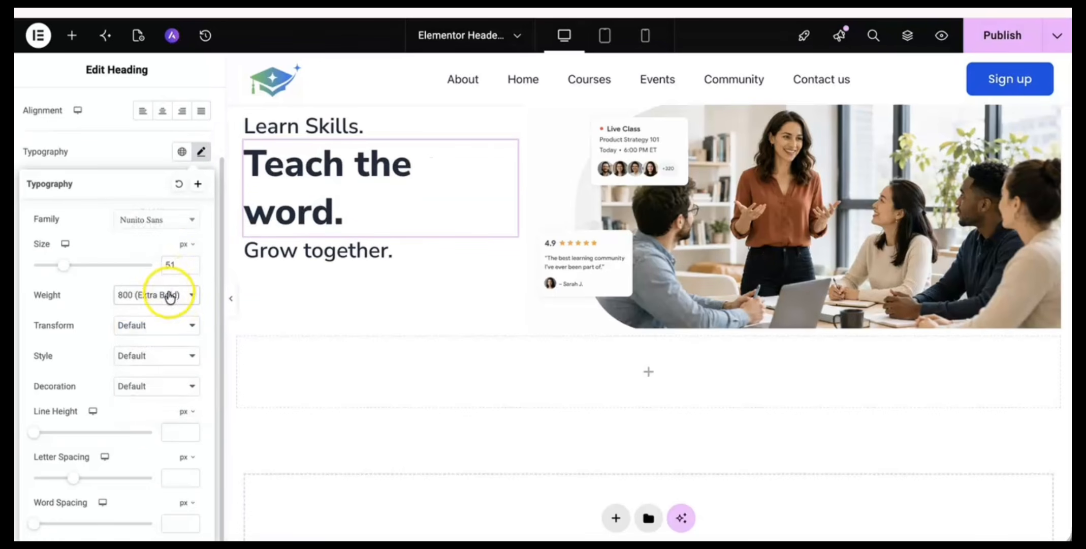
left_click(168, 293)
left_click(162, 259)
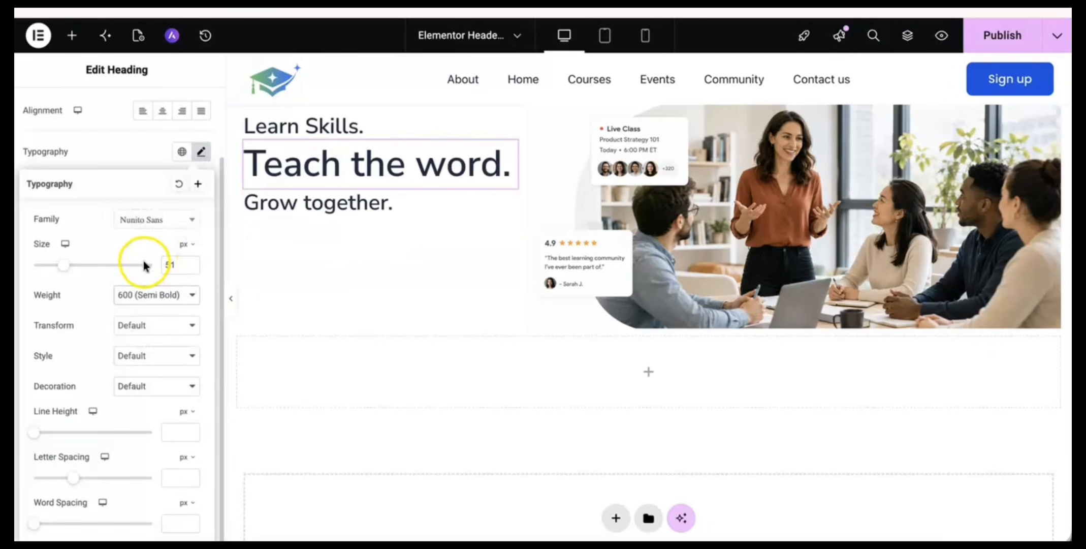
Apply the "Teach the word." heading's 51 px semi-bold style to the "Learn Skills." and "Grow together." headings by copying and pasting the style.
right_click(348, 178)
left_click(383, 246)
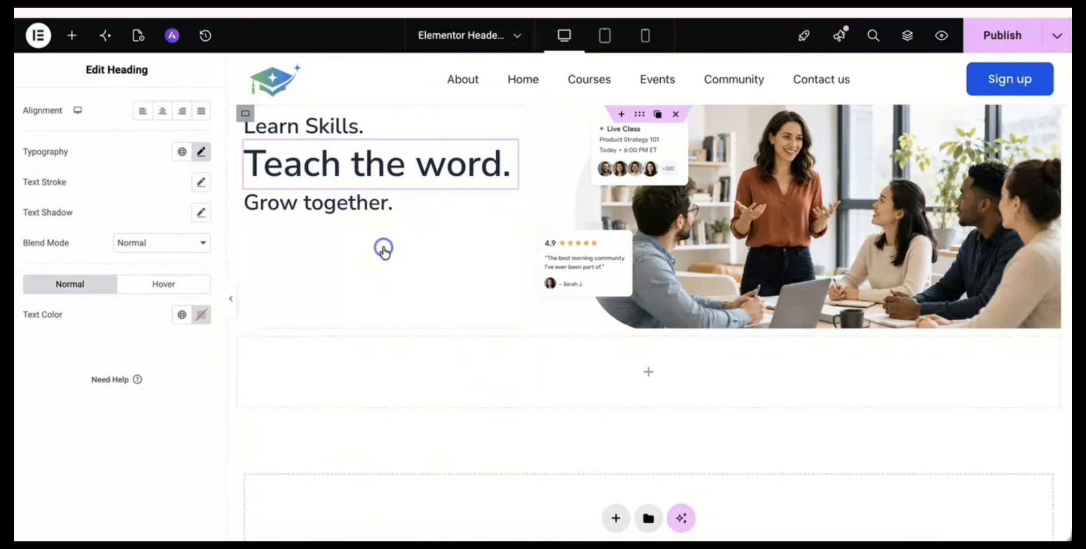
right_click(364, 125)
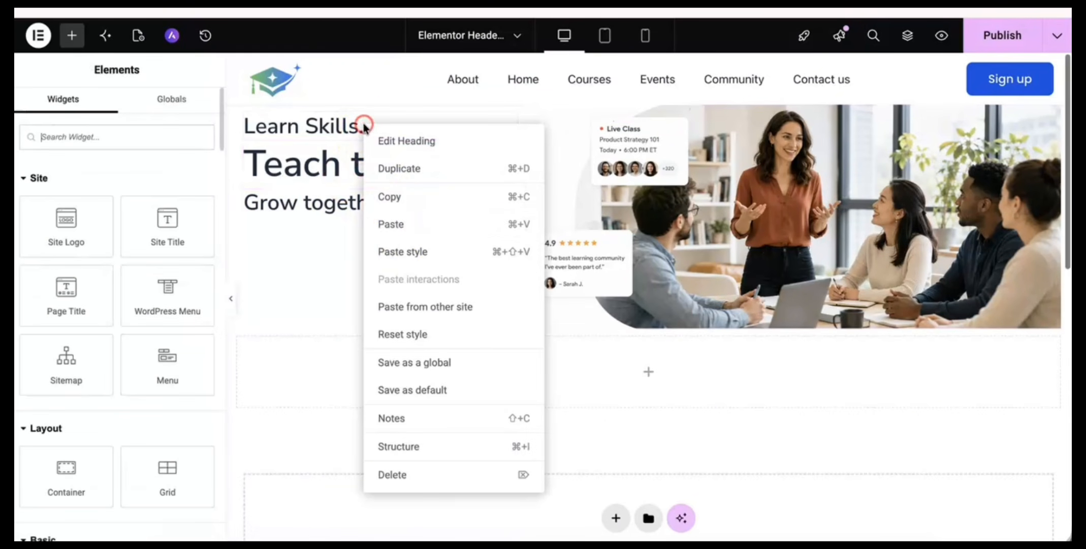
left_click(394, 250)
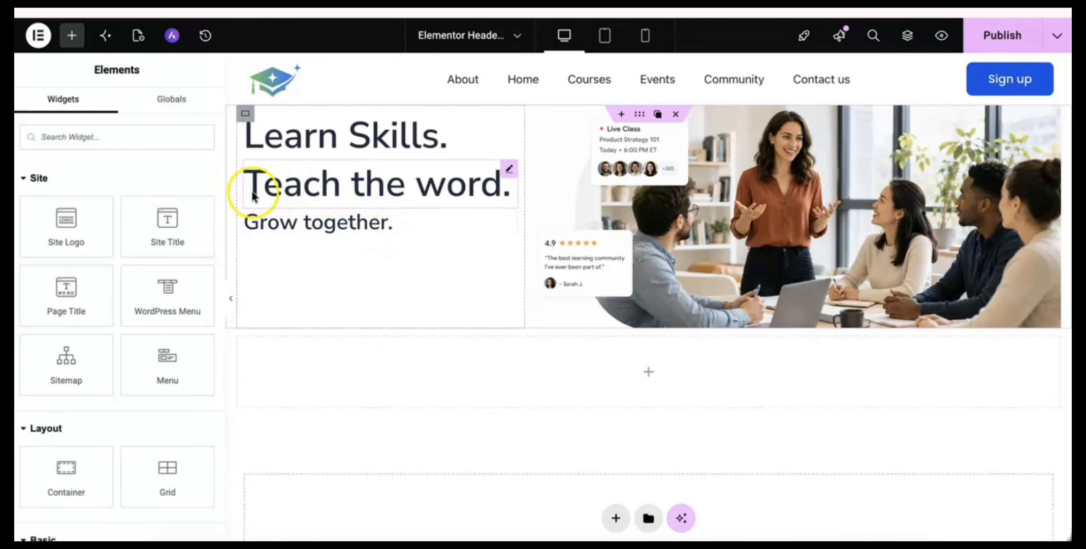
right_click(313, 228)
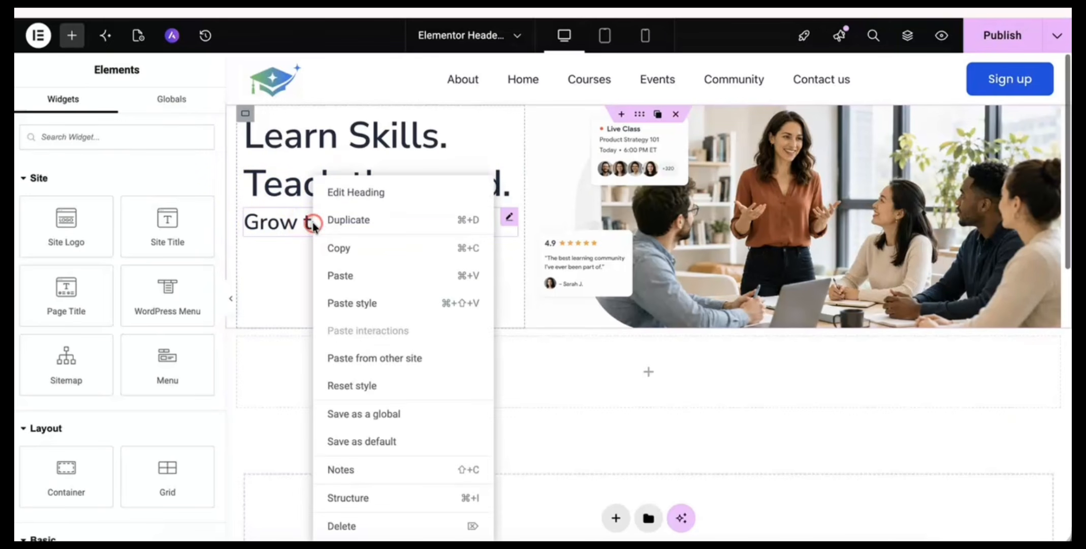
left_click(347, 300)
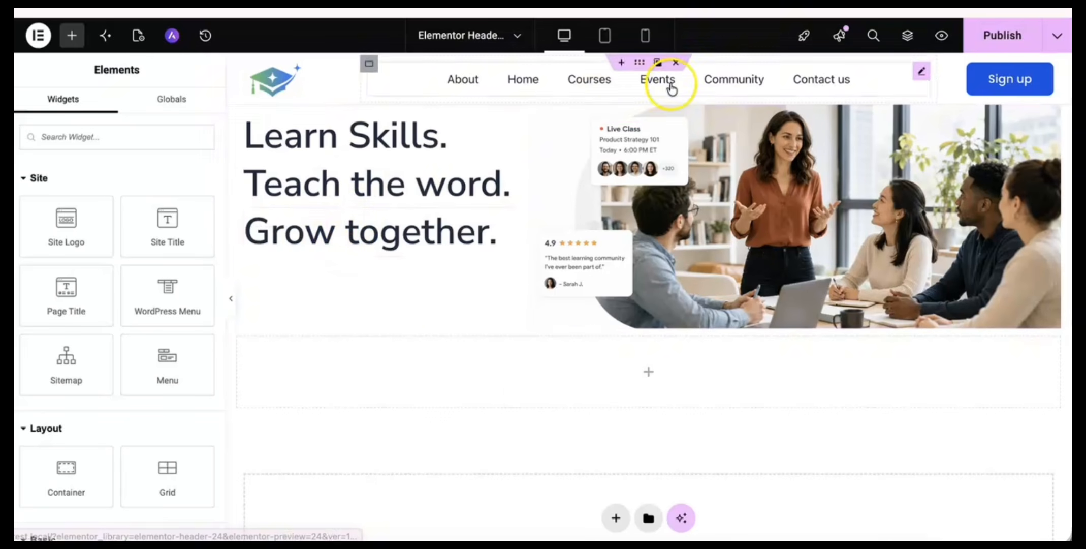
Set the "Grow together." heading's text color to the global Primary color (#0D52E0).
left_click(396, 238)
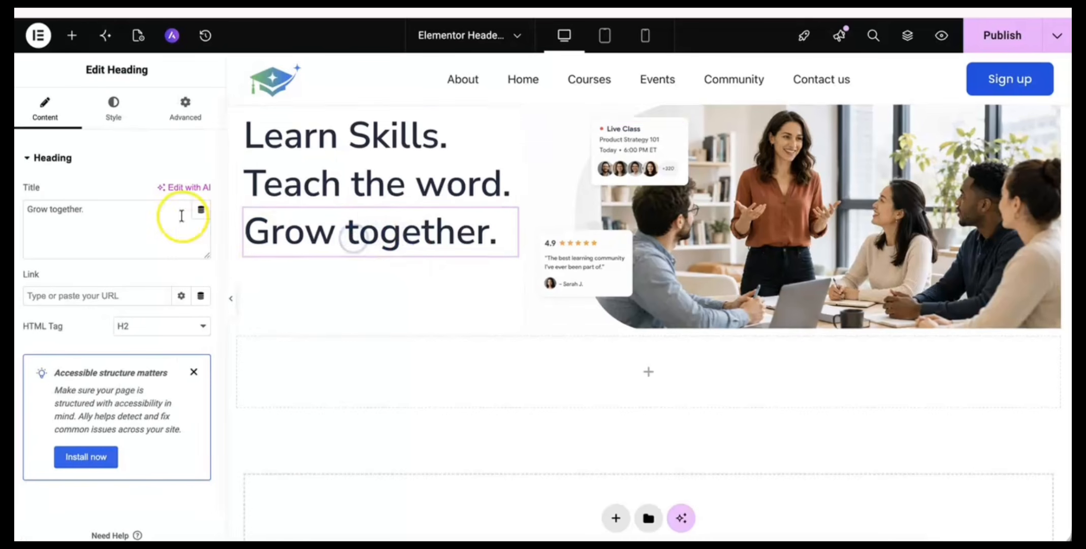
left_click(115, 109)
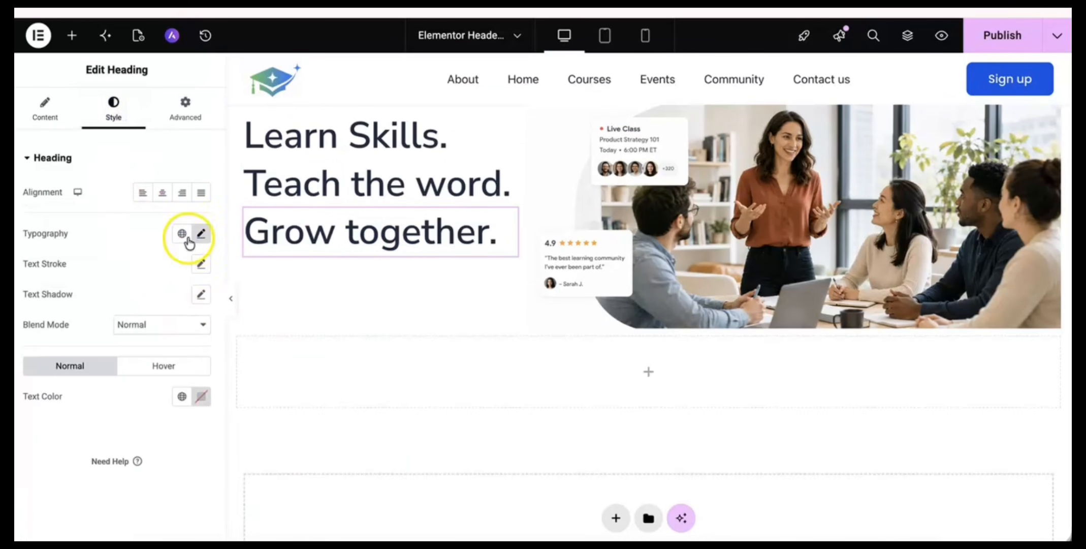
left_click(182, 397)
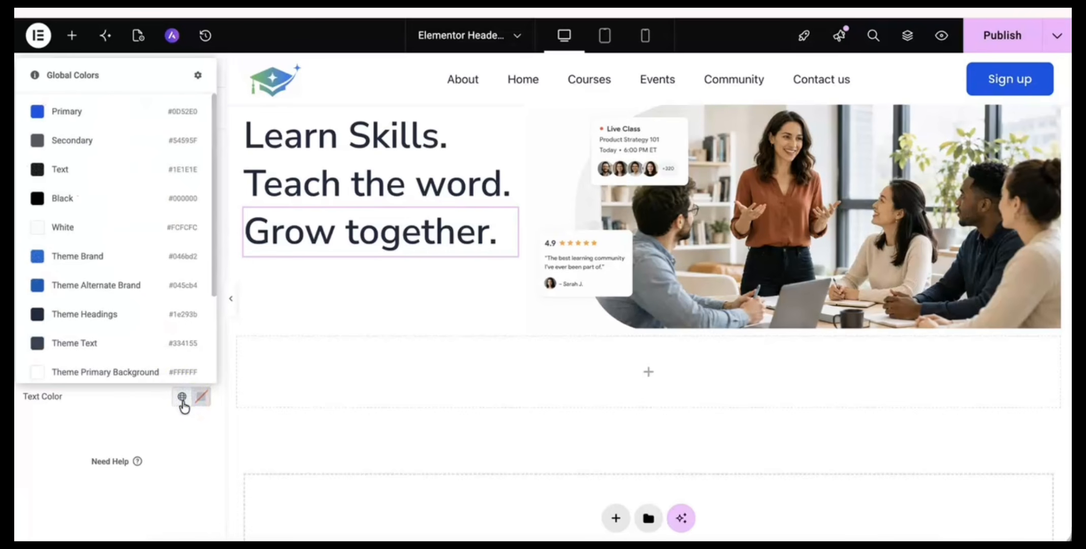
left_click(165, 108)
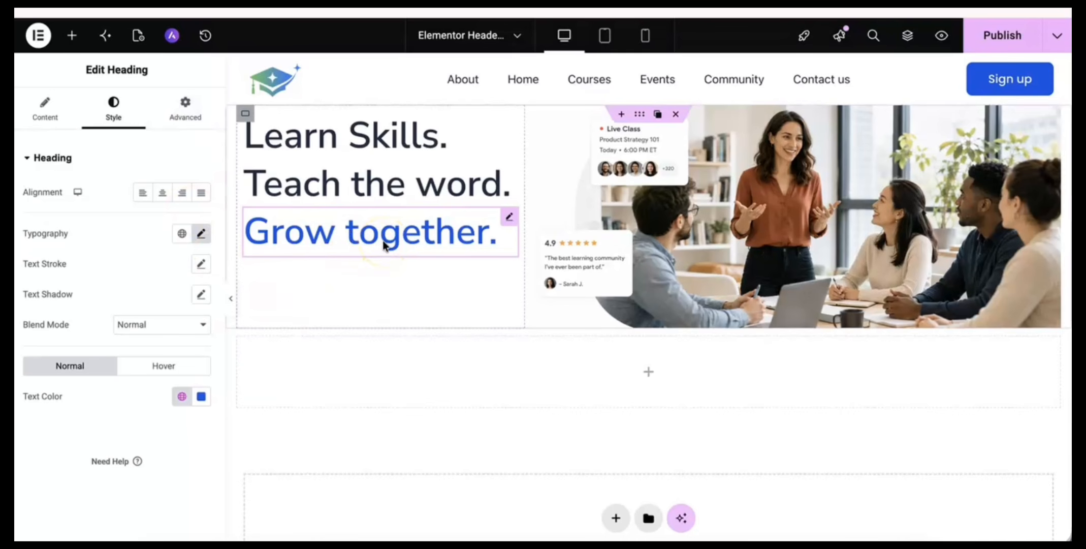
Set the "Learn Skills." heading's font weight to 700 (Bold).
left_click(364, 141)
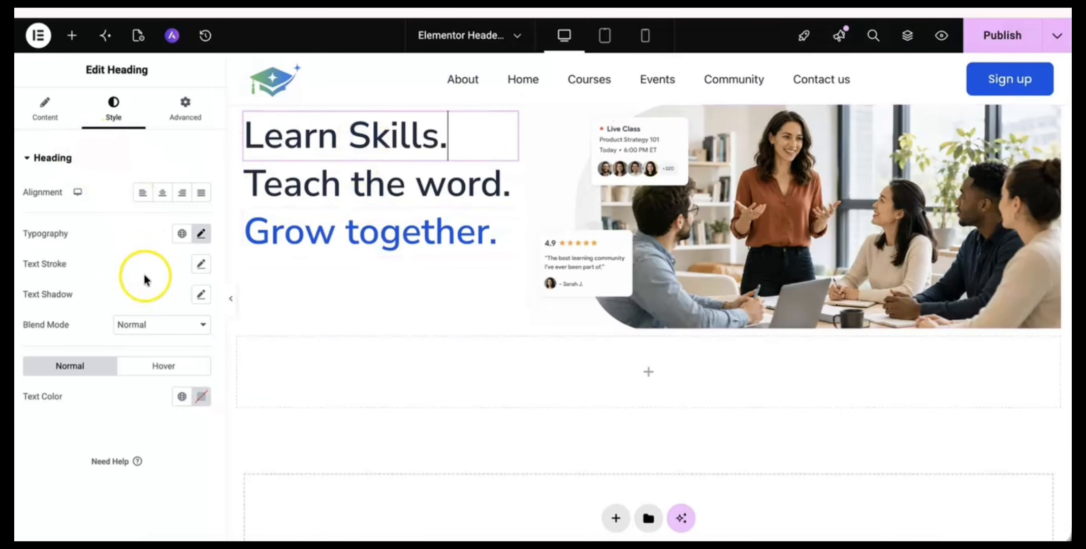
left_click(201, 233)
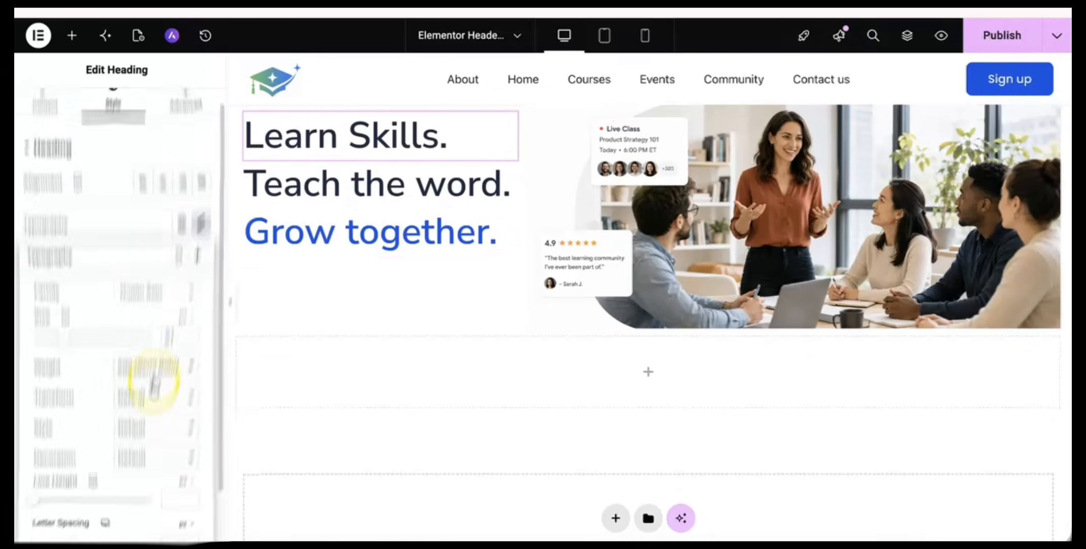
left_click(160, 293)
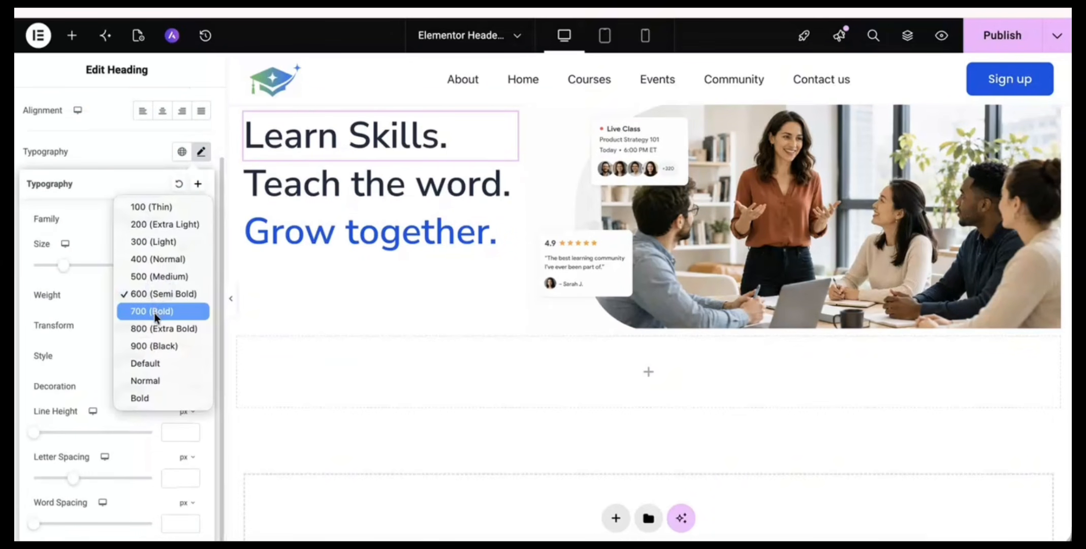
left_click(155, 312)
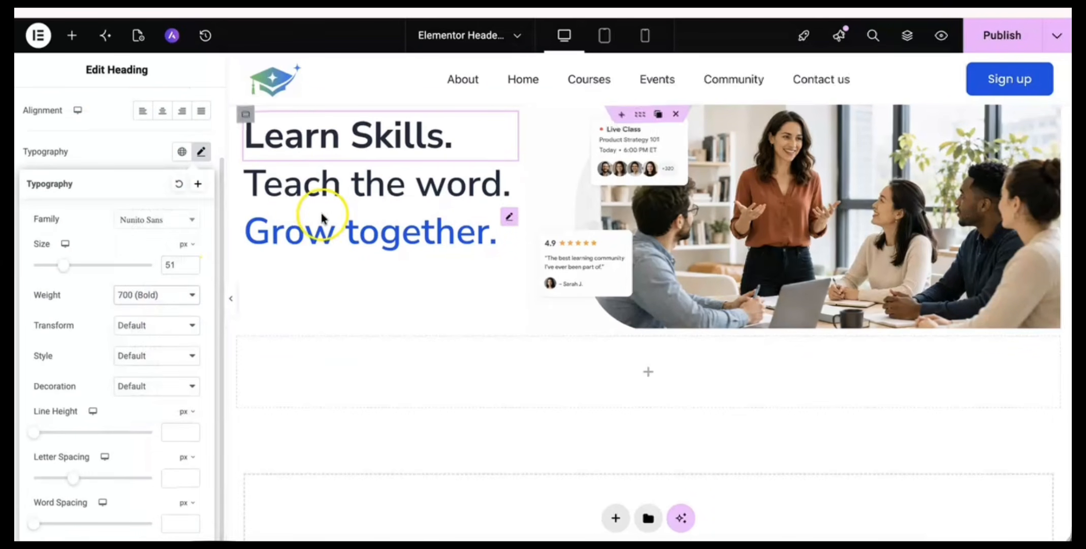
Set the "Teach the word." heading's font weight to 700 (Bold).
left_click(345, 195)
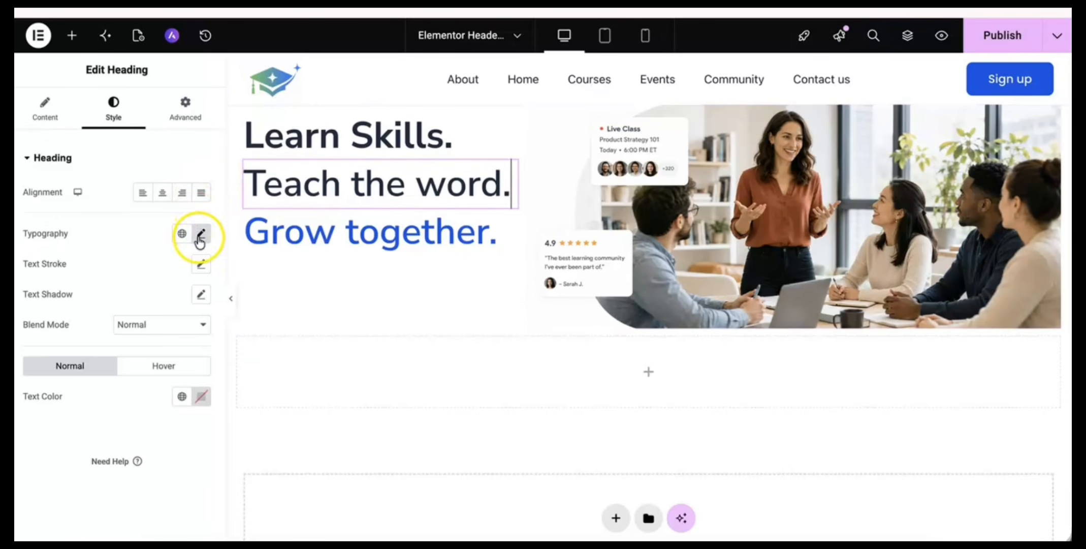
left_click(200, 234)
left_click(169, 303)
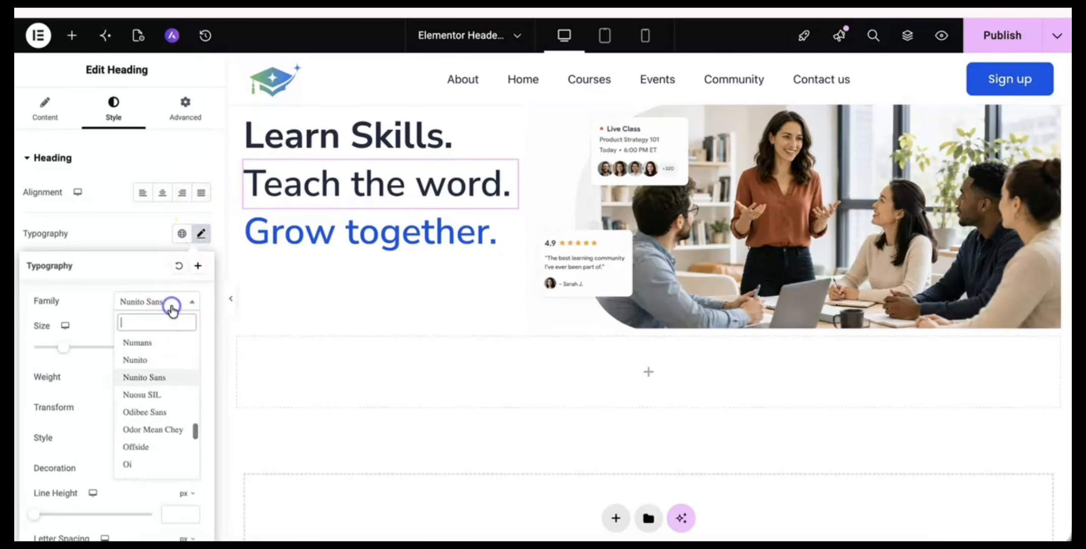
left_click(94, 307)
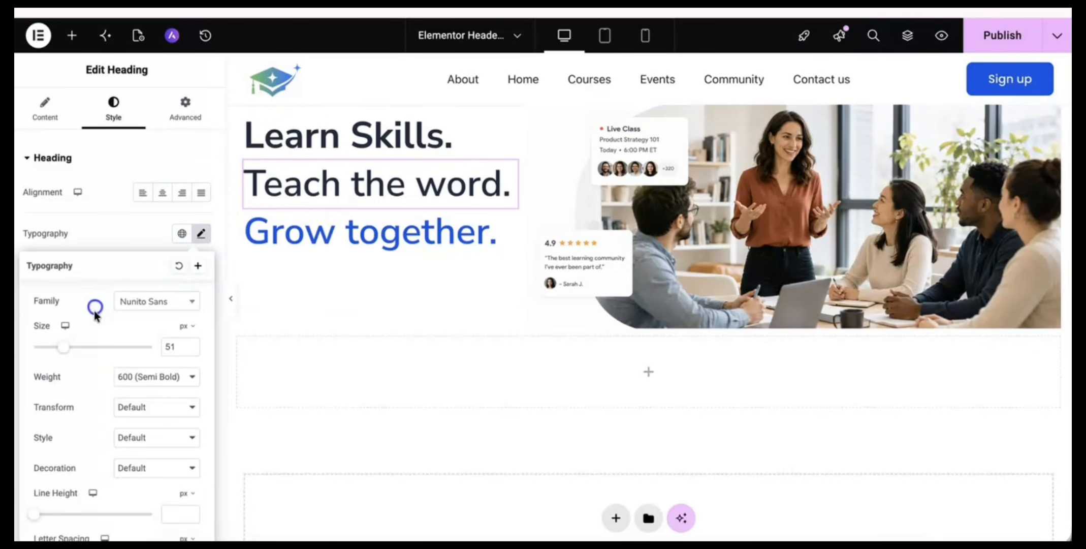
left_click(173, 375)
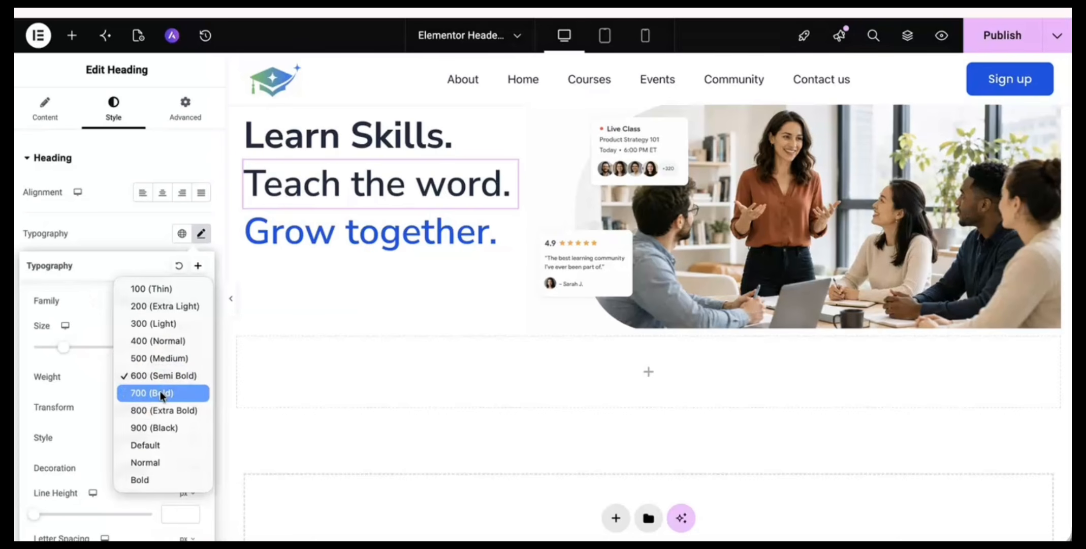
left_click(161, 392)
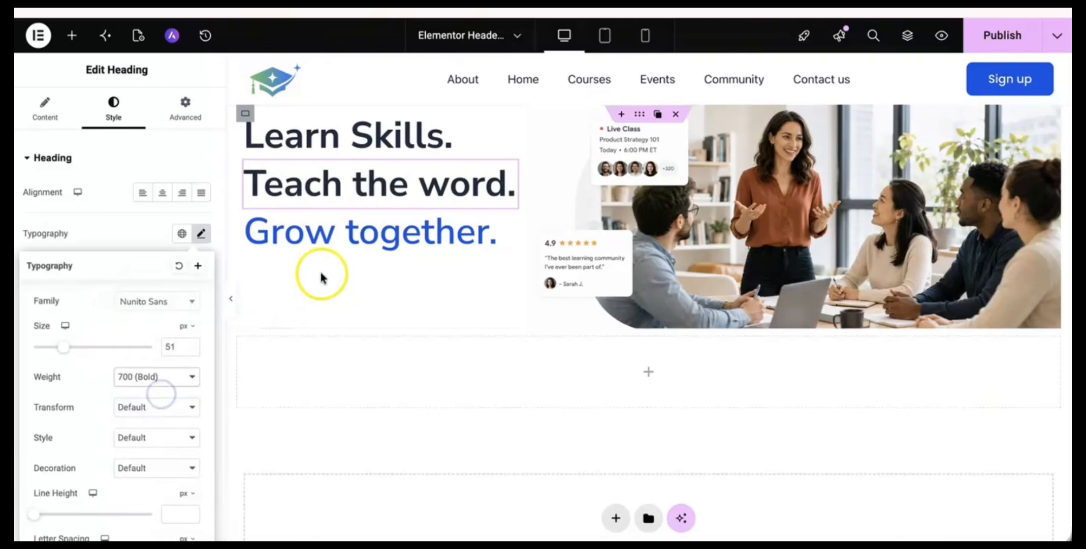
Set the "Grow together." heading's font weight to 700 (Bold) and publish the header template.
left_click(367, 237)
left_click(202, 235)
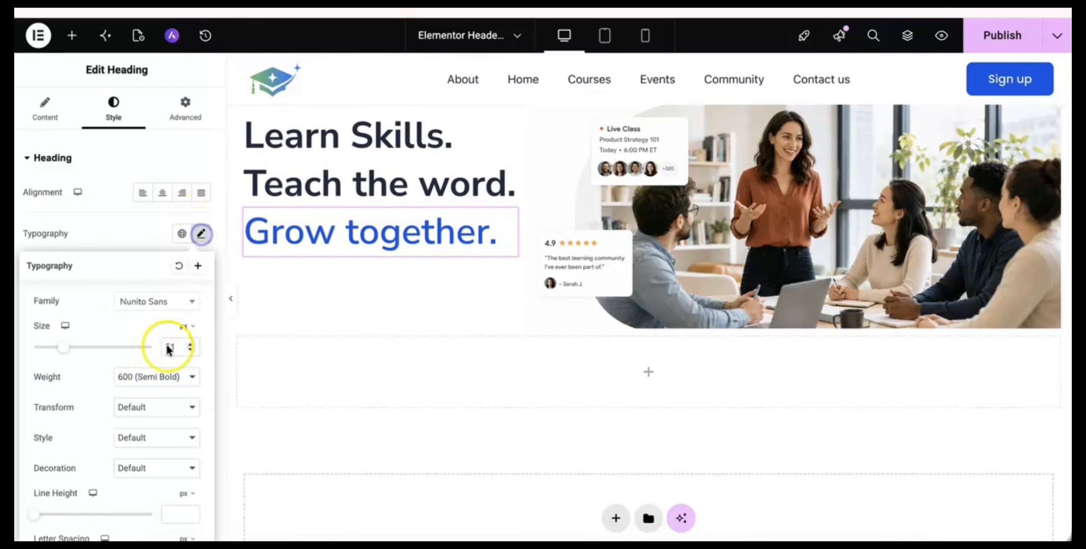
left_click(155, 377)
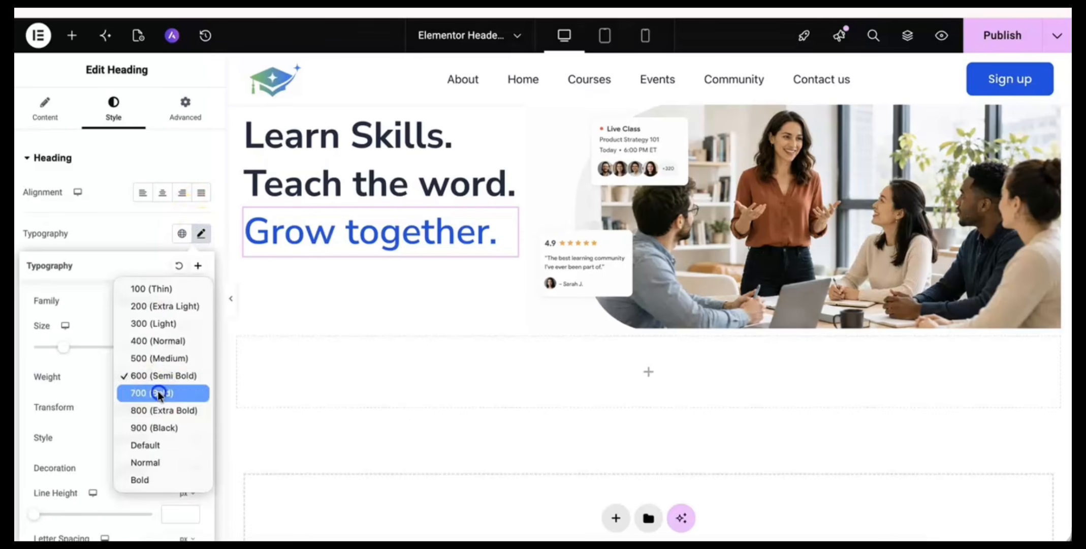
left_click(158, 391)
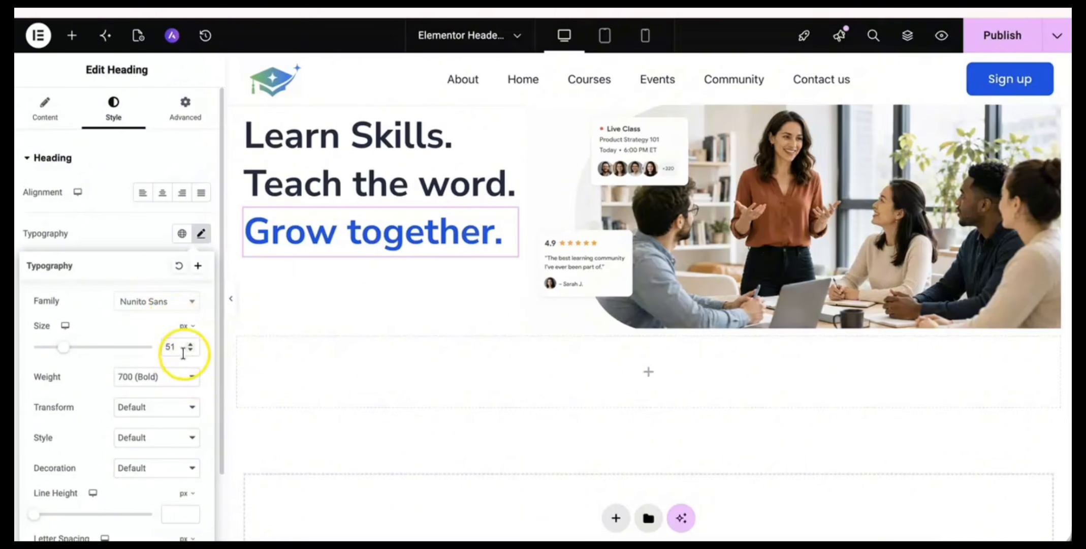
left_click(1019, 39)
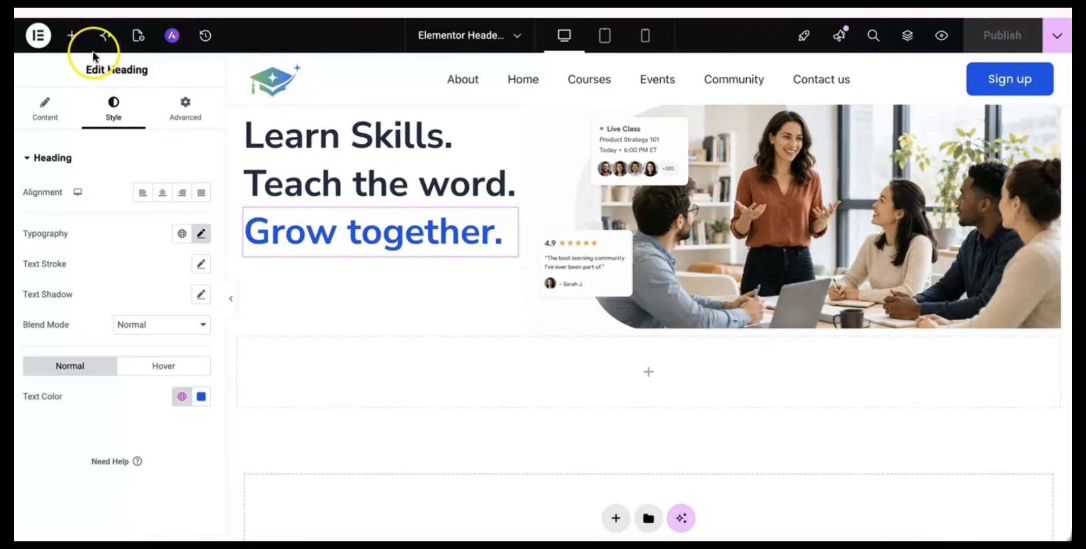
Add a Text Editor widget below the "Grow together." heading in the hero's left column.
left_click(73, 36)
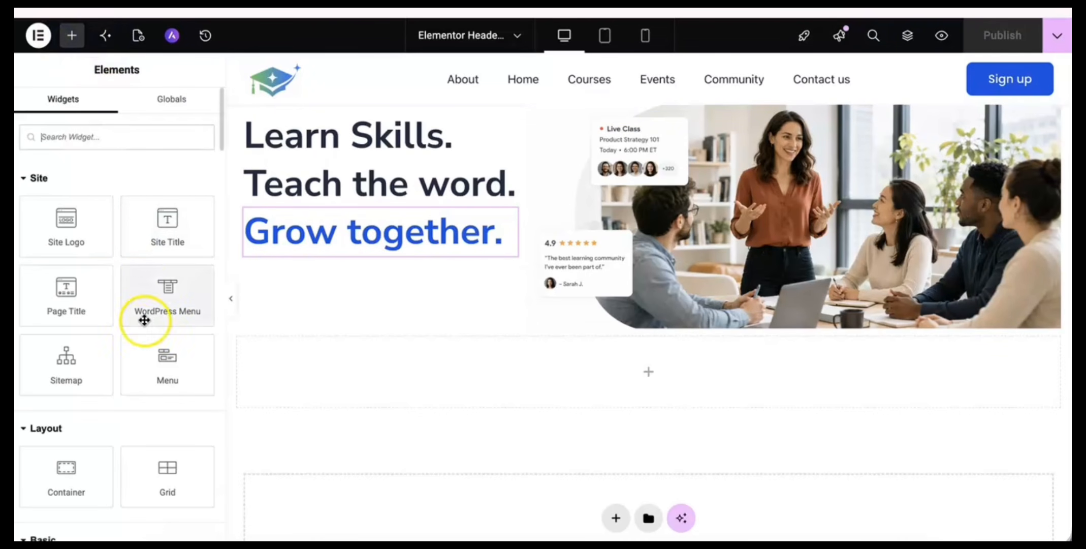
left_click(92, 137)
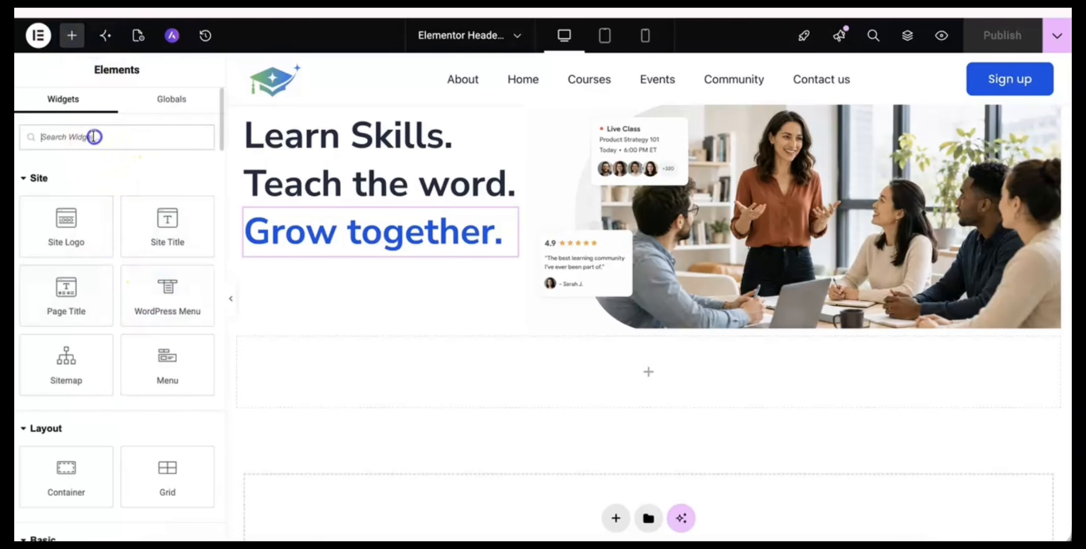
scroll(111, 308, "down", 5)
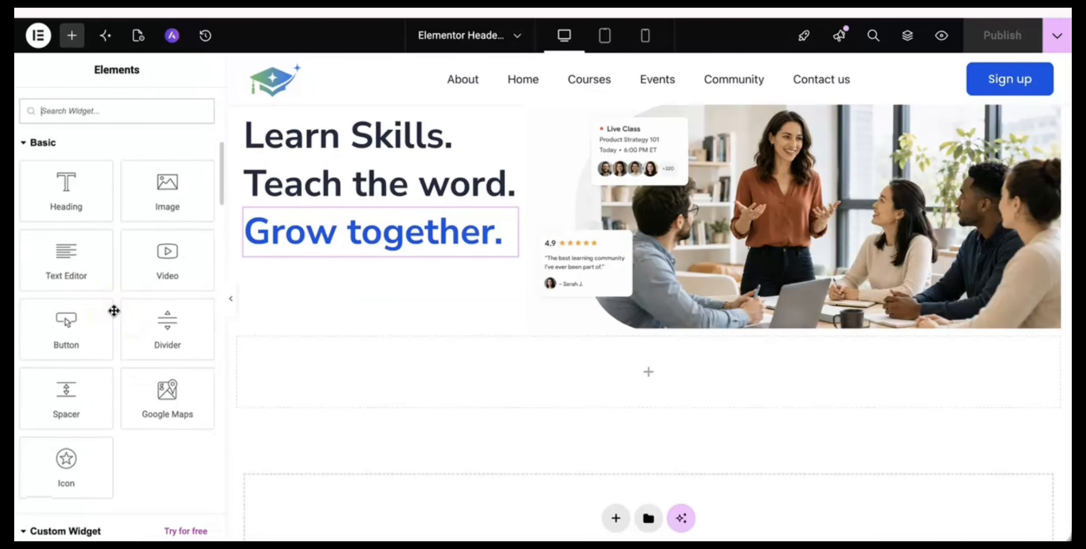
left_click_drag(66, 256, 339, 286)
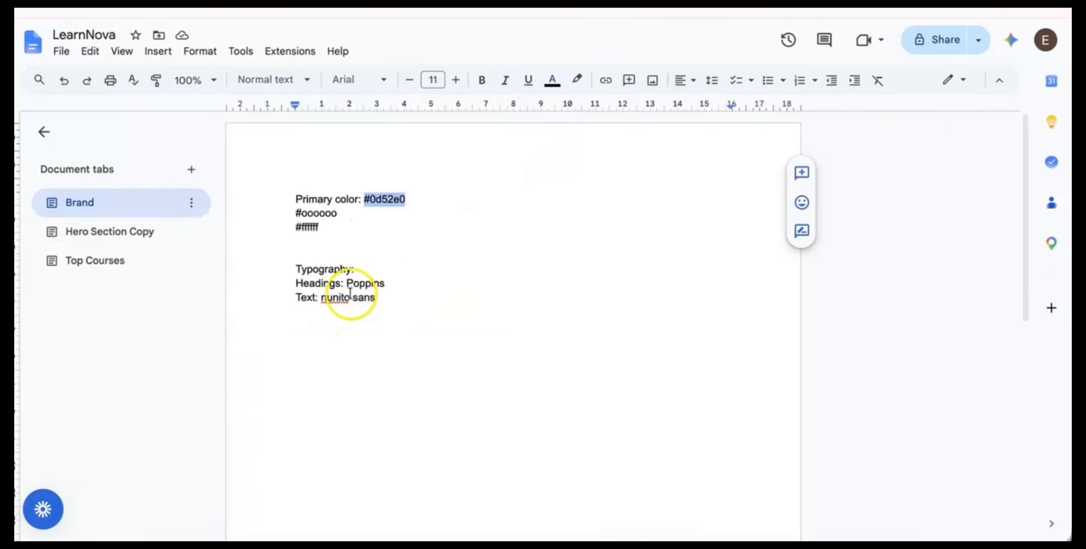
Copy the "Access expert-led courses…" paragraph from Hero Section Copy in the LearnNova Google Doc, passing it through the browser's address bar.
left_click(117, 231)
scroll(388, 346, "down", 3)
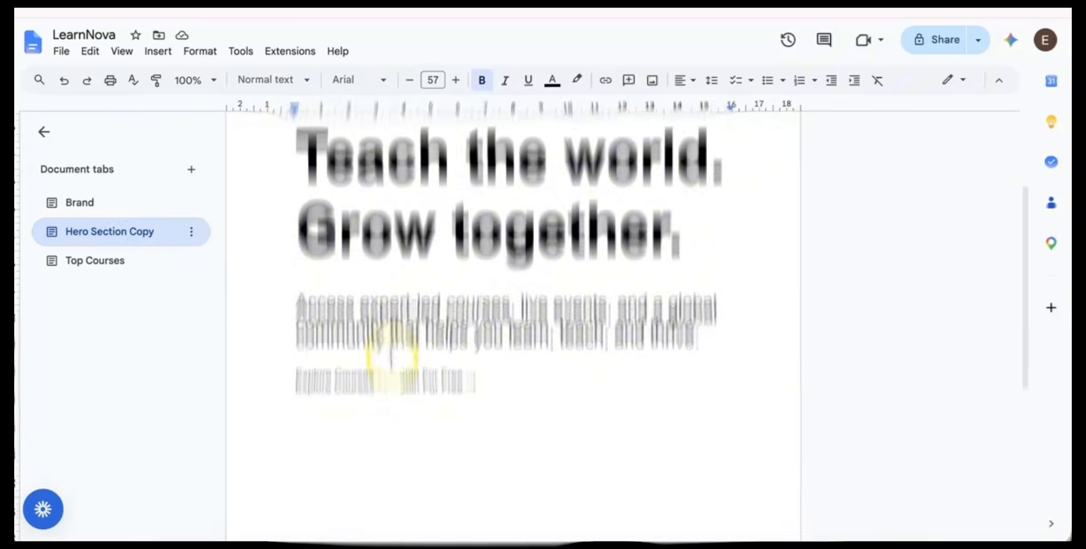
left_click_drag(295, 272, 709, 295)
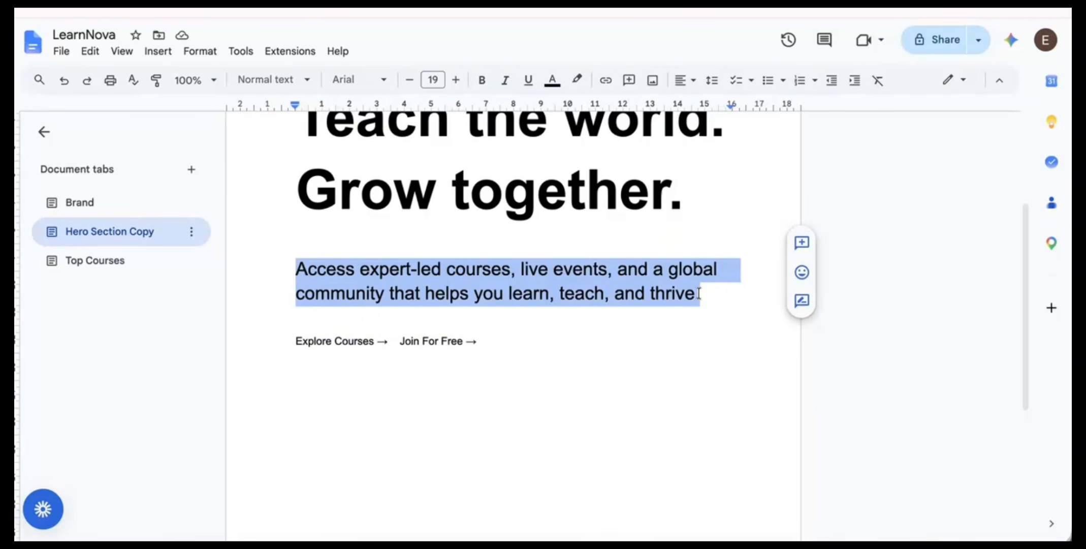
left_click(661, 5)
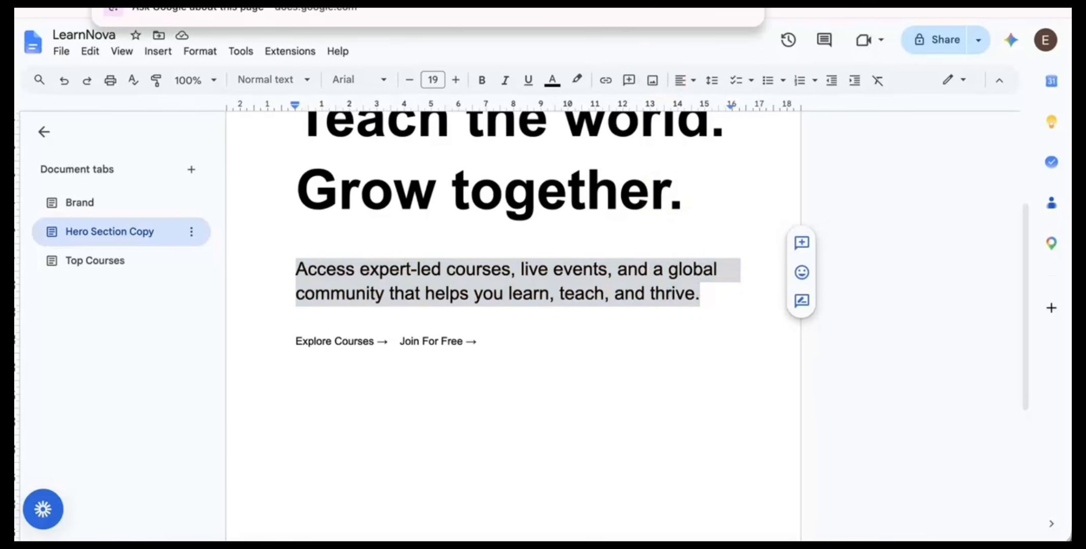
key("ctrl+v")
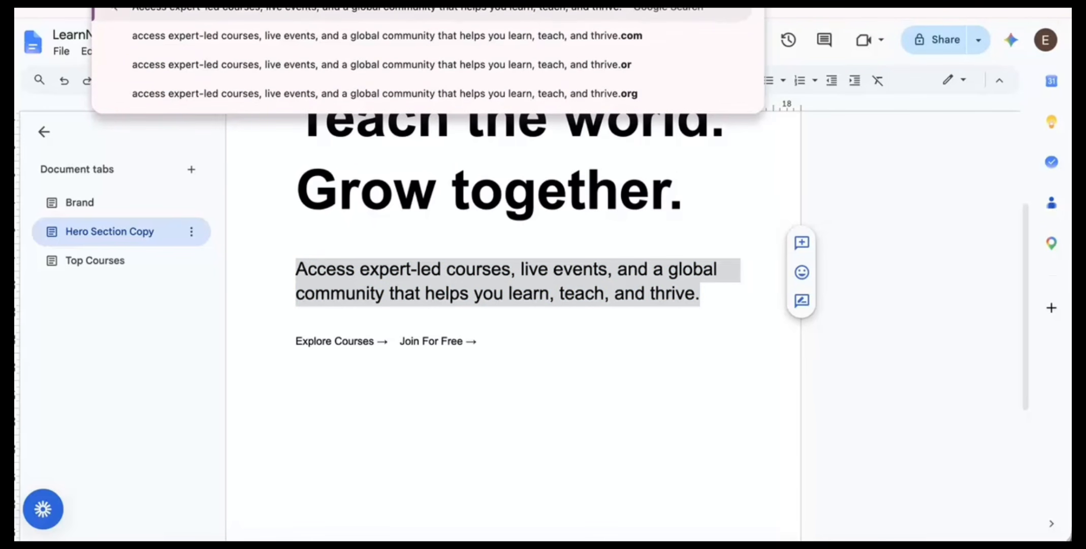
key("Escape")
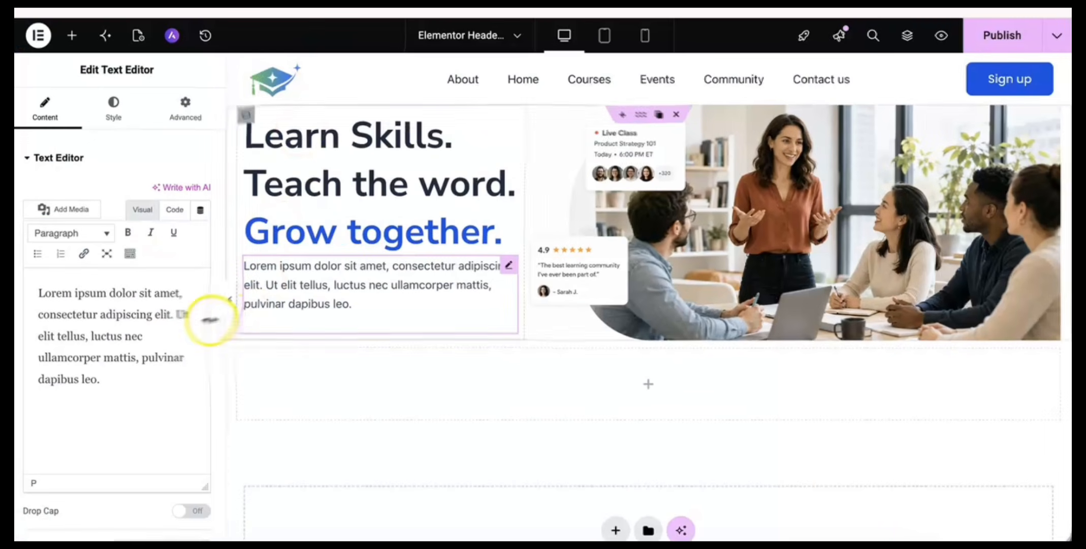
Back in Elementor, replace the text widget's lorem ipsum with the copied "Access expert-led courses…" paragraph.
left_click(155, 369)
triple_click(155, 368)
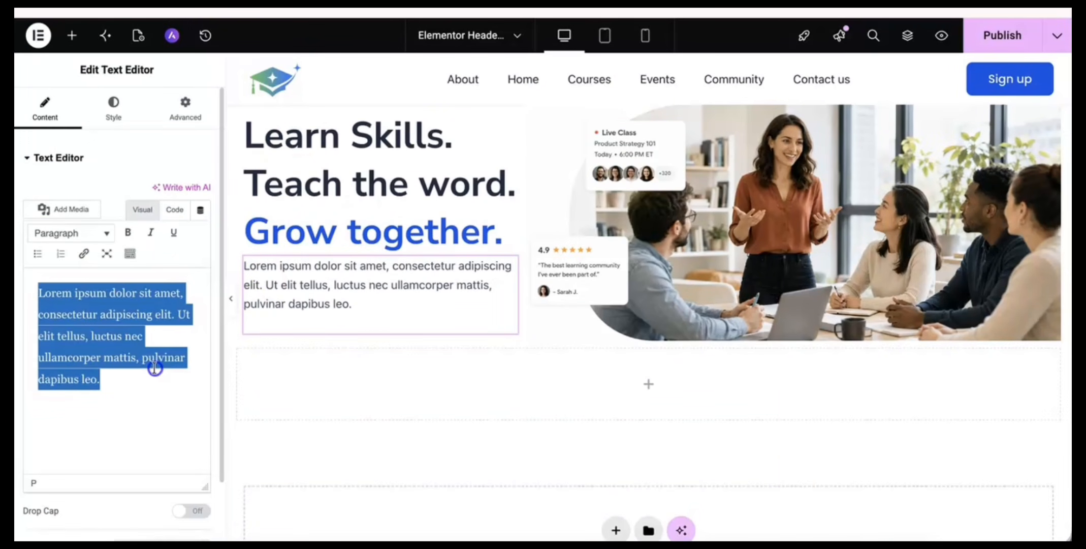
key("ctrl+v")
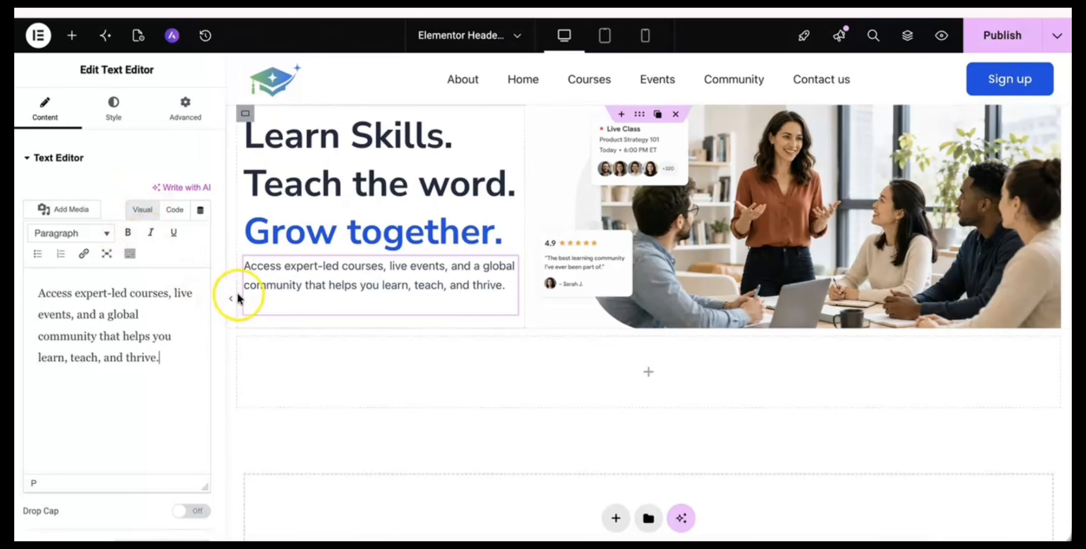
Set the font family of the "Access expert-led courses…" paragraph to Poppins.
left_click(117, 113)
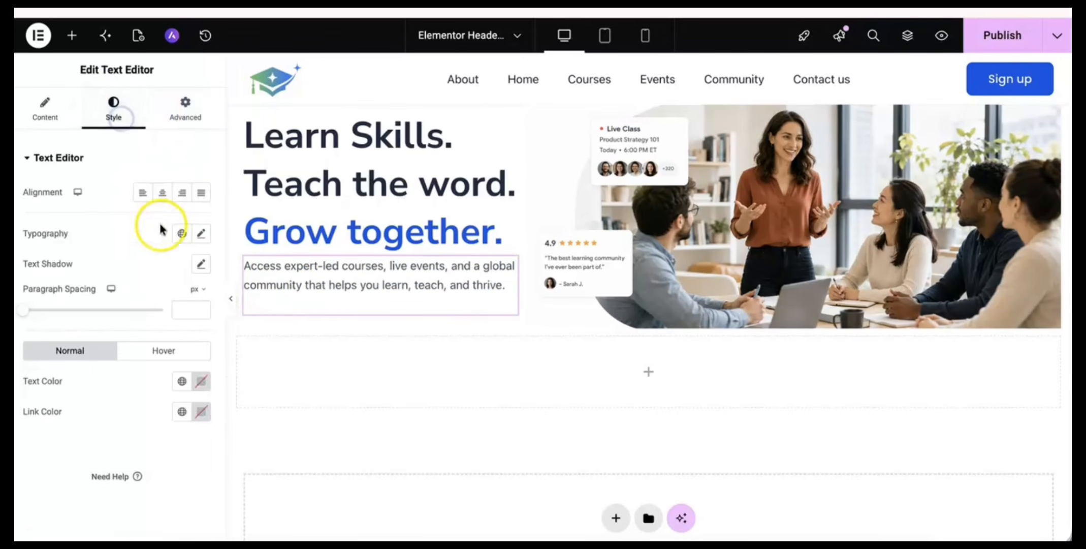
left_click(200, 235)
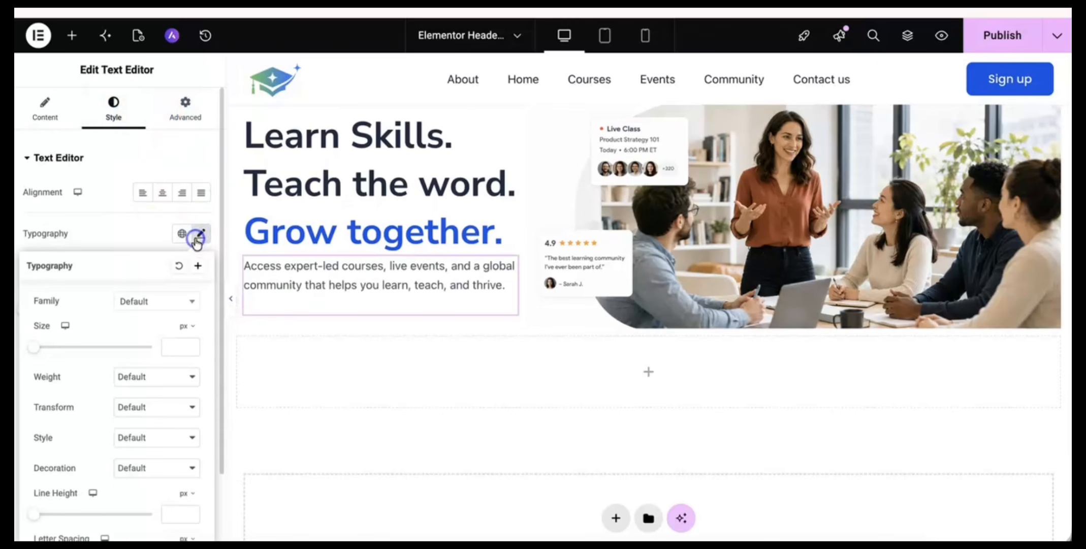
left_click(165, 301)
type("poo")
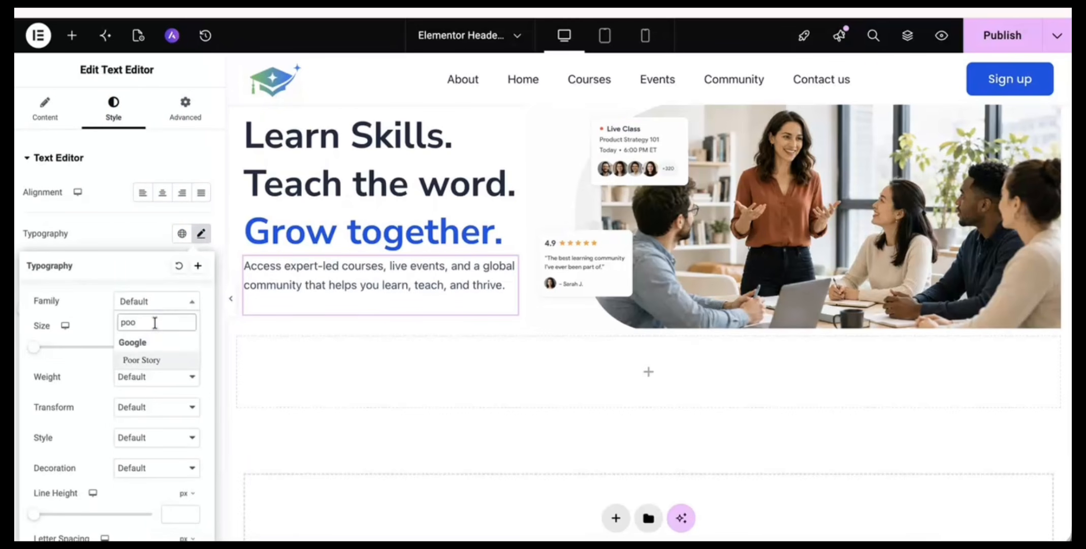
key("BackSpace")
type("pp")
key("Return")
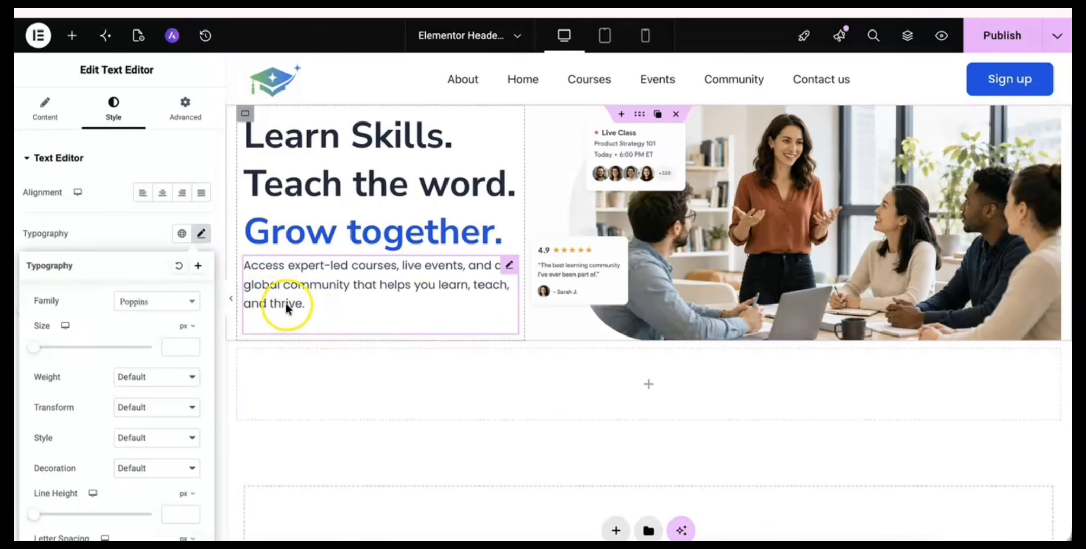
left_click(398, 295)
left_click(104, 128)
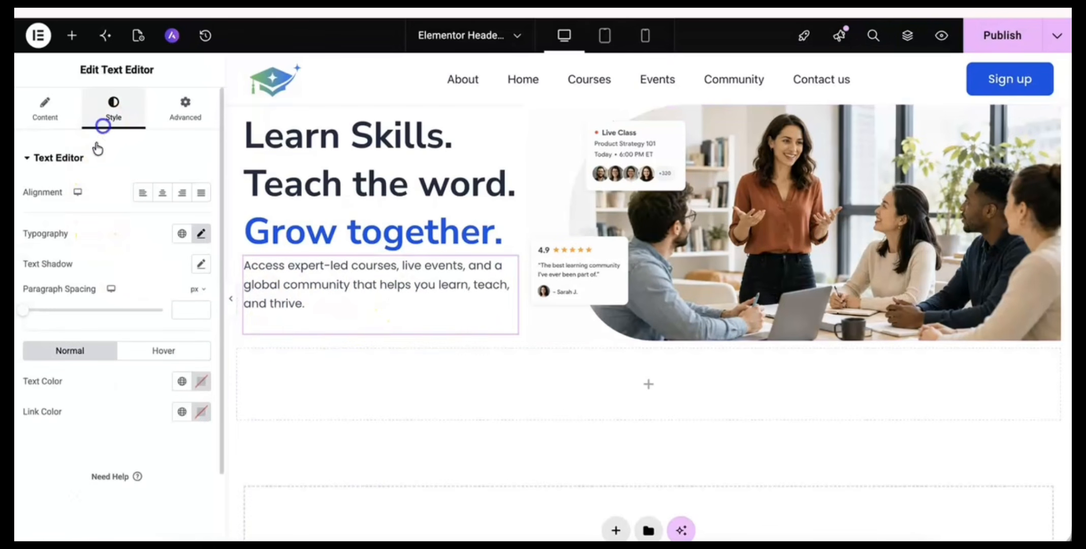
left_click(113, 117)
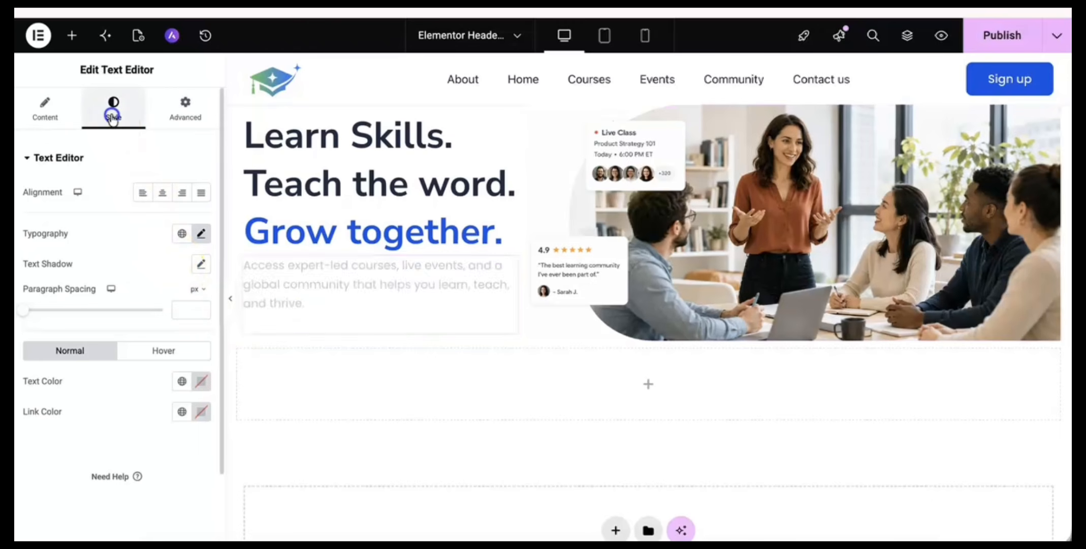
Add a nested container below the "Access expert-led courses…" paragraph in the hero's left column and set its padding to 0 on all sides.
left_click(73, 35)
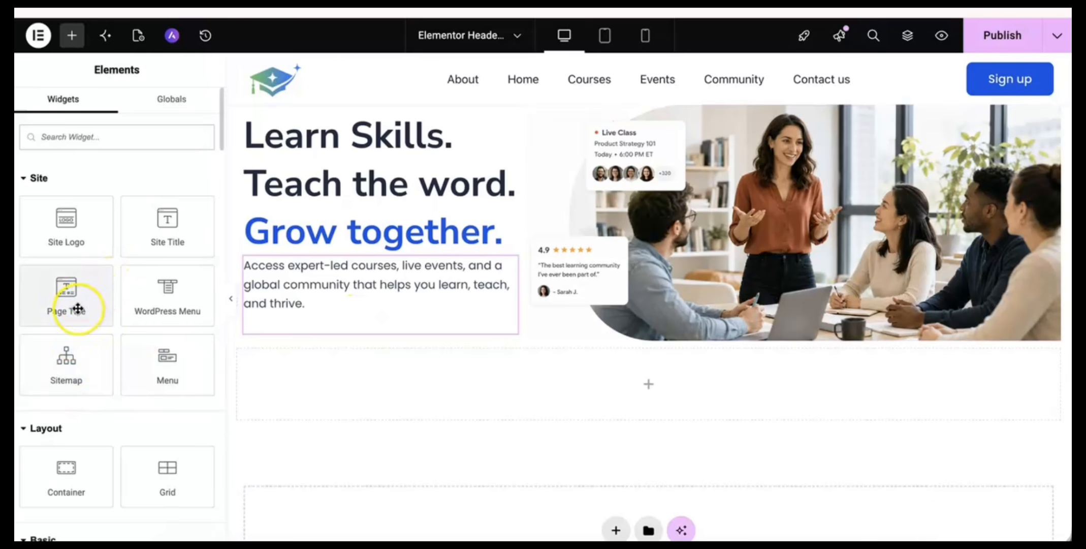
scroll(77, 309, "down", 4)
left_click_drag(74, 287, 318, 301)
left_click(347, 361)
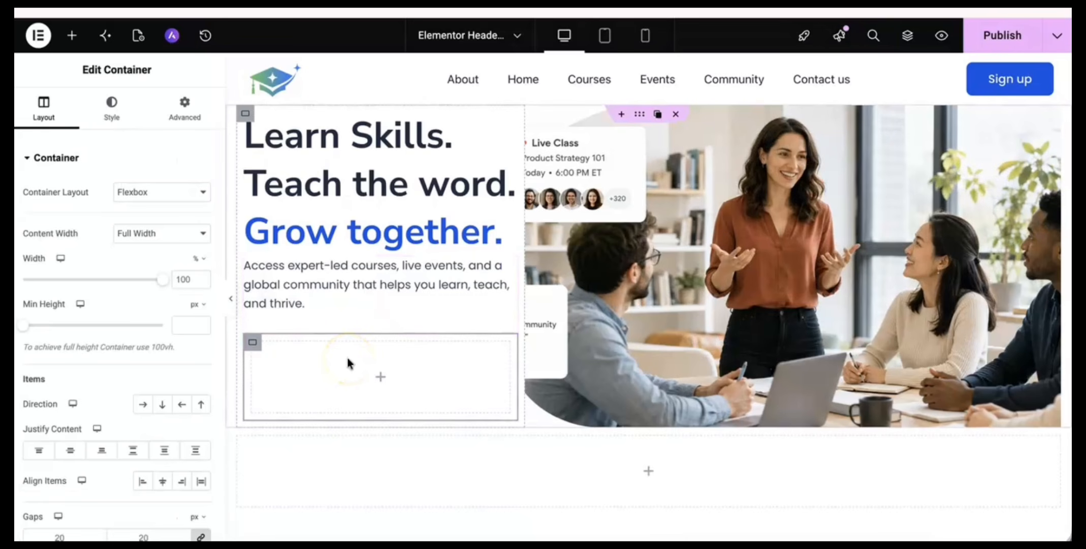
left_click(382, 377)
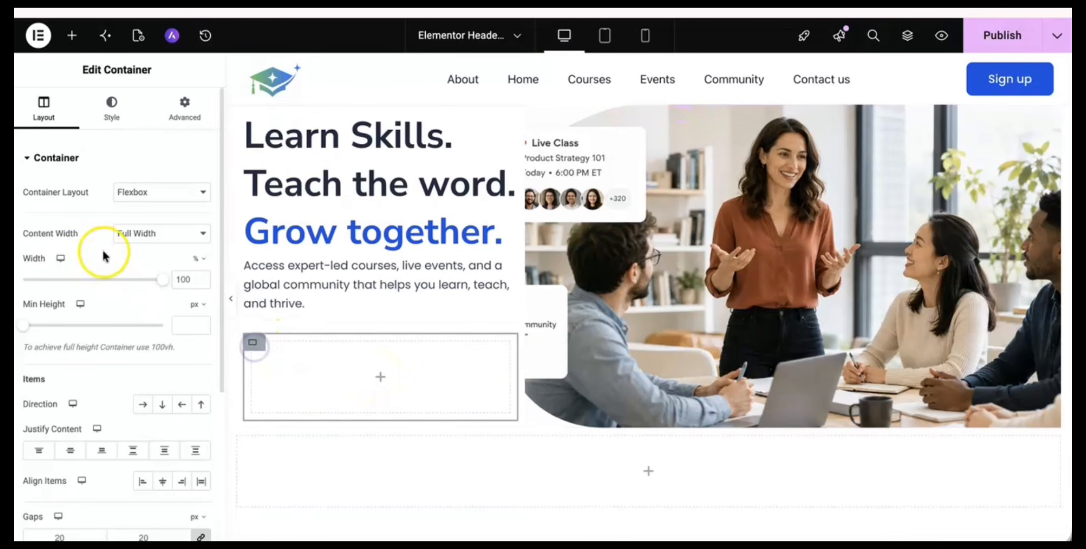
left_click(175, 106)
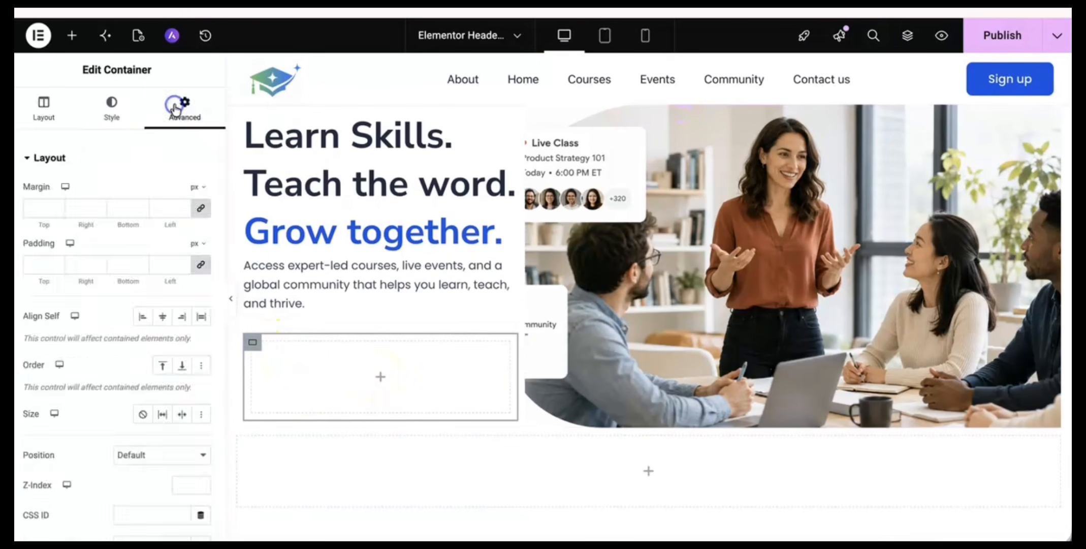
left_click(201, 267)
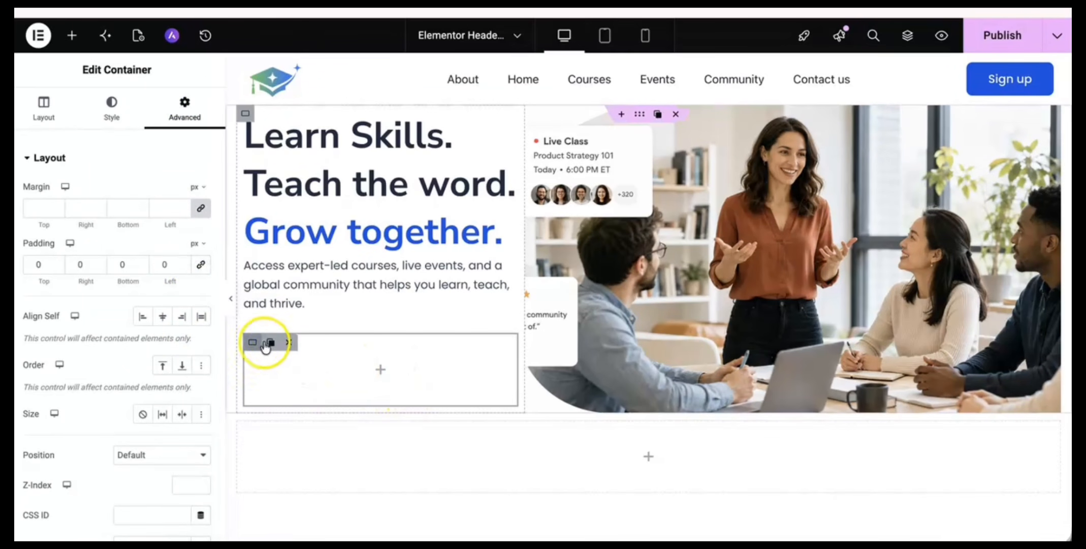
Place a Button widget inside the nested container below the paragraph and duplicate it.
left_click(380, 380)
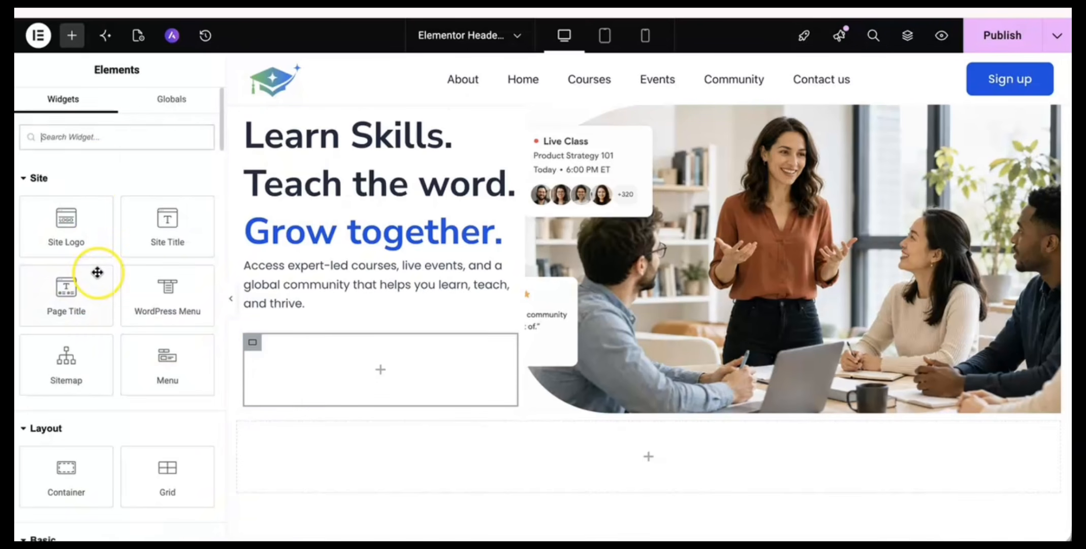
scroll(96, 273, "down", 5)
scroll(97, 273, "down", 2)
left_click(62, 392)
left_click_drag(62, 392, 362, 371)
left_click(339, 359)
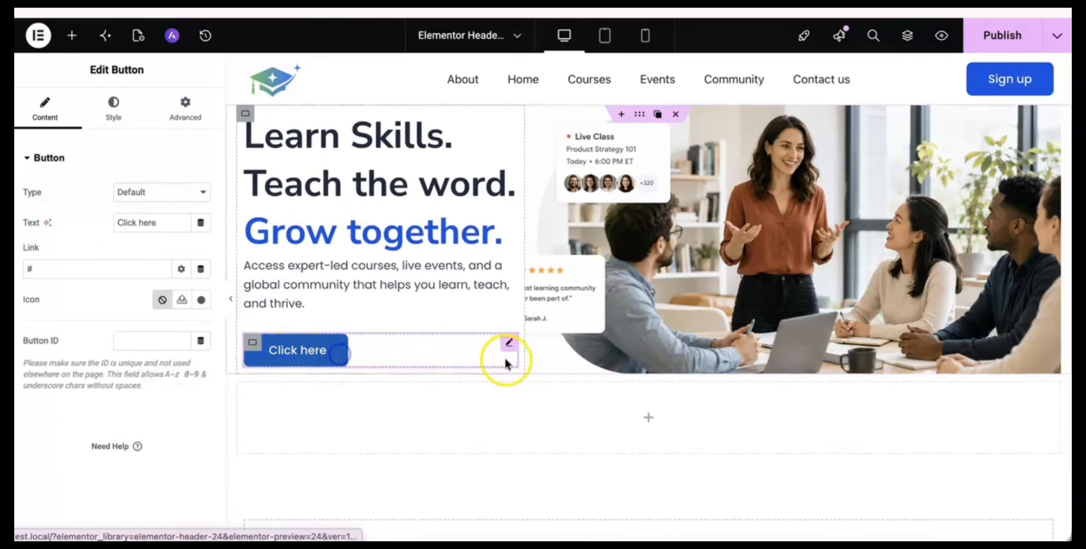
left_click(490, 344)
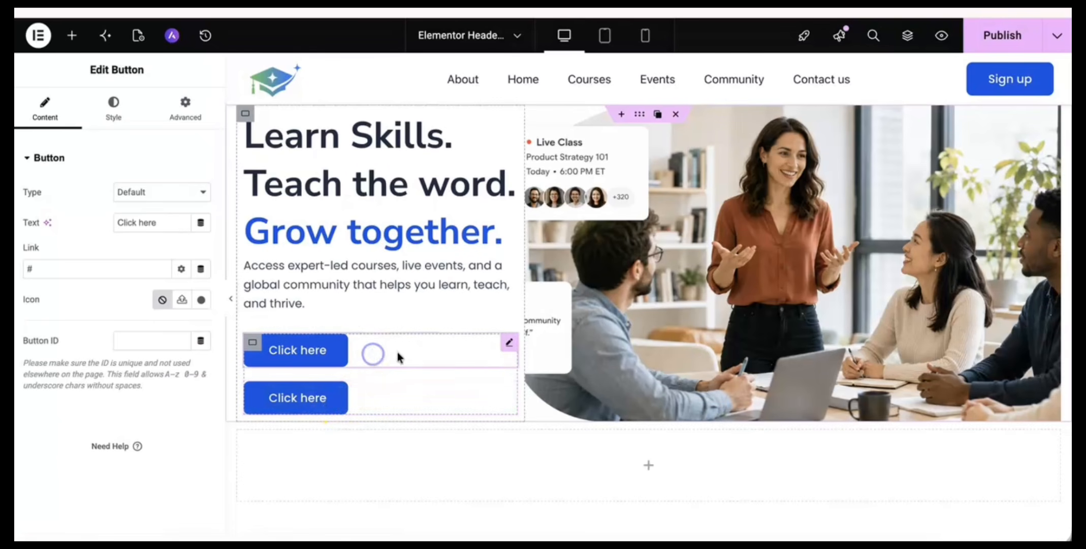
Set the direction of the container holding the two buttons to Row - horizontal.
mouse_move(257, 345)
left_click(253, 343)
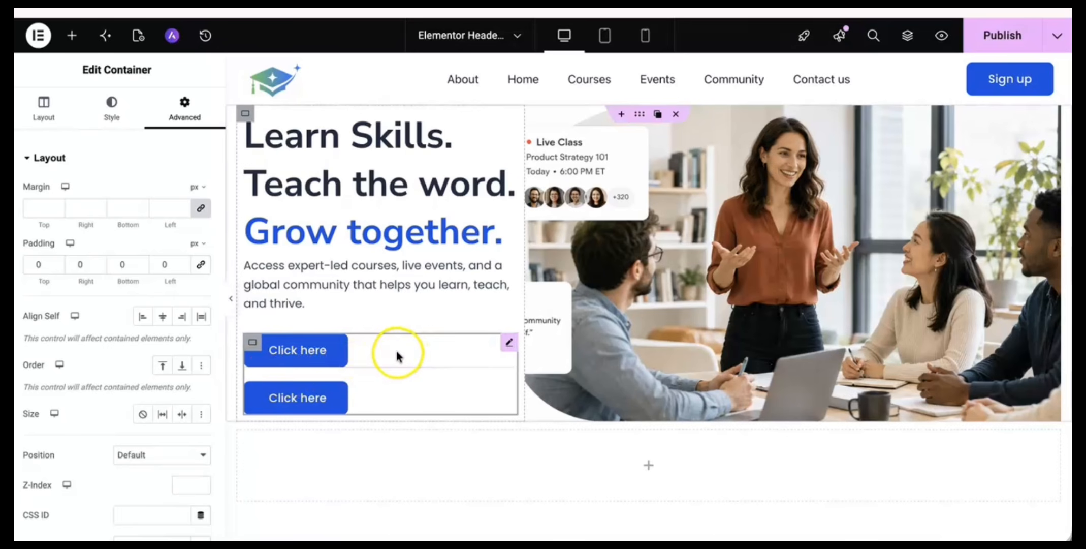
left_click(43, 108)
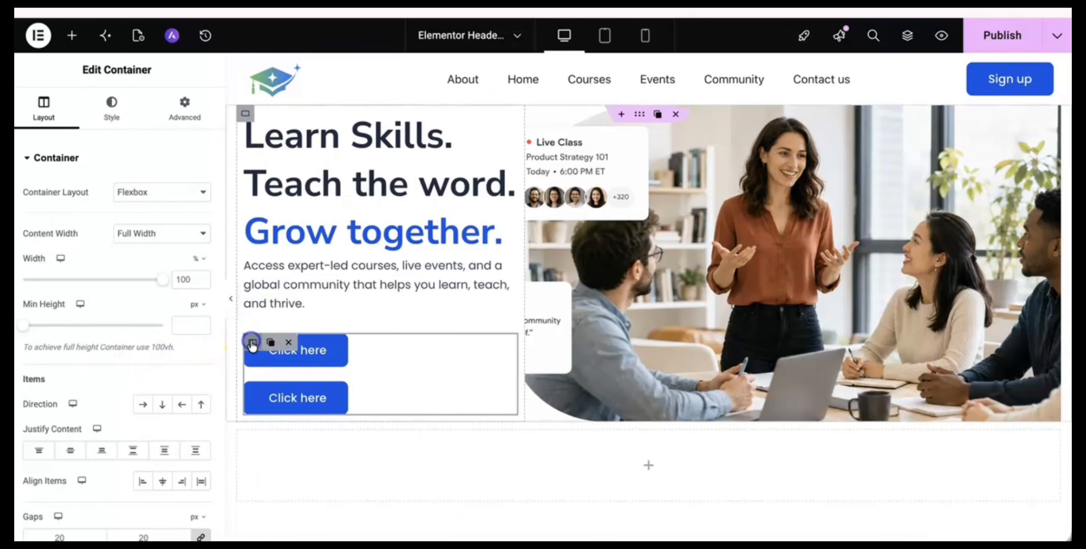
scroll(89, 364, "down", 1)
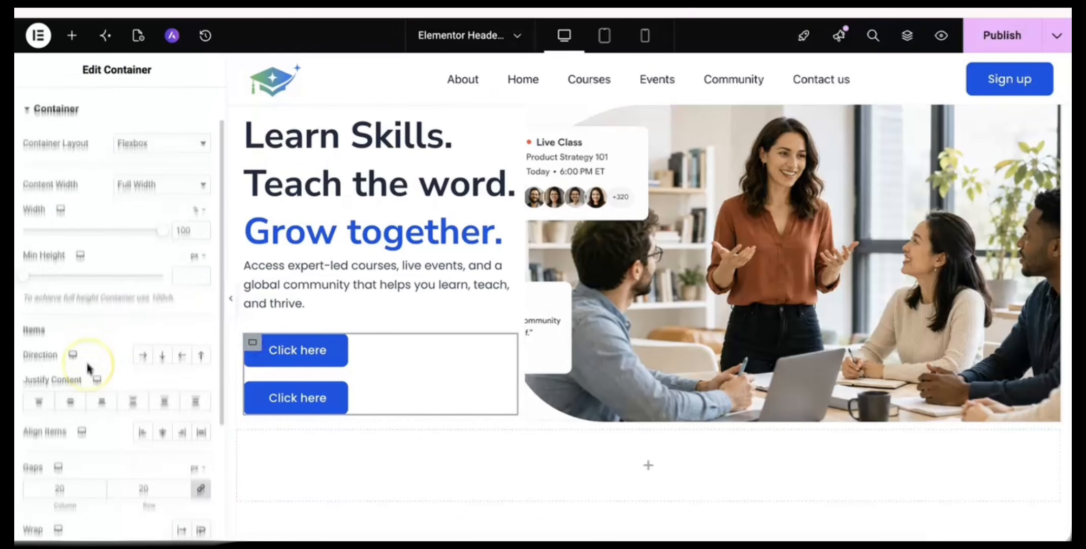
left_click(141, 358)
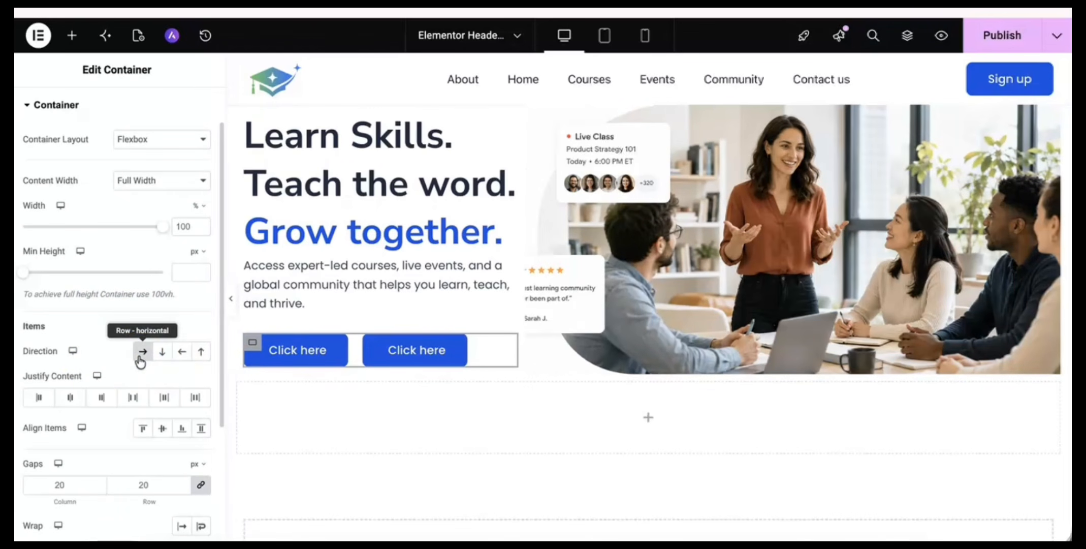
Change the first button's text to "Explore Courses".
left_click(318, 351)
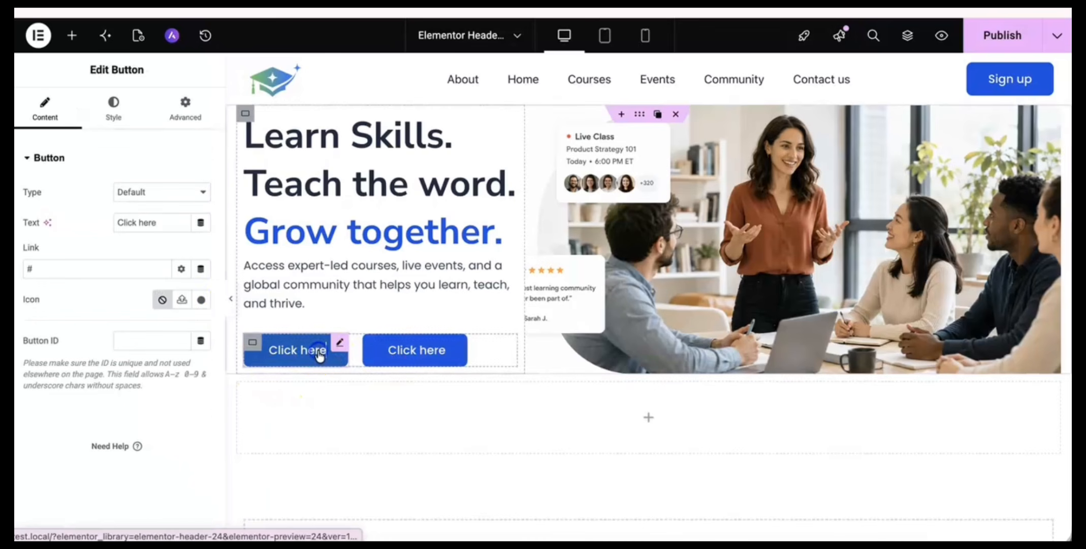
triple_click(164, 223)
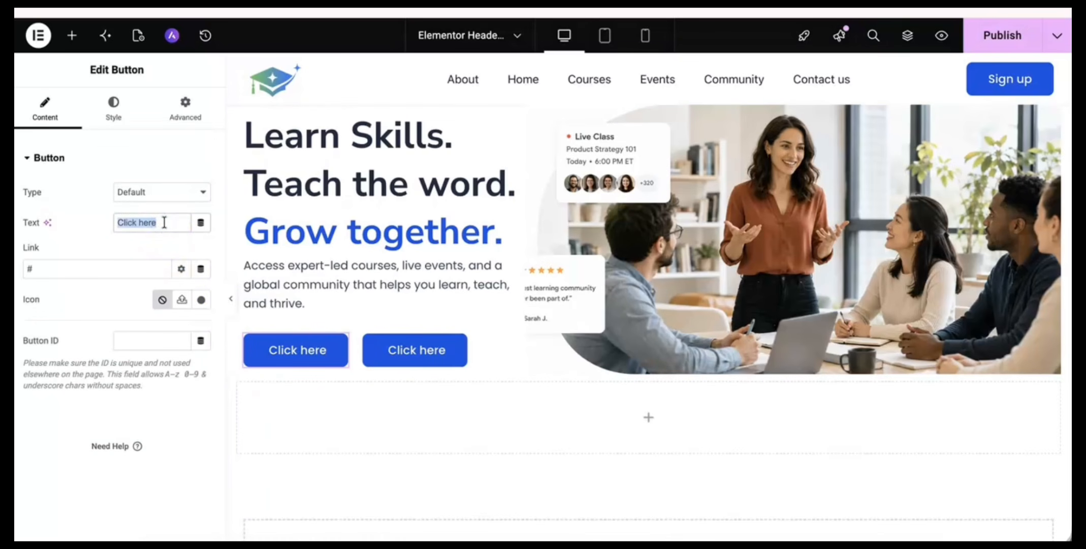
type("Expl")
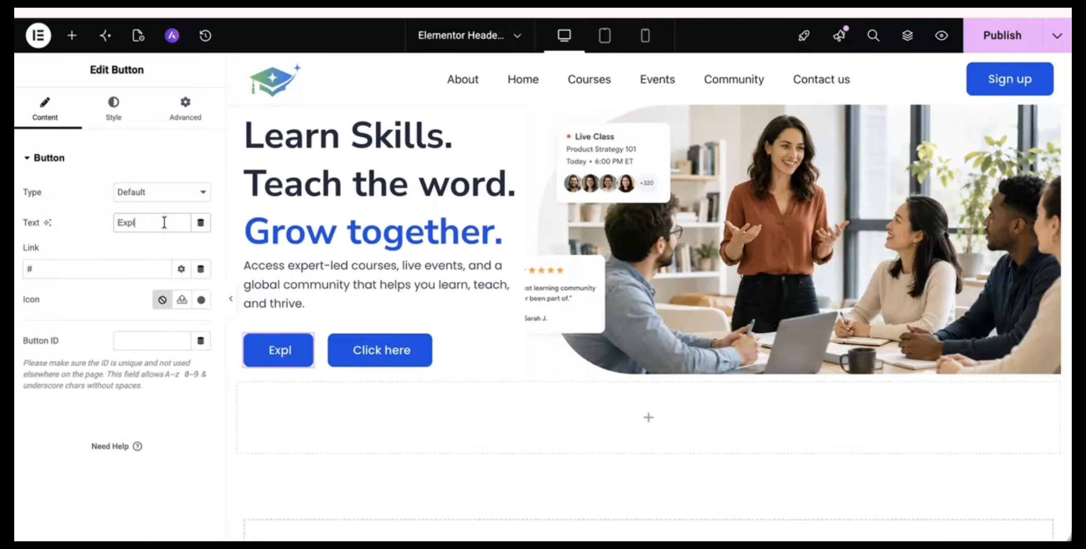
type("ore ")
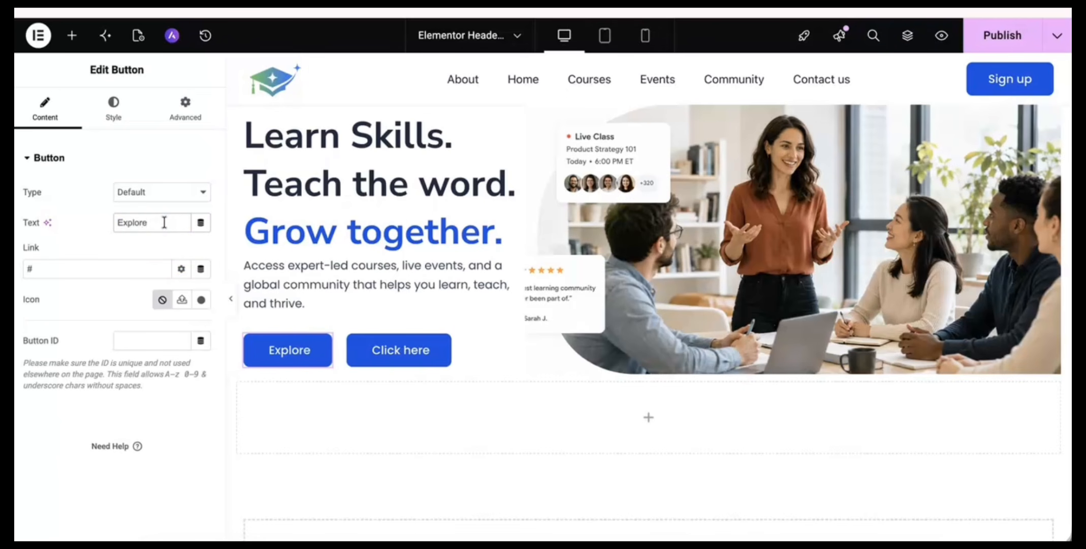
type("Courses")
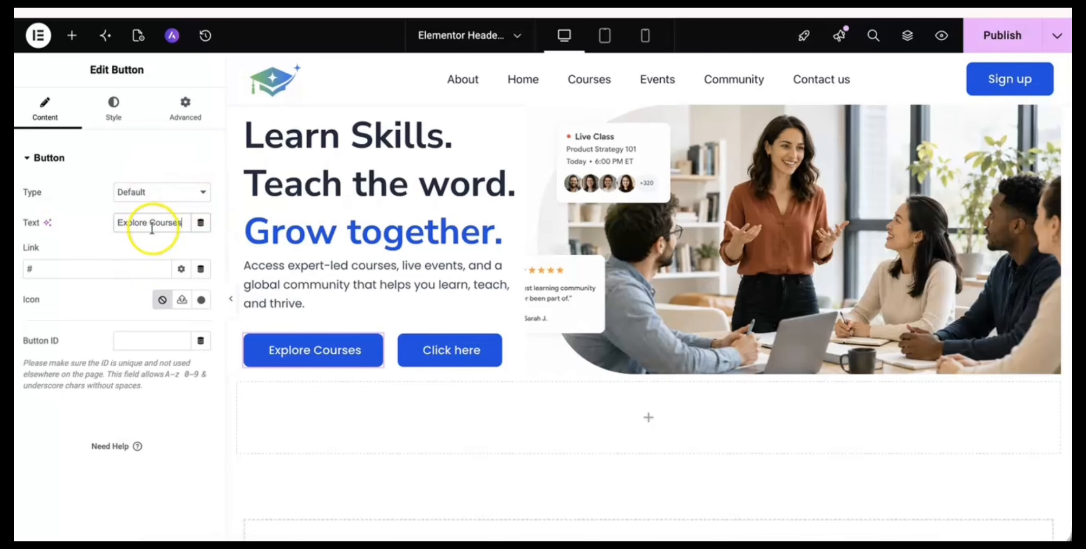
Change the second button's text to "Join Free".
left_click(445, 353)
double_click(158, 224)
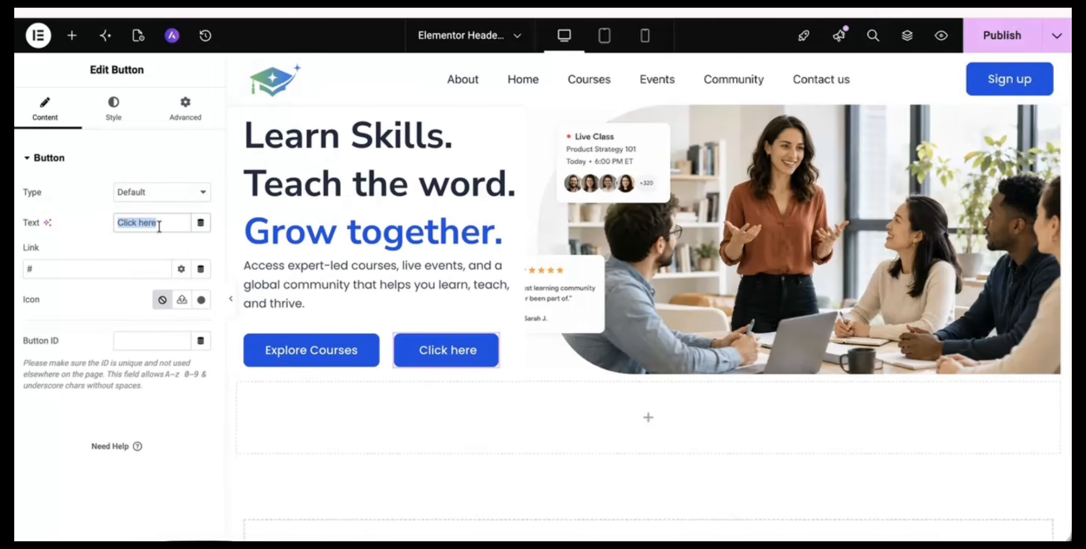
type("Join Free")
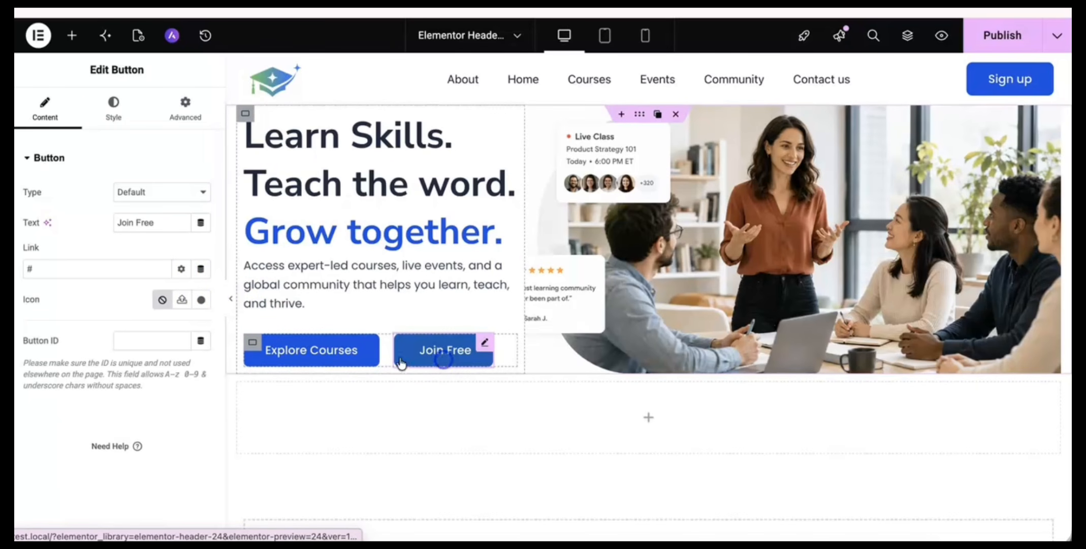
Set the "Join Free" button's normal text color to the global color Black.
left_click(113, 109)
scroll(140, 305, "down", 3)
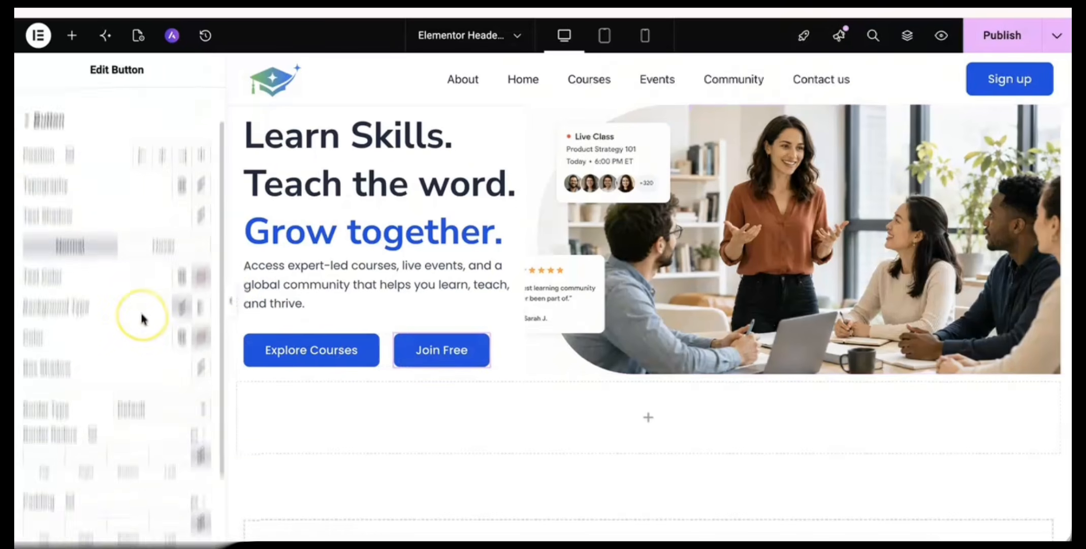
scroll(140, 310, "down", 1)
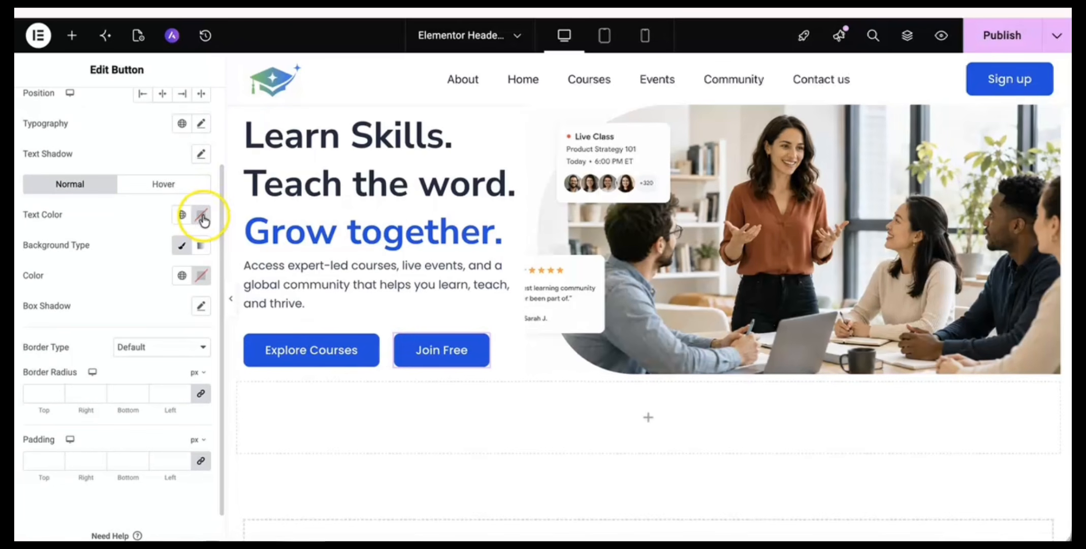
left_click(184, 217)
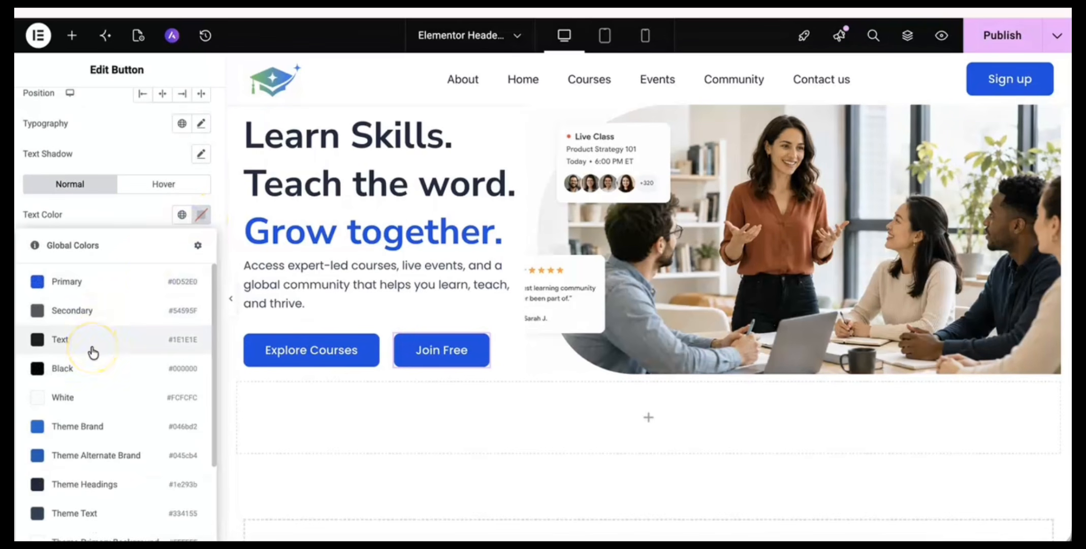
left_click(89, 365)
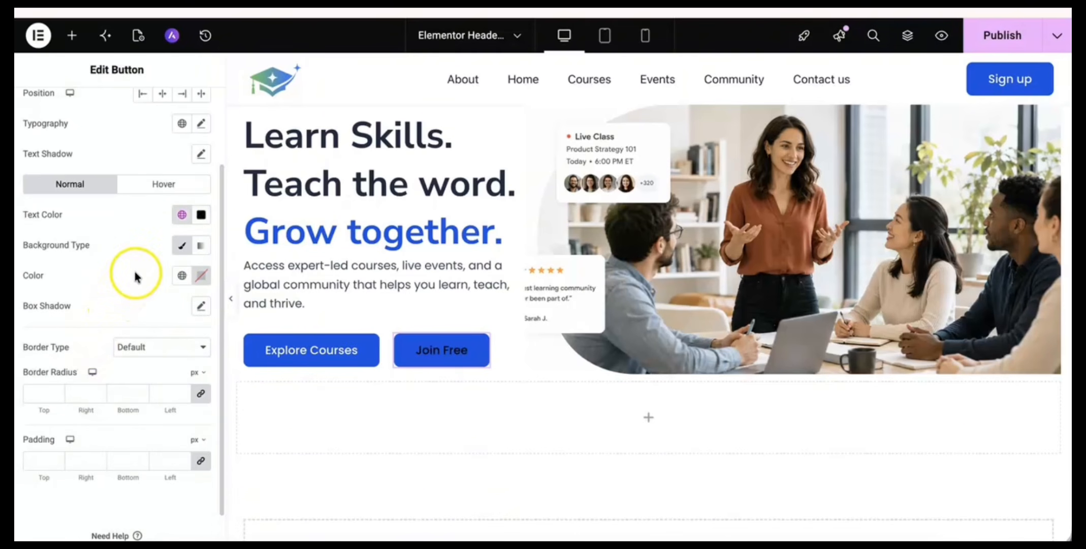
Set the "Join Free" button's normal background color to the global white and preview the hero section without the editing controls.
left_click(182, 277)
scroll(119, 369, "down", 2)
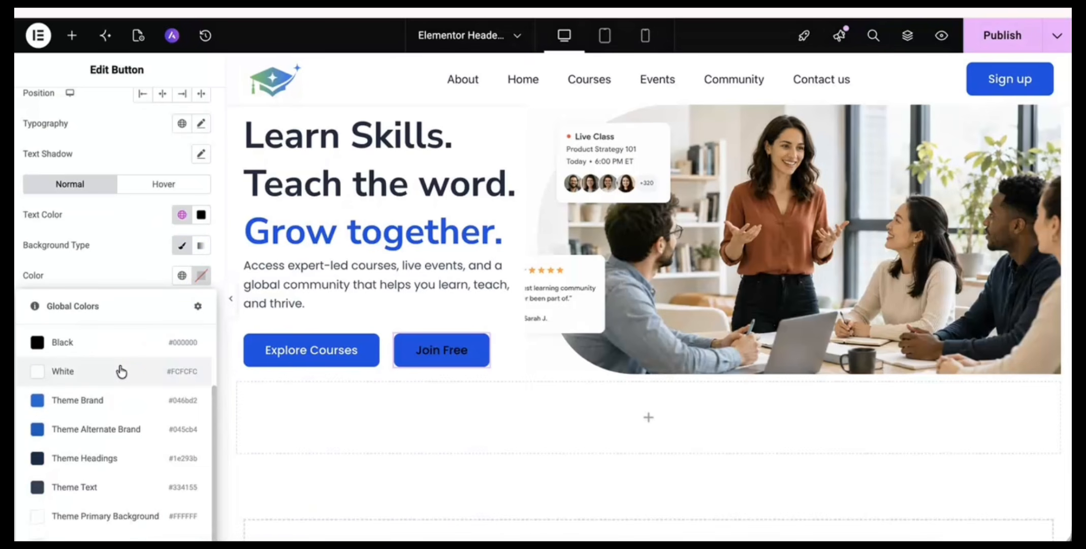
scroll(77, 442, "down", 2)
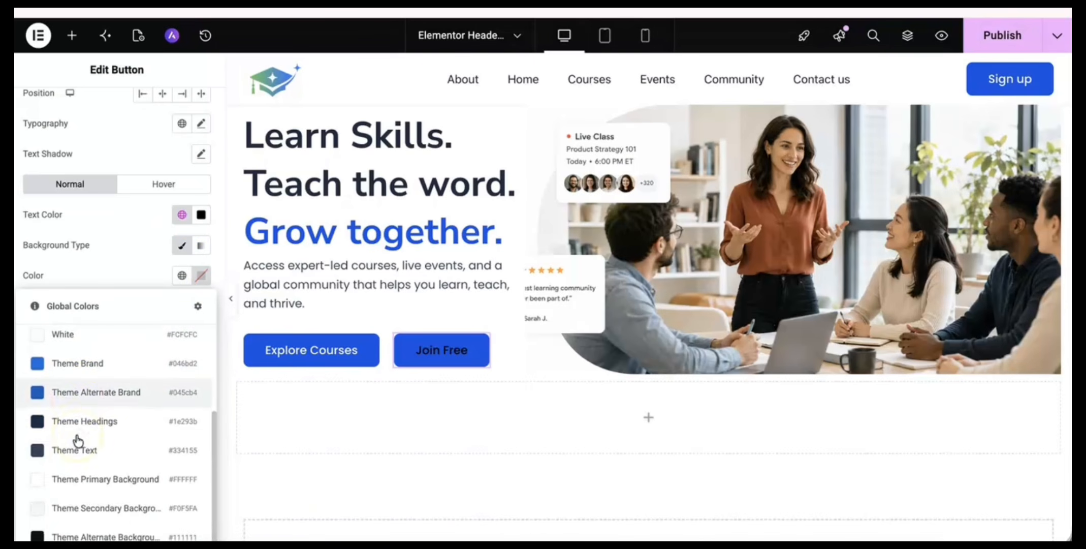
scroll(78, 442, "up", 1)
left_click(77, 414)
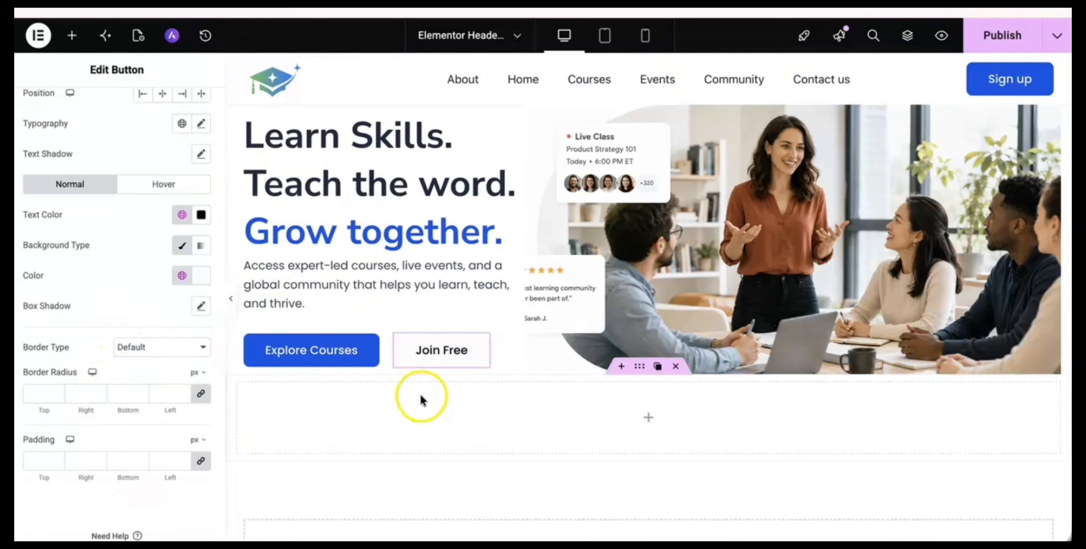
left_click(233, 308)
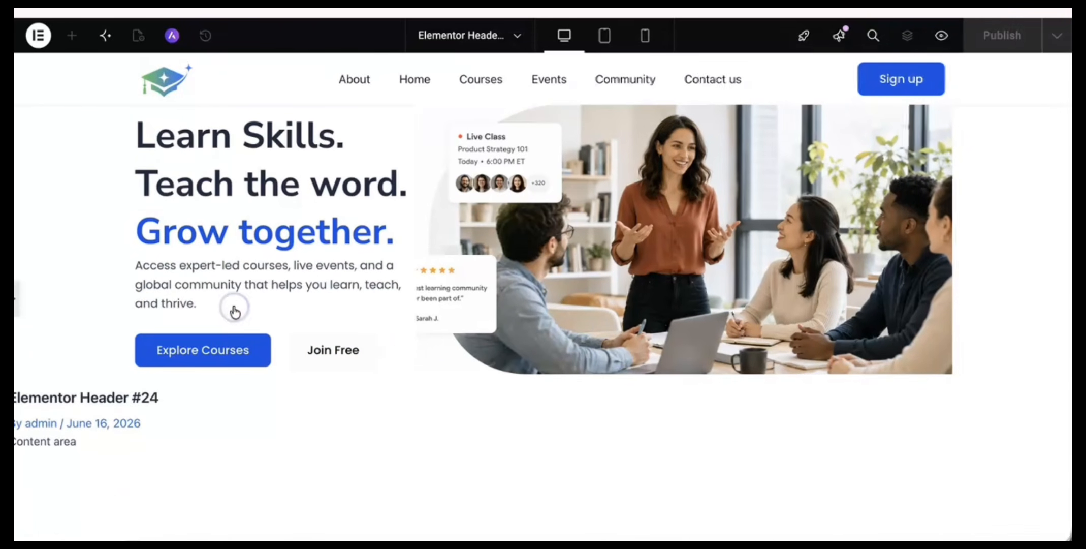
left_click(19, 308)
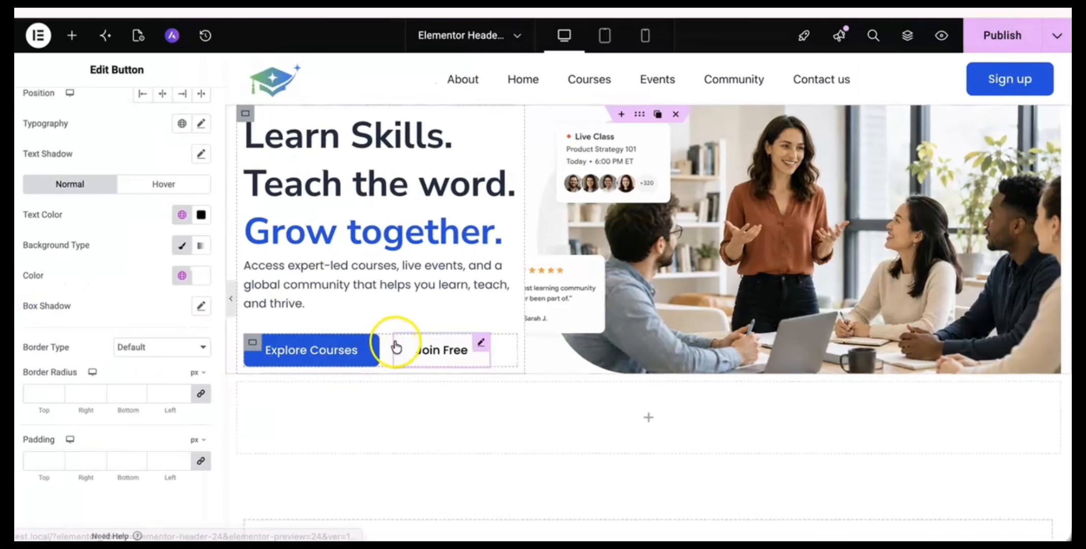
Give the "Join Free" button a solid border 2 px wide on all sides.
scroll(83, 371, "down", 1)
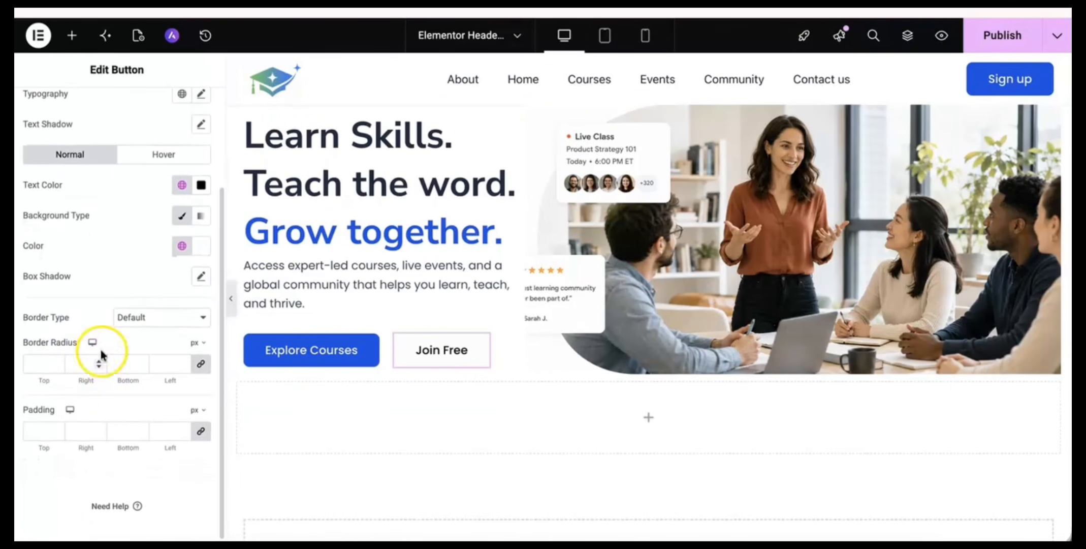
left_click(148, 319)
left_click(148, 349)
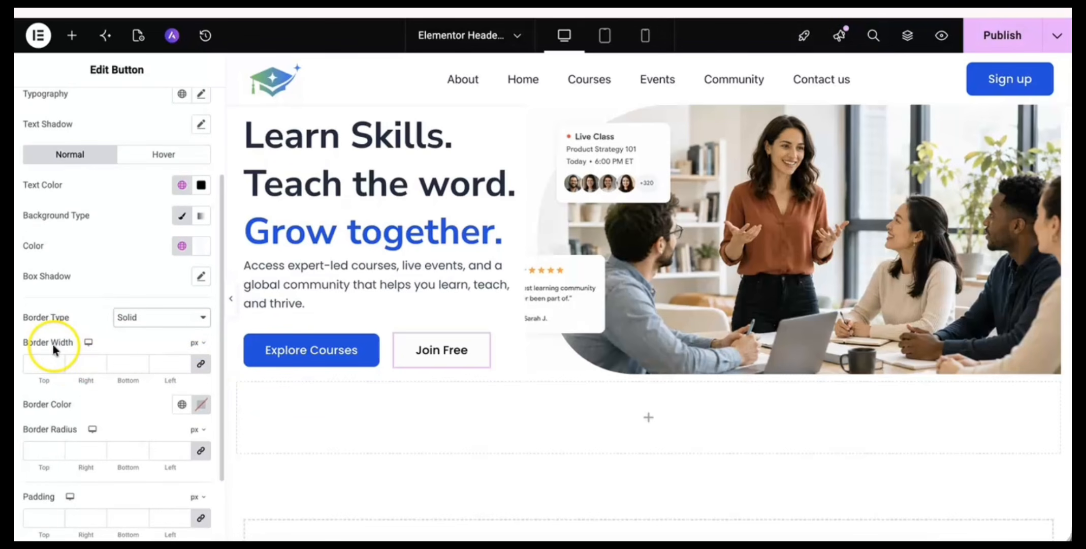
scroll(87, 409, "down", 2)
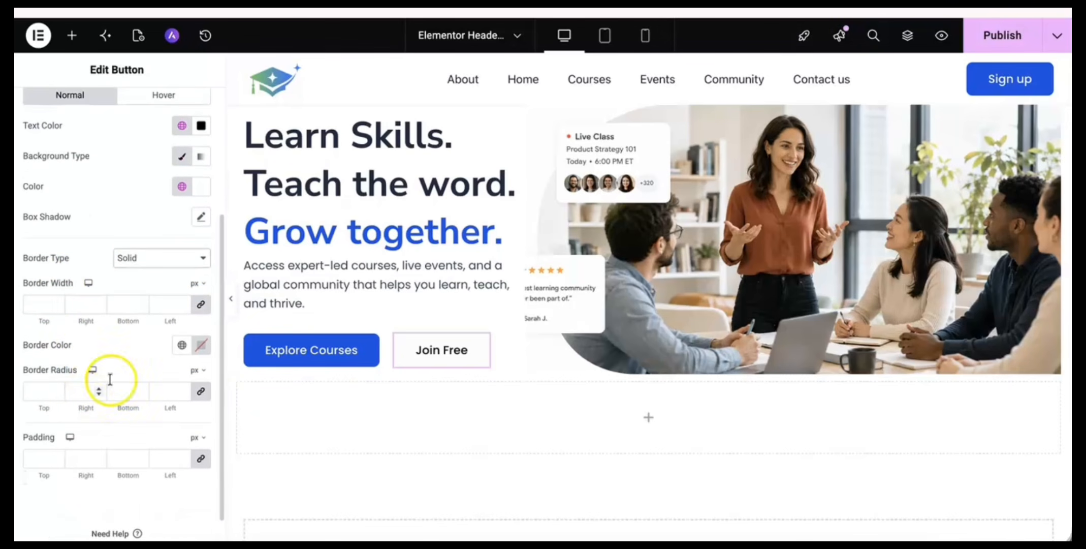
left_click(169, 305)
type("2")
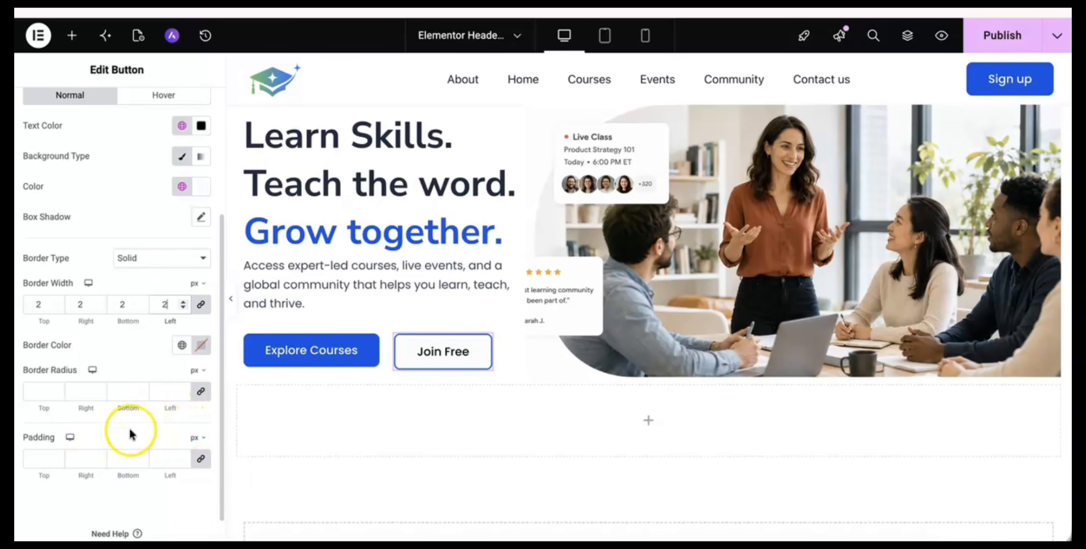
Set the "Join Free" button's border radius to 8 px and publish the template, previewing the hero section at full width.
left_click(125, 385)
type("8")
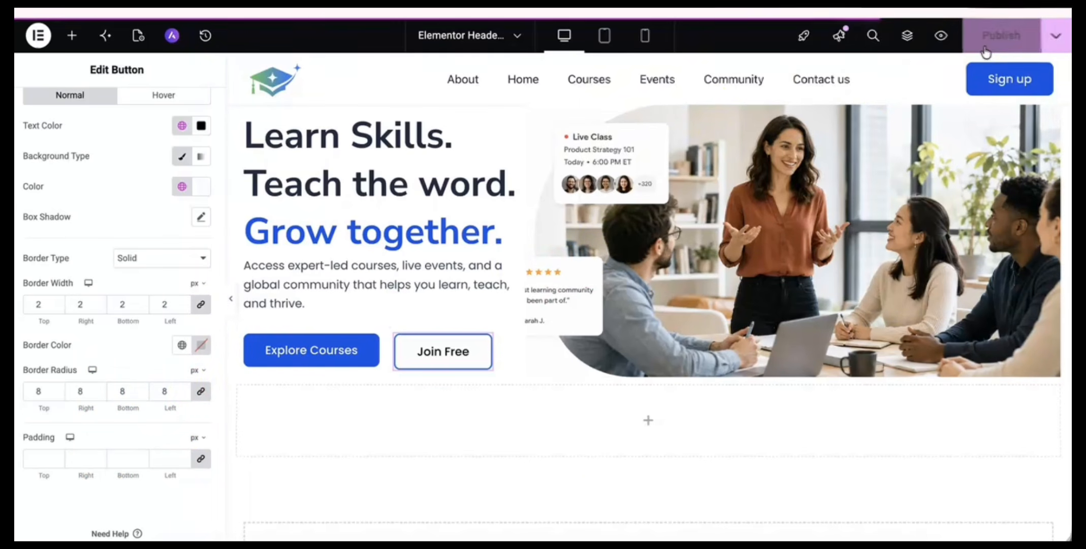
left_click(233, 302)
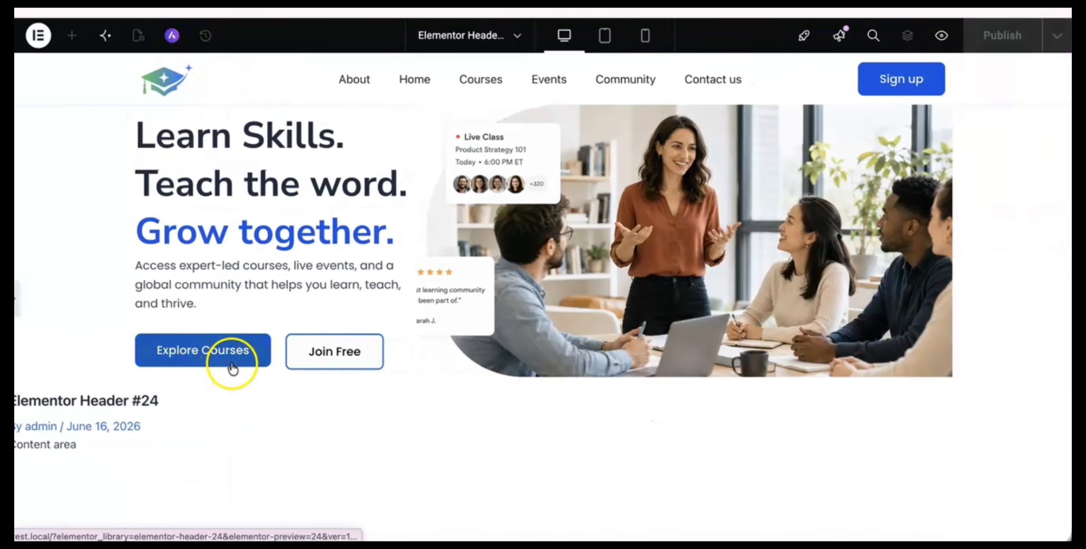
left_click(17, 302)
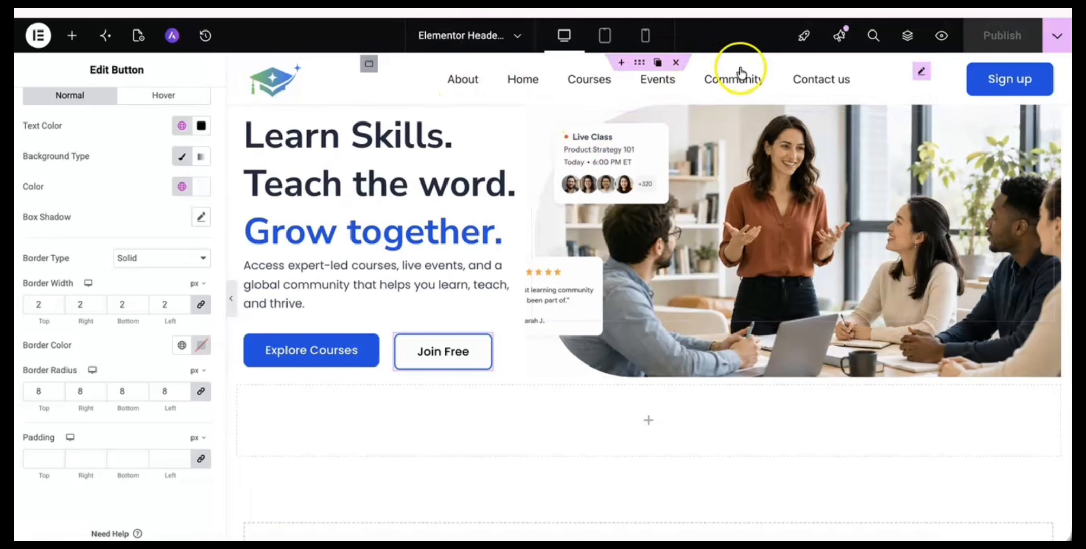
Preview the published site and open the About, Home and Contact us pages to check where the hero section appears.
left_click(935, 49)
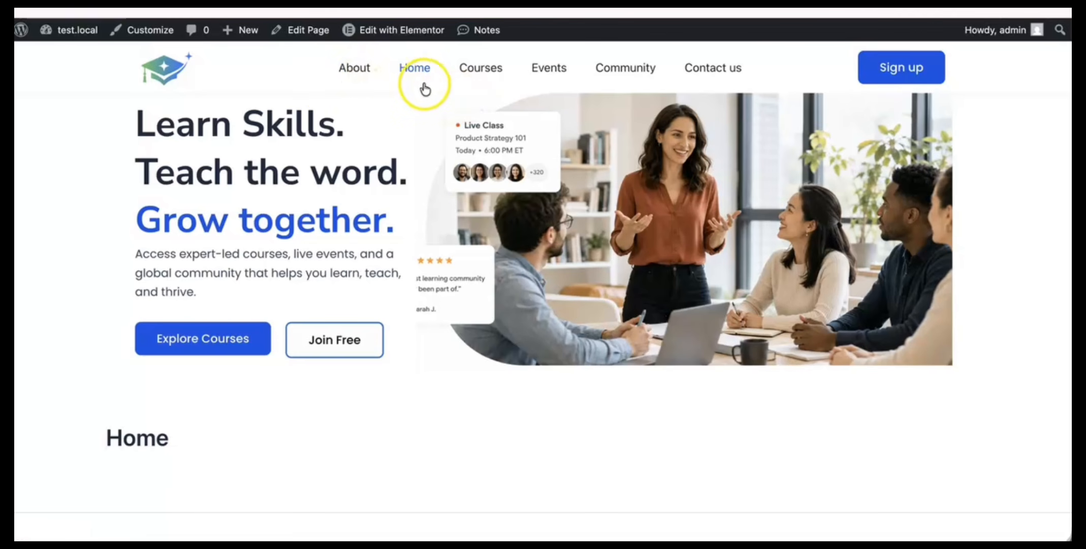
left_click(362, 74)
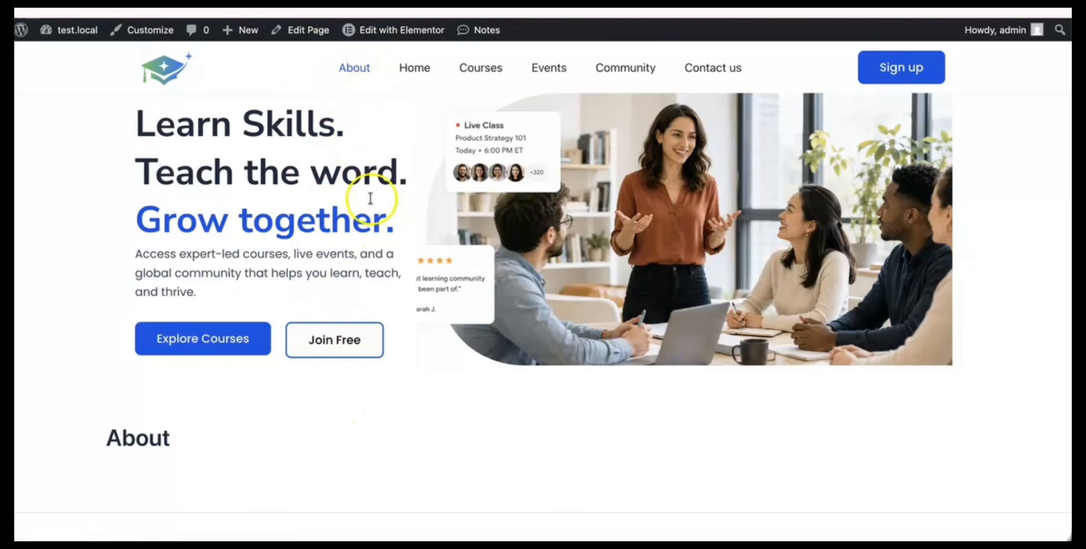
left_click(480, 61)
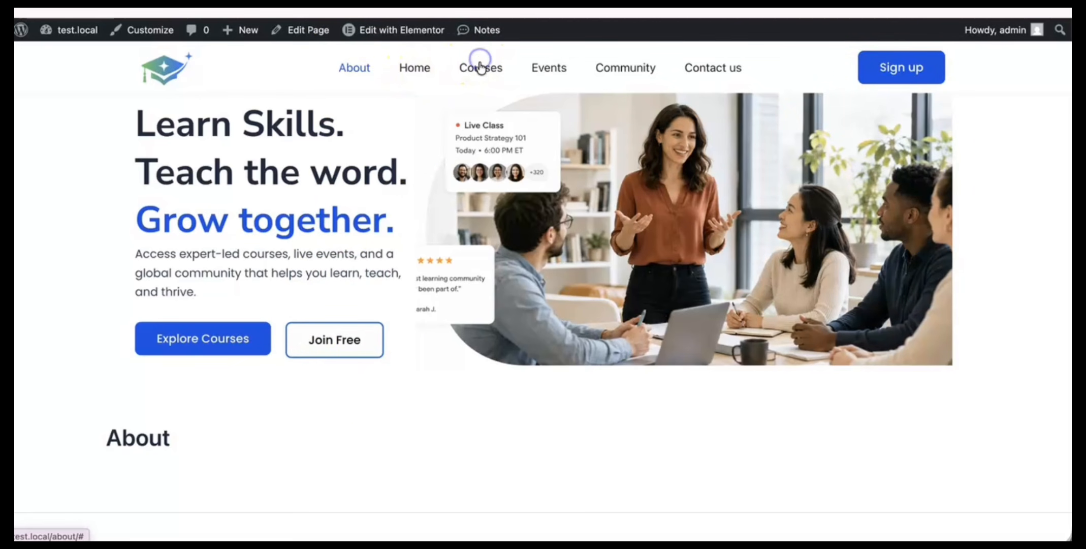
left_click(416, 70)
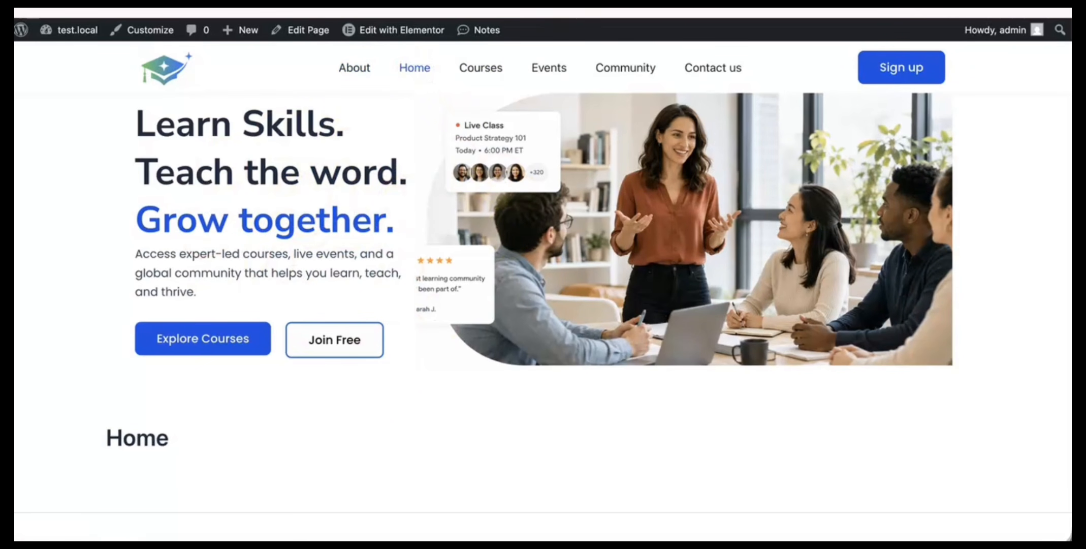
left_click(697, 75)
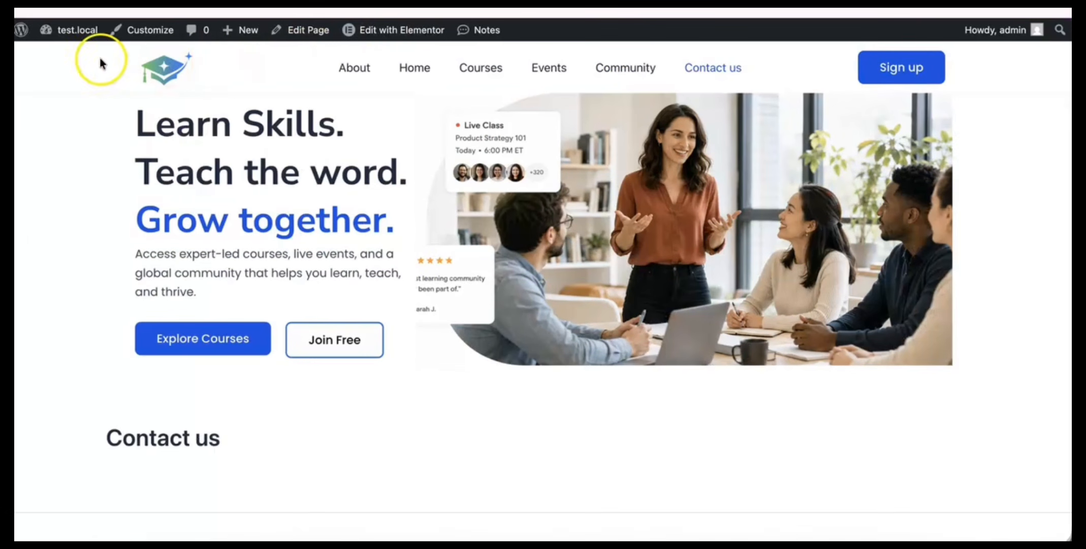
Go to the WordPress dashboard's list of all pages and open the Home page for editing.
mouse_move(75, 30)
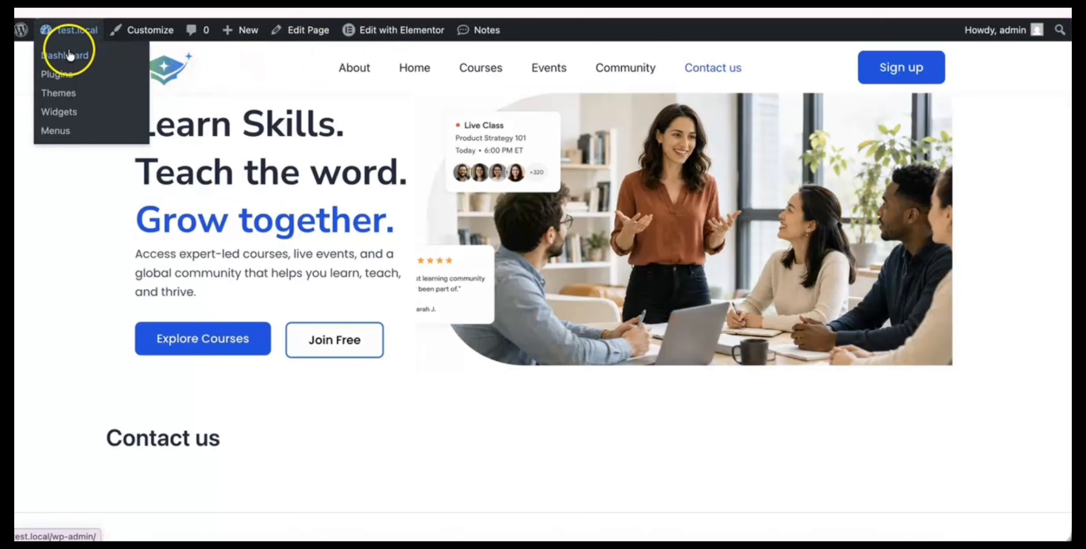
left_click(70, 56)
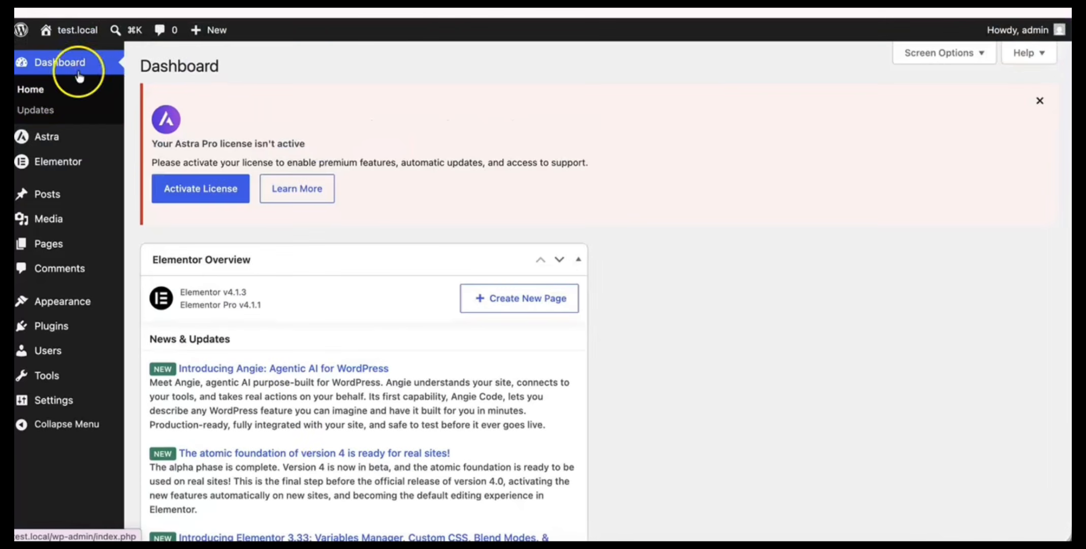
mouse_move(108, 173)
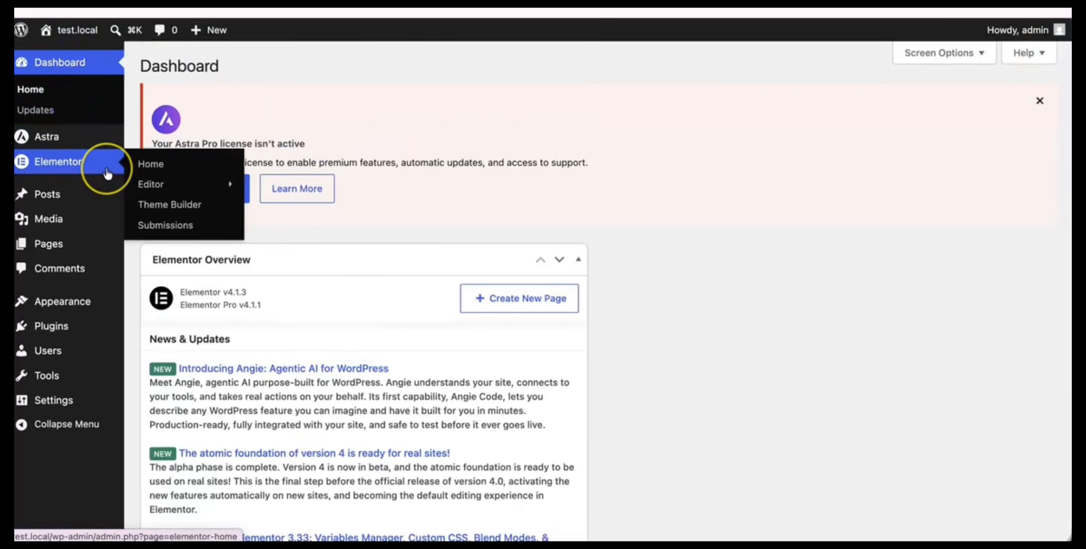
mouse_move(64, 217)
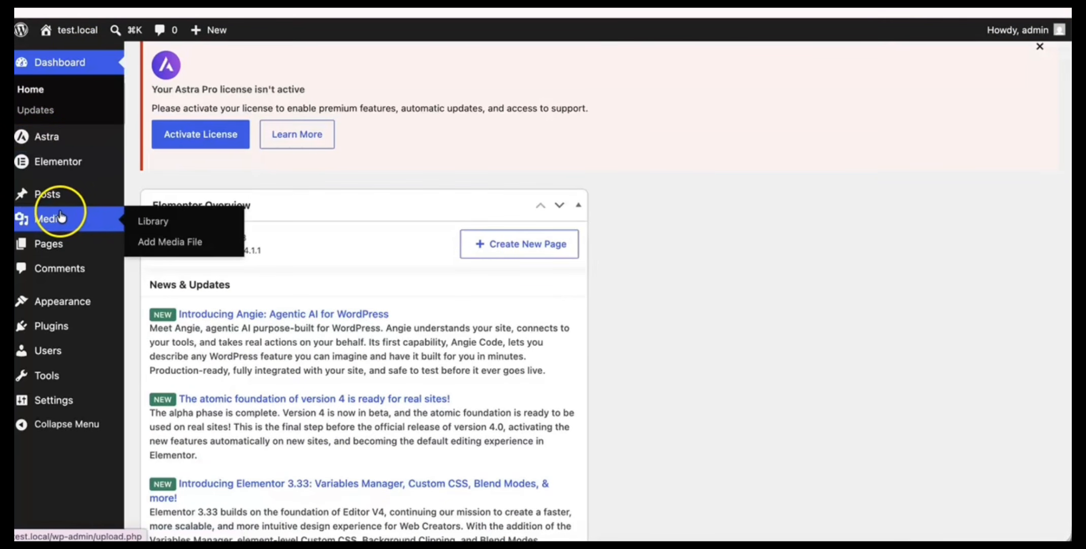
left_click(64, 246)
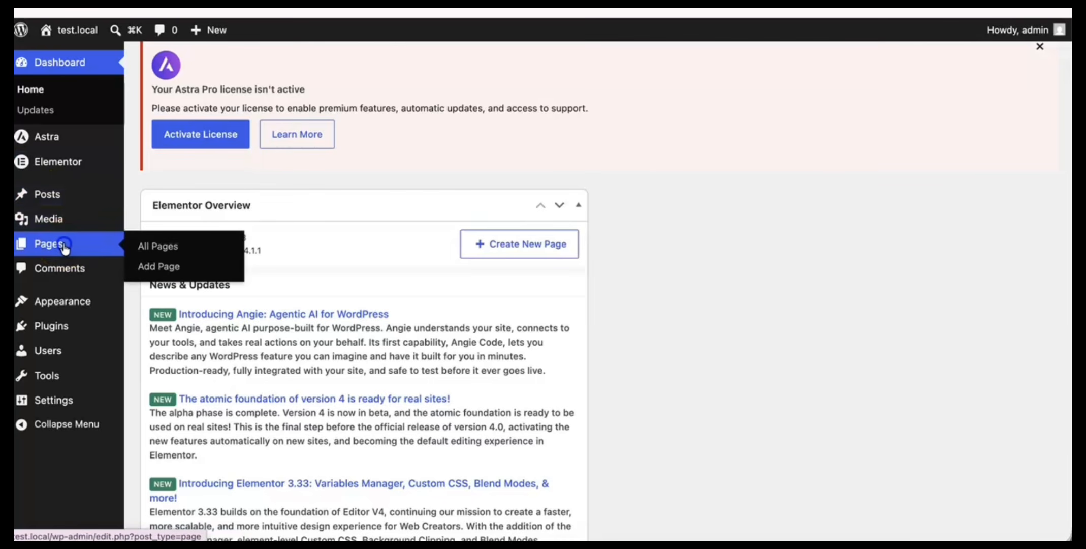
scroll(343, 354, "down", 3)
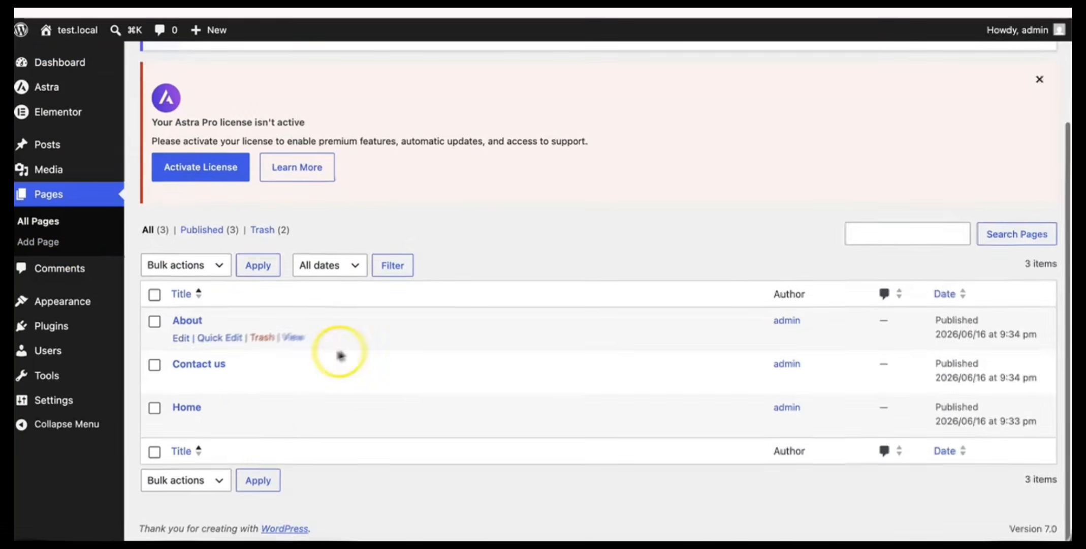
mouse_move(250, 432)
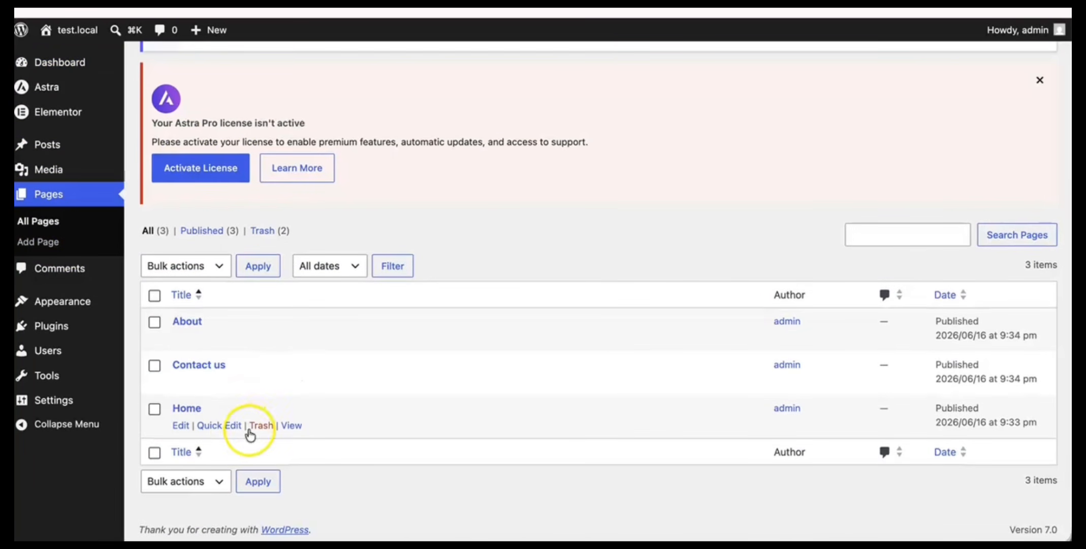
left_click(180, 425)
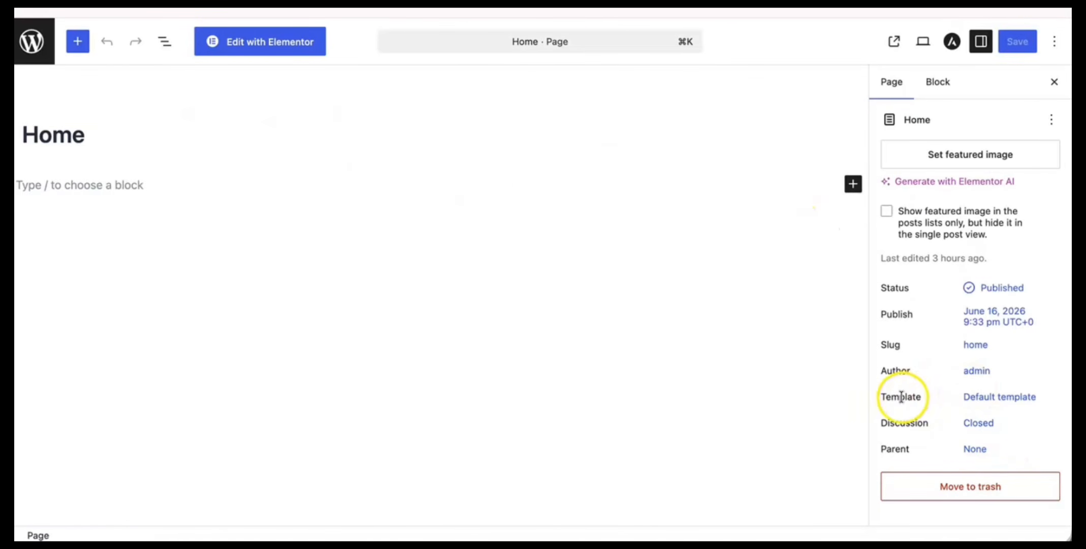
Set the Home page's template to Elementor Full Width and save the page.
left_click(1005, 407)
left_click(802, 498)
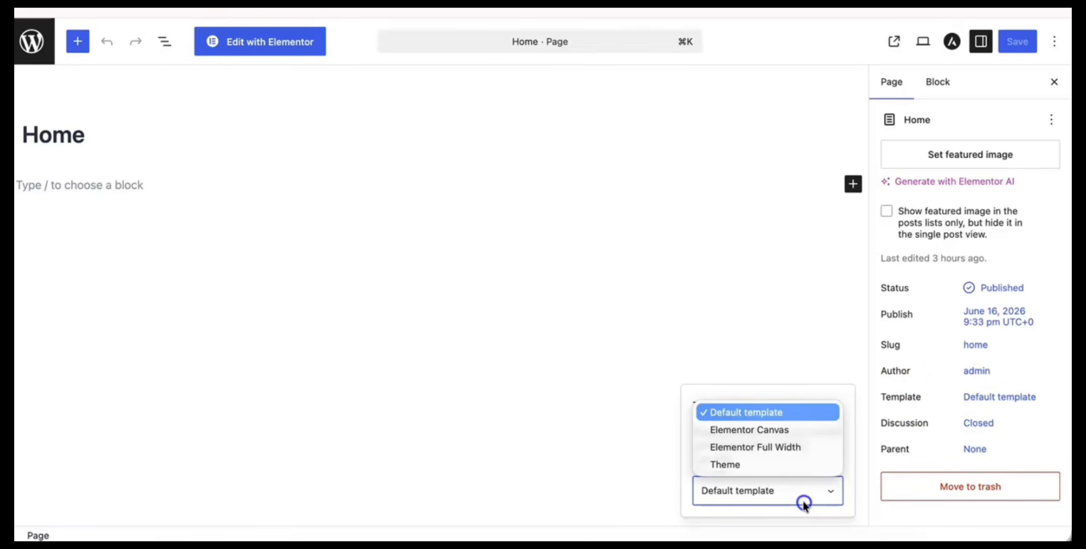
left_click(786, 447)
left_click(759, 341)
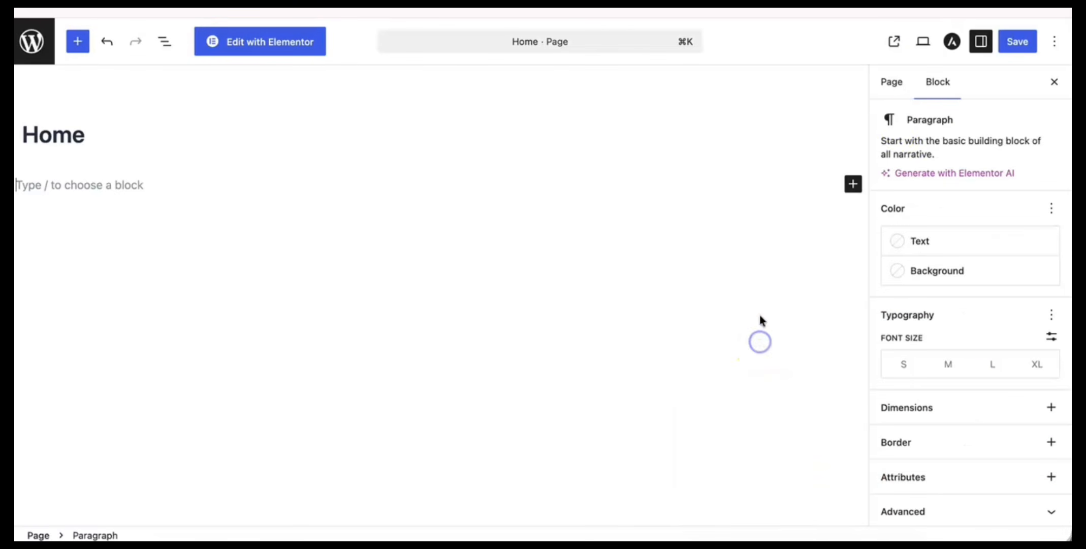
left_click(1014, 43)
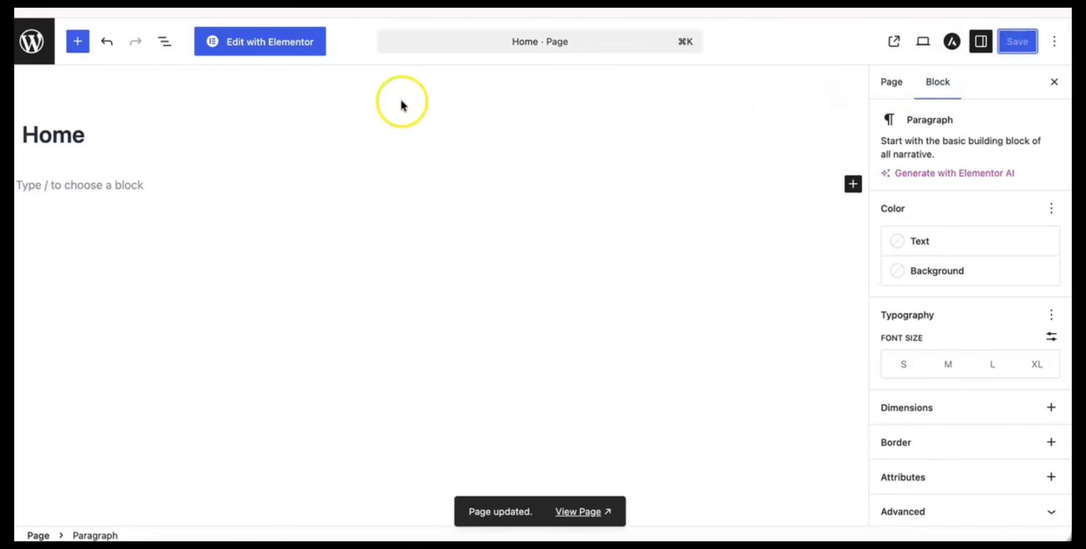
Open the Home page in Elementor, switch to its header template and copy the hero container.
left_click(253, 46)
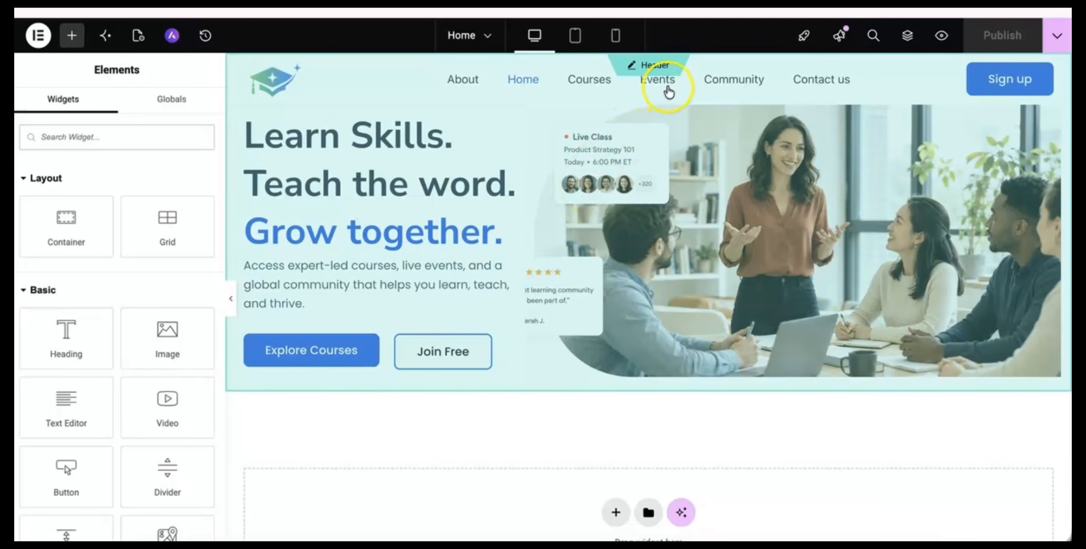
left_click(654, 76)
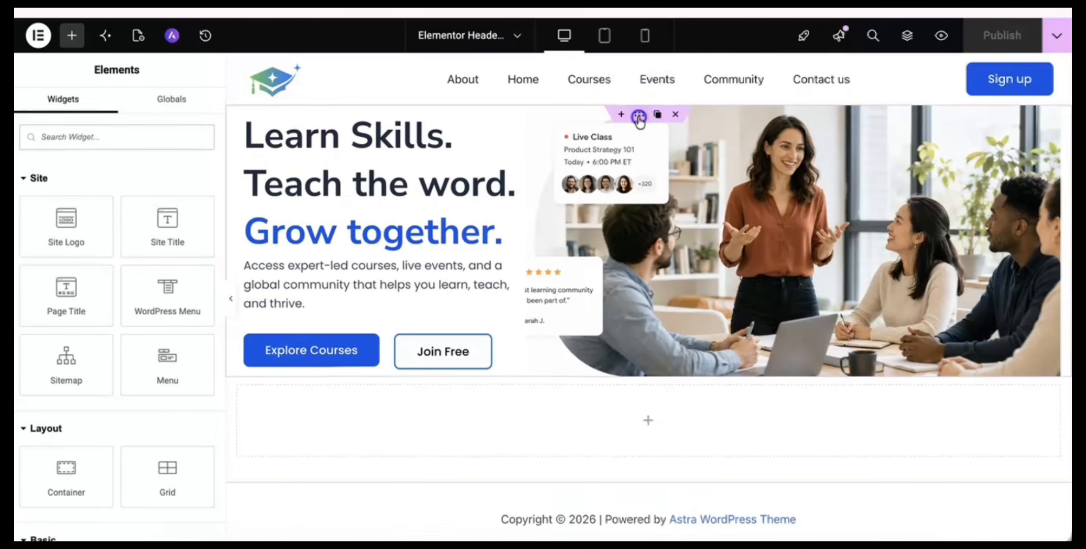
left_click(640, 117)
right_click(640, 118)
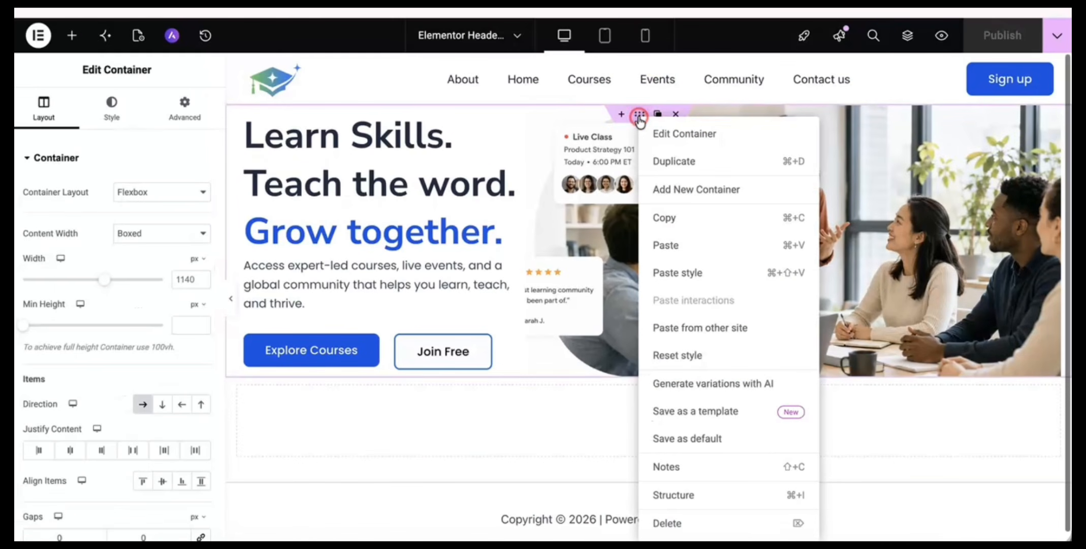
left_click(665, 214)
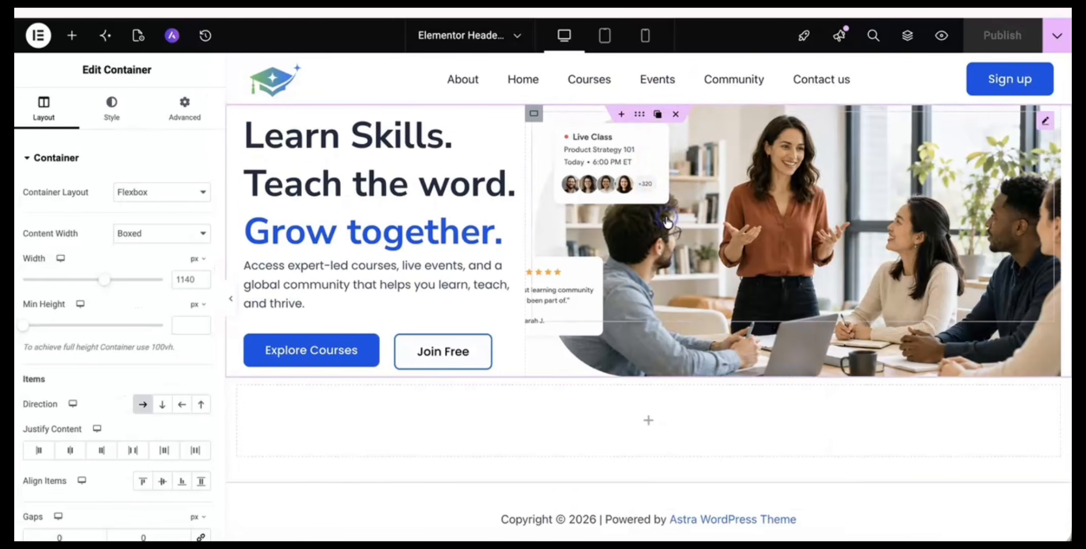
Delete the hero container and the empty container below the header, then save the template and return to editing the Home page.
left_click(679, 116)
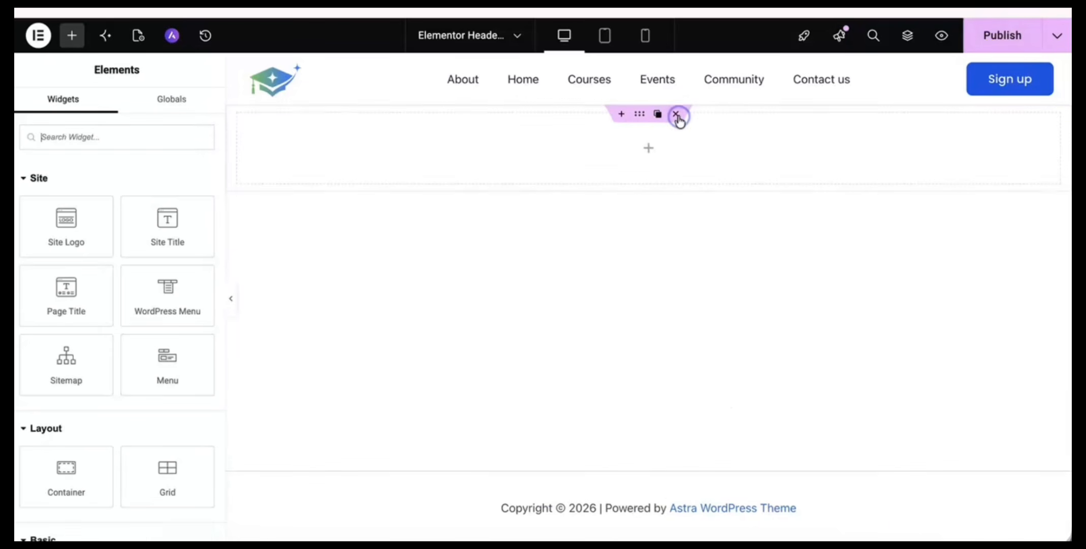
left_click(1007, 40)
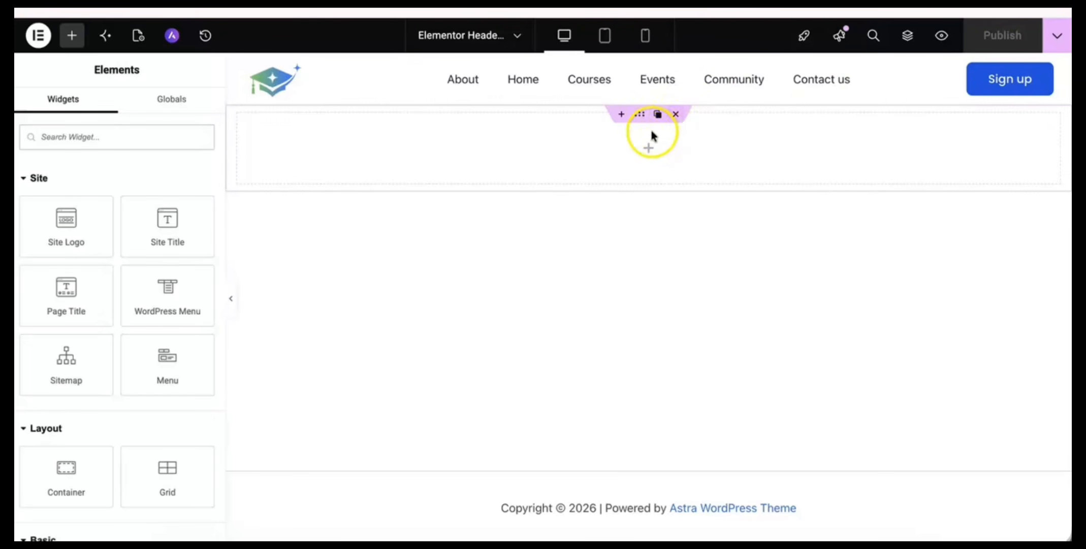
left_click(676, 116)
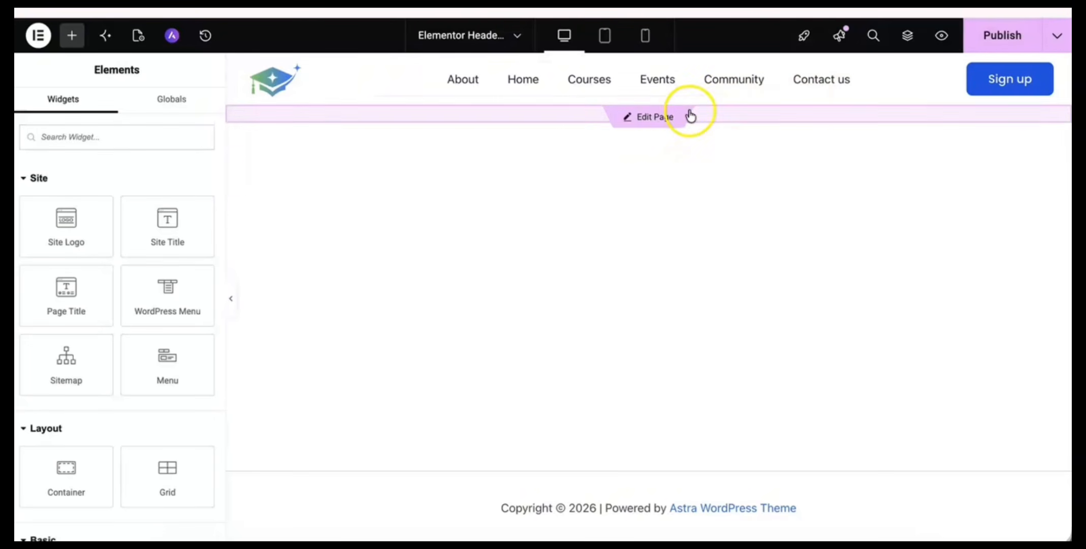
left_click(649, 122)
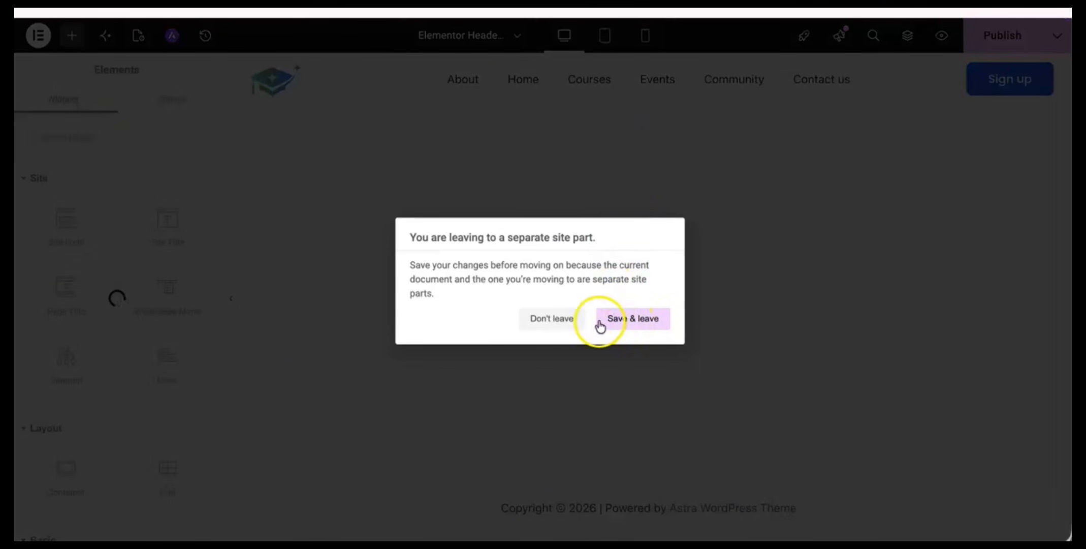
left_click(624, 320)
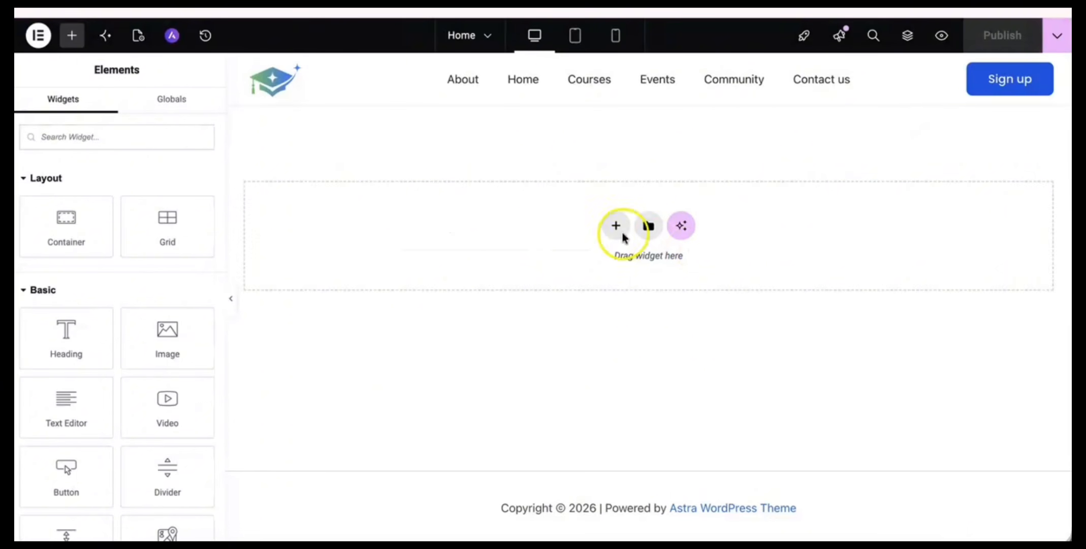
Paste the copied hero container into the Home page's empty content area and publish the page.
left_click(552, 213)
left_click(616, 225)
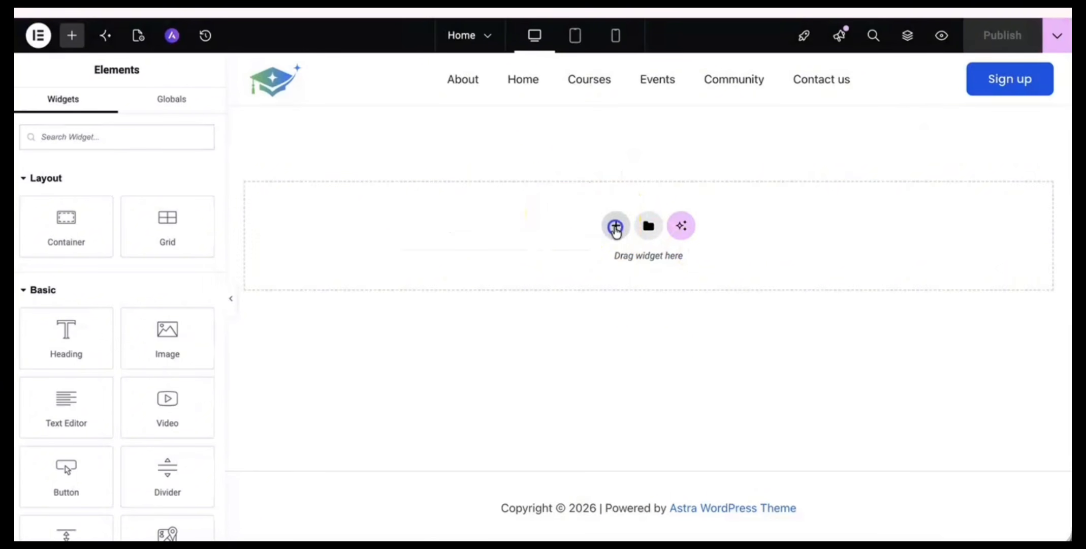
right_click(498, 229)
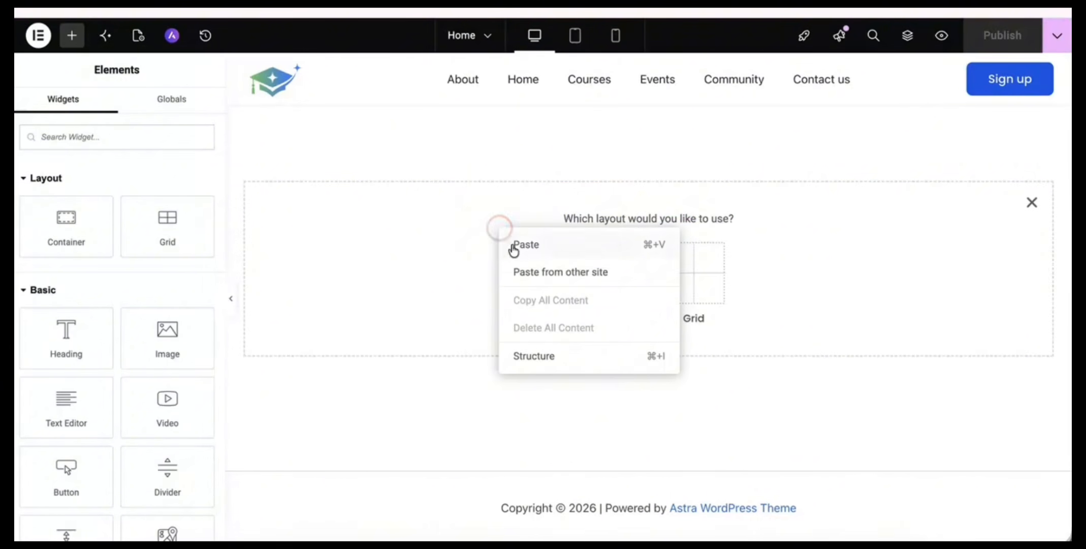
left_click(513, 244)
left_click(990, 43)
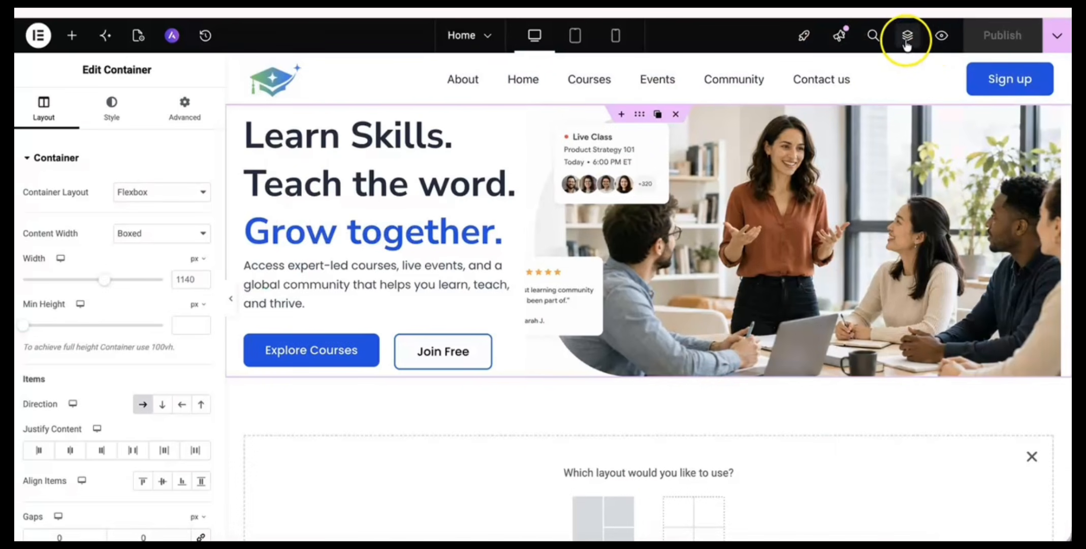
Preview the Home page and visit the About and Contact us pages to check which ones show the hero section.
left_click(941, 36)
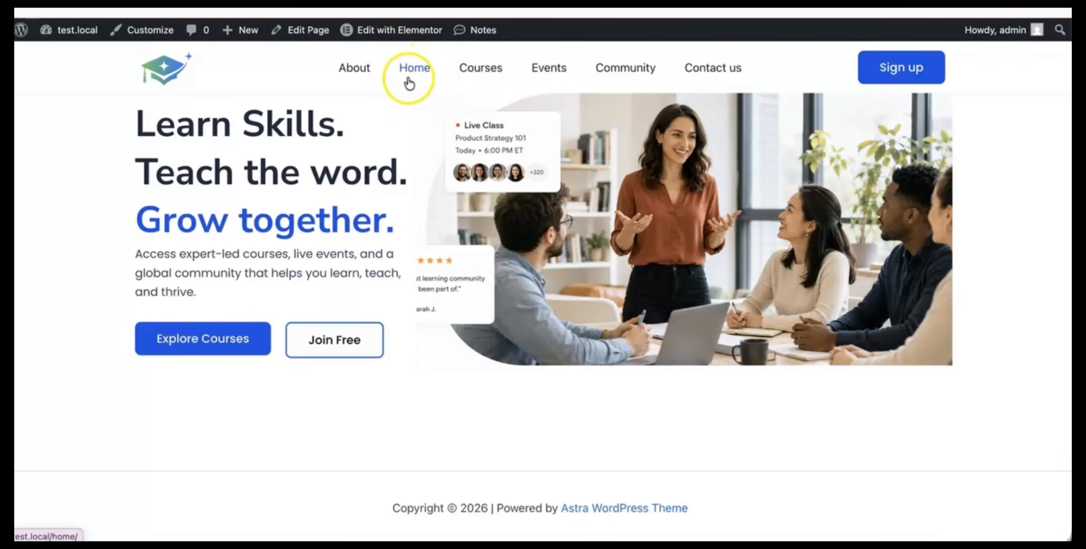
left_click(353, 69)
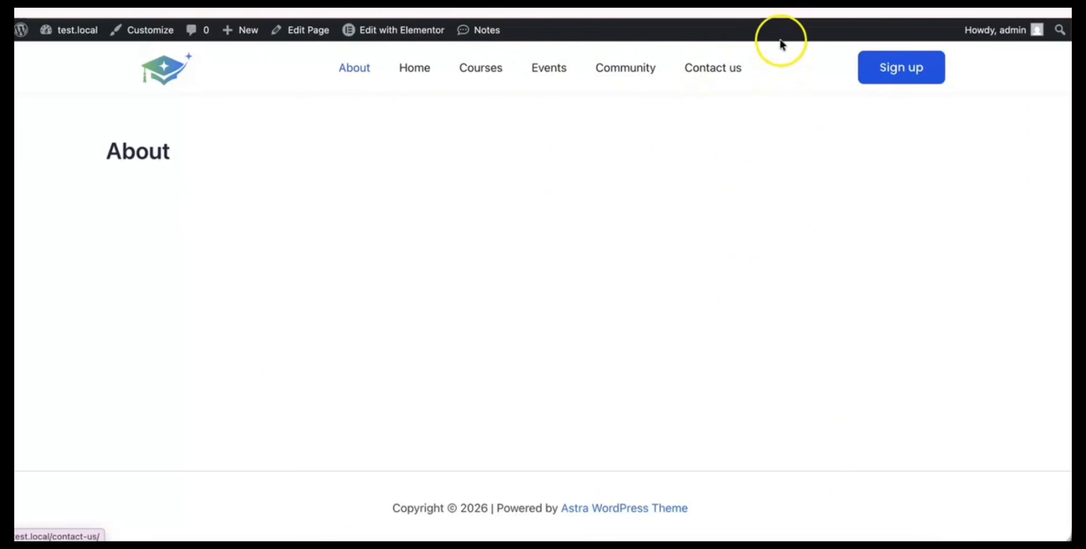
left_click(711, 73)
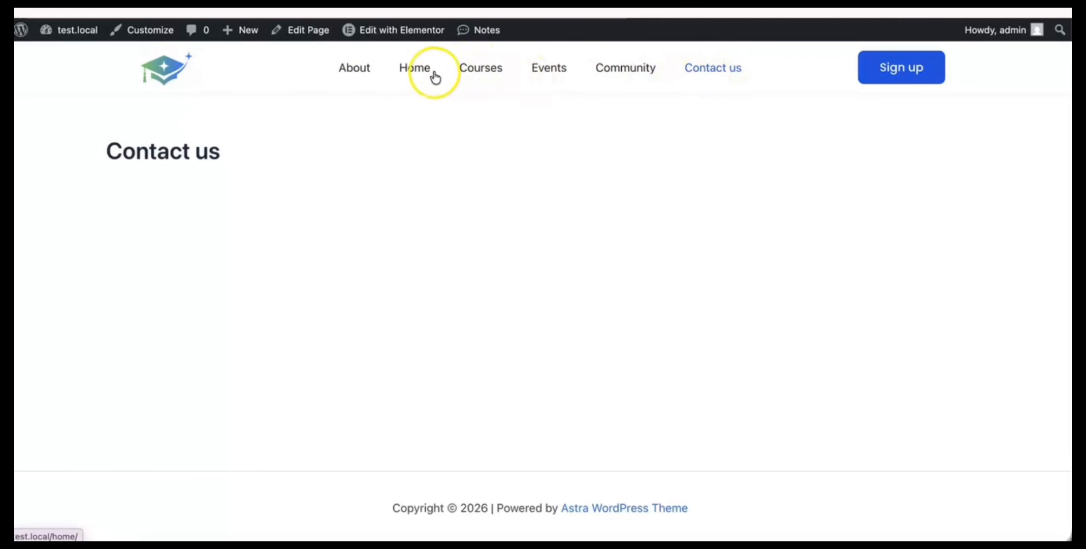
left_click(407, 71)
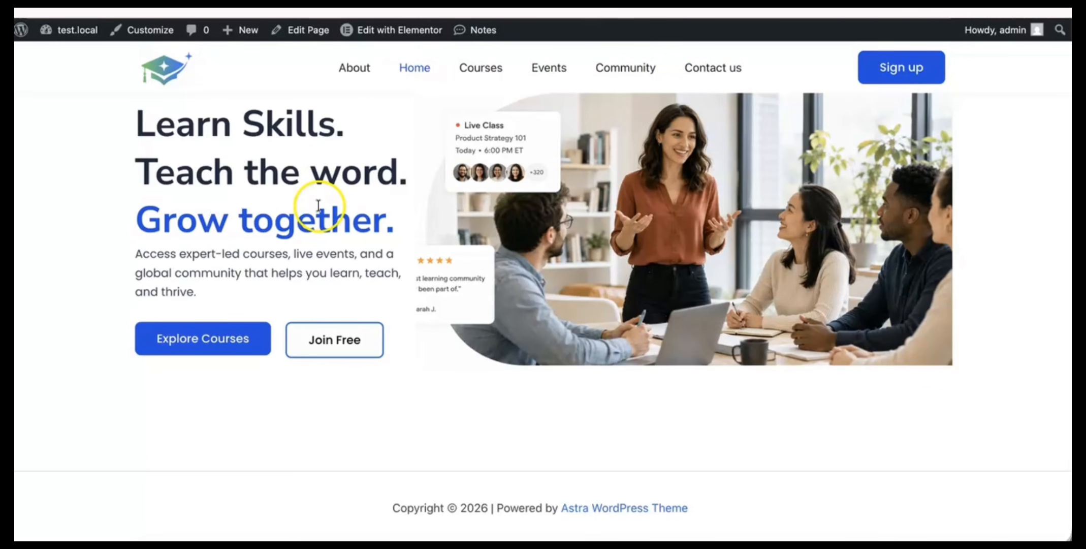
Open the header template in Elementor, delete its hero container, and exit to the WordPress dashboard.
left_click(399, 30)
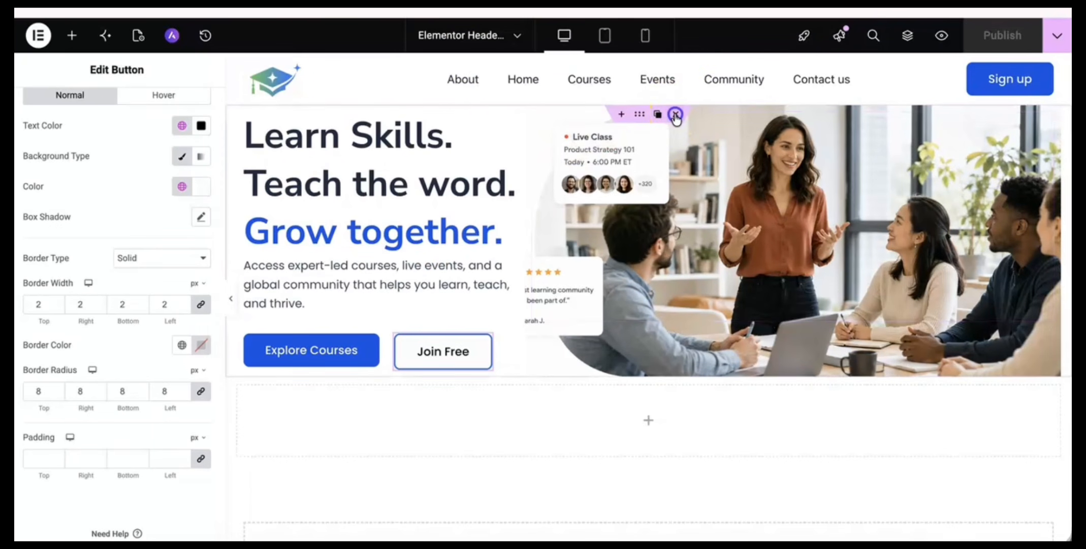
left_click(675, 114)
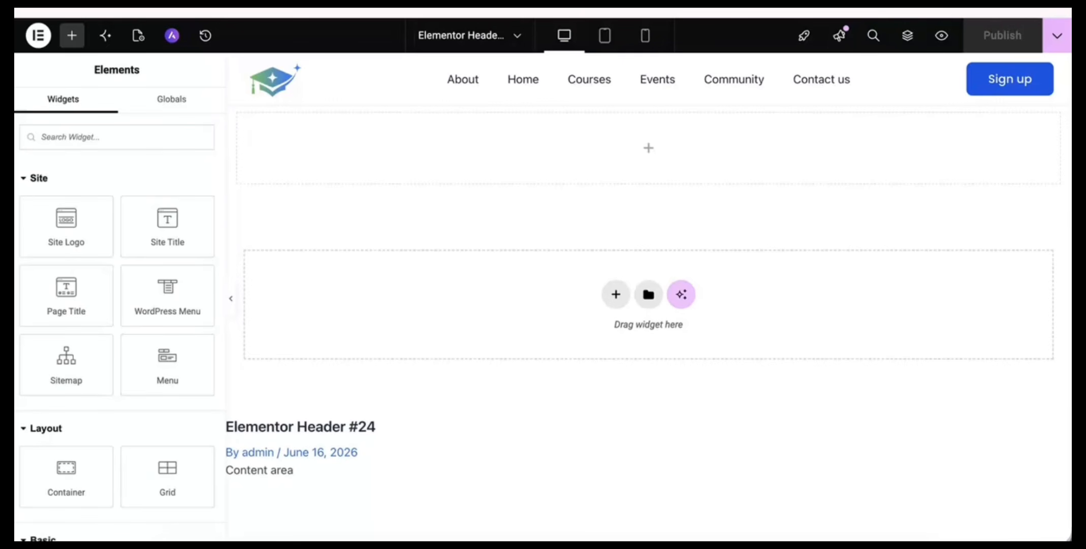
left_click(41, 34)
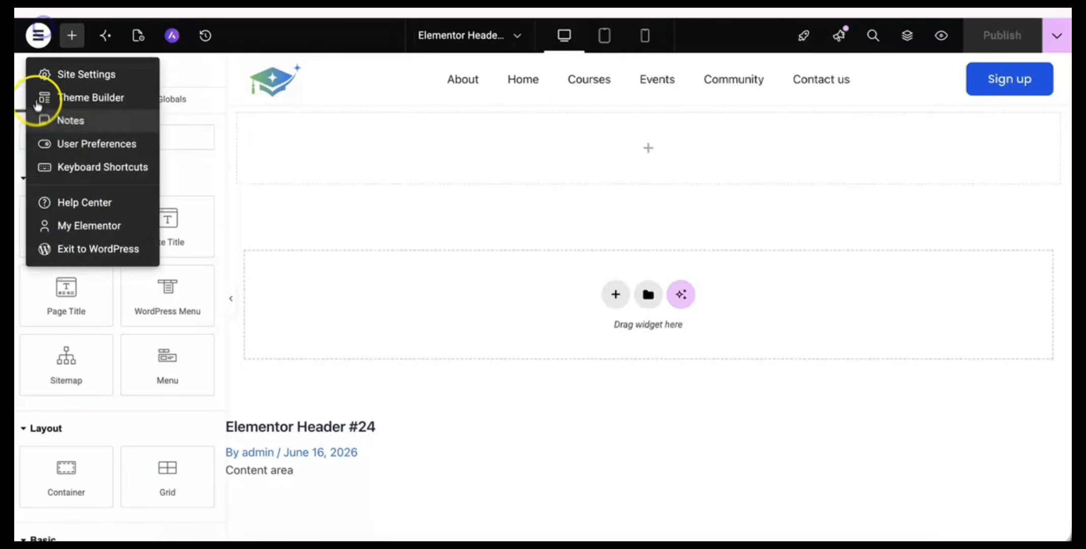
left_click(77, 250)
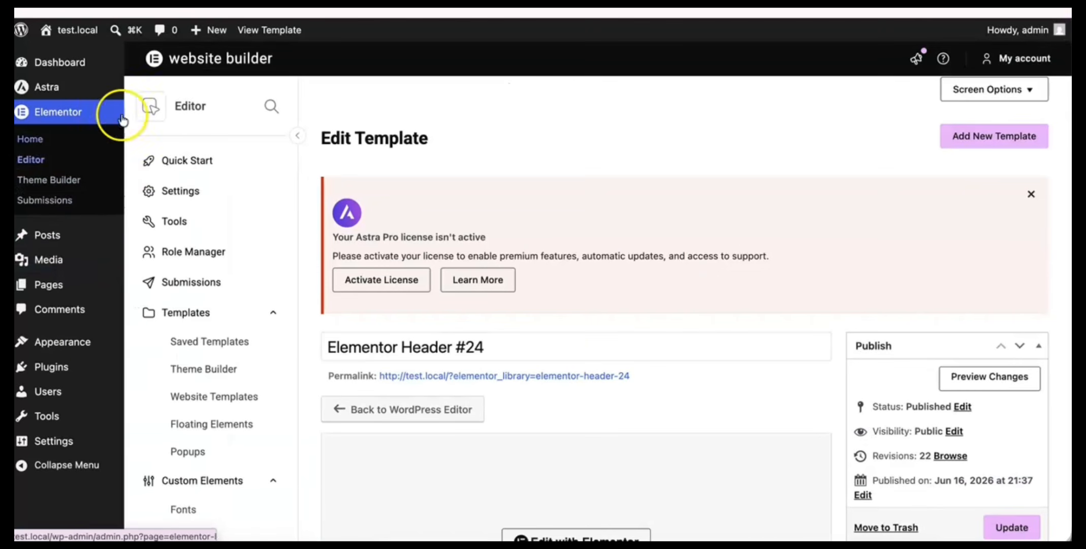
left_click(76, 63)
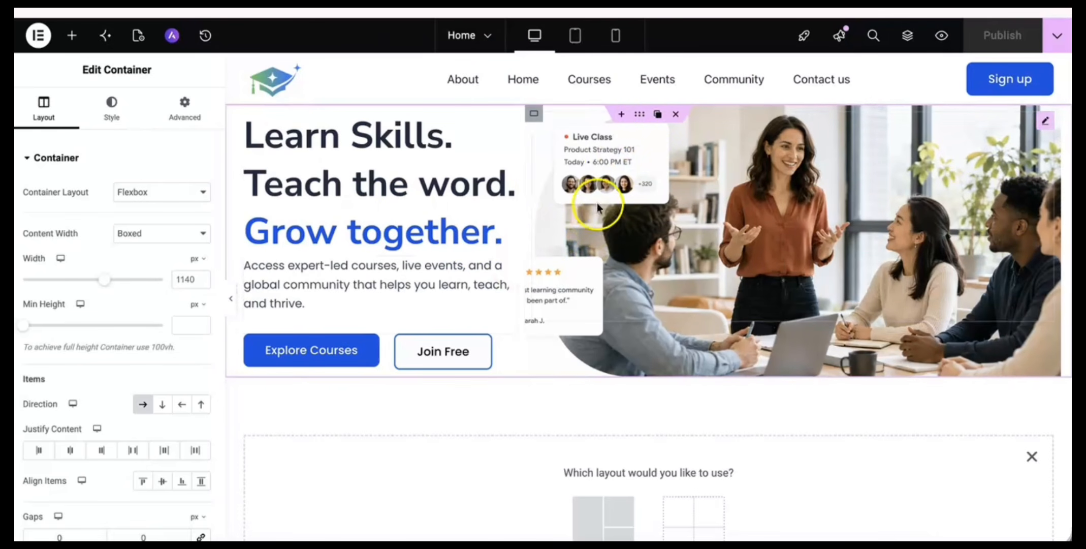
Set the Home page hero container's top and bottom padding to 50 px, then publish and preview the page.
left_click(637, 117)
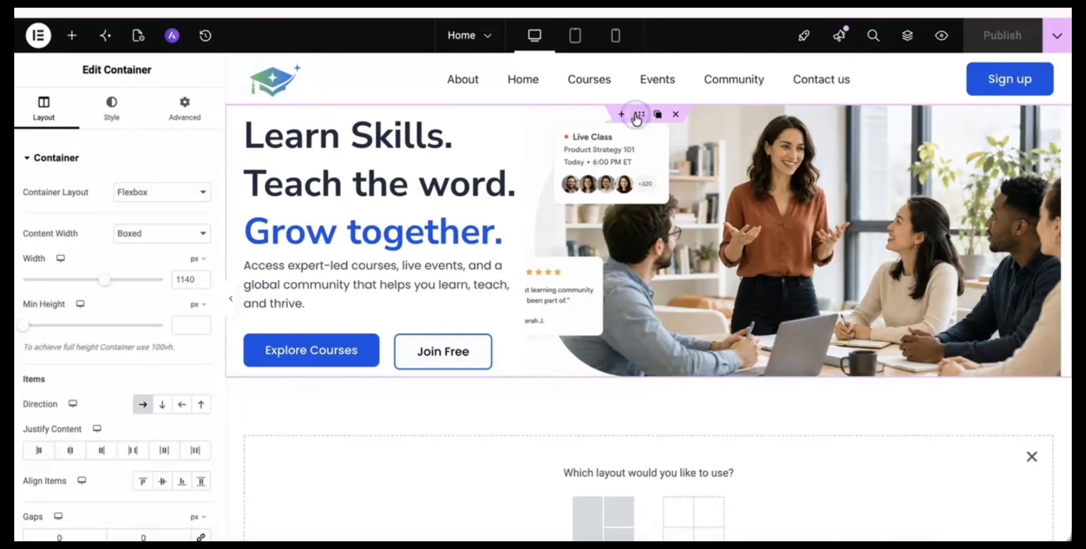
left_click(185, 106)
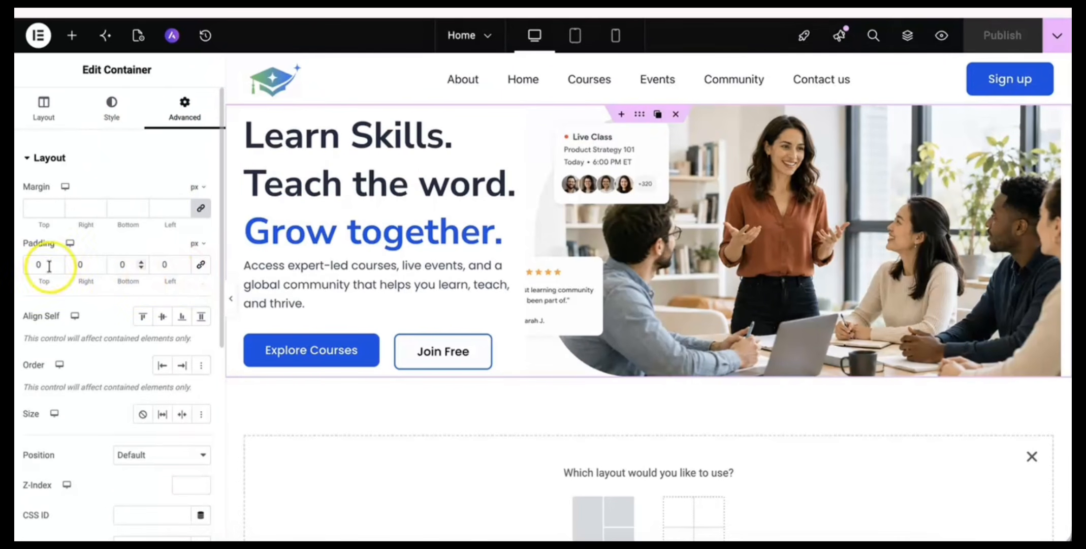
left_click(33, 267)
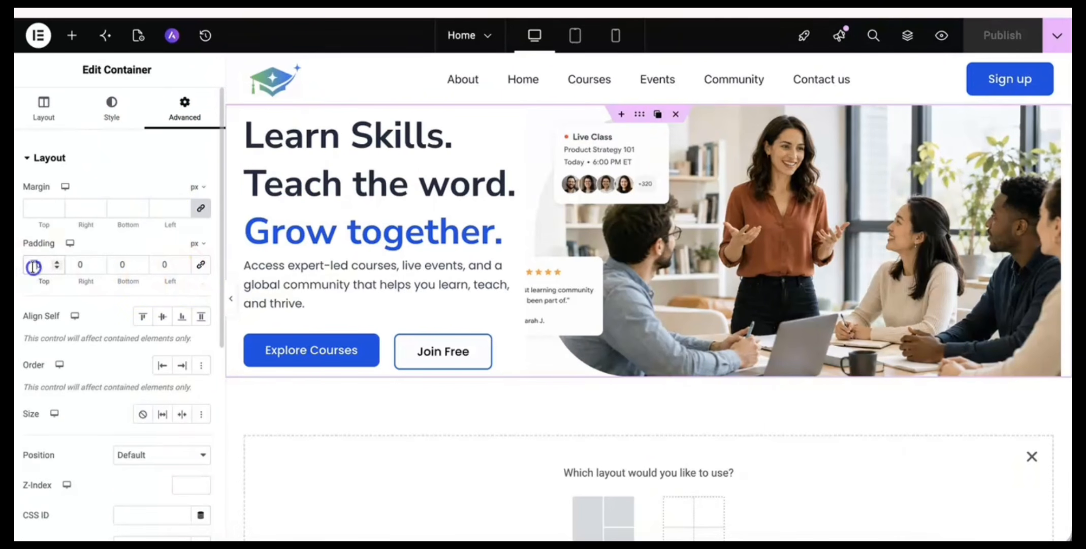
type("50")
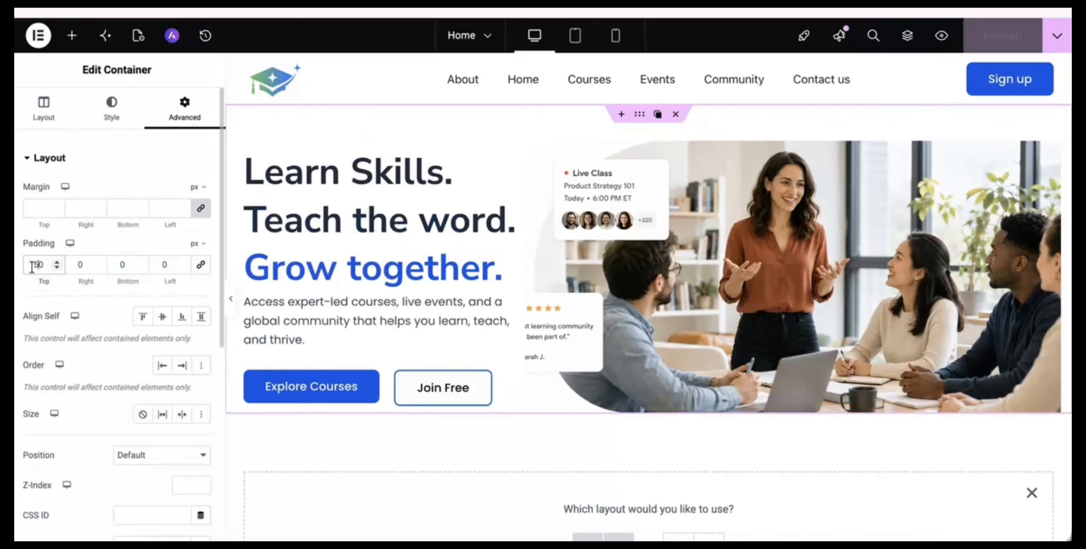
left_click(117, 264)
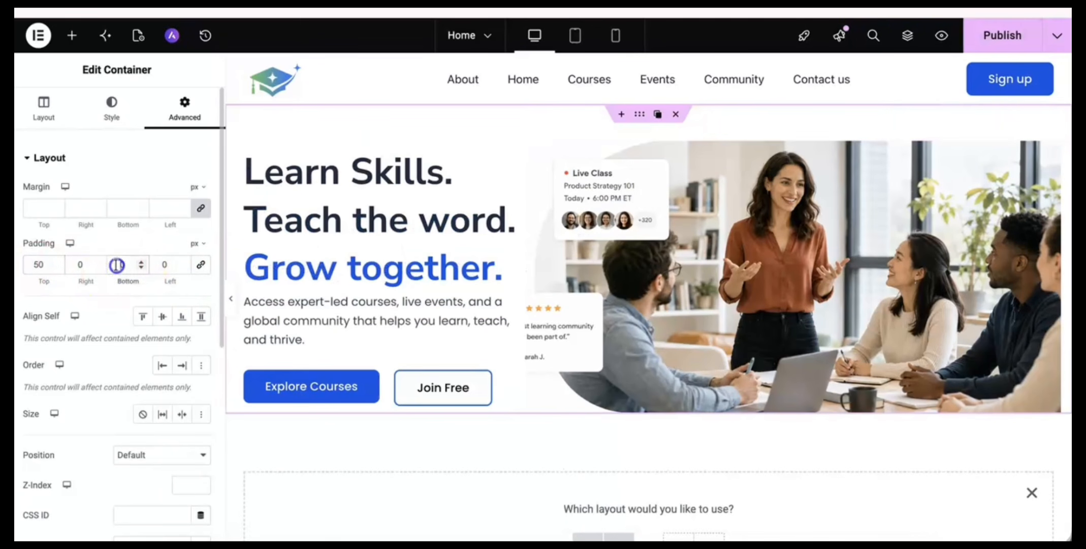
type("50")
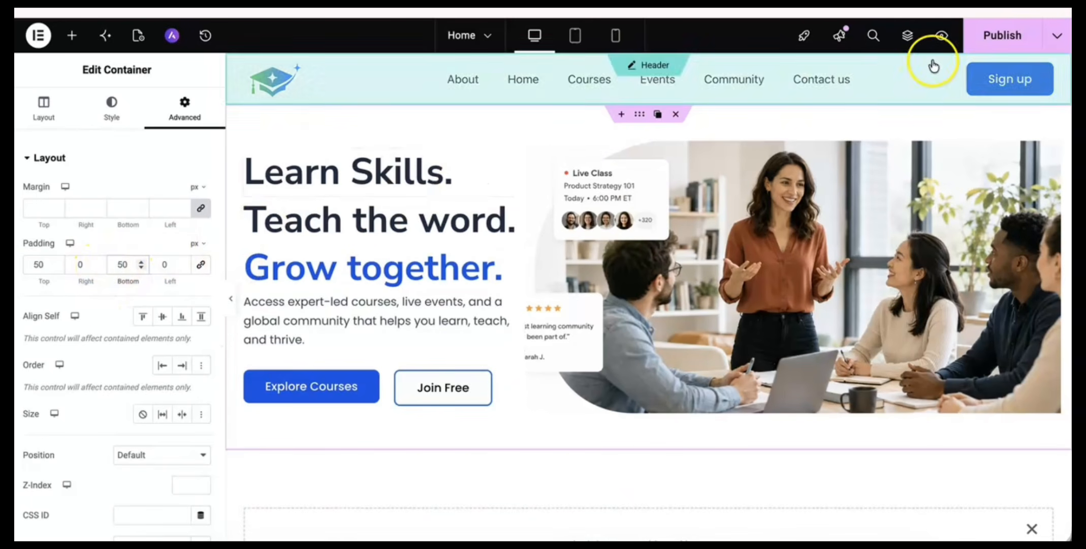
left_click(978, 36)
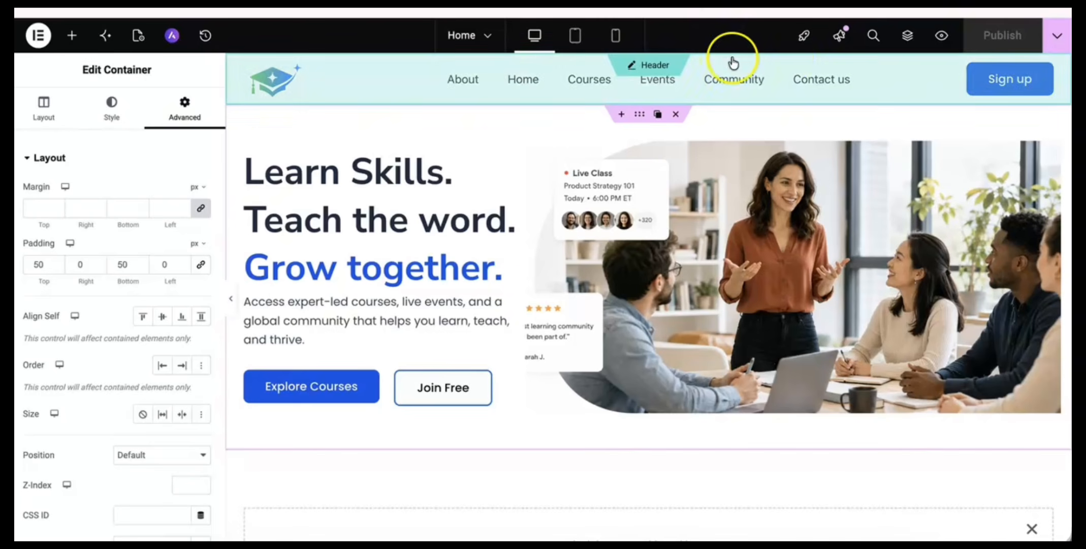
left_click(940, 36)
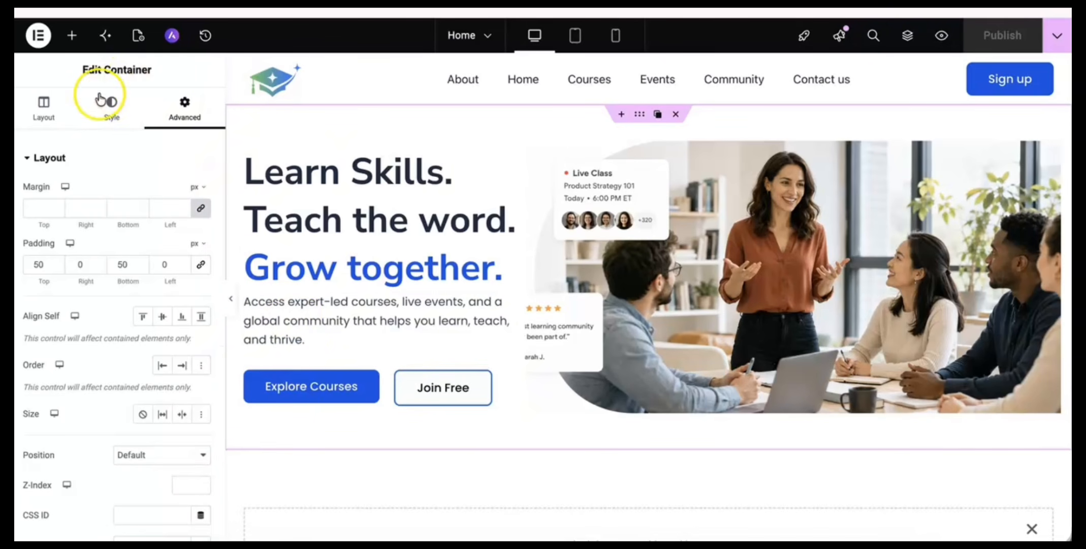
Add an Image widget below the Explore Courses and Join Free buttons in the hero's text column.
left_click(71, 35)
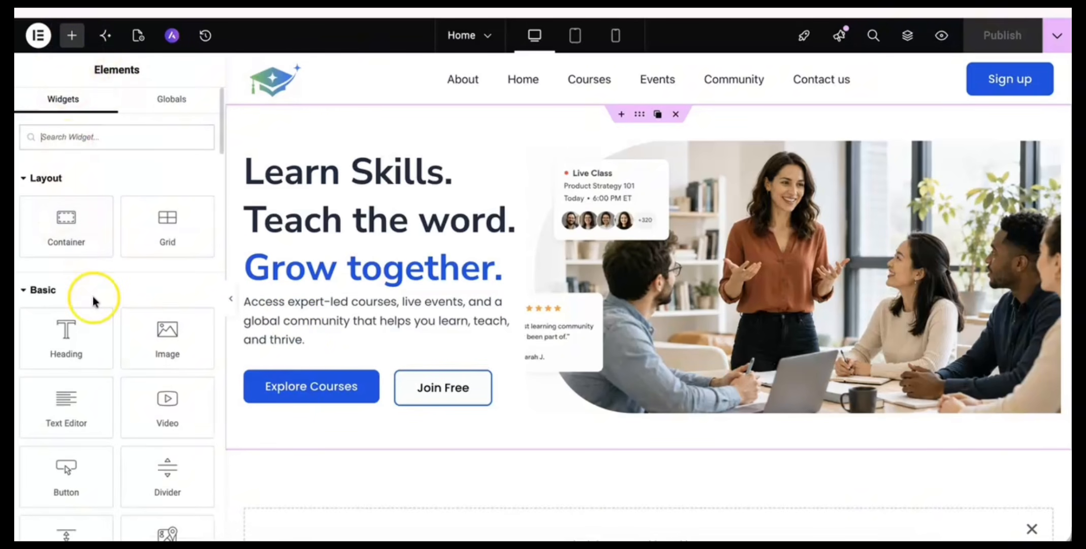
scroll(93, 301, "down", 3)
left_click_drag(167, 231, 393, 401)
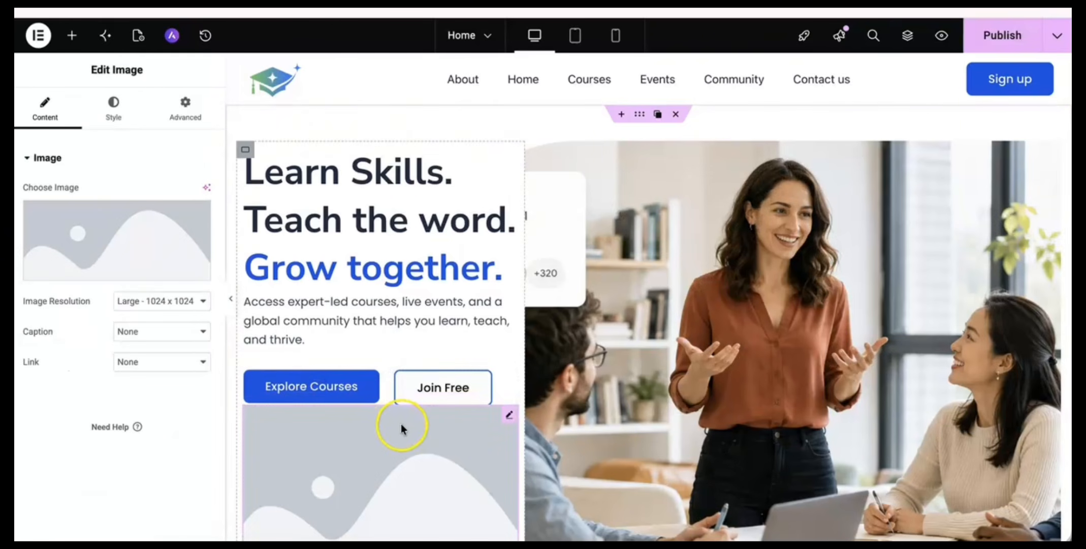
scroll(401, 423, "down", 3)
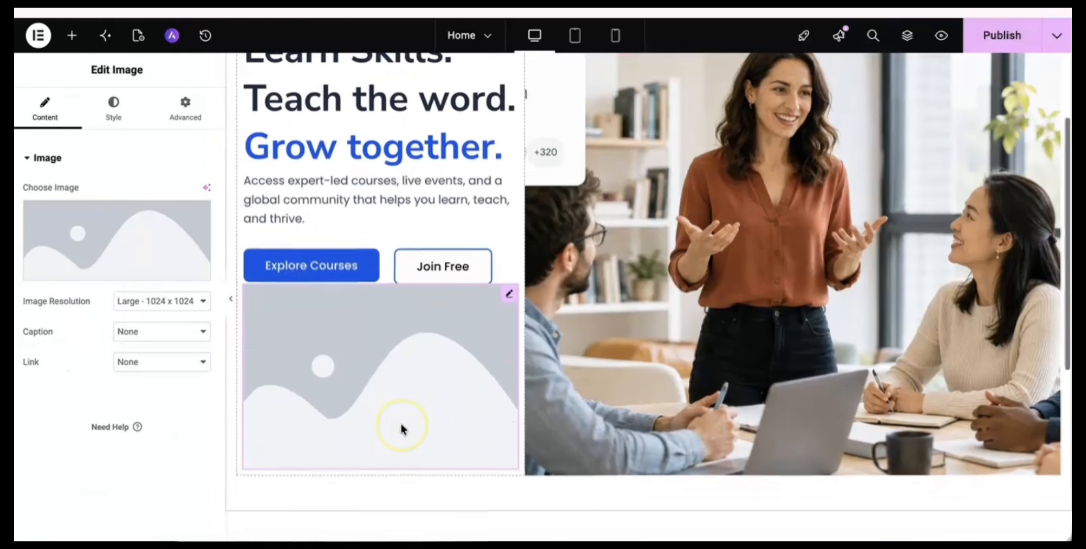
left_click(335, 363)
left_click(311, 356)
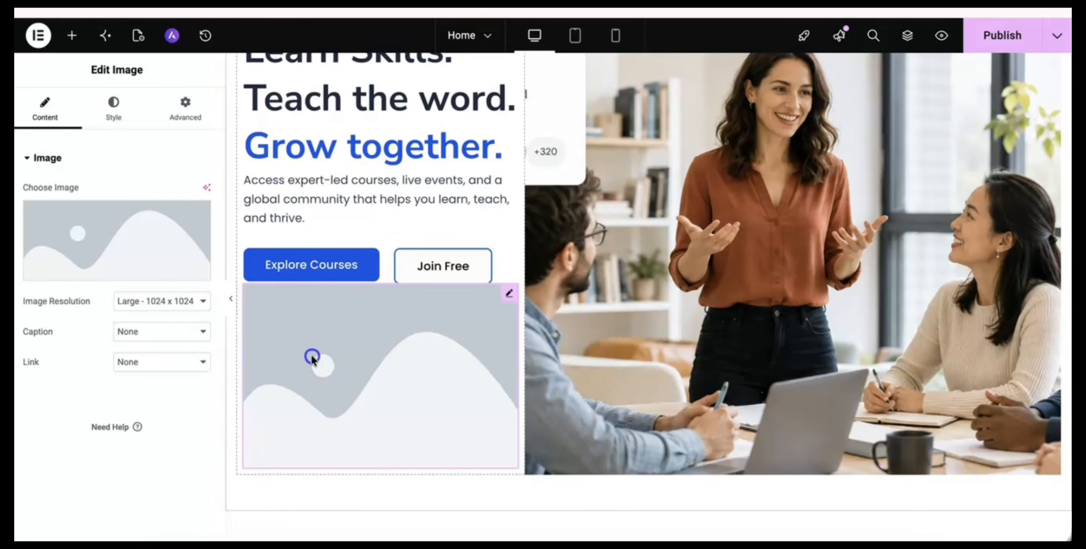
Upload H2.png from the LearnNova folder to the media library and use it in the new Image widget.
left_click(147, 238)
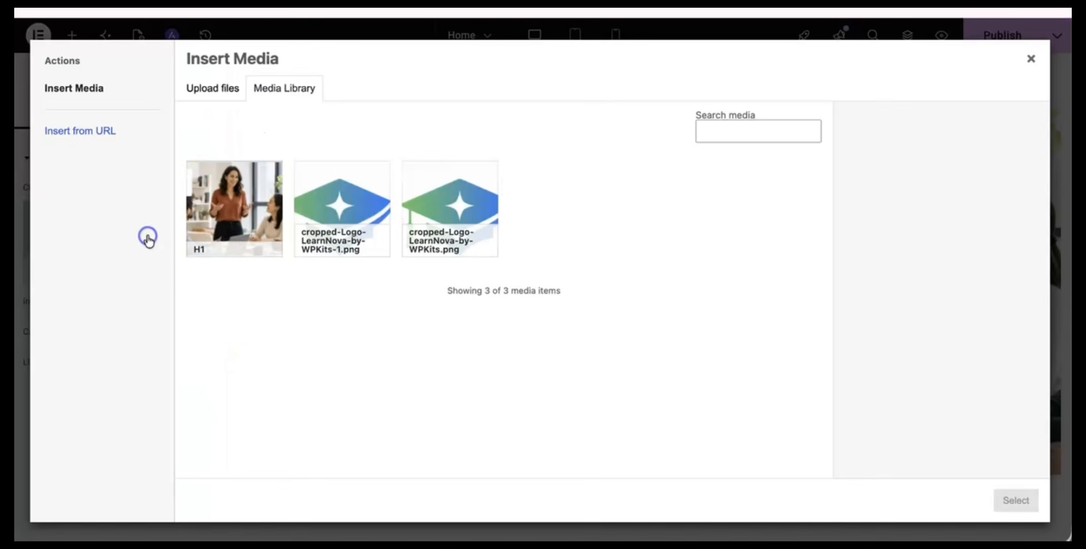
left_click(204, 92)
left_click(599, 289)
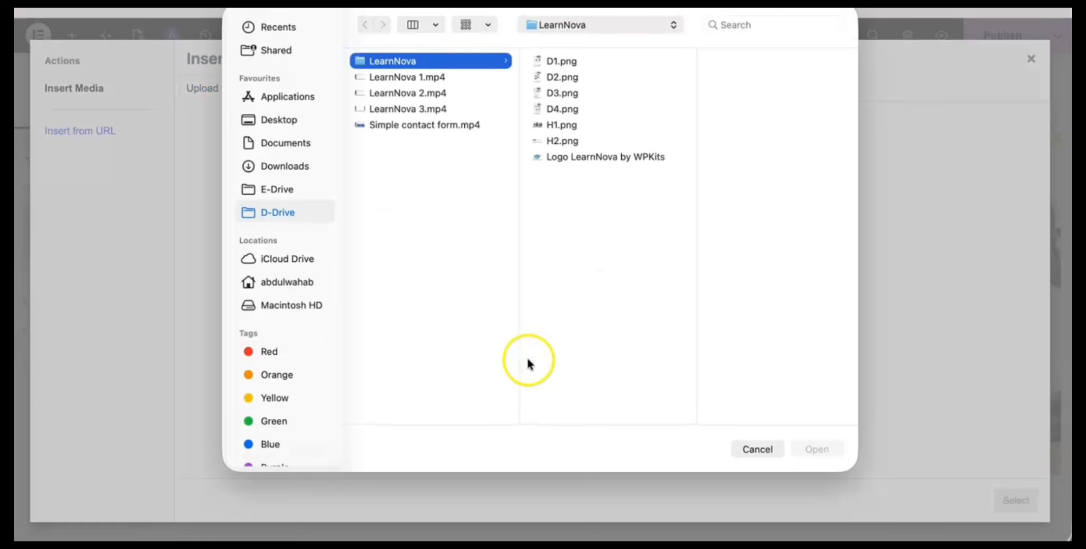
left_click(567, 141)
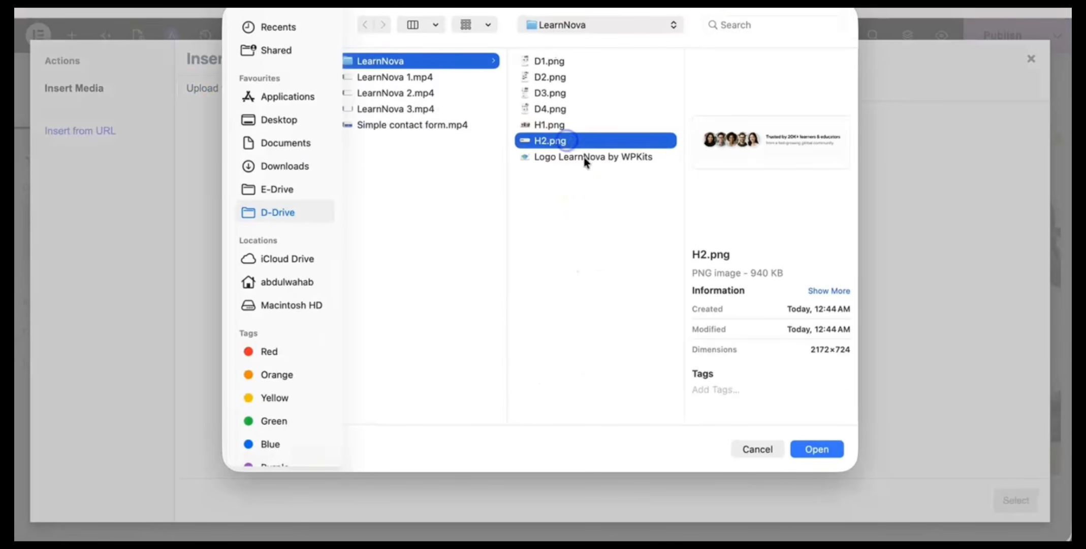
left_click(839, 448)
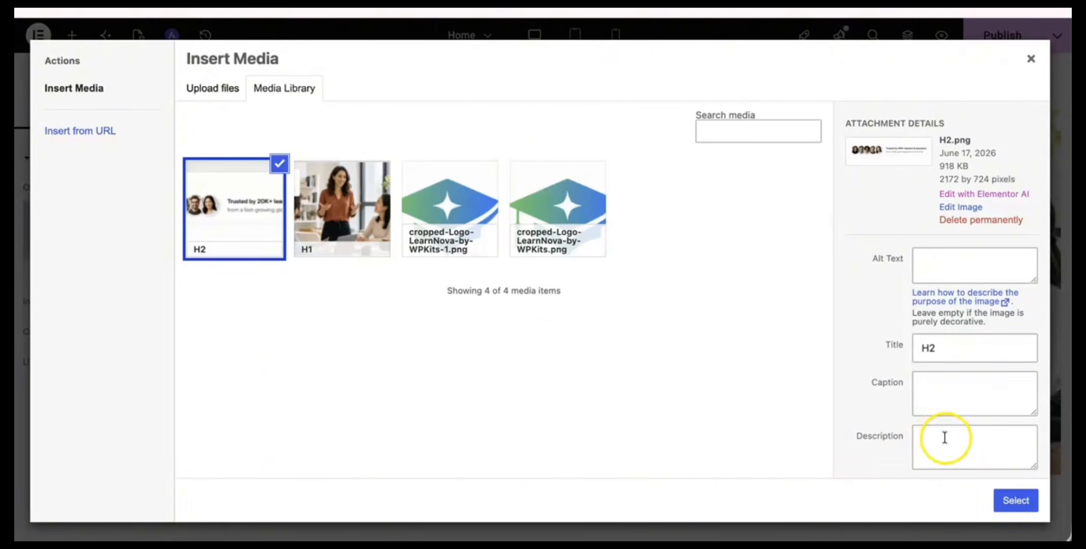
left_click(1011, 502)
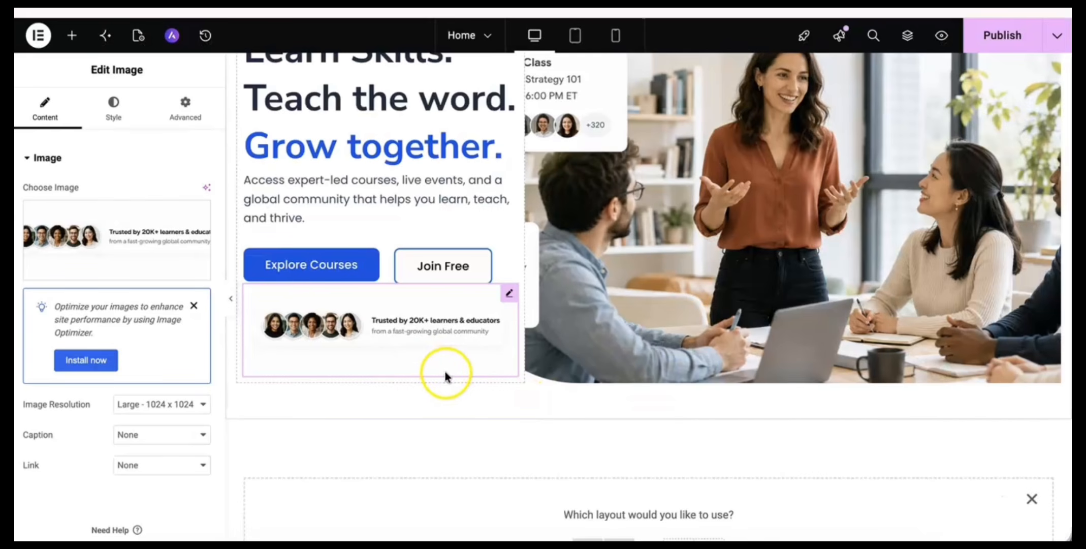
Unlink the image's margin and padding sides with all values at 0 px, then publish and check the live Home page.
left_click(436, 358)
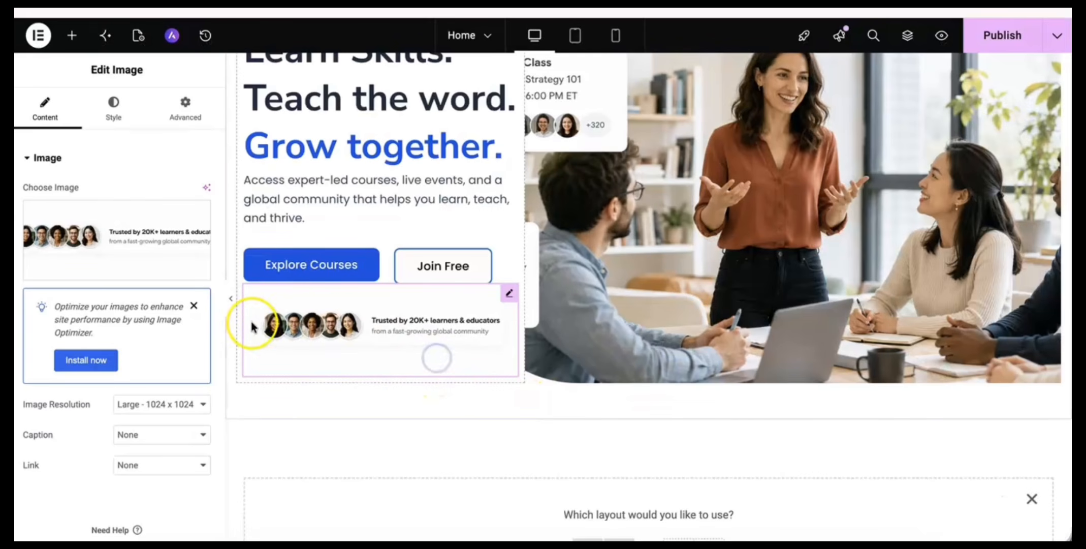
left_click(115, 112)
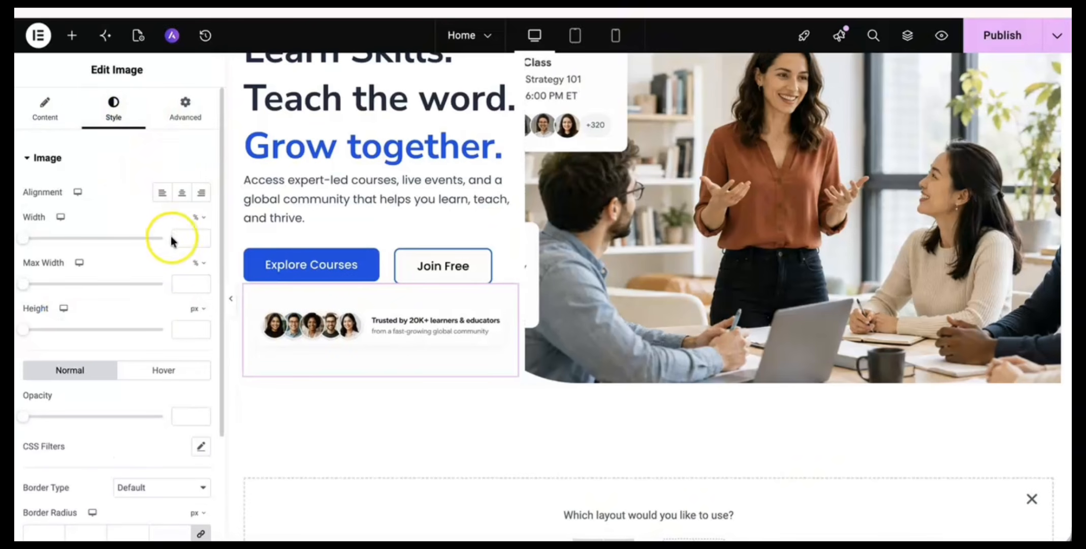
left_click(181, 113)
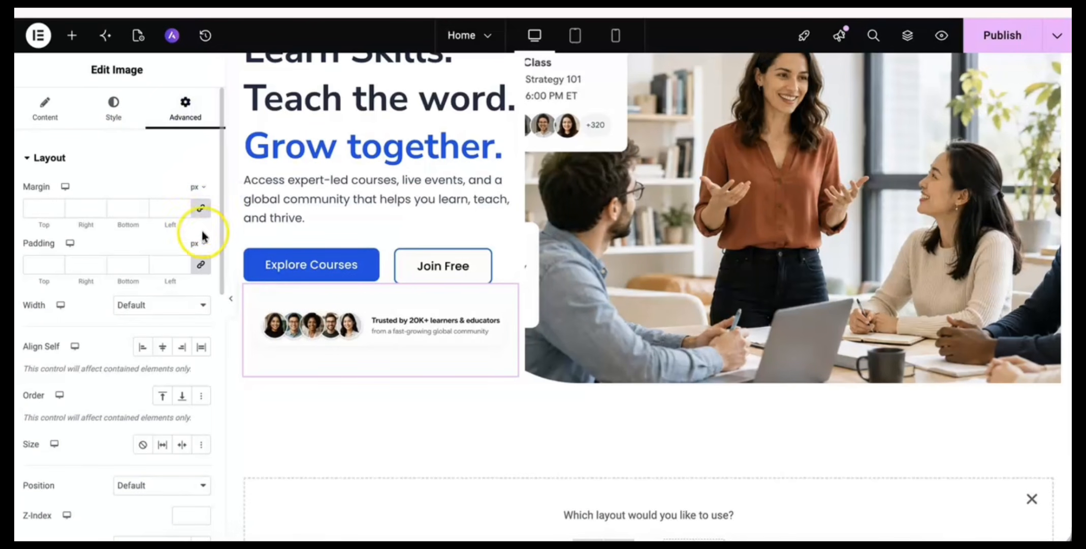
left_click(201, 208)
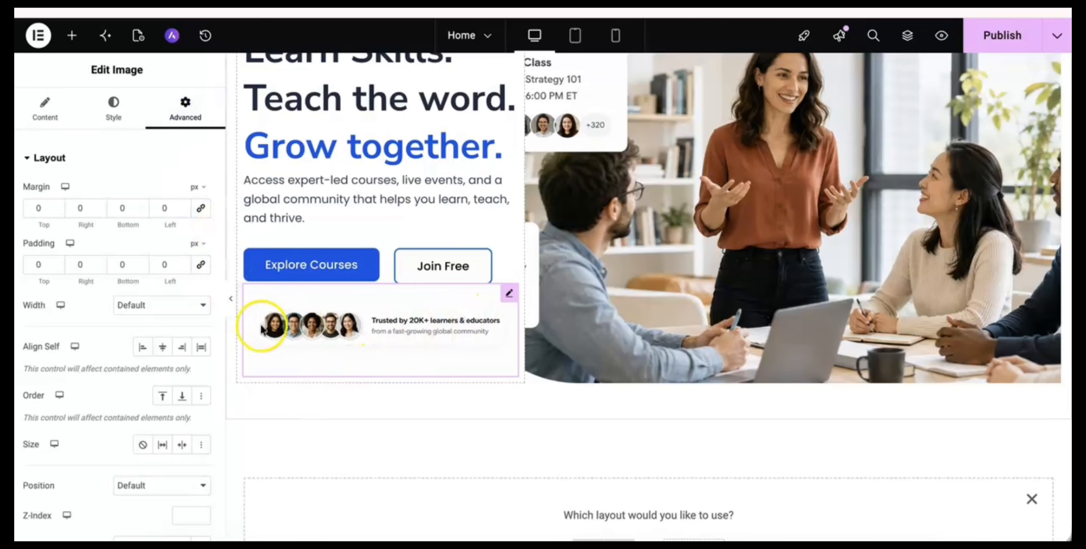
left_click(991, 37)
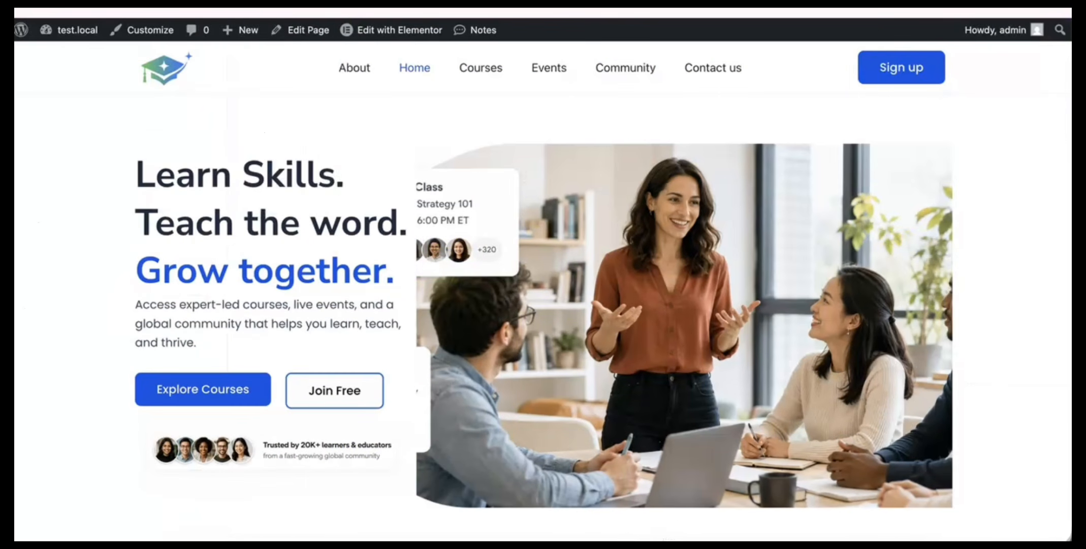
scroll(250, 333, "down", 2)
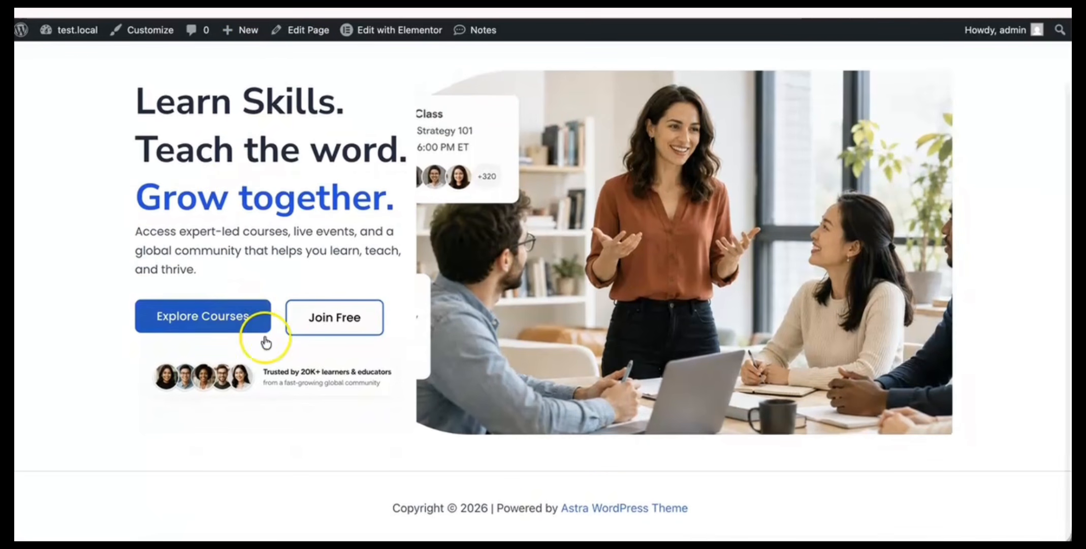
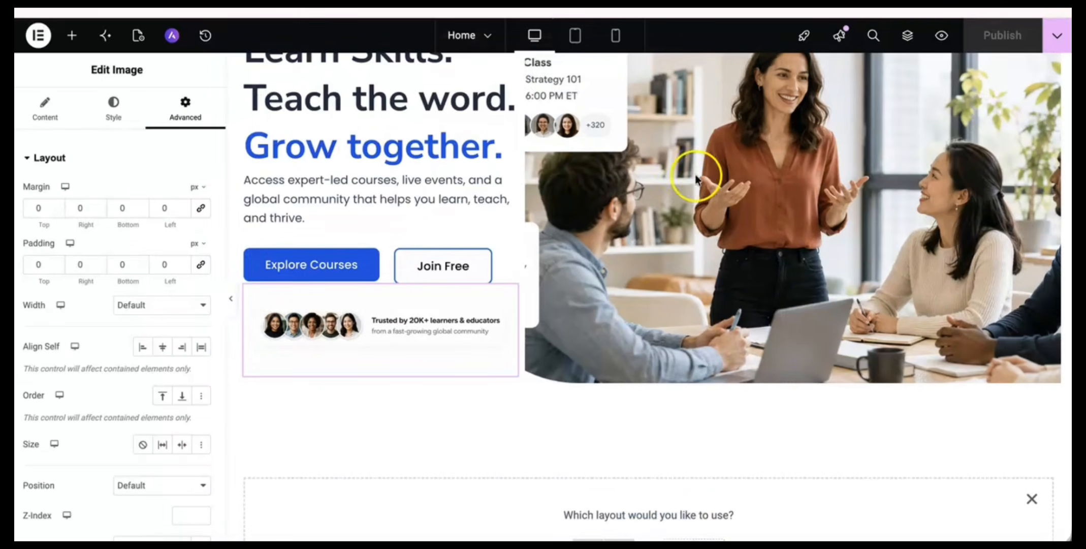
Delete the Spacer widget from the hero's photo container.
left_click(747, 198)
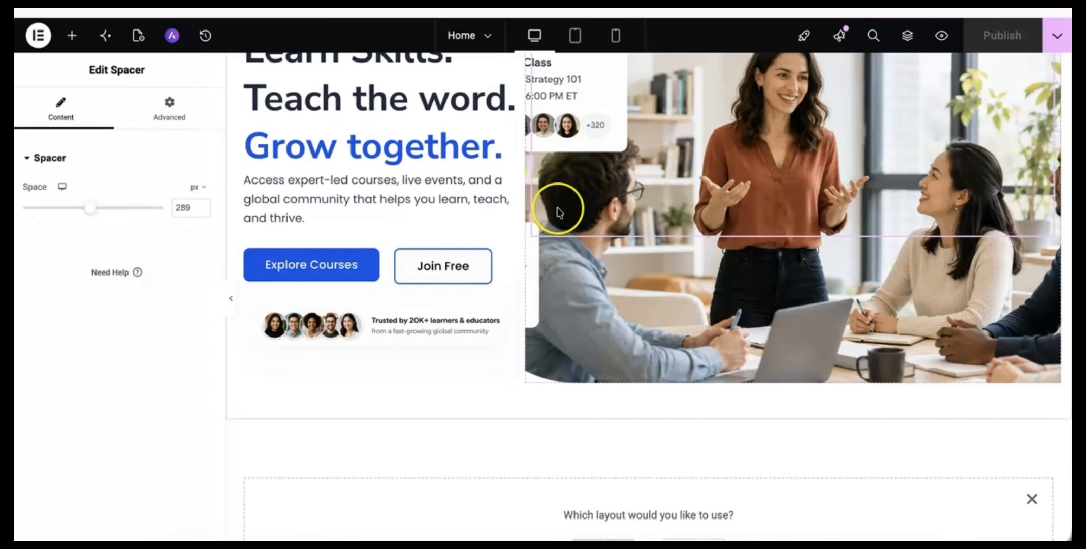
scroll(565, 259, "up", 3)
scroll(569, 264, "down", 1)
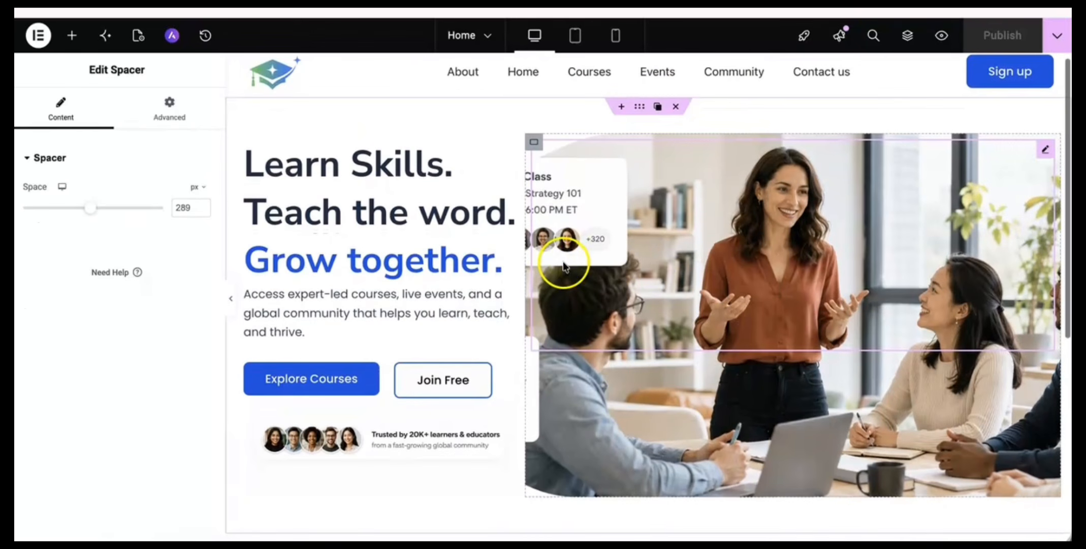
right_click(721, 264)
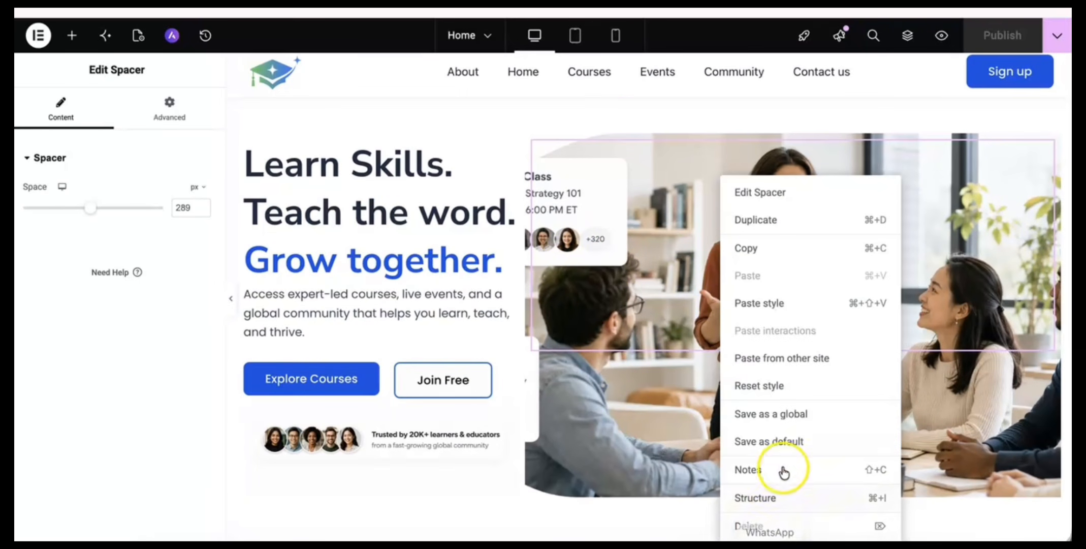
left_click(765, 523)
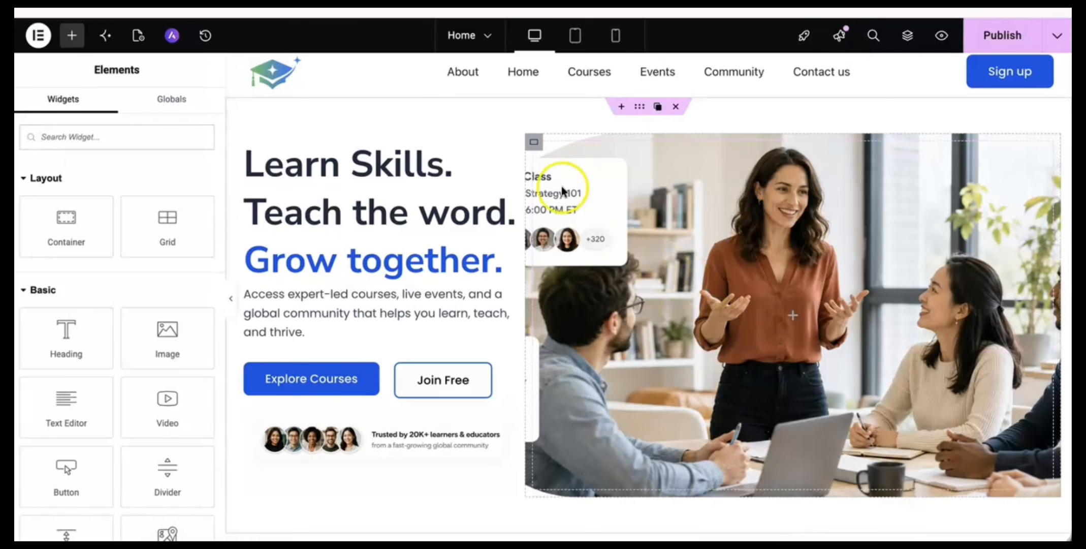
Unlink the padding sides of the hero's photo container, with every side at 0 px.
left_click(534, 143)
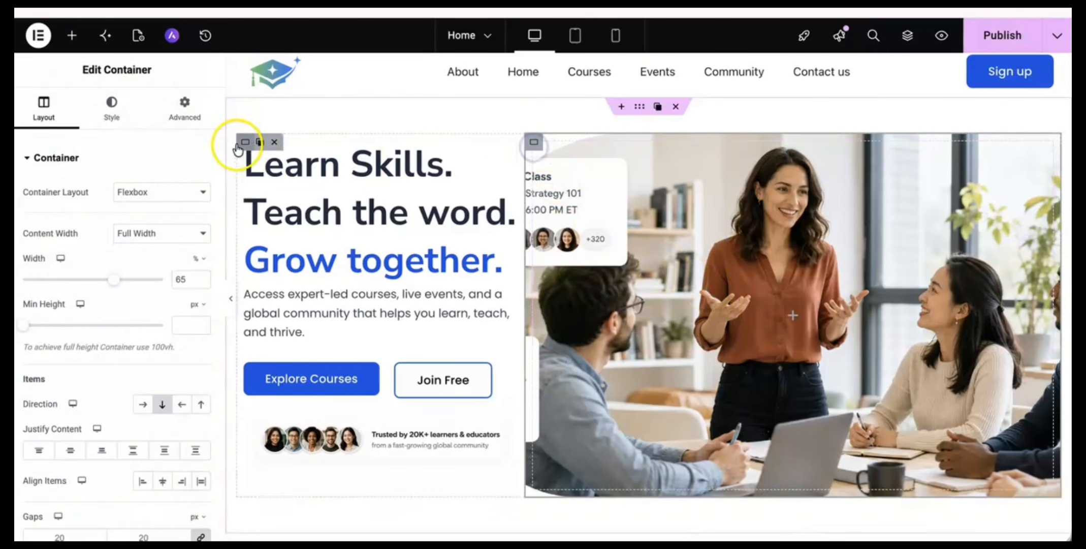
left_click(157, 99)
left_click(201, 264)
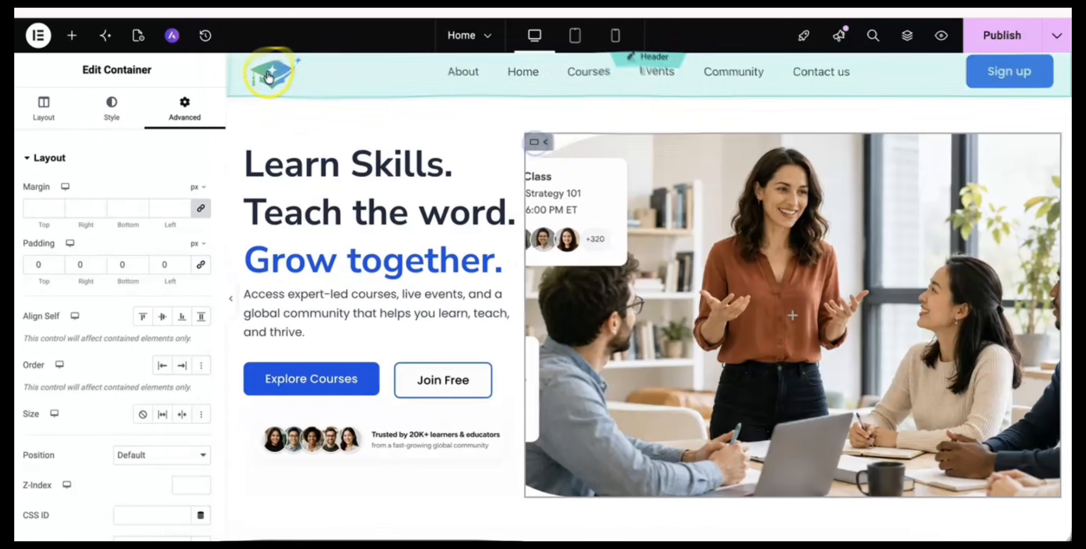
Set the display size of the photo container's background image to Contain and publish the page.
left_click(109, 124)
scroll(141, 314, "down", 4)
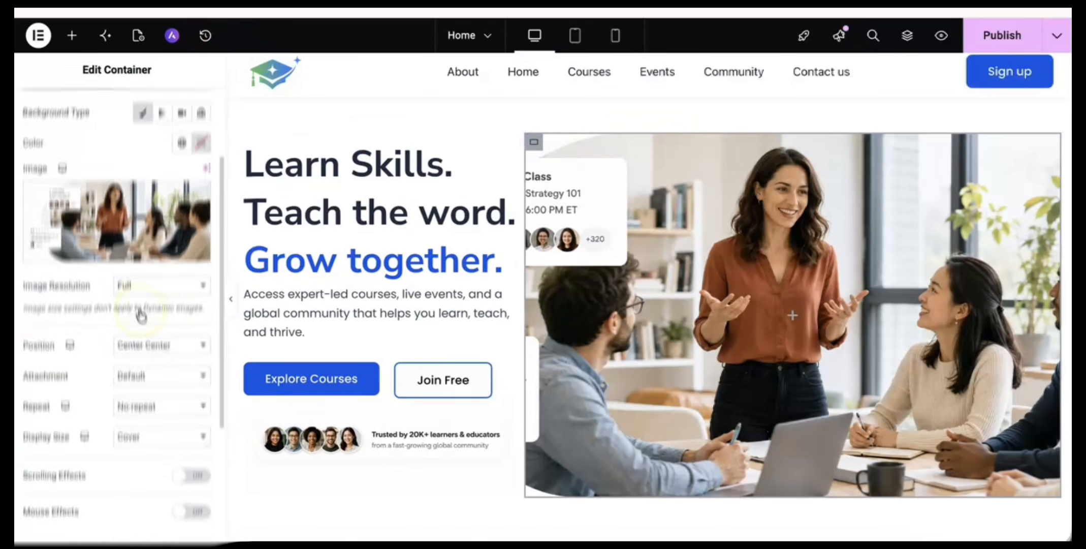
left_click(140, 321)
left_click(149, 379)
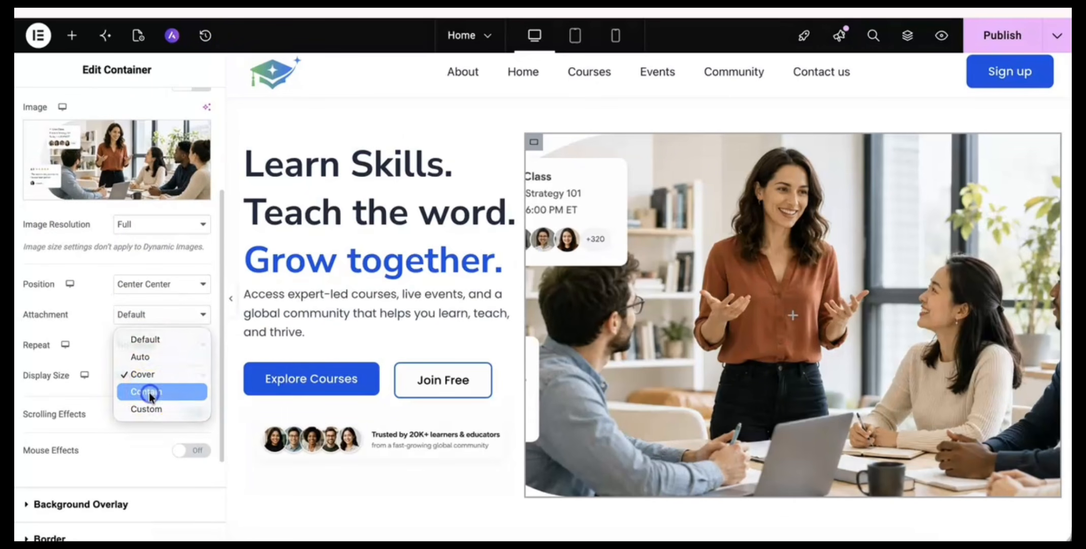
left_click(149, 392)
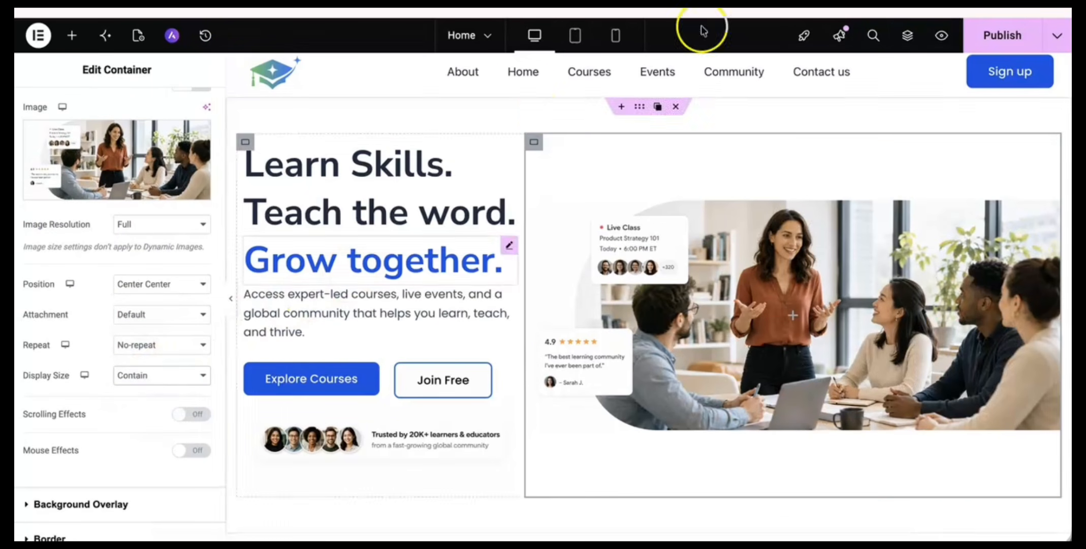
left_click(1001, 34)
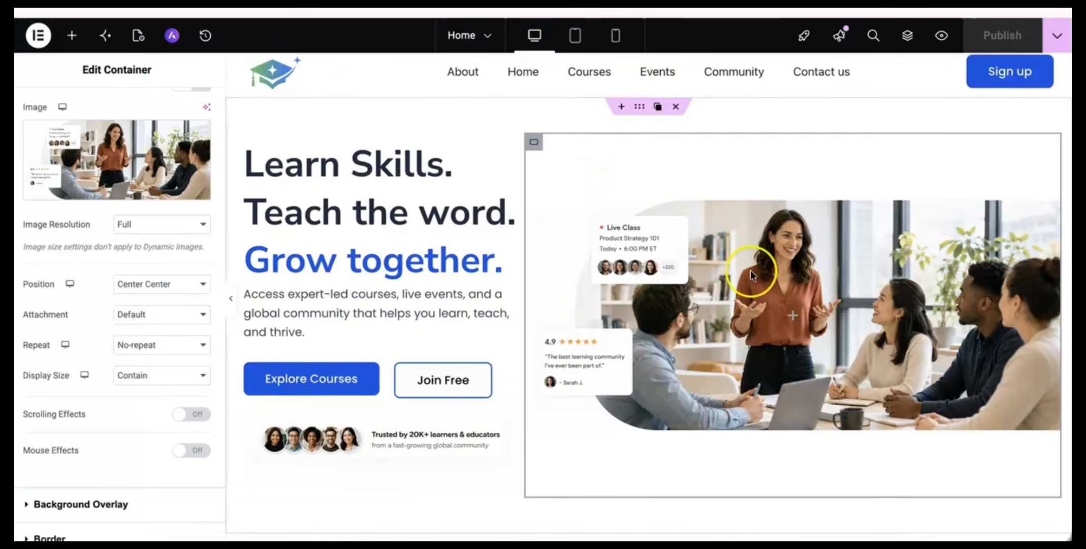
Remove the background image from the hero's photo container.
left_click(199, 126)
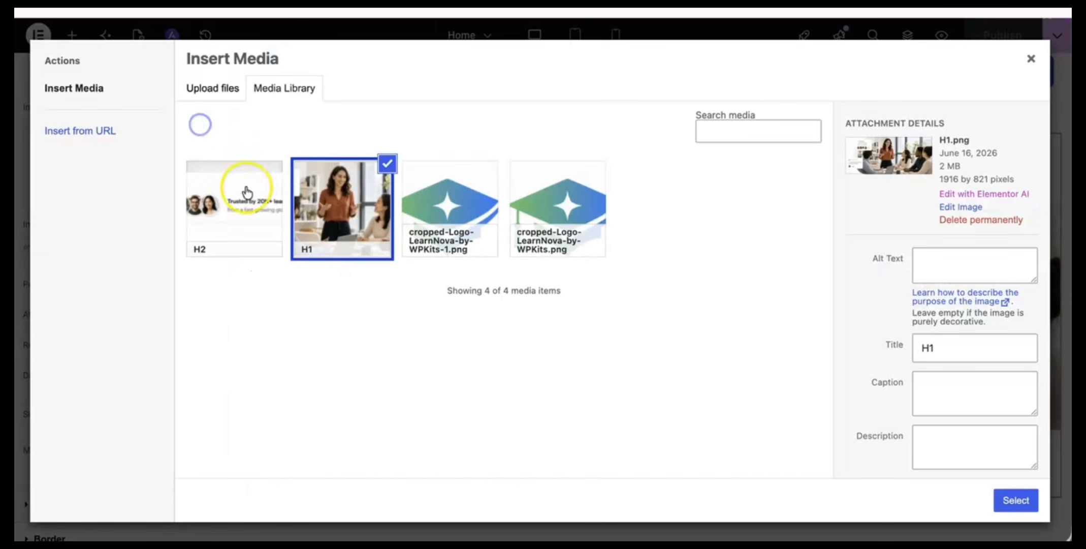
left_click(1030, 59)
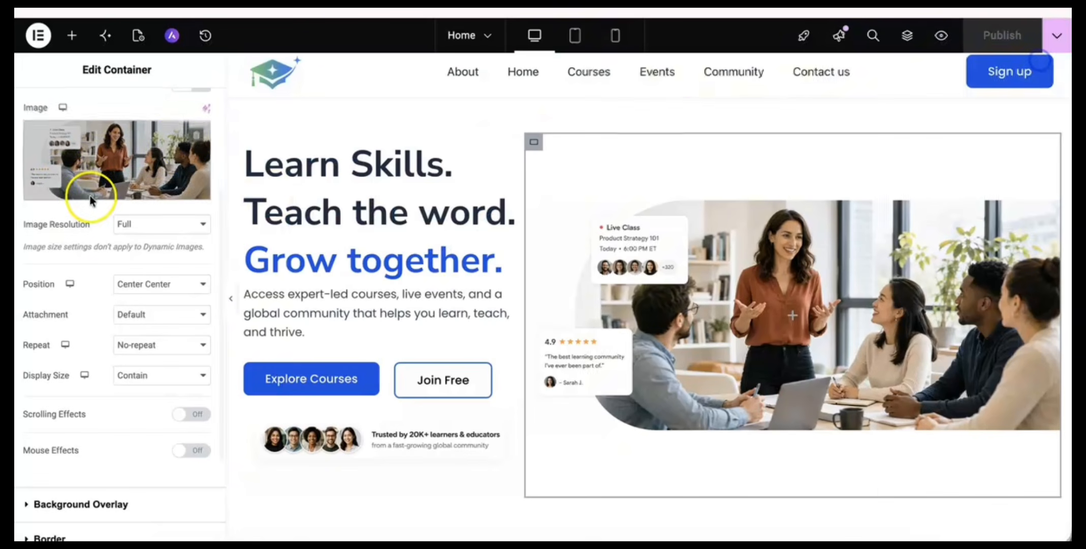
left_click(202, 193)
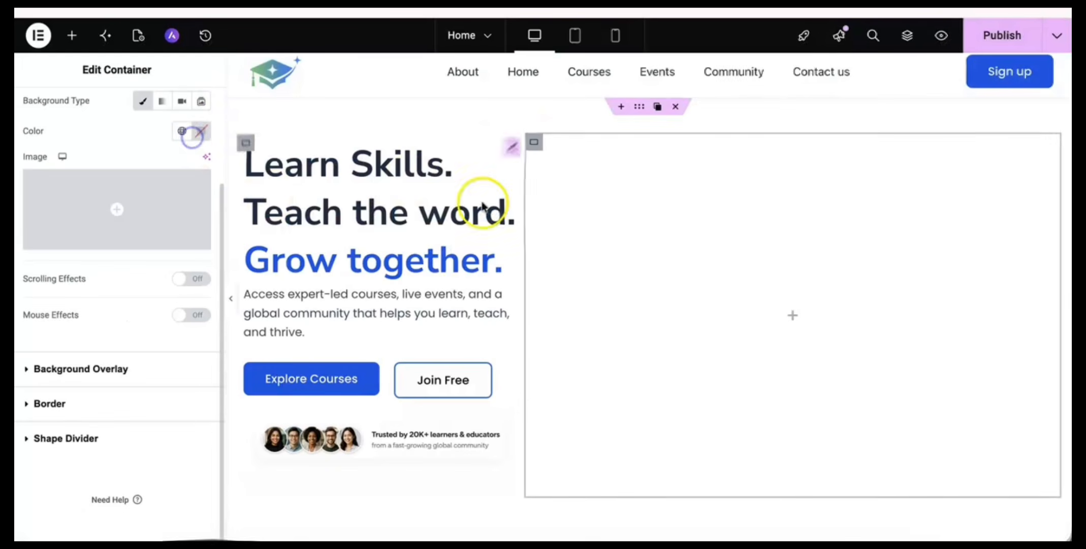
Add an Image widget to the empty photo container, use H1 from the media library, and publish the page.
left_click(790, 315)
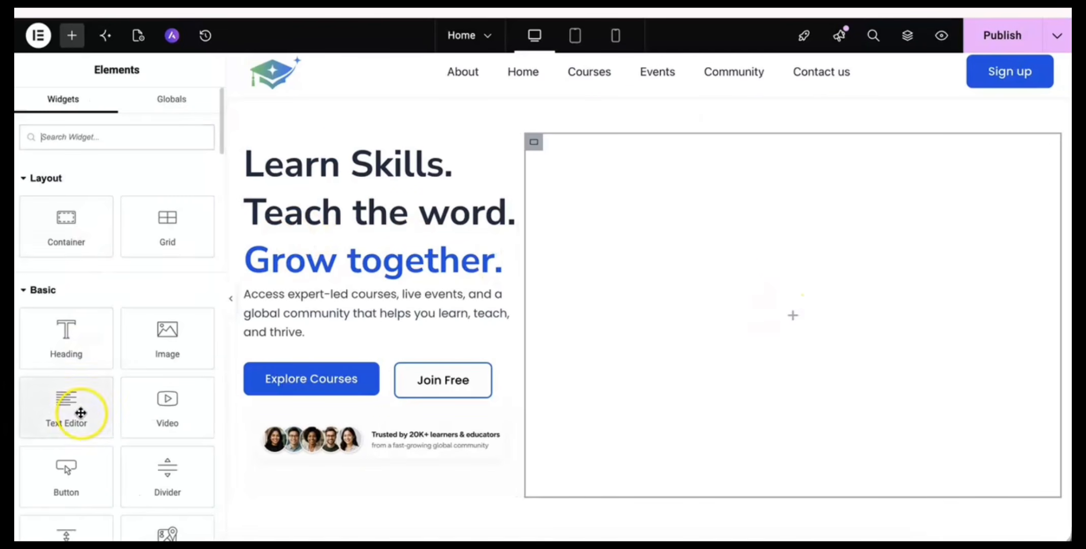
left_click_drag(164, 285, 747, 314)
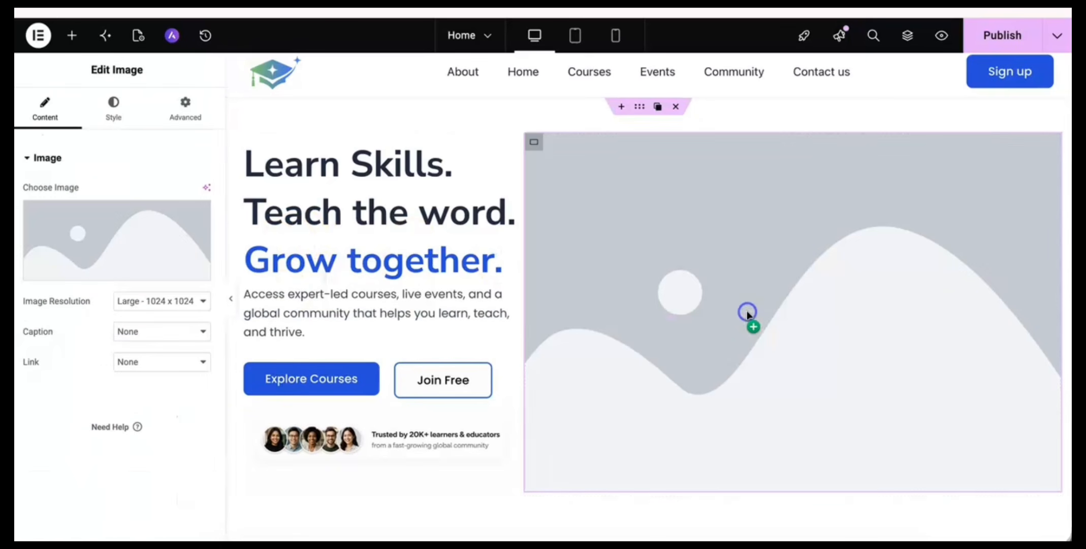
left_click(113, 248)
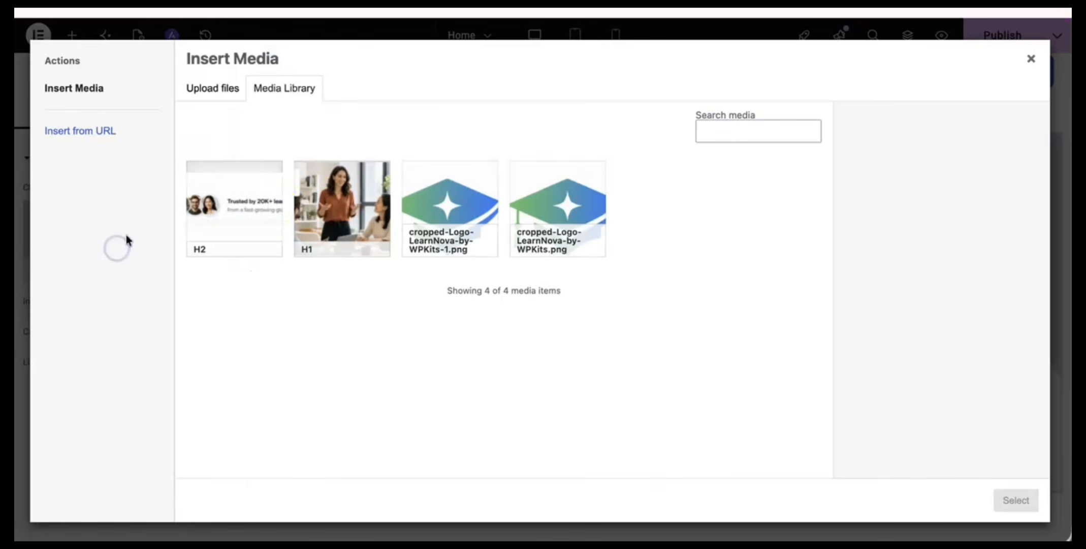
left_click(320, 205)
left_click(1029, 510)
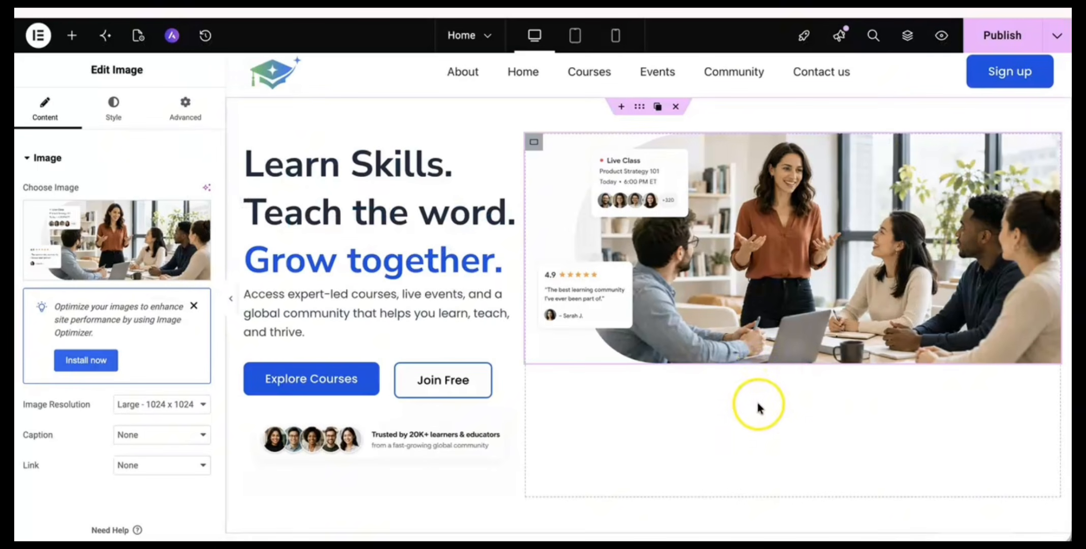
left_click(995, 53)
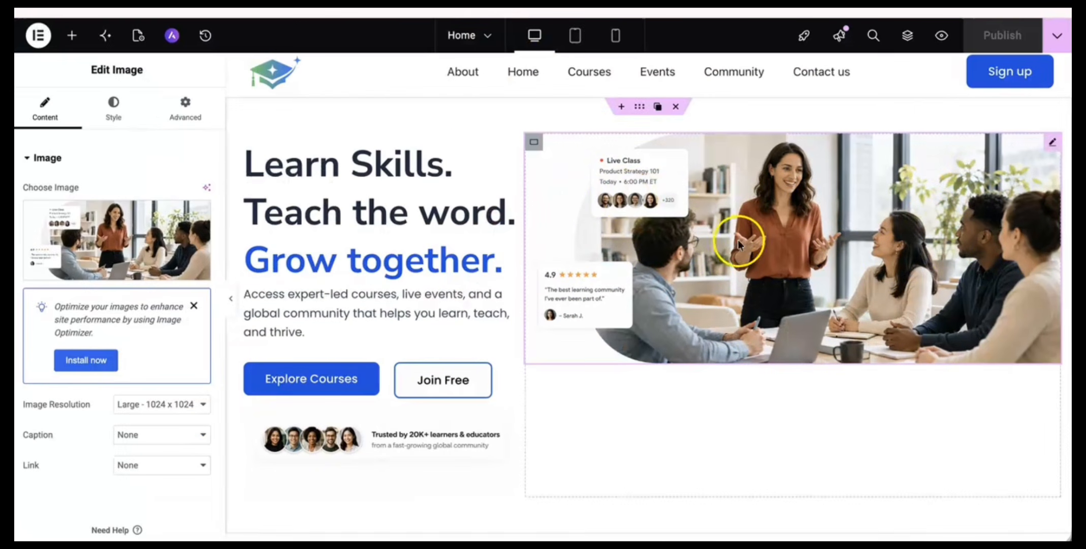
Center the photo container's content vertically with the Justify Content setting.
left_click(535, 143)
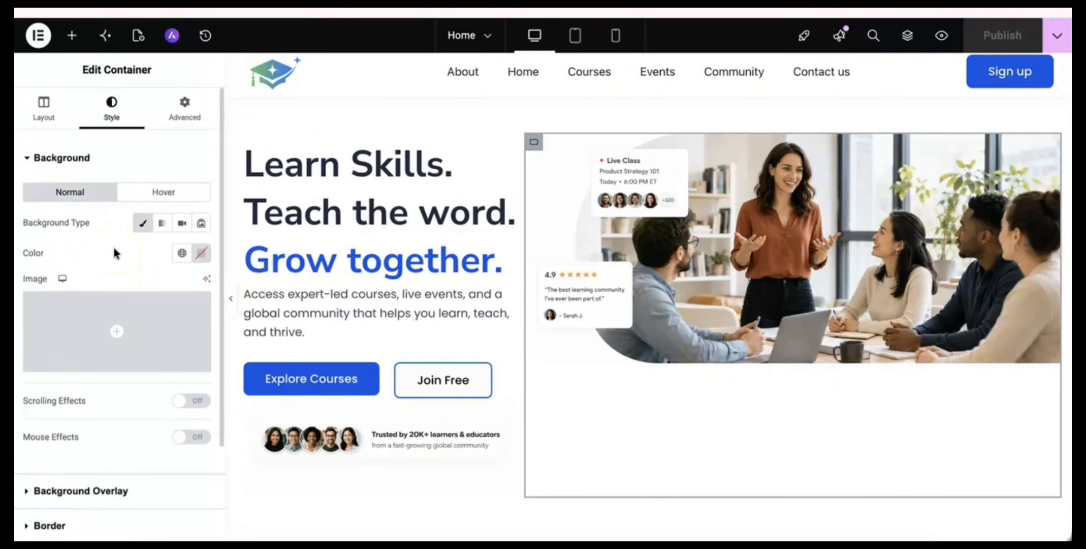
left_click(38, 110)
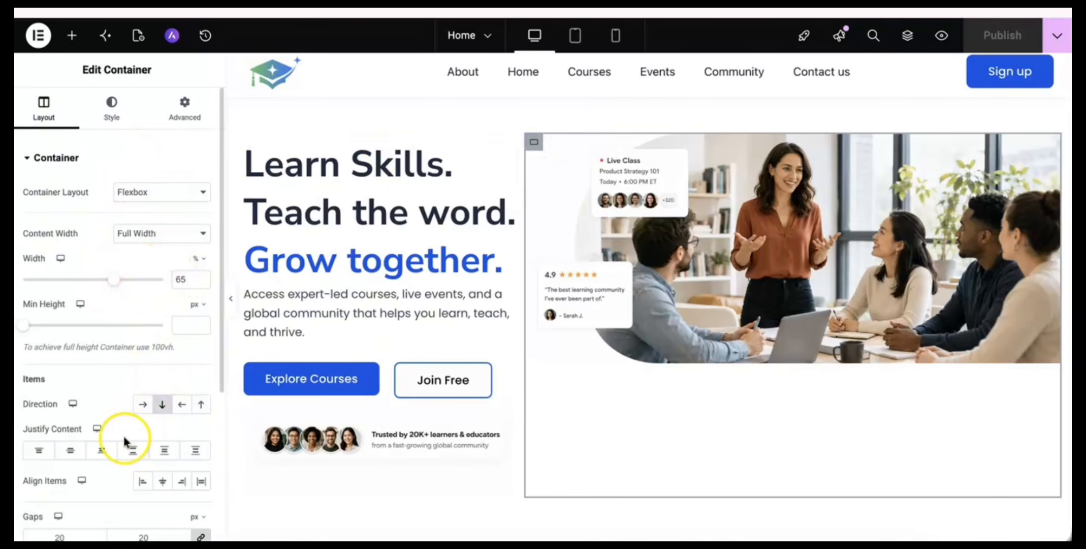
scroll(124, 437, "down", 1)
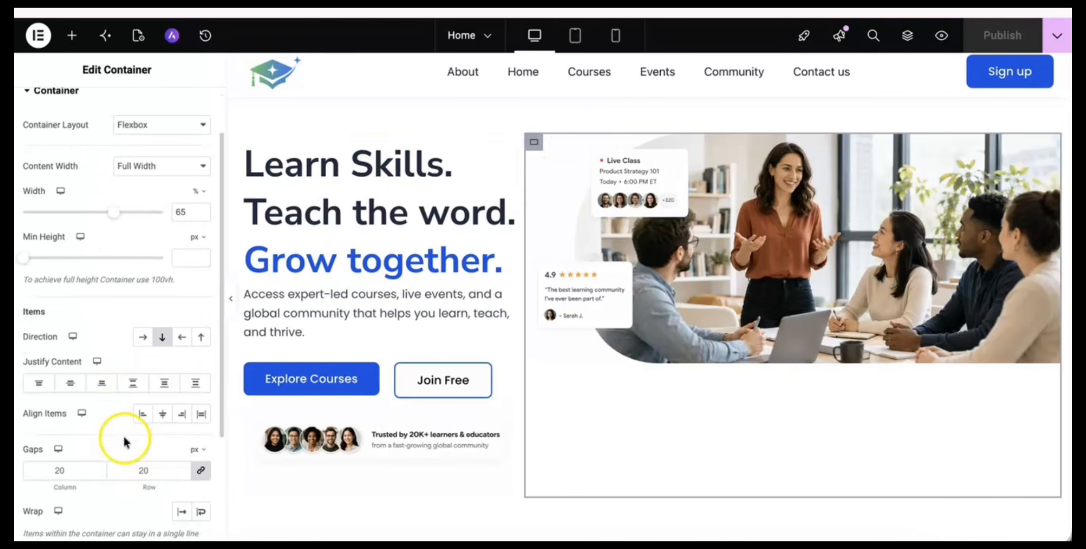
left_click(72, 383)
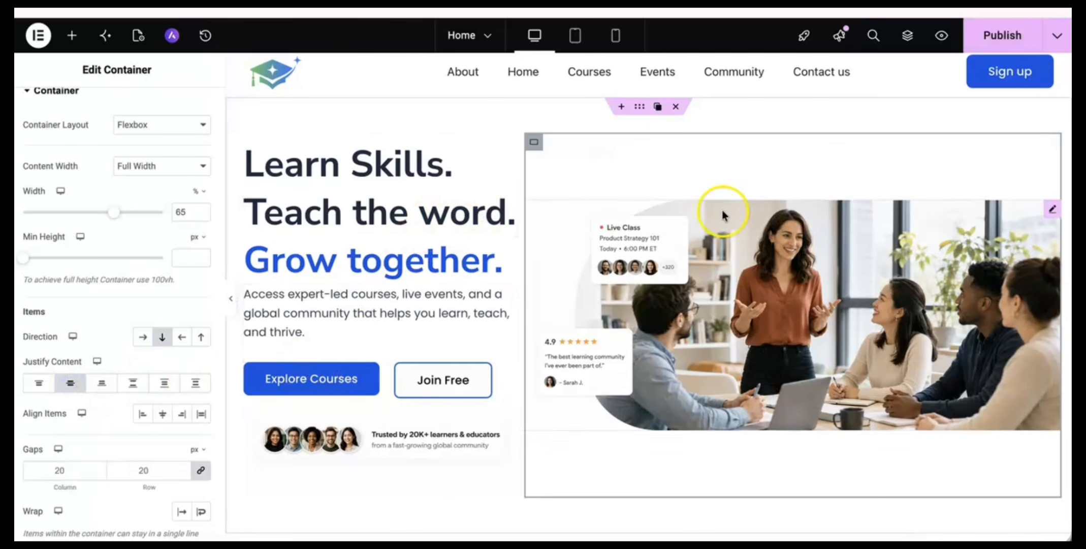
Widen the hero's text column and set its container width to 40%.
left_click_drag(522, 291, 577, 288)
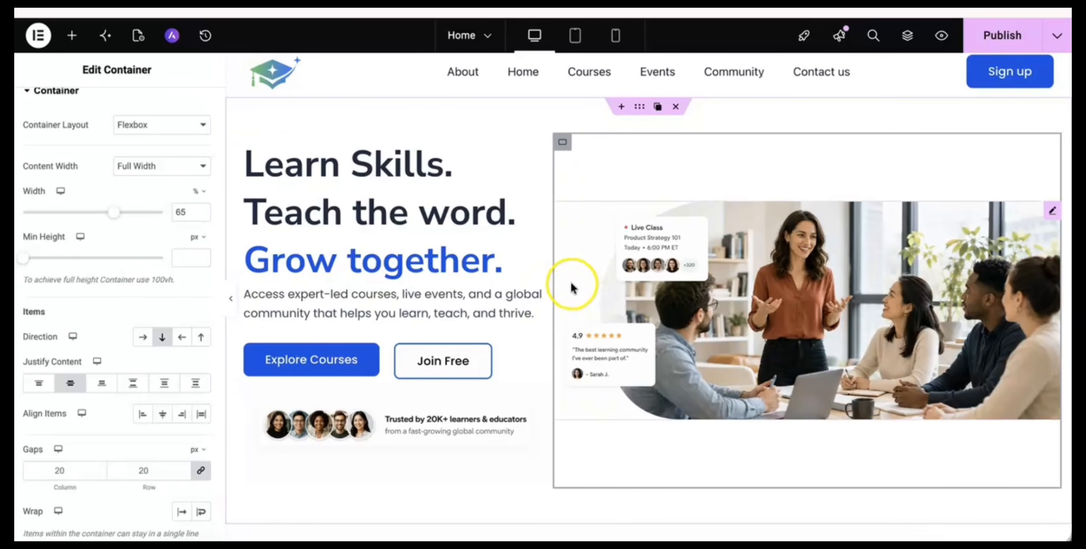
left_click(562, 144)
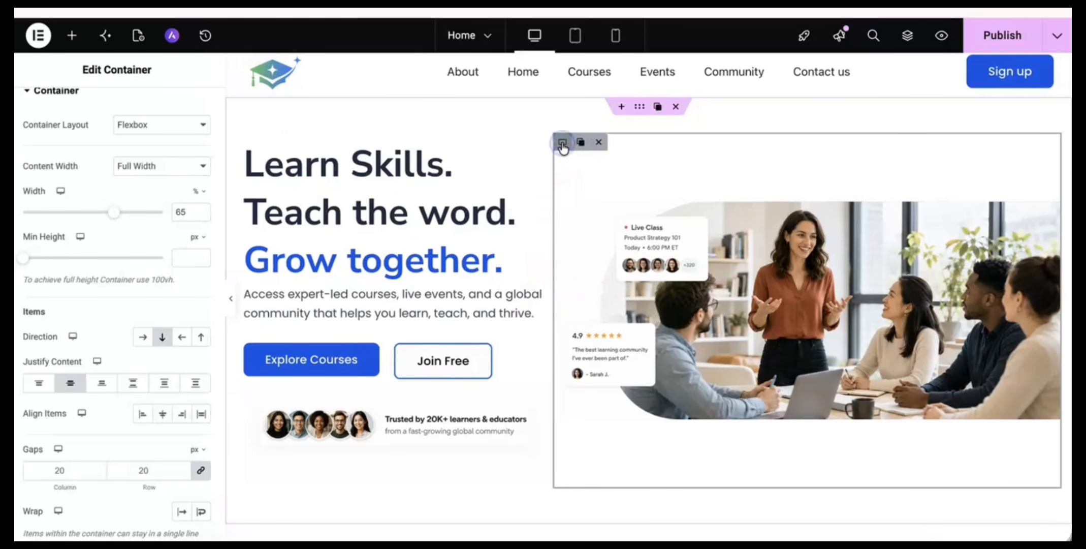
left_click(203, 216)
left_click(244, 149)
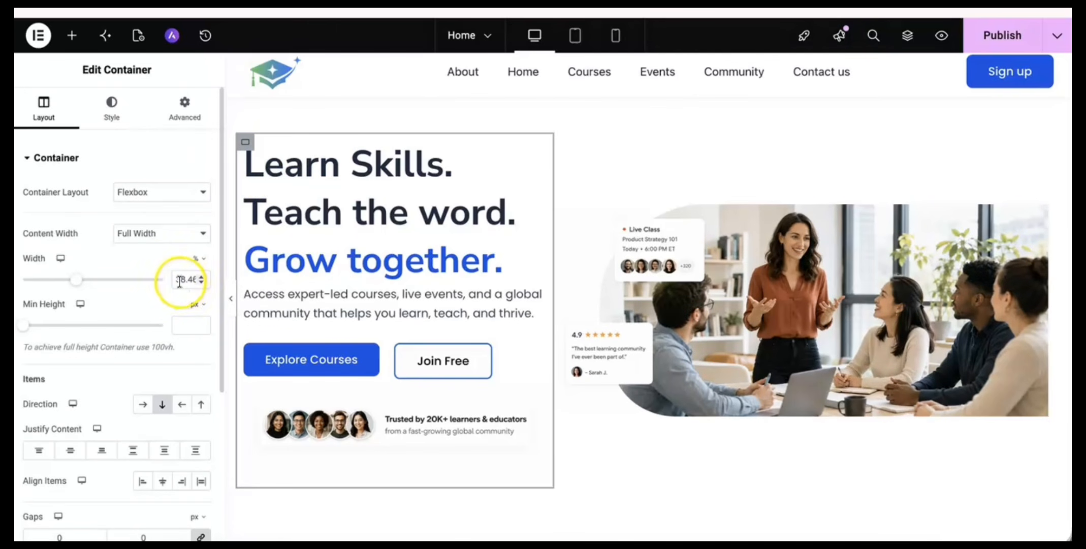
left_click_drag(179, 282, 218, 279)
type("40")
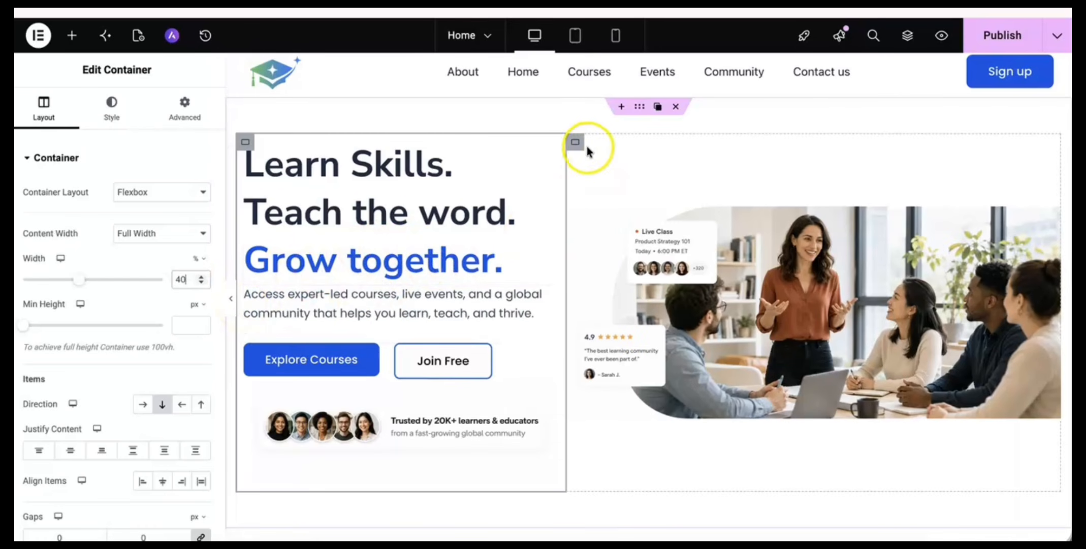
Check the photo container's width, then publish and review the hero on the live Home page.
left_click(575, 144)
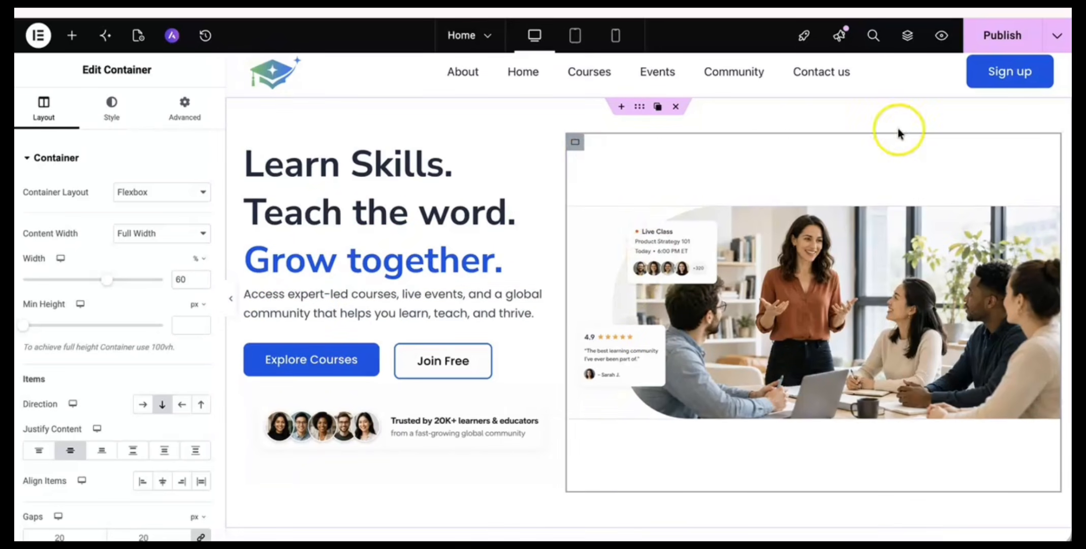
left_click(1001, 36)
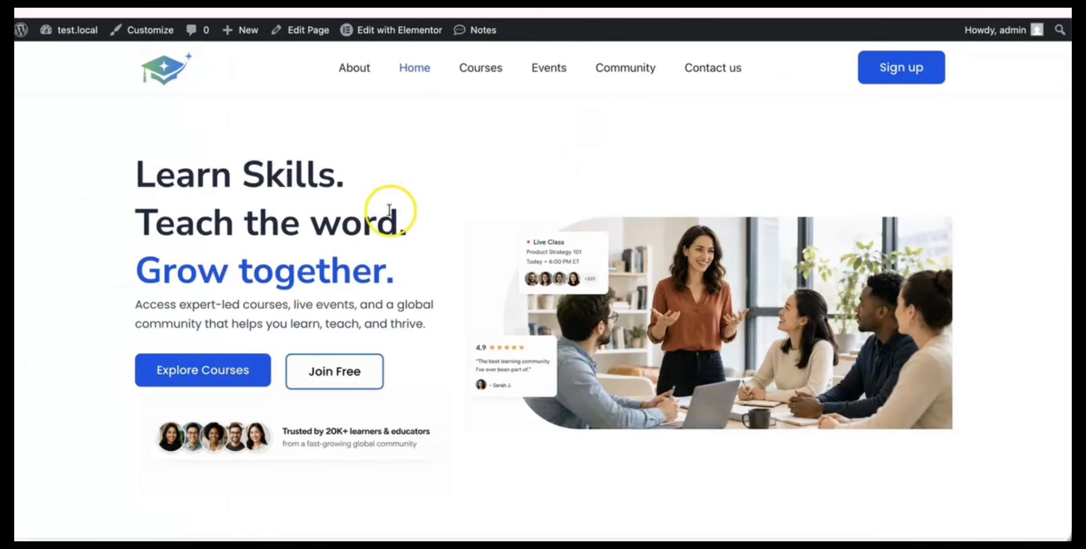
scroll(282, 313, "down", 1)
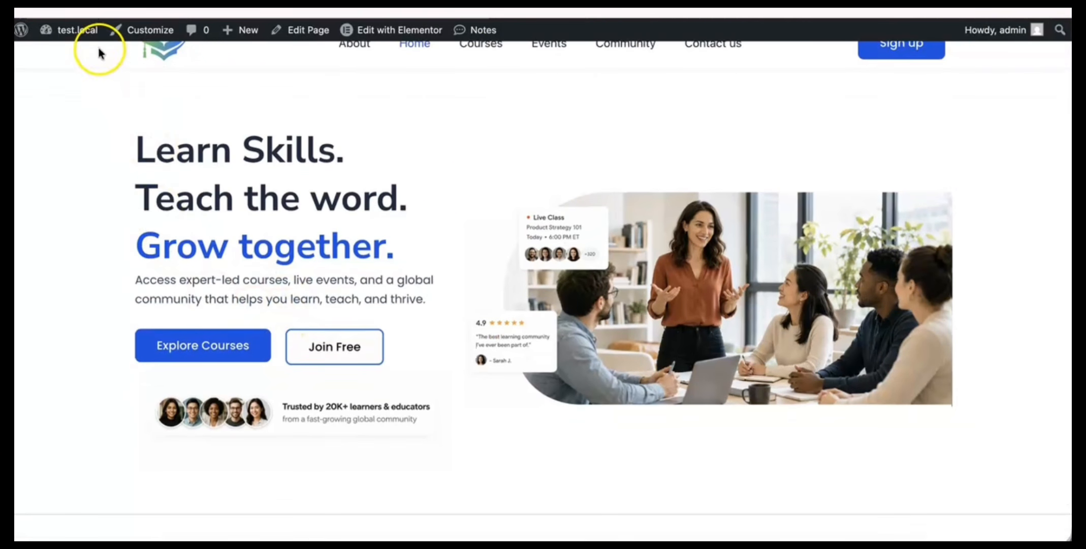
scroll(209, 98, "up", 1)
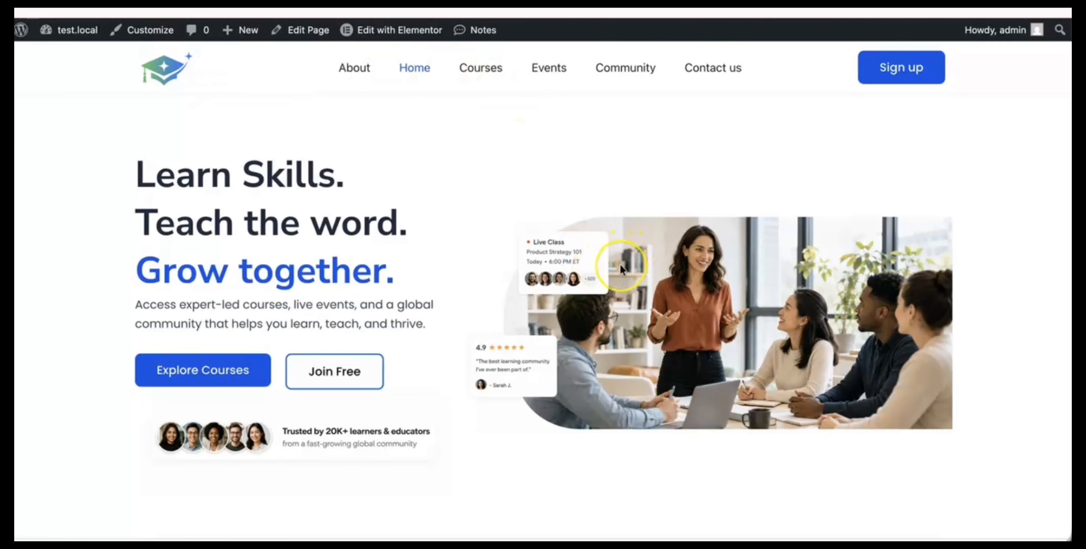
scroll(620, 263, "down", 2)
scroll(619, 264, "up", 2)
scroll(581, 258, "down", 2)
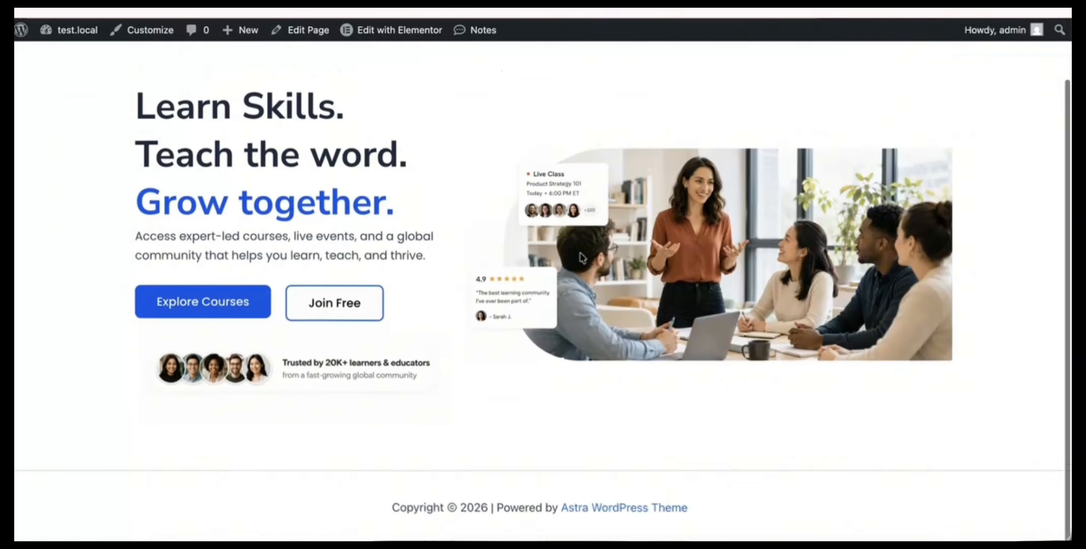
scroll(582, 258, "up", 1)
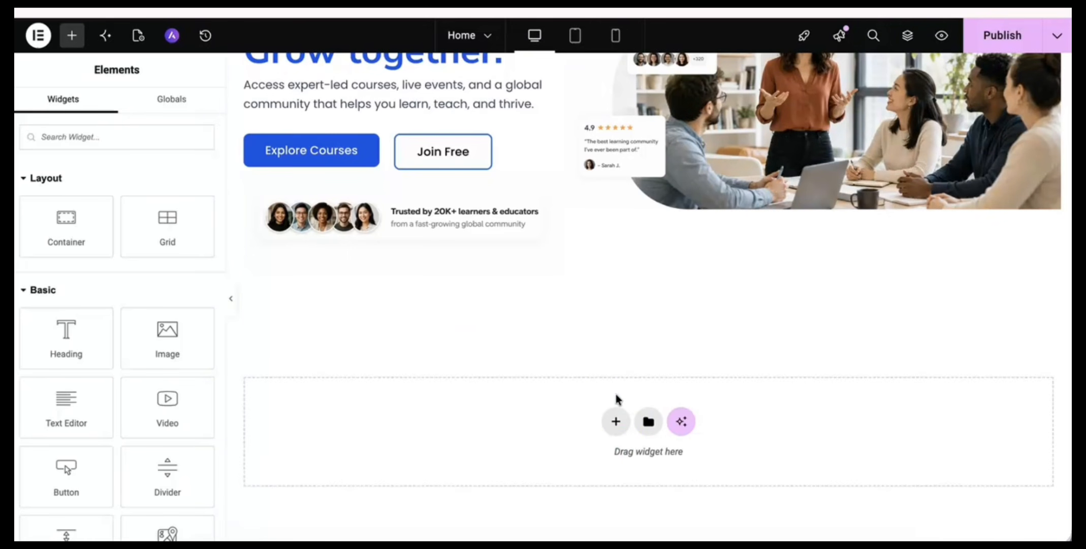
Add a four-column container below the hero section and set its padding to 0 on all sides.
left_click(616, 423)
left_click(600, 467)
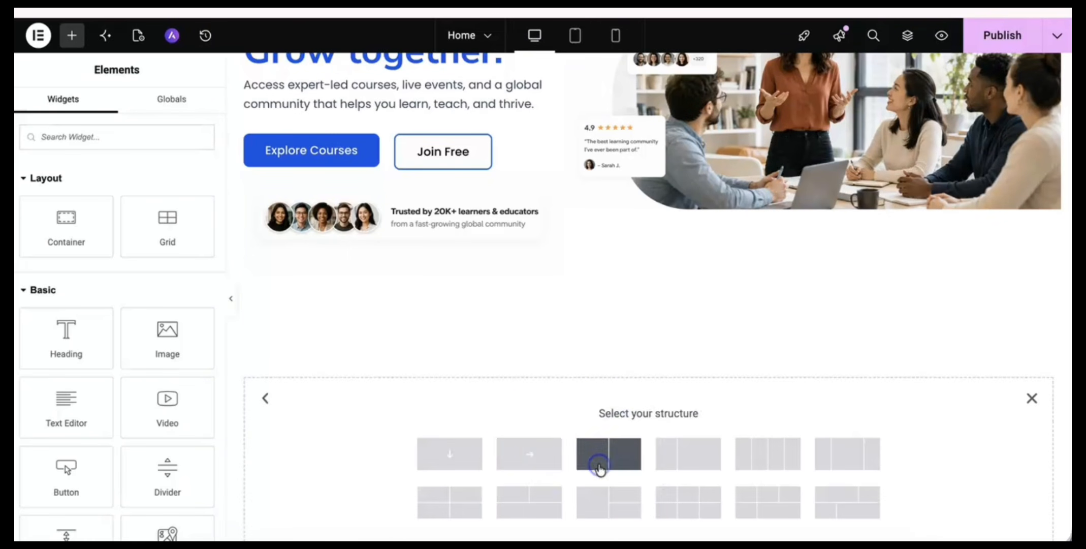
scroll(515, 447, "down", 2)
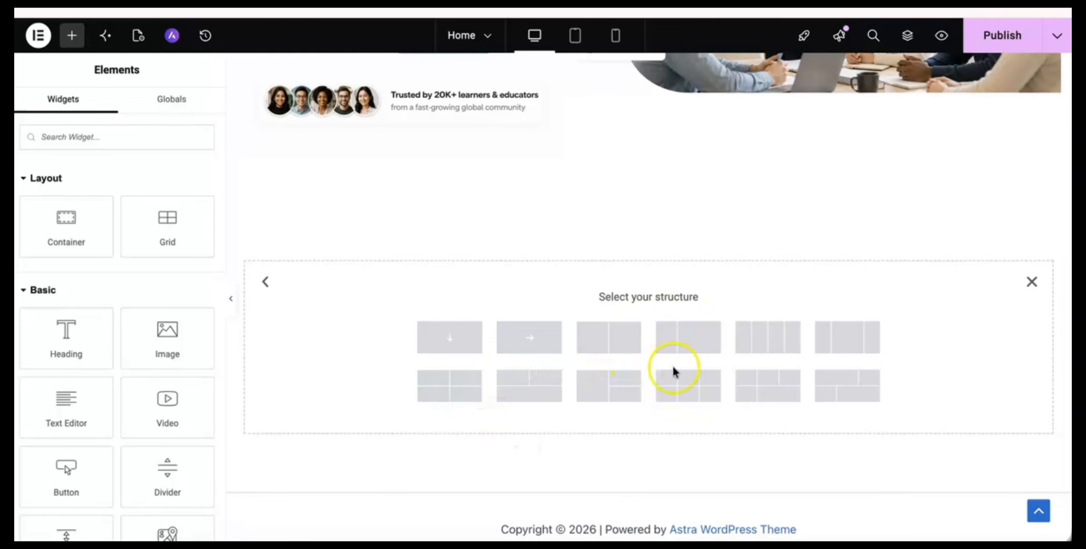
left_click(769, 347)
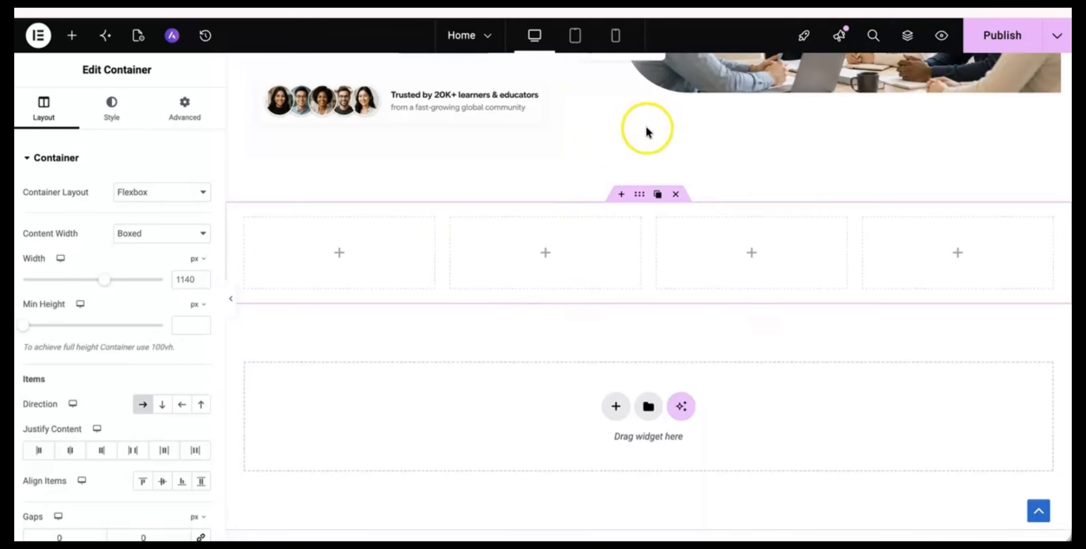
left_click(185, 109)
left_click(199, 269)
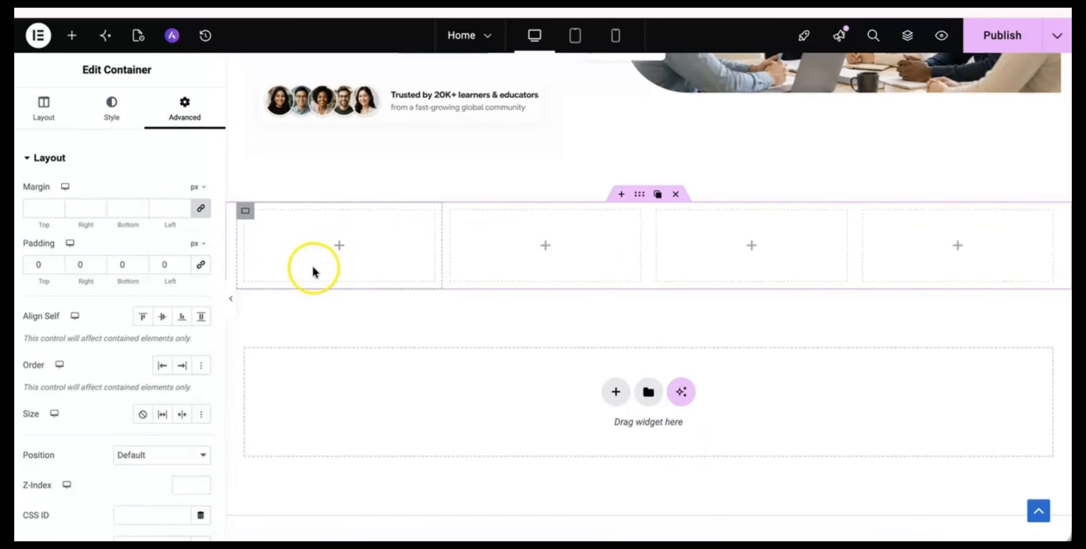
Find the Counter widget and place it in the first column of the new container.
left_click(338, 254)
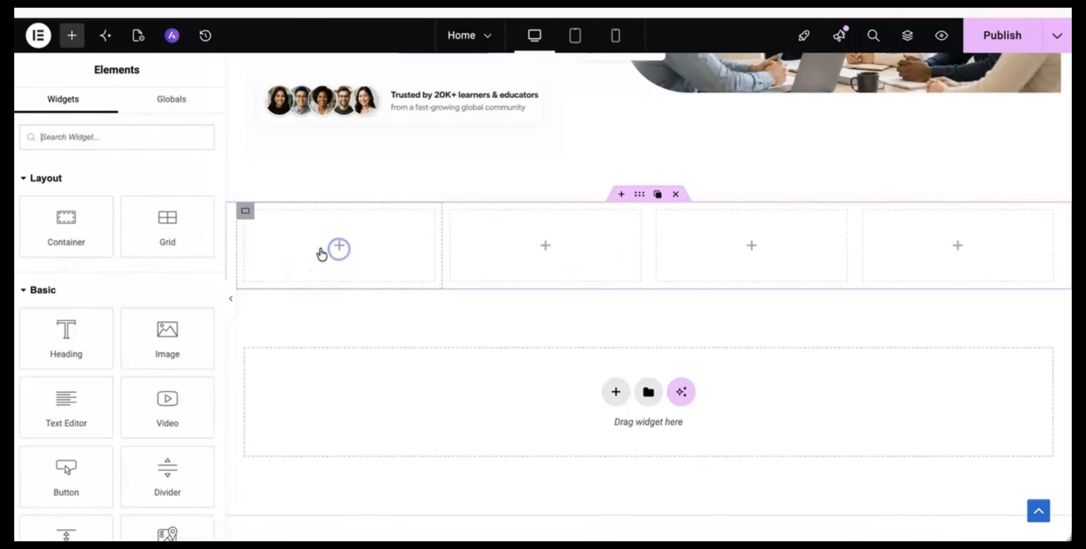
left_click(133, 141)
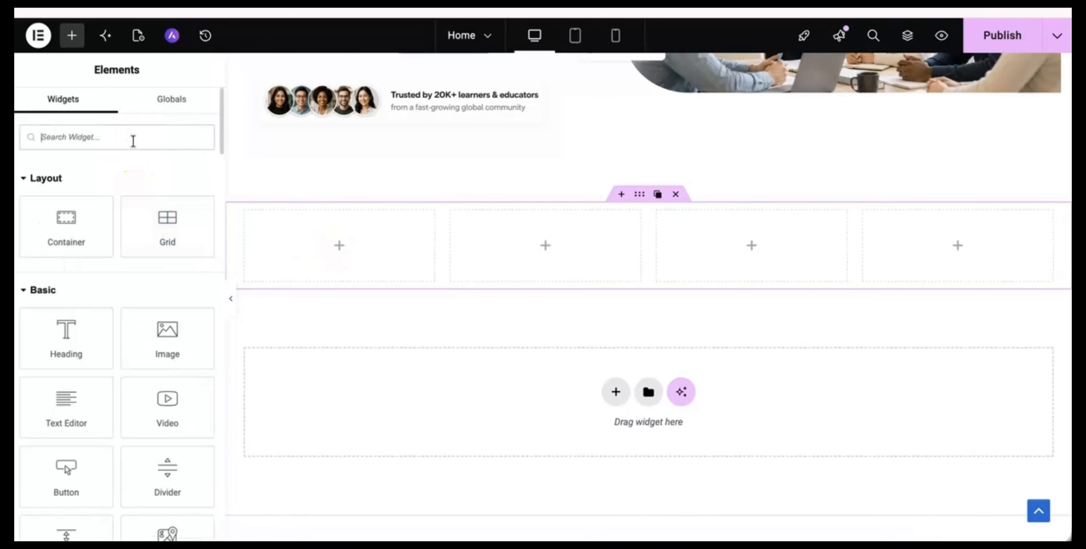
type("counter")
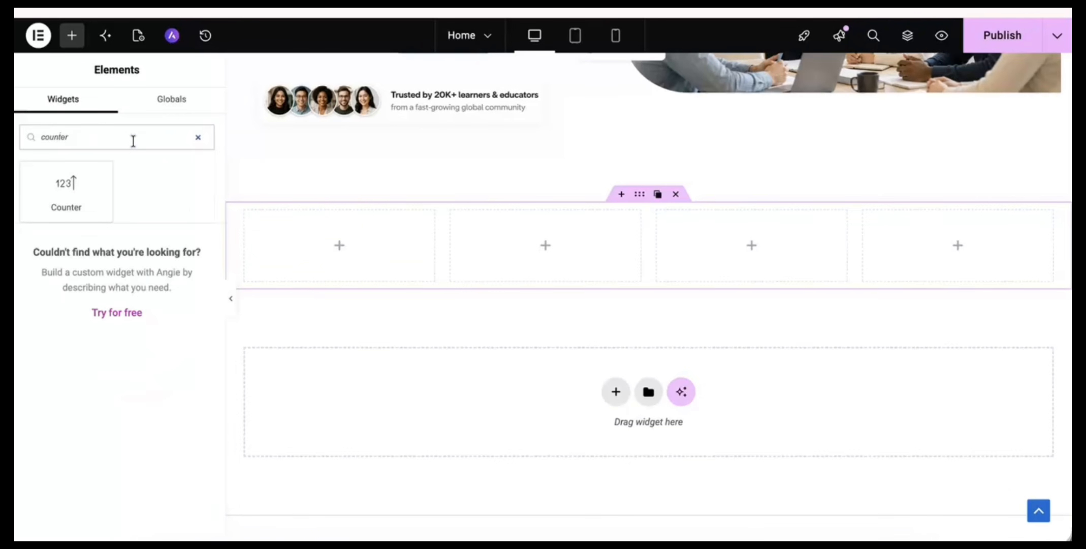
left_click_drag(85, 180, 330, 249)
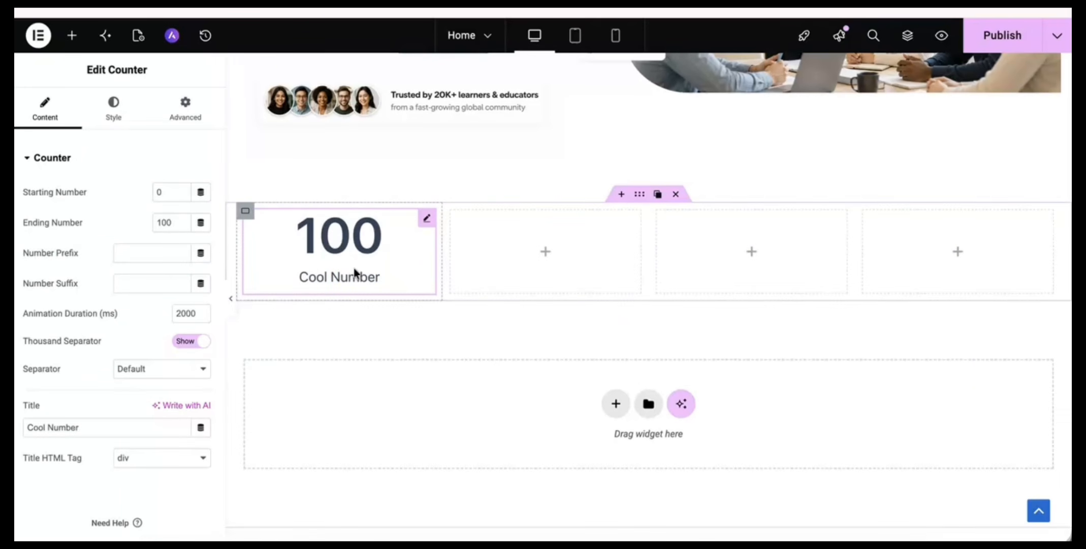
Change the counter's title to "Instructors".
left_click(309, 280)
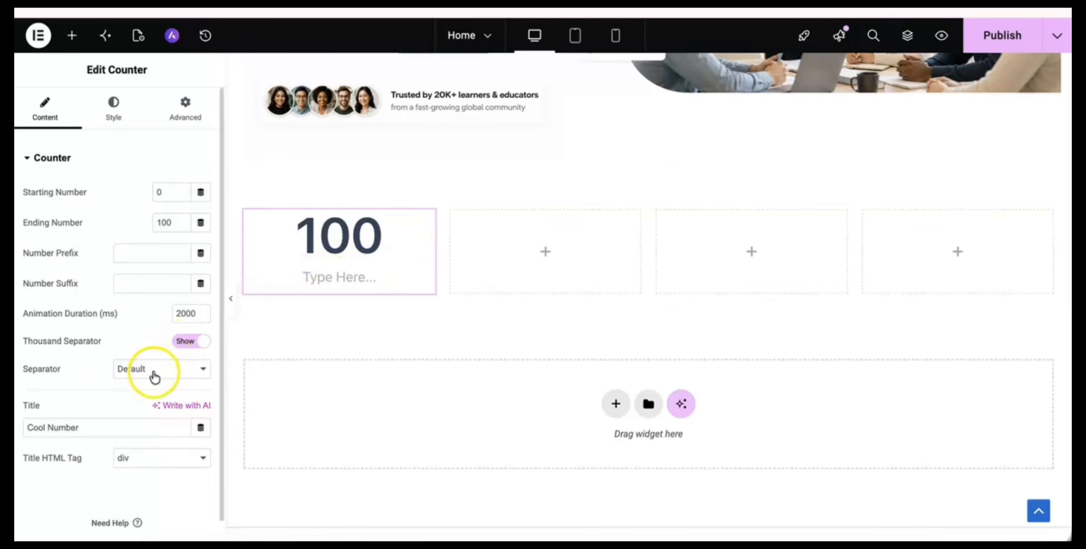
left_click(85, 428)
key("ctrl+a")
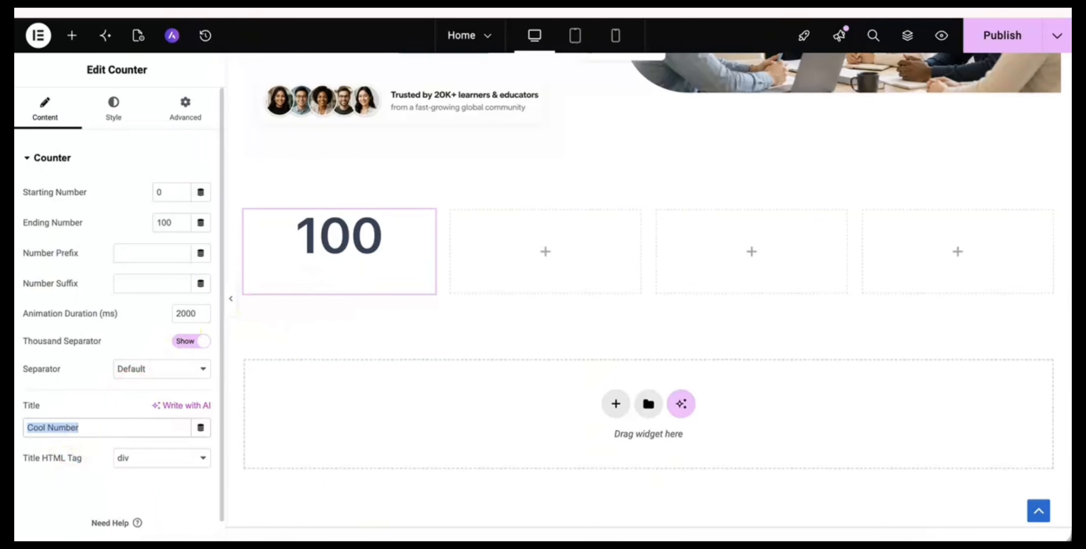
type("In")
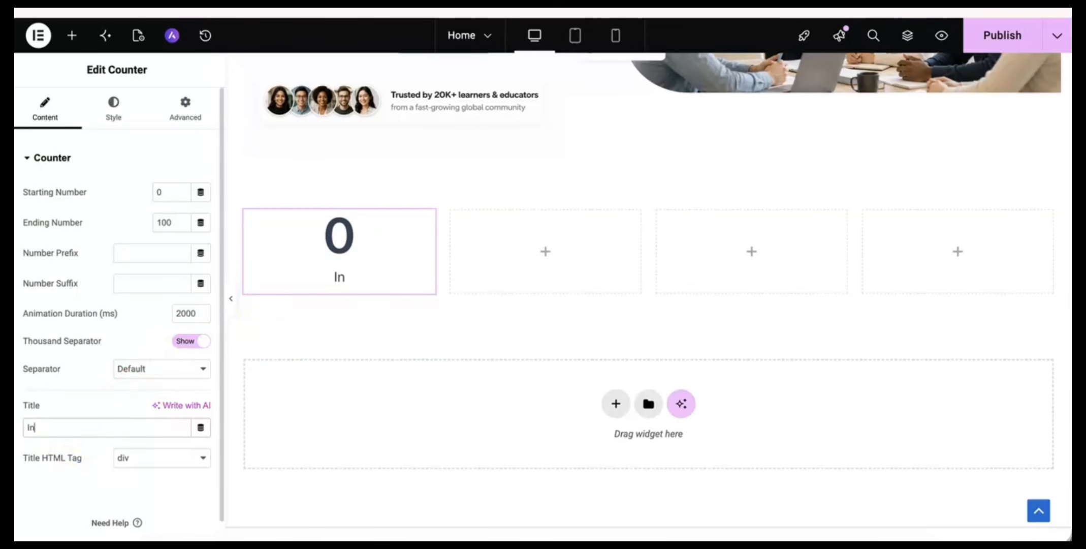
type("structors")
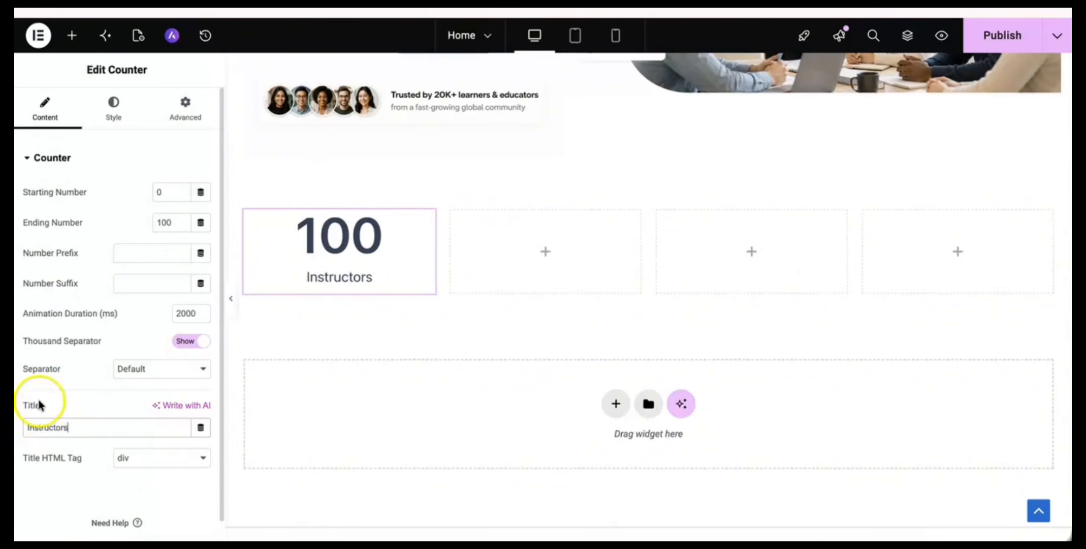
Set the Instructors counter's ending number to 40 and its number suffix to "+".
left_click(180, 226)
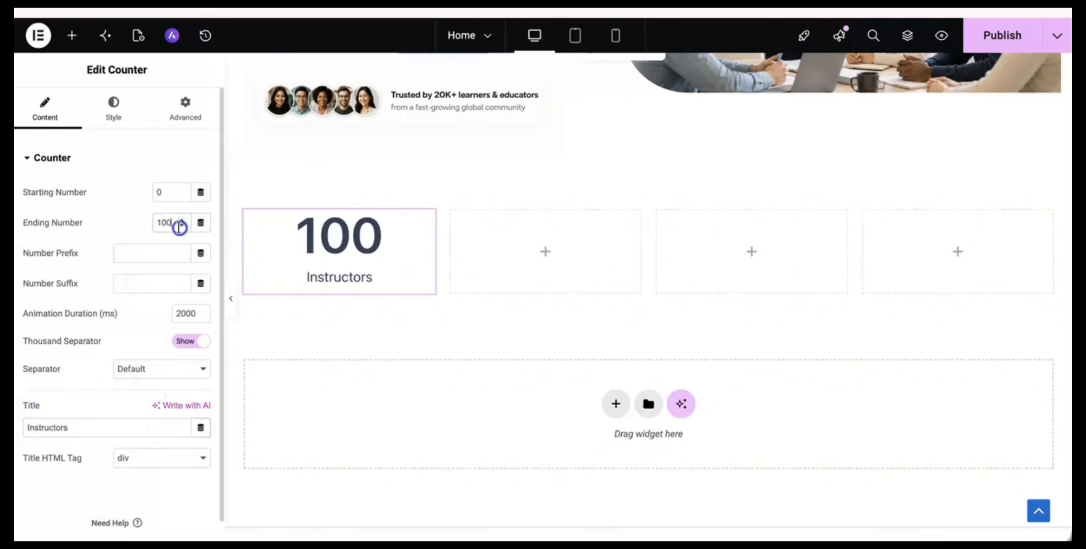
type("40")
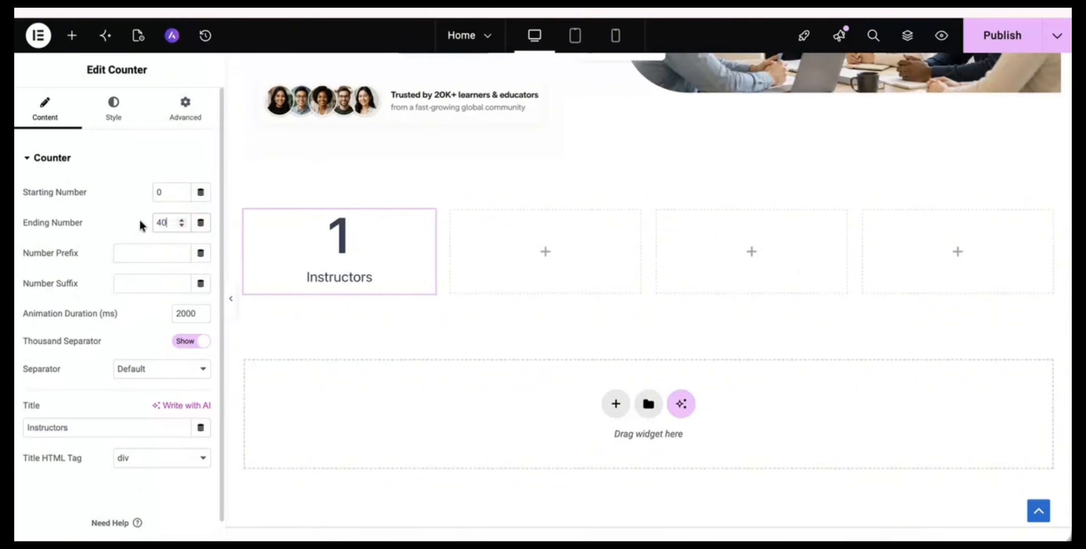
left_click(163, 280)
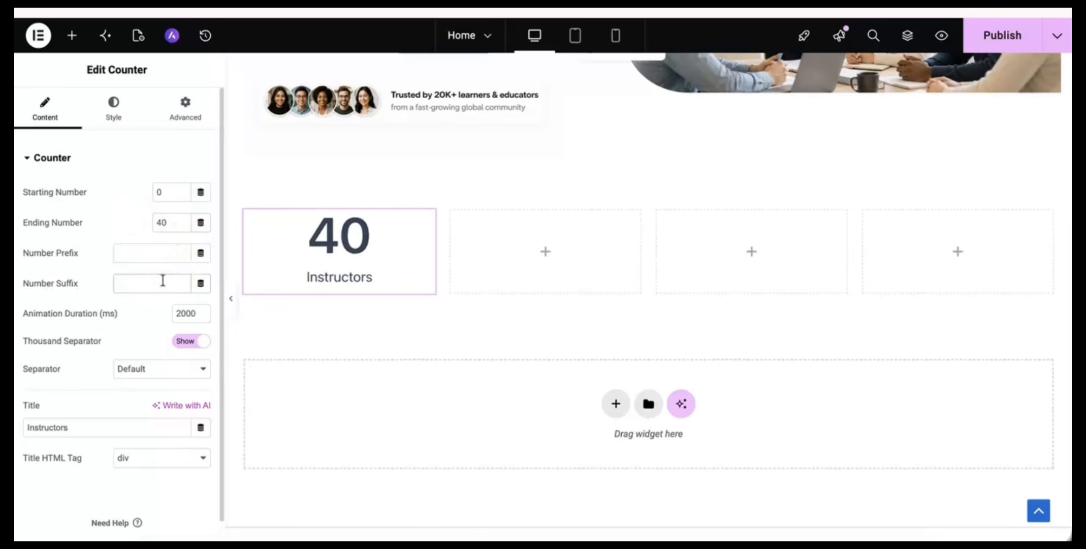
type("+")
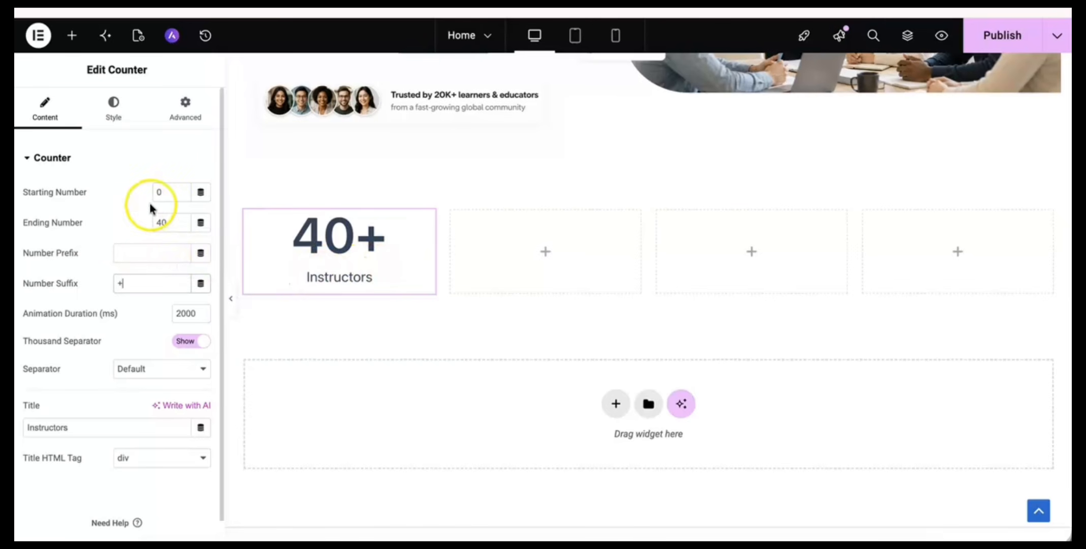
Try the After, Before, Start and End title positions on the Instructors counter, then clear the title position setting.
left_click(114, 122)
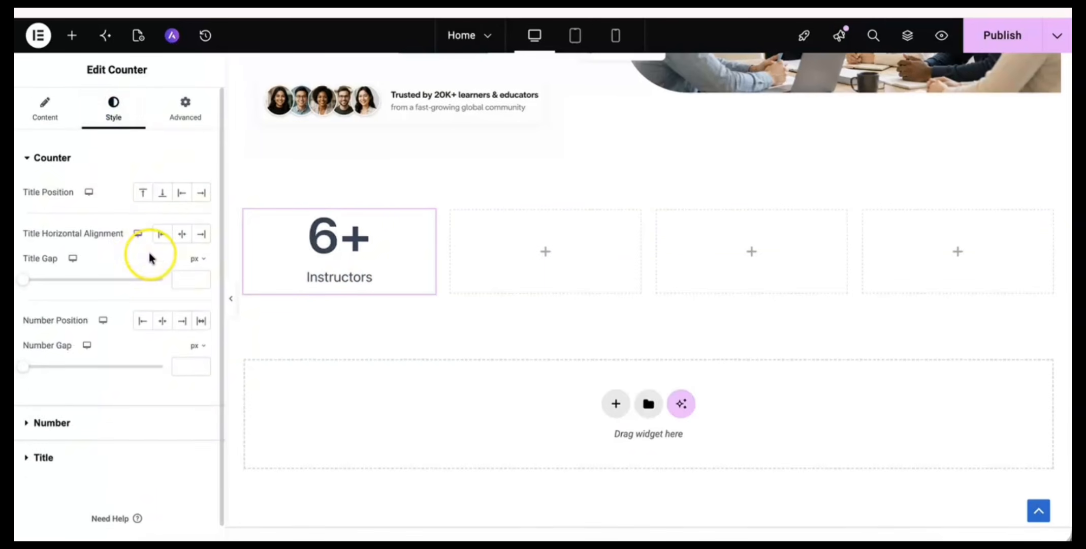
scroll(147, 255, "down", 1)
left_click(46, 99)
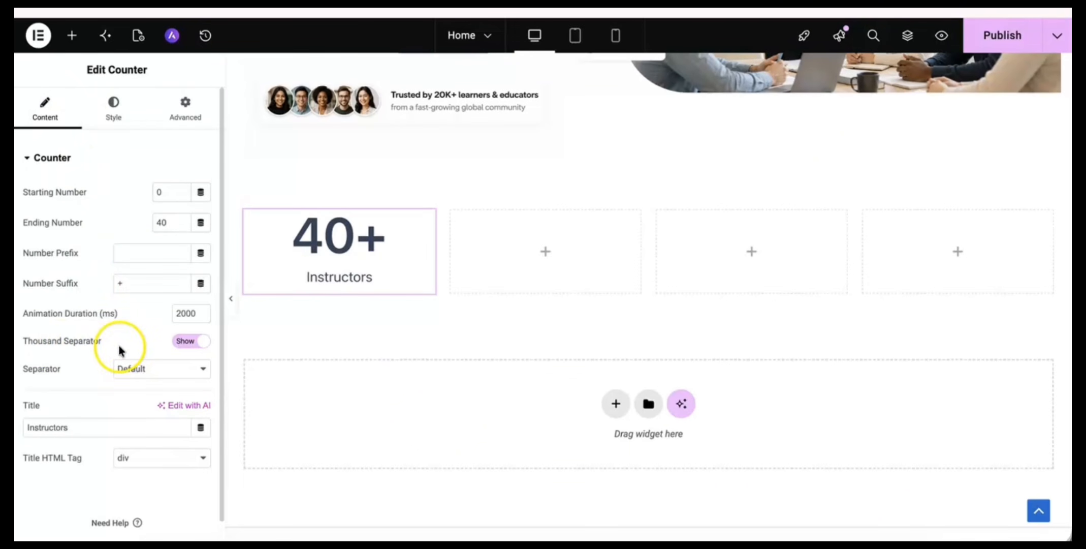
left_click(117, 117)
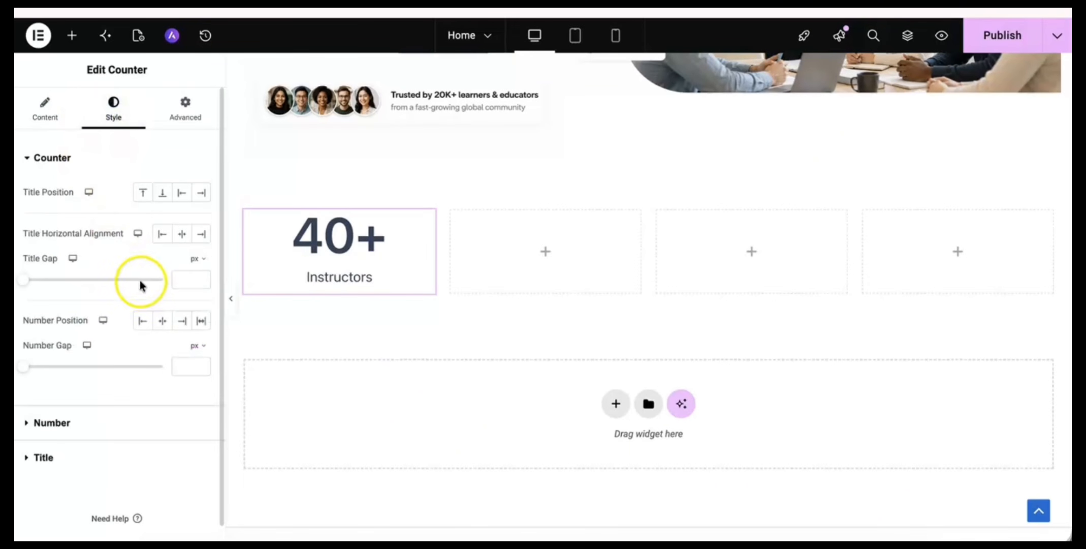
scroll(161, 344, "down", 1)
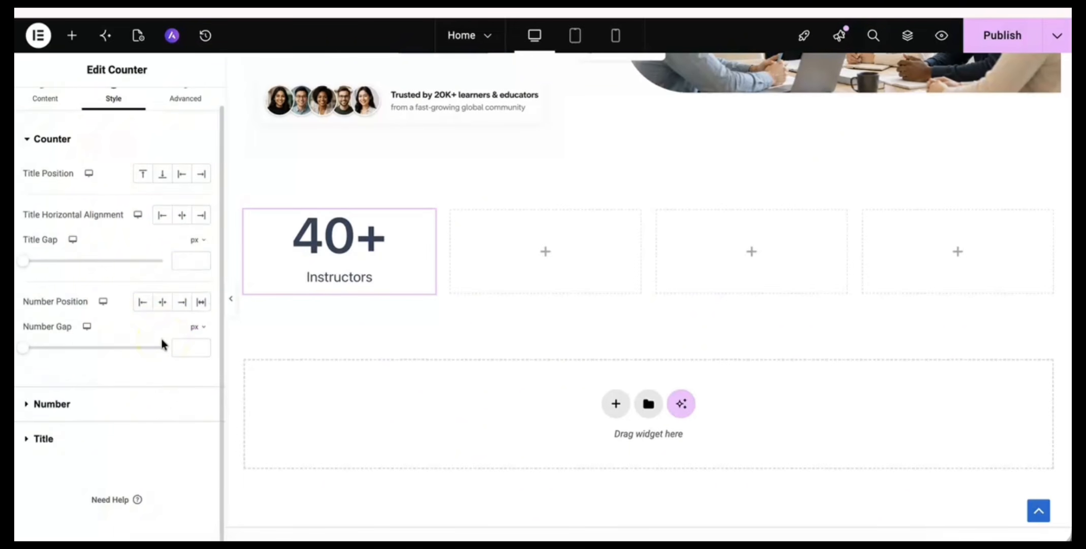
scroll(162, 345, "up", 1)
left_click(127, 269)
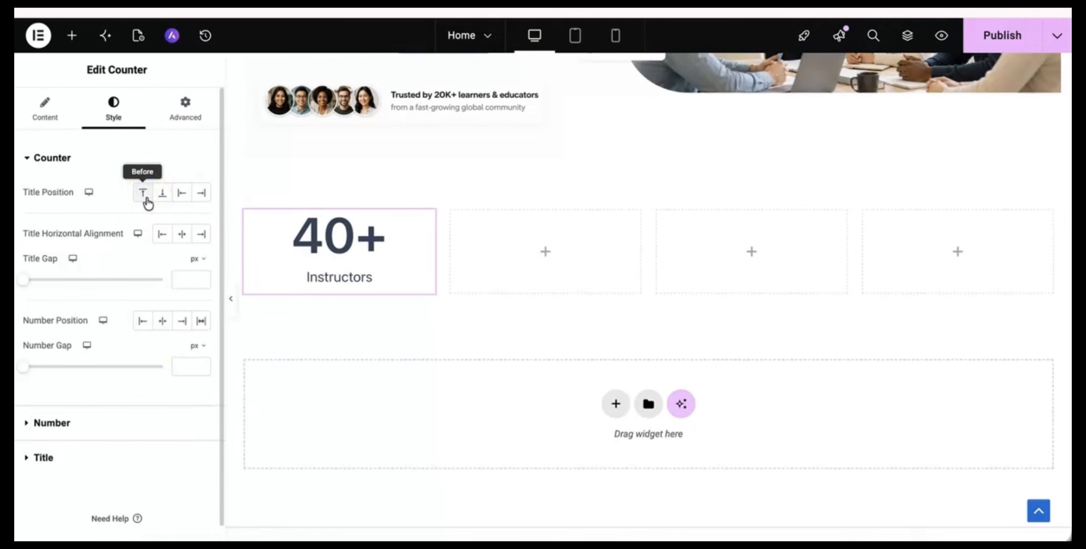
left_click(162, 198)
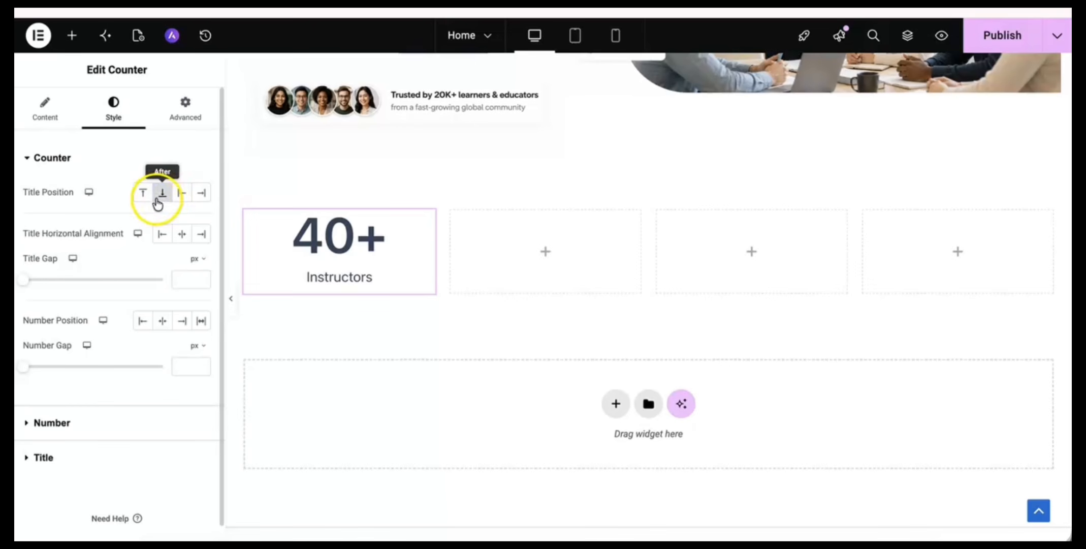
left_click(144, 197)
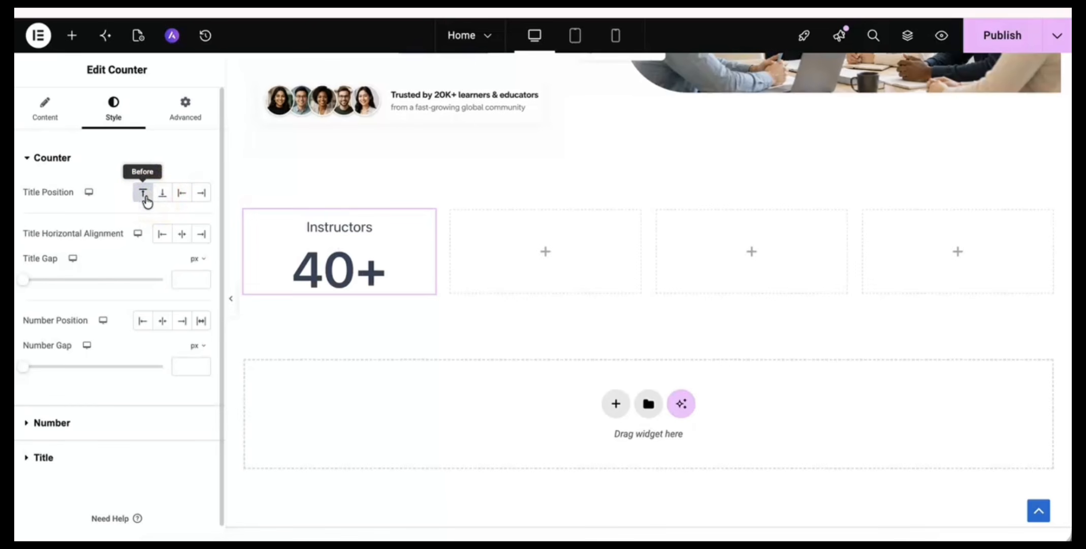
left_click(183, 199)
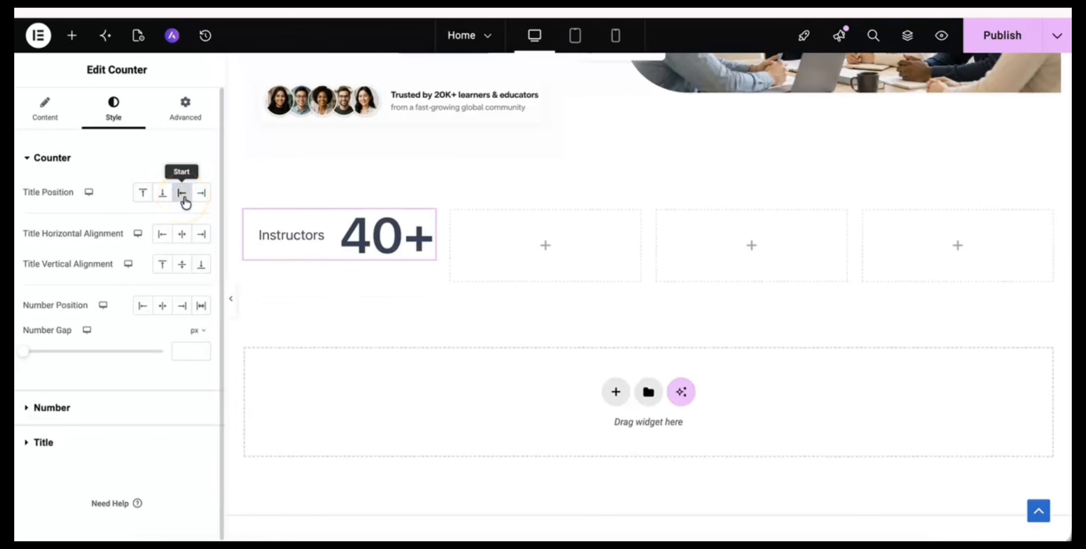
left_click(205, 198)
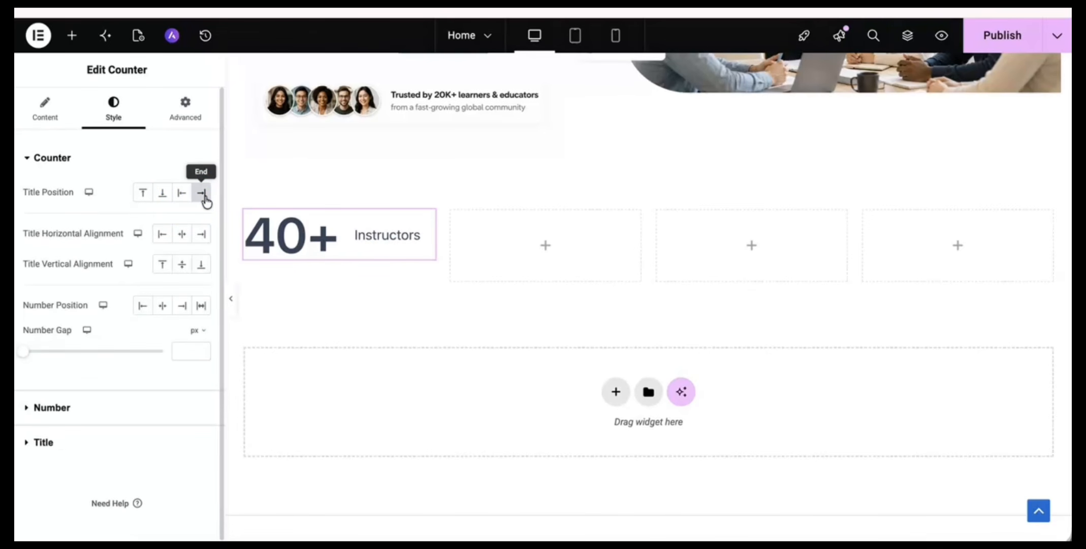
left_click(145, 196)
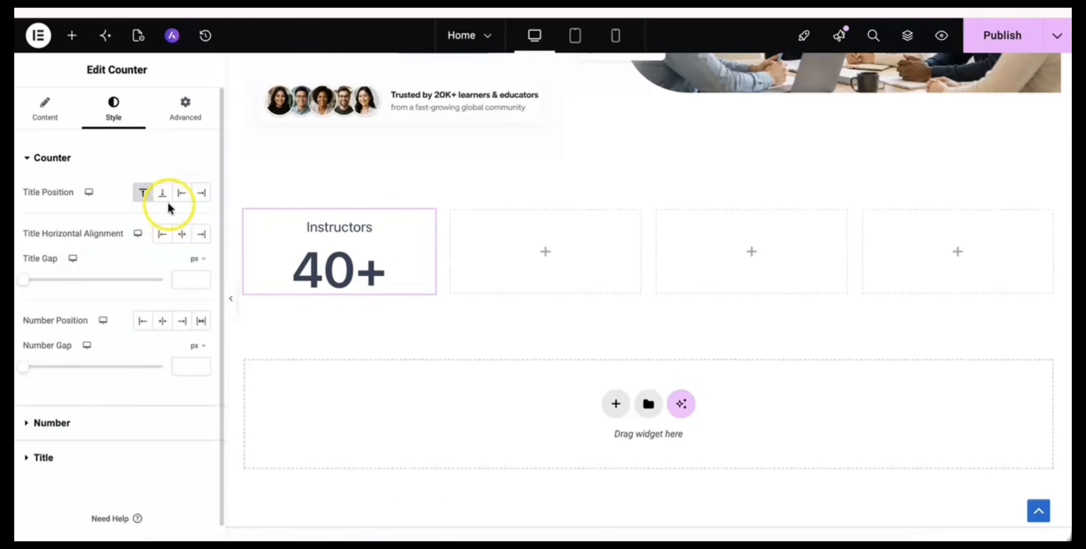
left_click(143, 196)
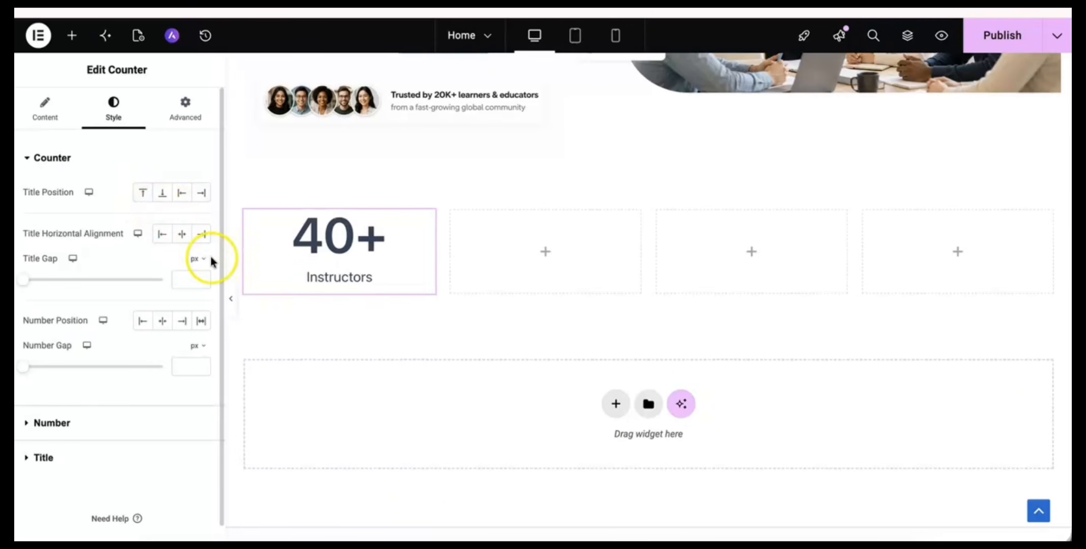
Set the font family of the Instructors counter's number to Poppins.
scroll(116, 352, "down", 1)
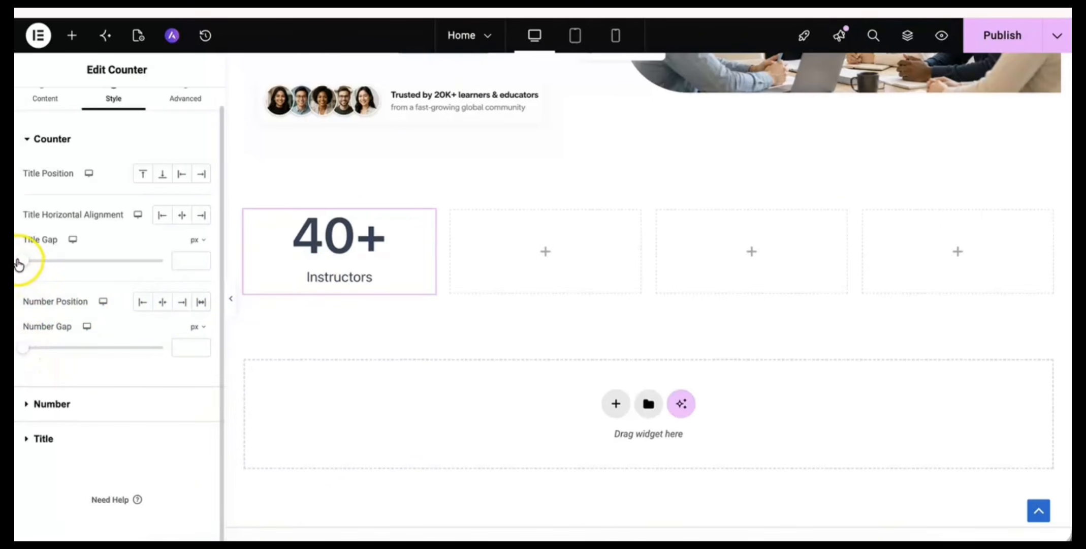
left_click(52, 405)
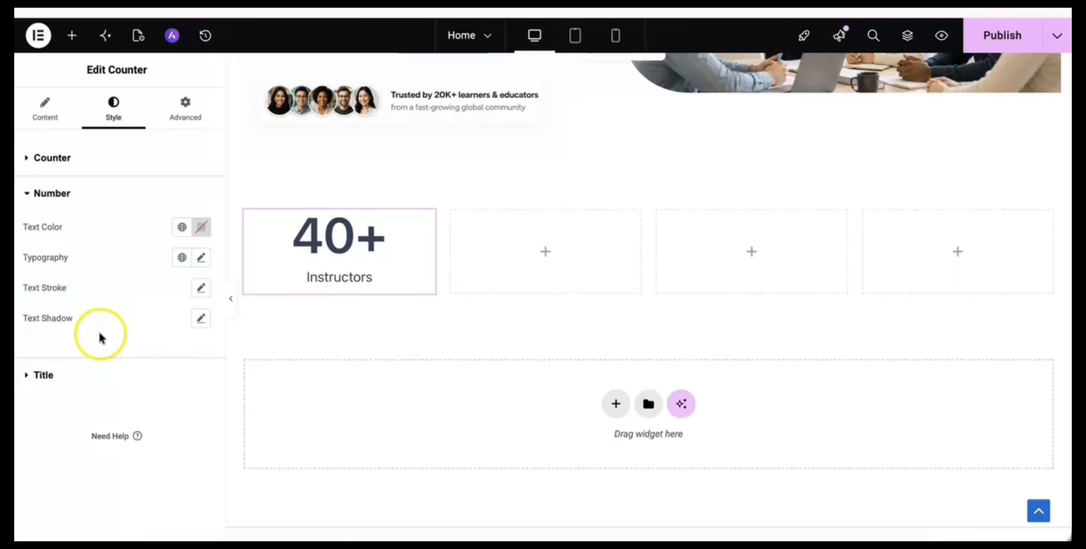
left_click(196, 259)
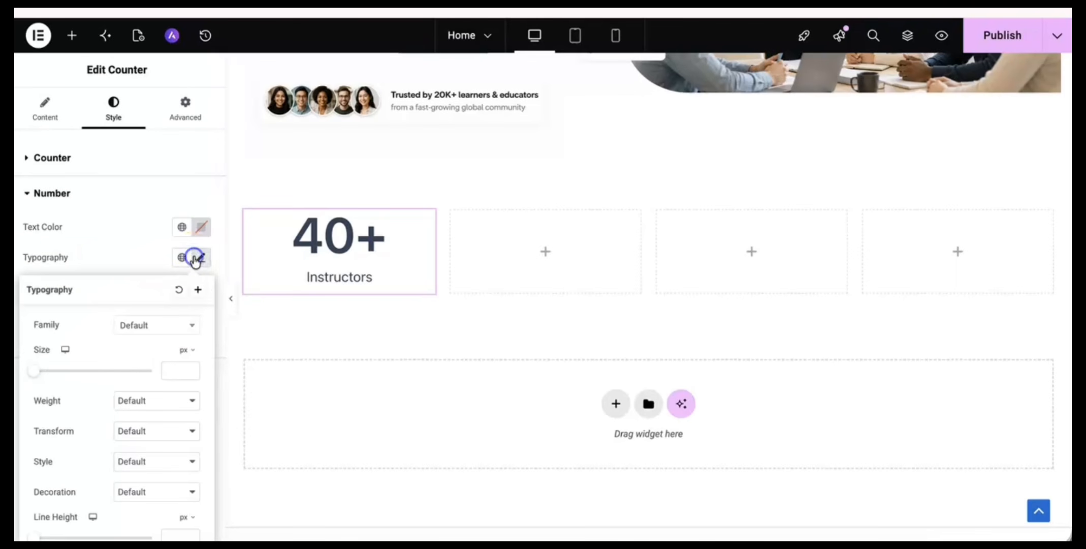
left_click(170, 326)
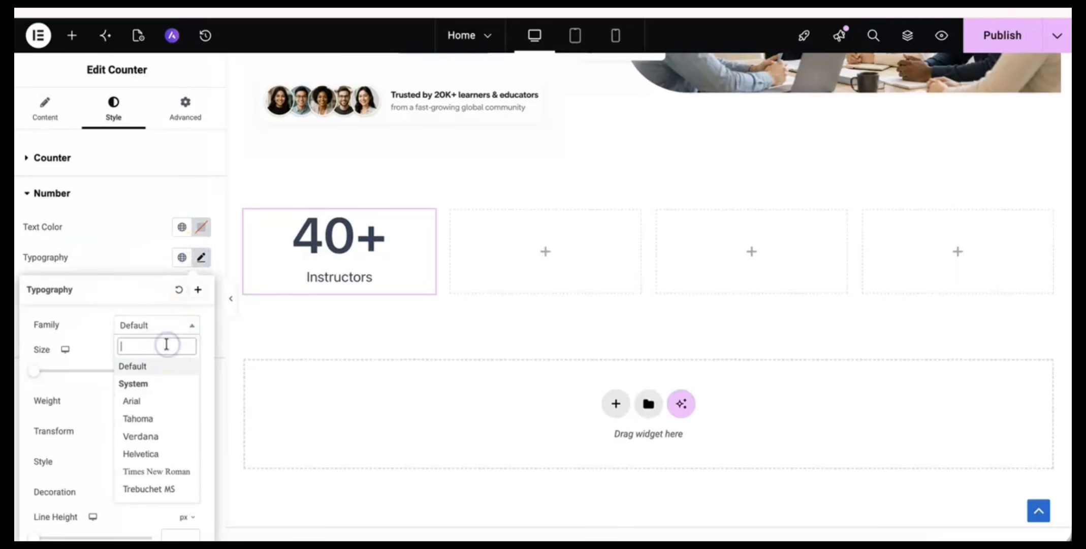
type("popp")
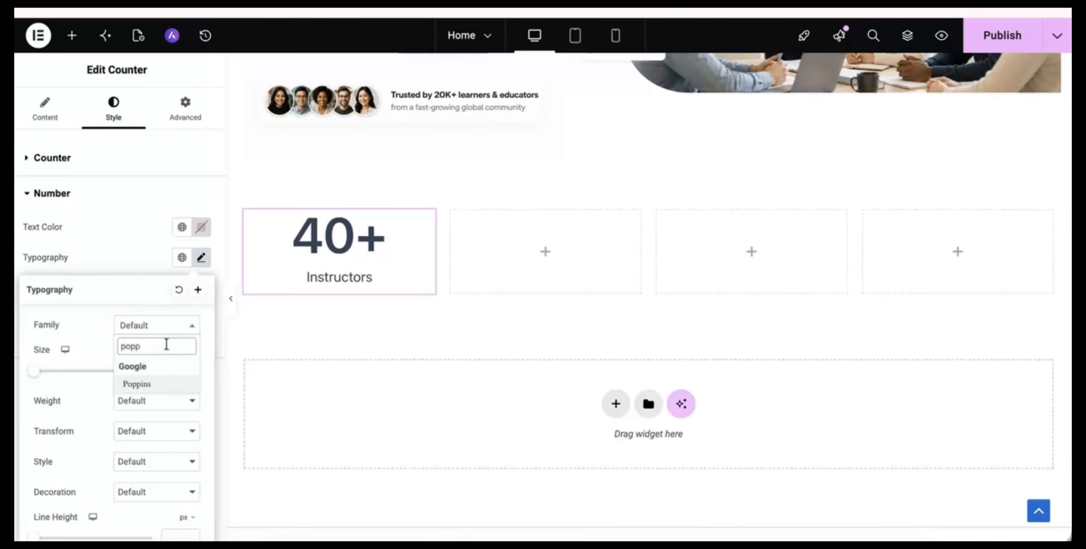
key("Return")
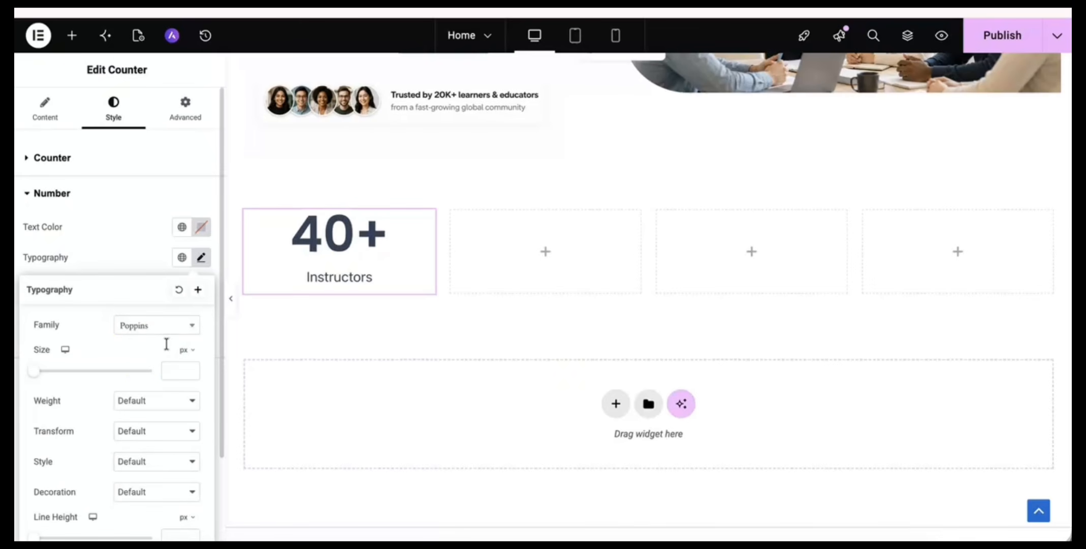
Try the 700 (Bold) weight on the Instructors counter's number and settle on 600 (Semi Bold).
left_click(134, 410)
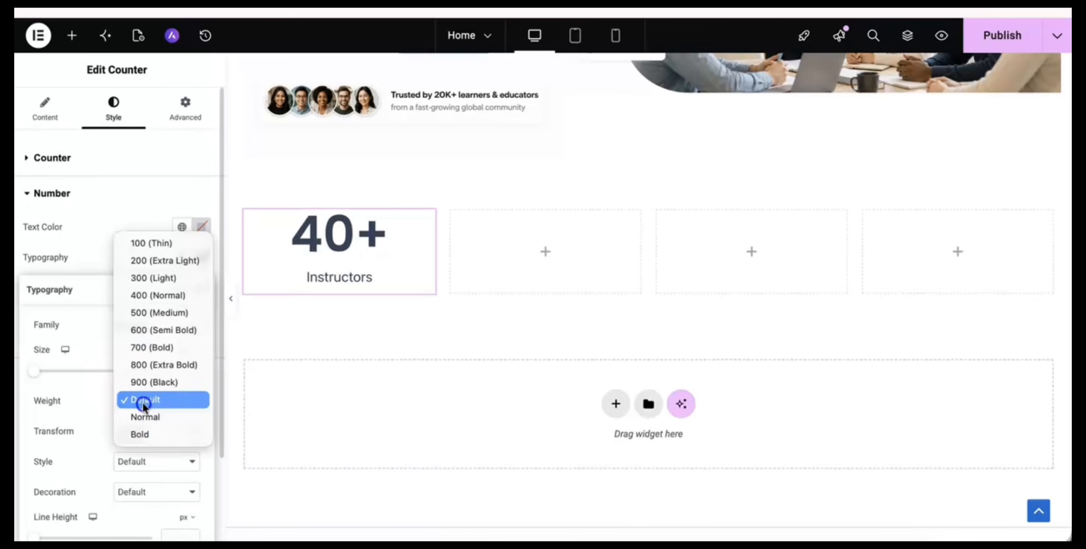
left_click(161, 331)
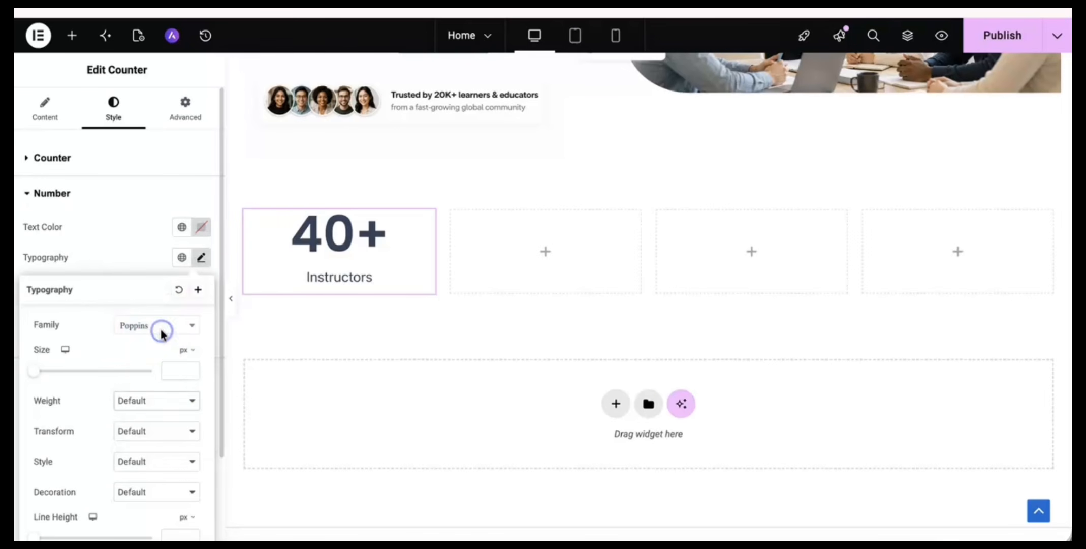
left_click(163, 404)
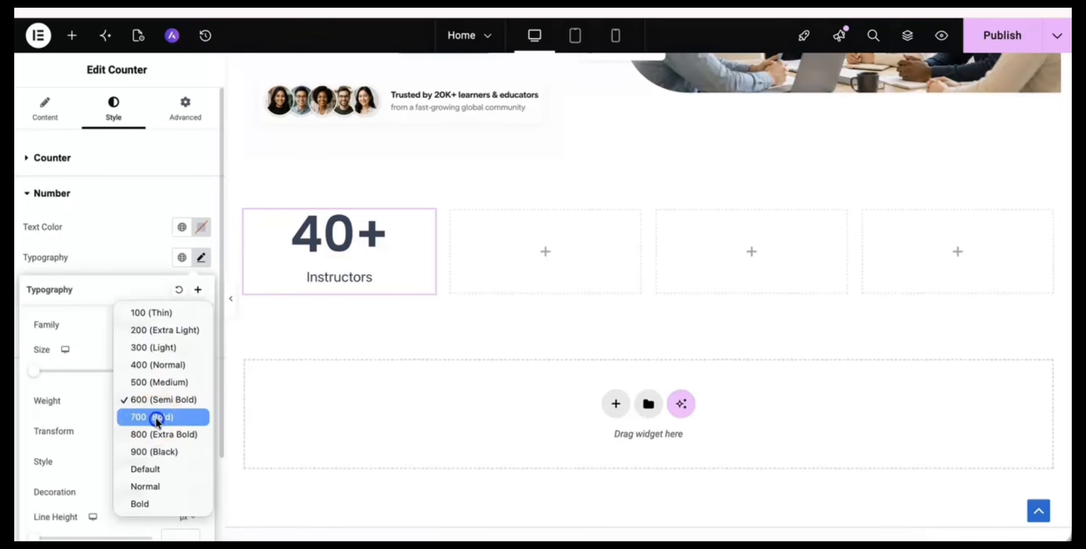
left_click(157, 418)
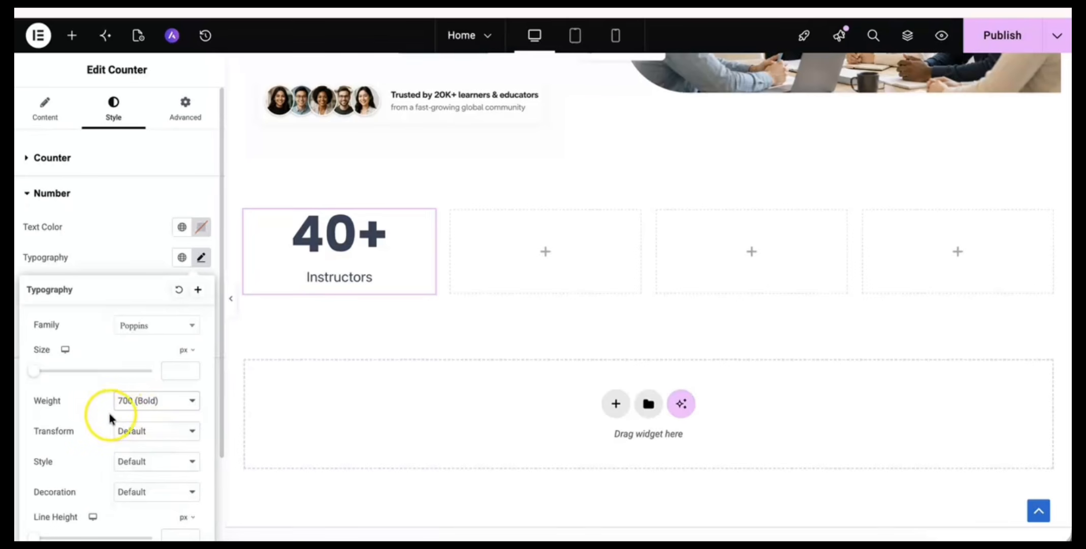
left_click(146, 404)
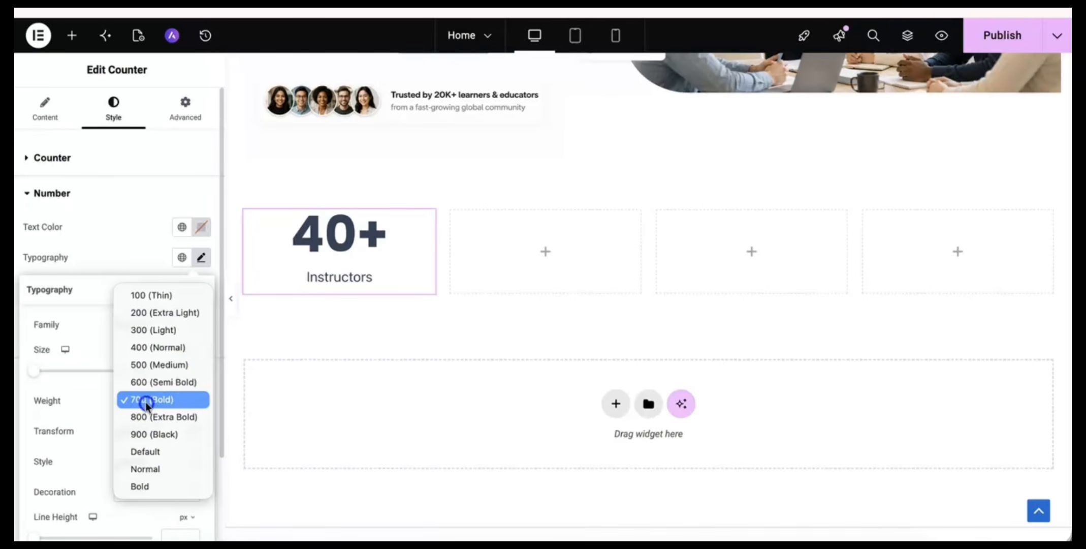
left_click(147, 384)
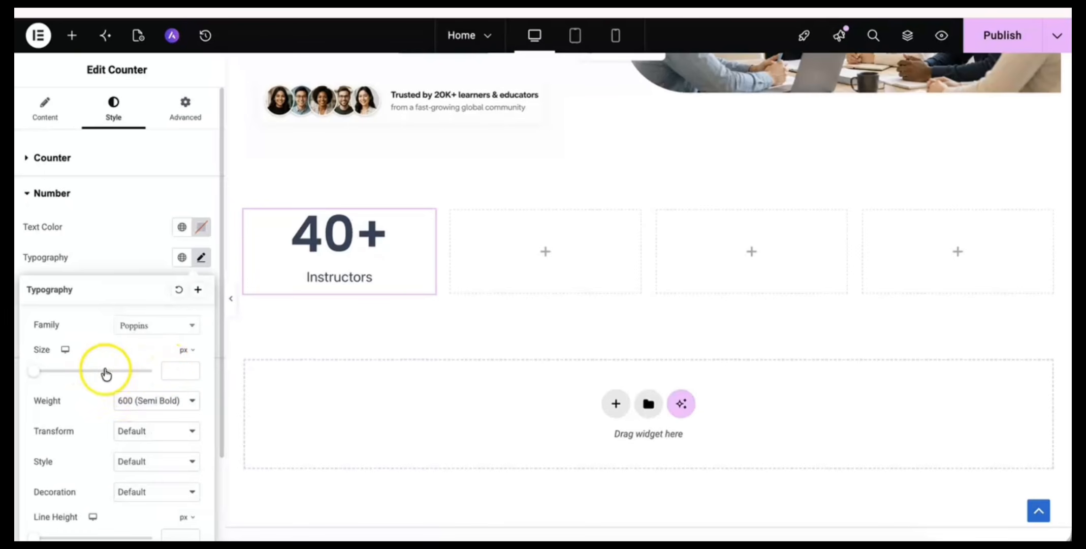
Set the font size of the Instructors counter's number to 50 px.
left_click_drag(36, 373, 69, 375)
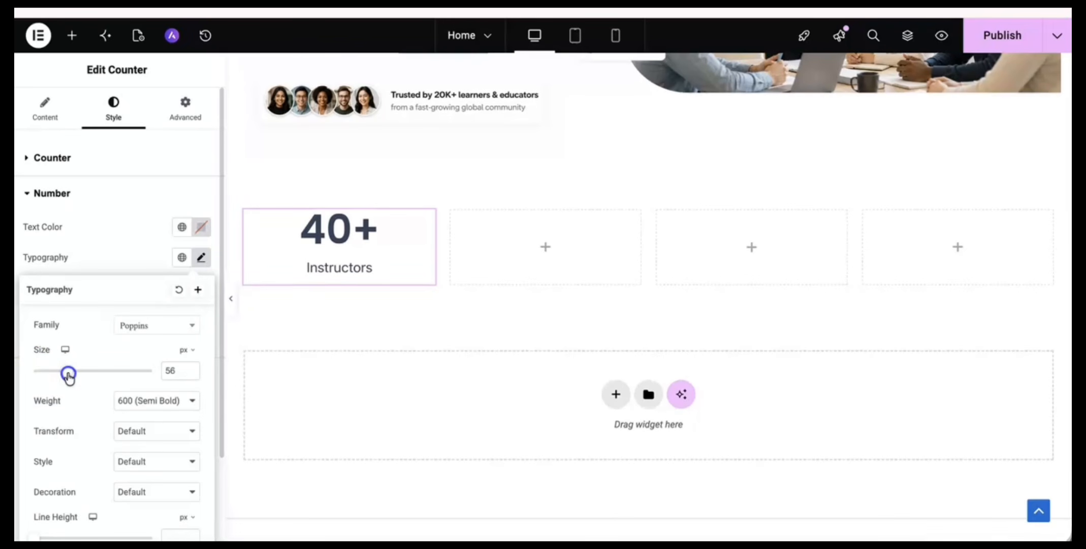
left_click(168, 367)
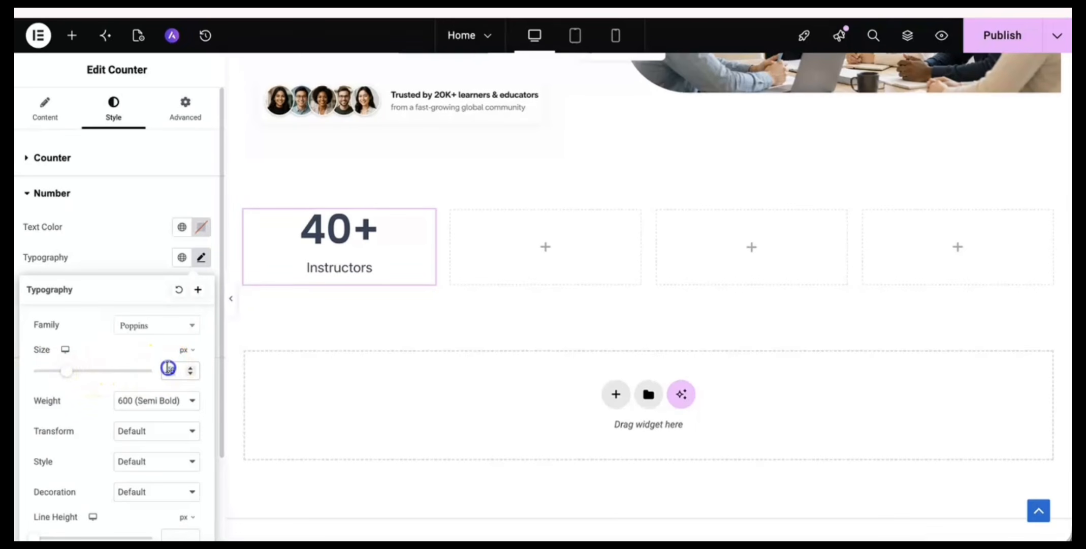
type("50")
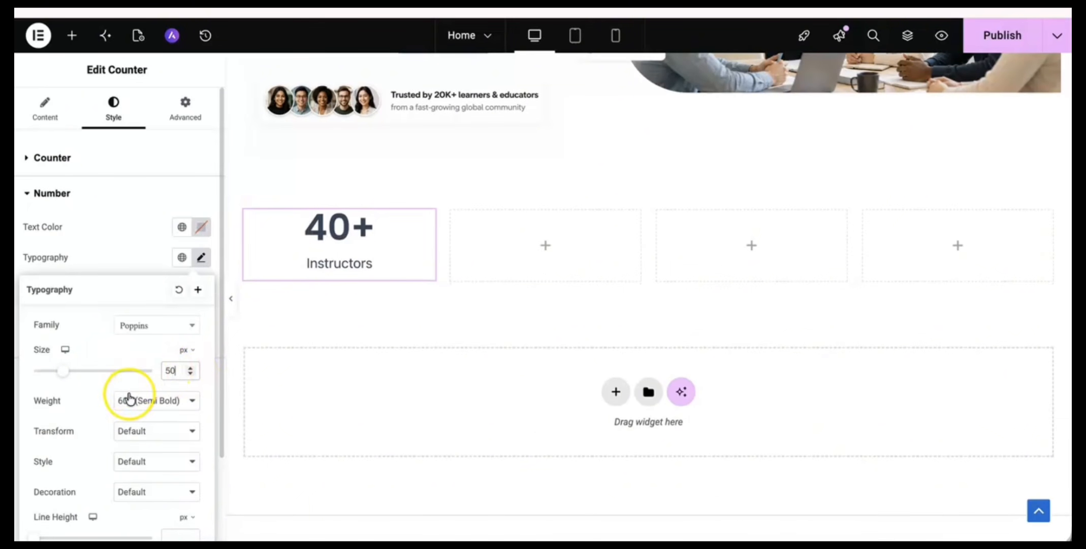
left_click(132, 253)
Apply the blue global color to the Instructors counter's title text.
left_click(96, 377)
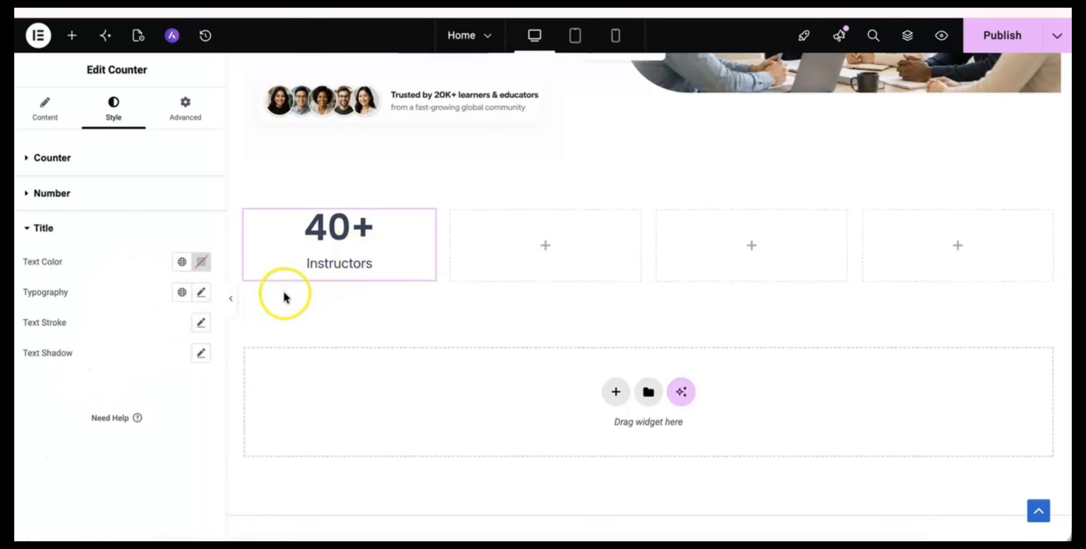
left_click(202, 265)
left_click(101, 326)
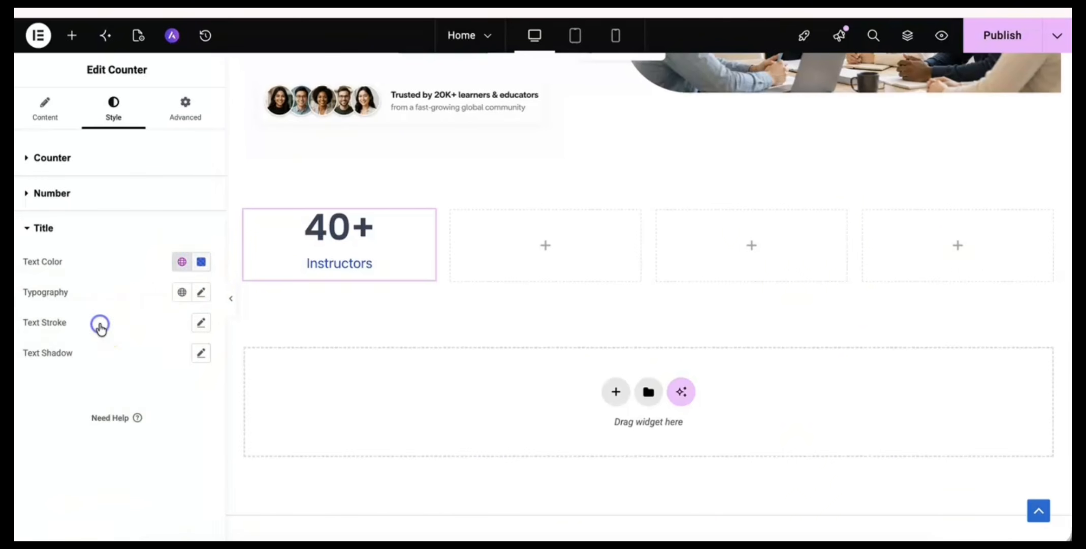
Set the Instructors counter's title typography to Bold weight and a font size of 26 px.
left_click(201, 294)
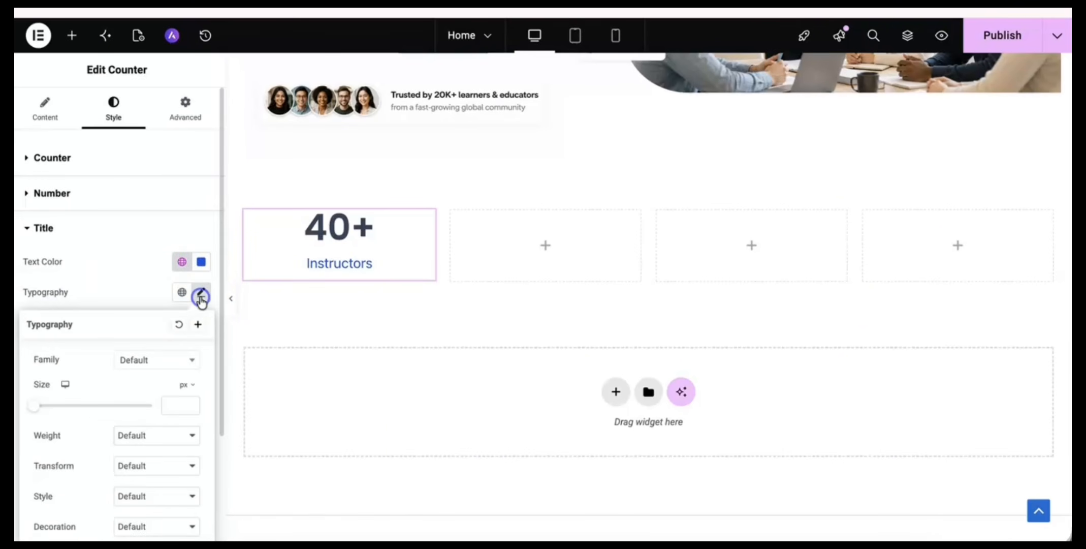
left_click(175, 407)
type("24")
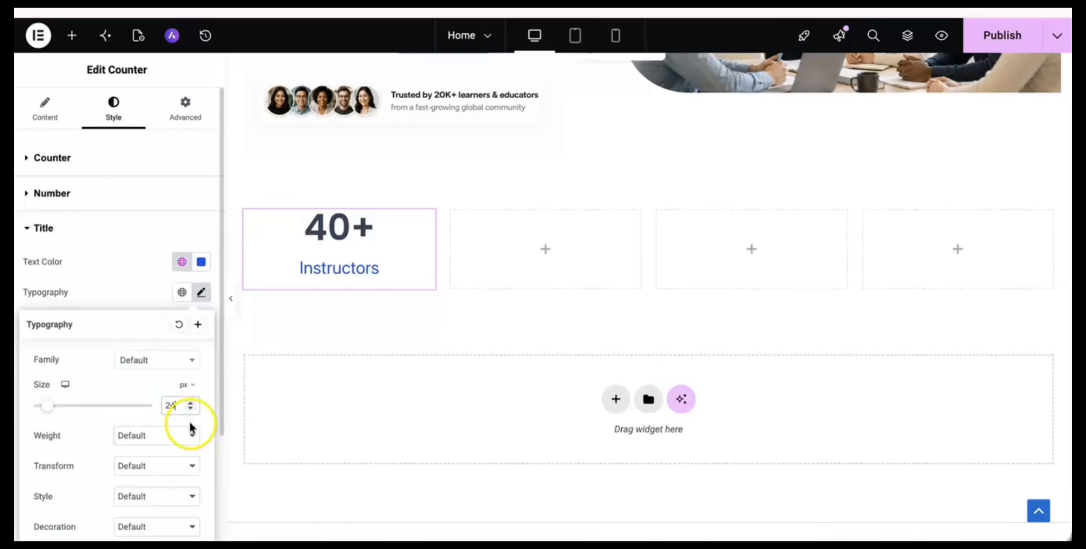
scroll(163, 429, "down", 1)
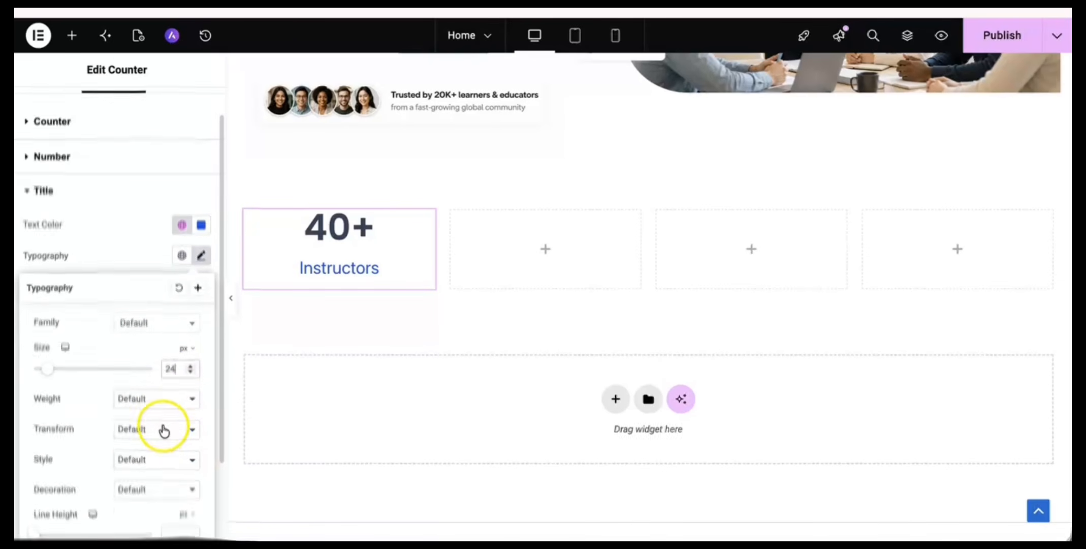
left_click(159, 392)
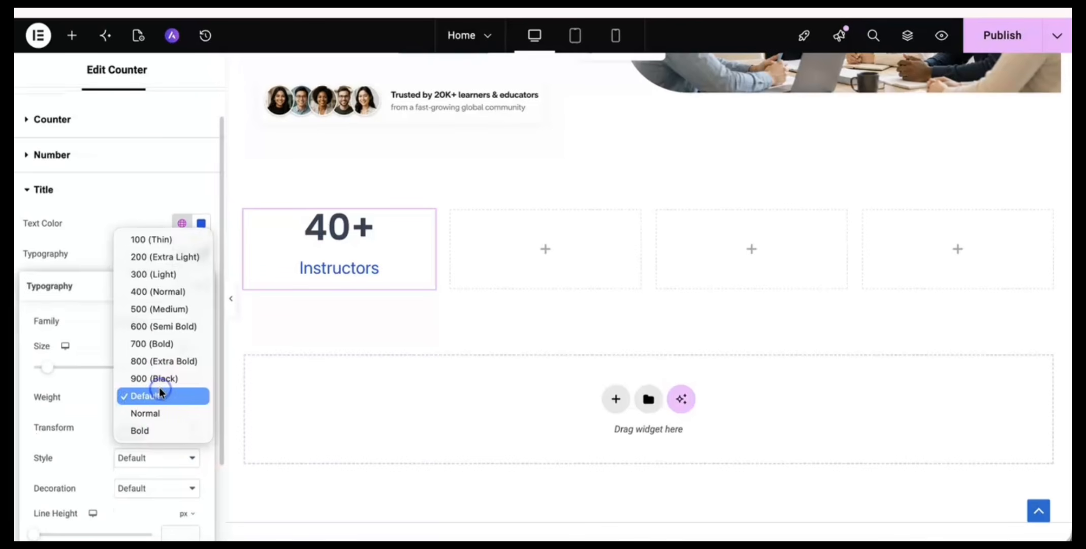
left_click(149, 430)
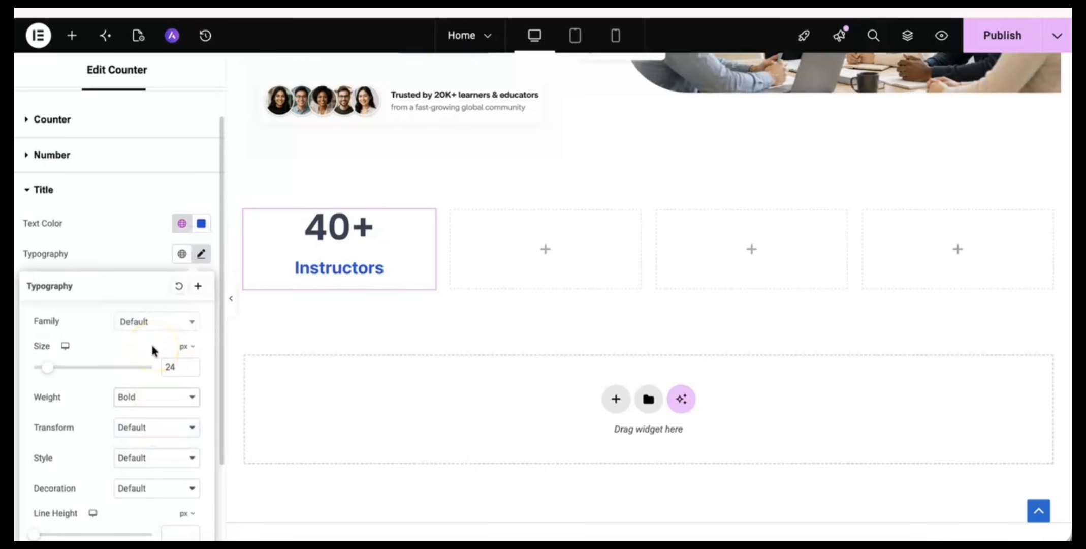
left_click(190, 364)
left_click(190, 364)
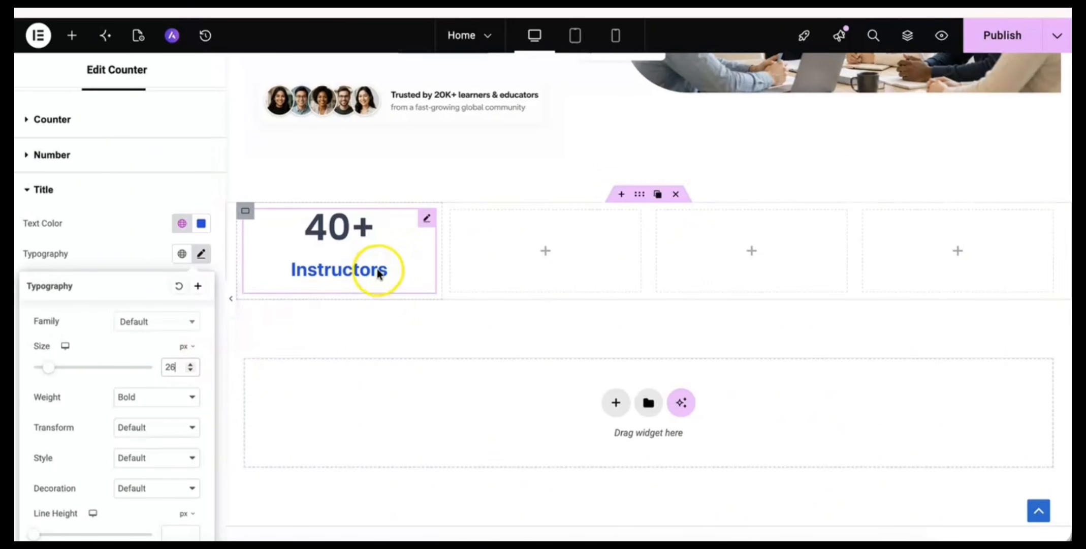
Copy the styled Instructors counter and paste it into the second column.
right_click(375, 249)
left_click(399, 250)
left_click(518, 252)
right_click(519, 252)
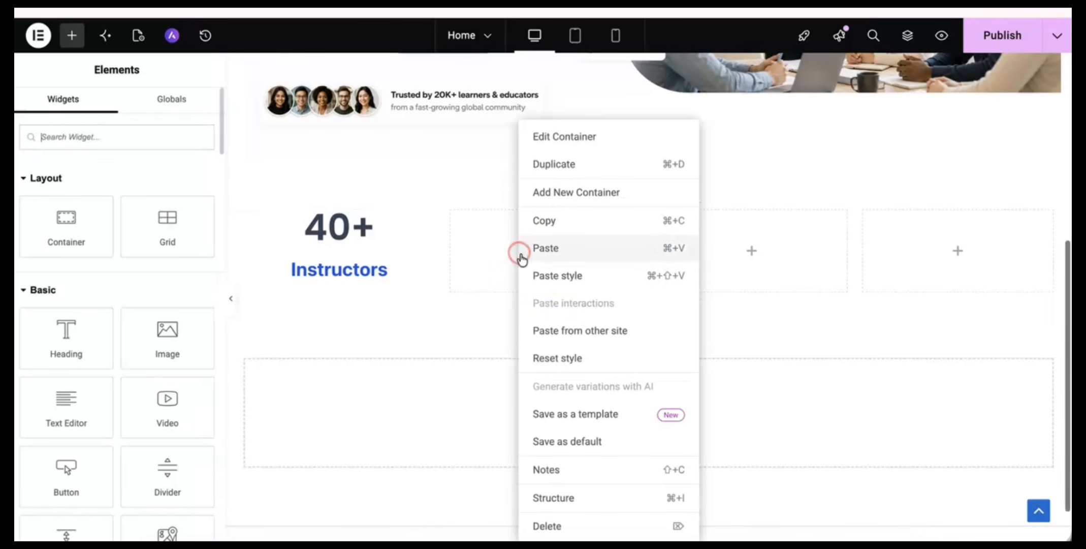
left_click(551, 248)
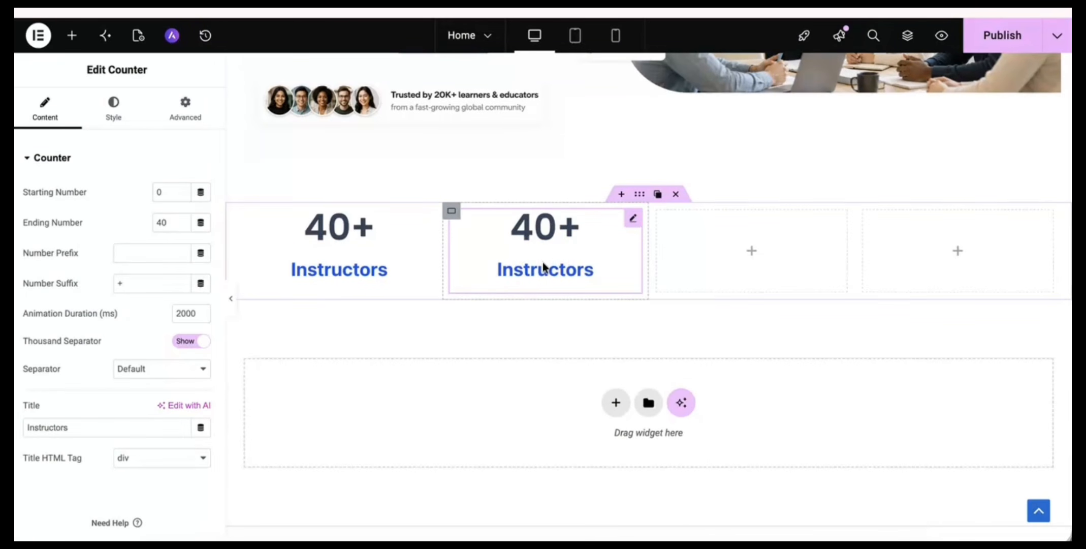
Set the ending number of the second column's counter to 300.
left_click(544, 264)
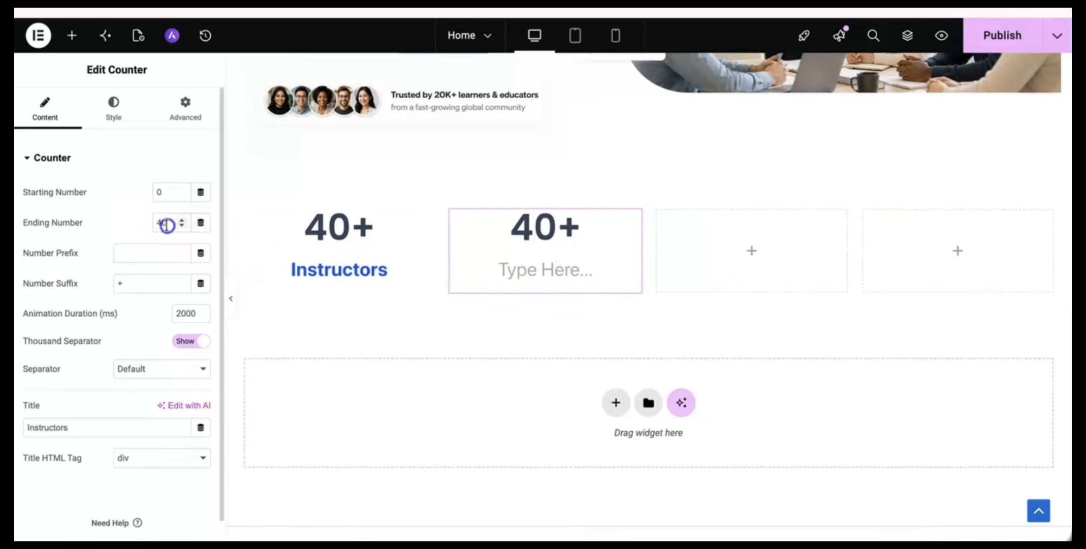
left_click_drag(166, 225, 147, 226)
type("300")
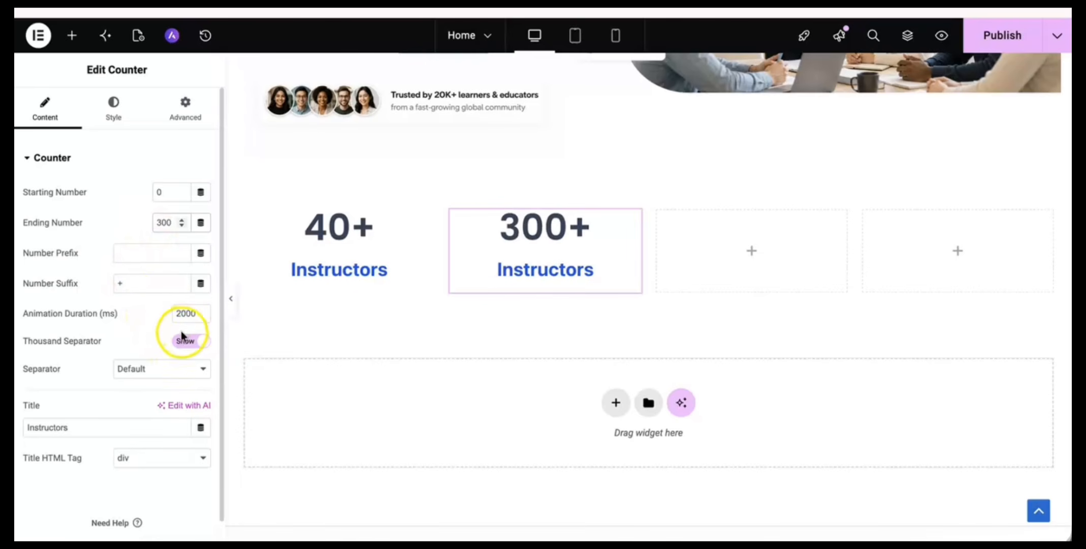
Change the title of the second column's counter to "Courses".
scroll(178, 353, "down", 1)
scroll(181, 356, "down", 1)
left_click(136, 395)
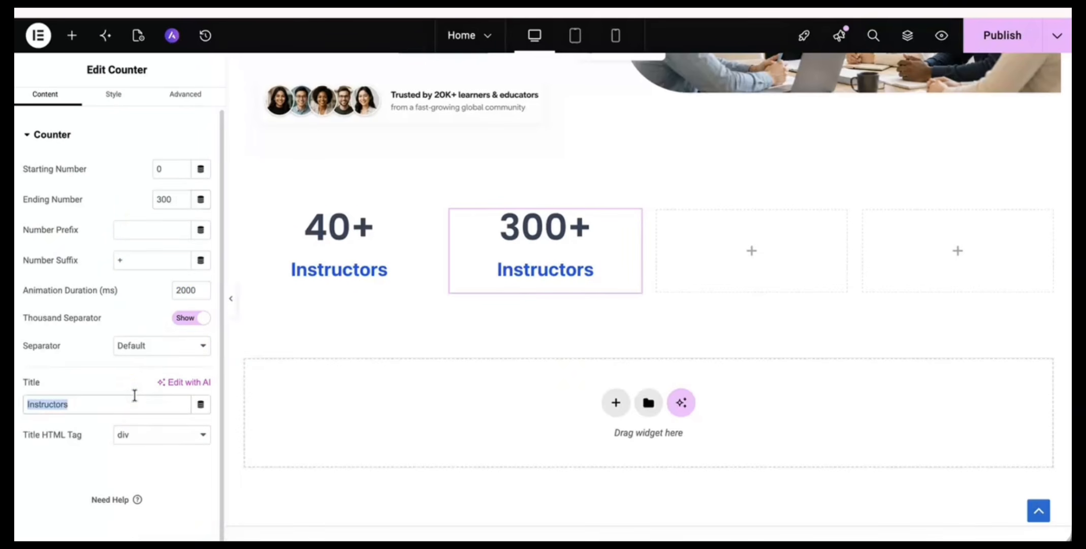
type("Corses")
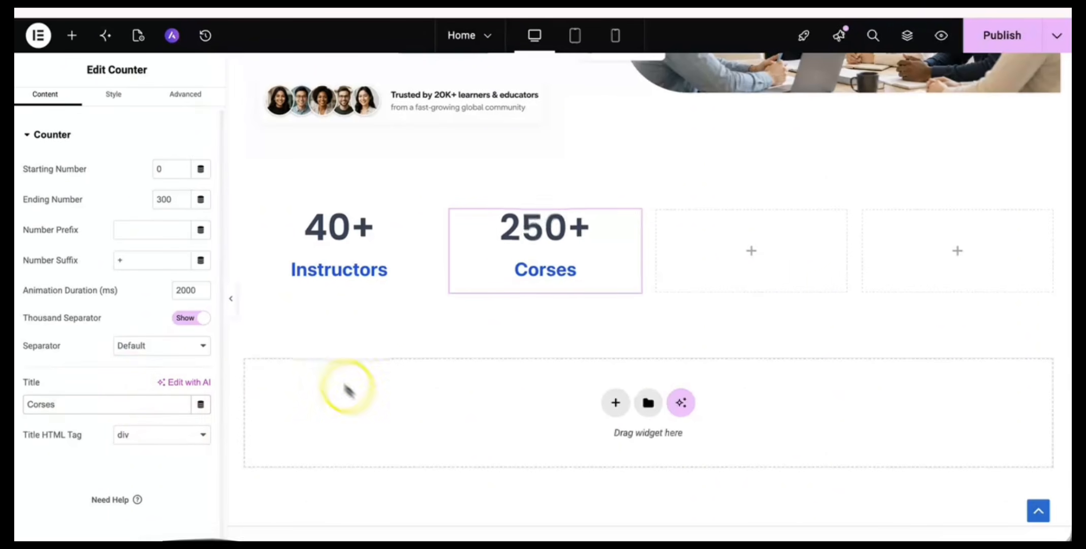
left_click(37, 405)
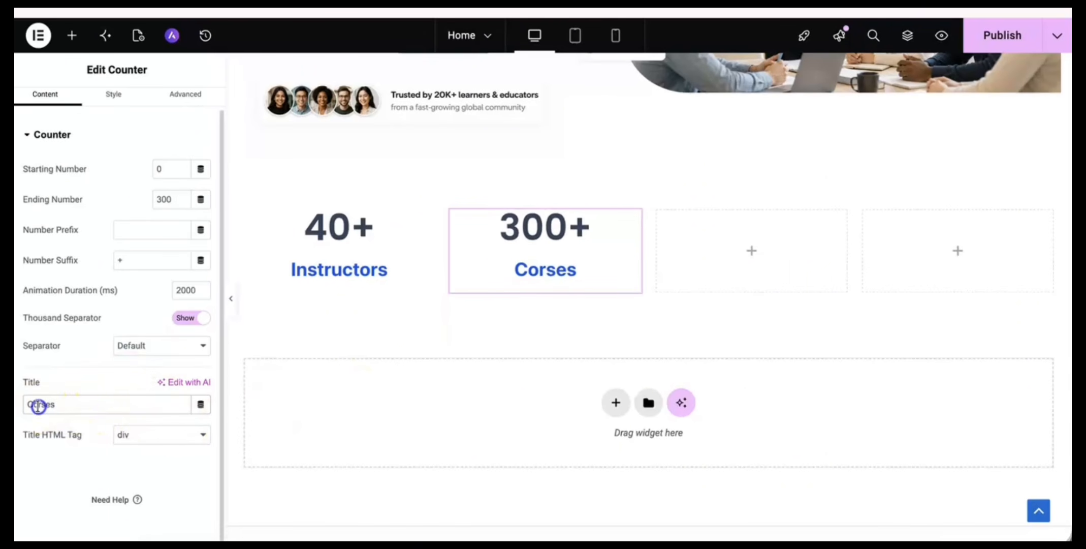
type("u")
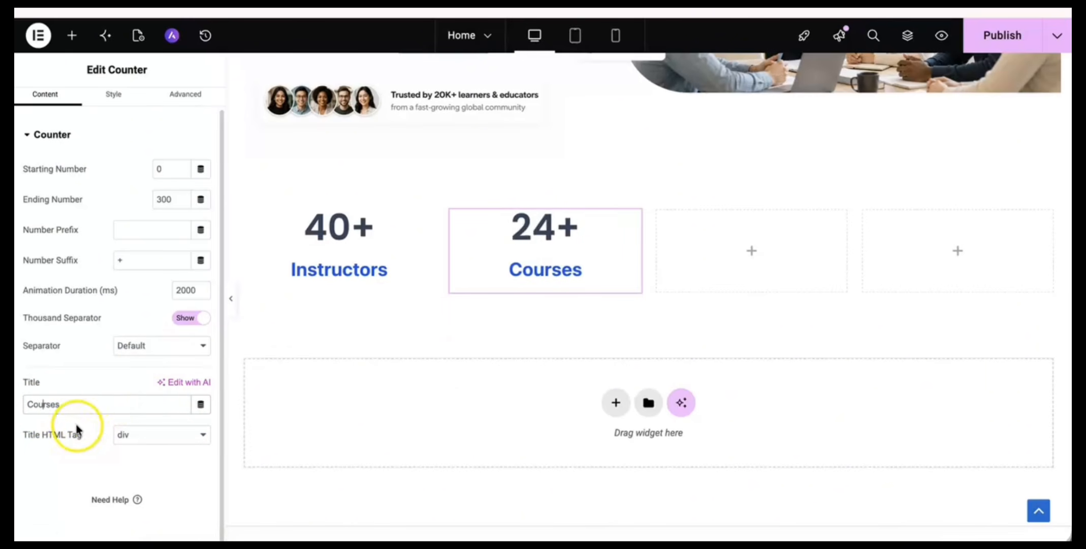
left_click(111, 400)
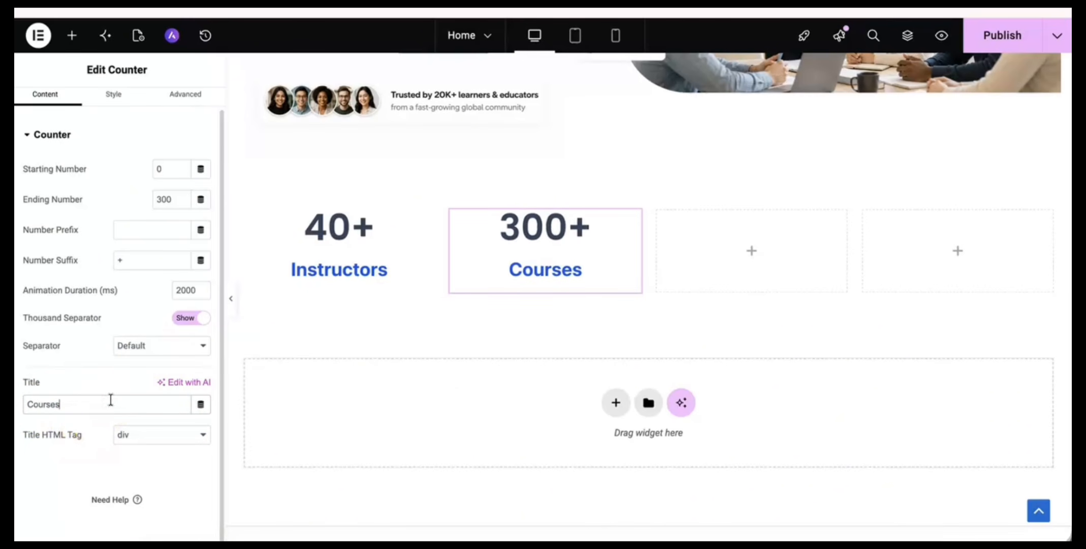
Copy the Courses counter, paste it into the third column and select the pasted counter.
right_click(554, 239)
left_click(633, 249)
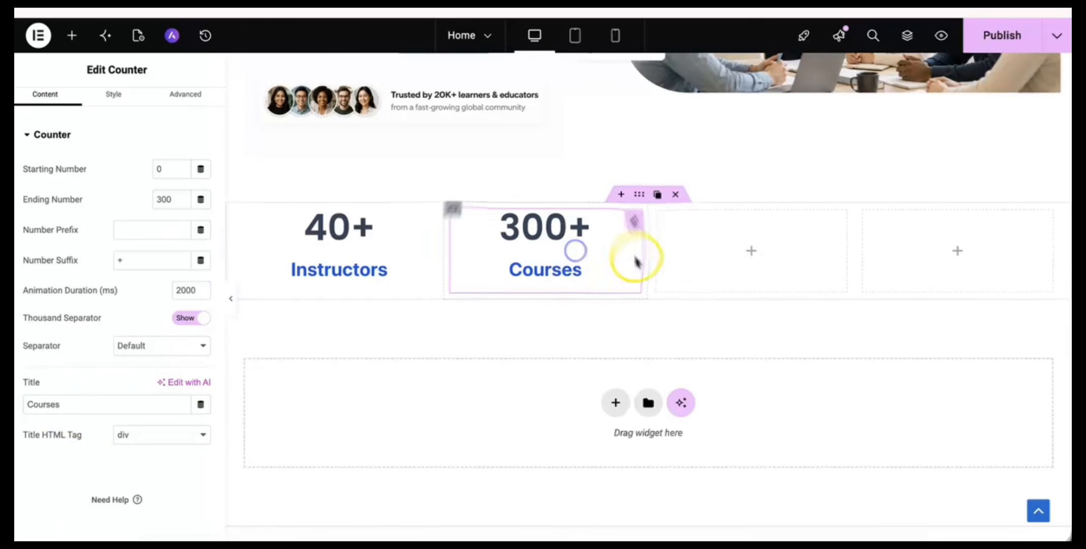
right_click(694, 248)
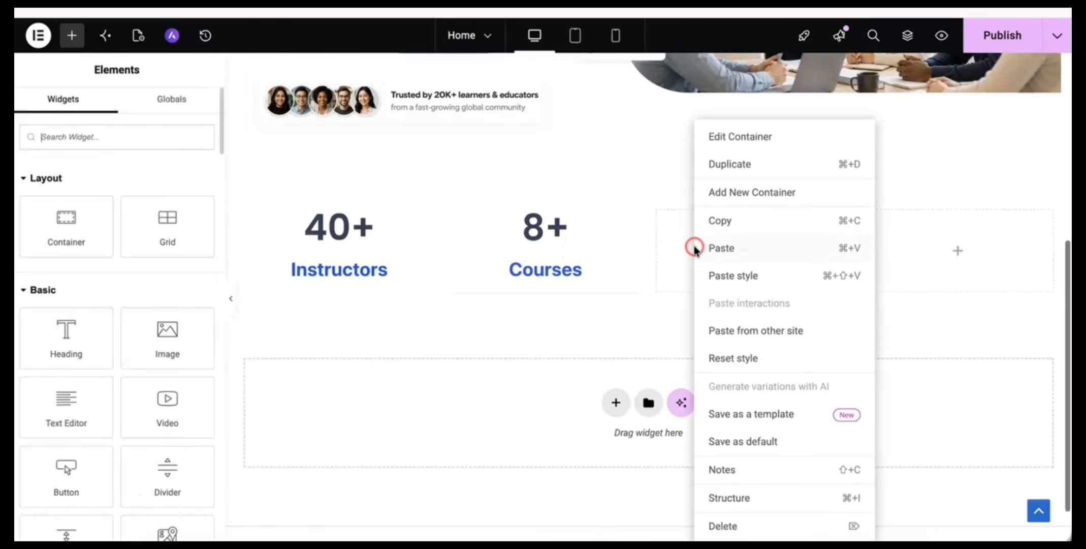
left_click(722, 250)
left_click(758, 251)
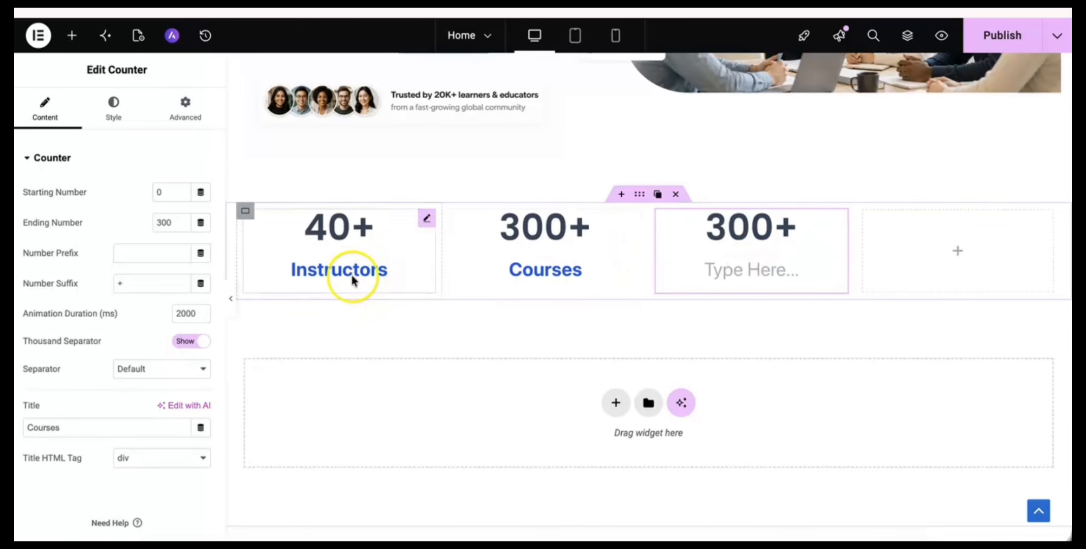
Set the third column counter's ending number to 25000 and change its title to "Students".
left_click(179, 225)
left_click(131, 224)
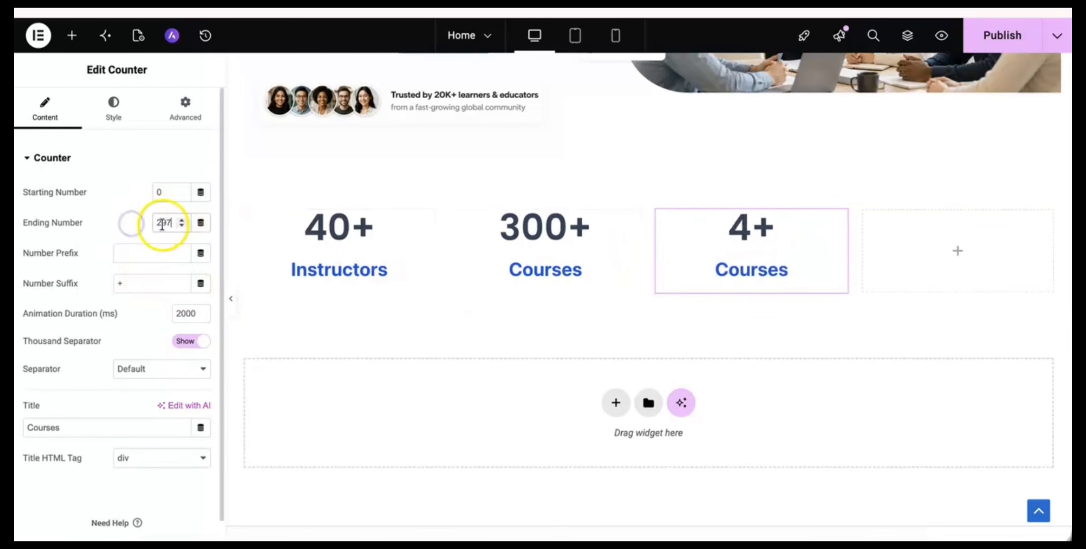
left_click_drag(172, 223, 153, 223)
type("25000")
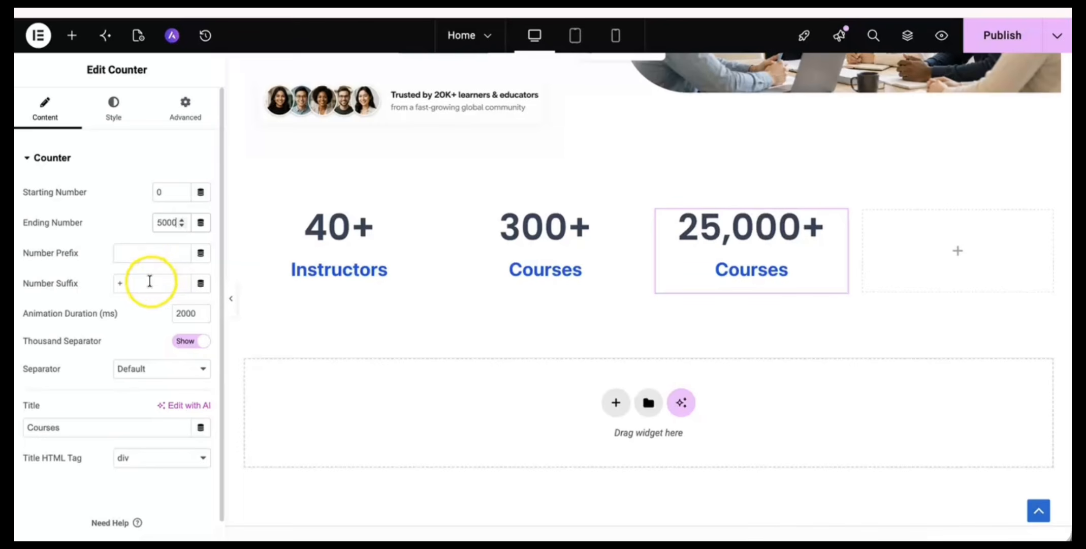
double_click(88, 426)
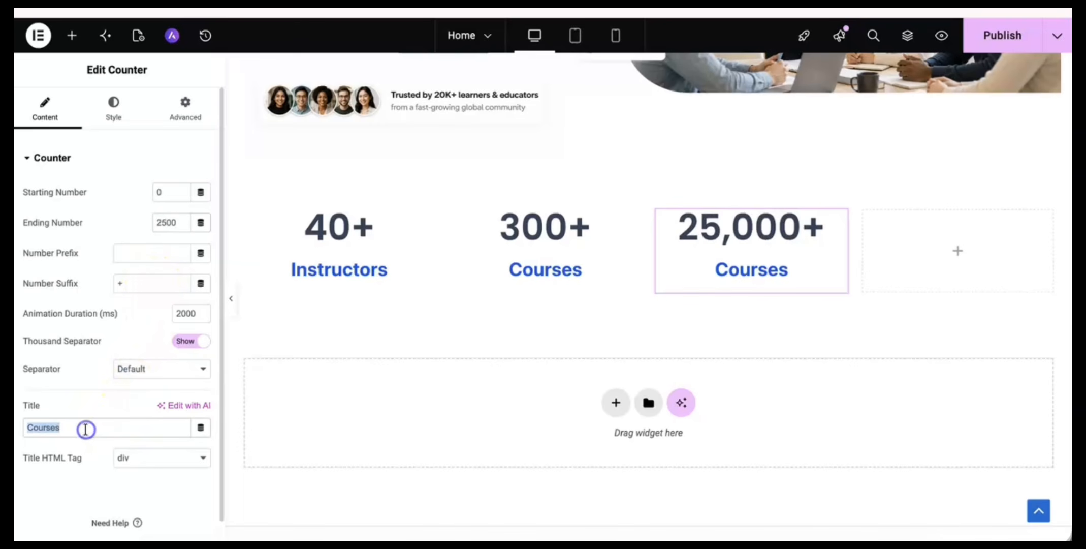
type("Students")
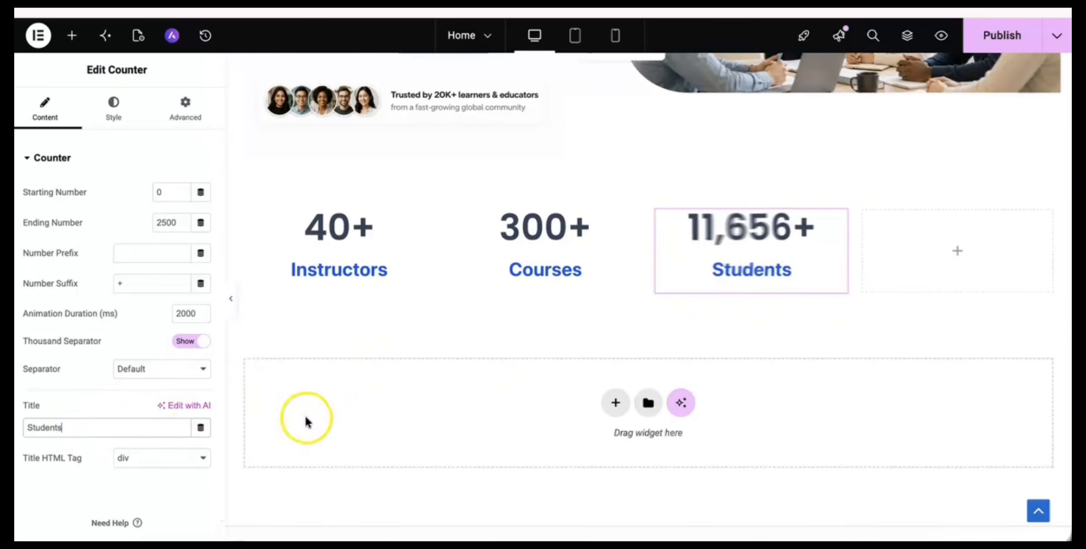
Paste the copied Courses counter into the empty fourth column and set its ending number to 4.9.
right_click(922, 235)
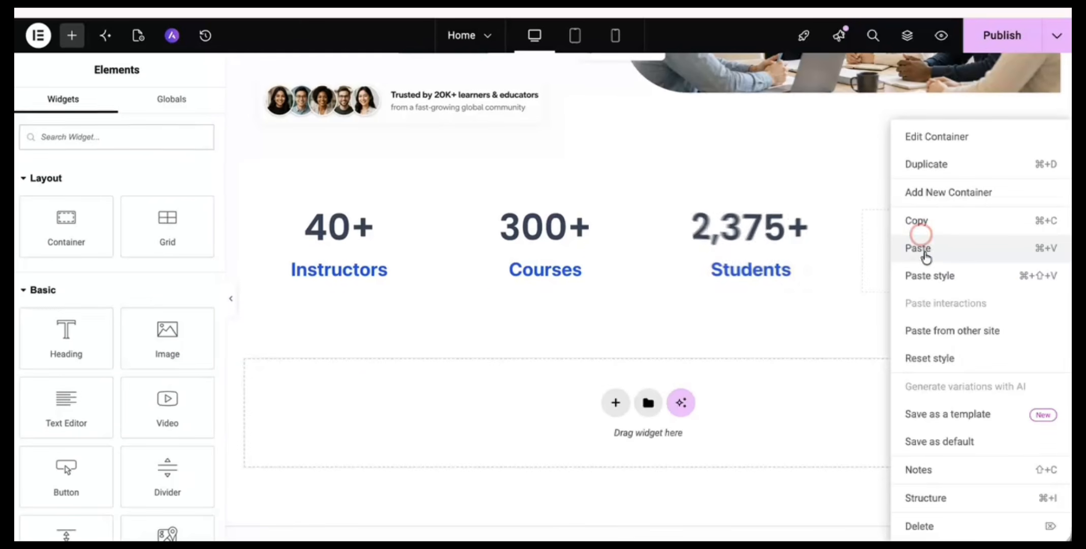
left_click(914, 245)
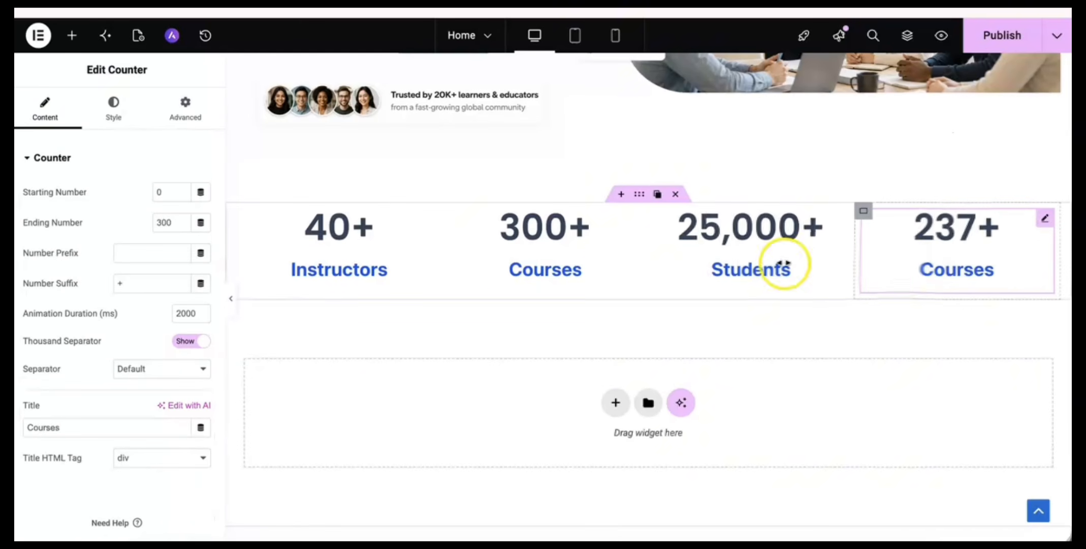
left_click_drag(182, 227, 156, 224)
type("250")
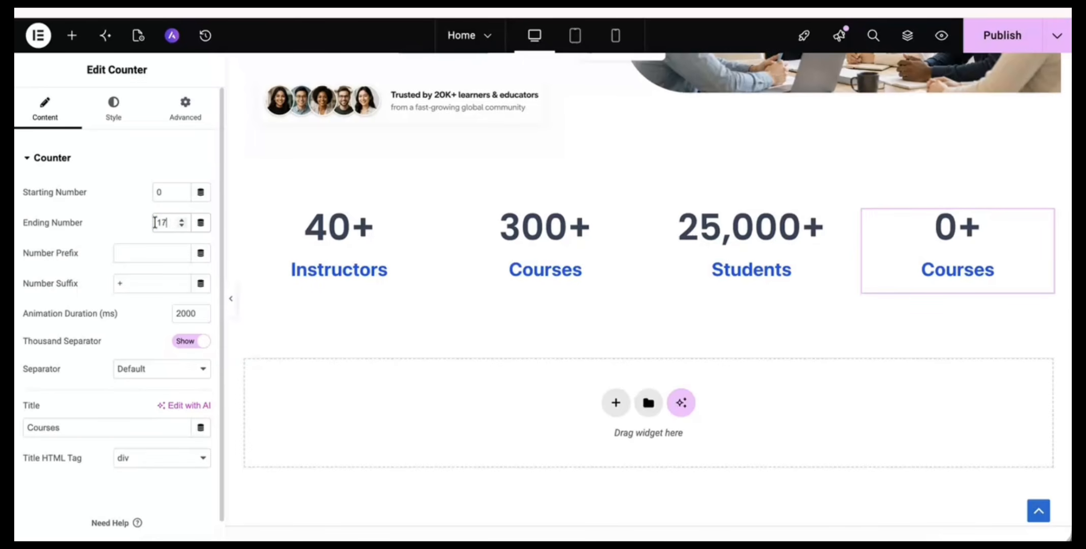
left_click(167, 222)
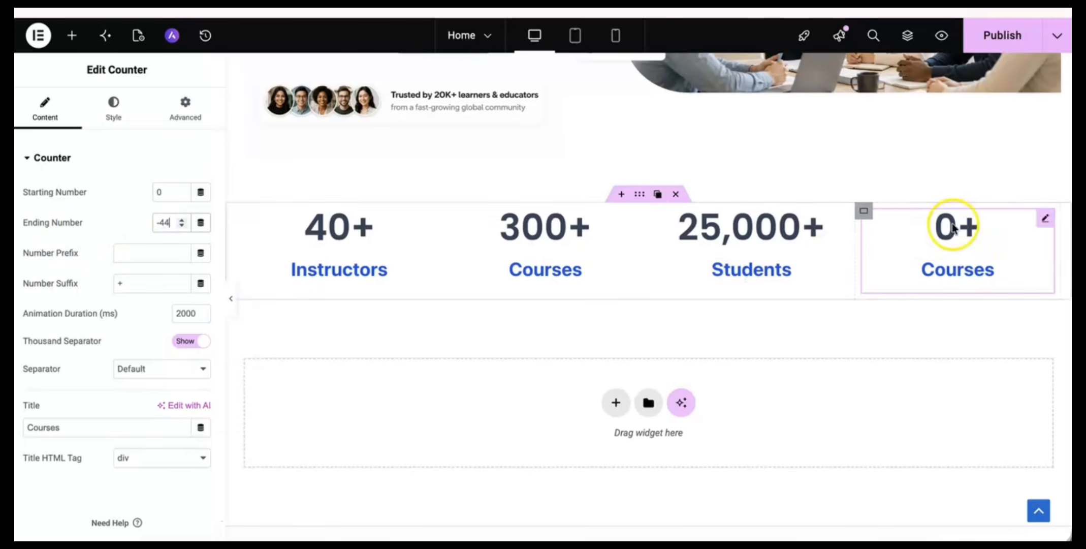
left_click(181, 220)
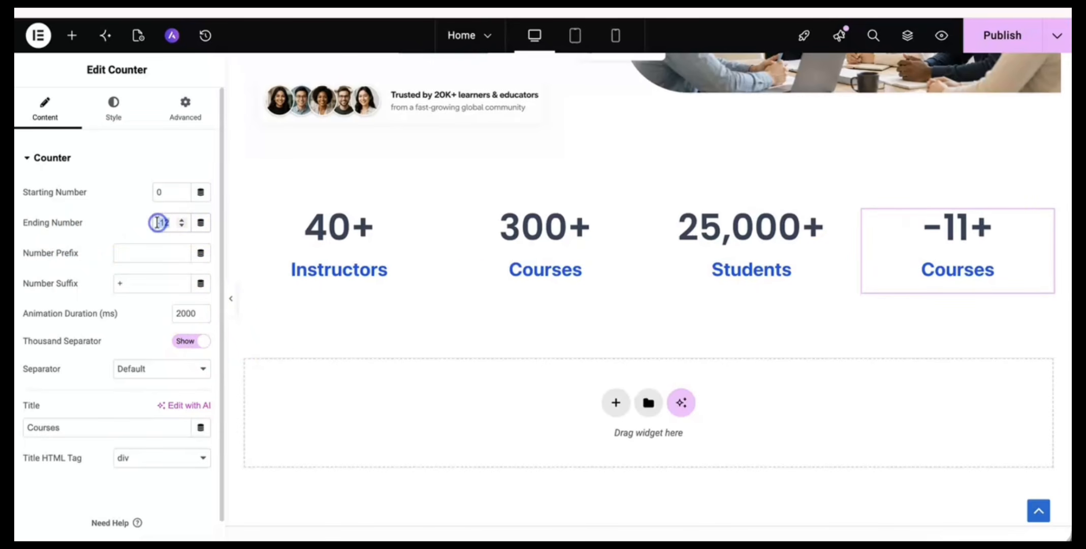
type("1")
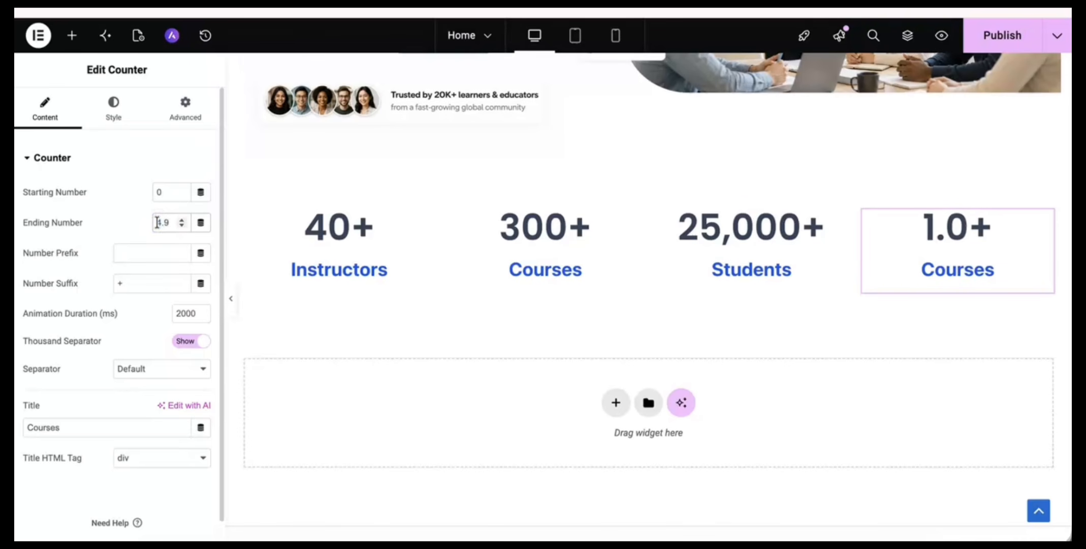
Clear the number suffix of the fourth column's counter and change its title to "Rating".
left_click(151, 280)
key("BackSpace")
left_click(129, 432)
type("R")
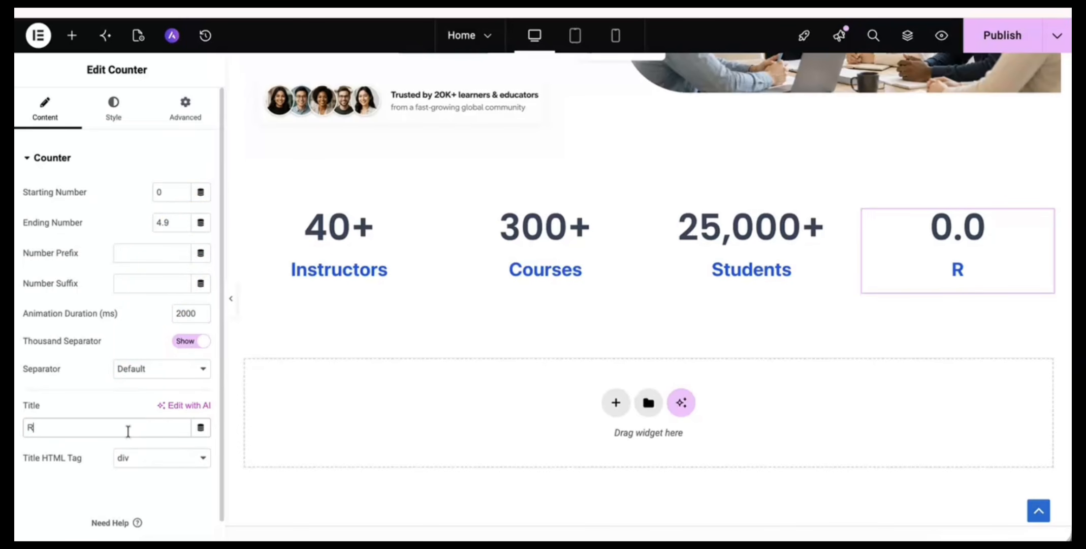
type("ating")
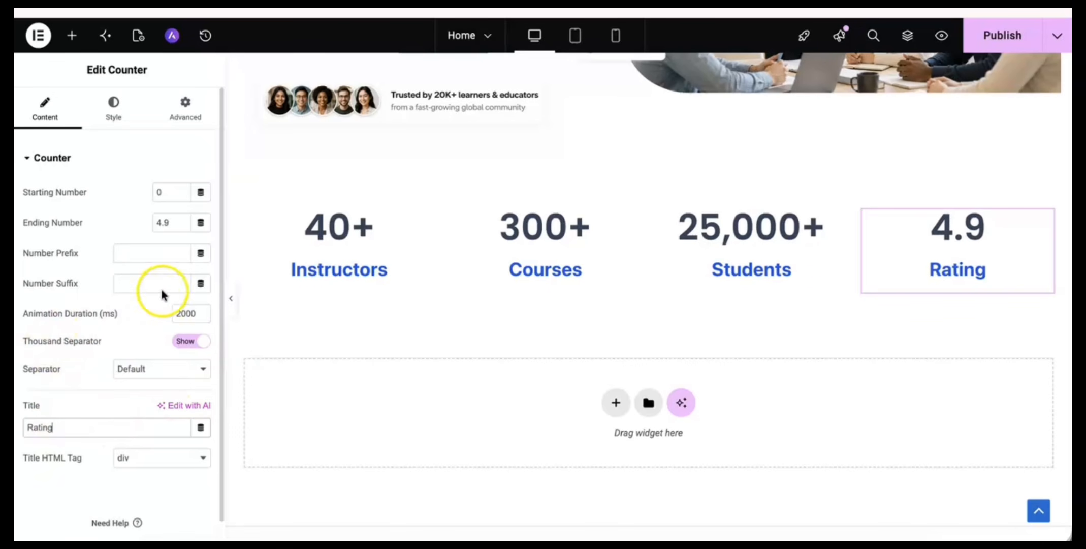
scroll(134, 383, "down", 1)
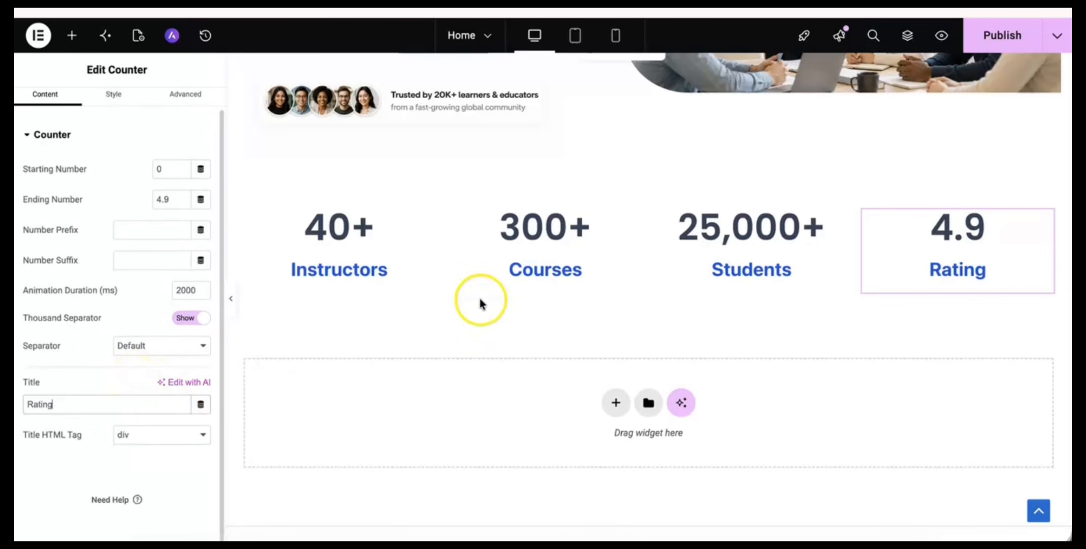
Publish the Home page and check the statistics section on the live site.
left_click(989, 45)
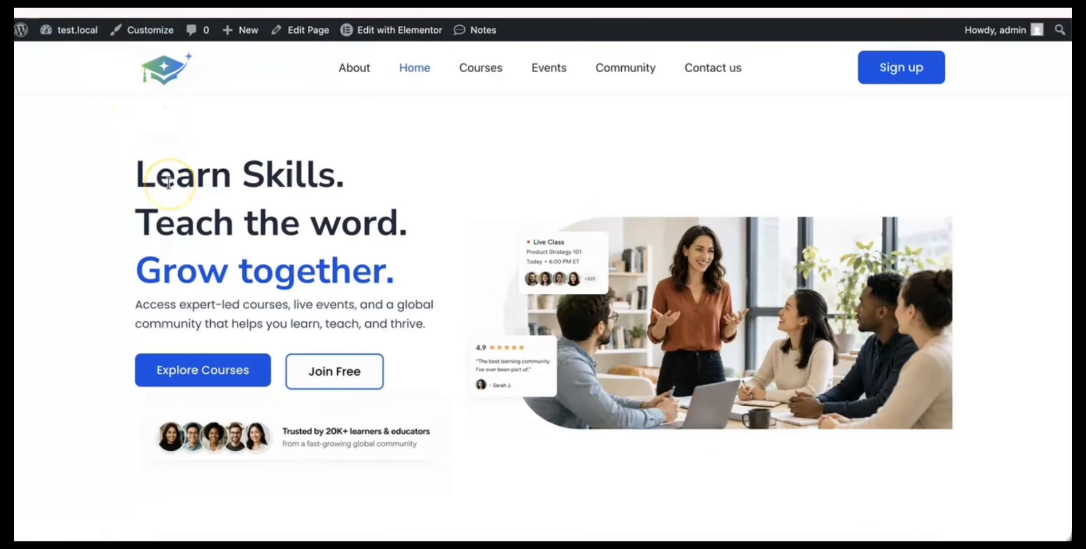
scroll(376, 302, "down", 3)
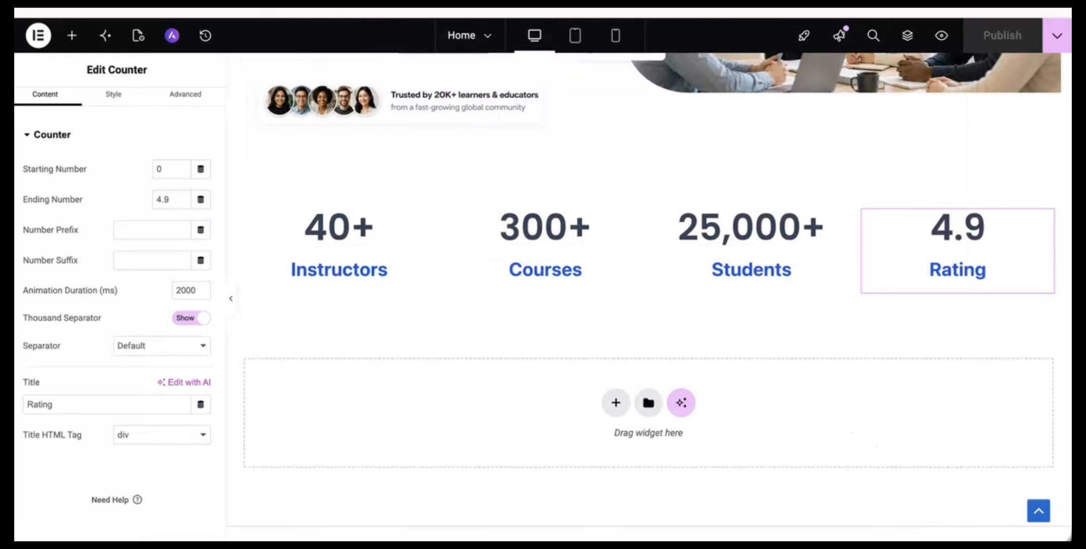
Set the top and bottom padding of the statistics section's container to 50 px.
left_click(636, 195)
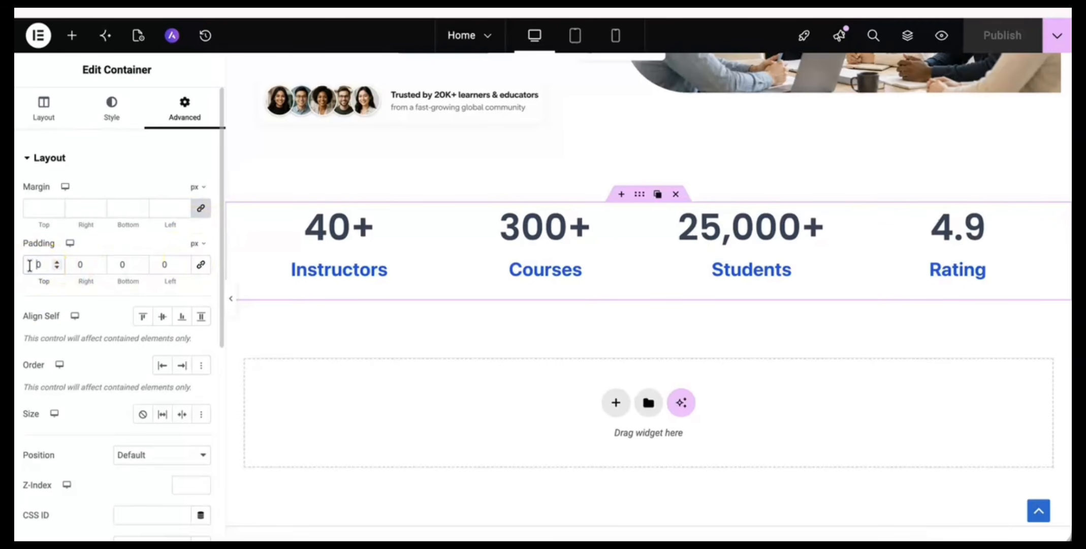
type("5")
left_click(119, 266)
type("50")
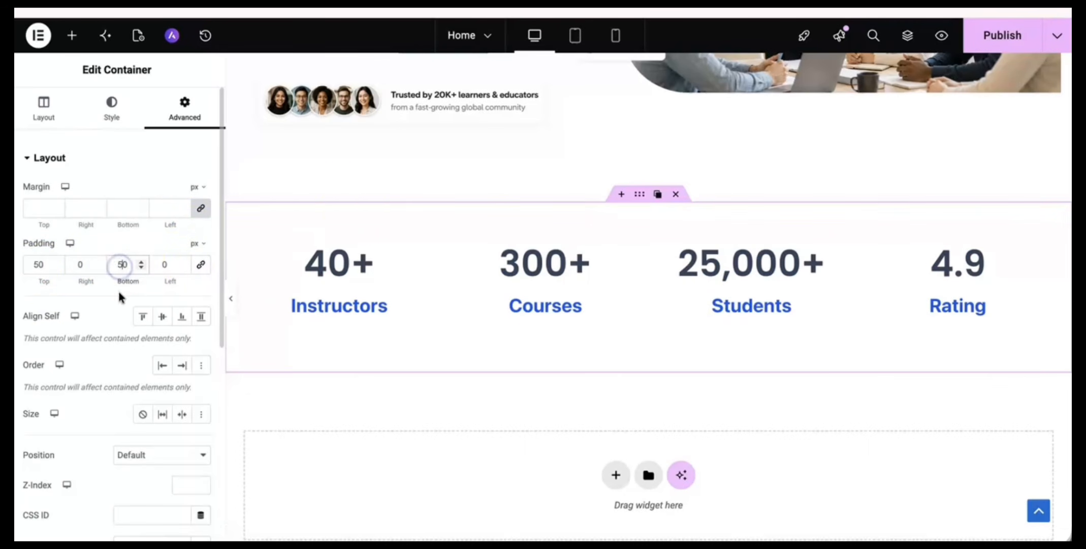
Publish the padding change and review the statistics section on the live Home page.
left_click(989, 37)
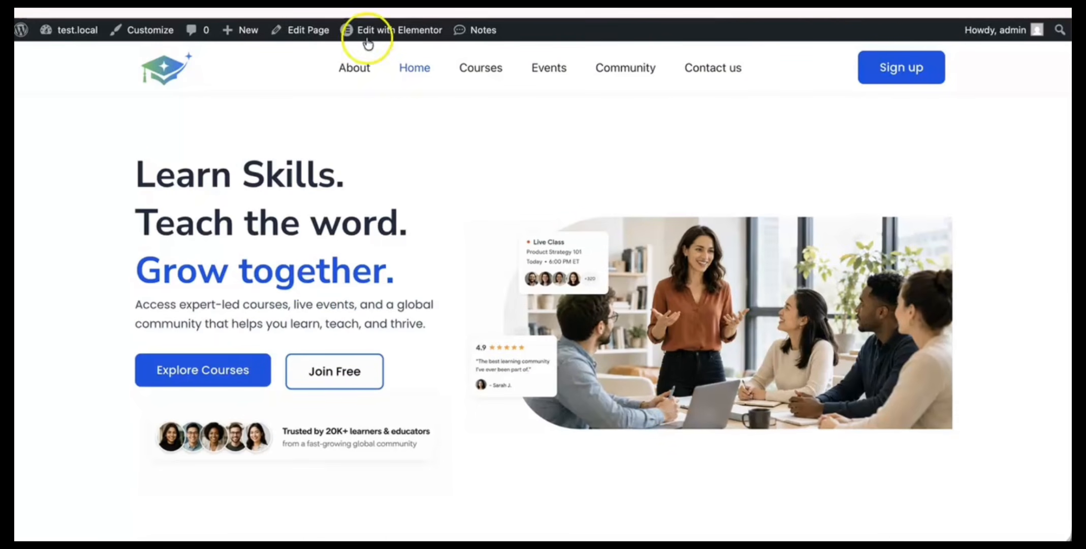
left_click(408, 71)
scroll(599, 148, "down", 5)
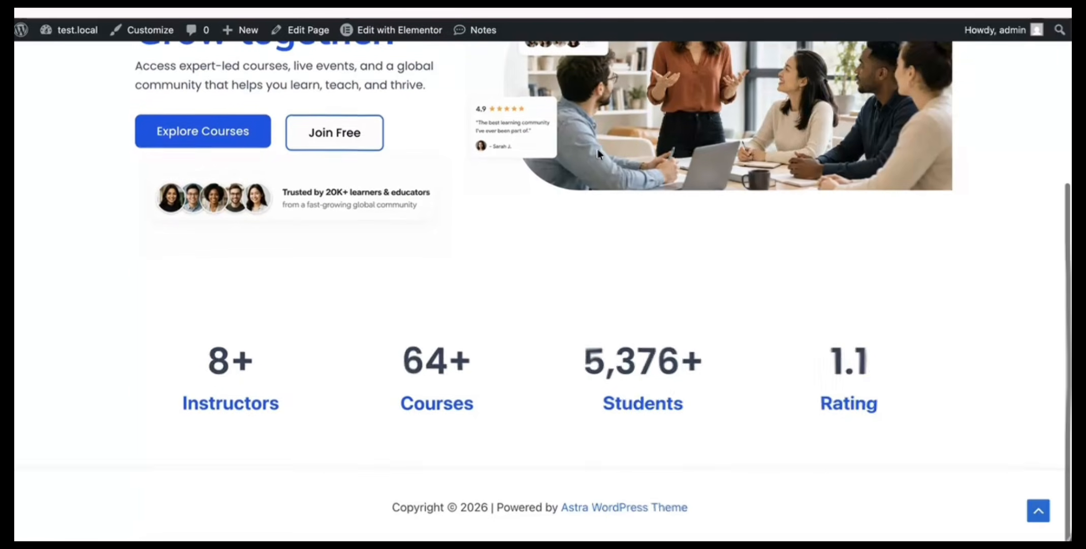
scroll(598, 153, "up", 5)
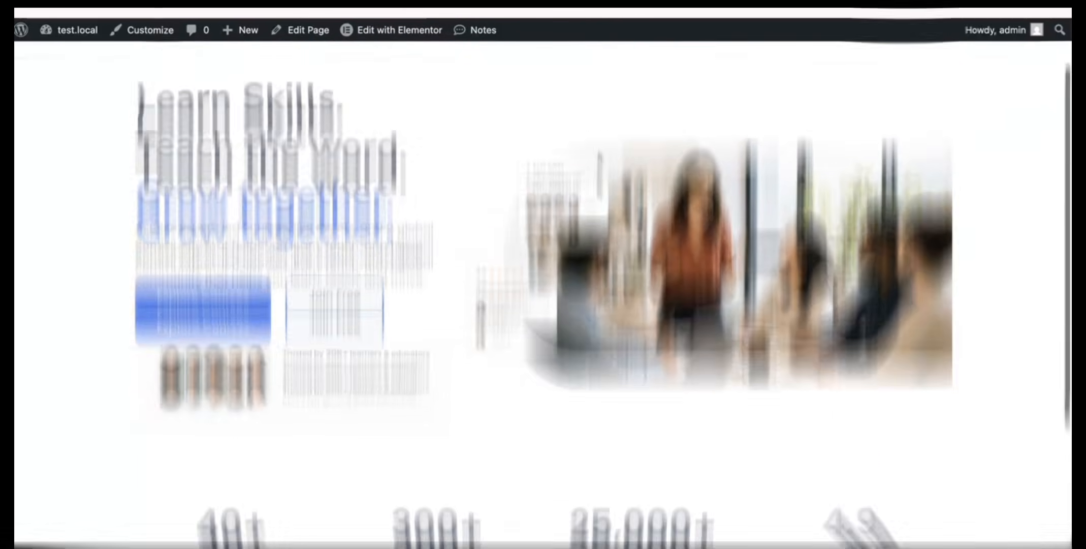
scroll(598, 153, "down", 5)
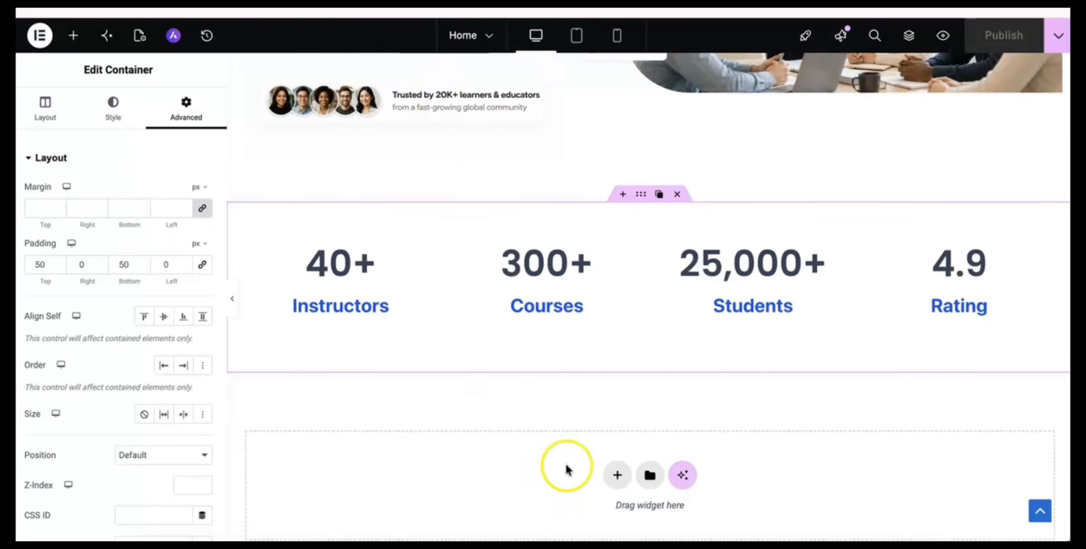
Add a single-column flexbox container below the statistics section and insert a Heading widget into it.
scroll(566, 464, "down", 2)
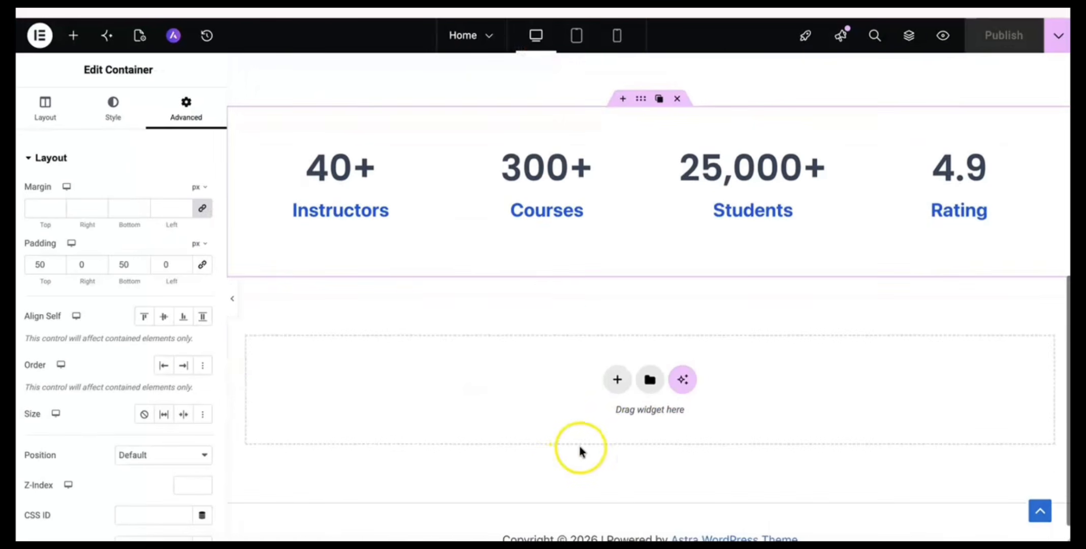
left_click(615, 380)
left_click(598, 432)
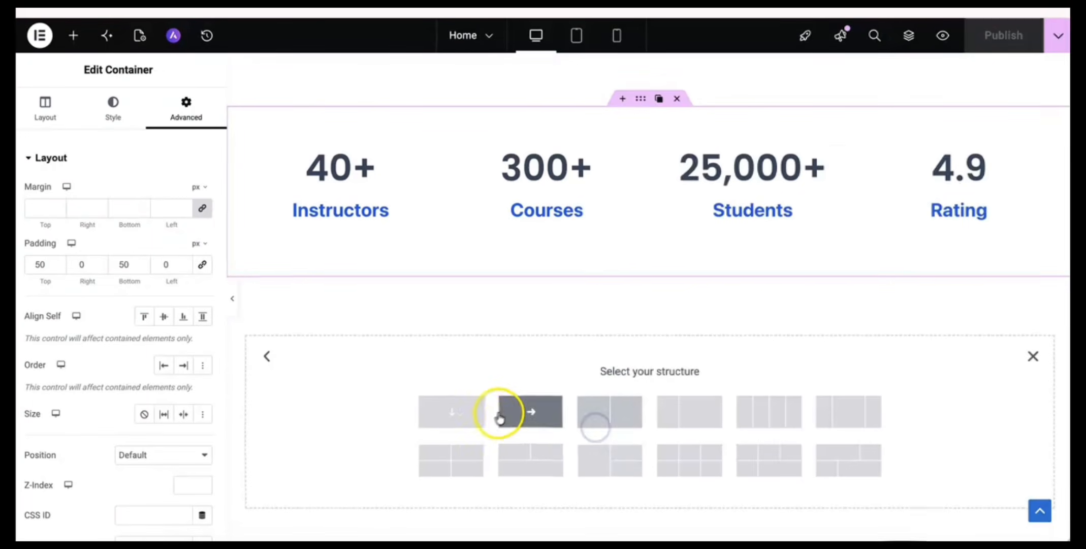
left_click(455, 410)
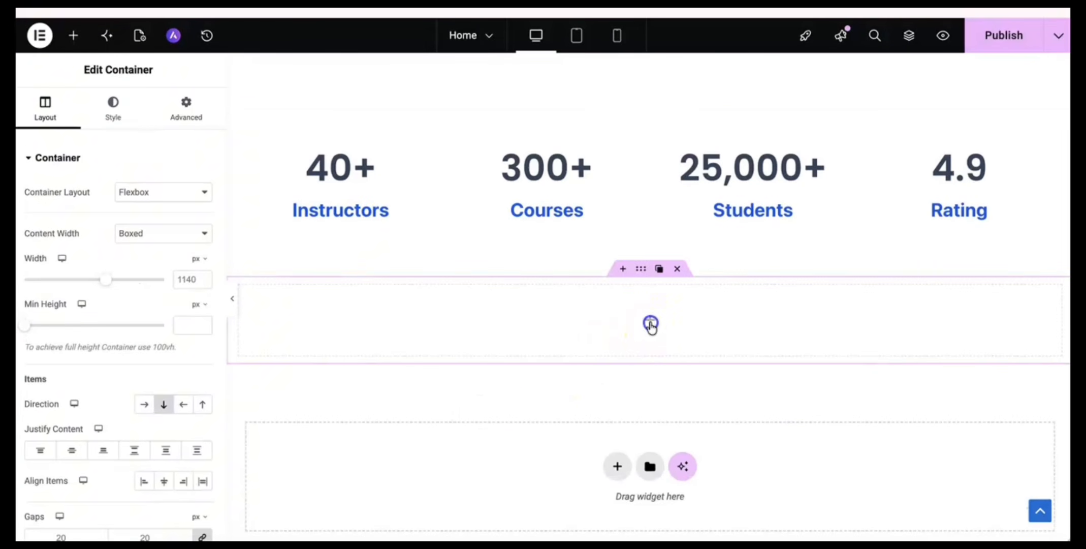
left_click(649, 321)
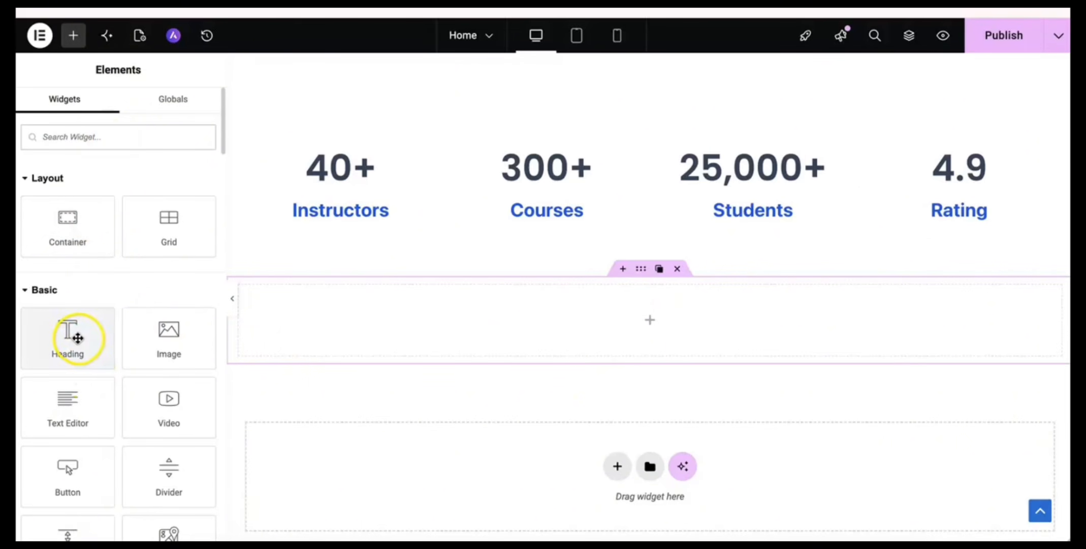
left_click(77, 338)
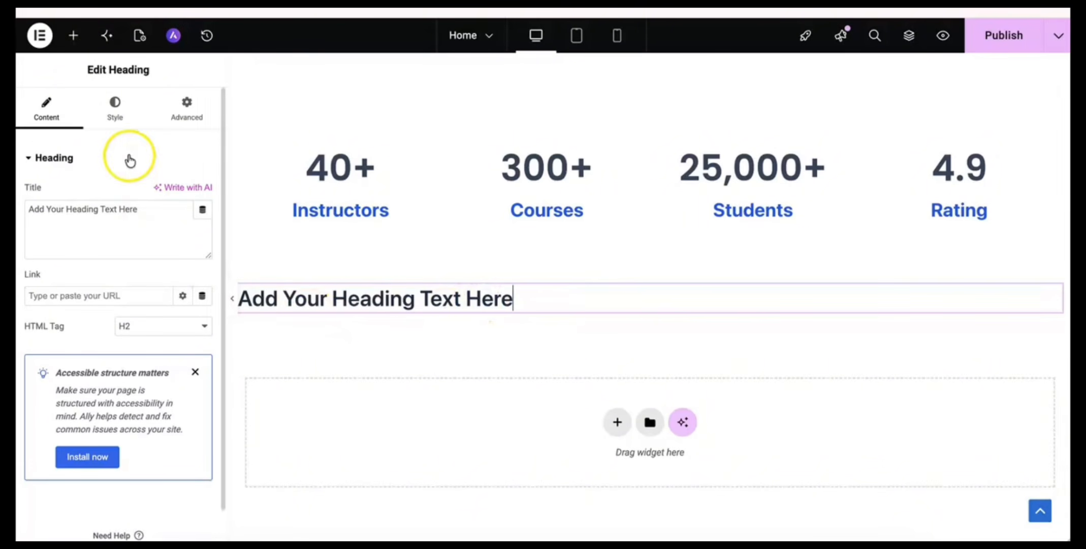
Replace the new heading's placeholder text with "Top Courses In High-Demand Skills".
triple_click(353, 300)
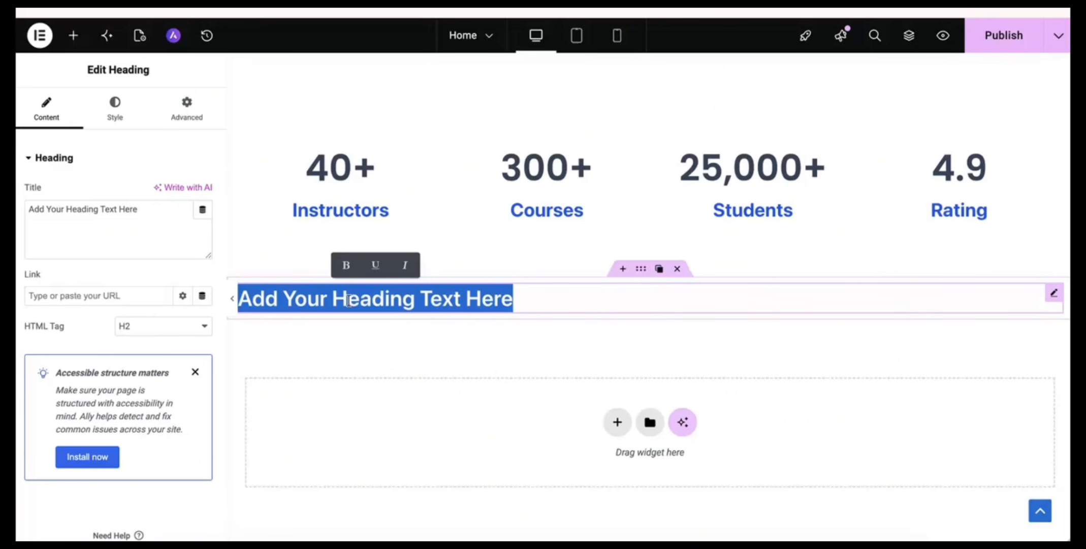
type("Top")
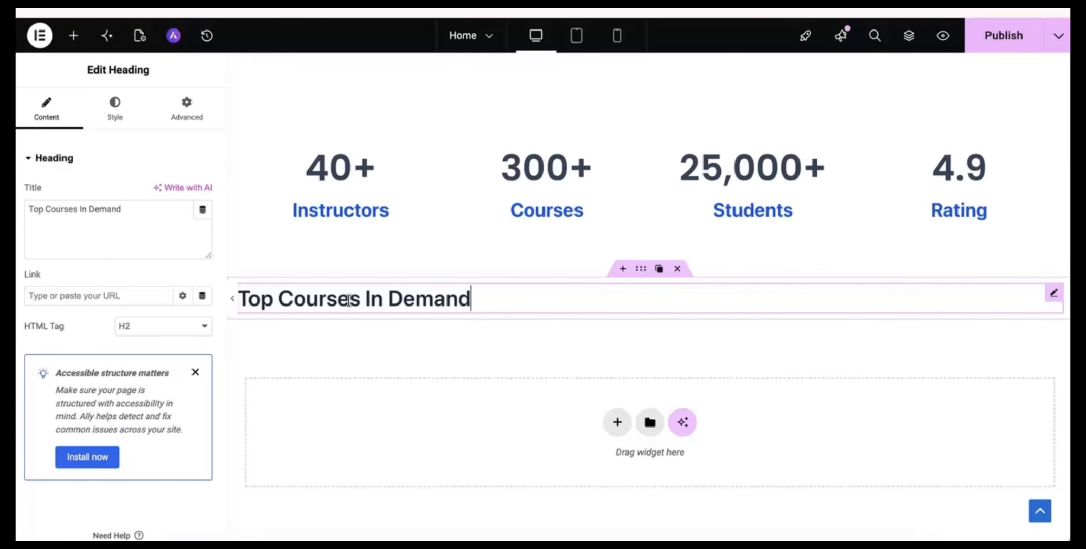
type("High ")
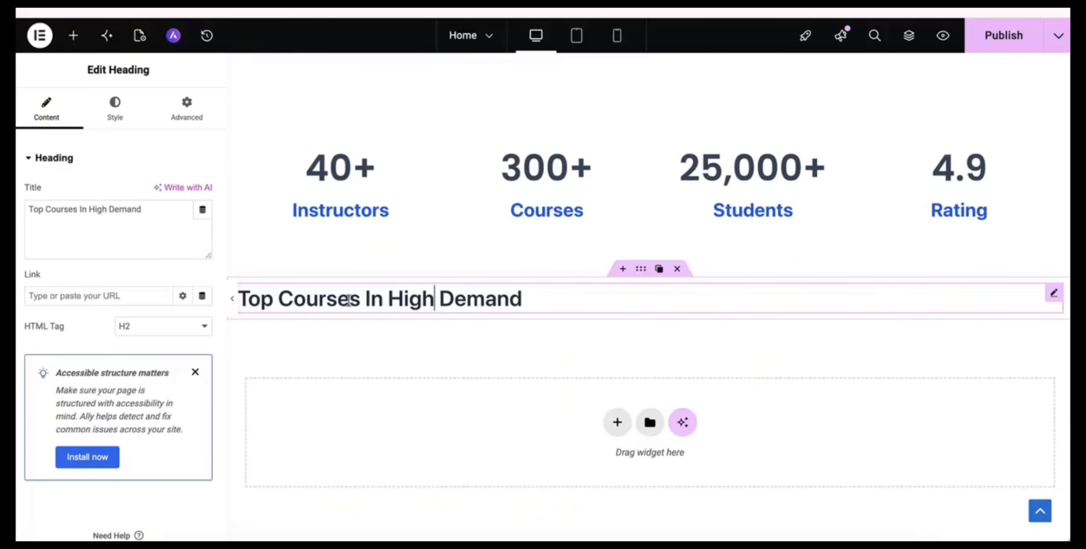
type("-")
key("BackSpace")
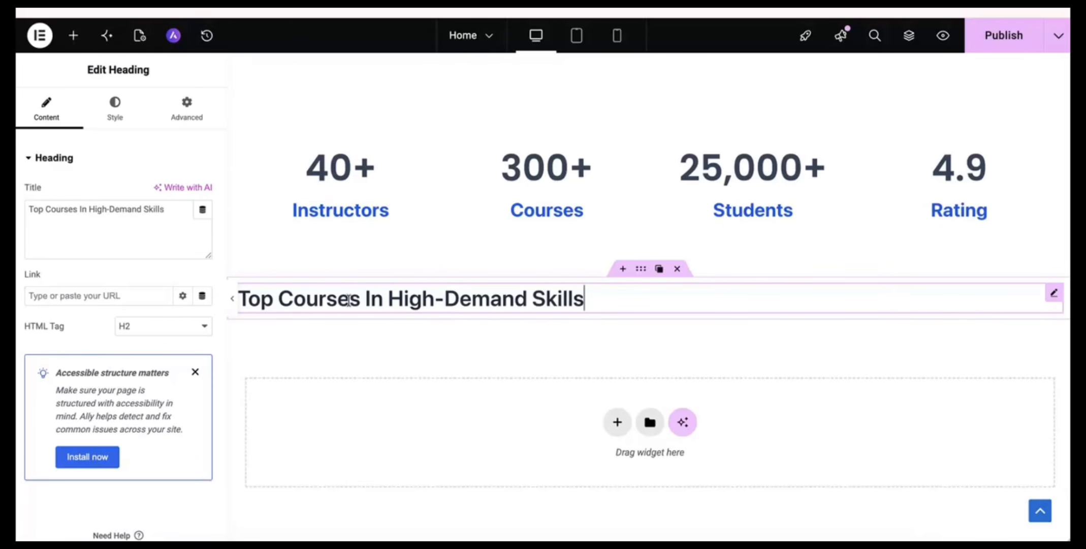
left_click(148, 311)
left_click(359, 300)
left_click(448, 308)
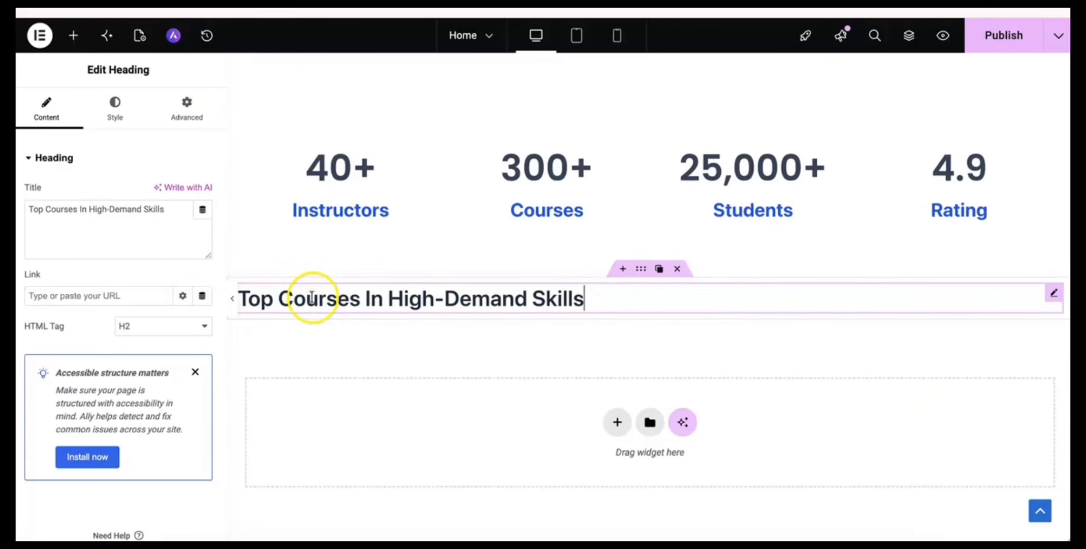
Set the font family of the "Top Courses In High-Demand Skills" heading to Nunito Sans.
left_click(117, 120)
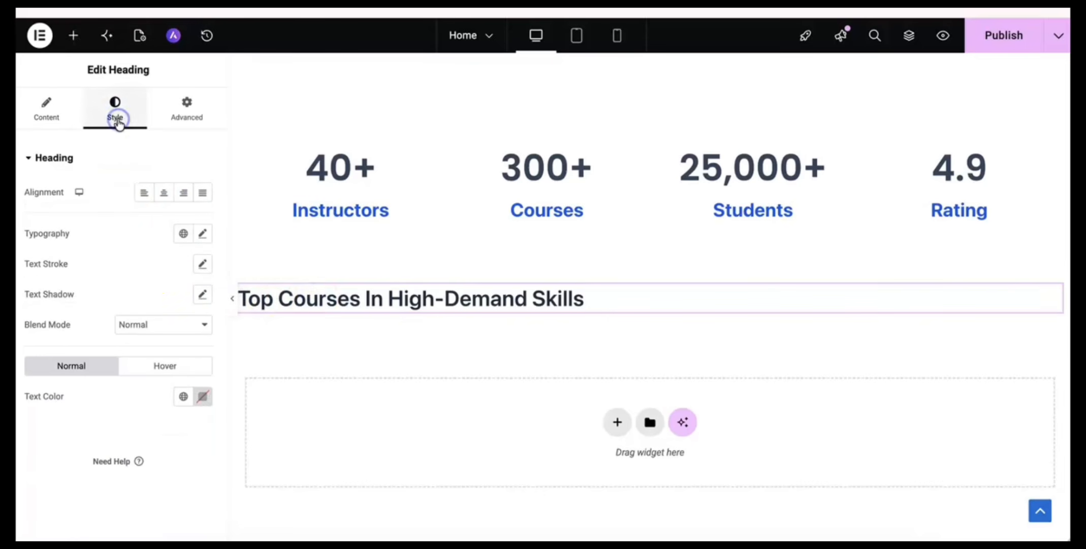
left_click(200, 238)
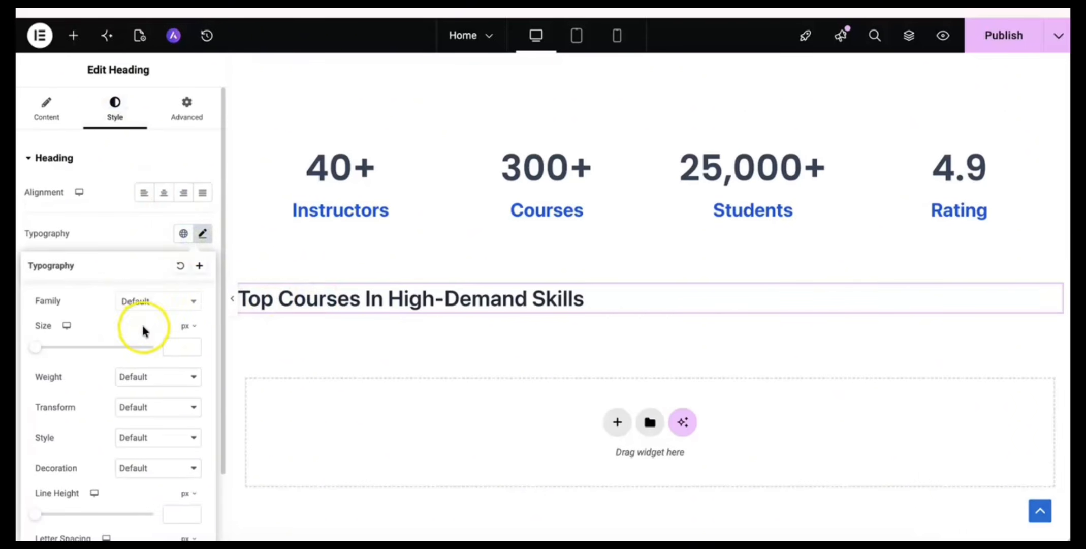
scroll(144, 326, "down", 2)
left_click(156, 234)
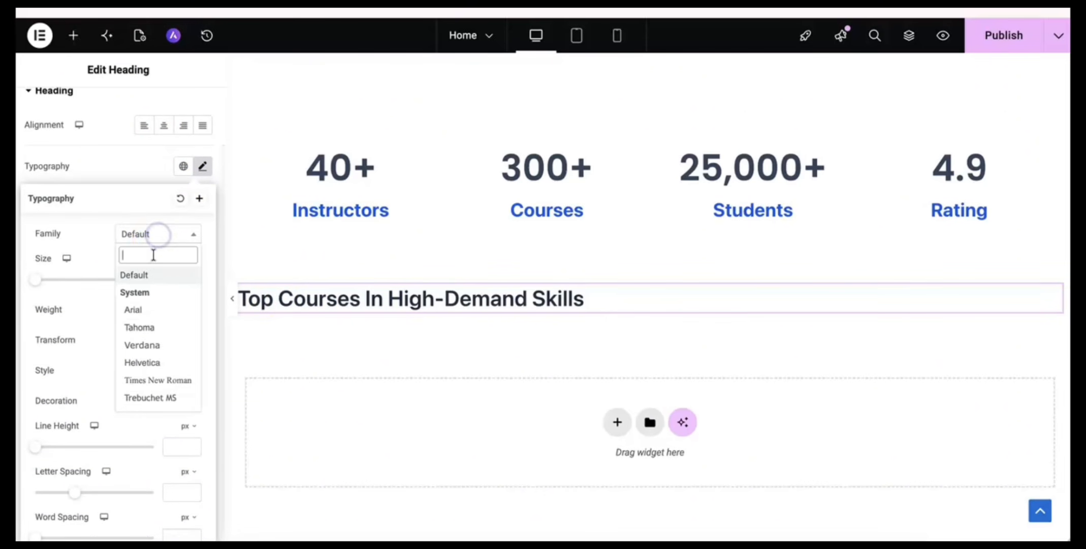
type("nuni")
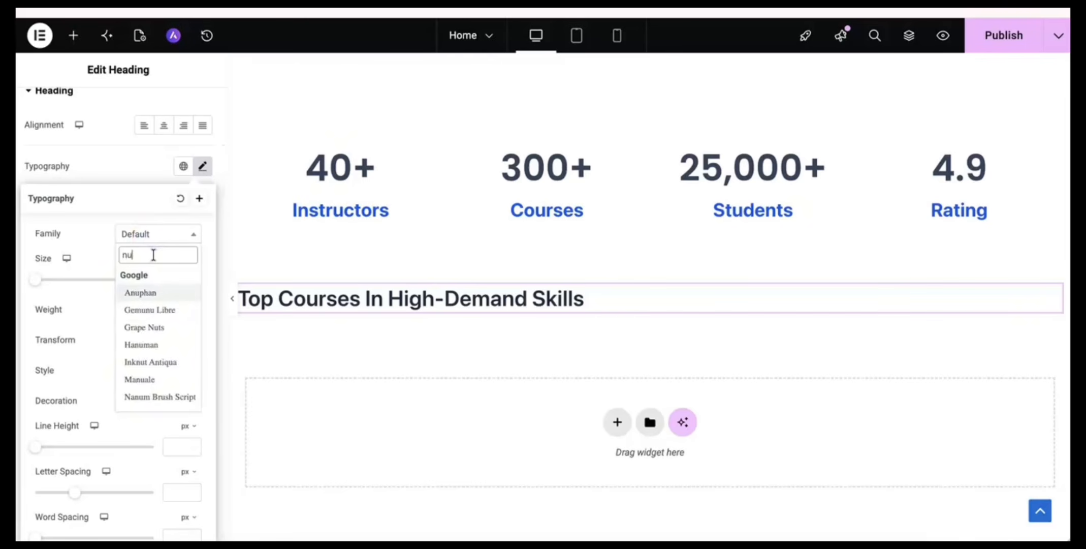
key("Down")
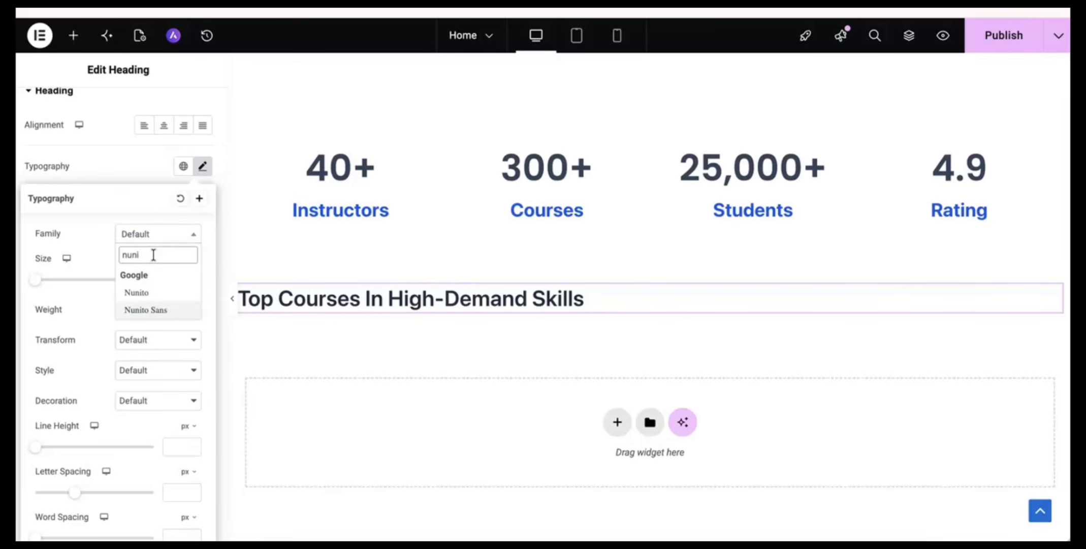
key("Return")
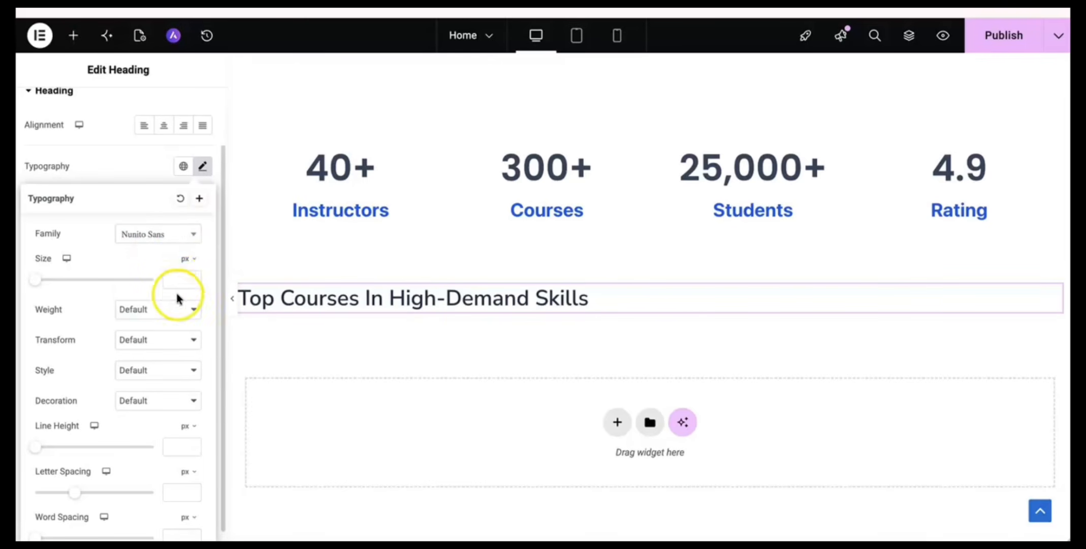
Set the Top Courses heading's font weight to 700 (Bold).
left_click(161, 311)
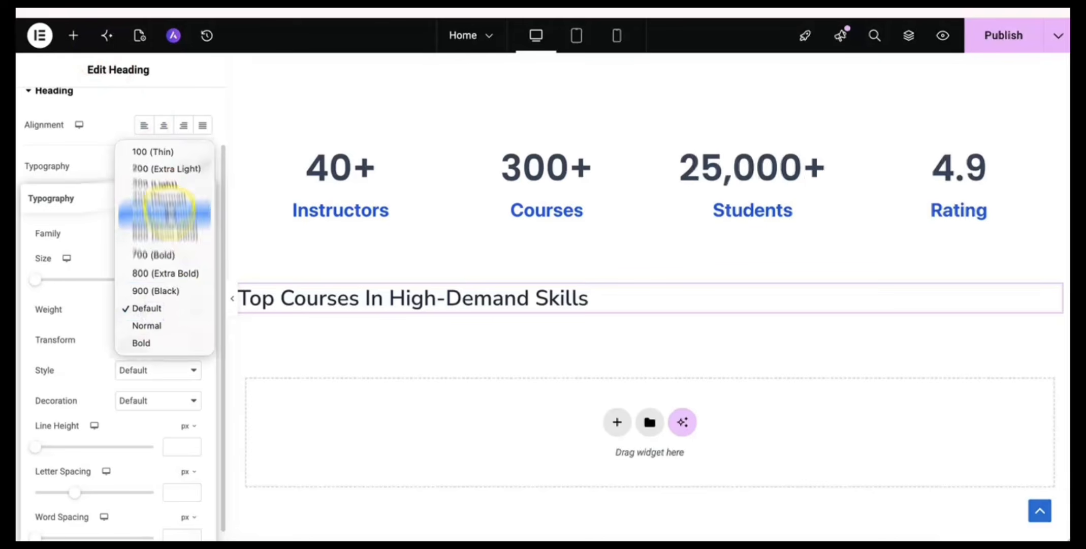
left_click(170, 241)
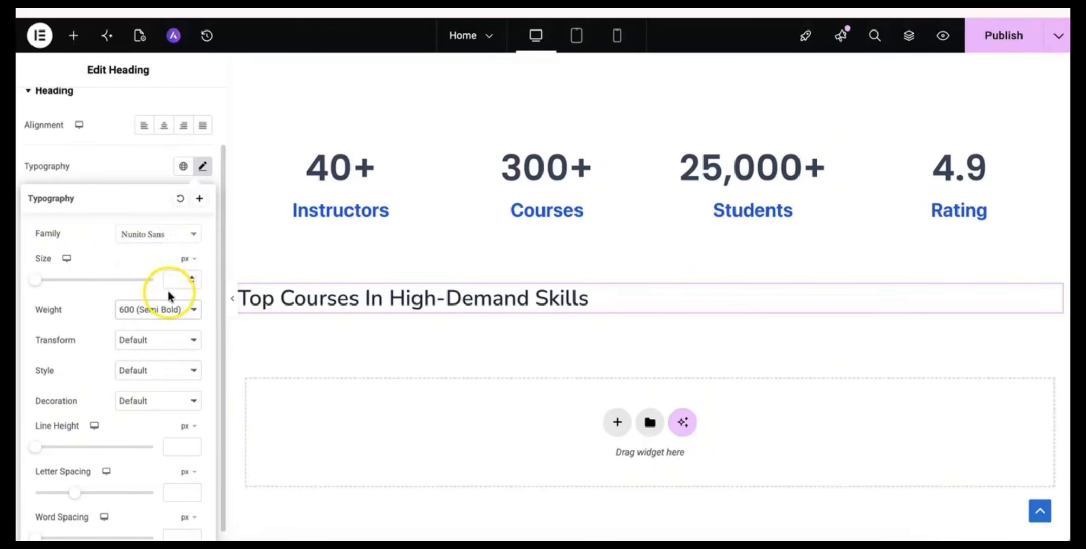
left_click(166, 308)
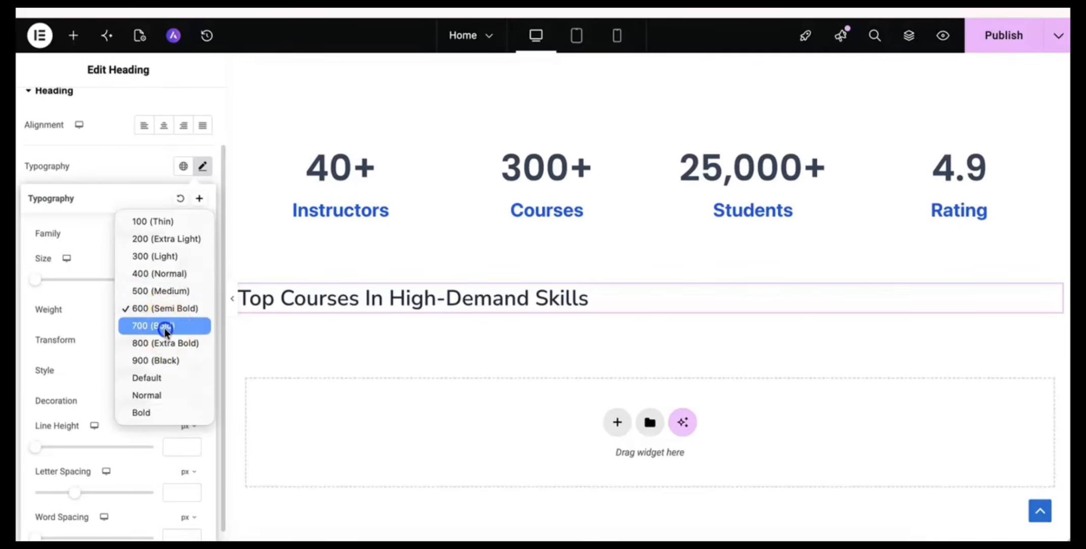
left_click(165, 326)
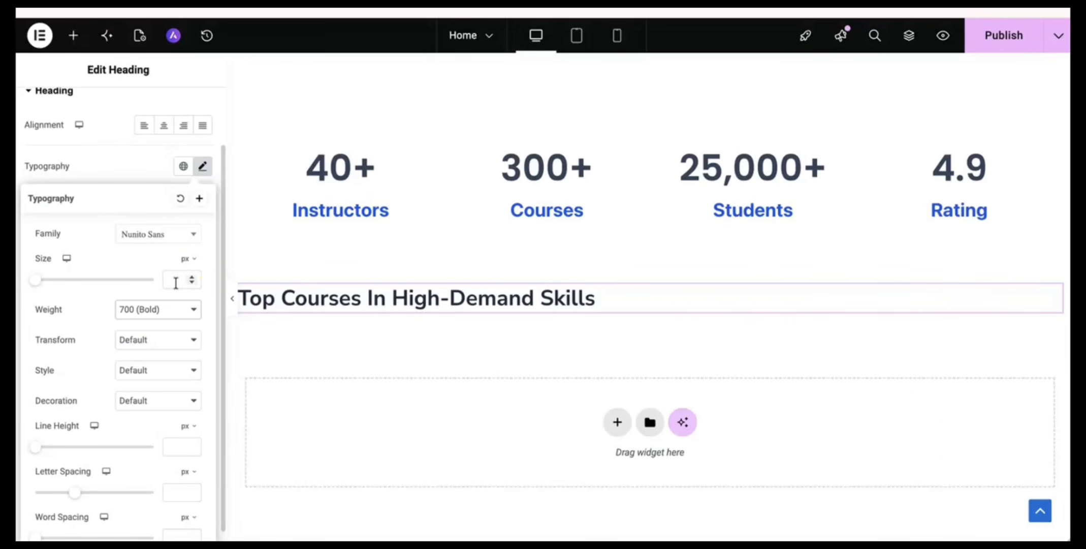
Set the Top Courses heading's font size to 30 px and center-align it.
type("24")
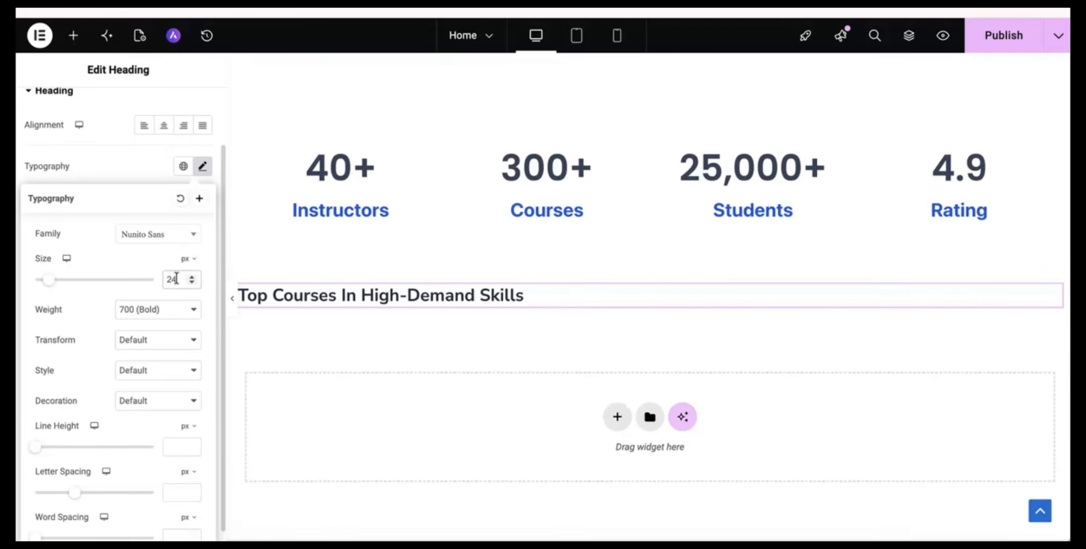
key("BackSpace")
key("BackSpace")
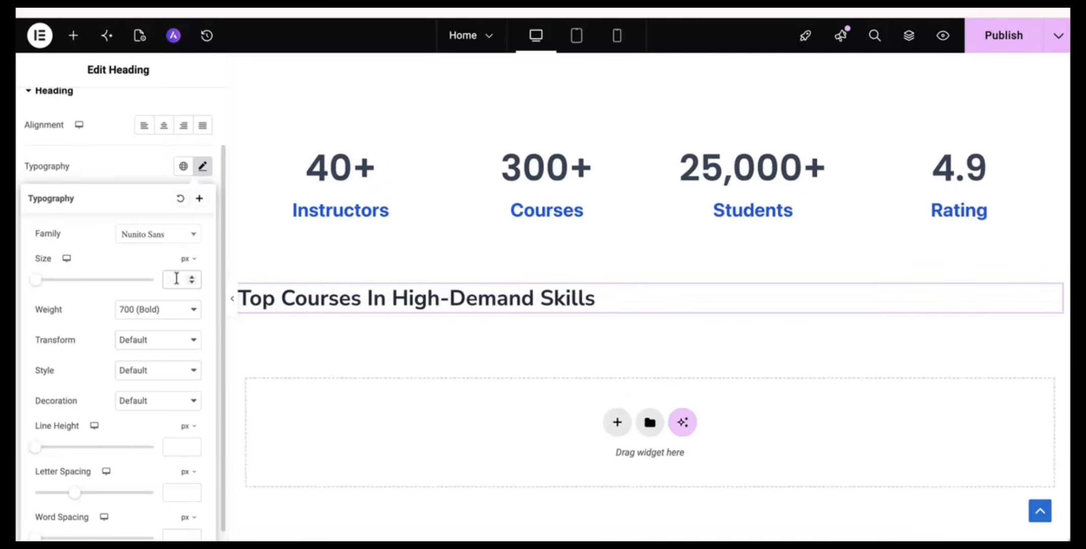
type("30")
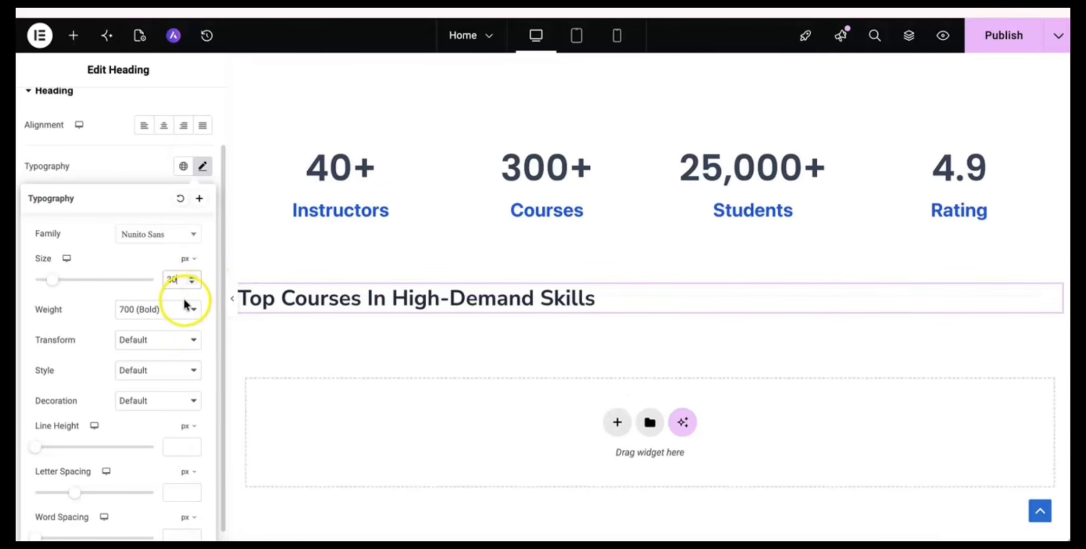
left_click(164, 126)
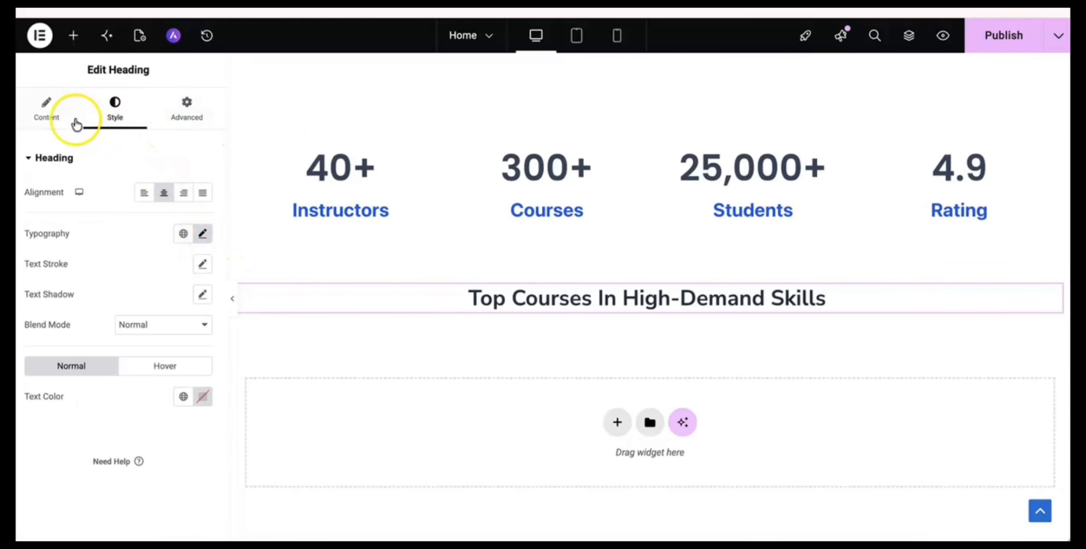
Insert a <br> tag before "High-Demand Skills" in the heading's title to split it onto two lines.
left_click(47, 109)
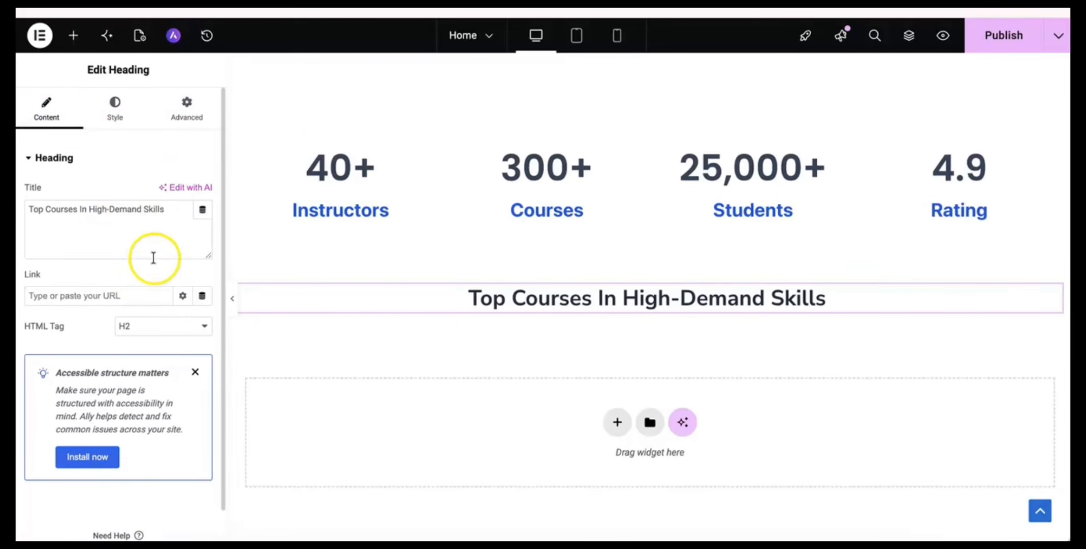
left_click(89, 210)
type(",.")
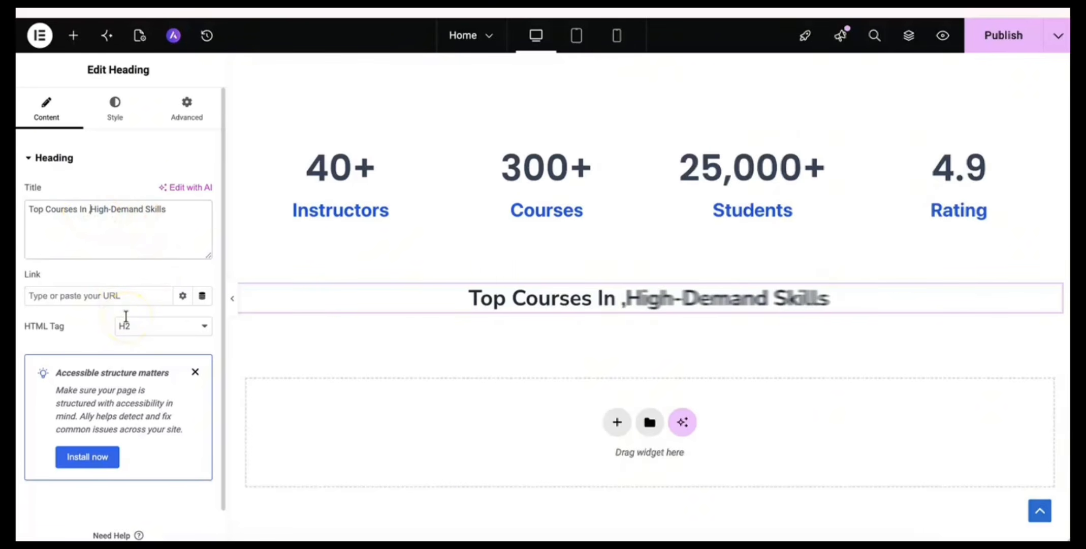
key("BackSpace")
key("BackSpace")
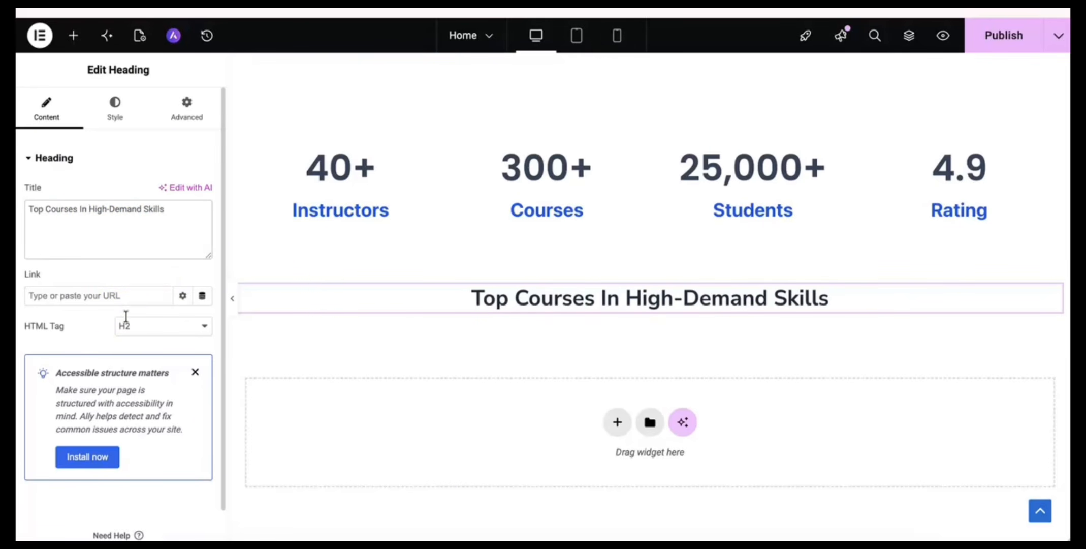
type("<>")
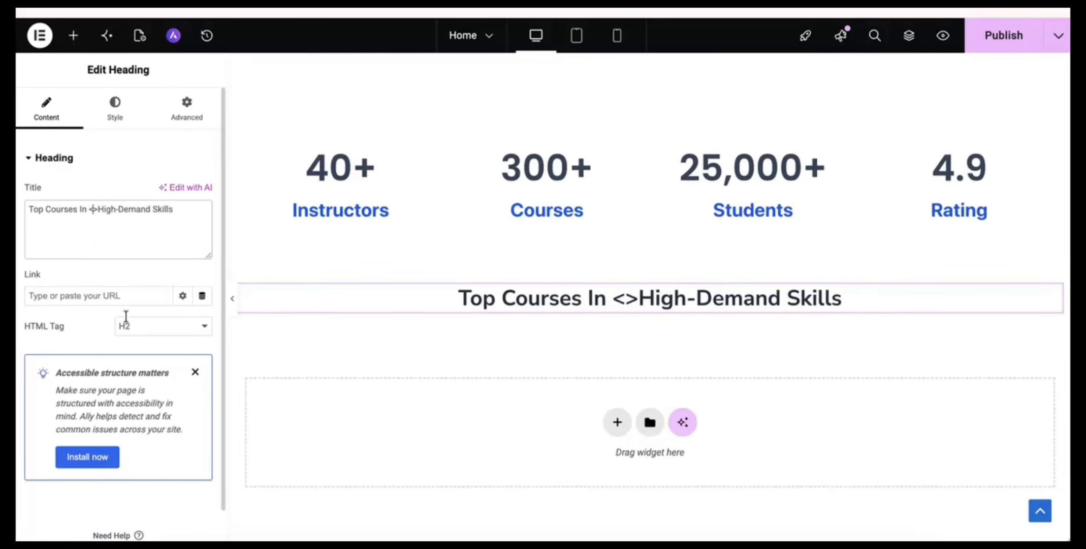
type("br")
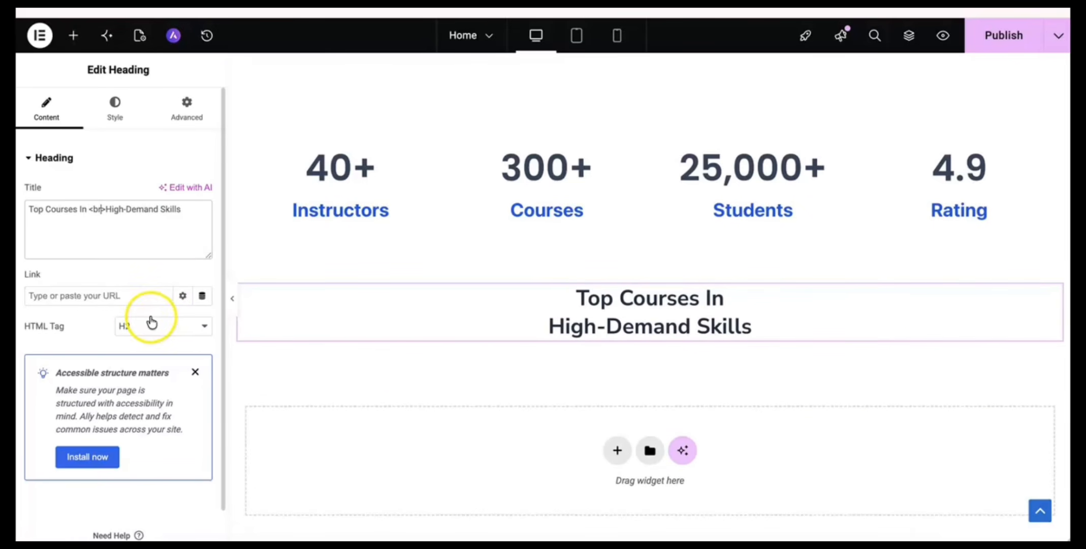
left_click(186, 214)
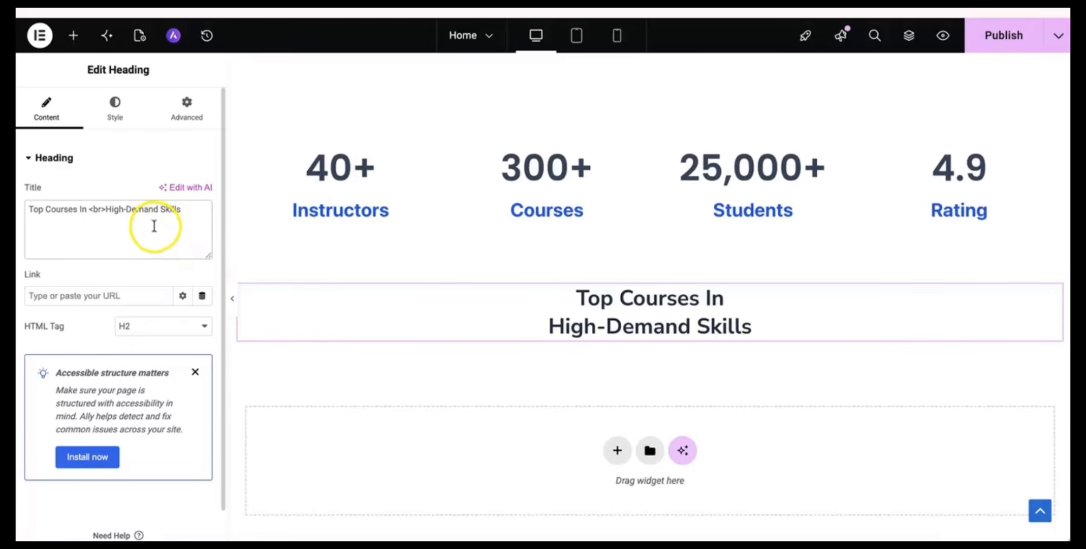
Set the two-line Top Courses heading's font weight to 900 (Black).
left_click(116, 118)
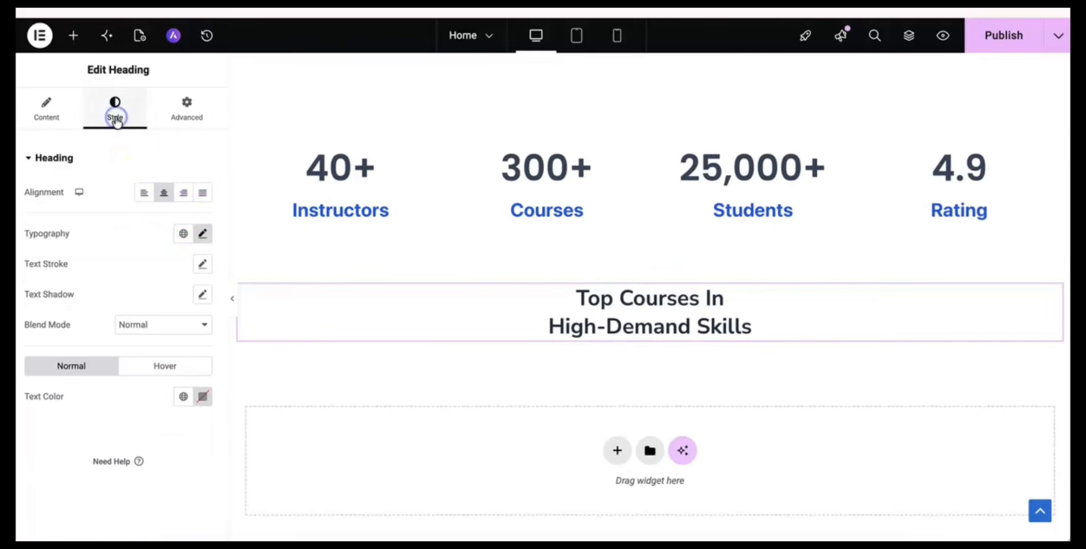
left_click(202, 235)
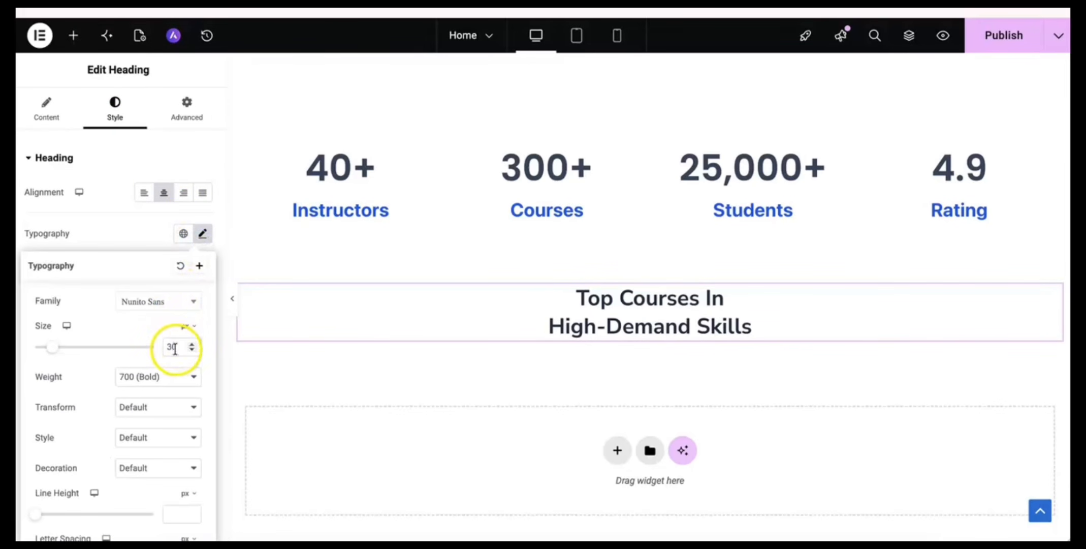
left_click(165, 380)
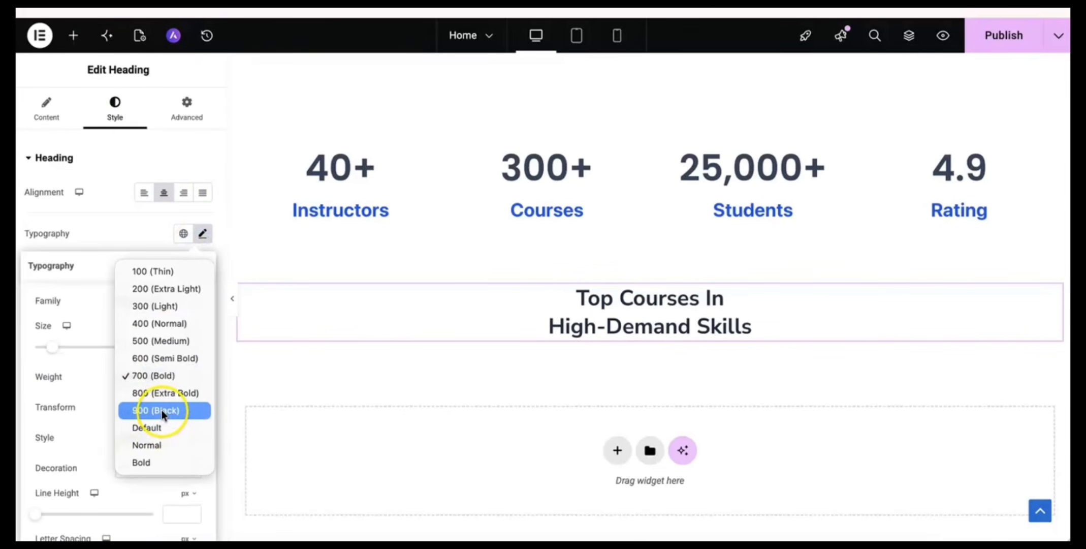
left_click(161, 411)
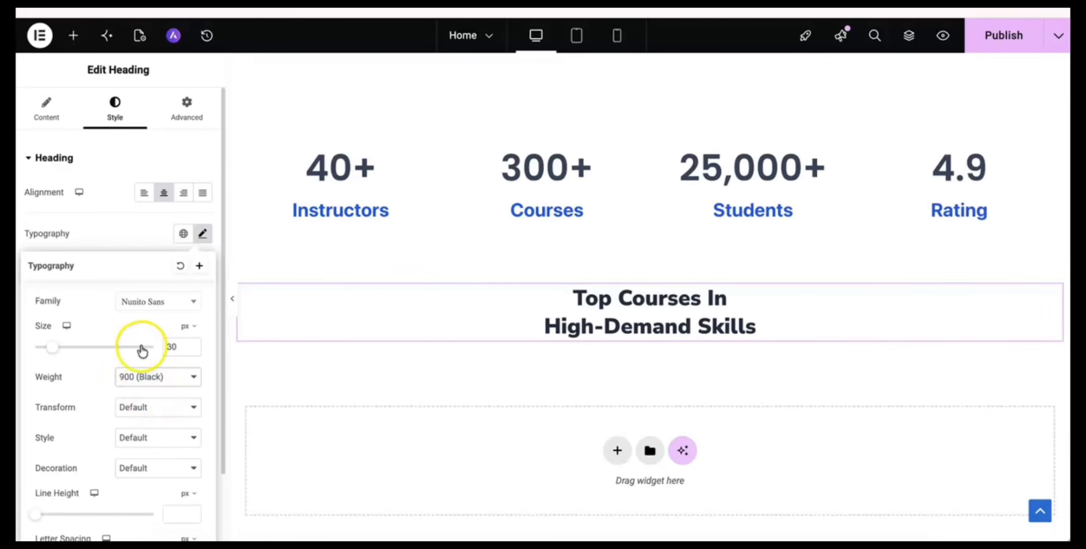
left_click(127, 234)
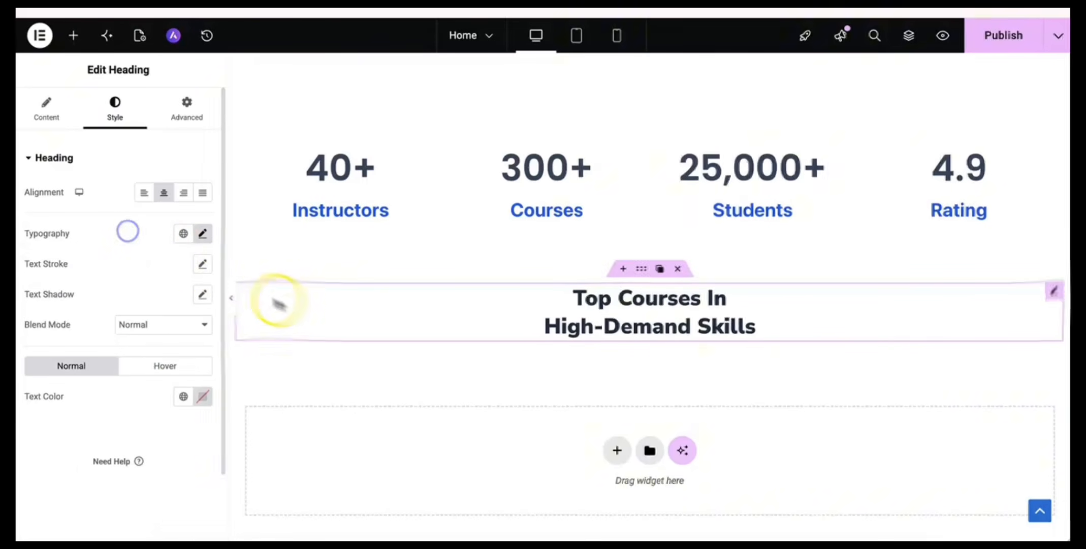
scroll(523, 325, "down", 1)
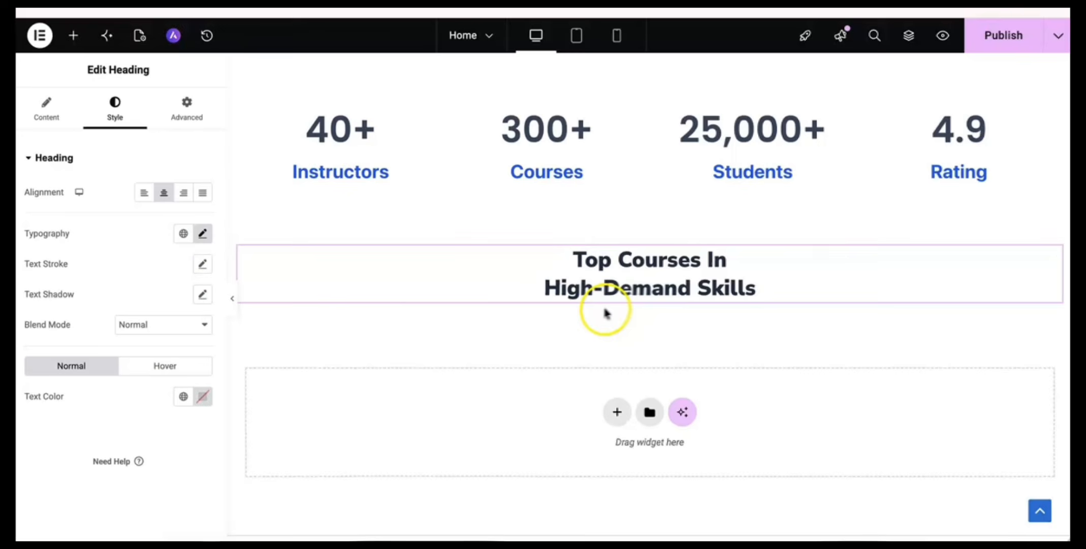
left_click(594, 284)
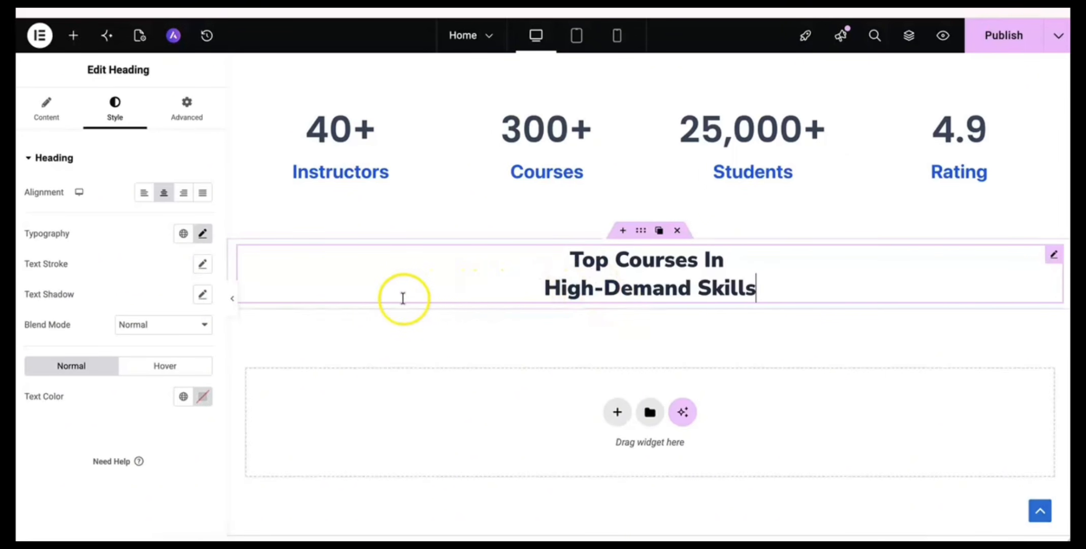
left_click(642, 232)
left_click(378, 272)
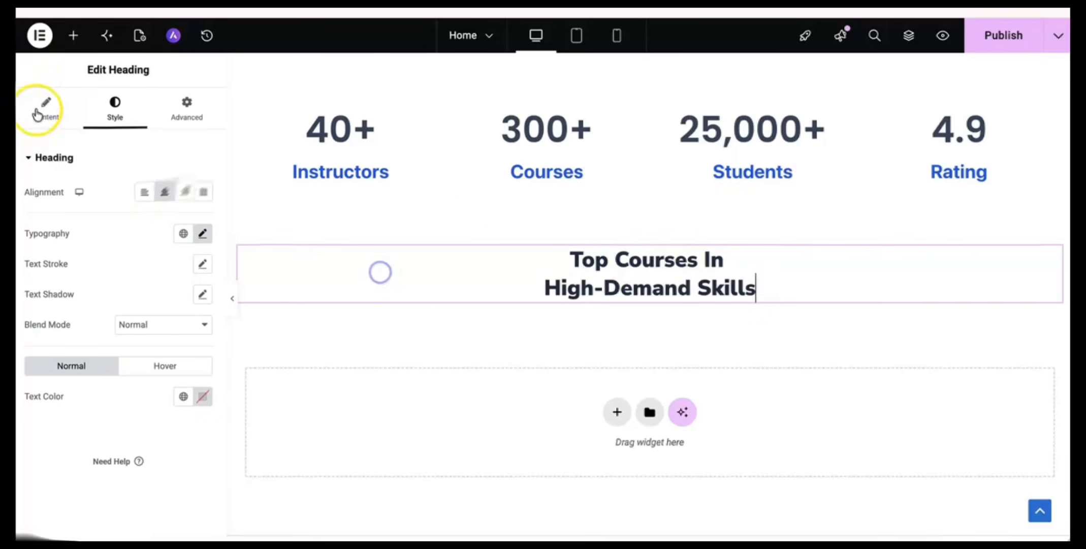
Add a nested container beneath the Top Courses heading and set its direction to a left-to-right row.
left_click(72, 34)
left_click_drag(66, 238, 578, 287)
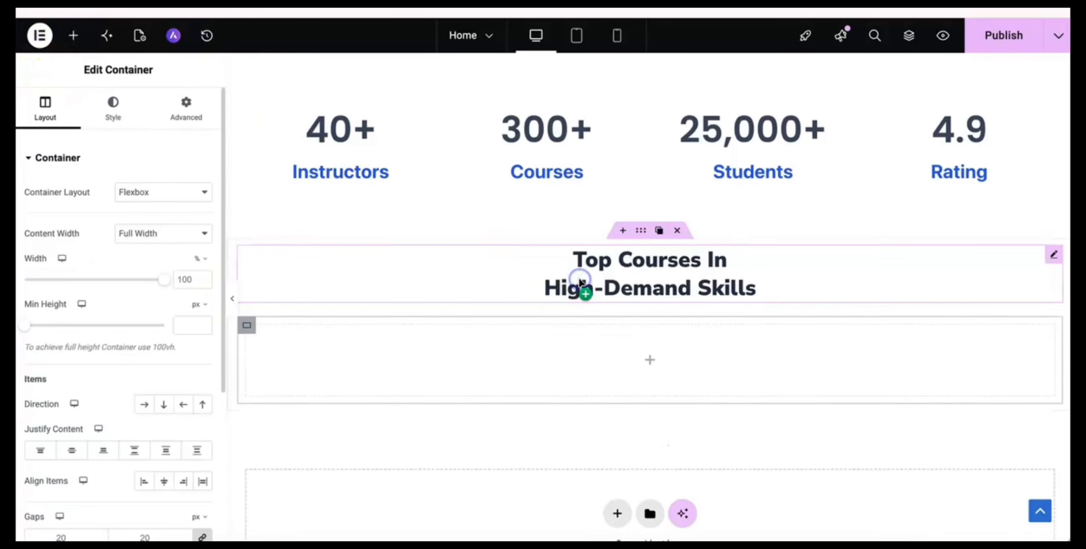
mouse_move(251, 326)
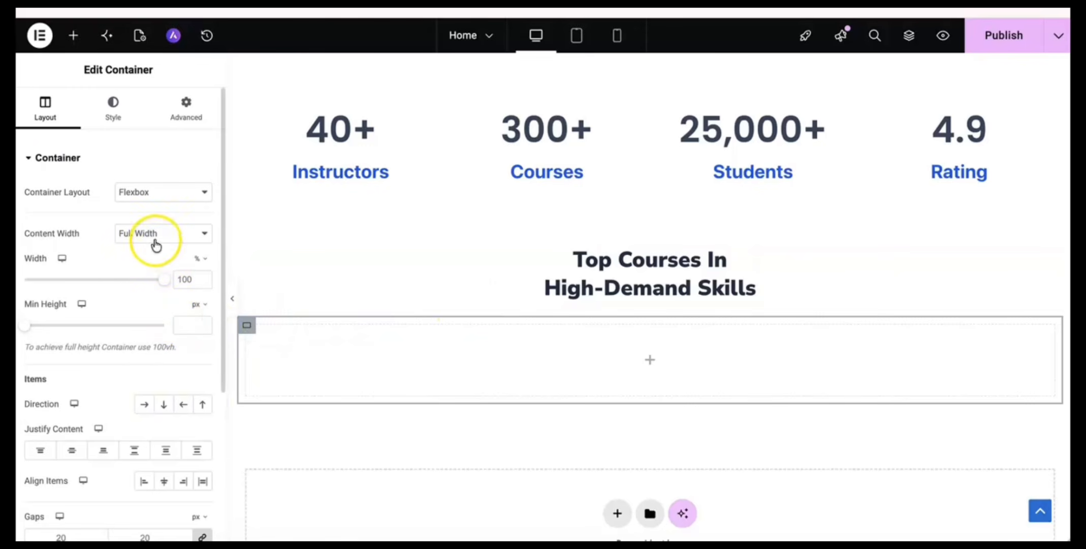
left_click(144, 405)
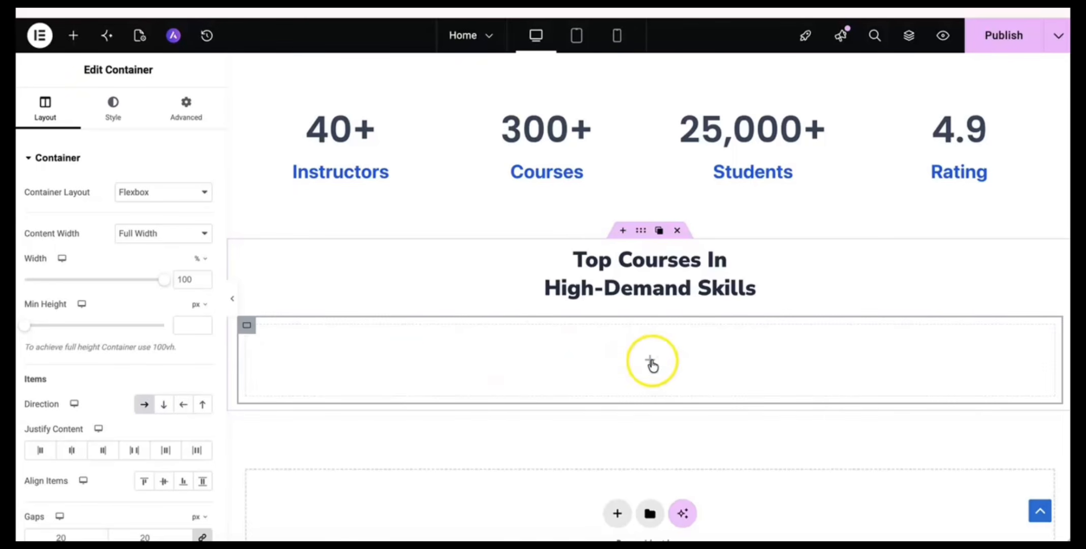
Find the Icon Box widget and insert it into the empty container below the Top Courses heading.
left_click(649, 360)
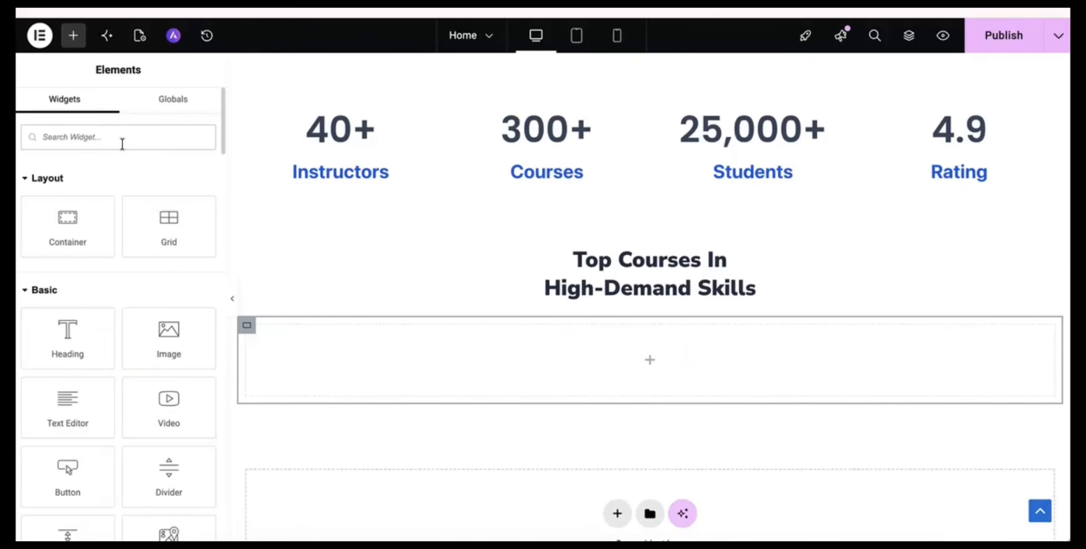
type("icon")
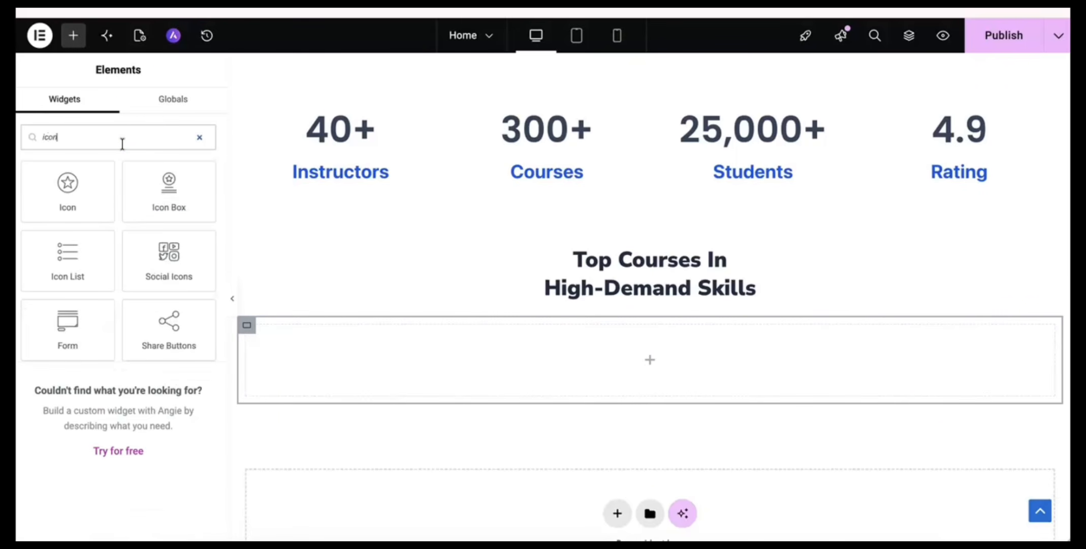
left_click_drag(155, 199, 381, 363)
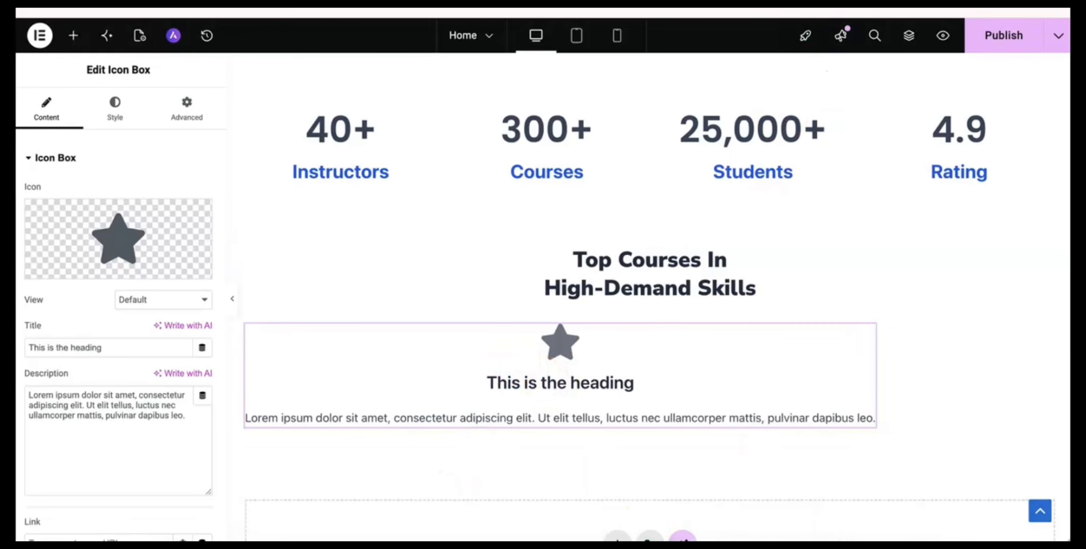
Copy the title "Web Development" from the Top Courses copy document into the icon box's title.
key("ctrl+Tab")
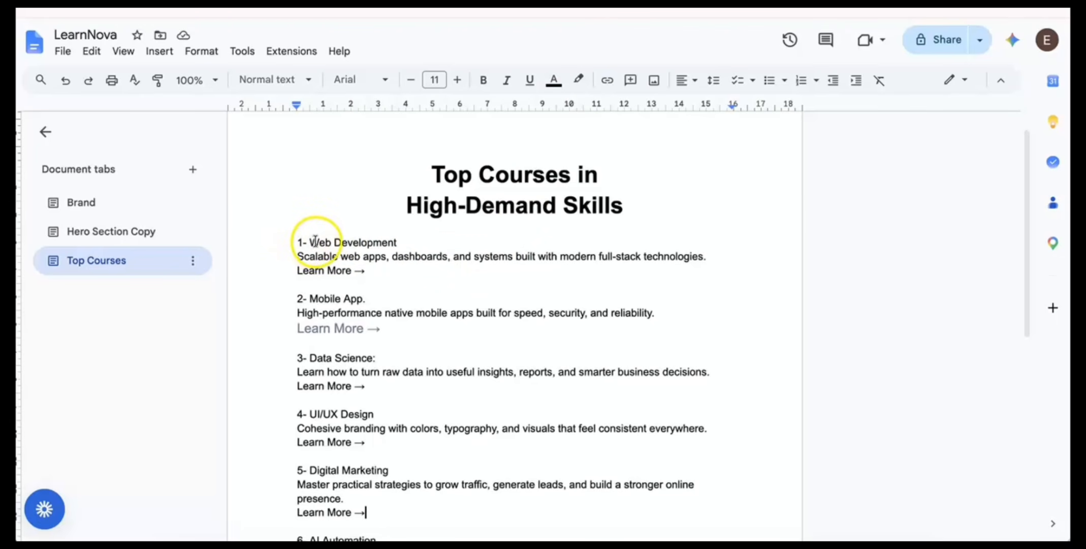
left_click_drag(323, 241, 398, 240)
key("ctrl+c")
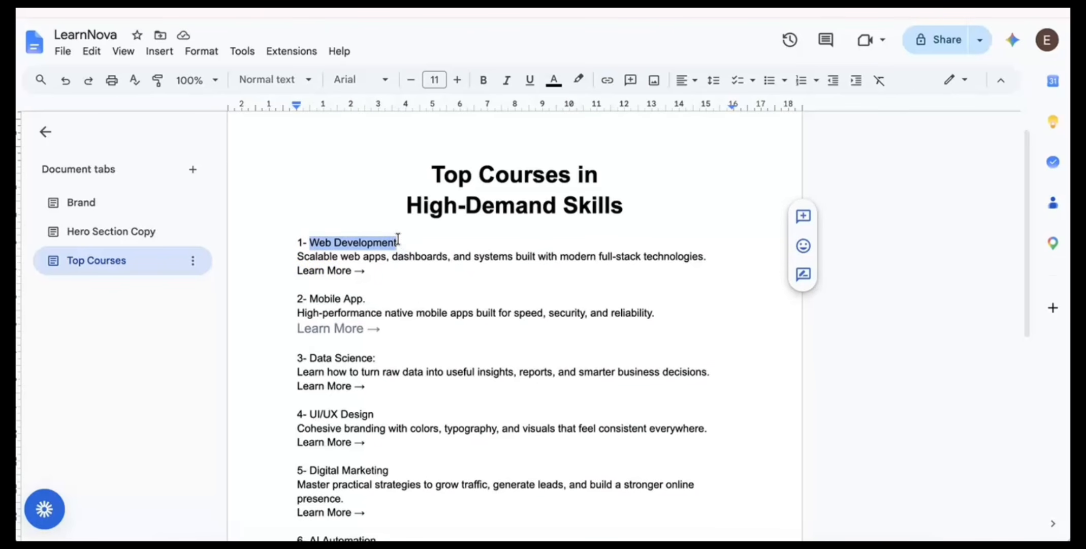
left_click(396, 11)
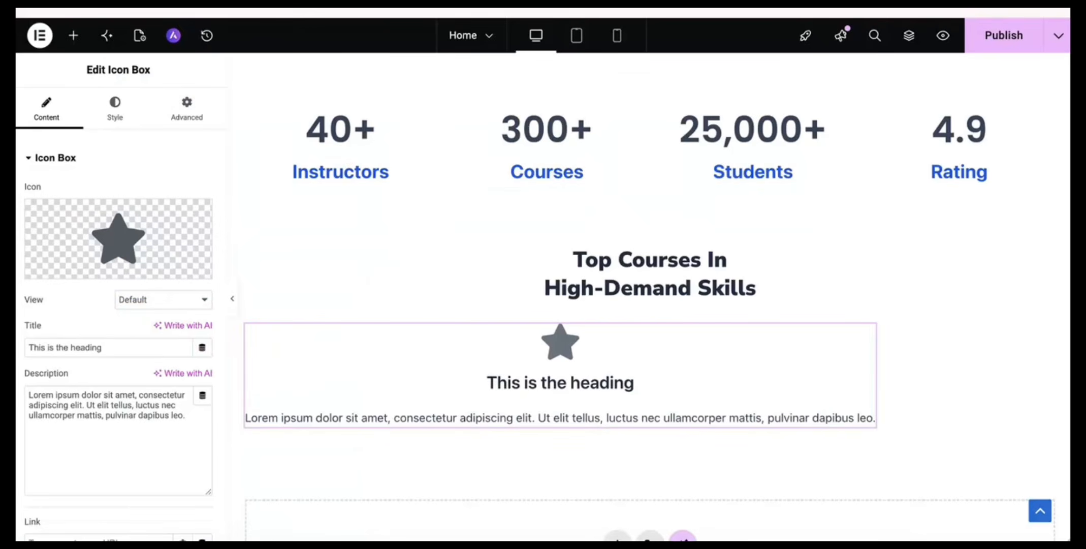
left_click(82, 346)
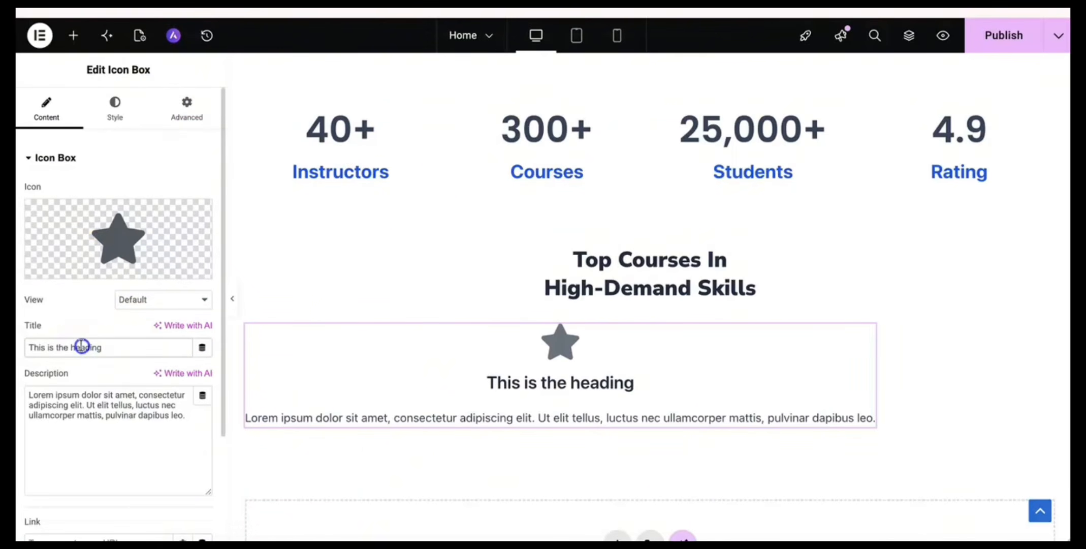
key("ctrl+v")
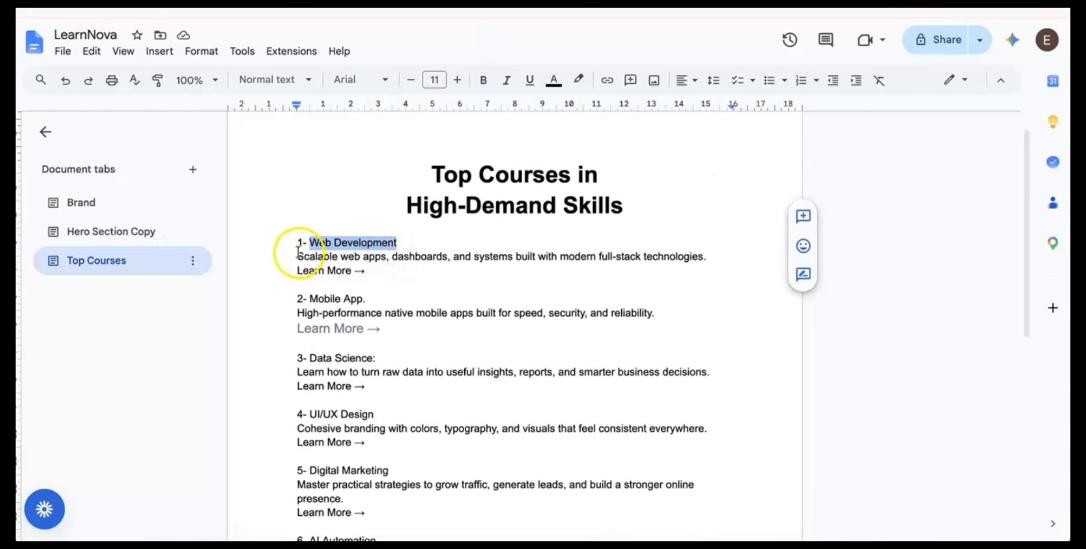
Replace the icon box's description with "Scalable web apps, dashboards, and systems built with modern full-stack technologies." copied from the document.
left_click_drag(297, 252, 707, 263)
key("ctrl+c")
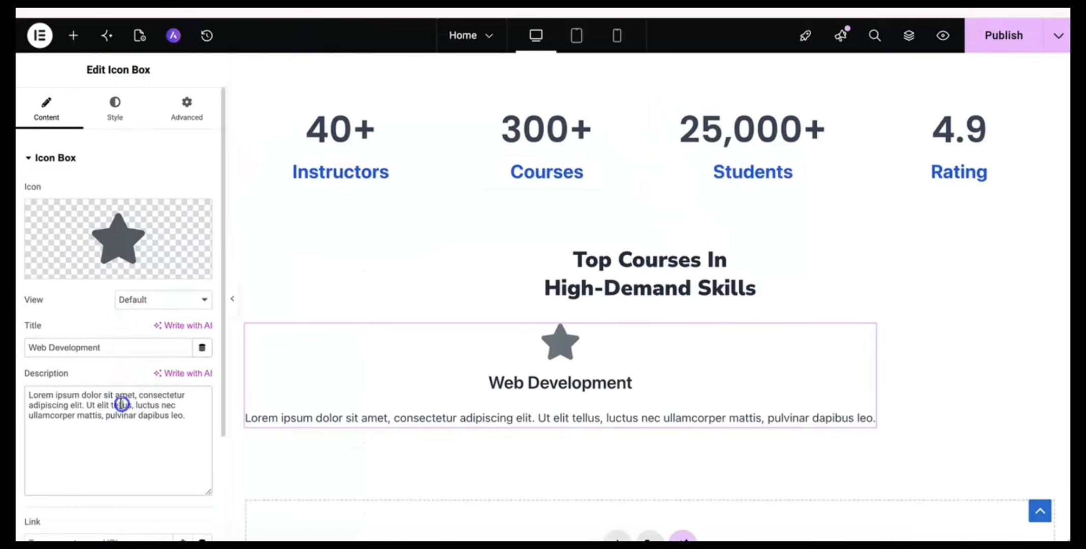
triple_click(122, 404)
key("ctrl+v")
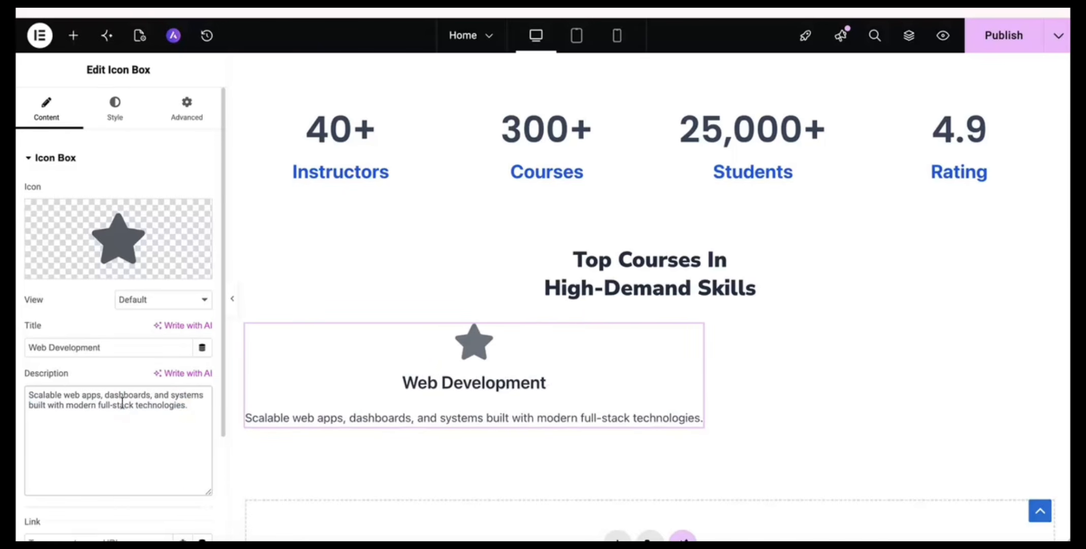
Search the icon library for "code" and replace the Web Development box's star with the Code icon.
scroll(201, 461, "down", 3)
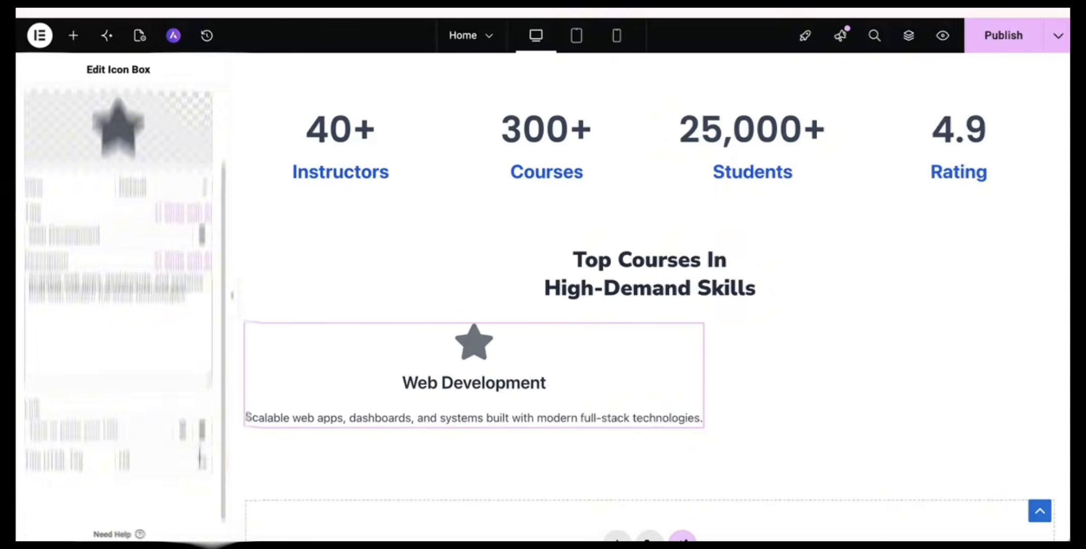
scroll(199, 467, "up", 1)
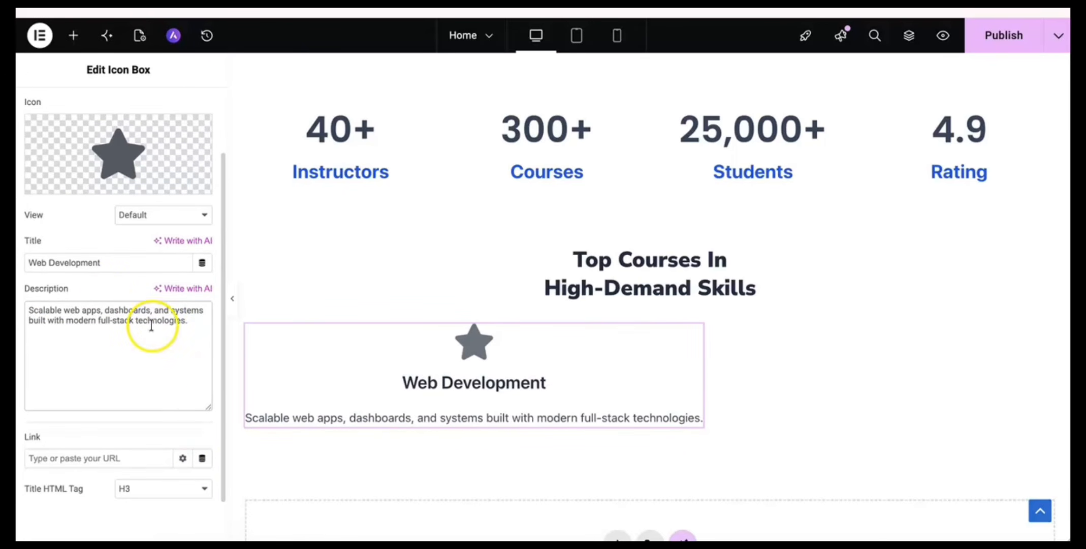
scroll(112, 312, "up", 1)
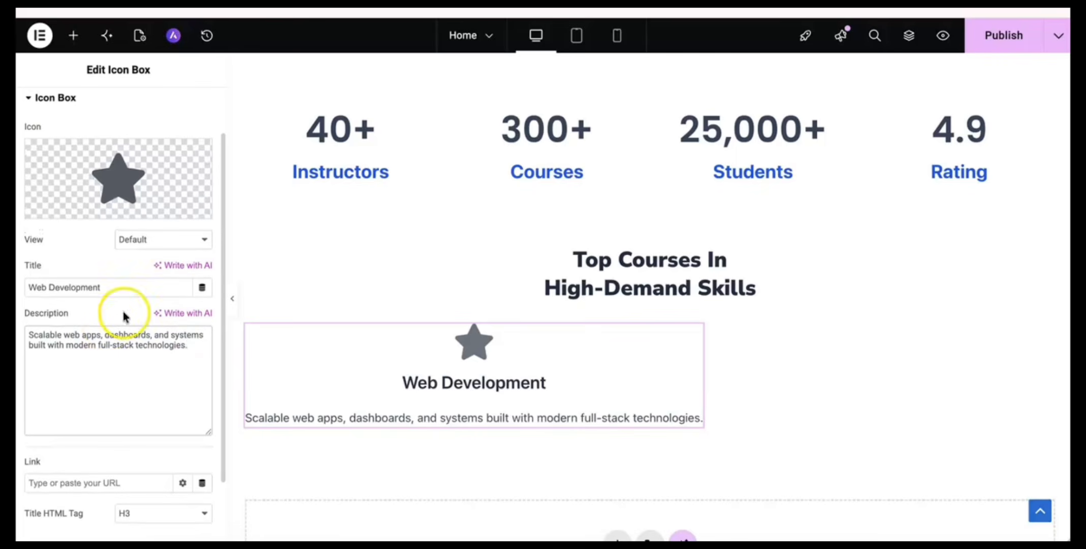
left_click(125, 173)
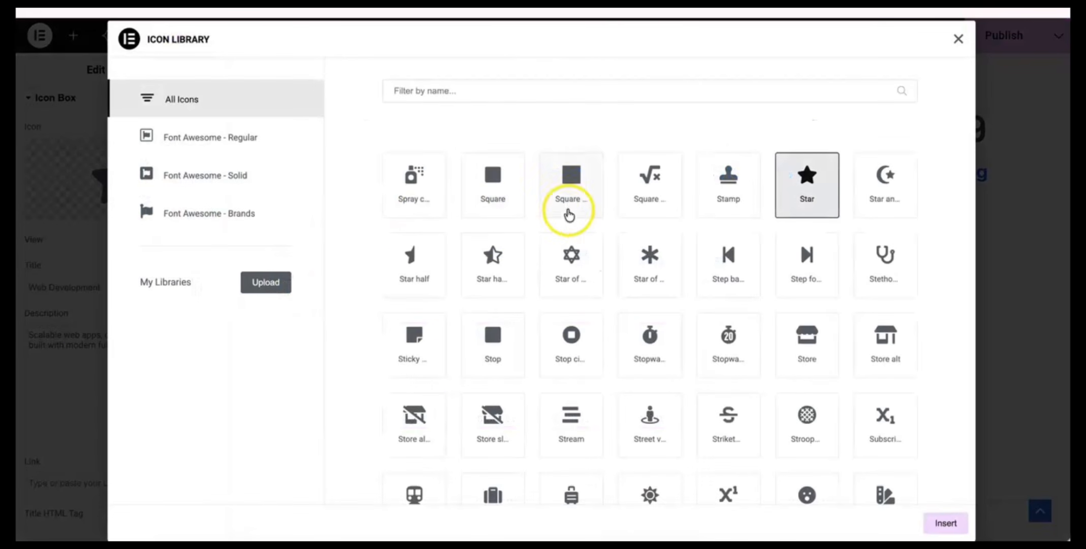
left_click(579, 92)
type("code")
left_click(582, 181)
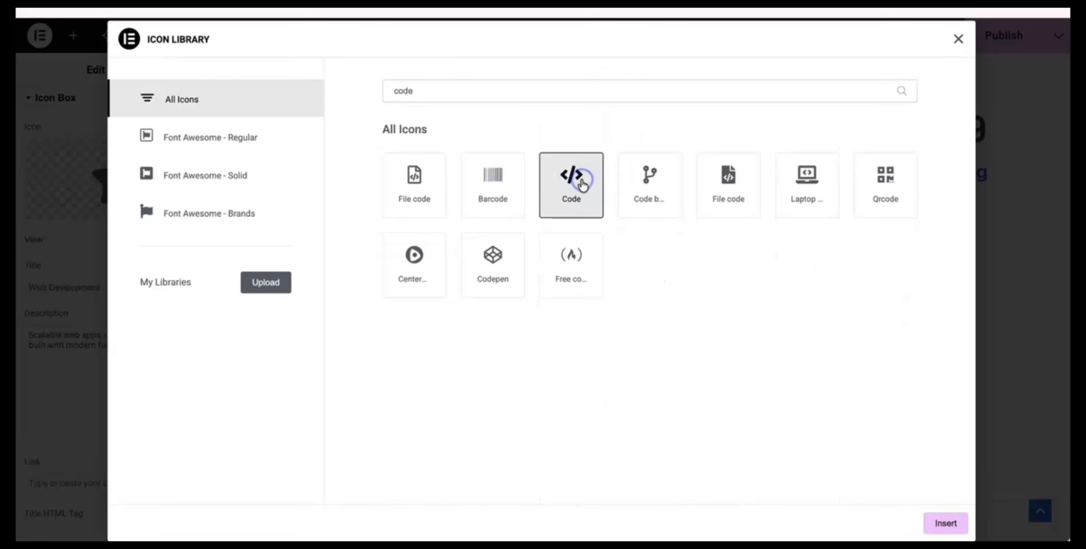
left_click(944, 523)
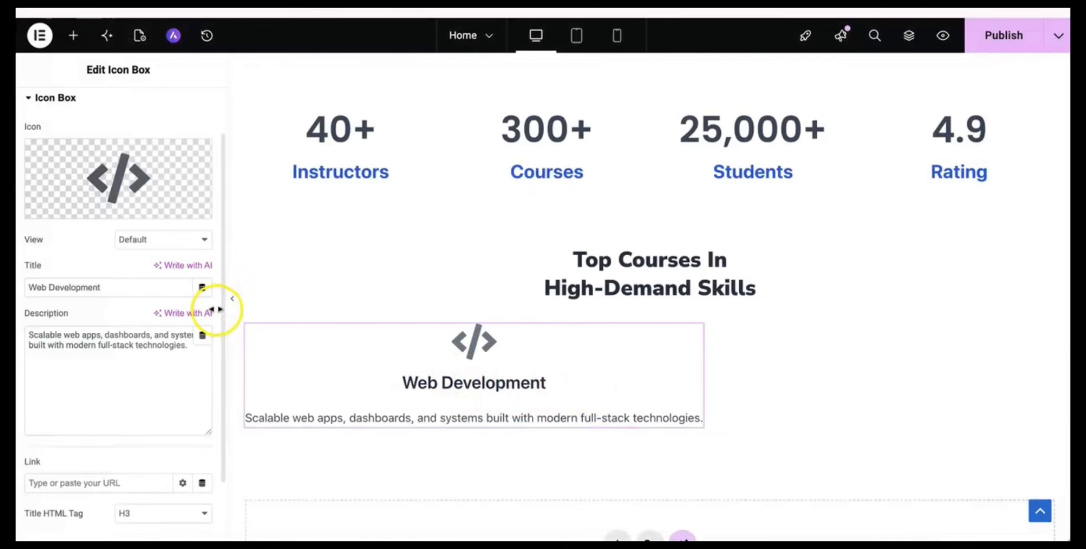
Review the Web Development box's link options and switch its open-in-new-window setting on and back off.
mouse_move(254, 333)
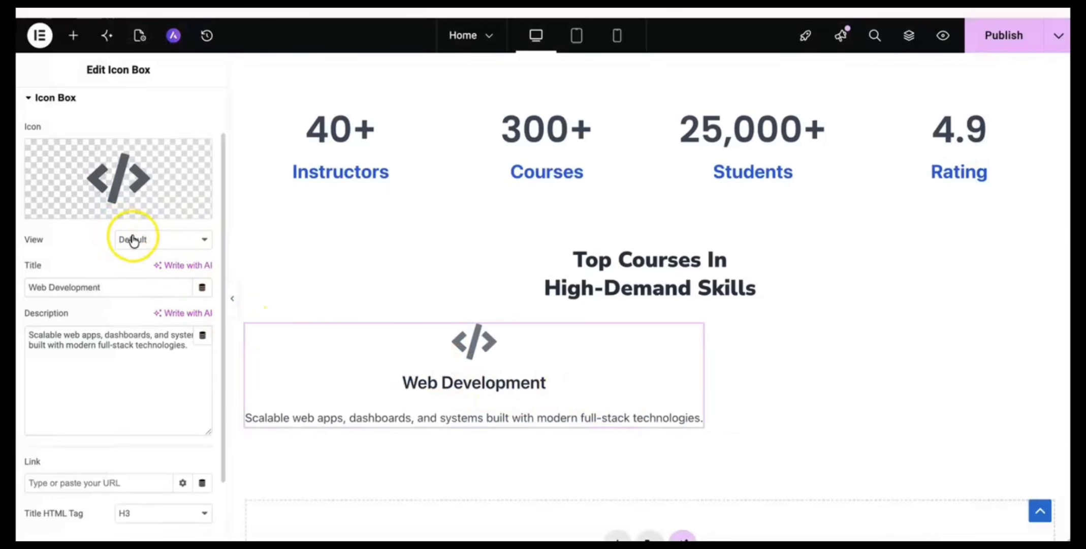
scroll(182, 356, "down", 3)
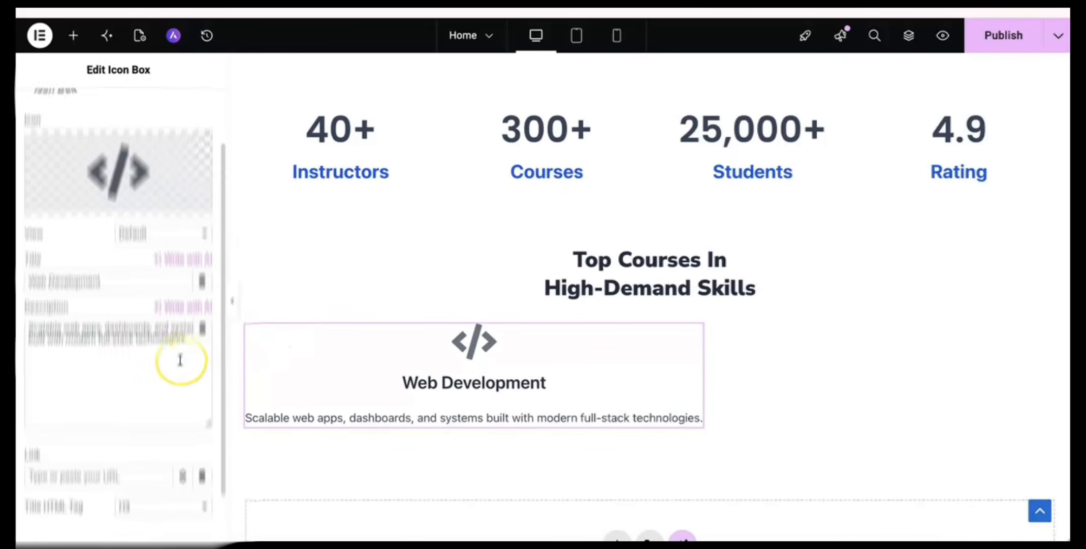
left_click(157, 404)
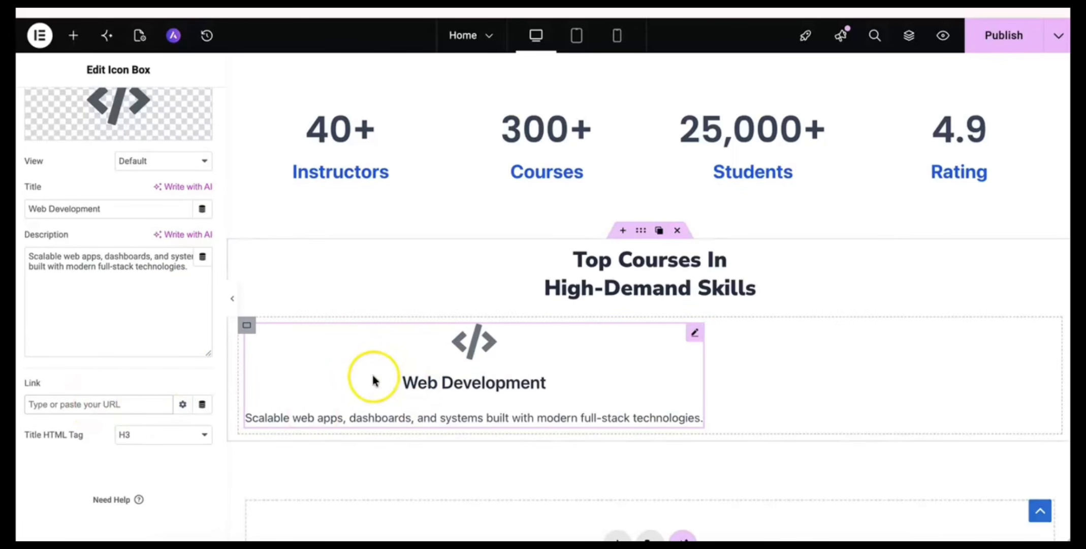
scroll(169, 373, "up", 5)
scroll(119, 401, "down", 2)
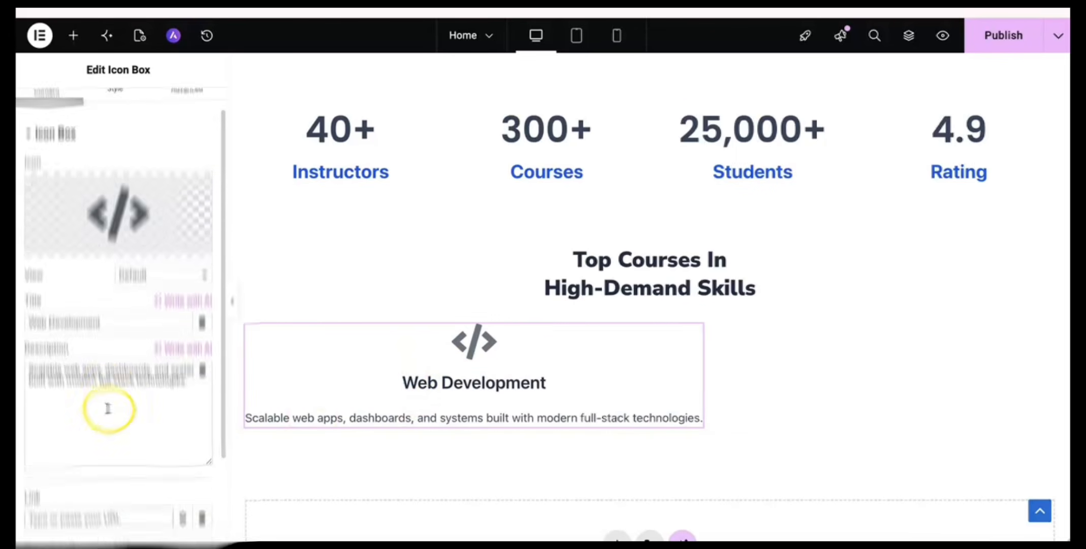
scroll(75, 516, "down", 3)
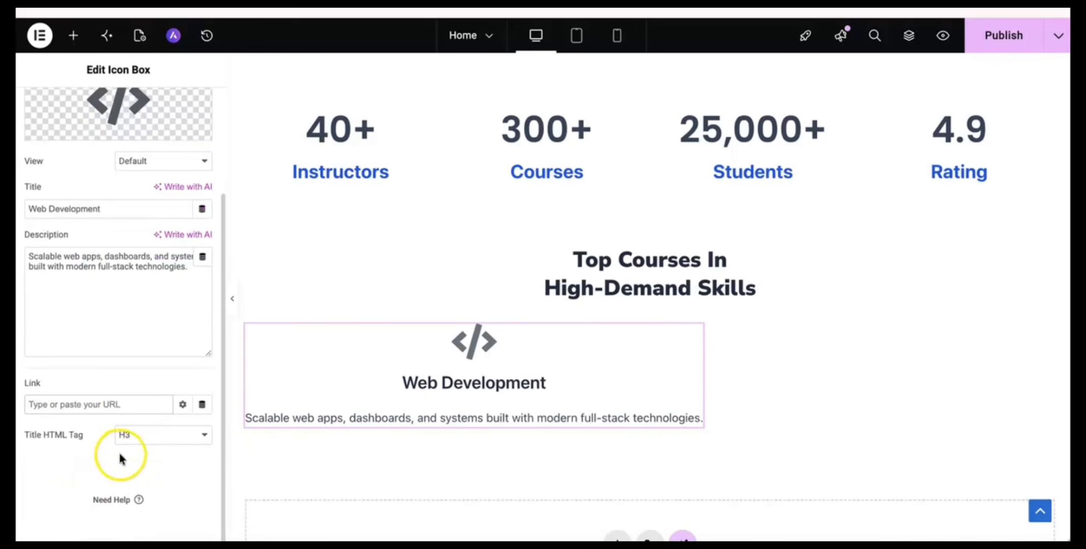
left_click(182, 404)
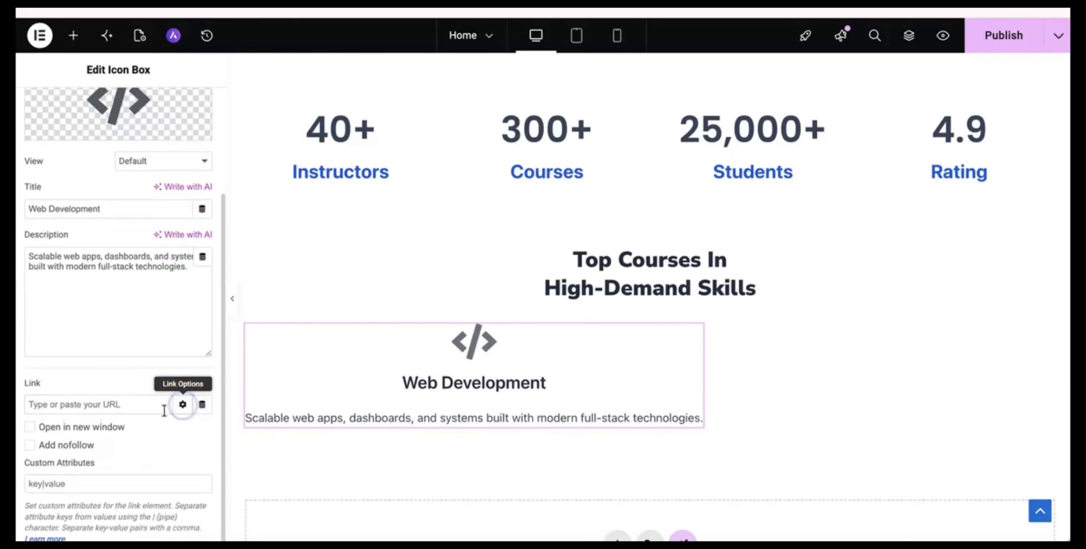
scroll(102, 414, "down", 1)
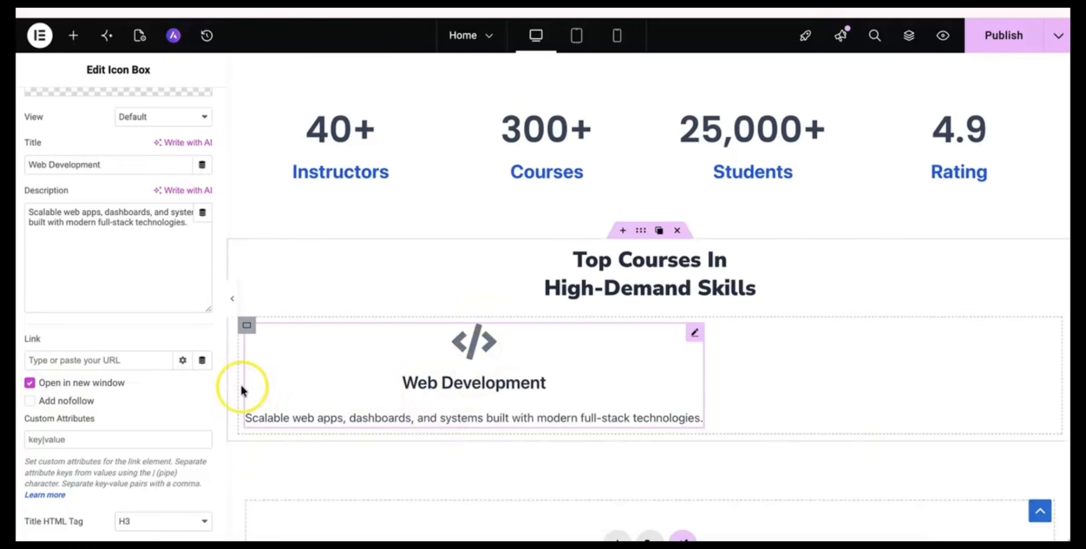
left_click(30, 385)
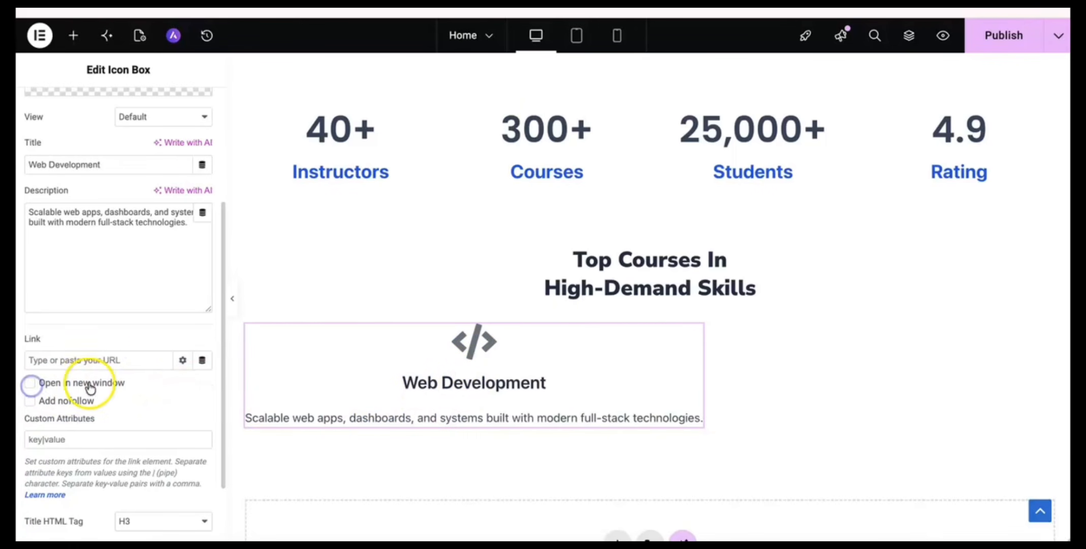
left_click(183, 361)
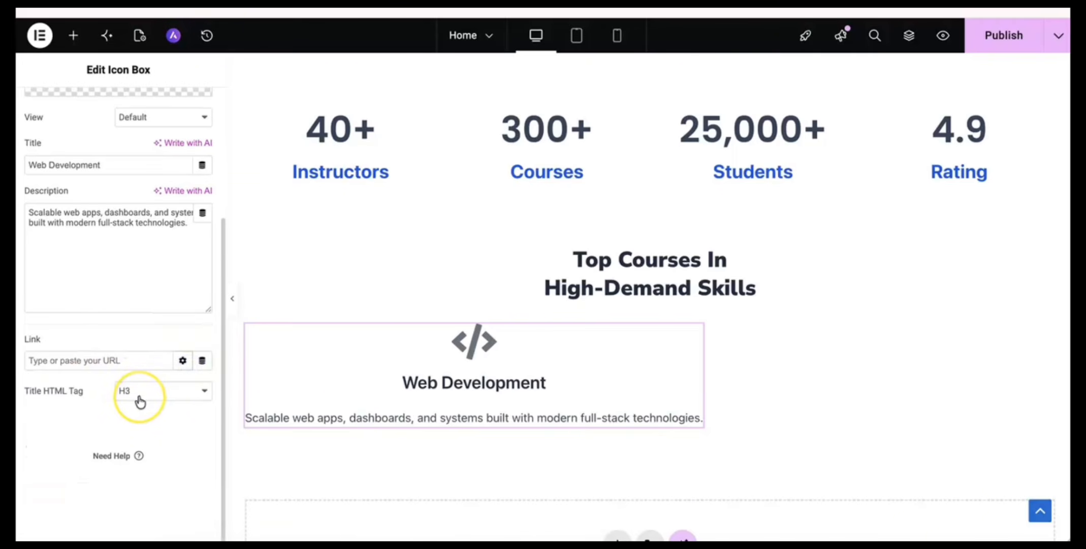
Examine the dynamic sources available for the Web Development box's link.
scroll(139, 399, "up", 1)
left_click(202, 388)
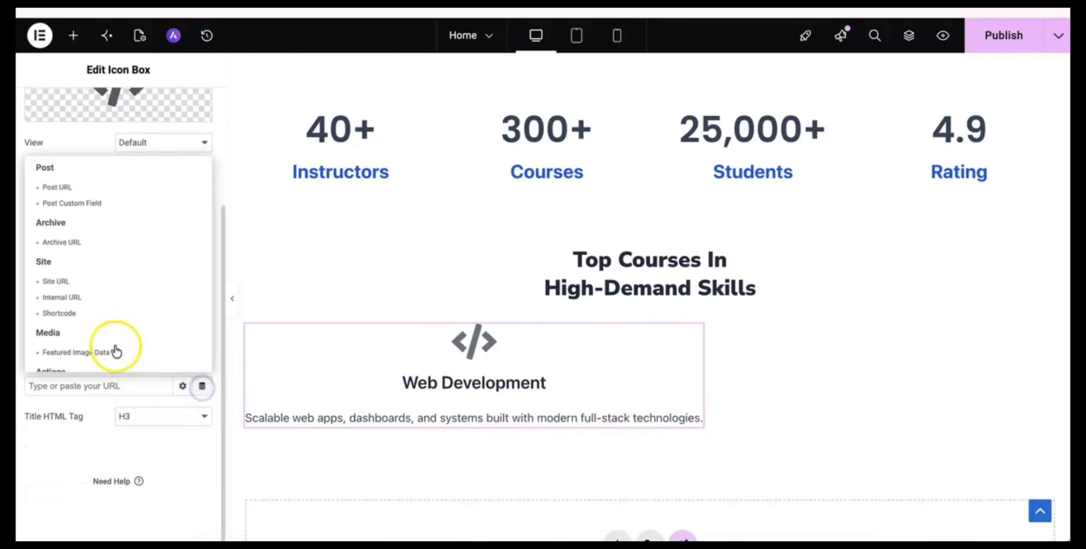
scroll(112, 321, "down", 5)
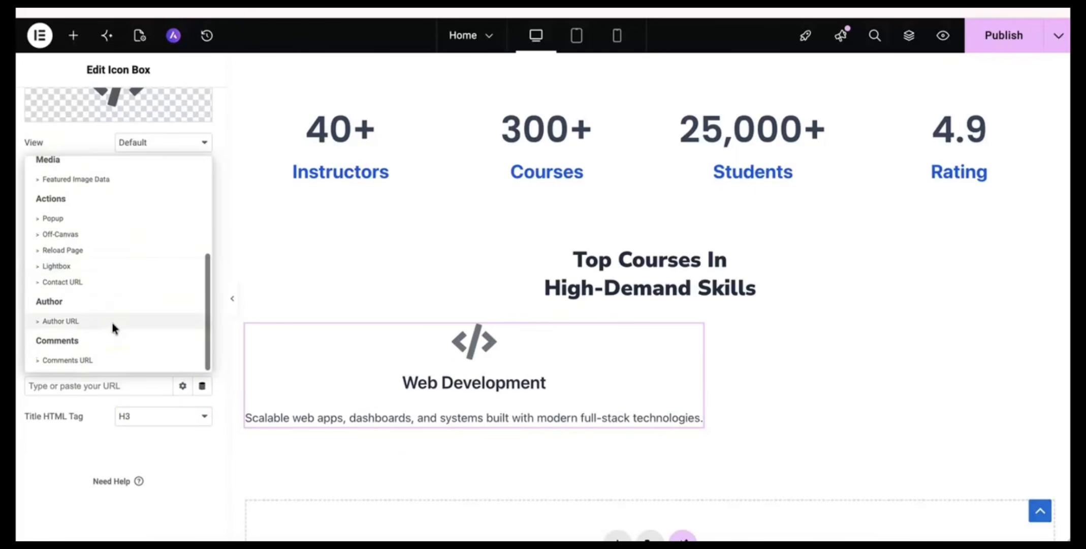
scroll(112, 328, "up", 5)
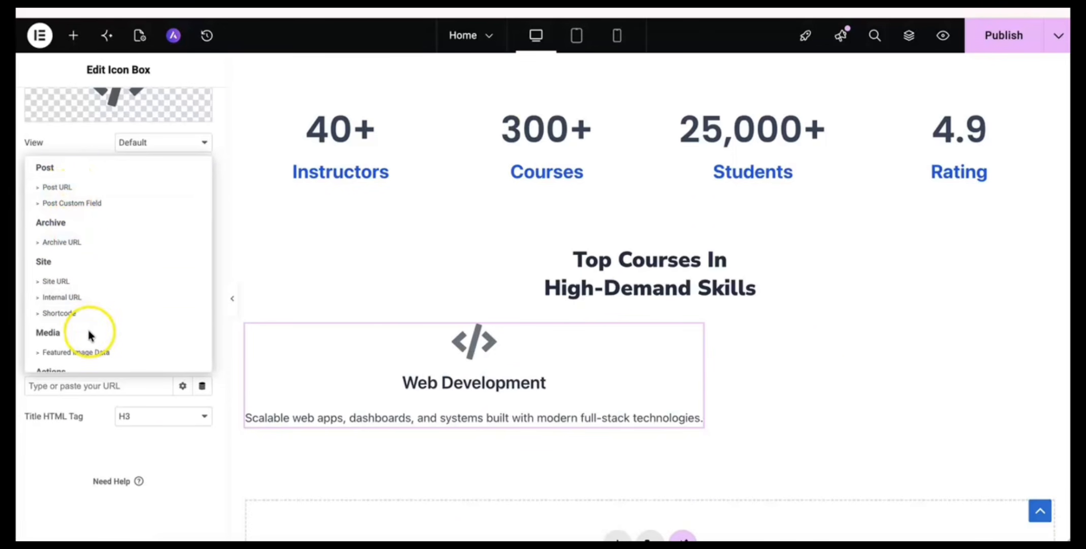
left_click(76, 455)
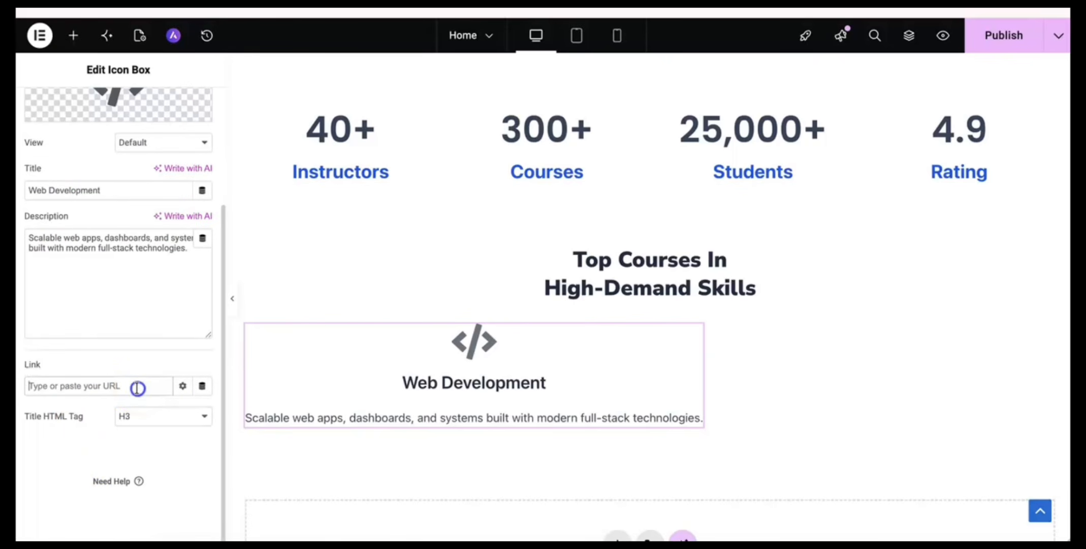
Set the Web Development icon box's view to Stacked.
scroll(152, 193, "up", 4)
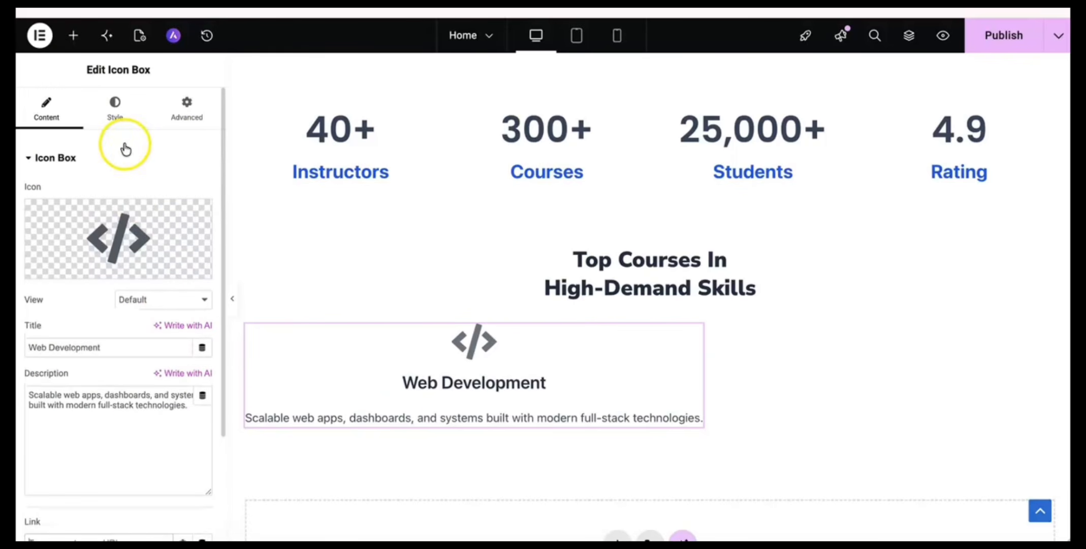
left_click(116, 111)
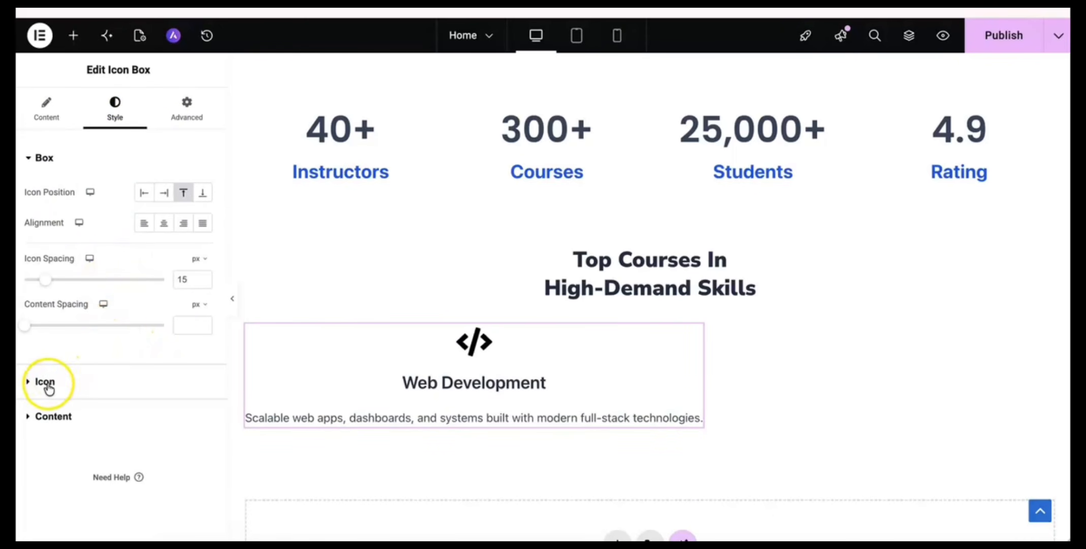
left_click(47, 108)
scroll(175, 315, "down", 3)
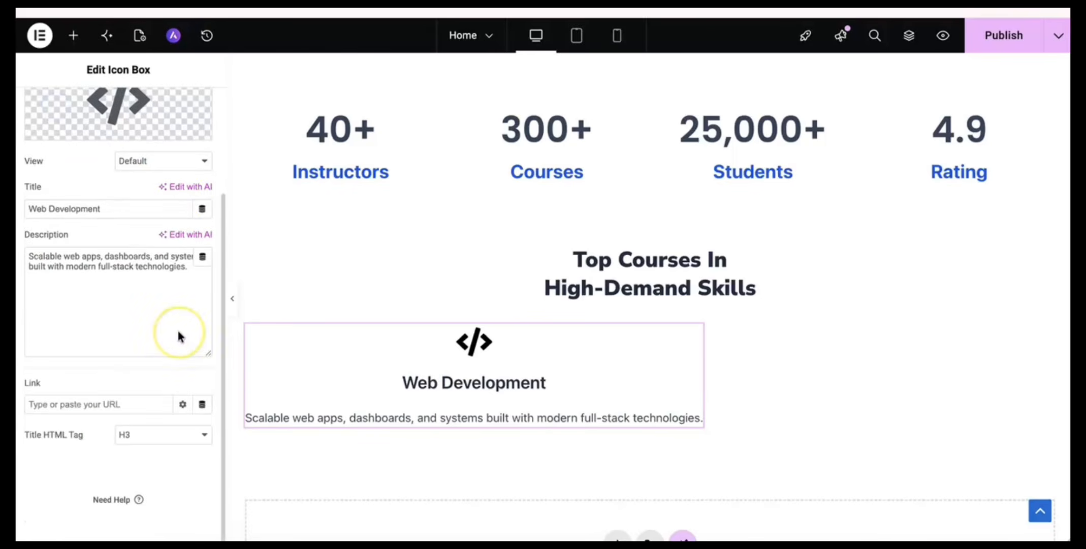
scroll(178, 335, "up", 2)
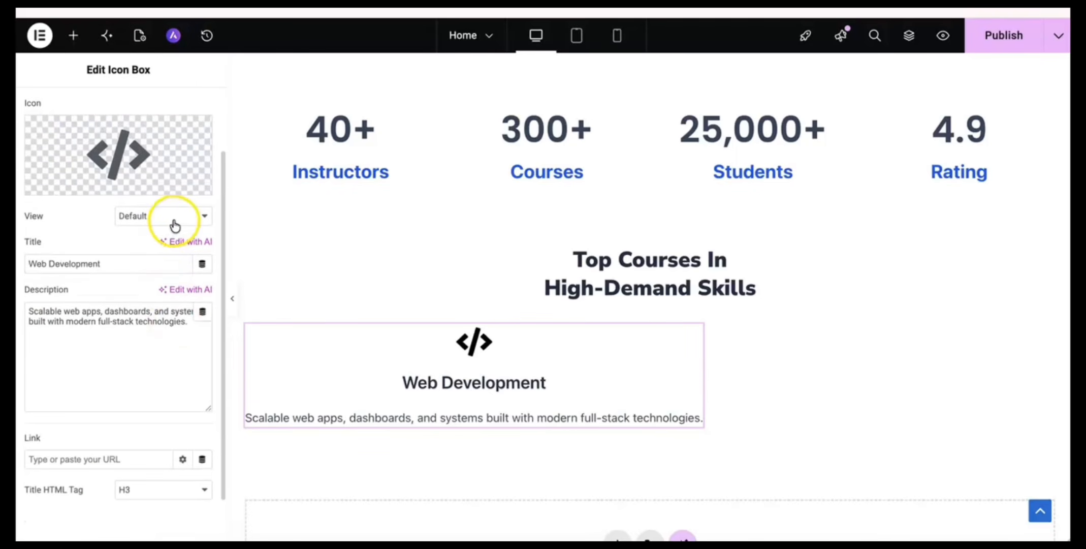
scroll(180, 220, "up", 1)
left_click(171, 251)
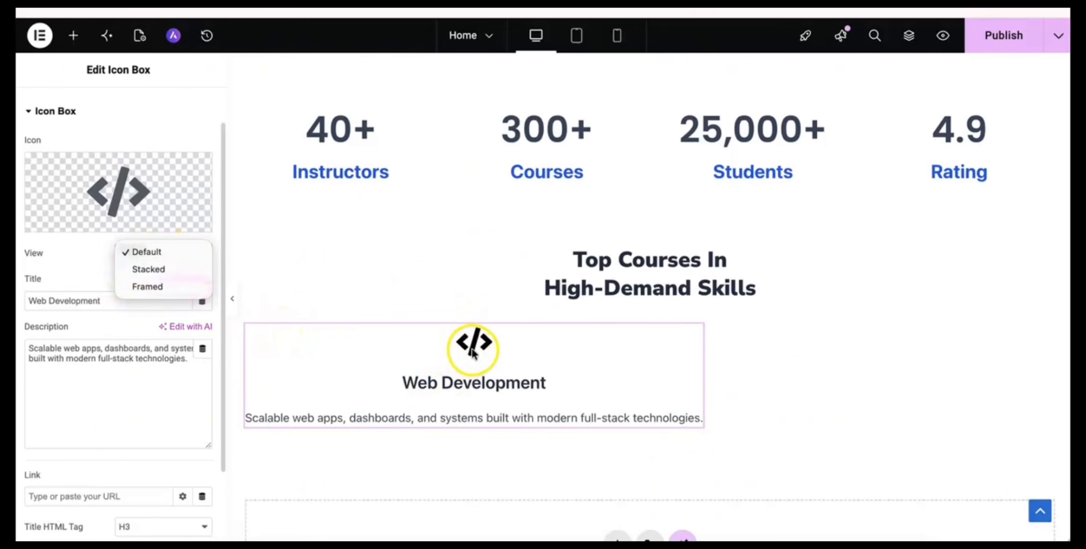
left_click(150, 271)
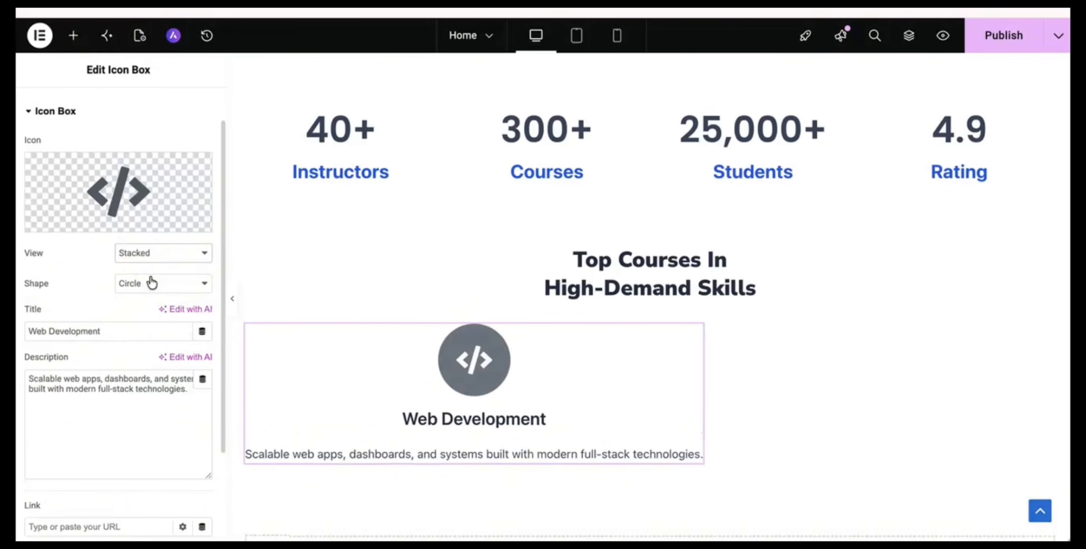
Set the shape of the Web Development box's icon to Rounded.
left_click(151, 284)
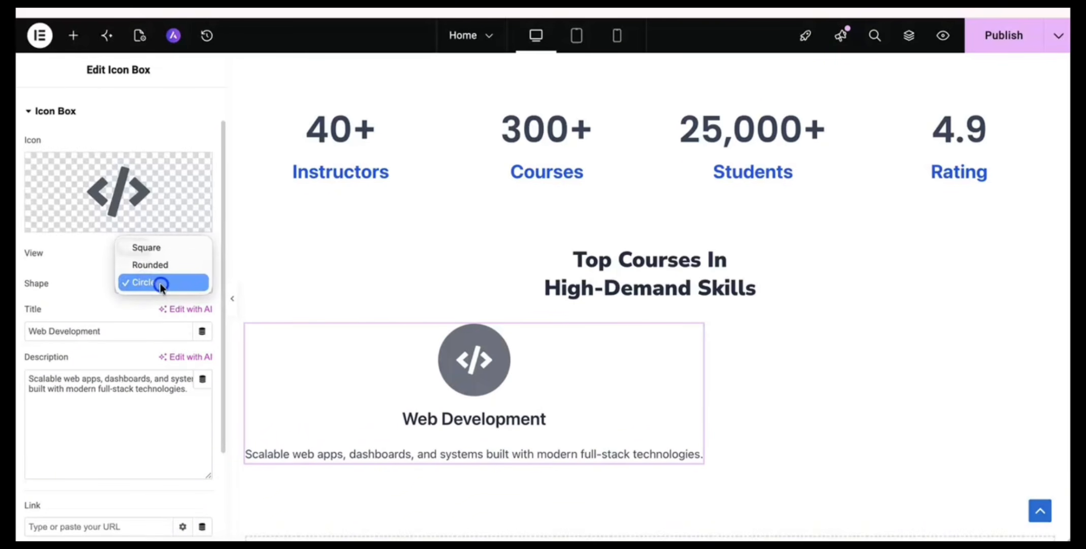
left_click(161, 283)
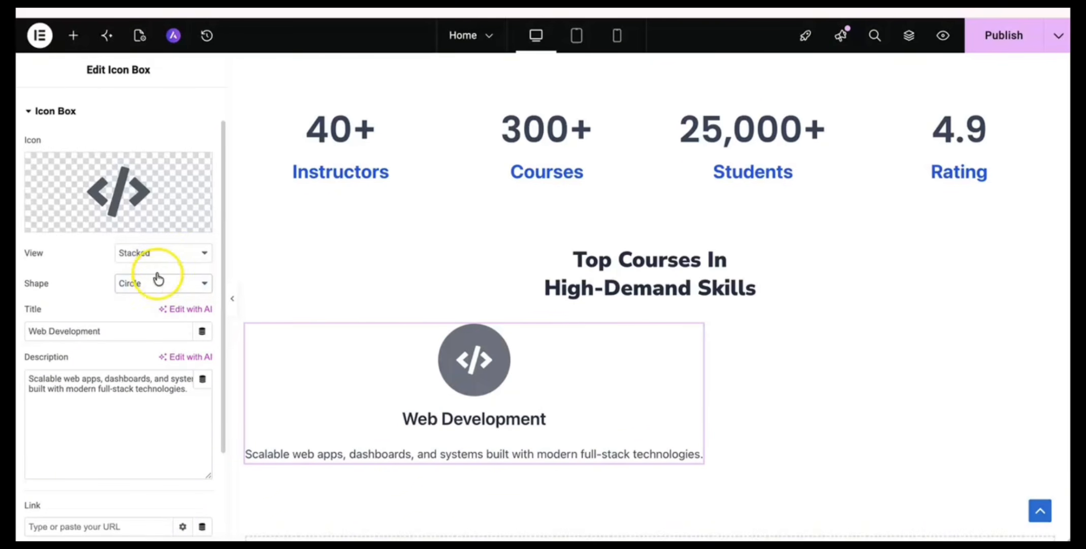
left_click(151, 293)
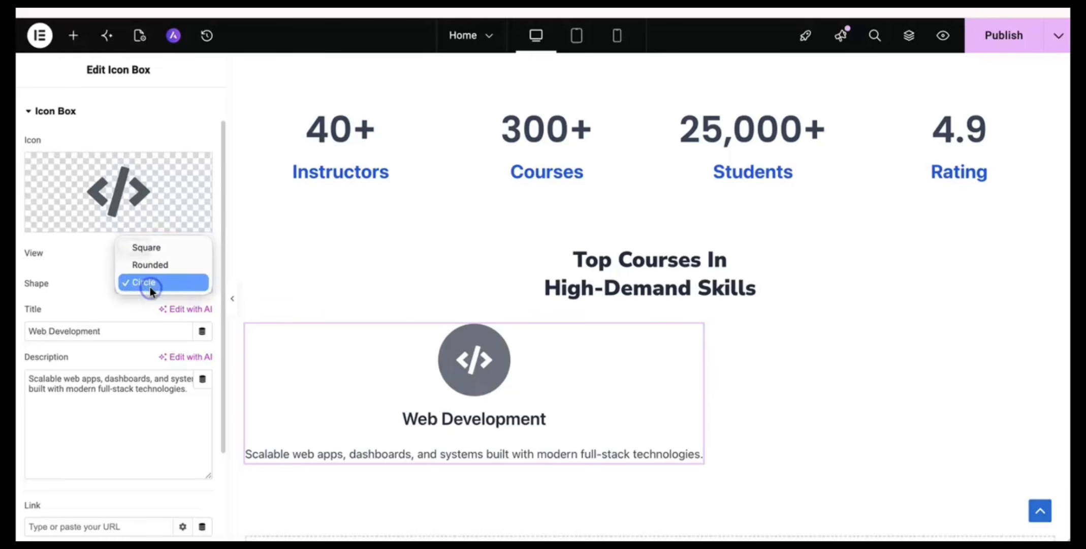
left_click(149, 268)
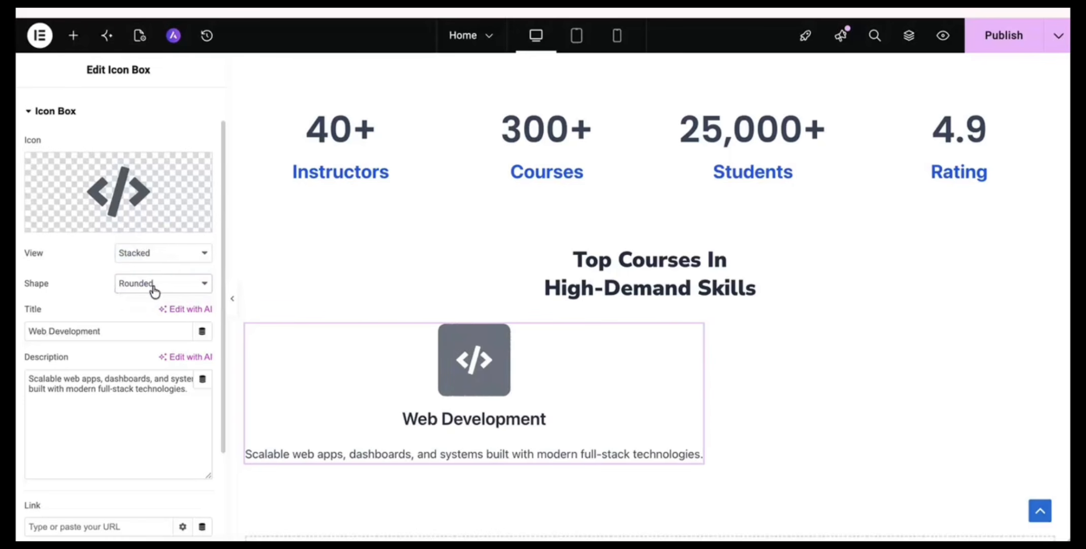
Try the Framed view on the Web Development icon with the Square, Rounded and Circle shapes.
left_click(152, 287)
left_click(157, 262)
left_click(160, 262)
left_click(156, 270)
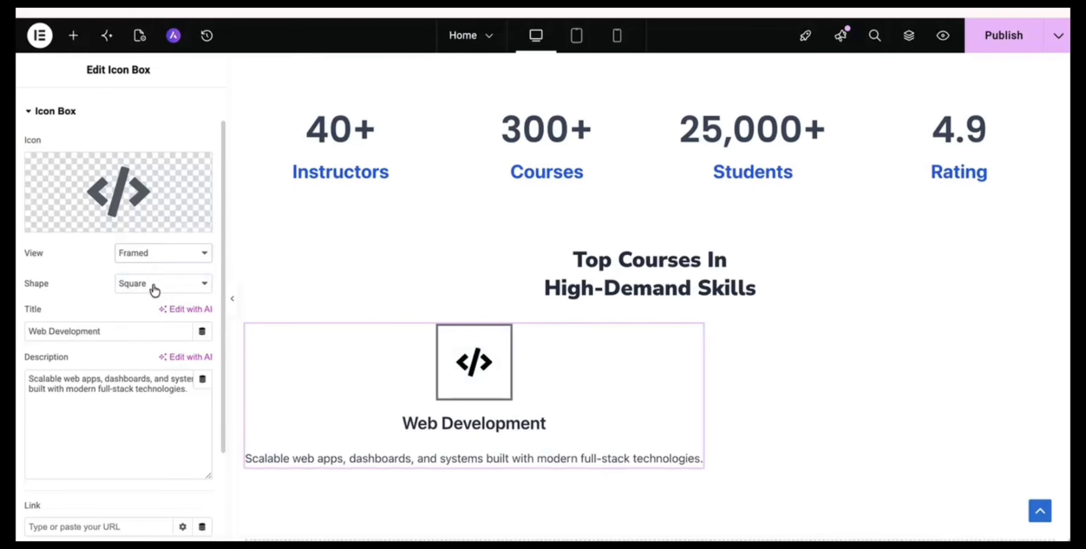
left_click(155, 287)
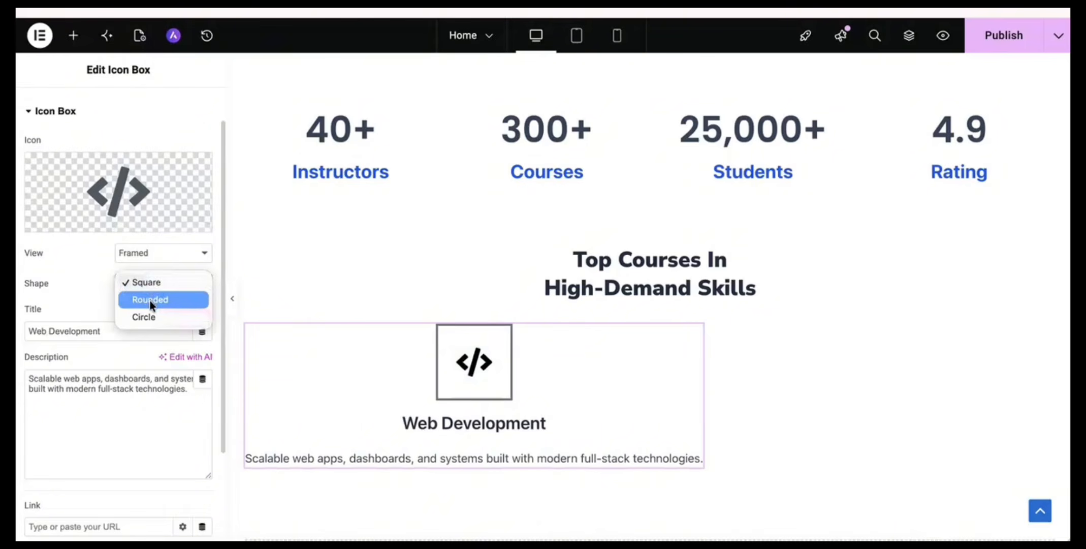
left_click(151, 300)
left_click(162, 288)
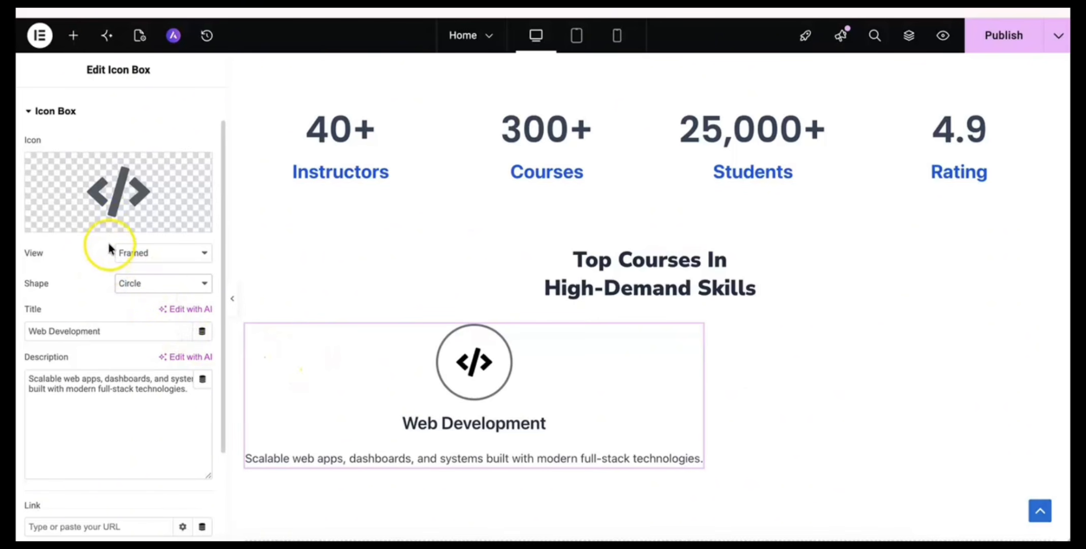
scroll(109, 273, "down", 2)
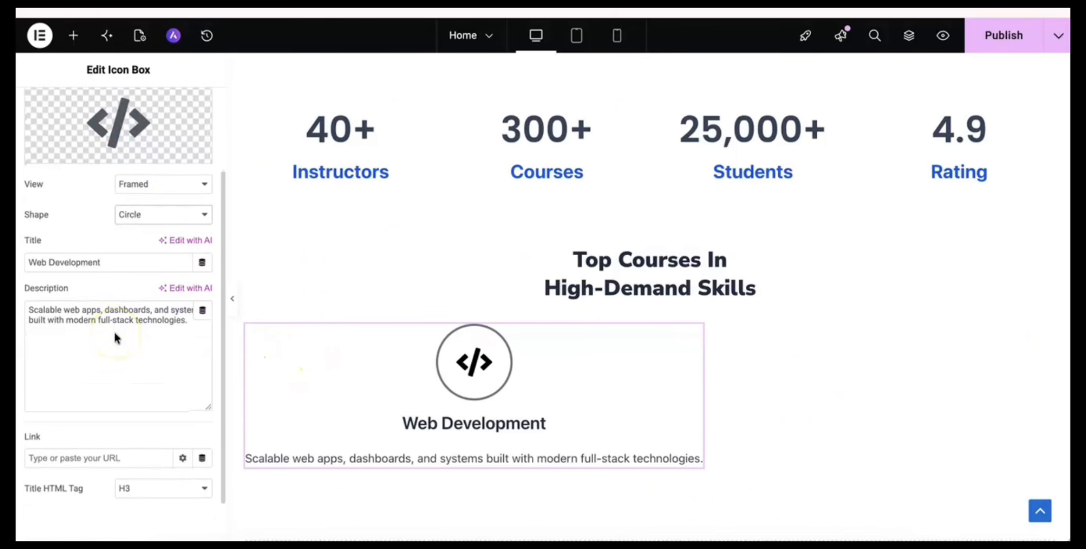
scroll(113, 329, "up", 4)
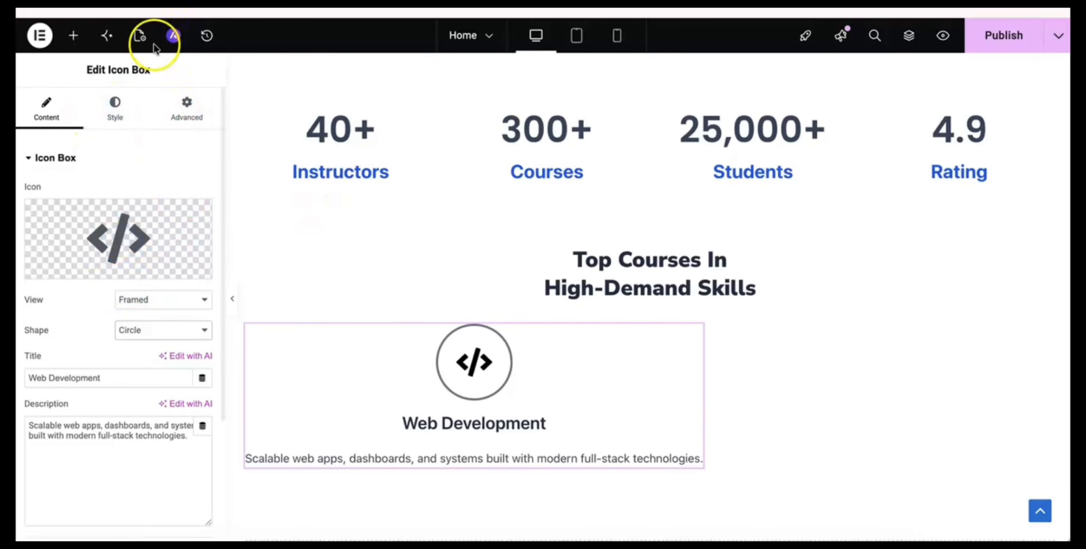
Set the Web Development icon's view to Stacked and its shape to Rounded.
left_click(151, 303)
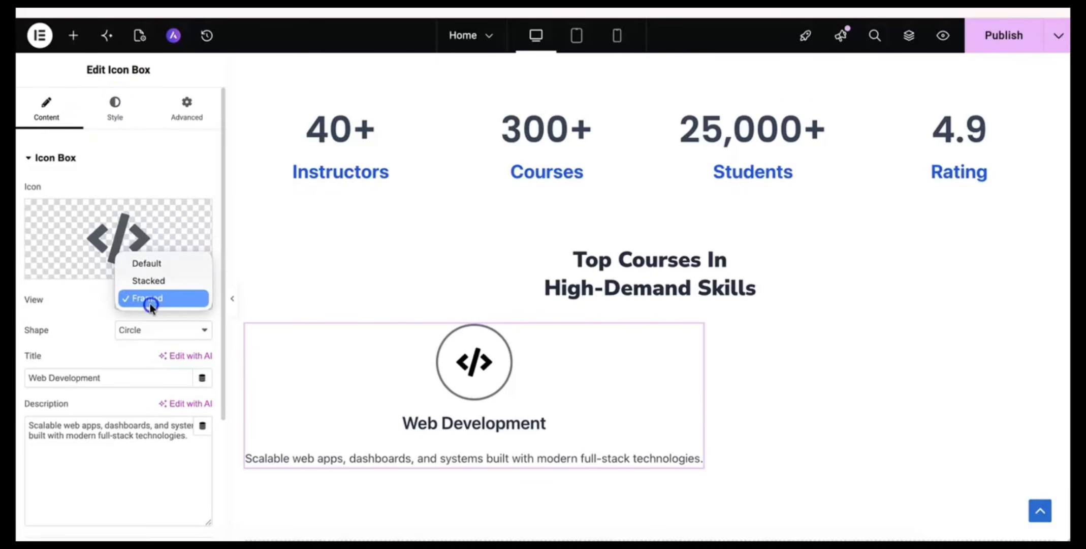
left_click(158, 280)
left_click(144, 332)
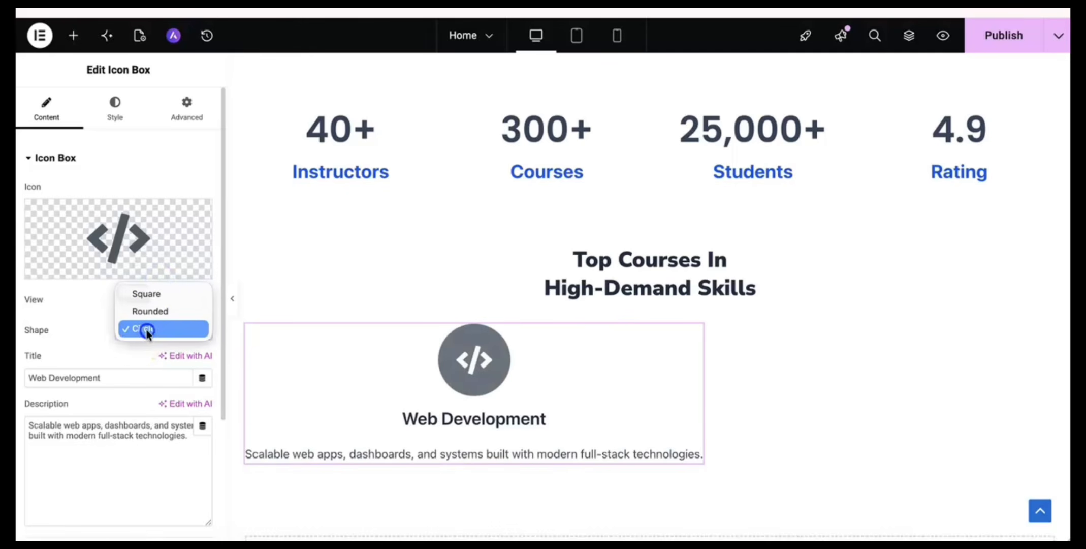
left_click(151, 311)
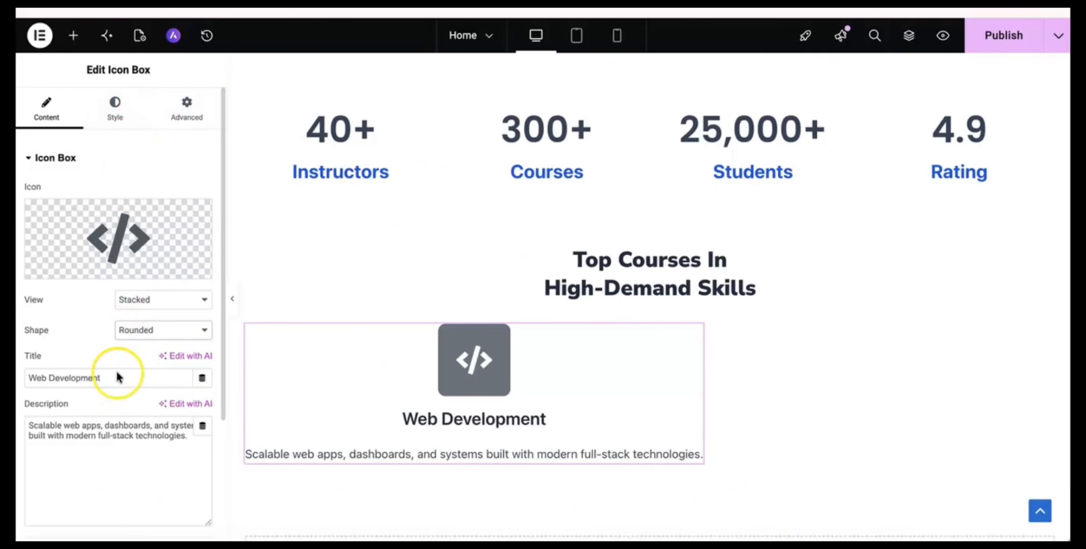
scroll(115, 368, "down", 3)
scroll(116, 375, "up", 5)
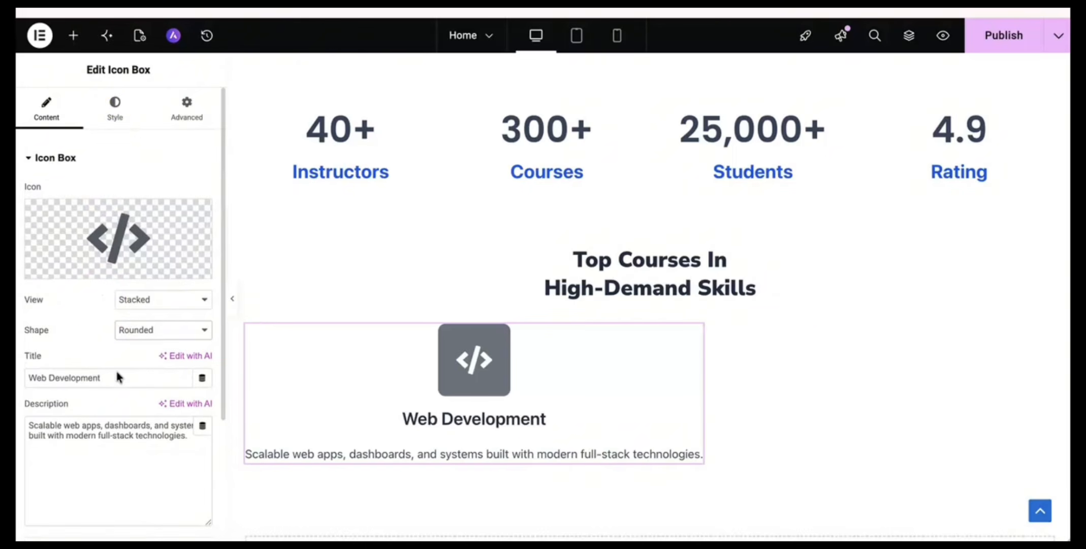
Center-align the Web Development box and set its icon spacing to 4 px and content spacing to 5 px.
left_click(120, 114)
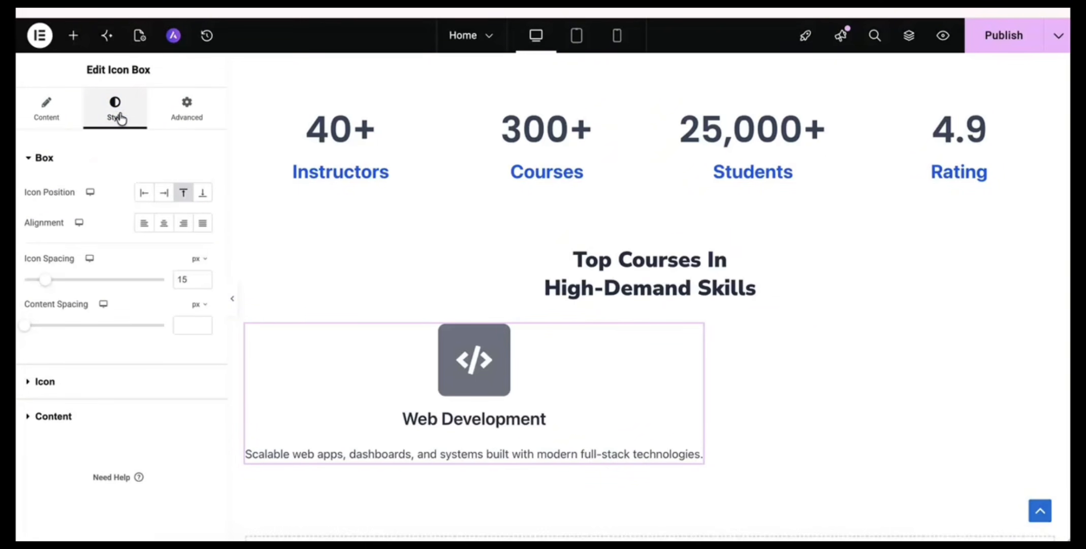
left_click(164, 225)
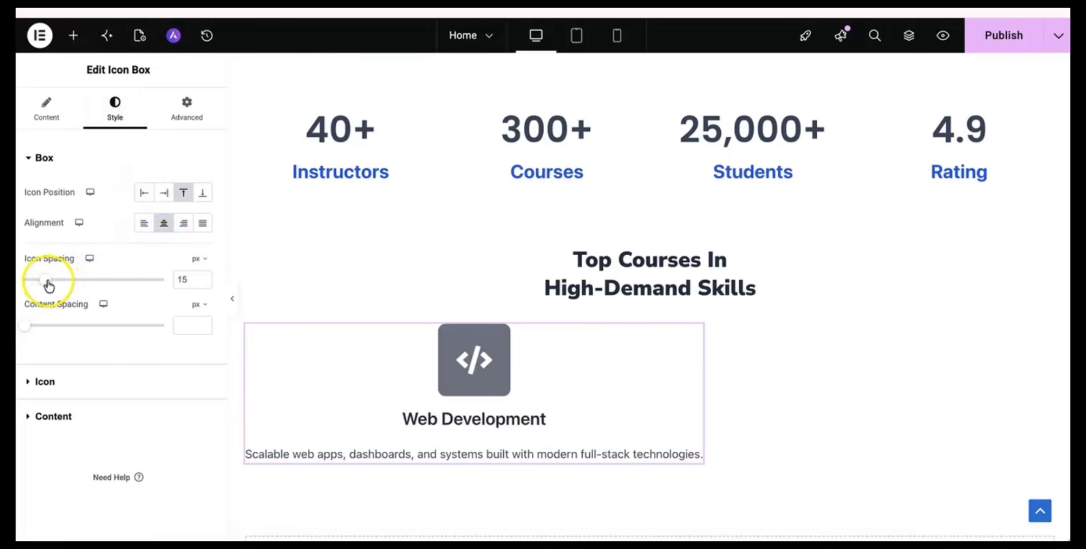
mouse_move(47, 280)
left_mouse_down()
mouse_move(61, 281)
mouse_move(31, 283)
left_mouse_up()
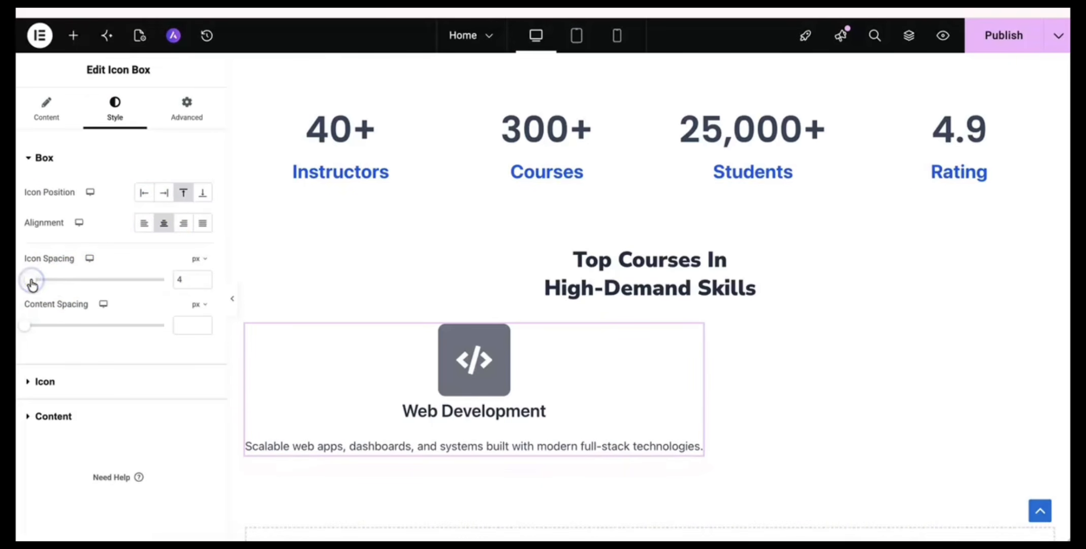
left_click(27, 326)
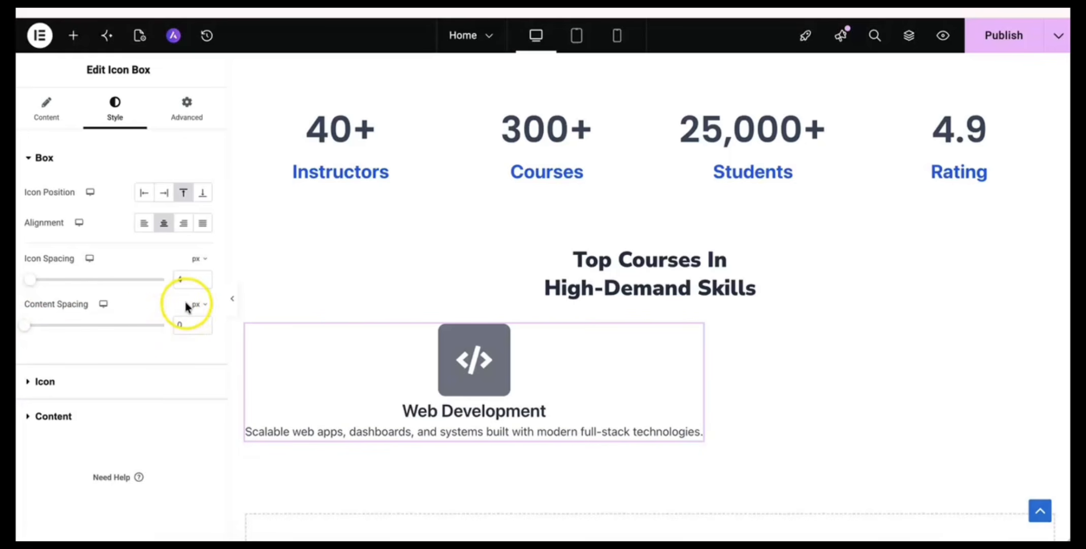
left_click_drag(23, 329, 30, 331)
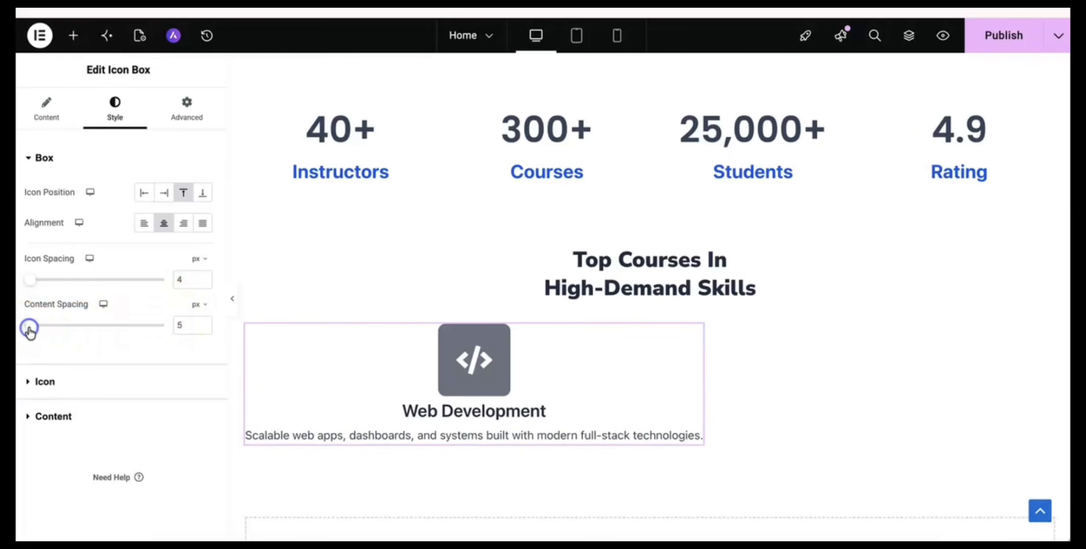
Set the icon's primary color to the global Primary blue and lower its opacity to give #0D52E061.
left_click(45, 383)
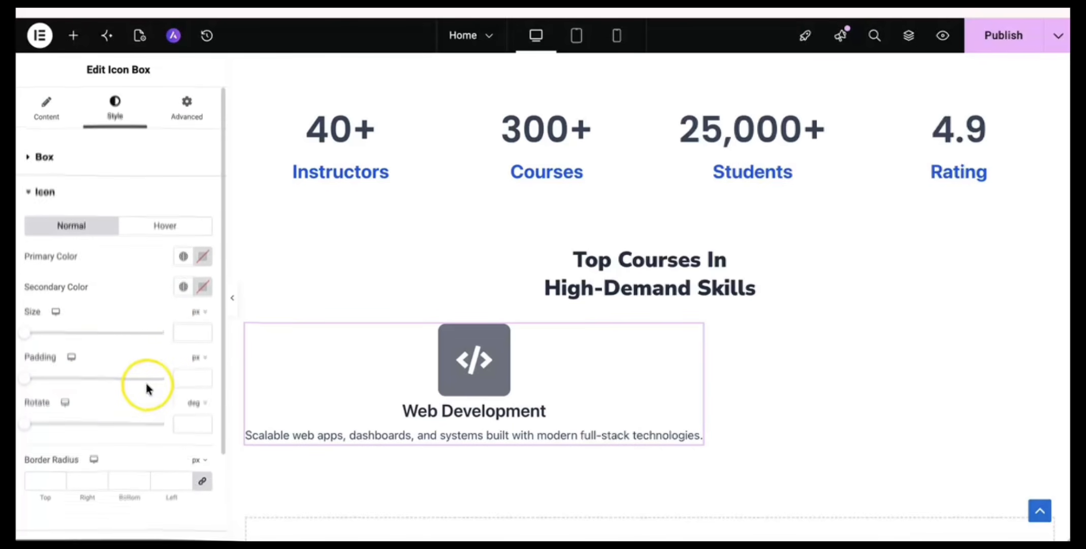
left_click(202, 258)
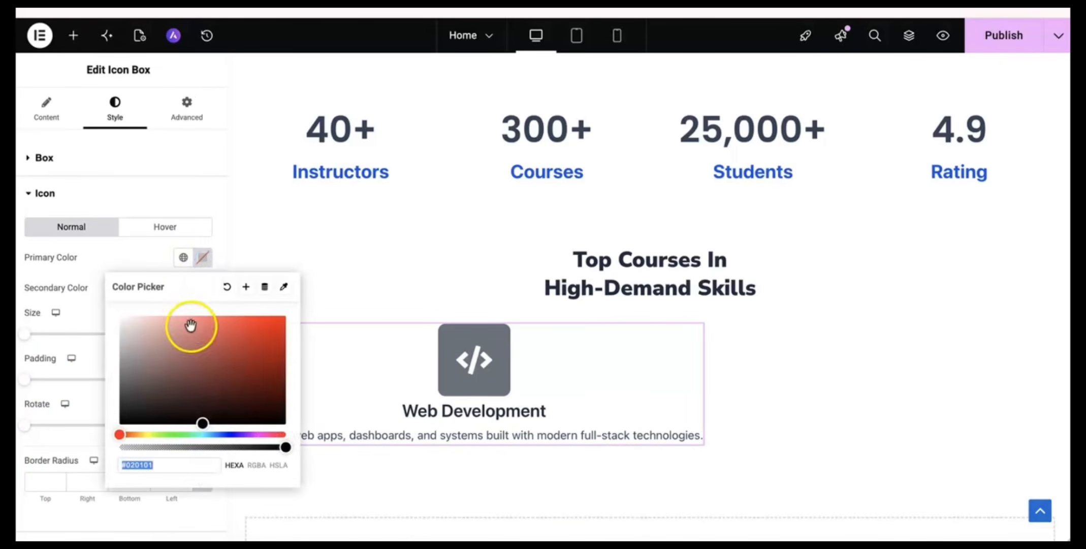
left_click(184, 258)
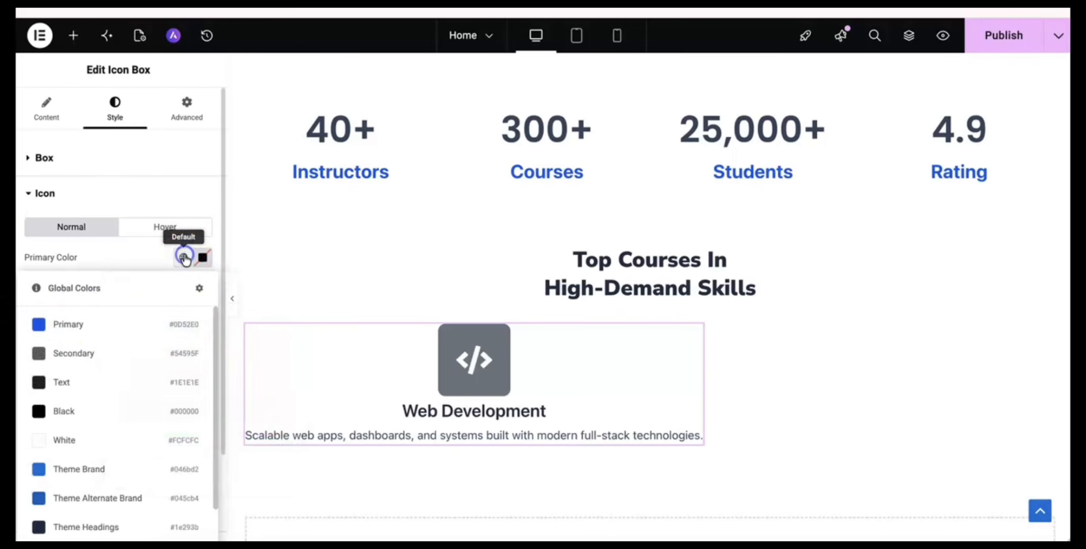
left_click(92, 321)
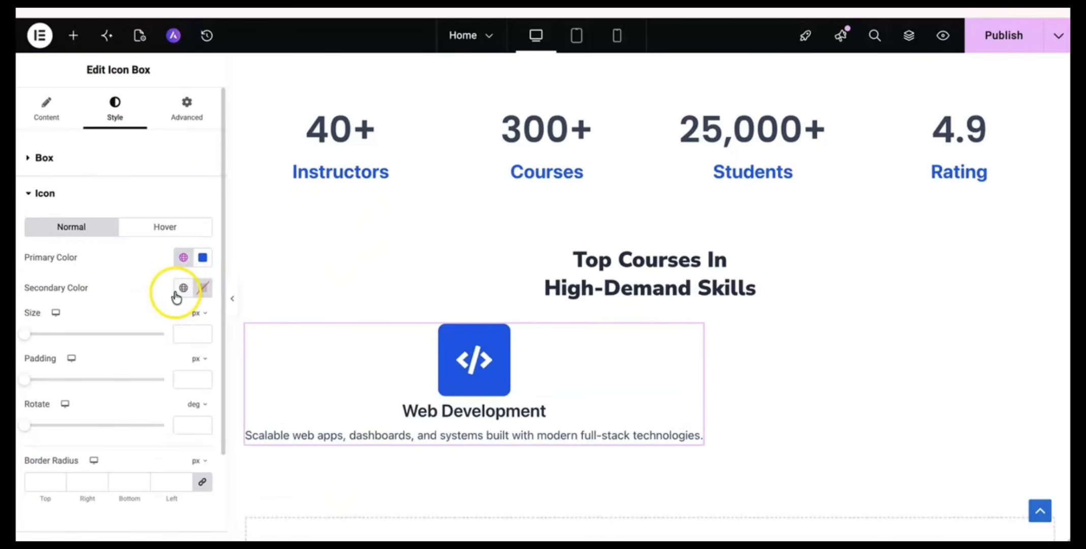
left_click(203, 259)
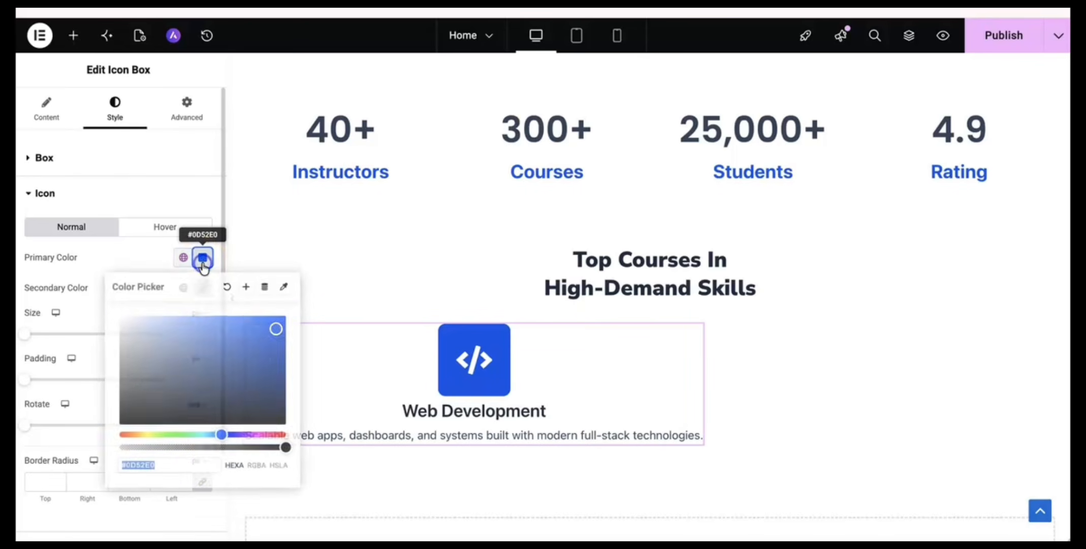
left_click_drag(210, 447, 179, 447)
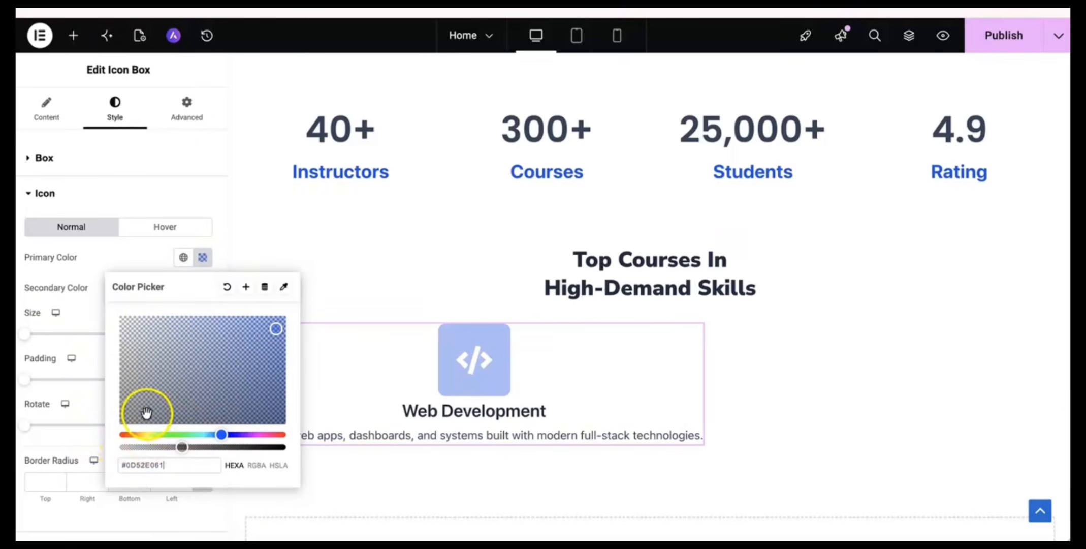
left_click(84, 336)
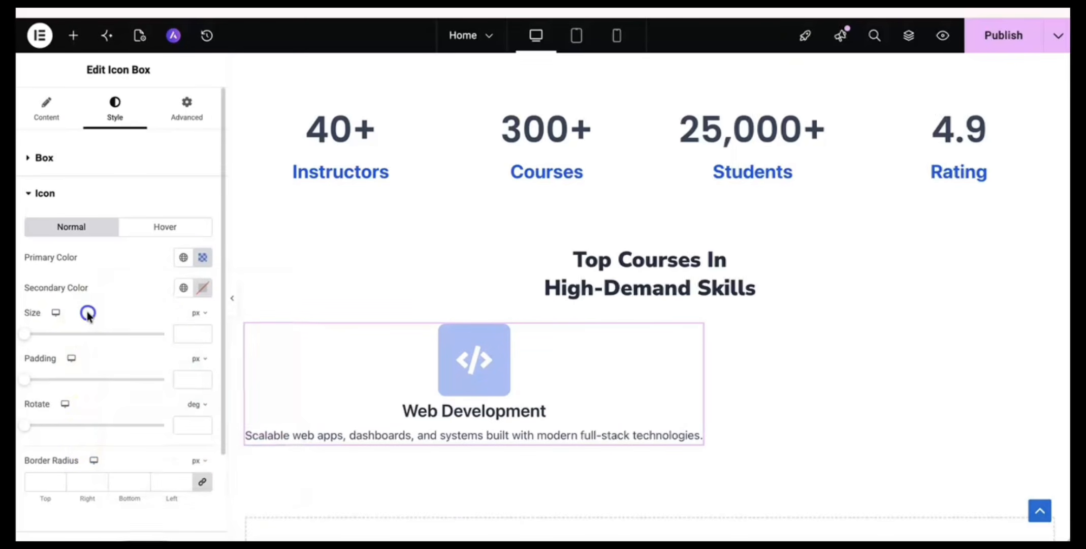
Set the Web Development icon's secondary color to the global Black.
left_click(184, 291)
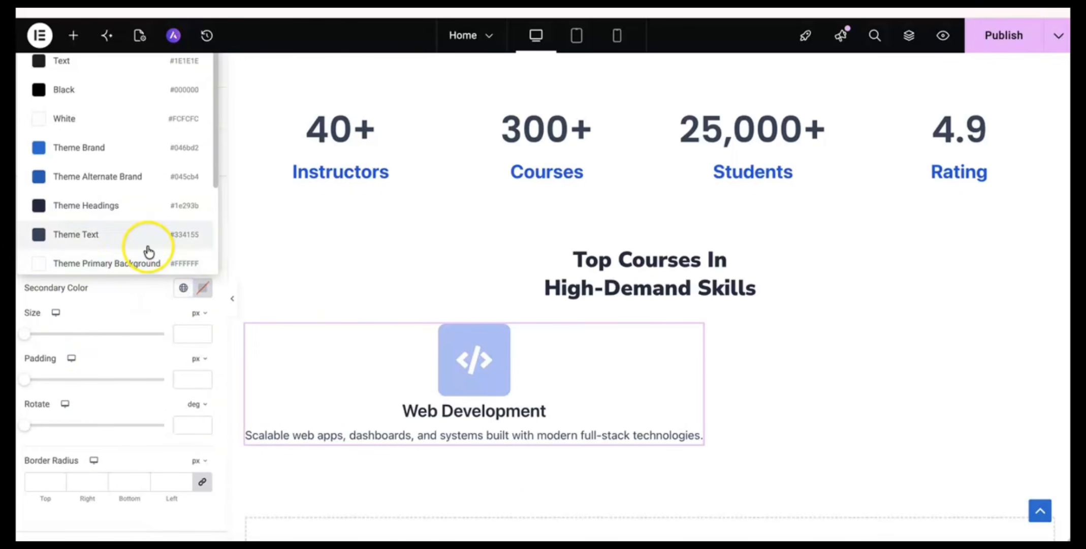
left_click(118, 88)
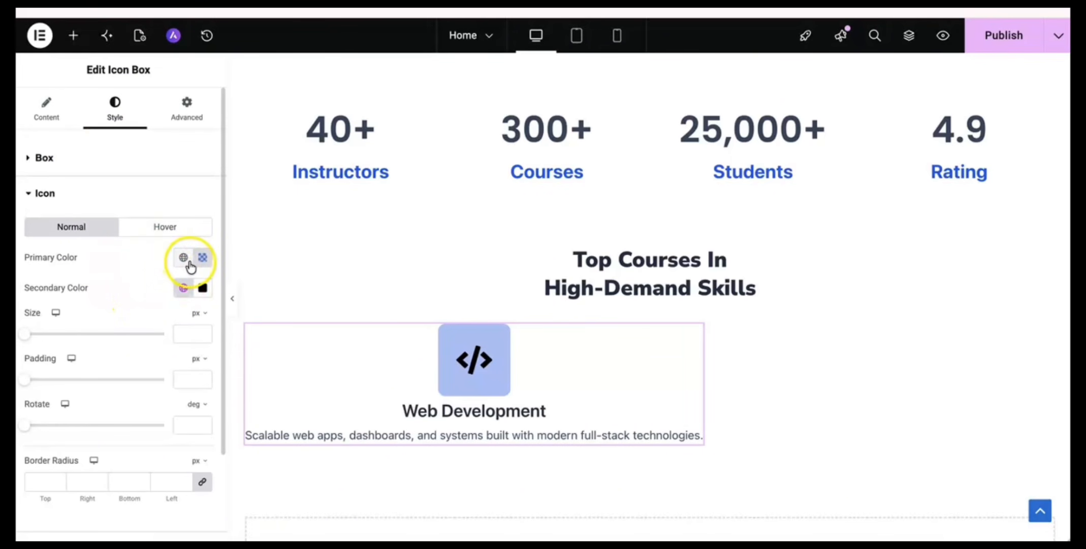
left_click(183, 287)
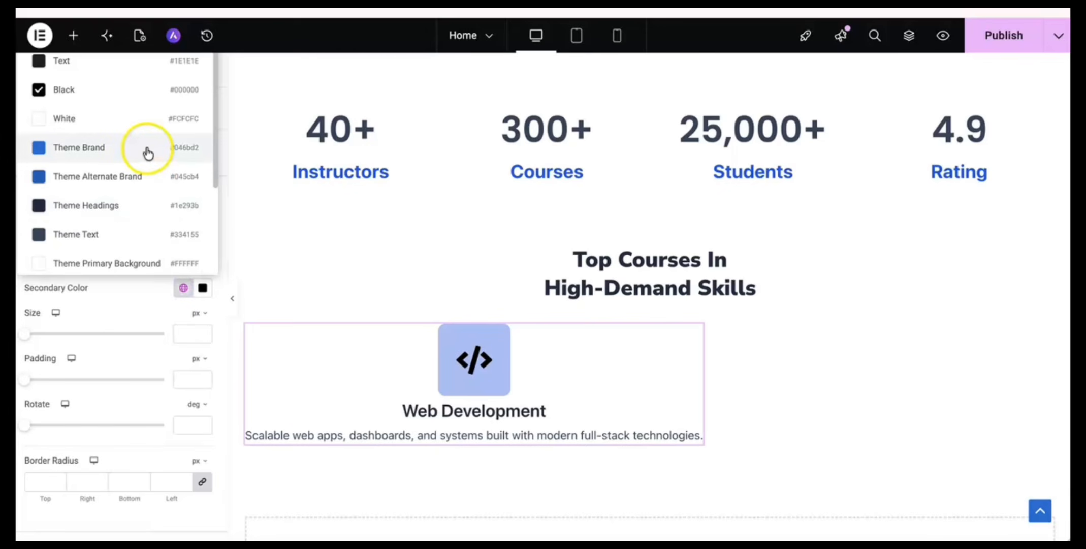
left_click(119, 323)
scroll(120, 325, "down", 3)
scroll(133, 309, "up", 3)
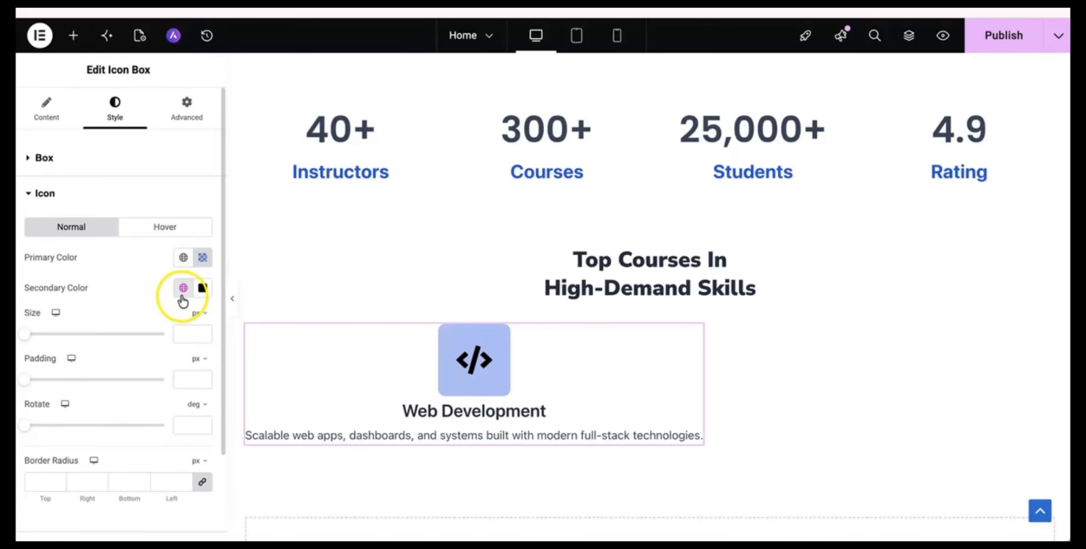
Set the Web Development icon's secondary color to the global Primary blue.
left_click(183, 289)
left_click(152, 304)
left_click(184, 287)
left_click(185, 288)
scroll(144, 309, "down", 2)
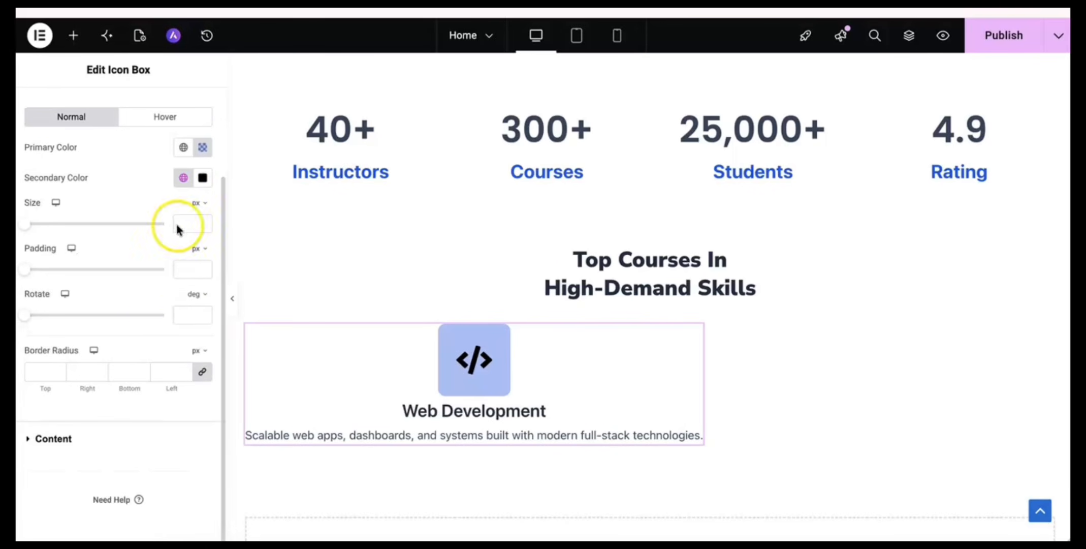
left_click(184, 178)
left_click(93, 255)
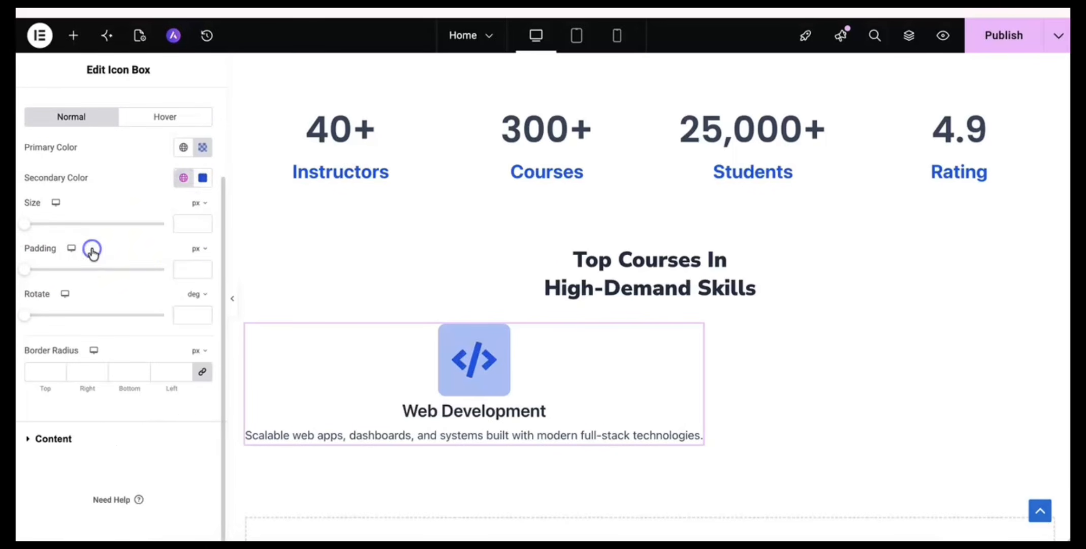
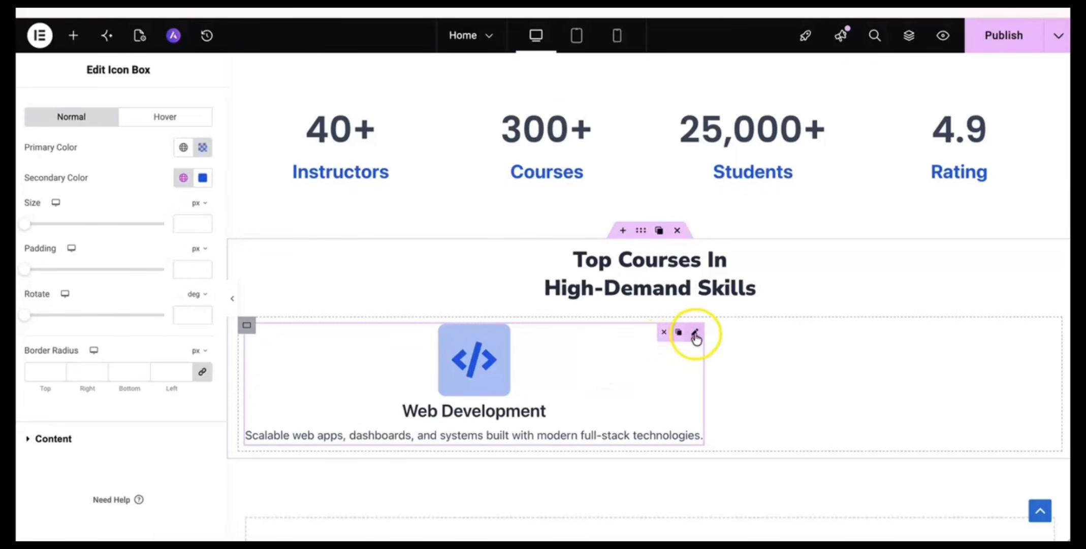
Duplicate the Web Development icon box twice to make a row of three cards.
left_click(680, 332)
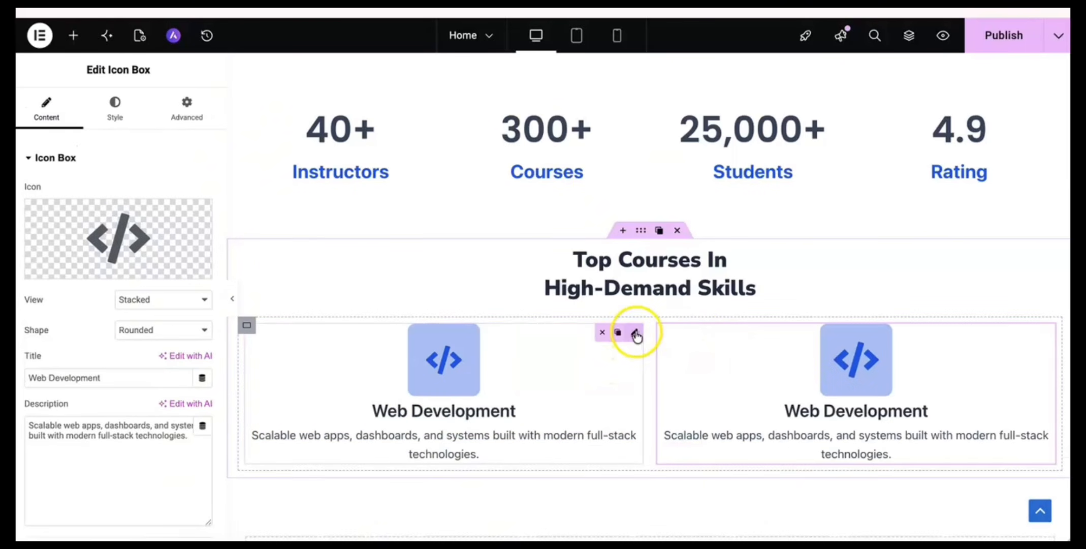
left_click(619, 332)
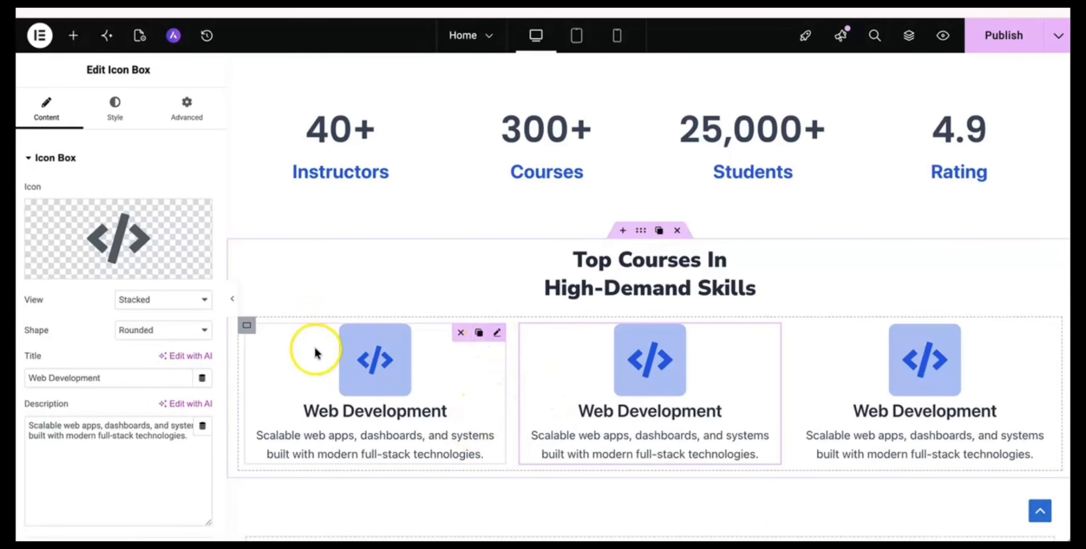
mouse_move(162, 254)
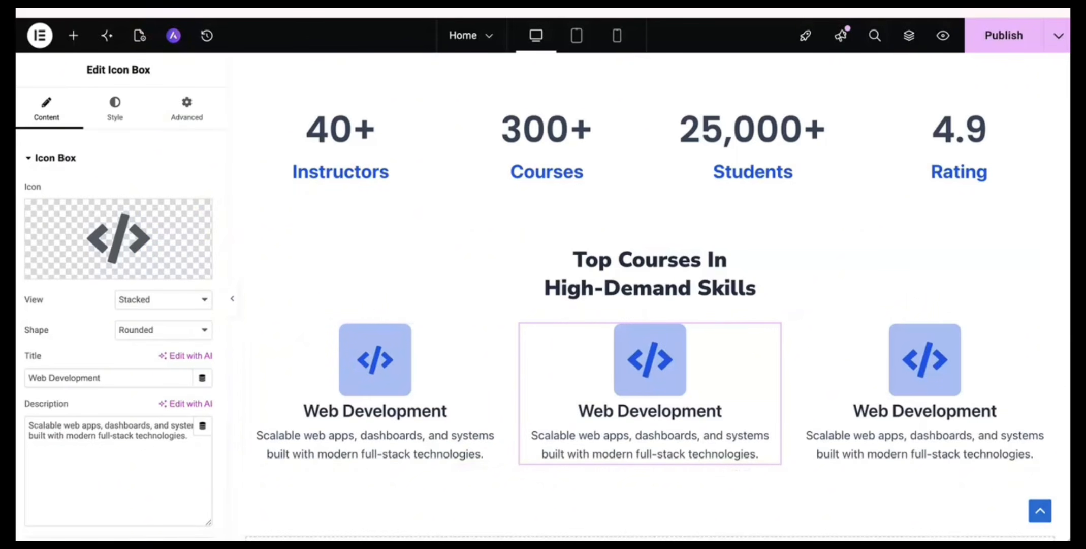
Try the Start, End and Bottom icon positions on the first Web Development card and return it to Top.
scroll(392, 313, "down", 2)
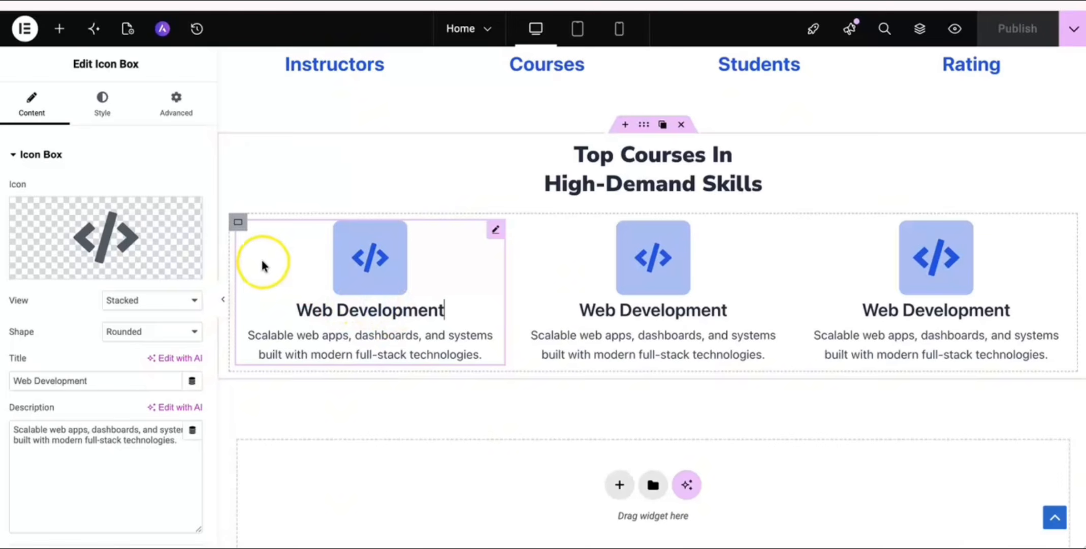
left_click(89, 112)
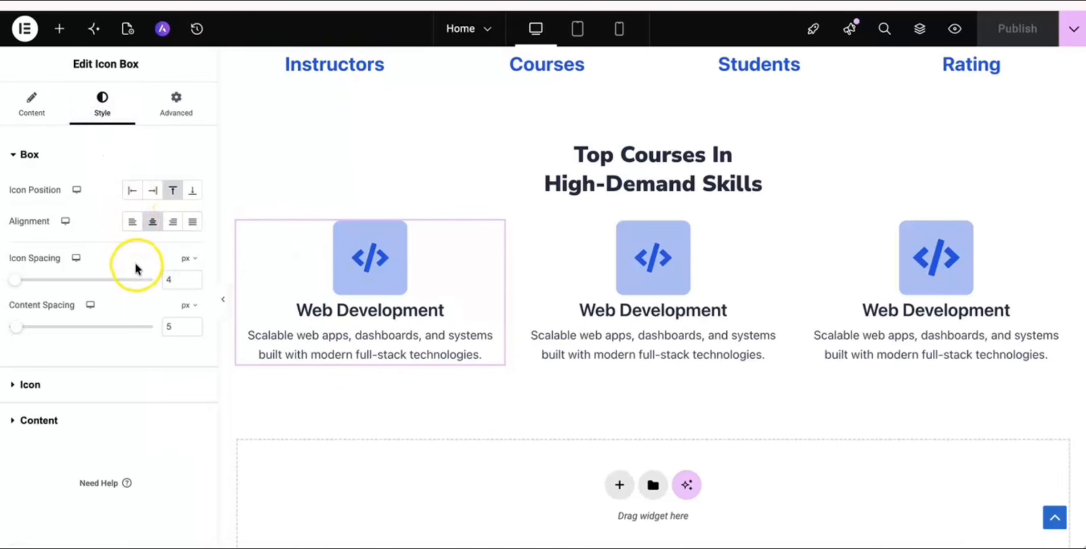
left_click(132, 191)
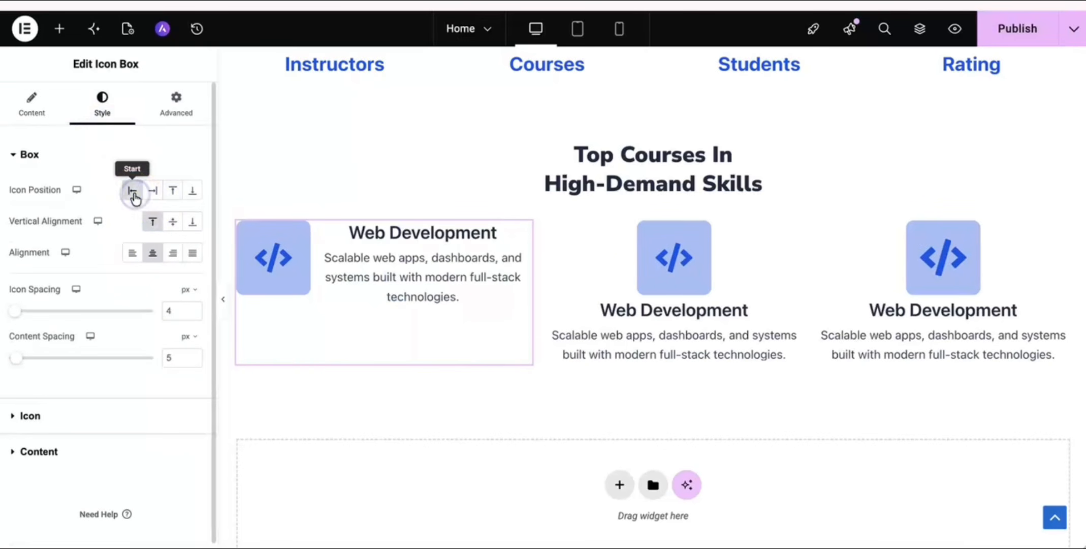
left_click(154, 192)
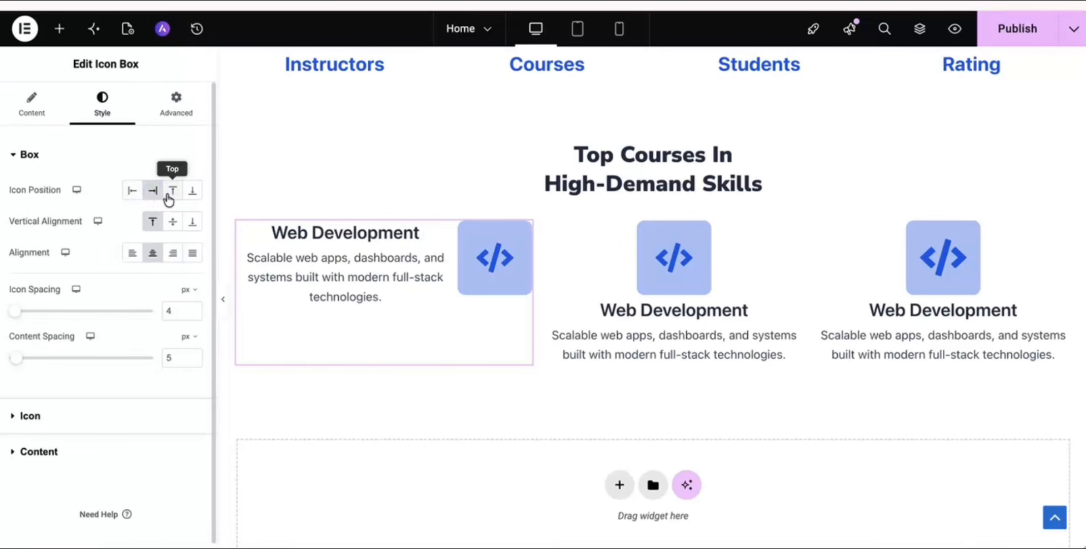
left_click(169, 196)
left_click(192, 195)
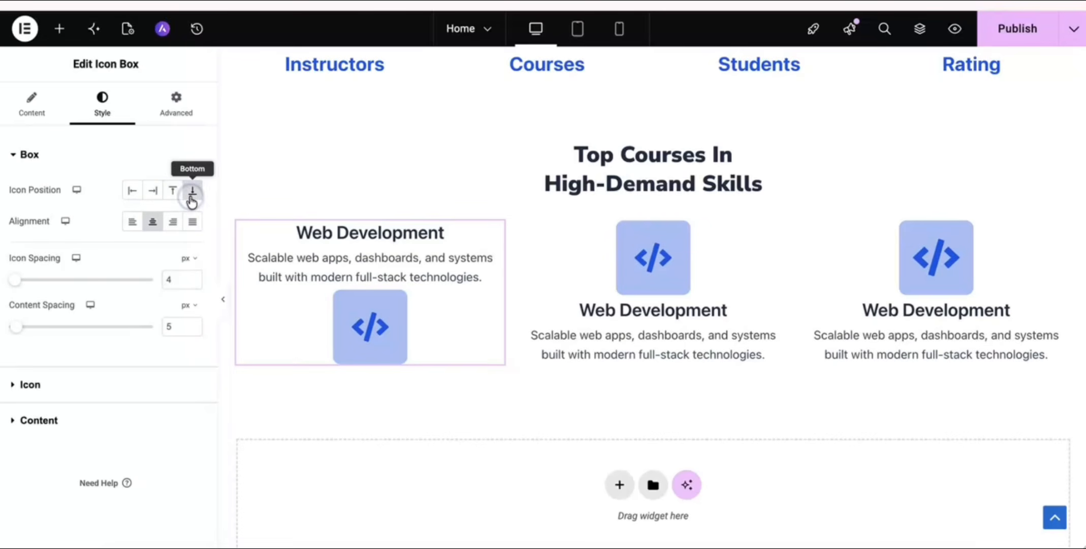
left_click(173, 198)
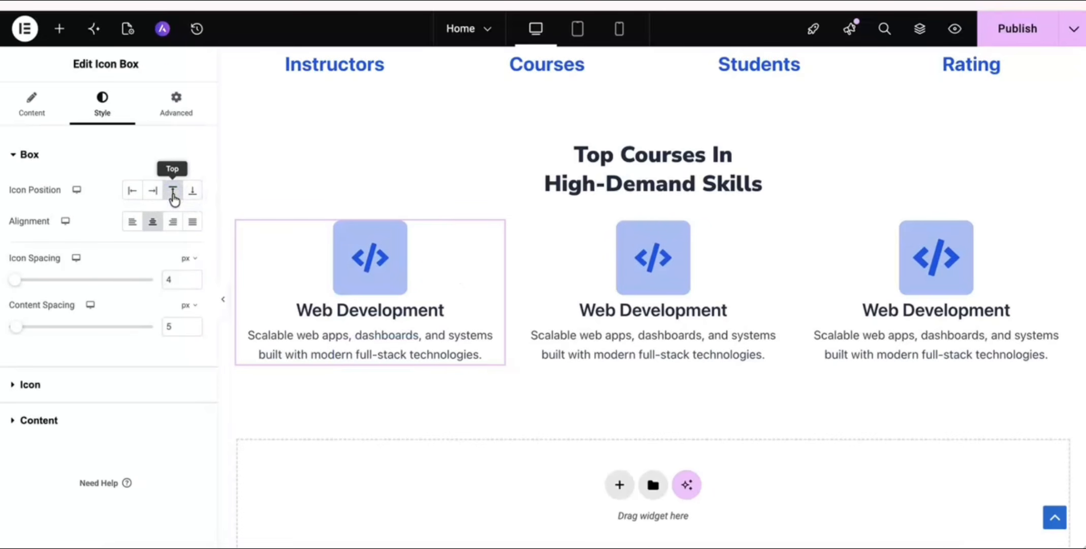
Left-align the first Web Development card's content and set its icon size to 27 px.
left_click(132, 222)
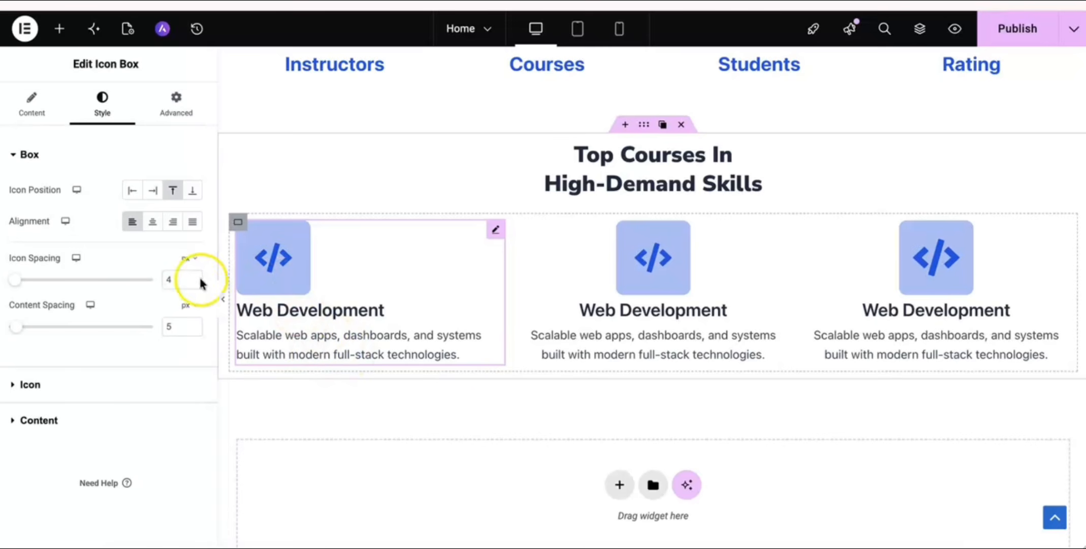
left_click(38, 387)
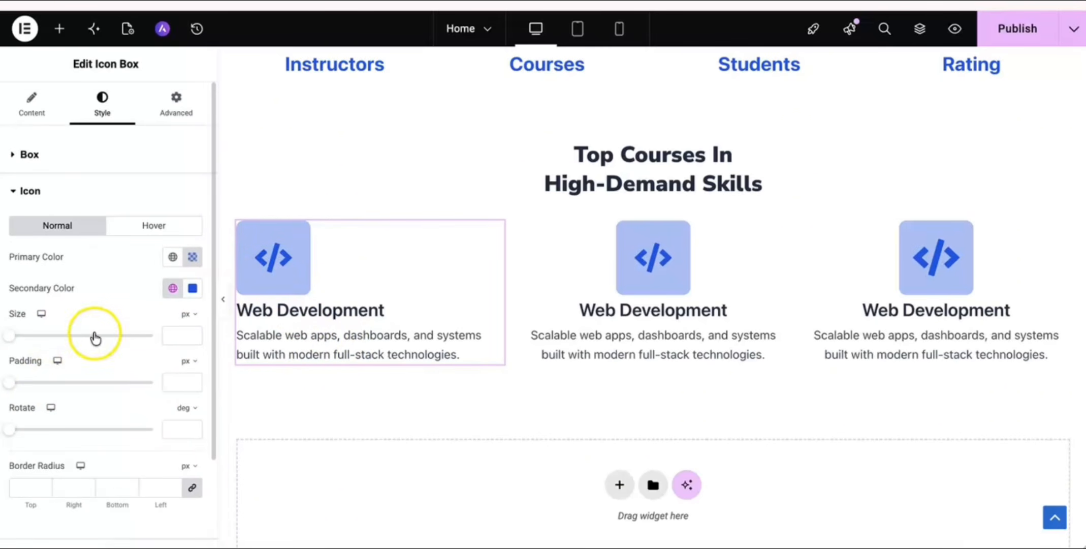
left_click_drag(10, 337, 22, 342)
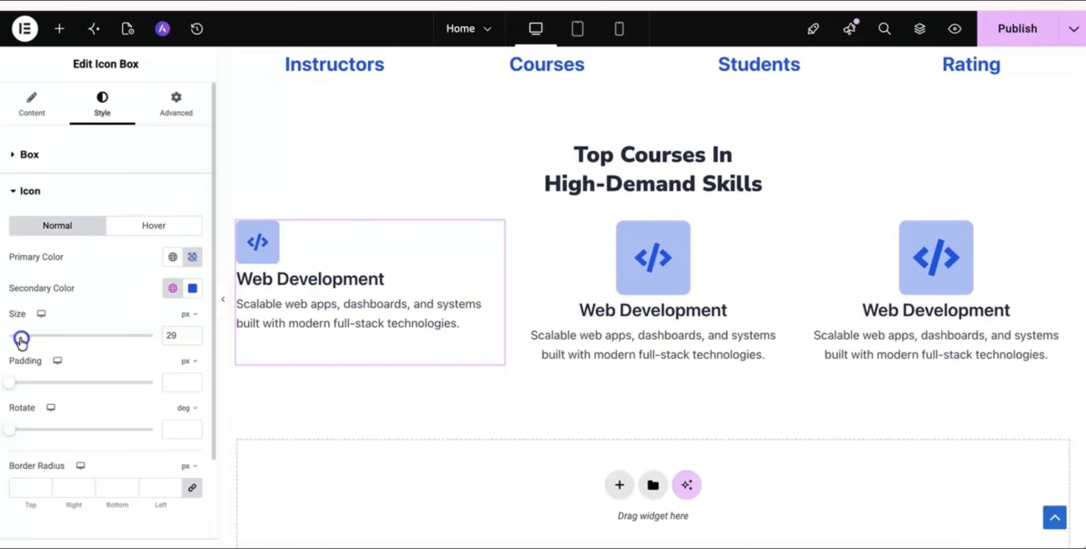
left_click_drag(22, 341, 21, 342)
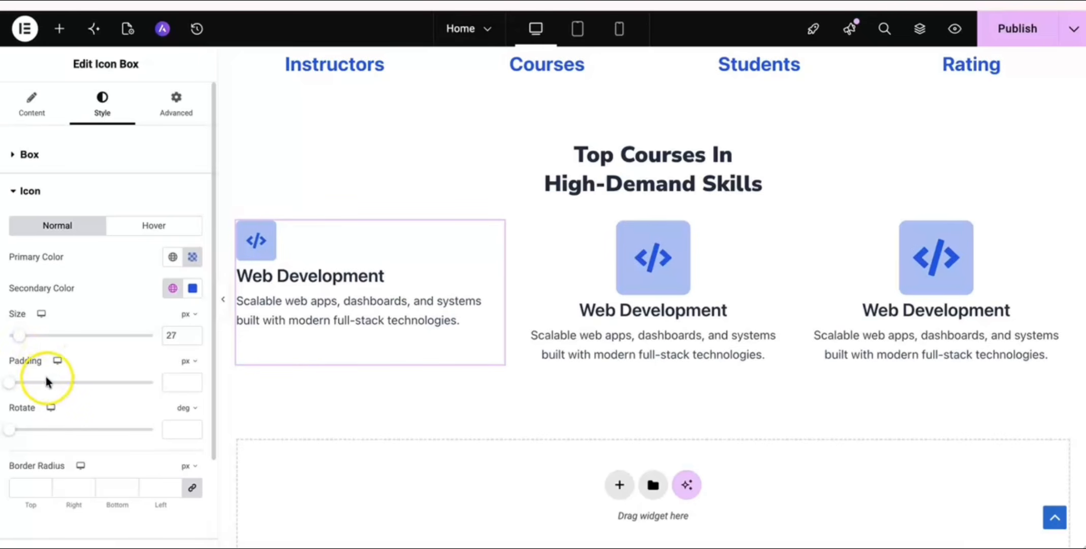
Try a small custom padding on the first card's icon and clear the value again.
left_click_drag(12, 388, 14, 382)
left_click(173, 382)
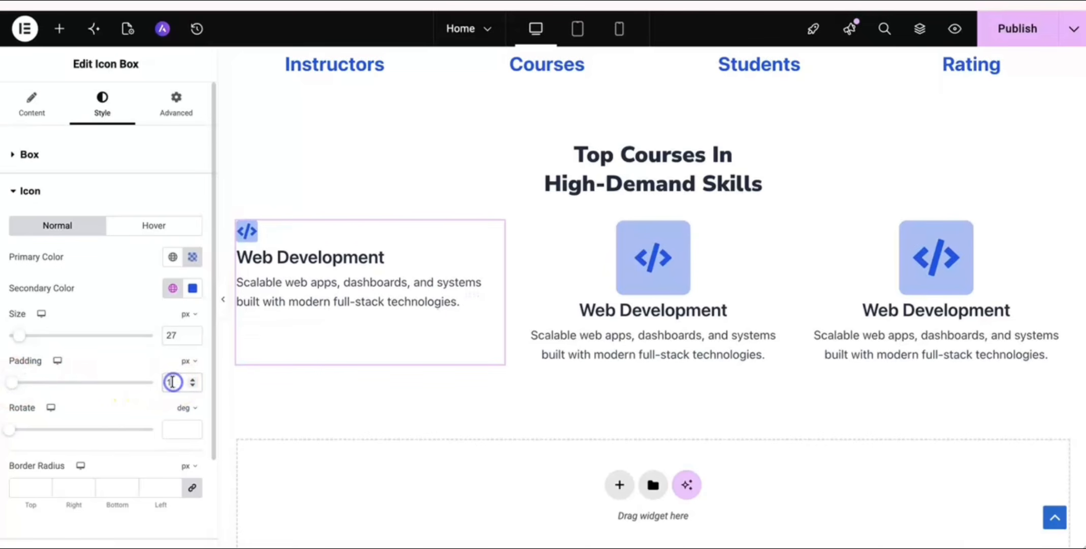
key("BackSpace")
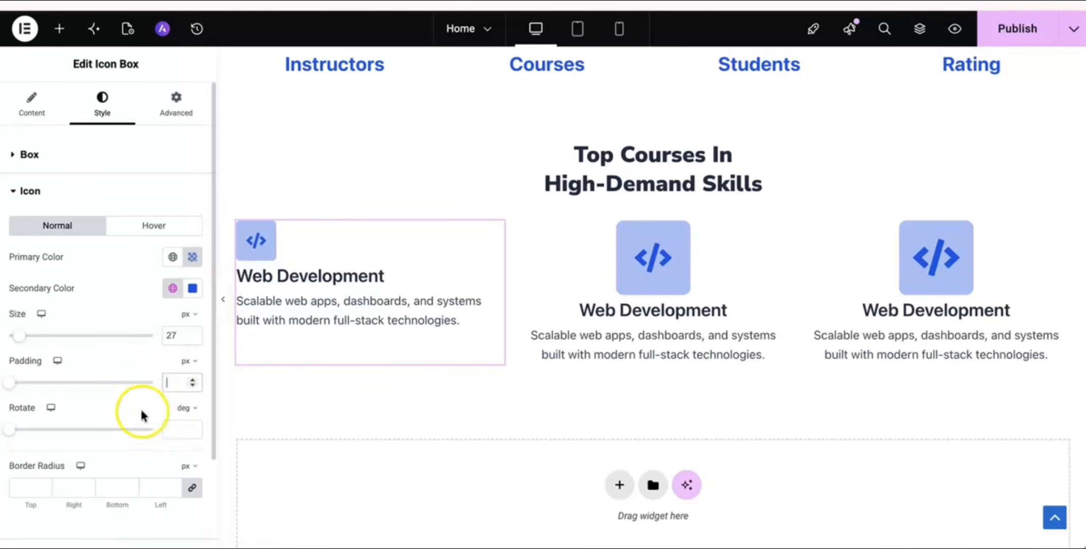
left_click(21, 428)
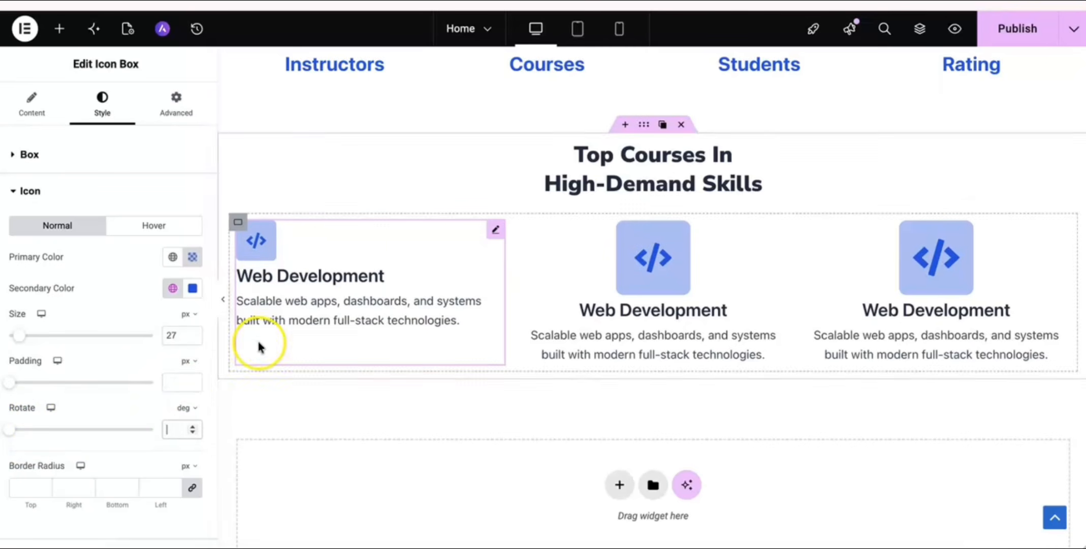
Set the first card's icon border radius to 8 px on all four corners.
scroll(113, 426, "down", 2)
scroll(115, 434, "down", 1)
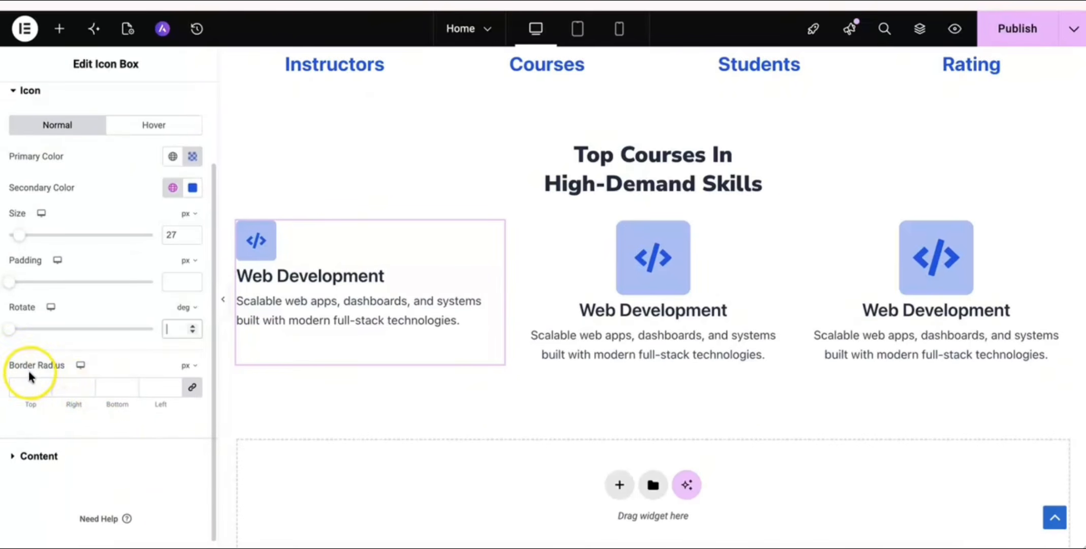
left_click(86, 386)
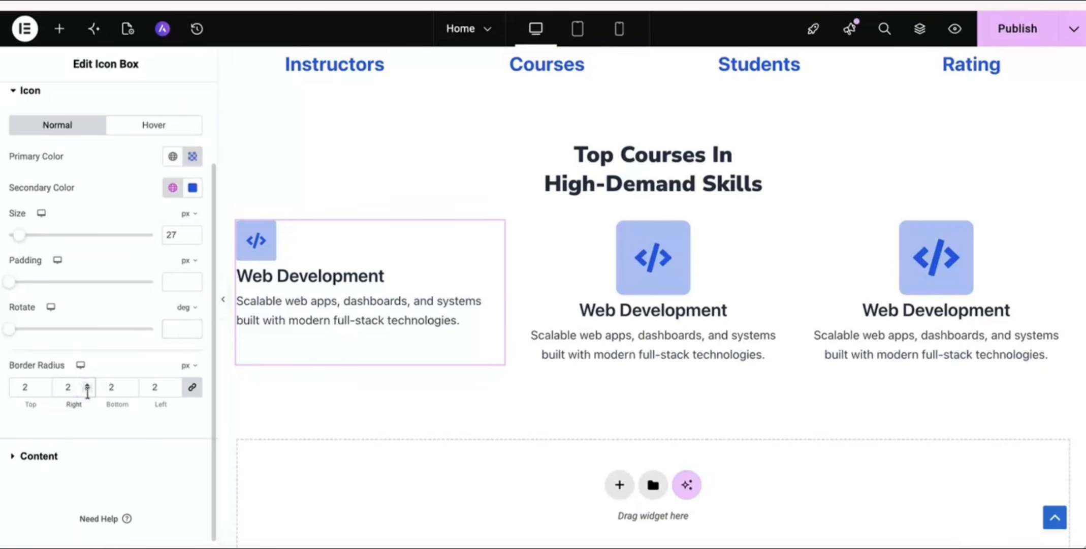
left_click(88, 384)
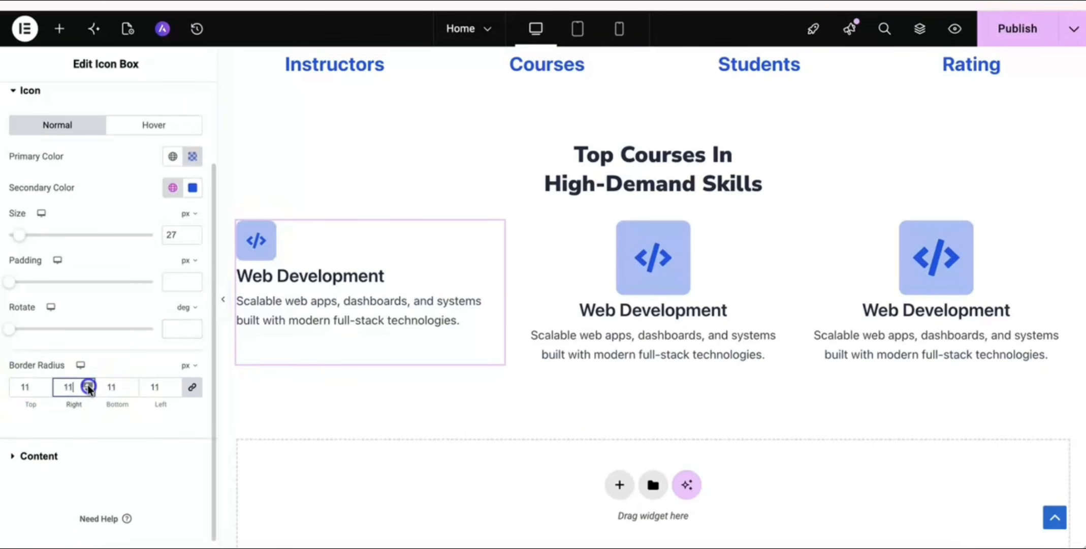
left_click(88, 384)
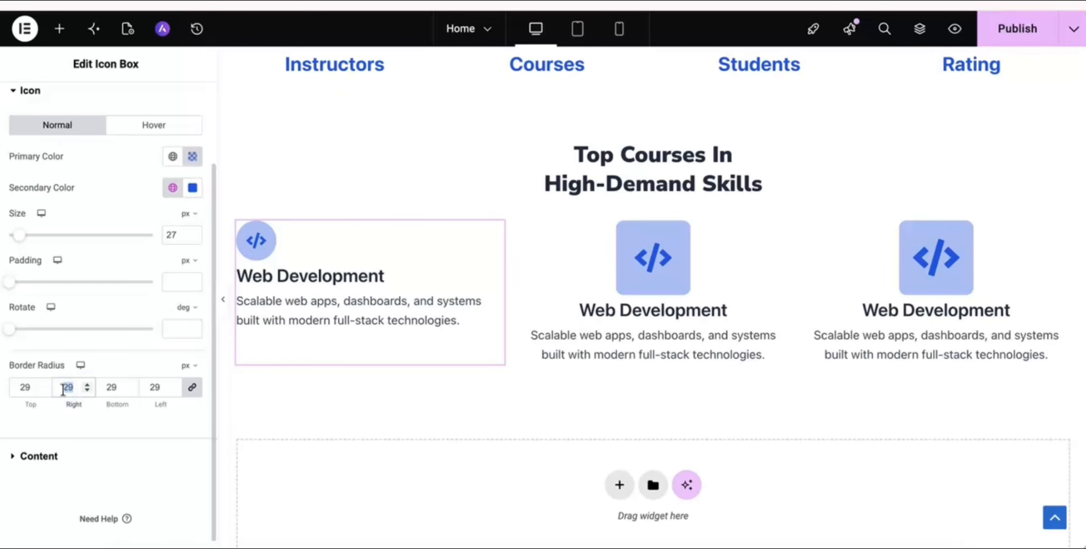
type("8")
left_click(129, 415)
left_click(298, 318)
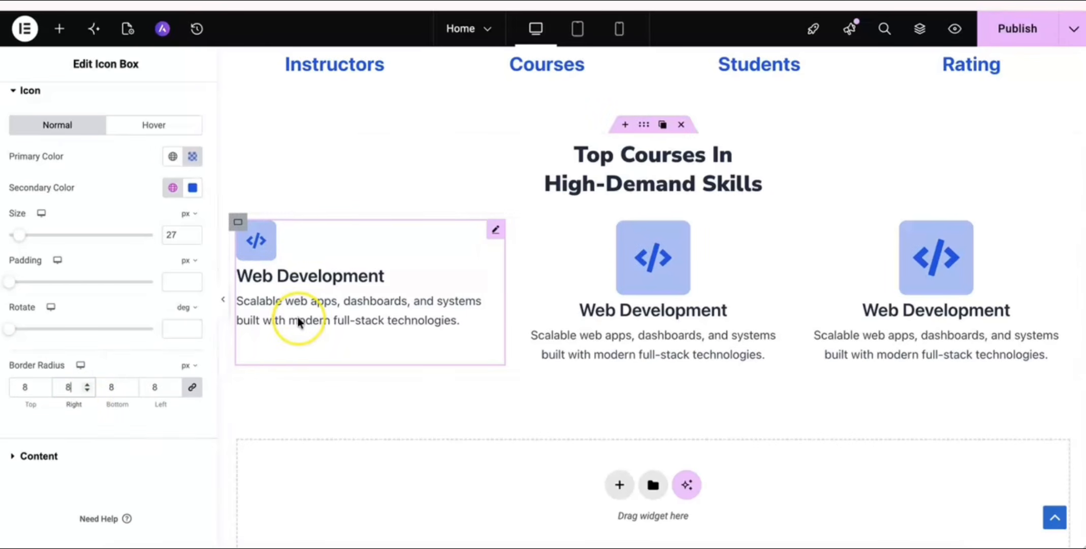
Set the font family of the first Web Development card's title to Nunito Sans.
scroll(298, 315, "down", 1)
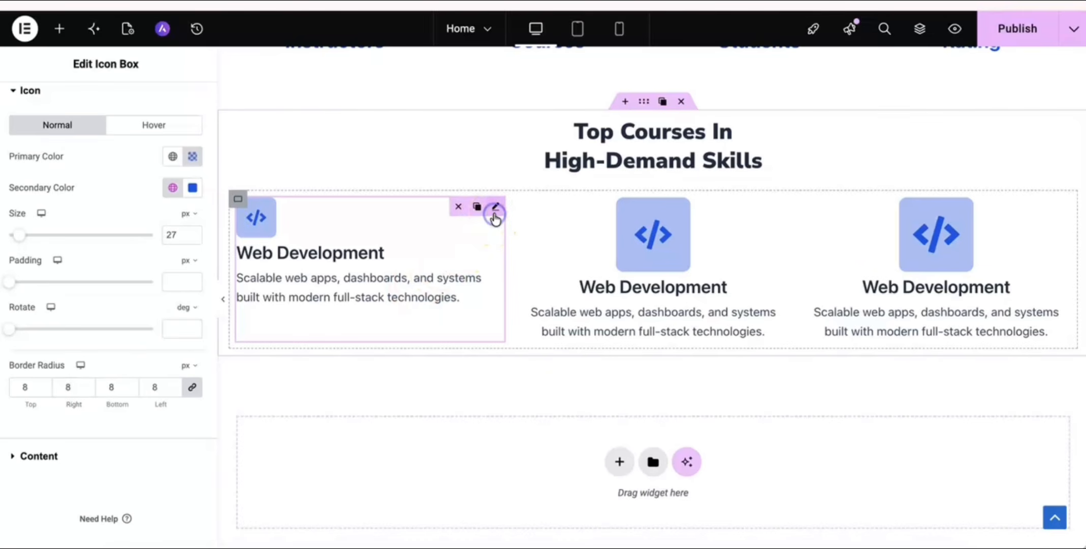
scroll(144, 261, "up", 3)
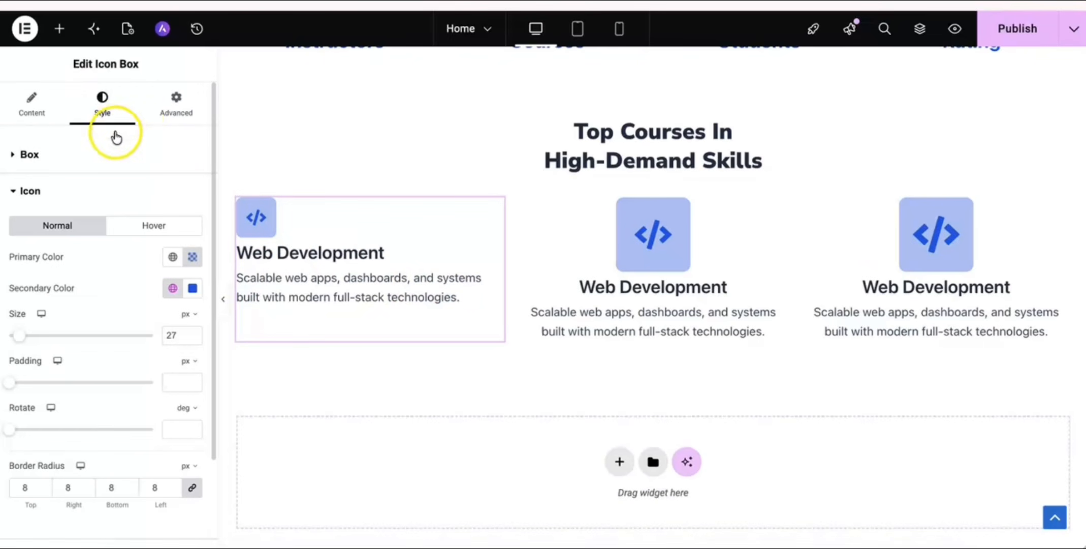
left_click(65, 191)
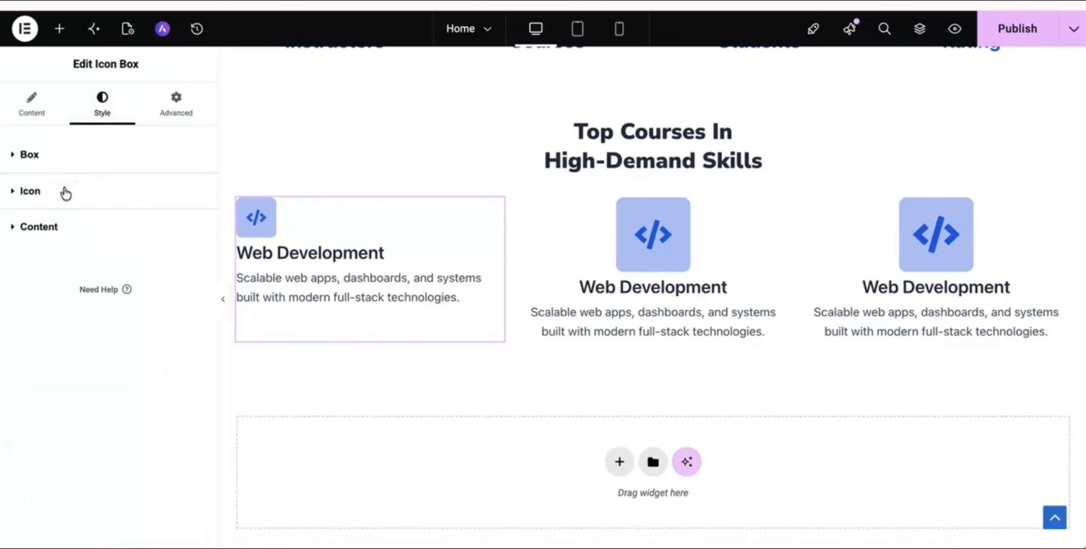
left_click(54, 221)
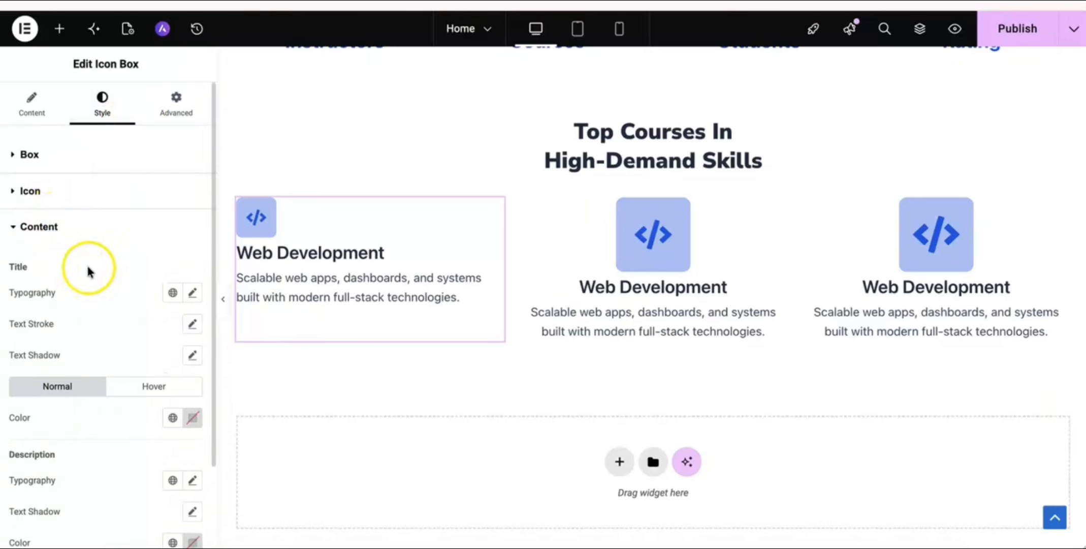
scroll(87, 274, "down", 2)
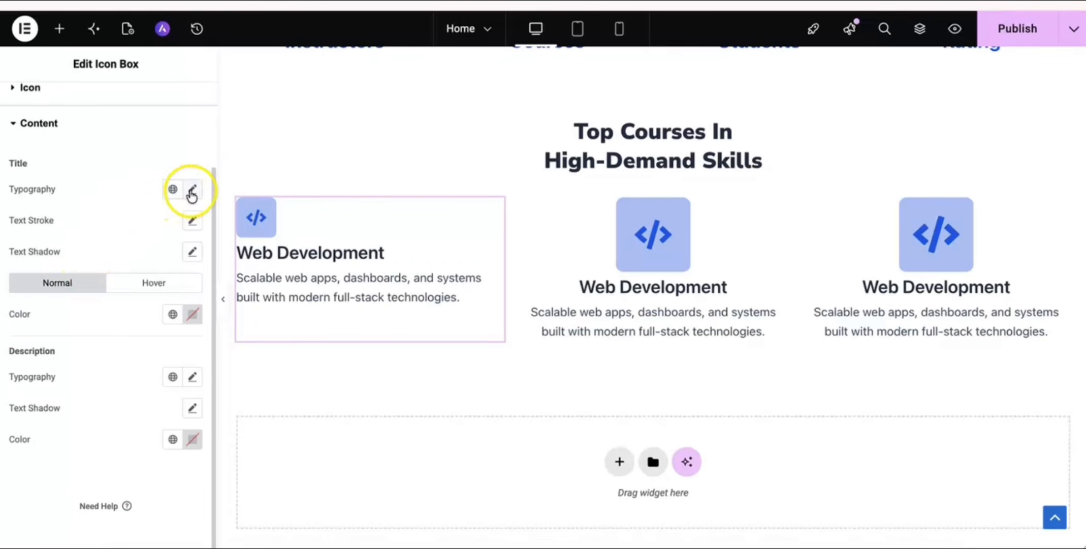
left_click(192, 191)
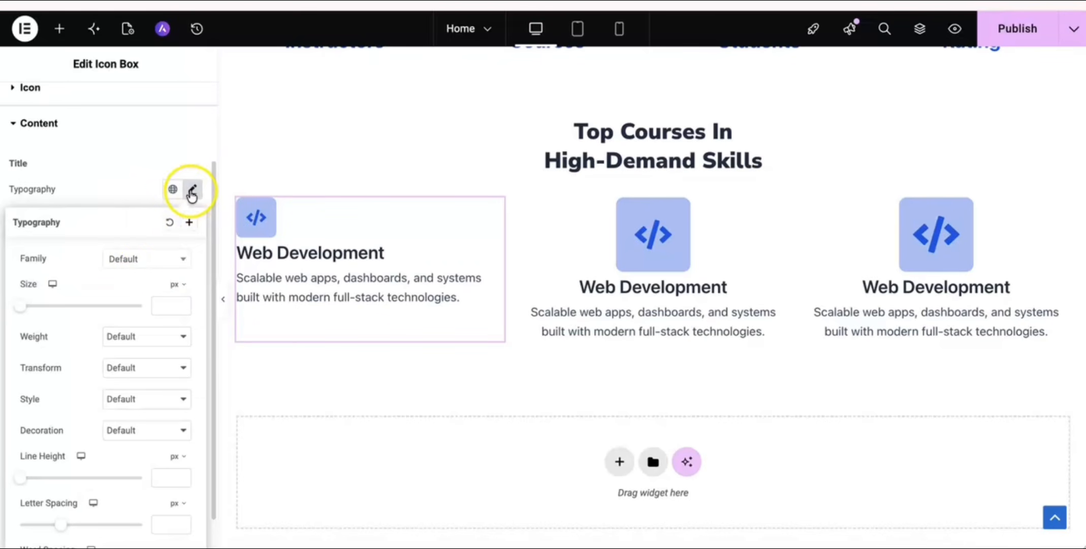
left_click(159, 260)
left_click(138, 281)
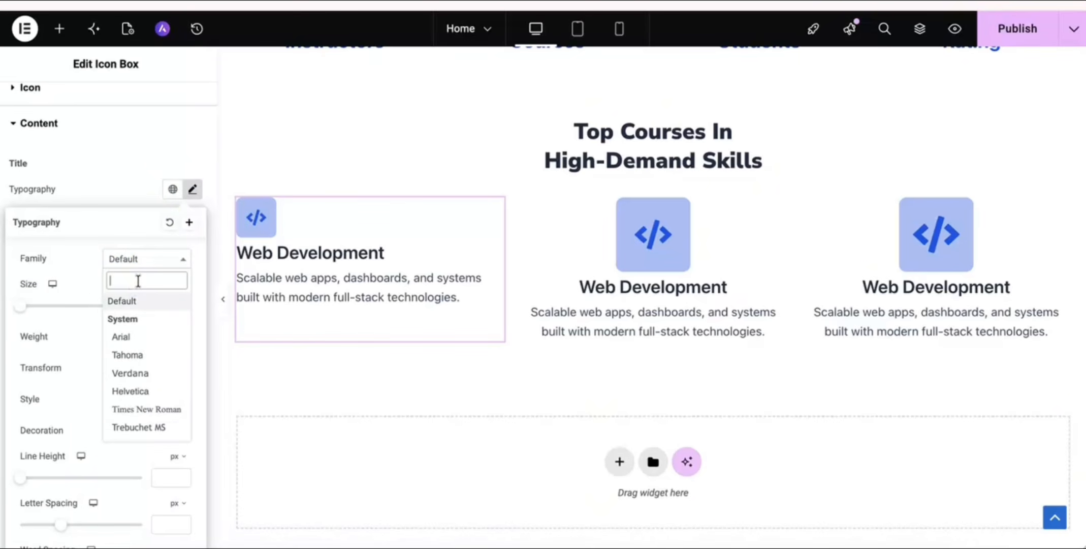
type("ni")
key("BackSpace")
type("uni")
key("Down")
key("Return")
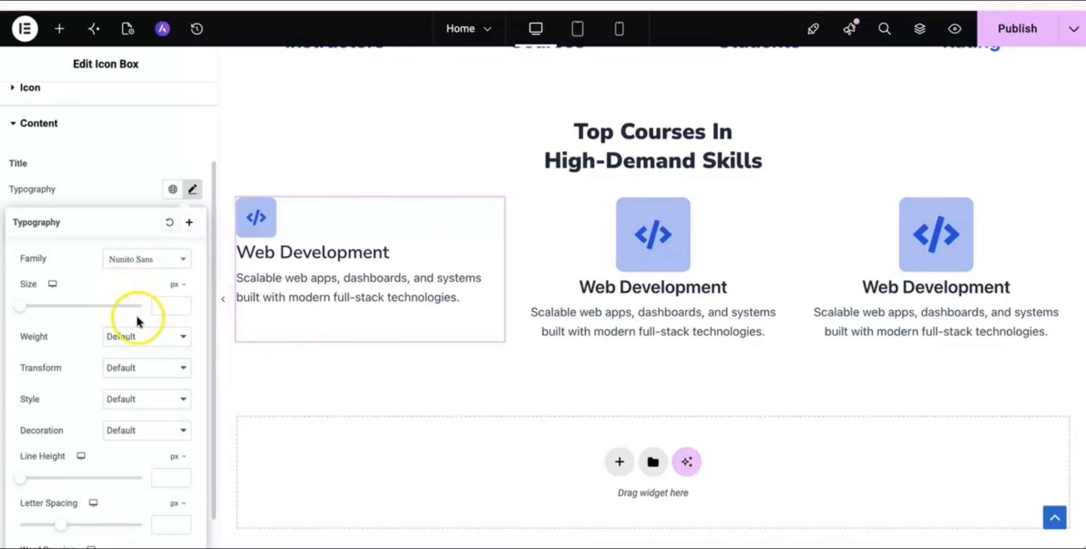
Set the first card's title weight to 700 (Bold) and its font size to 20 px.
left_click(145, 337)
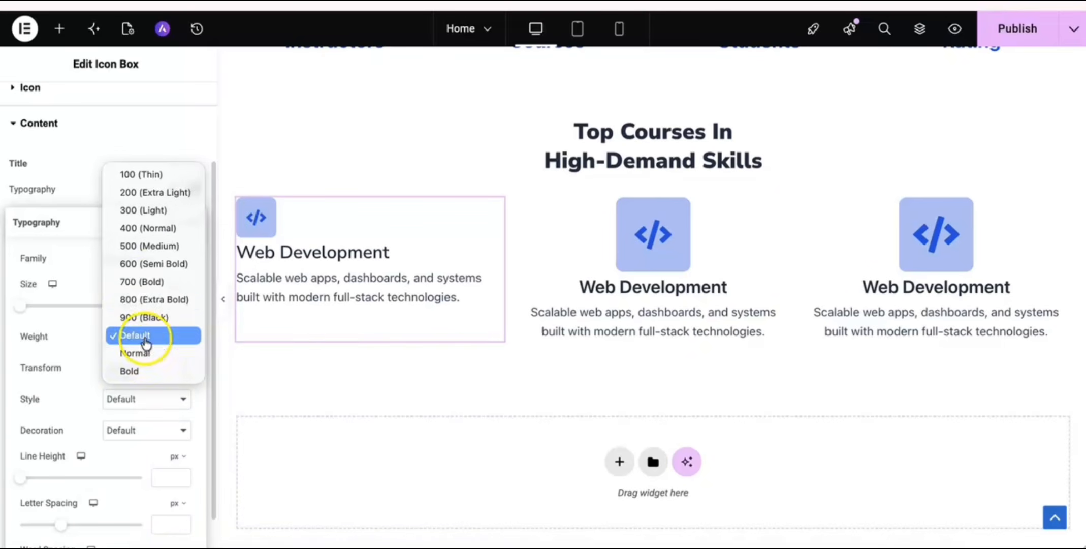
left_click(142, 282)
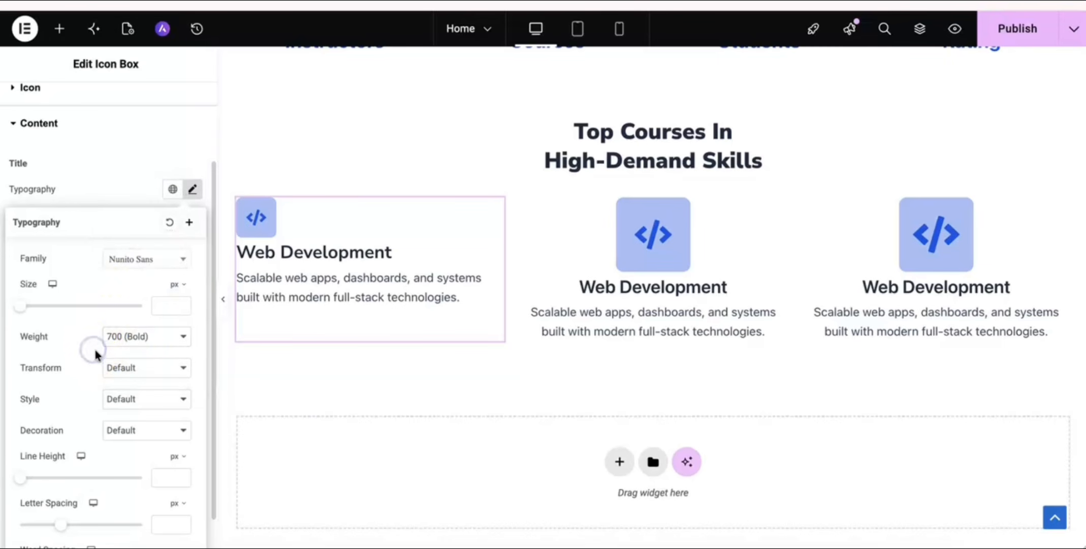
left_click(165, 307)
type("20")
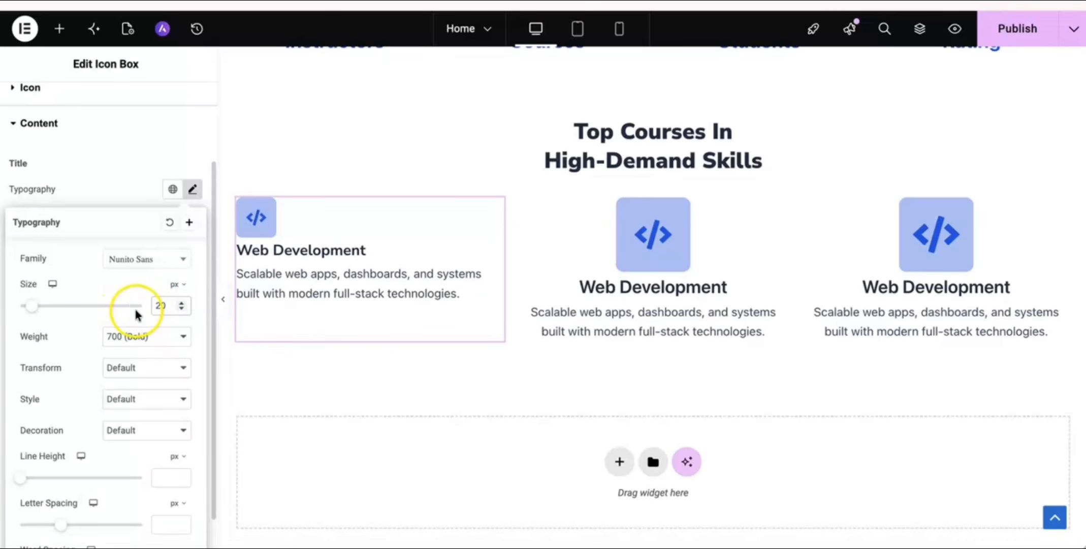
Set the first card's title font size to 18 px and its weight to 800 (Extra Bold).
double_click(165, 308)
type("18")
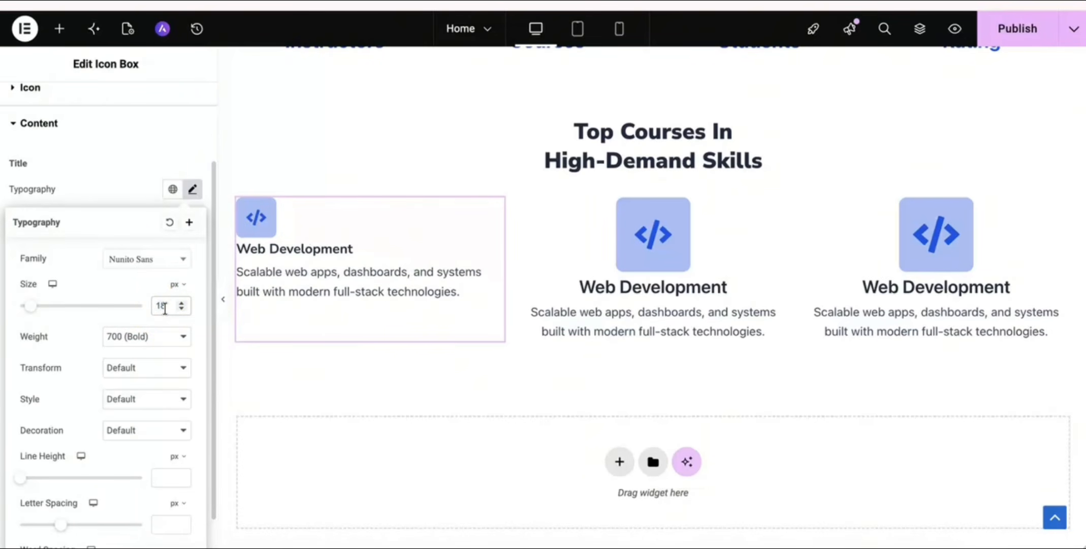
left_click(166, 335)
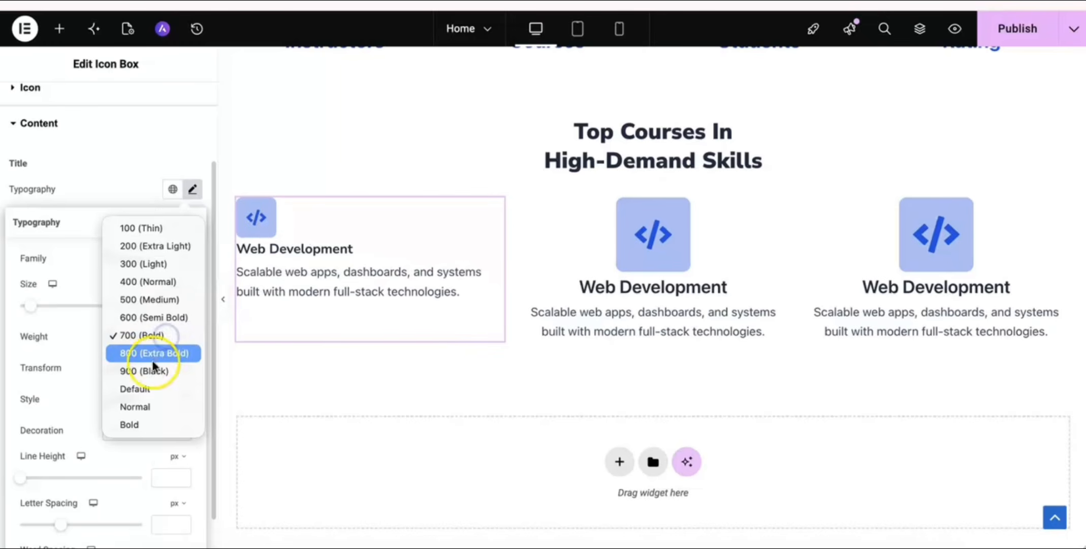
left_click(159, 354)
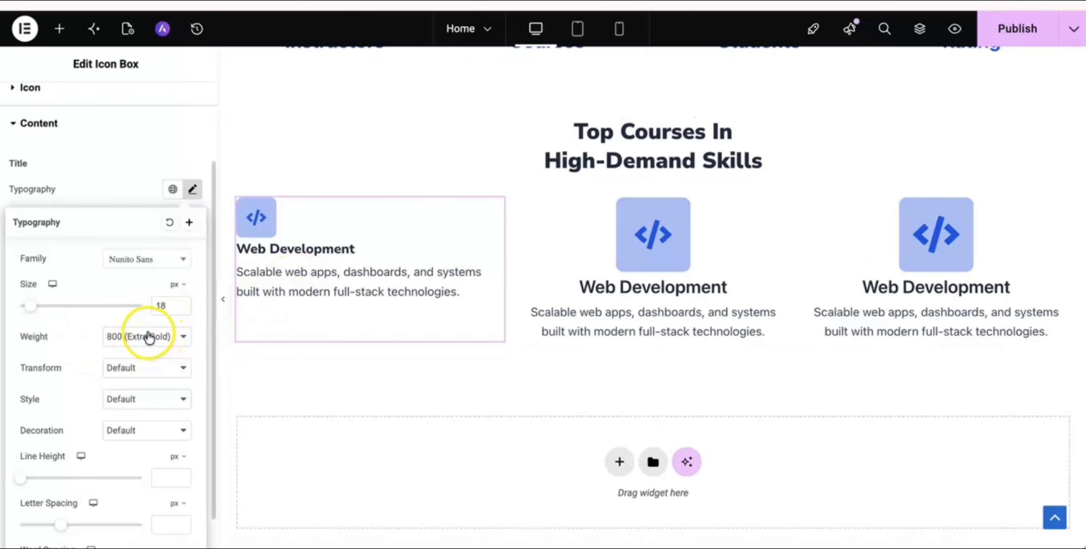
scroll(110, 378, "down", 1)
scroll(110, 350, "up", 1)
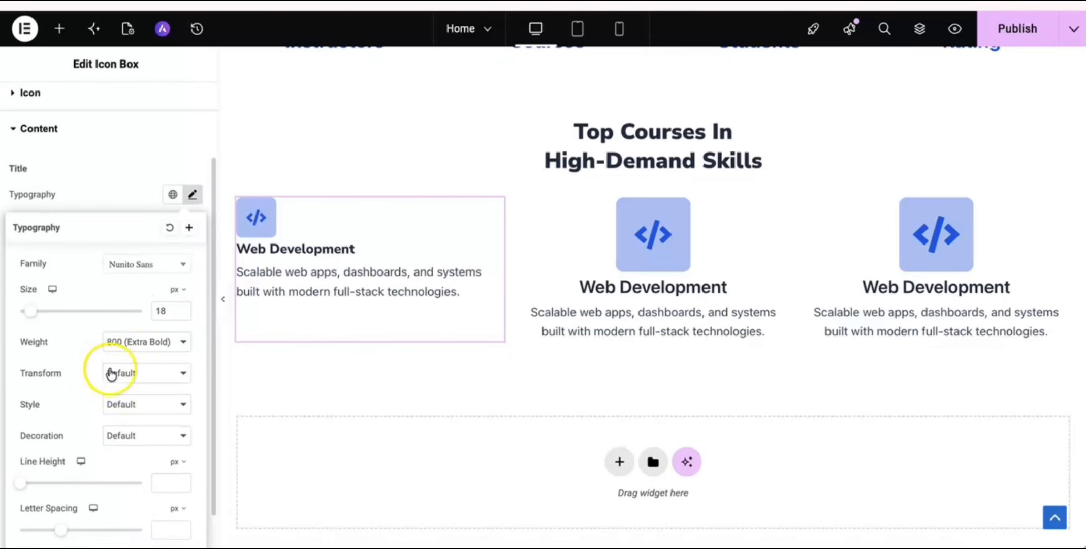
left_click(117, 185)
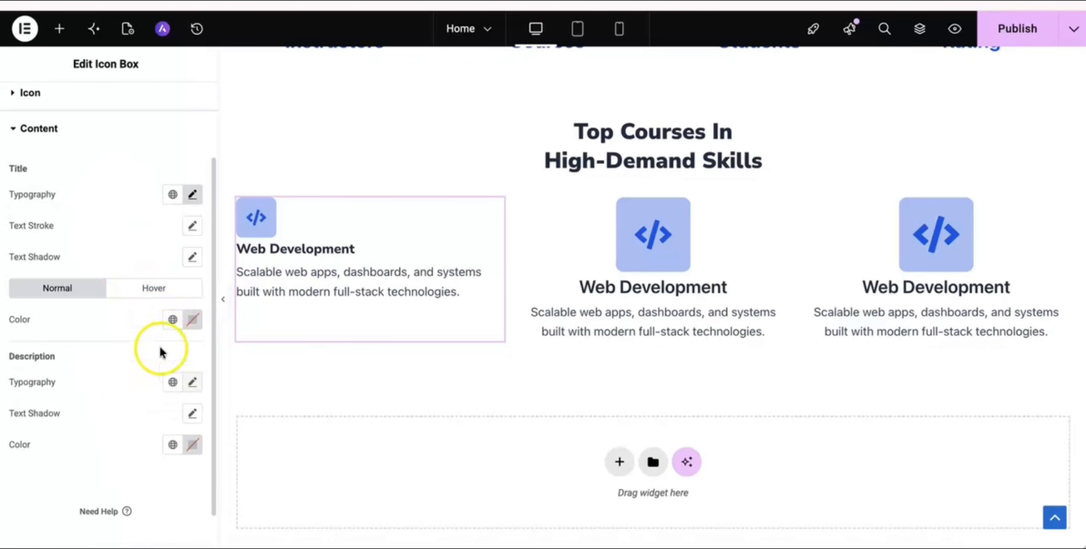
Set the font family of the first Web Development card's description to Poppins and its size to 16 px.
left_click(192, 382)
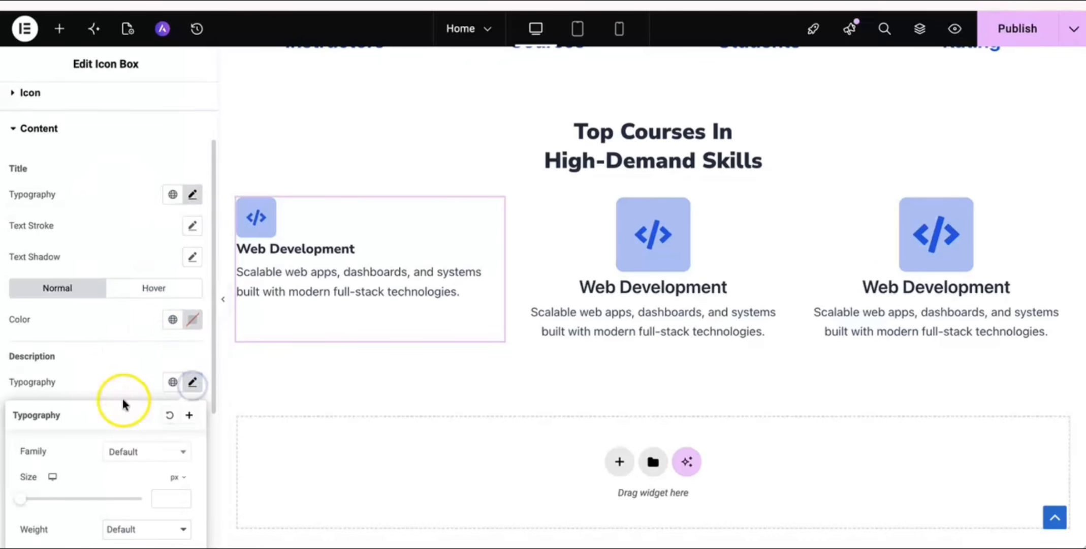
scroll(124, 392, "down", 2)
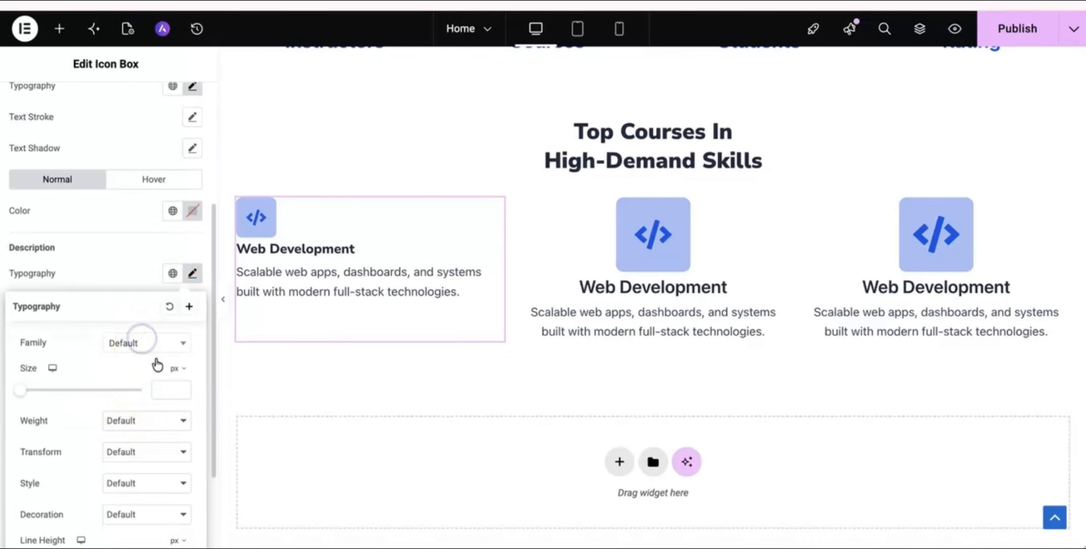
left_click(167, 343)
type("popp")
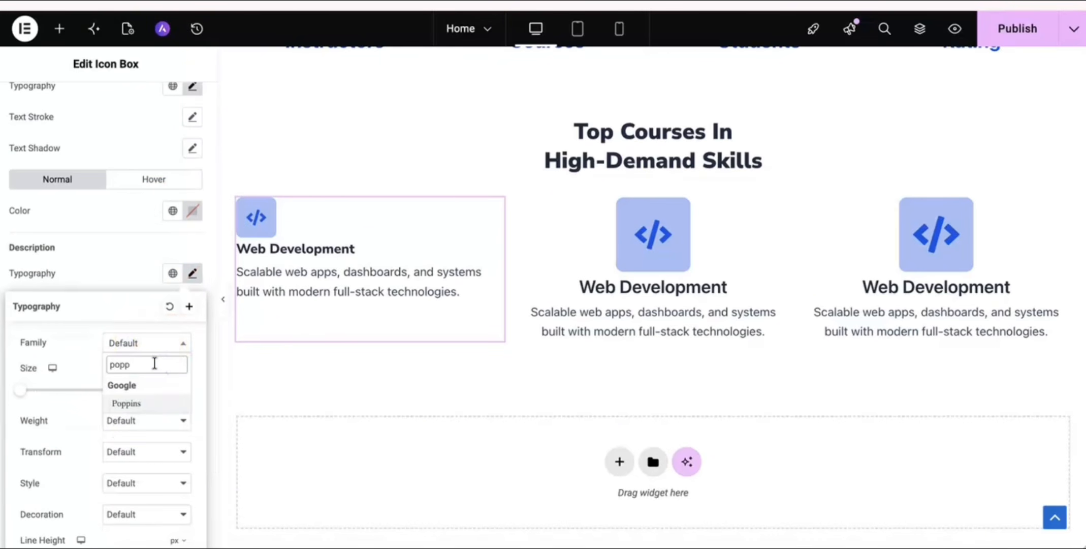
key("Return")
left_click(119, 398)
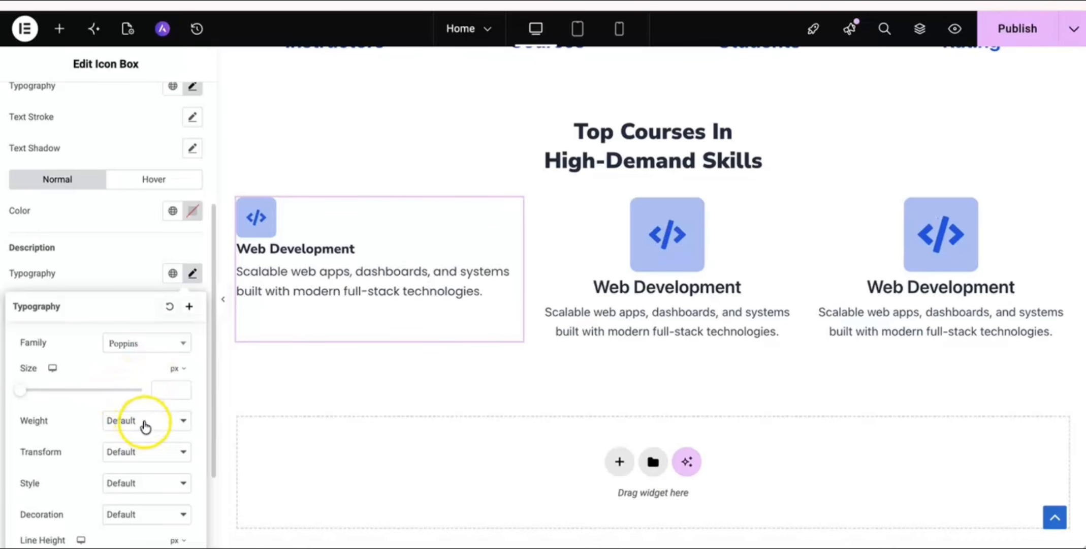
left_click(165, 392)
type("16")
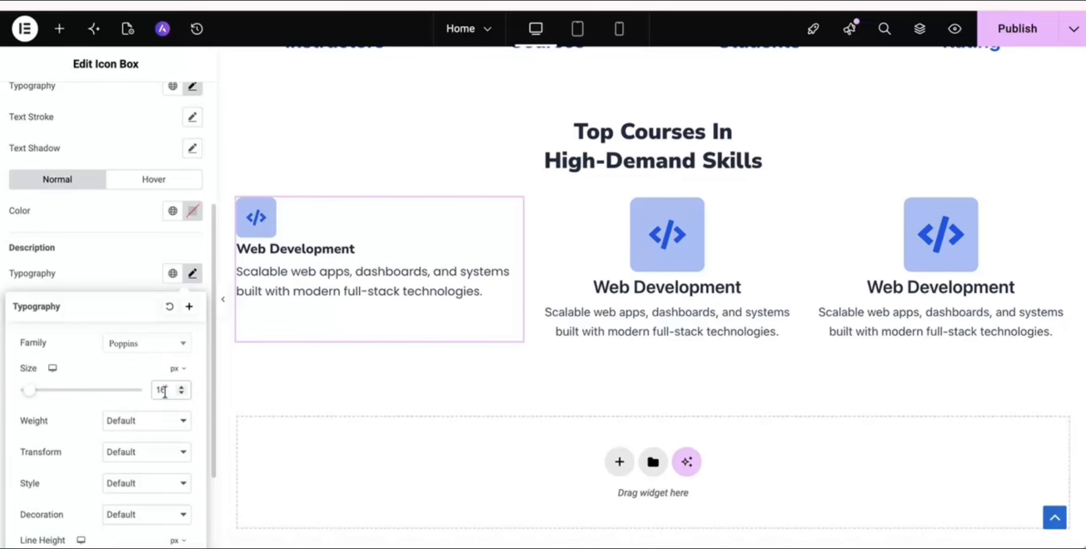
left_click(162, 431)
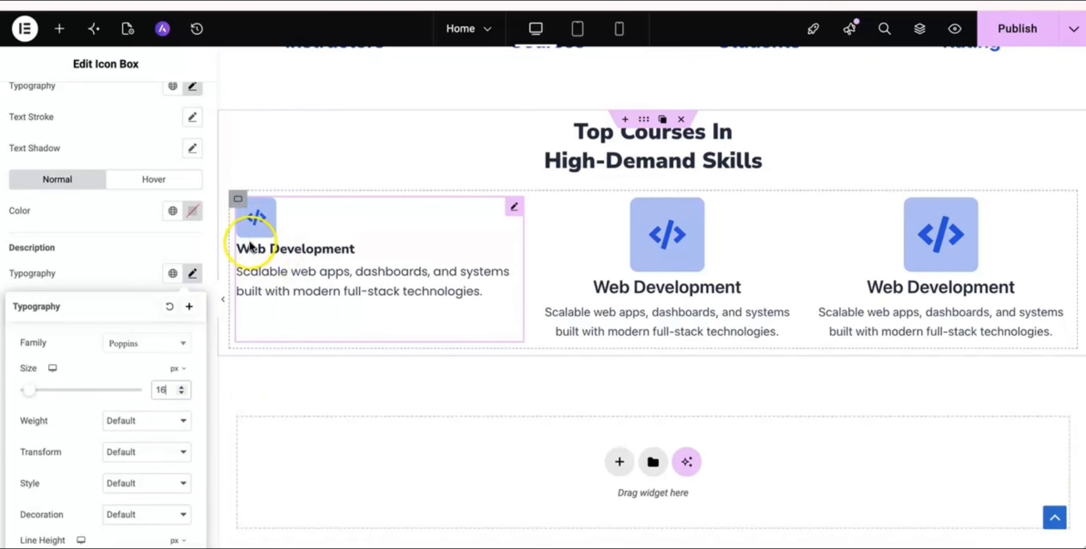
Set the icon spacing of the first Web Development card to 15 px.
left_click(257, 255)
scroll(91, 281, "up", 7)
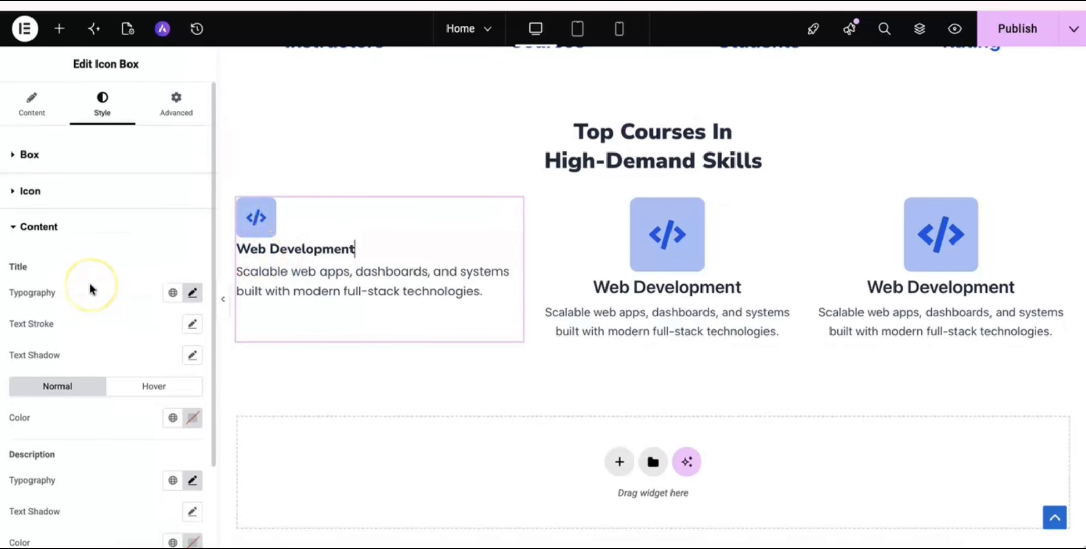
left_click(48, 189)
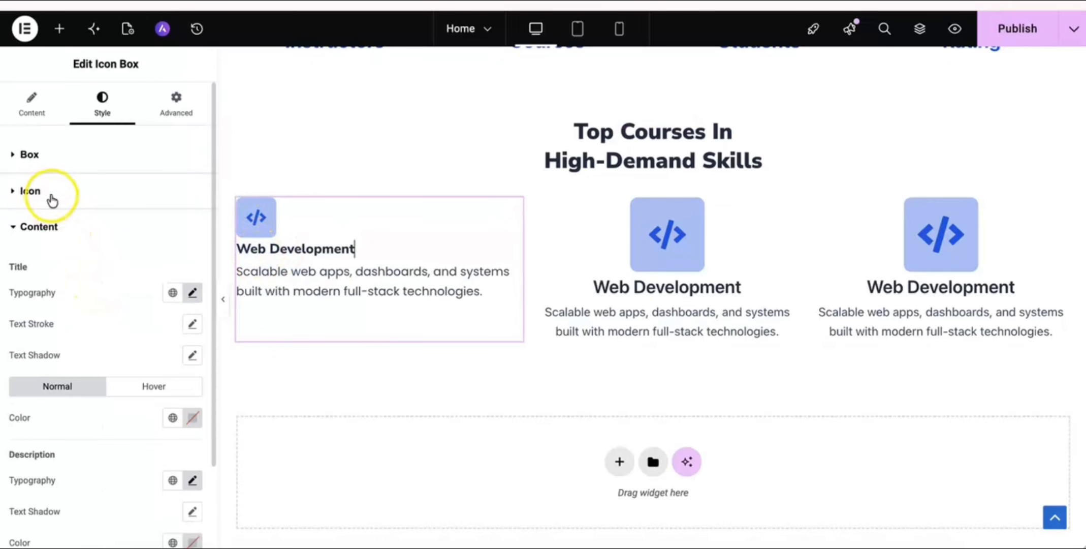
left_click(48, 162)
left_click(57, 261)
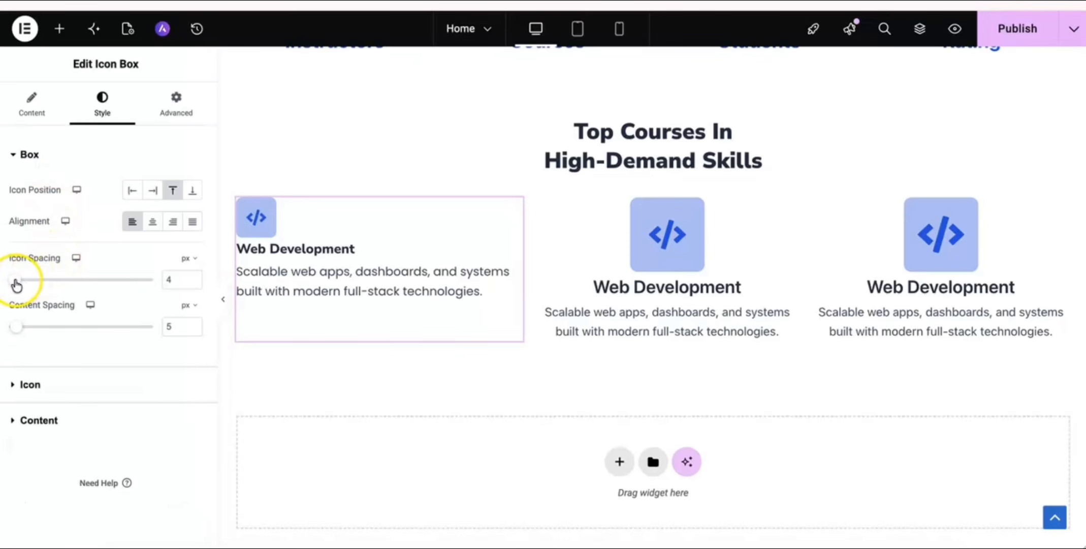
left_click_drag(17, 283, 32, 286)
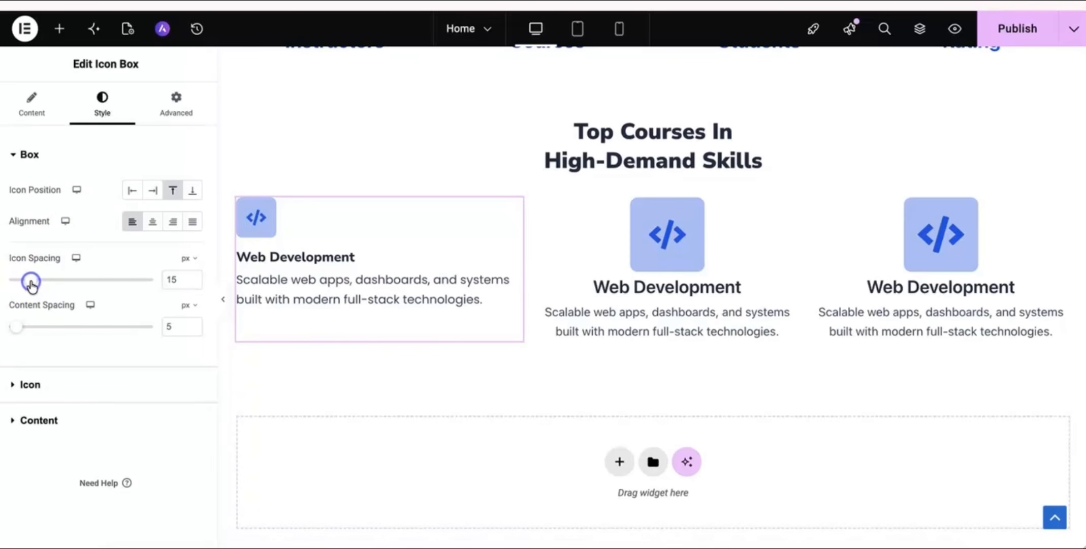
left_click(164, 308)
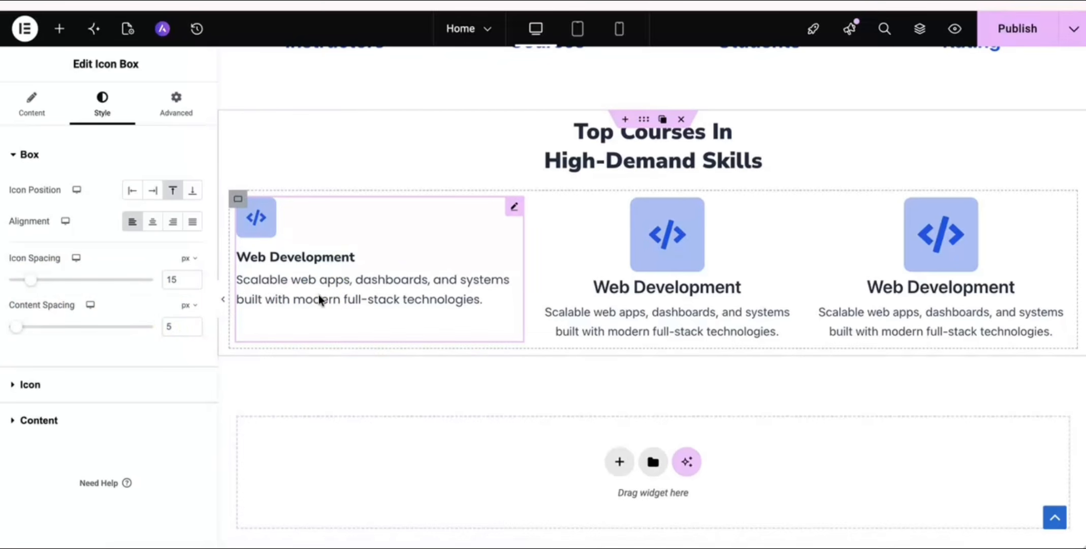
Switch to the LearnNova Google Doc and copy the HTML snippet with the two line breaks and the "Learn more →" link from Top Courses.
left_click(515, 207)
left_click(399, 298)
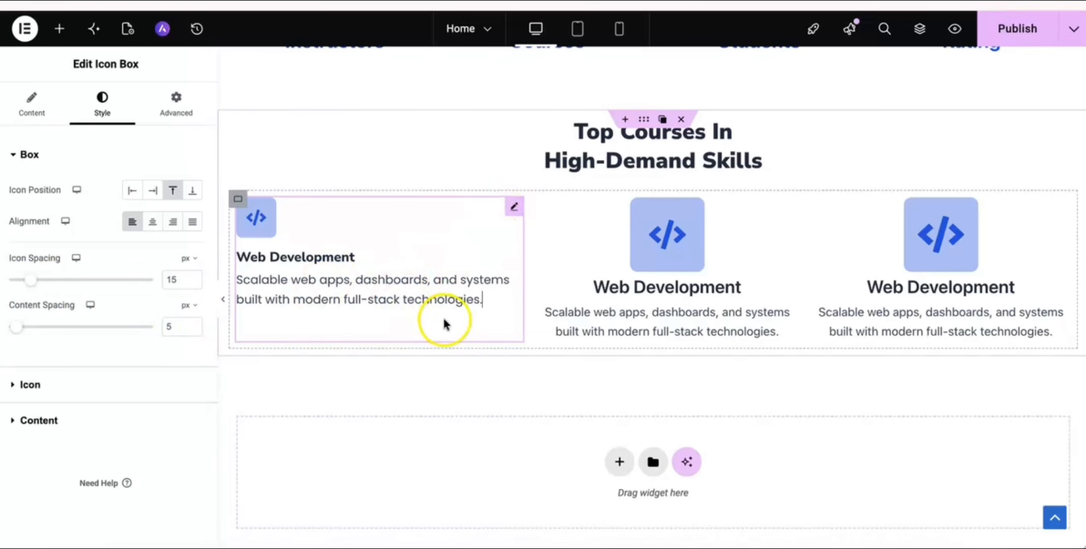
left_click(33, 105)
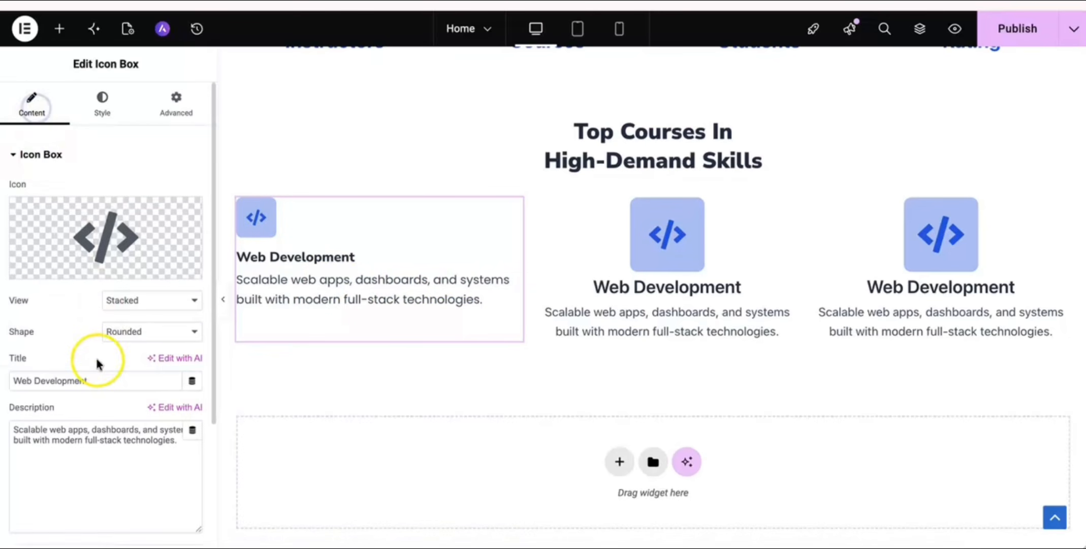
left_click(188, 445)
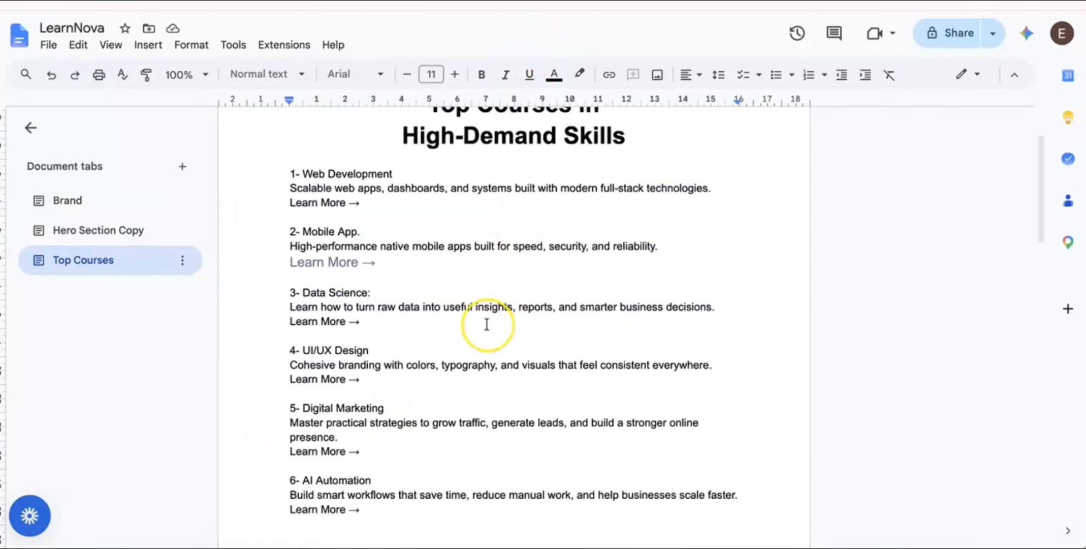
scroll(485, 327, "down", 5)
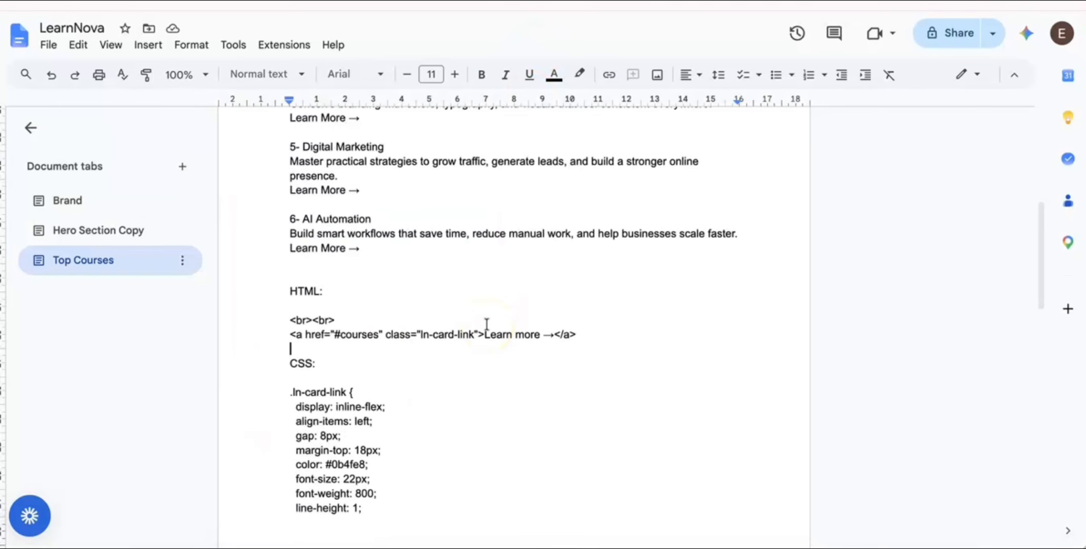
left_click_drag(291, 320, 587, 334)
key("ctrl+c")
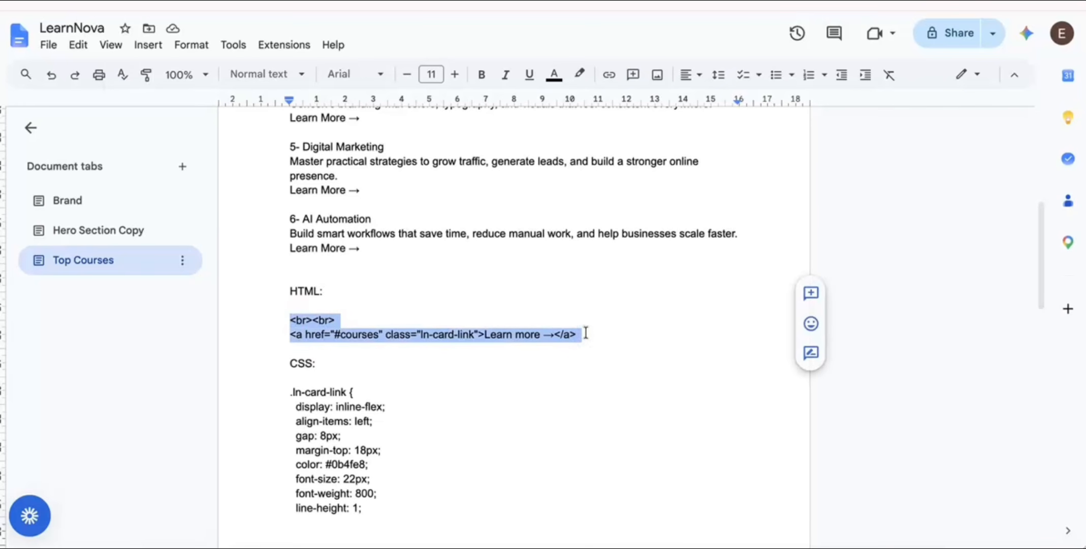
Back in Elementor, paste the copied "Learn more →" link HTML below the text in the first card's description.
left_click(362, 2)
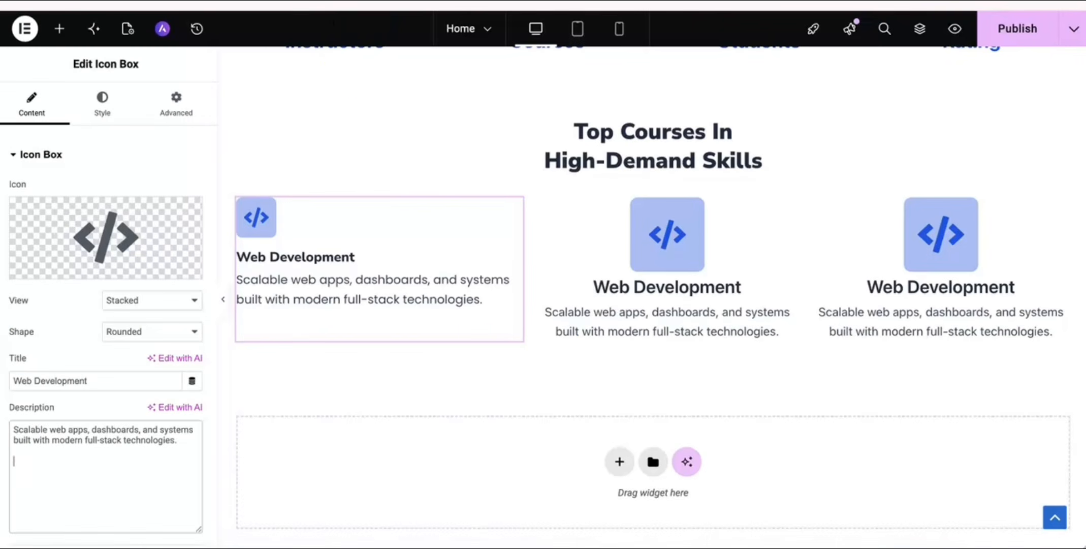
left_click(53, 471)
key("Return")
key("Return")
key("ctrl+v")
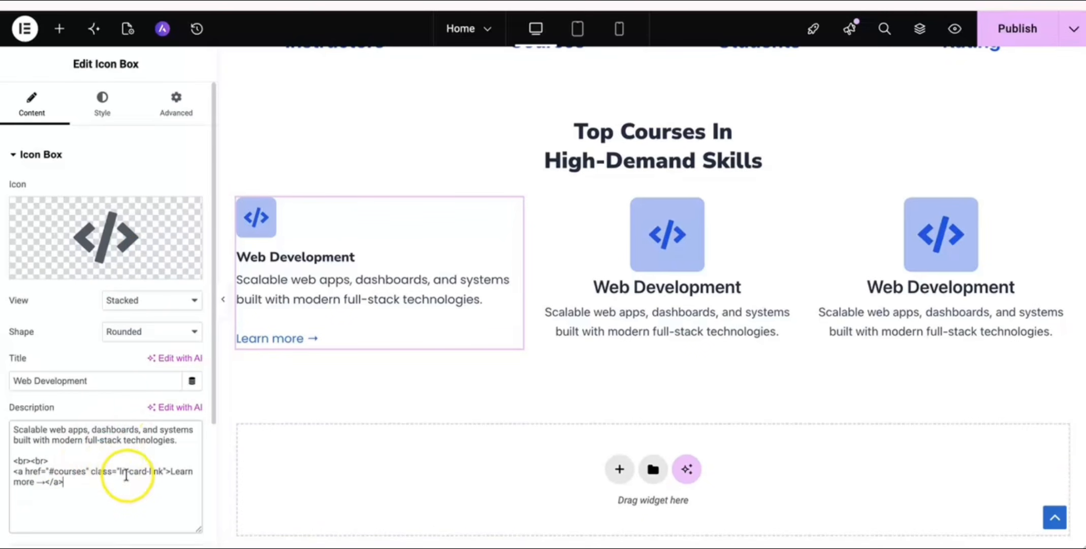
left_click(112, 483)
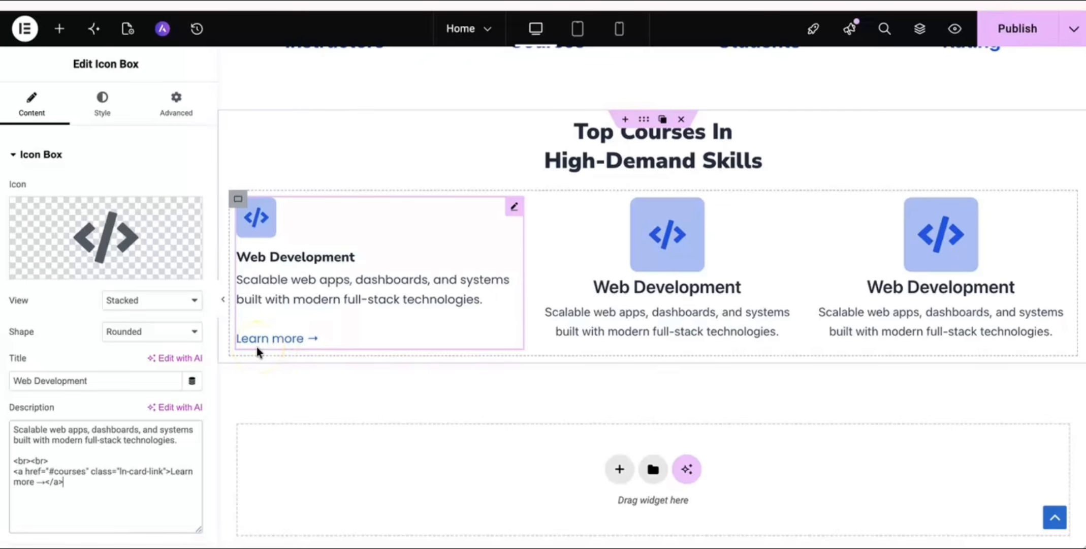
left_click(139, 377)
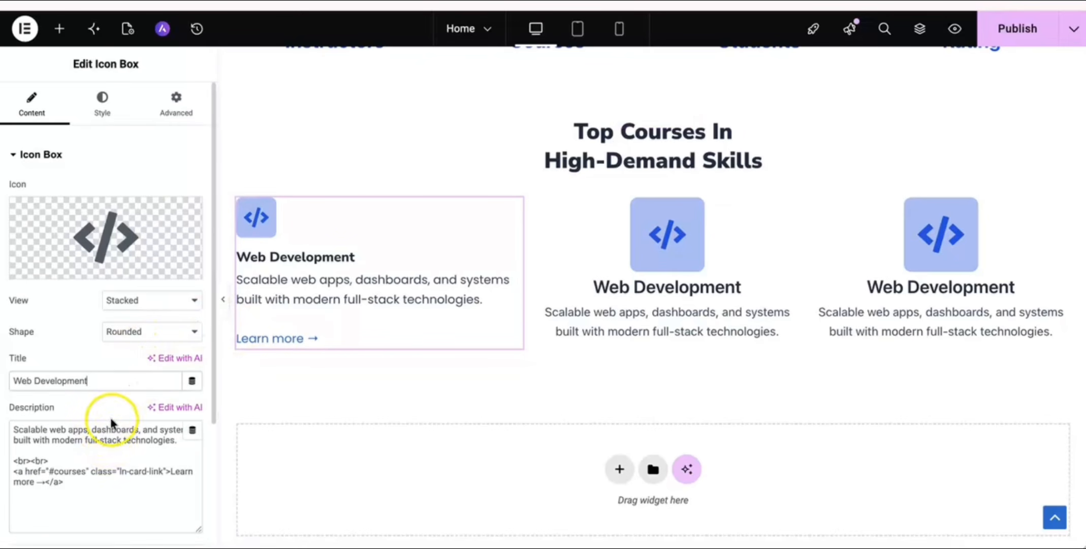
left_click(119, 479)
Set the first card's padding to 30 px on all four sides.
left_click(101, 104)
left_click(154, 106)
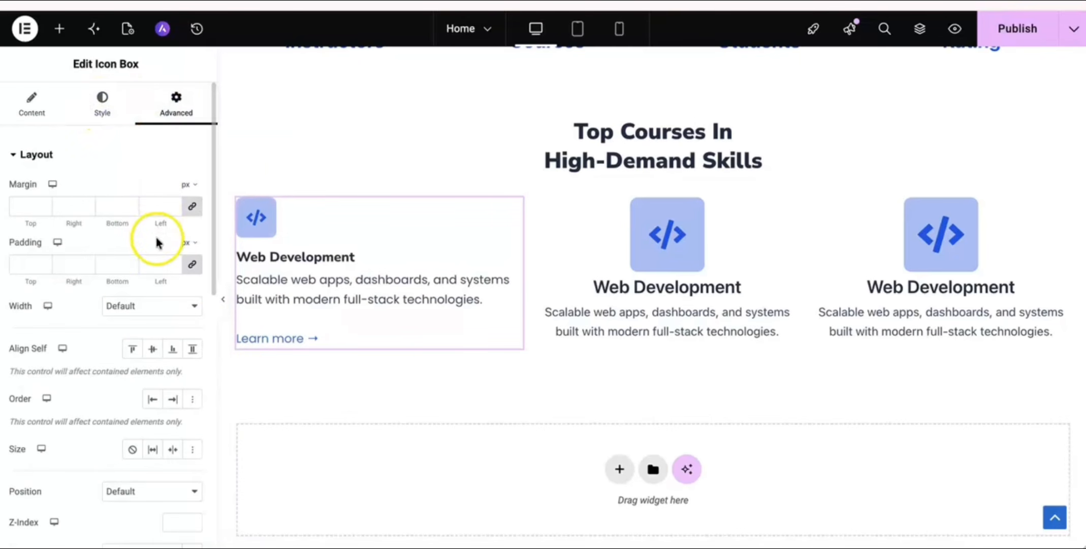
left_click(174, 262)
left_click(153, 265)
double_click(153, 268)
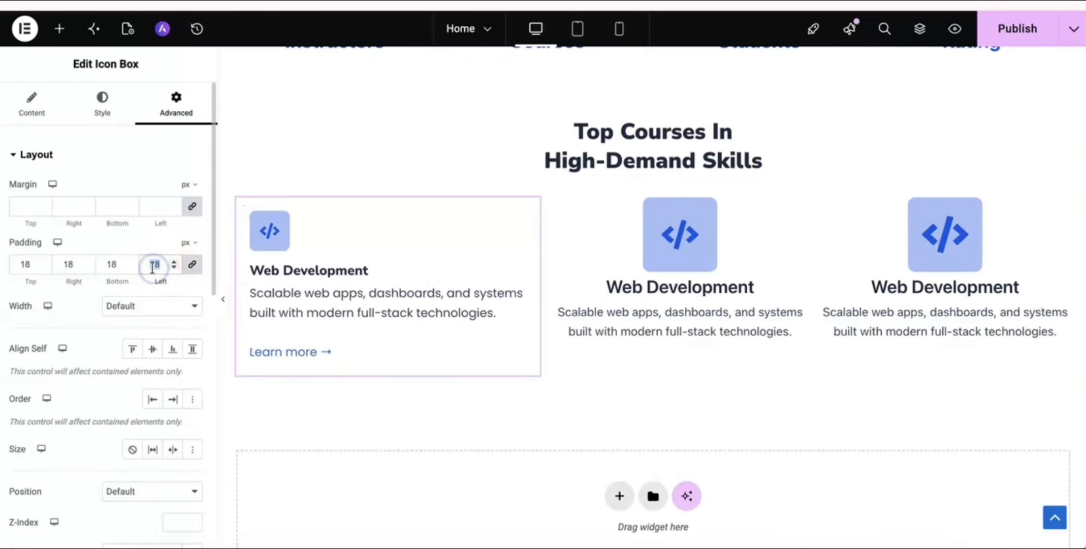
type("30")
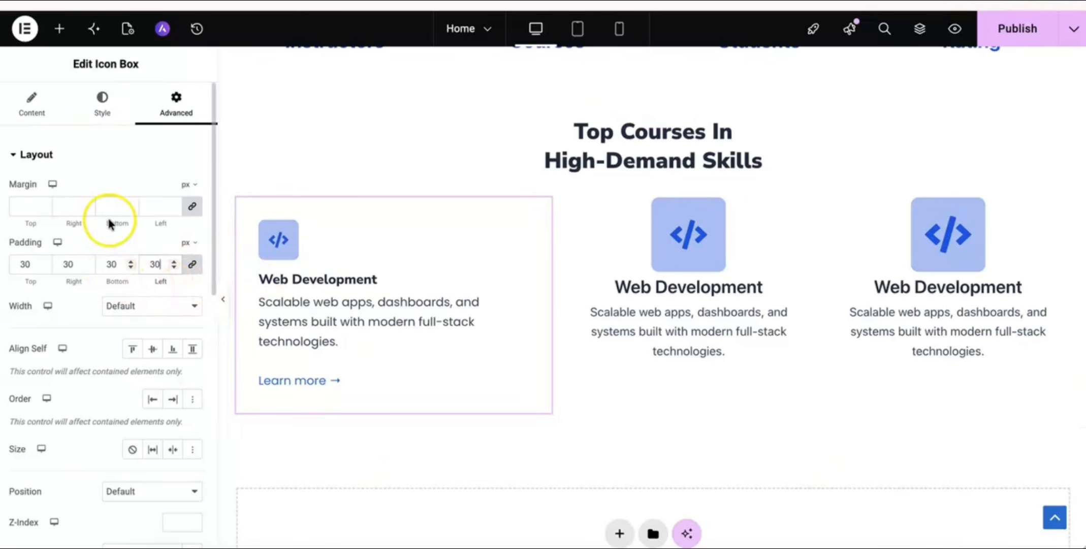
Add a box shadow to the first card with the color rgba(0, 0, 0, 0.15).
left_click(37, 154)
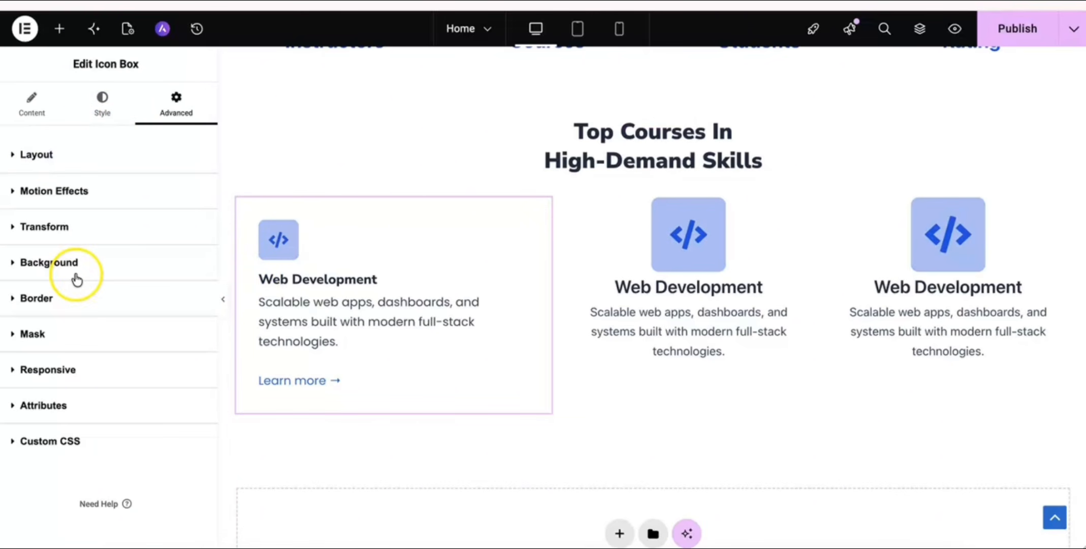
left_click(41, 297)
scroll(108, 389, "down", 2)
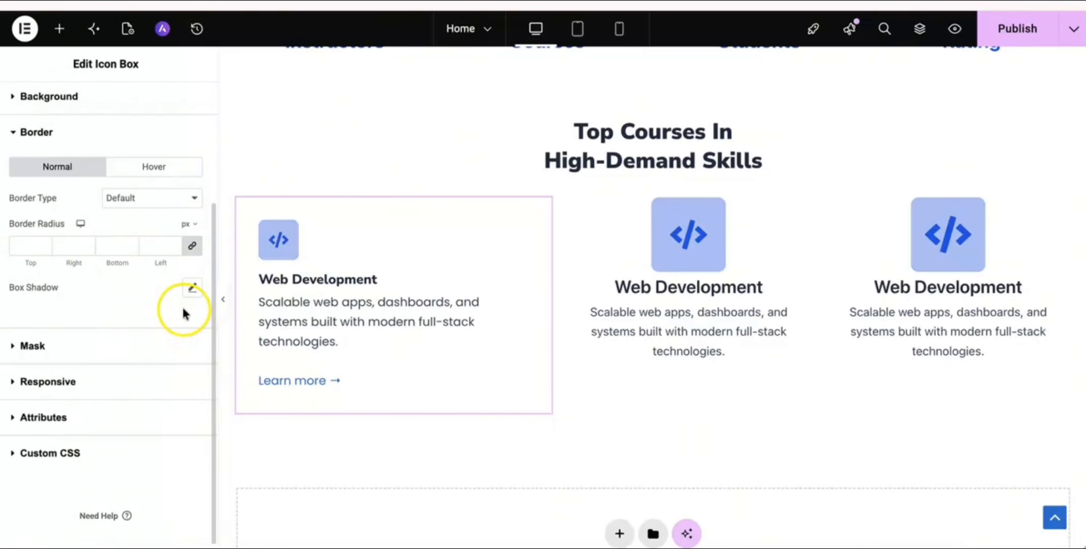
left_click(193, 288)
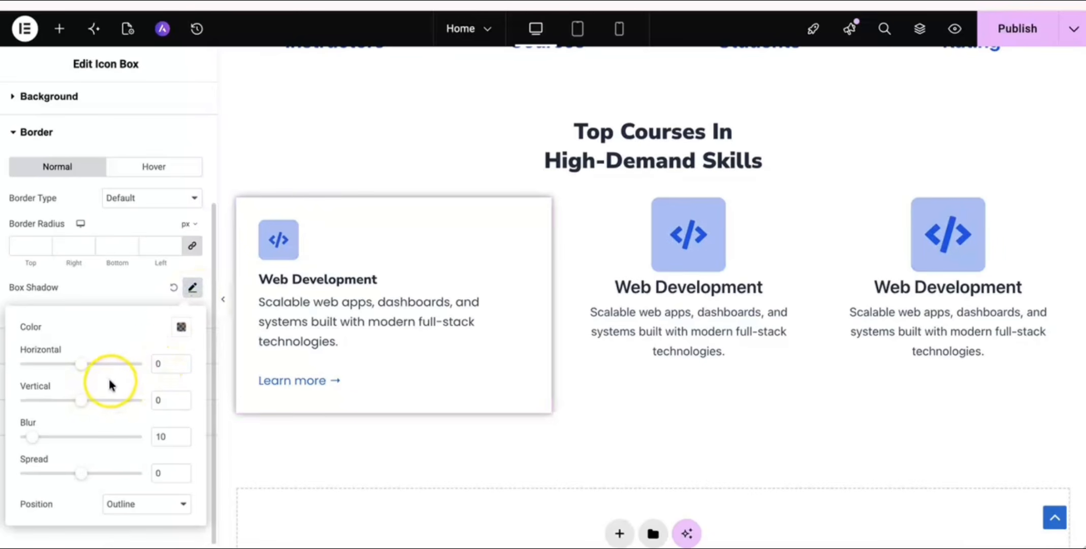
left_click(182, 329)
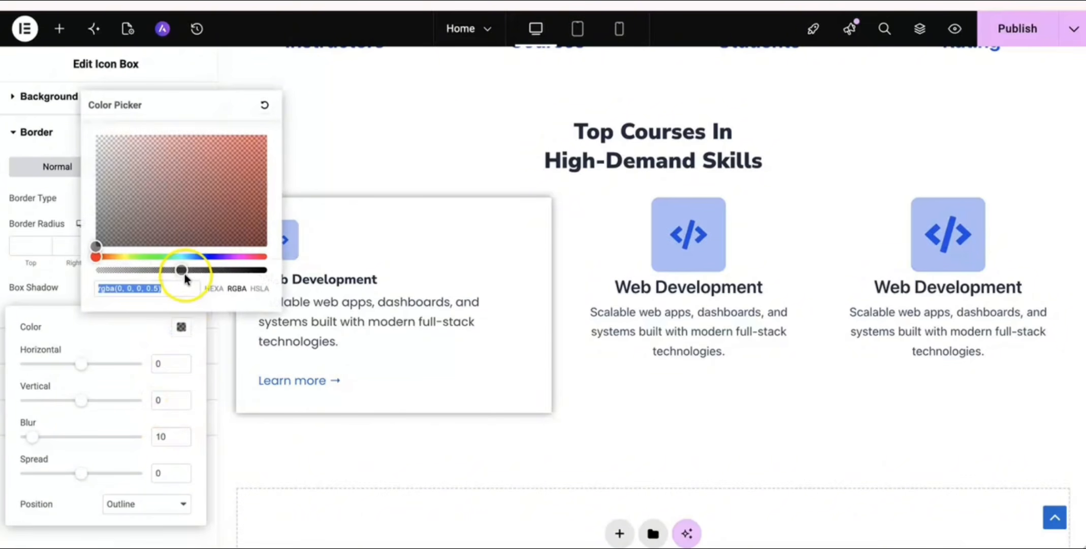
left_click_drag(183, 271, 123, 273)
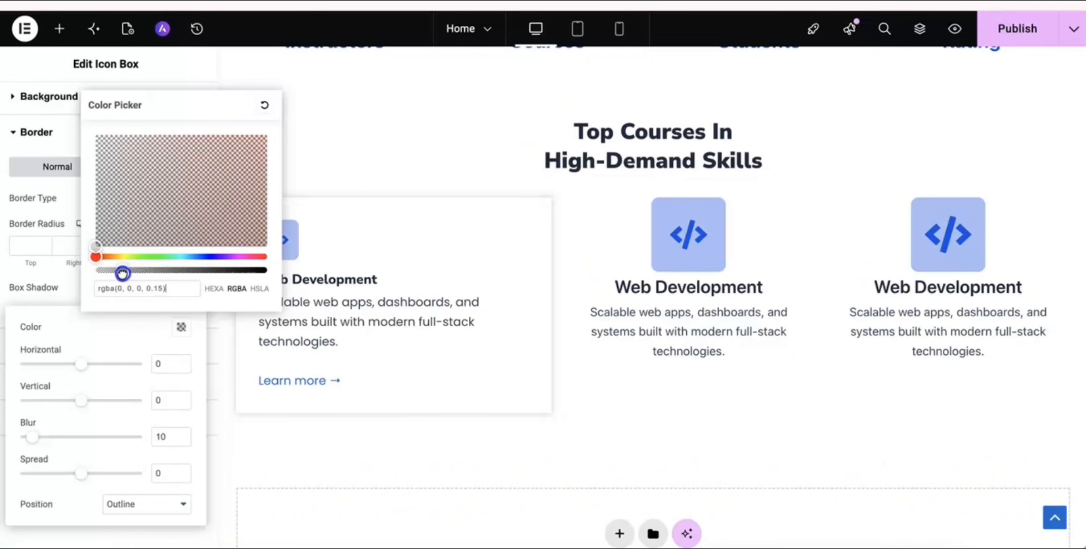
left_click(128, 347)
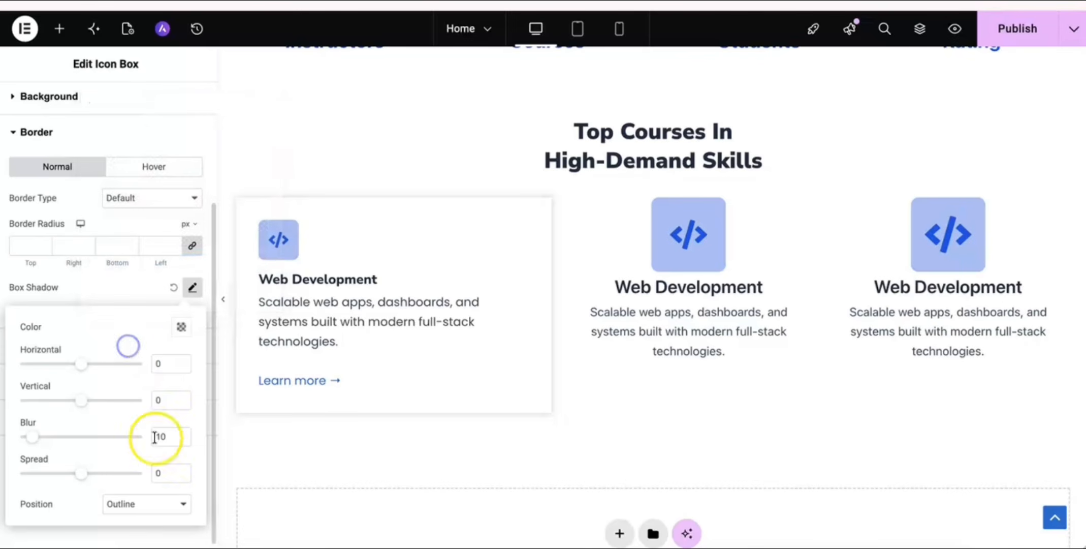
Set the blur of the first card's box shadow to 5.
left_click_drag(158, 440, 180, 444)
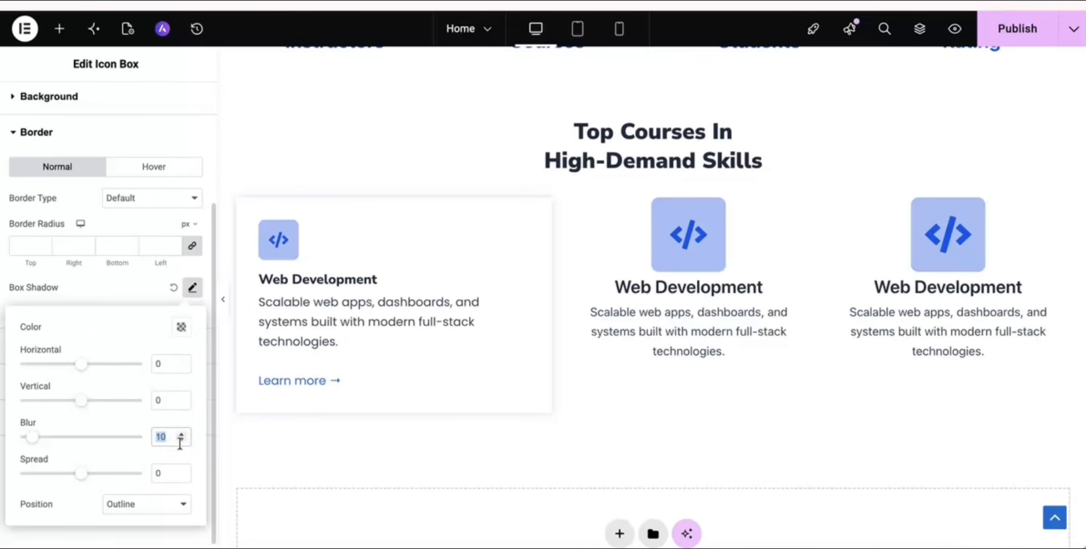
type("5")
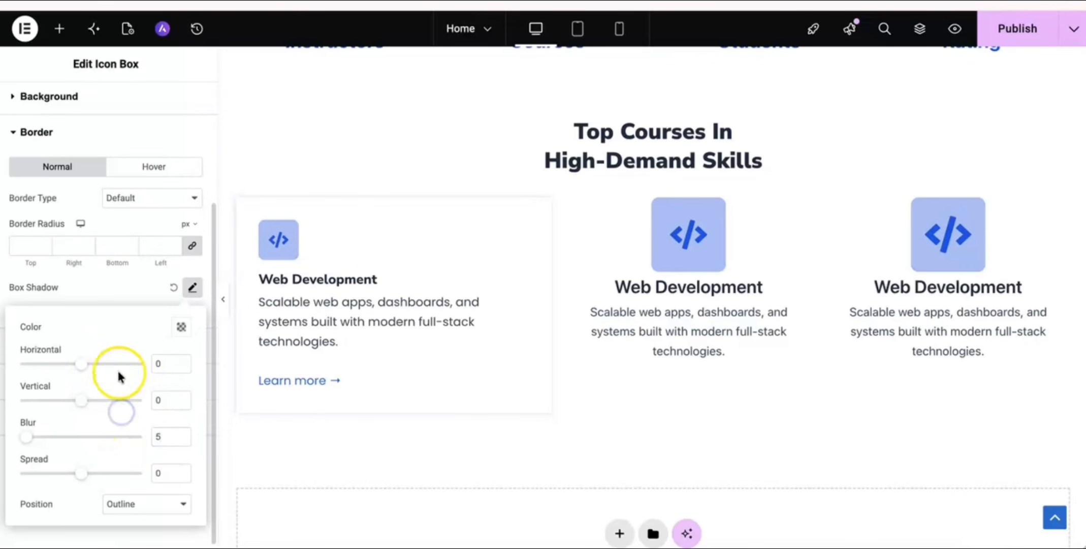
left_click(119, 289)
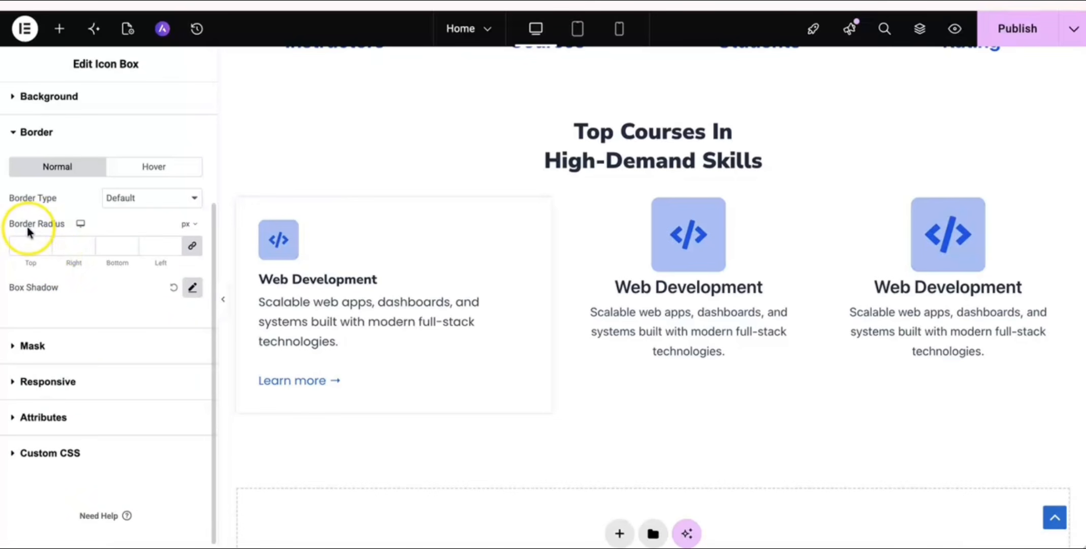
Set the first card's border radius to 10 px on all four corners and preview the page without the editing panel.
left_click(153, 247)
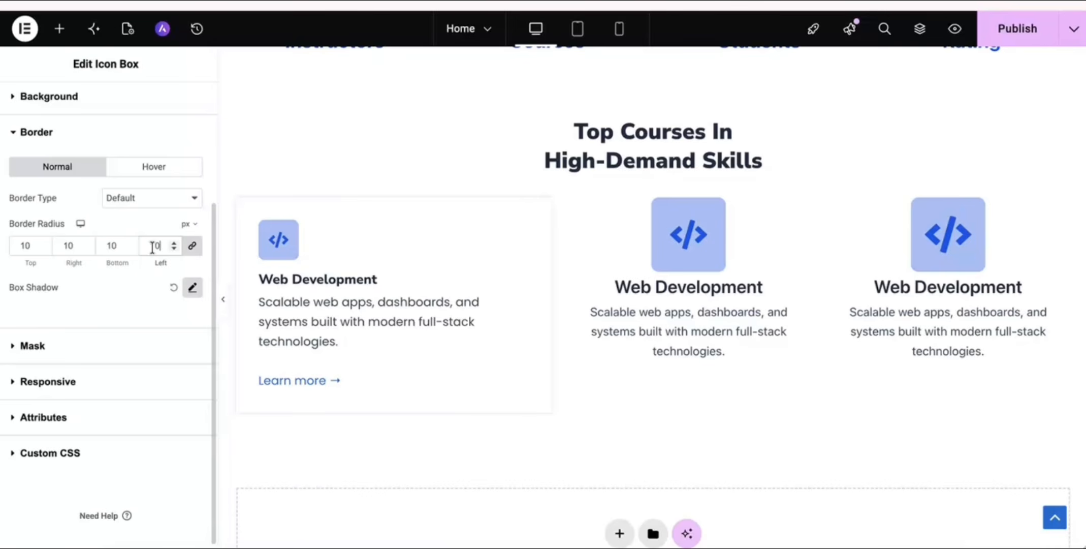
left_click(225, 307)
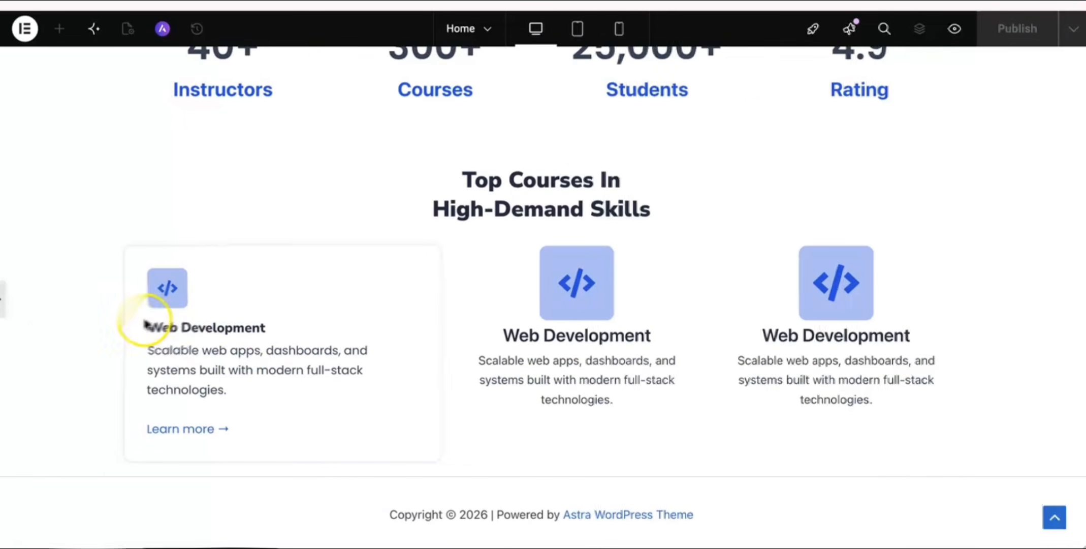
left_click(5, 305)
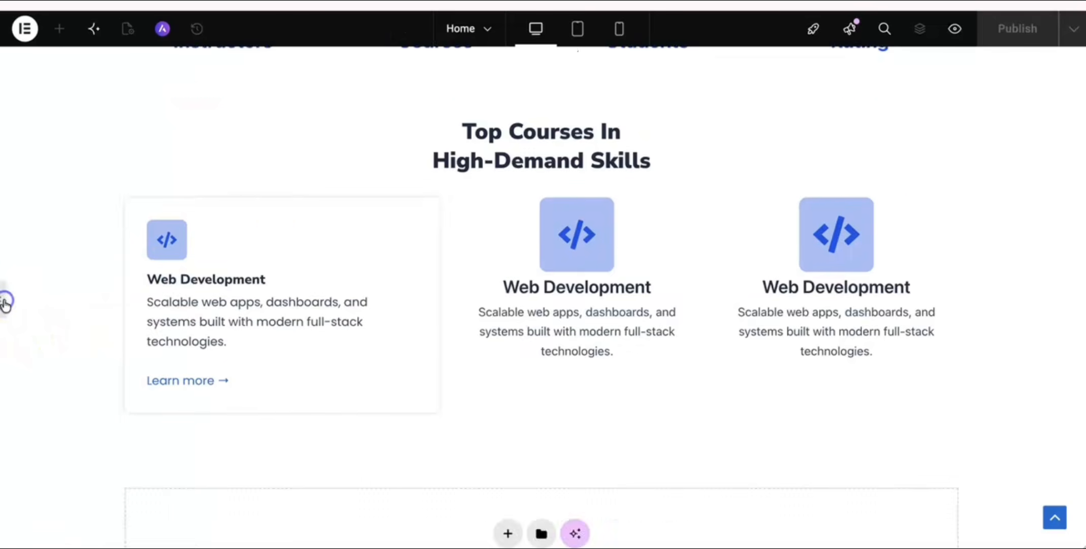
Copy the first Web Development card's style onto the second and third icon-box cards.
right_click(440, 254)
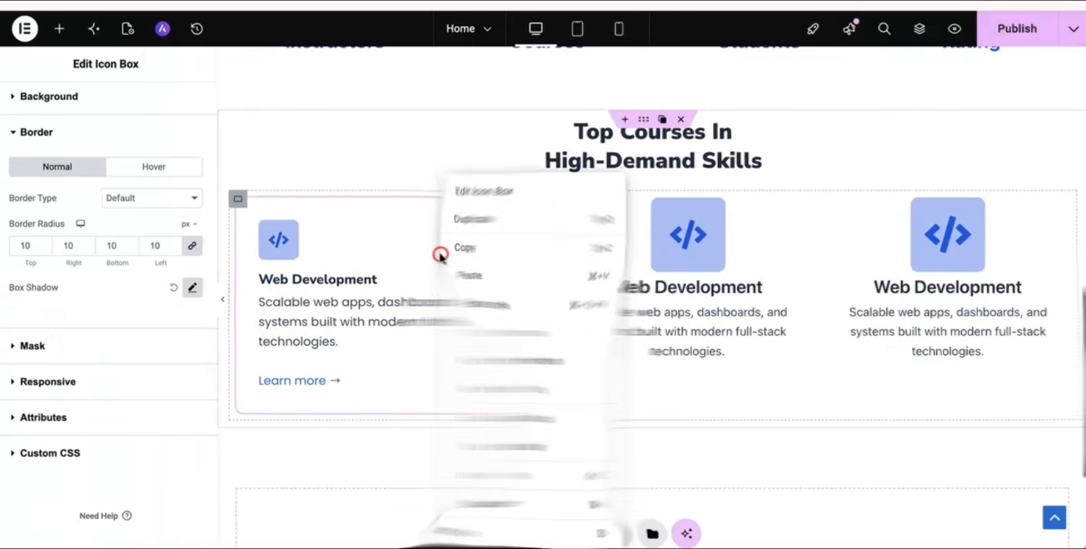
left_click(470, 247)
right_click(692, 290)
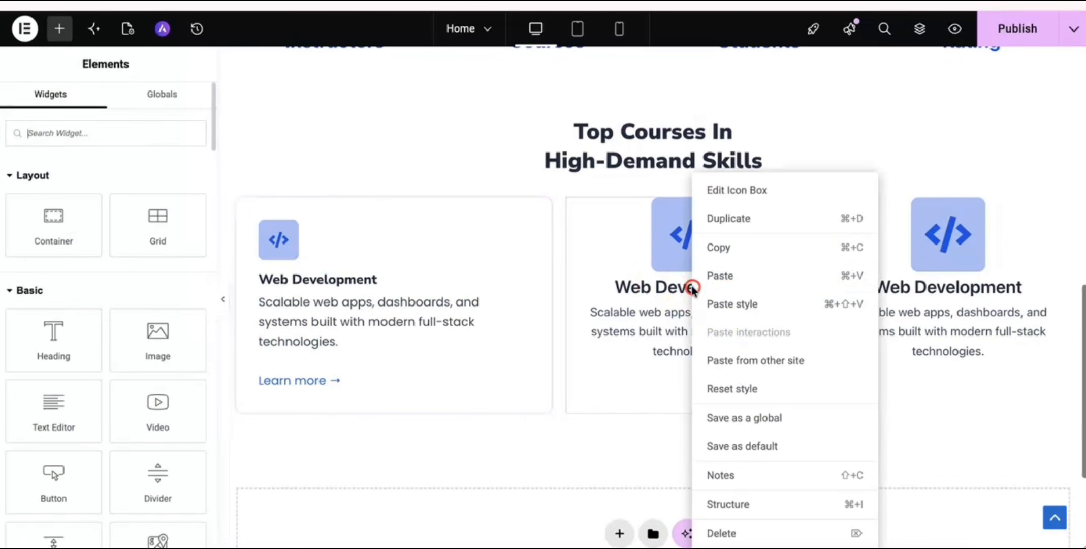
left_click(717, 302)
right_click(914, 287)
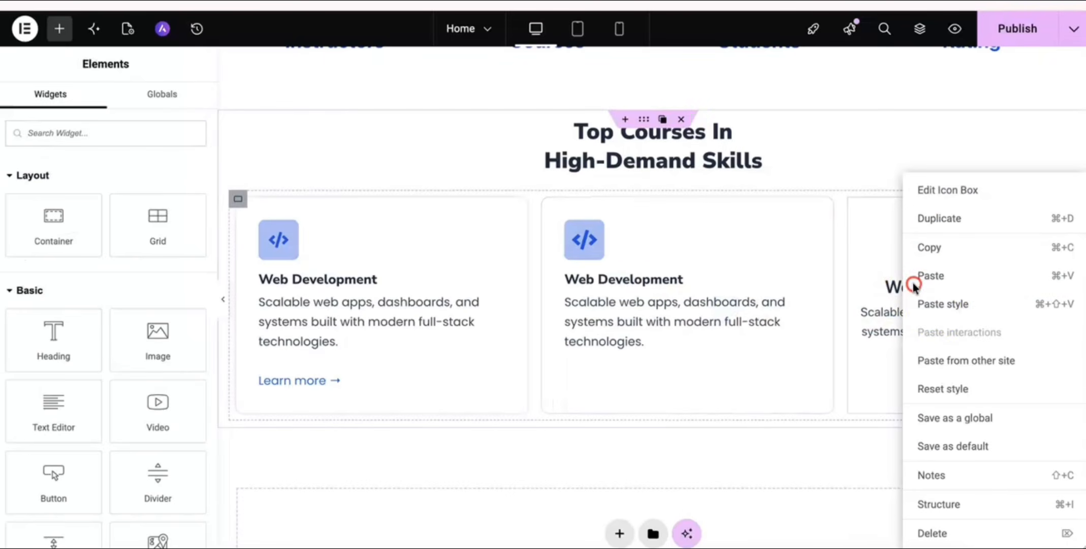
left_click(936, 302)
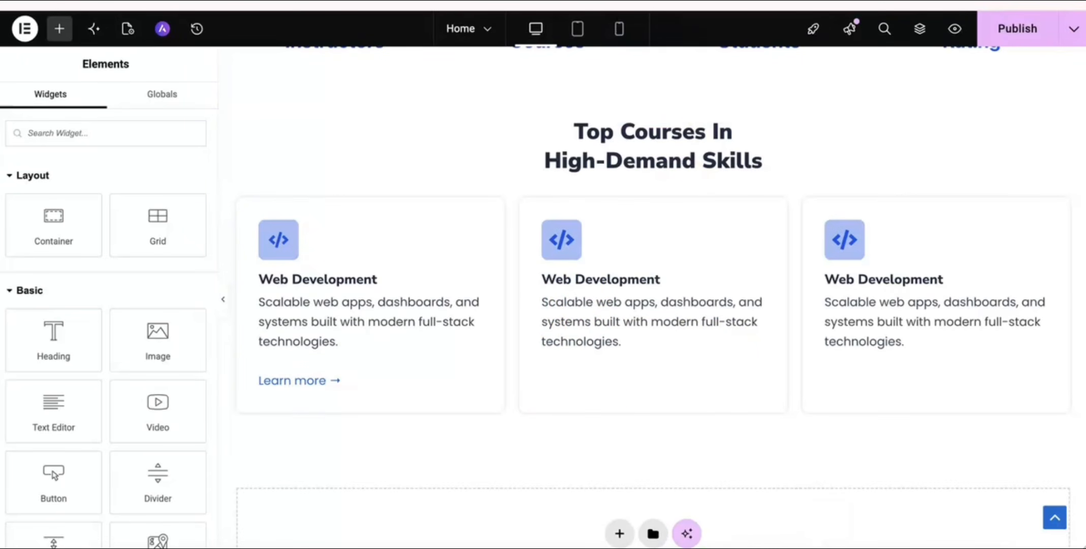
Switch to the LearnNova document in Google Docs and copy the second course title, "Mobile App", without its number or period.
left_click(542, 3)
scroll(534, 228, "down", 1)
scroll(534, 227, "up", 5)
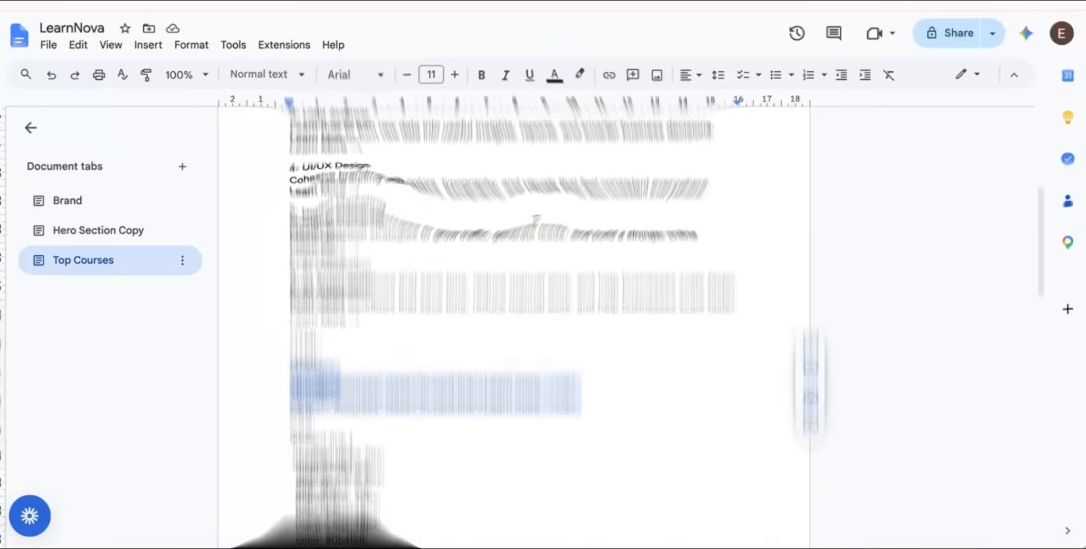
scroll(534, 228, "up", 3)
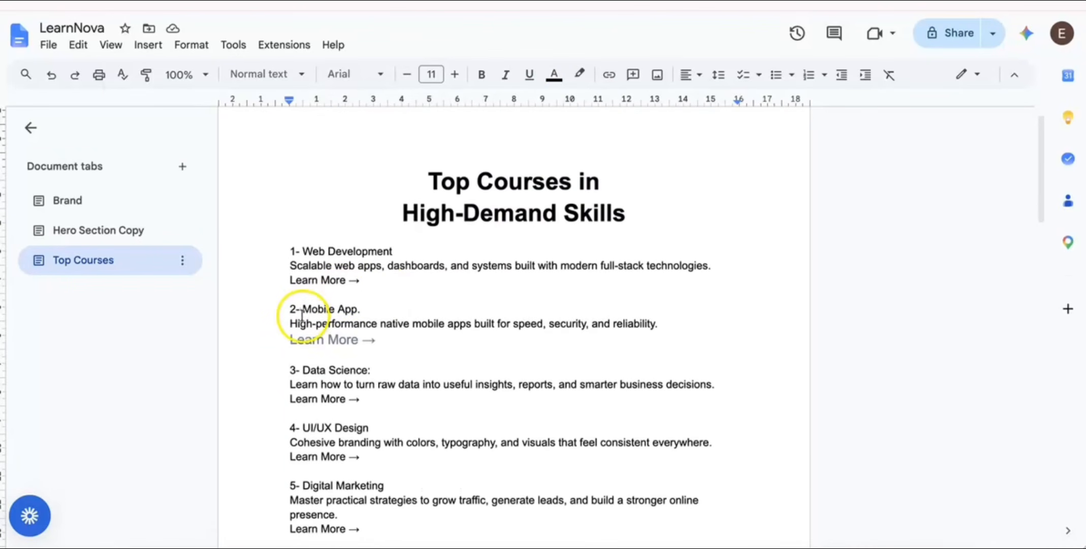
left_click_drag(303, 312, 367, 314)
key("ctrl+c")
left_click(362, 310)
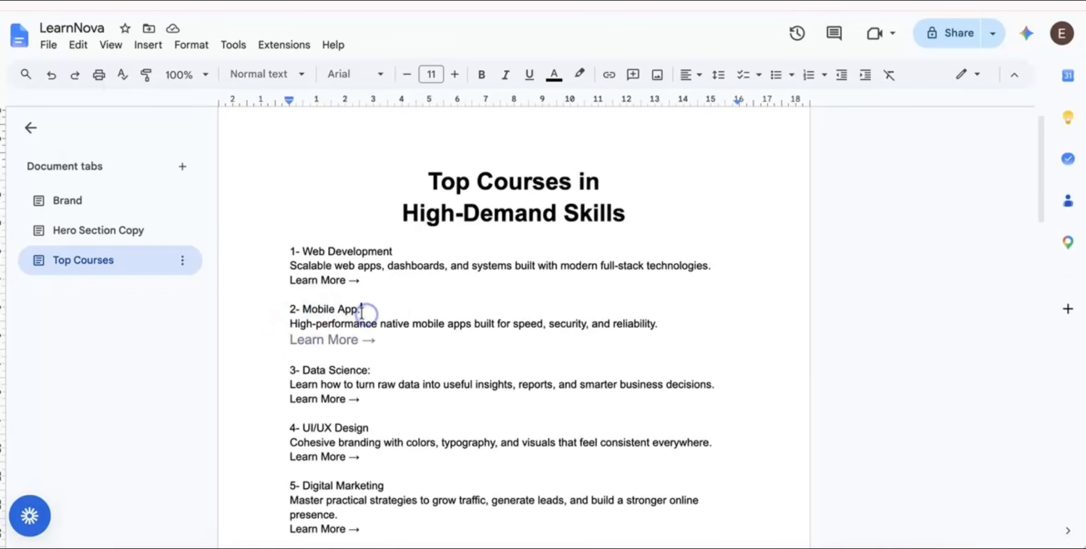
left_click_drag(304, 309, 340, 308)
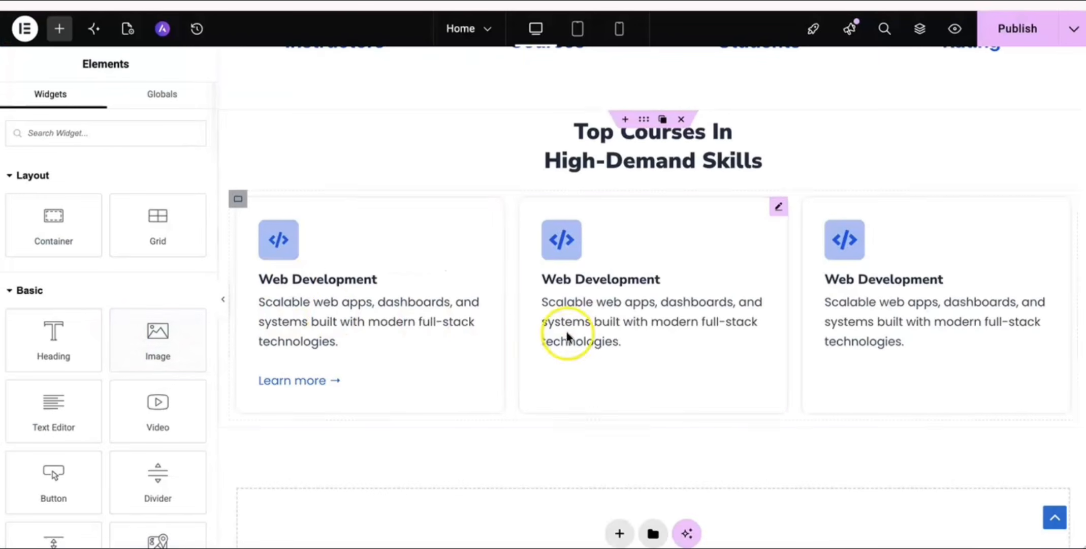
Switch back to Elementor and replace the second card's title with the copied "Mobile App".
left_click(592, 323)
left_click(37, 97)
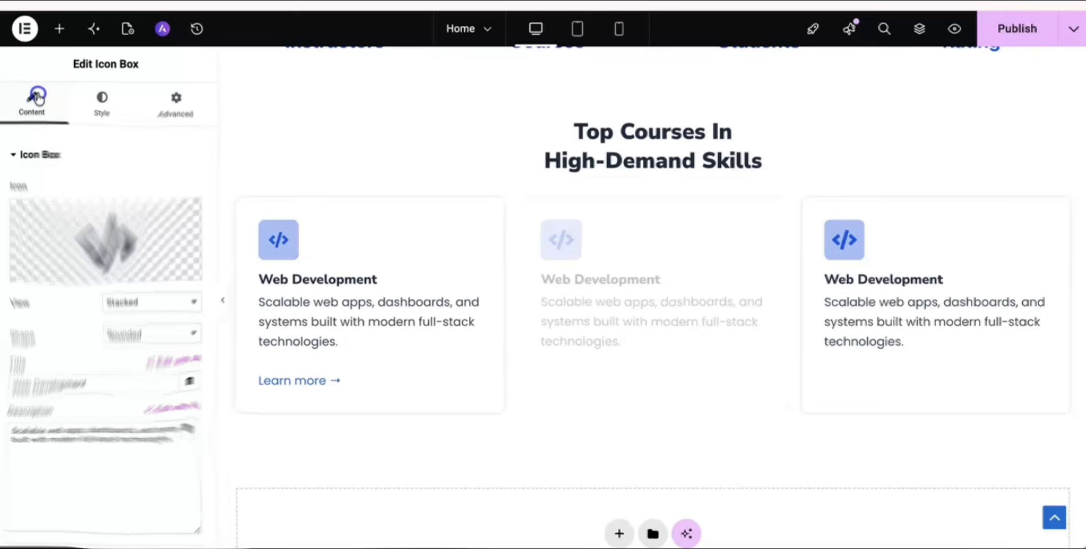
left_click(90, 382)
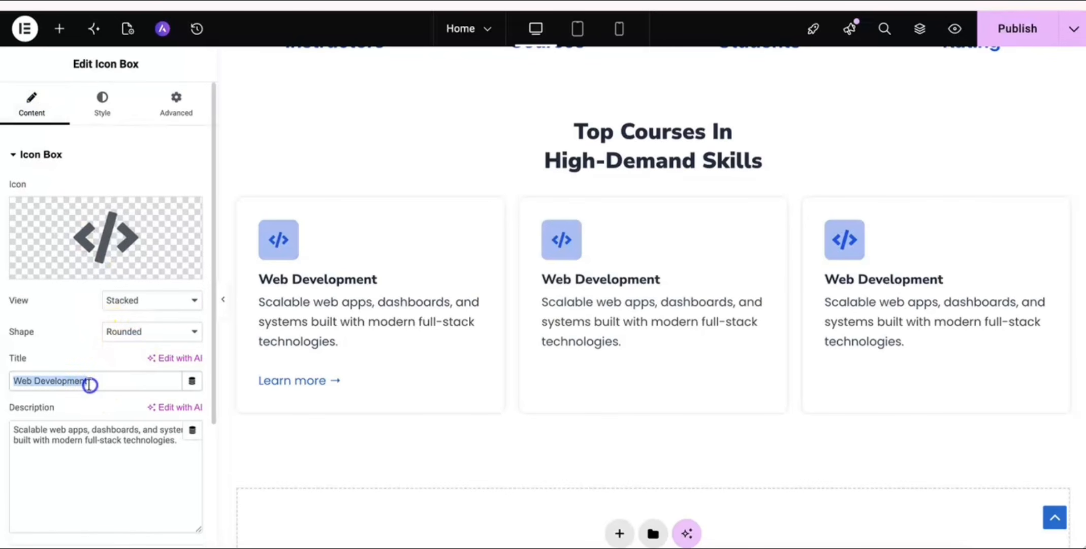
key("ctrl+v")
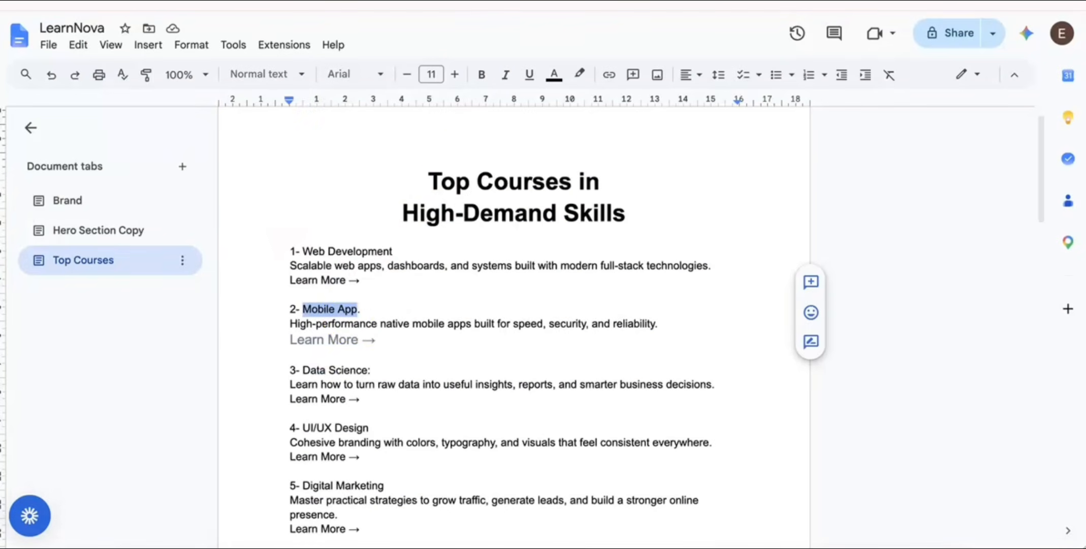
Replace the Mobile App card's description with "High-performance native mobile apps built for speed, security, and reliability." from the LearnNova document.
triple_click(343, 323)
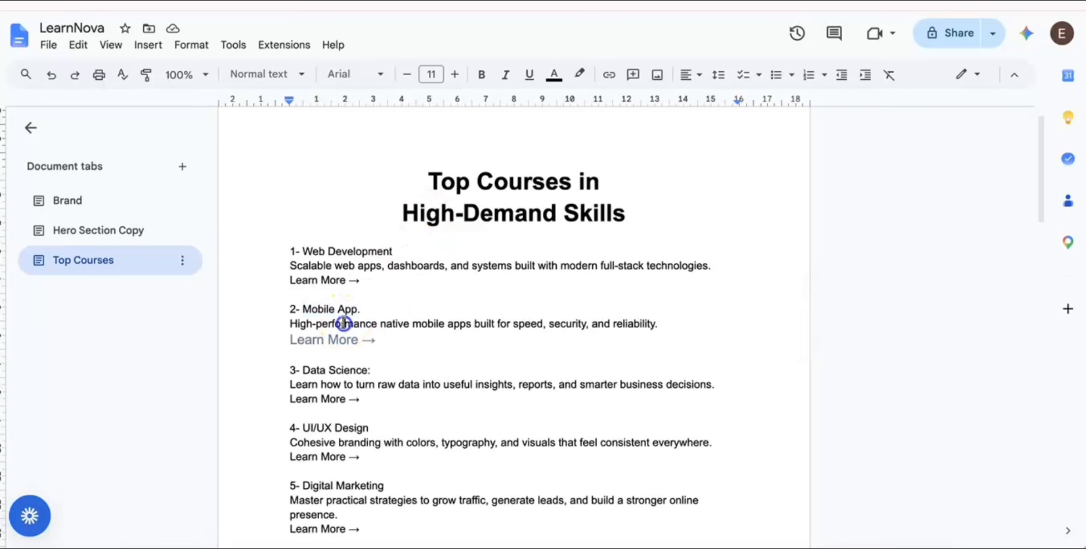
left_click(315, 324)
left_click(485, 310)
triple_click(643, 320)
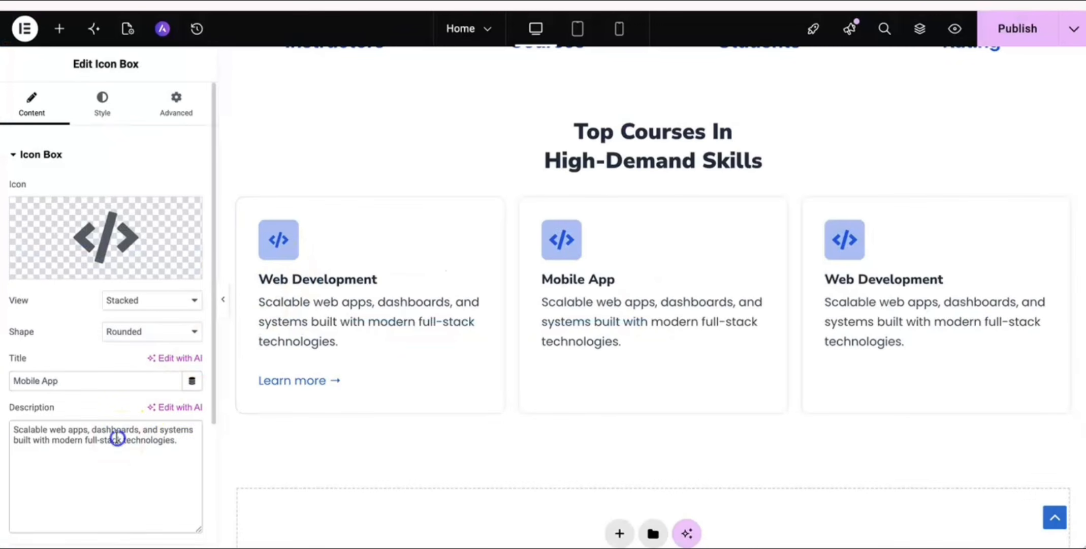
triple_click(116, 437)
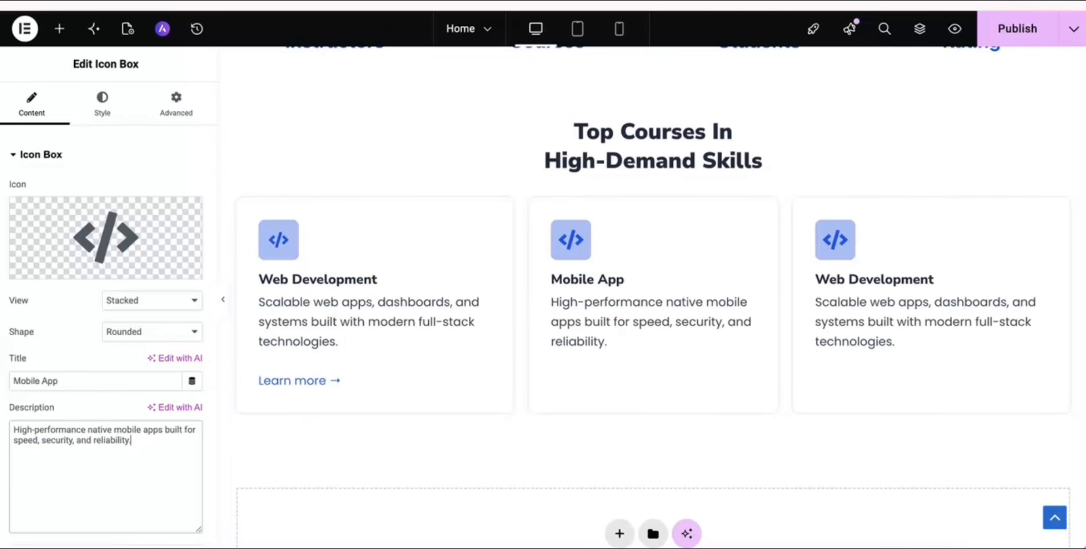
Copy "Data Science" from the LearnNova document and use it as the third card's title.
key("ctrl+Tab")
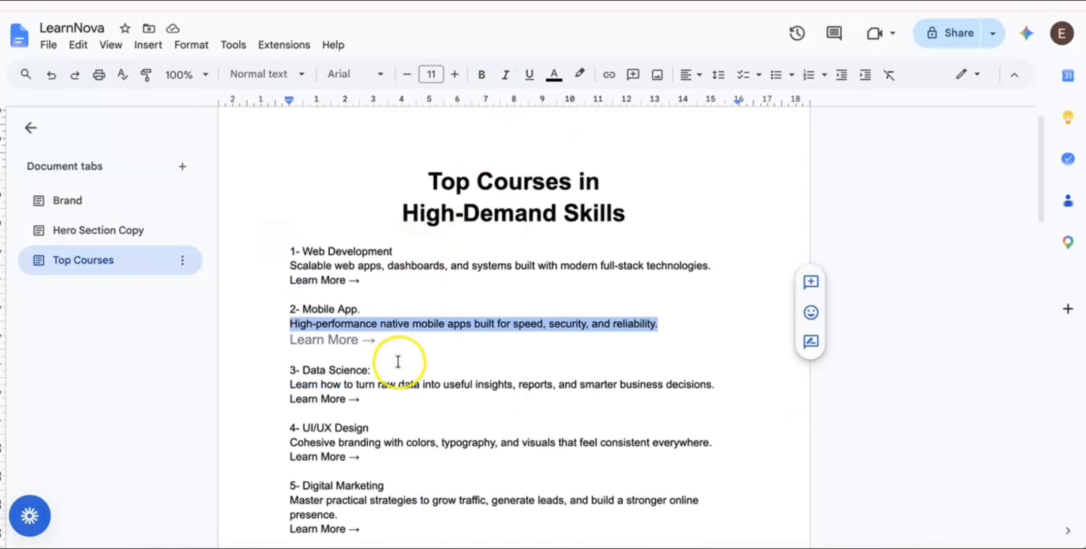
scroll(381, 352, "down", 1)
left_click_drag(302, 322, 367, 323)
key("ctrl+c")
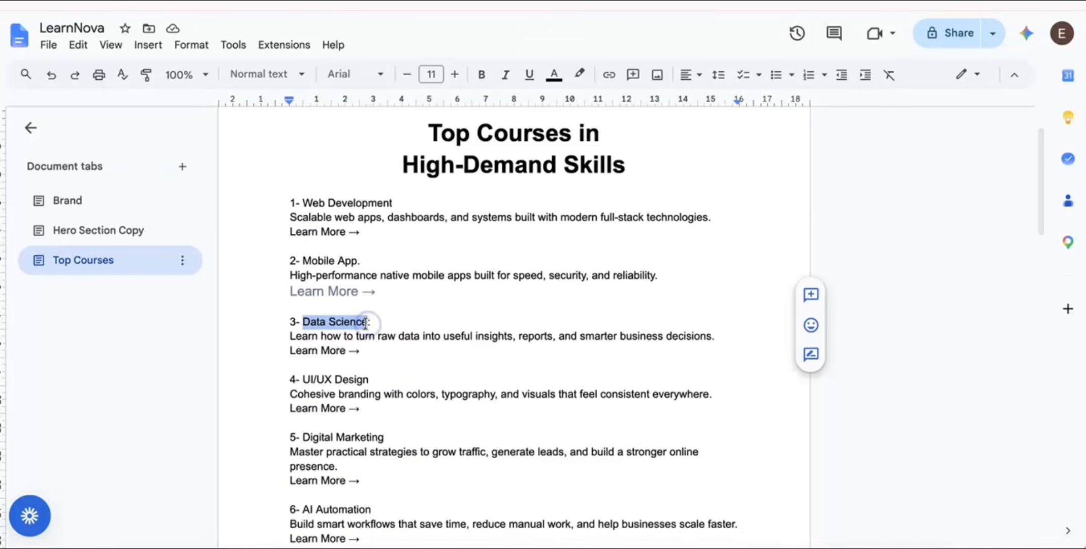
key("ctrl+shift+Tab")
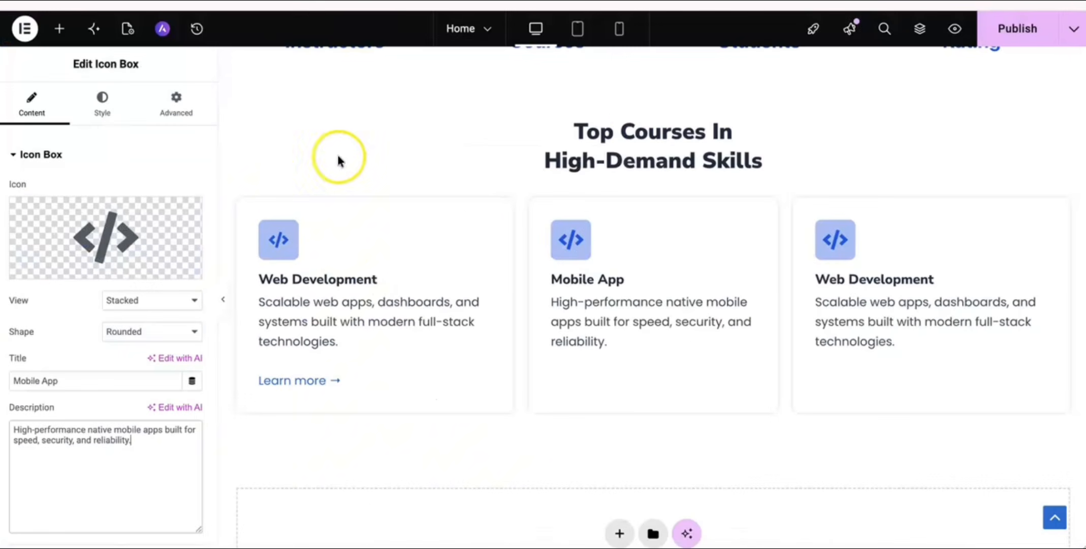
left_click(854, 305)
double_click(127, 380)
key("ctrl+v")
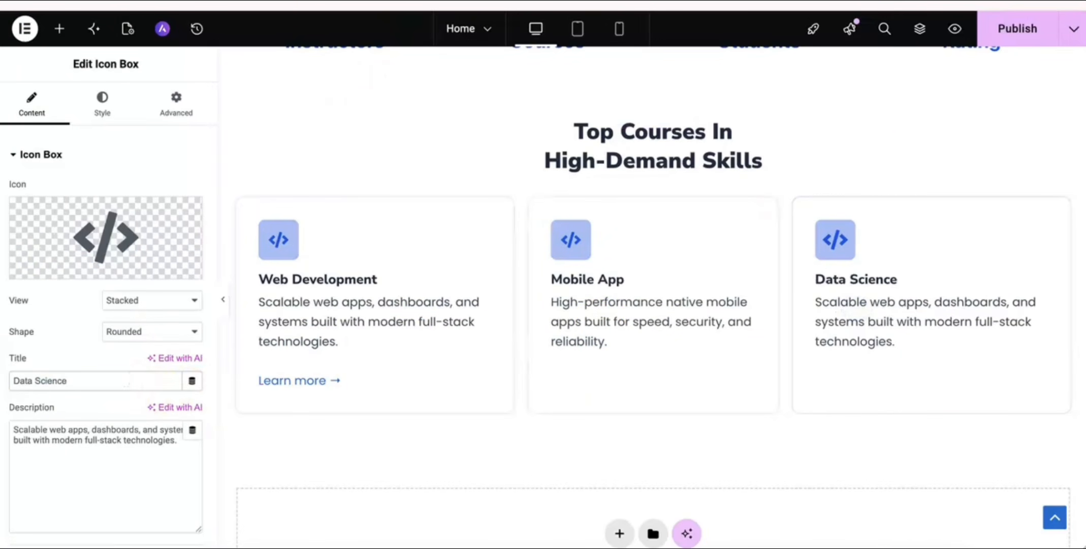
Replace the Data Science card's description with "Learn how to turn raw data into useful insights, reports, and smarter business decisions." from the LearnNova document.
left_click(559, 2)
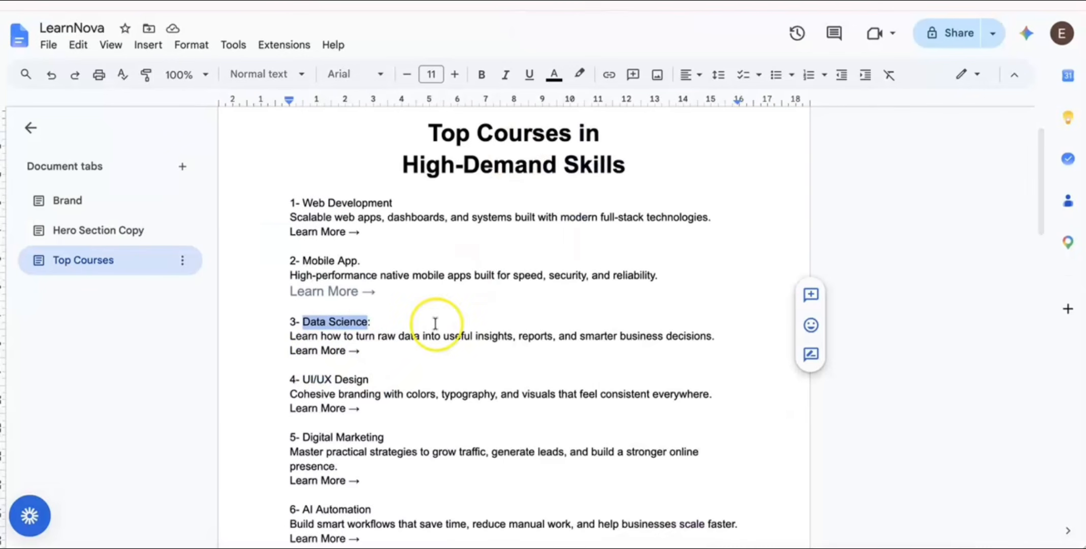
left_click_drag(277, 336, 957, 340)
key("ctrl+c")
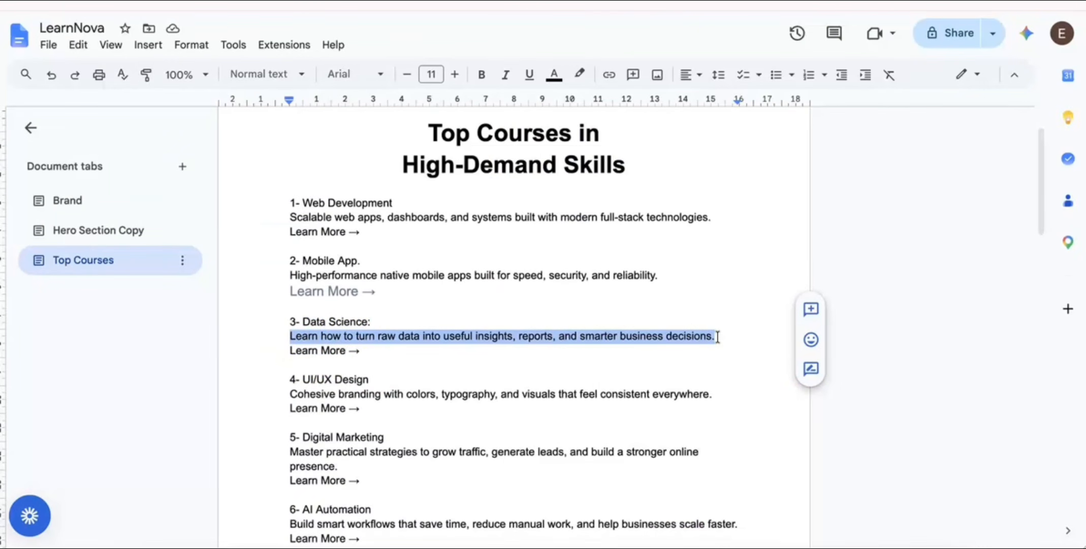
left_click(530, 72)
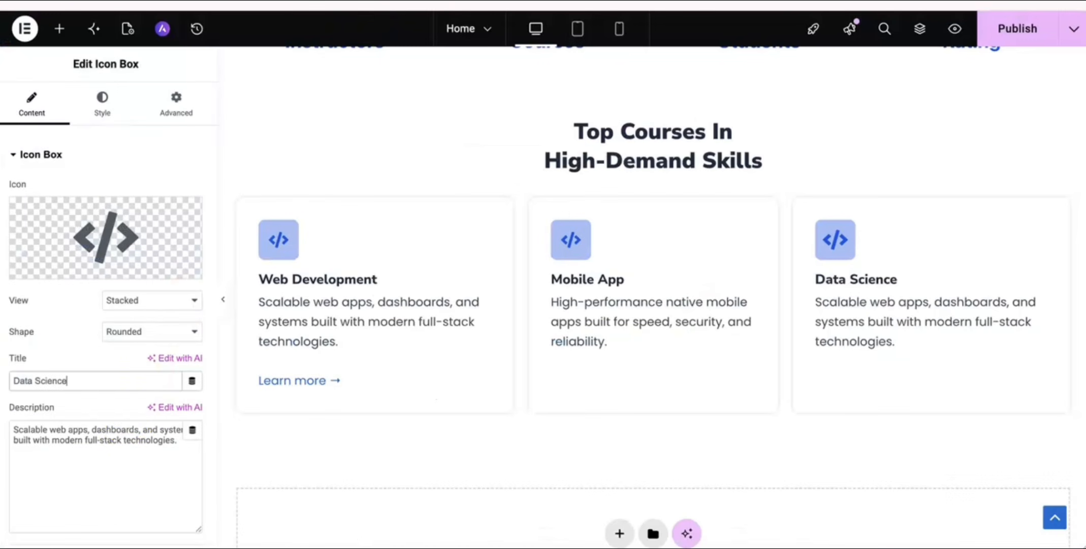
double_click(118, 429)
triple_click(118, 429)
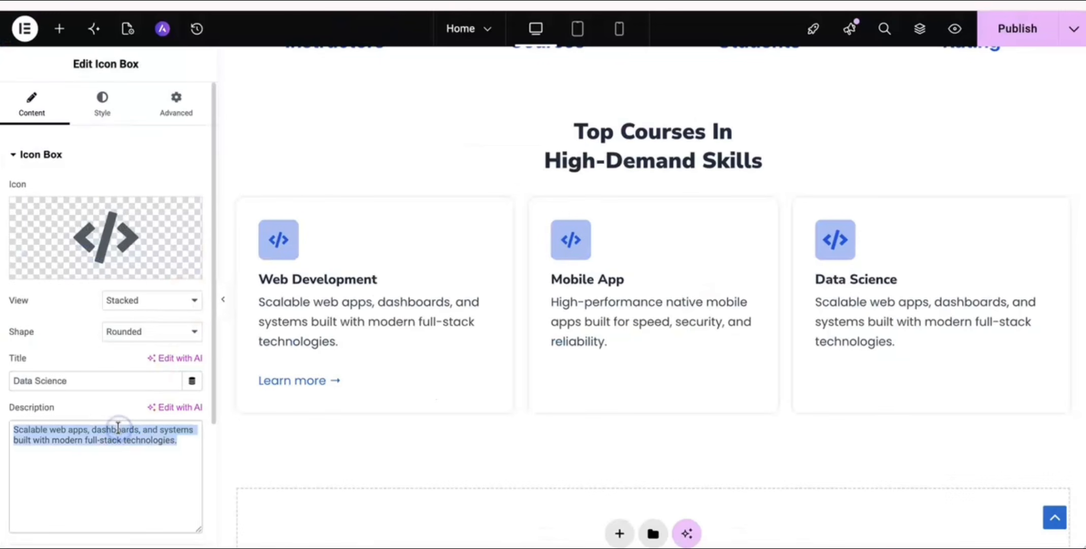
key("ctrl+v")
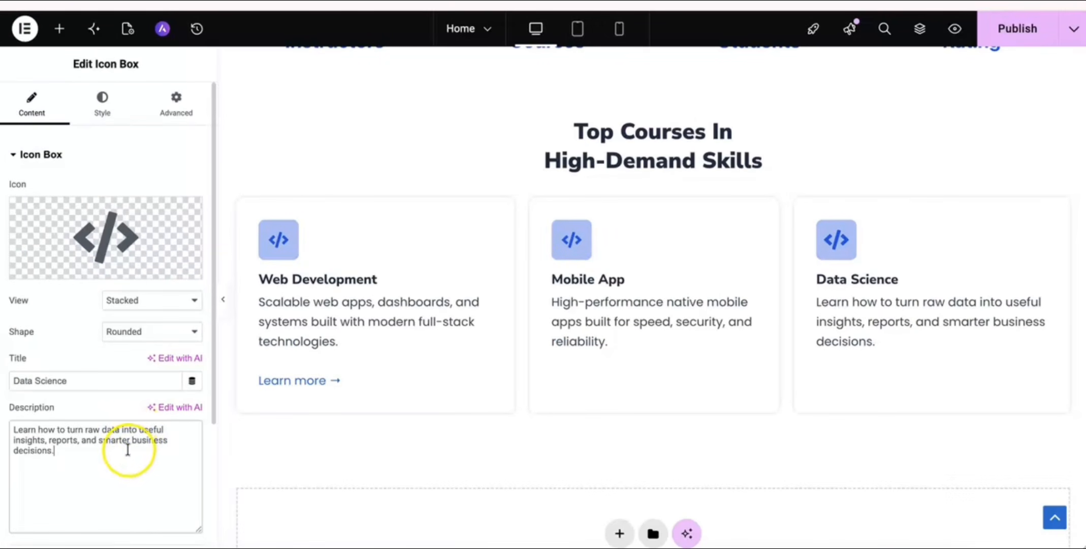
Copy the line breaks and "Learn more →" link markup from the Web Development card's description.
left_click(312, 380)
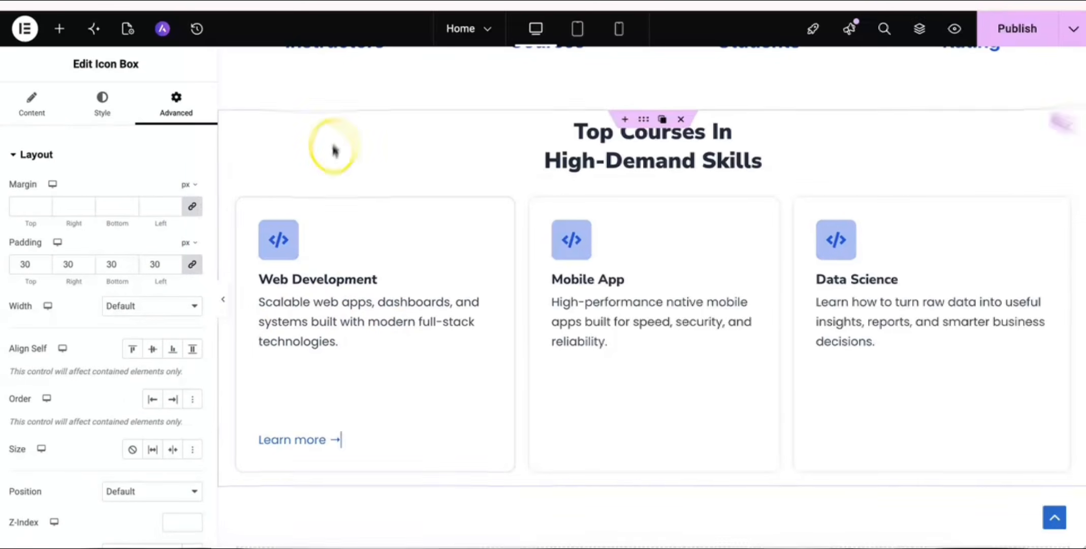
left_click(32, 104)
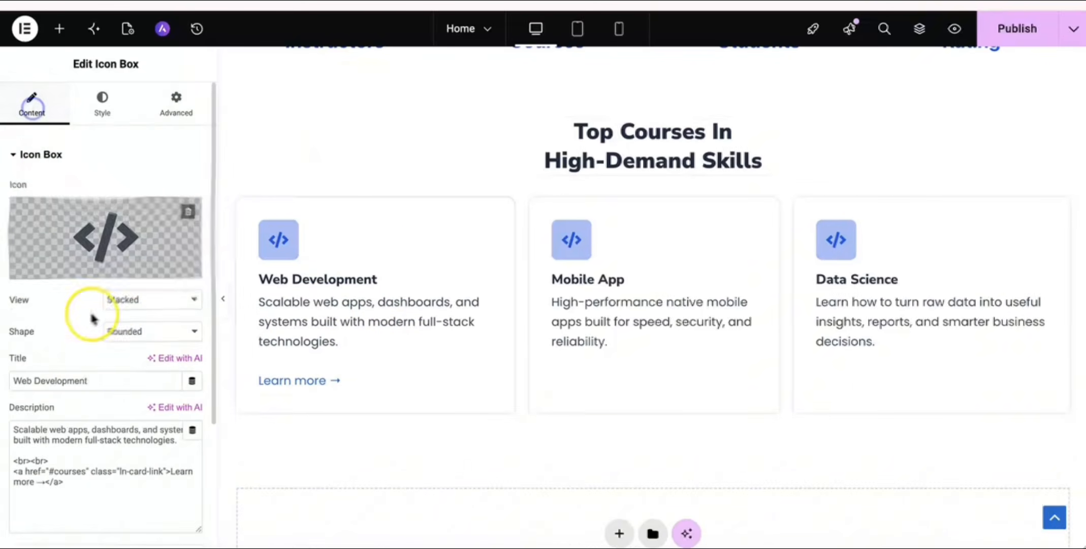
left_click_drag(15, 464, 72, 479)
key("ctrl+c")
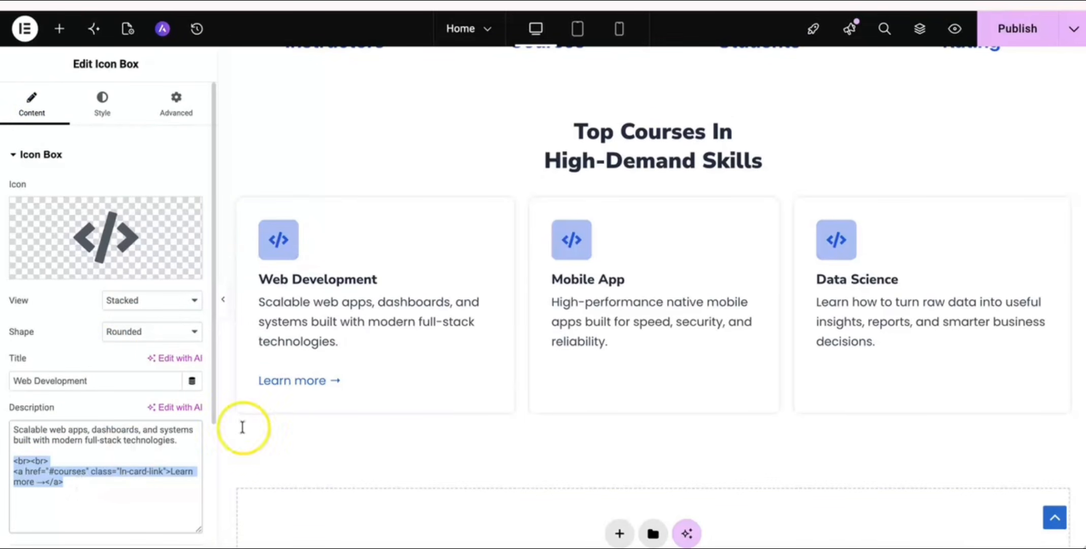
Append the copied "Learn more →" markup, linking to #courses with class ln-card-link, to the Mobile App card's description.
left_click(631, 356)
left_click(118, 483)
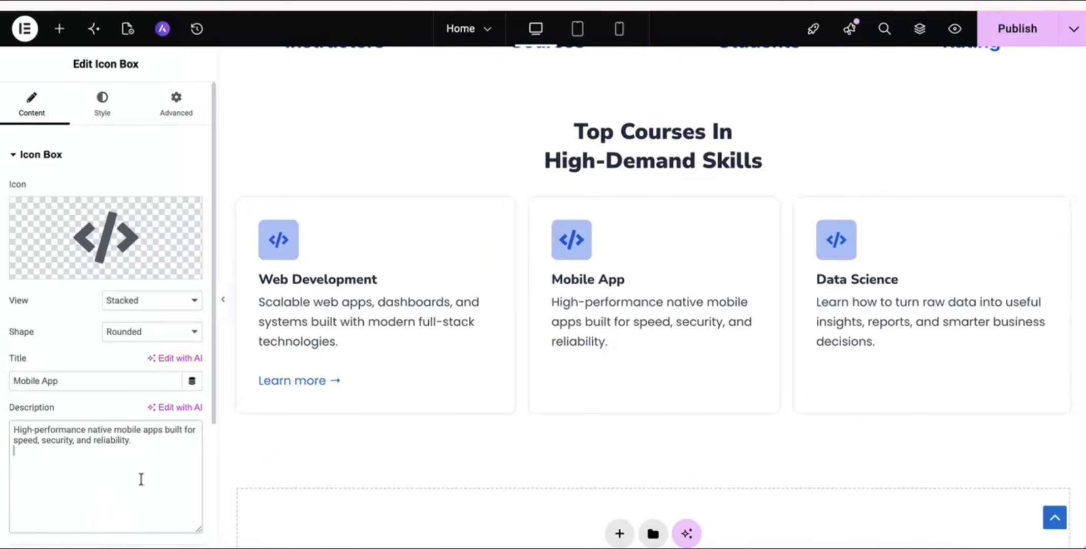
left_click(104, 492)
key("ctrl+v")
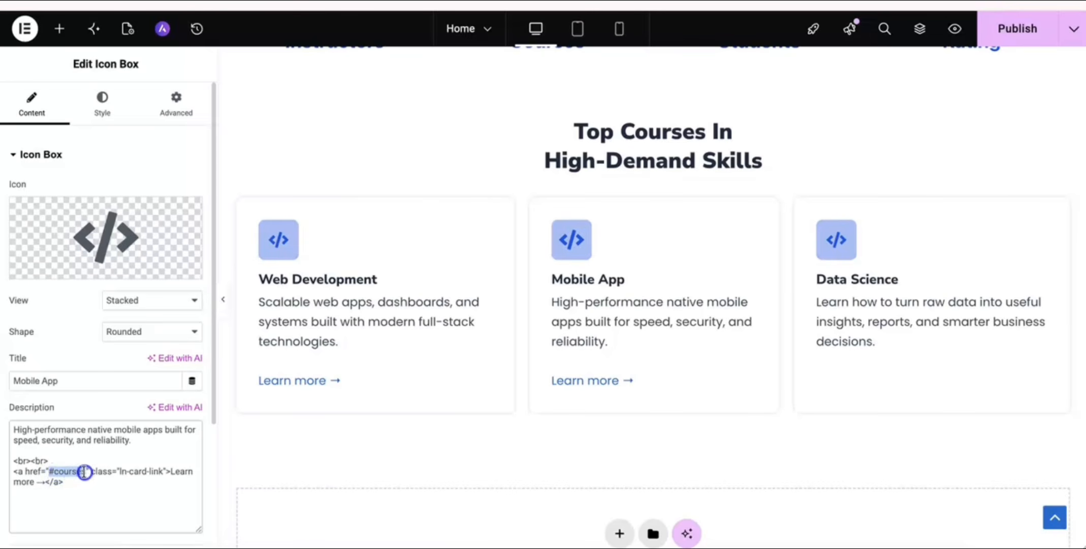
left_click(100, 491)
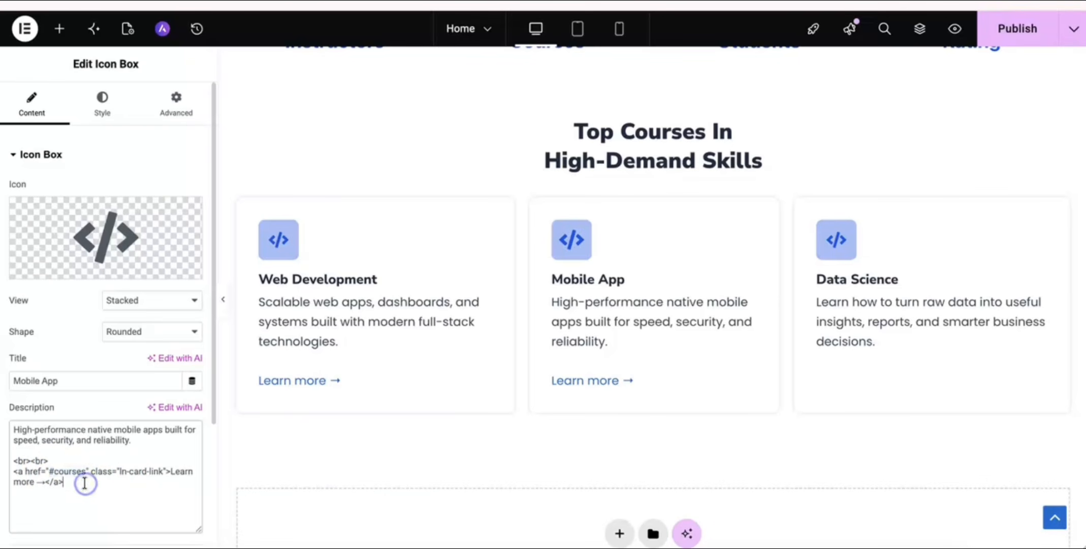
Append the same "Learn more →" link markup to the Data Science card's description and publish the page.
left_click(921, 335)
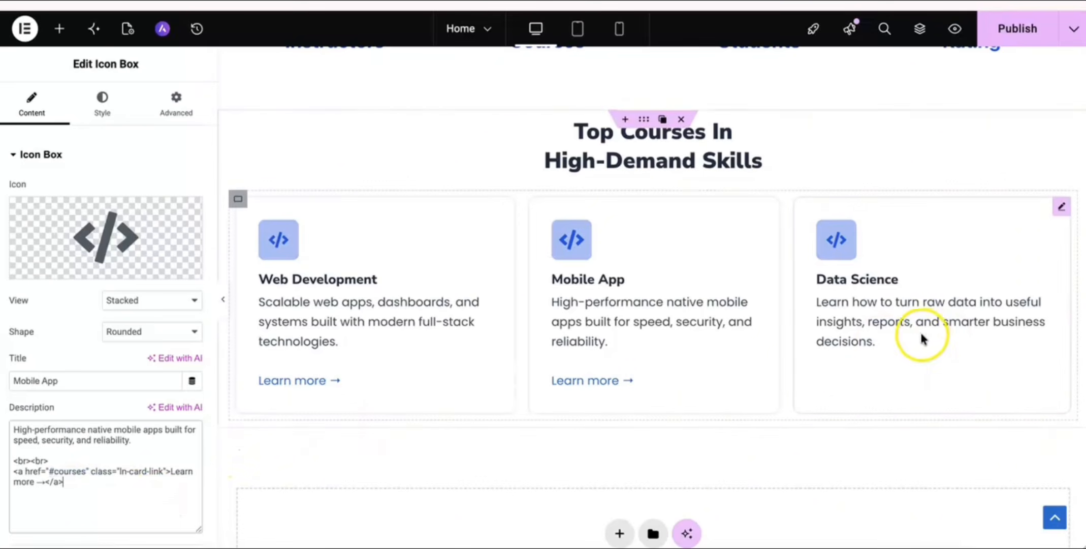
left_click(84, 502)
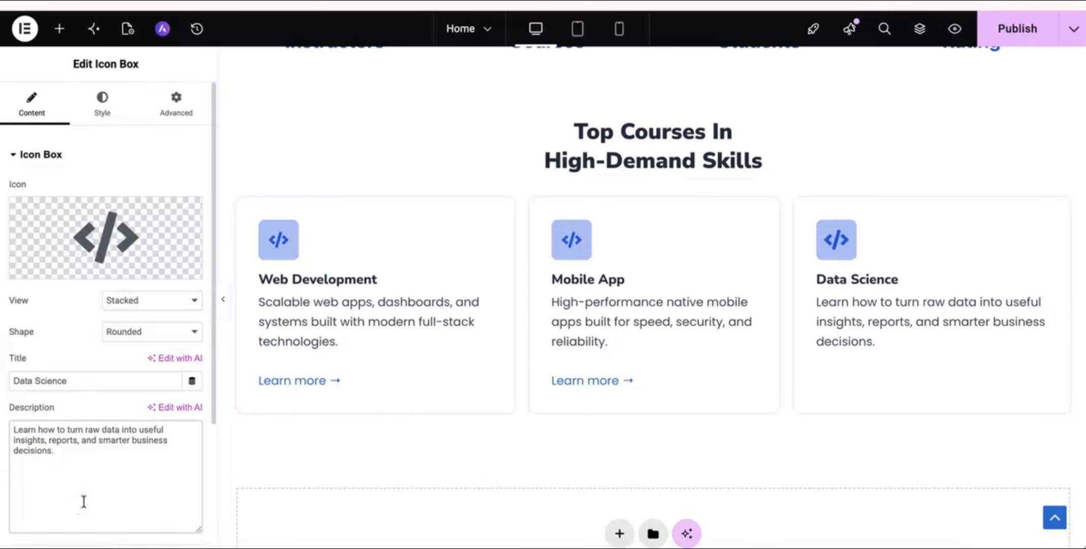
type("<br><br> <a href=\"#courses\" class=\"ln-card-link\">Learn more →</a>")
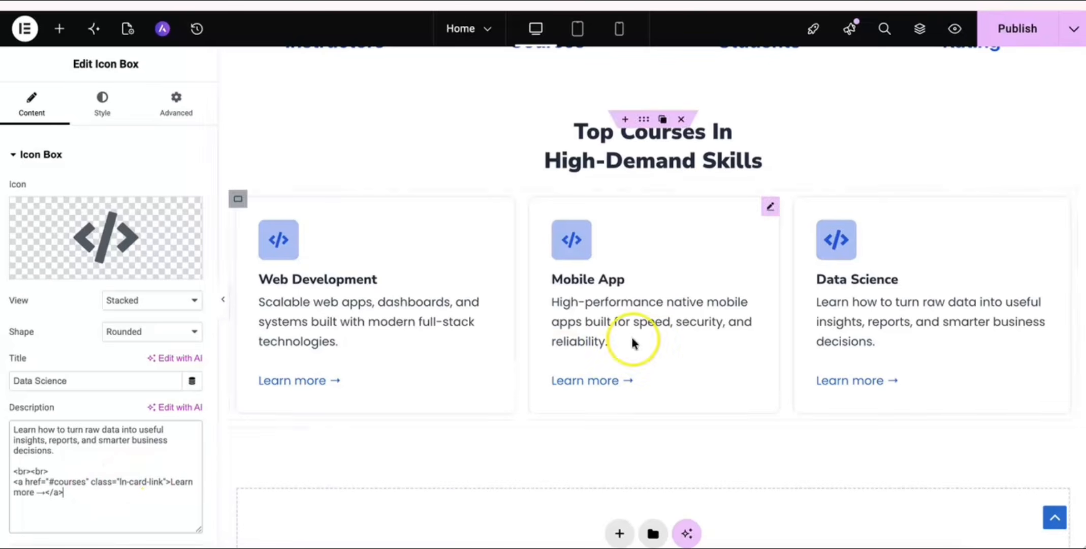
left_click(1011, 44)
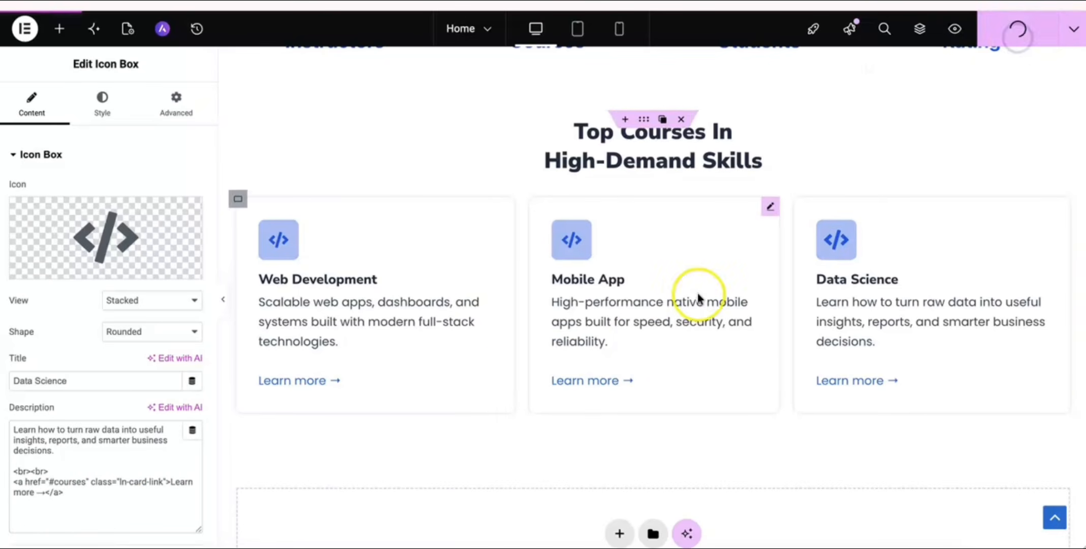
Open the icon library for the Mobile App card's icon.
left_click(593, 304)
left_click(114, 236)
left_click(493, 79)
type("and")
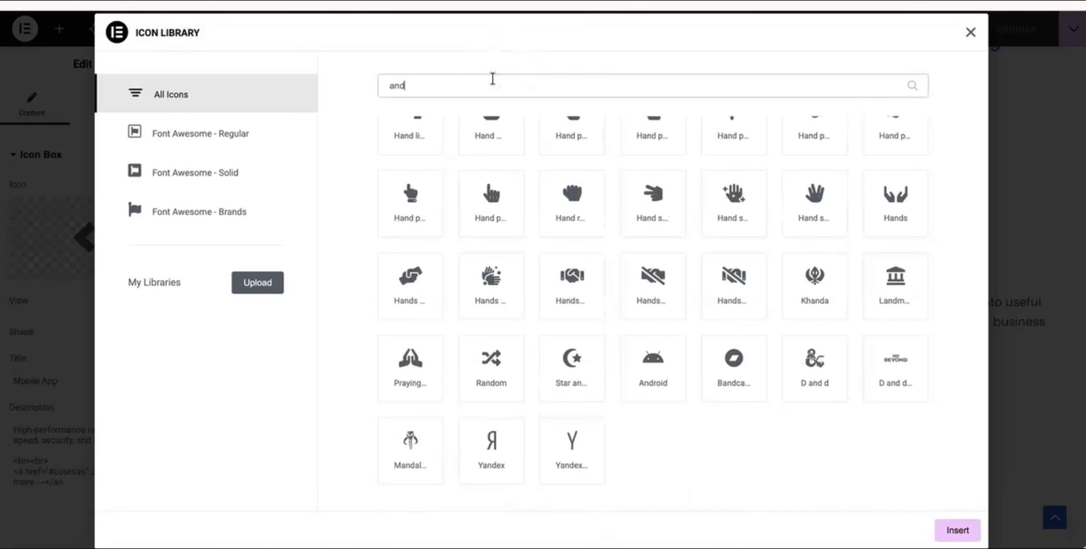
scroll(615, 206, "up", 5)
type("ro")
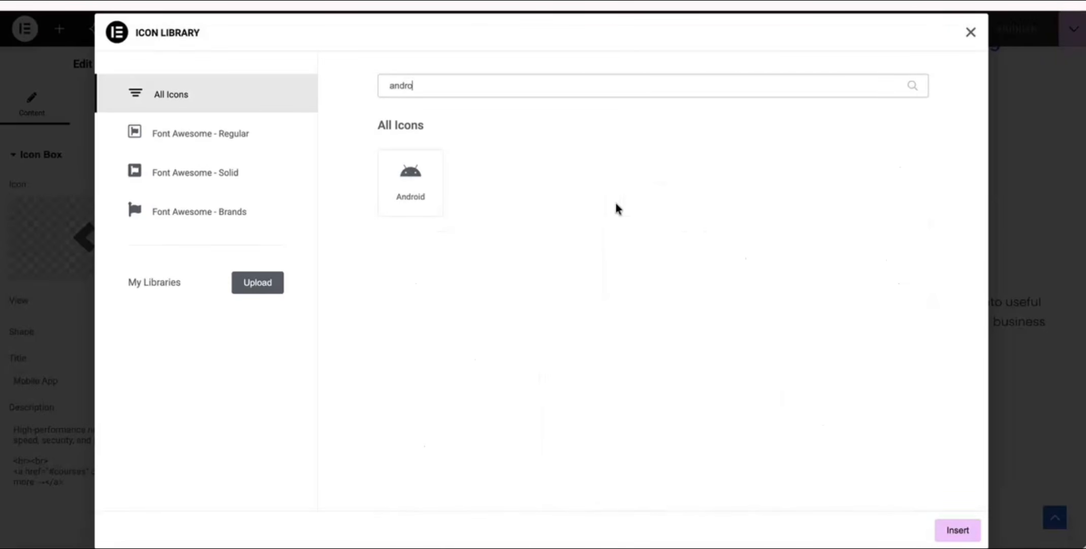
key("BackSpace")
key("BackSpace")
key("BackSpace")
key("BackSpace")
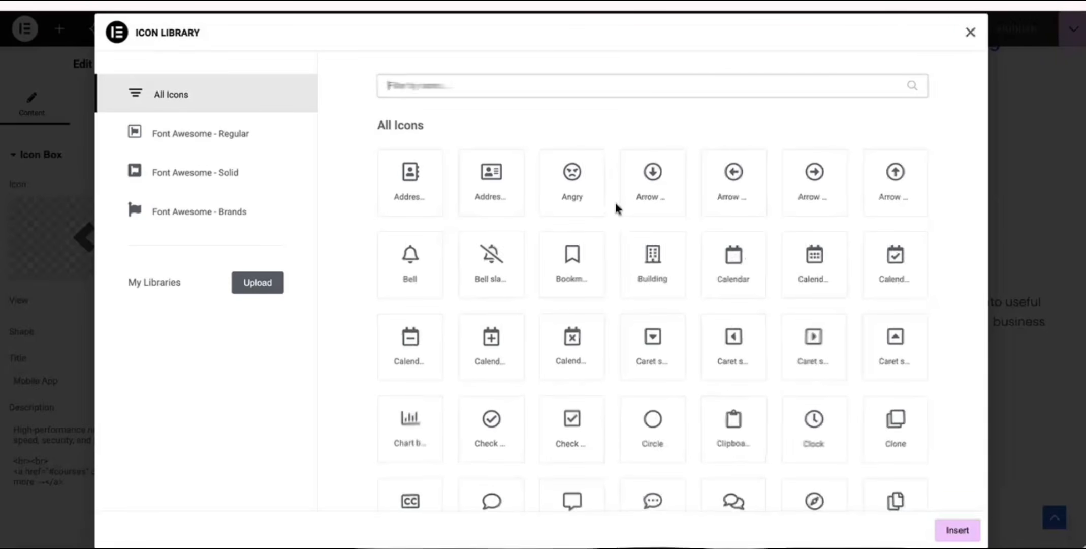
Search the icon library for "app" and insert the circled App Store icon into the Mobile App card.
type("app")
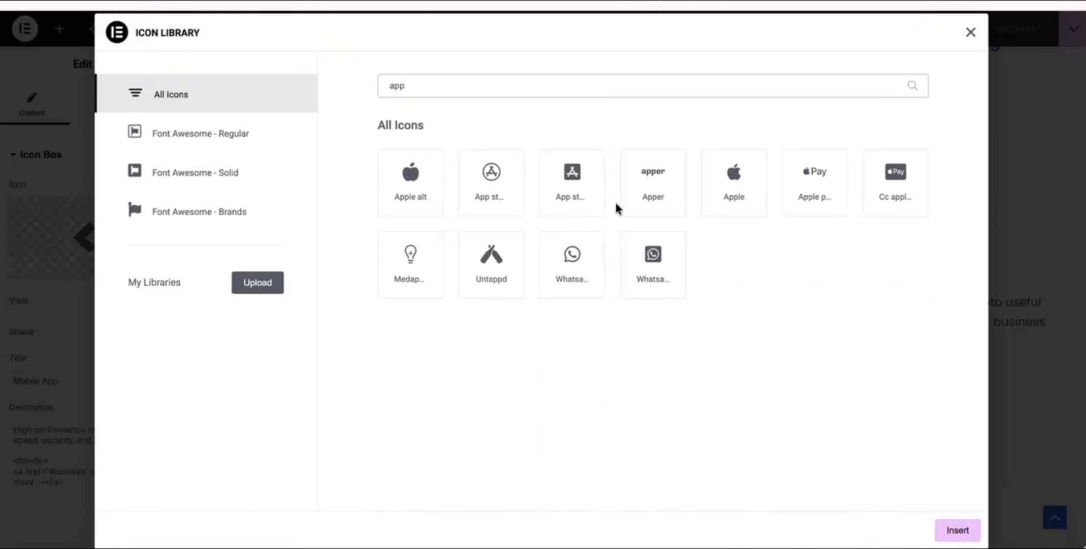
left_click(497, 197)
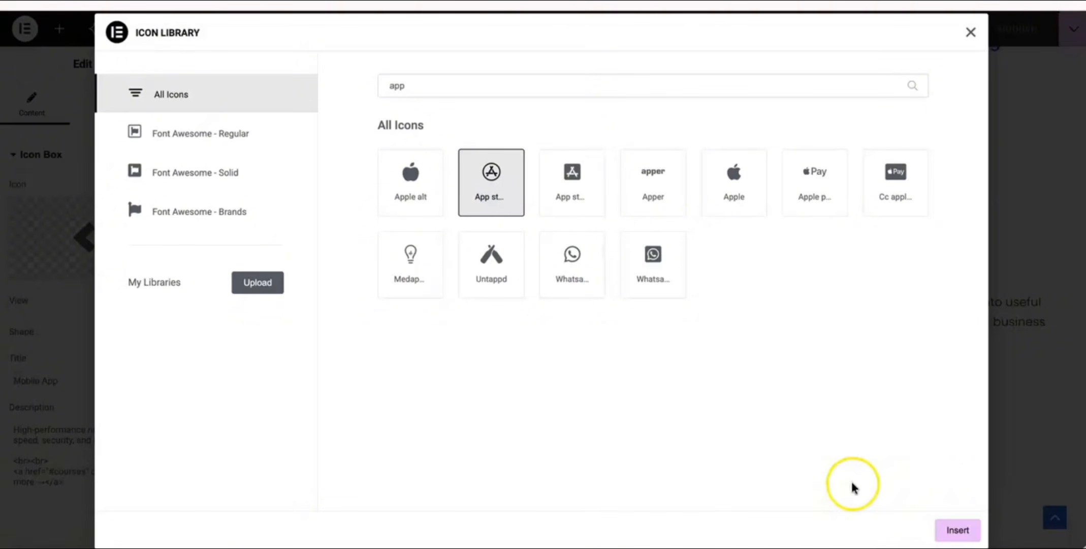
left_click(958, 530)
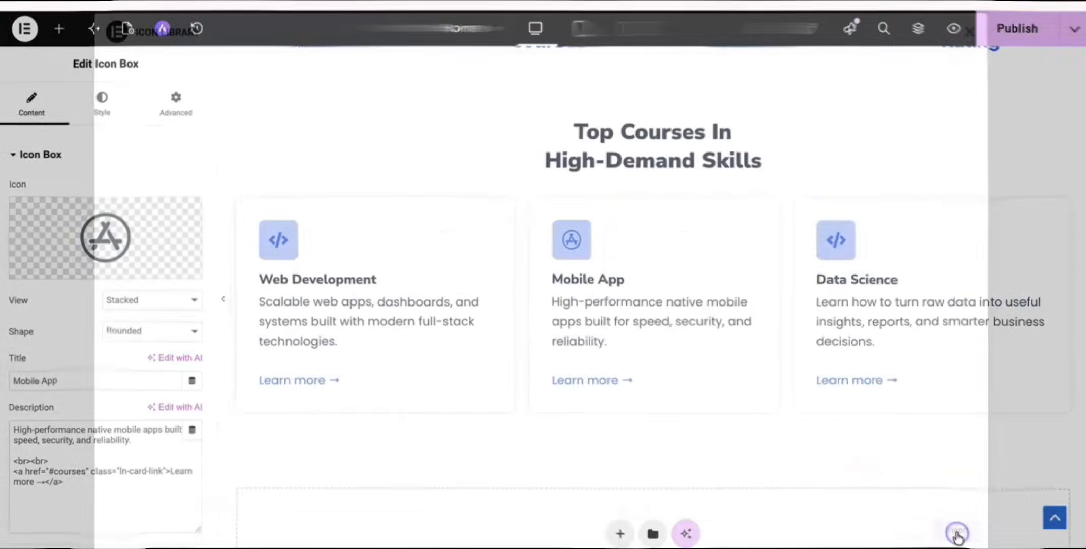
Replace the Data Science card's icon with the Database icon, found by searching the icon library for "data".
left_click(846, 247)
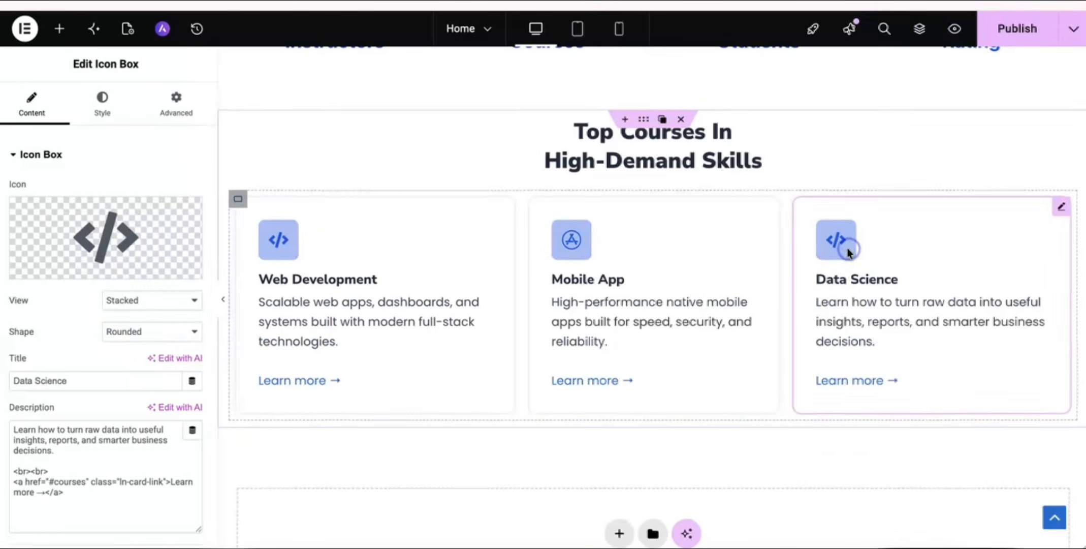
left_click(51, 267)
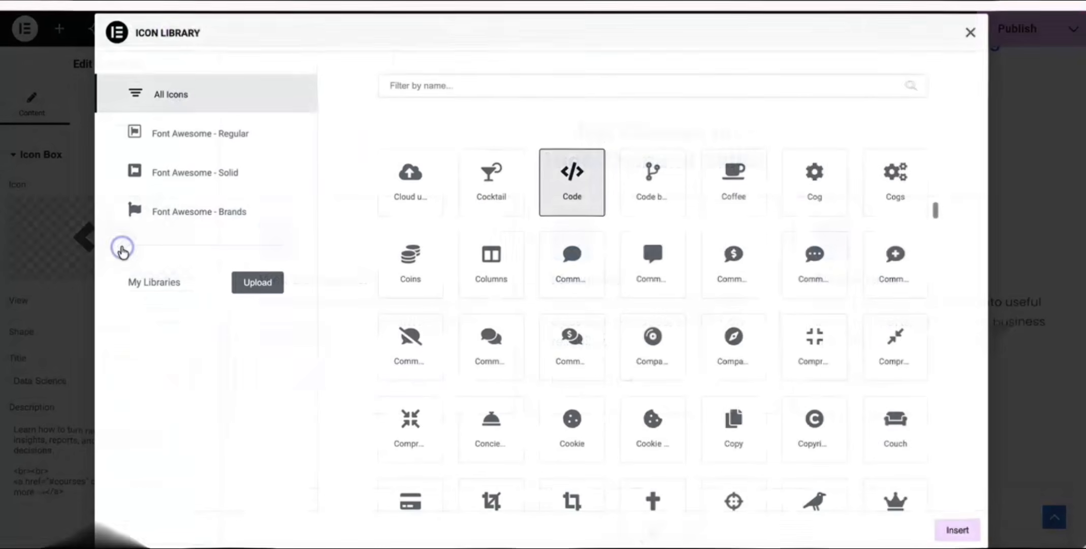
left_click(478, 85)
type("data")
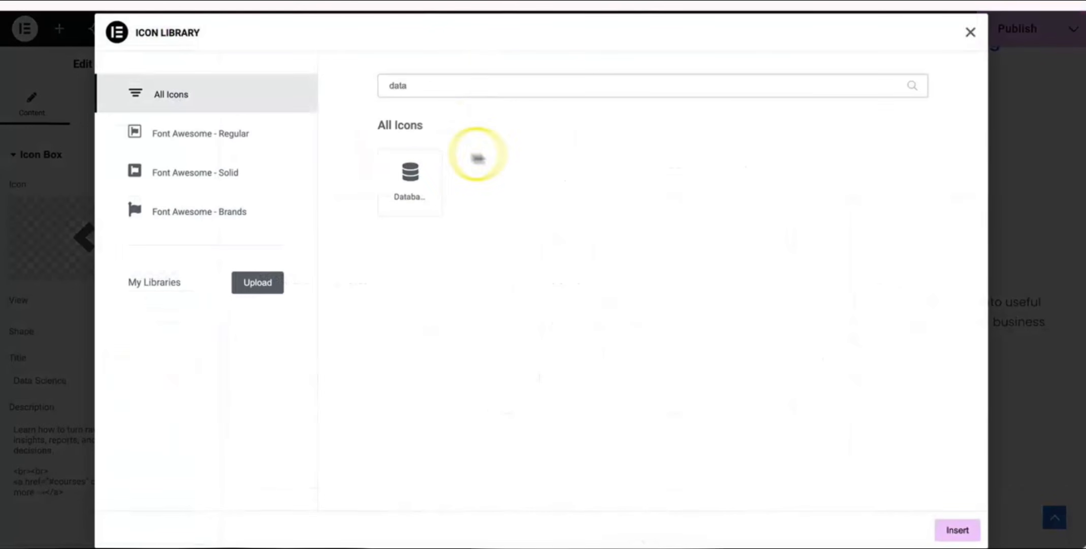
left_click(425, 174)
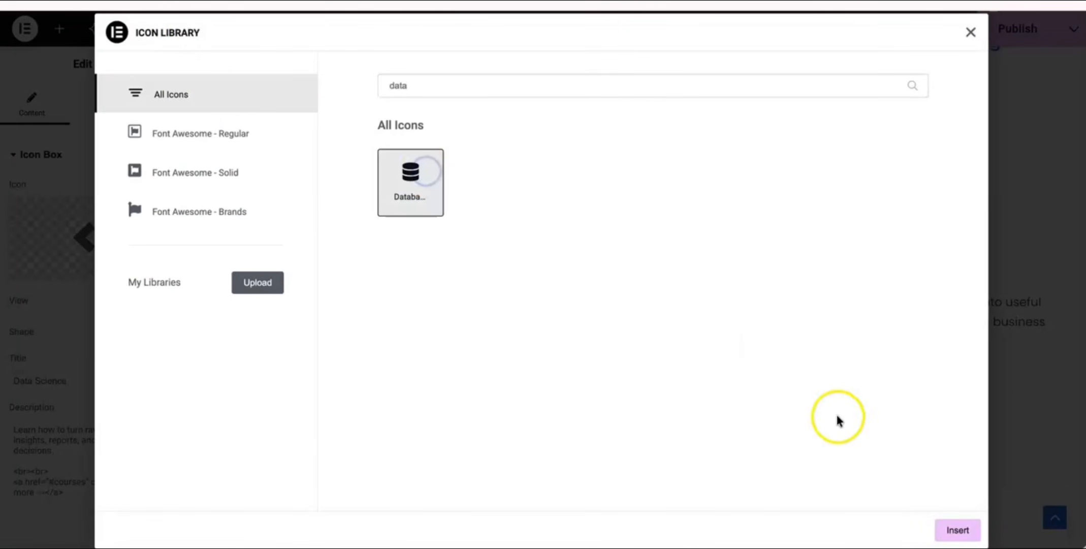
left_click(956, 528)
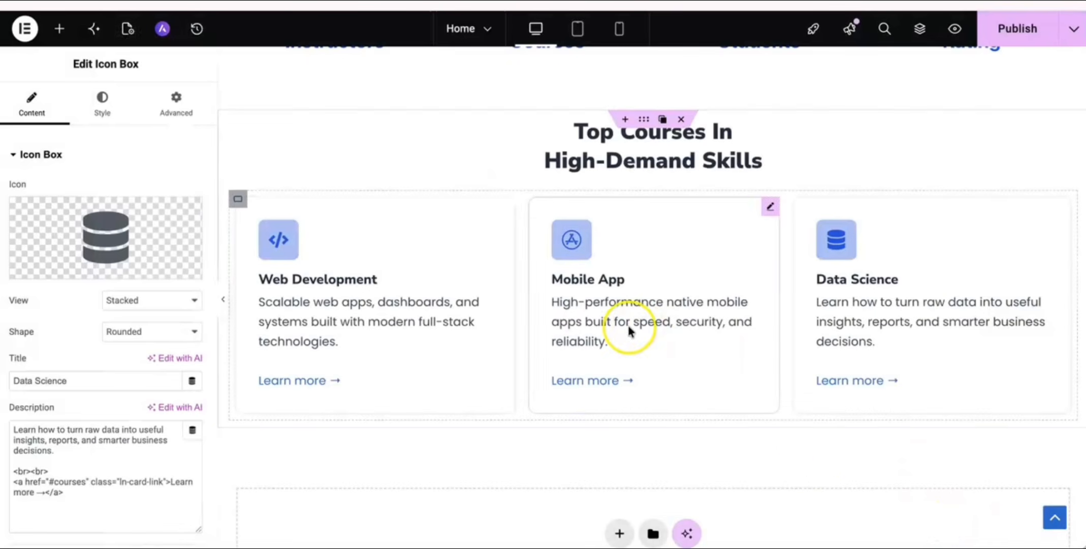
Duplicate the Data Science card and set the cards' container to wrap its items onto multiple lines.
scroll(447, 341, "down", 1)
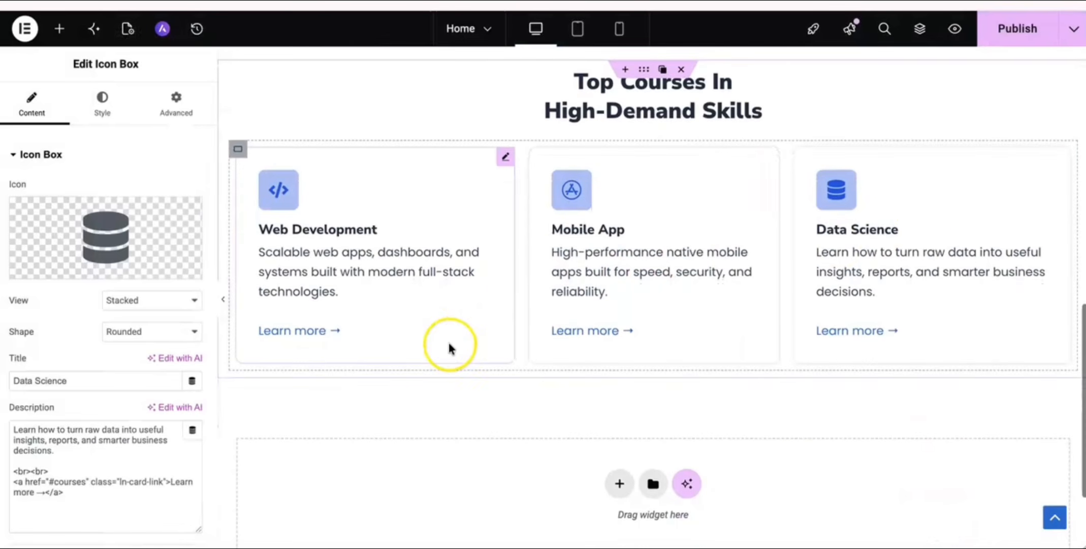
left_click(1044, 162)
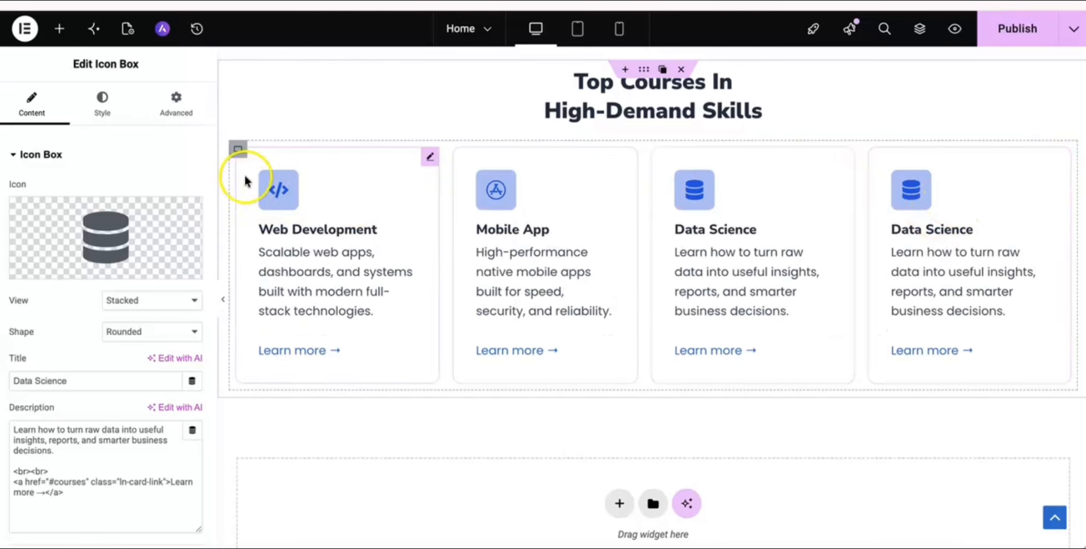
left_click(237, 150)
scroll(151, 365, "down", 5)
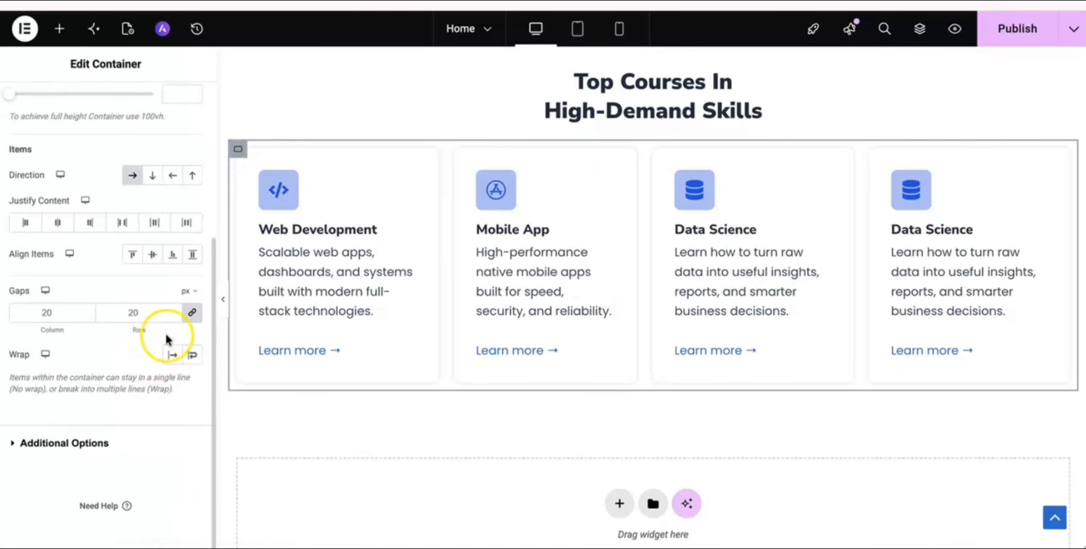
left_click(192, 355)
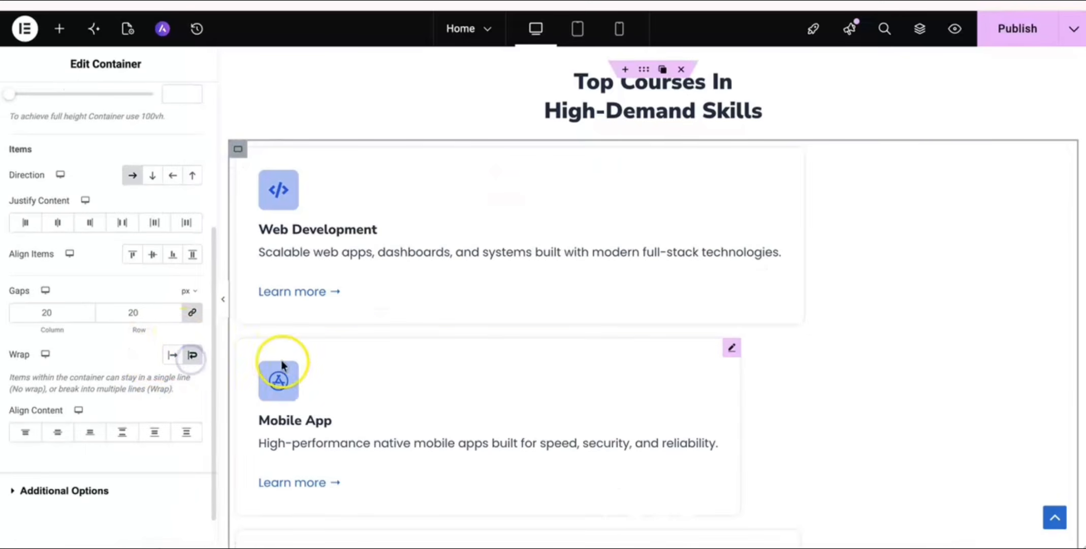
scroll(434, 368, "down", 7)
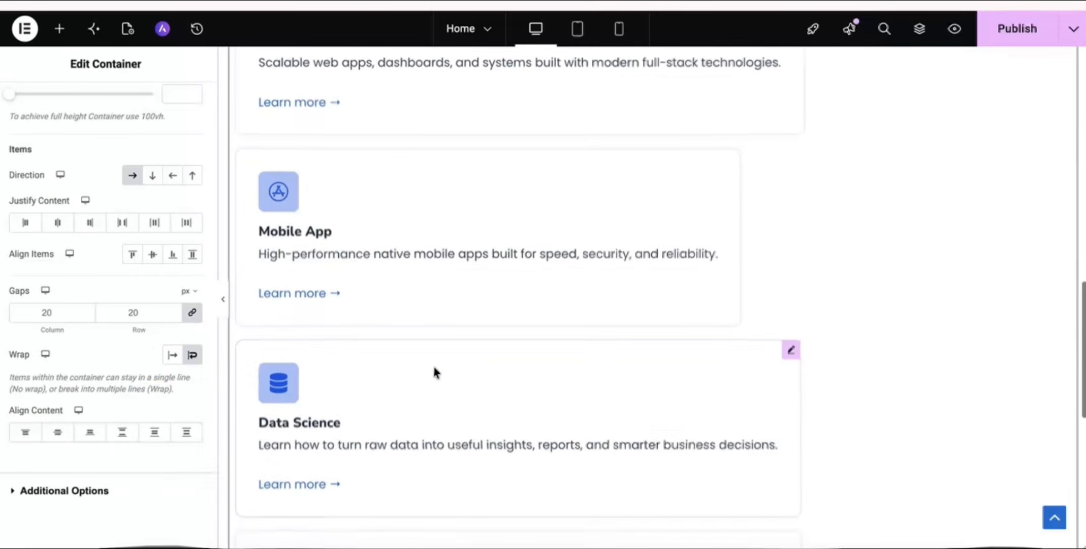
scroll(434, 370, "up", 7)
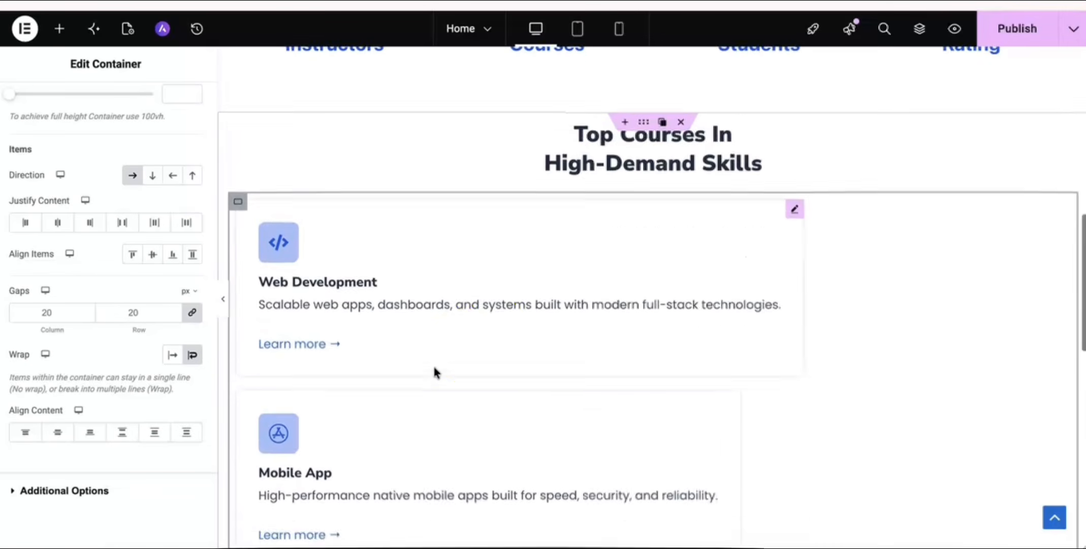
left_click(239, 221)
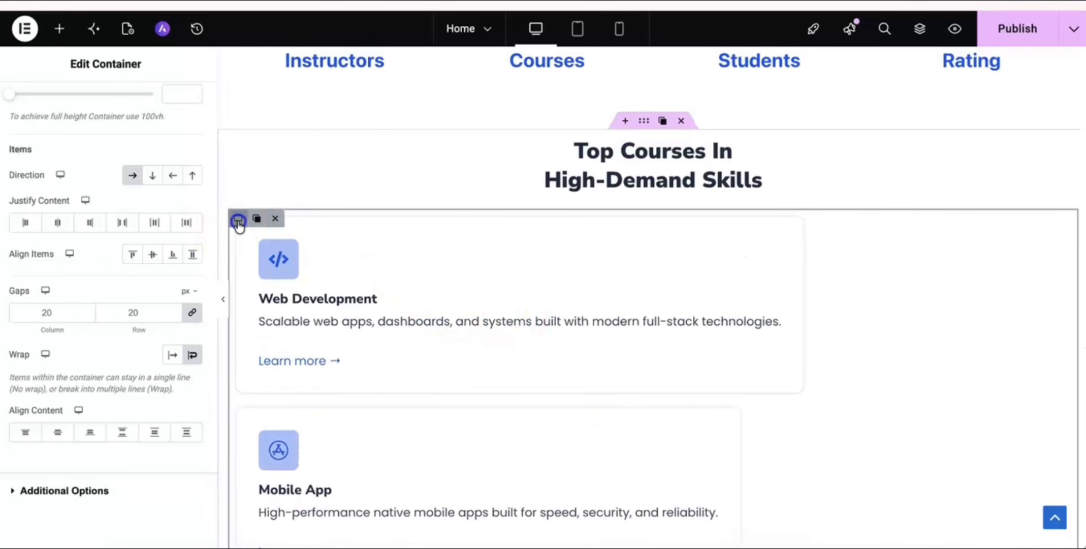
Give the Web Development card a custom width of 32%.
left_click(798, 225)
left_click(161, 109)
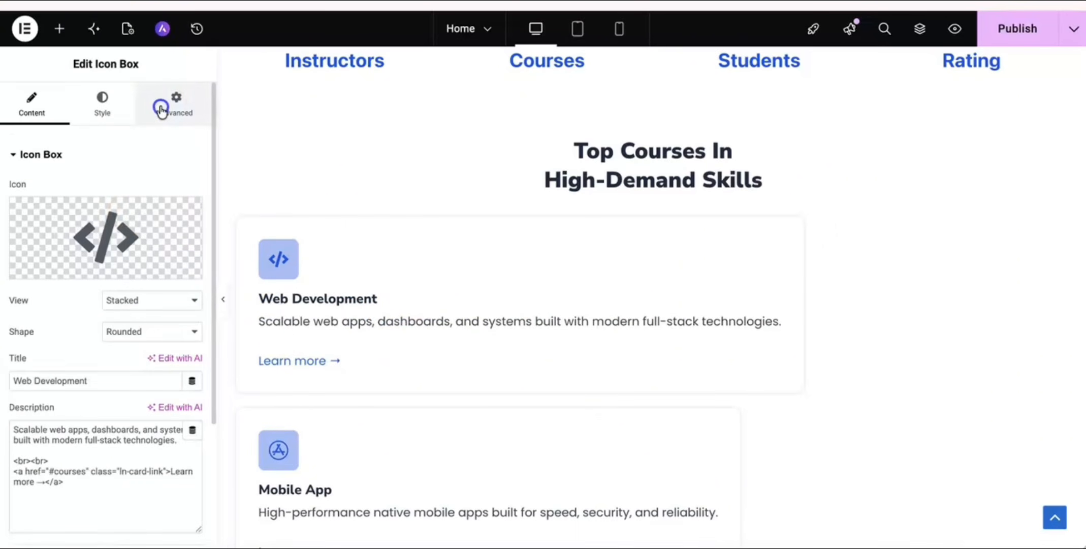
left_click(181, 307)
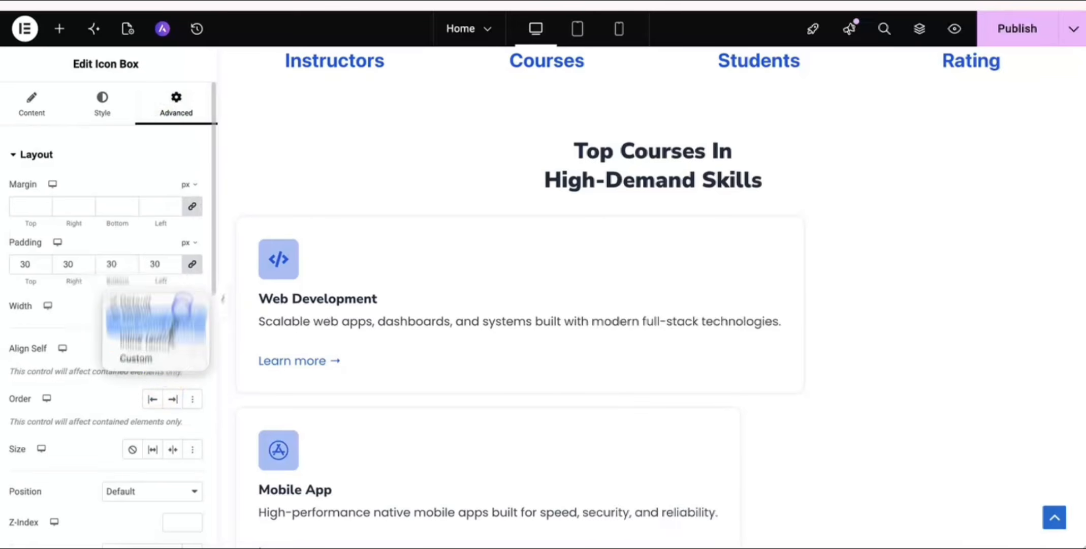
left_click(152, 358)
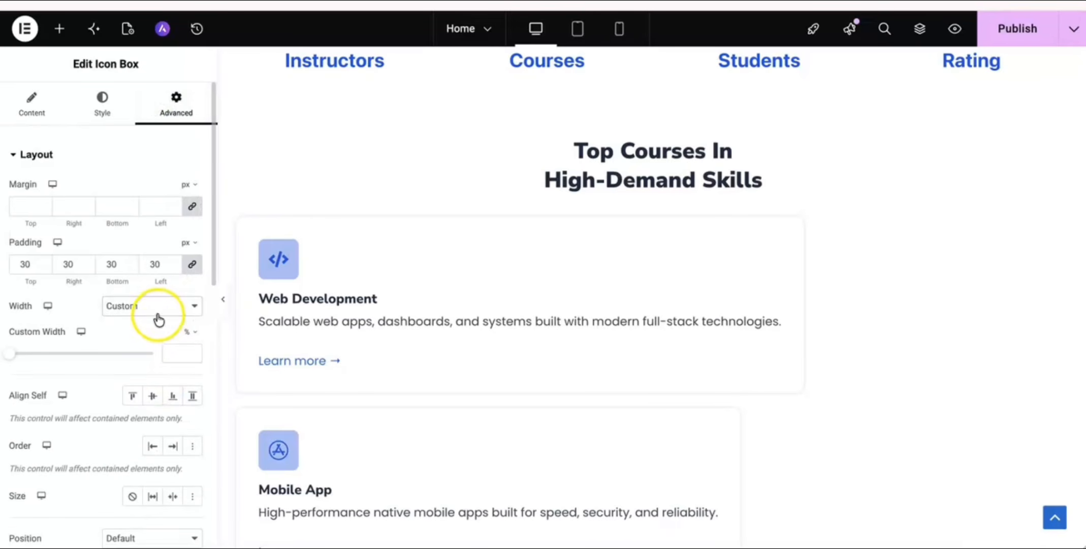
left_click(176, 359)
type("32")
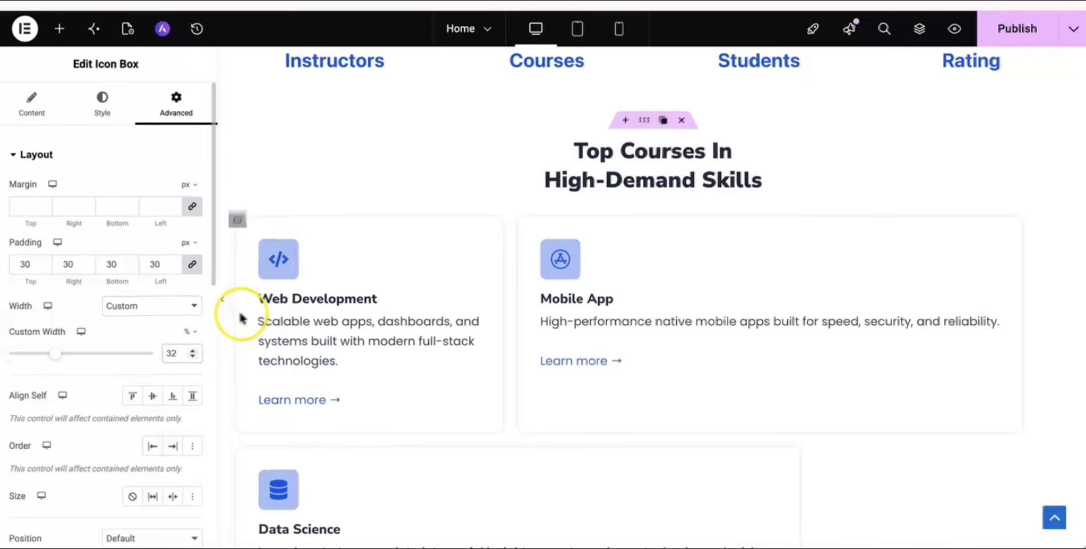
Copy the Web Development card and paste its style onto the Mobile App card and both Data Science cards.
right_click(461, 296)
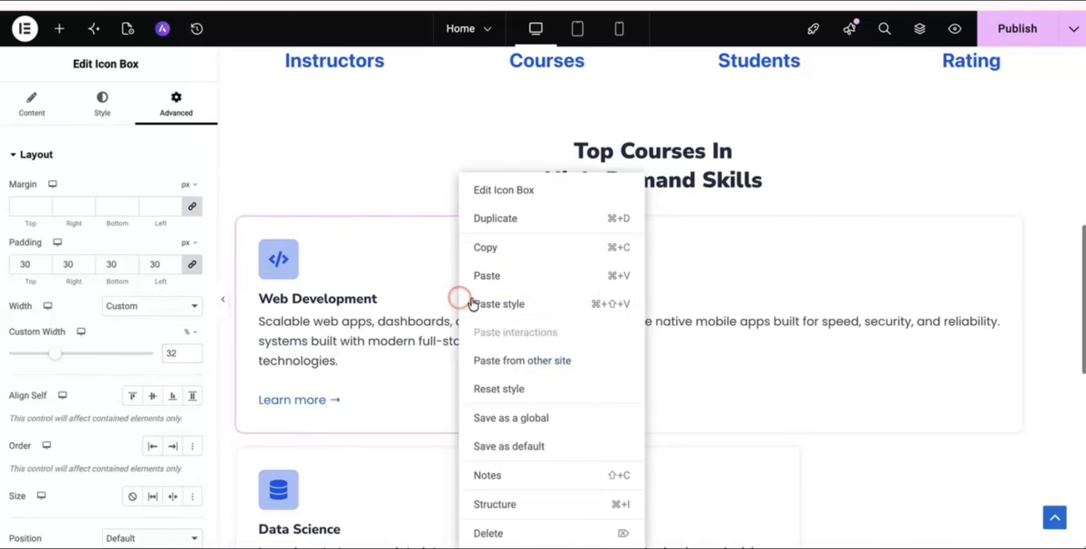
left_click(499, 249)
right_click(739, 299)
left_click(771, 307)
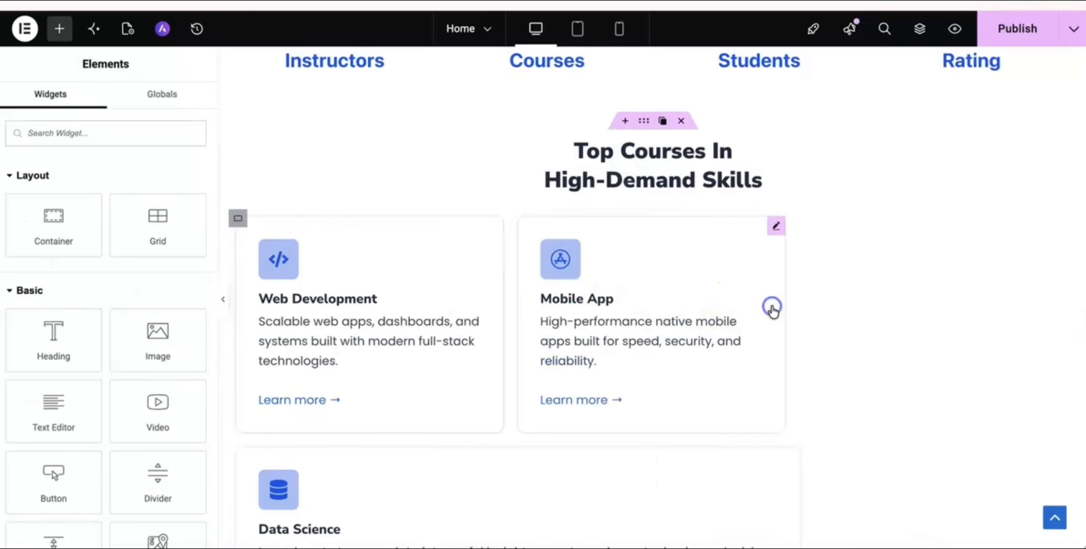
scroll(567, 414, "down", 3)
right_click(498, 378)
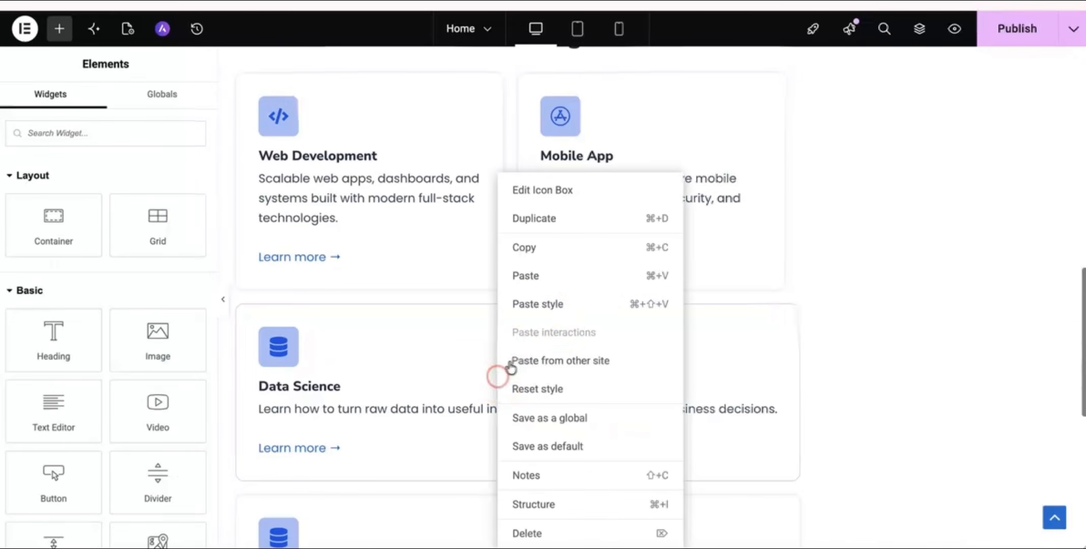
left_click(538, 303)
scroll(537, 304, "down", 3)
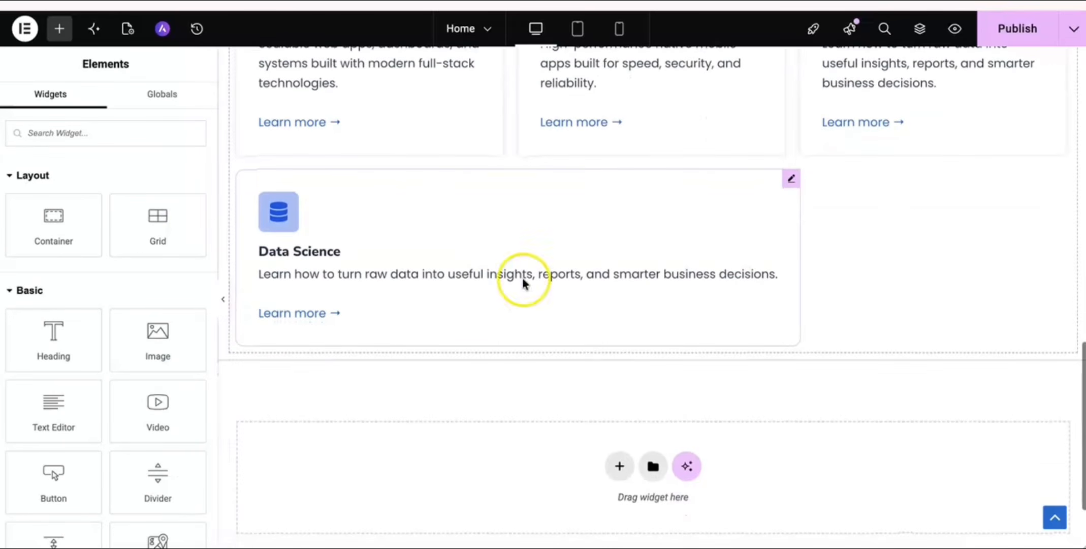
right_click(514, 252)
left_click(564, 304)
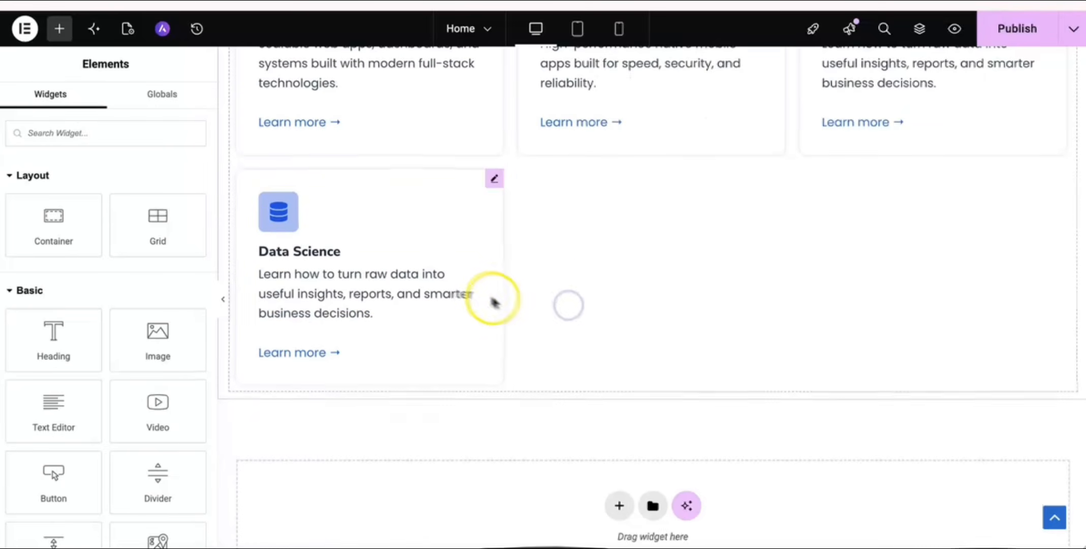
Replace the title of the duplicated Data Science card in the second row with "UI/UX Design" from the LearnNova Google Docs document.
scroll(598, 287, "up", 1)
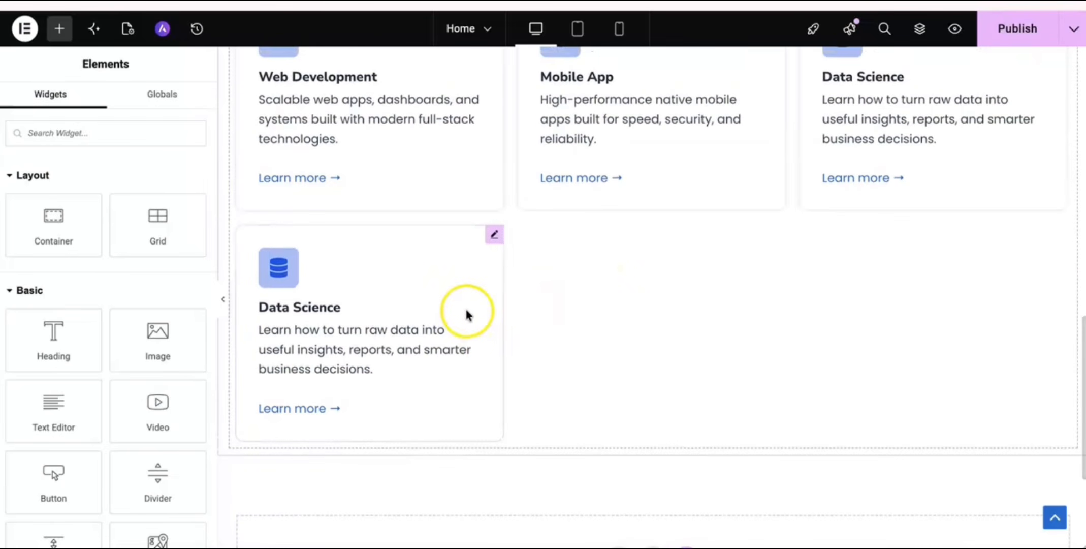
scroll(466, 315, "up", 1)
mouse_move(492, 275)
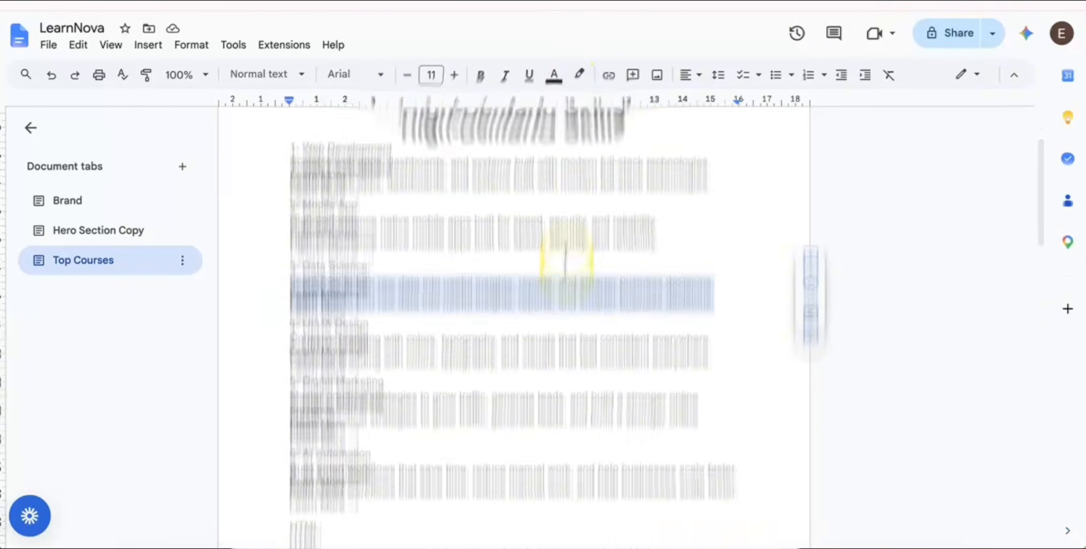
left_click_drag(303, 225, 359, 227)
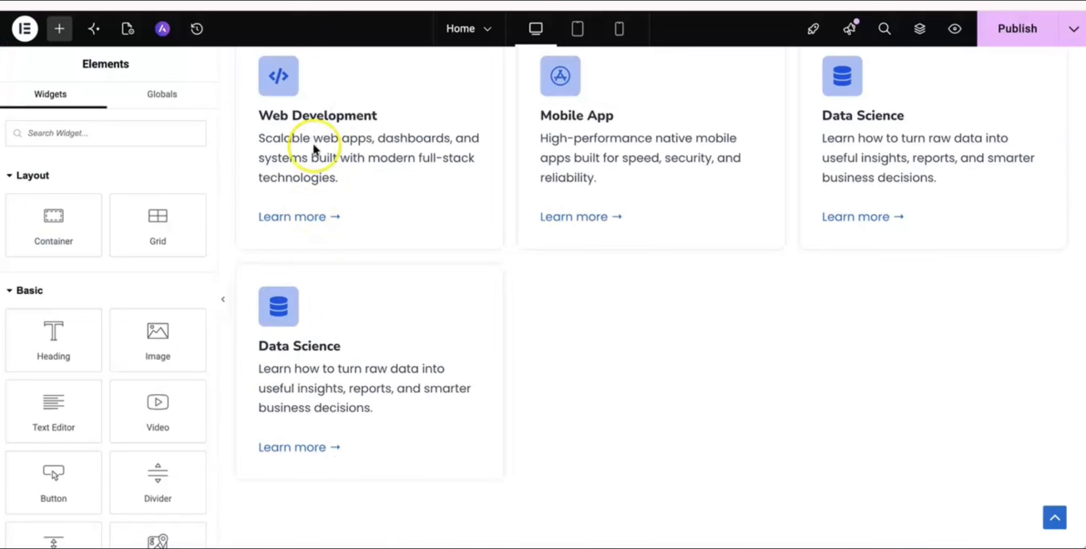
left_click(275, 359)
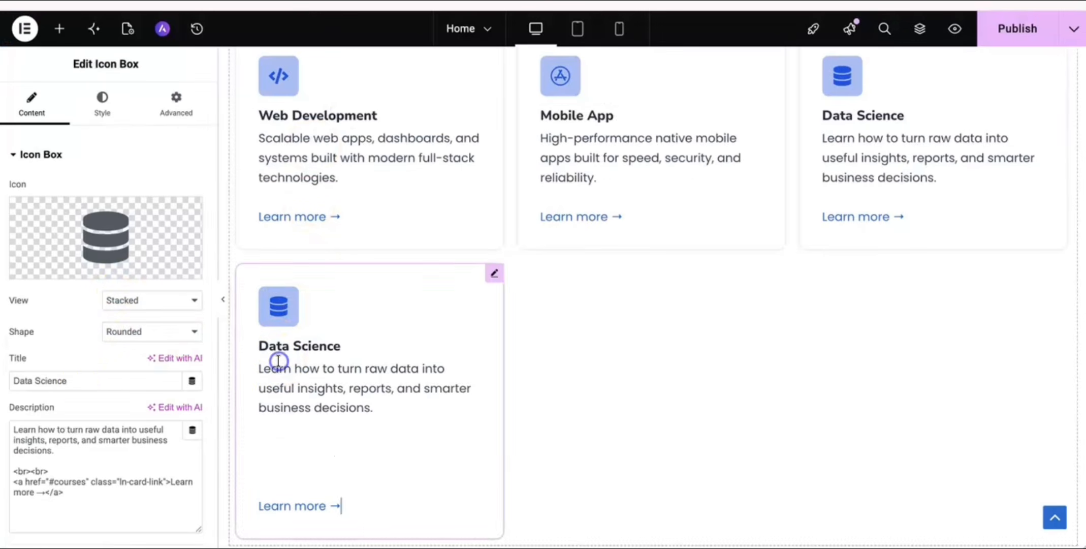
triple_click(83, 381)
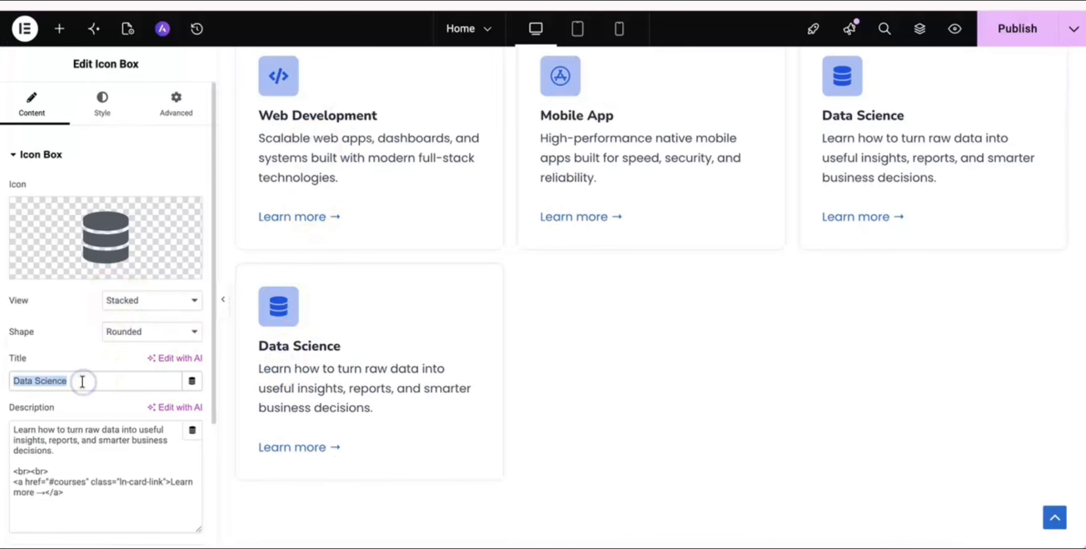
key("ctrl+v")
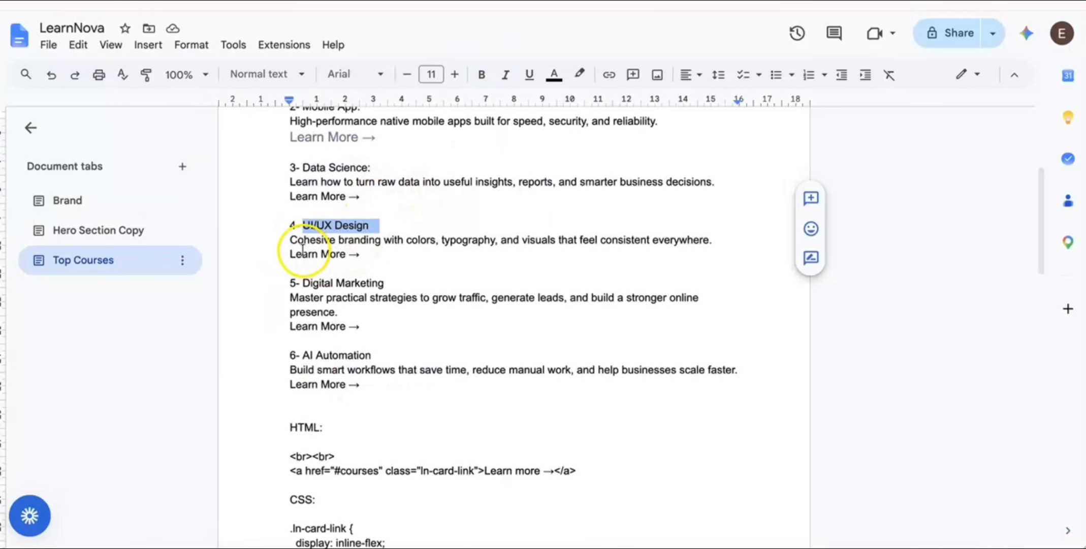
Copy the UI/UX Design description "Cohesive branding with colors, typography, and visuals that feel consistent everywhere." from the LearnNova document for the fourth card.
left_click_drag(288, 240, 714, 243)
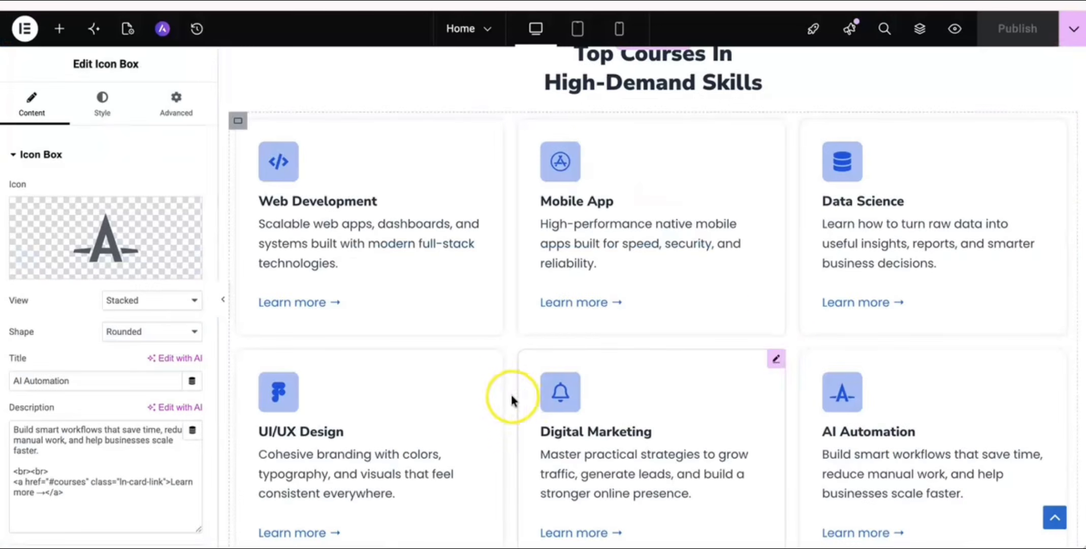
scroll(783, 334, "down", 3)
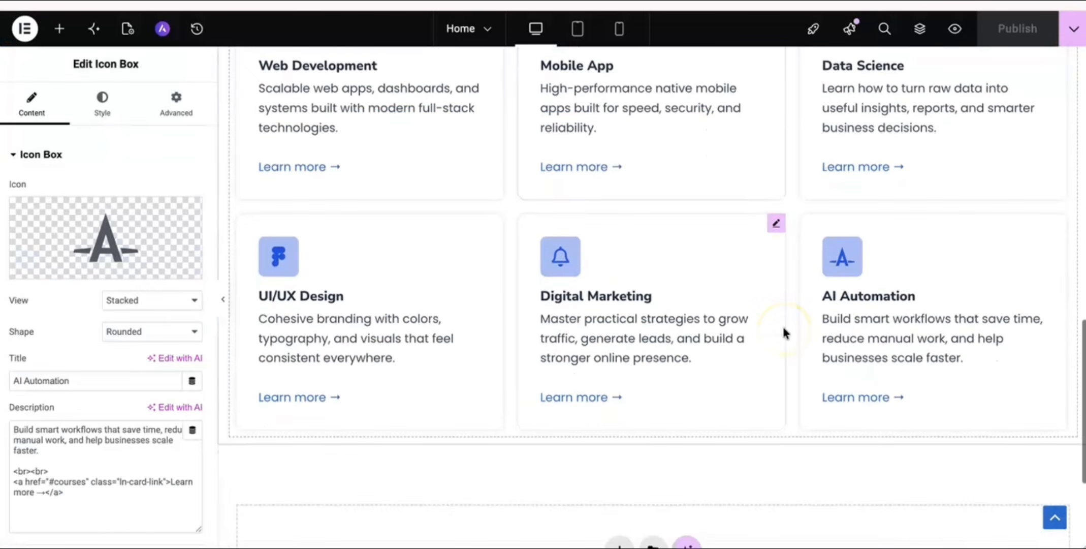
Look over both rows of course cards in the Top Courses section.
scroll(783, 329, "up", 3)
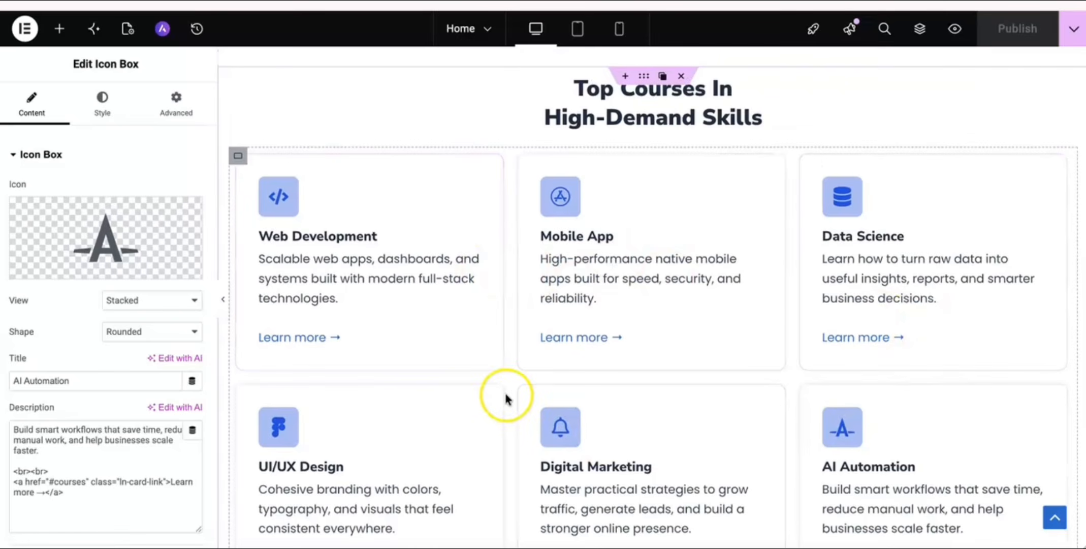
scroll(505, 395, "down", 2)
scroll(505, 395, "up", 3)
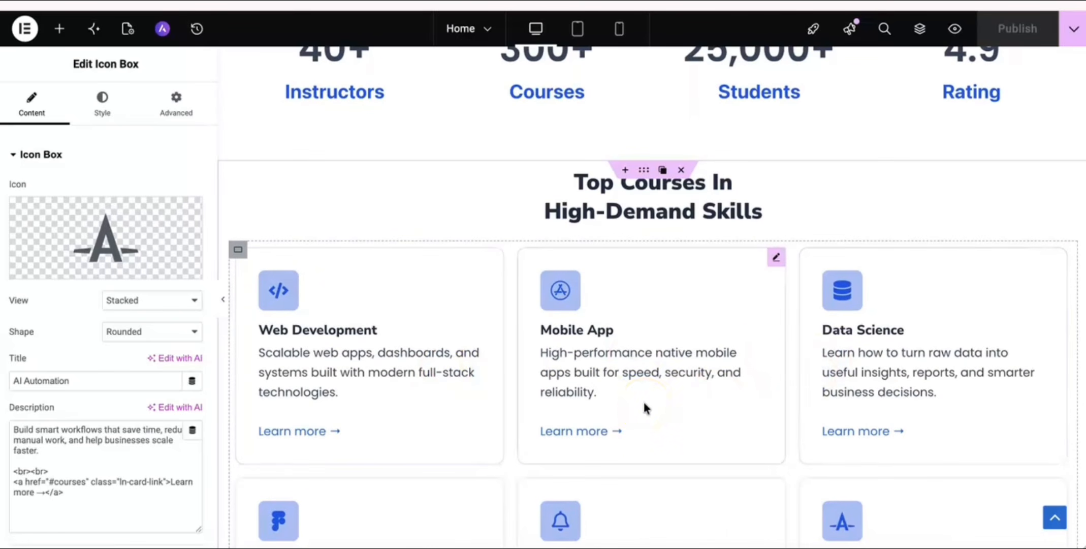
scroll(644, 408, "down", 7)
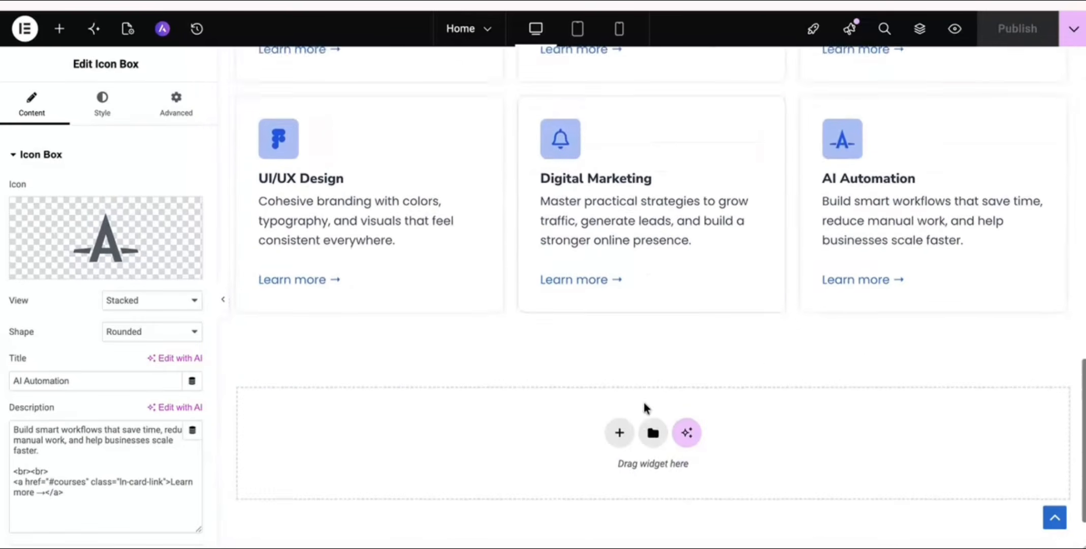
scroll(644, 406, "up", 3)
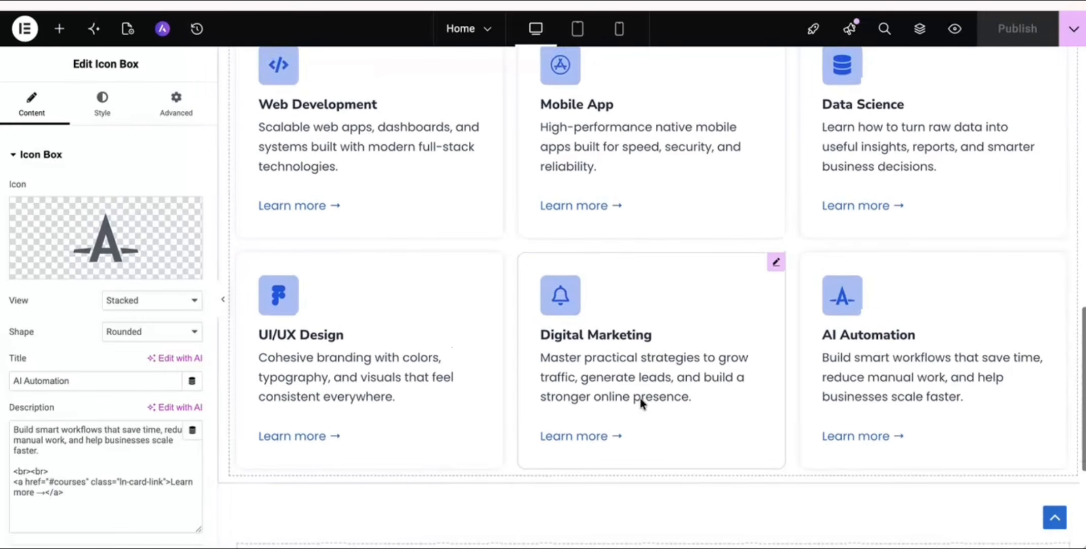
scroll(643, 405, "up", 2)
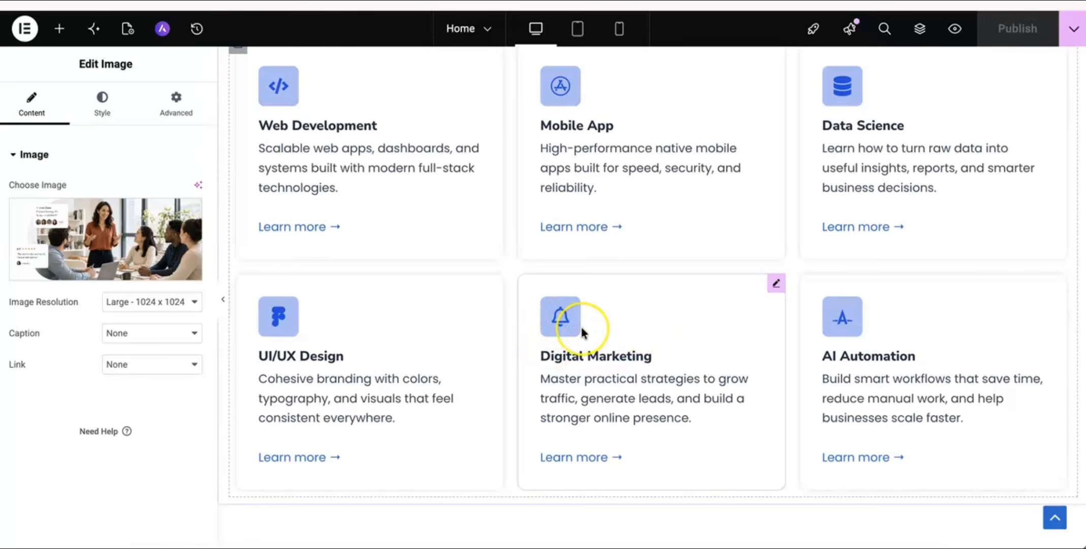
Add a new two-column flexbox container with equal columns below the Top Courses section.
scroll(581, 326, "down", 5)
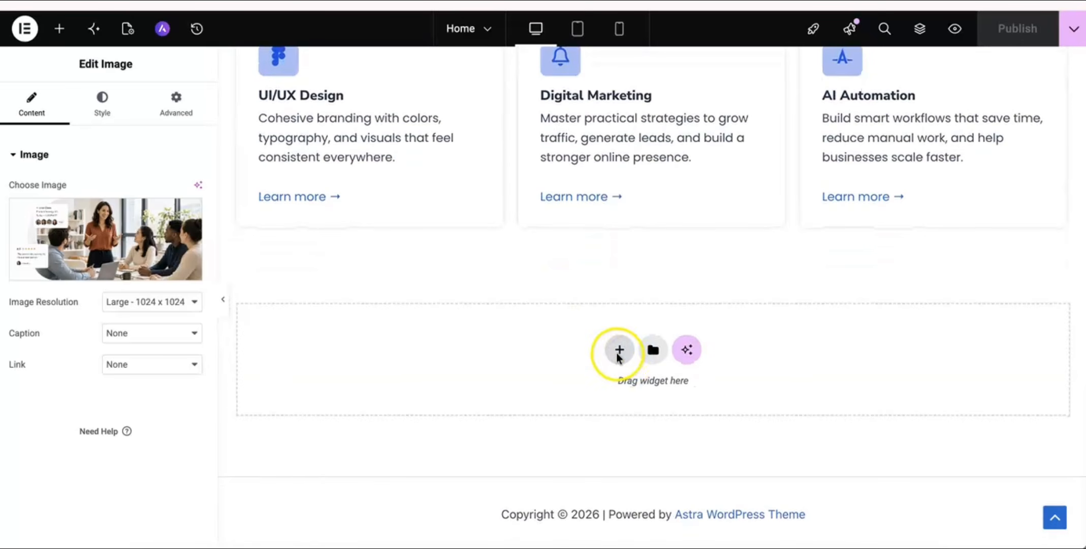
left_click(618, 351)
left_click(591, 417)
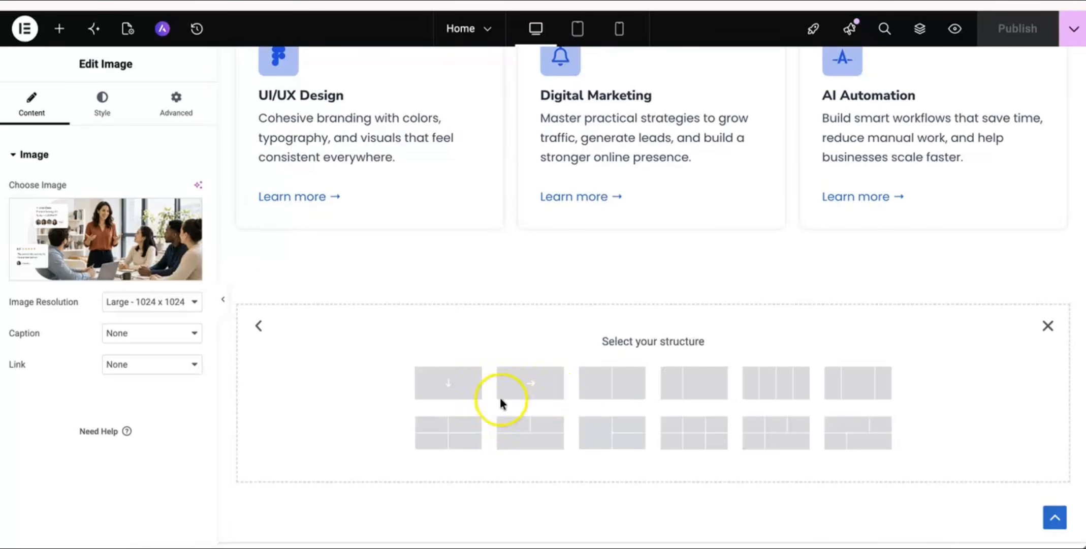
left_click(613, 389)
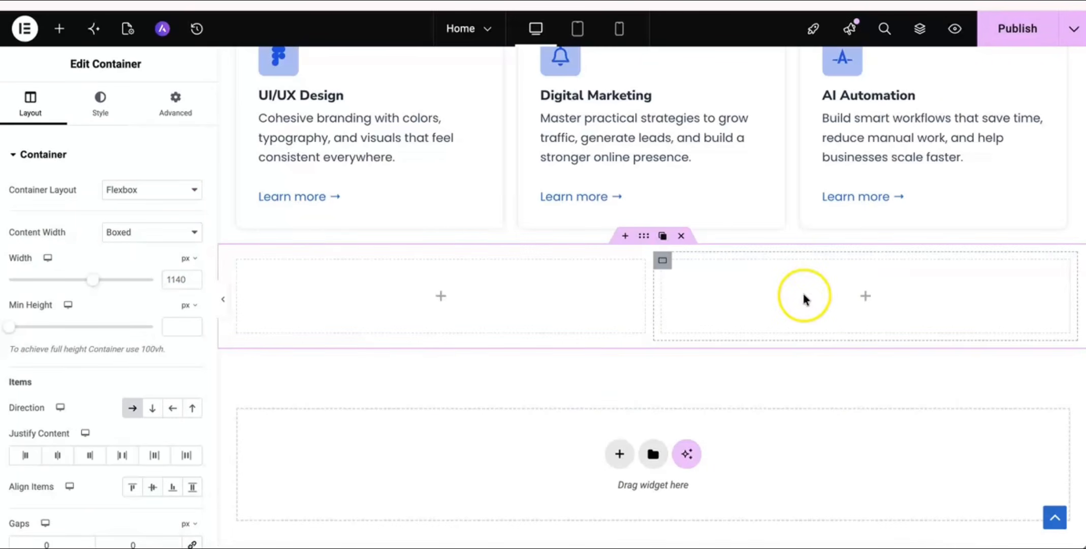
Place an Image widget in the second column of the new container.
left_click(864, 296)
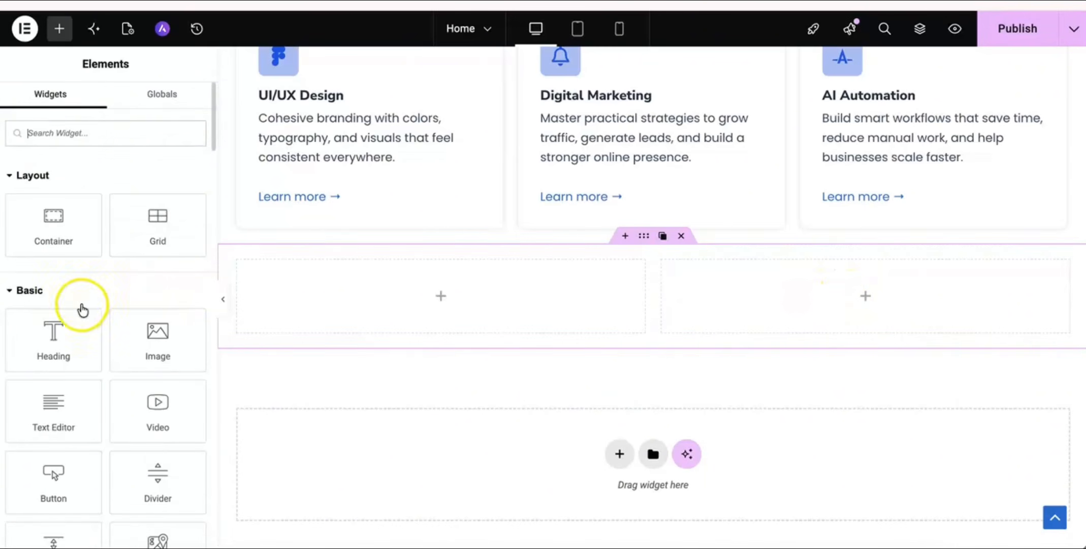
left_click(153, 329)
left_click(149, 331)
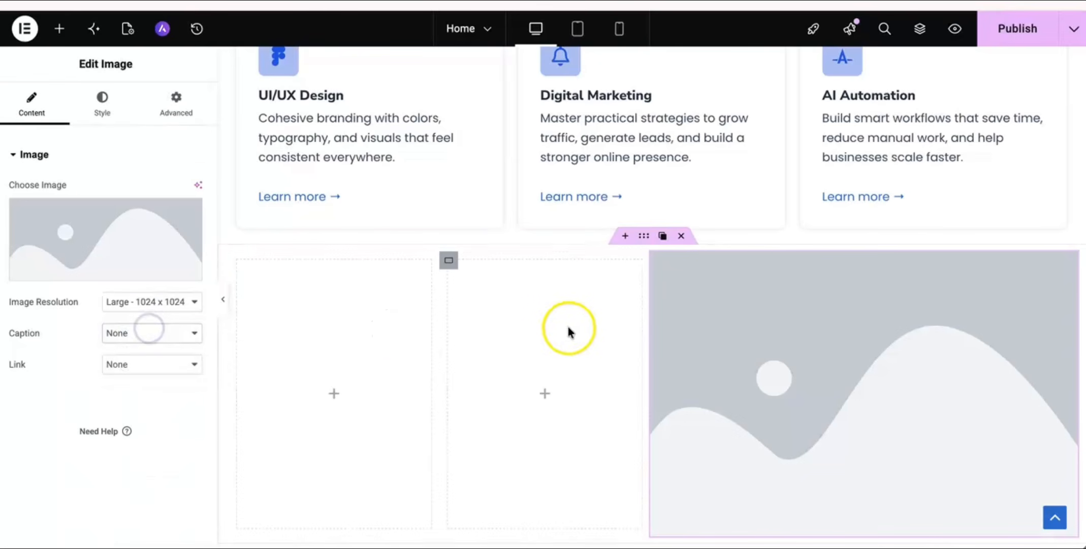
left_click_drag(825, 298, 565, 345)
Upload "Course section.png" from the LearnNova folder and use it as the image in the second column.
scroll(838, 328, "down", 2)
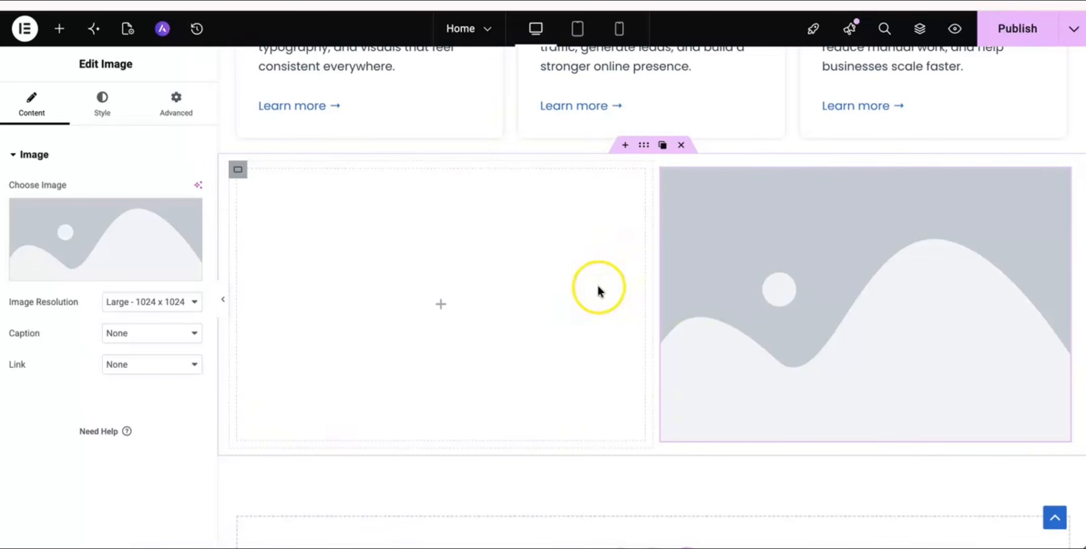
left_click(149, 240)
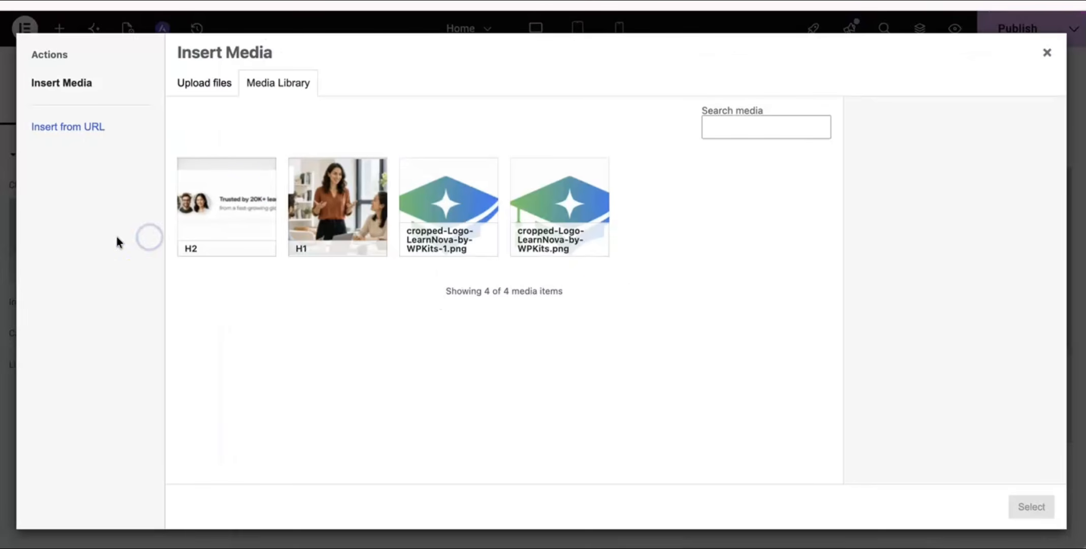
left_click(212, 79)
left_click(606, 286)
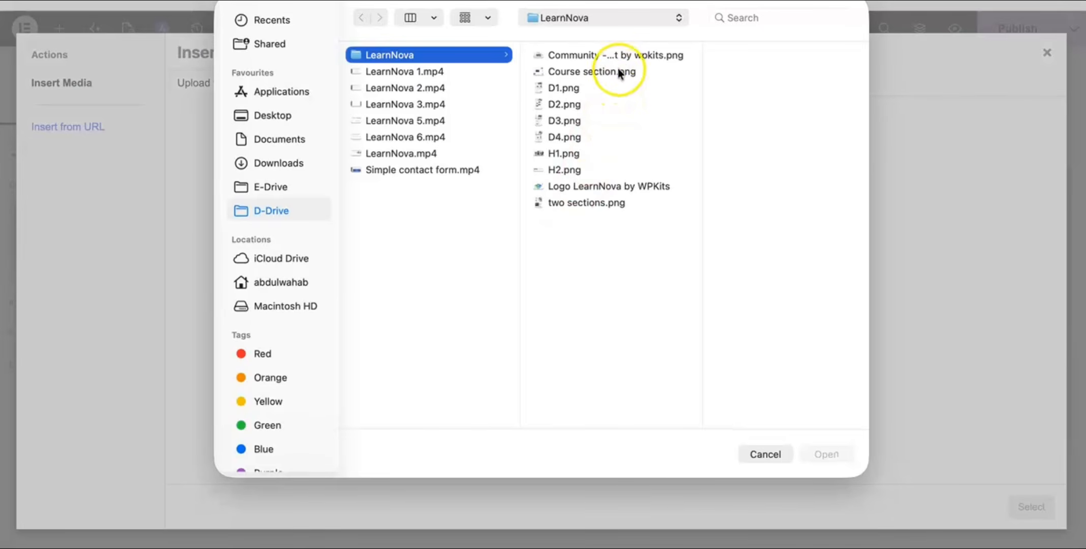
double_click(619, 72)
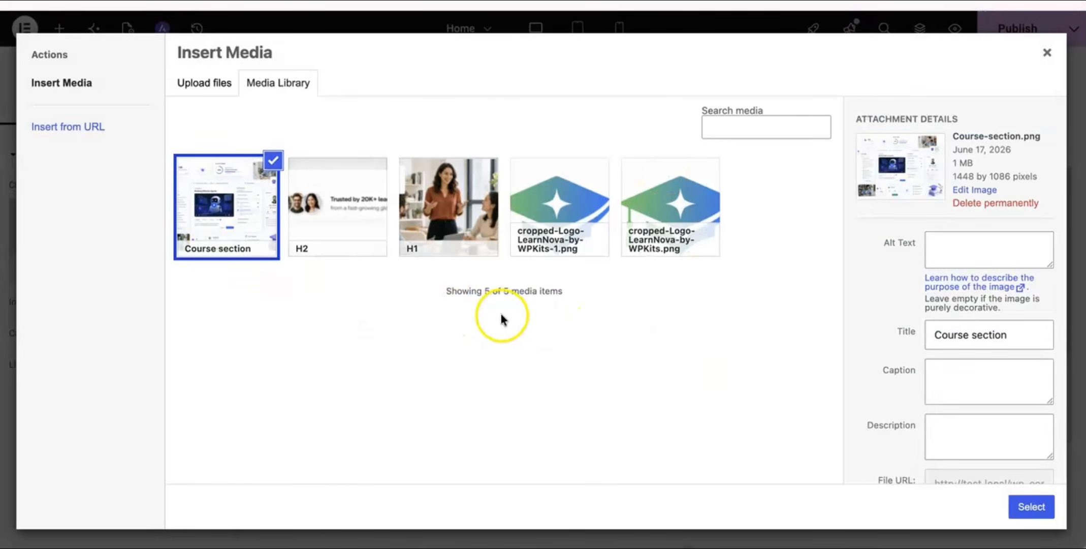
left_click(1036, 508)
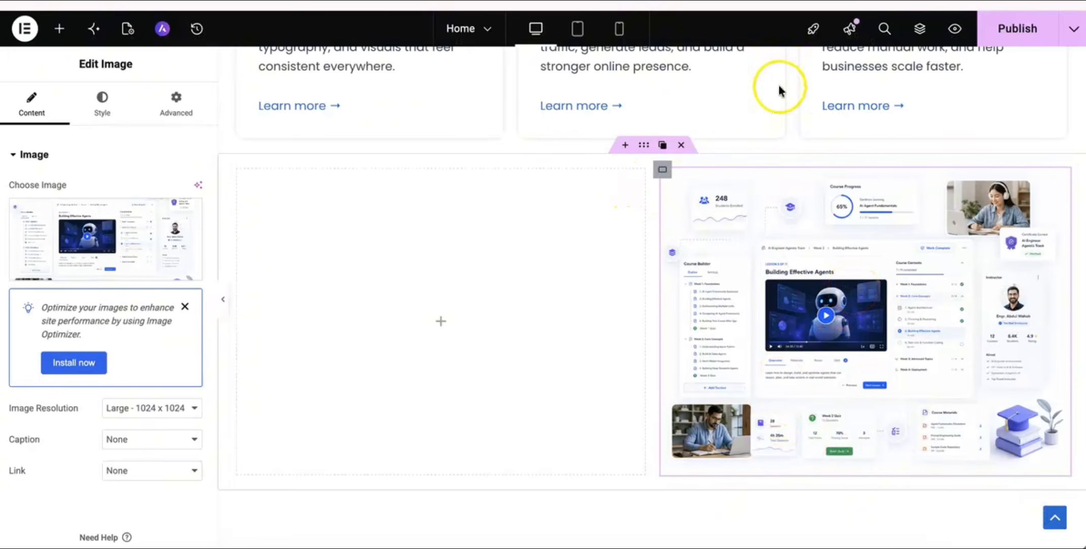
Publish the Home page and check the course cards and the new image on the live page.
left_click(1011, 35)
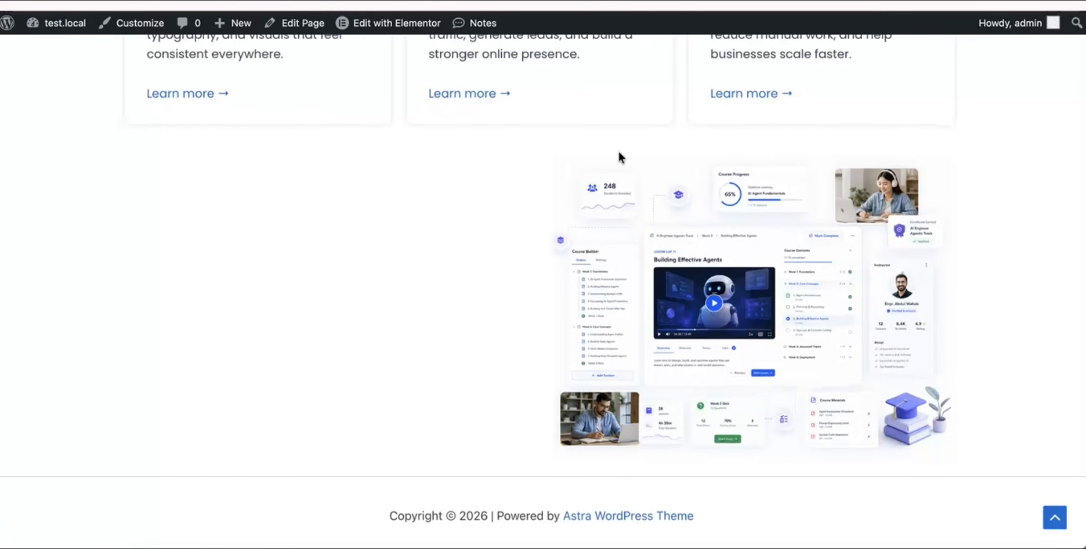
scroll(655, 277, "up", 1)
scroll(654, 277, "up", 15)
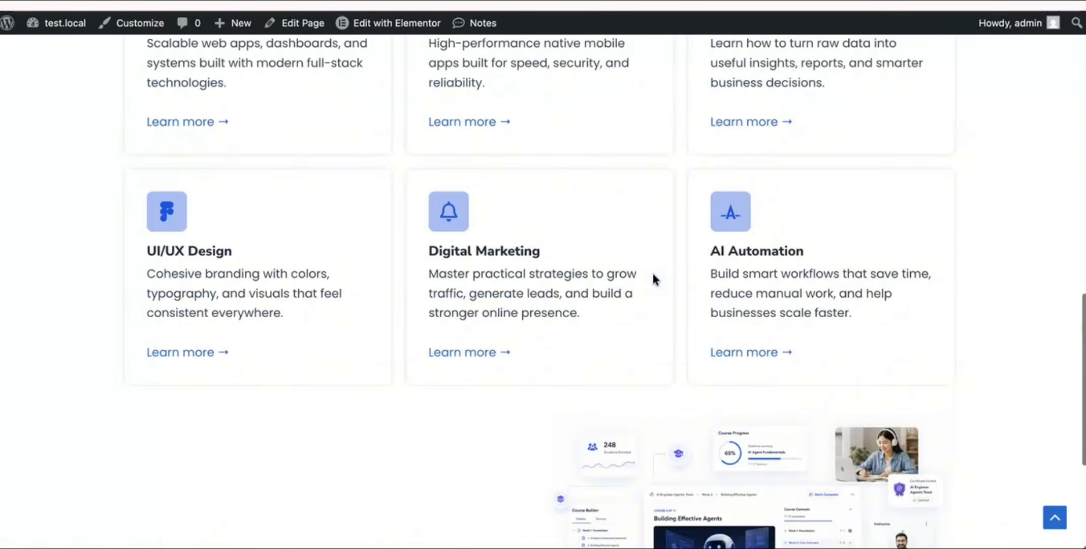
scroll(654, 277, "down", 4)
scroll(654, 277, "down", 10)
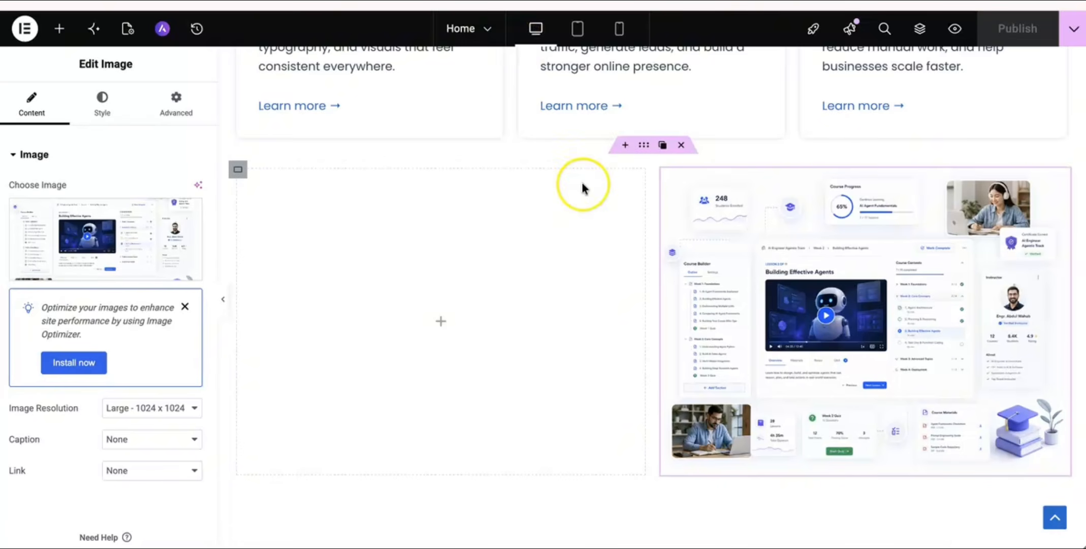
Unlink the padding values of the Top Courses section's outer container and set its top padding to 50 px.
scroll(581, 186, "up", 5)
scroll(579, 184, "down", 3)
scroll(609, 316, "down", 3)
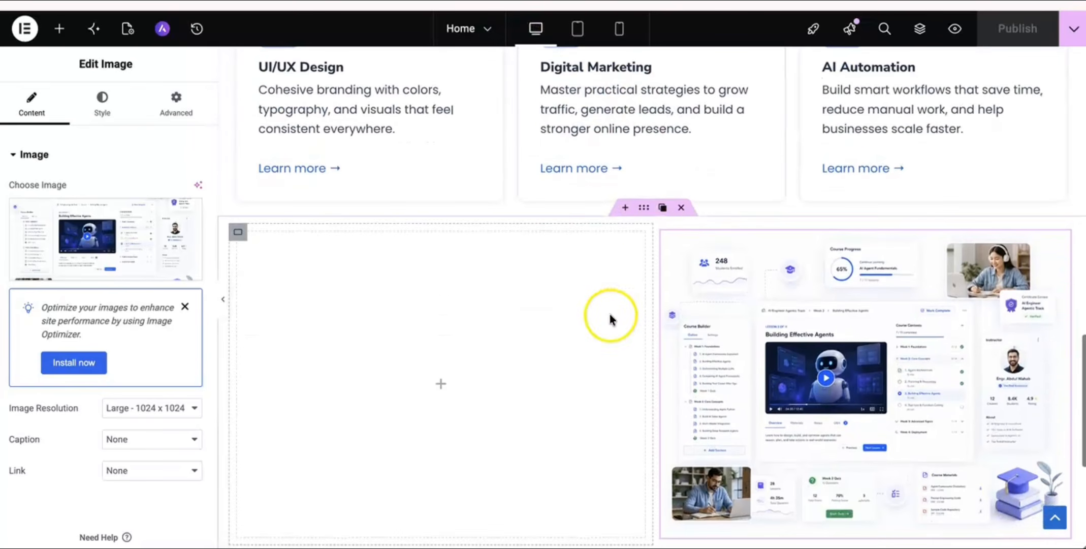
scroll(630, 234, "up", 10)
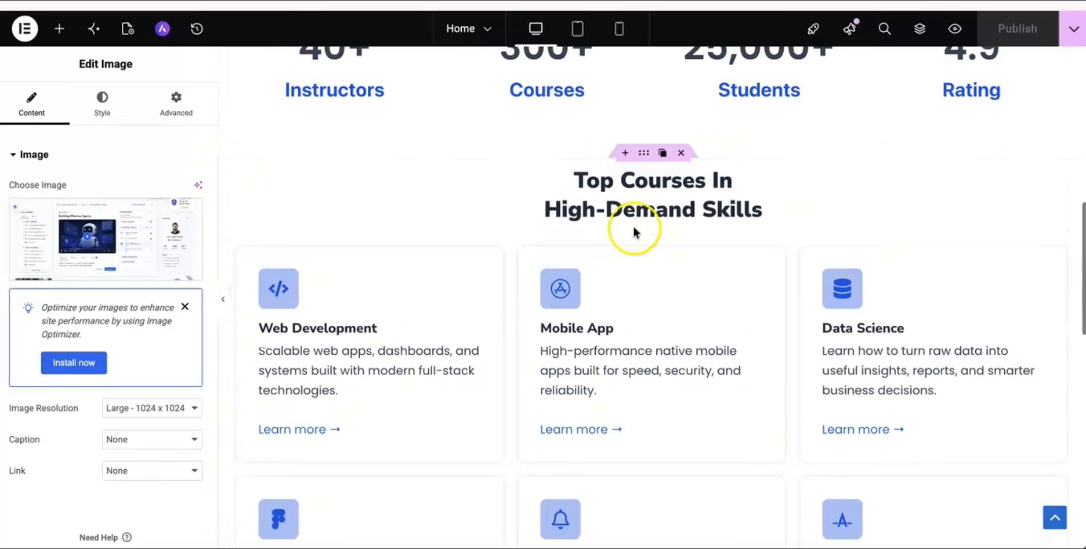
left_click(647, 151)
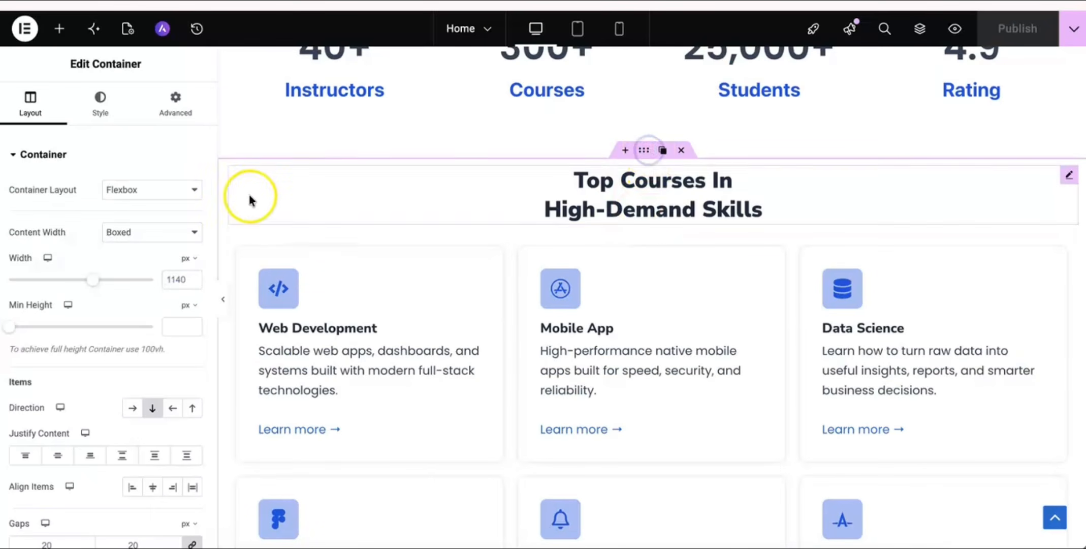
left_click(168, 104)
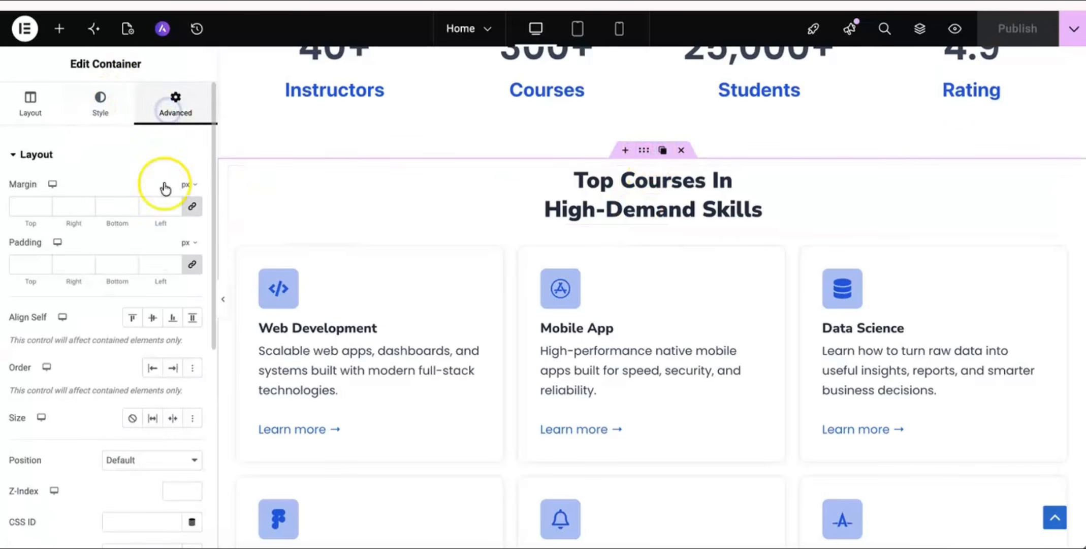
left_click(192, 264)
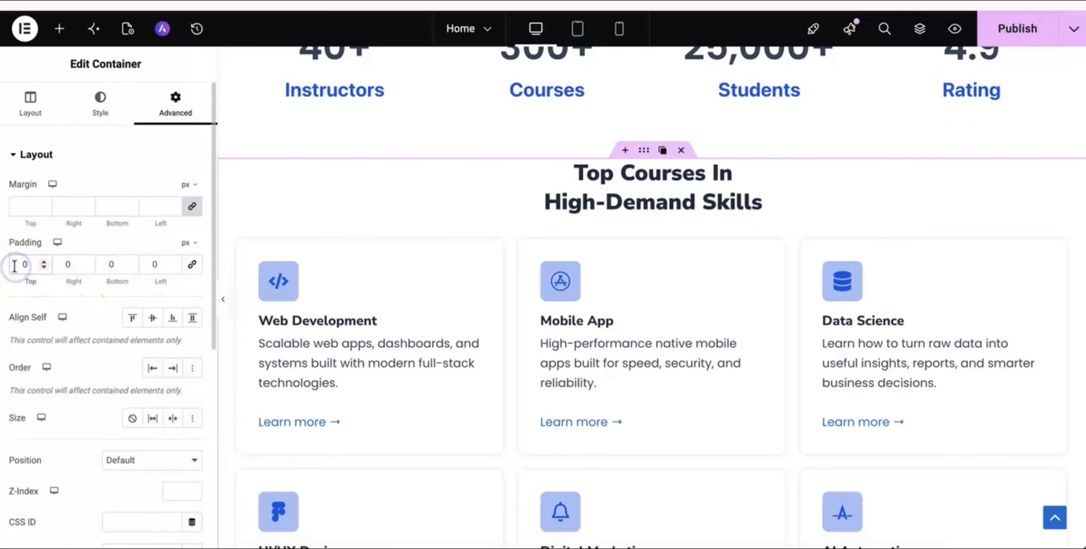
type("5")
left_click(106, 265)
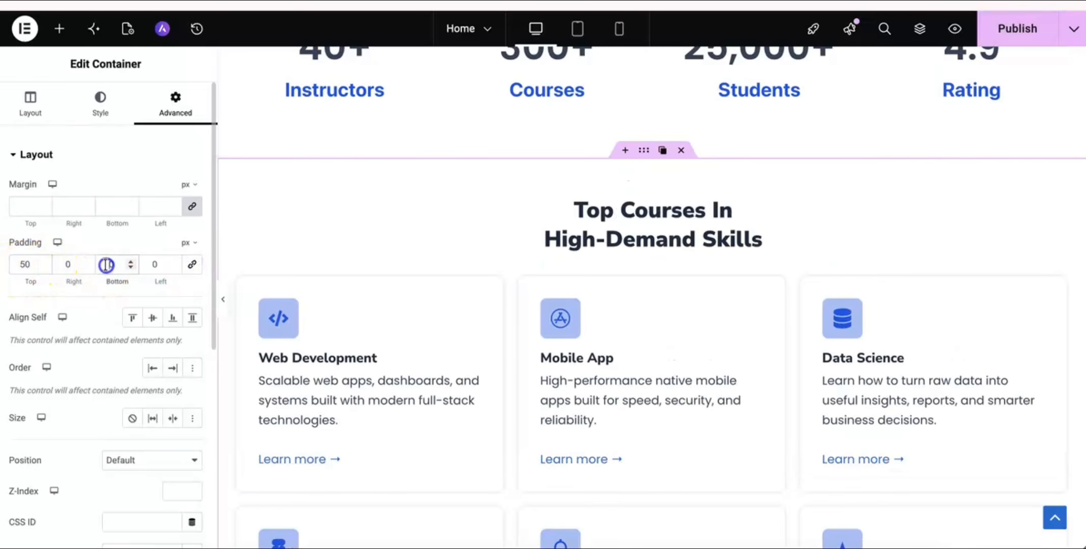
Set the bottom padding of the "Top Courses In High-Demand Skills" section container to 50 px.
type("5")
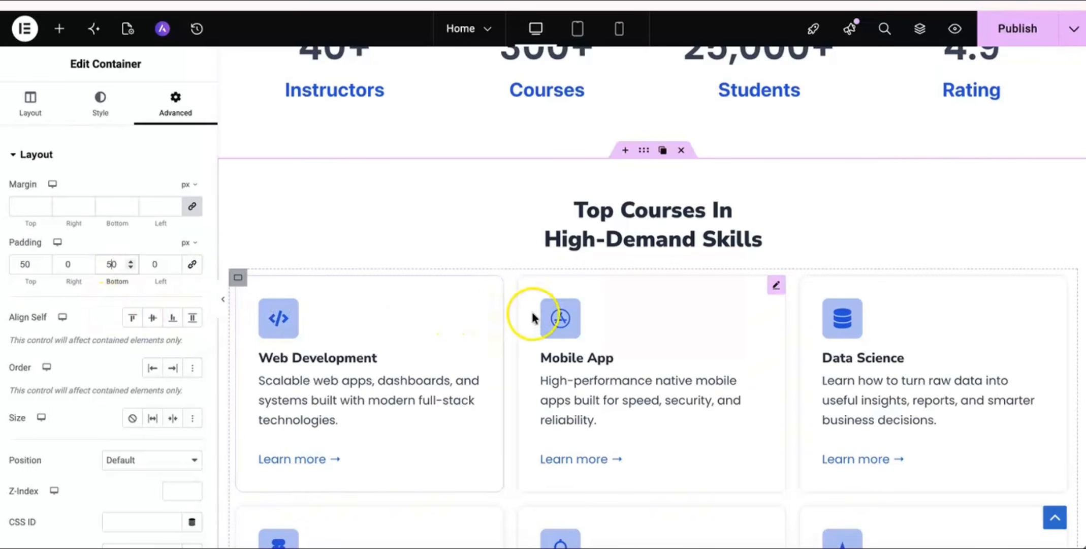
scroll(534, 310, "up", 2)
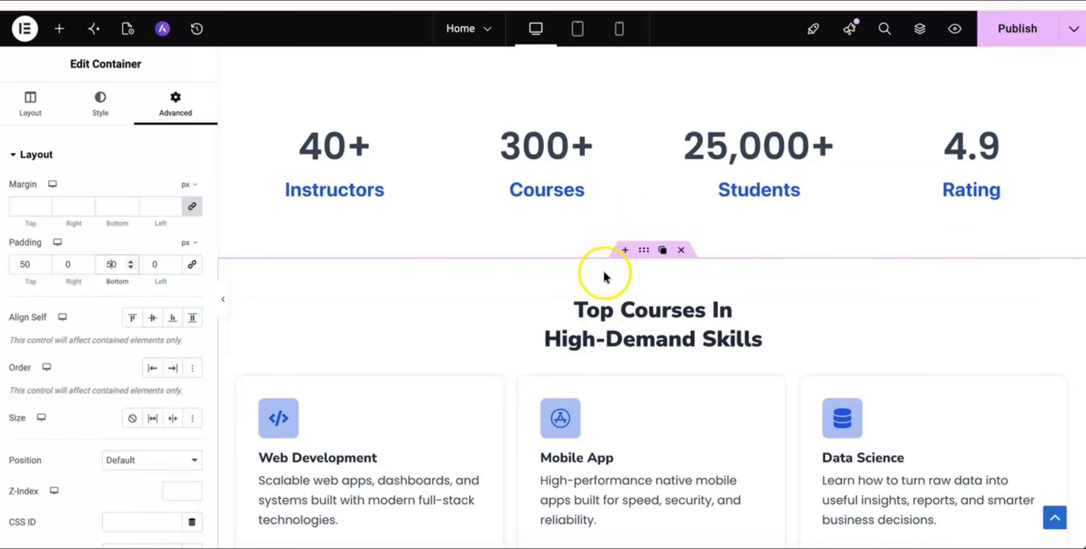
scroll(604, 363, "down", 5)
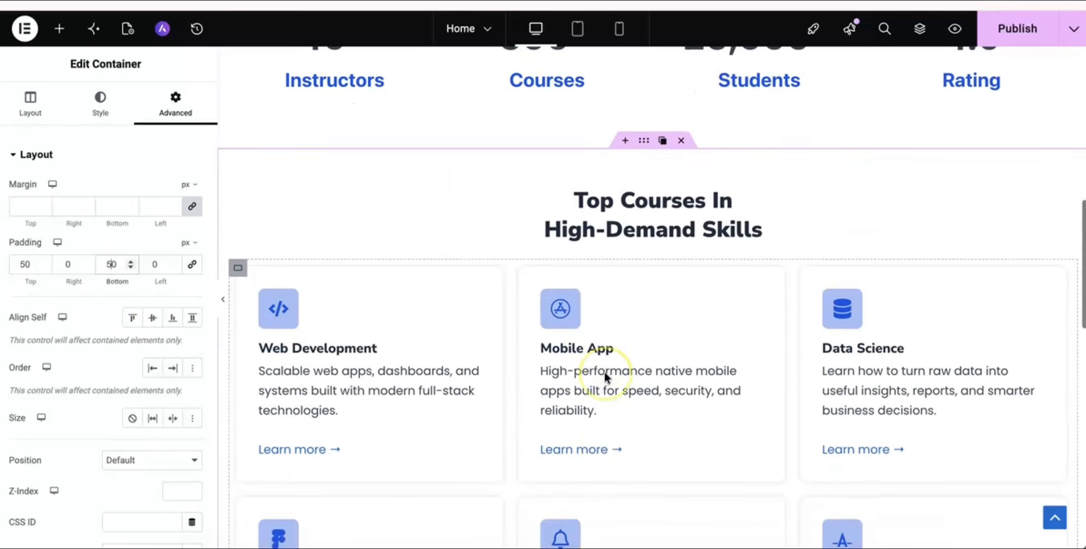
Unlink the padding of the two-column container below the course cards and set its top and bottom padding to 50 px.
scroll(603, 369, "down", 5)
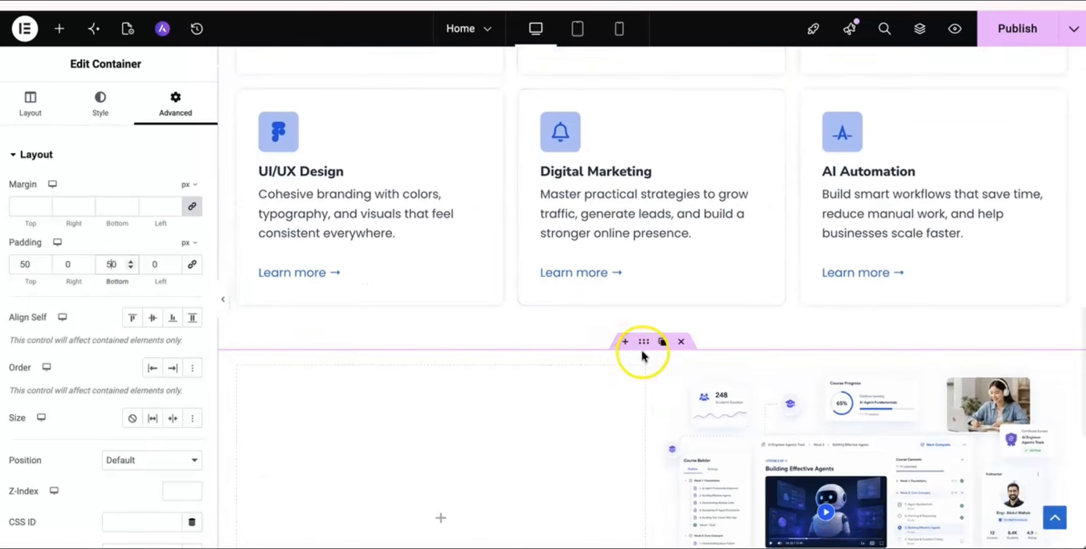
left_click(644, 346)
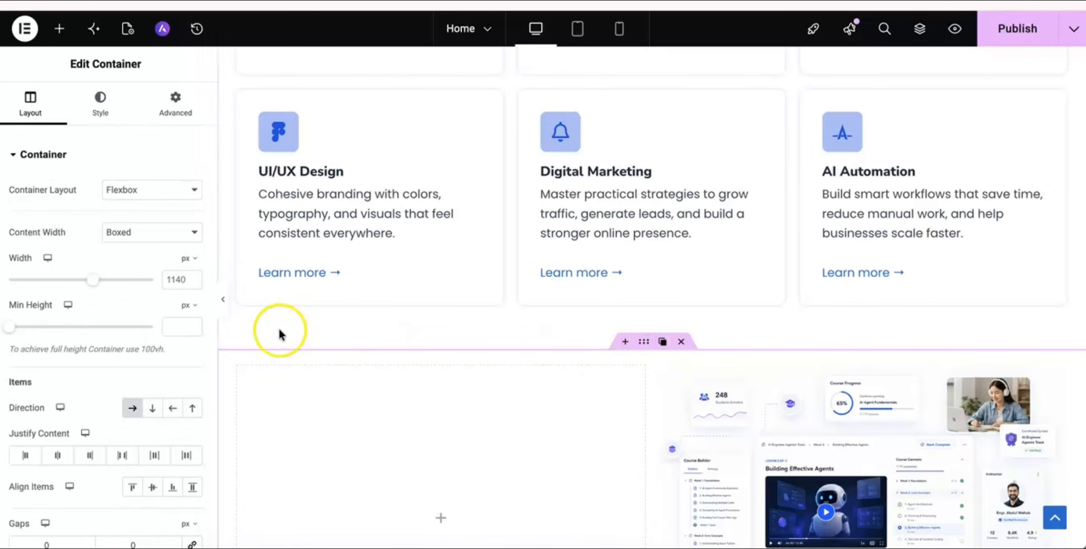
left_click(154, 113)
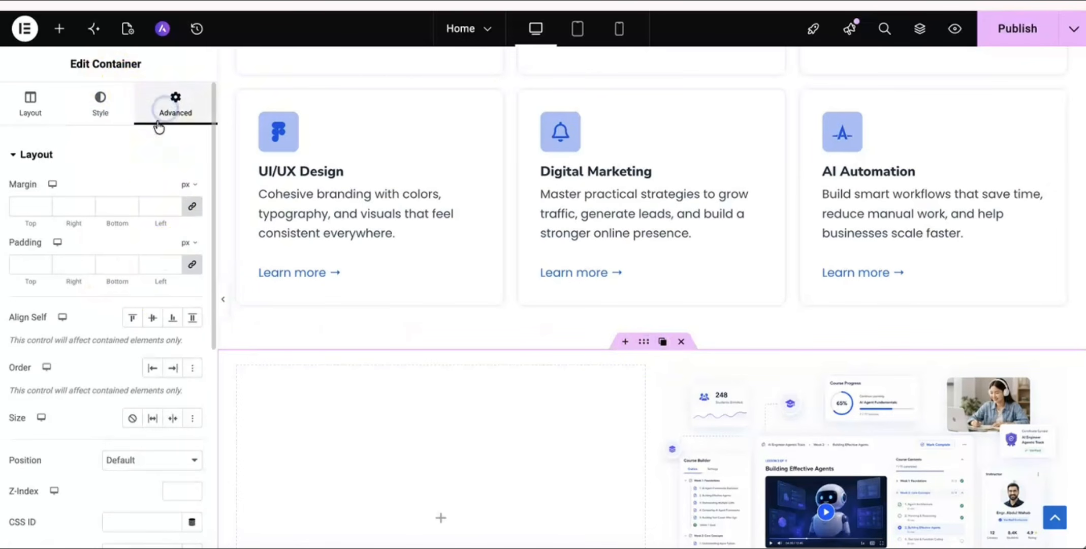
left_click(191, 268)
left_click(11, 269)
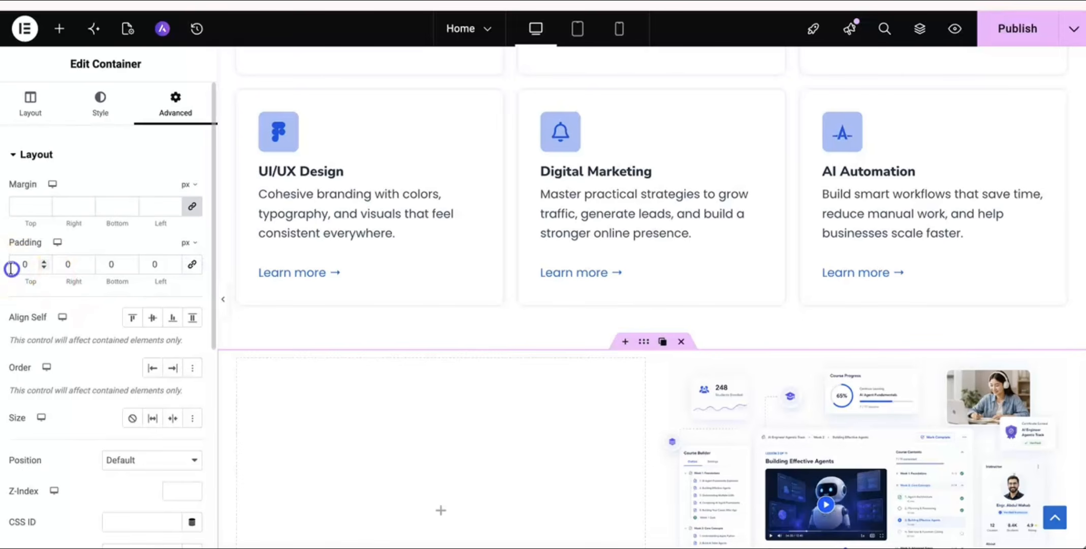
type("5")
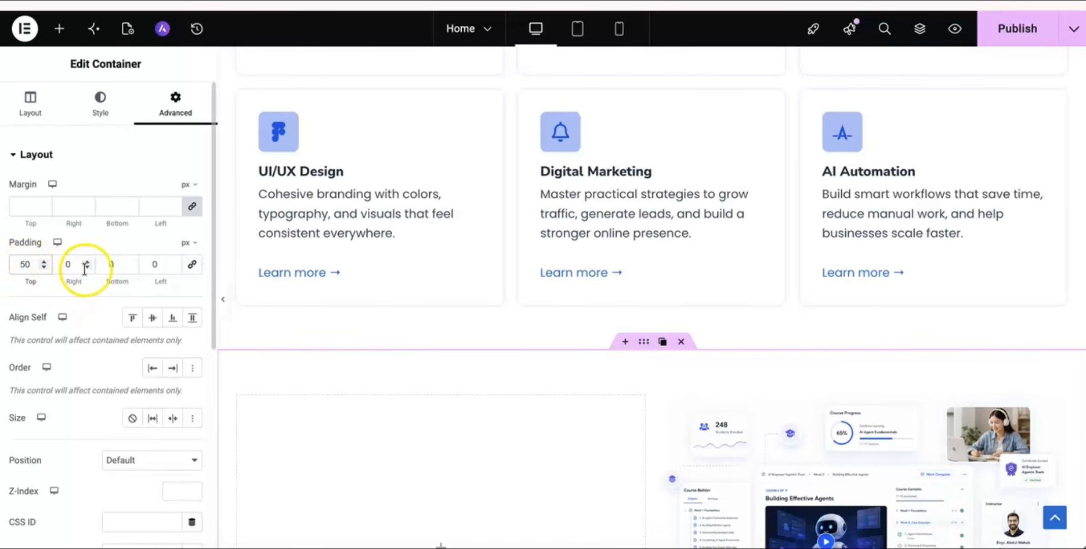
left_click(102, 269)
type("5")
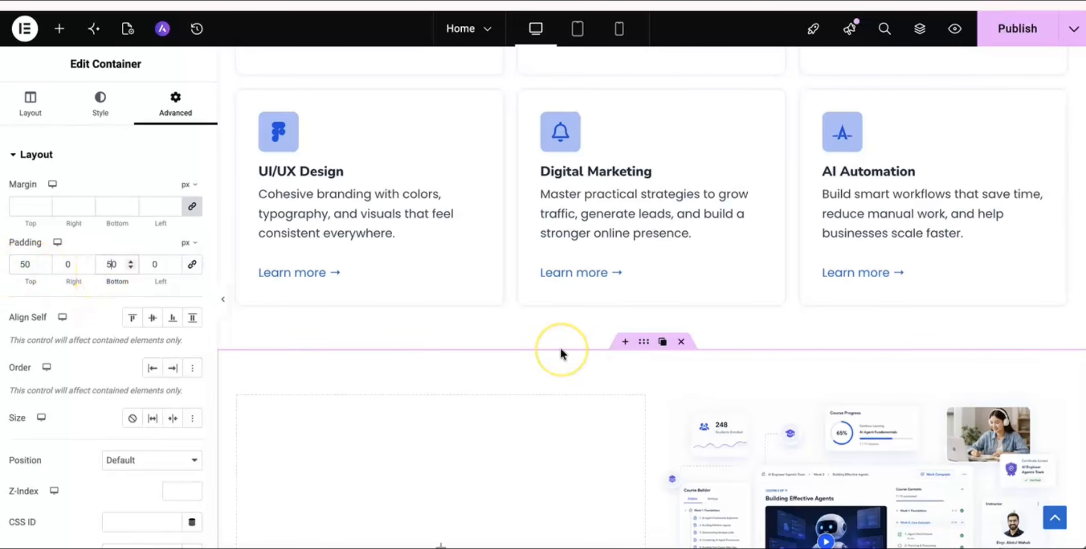
Publish the Home page and check the spacing around the two-column image section on the live page.
scroll(560, 350, "down", 4)
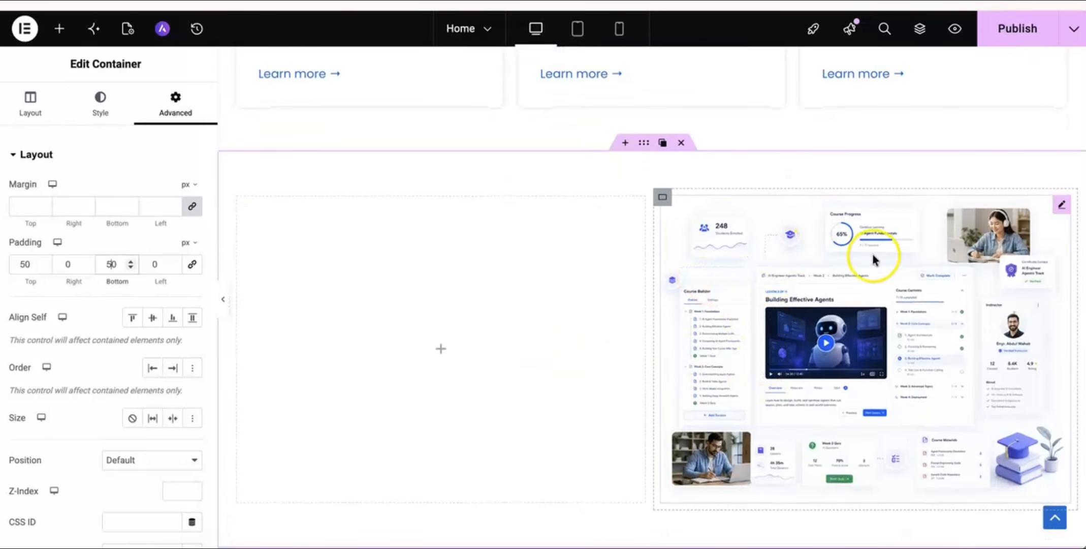
left_click(997, 32)
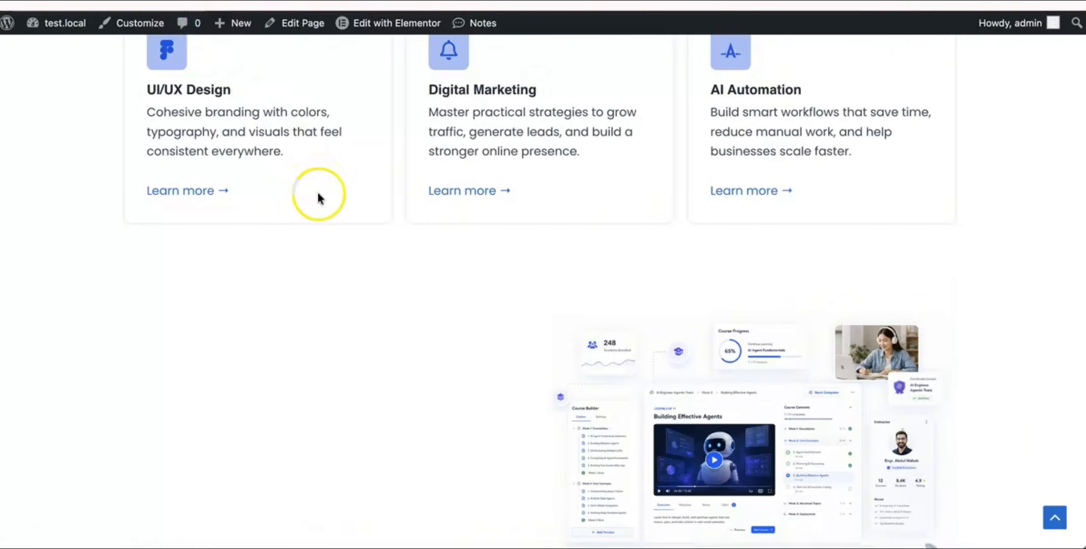
scroll(393, 295, "down", 3)
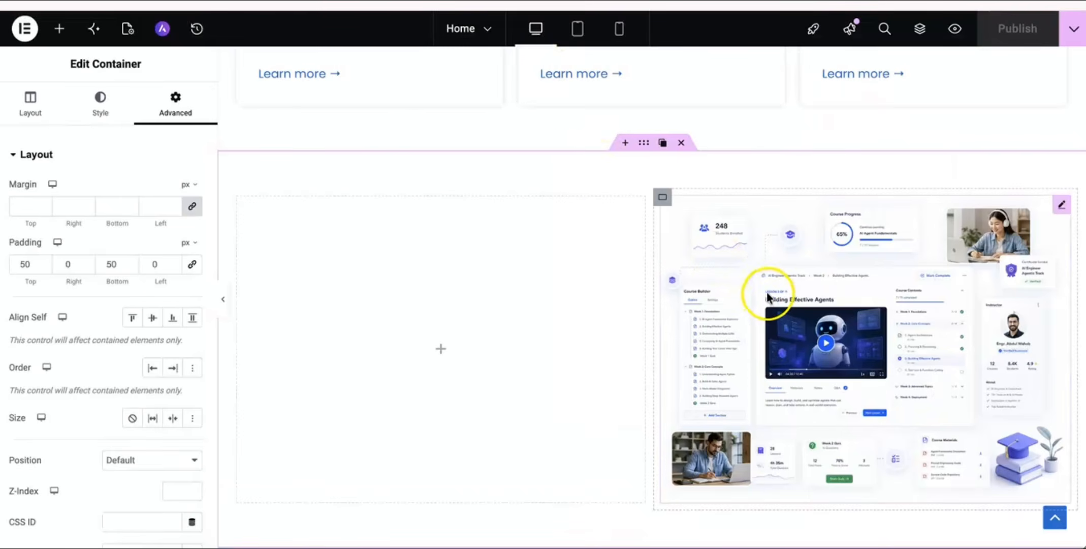
Give the course dashboard image an 8 px border radius on all corners in its normal state and publish the page.
left_click(768, 295)
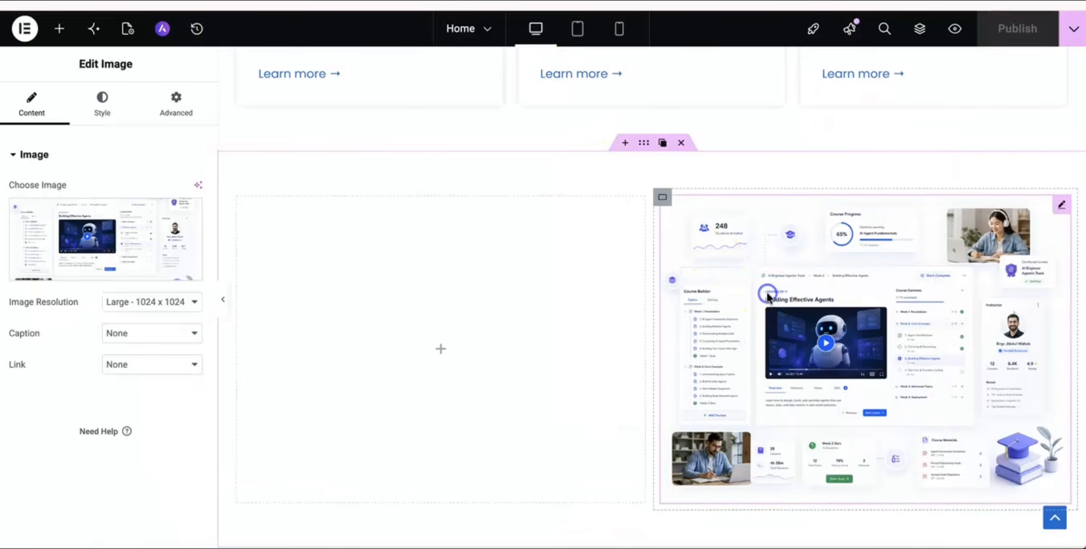
left_click(104, 114)
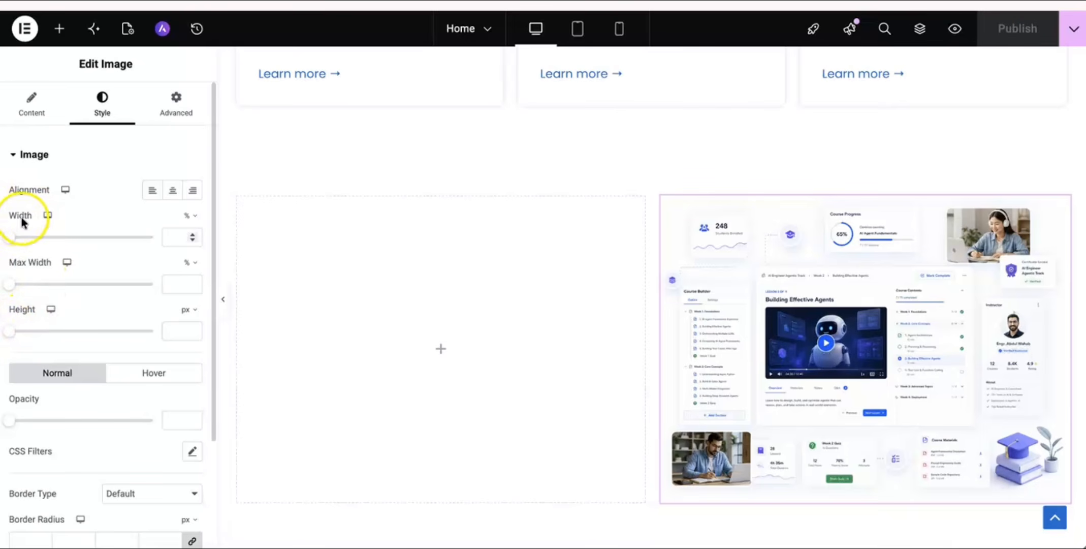
scroll(58, 281, "down", 2)
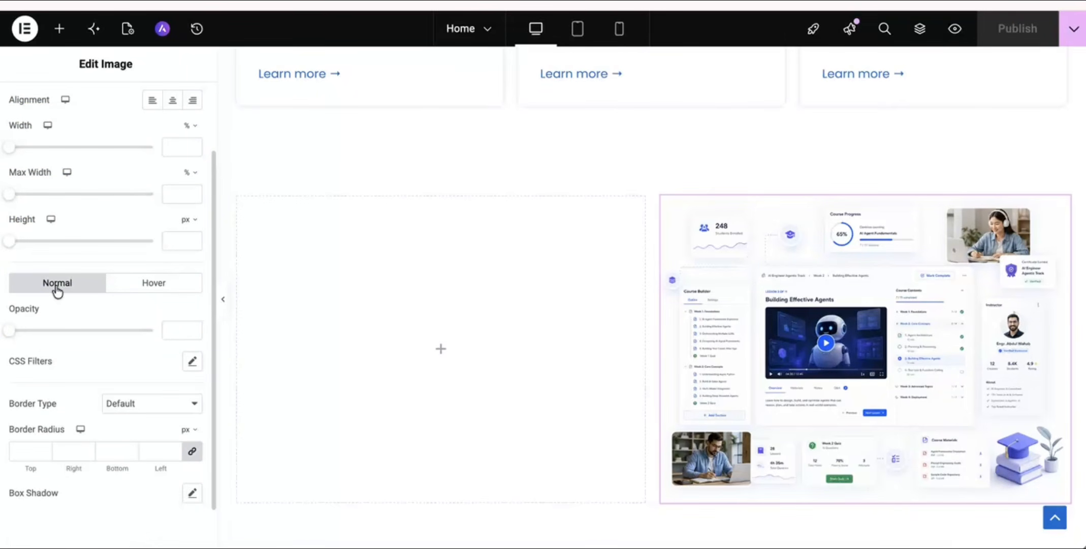
left_click(139, 282)
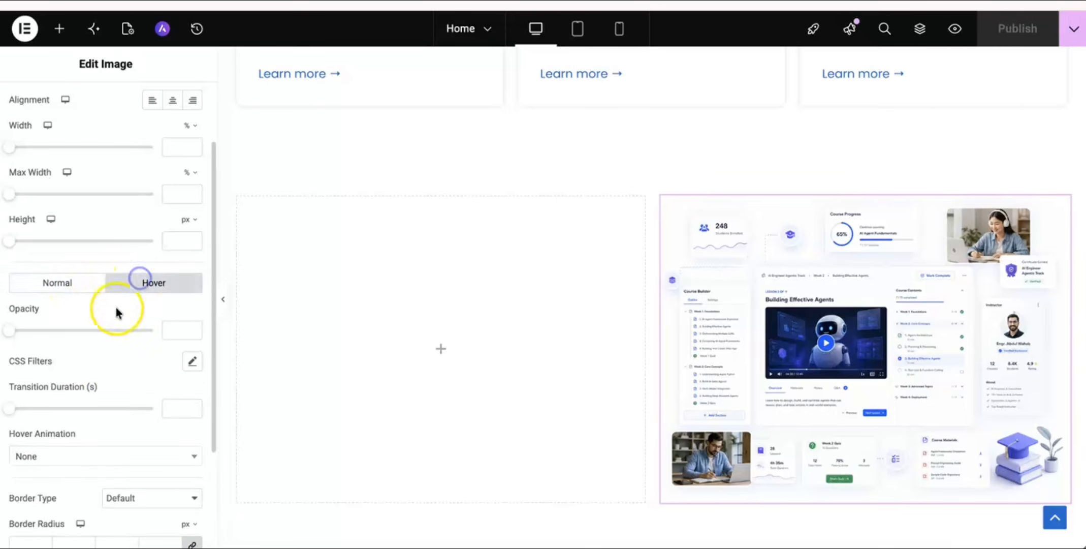
scroll(114, 315, "down", 2)
scroll(114, 326, "down", 1)
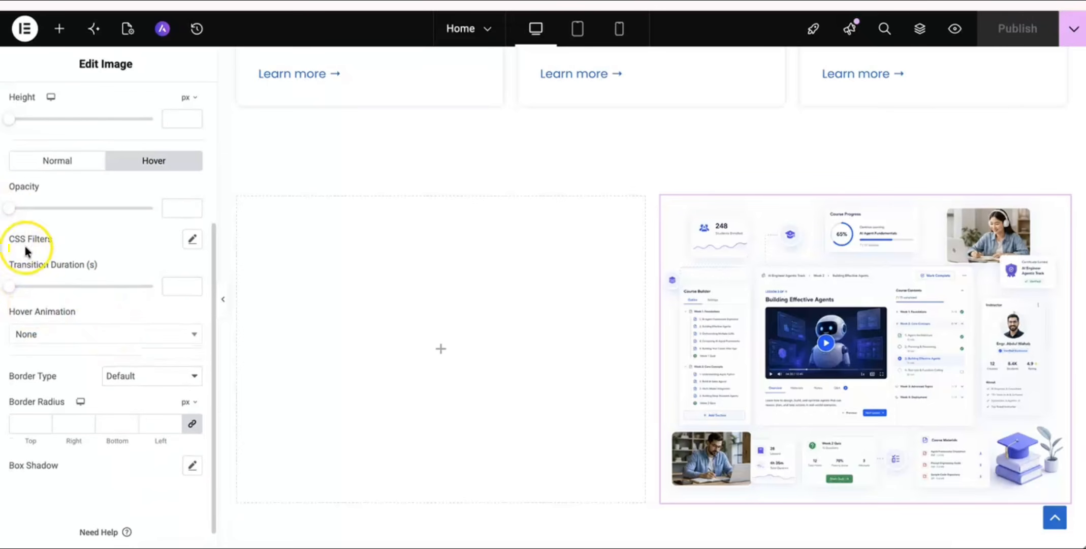
scroll(95, 360, "down", 1)
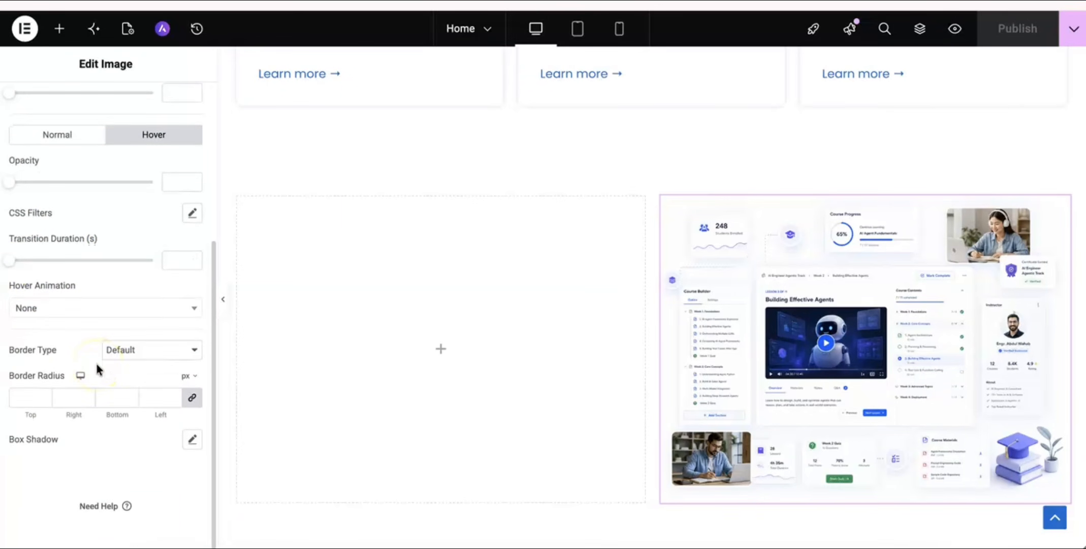
scroll(79, 222, "up", 1)
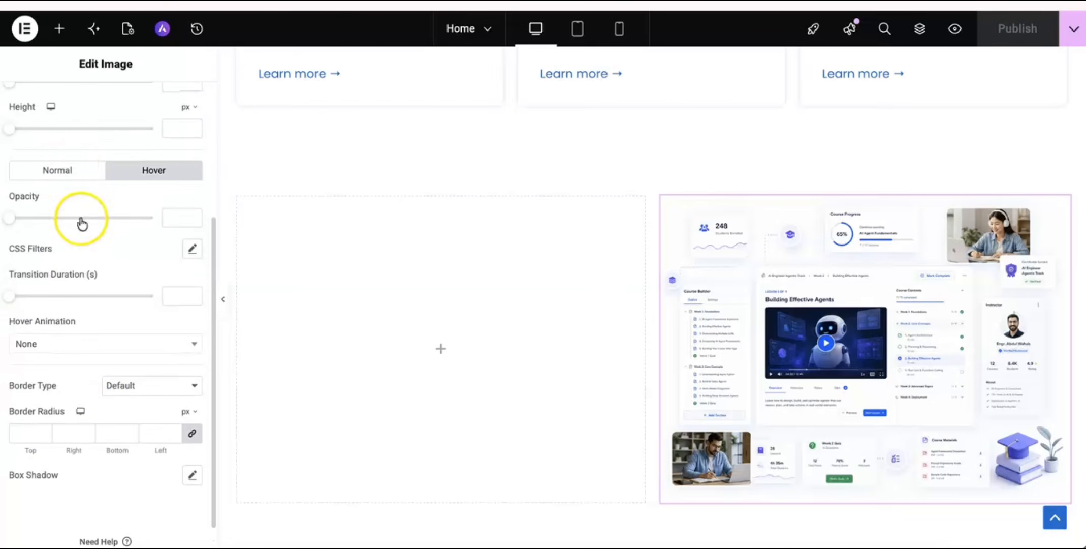
left_click(66, 166)
left_click(69, 394)
type("8")
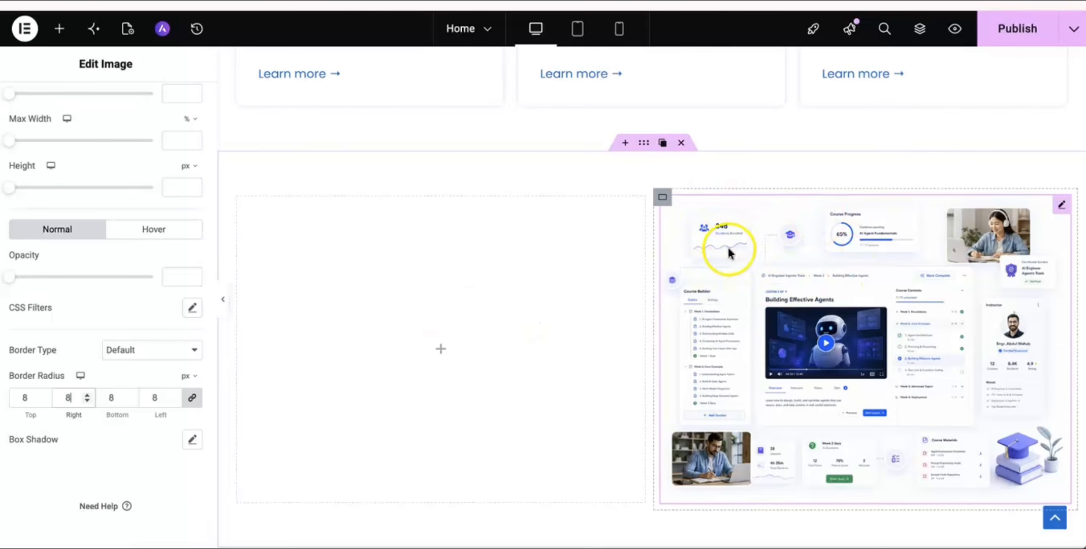
left_click(1004, 29)
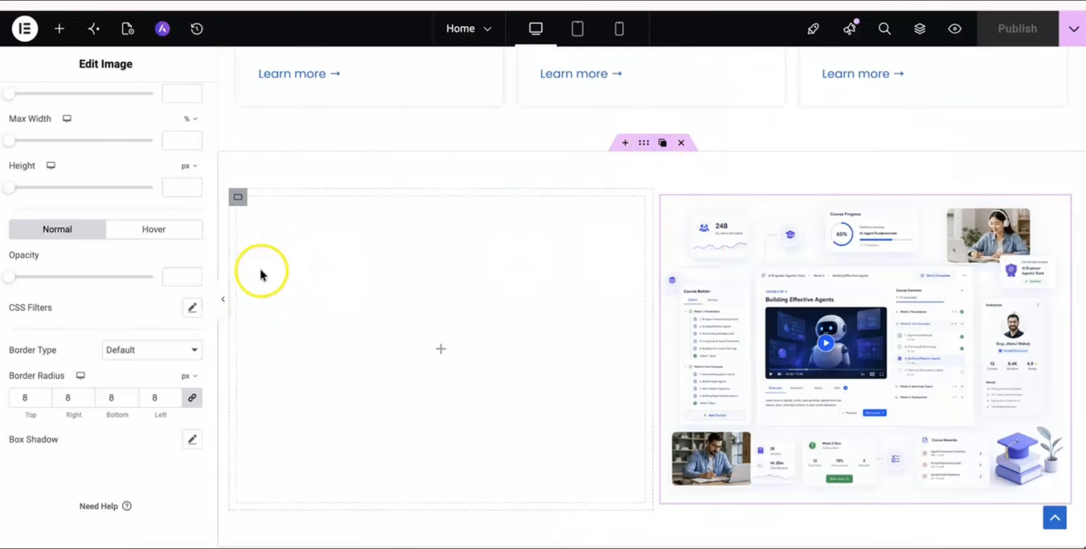
Try a solid 2 px border in the semi-transparent colour #0201012E around the dashboard image and publish the page.
left_click(146, 362)
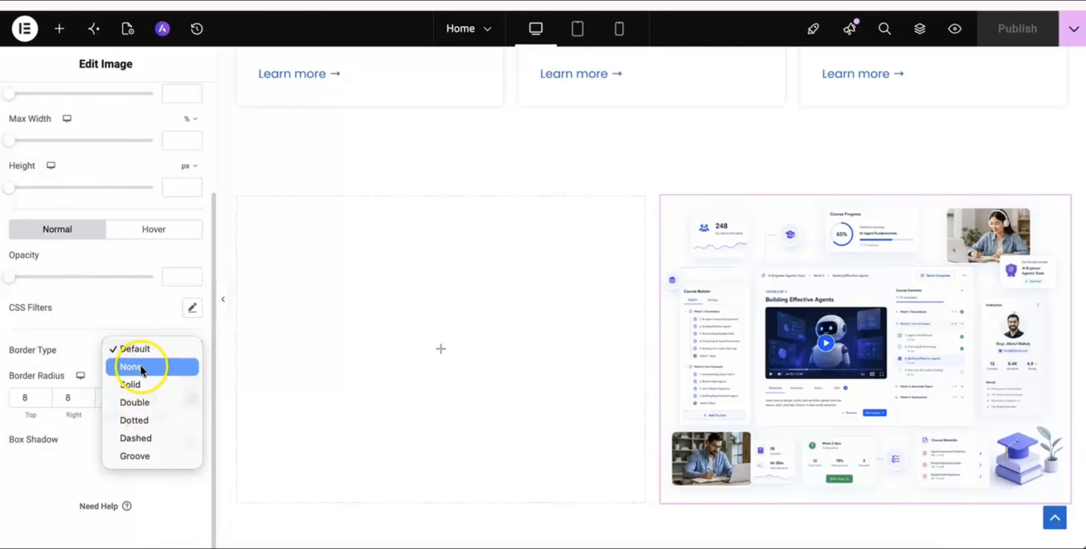
left_click(141, 384)
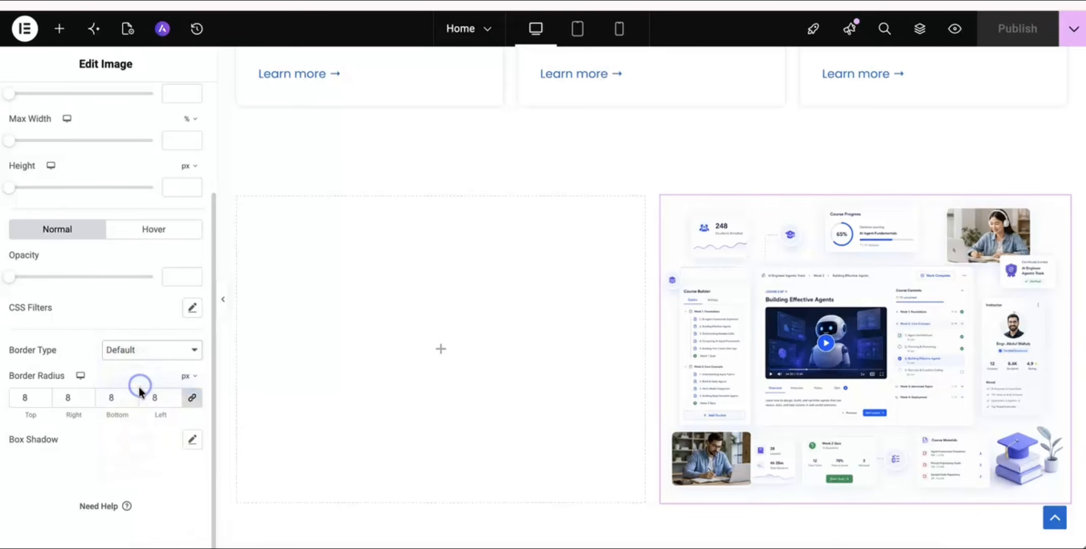
double_click(174, 395)
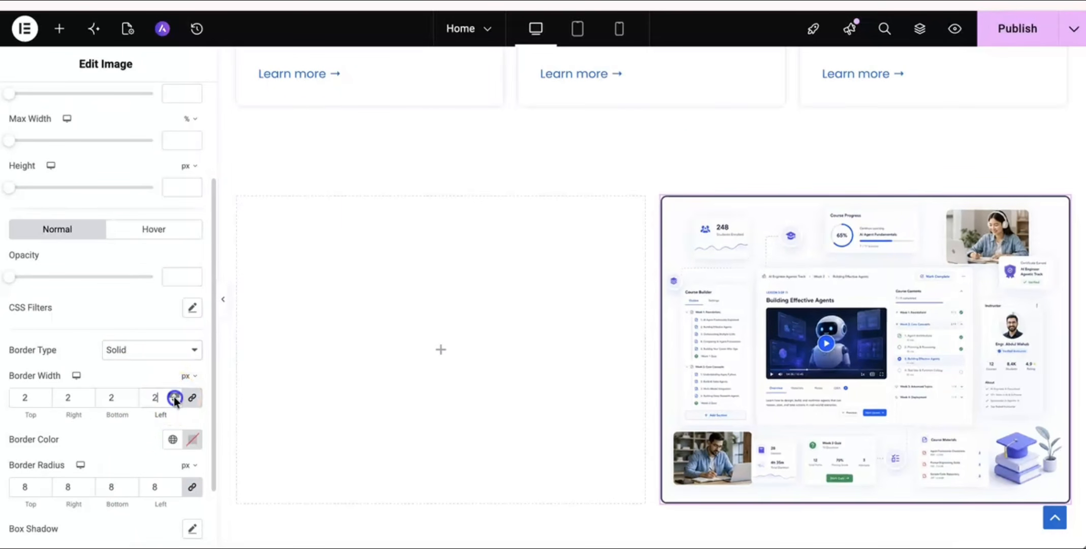
left_click(192, 440)
left_click_drag(276, 382, 140, 391)
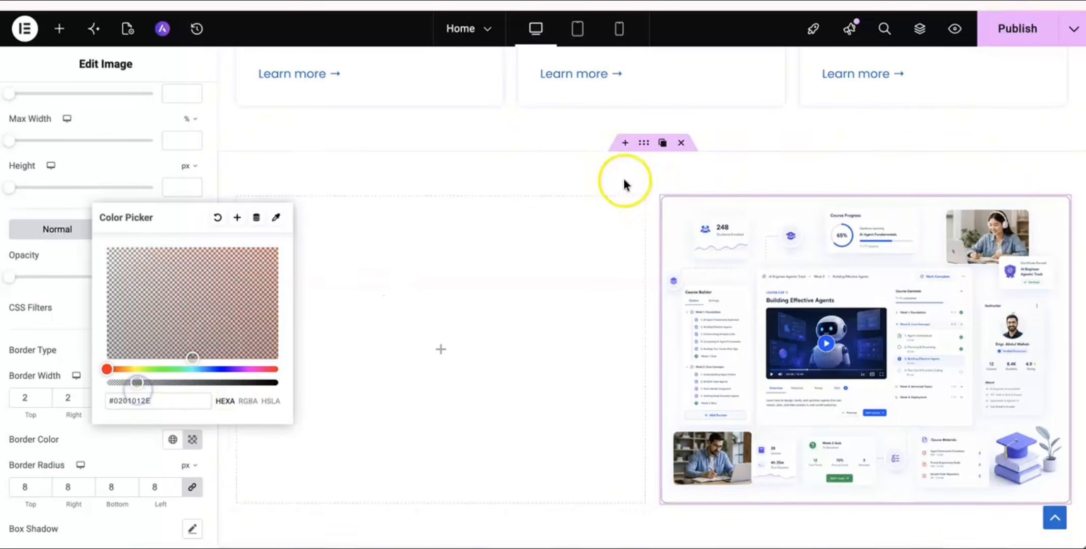
left_click(1008, 35)
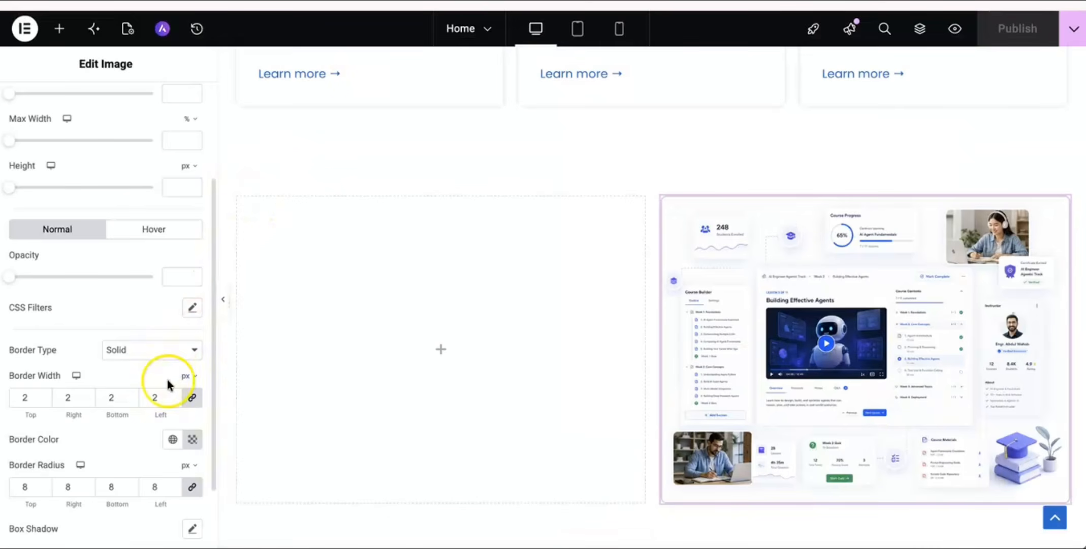
Set the dashboard image's border type to None and publish the page.
scroll(144, 469, "down", 1)
left_click(143, 302)
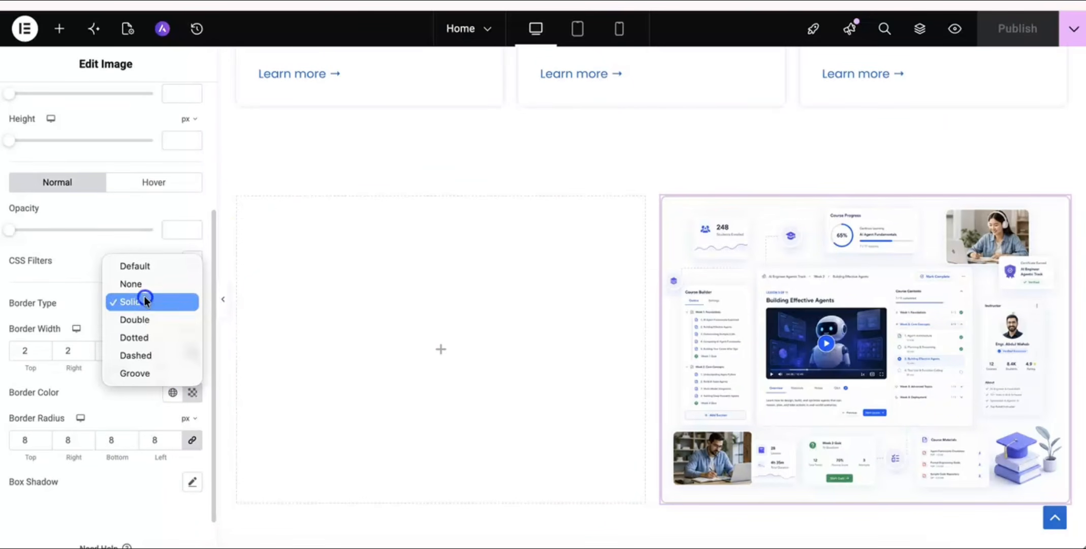
left_click(145, 284)
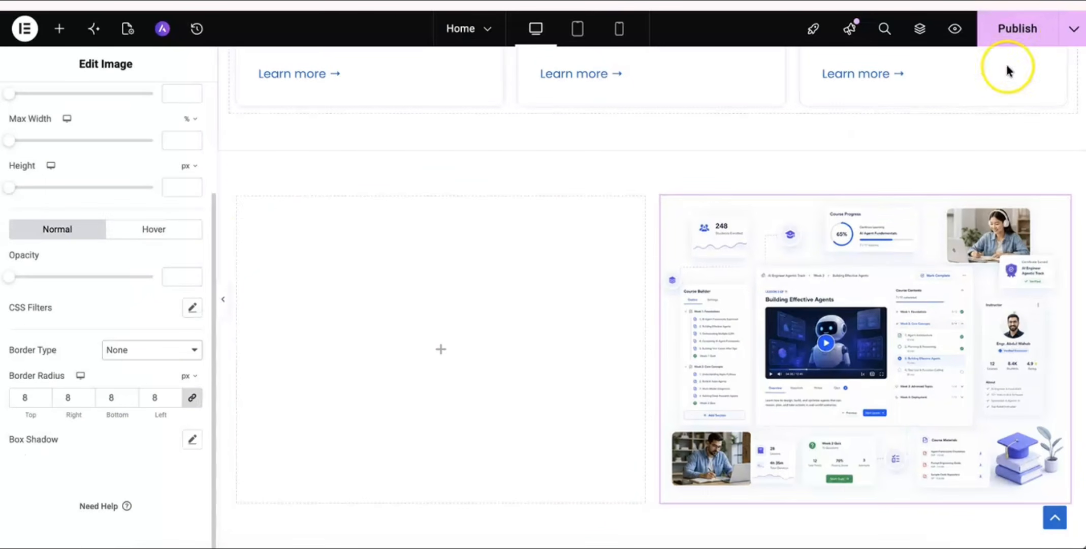
left_click(1015, 30)
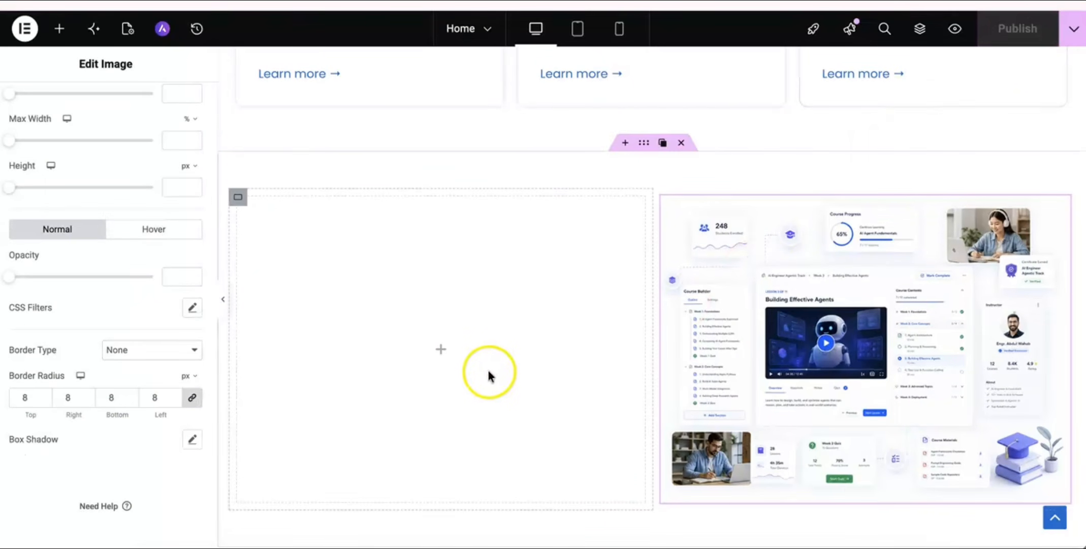
Switch to the reference design "two sections.png", examine the Courses badge above the first heading, and return to the page editor.
left_click(441, 351)
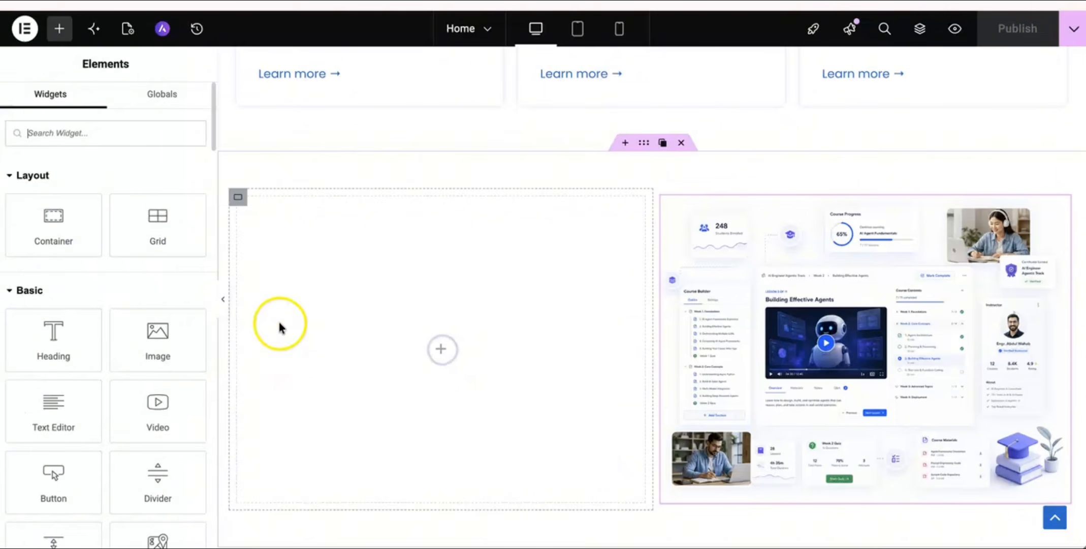
left_click(113, 137)
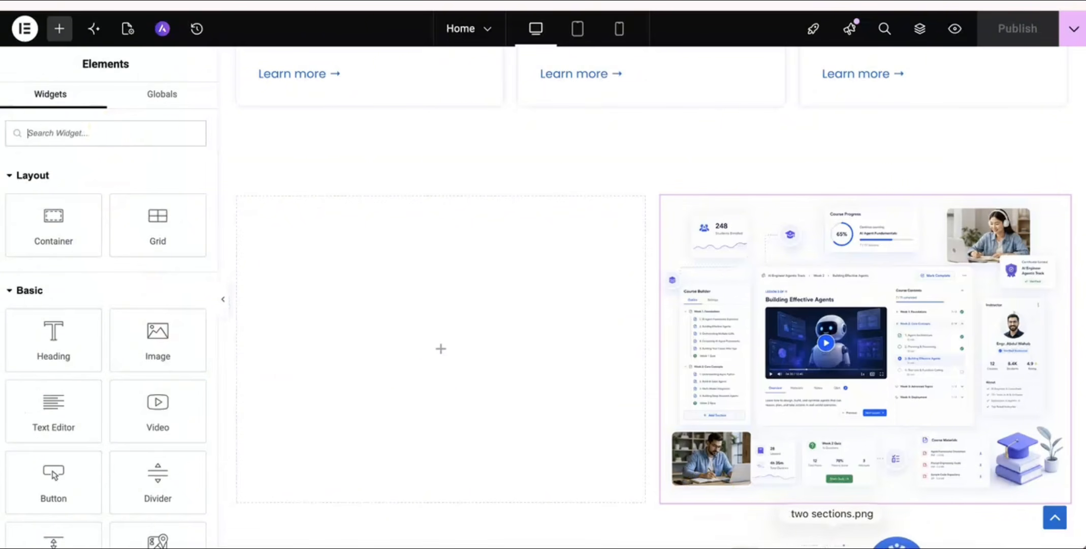
left_click(833, 541)
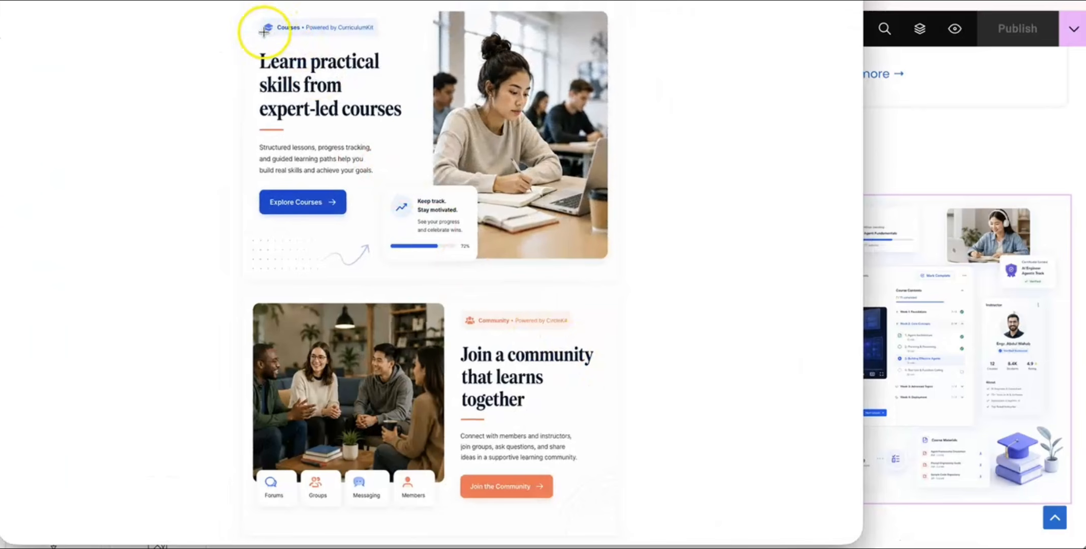
left_click_drag(258, 15, 395, 39)
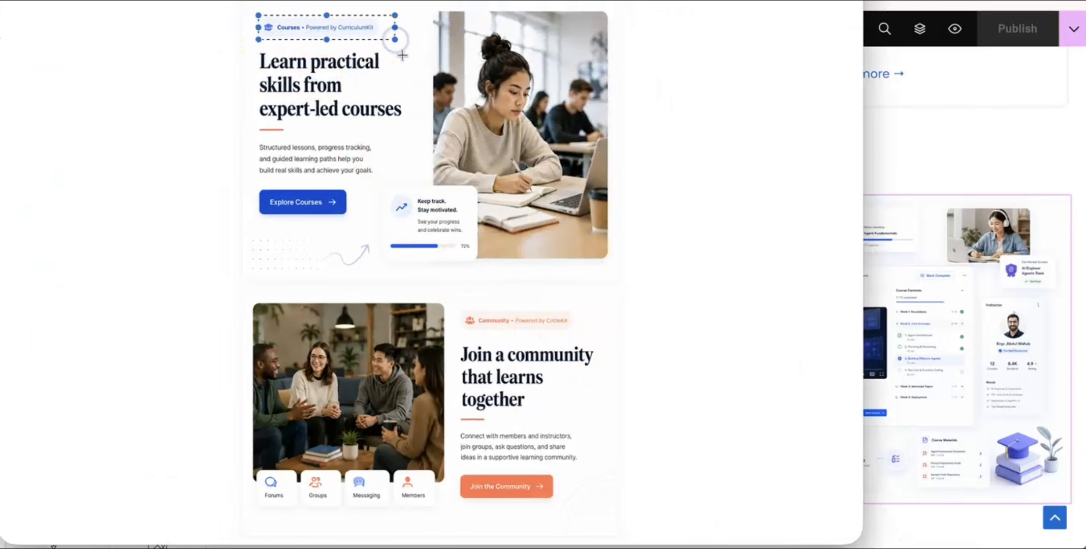
left_click(139, 10)
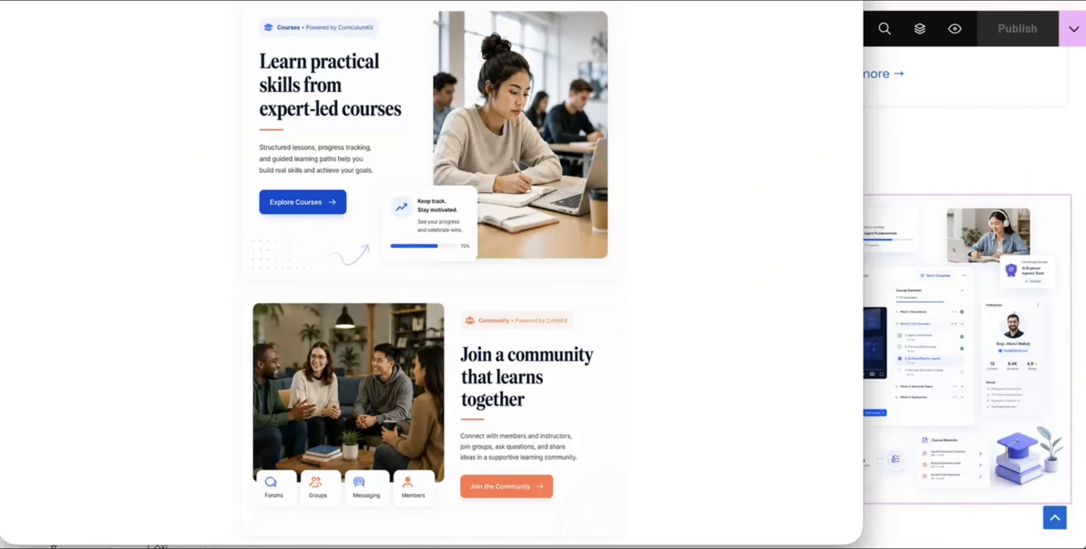
key("super+Tab")
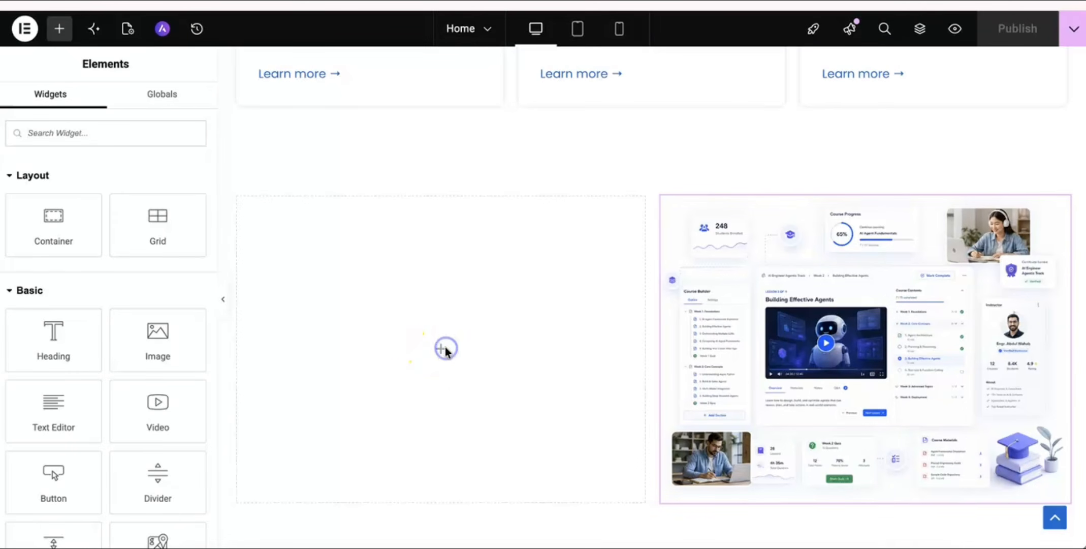
Find the Icon List widget and place it in the empty column beside the course dashboard image.
scroll(441, 350, "down", 2)
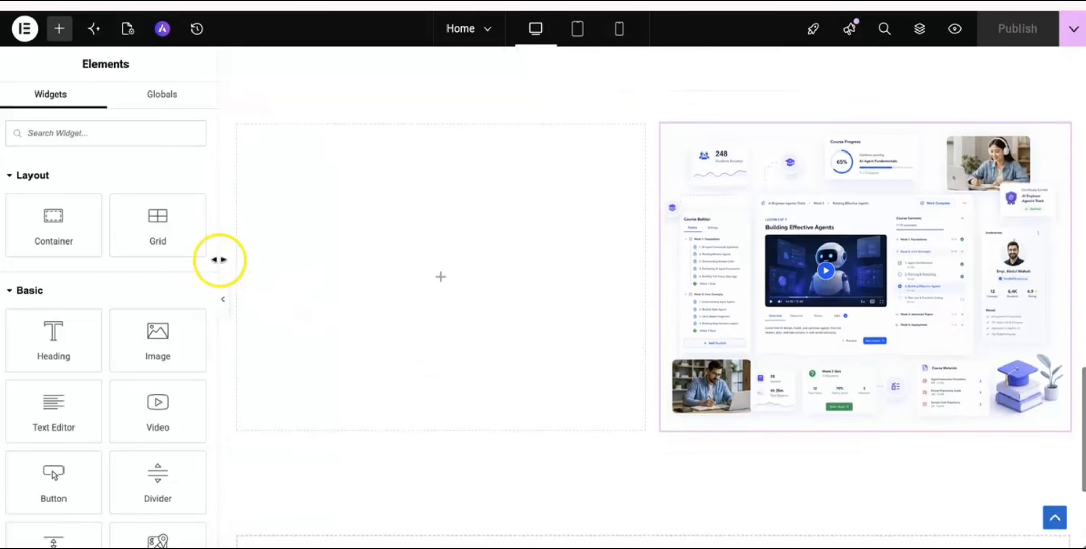
left_click(106, 142)
type("list")
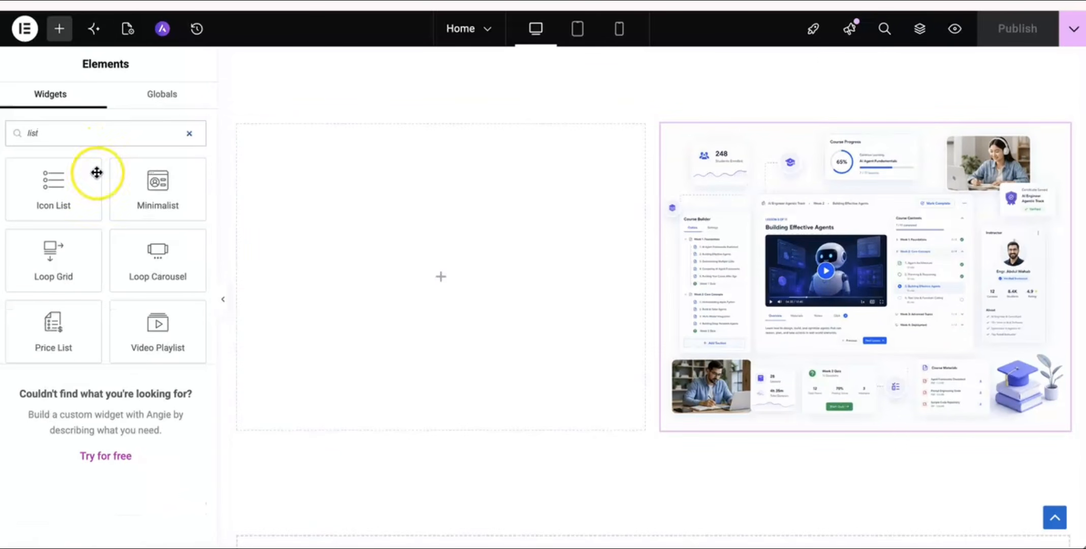
left_click_drag(97, 170, 431, 287)
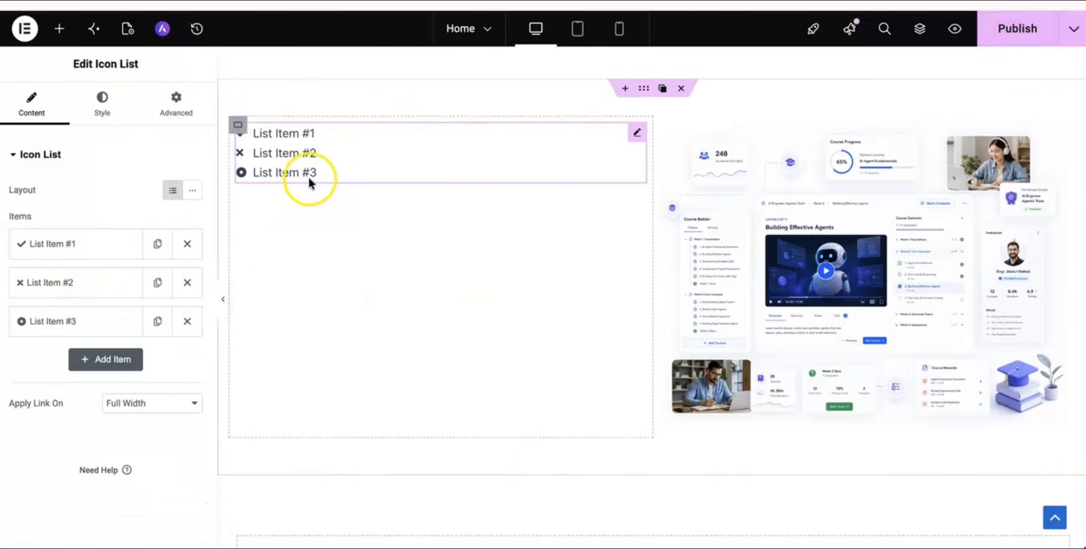
Reduce the icon list to two checkmark items by deleting items 2 and 3 and duplicating item 1, and set its layout to Inline.
left_click(185, 292)
left_click(187, 288)
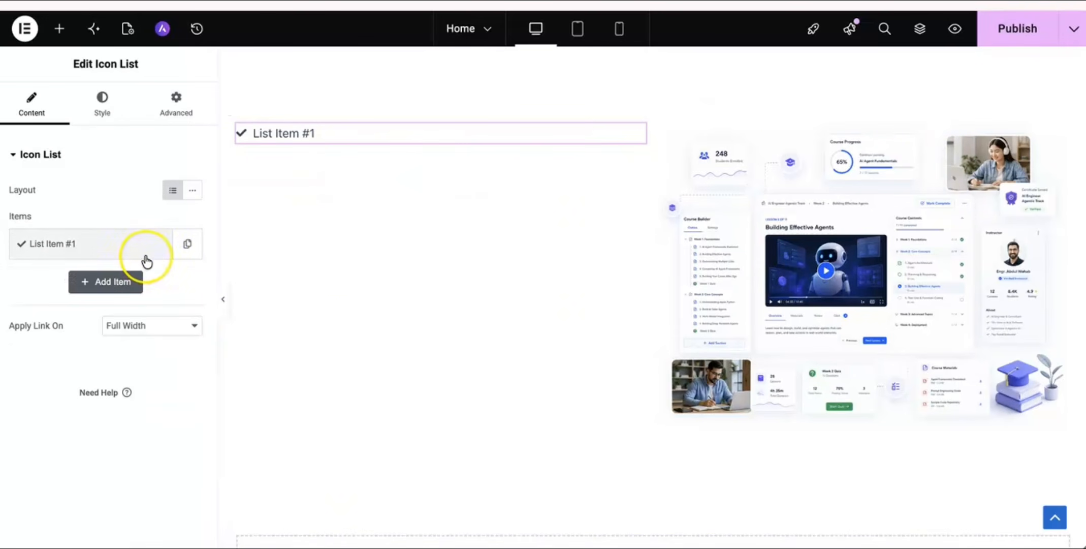
left_click(186, 246)
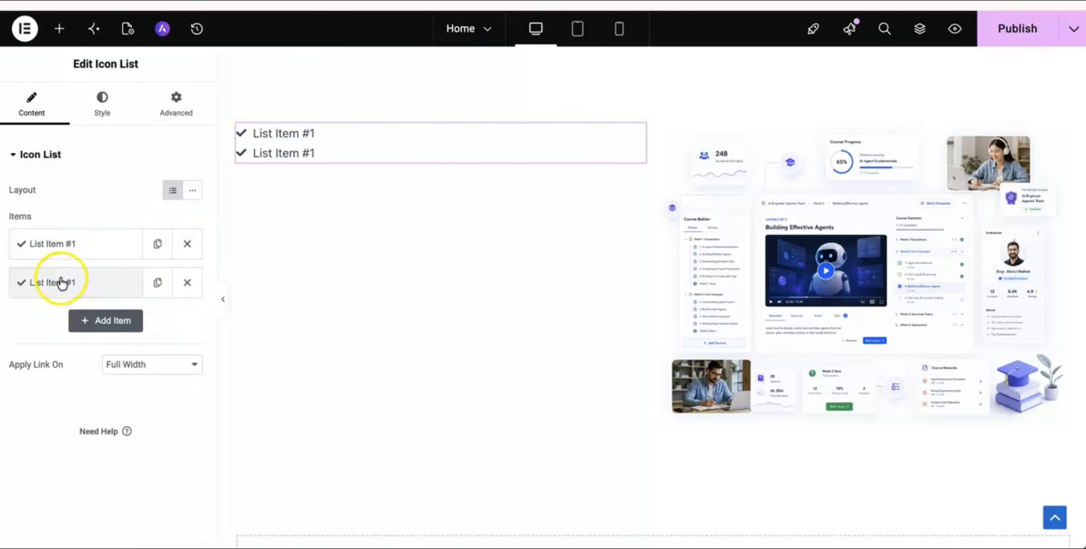
left_click(196, 191)
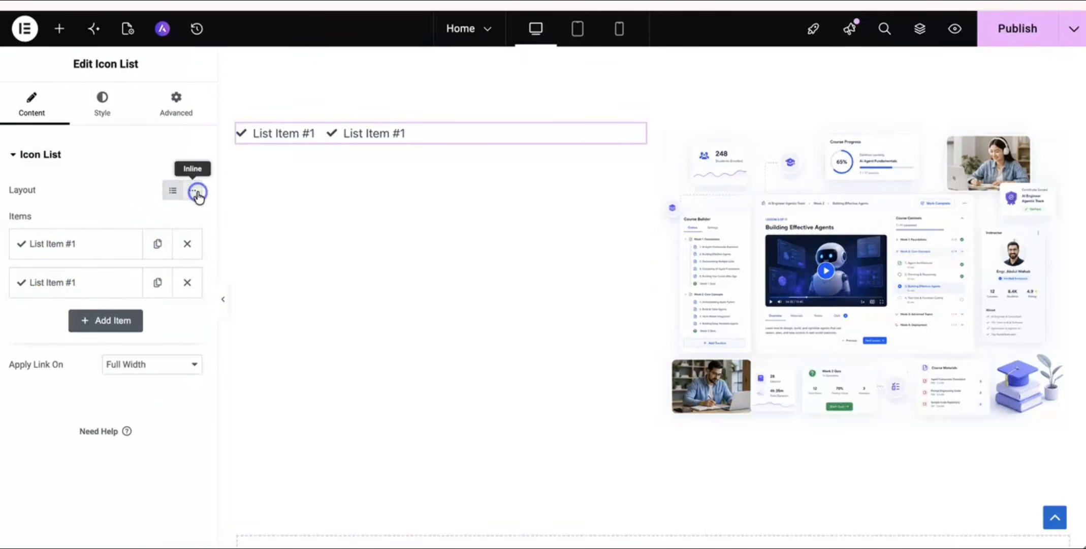
Replace the first list item's checkmark with the open book icon, found by searching the icon library for "book".
left_click(92, 245)
left_click(84, 367)
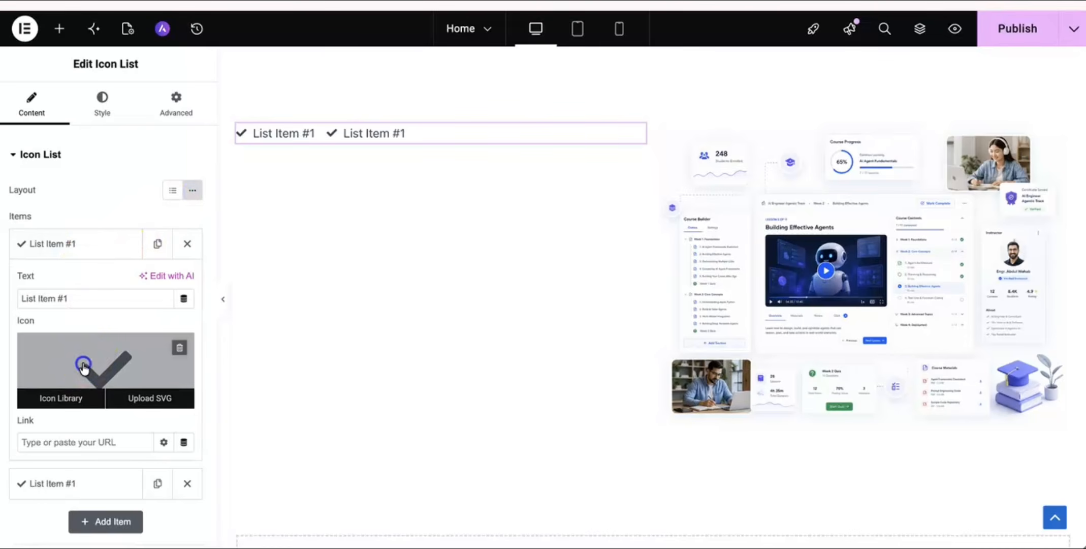
left_click(449, 80)
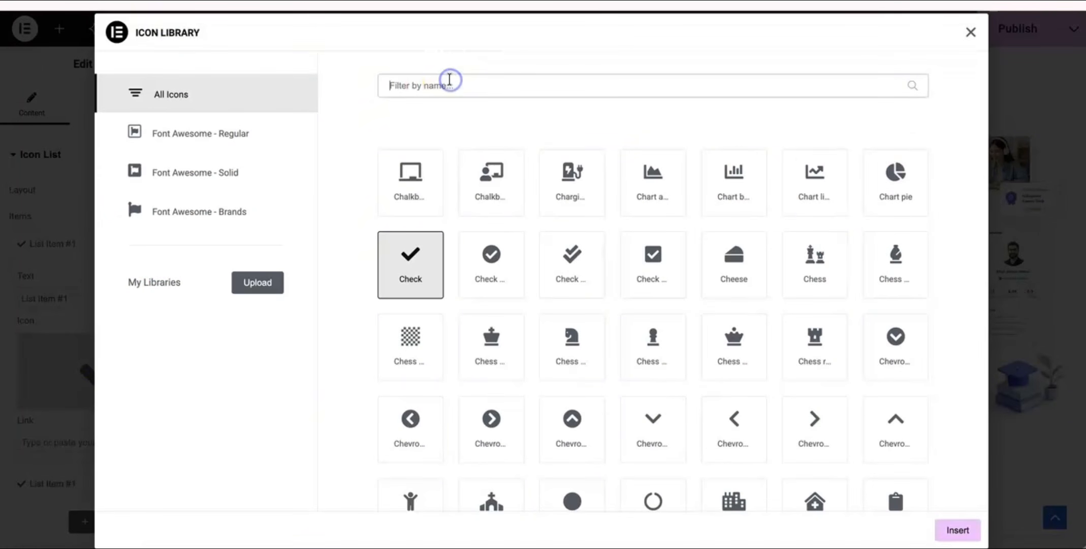
type("cour")
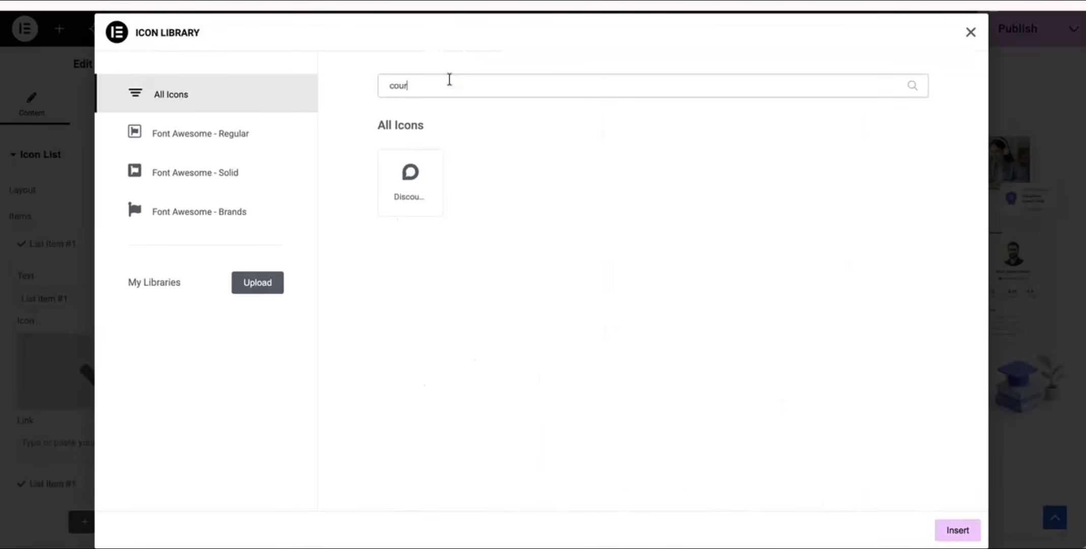
key("BackSpace")
key("BackSpace")
key("BackSpace")
key("BackSpace")
key("BackSpace")
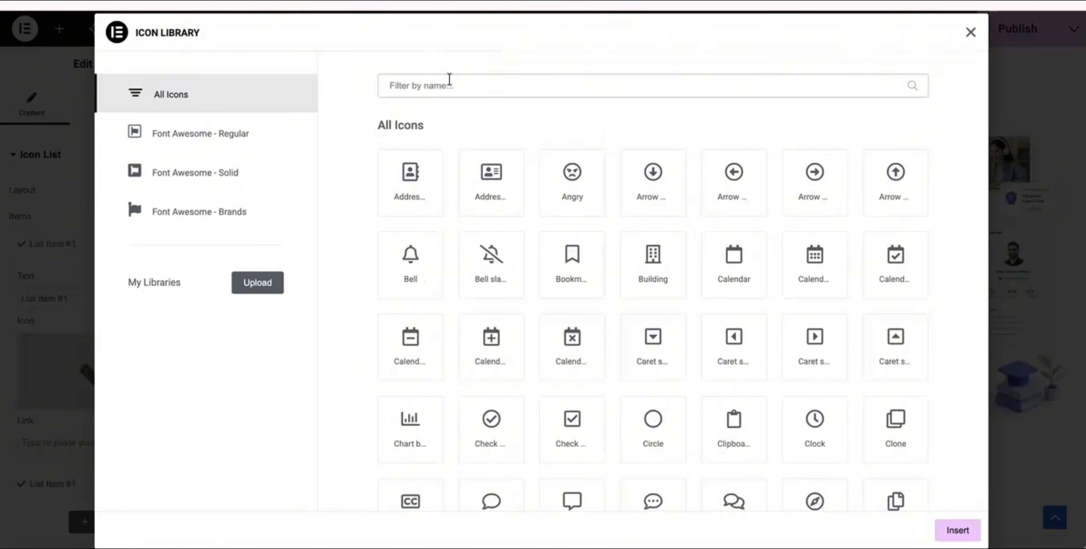
type("book")
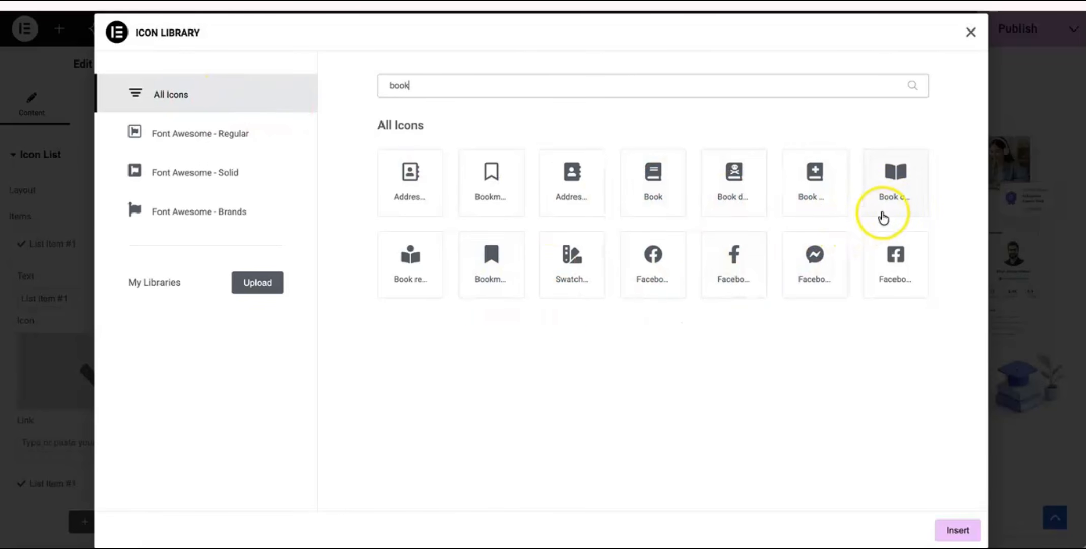
left_click(894, 176)
left_click(948, 530)
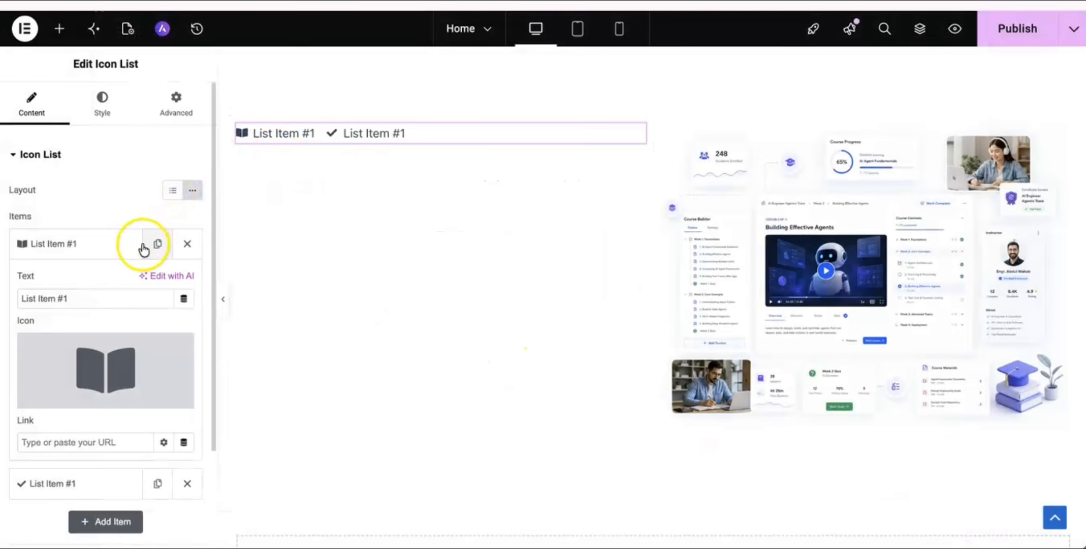
Change the first list item's text to "Course" and collapse its settings.
triple_click(90, 298)
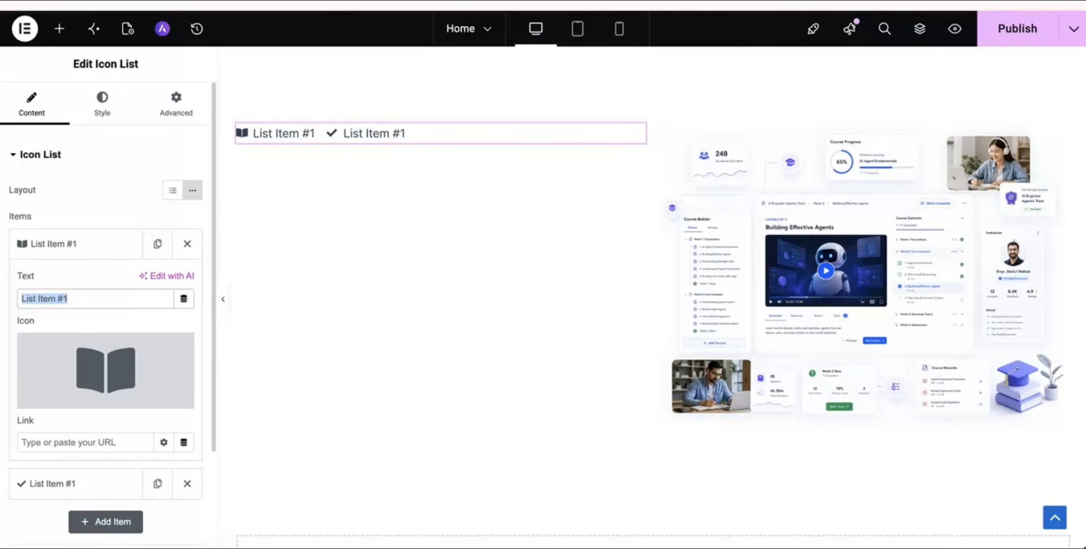
type("Course")
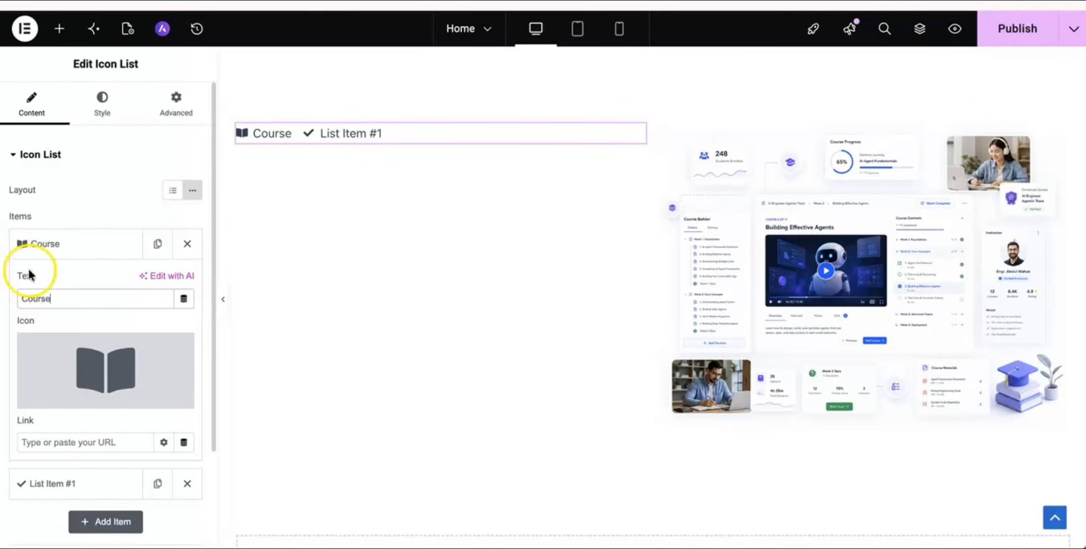
left_click(51, 243)
Give the second list item the solid Circle icon and the text "Powered by CurriculumKit".
left_click(56, 282)
left_click(116, 380)
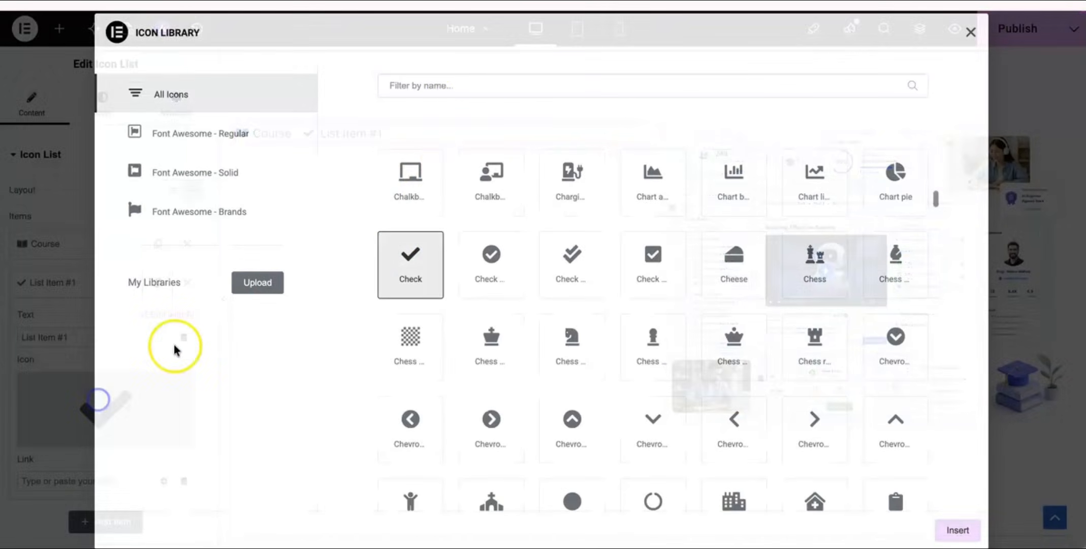
left_click(461, 81)
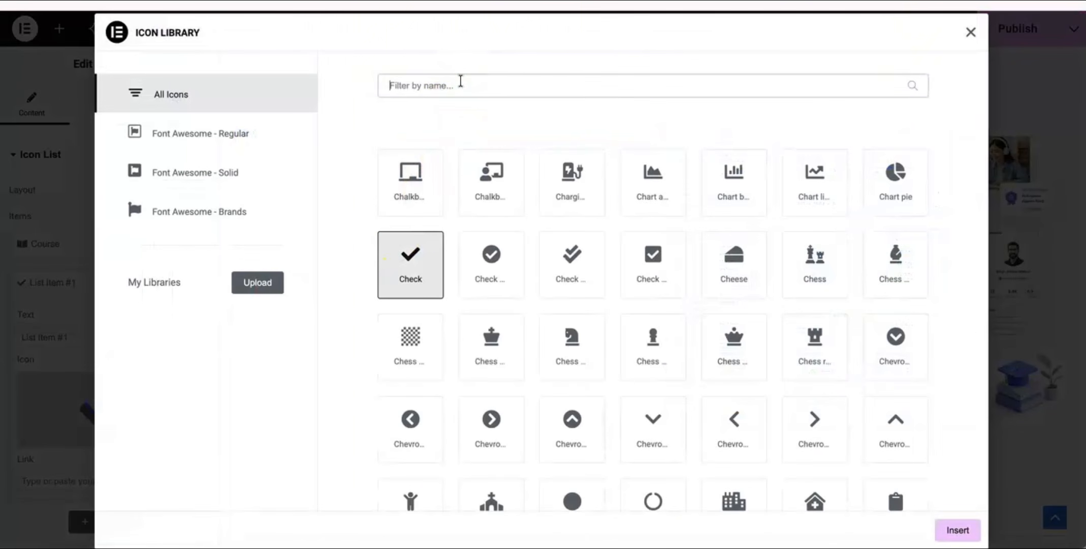
type("Dot")
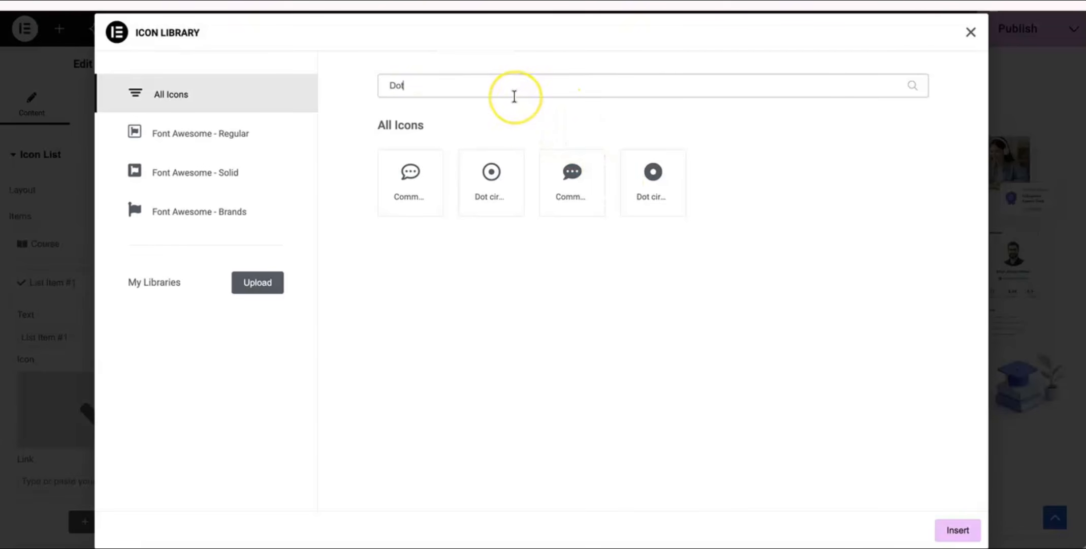
key("BackSpace")
key("BackSpace")
key("BackSpace")
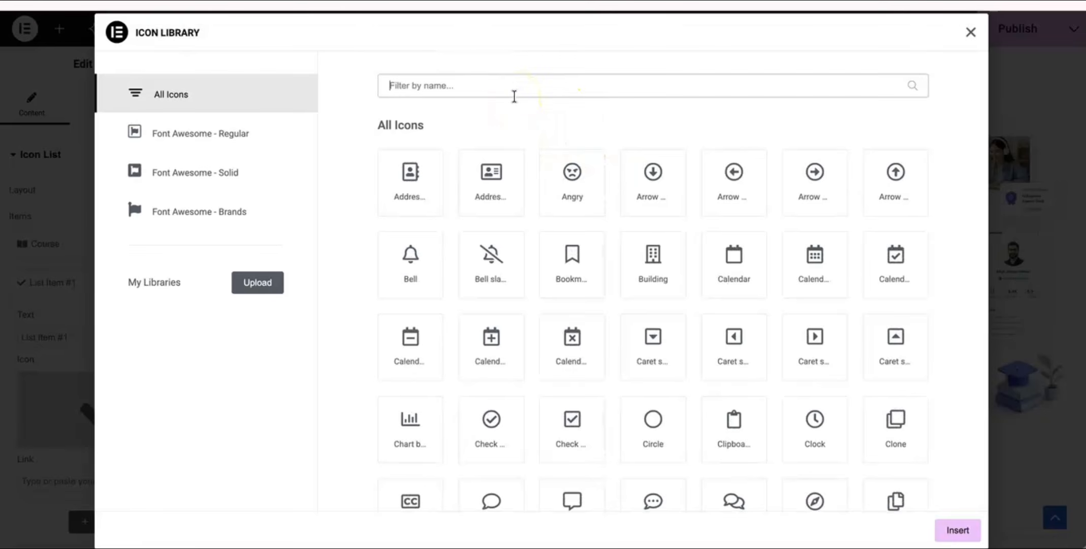
type("circle")
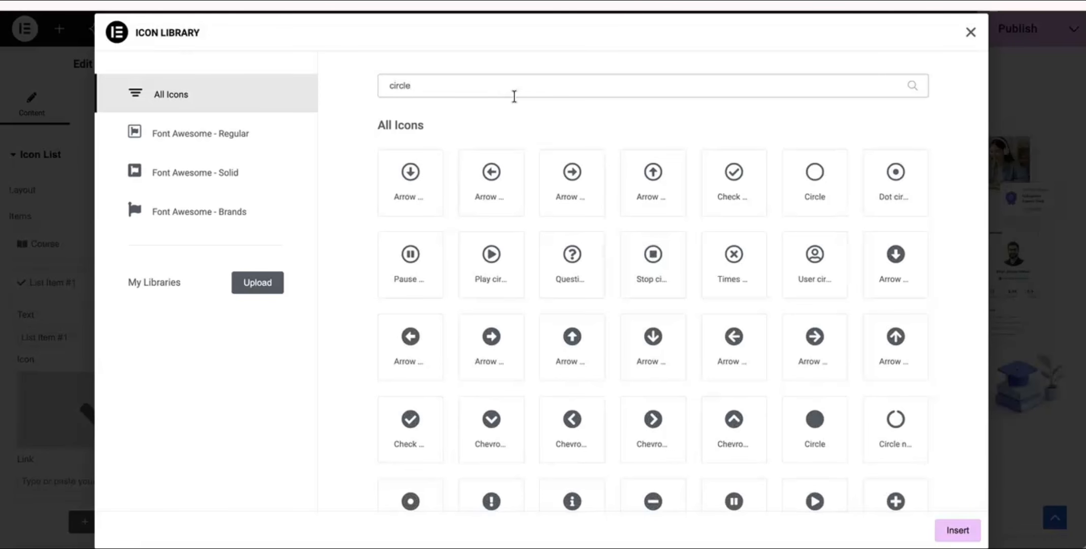
left_click(809, 428)
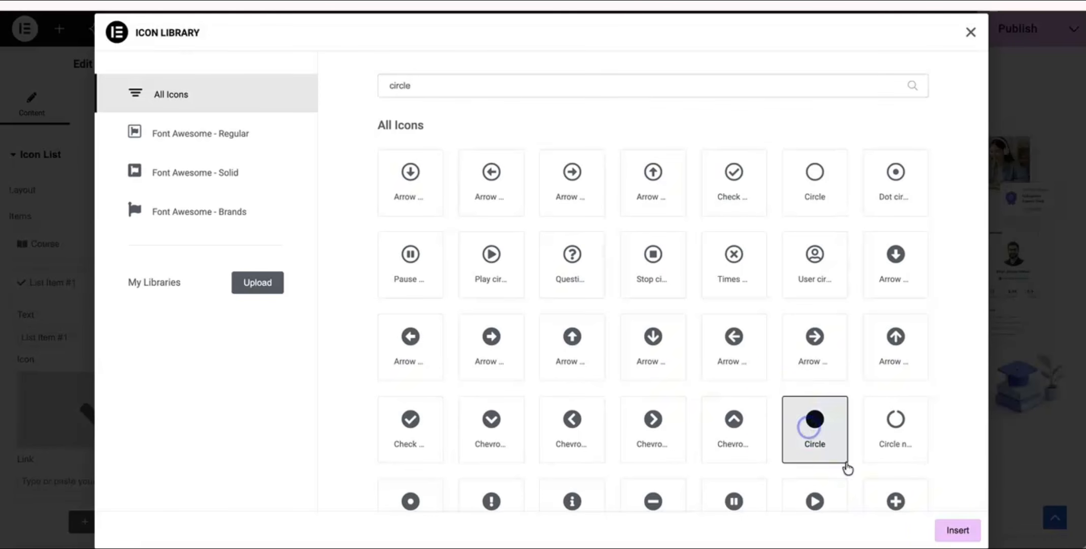
left_click(957, 529)
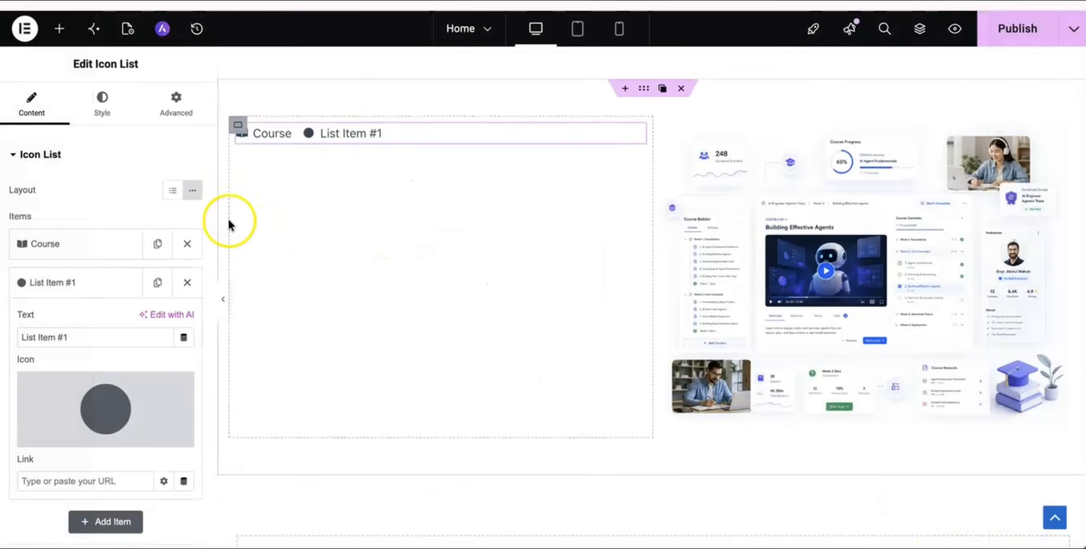
left_click(104, 336)
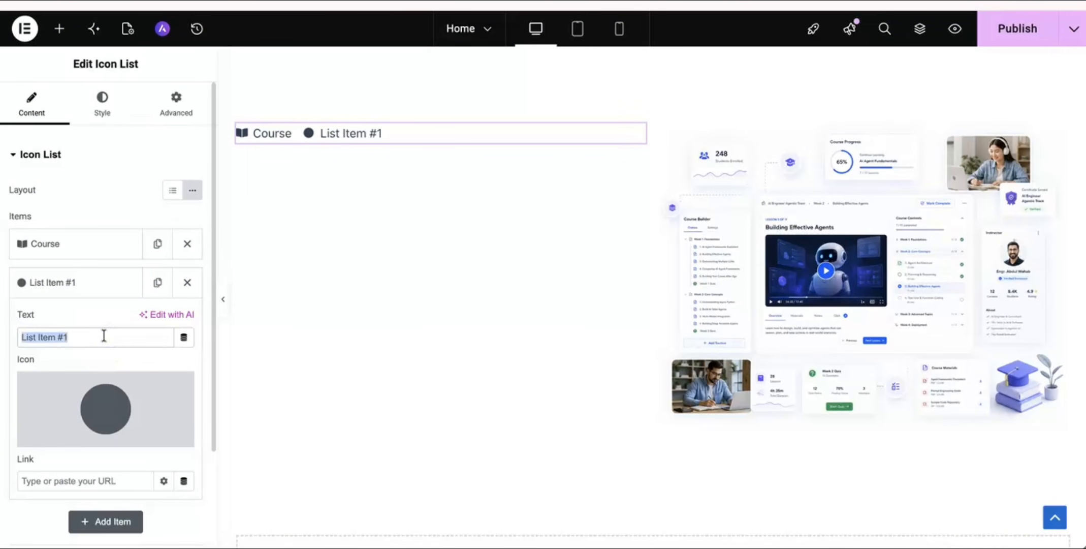
type("Powered by CurriculumKit")
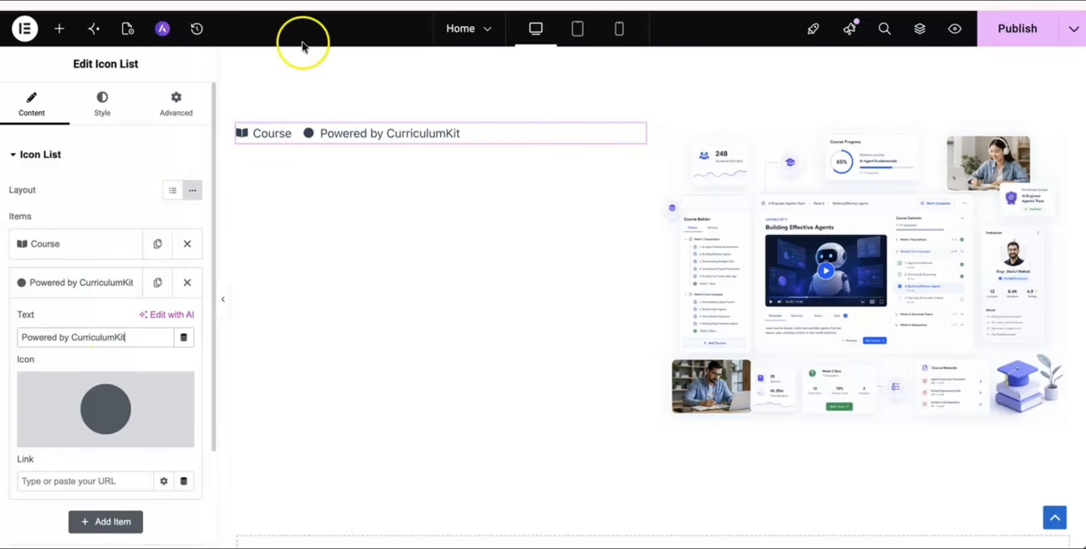
Open the WPKits website home page in a new browser tab.
key("super+t")
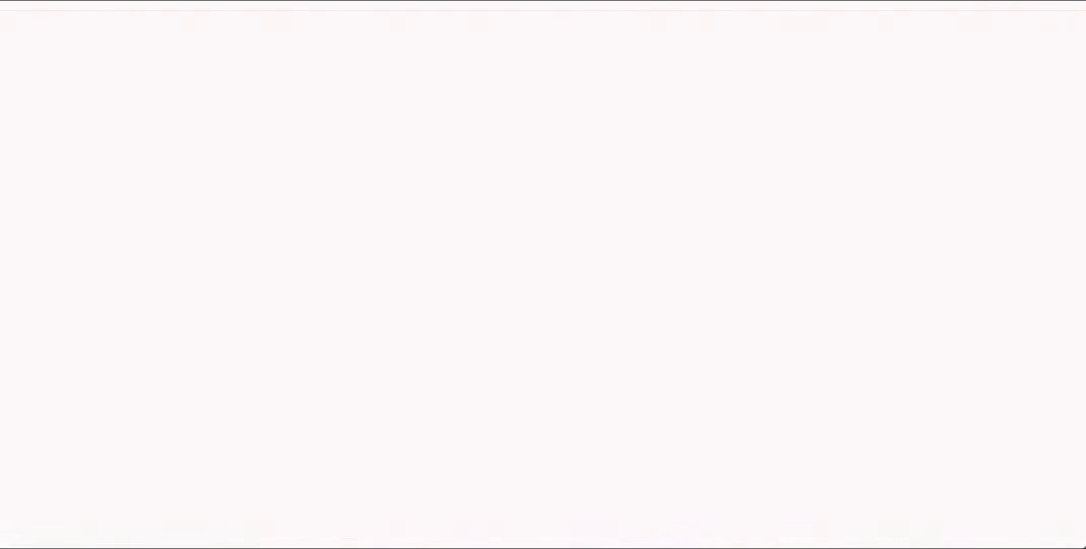
left_click(531, 2)
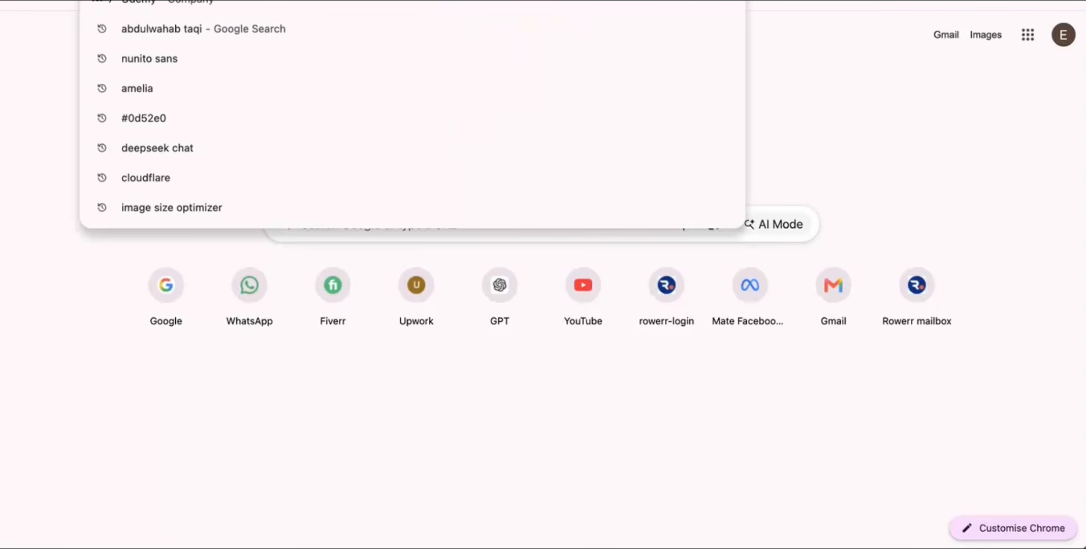
type("wpk")
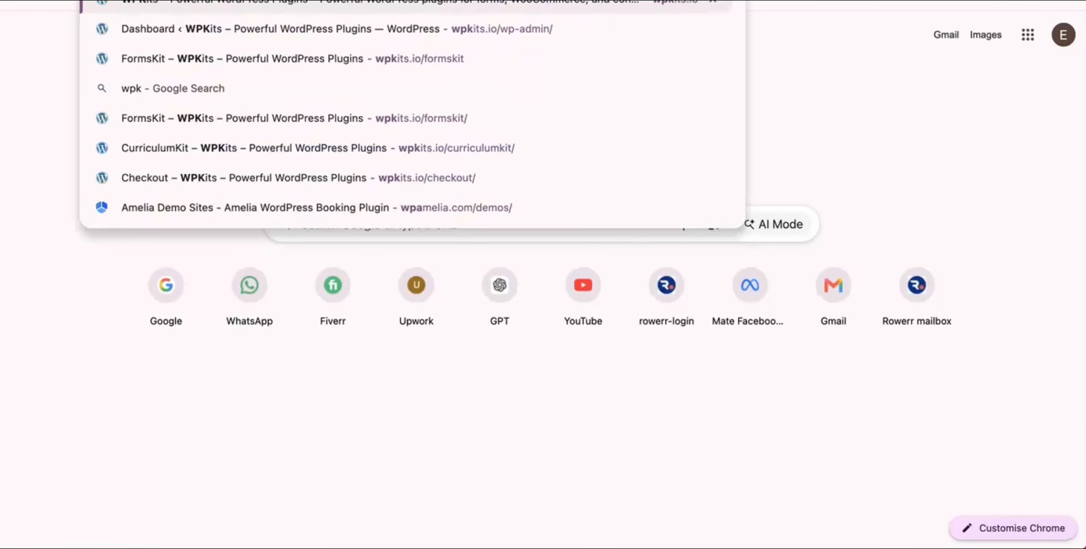
type("i")
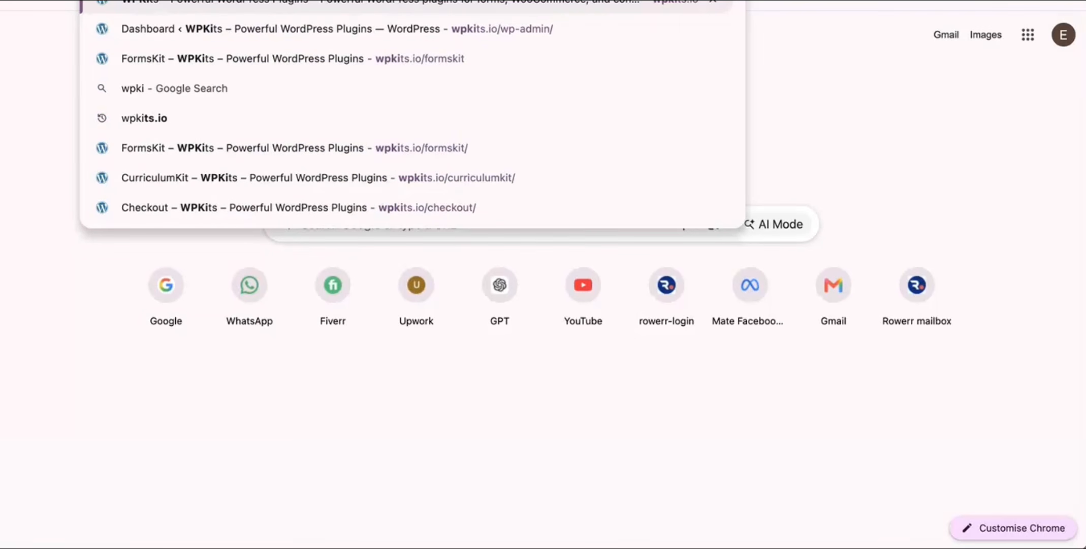
key("BackSpace")
type("t")
key("Return")
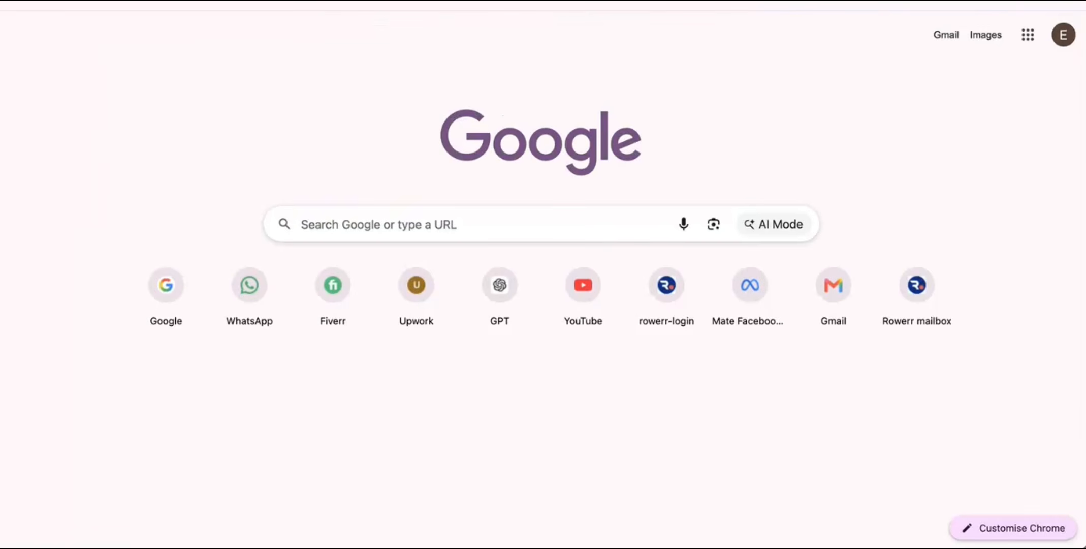
type("wpkits")
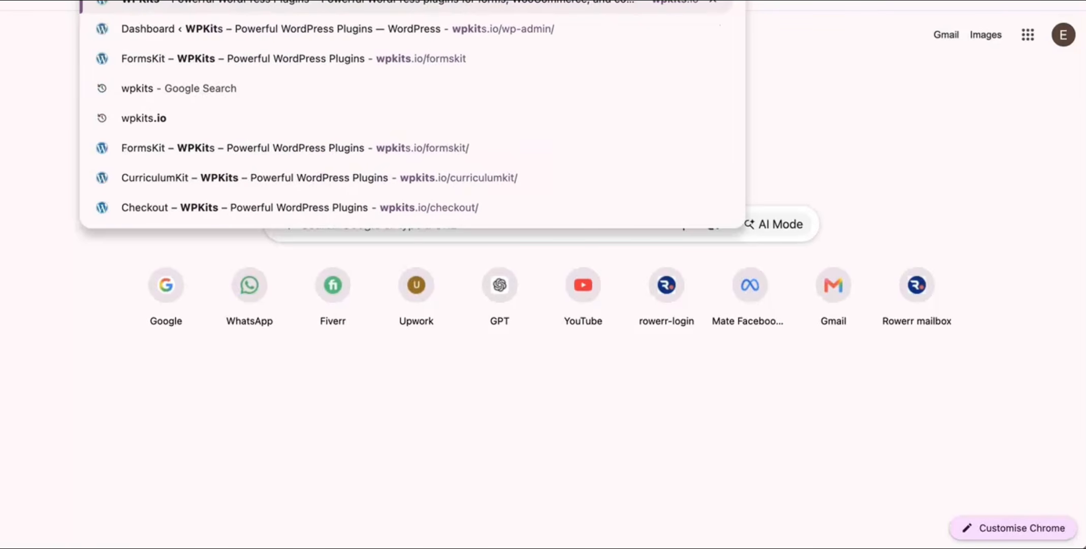
key("Return")
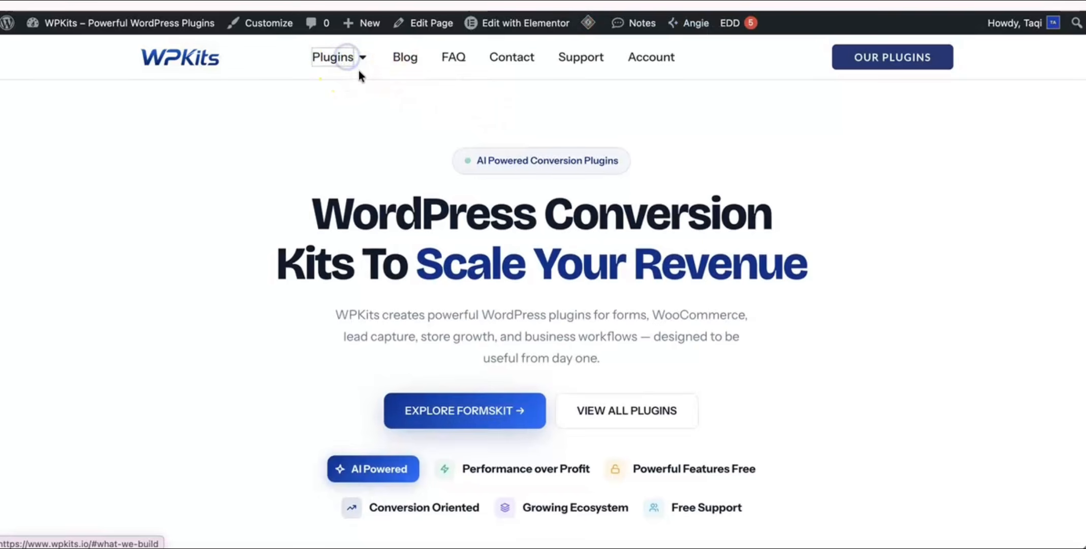
Open the CurriculumKit plugin page from the site's plugin list and examine its feature cards, including AI Course Builder.
left_click(361, 61)
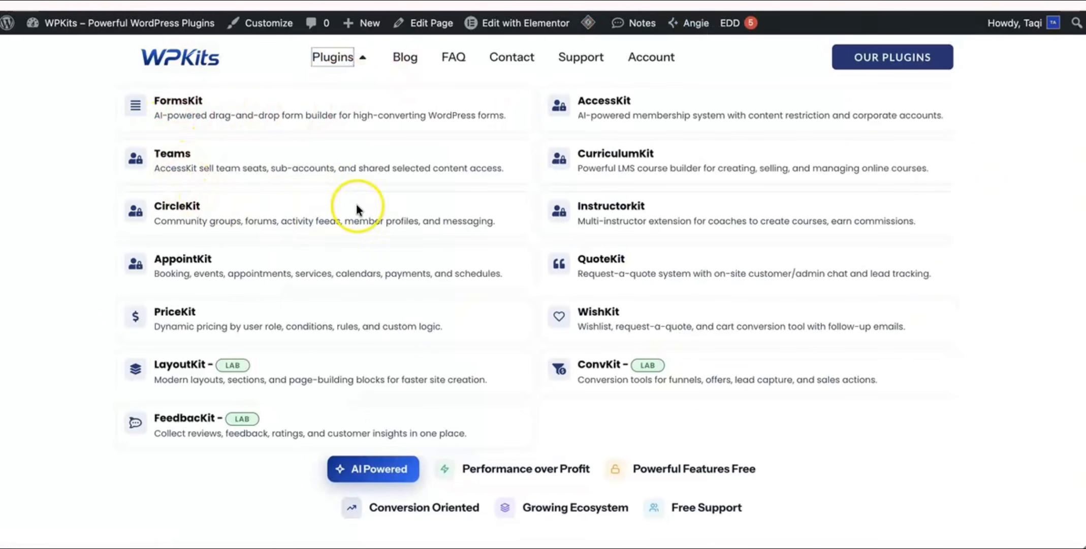
left_click(601, 162)
scroll(536, 206, "down", 6)
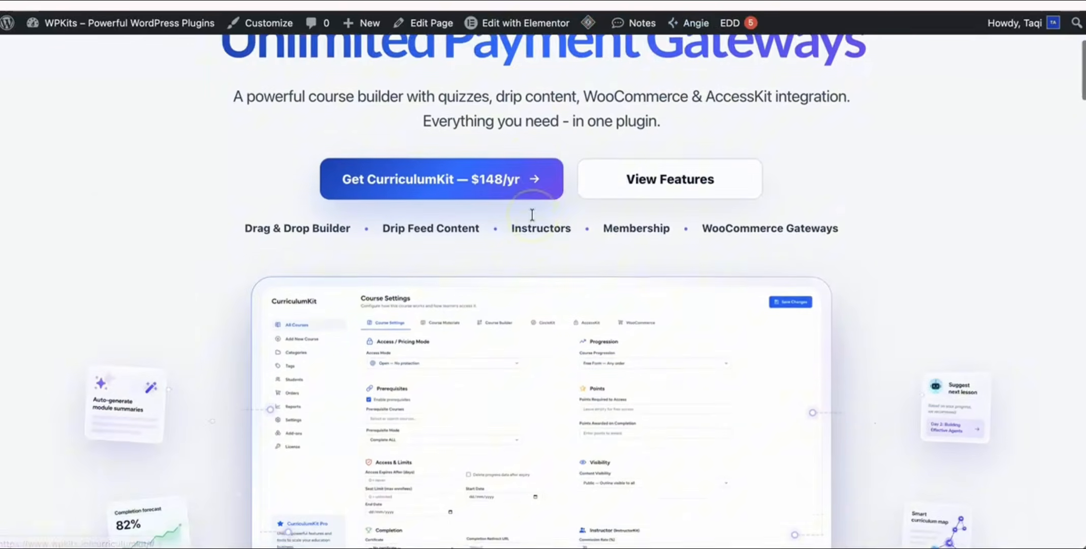
scroll(532, 214, "down", 15)
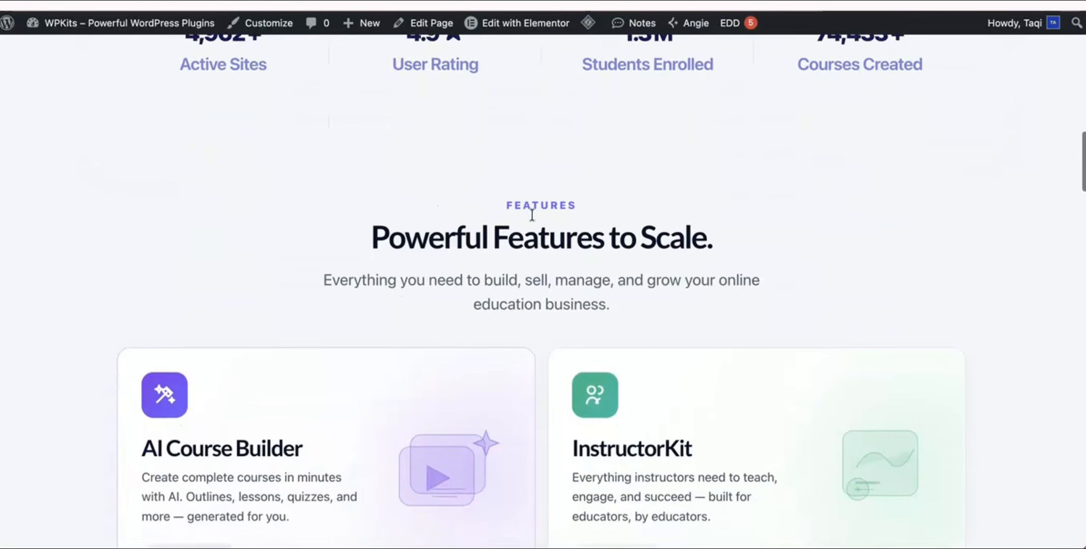
scroll(532, 214, "down", 2)
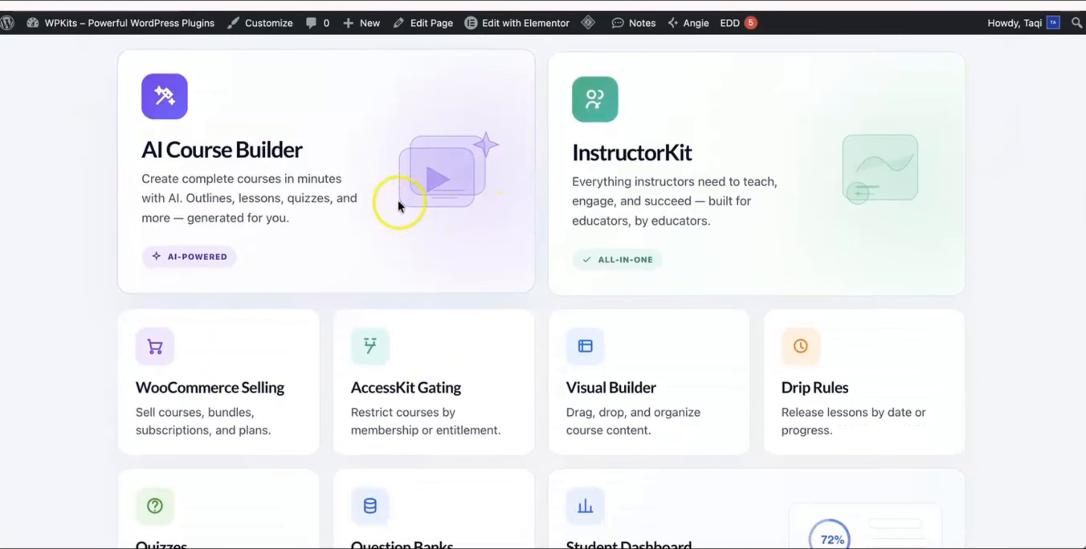
triple_click(173, 154)
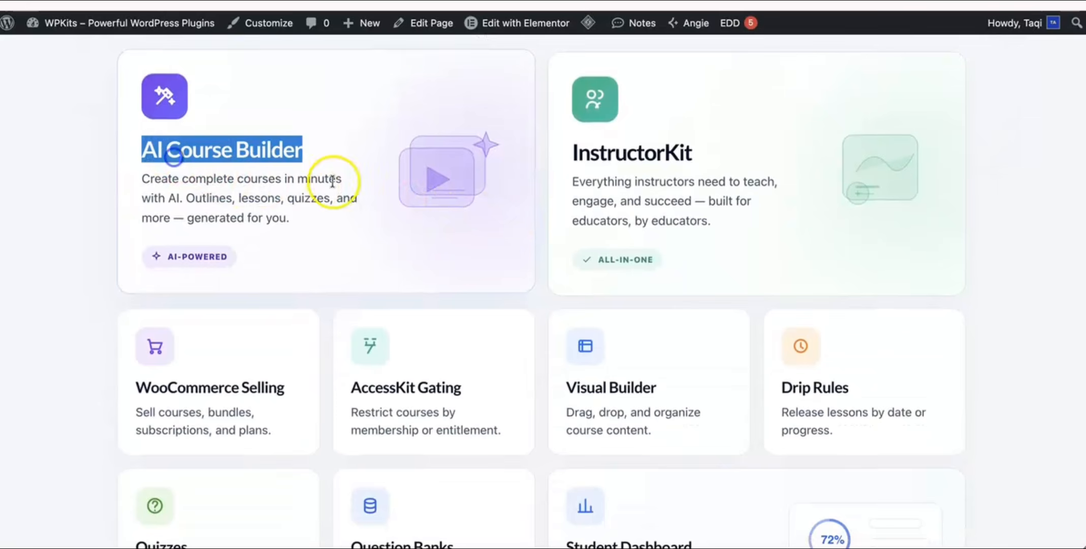
Examine the InstructorKit, WooCommerce Selling, AccessKit Gating, Visual Builder and Drip Rules feature cards on the CurriculumKit page.
triple_click(625, 151)
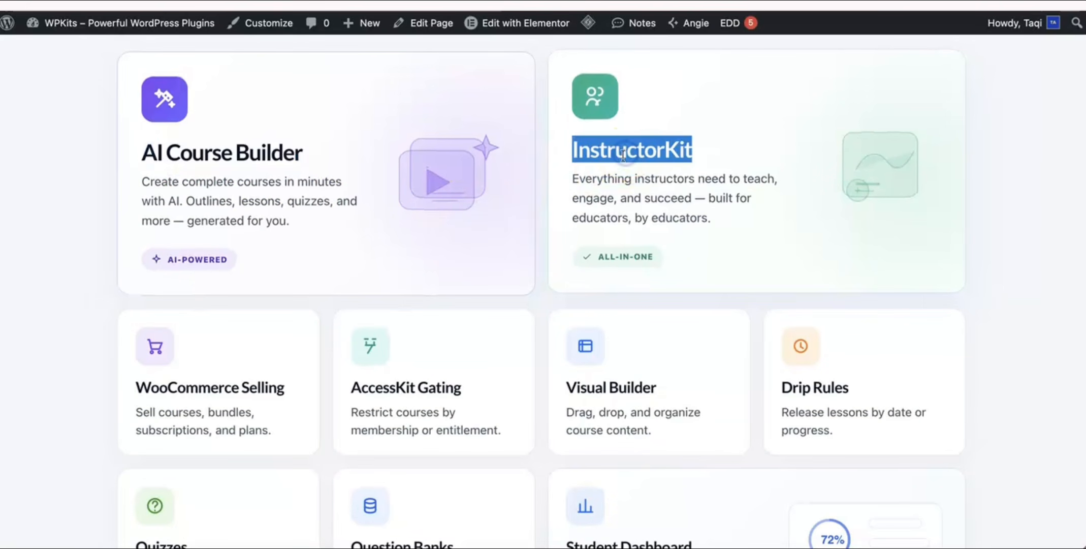
scroll(591, 222, "down", 3)
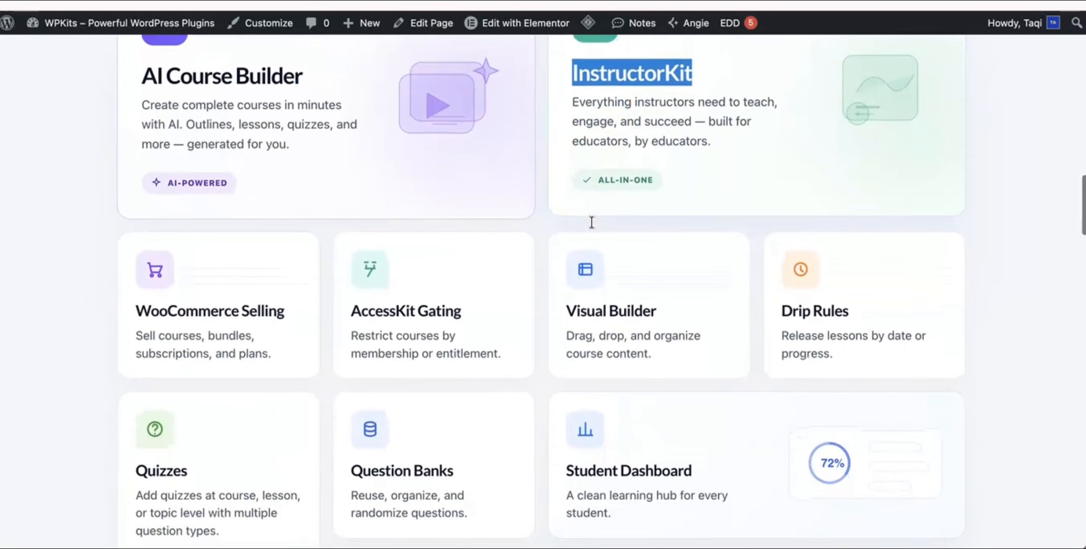
triple_click(230, 328)
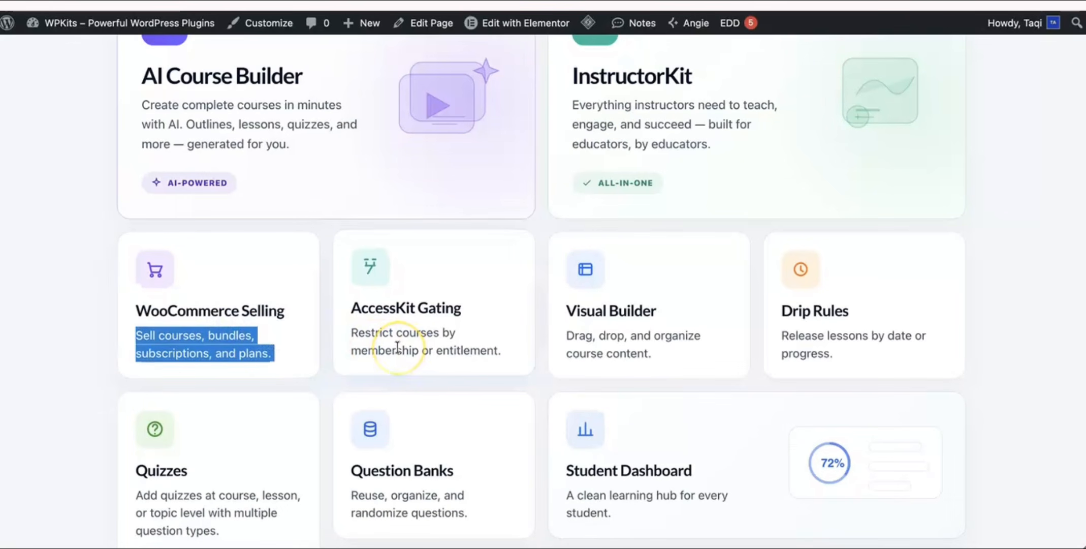
triple_click(388, 310)
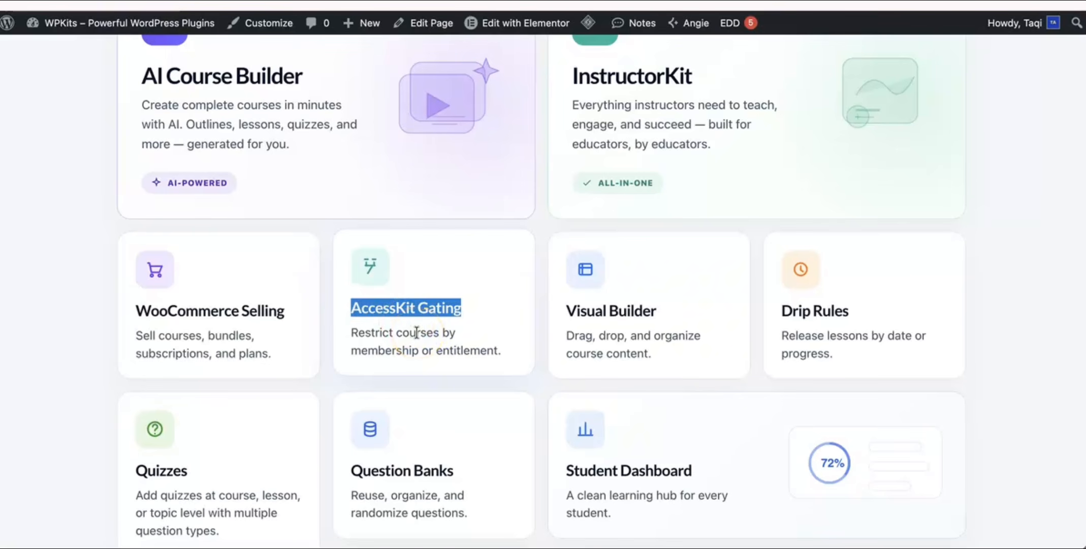
triple_click(638, 312)
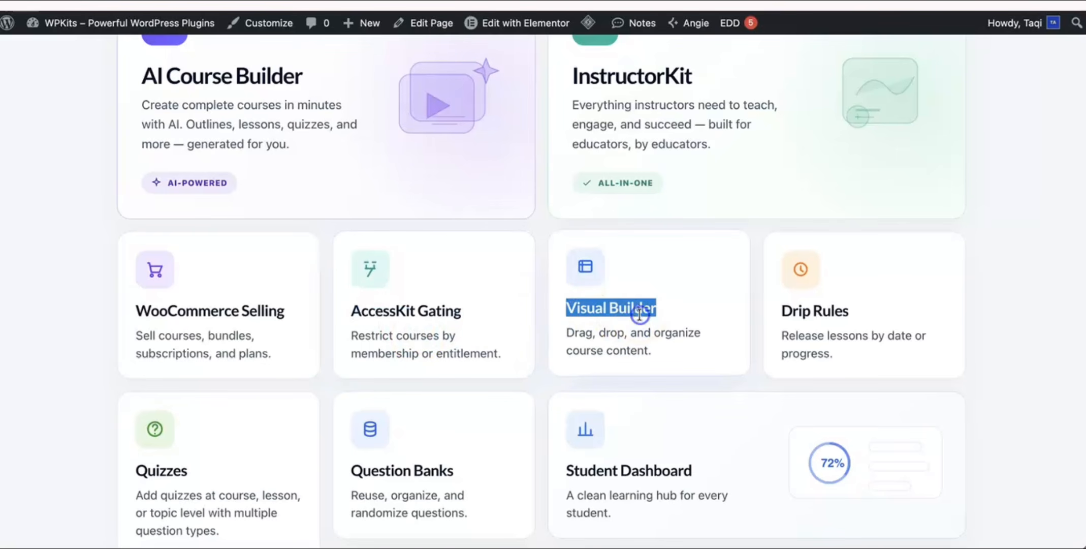
double_click(823, 310)
left_click(818, 309)
Examine the remaining CurriculumKit feature cards, including Quizzes, Student Dashboard, Certificates, Assignments, Sequential Learning, Progress Tracking and Automations.
scroll(818, 309, "down", 4)
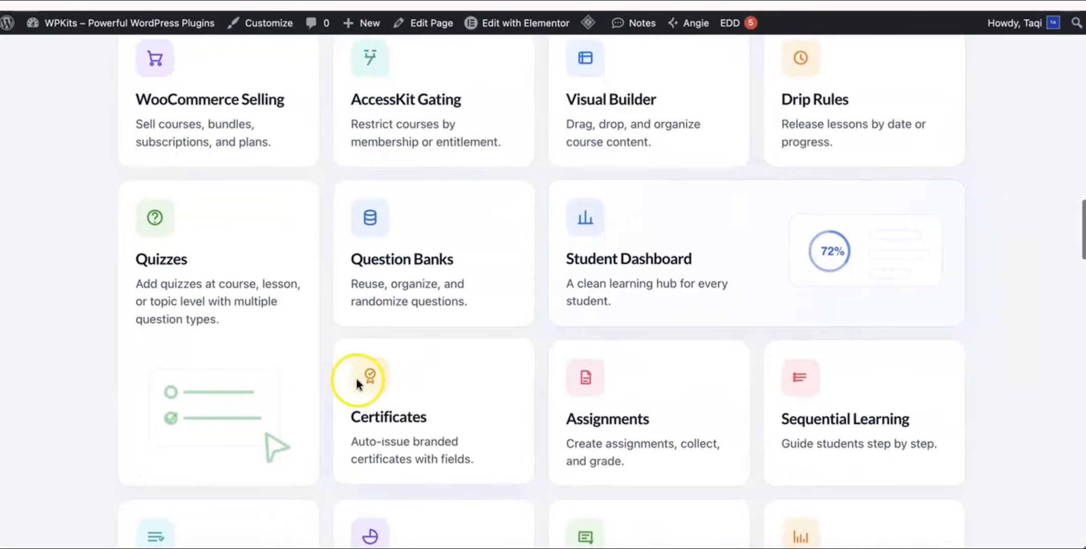
double_click(173, 255)
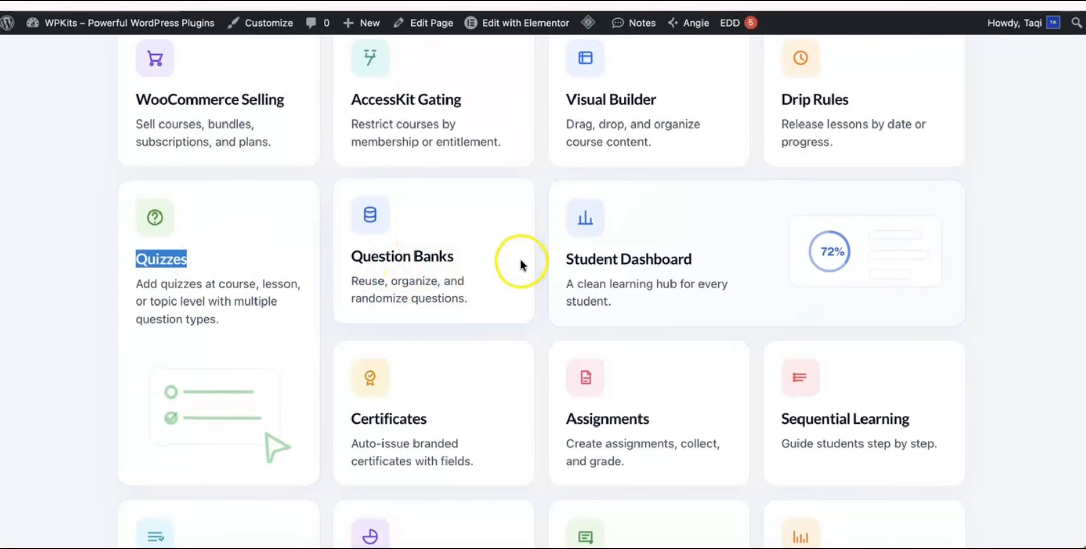
left_click(637, 260)
triple_click(637, 258)
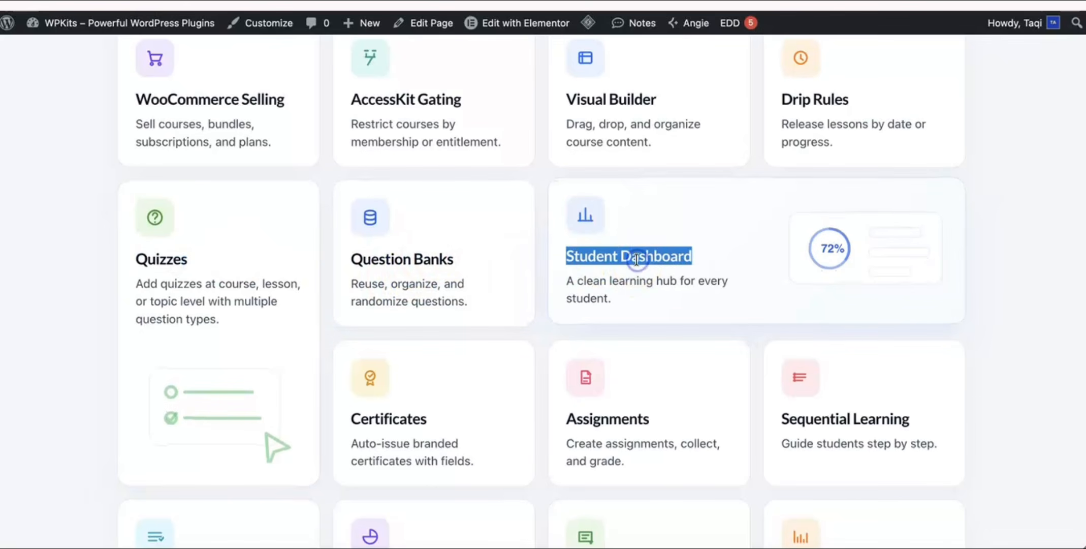
scroll(635, 260, "down", 3)
triple_click(415, 321)
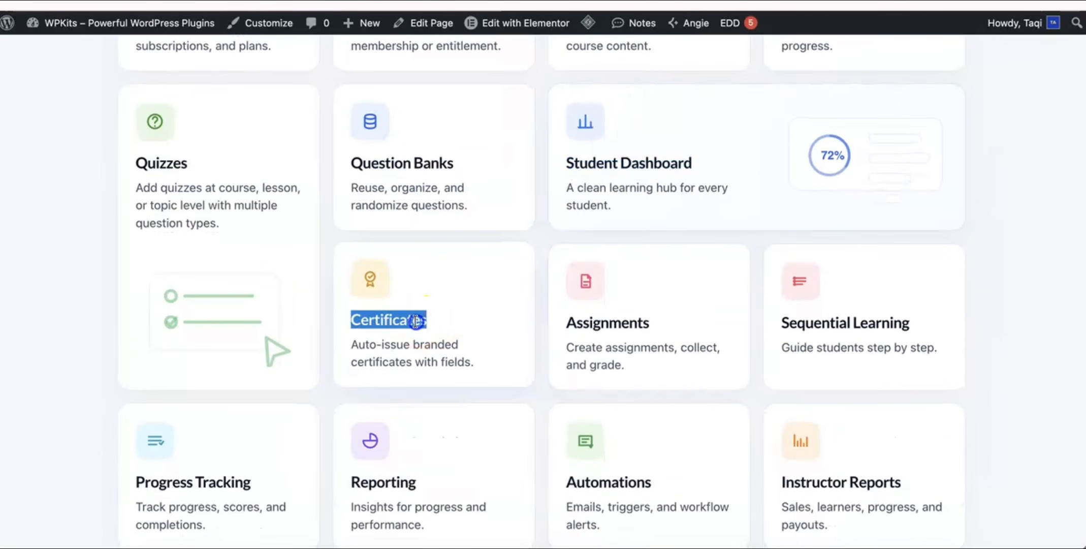
triple_click(630, 320)
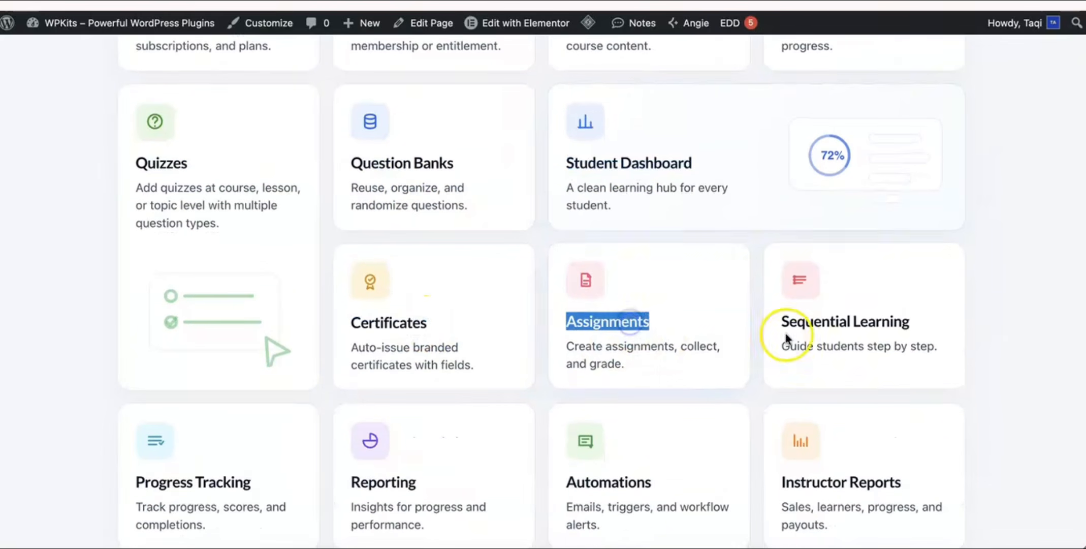
double_click(810, 319)
right_click(813, 320)
left_click(838, 313)
left_click(784, 342)
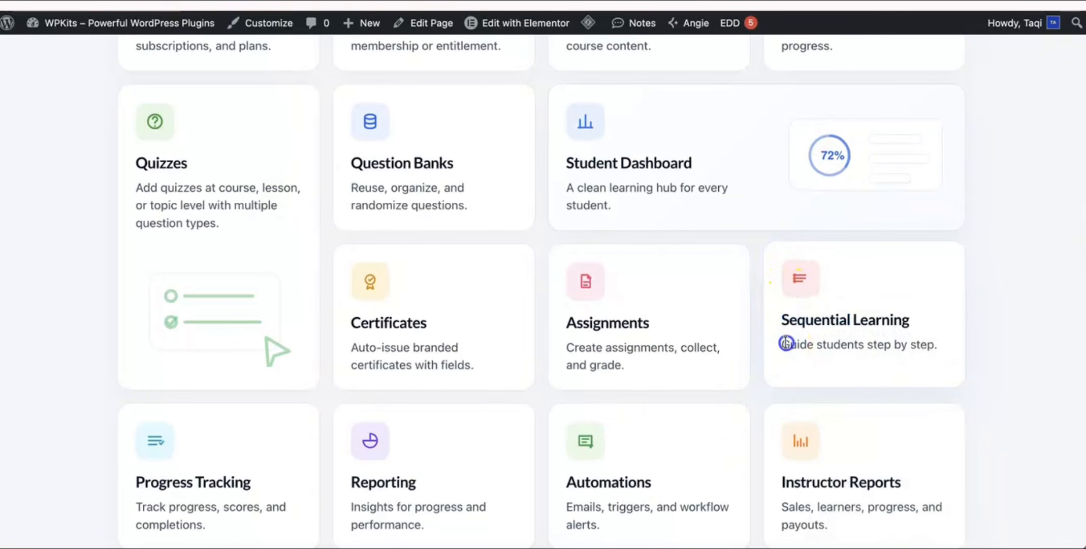
scroll(783, 342, "down", 5)
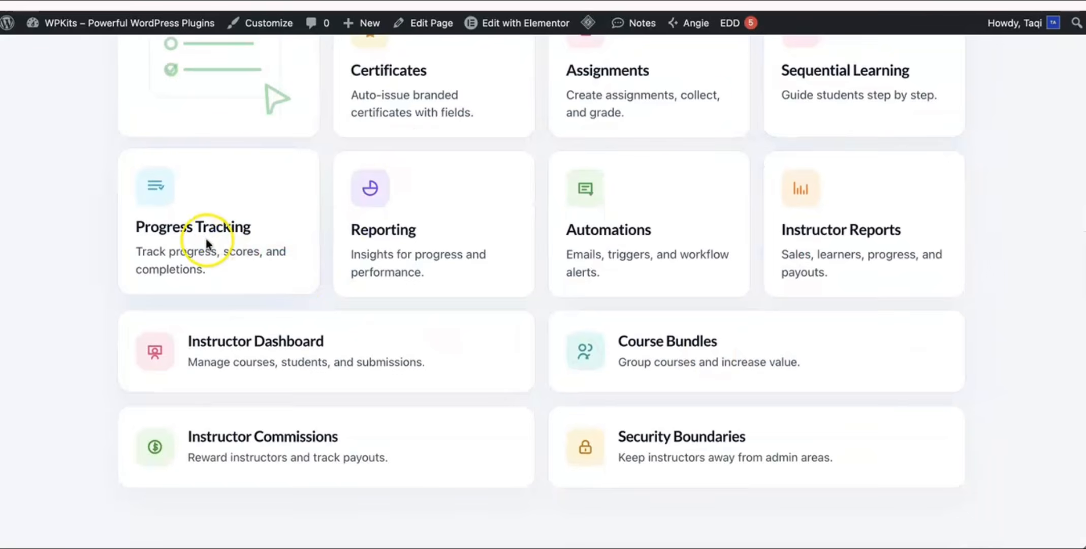
triple_click(170, 232)
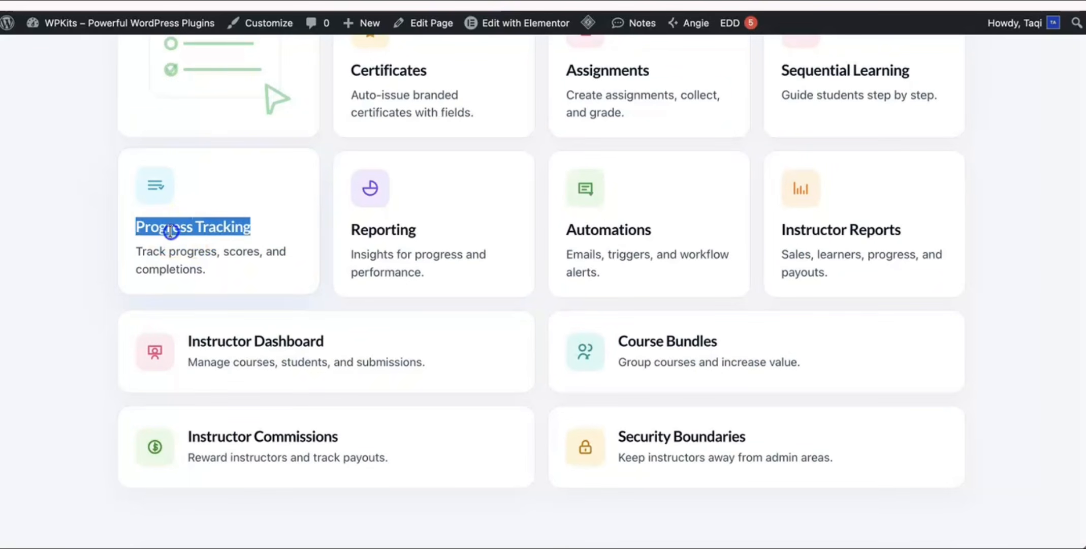
left_click(631, 227)
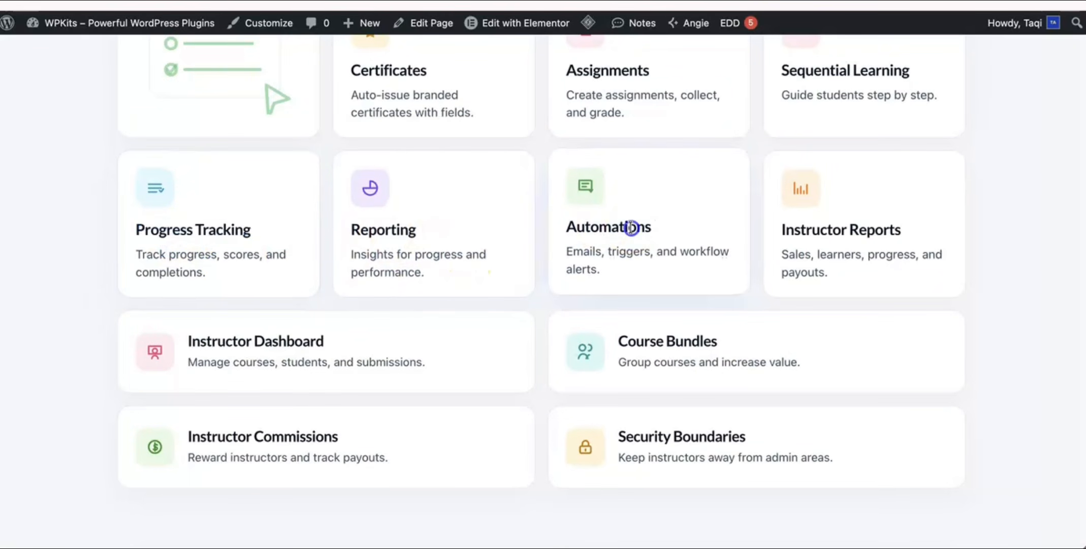
double_click(631, 227)
Look through the rest of the CurriculumKit page and compare the Standard and Premium plans in the pricing section.
scroll(631, 228, "down", 10)
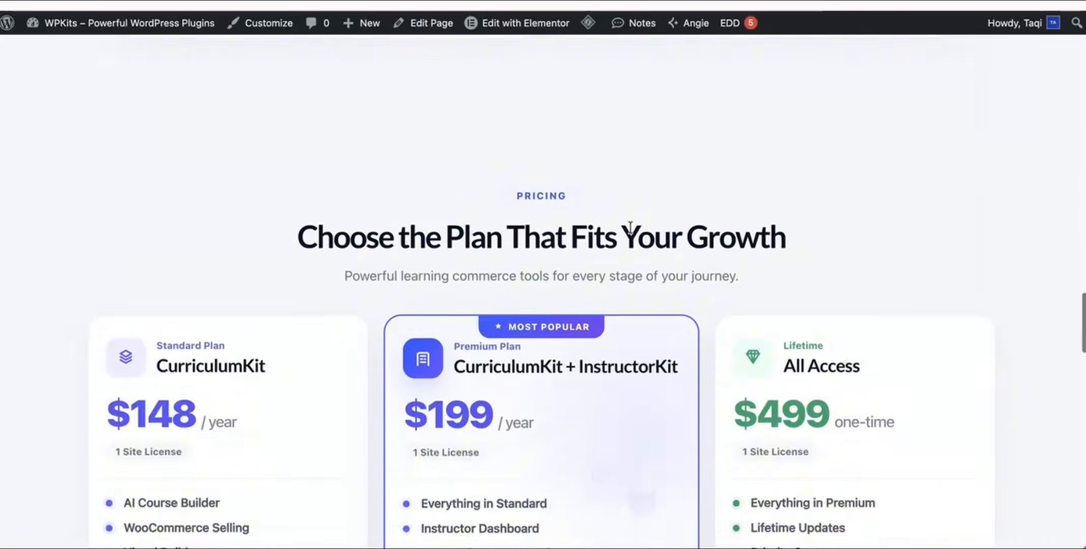
scroll(631, 228, "down", 15)
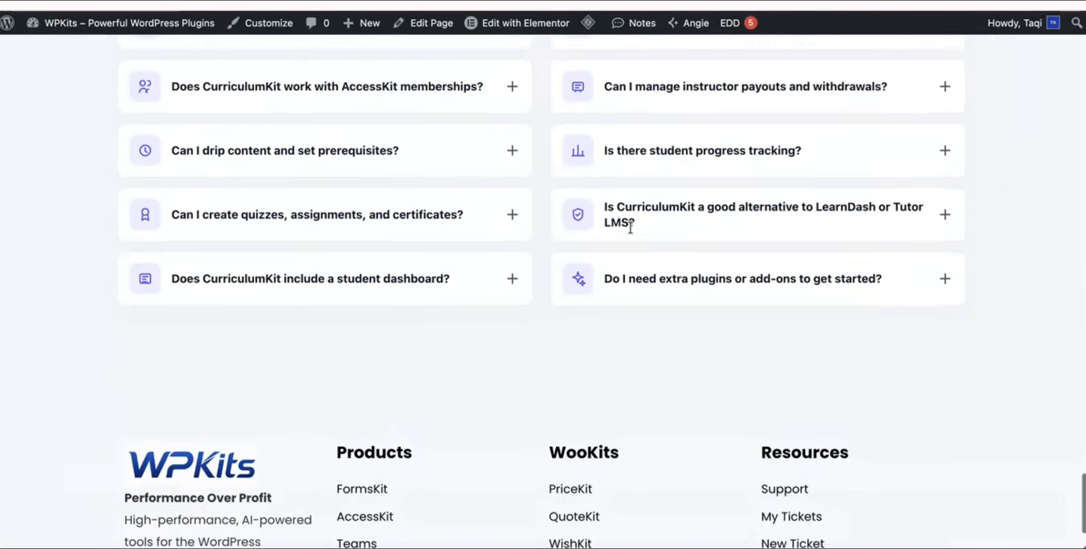
scroll(630, 227, "up", 15)
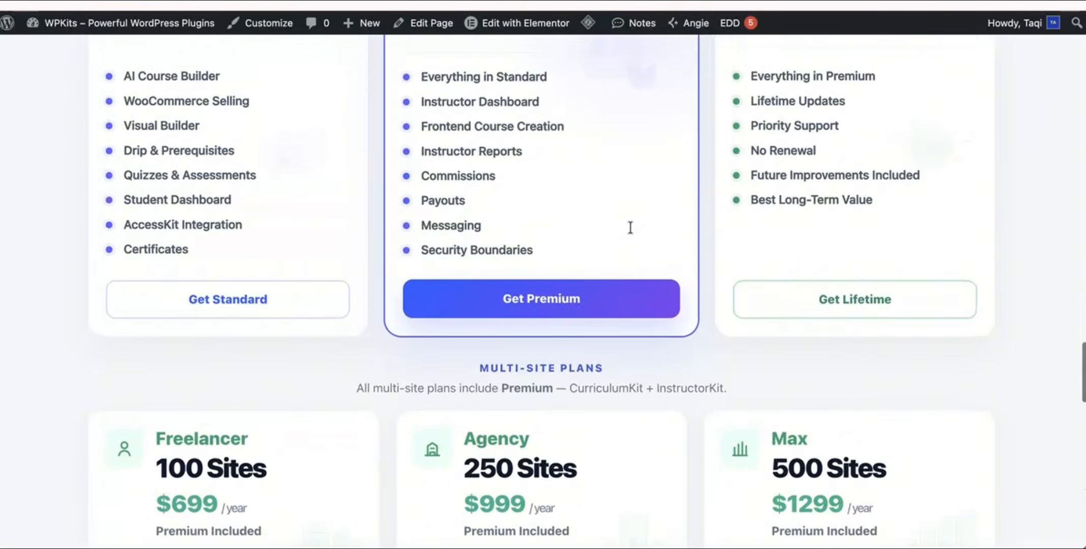
scroll(631, 228, "up", 5)
scroll(631, 228, "down", 10)
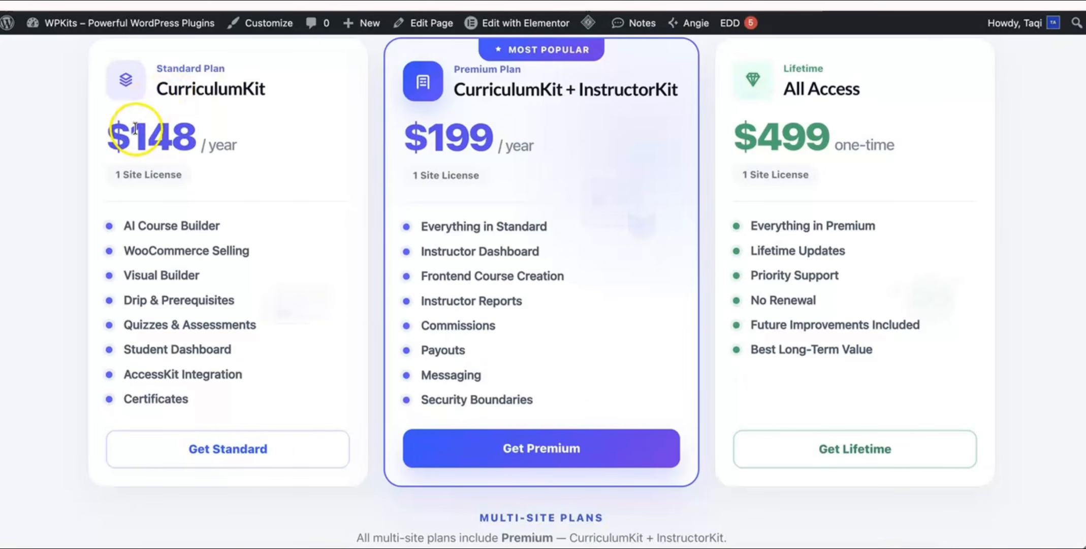
left_click_drag(130, 135, 212, 140)
left_click(265, 168)
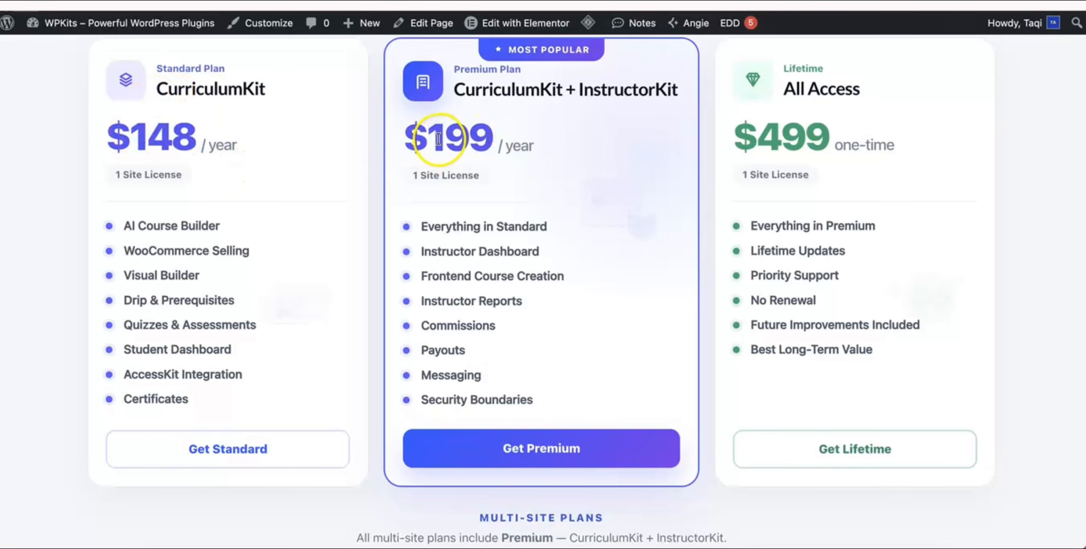
scroll(465, 160, "up", 1)
scroll(465, 152, "down", 1)
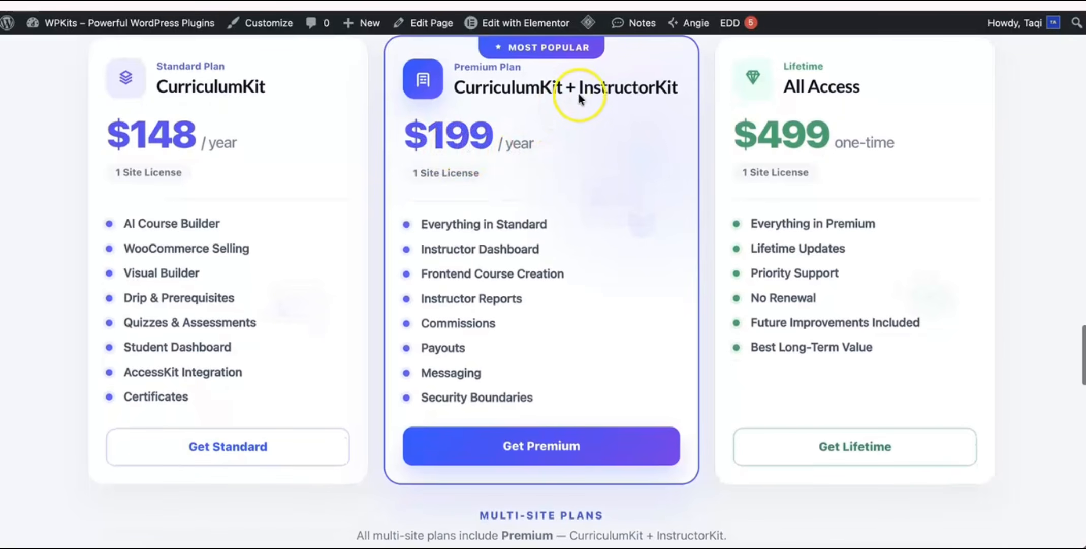
left_click_drag(578, 89, 686, 93)
left_click(686, 94)
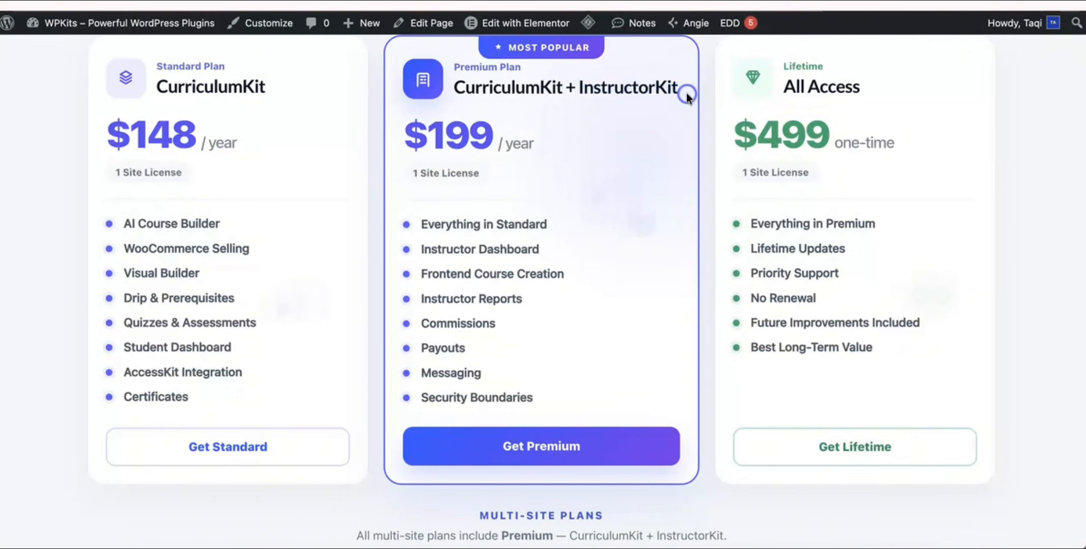
Review the multi-site plans and the price of the Lifetime All Access plan.
scroll(686, 93, "down", 4)
scroll(687, 94, "down", 3)
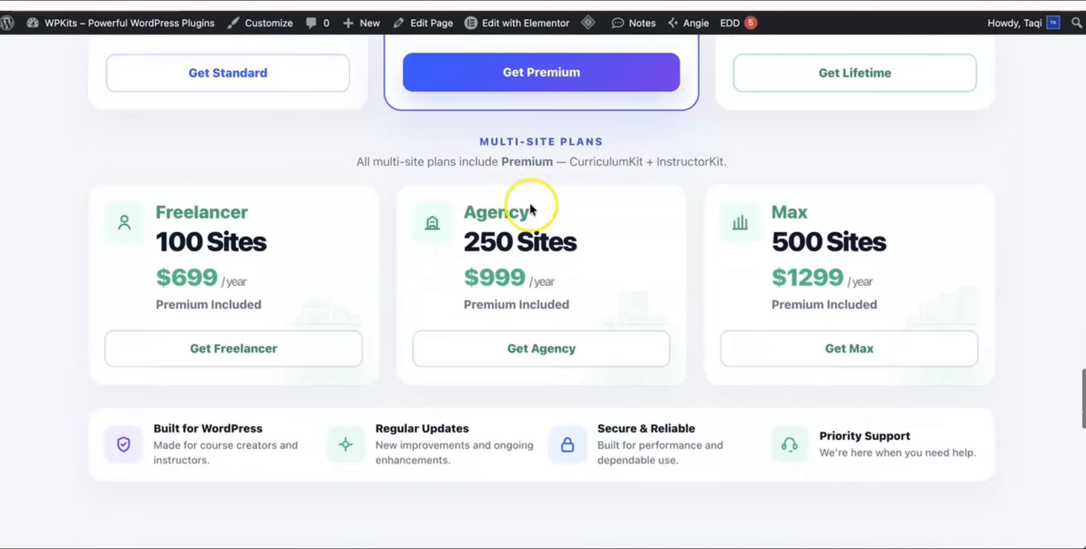
scroll(589, 267, "up", 8)
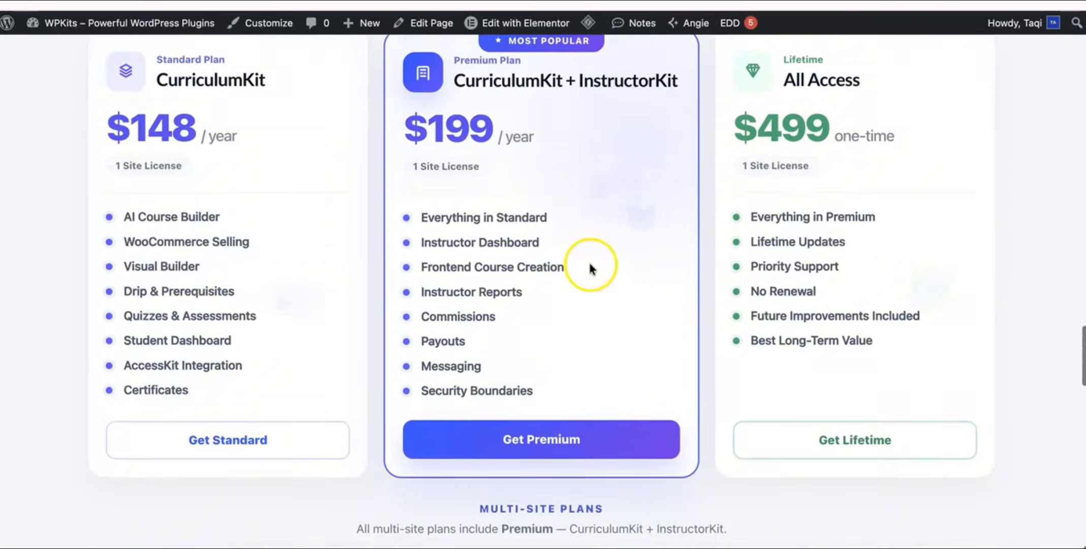
left_click(795, 231)
triple_click(795, 231)
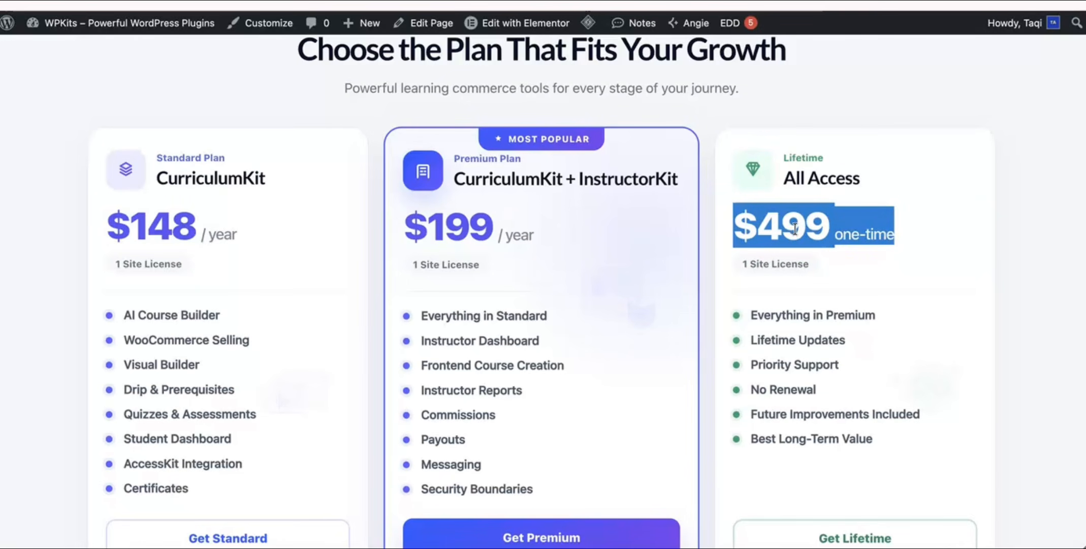
left_click(761, 223)
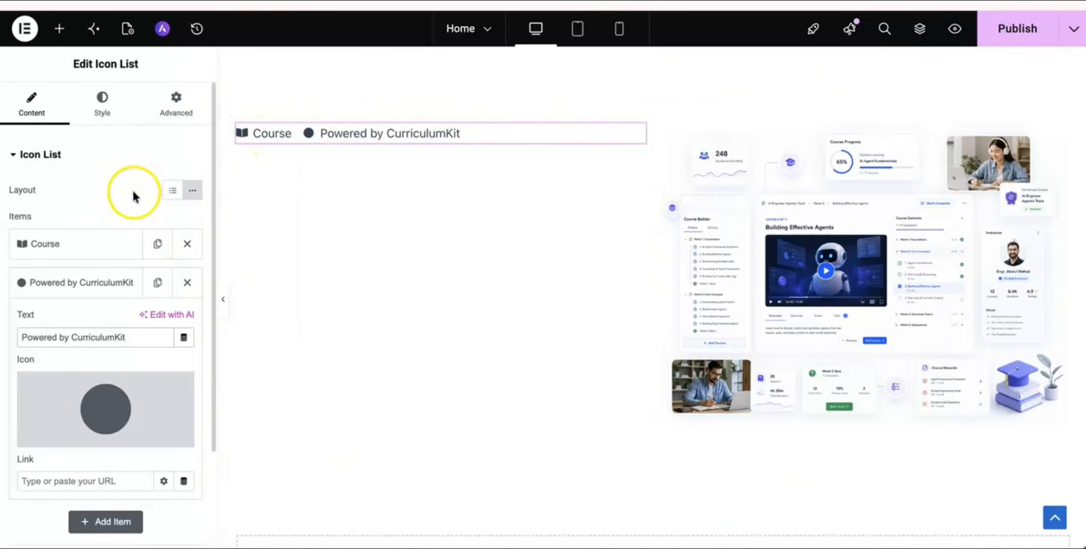
In the Elementor editor, search the icon library for "circle" and replace the "Powered by CurriculumKit" item's icon with the outlined Circle.
scroll(248, 224, "down", 1)
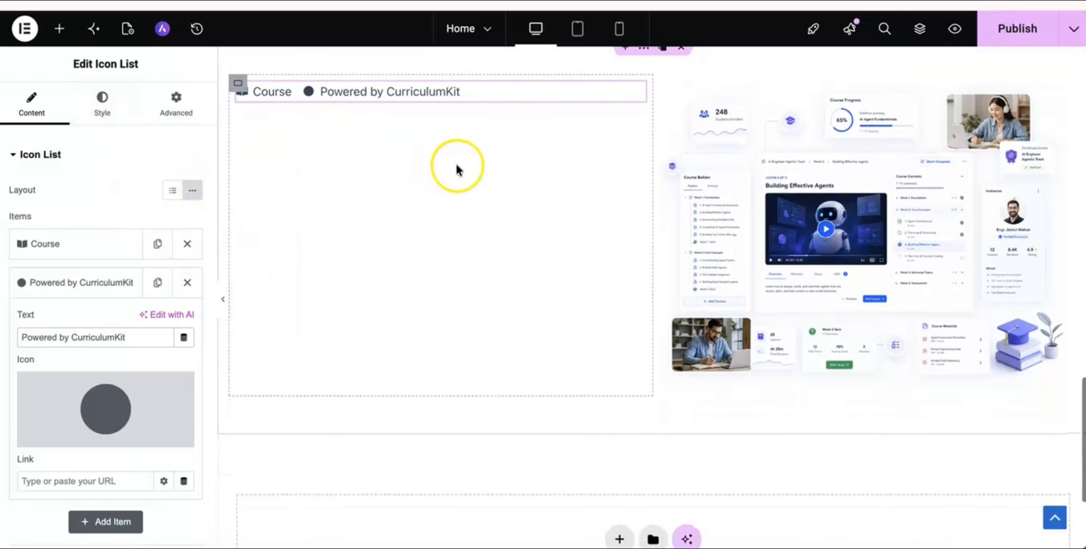
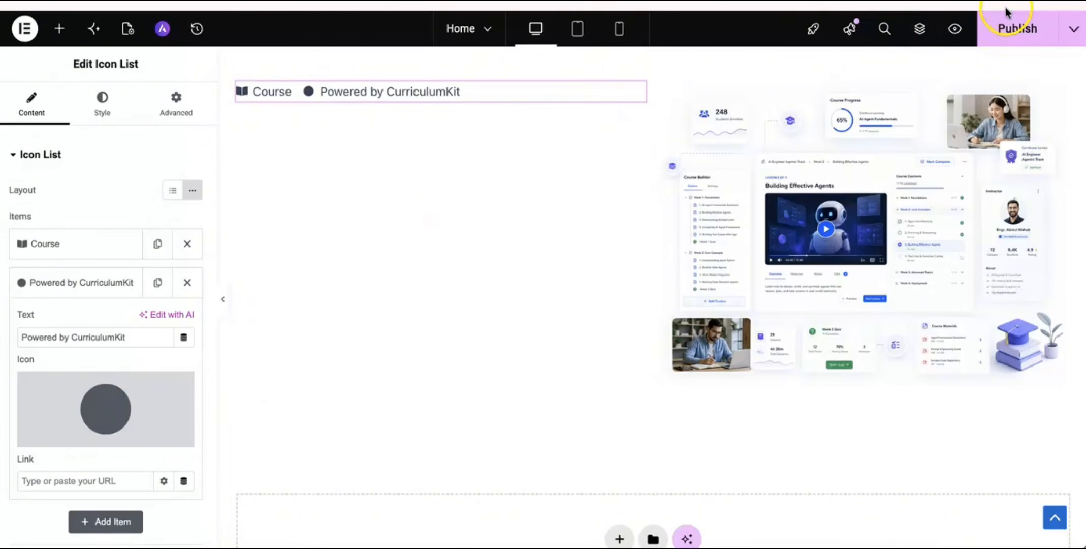
left_click(109, 418)
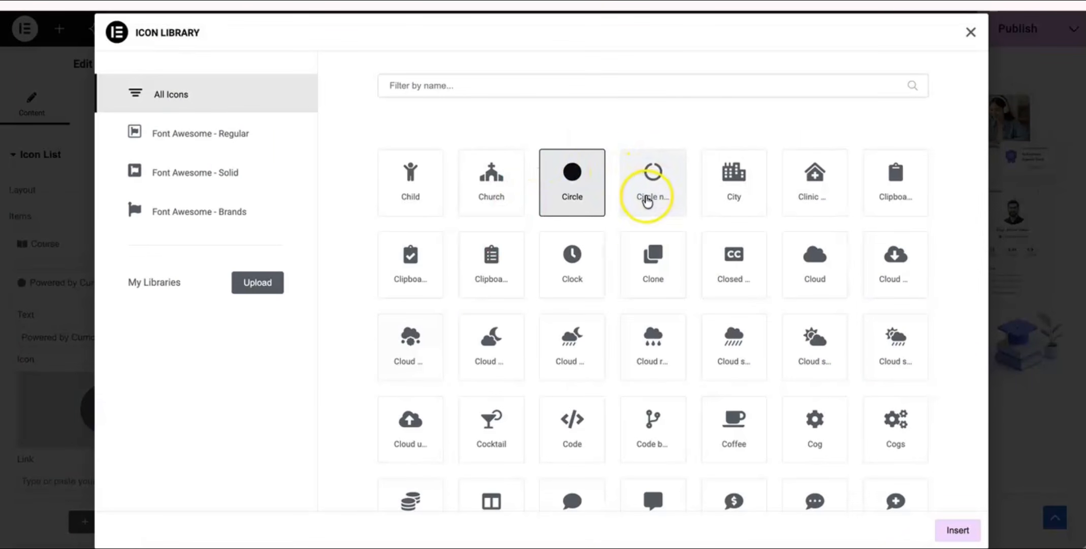
left_click(576, 93)
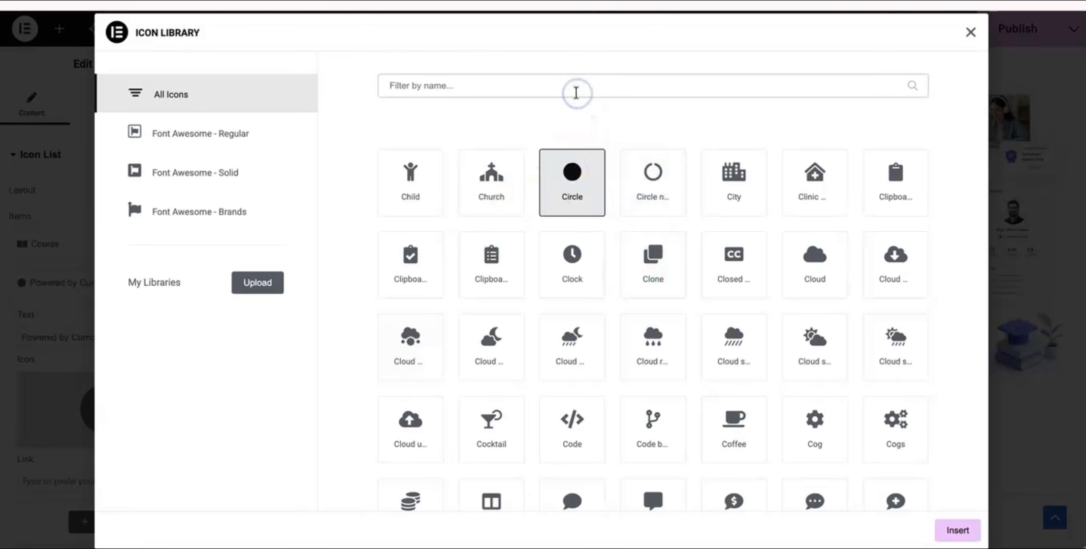
type("circle")
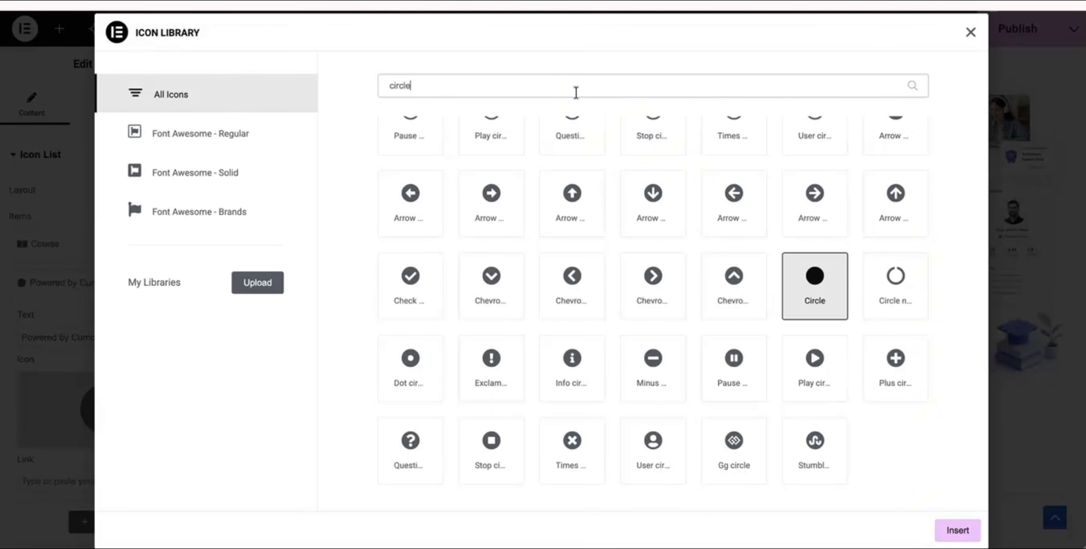
scroll(708, 169, "up", 1)
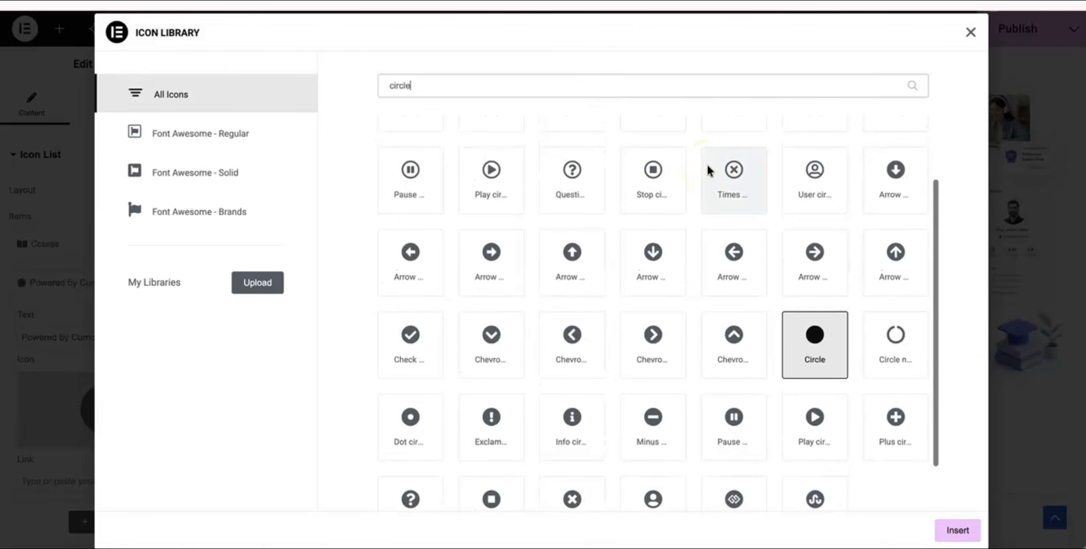
scroll(707, 166, "up", 3)
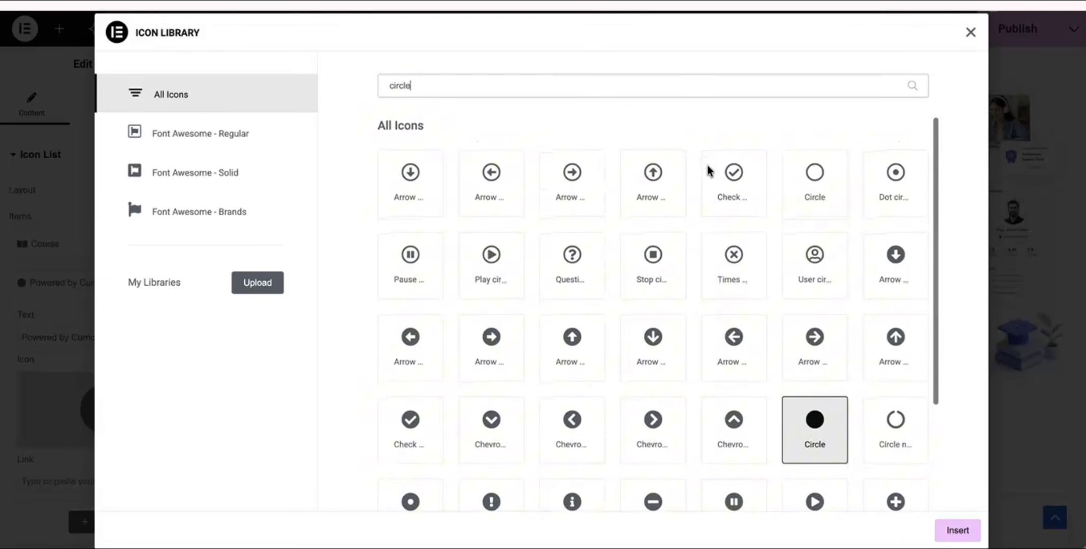
left_click(802, 186)
left_click(954, 532)
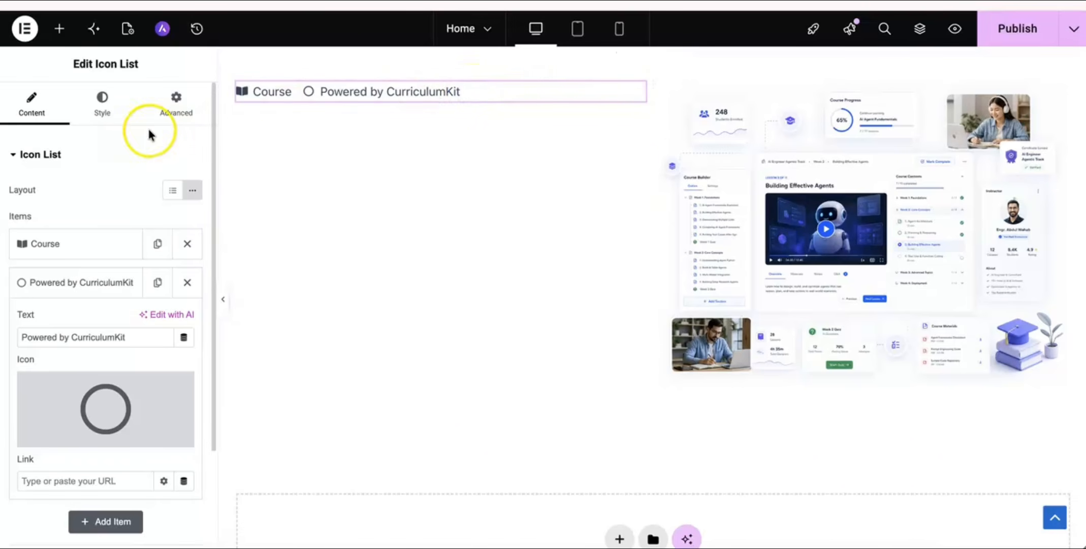
Give the icon list a classic background fill using the global Primary colour.
left_click(102, 107)
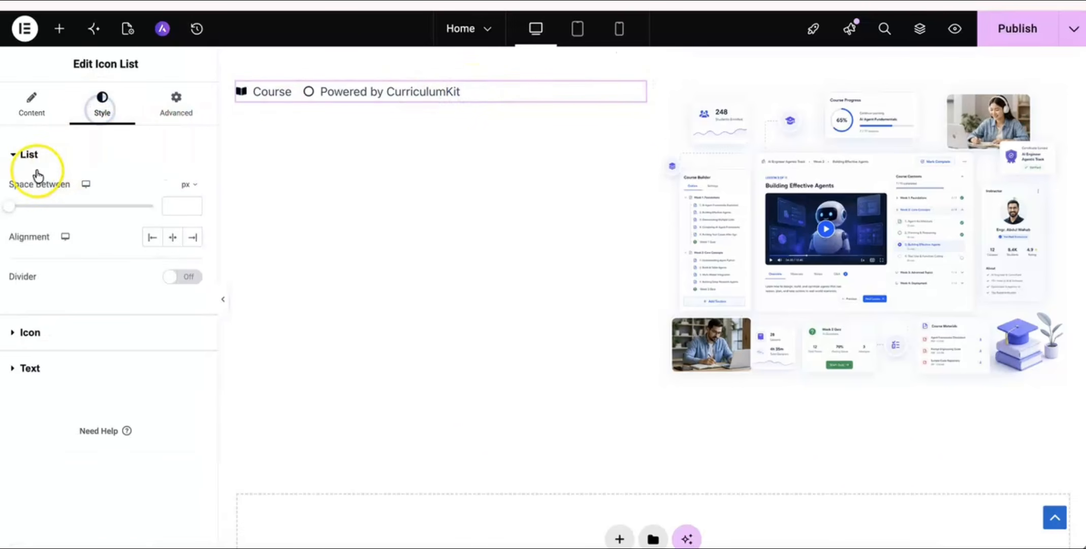
left_click(28, 368)
left_click(174, 106)
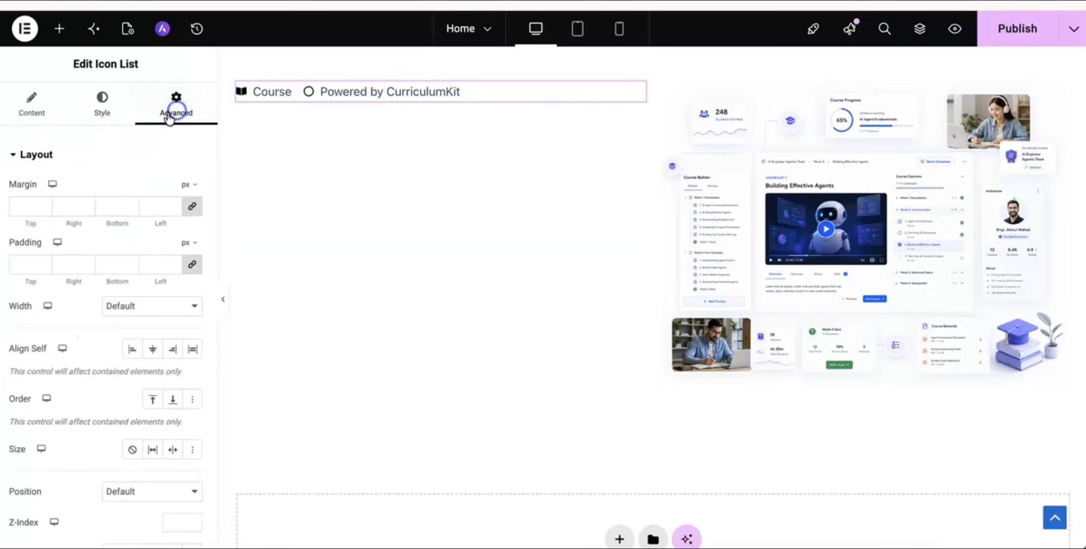
left_click(63, 148)
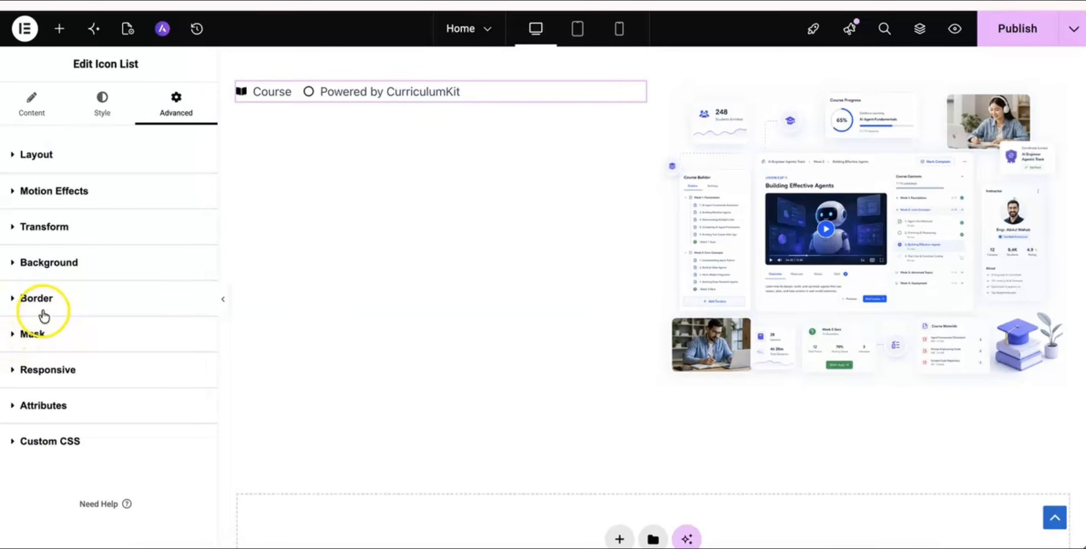
left_click(53, 264)
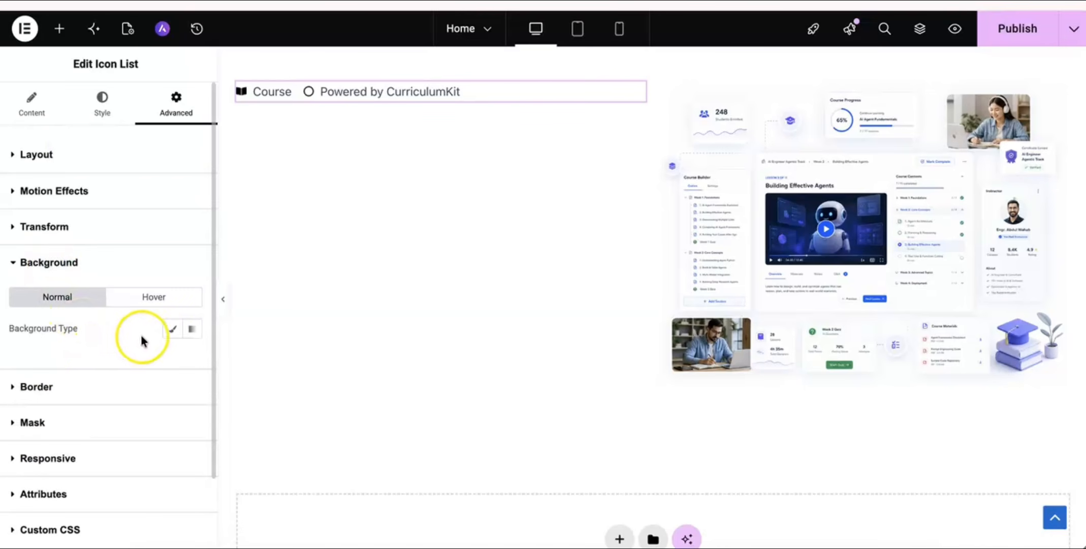
left_click(173, 329)
left_click(174, 362)
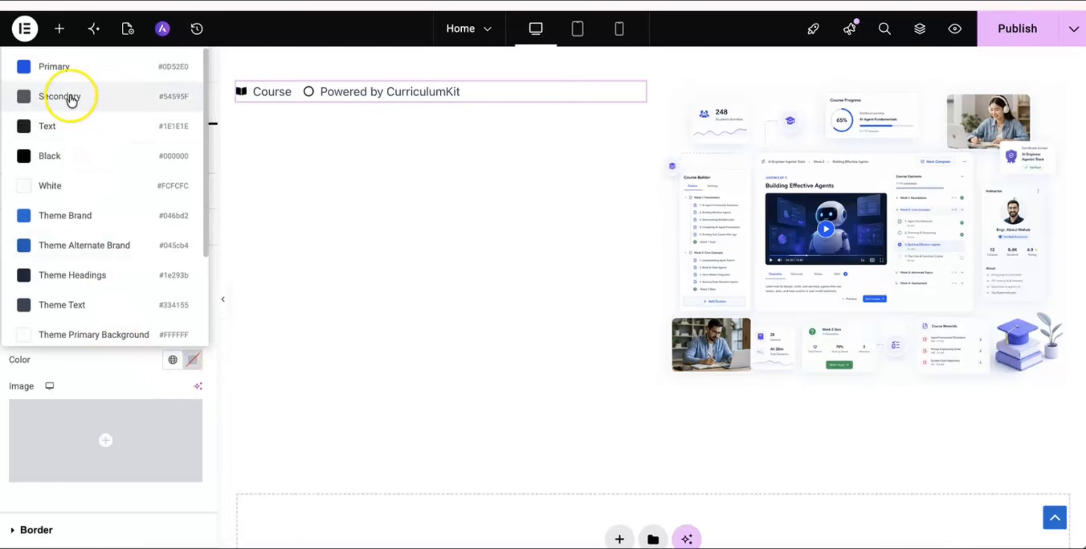
left_click(63, 68)
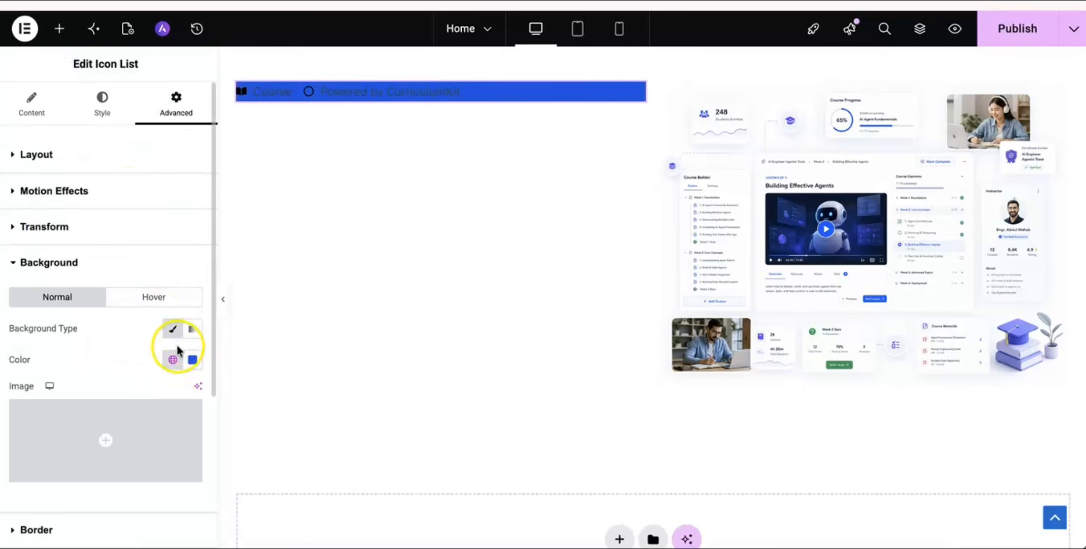
Lower the opacity of the icon list's background colour to a light blue tint, #0D52E02B.
left_click(192, 359)
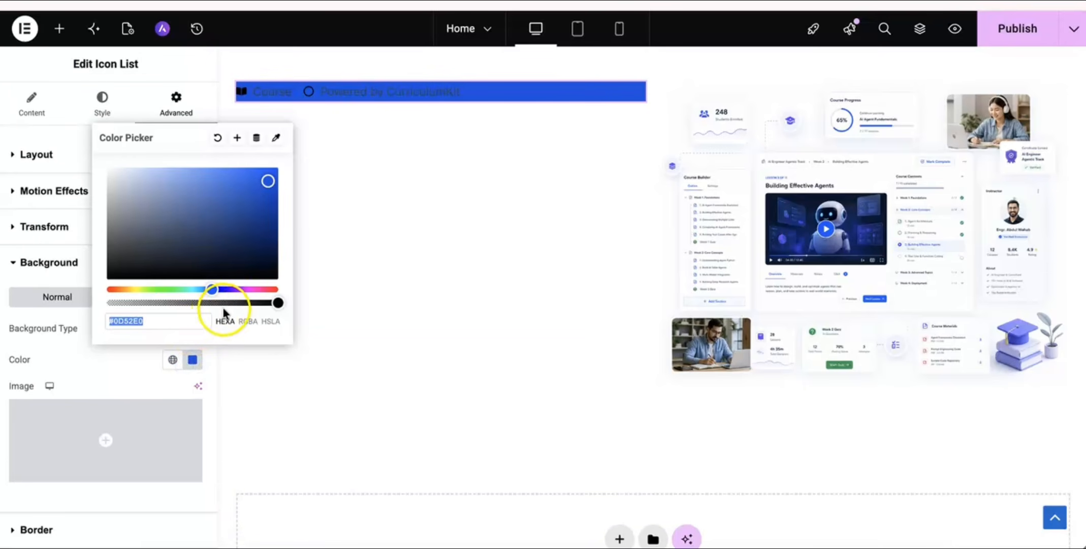
left_click_drag(242, 302, 143, 303)
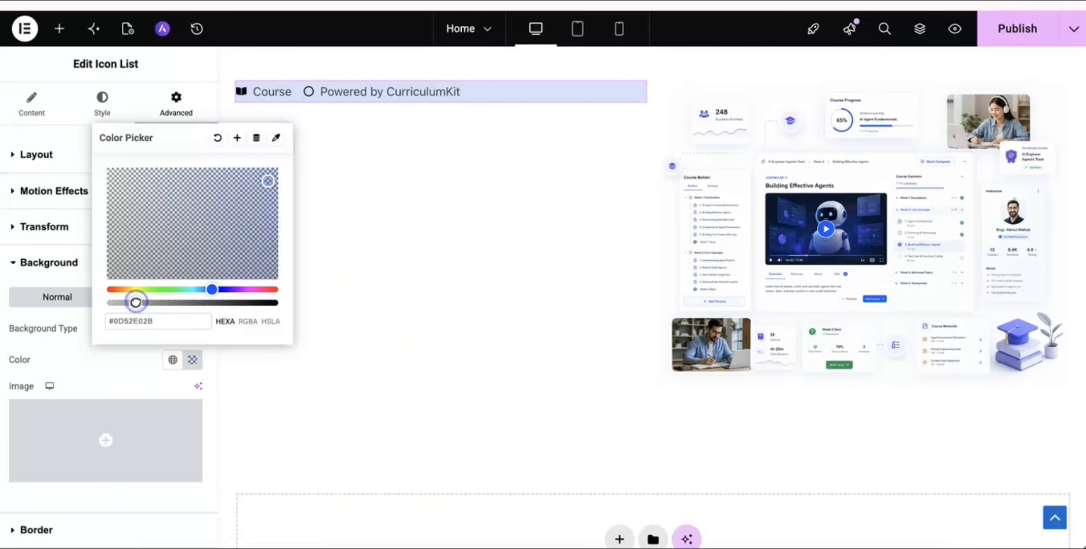
left_click(101, 362)
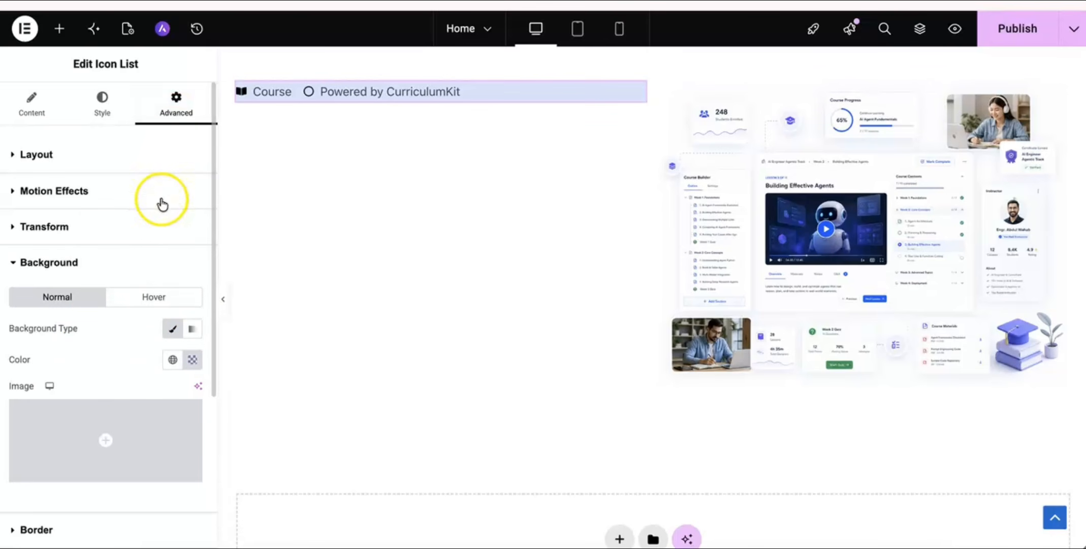
Set the icon list's padding to 5 px on all four sides.
left_click(94, 148)
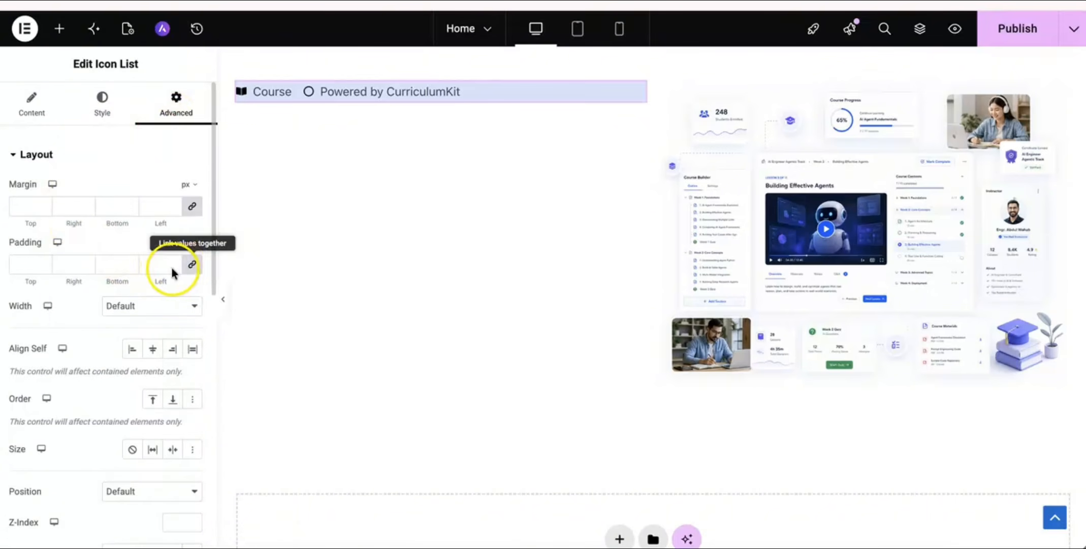
left_click(148, 260)
type("5")
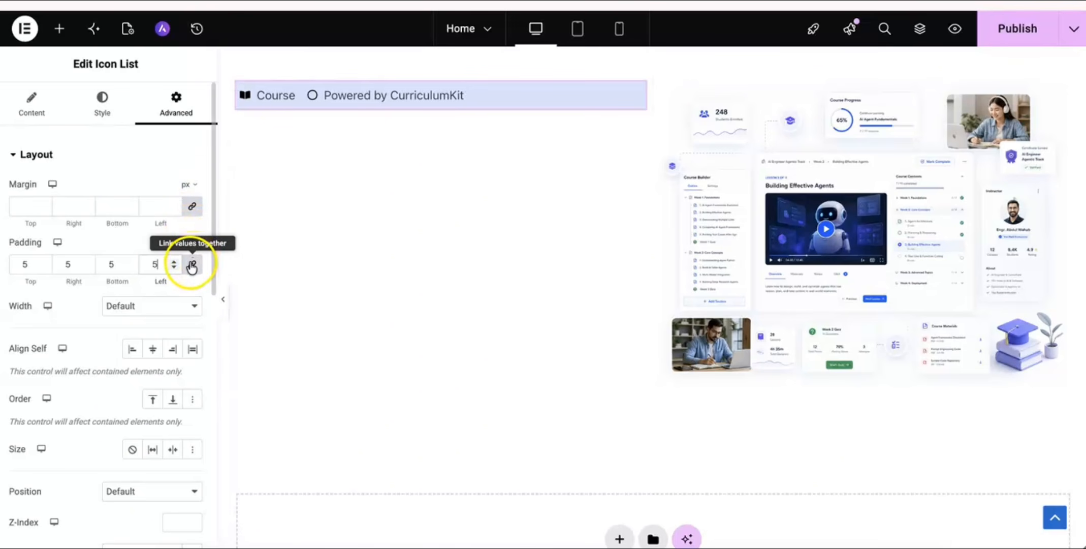
Give the icon list a custom width of 60% and centre its items.
left_click(157, 311)
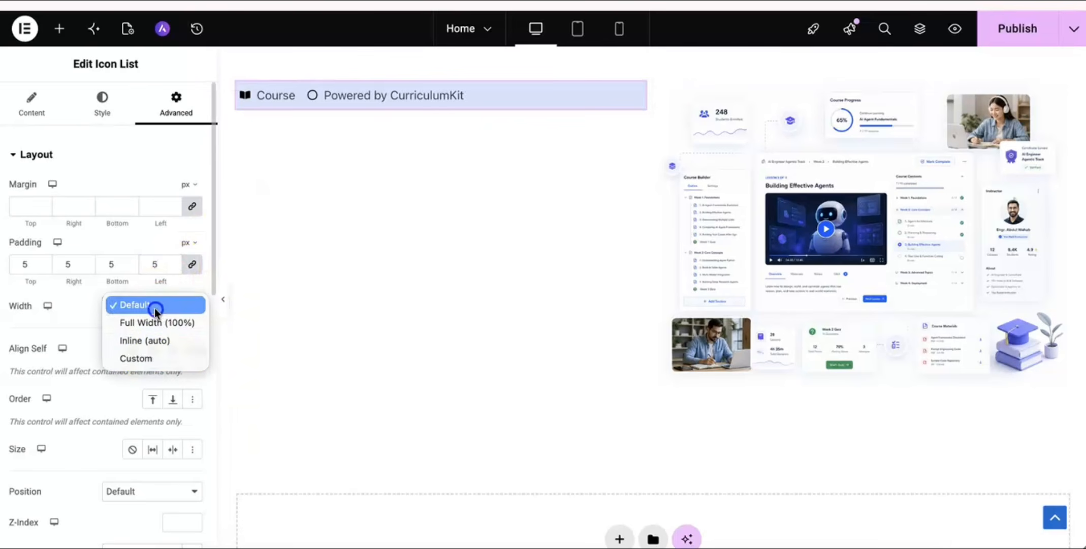
left_click(150, 357)
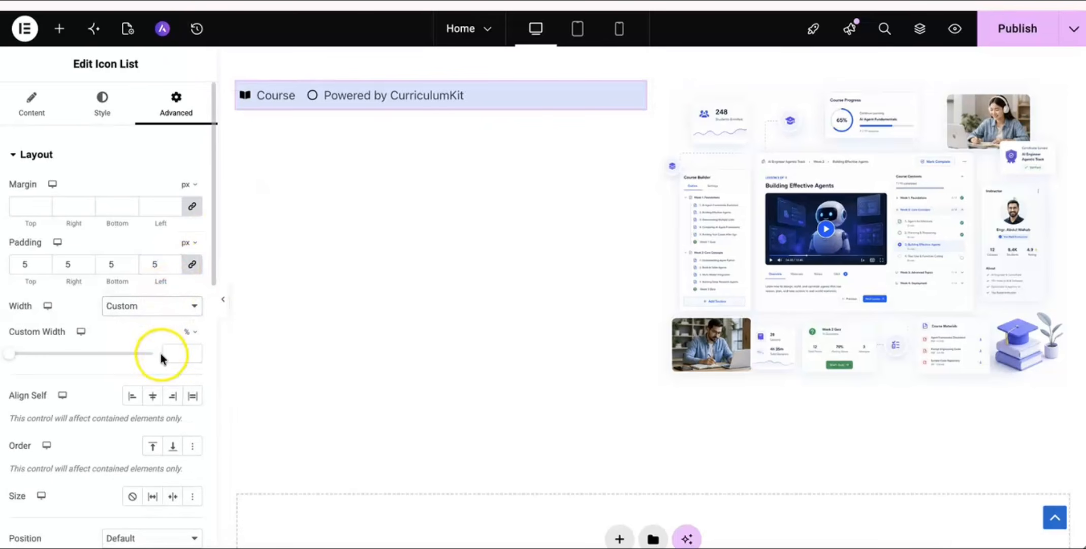
left_click_drag(12, 355, 105, 352)
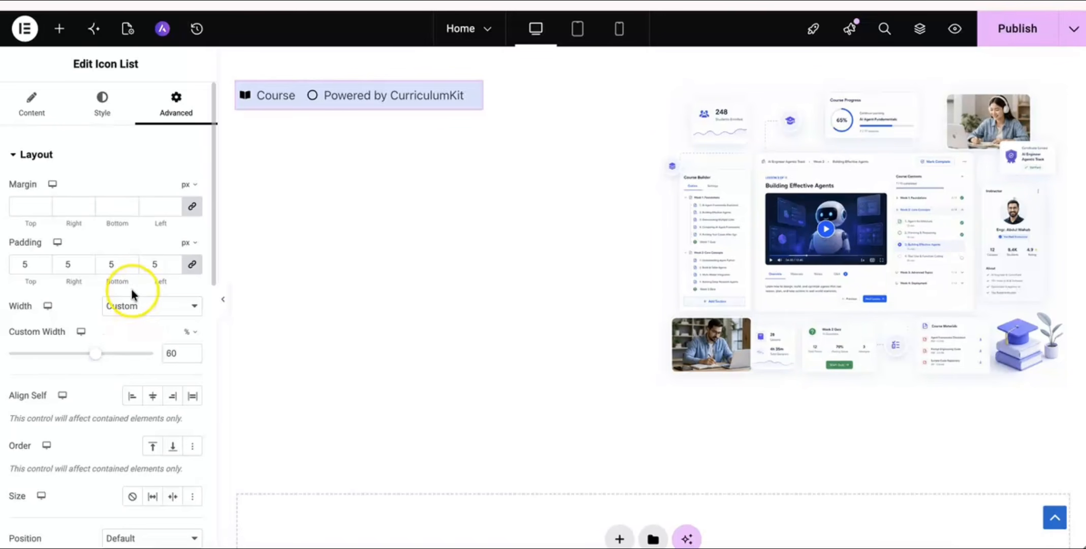
left_click(223, 303)
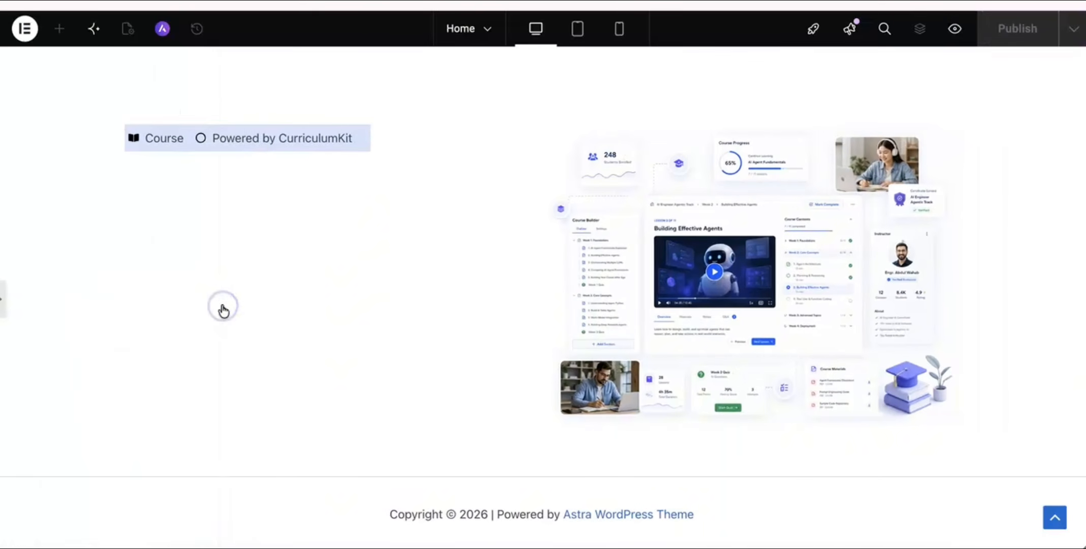
left_click(6, 305)
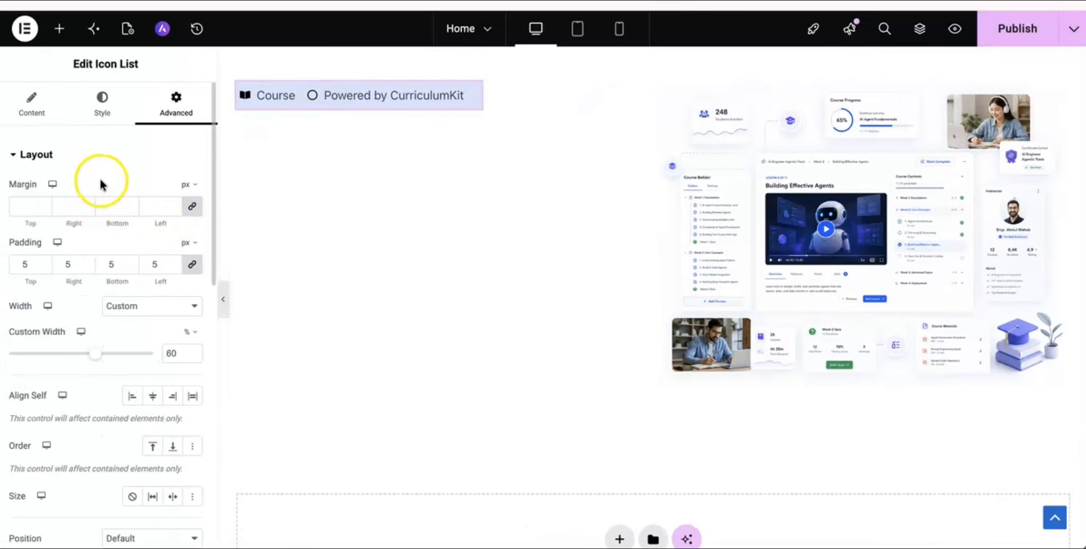
left_click(102, 102)
left_click(174, 239)
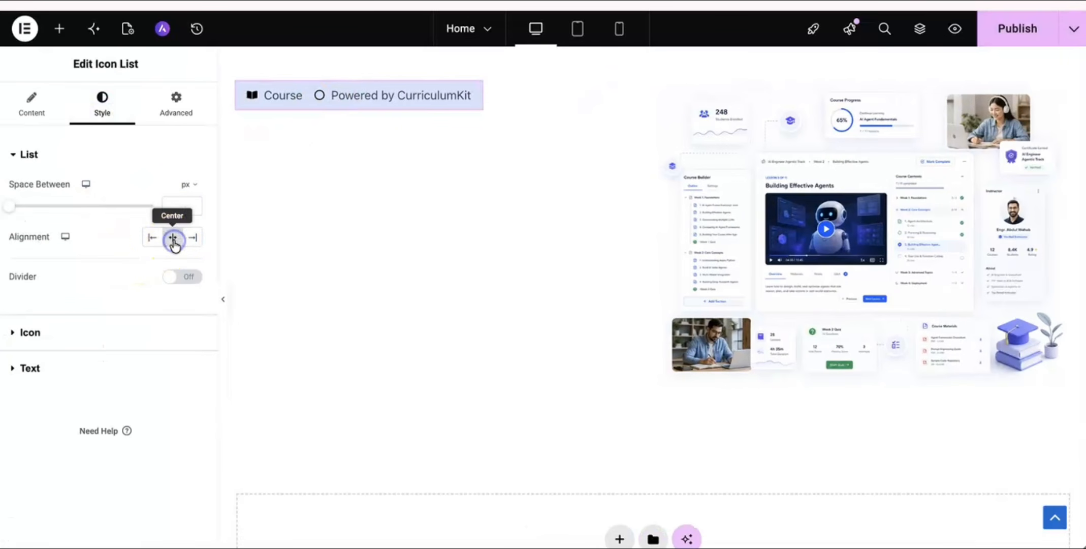
Round the icon list's background corners with a border radius of 8 px on all sides.
left_click(167, 106)
left_click(58, 156)
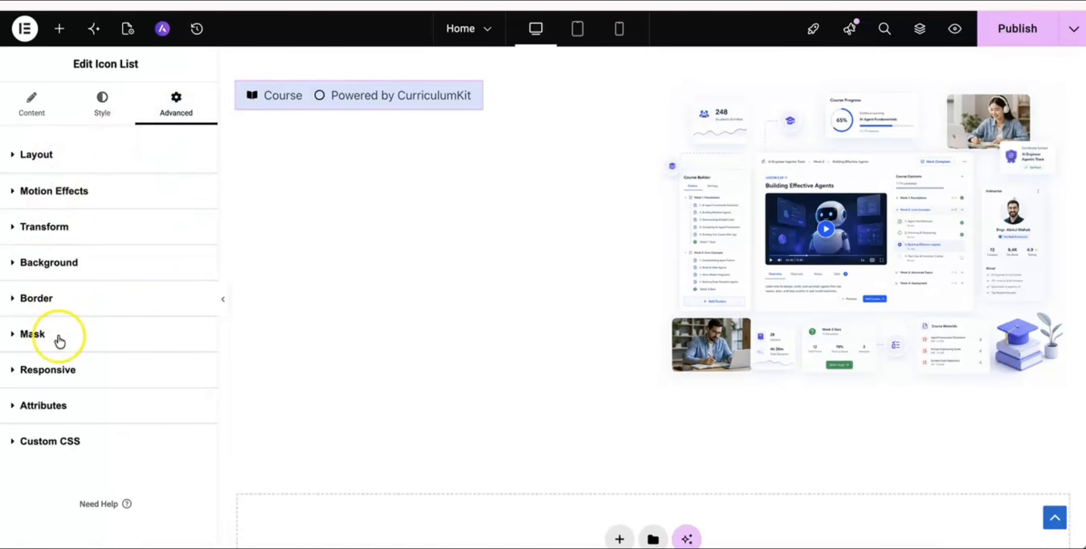
left_click(49, 306)
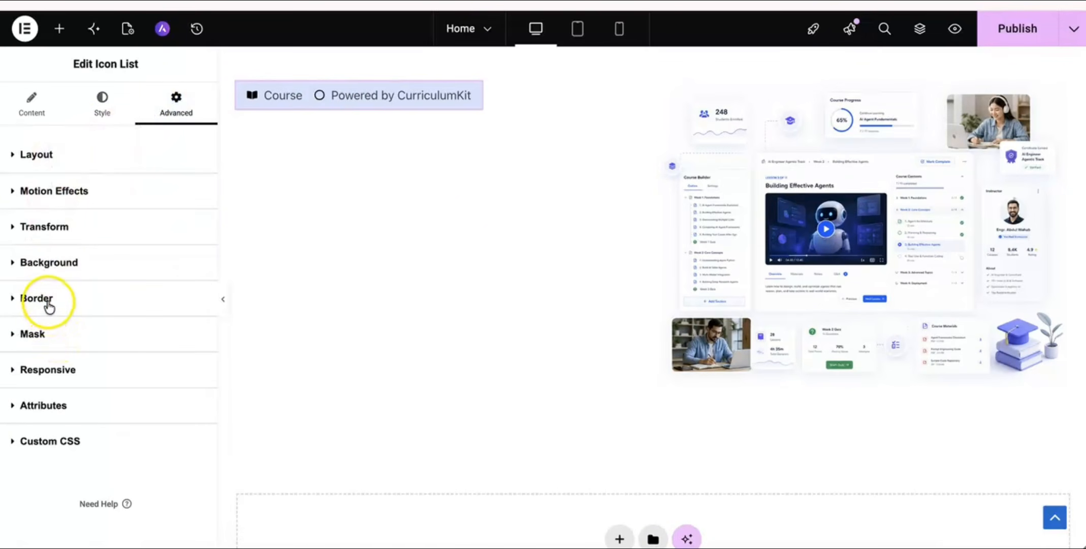
left_click(49, 306)
scroll(146, 408, "down", 1)
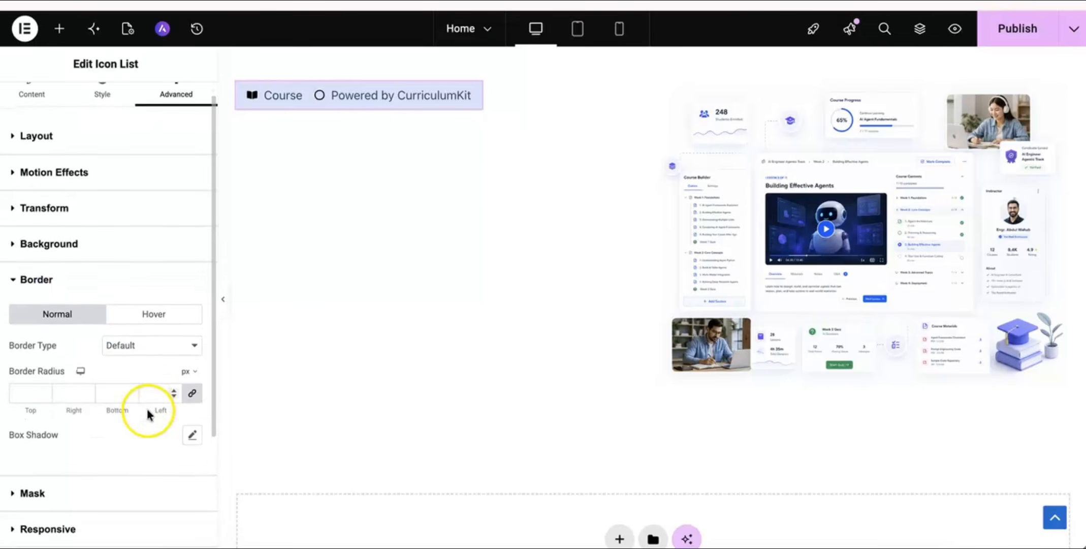
left_click(147, 380)
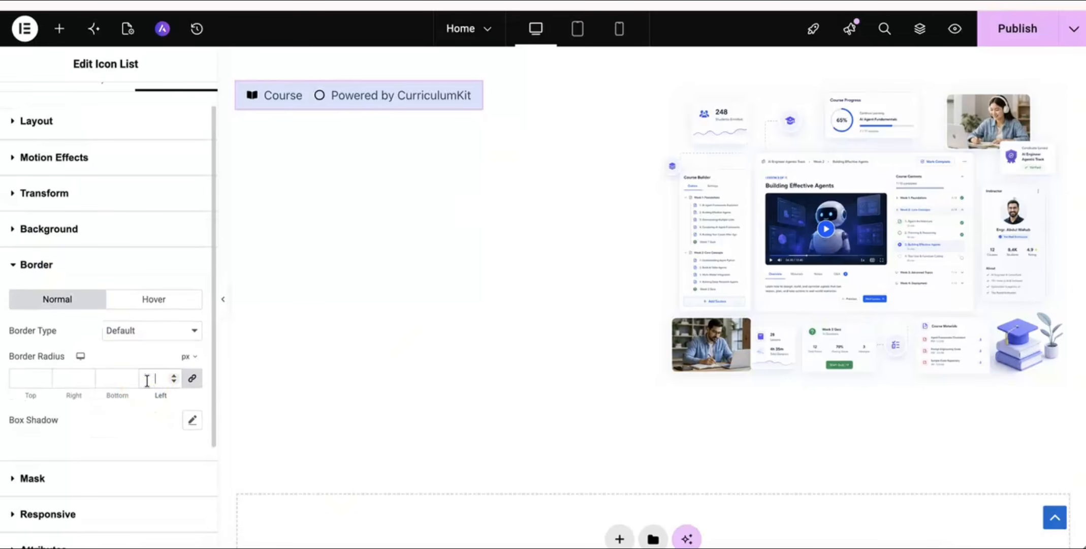
Publish the Home page and check the icon list badge on the live page.
left_click(223, 300)
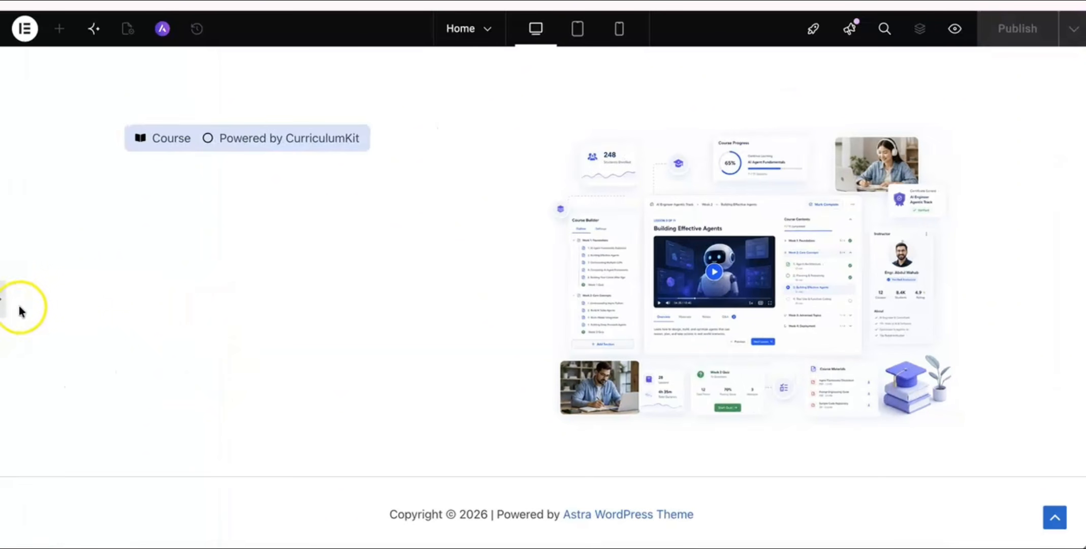
left_click(3, 305)
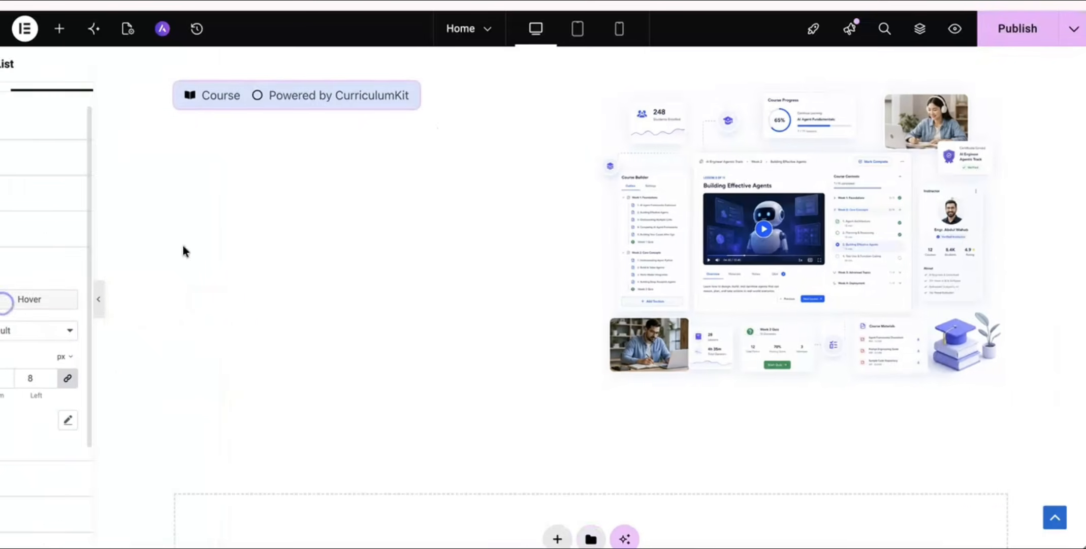
left_click(1014, 25)
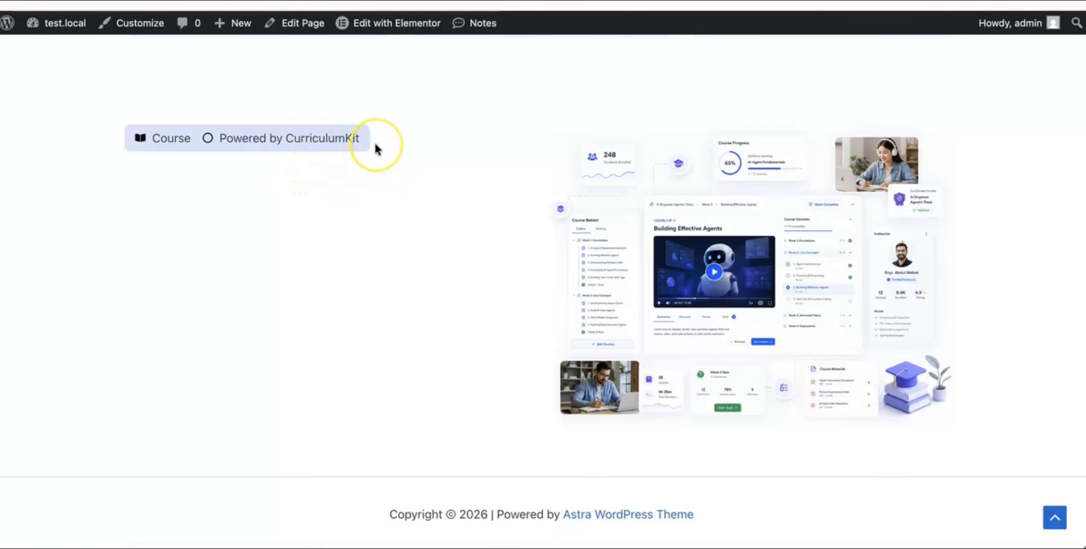
left_click(213, 29)
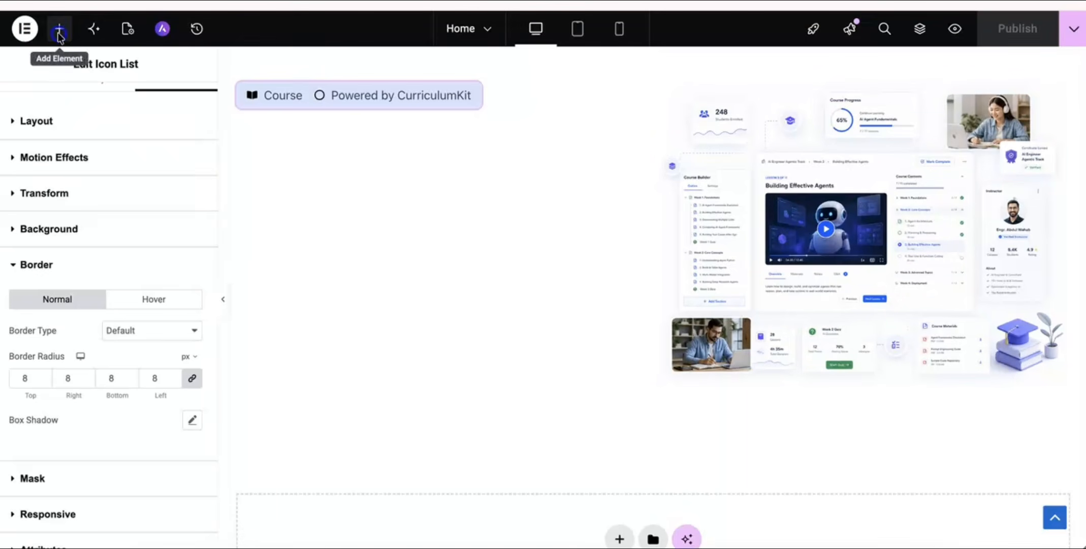
Add a heading below the icon list with the title "Learn practical skills from expert-led courses".
left_click(59, 30)
scroll(71, 305, "down", 2)
left_click_drag(56, 291, 334, 105)
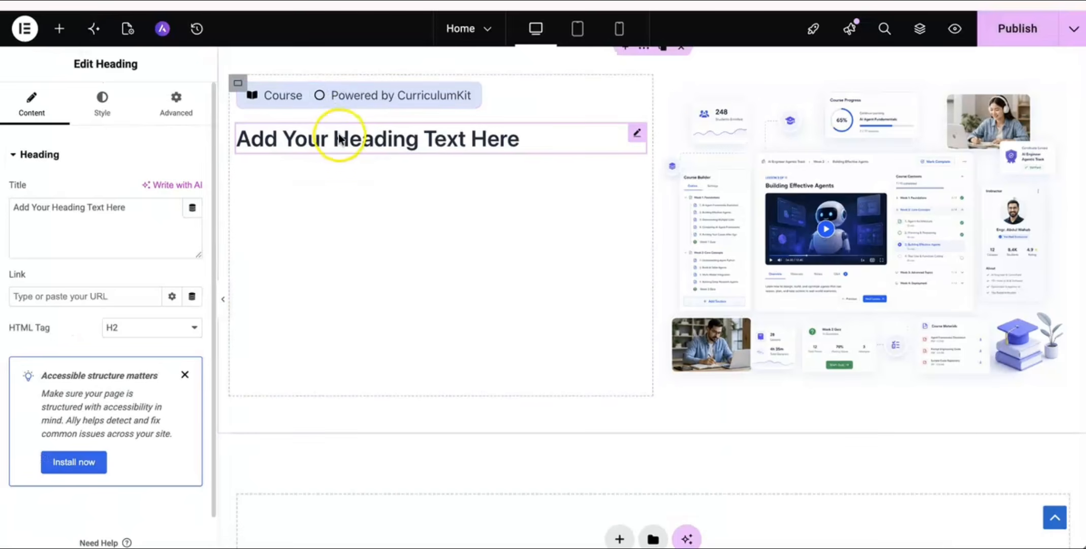
triple_click(95, 225)
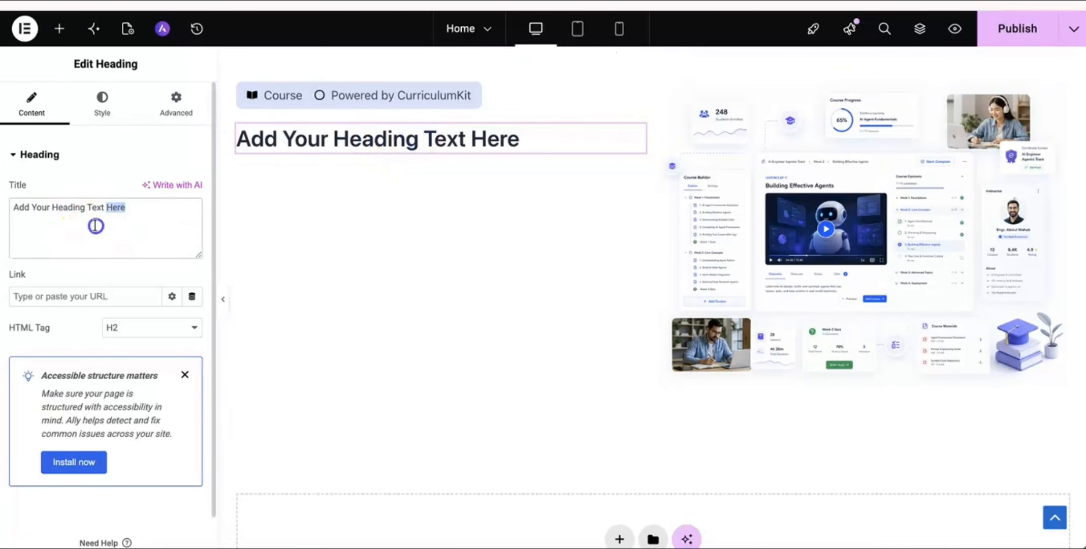
type("Learn practical skills from expert-led courses")
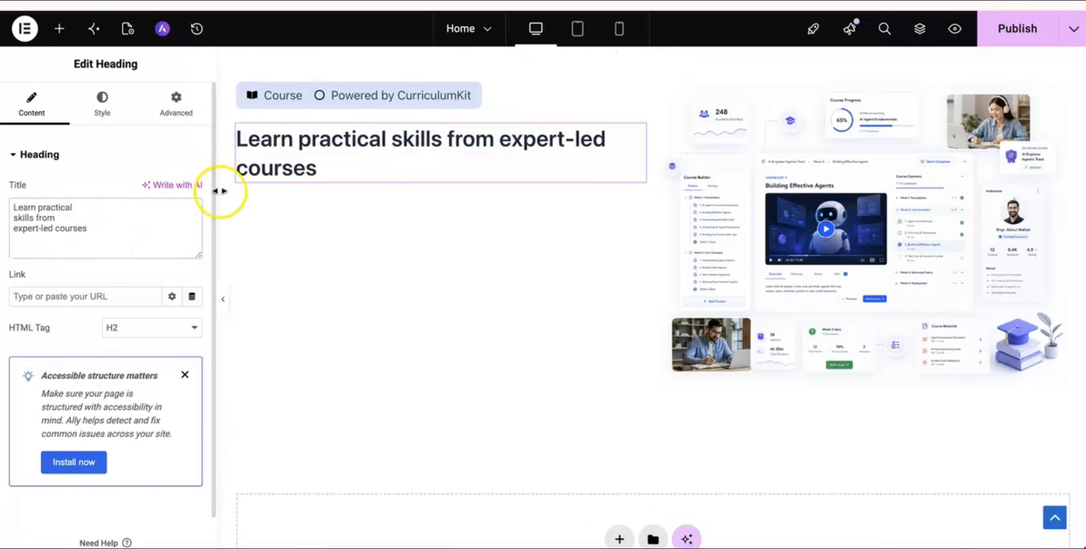
Insert <br> line breaks after "Learn practical" and "skills from" to split the heading into three lines.
left_click(82, 206)
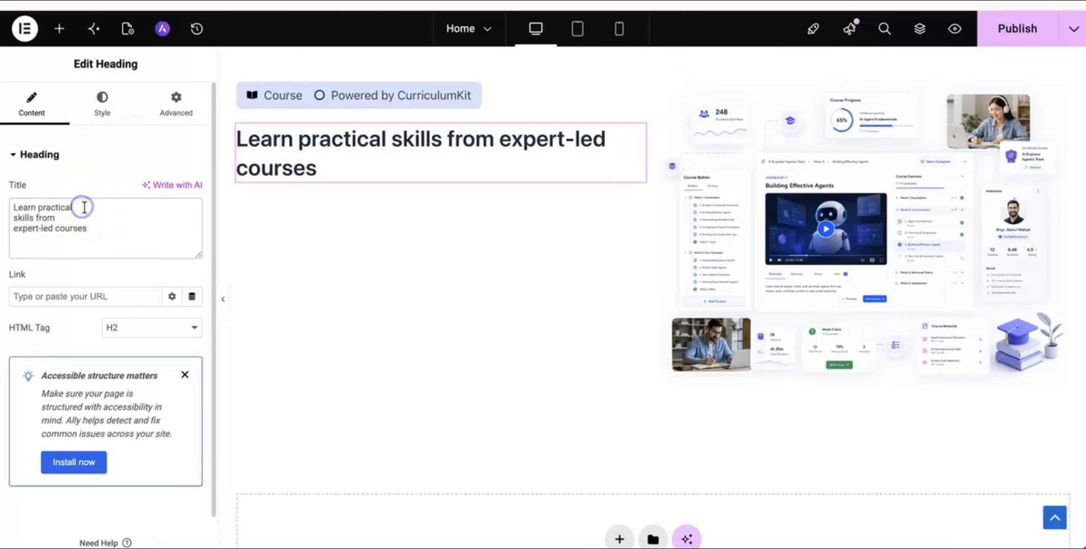
type("<>")
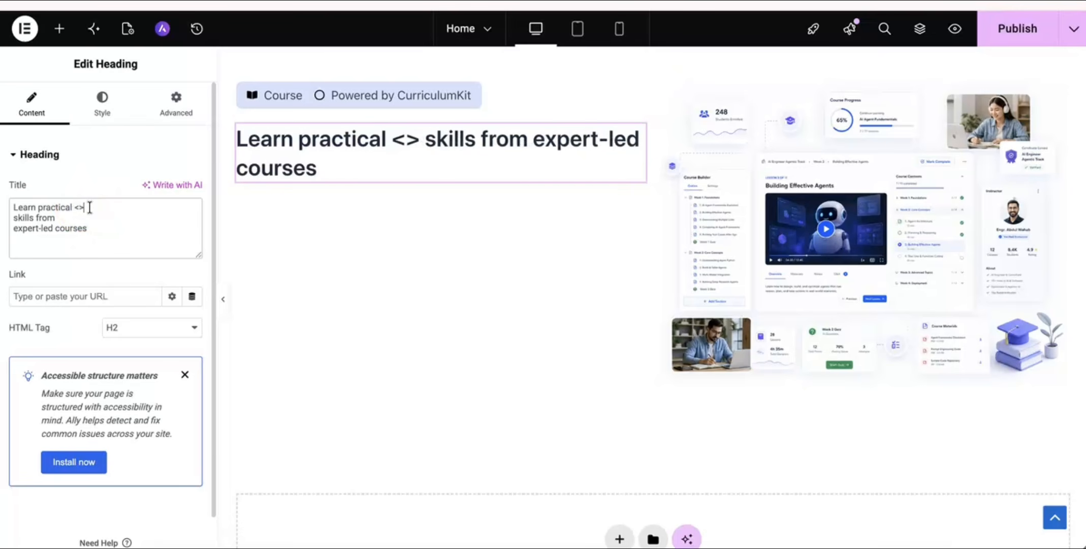
type("br")
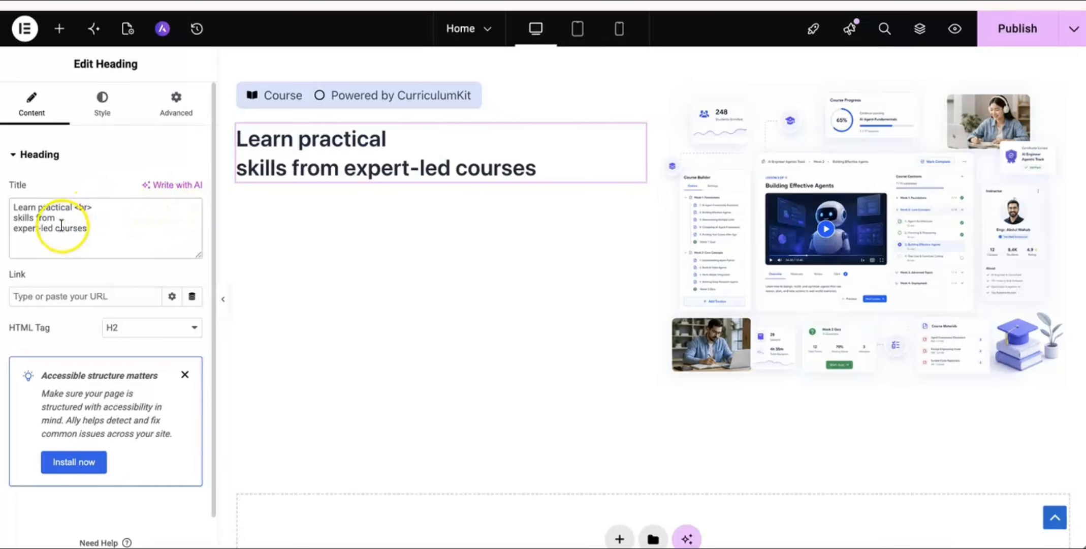
type("<>")
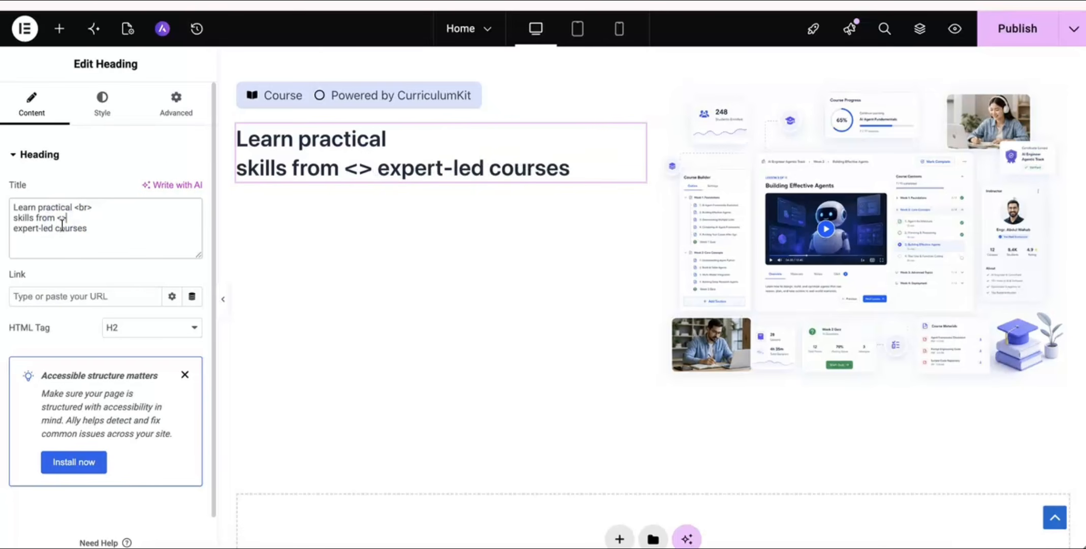
type("br")
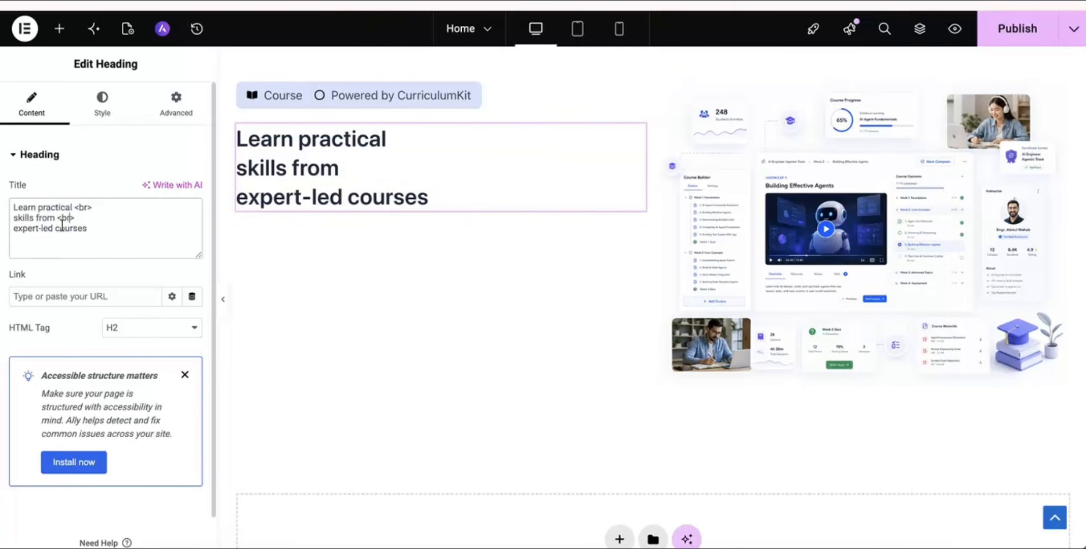
left_click(387, 187)
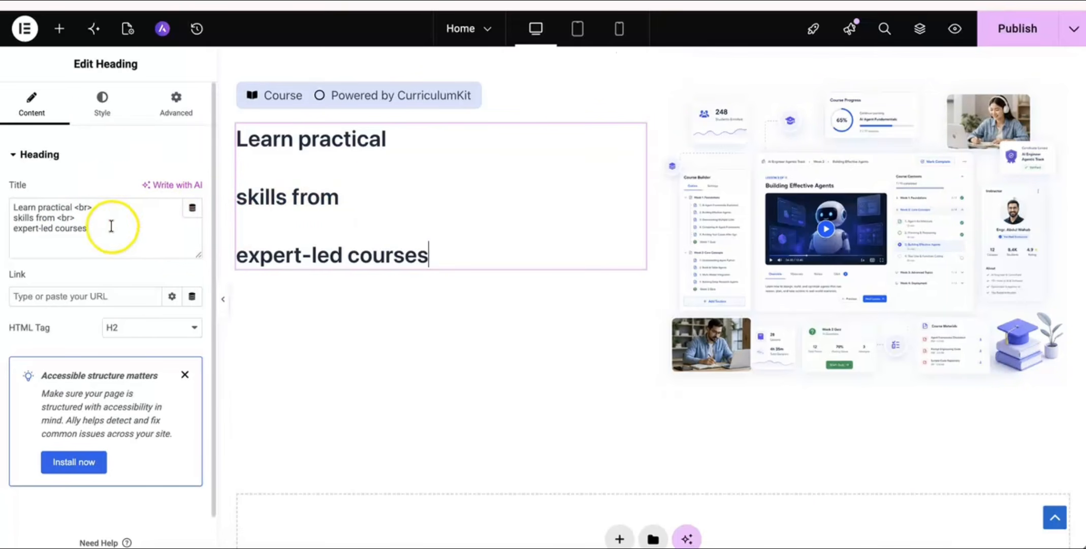
Set the heading's typography family to Nunito Sans.
left_click(99, 113)
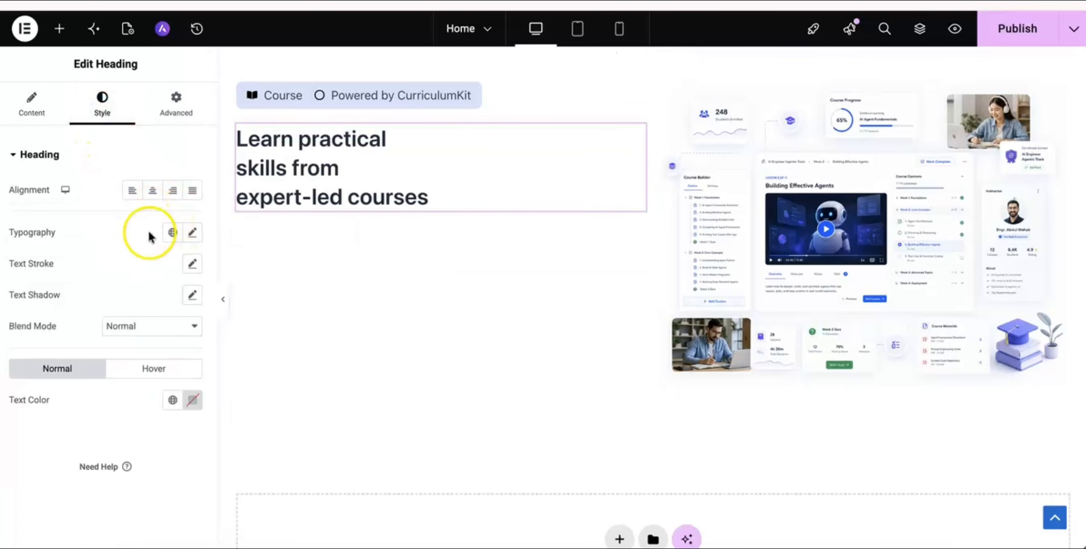
left_click(189, 237)
left_click(159, 304)
left_click(153, 323)
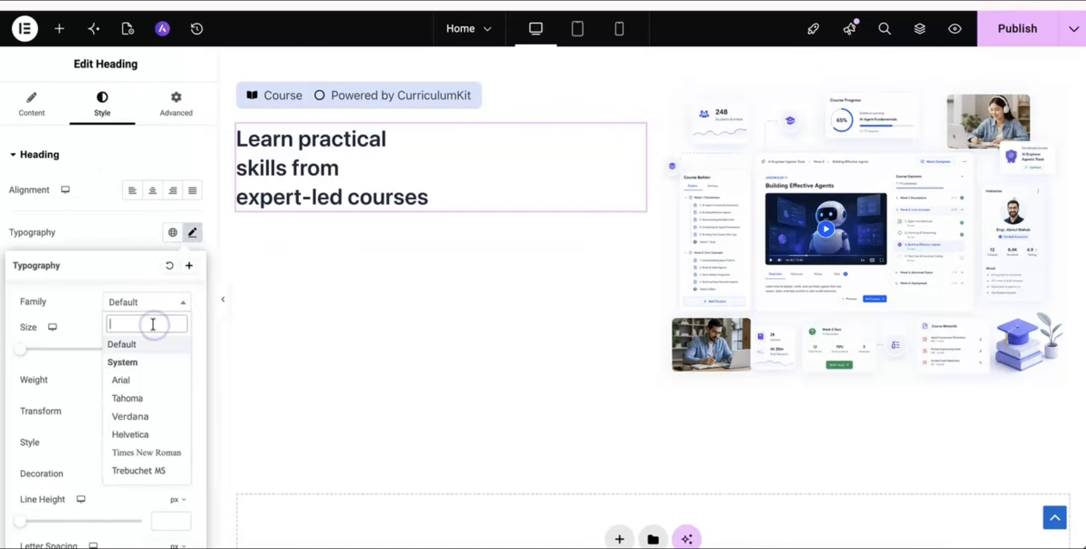
type("nu")
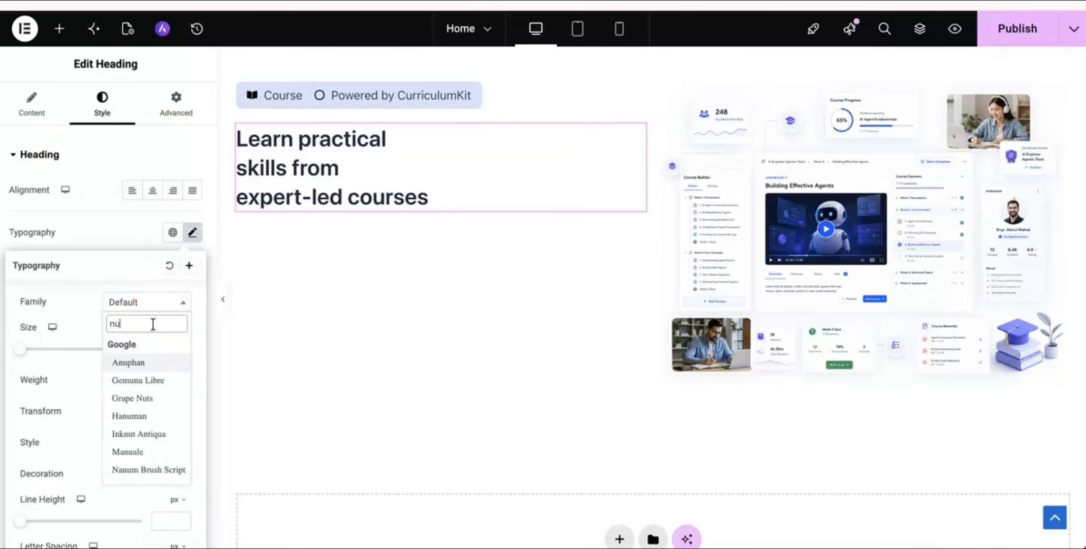
type("i")
key("BackSpace")
key("BackSpace")
key("BackSpace")
type("n")
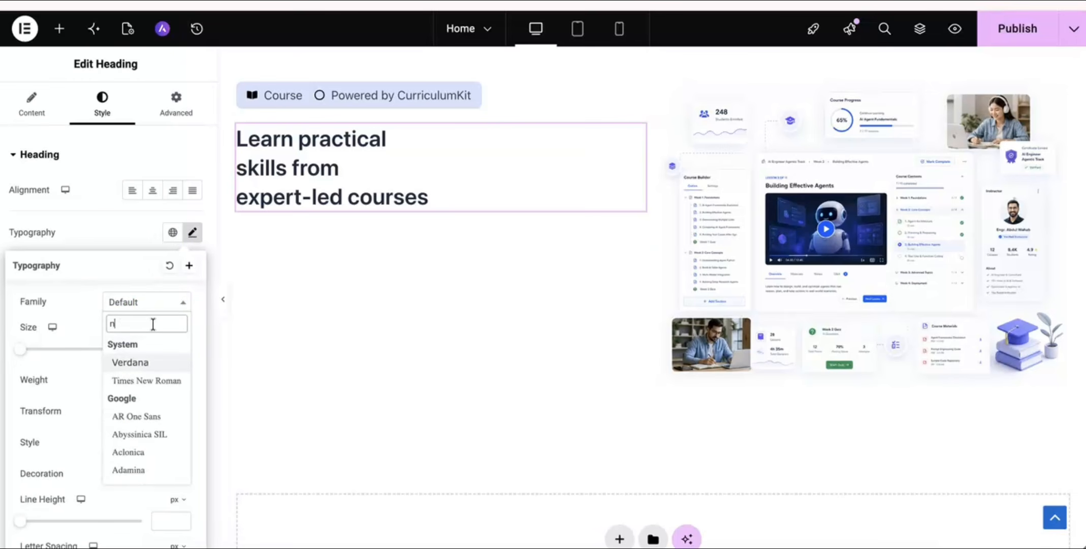
type("unit")
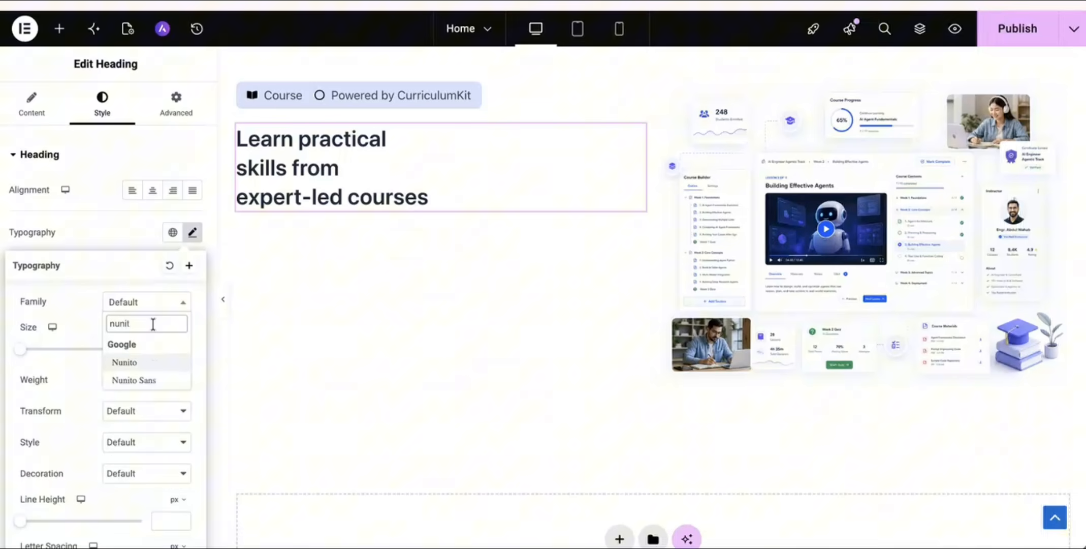
key("Down")
key("Return")
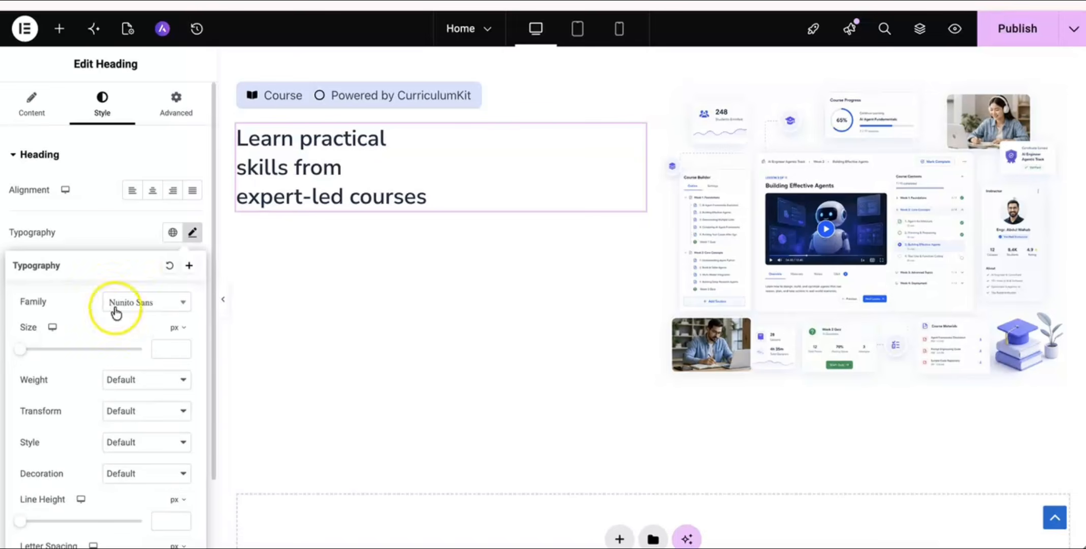
Set the heading's font size to 42 px and its weight to 900 (Black).
left_click(160, 352)
type("30")
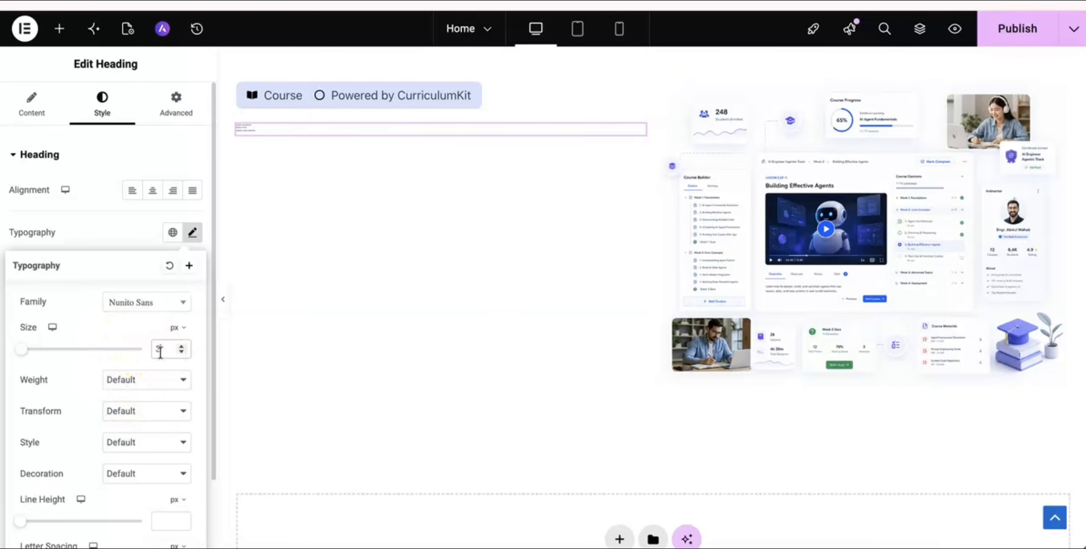
key("BackSpace")
key("BackSpace")
type("40")
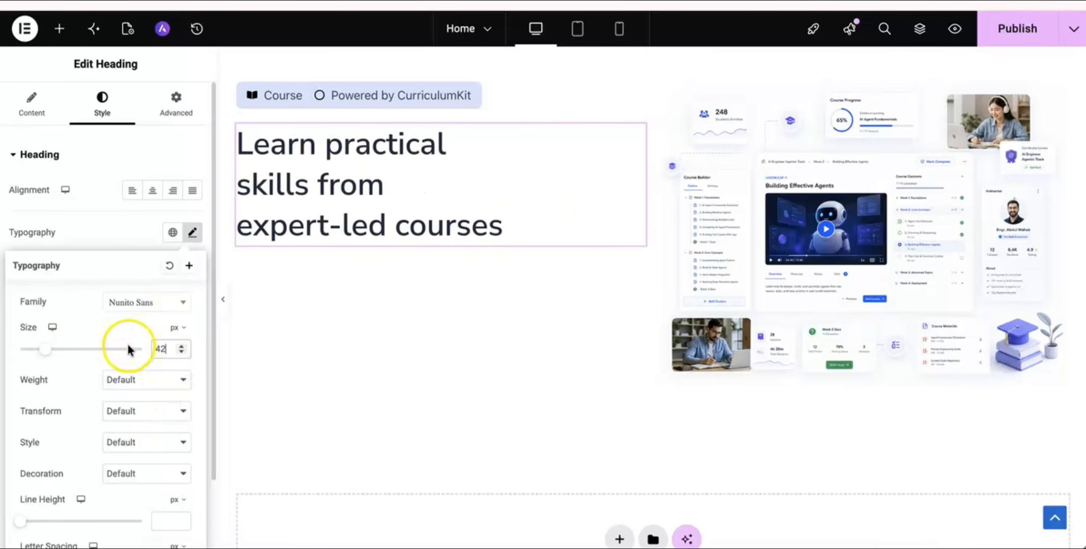
left_click(135, 381)
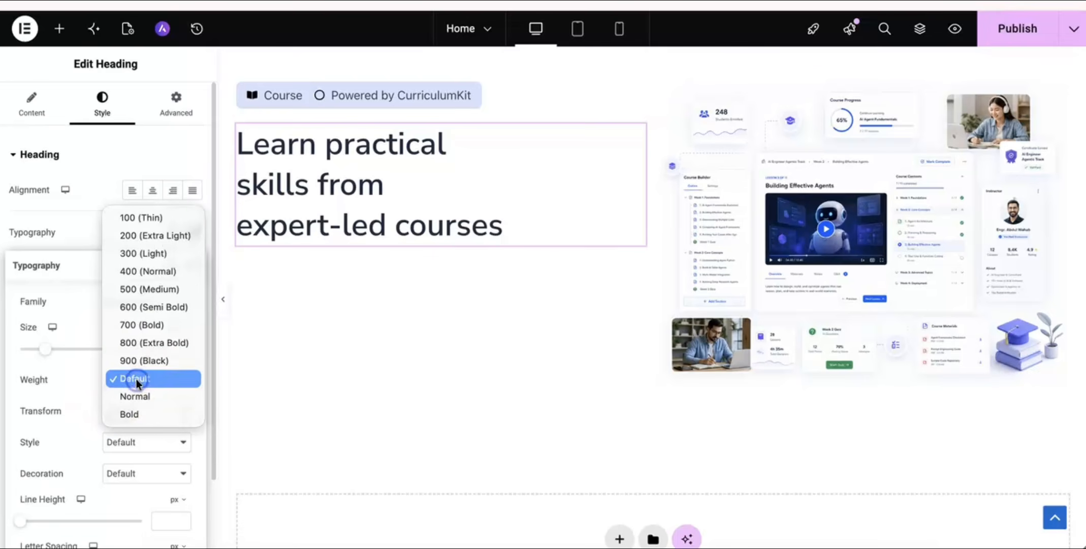
left_click(153, 325)
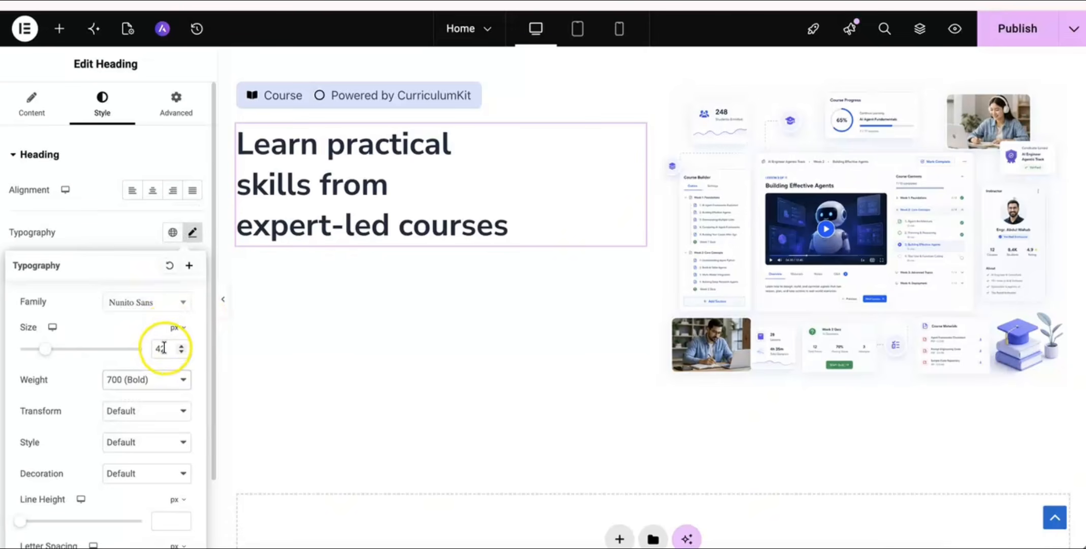
left_click(152, 381)
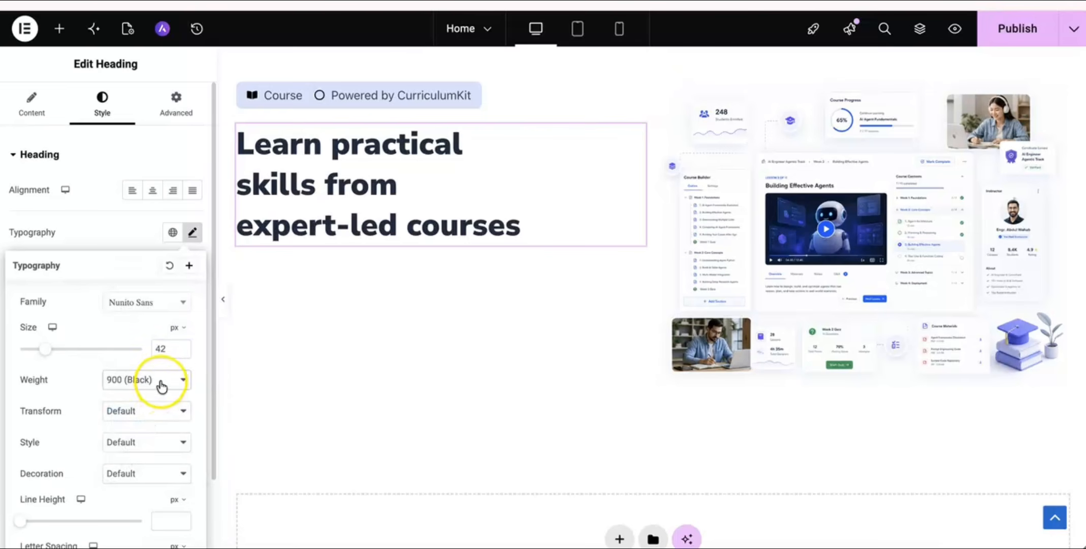
left_click(533, 226)
left_click(495, 340)
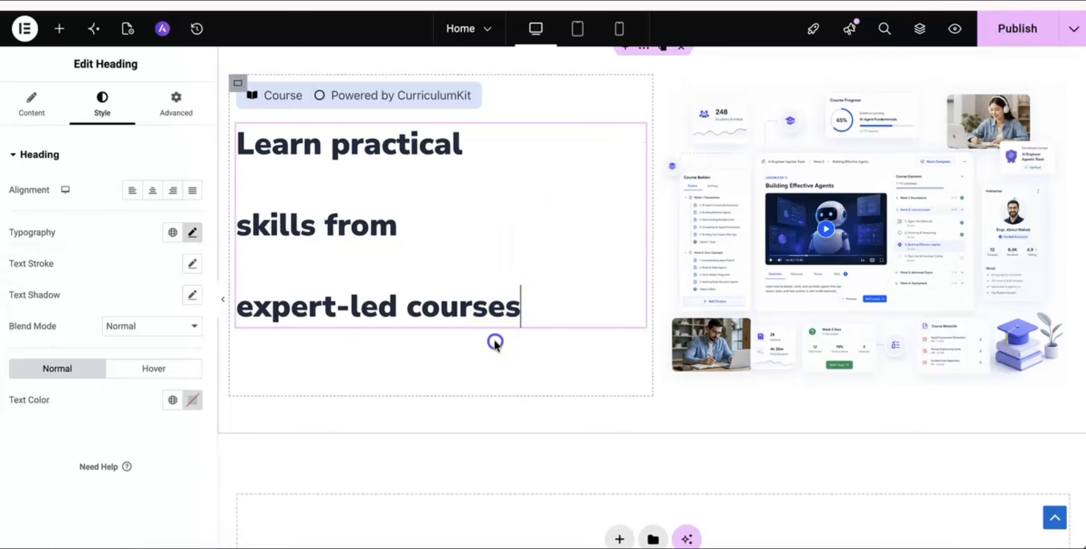
Add a Divider widget directly below the heading and reduce its width to 14%.
left_click(59, 35)
left_click(108, 135)
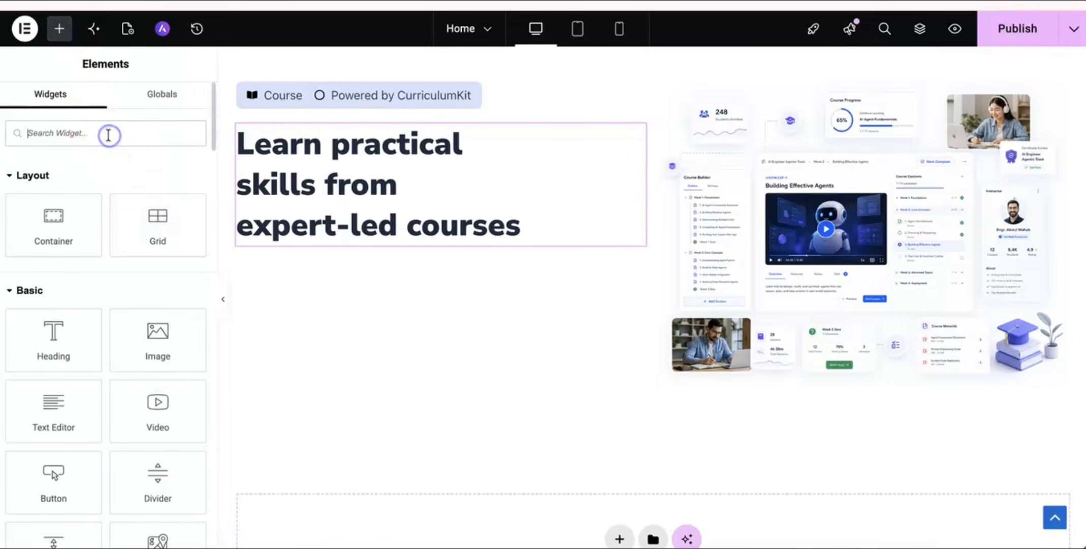
type("divi")
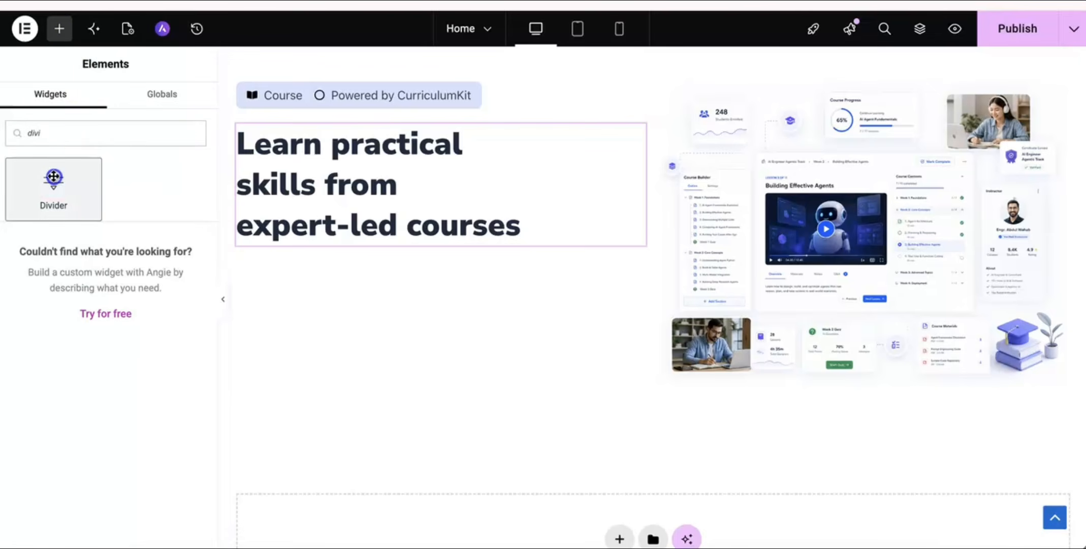
left_click_drag(76, 168, 333, 241)
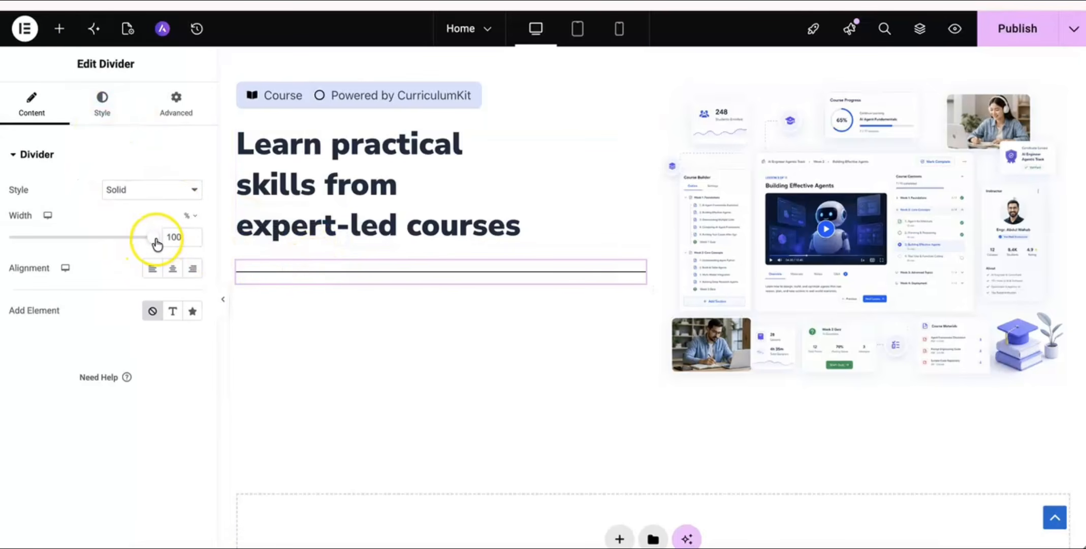
left_click_drag(157, 244, 33, 224)
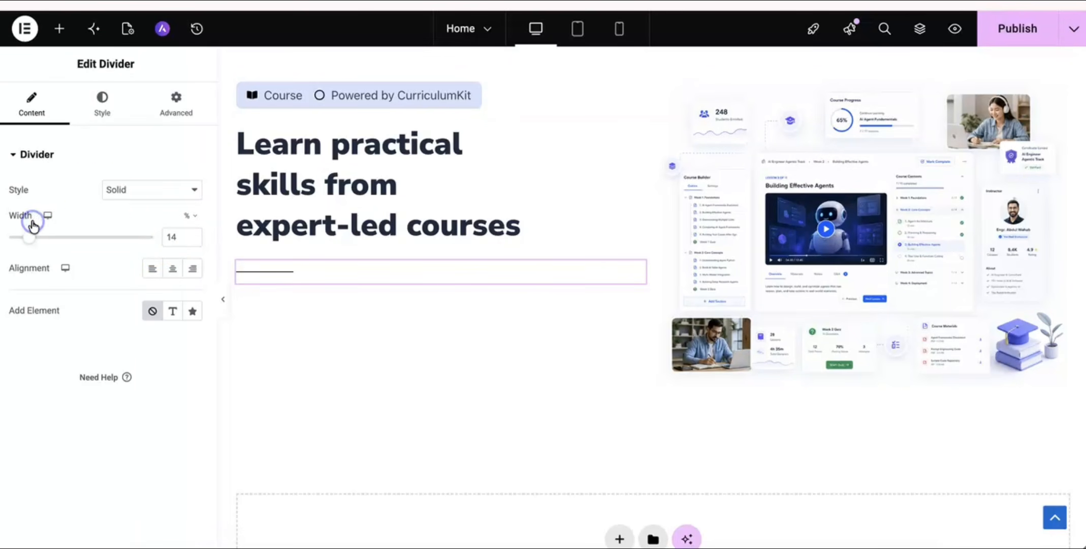
Style the divider with a gap of 2 px, a weight of 3 px and the blue global color.
left_click(101, 106)
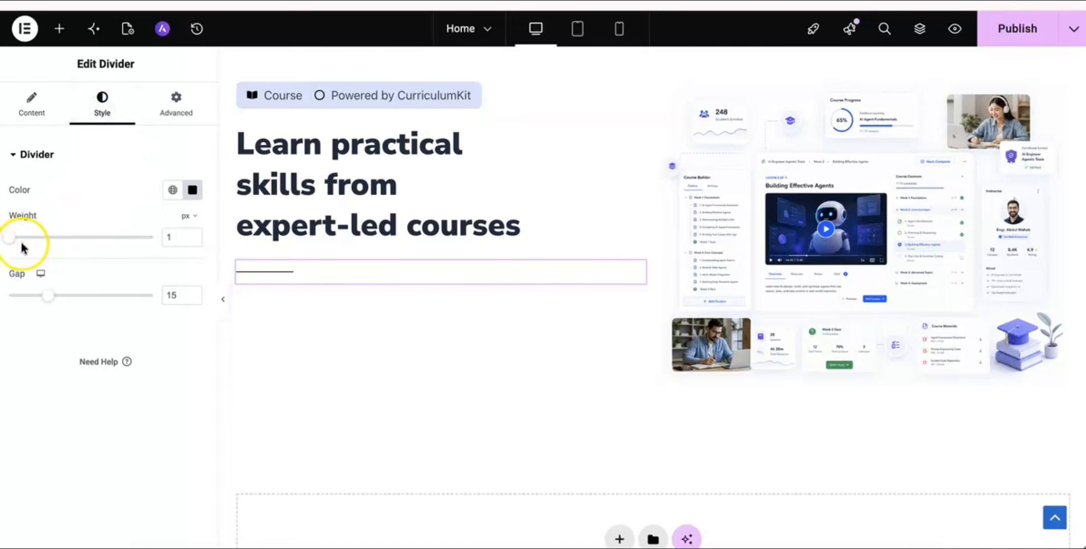
left_click_drag(46, 296, 9, 296)
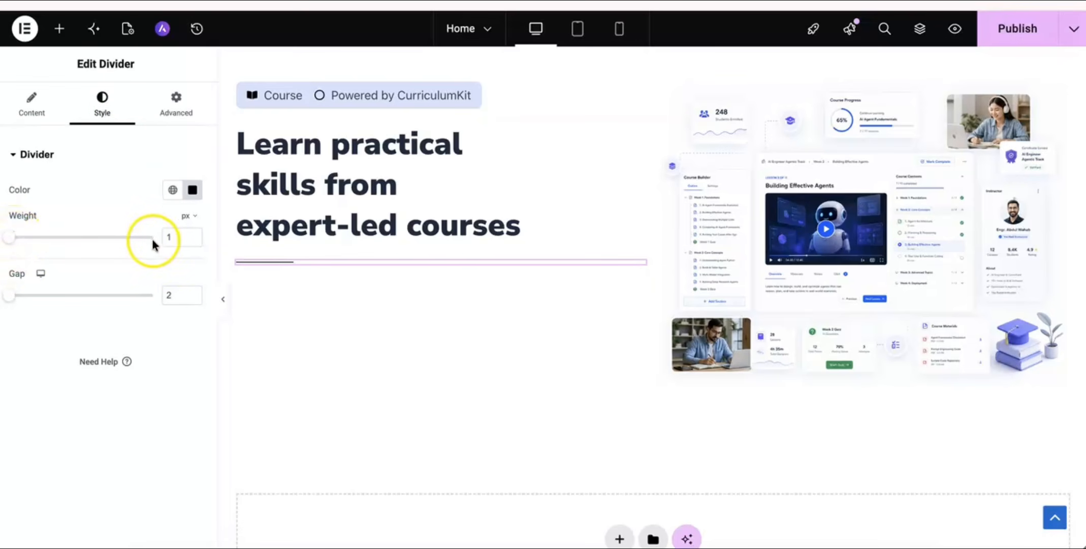
left_click_drag(177, 240, 142, 241)
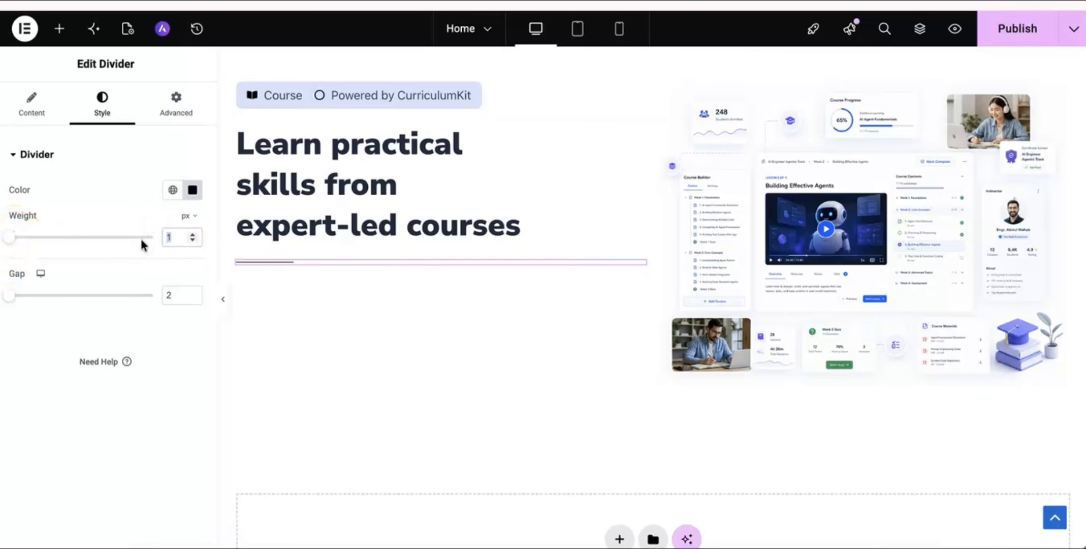
type("2")
key("BackSpace")
type("3")
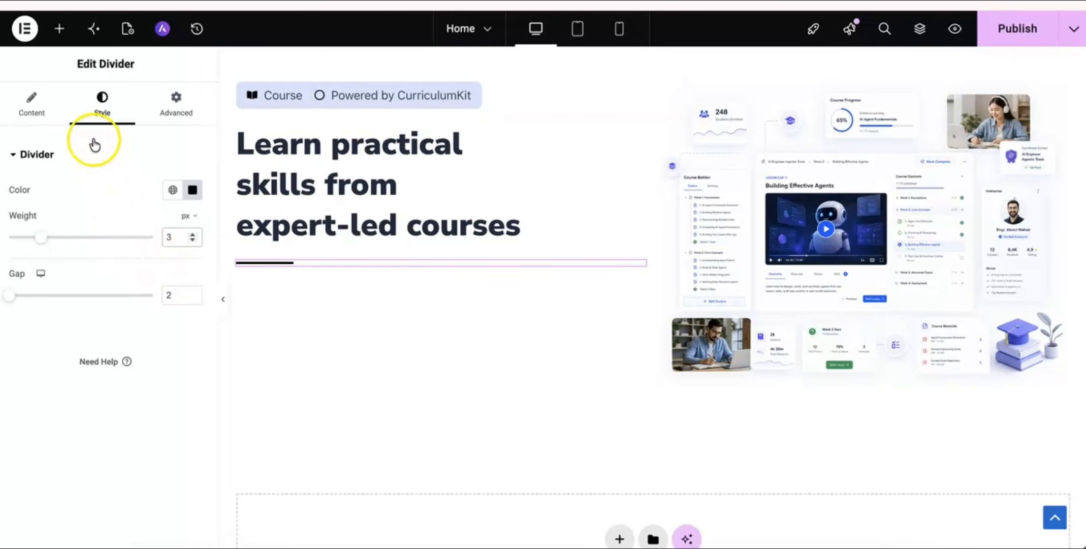
left_click(170, 191)
left_click(85, 258)
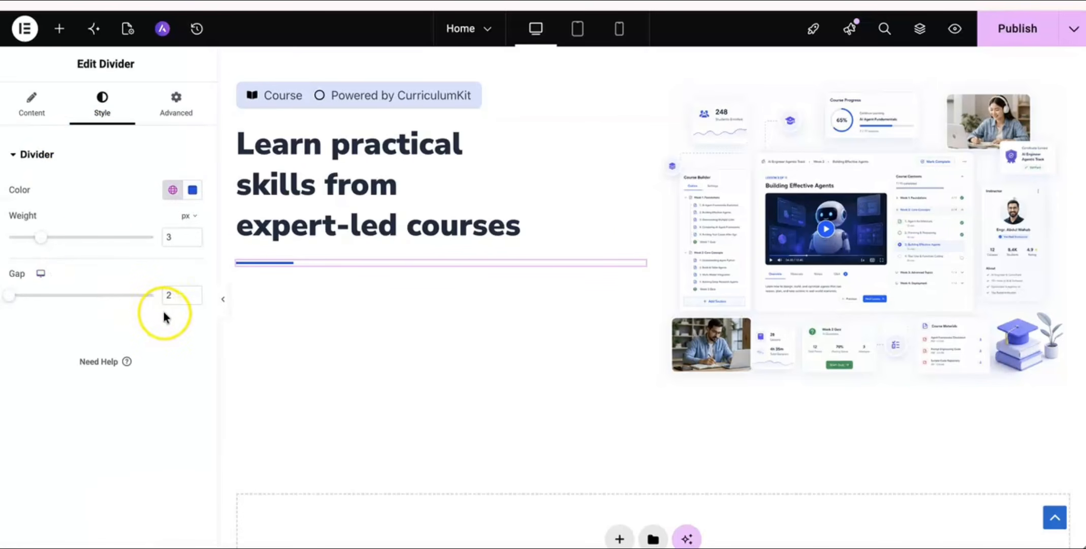
Try a star icon and a text element in the divider, removing both and returning the width to 14%.
left_click(30, 104)
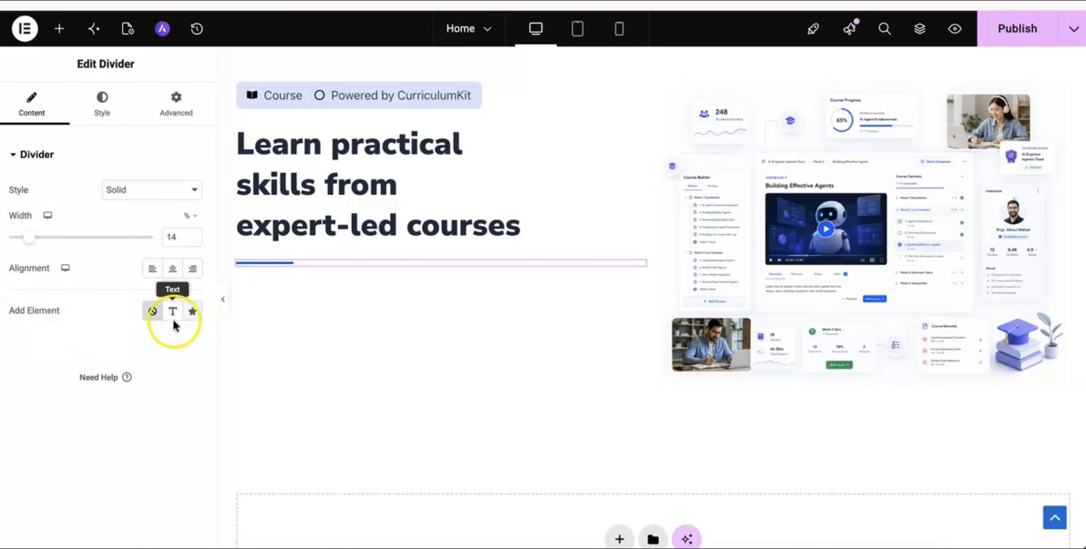
left_click(192, 311)
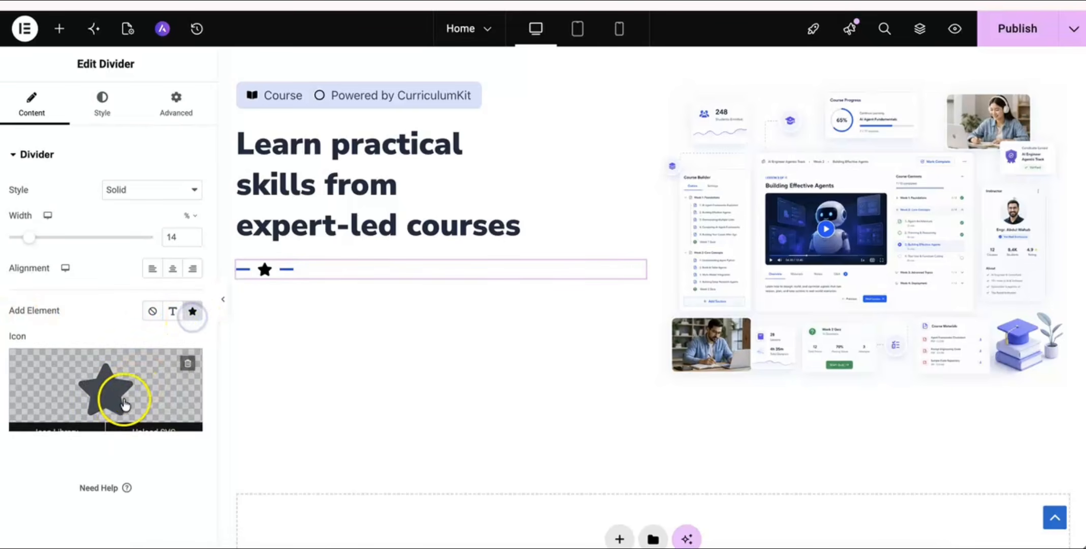
left_click(120, 322)
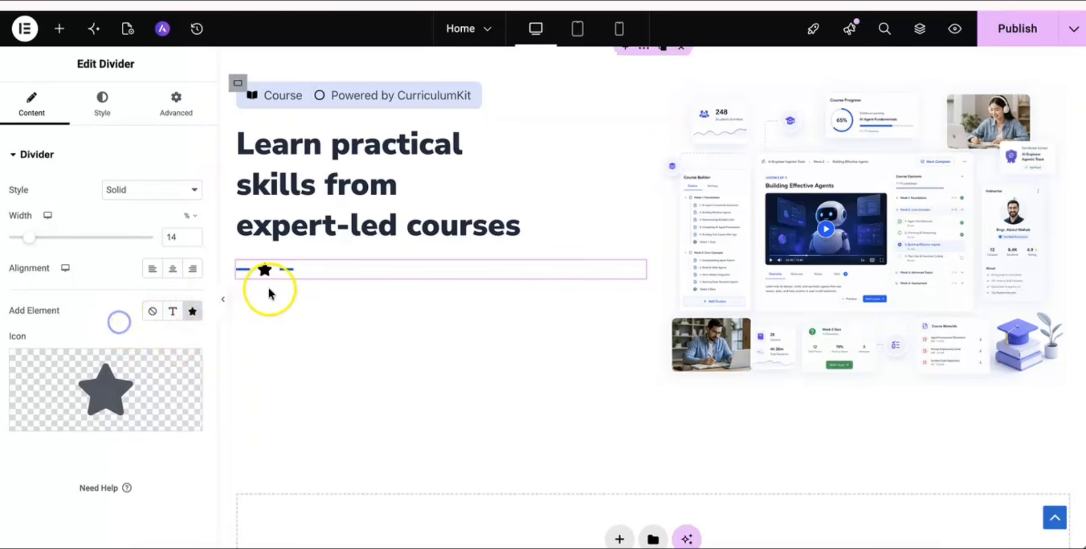
left_click(173, 312)
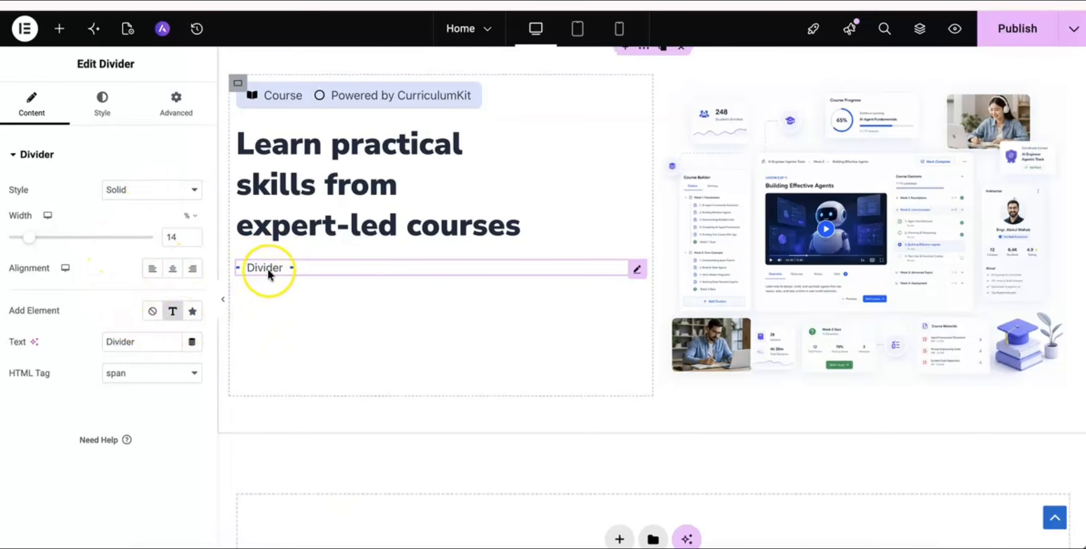
left_click_drag(29, 238, 44, 239)
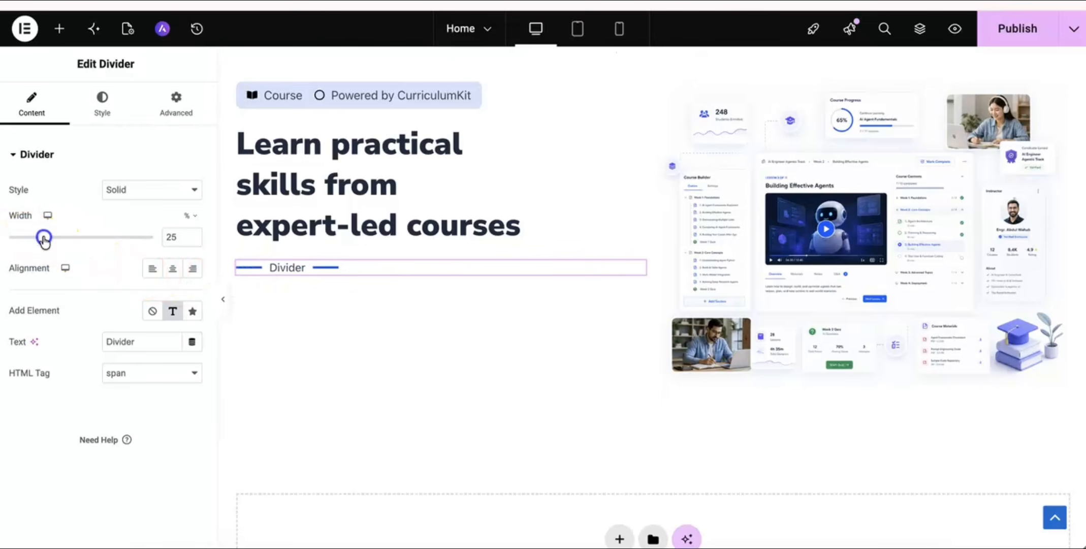
left_click(151, 312)
left_click_drag(45, 238, 30, 240)
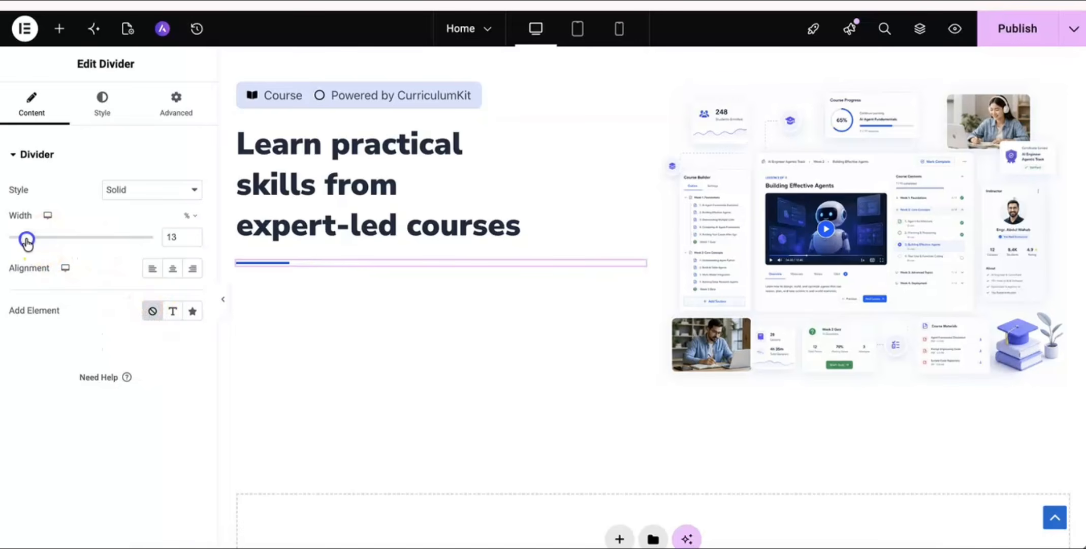
Examine the divider's style settings and its advanced layout and border options.
left_click(105, 111)
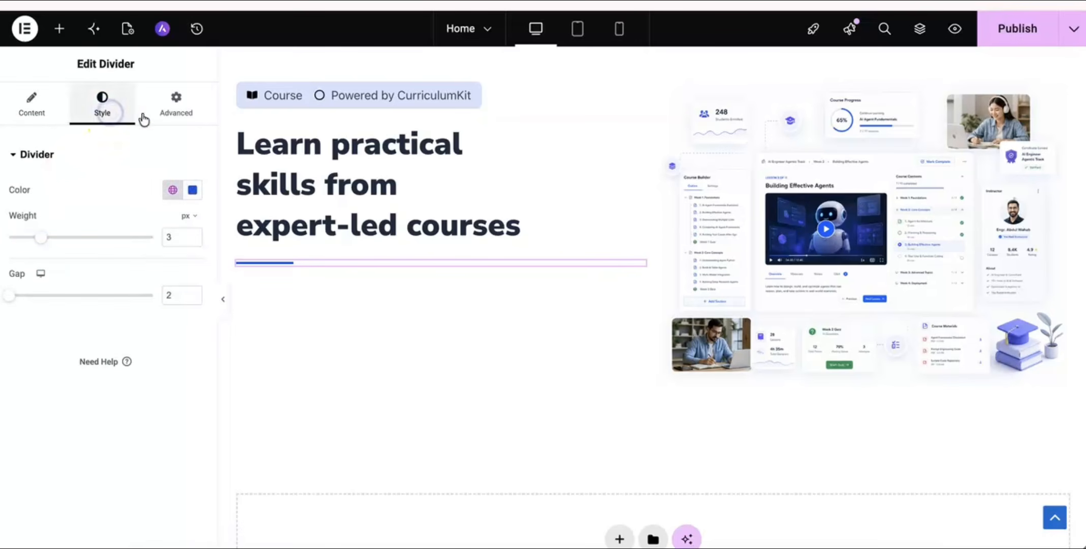
left_click(164, 110)
left_click(41, 155)
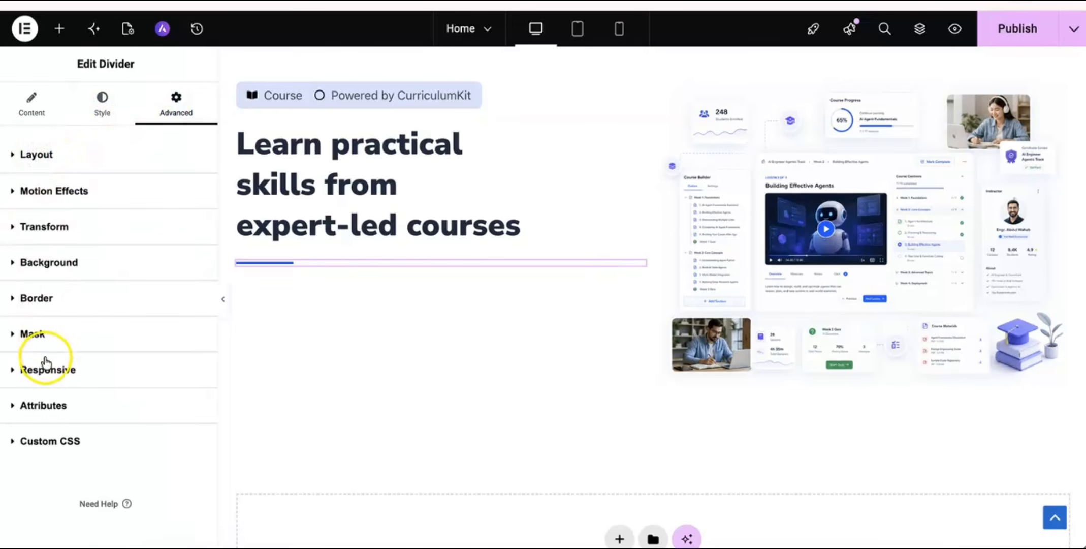
left_click(46, 298)
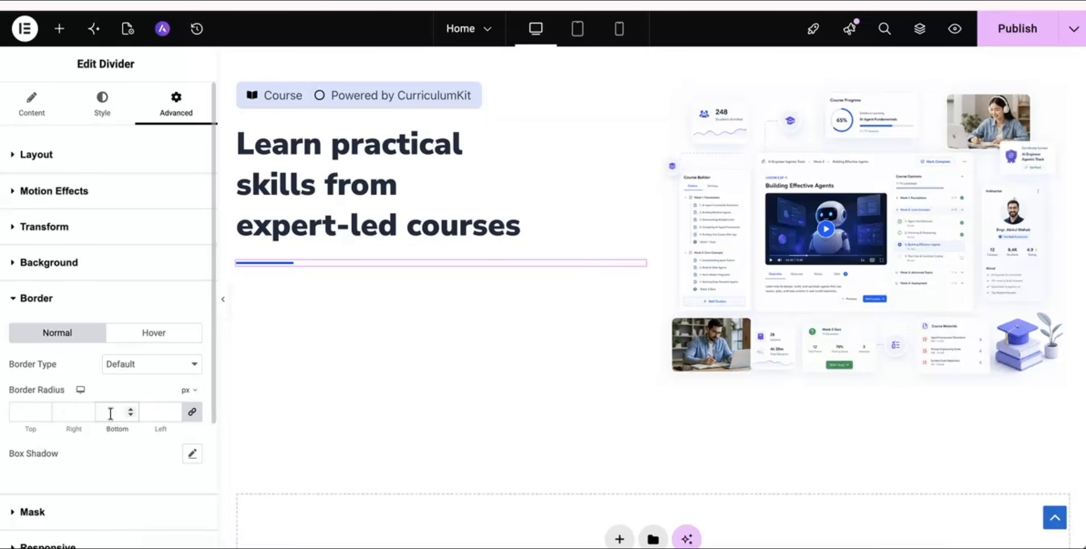
left_click(48, 302)
left_click(45, 166)
left_click(37, 109)
left_click(92, 104)
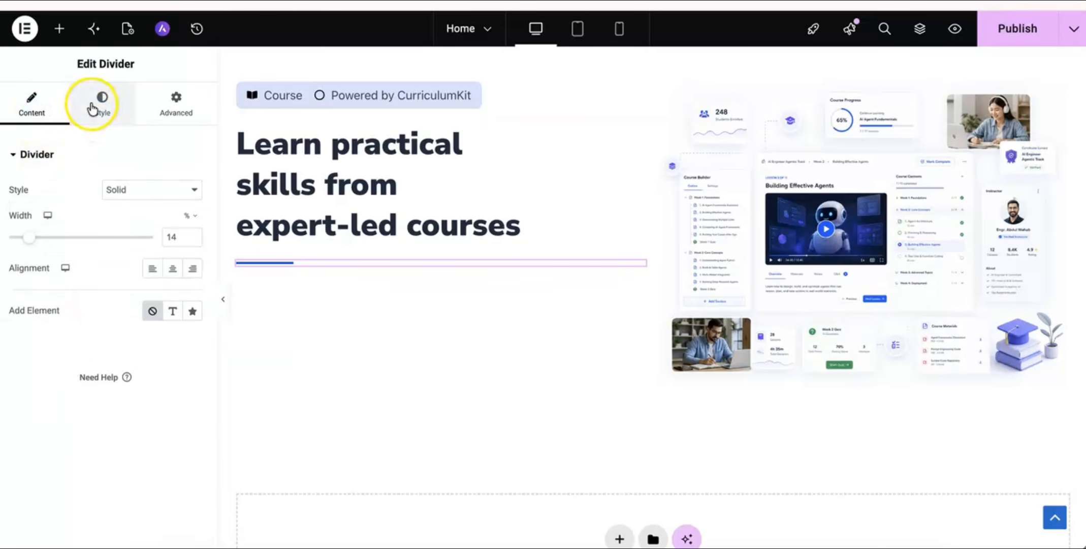
Try the Dashed and Dotted line styles on the divider and set its style to Double.
left_click(133, 192)
left_click(140, 244)
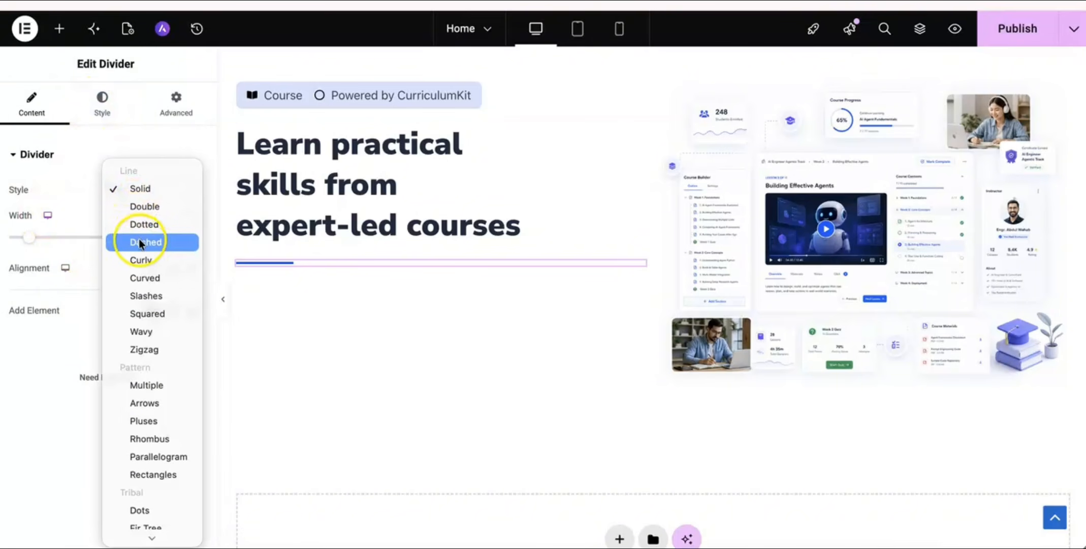
left_click(153, 192)
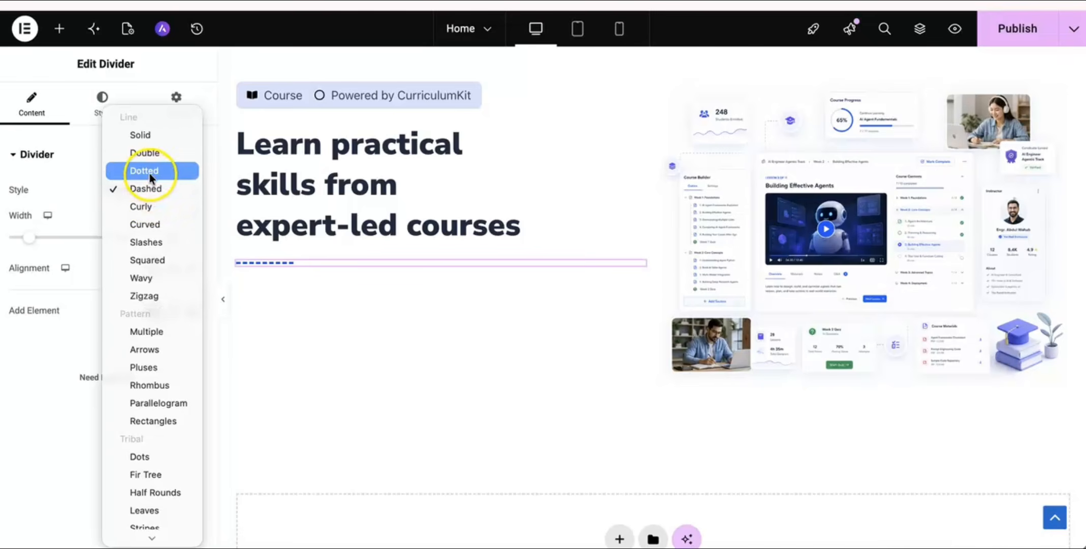
left_click(149, 172)
left_click(153, 190)
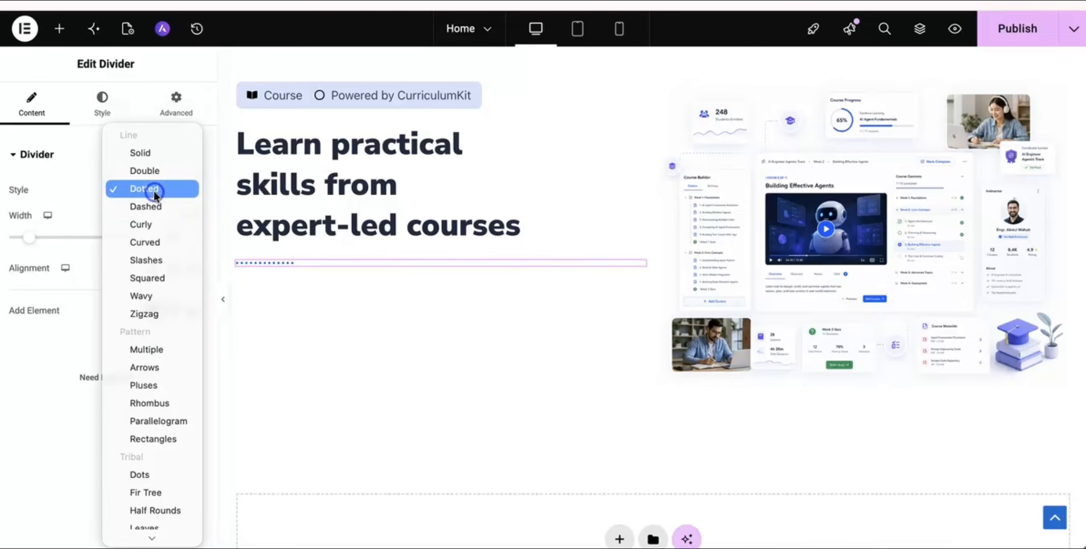
left_click(156, 173)
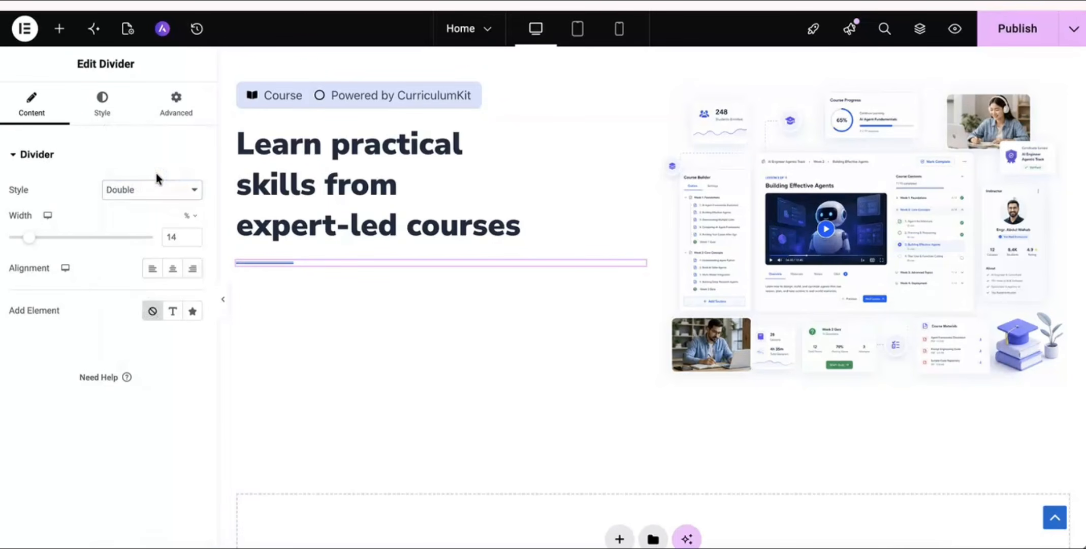
Set the divider's line style to Solid and publish the page.
left_click(151, 193)
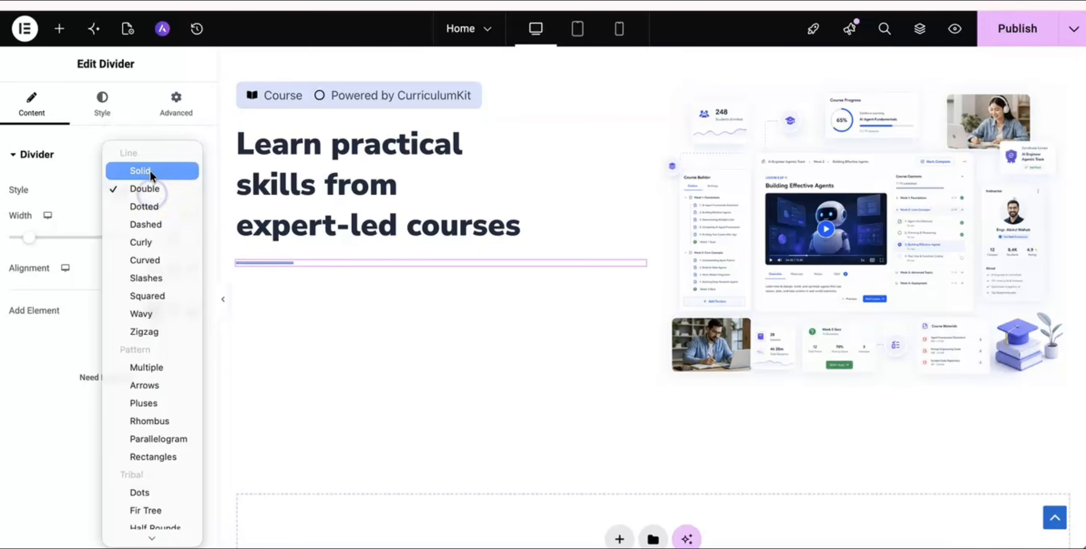
left_click(150, 171)
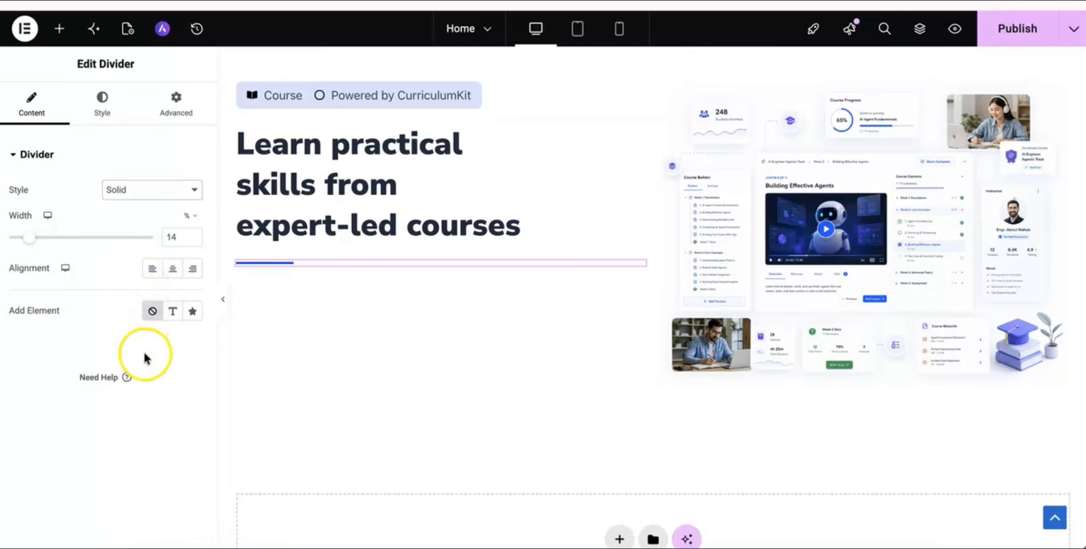
left_click(1007, 31)
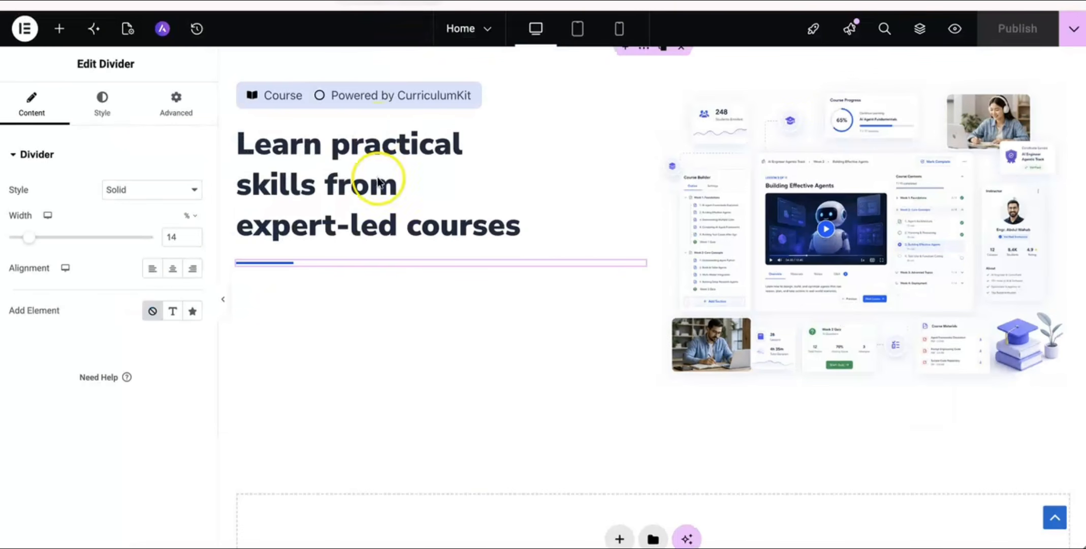
Add a text block below the divider and copy the "Structured lessons, progress tracking" paragraph from the LearnNova document in Google Docs.
left_click(59, 28)
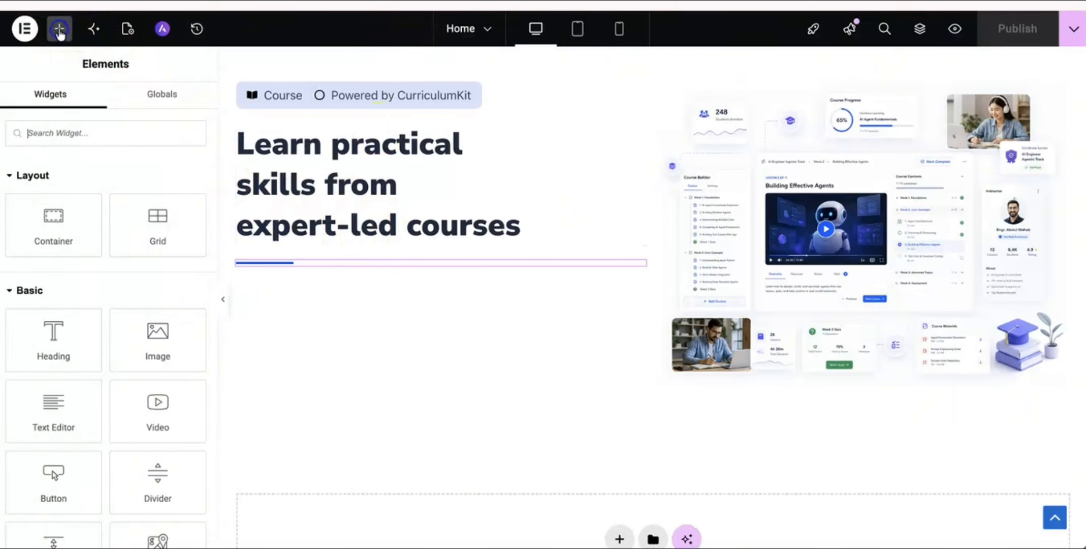
left_click_drag(66, 419, 292, 268)
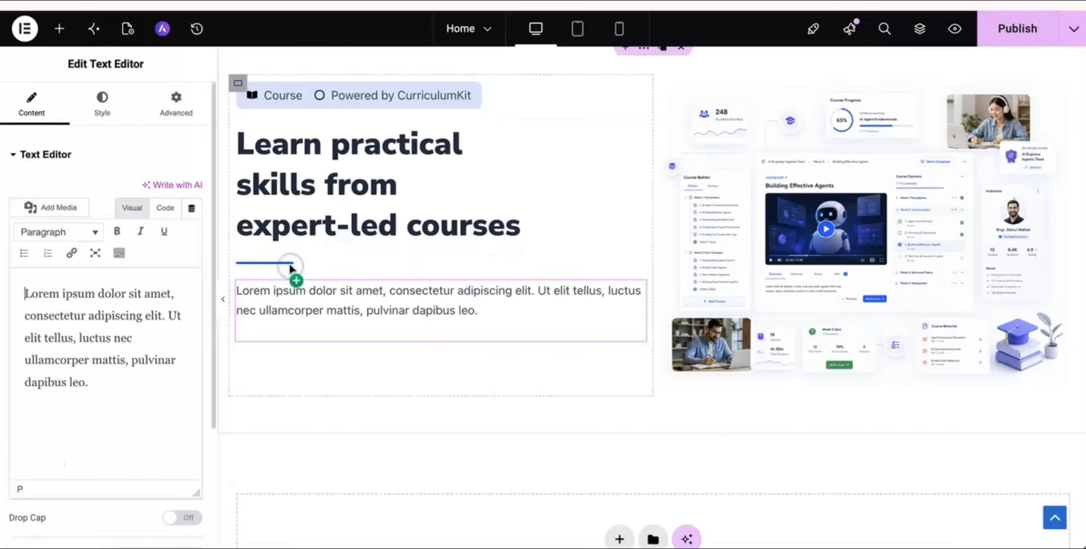
left_click(637, 29)
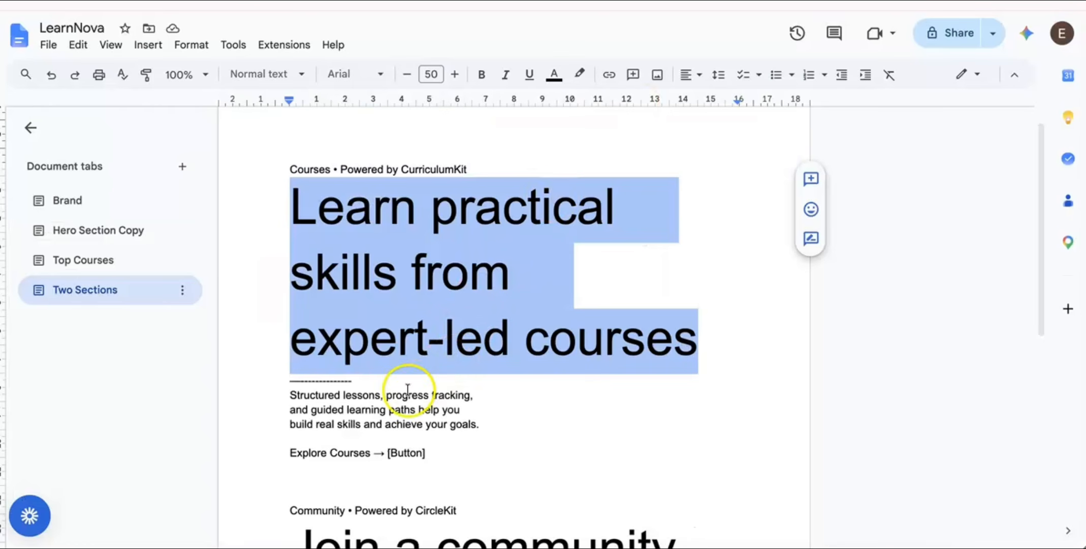
left_click(387, 396)
left_click(292, 398)
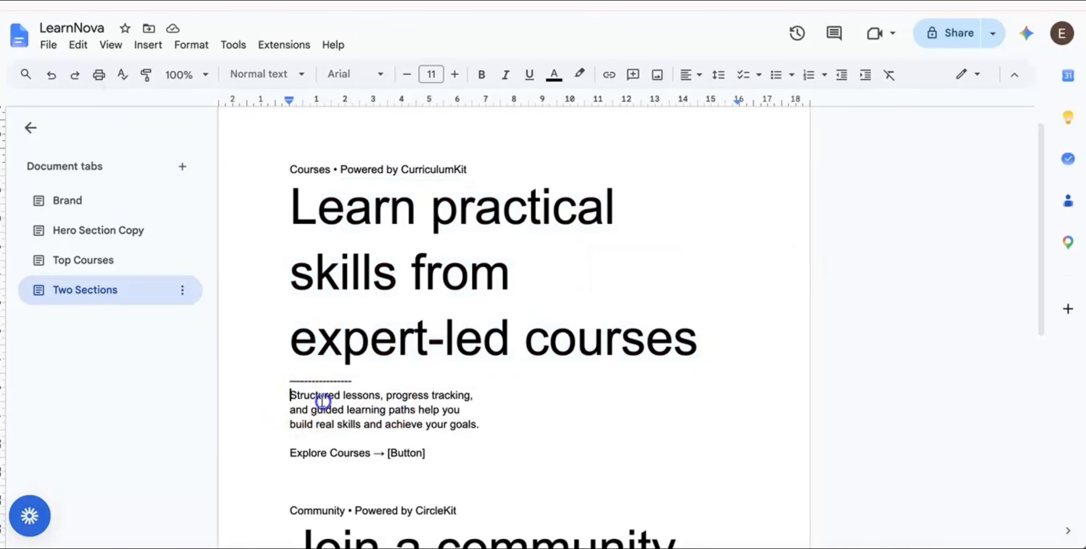
left_click(440, 415, "shift")
left_click(417, 444)
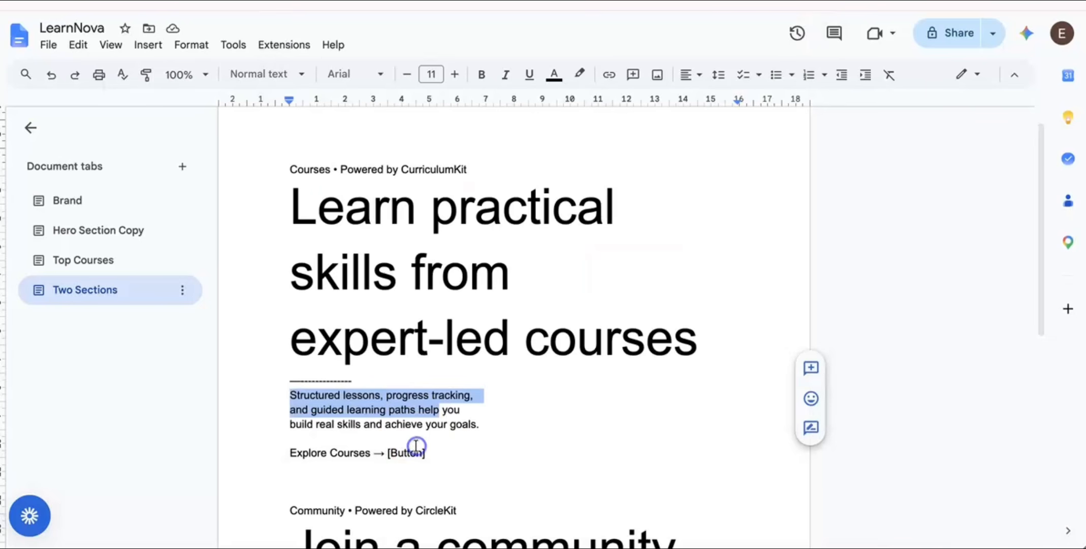
left_click(337, 414)
left_click_drag(291, 395, 488, 424)
key("ctrl+c")
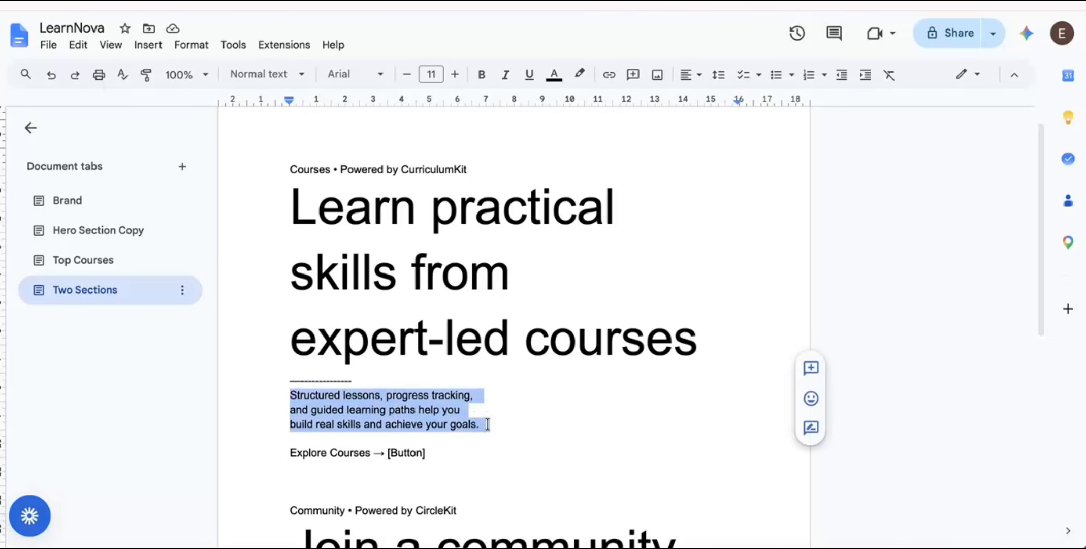
left_click(443, 1)
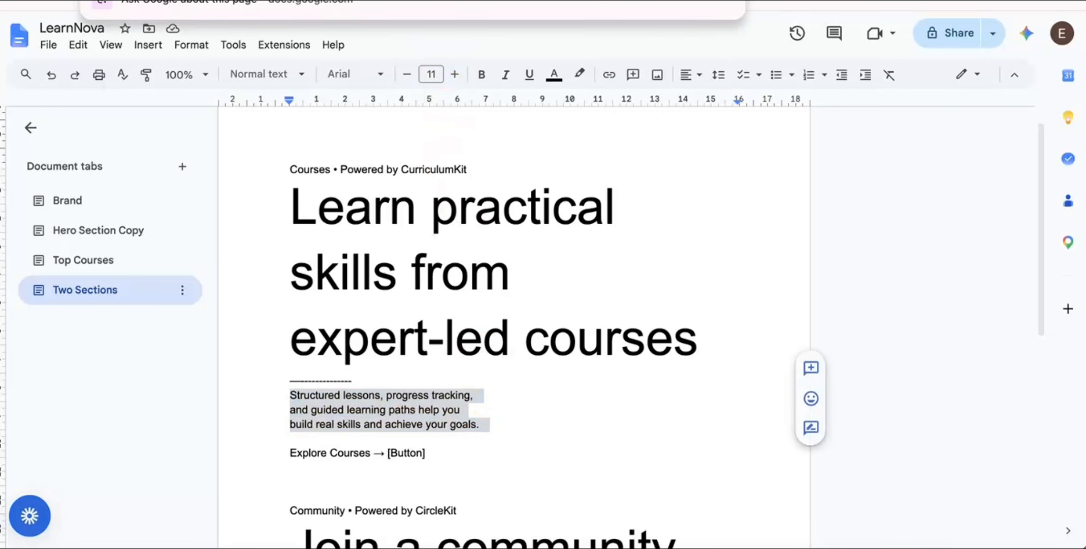
key("ctrl+v")
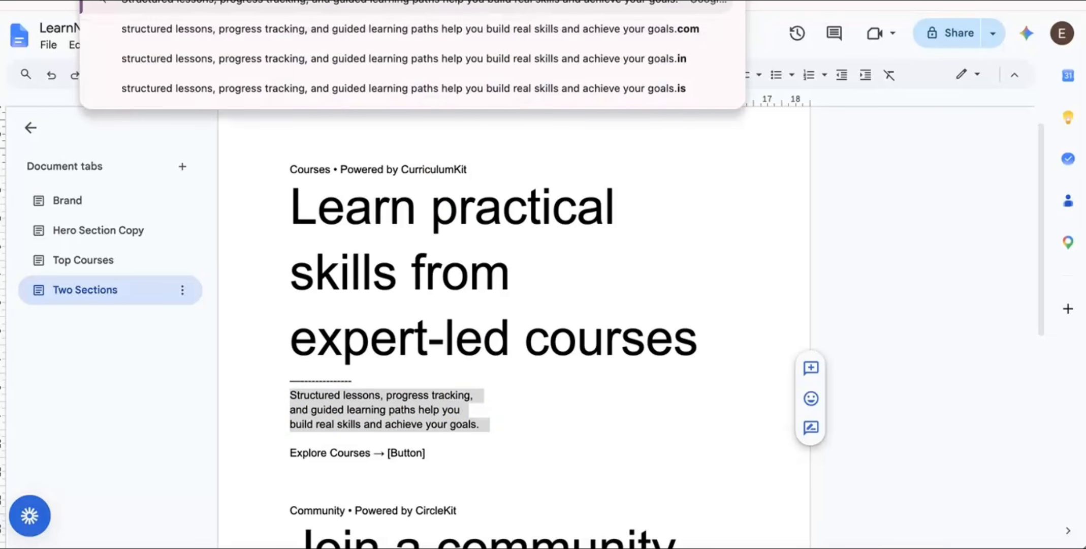
key("Escape")
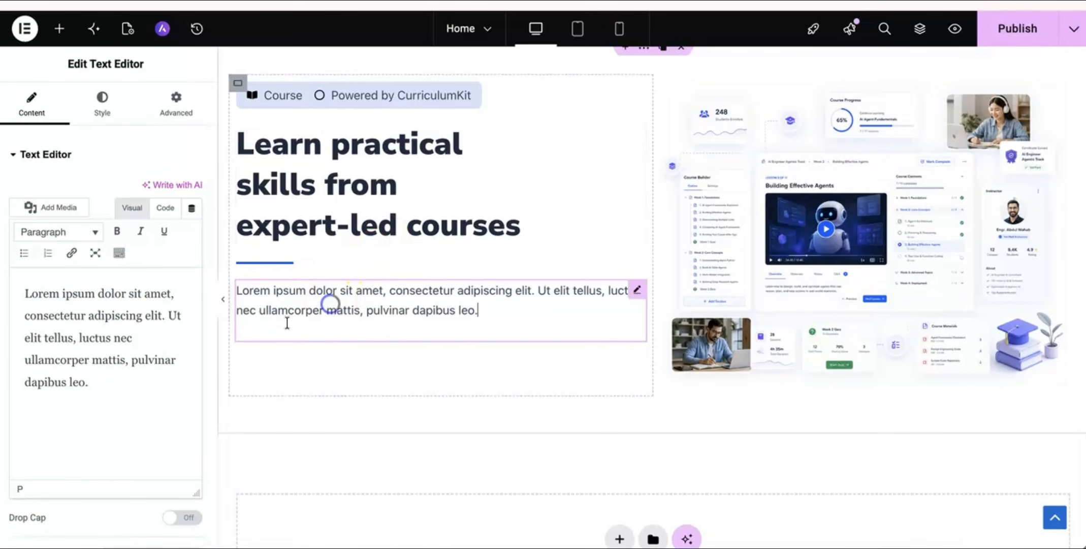
Switch to Elementor and paste the copied paragraph over the text block's placeholder.
left_click(140, 387)
key("ctrl+a")
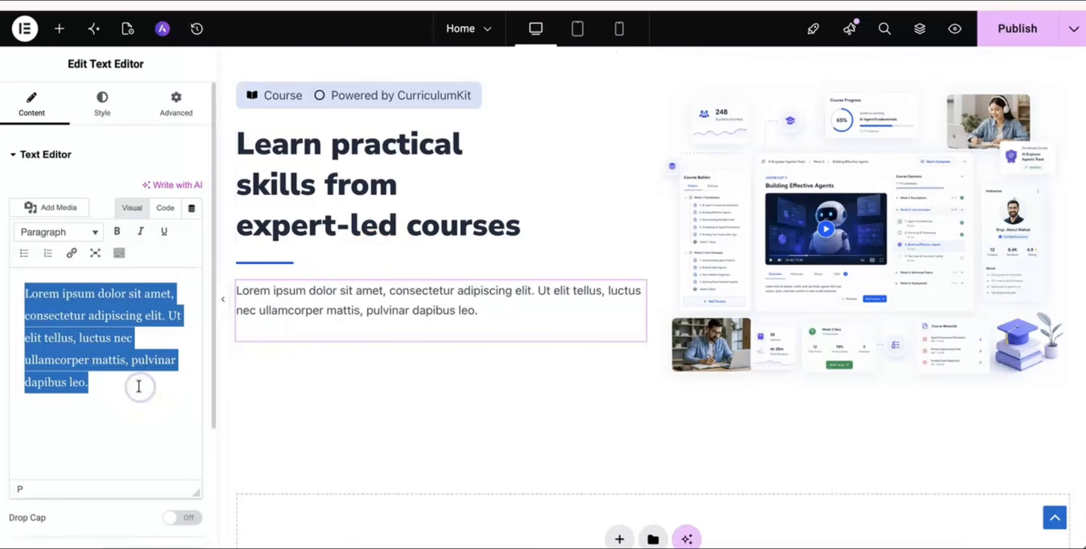
key("ctrl+v")
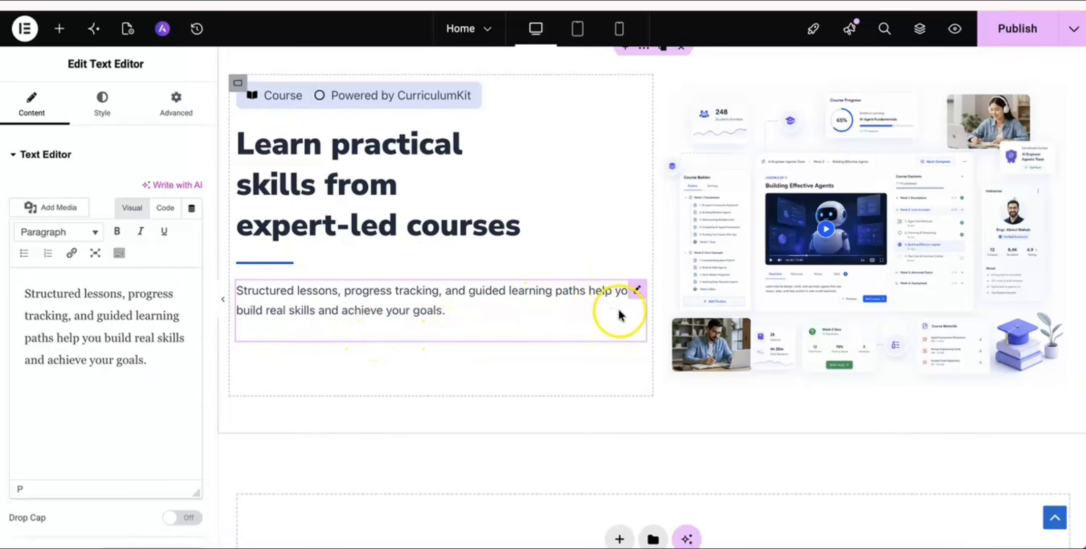
Try narrowing the hero's text column and undo the last edits.
mouse_move(646, 318)
left_mouse_down()
mouse_move(606, 315)
mouse_move(628, 318)
left_mouse_up()
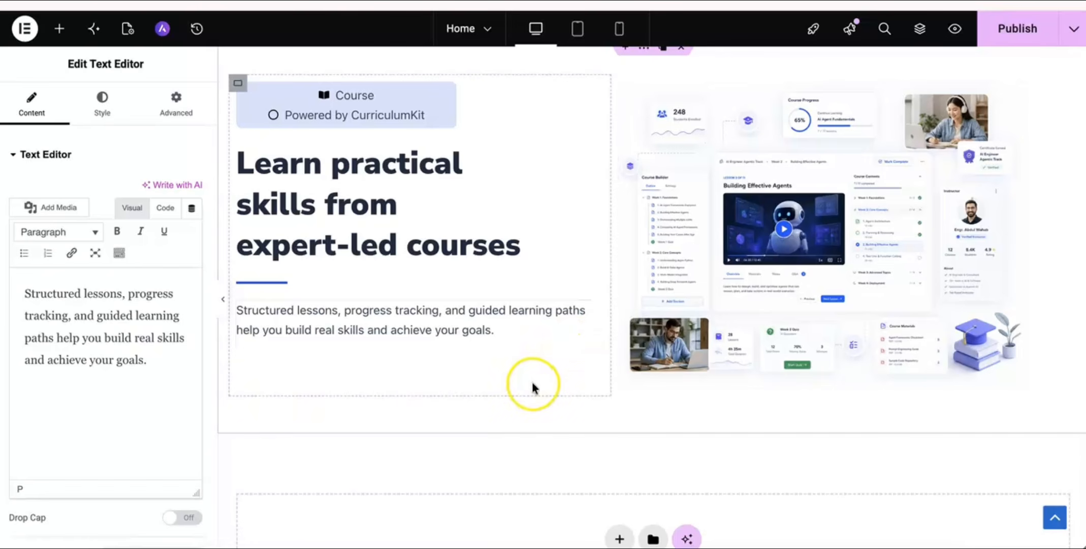
key("ctrl+z")
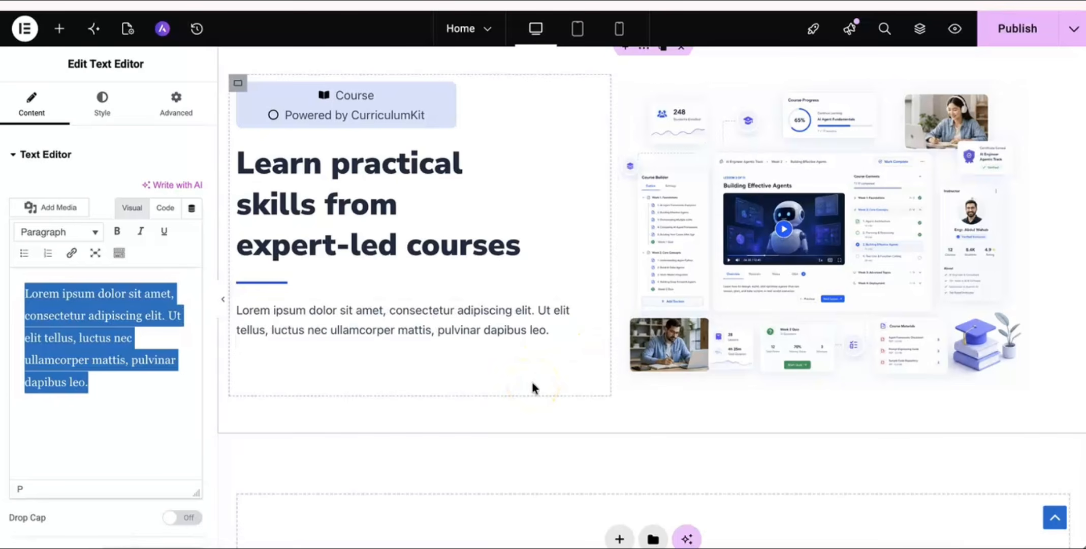
key("ctrl+z")
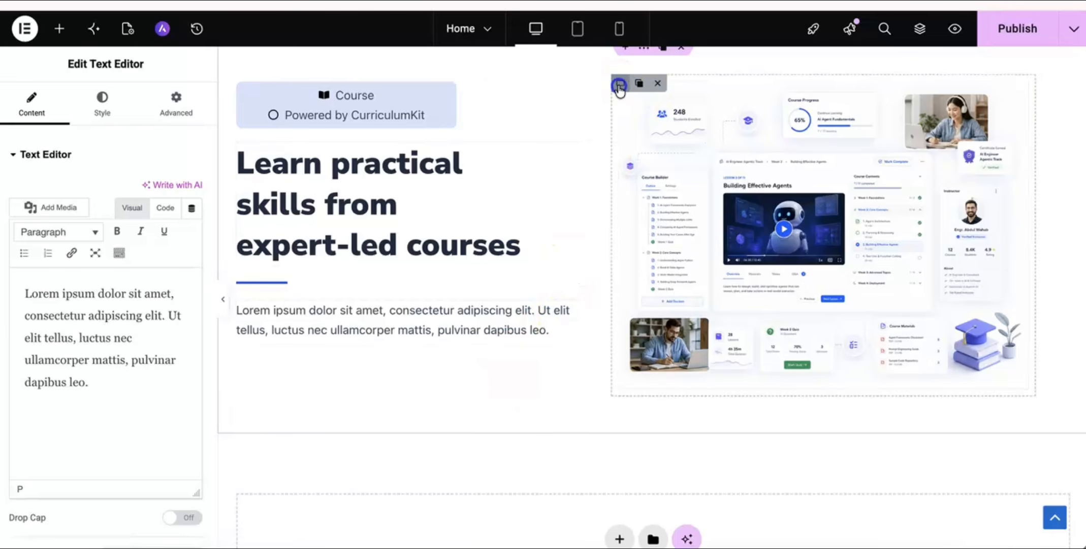
Replace the placeholder in the text block below the divider with the copied "Structured lessons, progress tracking" paragraph.
left_click(620, 84)
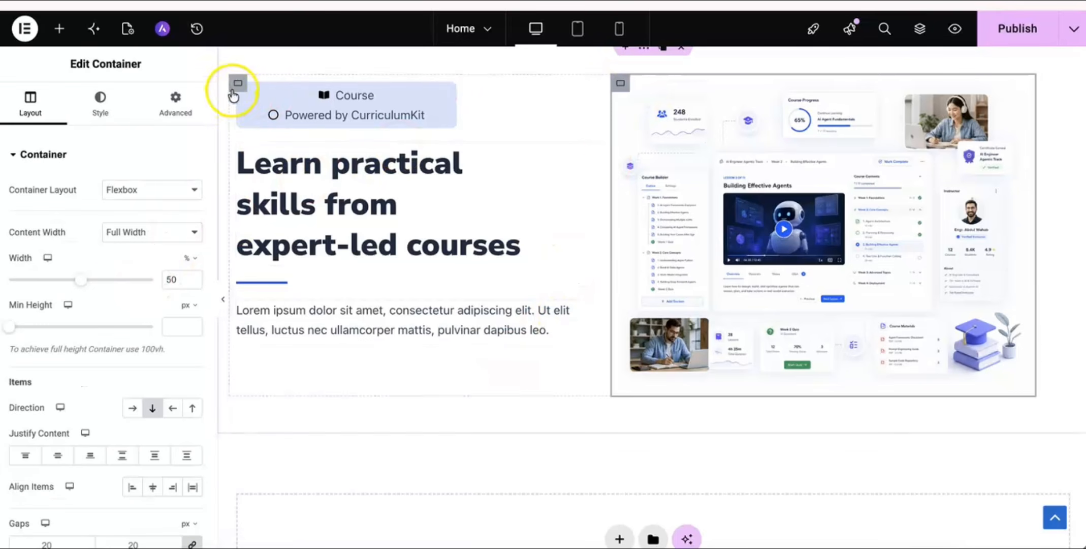
left_click(330, 320)
left_click(126, 388)
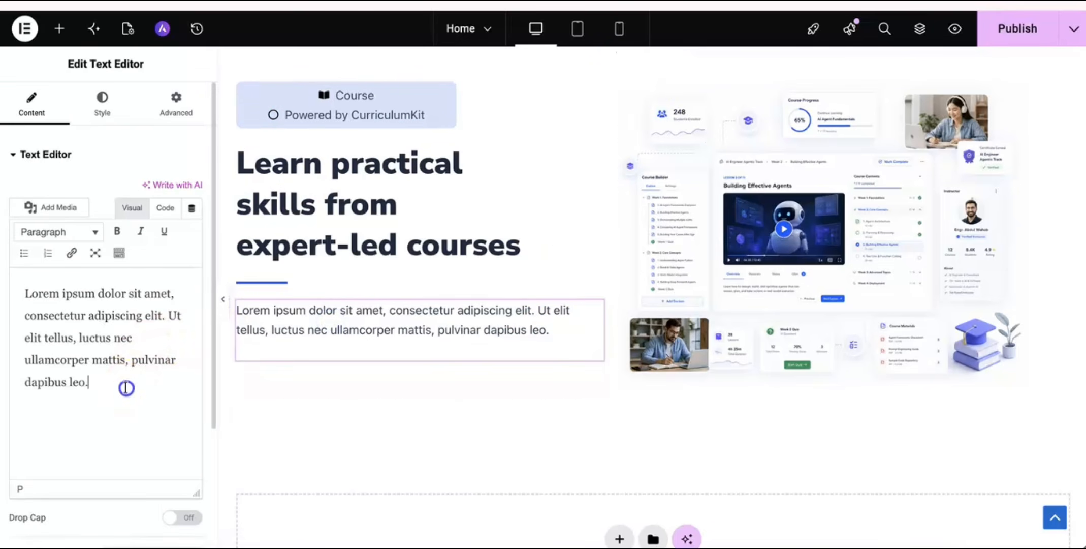
key("ctrl+a")
key("ctrl+v")
left_click(146, 384)
left_click(291, 360)
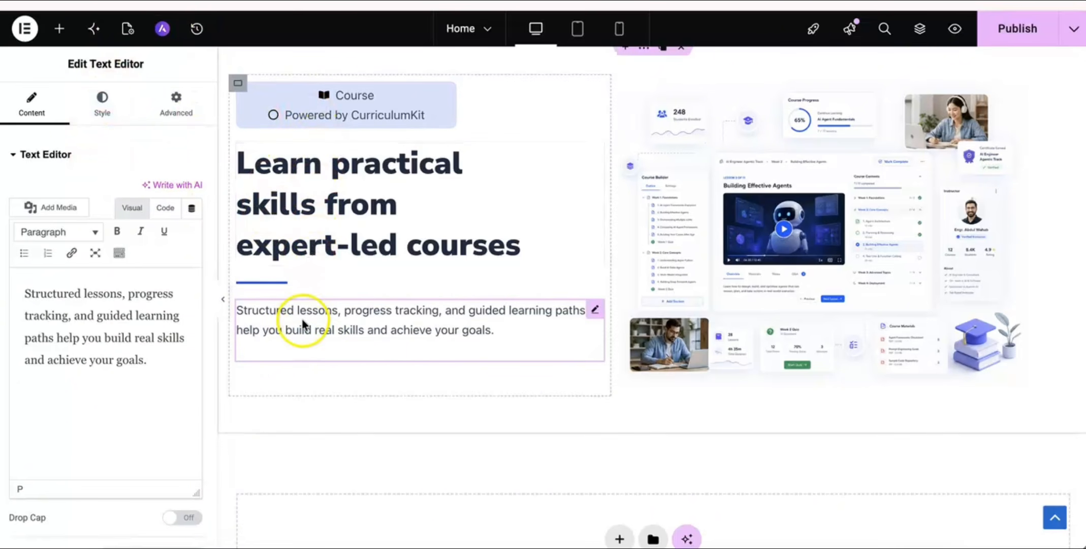
Add a button below the paragraph and set its text to "Explore courses".
left_click(59, 28)
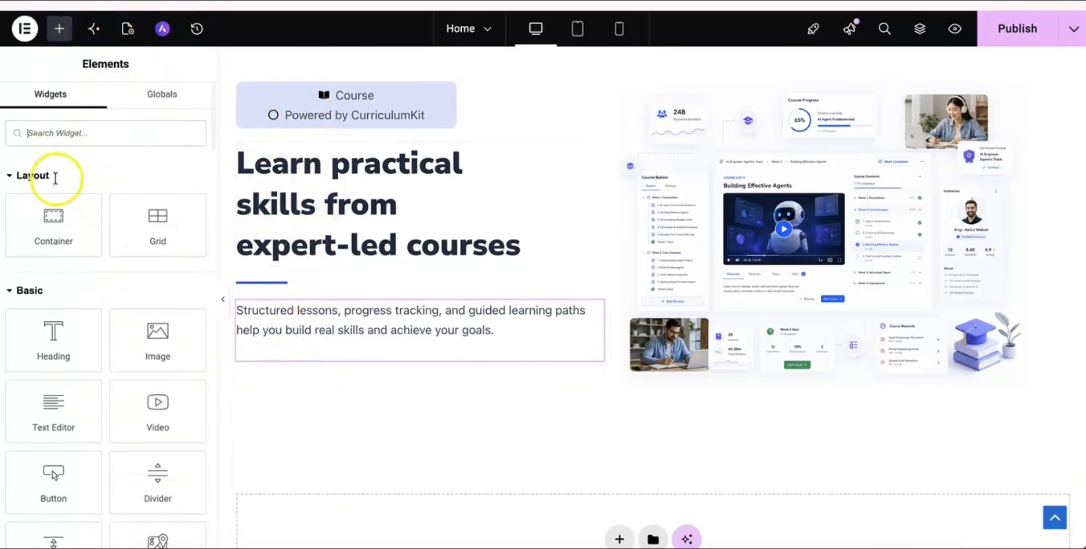
scroll(107, 460, "down", 3)
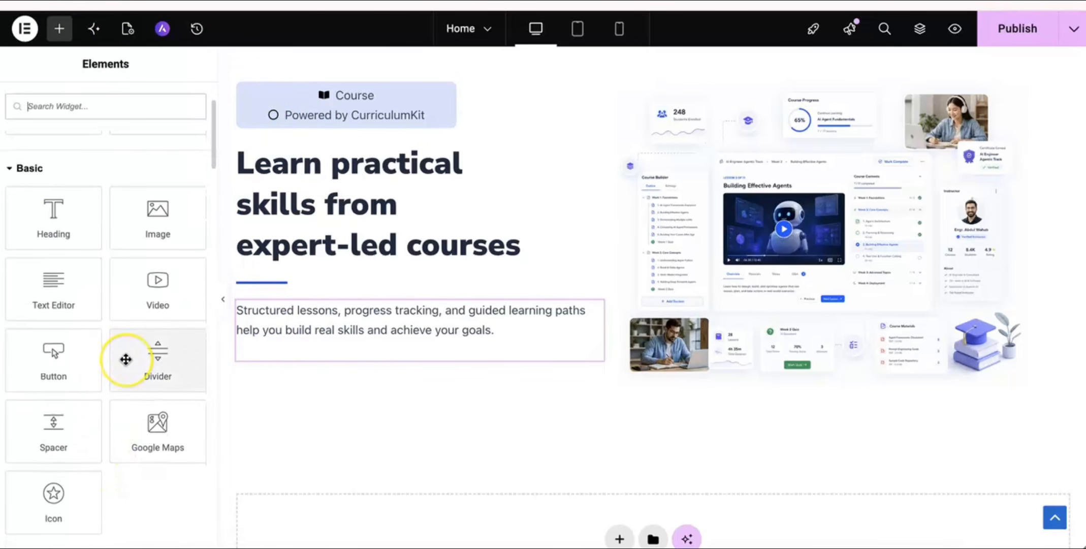
scroll(125, 359, "down", 2)
left_click_drag(59, 296, 371, 352)
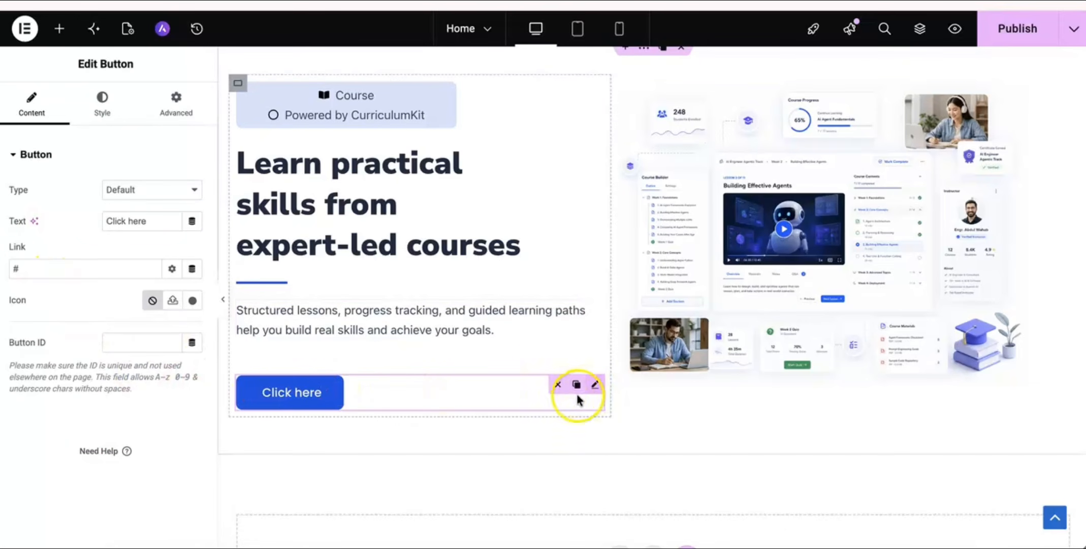
left_click(420, 397)
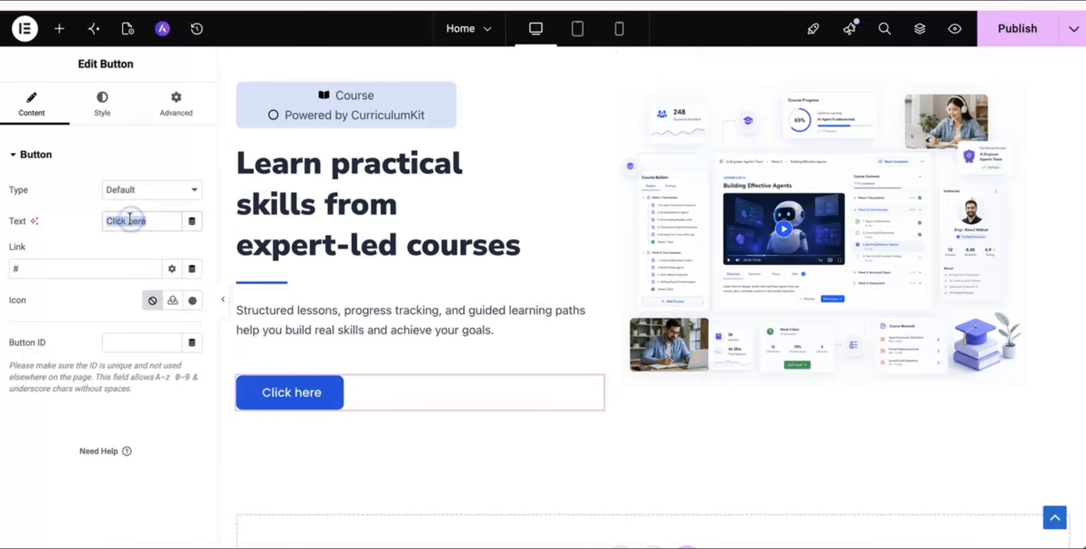
type("Explore courses")
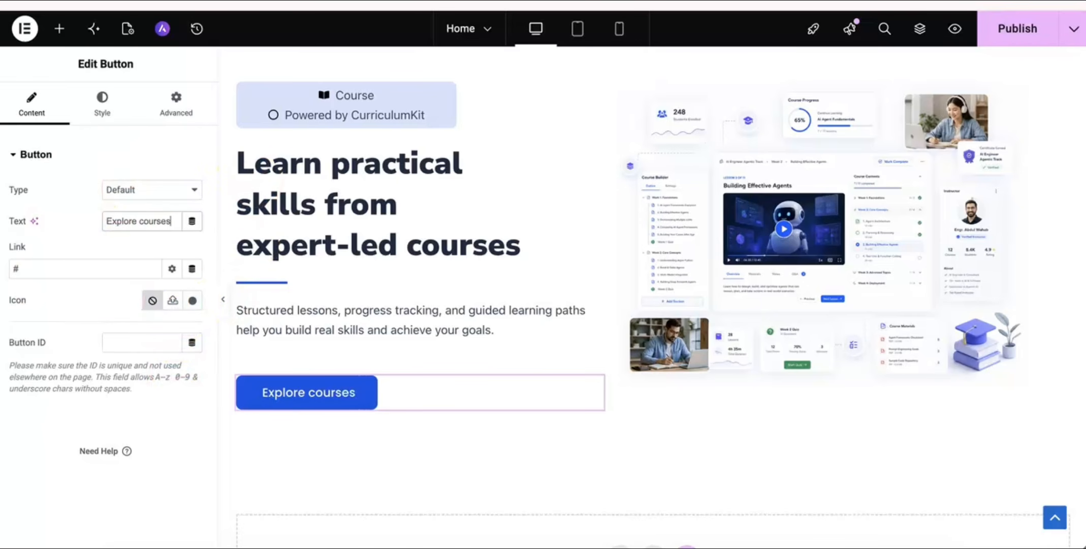
Add a long right arrow icon after the button's text with 9 px icon spacing, and publish the page.
left_click(192, 300)
left_click(477, 90)
type("a")
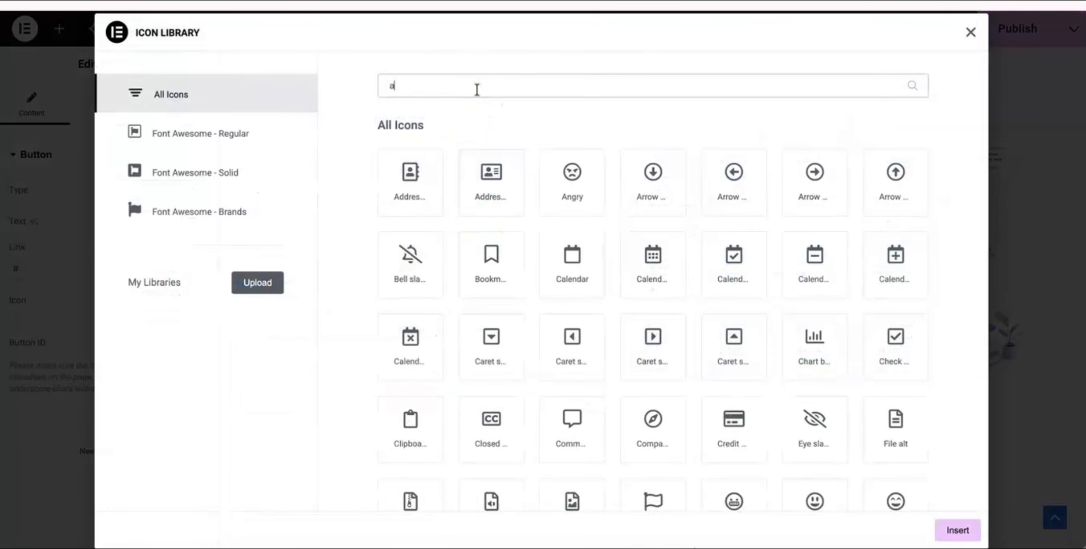
type("rro")
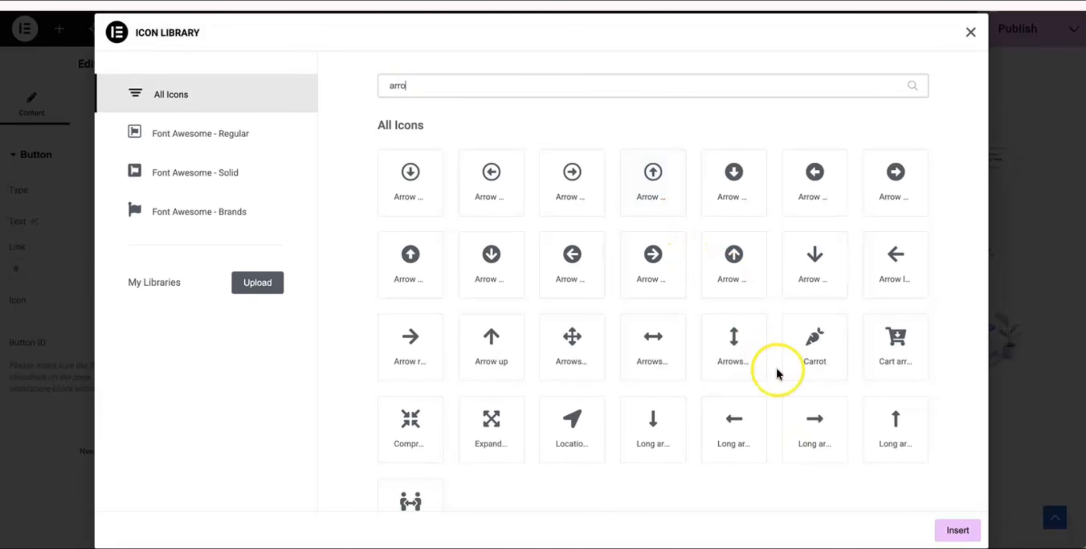
left_click(822, 435)
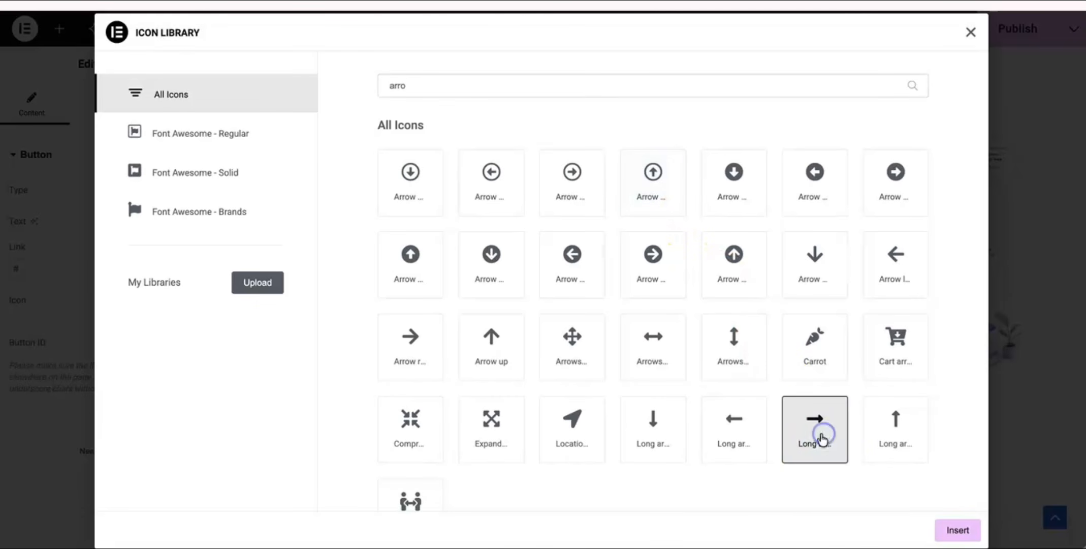
left_click(953, 532)
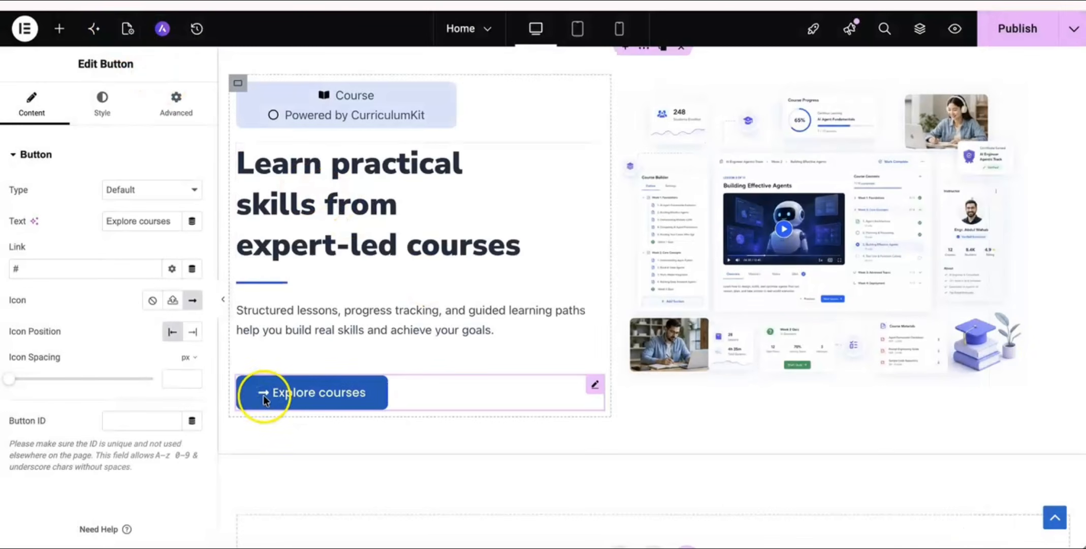
left_click(192, 332)
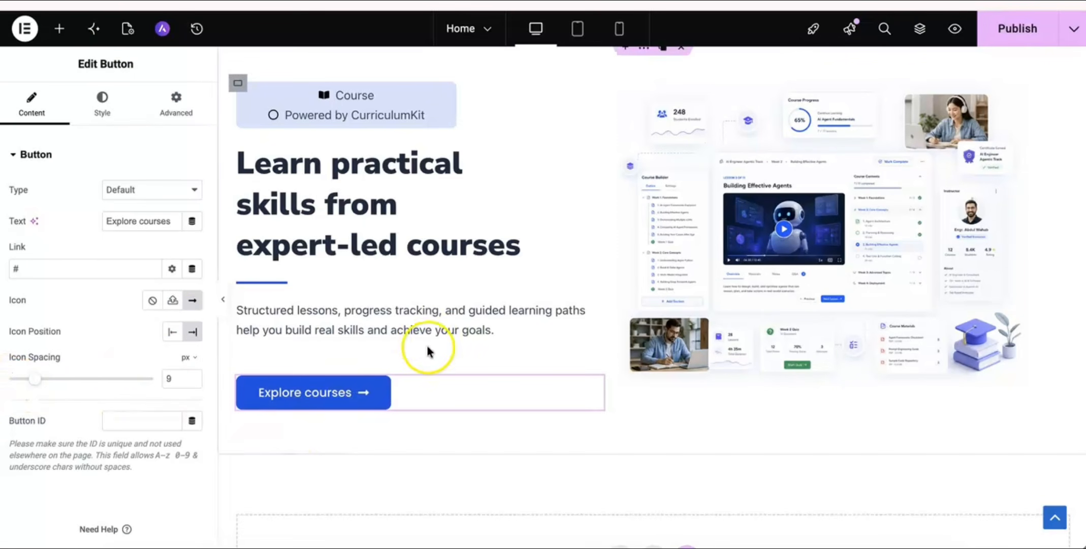
left_click(1013, 30)
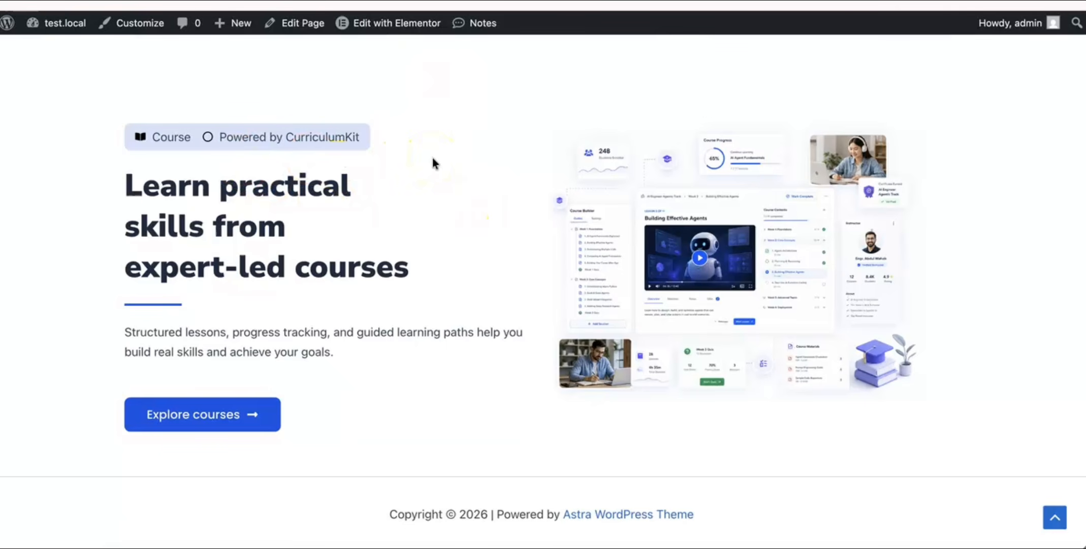
Set the hero image column's width to 50%, publish the page and reload the live page to check it.
left_click(495, 135)
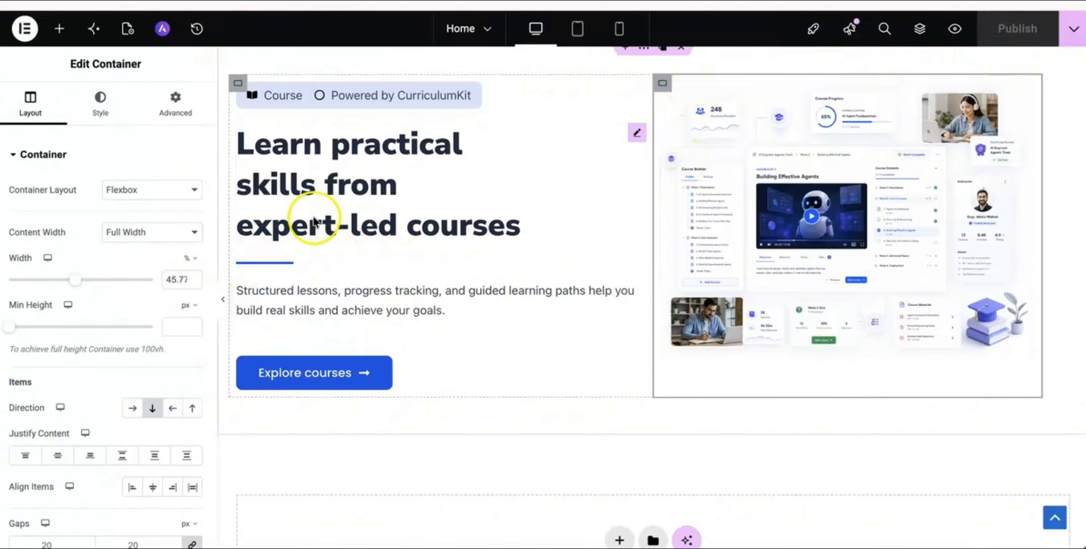
left_click(349, 182)
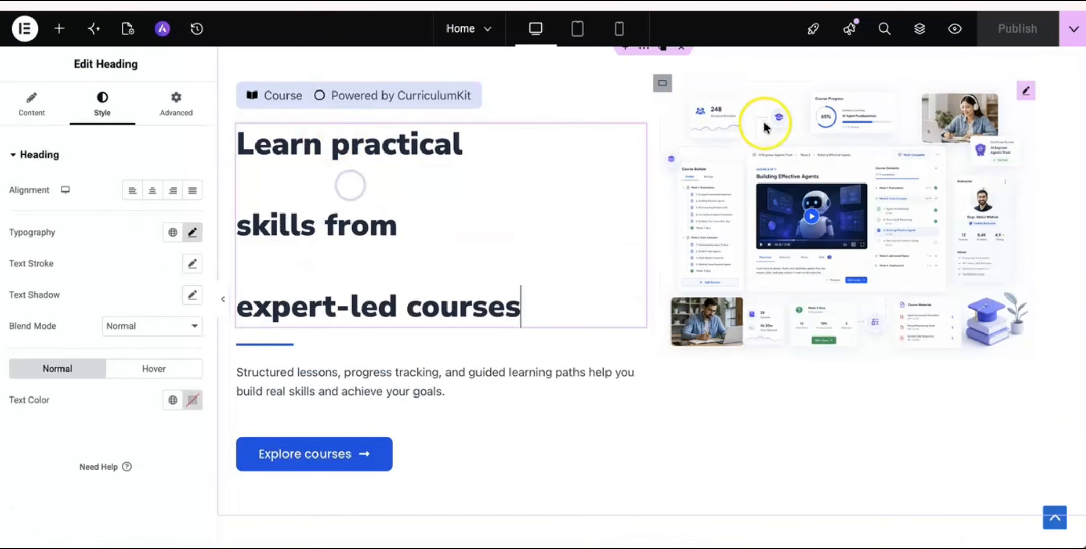
left_click(663, 83)
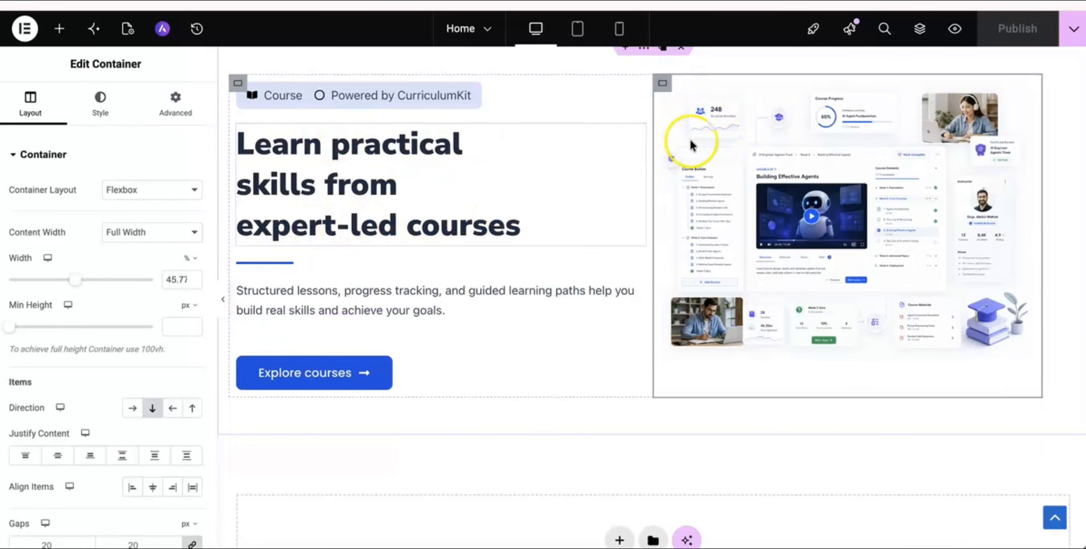
left_click(166, 280)
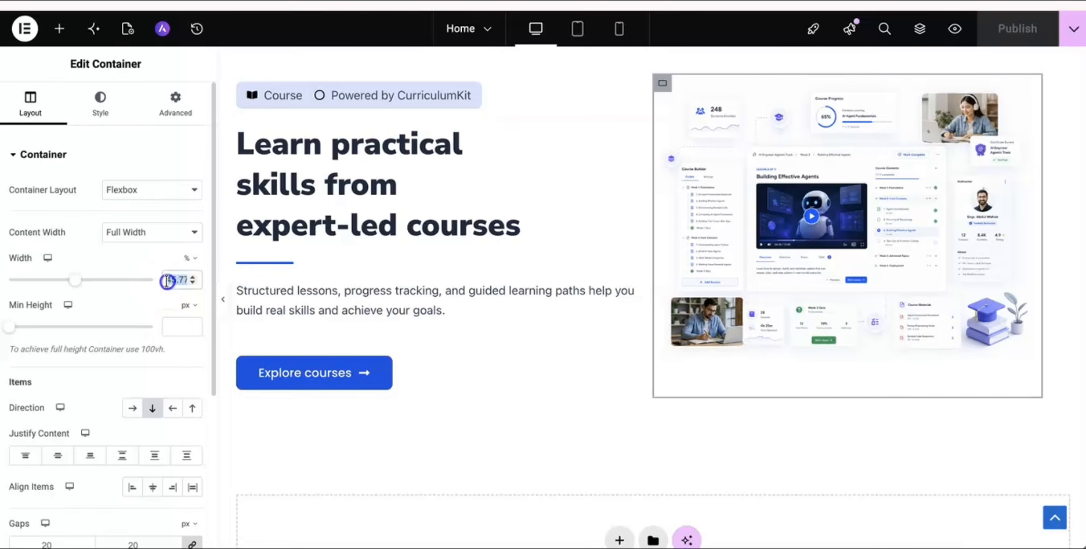
type("50")
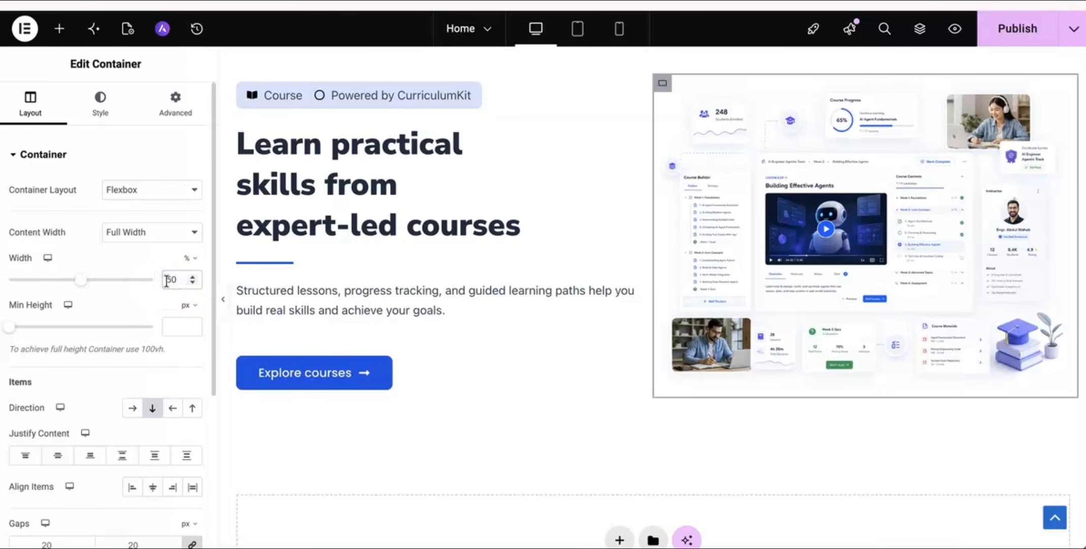
left_click(236, 87)
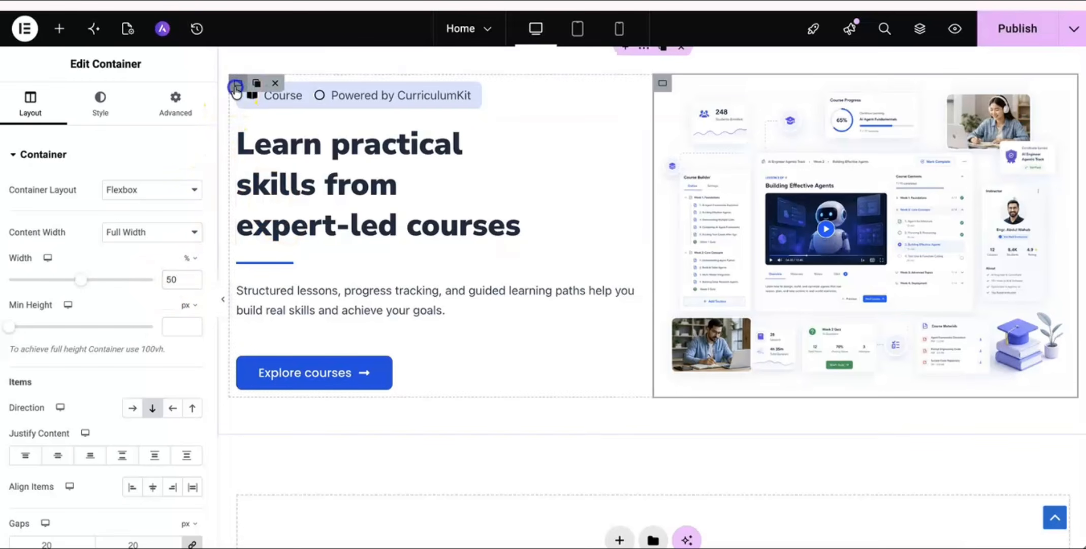
left_click(177, 279)
left_click(993, 29)
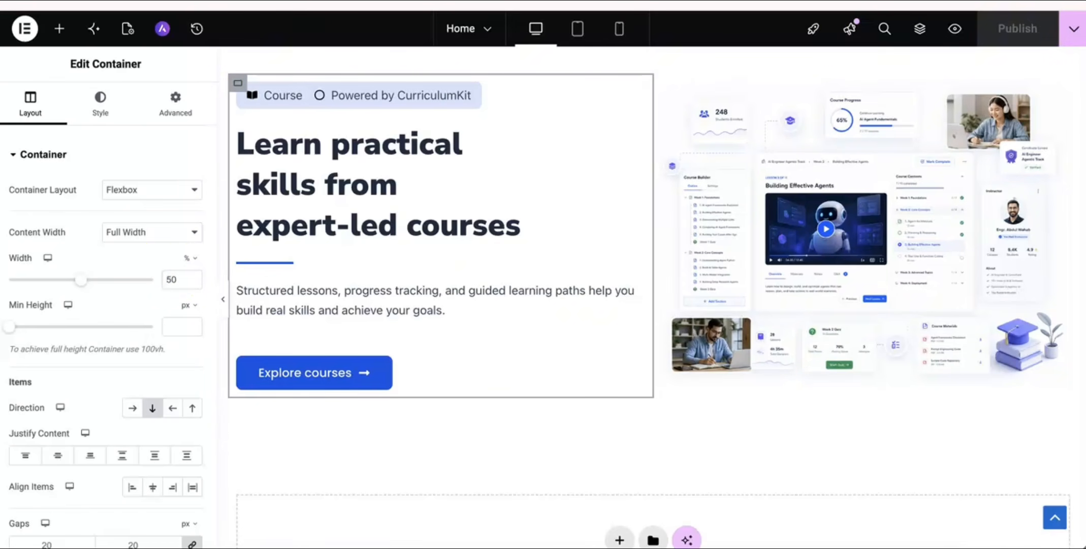
left_click(651, 245)
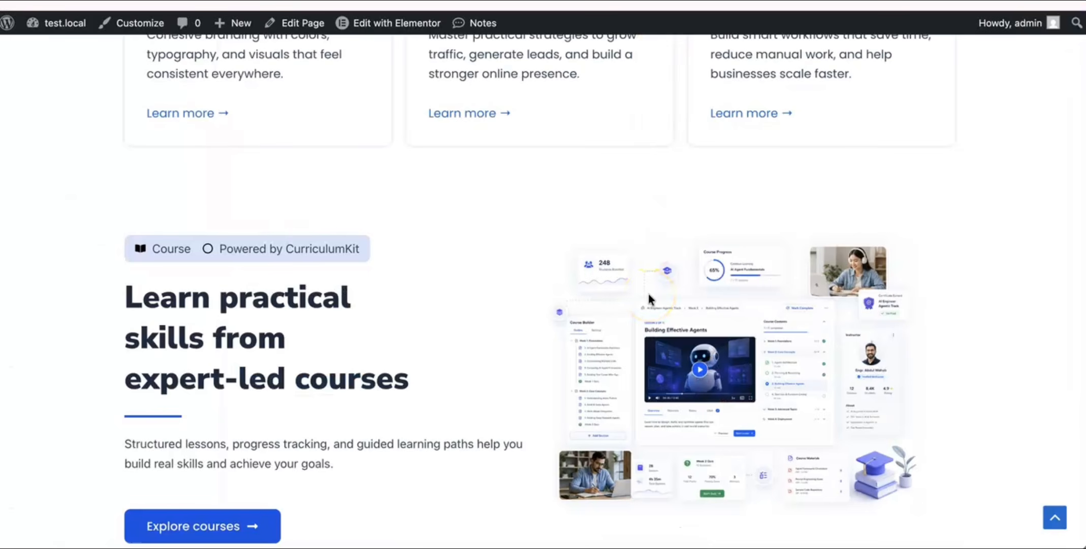
key("super+r")
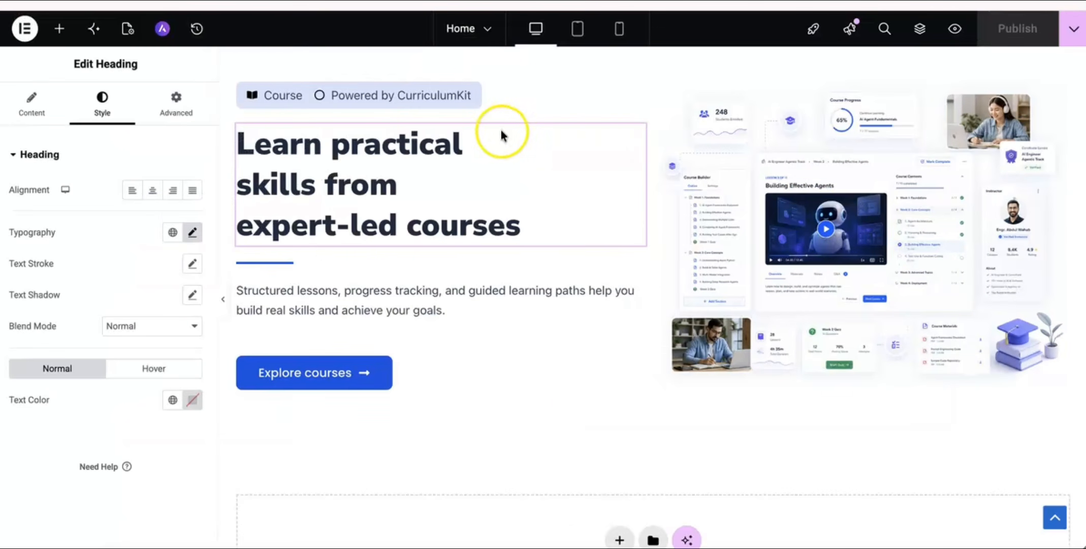
Set the width of the hero's text column to 40%.
scroll(691, 169, "up", 1)
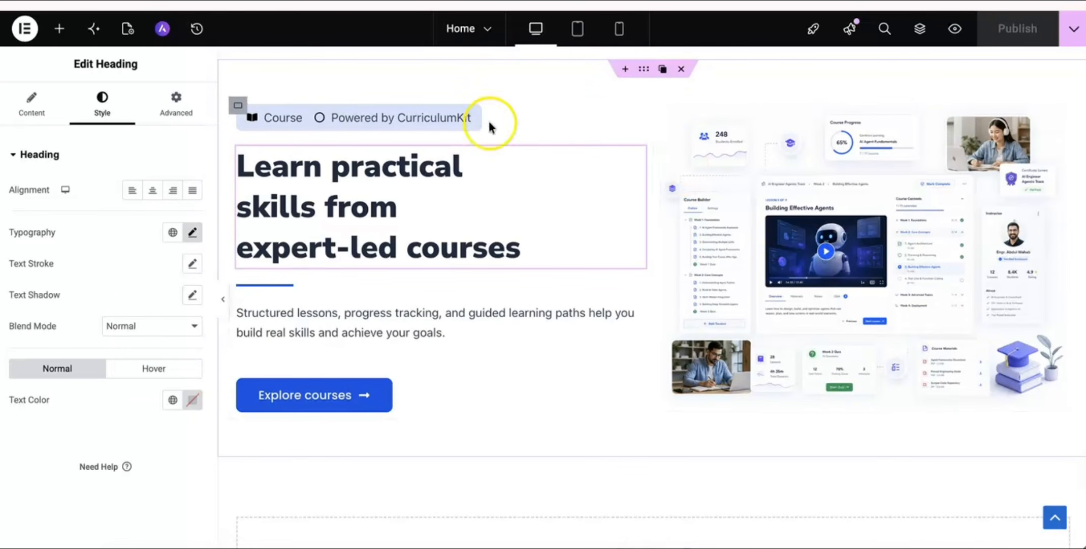
left_click(239, 105)
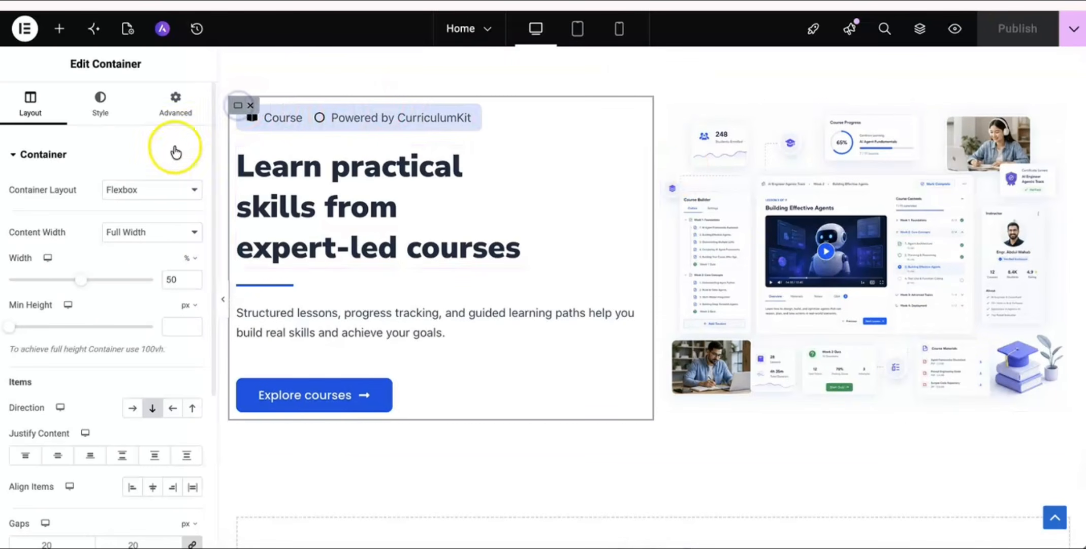
left_click(168, 279)
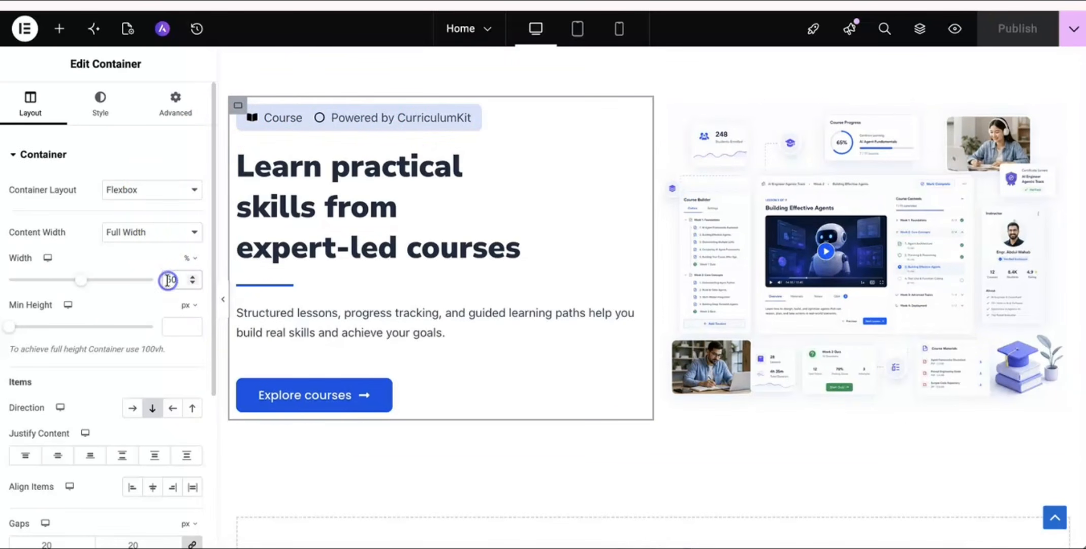
key("BackSpace")
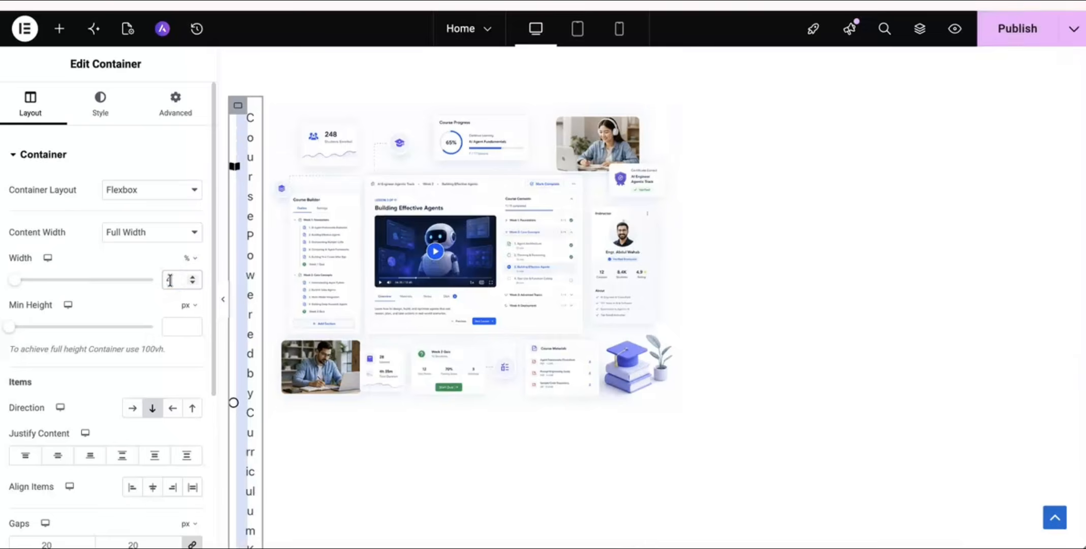
type("40")
Set the width of the hero's image column to 60%.
left_click(597, 108)
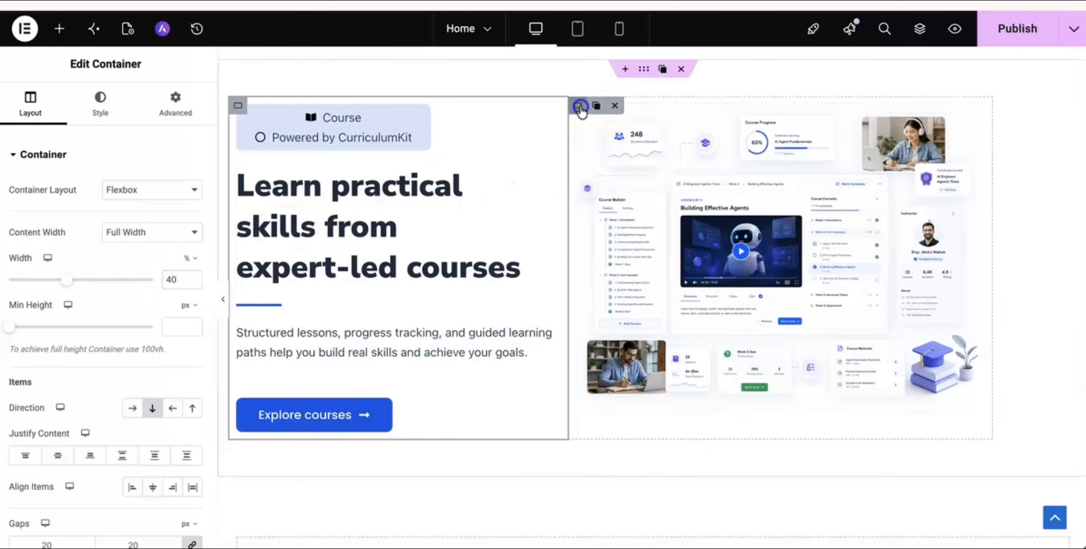
left_click(171, 279)
left_click_drag(172, 280, 163, 280)
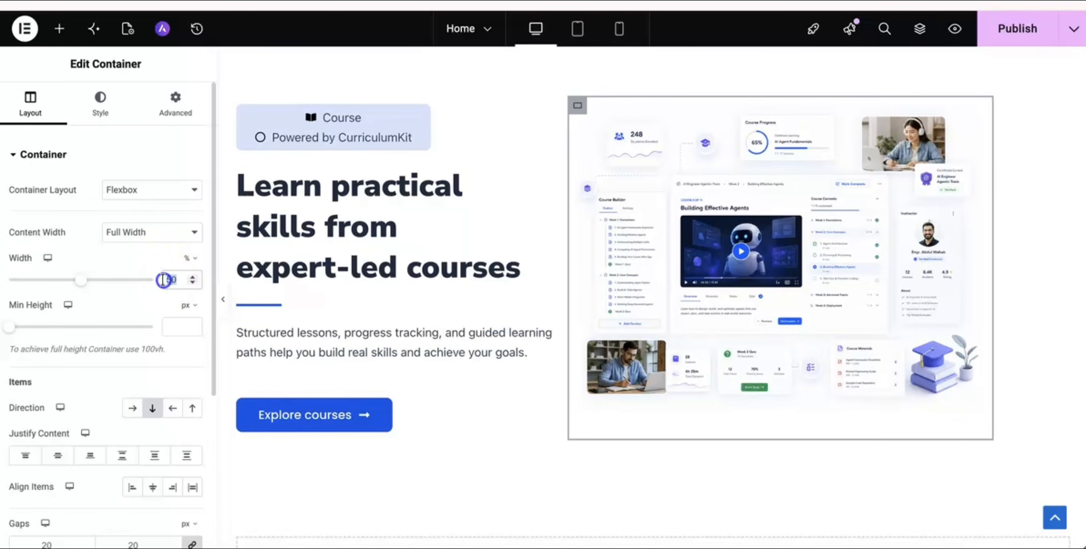
type("60")
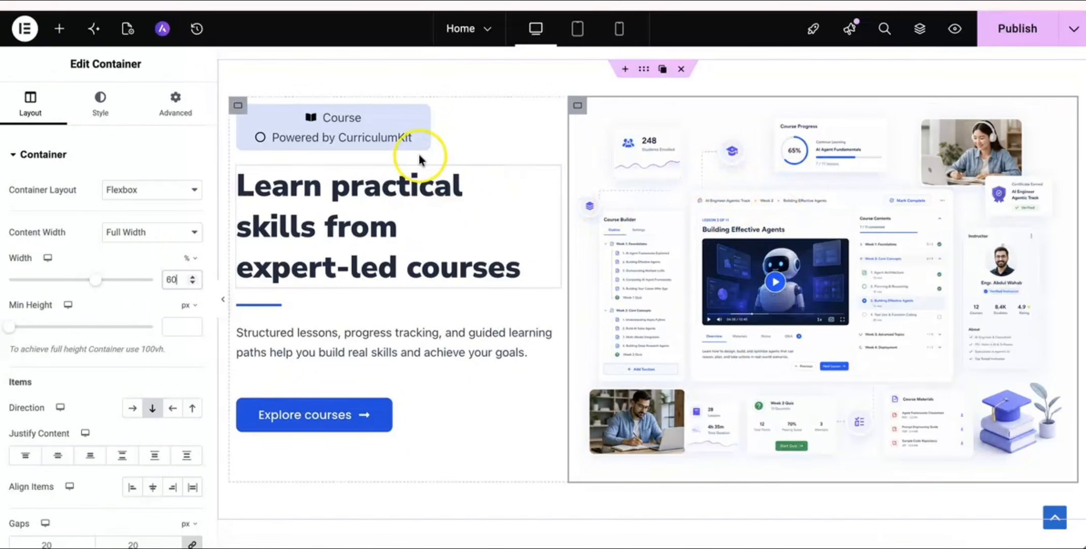
Set the image column's padding to 0 px on all sides.
left_click(575, 108)
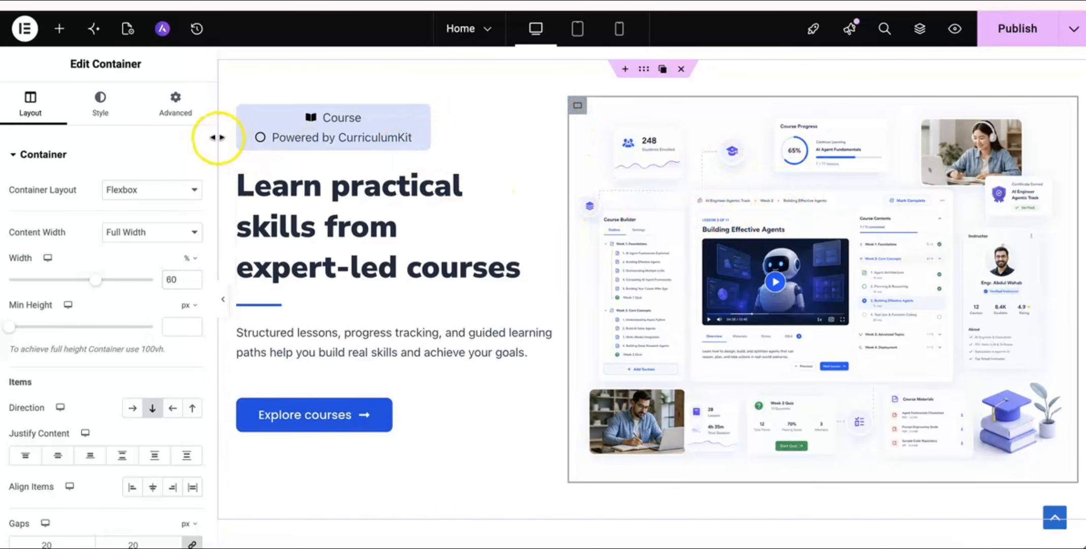
left_click(177, 100)
left_click(193, 264)
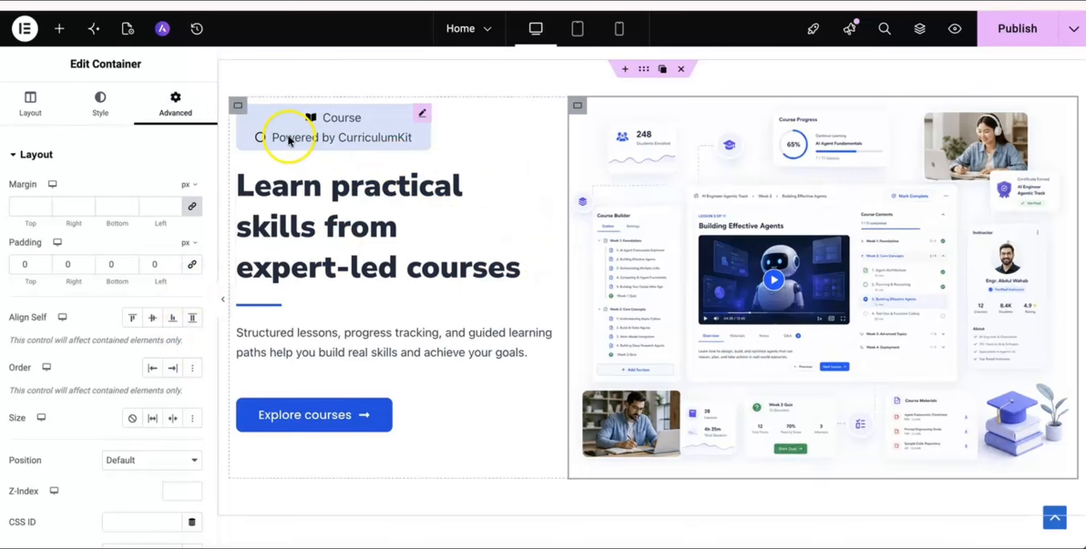
Change the font family of the badge's icon list text to Nunito Sans.
left_click(235, 109)
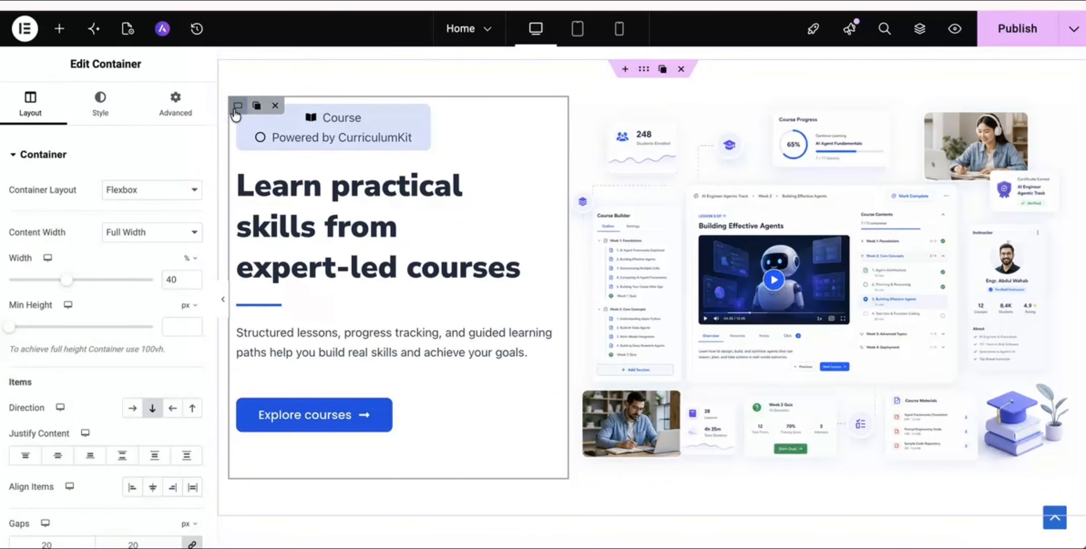
left_click(339, 134)
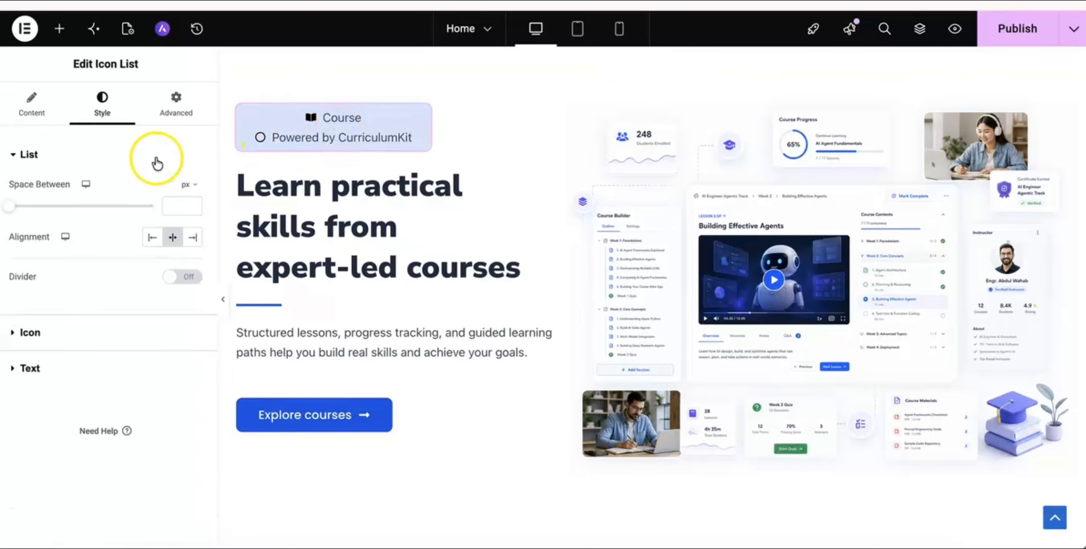
left_click(35, 104)
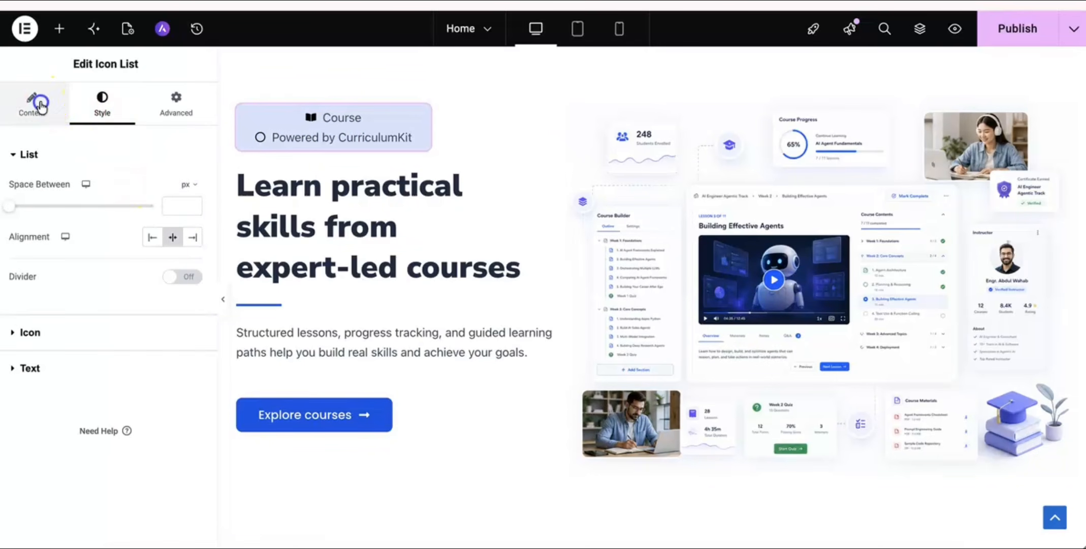
left_click(79, 113)
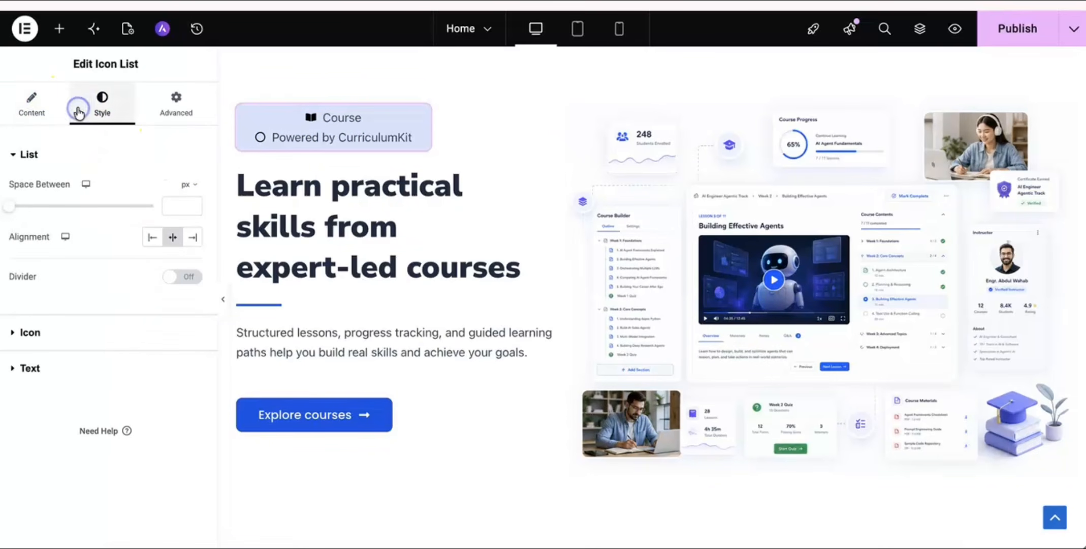
left_click(37, 367)
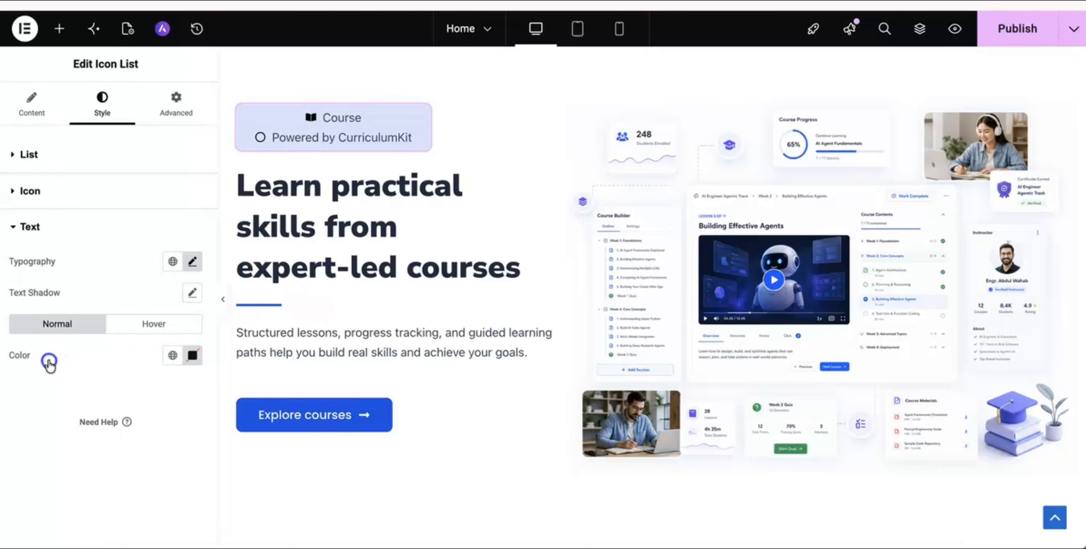
left_click(190, 262)
left_click(148, 334)
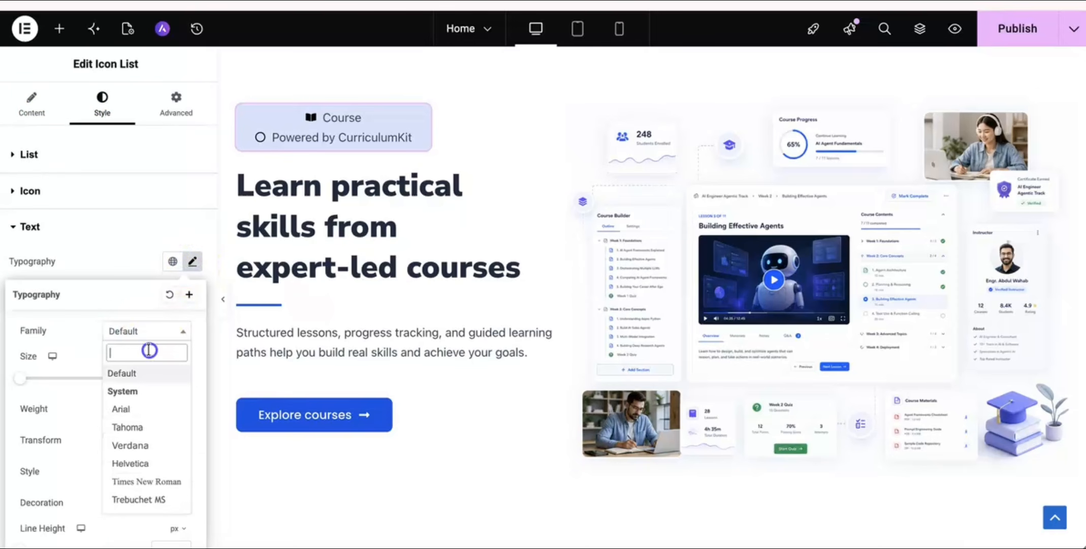
type("nu")
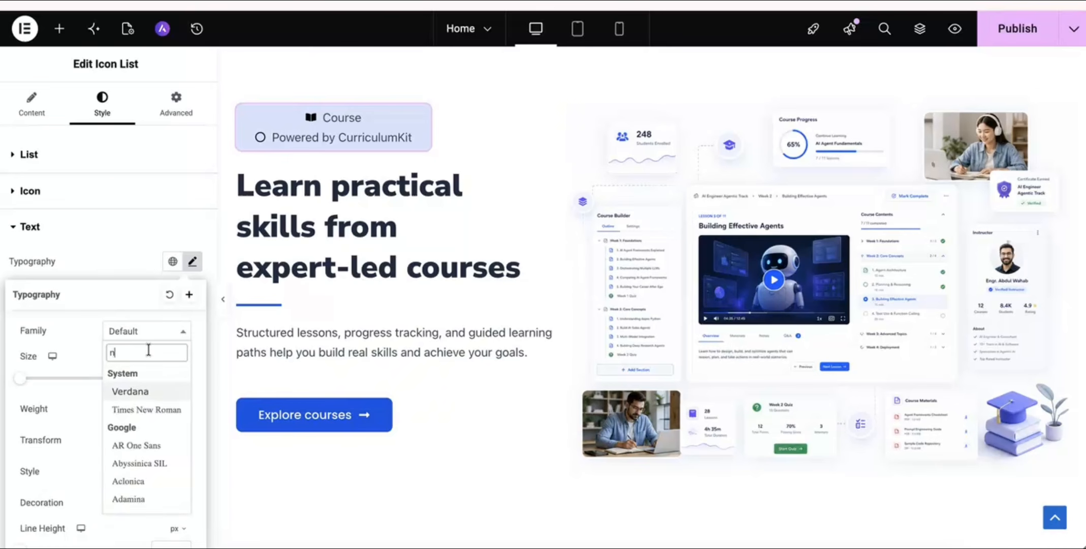
key("BackSpace")
type("uni")
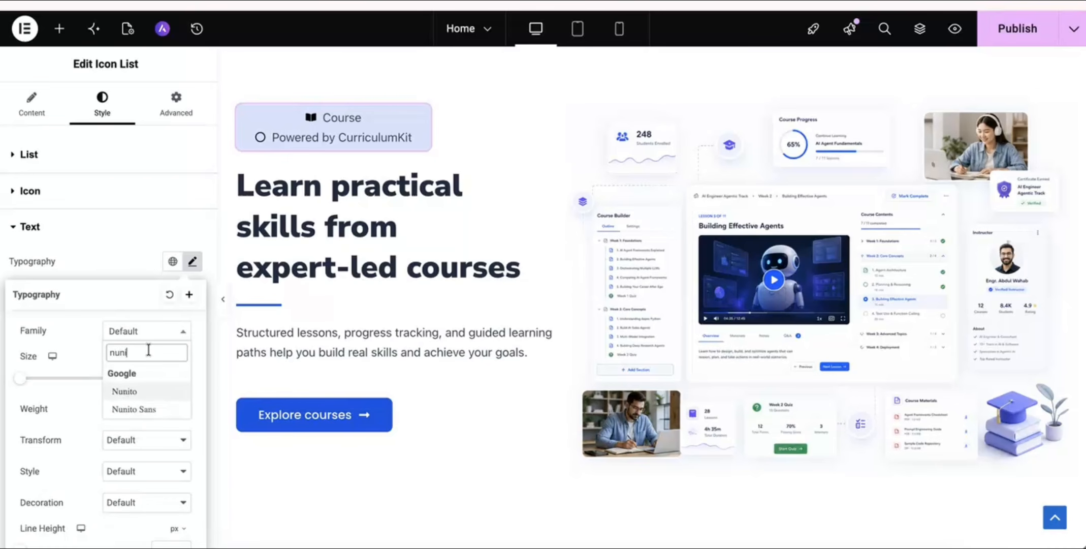
key("Down")
key("Return")
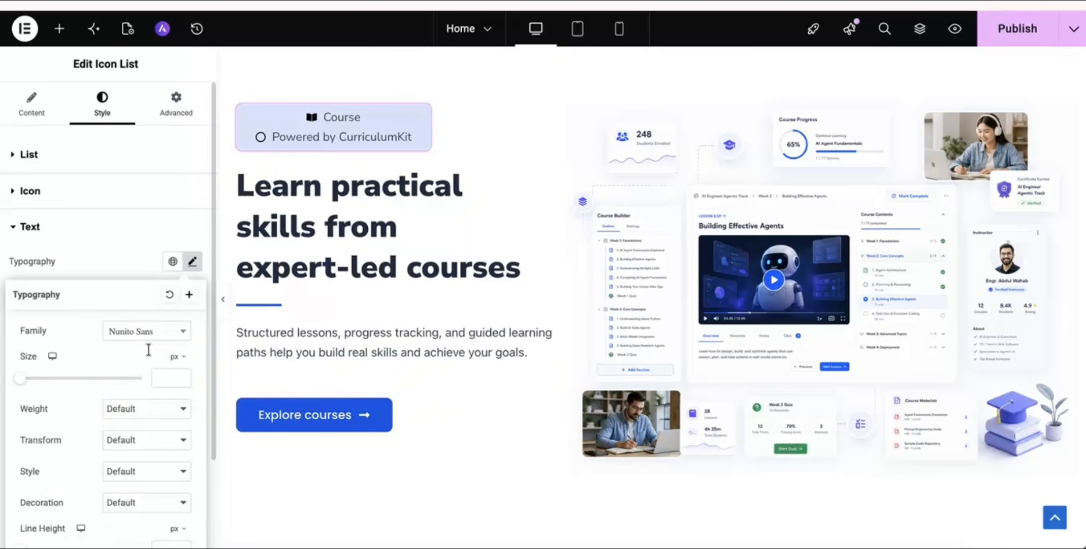
Set the badge text's font size to 12 px and publish the page.
left_click(161, 380)
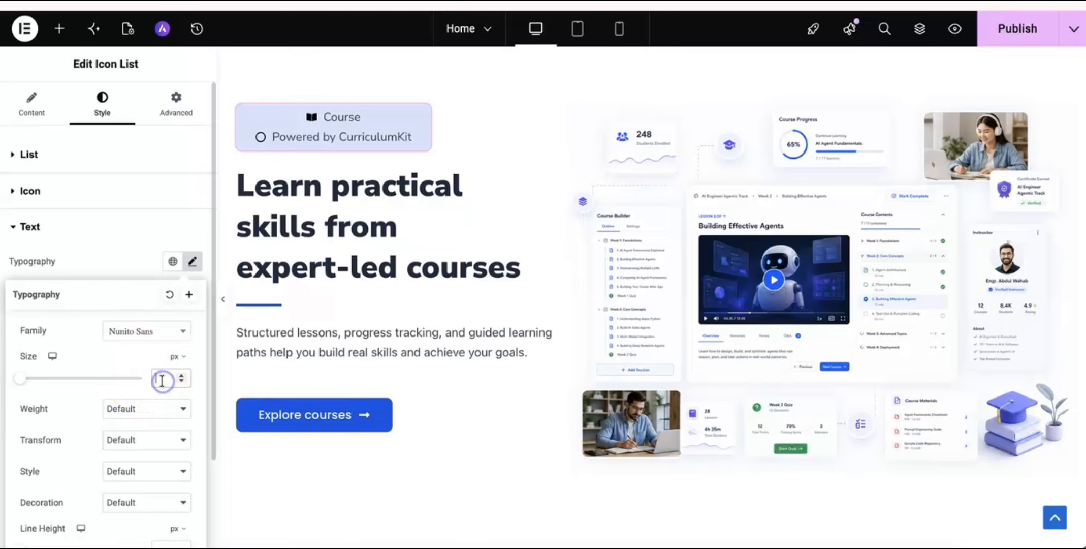
type("12")
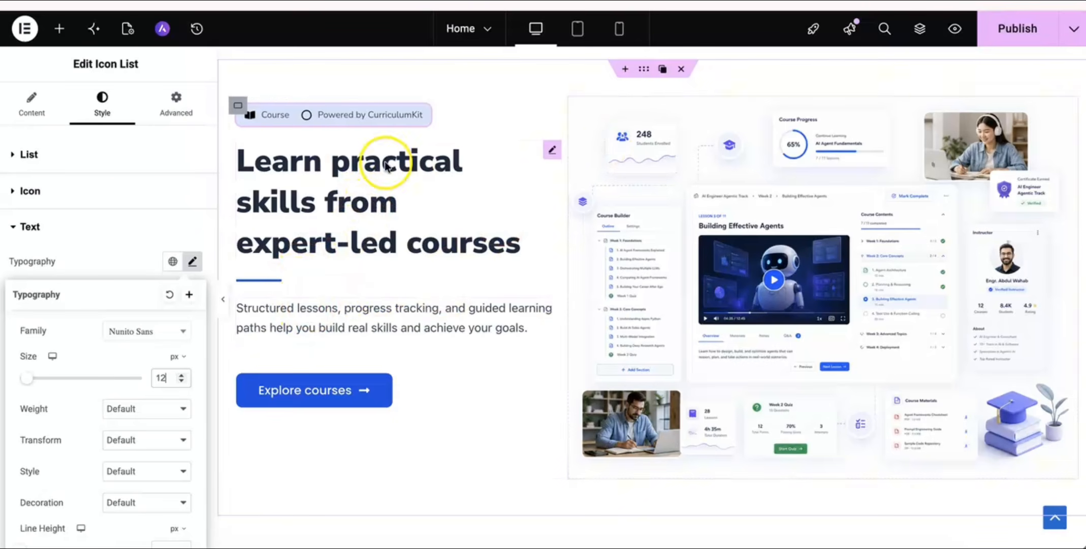
left_click(1003, 37)
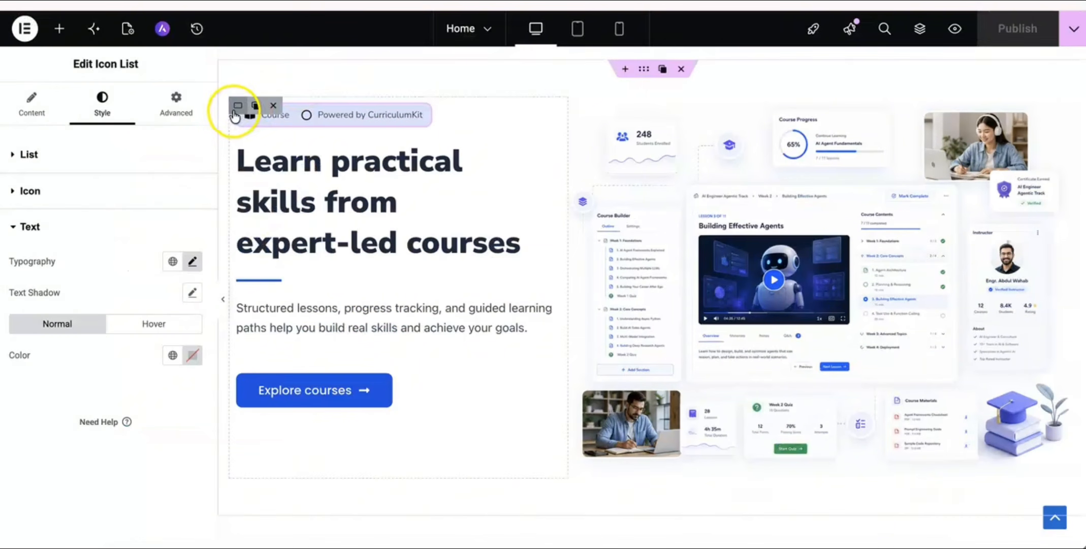
Justify the text column's content to the centre, publish the page and view the result on the live site.
left_click(237, 105)
left_click(107, 101)
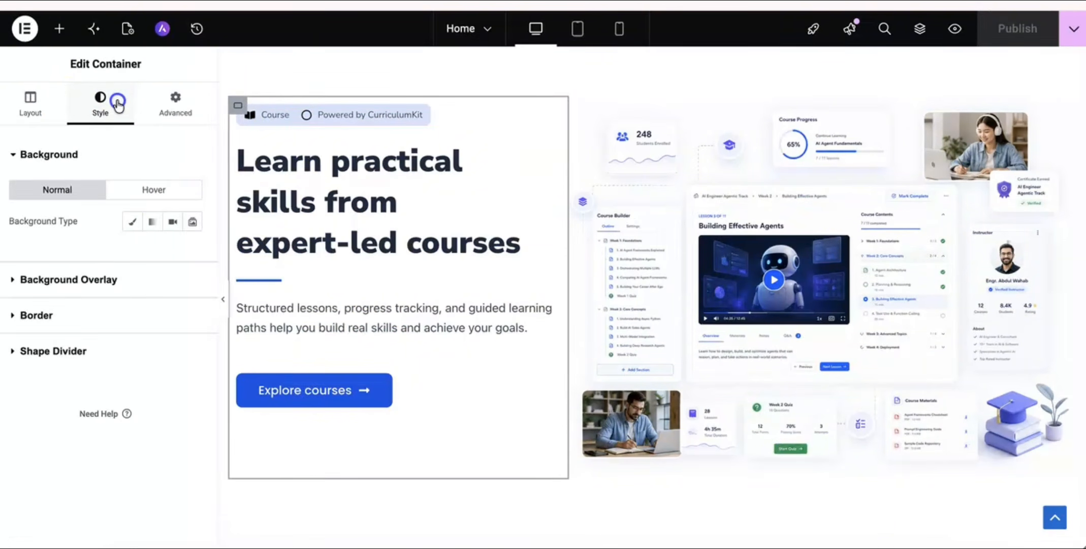
left_click(31, 101)
scroll(140, 517, "down", 2)
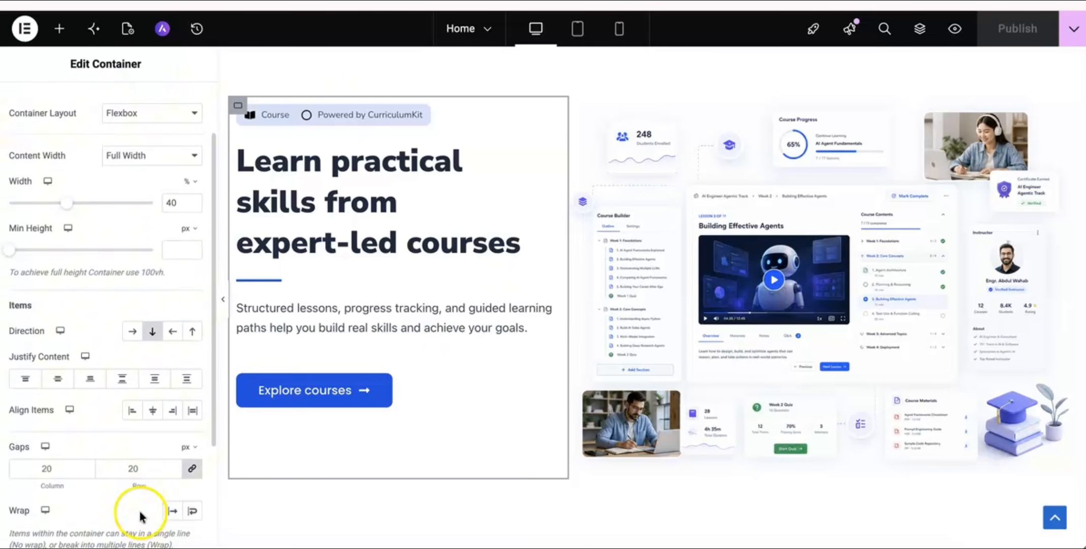
left_click(58, 369)
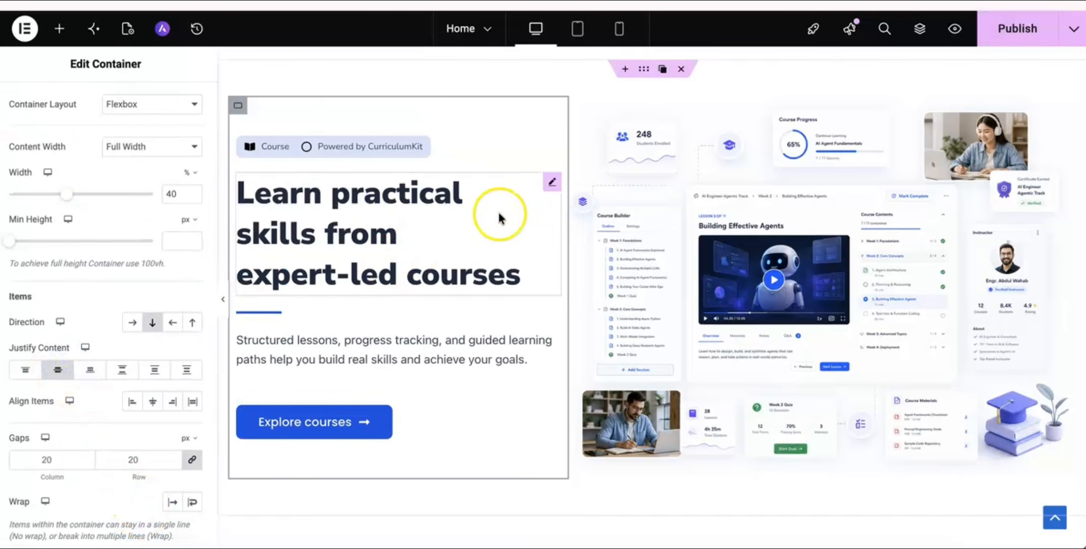
left_click(1014, 35)
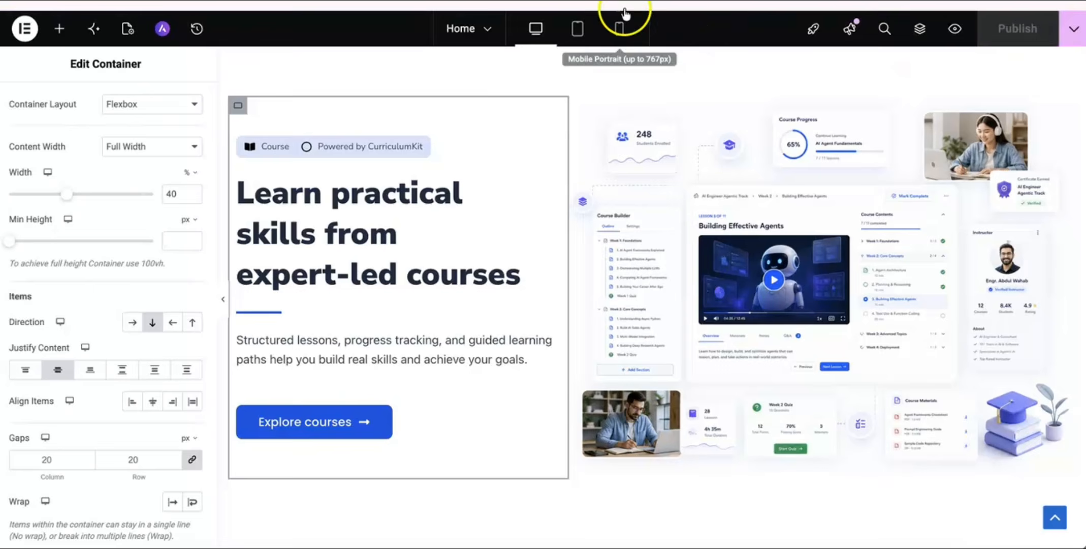
left_click(624, 2)
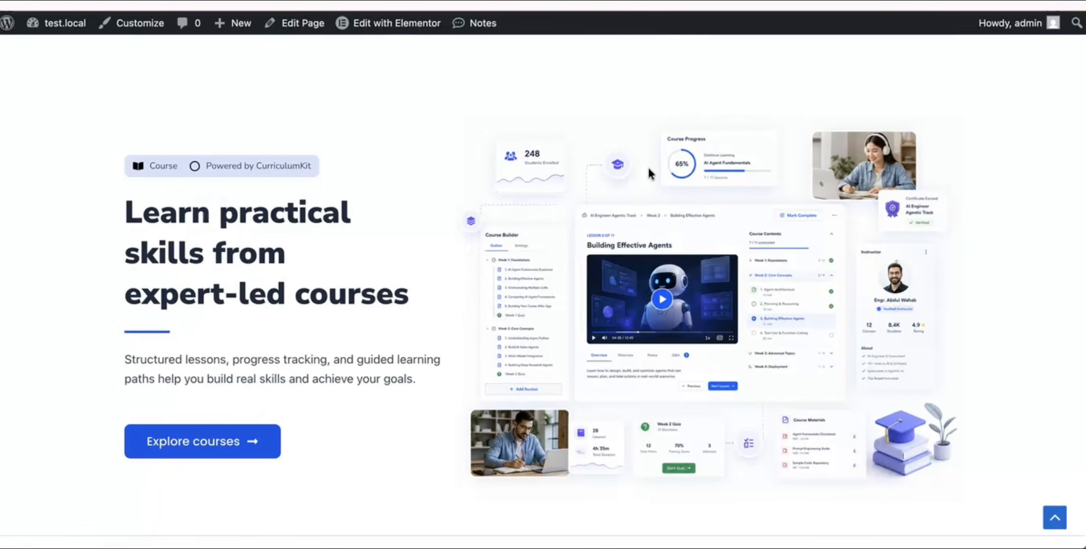
Check the course section on the live page and return to the editor to add a two-column container below that section.
scroll(648, 172, "down", 2)
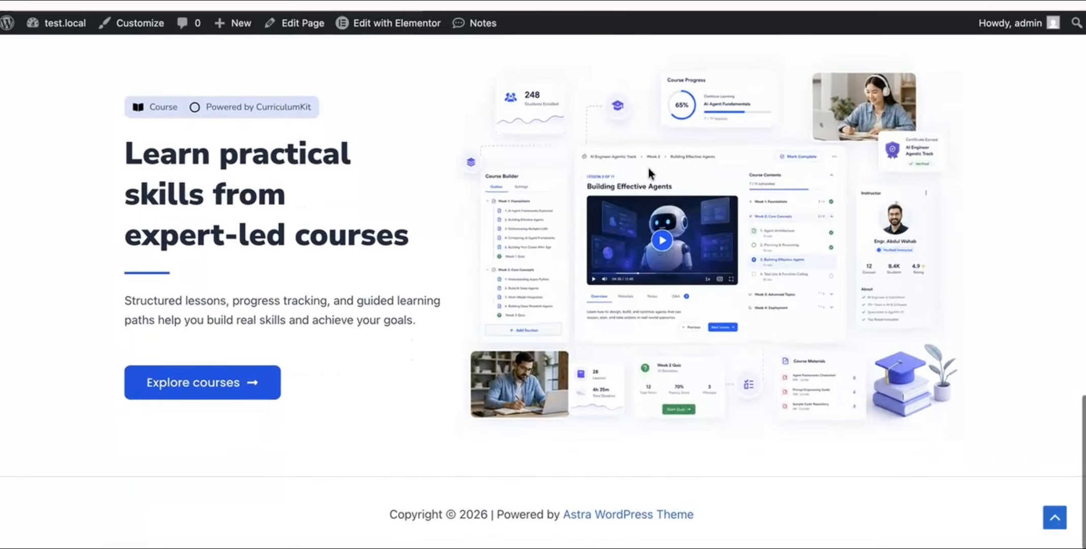
scroll(649, 173, "up", 4)
scroll(649, 173, "down", 4)
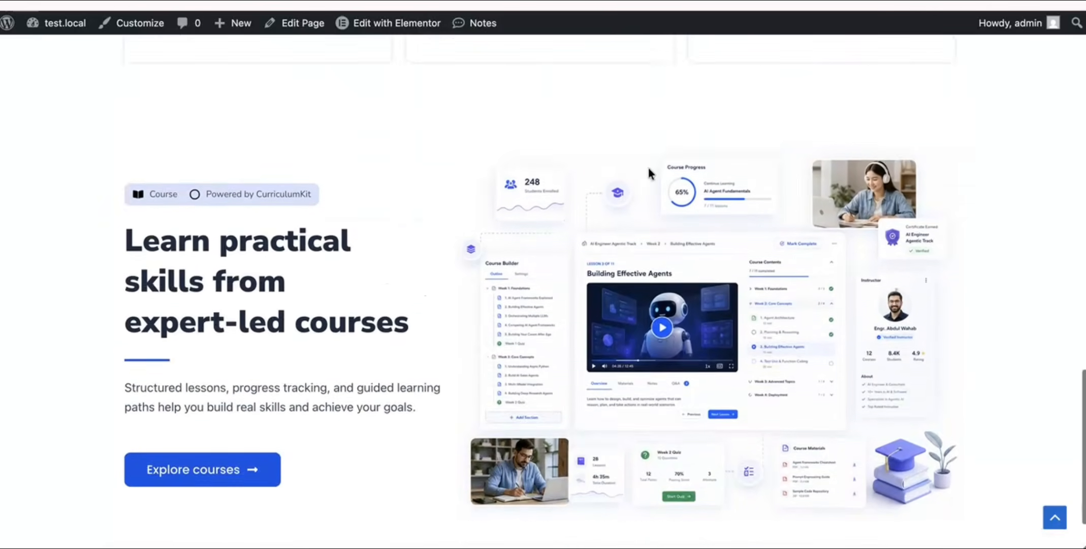
left_click(577, 132)
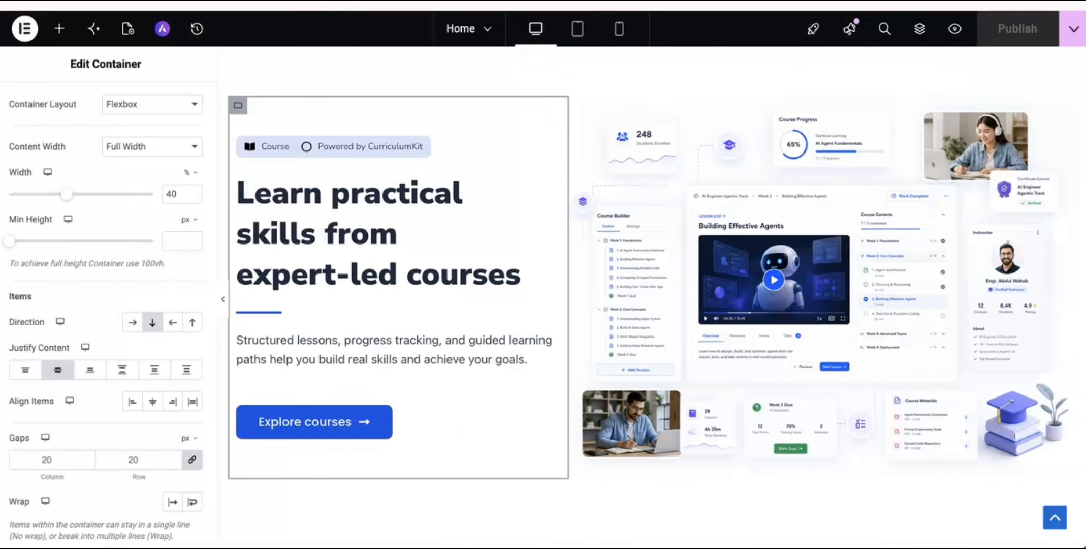
left_click(552, 130)
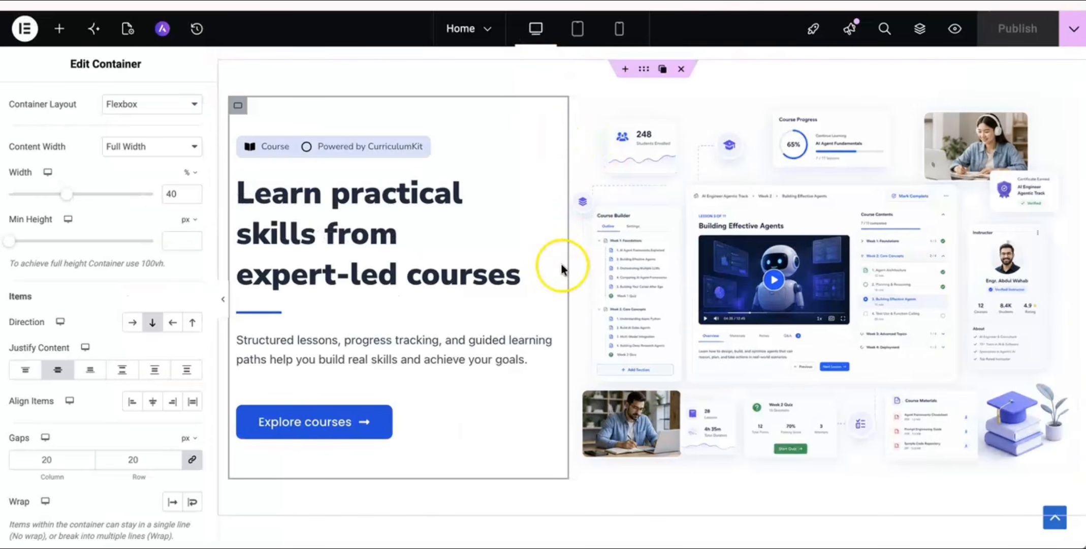
scroll(561, 263, "down", 3)
left_click(619, 417)
left_click(601, 457)
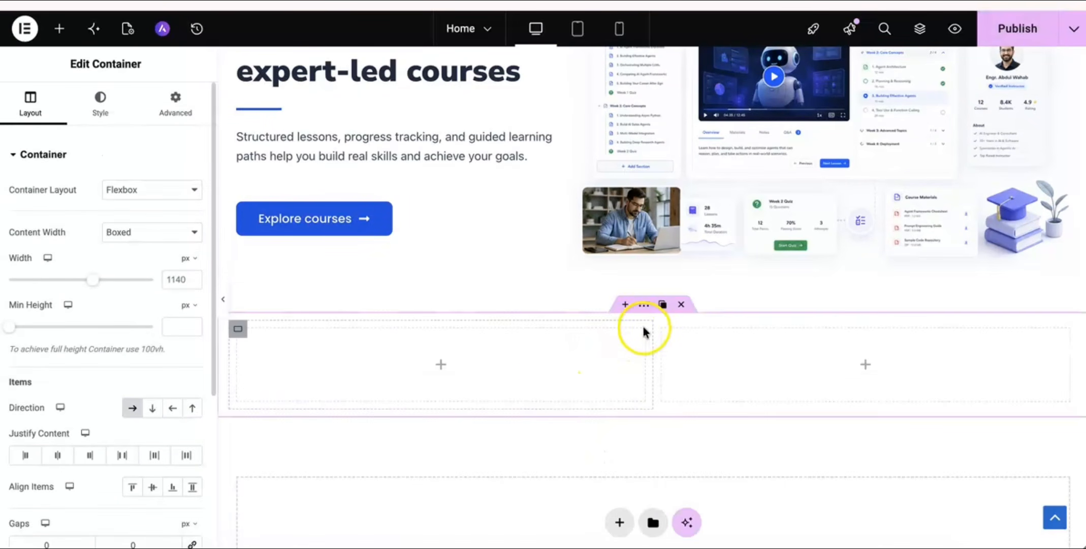
Set the new container's padding to 50 px at the top and bottom and 0 px on the left and right.
left_click(177, 109)
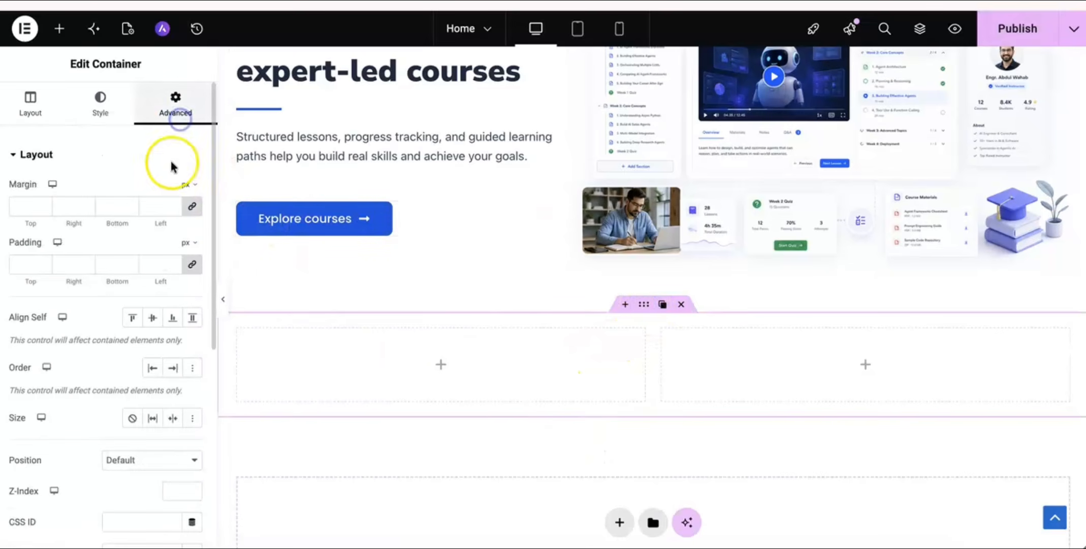
left_click(193, 267)
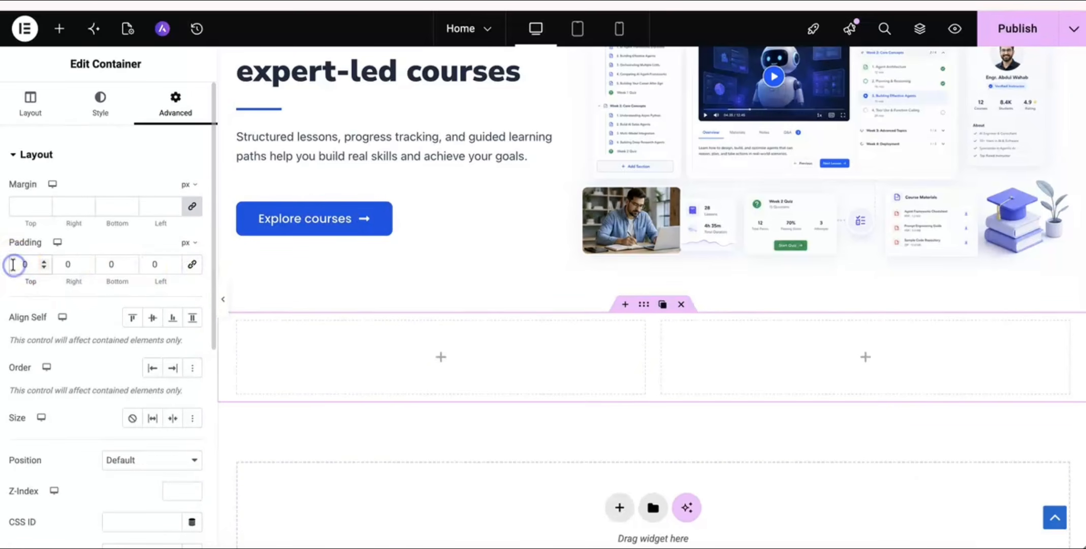
left_click(13, 264)
type("5")
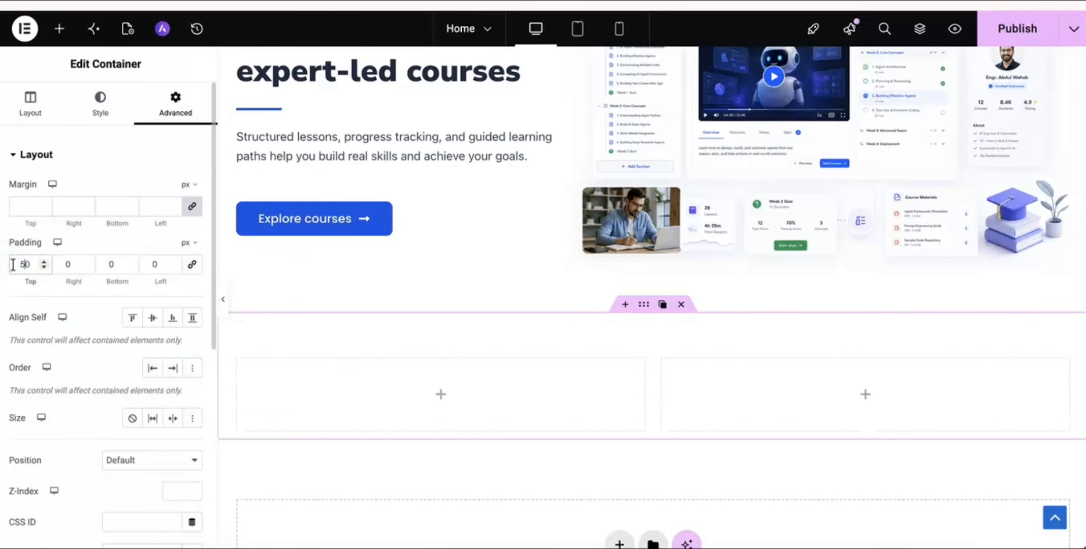
left_click(103, 264)
type("5")
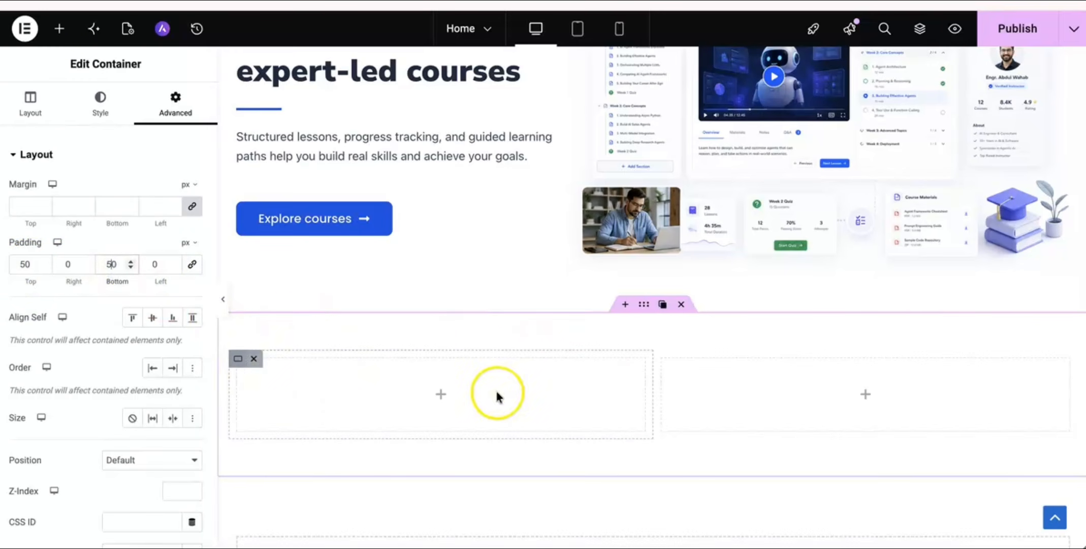
Place an Image widget in the new section's left column and set that column's padding to 0 px on all sides.
left_click(440, 394)
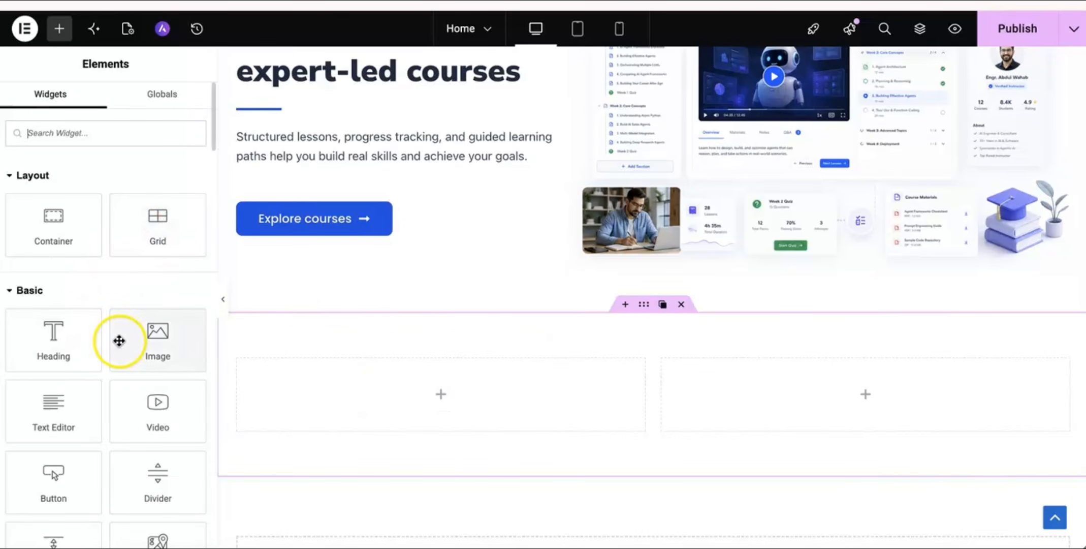
left_click_drag(158, 340, 495, 395)
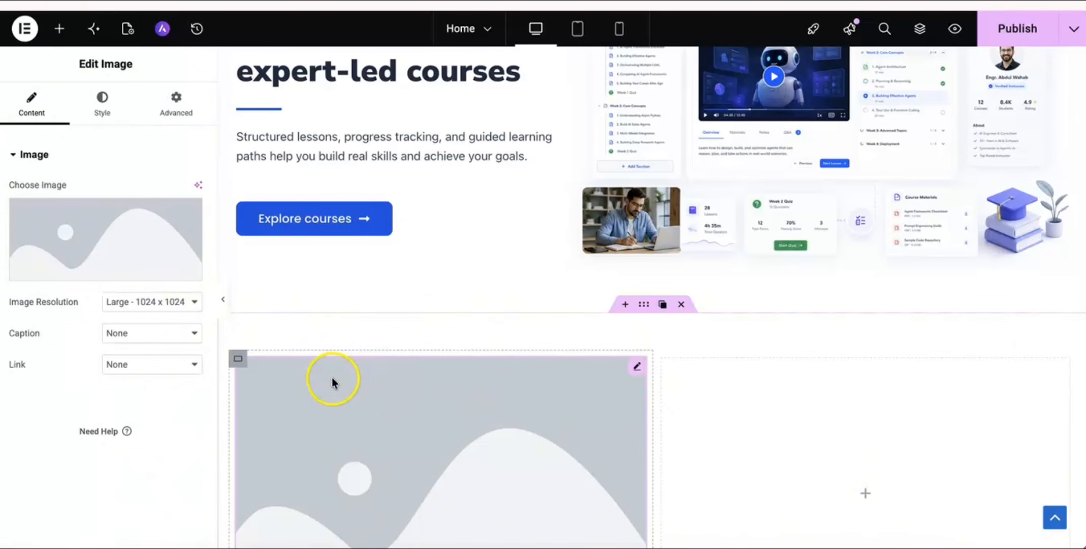
scroll(332, 381, "down", 2)
left_click(234, 250)
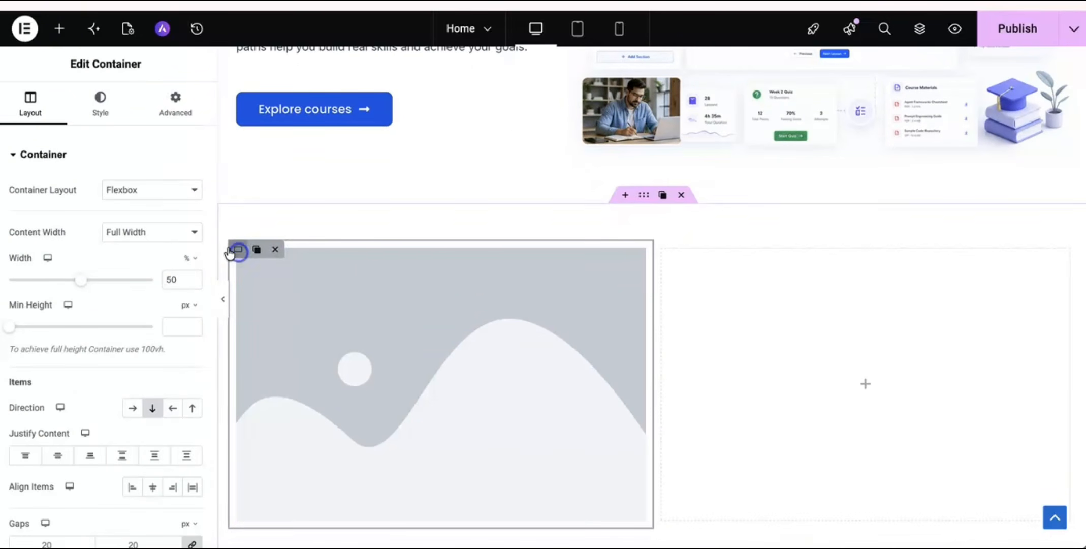
left_click(175, 106)
left_click(188, 265)
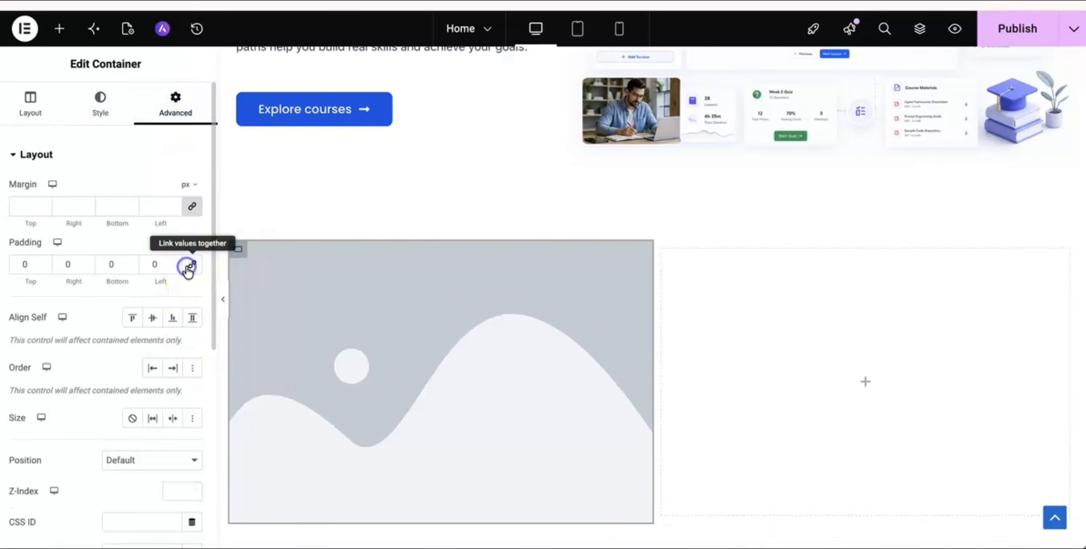
Set the image column's width to 60% and the empty right column's width to 40%.
mouse_move(239, 257)
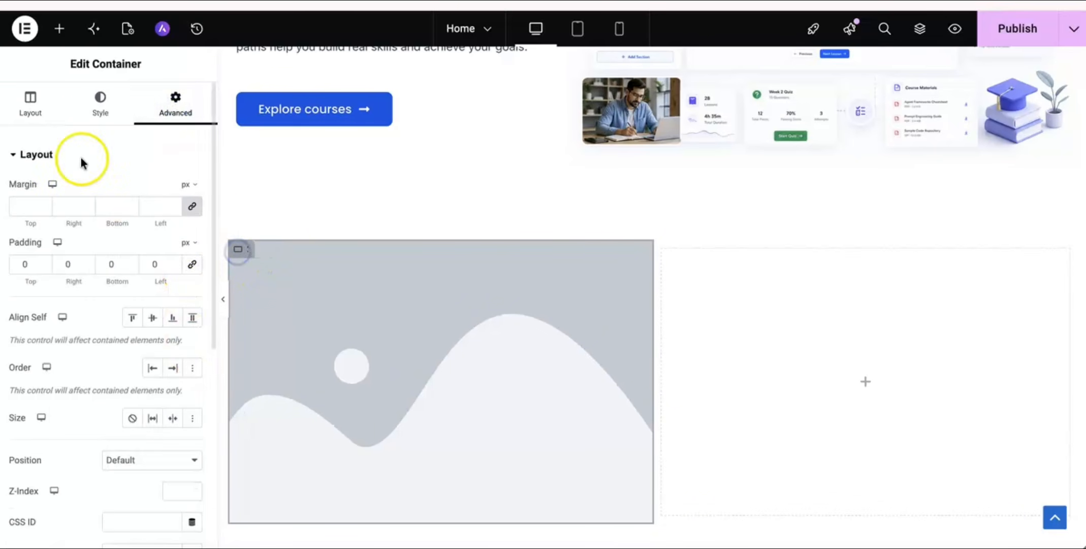
left_click(32, 106)
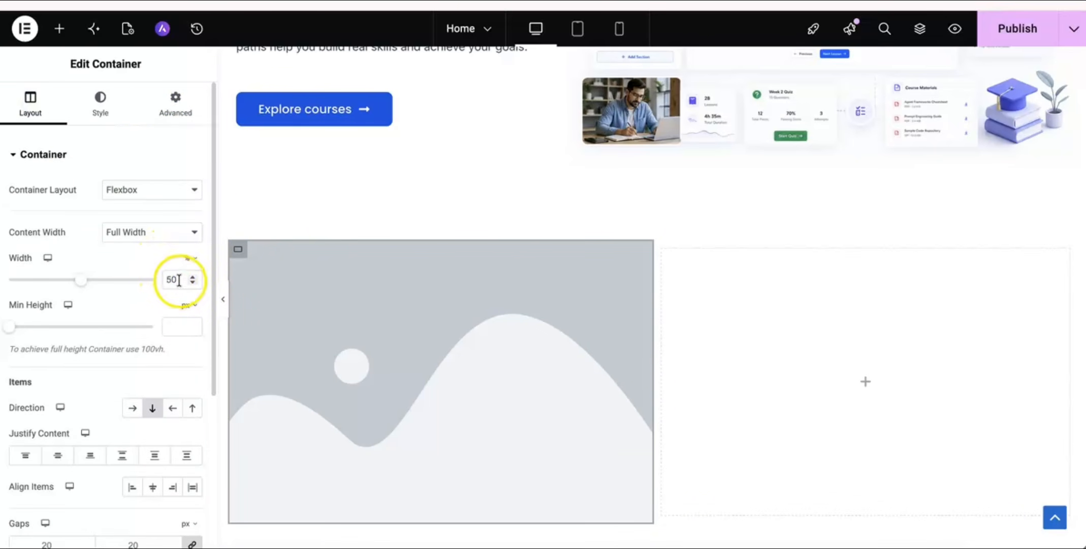
type("60")
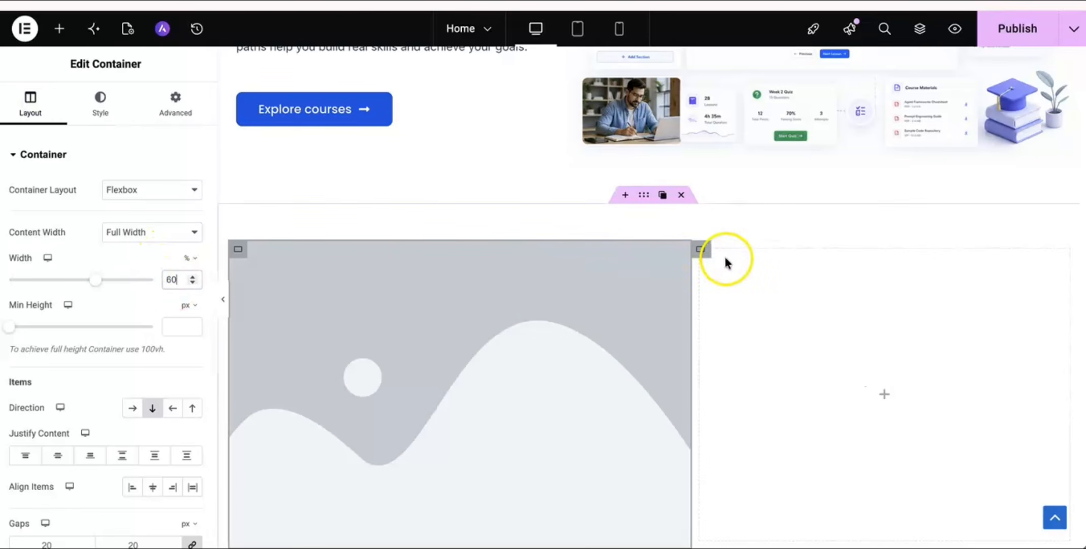
left_click(700, 250)
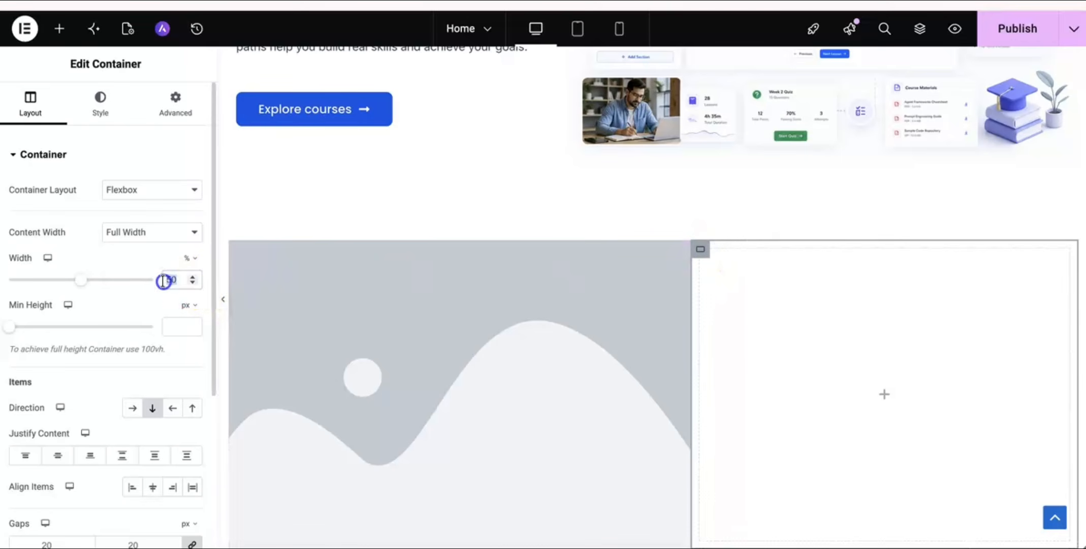
type("40")
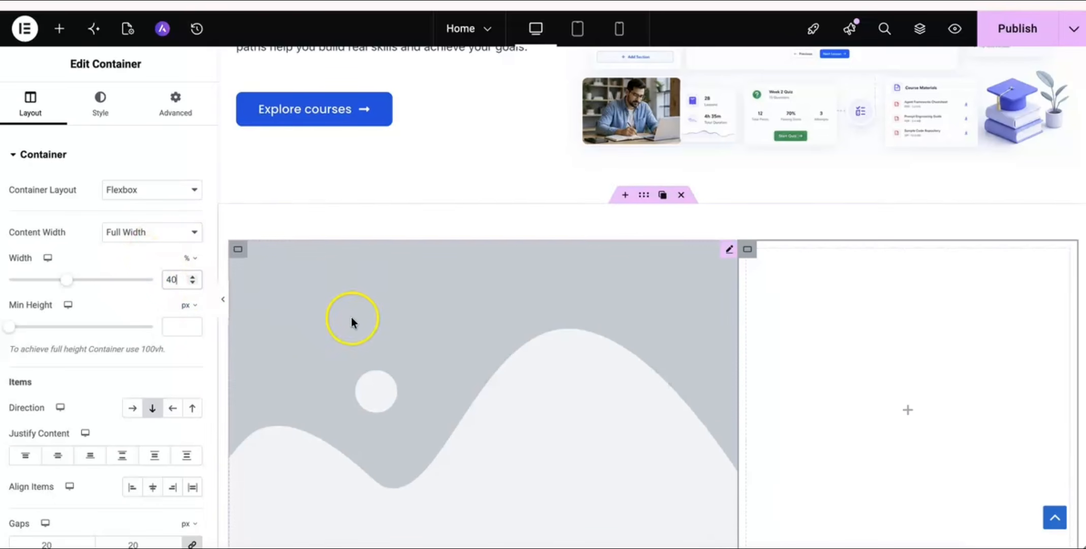
Upload "Community - circlekit by wpkits.png" from the LearnNova folder and use it as the new section's image.
scroll(440, 369, "down", 1)
scroll(440, 368, "down", 1)
left_click(439, 328)
left_click(120, 236)
left_click(196, 90)
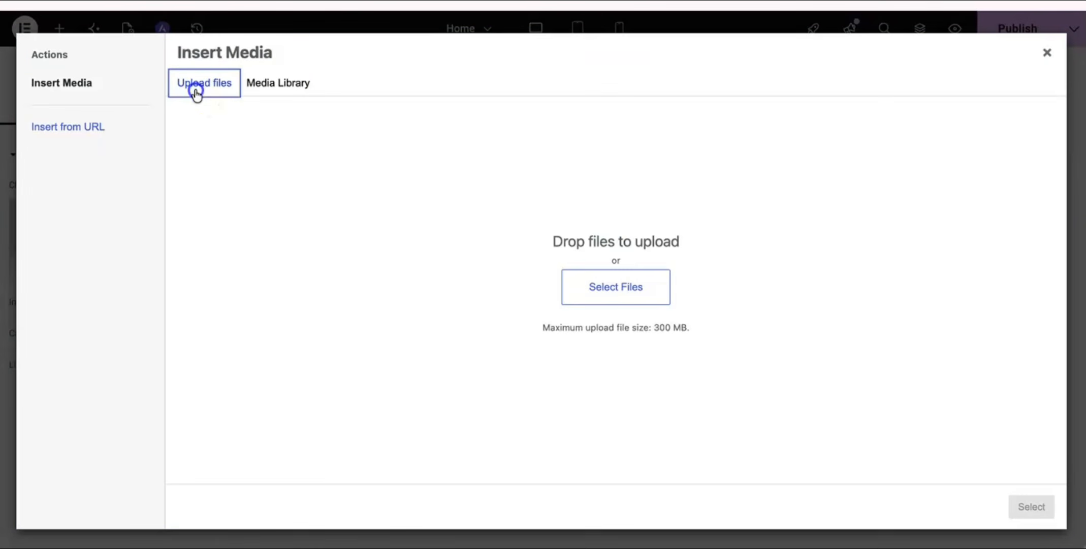
left_click(619, 288)
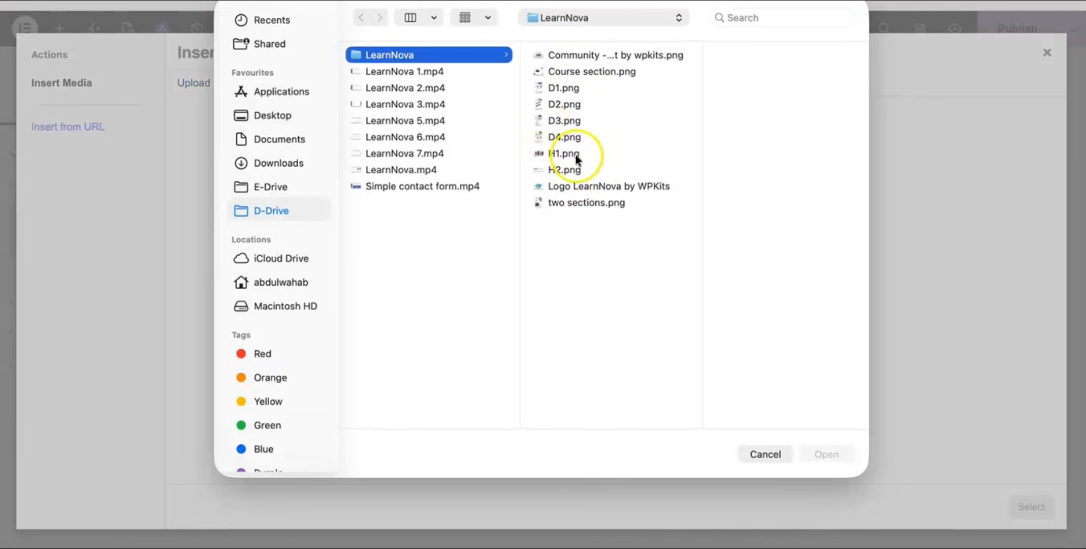
left_click(586, 55)
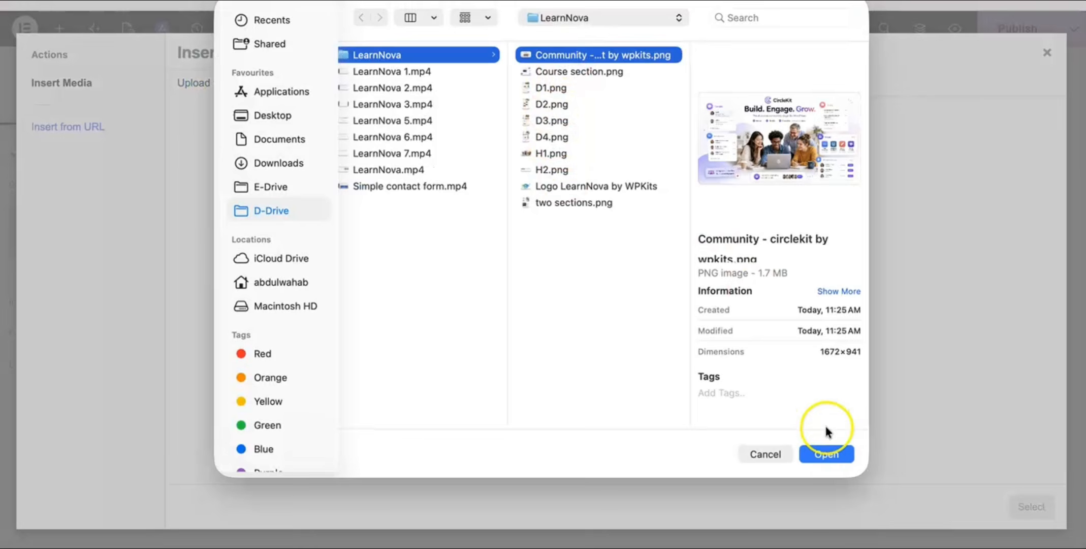
left_click(828, 452)
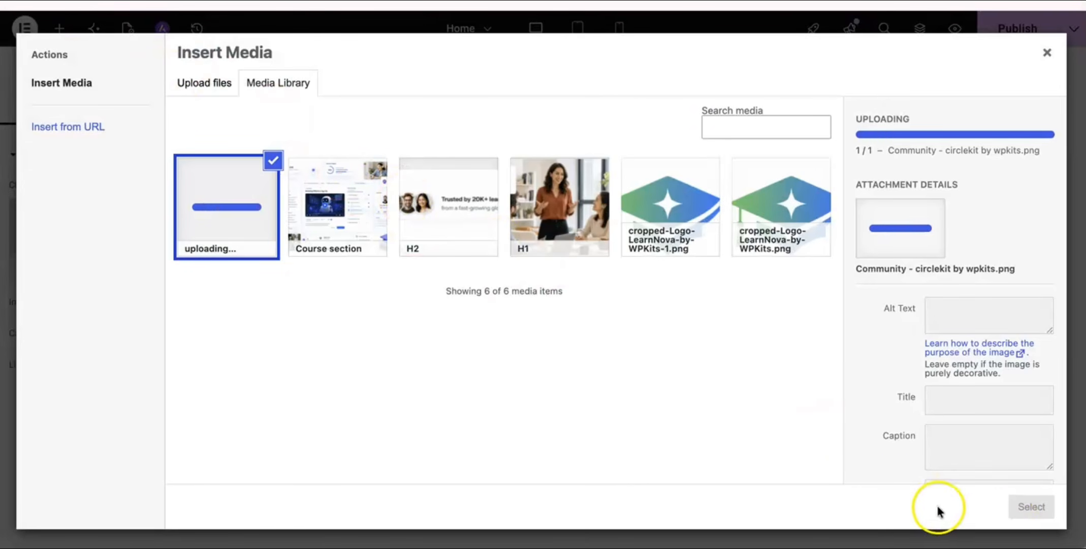
left_click(1030, 512)
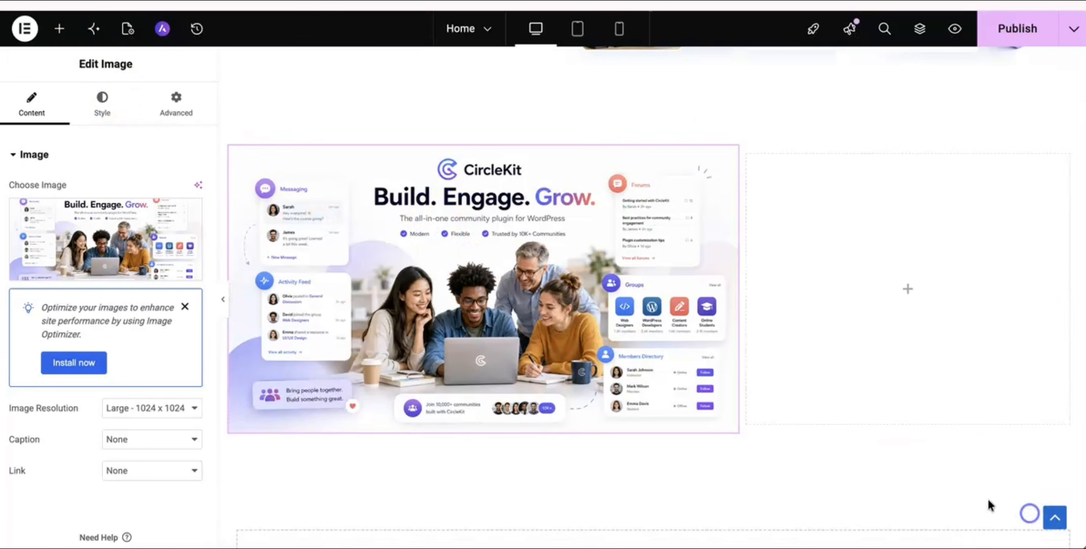
Copy the badge icon list from the course section and paste it into the new section's right column.
scroll(683, 253, "up", 8)
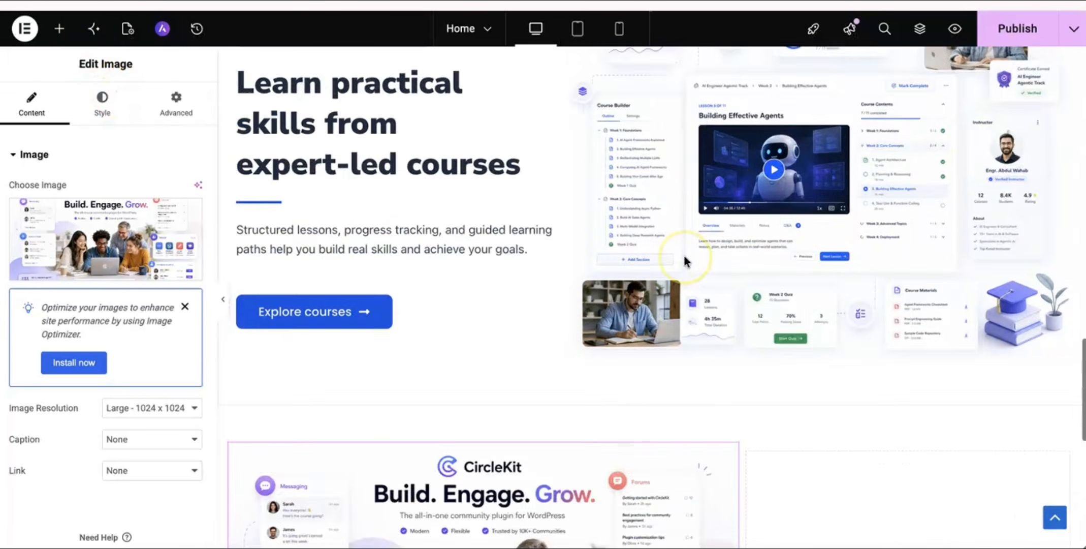
left_click(430, 179)
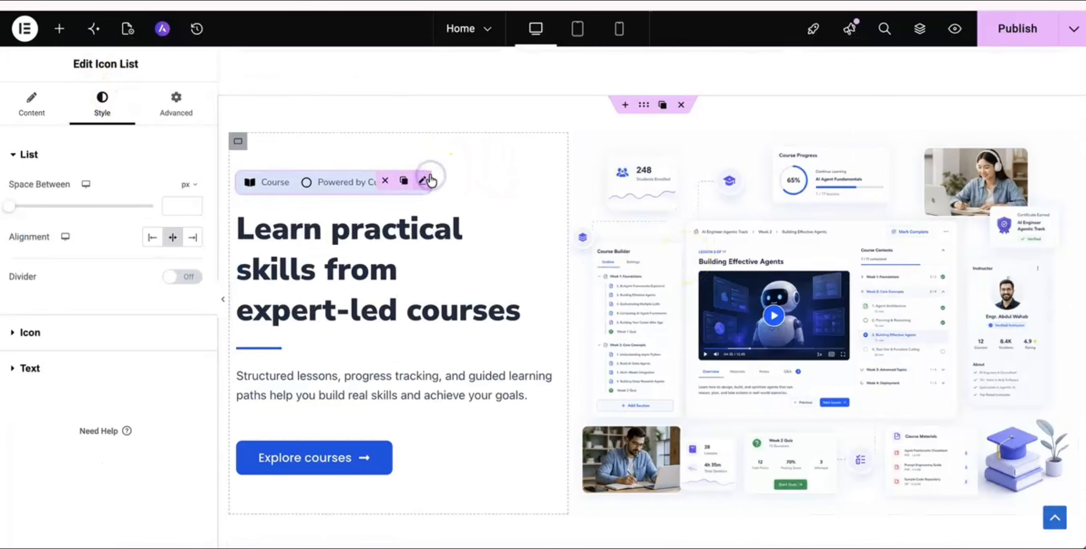
right_click(430, 180)
left_click(449, 254)
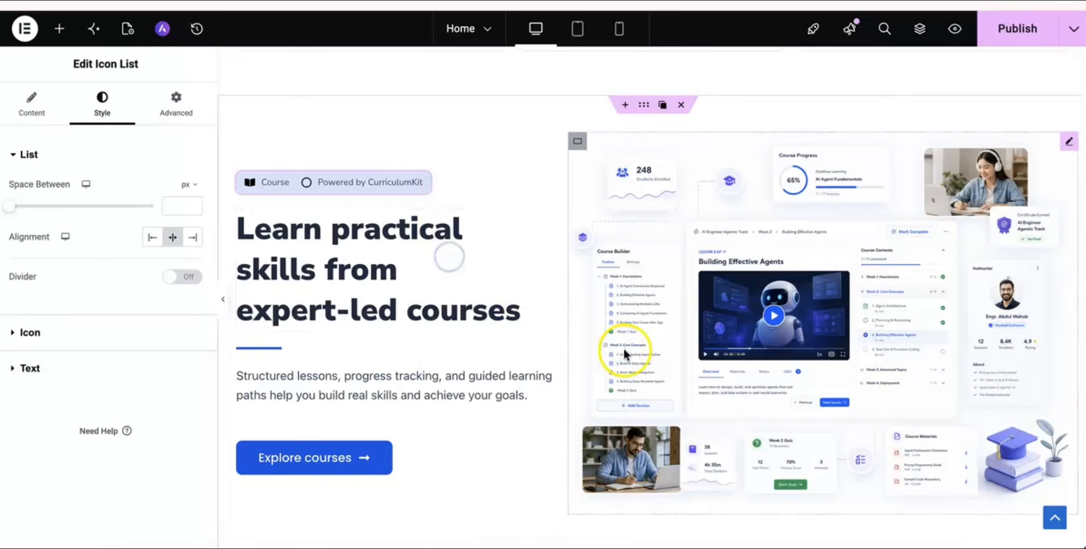
scroll(801, 428, "down", 10)
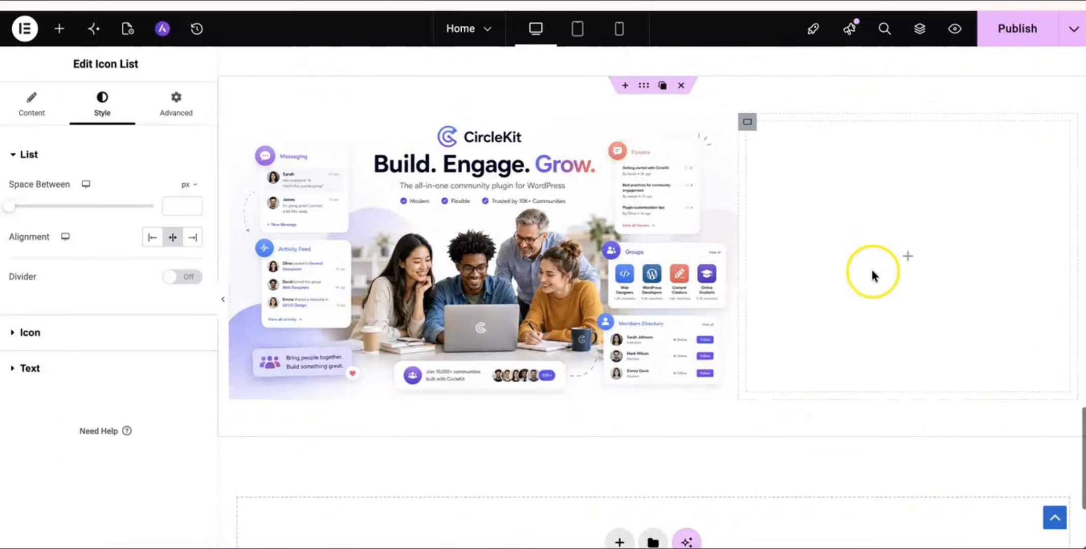
right_click(873, 274)
left_click(898, 245)
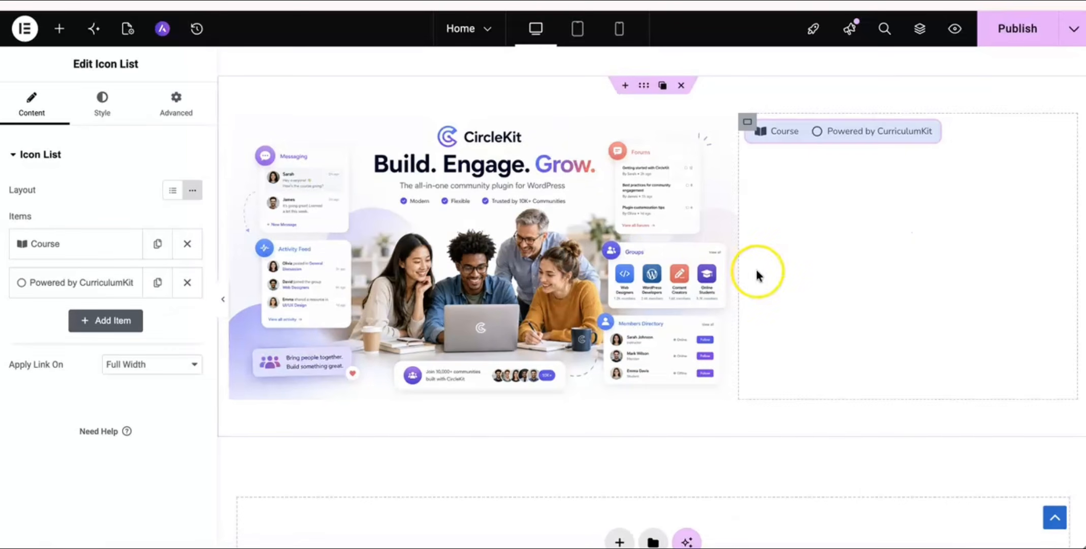
Copy the "Learn practical skills from expert-led courses" heading and paste it below the badge in the new section's right column.
scroll(589, 248, "up", 5)
right_click(440, 107)
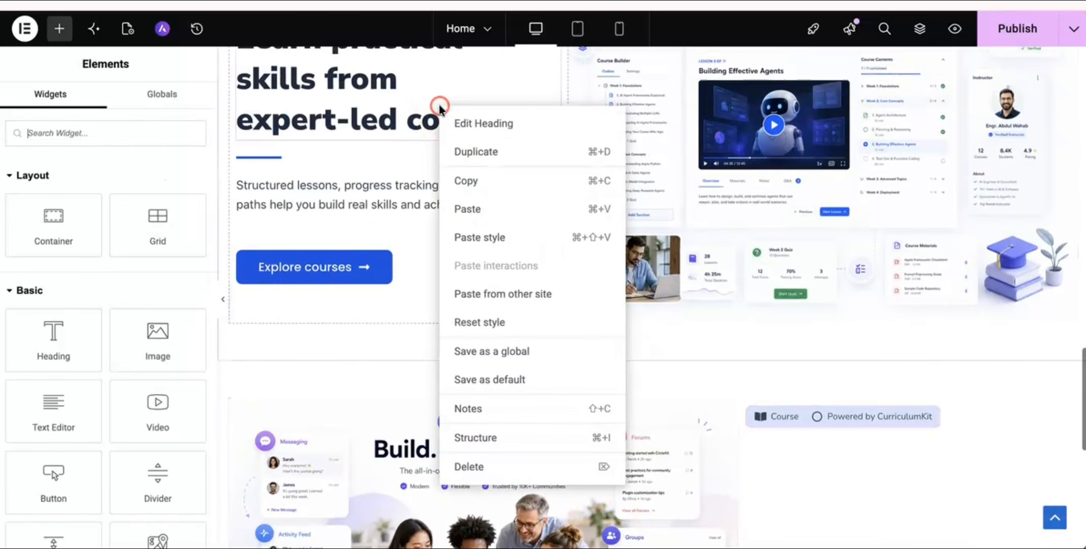
left_click(455, 179)
scroll(807, 185, "down", 7)
right_click(846, 178)
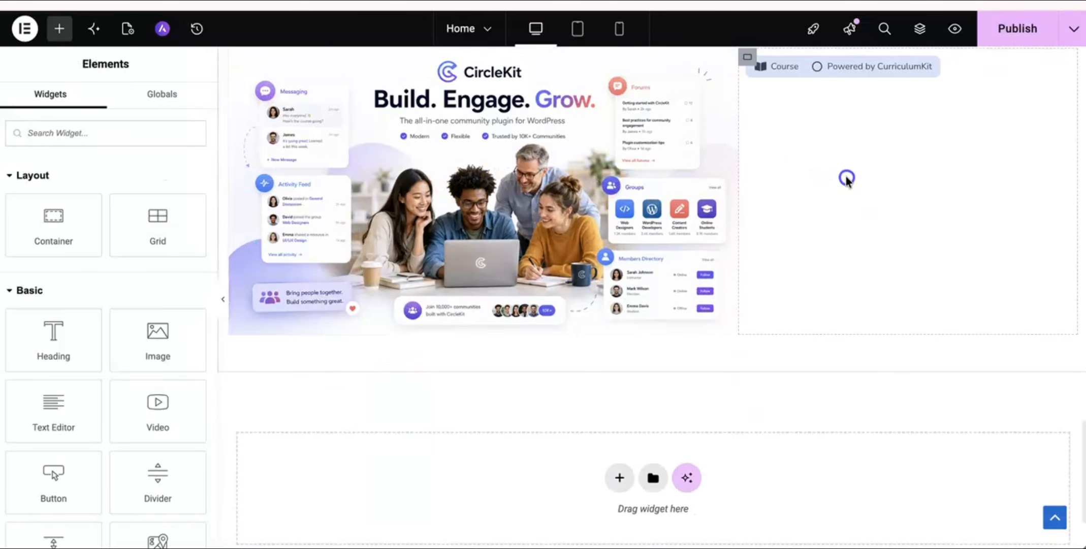
right_click(843, 114)
left_click(872, 249)
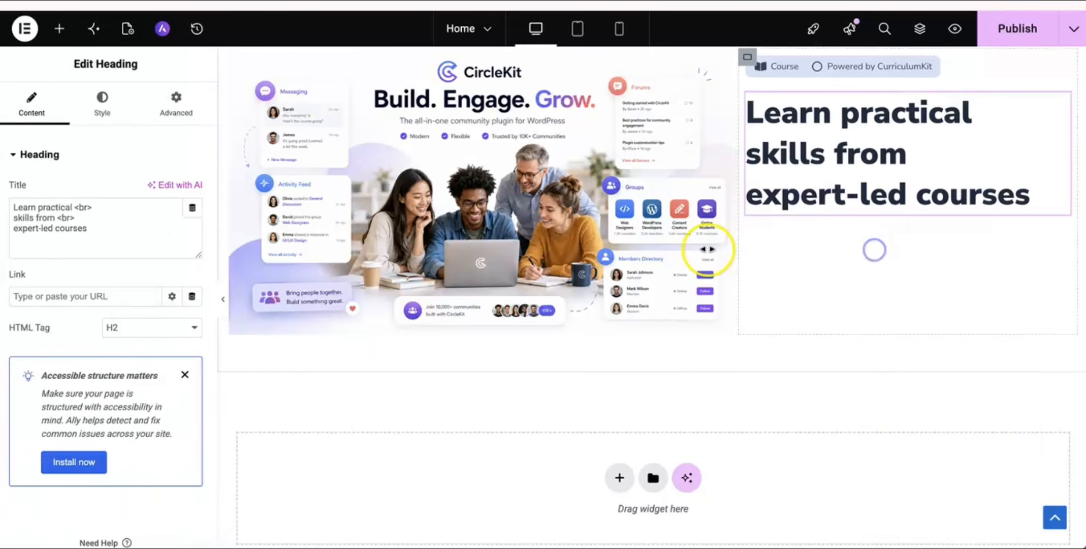
Copy the short blue divider from the course section and paste it below the heading in the community section.
scroll(620, 249, "up", 7)
left_click(382, 196)
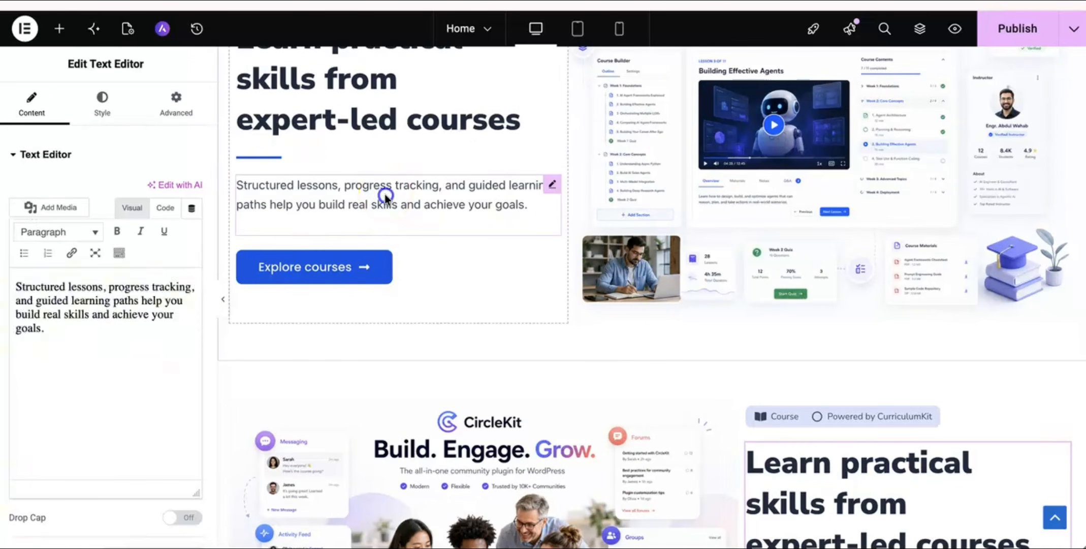
left_click(284, 157)
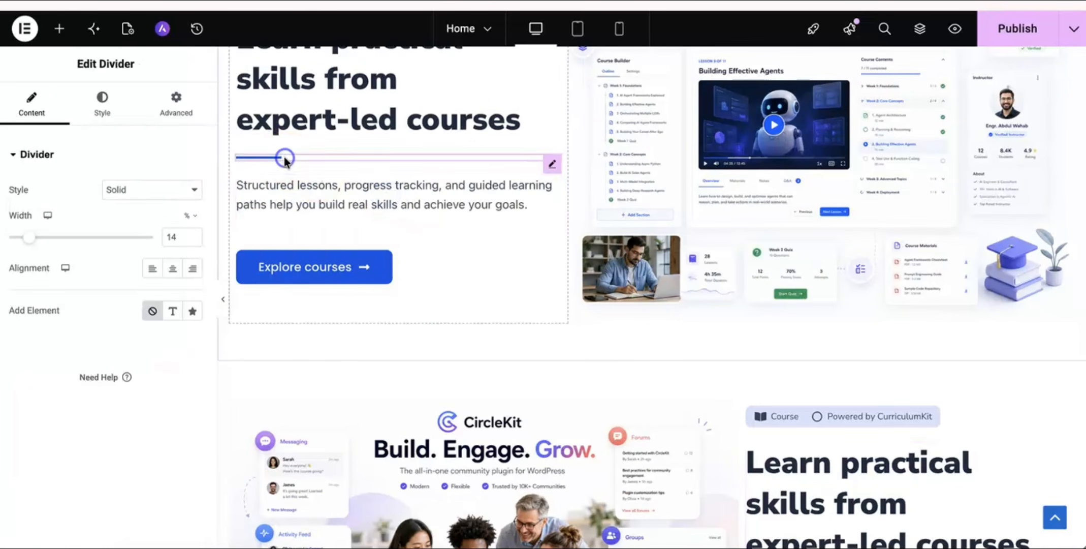
right_click(284, 157)
left_click(331, 233)
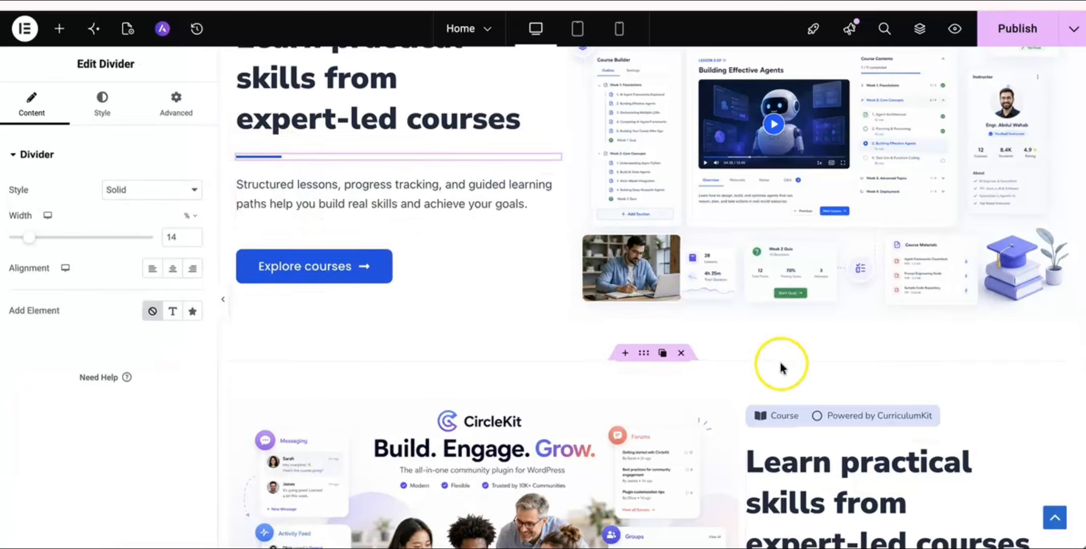
scroll(781, 364, "down", 5)
right_click(846, 289)
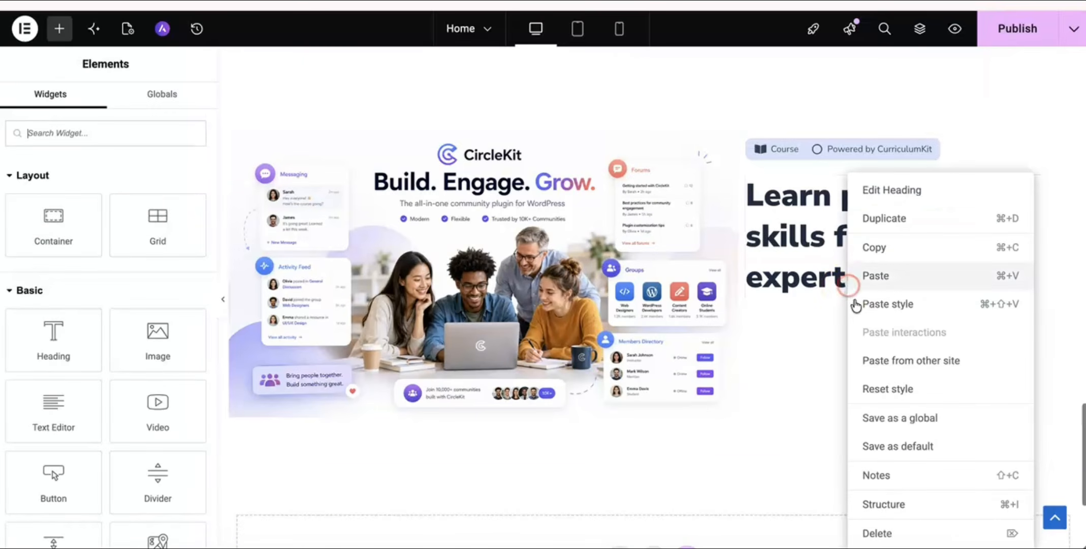
left_click(875, 283)
Copy the "Structured lessons, progress tracking" paragraph from the course section and paste it below the divider in the community section.
scroll(572, 346, "up", 4)
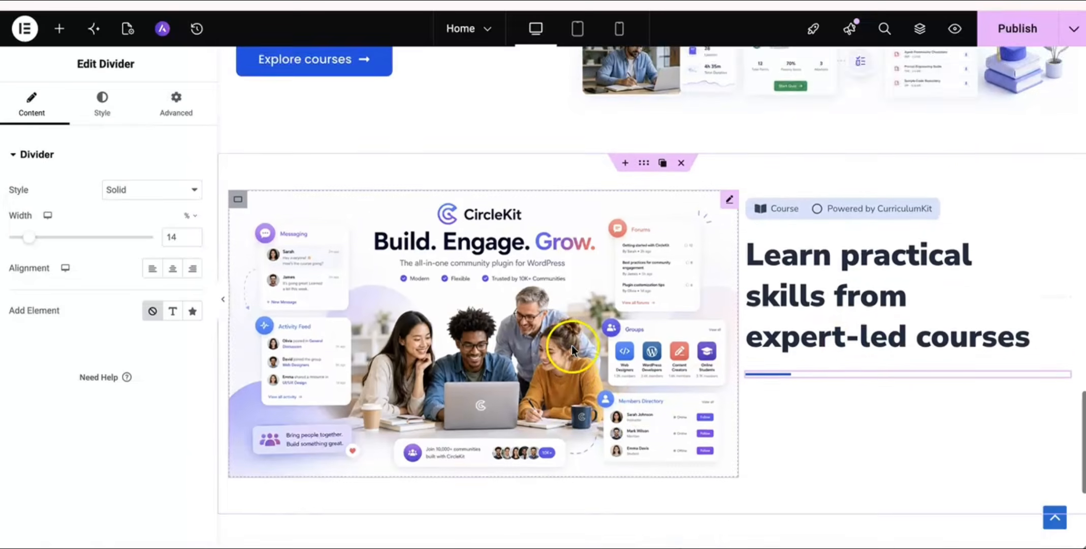
right_click(372, 117)
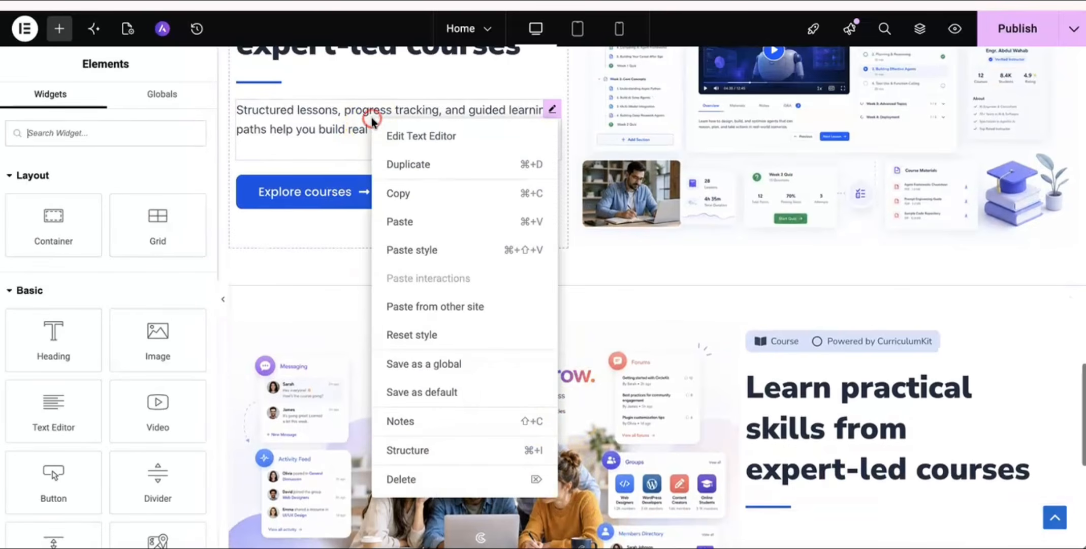
left_click(400, 191)
scroll(692, 279, "down", 5)
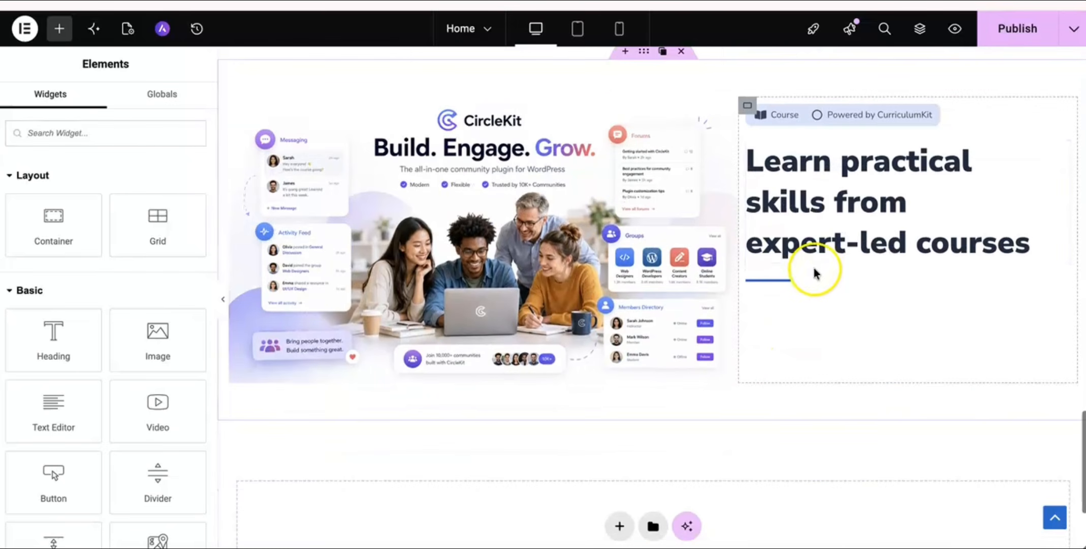
right_click(815, 284)
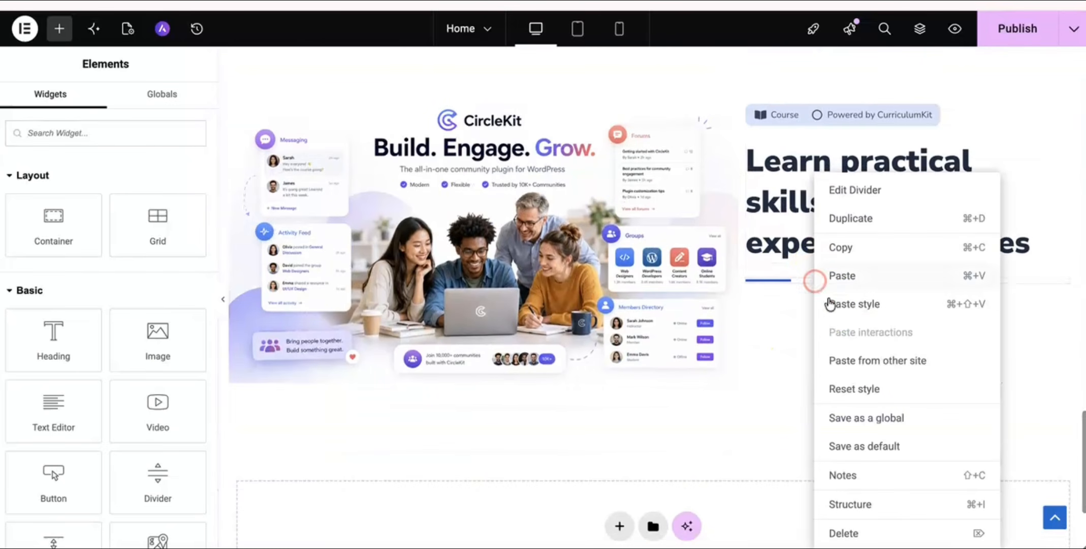
left_click(837, 275)
Copy the "Explore courses" button from the course section and paste it below the paragraph in the community section.
scroll(585, 372, "up", 5)
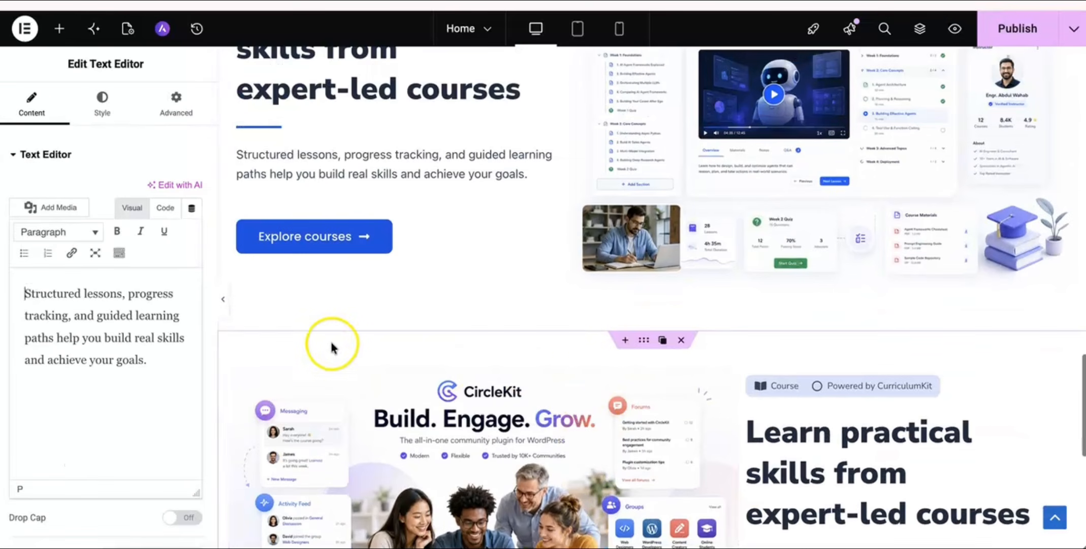
left_click(400, 235)
right_click(402, 235)
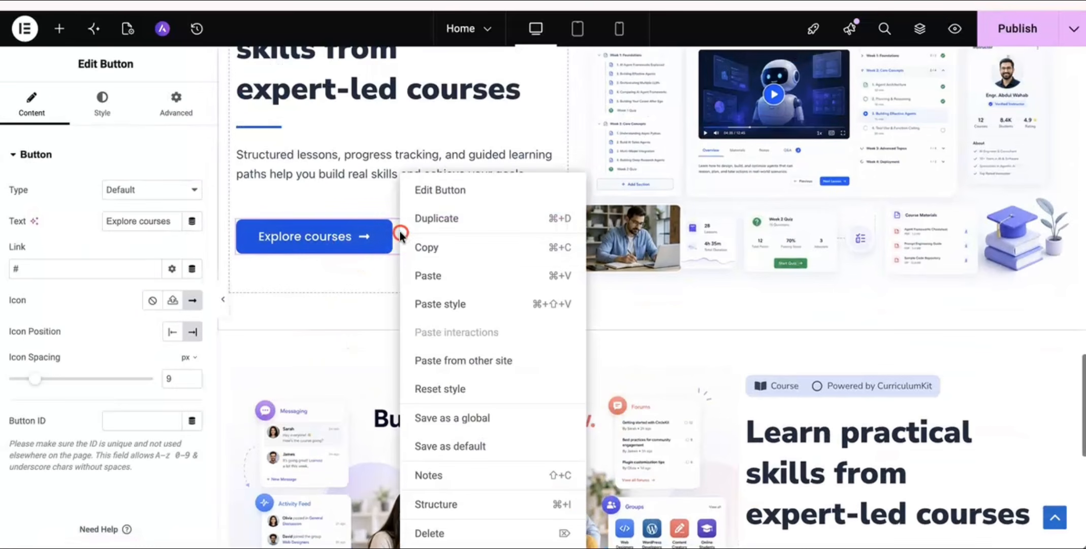
left_click(425, 249)
scroll(424, 250, "down", 5)
left_click(813, 328)
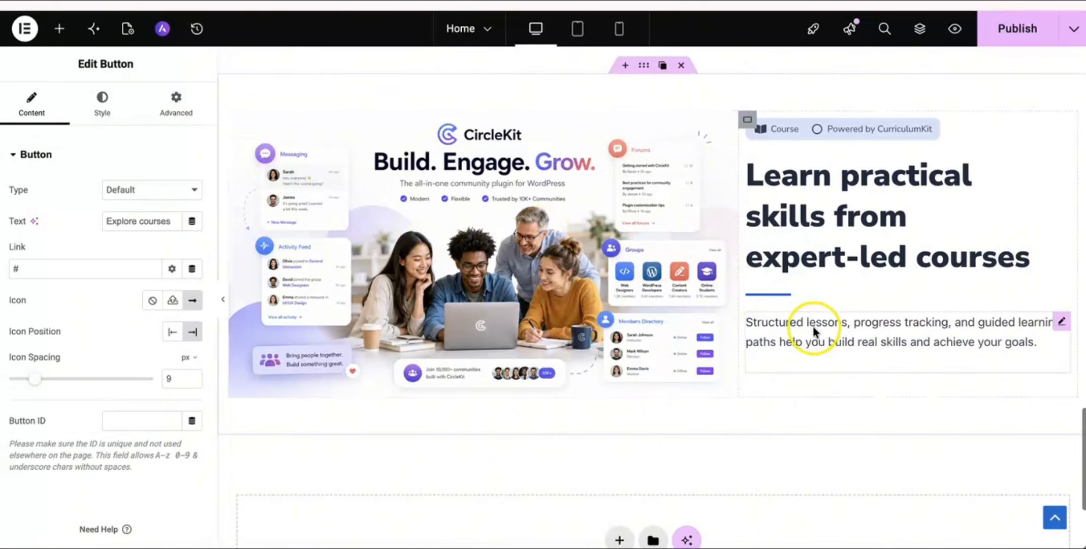
right_click(840, 340)
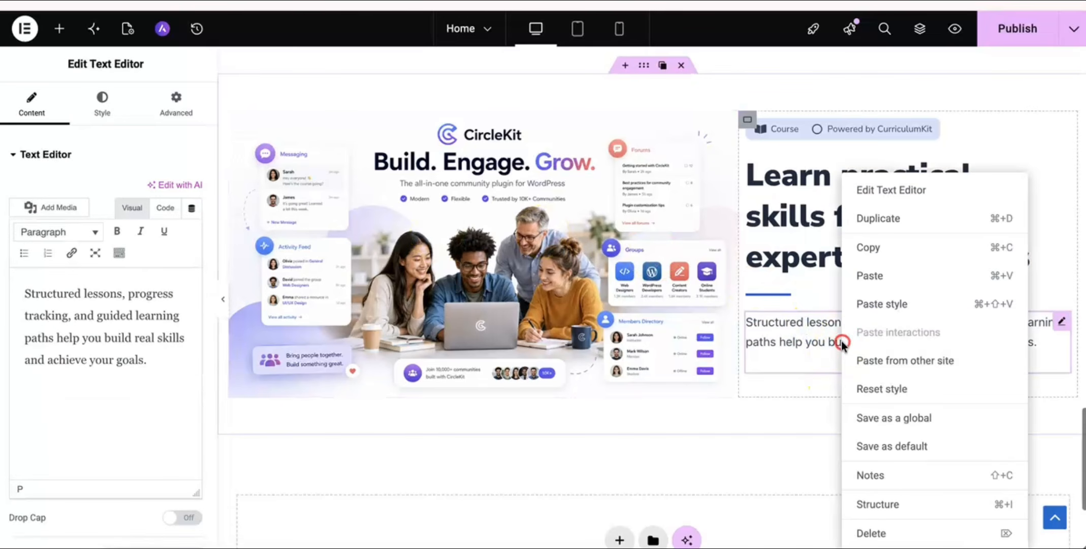
left_click(874, 277)
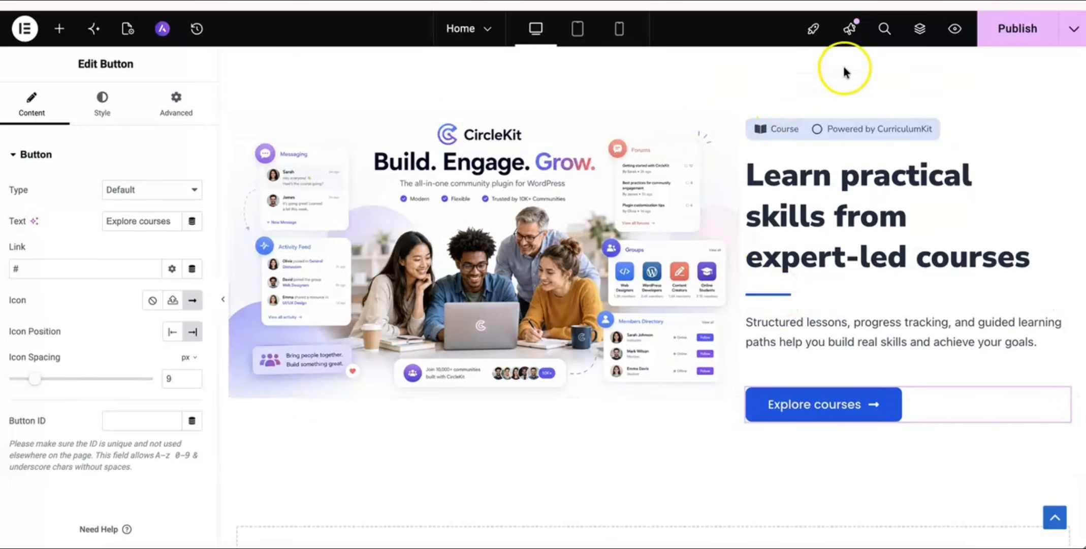
Change the text of the first item in the community section's badge icon list to "Community".
left_click(818, 130)
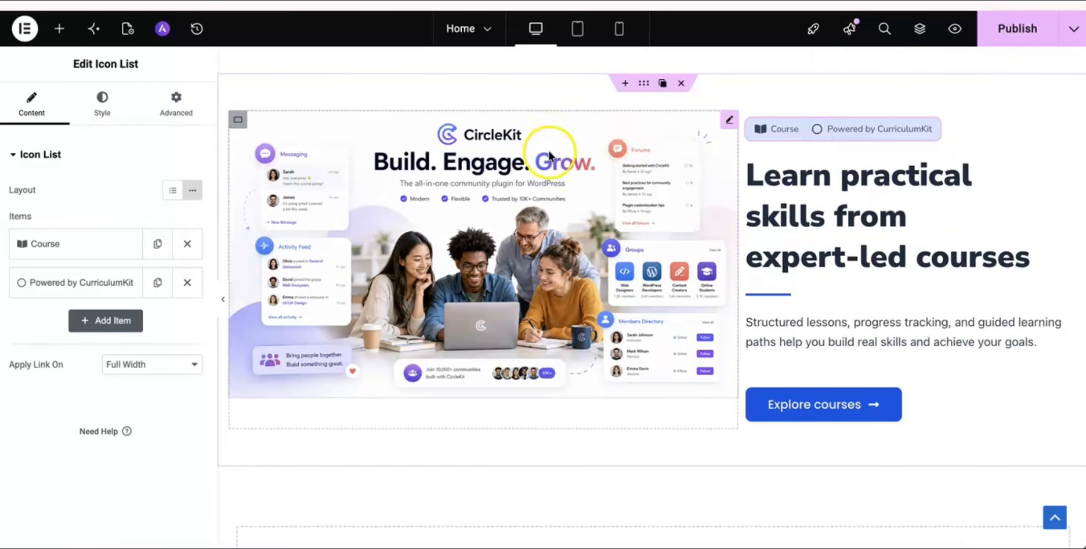
left_click(104, 244)
left_click(72, 295)
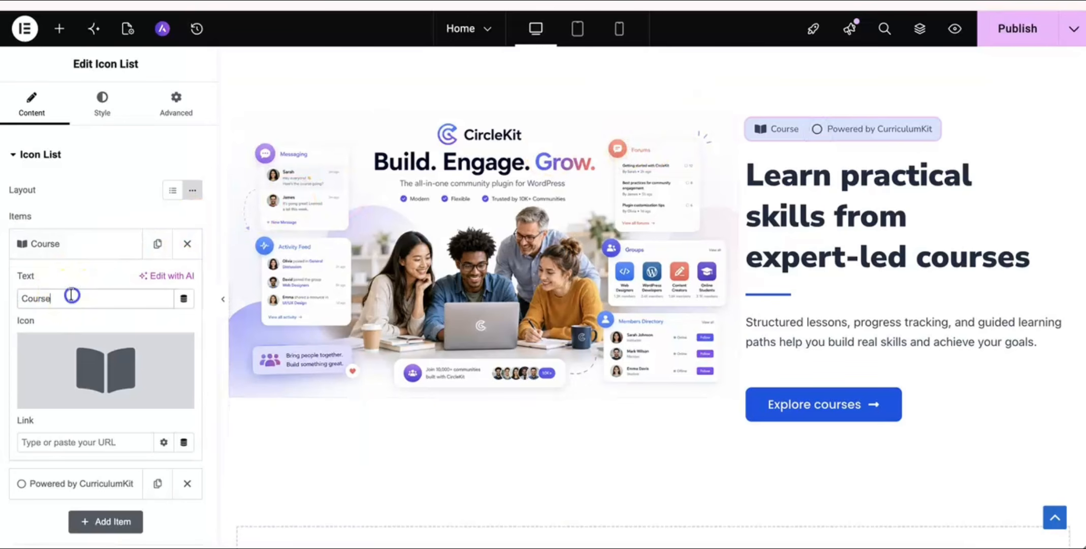
type("Co")
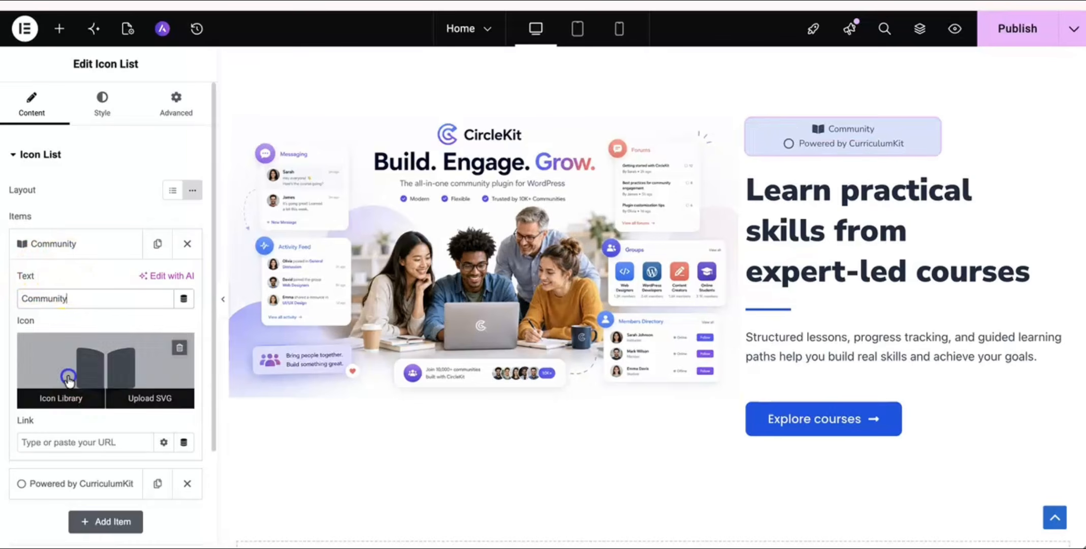
Search the icon library for "user" and set the Users icon on the Community badge item.
left_click(58, 396)
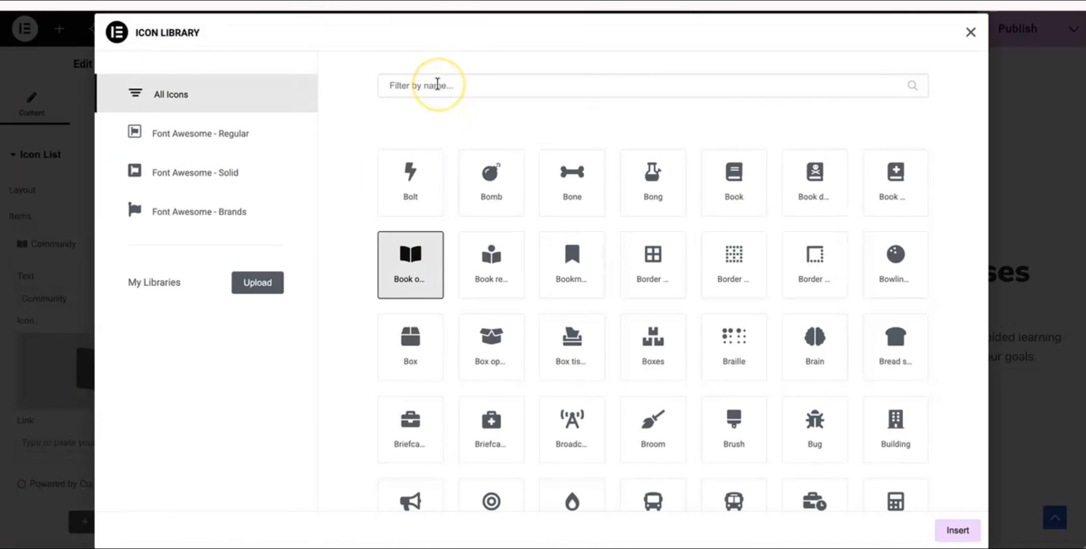
left_click(435, 83)
type("user")
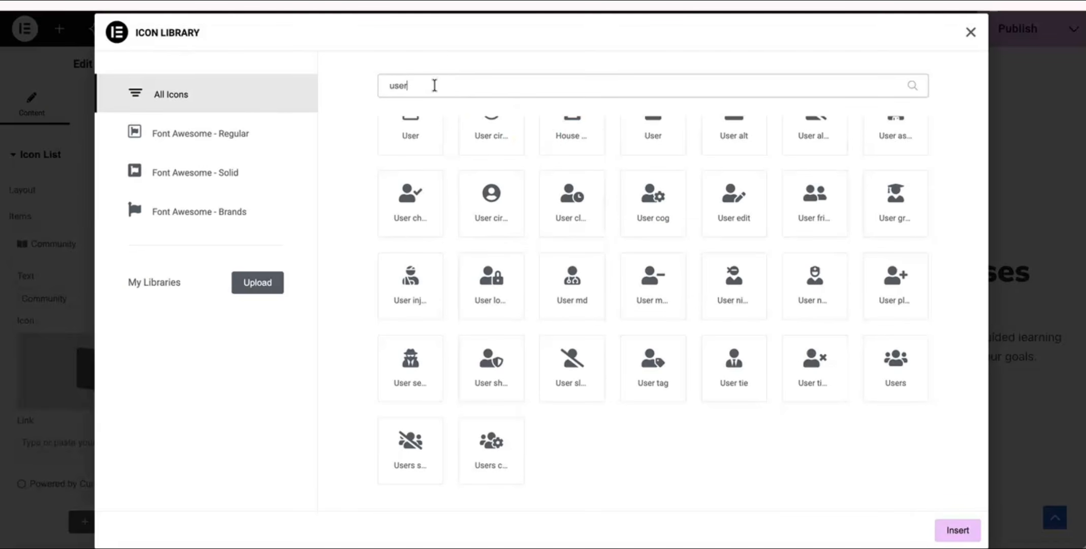
left_click(648, 216)
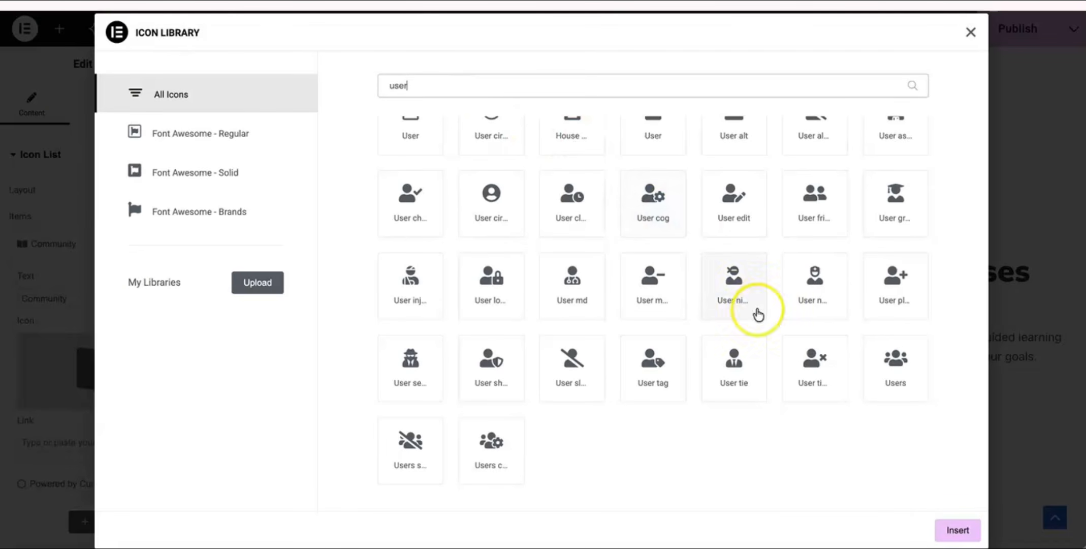
left_click(896, 362)
left_click(957, 530)
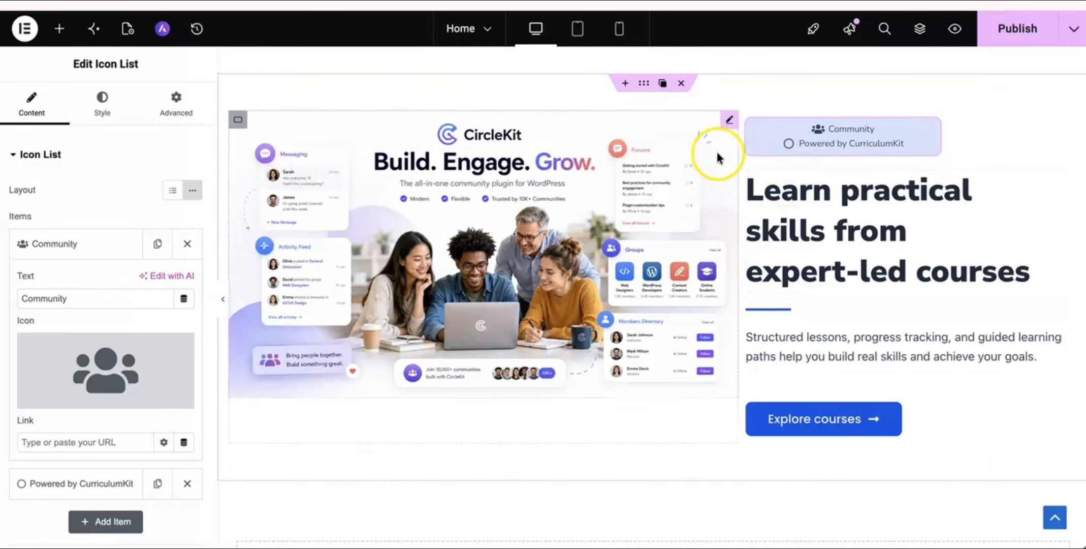
Change the second badge item's text to "Powered by CircleKit" and publish the page.
left_click(76, 237)
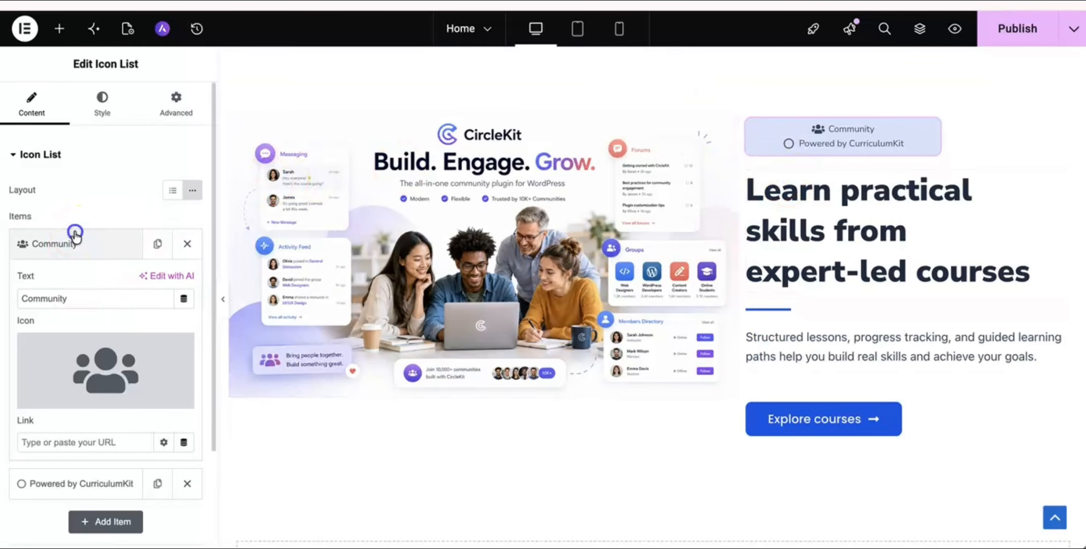
left_click(85, 282)
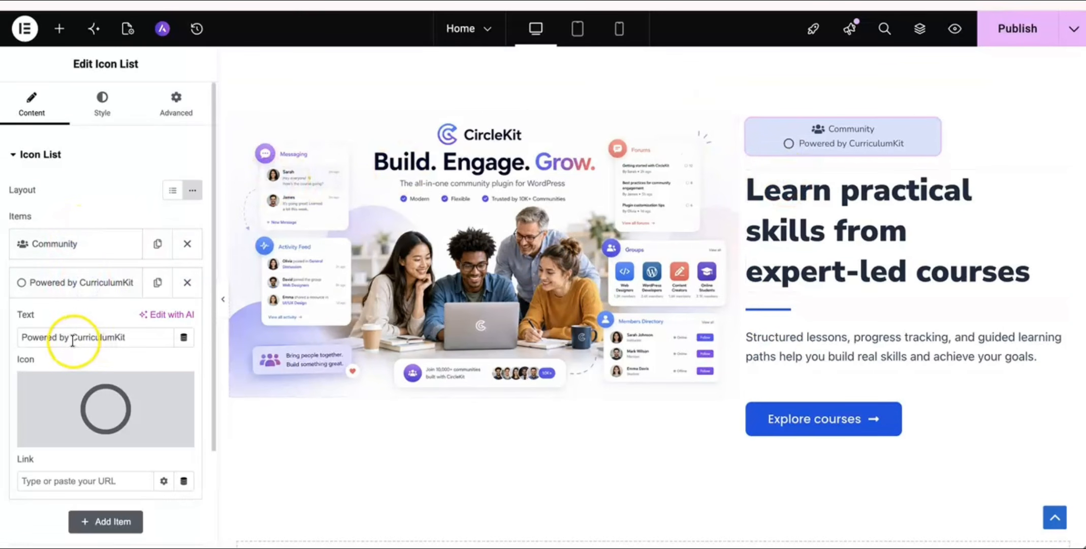
type("Ci")
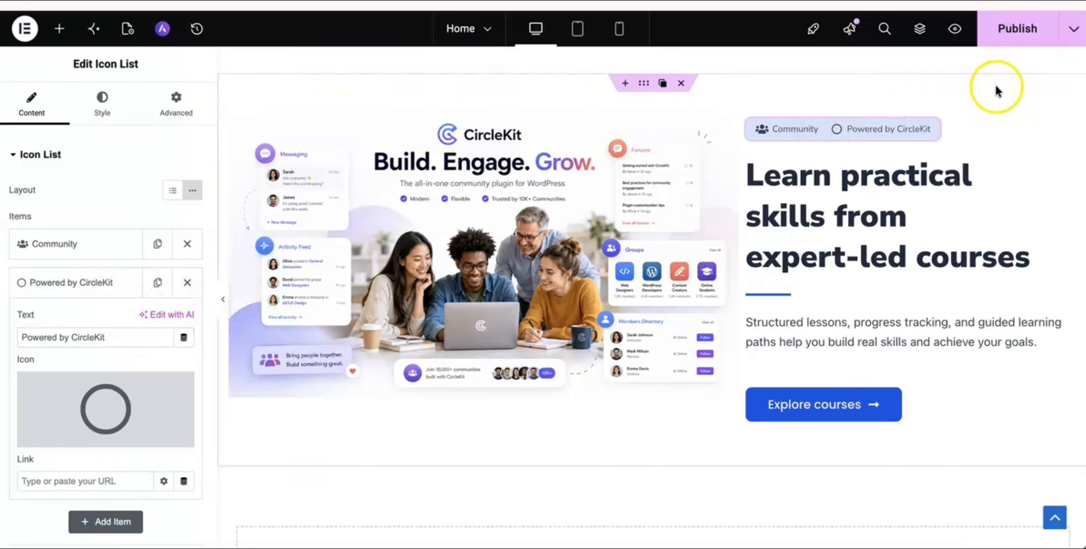
left_click(1014, 39)
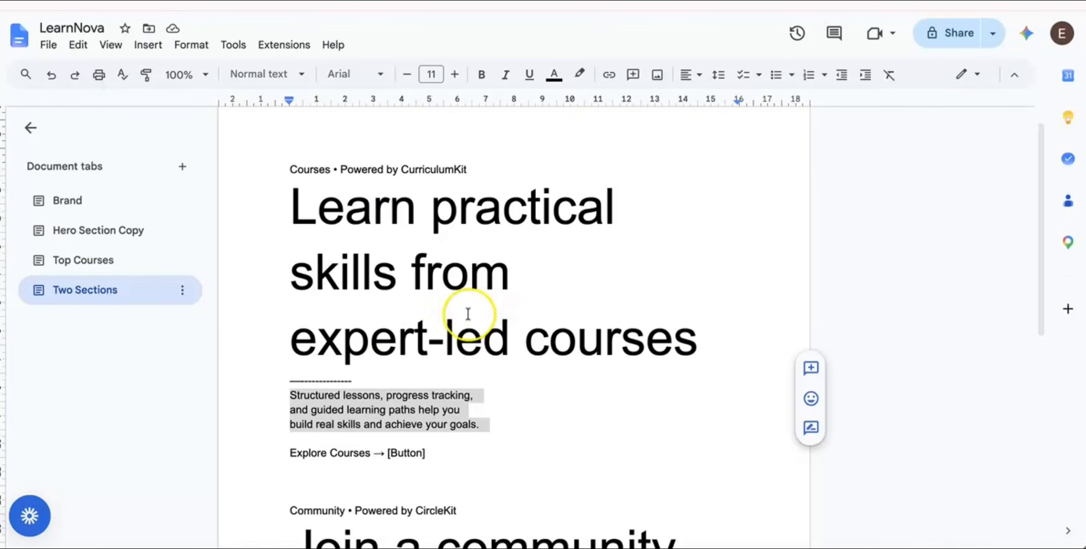
In the LearnNova Google Docs document's Two Sections tab, copy the heading "Join a community that learns Together".
scroll(468, 310, "down", 6)
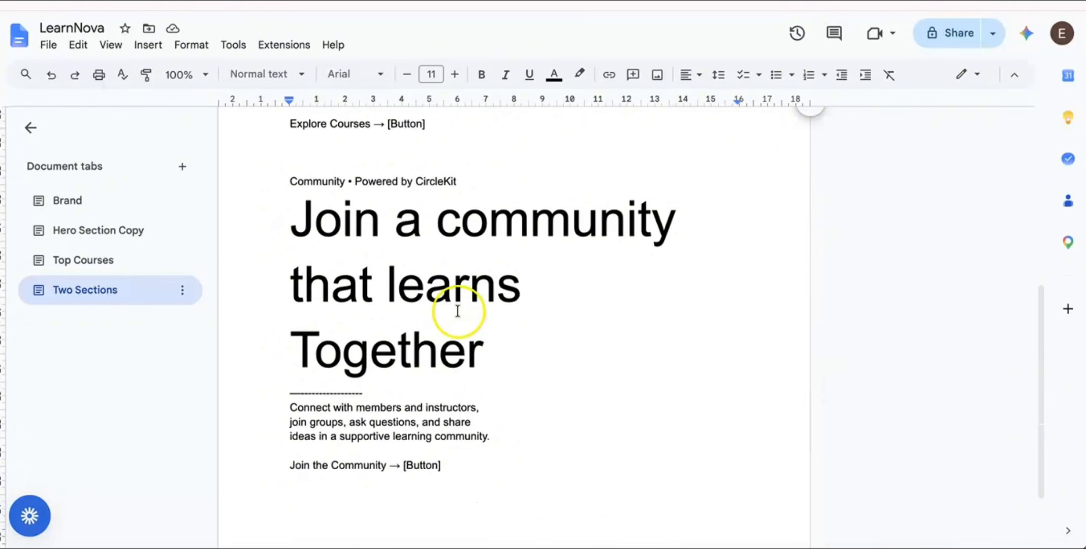
left_click_drag(300, 226, 496, 376)
left_click(481, 370)
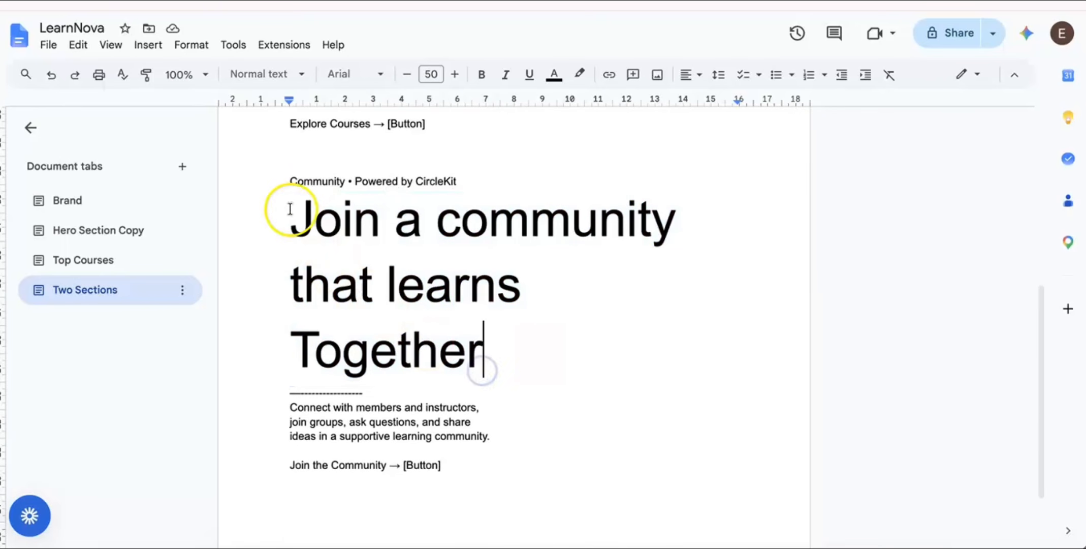
left_click_drag(313, 223, 415, 283)
left_click(416, 282)
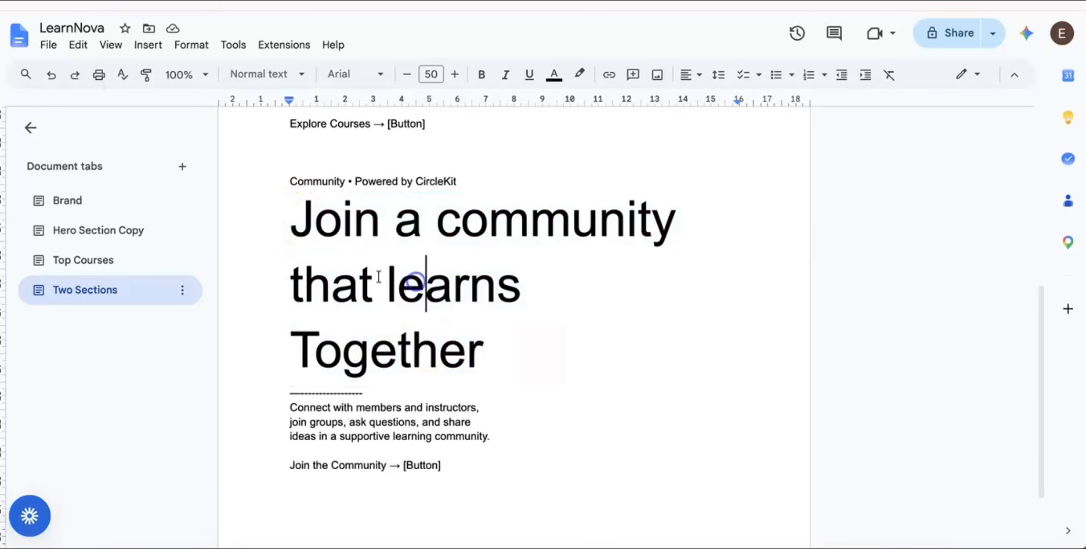
left_click_drag(296, 218, 487, 350)
key("super+c")
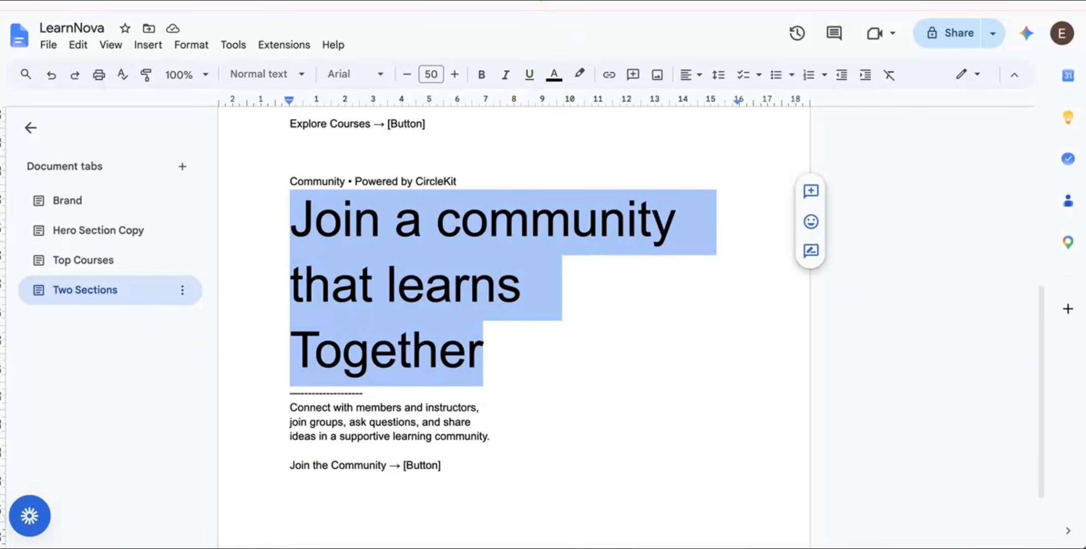
Back in the Elementor editor, replace the community section's heading title with the copied "Join a community that learns Together" text.
left_click(531, 1)
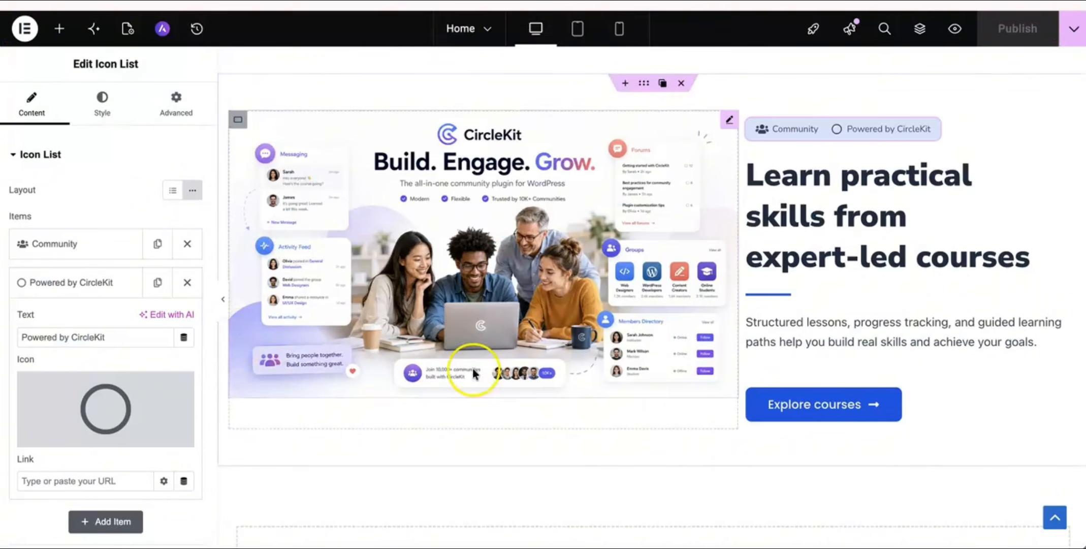
left_click(822, 259)
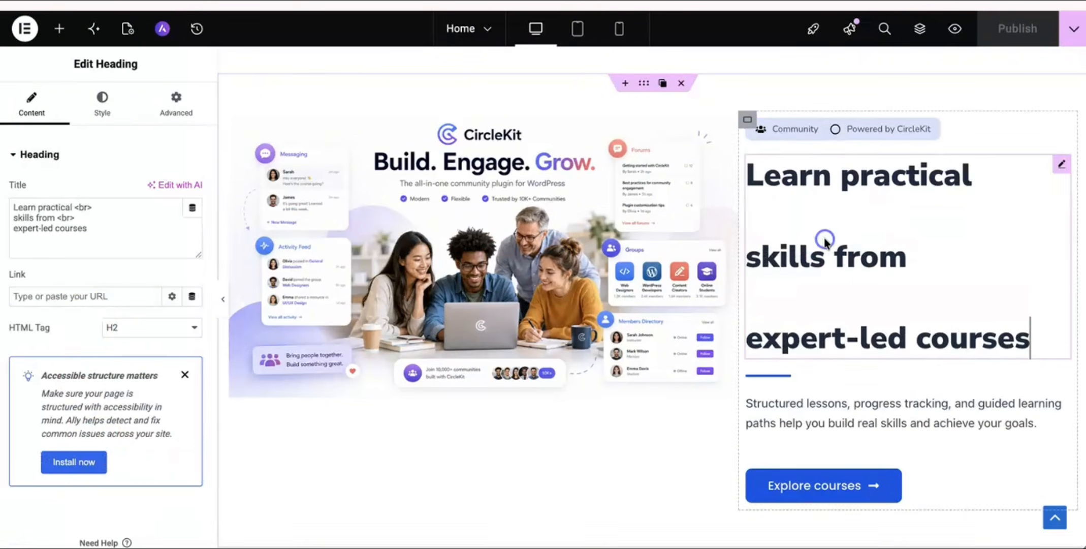
double_click(103, 244)
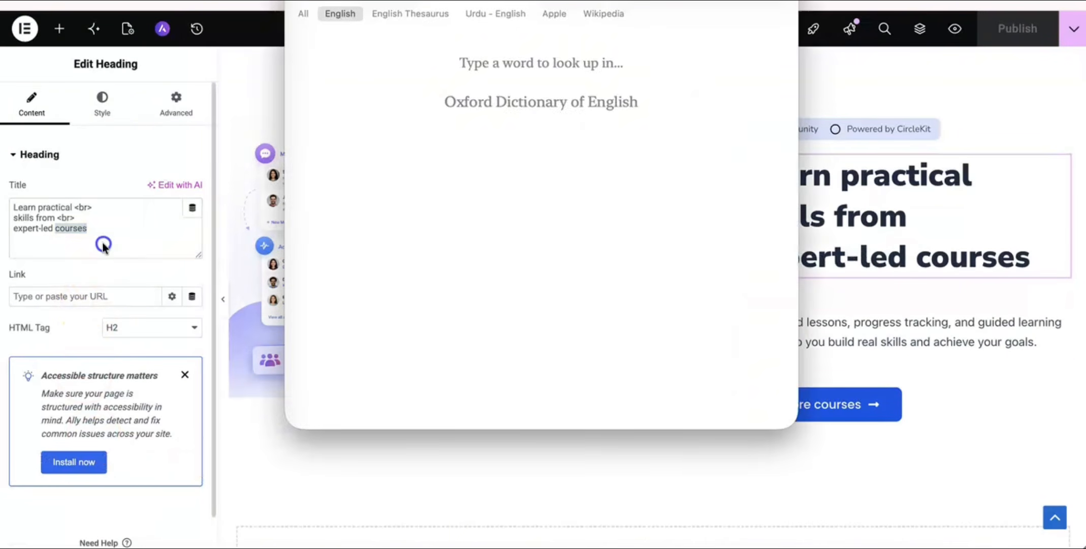
left_click(102, 232)
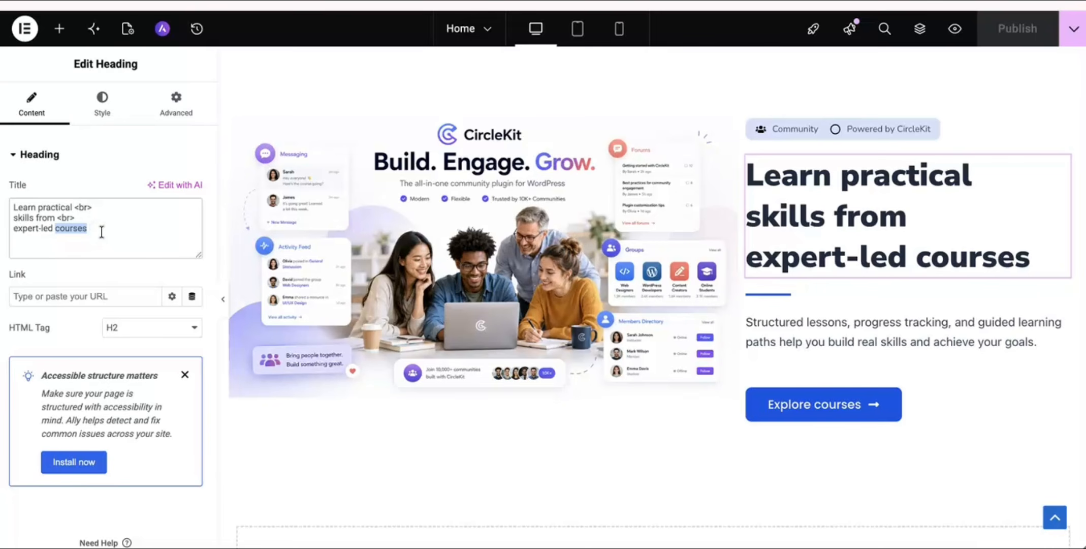
key("super+a")
key("super+v")
Insert <br> line breaks after "Join a community" and after "that learns" in the heading title.
left_click(56, 229)
left_click(104, 204)
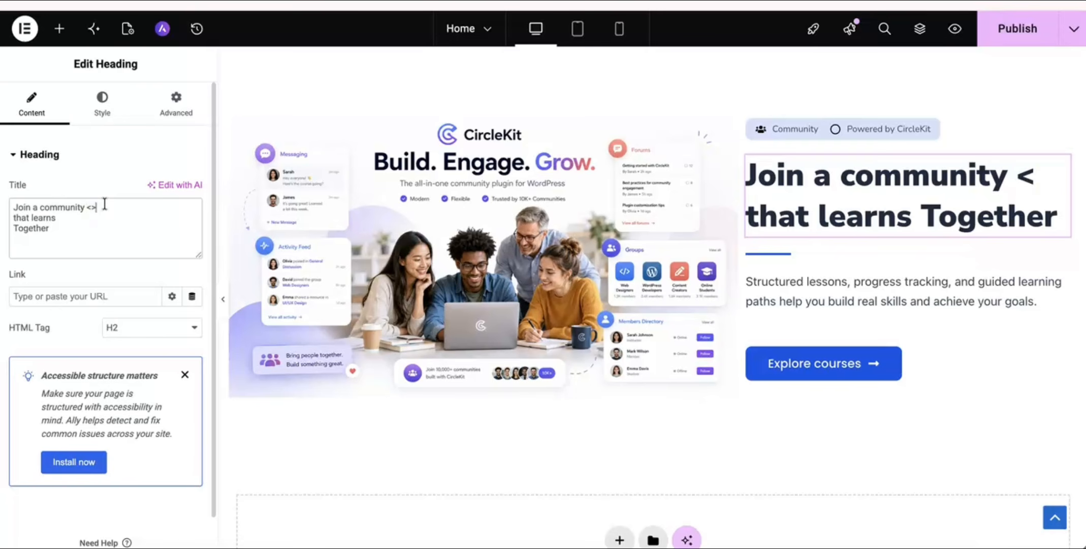
type("r")
type(" <>")
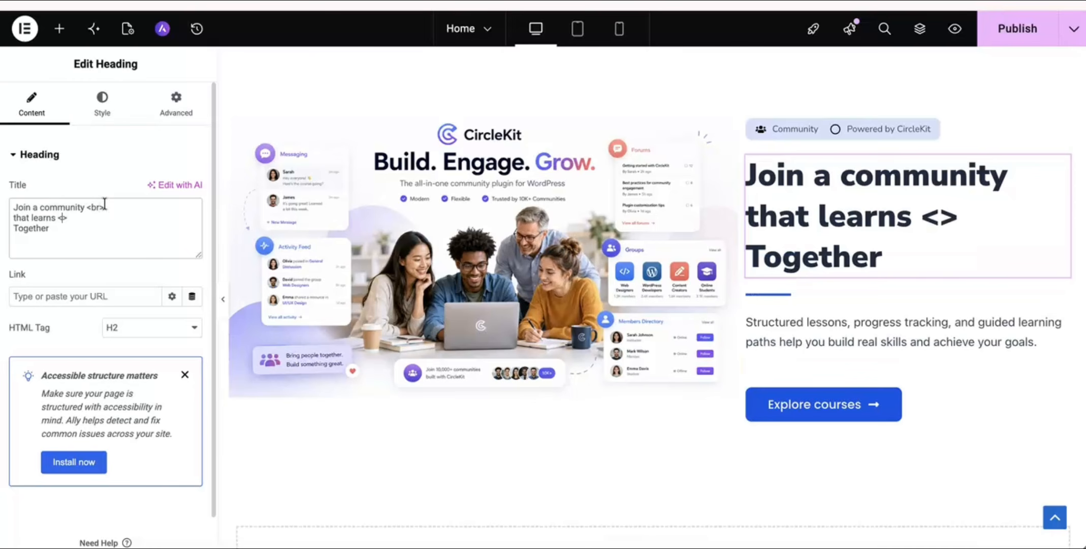
type("br")
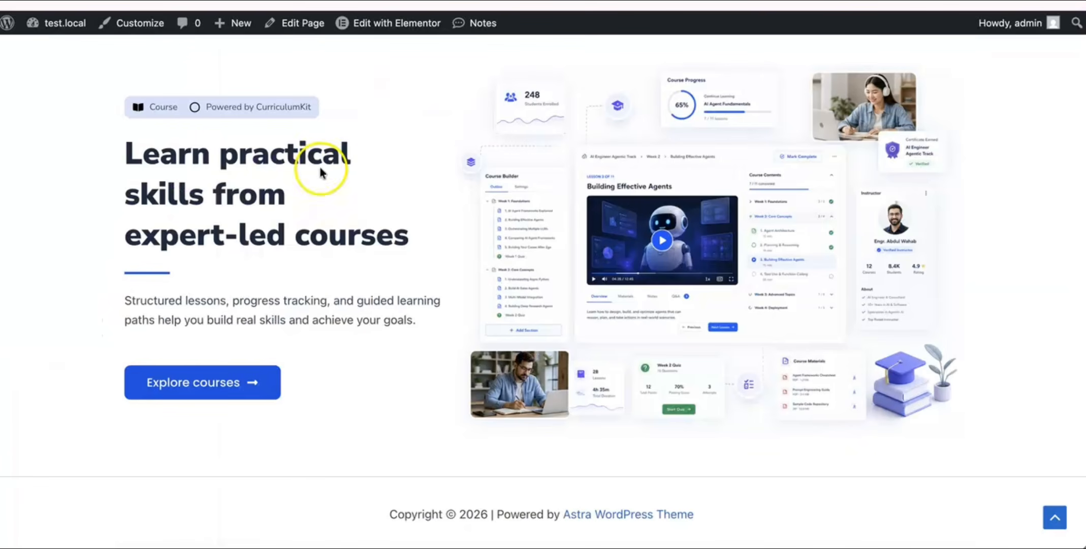
In the LearnNova Google Doc, copy the paragraph "Connect with members and instructors, join groups, ask questions, and share ideas in a supportive learning community.".
left_click_drag(128, 301, 389, 336)
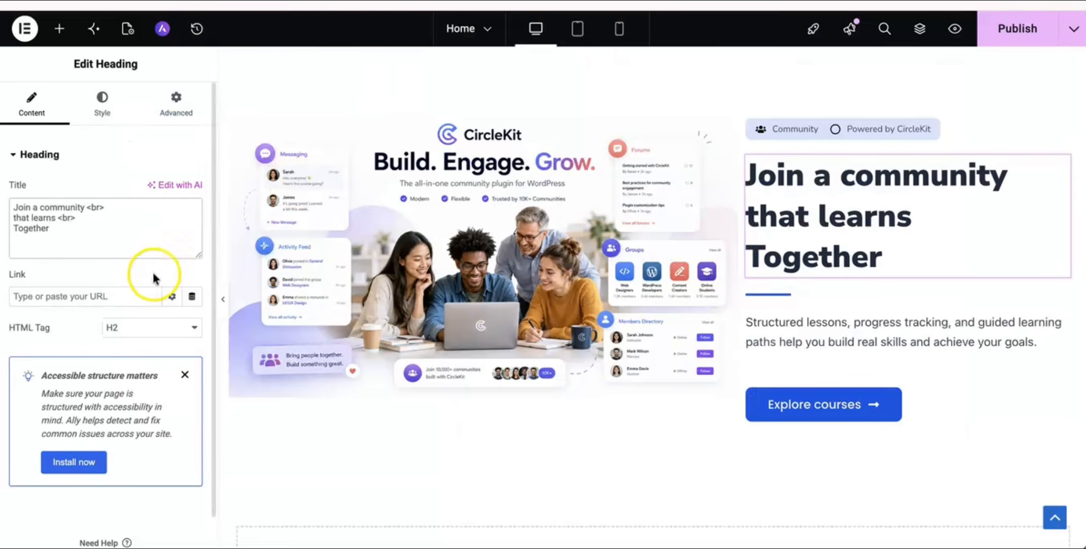
left_click(818, 328)
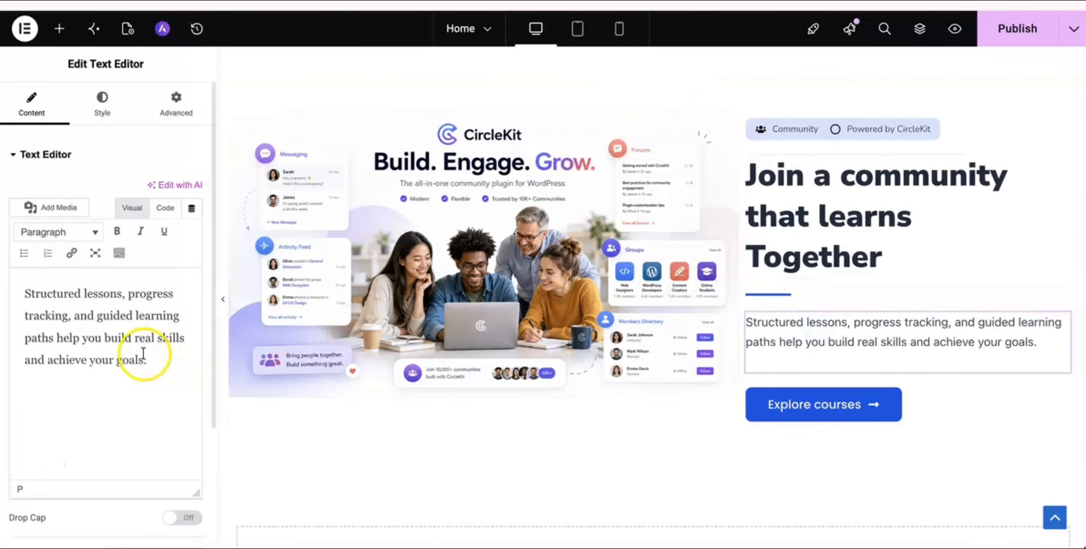
key("ctrl+a")
left_click(146, 358)
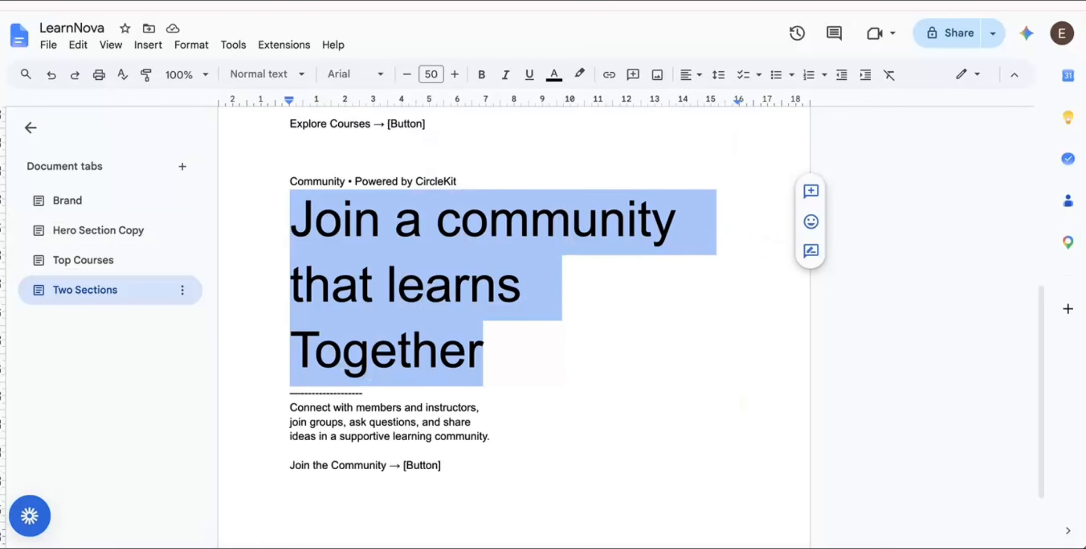
left_click(350, 408)
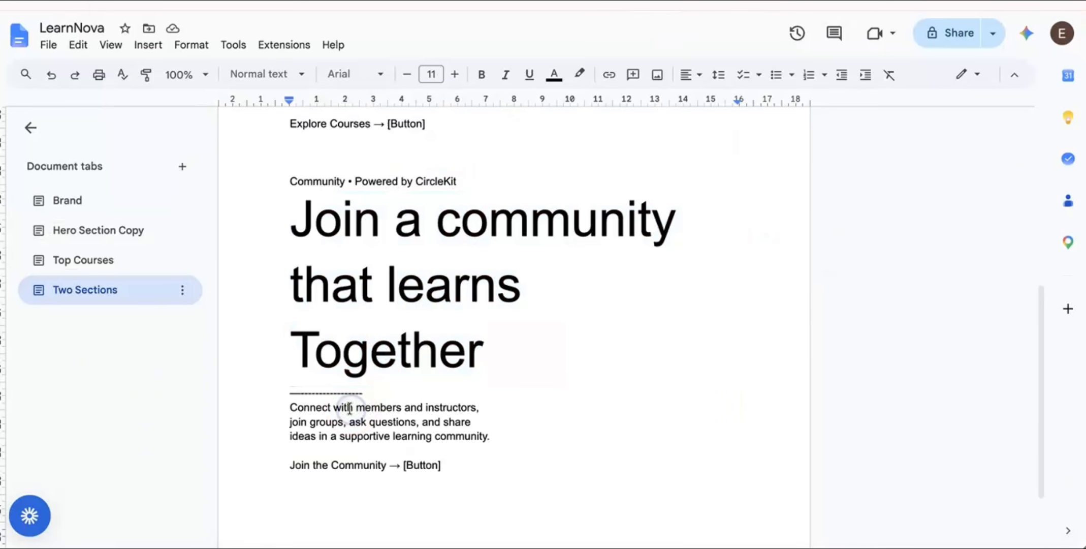
left_click_drag(301, 407, 516, 442)
key("ctrl+c")
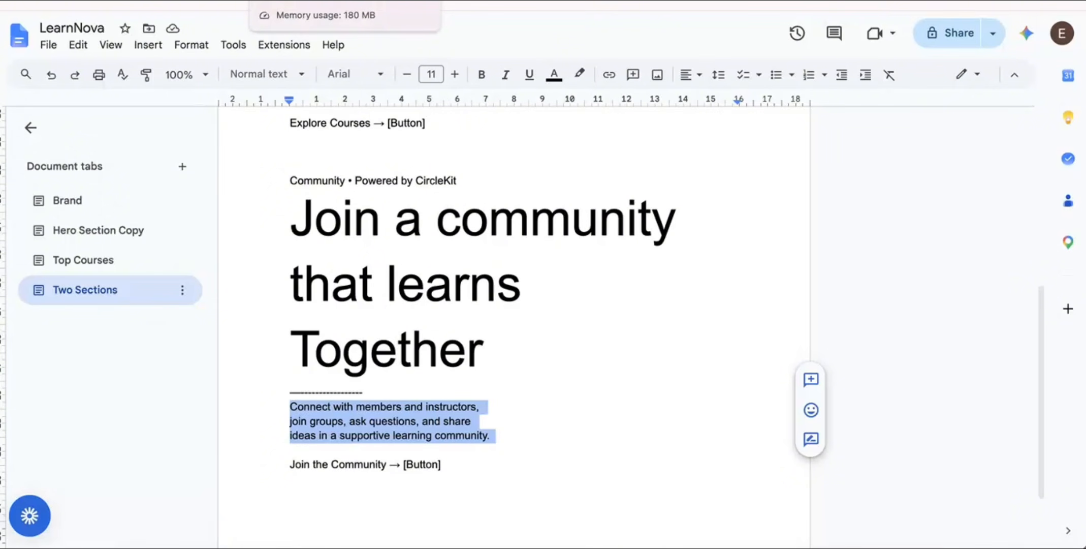
Back in the Elementor editor, try to replace the community section's description with the copied three-line text, and undo the paste.
left_click(447, 1)
left_click(125, 315)
key("ctrl+a")
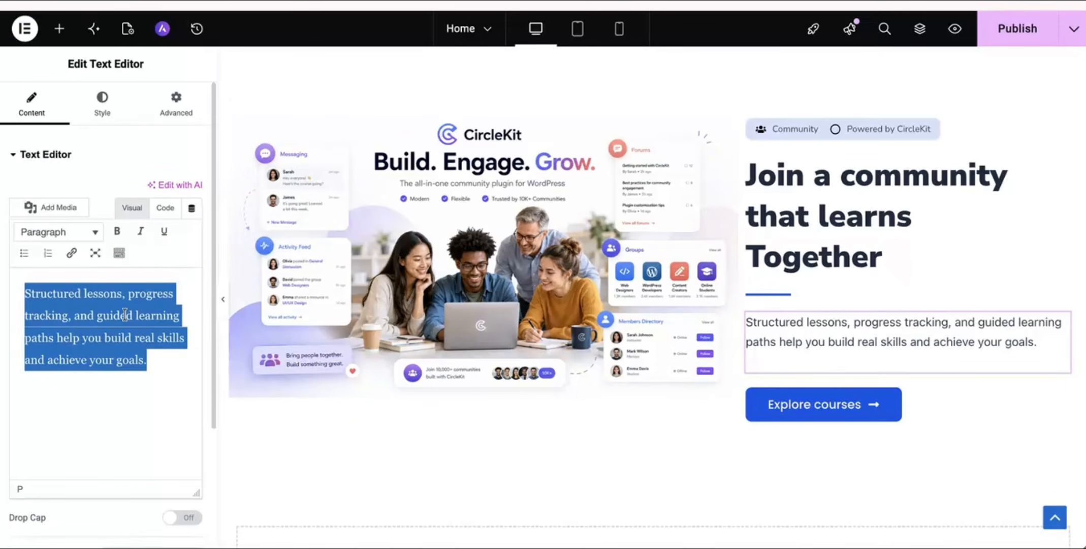
key("ctrl+v")
left_click(59, 330)
left_click(102, 323)
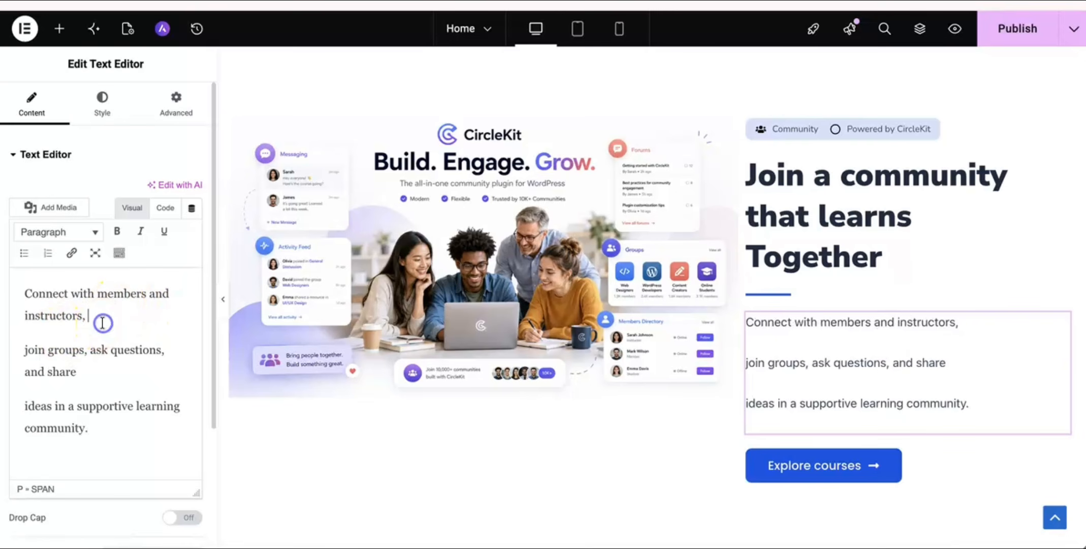
key("ctrl+z")
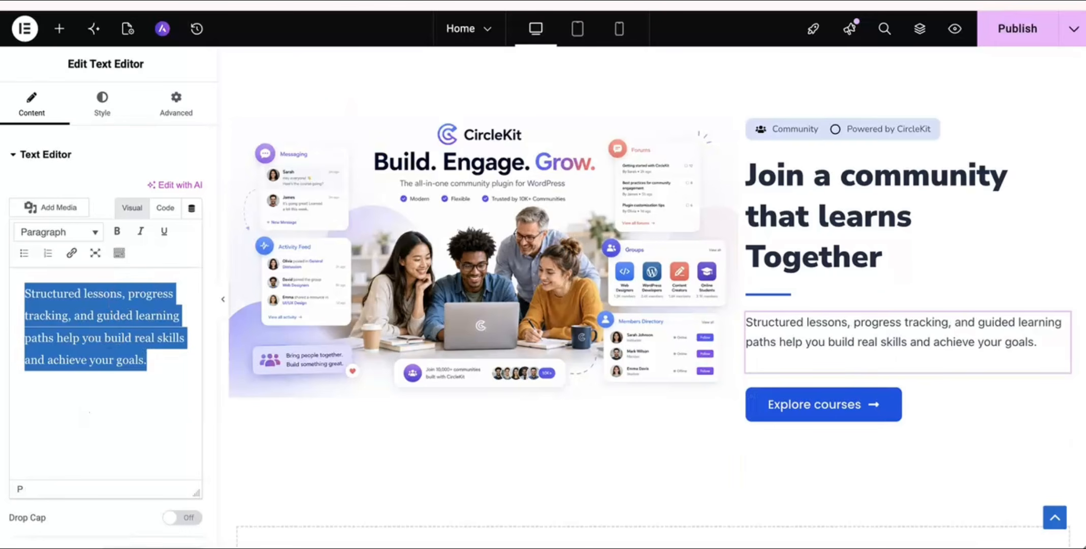
Strip the copied text's line breaks by passing it through the browser's address bar, and replace the community description with the single-paragraph version.
key("ctrl+l")
key("ctrl+v")
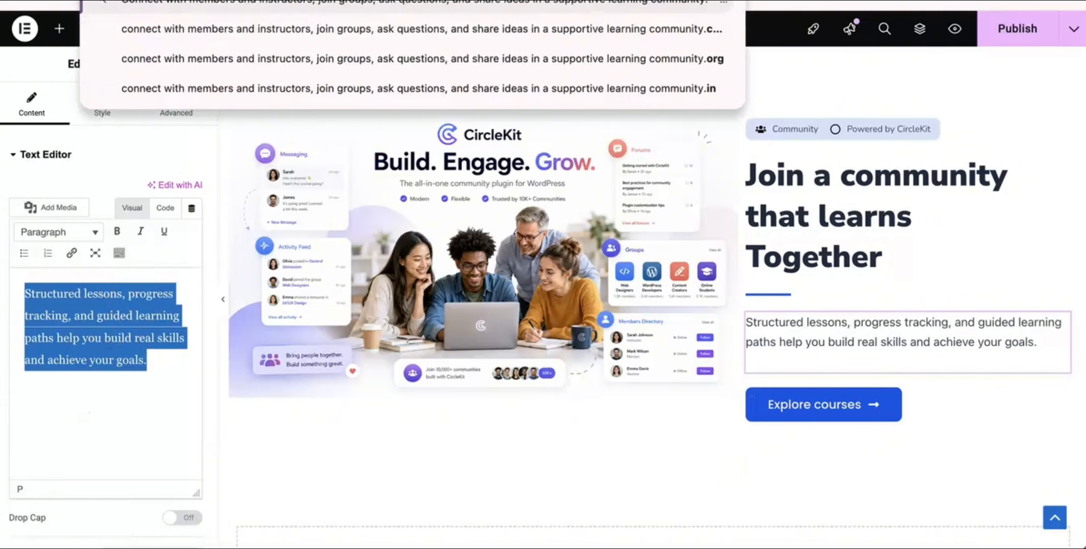
key("Escape")
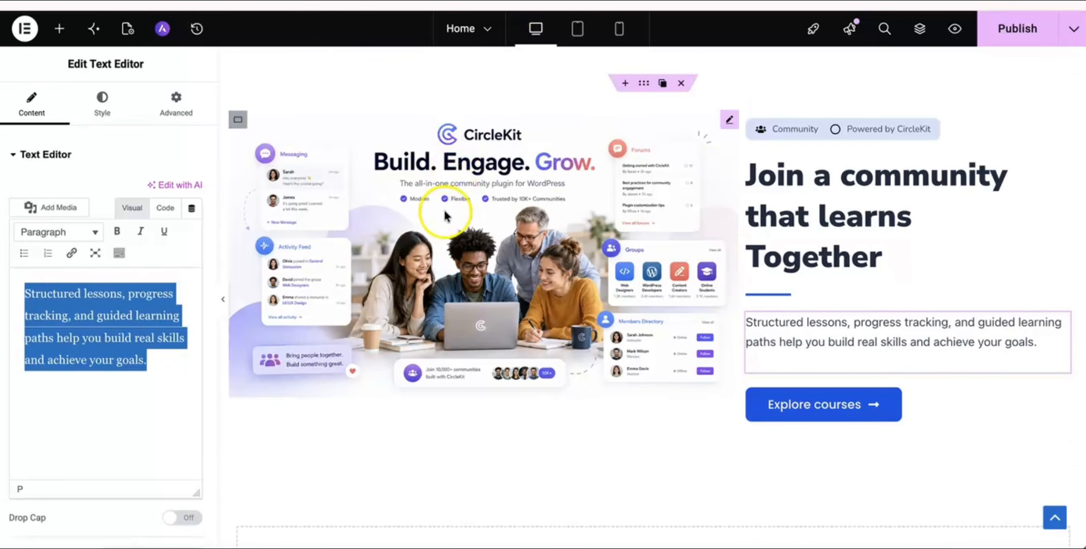
key("ctrl+v")
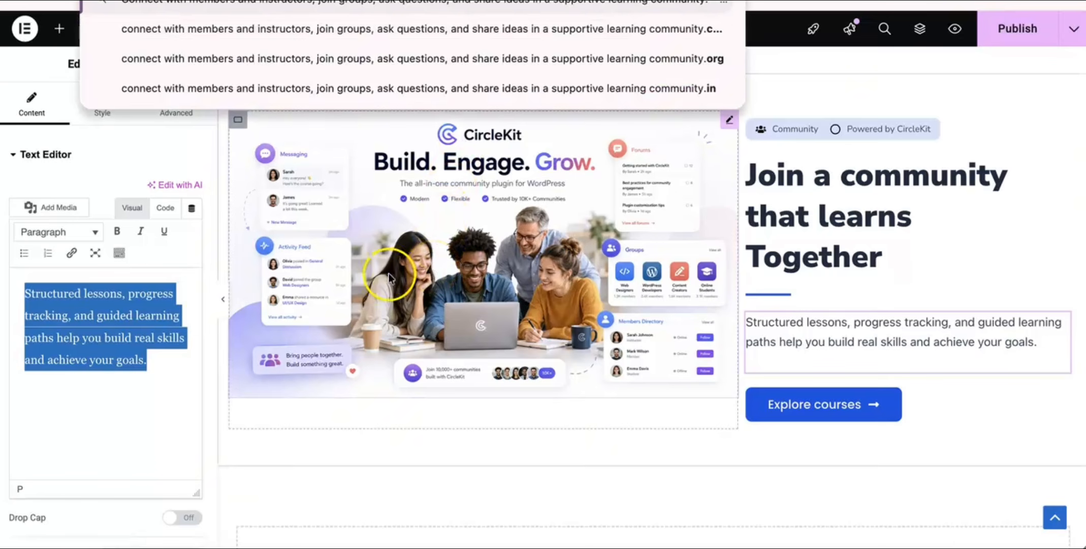
left_click(173, 358)
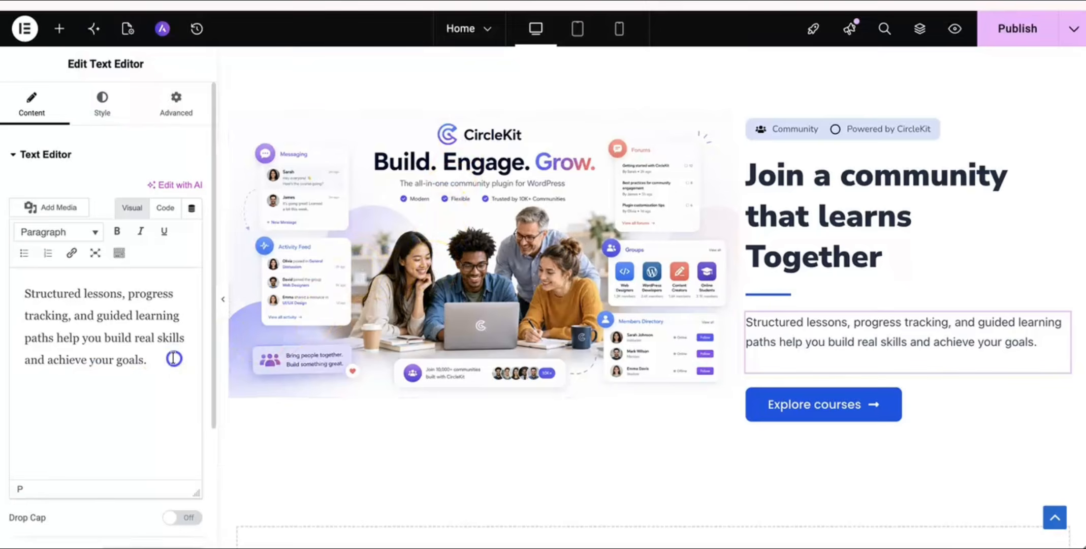
triple_click(174, 359)
key("ctrl+v")
left_click(173, 357)
left_click(164, 332)
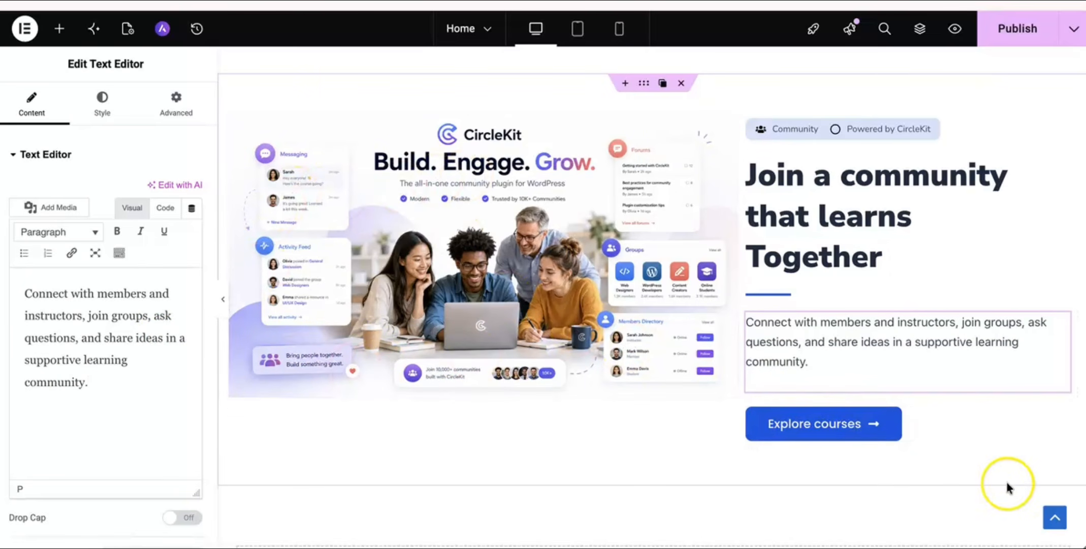
Change the community section's button text to "Join Community" and publish the page.
left_click(944, 422)
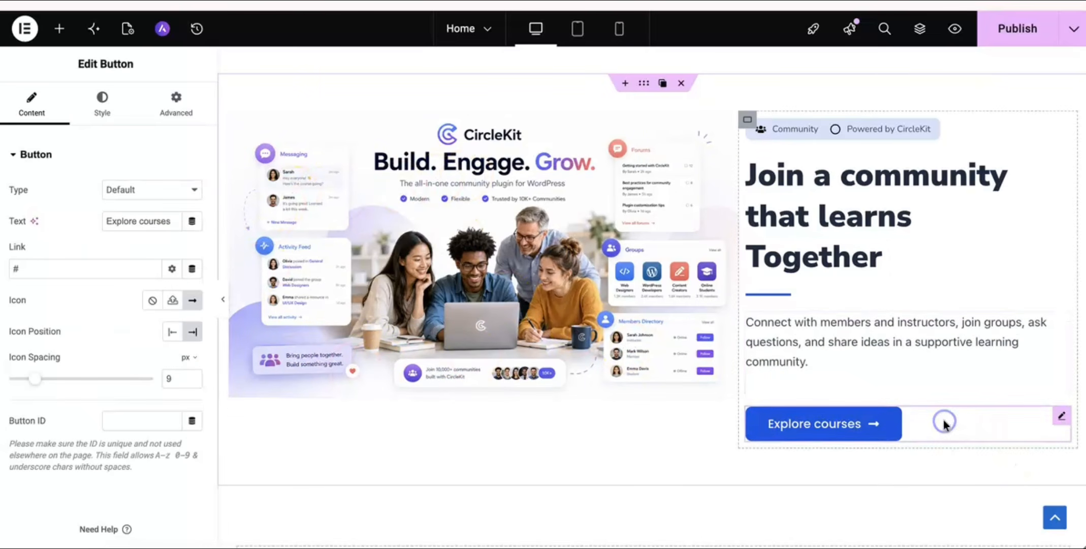
triple_click(162, 222)
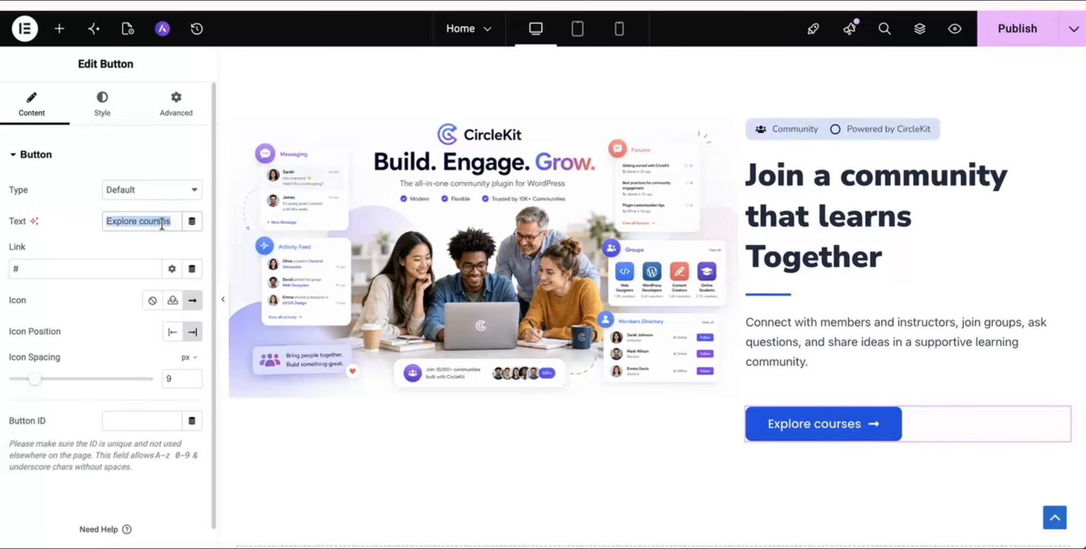
type("Join")
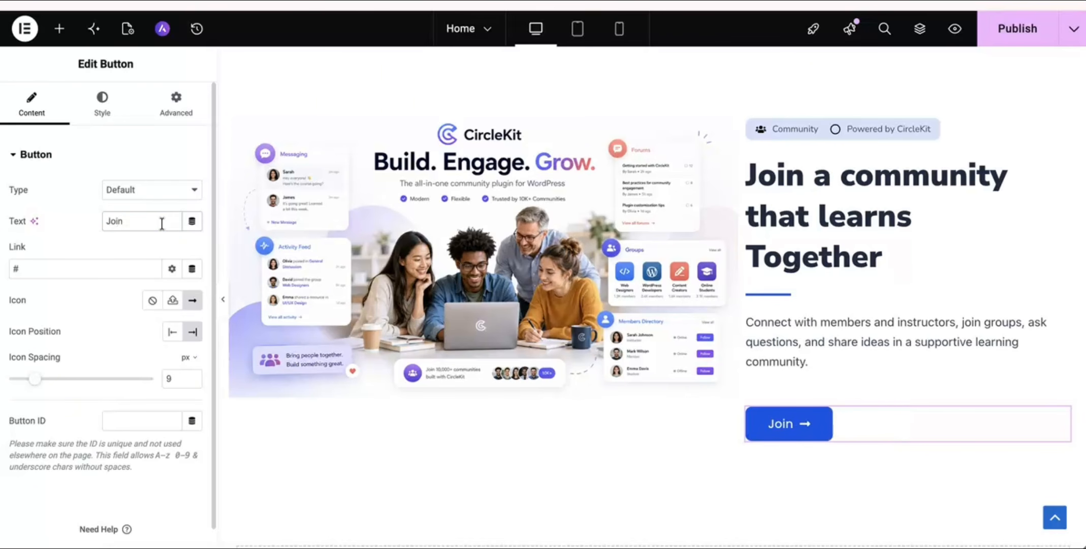
type(" Co")
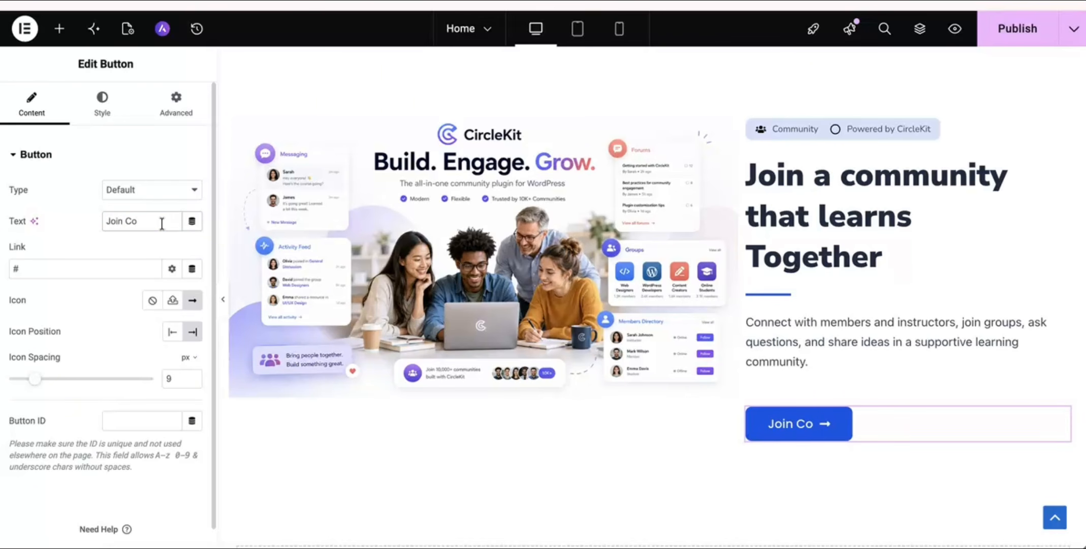
type("mmunity")
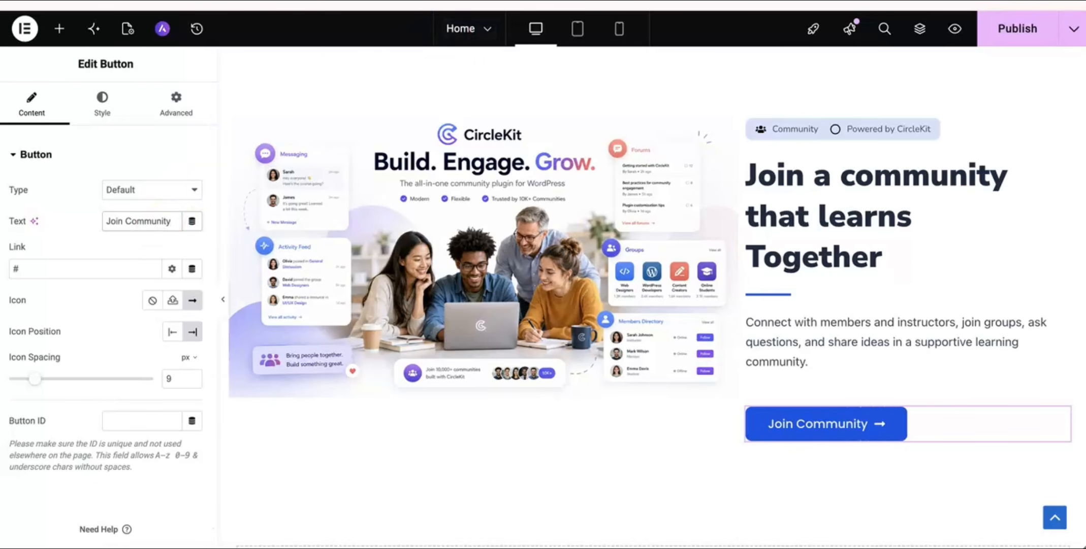
left_click(1011, 30)
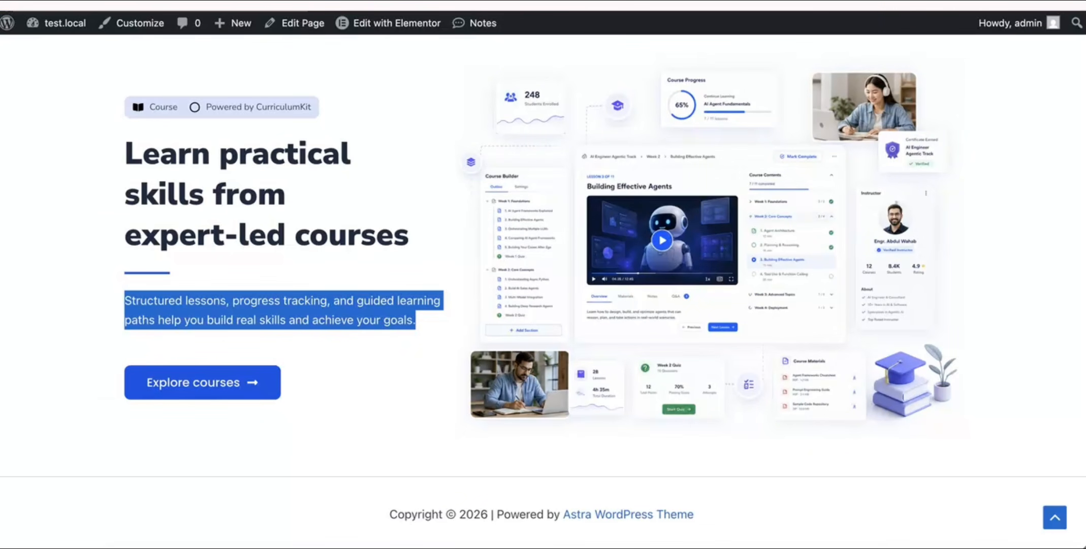
left_click(655, 272)
scroll(654, 271, "down", 8)
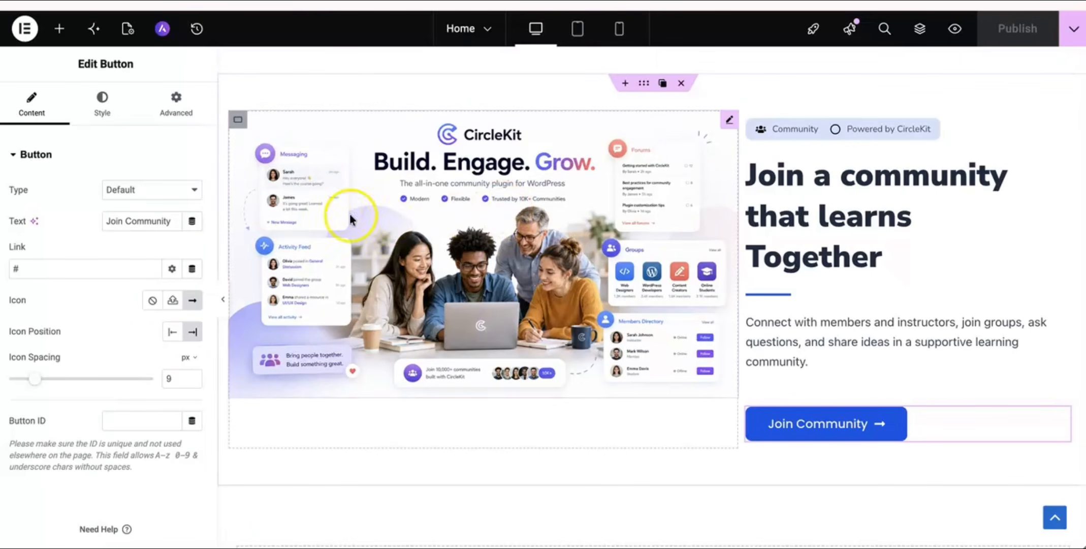
Set Justify Content to center for the container holding the CircleKit image and publish the page.
left_click(238, 121)
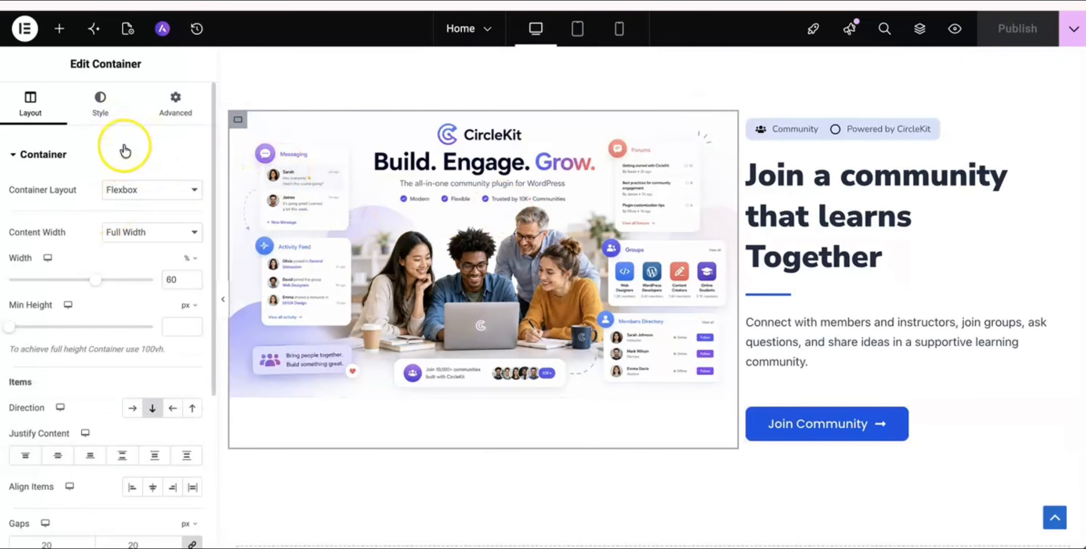
left_click(98, 111)
left_click(44, 115)
scroll(102, 350, "down", 2)
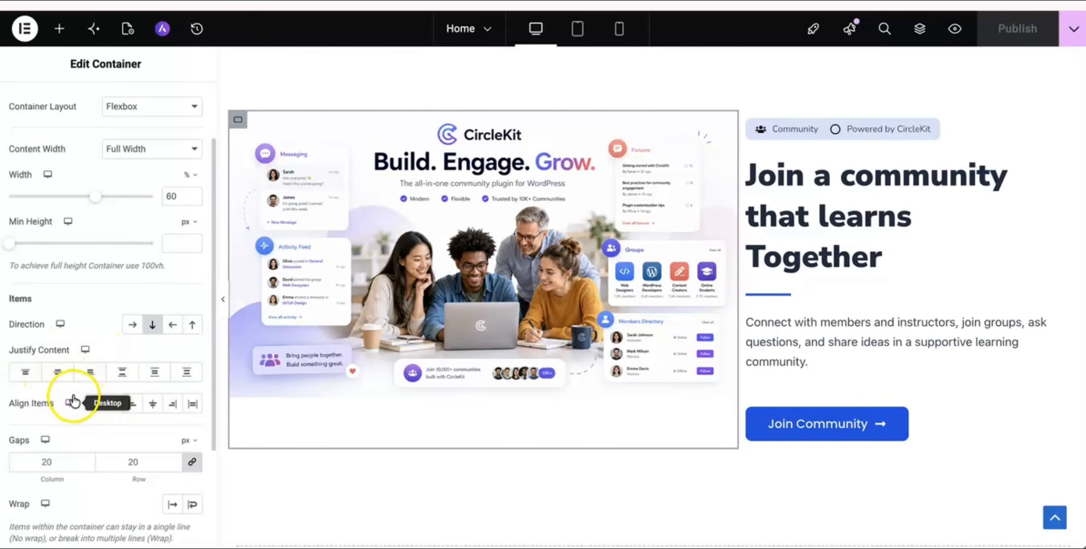
left_click(58, 372)
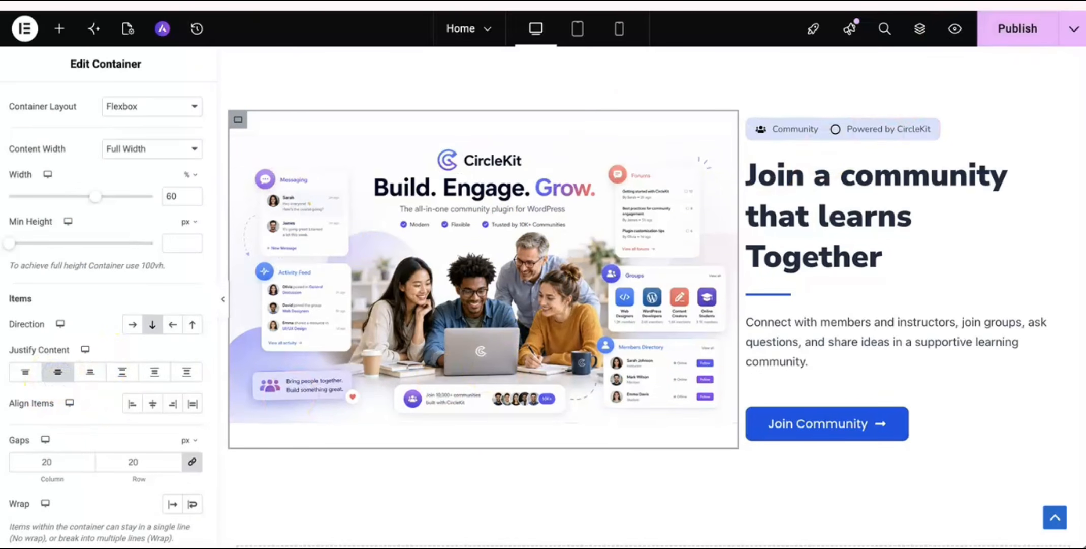
left_click(1019, 29)
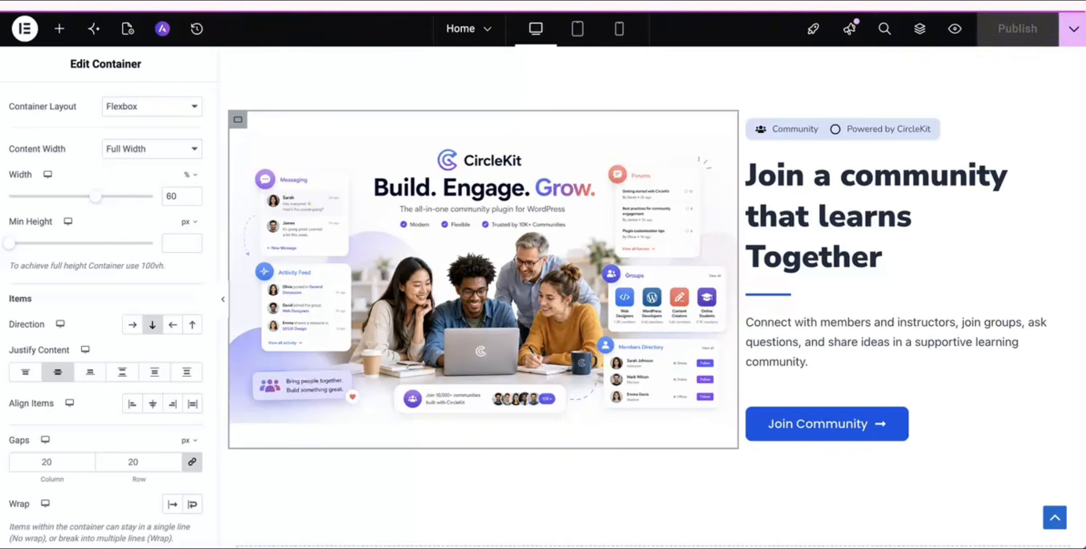
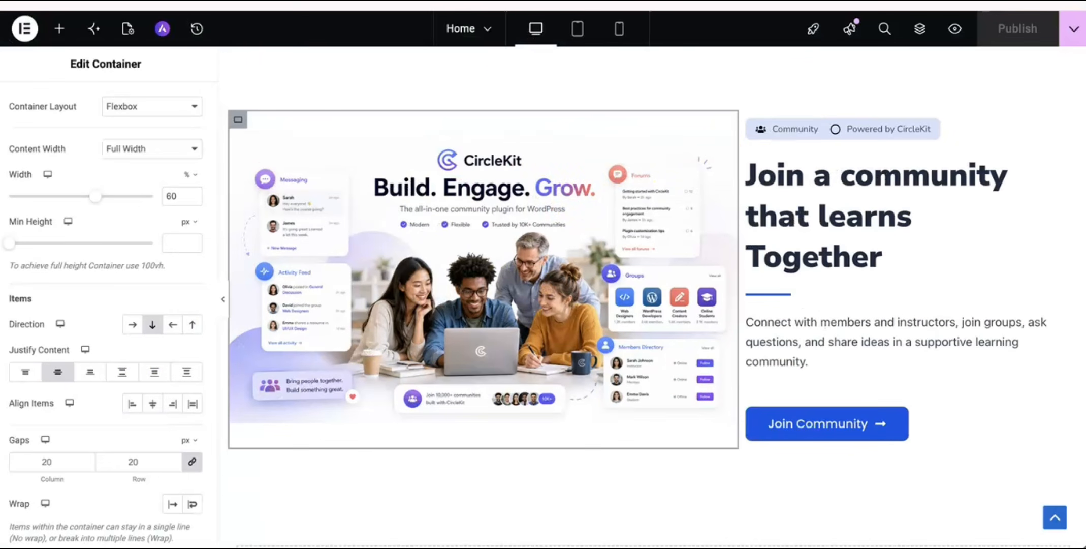
Set the community section's outer container column gap to 30 px, leaving the row gap at 0, and publish the page.
left_click(642, 83)
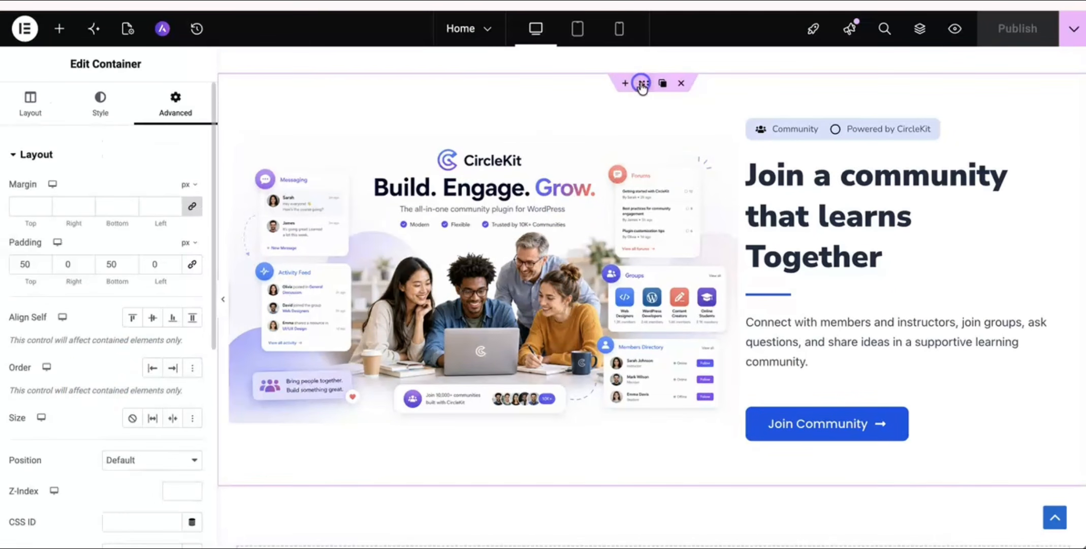
scroll(84, 388, "down", 5)
scroll(81, 381, "up", 5)
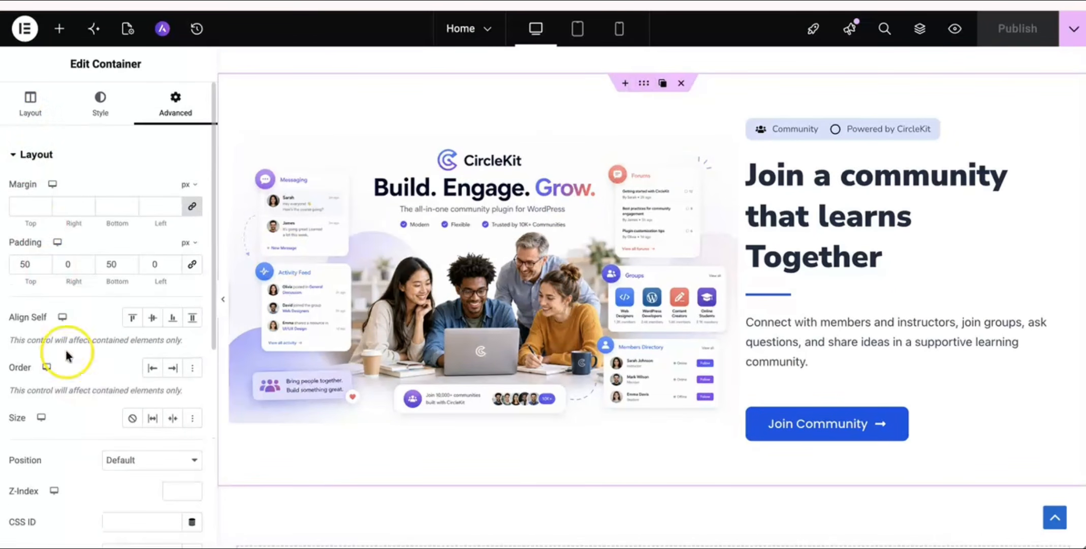
left_click(25, 98)
scroll(142, 353, "down", 4)
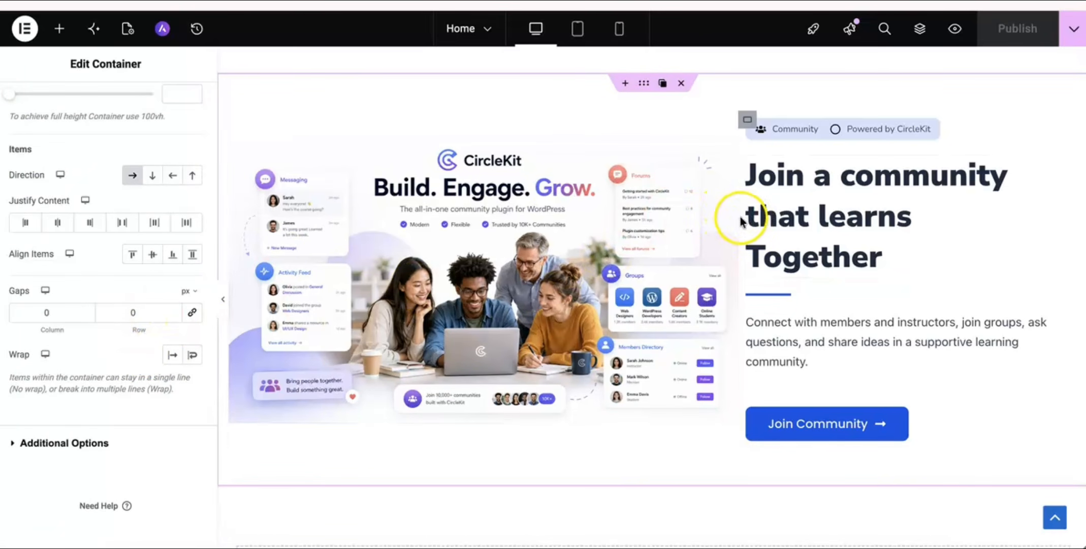
left_click(193, 313)
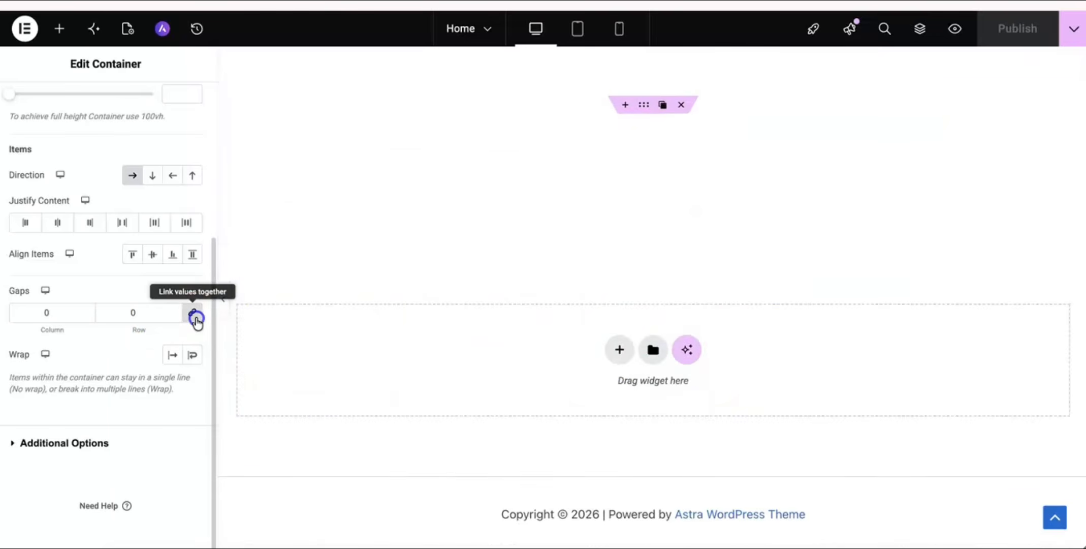
left_click(193, 315)
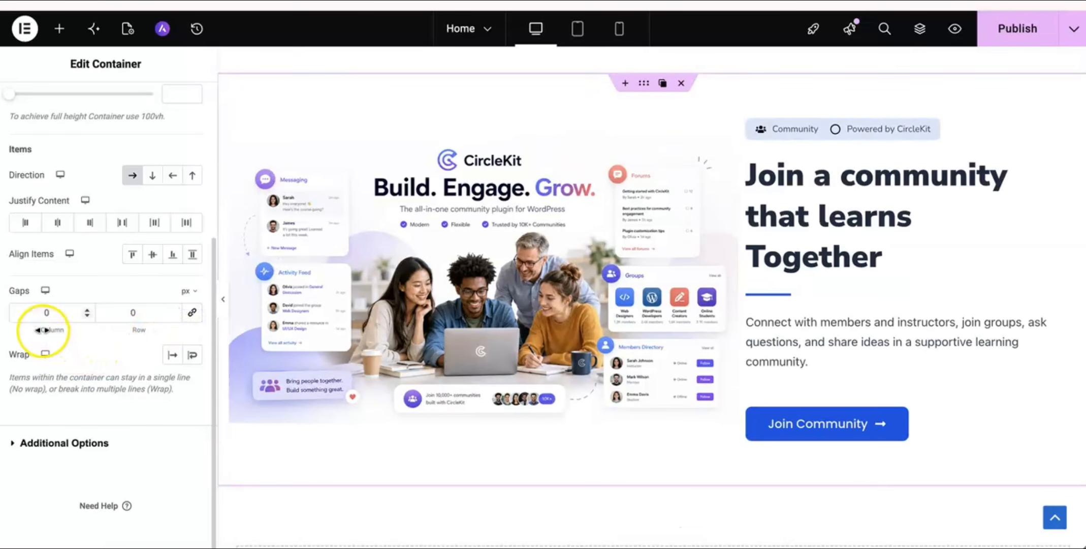
left_click(33, 312)
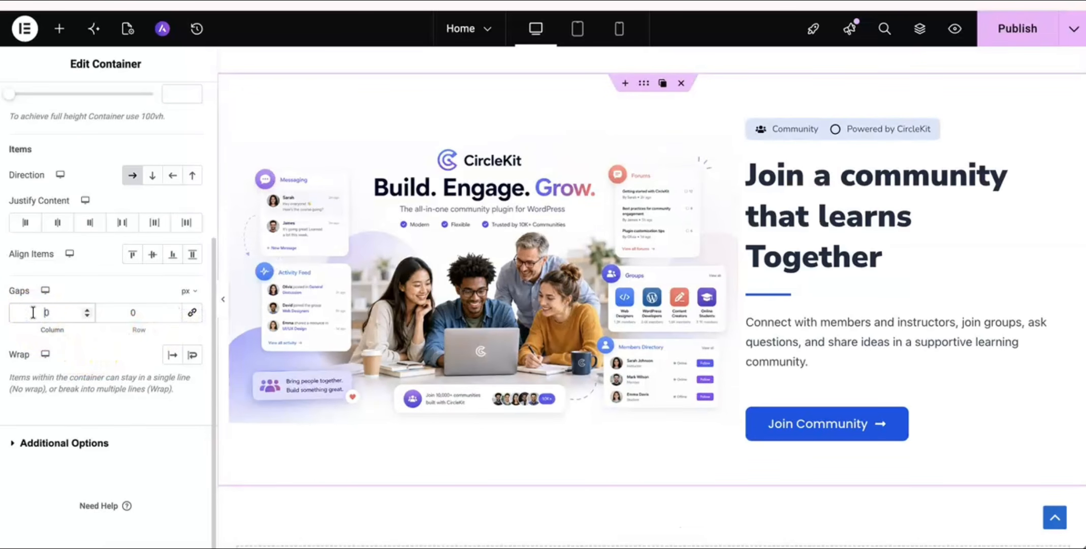
type("2")
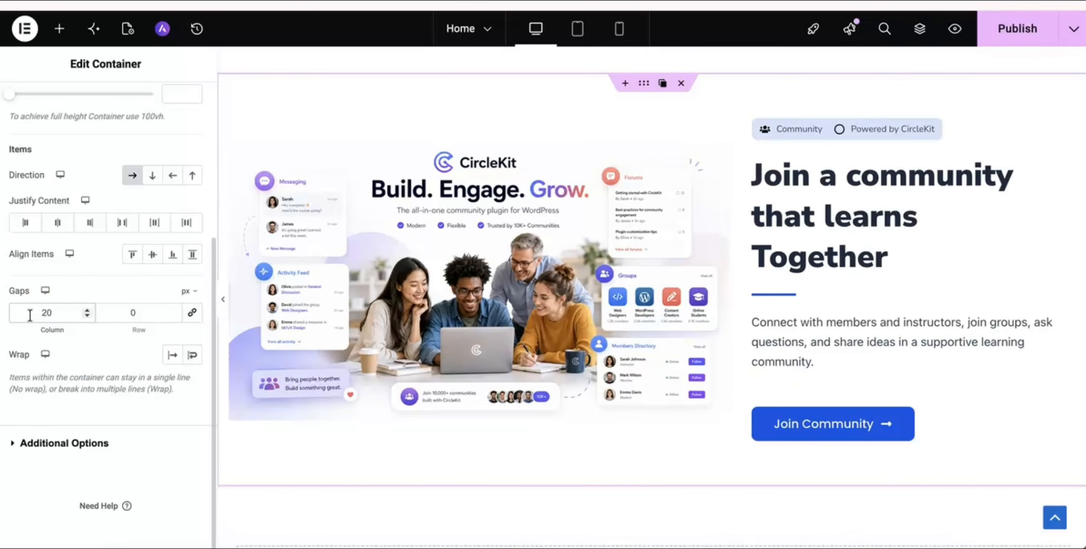
left_click(52, 314)
type("30")
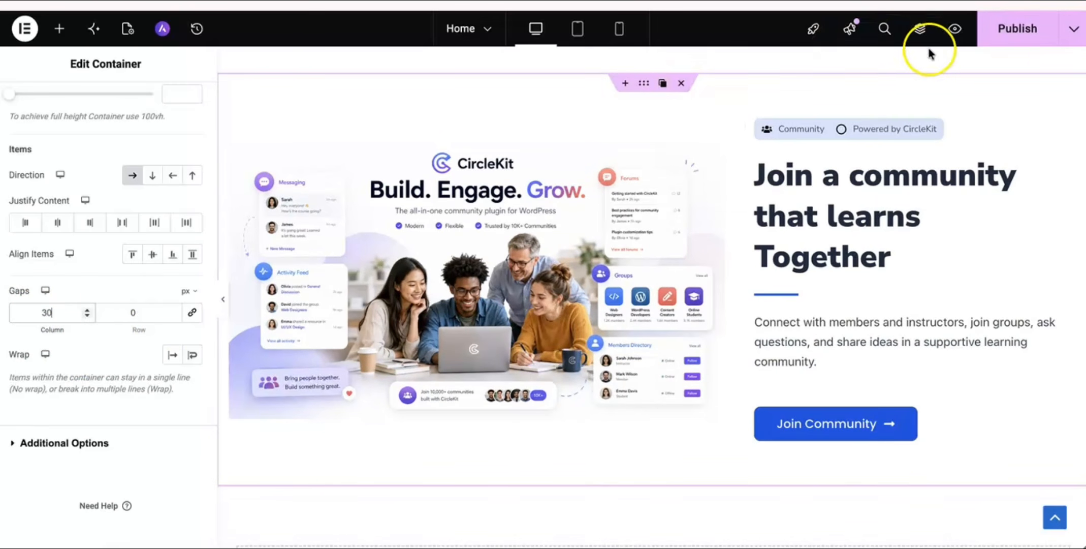
left_click(983, 43)
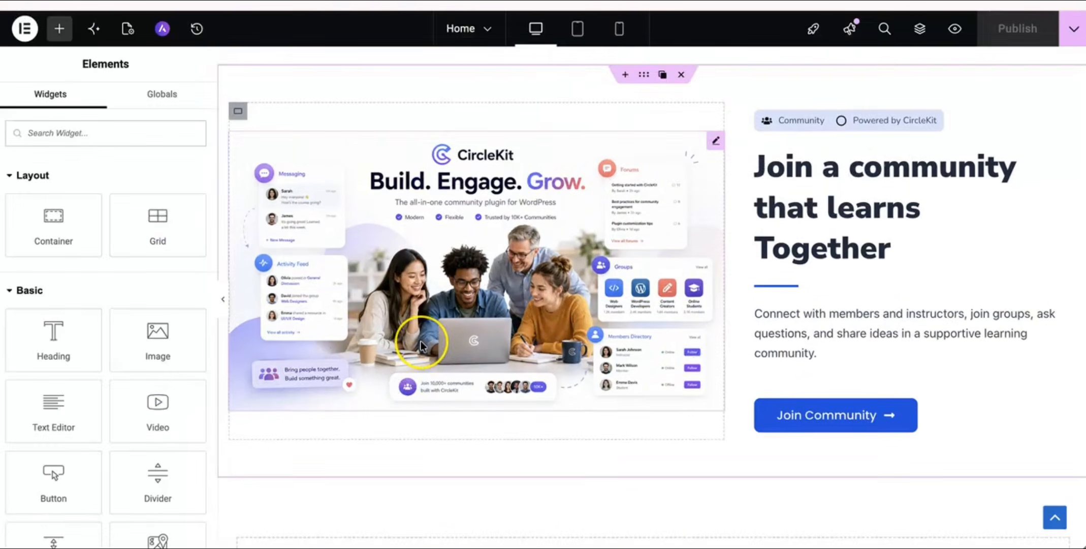
Add a four-column Flexbox container below the community section and delete one of its columns, leaving three.
scroll(420, 338, "down", 5)
left_click(619, 350)
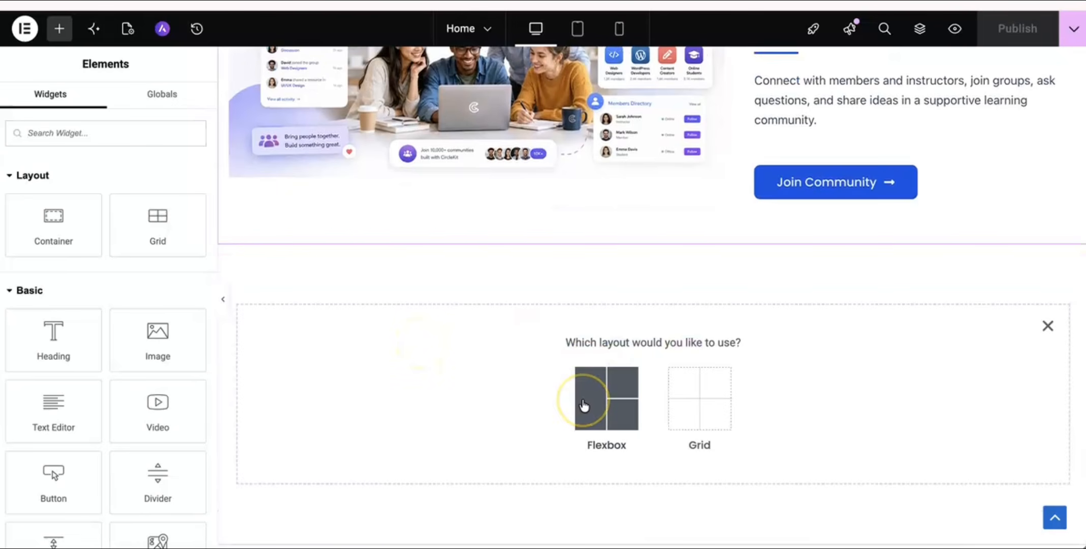
left_click(592, 405)
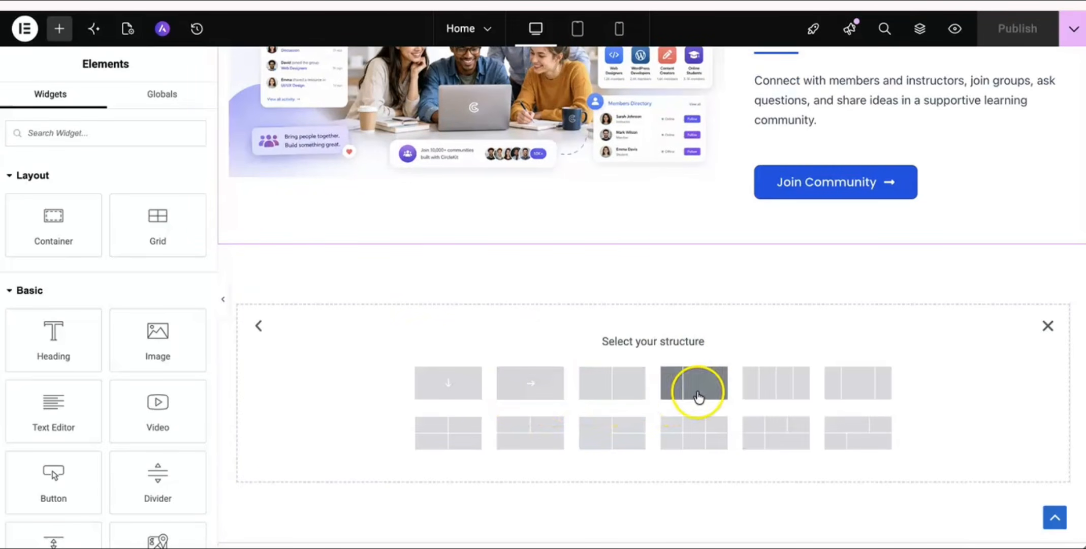
left_click(769, 394)
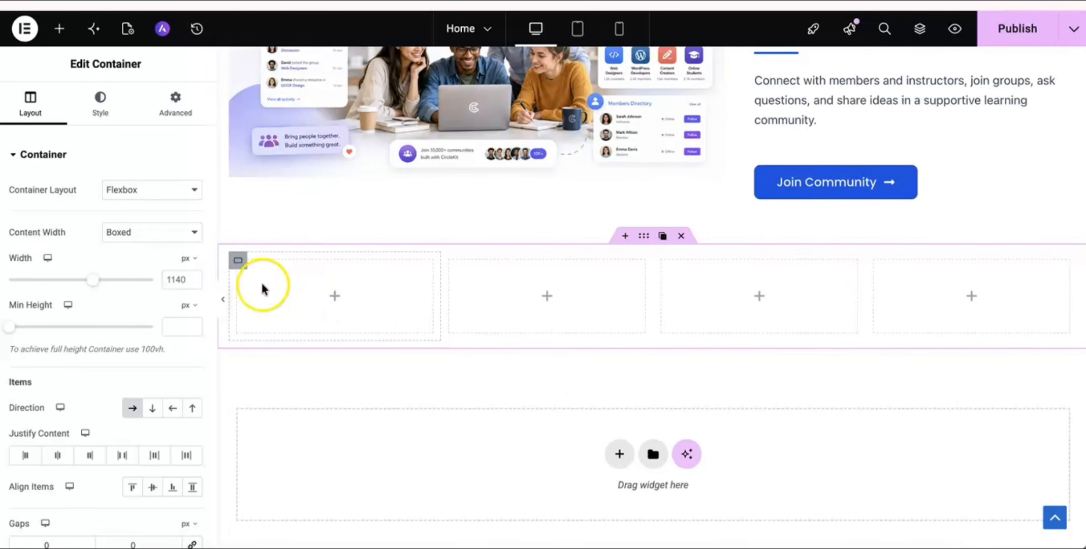
left_click(275, 261)
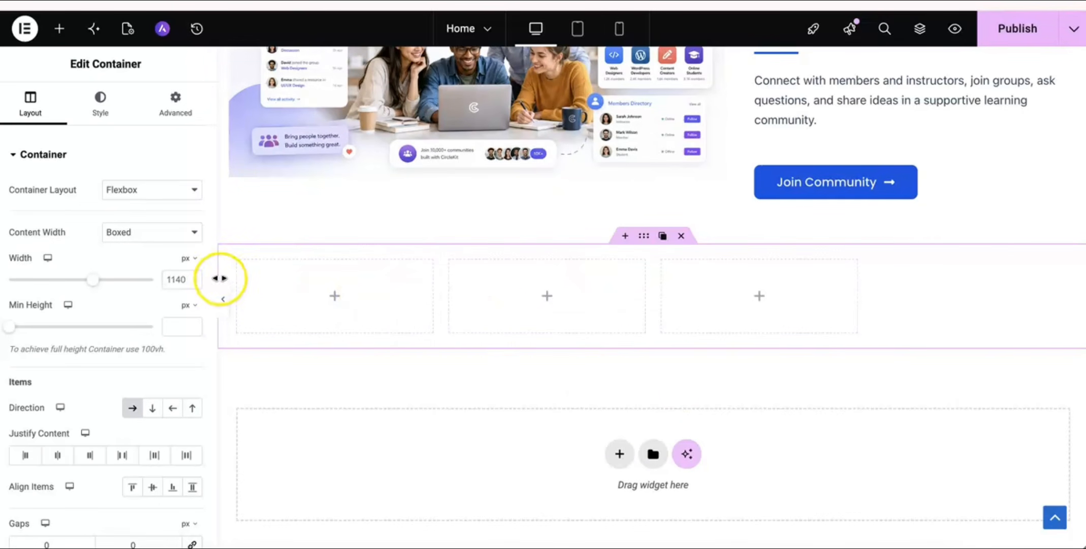
Set the first column's width to 33.33% in the new three-column container.
left_click(237, 261)
left_click(163, 279)
type("33")
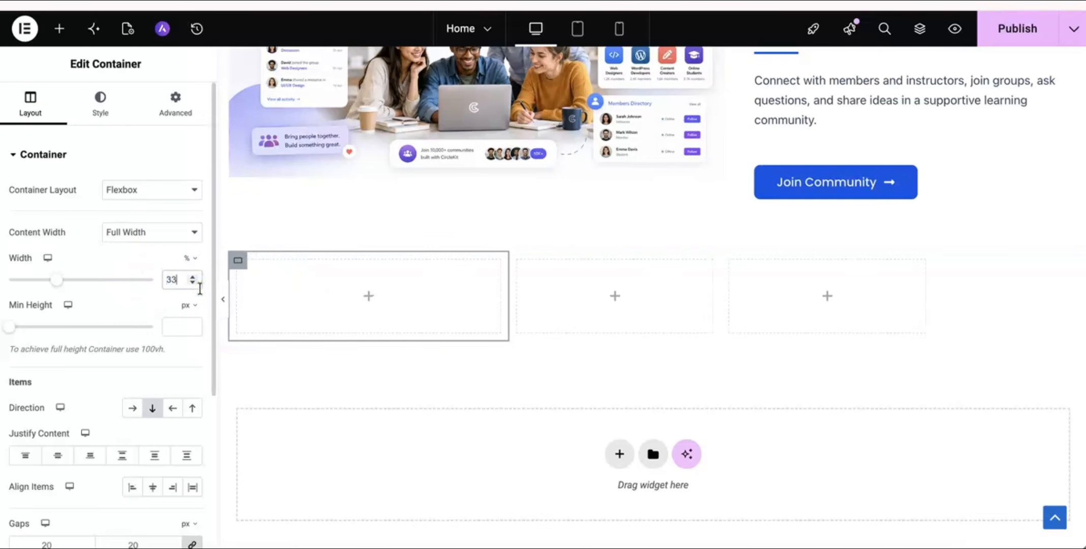
type(".33")
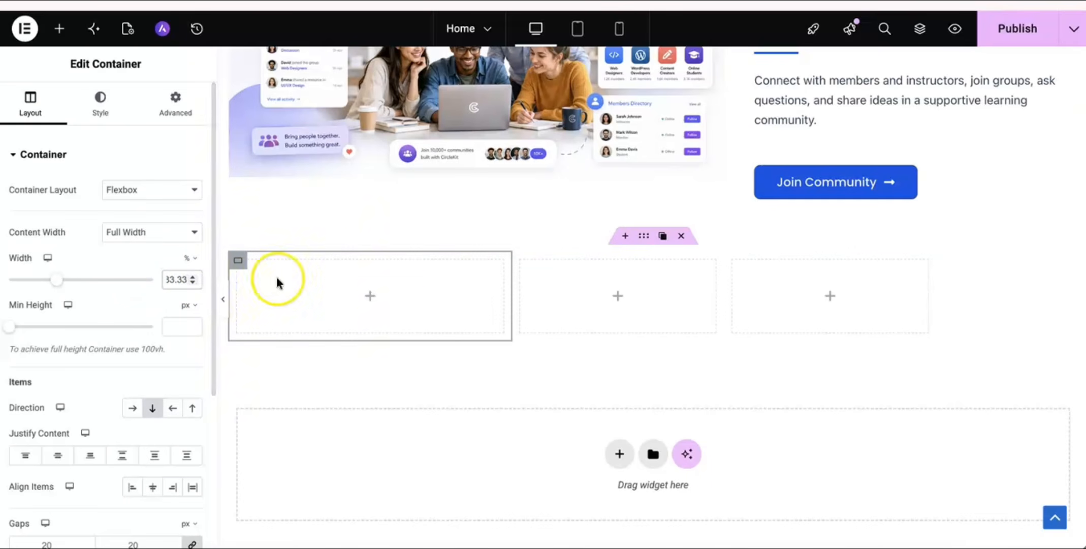
Set the widths of the second and third columns to 33.3% each.
left_click(522, 260)
double_click(173, 279)
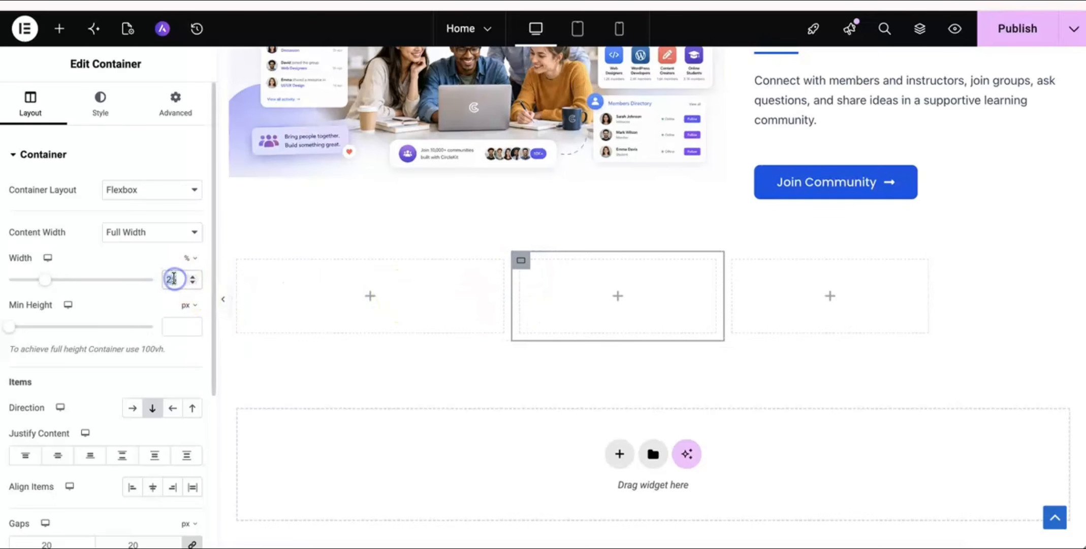
type("33.3")
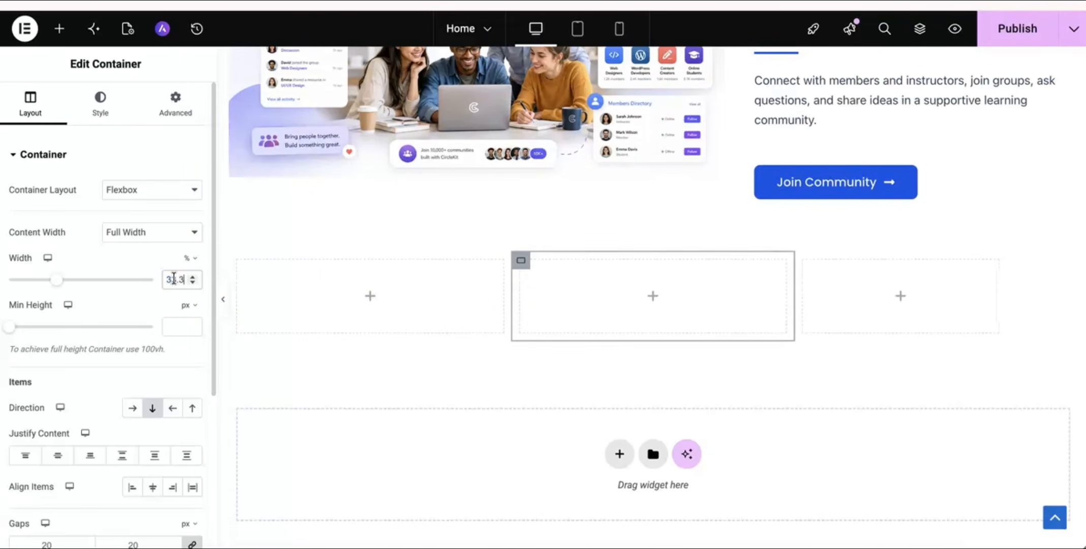
left_click(803, 261)
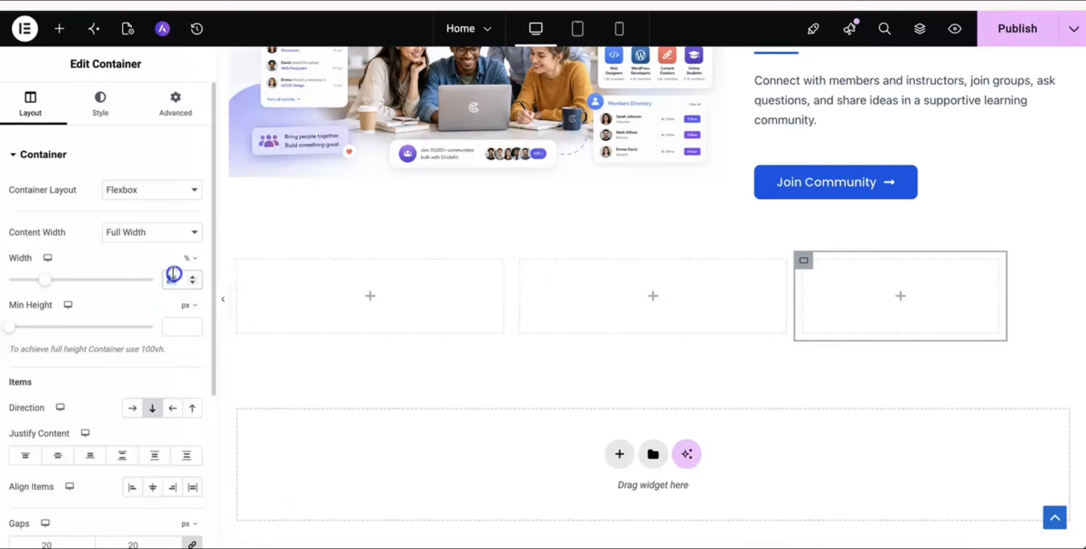
type("33.3")
left_click(325, 357)
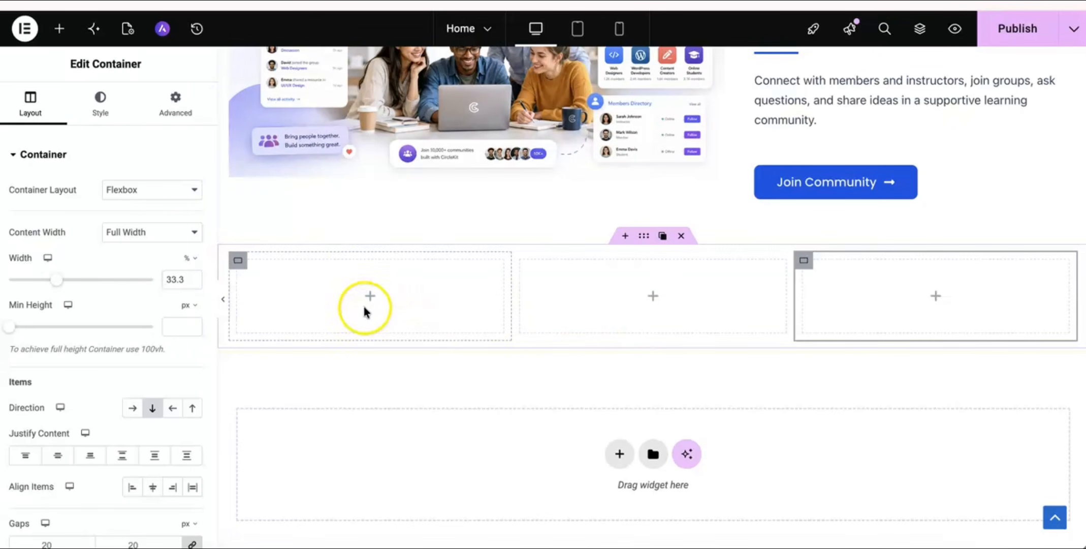
Find the Price Table widget by searching "prici" and place it in the first column.
left_click(60, 30)
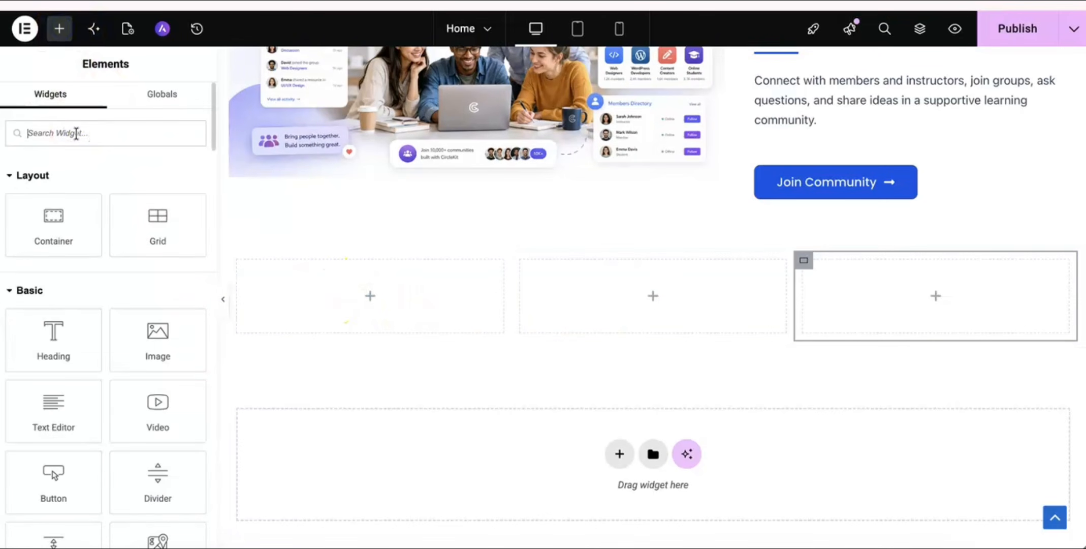
type("prici")
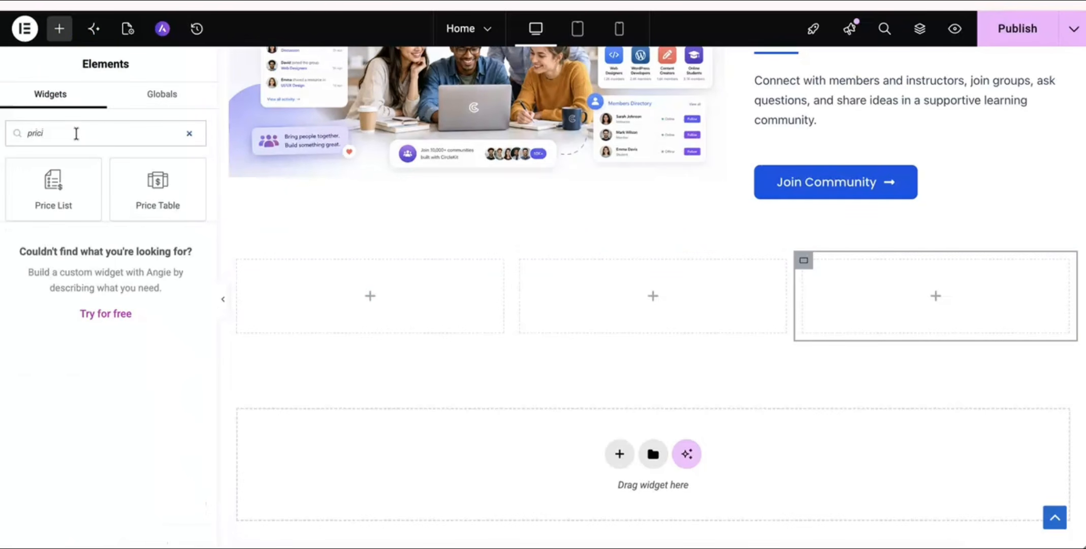
left_click_drag(147, 197, 350, 310)
scroll(356, 388, "down", 4)
scroll(356, 390, "down", 1)
scroll(356, 390, "up", 1)
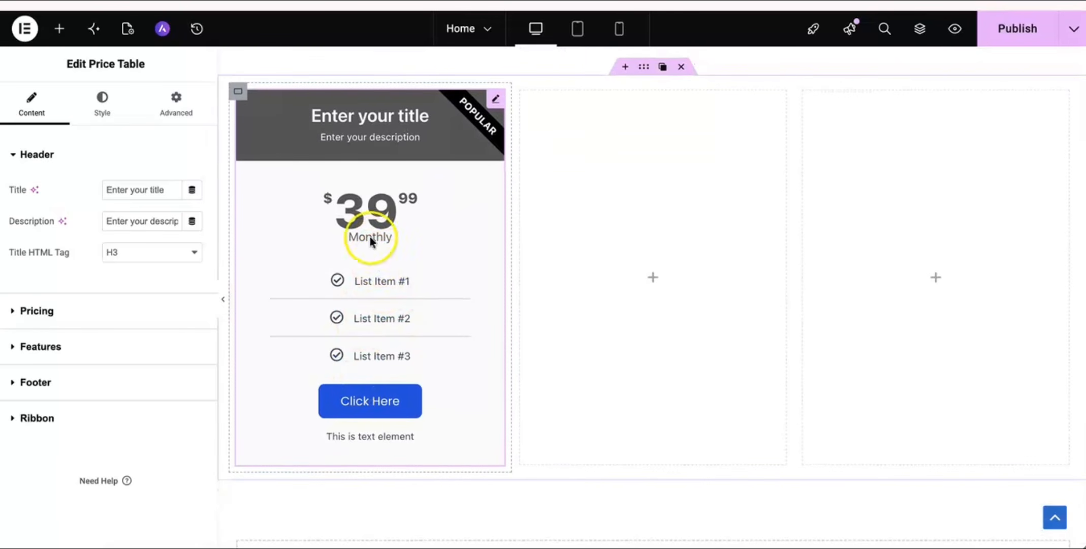
Replace the price table's placeholder title with "Monthly".
left_click(339, 136)
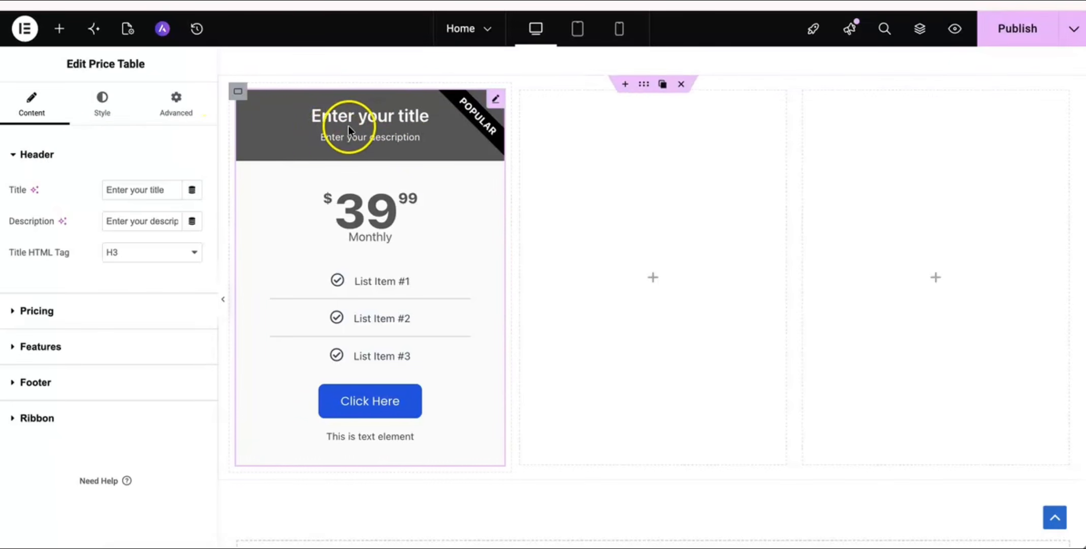
left_click(407, 117)
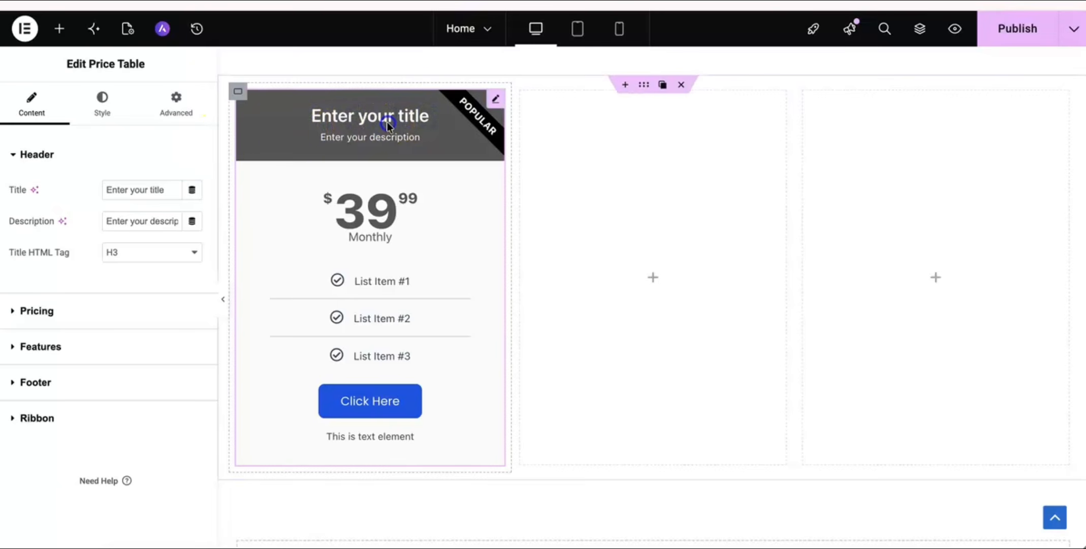
key("BackSpace")
key("BackSpace")
key("BackSpace")
key("BackSpace")
key("BackSpace")
key("BackSpace")
key("BackSpace")
key("BackSpace")
key("BackSpace")
key("BackSpace")
key("BackSpace")
key("BackSpace")
key("BackSpace")
key("BackSpace")
key("BackSpace")
key("BackSpace")
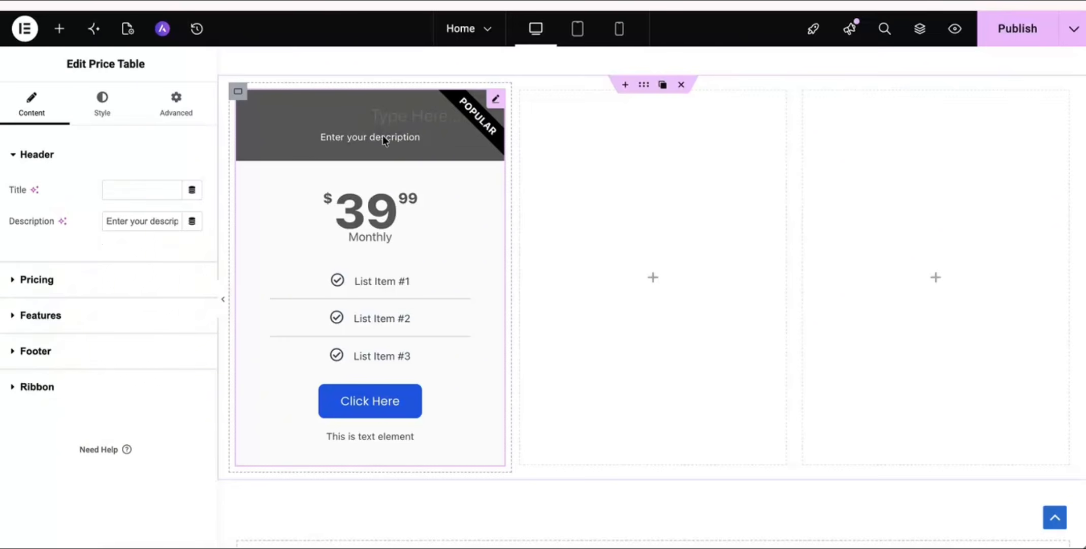
type("Monthly")
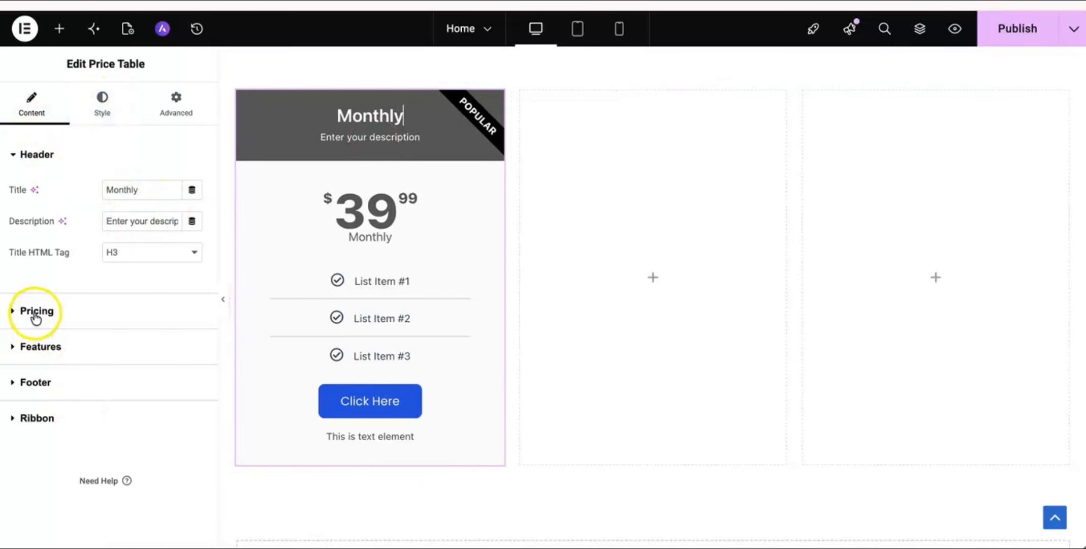
Replace the price table's placeholder description with text beginning "This wil".
left_click(134, 221)
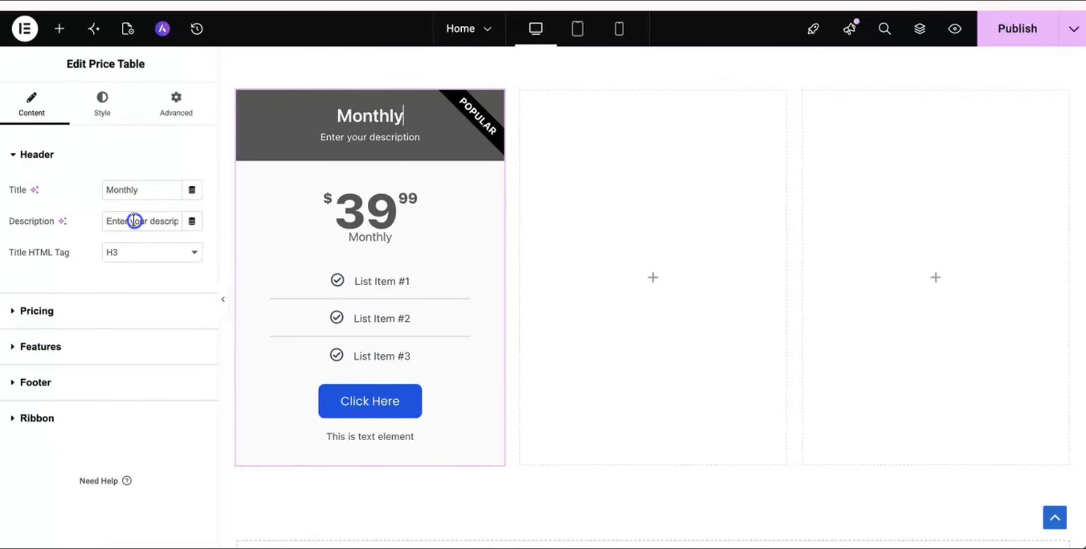
triple_click(134, 220)
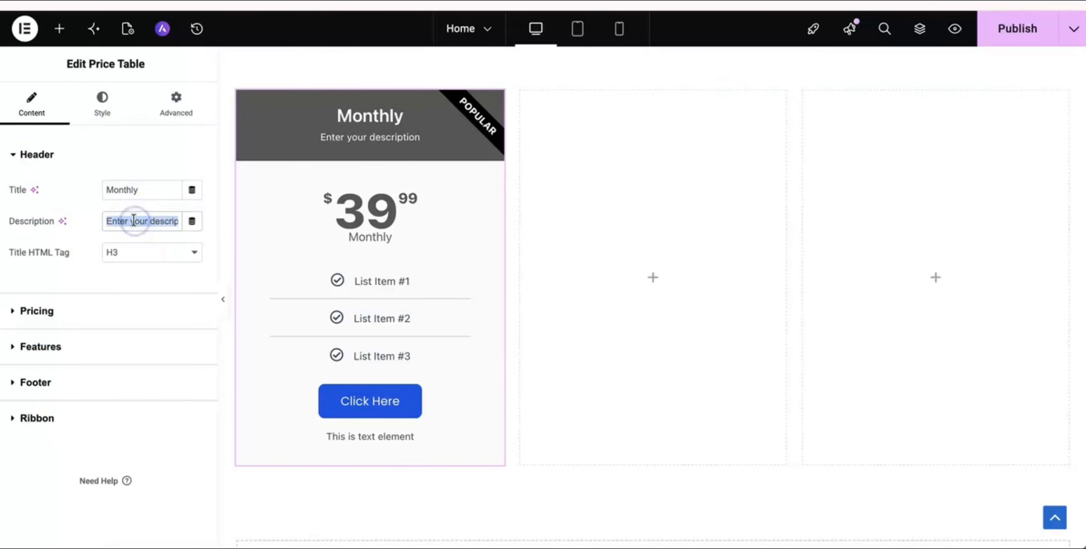
type("This wil")
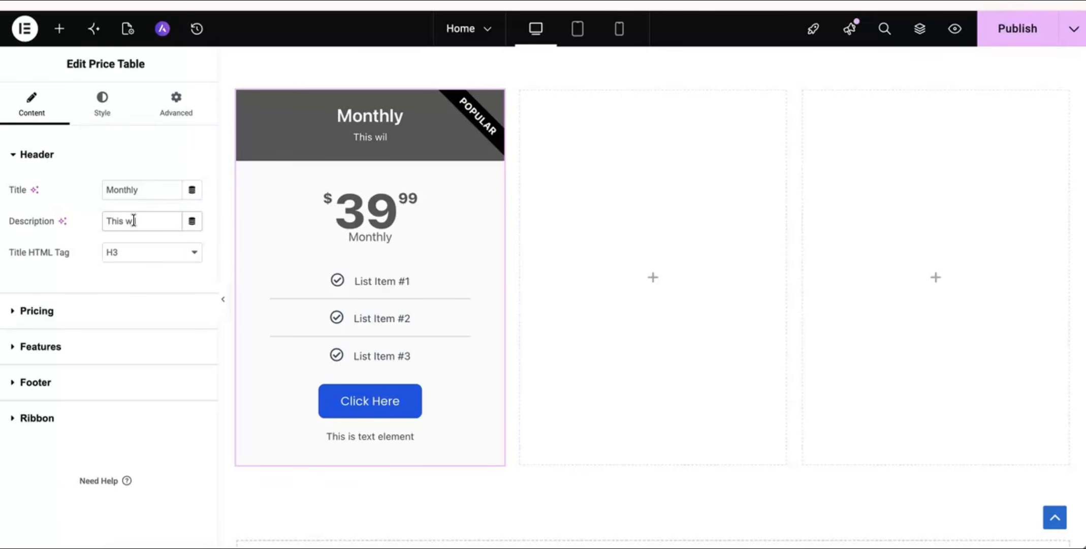
Complete the price table's header description so it reads "This will be billed on monthly basis".
type("l be b")
type("illed ")
type("on mon")
type("th")
type("s")
key("BackSpace")
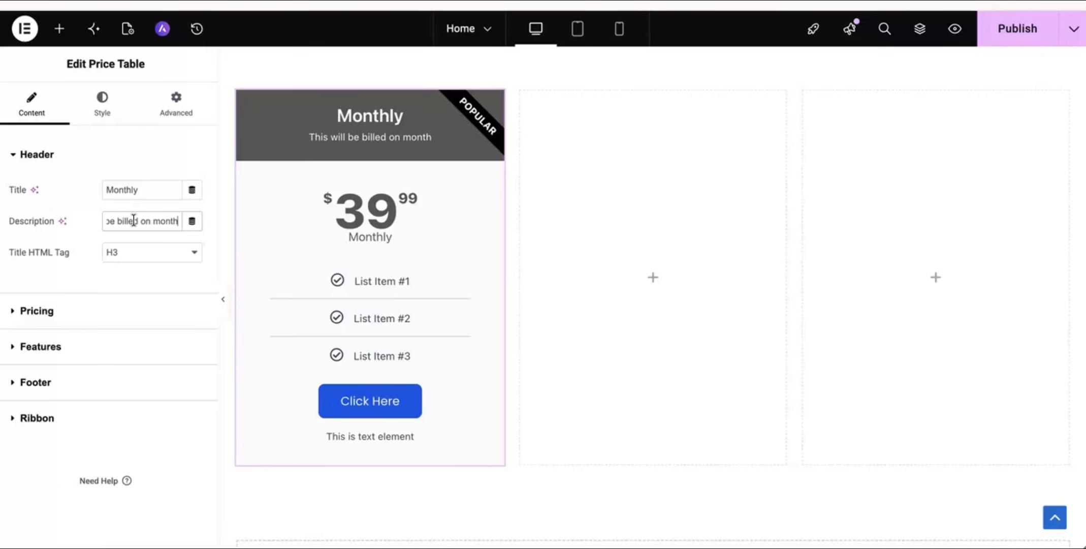
type("l")
type("y")
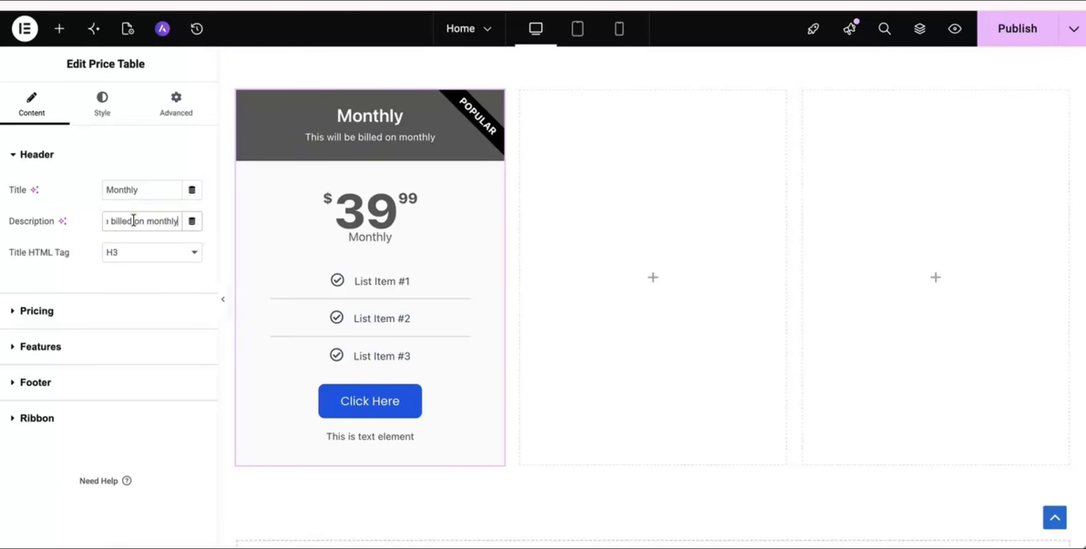
type(" basis")
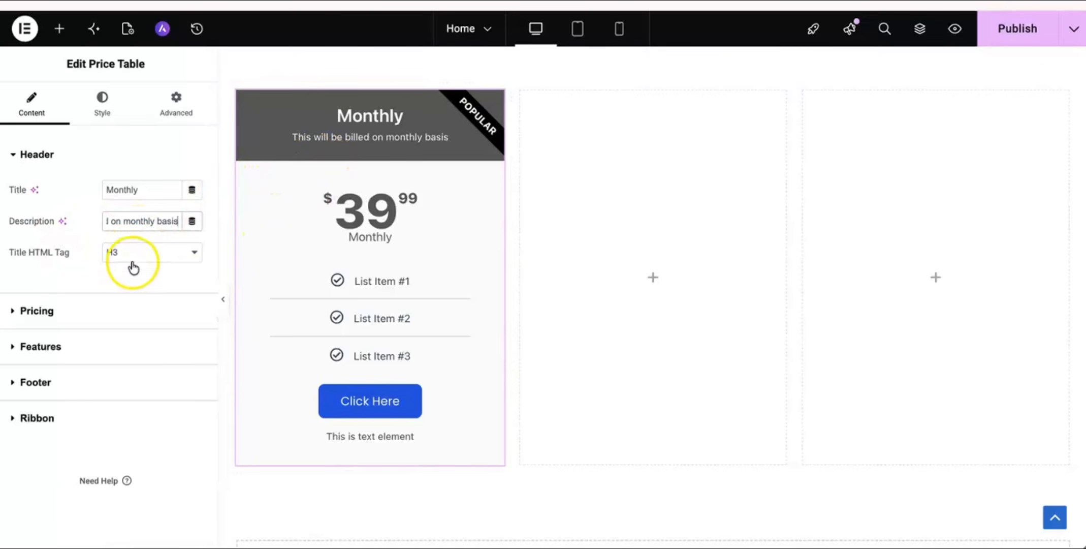
Set the Monthly plan's price to 30 in the pricing settings, keeping the dollar currency symbol.
left_click(67, 311)
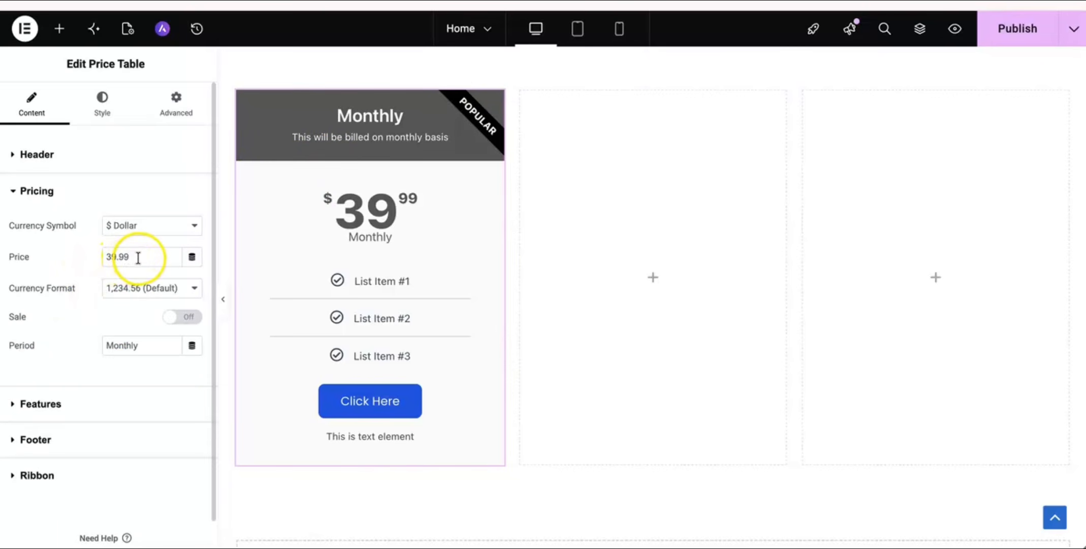
left_click(133, 232)
left_click(92, 227)
left_click(131, 255)
left_click_drag(135, 259, 76, 258)
type("30")
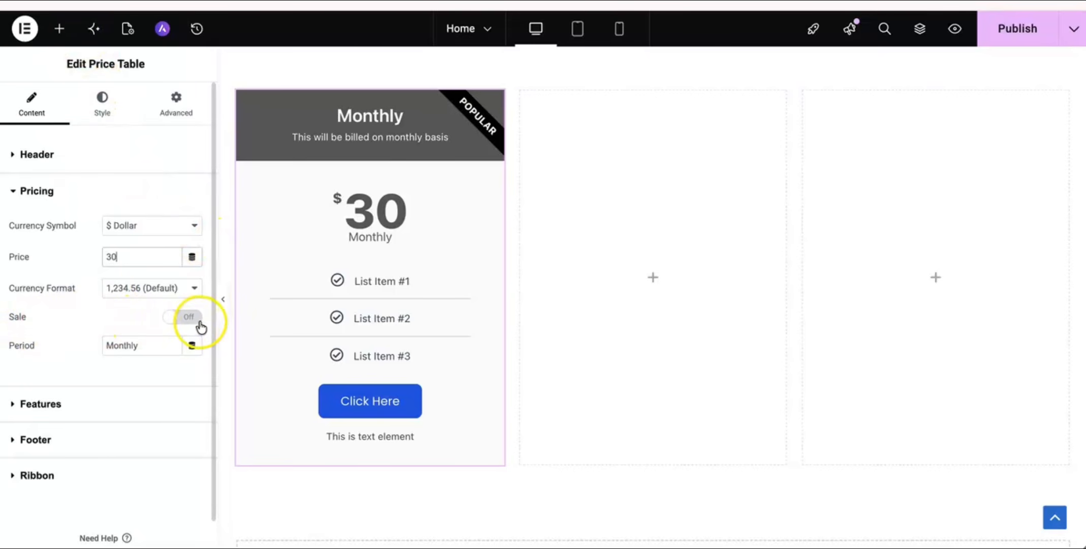
Try the Sale option with an original price of 60 and switch the sale back off.
left_click(178, 318)
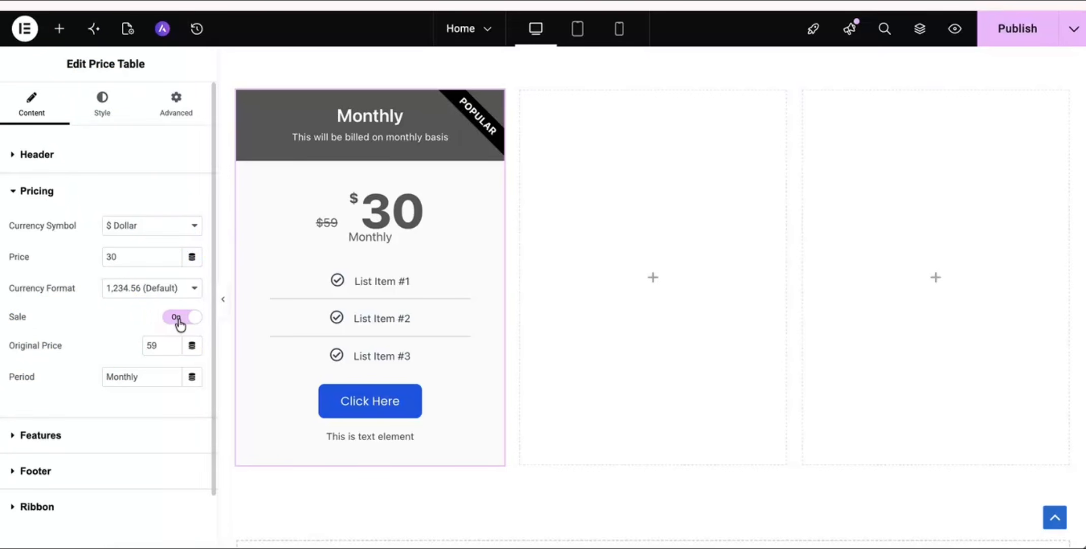
left_click(172, 338)
left_click_drag(172, 339, 113, 339)
type("60")
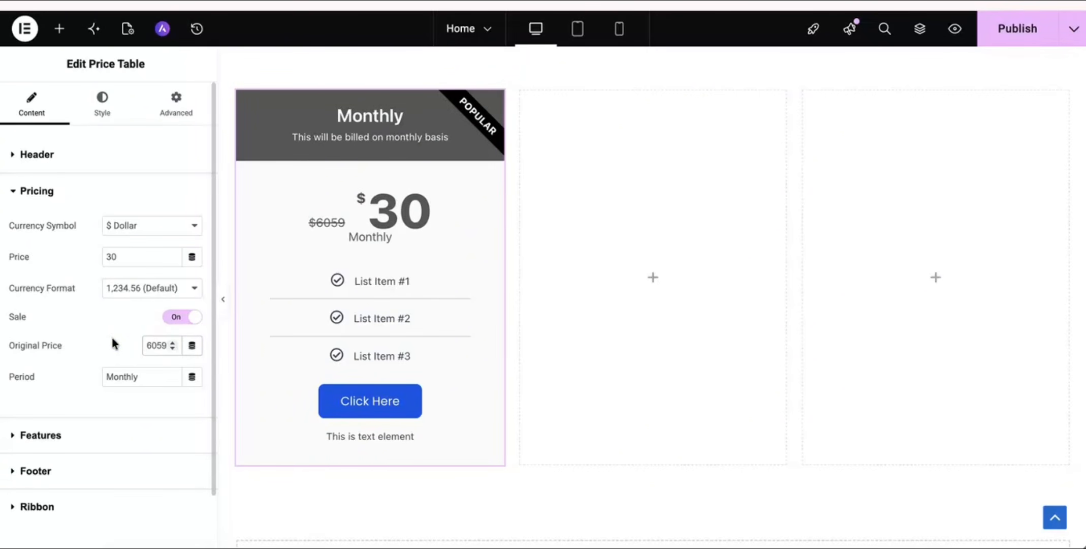
key("BackSpace")
key("BackSpace")
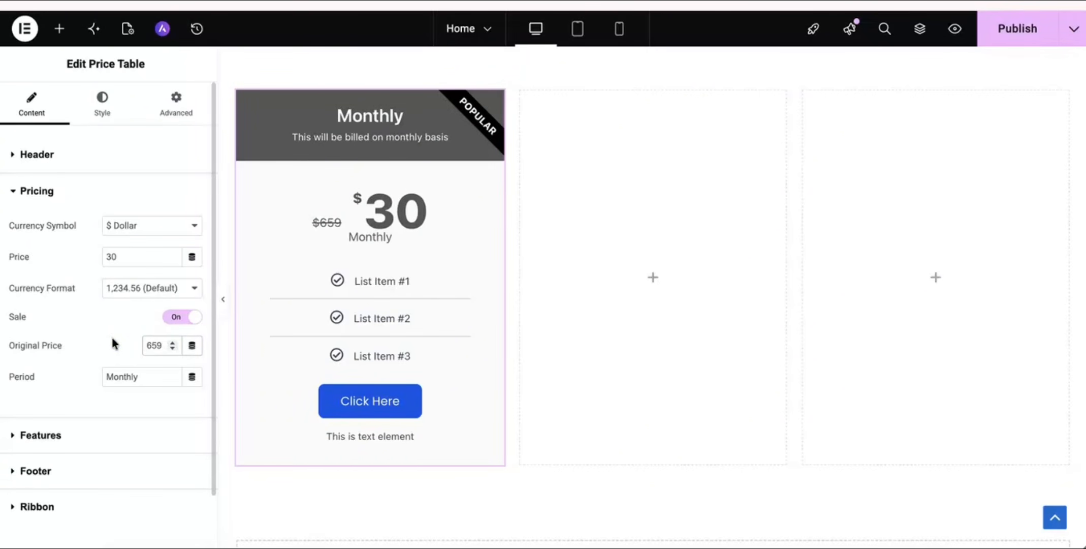
left_click(138, 342)
left_click(184, 317)
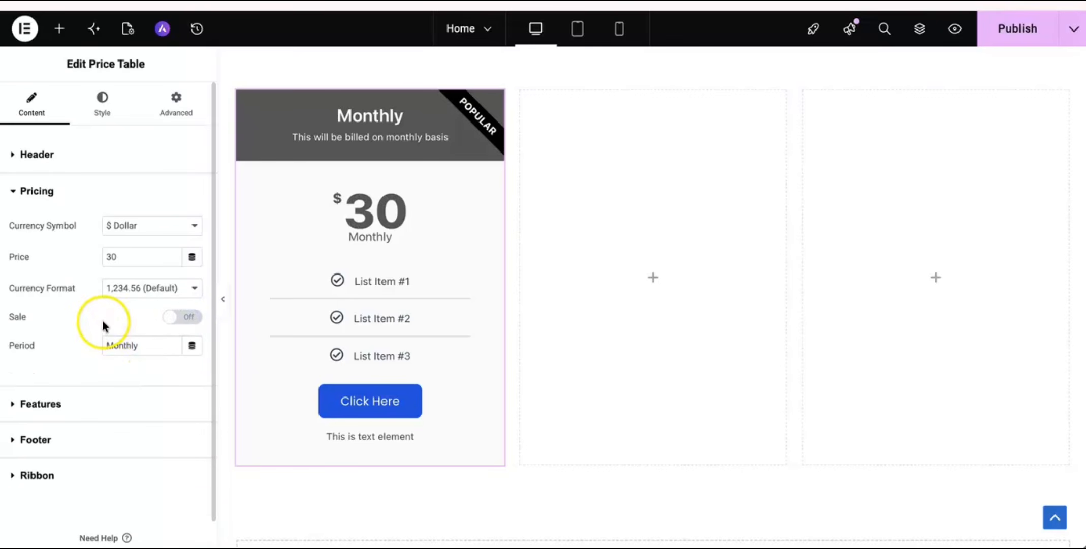
Rename the first item in the price table's feature list to "Courses".
left_click(57, 405)
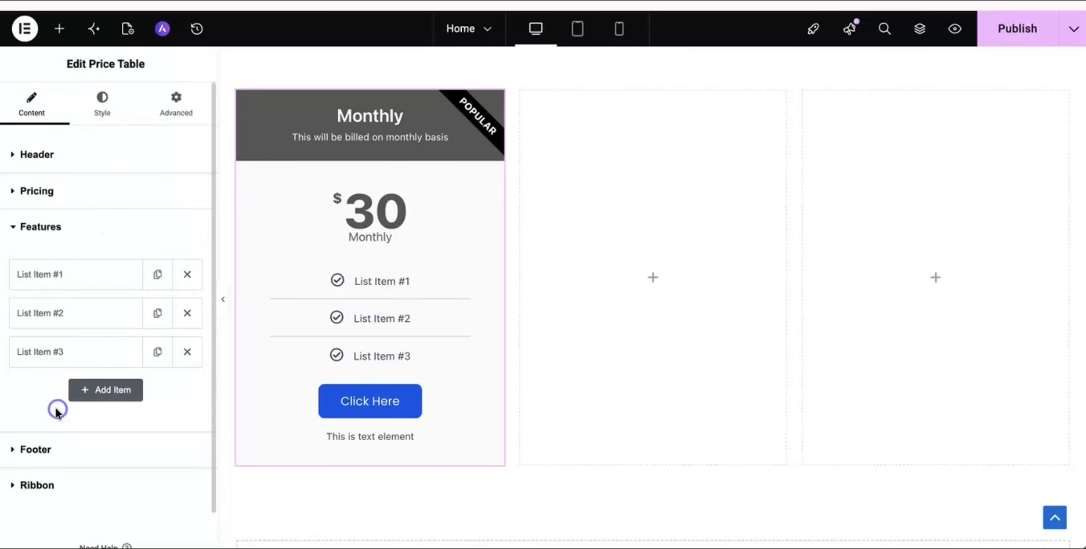
left_click(85, 283)
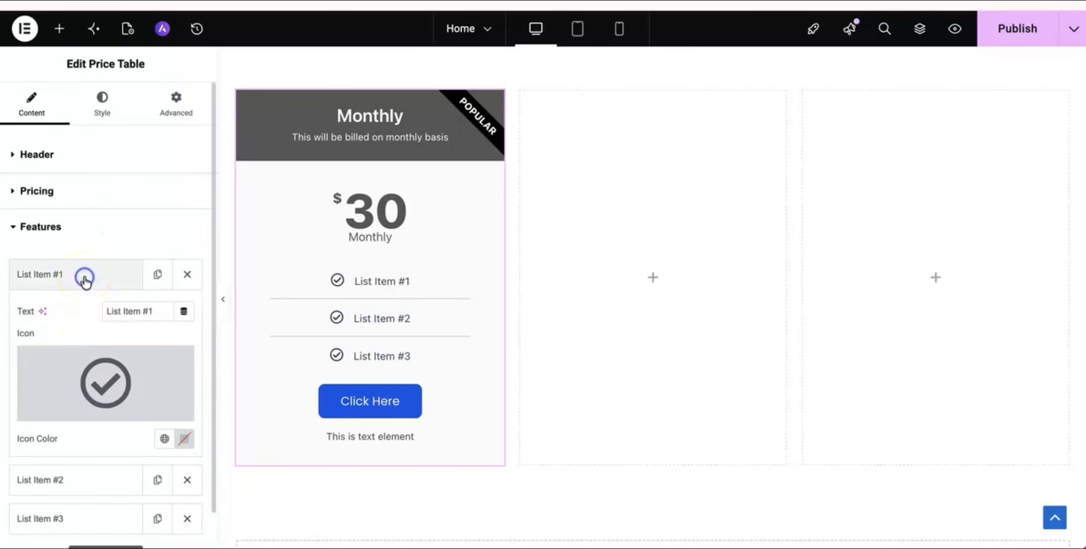
scroll(115, 446, "down", 1)
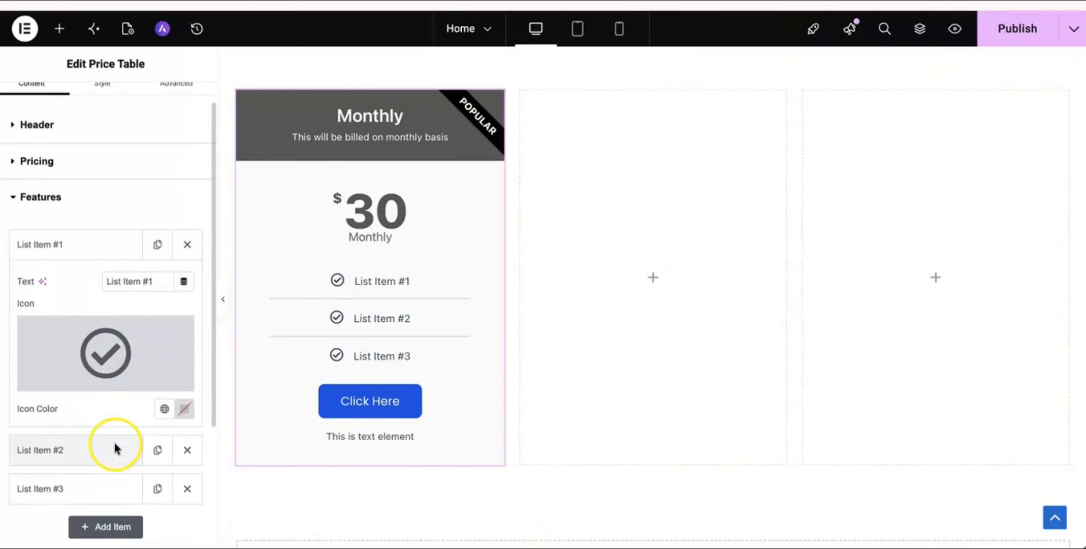
left_click(93, 456)
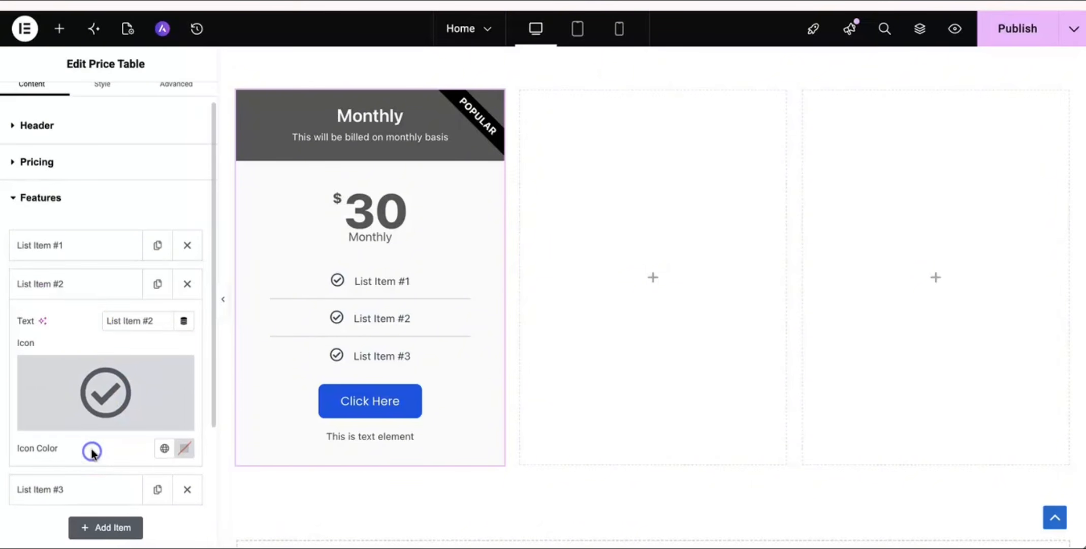
left_click(79, 256)
left_click(134, 282)
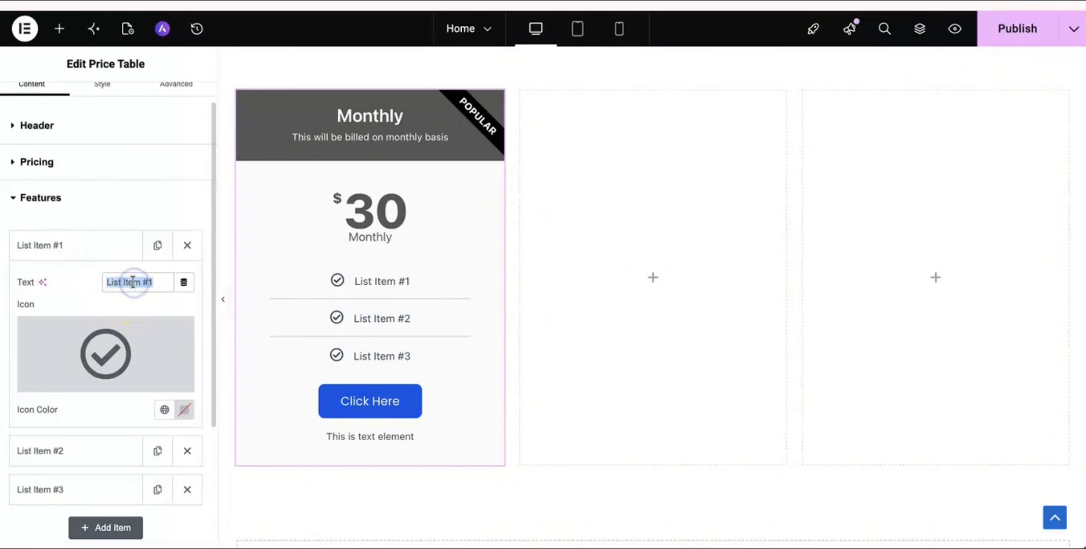
type("Courses")
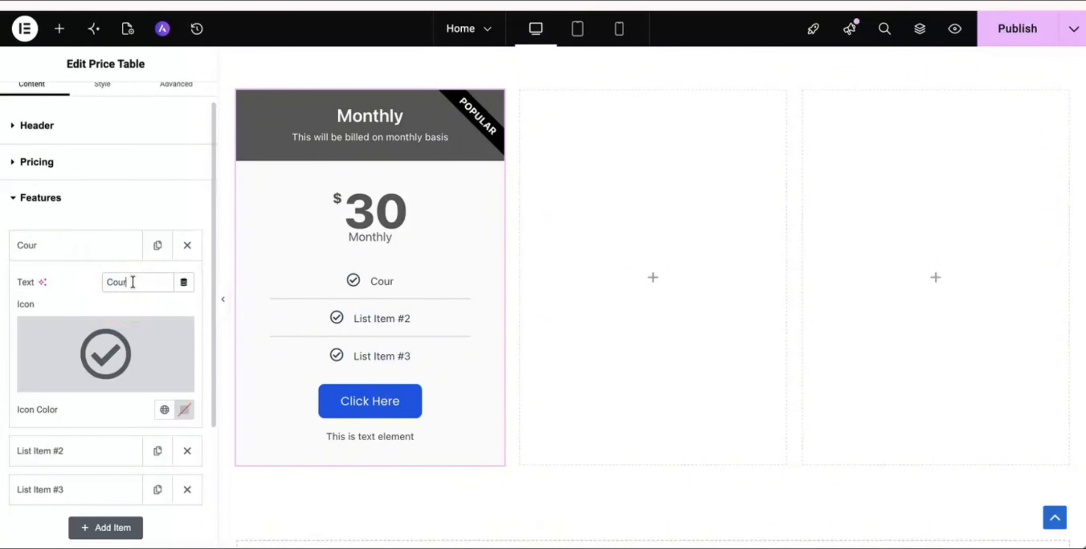
left_click(133, 245)
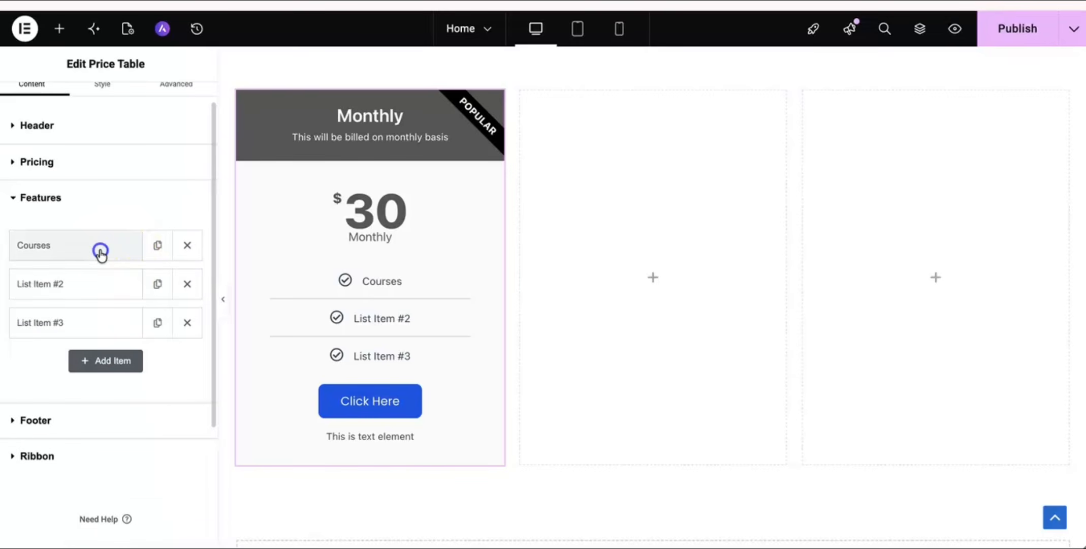
Rename the second feature to "Quizes" and remove List Item #3 from the feature list.
left_click(97, 287)
triple_click(126, 316)
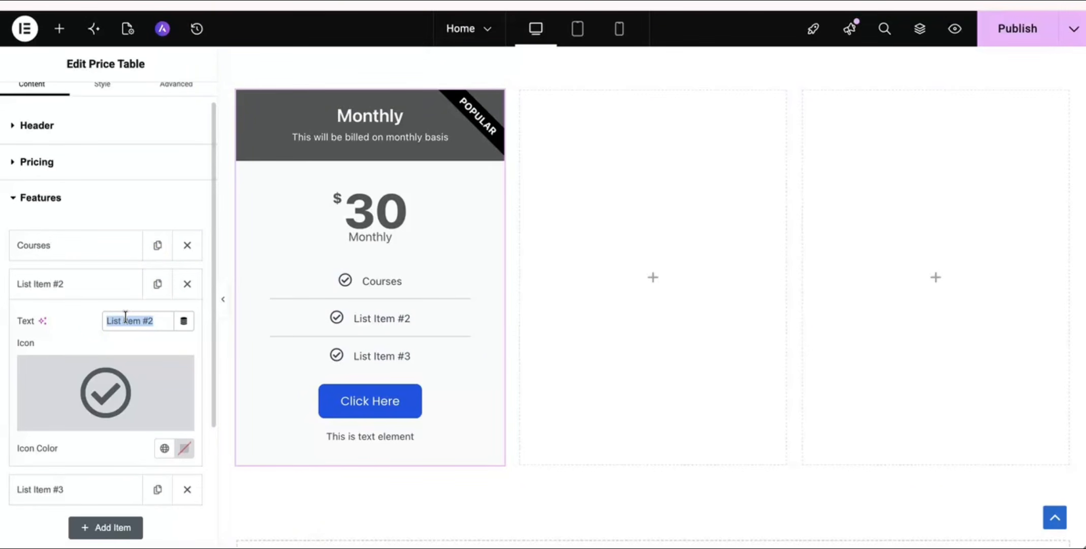
type("Quizes")
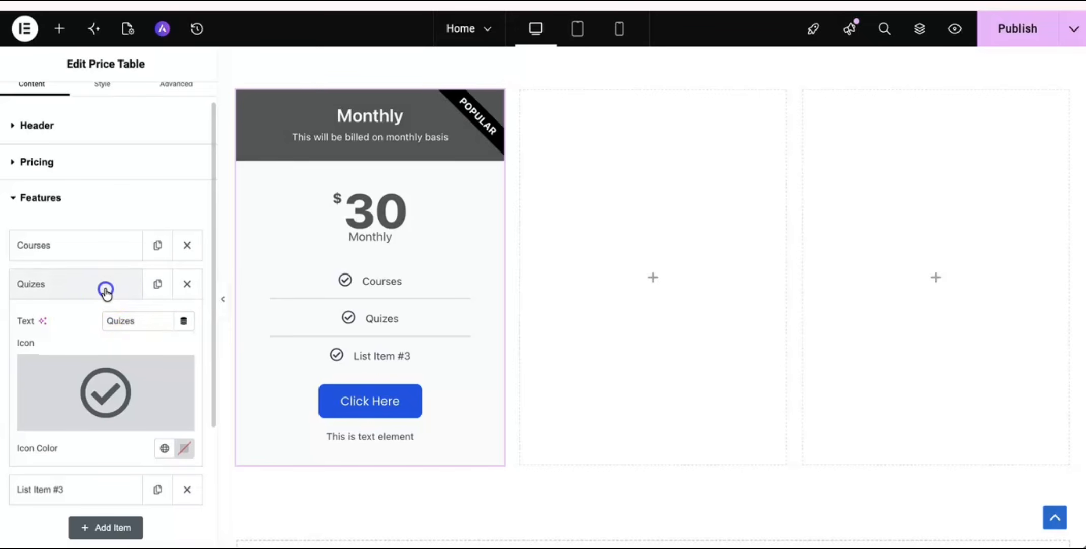
left_click(92, 293)
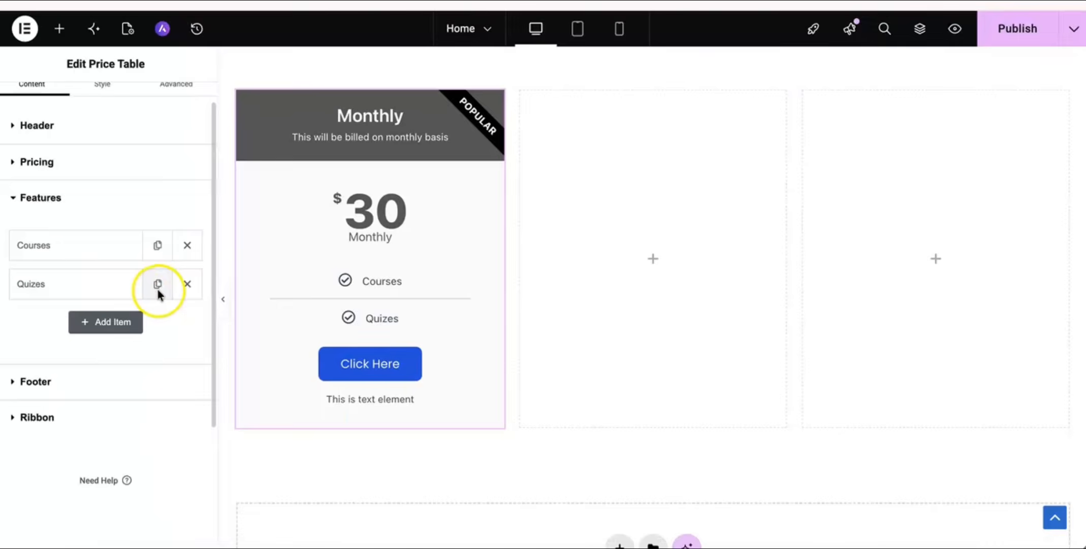
Duplicate the "Quizes" feature and rename the copy to "Certificates".
left_click(157, 286)
left_click(114, 351)
left_click(157, 386)
double_click(158, 386)
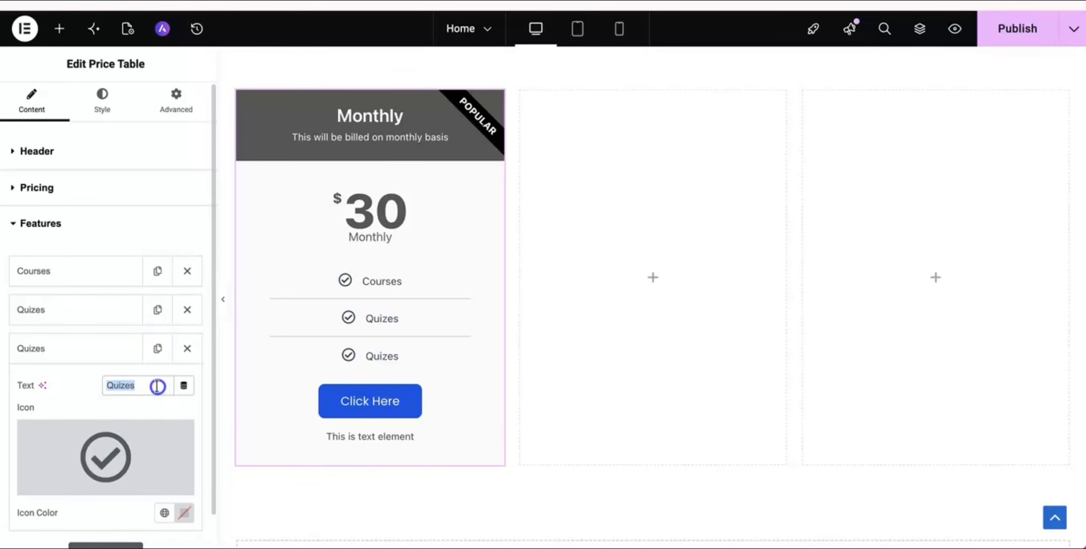
type("Cer")
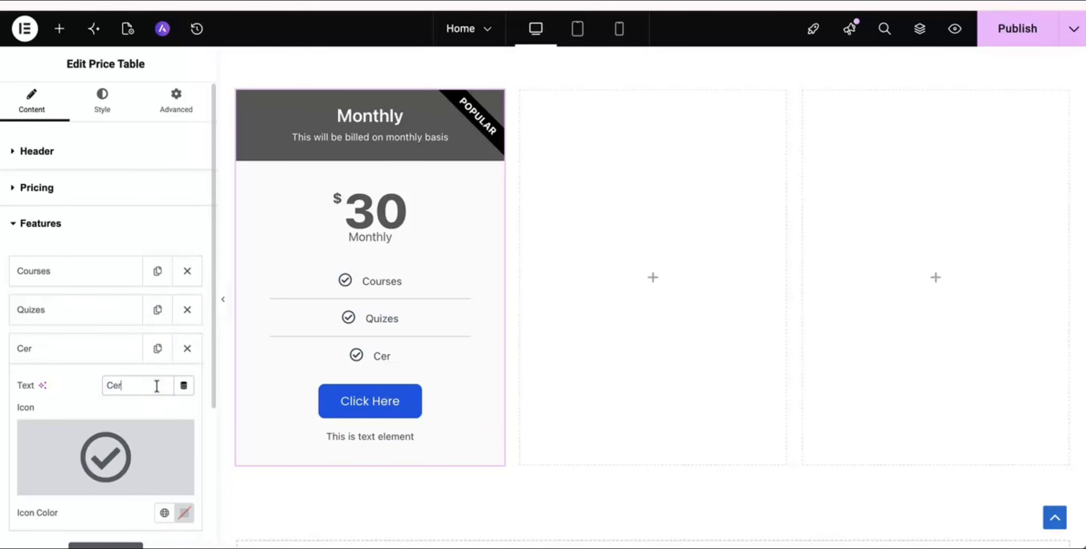
type("tificates")
left_click(117, 386)
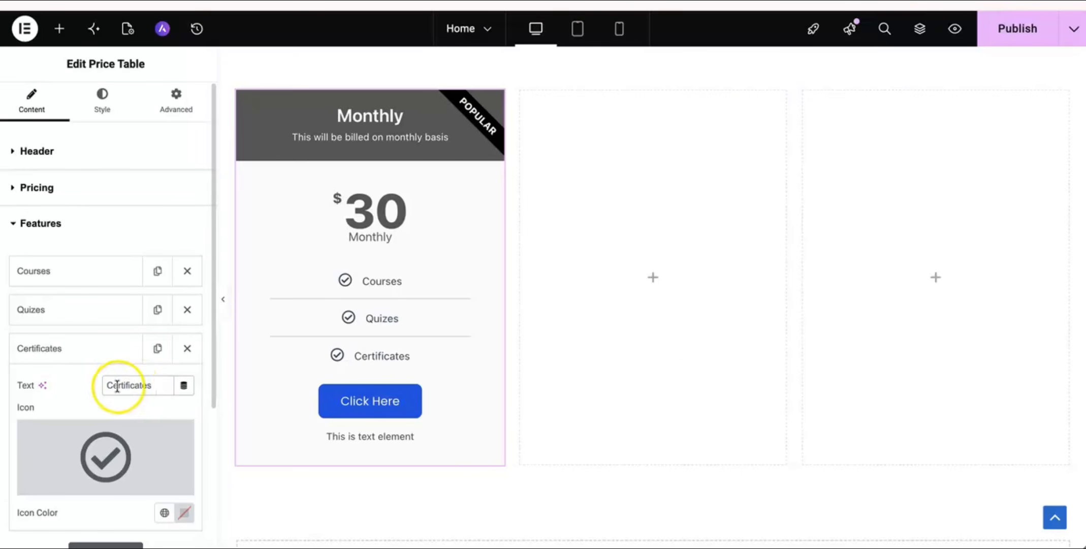
left_click(102, 357)
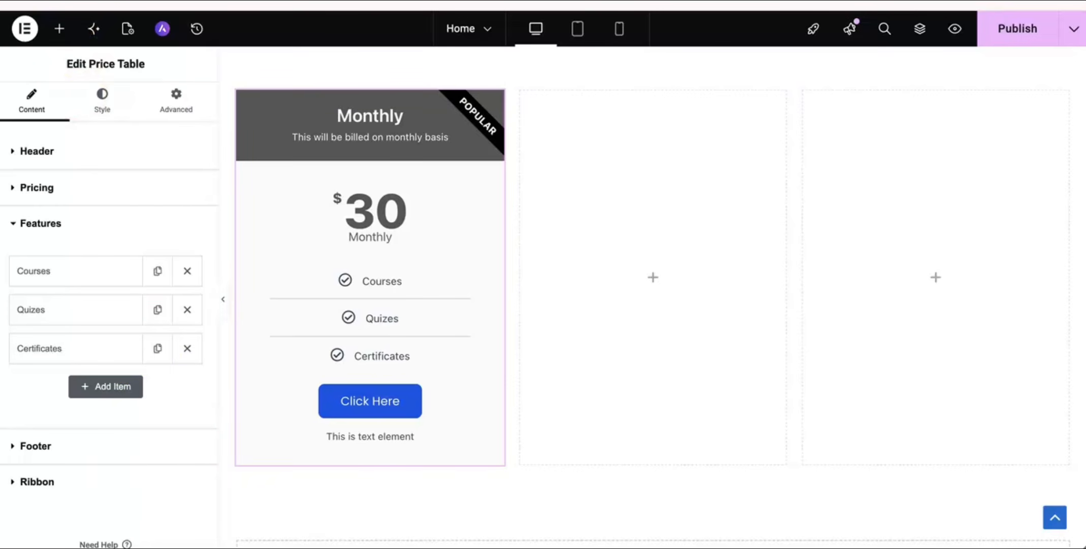
Duplicate the "Certificates" feature and rename the copy to "Social Community".
left_click(158, 348)
left_click(104, 401)
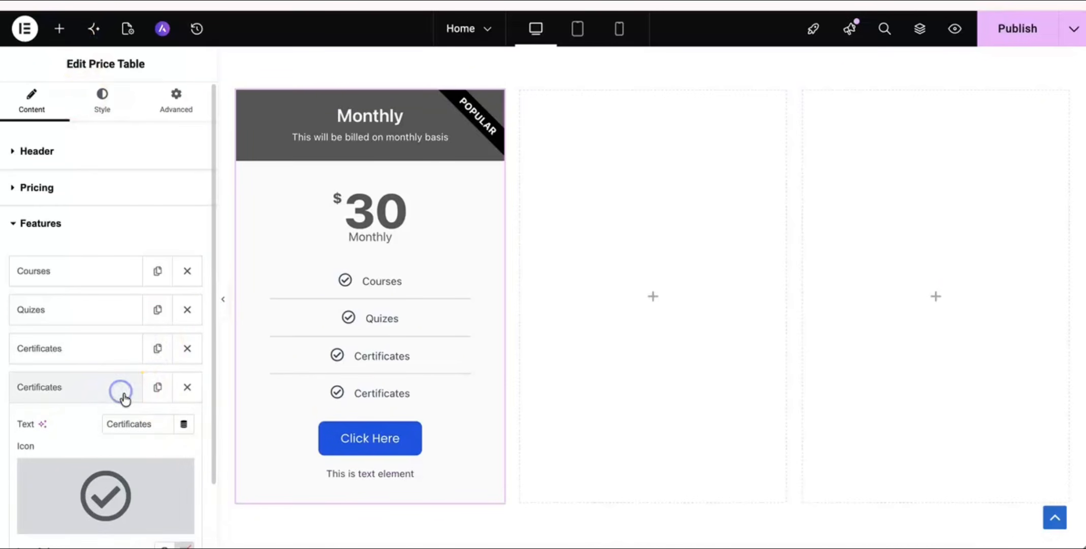
double_click(147, 424)
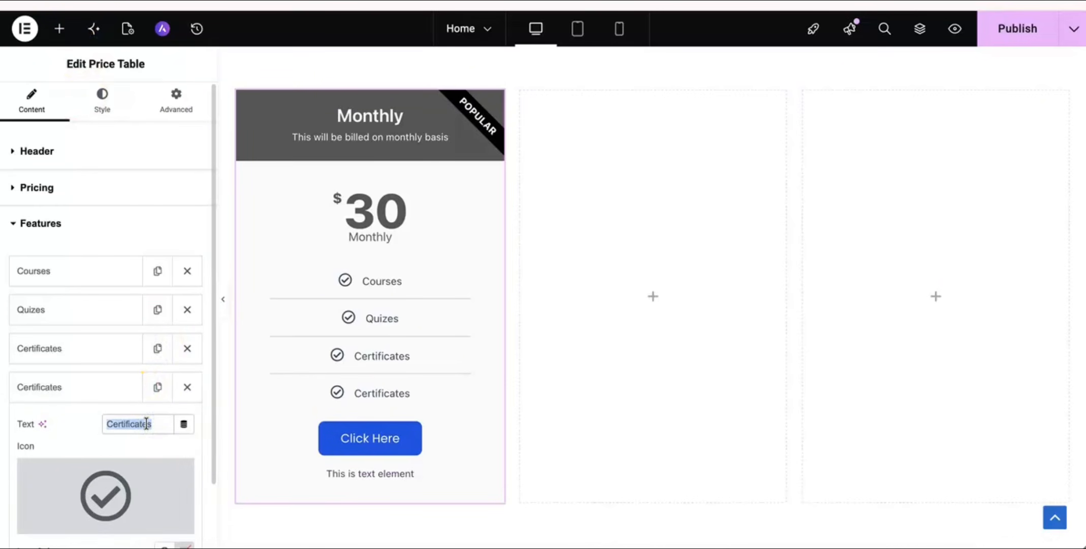
type("Coo")
key("BackSpace")
type("mmunity")
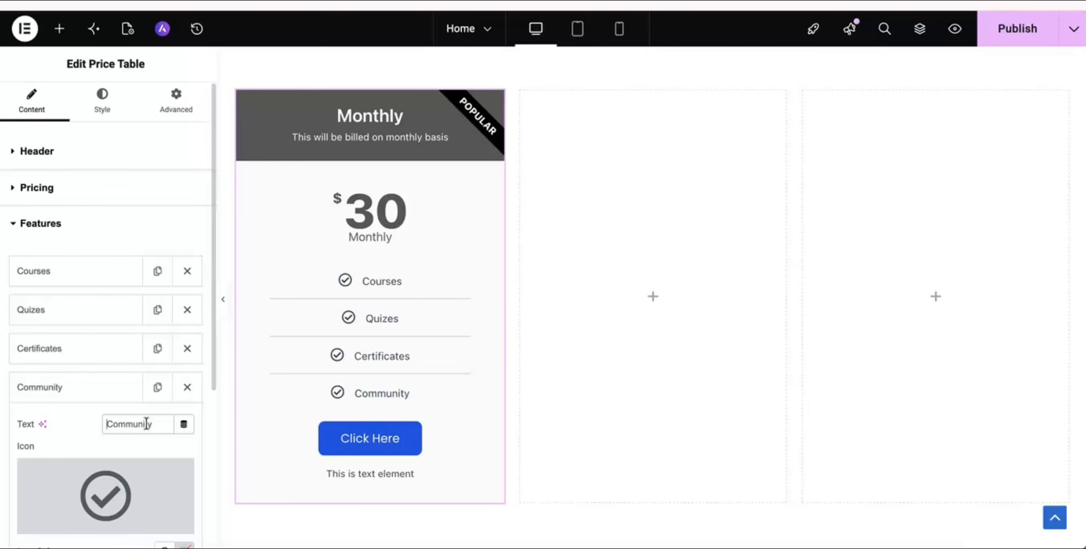
key("Home")
type("Social")
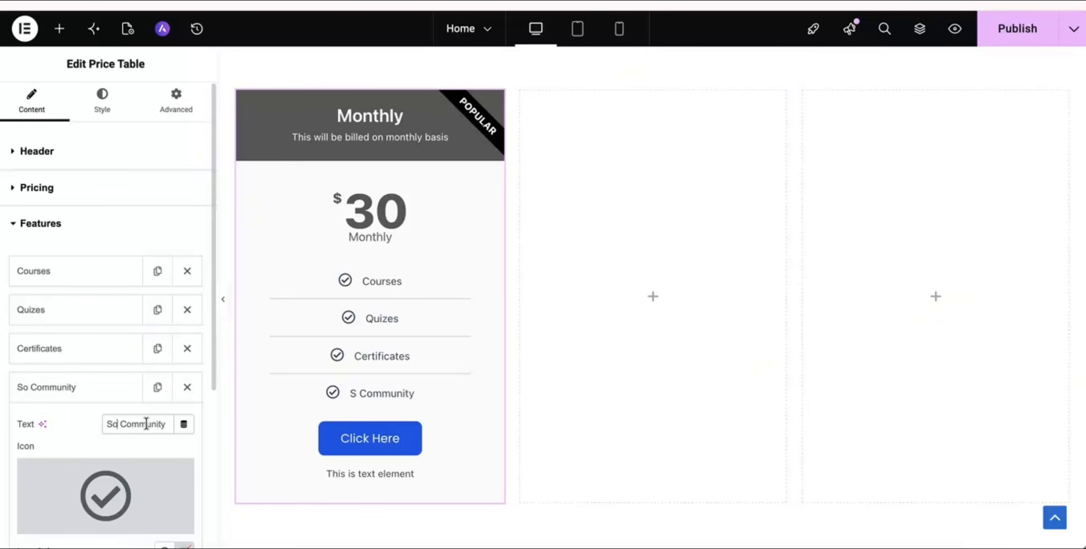
left_click(146, 415)
left_click(111, 395)
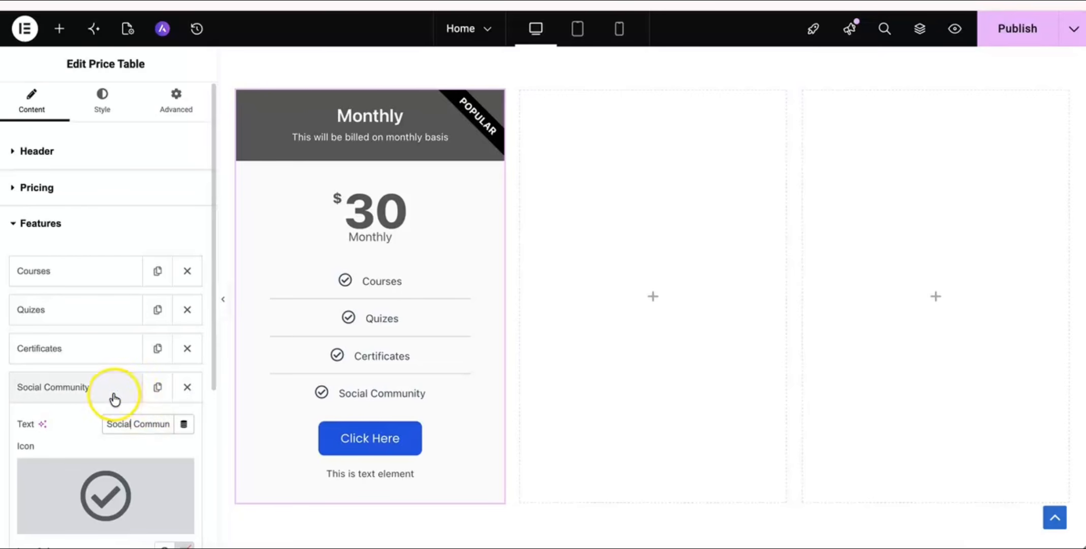
Duplicate the "Social Community" feature and rename the copy to "Events".
left_click(158, 388)
left_click(89, 436)
triple_click(124, 462)
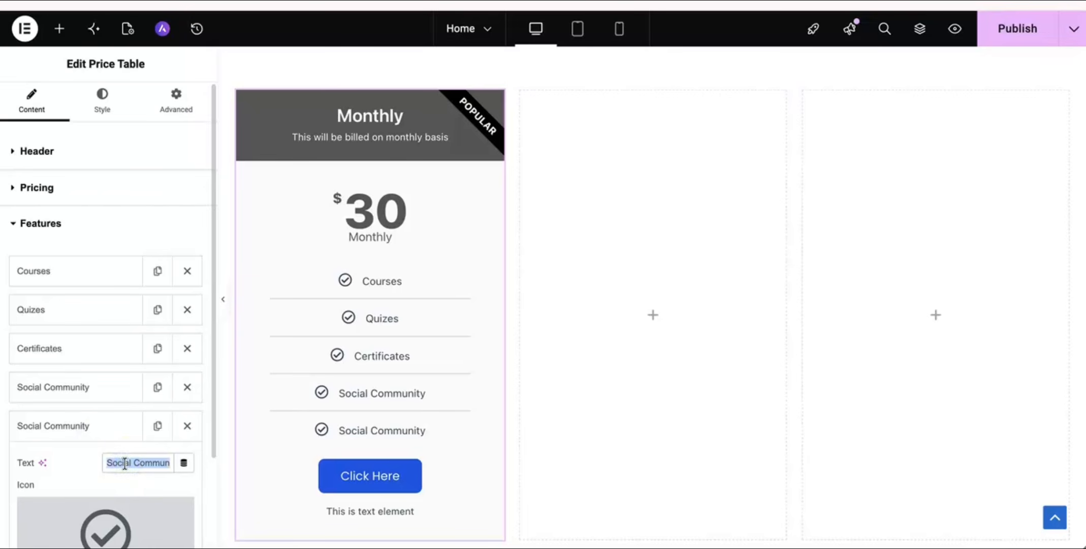
type("Events")
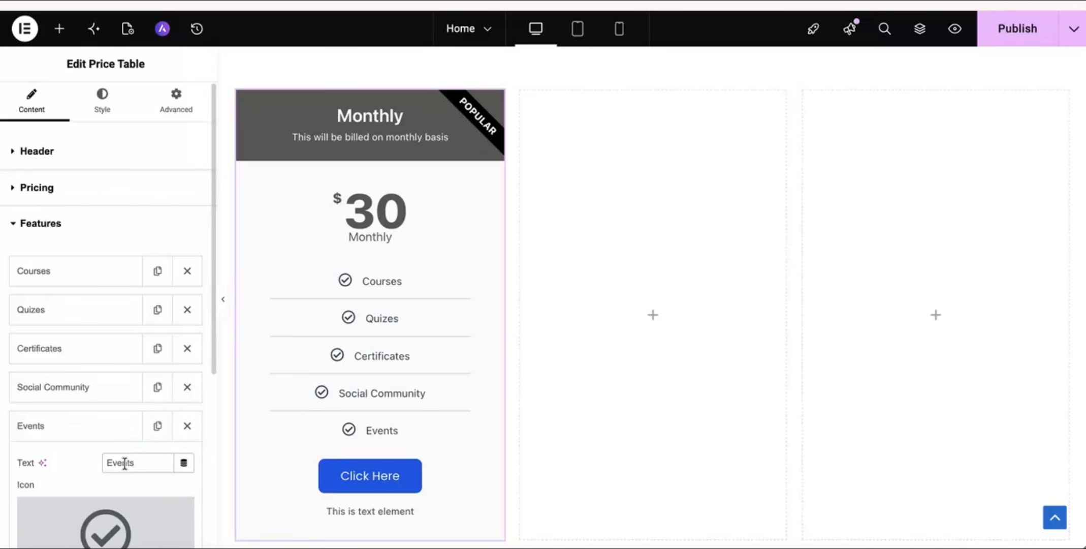
left_click(98, 427)
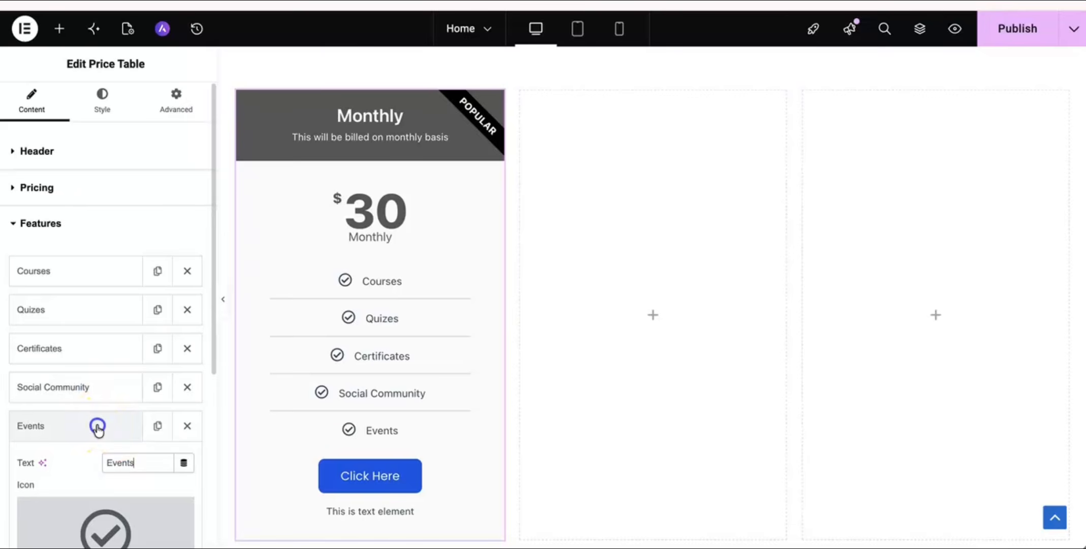
Duplicate the "Events" feature and rename the copy to "Appointments".
left_click(164, 432)
left_click(90, 458)
left_click(122, 502)
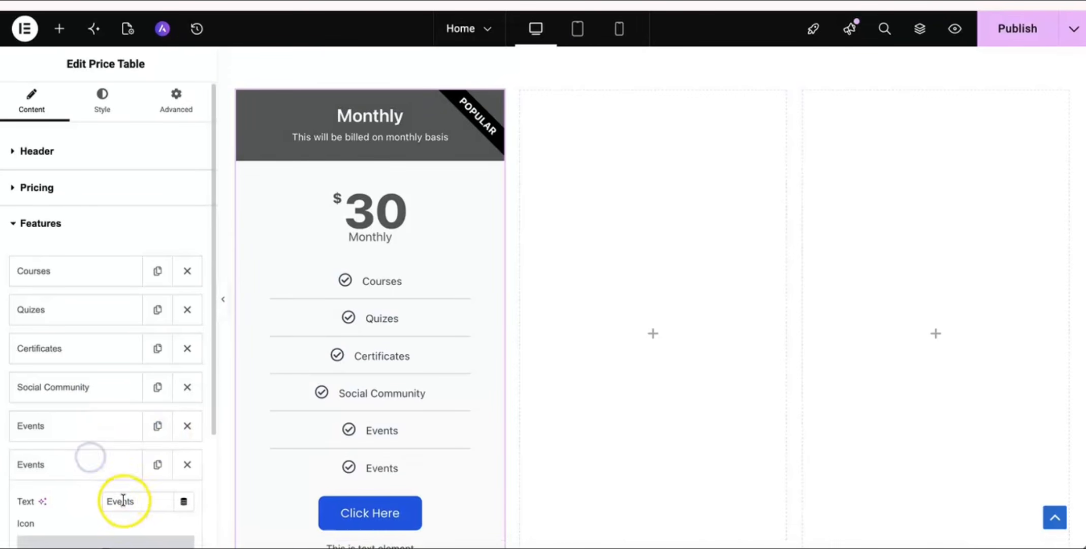
type("A")
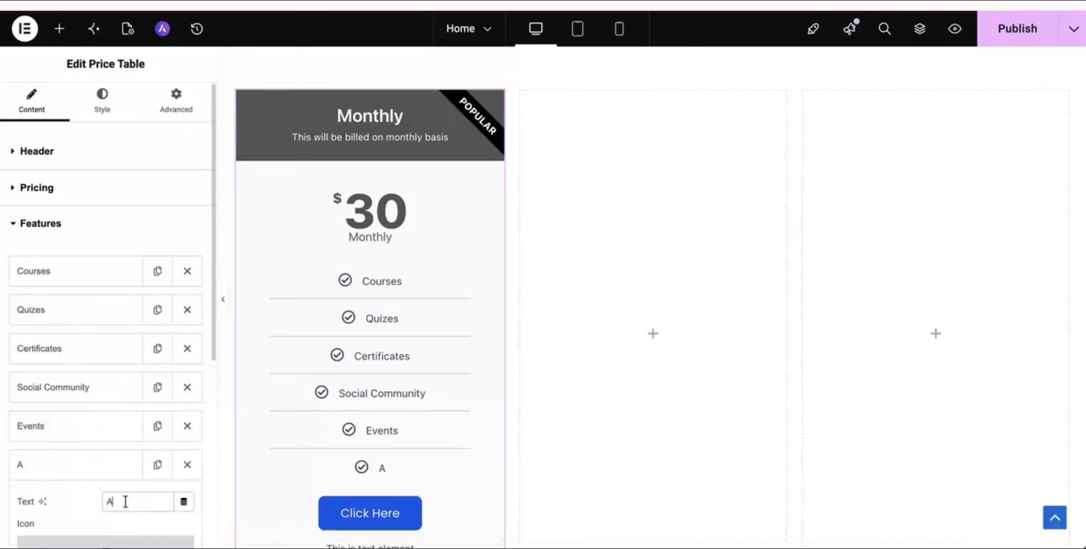
type("ppopint")
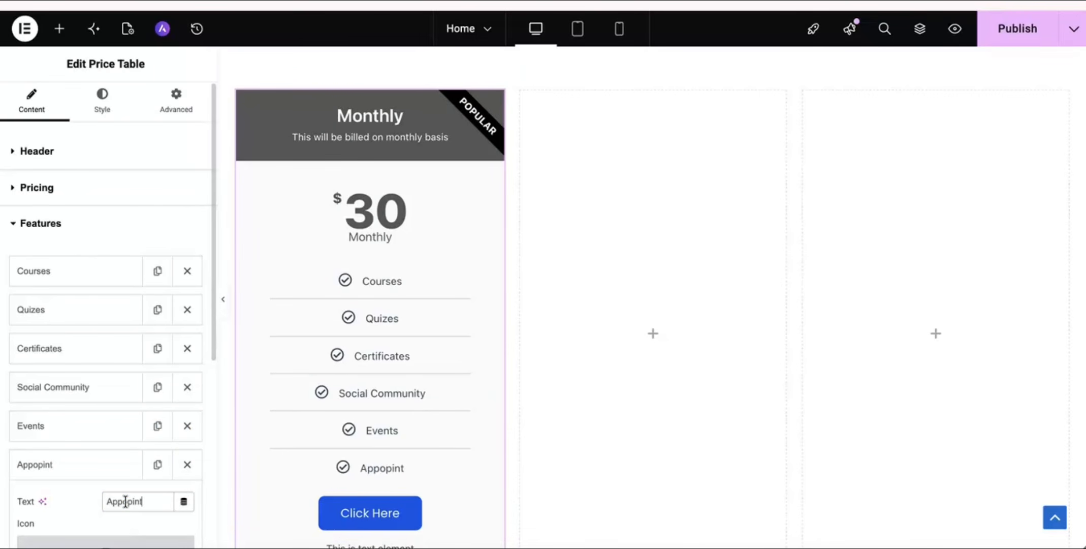
type("ments")
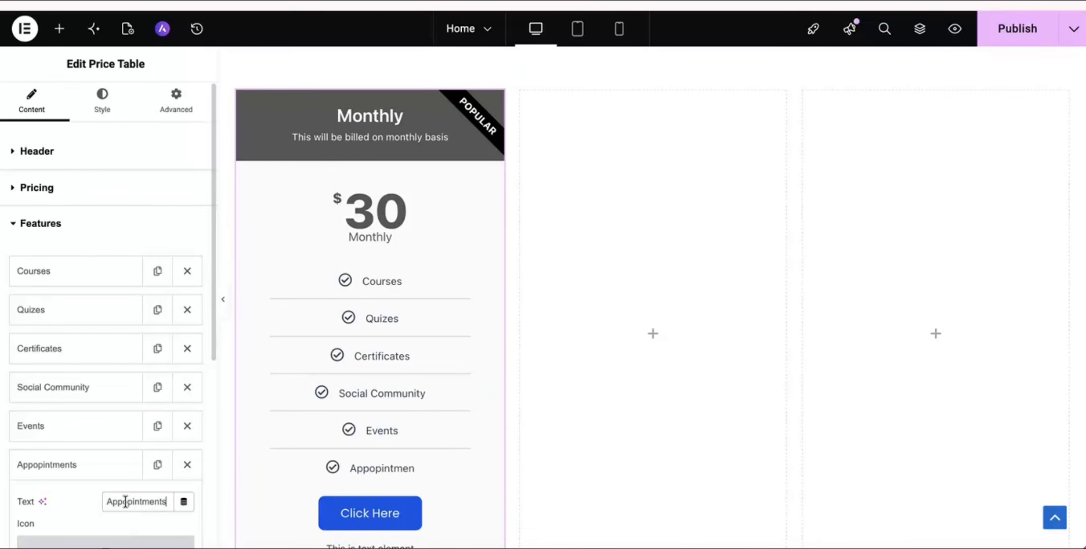
Set the Monthly price table's footer button text to "Buy Now".
left_click(107, 507)
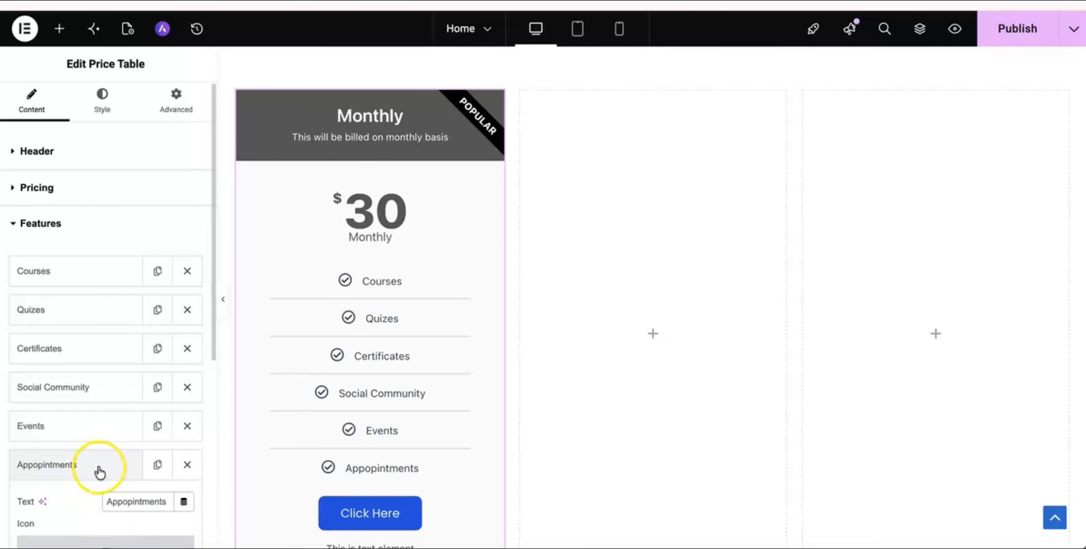
scroll(357, 376, "down", 3)
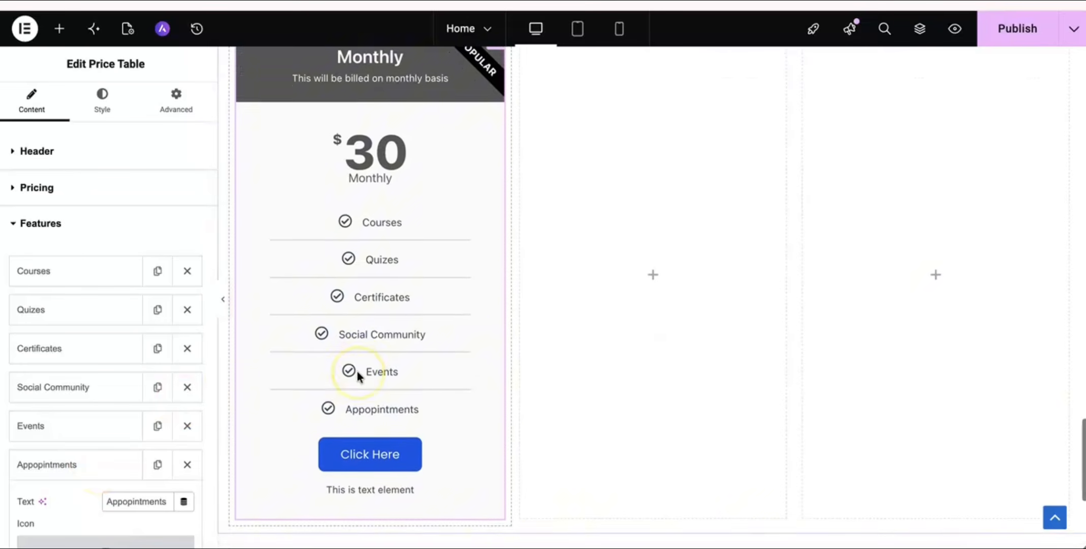
scroll(356, 376, "up", 2)
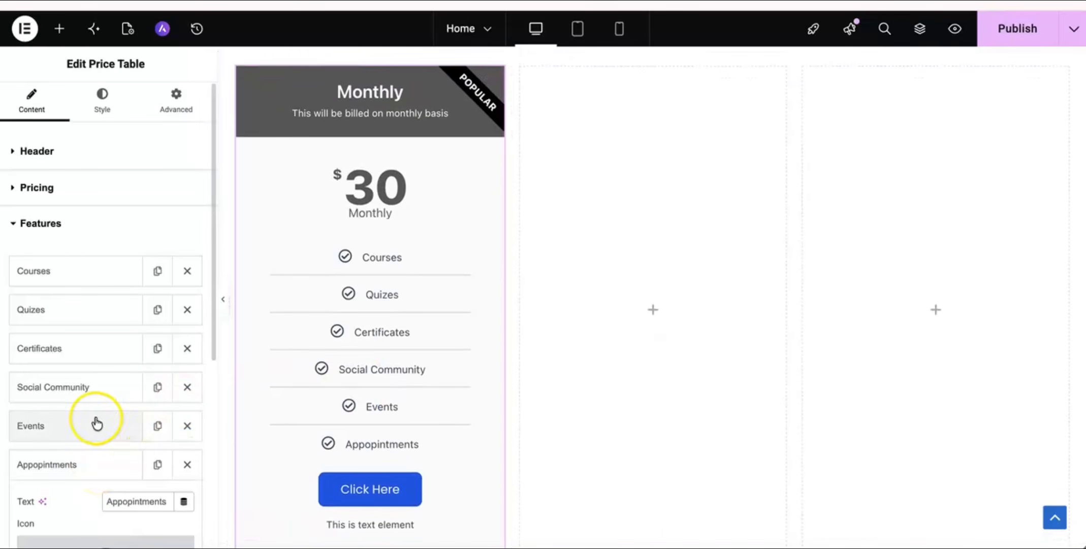
left_click(54, 228)
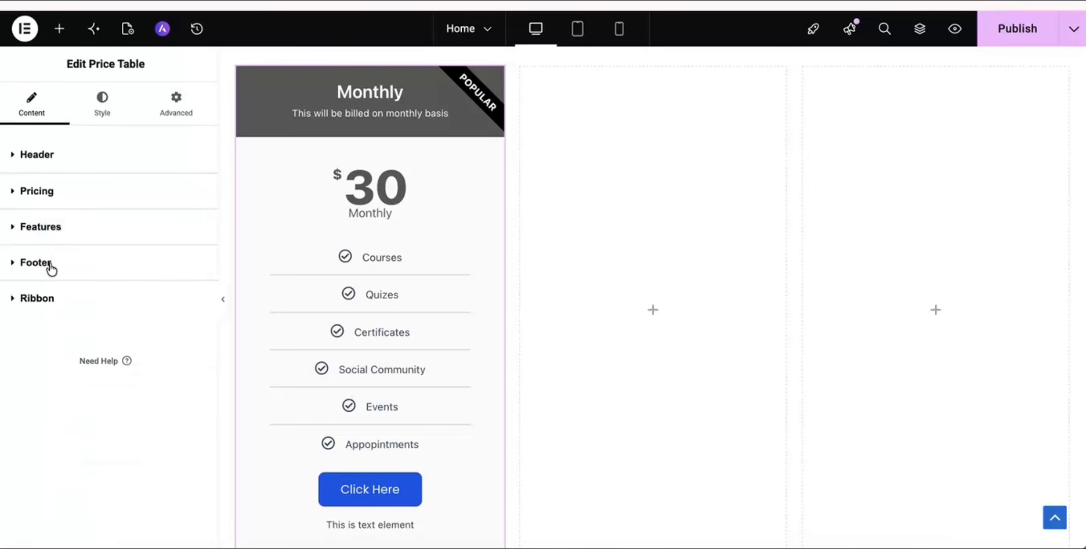
left_click(50, 263)
scroll(87, 318, "down", 1)
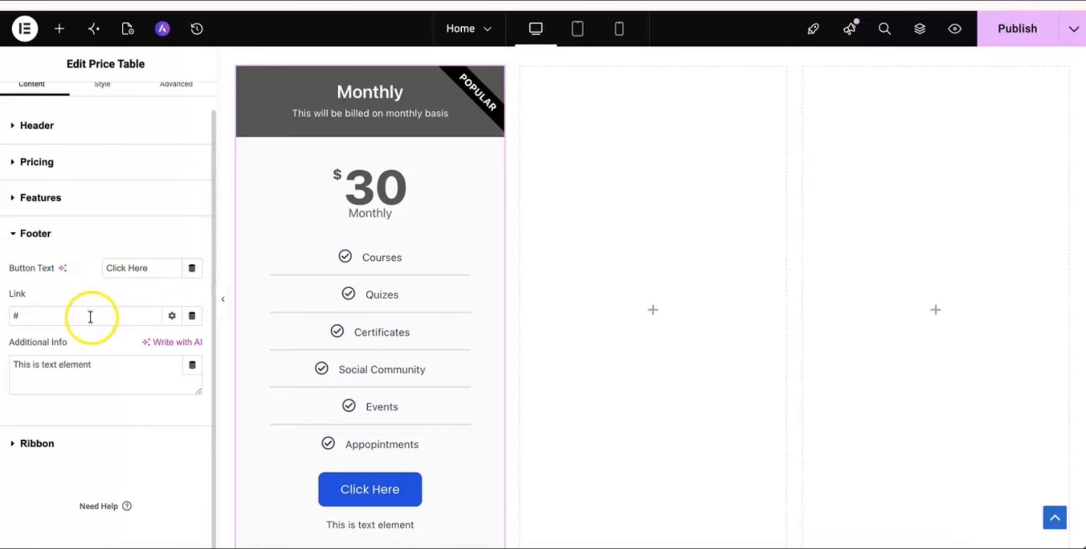
left_click_drag(149, 276, 48, 267)
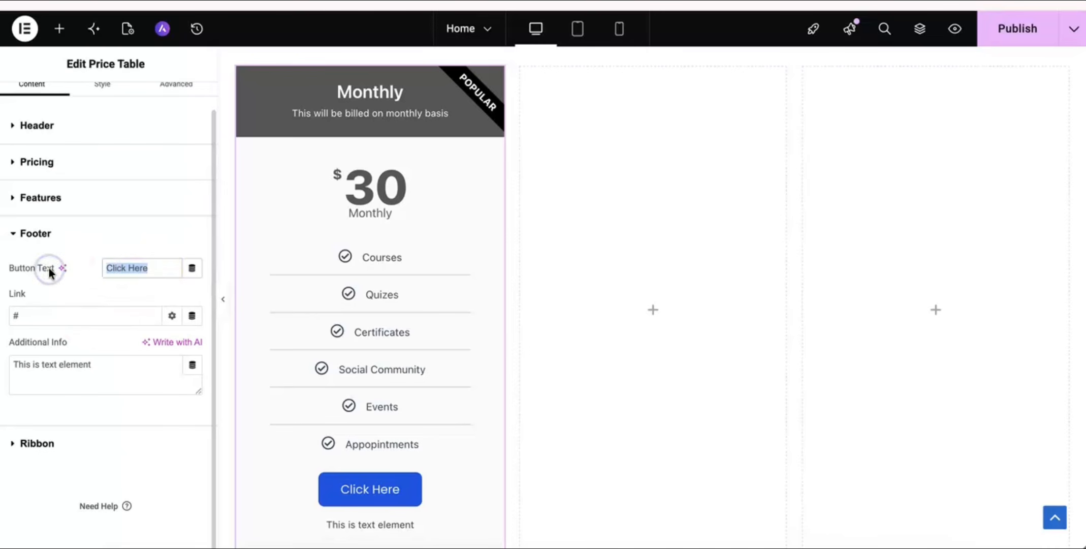
type("B")
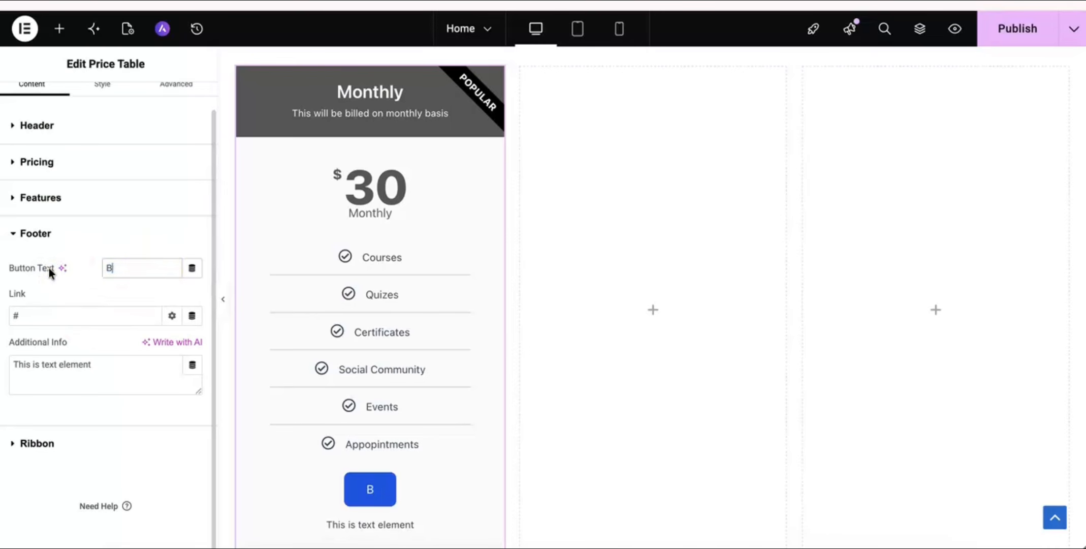
type("uy Now")
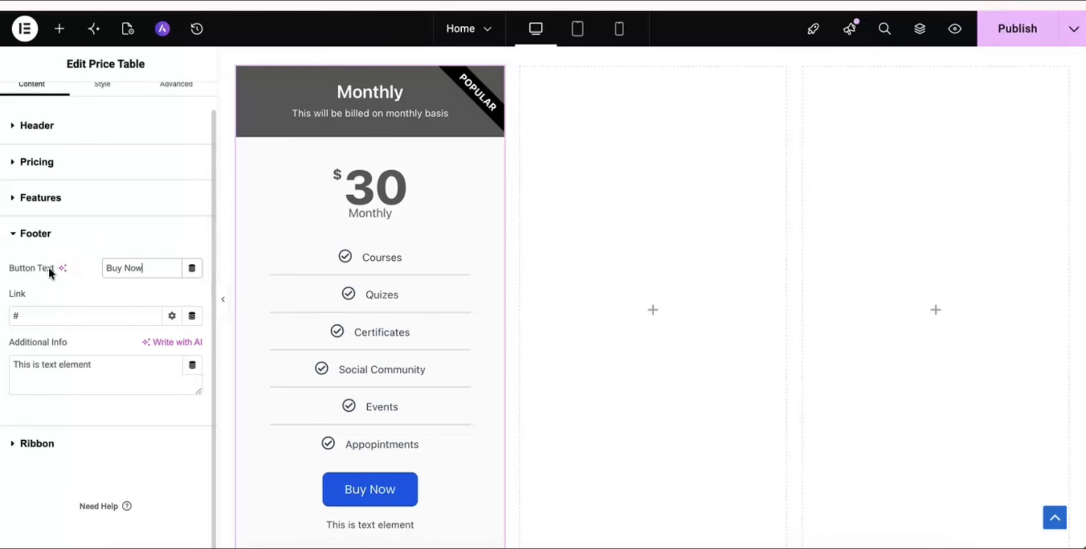
Clear the additional info text in the Monthly table's footer and turn off its ribbon.
left_click(63, 313)
left_click_drag(63, 313, 12, 316)
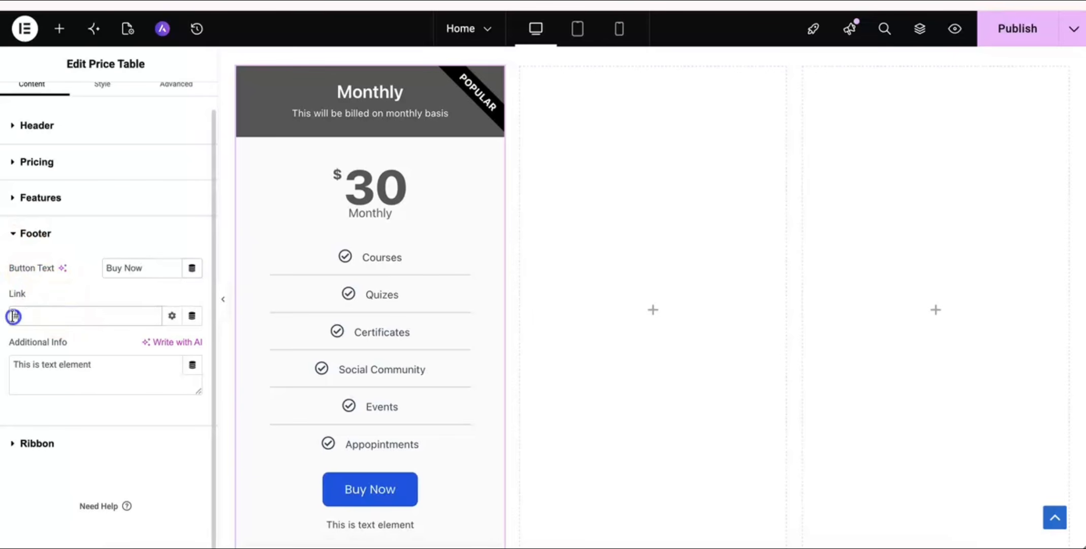
left_click(43, 311)
left_click(110, 366)
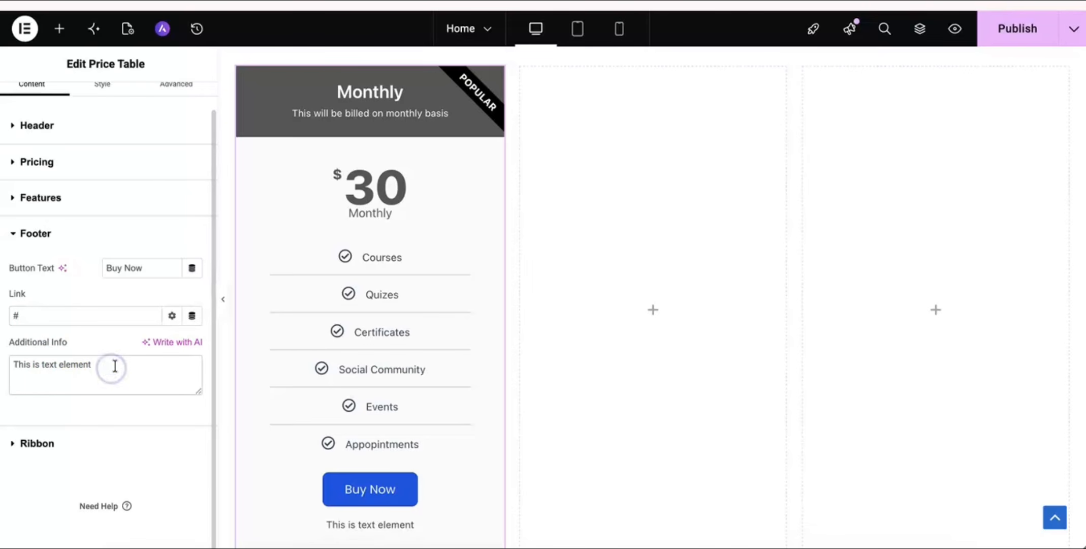
left_click_drag(112, 365, 12, 365)
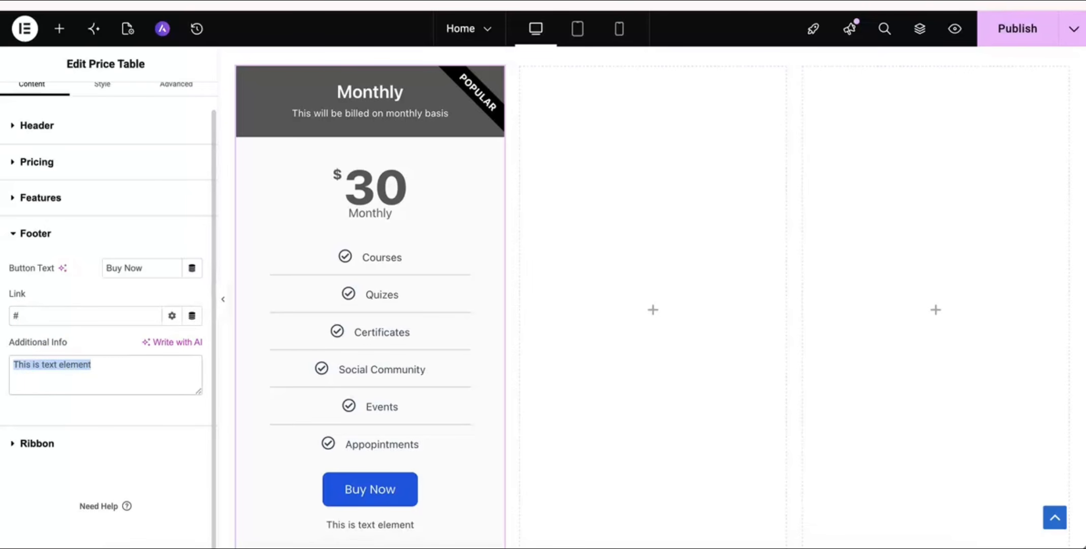
left_click(93, 366)
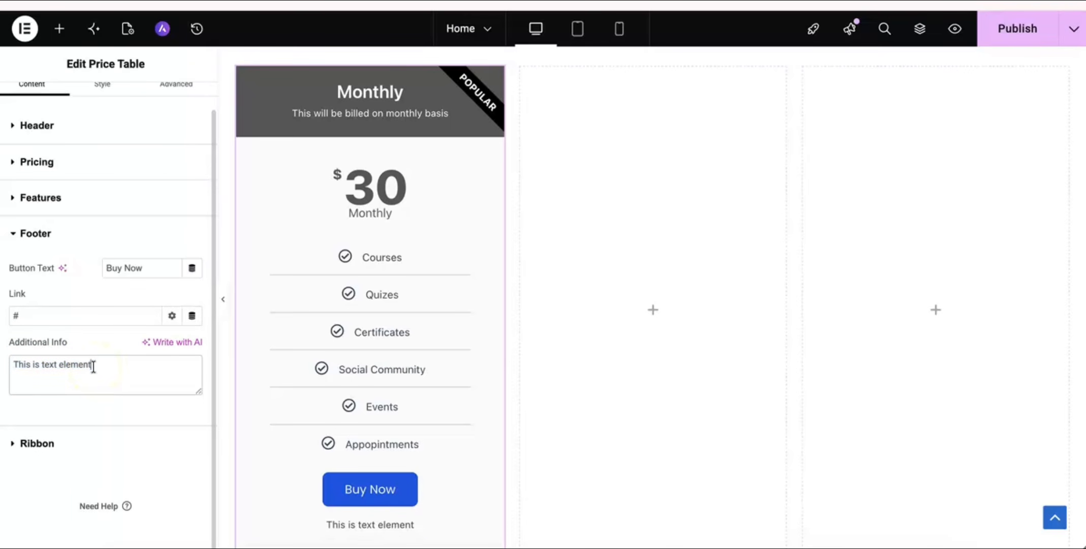
key("ctrl+a")
key("BackSpace")
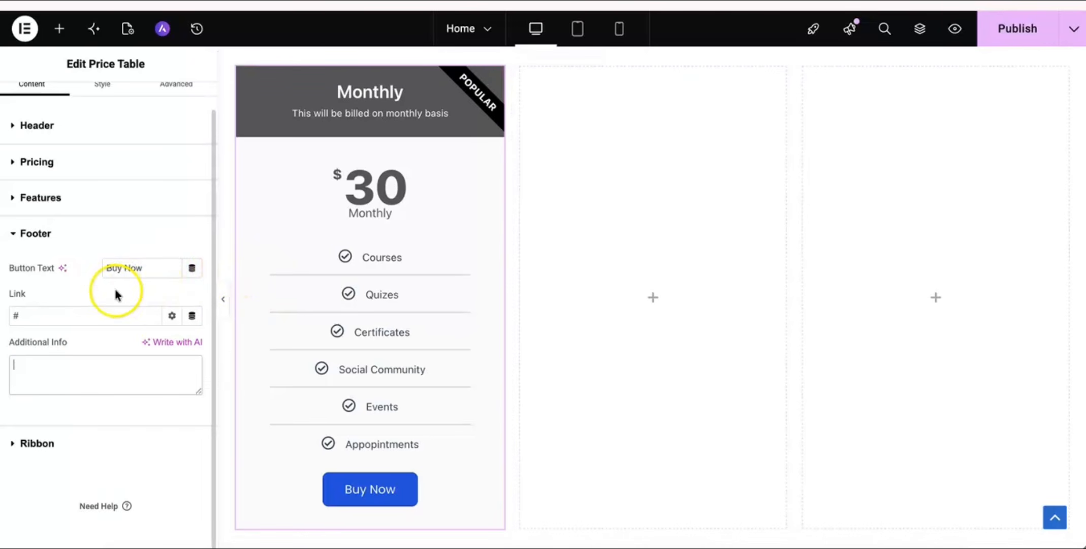
left_click(41, 450)
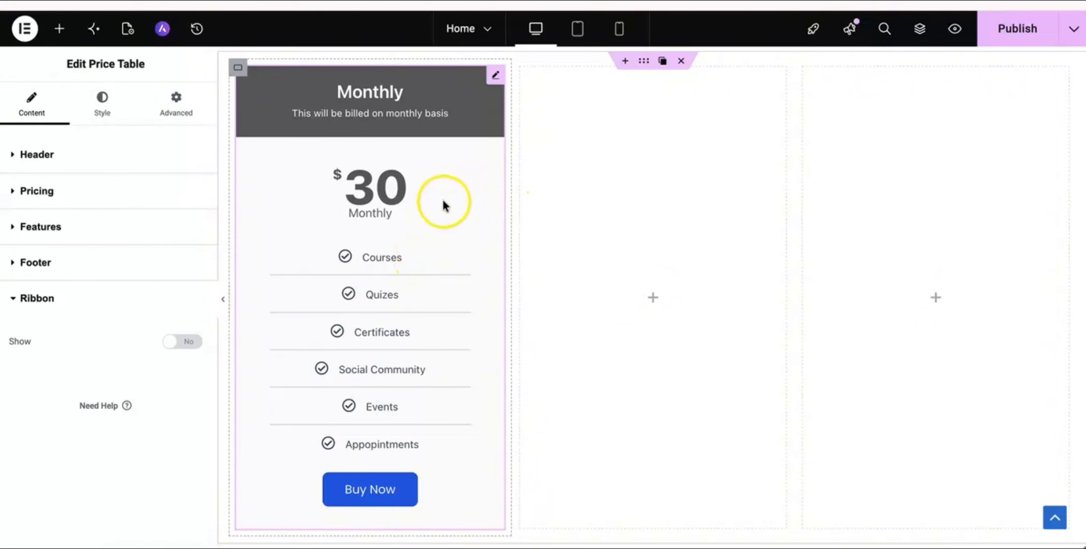
Copy the Monthly price table and paste it into the empty middle column.
right_click(381, 189)
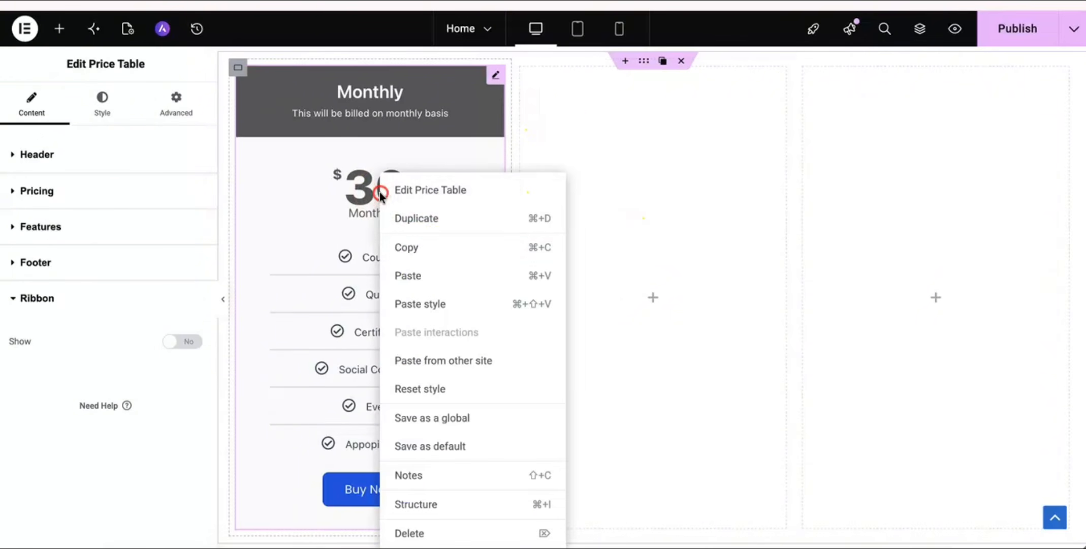
left_click(418, 247)
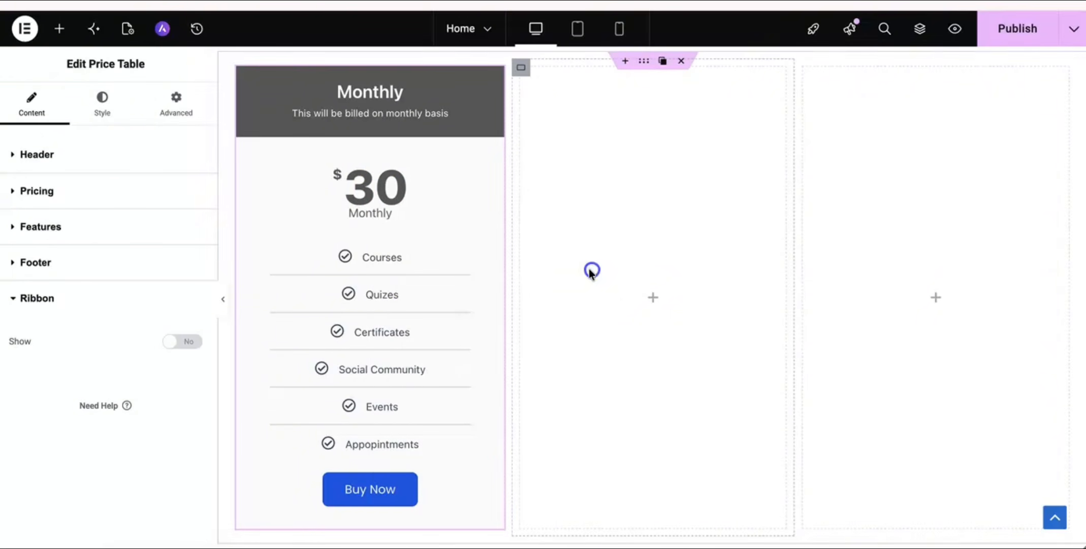
right_click(590, 271)
left_click(621, 247)
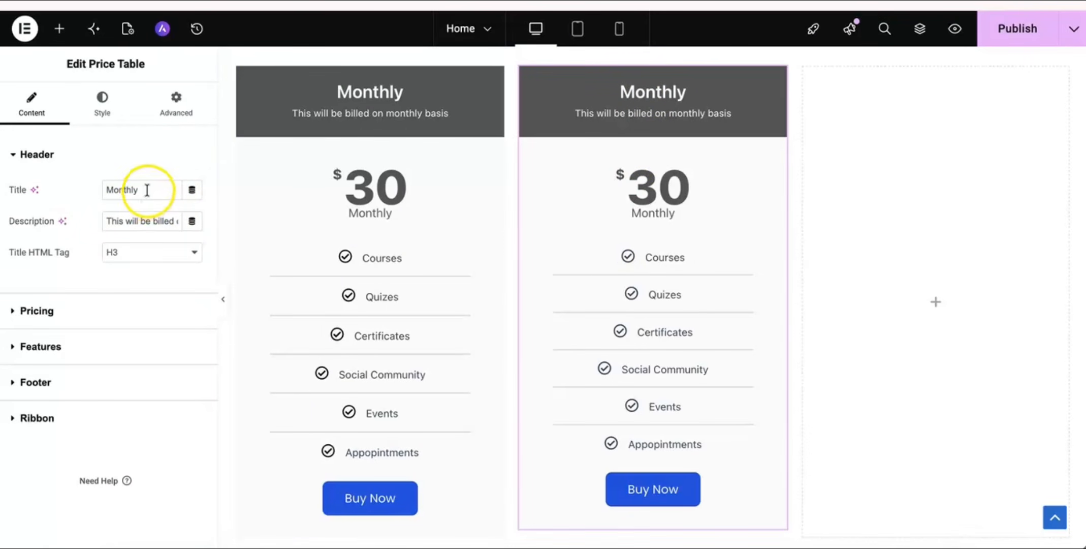
Set the copied price table's title to "Yearly" and its description to "Save upto 10% on Yearly plan".
left_click_drag(142, 189, 96, 192)
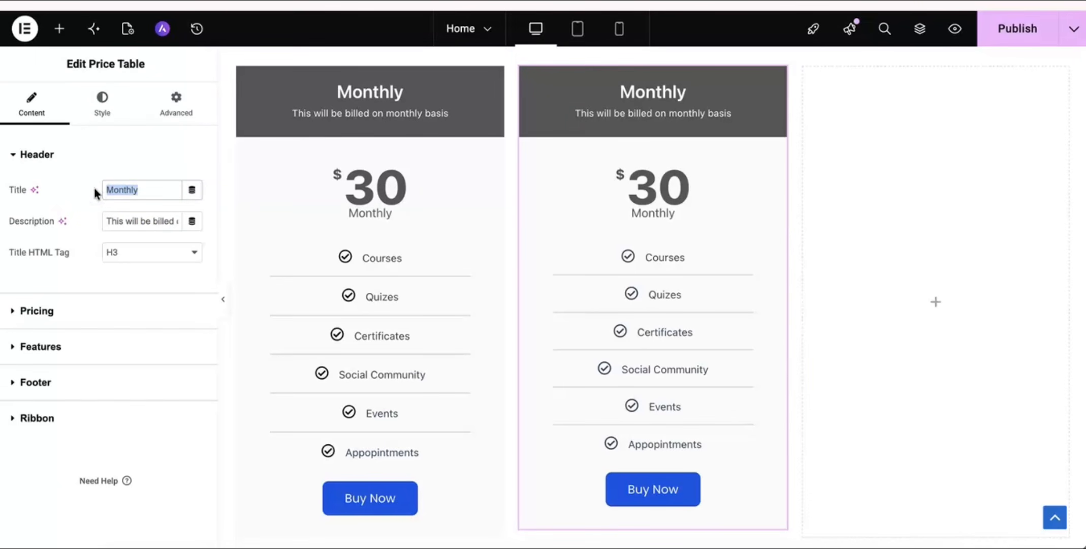
type("Yearly")
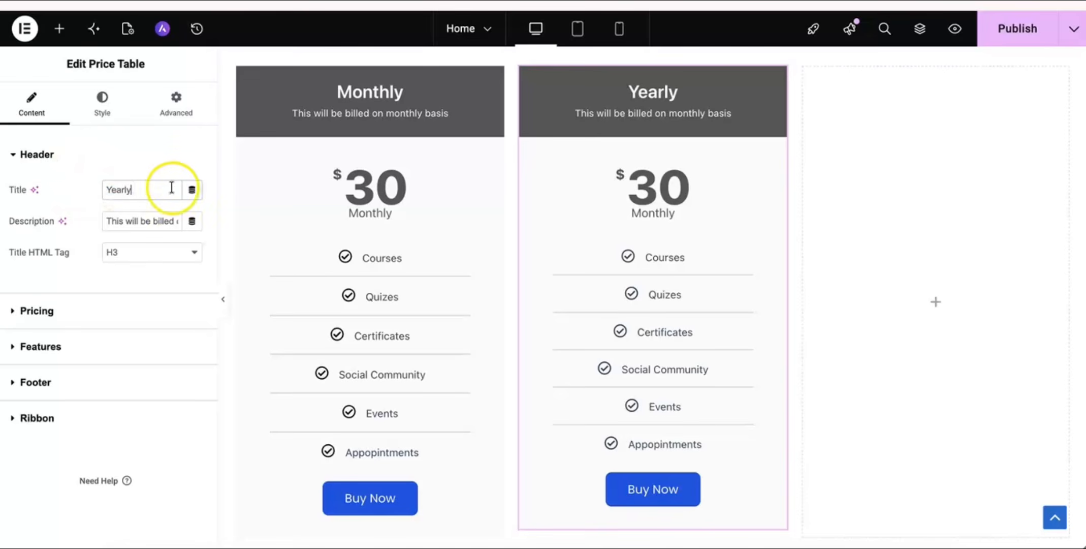
triple_click(173, 222)
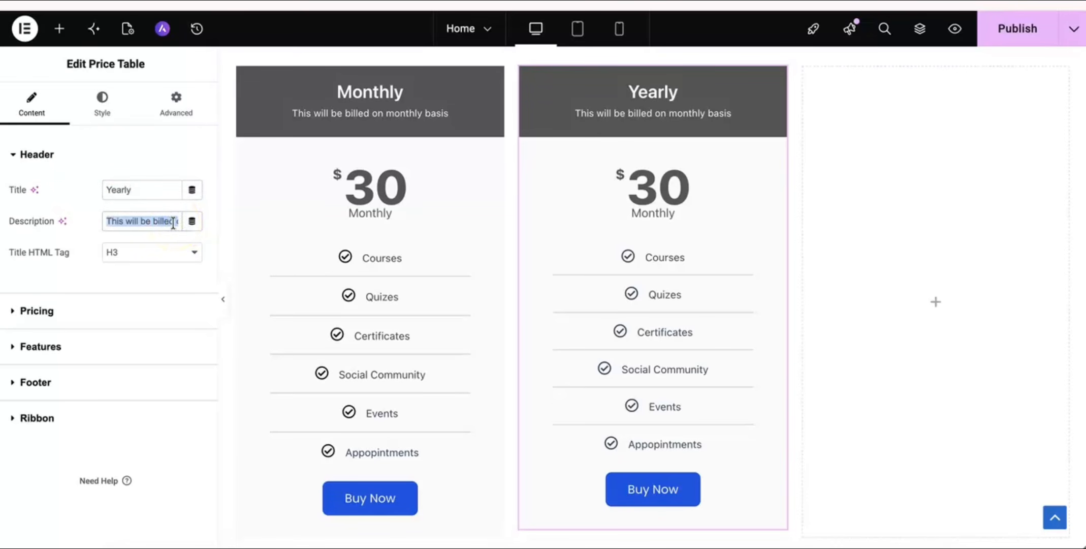
key("BackSpace")
type("Save")
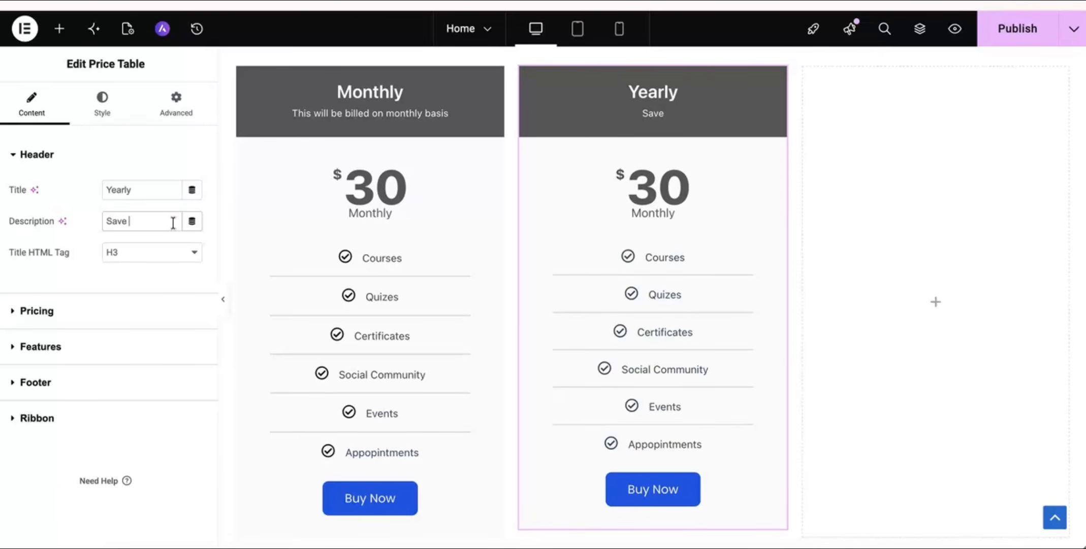
type(" upto")
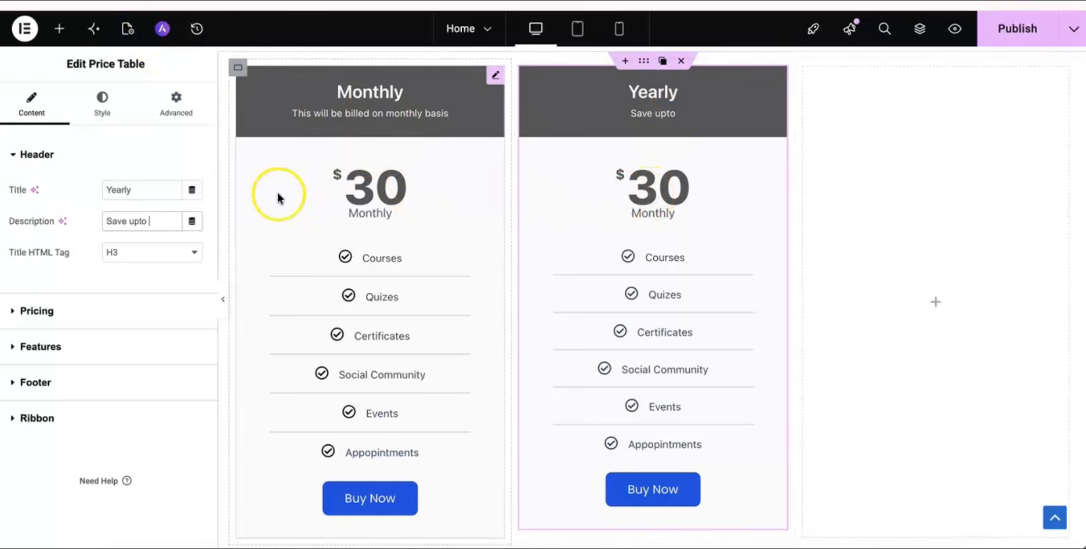
left_click(181, 227)
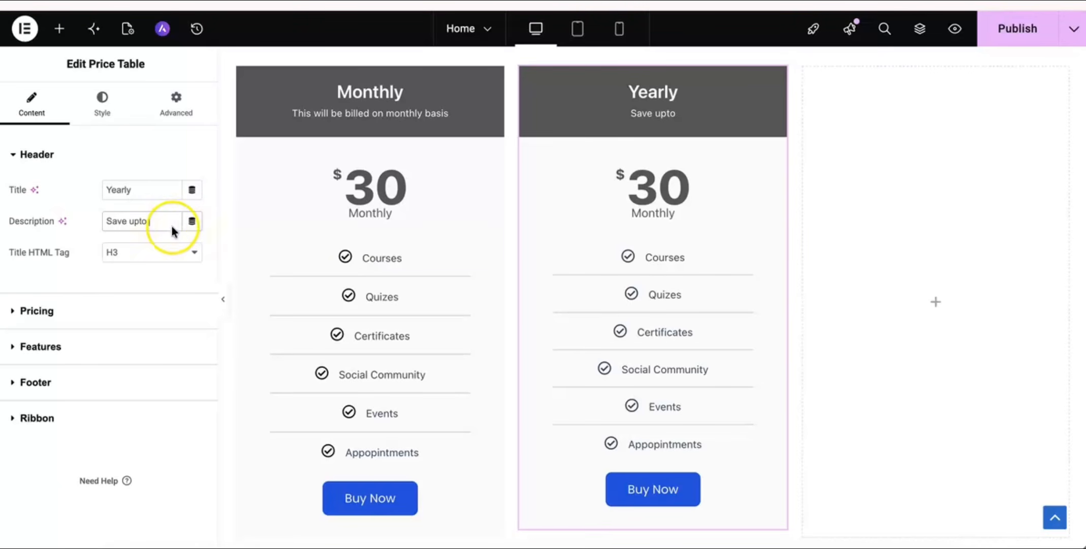
type("10% on")
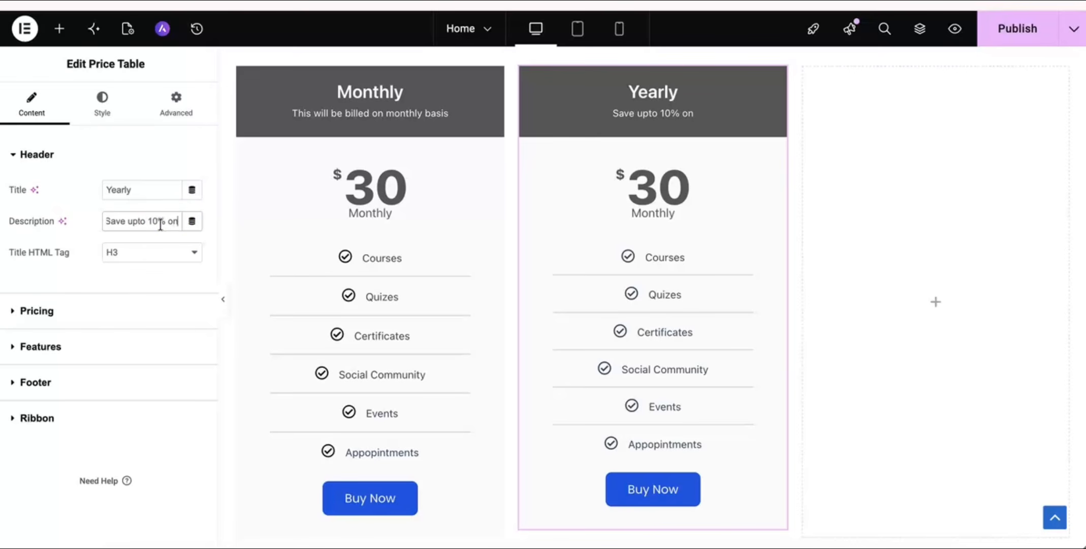
type(" Year")
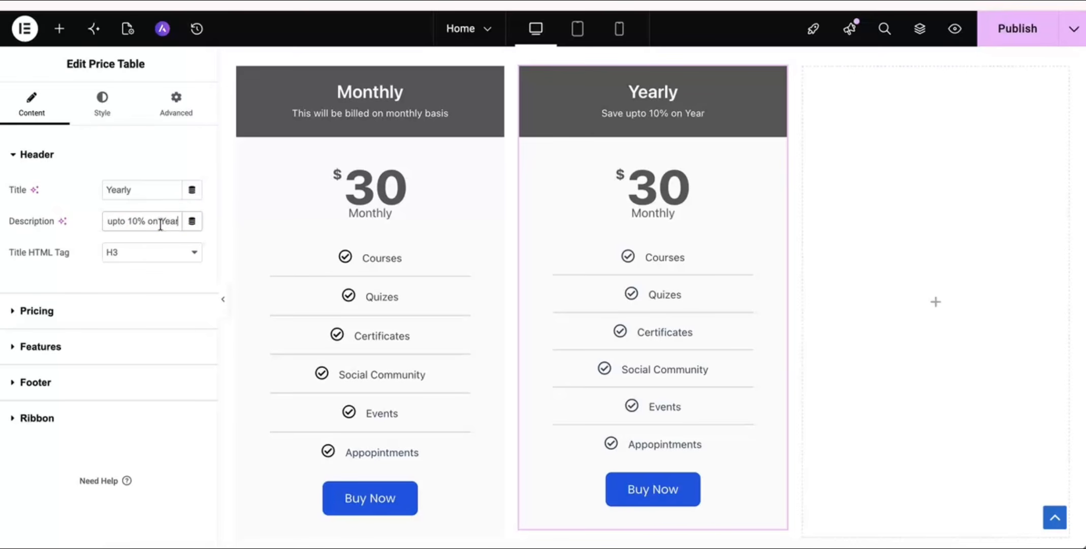
type("ly plan")
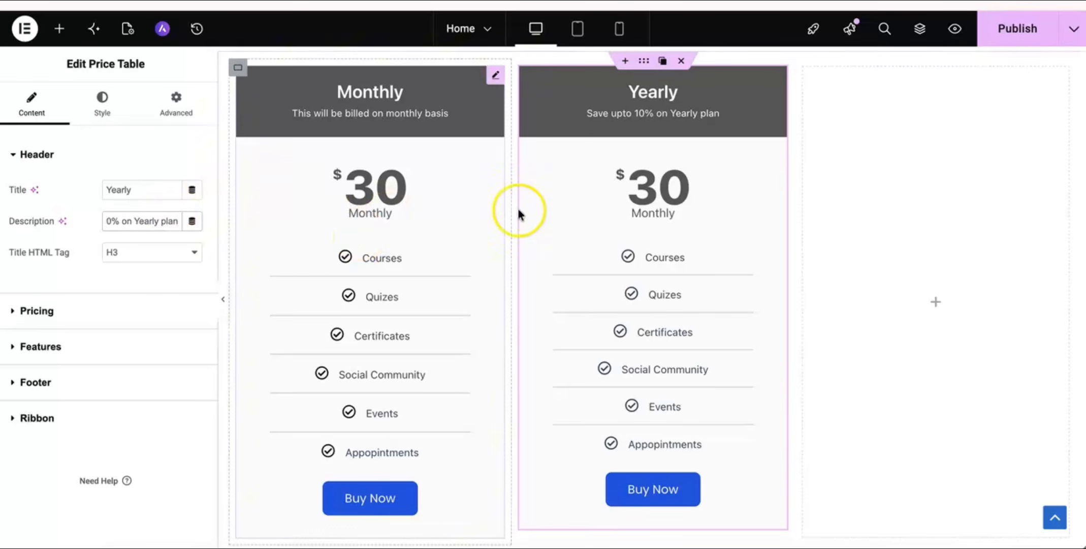
left_click(645, 194)
left_click_drag(647, 195, 188, 208)
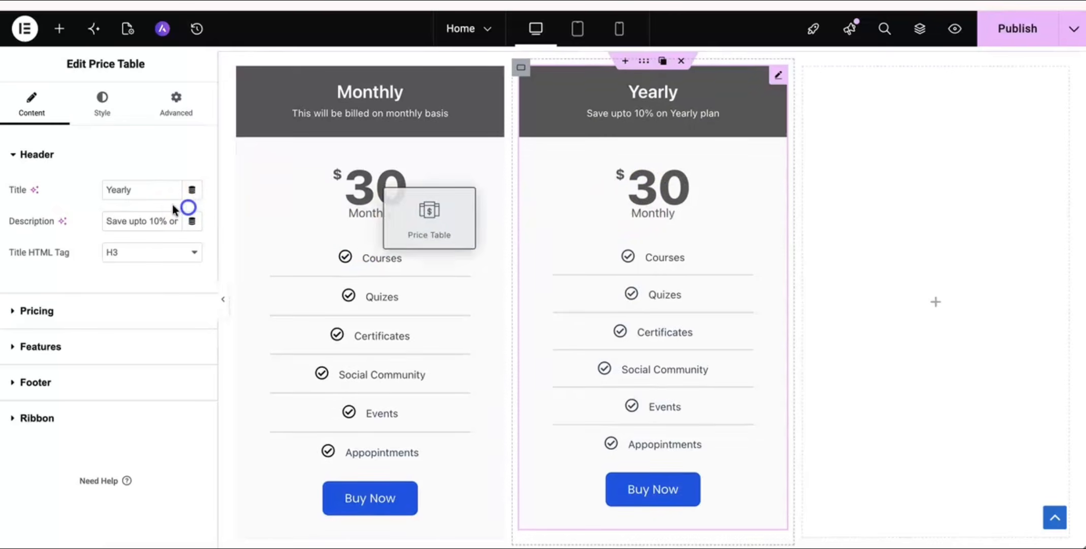
left_click(86, 109)
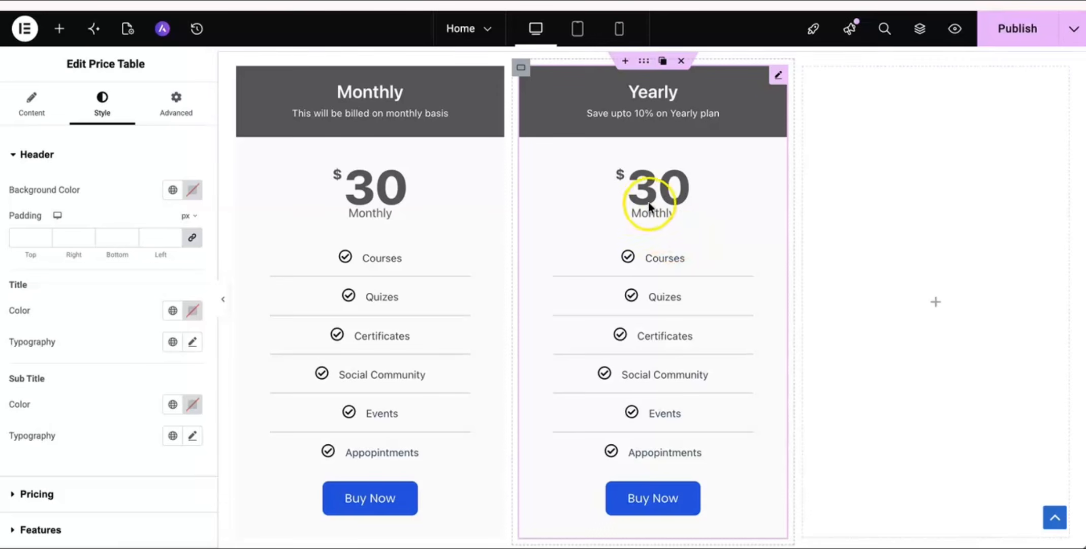
left_click(33, 106)
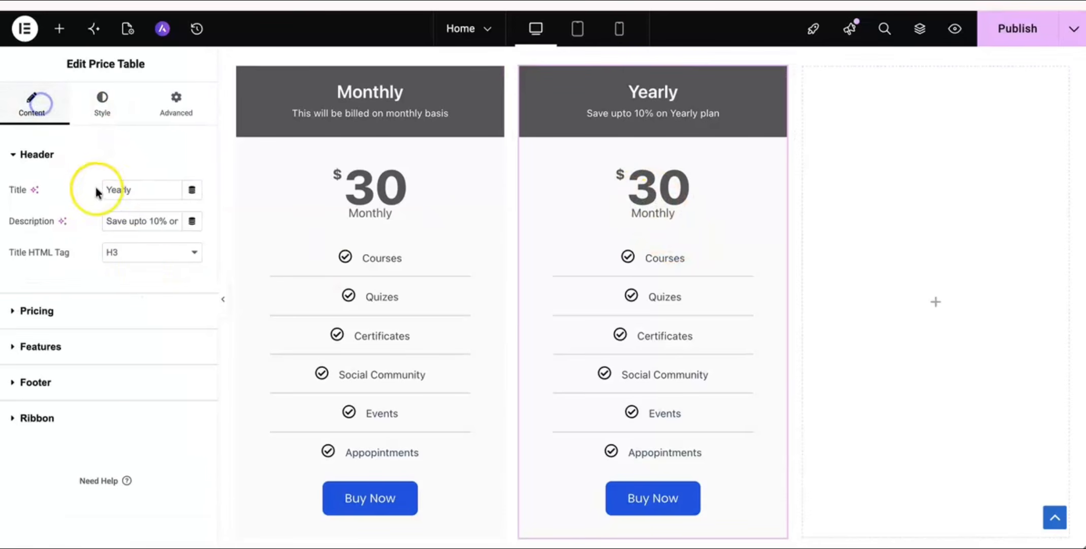
left_click(48, 346)
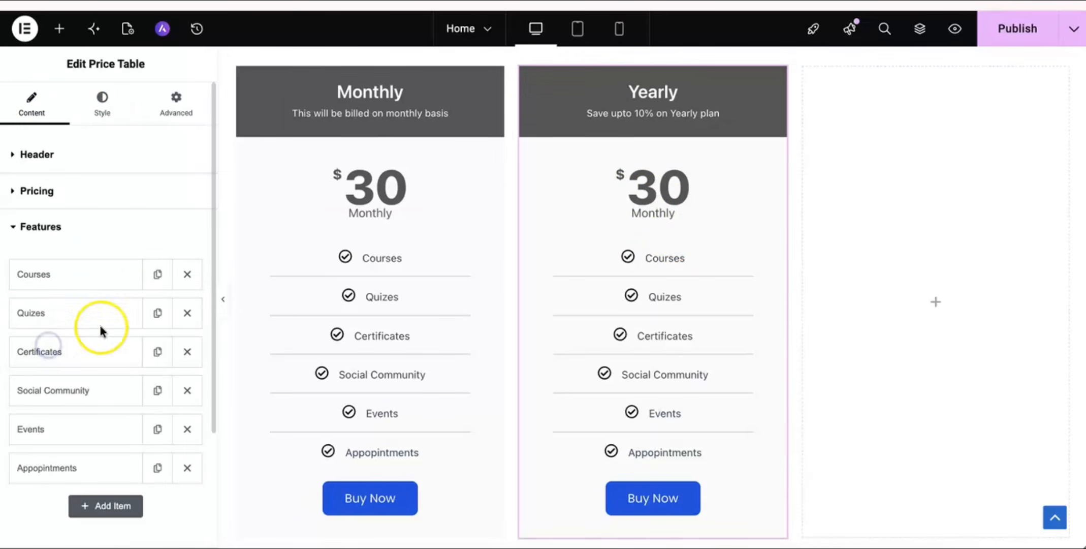
Set the Yearly table's price to 324.
left_click(57, 191)
left_click_drag(138, 265, 58, 255)
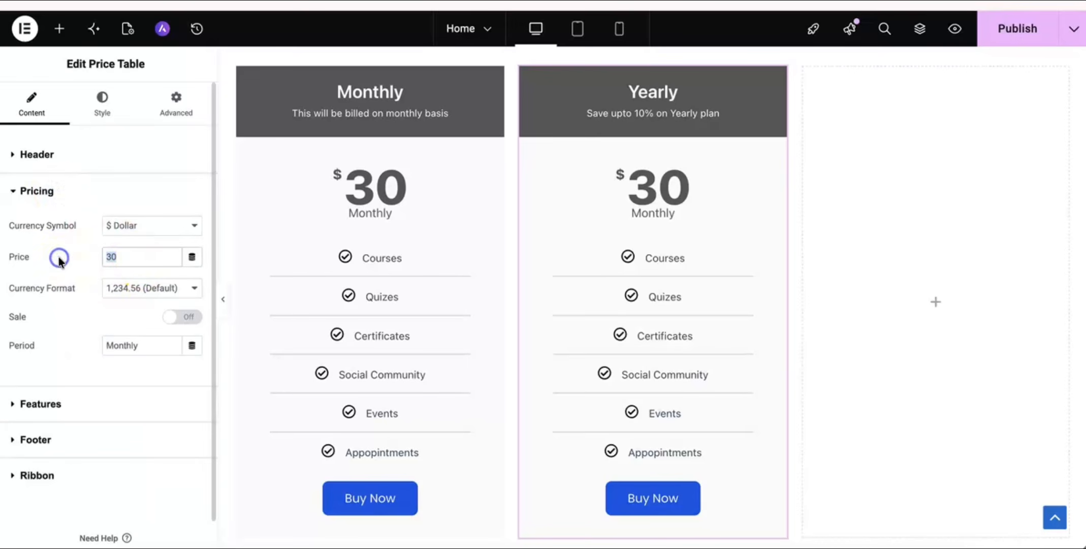
type("324")
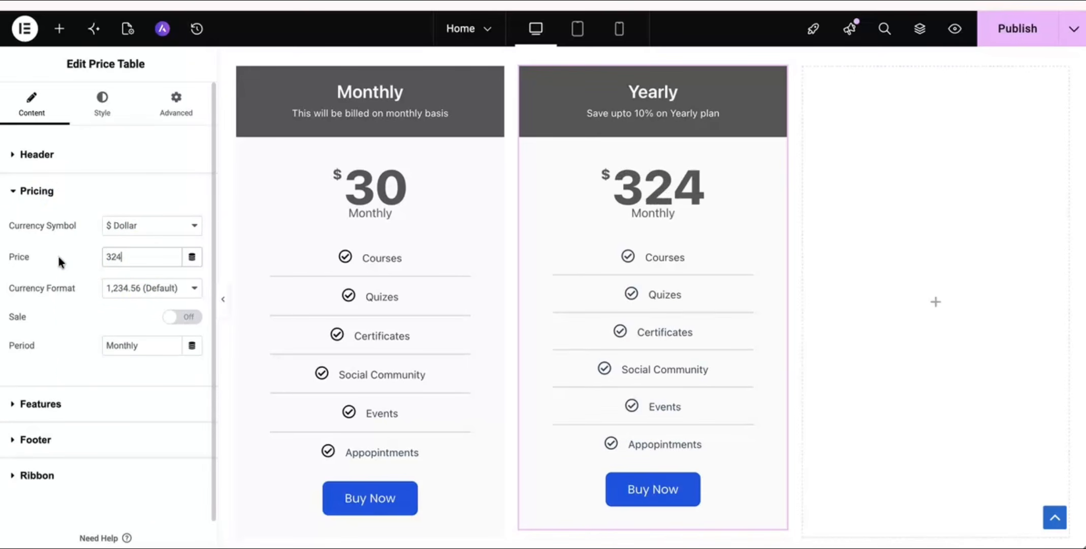
Check the Yearly table's header settings and return to its pricing settings.
left_click(167, 303)
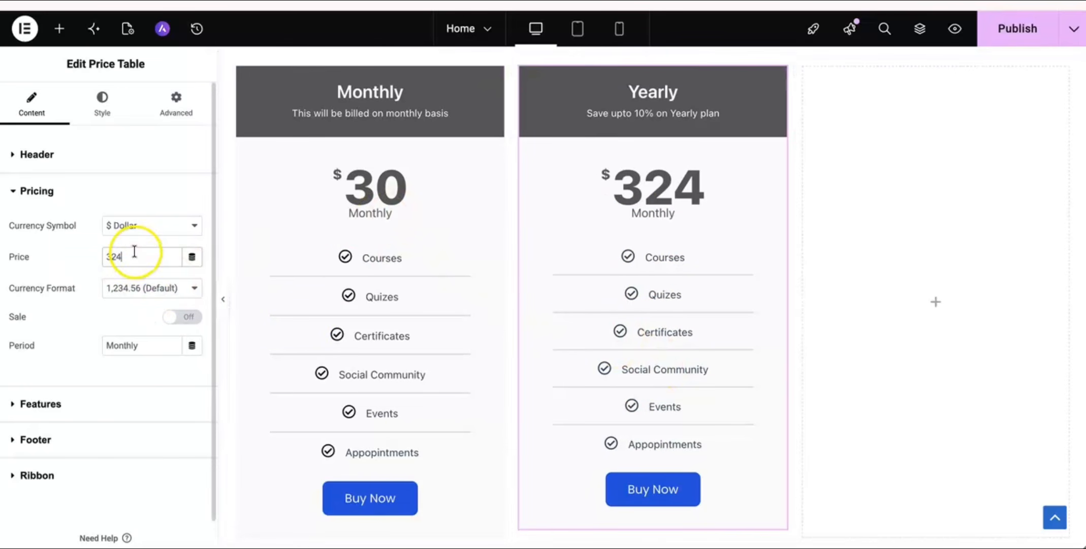
left_click(53, 152)
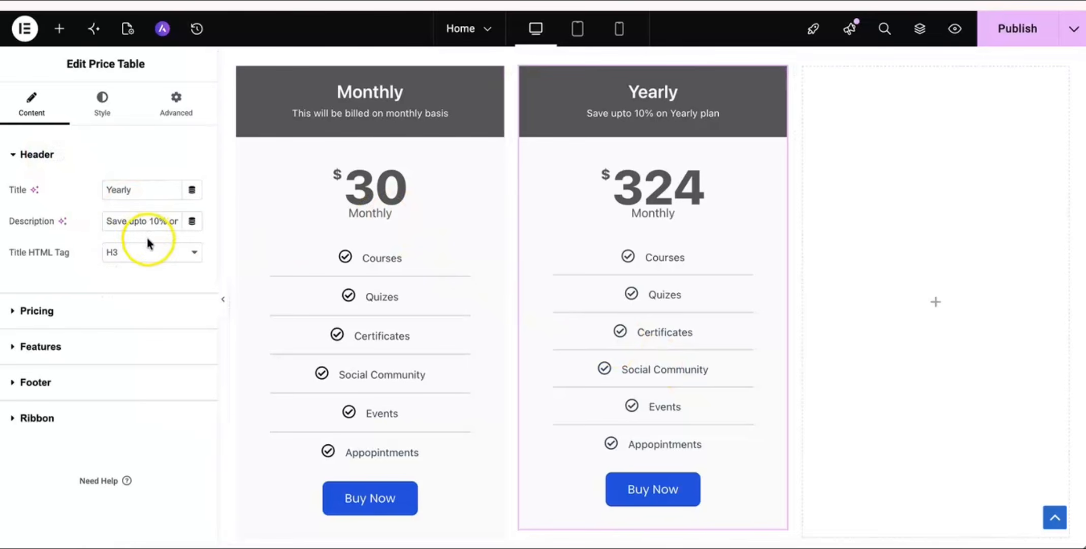
left_click(52, 310)
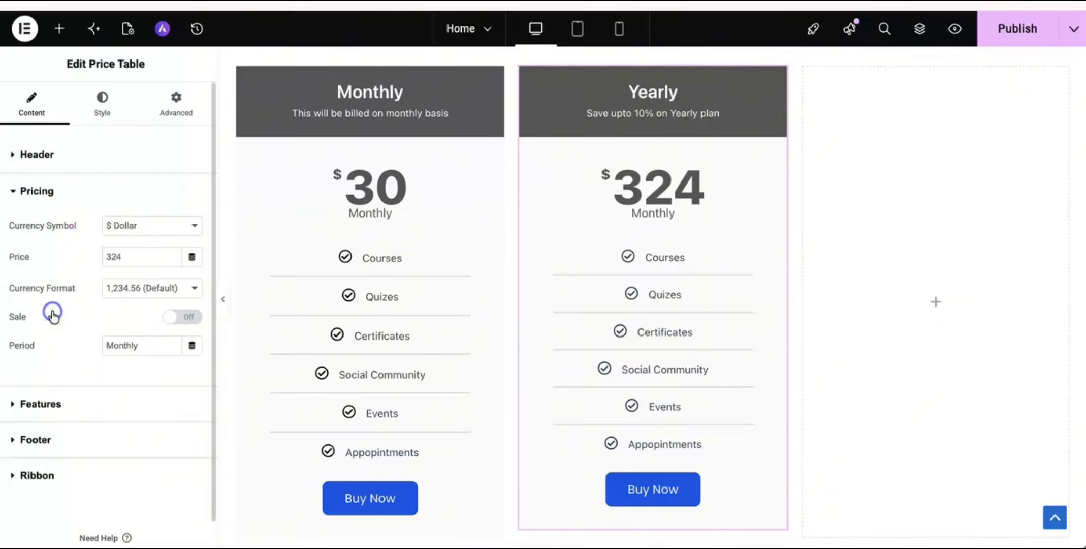
Set the Yearly price table's billing period to "Yearly".
left_click_drag(144, 345, 75, 344)
type("Y")
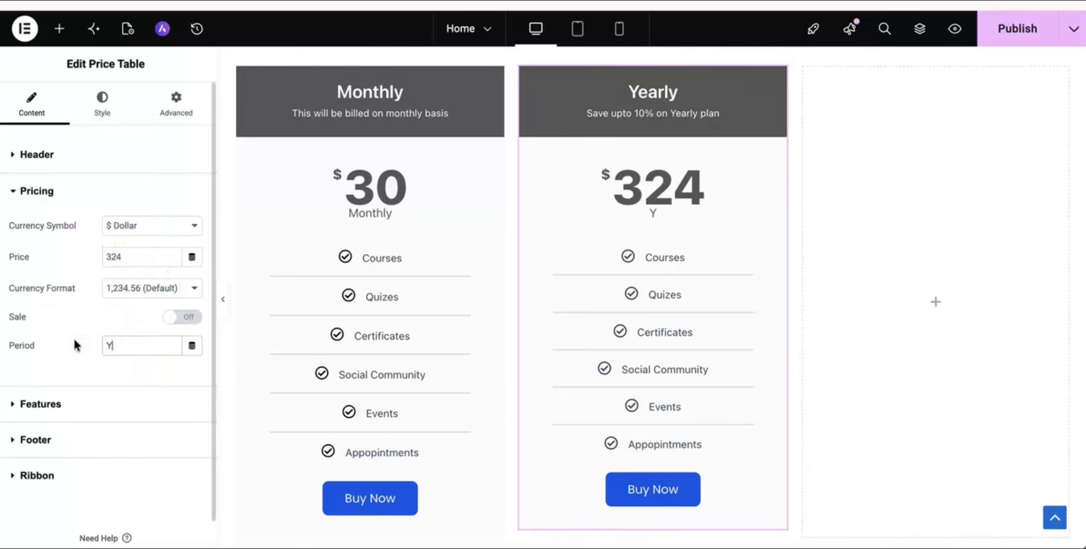
type("early")
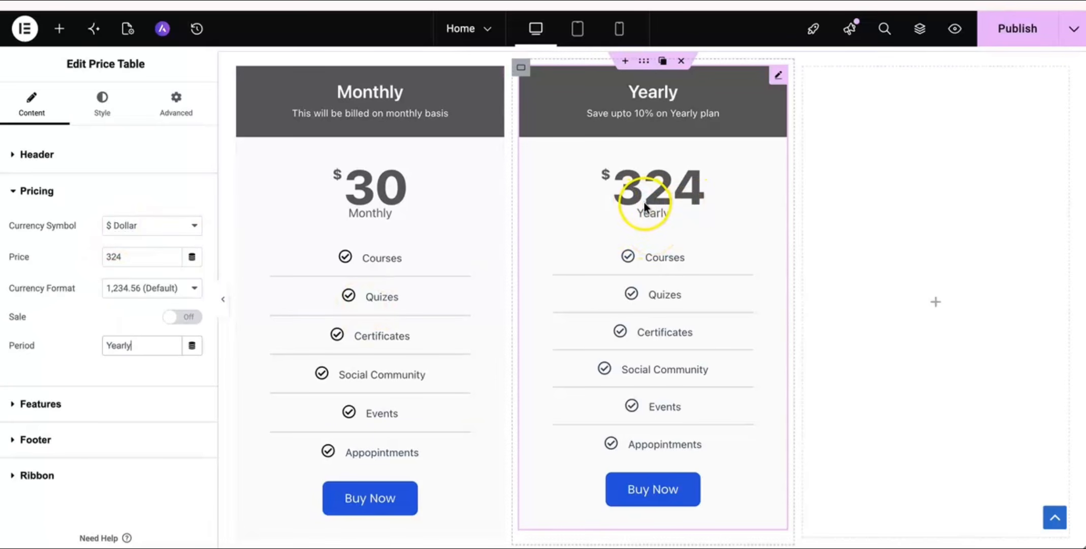
Align the feature list of the Monthly price table to the start in its style settings.
left_click(414, 215)
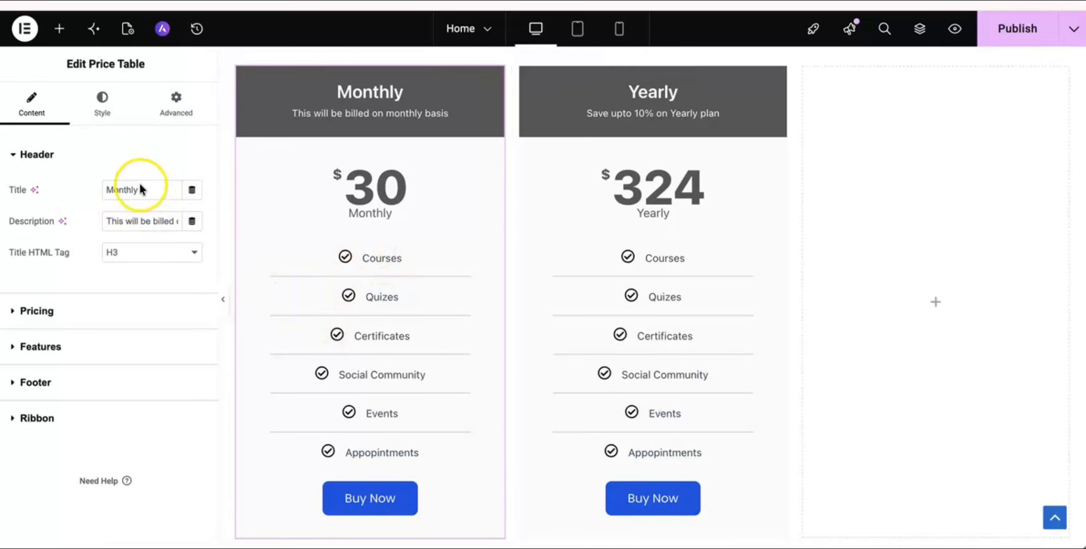
left_click(97, 109)
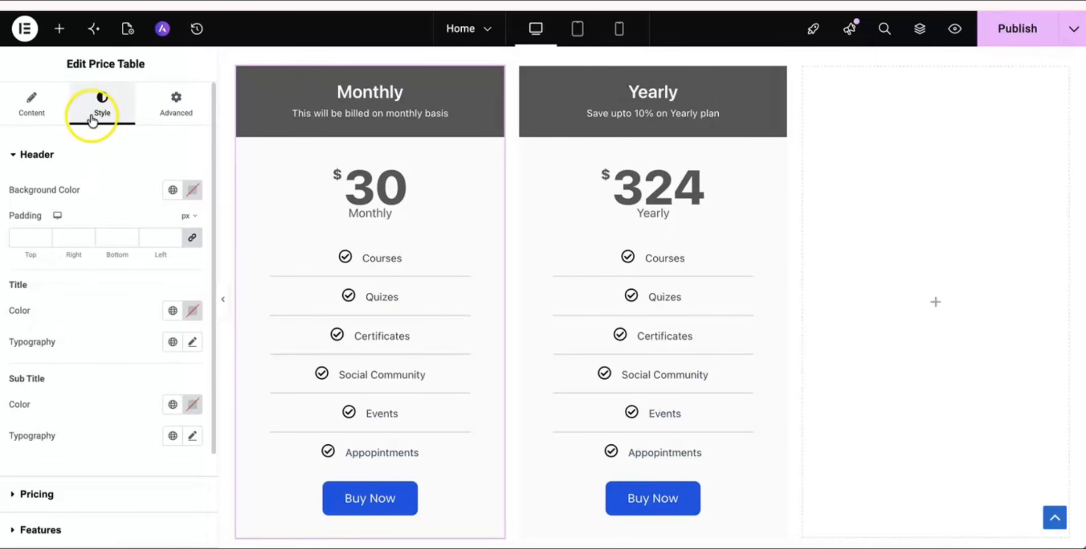
left_click(32, 152)
left_click(35, 229)
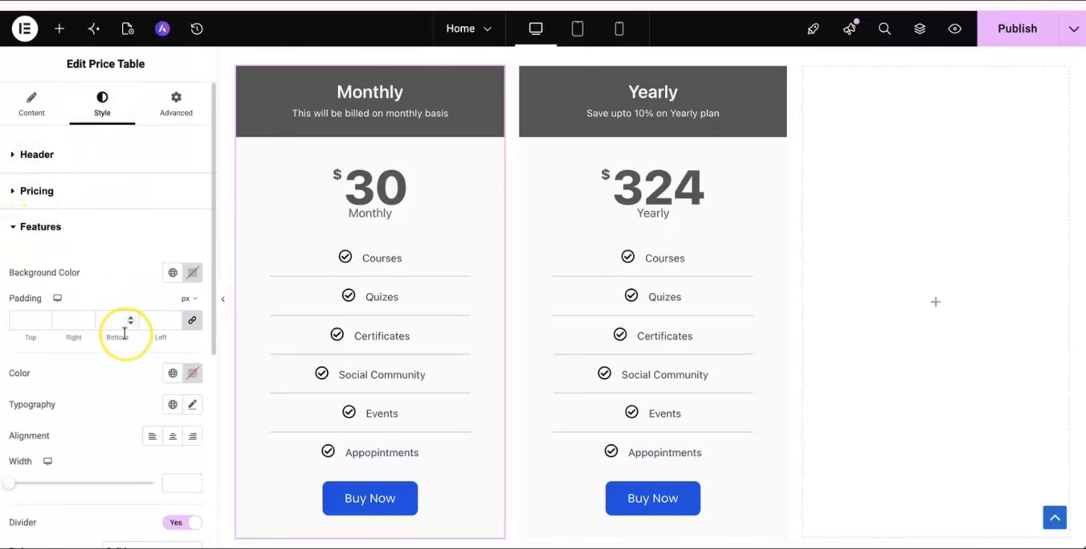
scroll(124, 333, "down", 2)
left_click(174, 348)
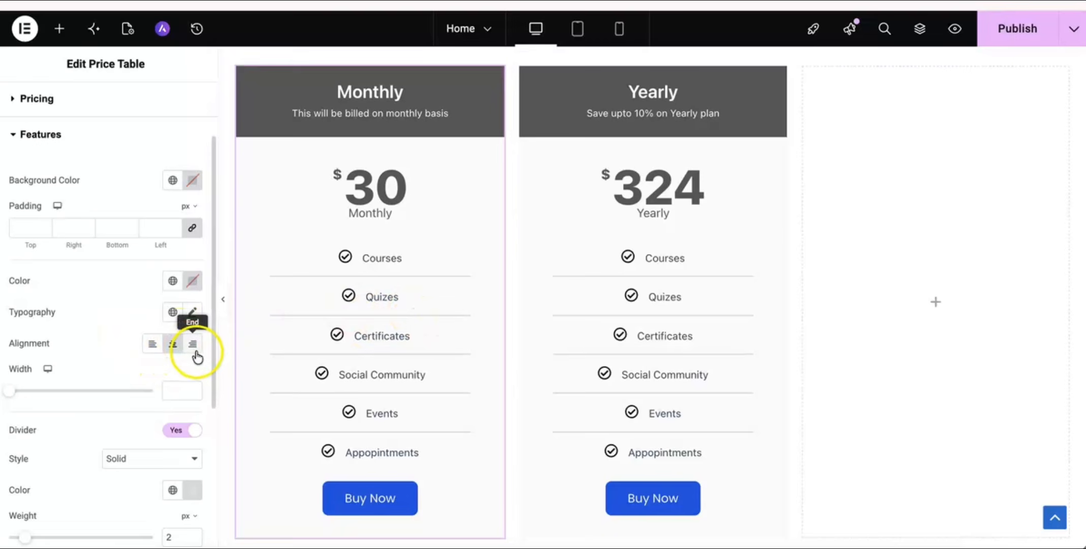
left_click(152, 344)
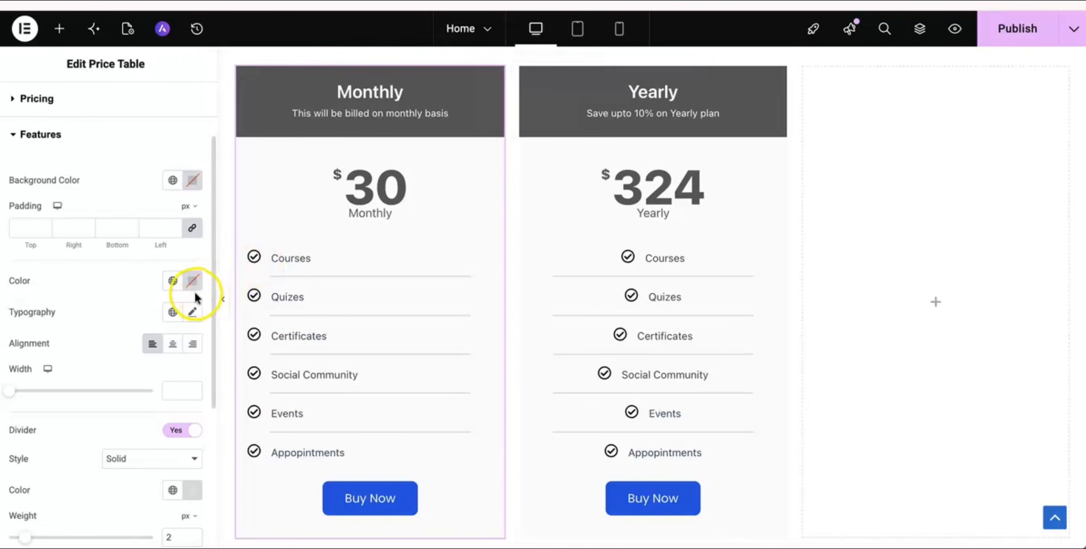
Unlink the padding of the Monthly table's feature list and set only its left padding to 80 px.
left_click(192, 228)
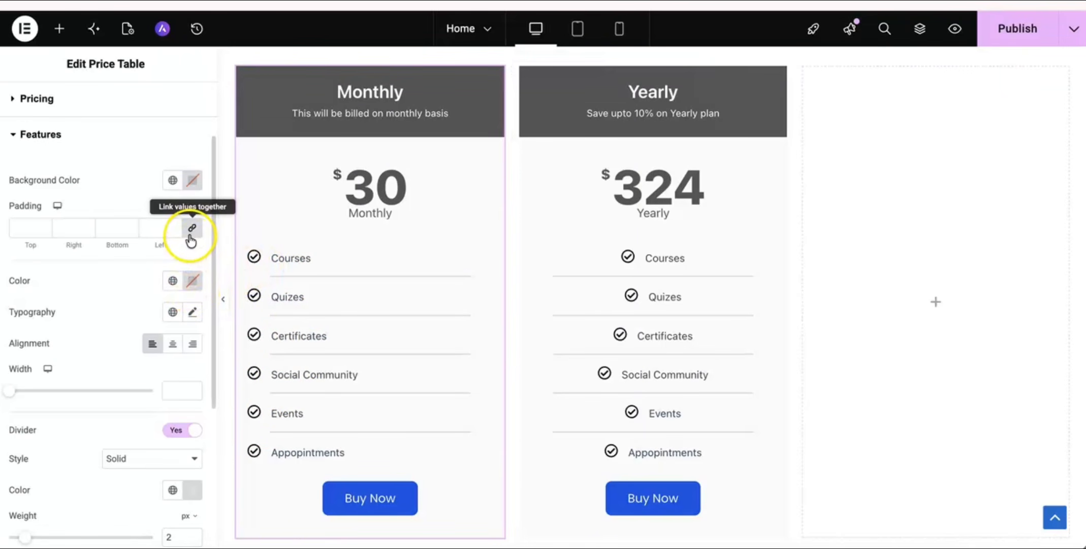
left_click(192, 229)
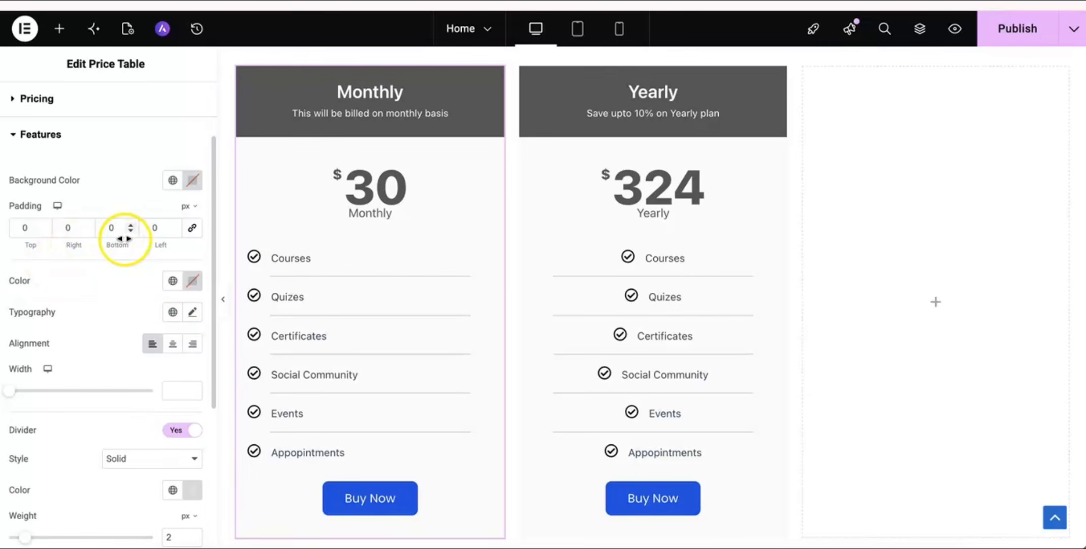
left_click(145, 229)
type("4")
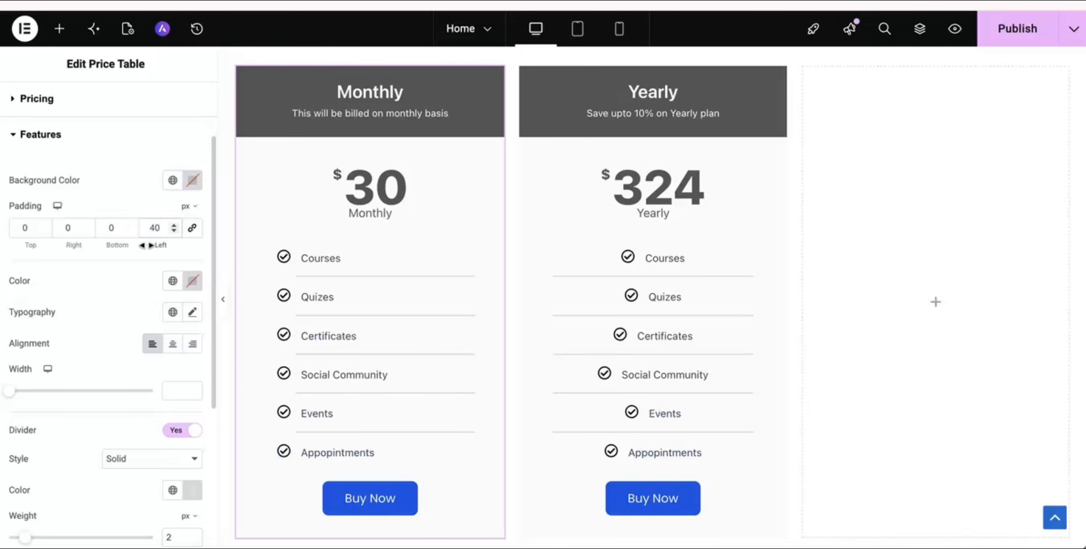
key("BackSpace")
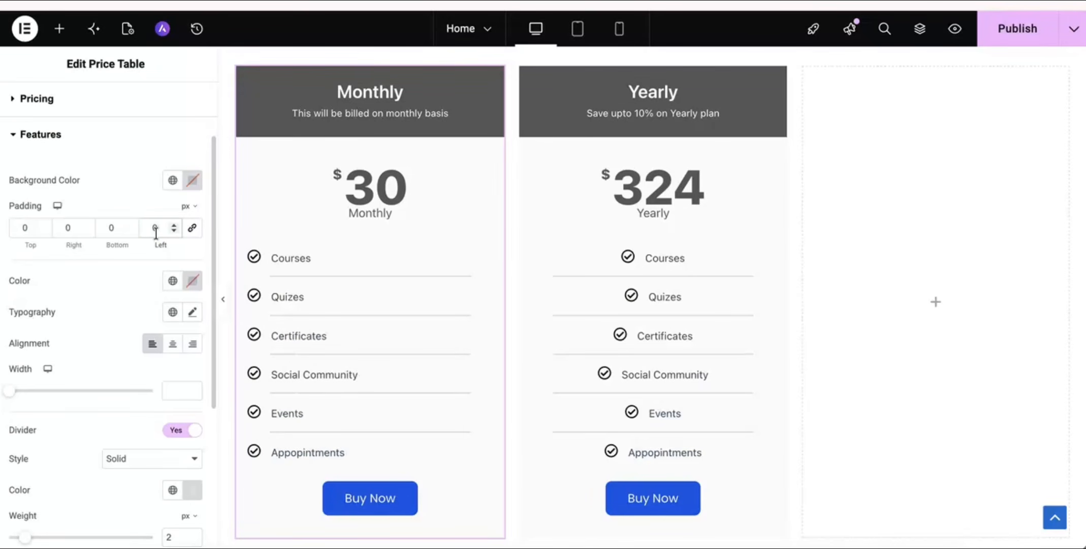
type("8")
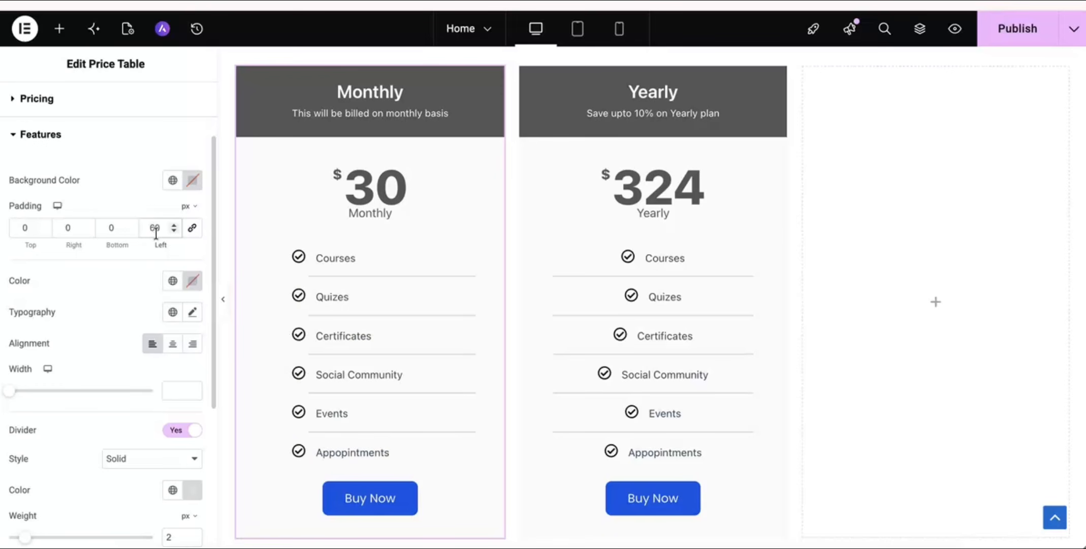
key("BackSpace")
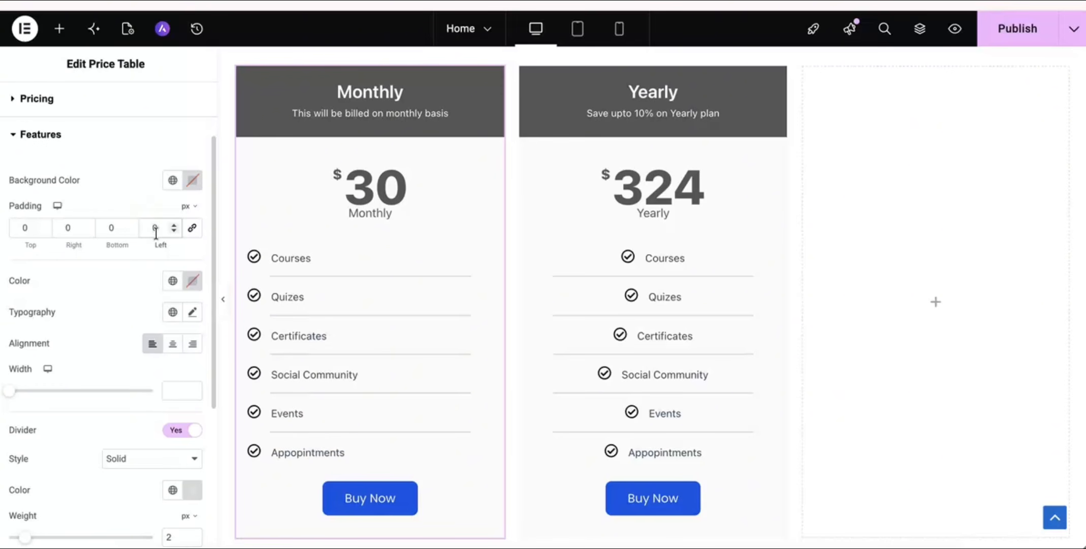
type("8")
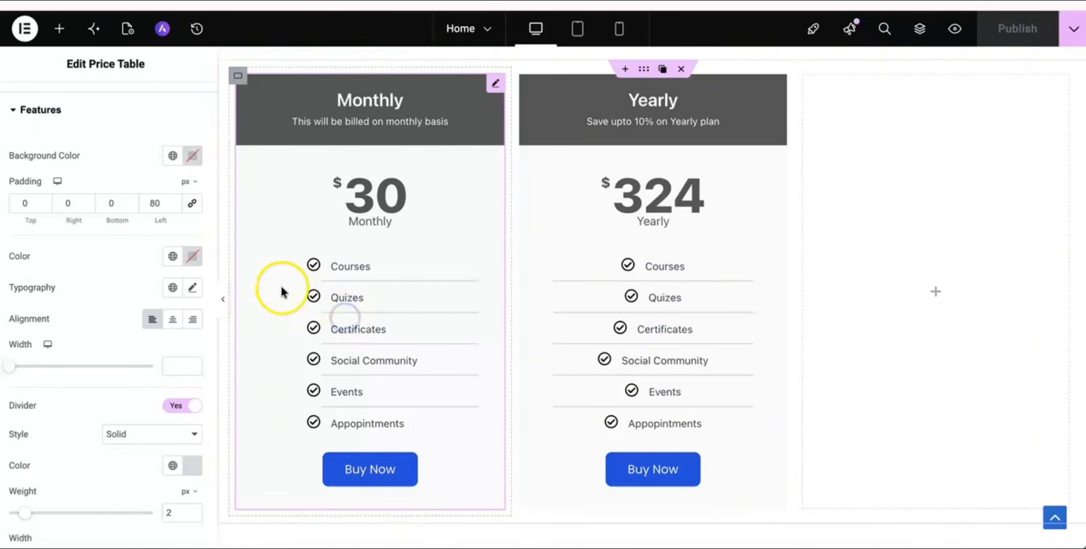
left_click(150, 205)
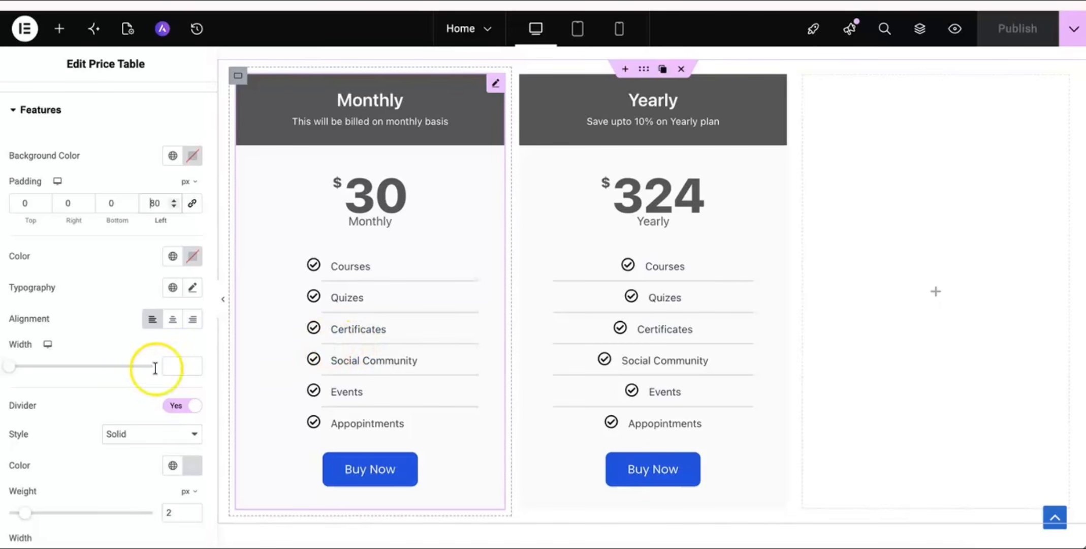
Switch the divider between the Monthly table's features off and back on to compare the spacing.
scroll(133, 377, "down", 2)
scroll(133, 374, "down", 1)
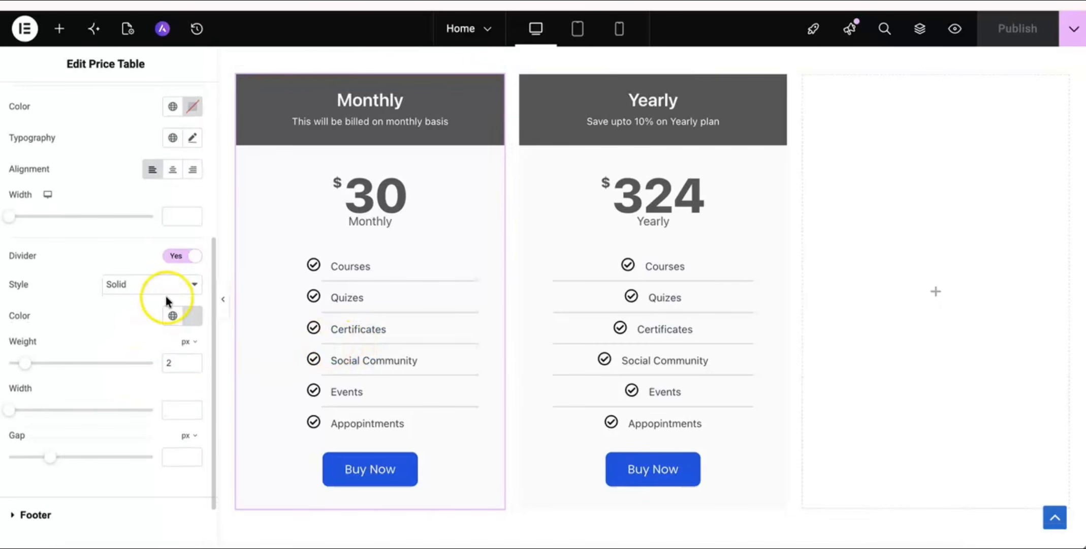
left_click(178, 257)
left_click(121, 333)
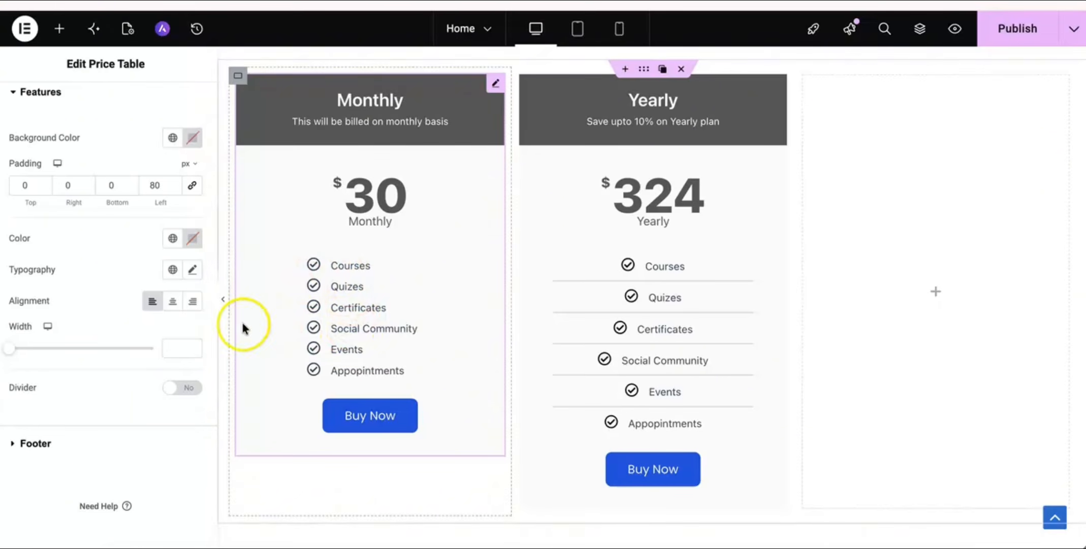
left_click(182, 388)
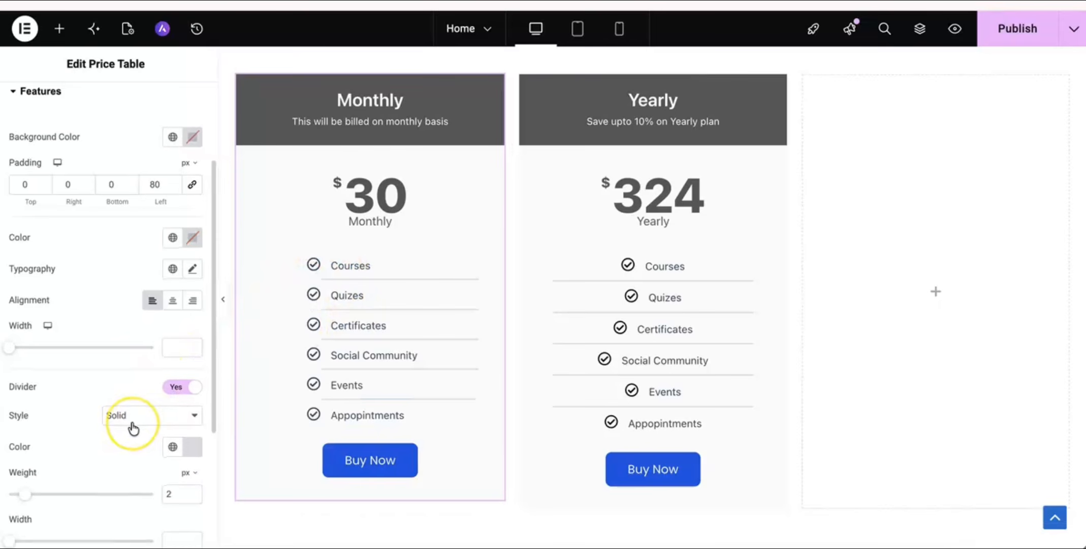
Set the divider width in the Monthly table's feature list to 0.
scroll(133, 428, "down", 2)
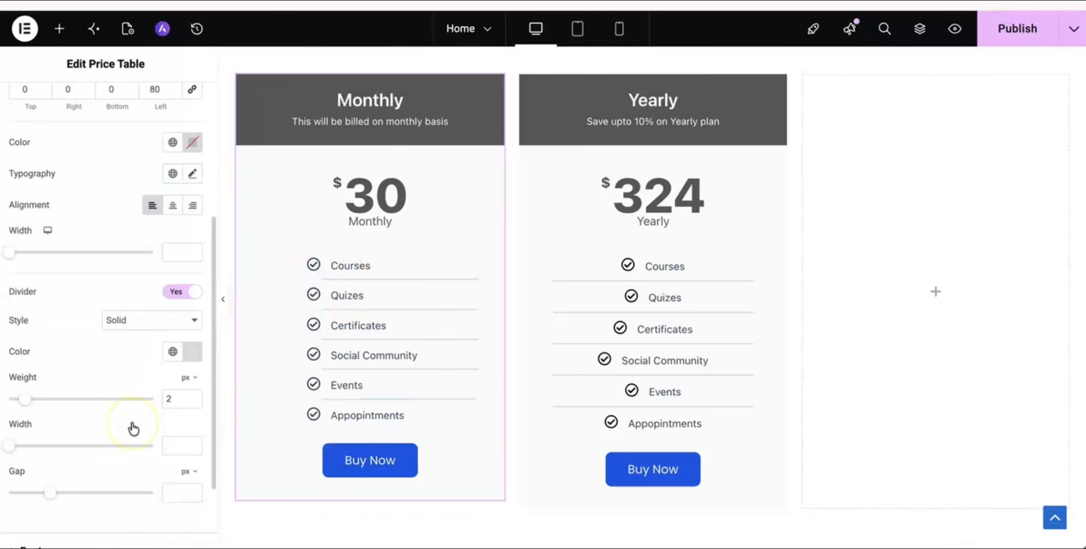
left_click(172, 447)
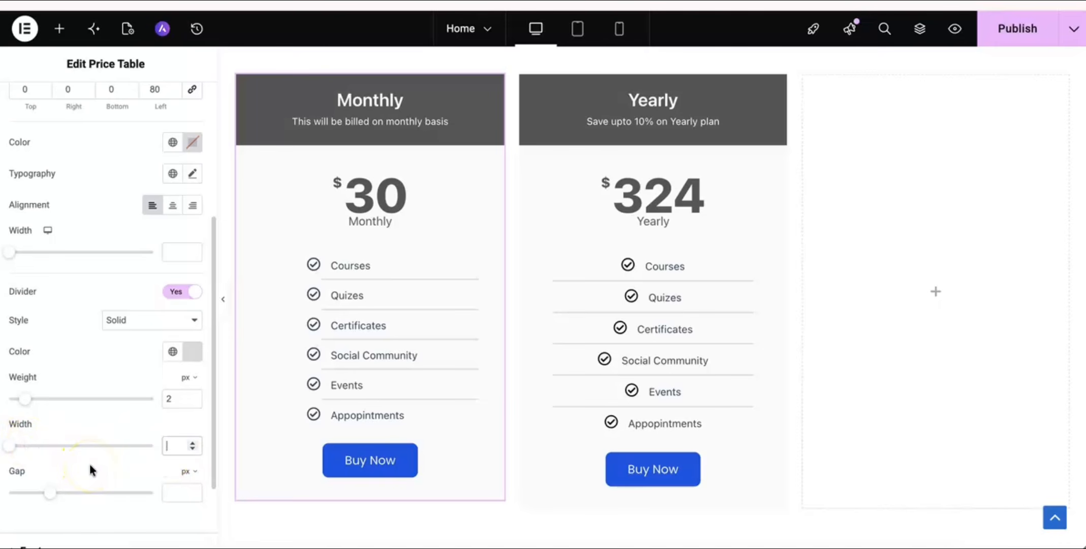
type("0")
left_click(345, 458)
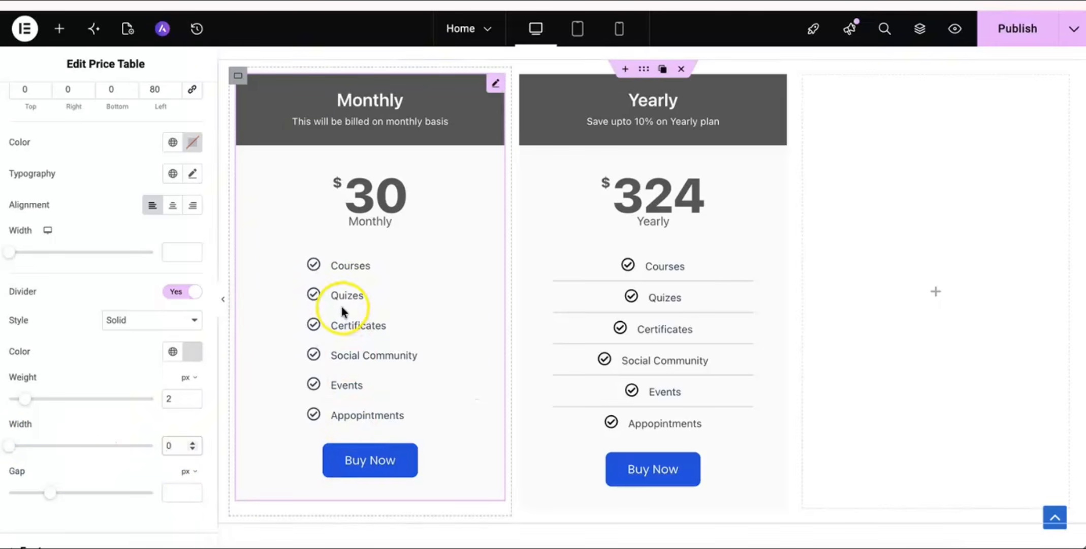
Try a divider gap of 16 px for the Monthly table's features, and compare it with the divider switched off.
scroll(85, 445, "down", 1)
left_click(53, 457)
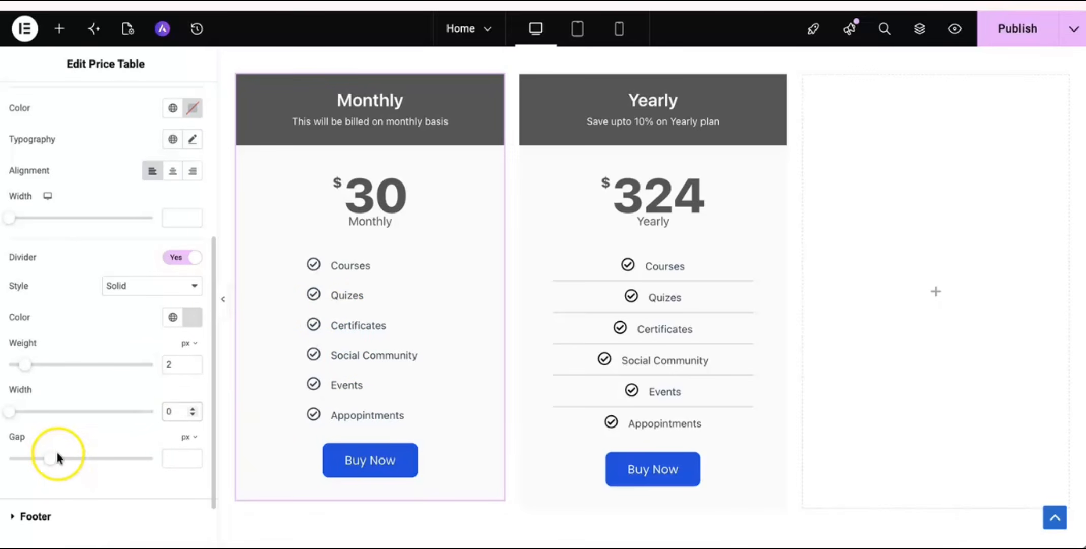
mouse_move(53, 458)
left_mouse_down()
mouse_move(66, 460)
mouse_move(56, 464)
left_mouse_up()
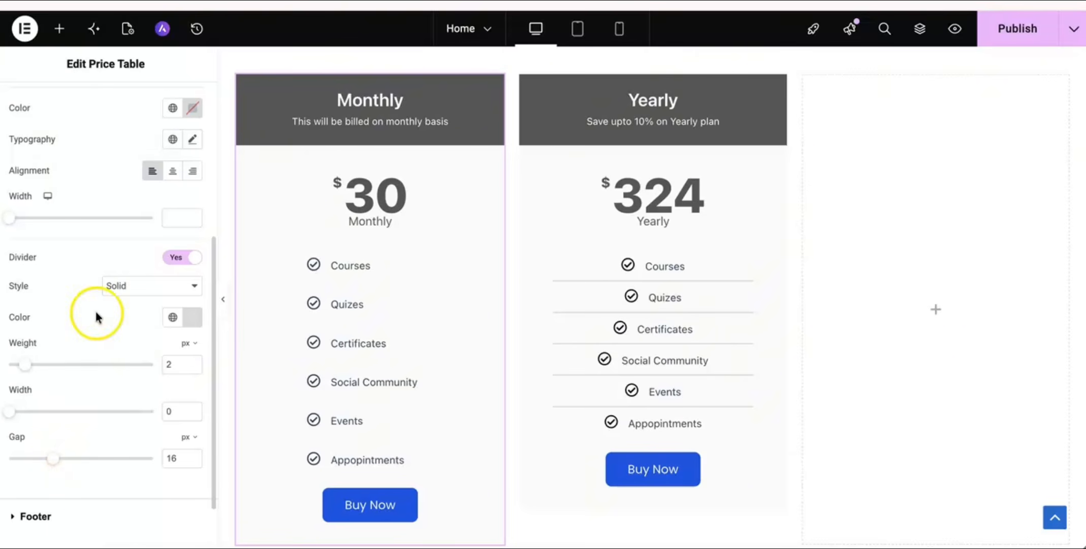
left_click(175, 257)
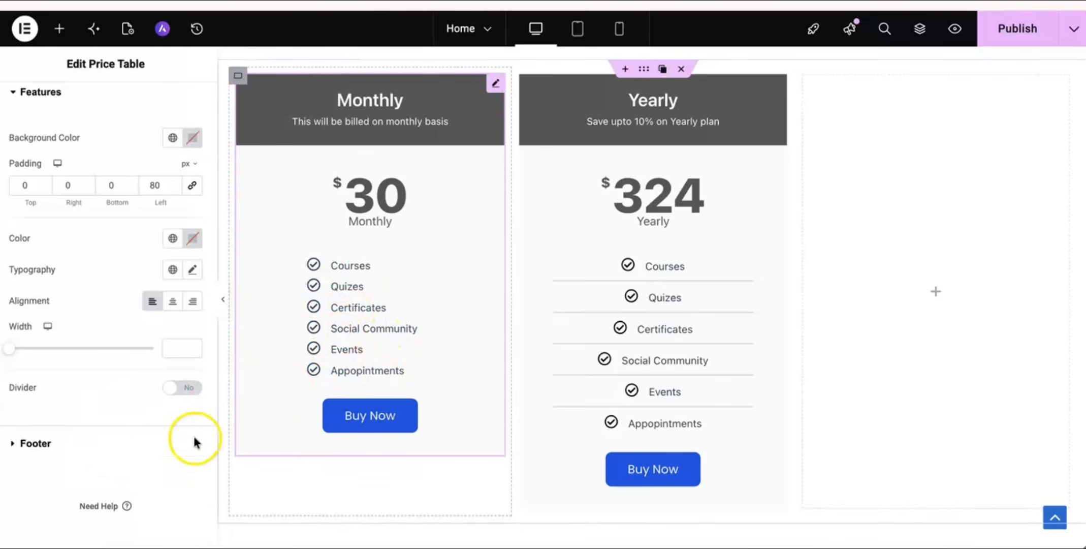
left_click(179, 390)
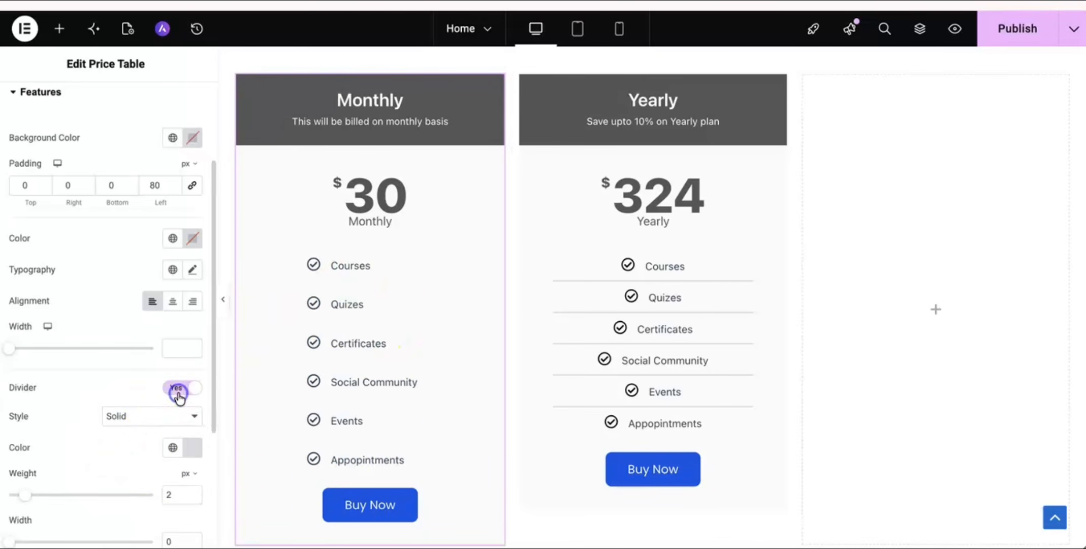
Clear the divider gap of the Monthly table's feature list and set it to 14 px.
scroll(148, 434, "down", 3)
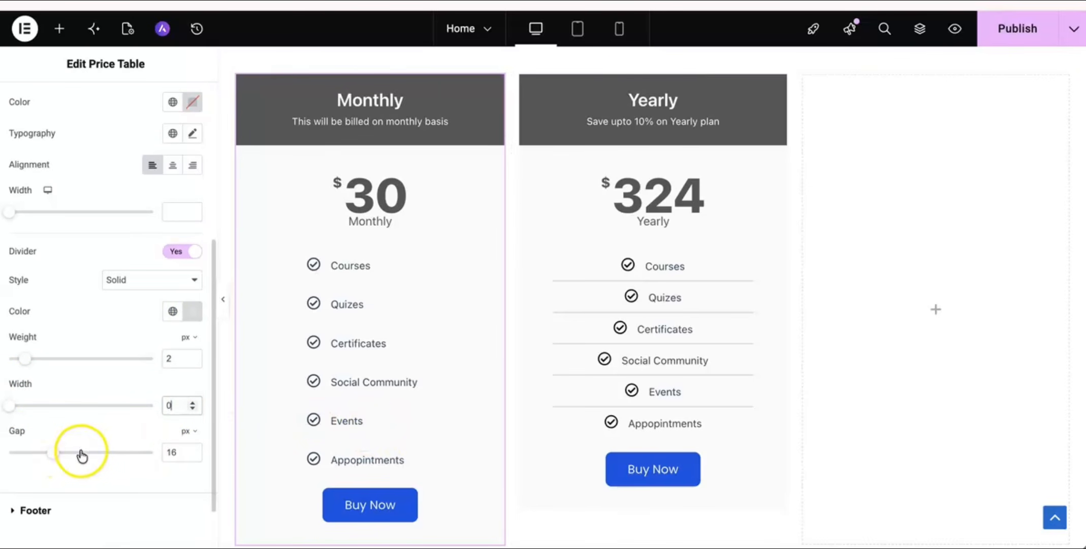
left_click(181, 455)
key("BackSpace")
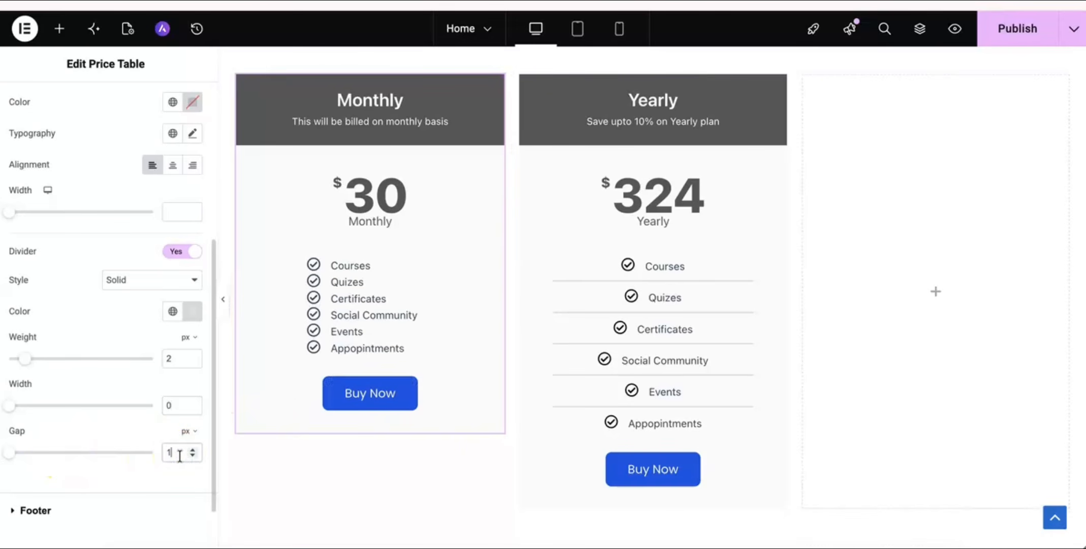
key("BackSpace")
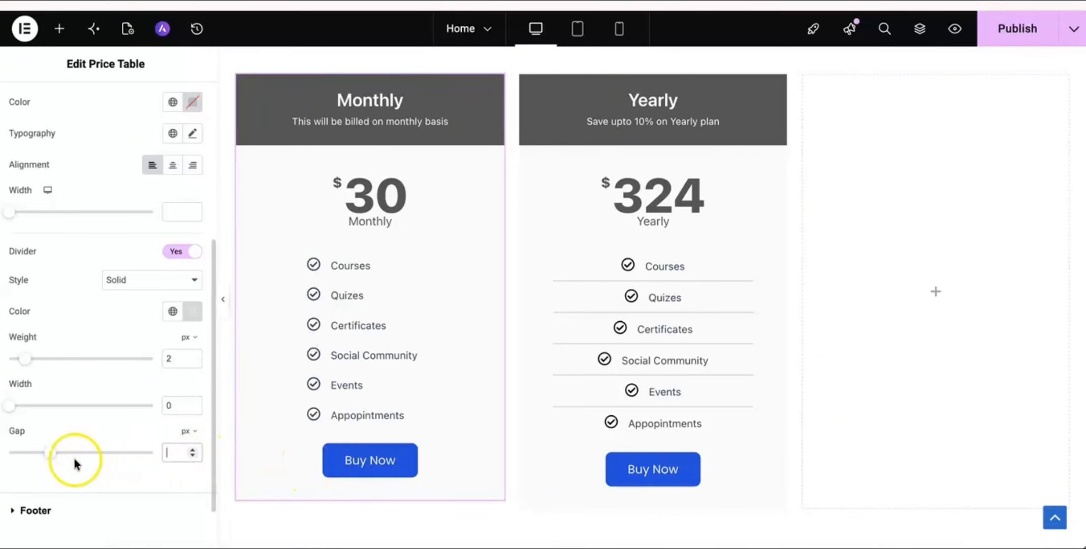
left_click_drag(51, 455, 47, 454)
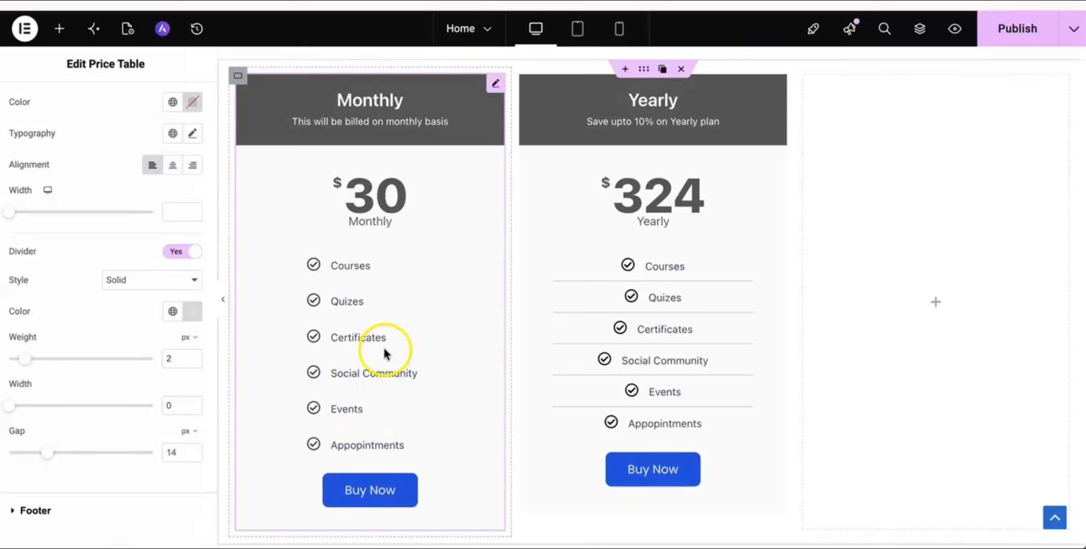
Copy the Monthly price table and paste only its style onto the Yearly price table.
right_click(389, 294)
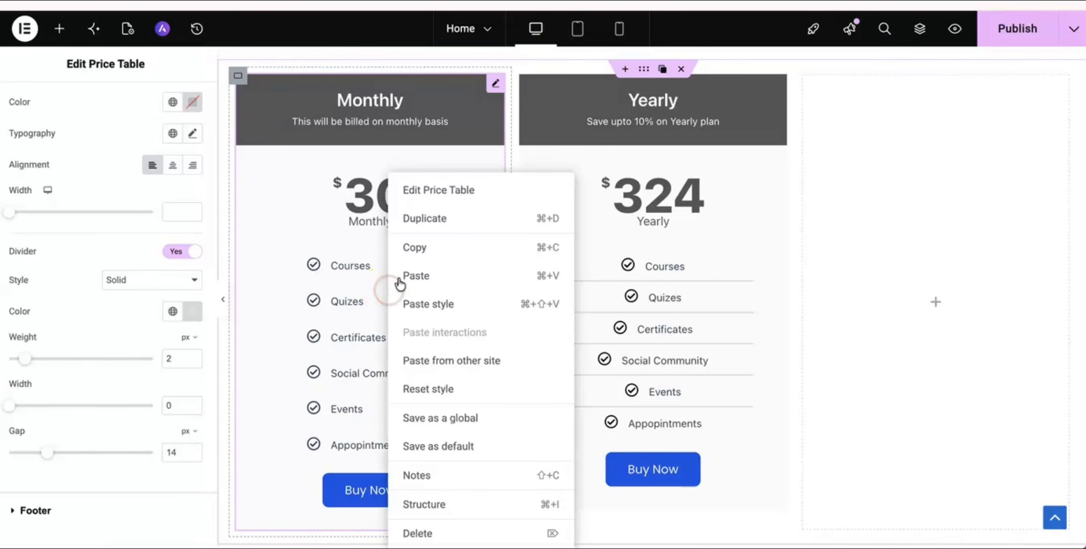
left_click(426, 248)
right_click(661, 277)
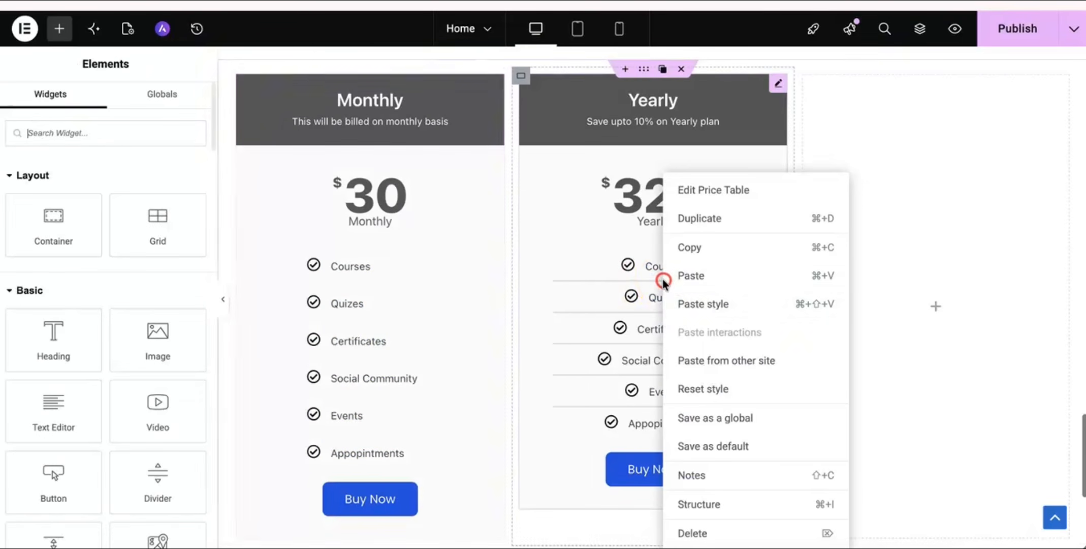
left_click(689, 307)
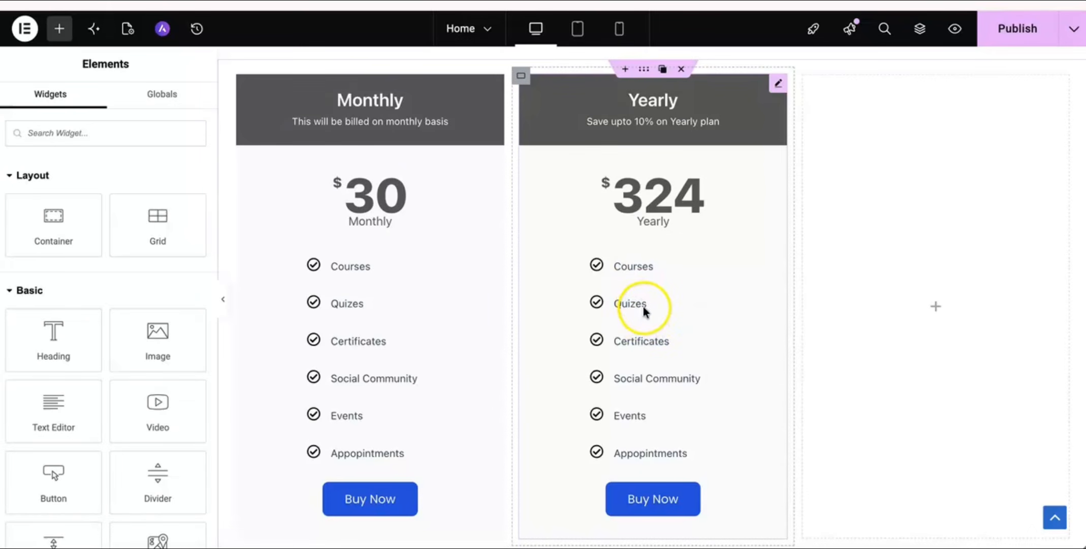
scroll(643, 306, "down", 1)
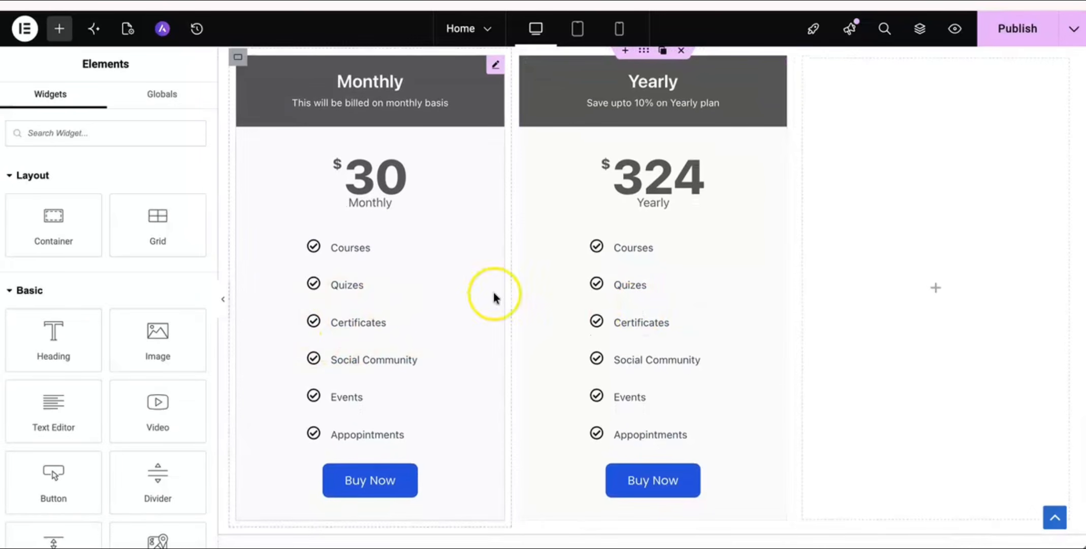
scroll(623, 301, "up", 1)
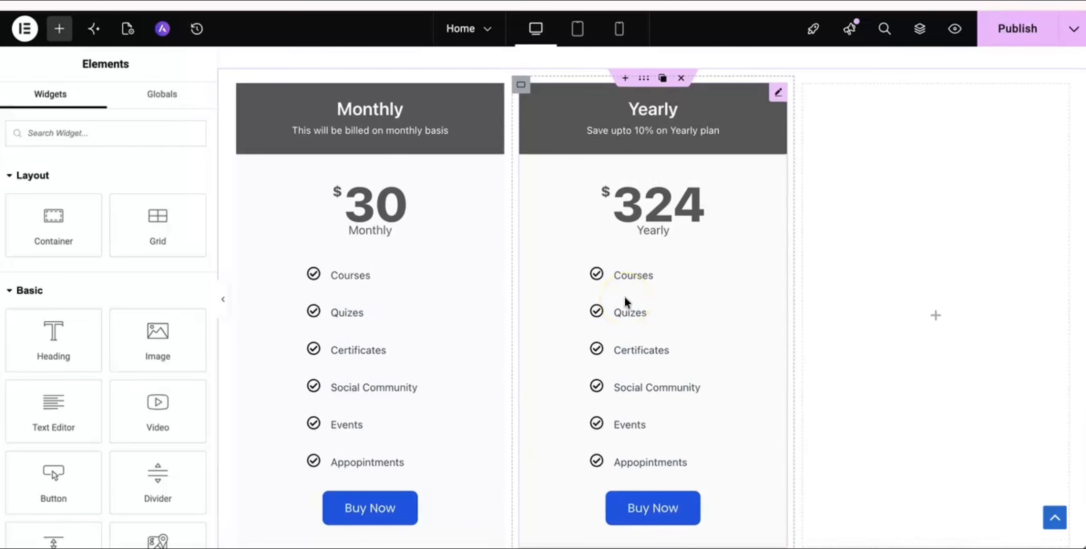
mouse_move(775, 96)
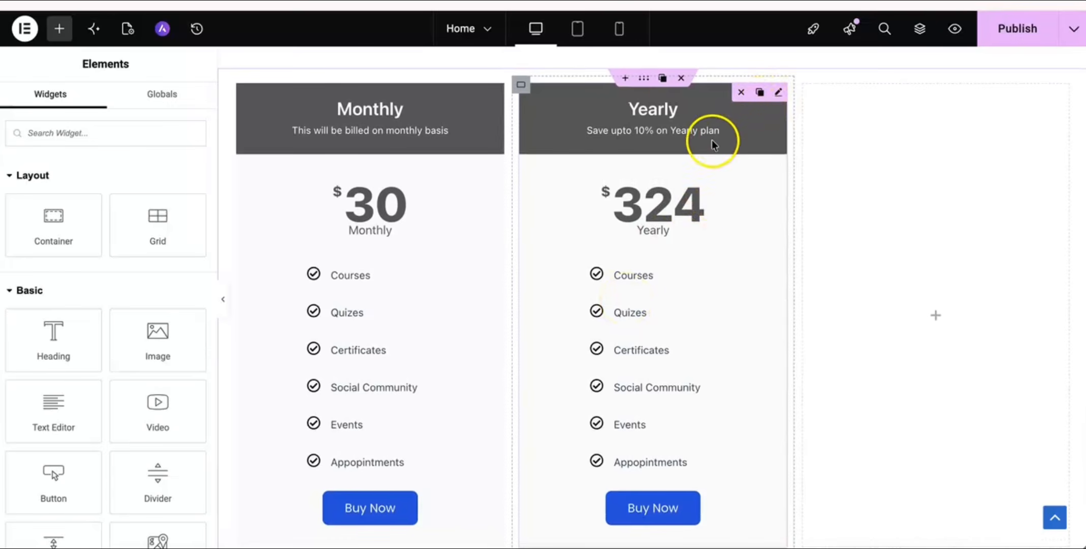
Show a ribbon titled Popular on the Yearly price table.
left_click(778, 93)
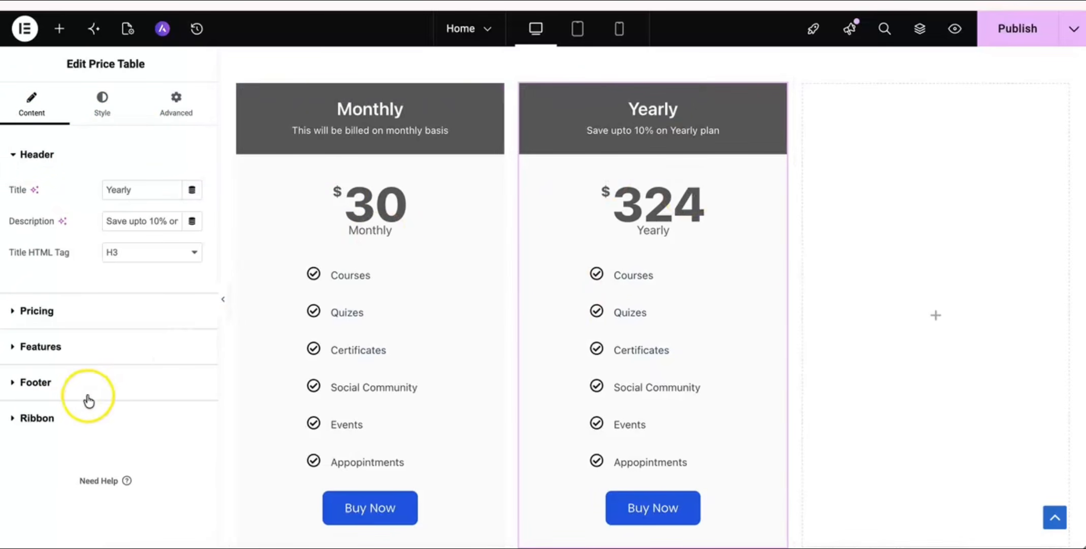
left_click(50, 418)
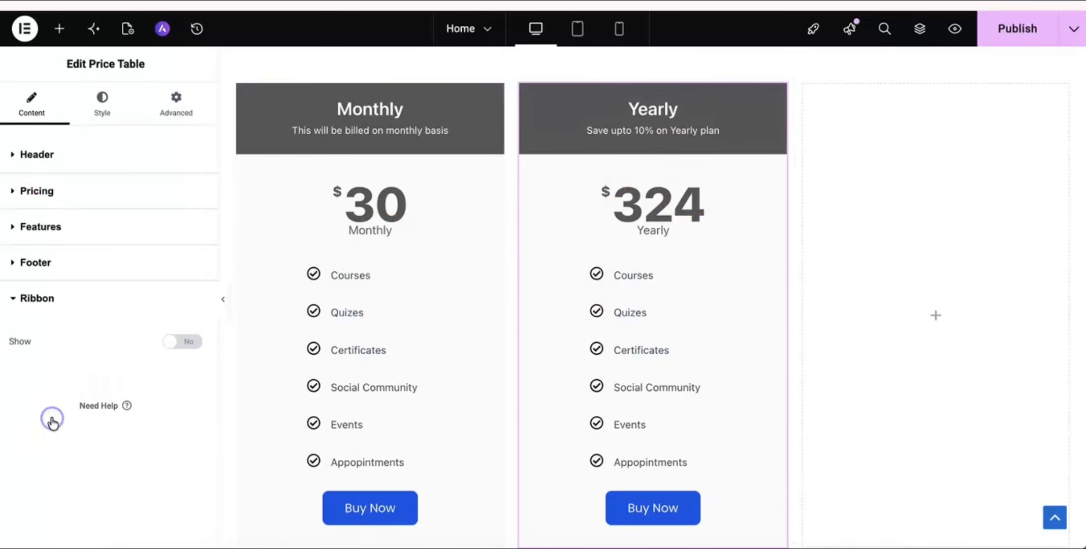
left_click(170, 342)
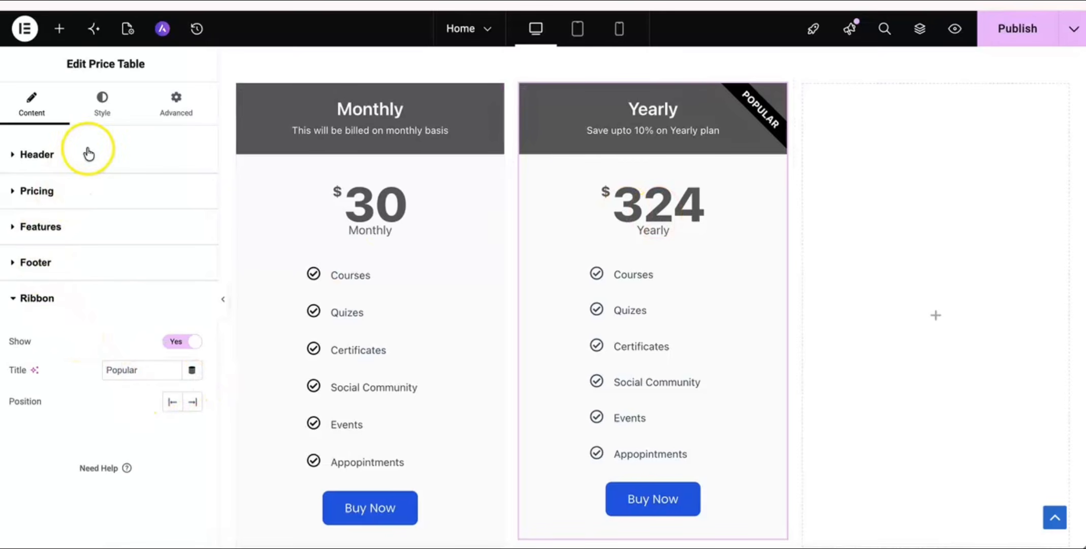
Set the header background of the Yearly price table to the global Primary color.
left_click(102, 107)
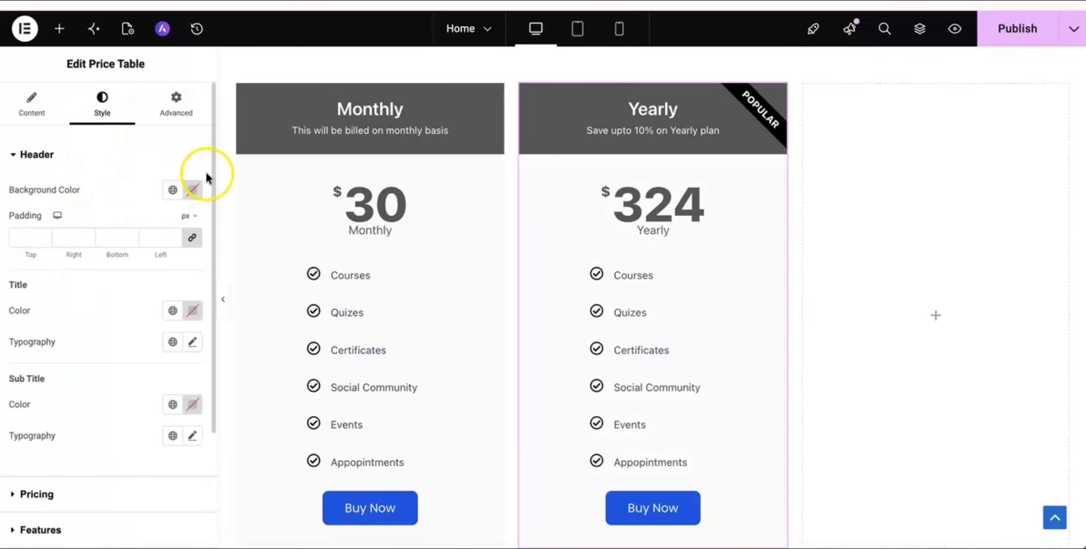
left_click(173, 189)
left_click(111, 269)
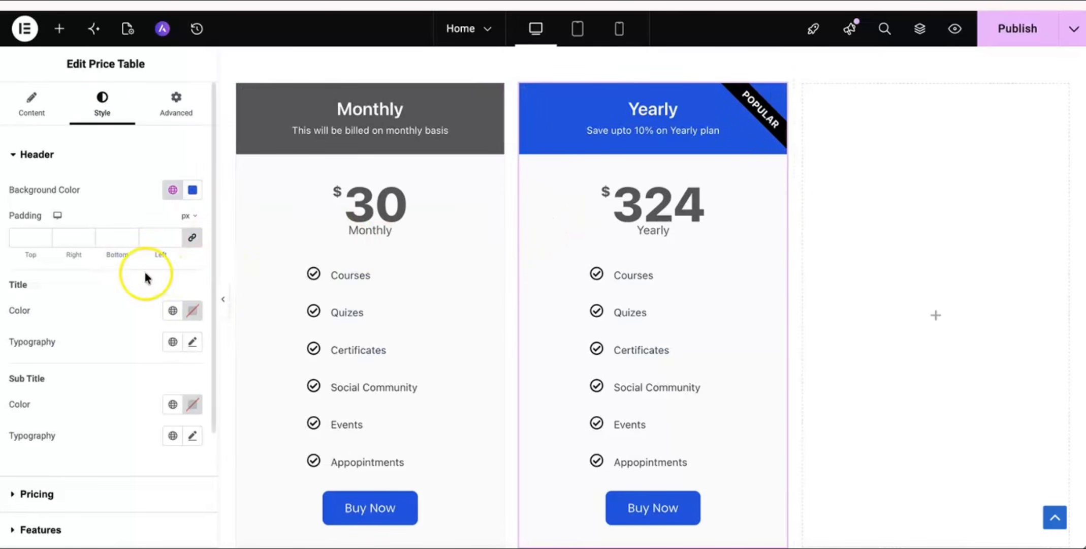
scroll(133, 277, "down", 1)
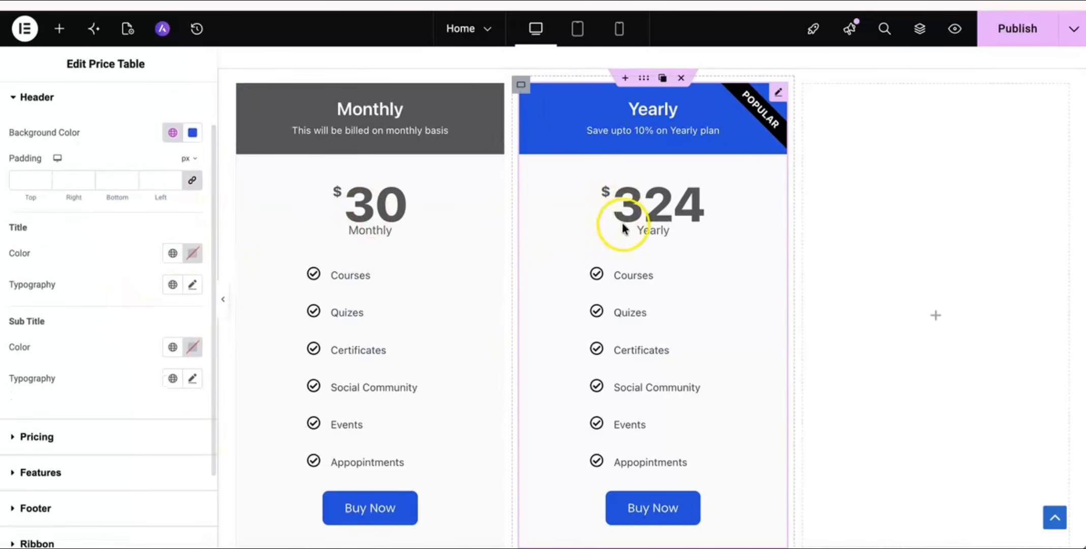
scroll(613, 248, "down", 2)
scroll(612, 248, "up", 2)
scroll(612, 246, "up", 1)
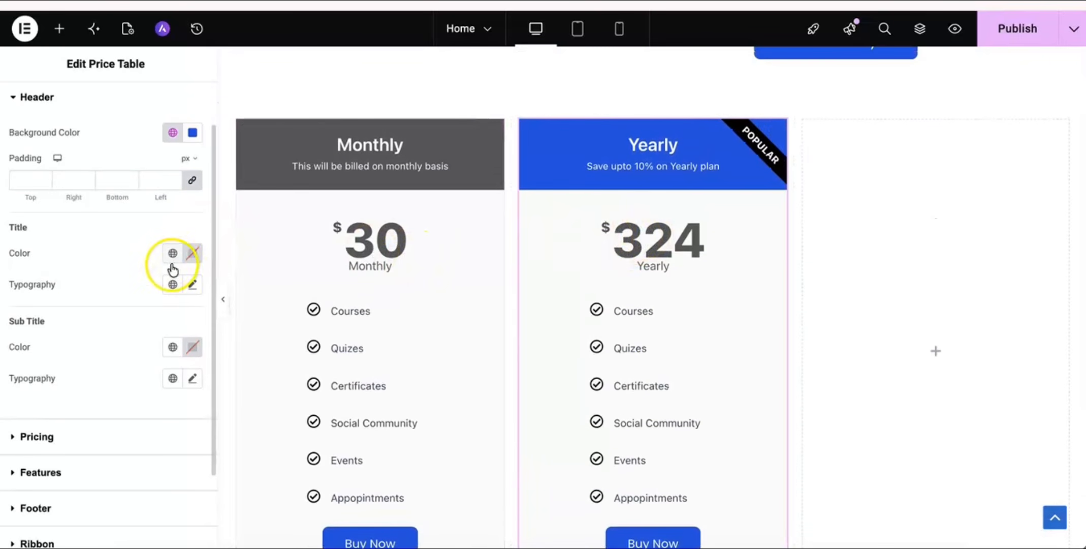
Try the global Primary color for the Yearly table's ribbon text, and set it to the global White color instead.
scroll(85, 322, "down", 2)
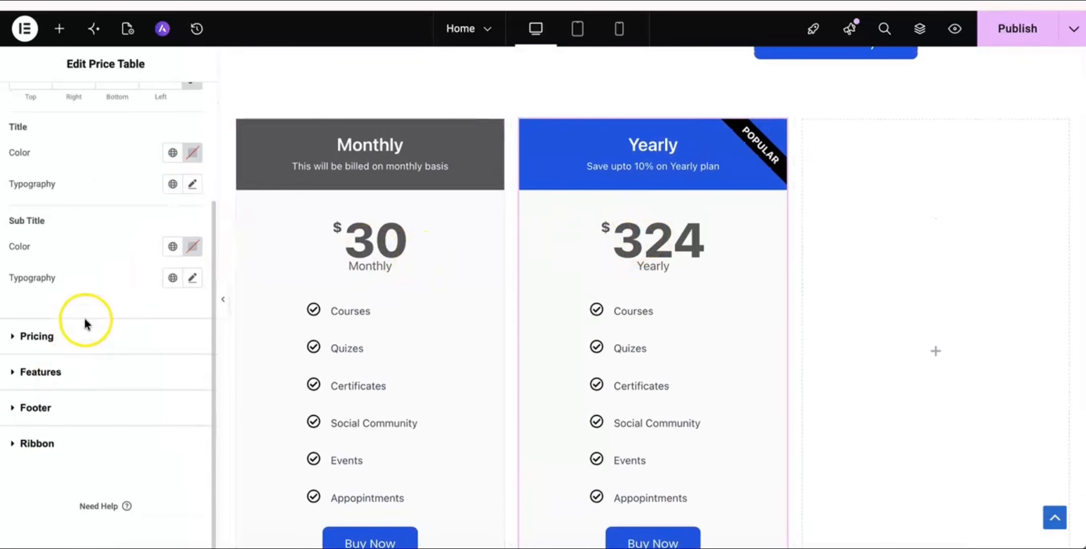
left_click(38, 443)
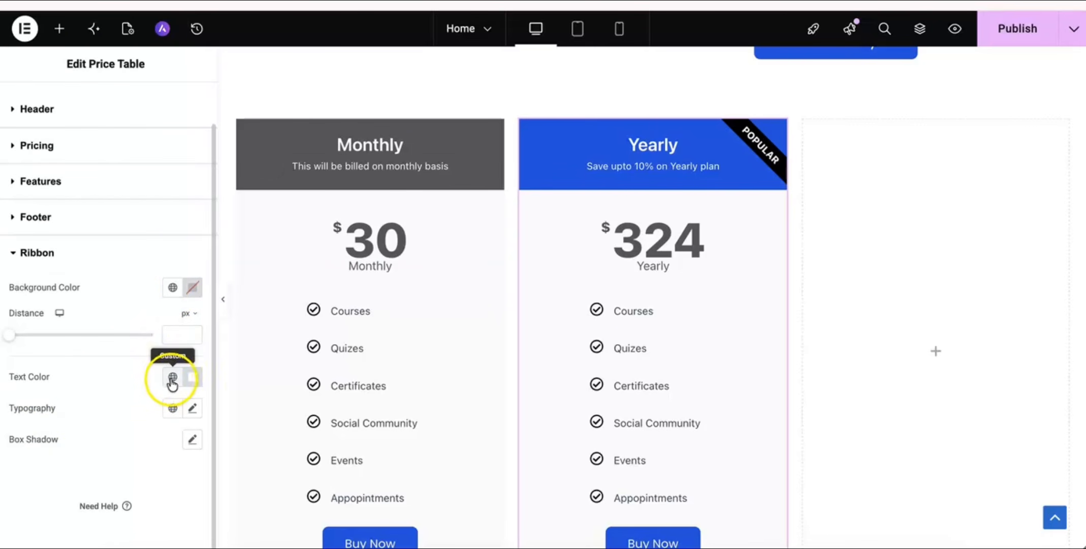
left_click(172, 379)
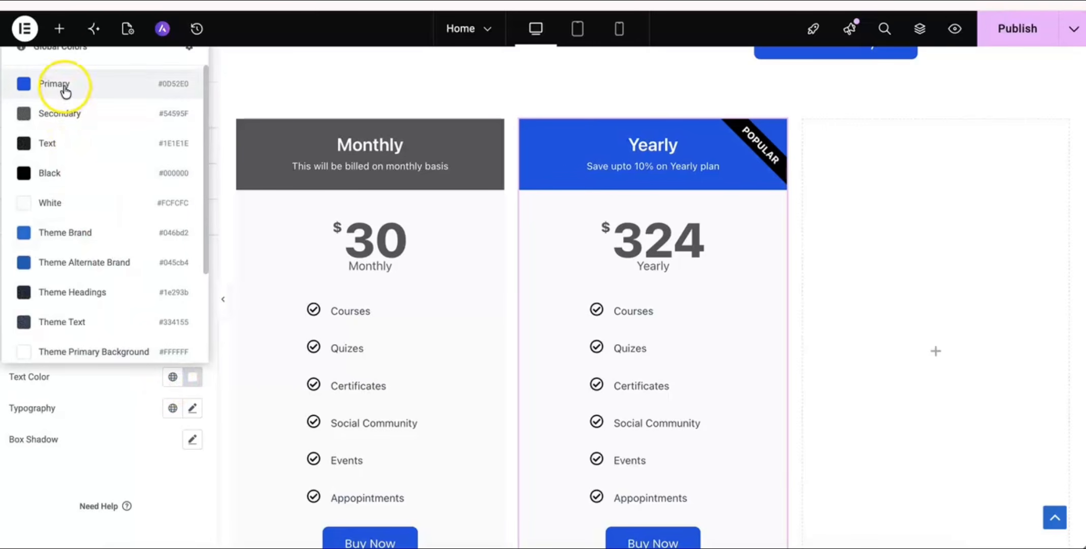
left_click(64, 85)
left_click(172, 387)
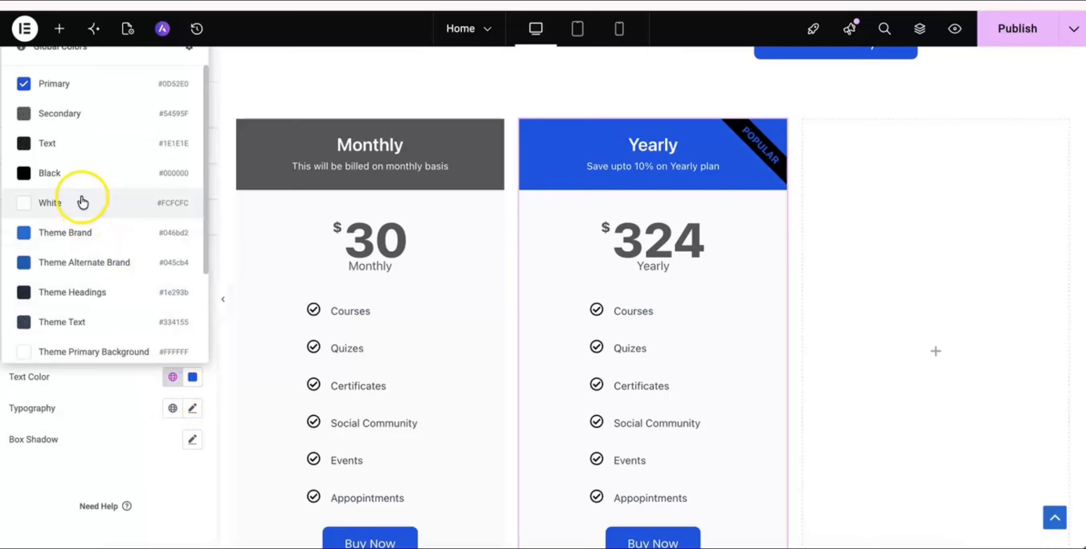
left_click(83, 202)
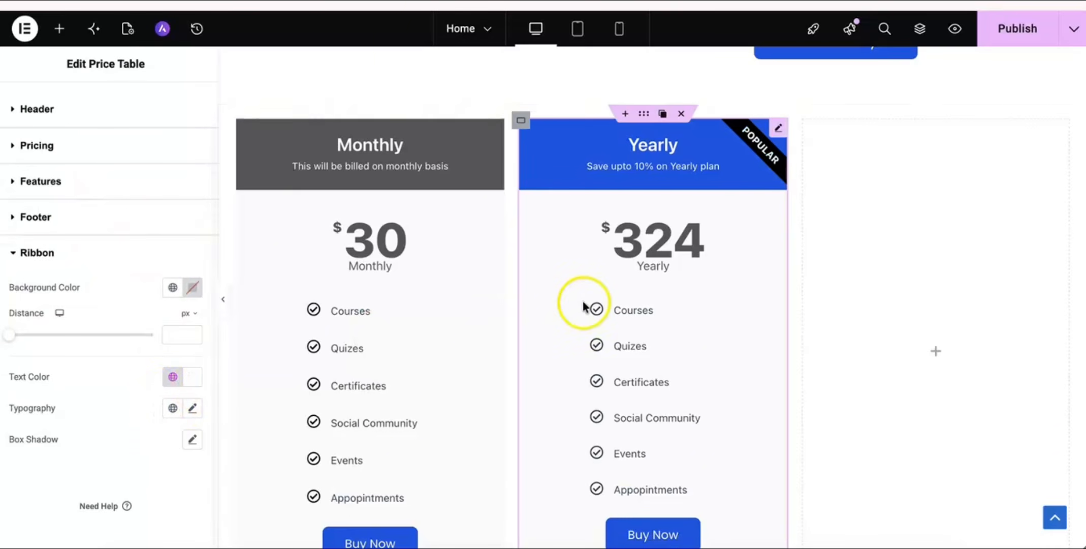
scroll(580, 304, "down", 1)
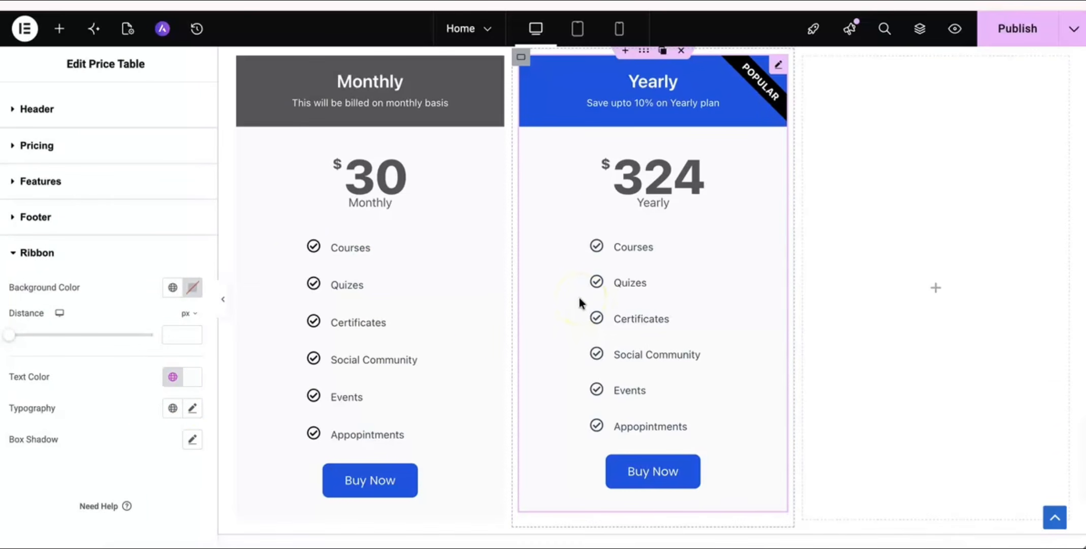
scroll(580, 303, "up", 1)
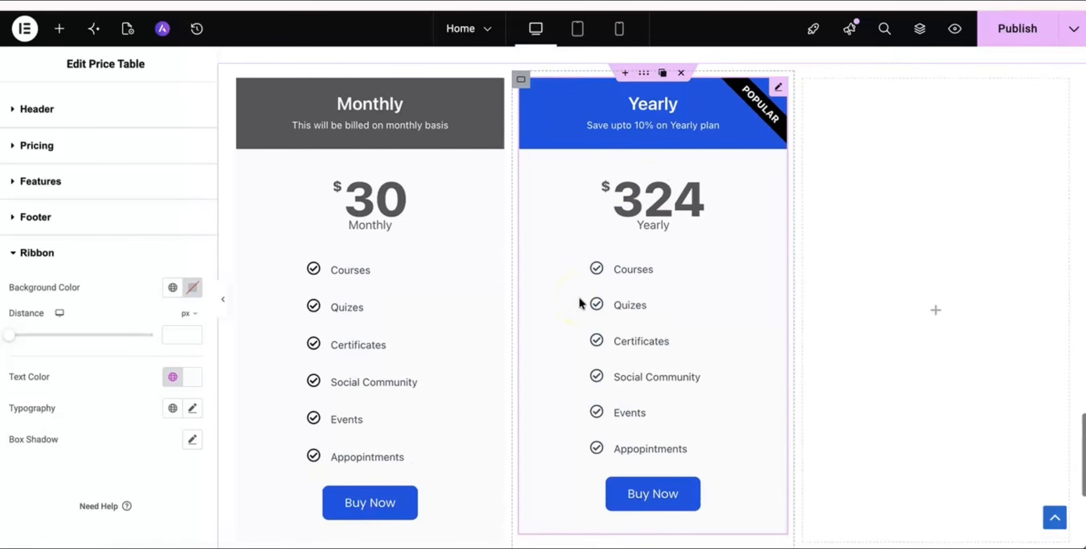
Copy the Monthly price table and paste it into the empty third container.
right_click(398, 183)
left_click(425, 245)
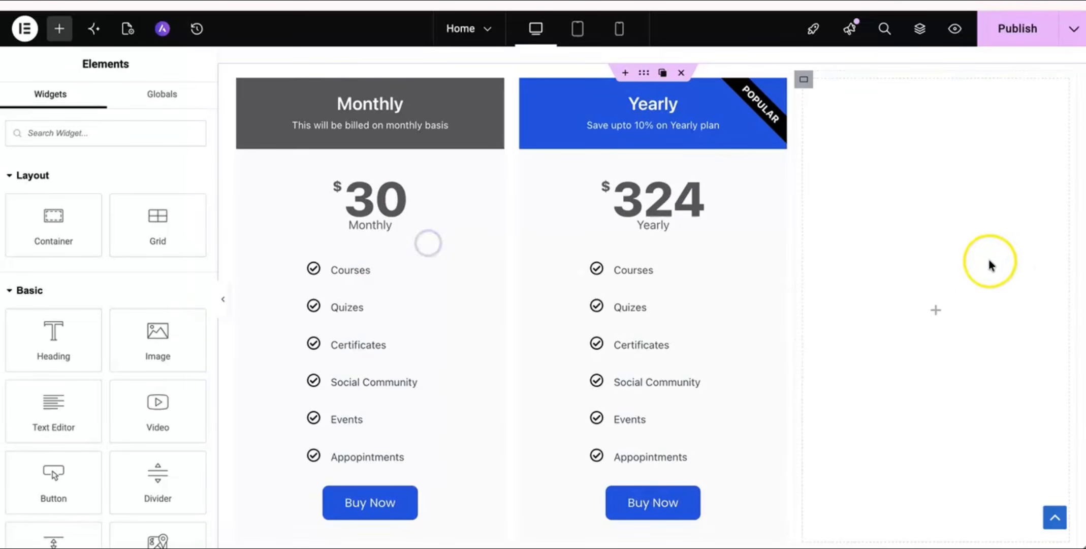
right_click(944, 291)
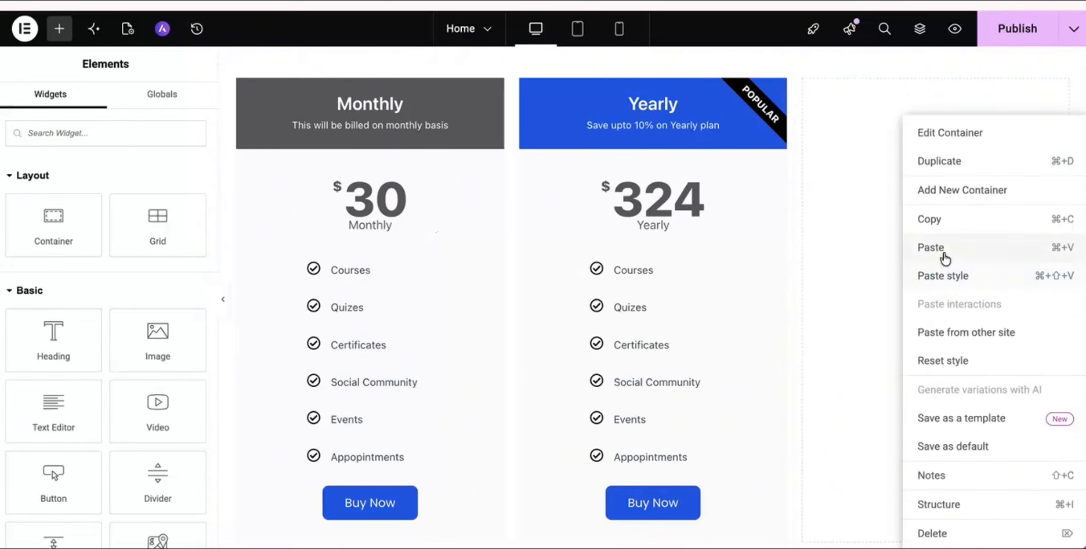
left_click(943, 249)
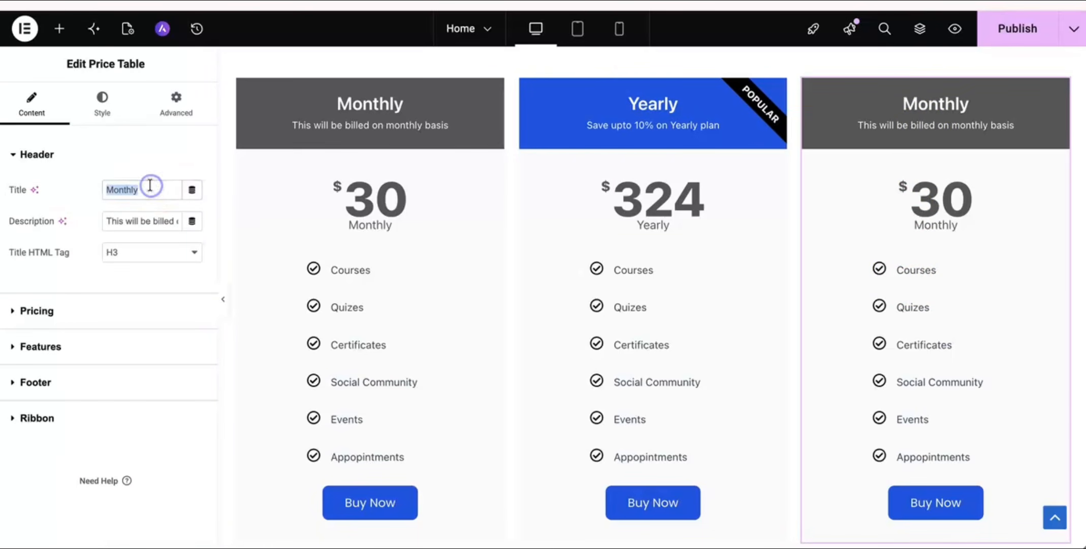
Set the third price table's title to "Lifetime" and its description to "This will be the one-time payment".
type("Lifetime")
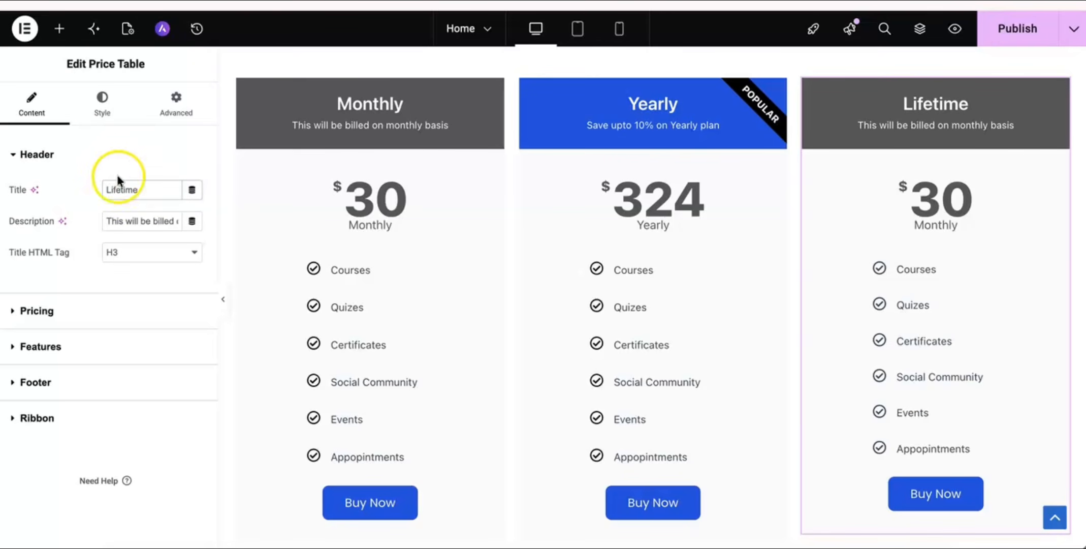
left_click(153, 221)
left_click_drag(152, 221, 204, 226)
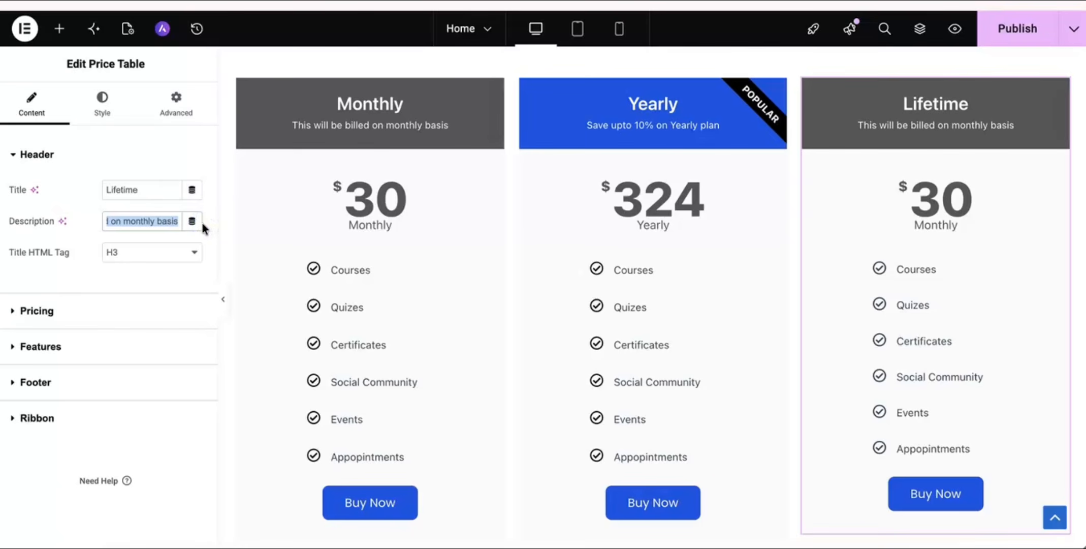
type("This will be the one-time payment")
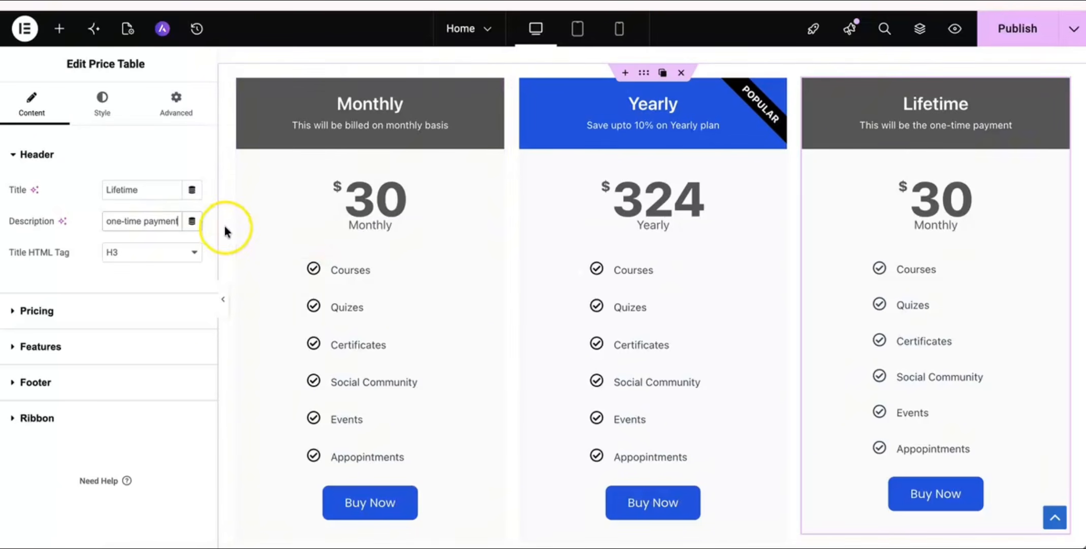
Set the Lifetime table's price to 999 and its period to "Lifetime".
left_click(51, 311)
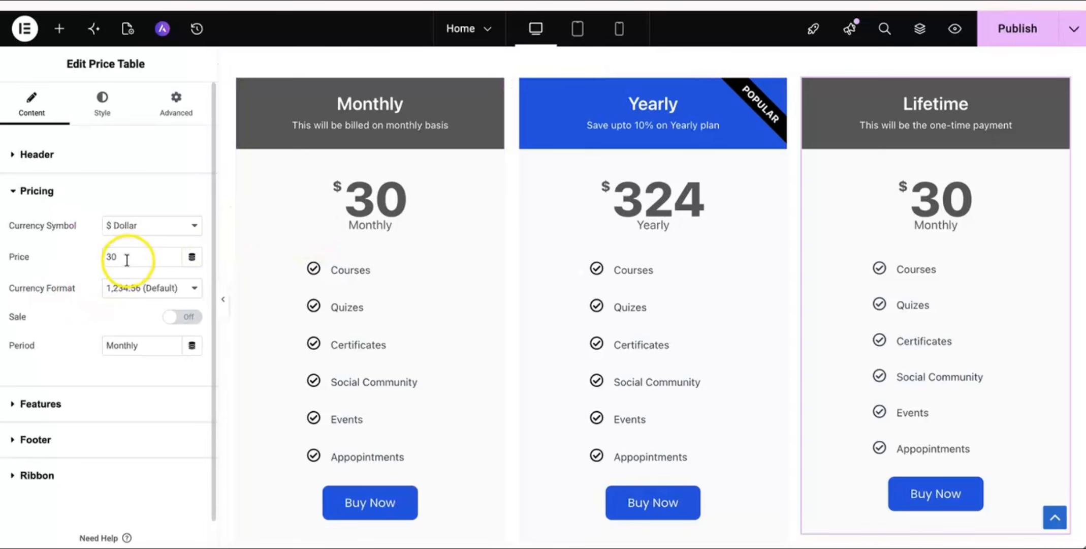
type("999")
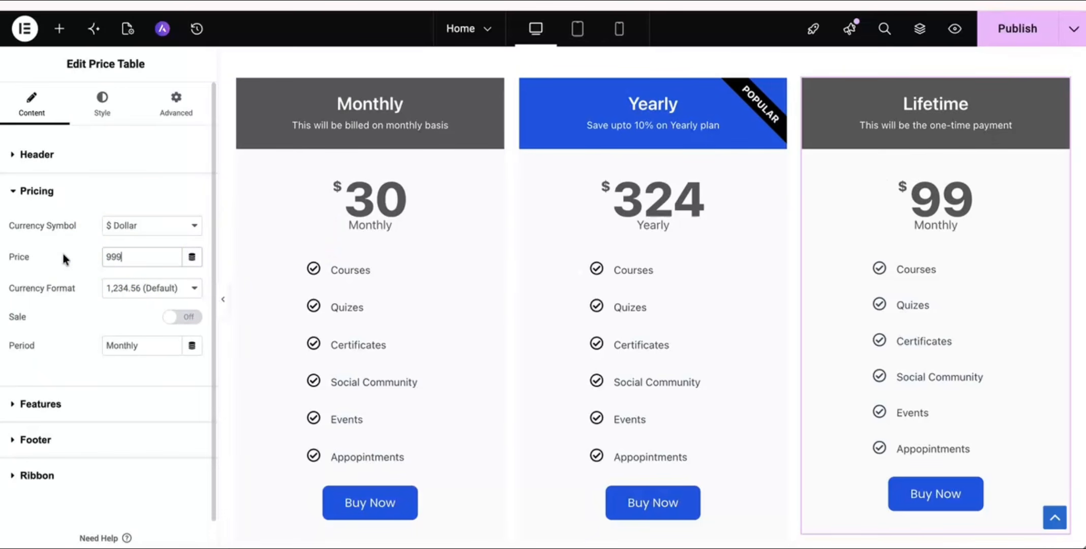
left_click(104, 315)
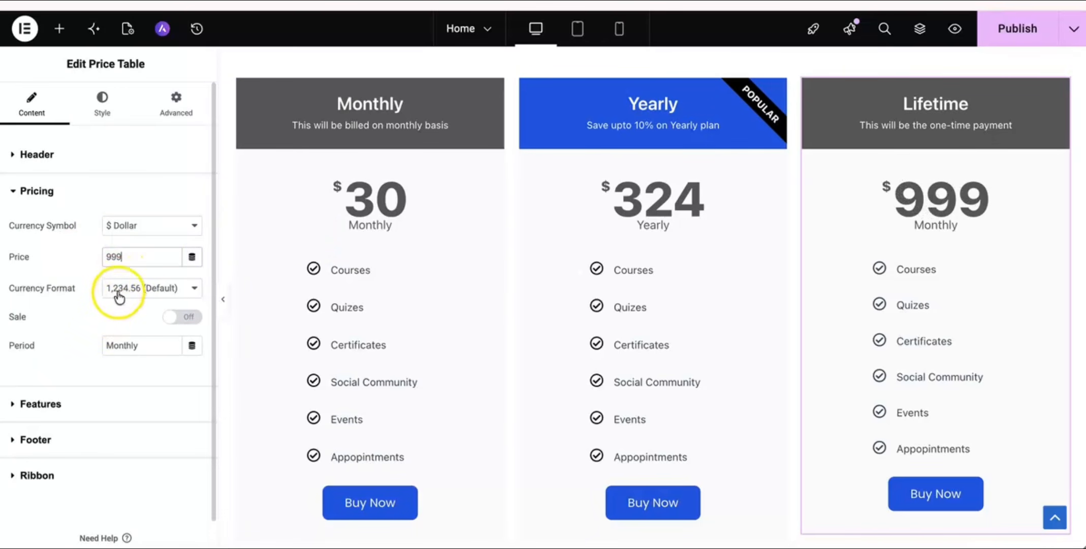
left_click_drag(147, 345, 75, 345)
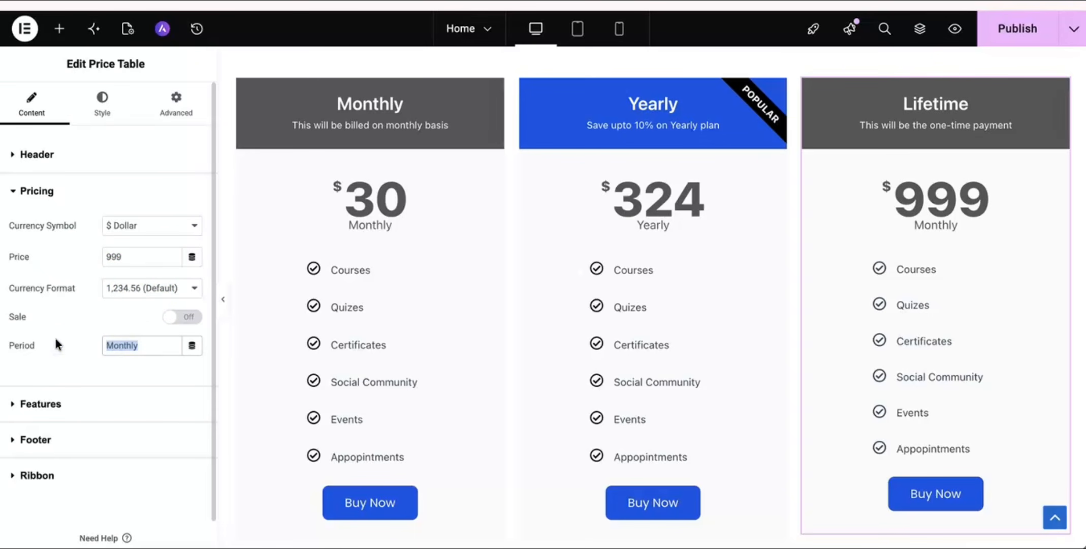
type("Lifetime")
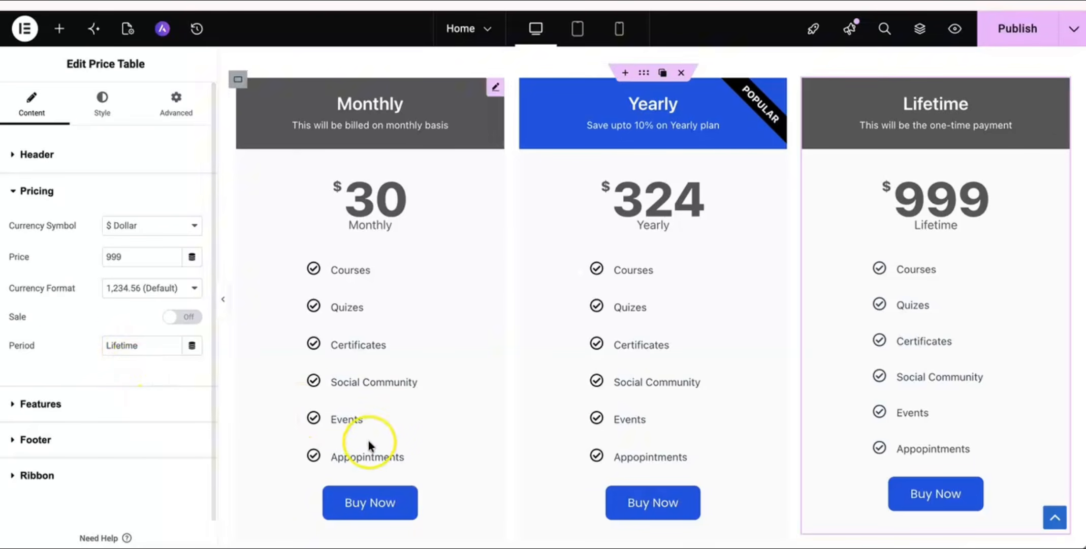
scroll(635, 470, "down", 2)
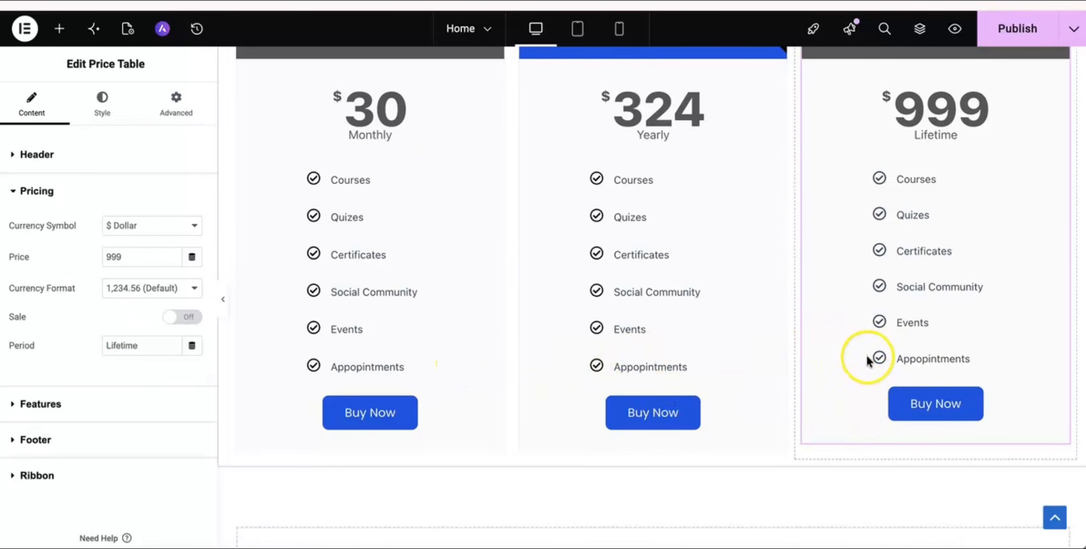
scroll(866, 354, "up", 2)
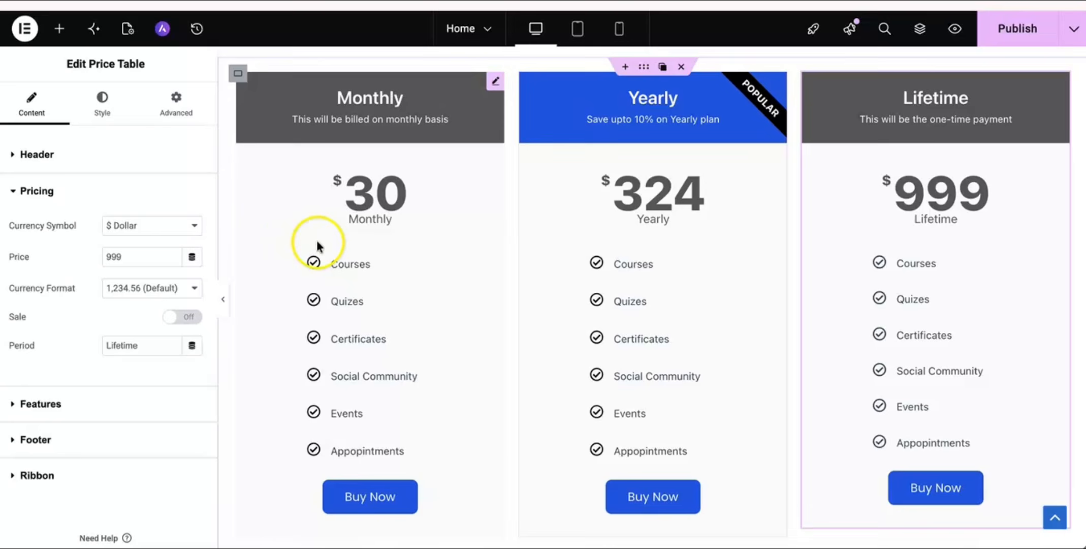
left_click(37, 192)
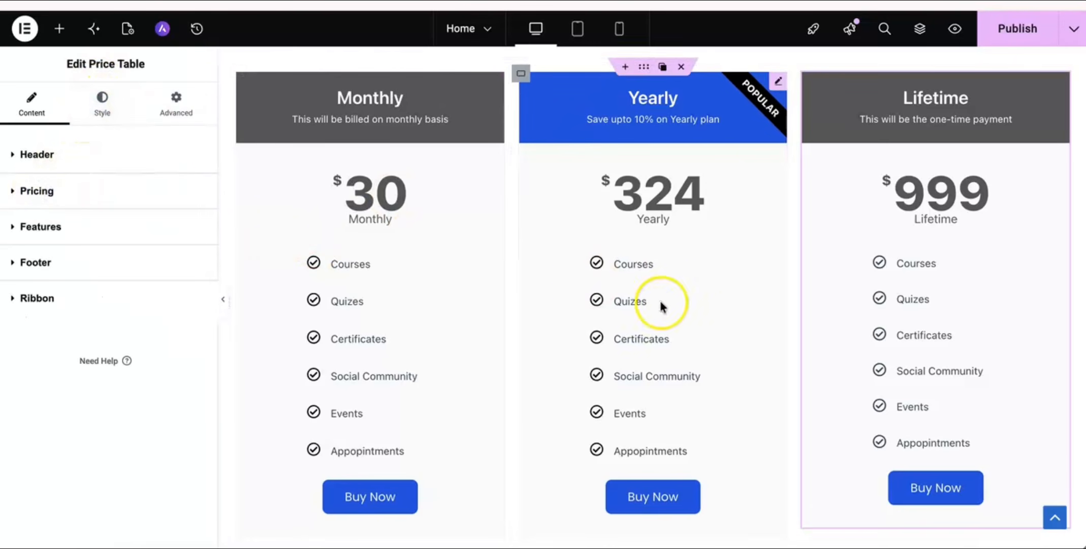
Try the global Primary color as the background of the Lifetime table's pricing section, and clear it again.
left_click(102, 113)
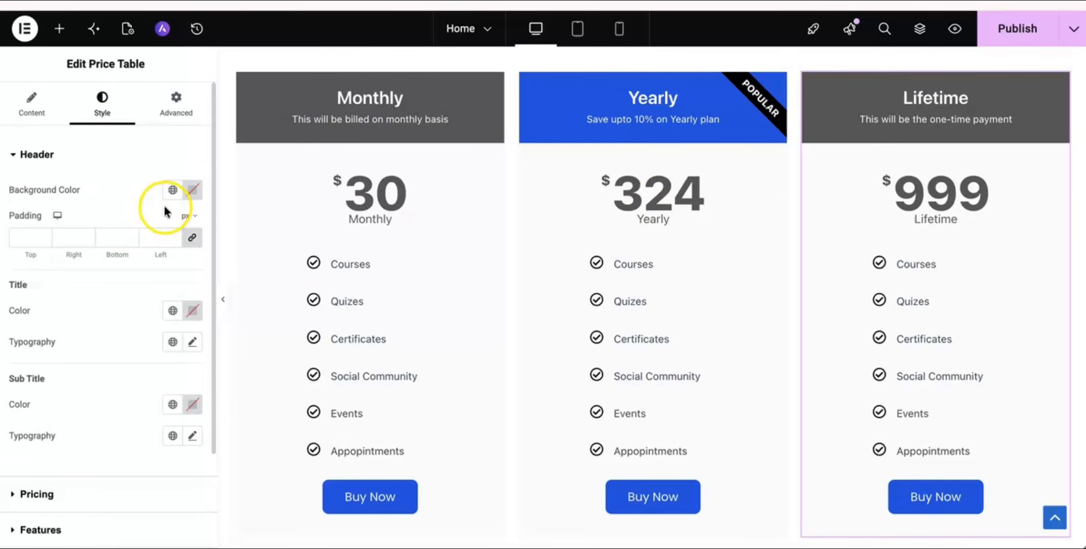
scroll(153, 276, "down", 1)
scroll(152, 276, "up", 1)
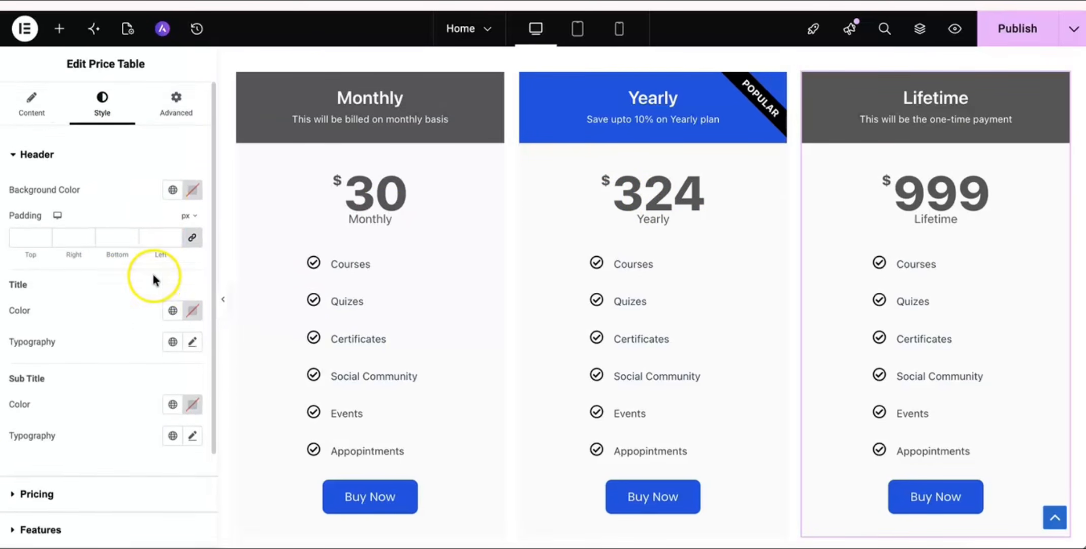
left_click(34, 145)
left_click(45, 197)
scroll(114, 291, "down", 2)
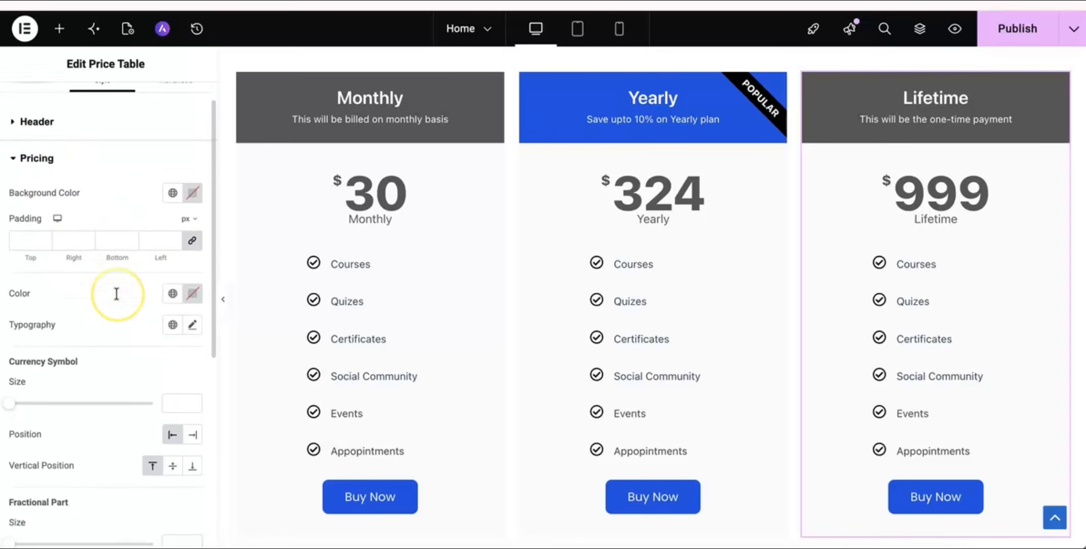
scroll(117, 293, "down", 1)
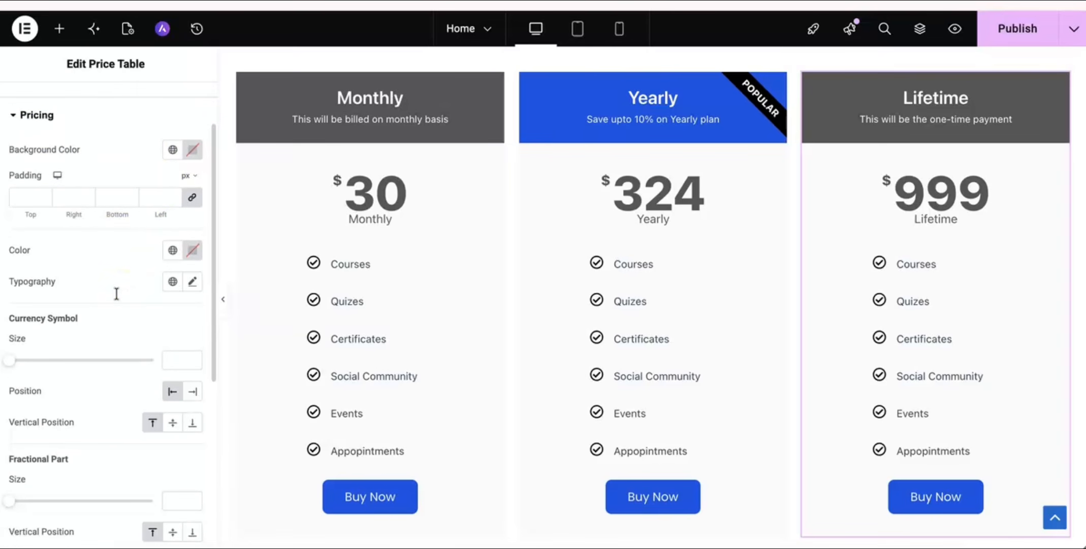
left_click(173, 152)
left_click(114, 224)
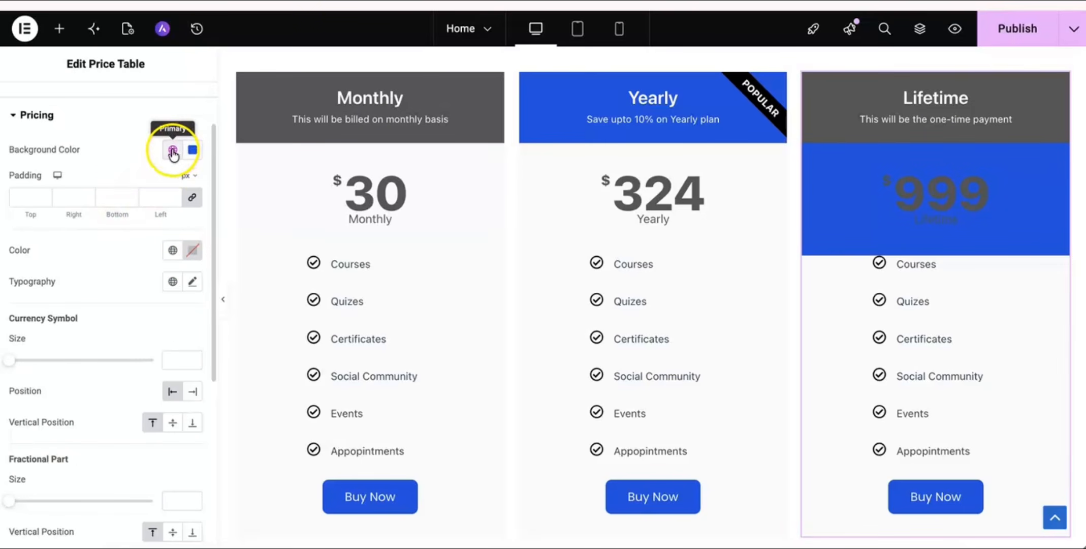
left_click(192, 150)
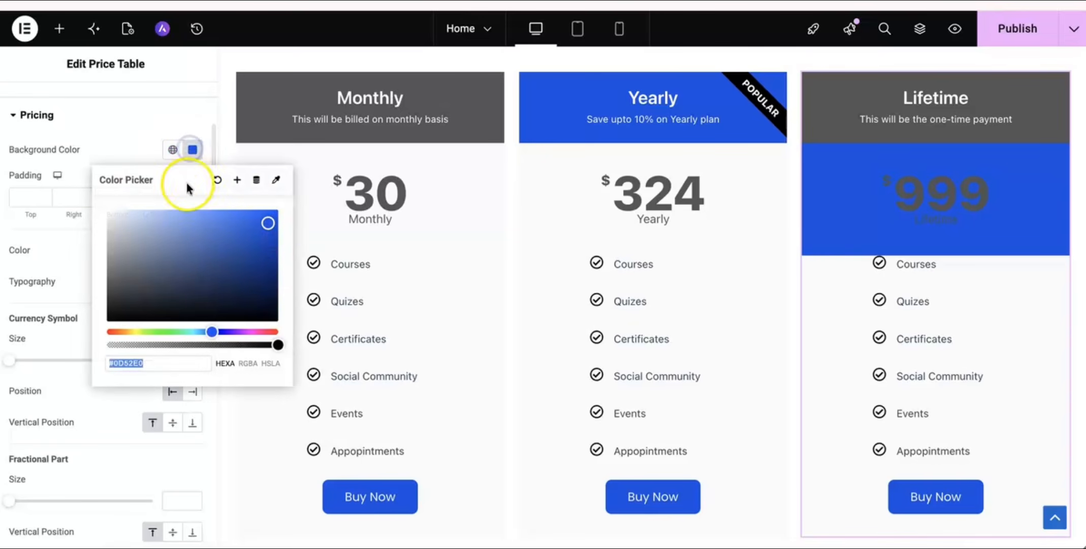
left_click(216, 184)
left_click(115, 161)
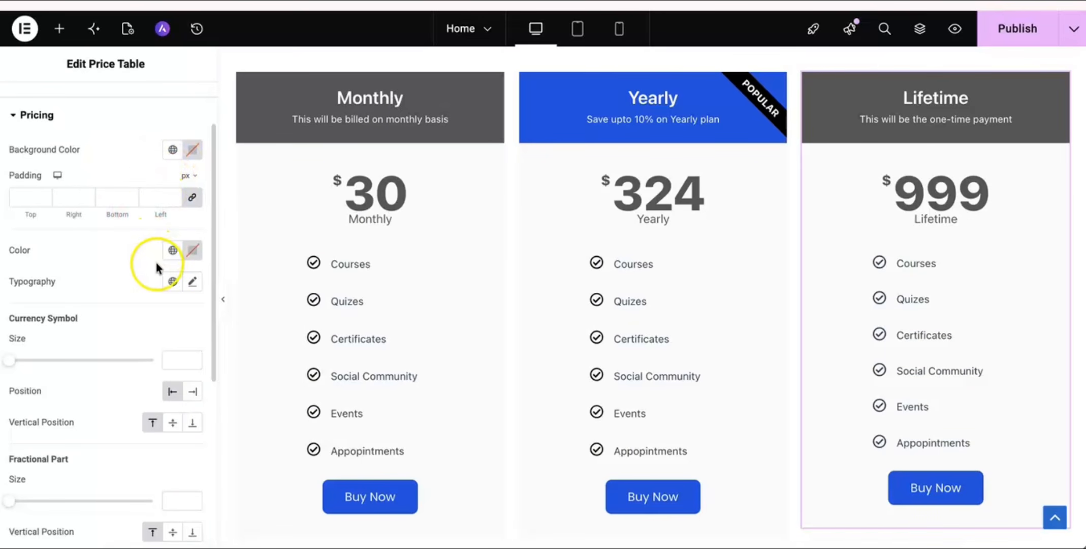
Try the global Primary color on the Lifetime table's price and period text, and clear the period's color again.
left_click(173, 253)
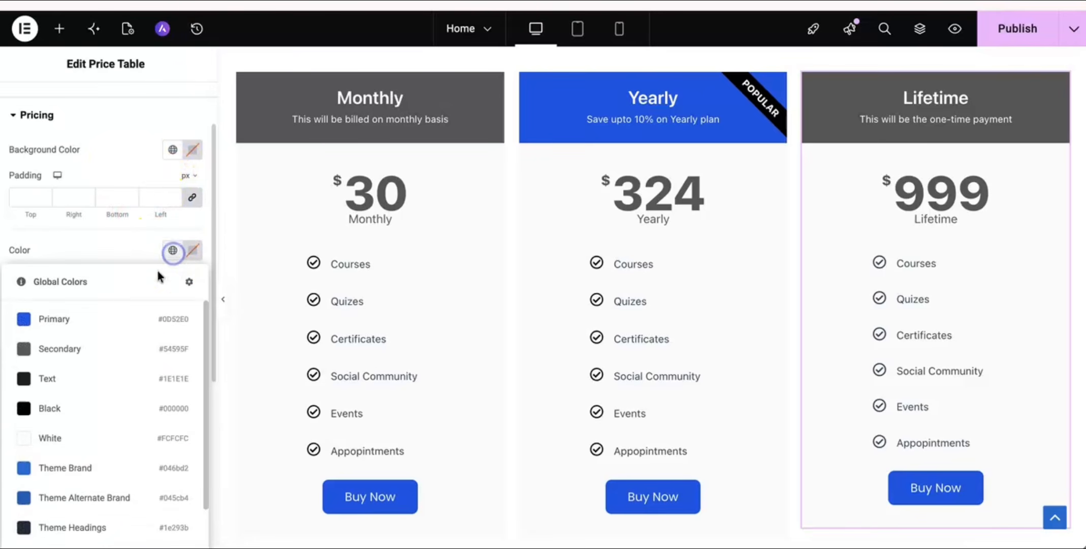
left_click(122, 323)
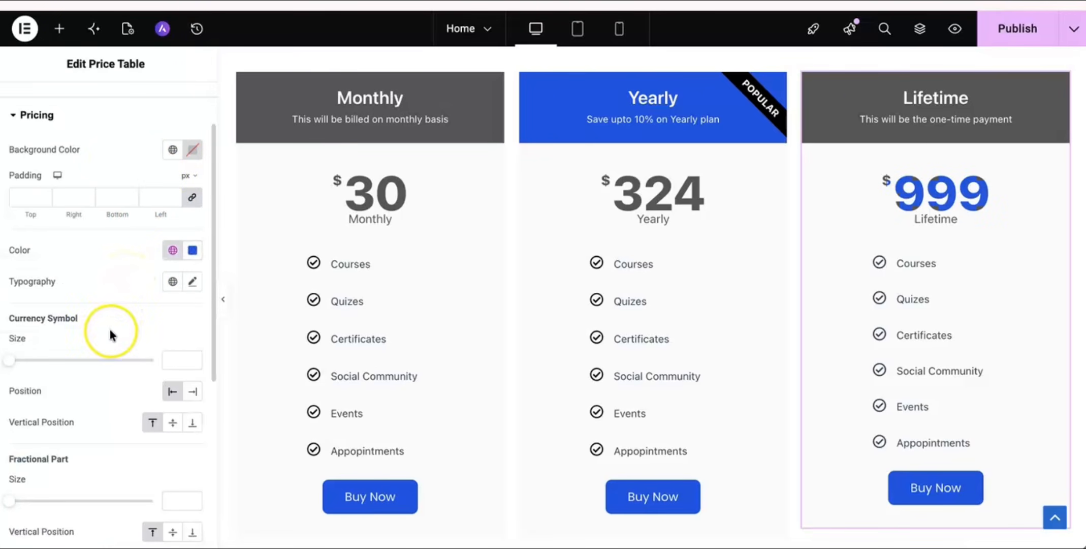
scroll(110, 336, "down", 4)
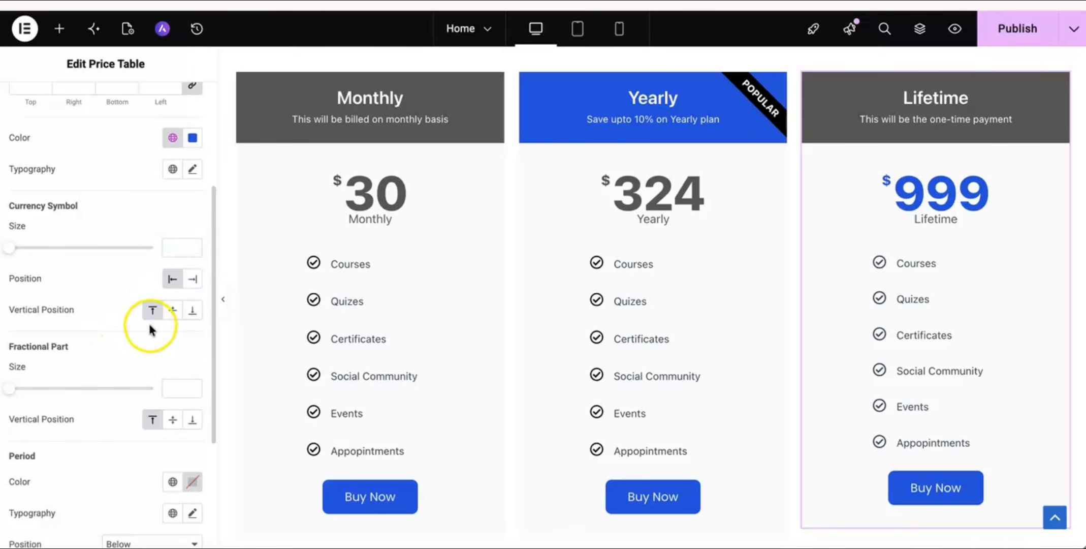
scroll(129, 432, "down", 4)
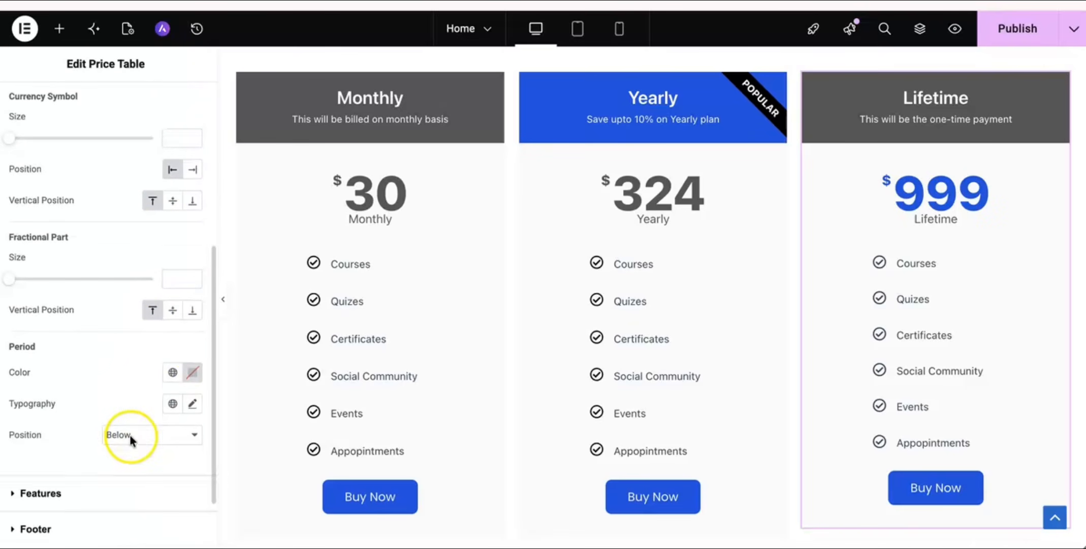
left_click(172, 375)
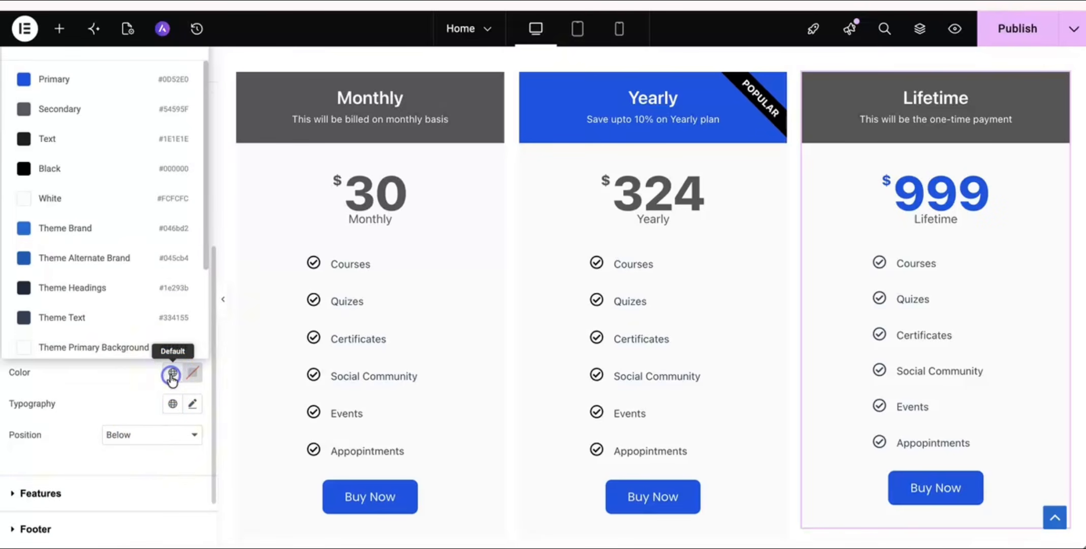
left_click(91, 93)
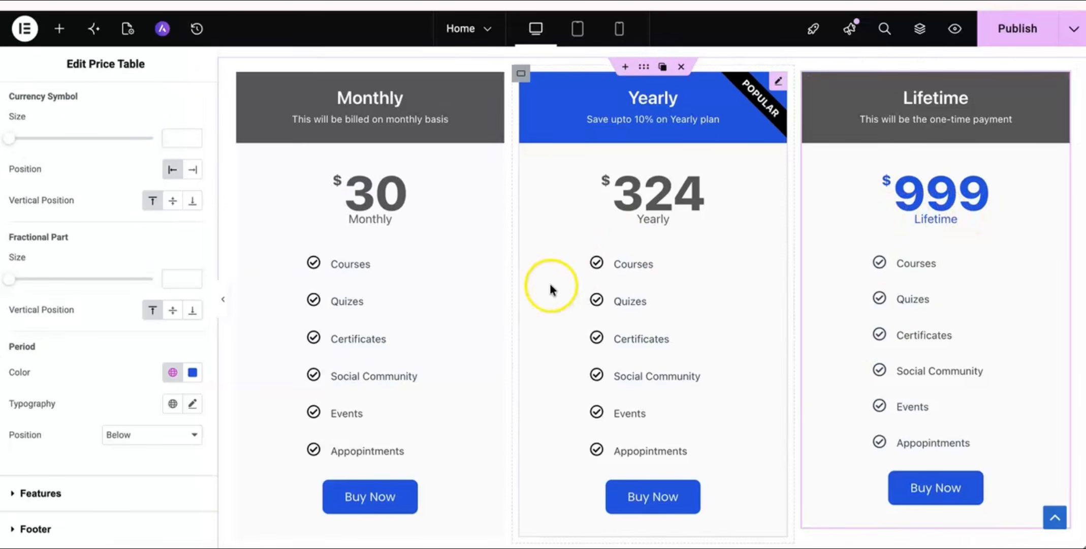
left_click(193, 372)
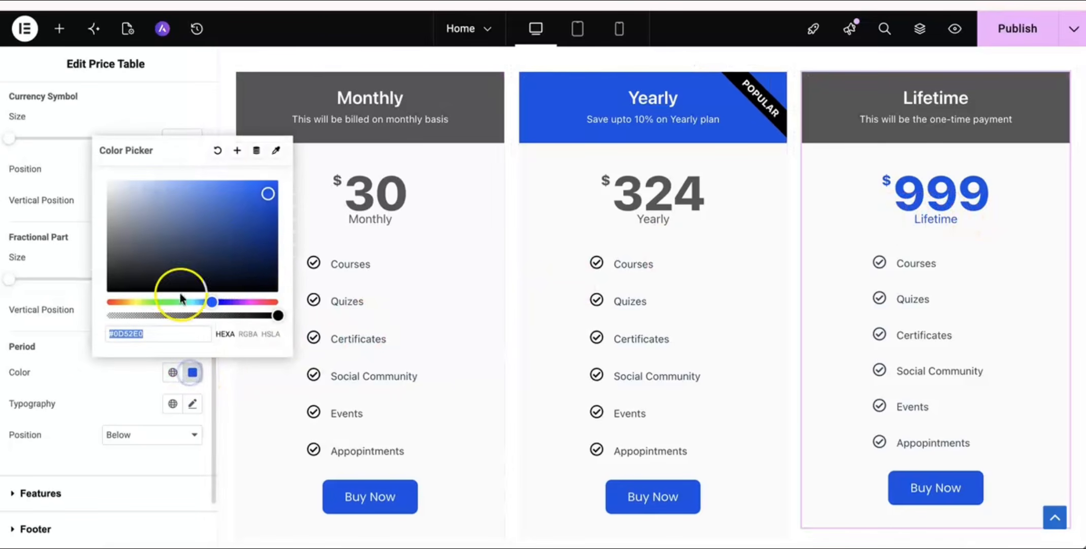
left_click(217, 154)
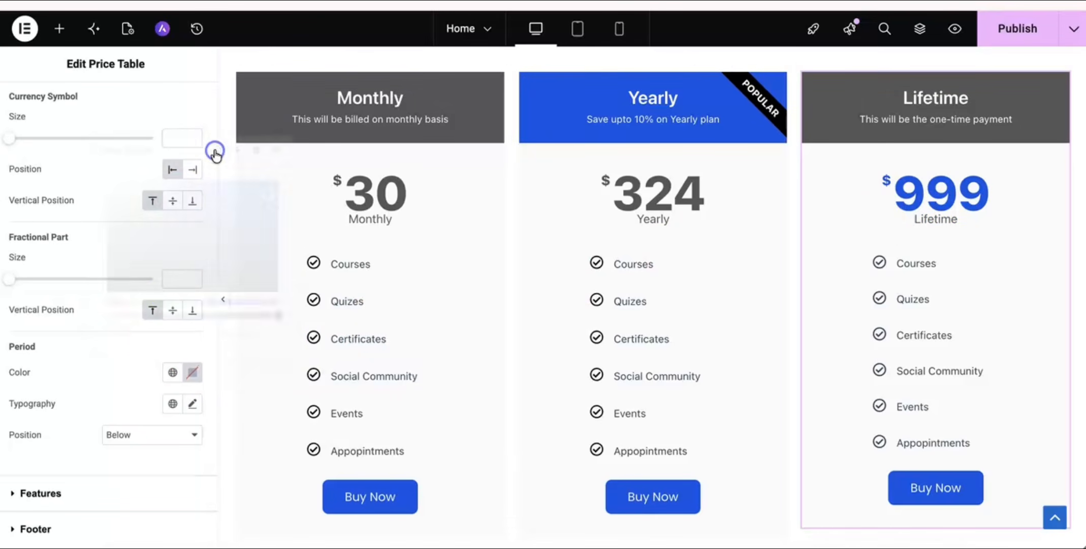
Set the font family of the Lifetime table's period text to Poppins and compare it with the other two tables.
left_click(117, 346)
left_click(192, 402)
scroll(150, 453, "down", 4)
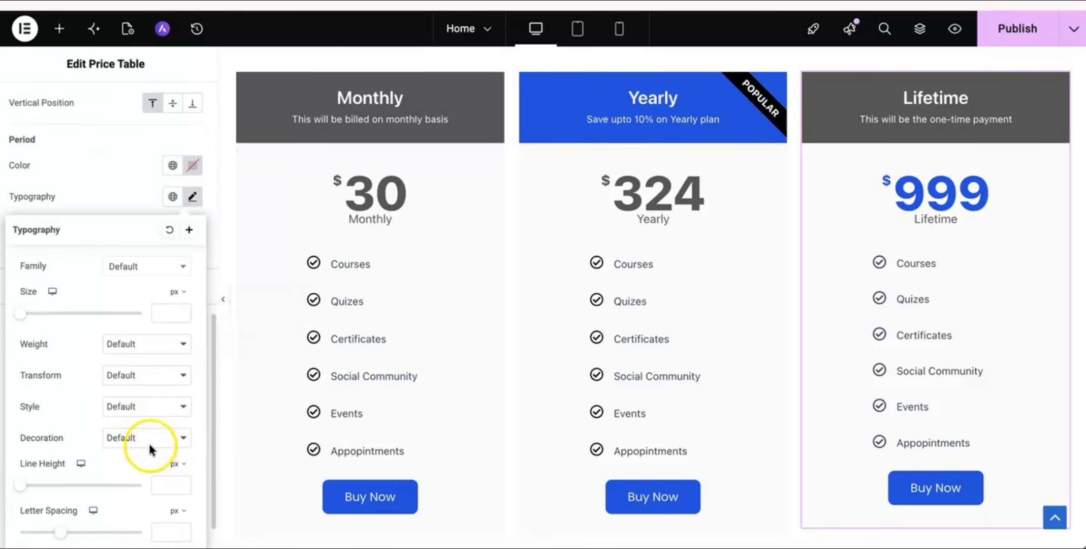
left_click(147, 269)
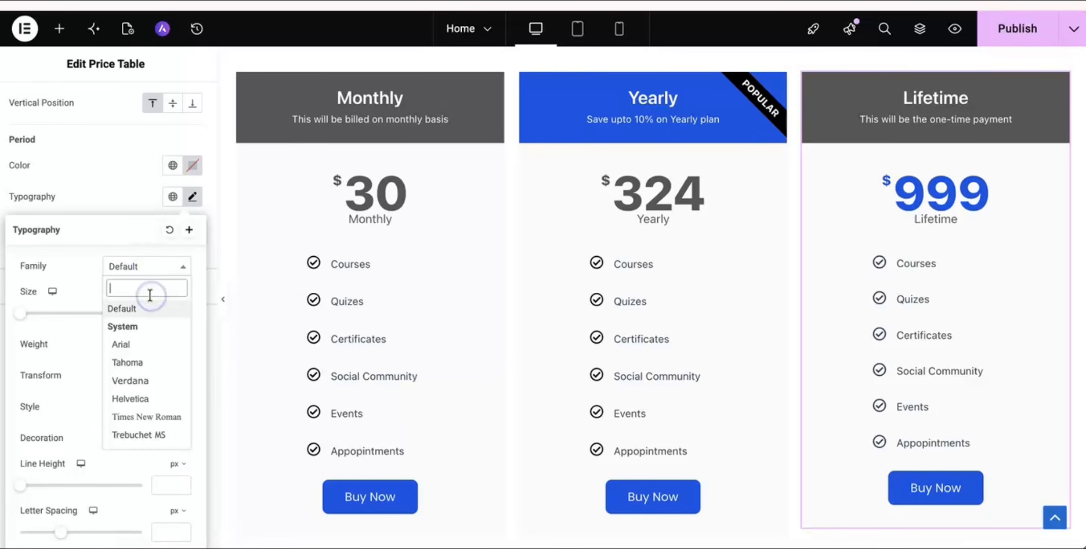
type("popp")
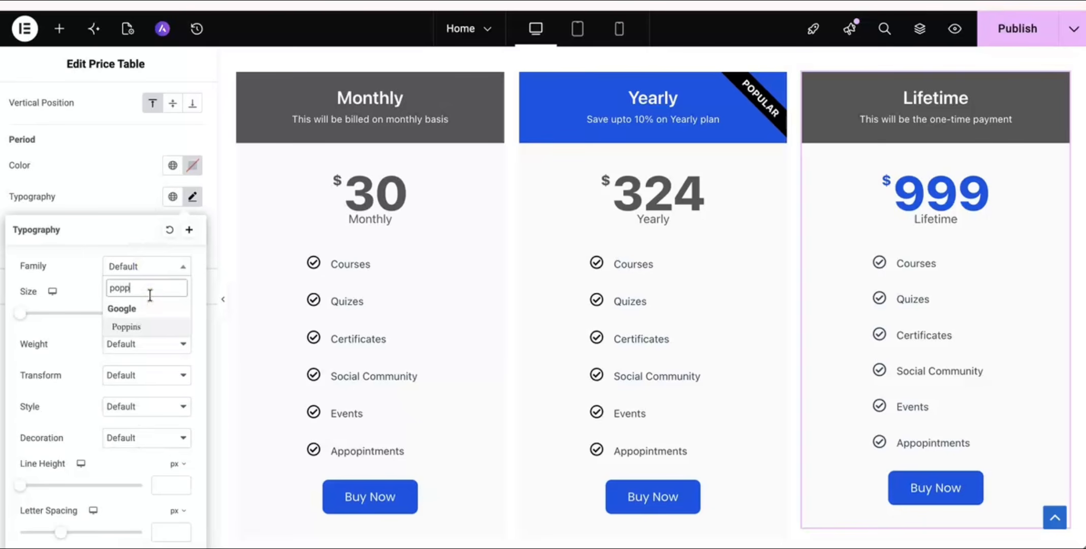
key("Return")
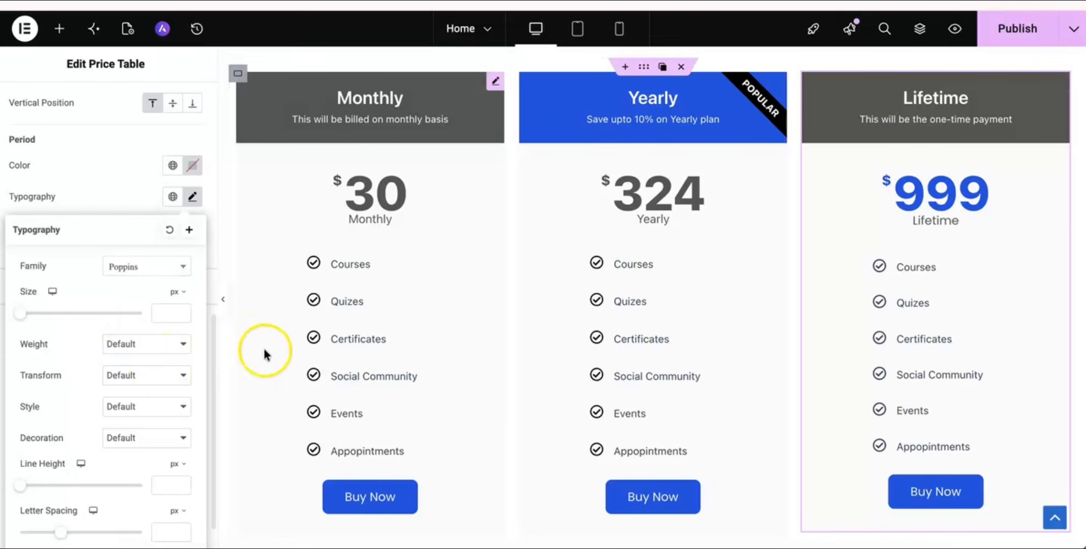
scroll(419, 311, "down", 1)
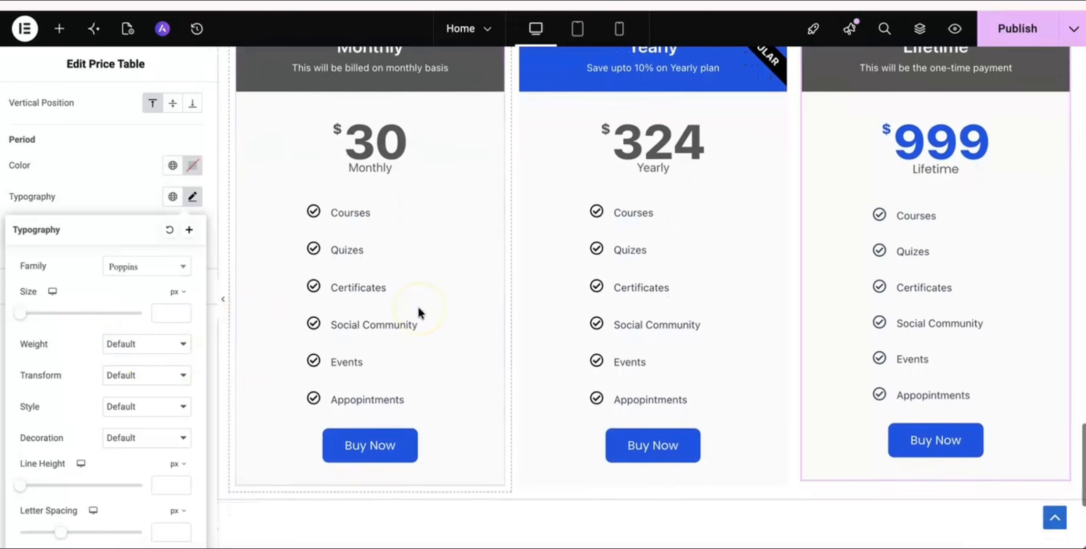
scroll(417, 310, "up", 2)
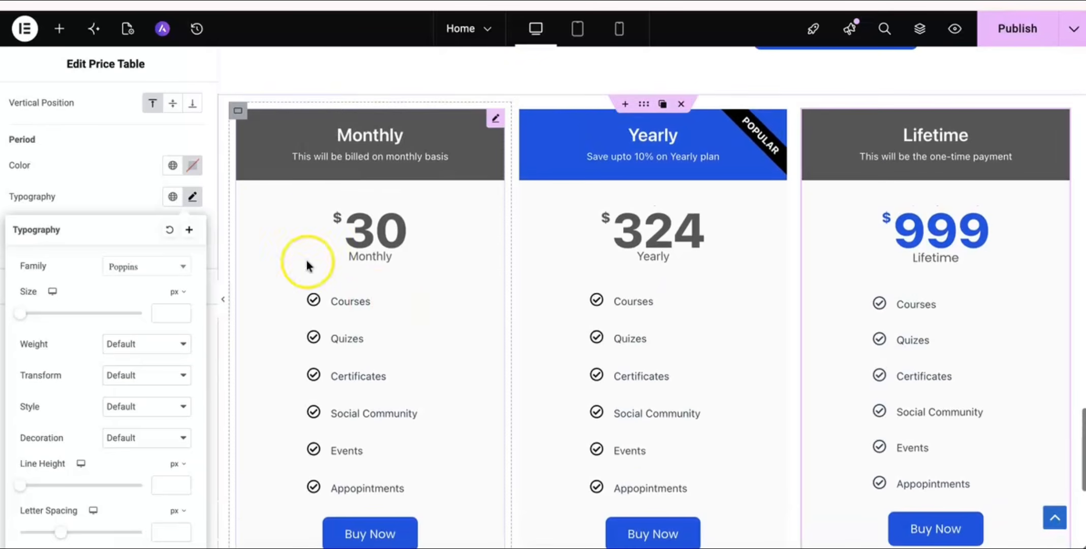
Clear the Primary color from the Lifetime table's price.
left_click(153, 172)
scroll(153, 172, "up", 7)
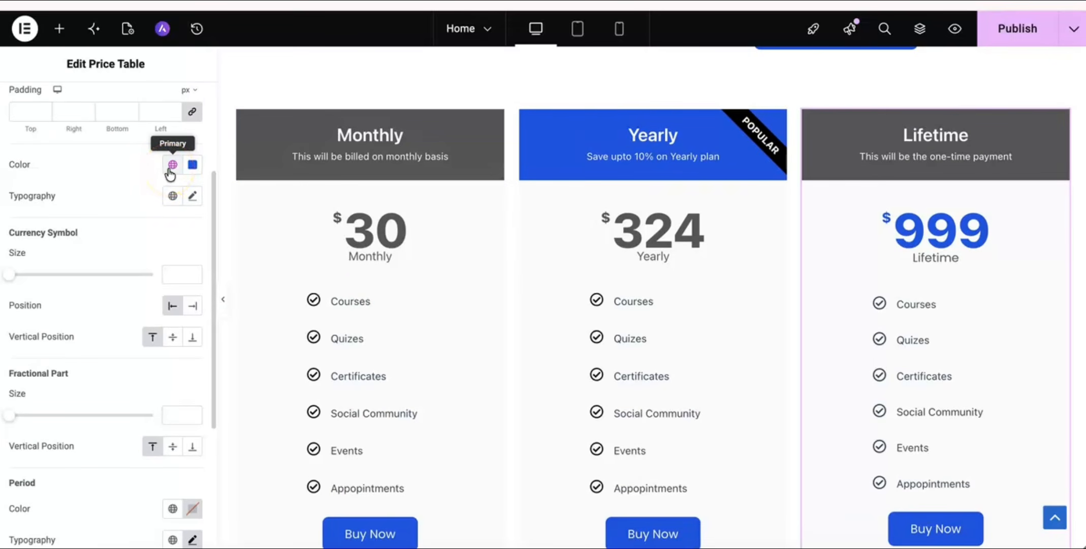
left_click(193, 164)
left_click(221, 196)
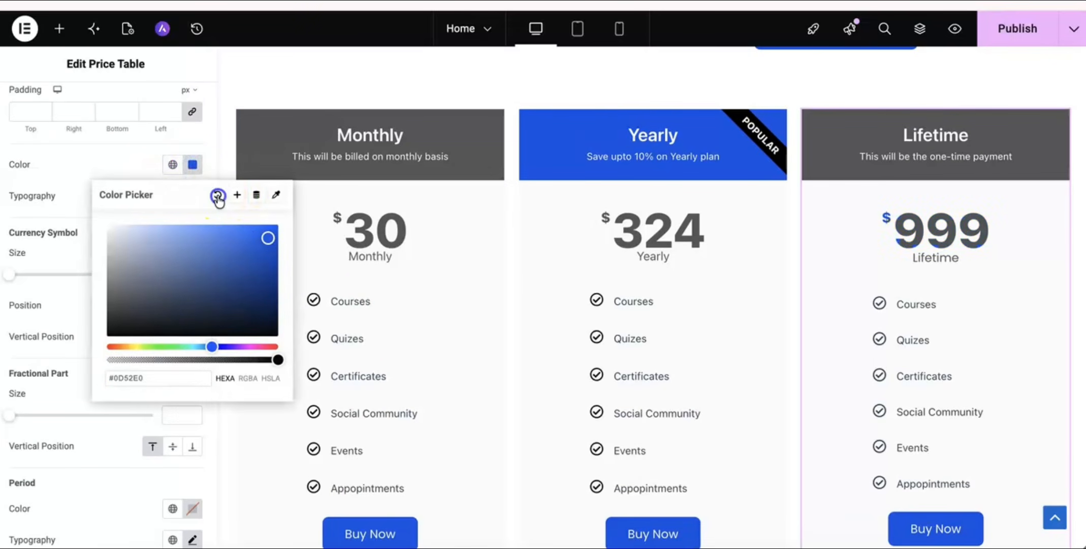
Set the Yearly table's pricing color to the global Theme Brand color and publish the page.
left_click(673, 255)
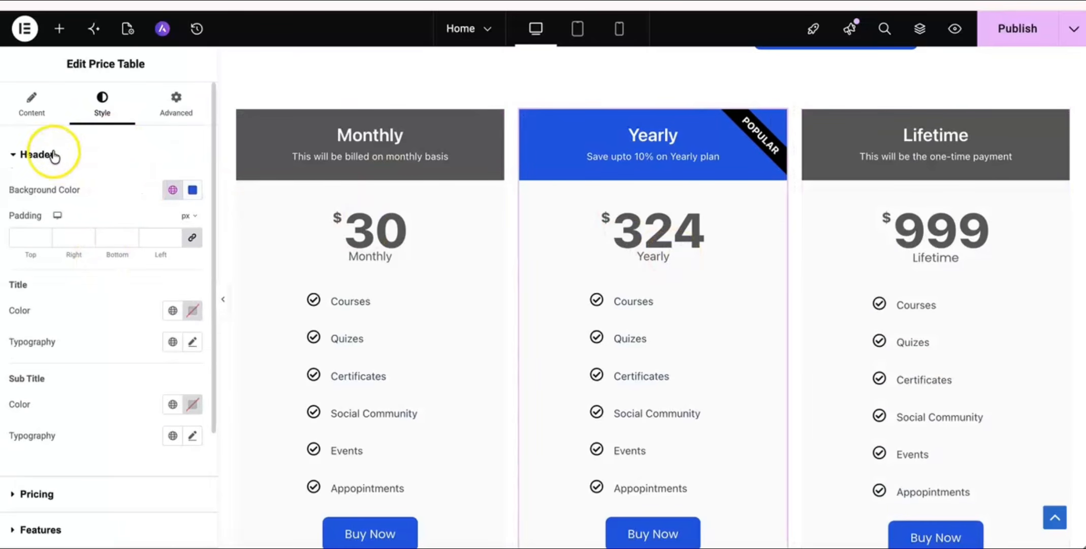
left_click(55, 155)
left_click(53, 191)
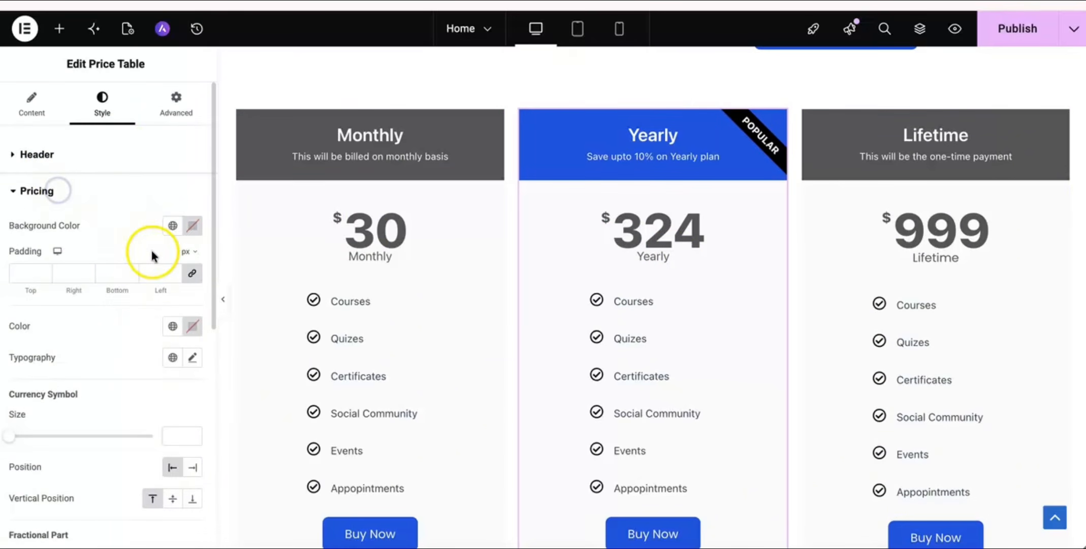
left_click(173, 326)
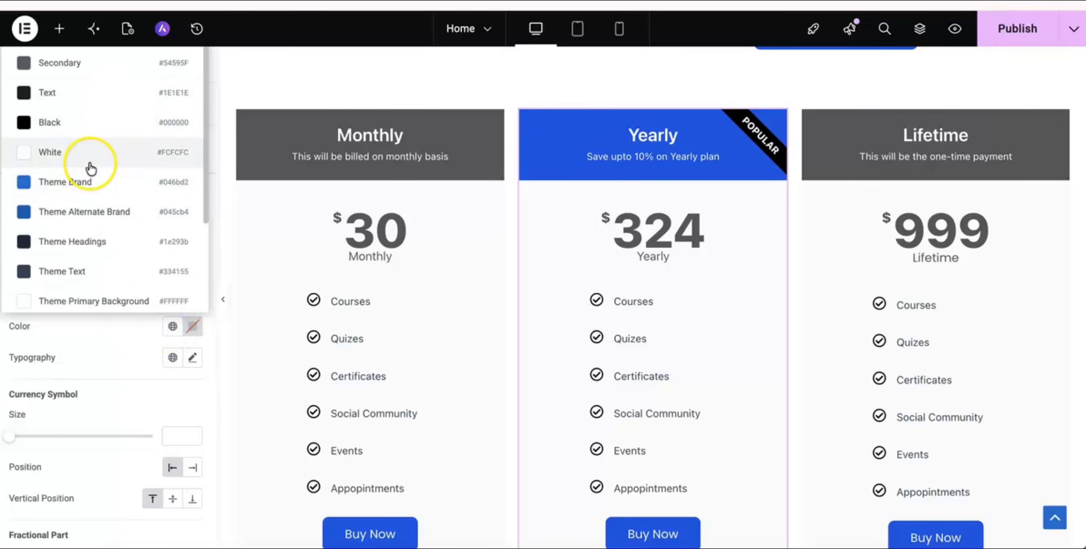
left_click(87, 183)
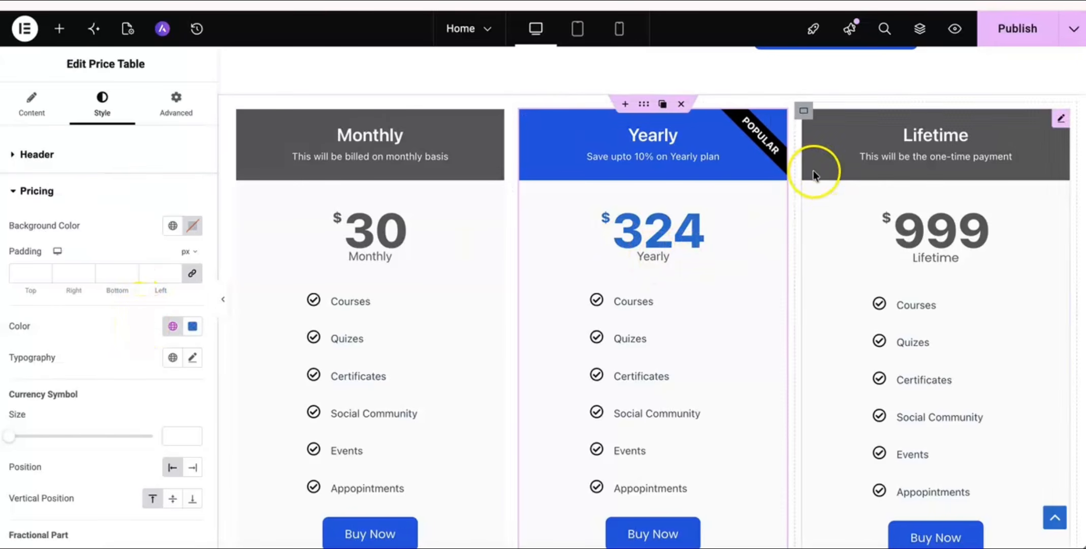
left_click(1000, 35)
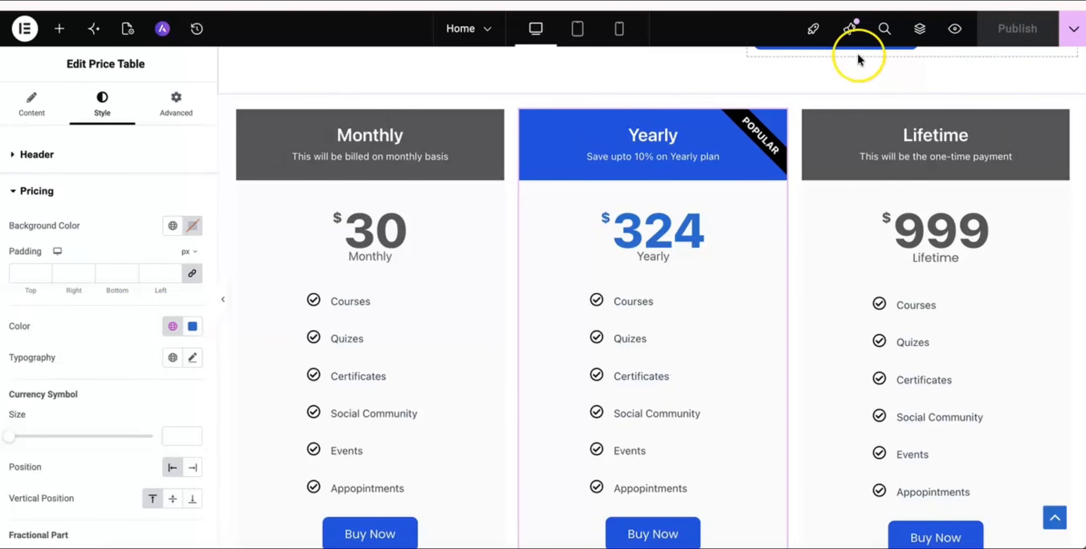
Review the three price tables and the sections above them on the live Home page.
scroll(721, 216, "down", 5)
scroll(674, 249, "up", 6)
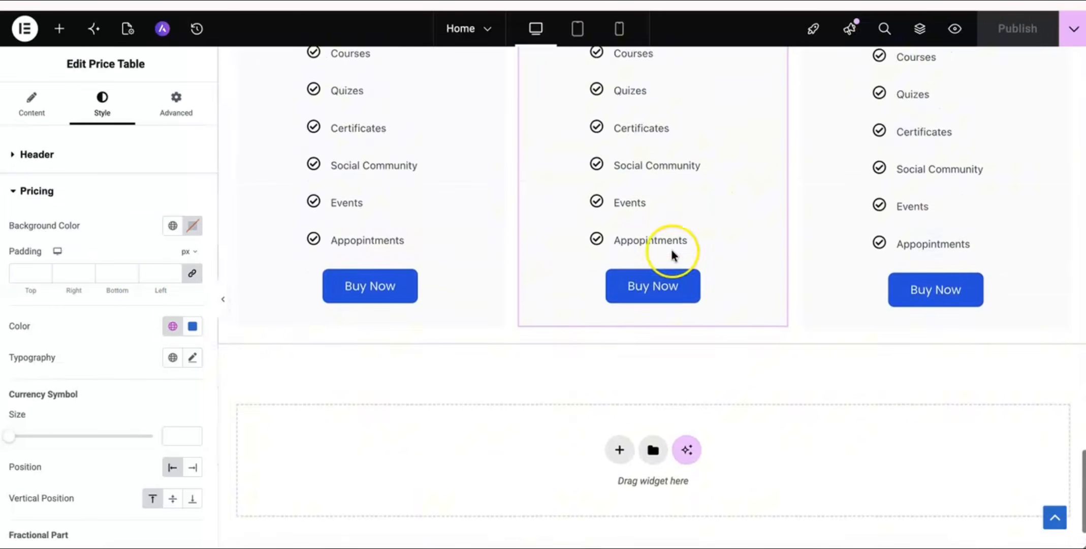
left_click(502, 2)
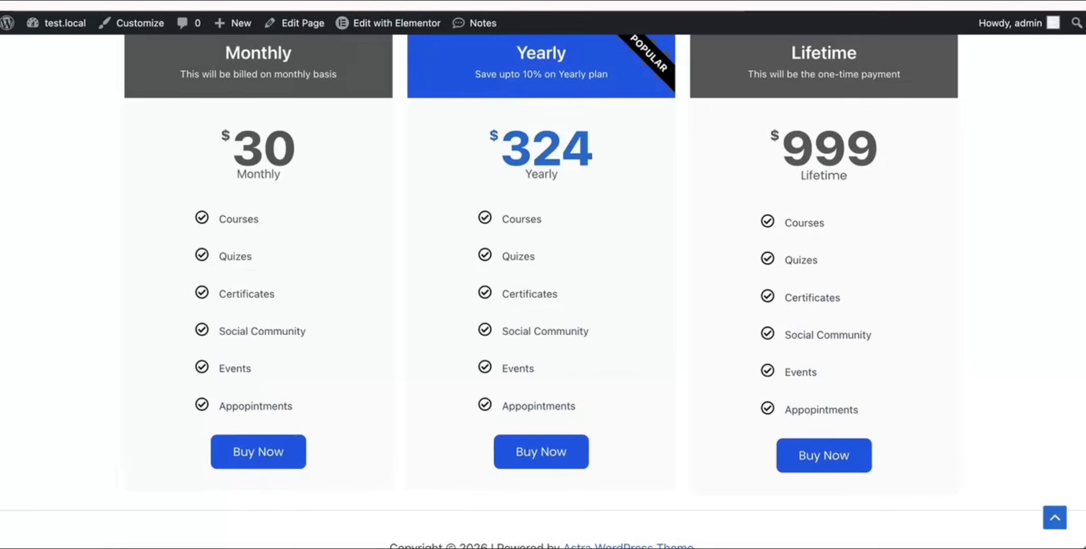
scroll(588, 173, "up", 10)
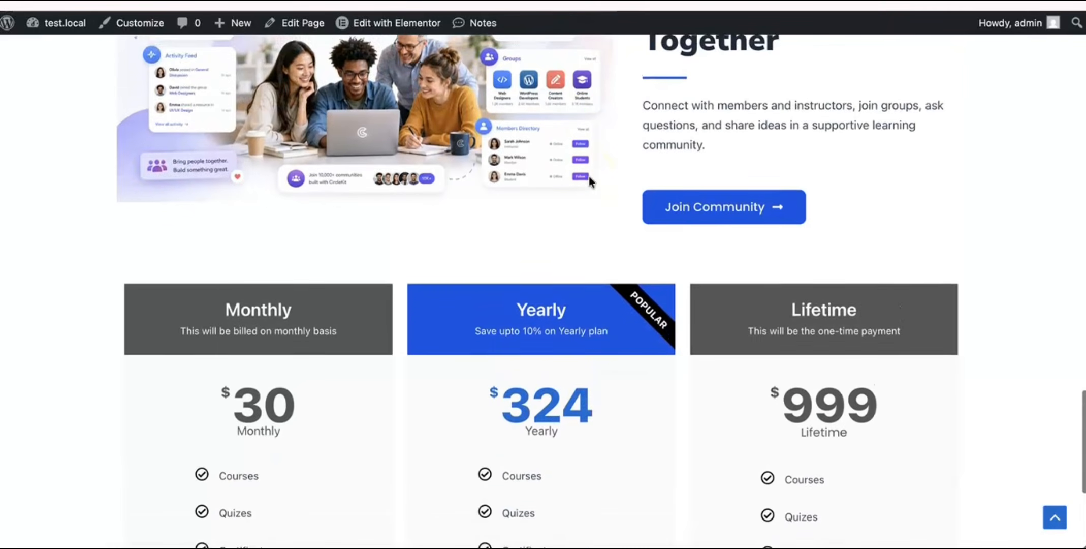
scroll(589, 173, "up", 15)
scroll(589, 173, "down", 10)
scroll(589, 179, "down", 10)
scroll(590, 179, "up", 6)
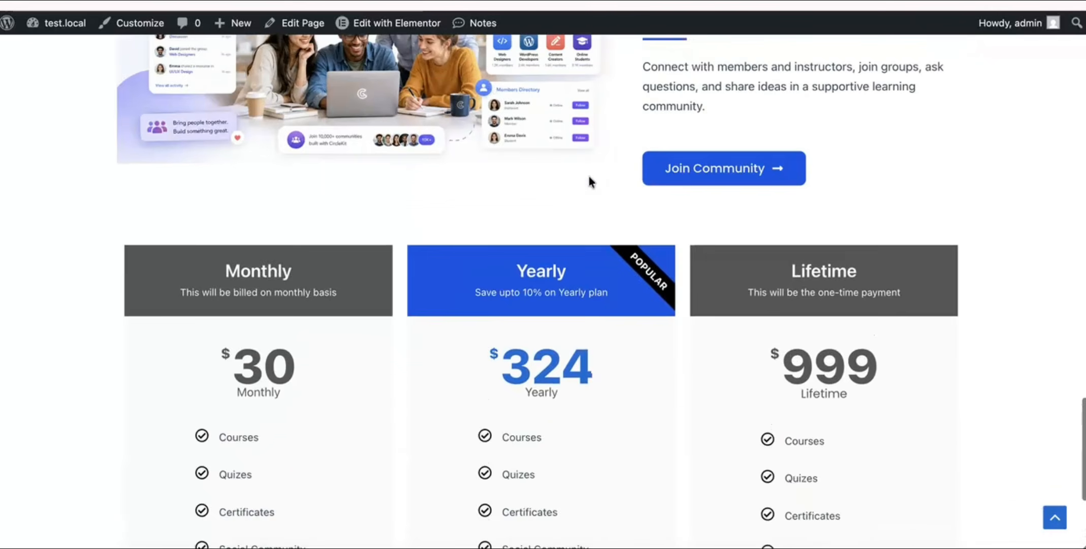
Back in the Elementor editor, give the outer container of the price tables 50 px top and bottom padding and publish the page.
left_click(573, 101)
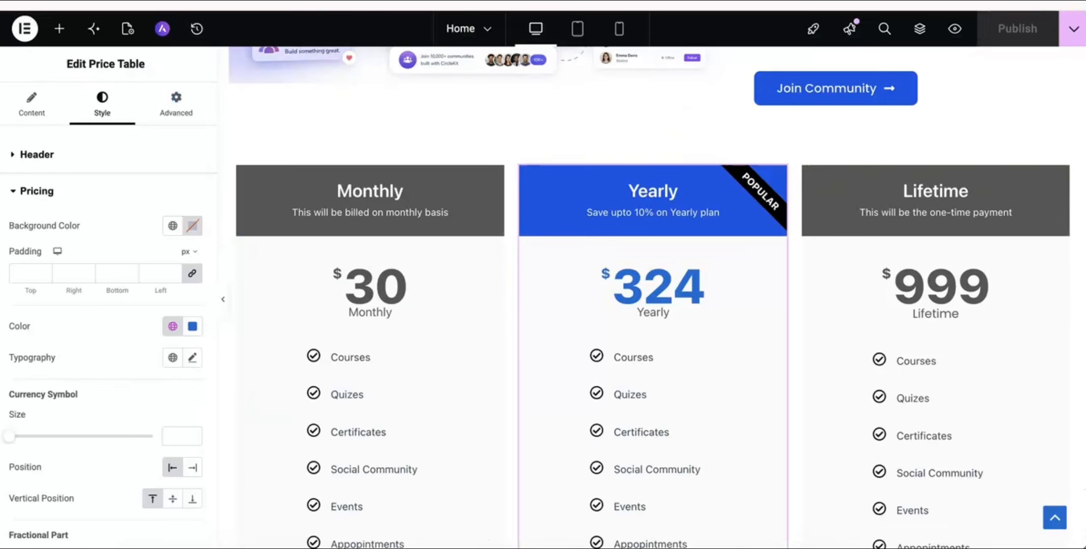
mouse_move(616, 175)
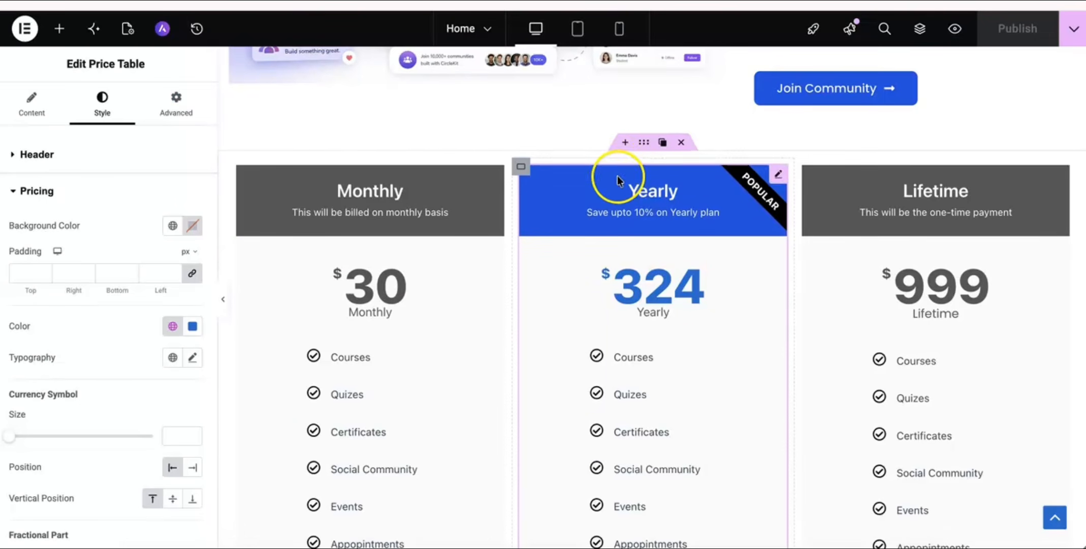
left_click(644, 142)
left_click(176, 104)
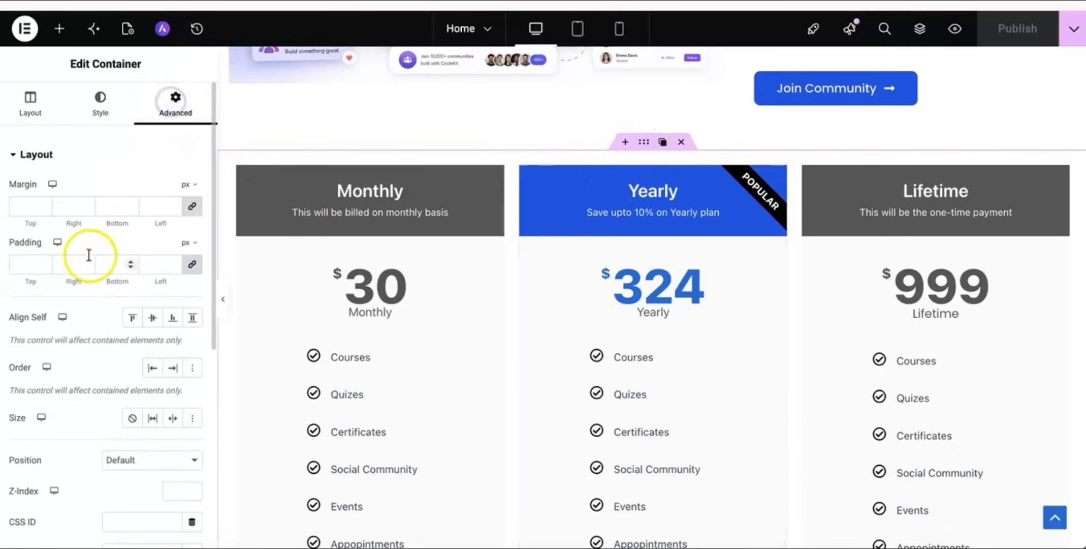
left_click(192, 263)
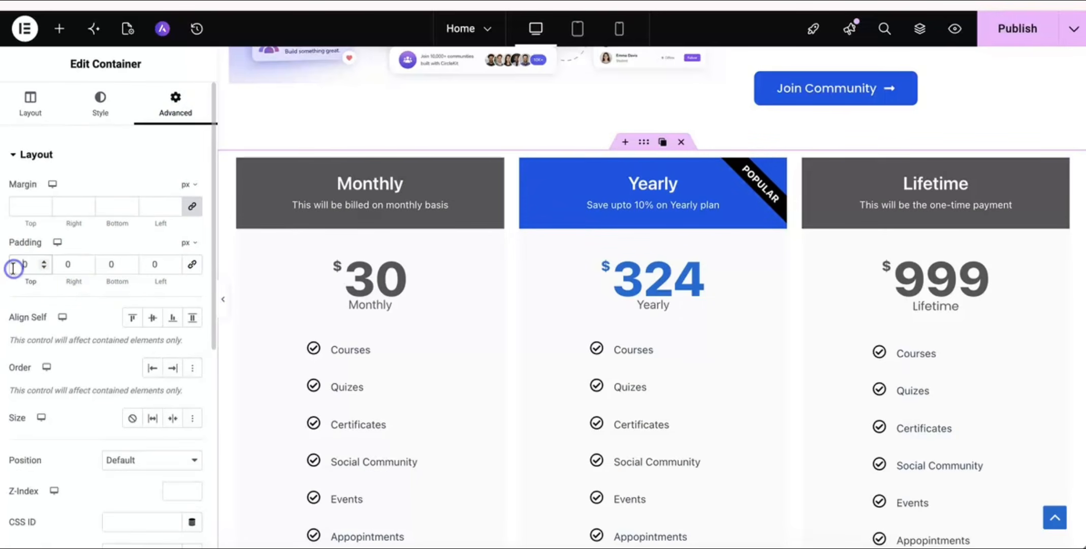
type("5")
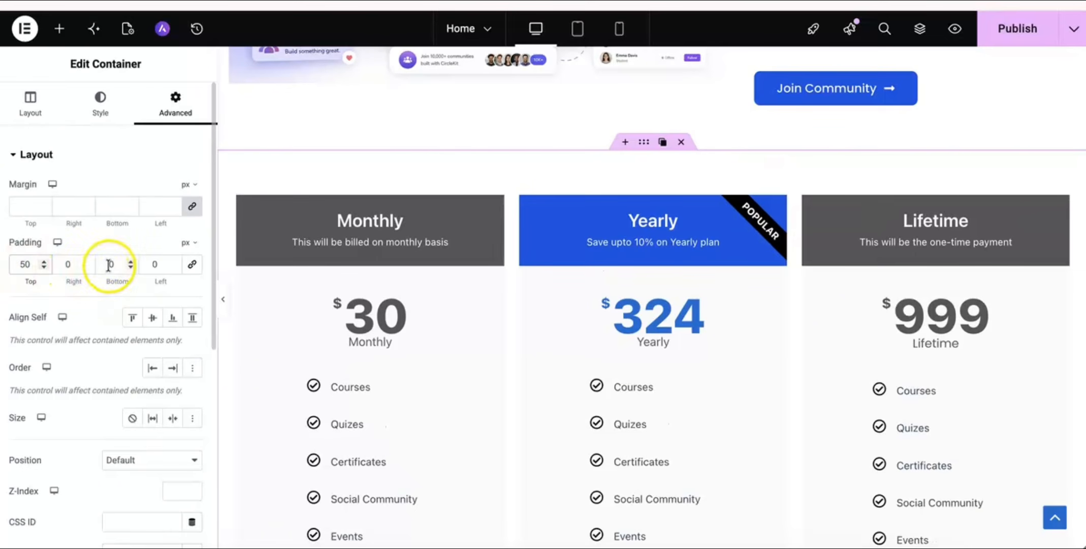
type("5")
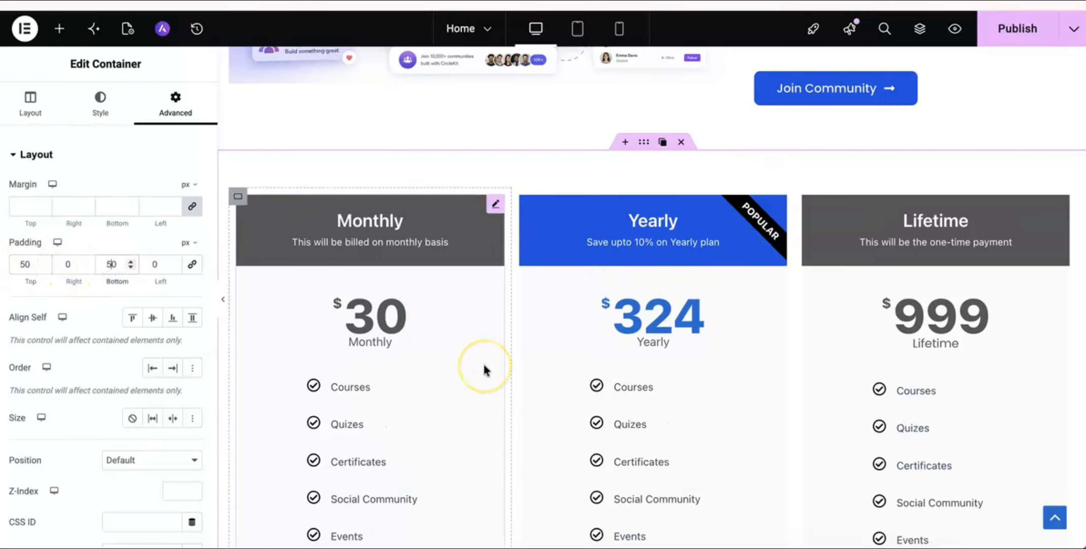
scroll(482, 362, "down", 5)
scroll(482, 361, "up", 4)
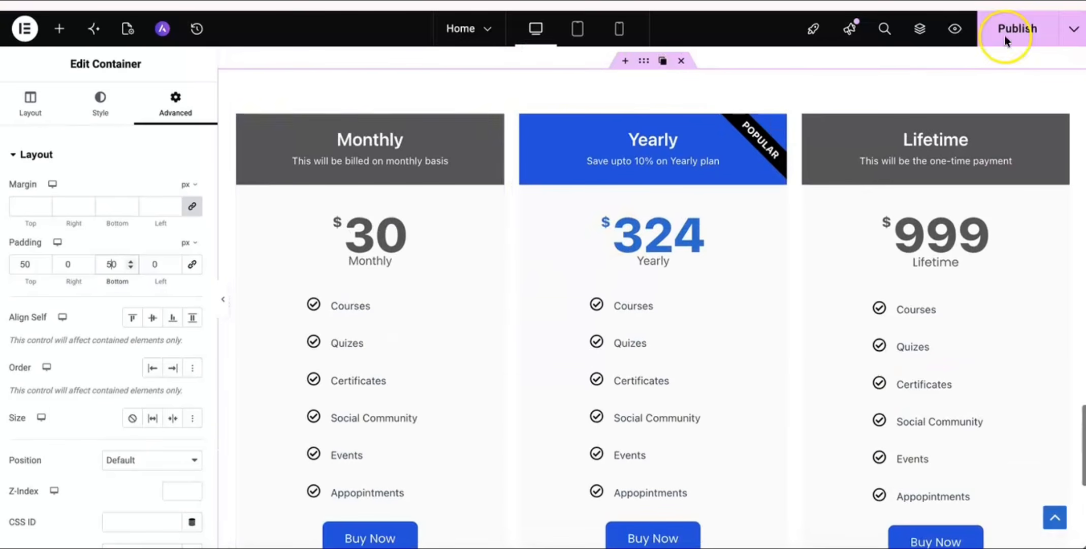
left_click(1013, 27)
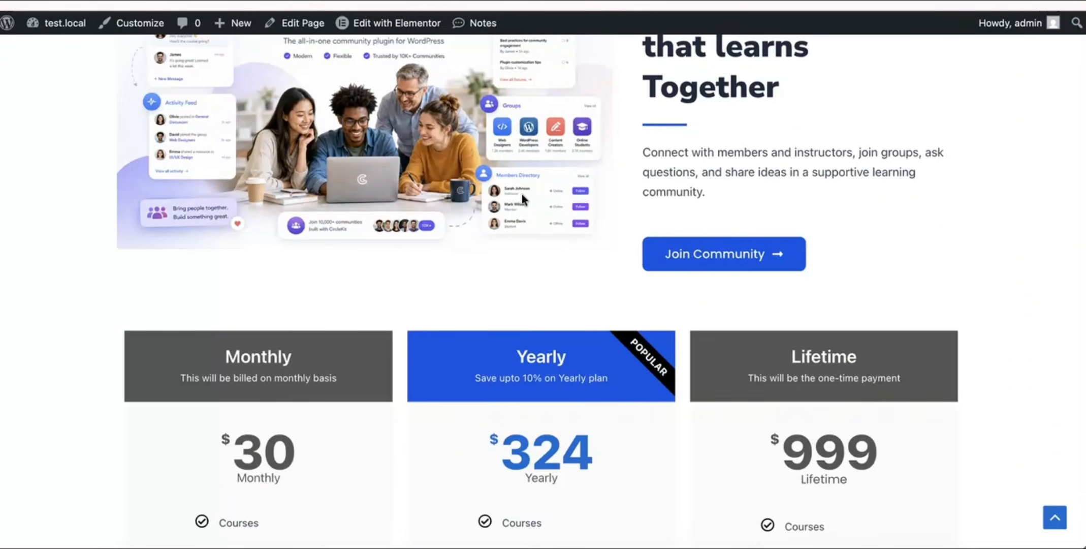
Check the spacing around the price tables on the live Home page, then look over the sections further up.
scroll(555, 351, "down", 2)
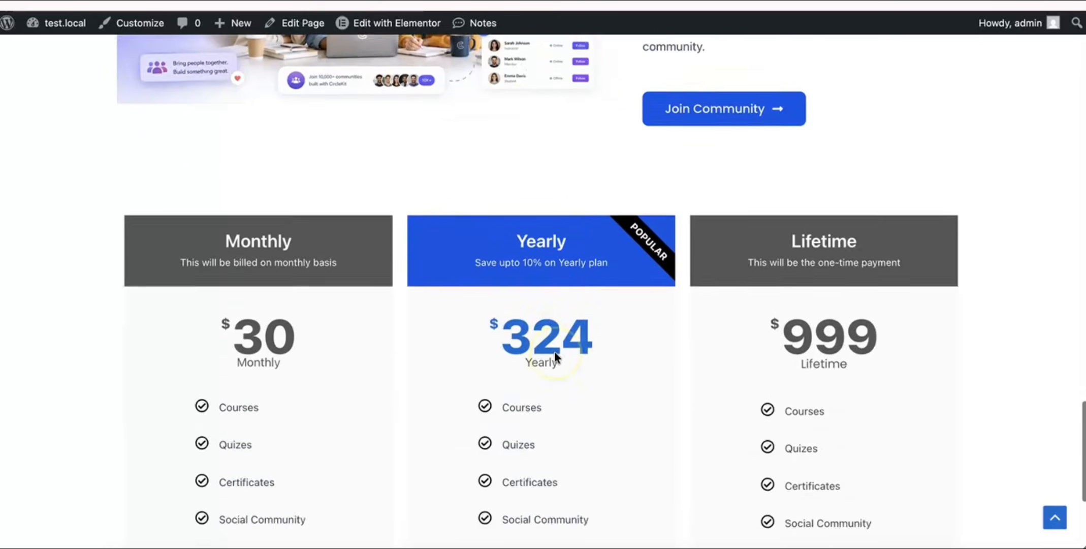
scroll(554, 352, "up", 8)
scroll(555, 352, "up", 15)
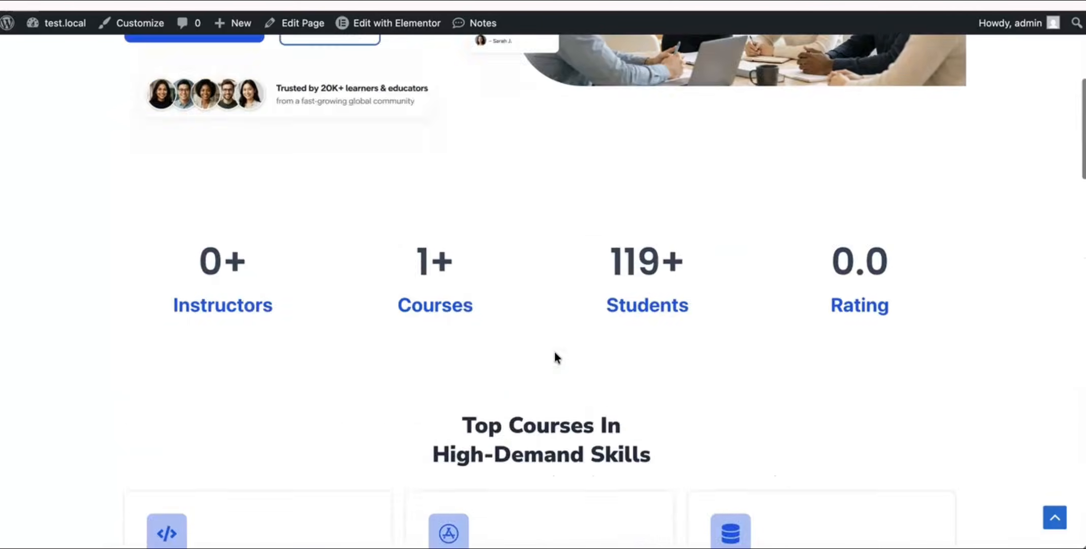
Review the statistics section and the three price tables on the live Home page.
scroll(555, 352, "down", 8)
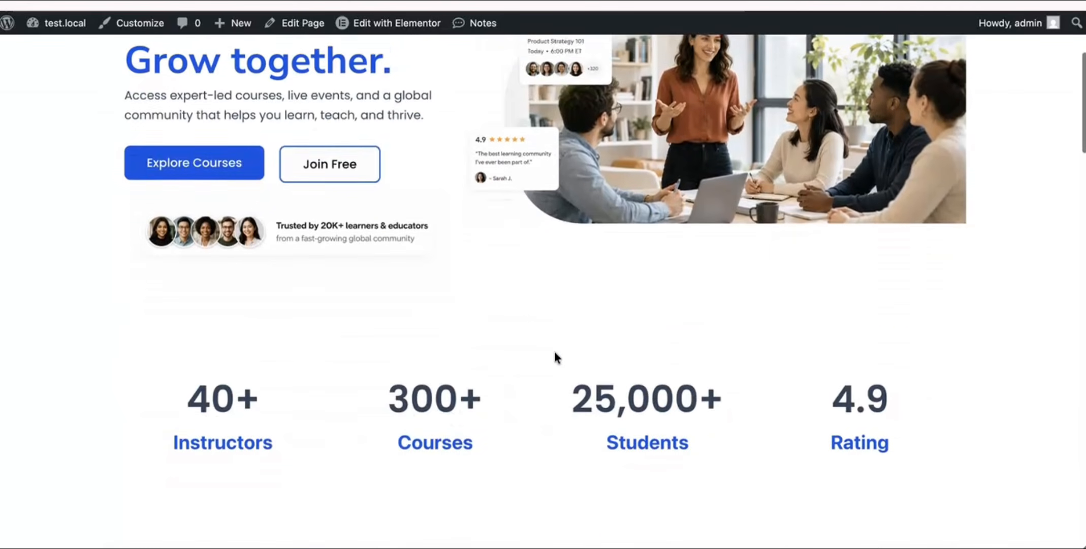
scroll(556, 356, "down", 15)
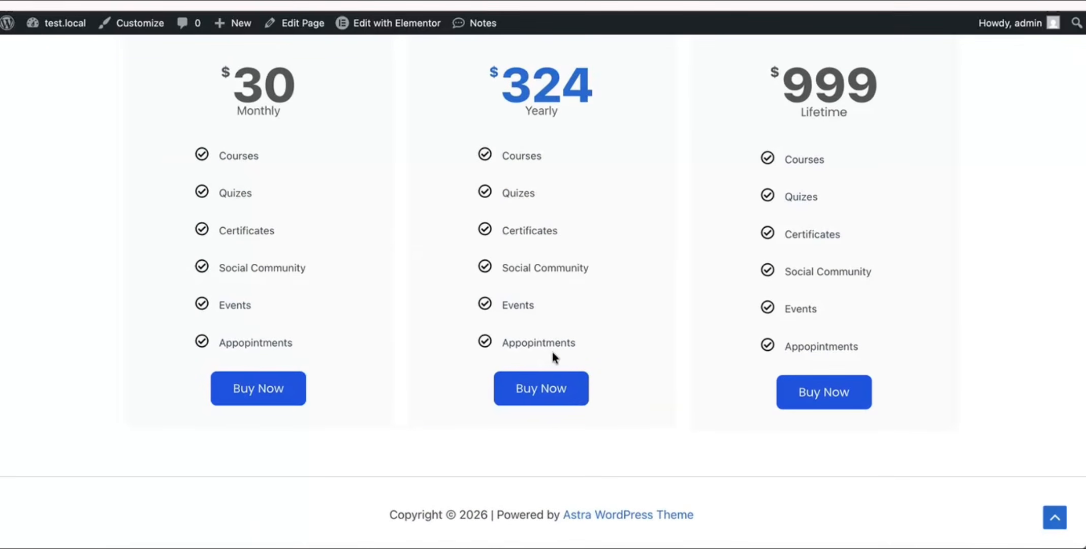
scroll(555, 357, "up", 1)
scroll(171, 136, "up", 6)
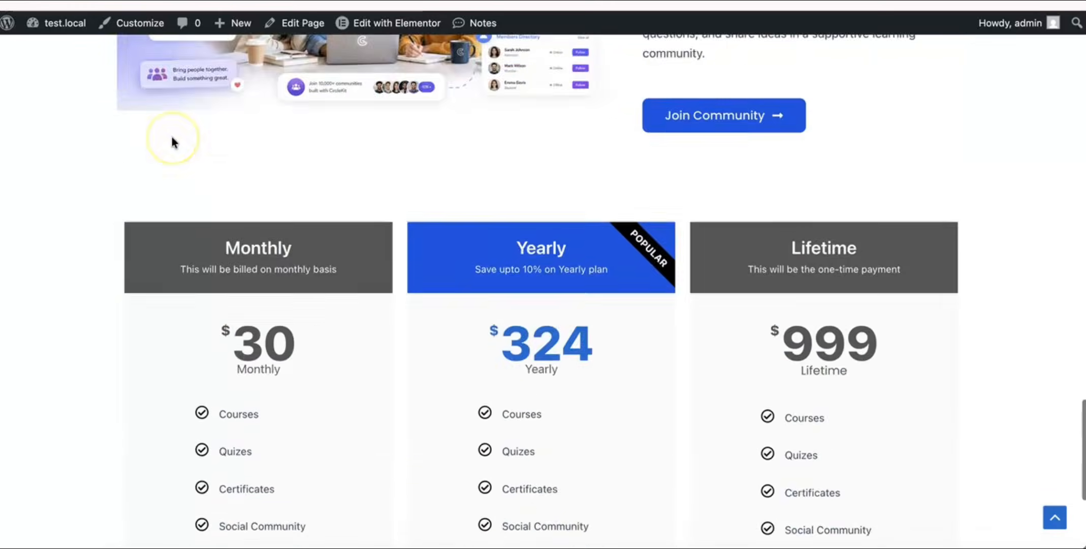
scroll(173, 141, "down", 5)
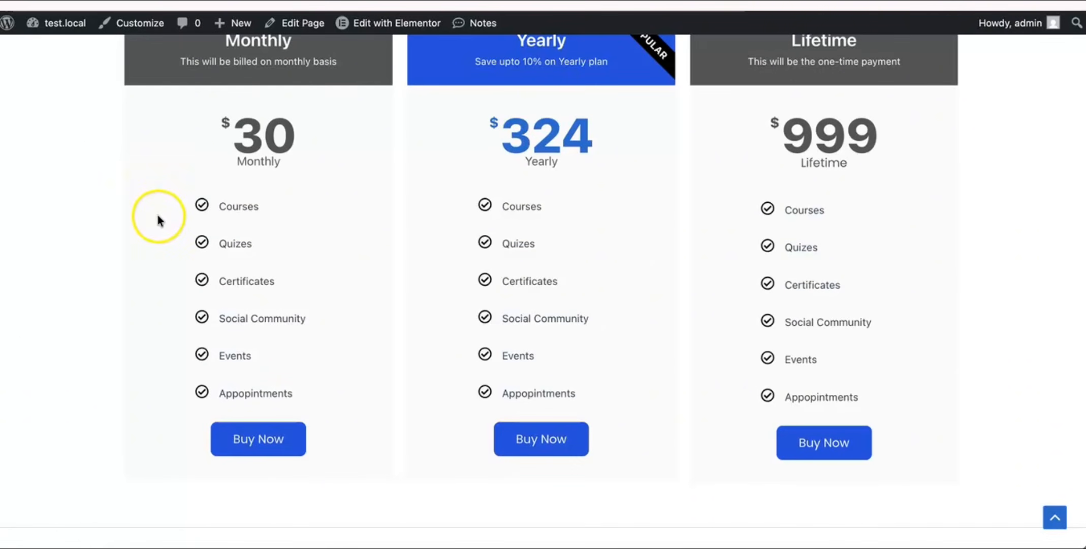
scroll(152, 209, "up", 2)
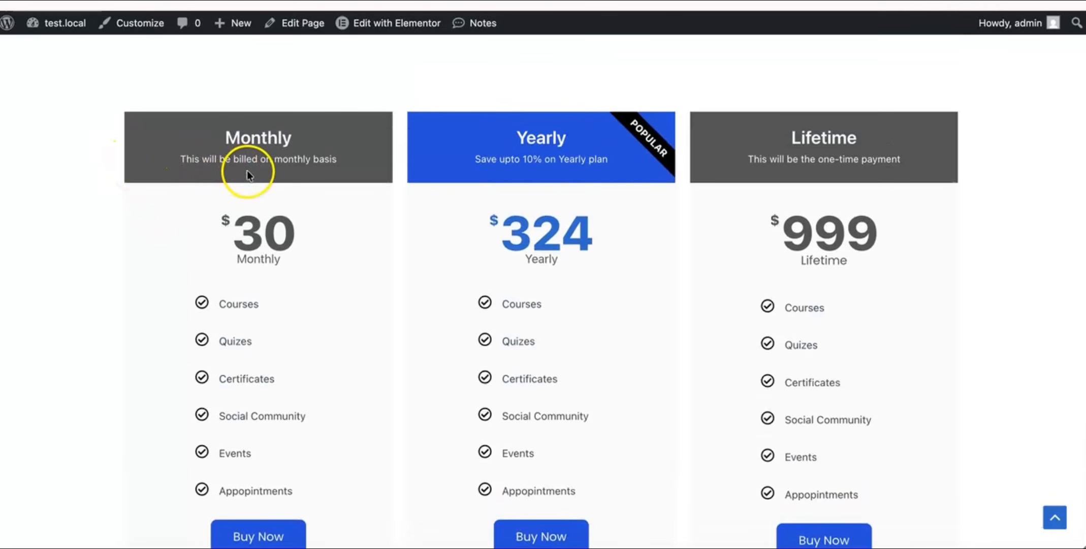
scroll(355, 224, "down", 2)
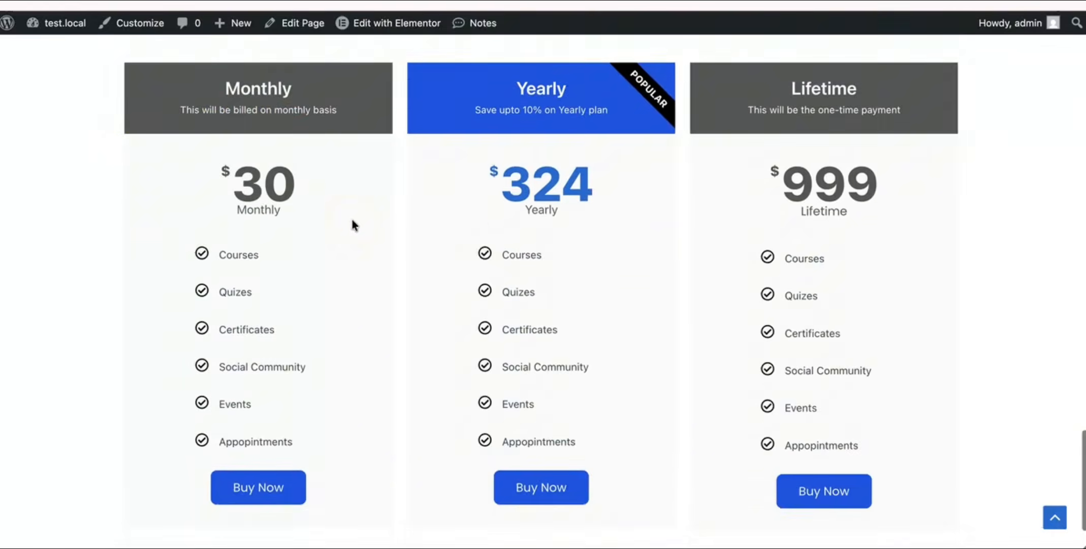
scroll(354, 224, "up", 1)
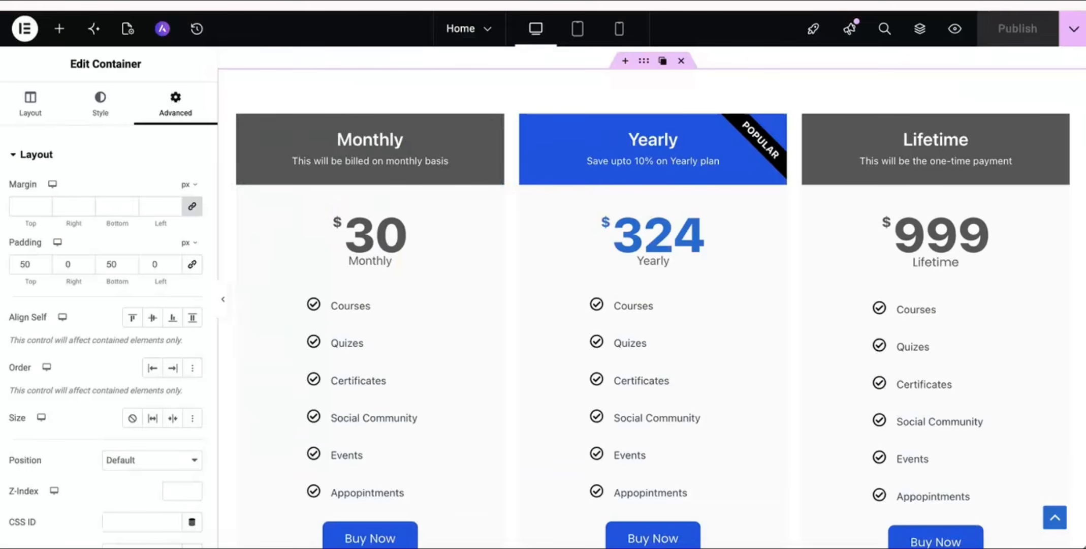
scroll(91, 212, "down", 2)
scroll(91, 212, "up", 2)
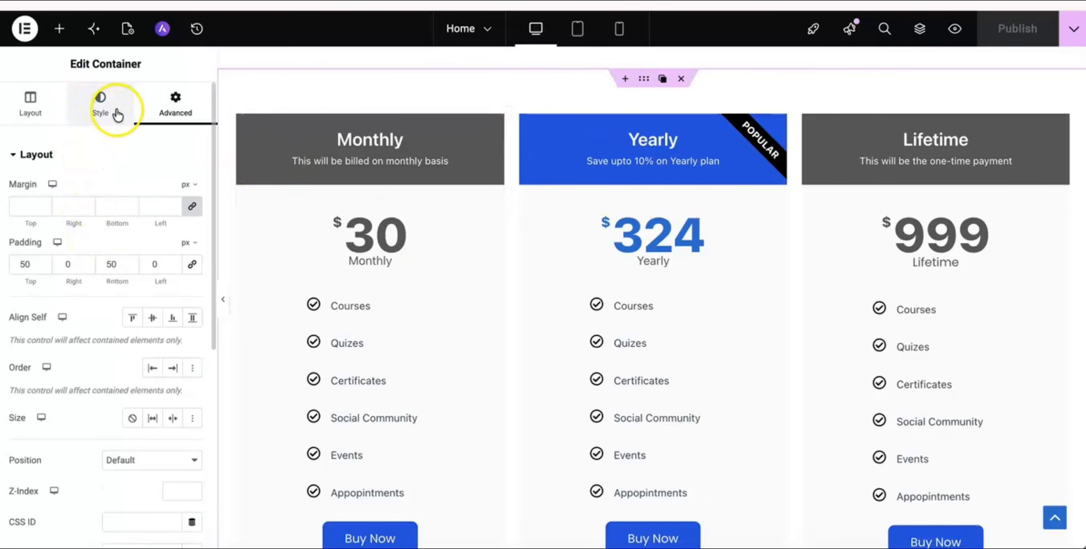
left_click(67, 156)
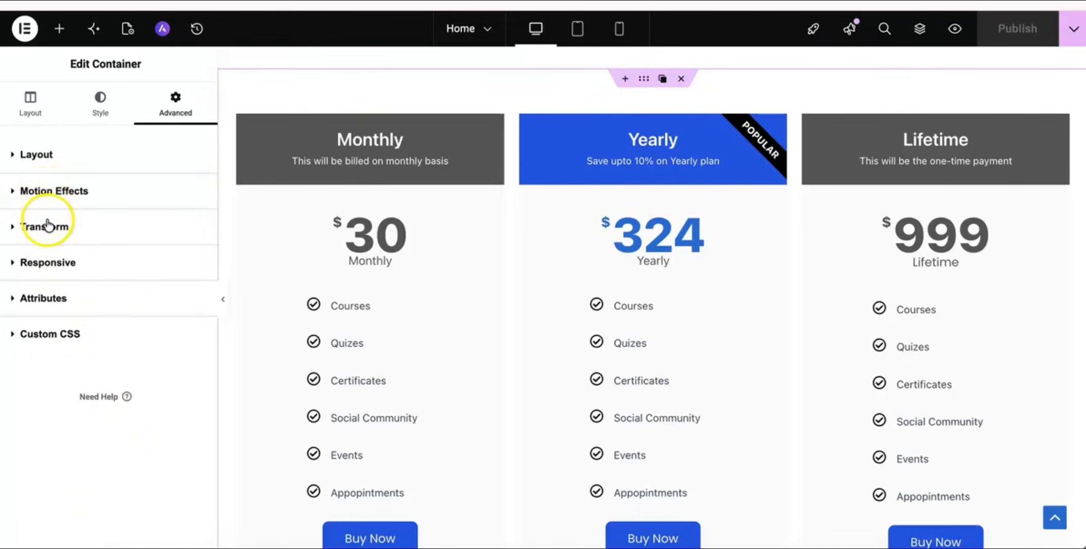
left_click(97, 105)
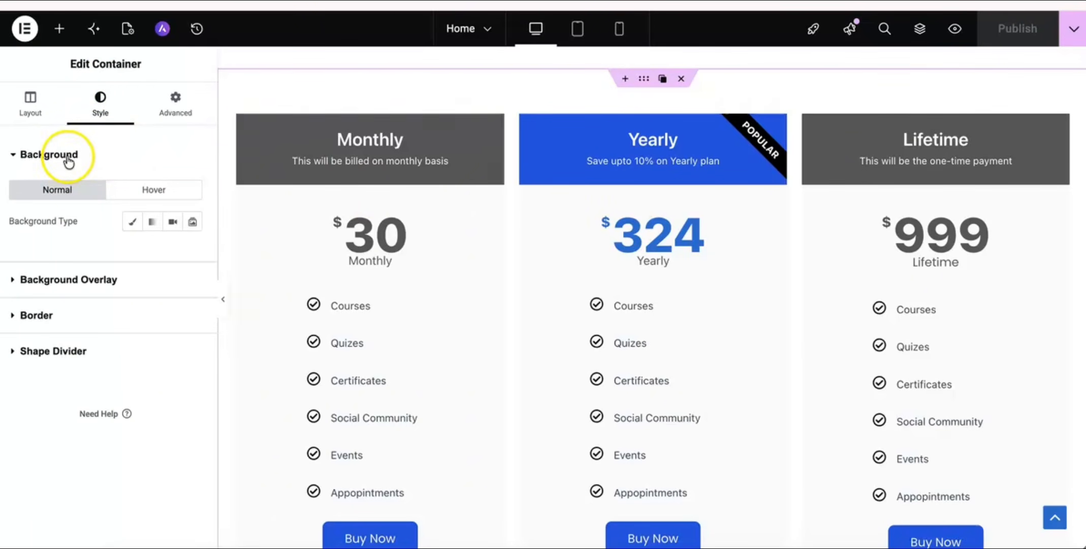
In the Elementor editor, give the Monthly price table an 8 px border radius on all corners and publish the page.
left_click(443, 195)
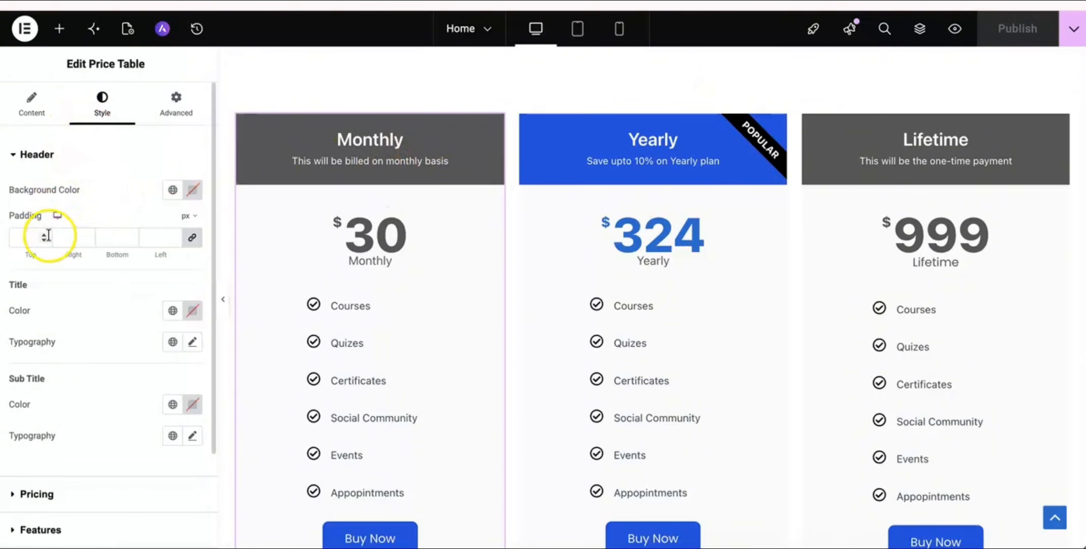
scroll(72, 241, "down", 2)
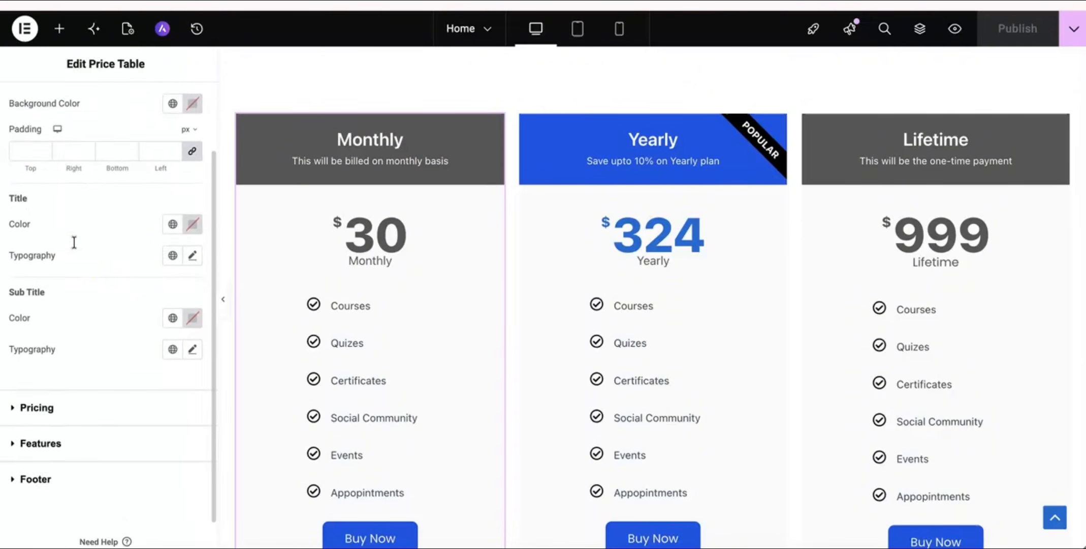
scroll(73, 240, "up", 2)
left_click(172, 101)
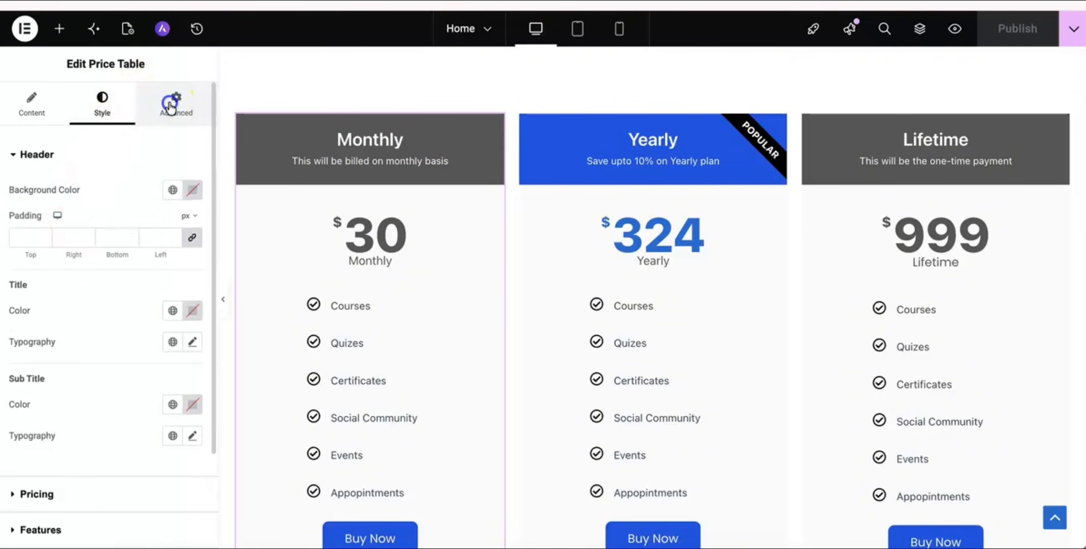
scroll(32, 261, "down", 10)
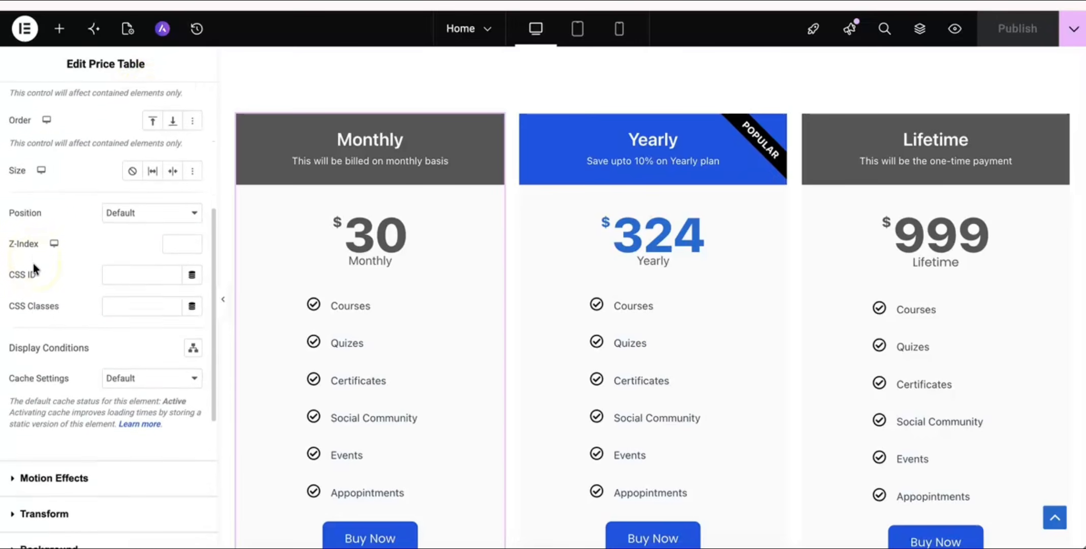
left_click(29, 306)
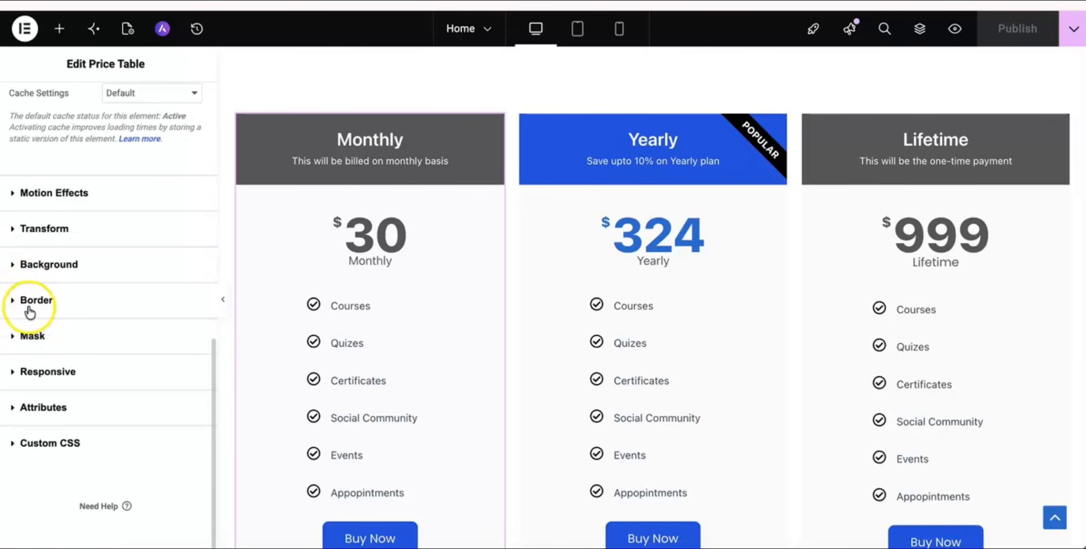
scroll(144, 387, "down", 3)
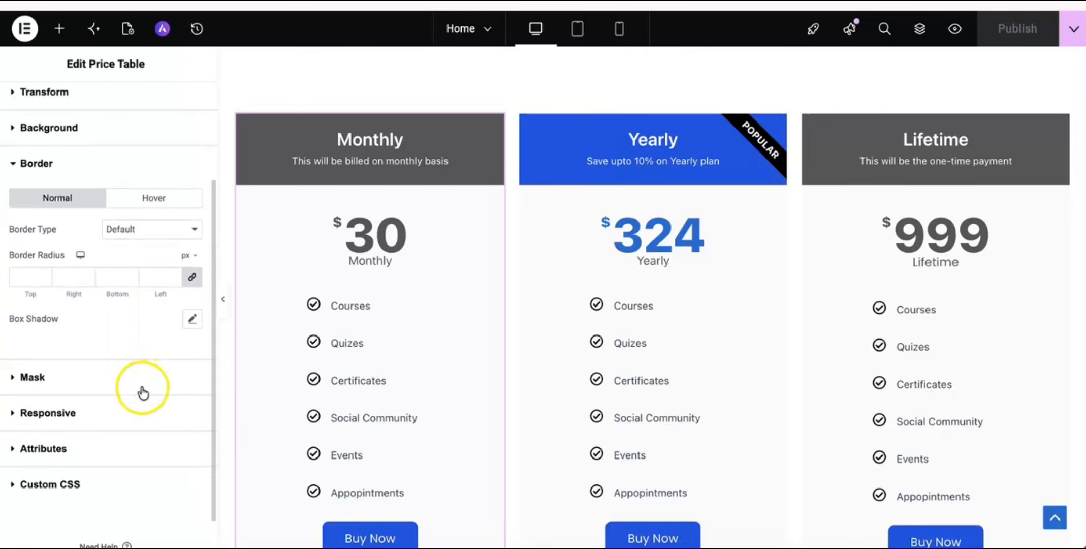
left_click(66, 277)
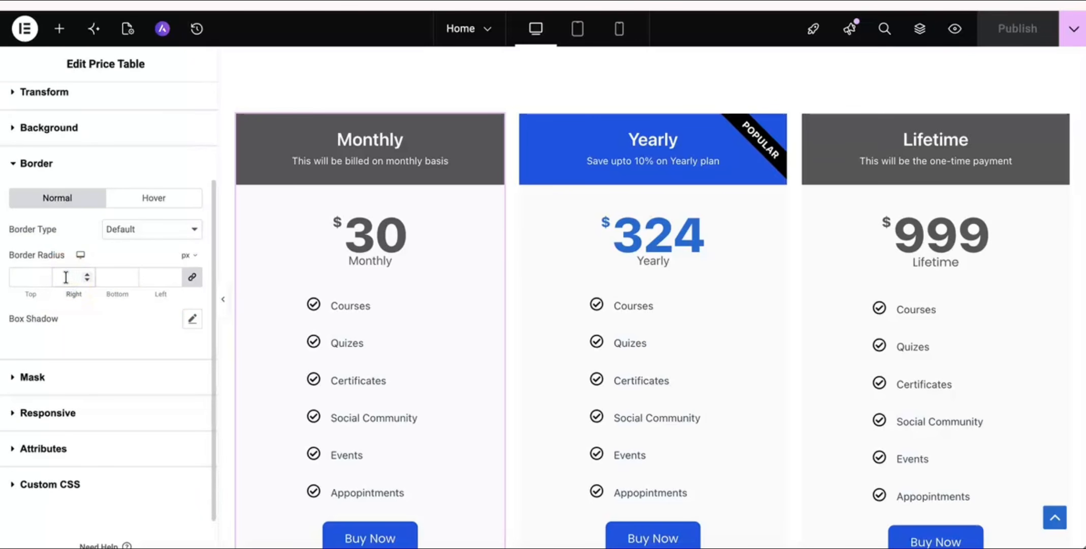
type("8")
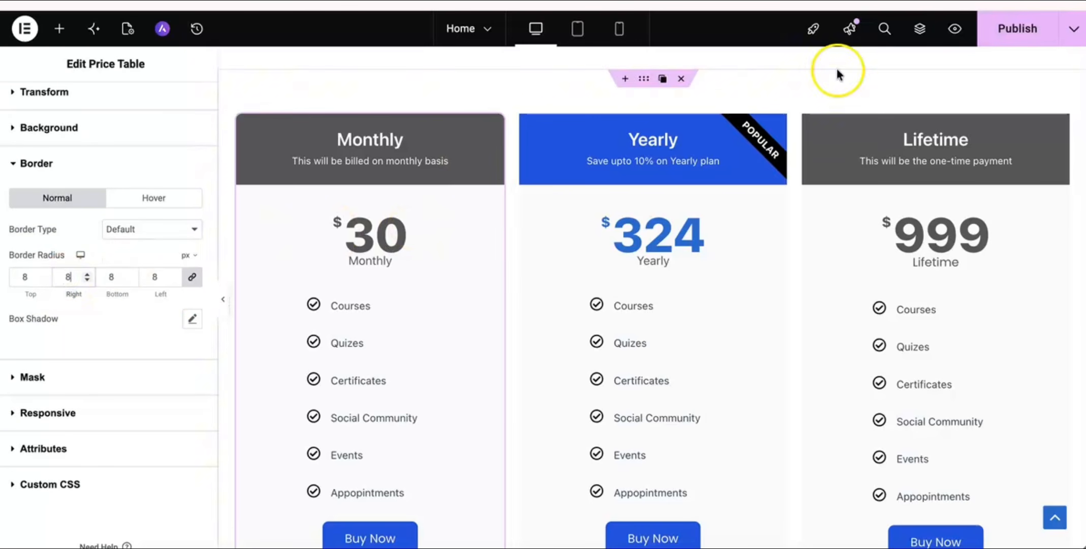
left_click(1013, 29)
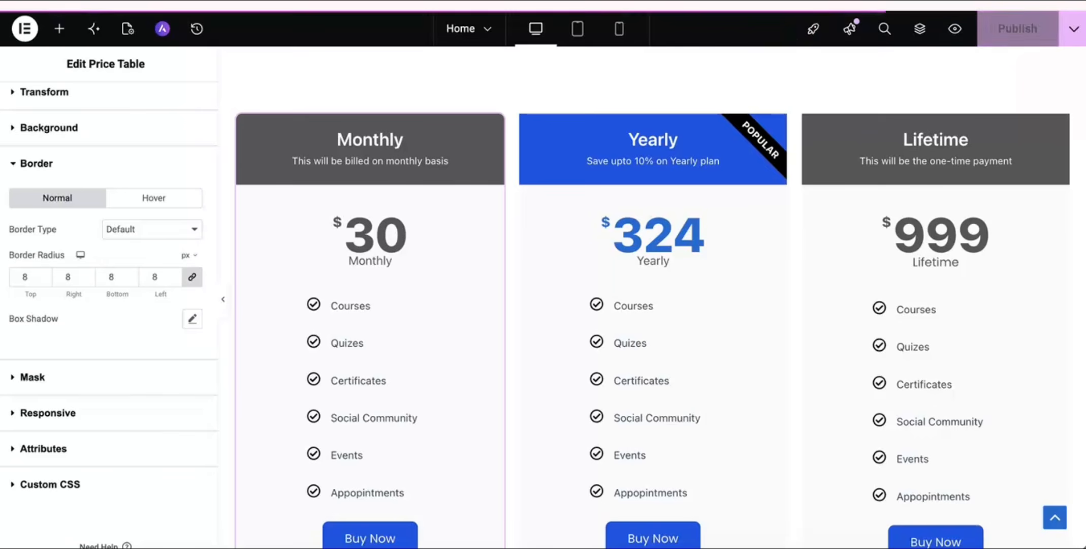
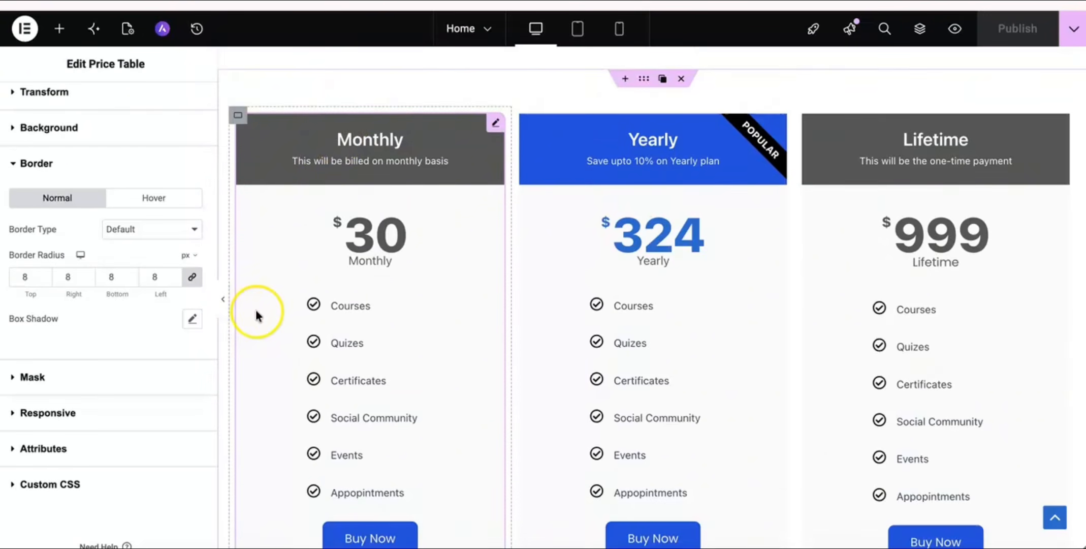
Give the Monthly price table a solid border 1 px wide on all sides.
scroll(256, 311, "down", 2)
scroll(257, 311, "up", 1)
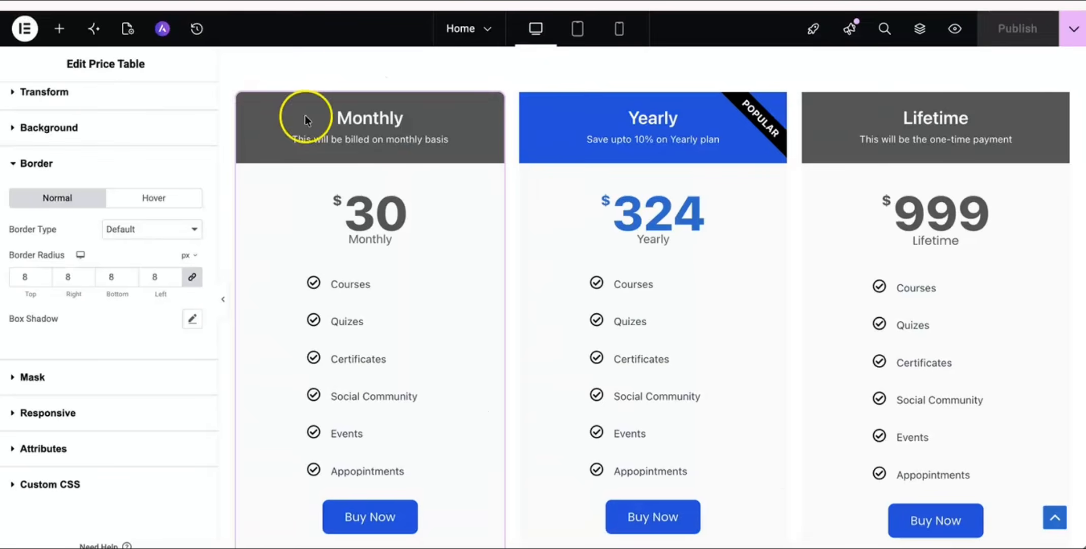
scroll(224, 224, "down", 1)
scroll(221, 235, "up", 1)
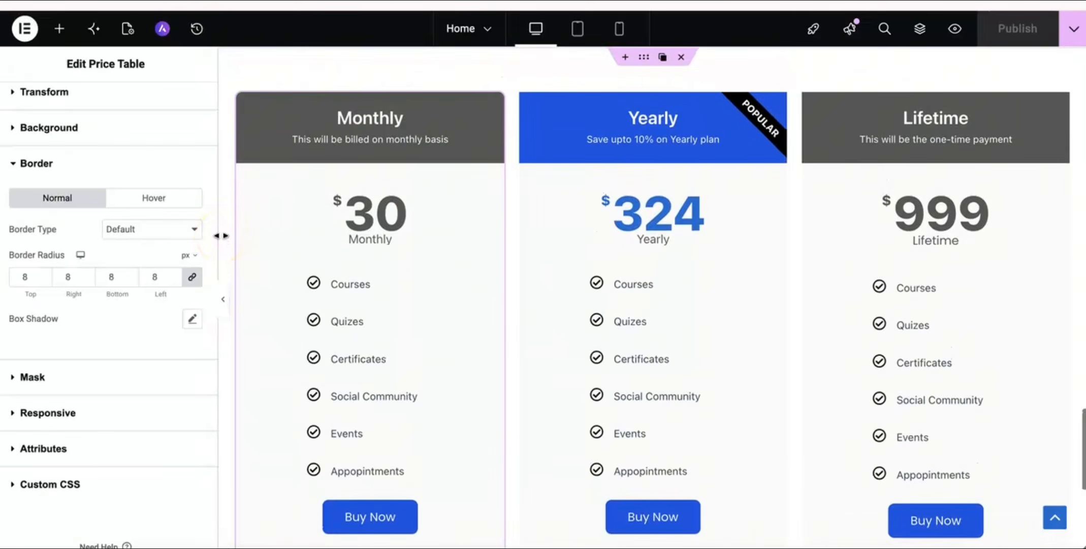
scroll(120, 208, "up", 1)
scroll(120, 207, "up", 1)
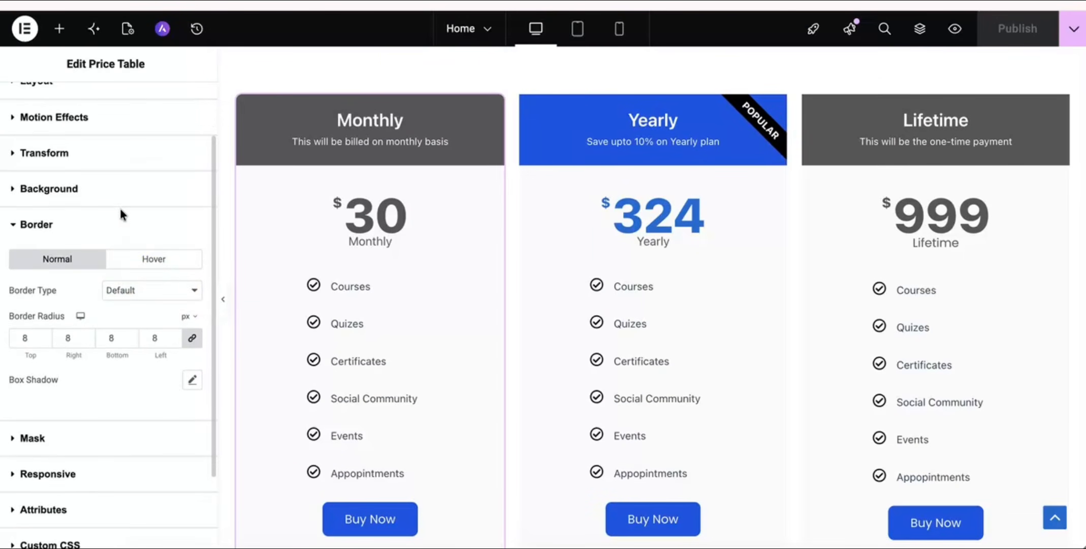
left_click(147, 304)
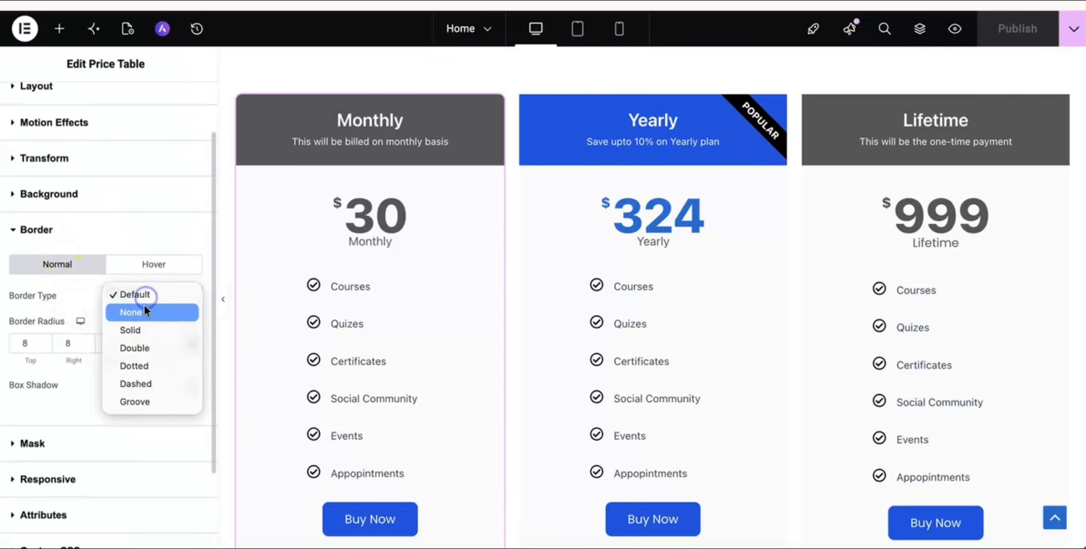
left_click(146, 313)
left_click(142, 328)
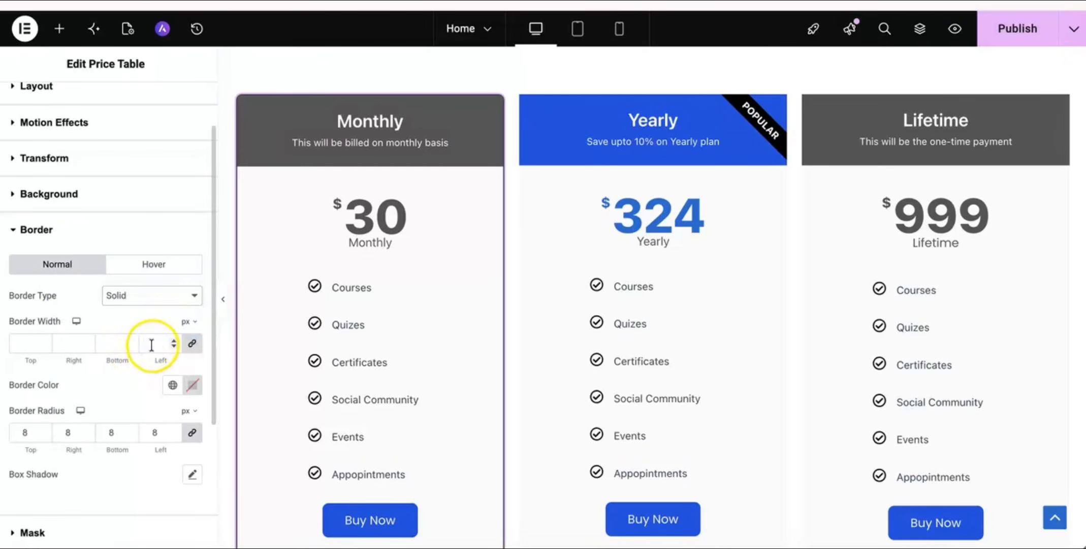
left_click(176, 343)
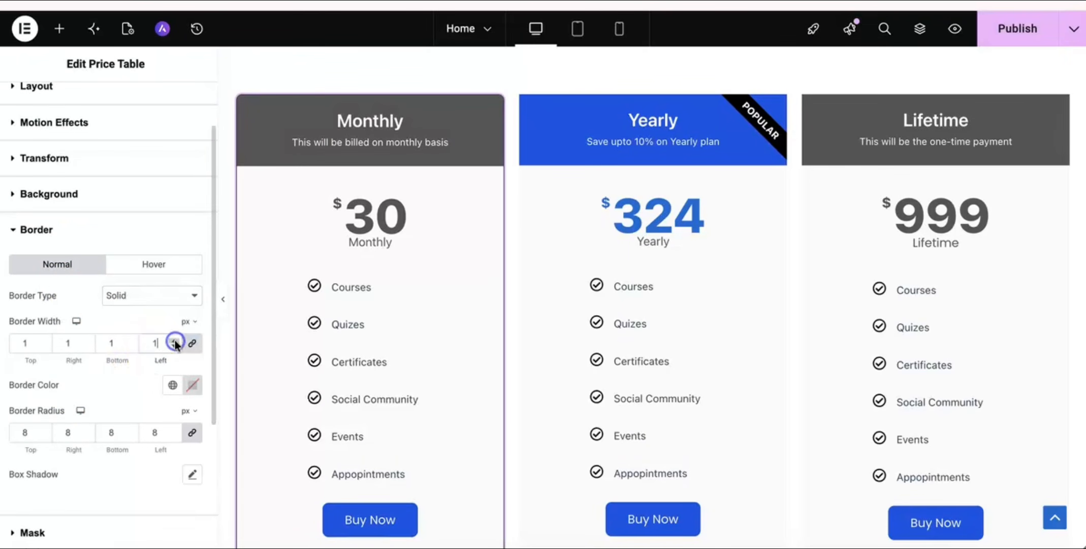
Set the Monthly table's border color to the mostly transparent black #0201011F and preview the page with the settings hidden.
left_click(190, 387)
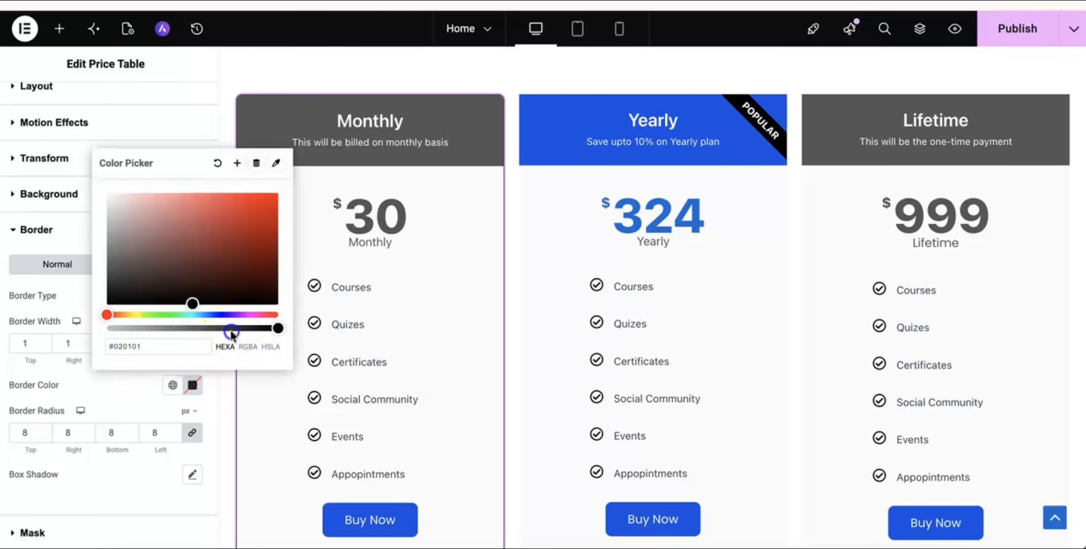
left_click_drag(198, 329, 126, 330)
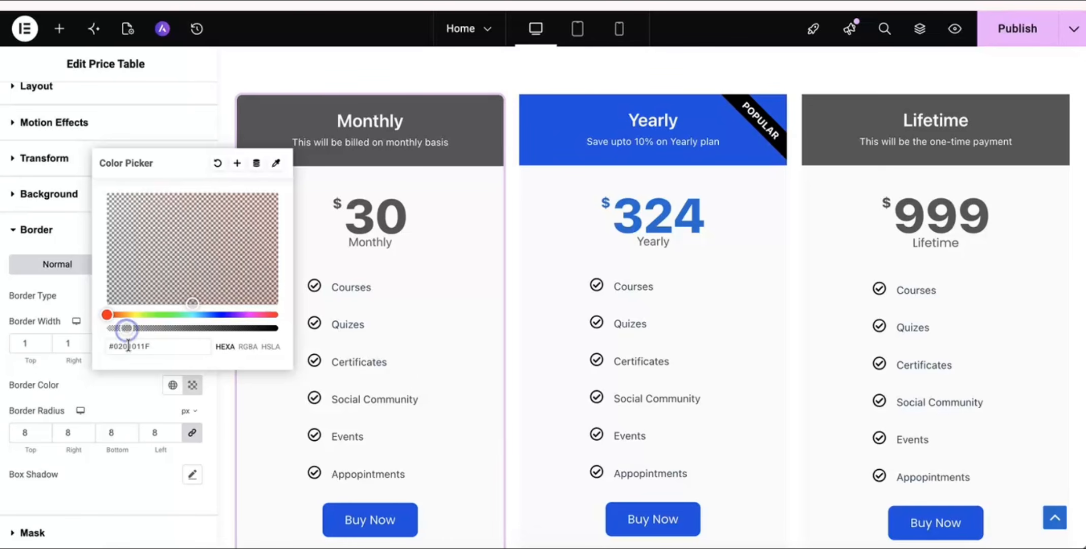
left_click(131, 402)
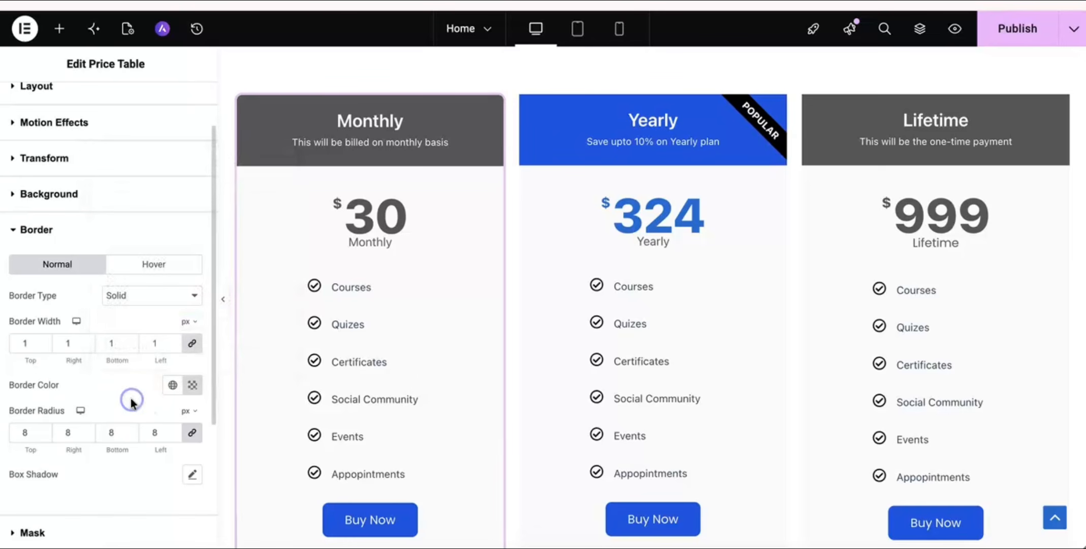
left_click(224, 307)
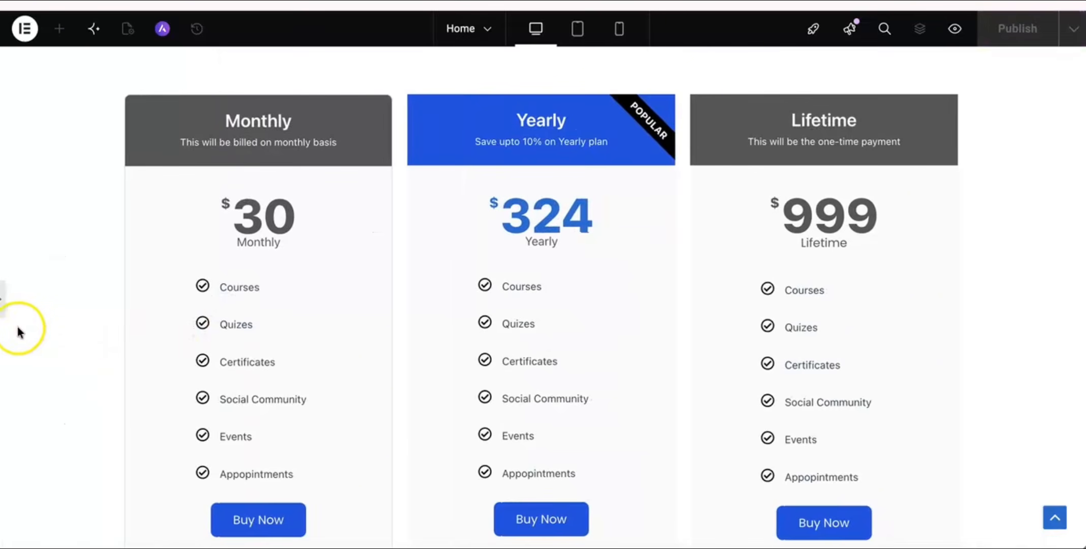
left_click(5, 305)
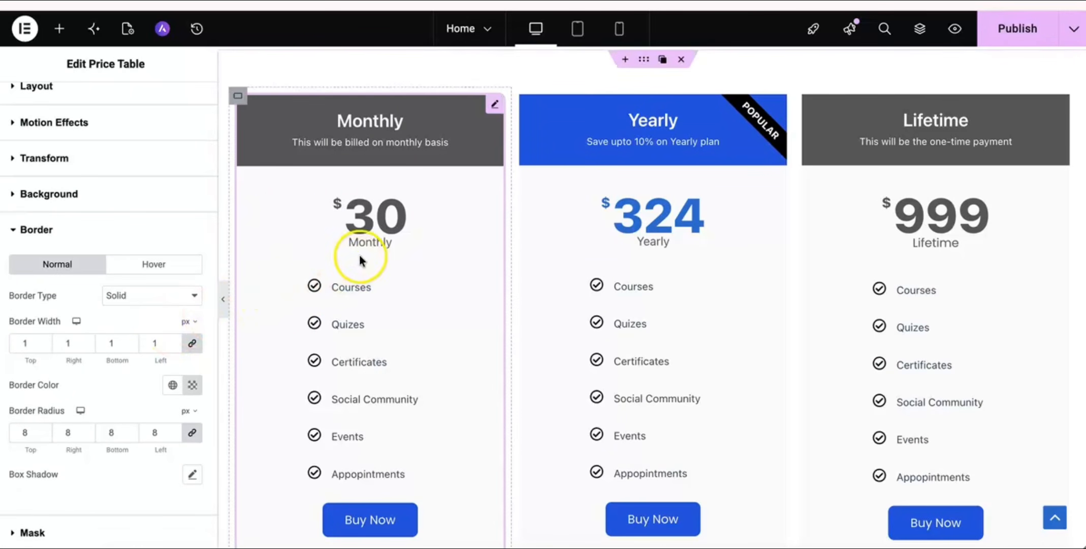
Give the Monthly price table a classic background in the global White color, publish the page and check the tables on the live page.
scroll(313, 235, "up", 1)
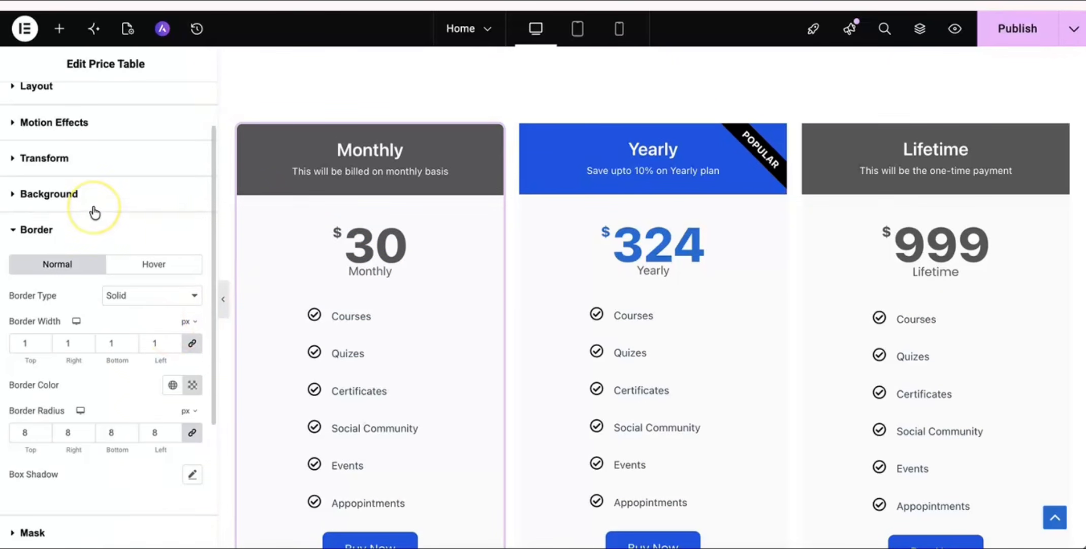
scroll(92, 208, "down", 1)
left_click(61, 182)
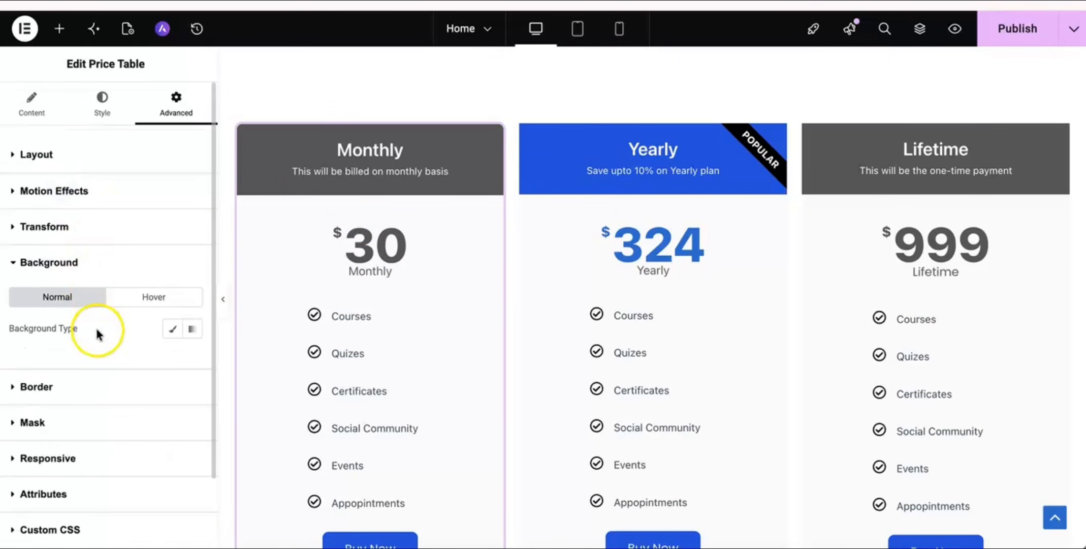
scroll(96, 334, "down", 2)
left_click(173, 242)
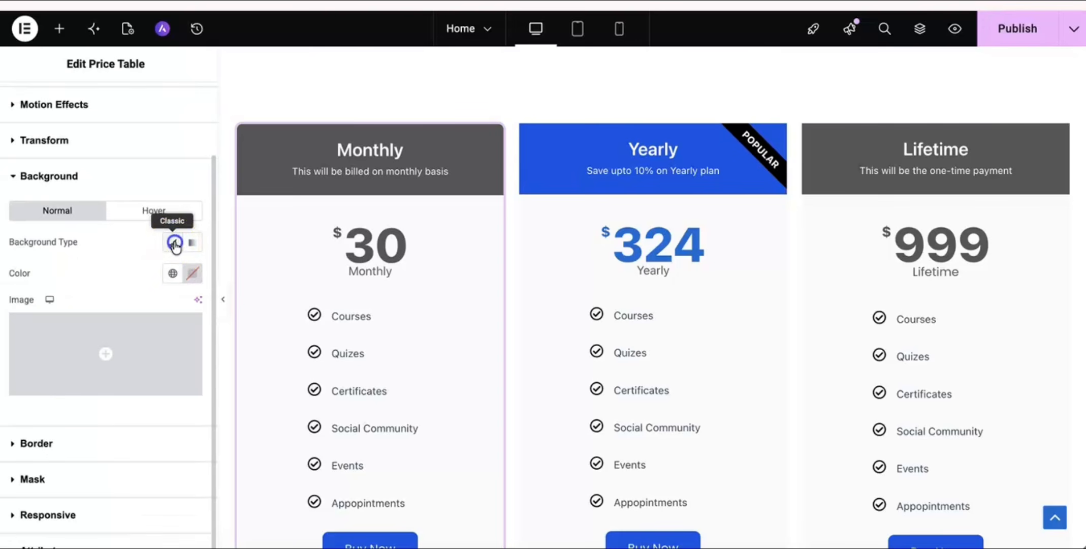
left_click(173, 273)
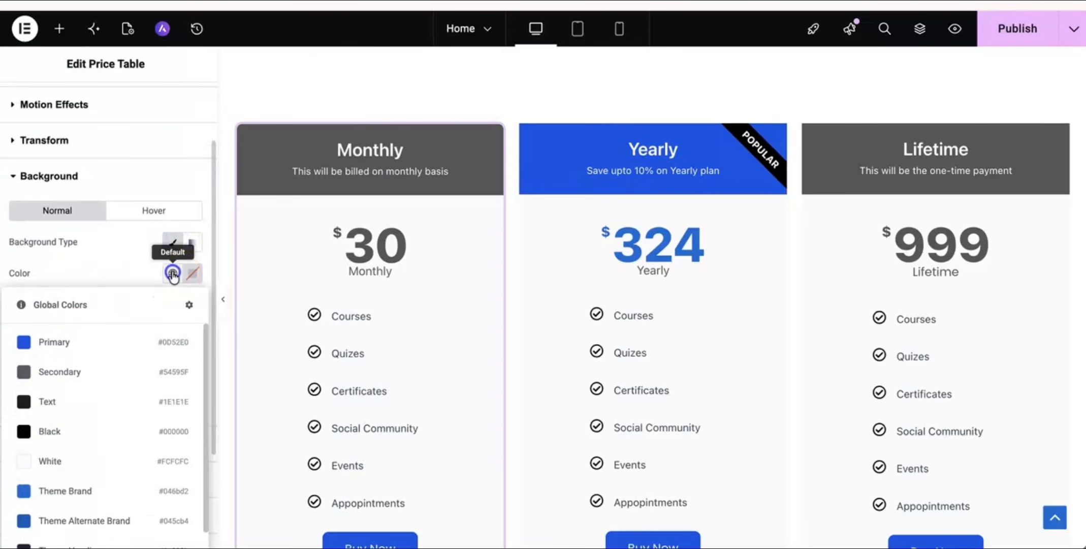
left_click(65, 461)
left_click(1011, 37)
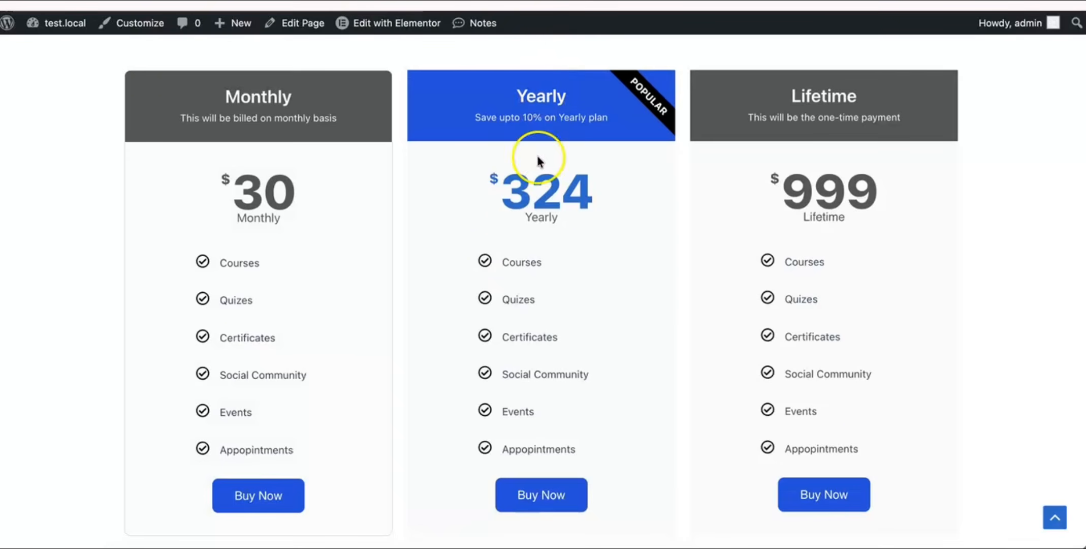
scroll(424, 325, "down", 2)
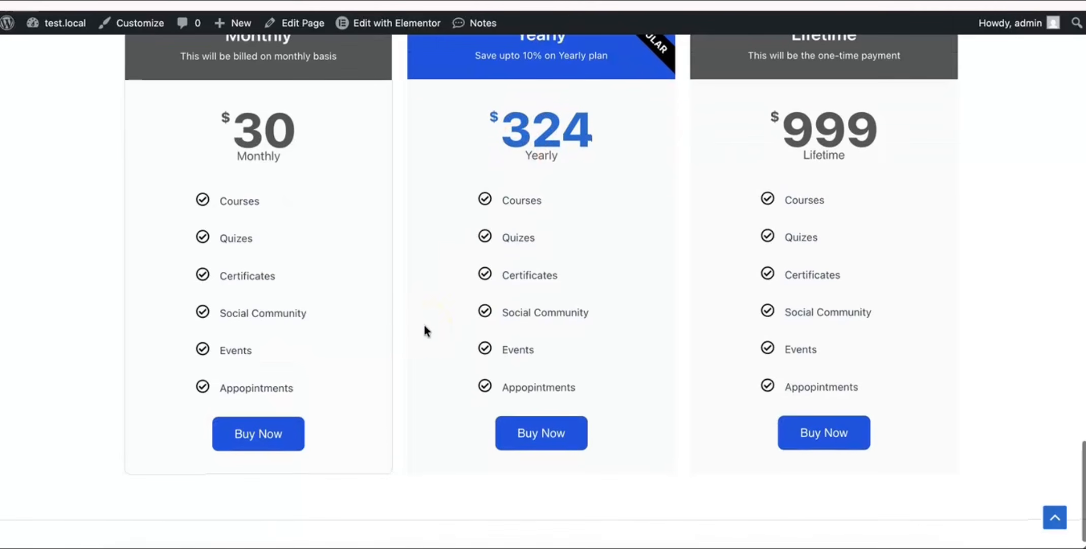
scroll(409, 413, "up", 2)
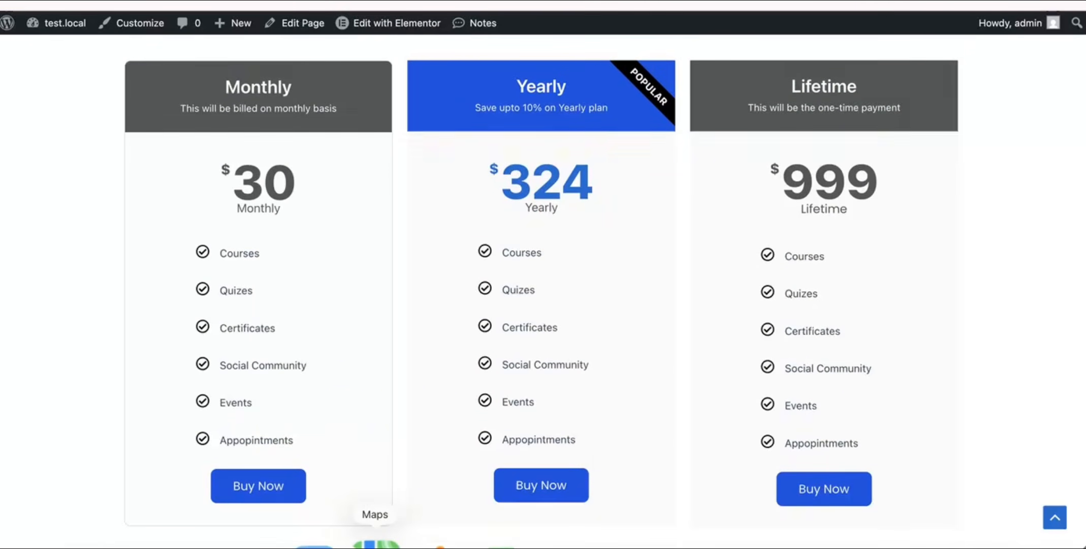
scroll(339, 412, "down", 1)
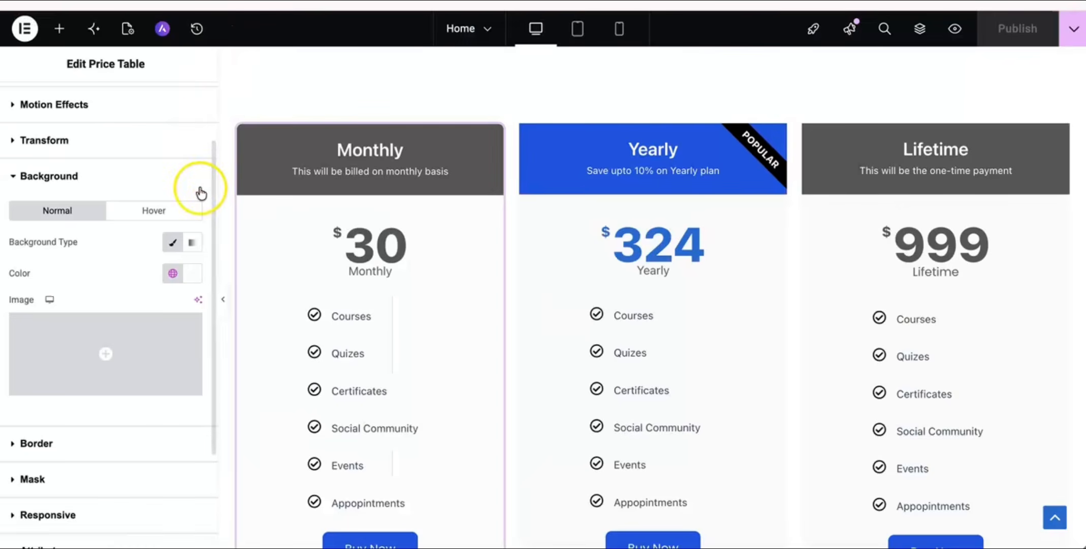
In the Elementor editor, set the Monthly table's pricing section background to the global White color.
scroll(168, 306, "up", 2)
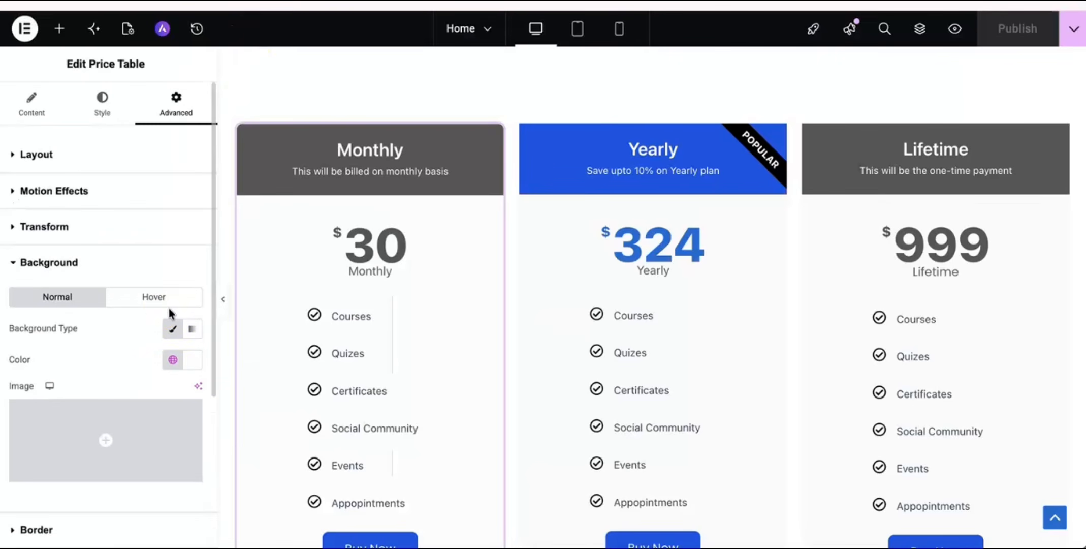
left_click(102, 113)
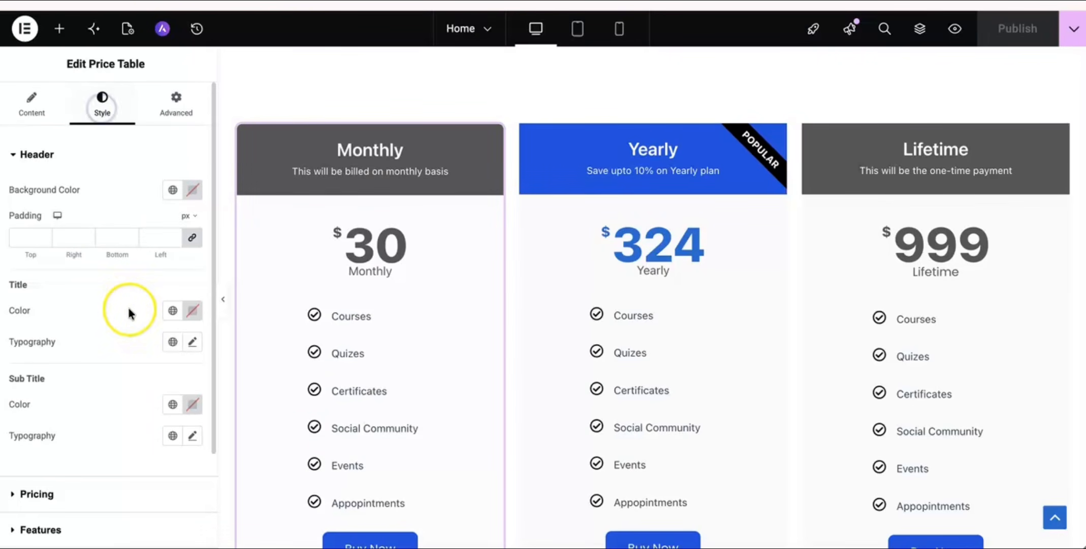
scroll(127, 306, "down", 1)
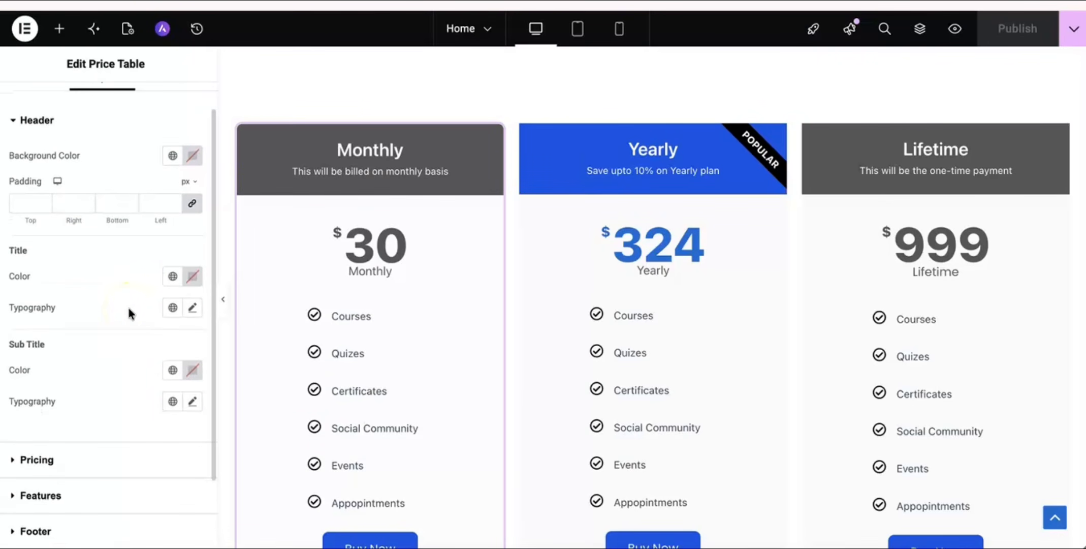
scroll(127, 305, "up", 1)
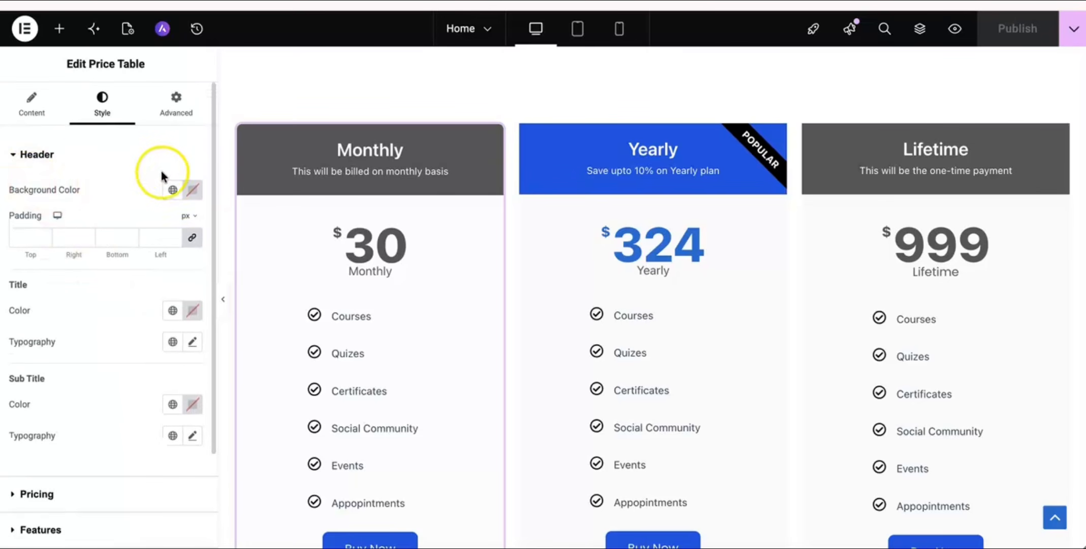
scroll(134, 305, "down", 3)
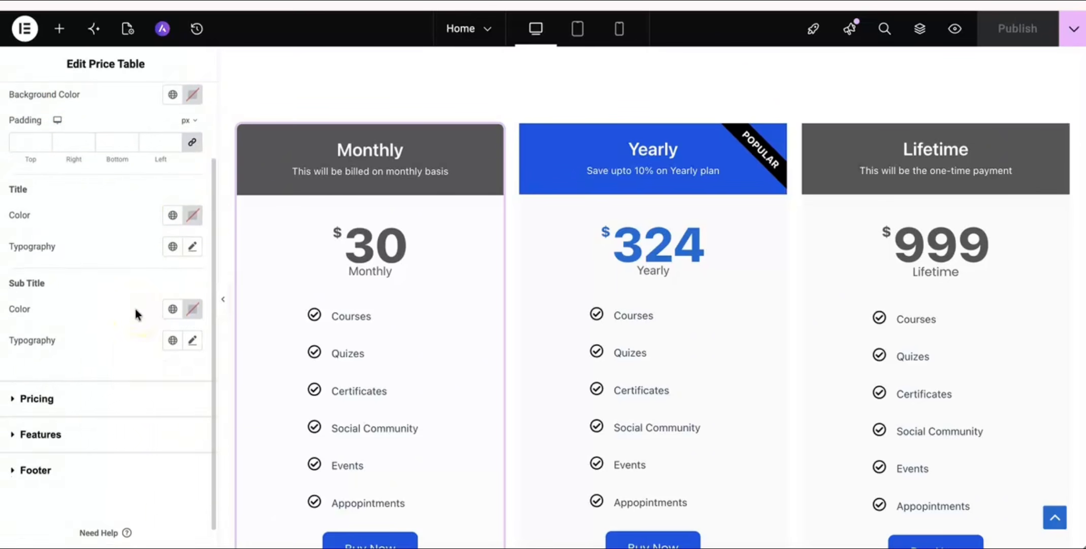
left_click(72, 371)
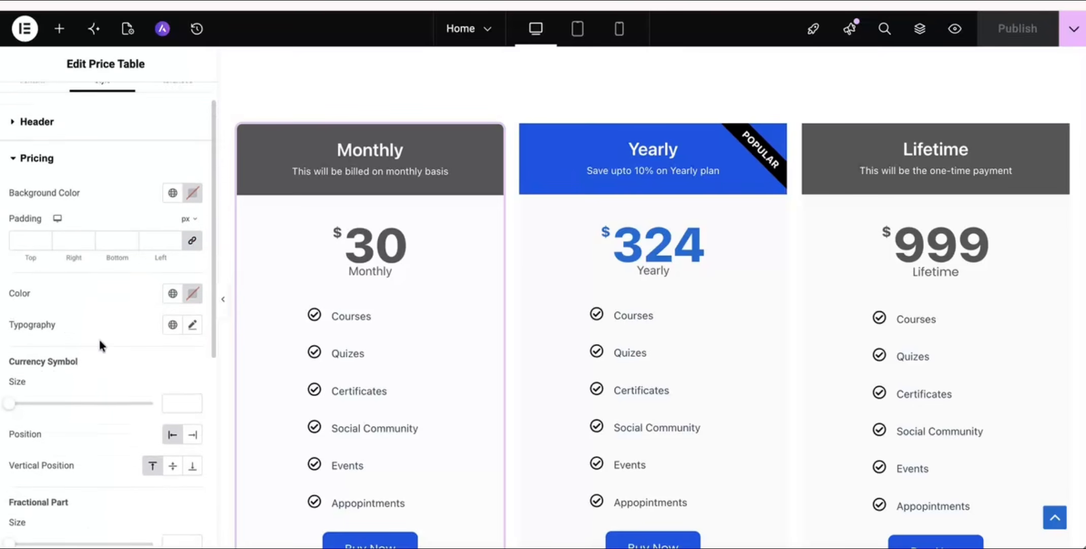
scroll(100, 341, "down", 1)
scroll(106, 268, "up", 1)
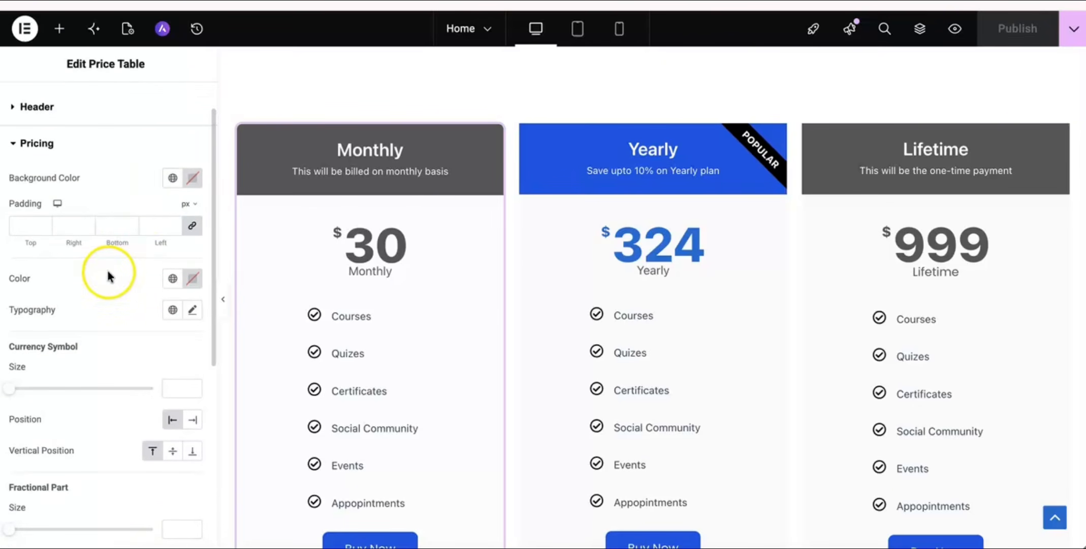
left_click(173, 177)
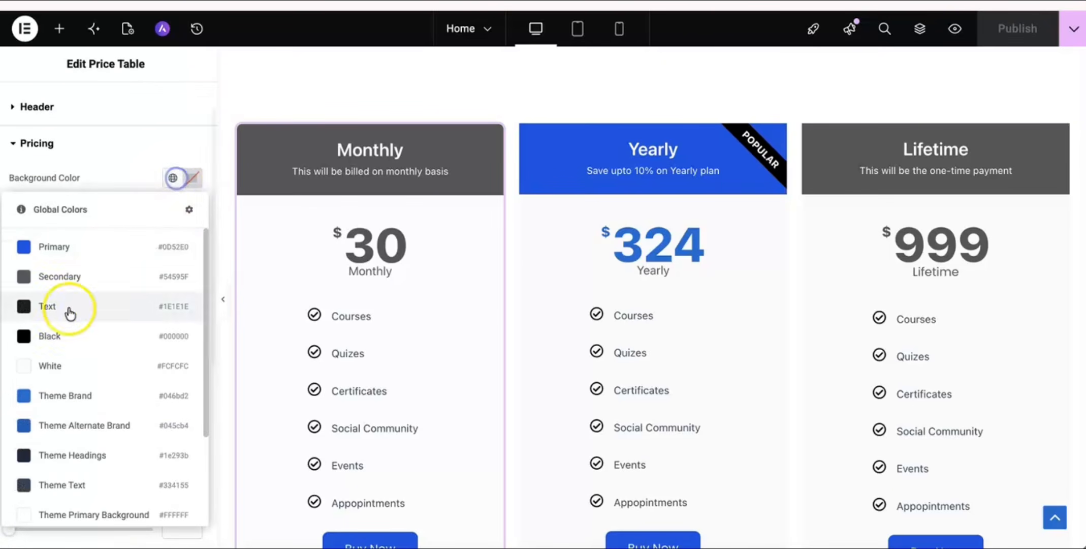
left_click(57, 363)
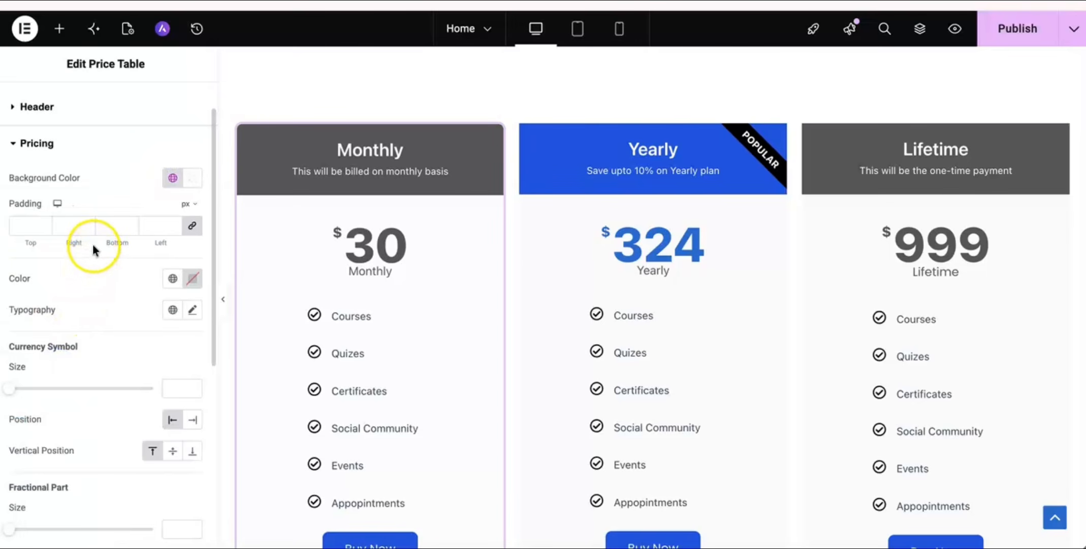
left_click(36, 143)
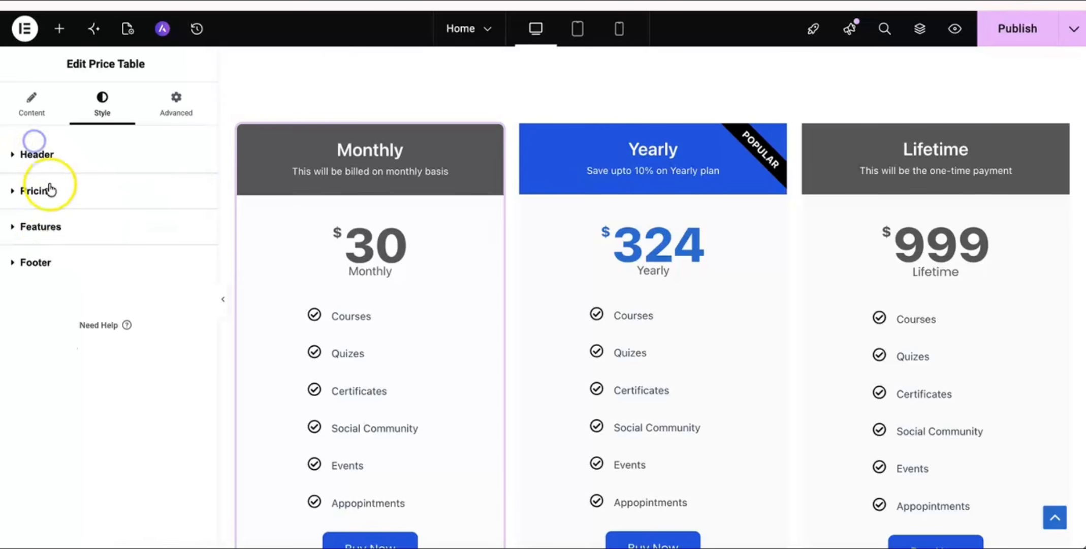
Set the background of the Monthly table's features section to the global White color.
left_click(49, 229)
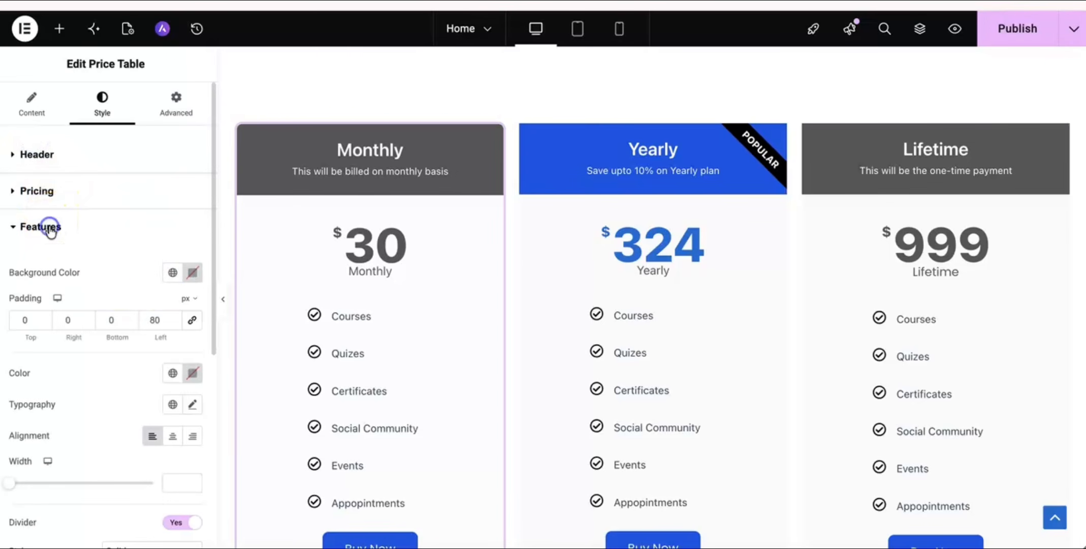
left_click(172, 274)
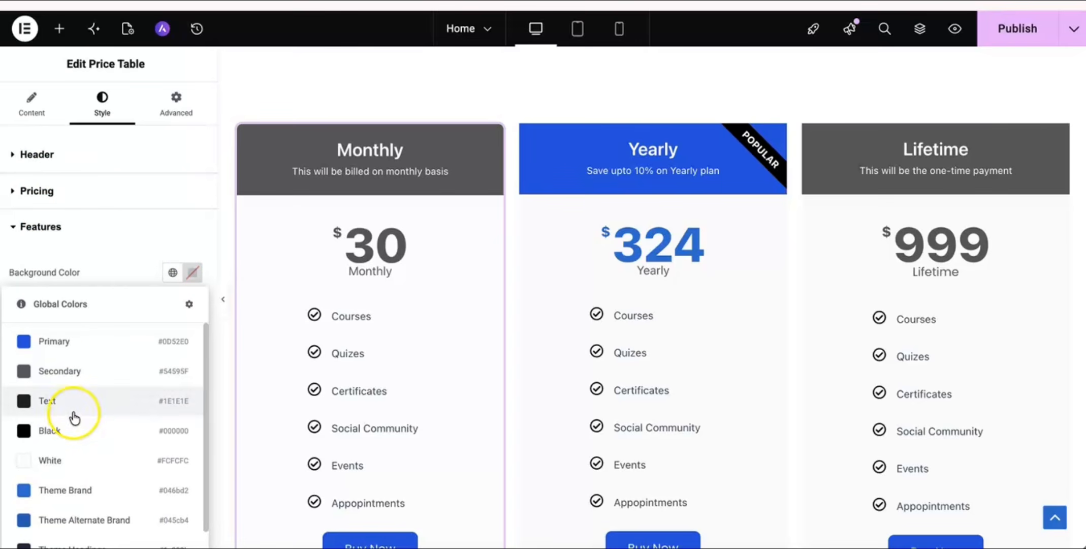
left_click(65, 460)
left_click(54, 223)
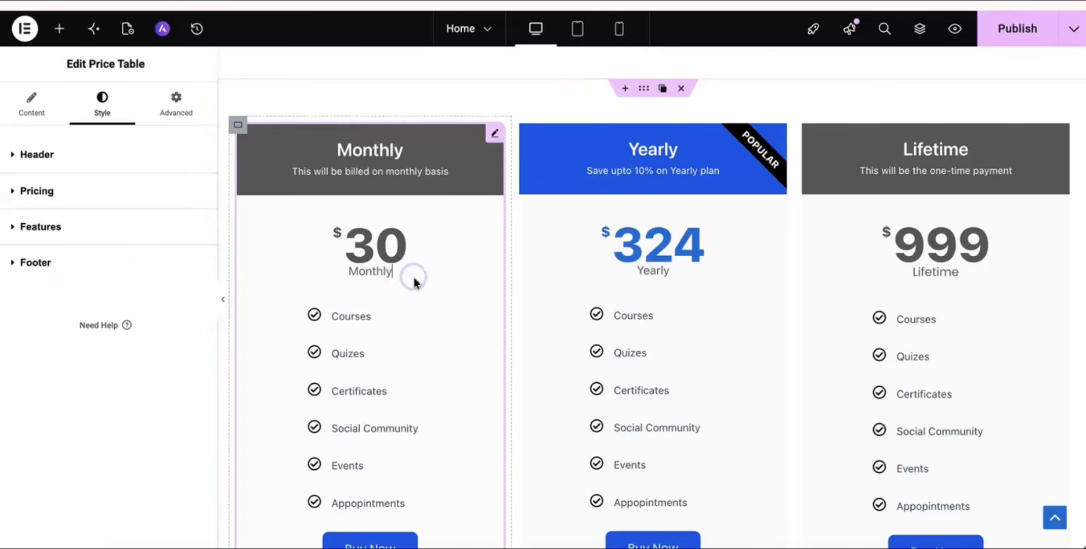
Set the Monthly table's footer background to the global White color and publish the page.
left_click(34, 262)
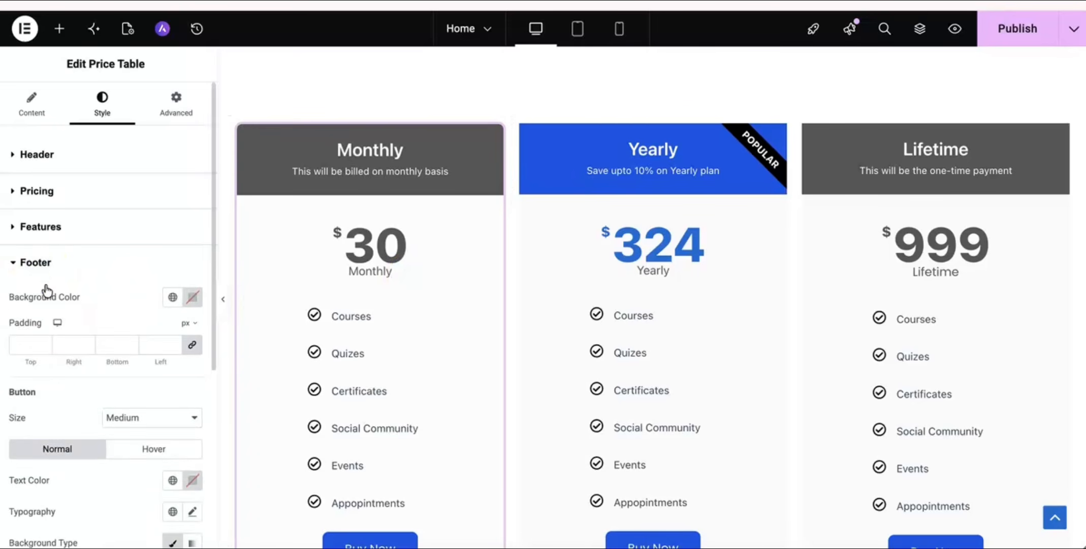
scroll(44, 287, "down", 2)
left_click(173, 181)
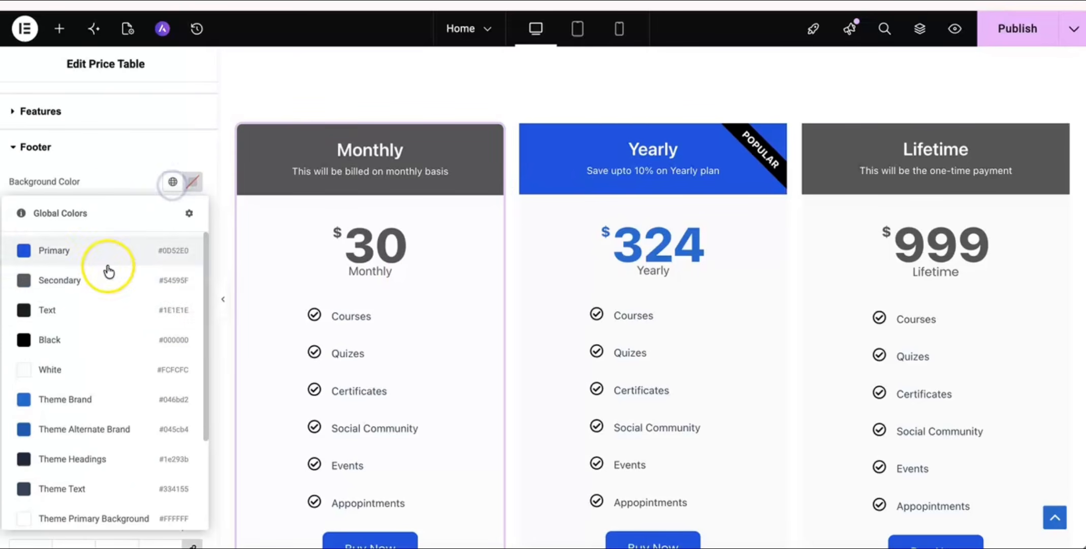
left_click(79, 371)
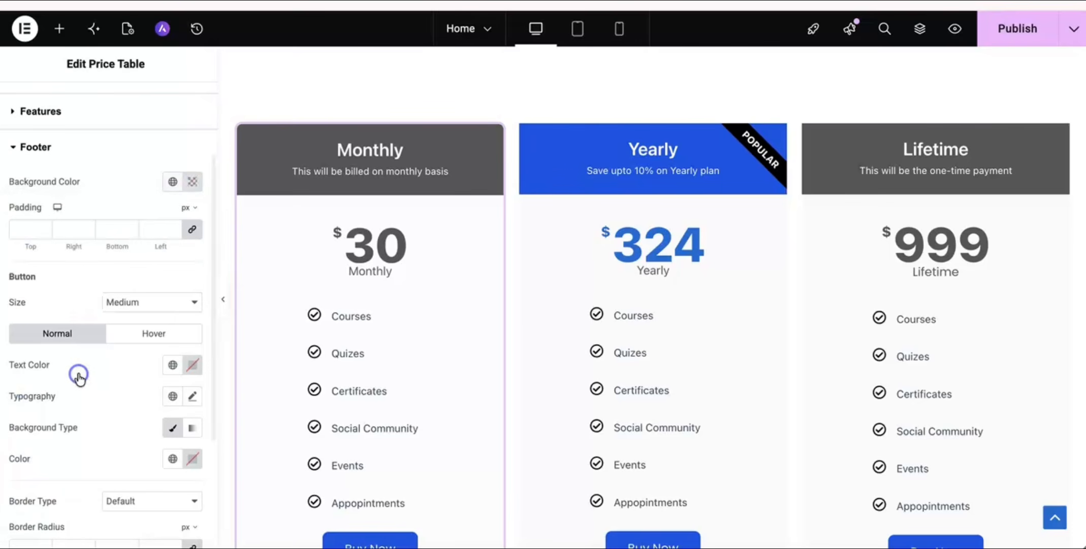
scroll(300, 281, "down", 4)
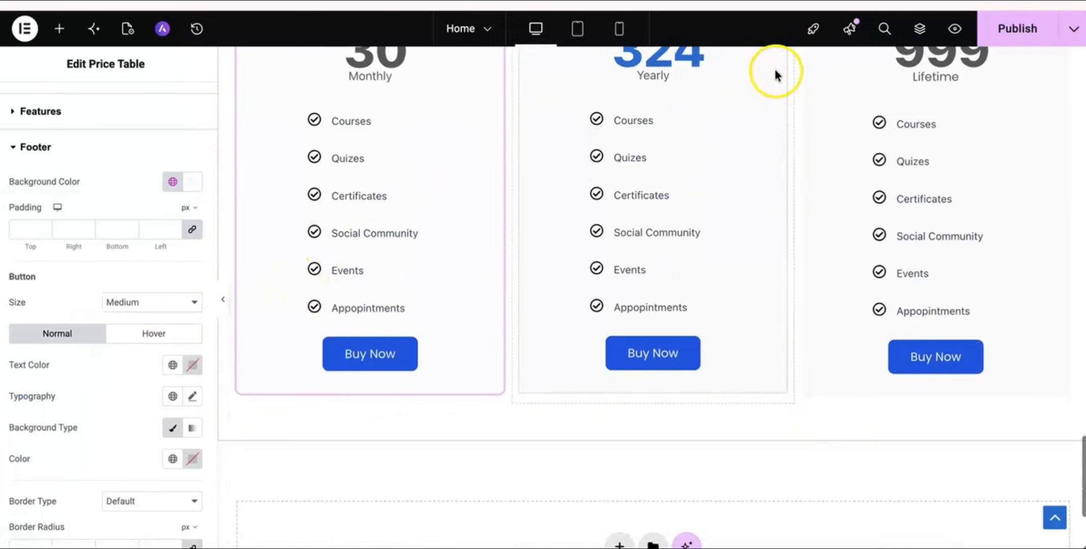
left_click(1043, 35)
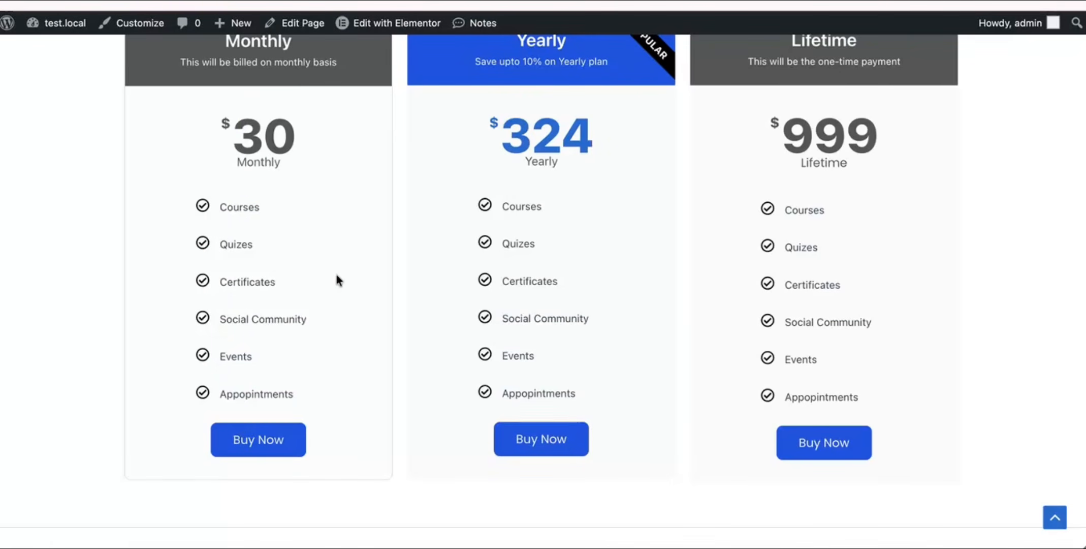
Sample the Monthly price table's background on the live page with the color picker.
left_click(328, 362)
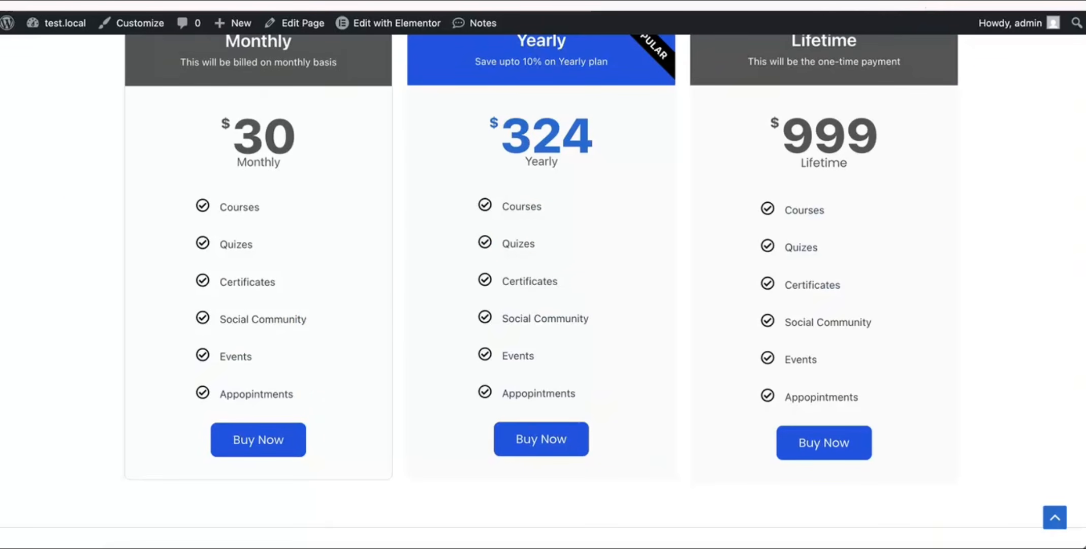
left_click(926, 1)
left_click(725, 17)
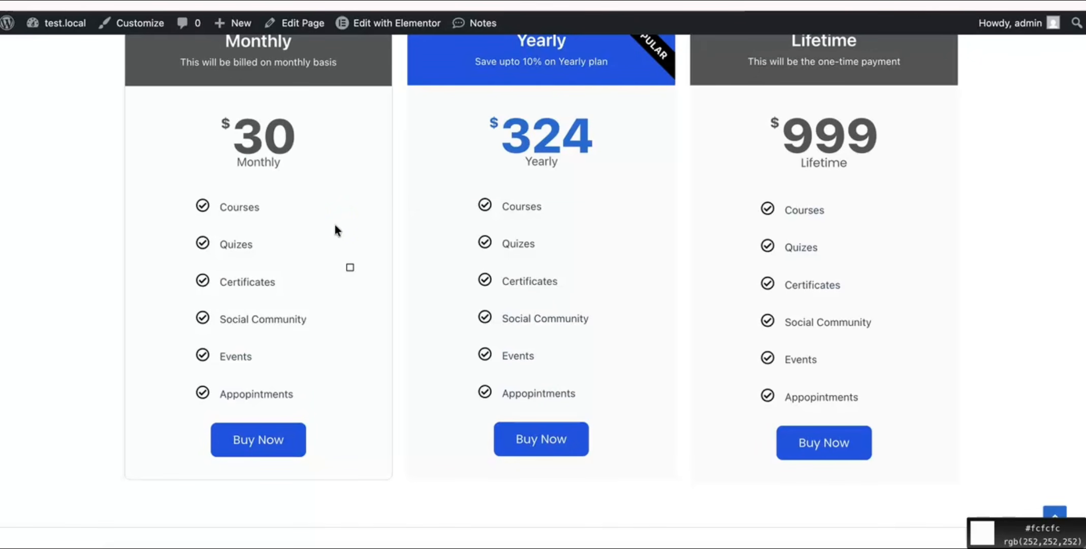
left_click(335, 225)
left_click(502, 119)
left_click(448, 122)
left_click(341, 222)
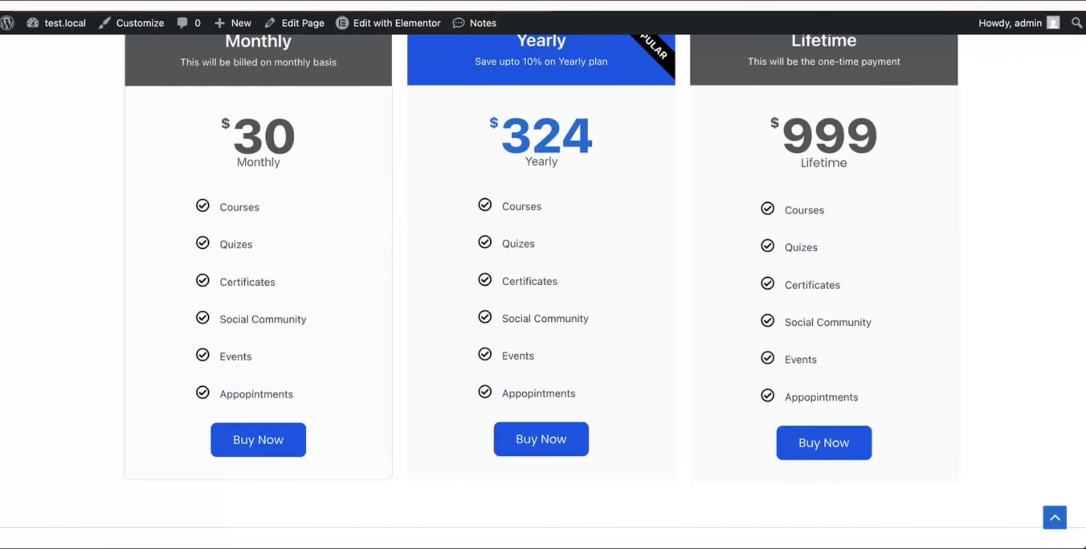
Back in the Elementor editor, copy the Monthly price table, paste its style onto the Lifetime table and publish the page.
left_click(411, 2)
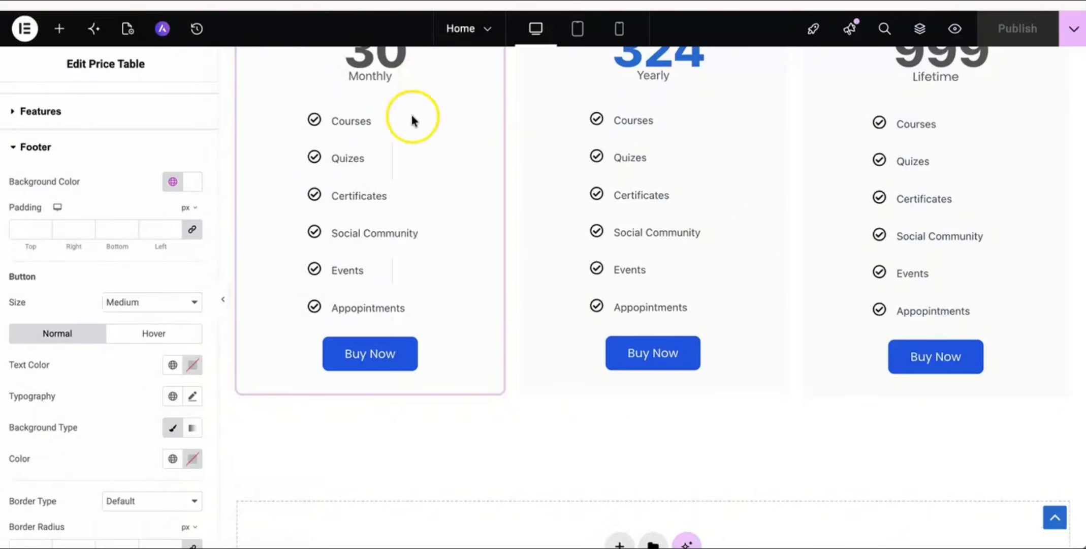
scroll(425, 191, "up", 5)
right_click(426, 193)
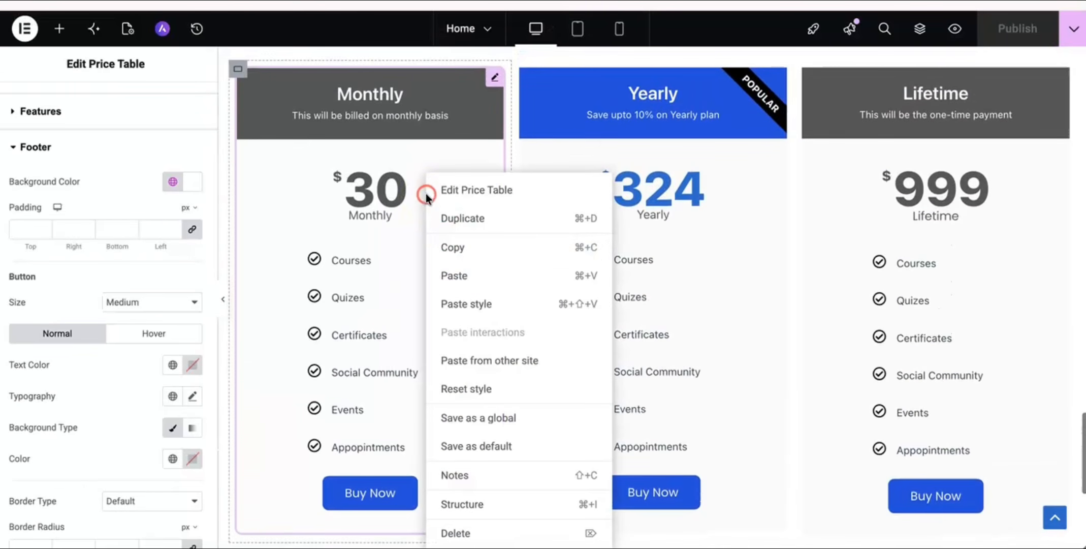
left_click(447, 247)
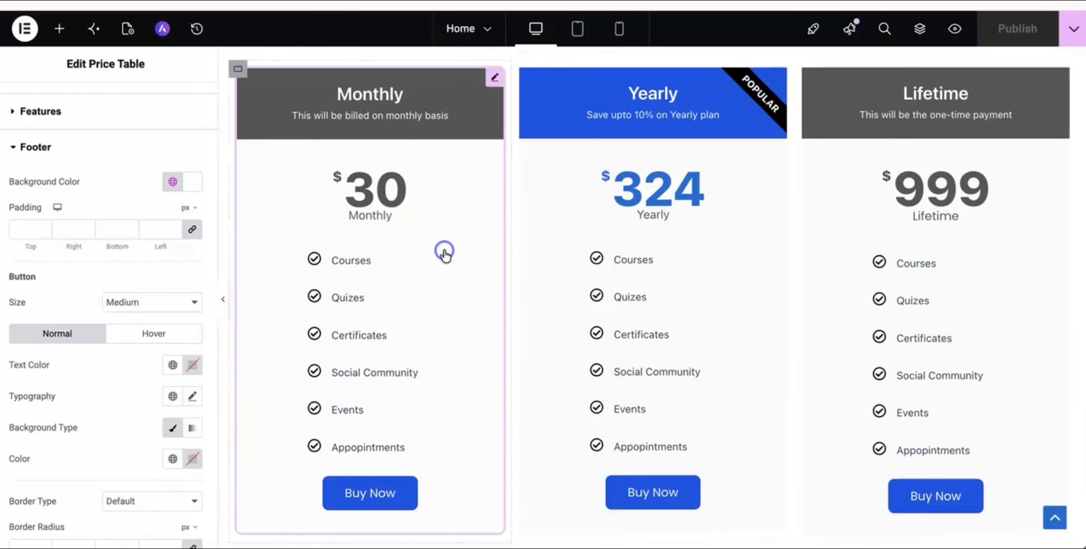
right_click(901, 234)
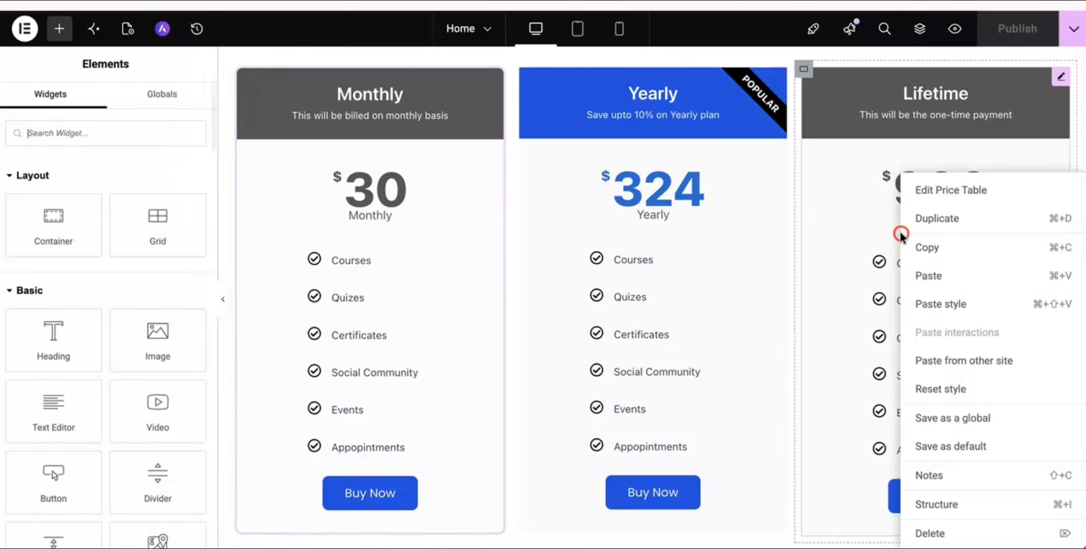
left_click(929, 305)
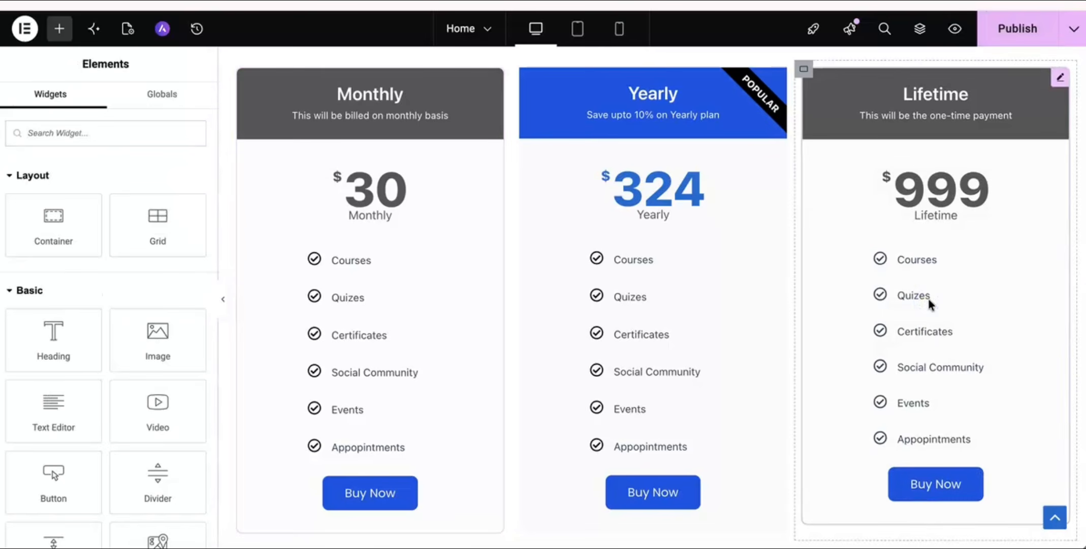
left_click(1016, 31)
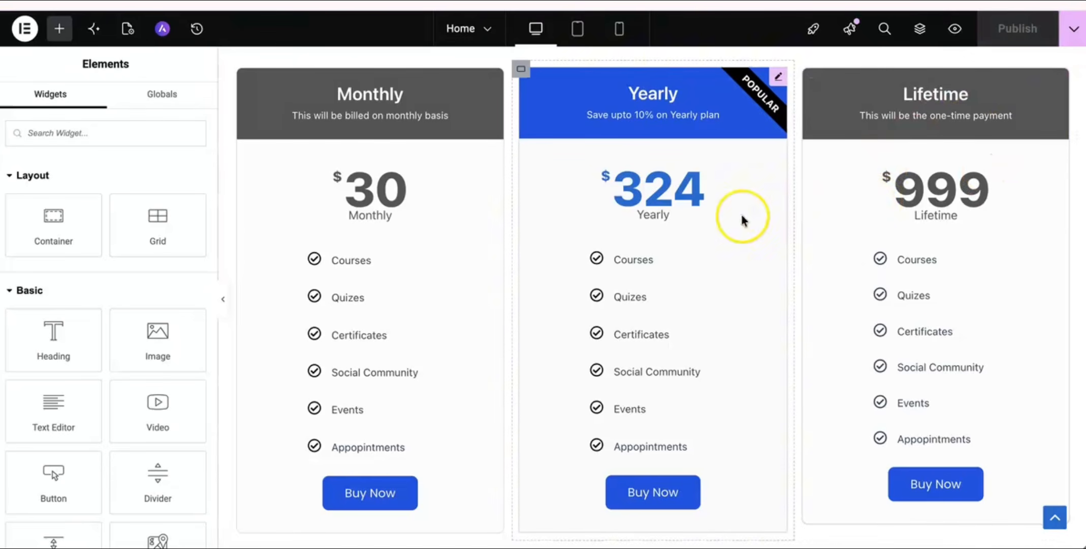
Set the background of the Yearly price table's pricing section to the global White color.
left_click(603, 230)
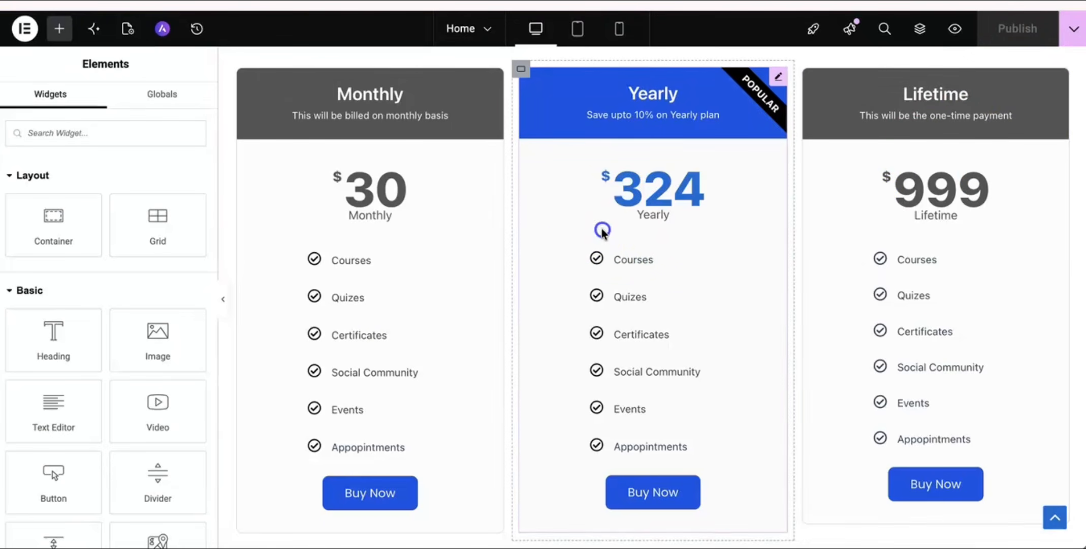
left_click(777, 83)
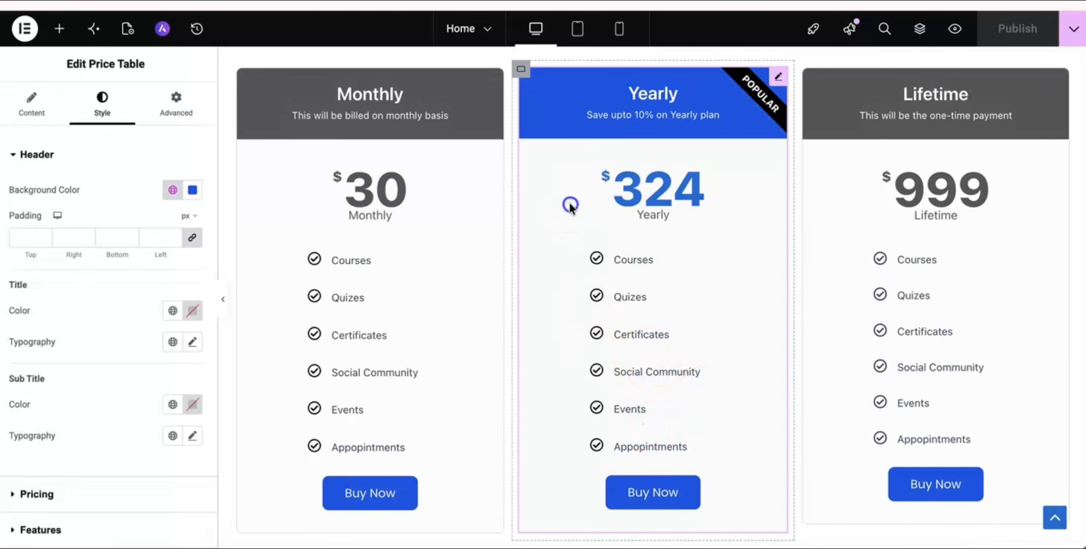
left_click(45, 161)
left_click(45, 160)
scroll(121, 258, "down", 2)
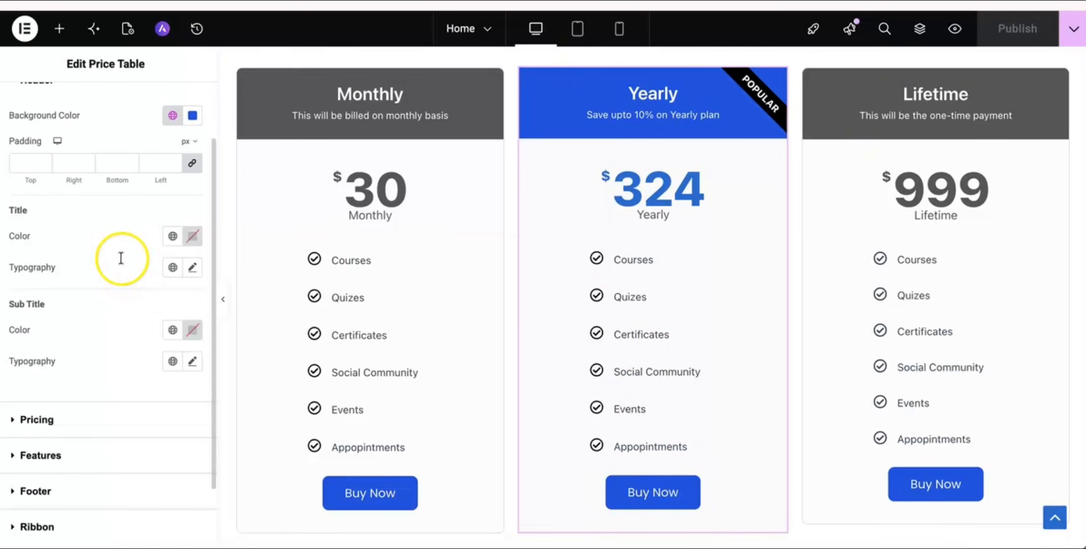
scroll(78, 293, "down", 2)
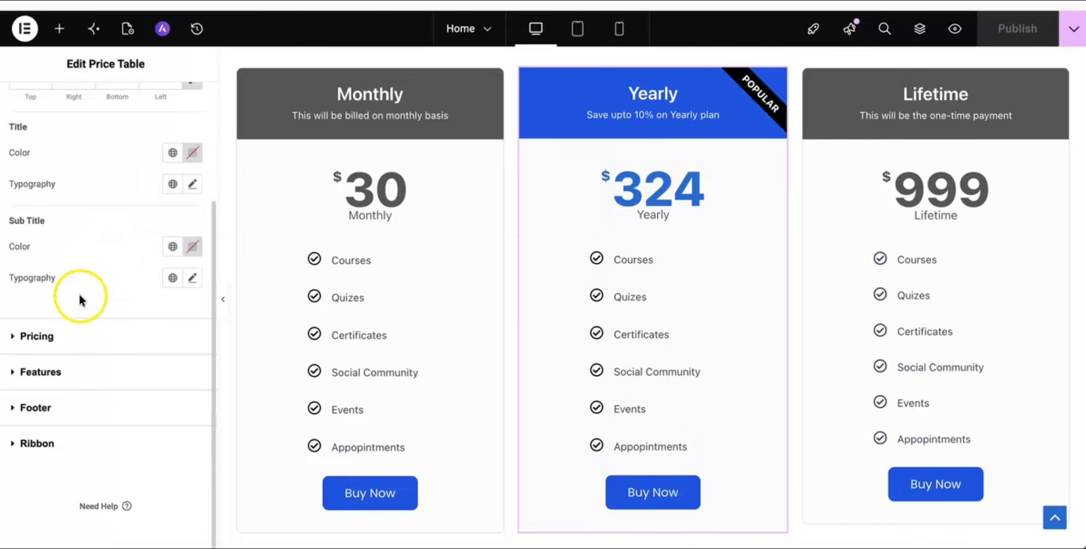
left_click(46, 339)
scroll(78, 278, "down", 2)
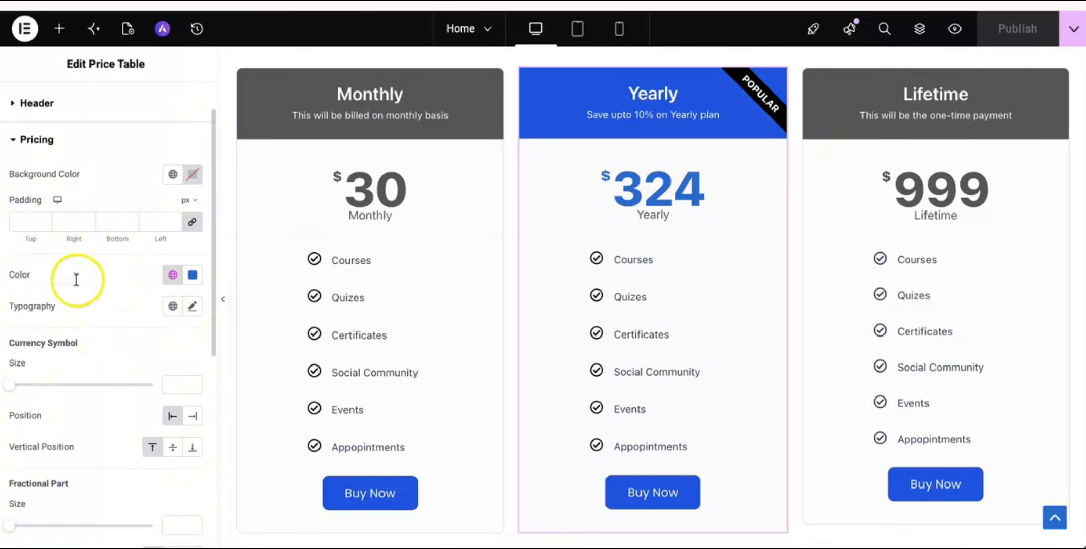
left_click(173, 155)
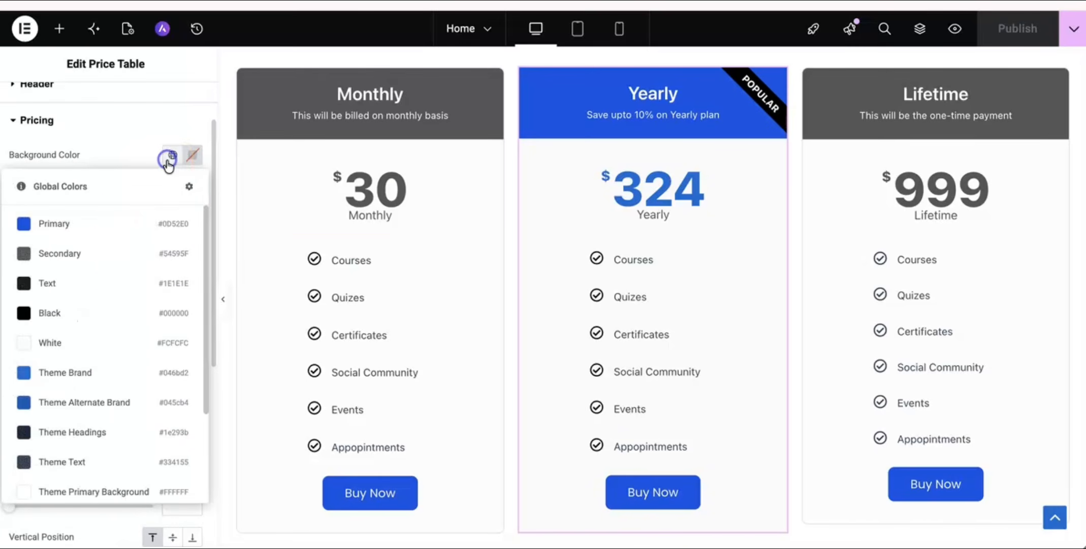
left_click(76, 345)
Set the background of the Yearly table's features section to the global White color.
scroll(110, 235, "down", 4)
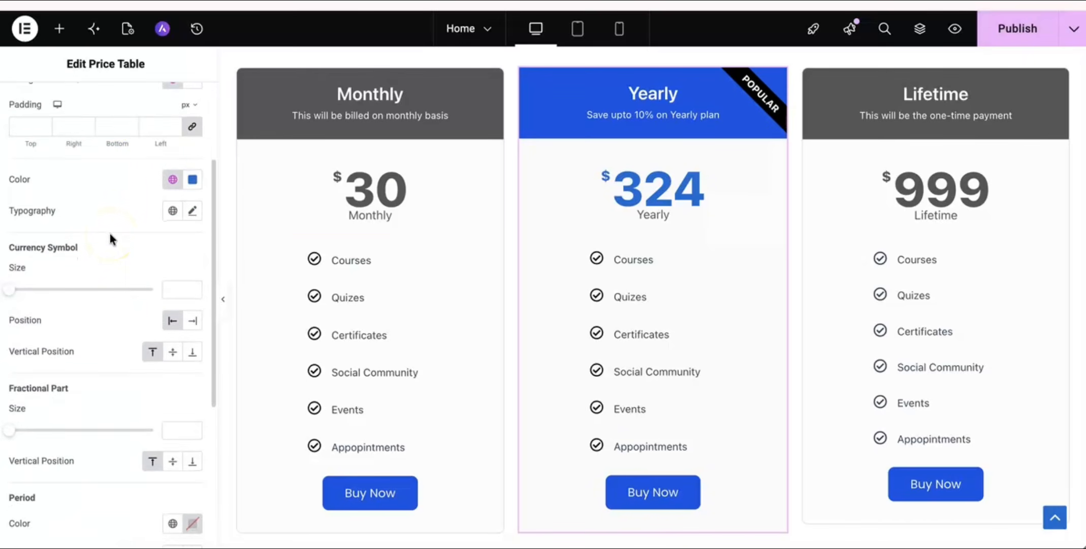
scroll(109, 234, "down", 3)
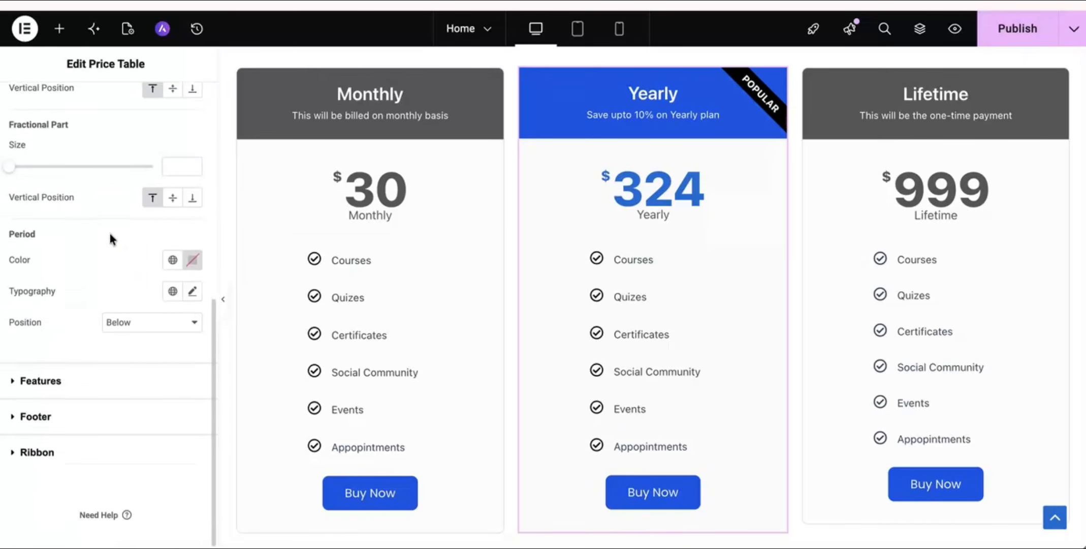
left_click(53, 369)
scroll(53, 371, "down", 4)
scroll(104, 244, "up", 2)
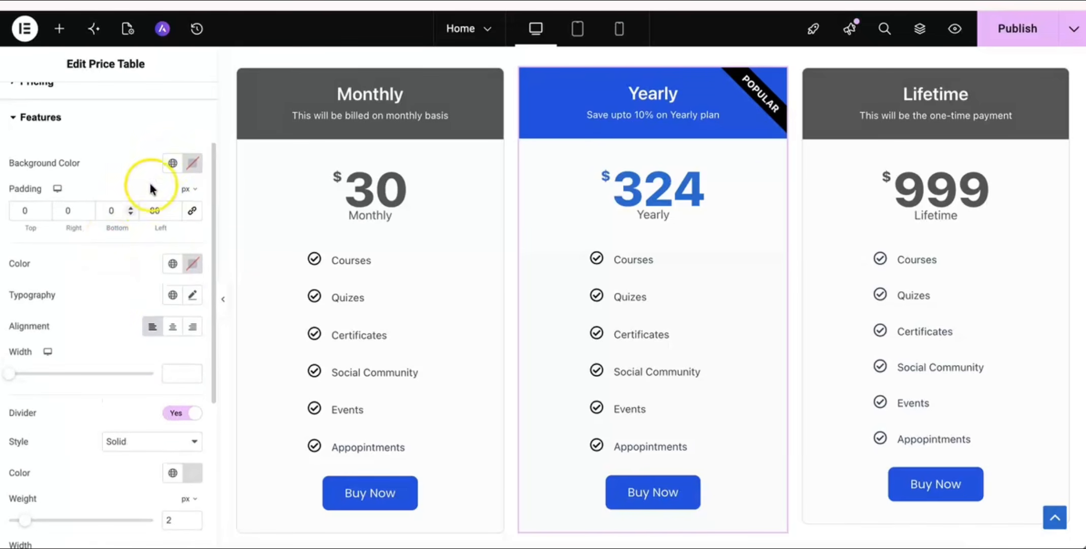
left_click(173, 164)
left_click(107, 353)
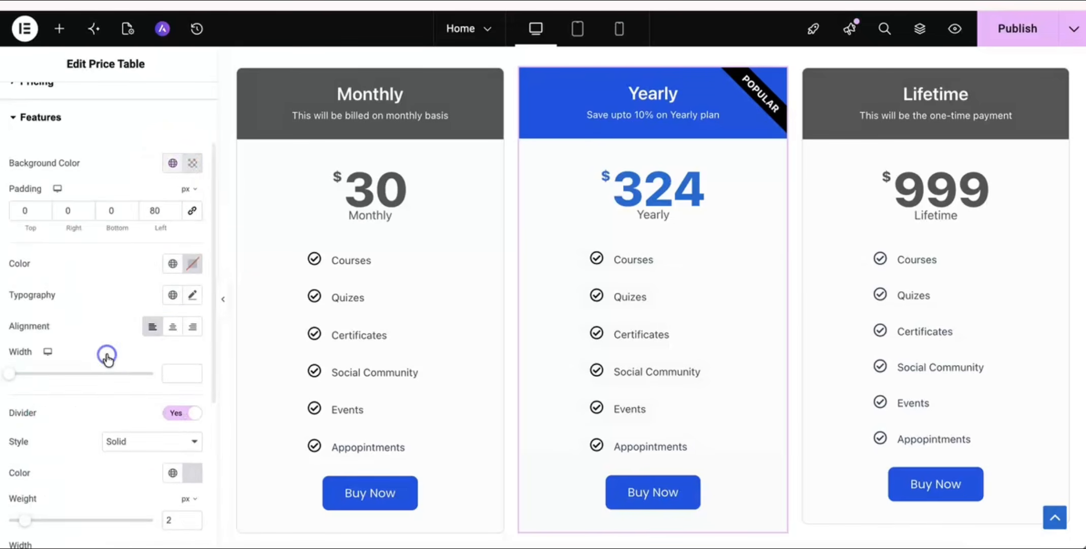
Set the Yearly table's footer background to the global White color.
scroll(106, 359, "down", 5)
left_click(54, 418)
scroll(116, 292, "down", 3)
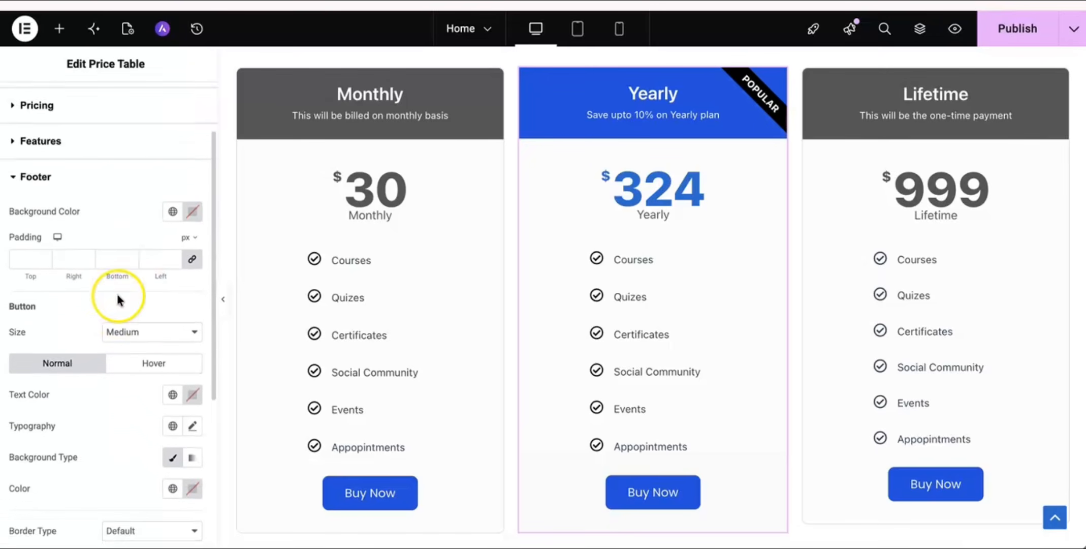
left_click(173, 190)
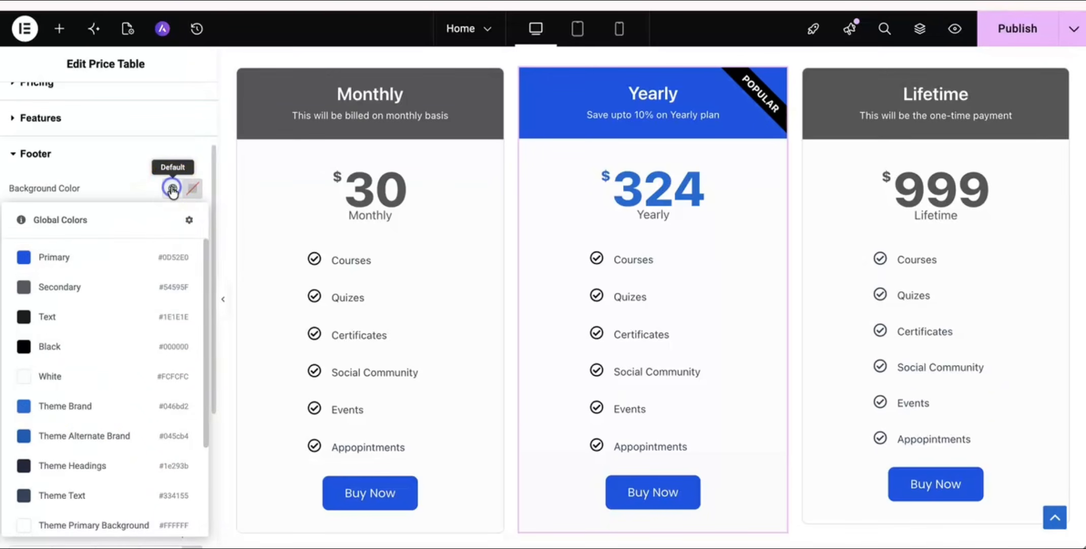
left_click(93, 381)
scroll(94, 384, "down", 5)
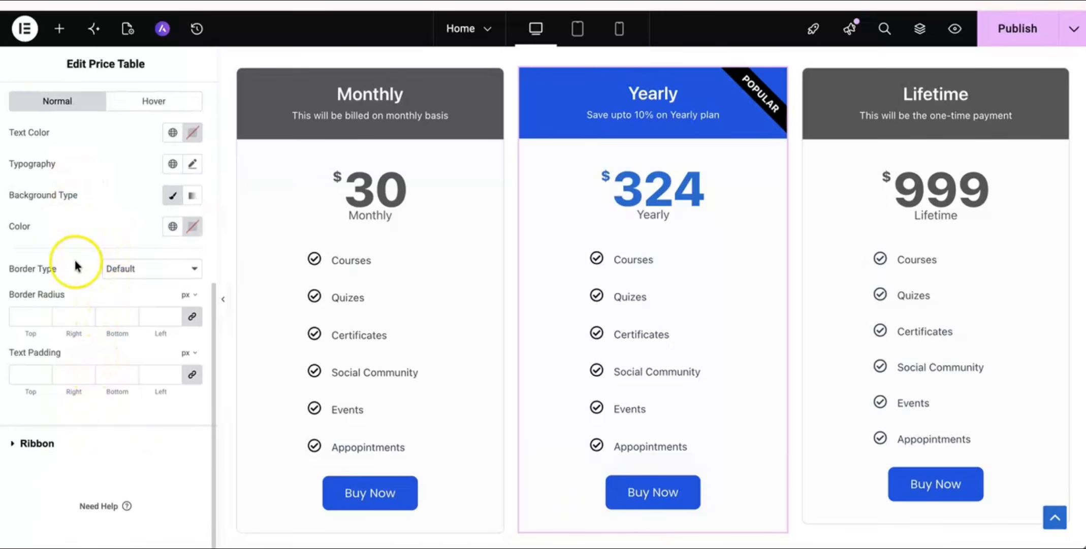
Publish the Home page and review the three price tables on the live page.
left_click(61, 445)
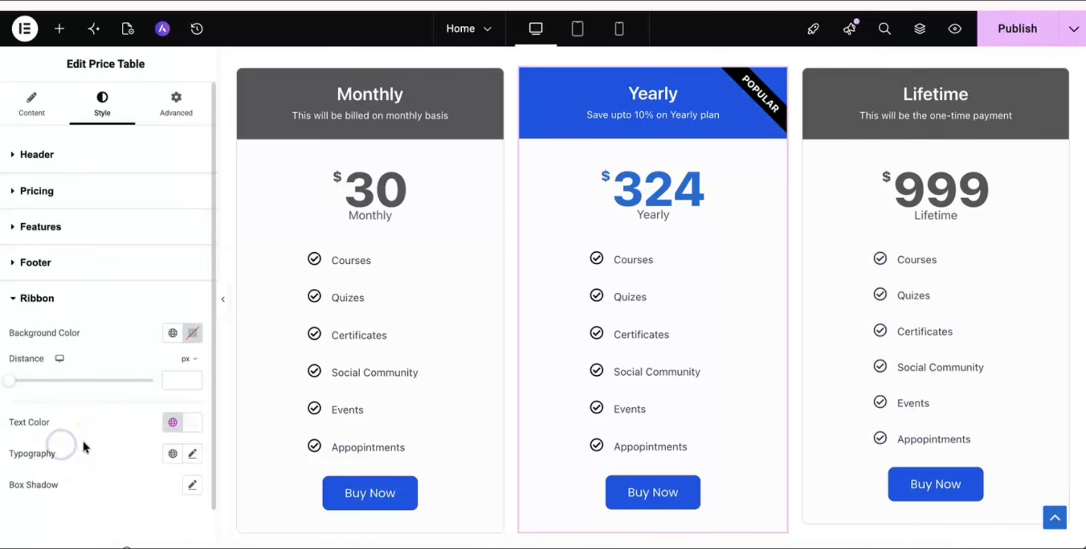
scroll(88, 434, "down", 1)
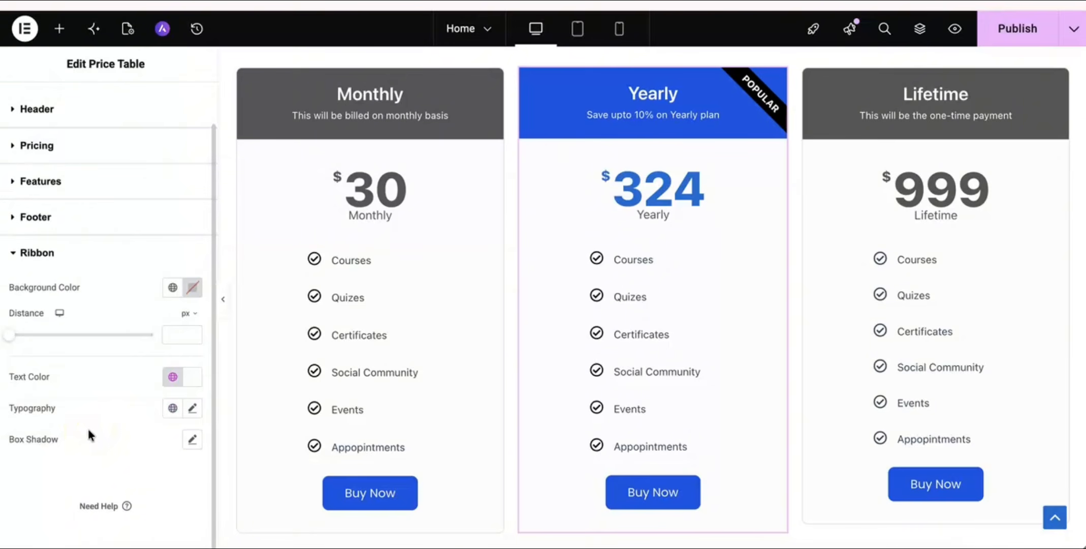
scroll(89, 435, "up", 1)
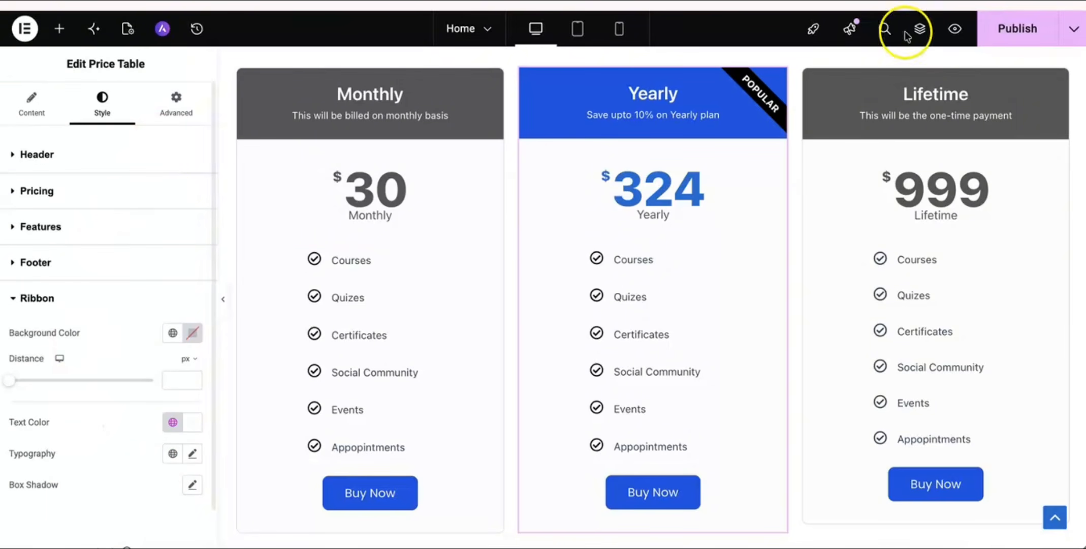
left_click(1005, 40)
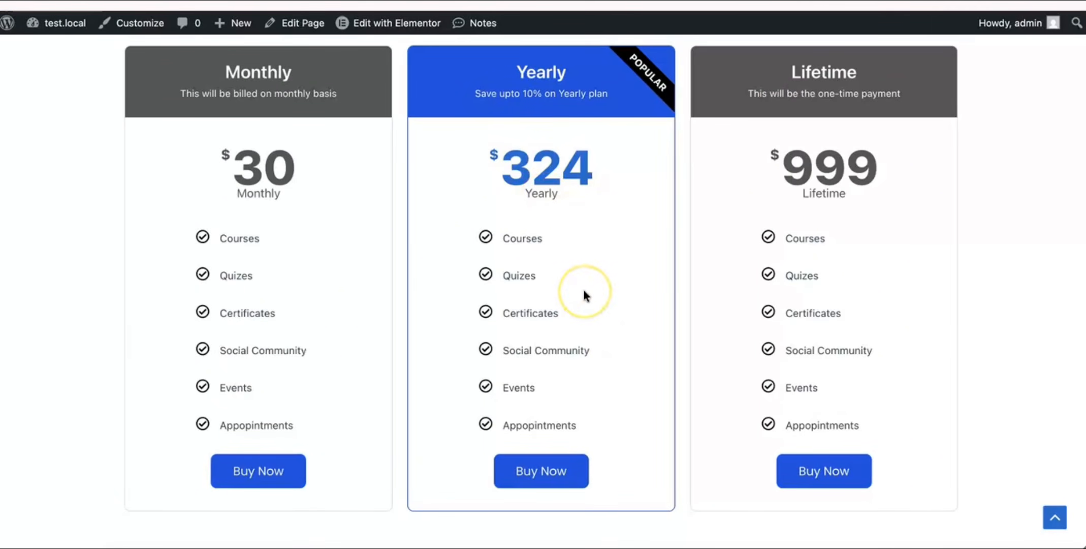
scroll(585, 292, "down", 1)
scroll(585, 293, "up", 2)
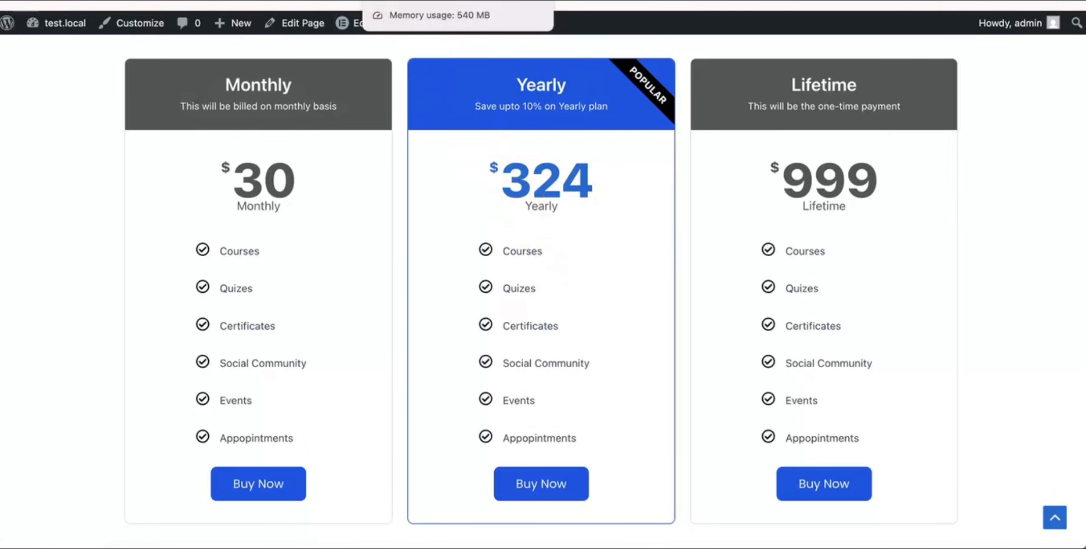
Back in the Elementor editor, add a single container with vertical direction below the price tables.
left_click(432, 2)
scroll(425, 210, "down", 6)
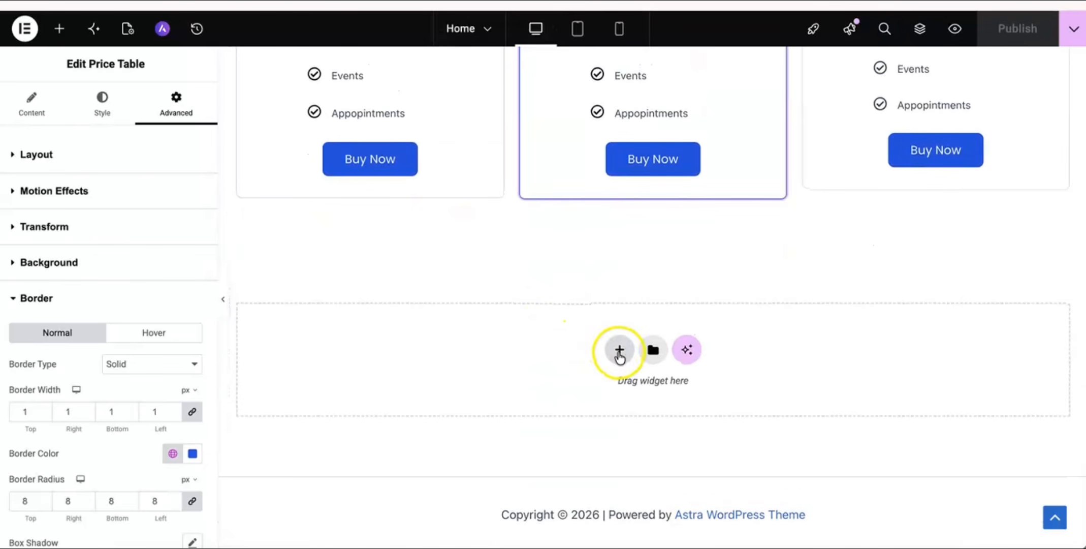
left_click(619, 357)
left_click(595, 410)
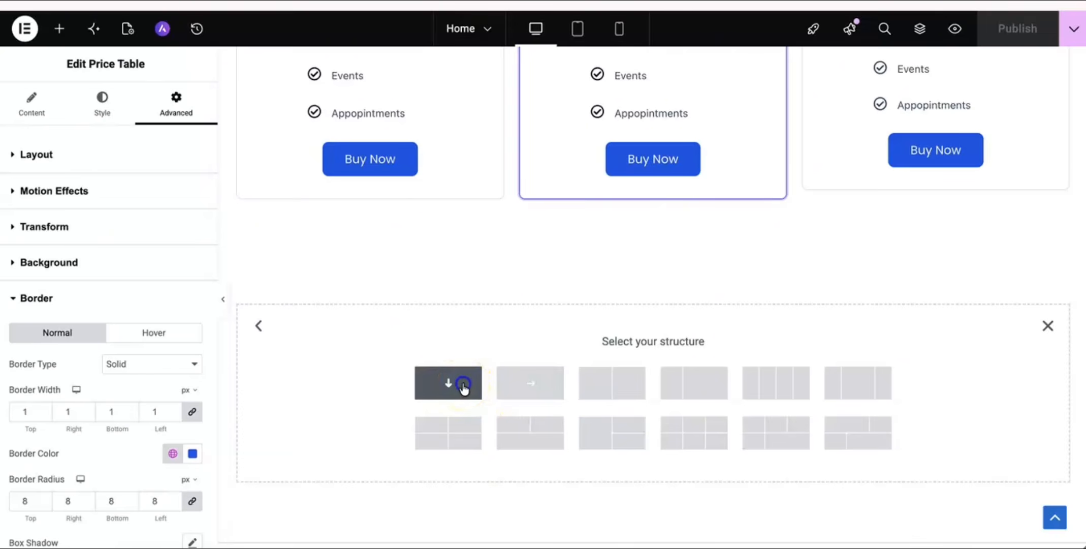
left_click(463, 387)
Add a Heading widget to the new container with the title "FAQs".
left_click(653, 292)
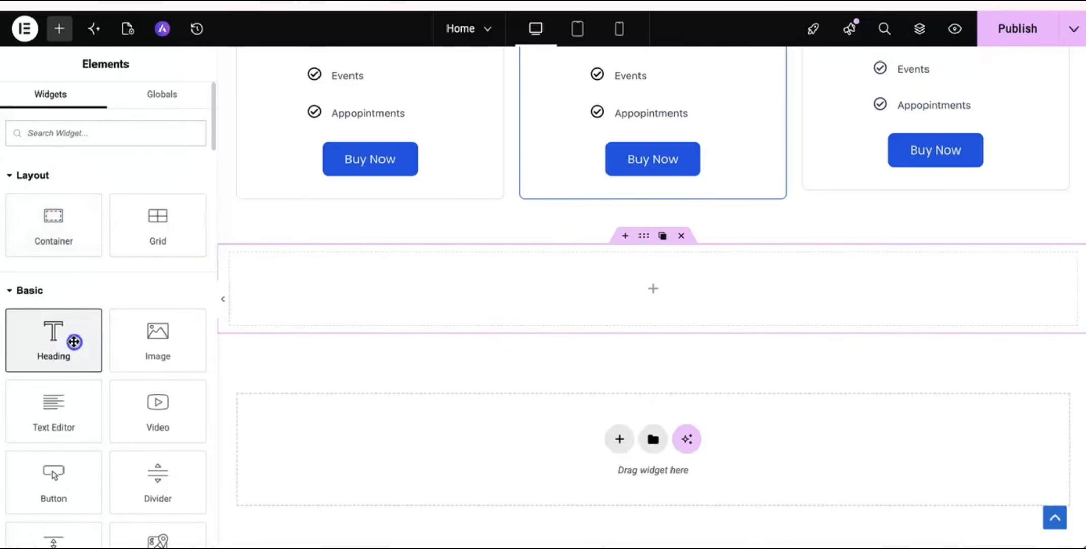
left_click(74, 341)
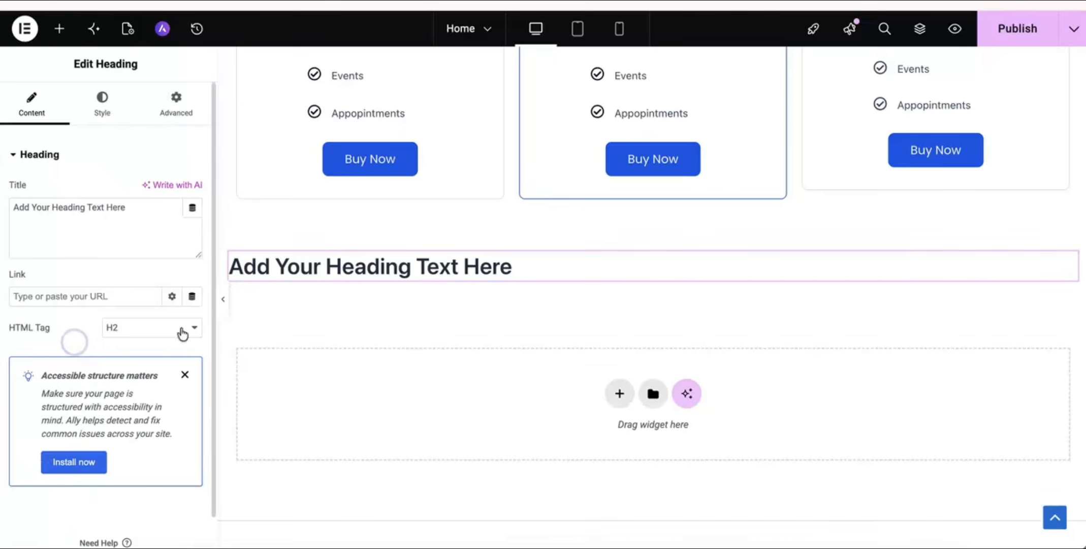
triple_click(117, 226)
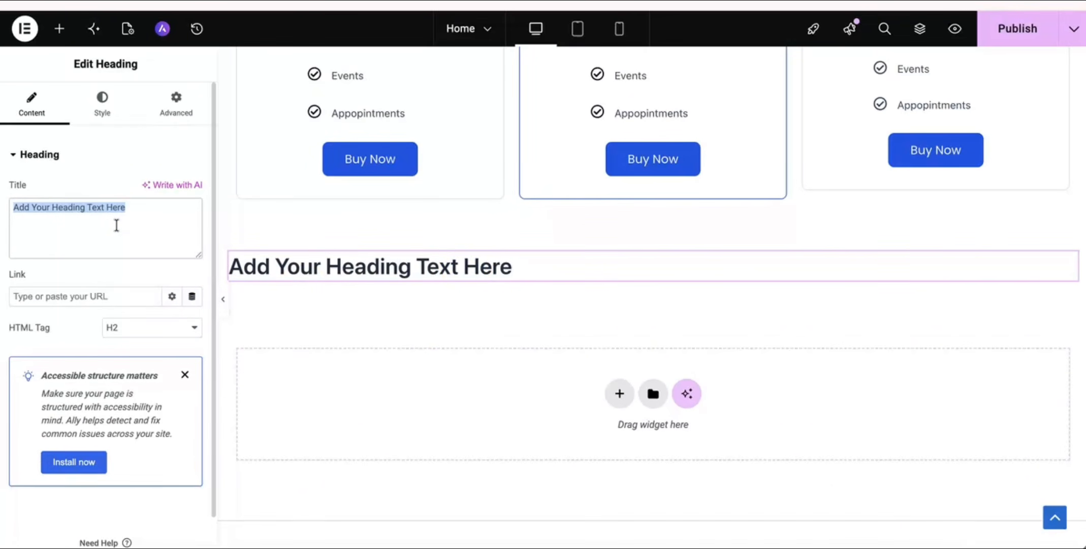
type("FAQs")
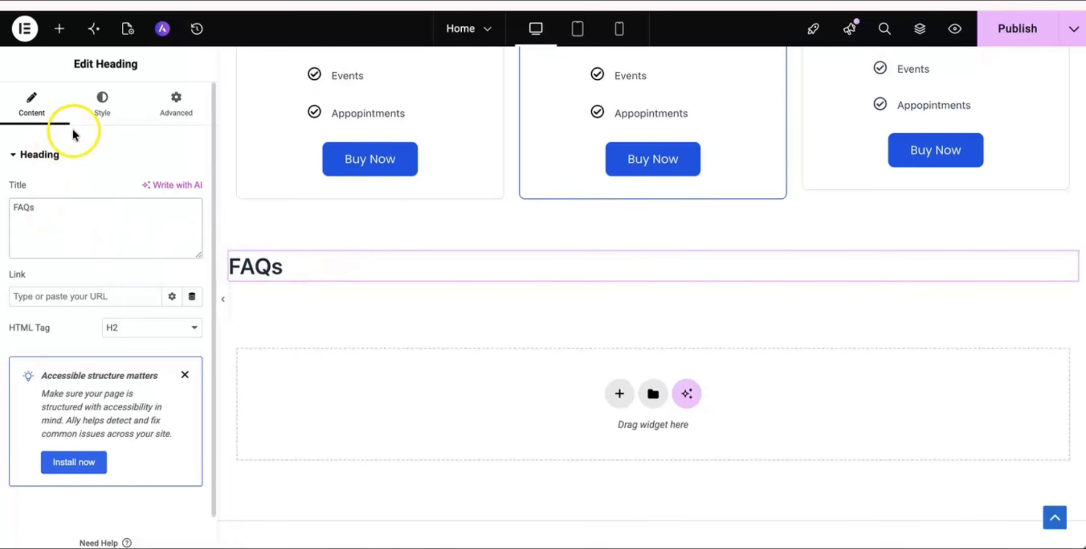
Center the FAQs heading and set its font family to Nunito Sans.
left_click(100, 114)
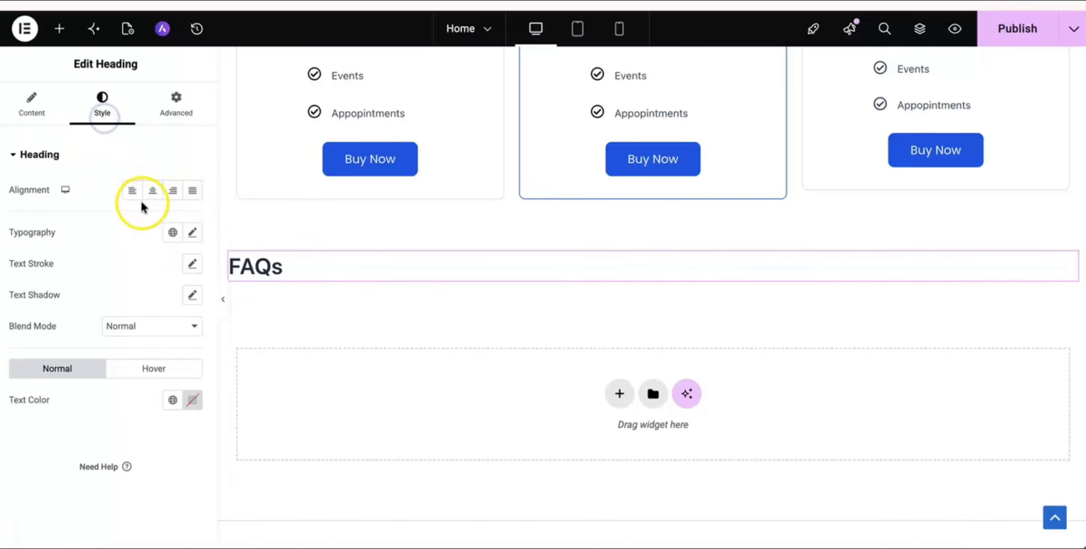
left_click(153, 190)
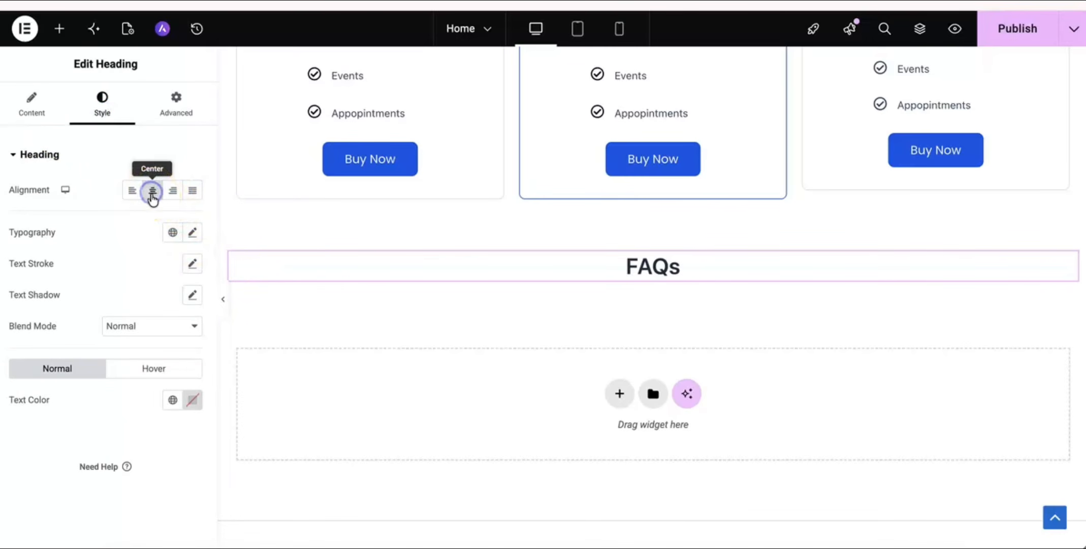
left_click(193, 234)
left_click(160, 307)
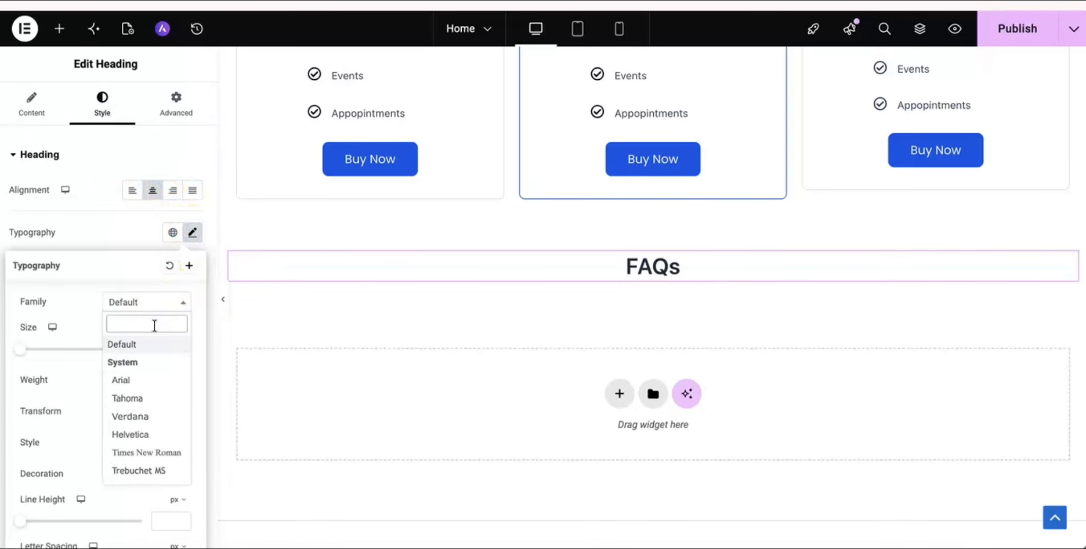
type("nu")
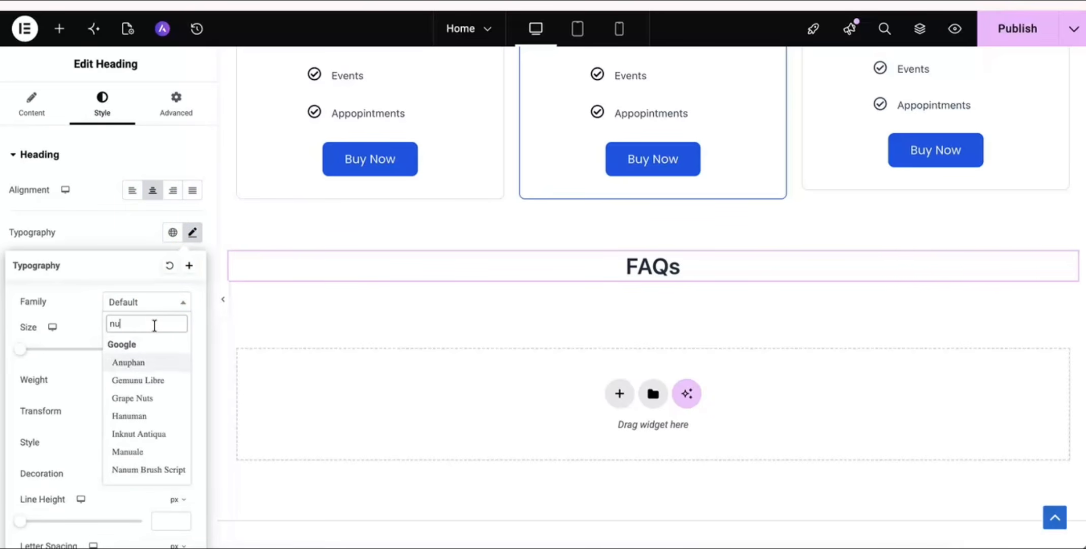
type("ni")
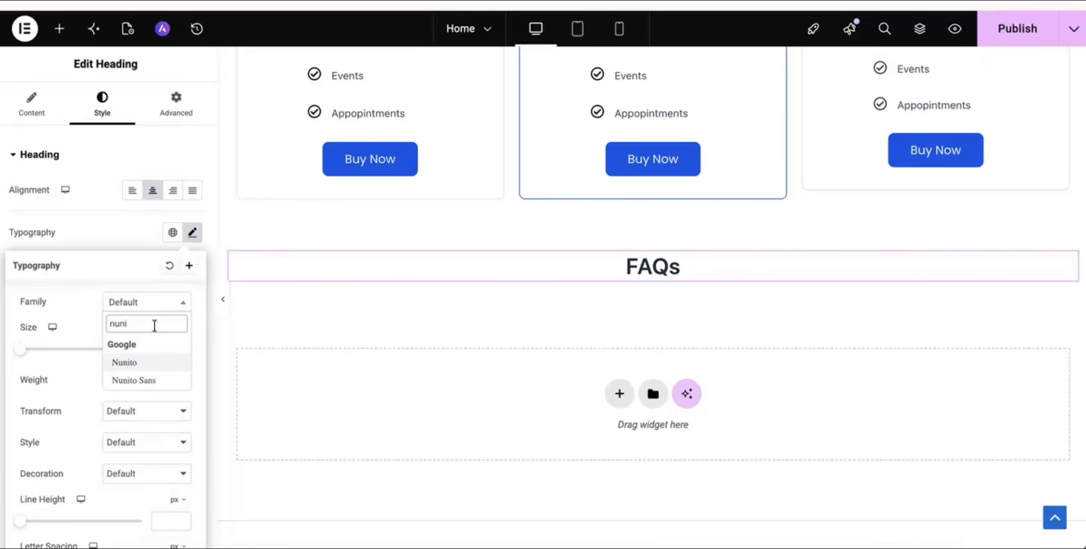
key("Down")
key("Return")
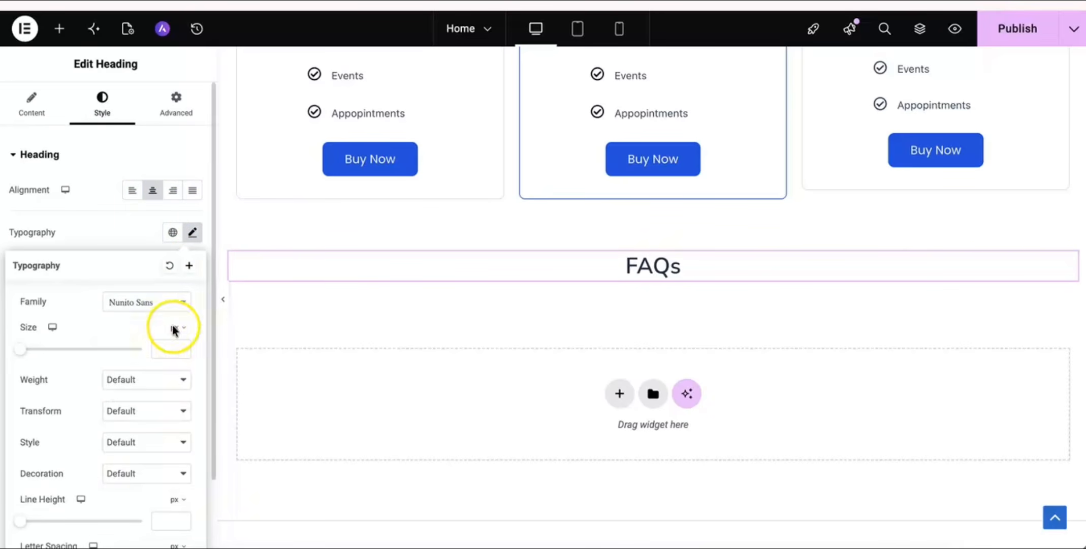
Set the FAQs heading's font size to 42 px and its weight to 800 (Extra Bold).
left_click(161, 346)
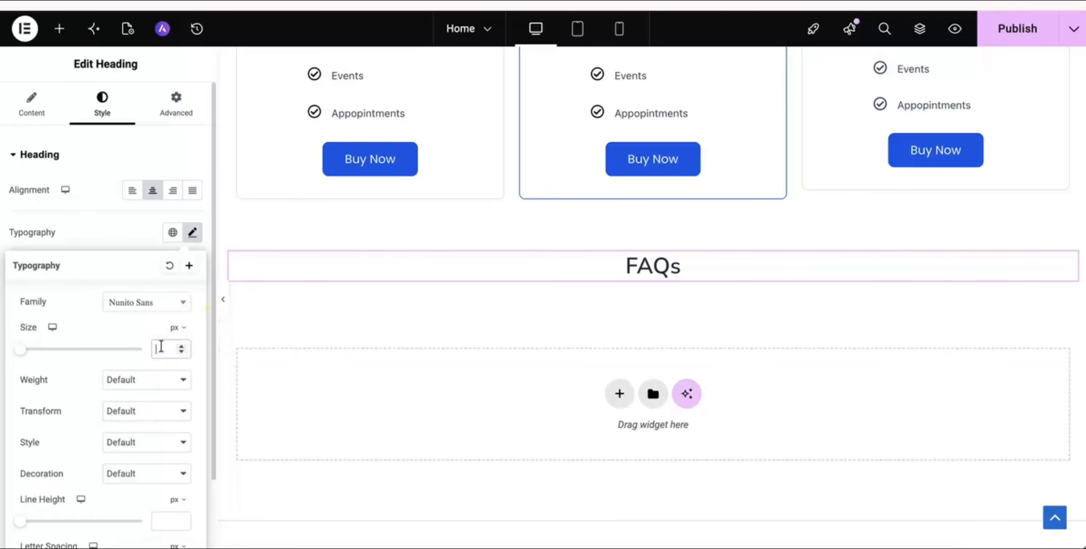
type("40")
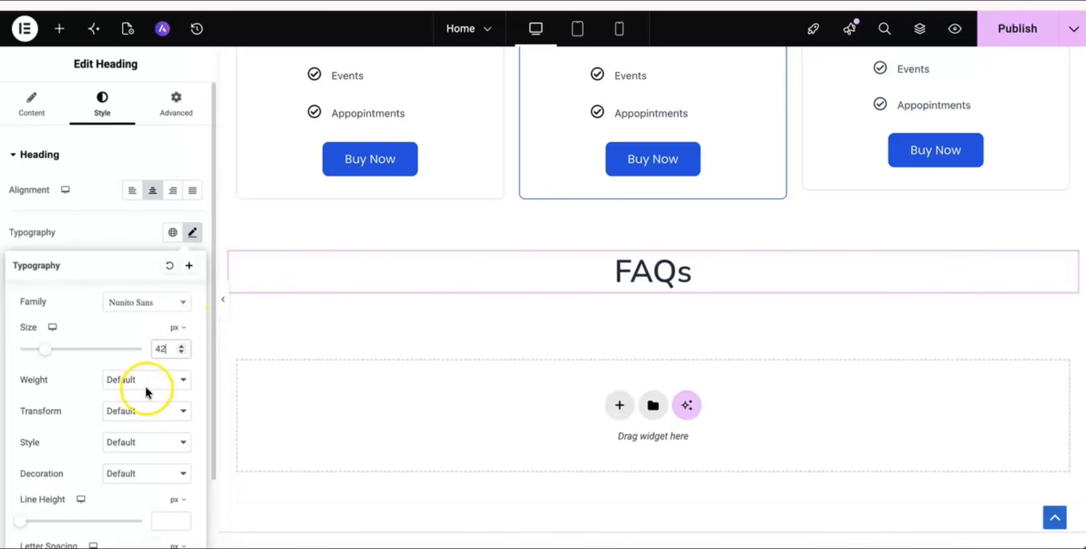
left_click(148, 387)
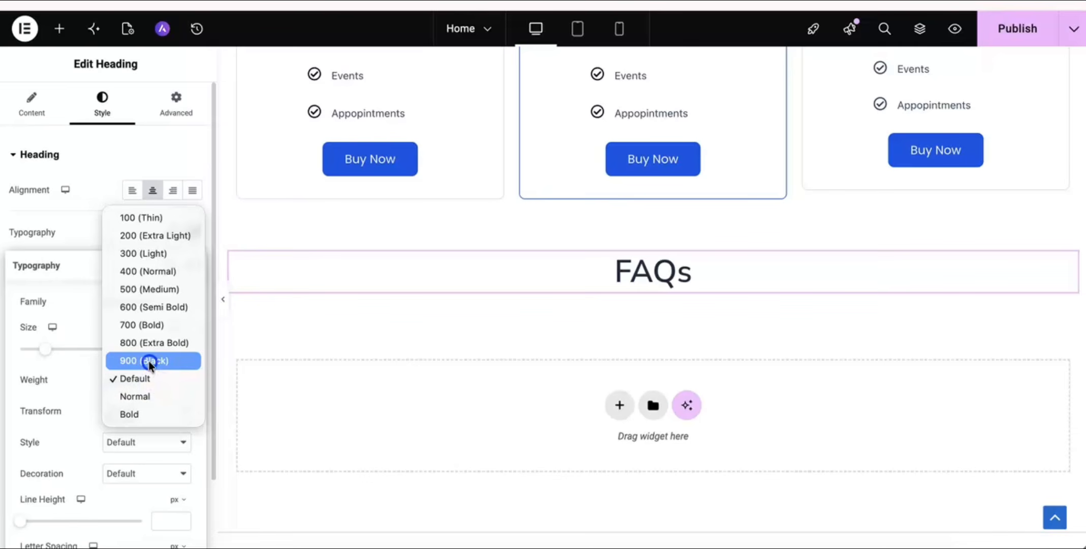
left_click(149, 362)
left_click(153, 380)
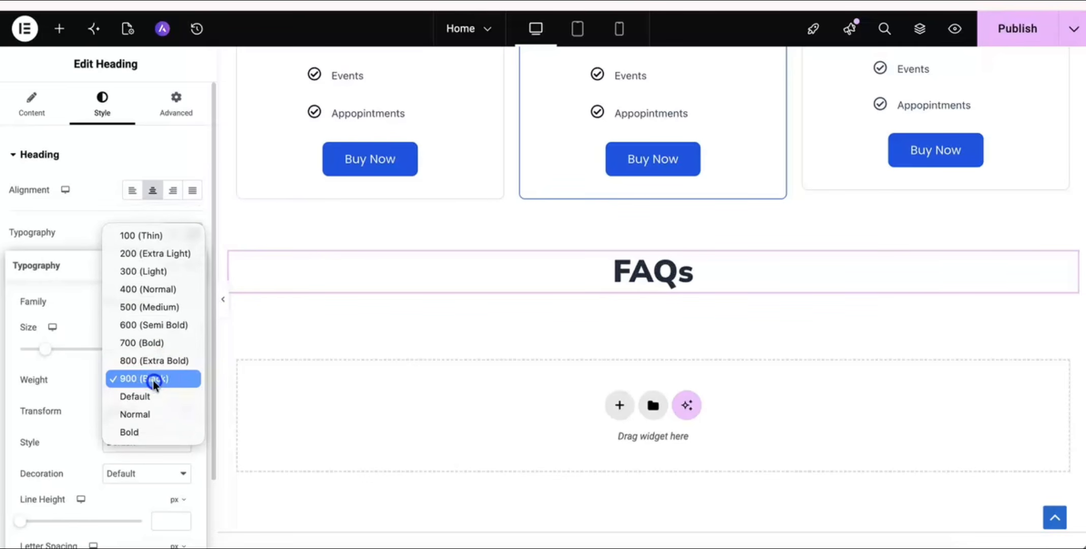
left_click(154, 359)
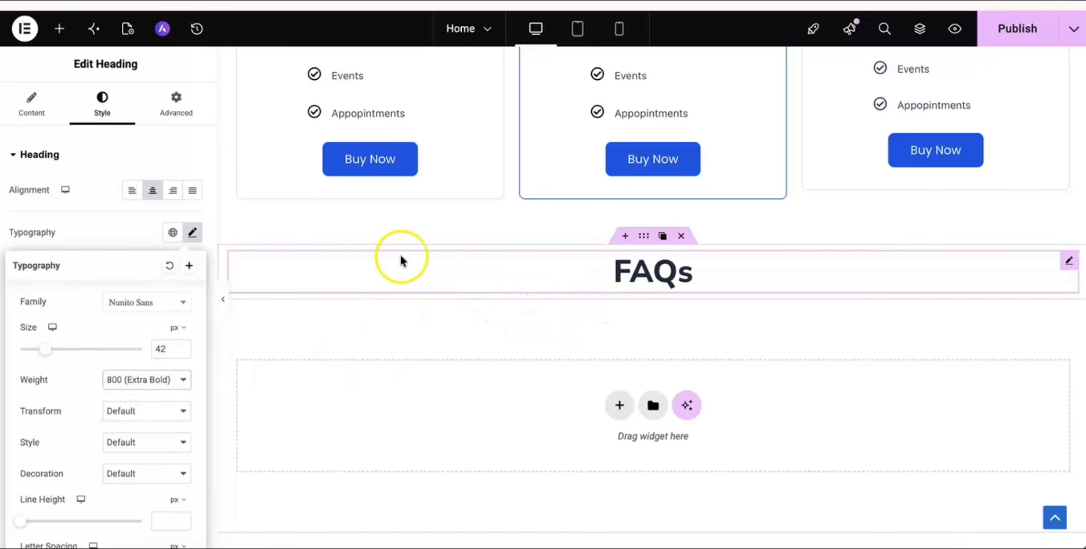
Find the Accordion widget and add it to the container below the FAQs heading.
left_click(60, 29)
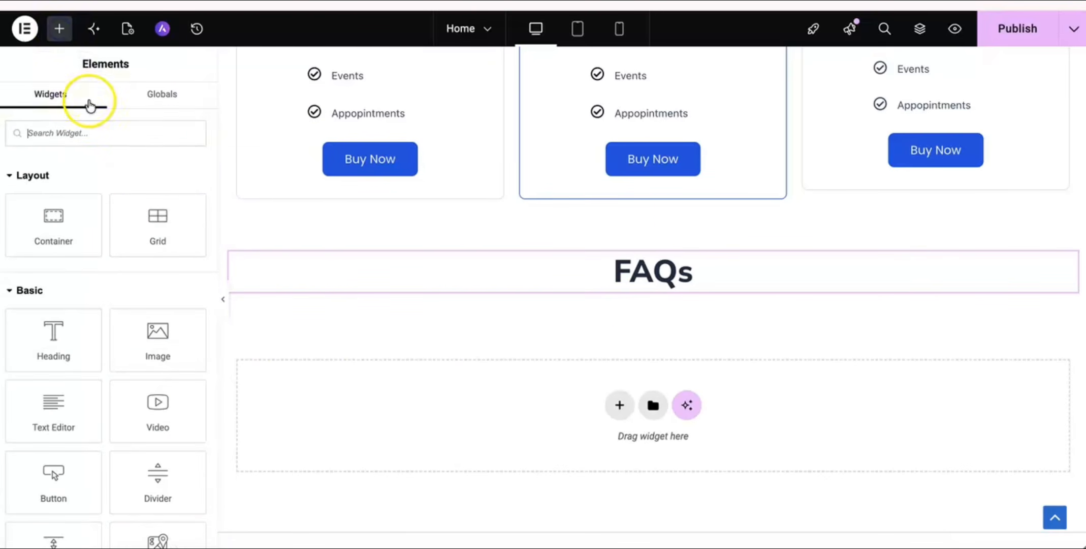
left_click(93, 135)
type("ta")
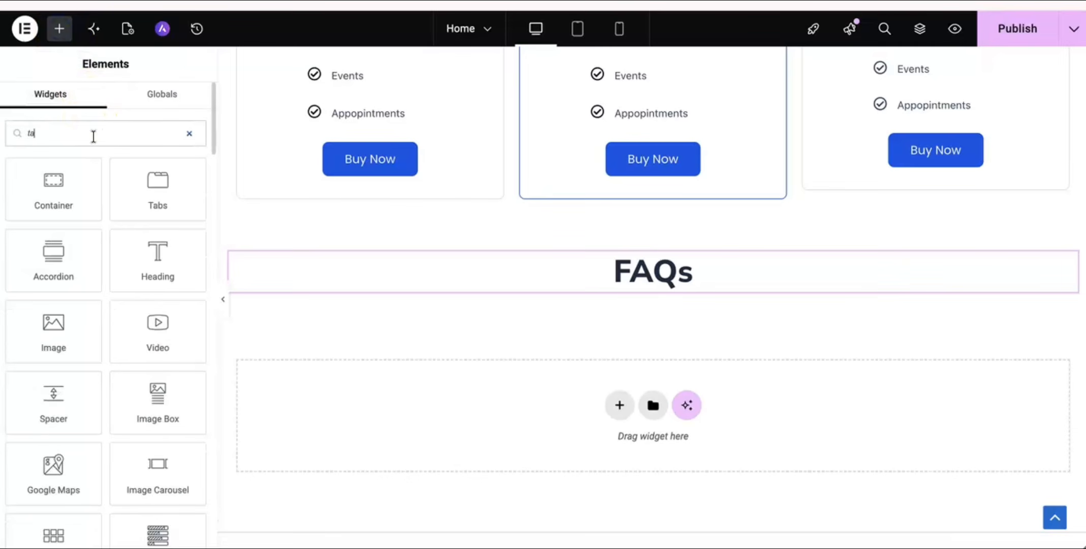
type("gg")
key("BackSpace")
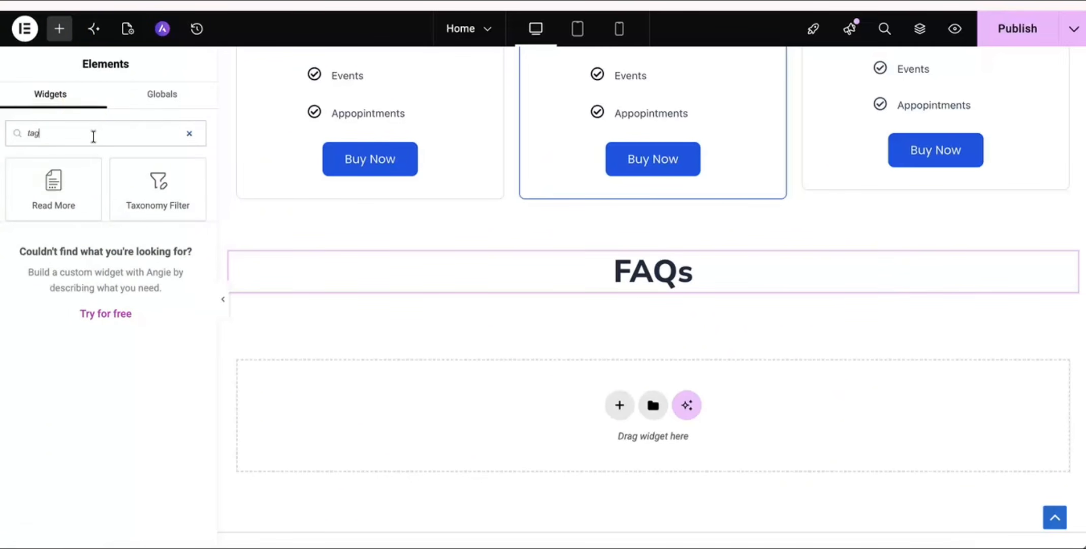
key("BackSpace")
key("BackSpace")
type("acd")
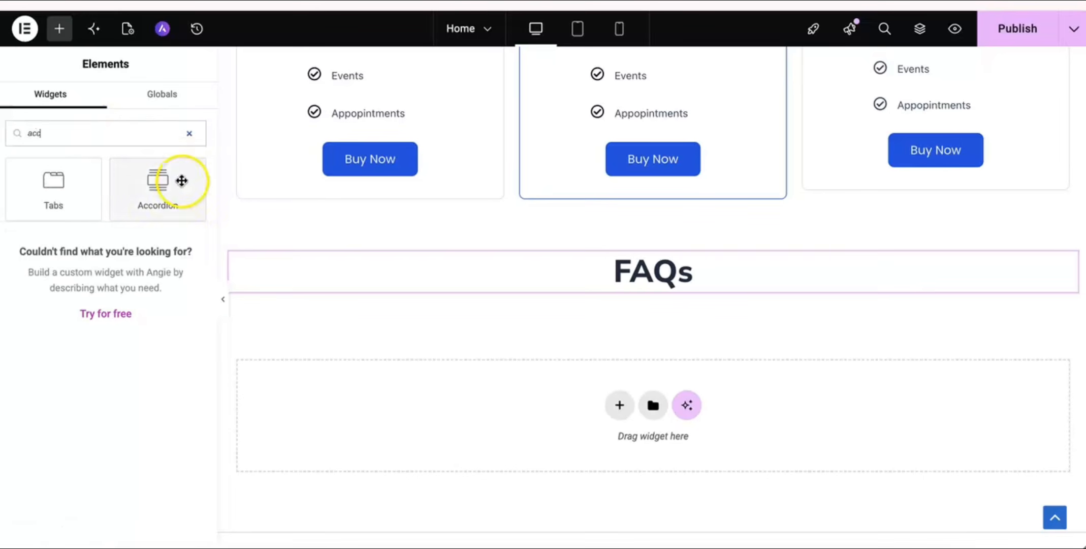
left_click_drag(158, 197, 585, 281)
Check the title settings of accordion Item #1 and open the container structure choices inside its content area.
left_click(657, 325)
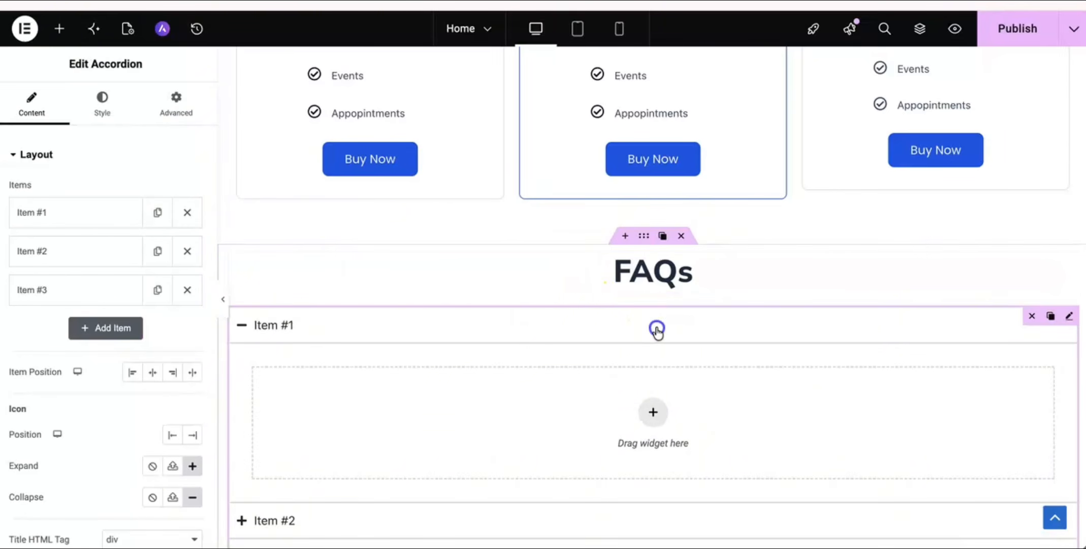
left_click(565, 326)
left_click(385, 324)
left_click(64, 211)
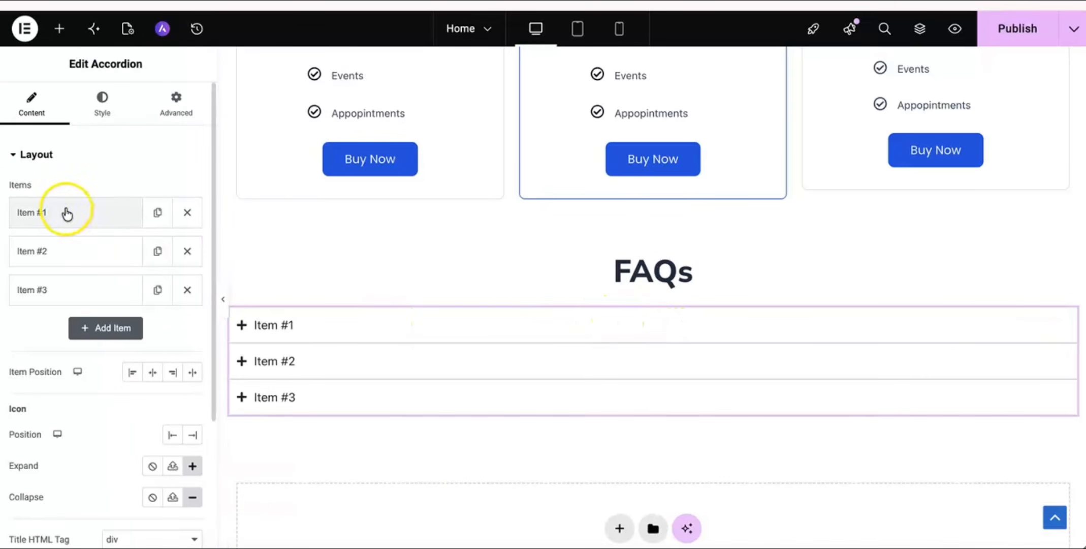
left_click(37, 266)
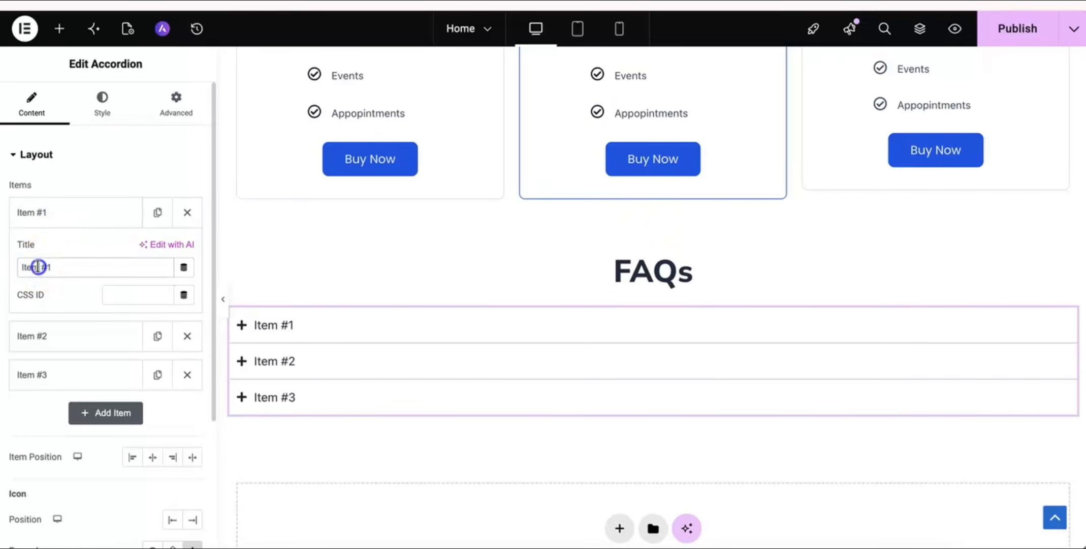
left_click(64, 265)
left_click(315, 339)
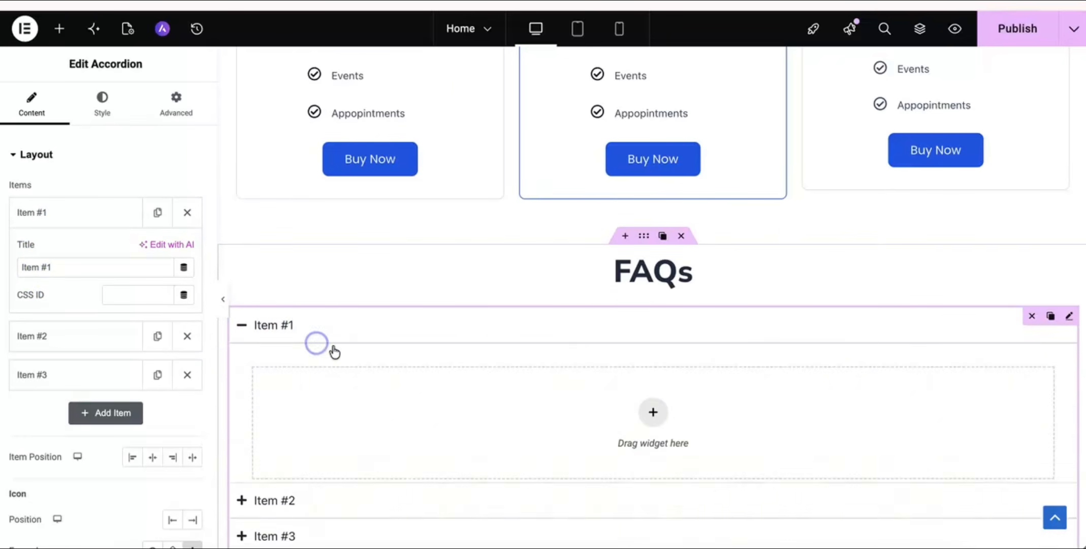
left_click(653, 414)
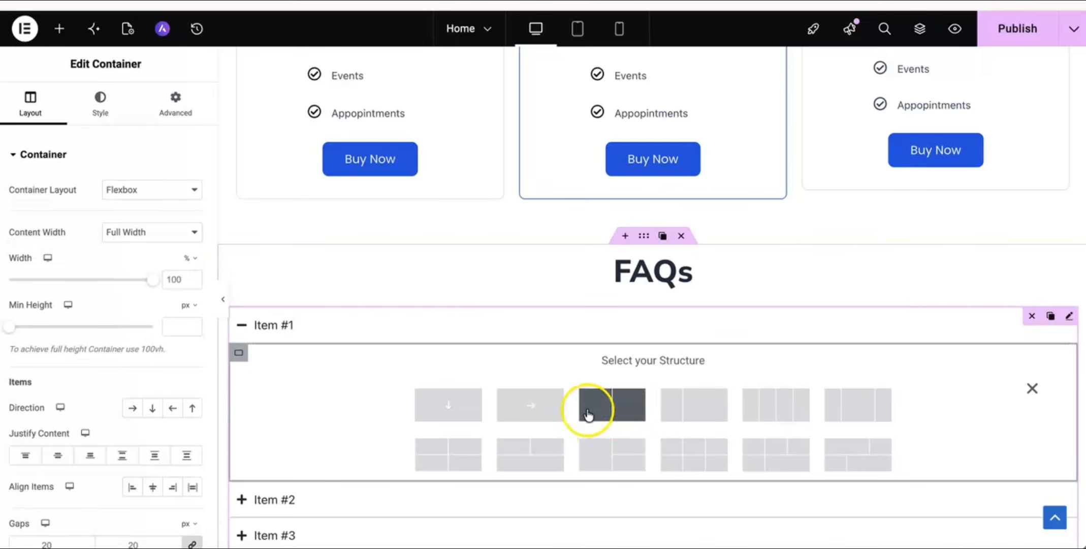
left_click(368, 326)
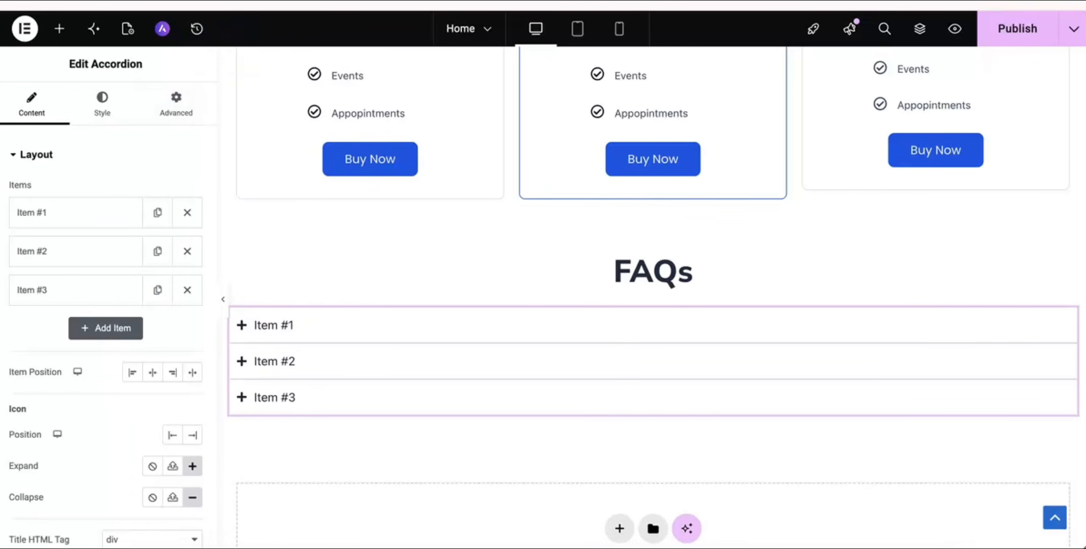
Switch to the LearnNova document in Google Docs and copy the question "What type of courses do you offer?".
left_click(76, 227)
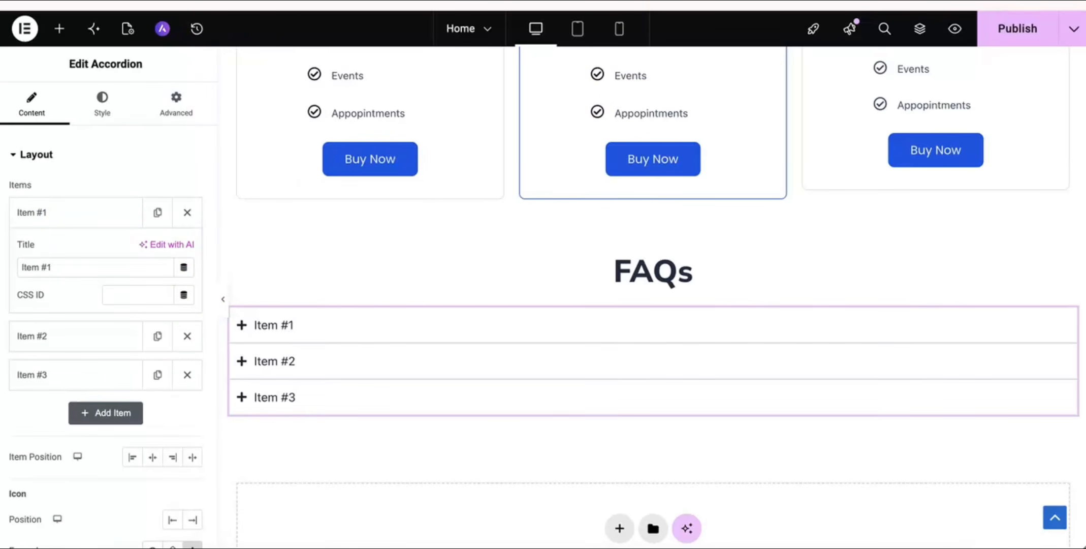
left_click(691, 1)
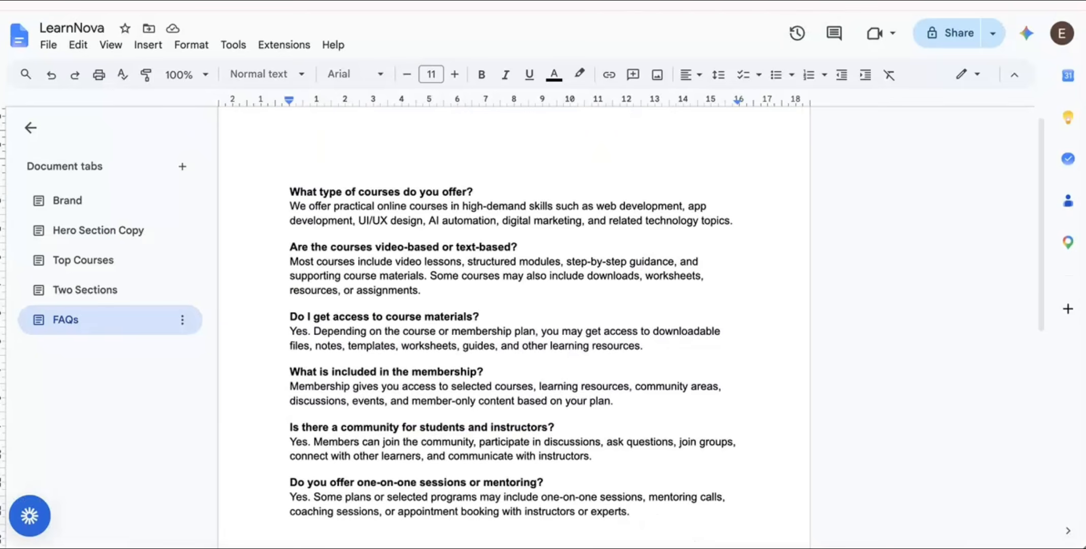
triple_click(360, 181)
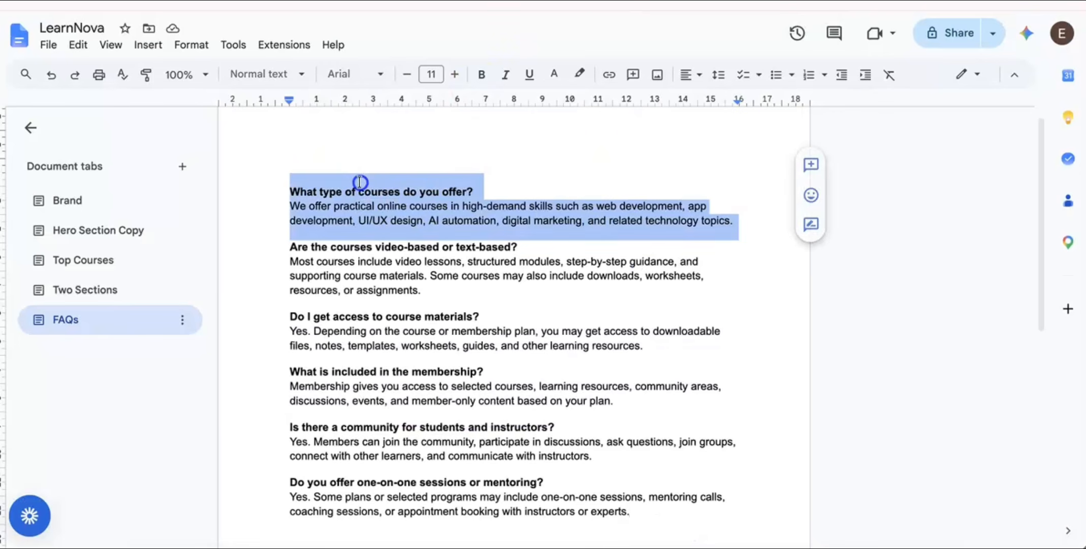
left_click(286, 187)
left_click_drag(289, 189, 480, 196)
key("super+c")
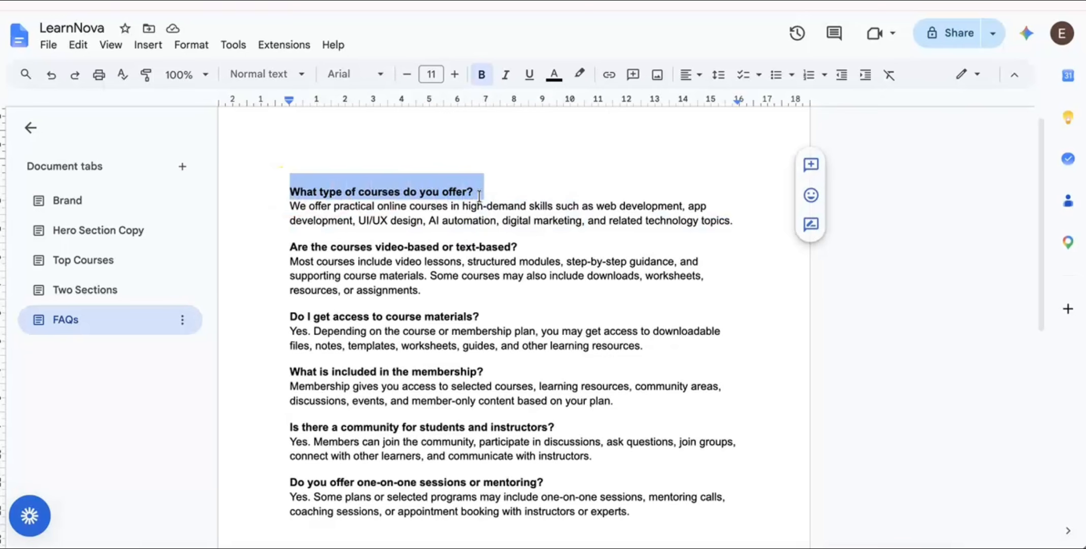
left_click(451, 2)
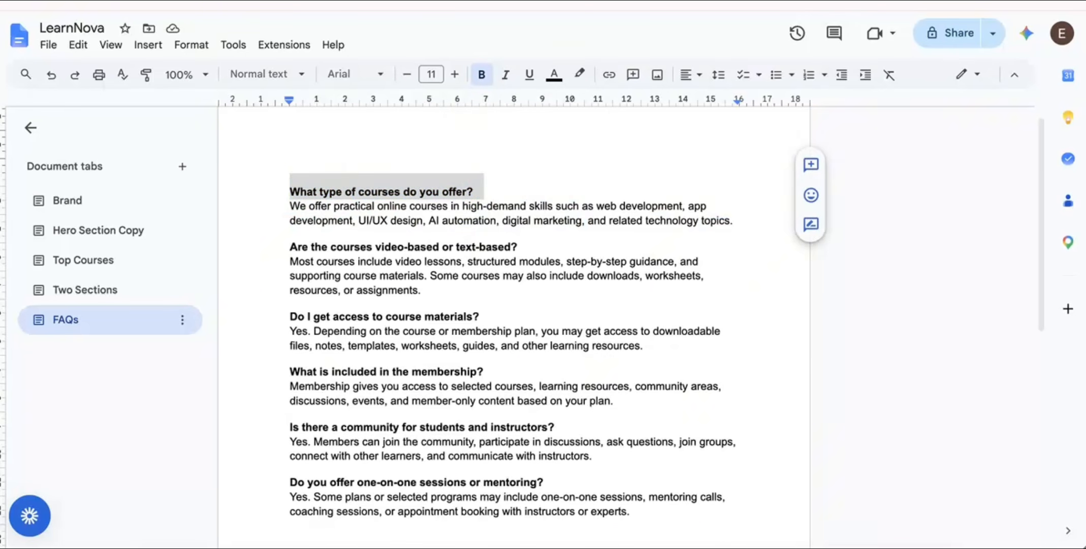
key("super+v")
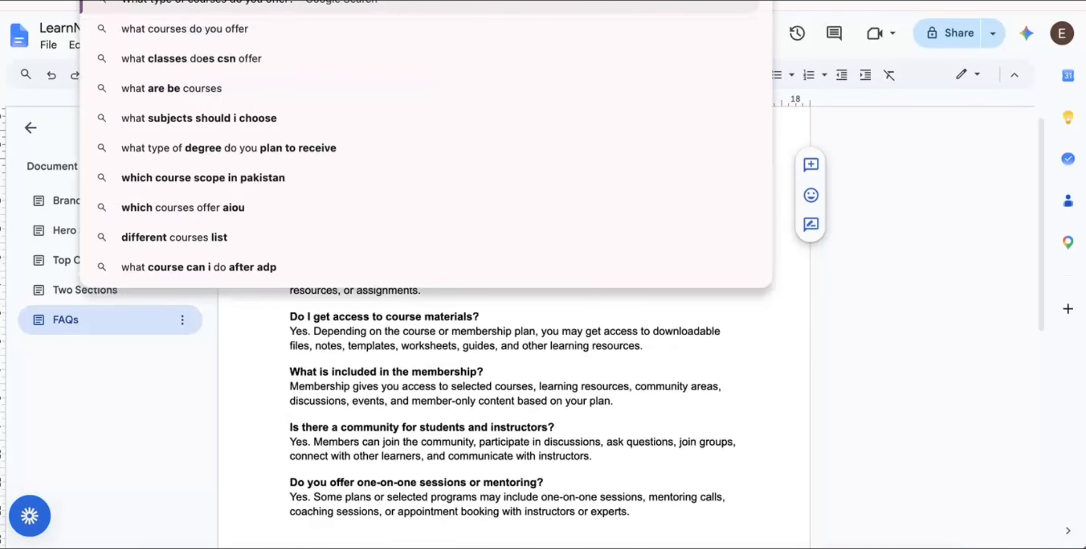
key("Escape")
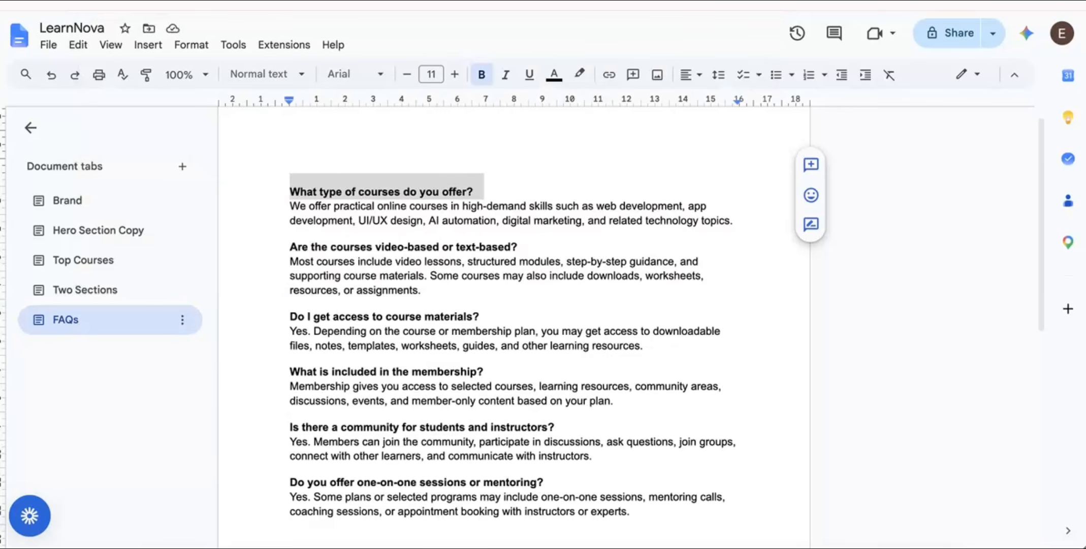
Back in the Elementor editor, title the first accordion item "What type of courses do you offer?" and leave its CSS ID empty.
key("ctrl+shift+Tab")
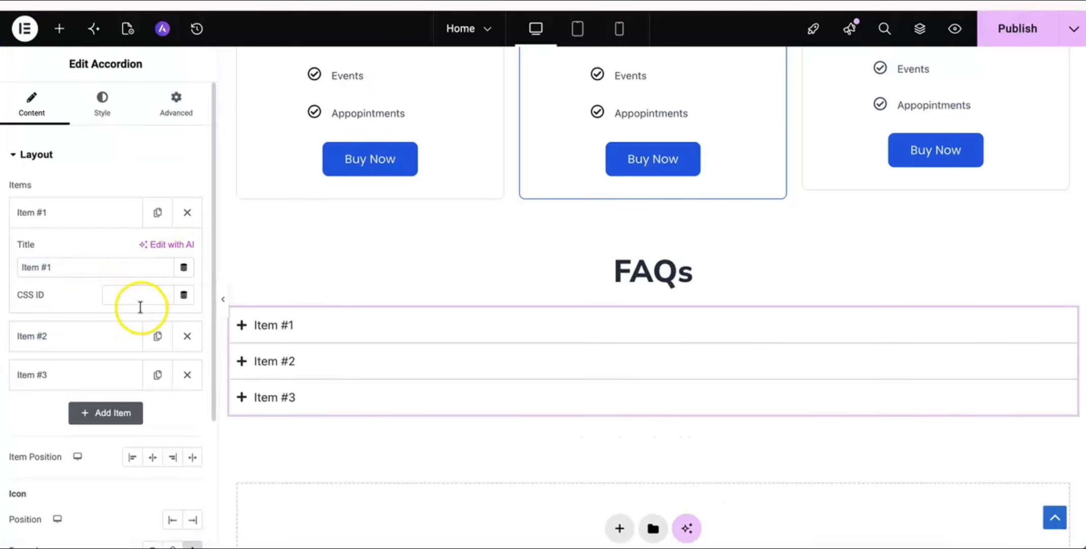
left_click(113, 295)
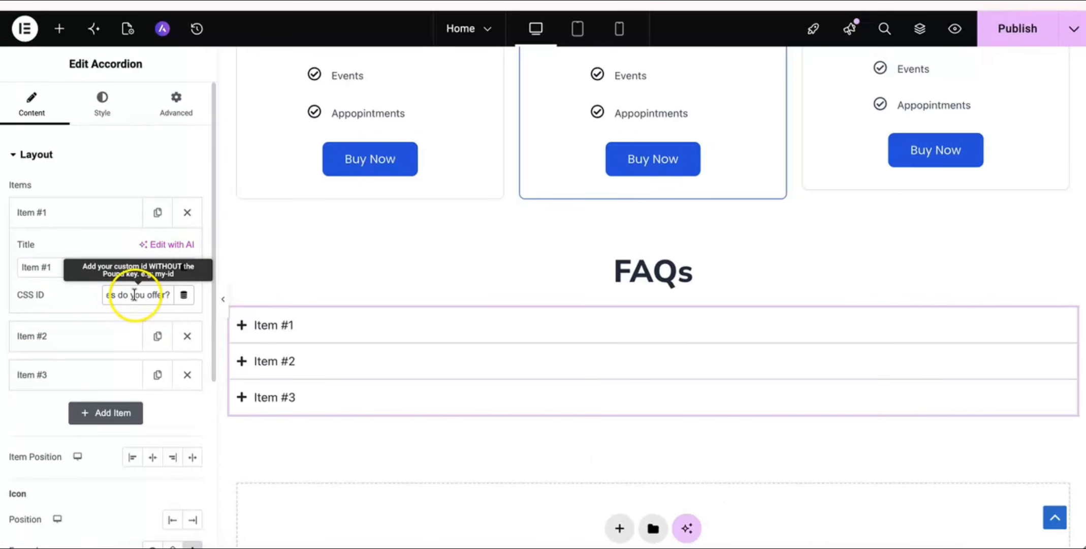
left_click(64, 267)
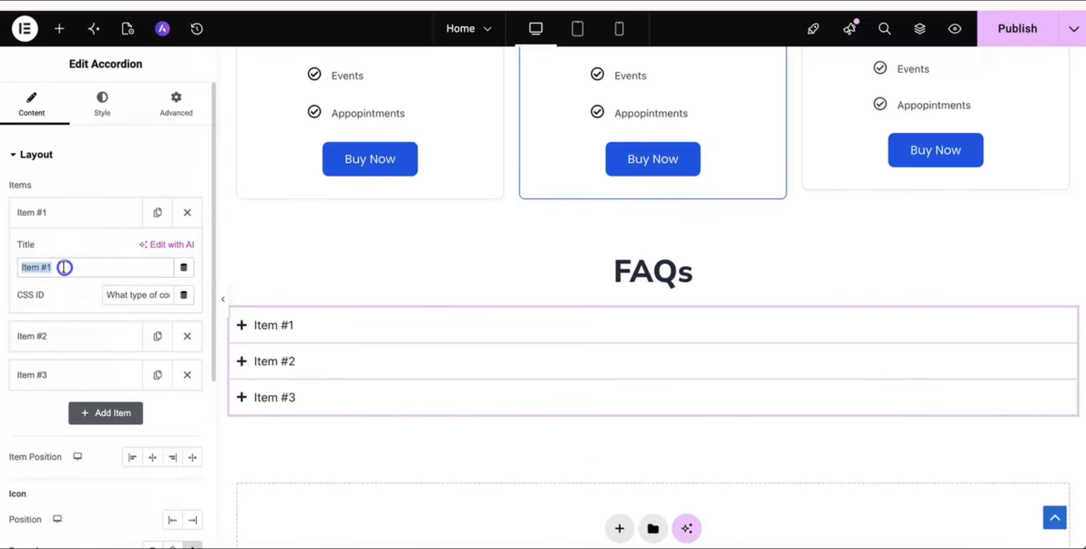
key("ctrl+v")
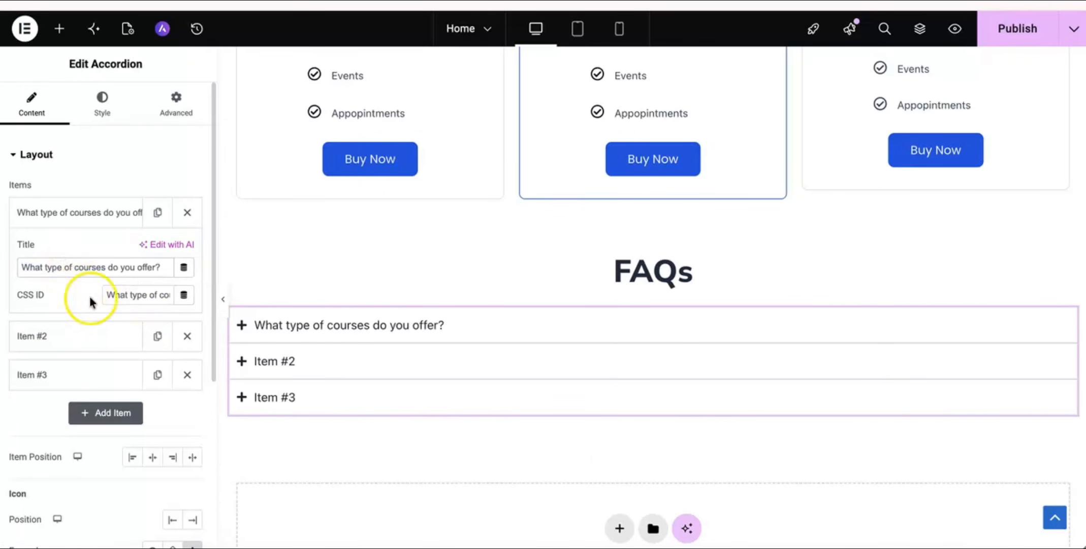
double_click(124, 296)
key("BackSpace")
left_click(126, 279)
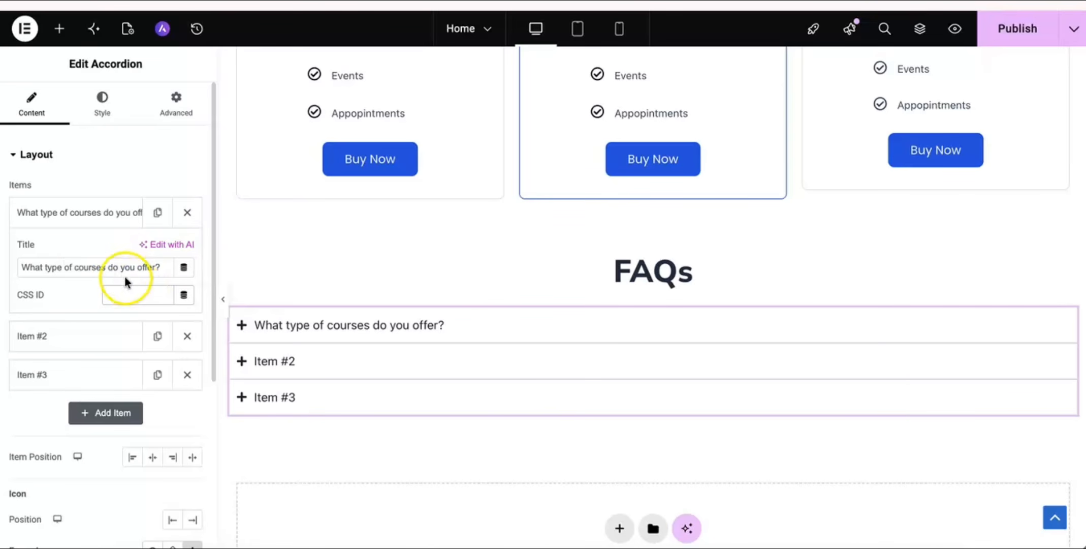
left_click(94, 225)
Insert a single vertical container in the first accordion item's content and add a Text Editor widget inside it.
left_click(374, 336)
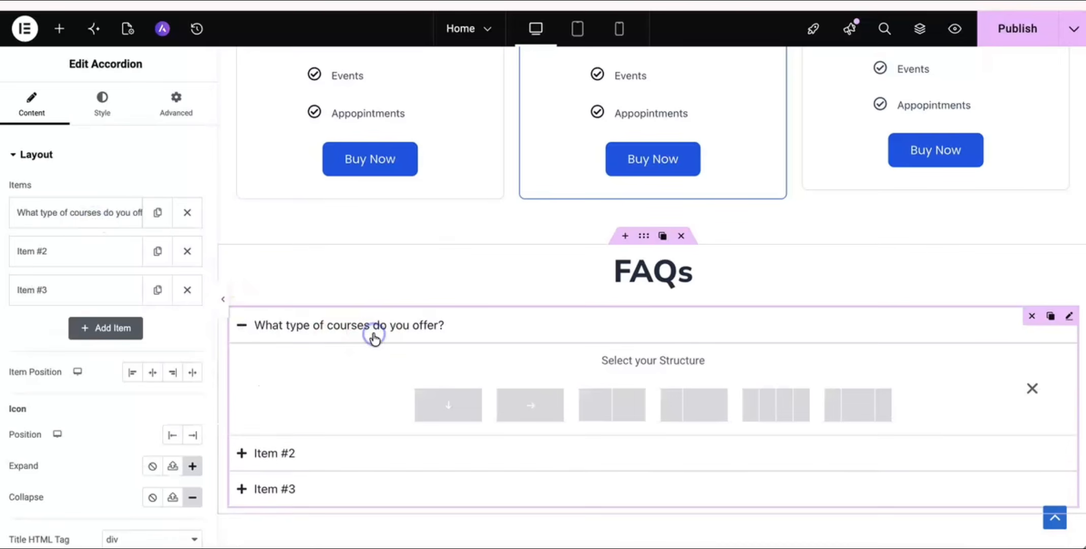
left_click(447, 405)
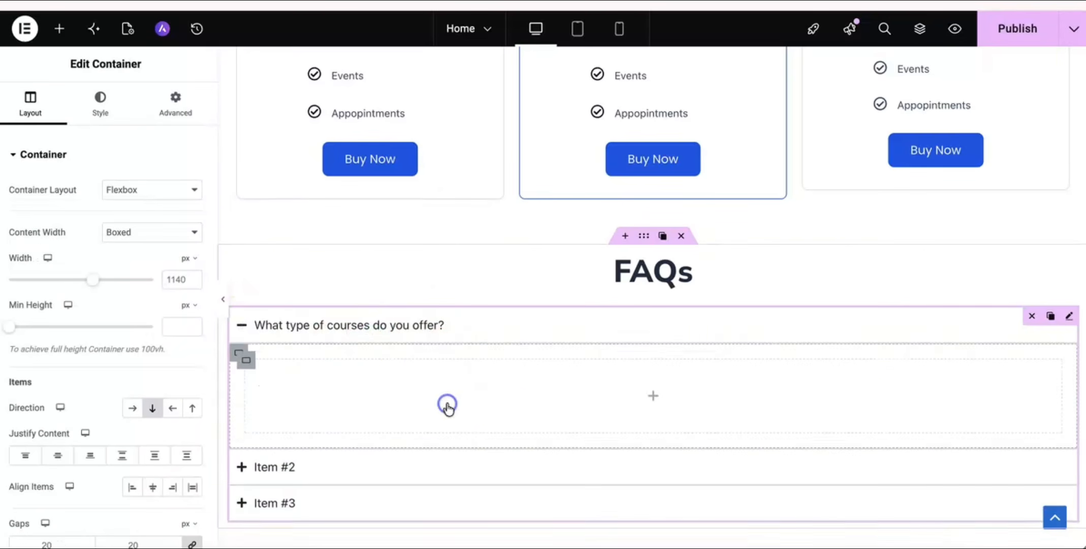
left_click(622, 397)
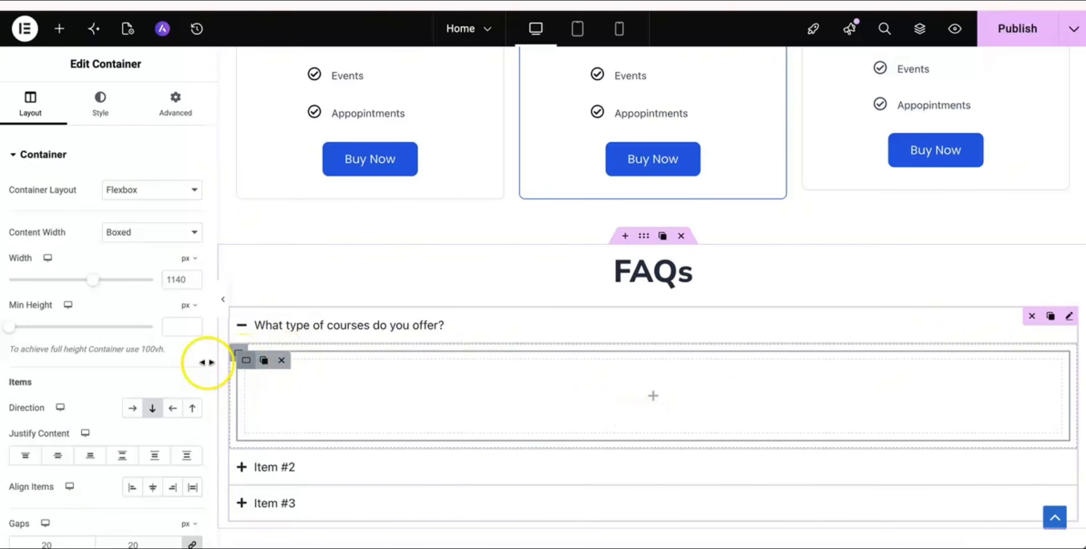
left_click(59, 28)
left_click_drag(54, 402, 481, 414)
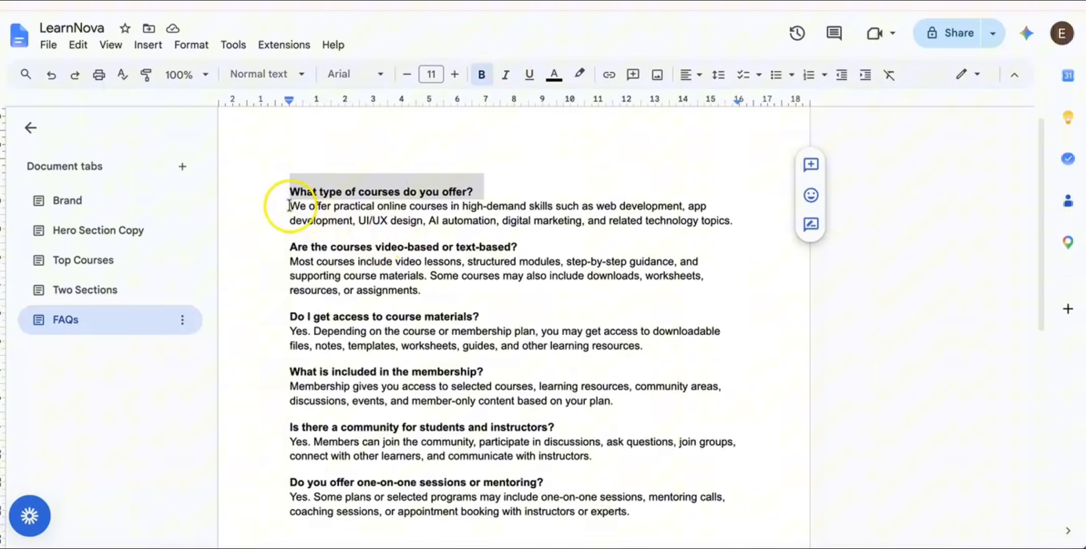
Copy the first question's answer from the LearnNova Google Docs document and replace the Text Editor's placeholder text with it in Elementor.
left_click_drag(290, 205, 735, 219)
key("ctrl+c")
left_click(585, 33)
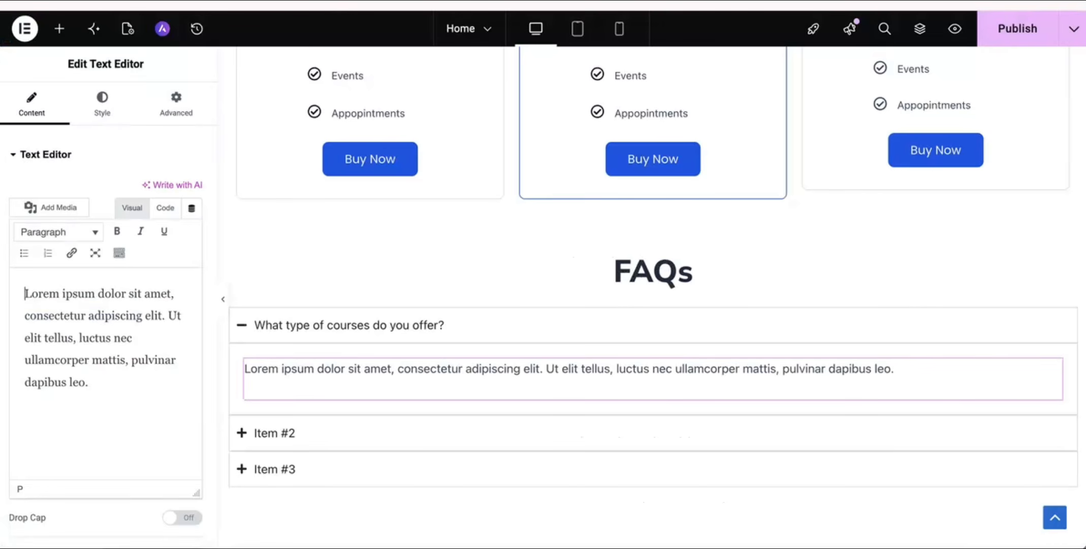
left_click(117, 352)
left_click(175, 207)
key("ctrl+a")
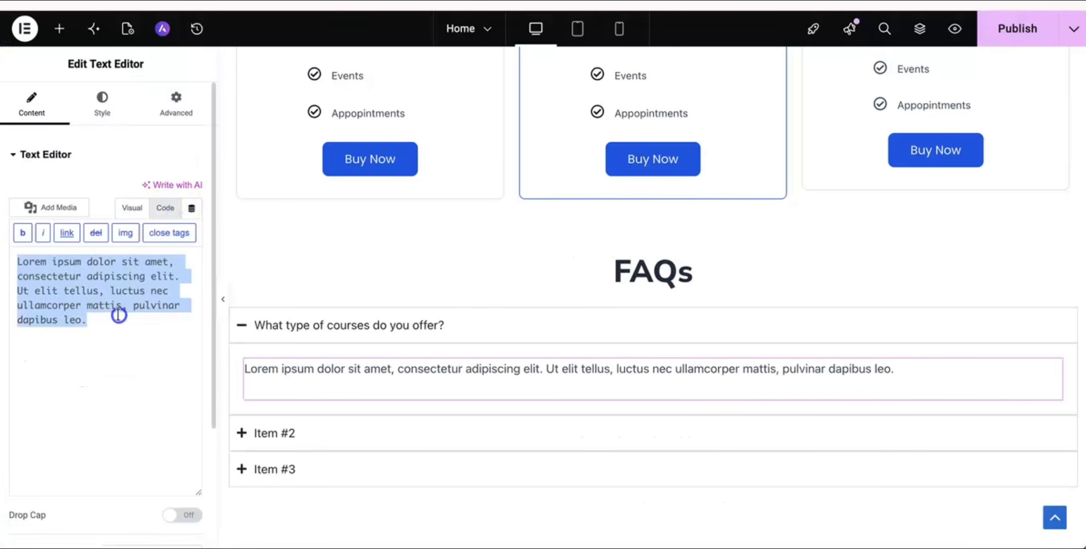
key("ctrl+v")
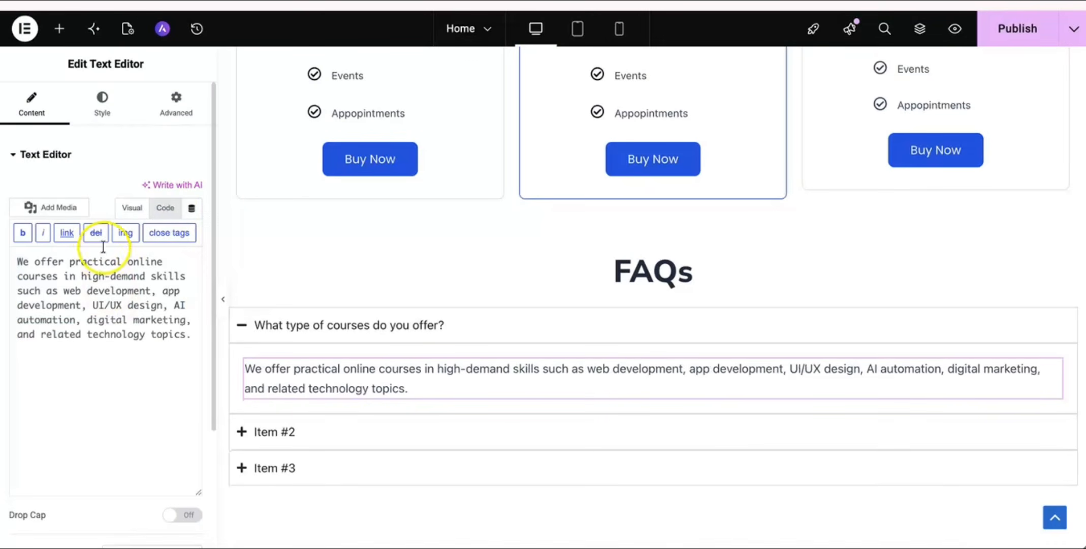
left_click(126, 215)
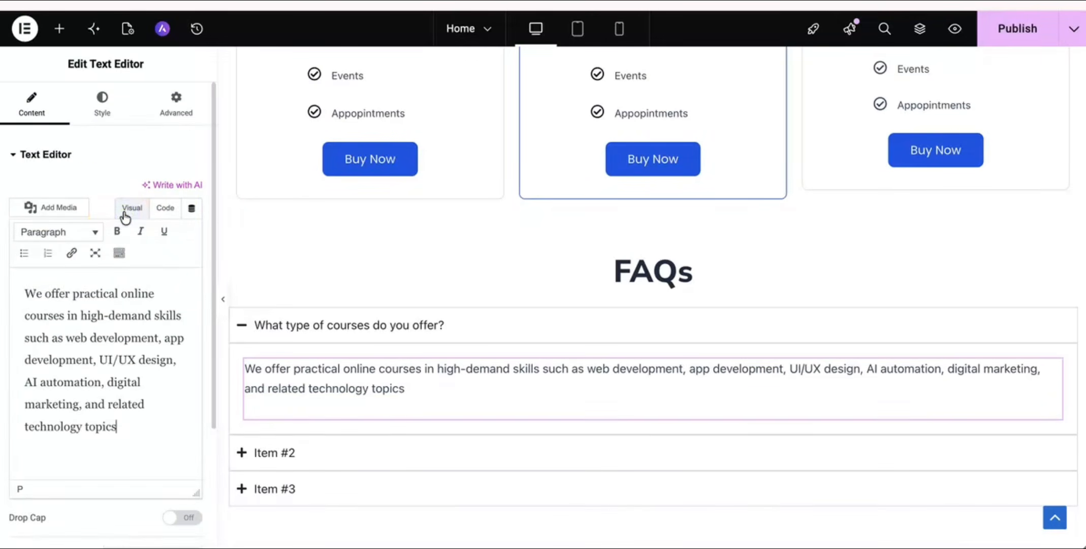
Adjust the paragraph spacing in the style settings of the answer's Text Editor widget.
left_click(101, 106)
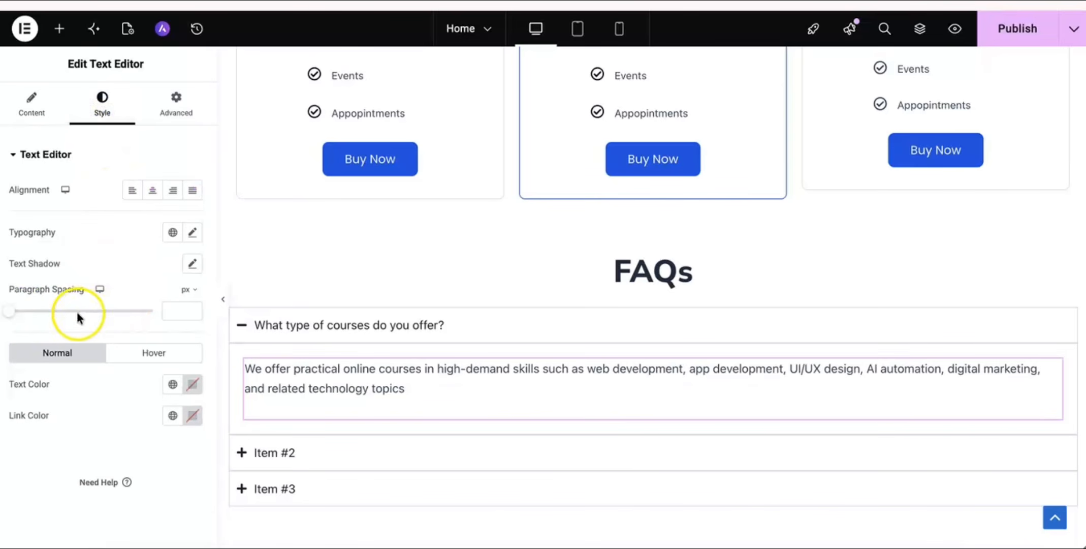
left_click(9, 313)
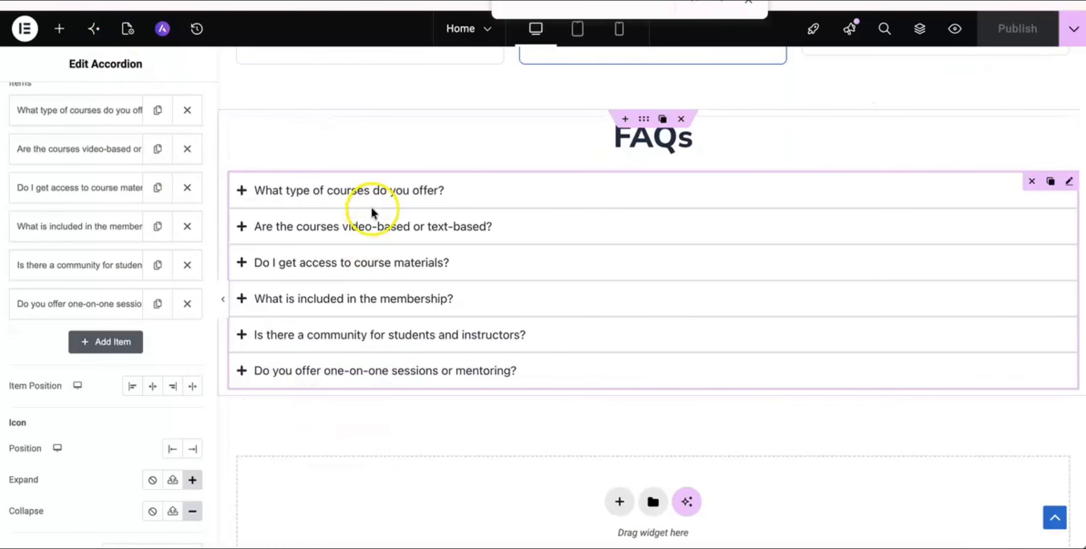
Set the FAQ accordion's item position to Center.
left_click(372, 201)
left_click(372, 199)
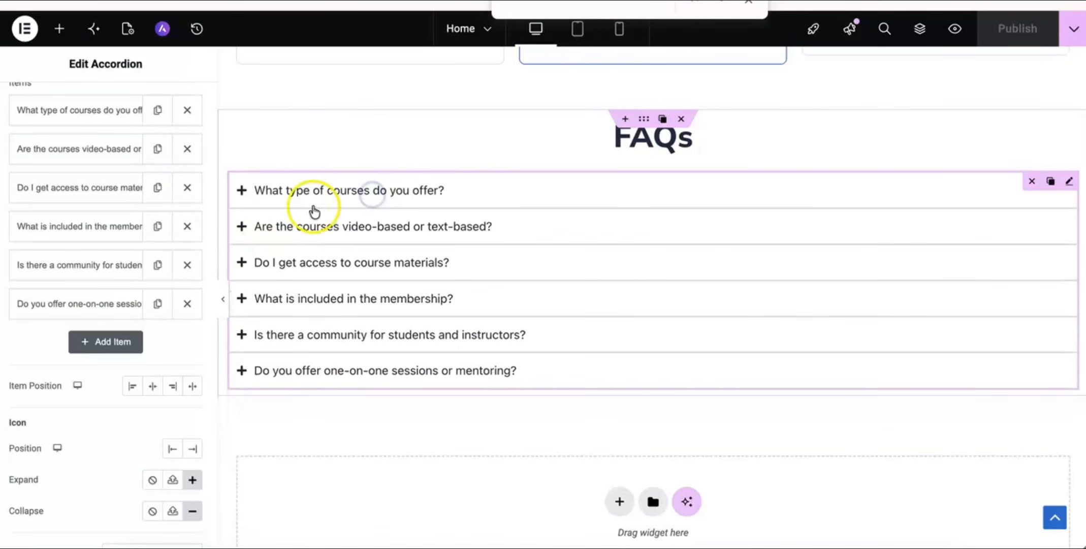
scroll(145, 286, "down", 3)
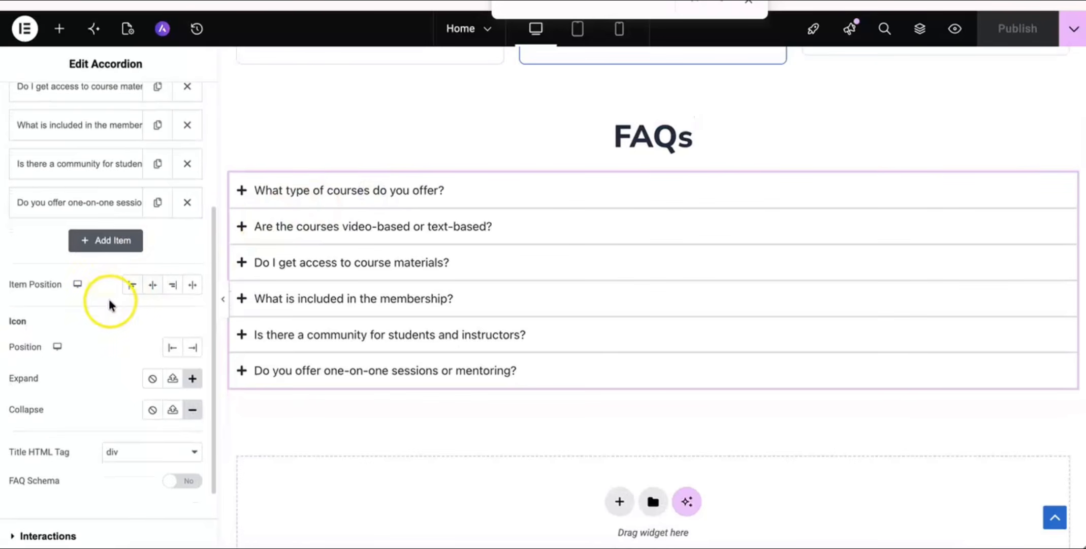
left_click(153, 288)
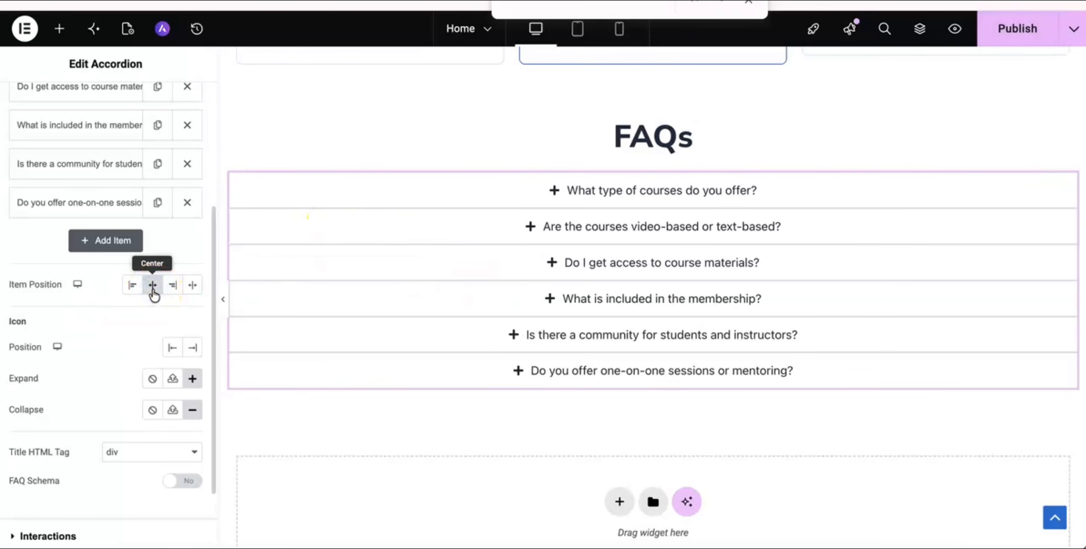
Compare the End, Stretch and Center item positions on the FAQ accordion, and settle on Start.
left_click(174, 288)
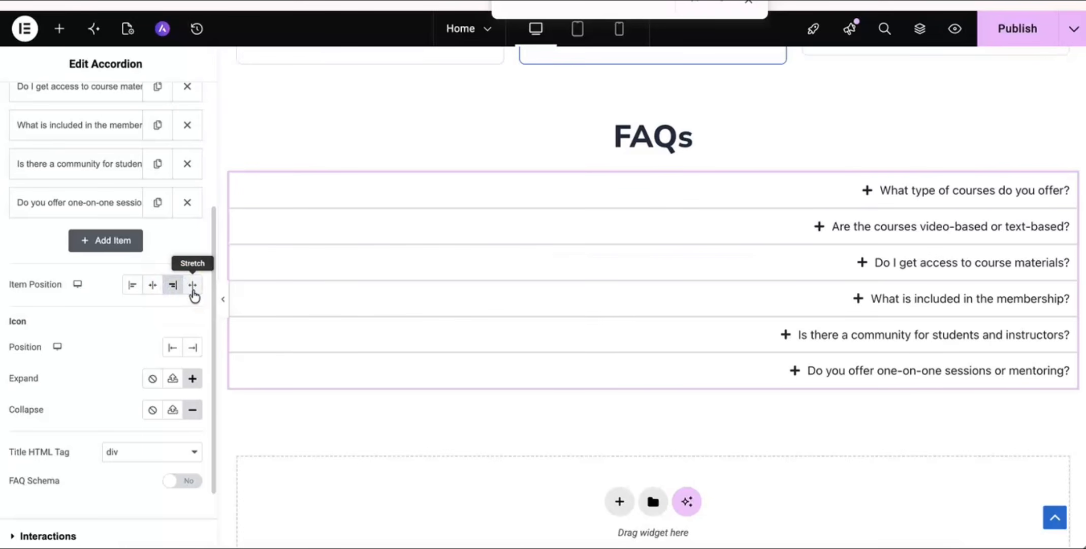
left_click(193, 289)
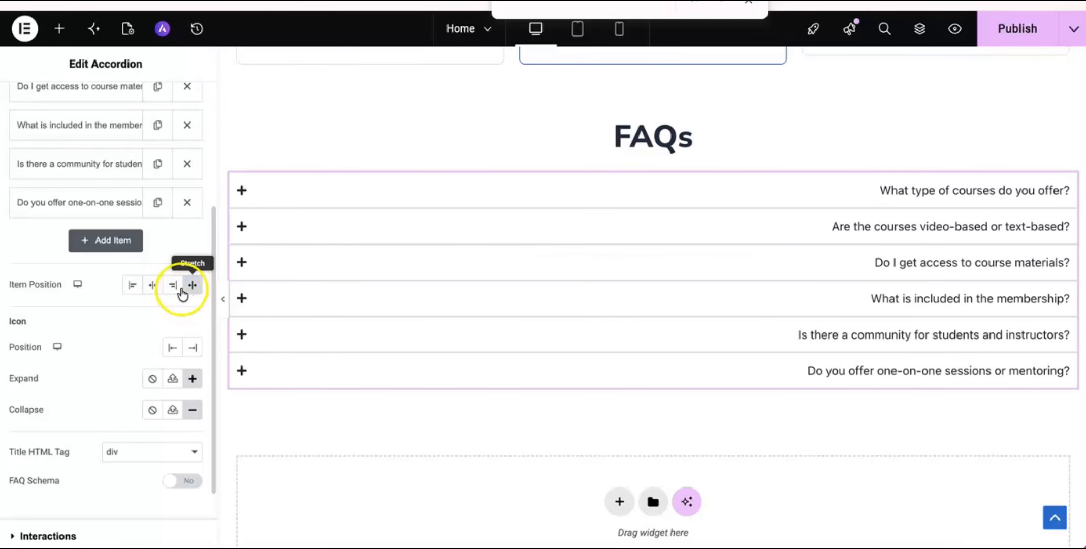
left_click(150, 287)
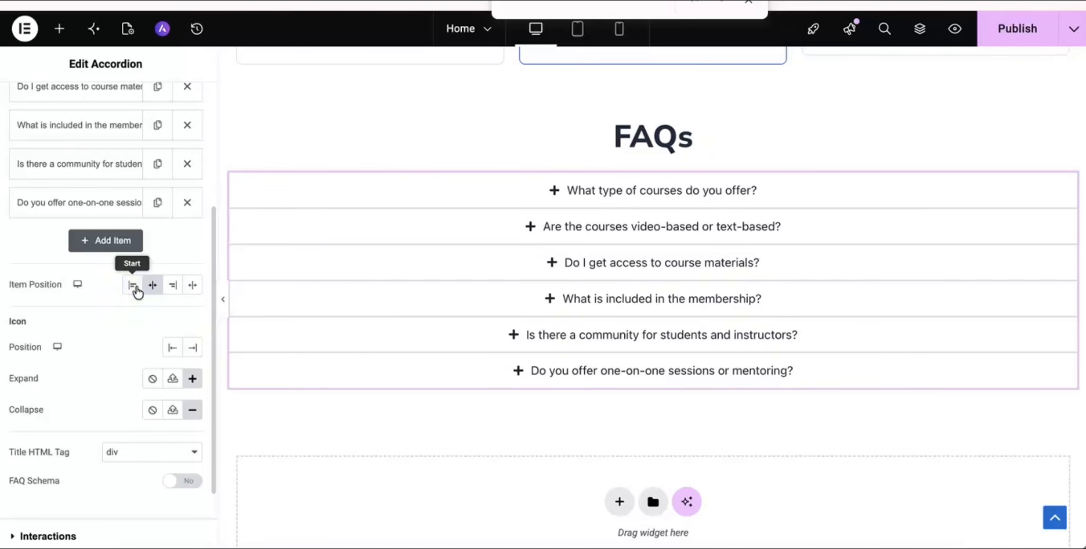
left_click(132, 285)
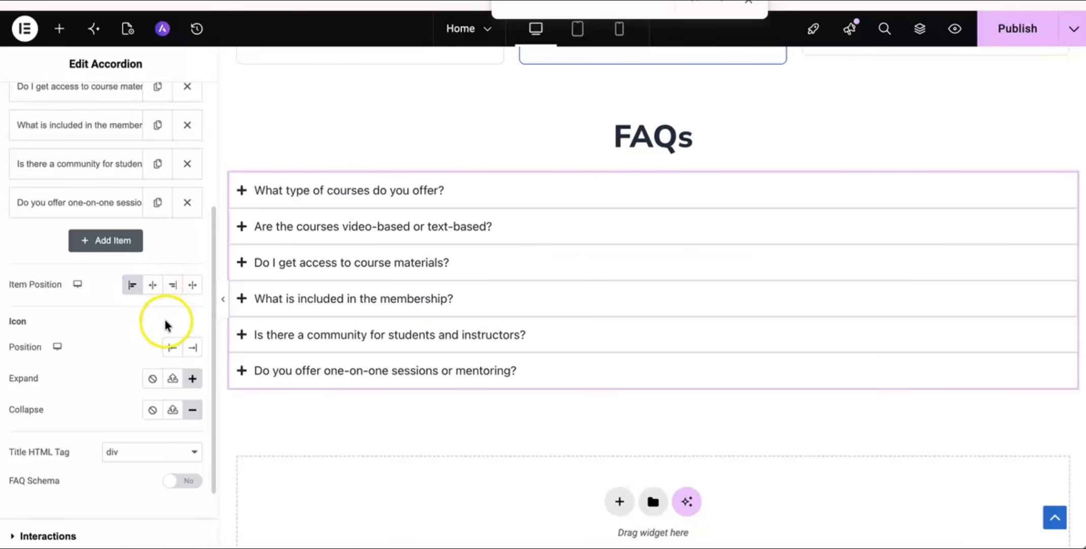
left_click(192, 286)
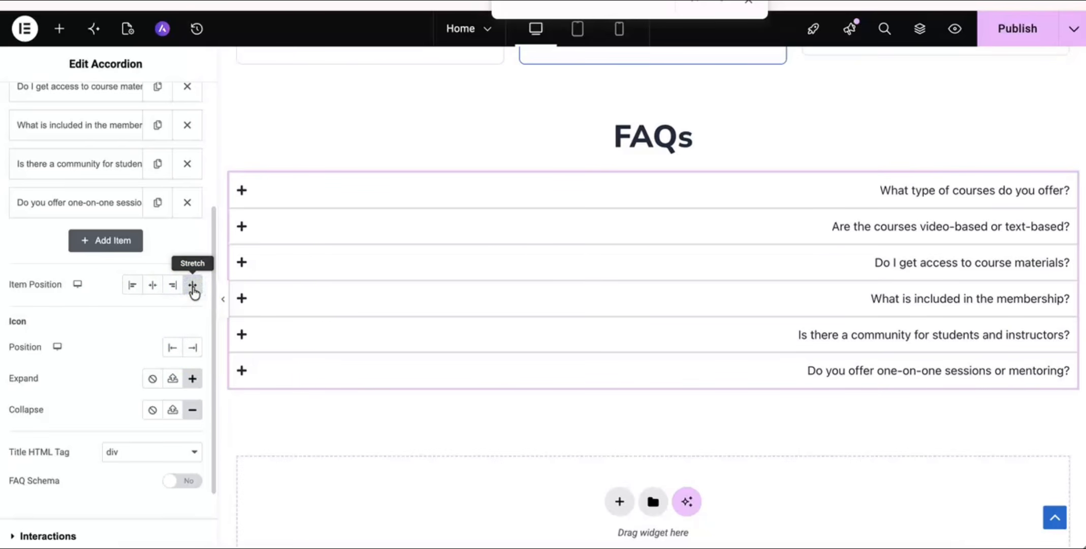
left_click(133, 287)
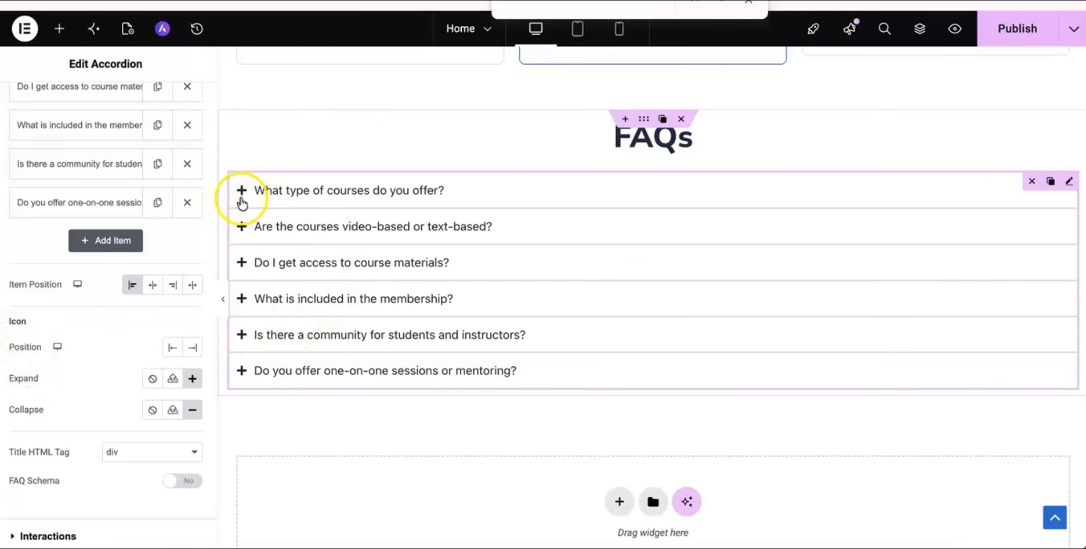
Replace the accordion's expand icon with Angle right from the icon library and test it on the first question.
left_click(192, 378)
scroll(531, 270, "down", 10)
scroll(530, 264, "up", 10)
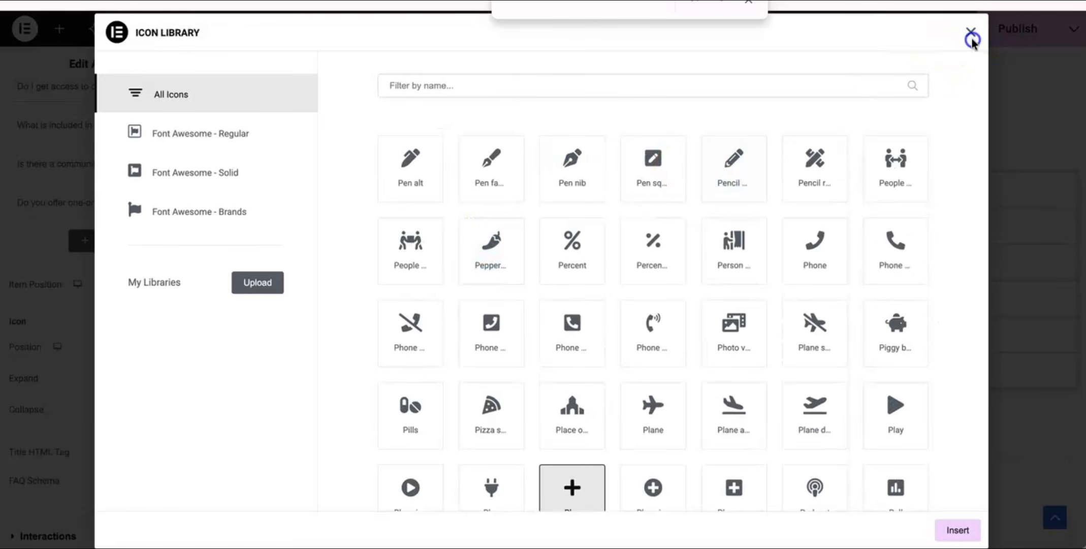
left_click(584, 88)
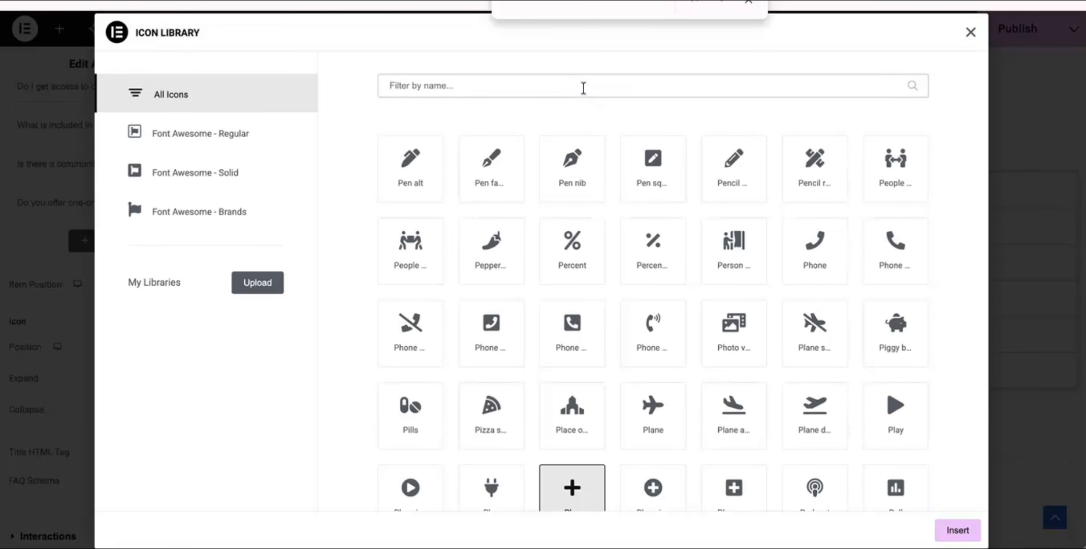
type("angle")
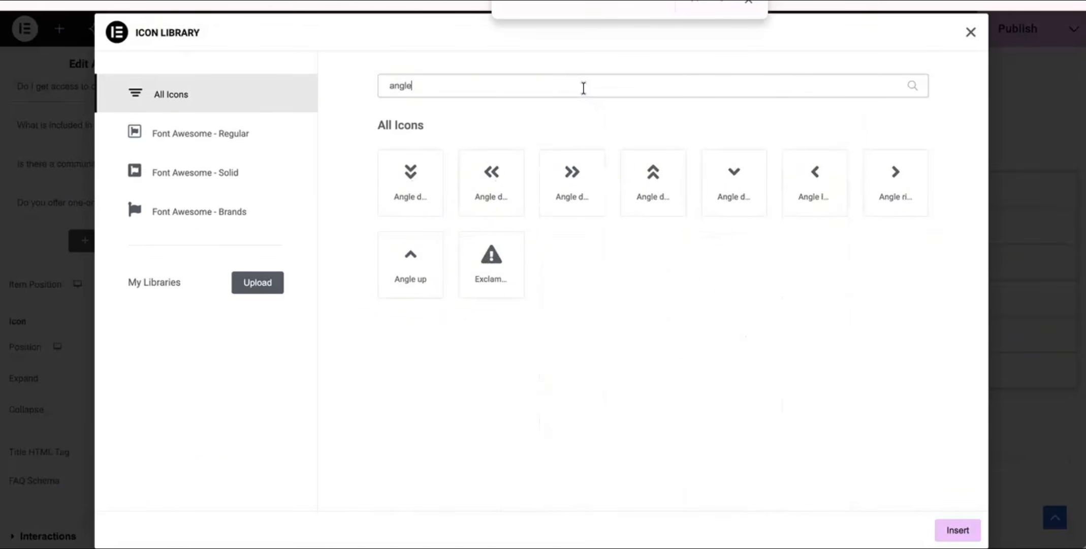
left_click(889, 187)
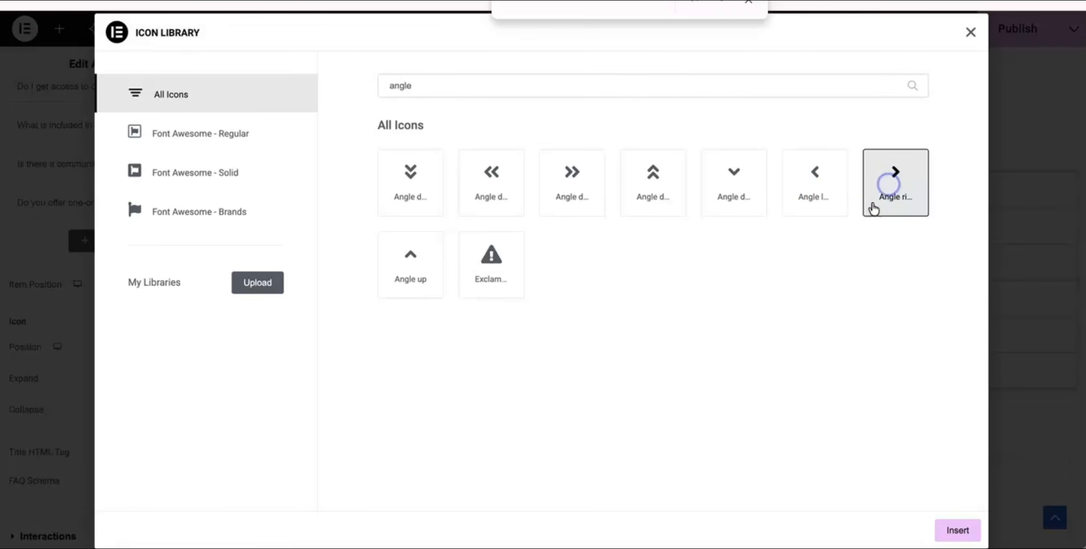
left_click(957, 529)
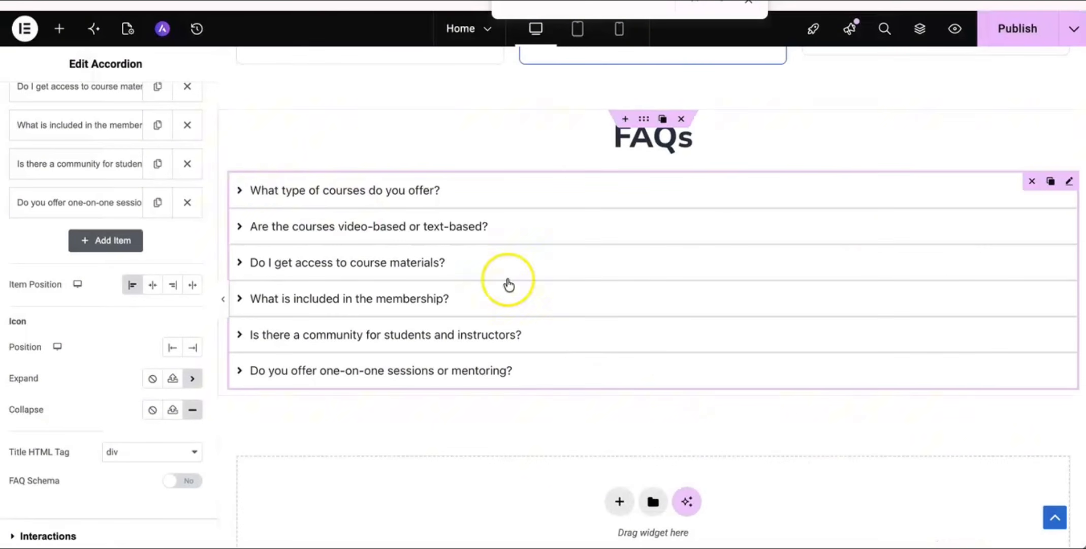
left_click(251, 191)
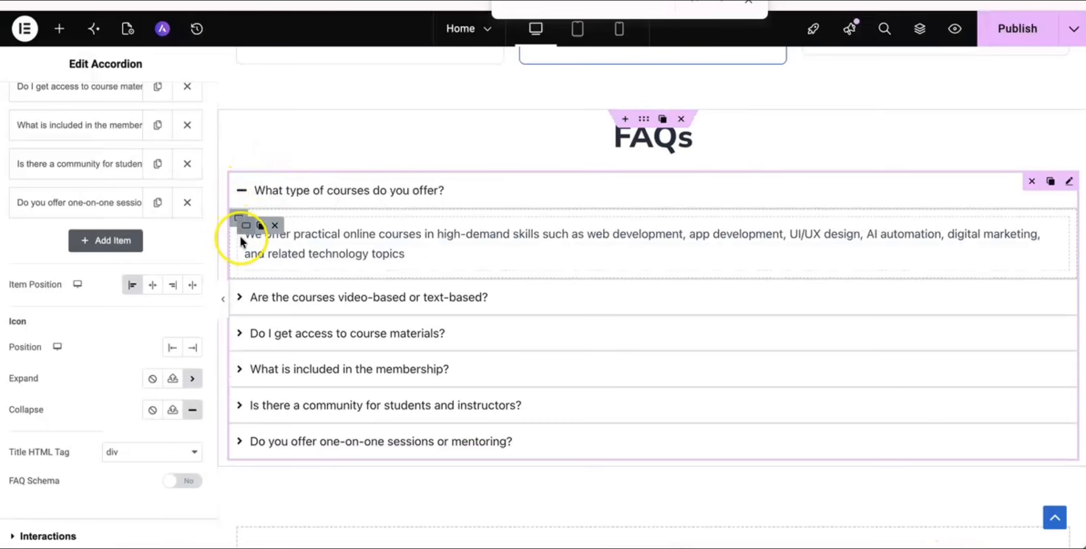
left_click(245, 189)
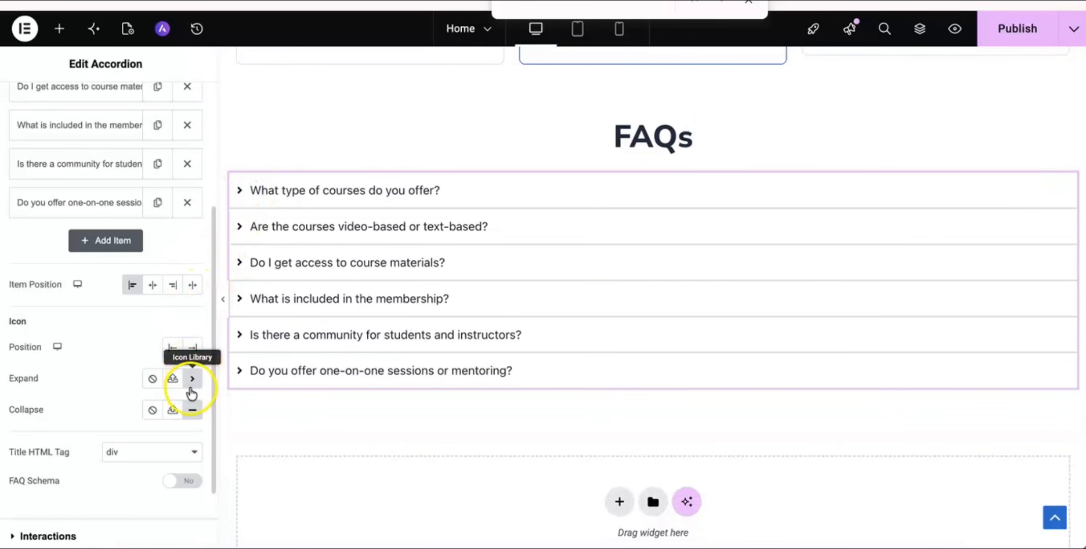
Replace the accordion's collapse icon with Angle up from the icon library and test it on the first question.
left_click(192, 409)
left_click(502, 84)
type("ang")
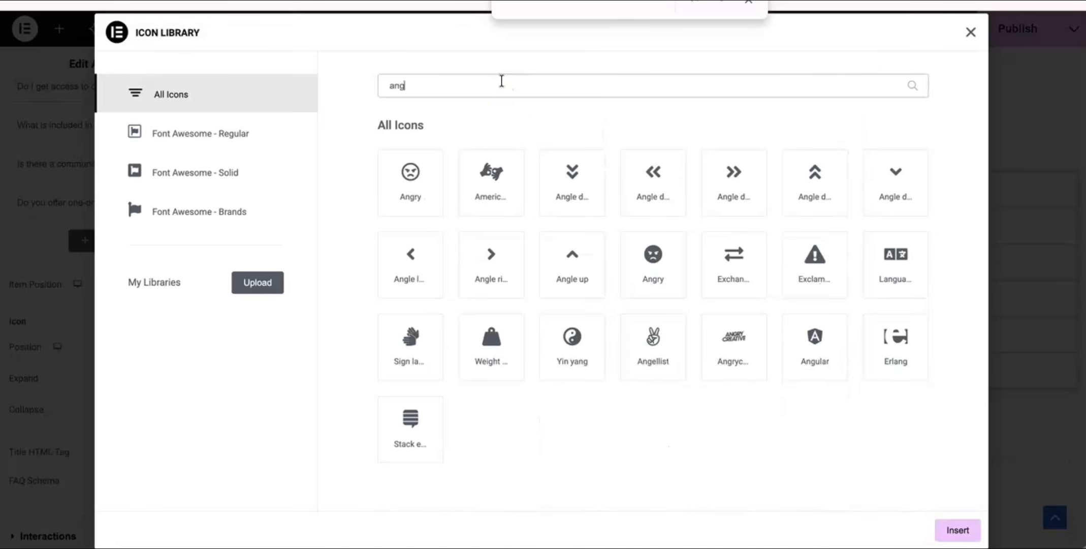
type("le")
left_click(414, 253)
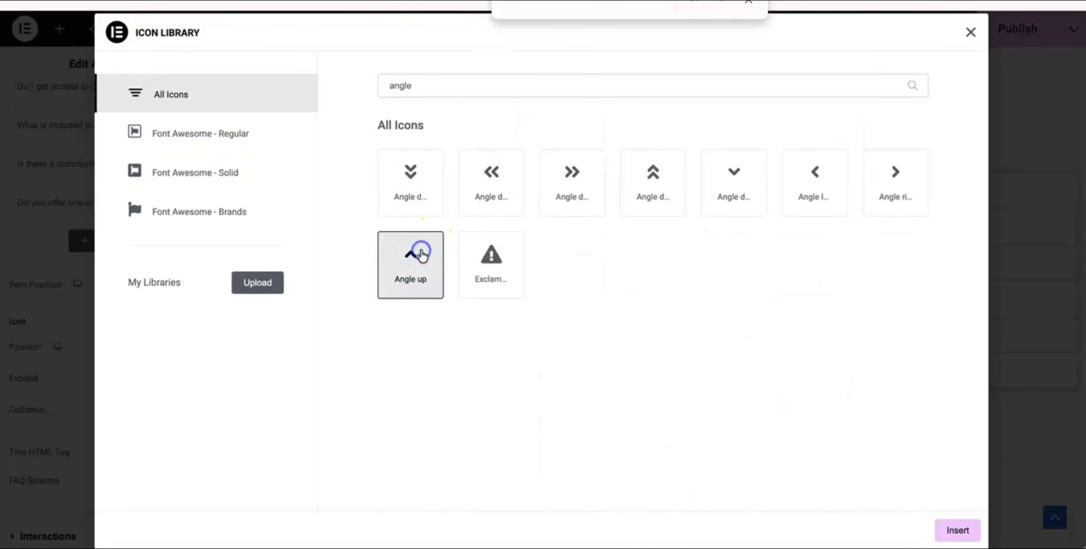
left_click(958, 530)
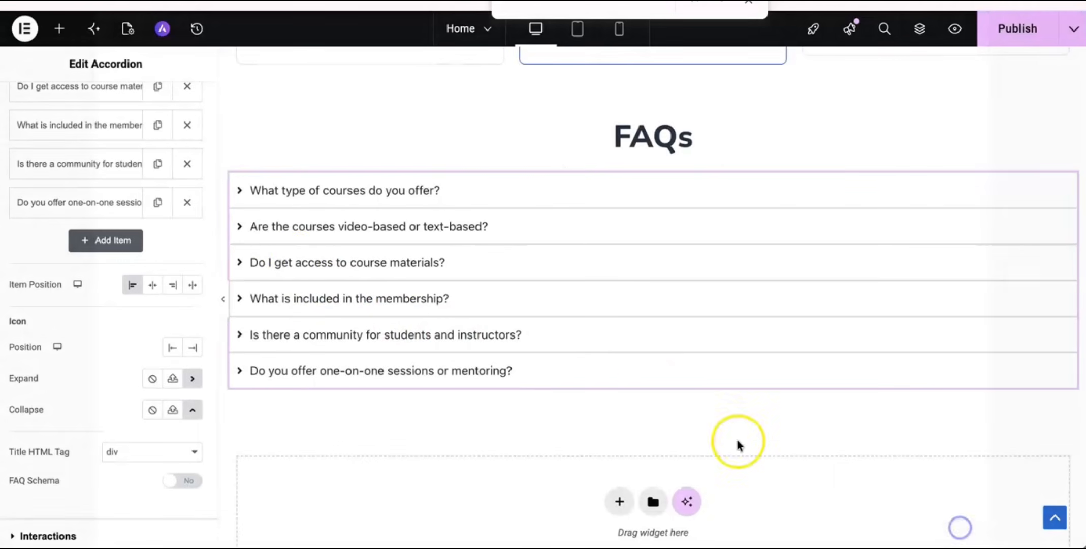
left_click(253, 191)
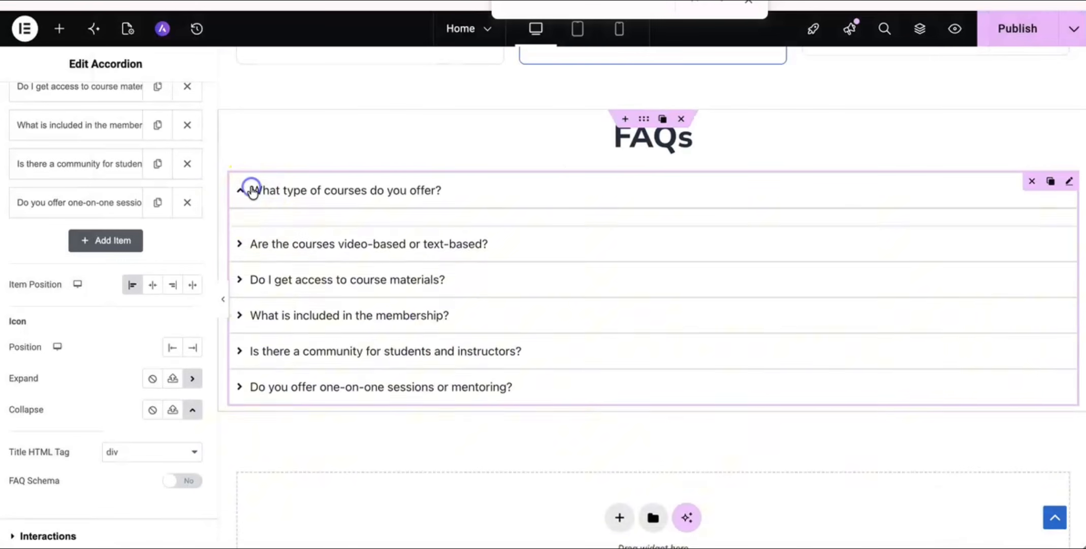
left_click(259, 196)
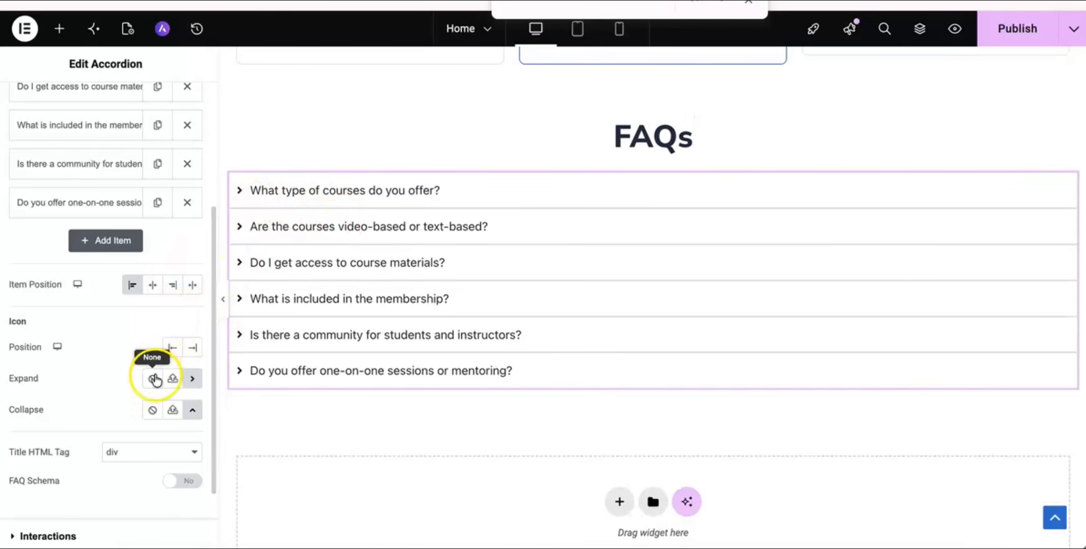
Try the End position for the accordion's icons, and put them back before the question titles.
scroll(156, 398, "down", 1)
scroll(156, 398, "up", 1)
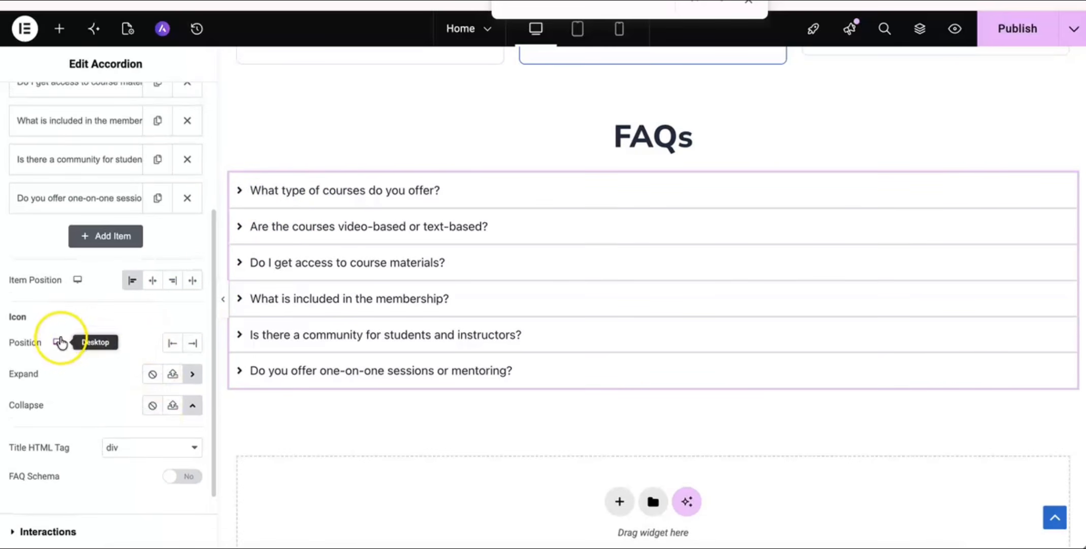
left_click(191, 348)
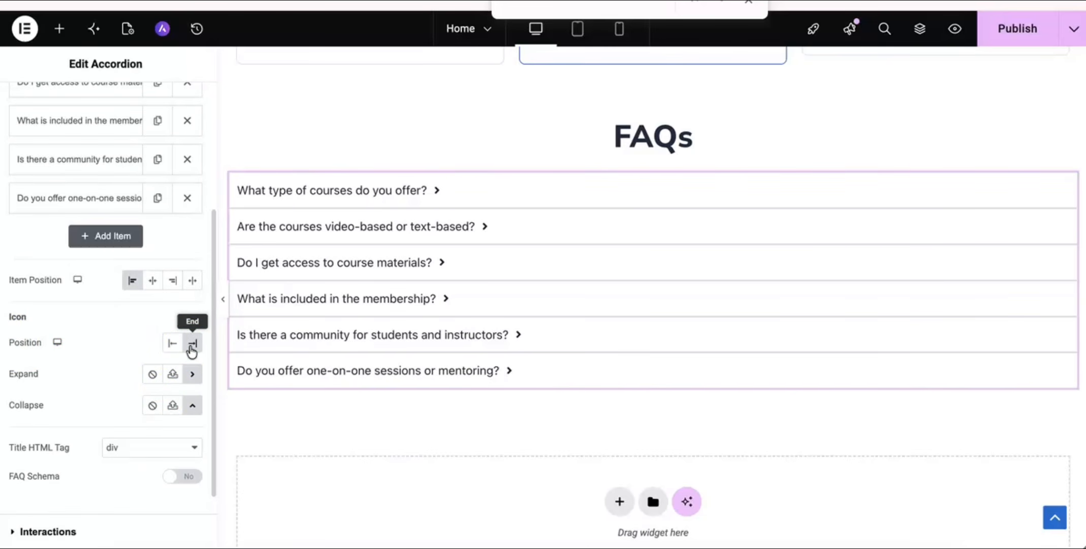
left_click(173, 351)
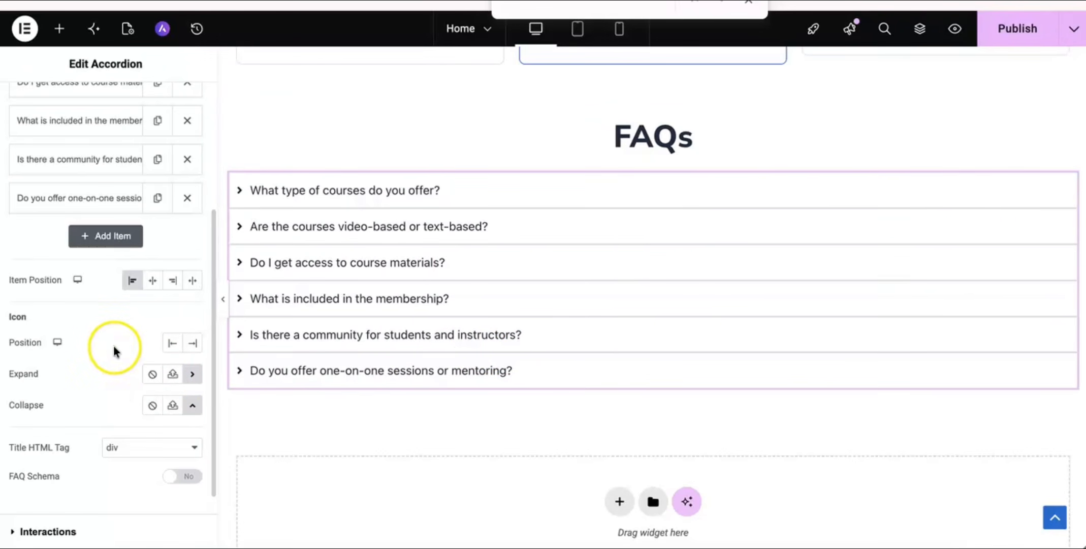
Try enabling the accordion's FAQ Schema option, and switch it back off.
scroll(102, 398, "down", 2)
scroll(101, 401, "down", 2)
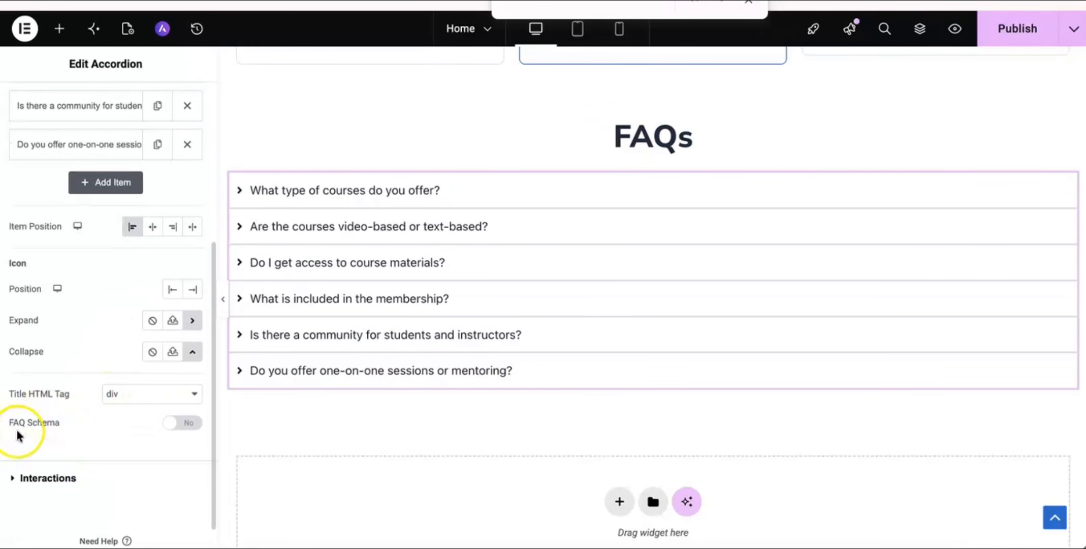
left_click(179, 427)
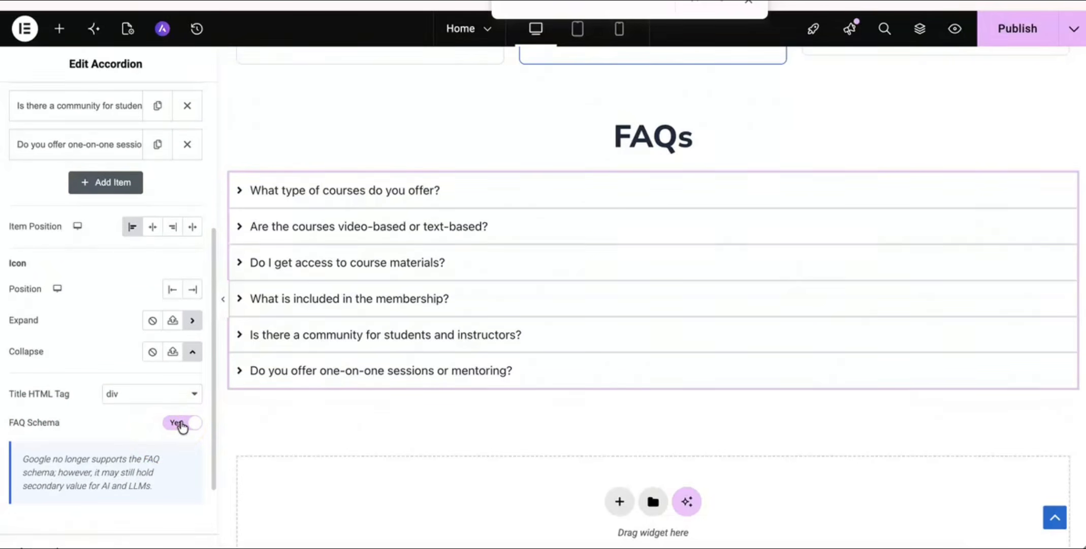
left_click(182, 424)
scroll(108, 422, "down", 1)
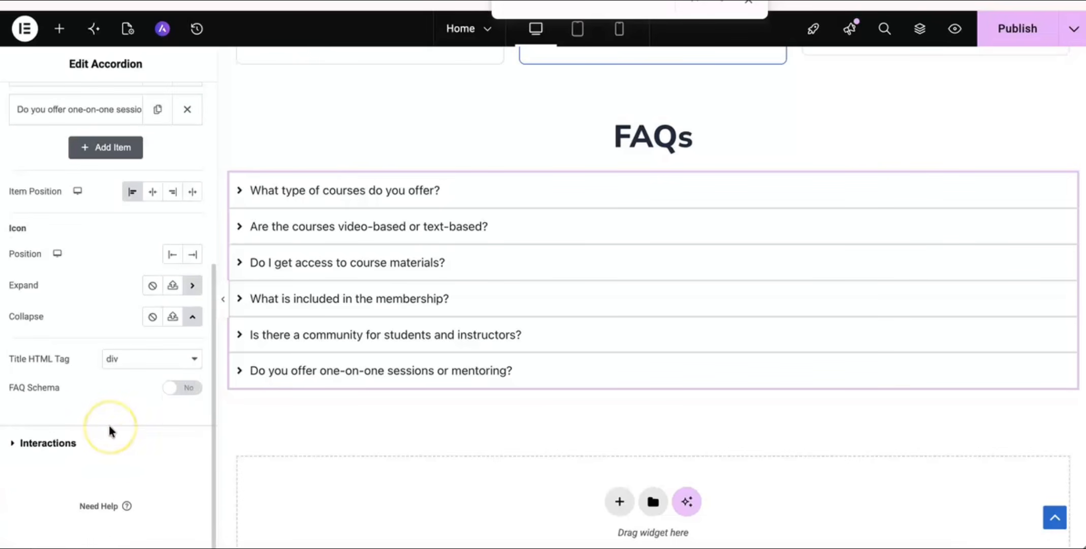
Set the accordion's default state to First expanded in its interaction settings and publish the page.
left_click(76, 441)
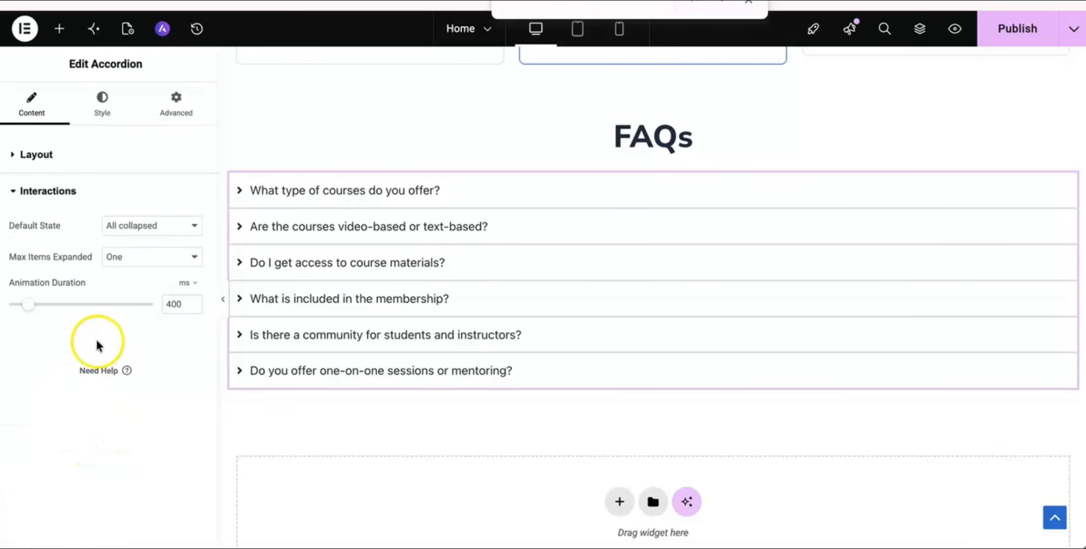
left_click(141, 231)
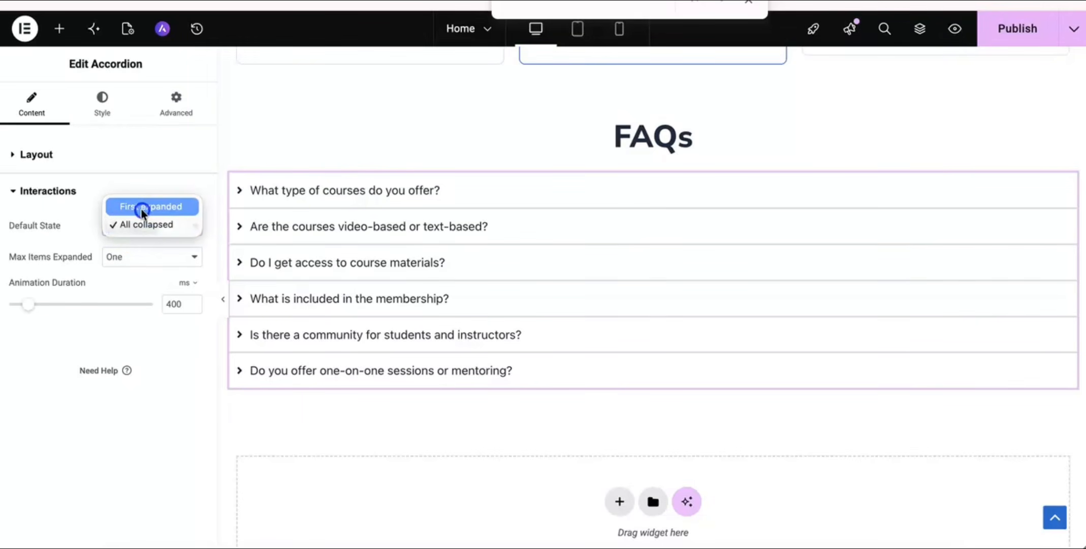
left_click(141, 207)
left_click(1030, 40)
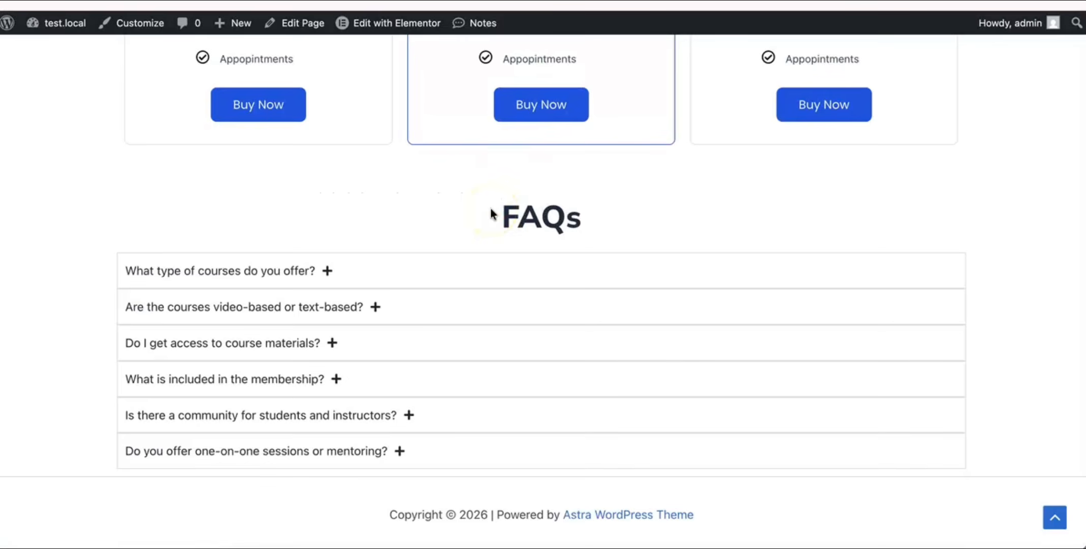
Reload the live Home page and test collapsing and expanding the first FAQ question.
key("super+r")
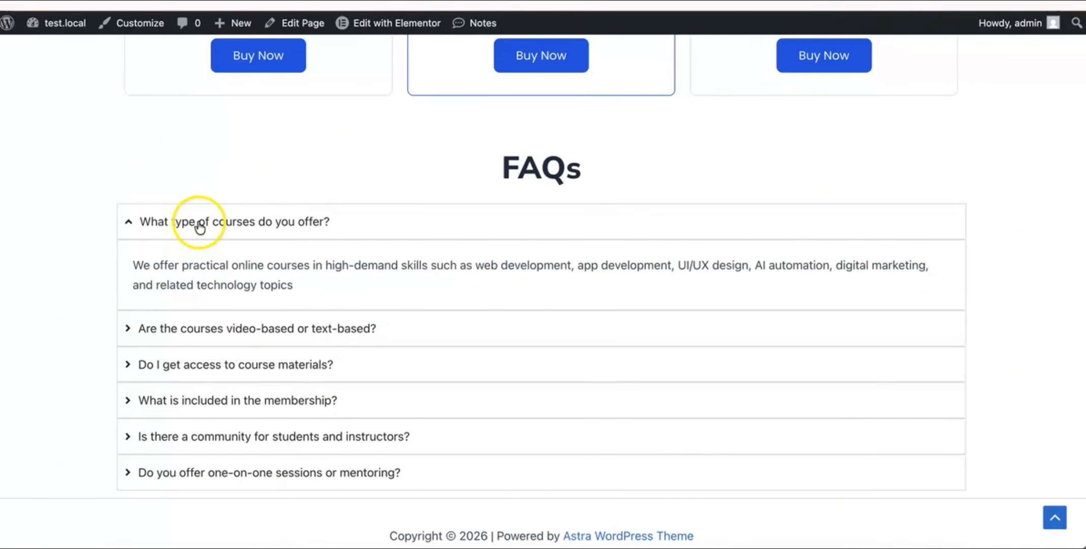
left_click(176, 223)
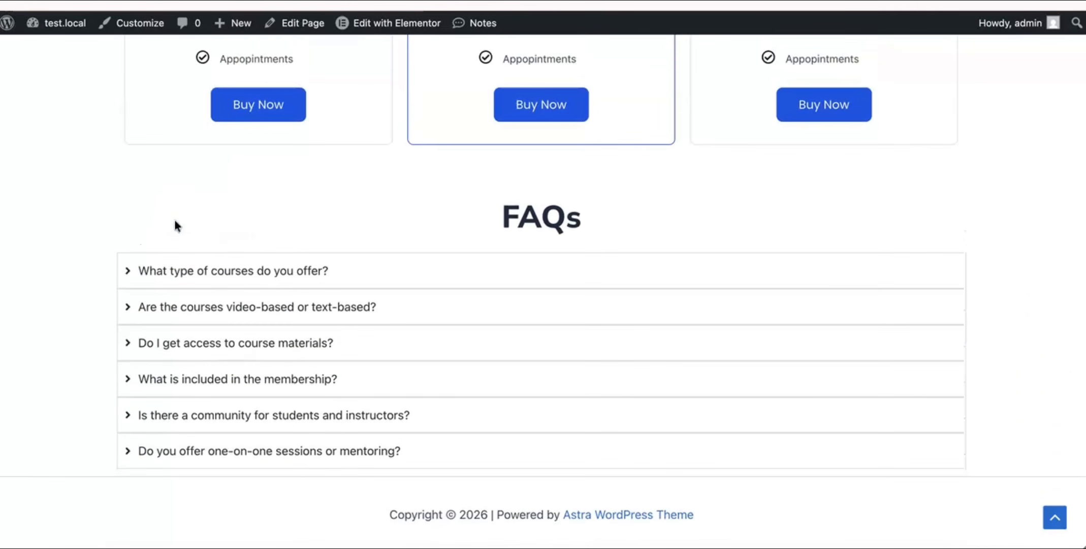
left_click(184, 282)
left_click(186, 223)
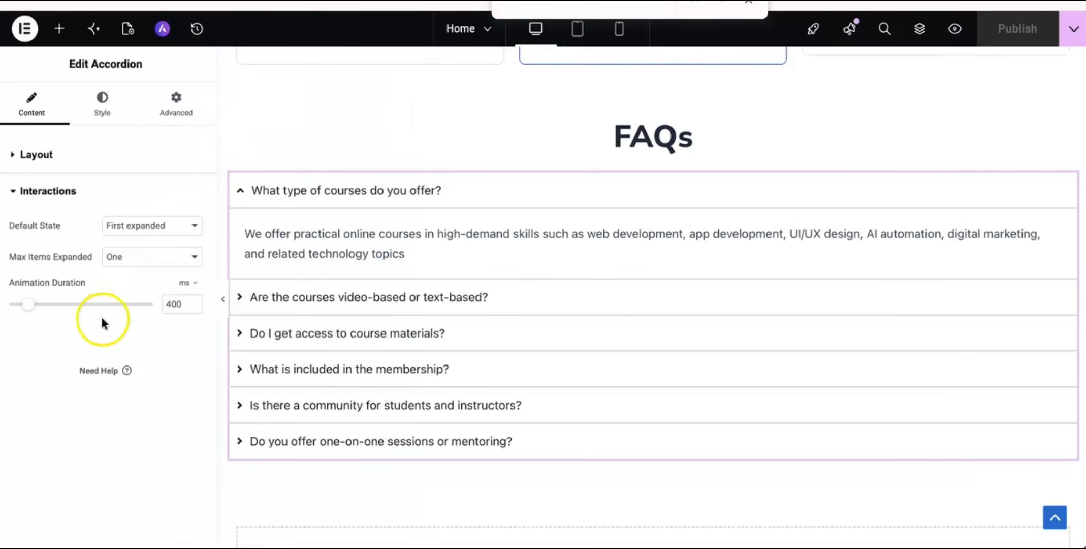
Set the accordion's default state to All collapsed, publish the page, and check the FAQs section on the live site.
left_click(155, 225)
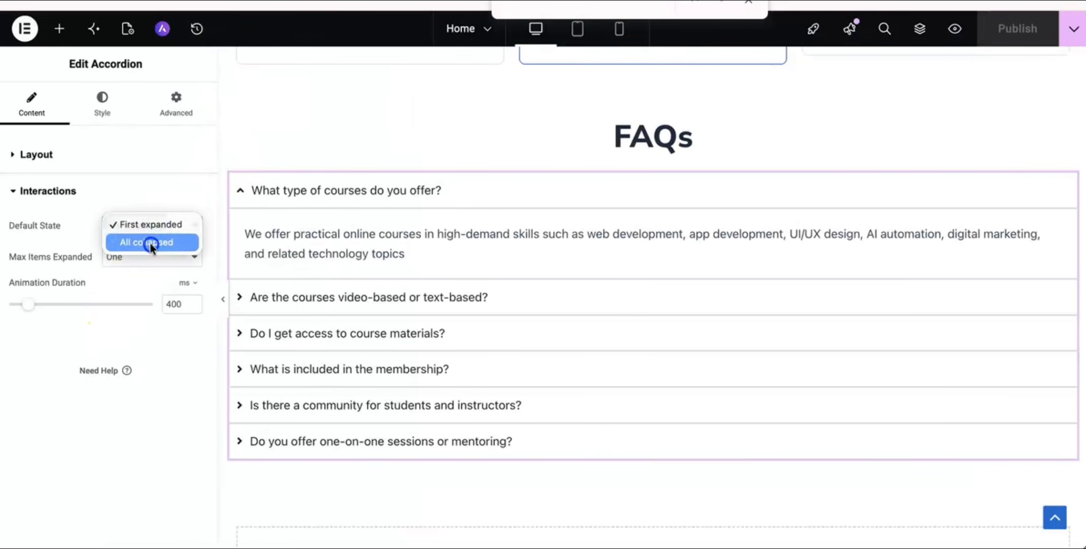
left_click(151, 242)
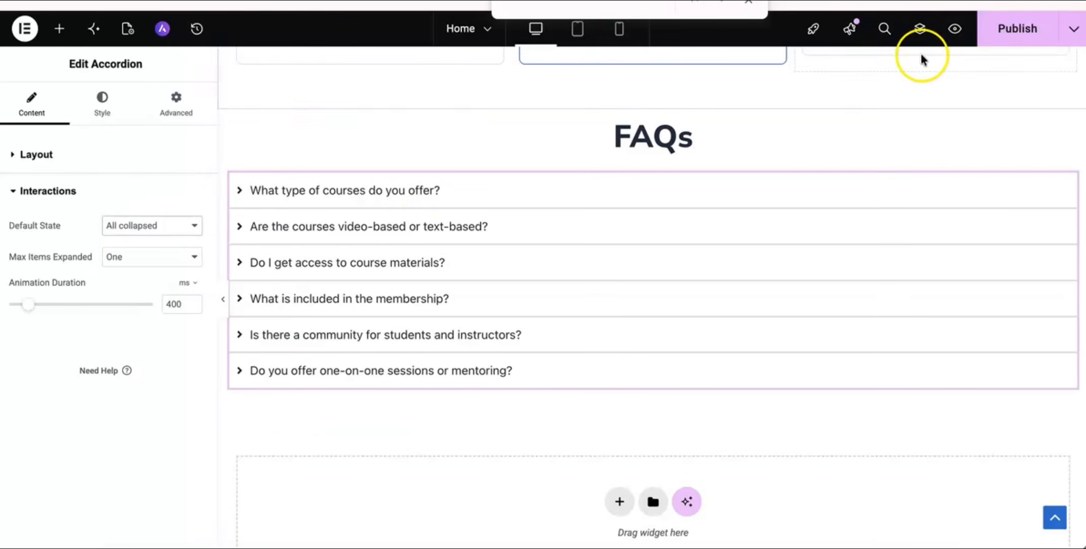
left_click(998, 29)
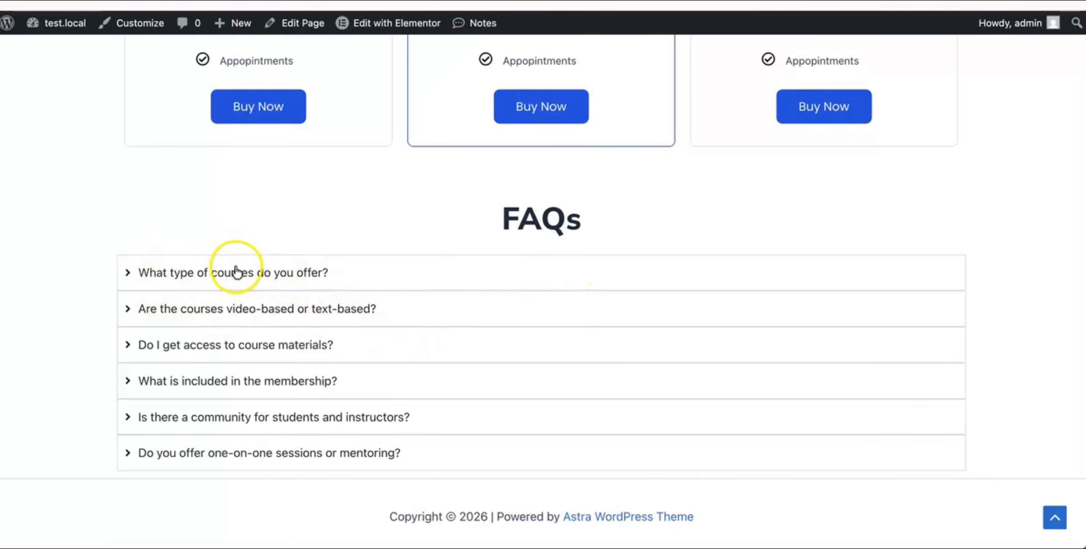
scroll(697, 392, "down", 1)
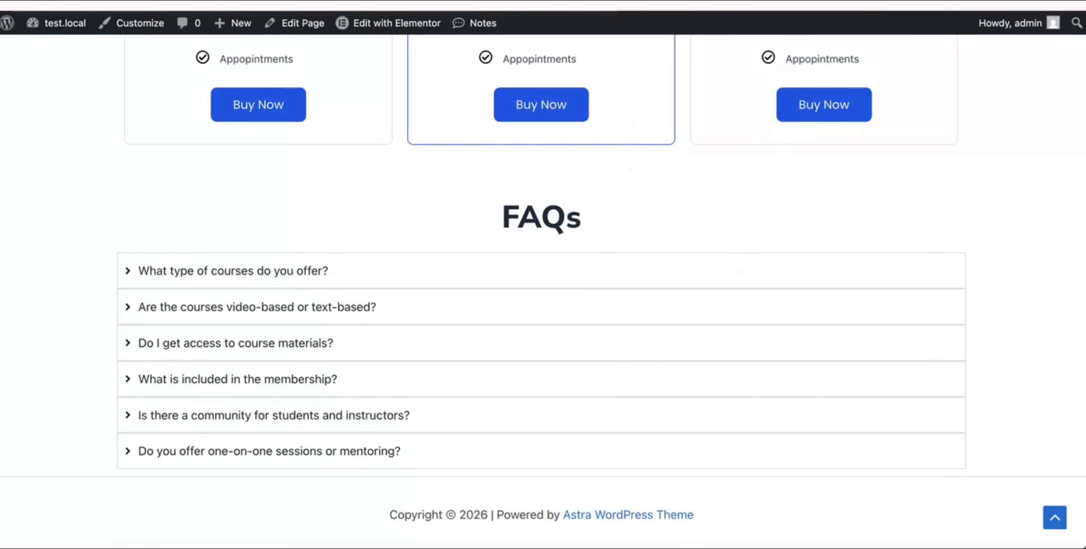
key("ctrl+Tab")
key("ctrl+Tab")
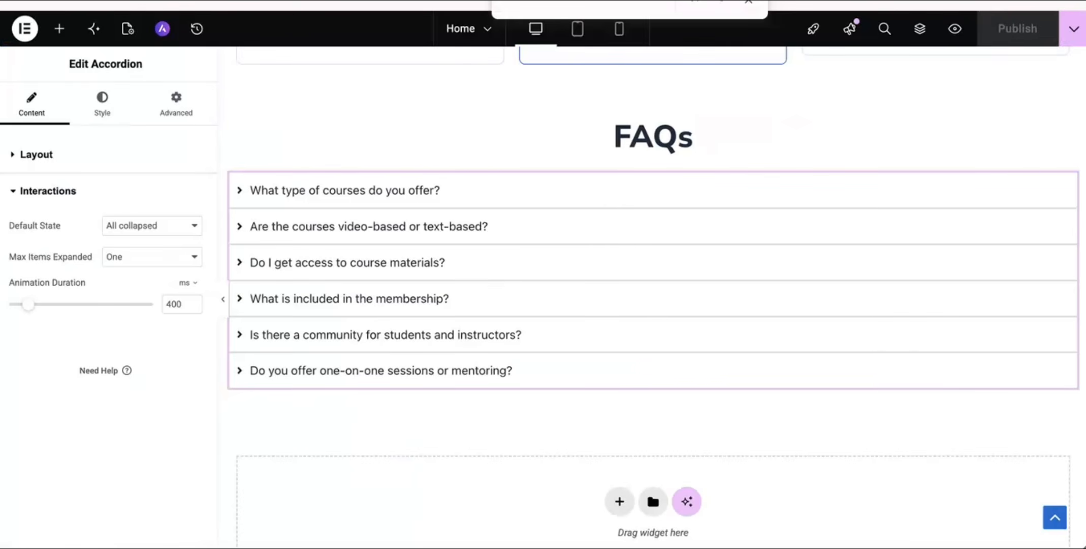
Set the FAQ accordion's space between items to 10 px in its style settings.
key("ctrl+Tab")
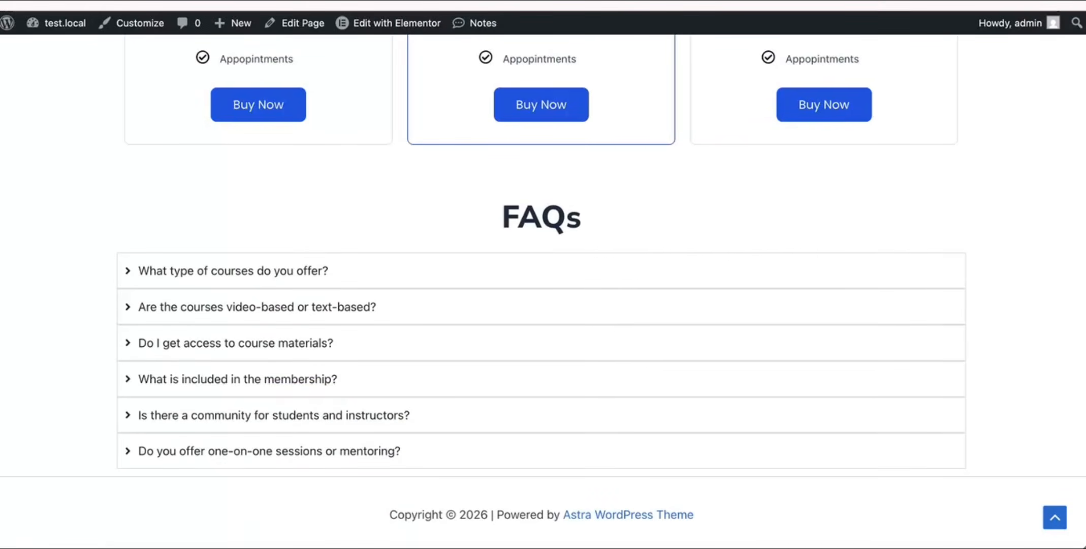
key("ctrl+shift+Tab")
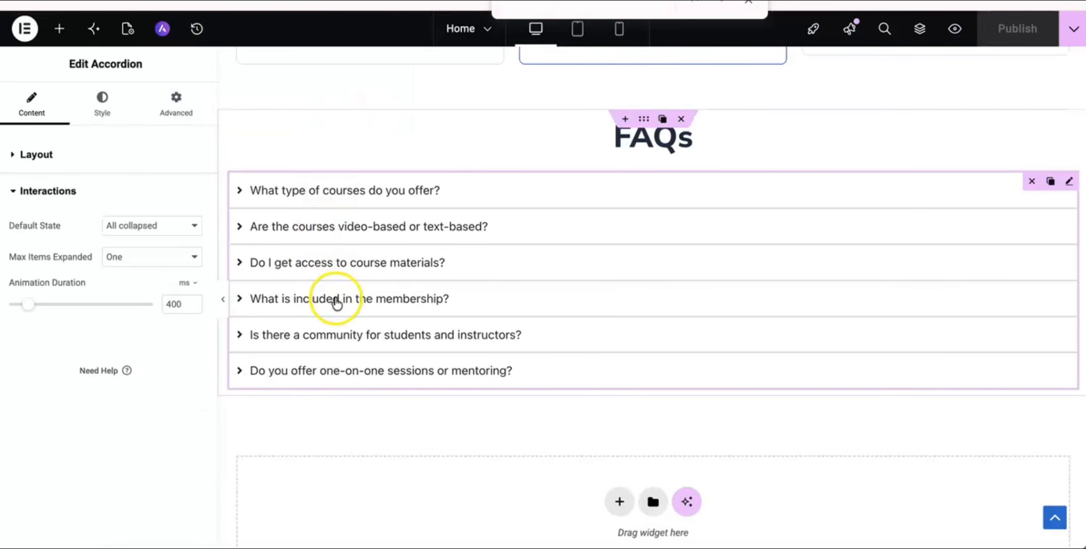
left_click(682, 204)
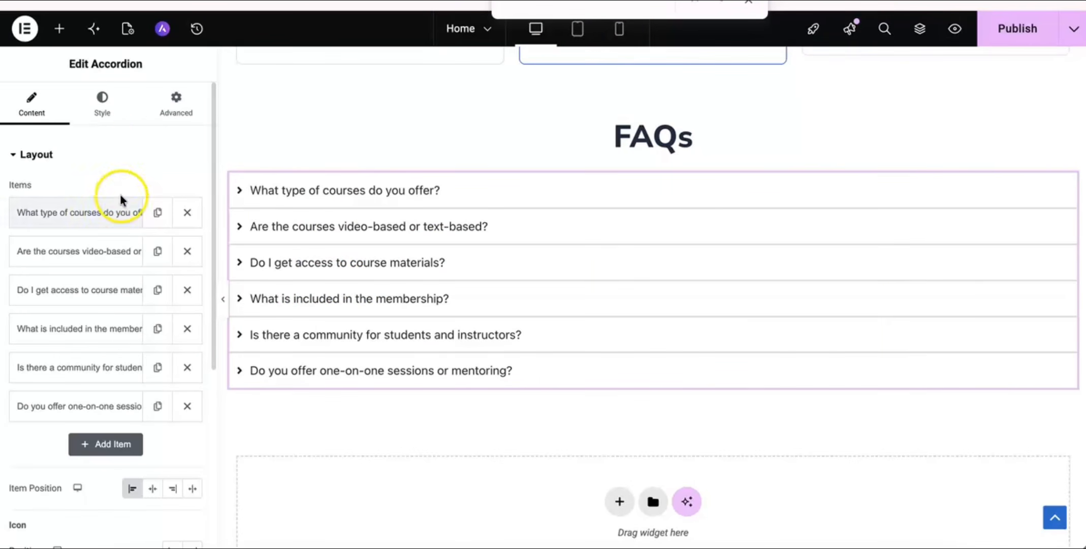
left_click(100, 113)
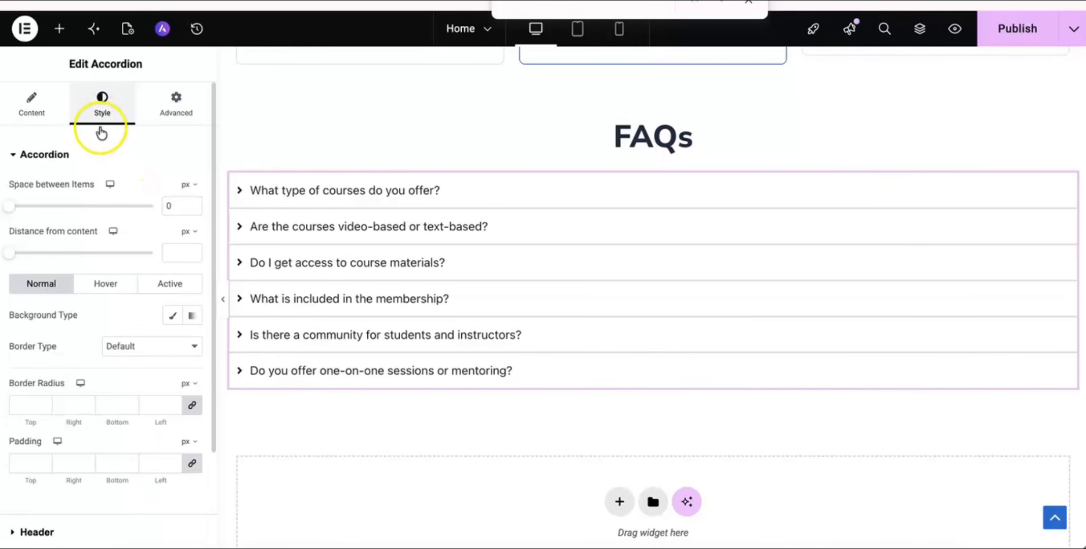
scroll(118, 315, "down", 1)
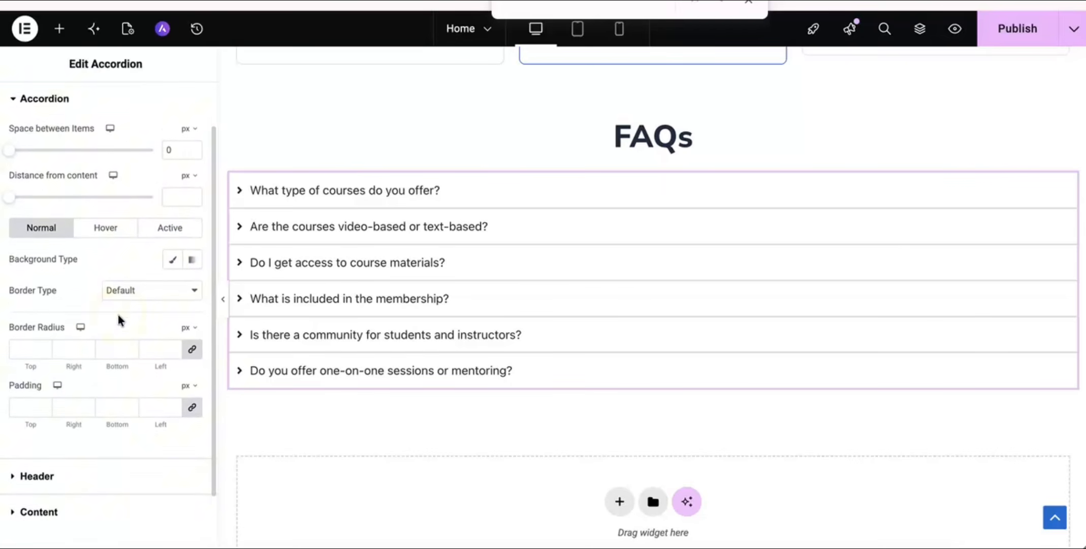
scroll(118, 317, "up", 1)
left_click(613, 229)
left_click(693, 240)
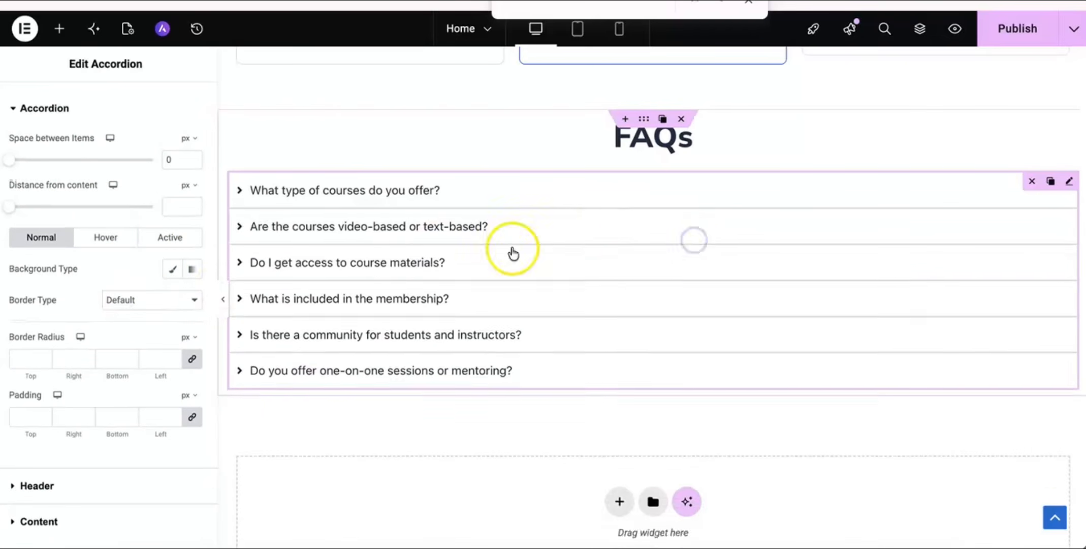
scroll(129, 280, "up", 1)
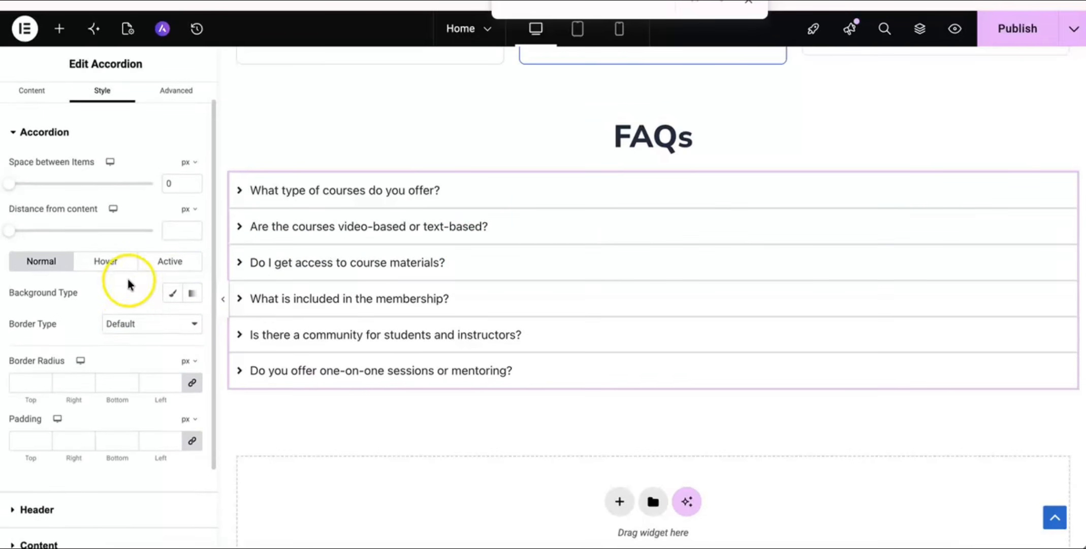
scroll(128, 279, "up", 1)
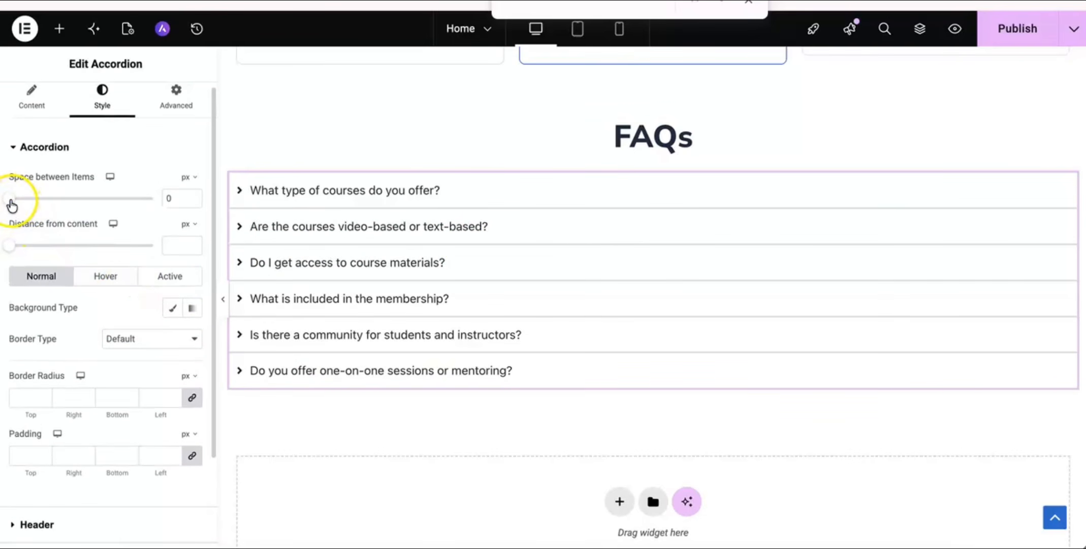
left_click_drag(11, 202, 19, 202)
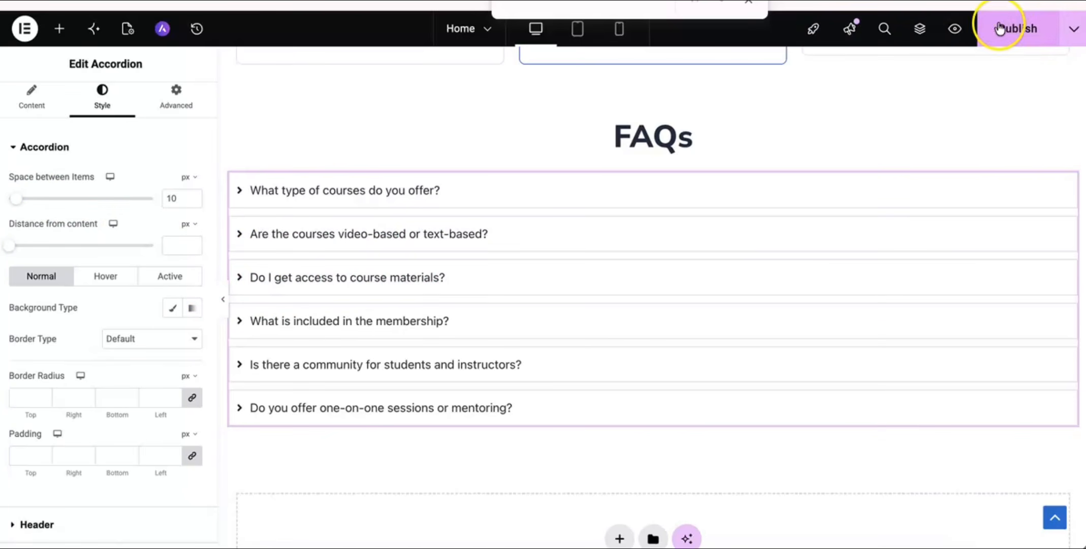
Publish the page, check the FAQ item spacing on the live Home page, and return to the accordion's style settings.
left_click(1016, 28)
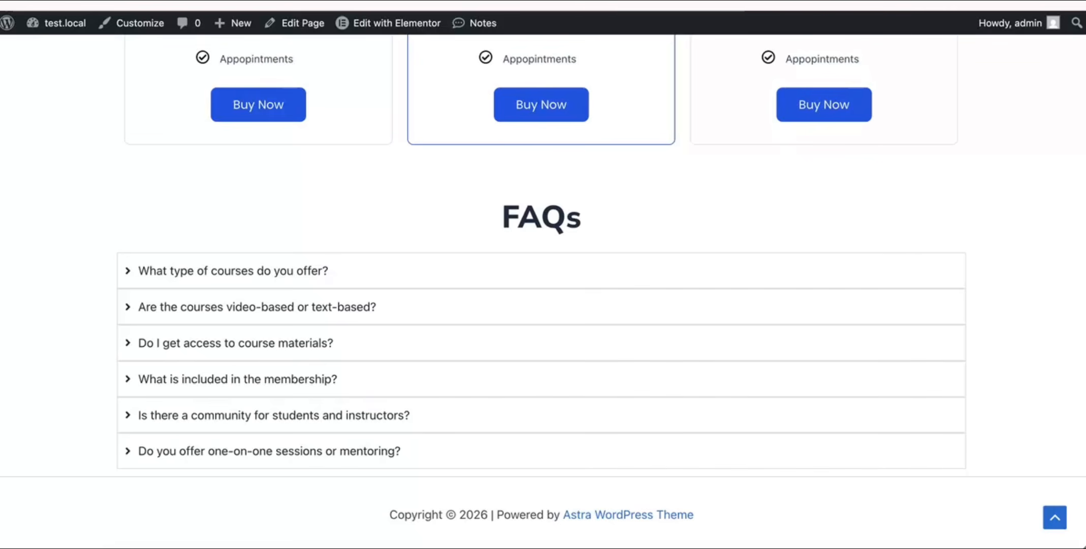
scroll(485, 286, "down", 2)
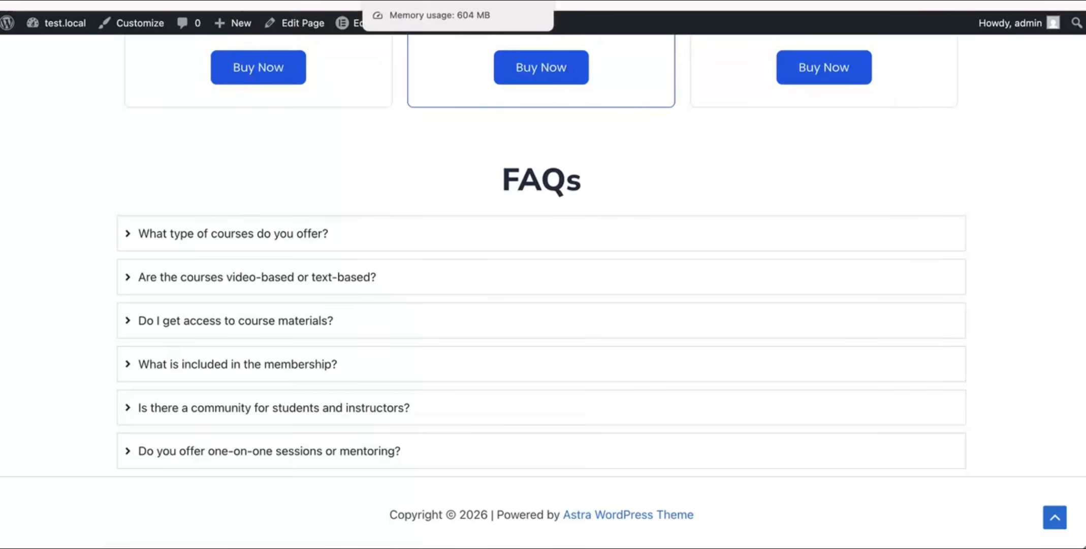
left_click(409, 1)
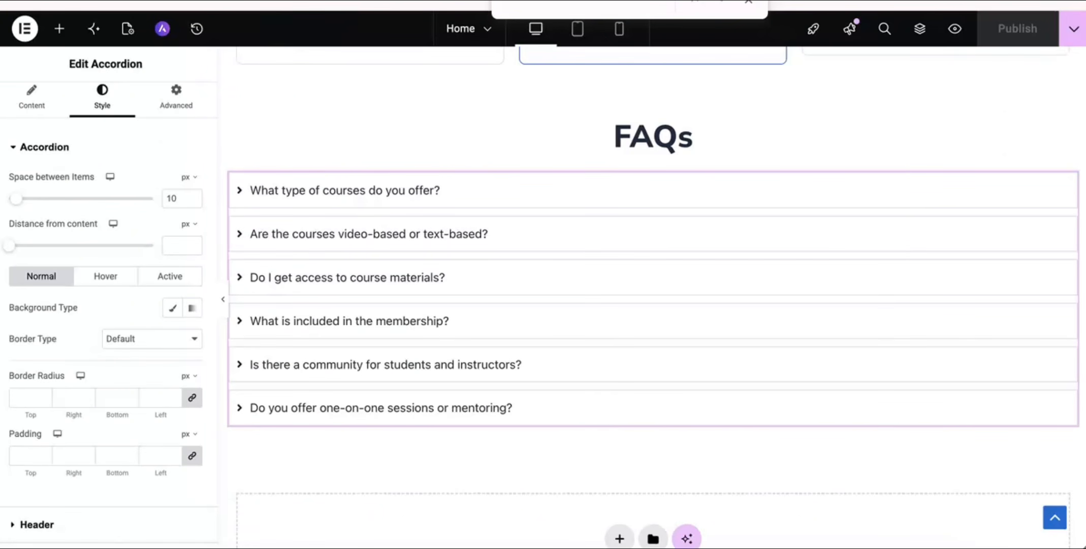
scroll(167, 304, "down", 3)
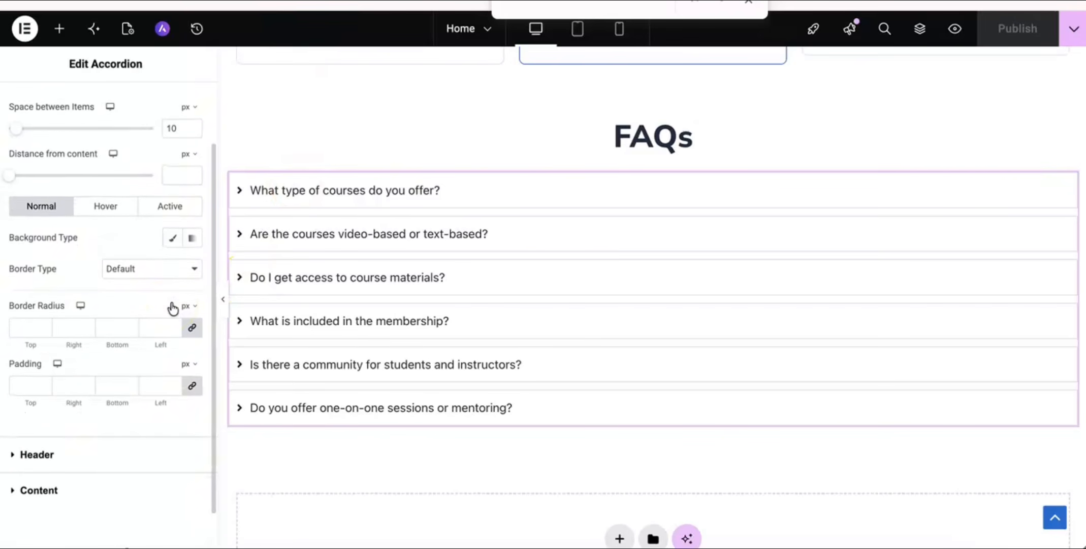
Give the FAQ accordion a custom width of 60%.
scroll(173, 307, "down", 1)
scroll(173, 307, "up", 2)
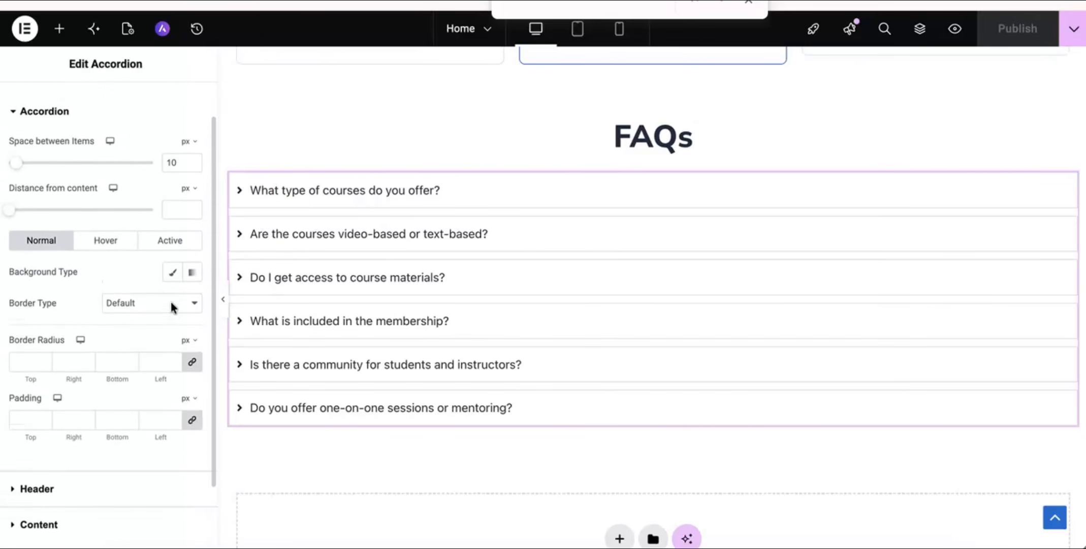
scroll(172, 305, "up", 1)
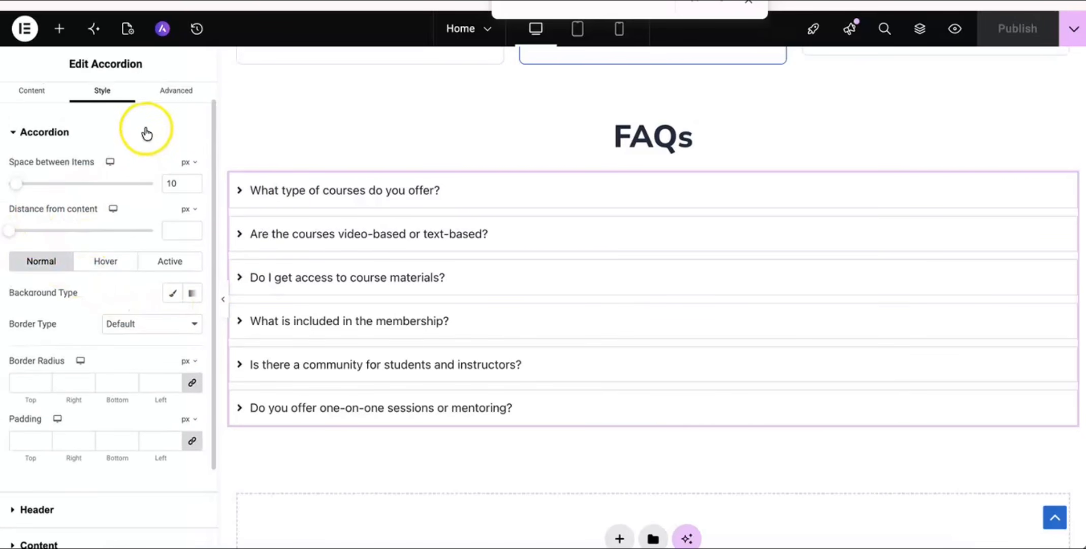
scroll(160, 105, "up", 1)
left_click(170, 113)
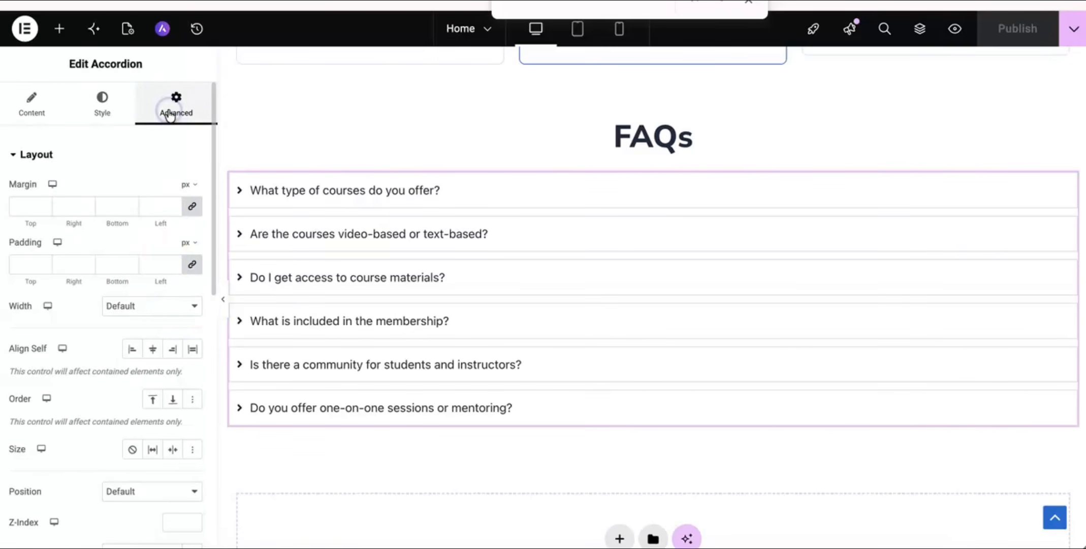
left_click(174, 310)
left_click(146, 359)
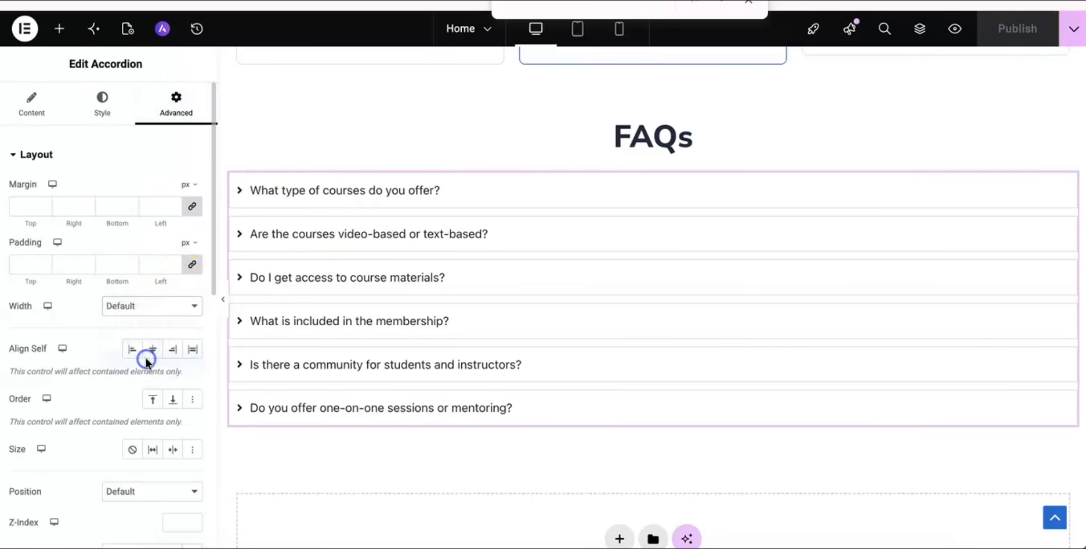
left_click_drag(14, 354, 96, 356)
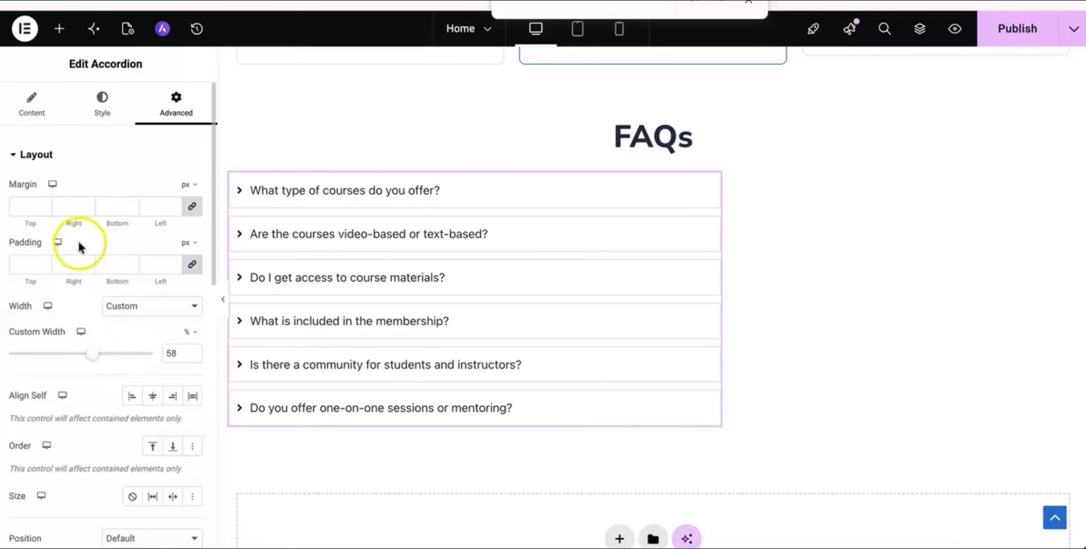
left_click(194, 351)
left_click(194, 351)
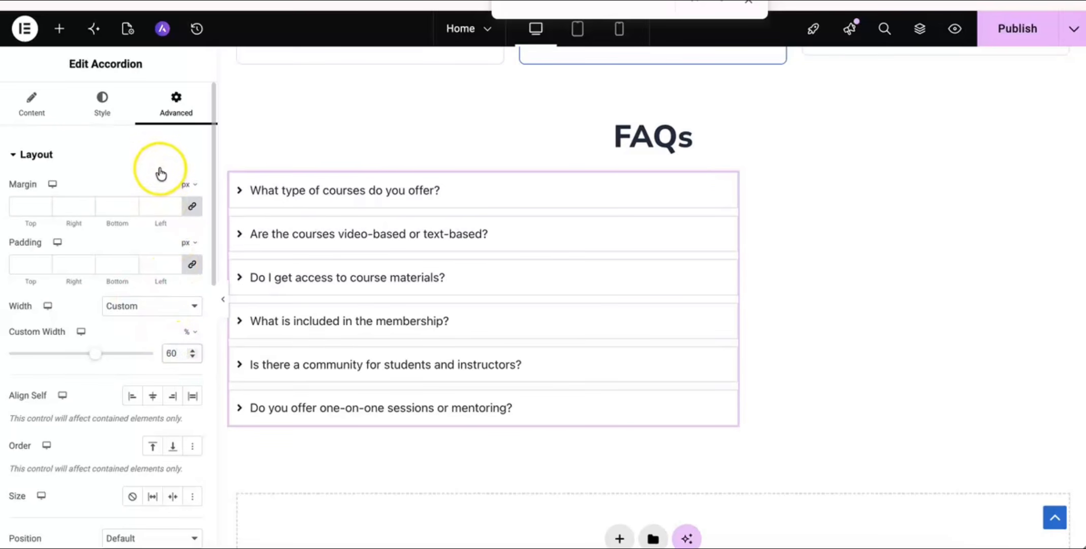
Center-align the items of the container that holds the FAQs heading and accordion.
left_click(41, 124)
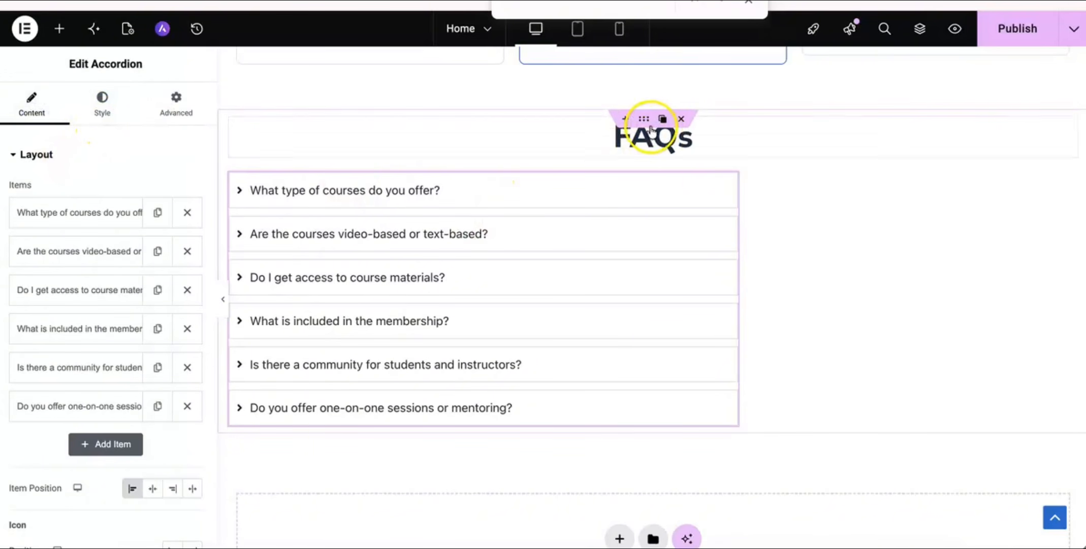
left_click(644, 125)
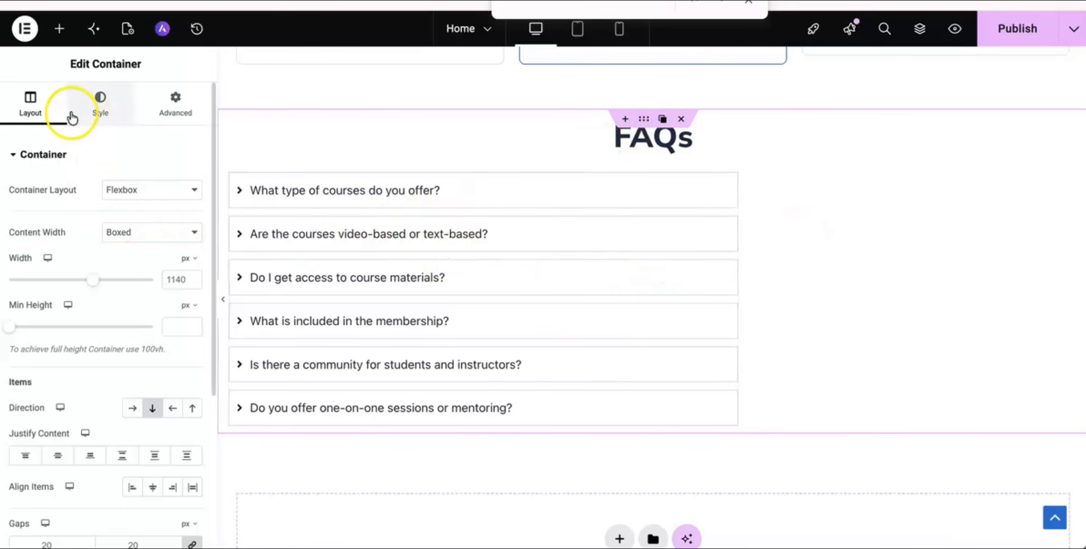
left_click(154, 489)
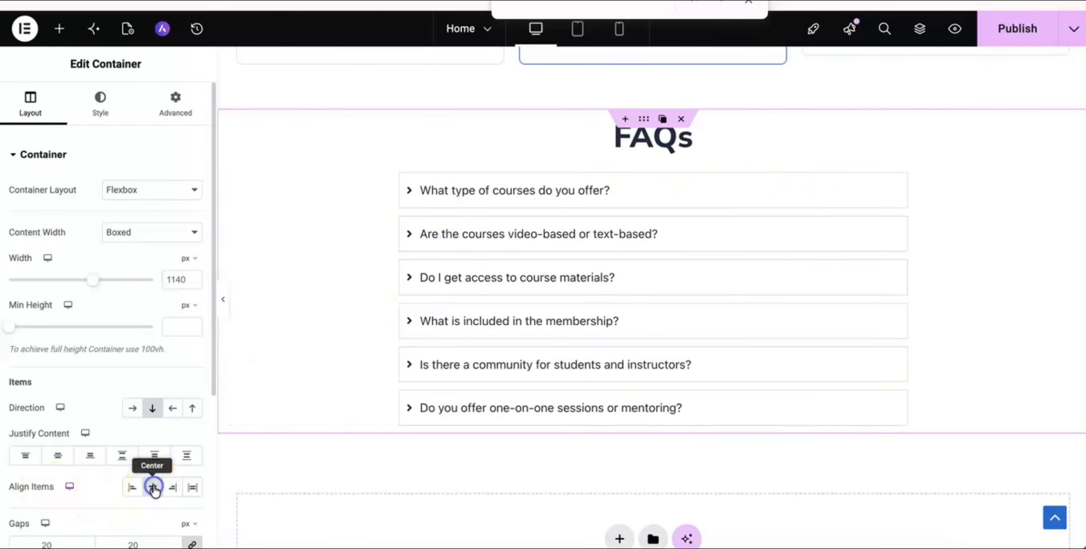
Publish the page and test opening and closing the first FAQ question on the live site.
left_click(988, 42)
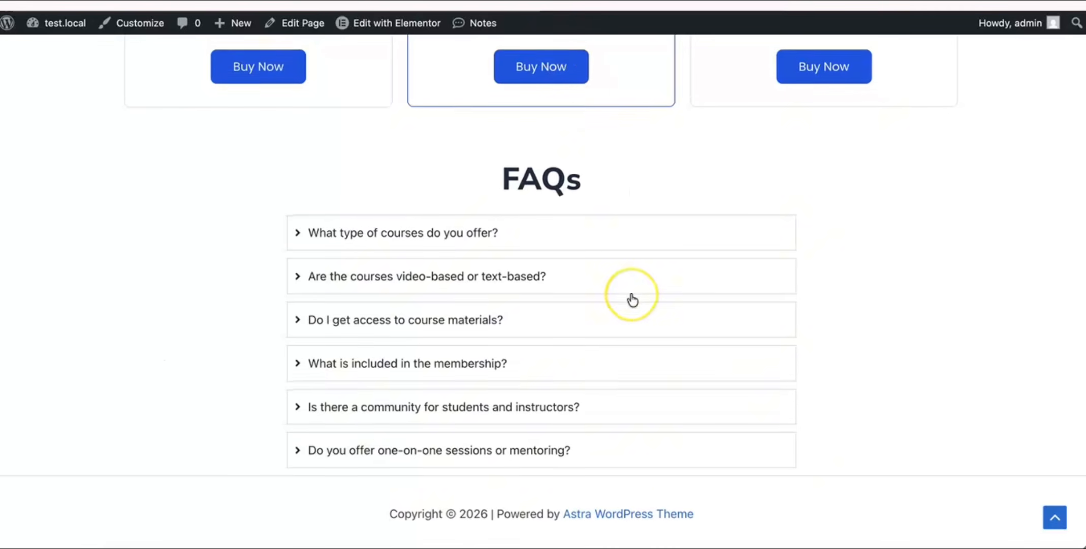
left_click(571, 242)
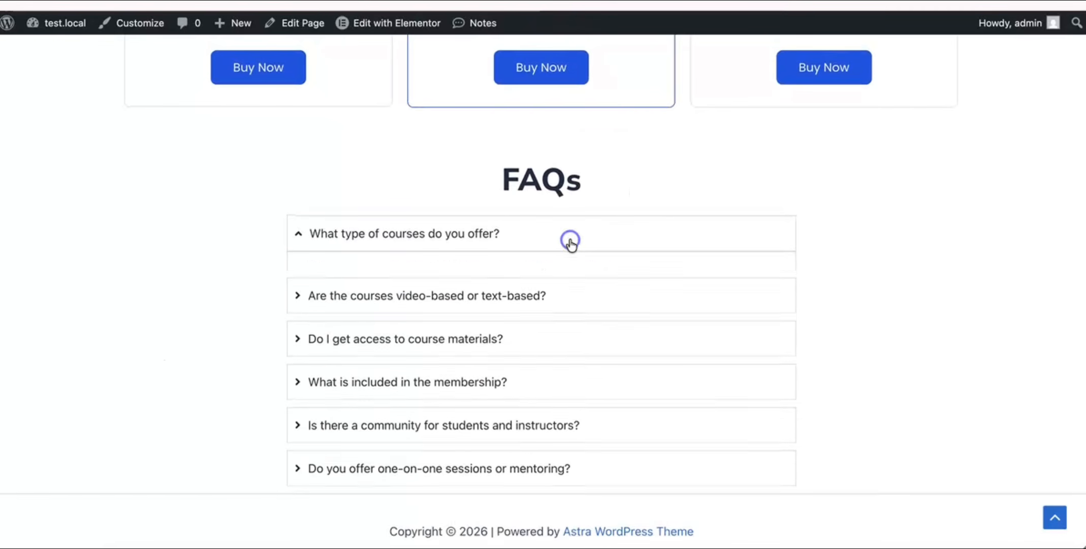
left_click(564, 236)
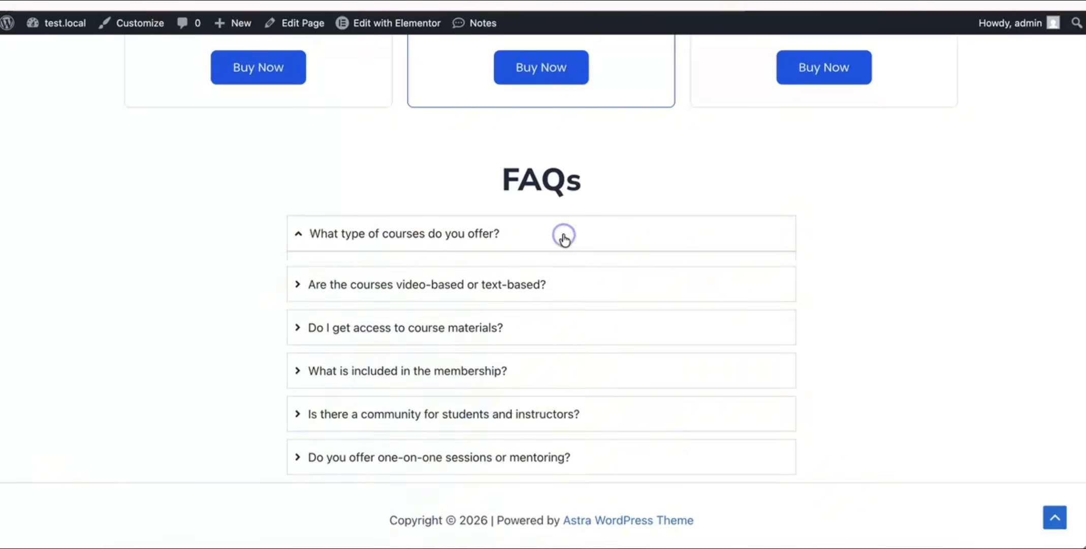
left_click(564, 236)
left_click(564, 238)
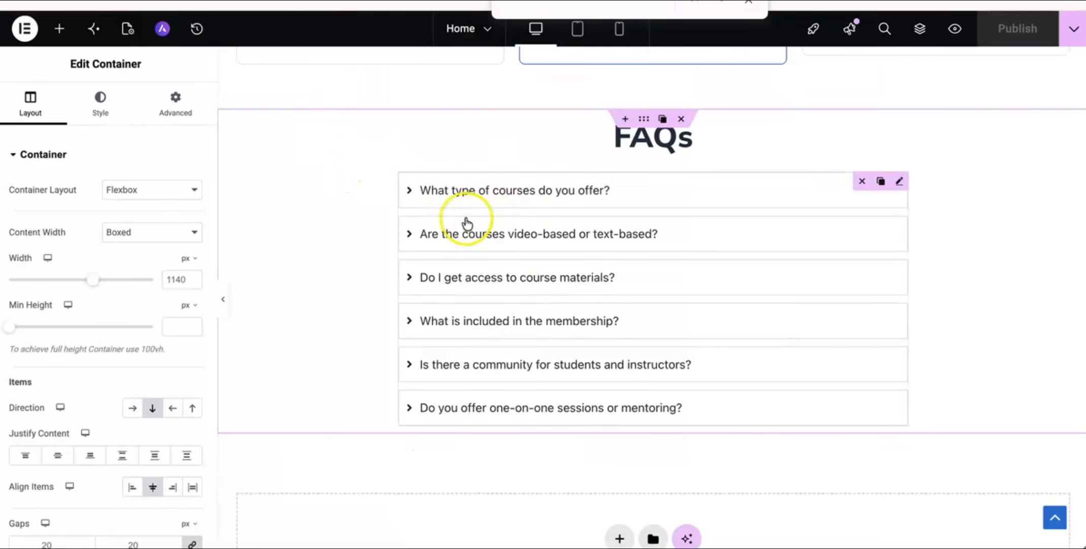
scroll(57, 280, "down", 1)
scroll(57, 283, "down", 2)
scroll(57, 284, "up", 1)
scroll(56, 283, "down", 1)
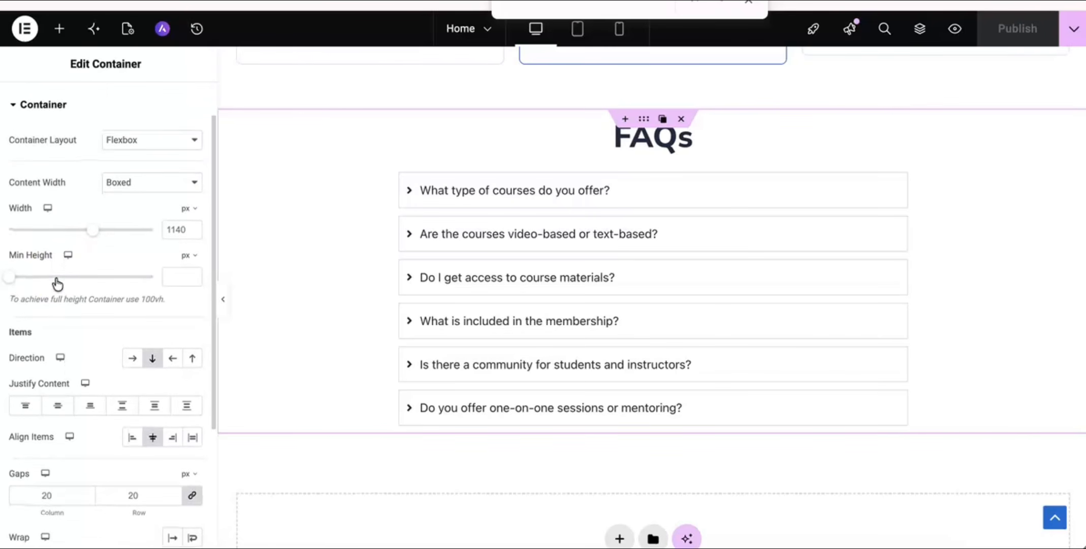
scroll(57, 283, "up", 2)
left_click(87, 106)
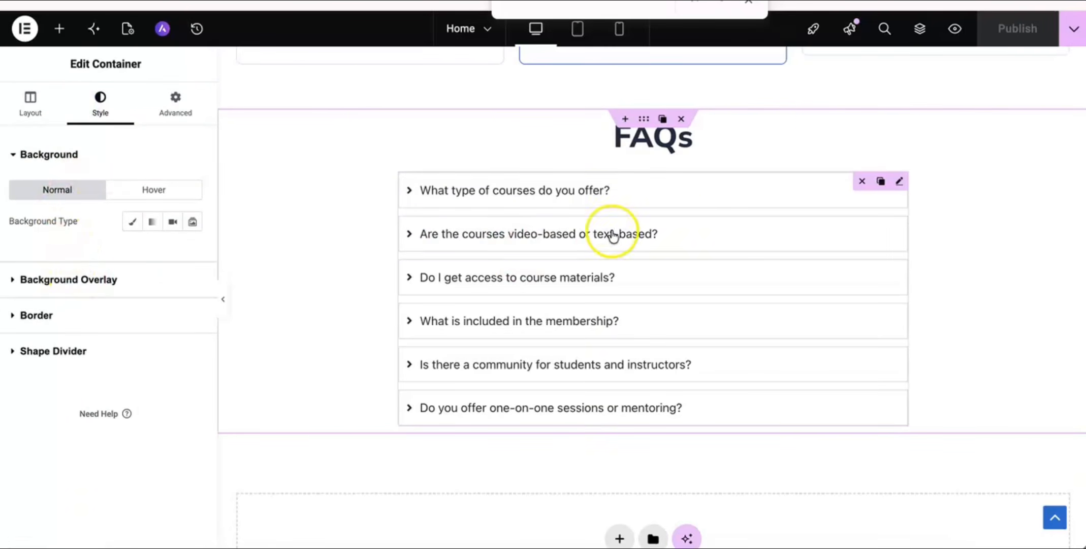
Set the border radius of the FAQ accordion items to 8 px on all sides.
left_click(903, 188)
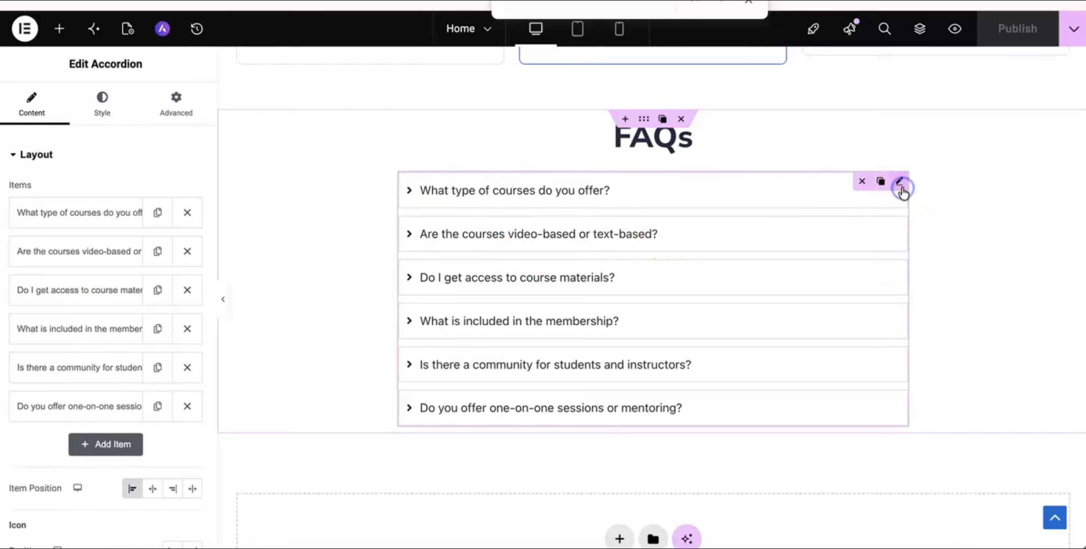
left_click(102, 101)
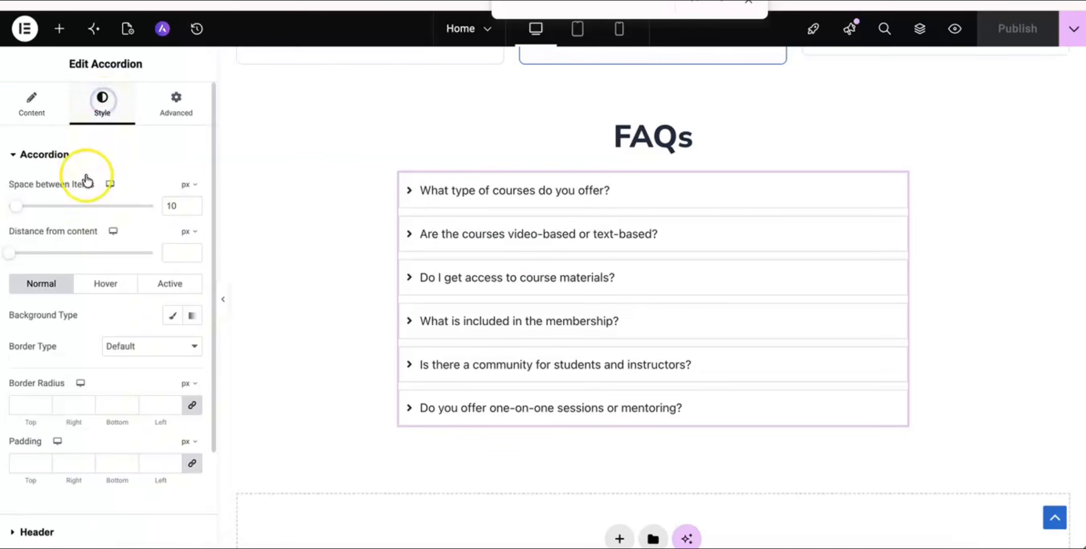
scroll(68, 315, "down", 1)
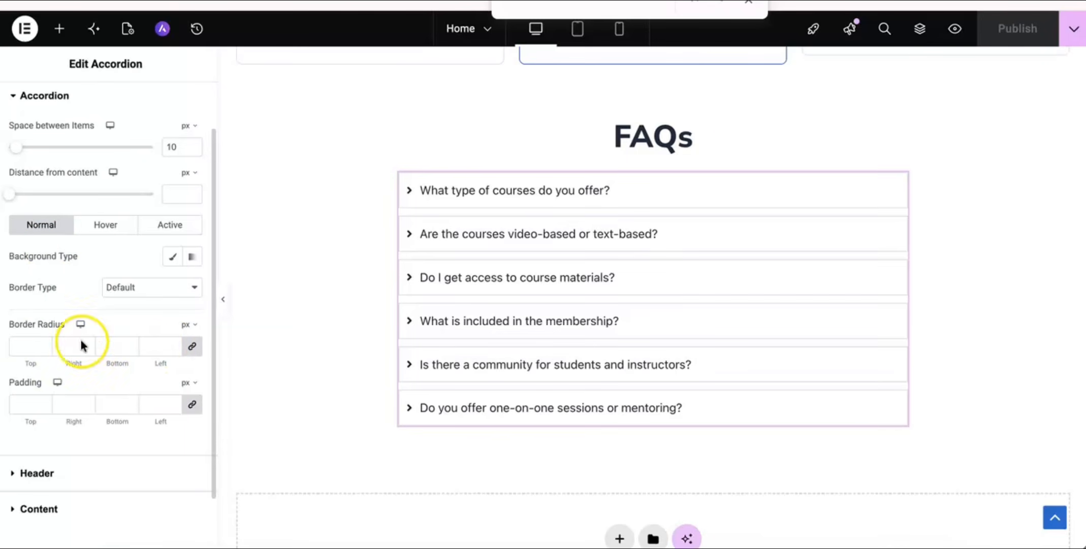
left_click(147, 352)
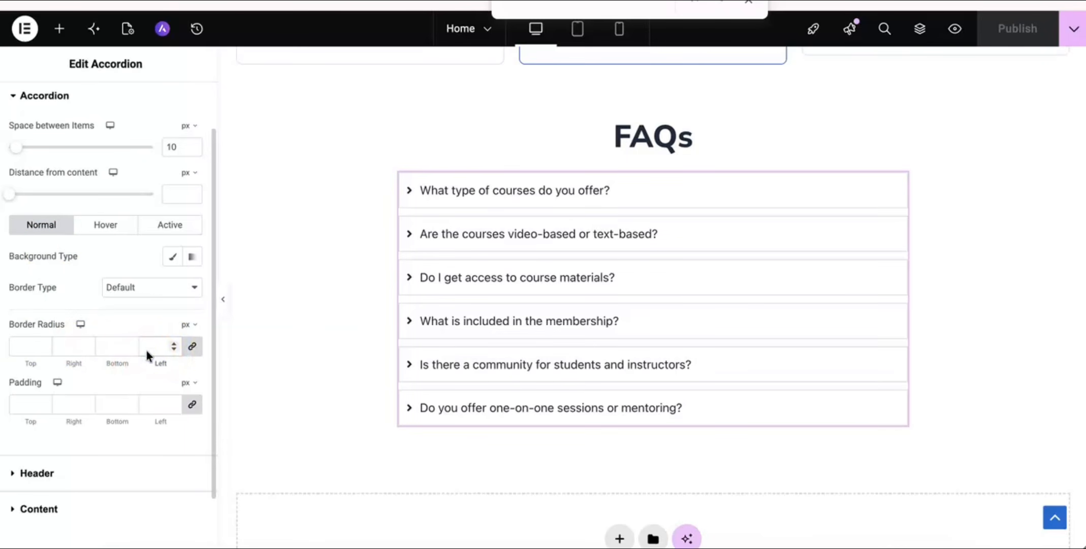
type("8")
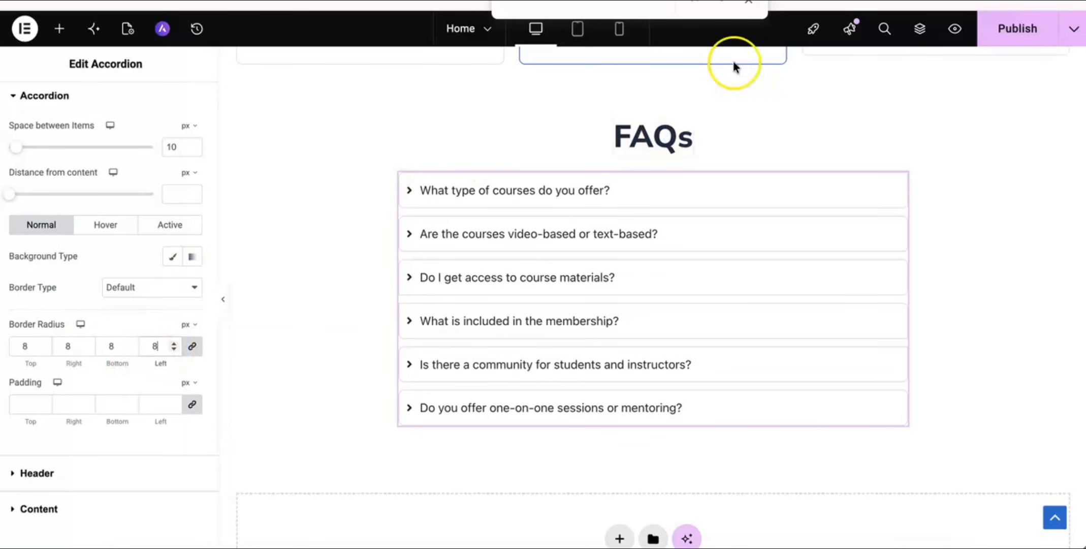
Publish the rounded accordion and check the first question expanded and collapsed on the live page.
left_click(1001, 31)
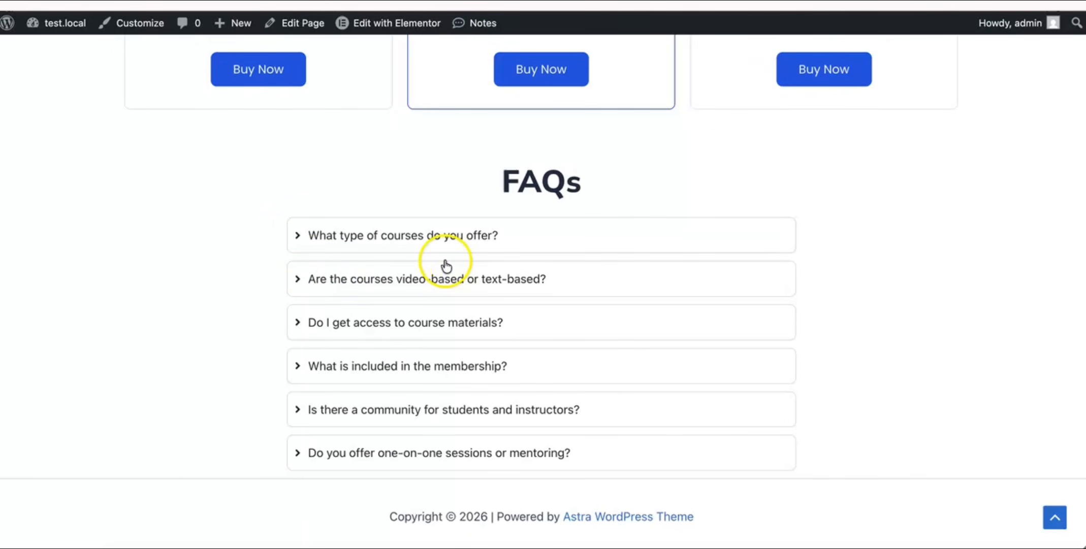
left_click(462, 247)
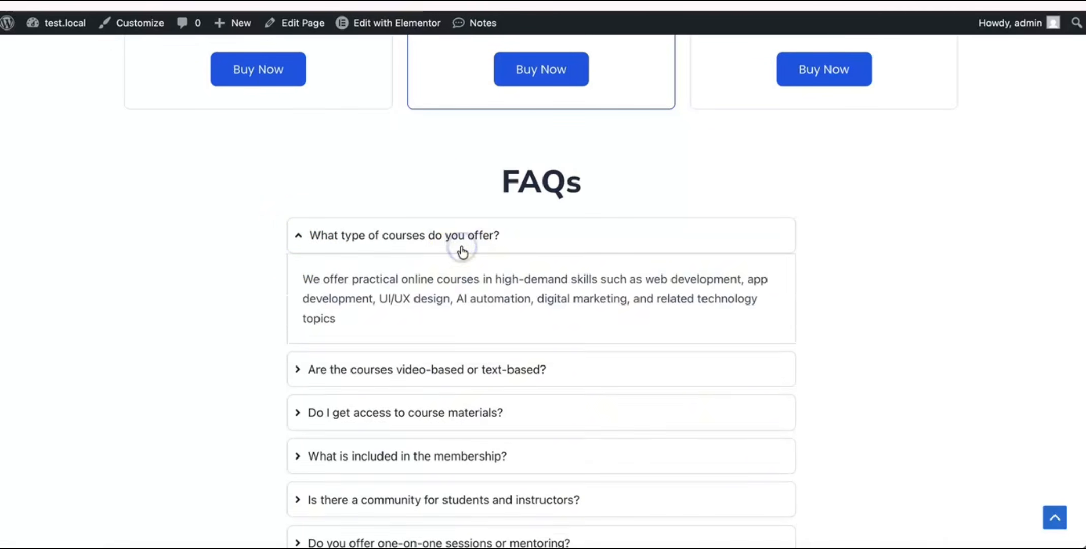
left_click(463, 239)
left_click(463, 238)
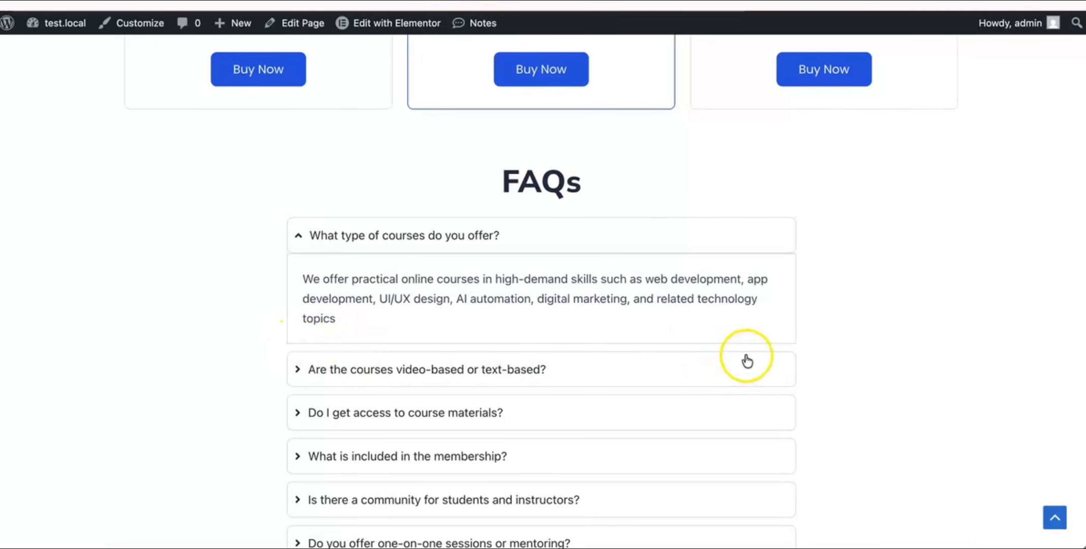
left_click(417, 234)
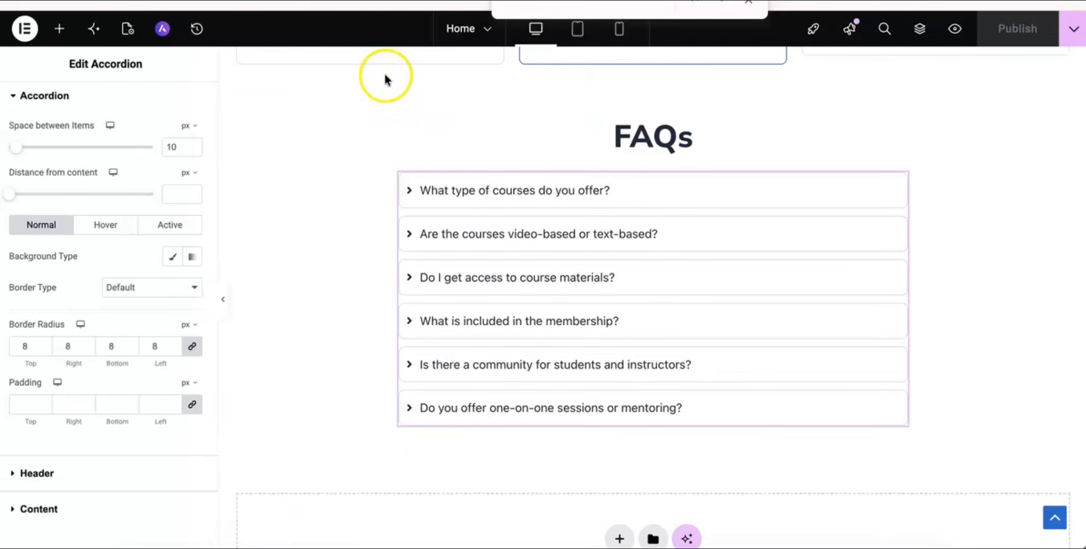
Set the border radius of the accordion's content area to 8 px on all sides and expand the first question in the editor.
left_click(431, 194)
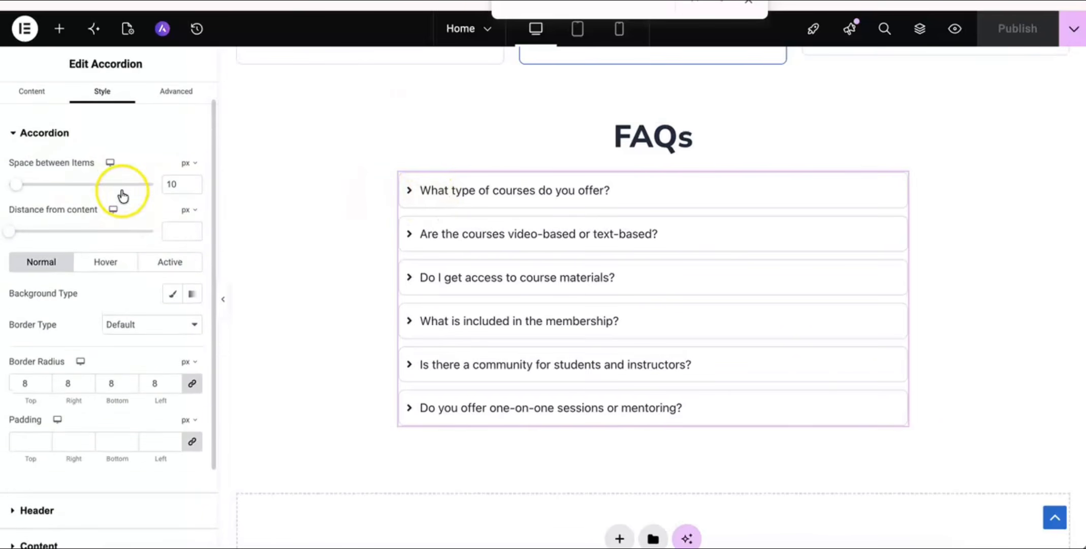
left_click(46, 133)
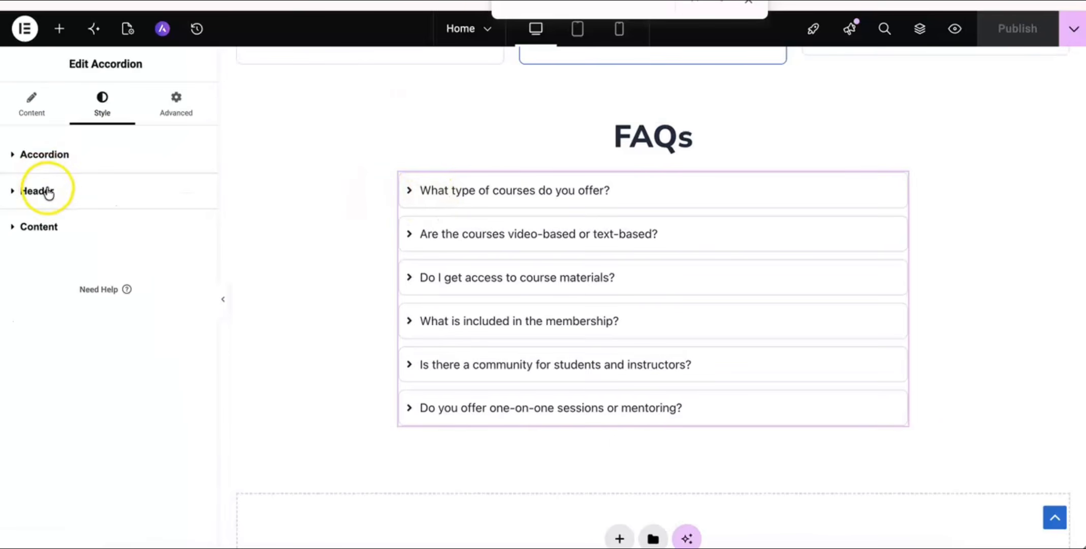
left_click(48, 222)
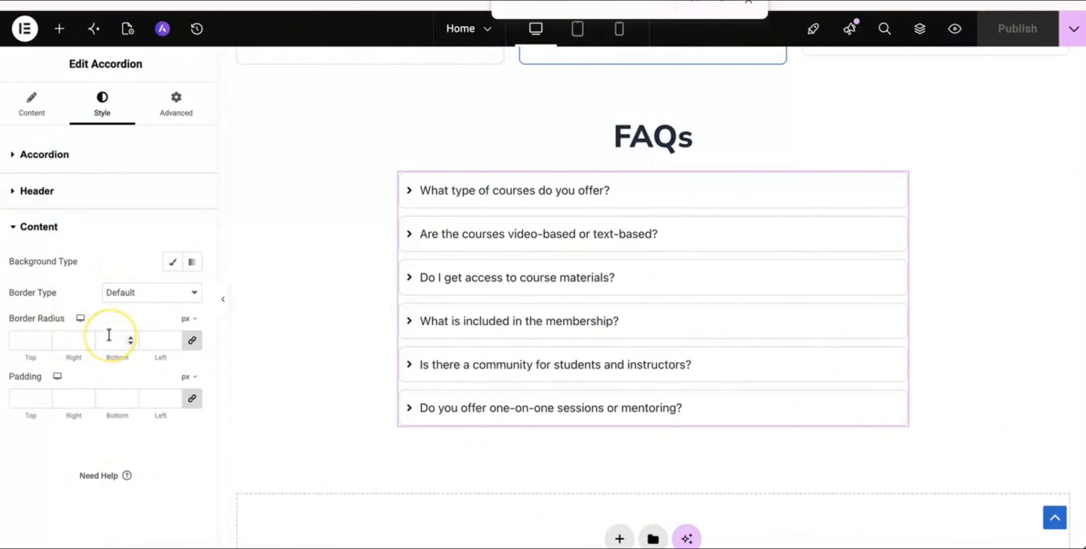
left_click(84, 331)
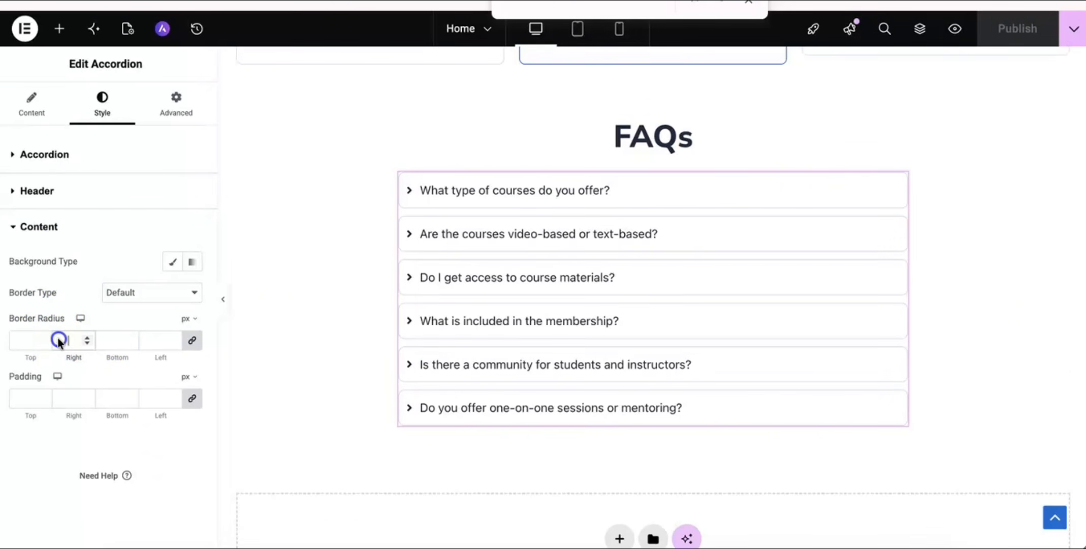
type("8")
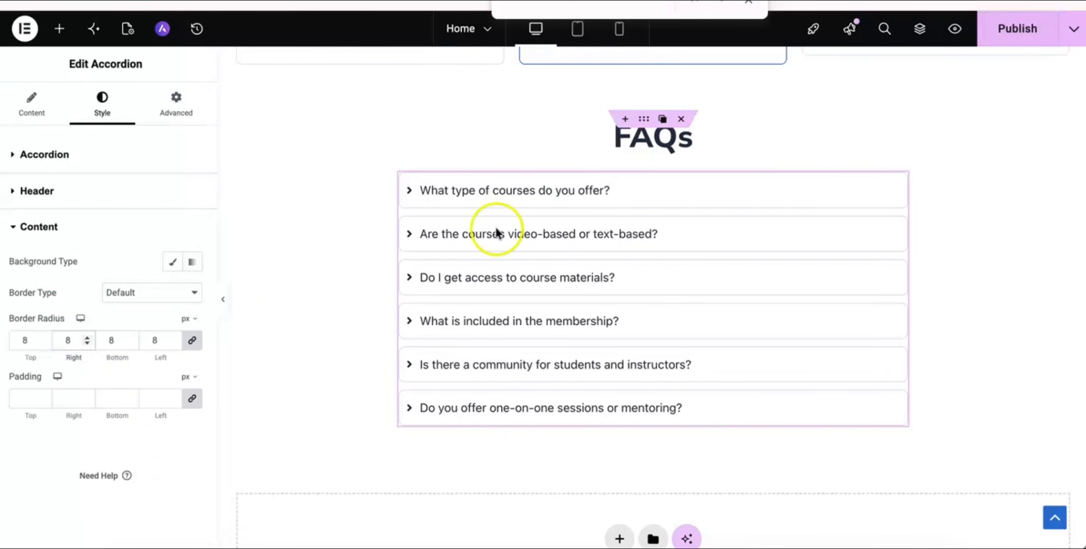
left_click(516, 193)
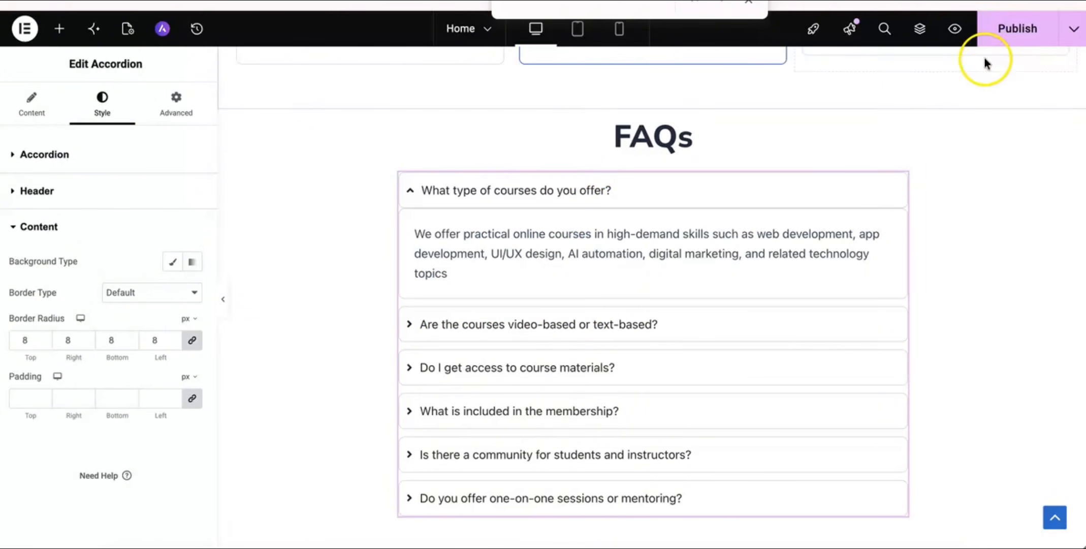
Publish the content area styling and check the first question's expanded answer on the live page.
left_click(1015, 31)
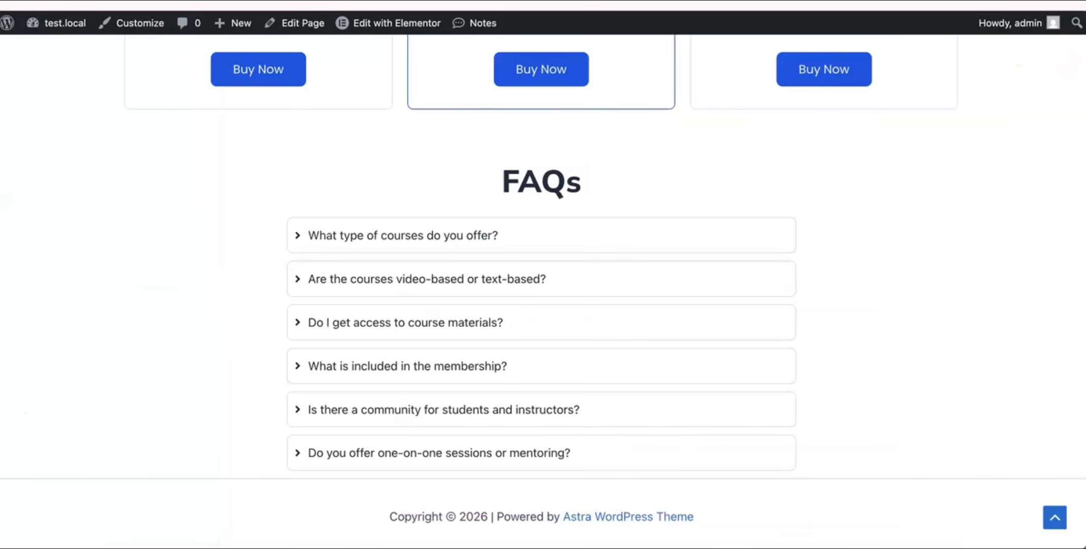
left_click(442, 236)
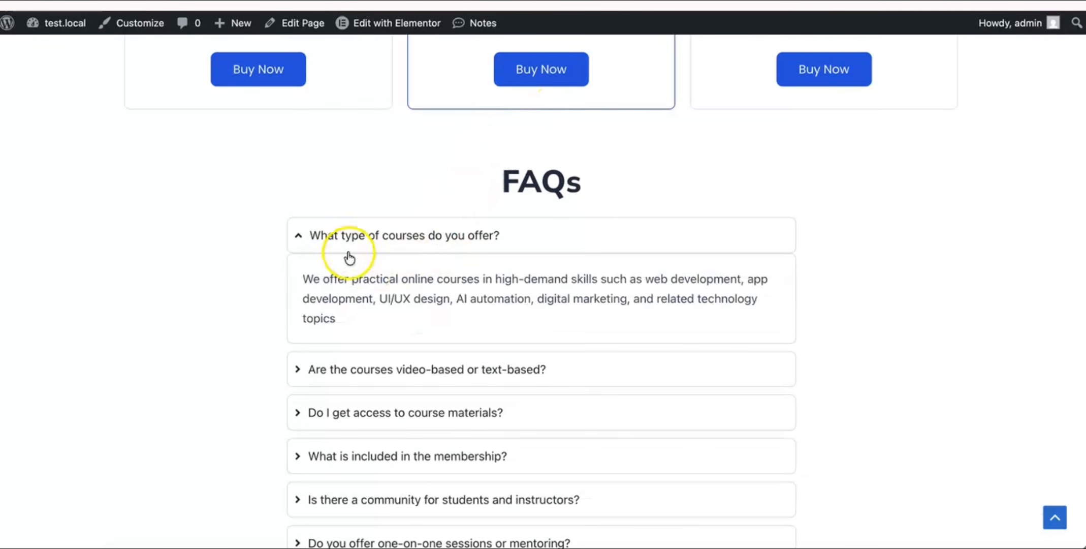
left_click(382, 235)
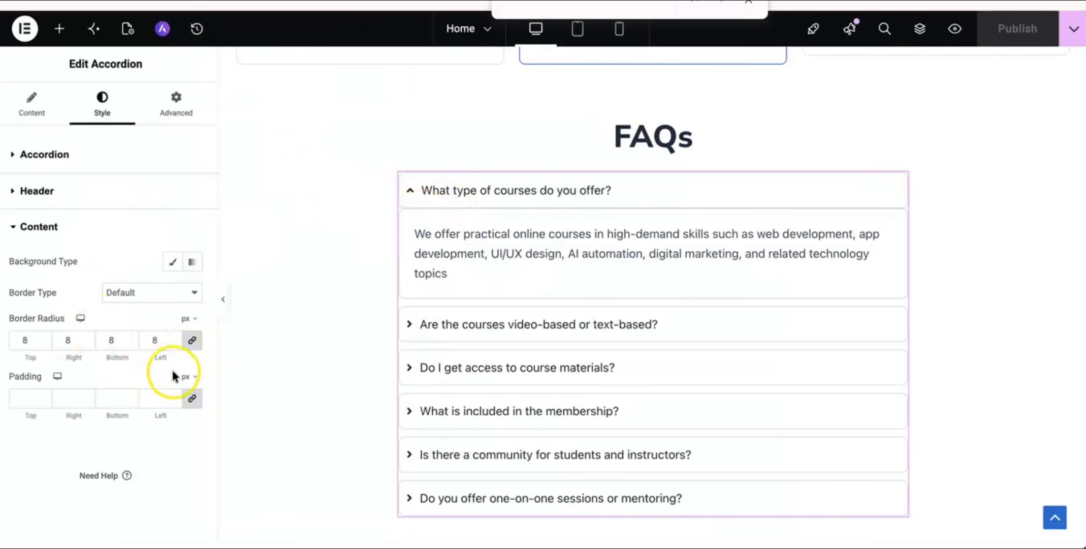
Set the border type of the accordion's content area to Solid.
left_click(184, 297)
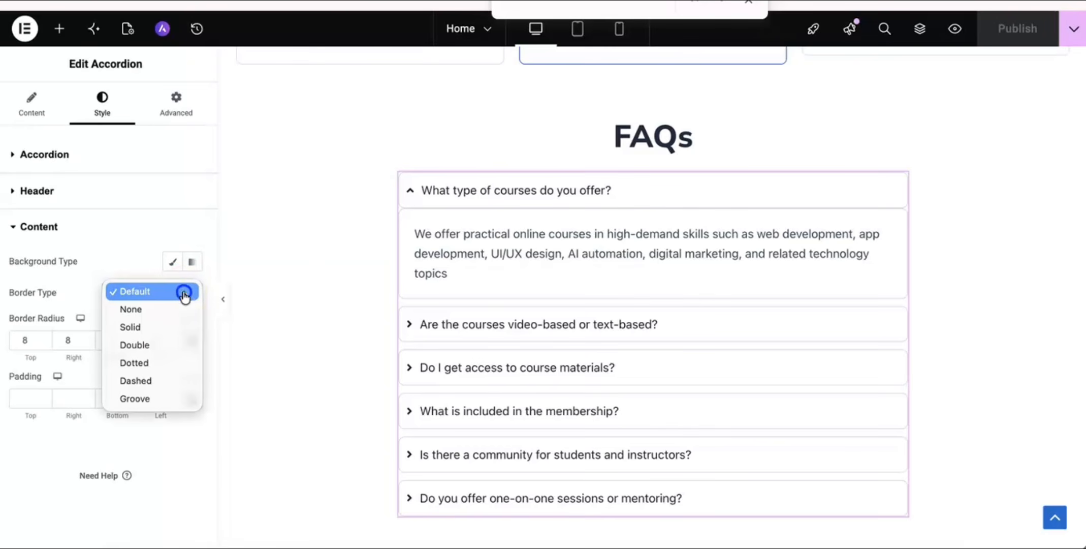
left_click(153, 326)
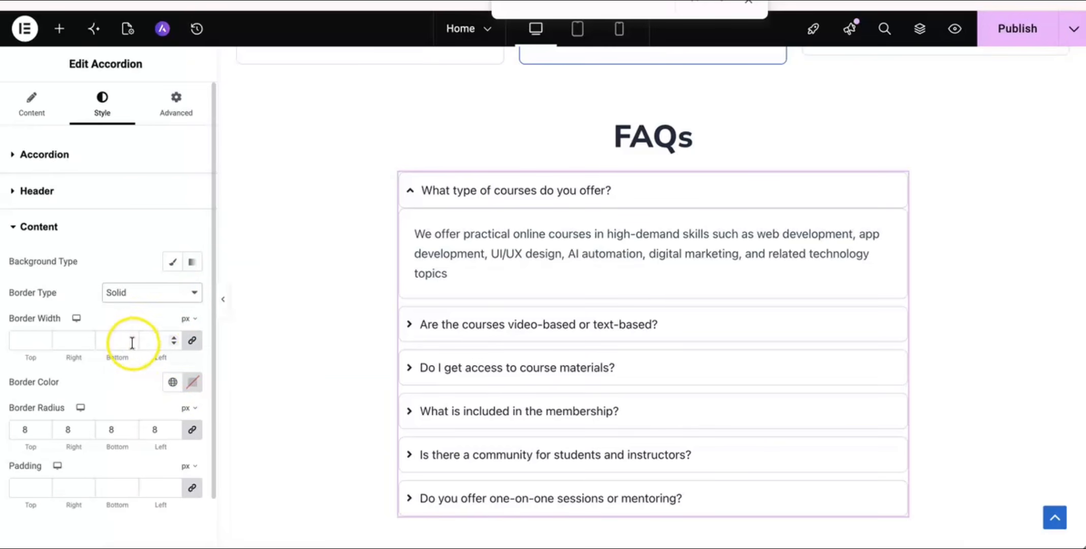
Set the content area's border width to 2 px on the right, bottom and left and 0 on top, and preview the first question.
left_click(158, 341)
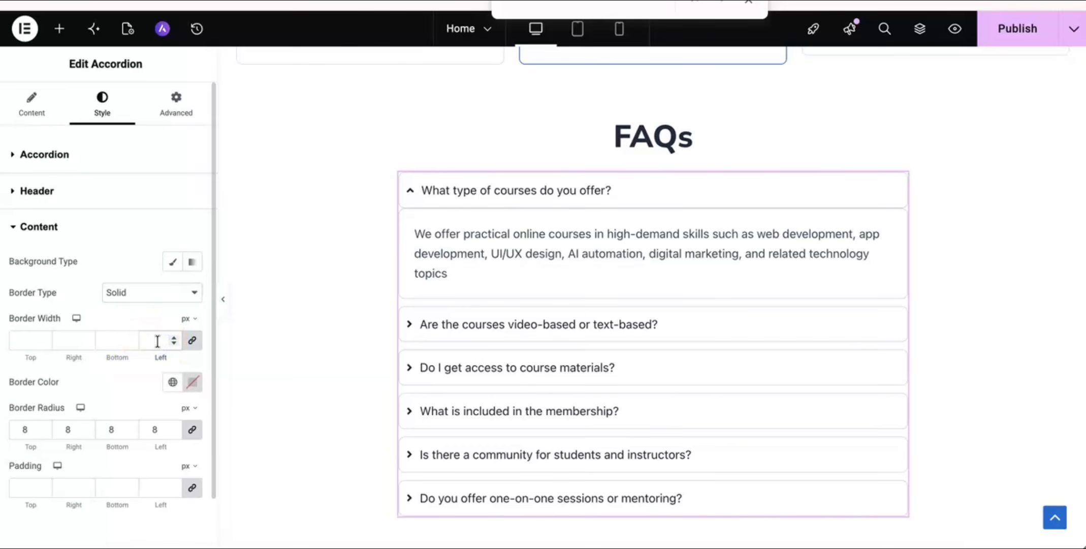
type("2")
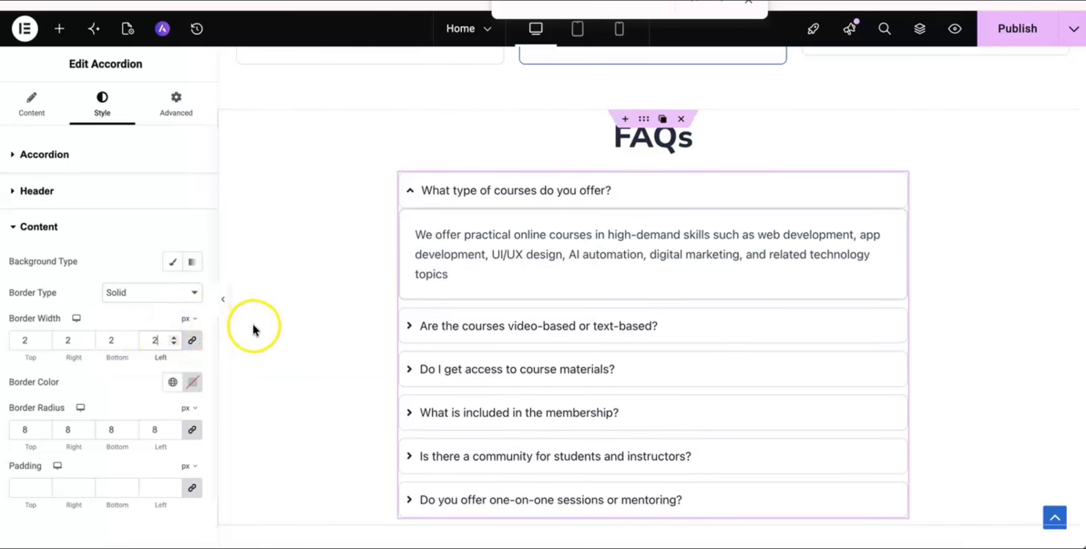
left_click(193, 341)
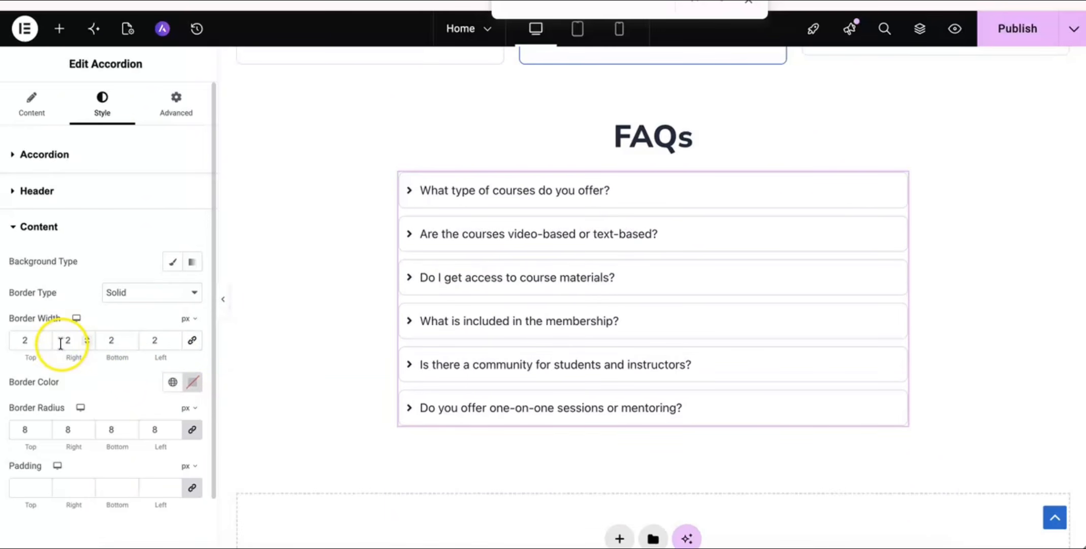
left_click(30, 341)
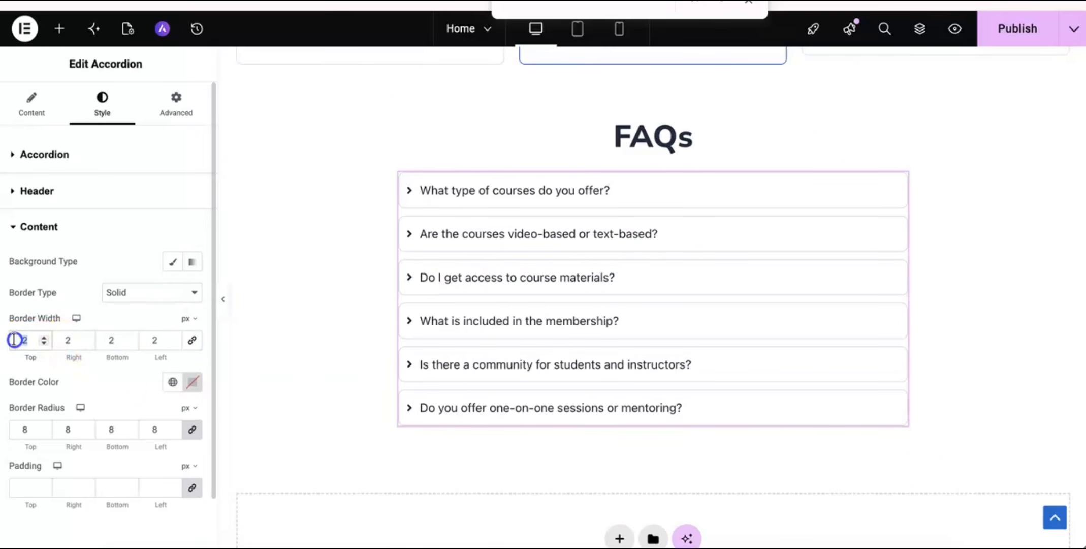
type("0")
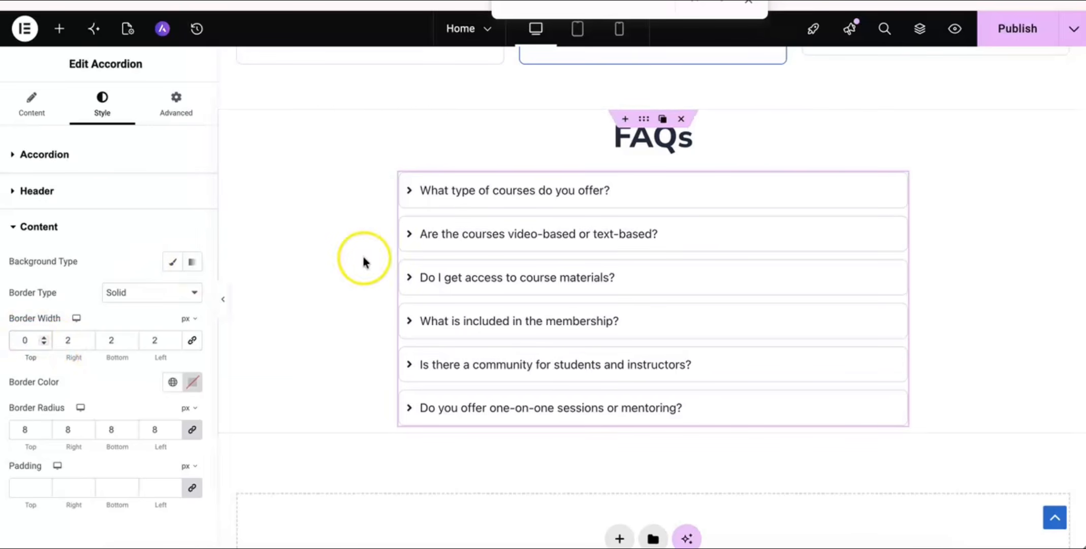
left_click(443, 205)
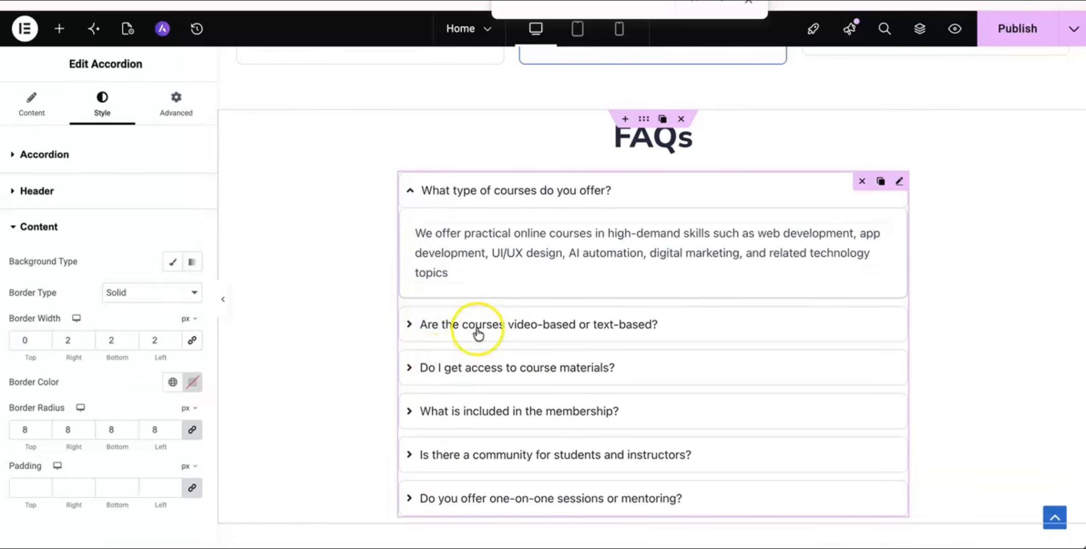
left_click(489, 197)
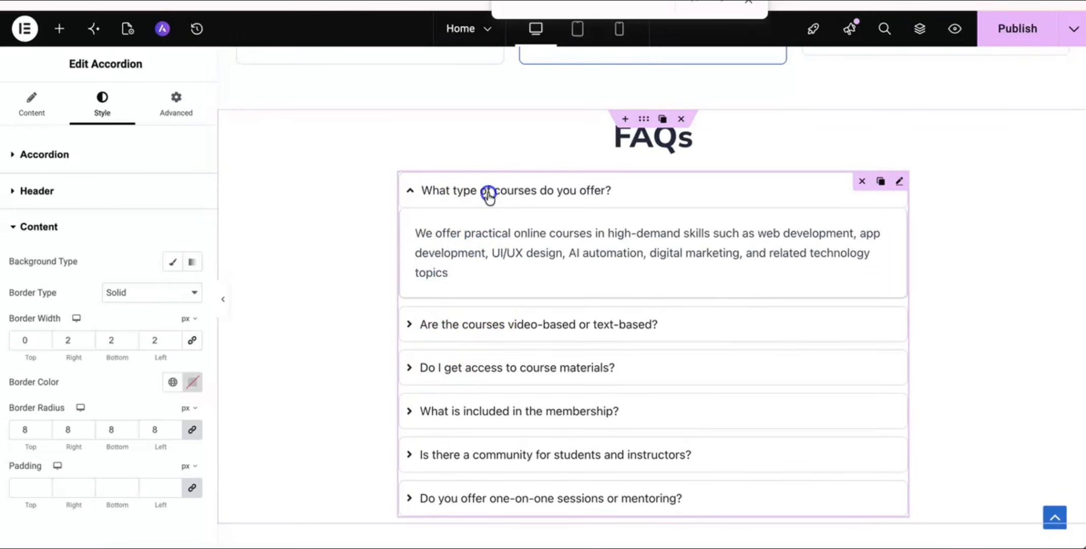
left_click(82, 231)
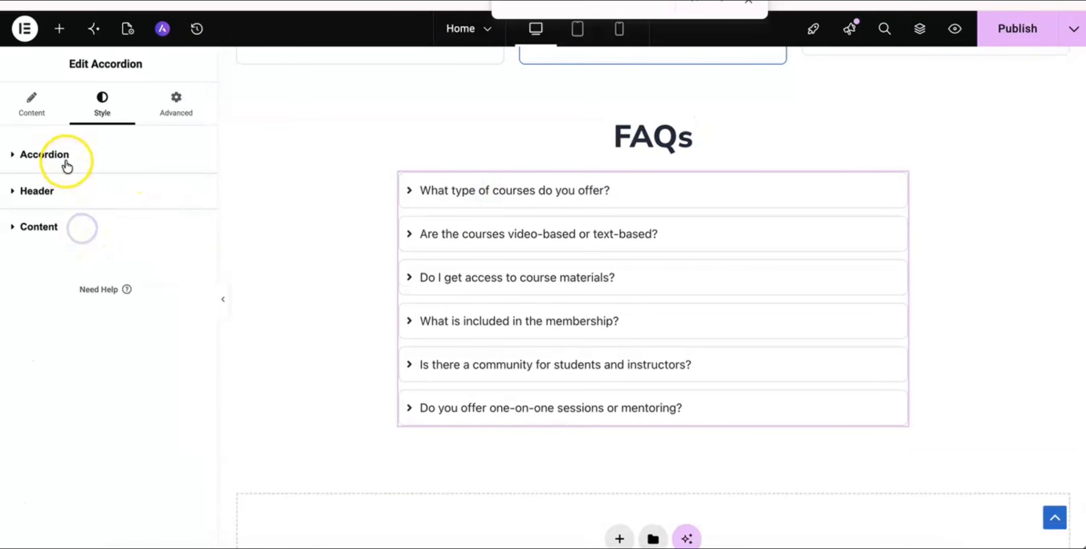
left_click(47, 196)
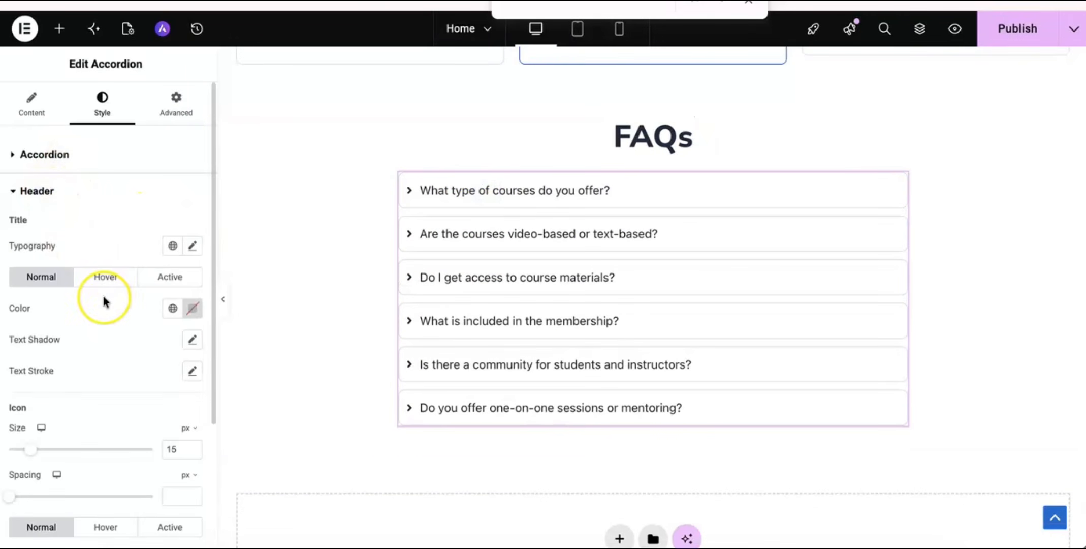
scroll(103, 298, "down", 3)
scroll(103, 296, "down", 2)
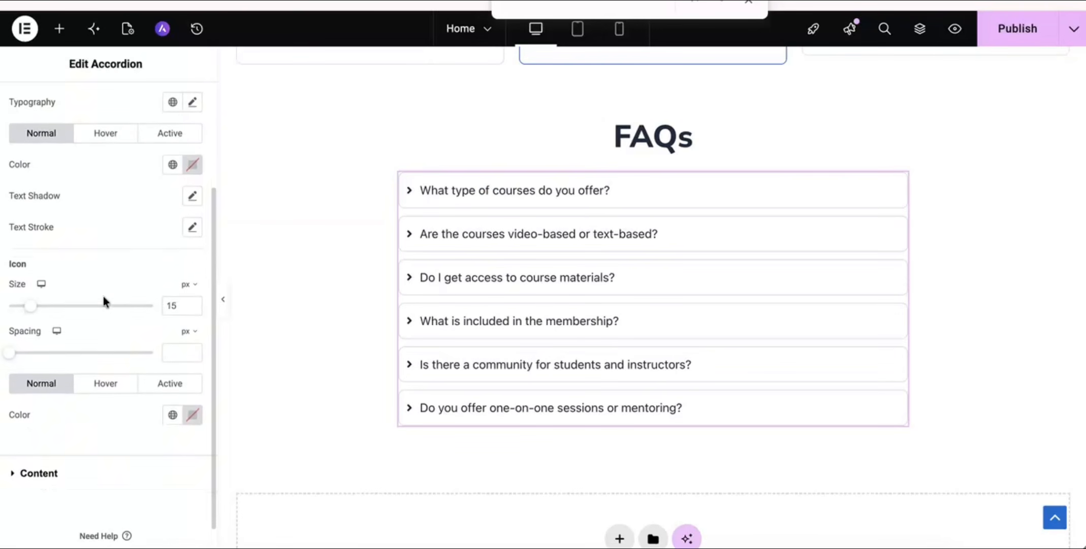
scroll(104, 296, "up", 3)
scroll(104, 296, "up", 3)
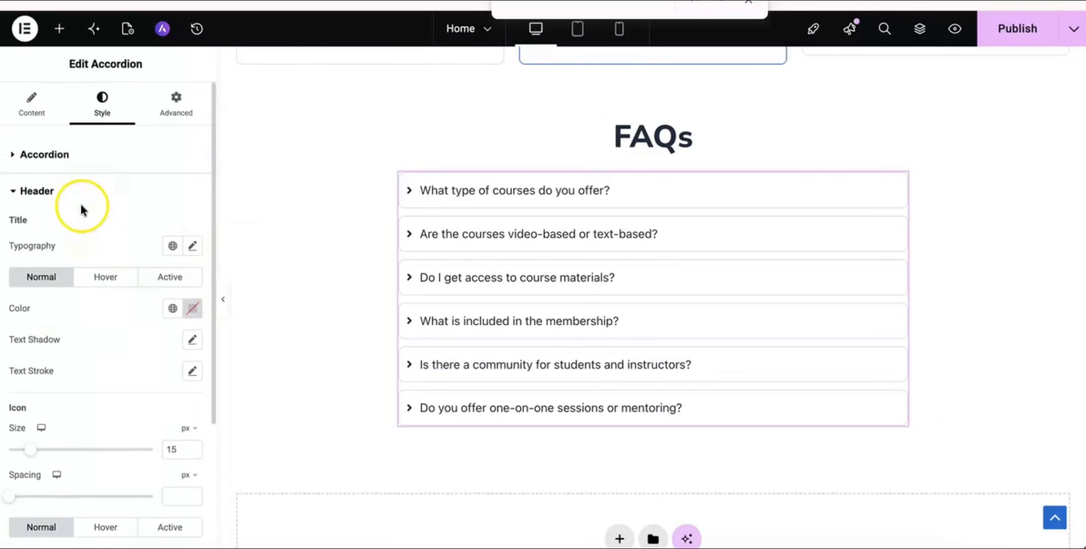
Give the accordion items' normal state a Solid border with a width of 2 px on all sides.
left_click(73, 143)
scroll(128, 305, "down", 3)
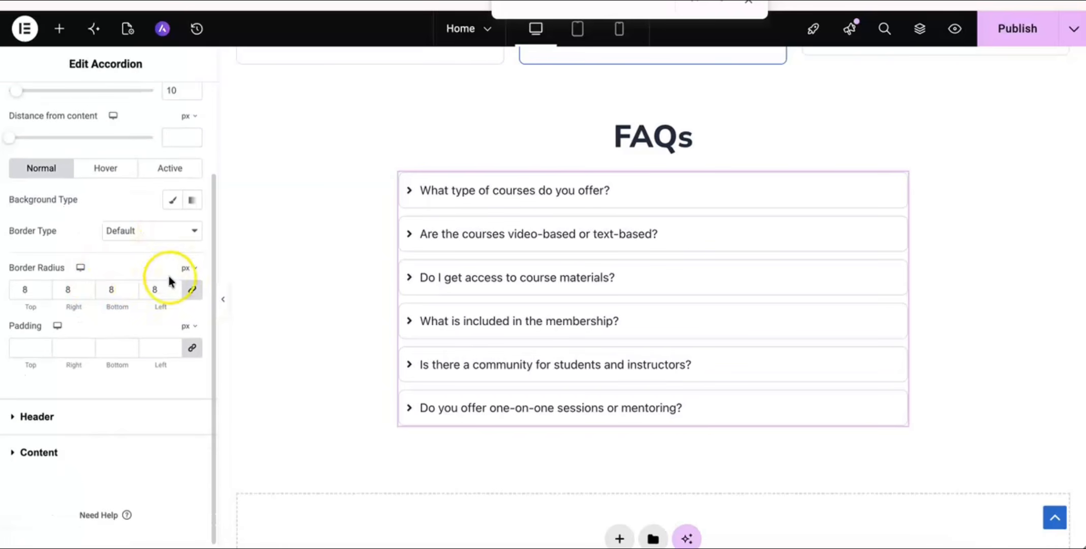
left_click(170, 233)
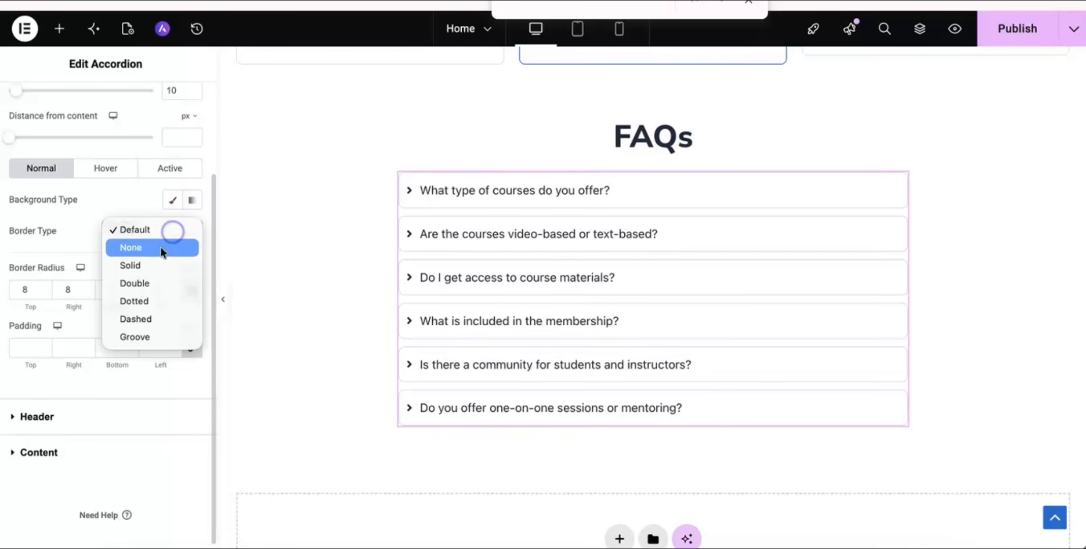
left_click(155, 264)
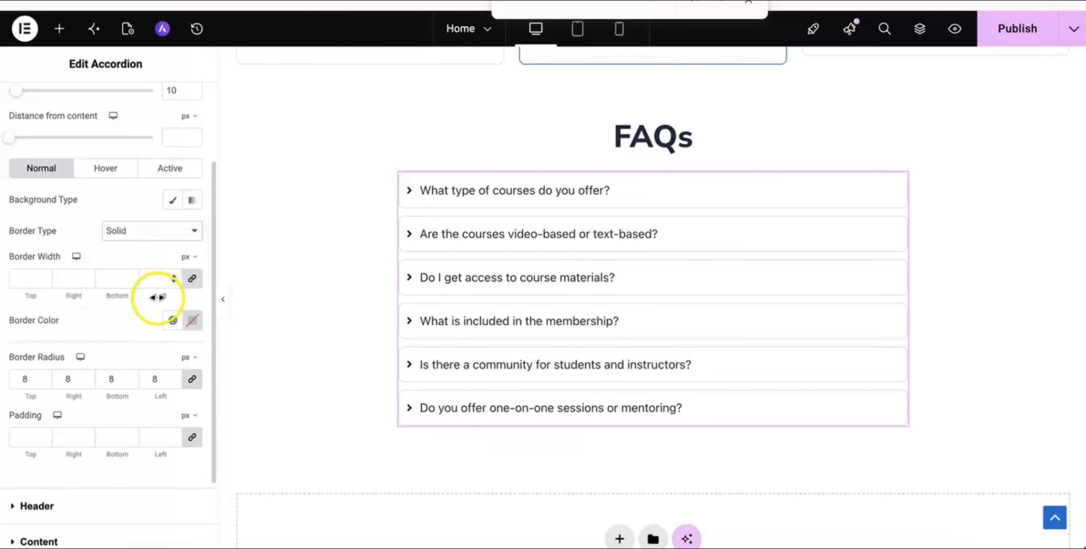
left_click(163, 280)
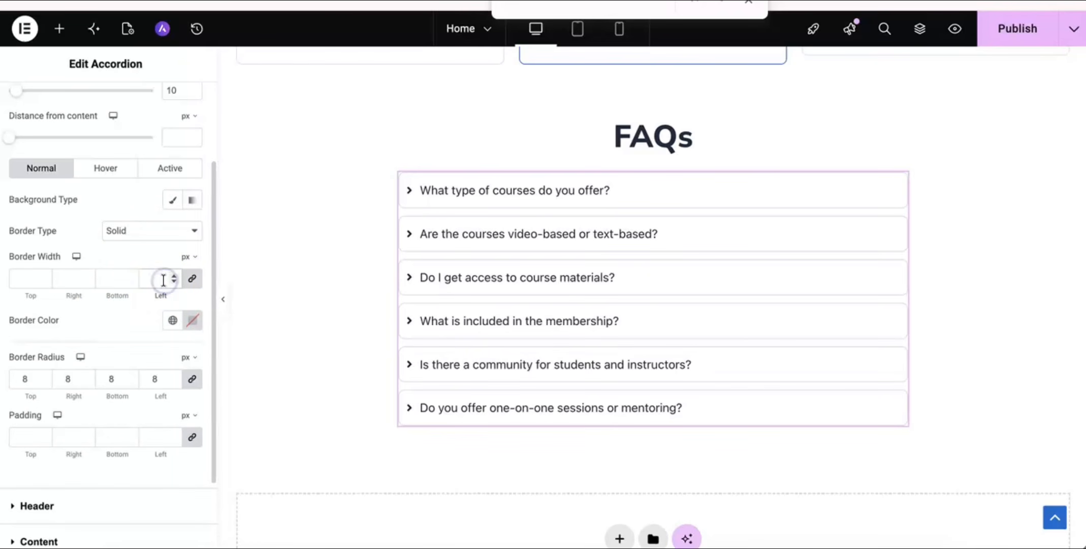
type("2")
Try a bottom border width of 0 on the items' normal state, preview the first question, and restore the width to 2 px.
left_click(193, 280)
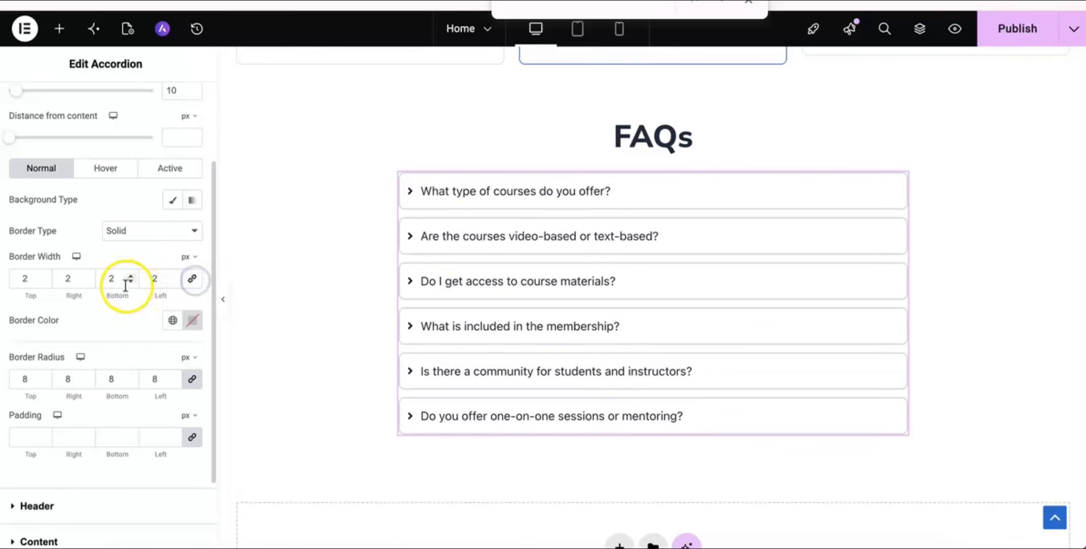
left_click(109, 279)
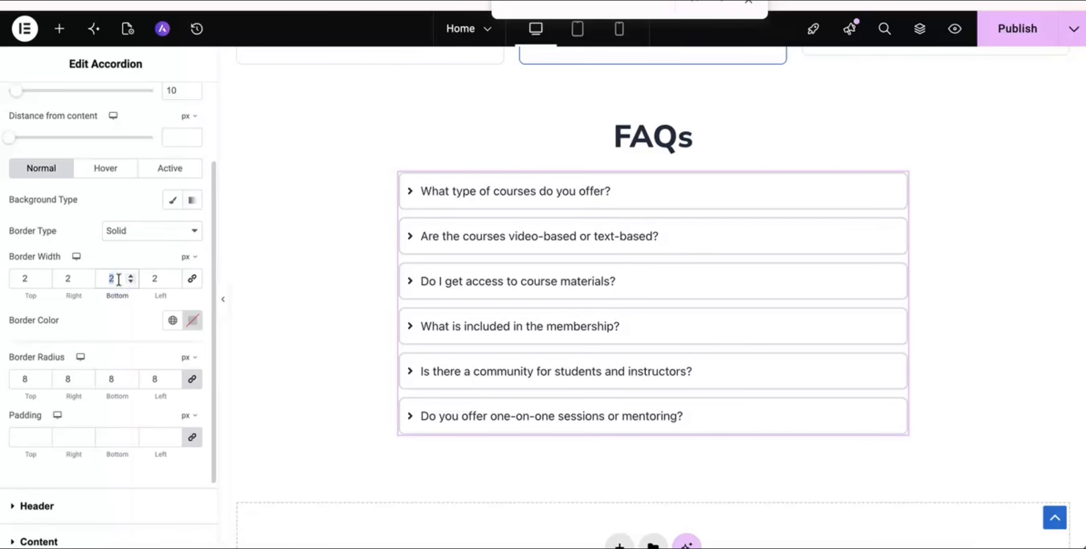
type("0")
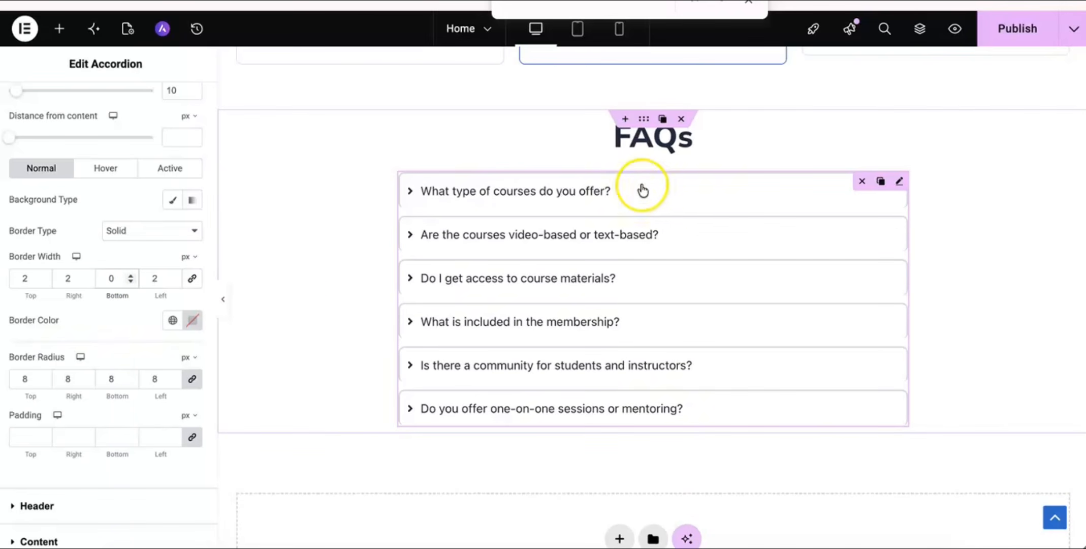
left_click(561, 193)
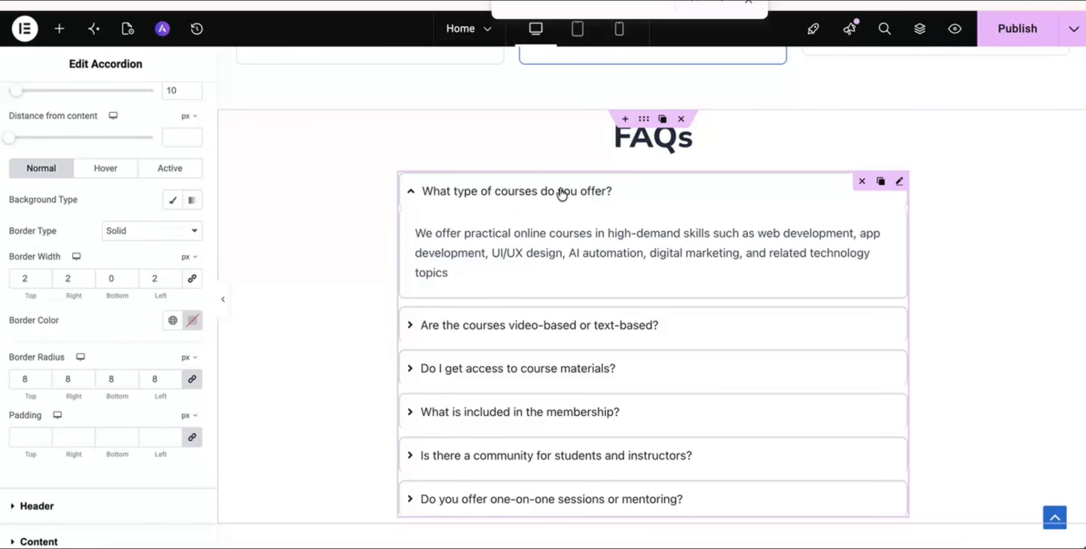
left_click(562, 193)
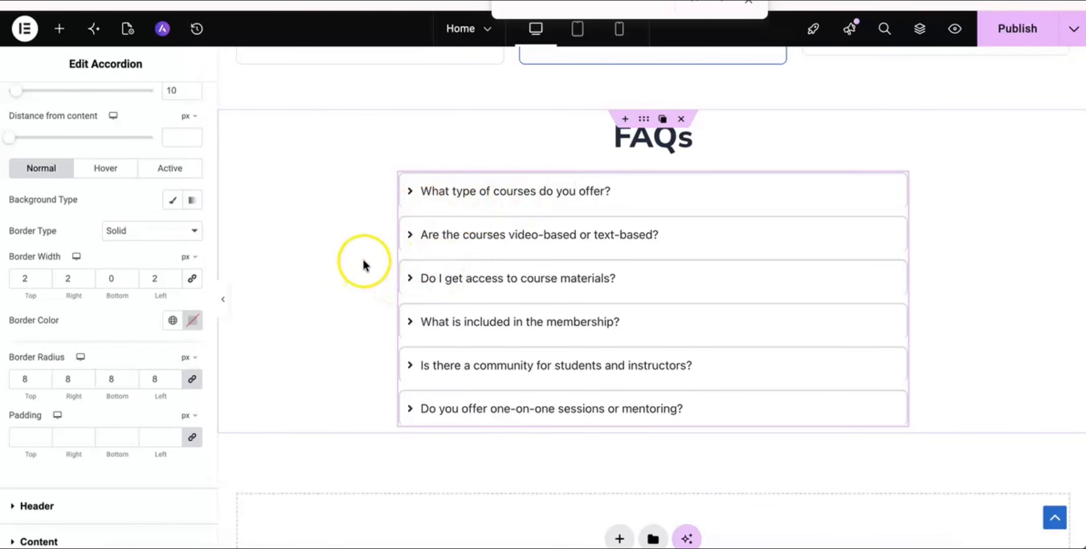
left_click(108, 279)
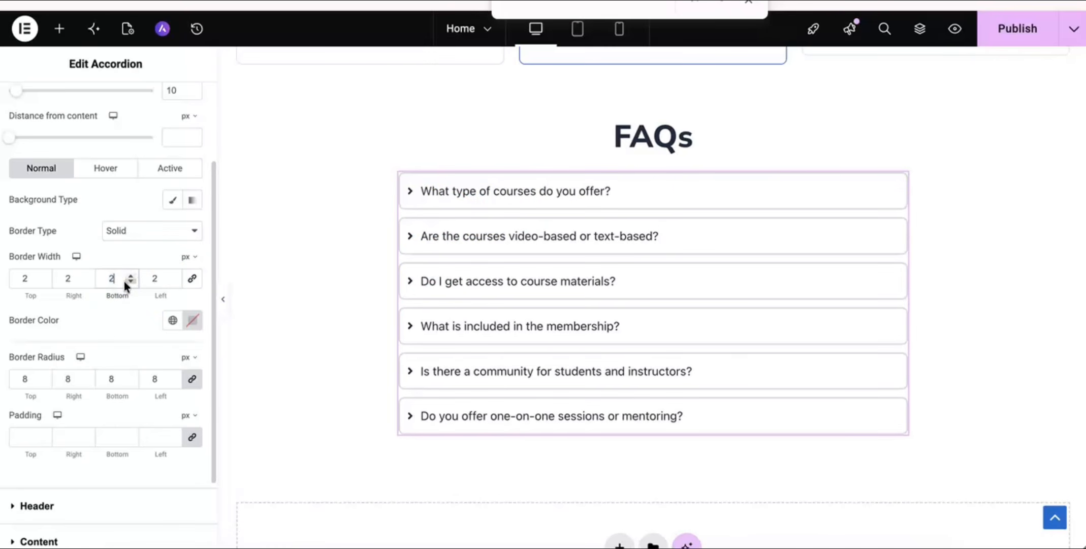
Give the items' active state a Solid border, 2 px wide on the top, right and left and 0 on the bottom, and preview the first question.
left_click(157, 170)
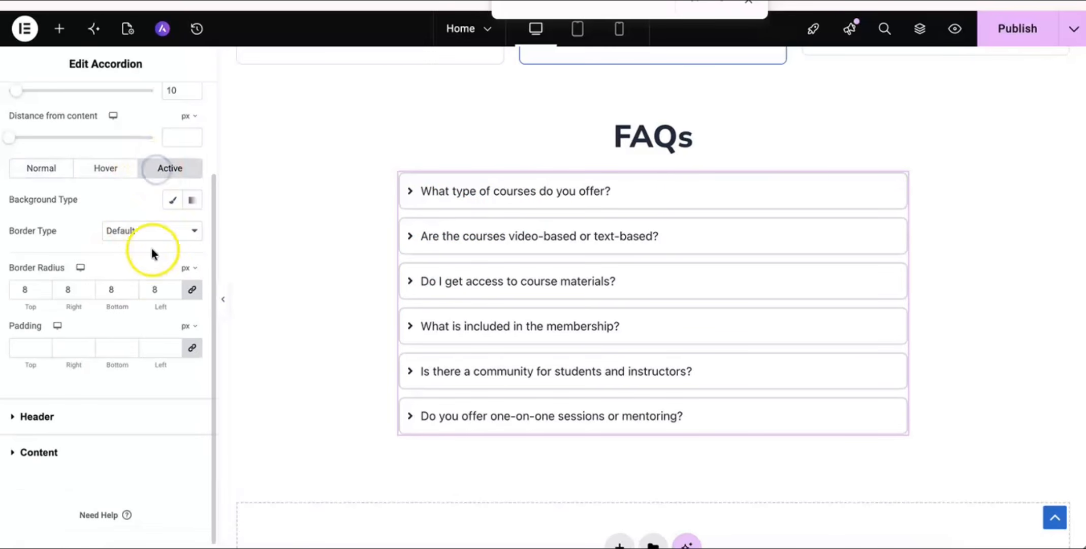
left_click(182, 231)
left_click(168, 265)
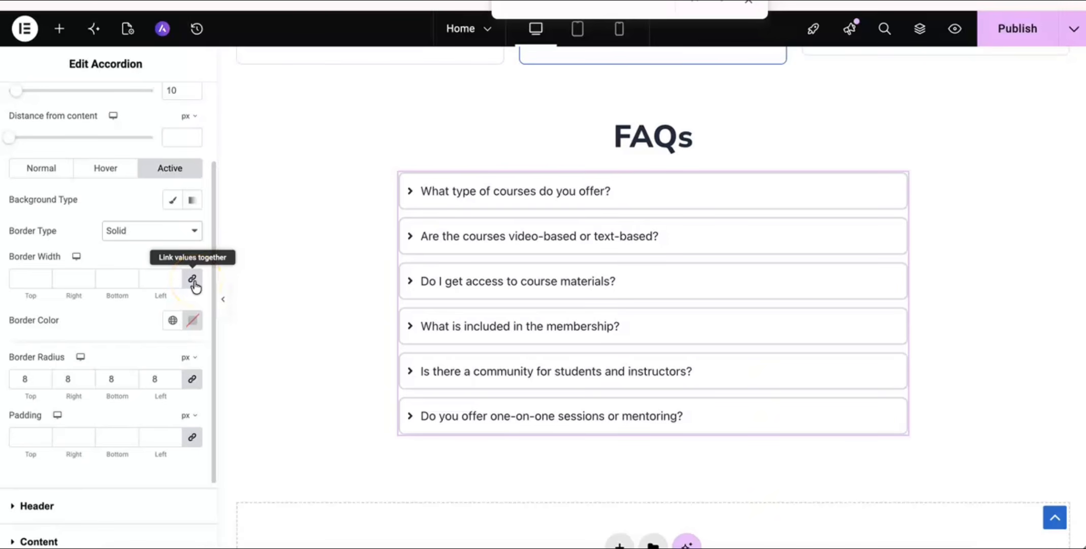
left_click(152, 281)
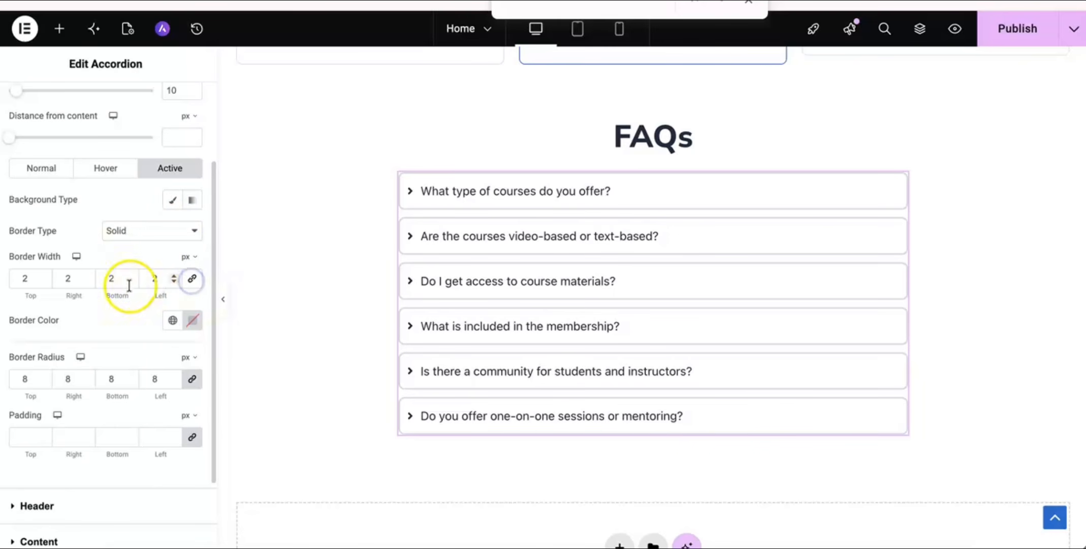
left_click(111, 279)
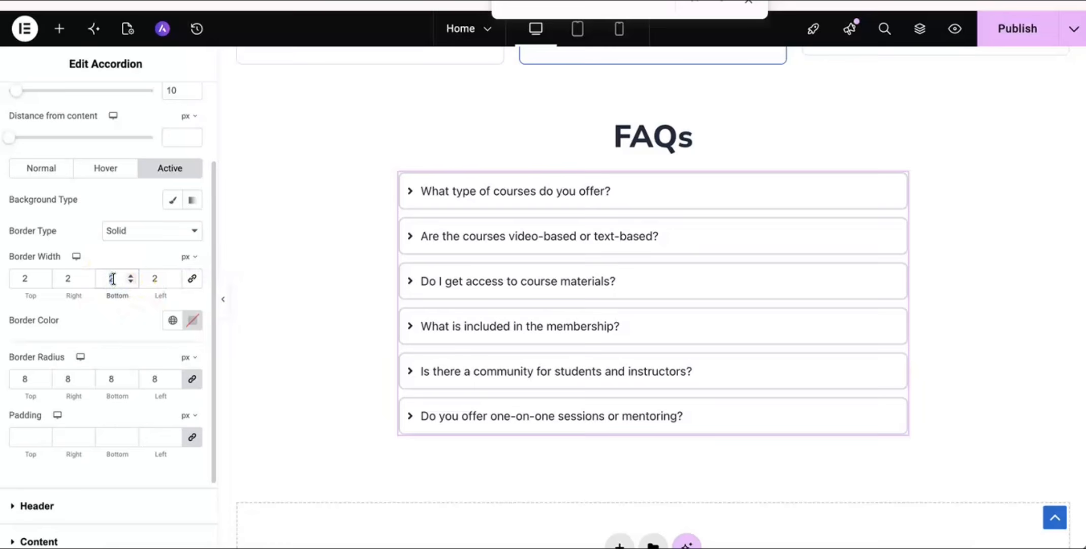
left_click(477, 197)
left_click(478, 330)
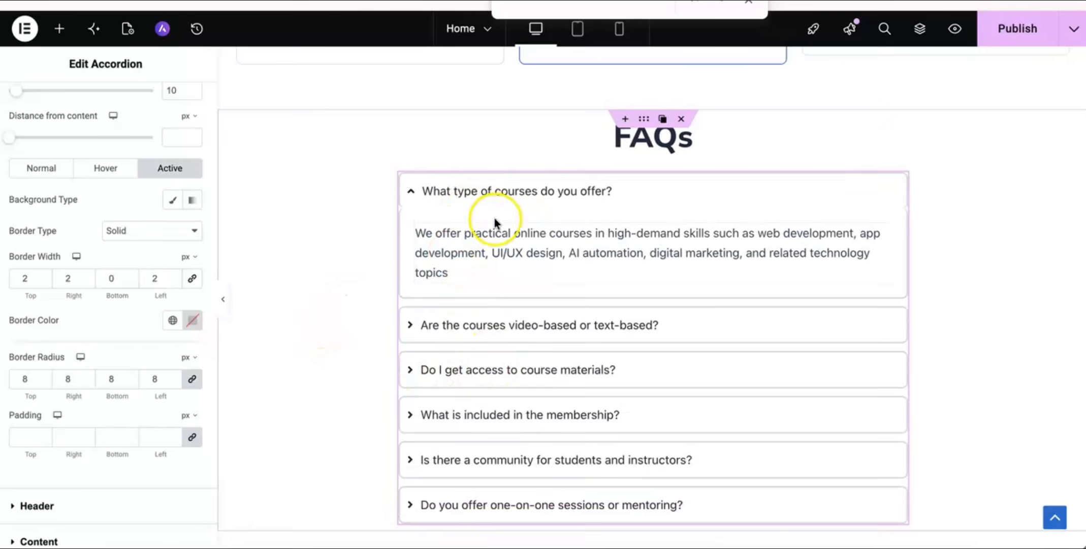
Publish the border changes, check the first question's expanded answer on the live page, and return to the editor.
left_click(1018, 29)
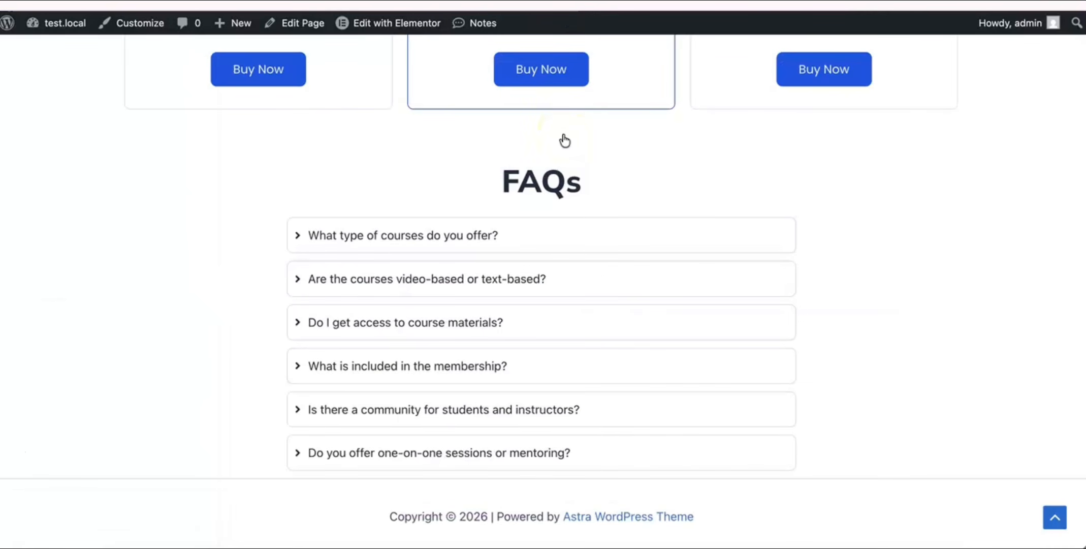
left_click(514, 238)
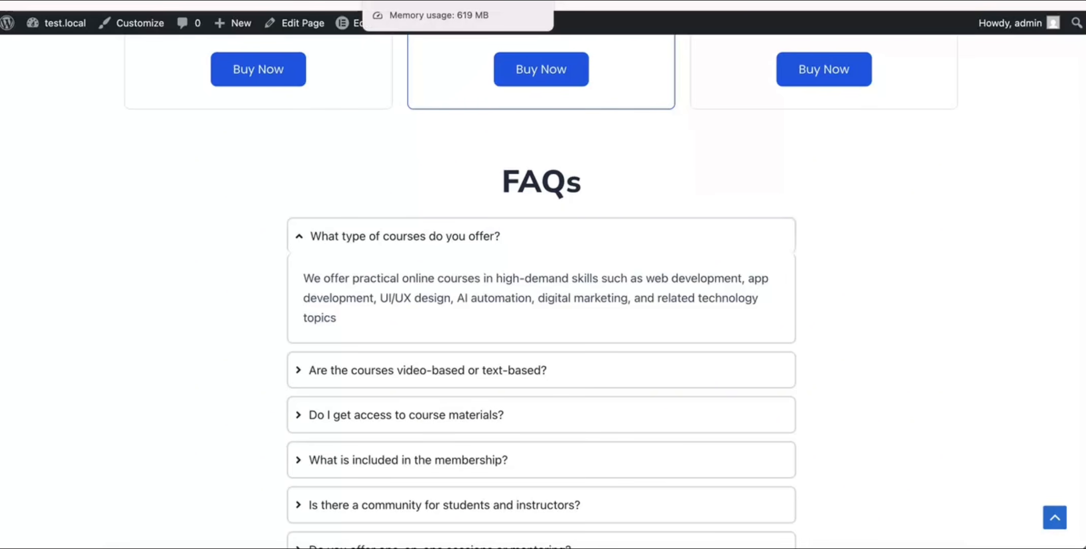
left_click(421, 1)
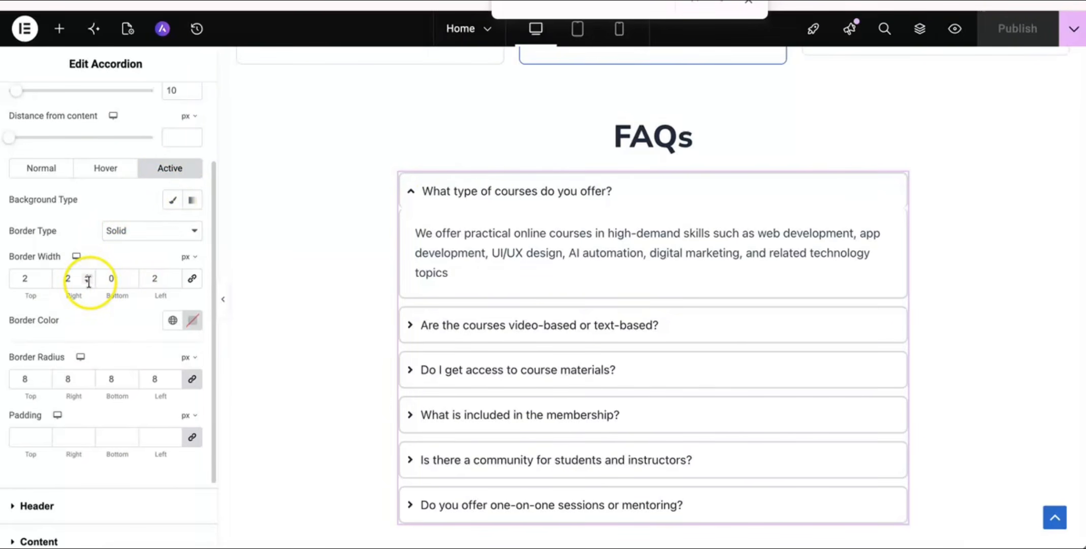
Set the active state's border radius to 8 px for Top and Right and 0 for Bottom and Left, with the first question expanded.
scroll(155, 361, "down", 1)
left_click(192, 341)
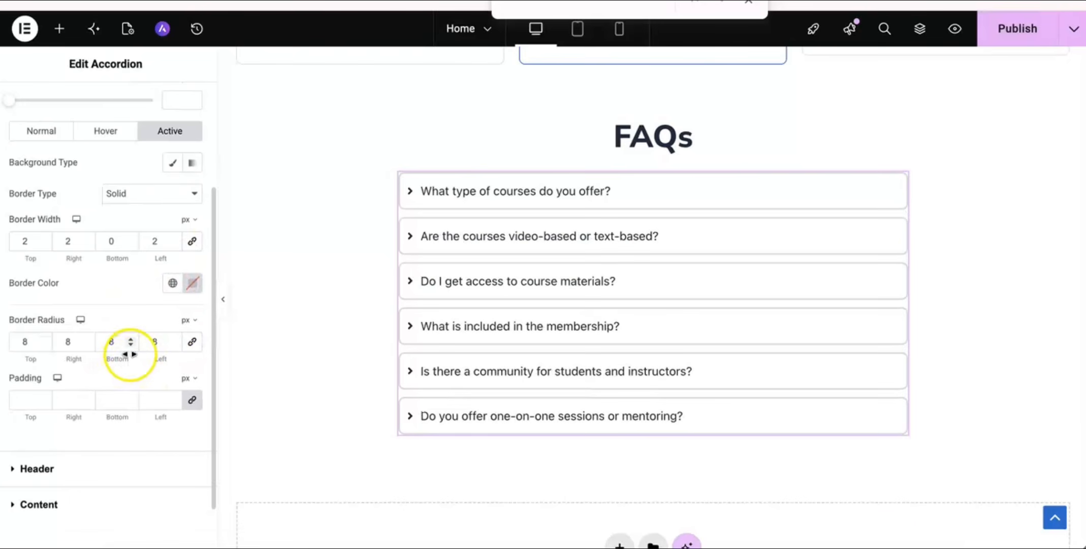
left_click(485, 193)
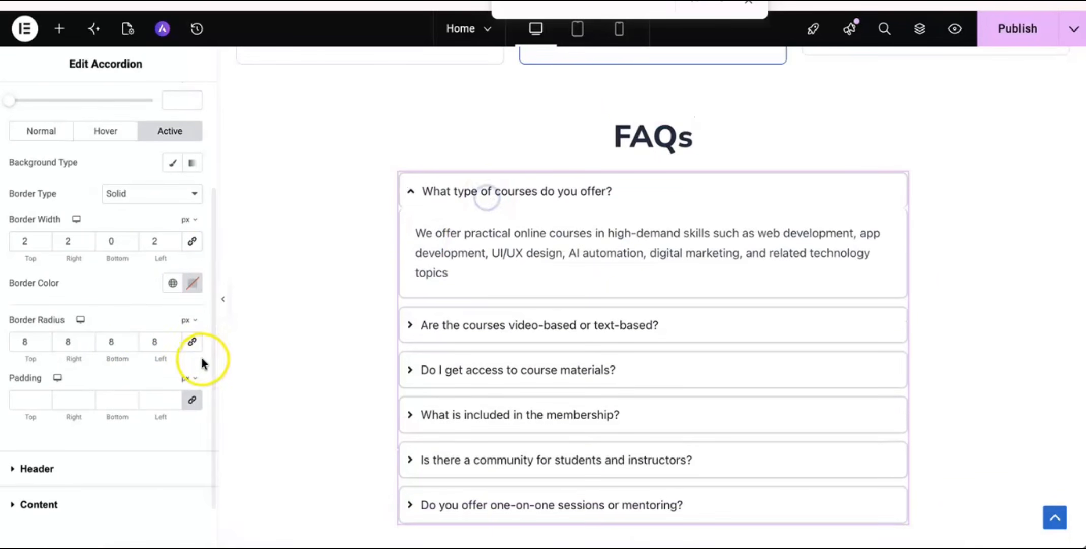
left_click_drag(108, 346, 121, 344)
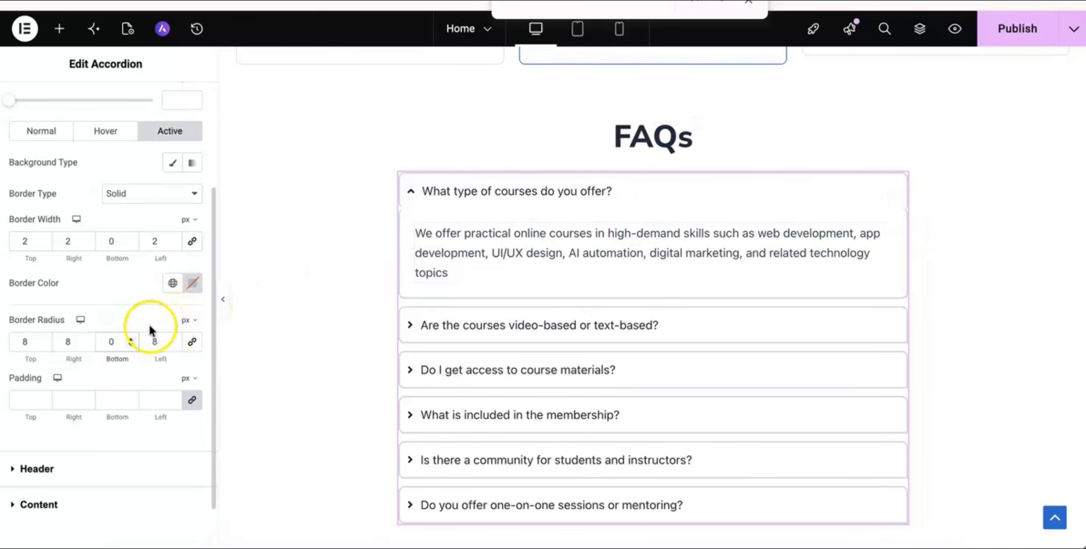
left_click(65, 342)
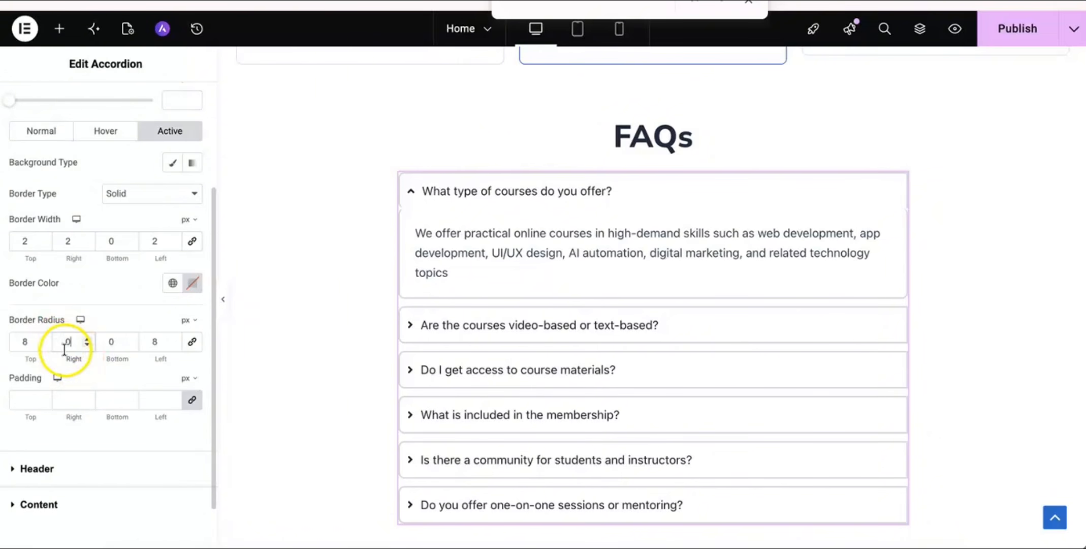
left_click(62, 342)
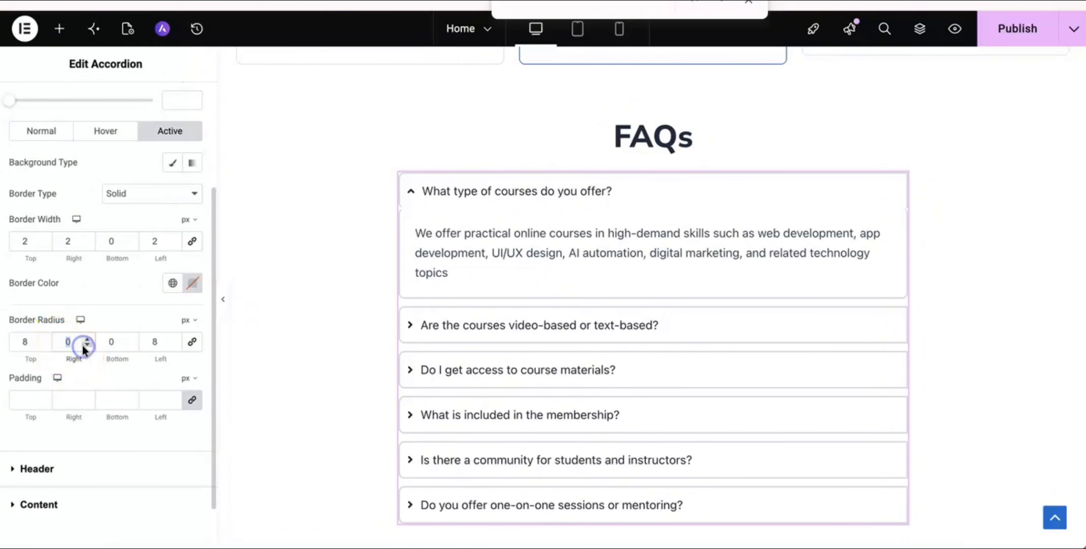
type("8")
left_click(160, 340)
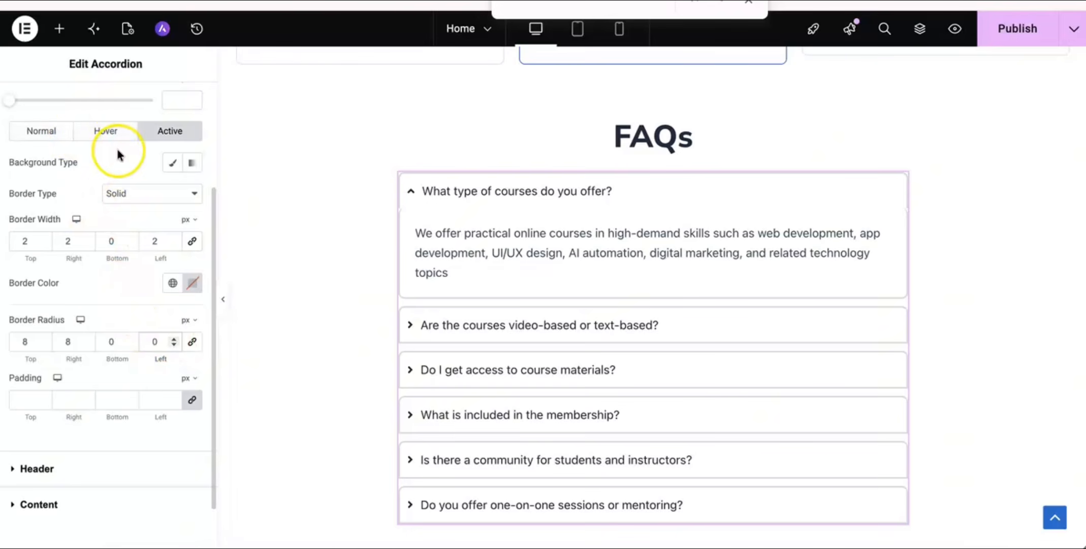
Open the accordion's Content style settings and unlink the four border radius values.
scroll(117, 146, "up", 3)
left_click(50, 154)
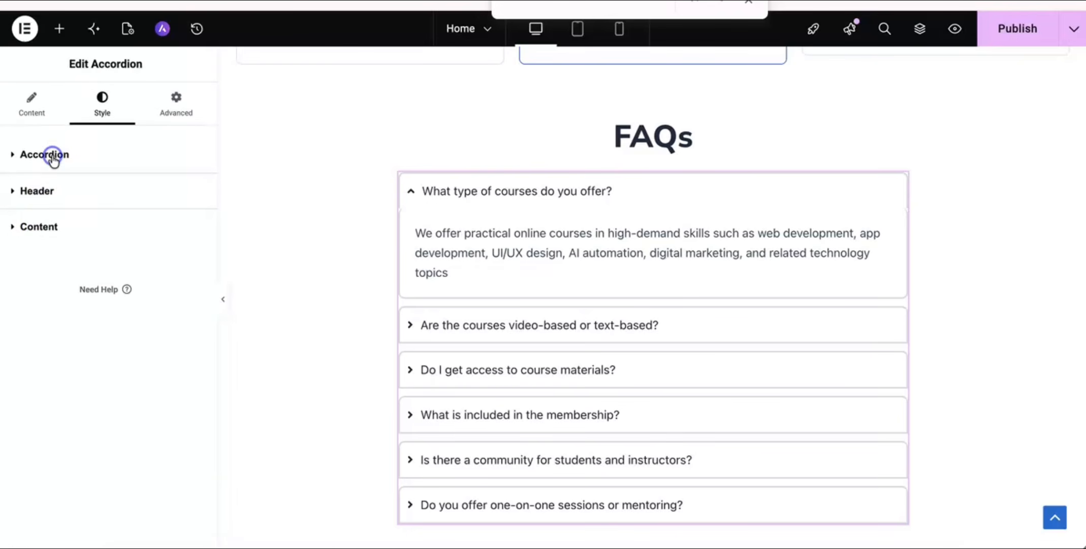
left_click(51, 228)
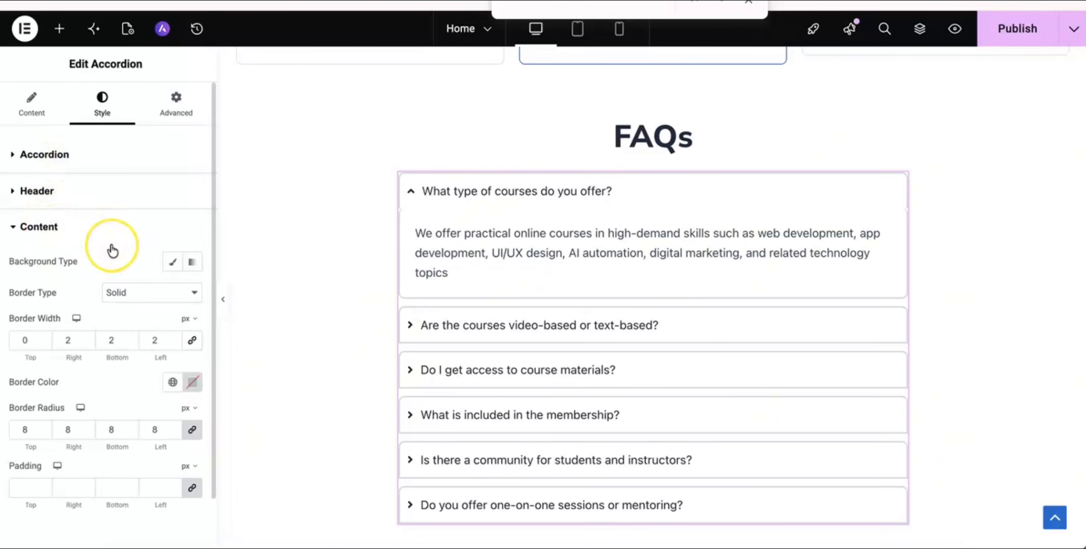
scroll(110, 247, "down", 2)
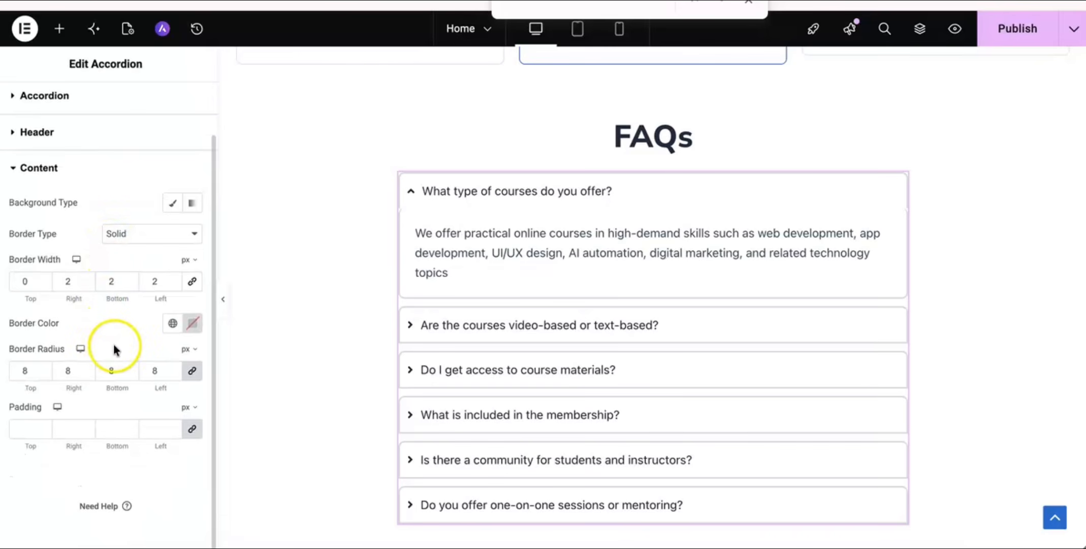
scroll(107, 310, "up", 1)
scroll(103, 300, "up", 1)
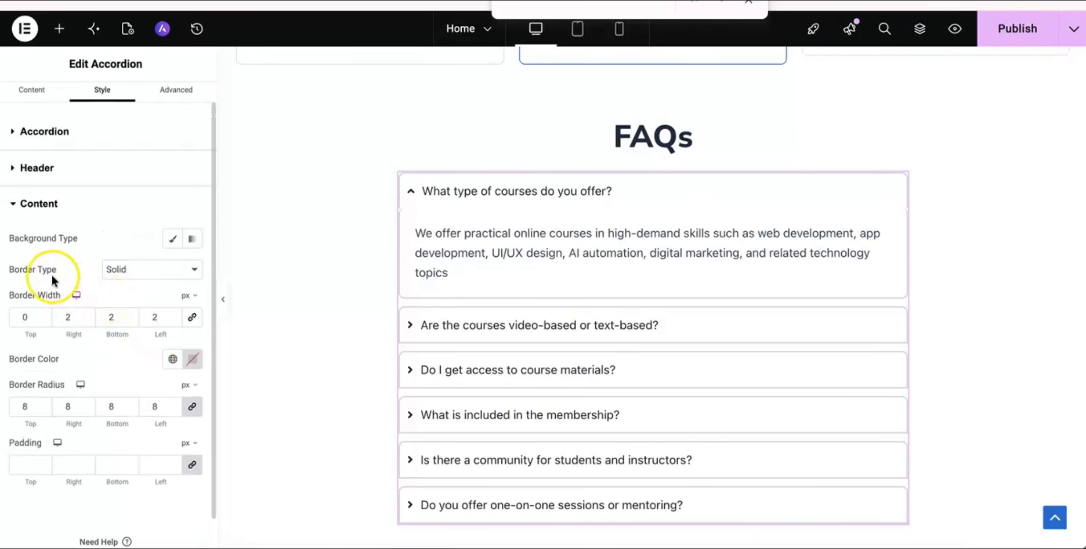
scroll(105, 389, "up", 1)
scroll(104, 388, "down", 2)
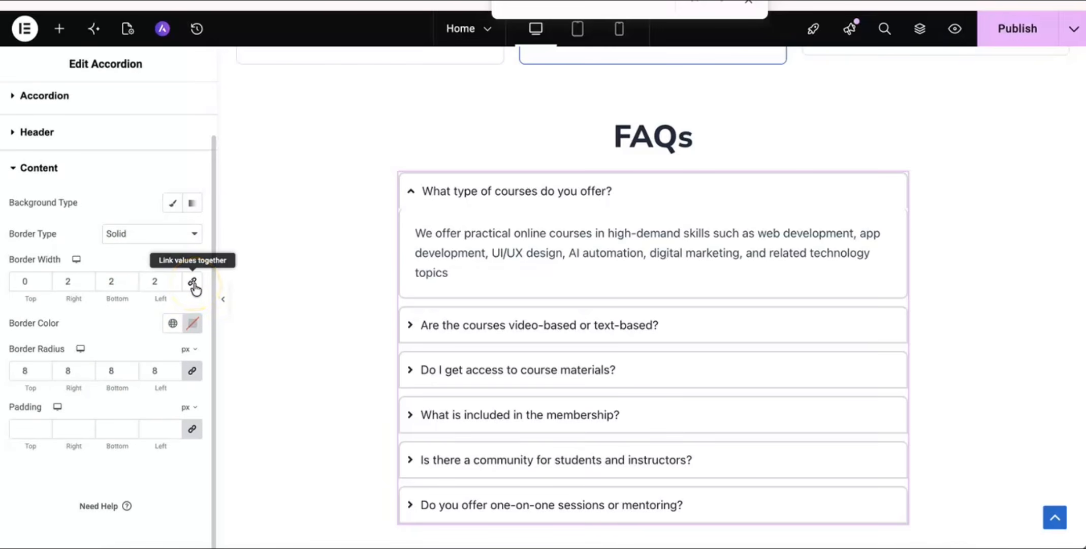
left_click(192, 376)
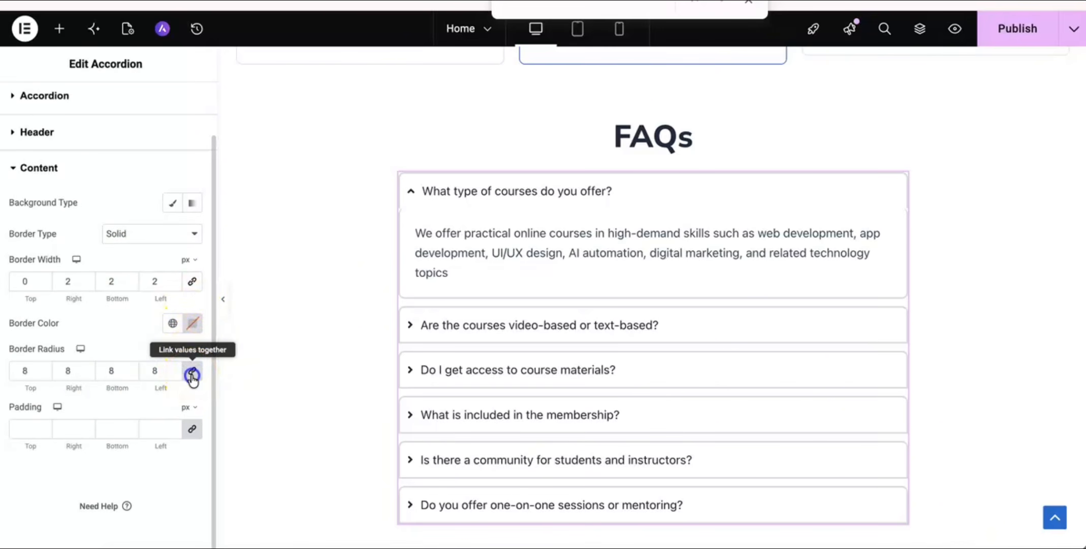
left_click(125, 387)
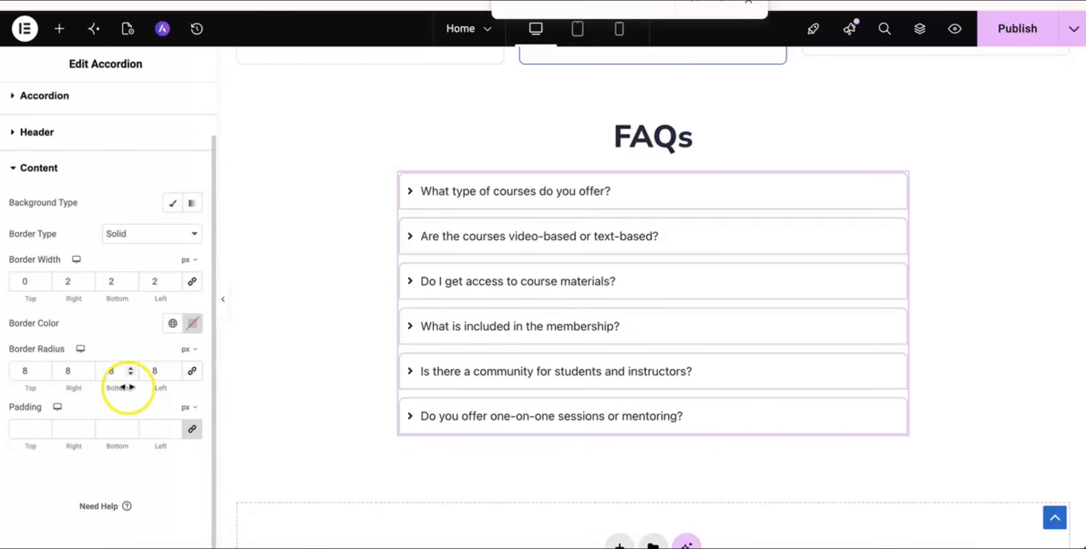
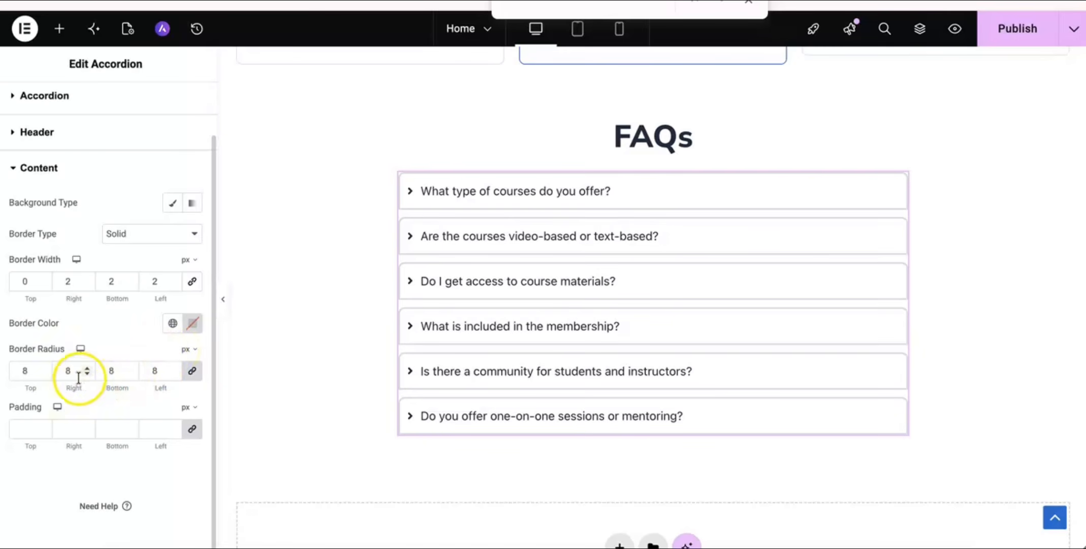
Try a border radius of 0 on all corners of the accordion's content, and restore it to 8 px.
left_click(22, 371)
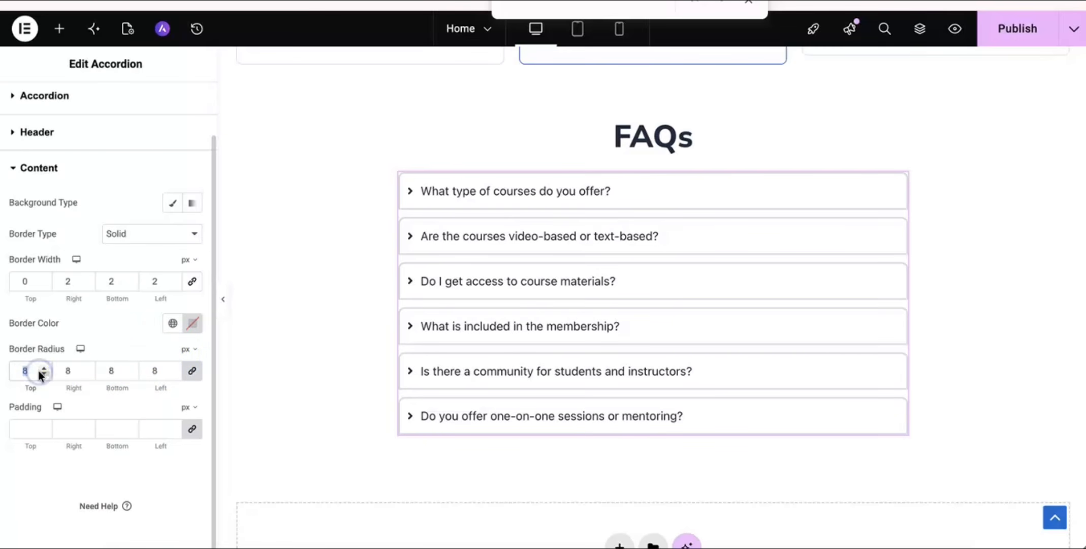
left_click(60, 371)
left_click(191, 371)
left_click(192, 374)
left_click(151, 372)
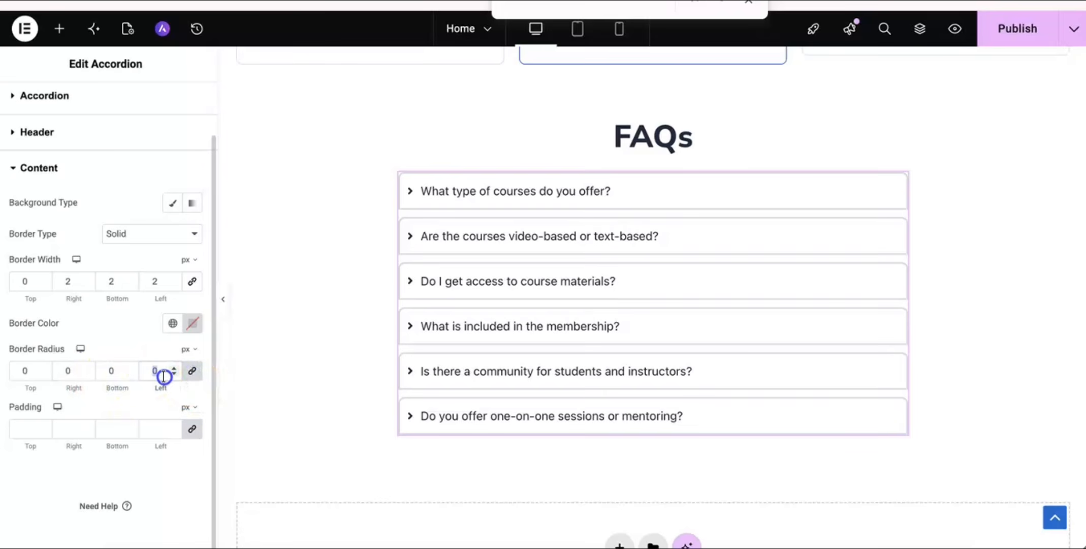
Unlink the content's border radius values, set Top and Right to 0, and publish the page.
left_click(194, 372)
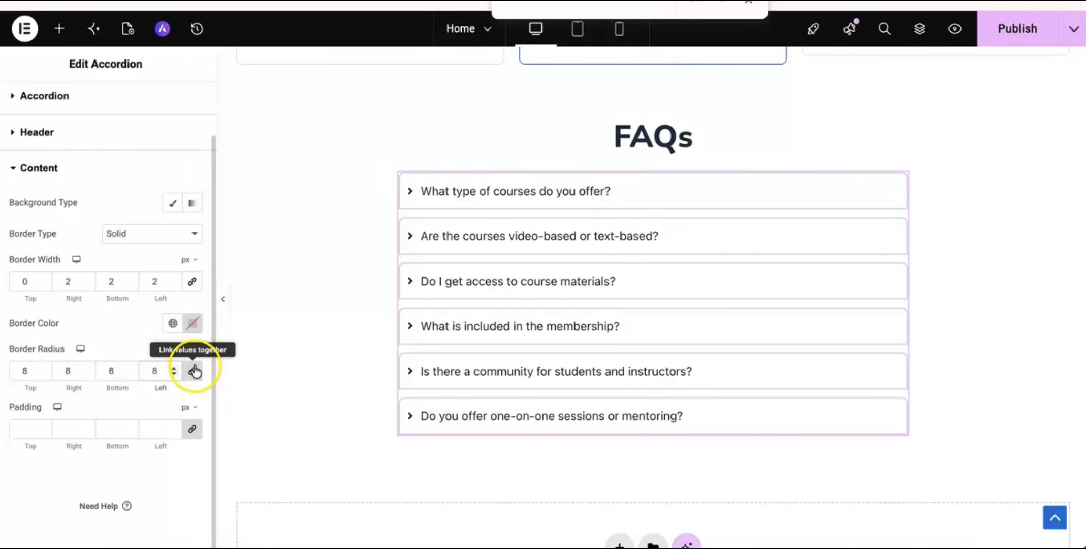
left_click(18, 370)
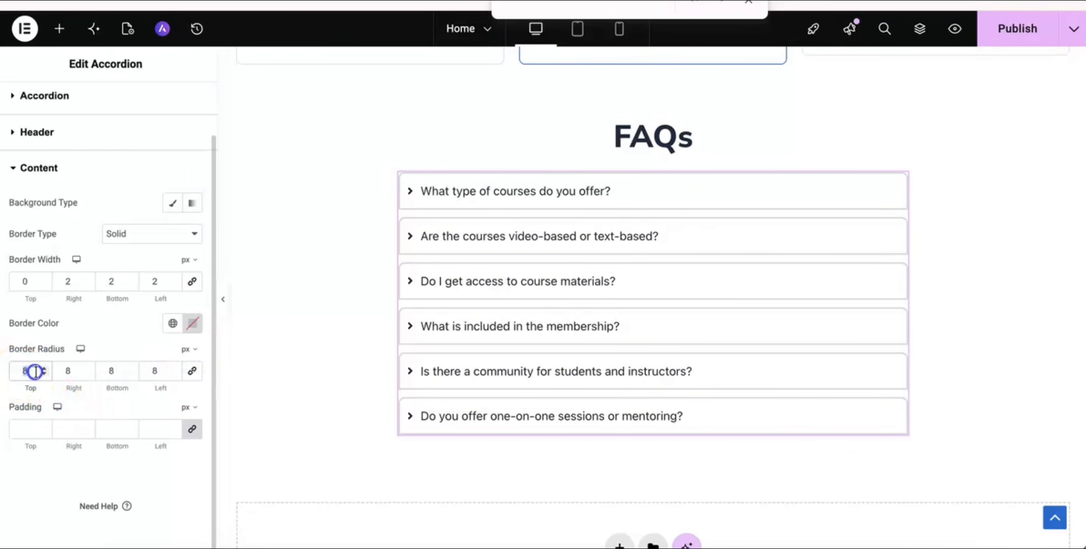
left_click_drag(65, 373, 77, 373)
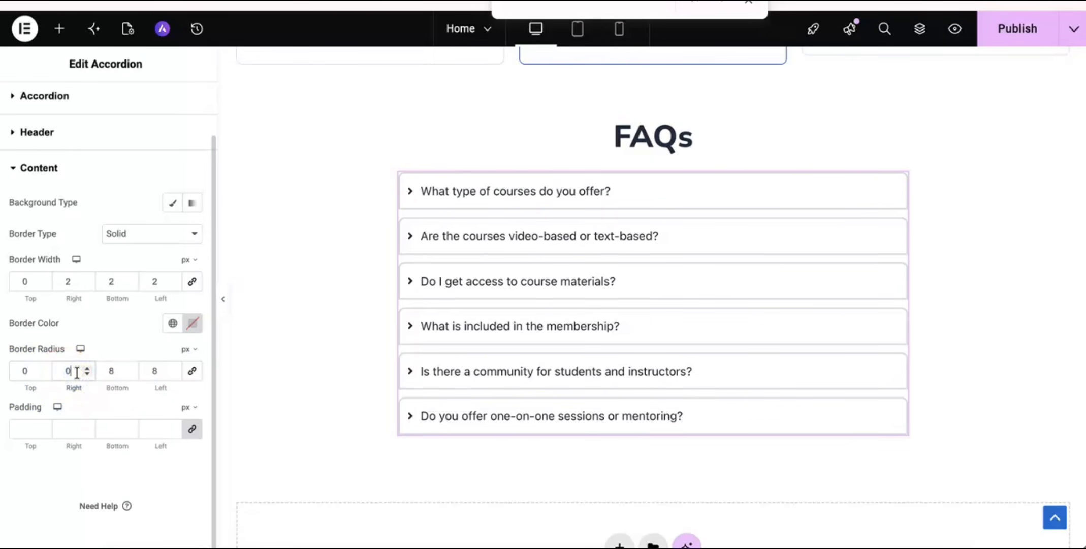
left_click(1032, 35)
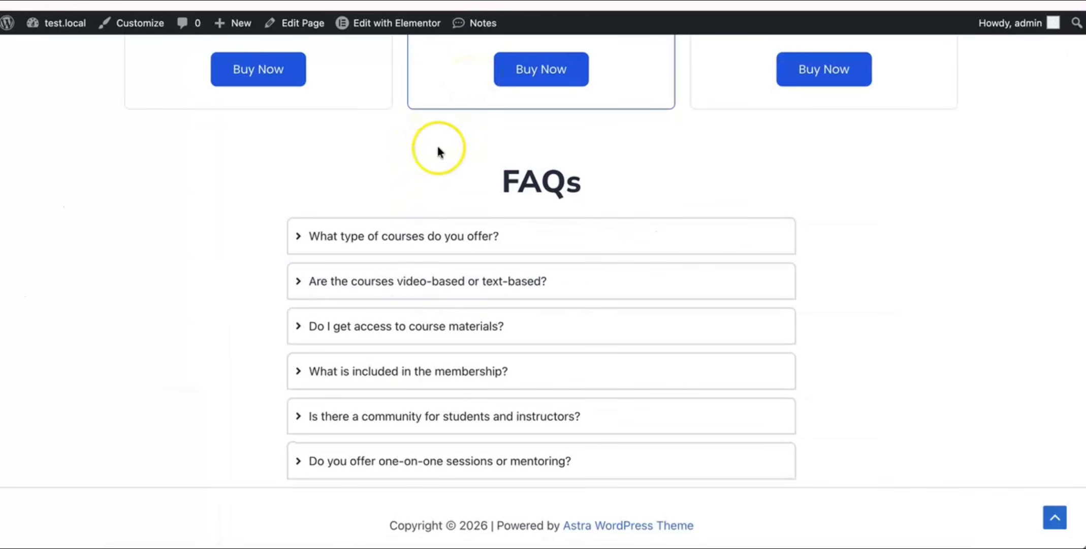
Check the corners and borders of the first question on the live page by expanding and collapsing it, and return to the editor.
left_click(416, 238)
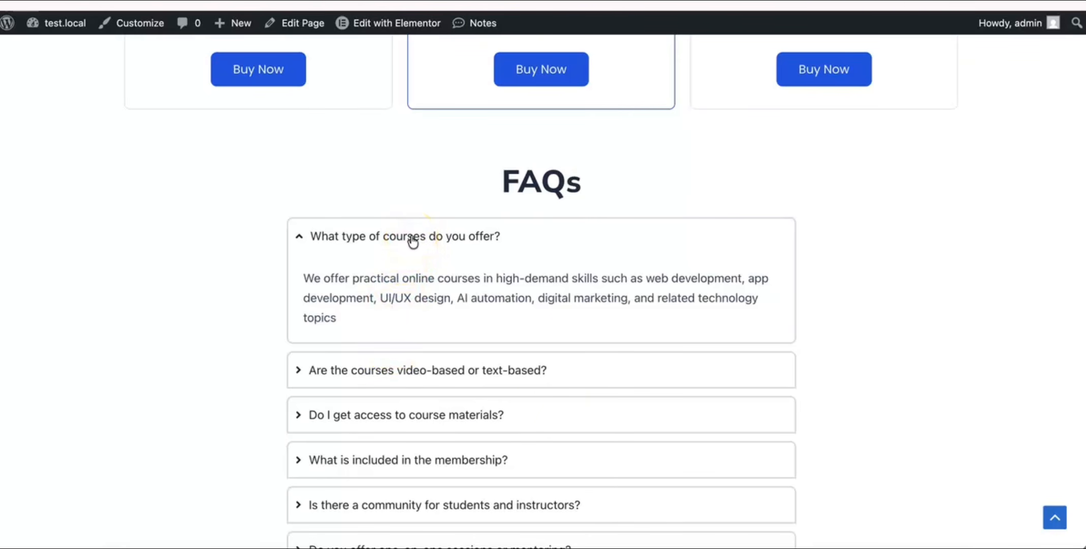
left_click(412, 237)
left_click(413, 238)
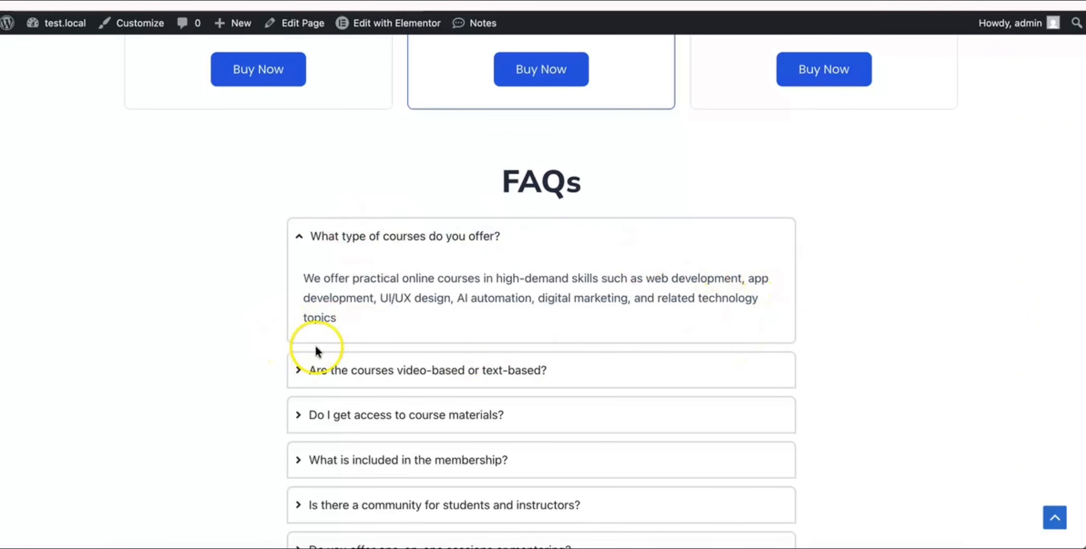
left_click(351, 236)
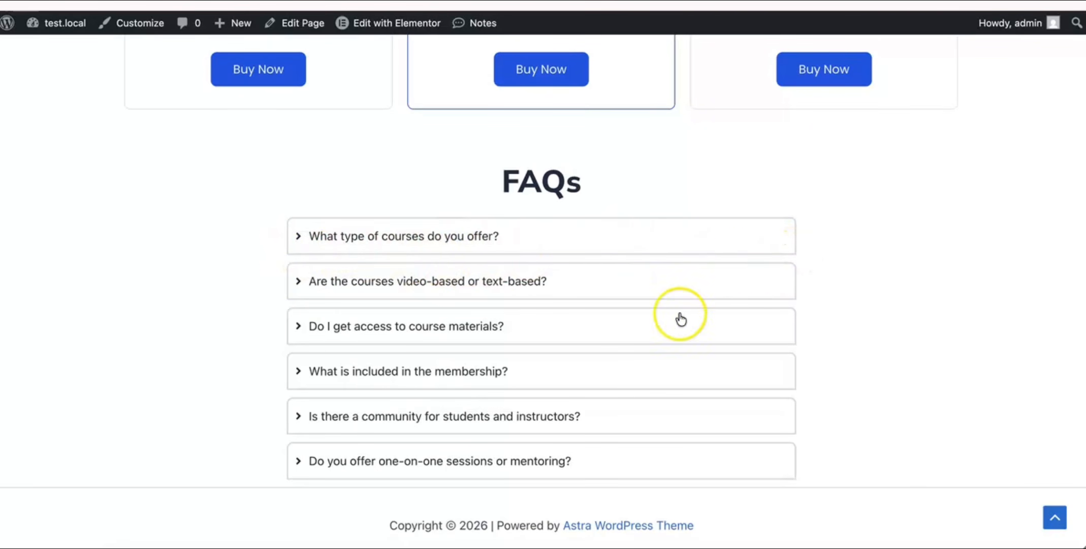
scroll(681, 319, "up", 4)
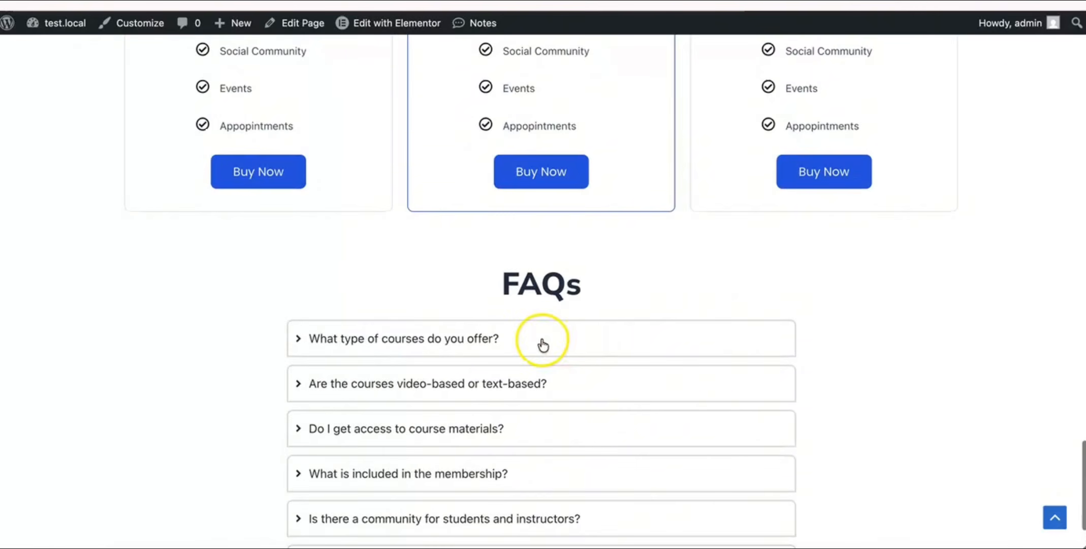
scroll(543, 344, "down", 4)
left_click(460, 227)
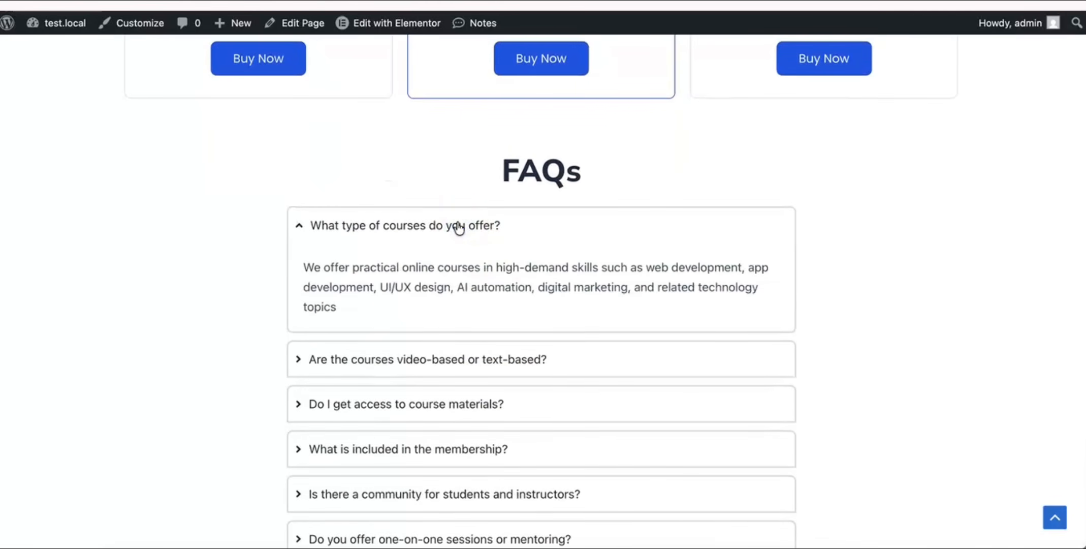
left_click(459, 227)
left_click(459, 226)
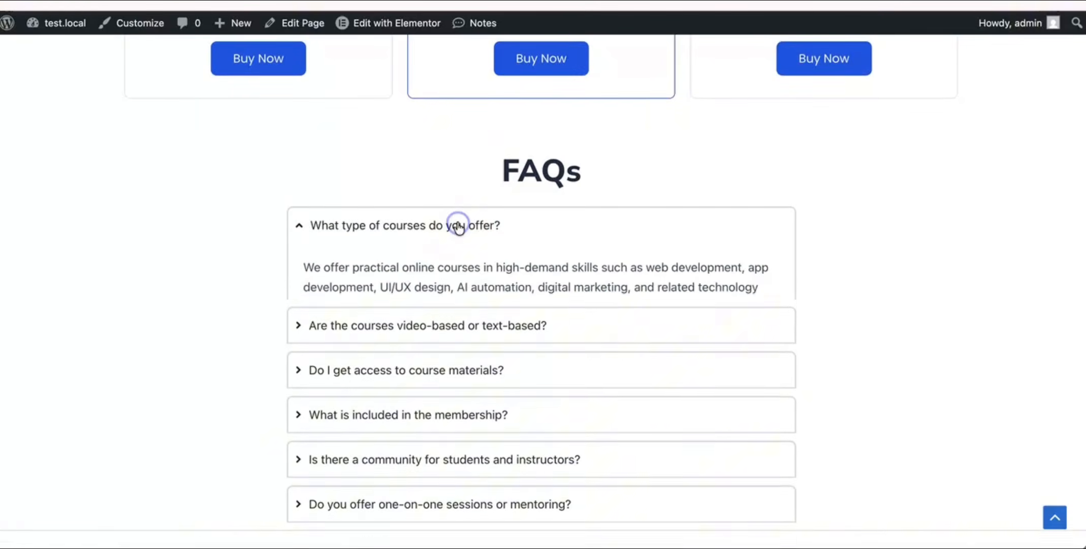
left_click(459, 227)
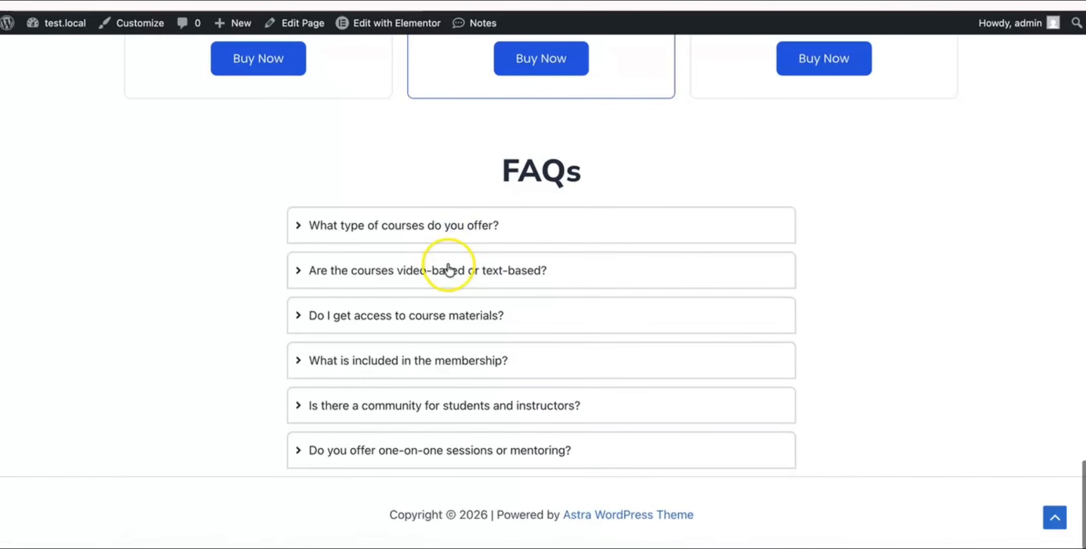
scroll(444, 262, "up", 4)
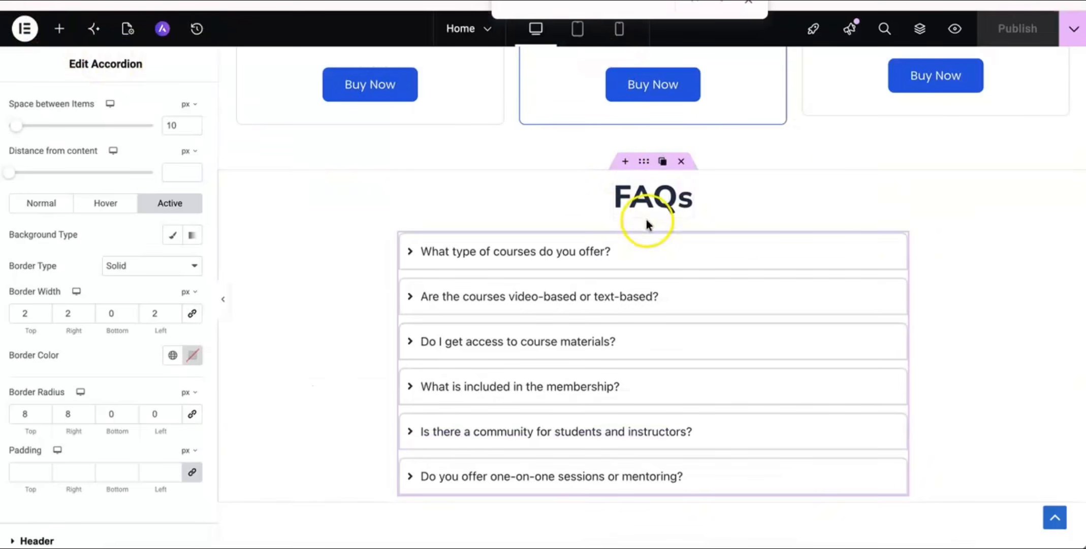
Set the FAQs container's padding to 50 px for Top and Bottom and 0 for Right and Left.
left_click(644, 161)
left_click_drag(644, 162, 264, 136)
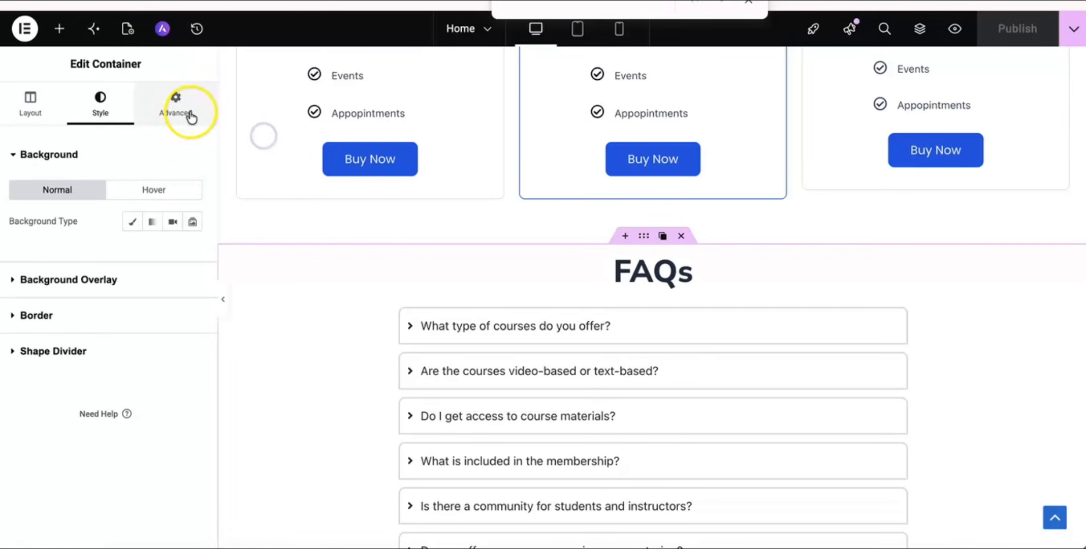
left_click(180, 109)
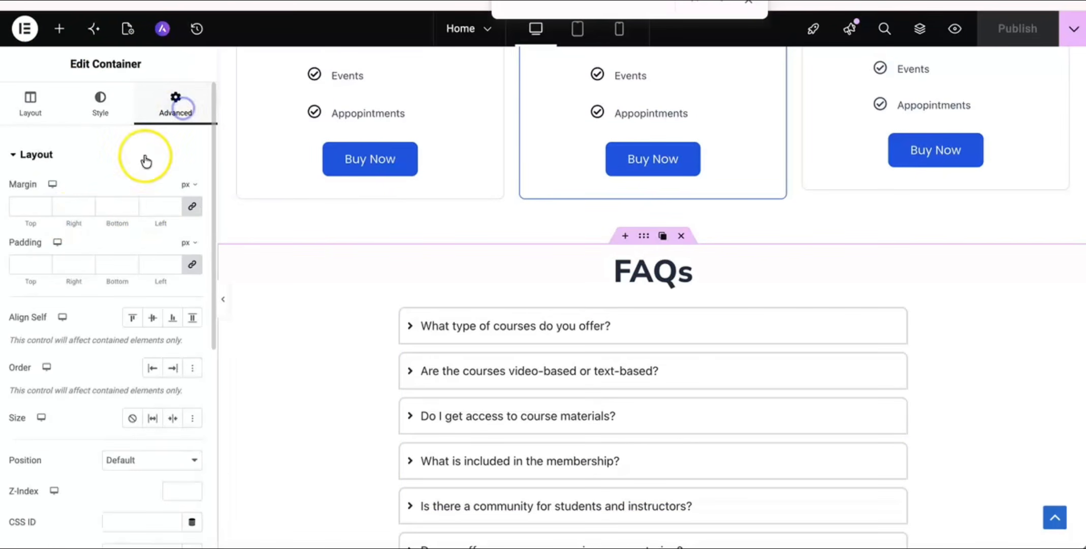
left_click(193, 274)
left_click(21, 264)
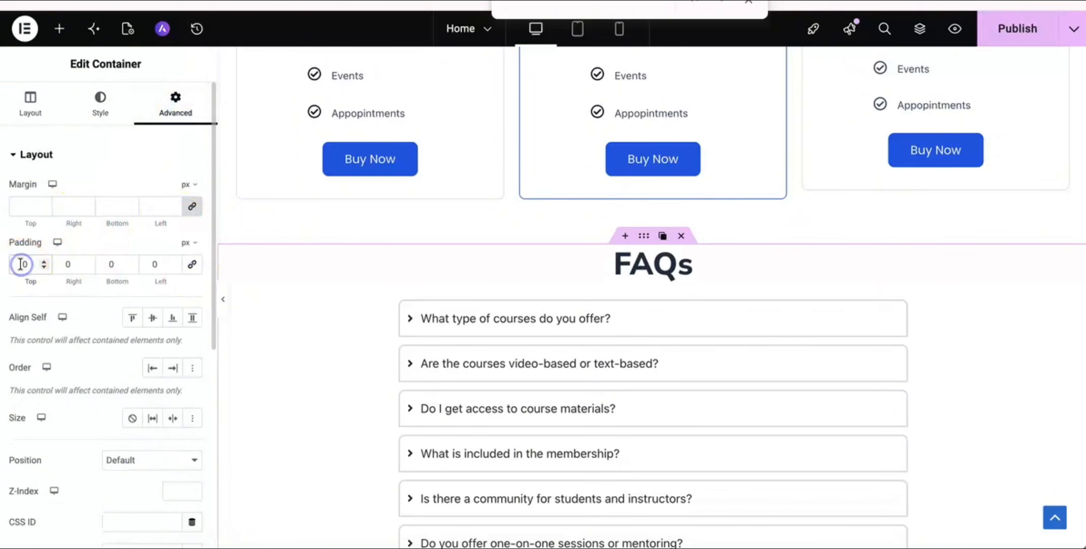
type("50")
left_click(108, 264)
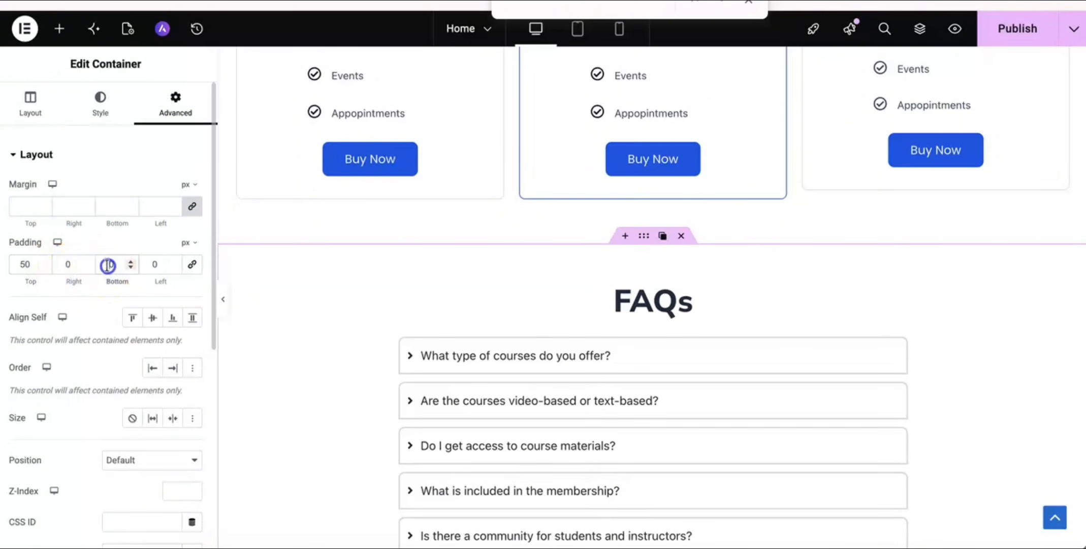
type("50")
Publish the padding change and check the FAQs section's spacing on the live page.
left_click(1031, 38)
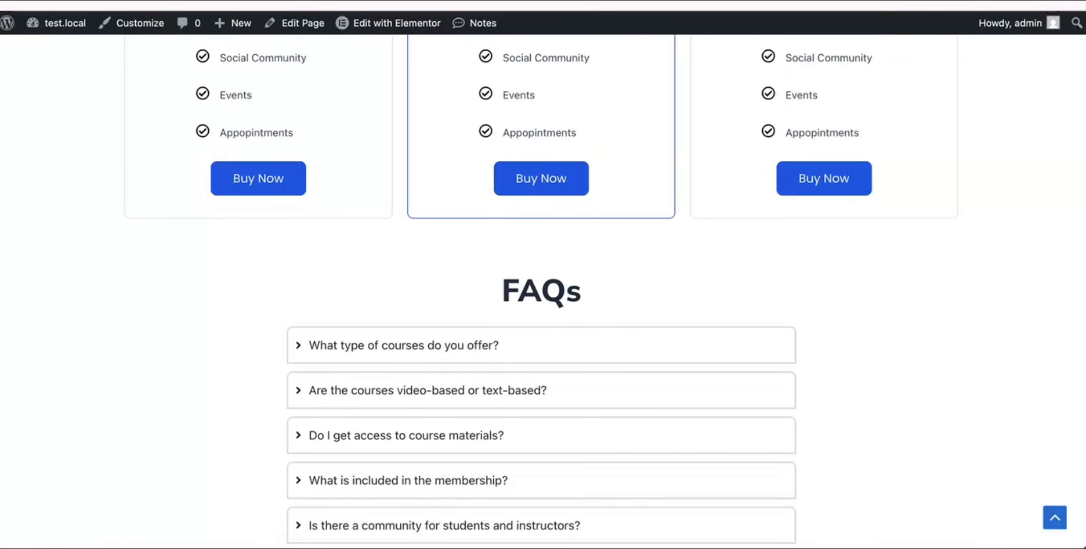
scroll(756, 226, "down", 3)
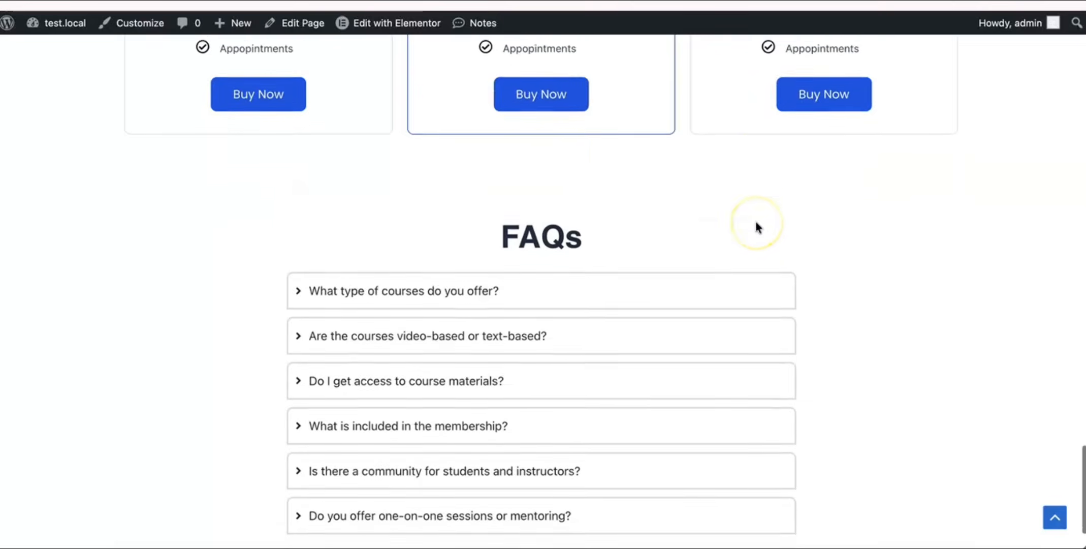
scroll(620, 160, "up", 3)
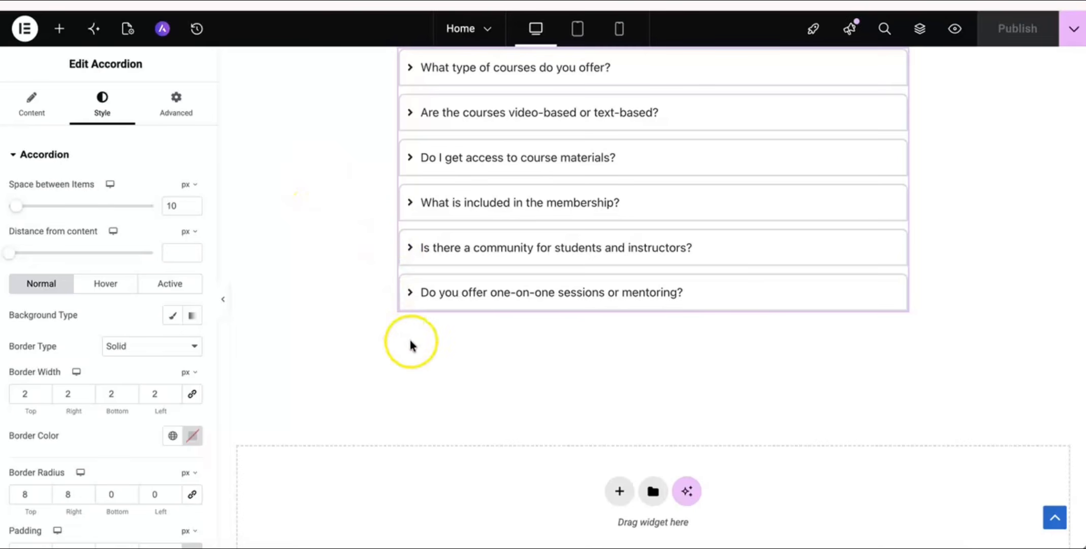
Add a single-column Flexbox container below the FAQs section and unlink its padding values, with 0 px on every side.
scroll(411, 346, "down", 3)
scroll(410, 346, "up", 5)
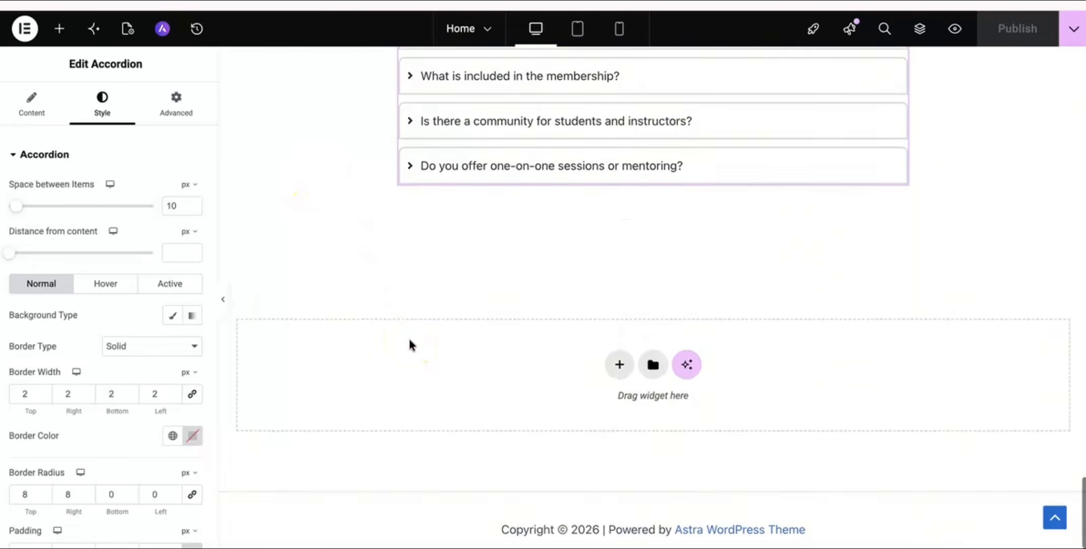
scroll(411, 344, "up", 1)
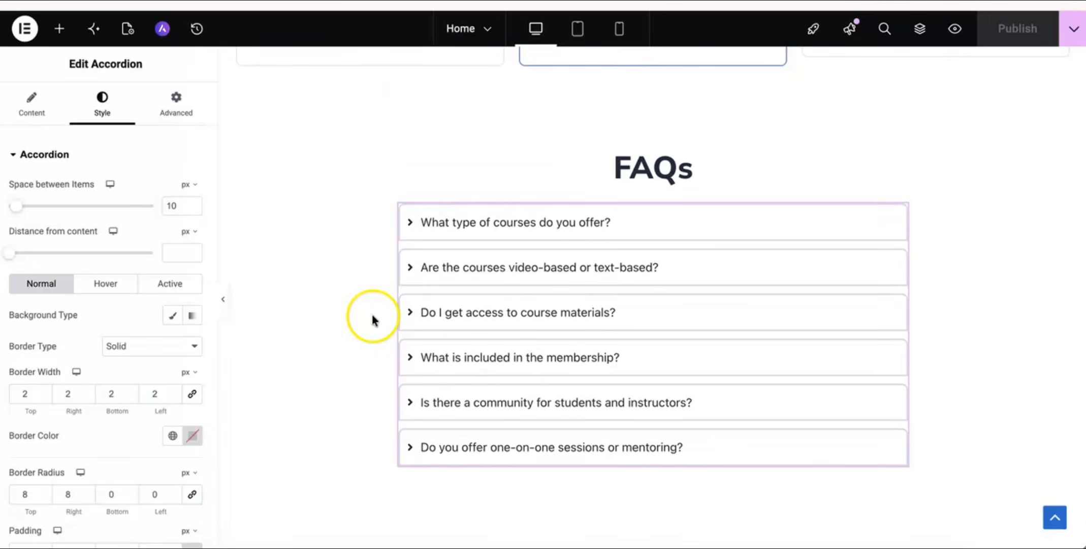
scroll(371, 311, "down", 6)
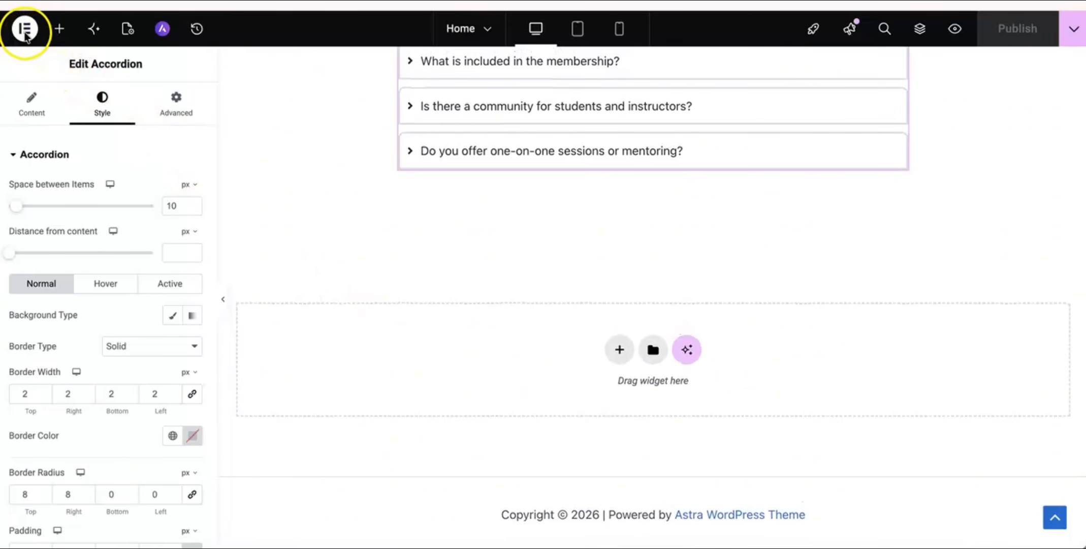
left_click(608, 355)
left_click(594, 413)
left_click(449, 391)
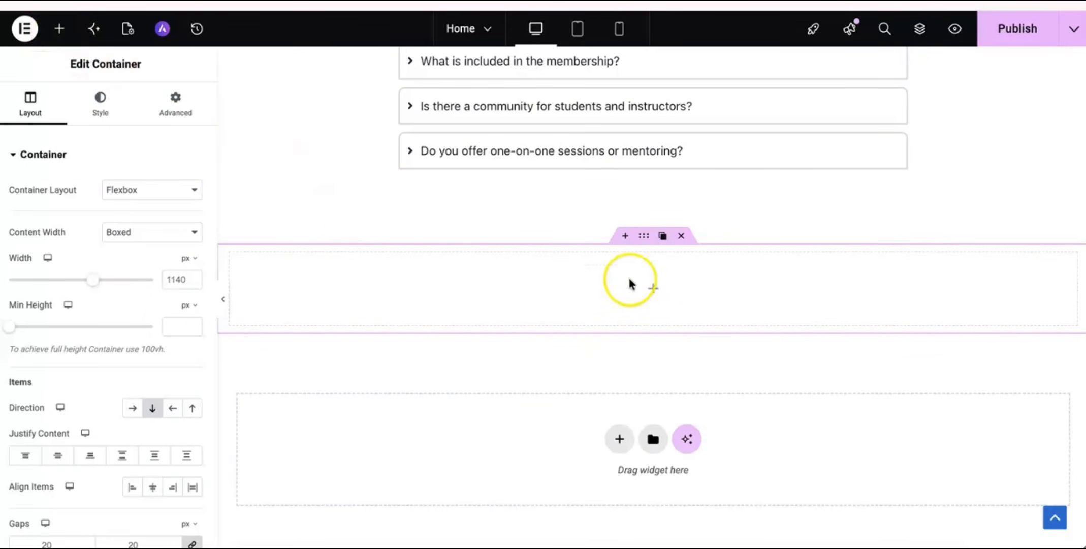
left_click(179, 100)
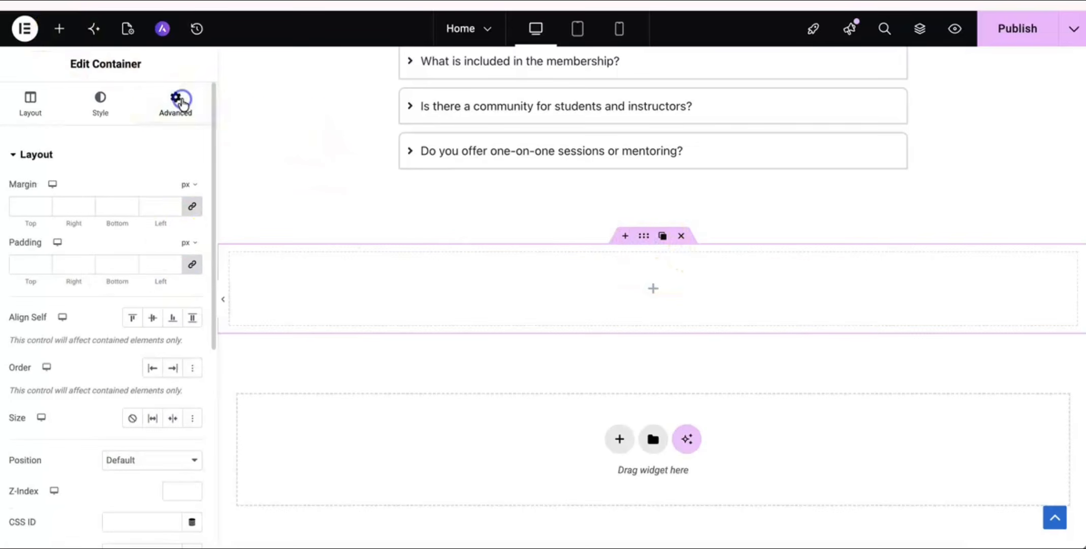
left_click(192, 264)
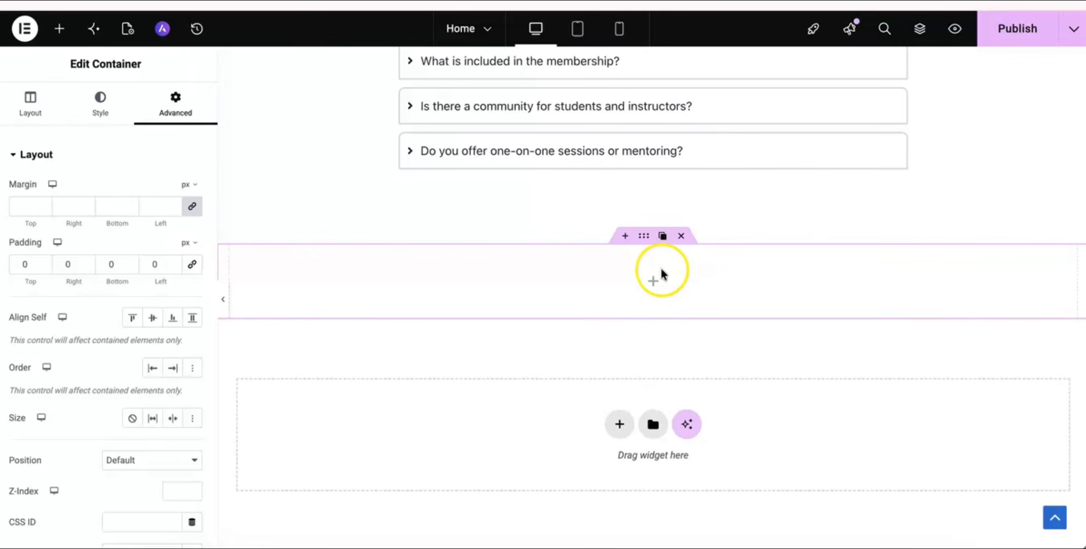
Replace the empty container below the FAQs with a four-column Flexbox container and unlink its padding values, with 0 px on every side.
left_click(681, 237)
left_click(618, 349)
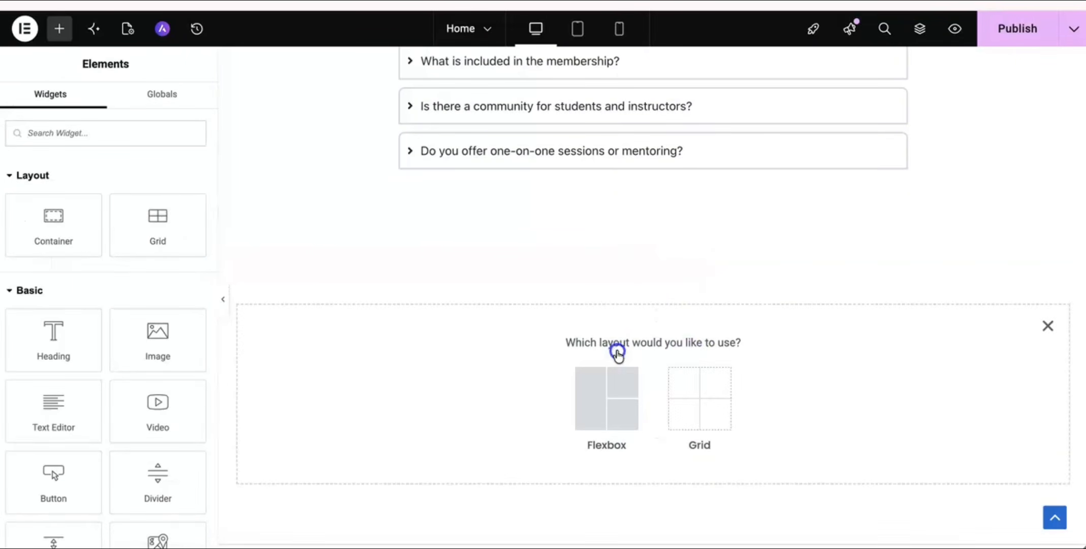
left_click(598, 394)
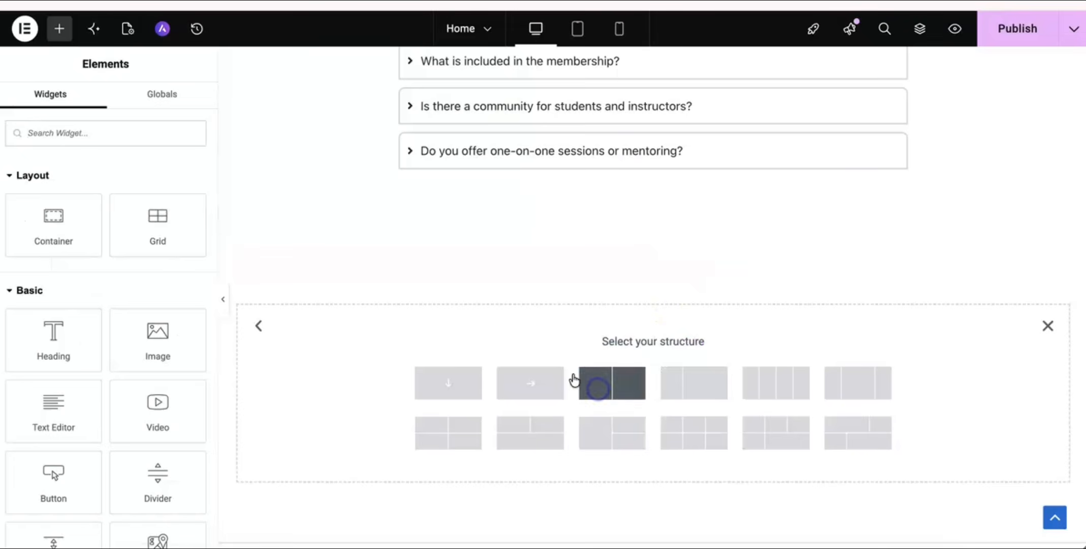
left_click(773, 393)
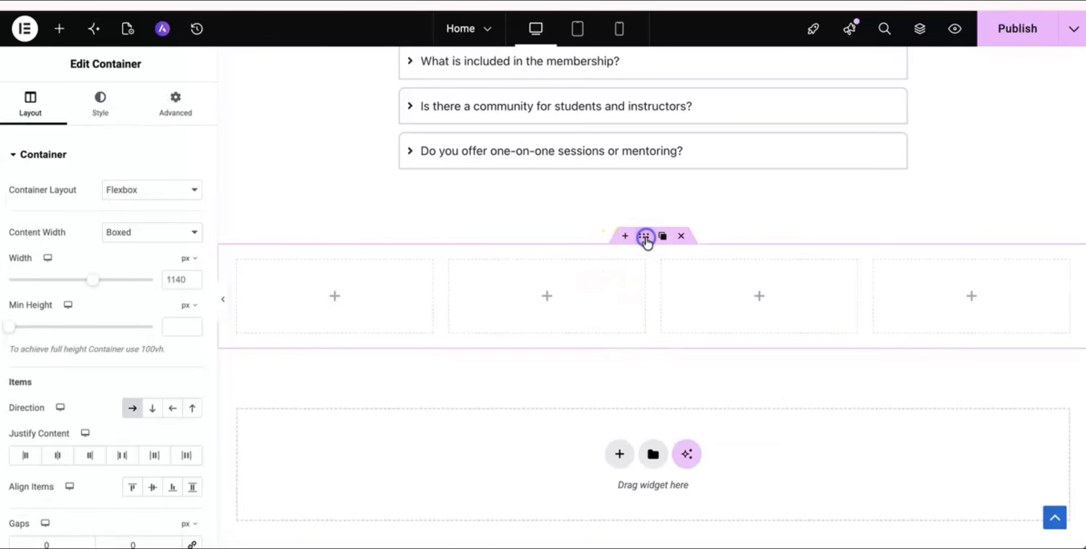
left_click(167, 108)
left_click(192, 265)
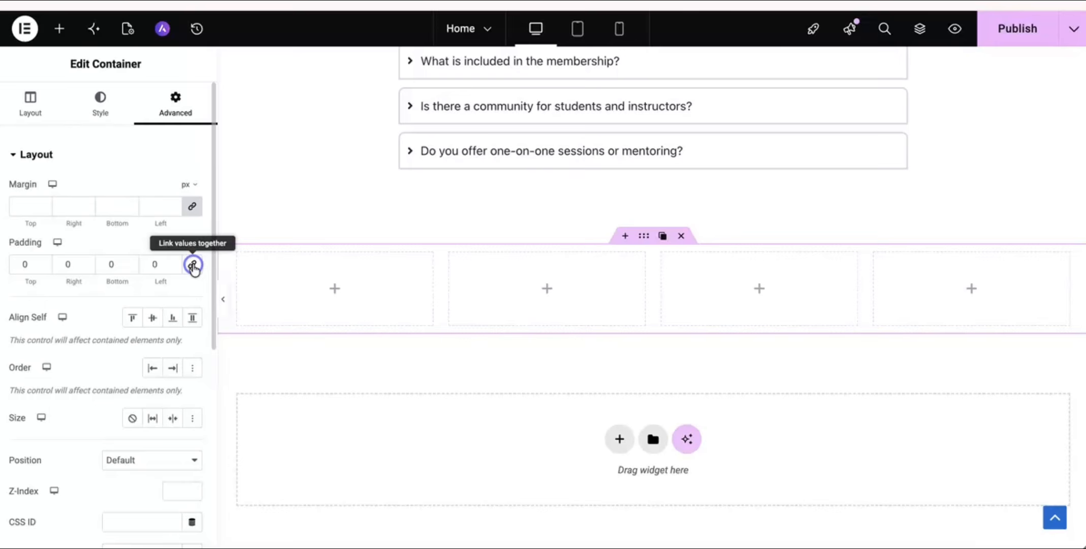
Add a nested container inside the first column of the new four-column section.
left_click(335, 289)
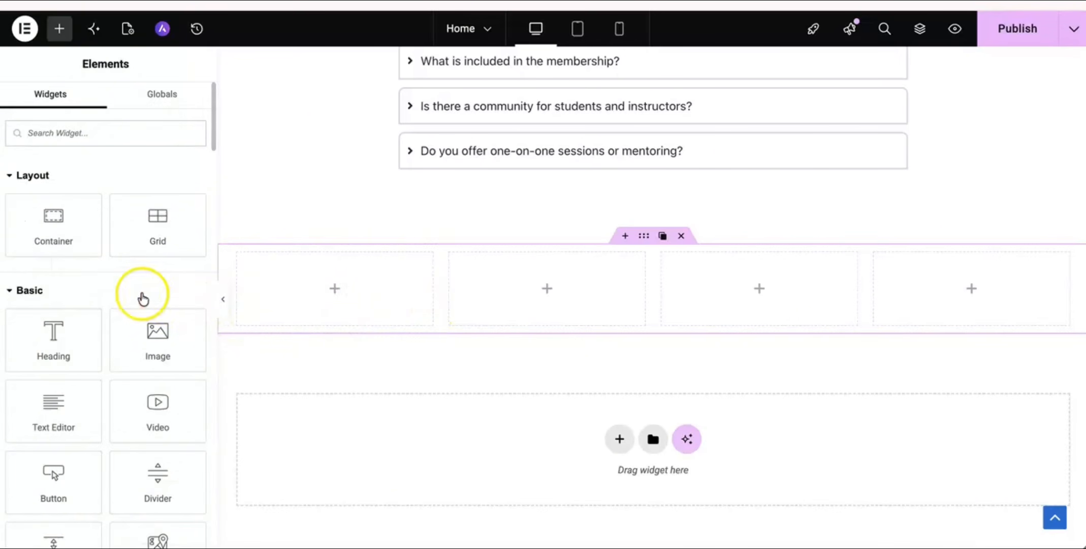
left_click_drag(56, 226, 323, 291)
left_click(335, 297)
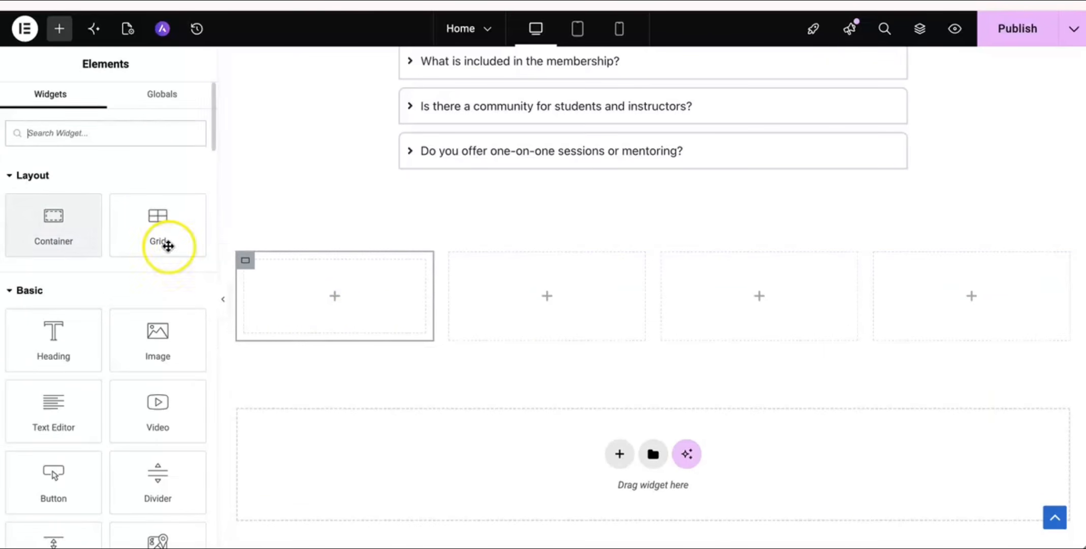
Set the four-column container's background to Classic with color #f4f8ff, copied from the Footer BG-color in the LearnNova document's Brand tab.
left_click(644, 236)
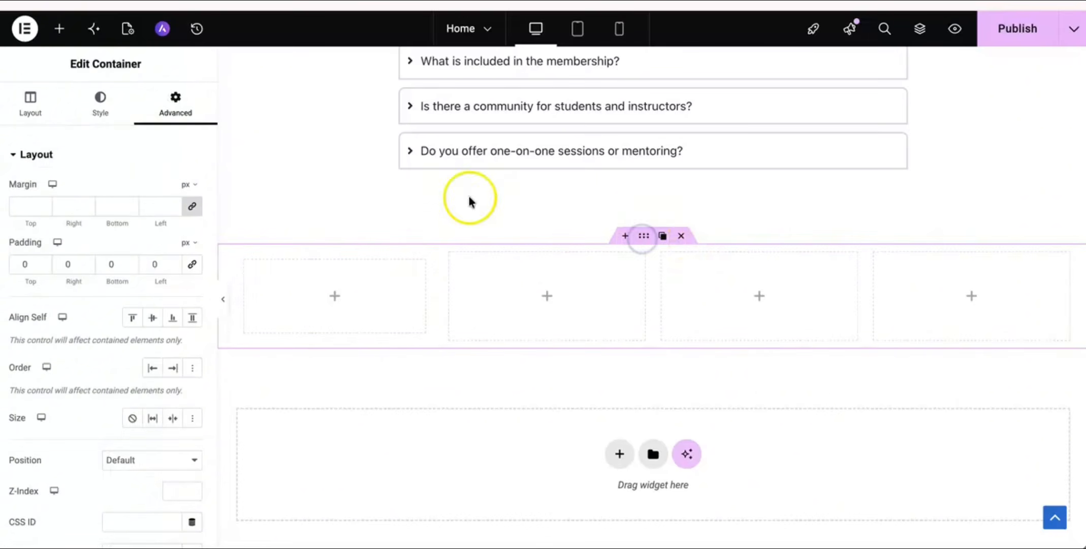
left_click(100, 106)
left_click(50, 155)
left_click(49, 155)
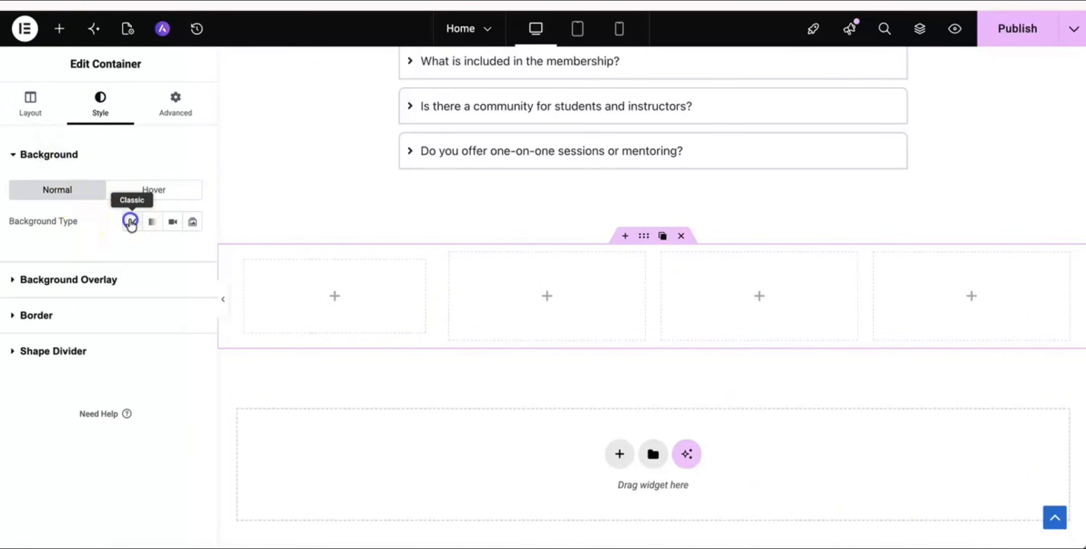
left_click(132, 221)
left_click(192, 252)
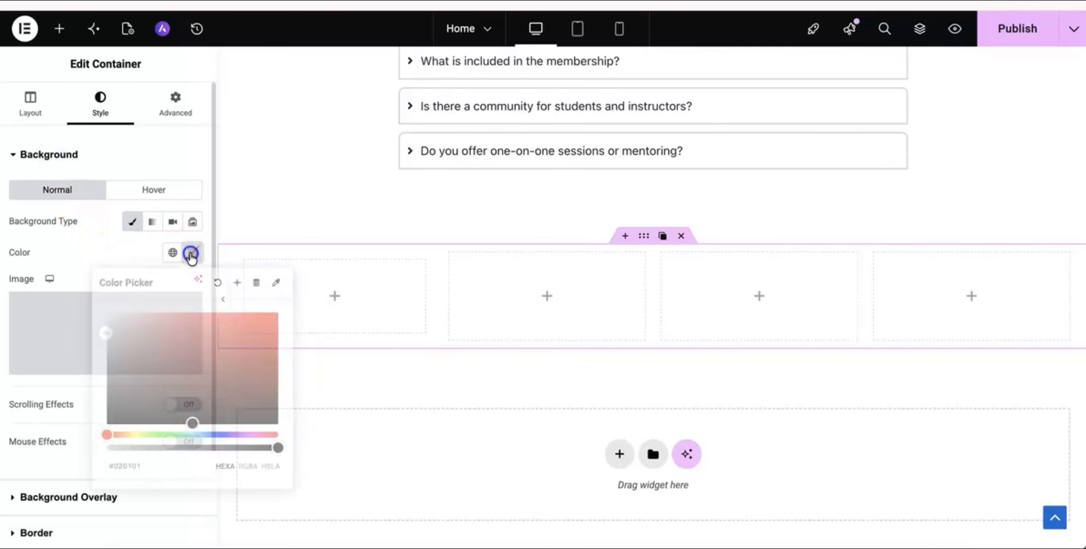
left_click(457, 3)
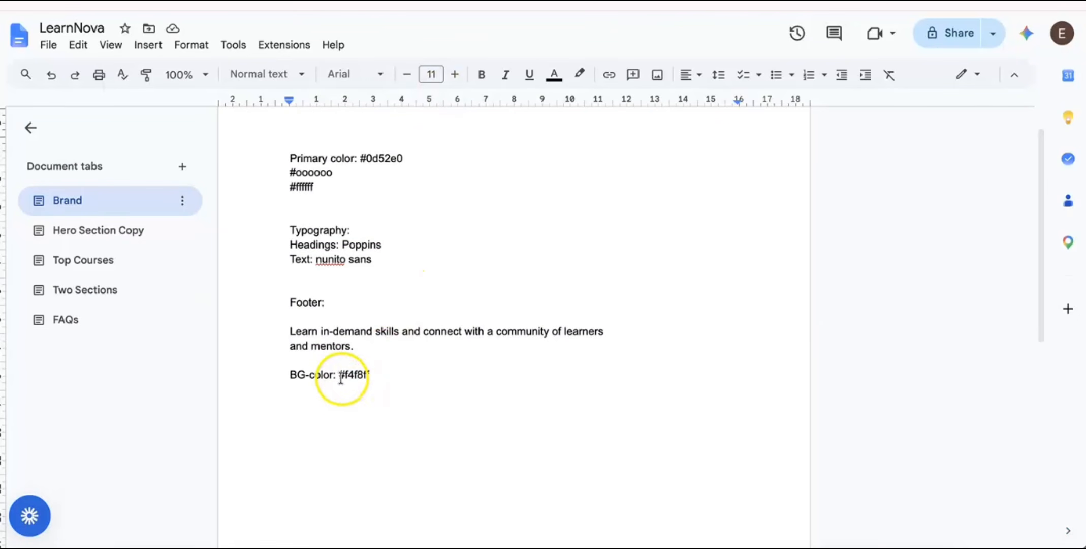
left_click_drag(340, 376, 378, 376)
key("ctrl+c")
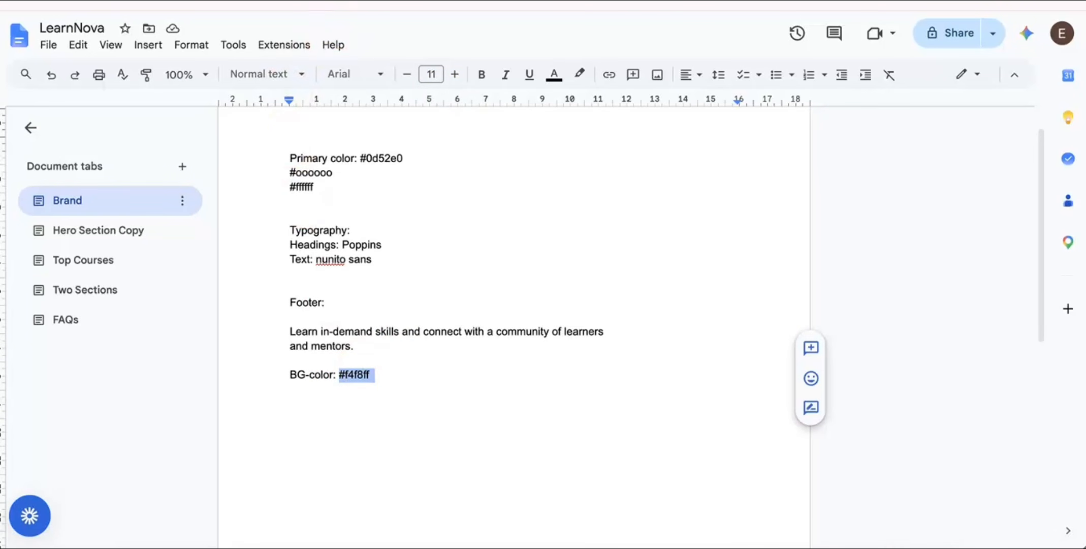
left_click(284, 3)
key("ctrl+v")
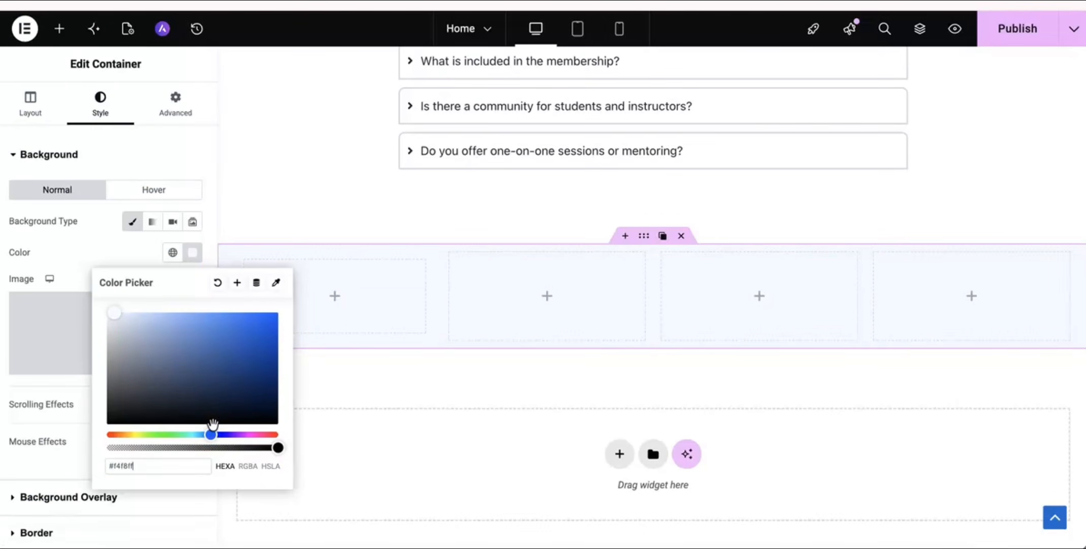
left_click(344, 376)
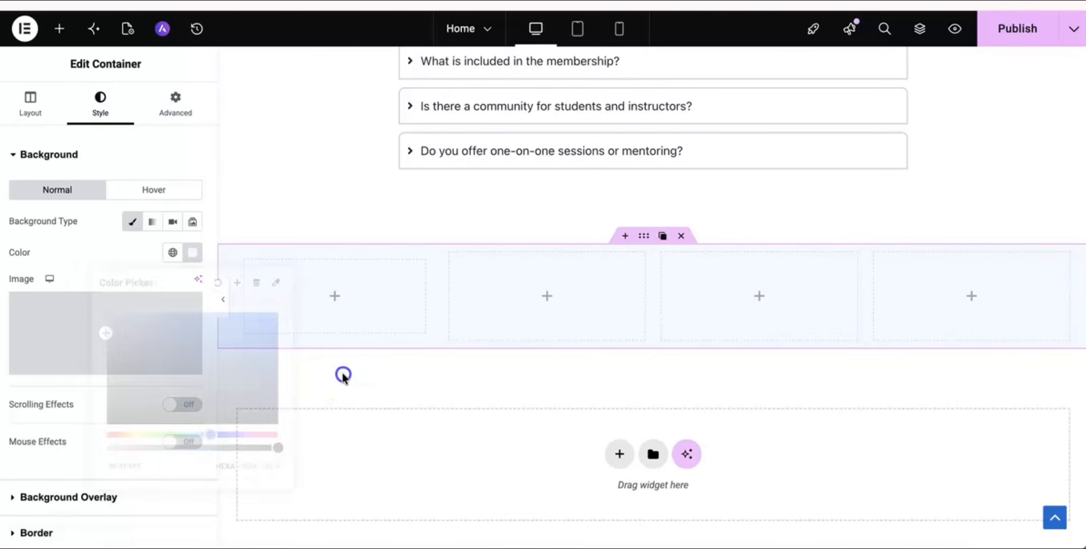
Delete the nested container from the first column of the footer section.
left_click(335, 297)
mouse_move(239, 255)
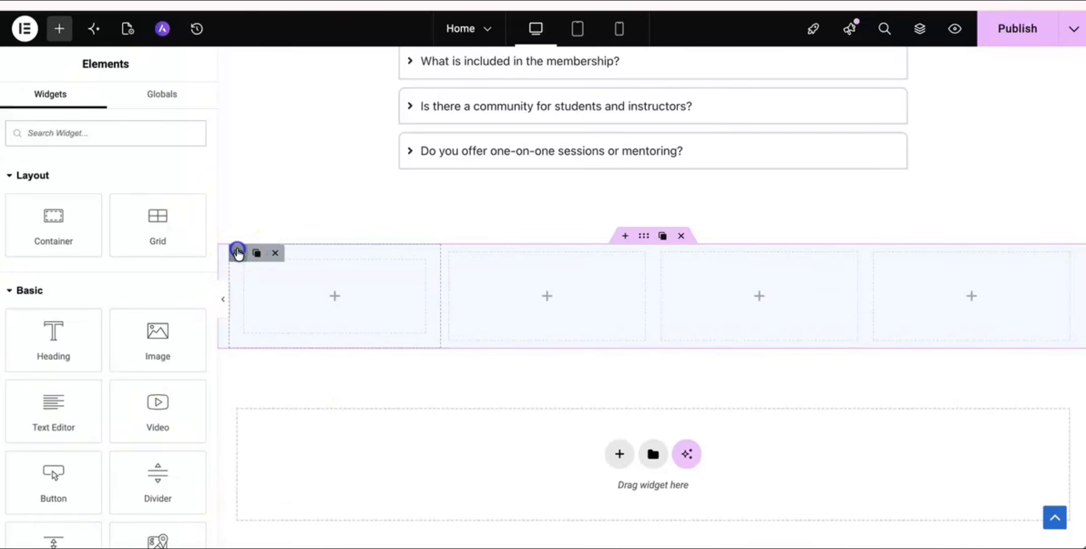
left_click(238, 253)
mouse_move(248, 262)
left_click(285, 261)
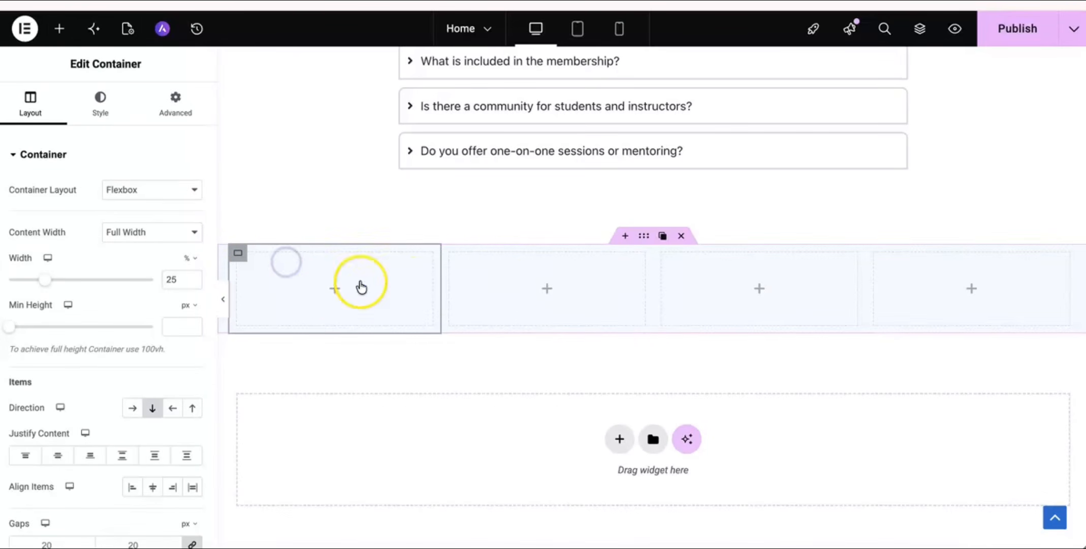
left_click(450, 252)
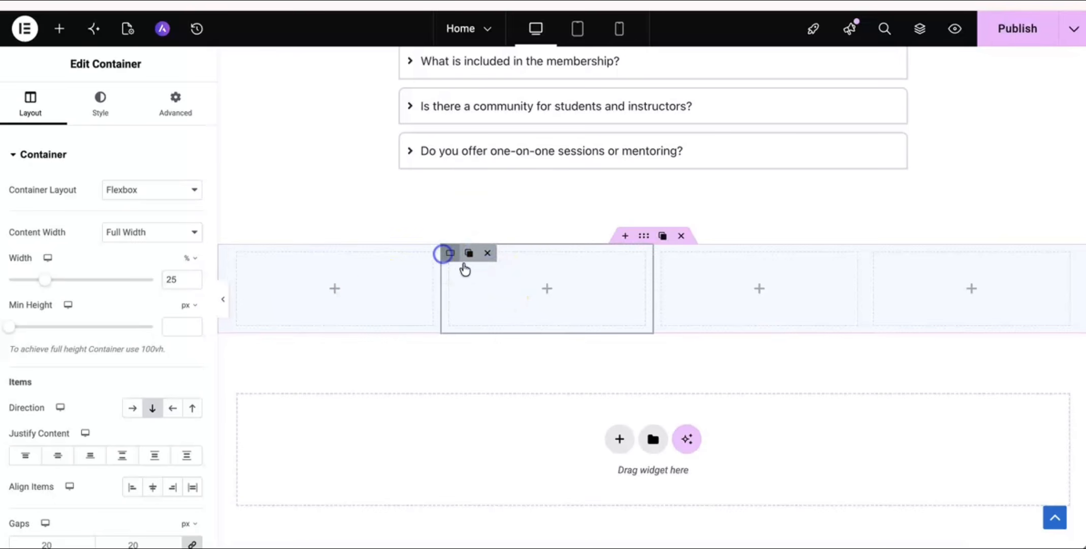
Add an Image widget to the first column using the uploaded LearnNova Footer logo, and preview the section without the editing panel.
left_click(342, 282)
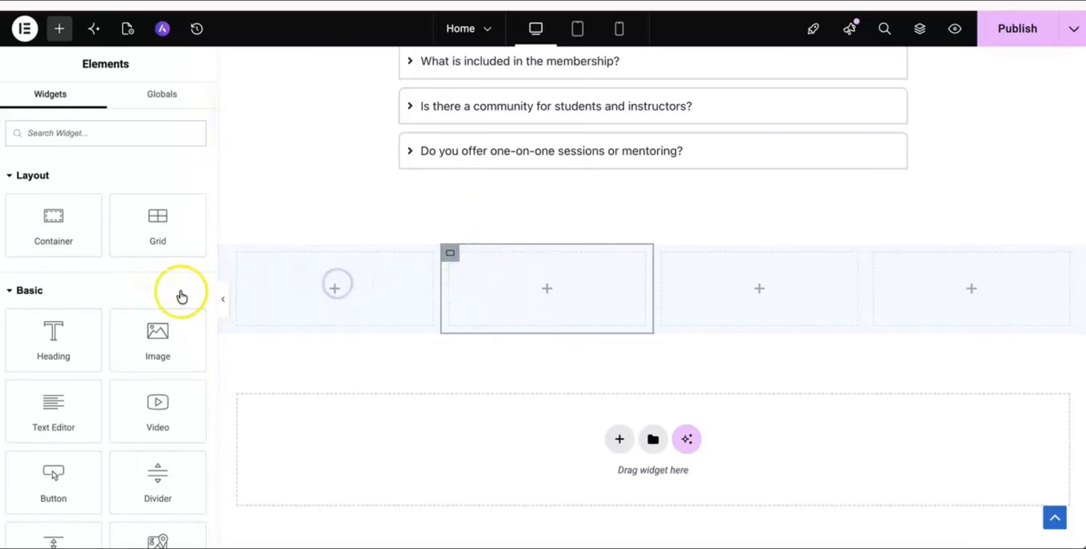
left_click_drag(156, 346, 339, 287)
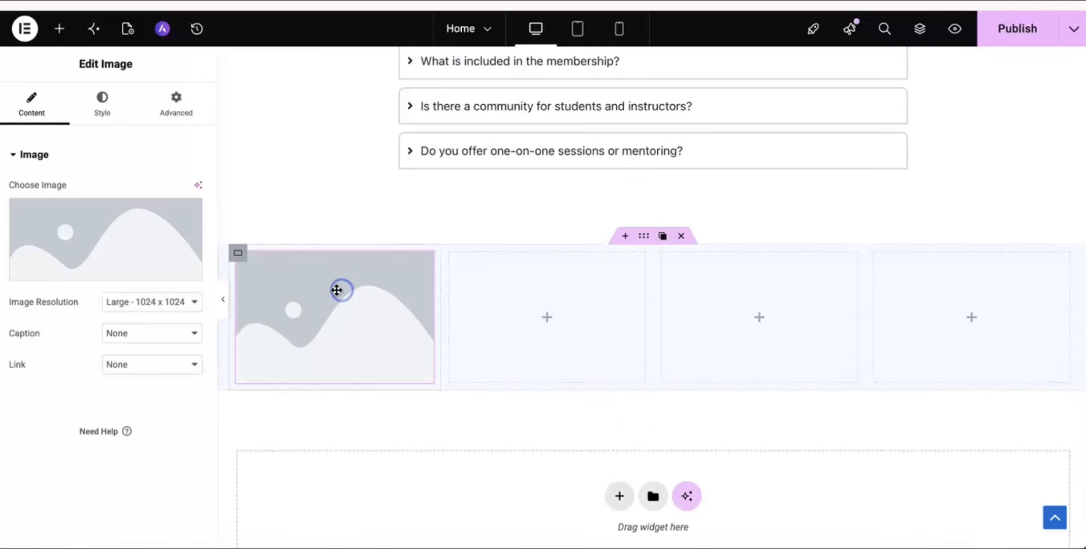
left_click(116, 241)
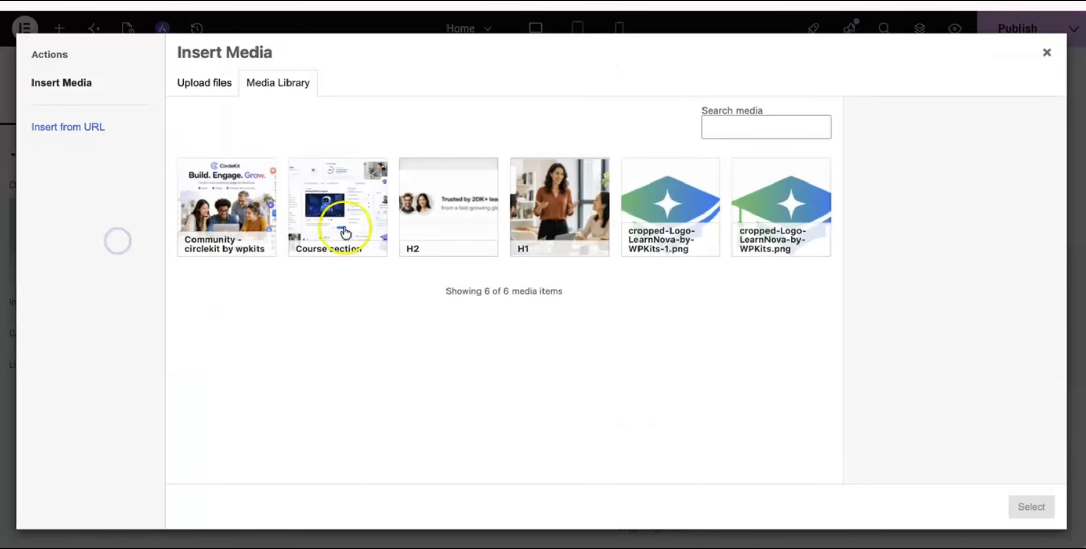
left_click(185, 94)
left_click(612, 290)
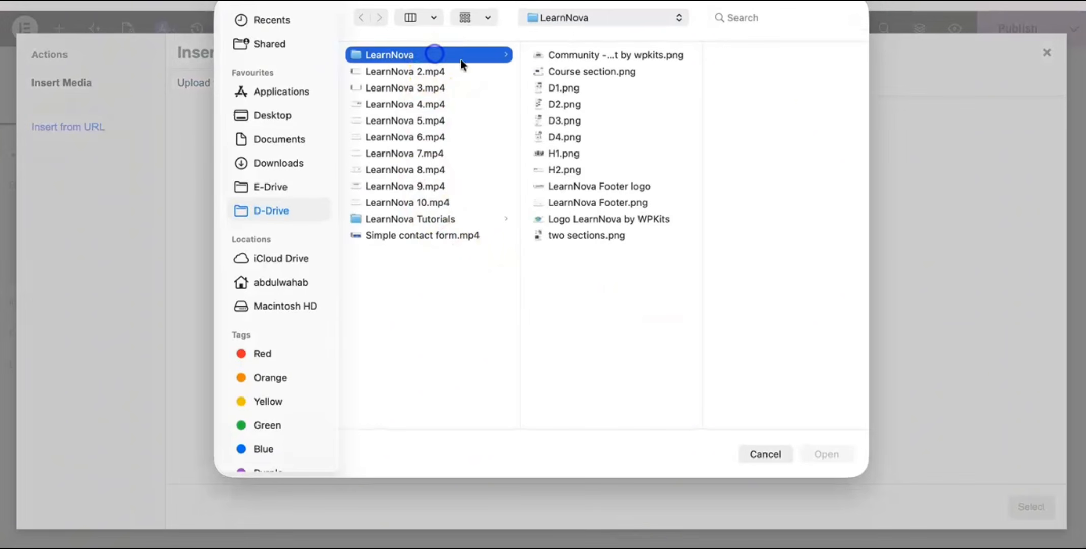
left_click(597, 188)
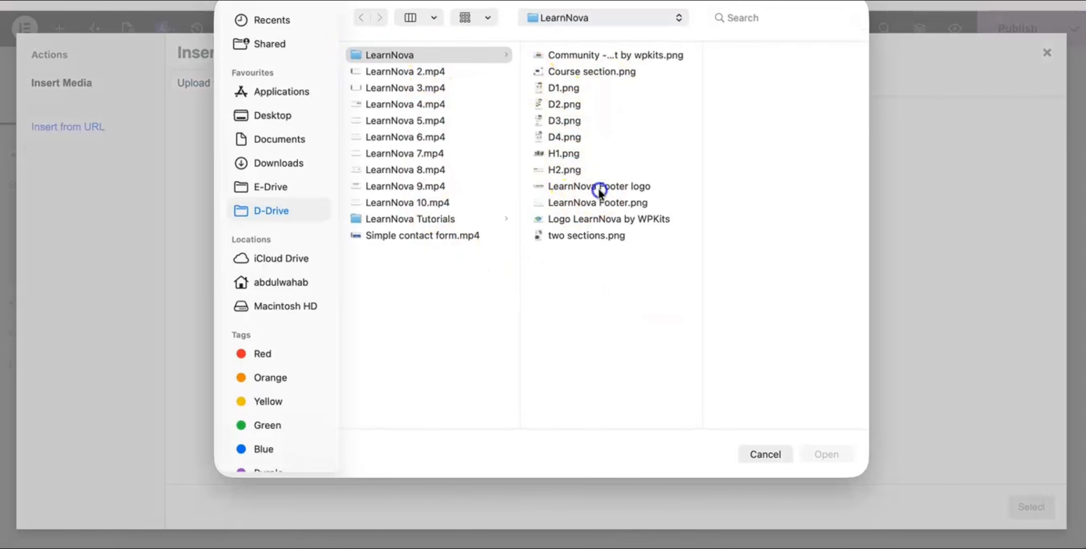
left_click(818, 452)
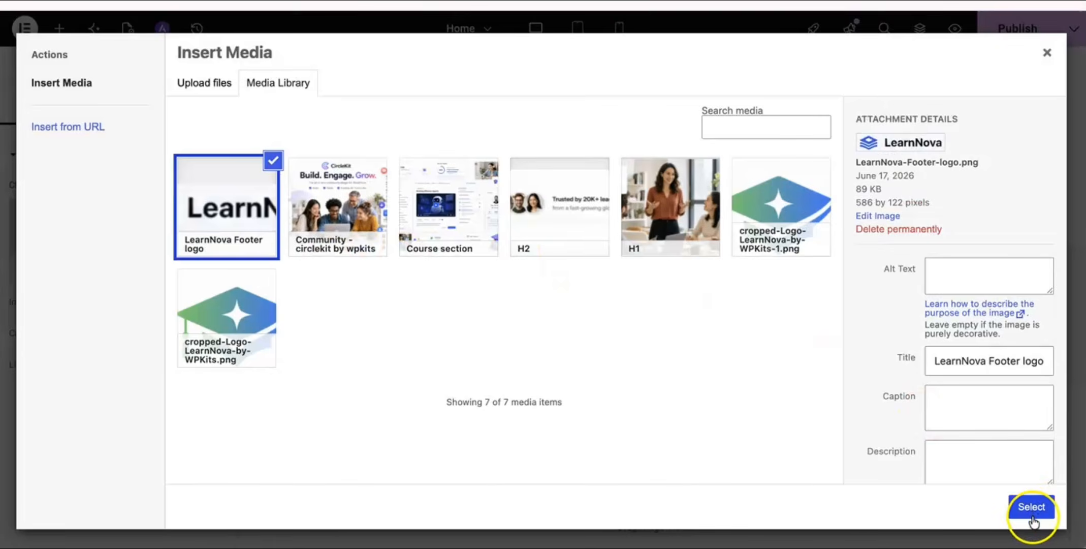
left_click(1033, 515)
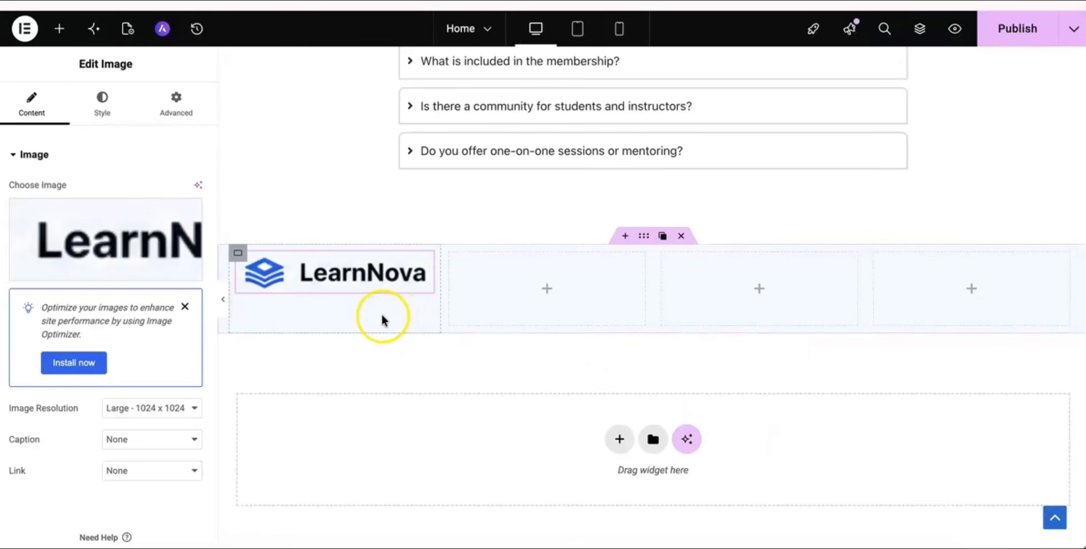
left_click(224, 305)
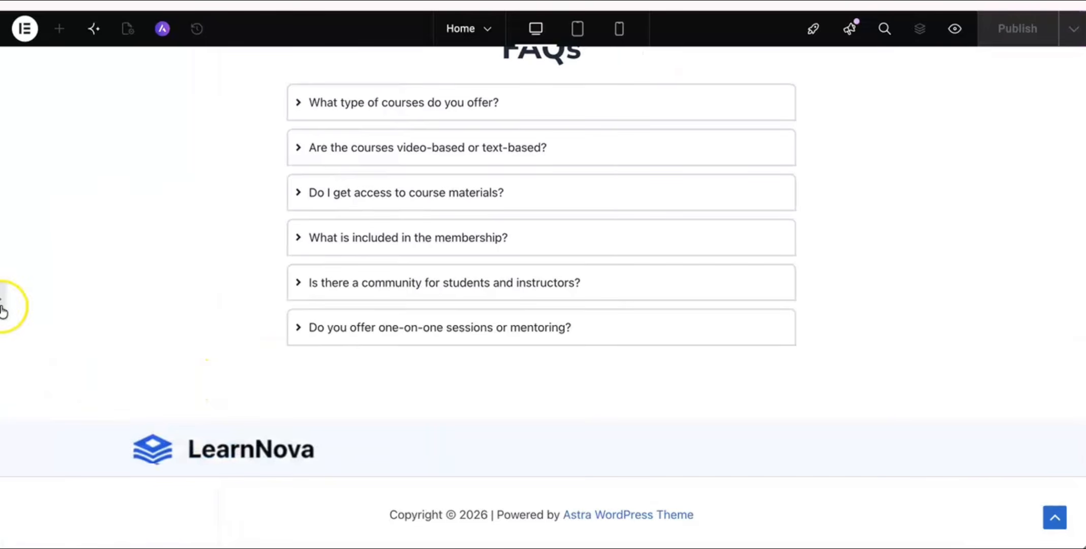
left_click(4, 307)
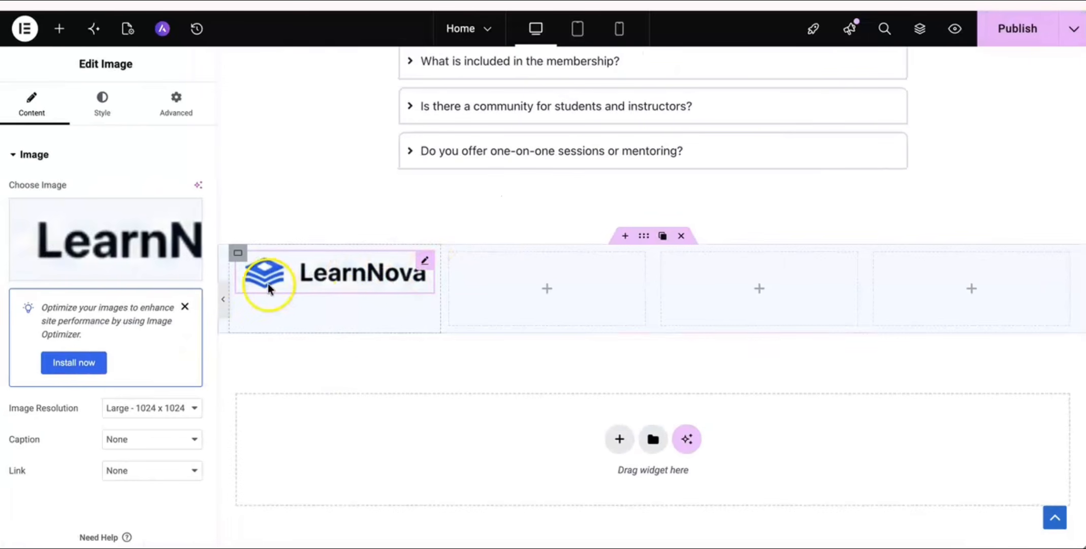
Add a Text Editor below the logo with "Learn in-demand skills and connect with a community of learners and mentors." copied from the LearnNova document.
left_click(59, 29)
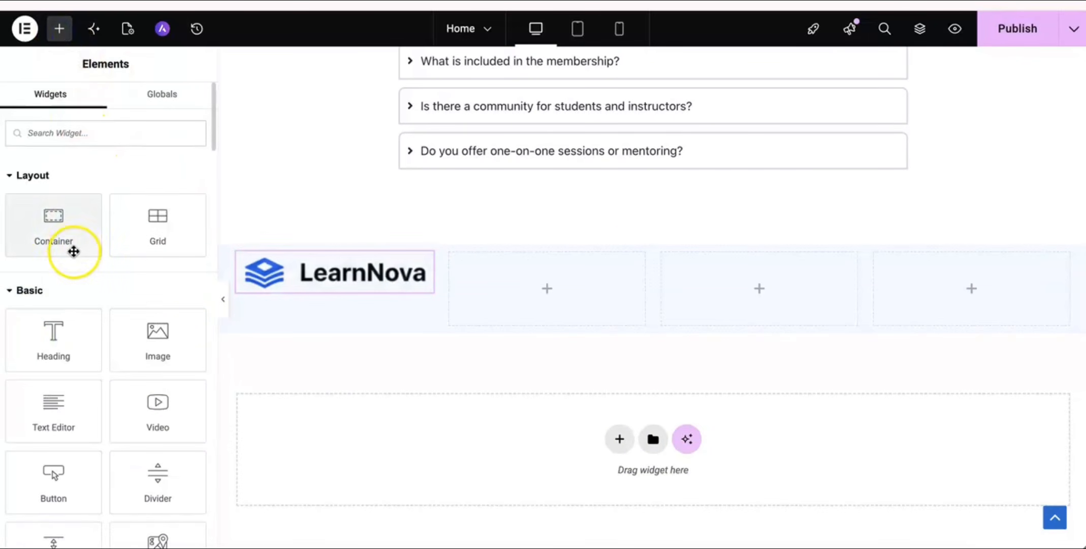
left_click_drag(65, 401, 318, 282)
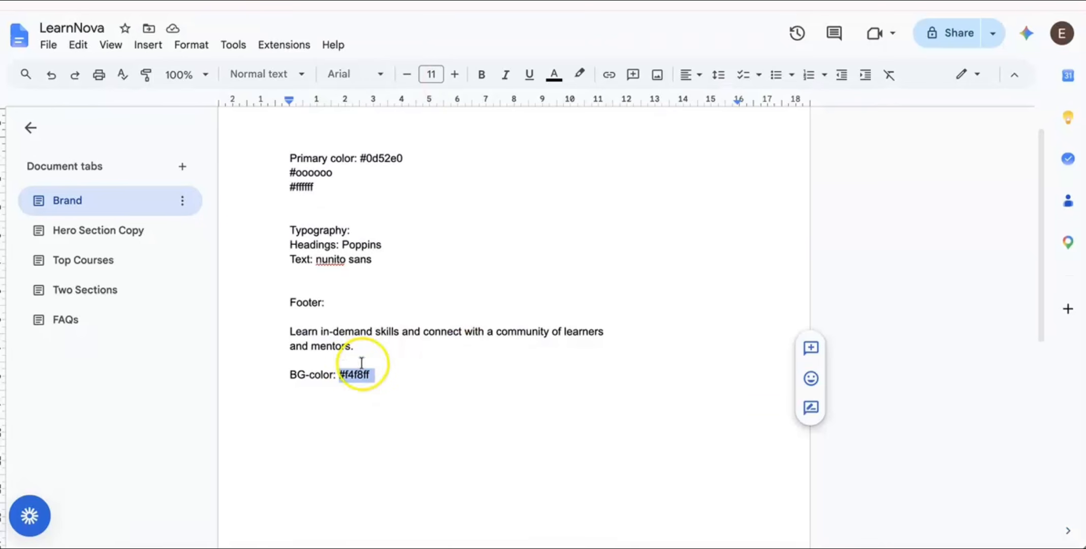
left_click_drag(291, 329, 359, 346)
key("super+c")
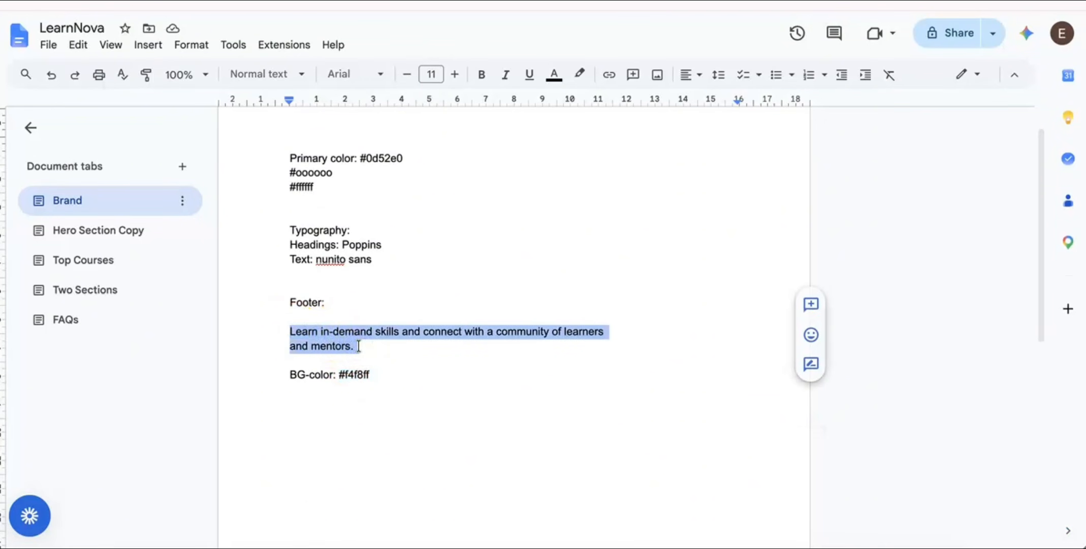
key("super+l")
key("super+v")
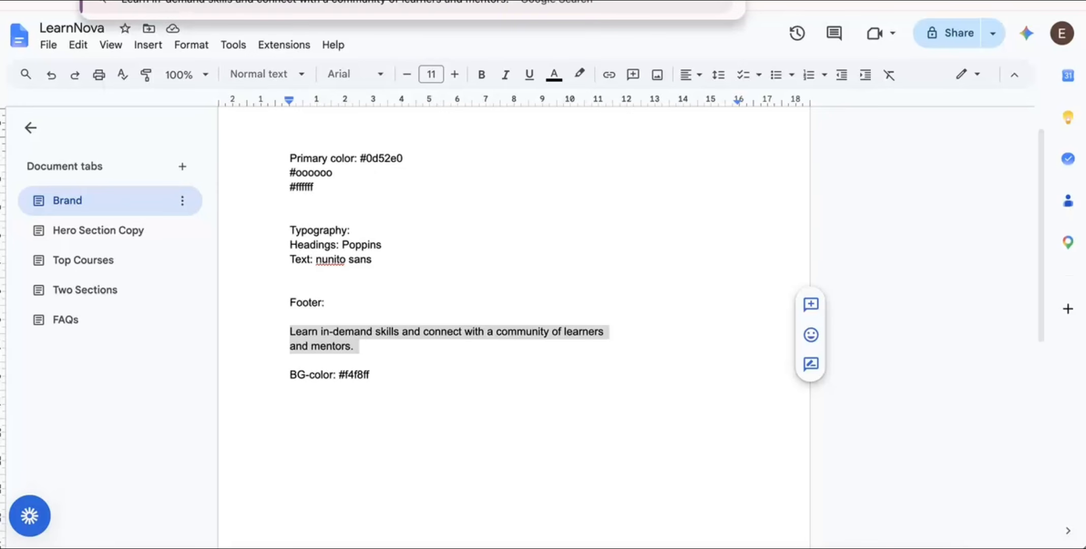
key("Escape")
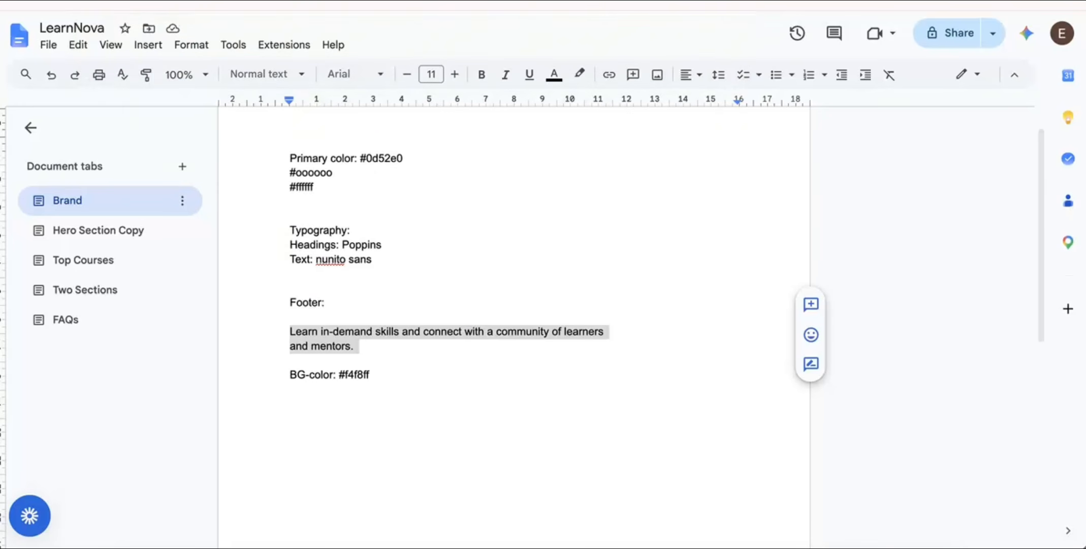
left_click(300, 3)
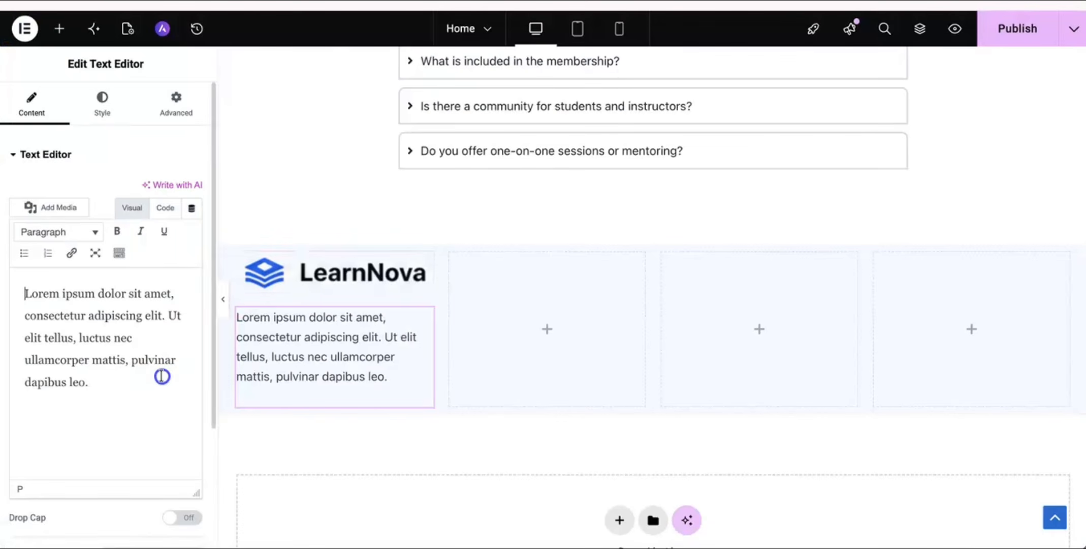
key("ctrl+a")
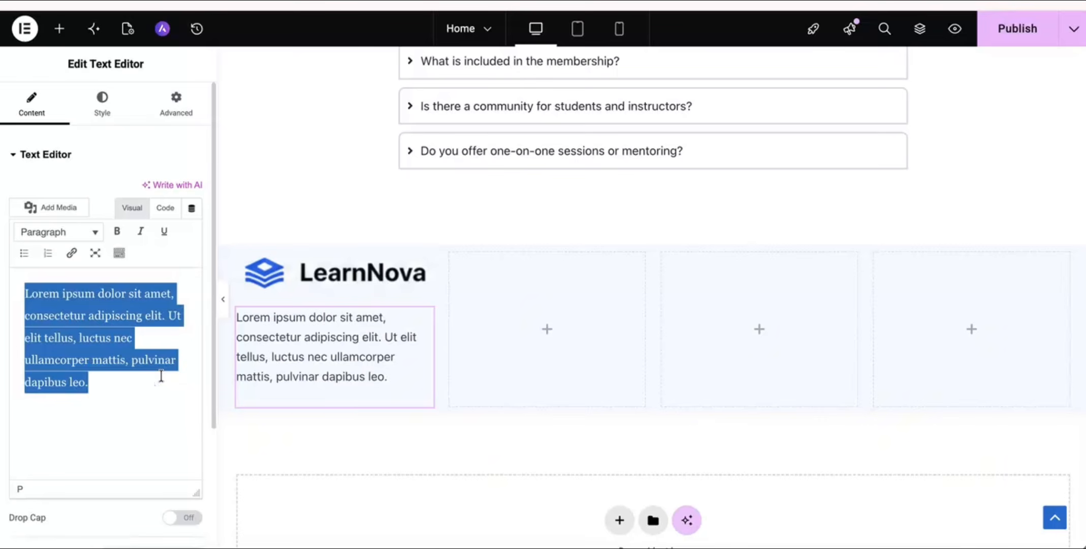
key("ctrl+v")
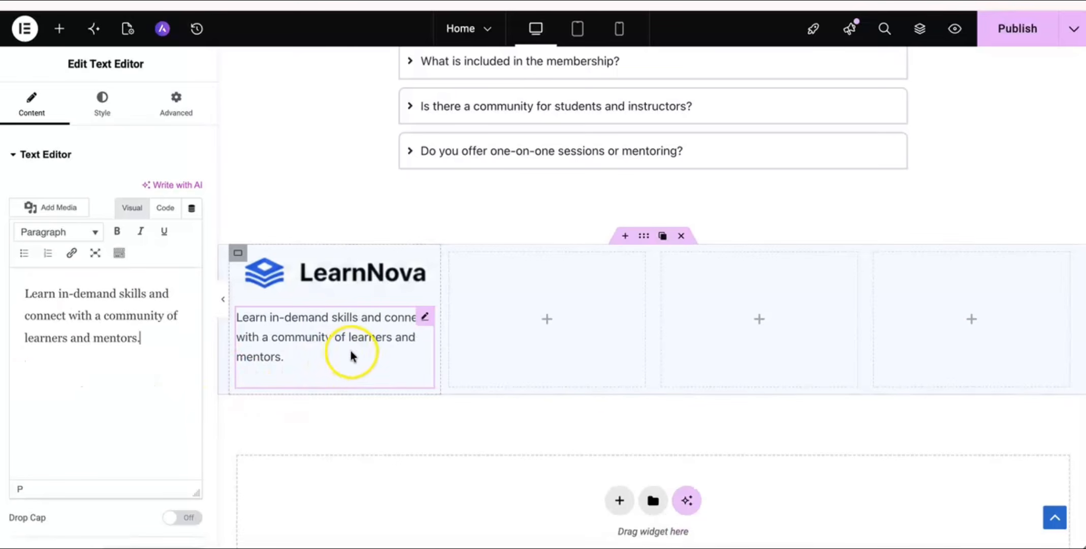
Set the four-column container's top and bottom padding to 50 px and review the published Home page down to the footer.
left_click(641, 236)
left_click(170, 110)
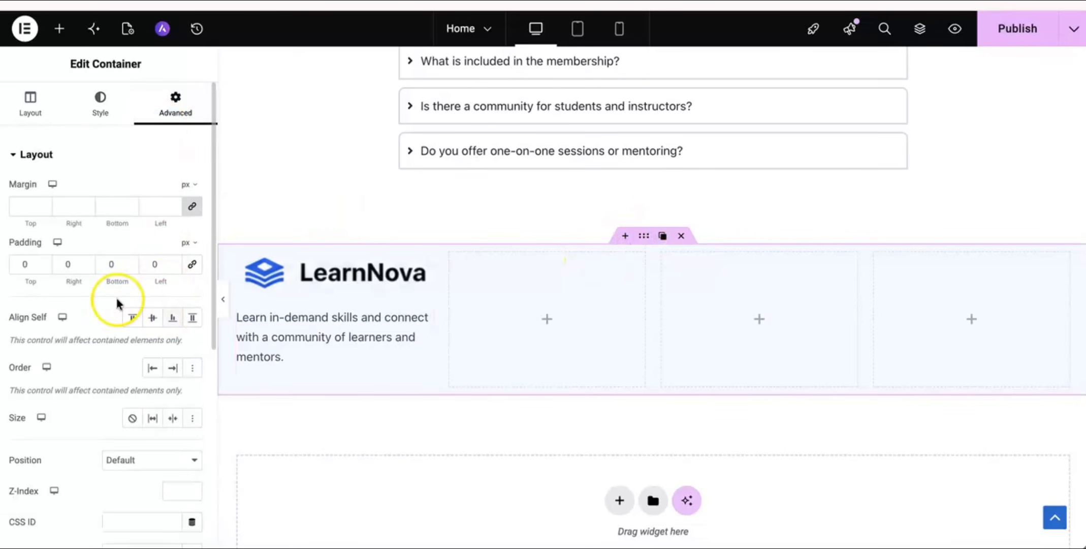
left_click(19, 264)
type("5")
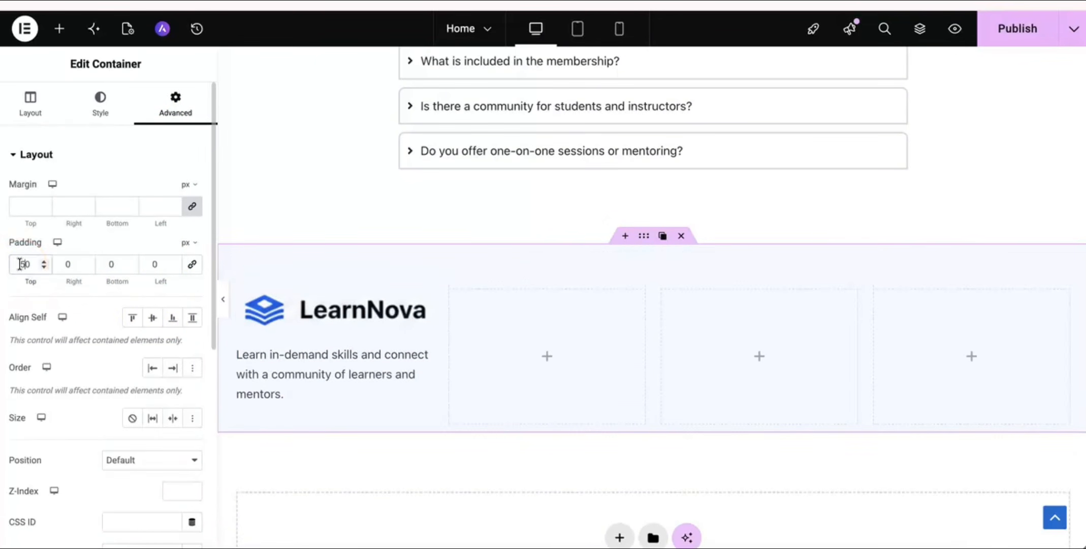
left_click(106, 265)
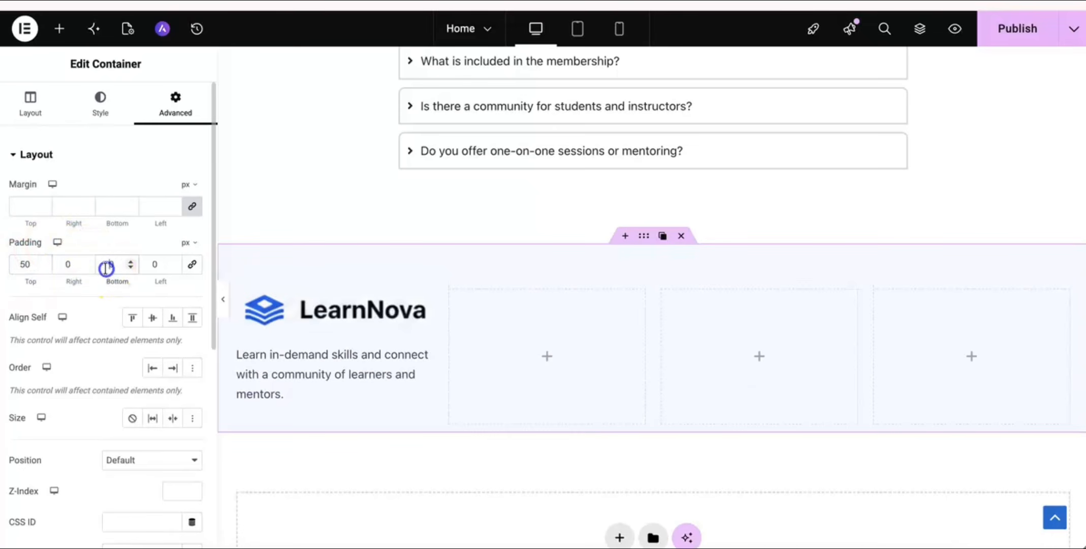
type("5")
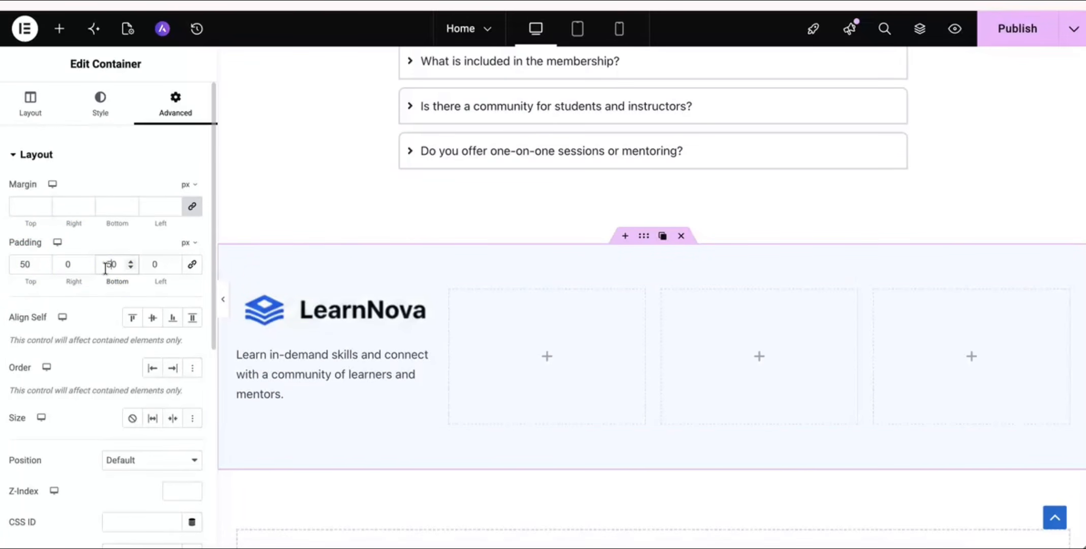
left_click(76, 266)
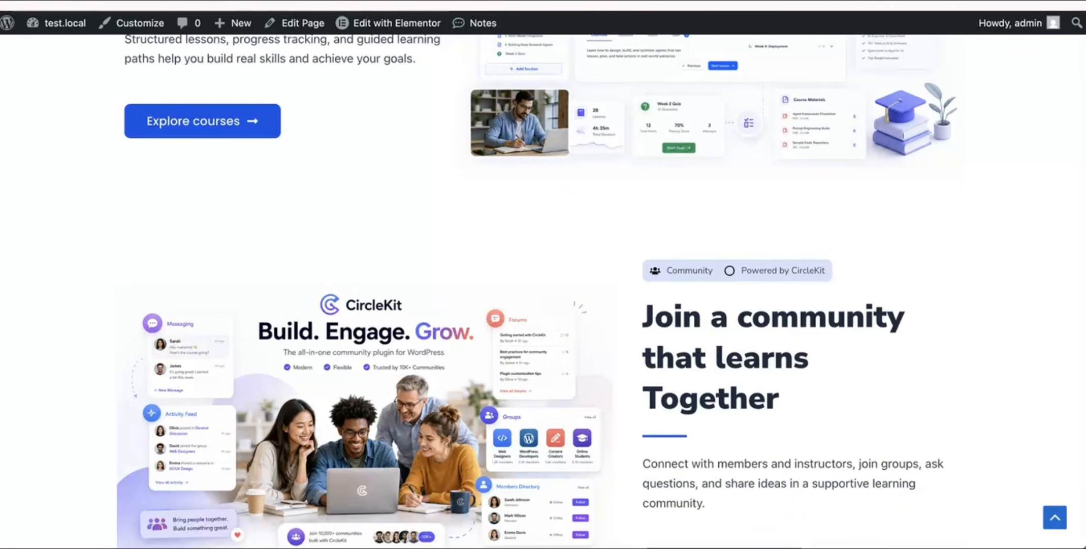
scroll(506, 78, "down", 20)
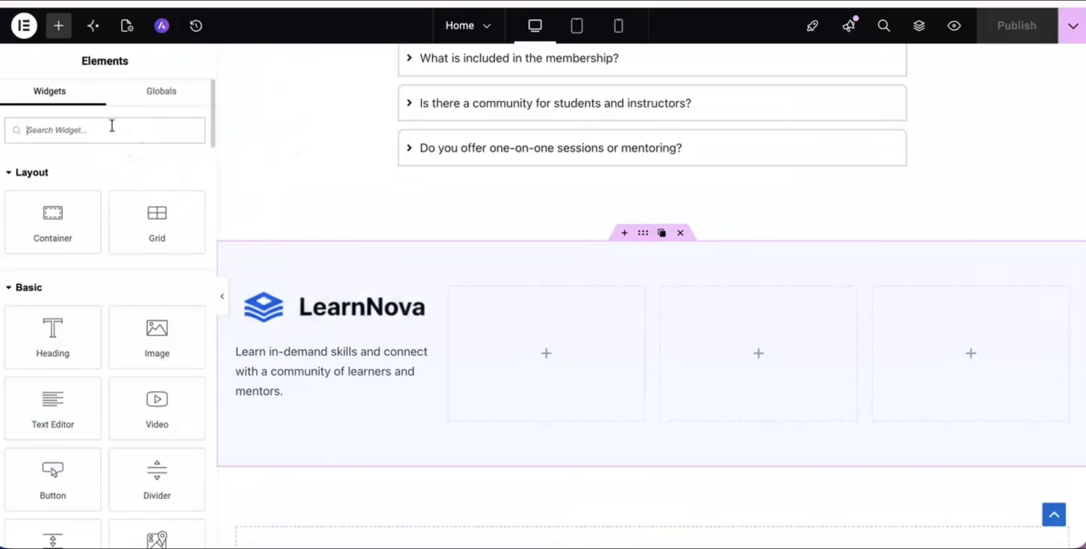
Add a Social Icons widget to the first footer column, below the description text.
type("social")
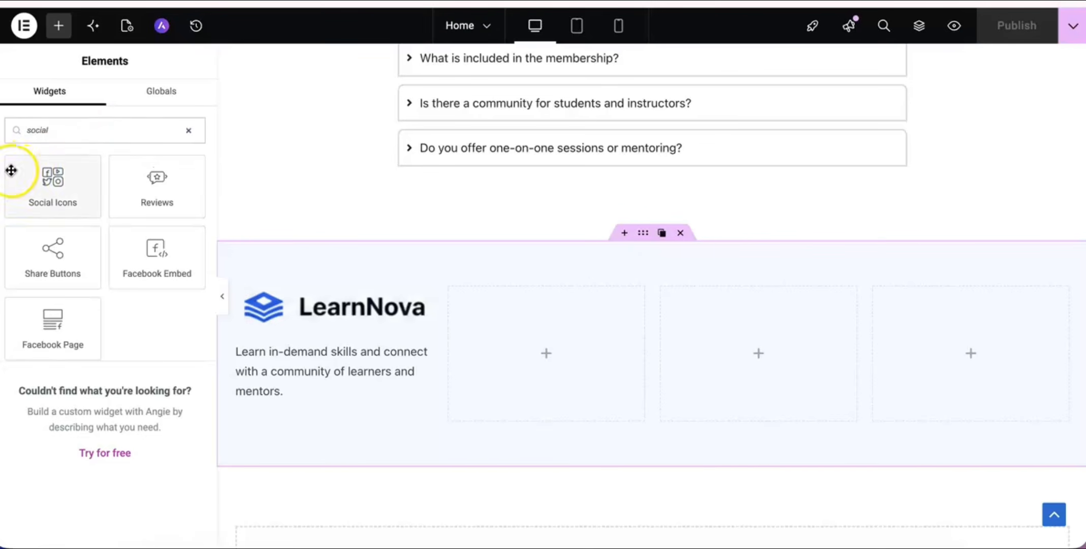
left_click_drag(49, 178, 304, 383)
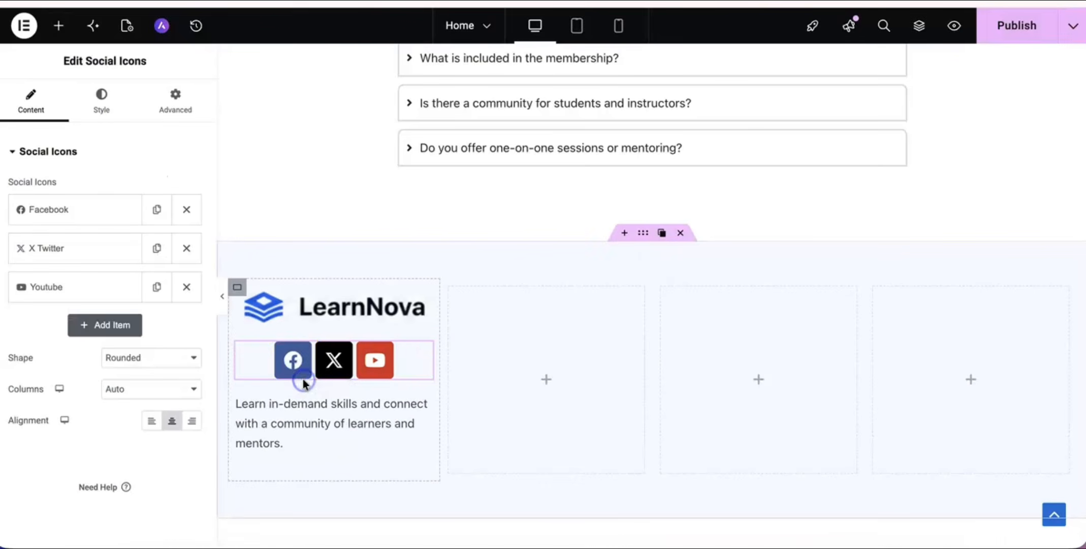
left_click_drag(419, 354, 369, 446)
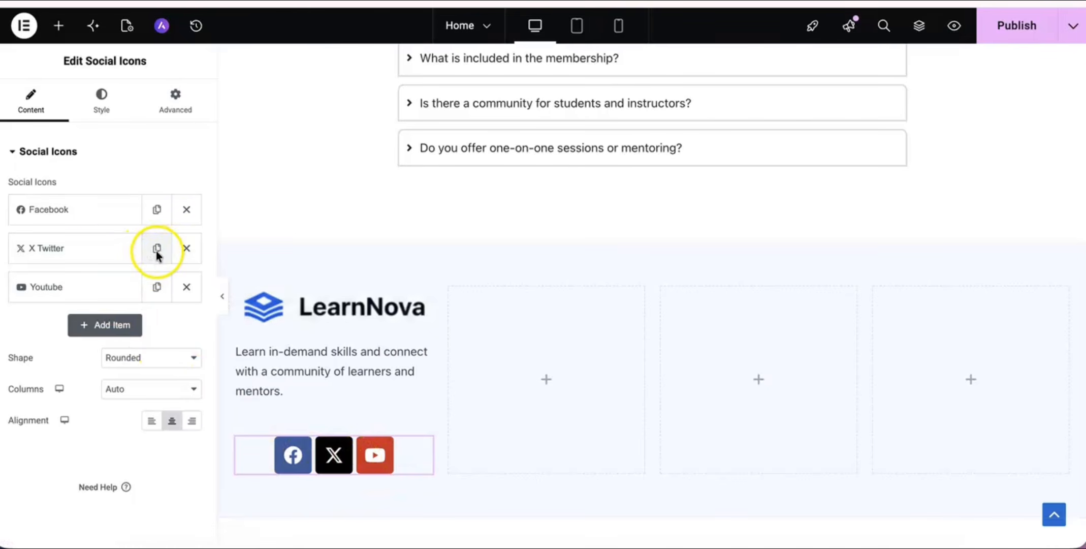
Duplicate the Youtube social item and change the copy's icon to Linkedin In from the full icon library.
left_click(159, 288)
left_click(109, 325)
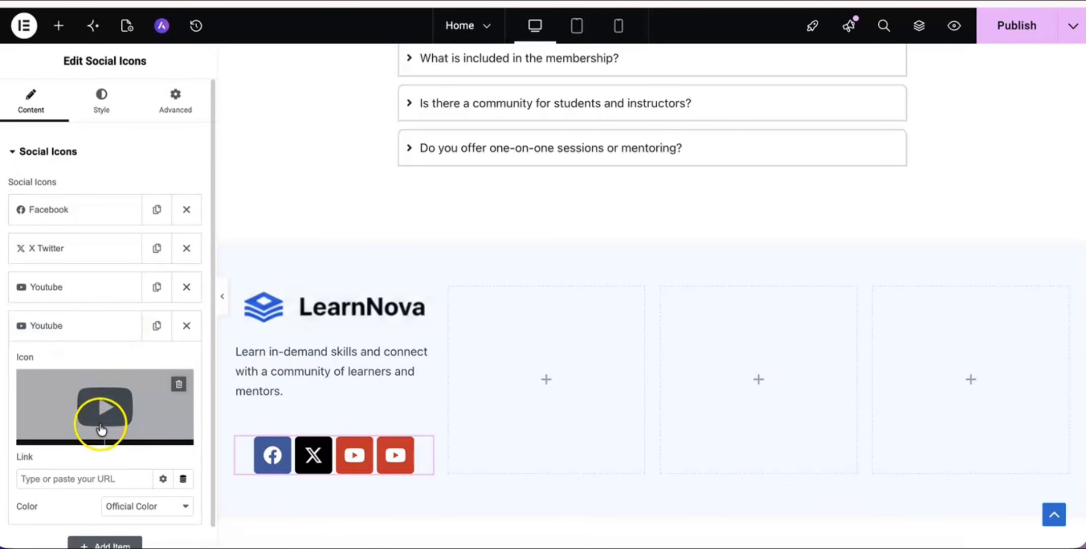
scroll(119, 362, "down", 3)
left_click(107, 324)
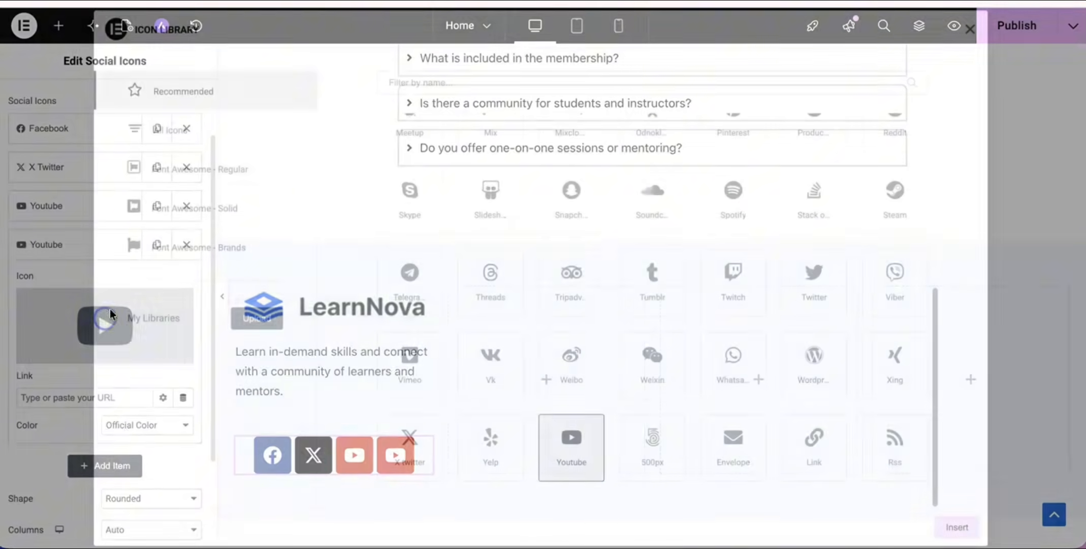
left_click(452, 85)
type("link")
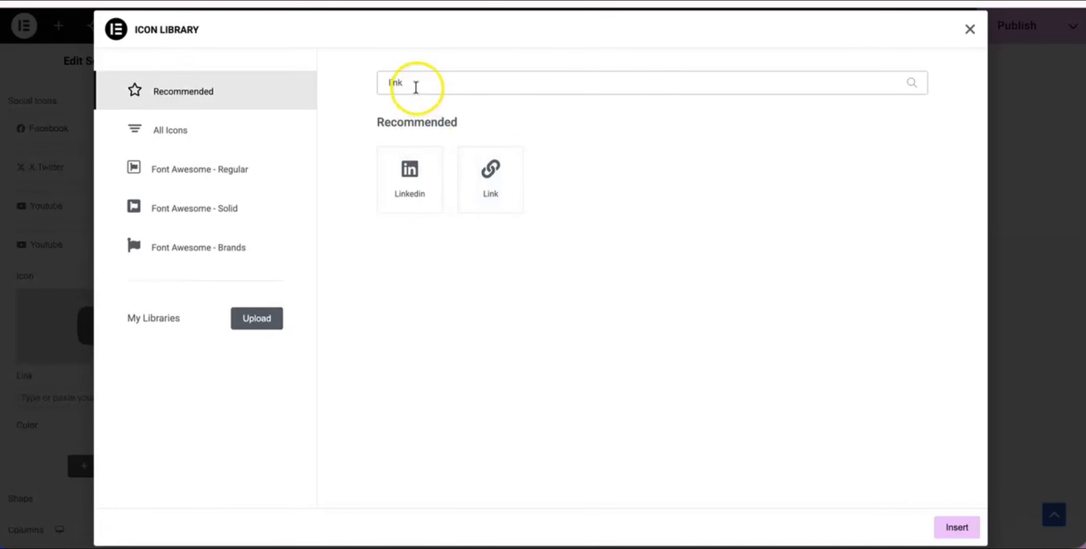
left_click(225, 131)
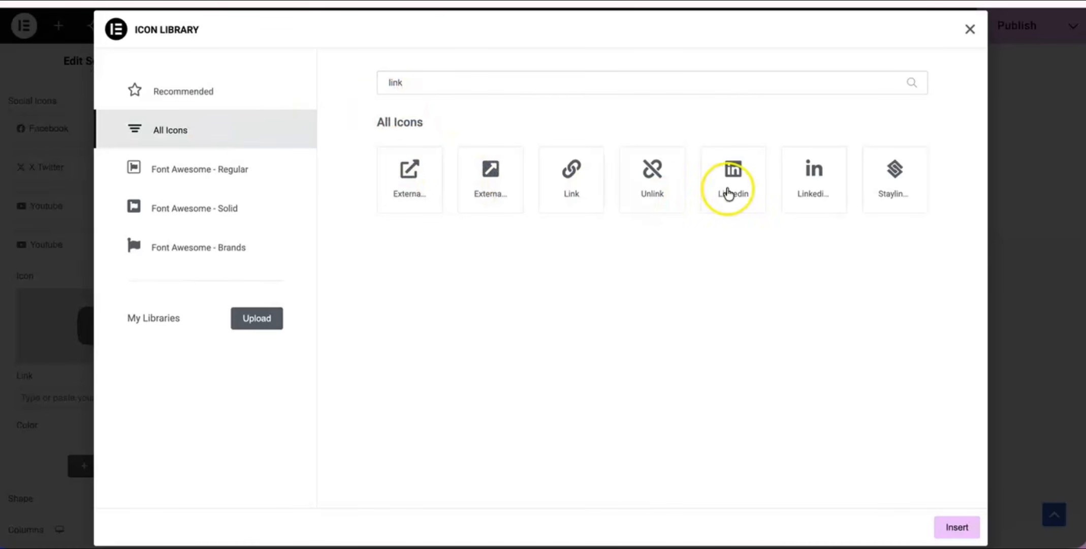
left_click(815, 179)
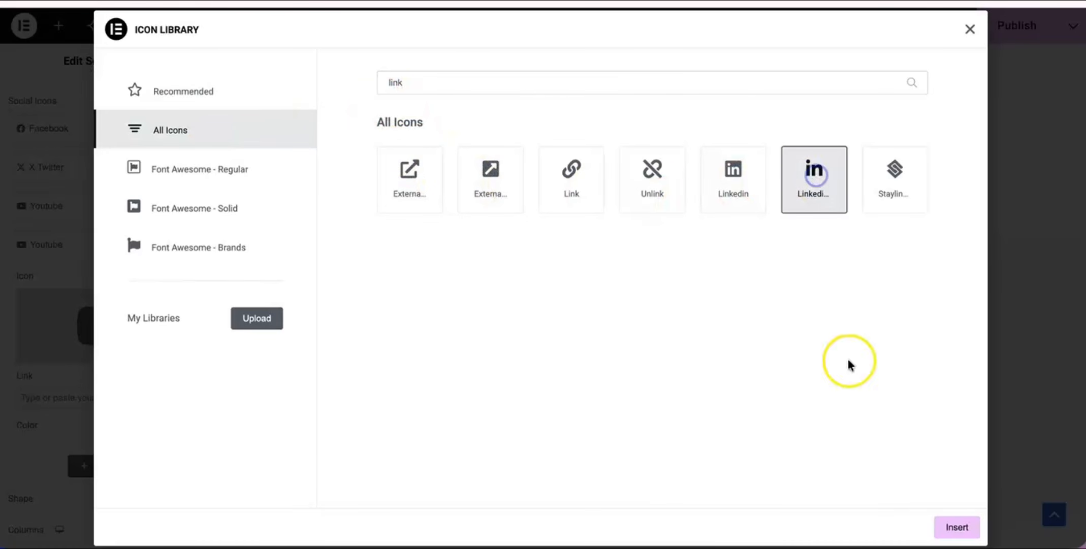
left_click(958, 529)
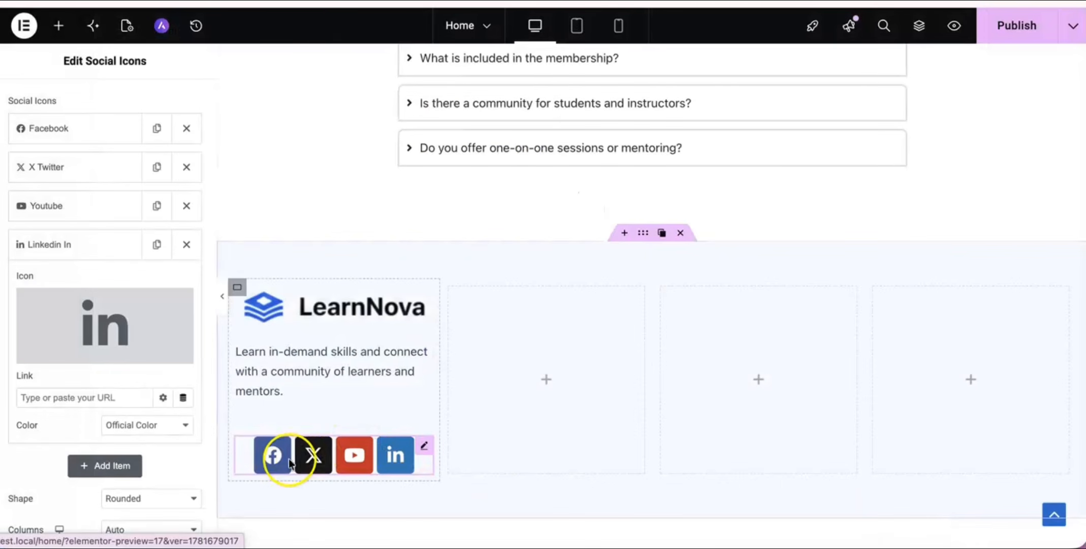
Replace the Facebook item's icon with the plain Facebook F icon from the full icon library.
left_click(100, 129)
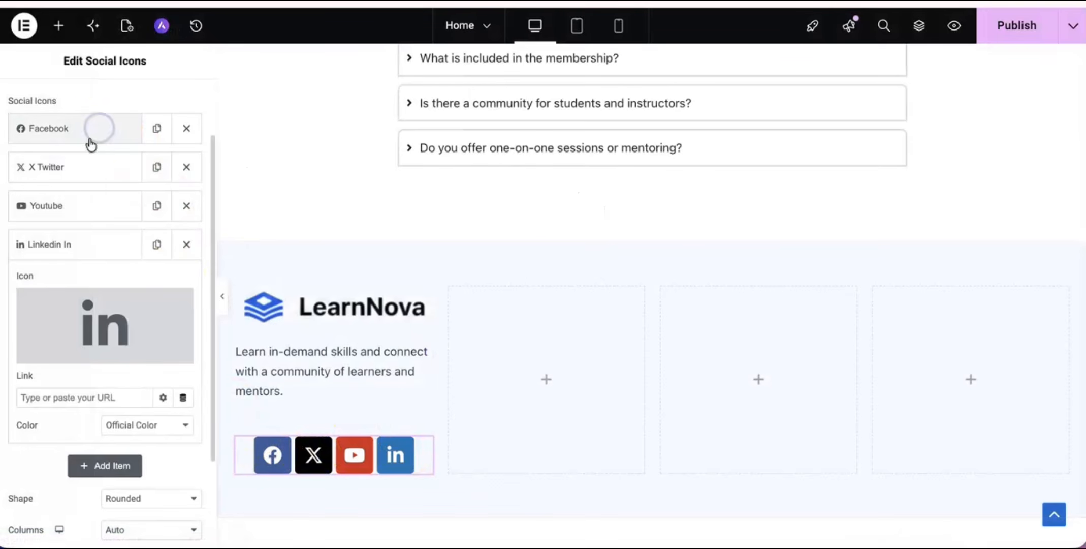
left_click(92, 214)
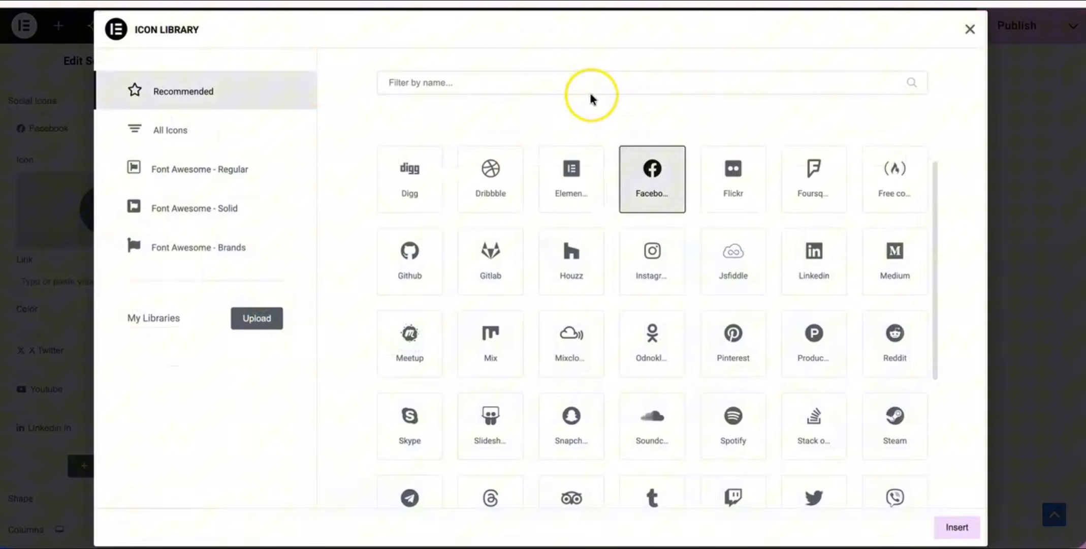
left_click(519, 72)
type("face")
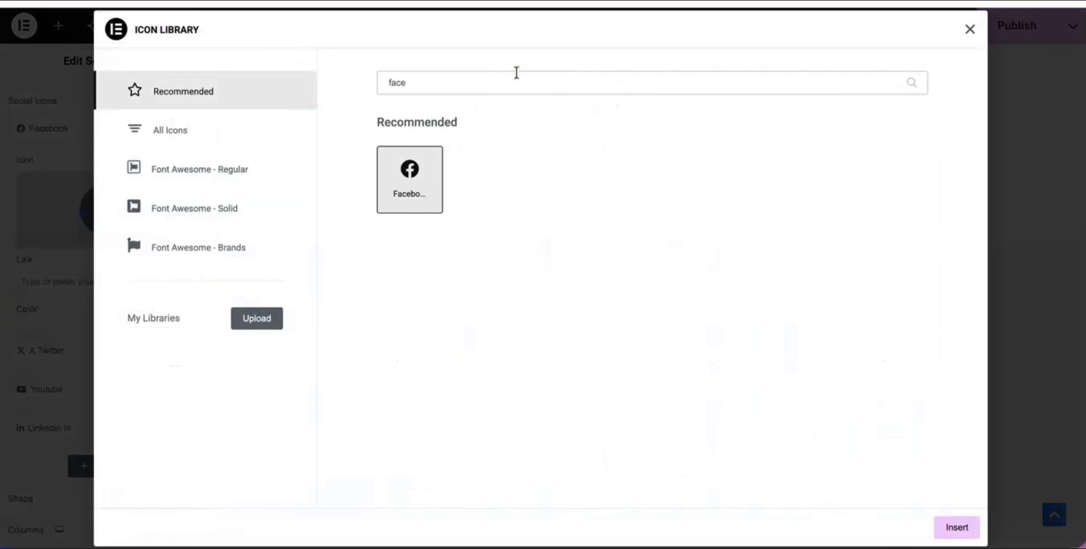
left_click(224, 123)
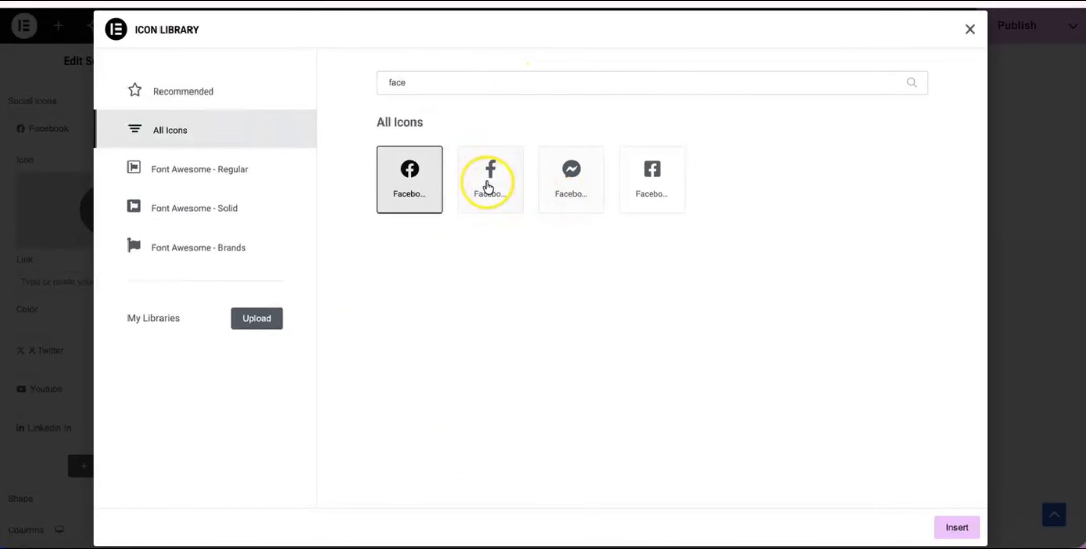
left_click(488, 178)
left_click(963, 534)
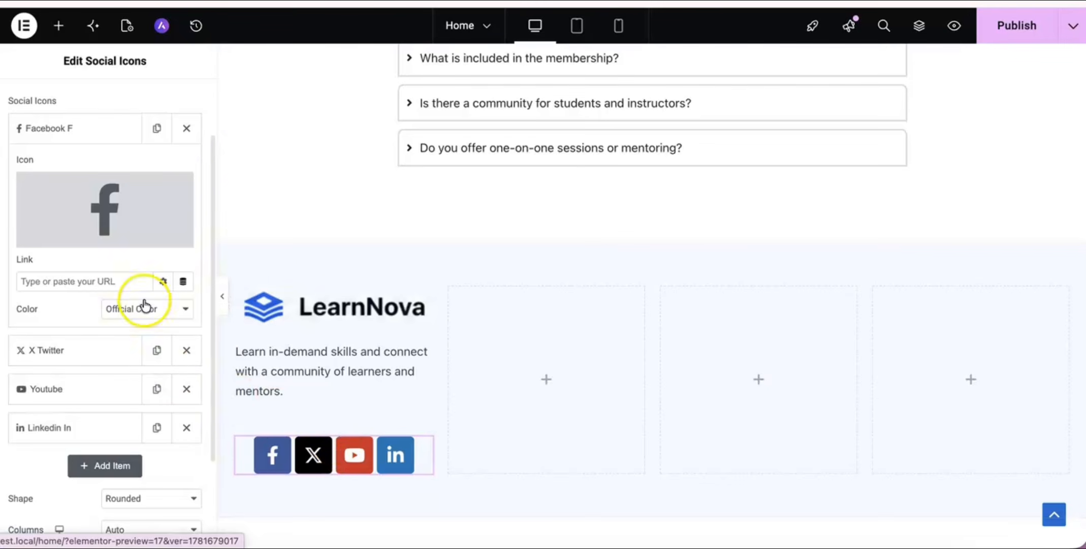
left_click(76, 132)
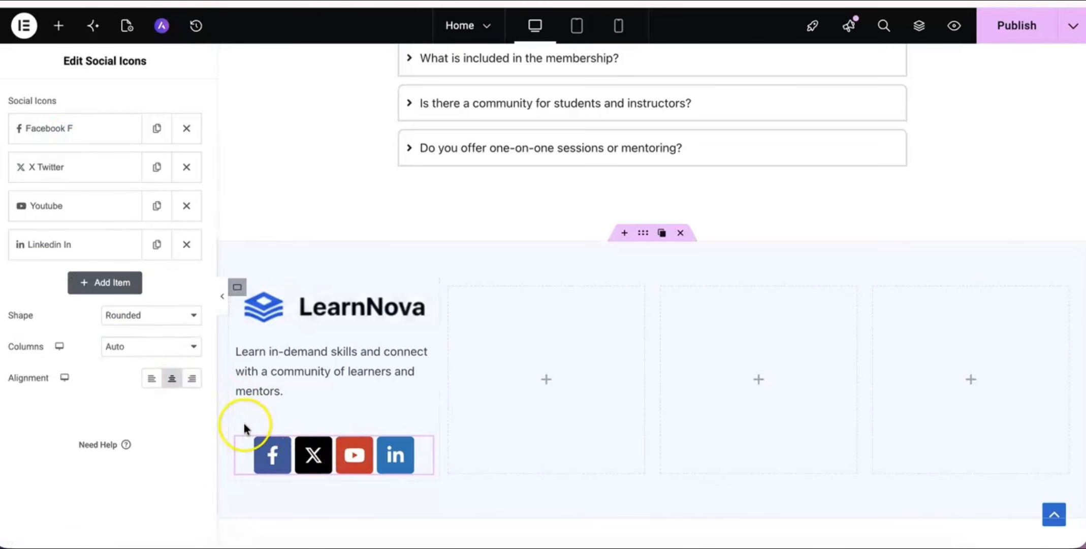
Give the social icons a Circle shape, a size of 17 px and 15 px spacing, and leave the rows gap empty.
left_click(141, 316)
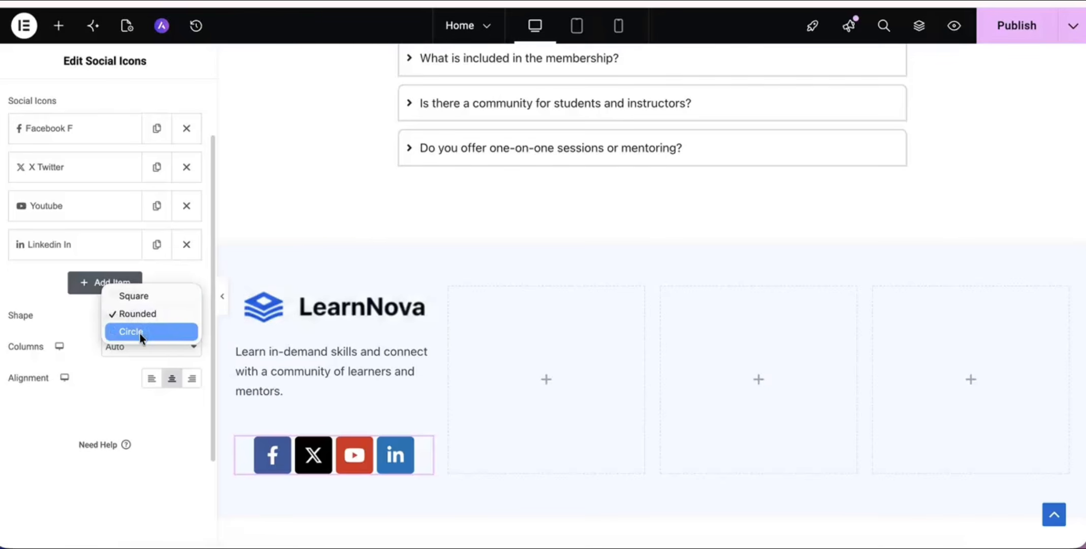
left_click(139, 332)
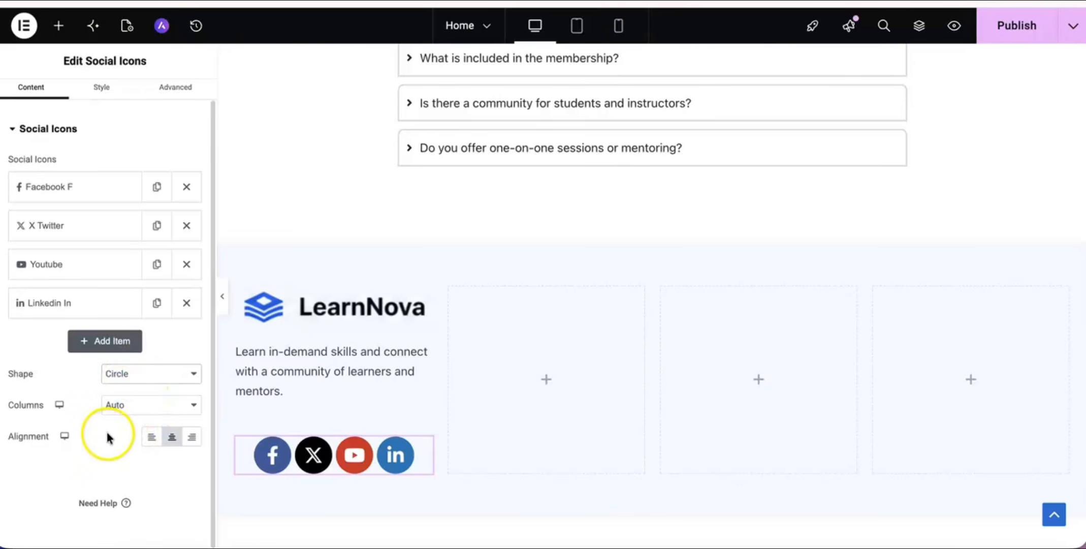
left_click(97, 109)
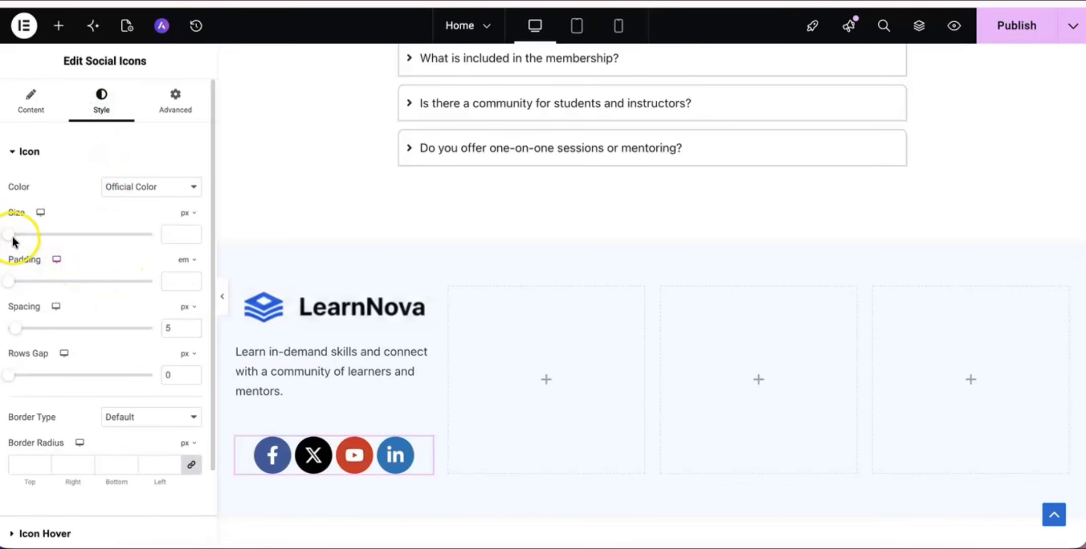
mouse_move(10, 237)
left_mouse_down()
mouse_move(24, 238)
mouse_move(15, 241)
left_mouse_up()
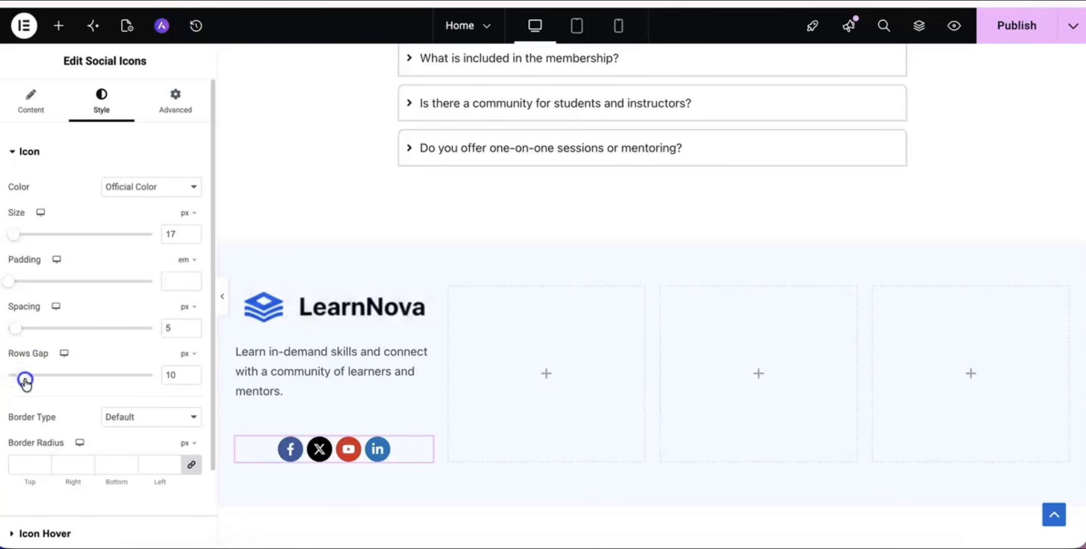
left_click(184, 373)
key("BackSpace")
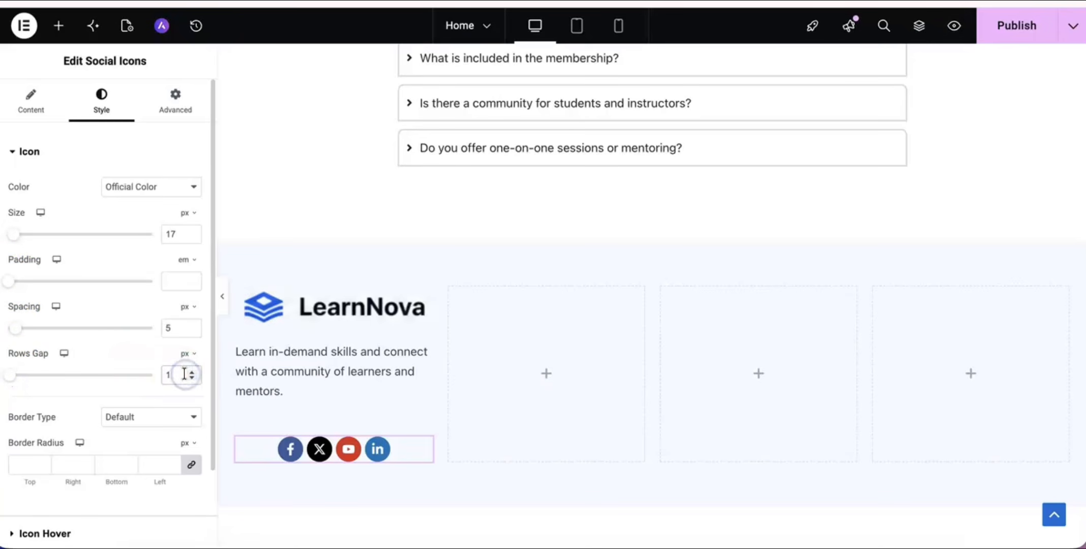
left_click_drag(16, 328, 32, 332)
scroll(89, 434, "down", 2)
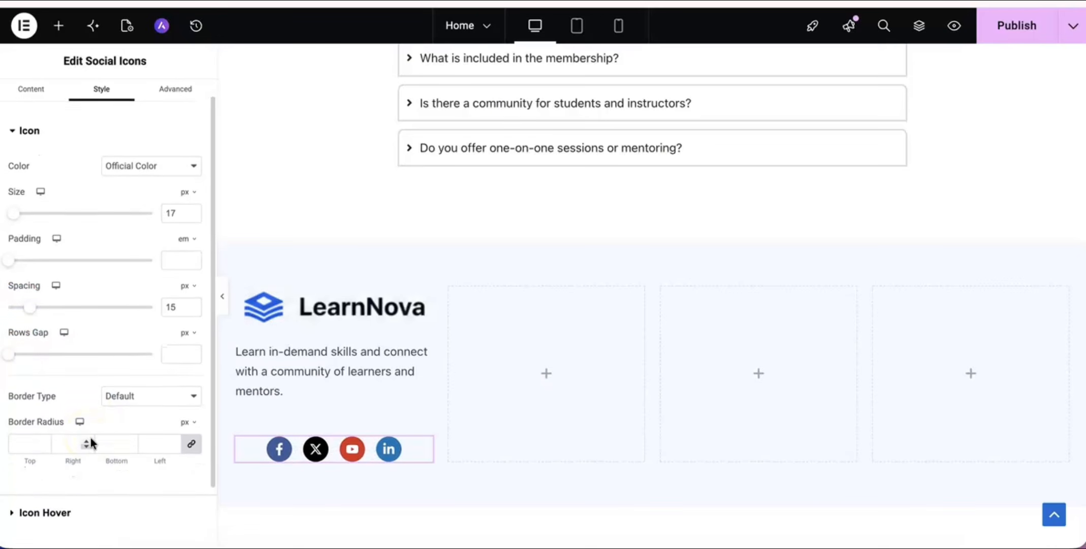
scroll(92, 442, "up", 1)
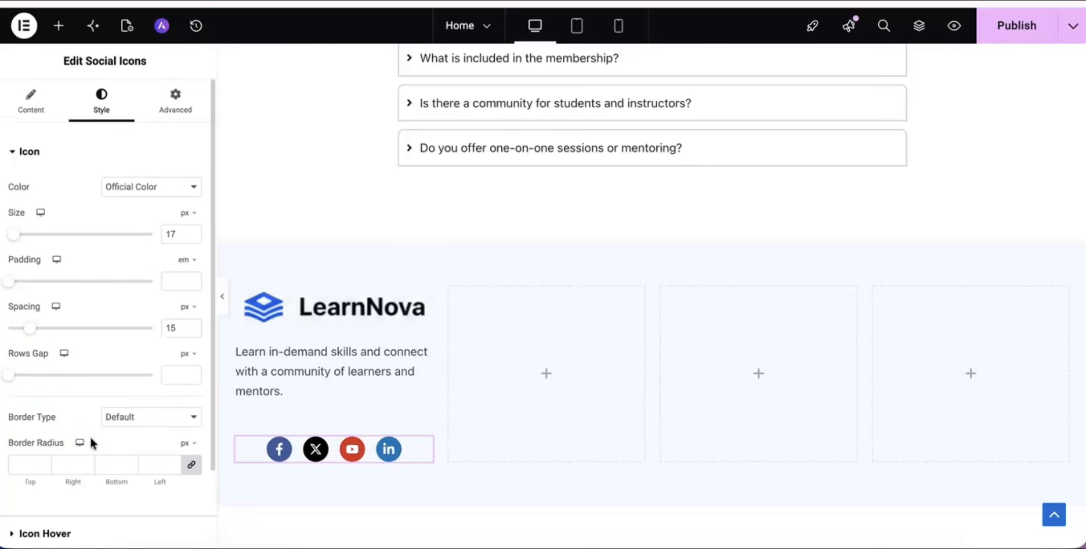
Switch the social icons' color setting to Custom.
left_click(126, 187)
left_click(130, 209)
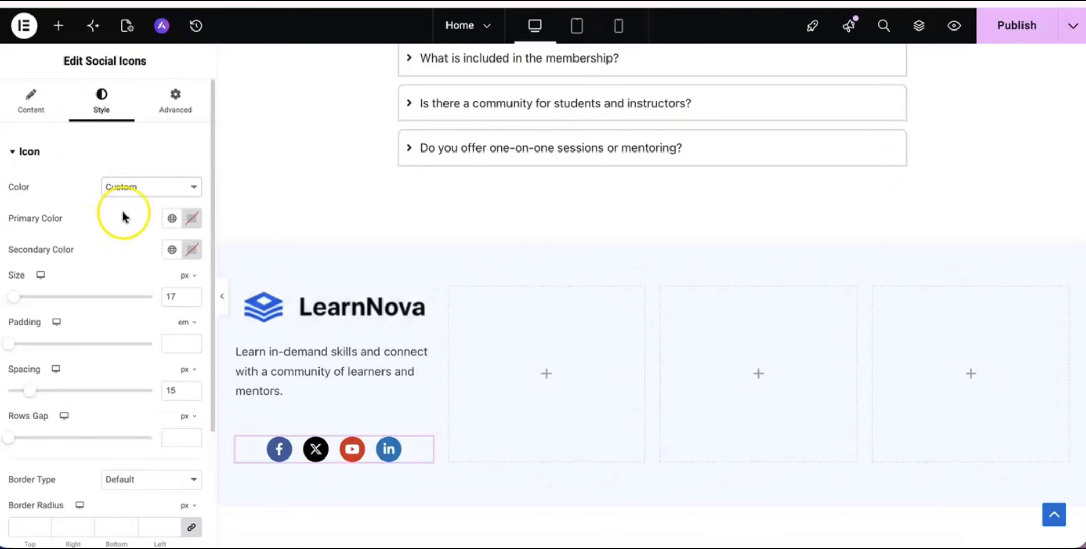
Try the White global color as the social icons' primary color and reset it.
left_click(172, 220)
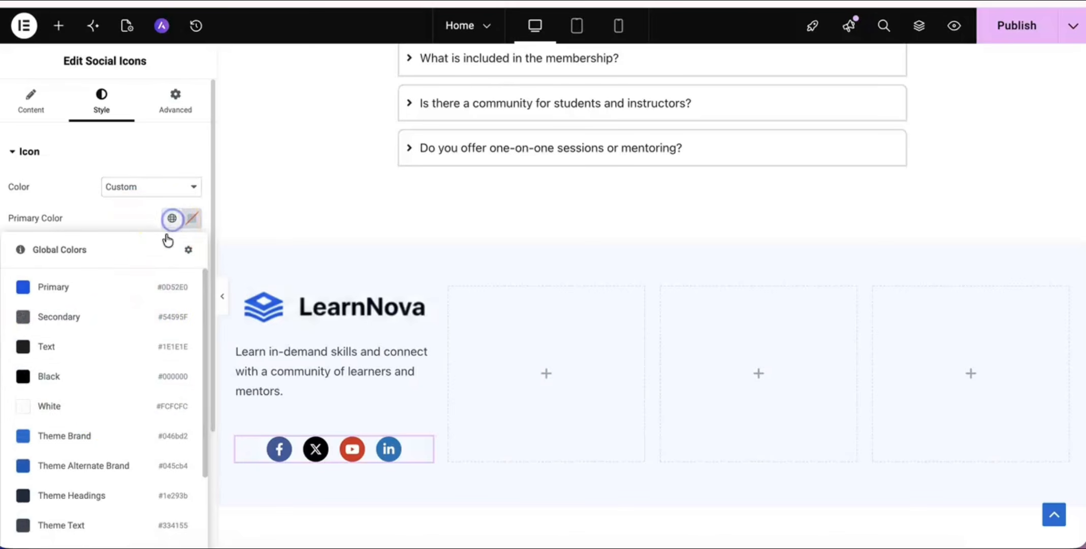
left_click(107, 414)
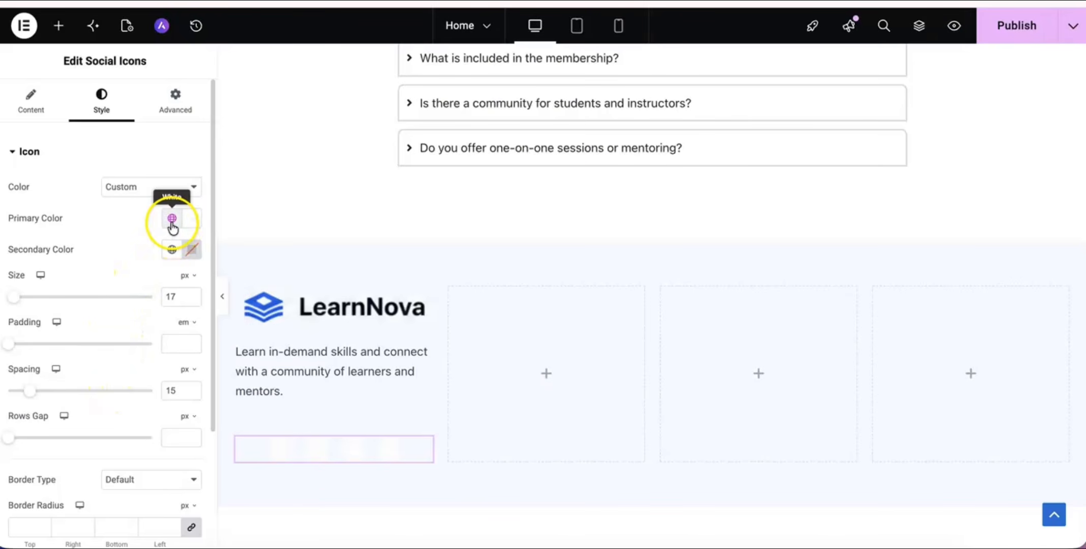
left_click(192, 218)
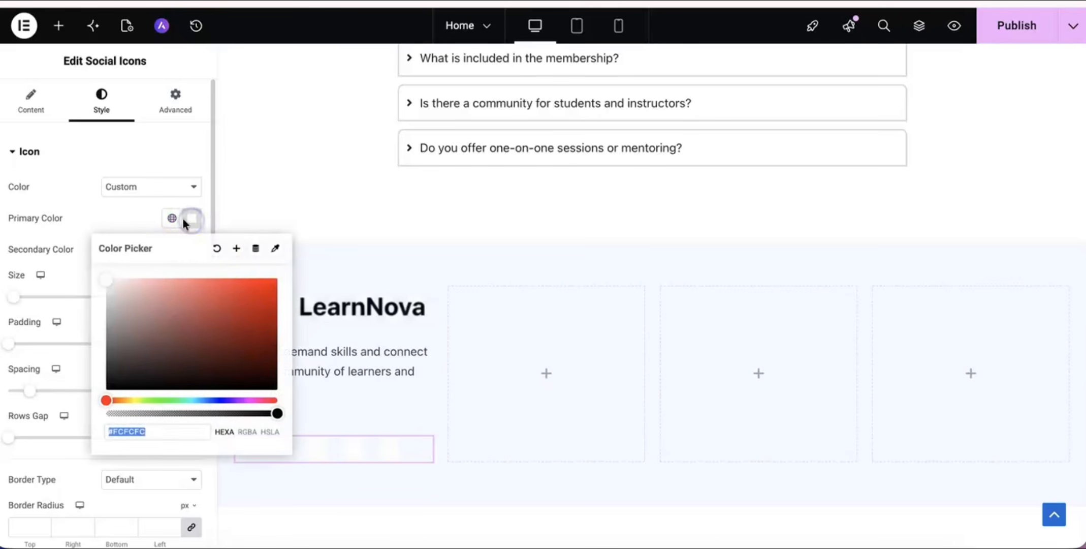
left_click(214, 248)
Set the social icons' primary color to the White global color and their secondary color to the Primary global color.
left_click(172, 248)
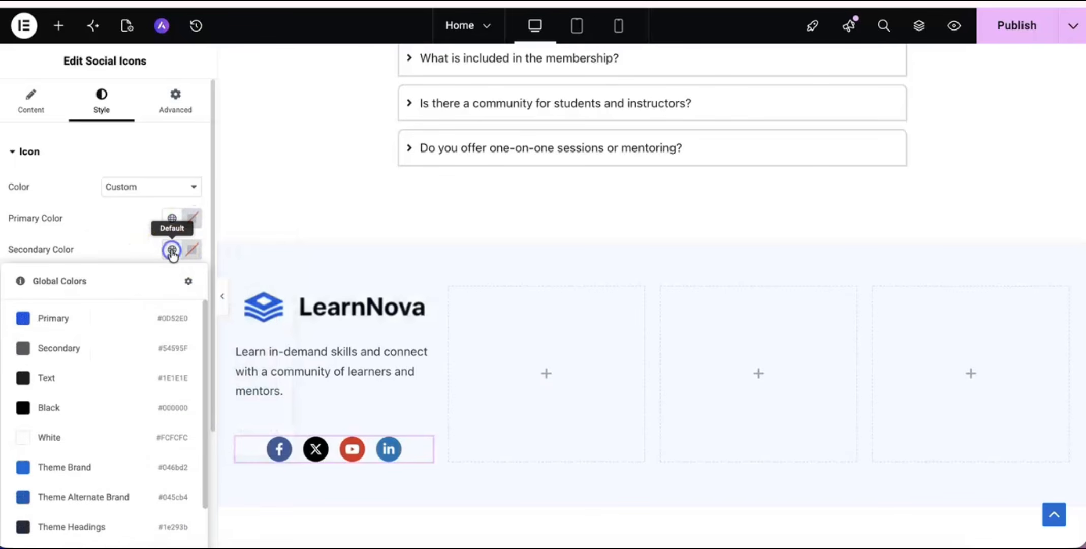
left_click(114, 436)
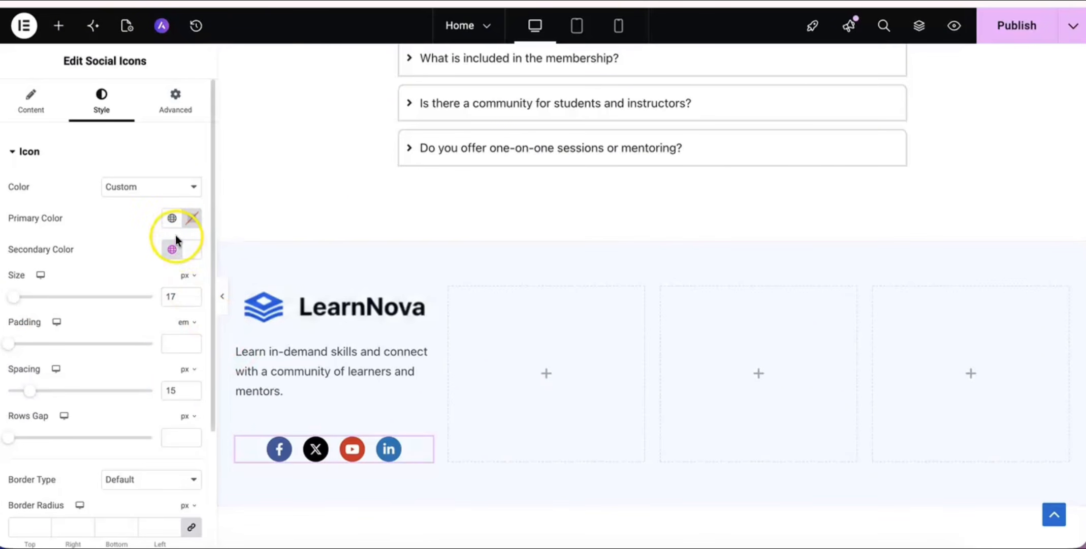
left_click(171, 218)
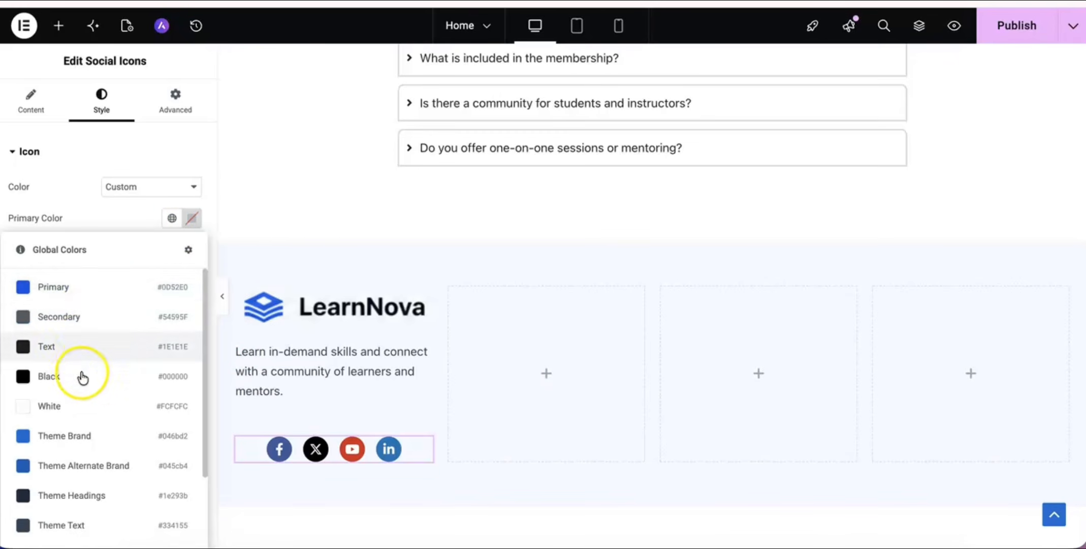
left_click(75, 405)
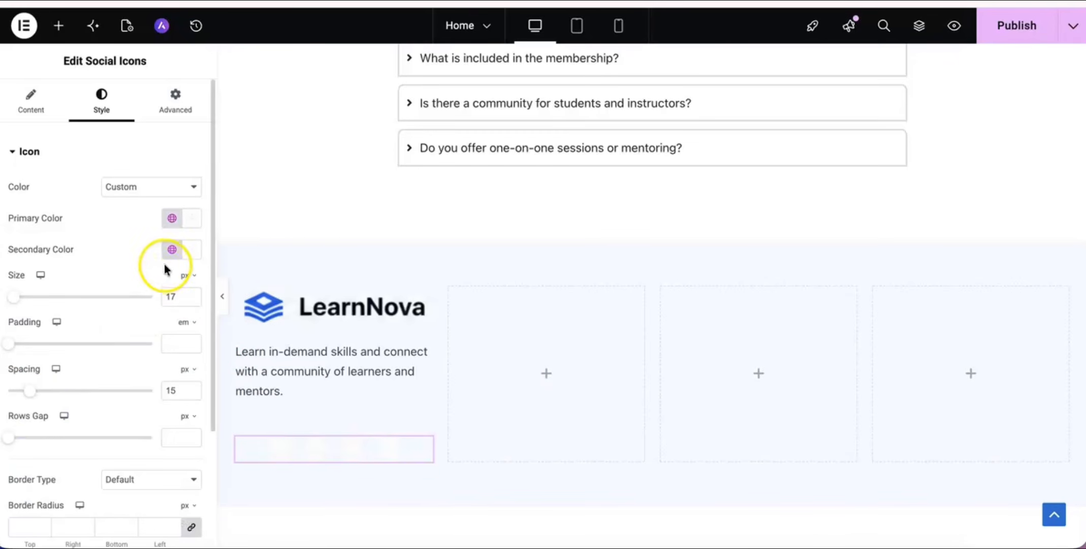
left_click(172, 249)
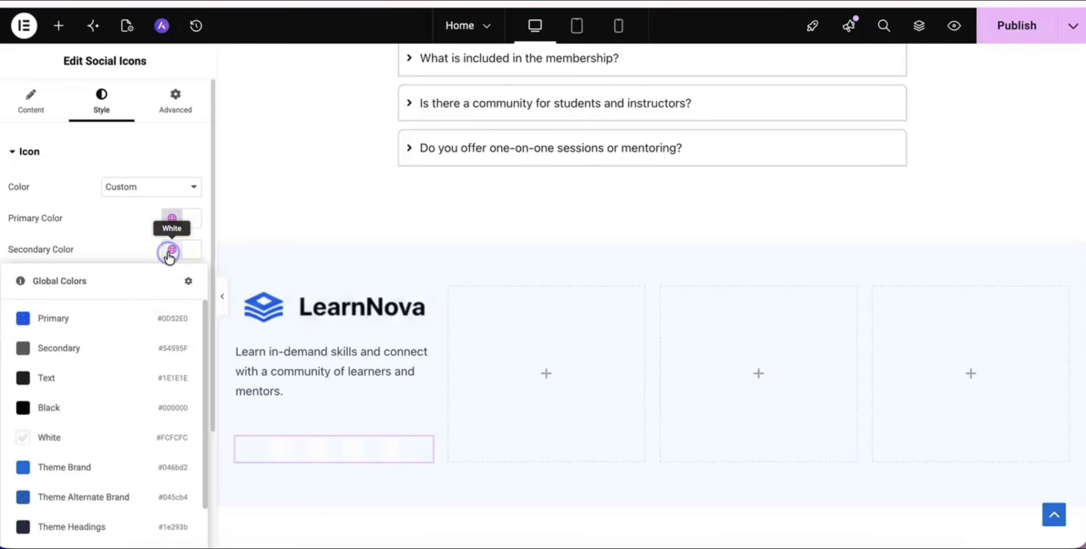
left_click(89, 348)
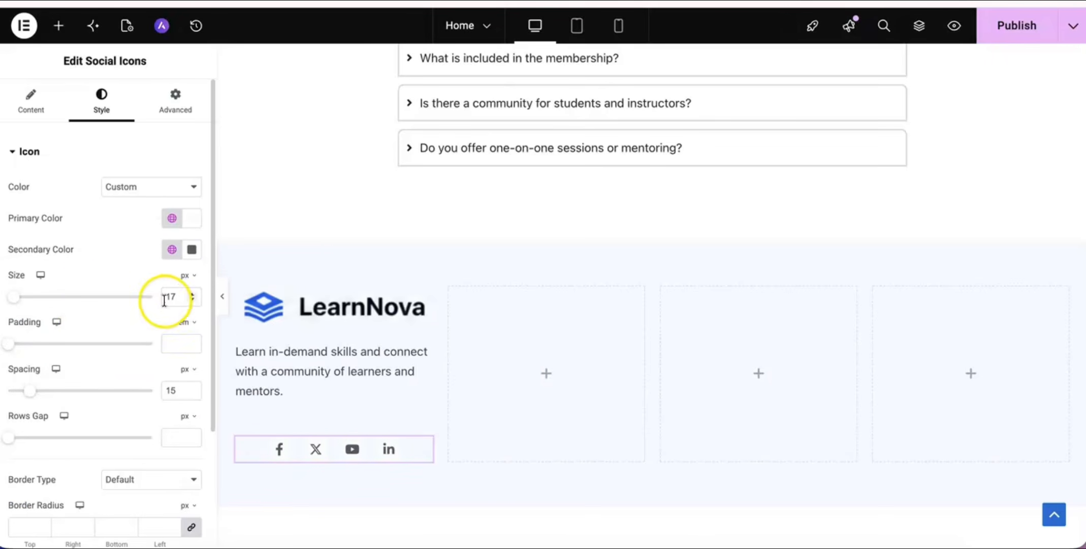
left_click(172, 249)
left_click(71, 318)
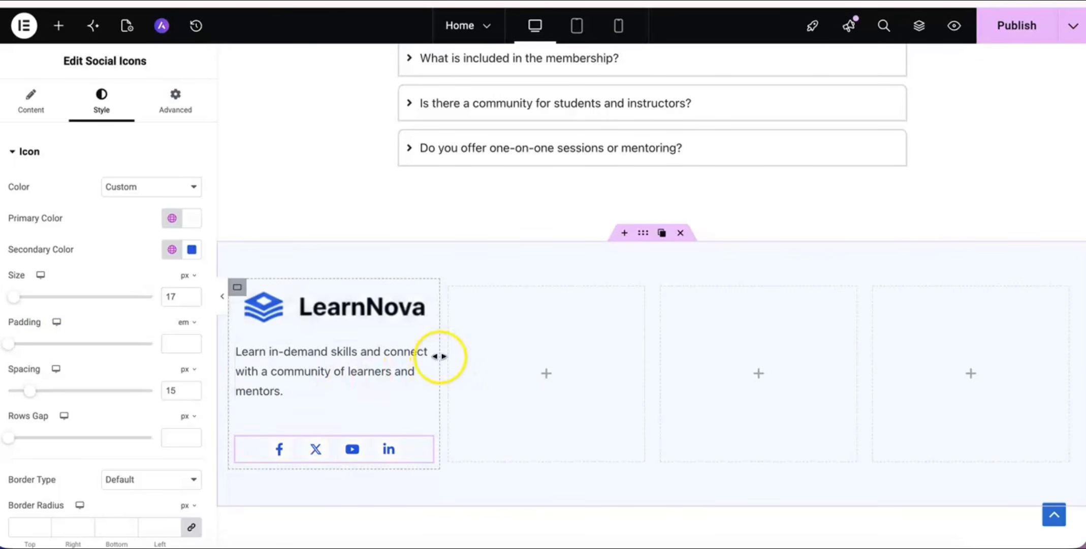
Add a Heading widget and place it in the footer's second column.
left_click(547, 374)
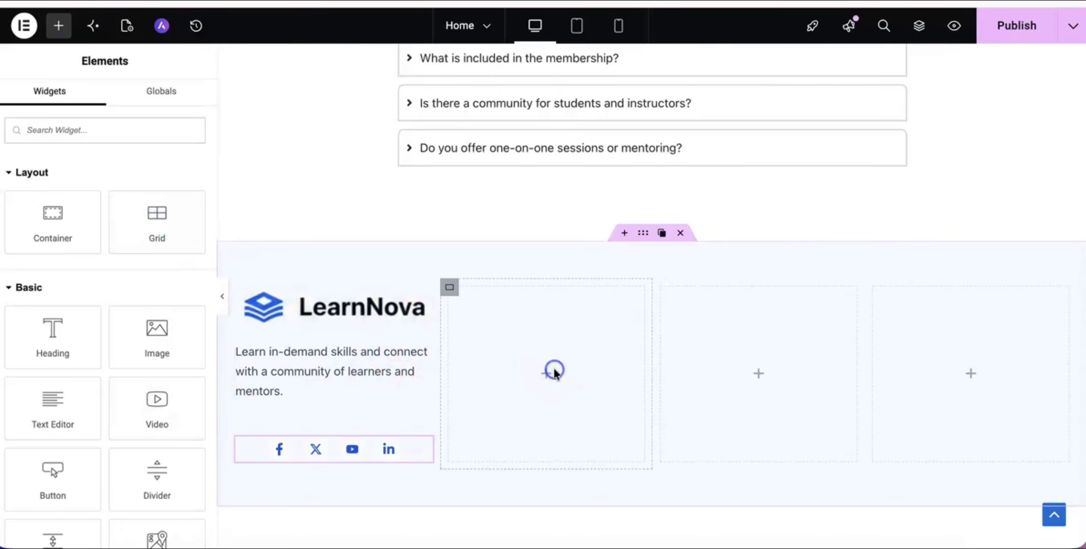
scroll(106, 359, "down", 1)
left_click(60, 298)
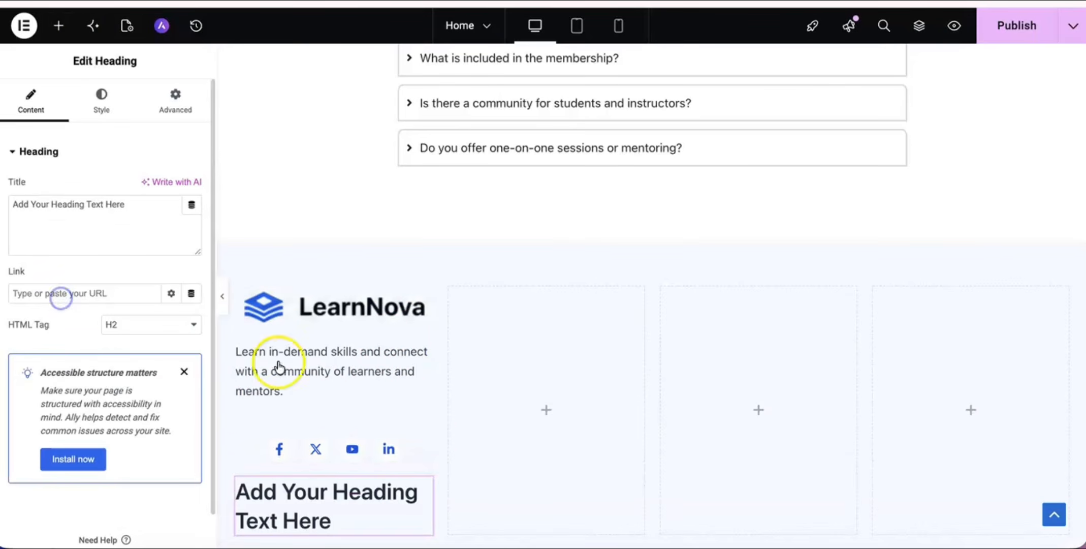
scroll(420, 393, "down", 2)
left_click(363, 428)
left_click_drag(364, 428, 527, 342)
Replace the new heading's title with "Quick Links".
left_click(119, 222)
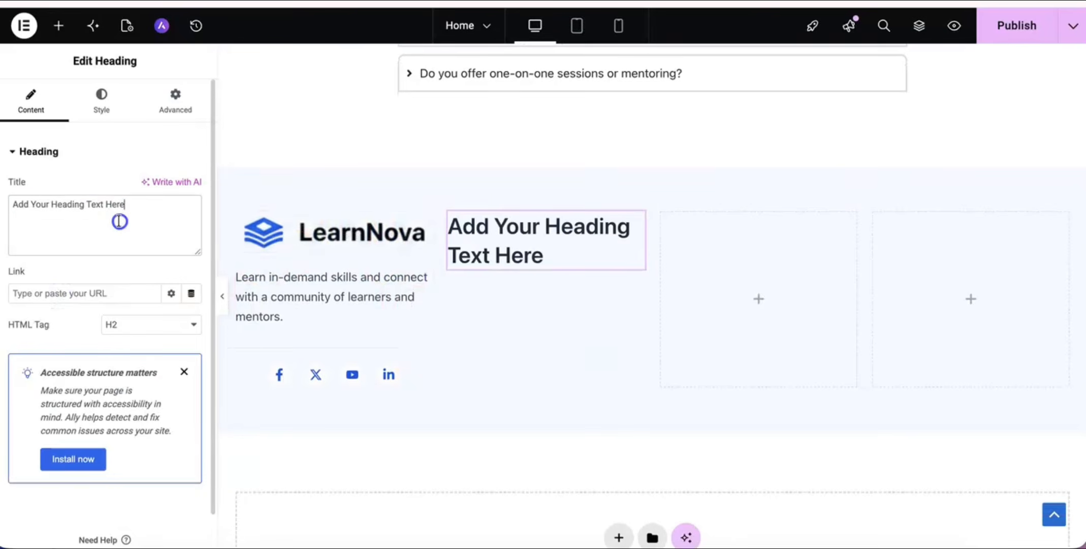
key("ctrl+a")
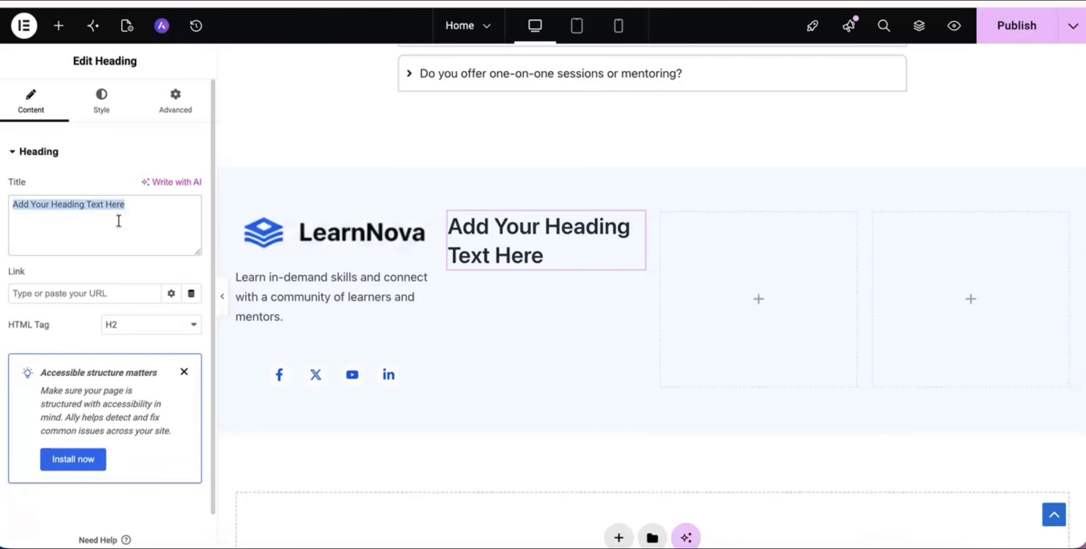
type("Quick Links")
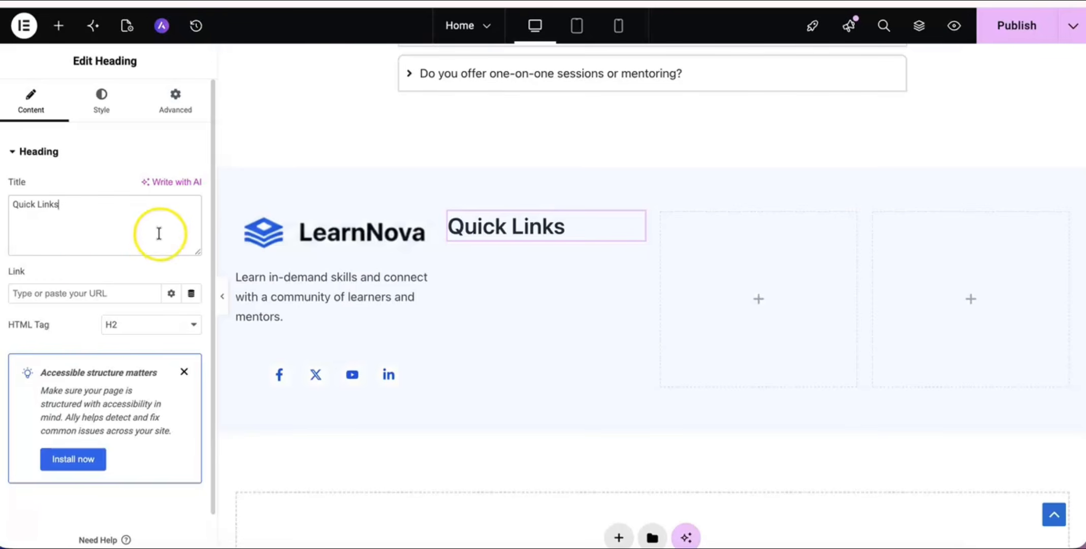
Set the Quick Links heading's font family to Poppins.
left_click(102, 110)
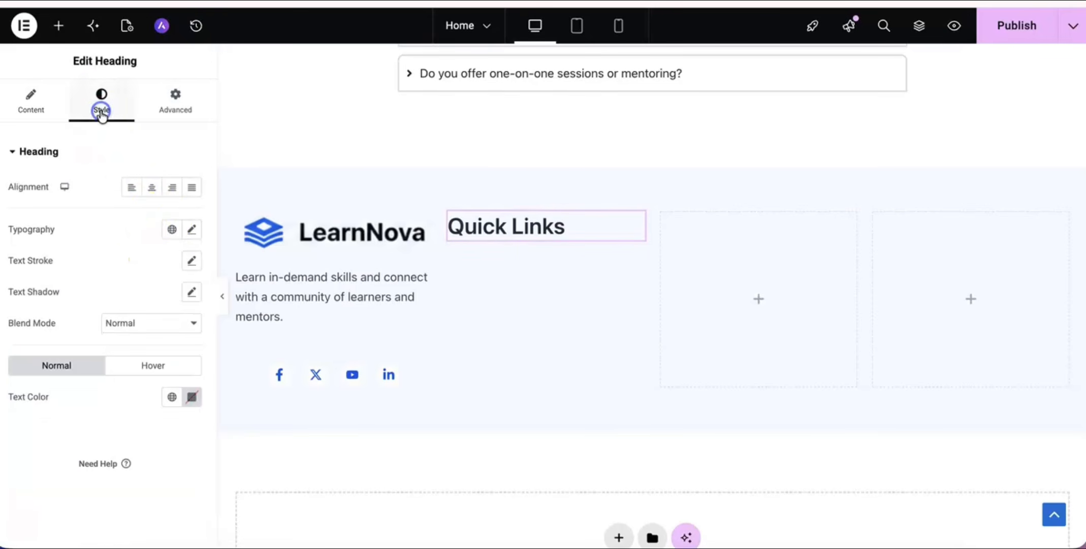
left_click(192, 230)
left_click(163, 301)
left_click(146, 323)
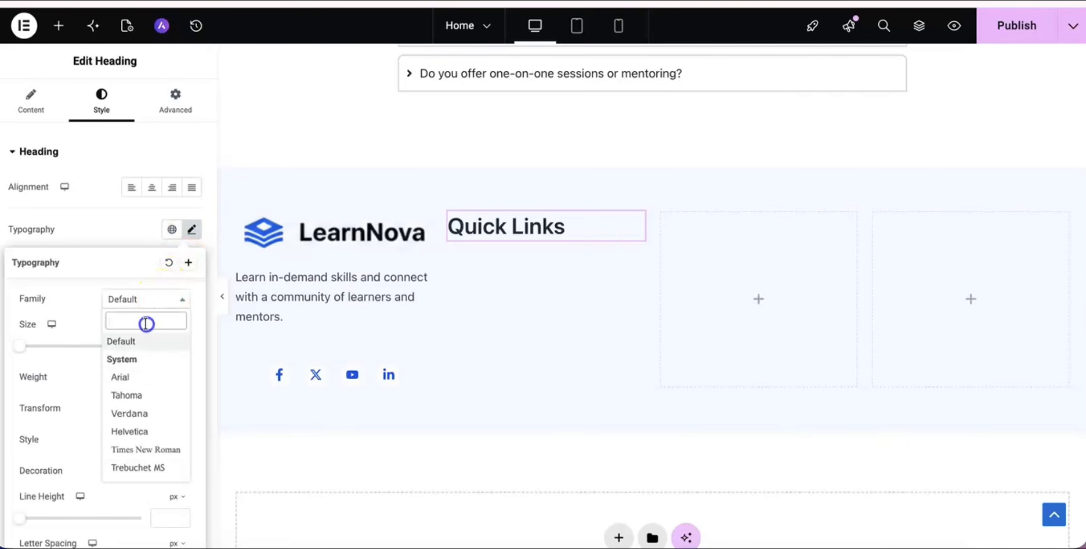
type("popp")
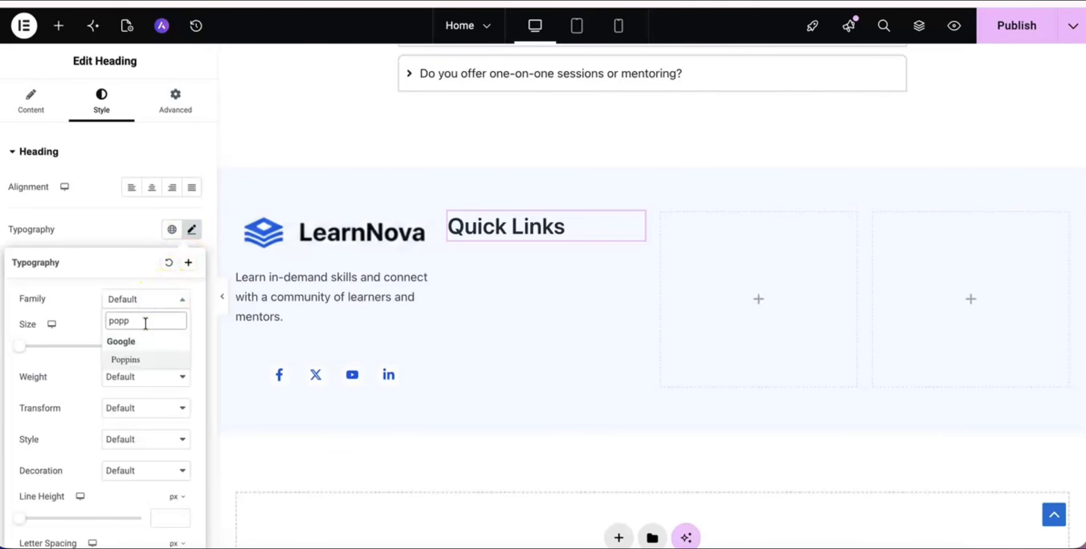
key("Return")
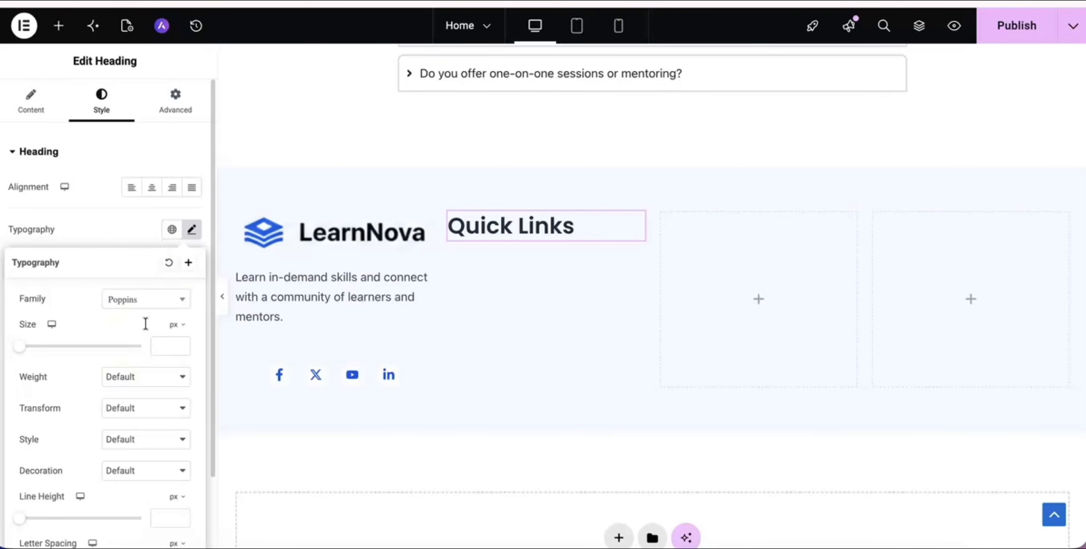
Set the Quick Links heading's font size to 20 px.
left_click(170, 344)
type("16")
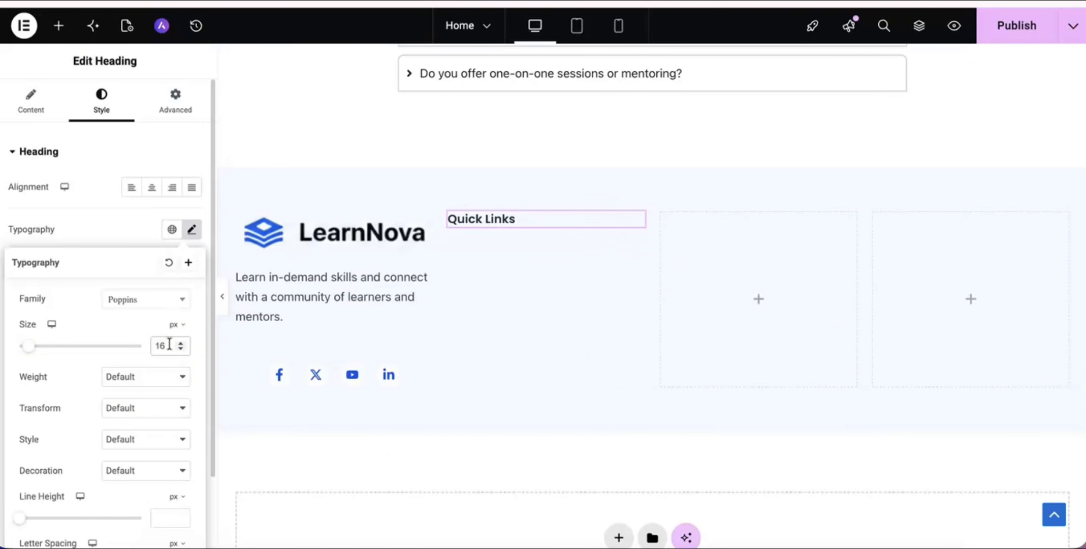
key("Up")
key("Up")
key("Up")
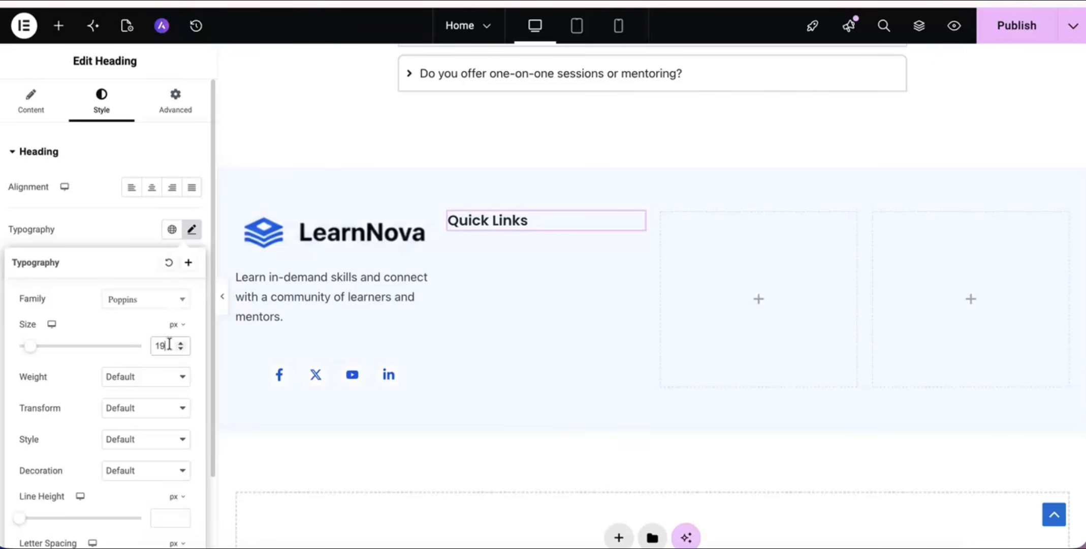
key("Up")
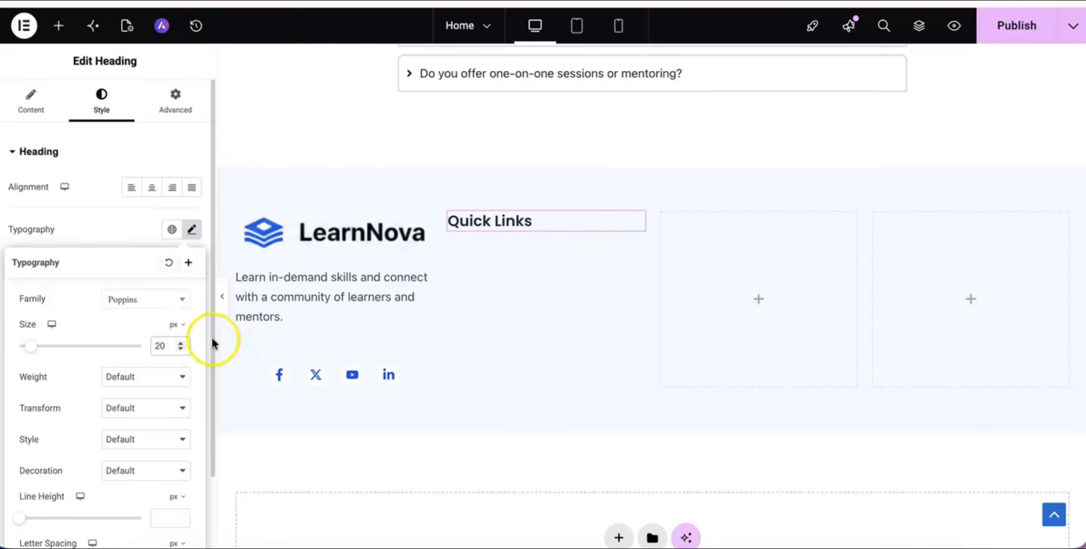
Set the Quick Links heading's font weight to 600 (Semi Bold).
left_click(141, 379)
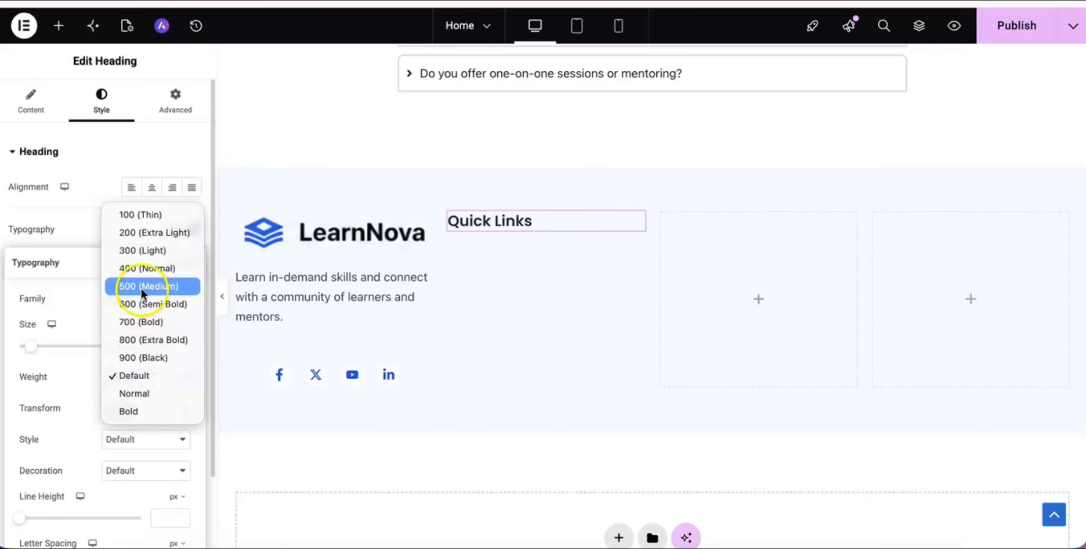
left_click(146, 304)
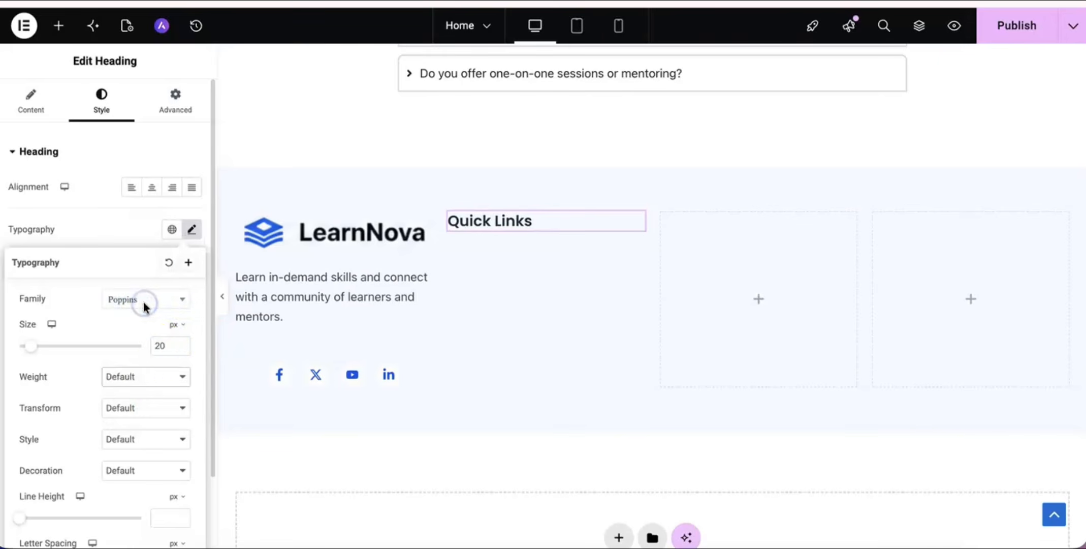
left_click(155, 390)
left_click(143, 399)
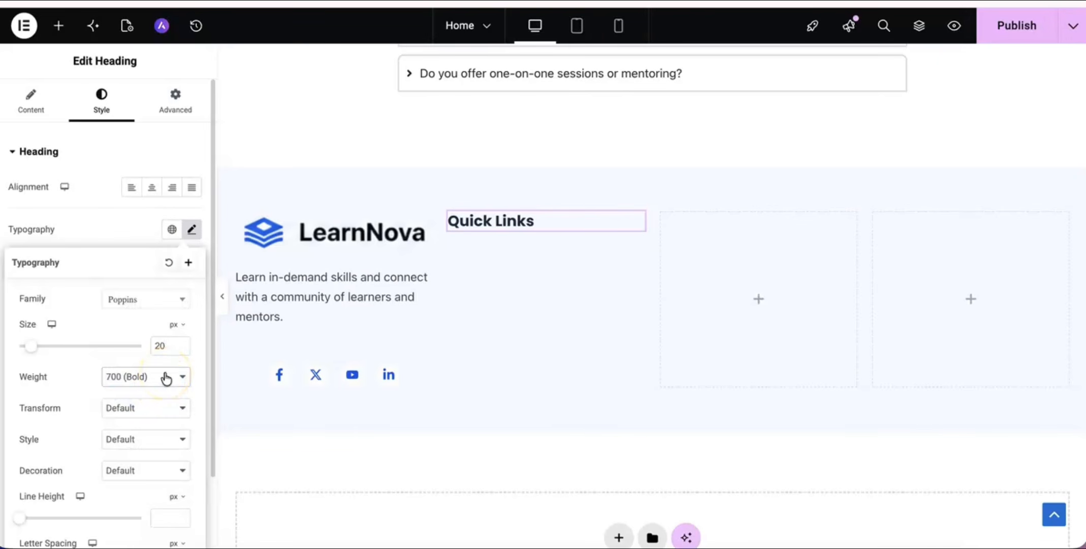
left_click(165, 379)
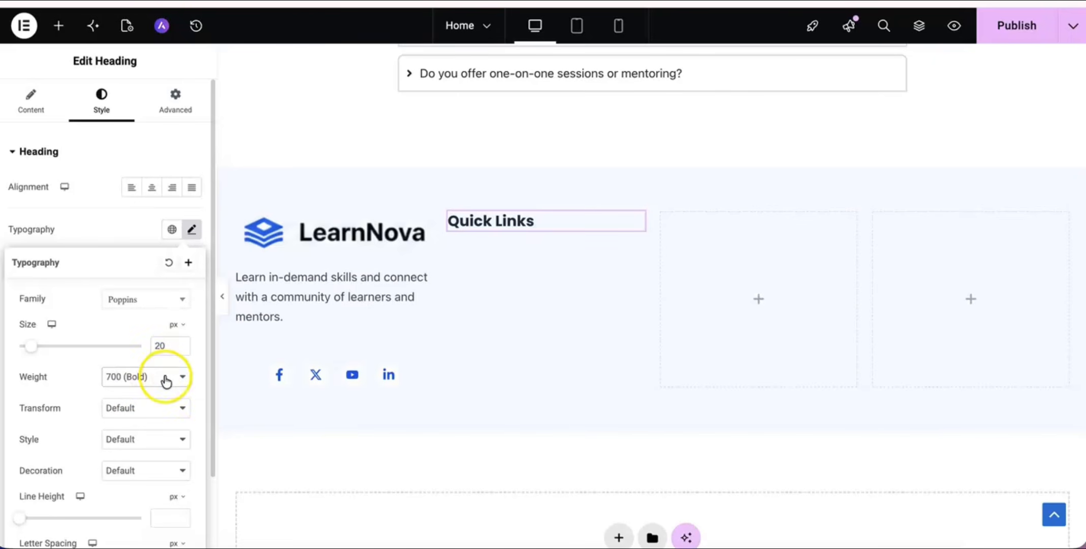
left_click(150, 363)
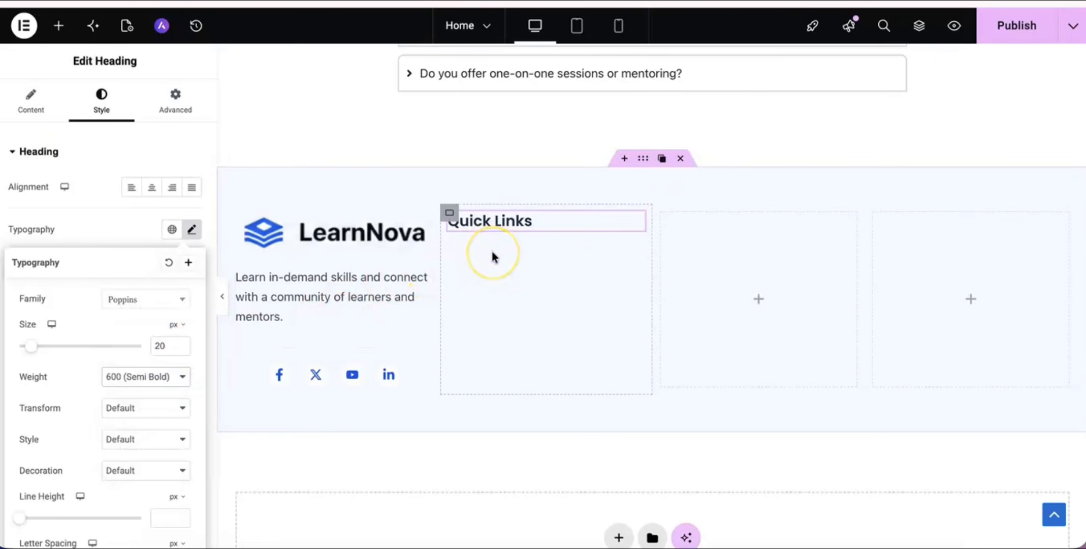
left_click(477, 258)
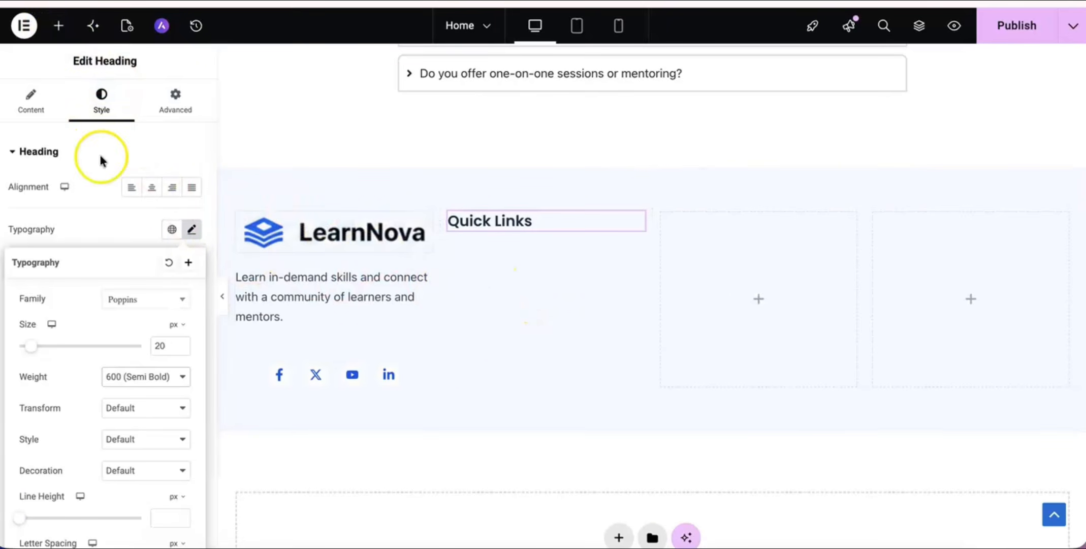
Add an Icon List widget to the footer's second column and place it below the Quick Links heading.
left_click(59, 25)
left_click(74, 126)
type("list")
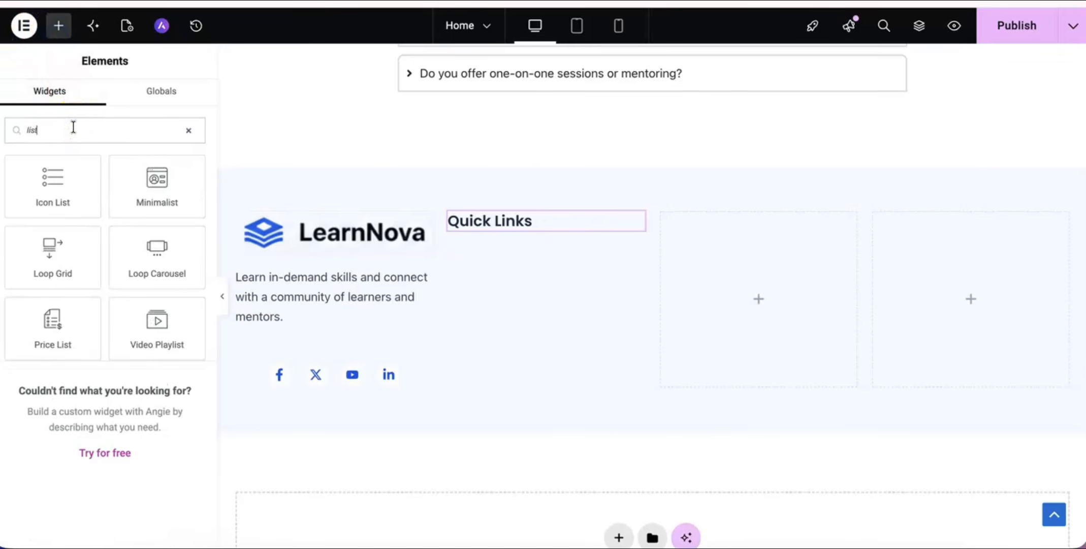
left_click_drag(42, 198, 498, 224)
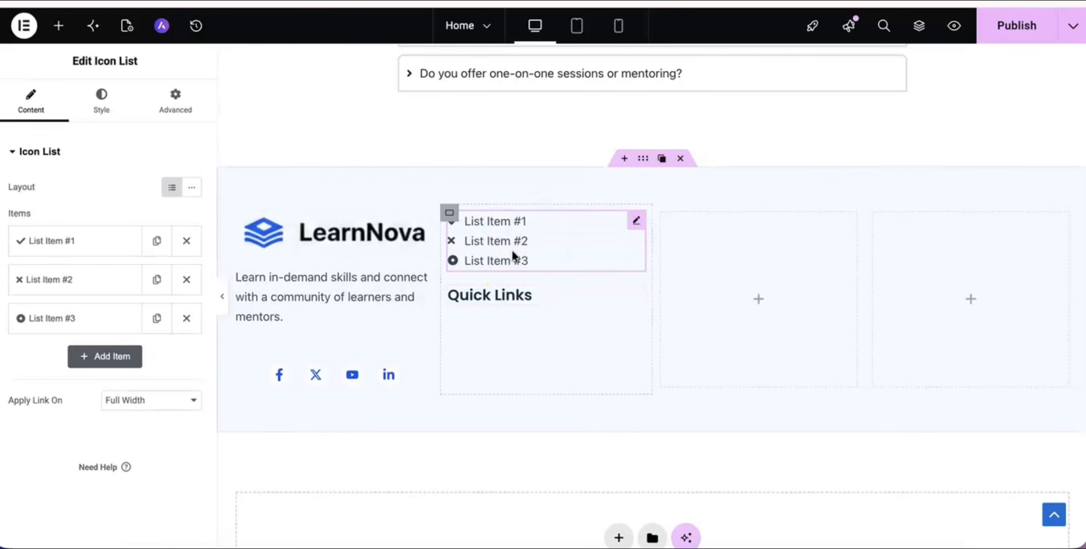
left_click_drag(511, 303, 513, 226)
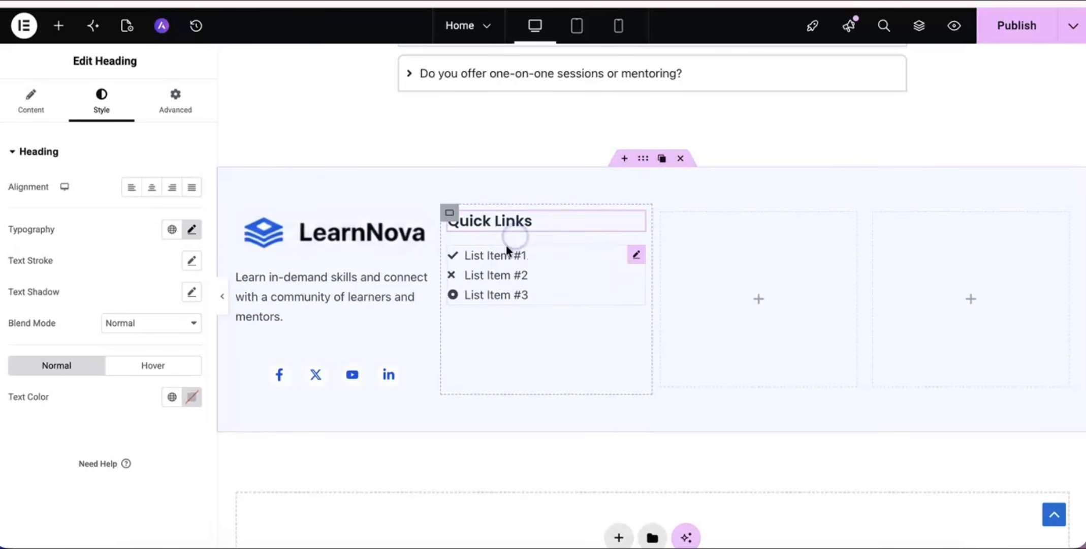
Delete the second and third items from the icon list.
left_click(553, 269)
left_click(191, 280)
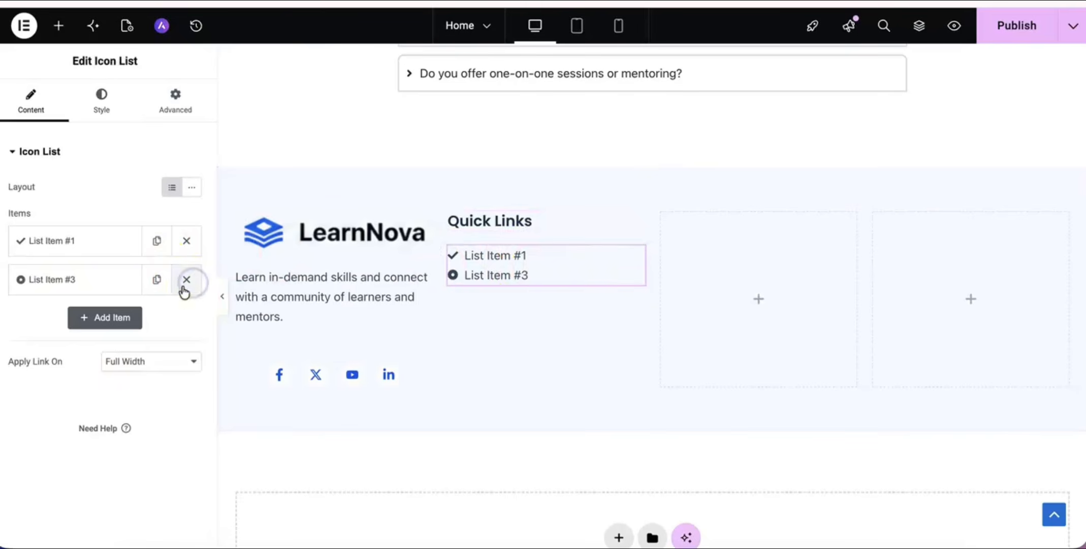
left_click(191, 281)
Remove the check icon from the remaining list item and change its text to "Course".
left_click(131, 248)
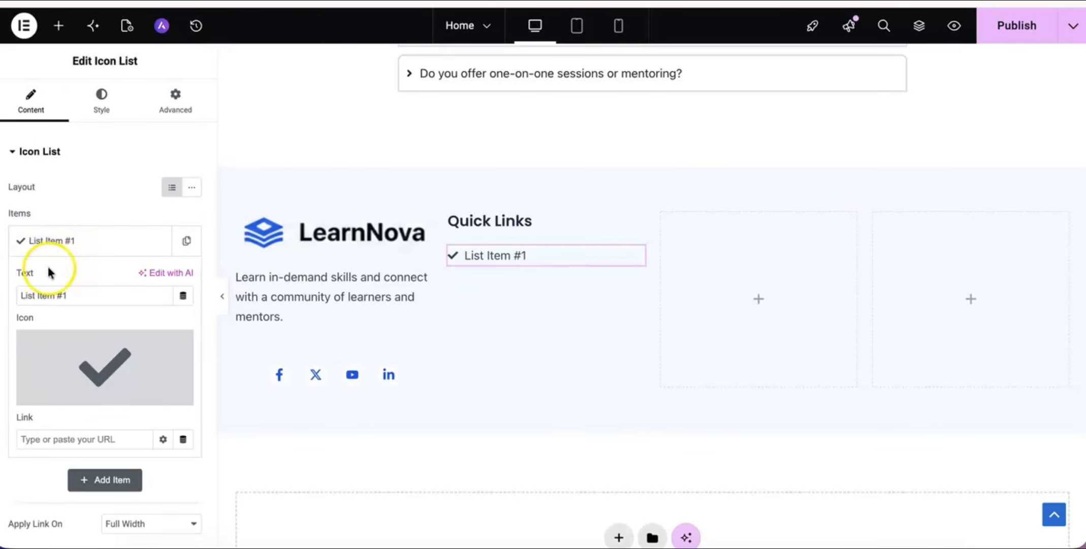
left_click(176, 345)
left_click(109, 237)
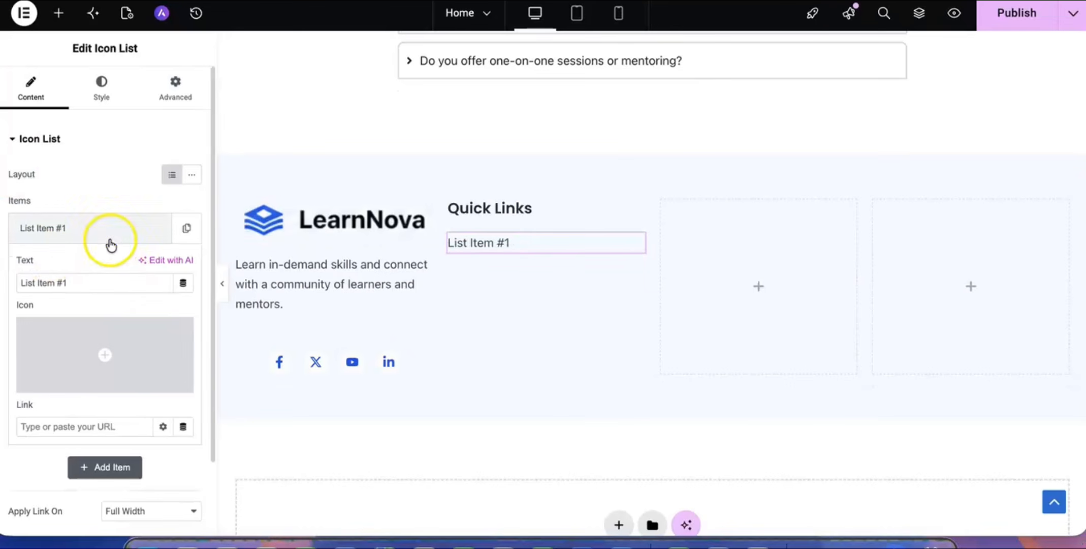
left_click(110, 238)
left_click(90, 289)
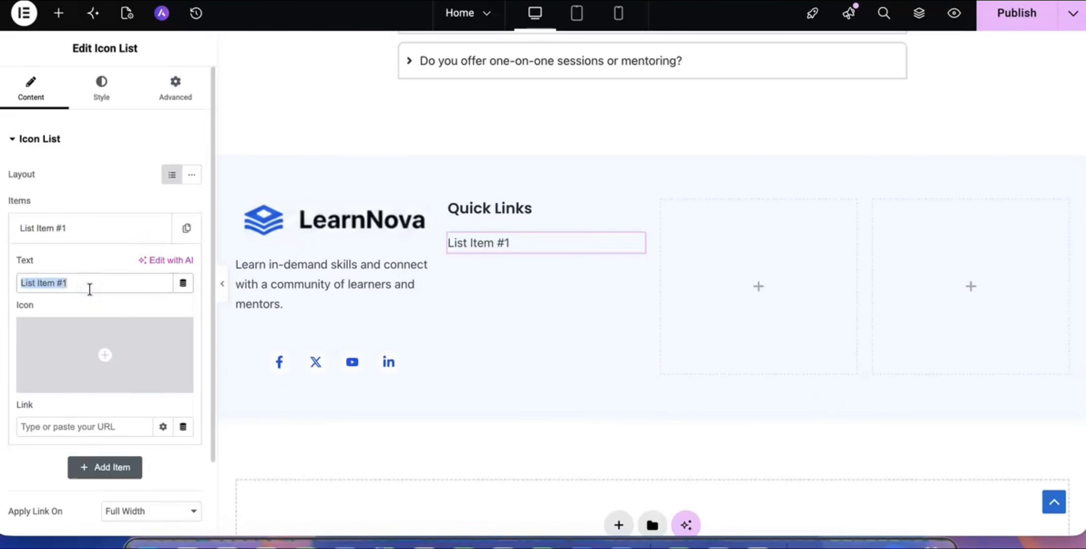
type("Course")
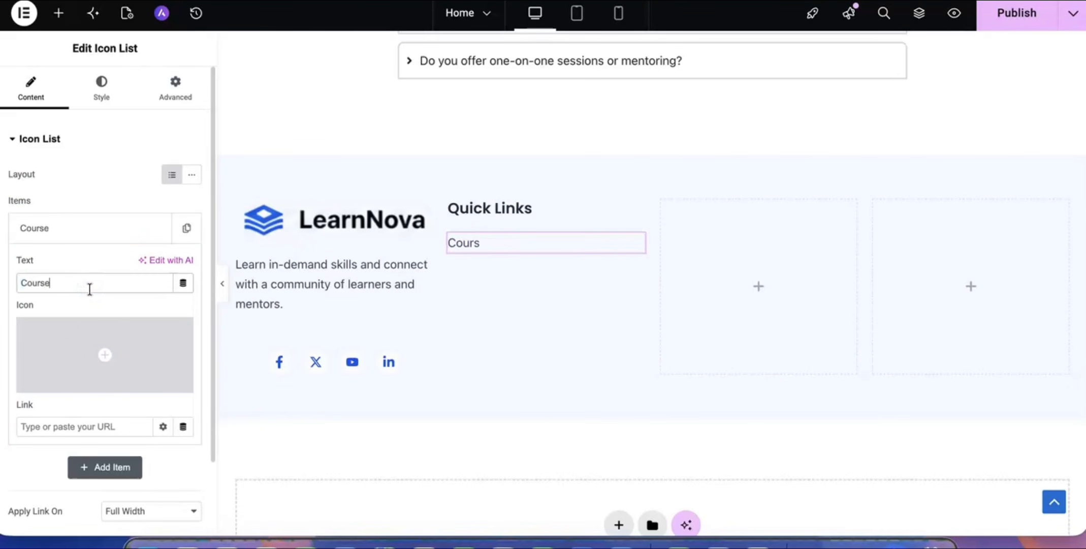
left_click(80, 222)
Duplicate the "Course" item in the Quick Links list and change the copy's text to "Community".
left_click(184, 228)
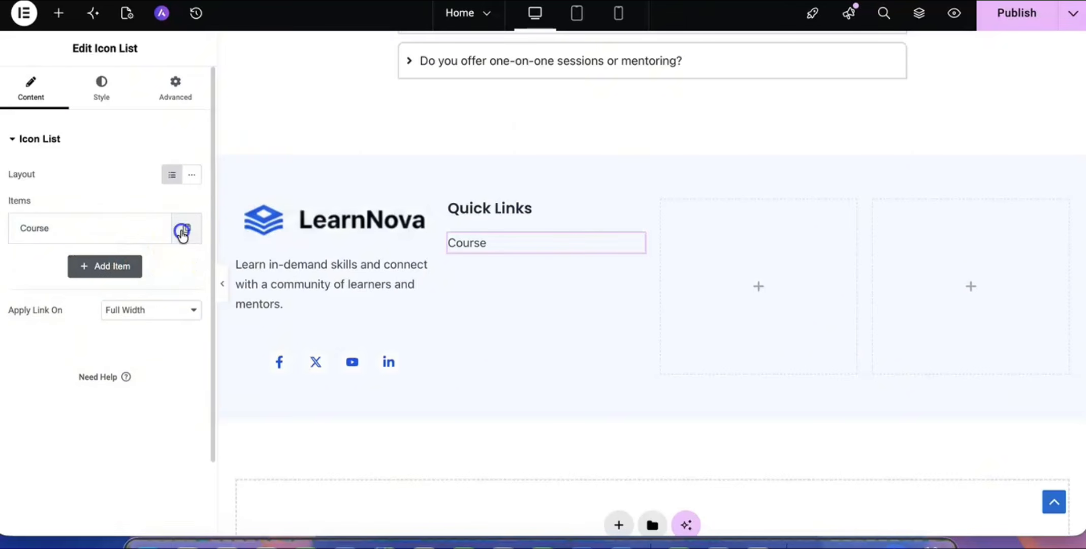
left_click(111, 278)
left_click(80, 321)
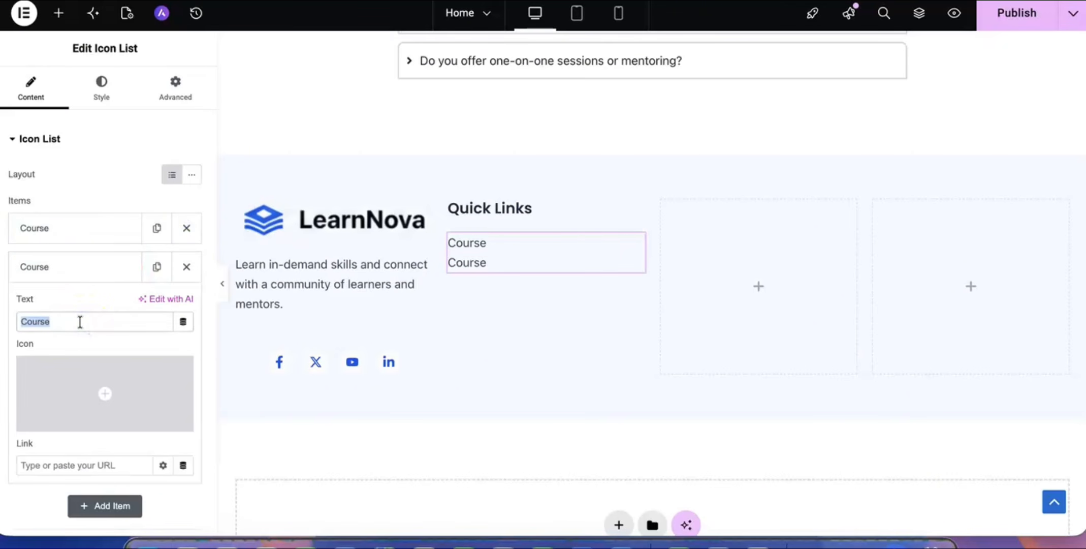
type("C")
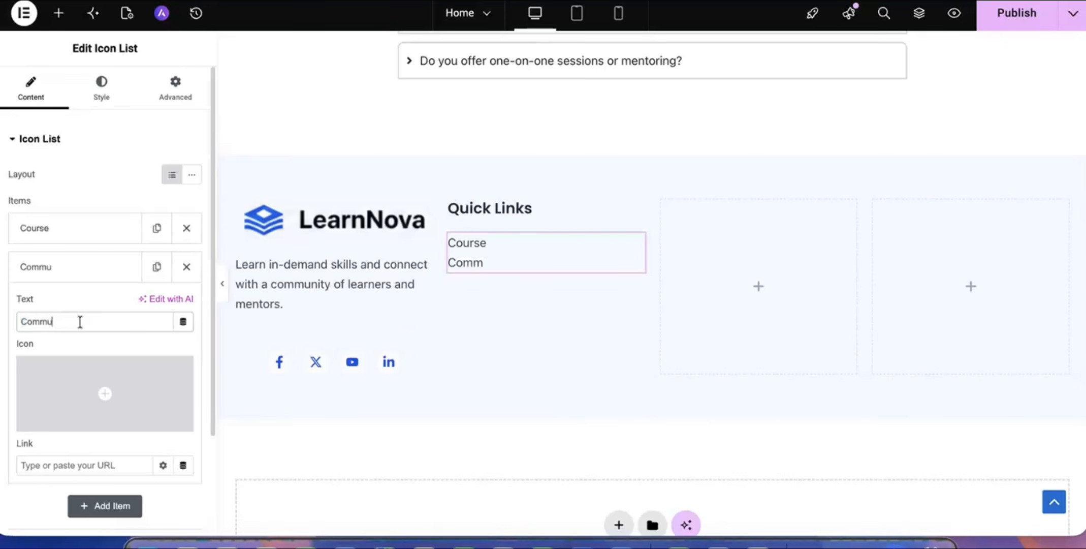
left_click(58, 271)
Duplicate the "Community" list item and change the copy's text to "Events".
left_click(146, 277)
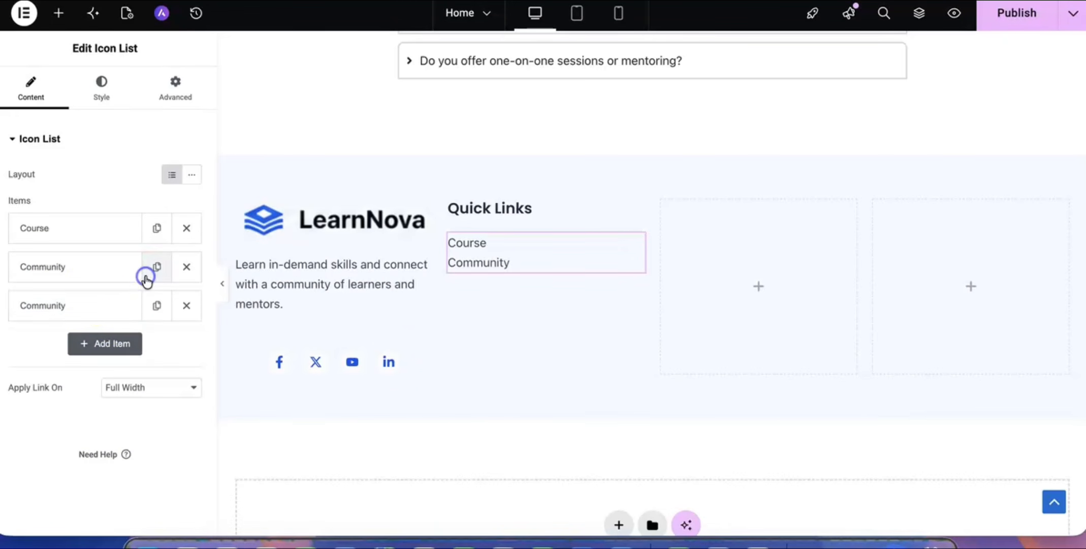
left_click(79, 306)
double_click(71, 362)
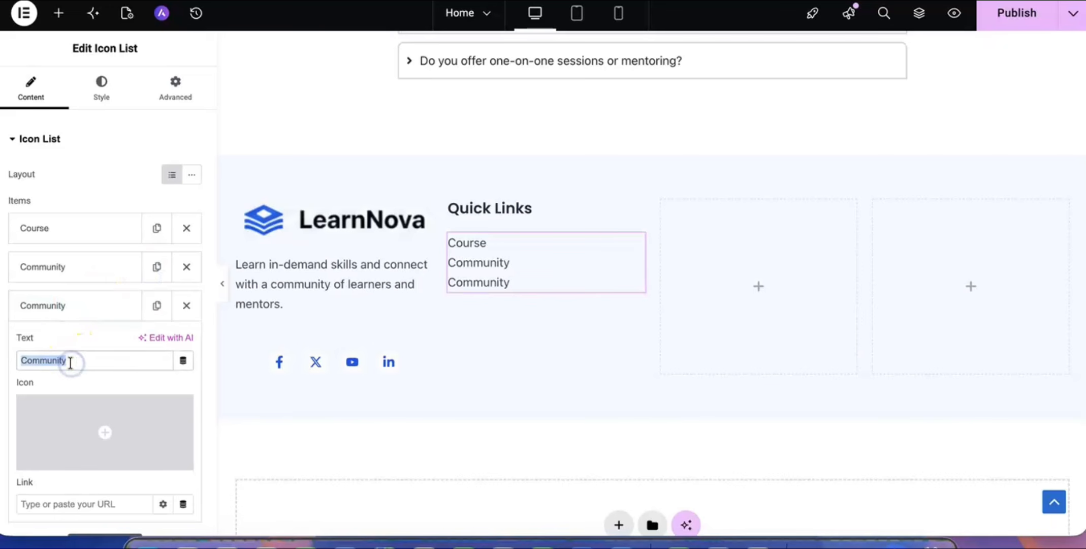
type("Events")
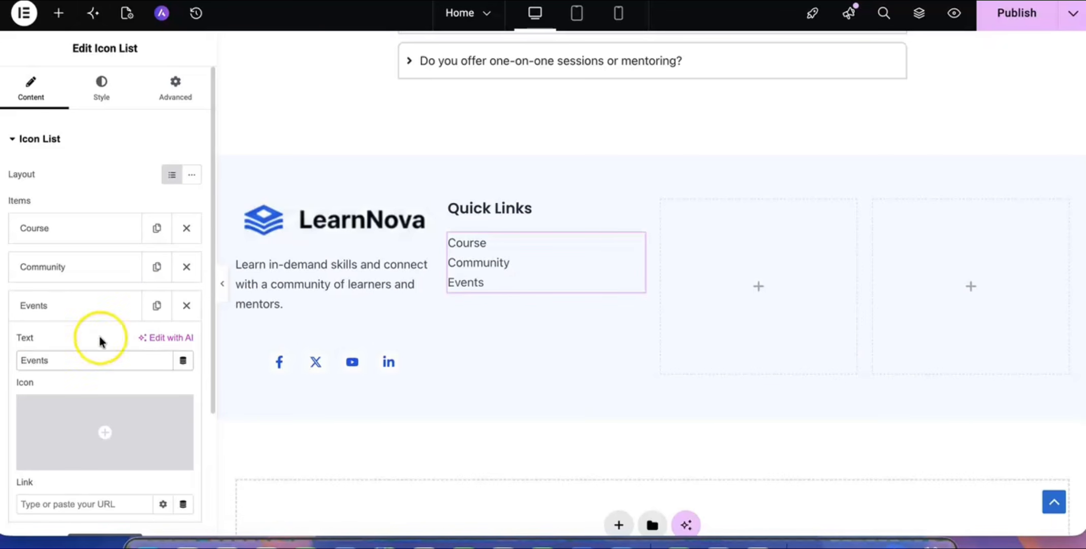
left_click(115, 314)
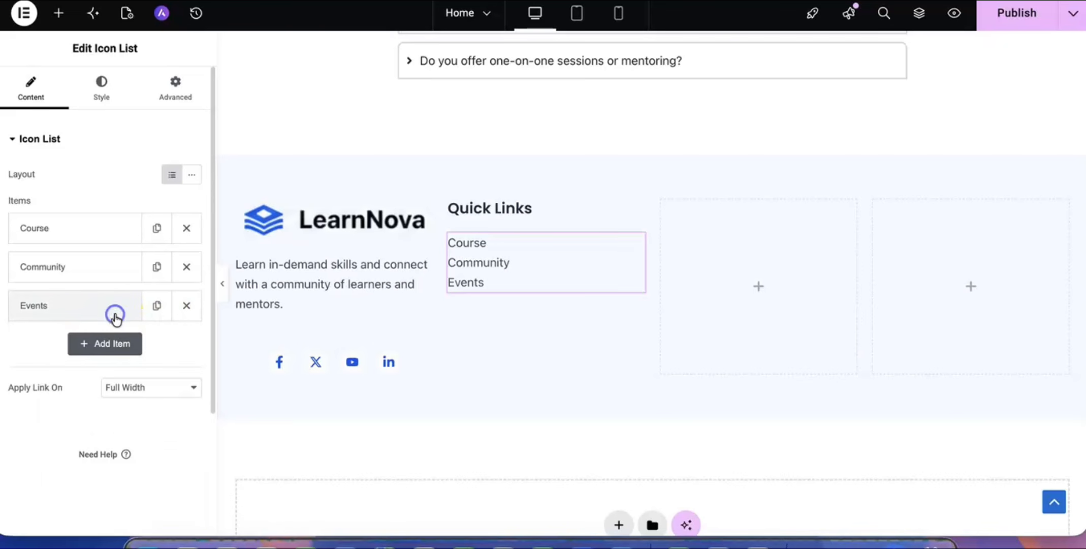
Duplicate the "Events" list item and change the copy's text to "Dashboard".
left_click(157, 306)
left_click(98, 350)
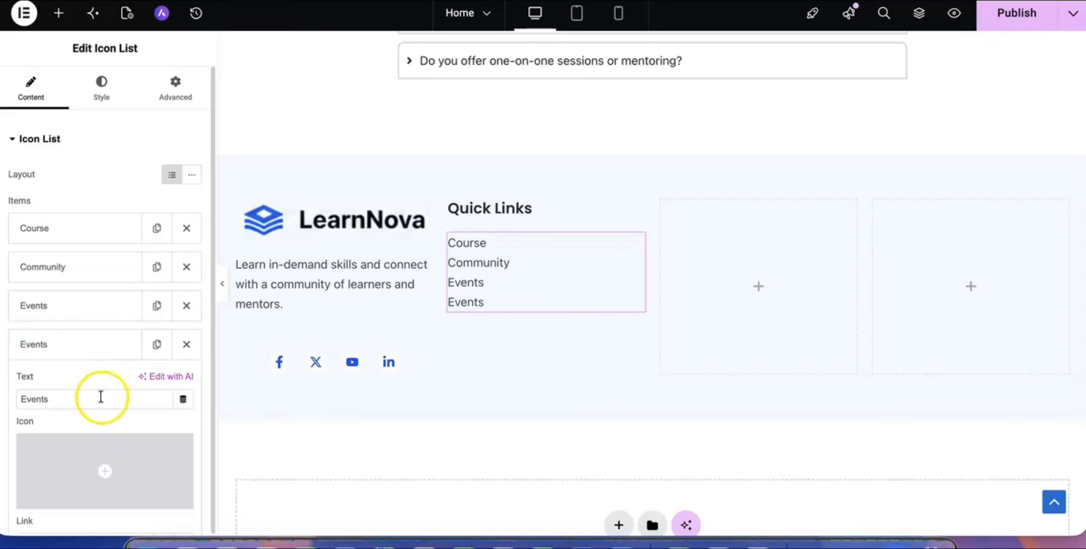
double_click(78, 400)
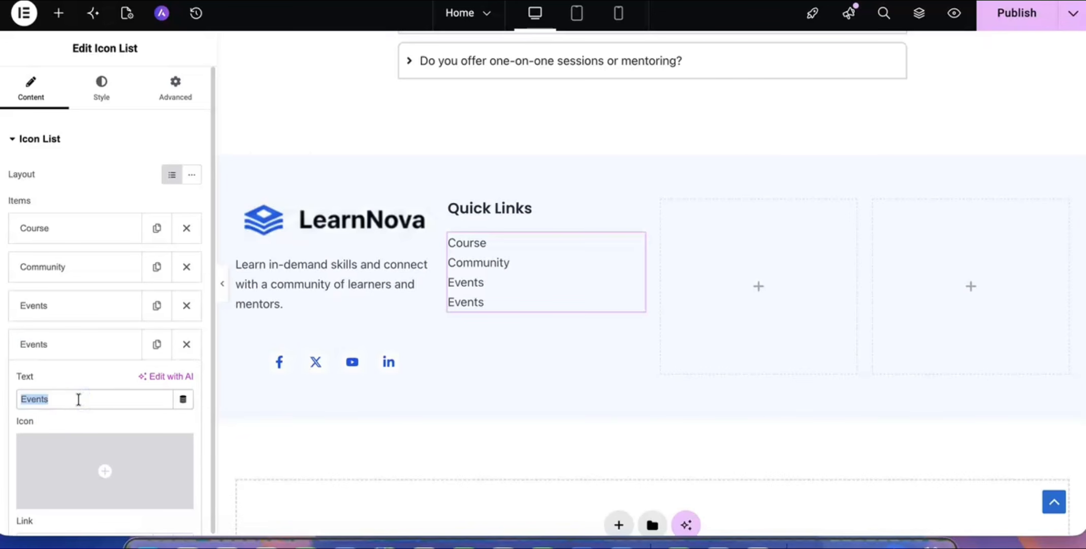
type("Dashboard")
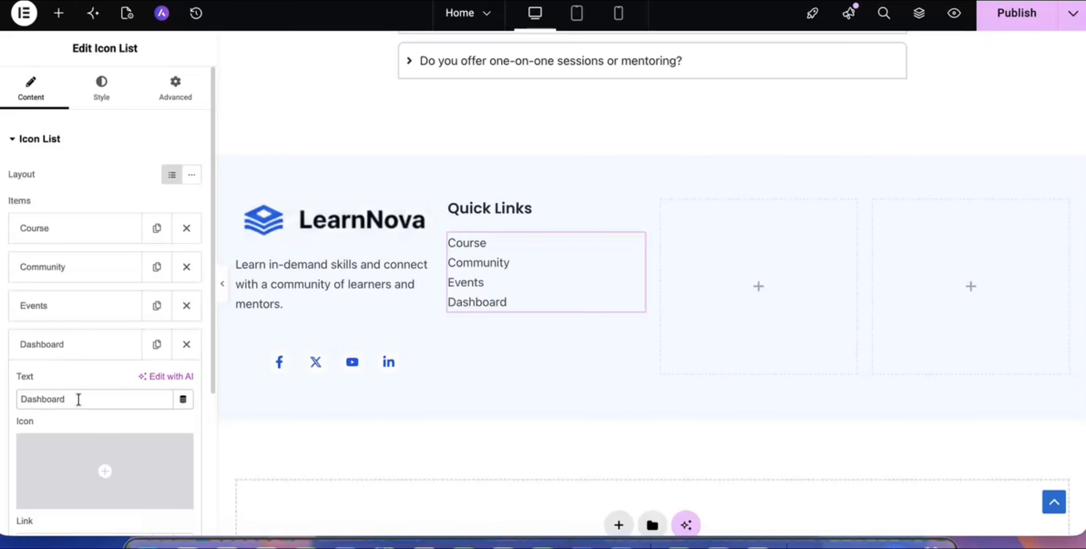
left_click(92, 351)
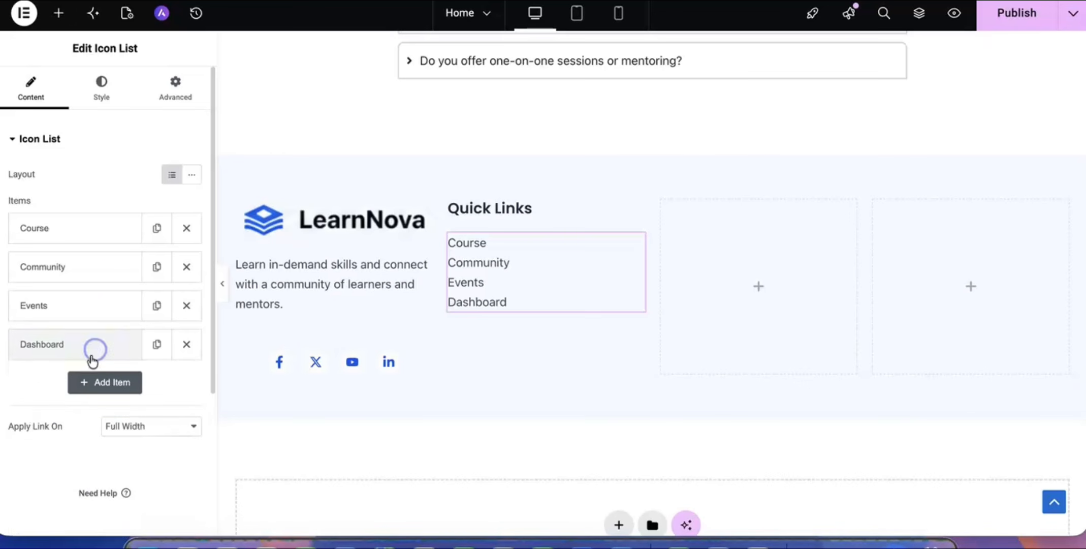
Reorder the link list as Community, Course, Dashboard, Events and publish the page.
left_click_drag(79, 353, 88, 227)
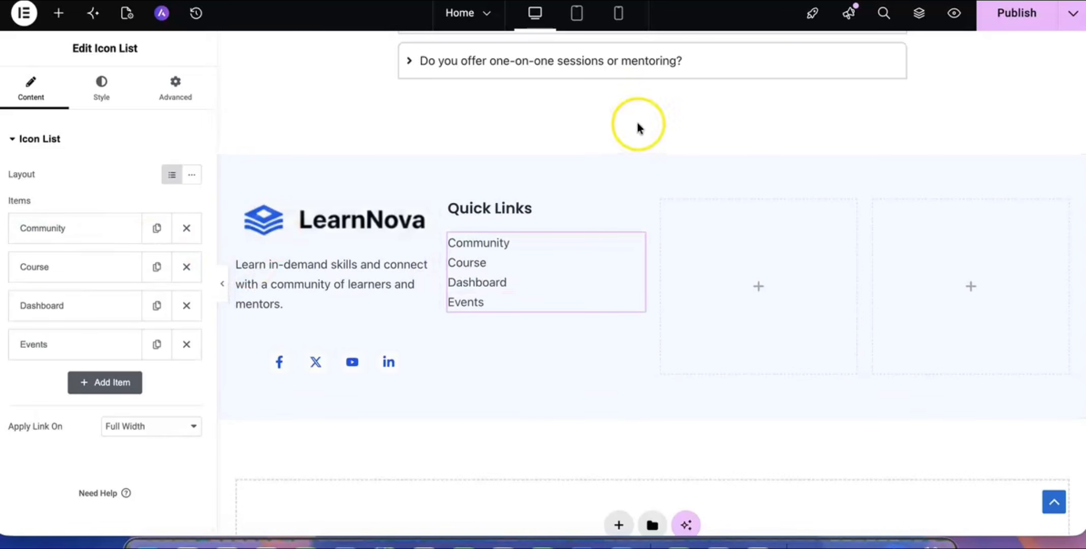
left_click(1012, 24)
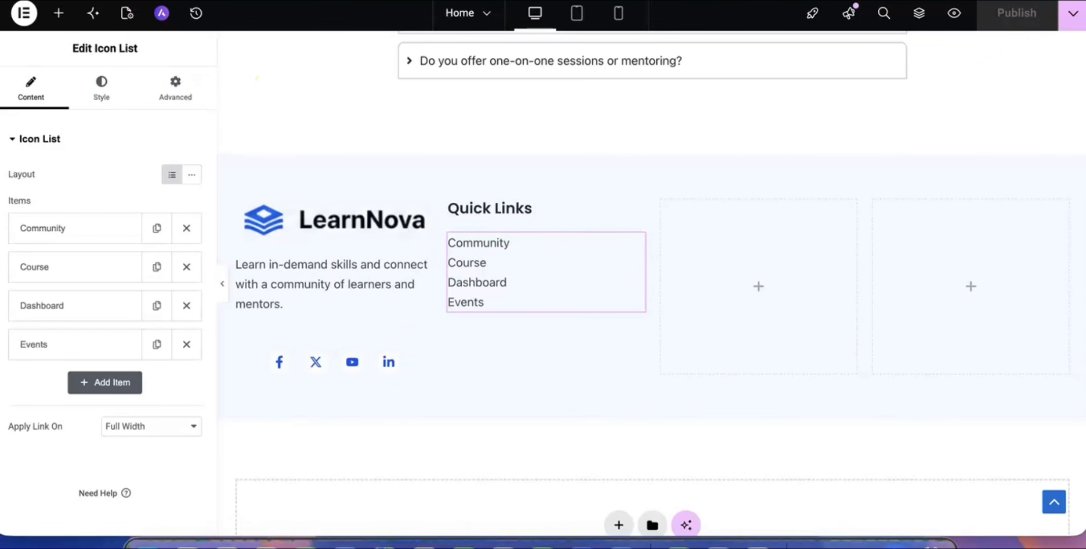
left_click(1012, 15)
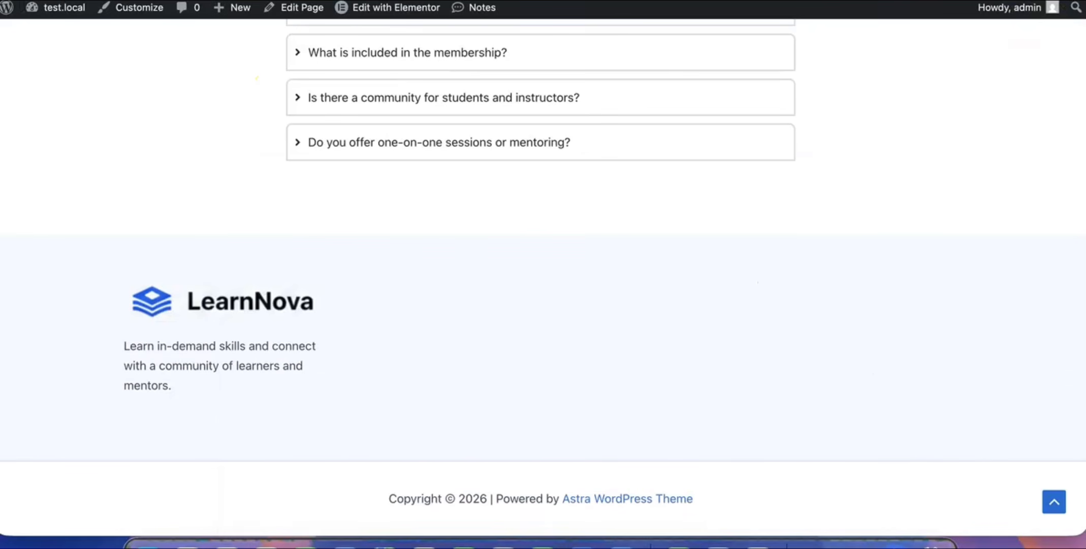
scroll(431, 163, "down", 2)
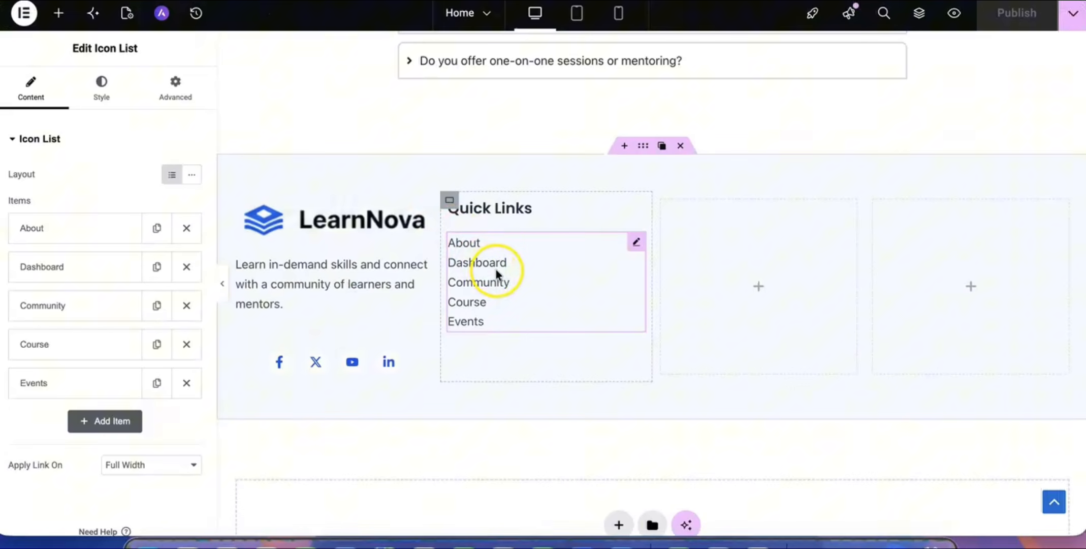
Set the Quick Links icon list's space between items to 8 px and align the list to the left.
left_click(500, 273)
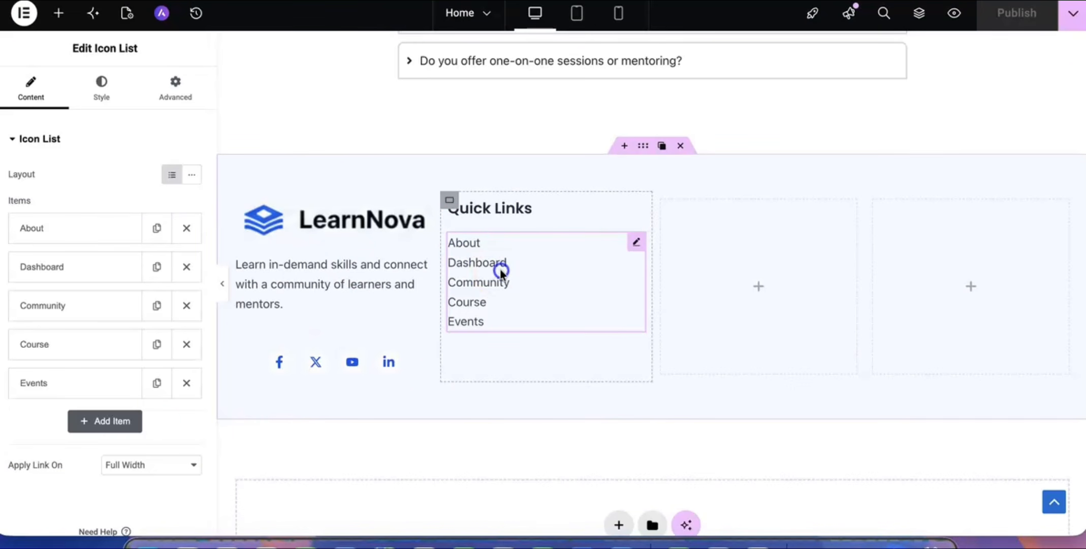
left_click(101, 104)
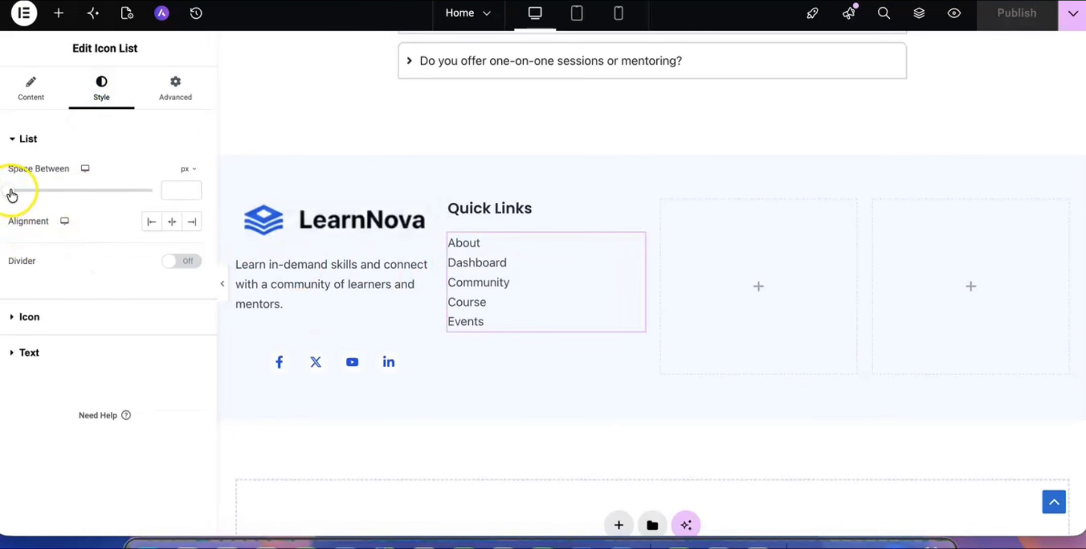
left_click_drag(8, 190, 33, 198)
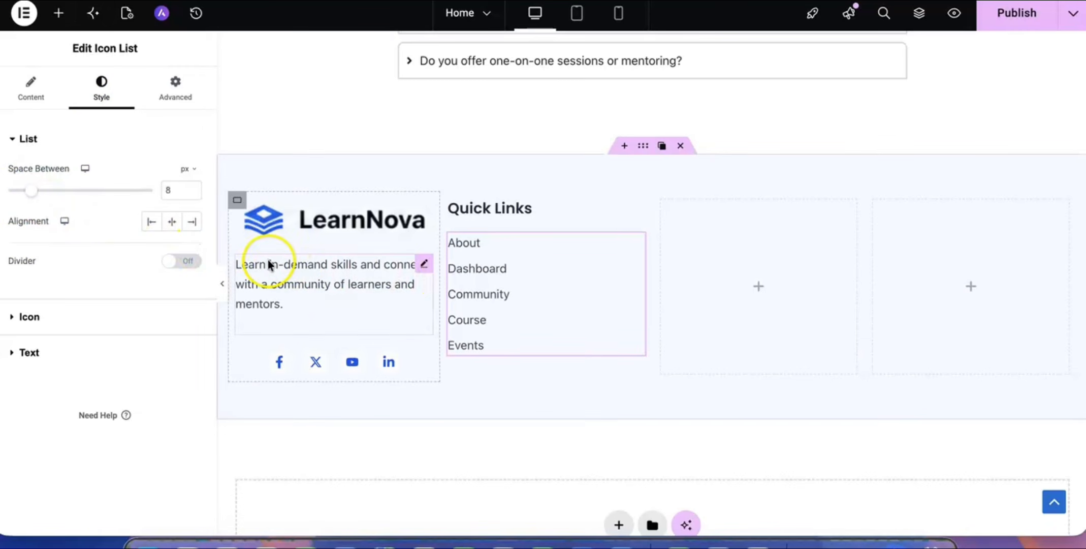
left_click(172, 223)
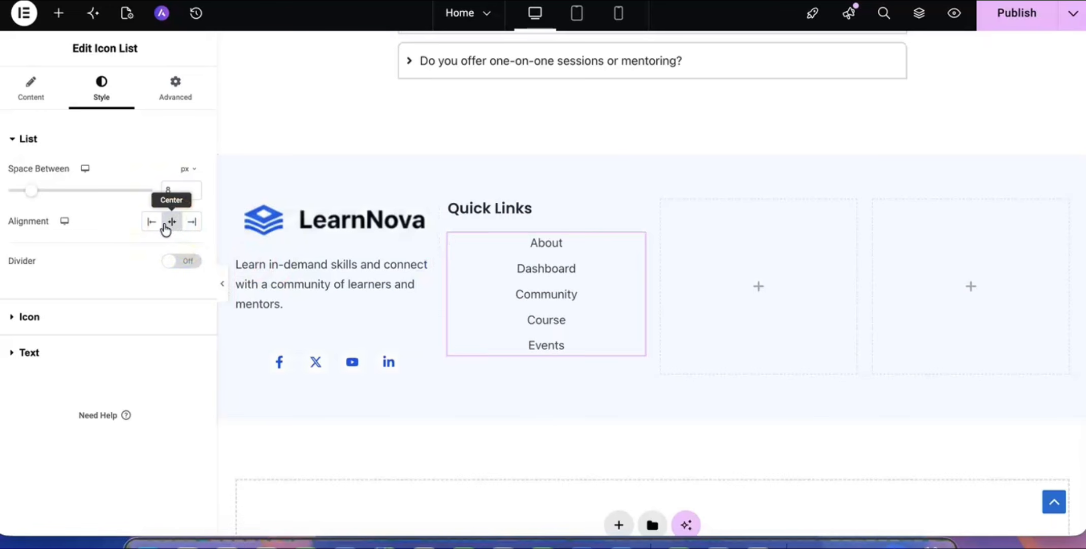
left_click(152, 222)
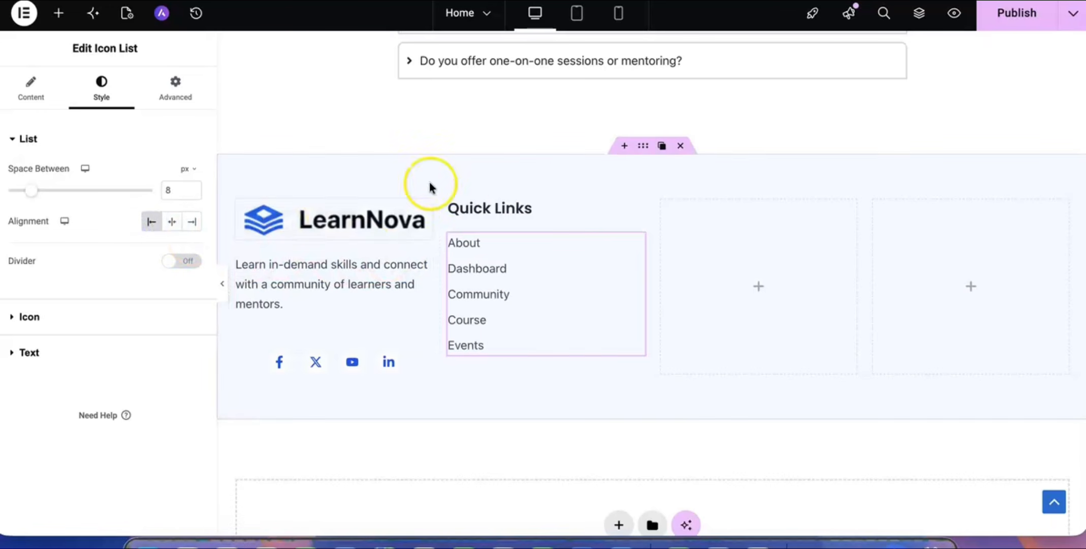
Set the column gap of the footer's outer container to 40 px.
left_click(643, 146)
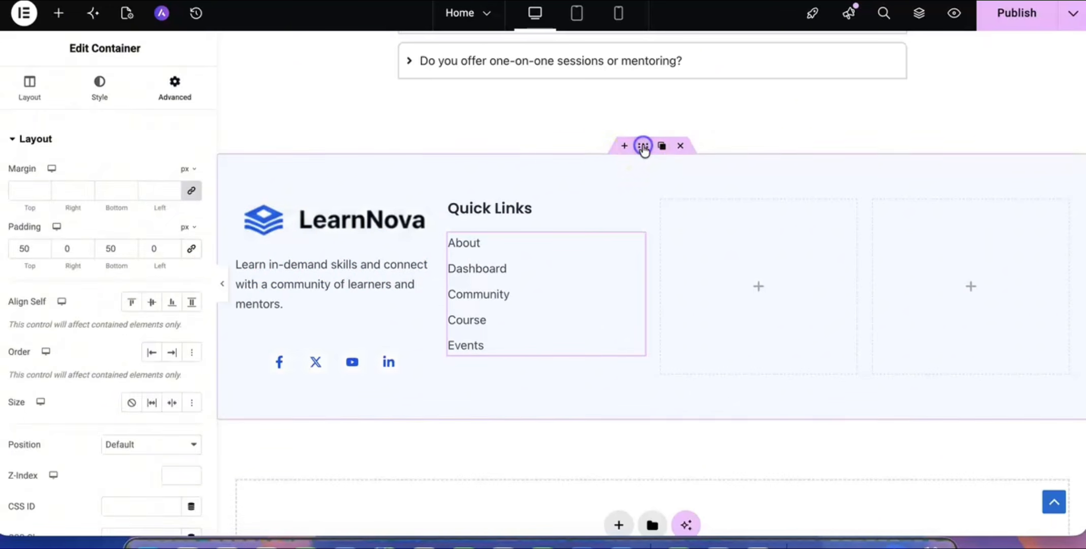
left_click(15, 96)
scroll(74, 329, "down", 5)
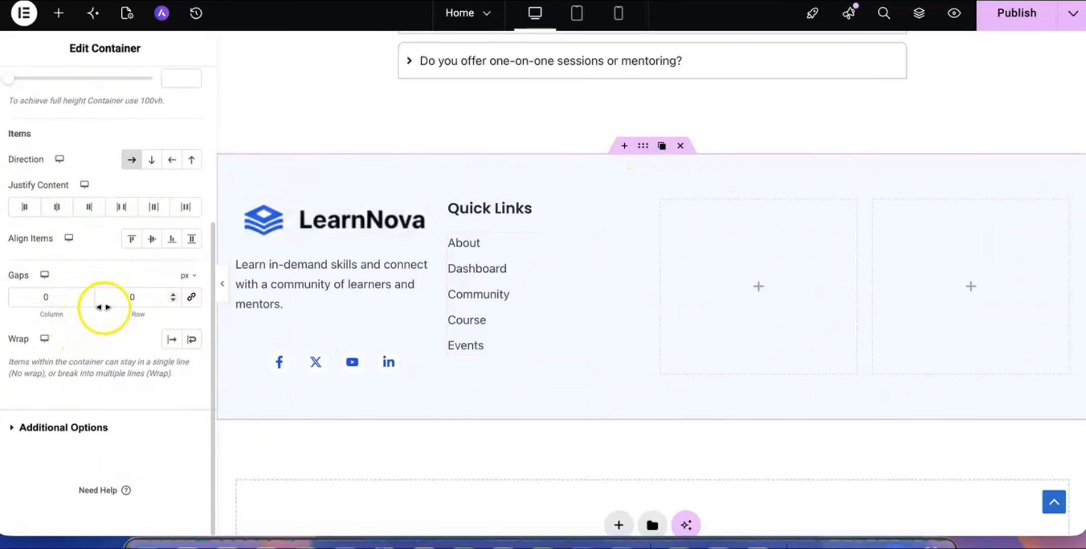
left_click(33, 299)
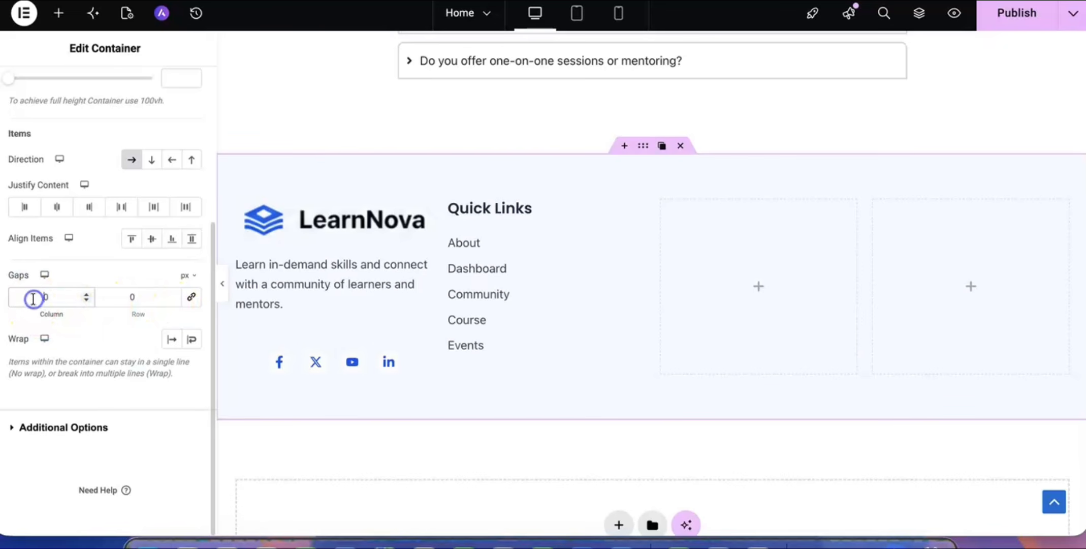
type("40")
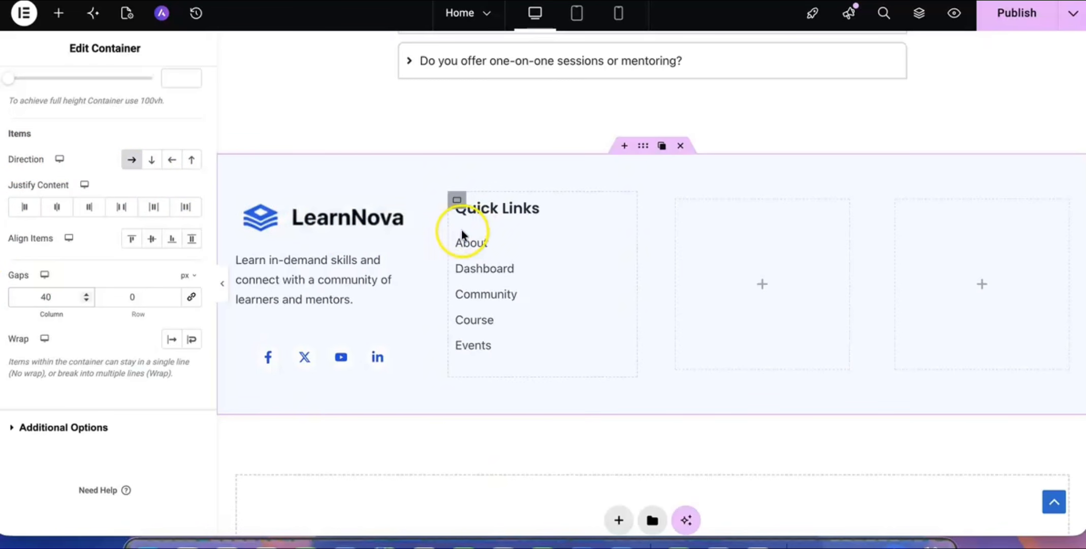
left_click(485, 243)
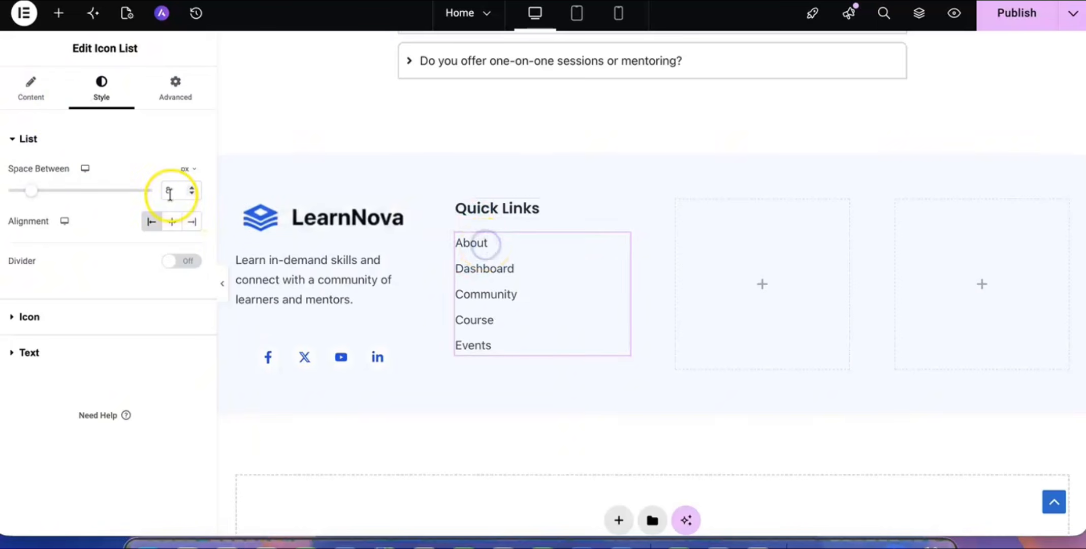
left_click(37, 102)
left_click(92, 234)
left_click(71, 283)
scroll(76, 396, "down", 2)
left_click(76, 364)
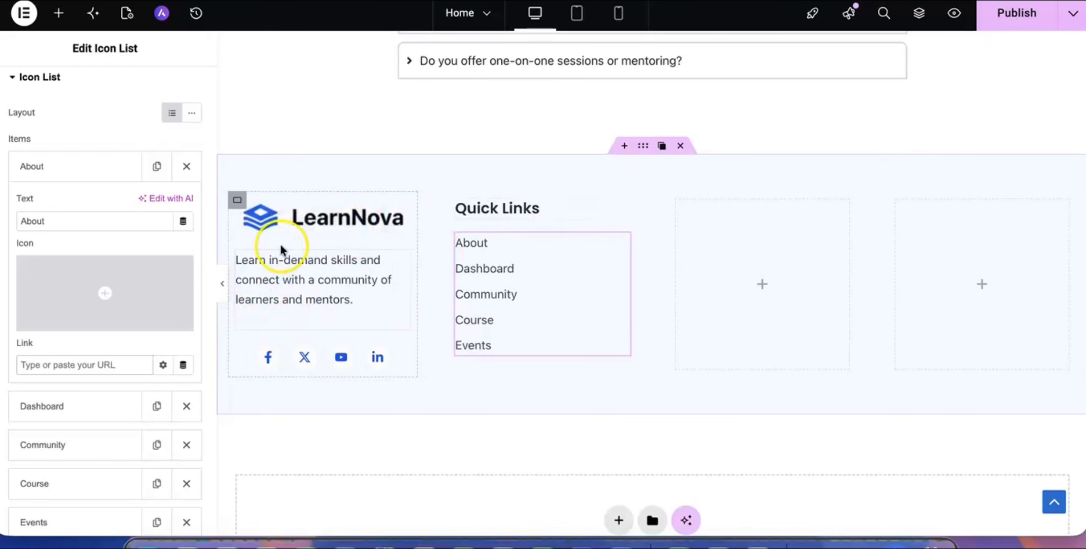
left_click(101, 364)
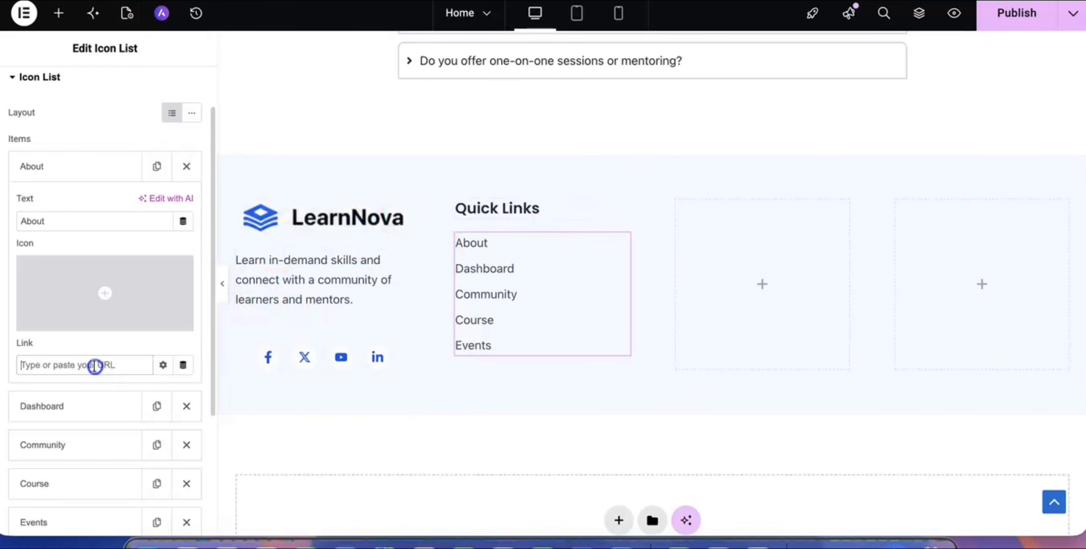
type("abou")
left_click(68, 394)
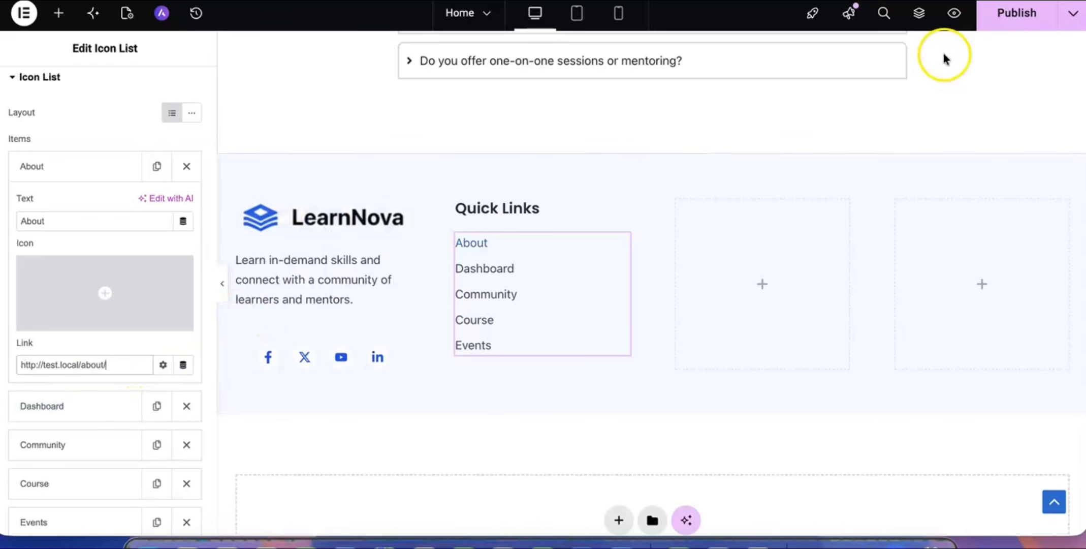
left_click(996, 26)
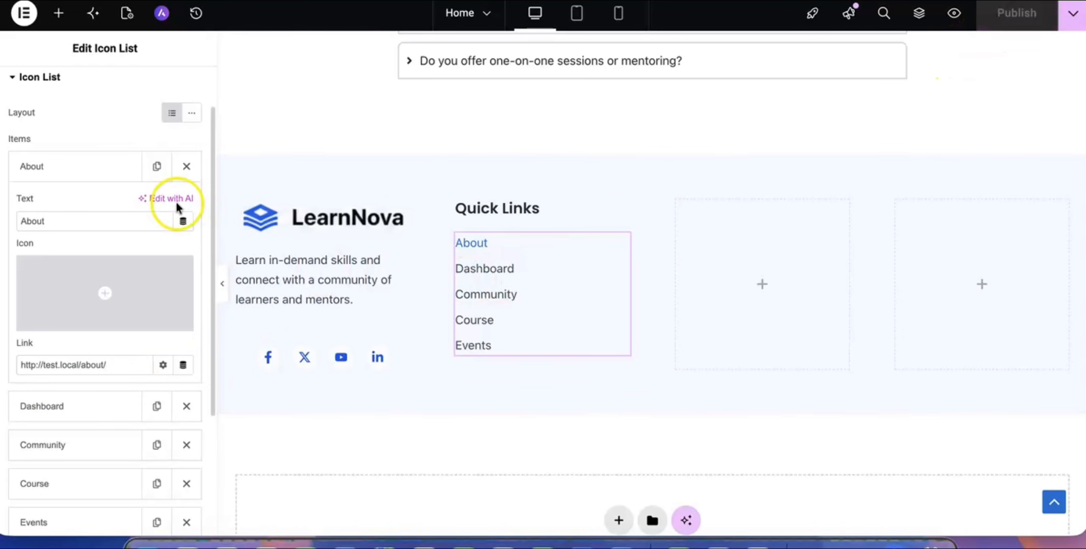
Apply the global Text color (#1E1E1E) to the Quick Links list text and publish the page to check the live footer.
scroll(66, 138, "up", 2)
left_click(99, 91)
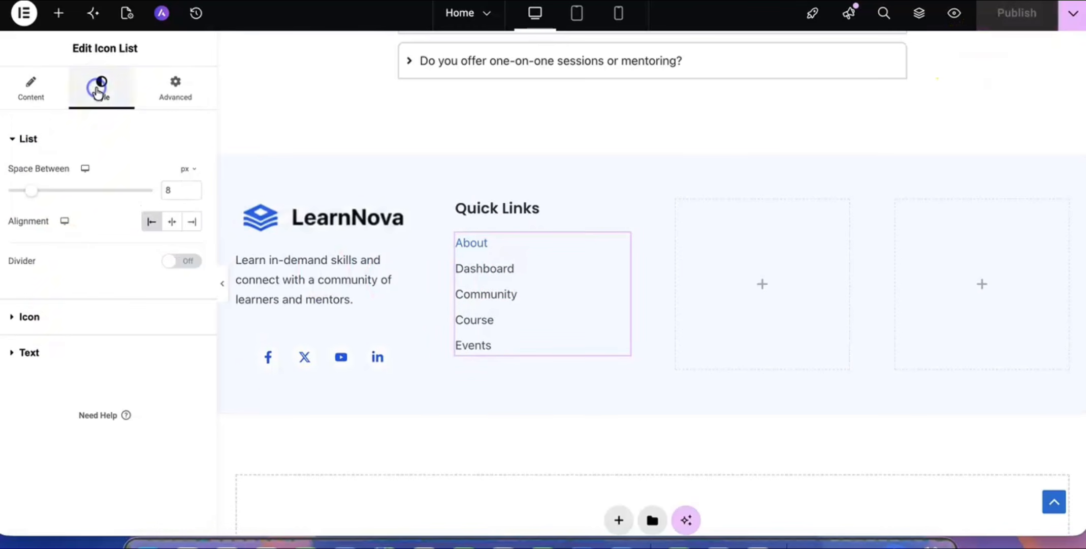
left_click(28, 354)
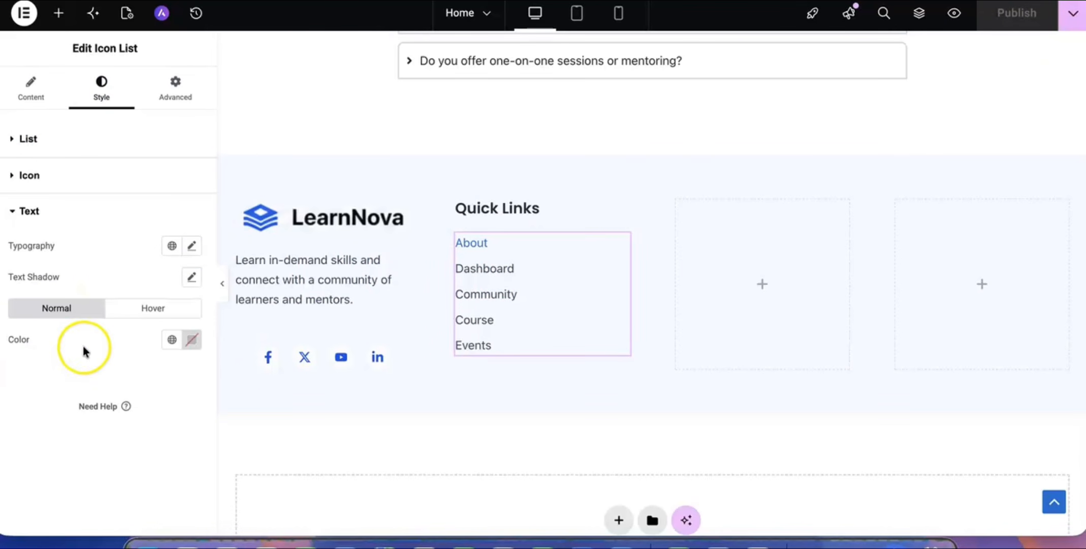
left_click(172, 339)
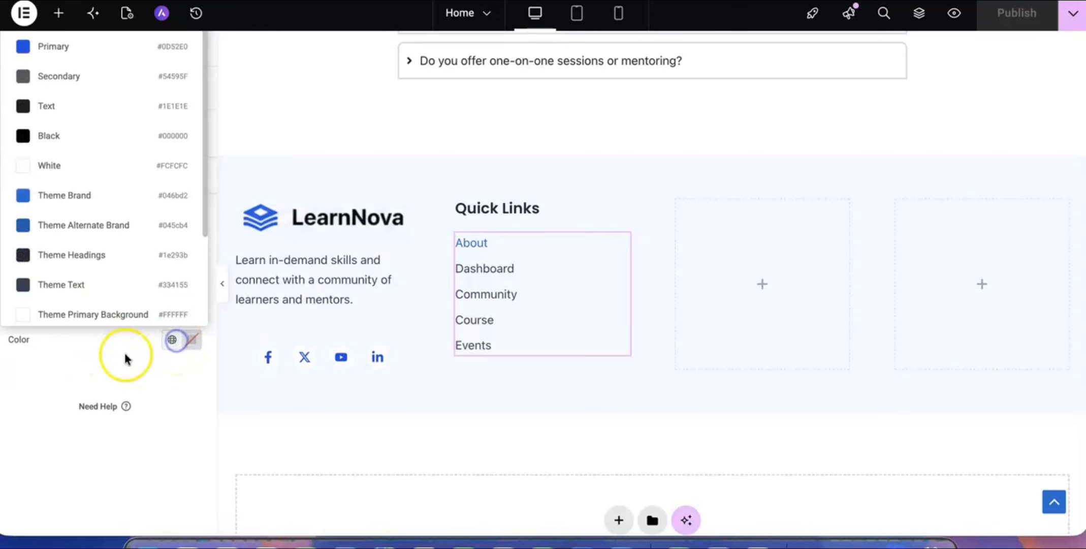
left_click(100, 113)
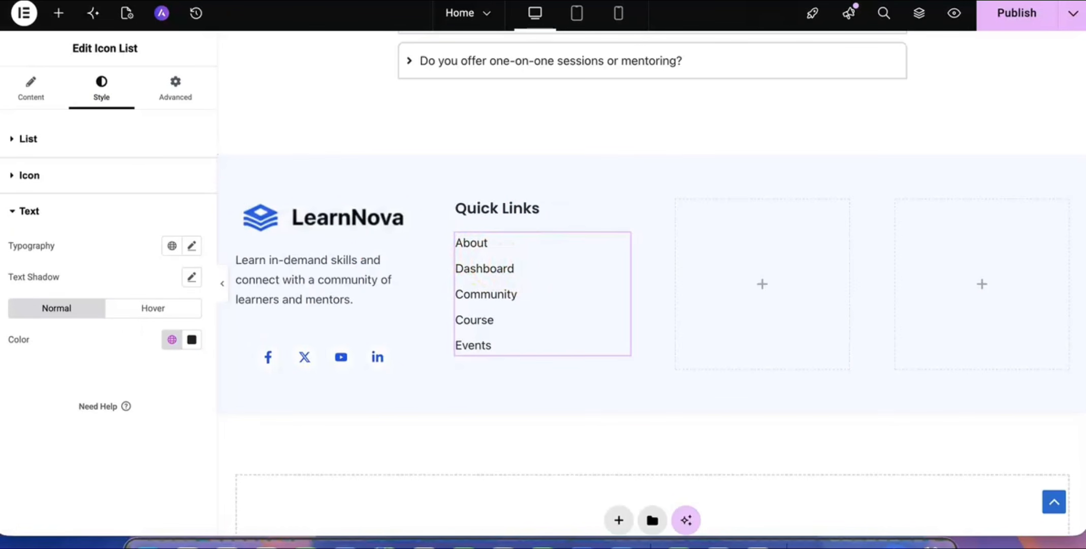
left_click(1016, 13)
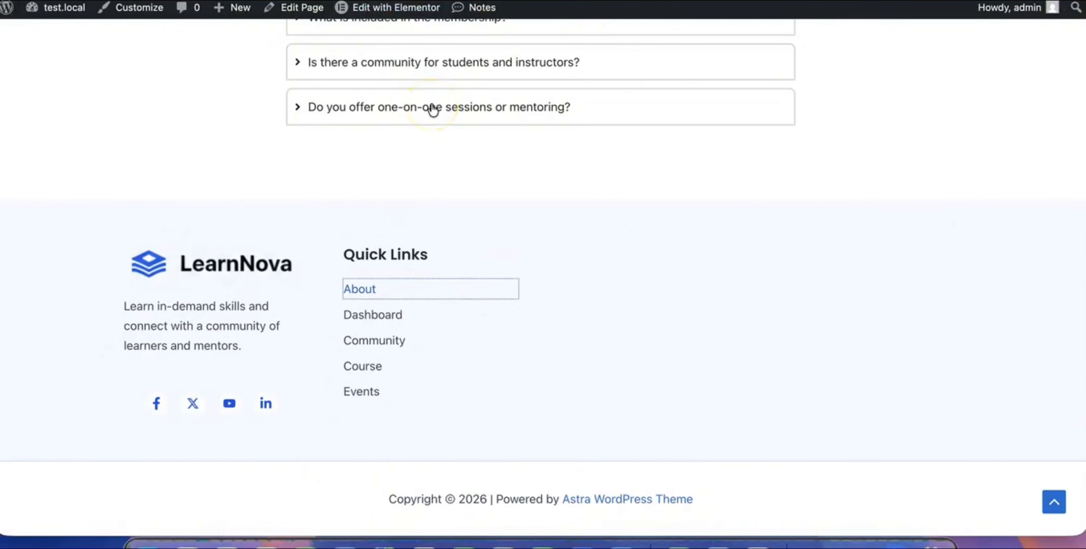
scroll(442, 203, "up", 1)
left_click(457, 293)
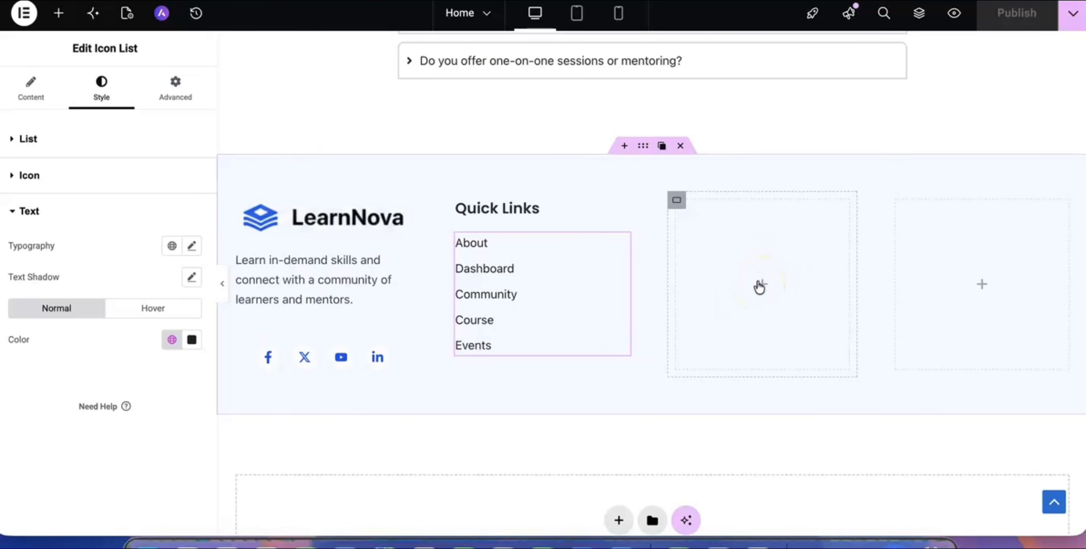
Copy the Quick Links heading into the footer's third column and change its title to "Support".
left_click(608, 253)
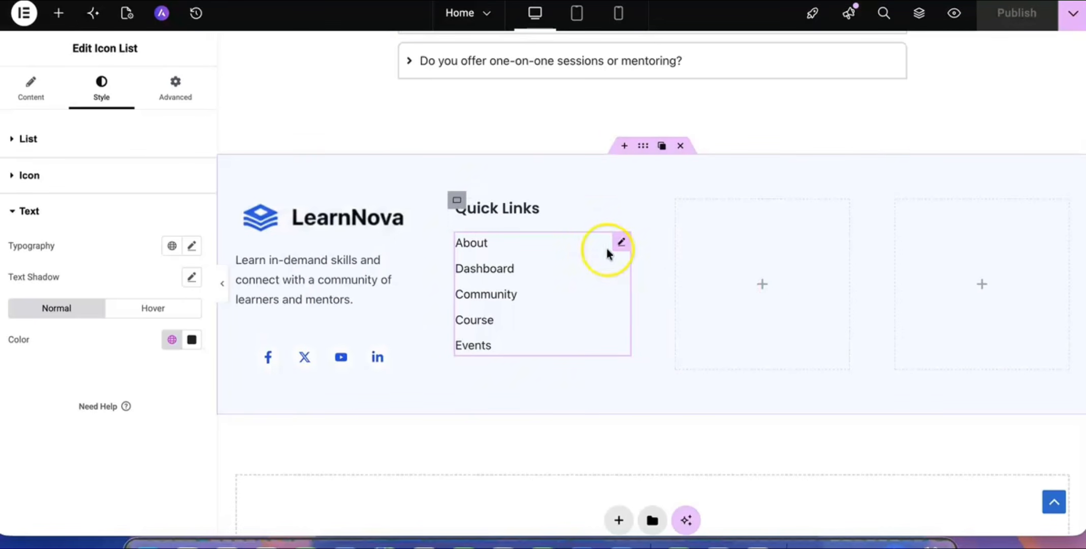
right_click(565, 209)
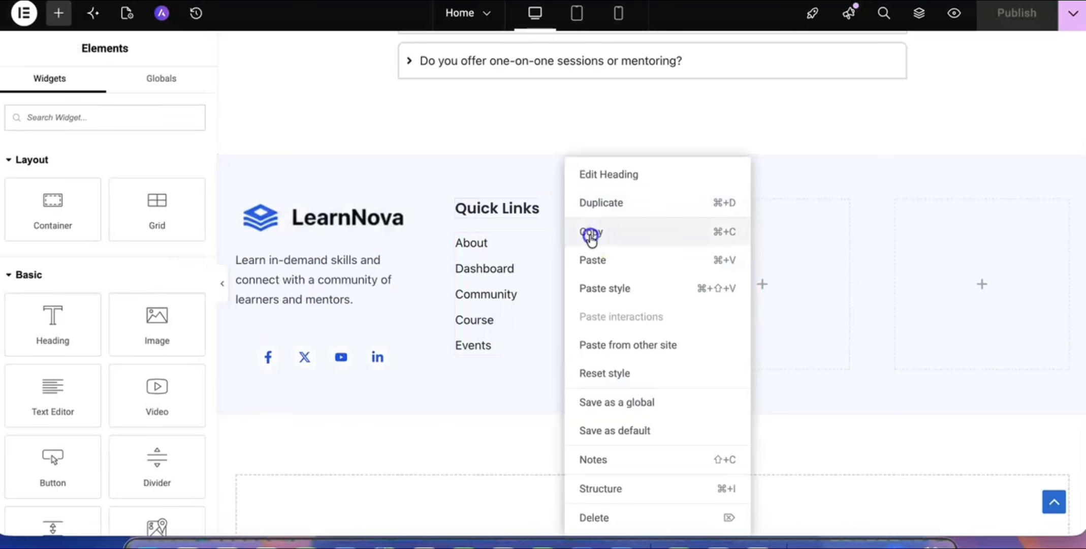
left_click(590, 233)
right_click(731, 257)
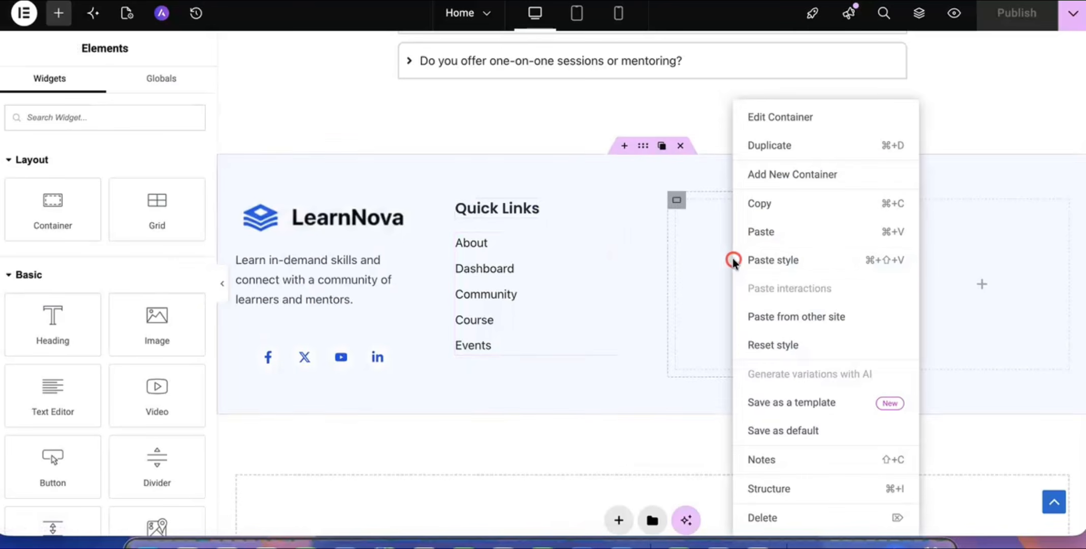
left_click(769, 231)
double_click(104, 216)
type("Support")
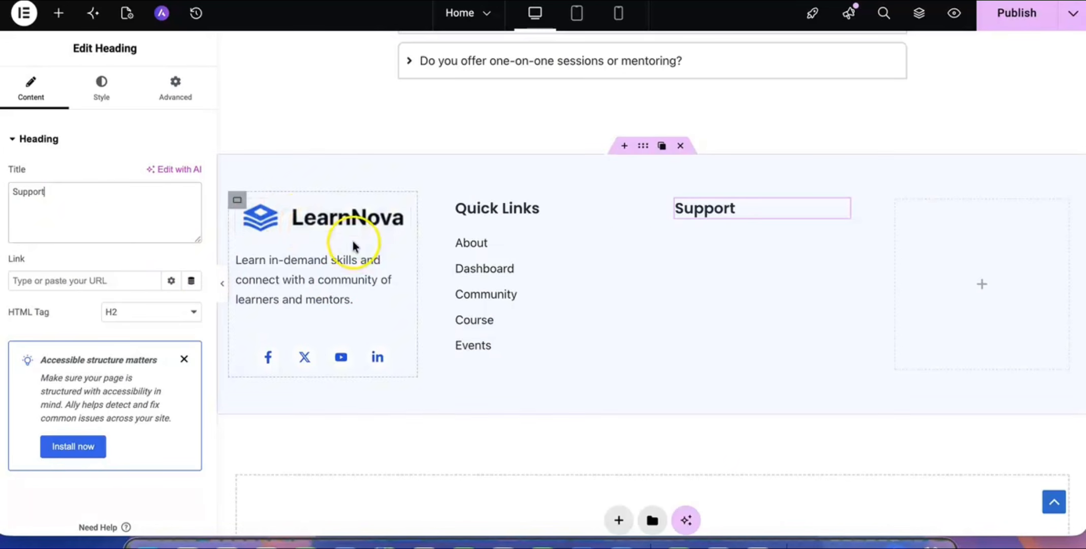
Copy the Quick Links icon list and paste it below the Support heading.
right_click(531, 276)
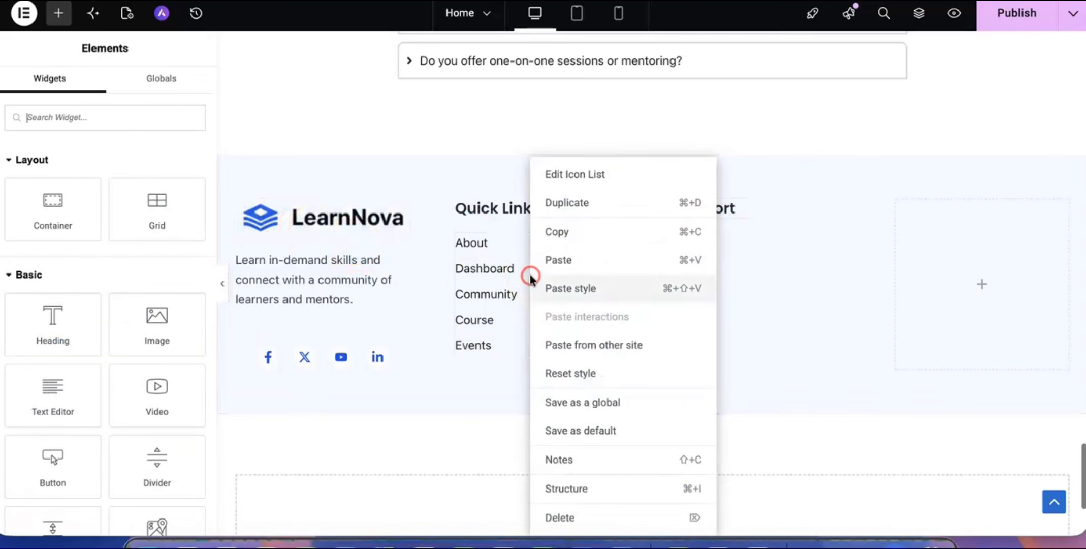
left_click(564, 231)
right_click(748, 205)
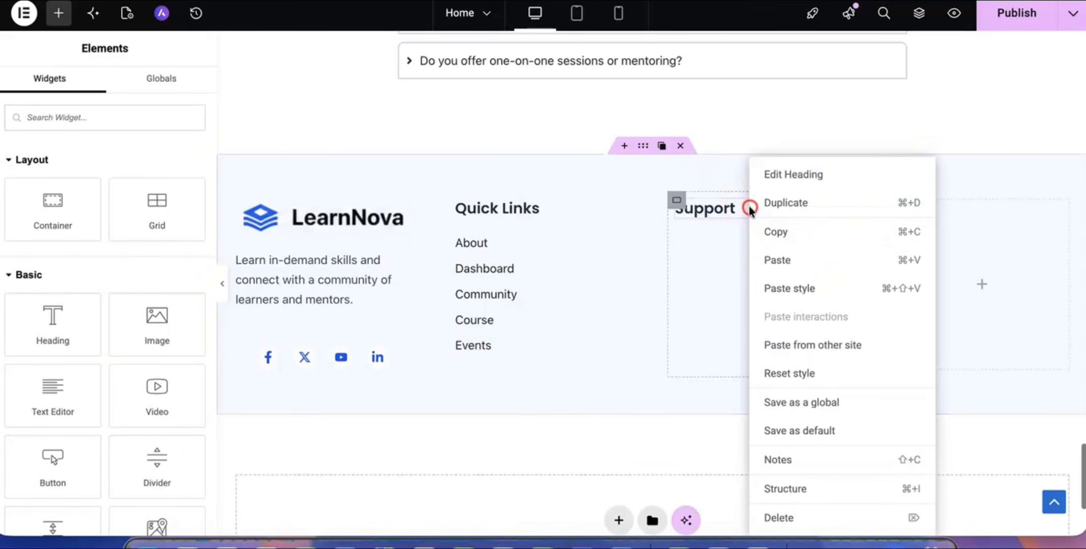
left_click(767, 258)
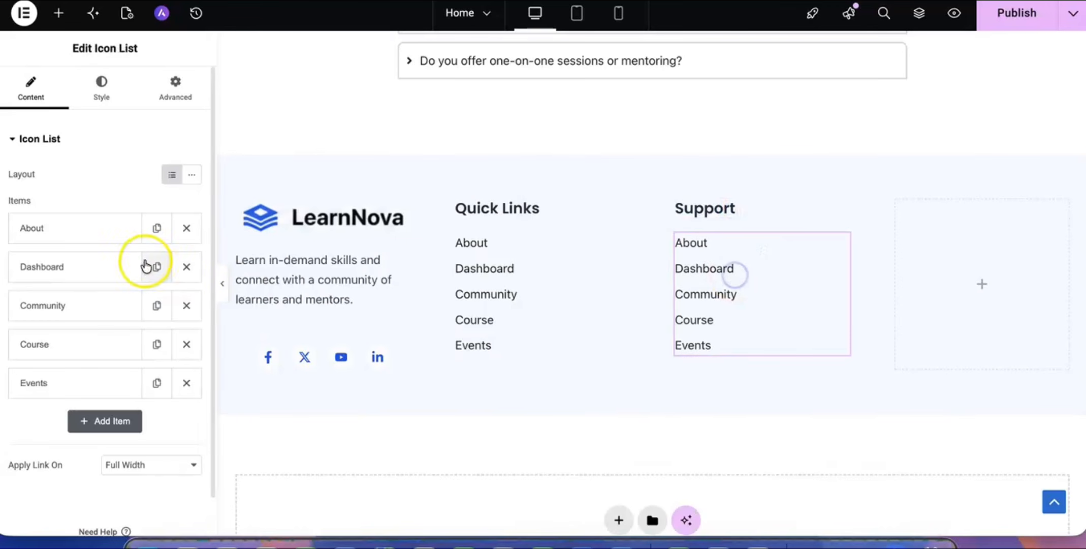
Rename the Support list's "About" and "Dashboard" items as "FAQ" and "Docs".
left_click(100, 228)
left_click(79, 280)
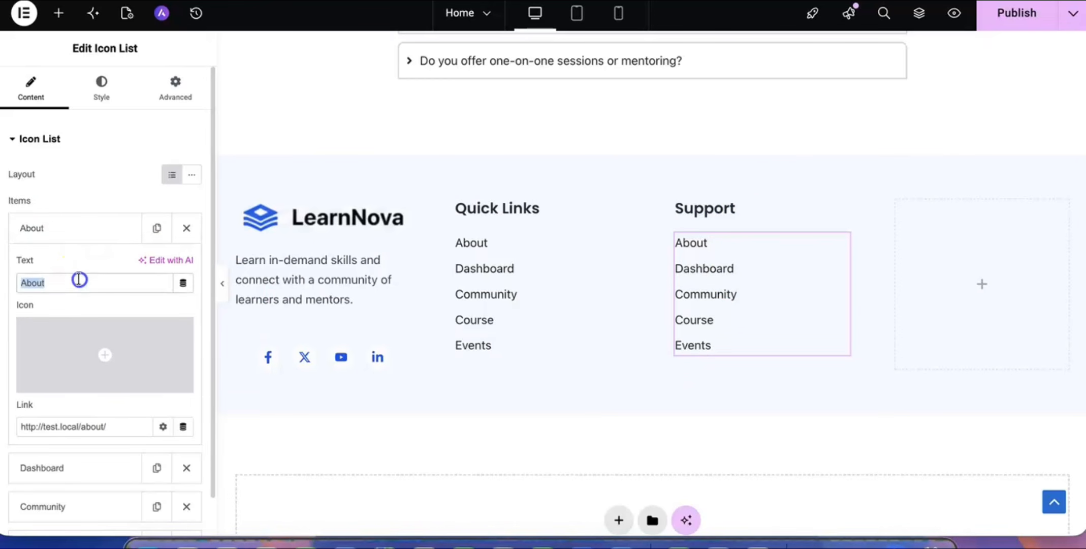
type("FAQ")
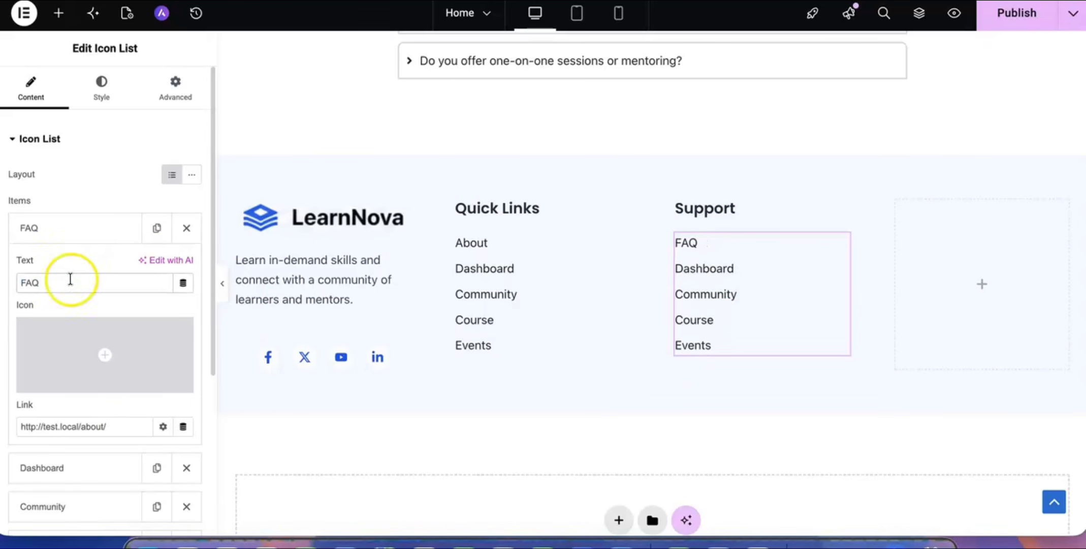
left_click(44, 229)
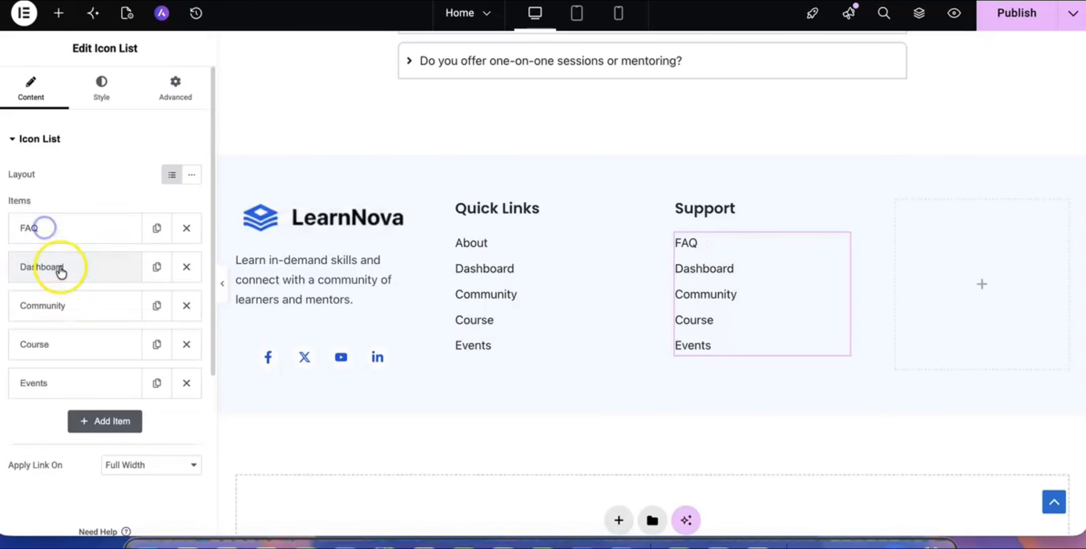
left_click(67, 269)
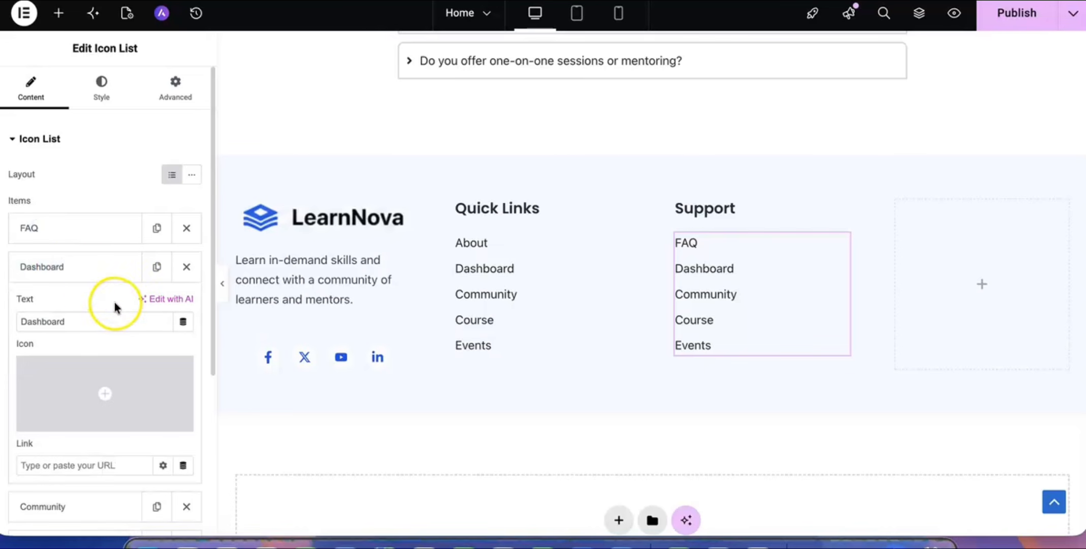
double_click(81, 325)
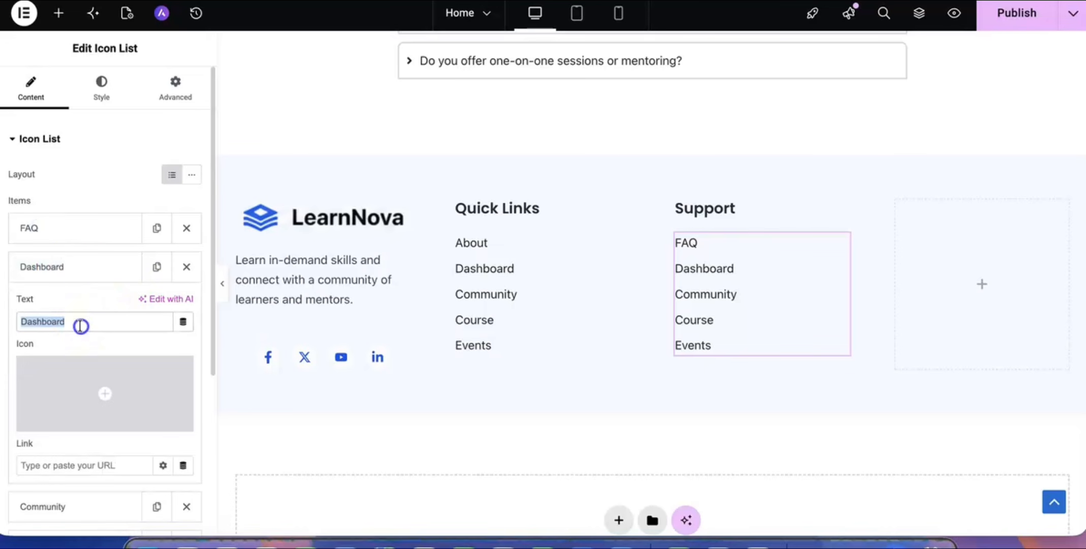
type("Doc")
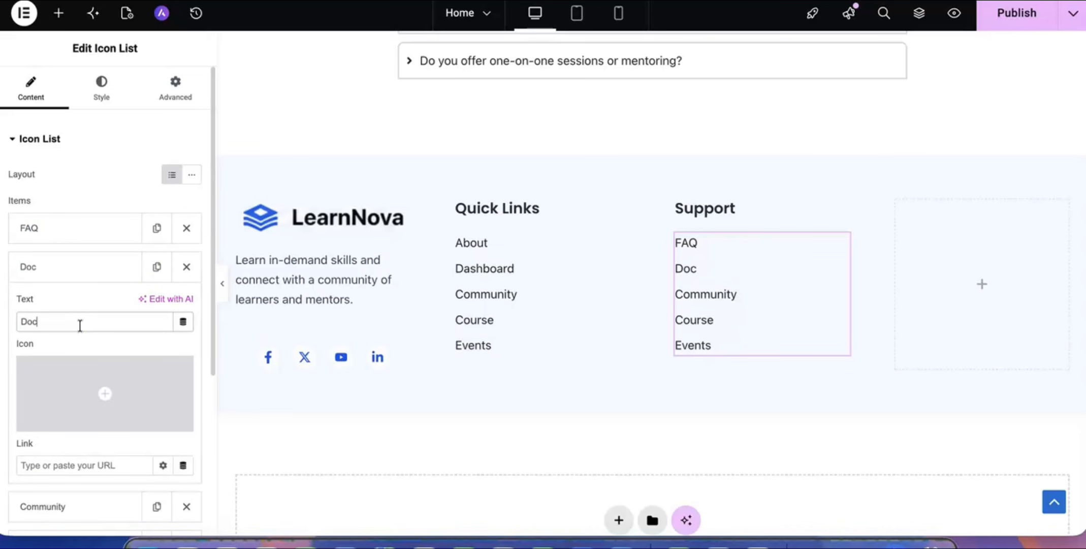
left_click(70, 266)
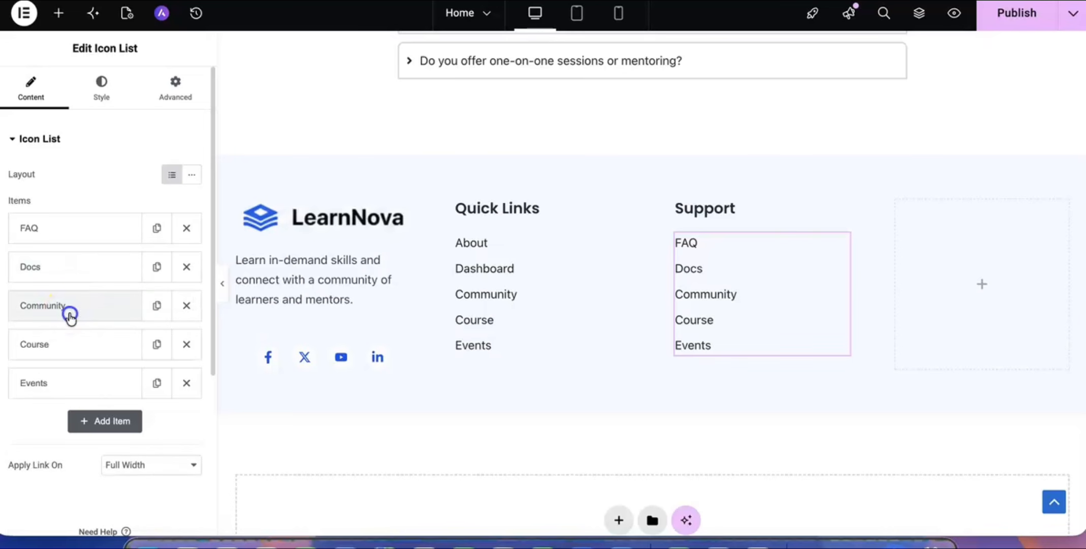
Rename the Support list's "Community" and "Course" items as "Help Center" and "Contact us".
left_click(69, 310)
double_click(79, 365)
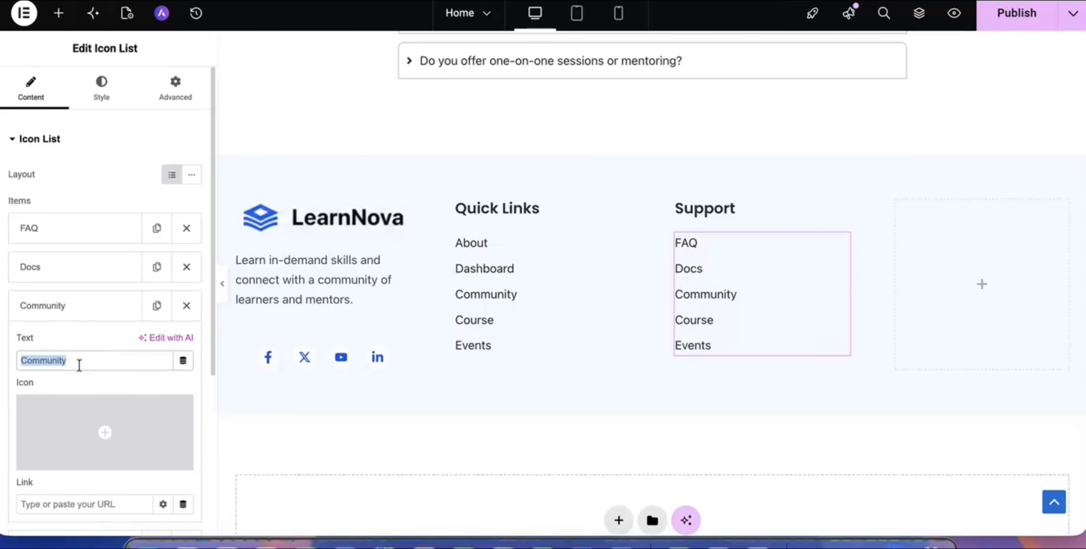
type("Help Center")
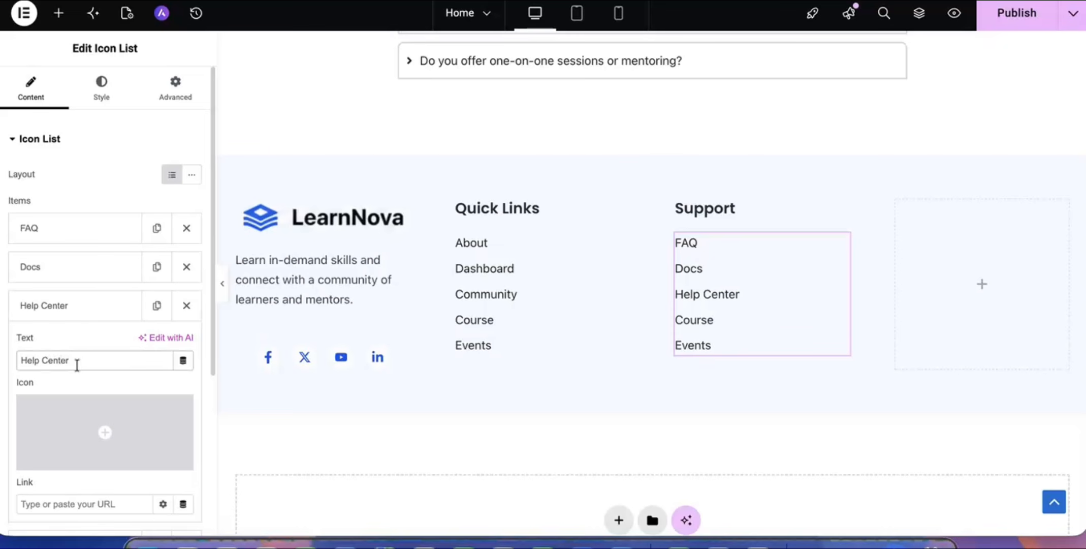
left_click(80, 306)
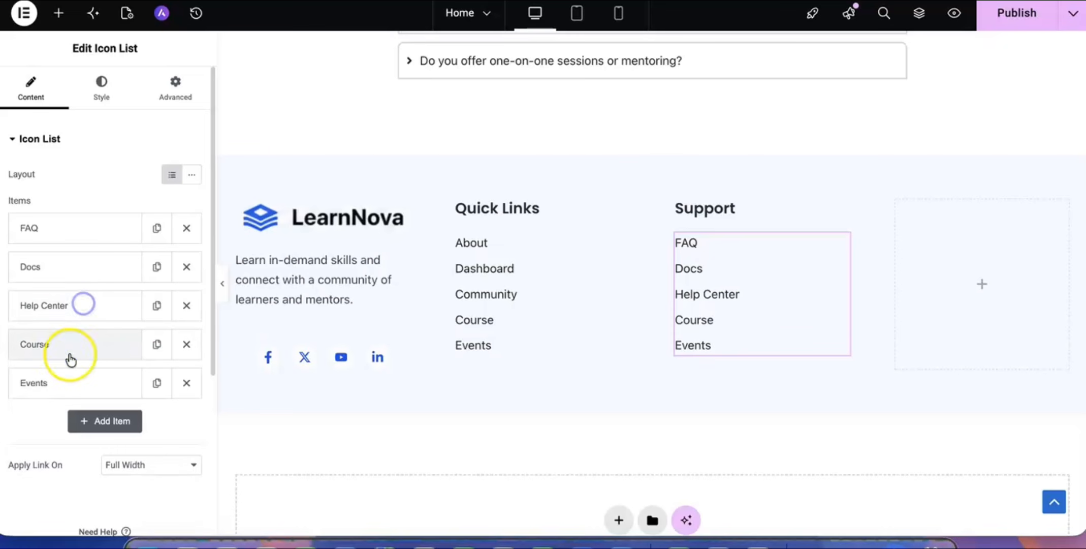
left_click(70, 348)
double_click(77, 401)
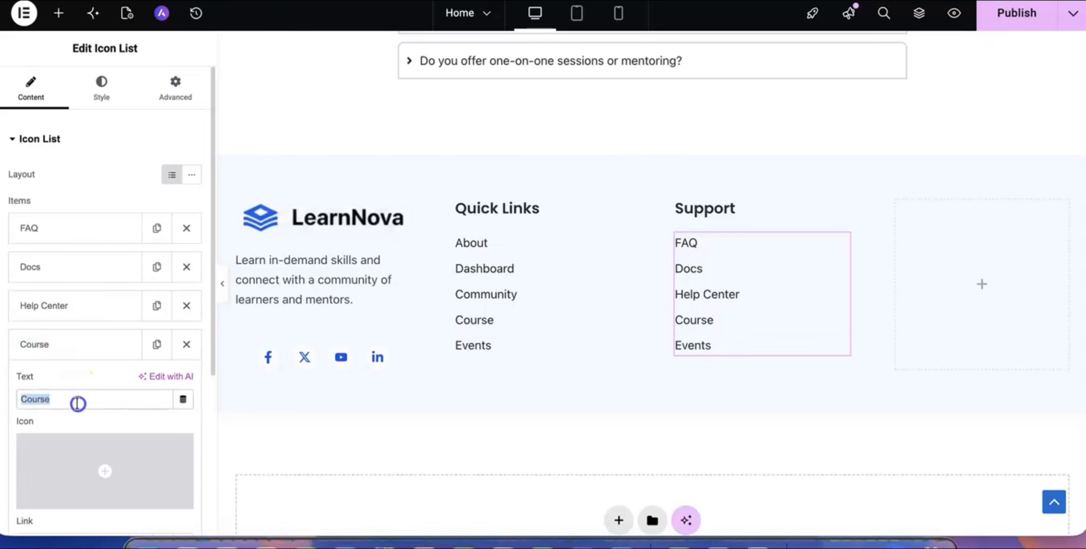
type("Contact")
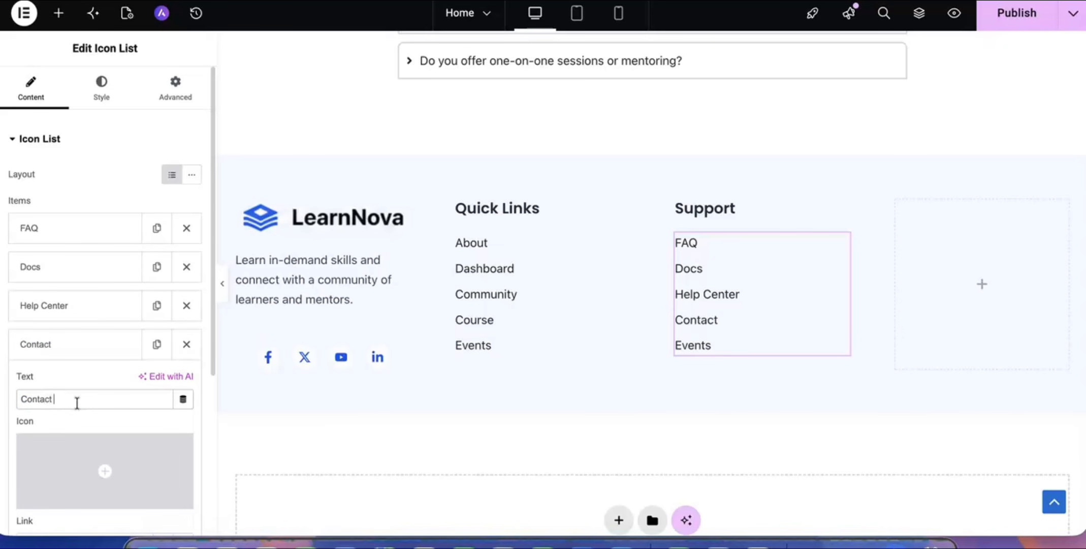
scroll(71, 379, "down", 4)
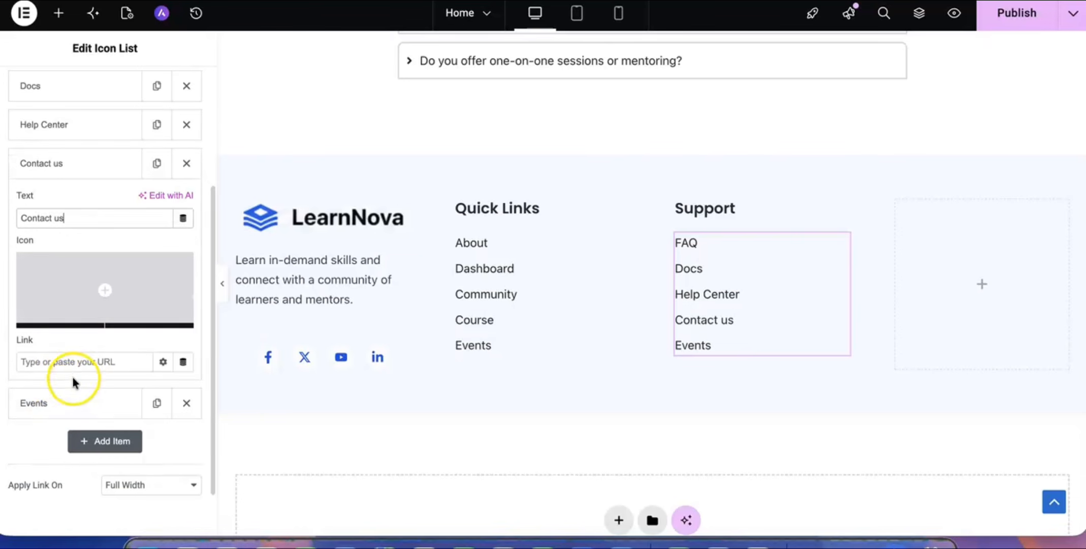
left_click(76, 362)
type("d")
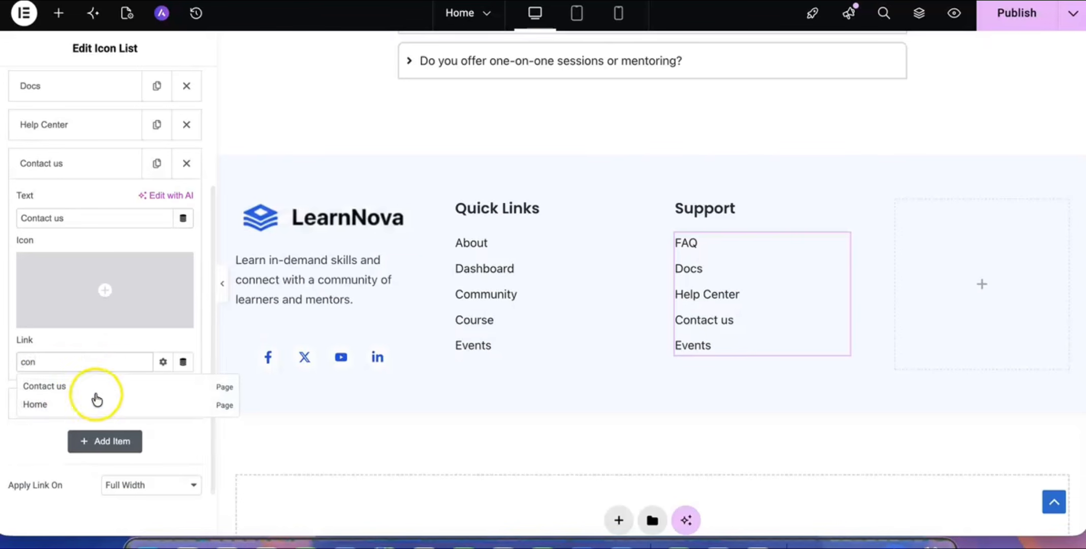
left_click(51, 389)
scroll(76, 356, "up", 2)
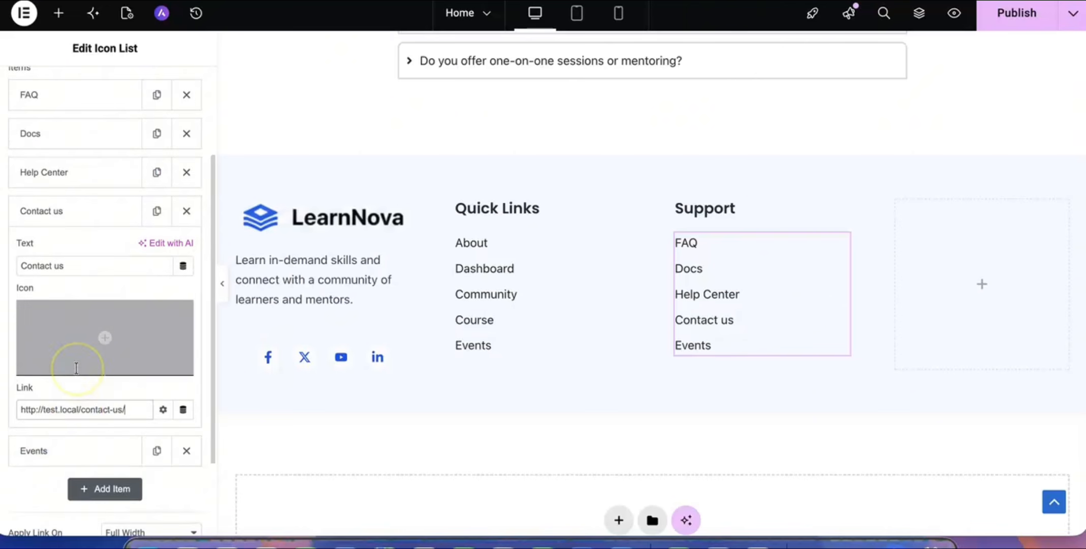
scroll(80, 286, "up", 2)
scroll(76, 281, "up", 3)
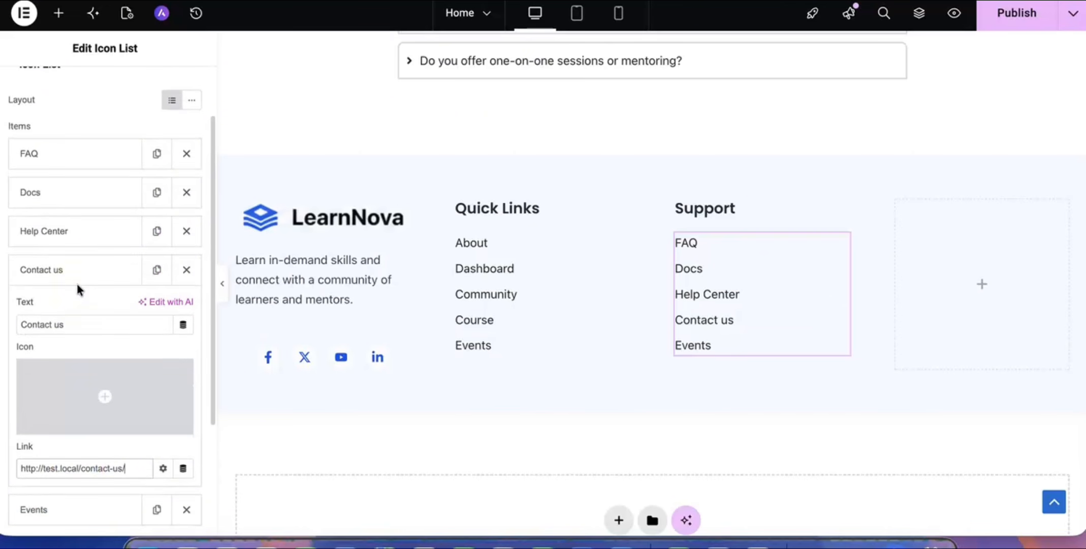
scroll(76, 281, "down", 3)
left_click(76, 261)
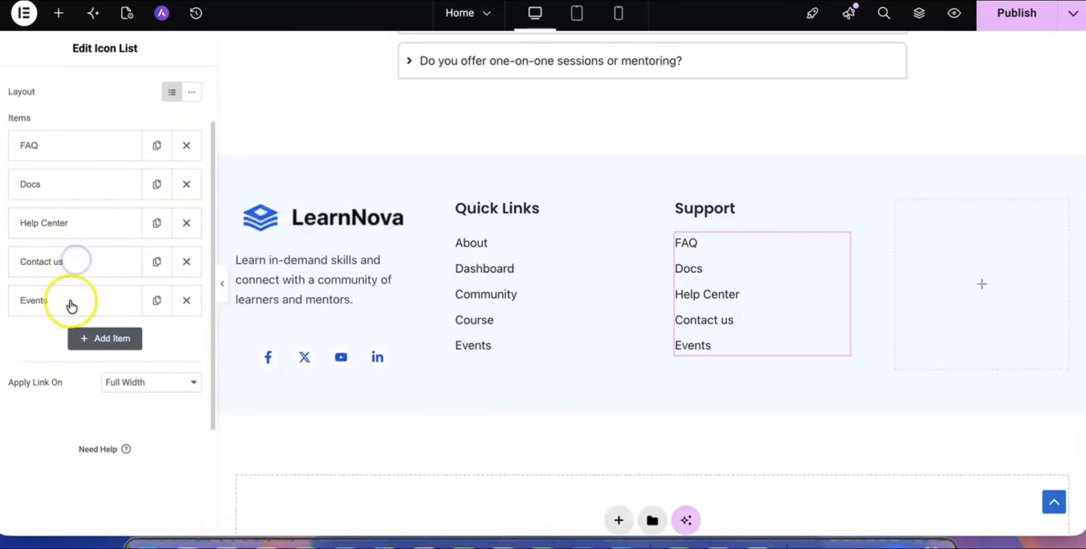
Delete the "Events" item from the Support list and publish the page to check the reloaded live footer.
left_click(186, 304)
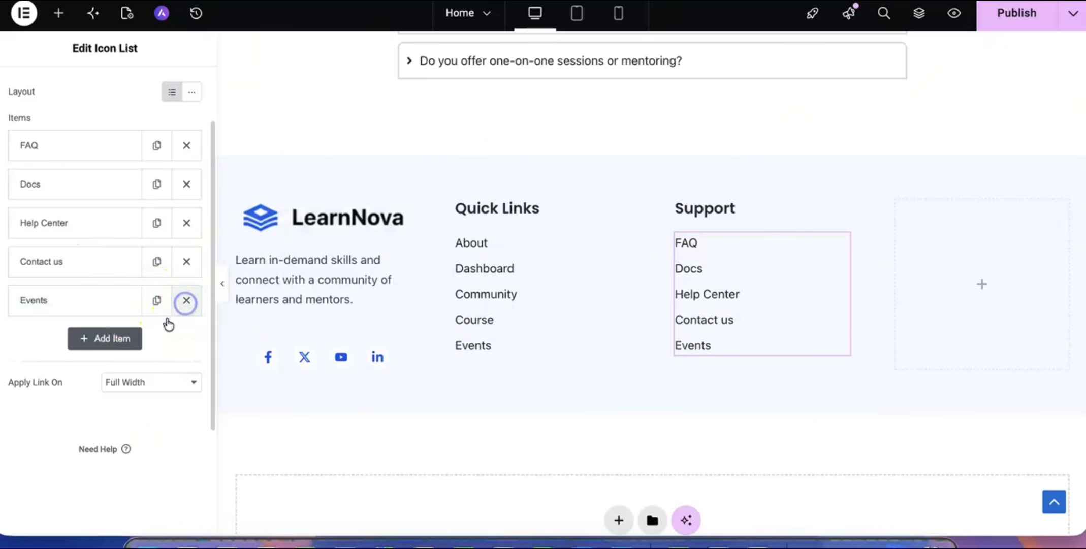
left_click(187, 303)
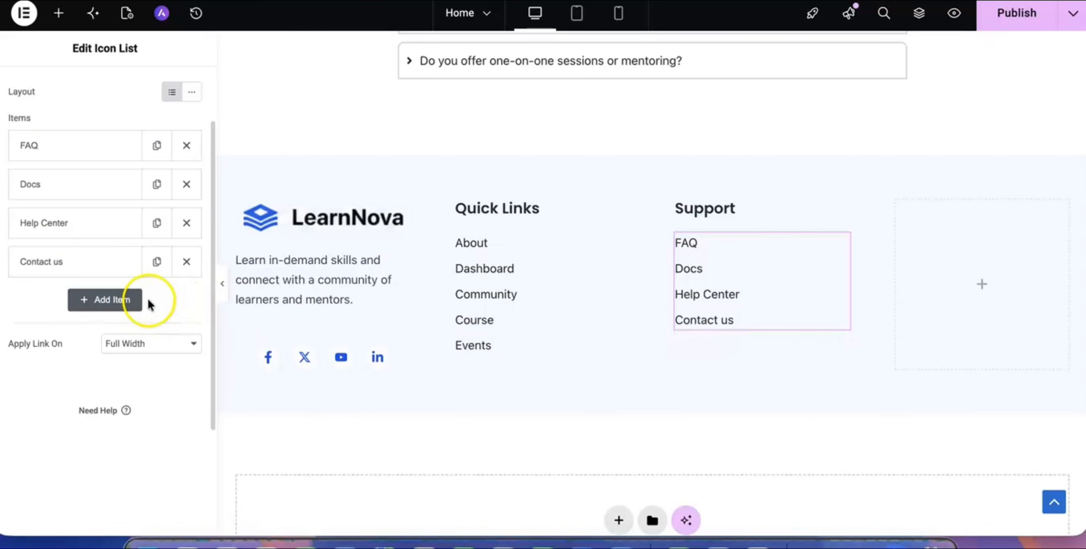
left_click(992, 29)
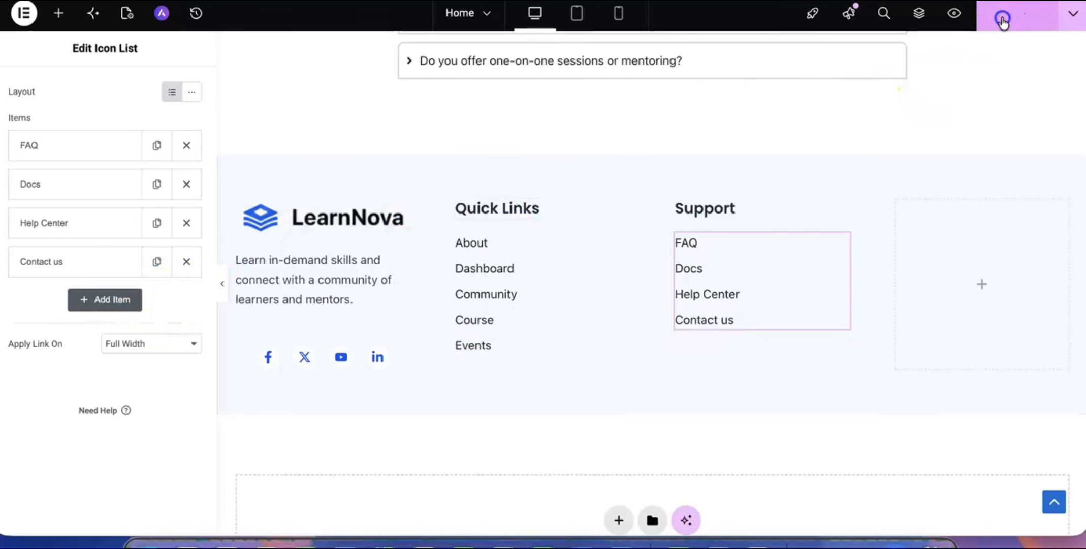
left_click(424, 1)
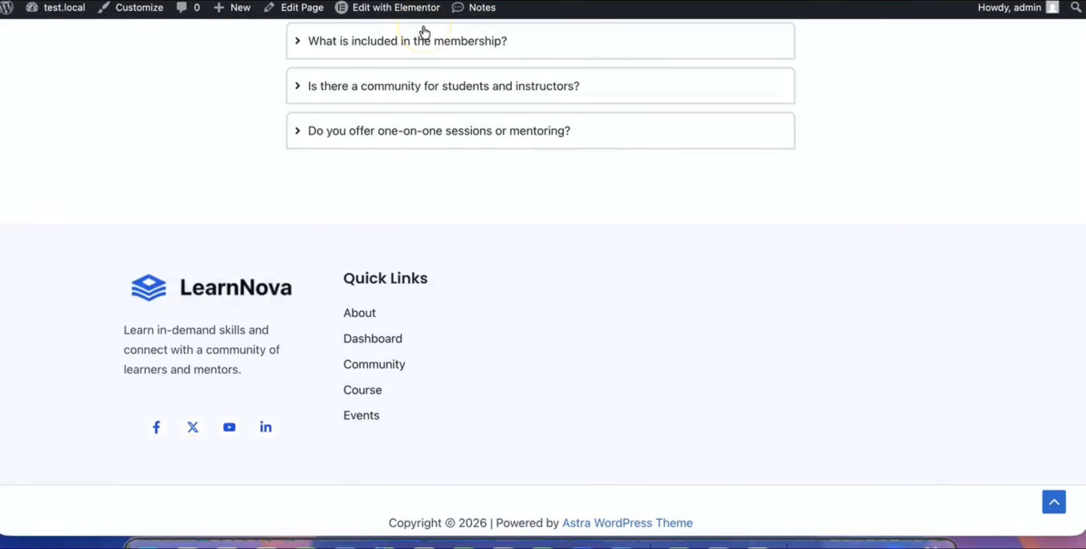
key("super+r")
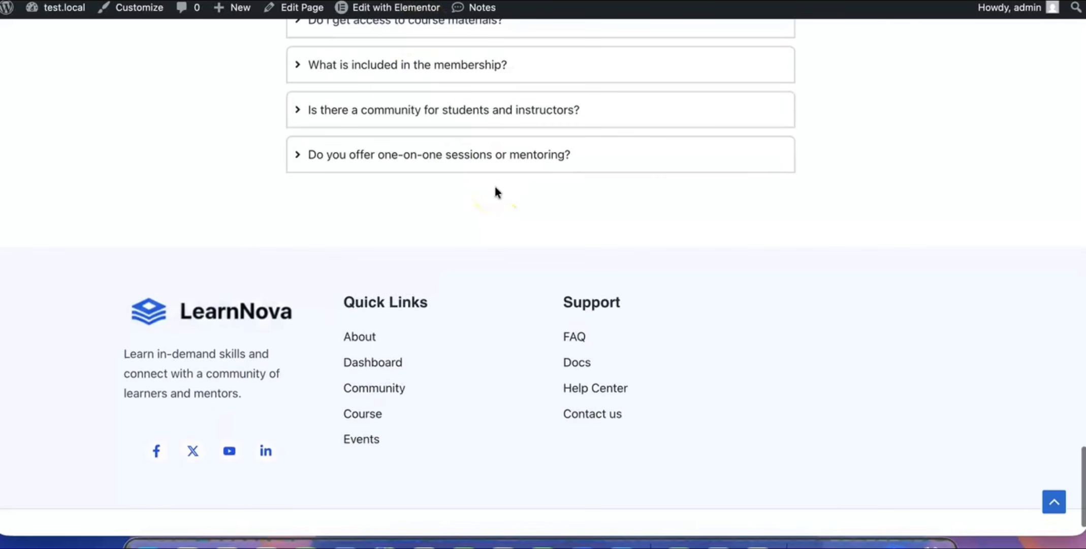
scroll(495, 188, "down", 1)
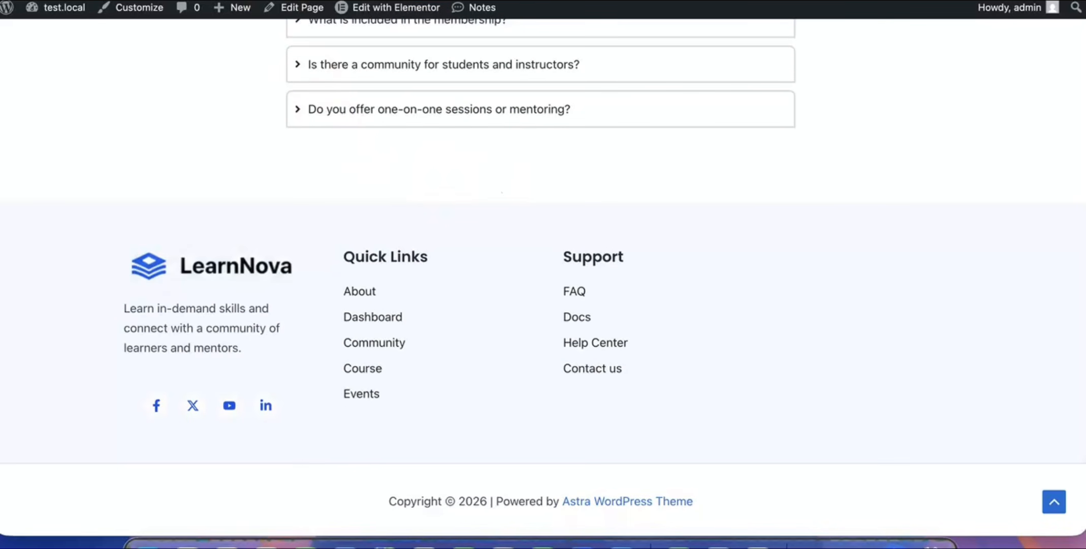
left_click(325, 1)
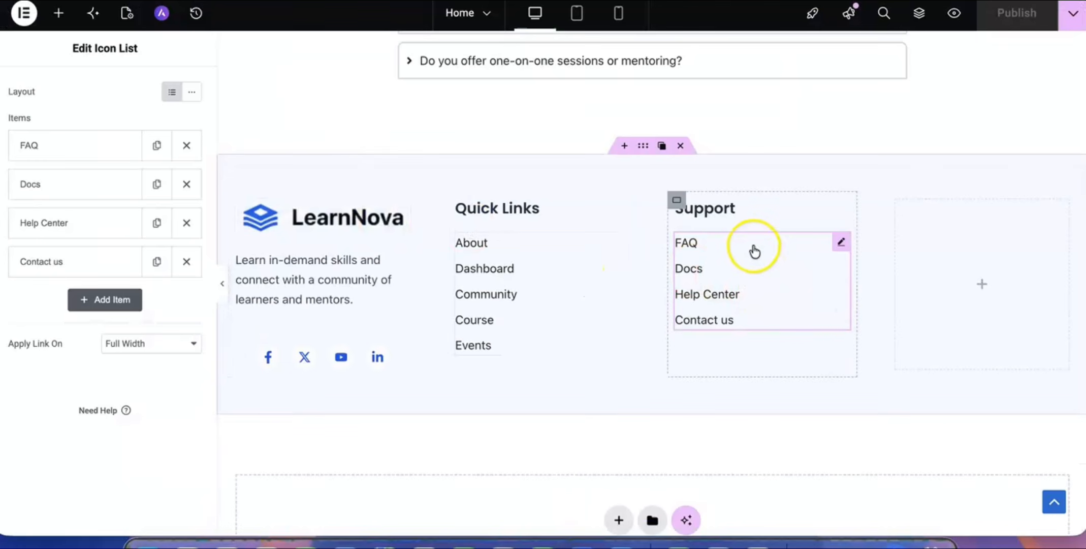
Copy the Support heading into the footer's fourth column and change its title to "Account".
left_click(750, 214)
right_click(751, 212)
left_click(771, 233)
left_click(937, 235)
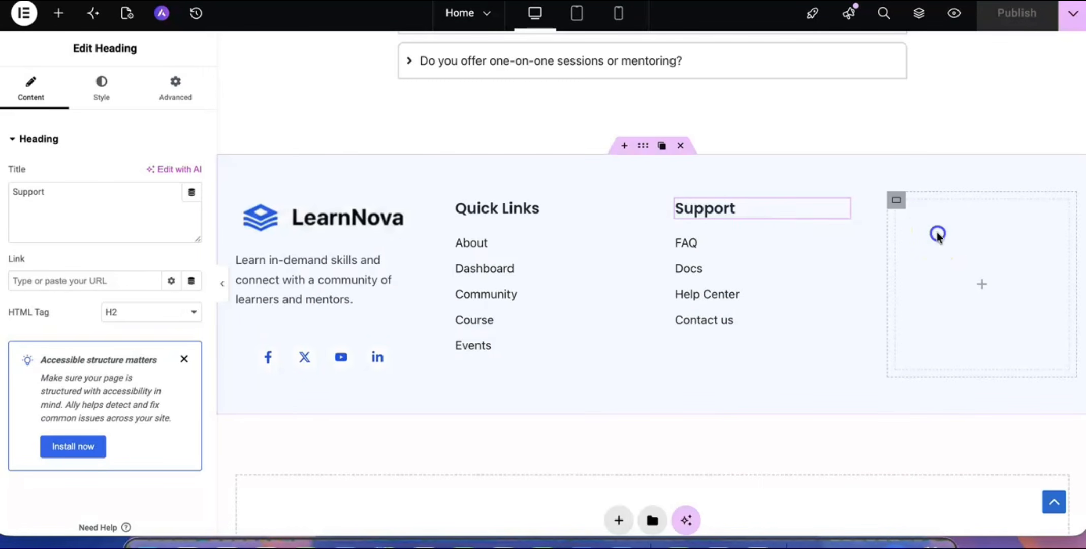
left_click(975, 284)
right_click(970, 280)
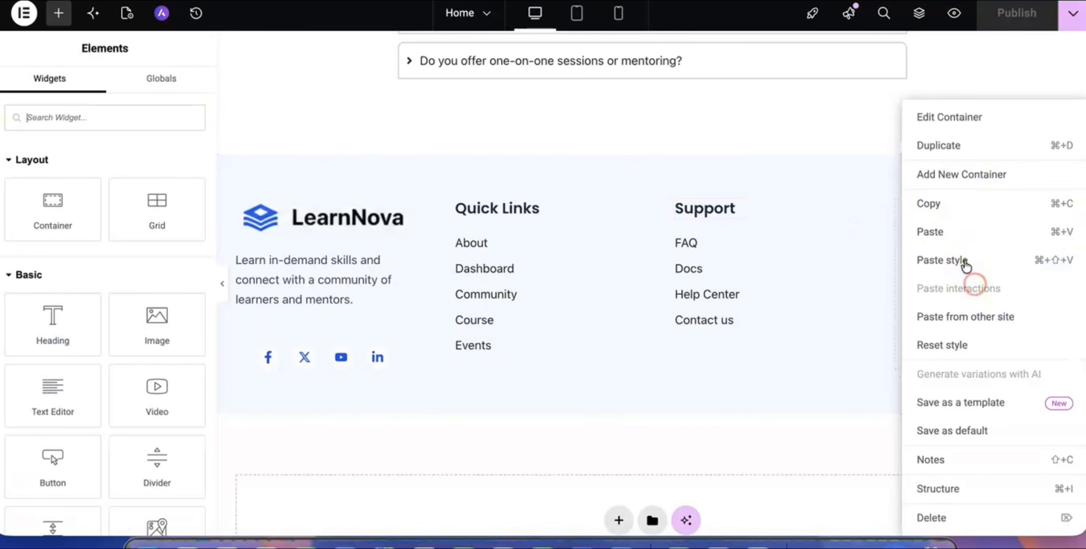
left_click(945, 233)
triple_click(138, 188)
type("Account")
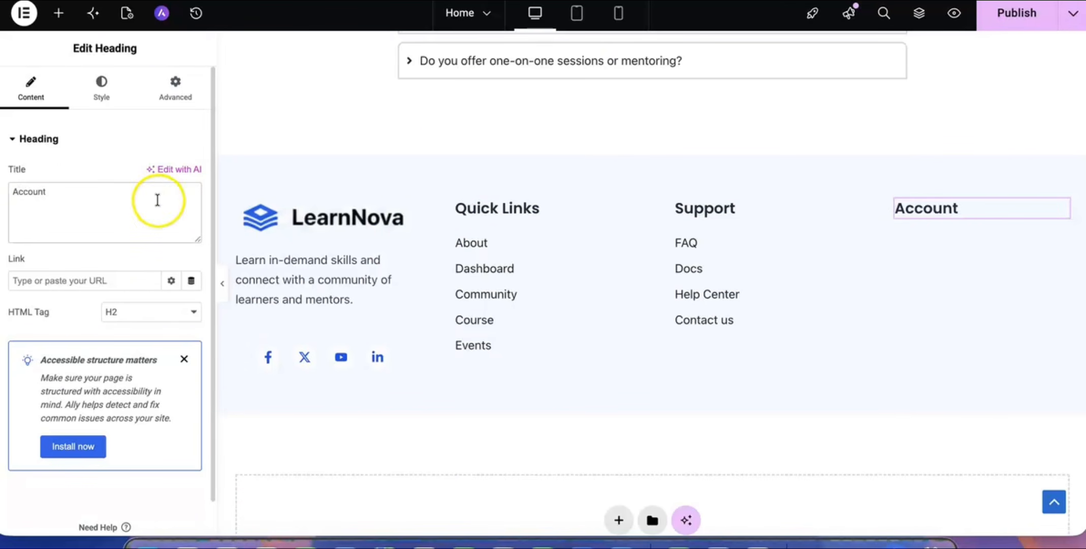
Copy the Support link list into the footer's fourth column beneath the Account heading.
right_click(683, 289)
left_click(717, 235)
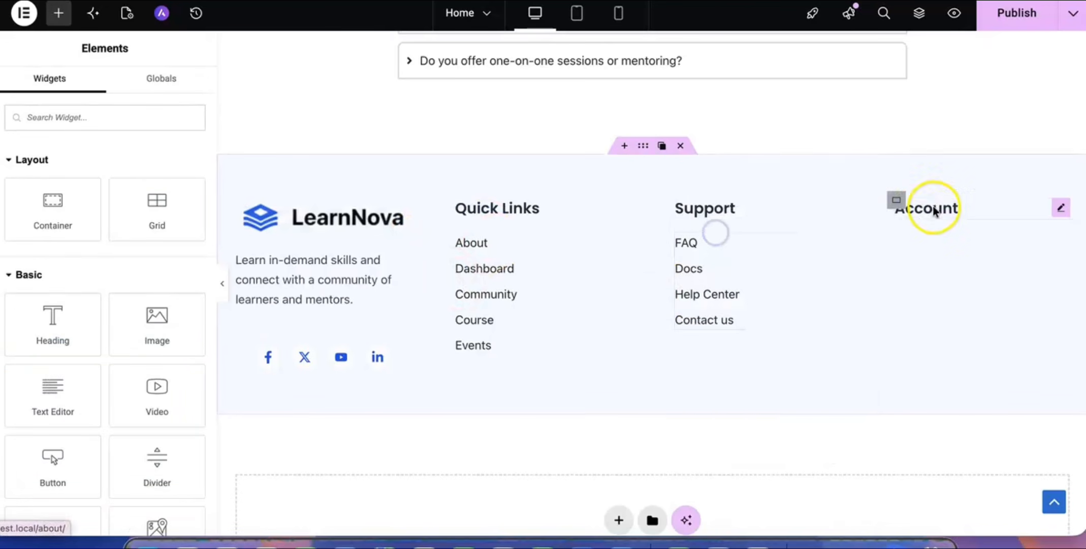
right_click(938, 205)
left_click(931, 263)
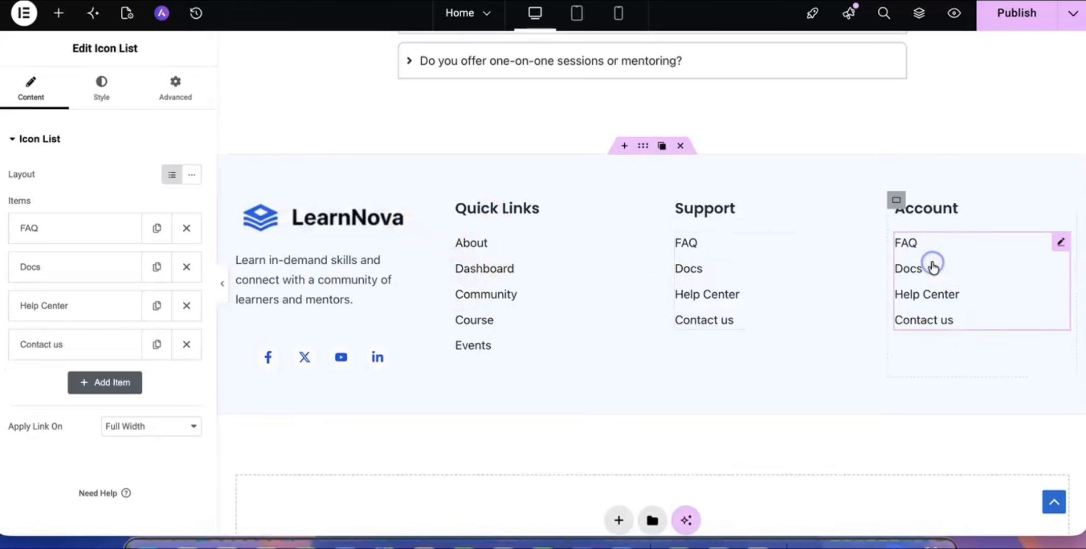
left_click(946, 307)
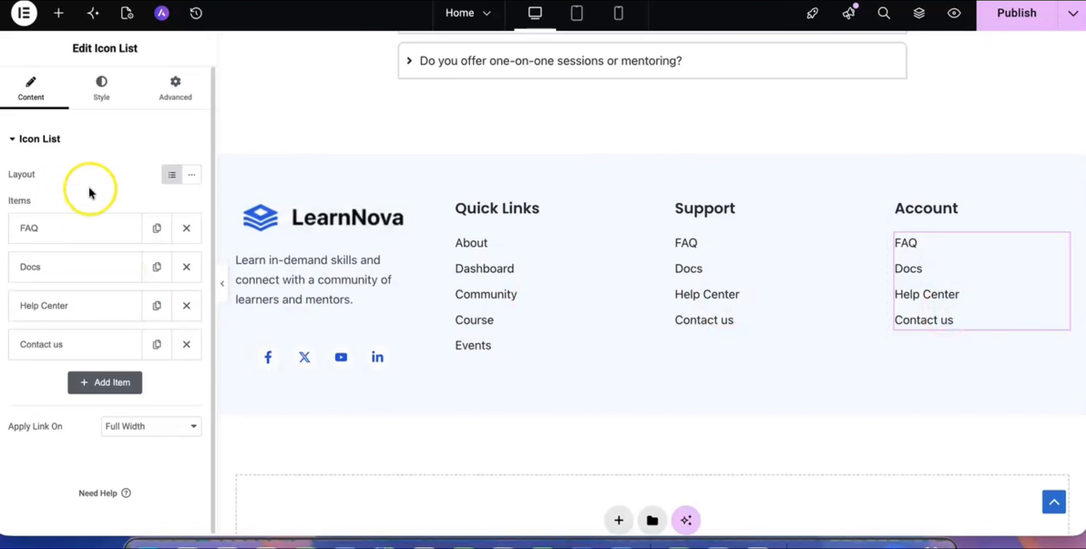
Rename the Account list's "FAQ" and "Docs" items as "Login" and "Register".
left_click(90, 219)
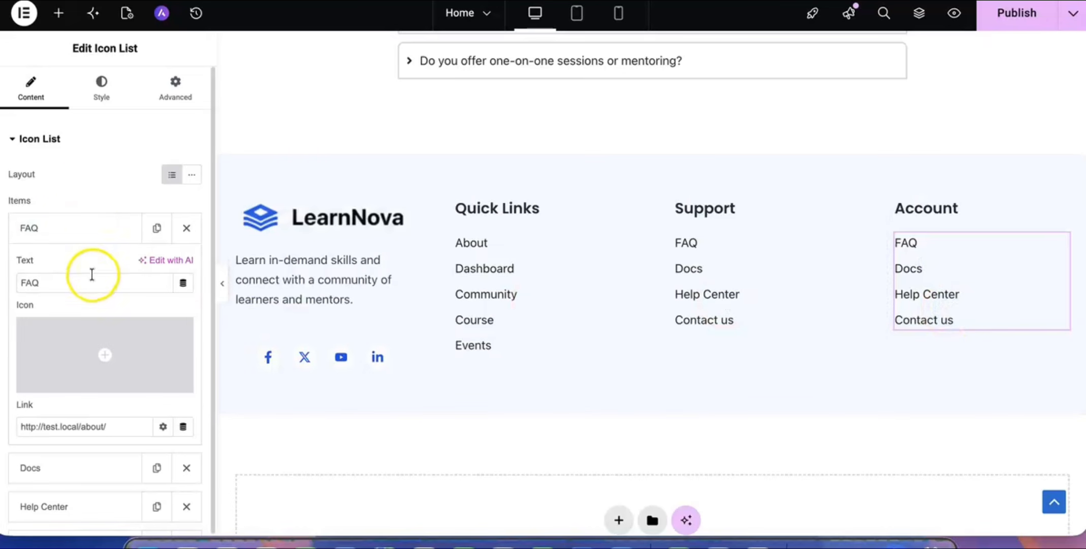
left_click(76, 275)
type("Login")
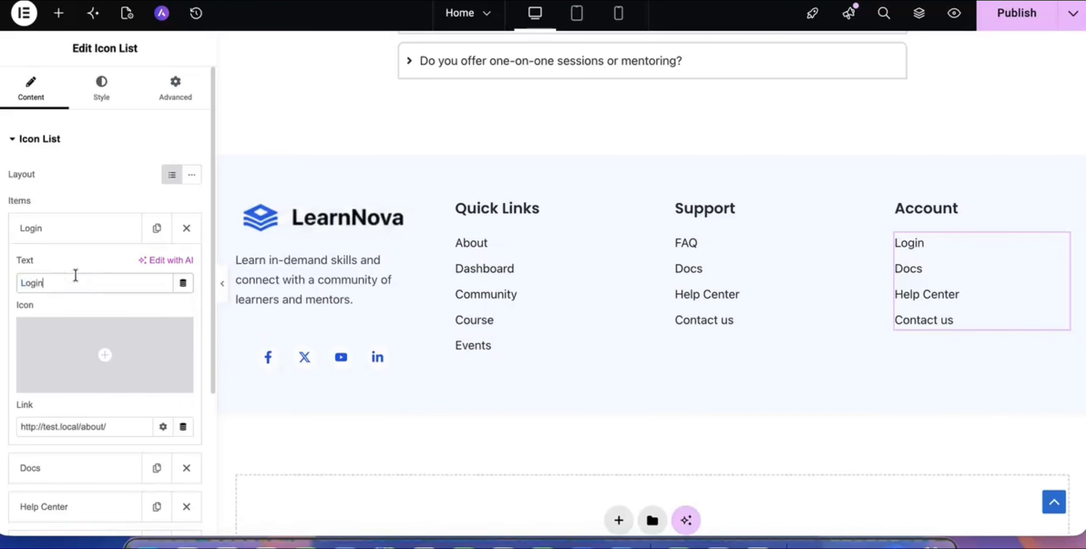
left_click(82, 227)
left_click(77, 274)
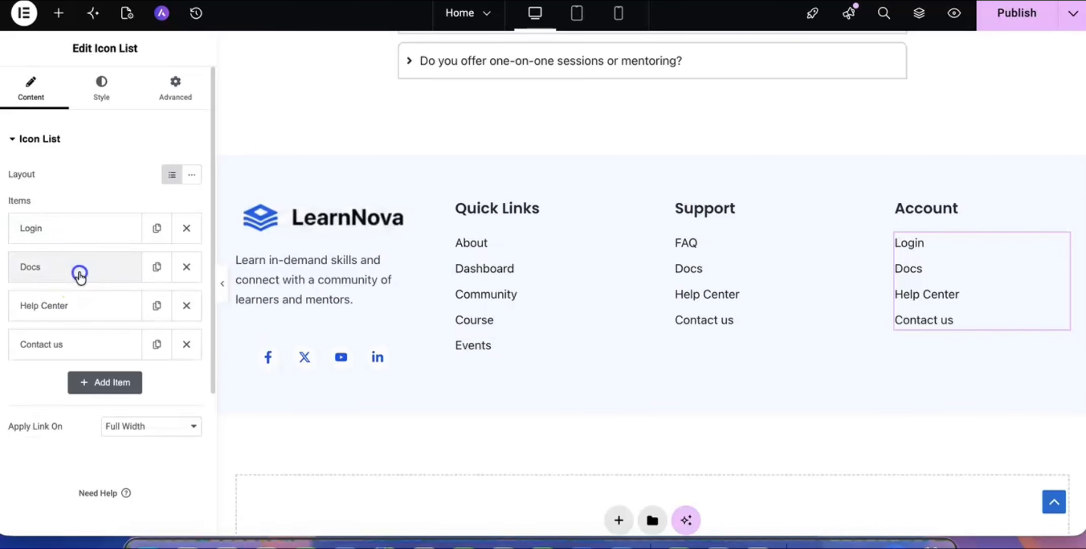
left_click(76, 321)
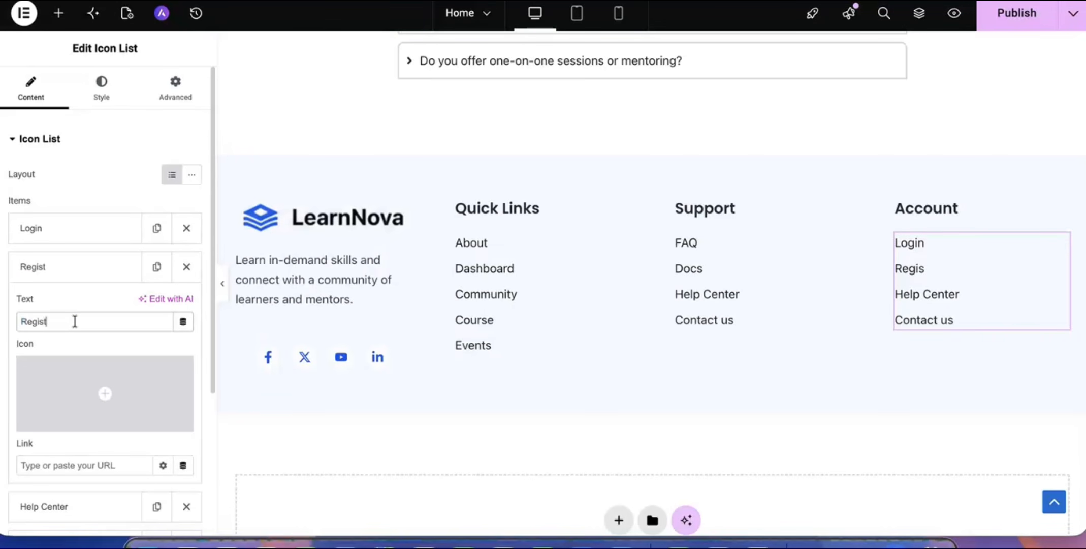
left_click(63, 267)
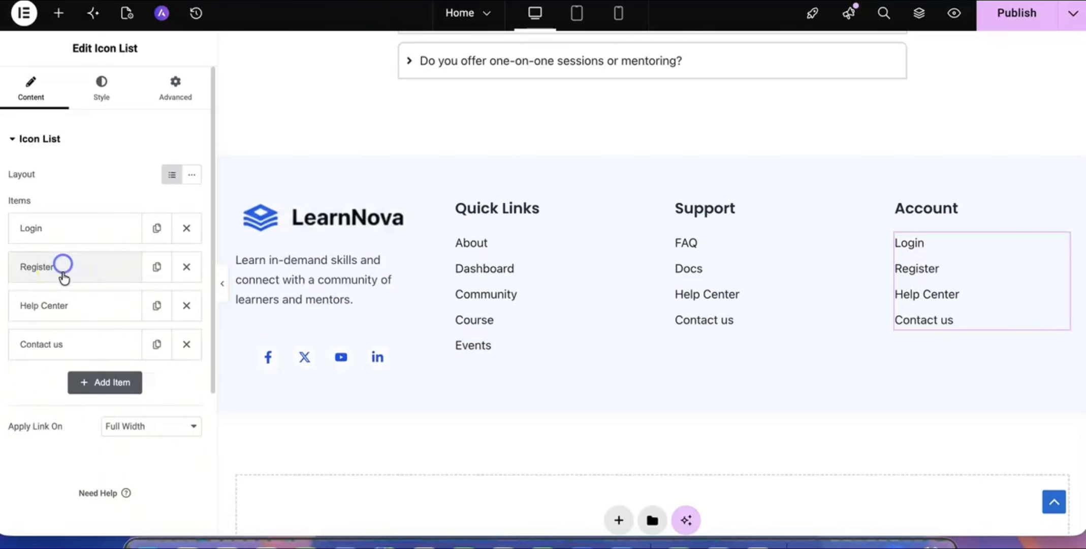
Rename the Account list's "Help Center" and "Contact us" items as "My Account" and "My Profile".
left_click(63, 305)
left_click(89, 359)
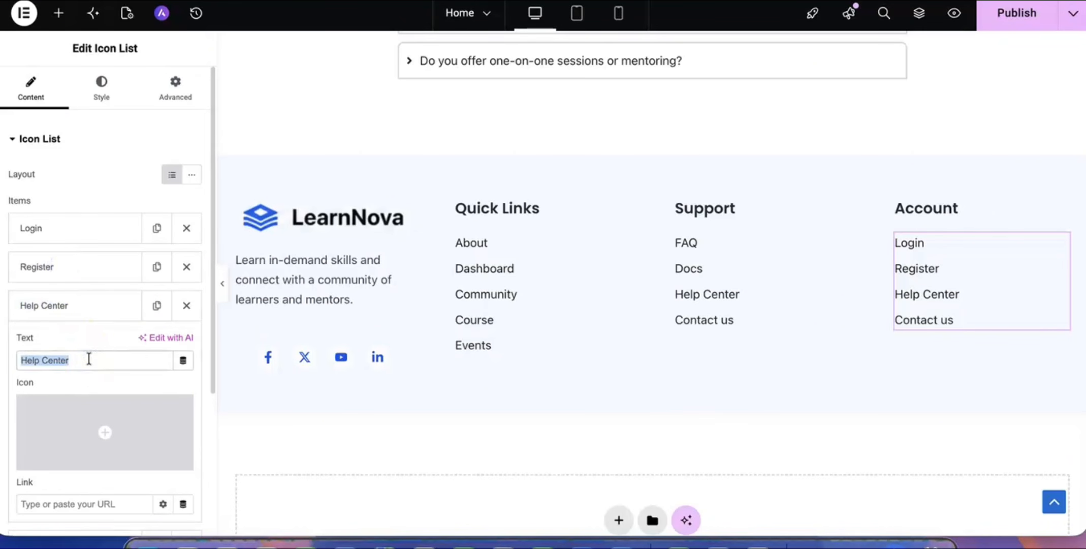
type("A")
key("BackSpace")
type("My Account")
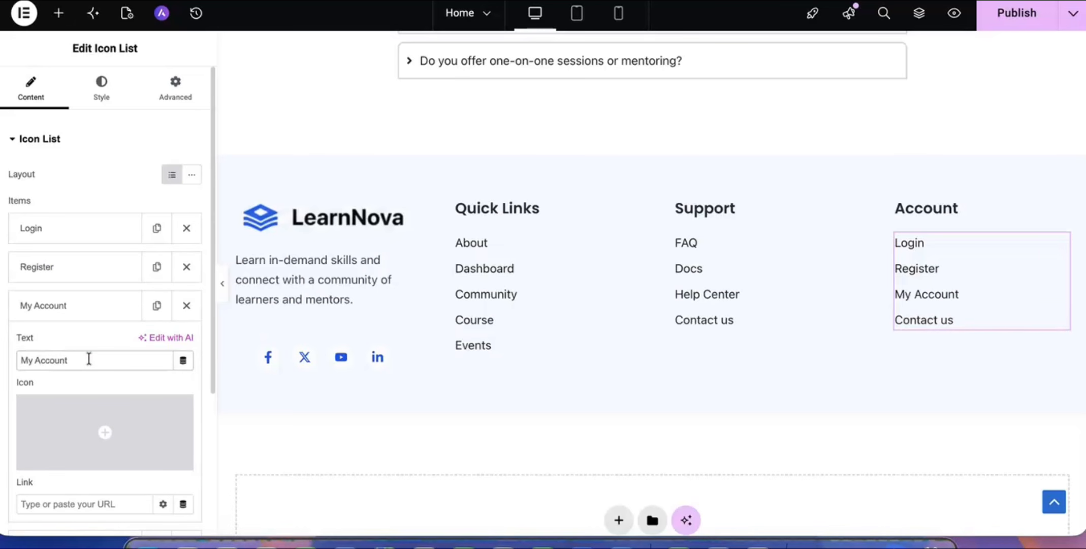
left_click(60, 306)
left_click(61, 346)
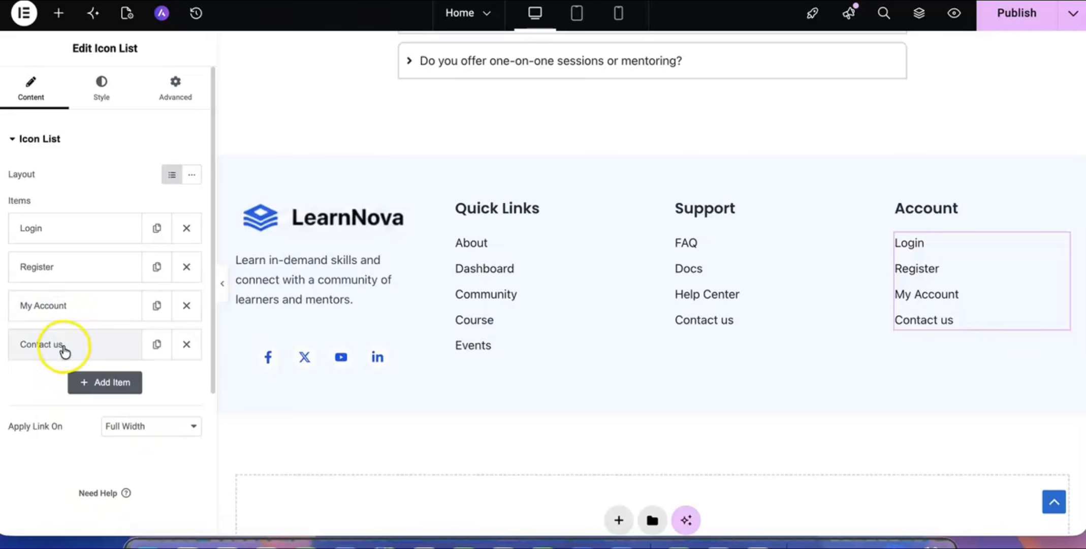
left_click(73, 399)
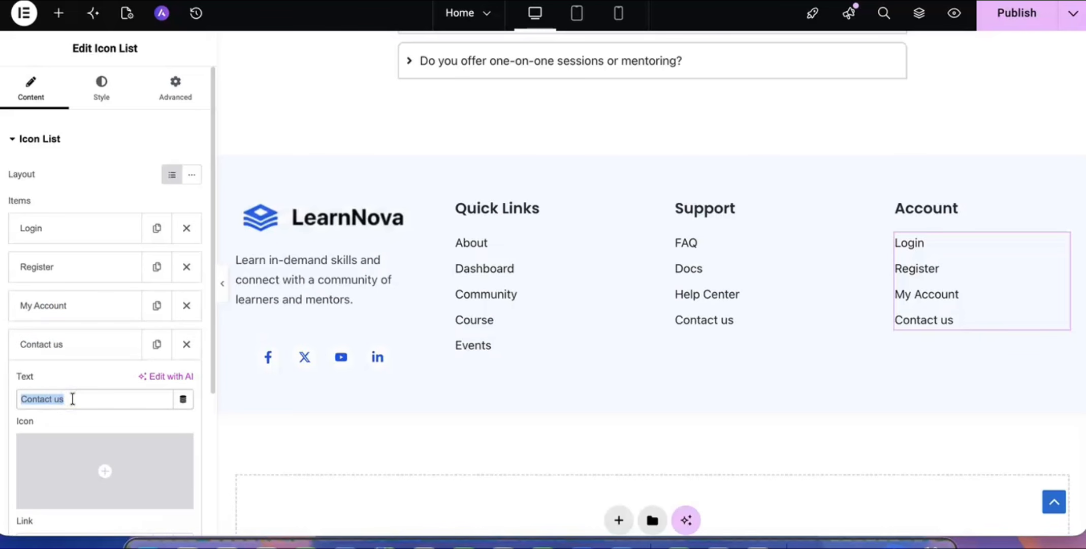
type("My Profile")
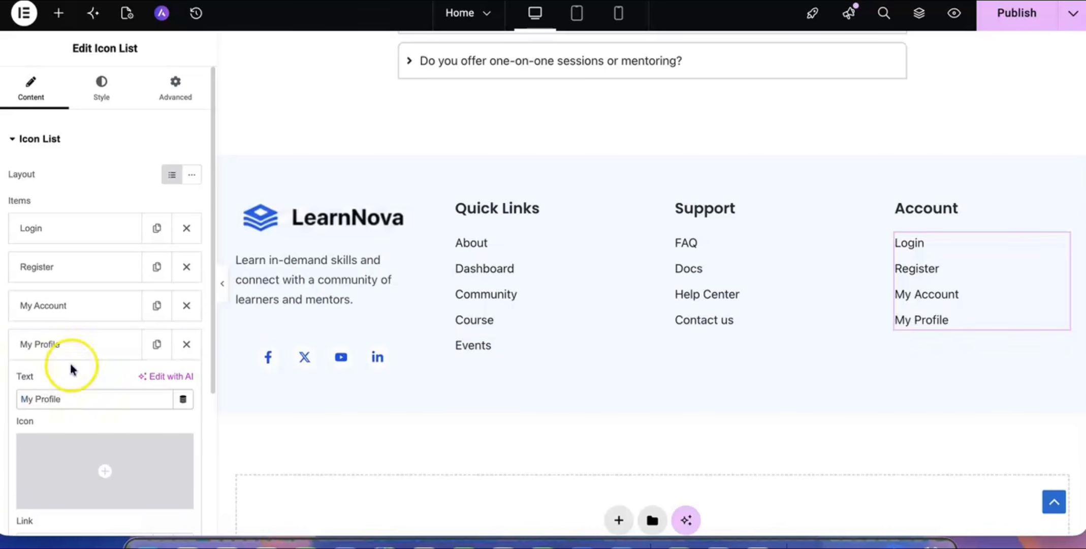
left_click(66, 345)
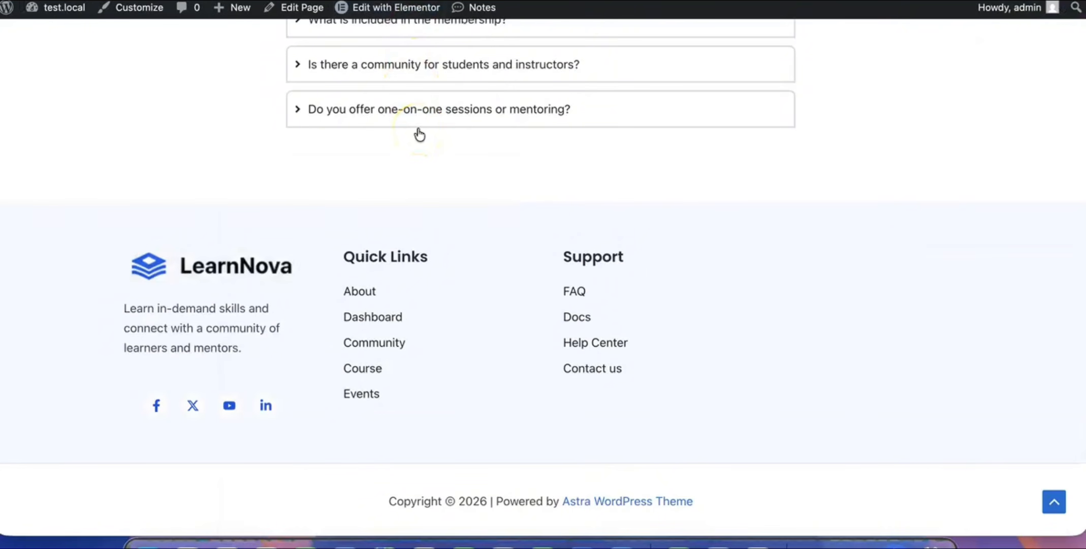
Publish the page and check the Account column in the reloaded live footer.
key("super+r")
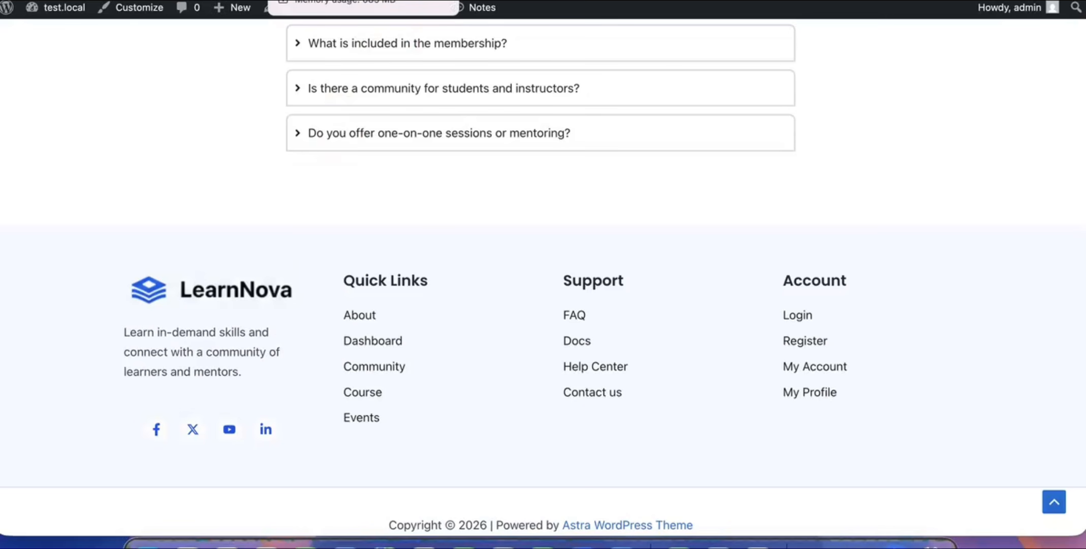
left_click(351, 1)
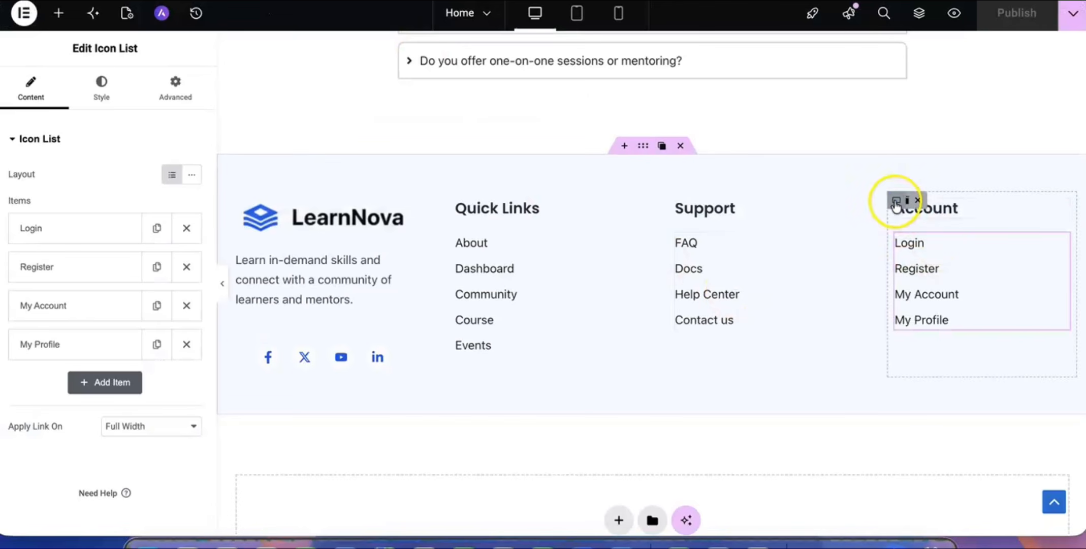
Set the width of the Account, Support and Quick Links column containers to 20% each.
left_click(895, 202)
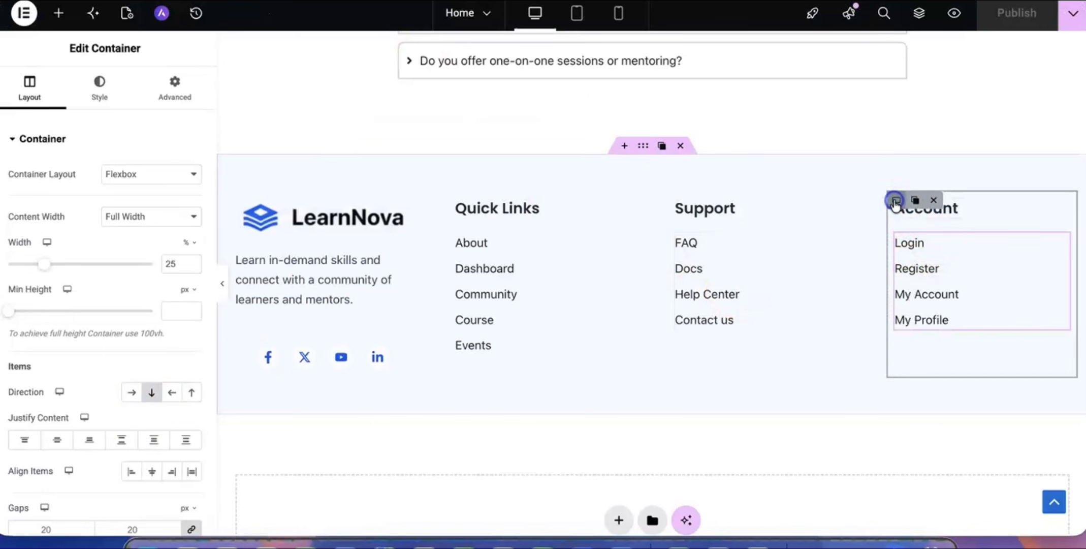
left_click(176, 265)
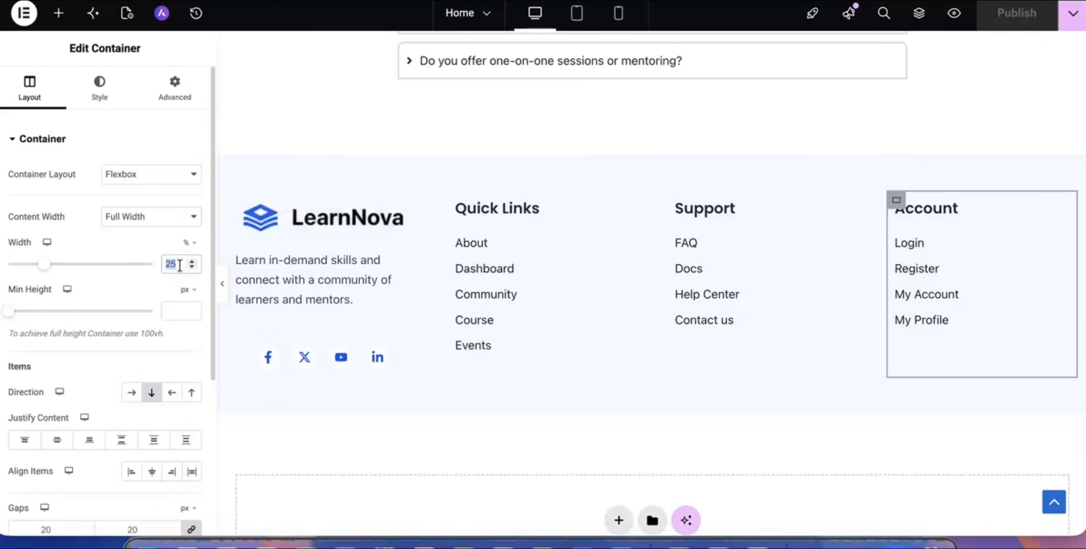
type("20")
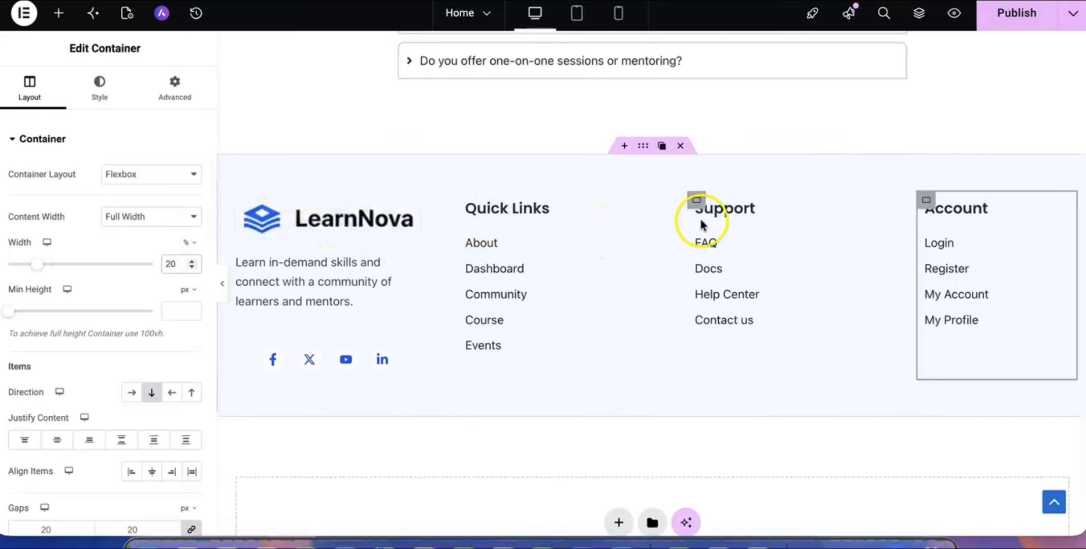
left_click(697, 201)
left_click(166, 263)
type("20")
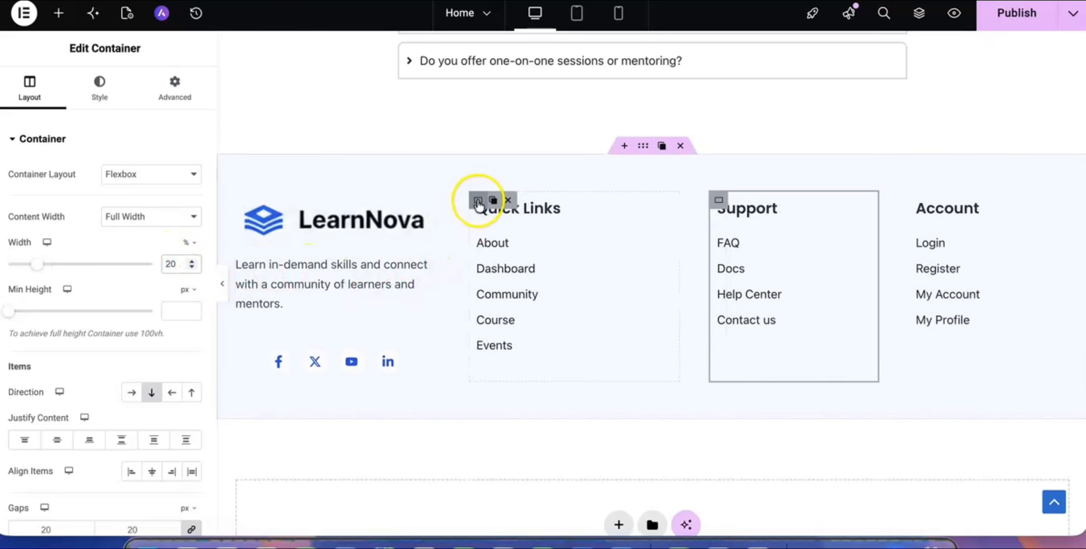
left_click(472, 199)
left_click(169, 264)
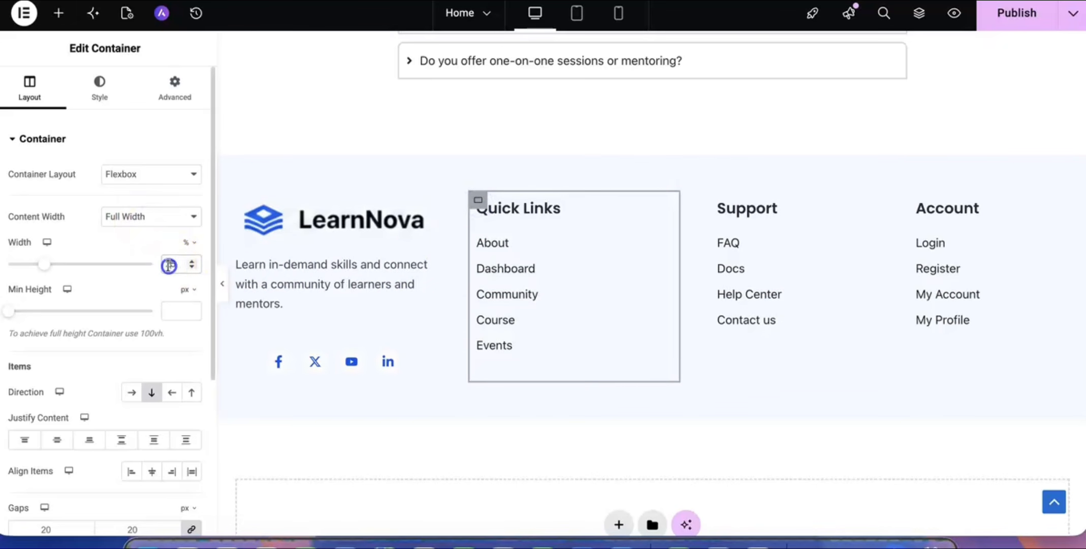
type("20")
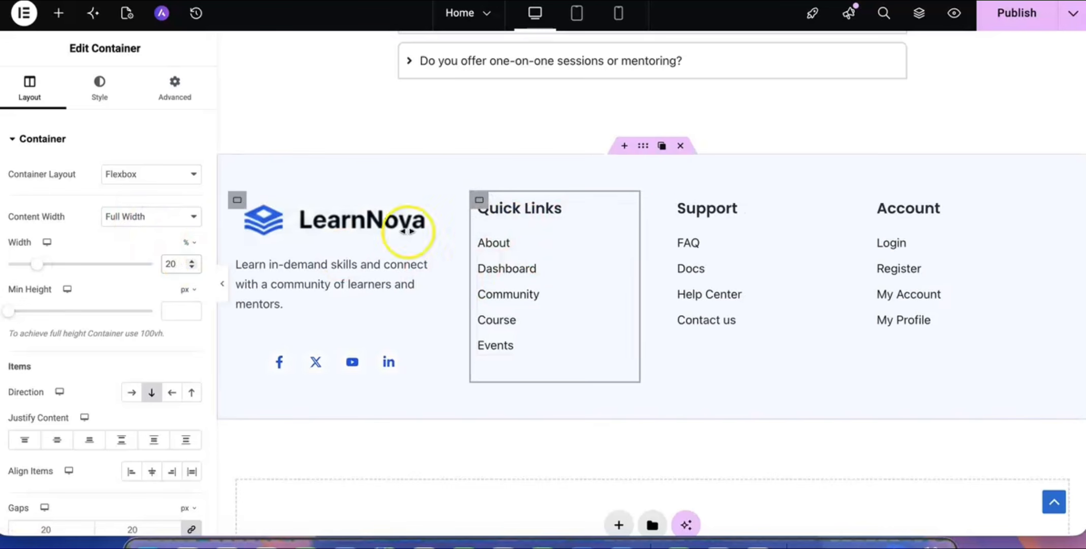
Set the width of the footer's logo and description column container to 40%.
left_click(236, 200)
left_click(173, 264)
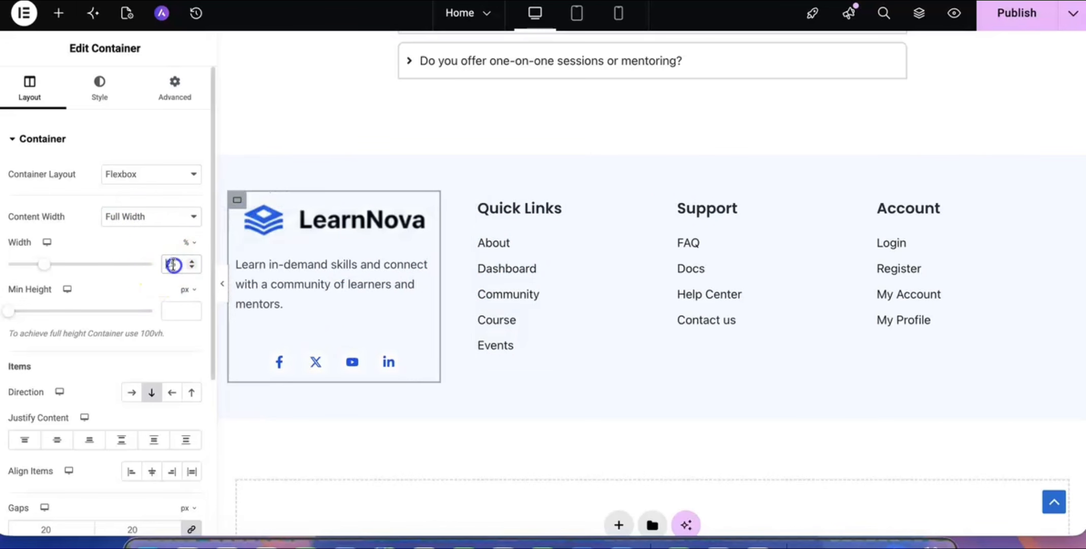
type("40")
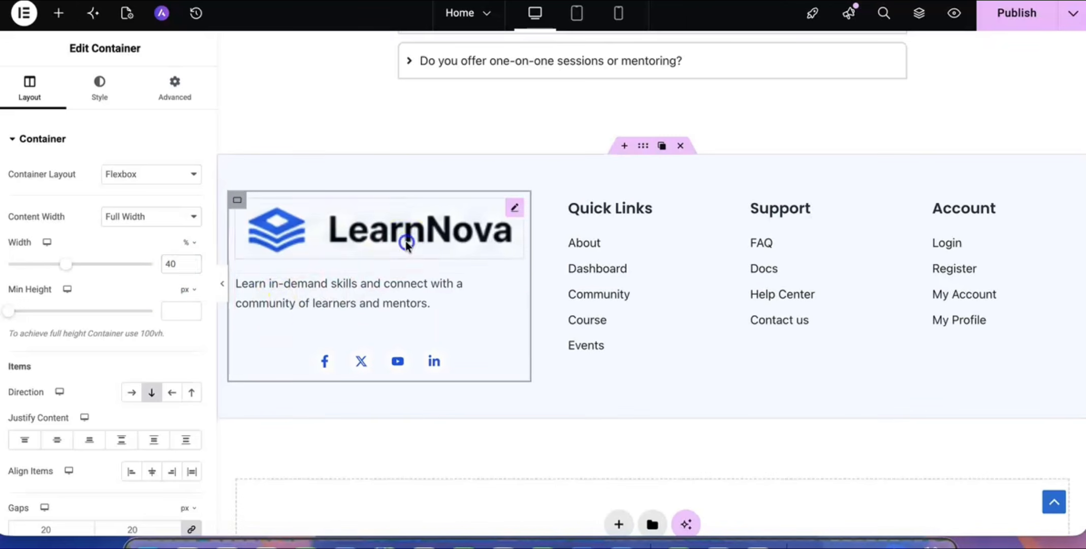
Left-align the footer's LearnNova logo and set its maximum width to 51%.
left_click(407, 238)
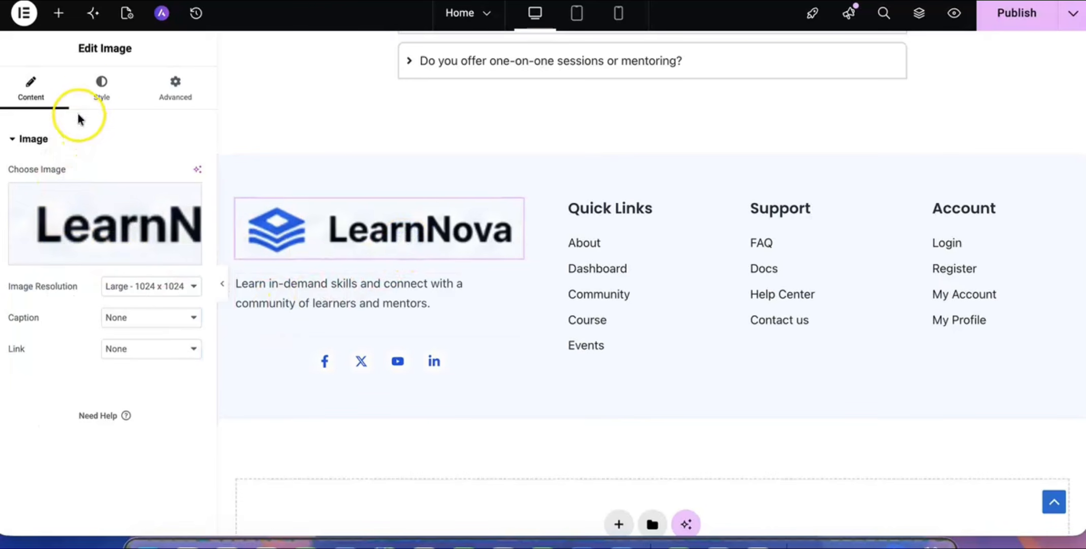
left_click(100, 88)
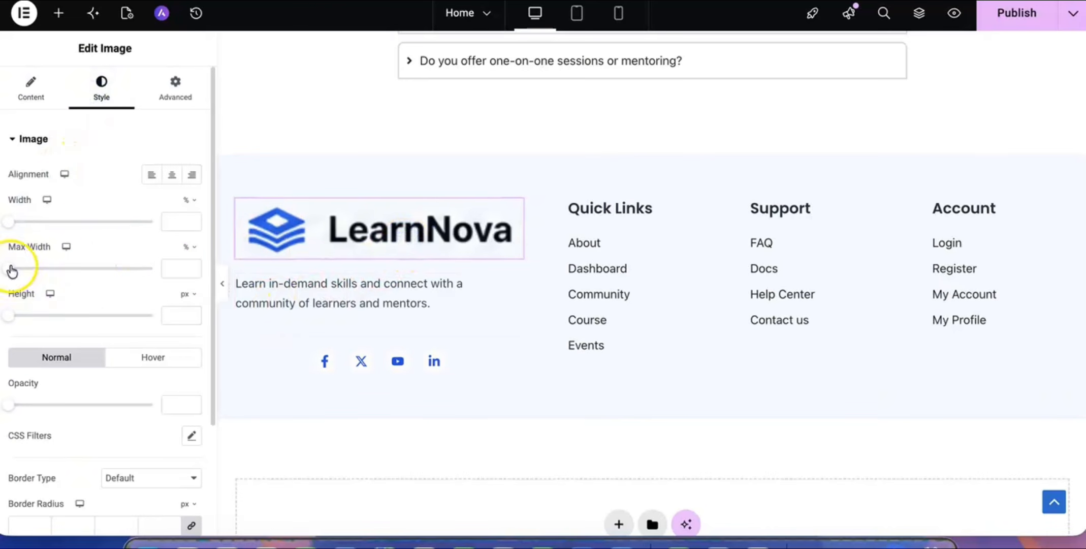
left_click_drag(11, 269, 71, 273)
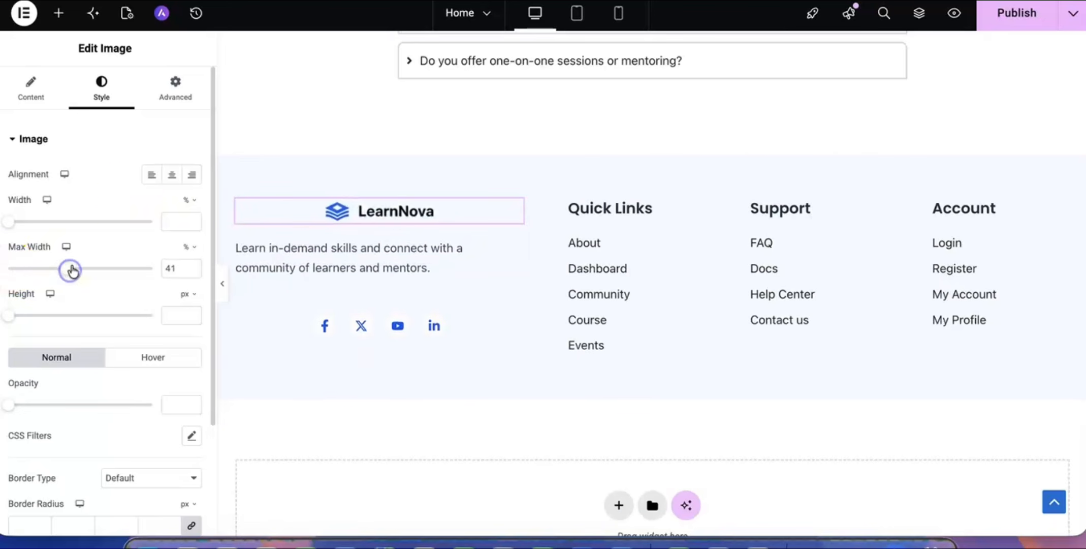
left_click(152, 174)
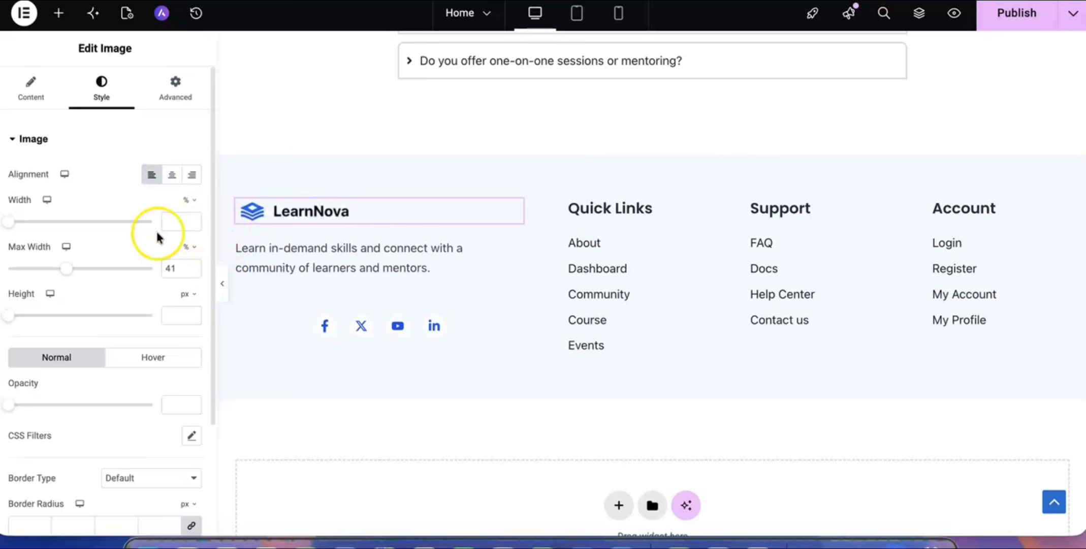
left_click_drag(68, 268, 83, 271)
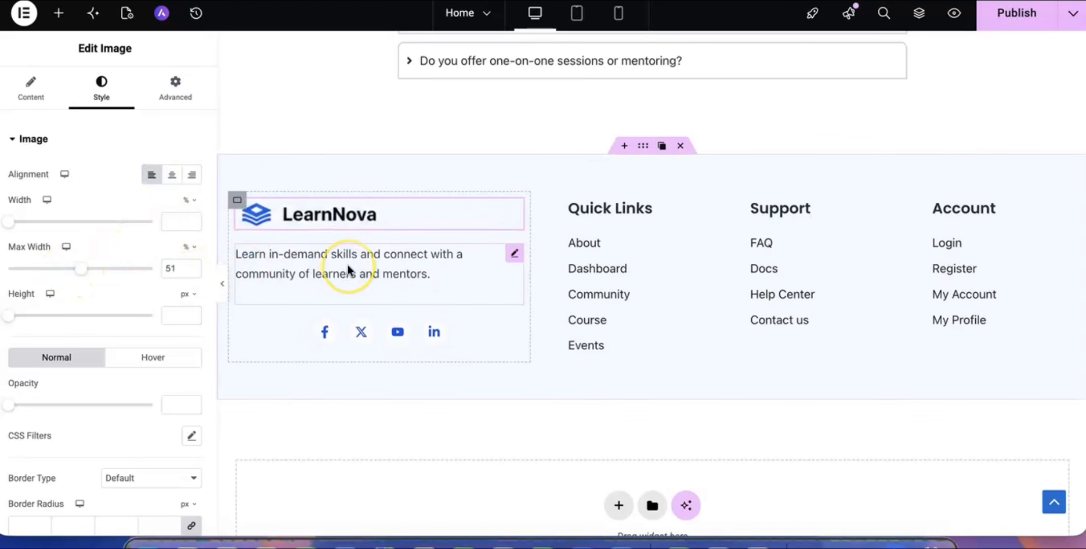
Left-align the social icons below the footer's description.
left_click(397, 334)
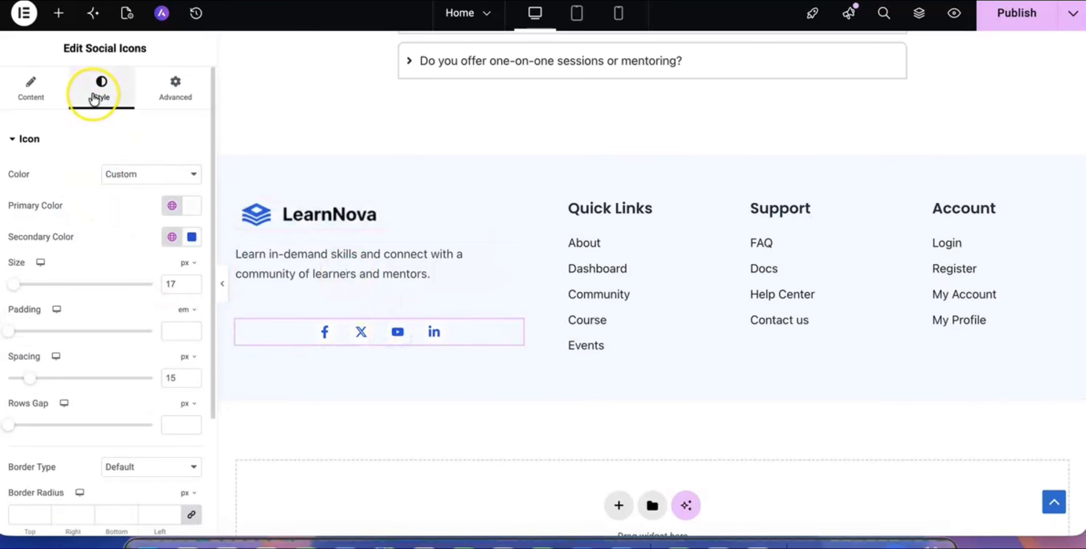
left_click(29, 96)
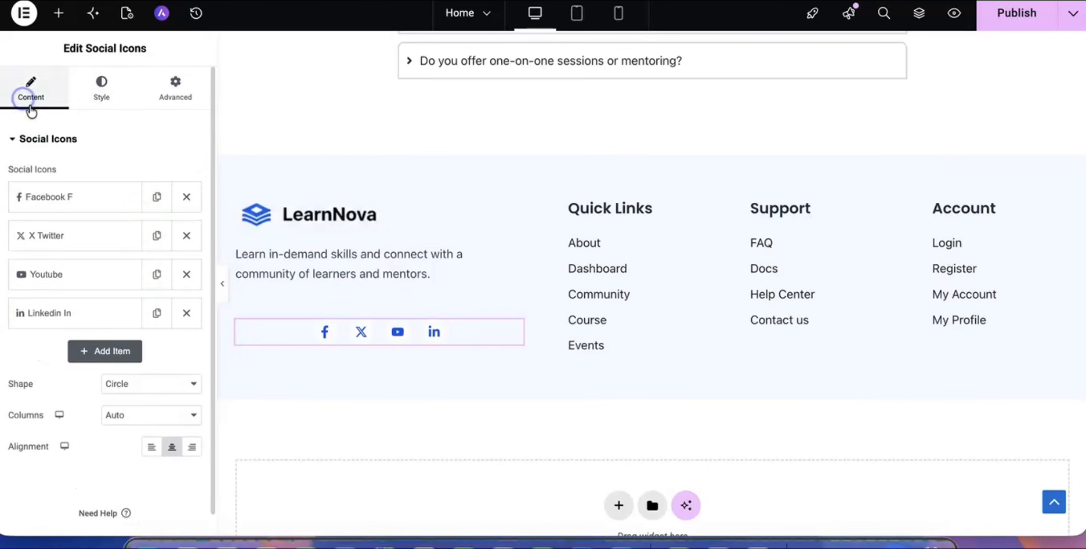
scroll(126, 311, "down", 1)
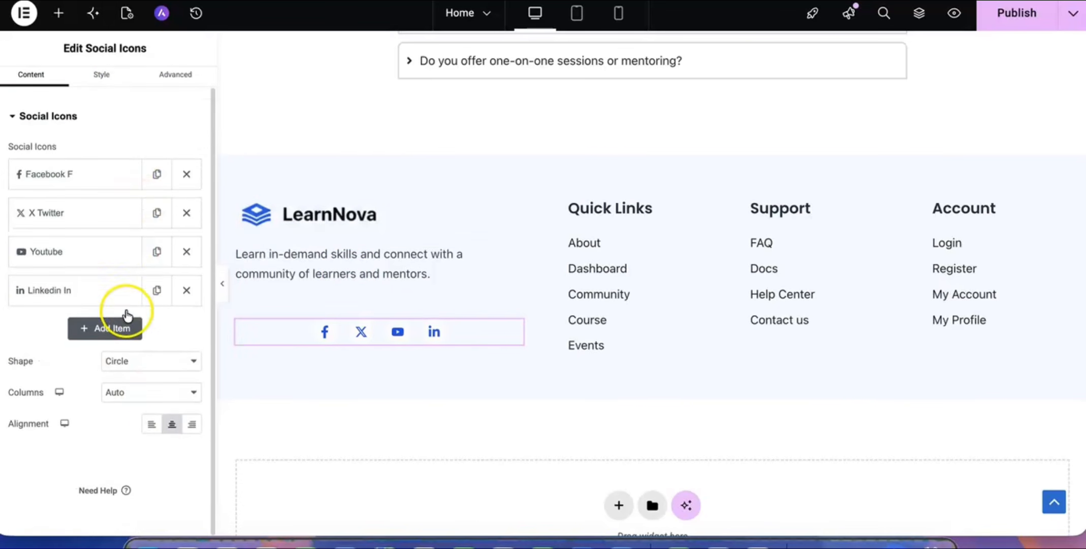
left_click(149, 424)
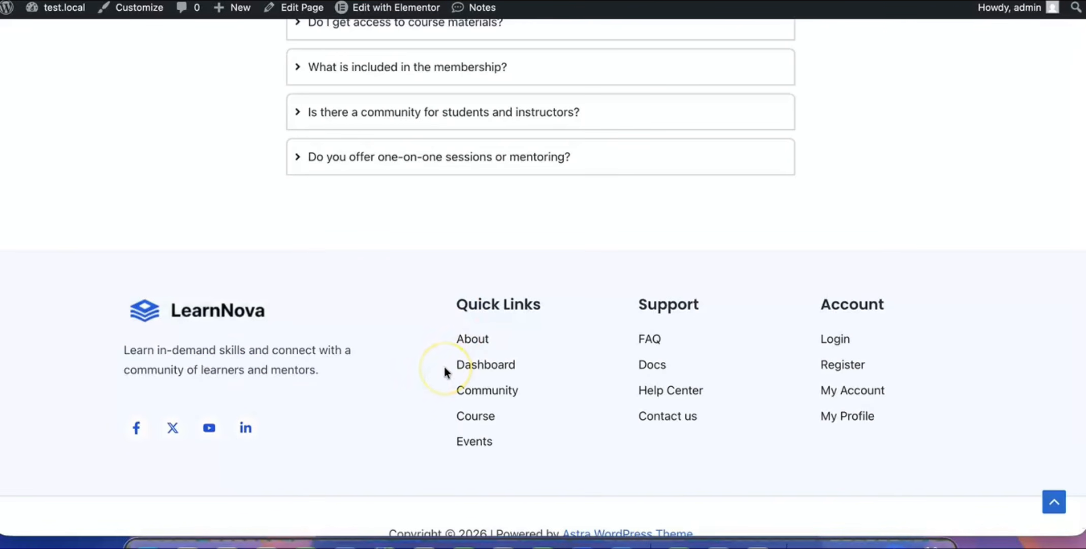
Review the footer's column layout and the FAQs section above it on the live Home page.
scroll(444, 367, "up", 1)
scroll(444, 367, "down", 1)
scroll(445, 367, "up", 1)
scroll(445, 372, "up", 2)
scroll(444, 372, "down", 2)
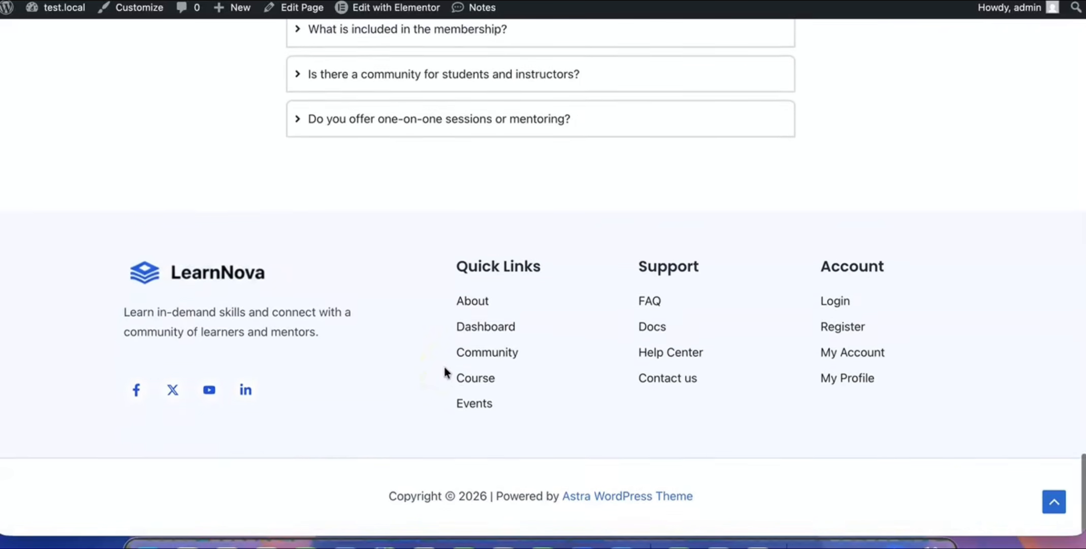
scroll(444, 367, "up", 15)
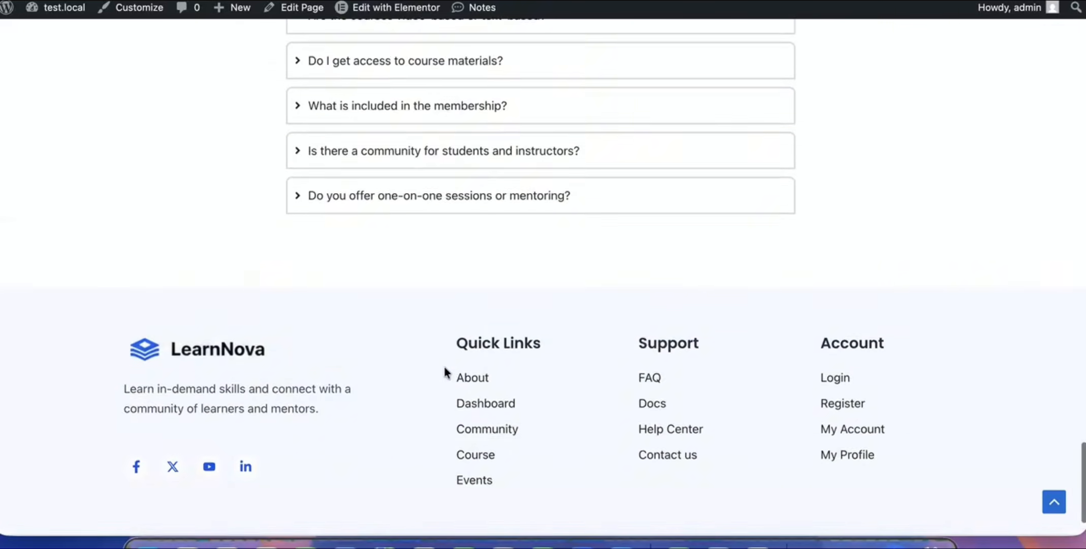
Review the live Home page's sections from the hero banner down to the footer.
scroll(445, 368, "up", 15)
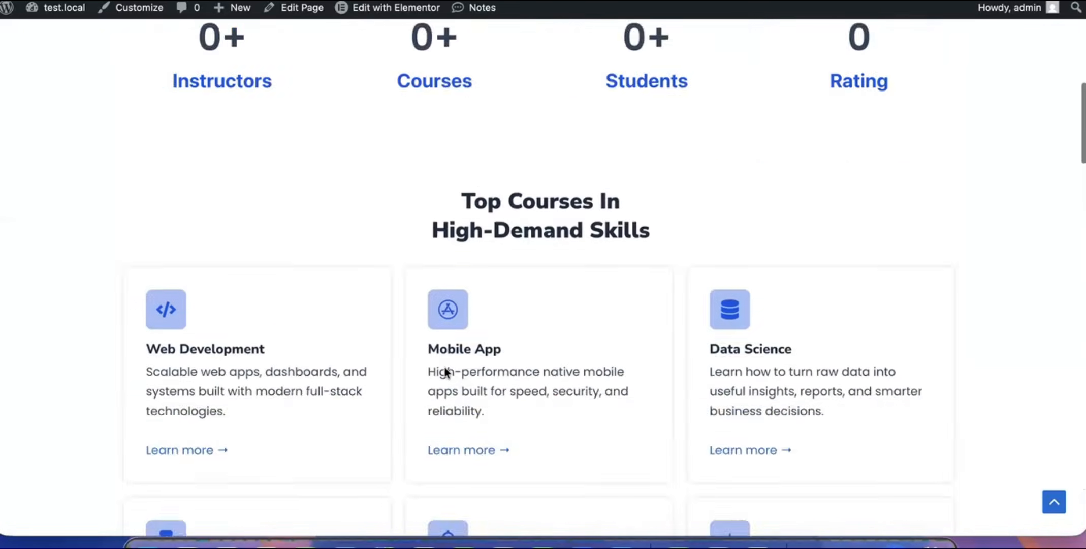
scroll(445, 367, "down", 10)
scroll(445, 372, "up", 15)
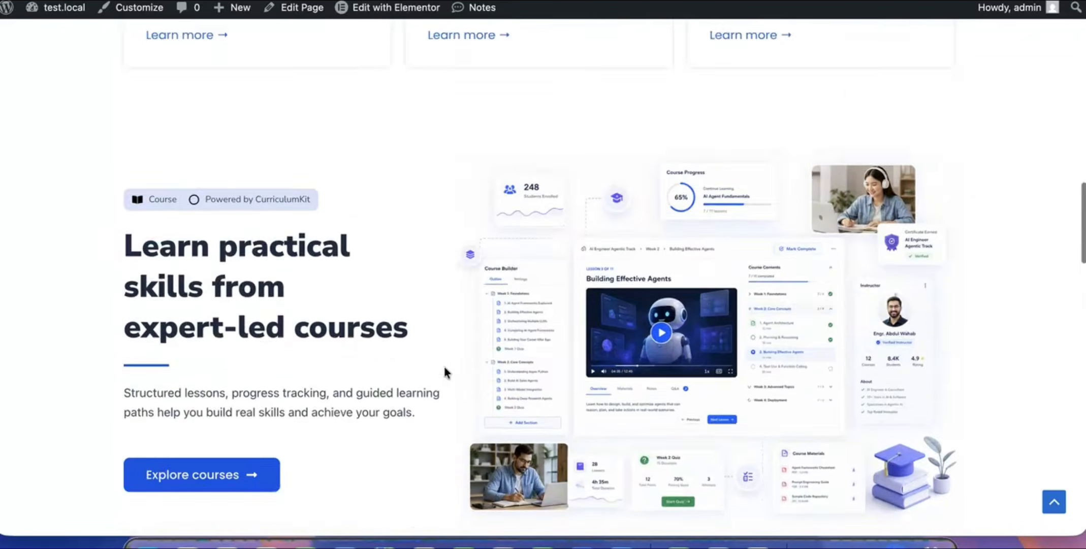
scroll(445, 373, "down", 20)
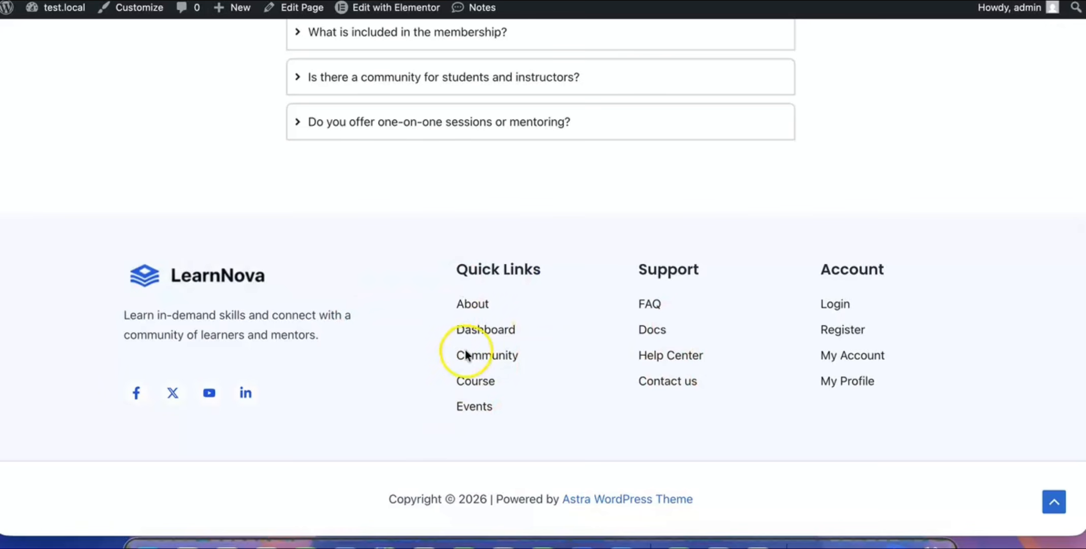
scroll(462, 356, "up", 20)
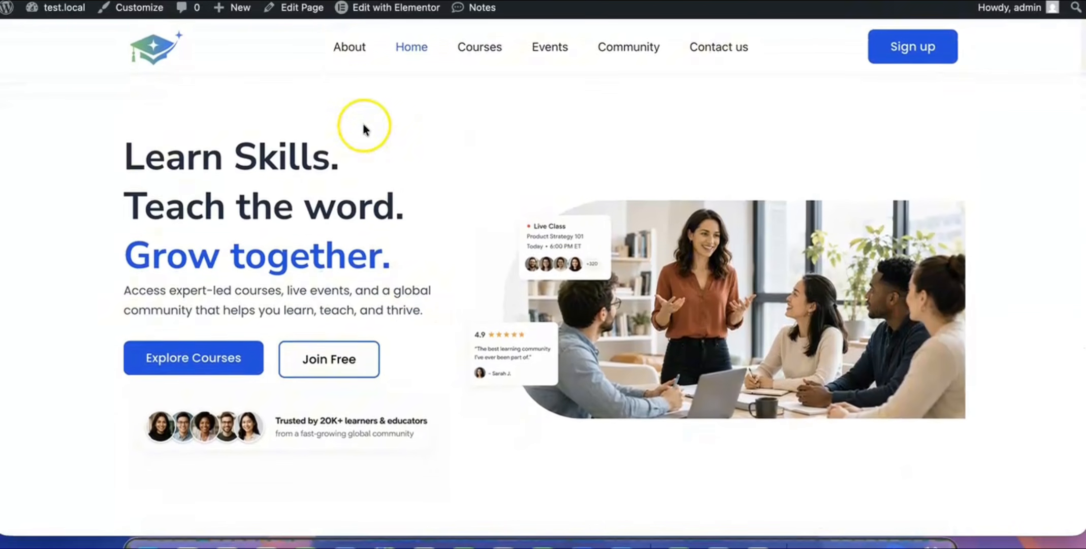
Check the About and Contact us pages for the footer and compare them with the Home page.
left_click(348, 48)
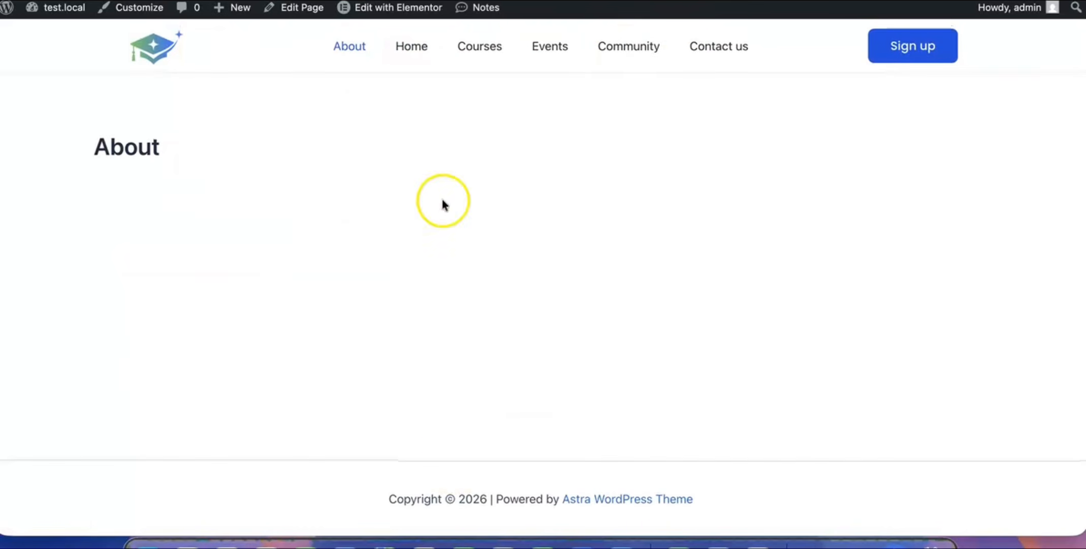
left_click(715, 46)
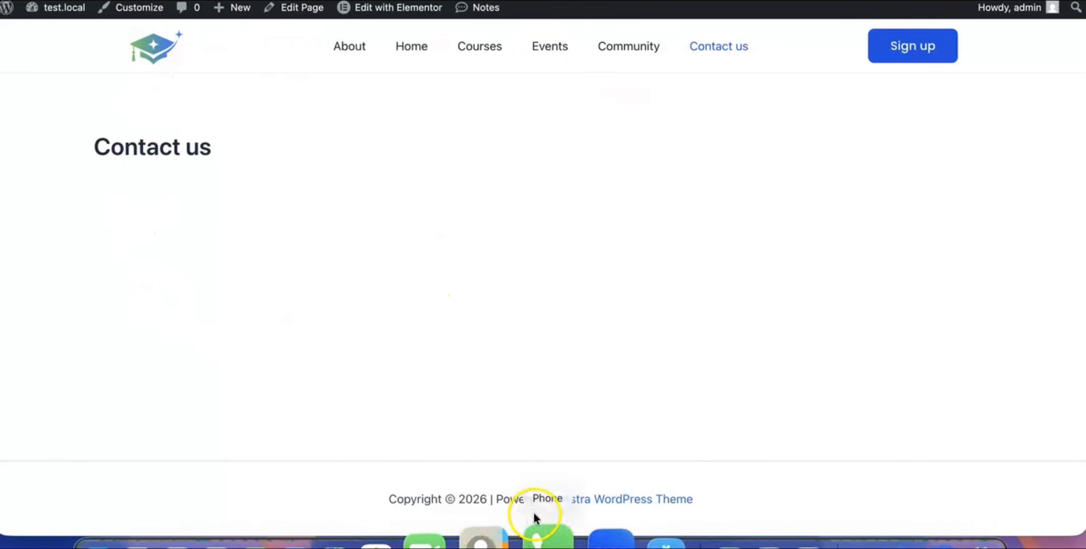
left_click(404, 48)
scroll(391, 214, "down", 20)
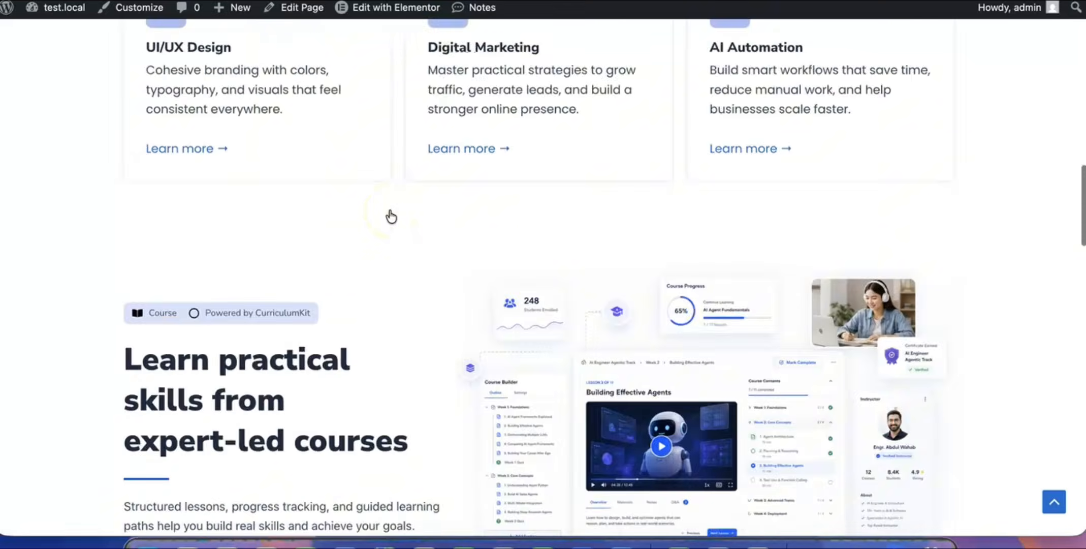
scroll(391, 217, "up", 6)
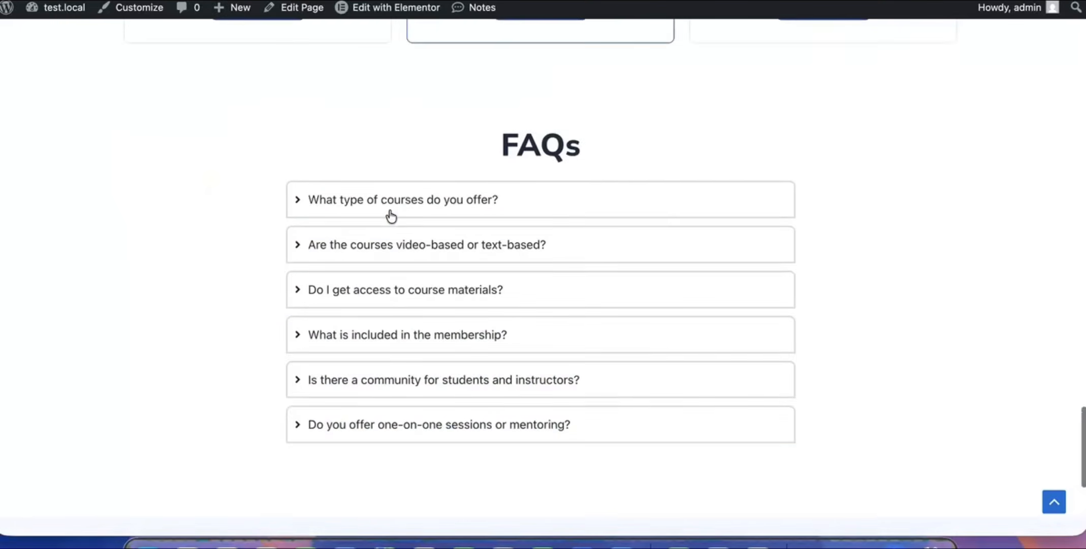
scroll(311, 182, "down", 6)
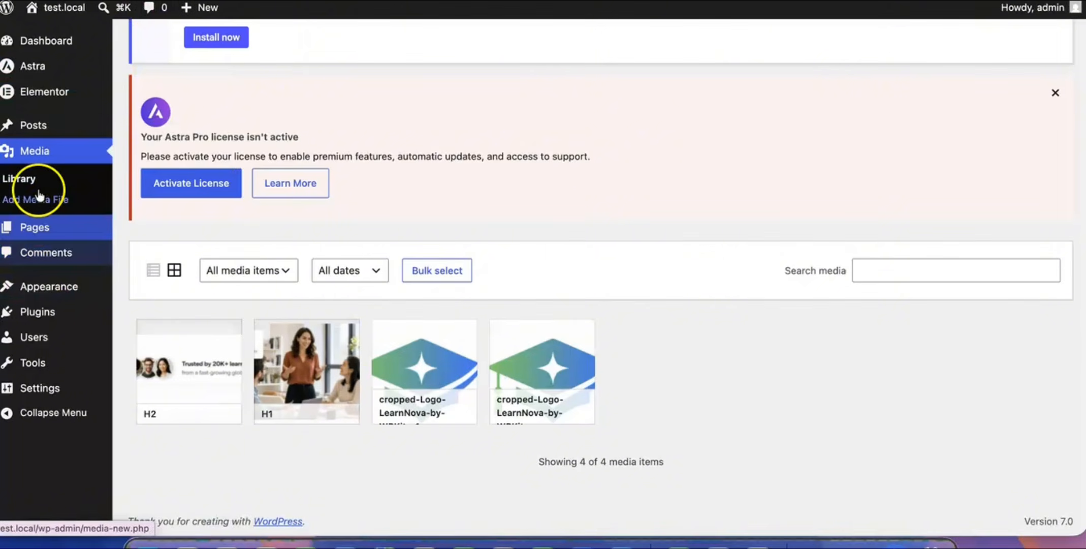
Create a new Footer template in Elementor's Theme Builder and dismiss the template library to start from a blank canvas.
mouse_move(49, 92)
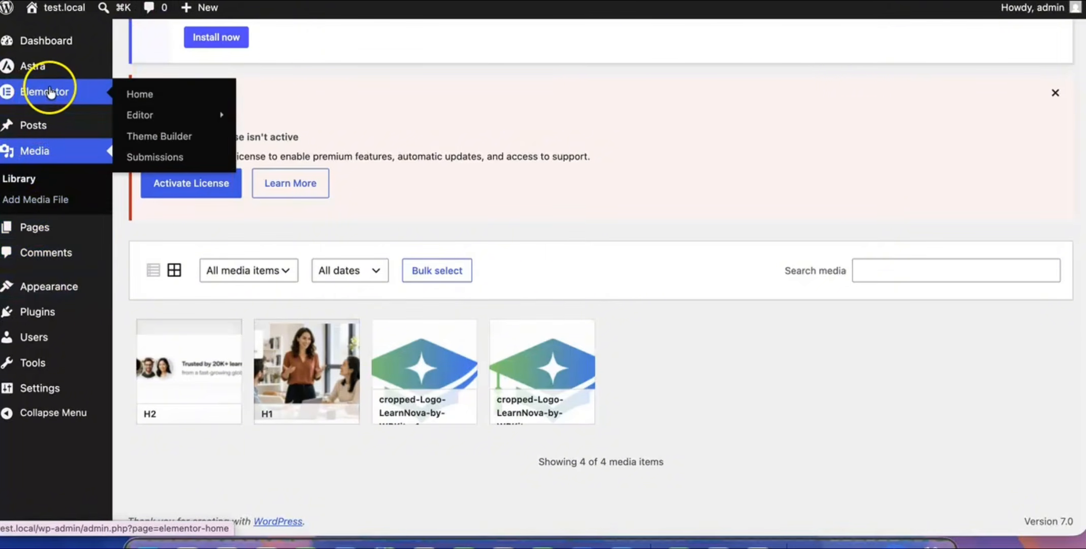
left_click(152, 139)
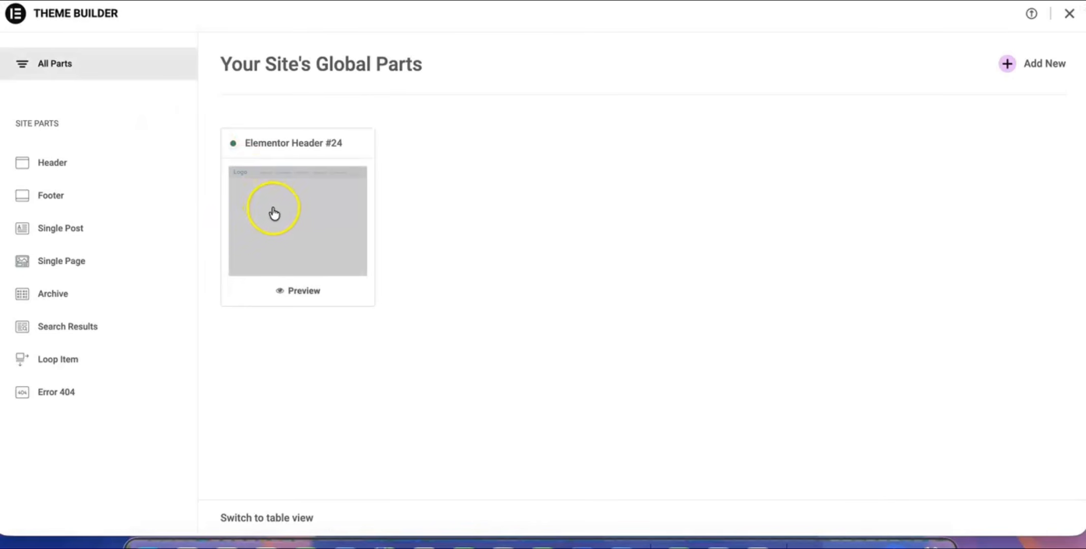
left_click(55, 196)
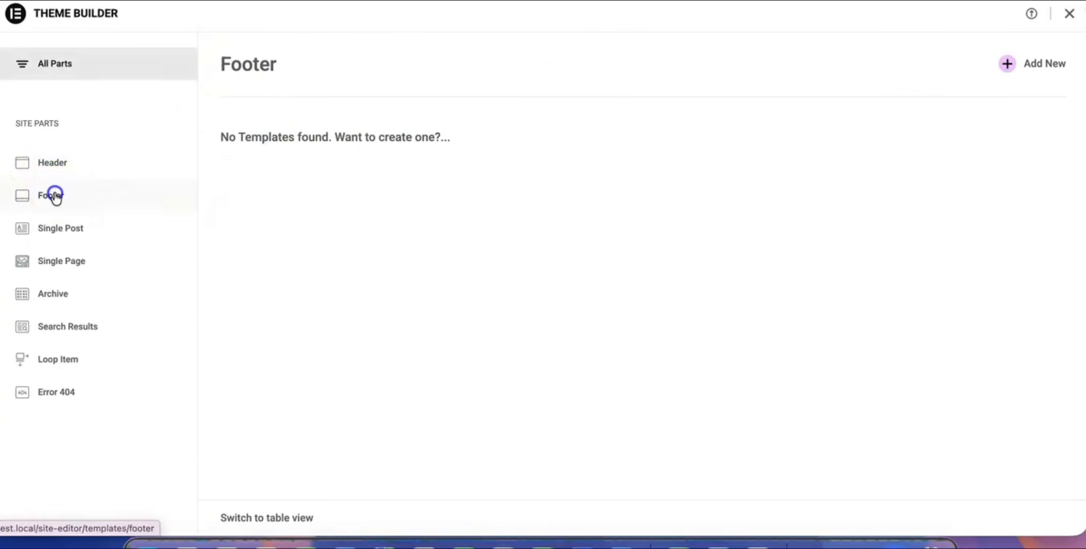
left_click(1028, 65)
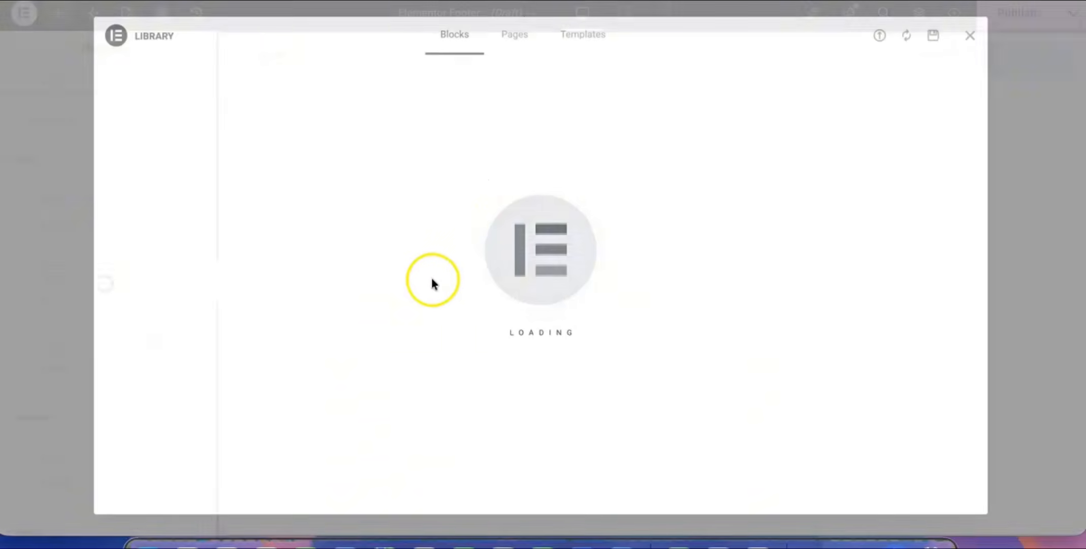
left_click(970, 37)
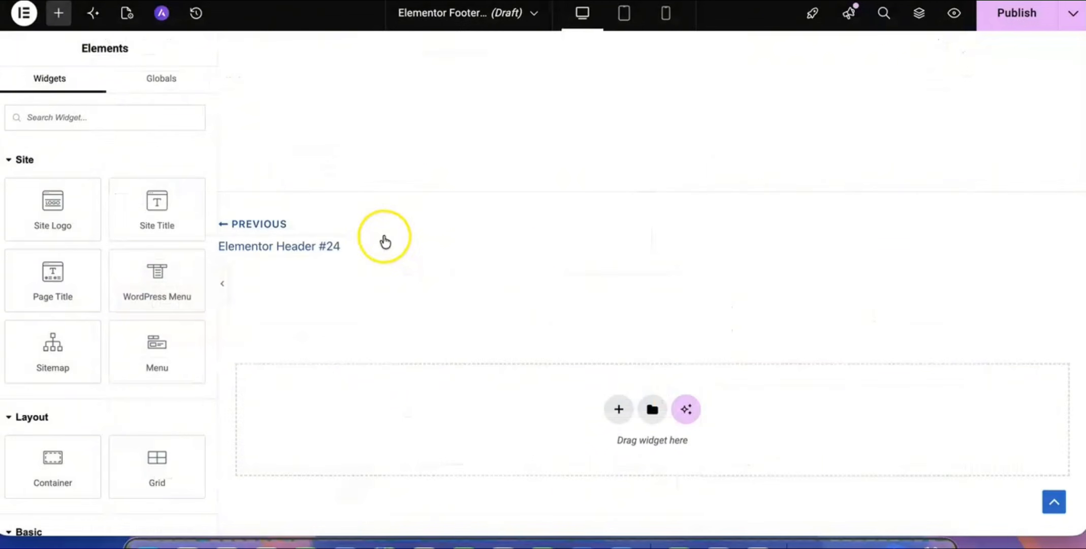
Copy the whole footer container from the Home page and paste it into the empty Footer template.
left_click(438, 369)
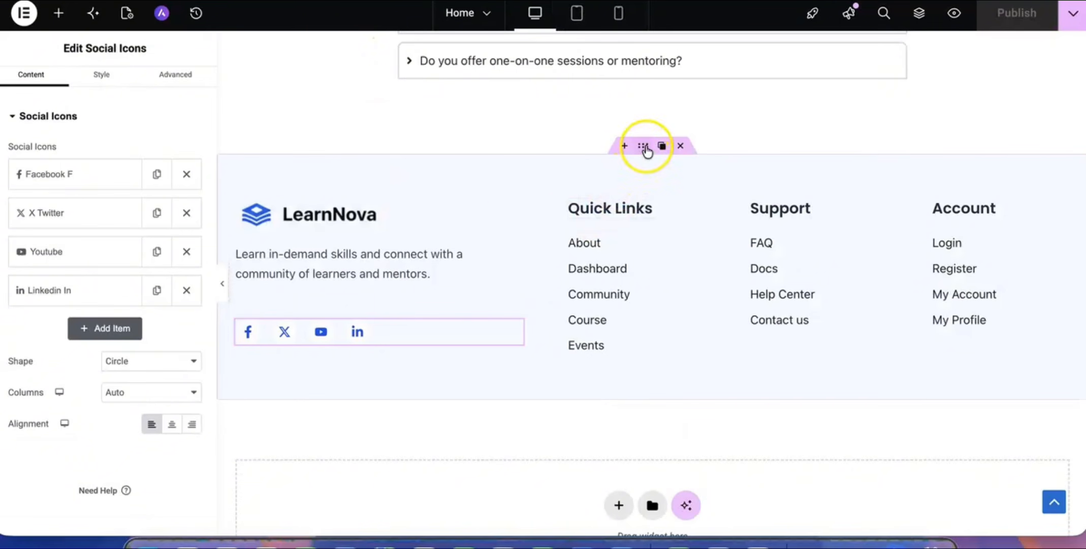
right_click(646, 151)
left_click(660, 203)
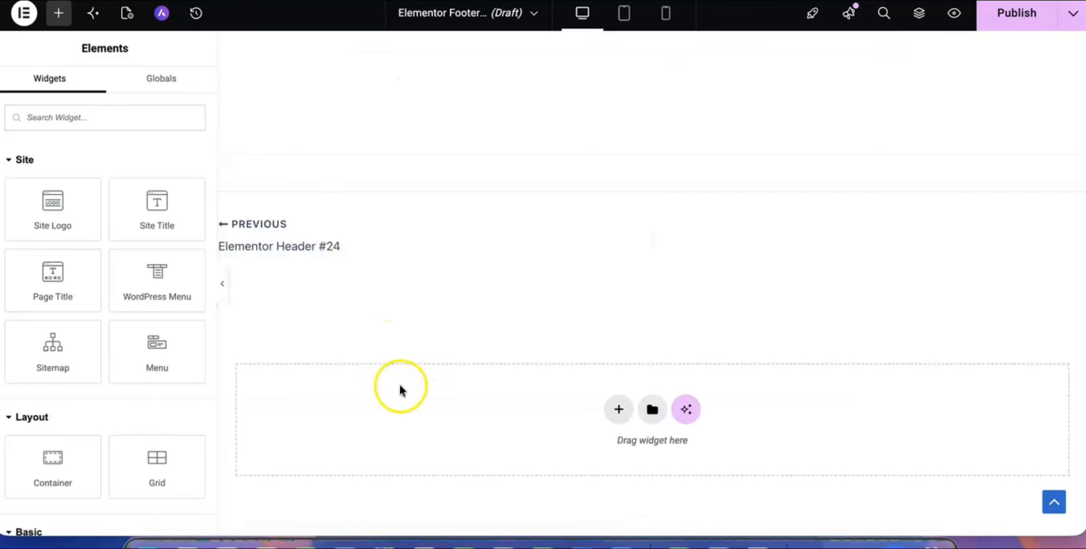
right_click(400, 385)
left_click(422, 402)
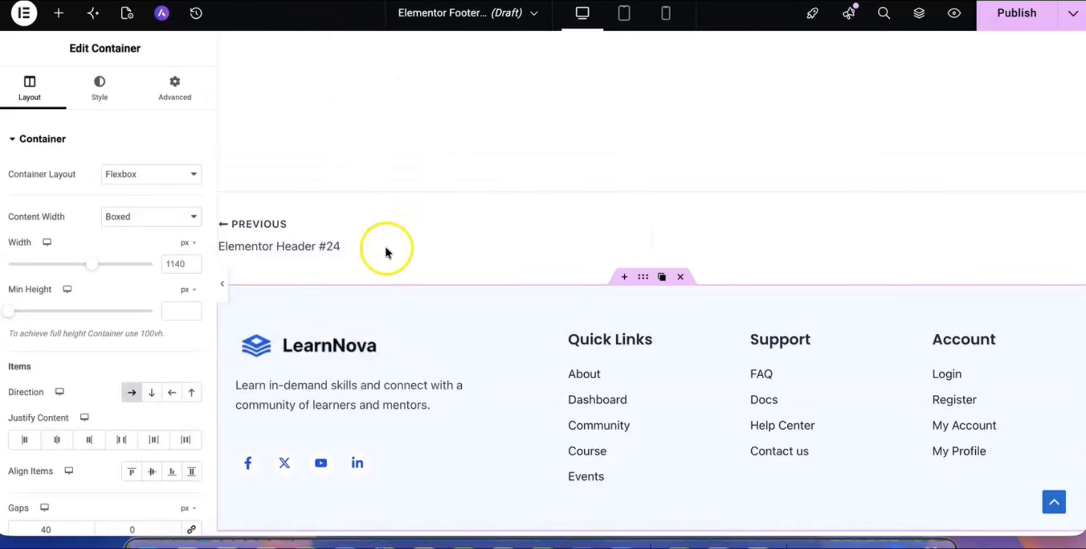
scroll(423, 324, "down", 5)
scroll(423, 324, "up", 5)
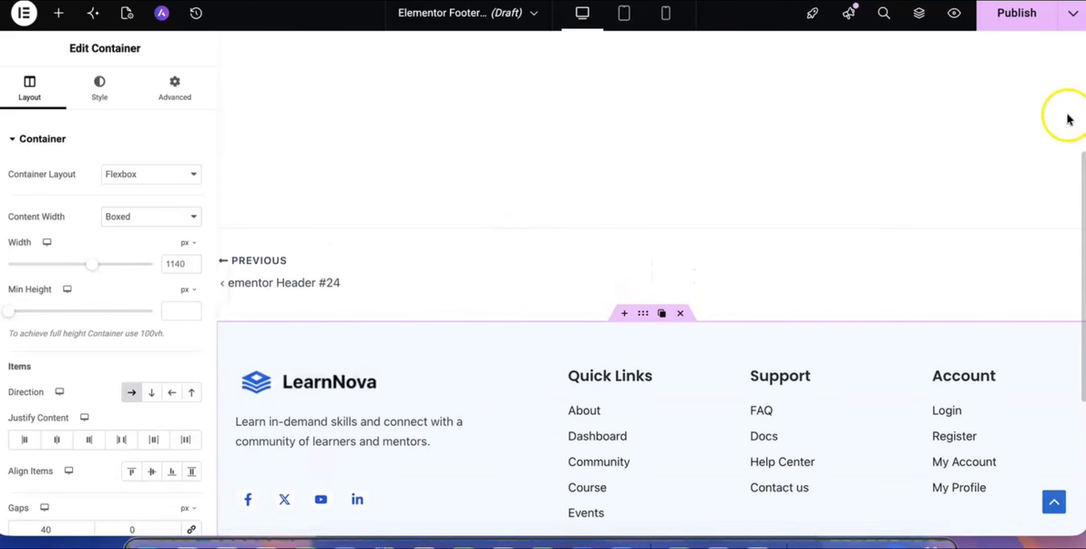
Start publishing the Footer template and add an Include display condition for Entire site.
left_click(1013, 13)
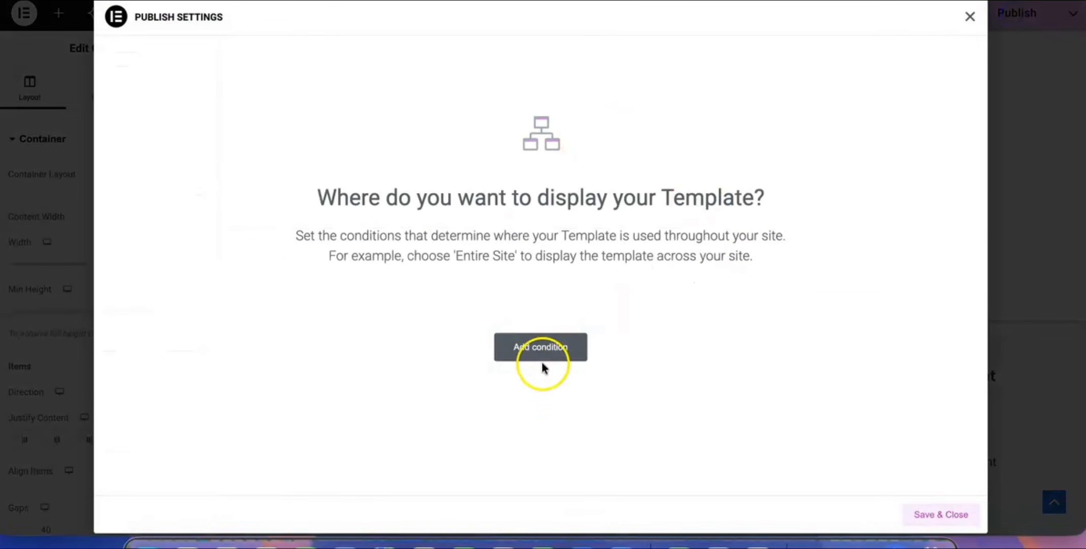
left_click(523, 349)
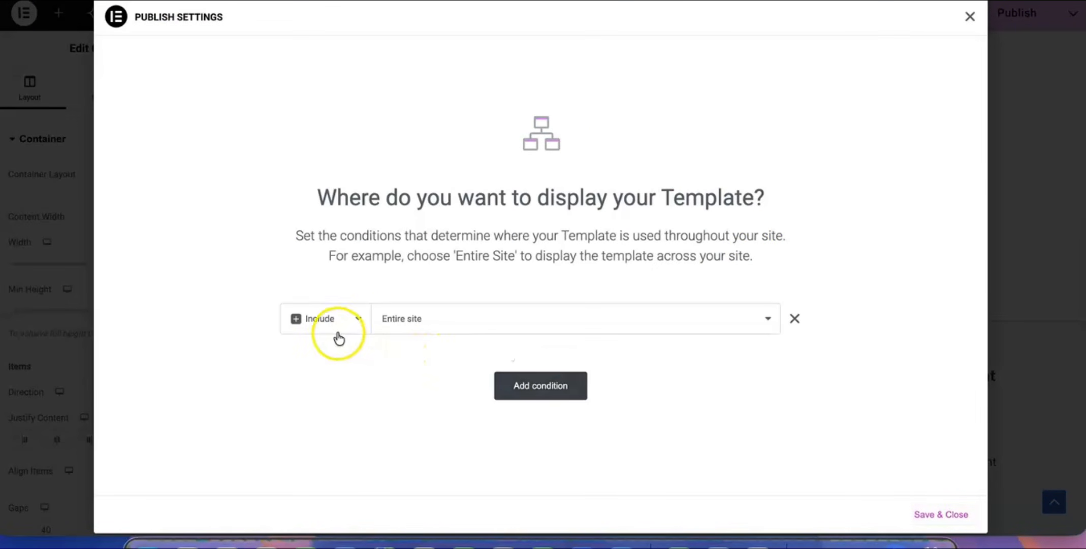
left_click(429, 325)
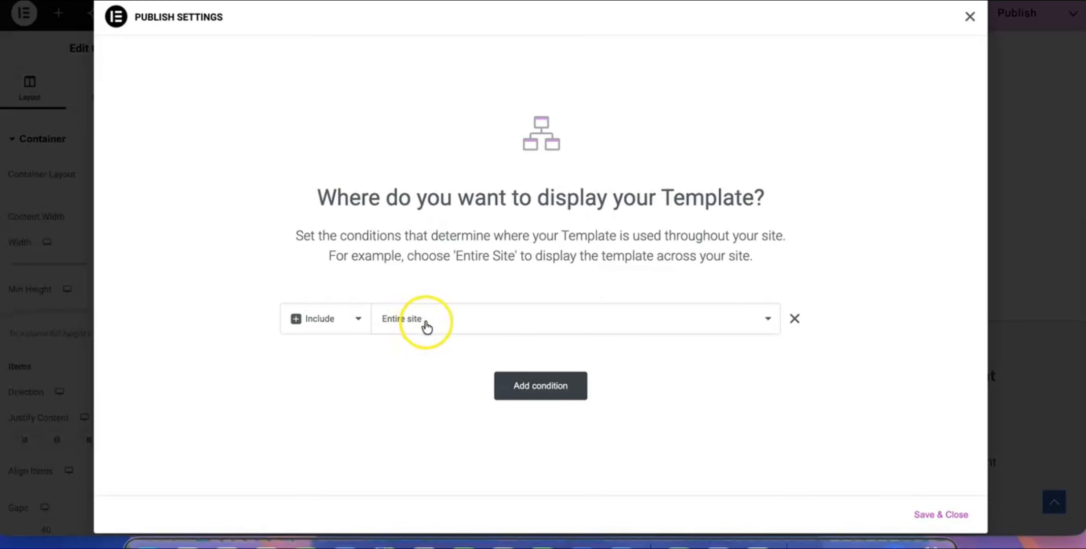
Try a second Include condition set to Singular, look through its options, and remove it.
left_click(509, 393)
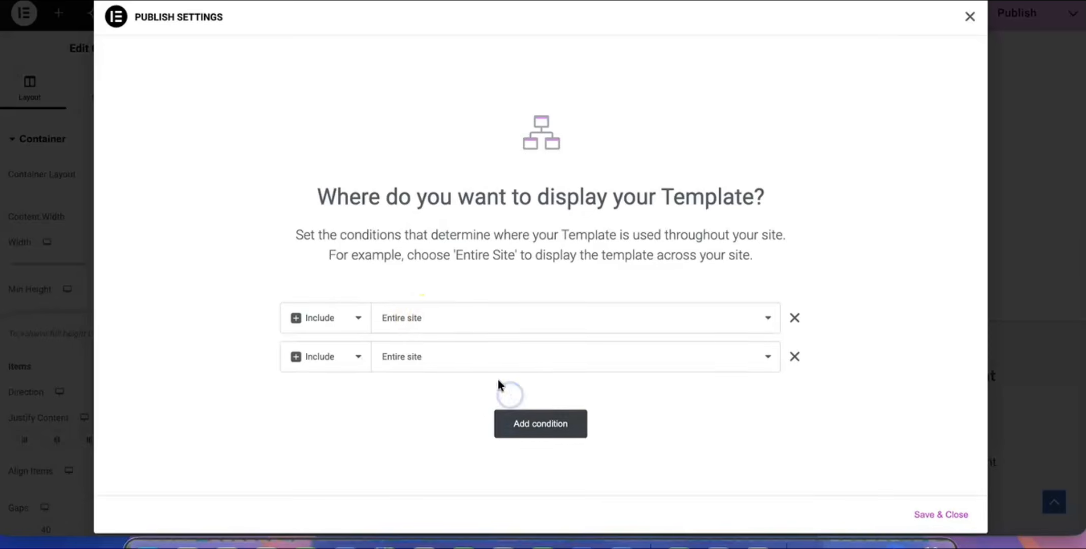
scroll(500, 381, "down", 1)
left_click(475, 346)
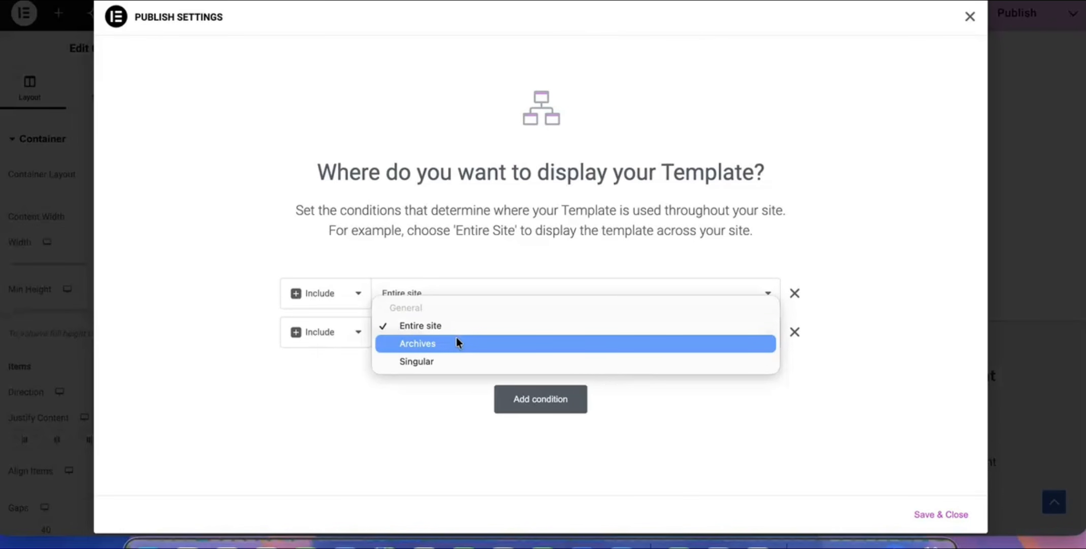
left_click(440, 357)
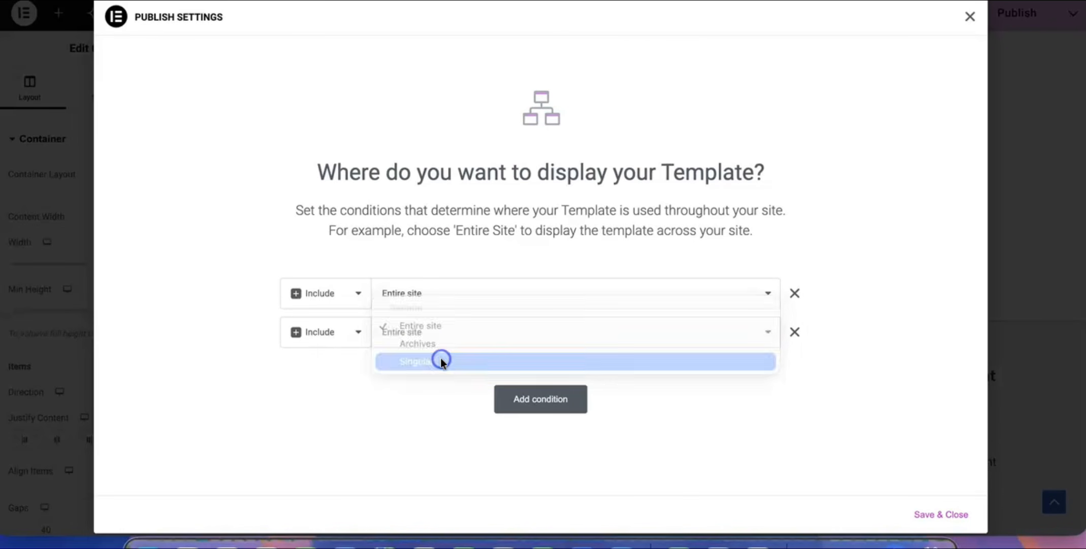
left_click(591, 340)
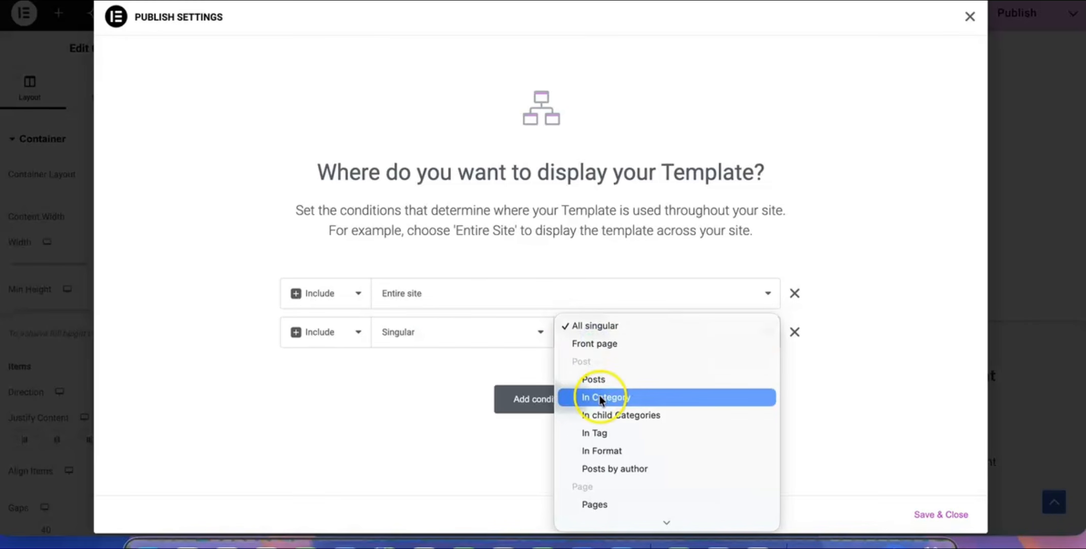
left_click(791, 328)
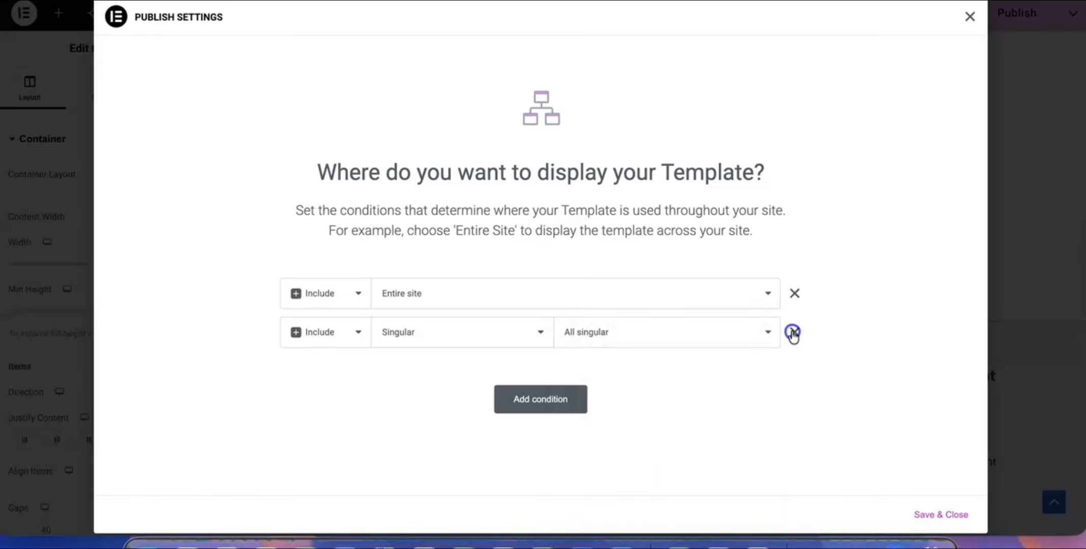
Save the display conditions to publish the Footer template, and check the footer on the live Home page.
left_click(928, 515)
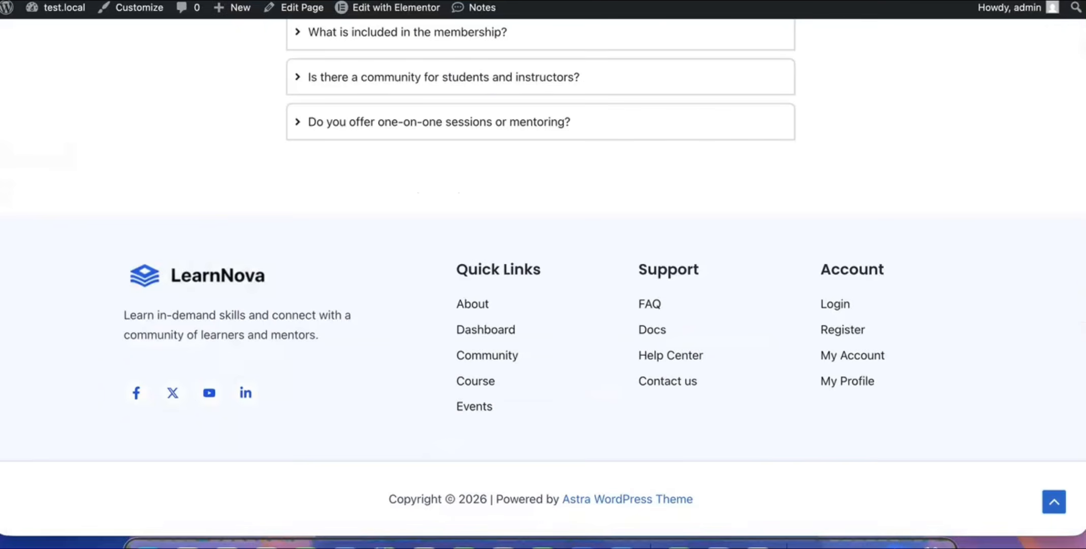
mouse_move(421, 11)
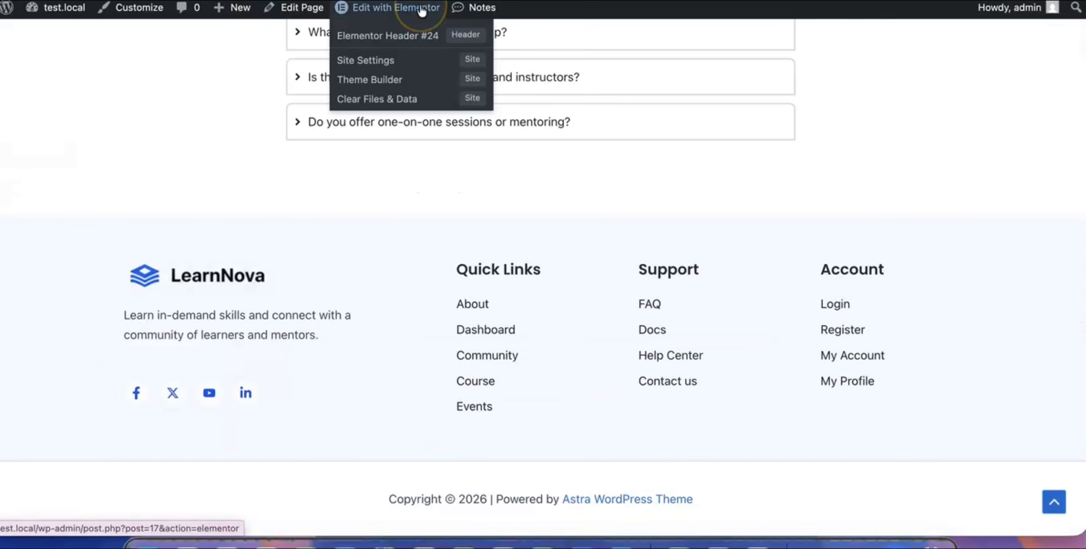
scroll(522, 249, "down", 3)
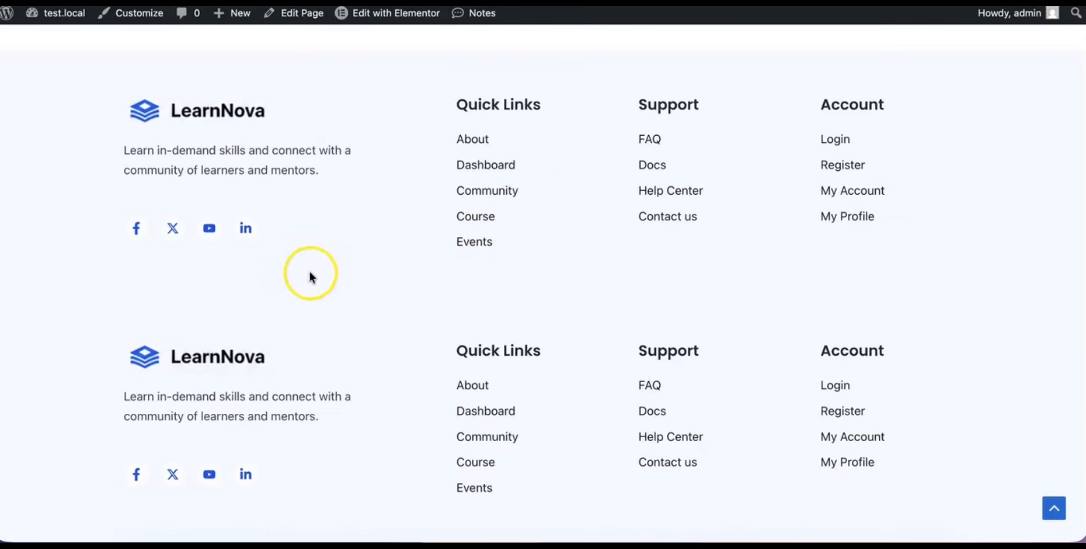
scroll(489, 240, "up", 2)
scroll(488, 240, "down", 2)
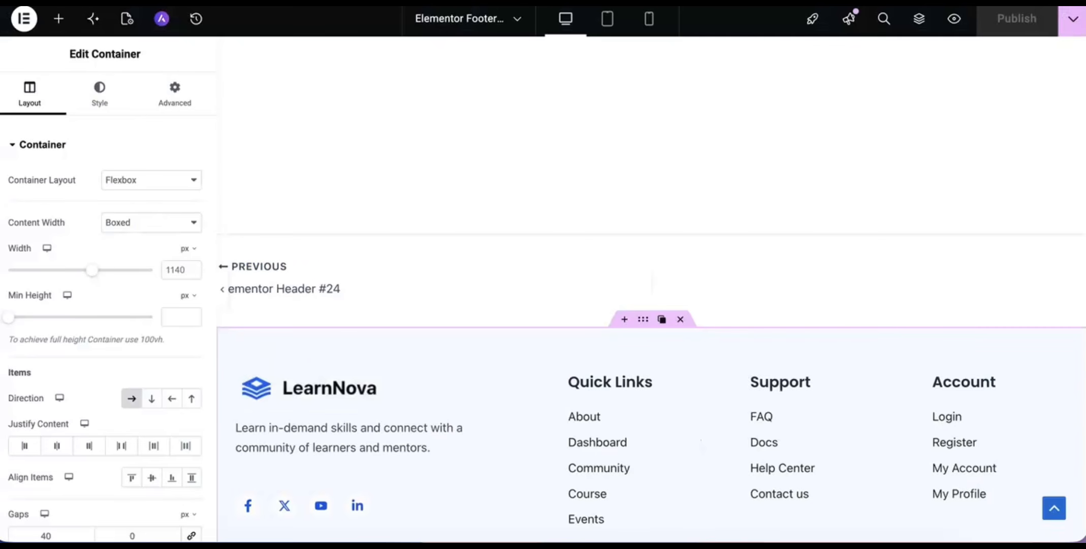
Compare the published Footer template with the footer section in the Home page editor and on the live Home page.
scroll(400, 352, "down", 5)
scroll(400, 352, "up", 10)
scroll(399, 352, "down", 1)
scroll(400, 354, "down", 6)
scroll(400, 354, "up", 5)
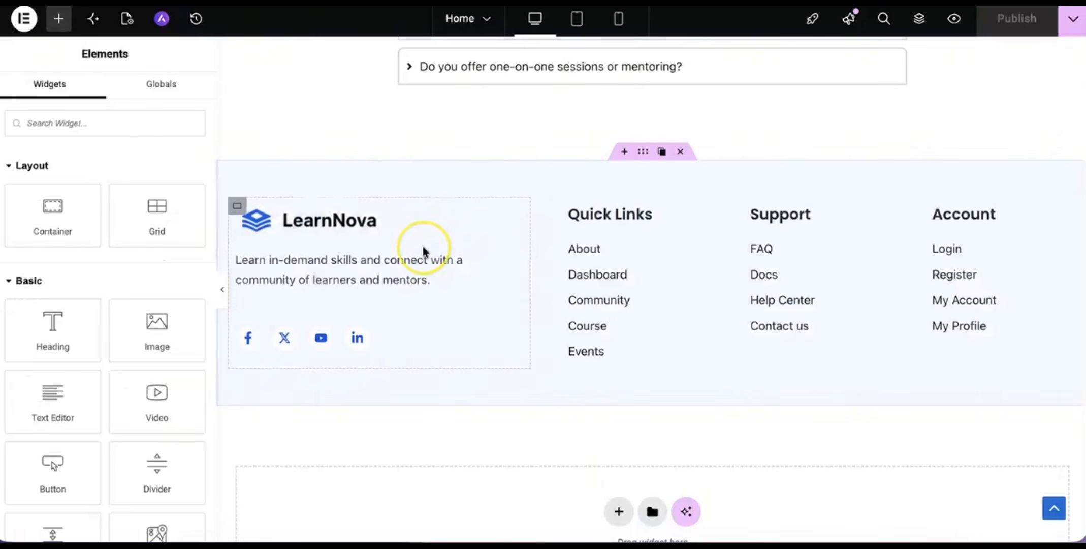
scroll(664, 160, "up", 10)
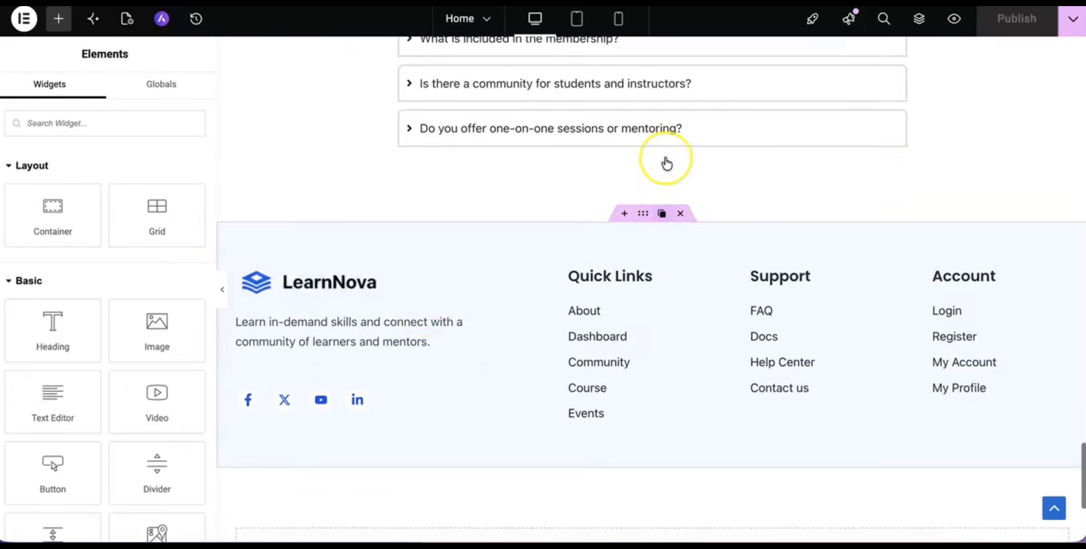
scroll(666, 163, "down", 12)
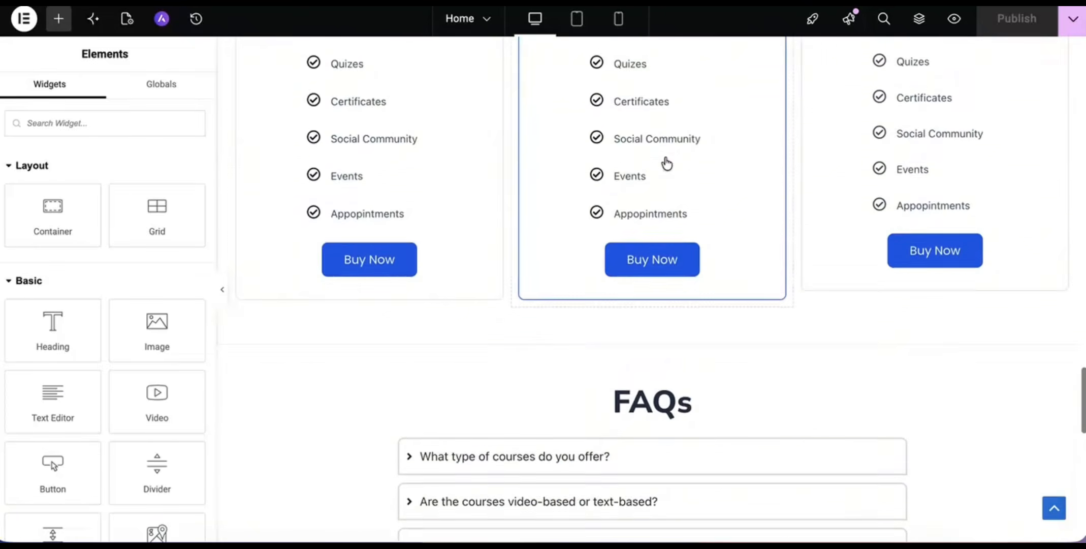
left_click(395, 204)
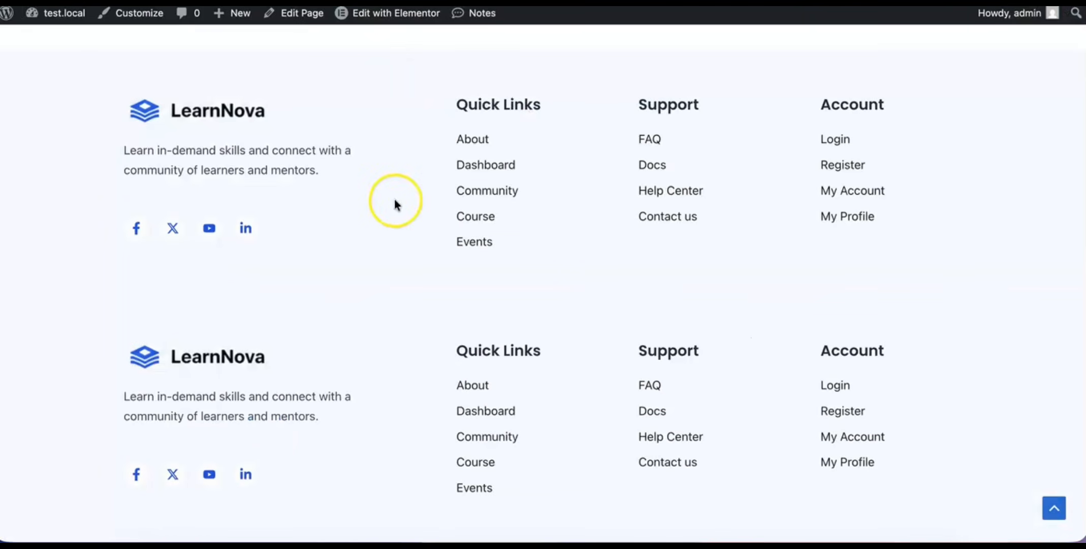
scroll(395, 205, "up", 20)
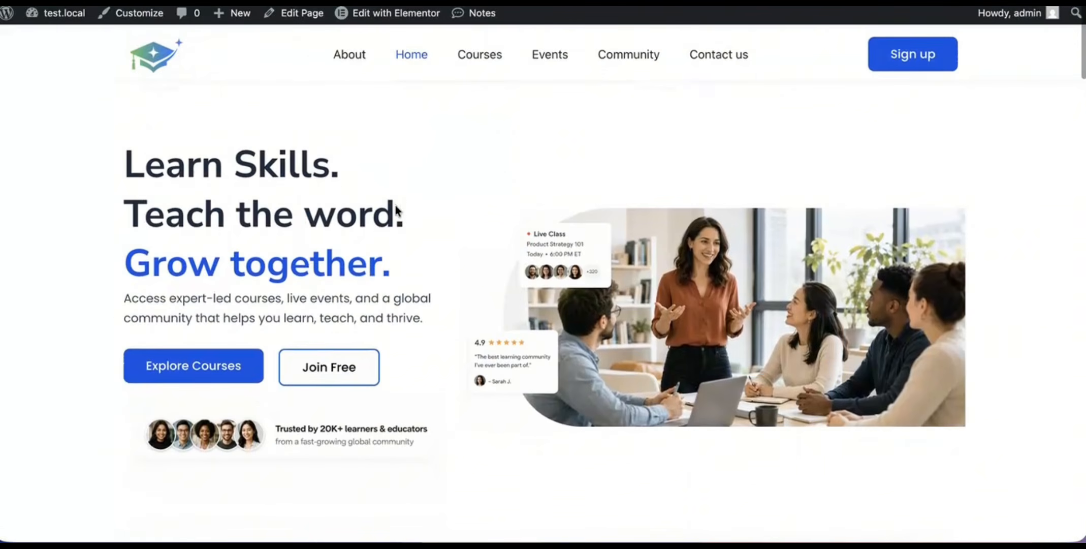
Check the footer on the live About and Contact us pages, and return to the bottom of the live Home page.
left_click(346, 55)
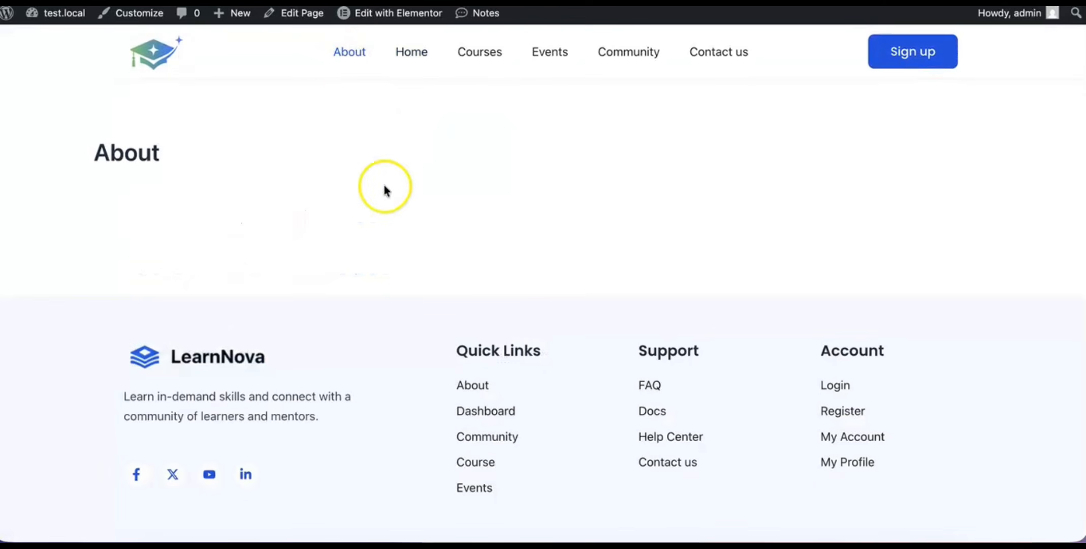
left_click(721, 52)
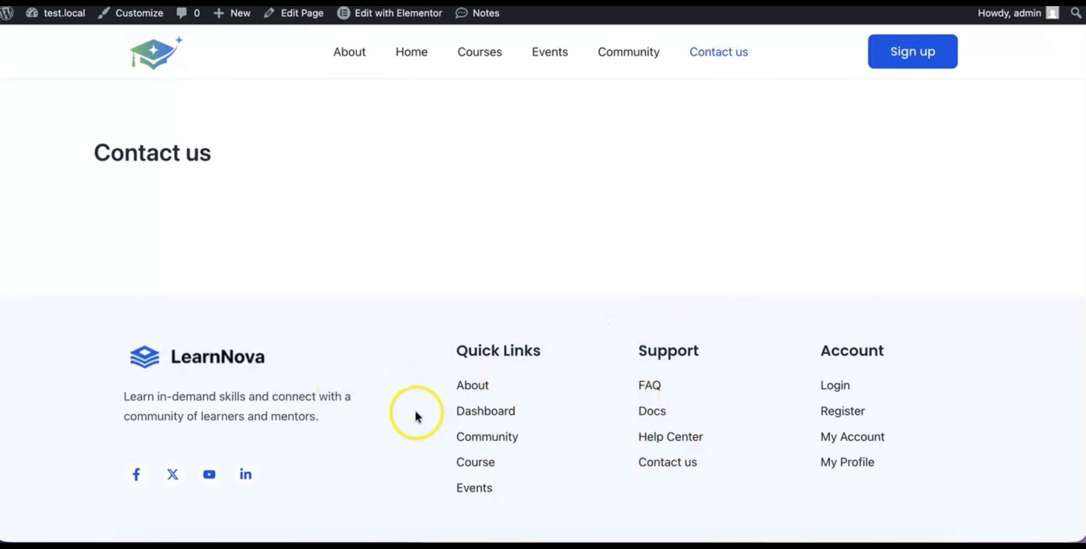
left_click(416, 53)
scroll(444, 250, "down", 20)
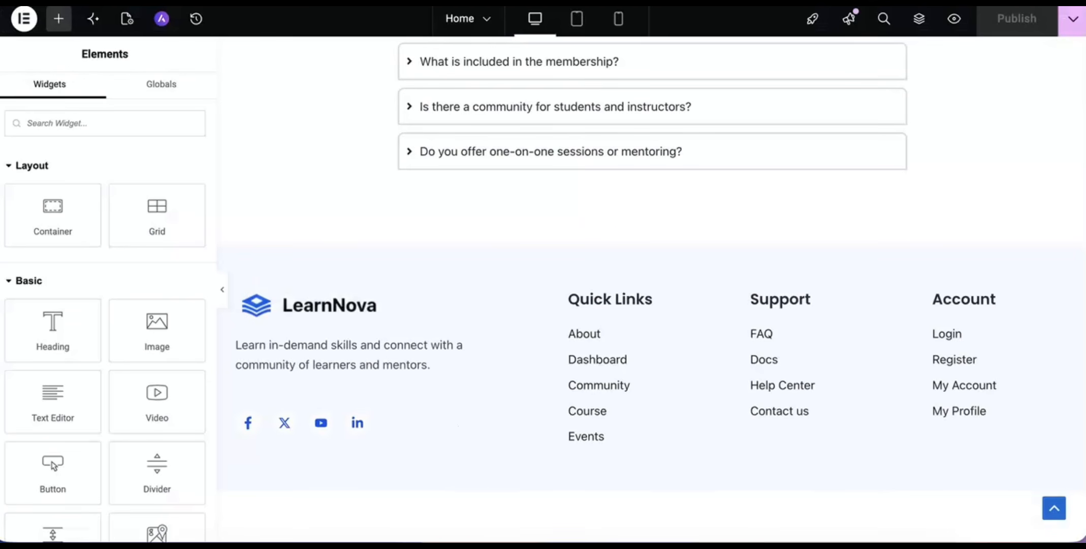
Delete the page's own LearnNova footer section from the Home page in the Elementor editor and publish the change.
left_click(564, 331)
scroll(565, 327, "down", 3)
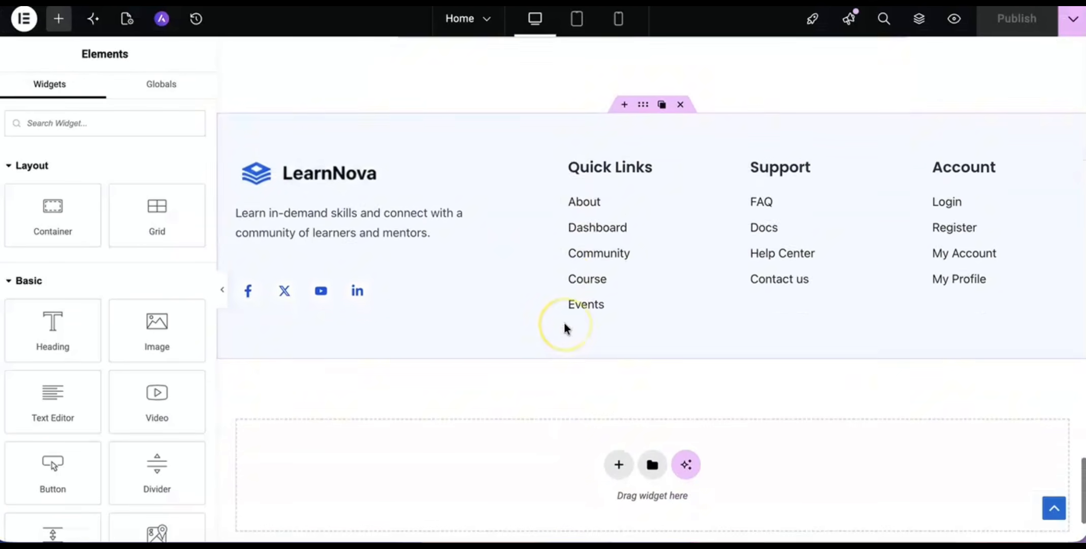
scroll(568, 315, "up", 2)
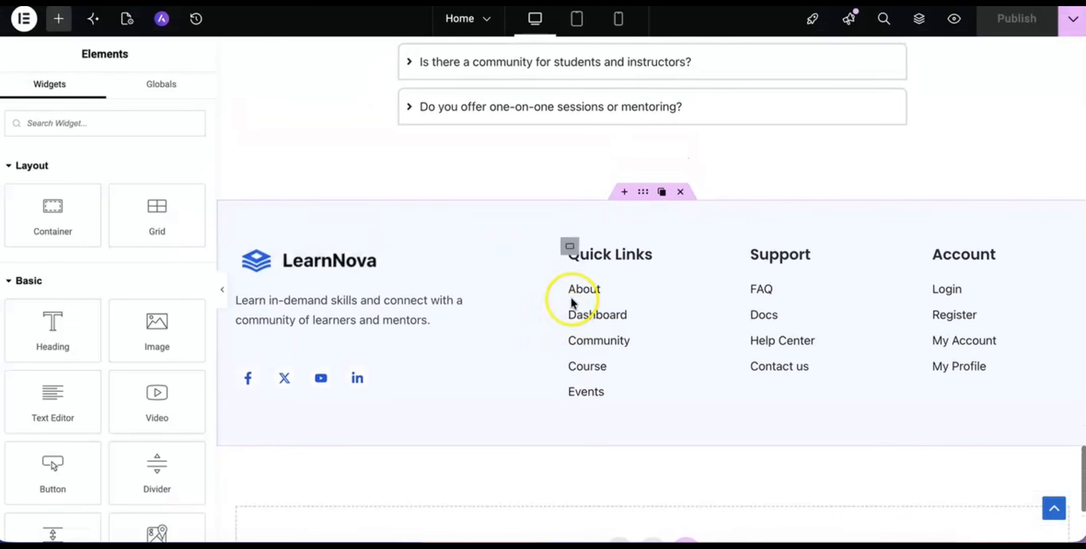
left_click(681, 192)
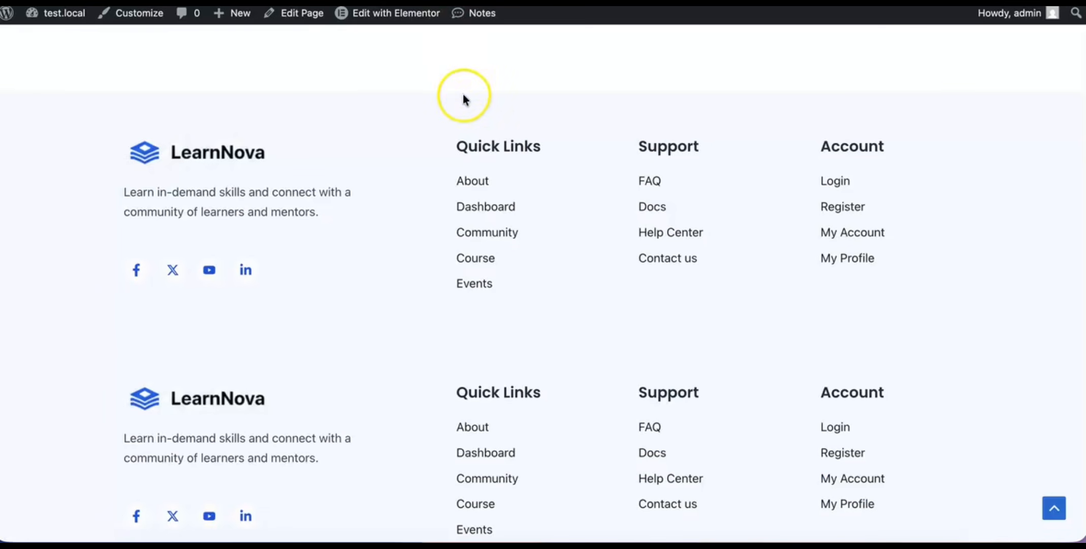
Refresh the live Home page and check the footer area below the FAQs for duplicates.
scroll(462, 93, "up", 4)
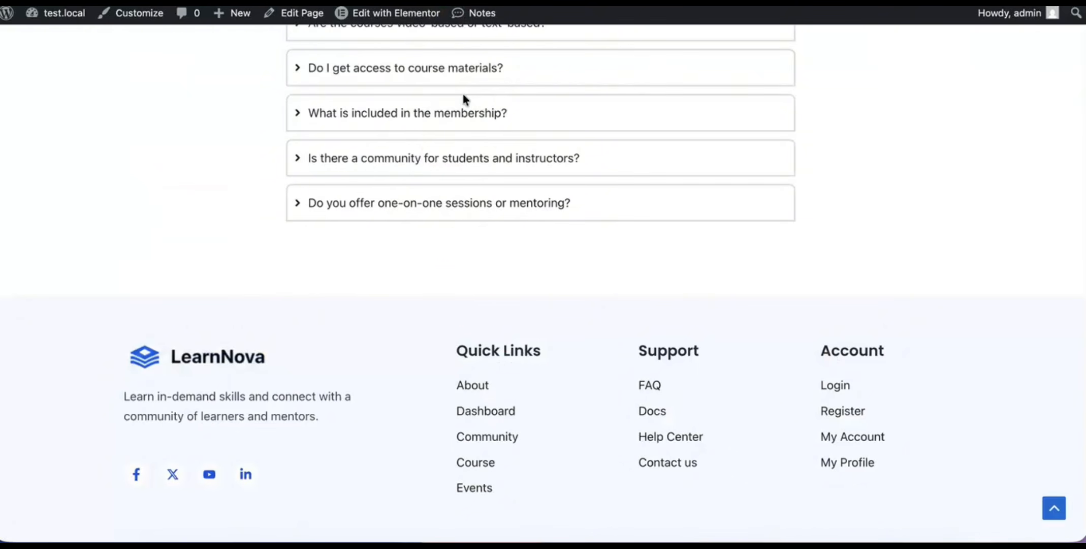
scroll(473, 297, "down", 2)
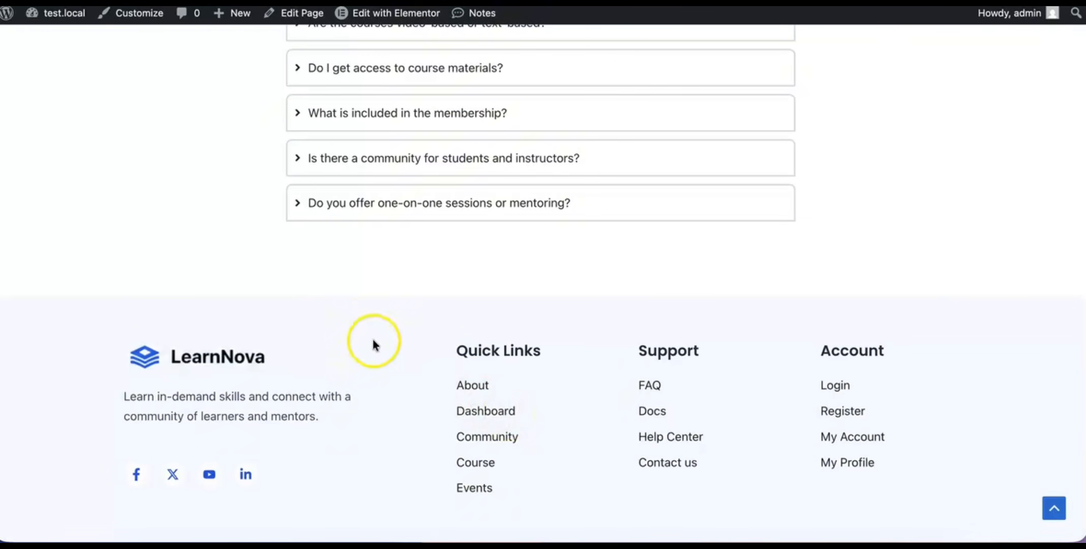
left_click(485, 411)
scroll(485, 409, "up", 20)
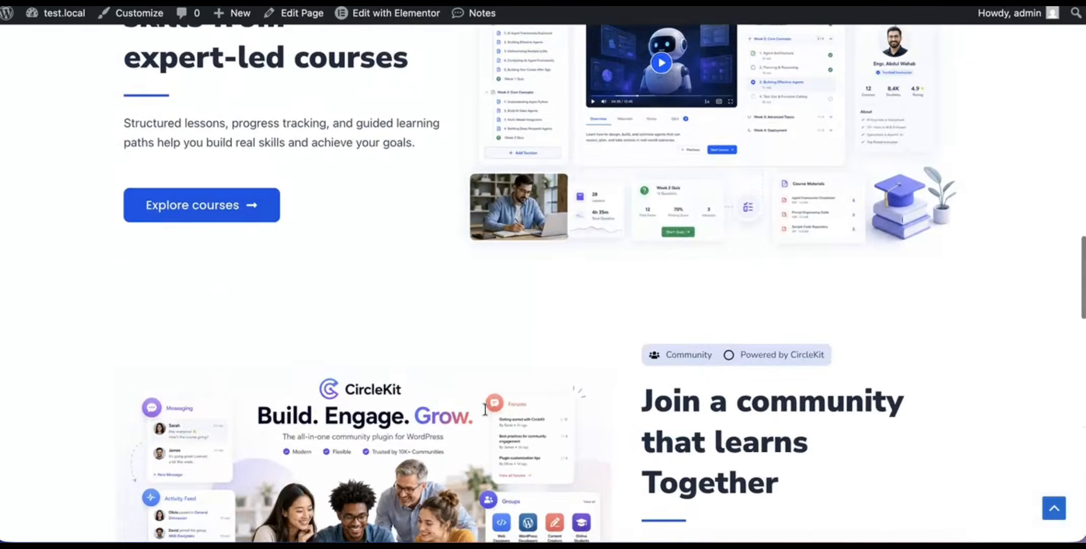
left_click(403, 193)
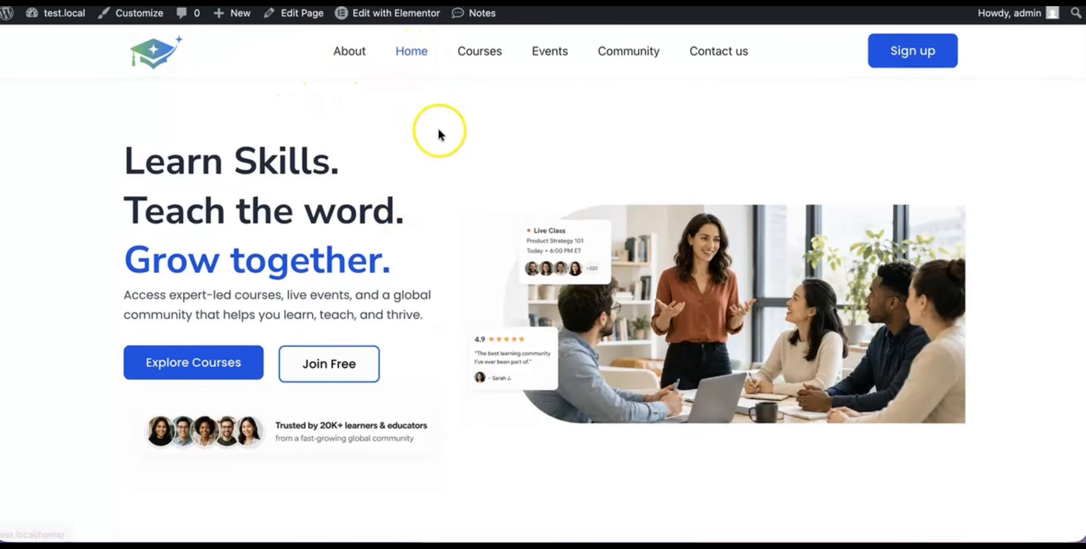
scroll(438, 128, "down", 10)
scroll(439, 131, "down", 15)
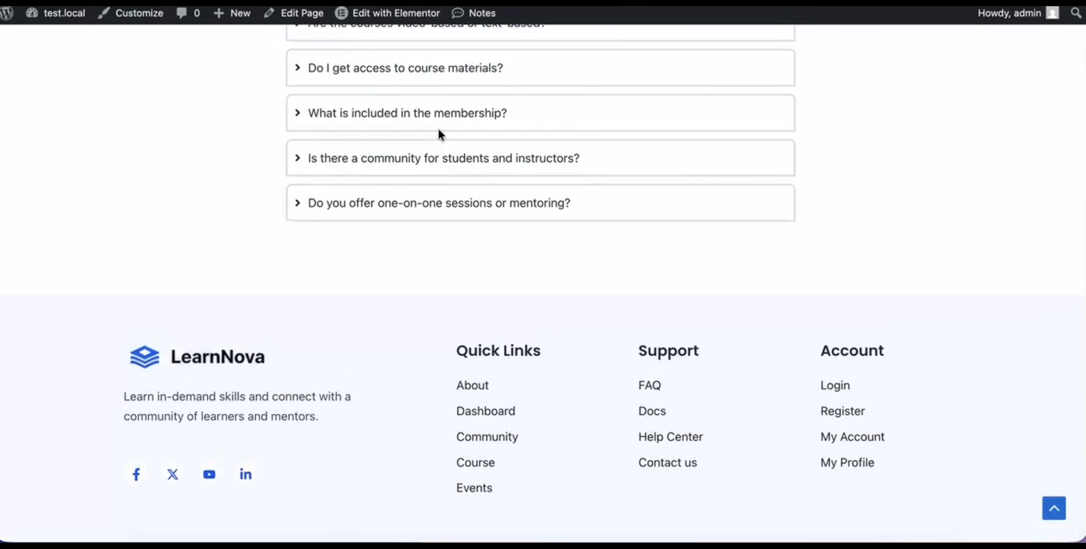
scroll(438, 128, "up", 20)
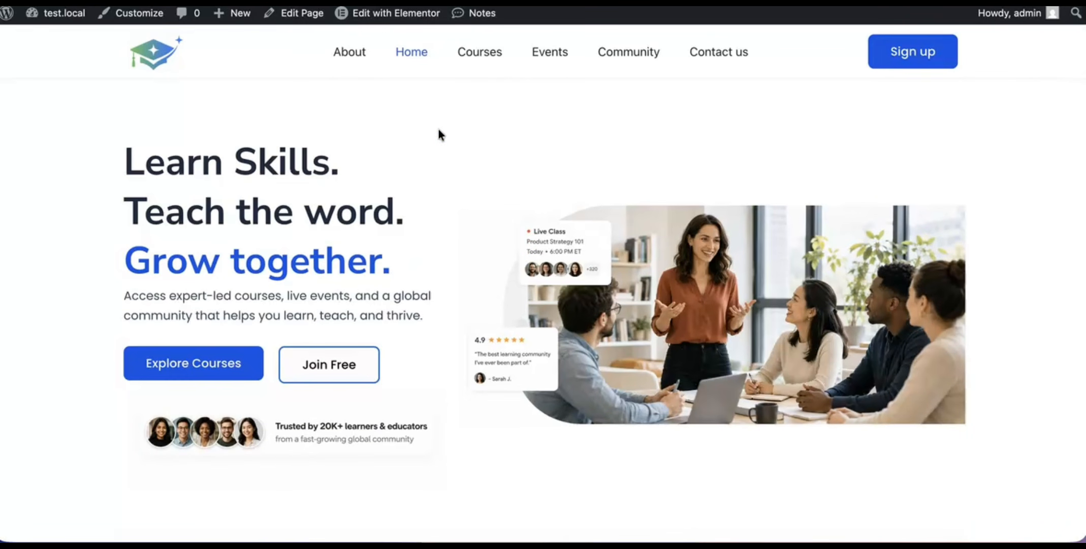
Review the live Home page's sections from the hero through the courses section to the Monthly, Yearly and Lifetime pricing plans.
scroll(439, 130, "down", 12)
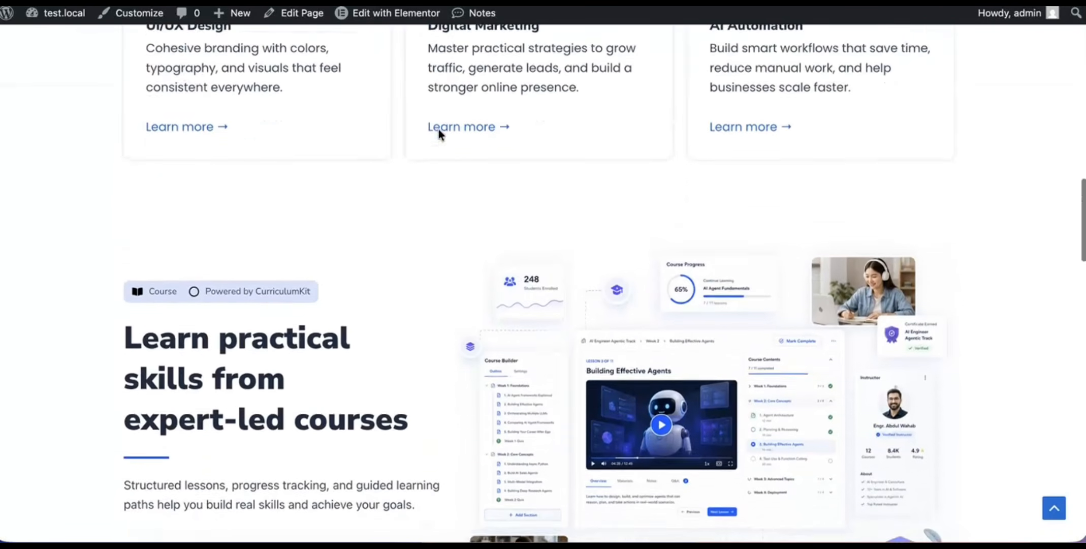
scroll(438, 128, "up", 12)
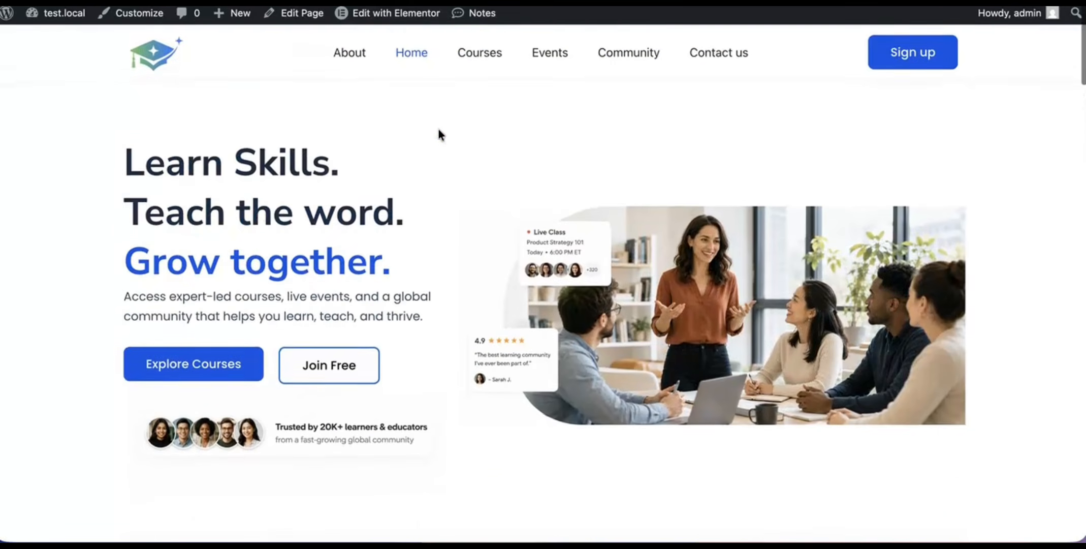
scroll(438, 128, "down", 18)
scroll(438, 128, "down", 5)
scroll(438, 128, "up", 3)
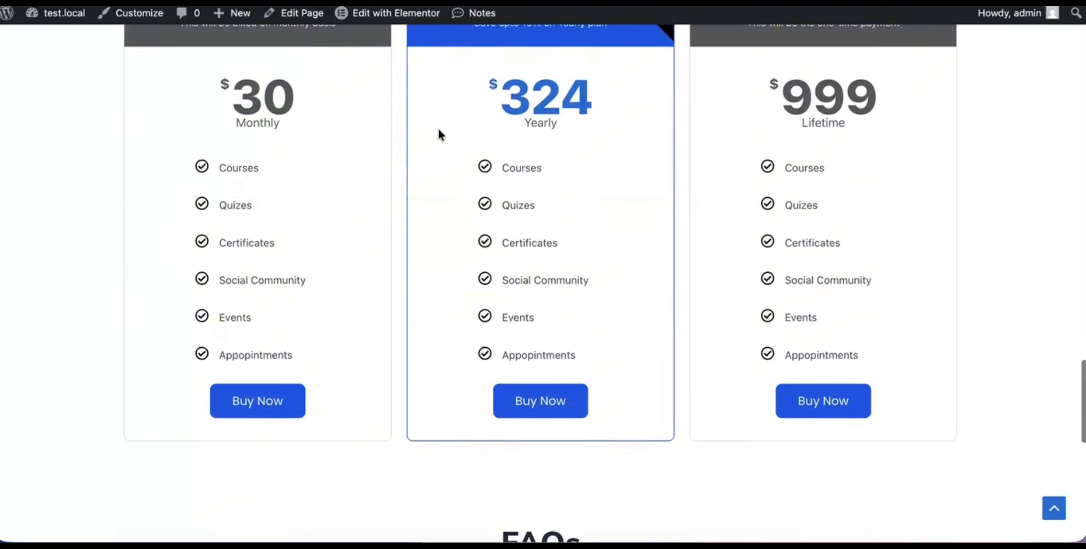
left_click(356, 191)
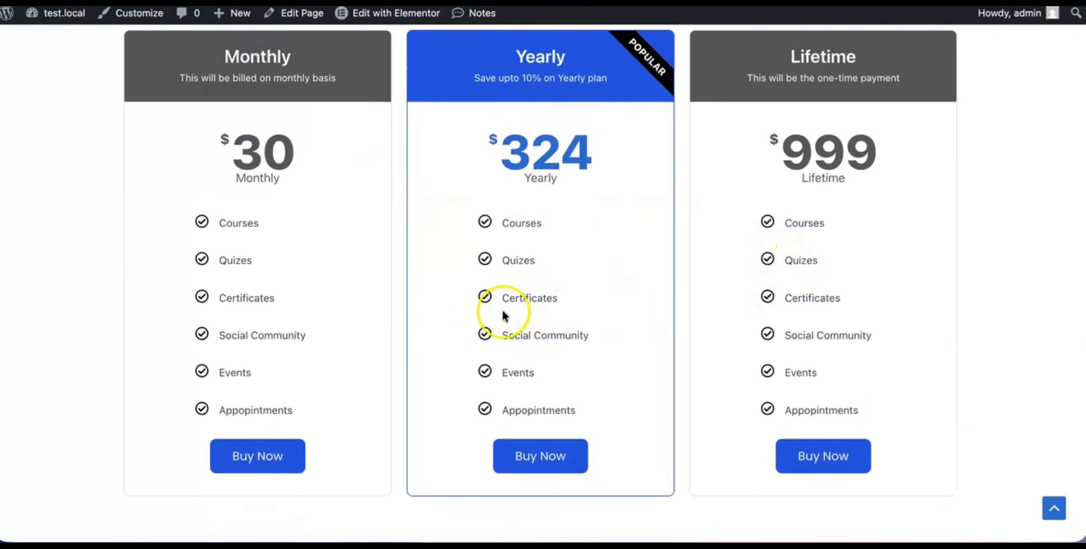